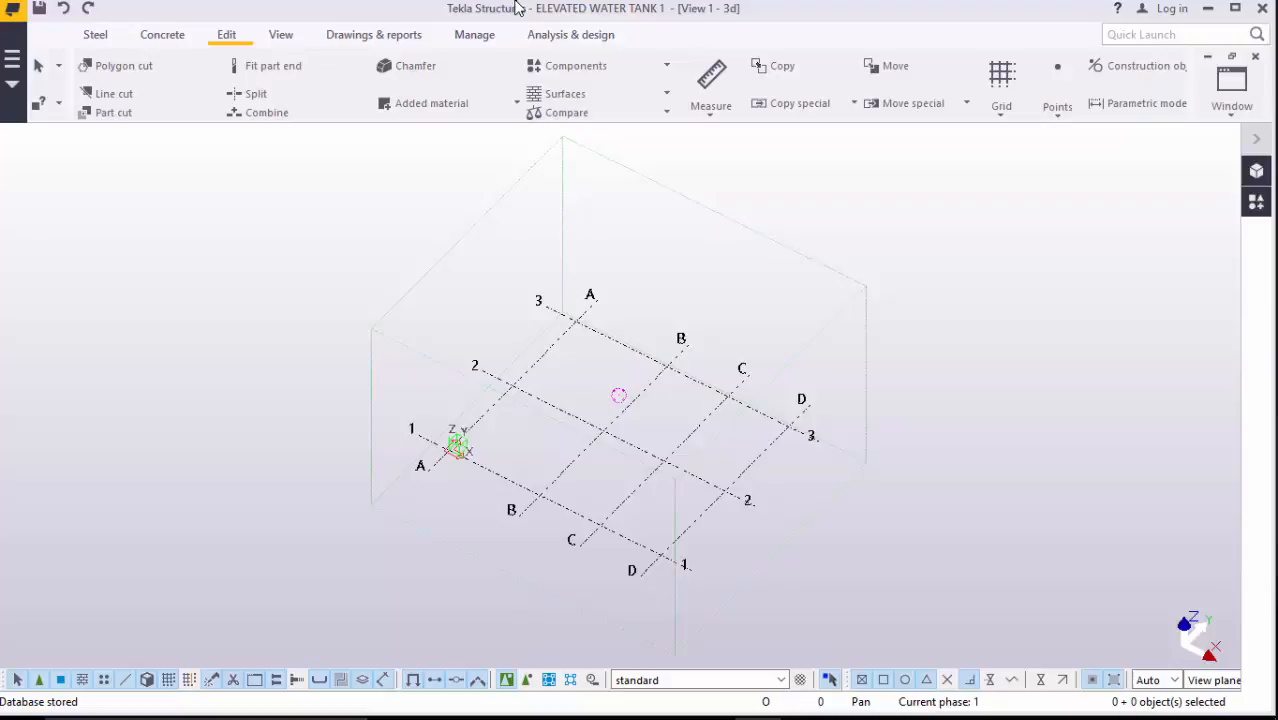
- Open the model grid's properties and set its X coordinates to 0.00, 1200, 1750 and 3500
scroll(700, 528, "up", 5)
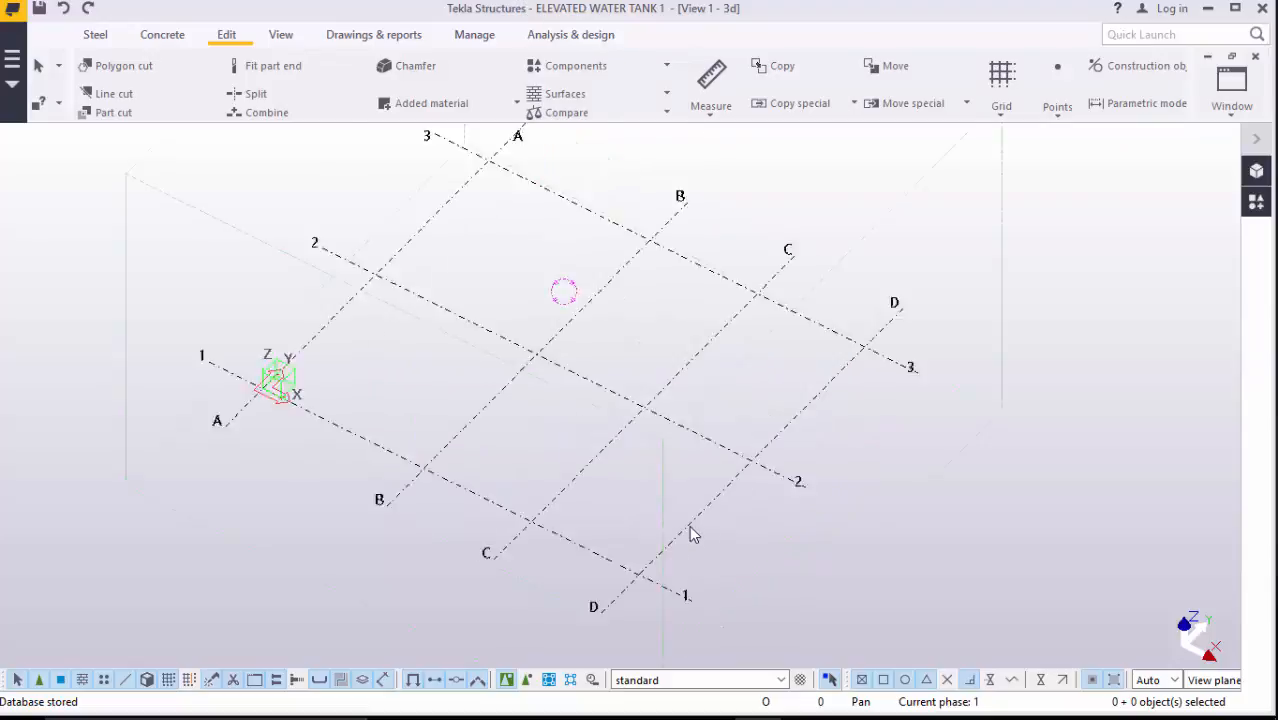
scroll(690, 510, "down", 5)
scroll(700, 478, "up", 5)
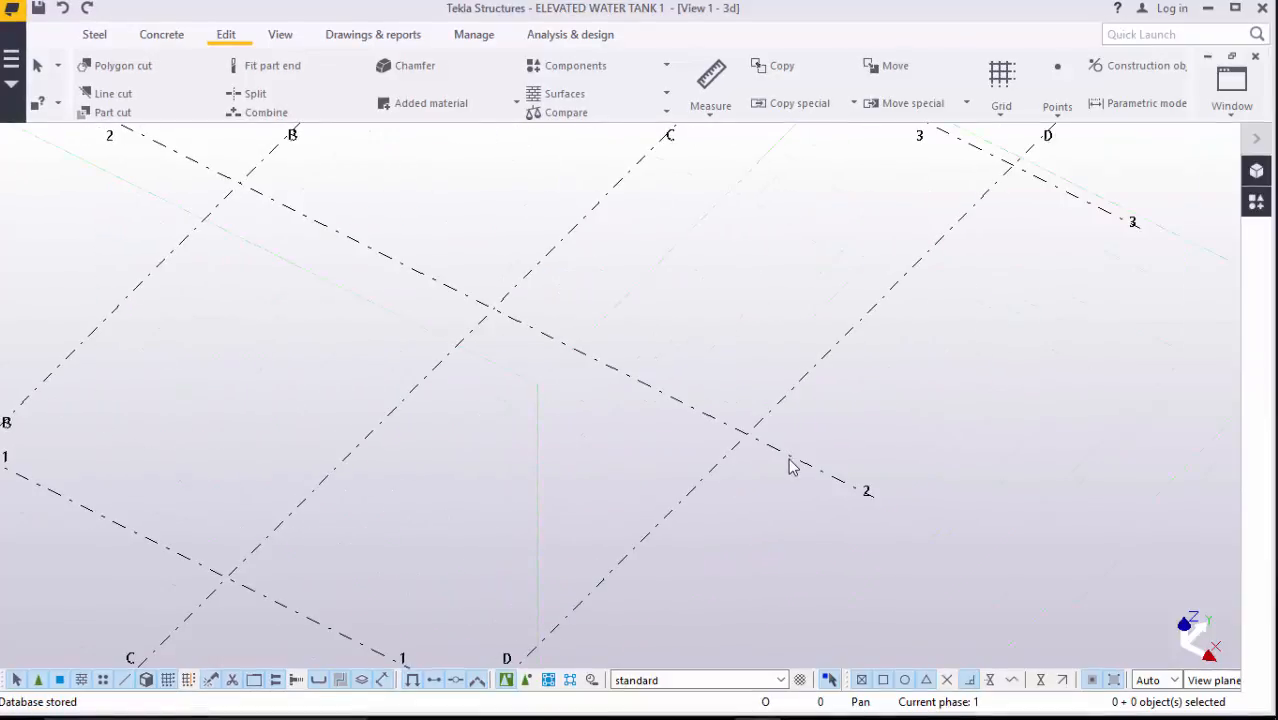
left_click(790, 465)
double_click(790, 465)
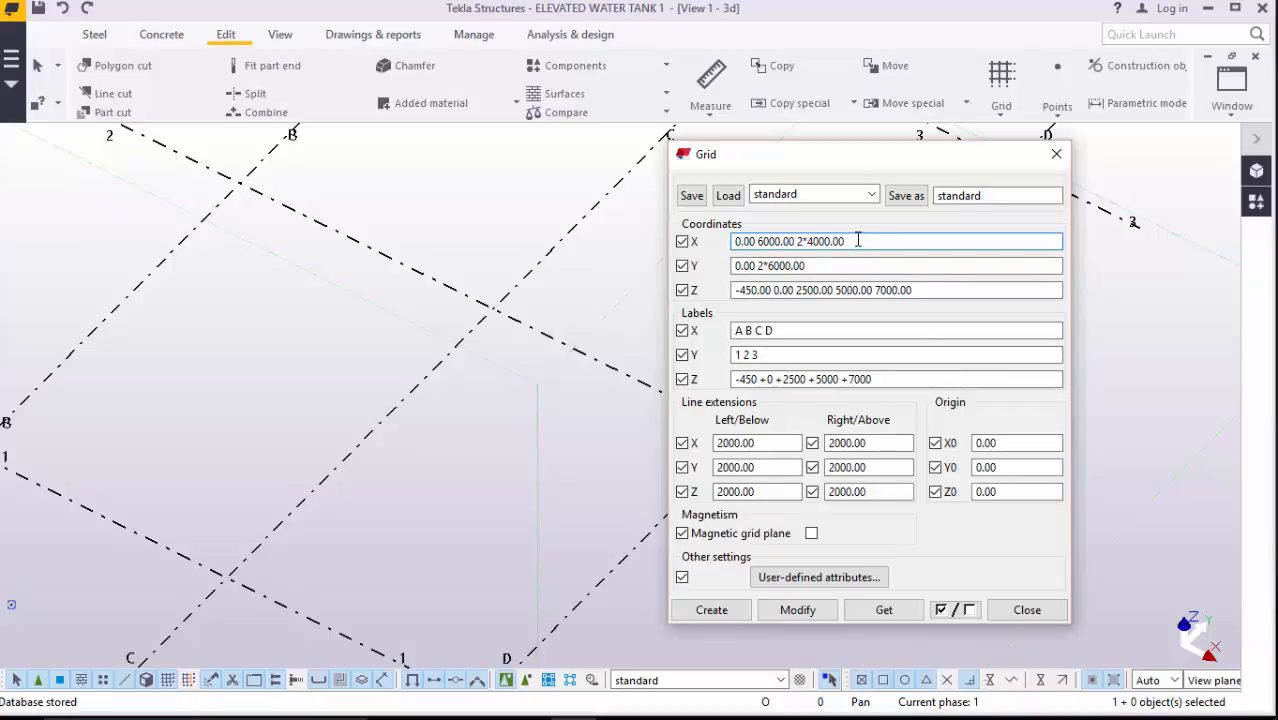
key("BackSpace")
key("BackSpace")
key("BackSpace")
key("BackSpace")
key("BackSpace")
key("BackSpace")
key("BackSpace")
key("BackSpace")
key("BackSpace")
key("BackSpace")
key("BackSpace")
key("BackSpace")
key("BackSpace")
key("BackSpace")
key("BackSpace")
key("BackSpace")
key("BackSpace")
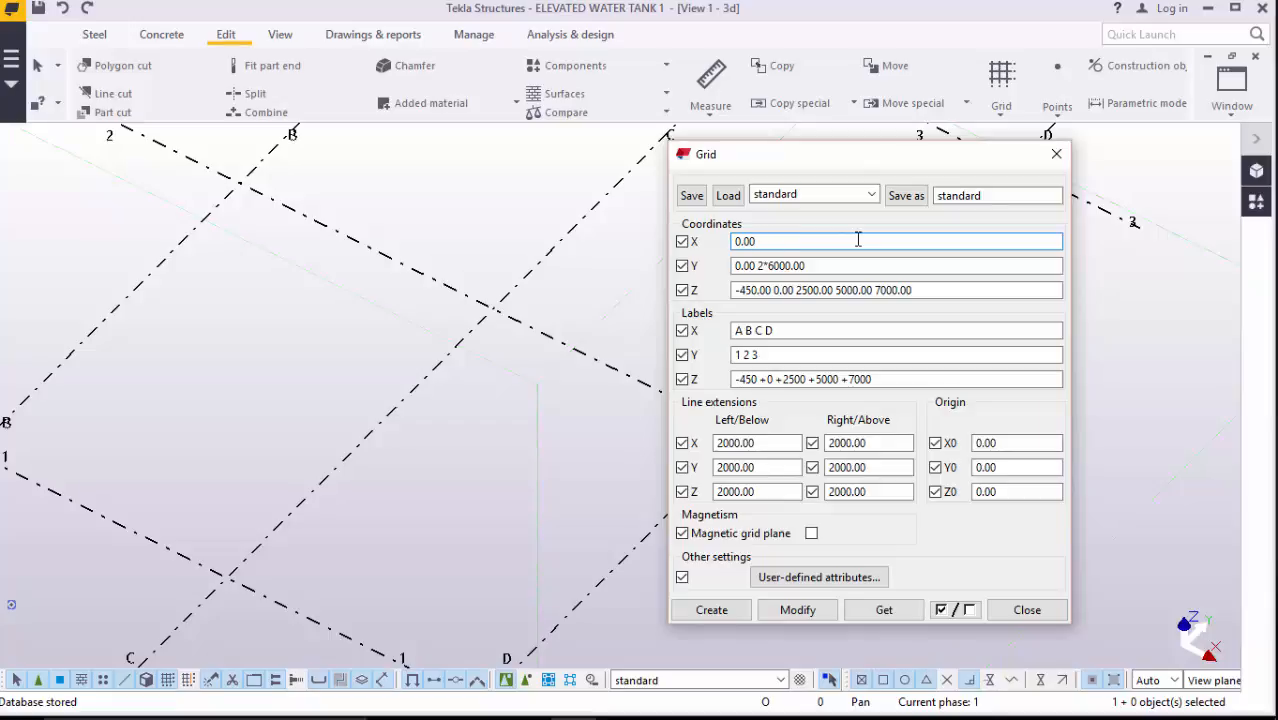
type("1200 1750 3500")
- Replace the grid's Y coordinates with 4*850
left_click_drag(825, 266, 718, 272)
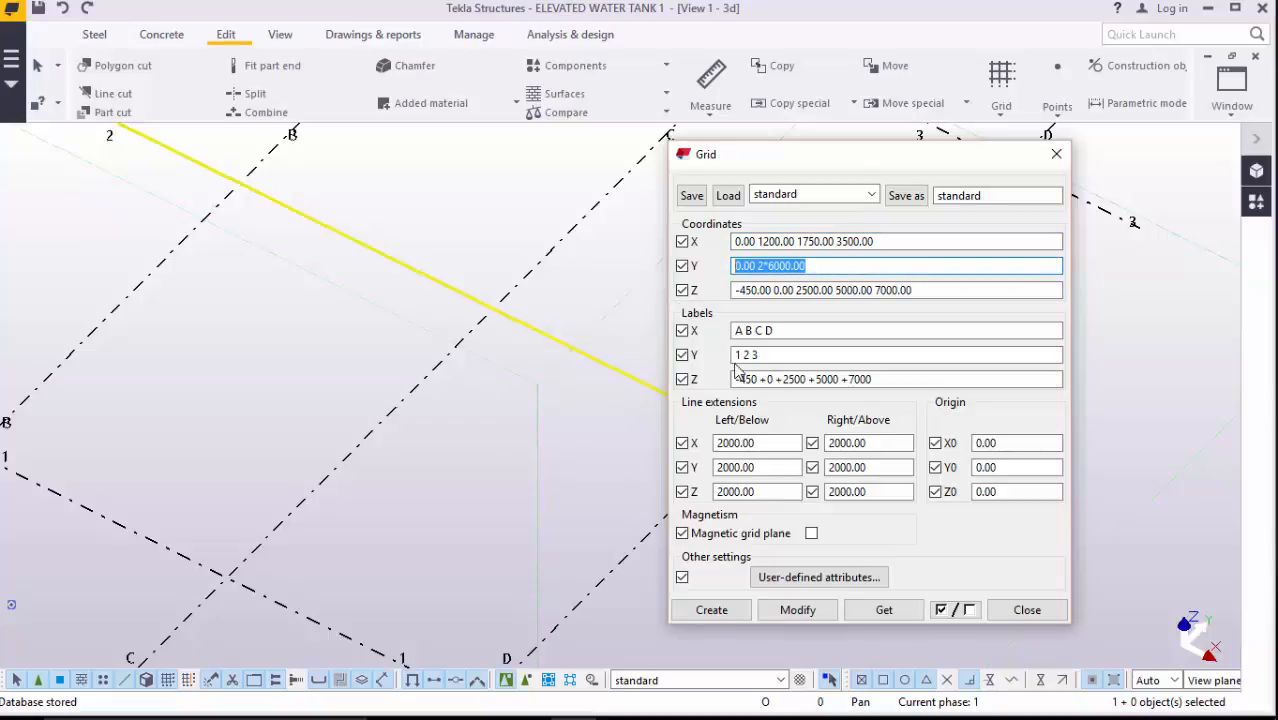
type("4*85")
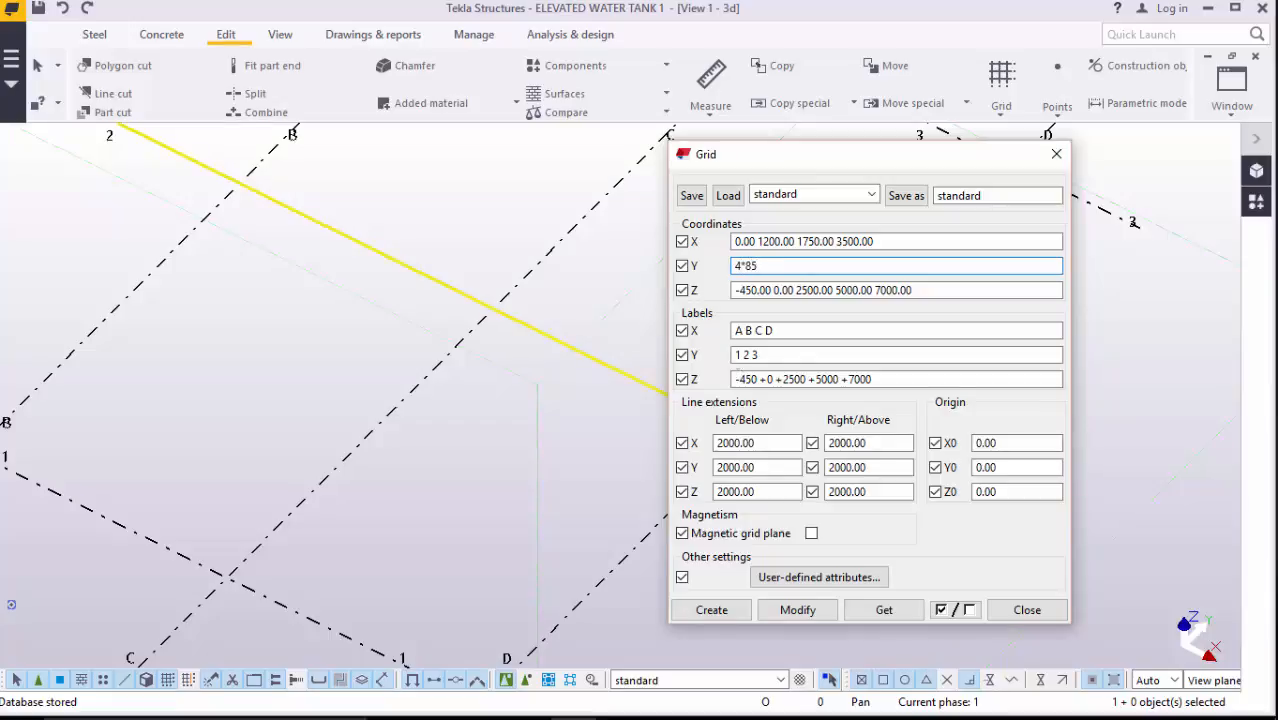
type("0")
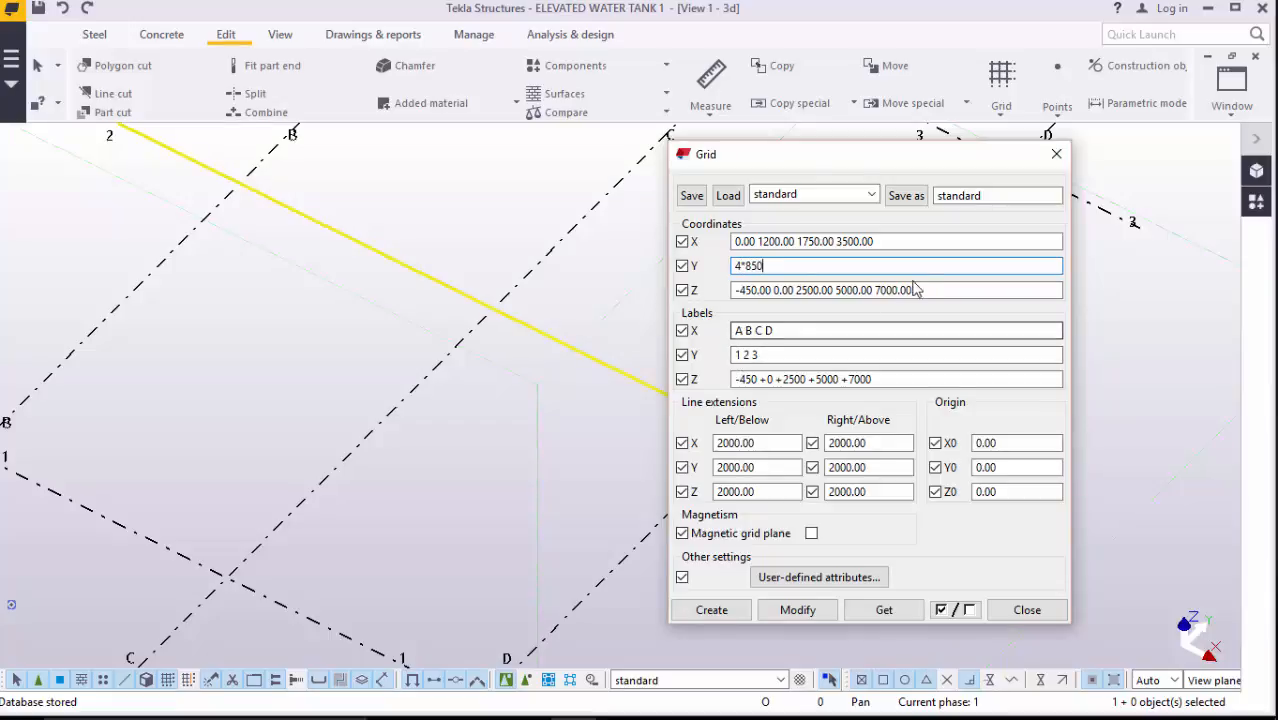
- Remove the negative level from the grid's Z coordinates so the list starts at 0.00
left_click(776, 291)
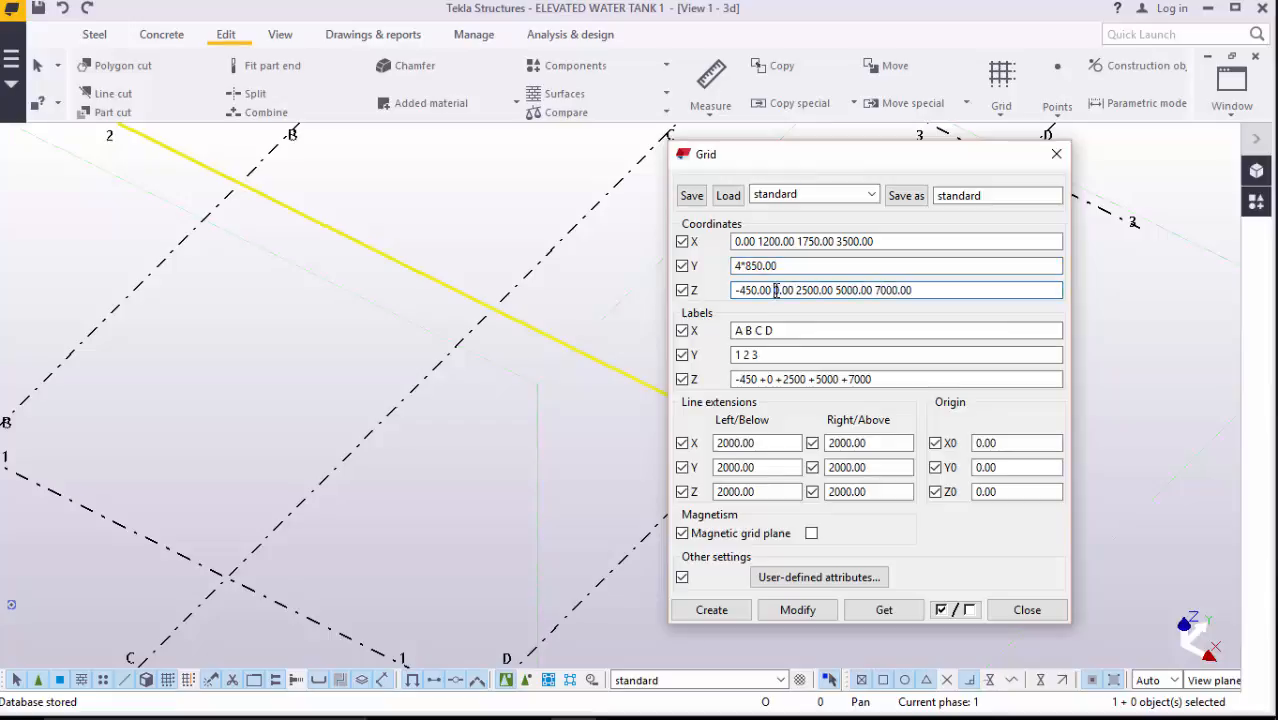
key("BackSpace")
key("BackSpace")
key("BackSpace")
key("BackSpace")
key("BackSpace")
key("BackSpace")
key("BackSpace")
key("BackSpace")
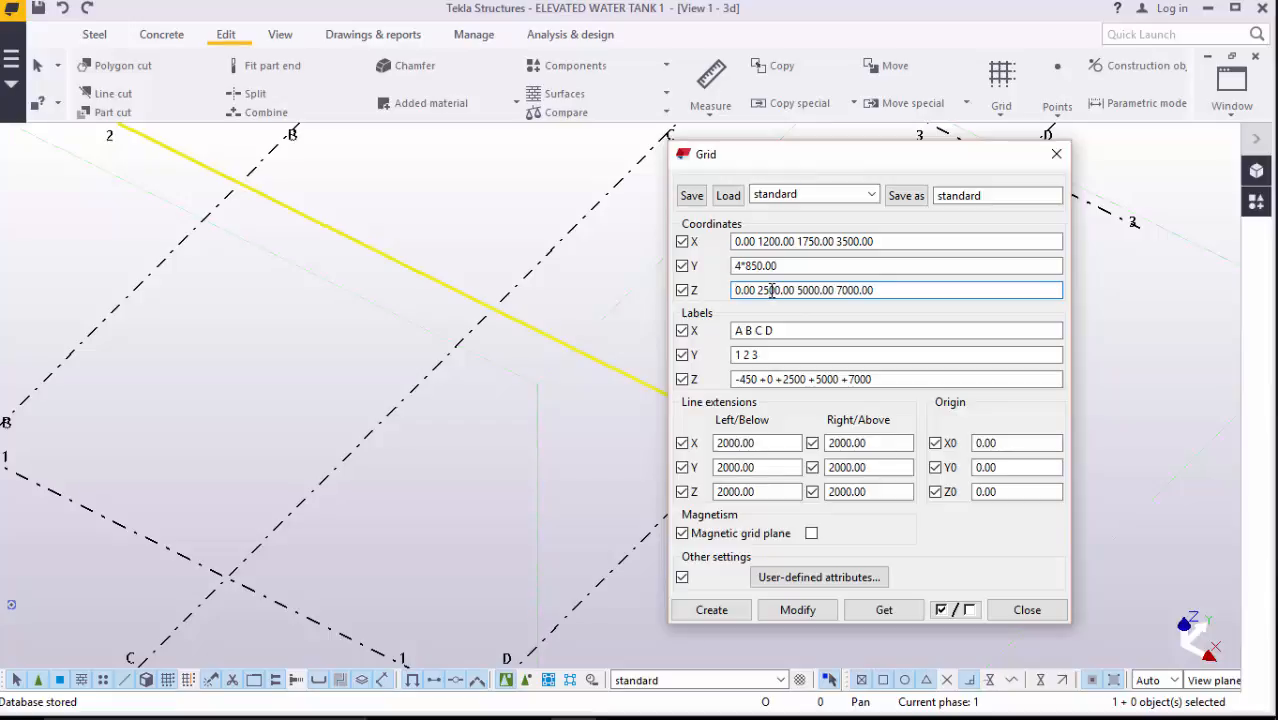
- Set the three Z coordinates following 0.00 to 1200, 2400 and 3600
left_click(771, 290)
key("BackSpace")
key("BackSpace")
type("12")
key("BackSpace")
key("BackSpace")
type("2400")
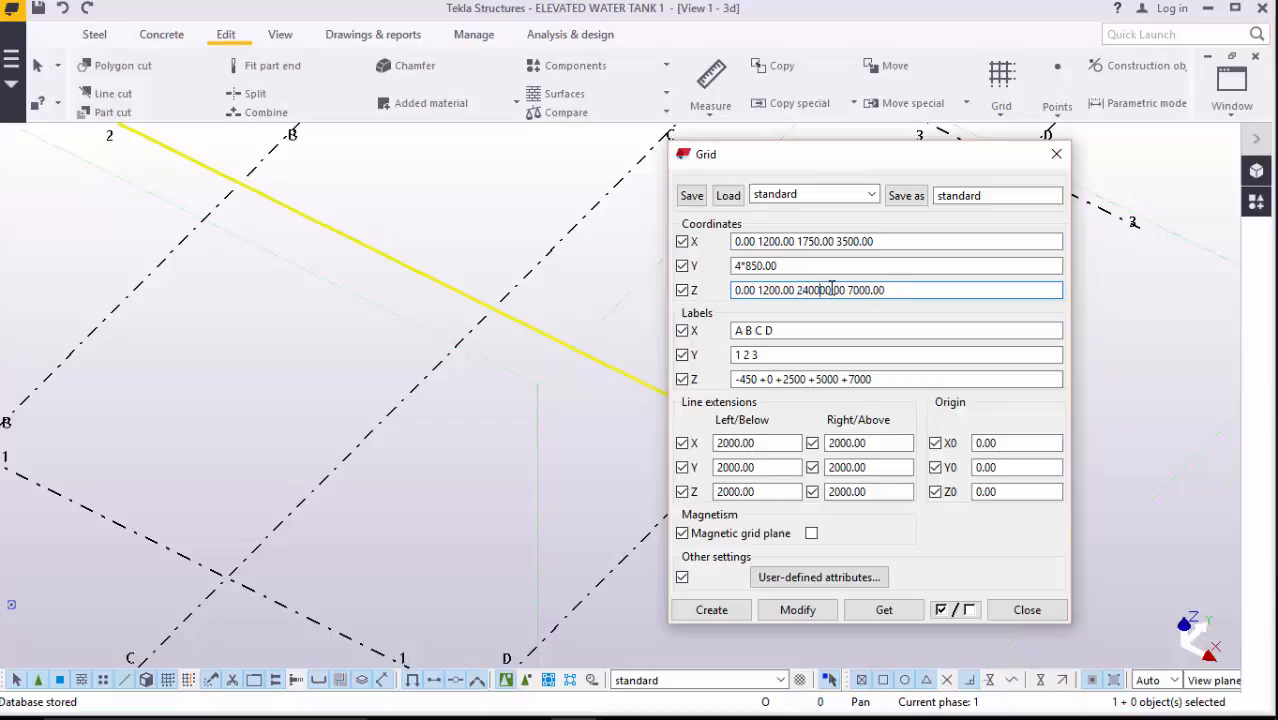
key("BackSpace")
key("BackSpace")
left_click(856, 290)
key("BackSpace")
key("BackSpace")
key("BackSpace")
type("3600")
left_click(903, 295)
left_click(860, 290)
key("BackSpace")
- Append the levels 4800, 6000, 7200, 8400, 9600 and 10800 to the grid's Z coordinates
left_click(886, 289)
type("4800 600")
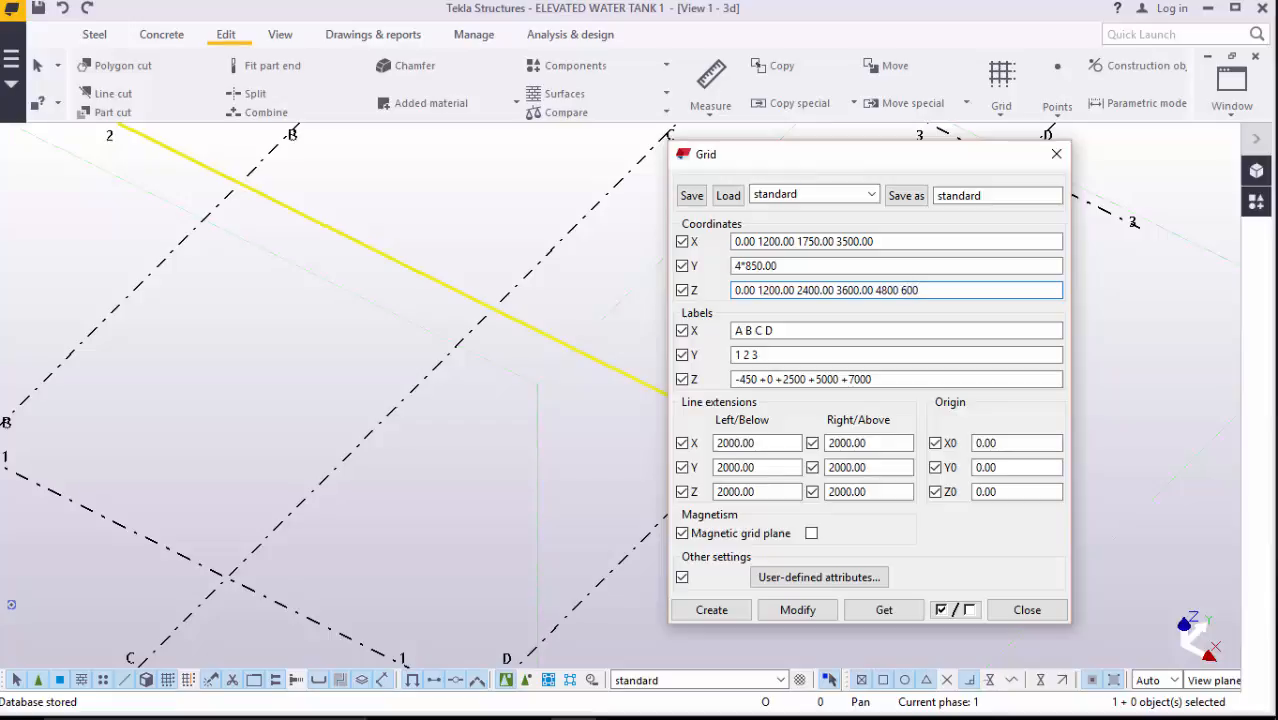
type("0 7200 8400 9600 10800")
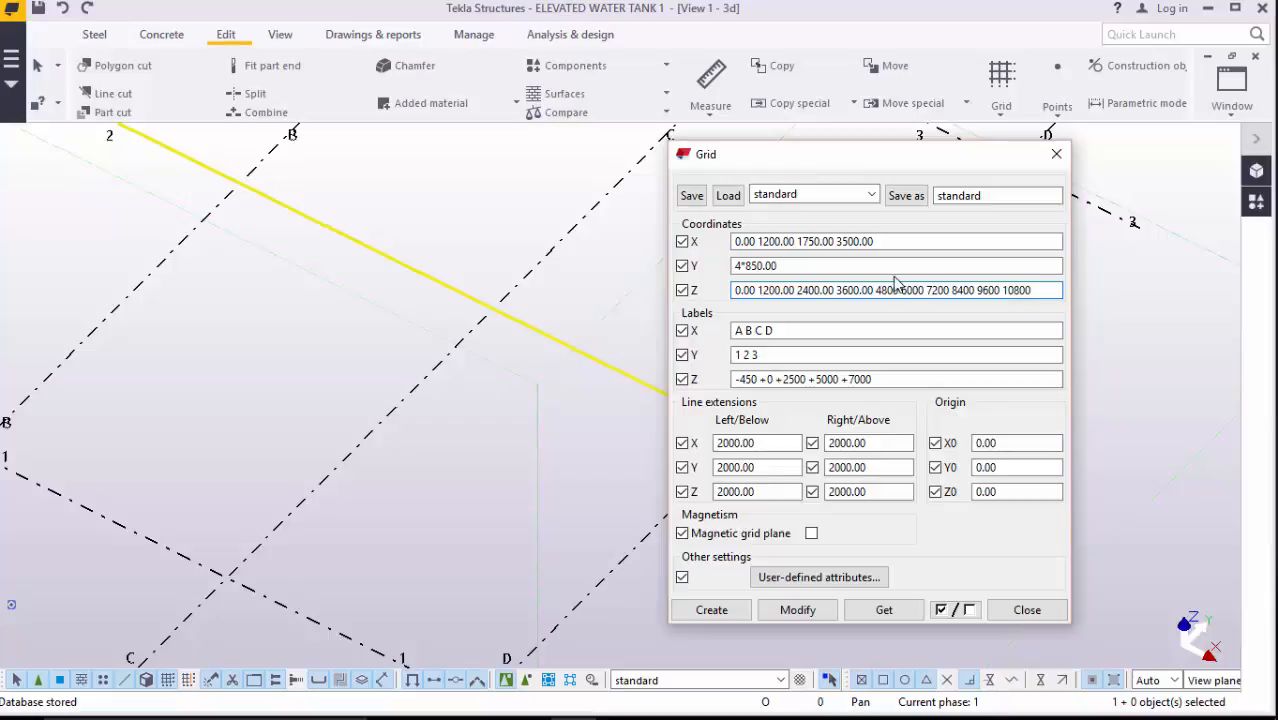
- Extend the Z coordinates with the levels 12000, 13200, 14400 and 15600
type(" 12000")
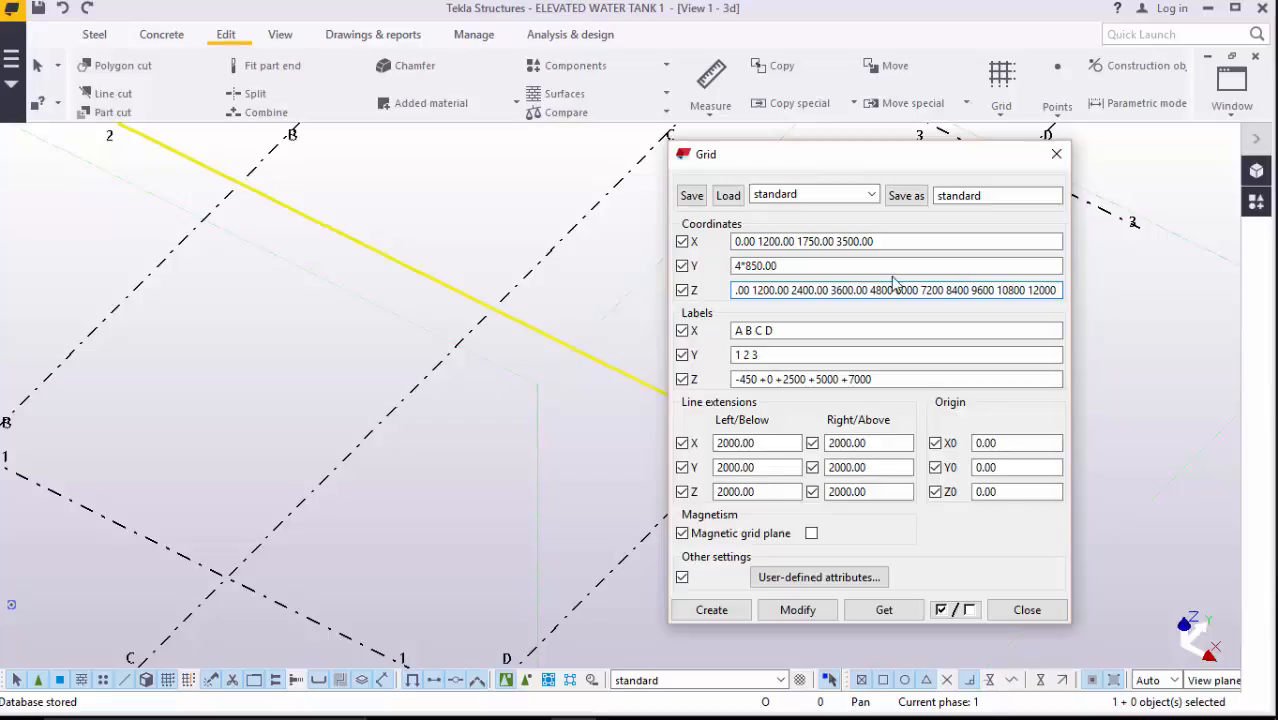
type(" 13200")
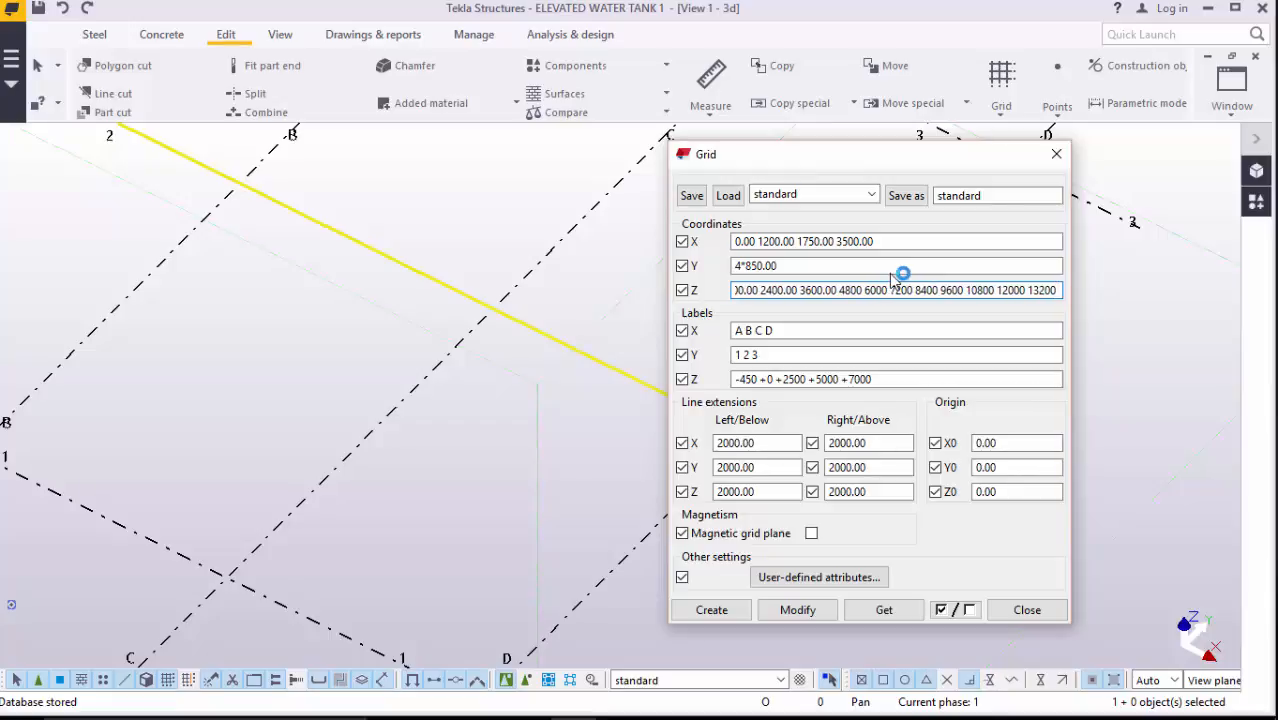
type(" 14400")
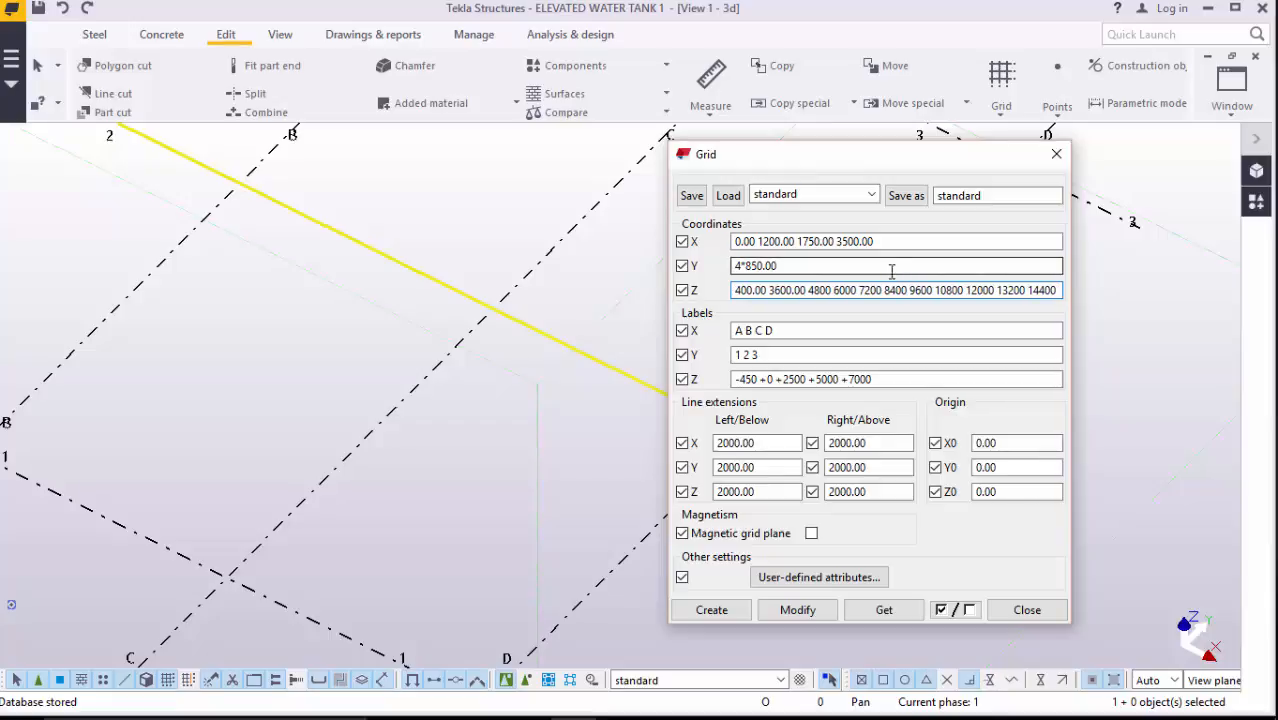
type(" 1")
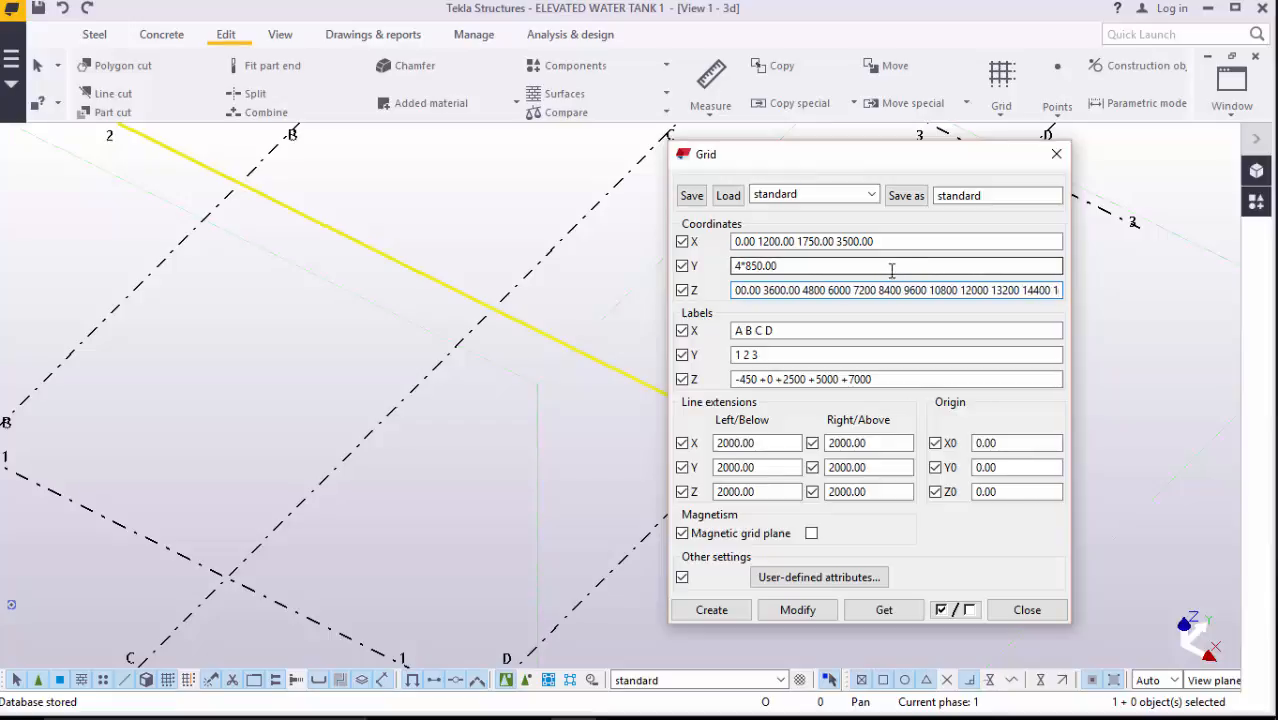
type("5600")
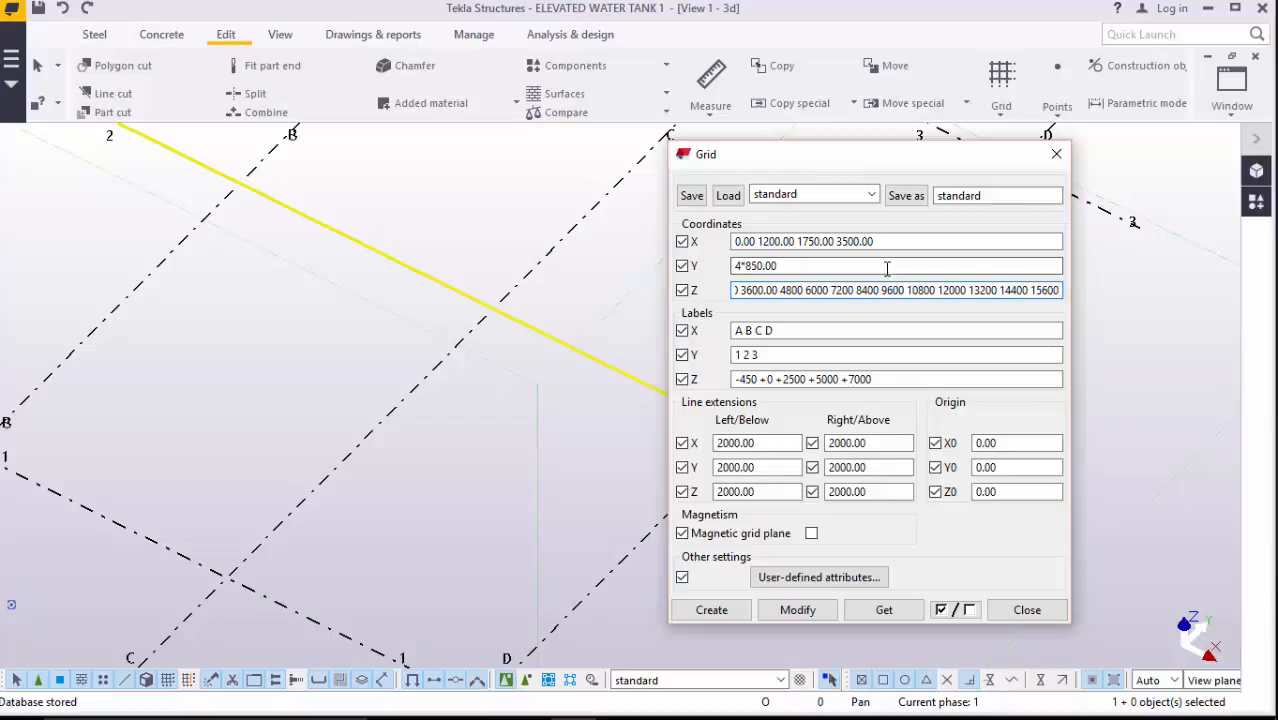
- Complete the Z coordinates with the levels 16800, 18000 and 19200
type(" 168")
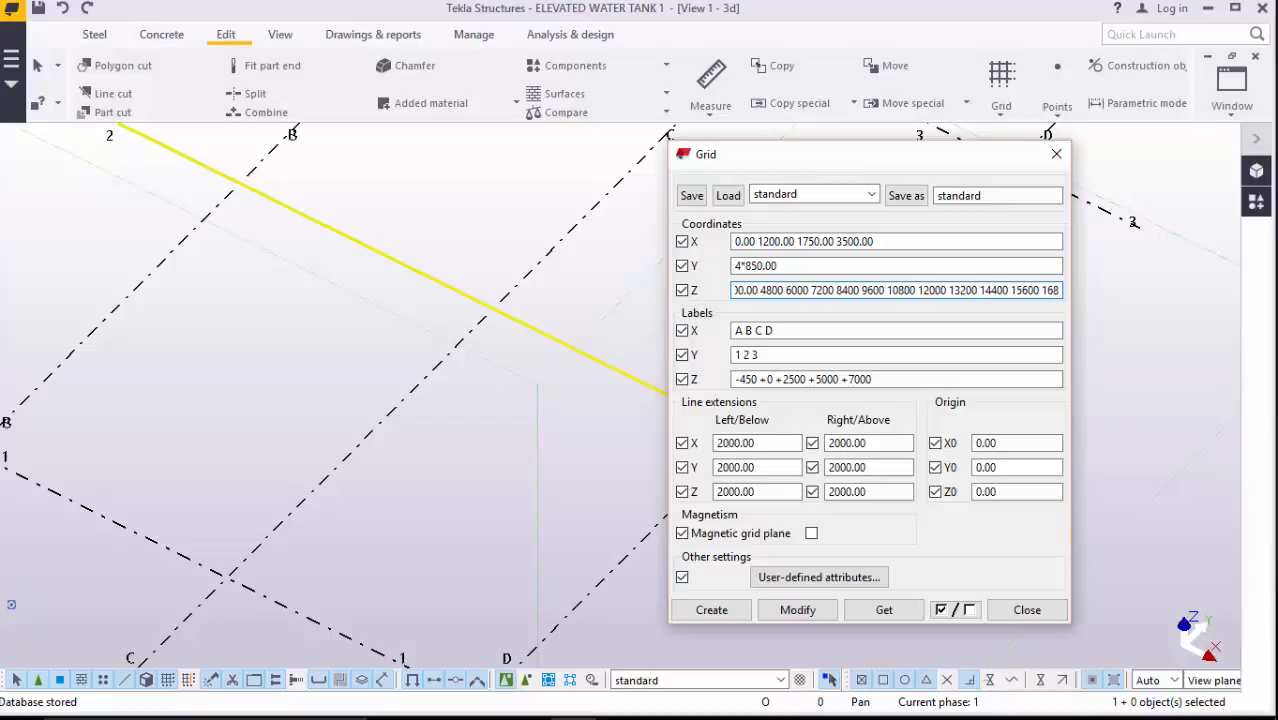
type("00")
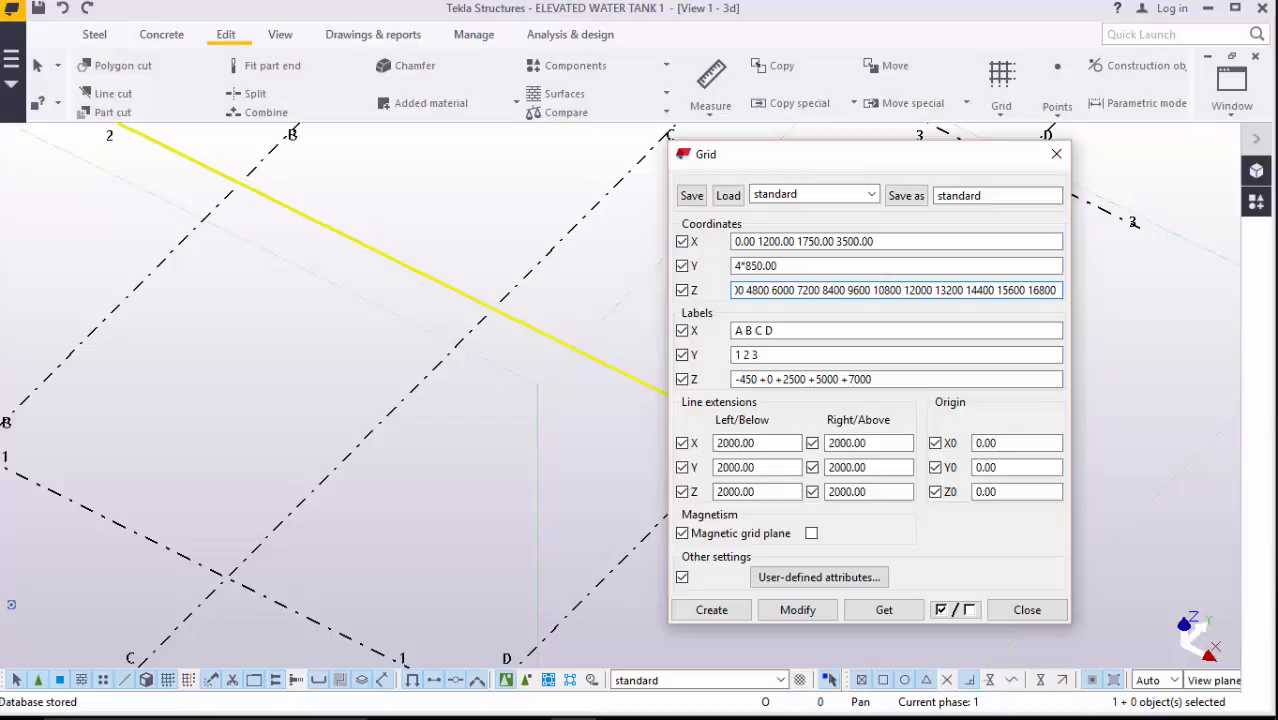
type(" 1")
type("800")
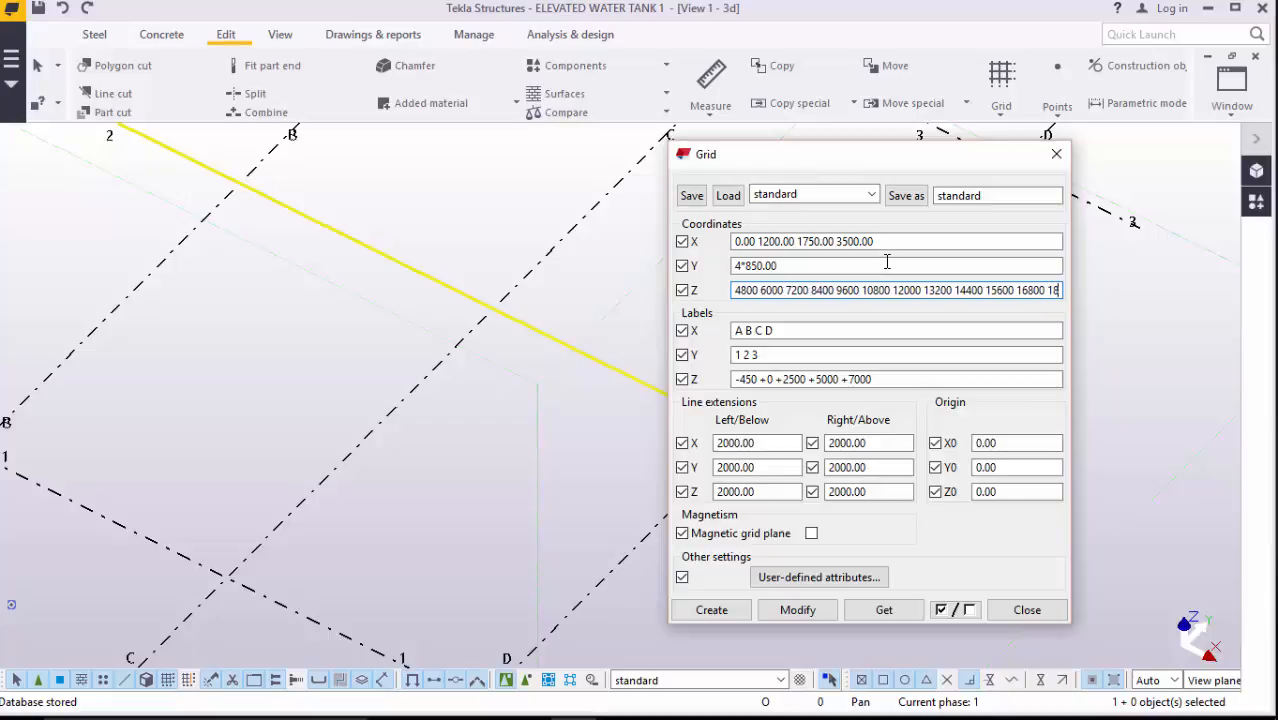
type("0")
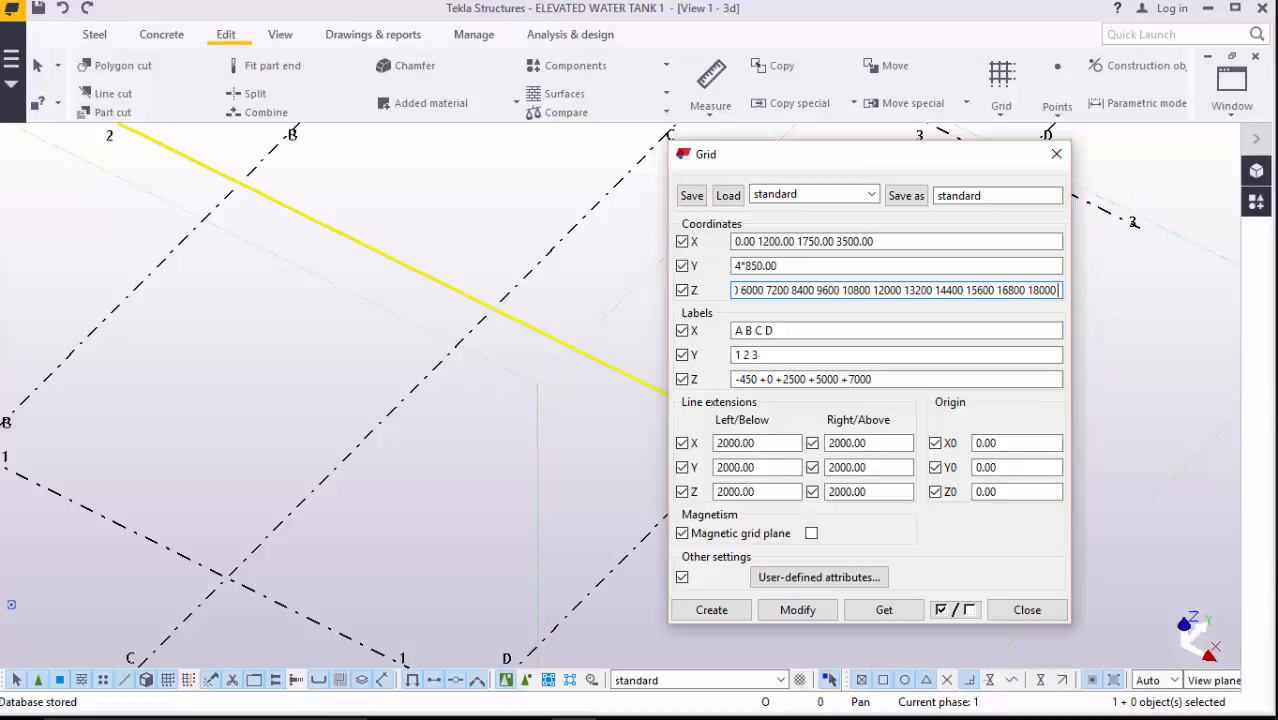
type(" 1920")
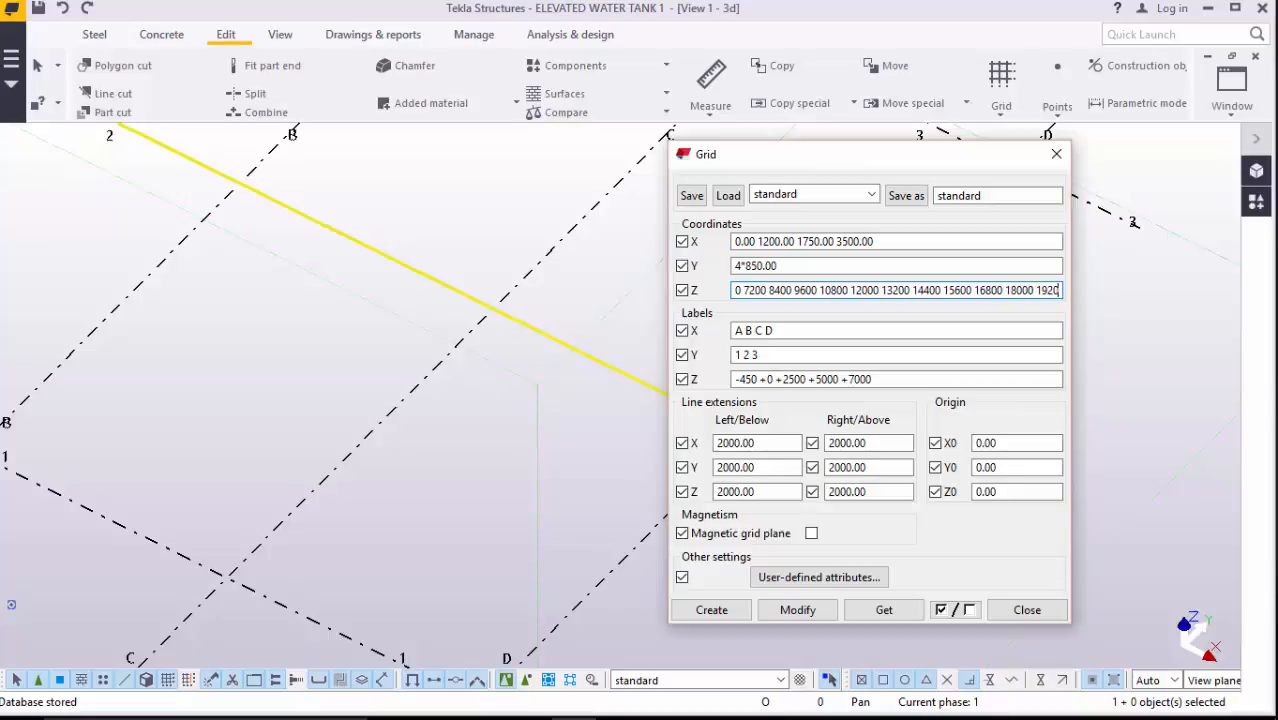
type("0")
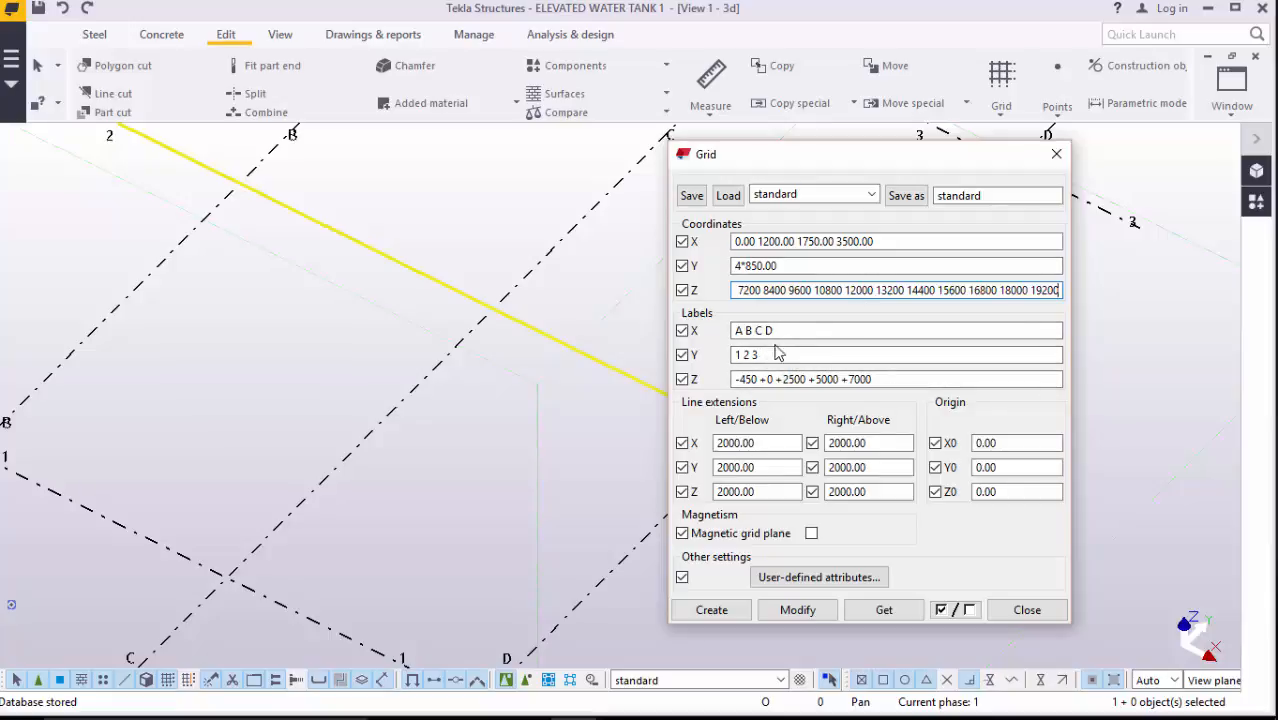
key("Return")
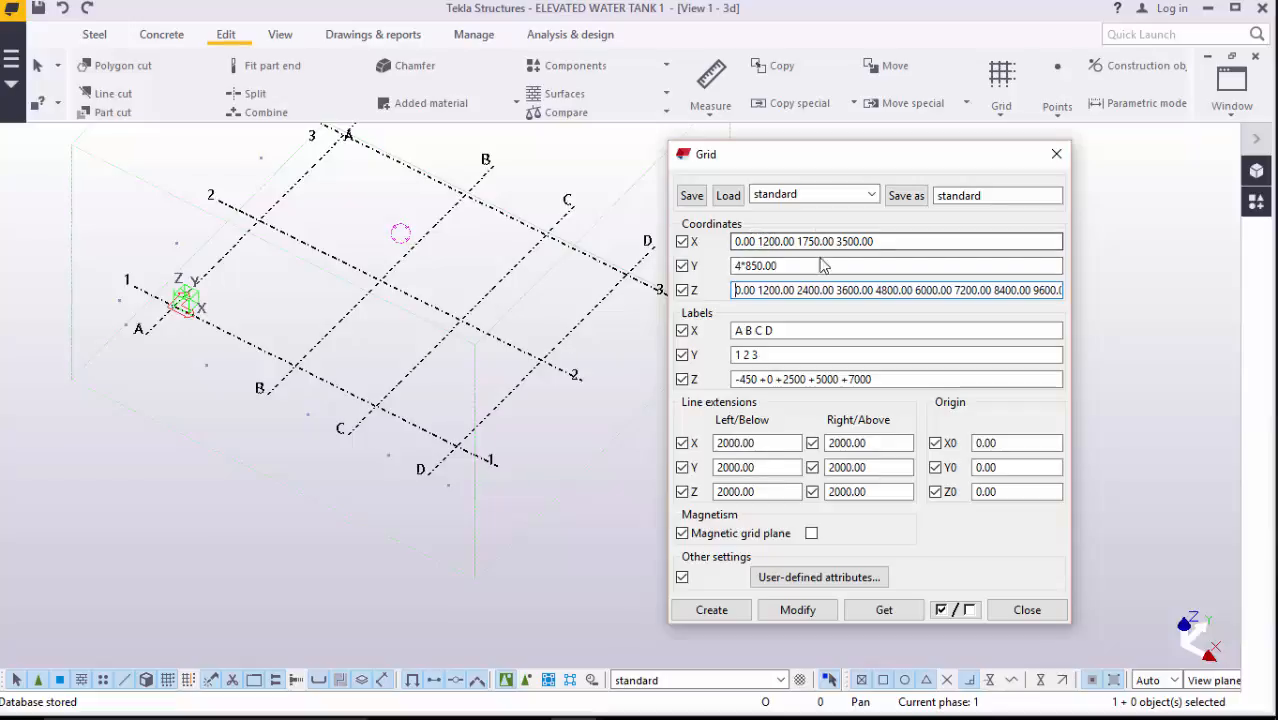
- Set the grid's X labels to A B C D and its Y labels to 1 2
left_click(780, 330)
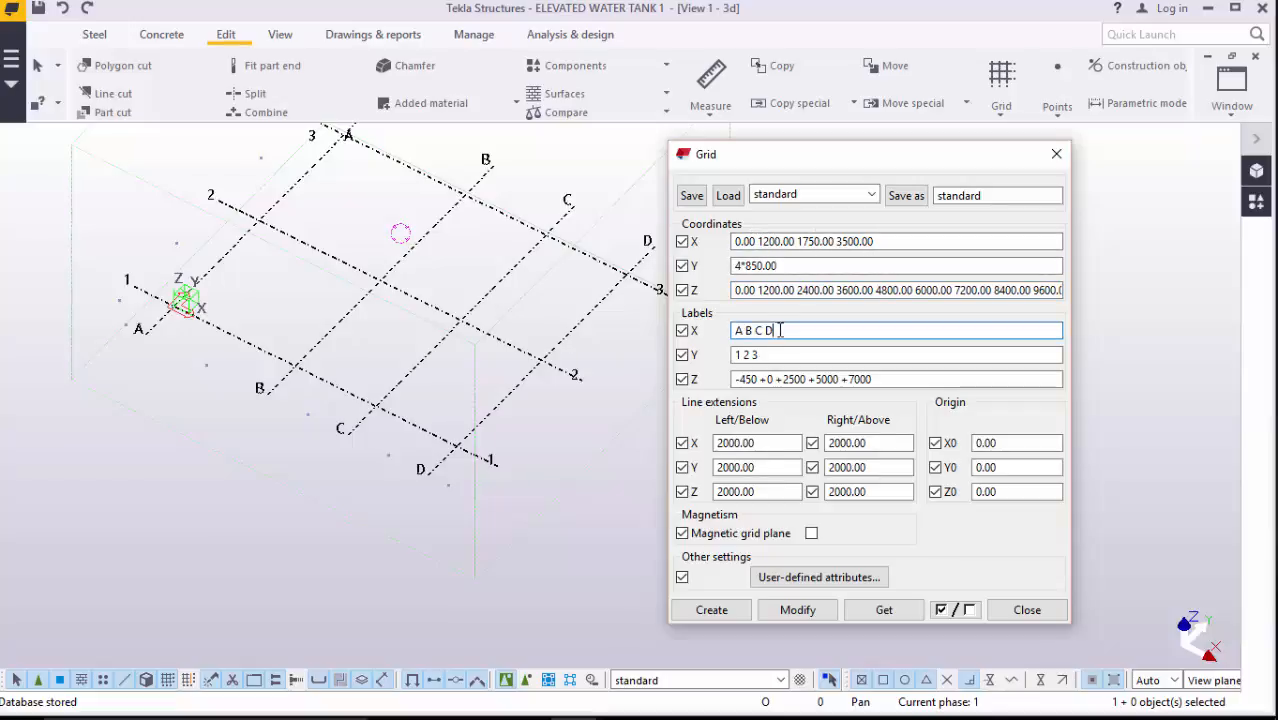
key("BackSpace")
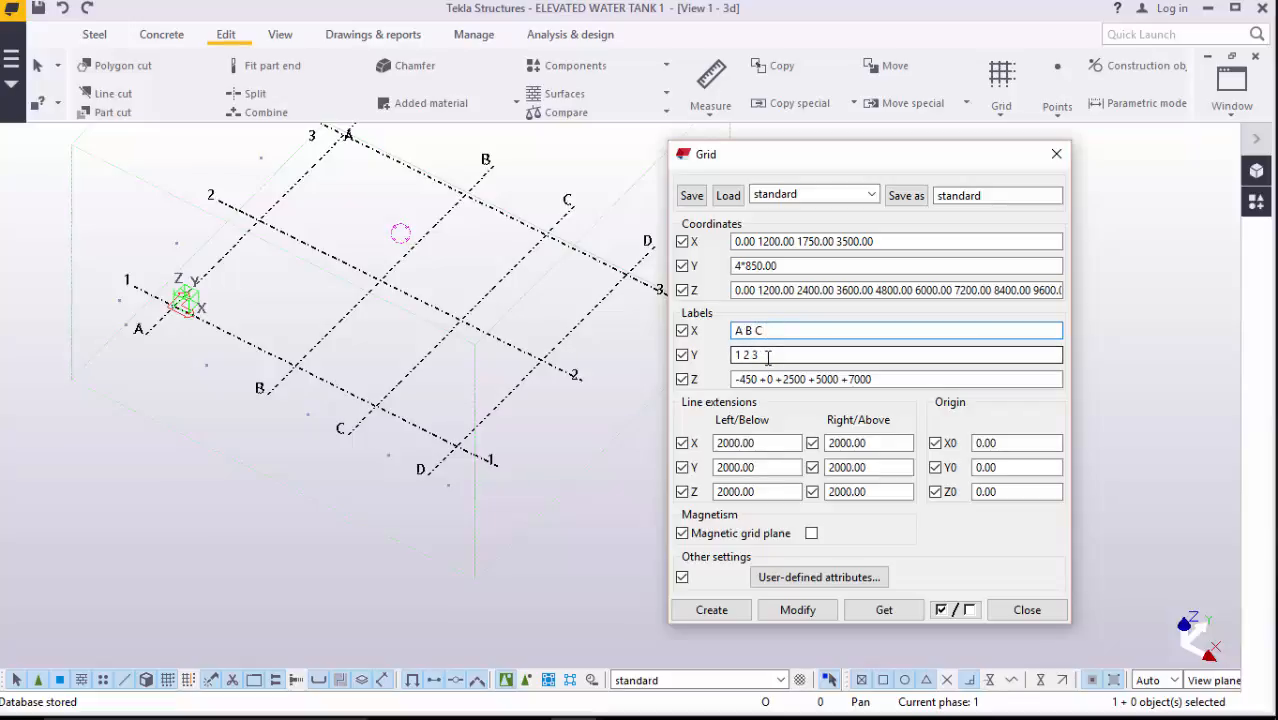
left_click(768, 356)
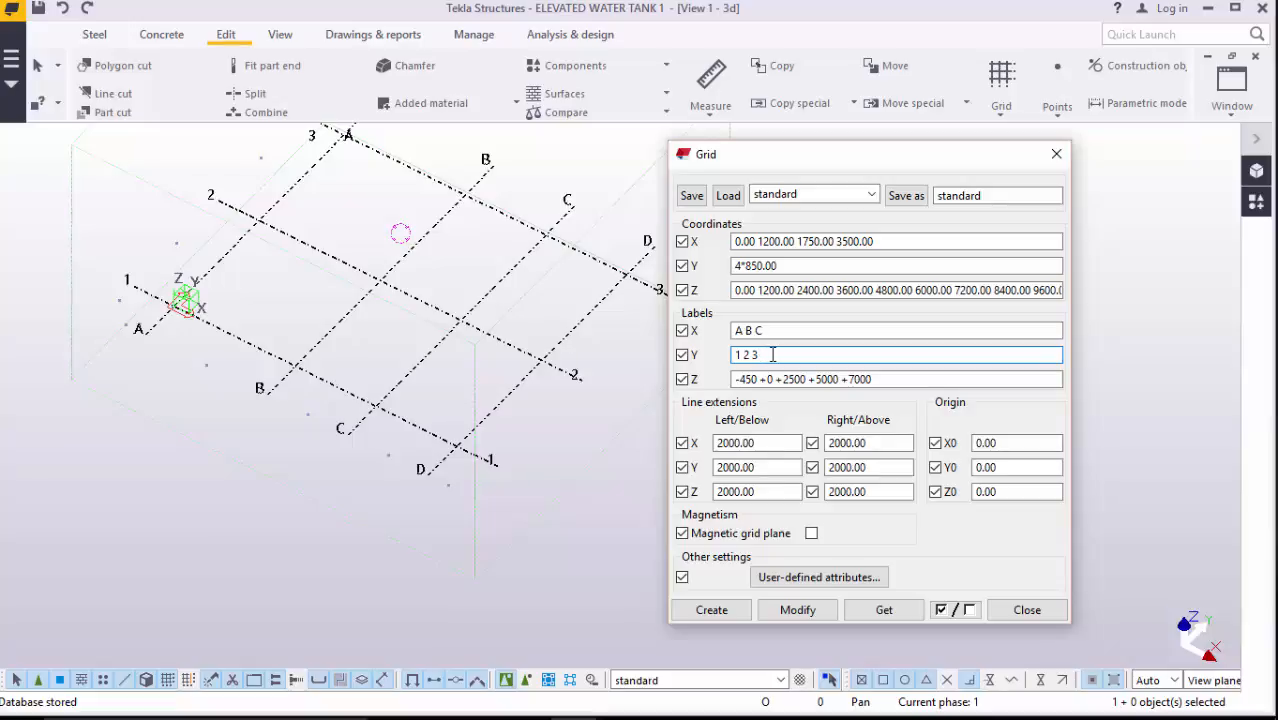
key("BackSpace")
left_click(785, 331)
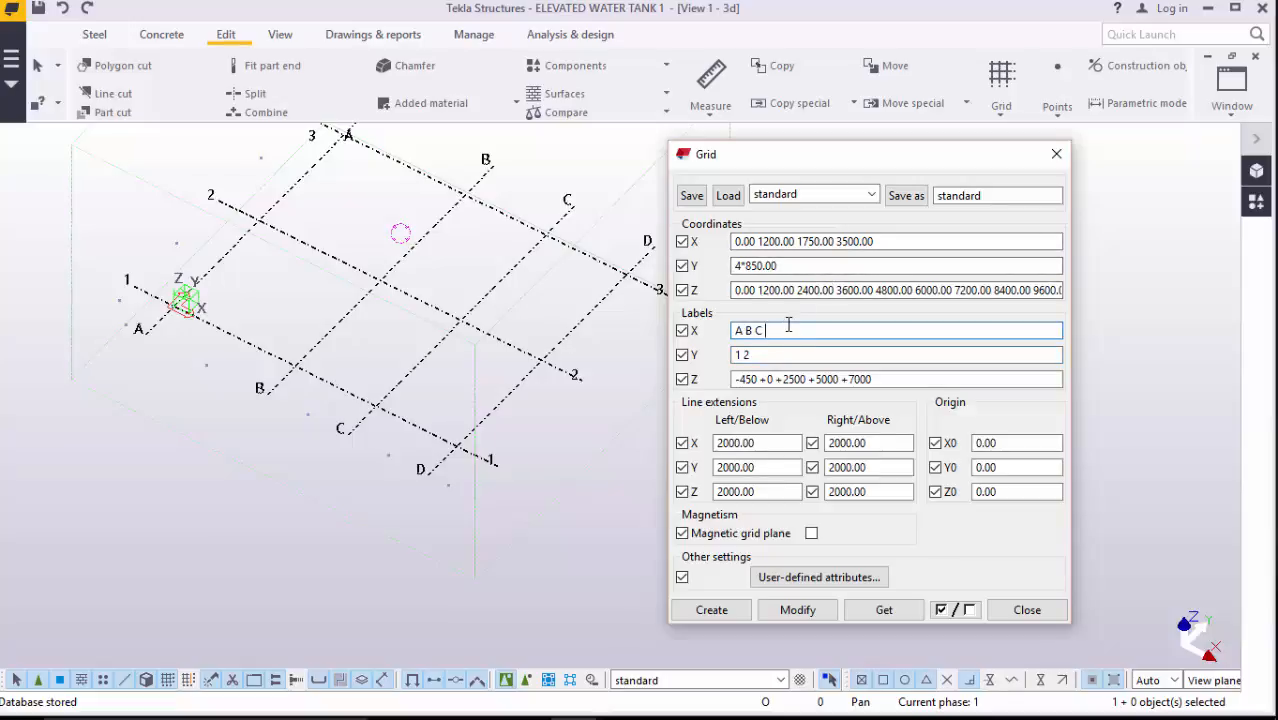
type("D")
- Remove the negative level from the grid's Z labels so the list starts at +0
left_click(762, 381)
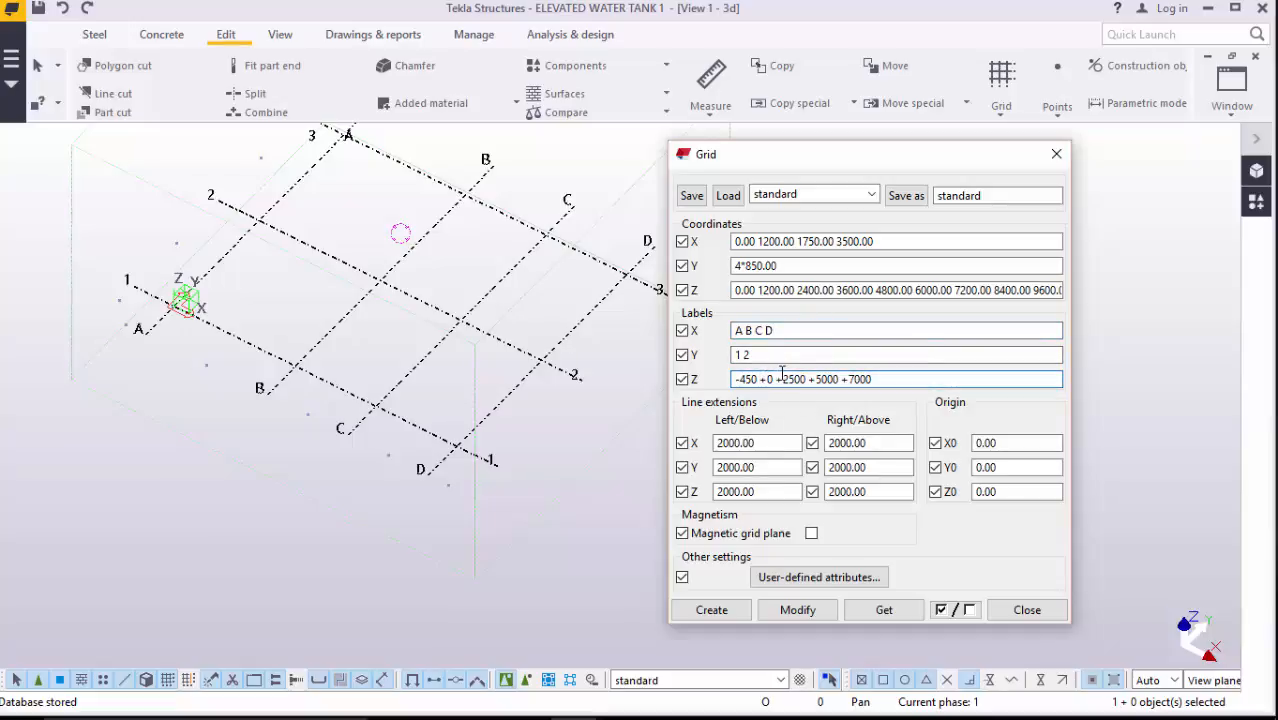
key("BackSpace")
key("BackSpace")
key("BackSpace")
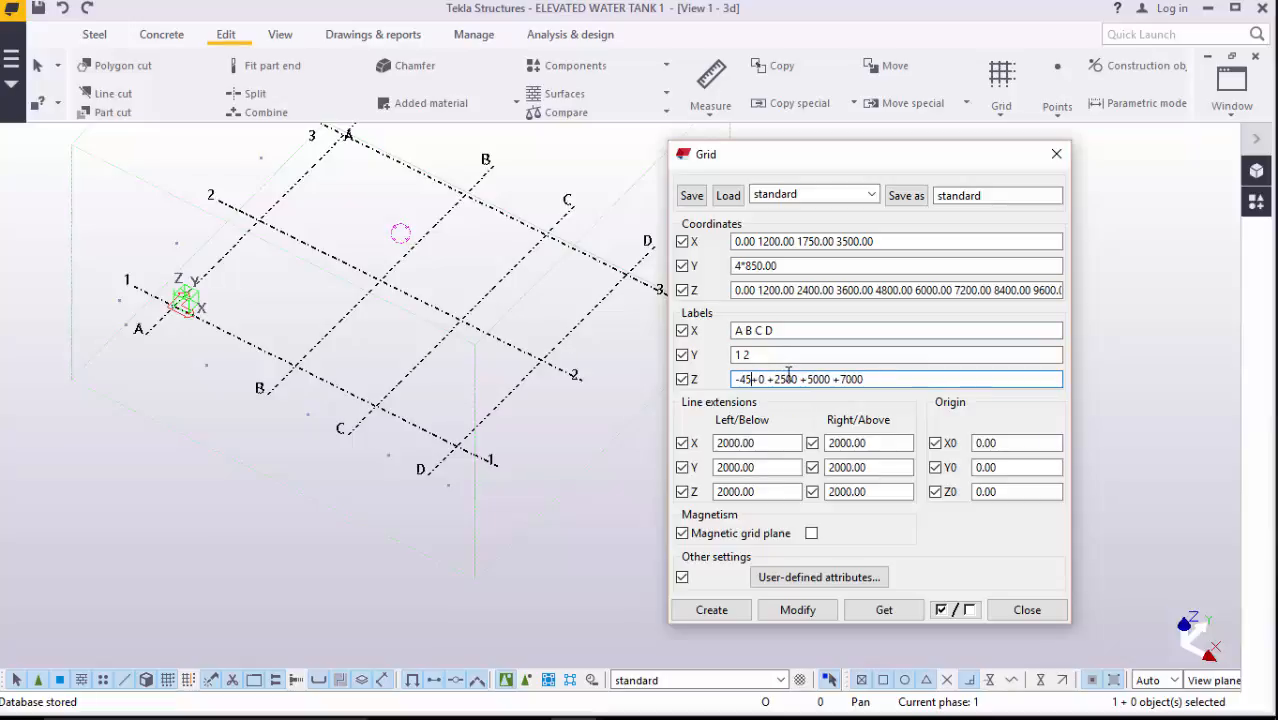
key("BackSpace")
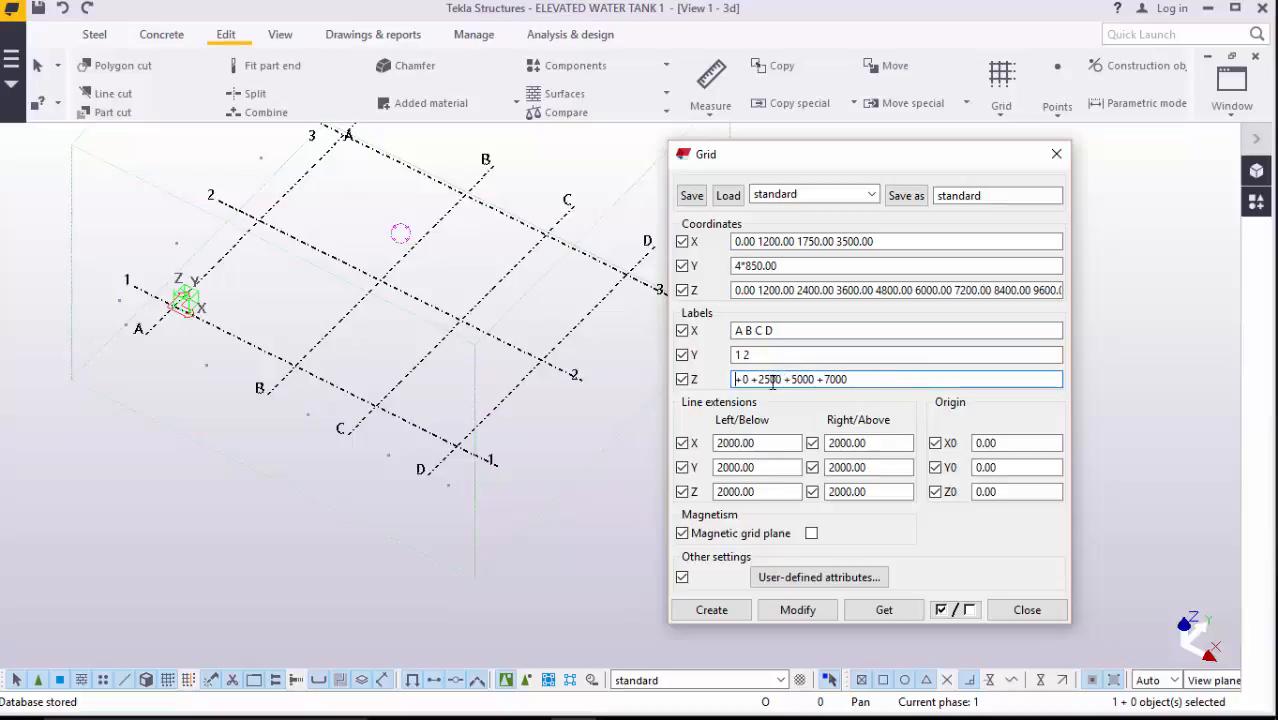
- Set the Z labels following +0 to +1200, +2400, +3600, +4800 and +6000
left_click(775, 382)
key("BackSpace")
key("BackSpace")
type("12")
left_click(804, 379)
key("BackSpace")
key("BackSpace")
type("24")
left_click(838, 379)
key("BackSpace")
key("BackSpace")
type("3600 +4800 +6")
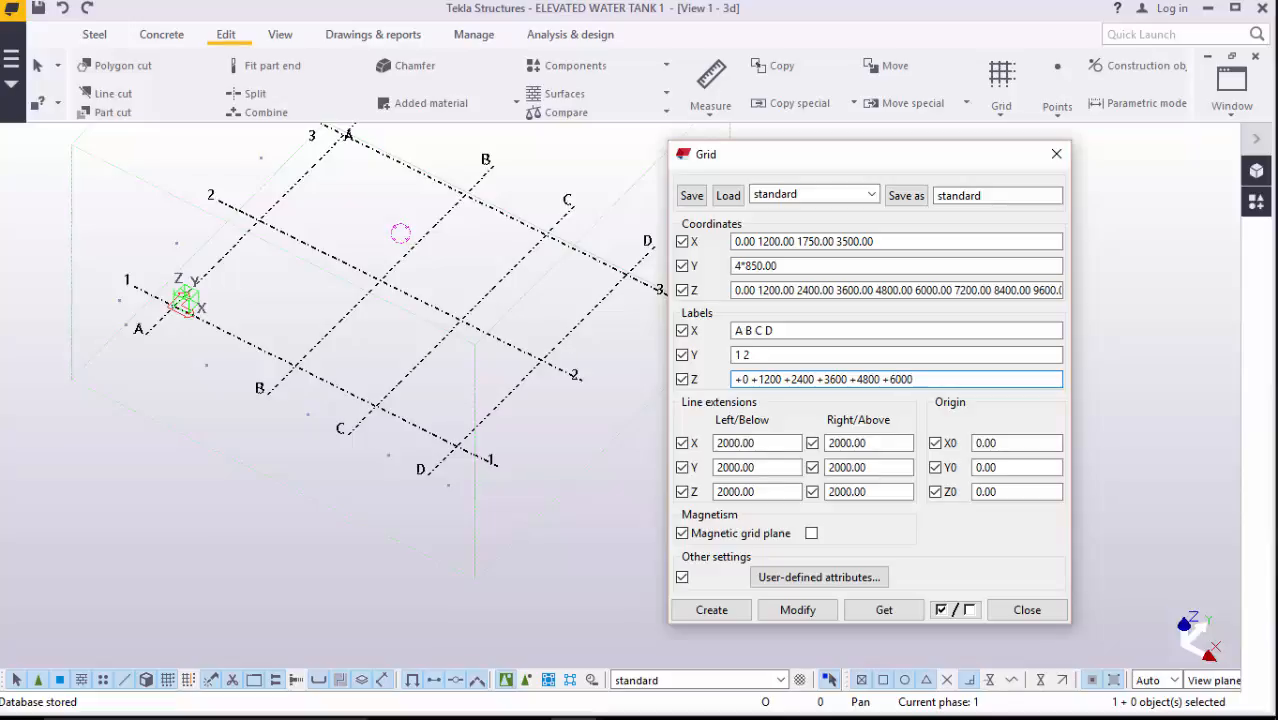
- Continue the grid's Z labels with +7200, +8400, +9600, +10800, +12000 and +13200
type("+7200 +8400 +96")
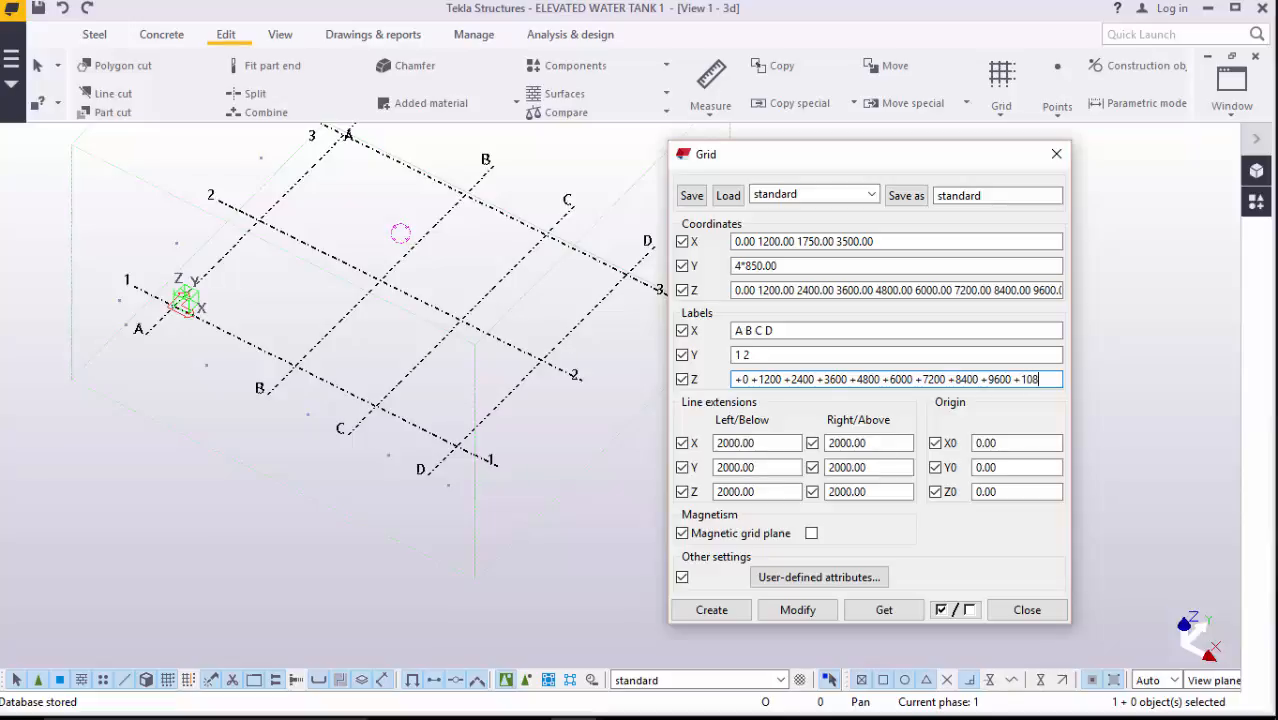
type("00 +")
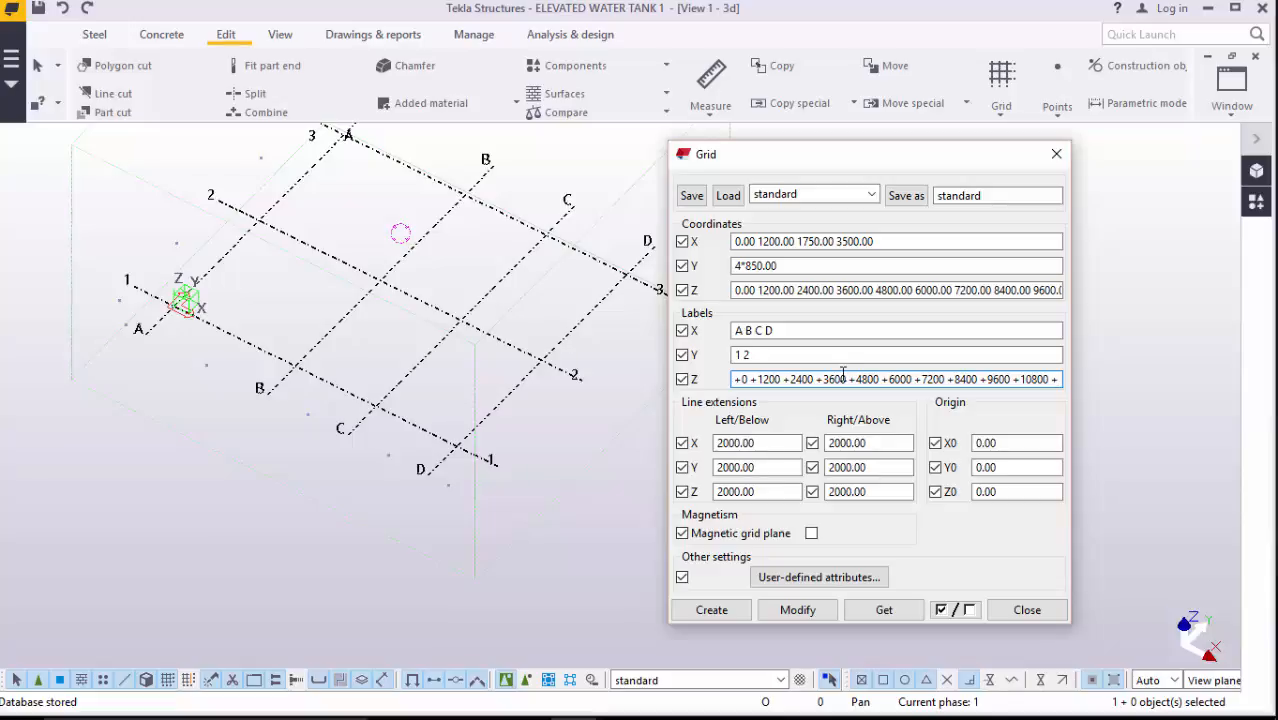
type("12")
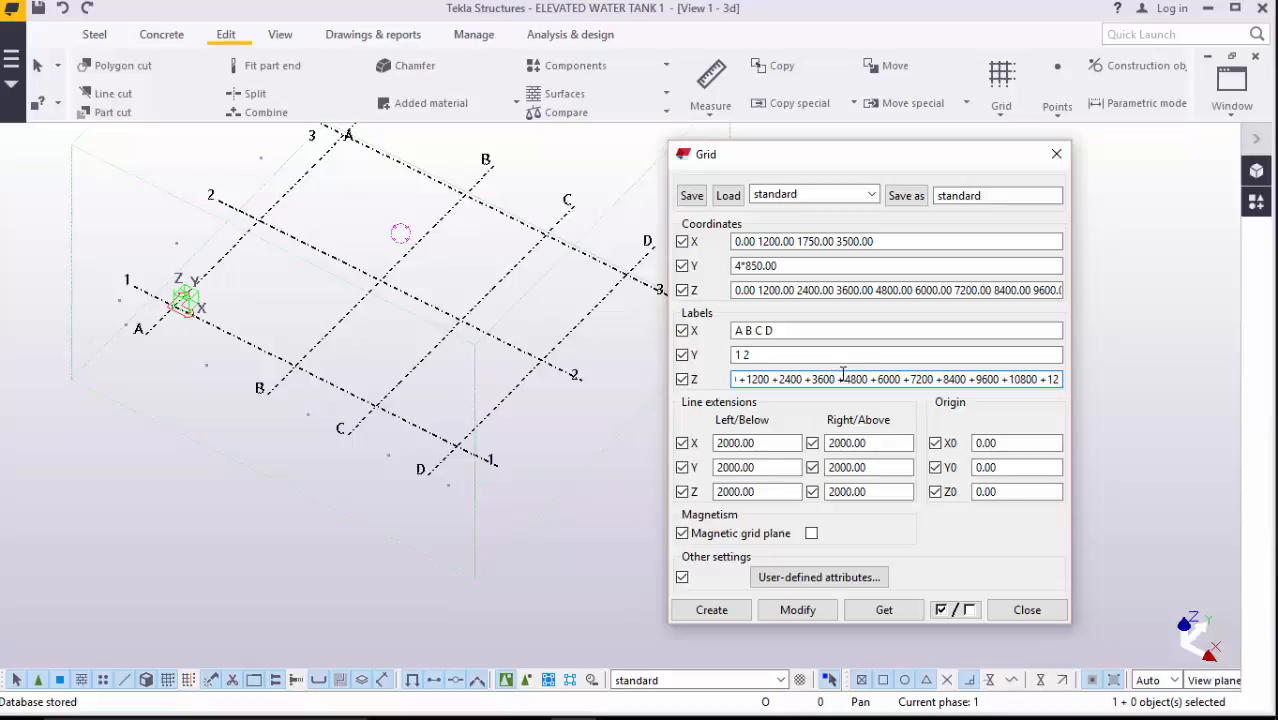
type("000")
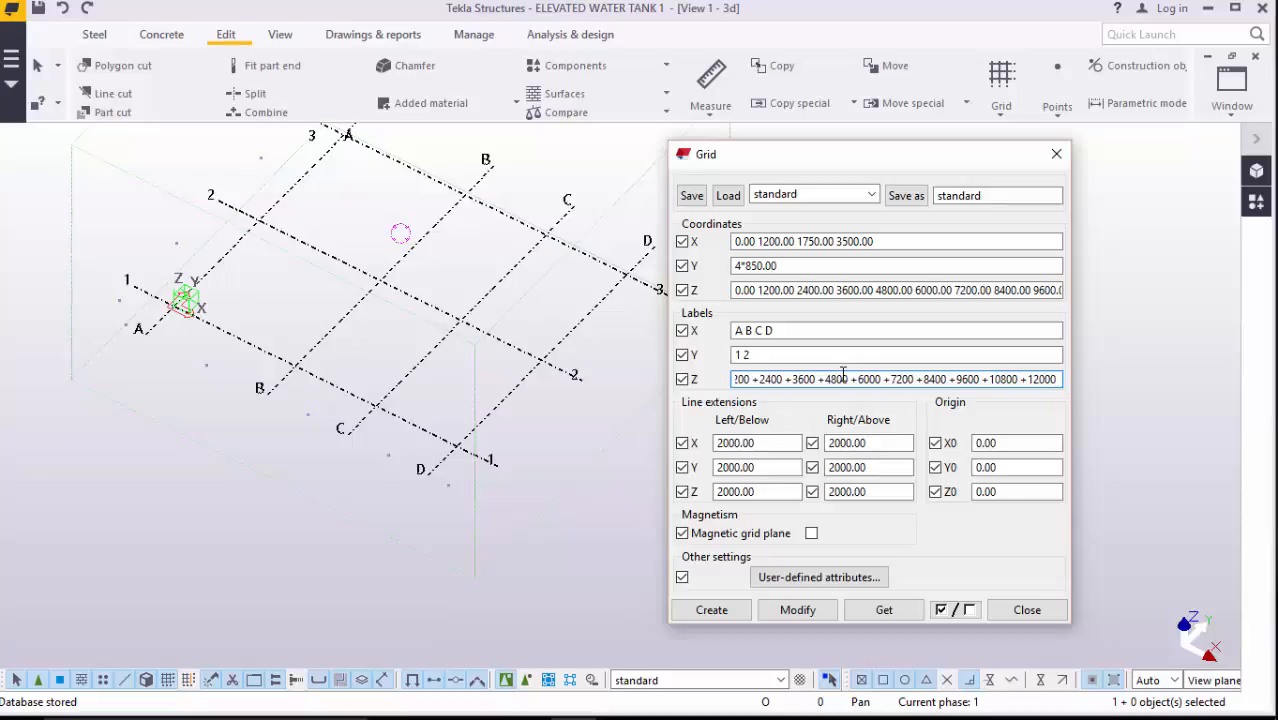
type(" +")
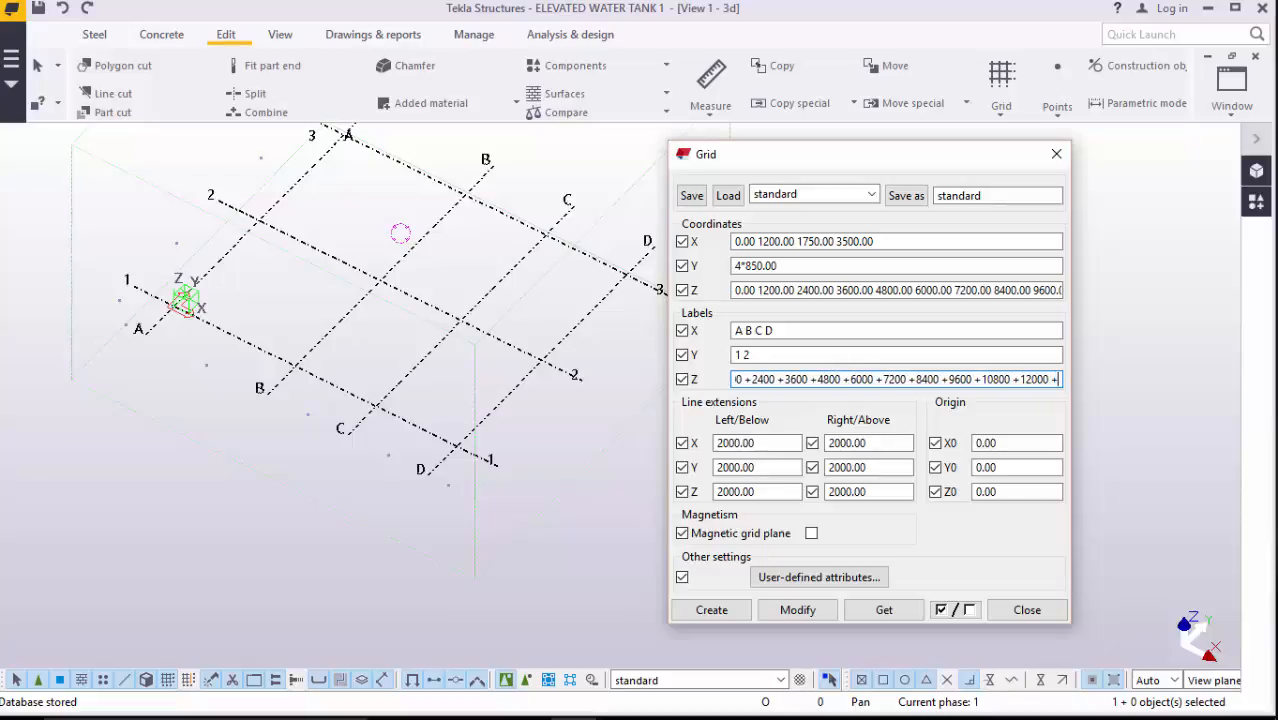
type("13200")
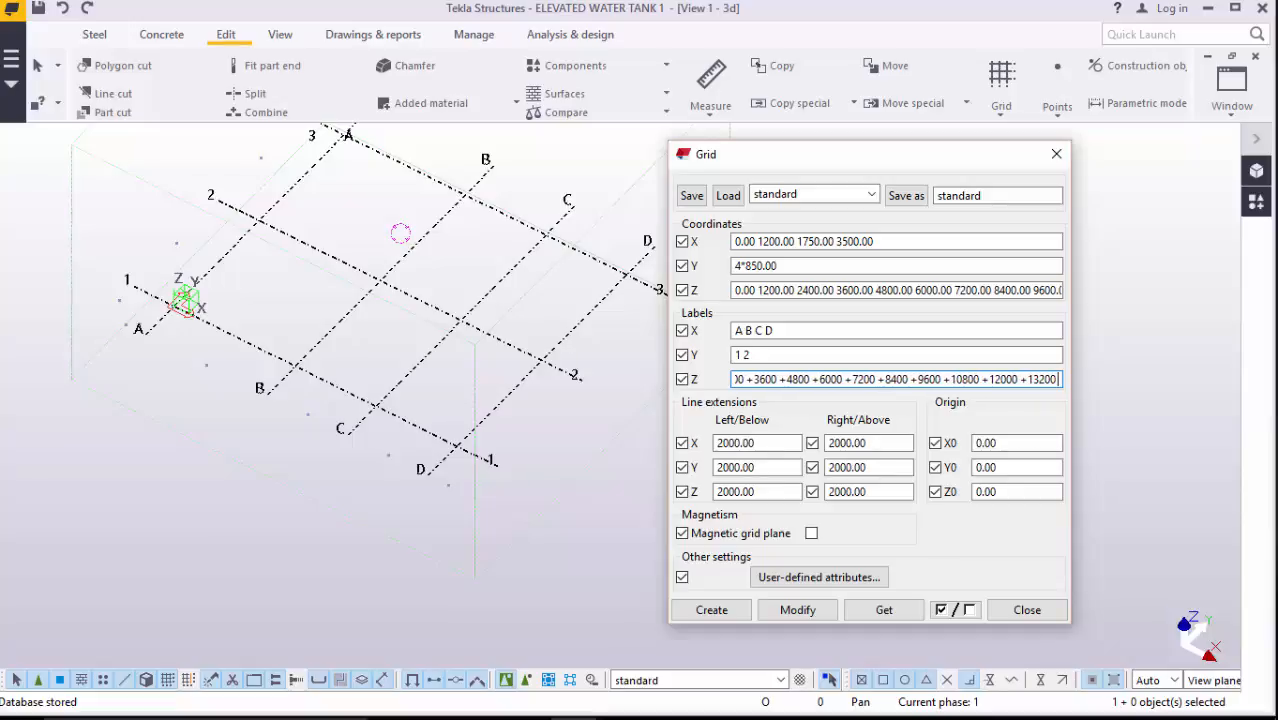
- Add the levels +14400 and +15600 to the grid's Z labels
type(" +1444")
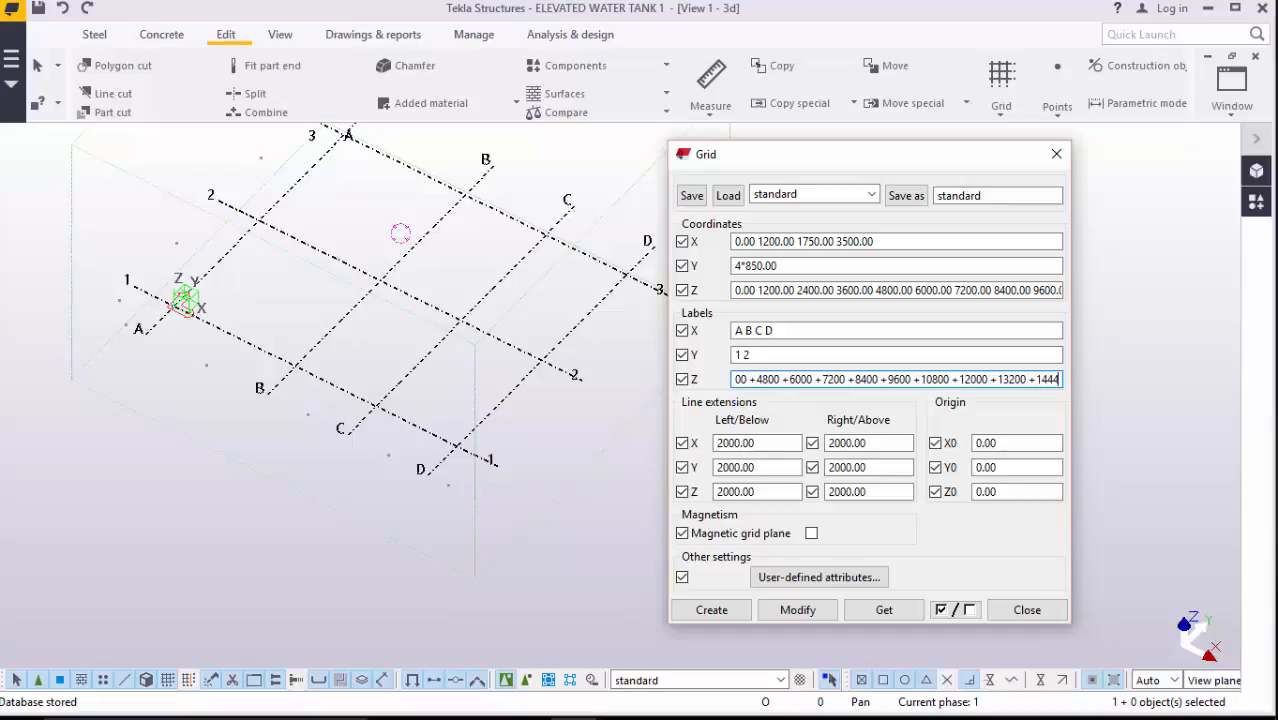
key("BackSpace")
type("00")
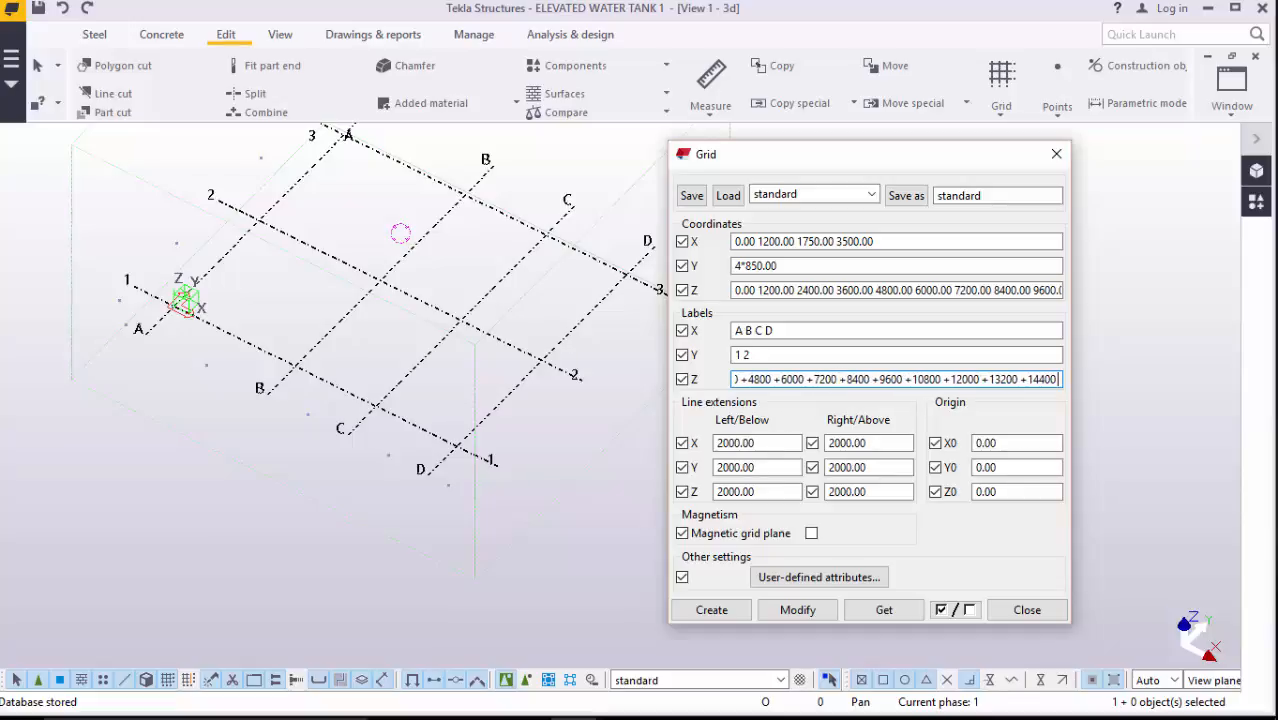
type(" +156")
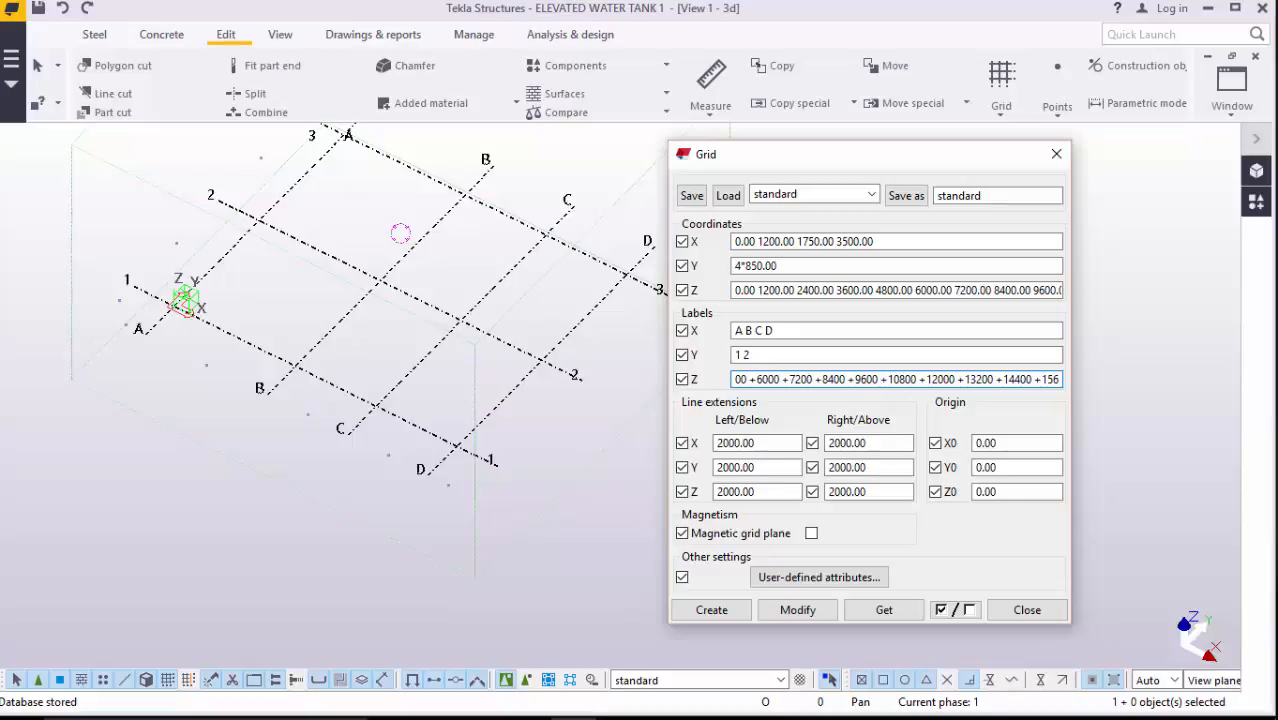
type("00")
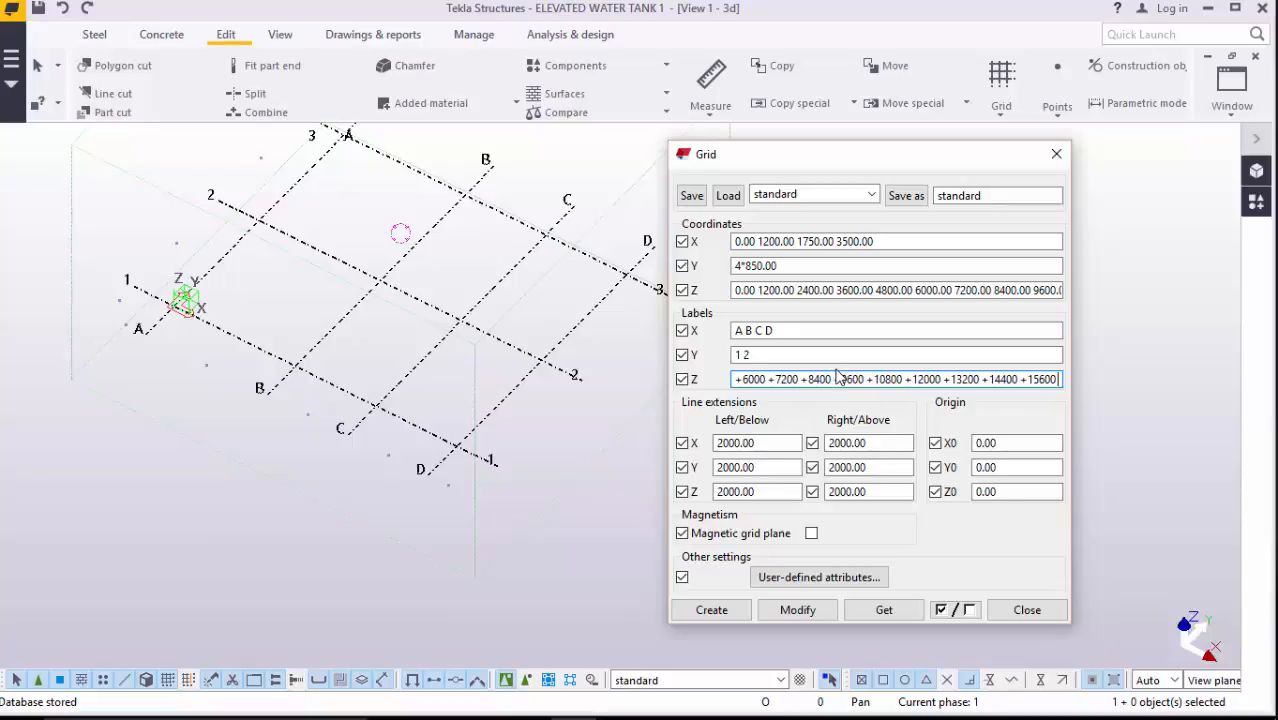
- Complete the grid's Z labels with +16800, +18000 and +19200
type(" +")
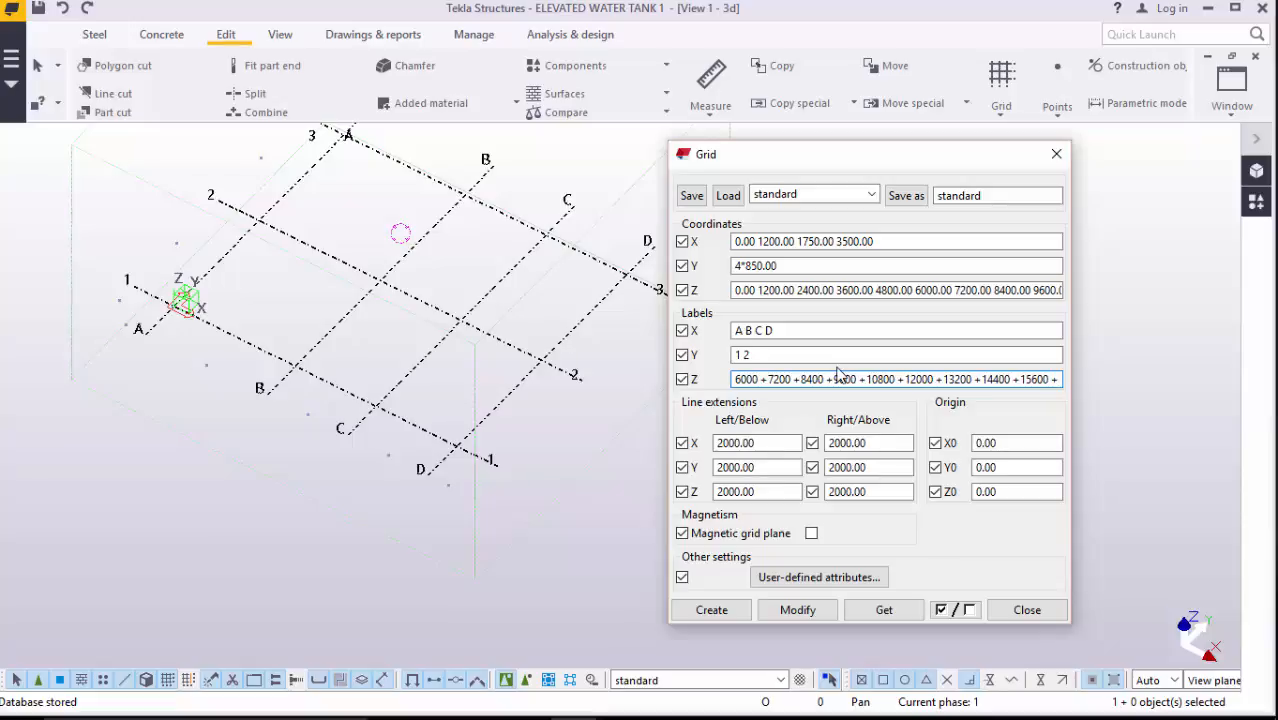
type("168")
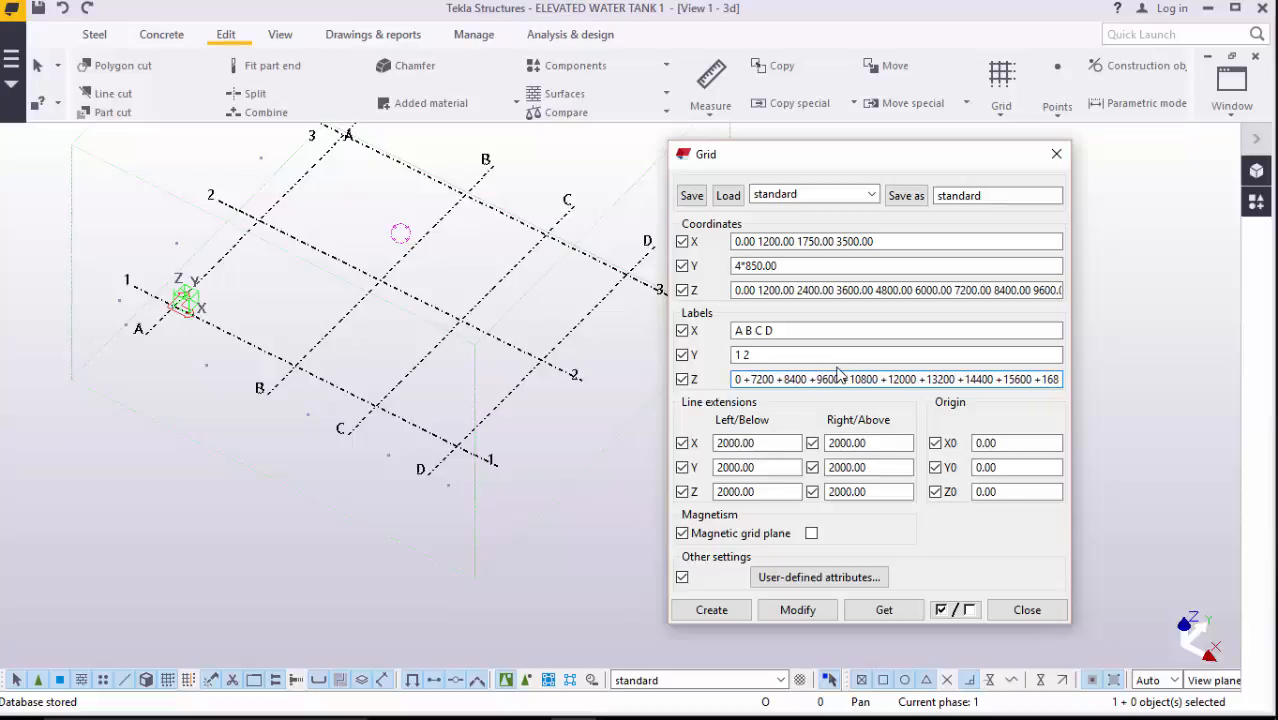
type("00")
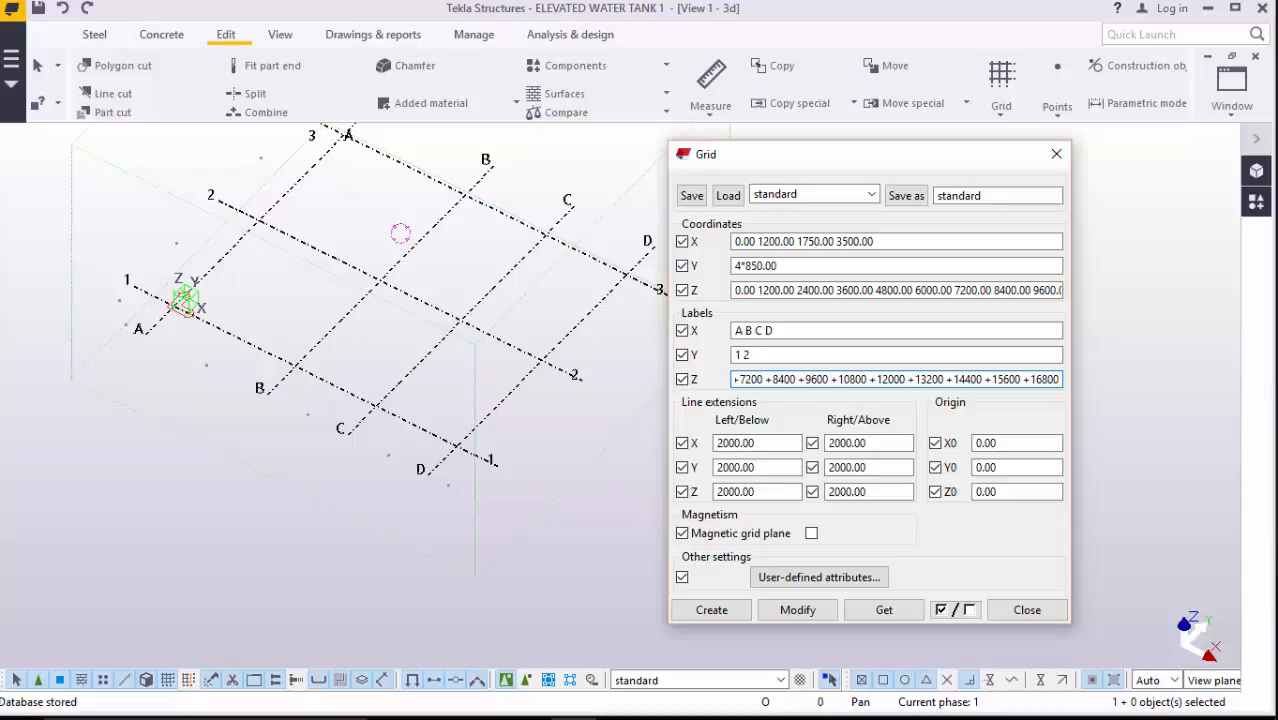
type(" +")
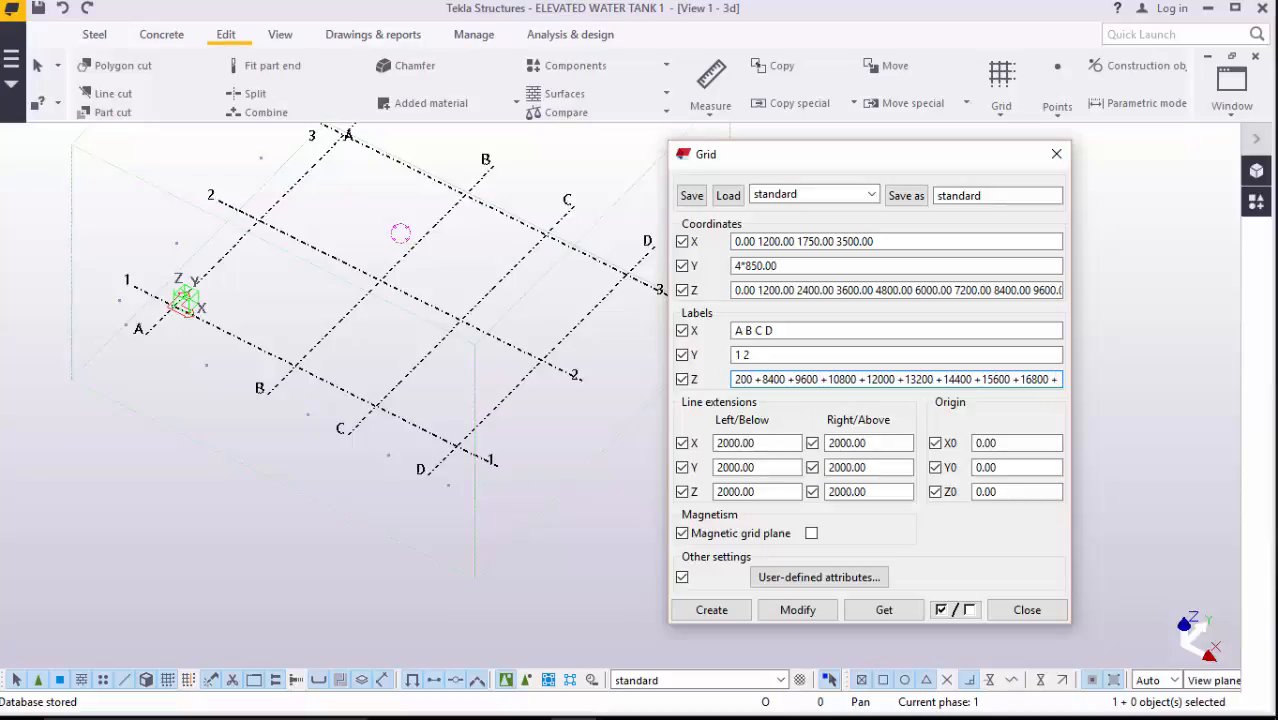
type("18000")
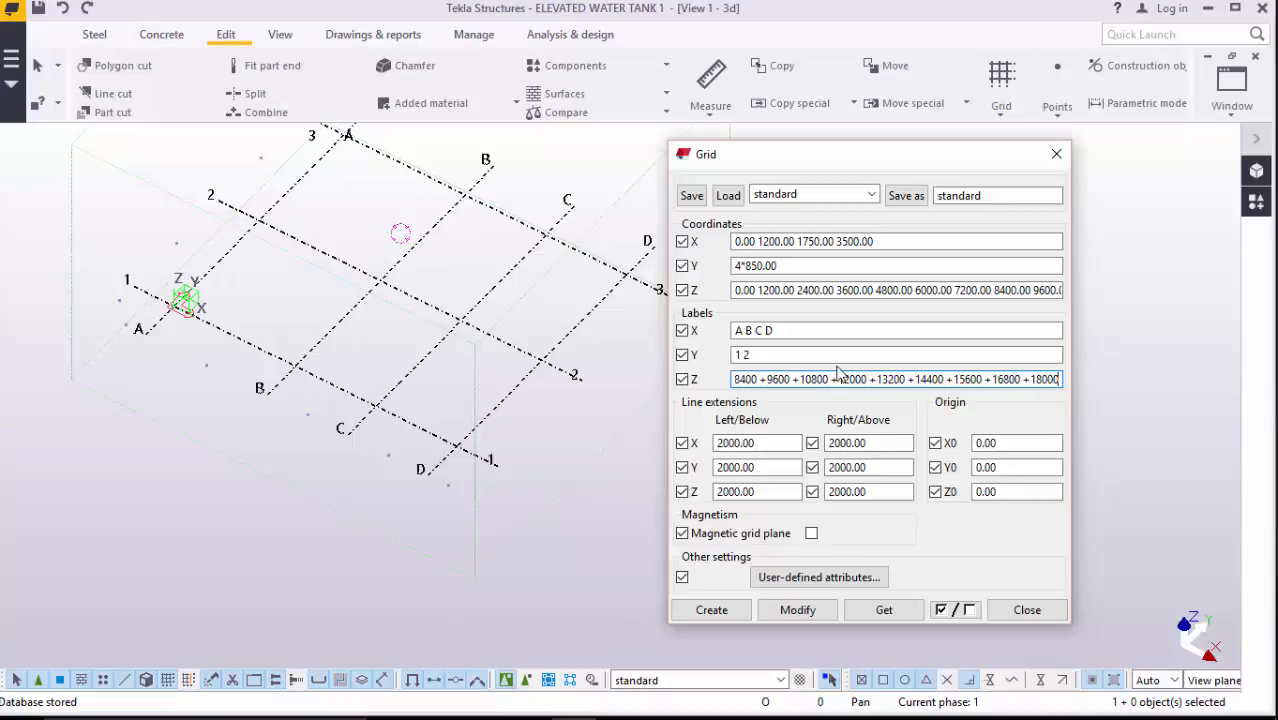
type(" +")
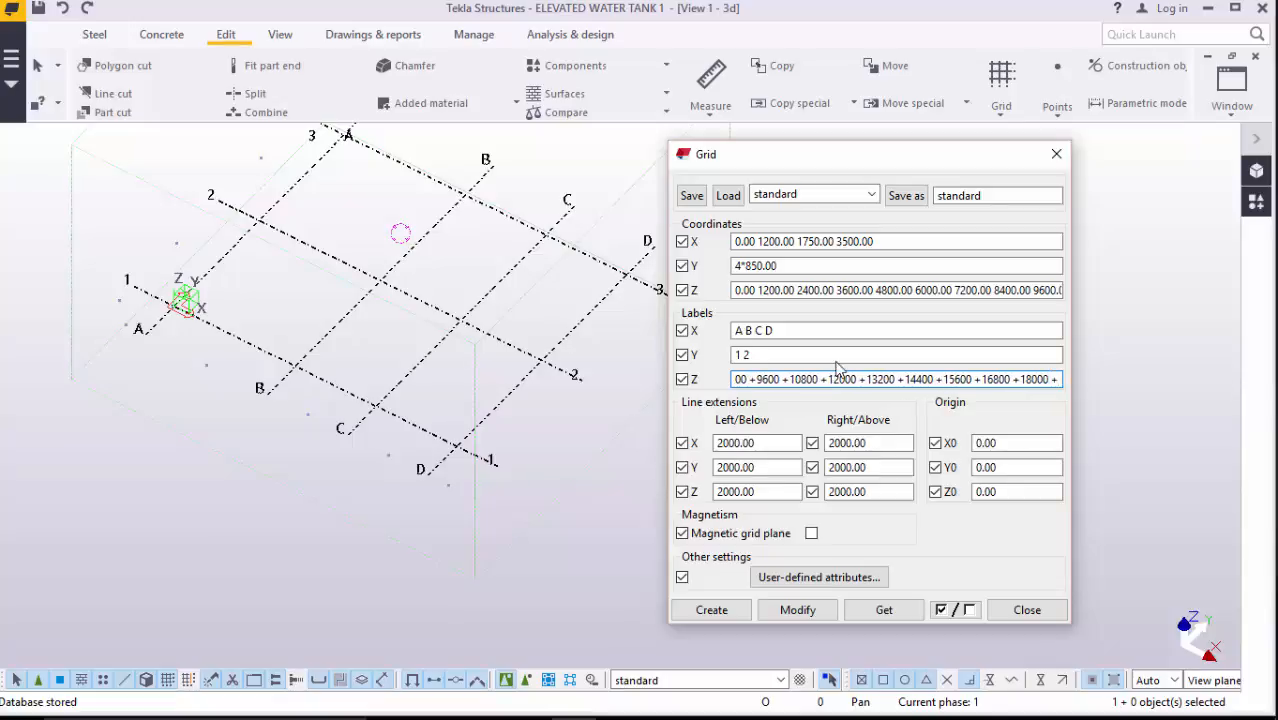
type("192")
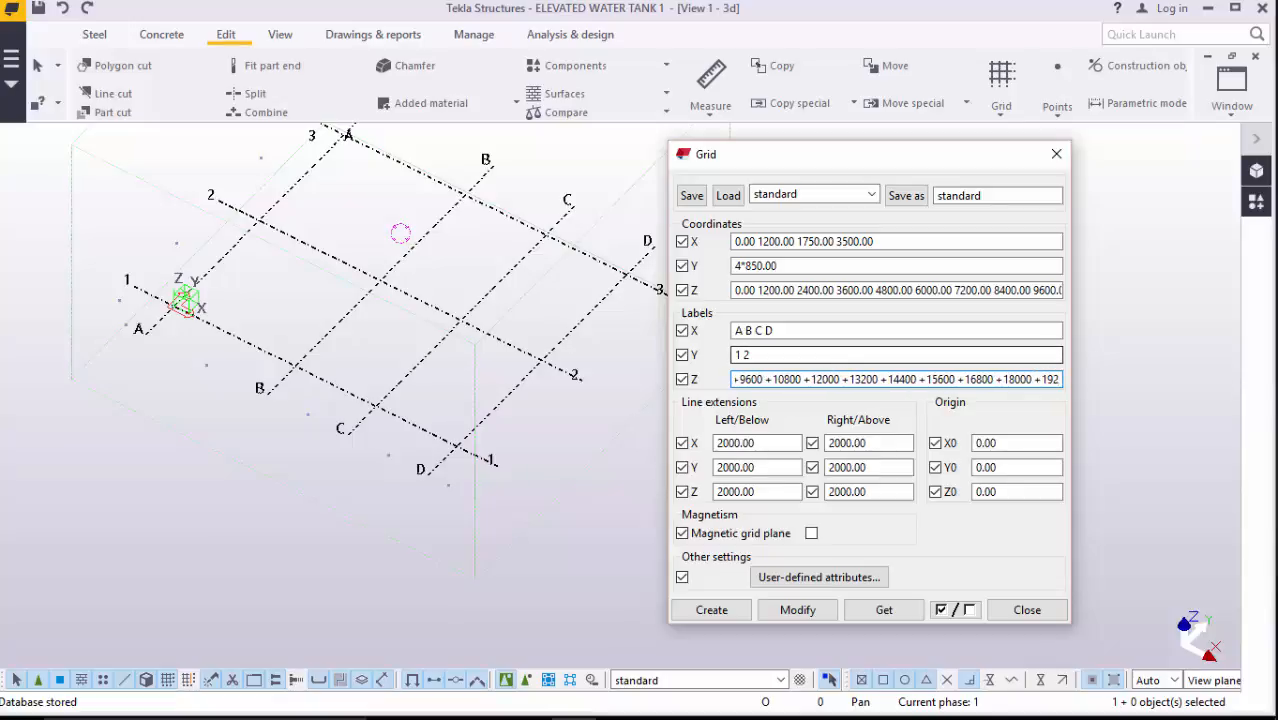
type("00")
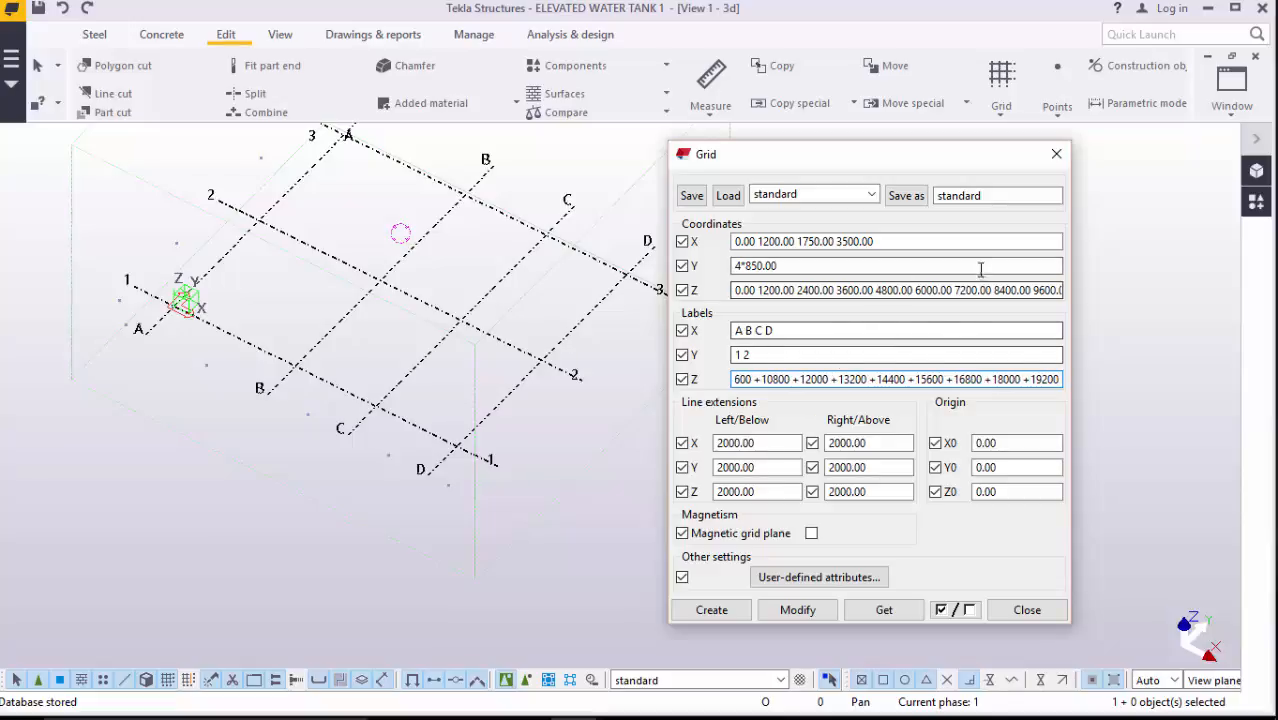
- Review the full list of Z coordinates to compare it with the Z labels
left_click(1030, 290)
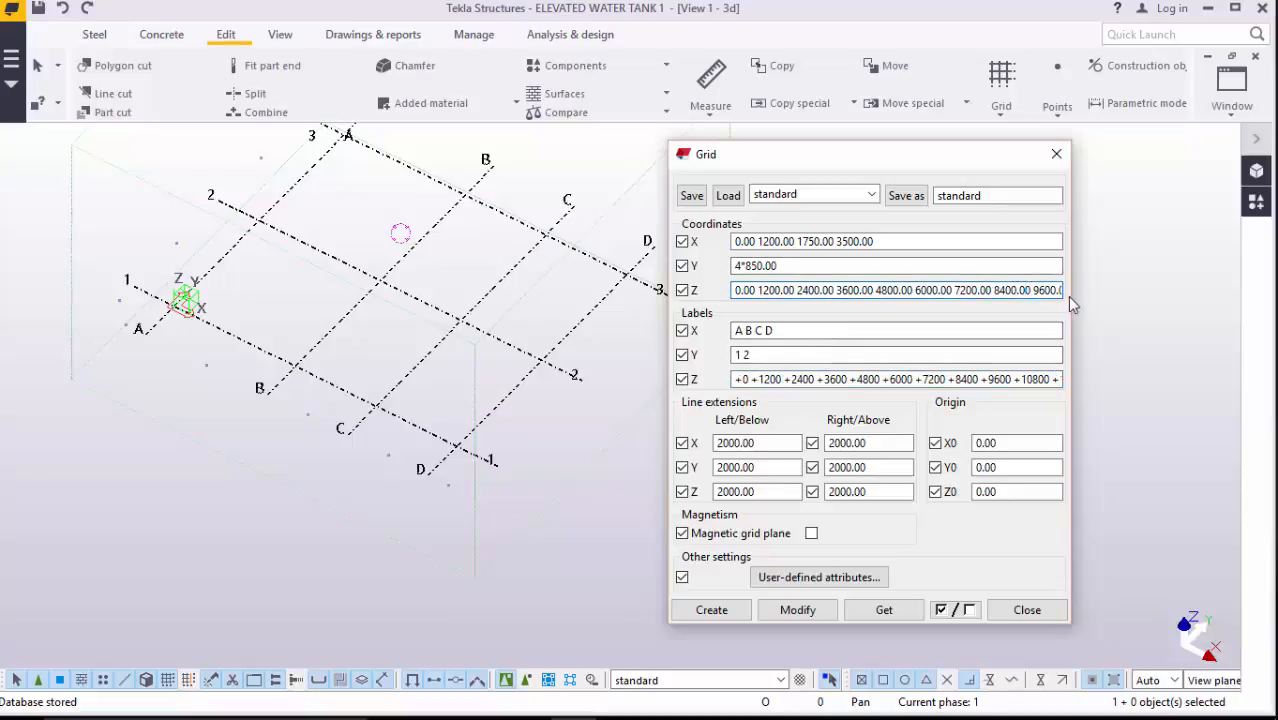
key("Right")
key("Right")
key("Right")
key("Right")
key("Right")
key("Right")
key("Right")
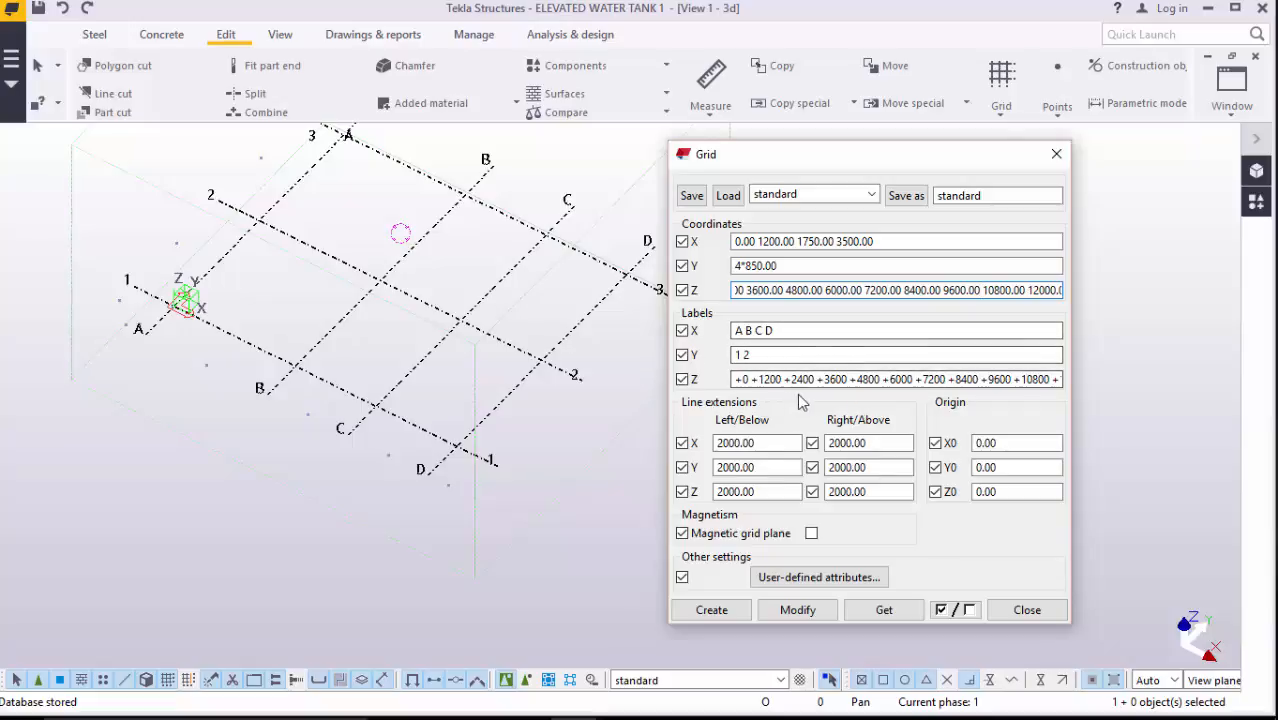
left_click(786, 270)
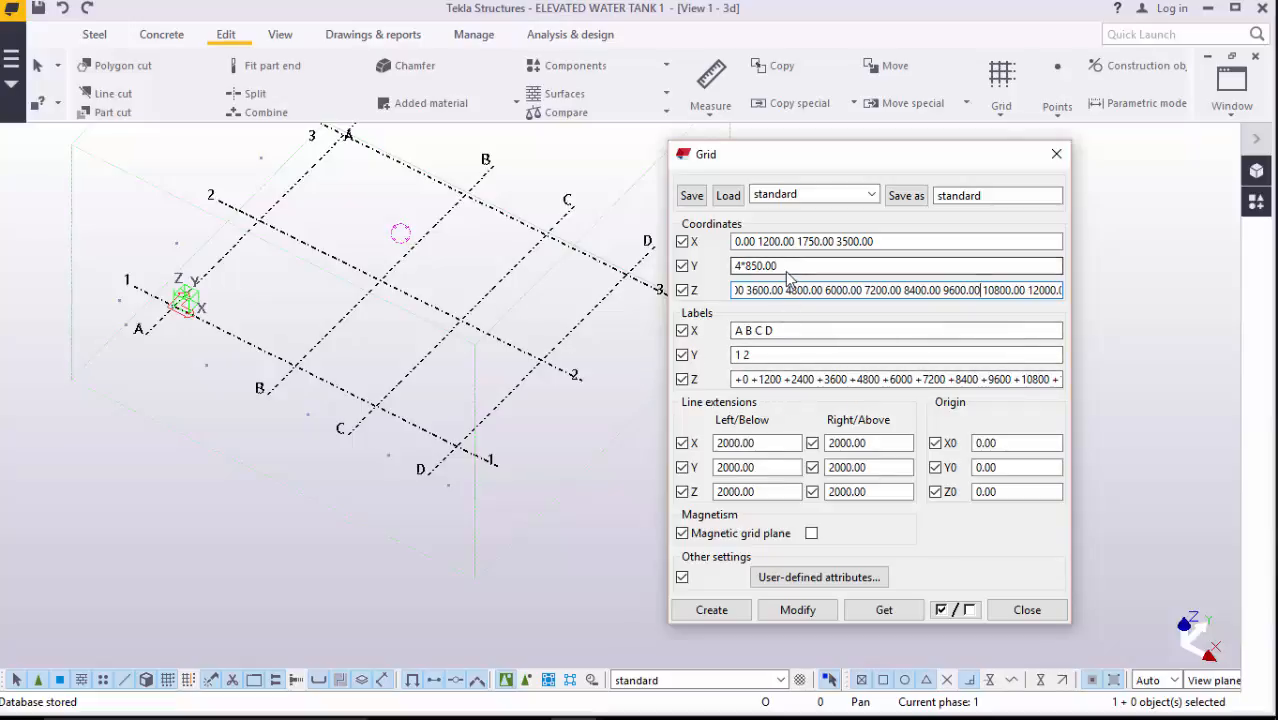
- Apply the new coordinates and labels to the existing grid and close its settings
left_click(795, 610)
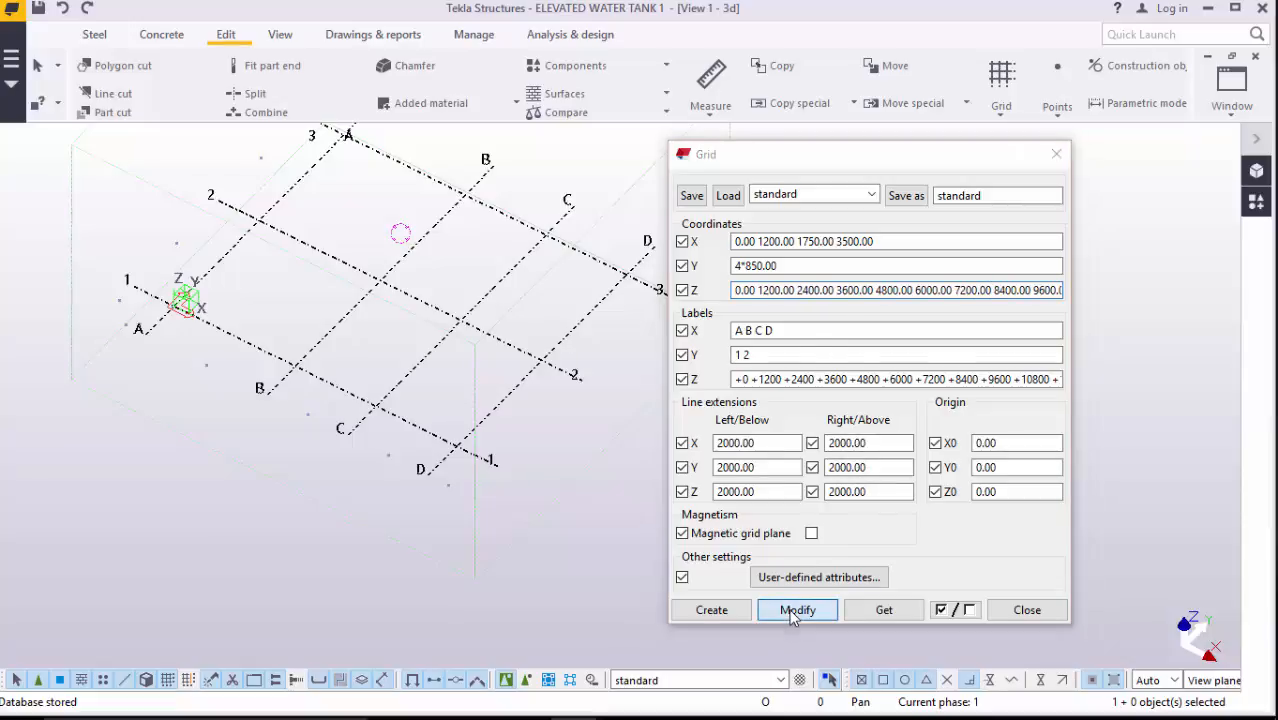
left_click(558, 389)
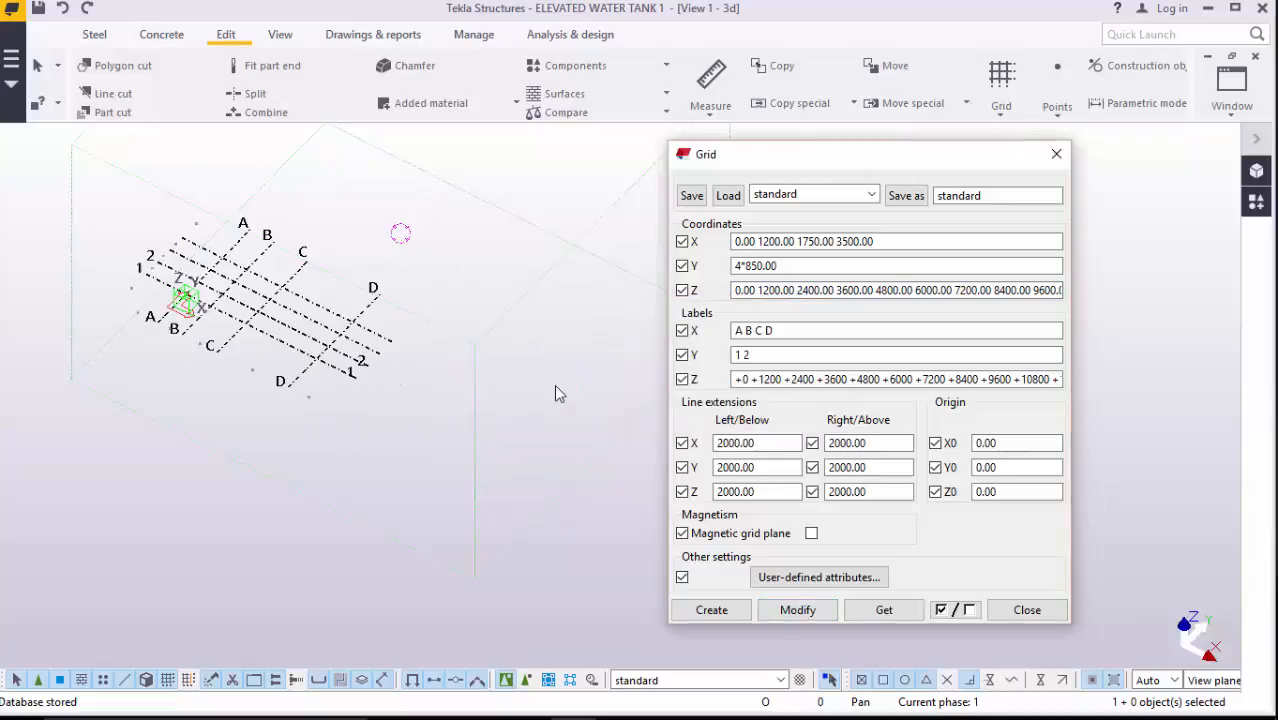
left_click(1022, 614)
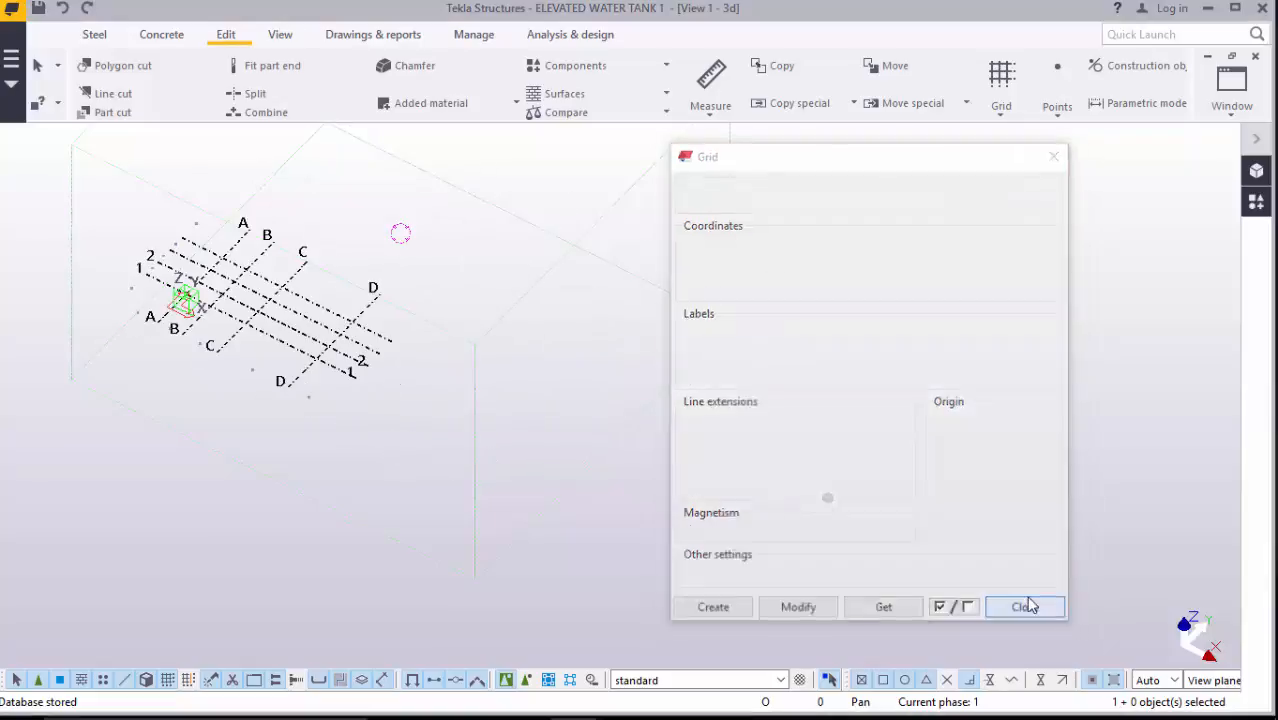
- Inspect the updated grid in the 3D view, checking the labels at the ends of the grid lines
scroll(163, 280, "up", 2)
scroll(163, 280, "up", 2)
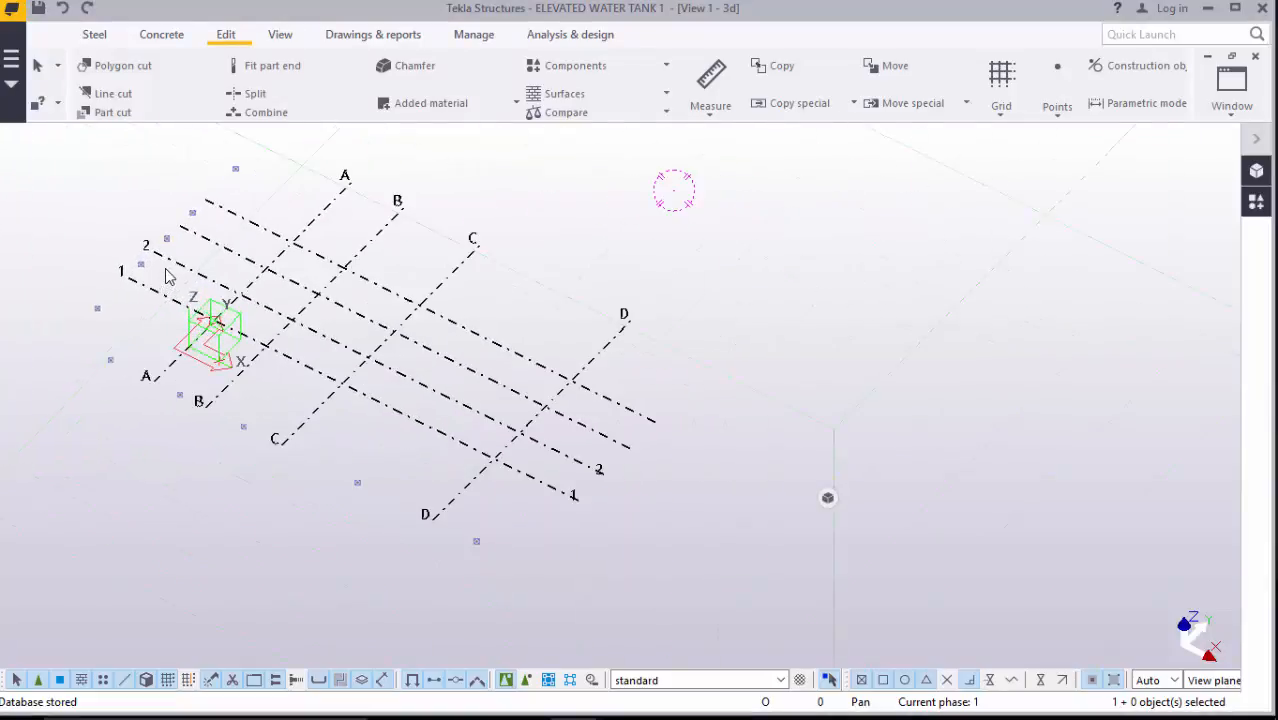
scroll(675, 390, "down", 1)
scroll(278, 362, "up", 3)
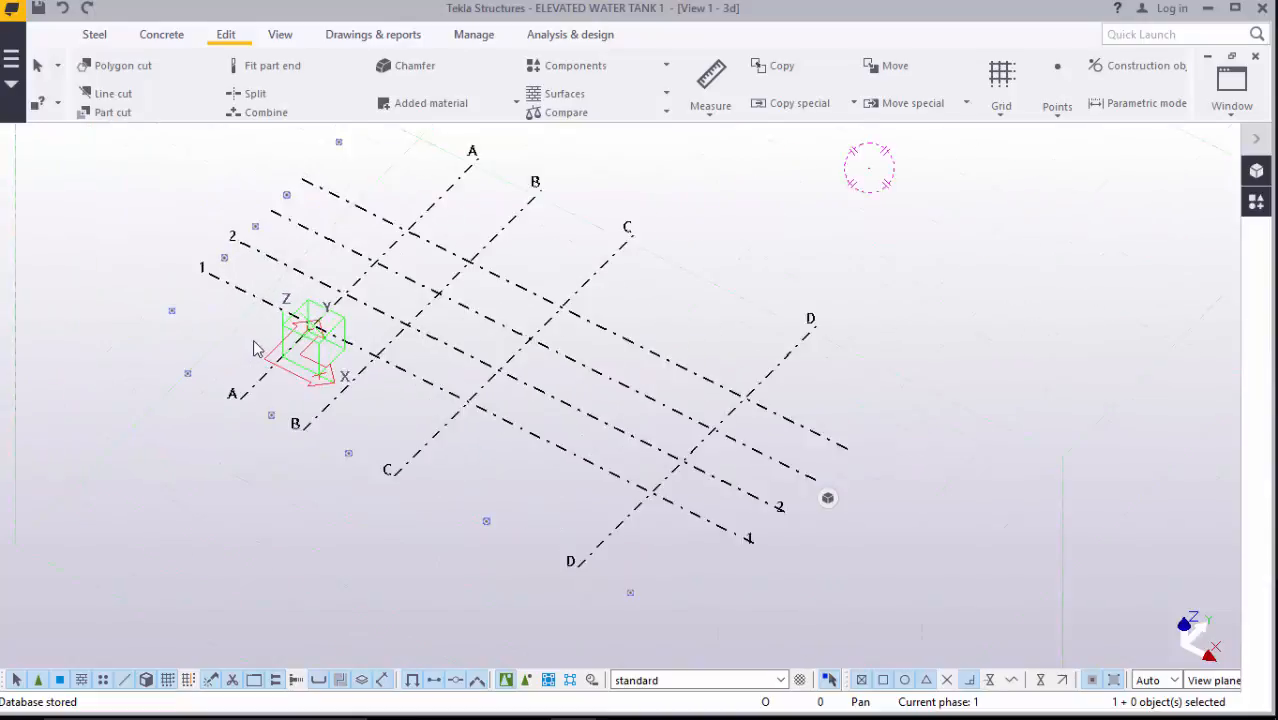
scroll(390, 375, "down", 2)
scroll(320, 255, "up", 4)
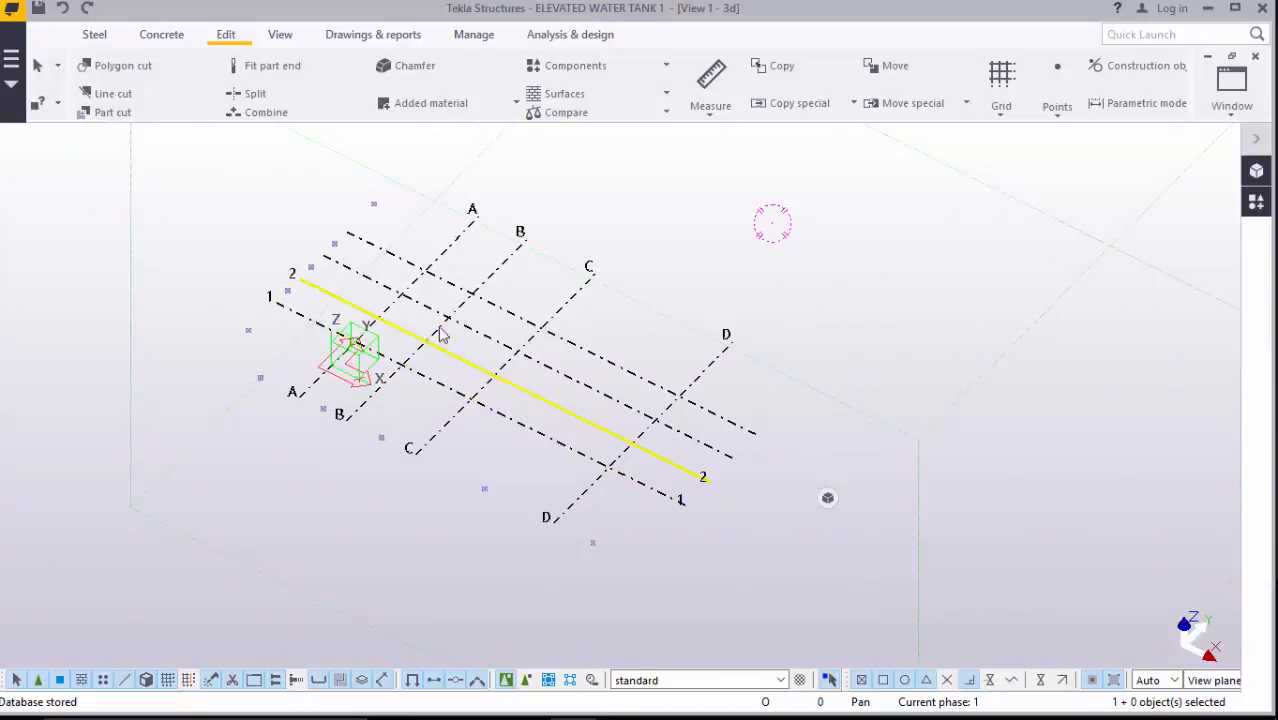
scroll(420, 285, "down", 1)
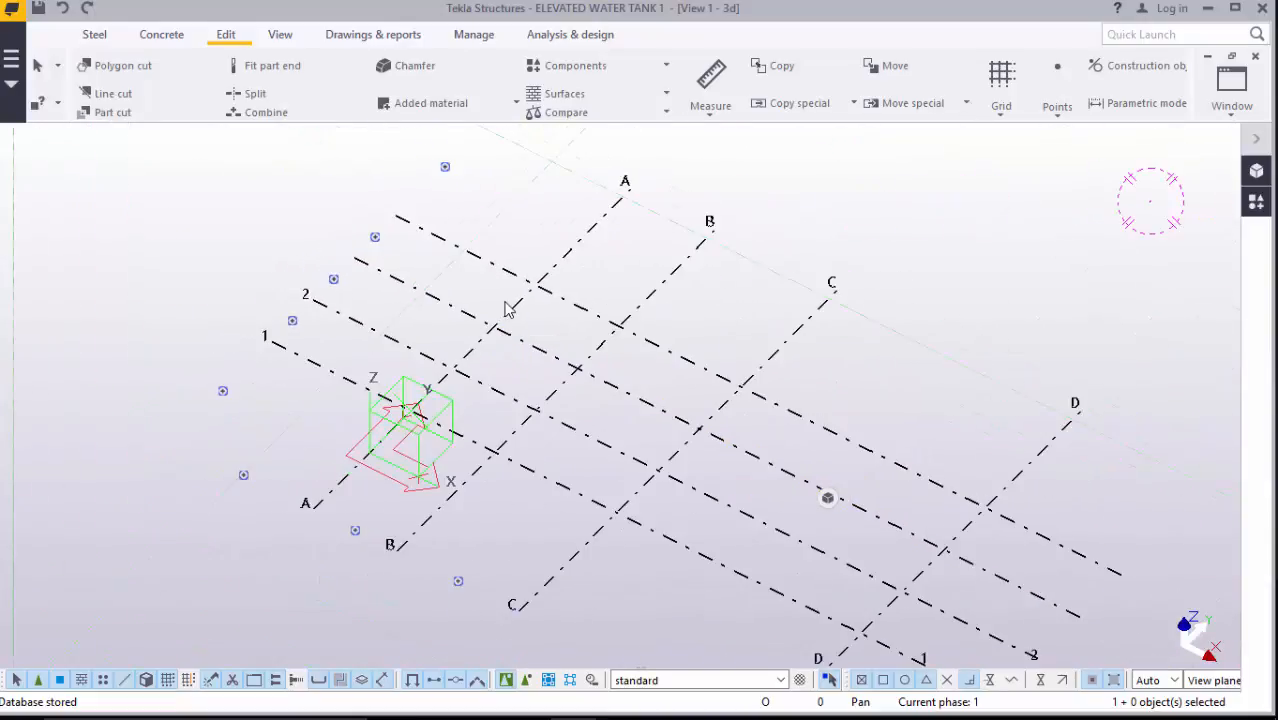
scroll(315, 305, "up", 3)
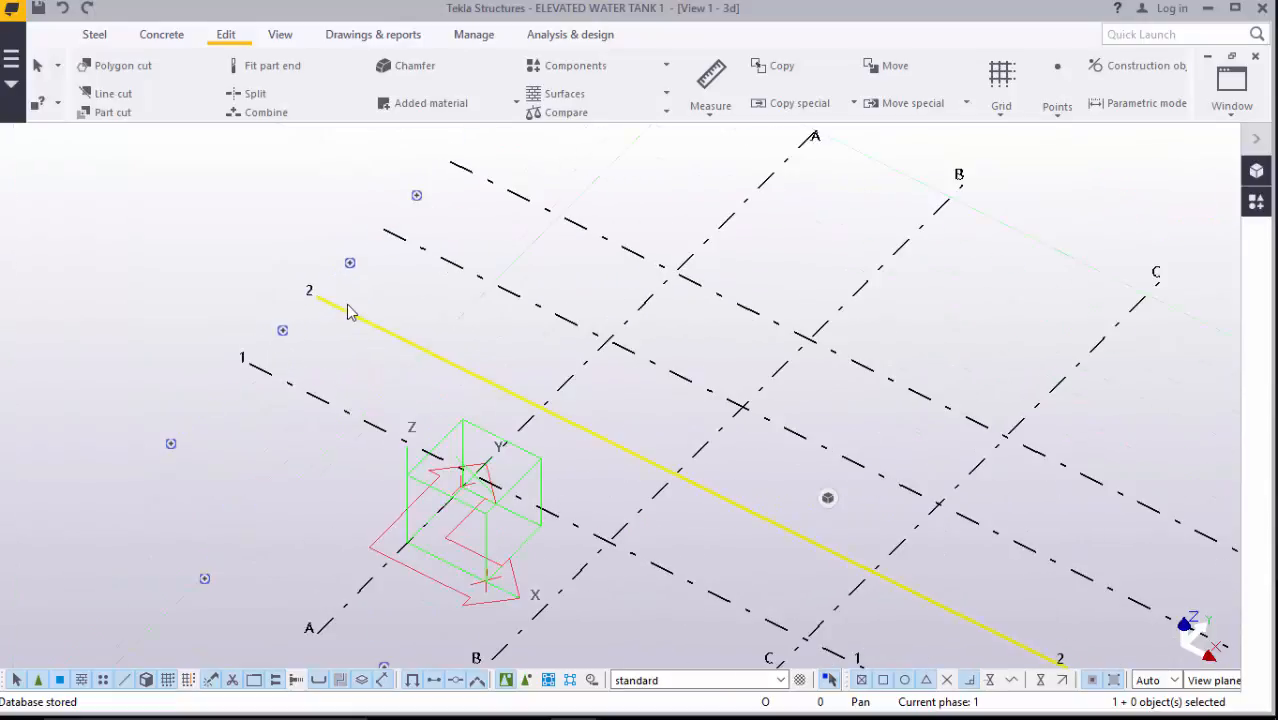
scroll(310, 340, "down", 5)
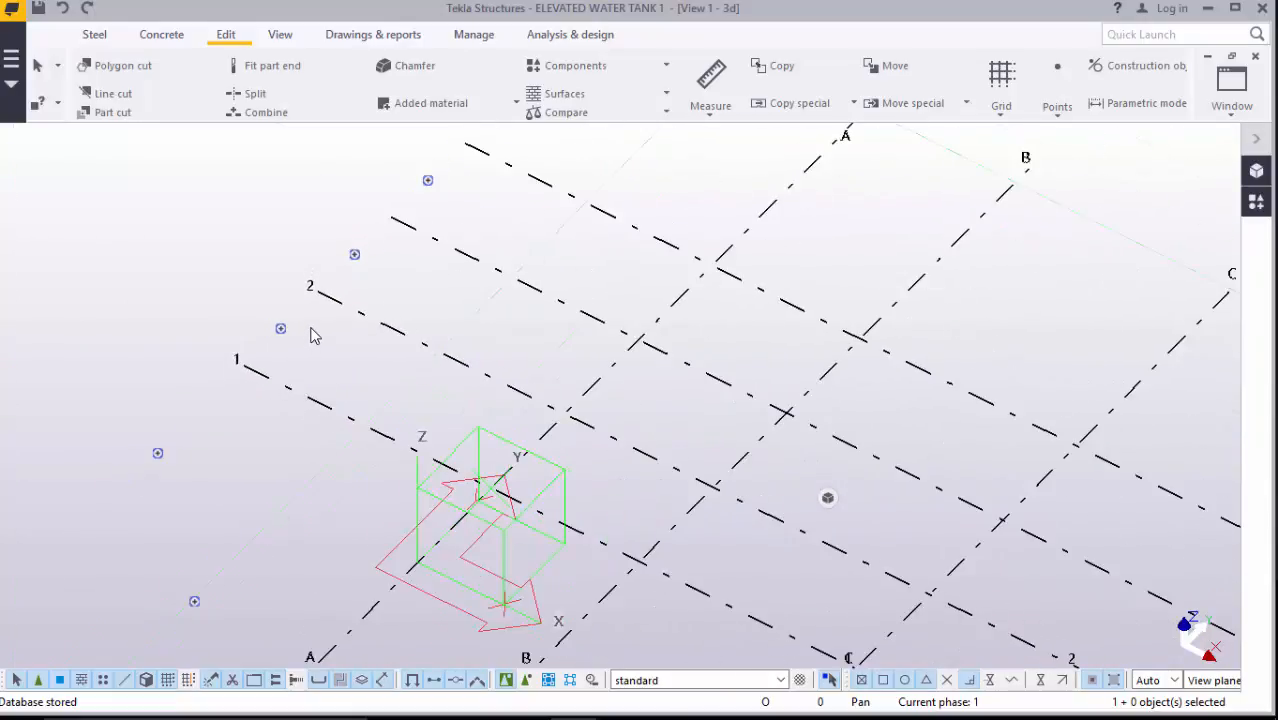
scroll(893, 548, "up", 2)
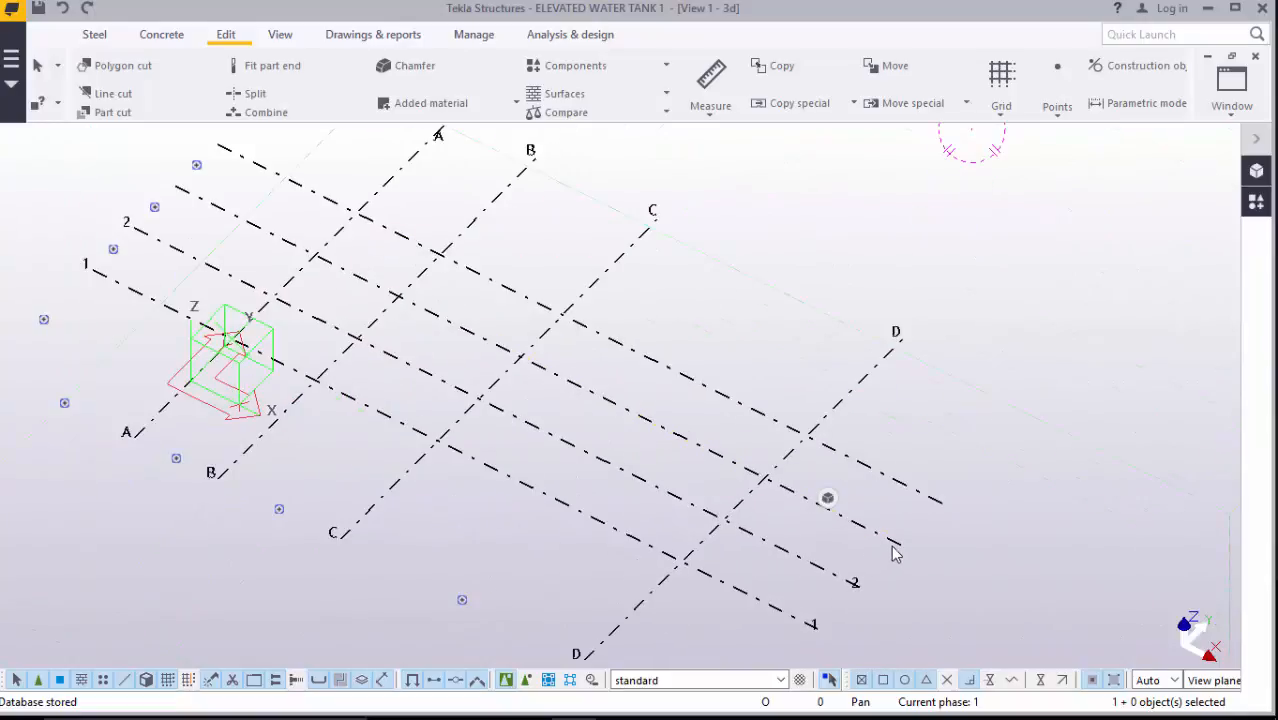
- Reopen the grid's settings, extend the Y labels to 1 2 3 4, and apply the change to the grid
double_click(900, 555)
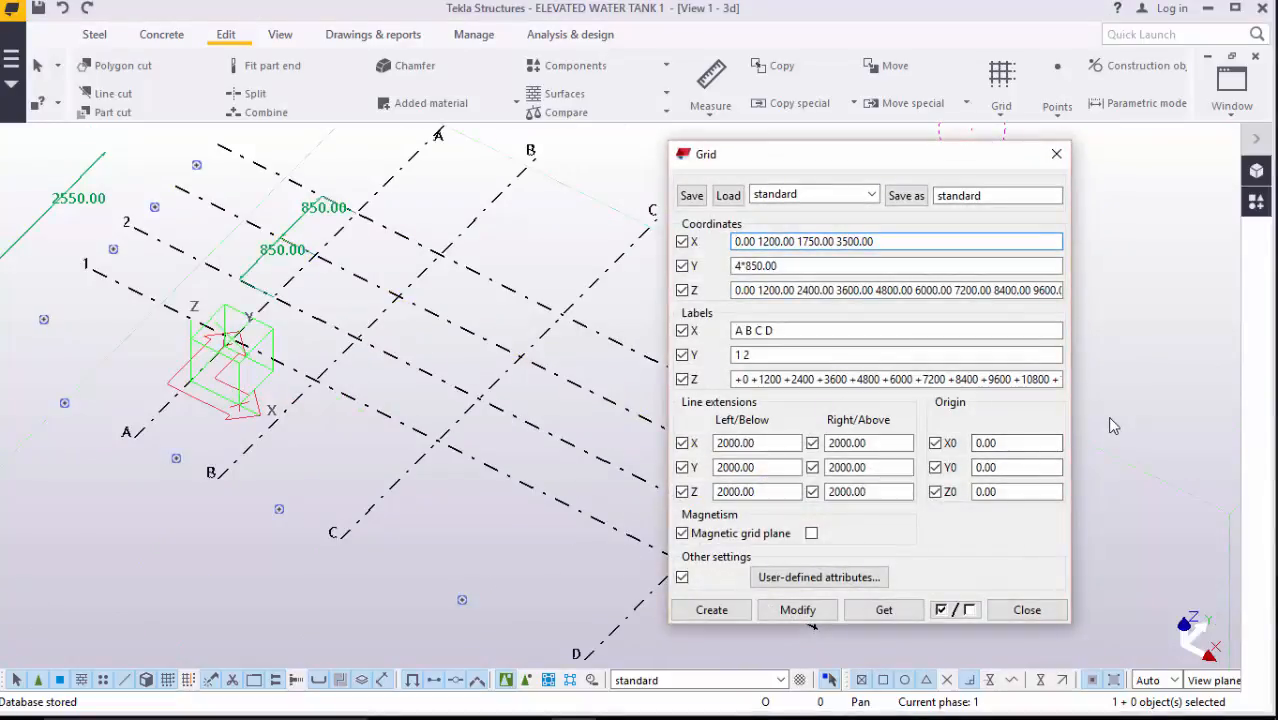
left_click(829, 355)
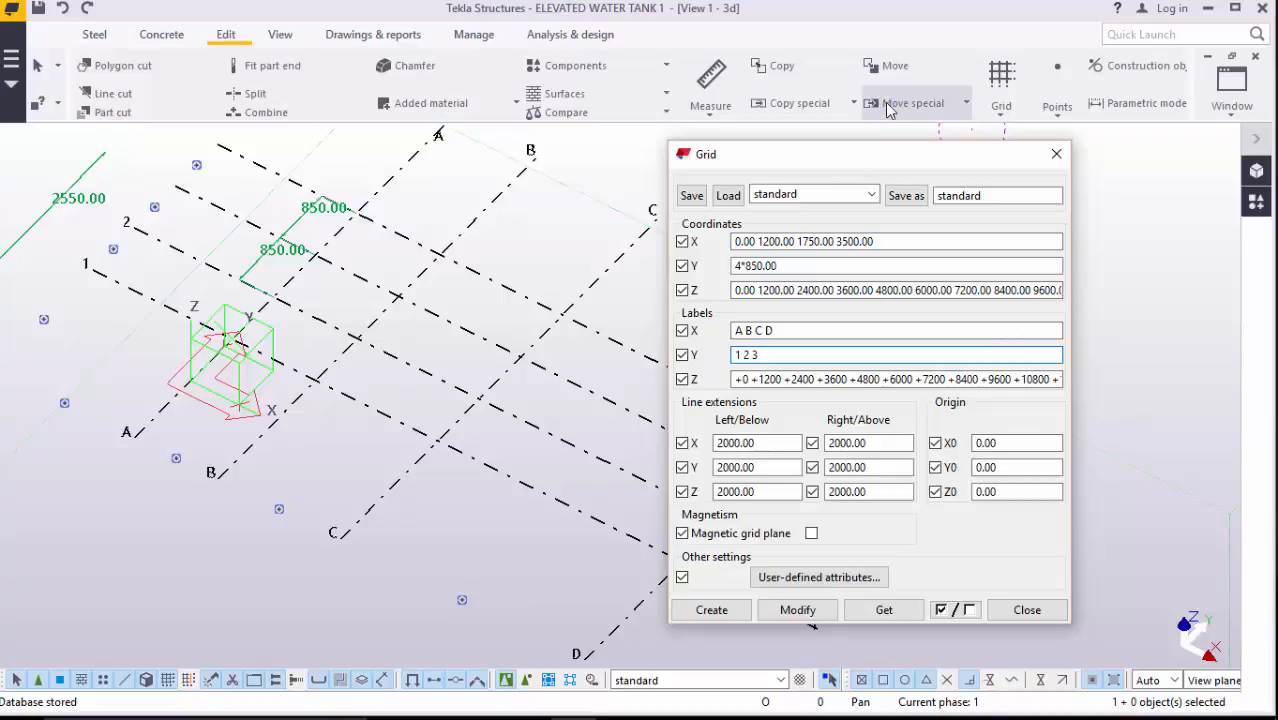
type("4")
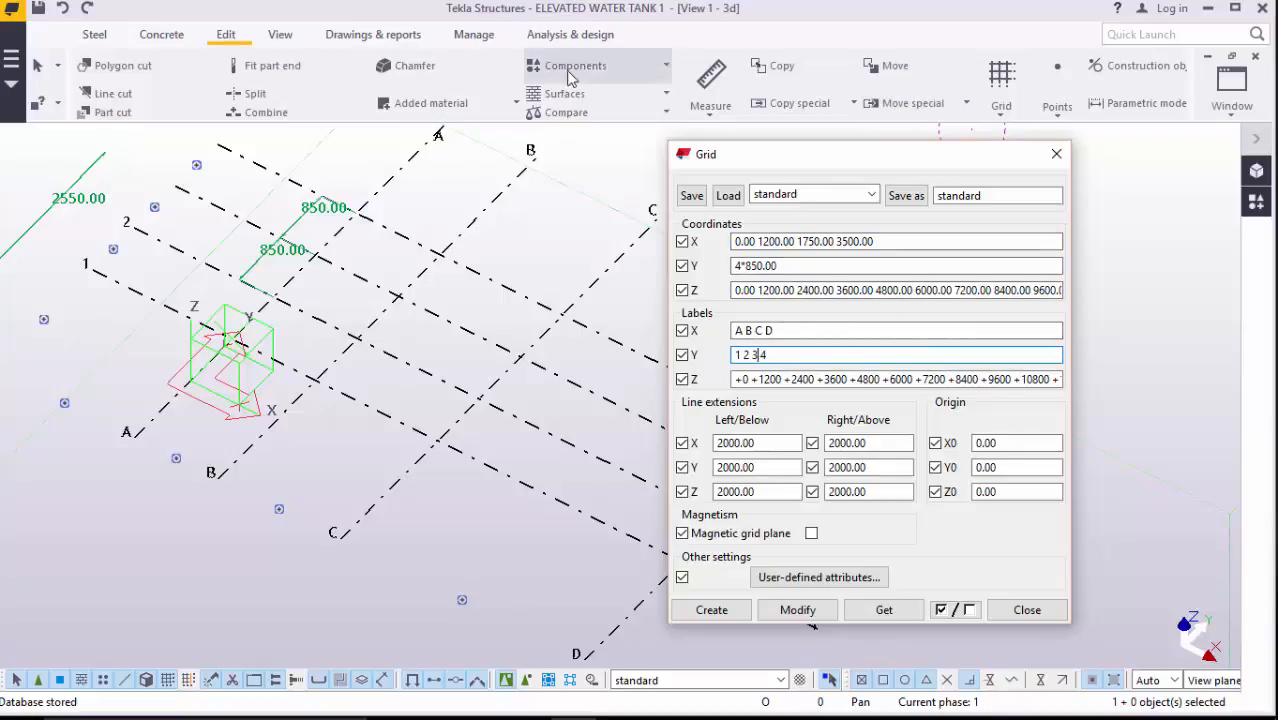
left_click(797, 609)
left_click(566, 388)
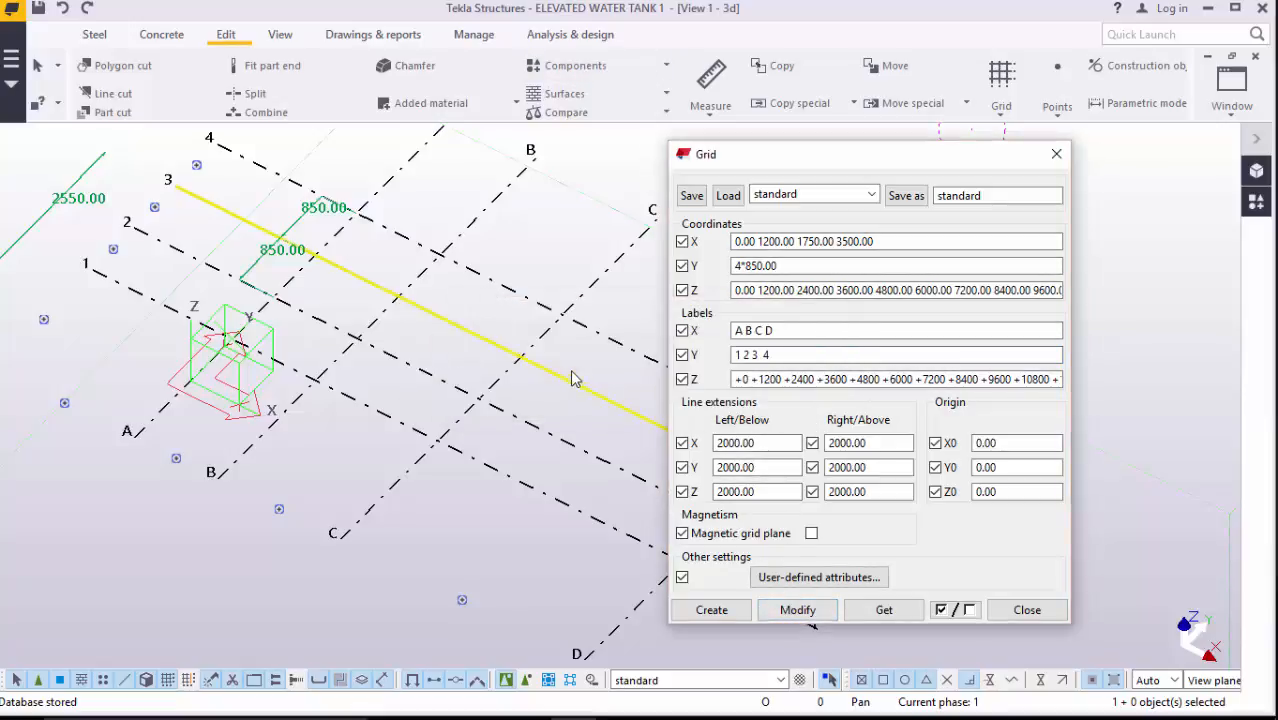
- Close the grid's settings and check the labels of the updated grid lines in the 3D view
left_click(1027, 609)
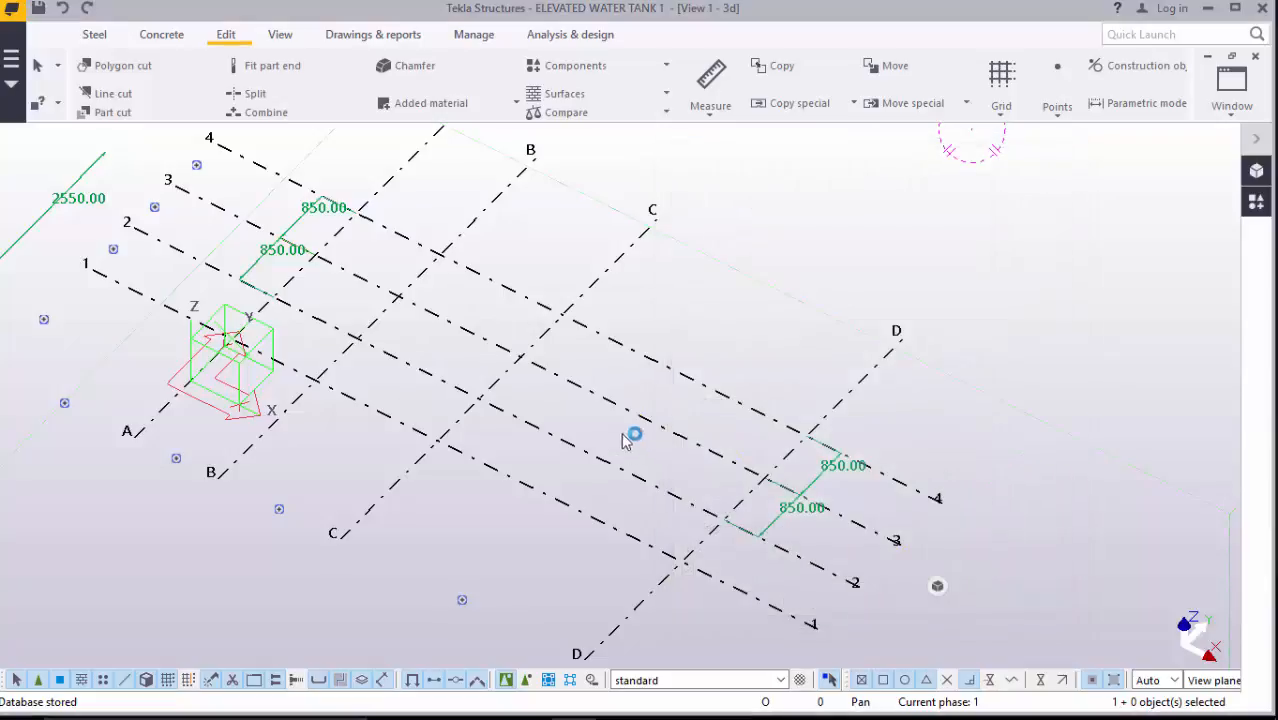
scroll(700, 308, "down", 3)
scroll(930, 512, "up", 5)
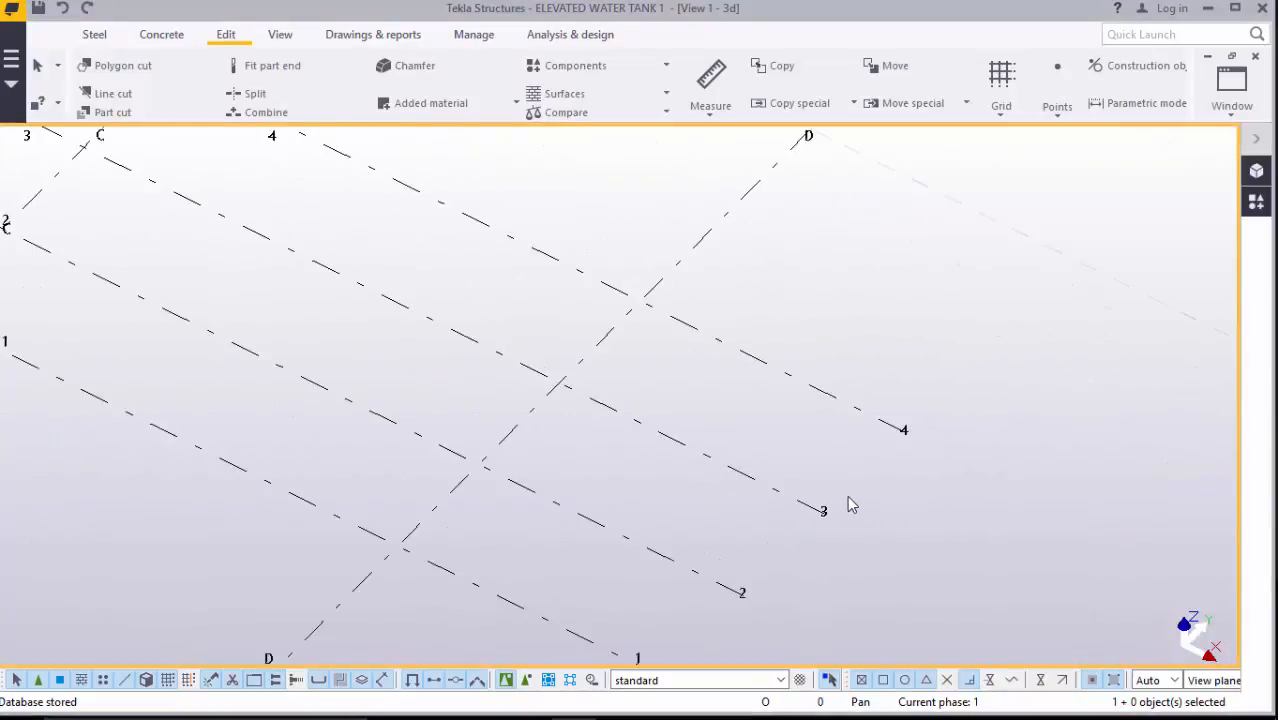
scroll(941, 186, "down", 5)
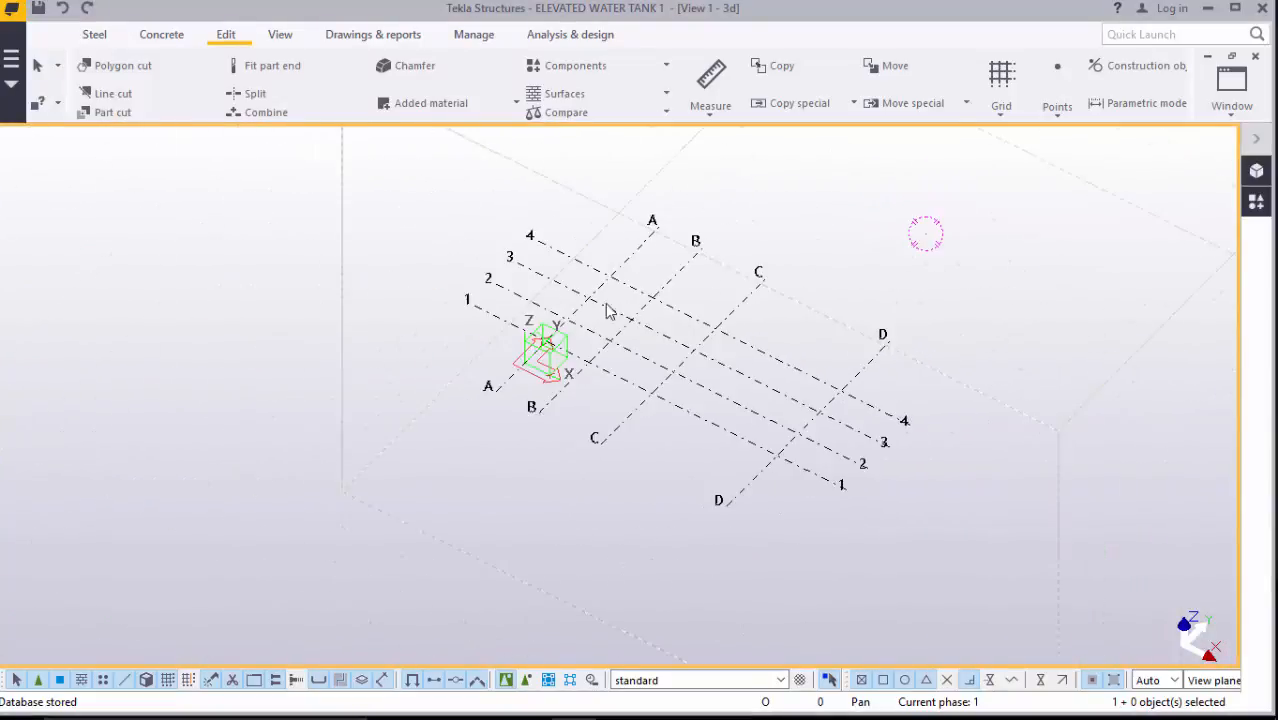
scroll(608, 266, "up", 6)
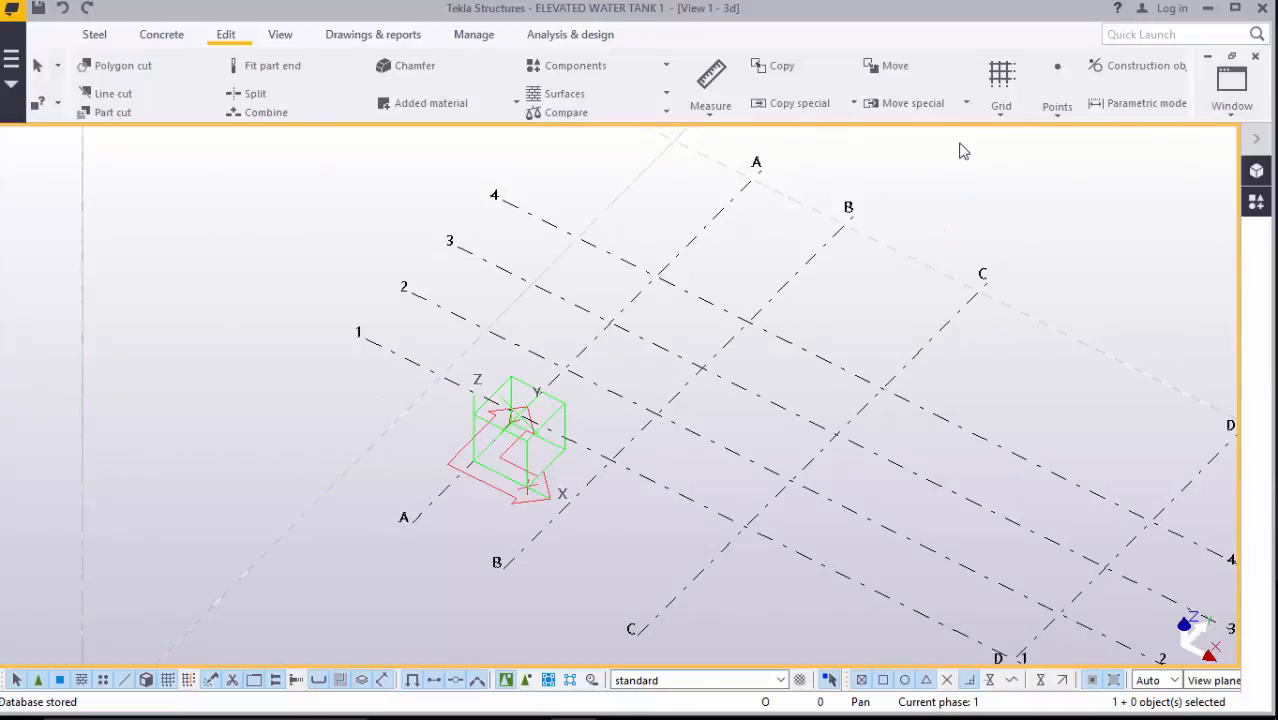
- Place a concrete pad footing at the intersection of grid lines B and 4, expanding the view depth to include it
left_click(165, 40)
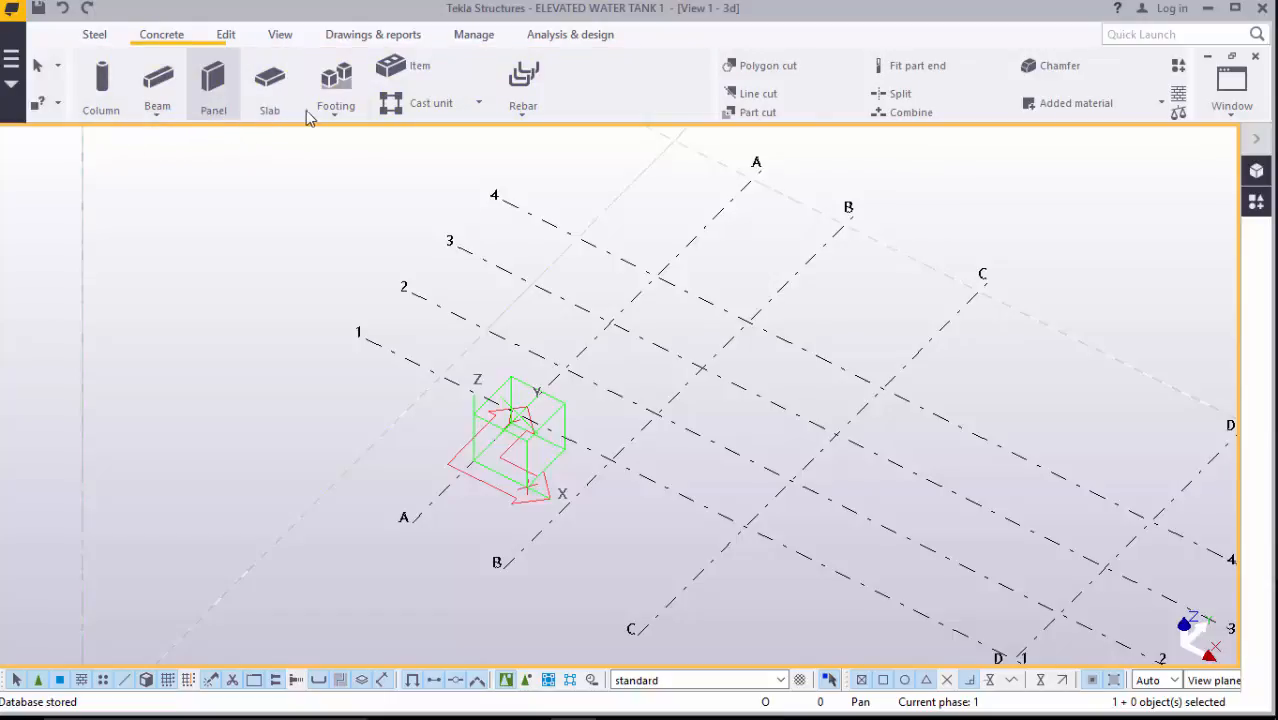
left_click(338, 117)
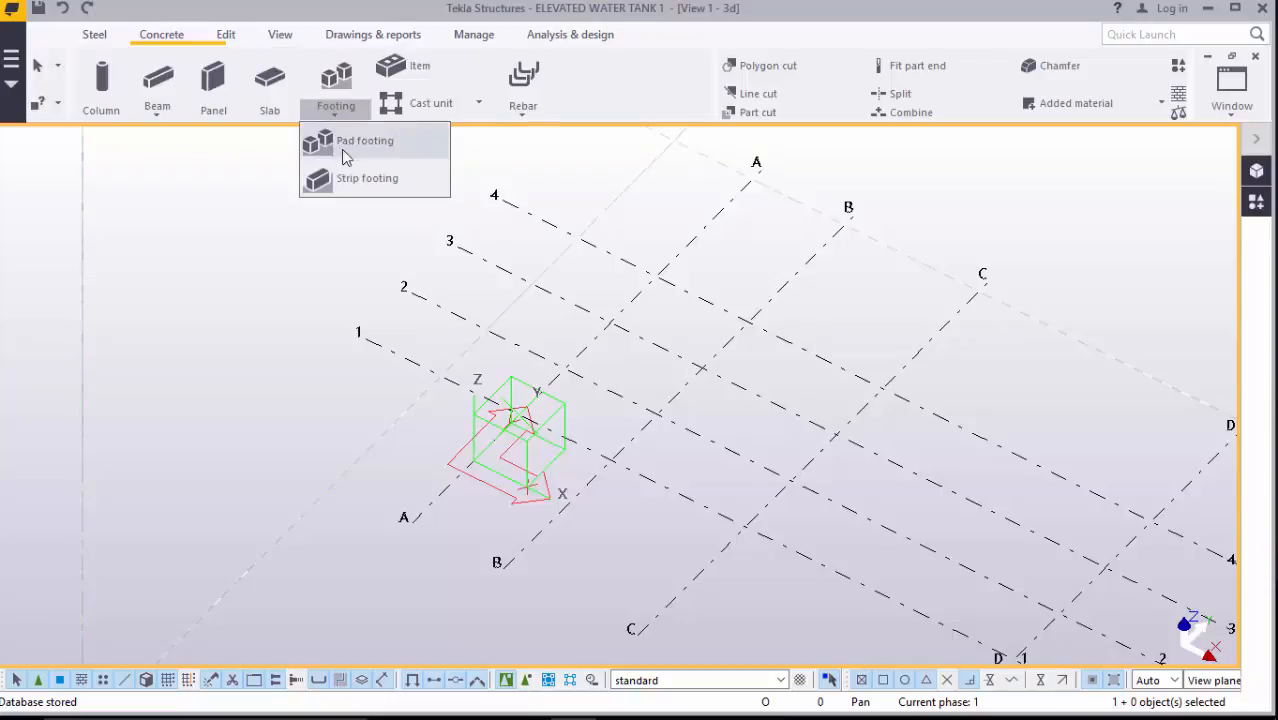
left_click(342, 143)
scroll(793, 419, "up", 2)
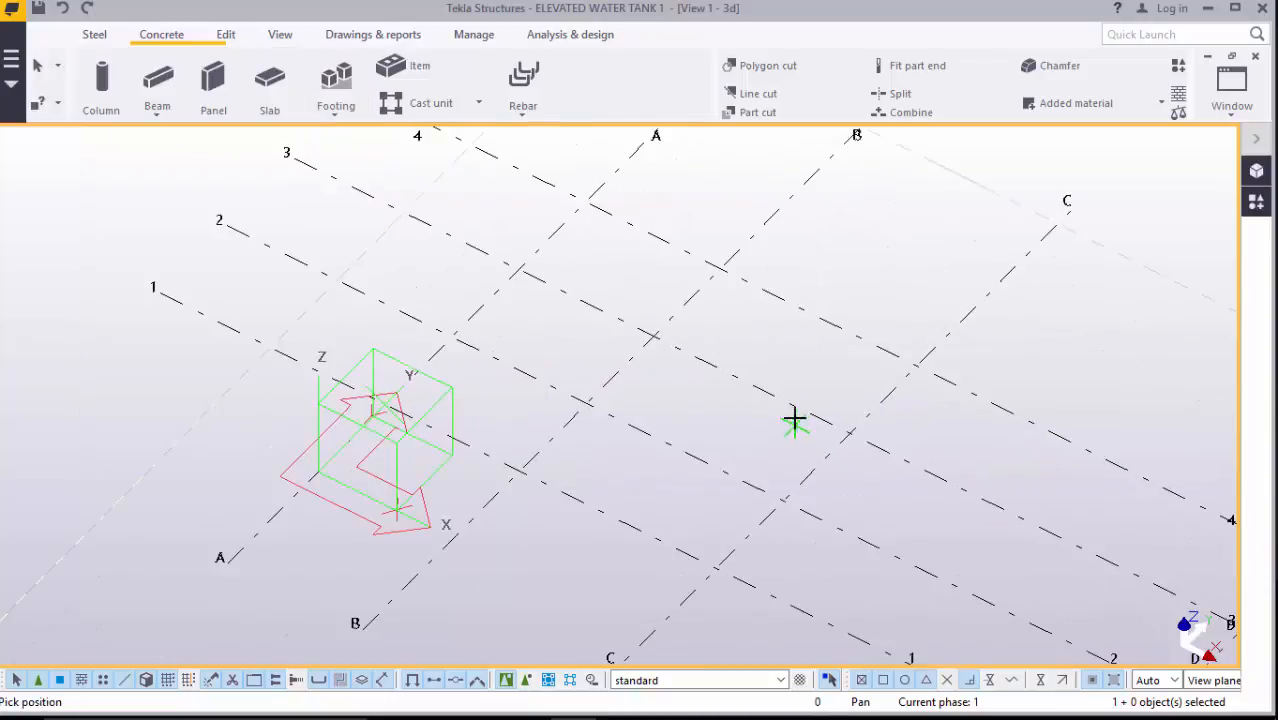
scroll(680, 392, "down", 2)
scroll(680, 392, "down", 3)
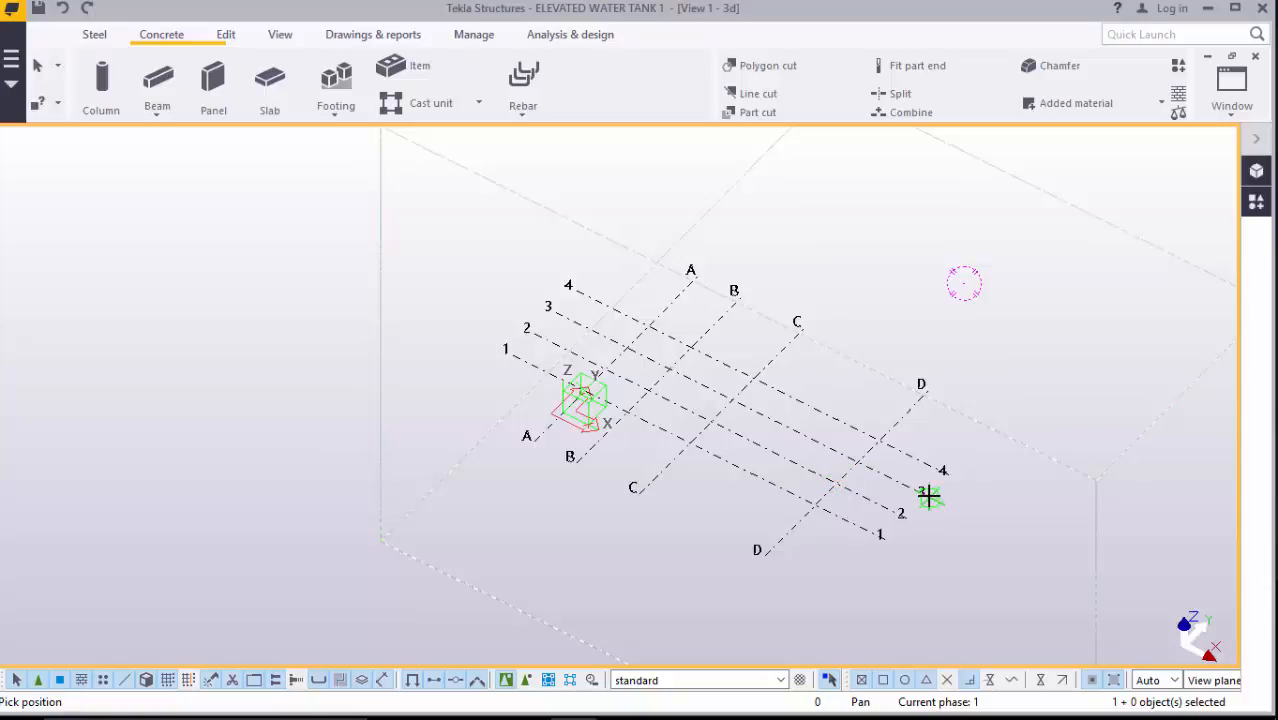
scroll(678, 364, "up", 5)
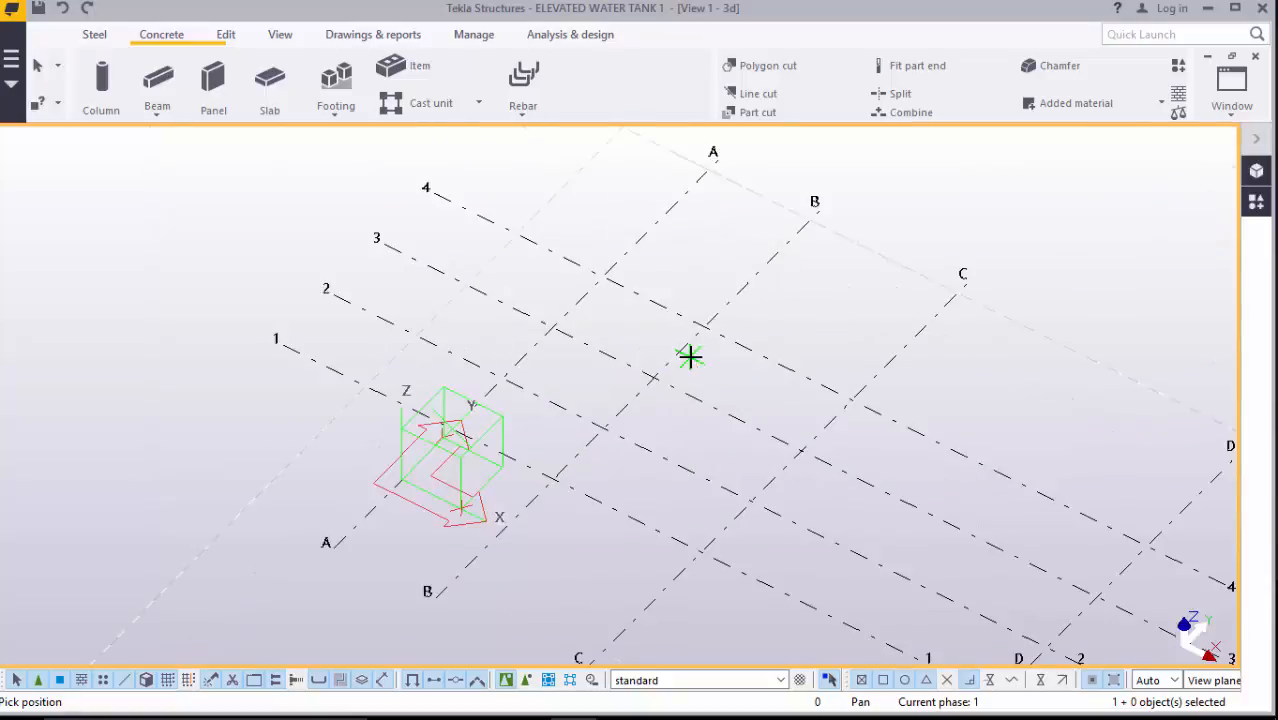
left_click(711, 322)
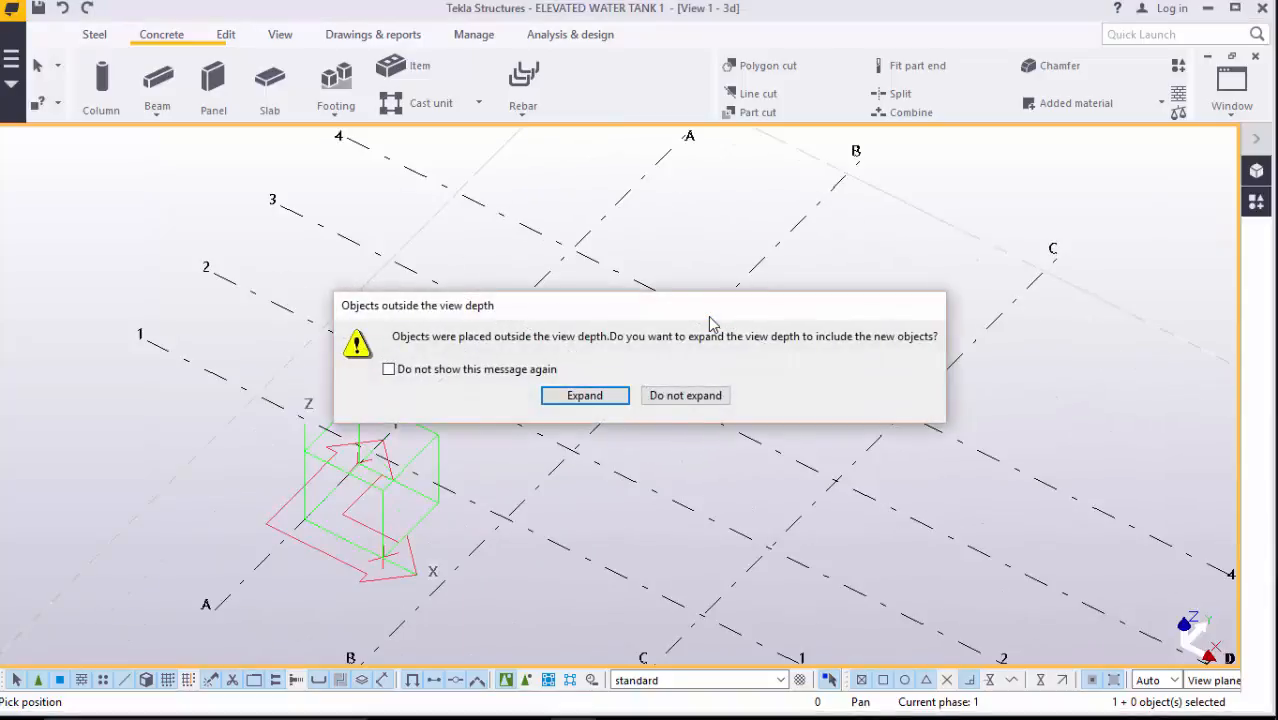
left_click(585, 396)
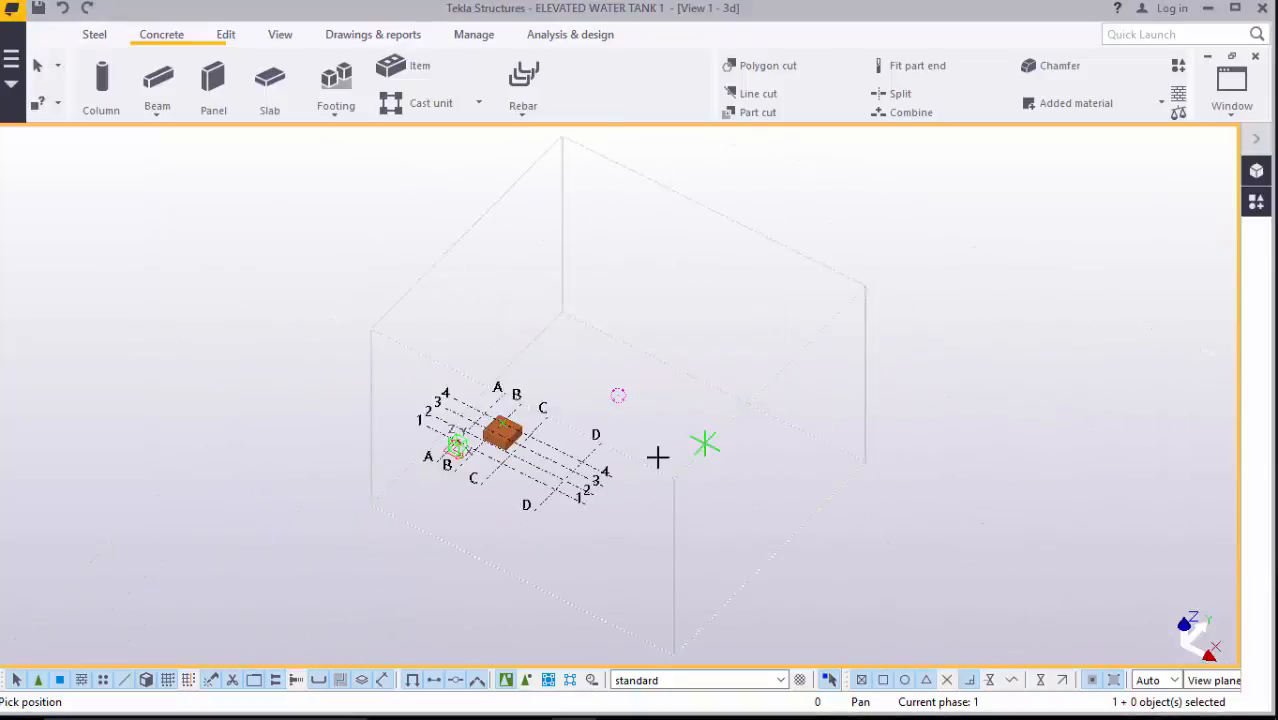
- Open the properties of the pad footing at B-4 and change its profile to 800*800
scroll(495, 455, "up", 2)
scroll(498, 415, "up", 1)
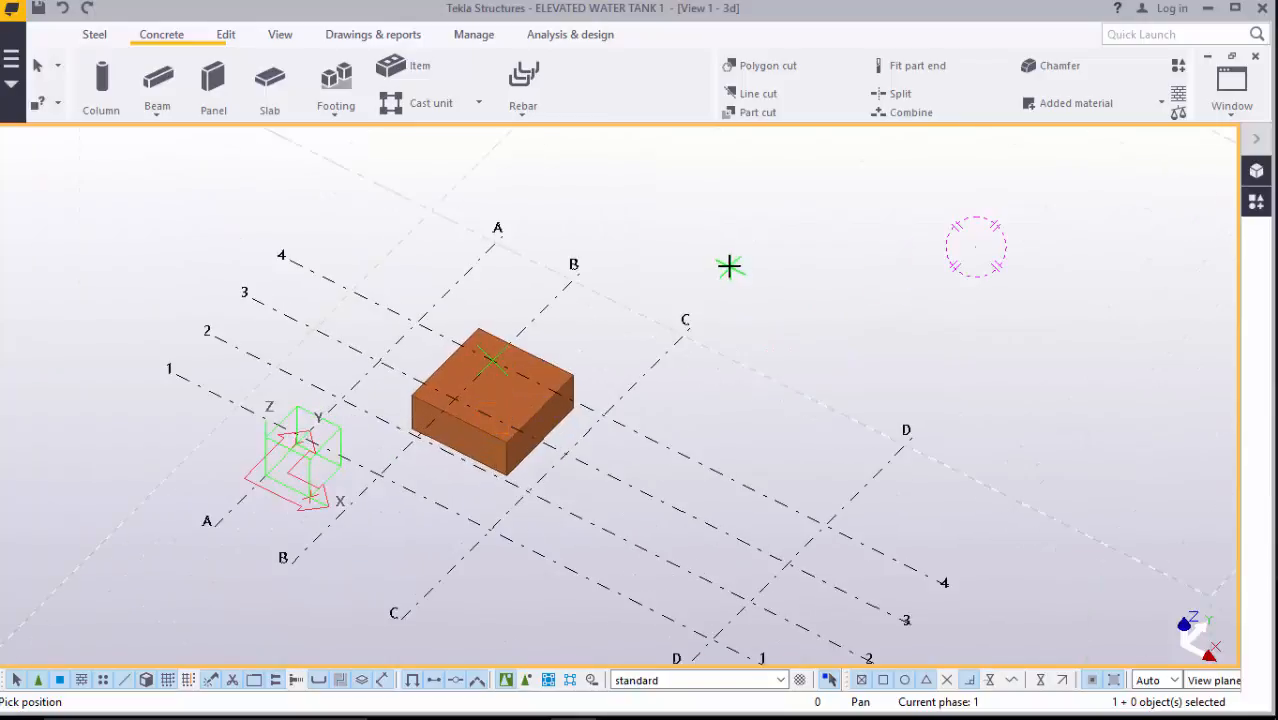
left_click(492, 389)
scroll(492, 389, "up", 4)
scroll(508, 393, "up", 1)
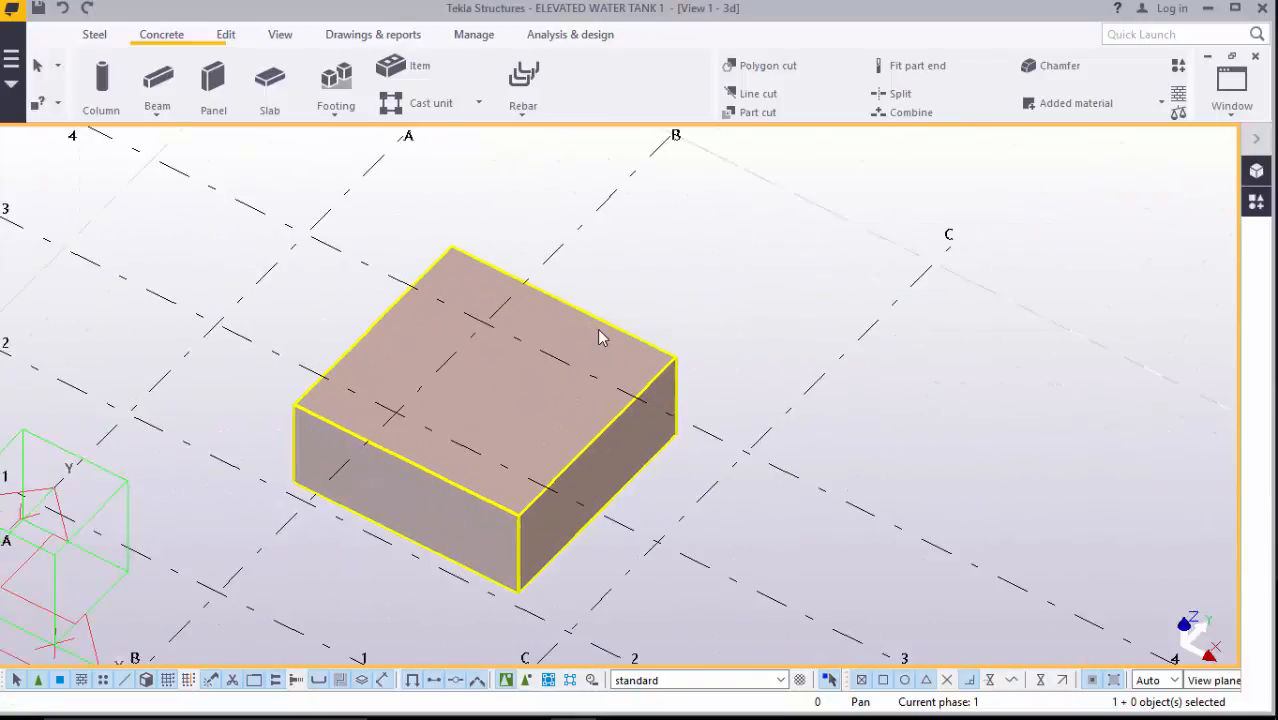
double_click(600, 336)
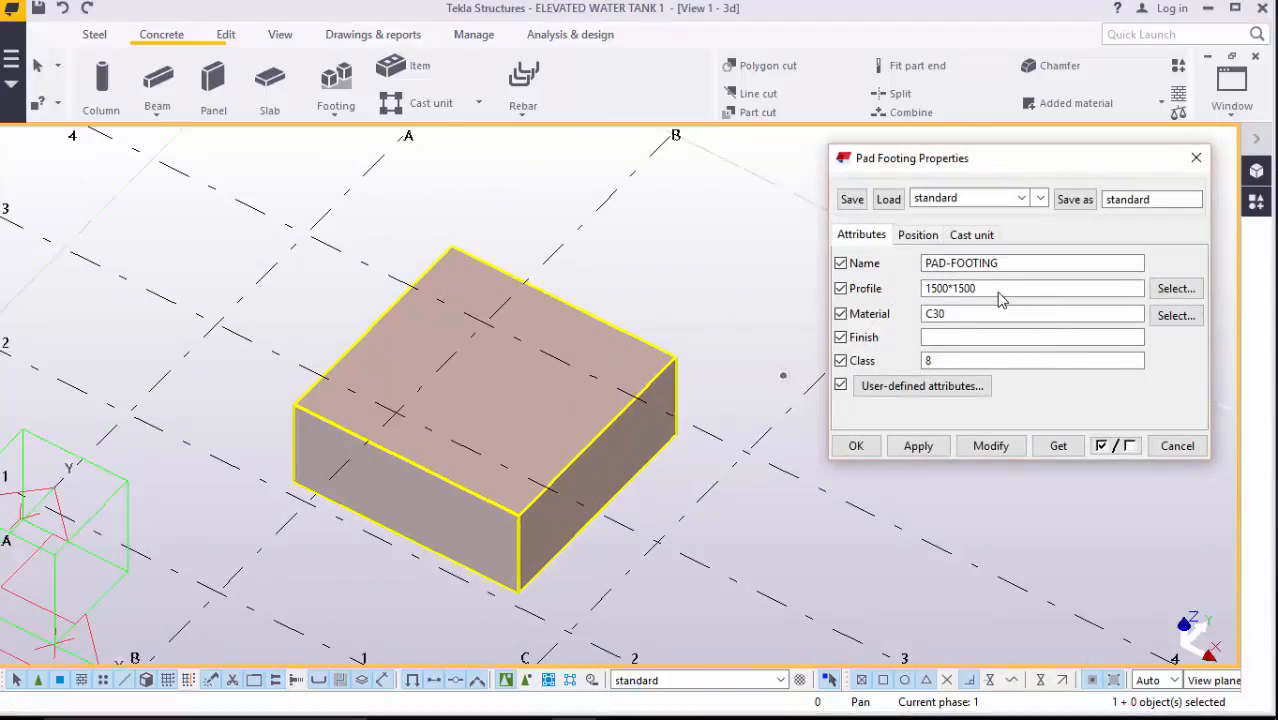
left_click(985, 288)
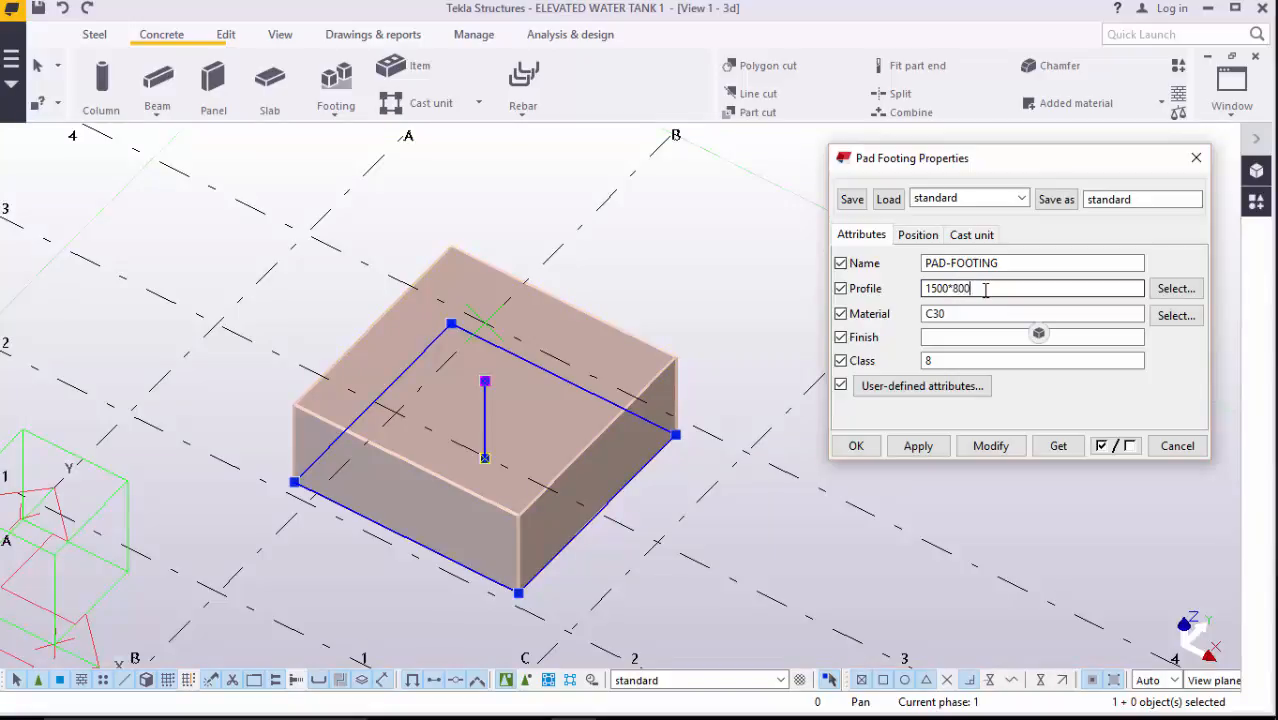
key("BackSpace")
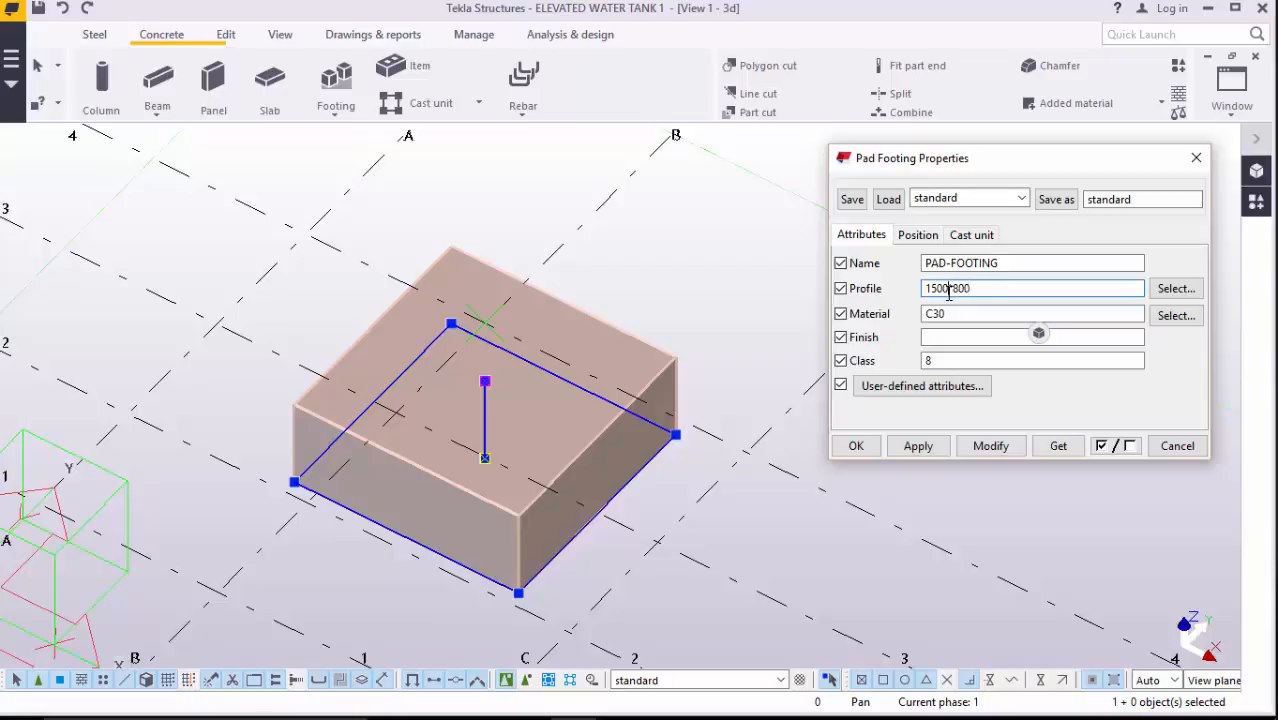
key("BackSpace")
key("BackSpace")
- Set the footing's bottom level to -1000 and top level to -700, then modify the footing with these values
left_click(917, 236)
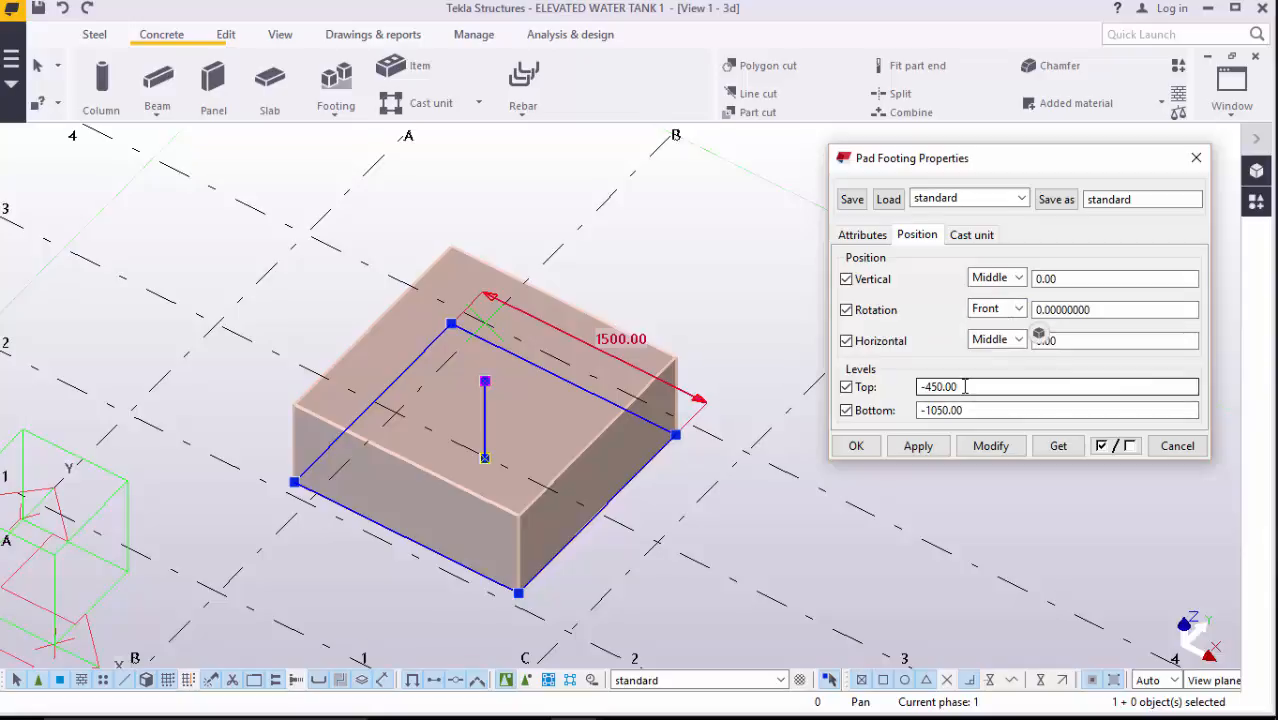
left_click_drag(962, 411, 923, 417)
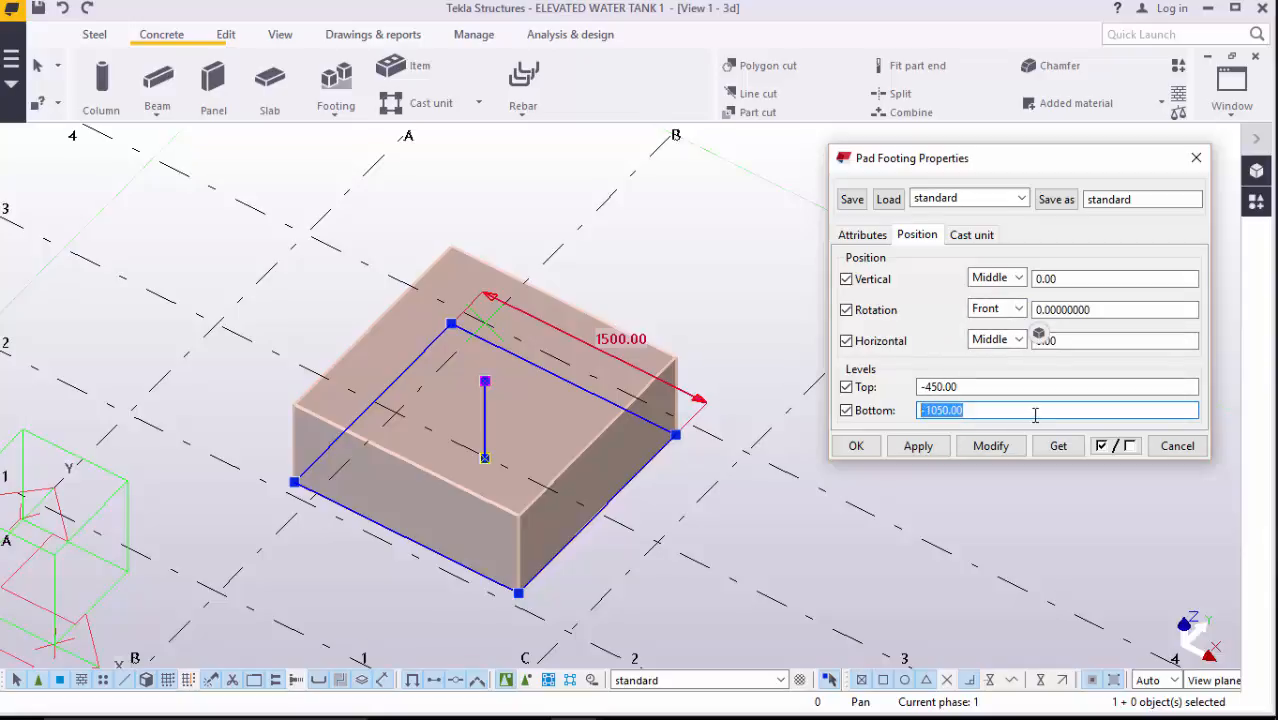
type("100")
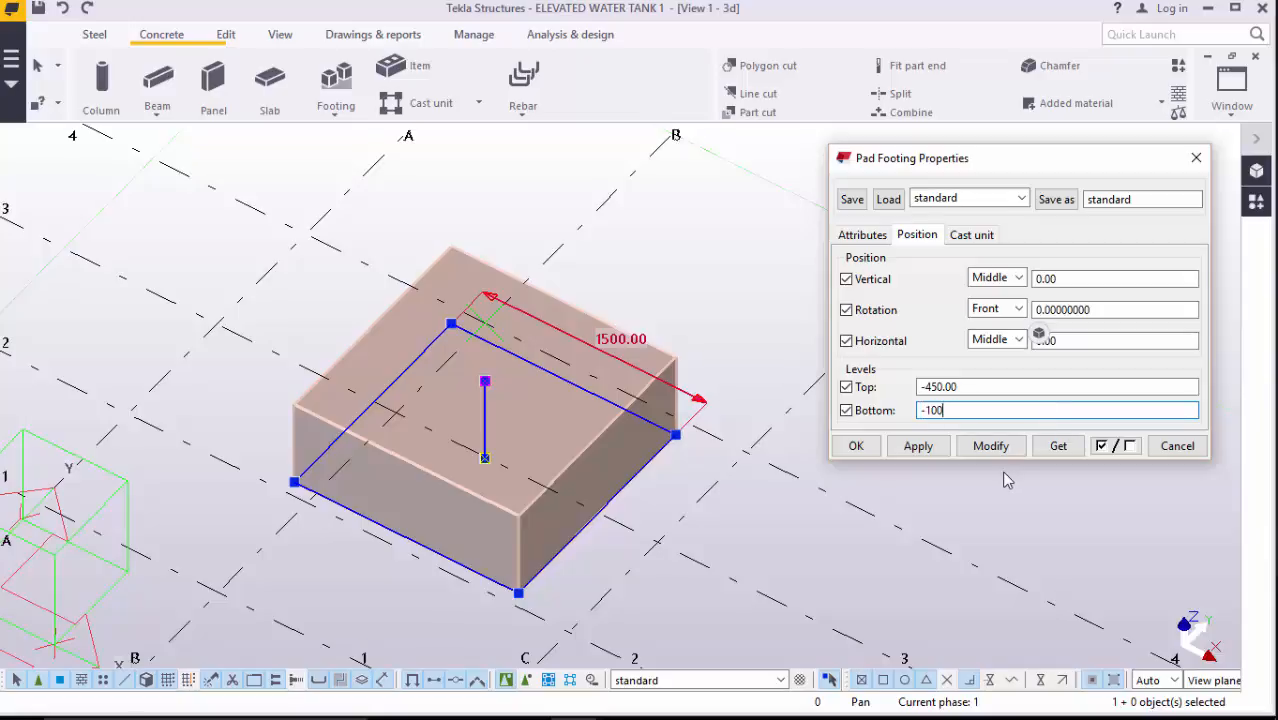
type("0")
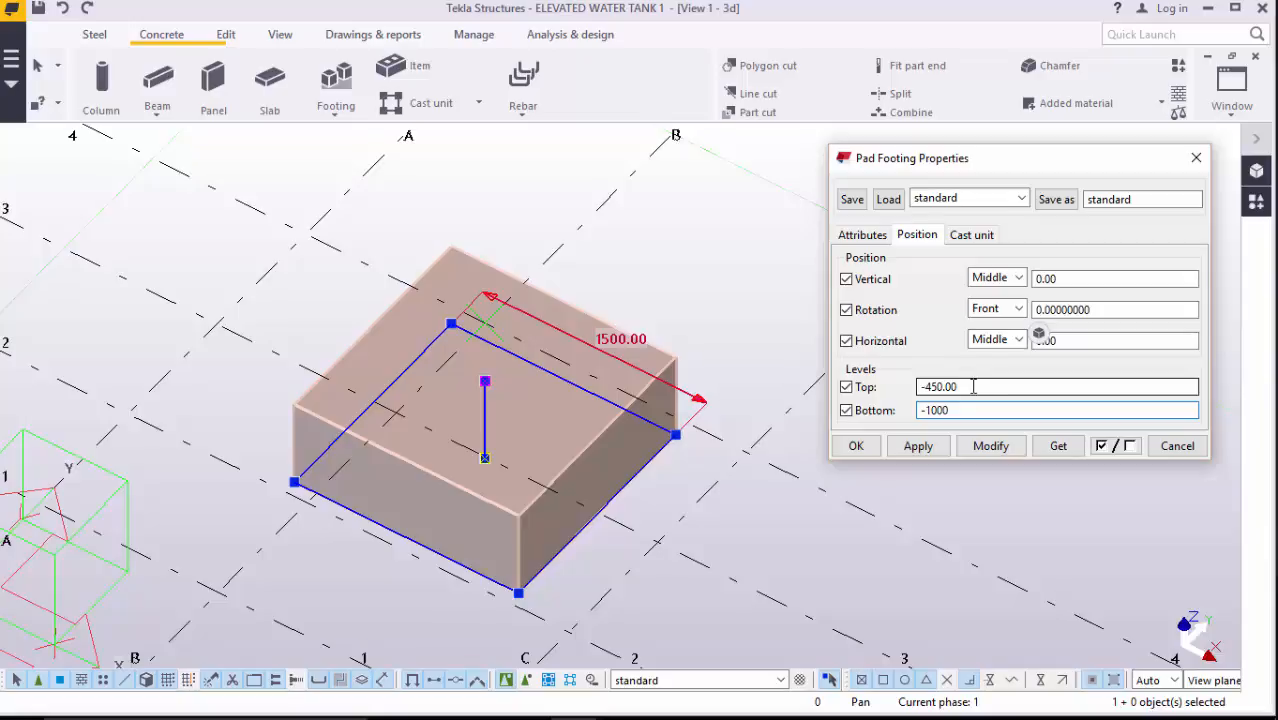
left_click_drag(973, 387, 933, 392)
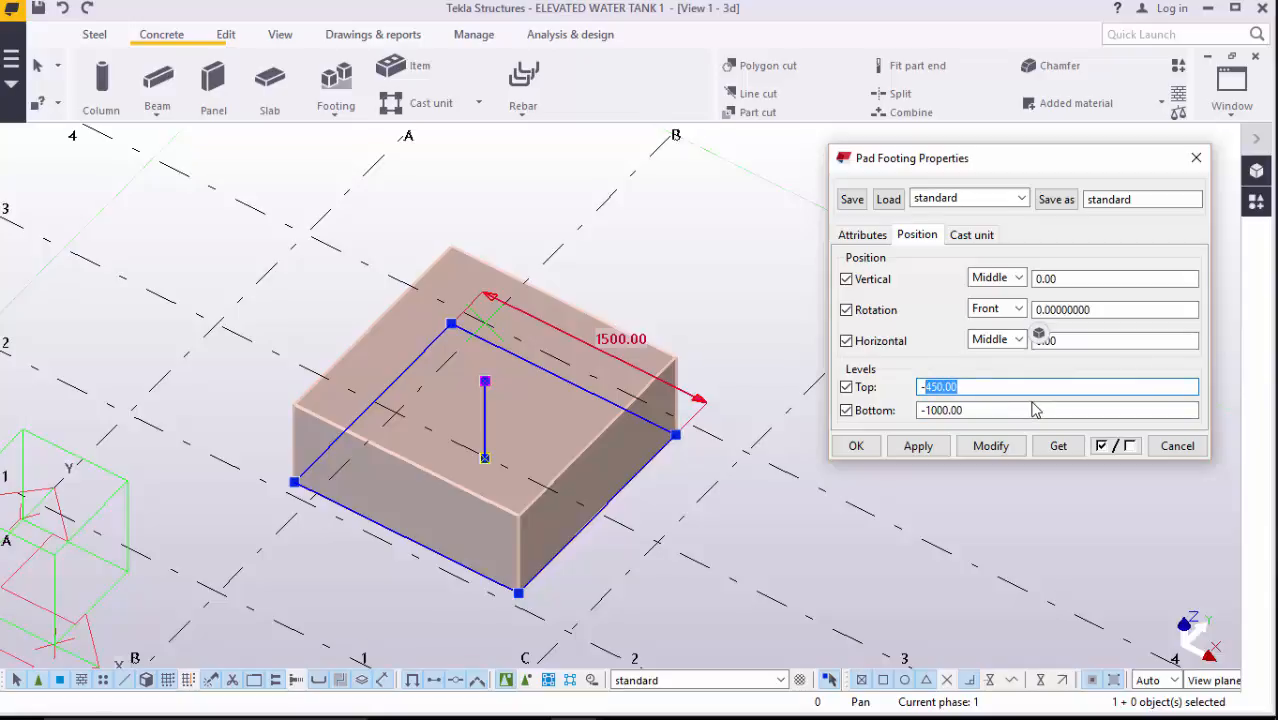
type("7")
left_click(990, 448)
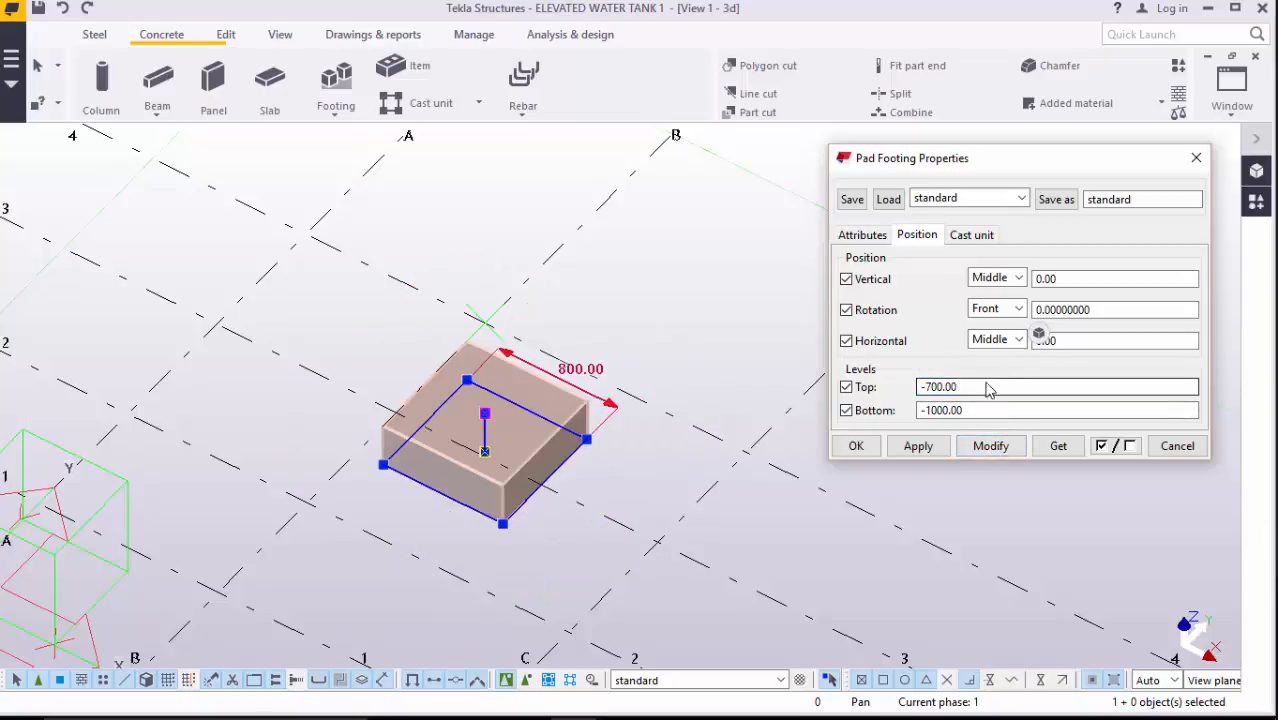
left_click(860, 446)
- Reopen the resized footing's properties and apply its settings for new pad footings, then close them
middle_click_drag(860, 446, 810, 388, "ctrl")
scroll(585, 425, "up", 2)
middle_click_drag(580, 430, 688, 402, "ctrl")
scroll(698, 407, "down", 2)
scroll(700, 407, "down", 2)
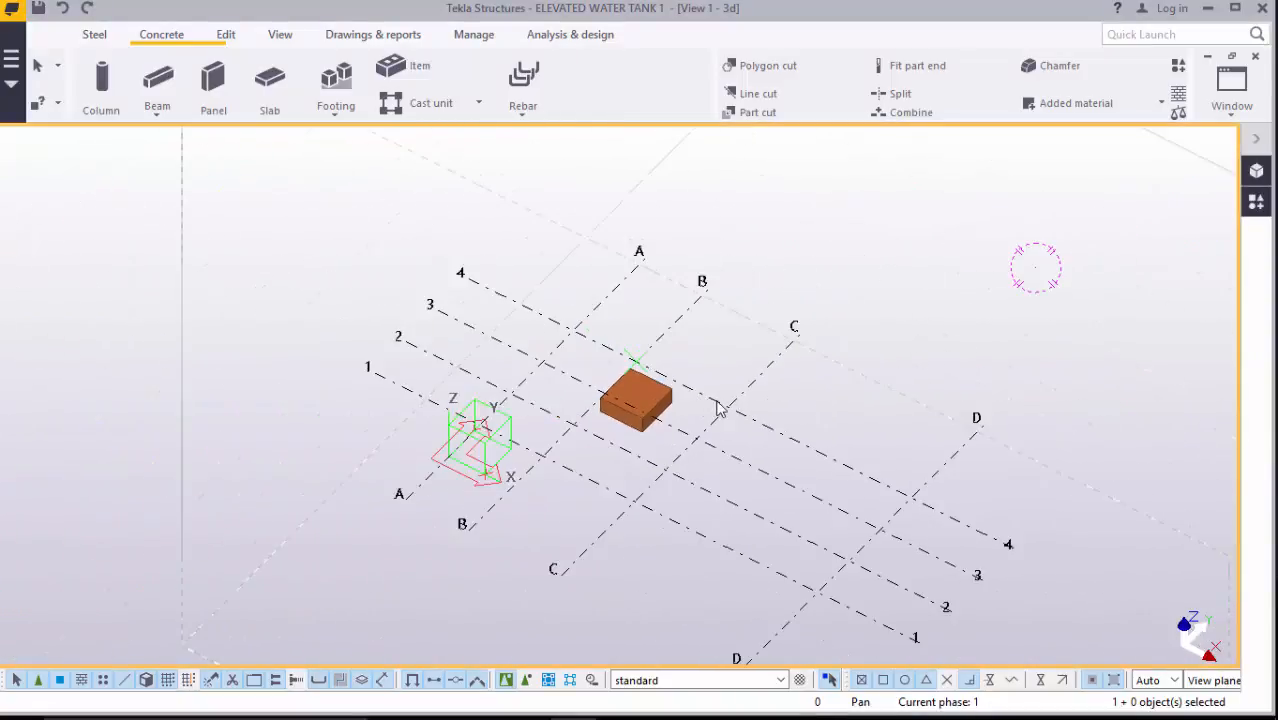
scroll(705, 405, "up", 3)
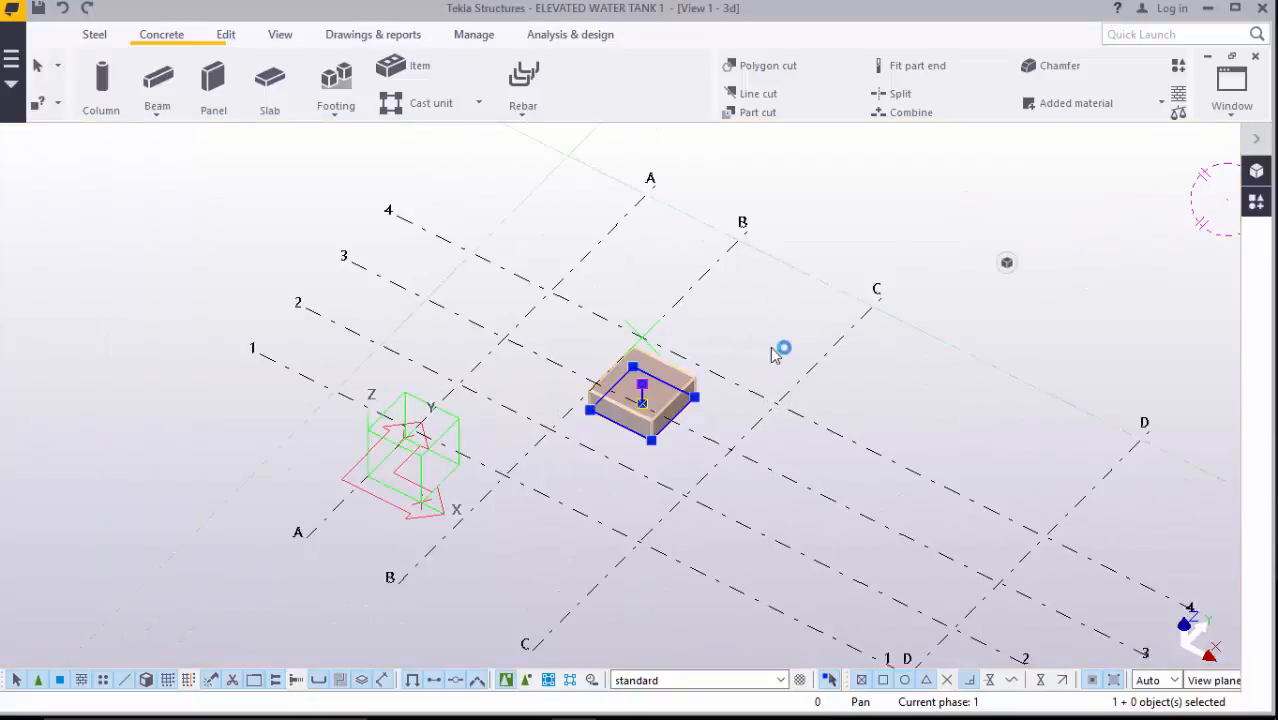
double_click(665, 393)
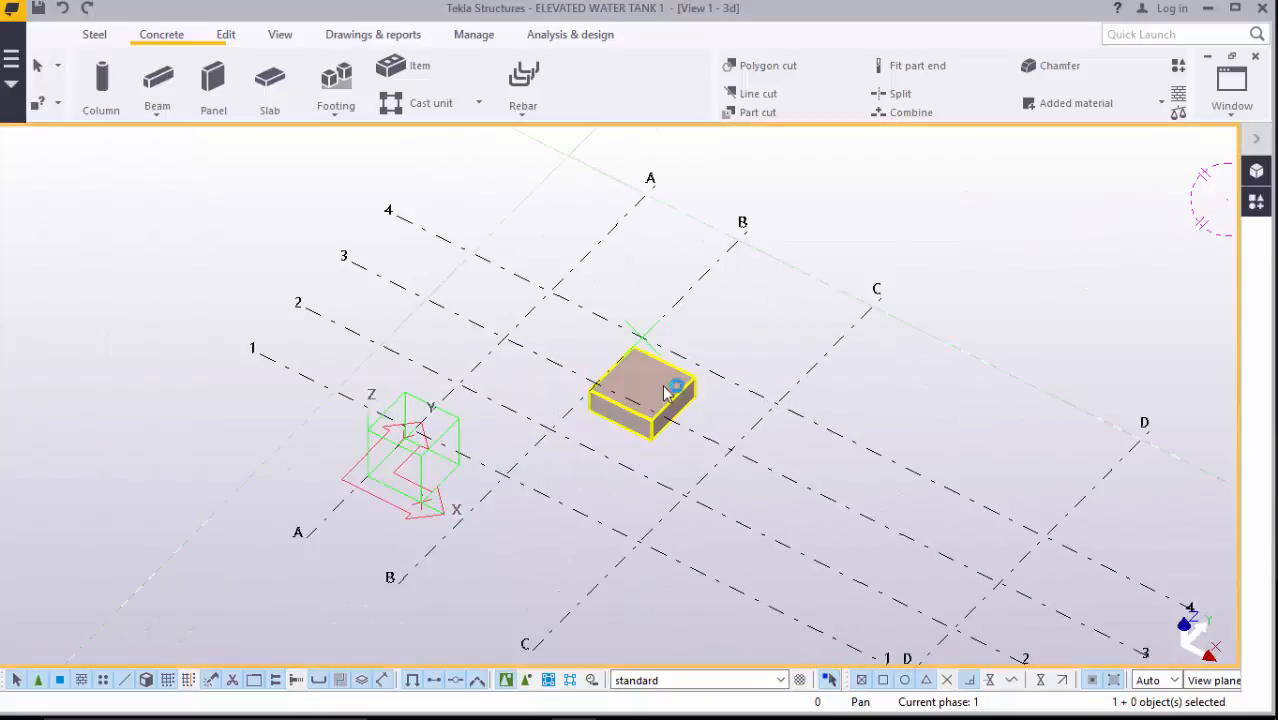
left_click(736, 228)
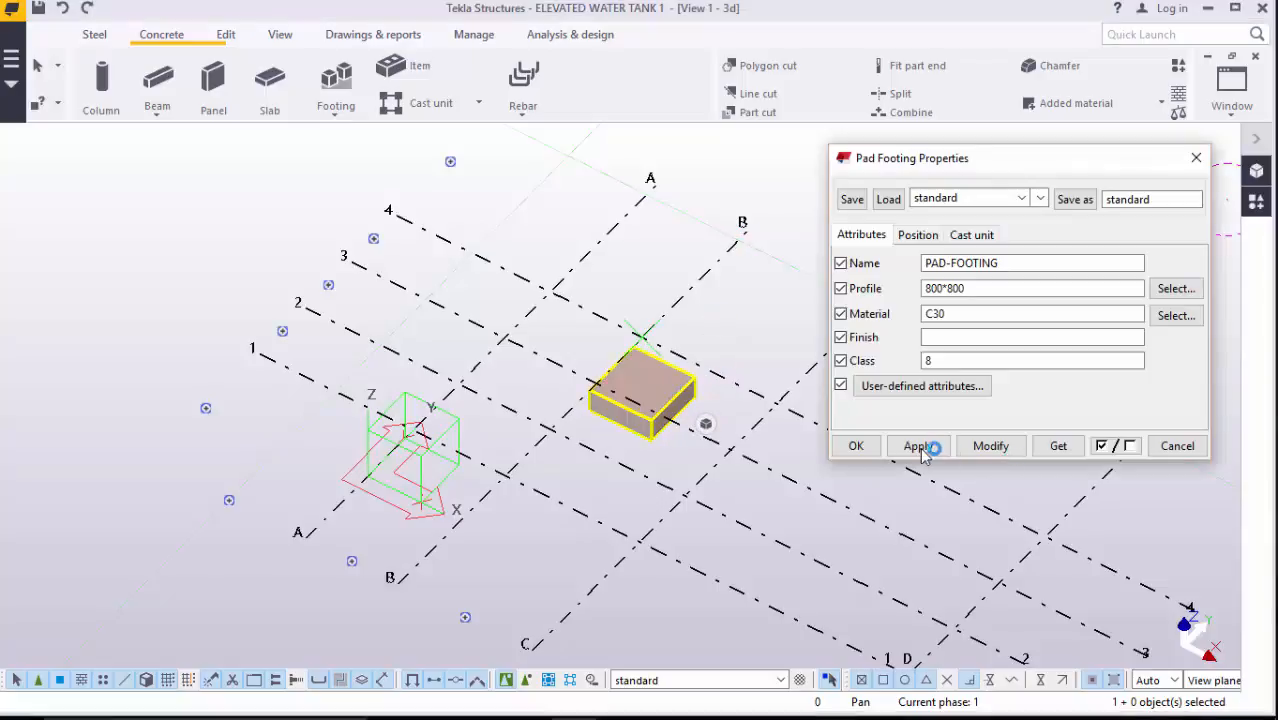
key("Escape")
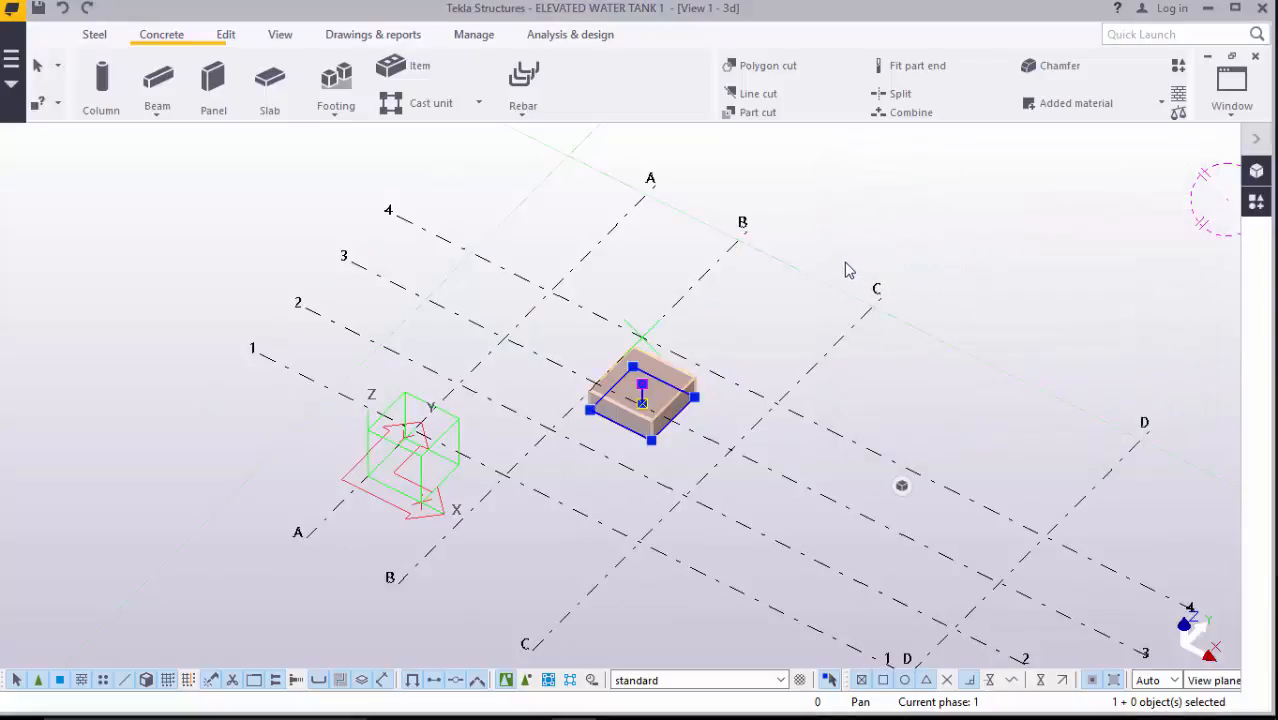
- Delete the trial pad footing at the intersection of grid lines B and 4
left_click(688, 398)
right_click(685, 405)
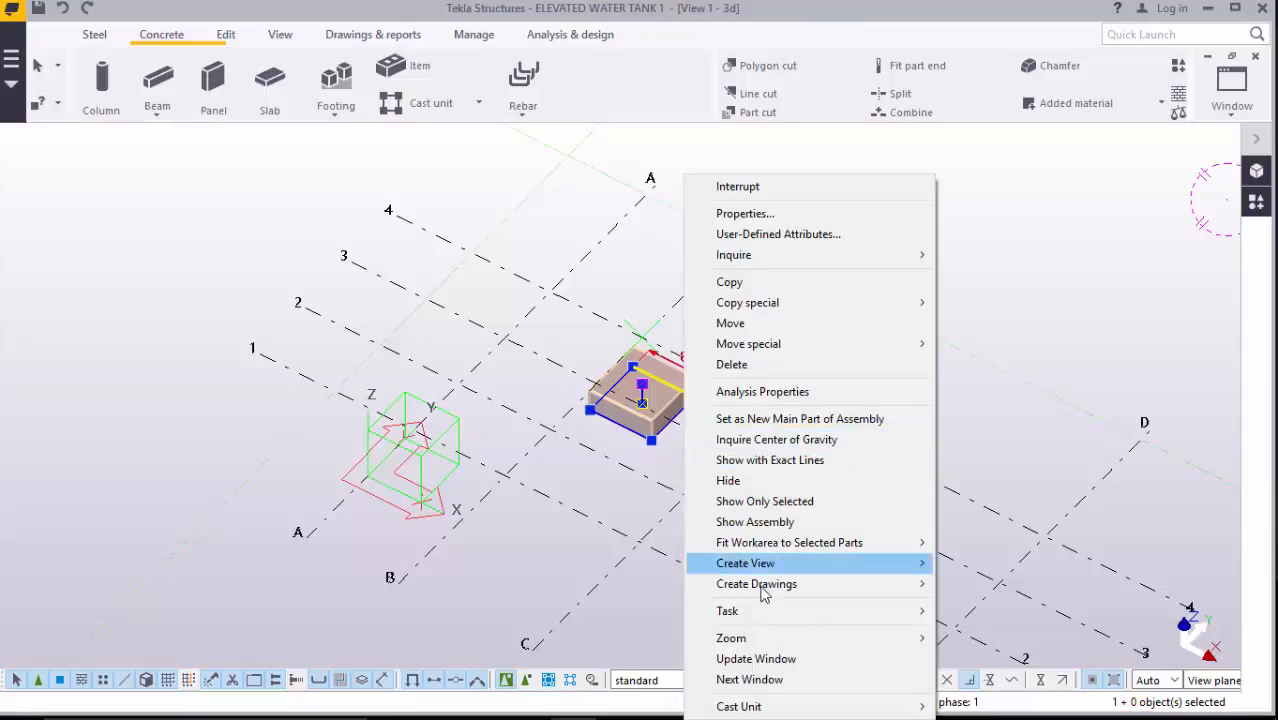
left_click(731, 366)
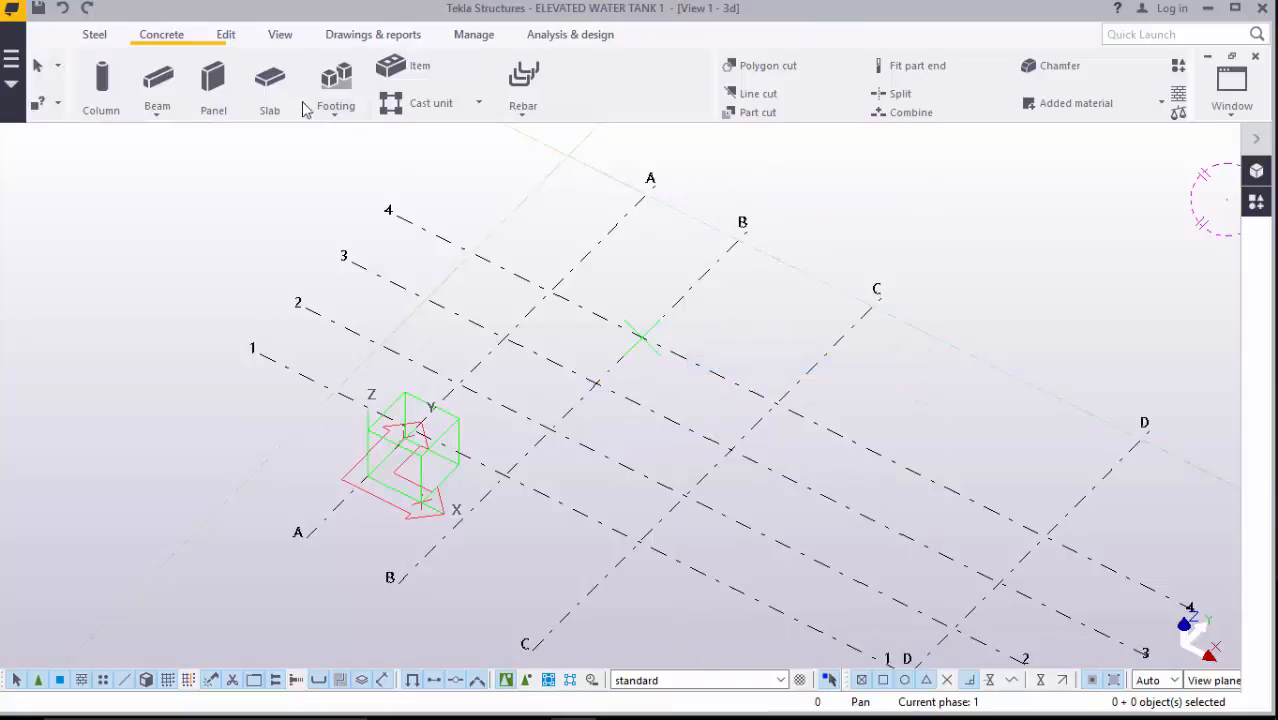
- Place new concrete pad footings along grid line 4 at its intersections with lines B, C and D
left_click(335, 110)
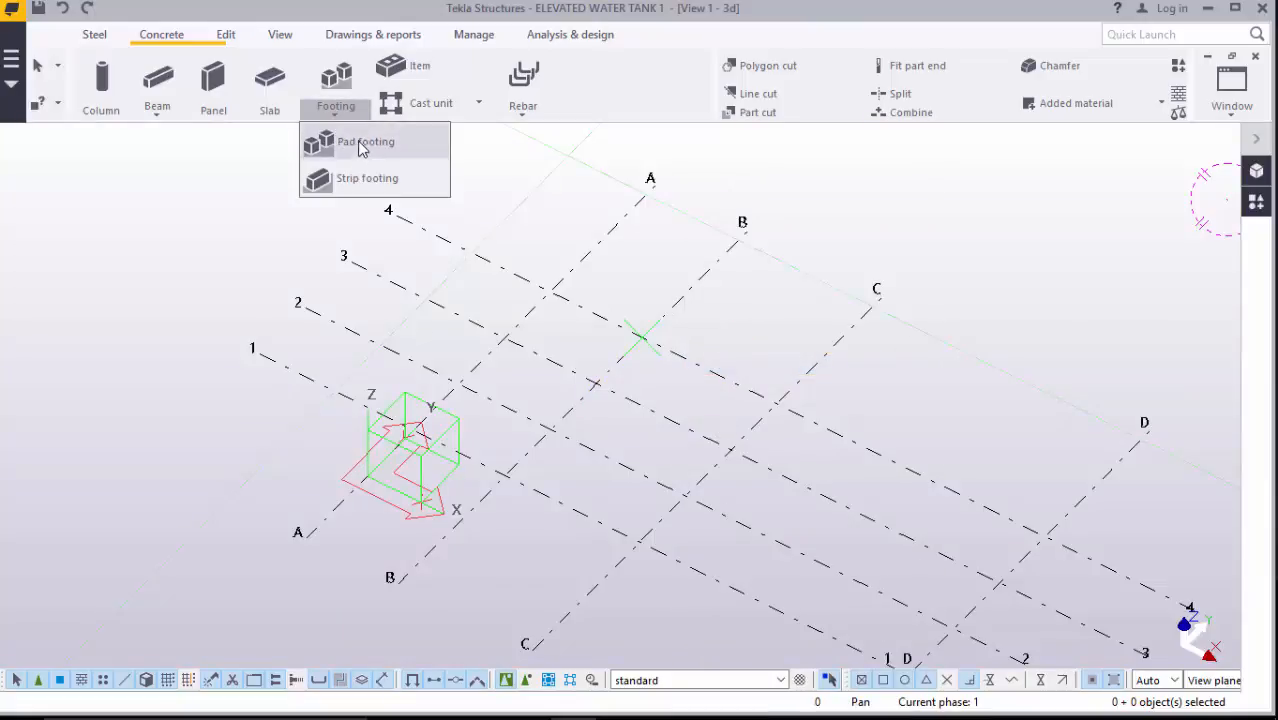
left_click(345, 135)
scroll(720, 402, "up", 1)
scroll(700, 385, "up", 1)
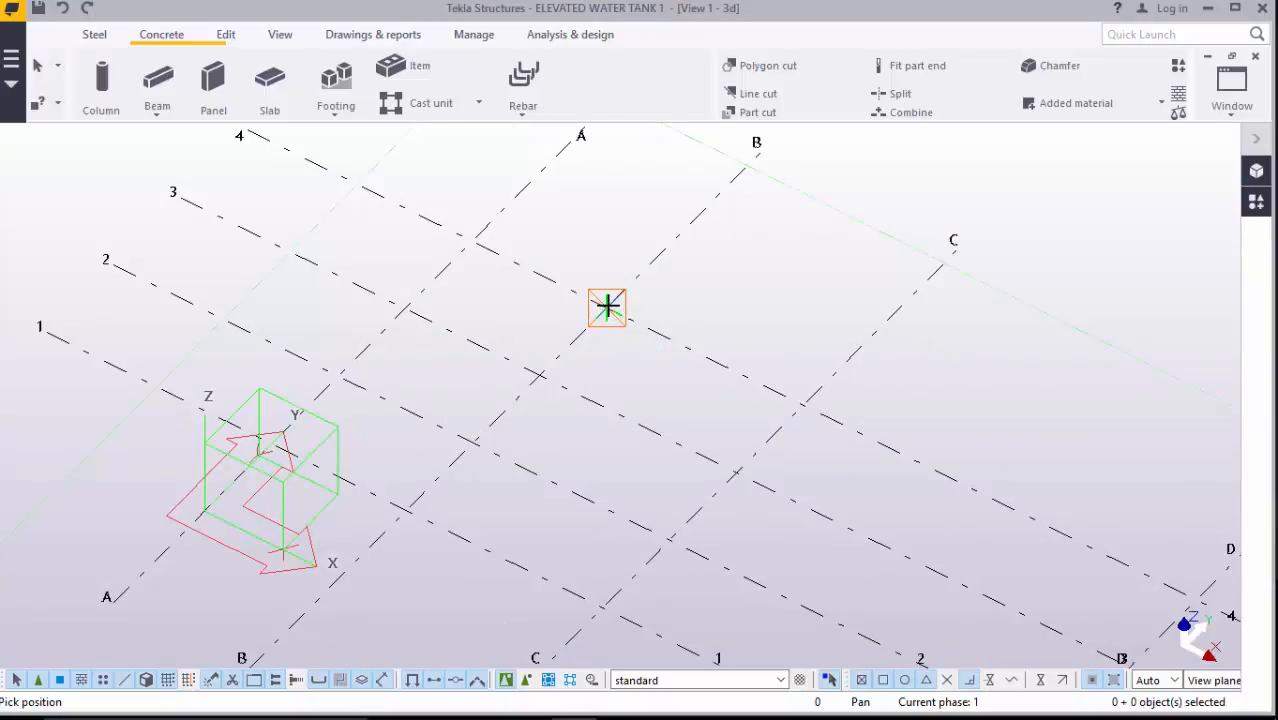
left_click(609, 309)
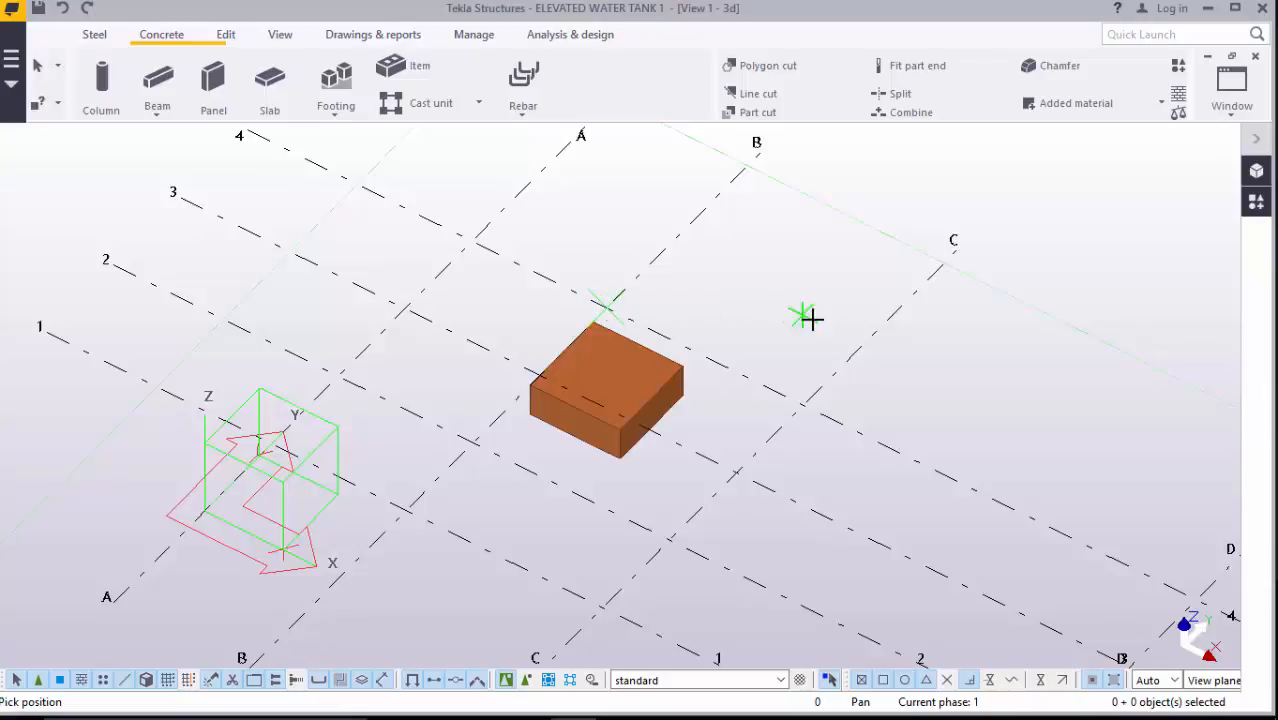
scroll(695, 355, "down", 2)
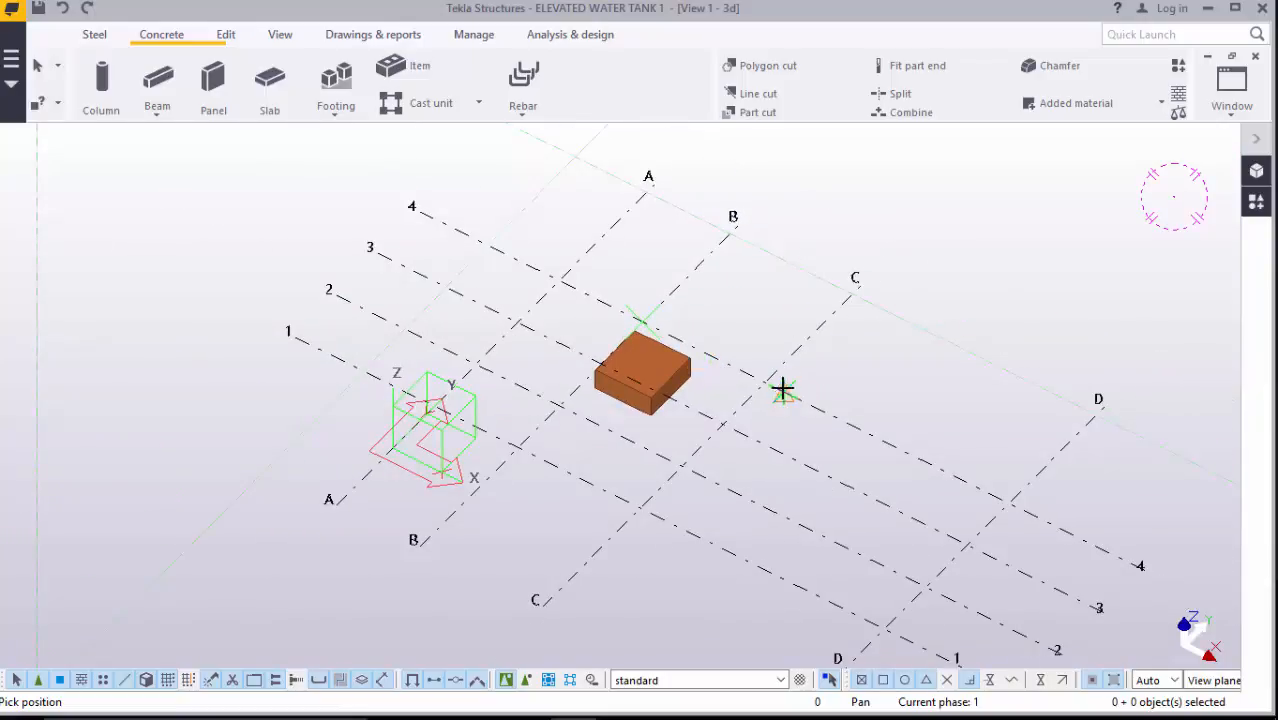
left_click(766, 378)
scroll(766, 378, "down", 3)
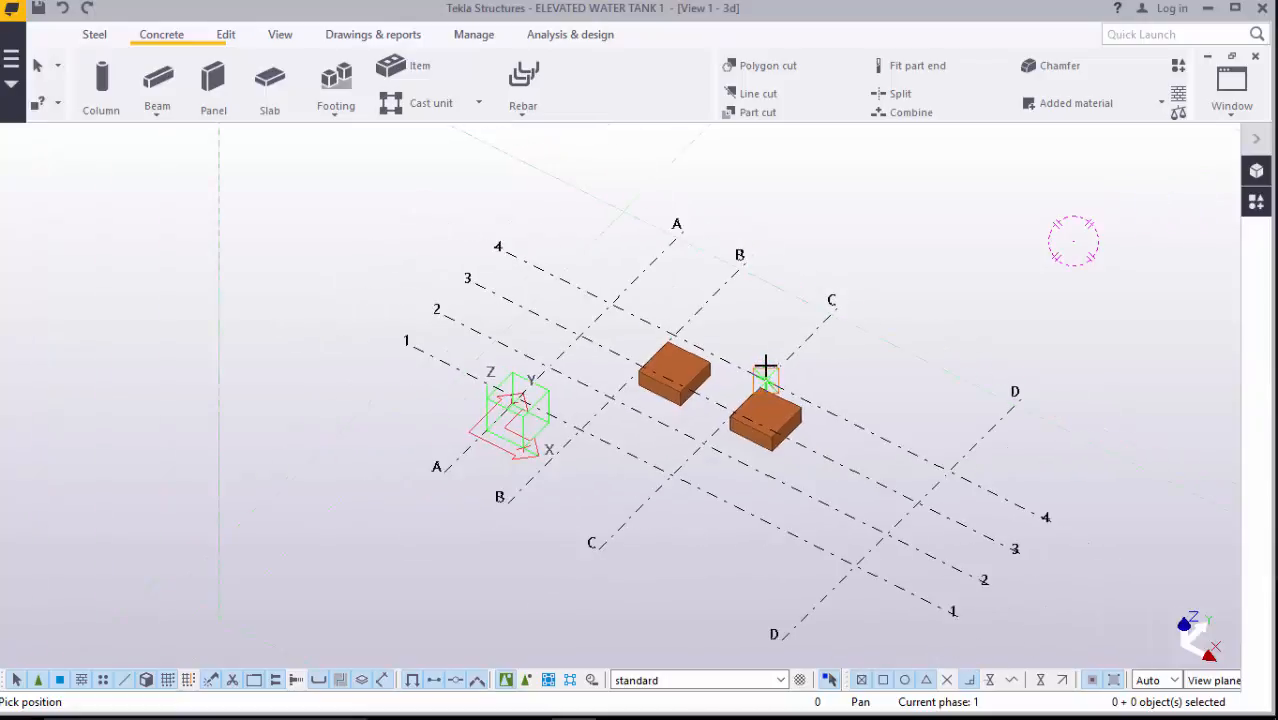
left_click(918, 455)
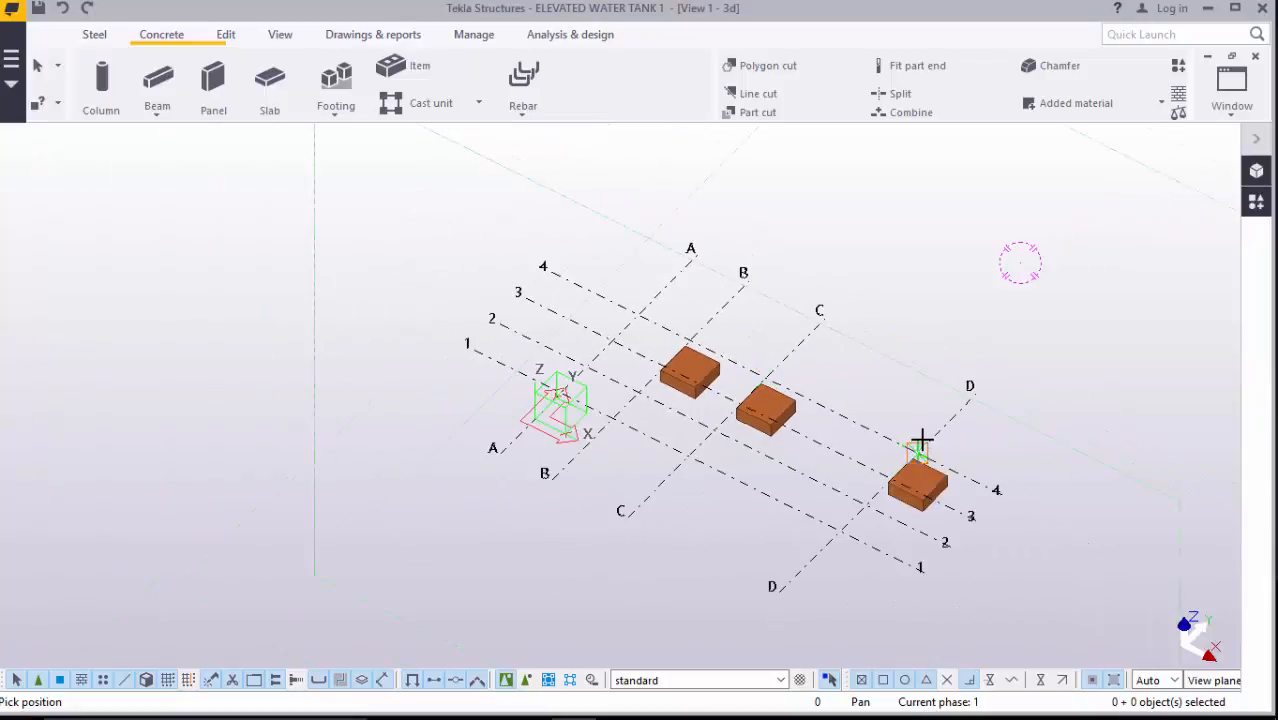
- Place concrete pad footings along grid line 1 at its intersections with lines D, C and B
scroll(905, 478, "up", 2)
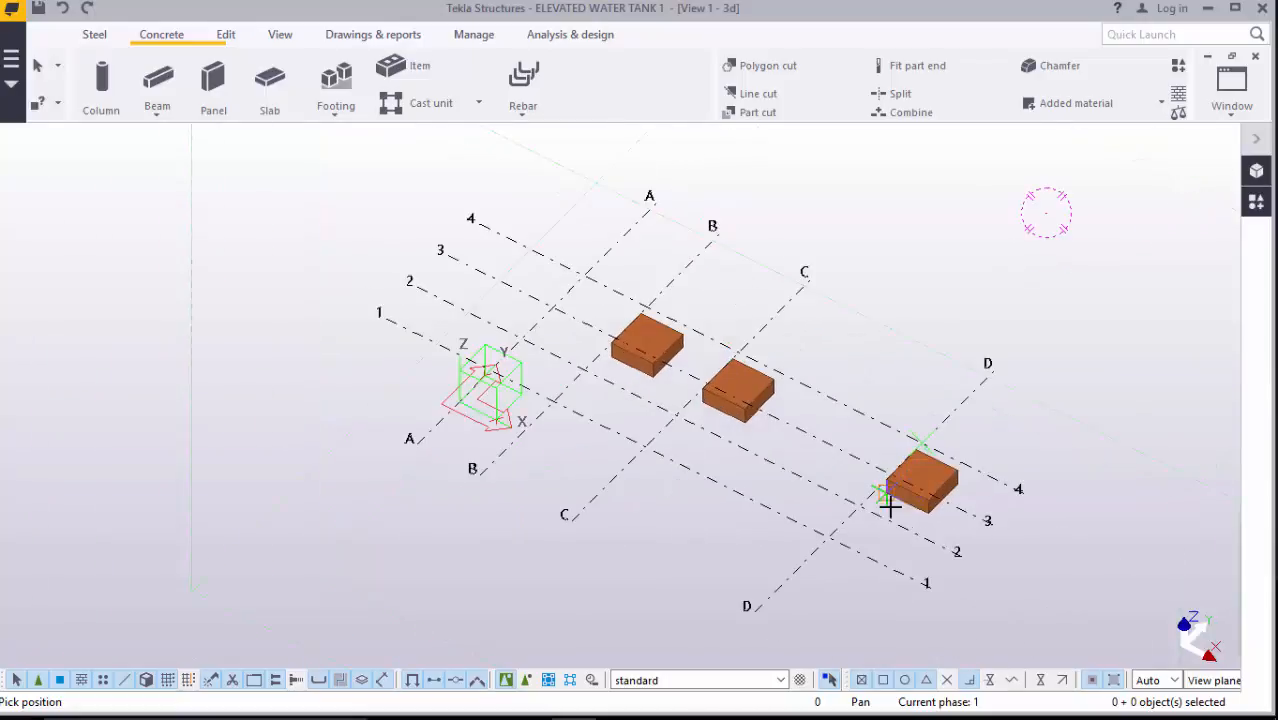
left_click(828, 537)
left_click(643, 444)
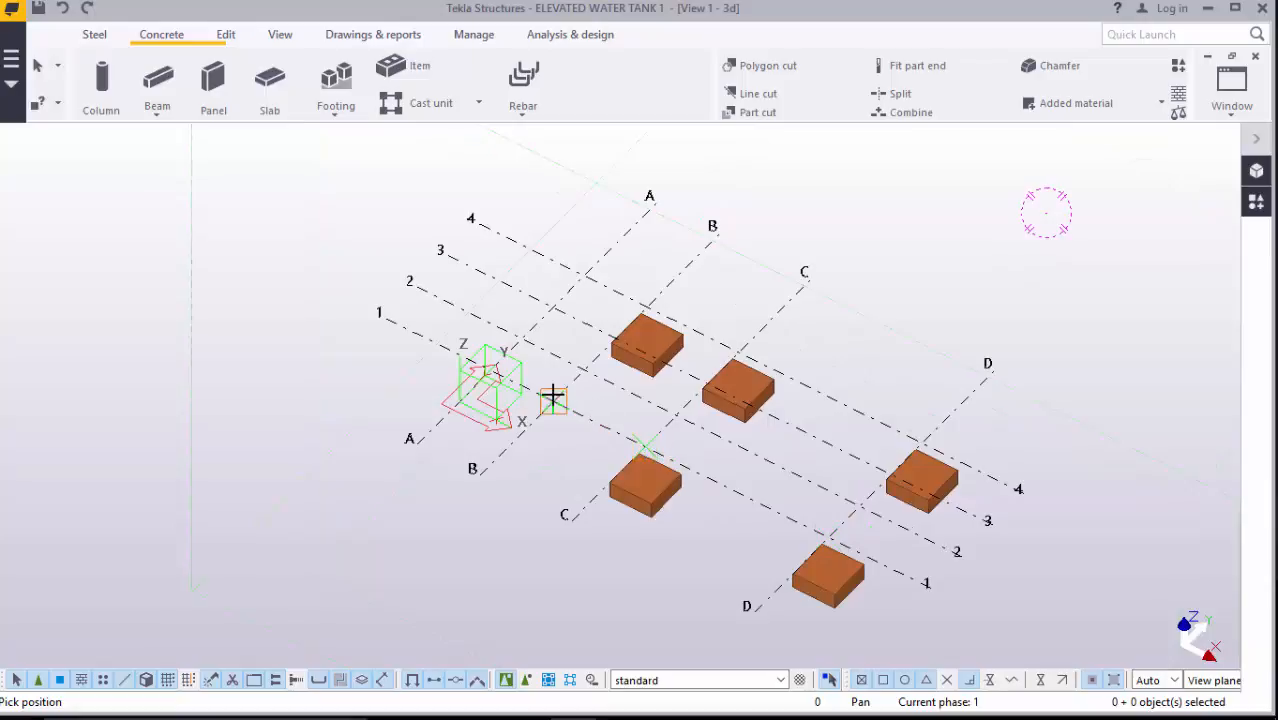
left_click(549, 397)
scroll(543, 416, "up", 2)
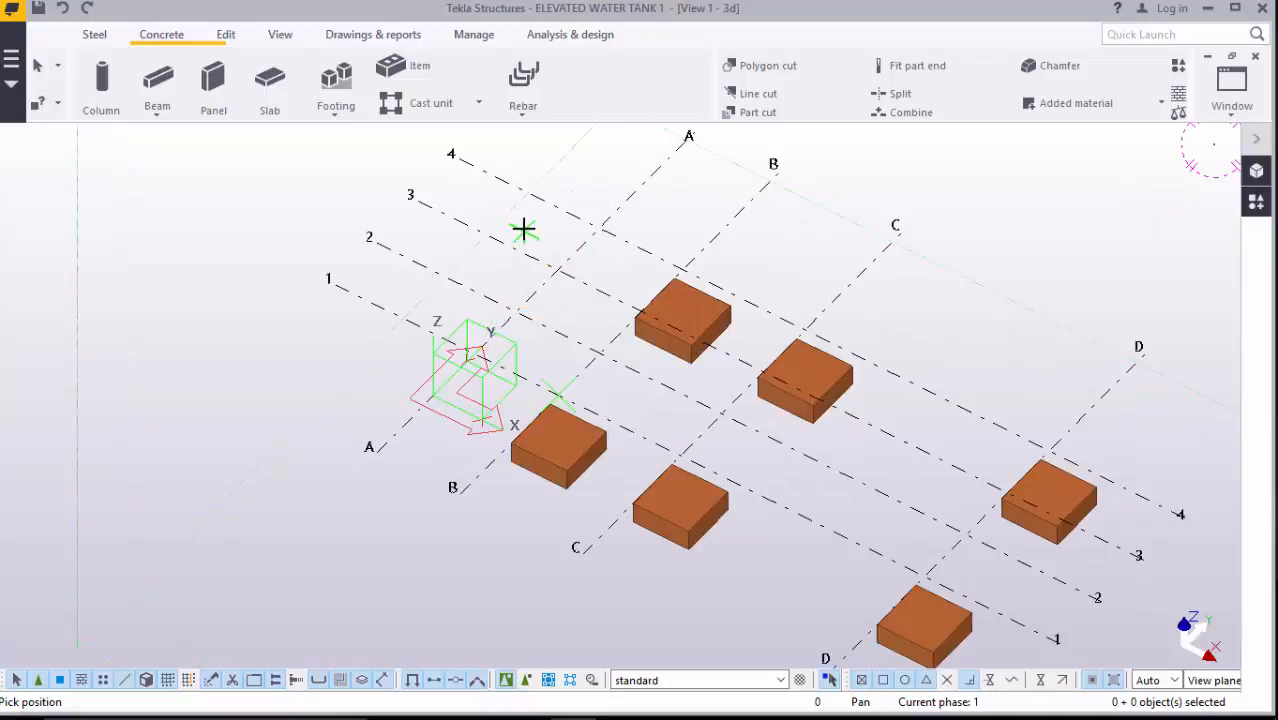
- Place one more pad footing at the intersection of grid lines A and 3, and end footing placement
scroll(533, 248, "up", 1)
left_click(564, 271)
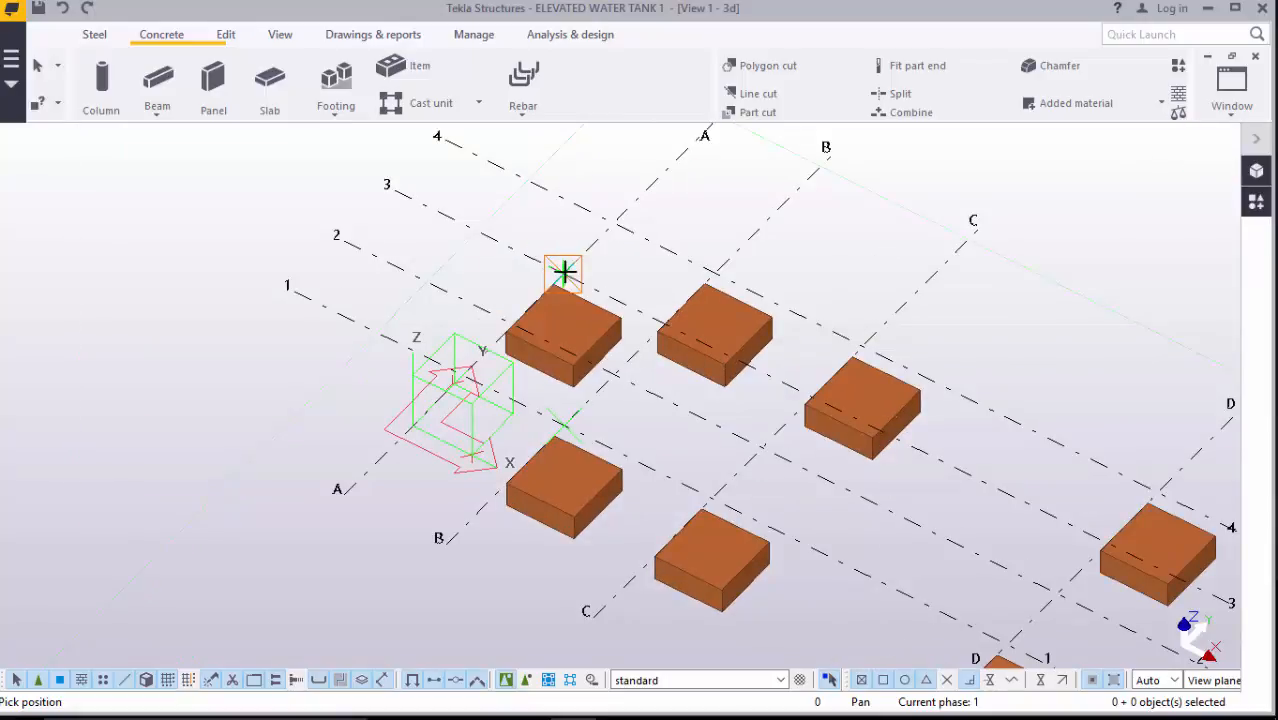
right_click(564, 271)
left_click(628, 277)
- Change the profile of the footing at grid intersection A-3 to 400*400 and modify the footing
left_click(588, 332)
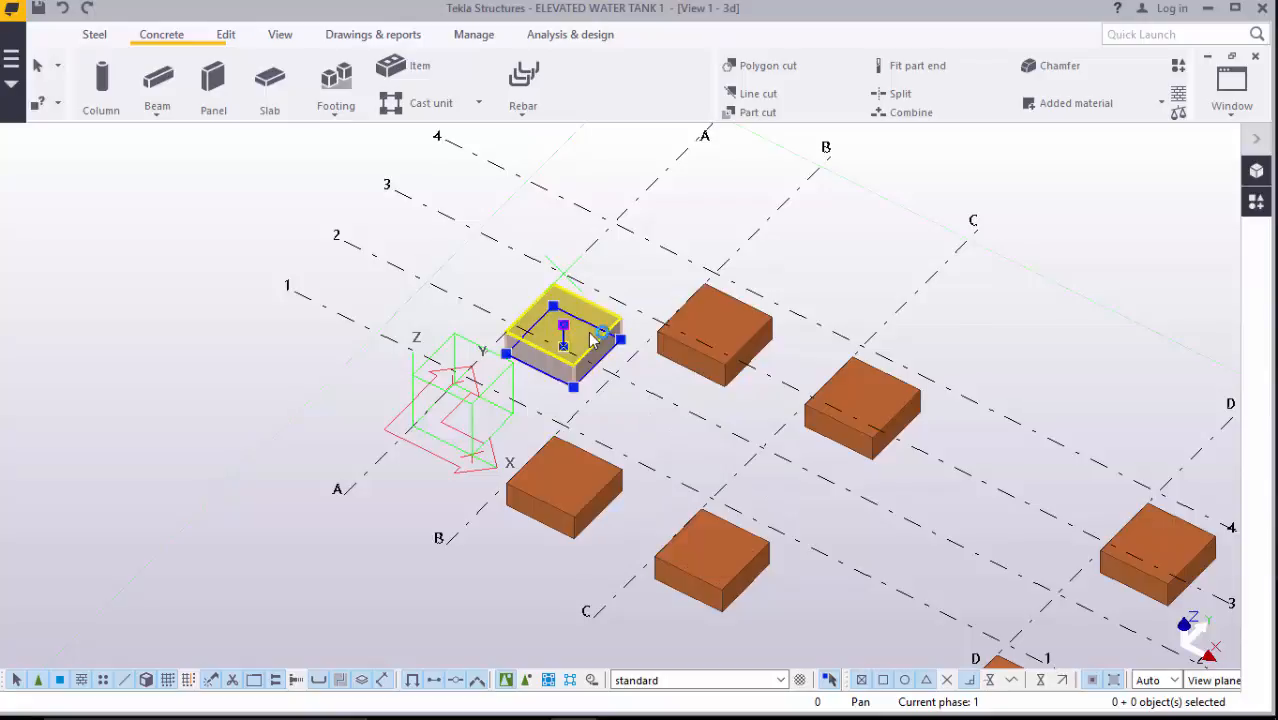
double_click(590, 340)
left_click(968, 288)
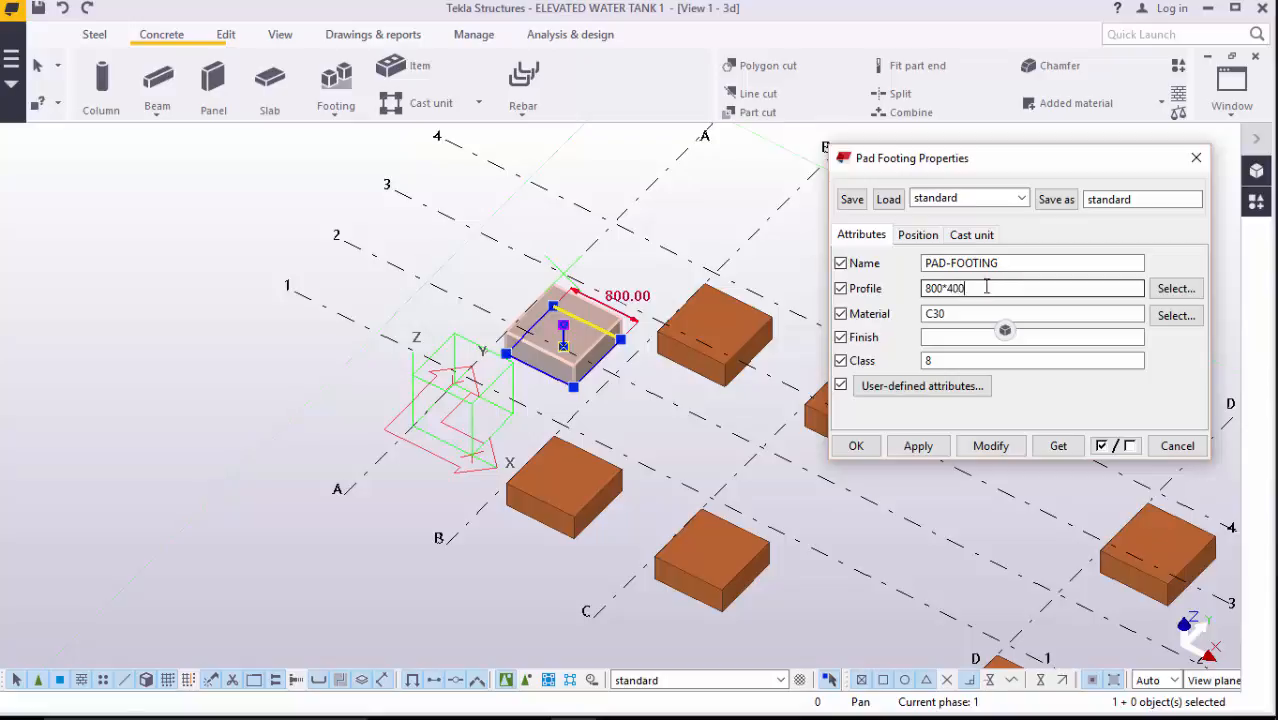
left_click(941, 288)
key("BackSpace")
key("BackSpace")
key("BackSpace")
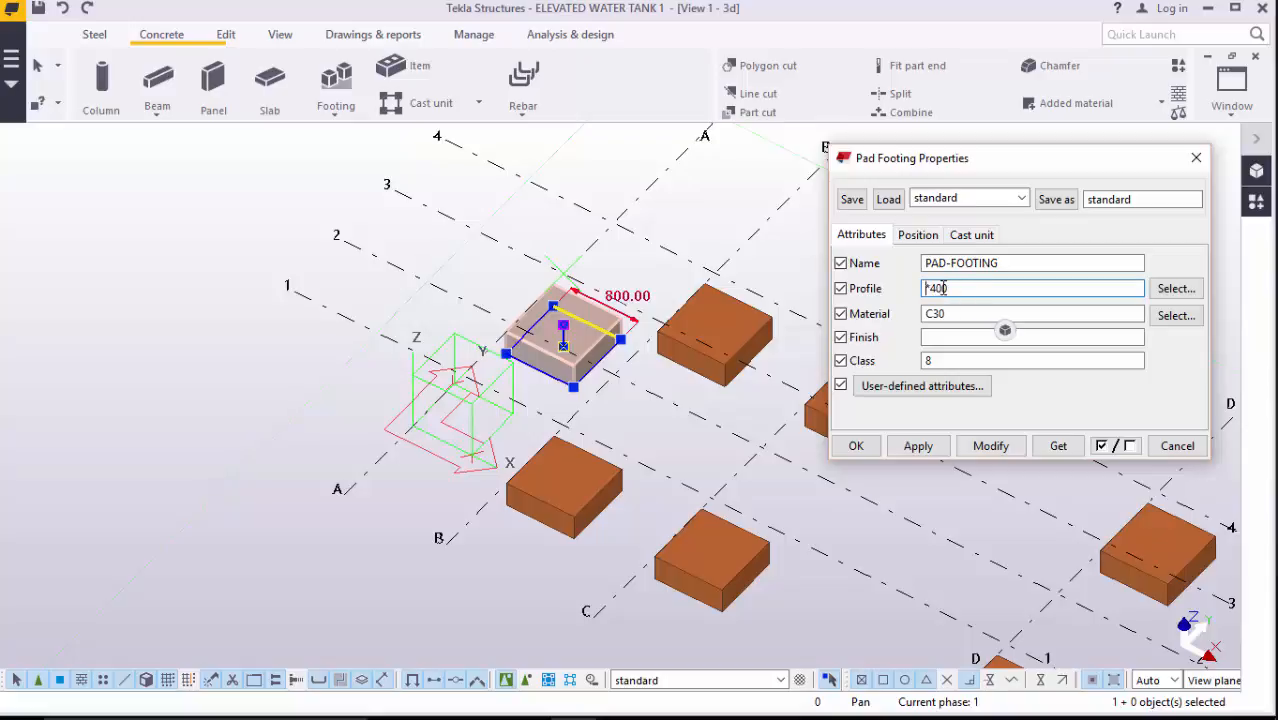
type("400")
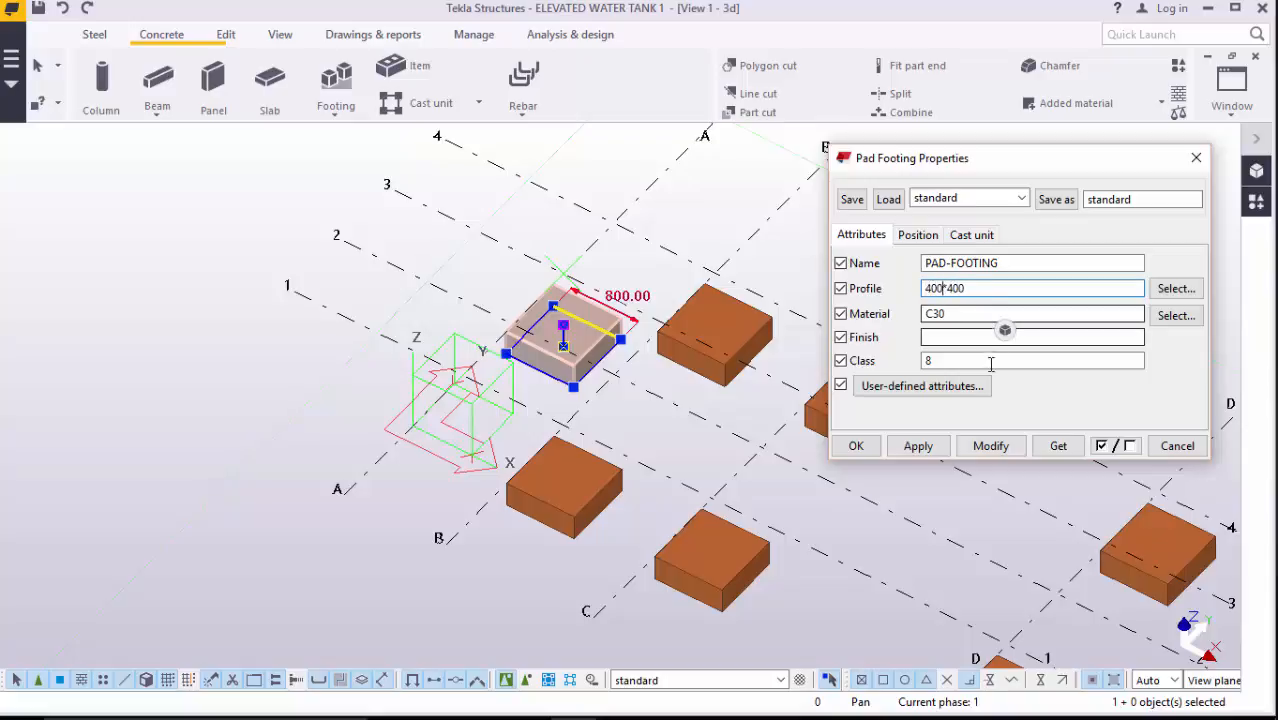
left_click(990, 446)
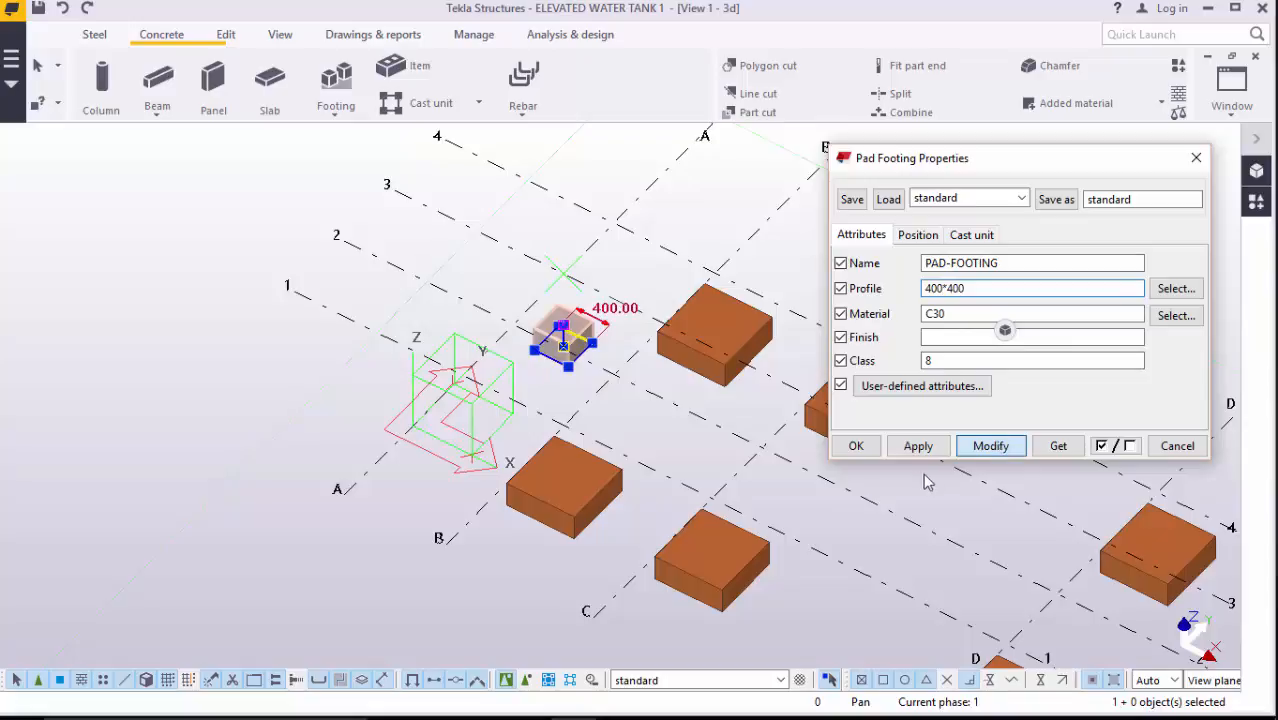
- Set the A-3 footing's bottom level to -700 and top level to -200, modify it, and apply the settings
left_click(918, 234)
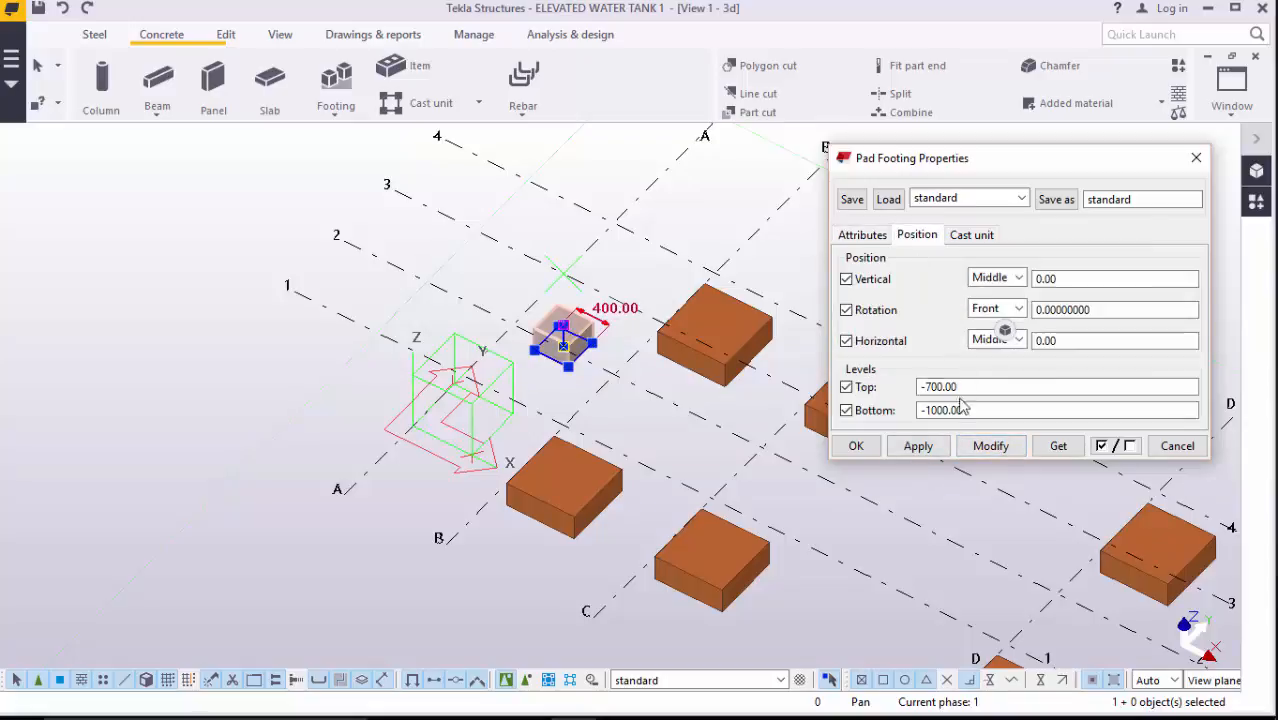
left_click(965, 410)
left_click_drag(965, 410, 938, 410)
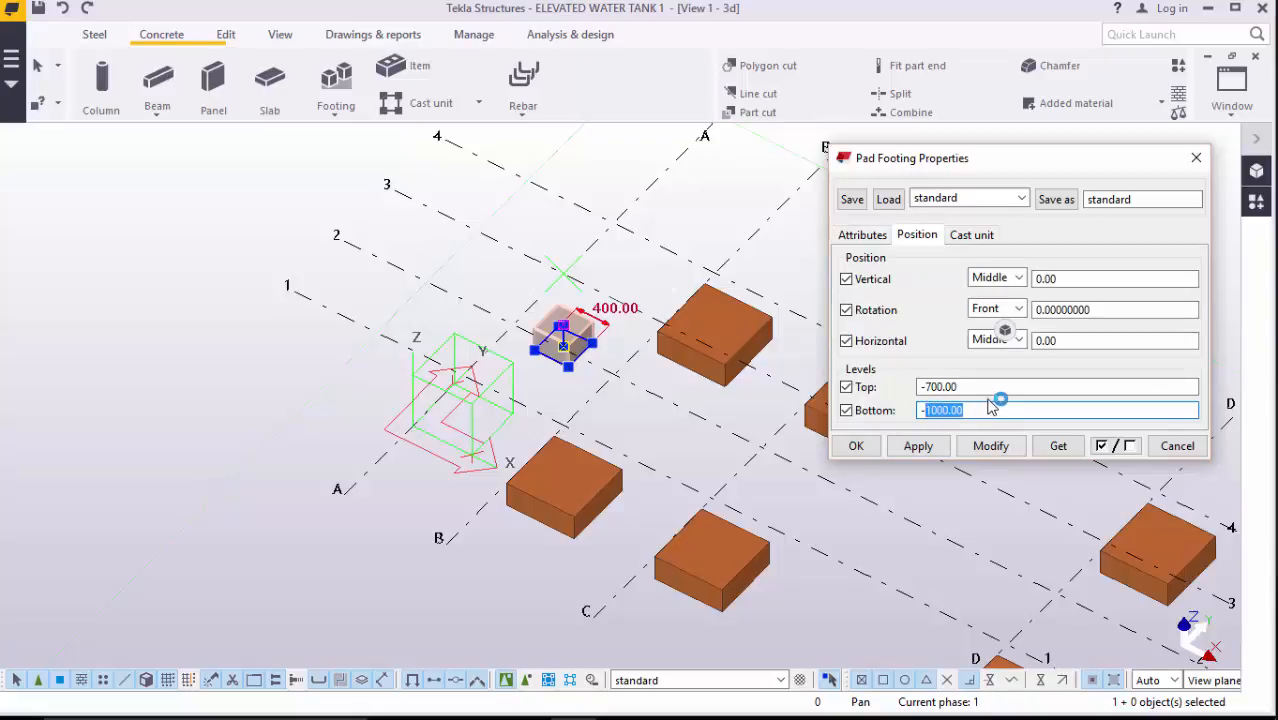
type("700")
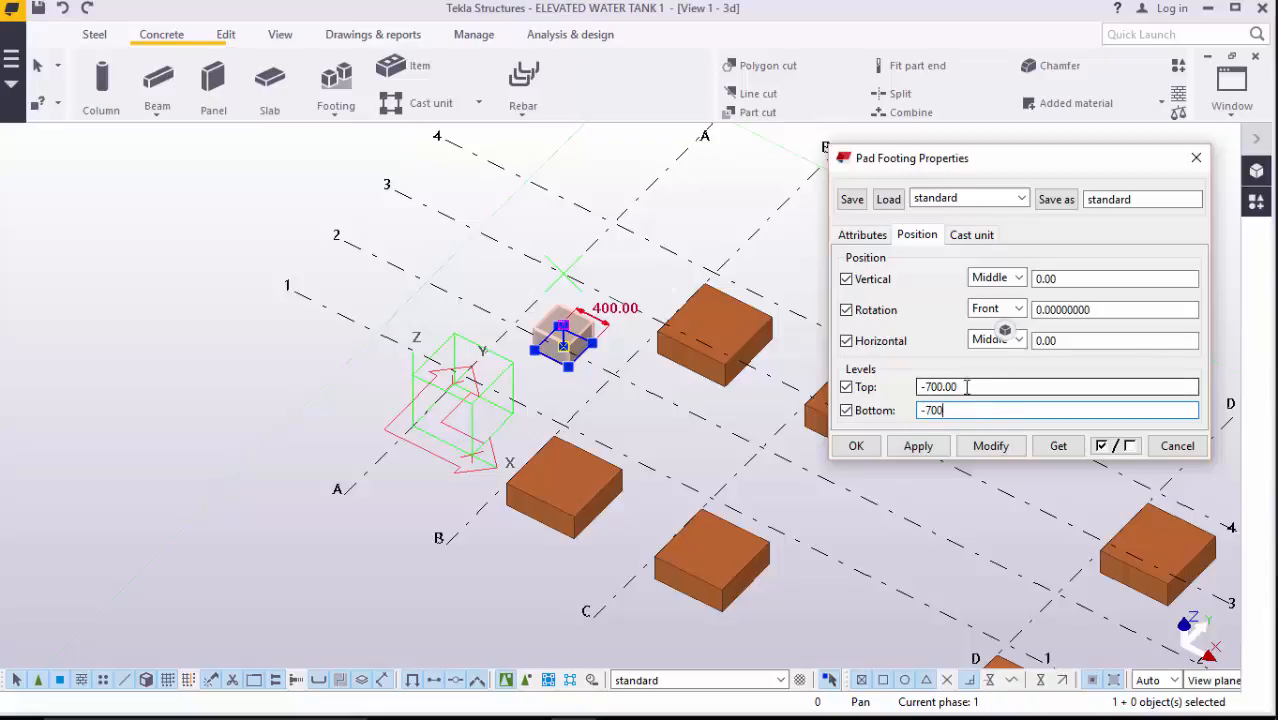
left_click(953, 387)
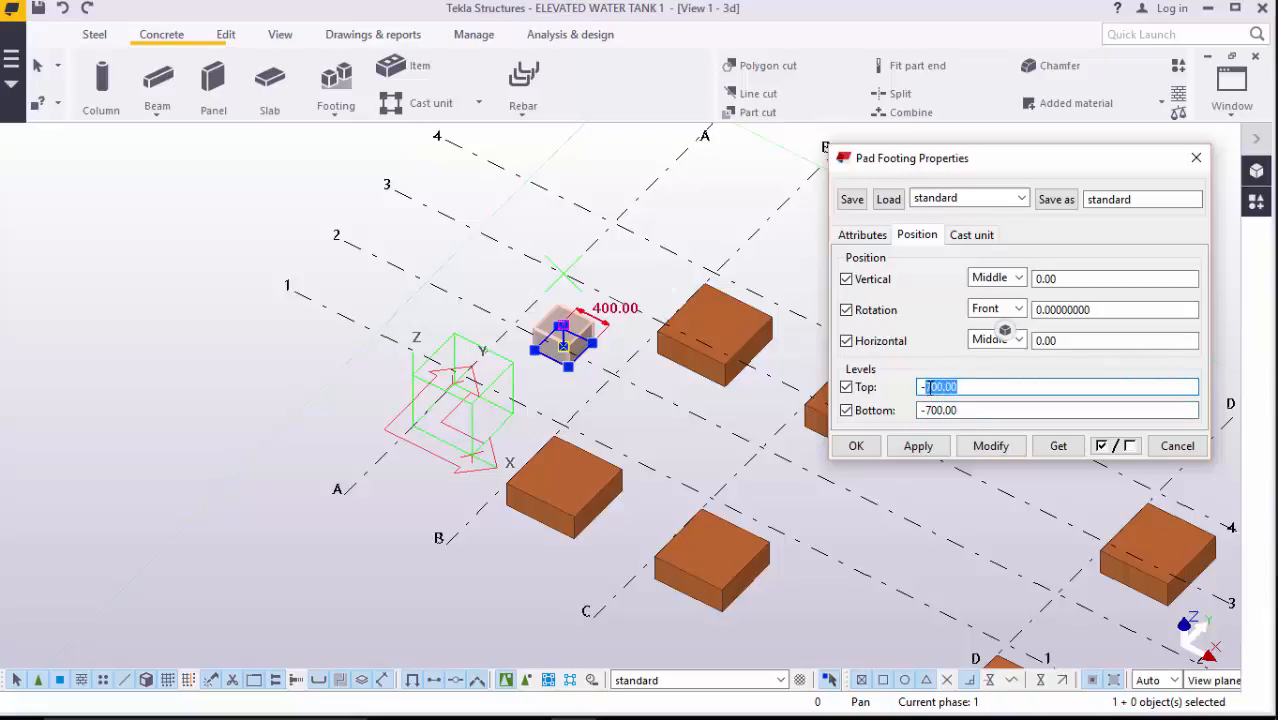
type("200")
left_click(980, 448)
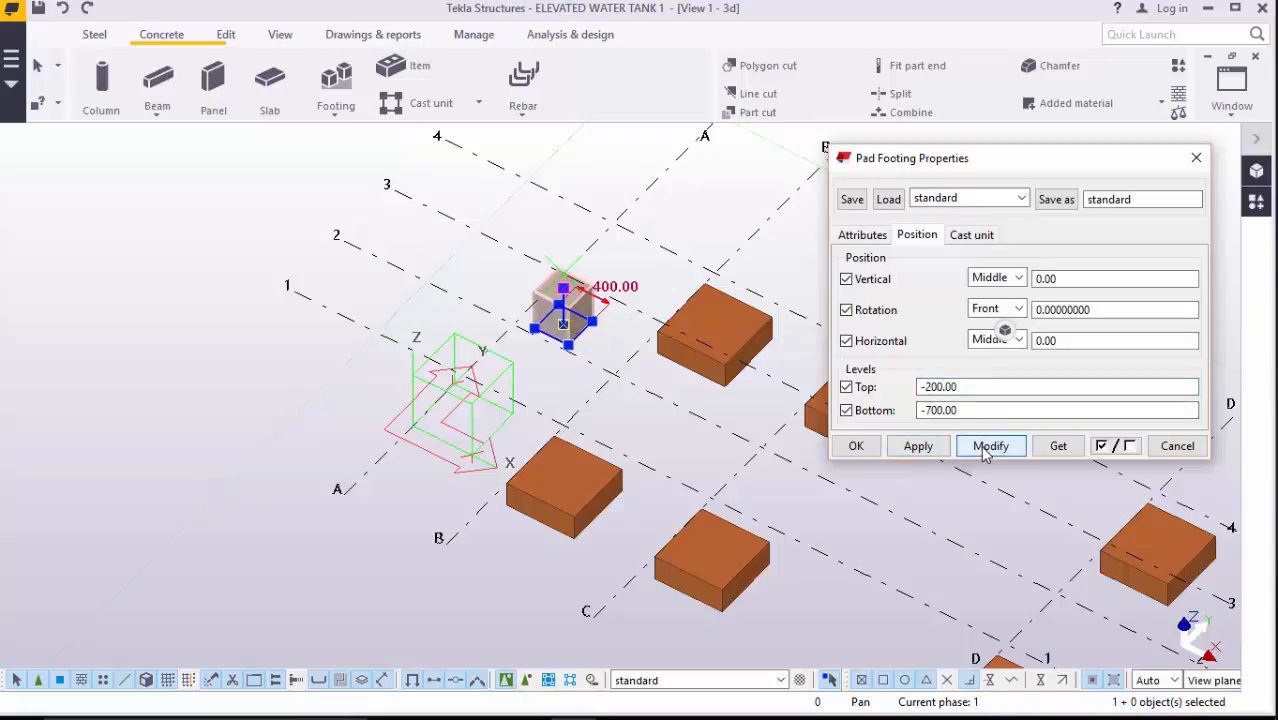
left_click(918, 447)
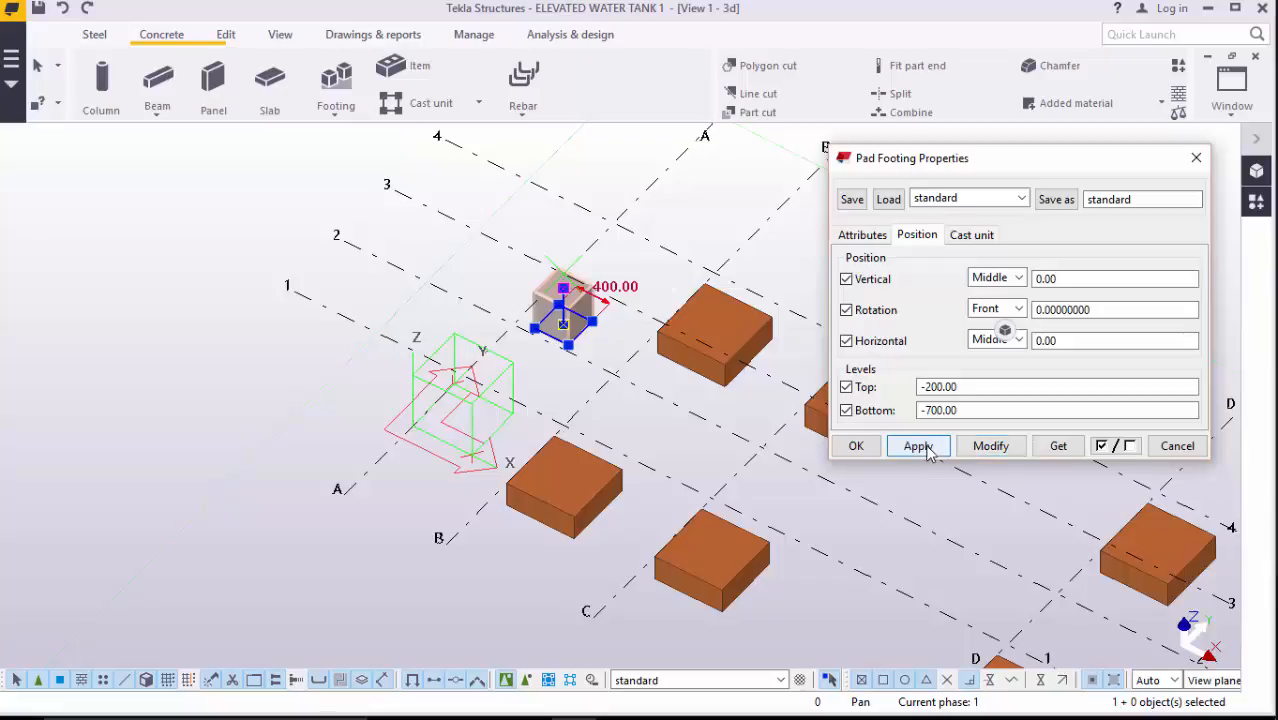
left_click(876, 447)
- Reopen the properties of the 400*400 footing at A-3, accept its settings for new pad footings, and deselect it
scroll(505, 330, "up", 4)
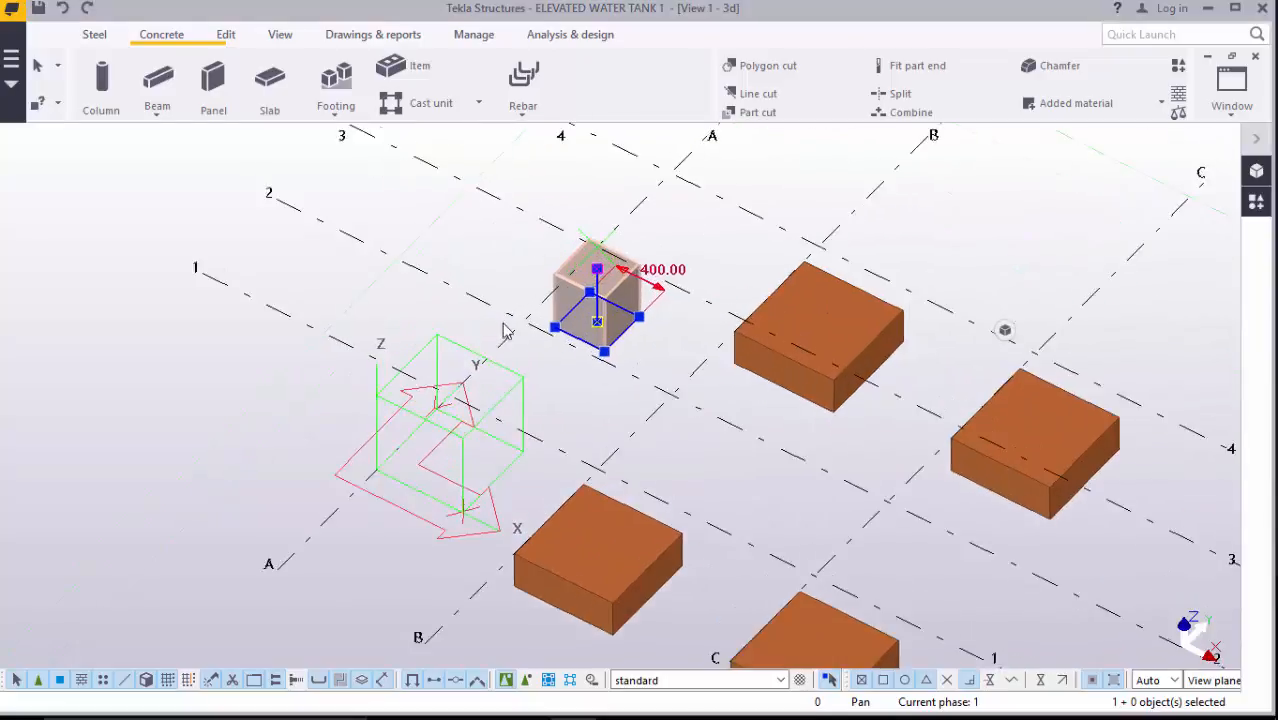
left_click(587, 181)
double_click(634, 282)
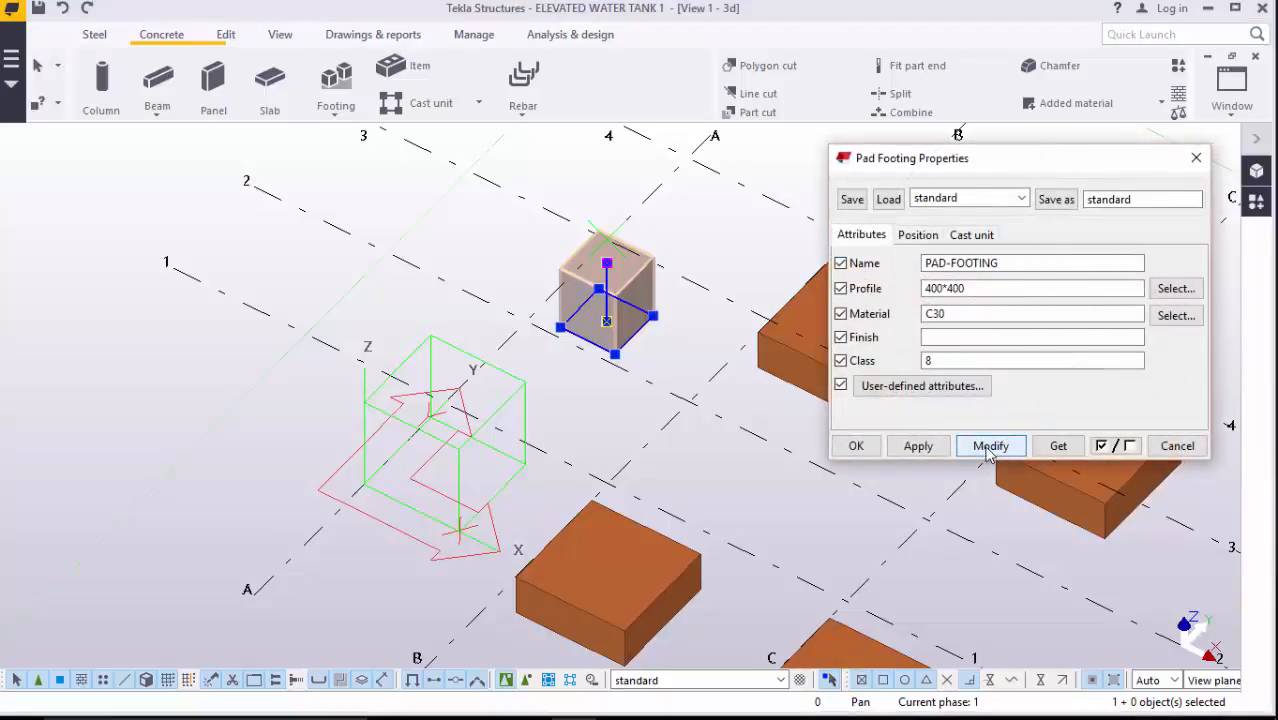
left_click(853, 446)
left_click(740, 290)
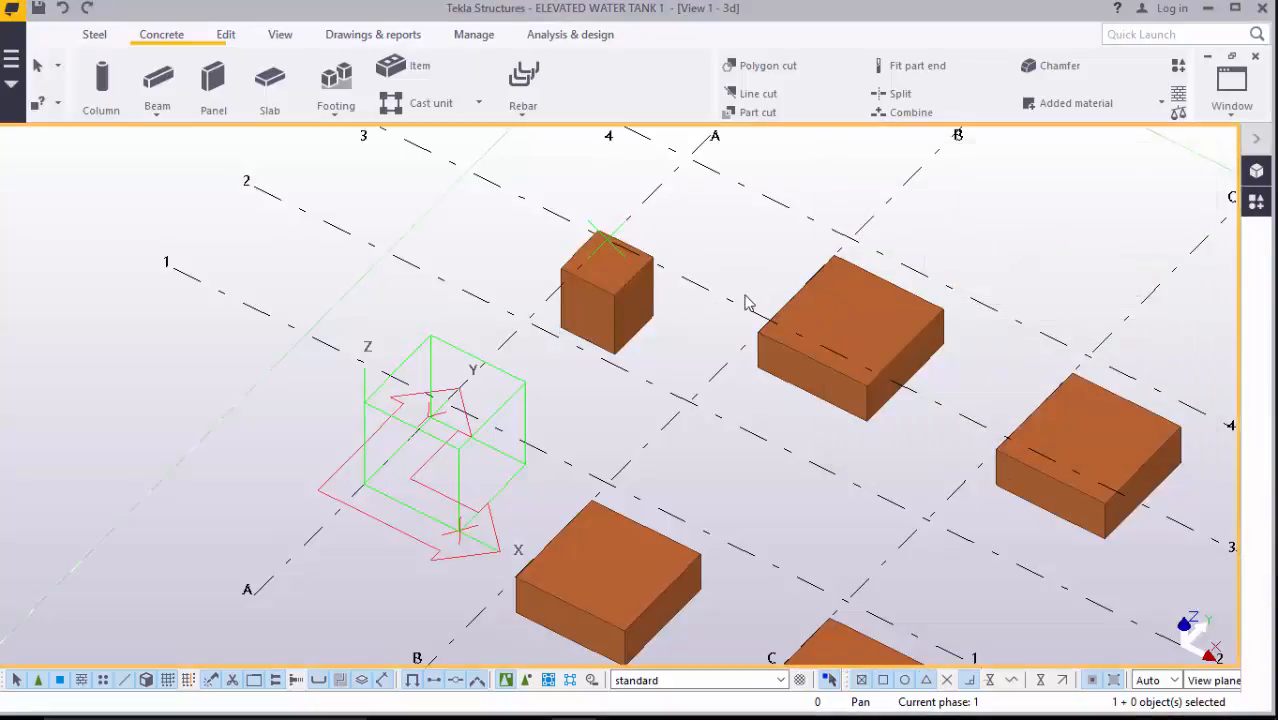
- Place a second 400*400 pad footing at the intersection of grid lines A and 2
left_click(332, 110)
left_click(352, 134)
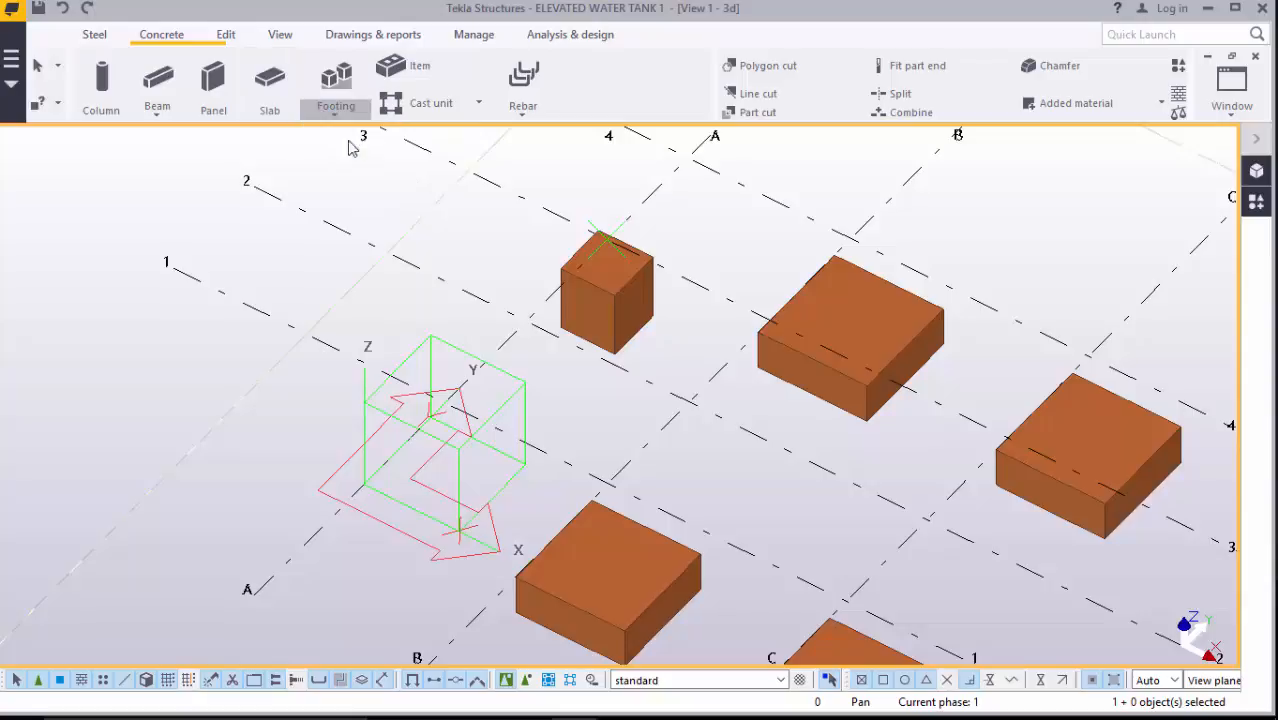
scroll(533, 321, "up", 1)
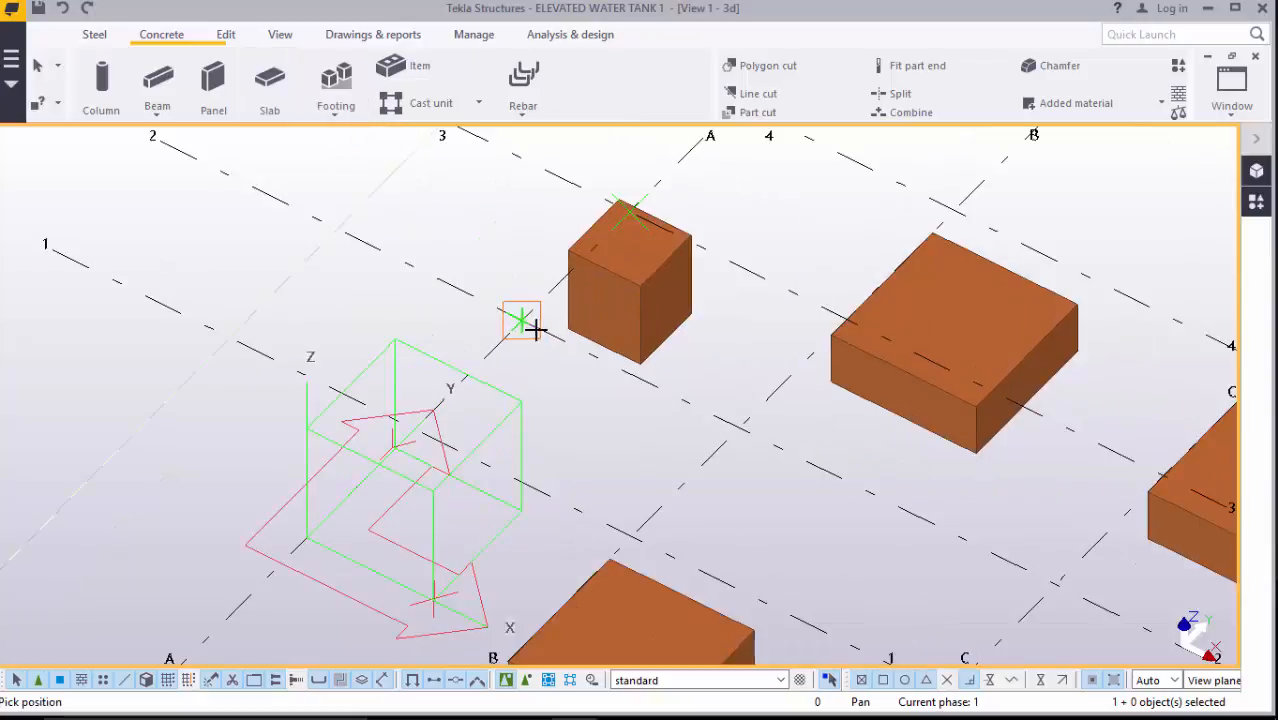
left_click(522, 320)
right_click(770, 240)
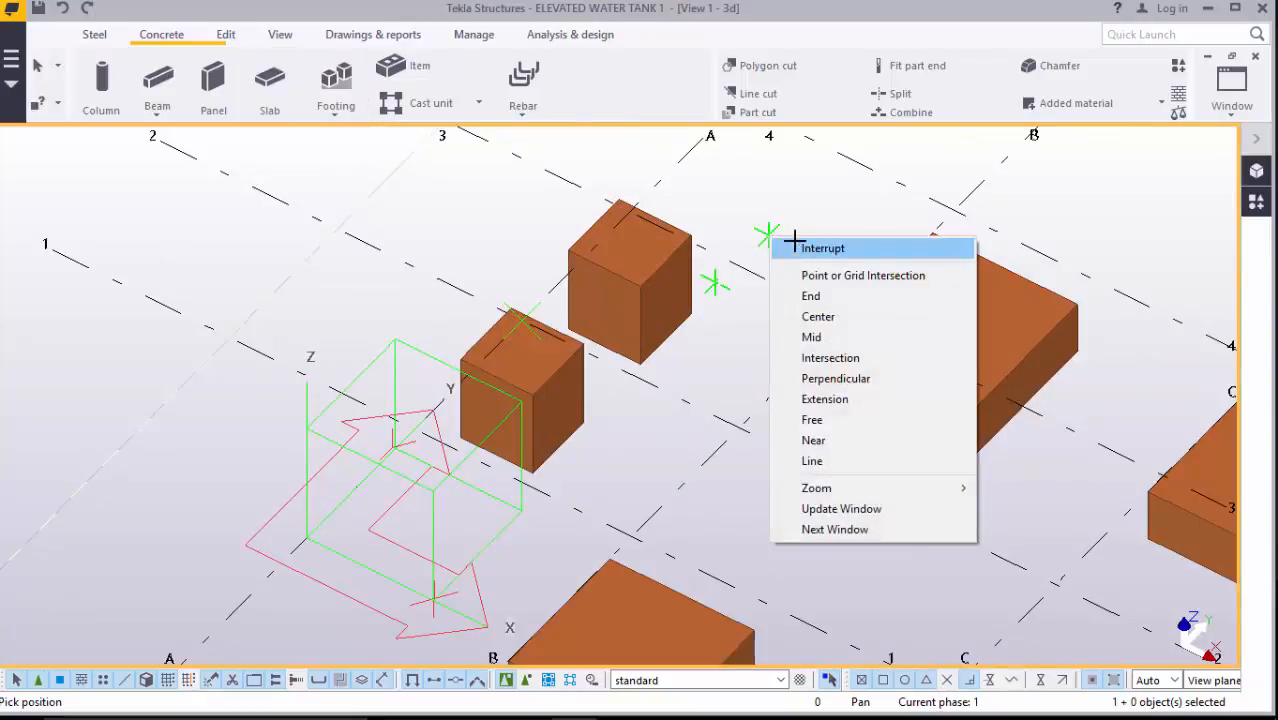
left_click(797, 246)
- Save the model with the completed pad footings
scroll(693, 292, "down", 2)
scroll(693, 291, "down", 9)
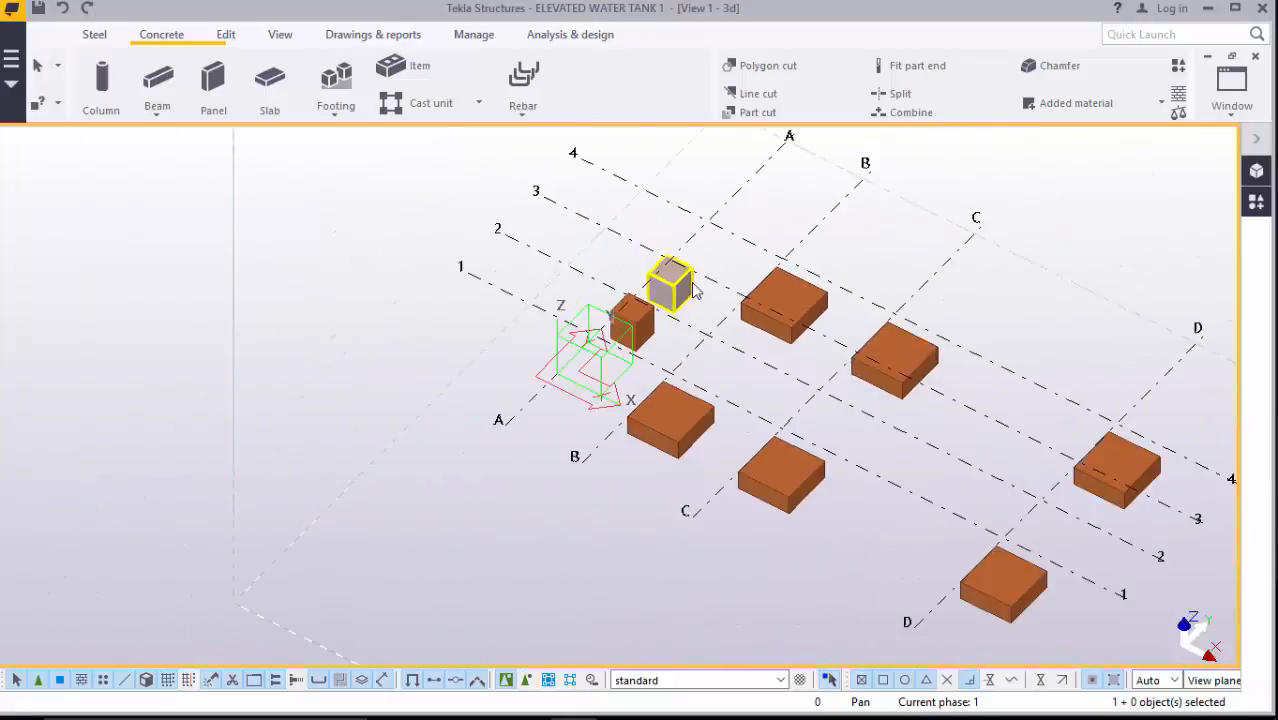
scroll(983, 455, "up", 4)
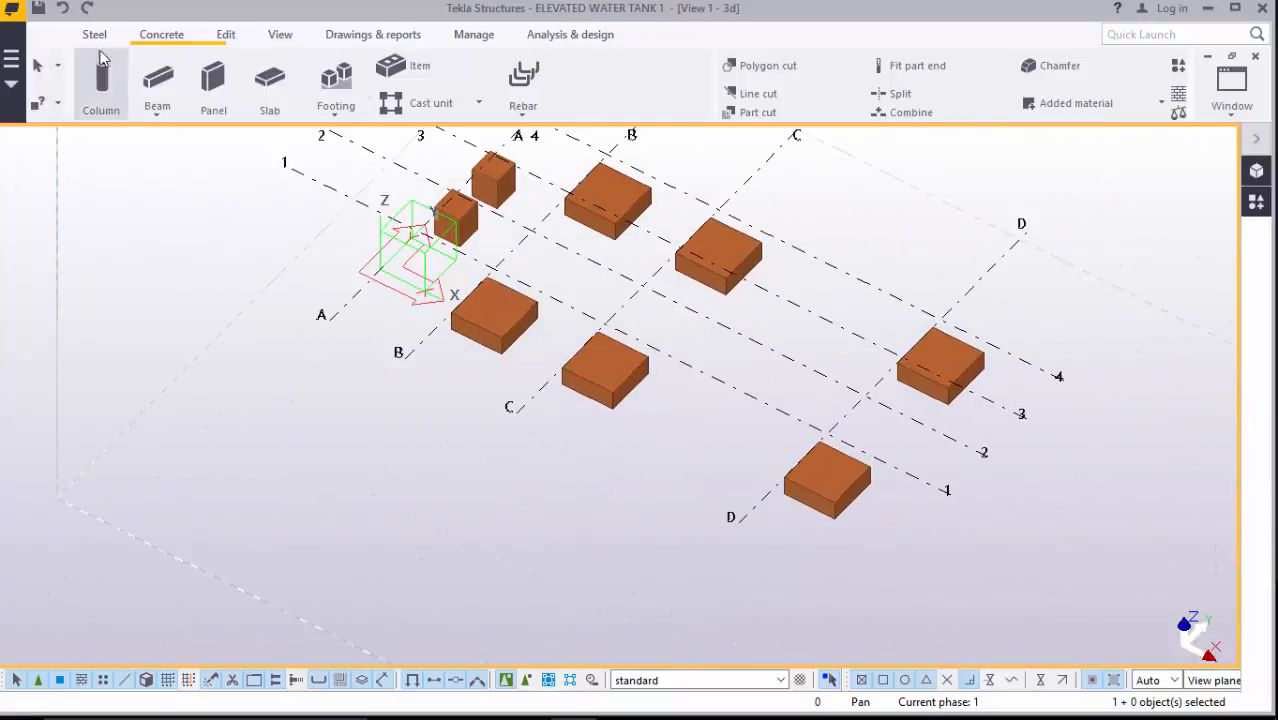
left_click(48, 10)
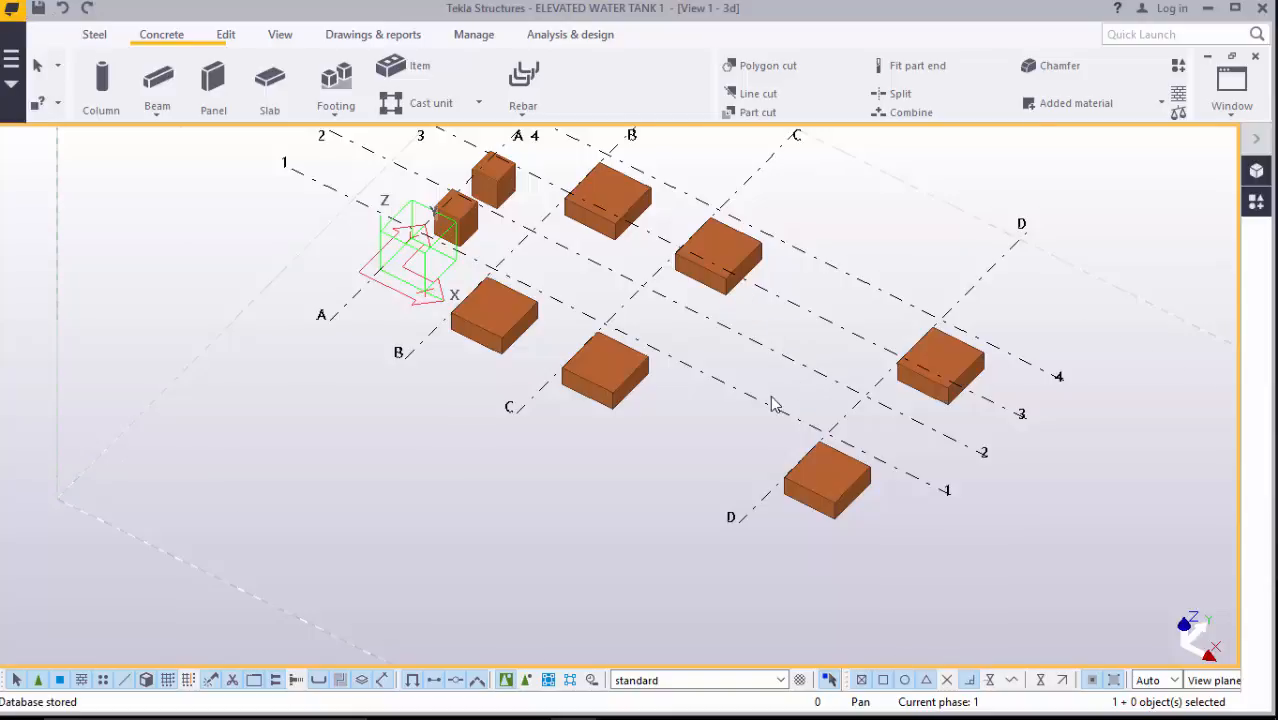
- Place a concrete column on the footing at the intersection of grid lines B and 4
scroll(772, 400, "down", 3)
scroll(625, 274, "up", 5)
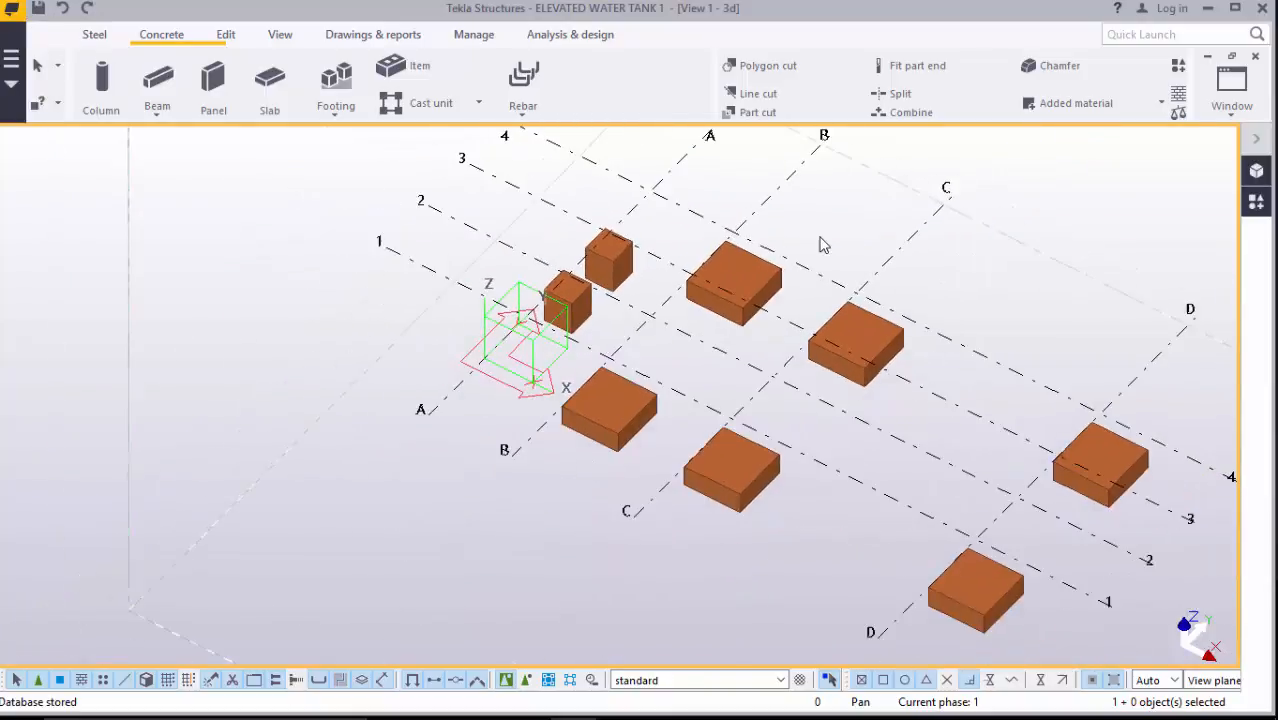
scroll(822, 245, "down", 1)
scroll(758, 240, "up", 4)
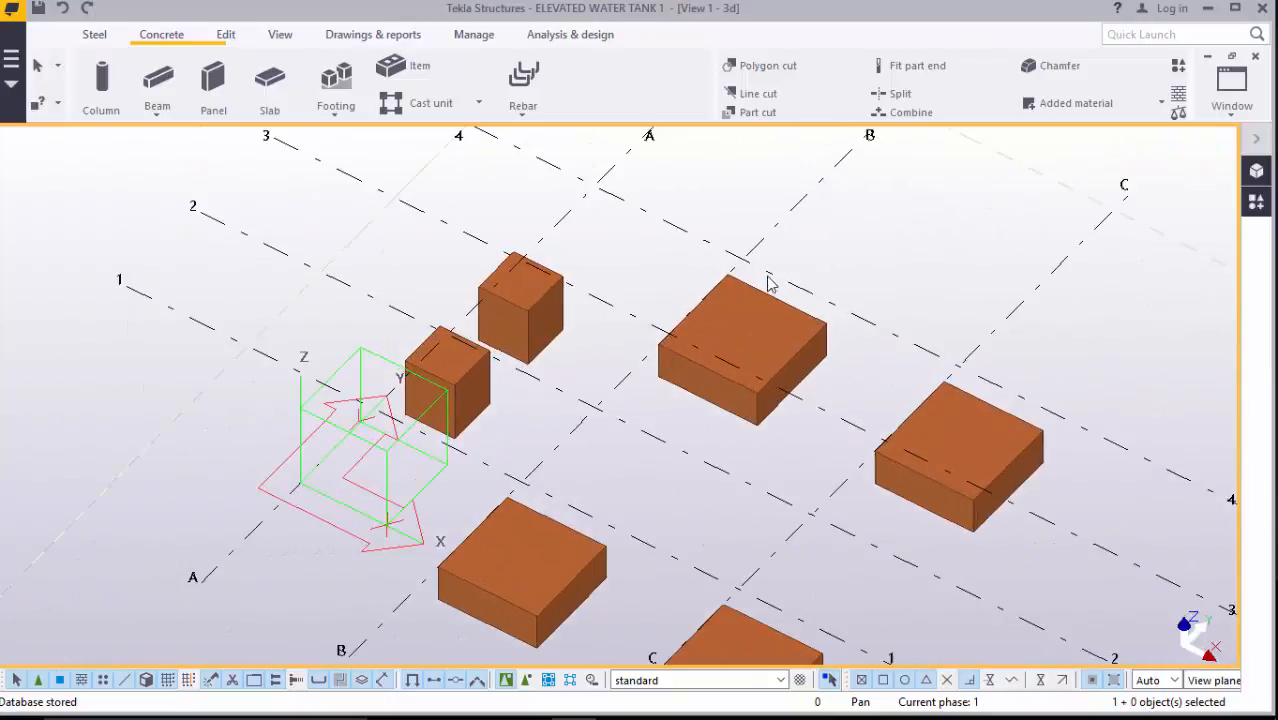
scroll(770, 285, "down", 2)
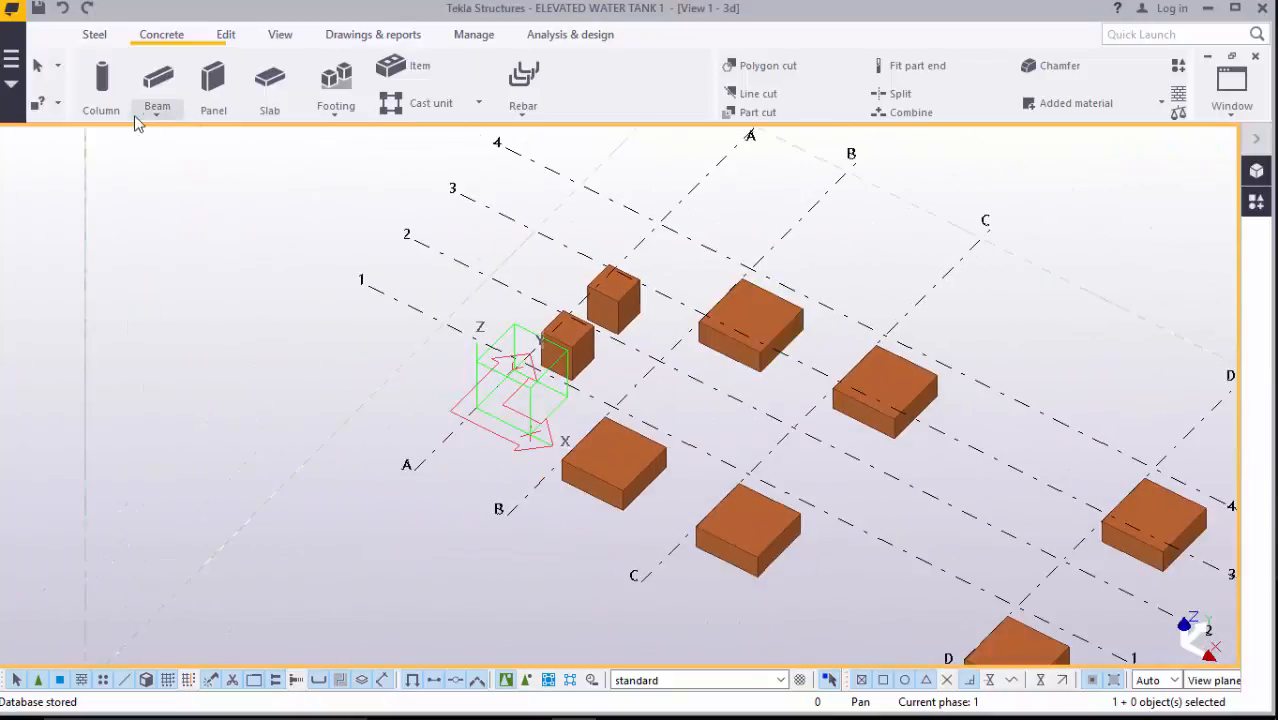
left_click(102, 110)
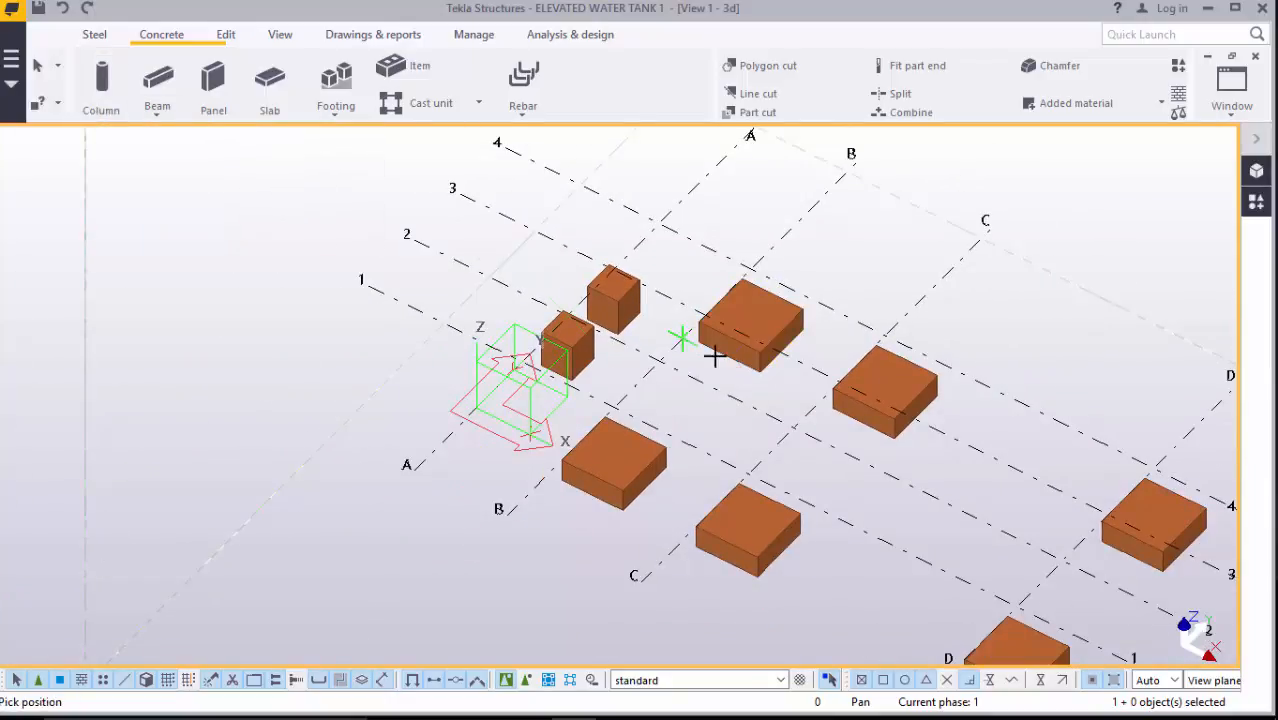
scroll(760, 355, "up", 3)
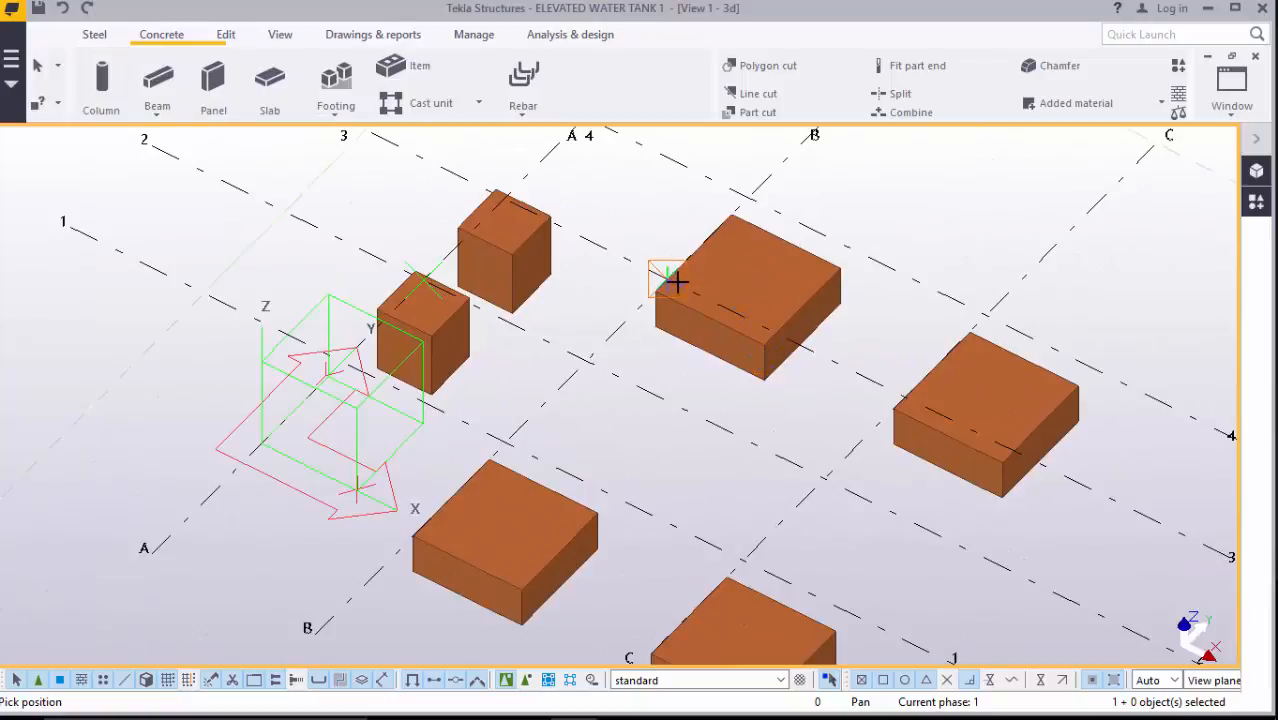
scroll(762, 274, "down", 2)
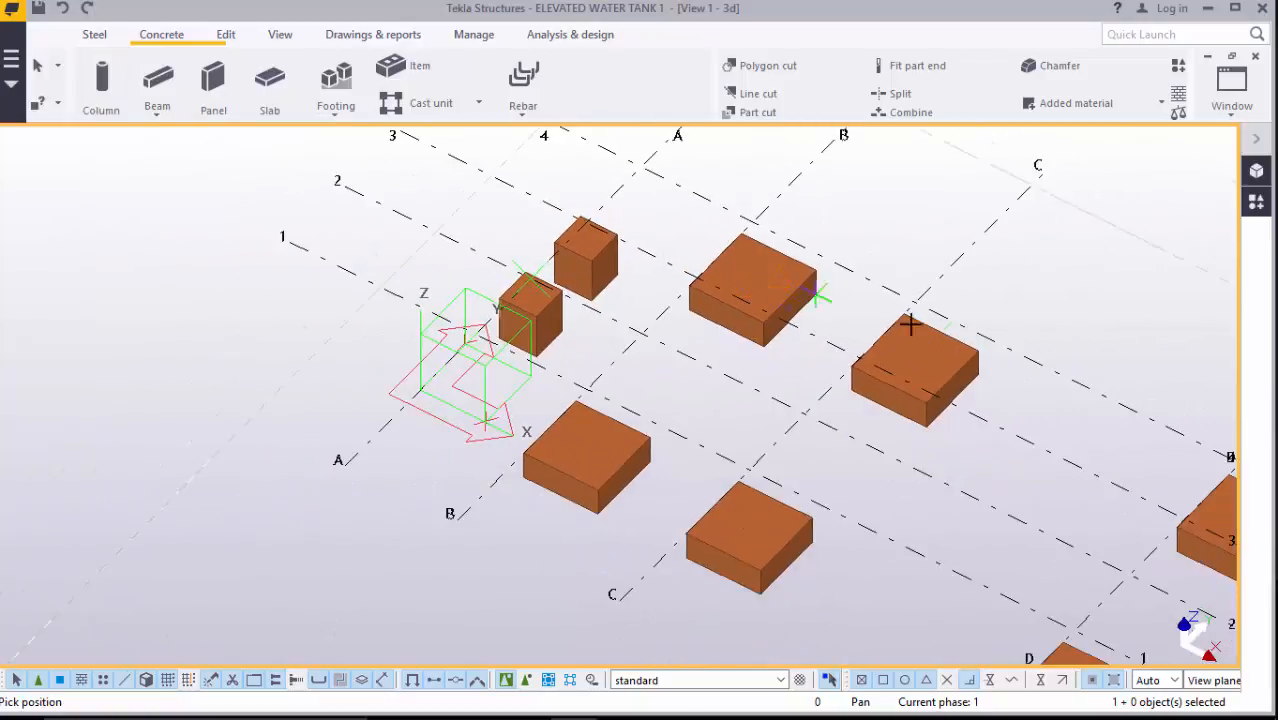
left_click(753, 222)
scroll(790, 245, "down", 2)
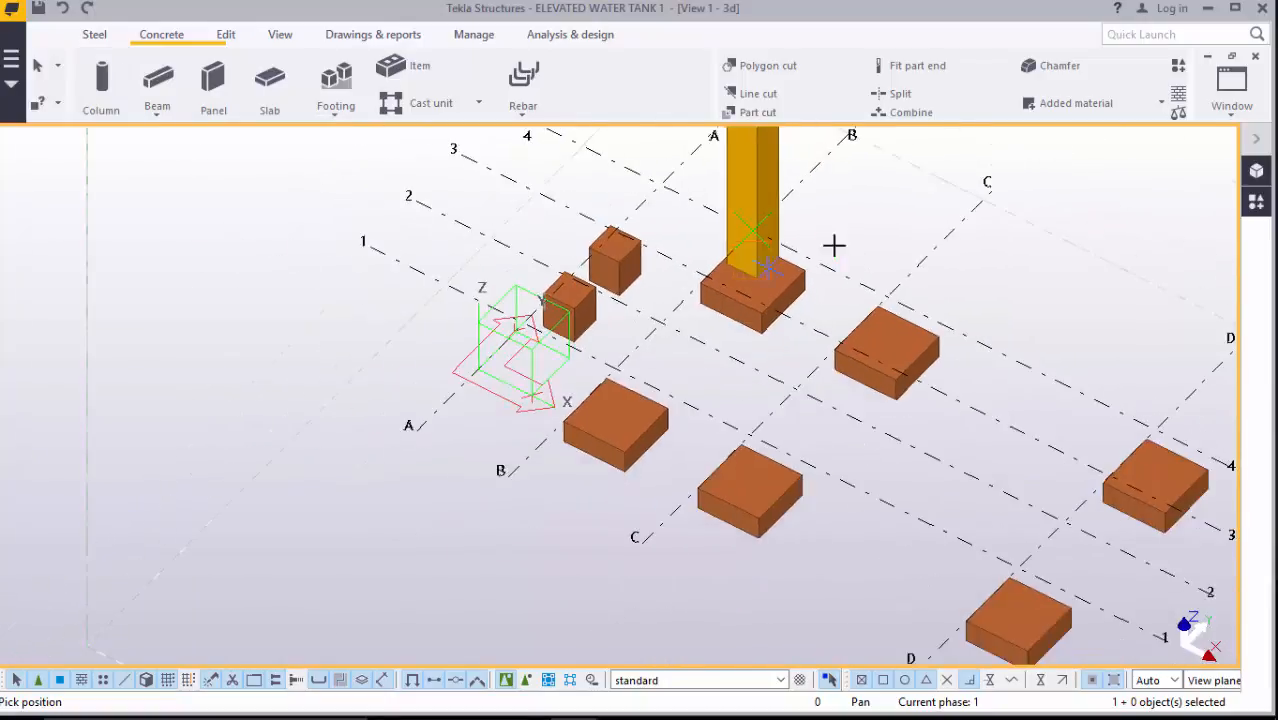
right_click(864, 200)
left_click(912, 210)
scroll(790, 255, "down", 1)
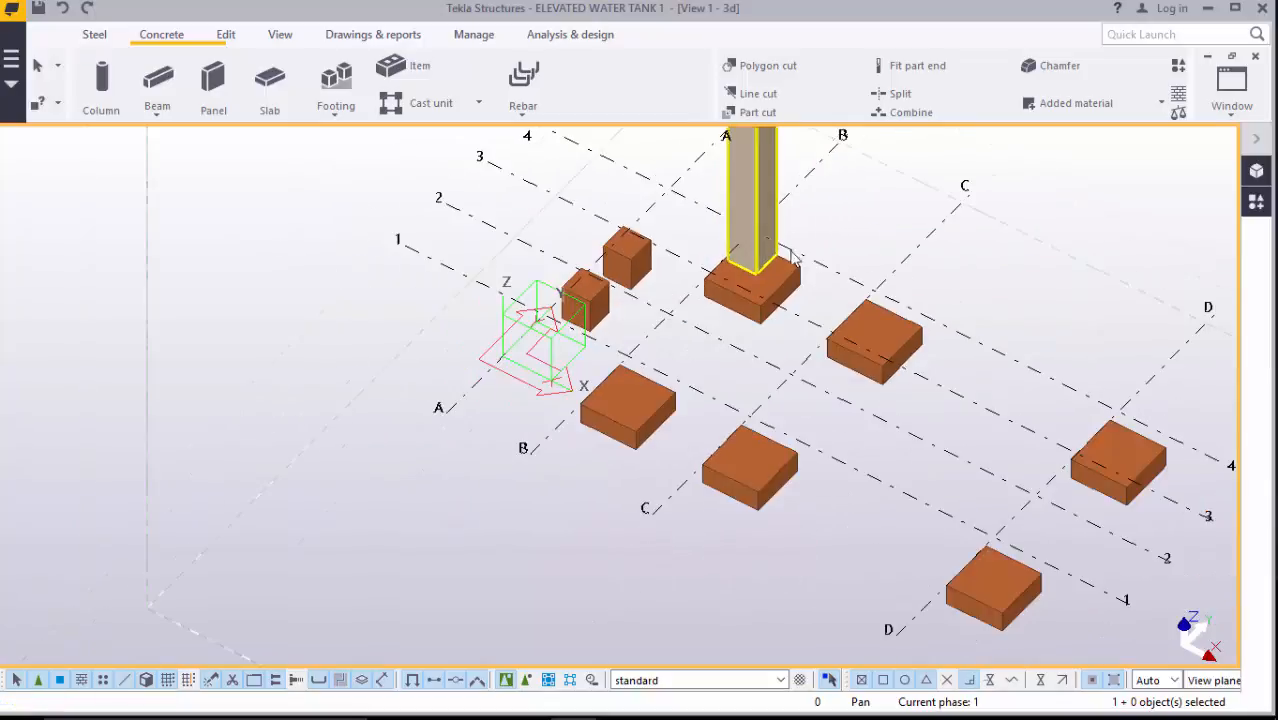
- Set the top level of the column at grid intersection B-4 to 800 and keep it for new columns
double_click(745, 178)
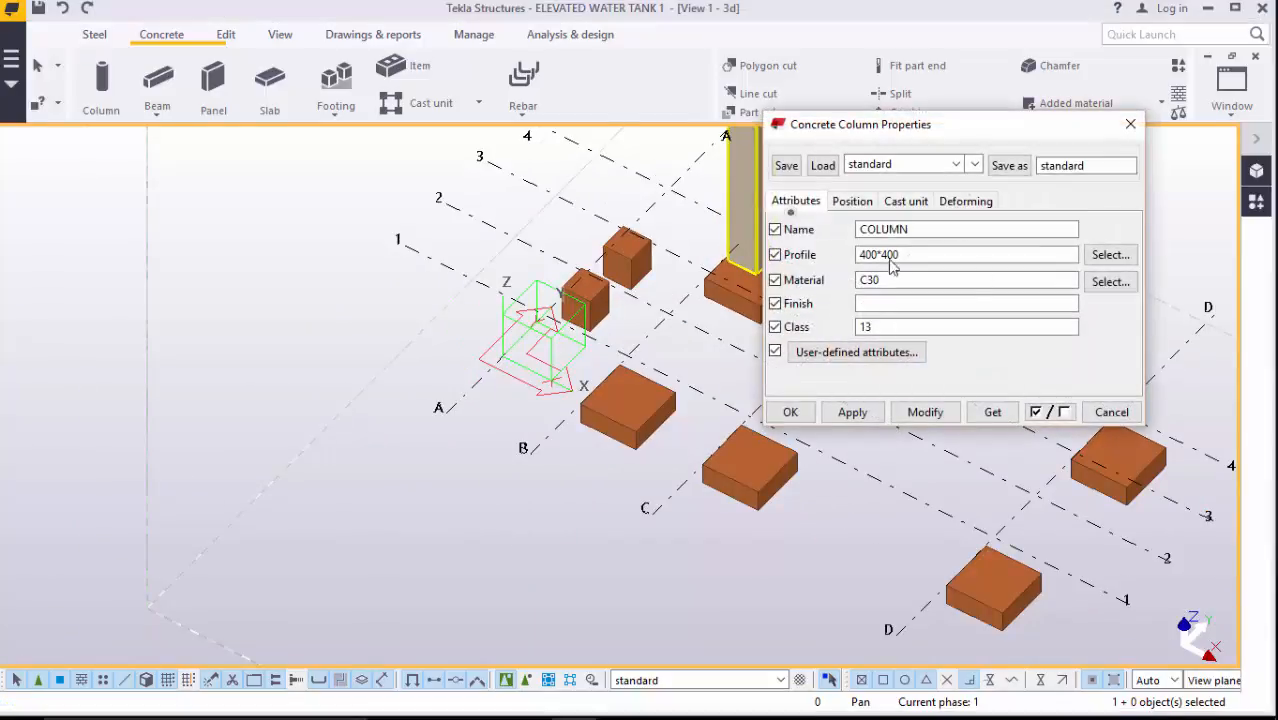
left_click(851, 201)
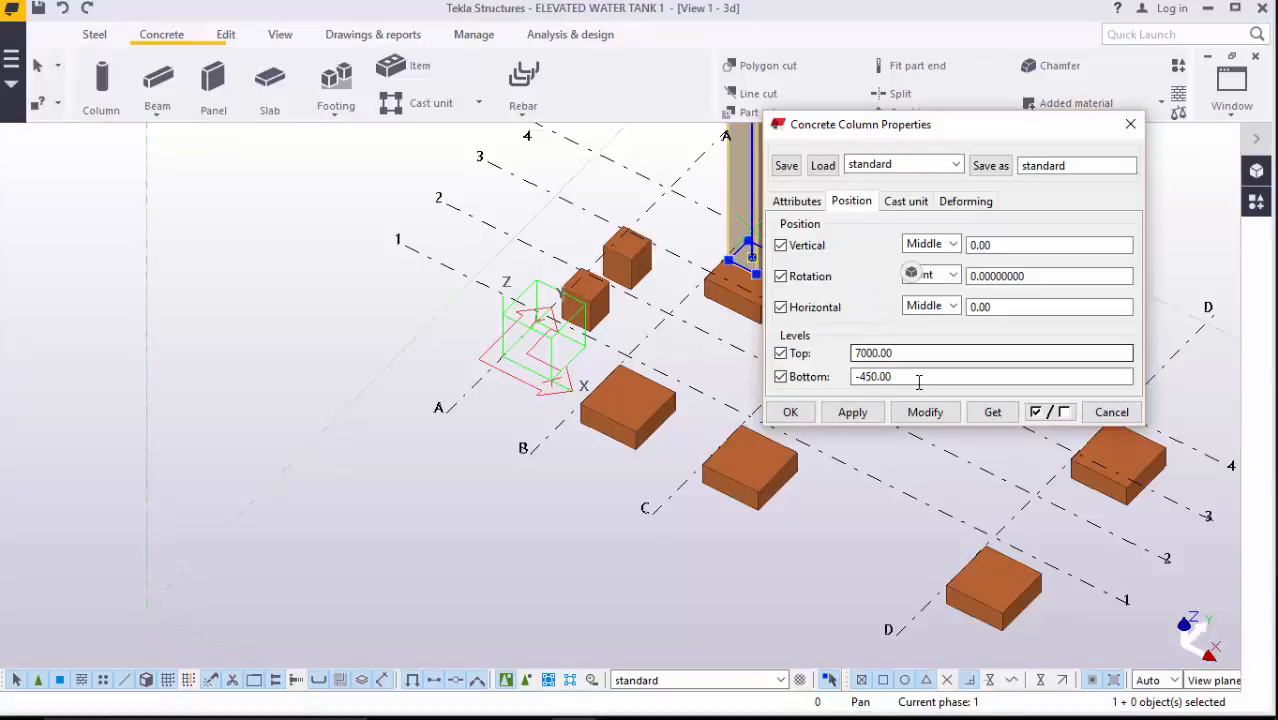
left_click_drag(903, 354, 851, 357)
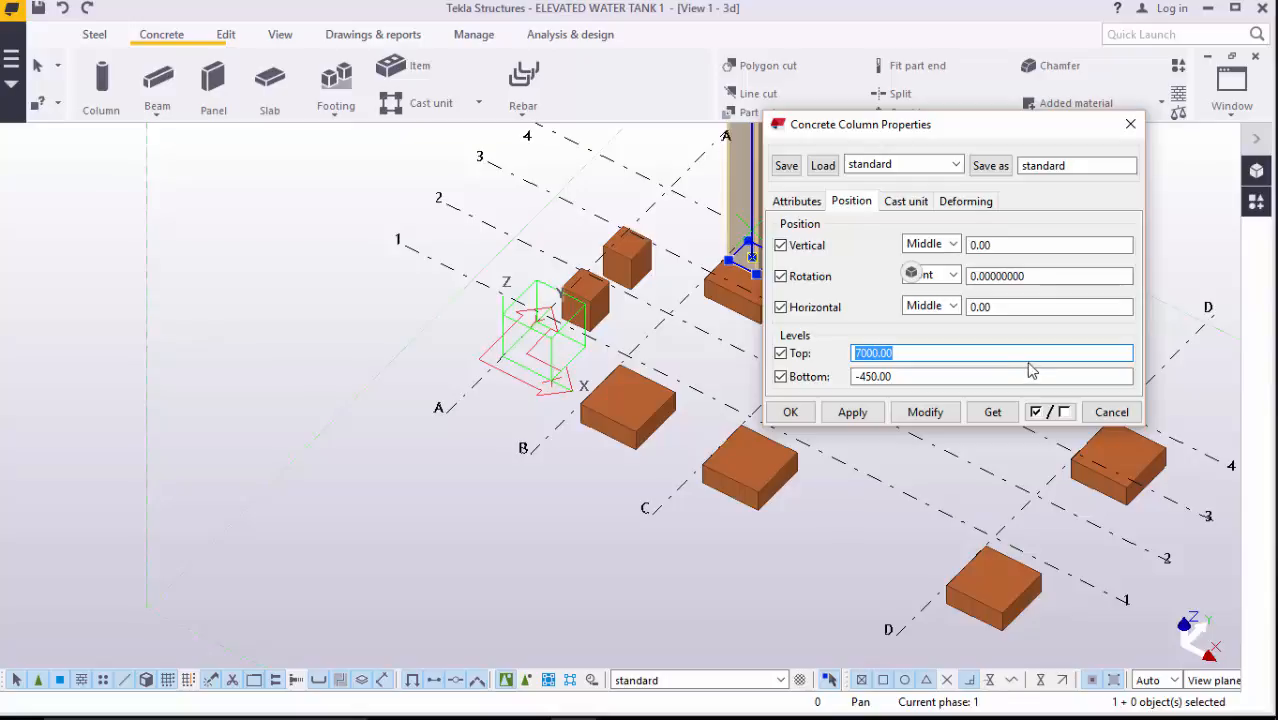
type("800")
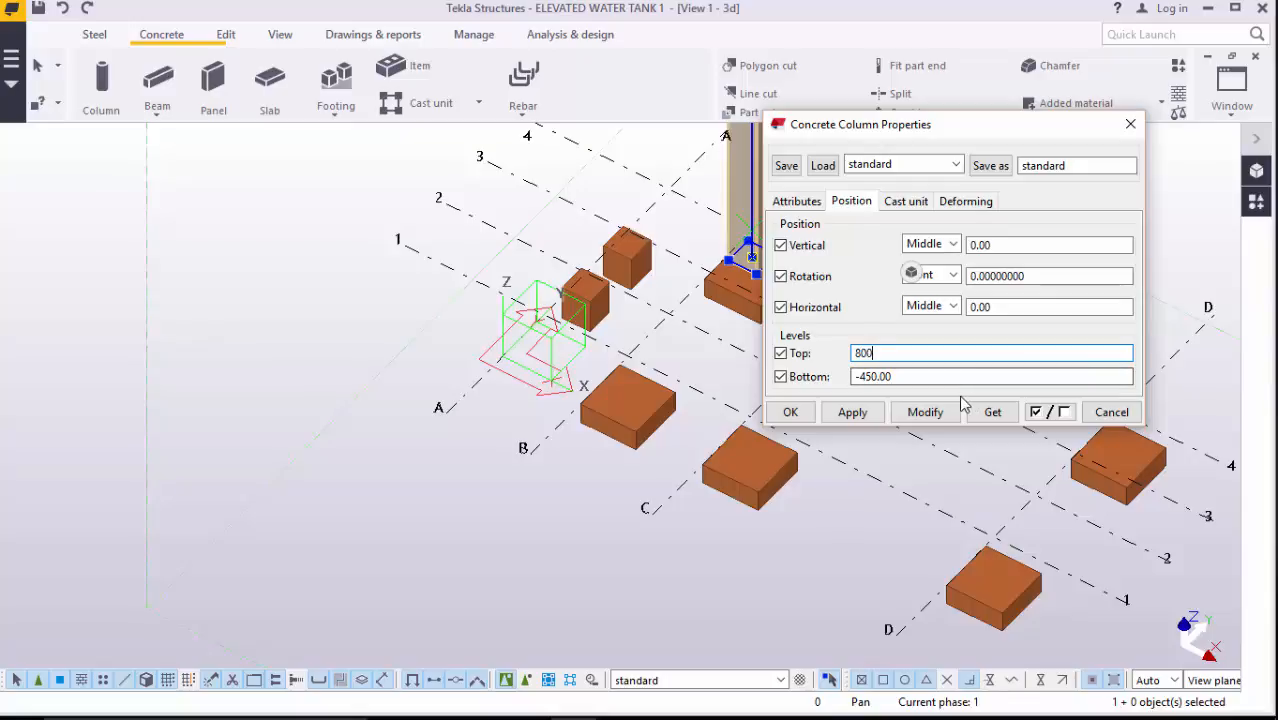
left_click(926, 414)
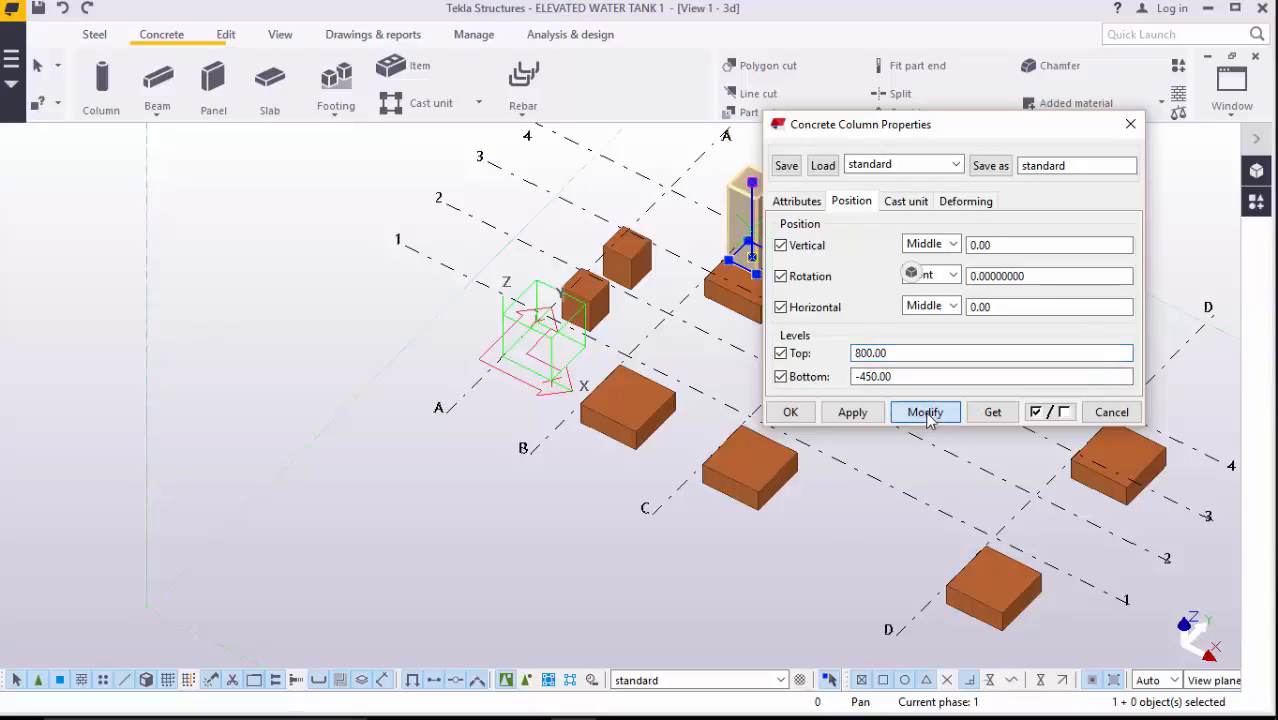
left_click(853, 414)
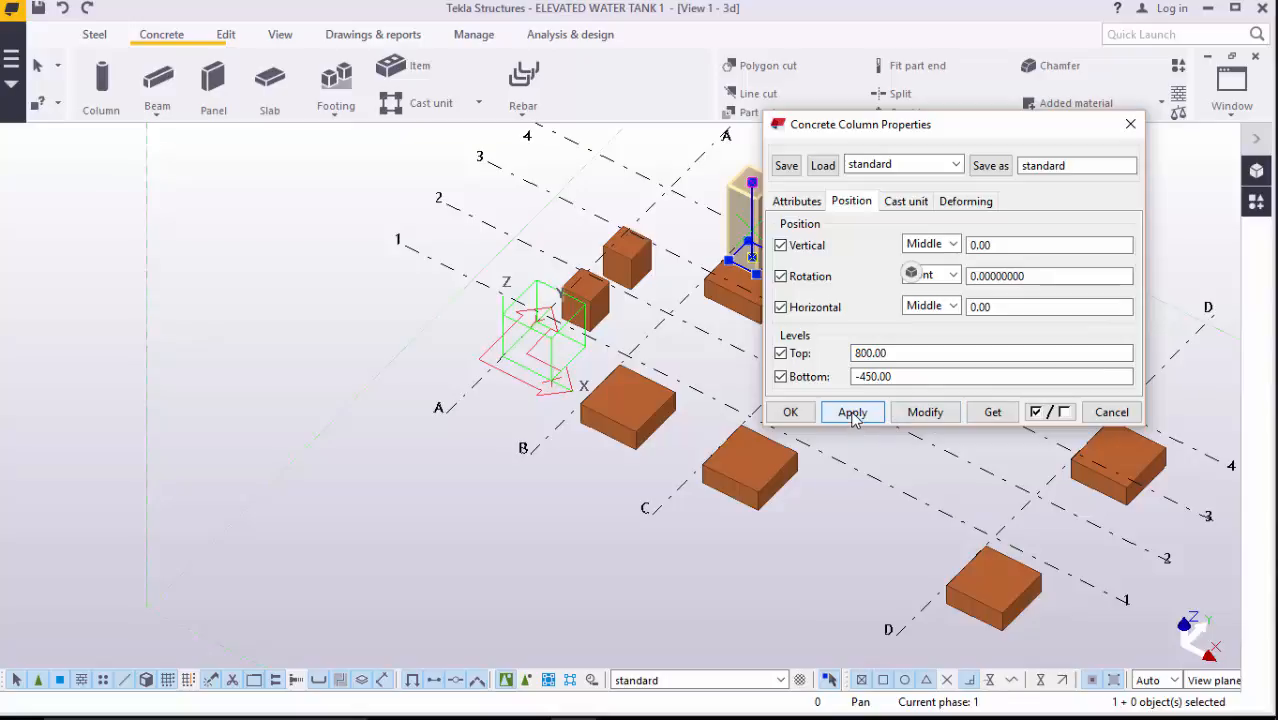
left_click(790, 412)
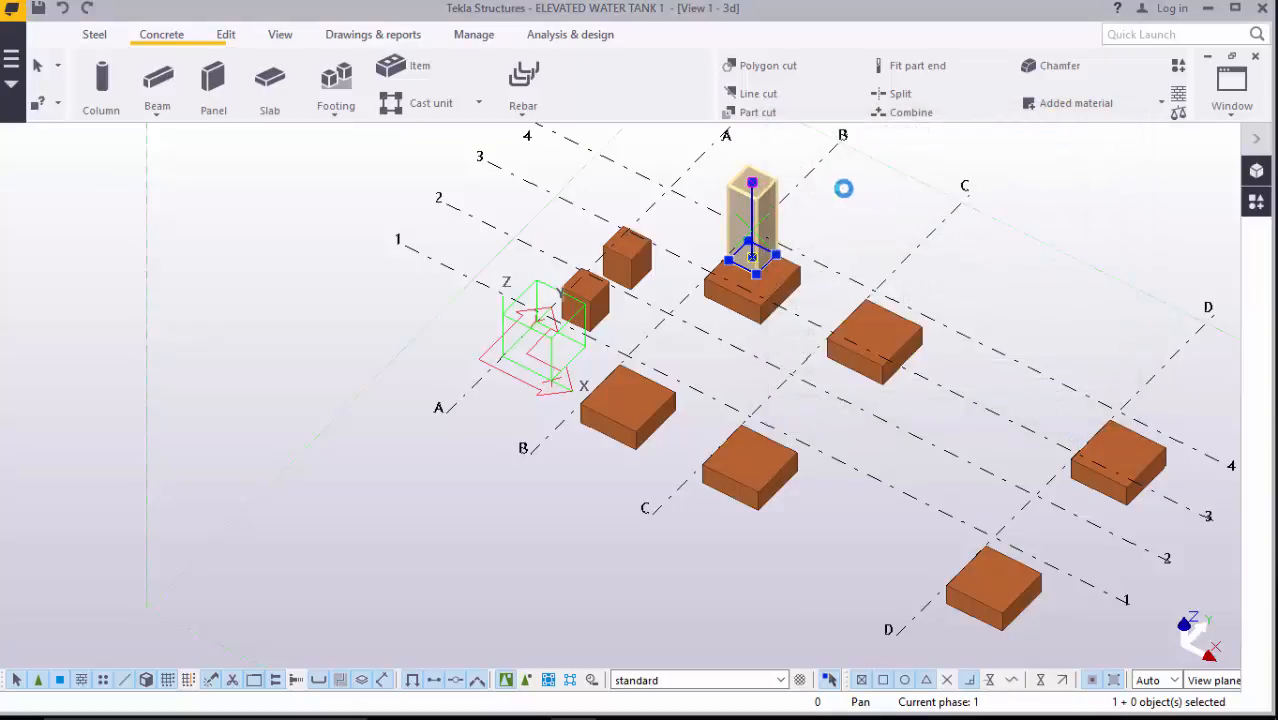
- Reopen the properties of the shortened column at B-4 and accept its settings for new columns
scroll(778, 210, "up", 3)
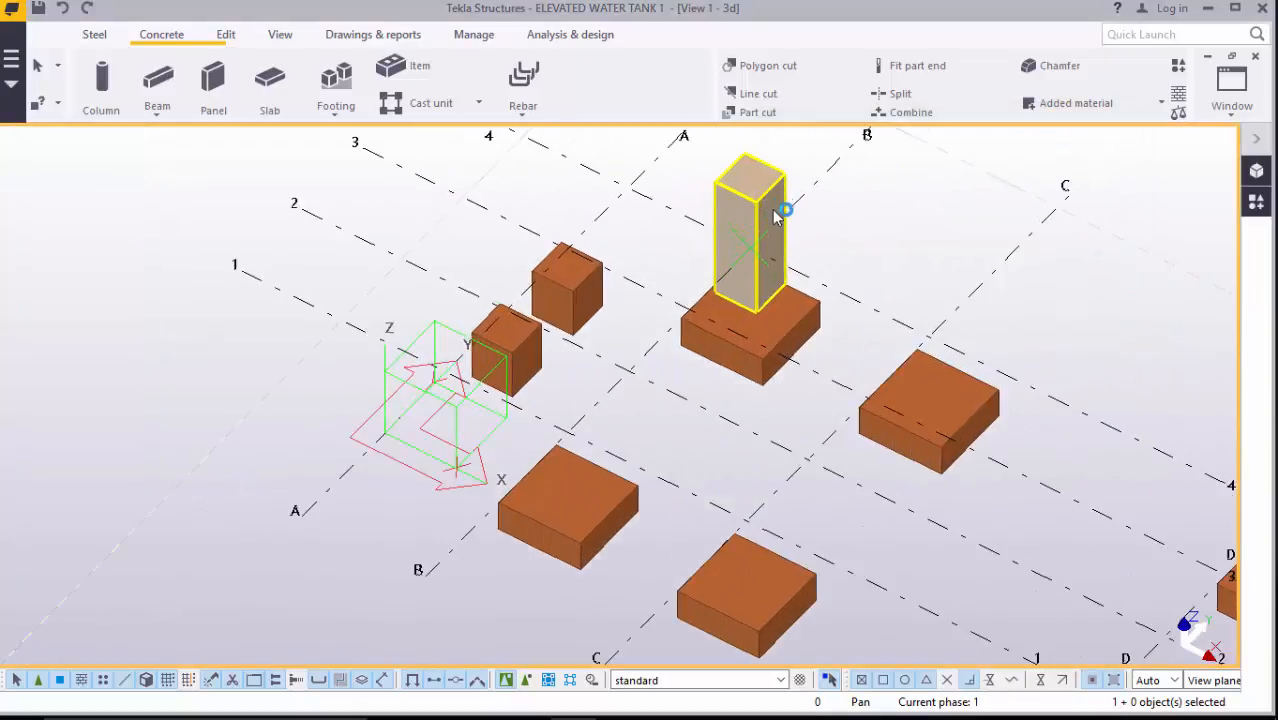
scroll(842, 277, "down", 3)
scroll(810, 251, "up", 2)
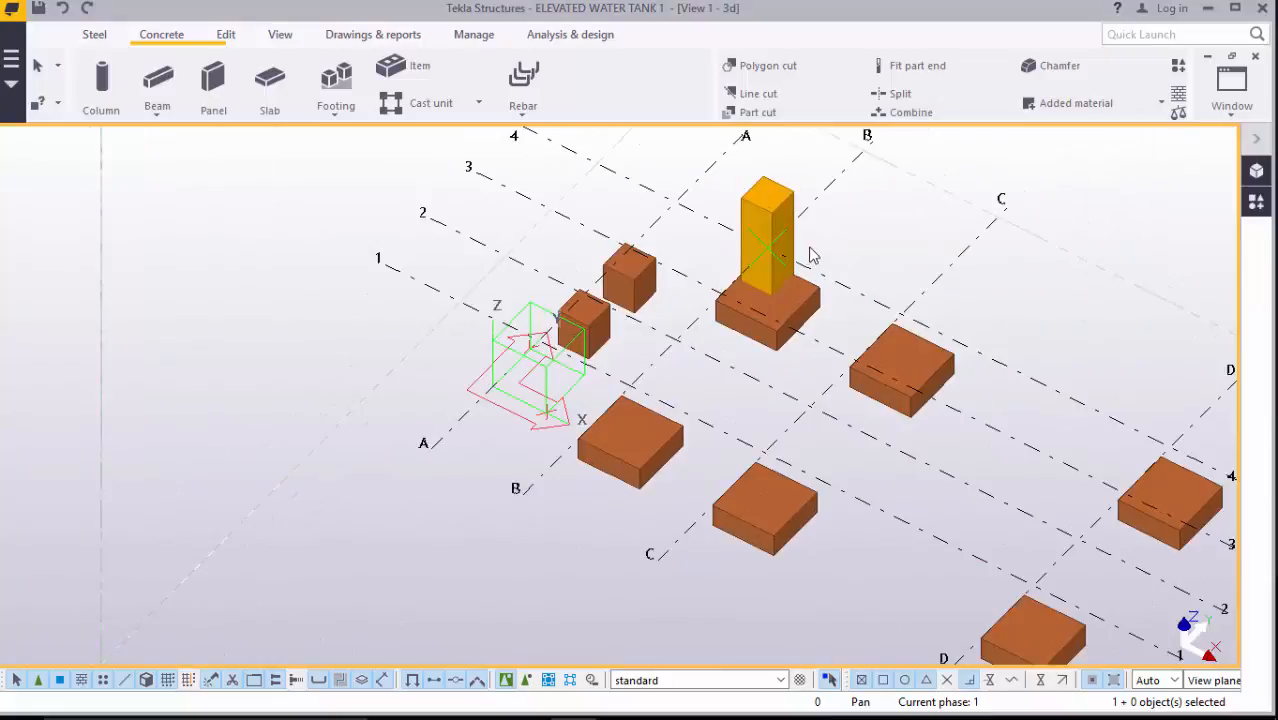
double_click(766, 194)
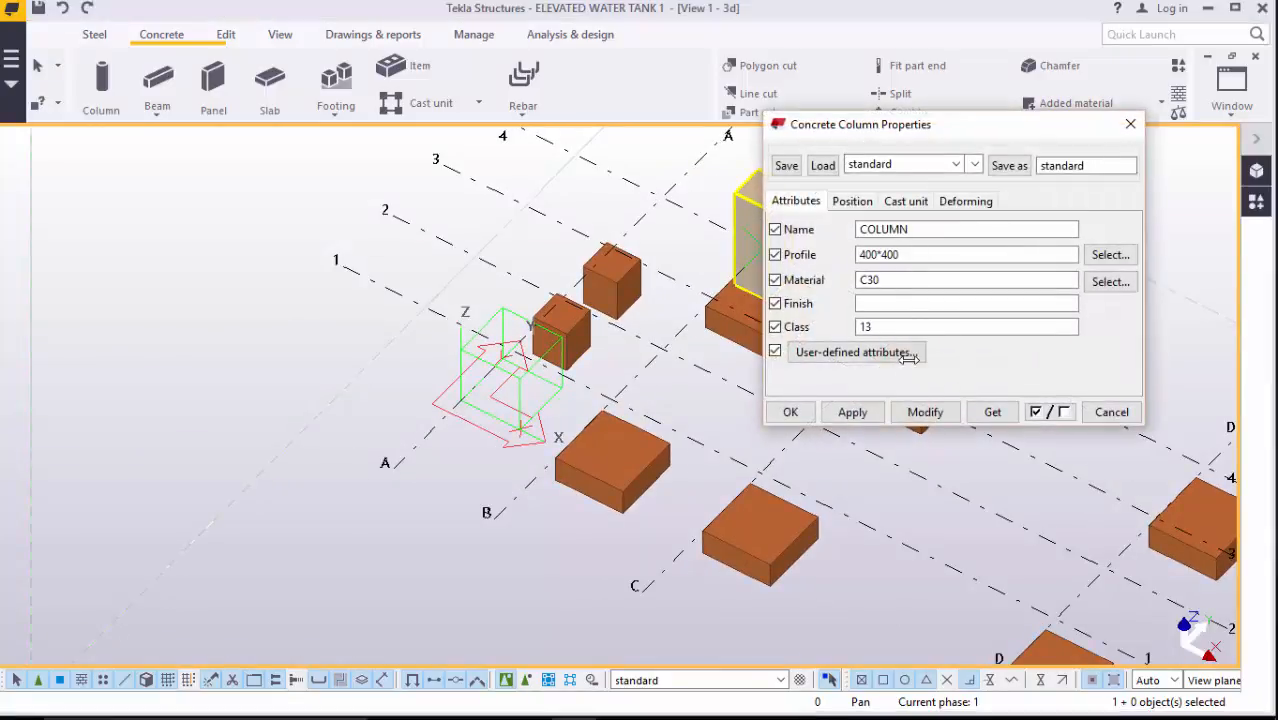
left_click(800, 414)
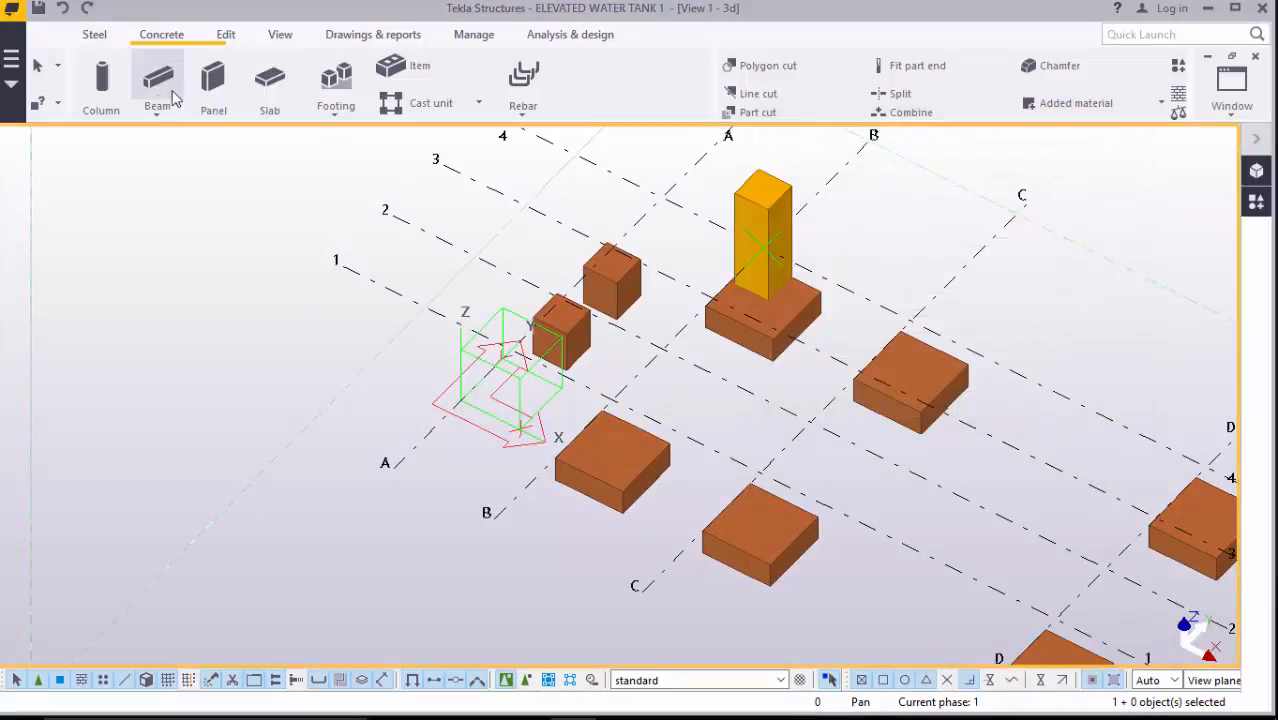
- Place a 400*400 concrete column on the footing at the intersection of grid lines C and 4
left_click(102, 100)
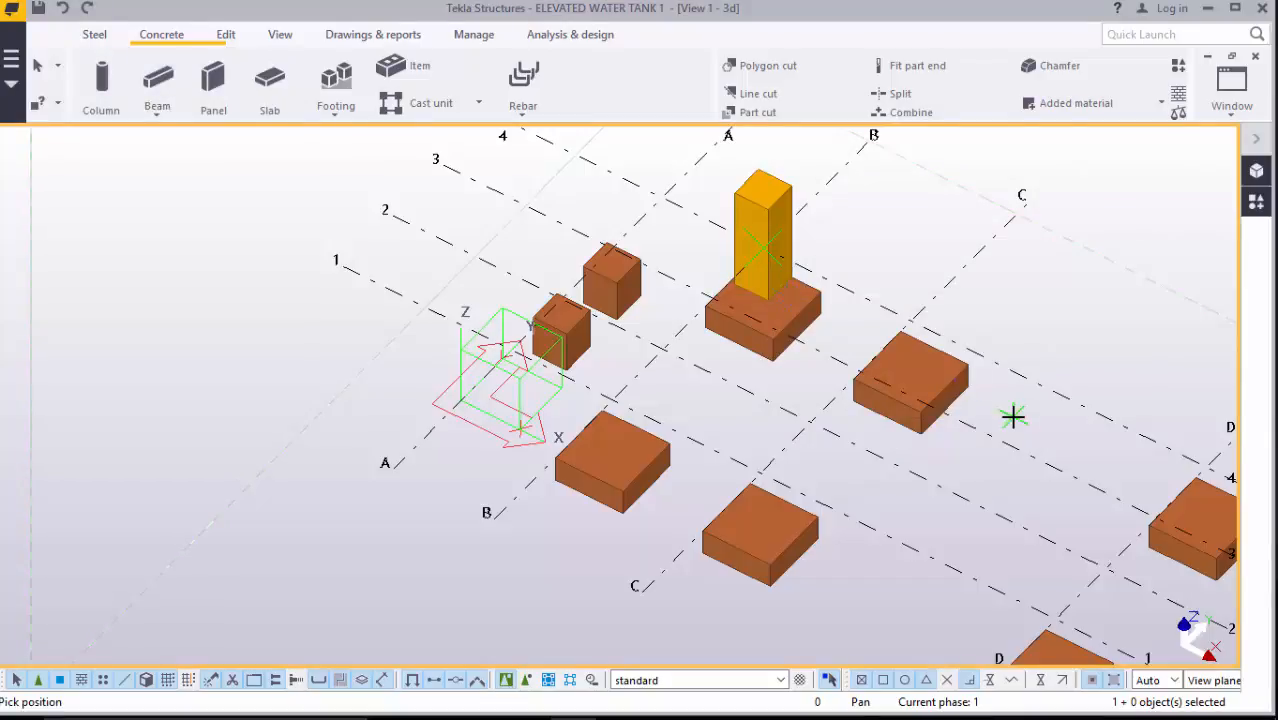
left_click(911, 322)
right_click(897, 173)
left_click(925, 174)
scroll(757, 192, "up", 2)
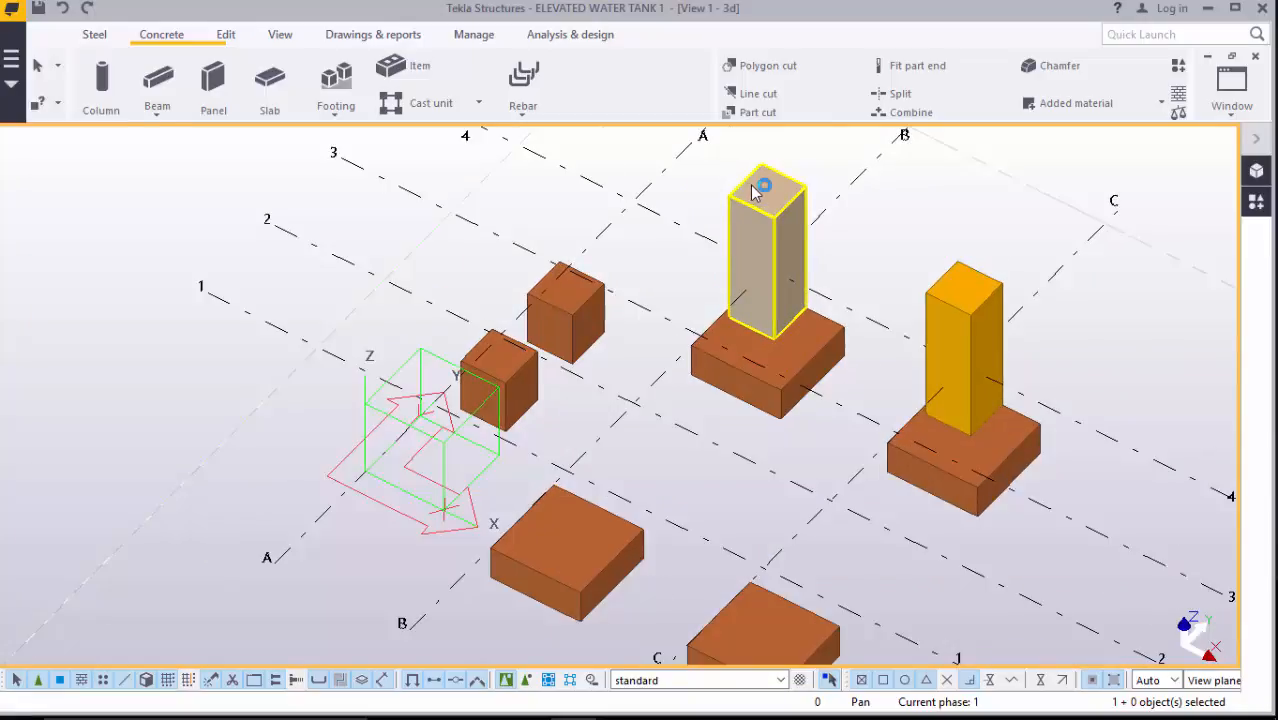
- Review the attributes of the column at B-4, accept them as they are, and deselect the column
scroll(760, 190, "up", 3)
double_click(824, 184)
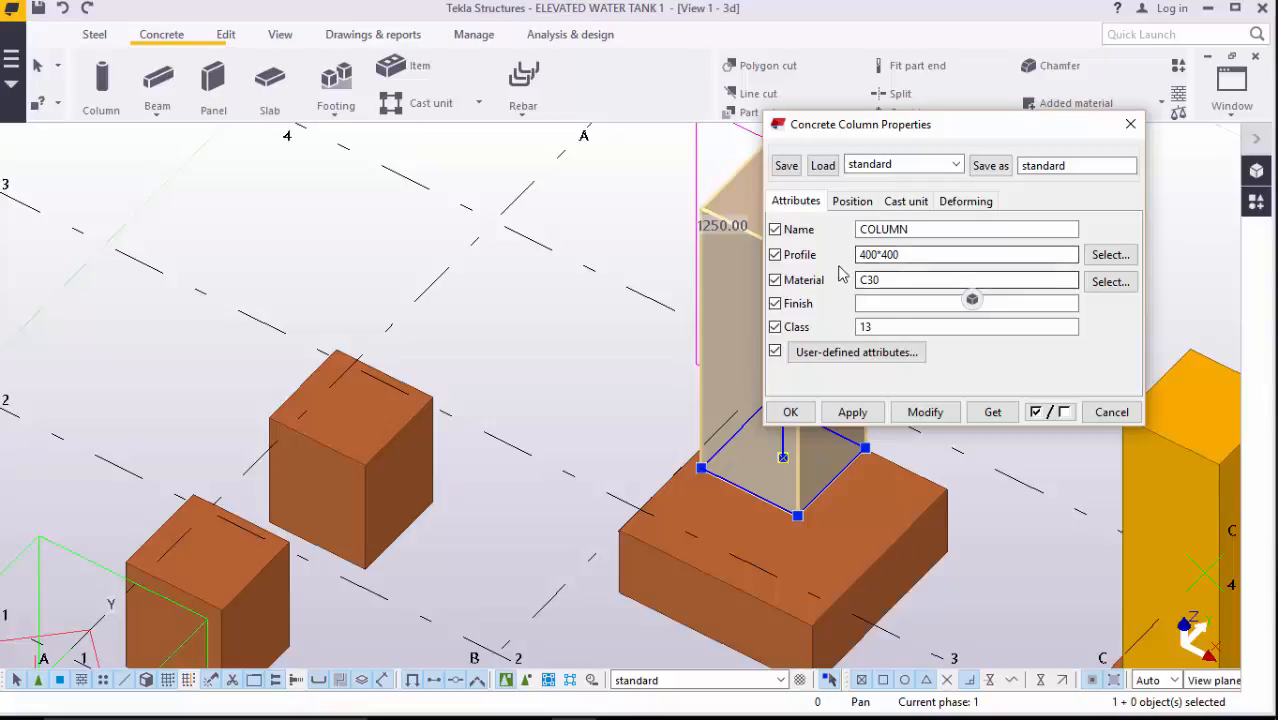
left_click(790, 413)
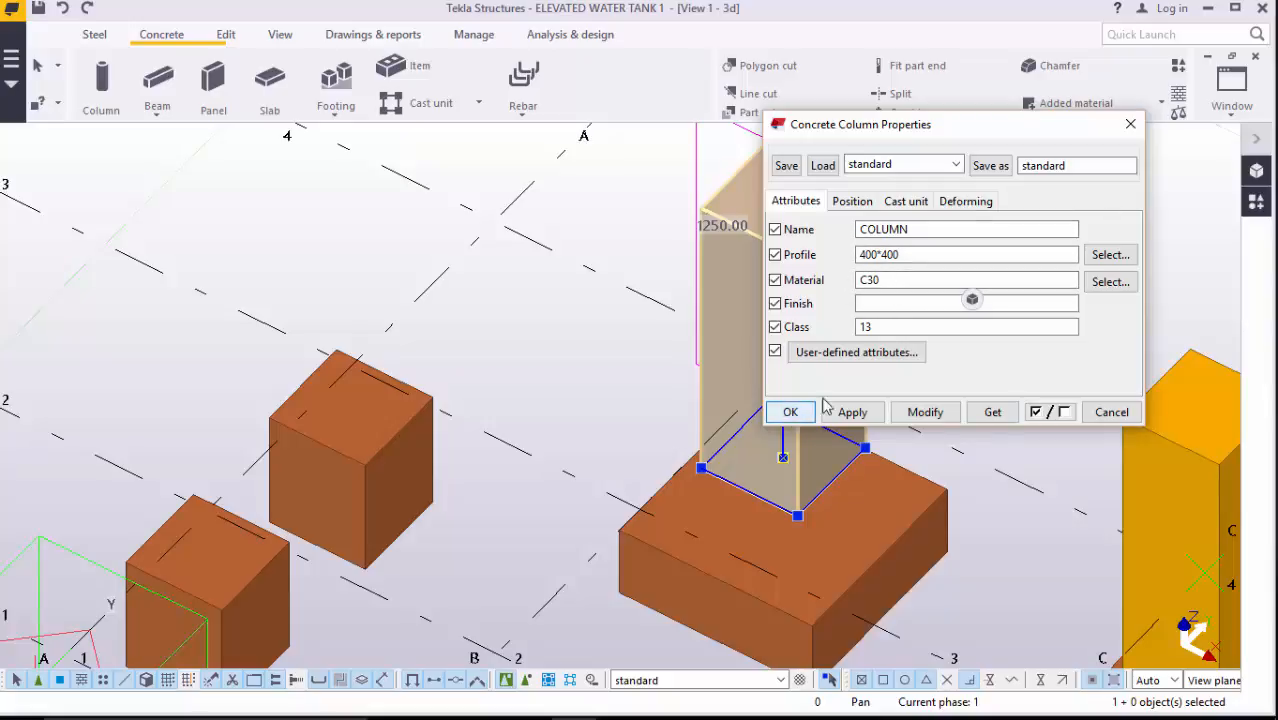
scroll(735, 368, "down", 5)
scroll(760, 355, "down", 3)
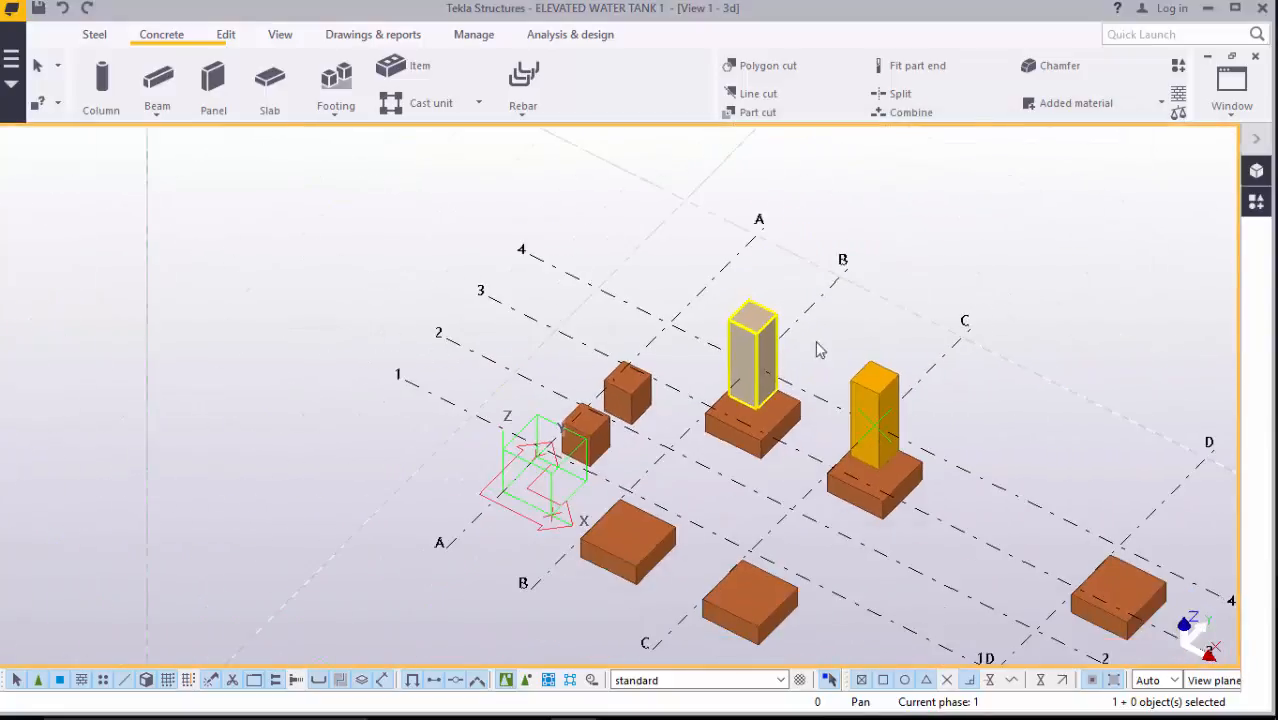
key("Escape")
- Place 400*400 concrete columns on the four remaining large footings at D-4, D-1, C-1 and B-1
left_click(98, 112)
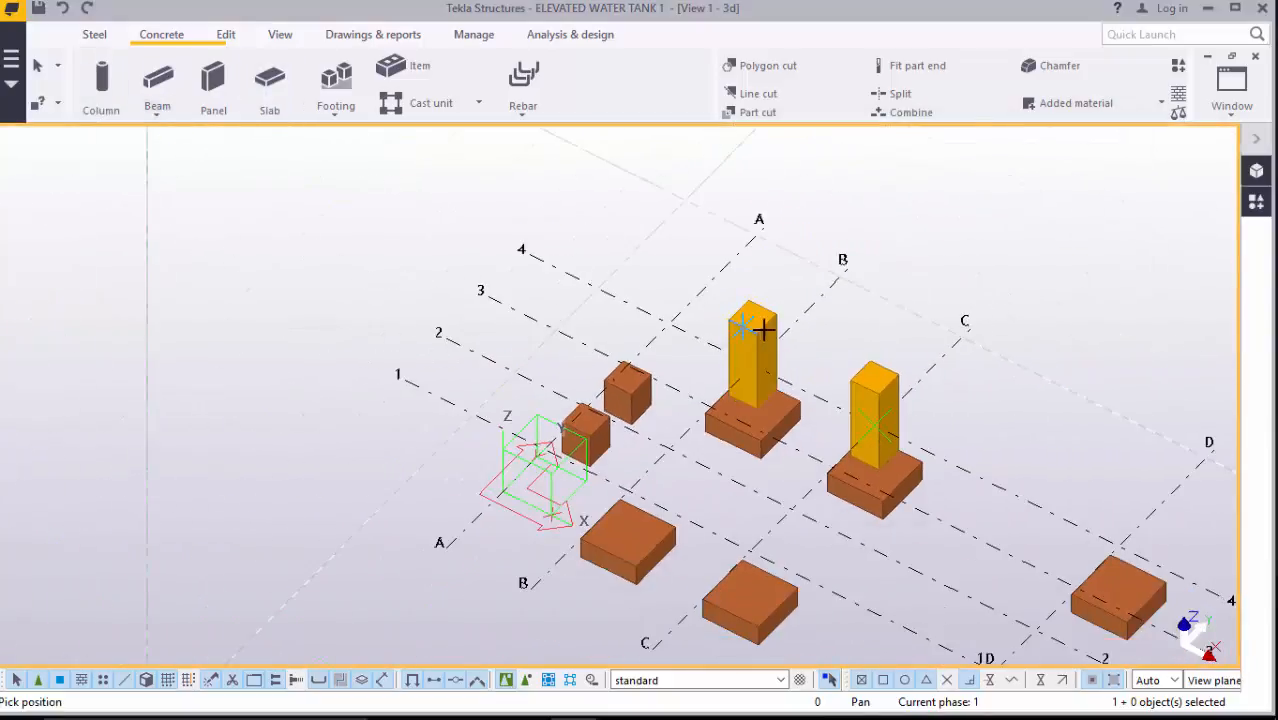
scroll(760, 322, "down", 3)
scroll(977, 465, "up", 5)
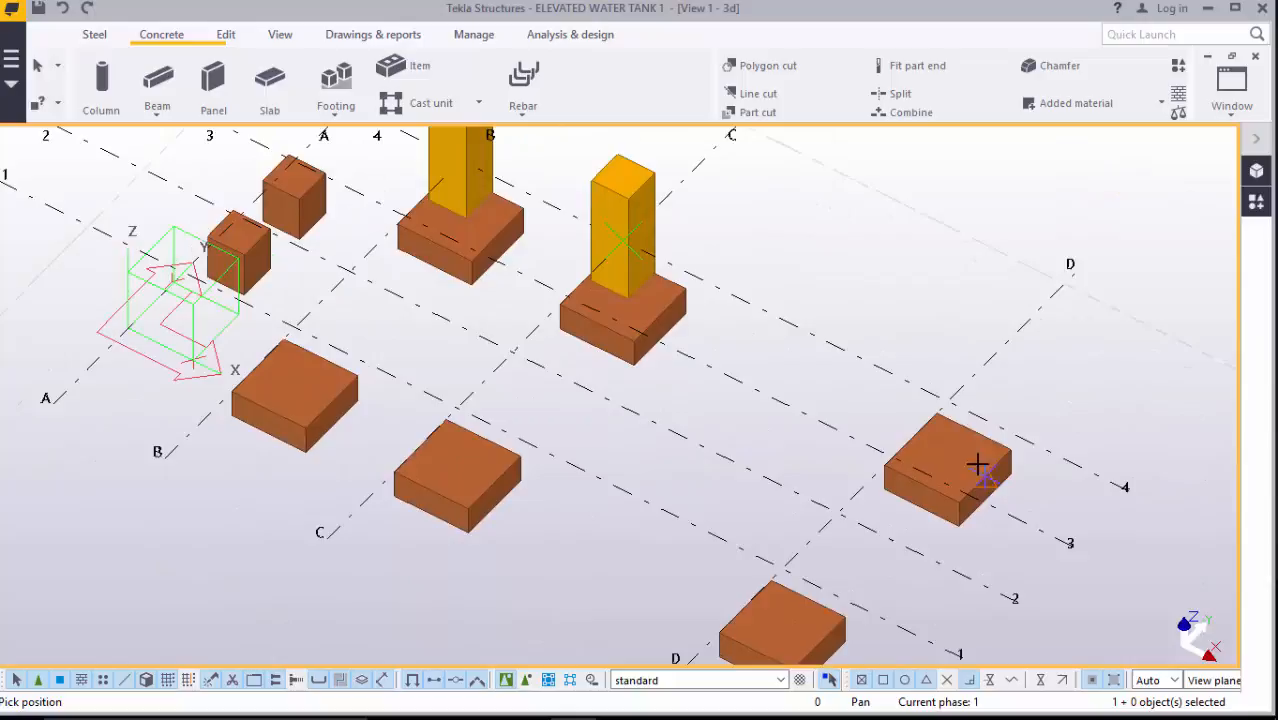
left_click(950, 405)
scroll(935, 435, "down", 2)
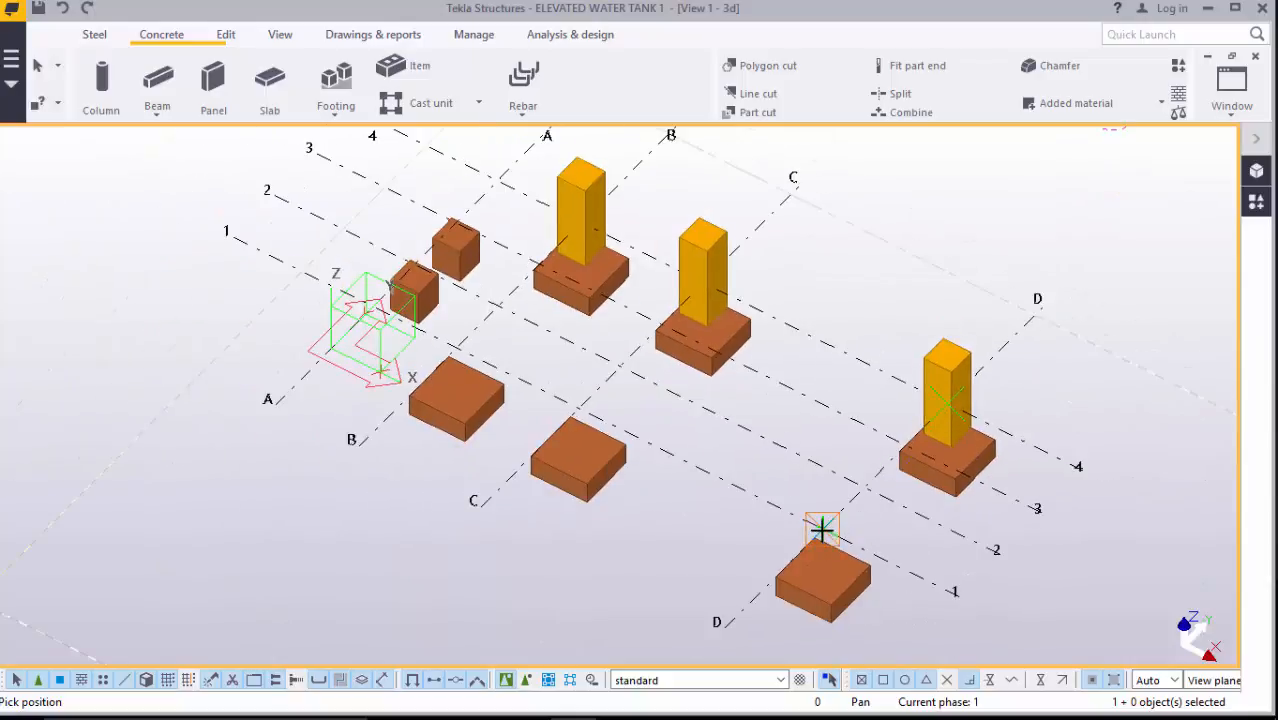
left_click(822, 530)
left_click(577, 406)
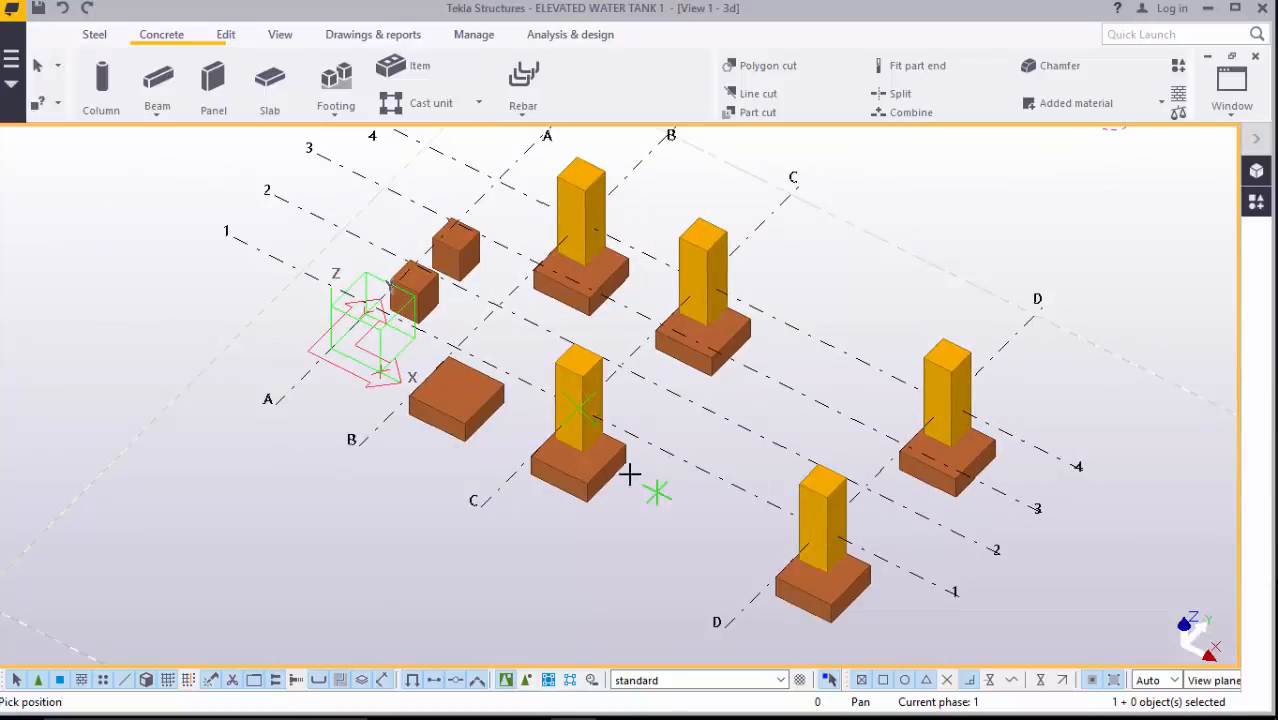
scroll(440, 357, "up", 2)
left_click(474, 331)
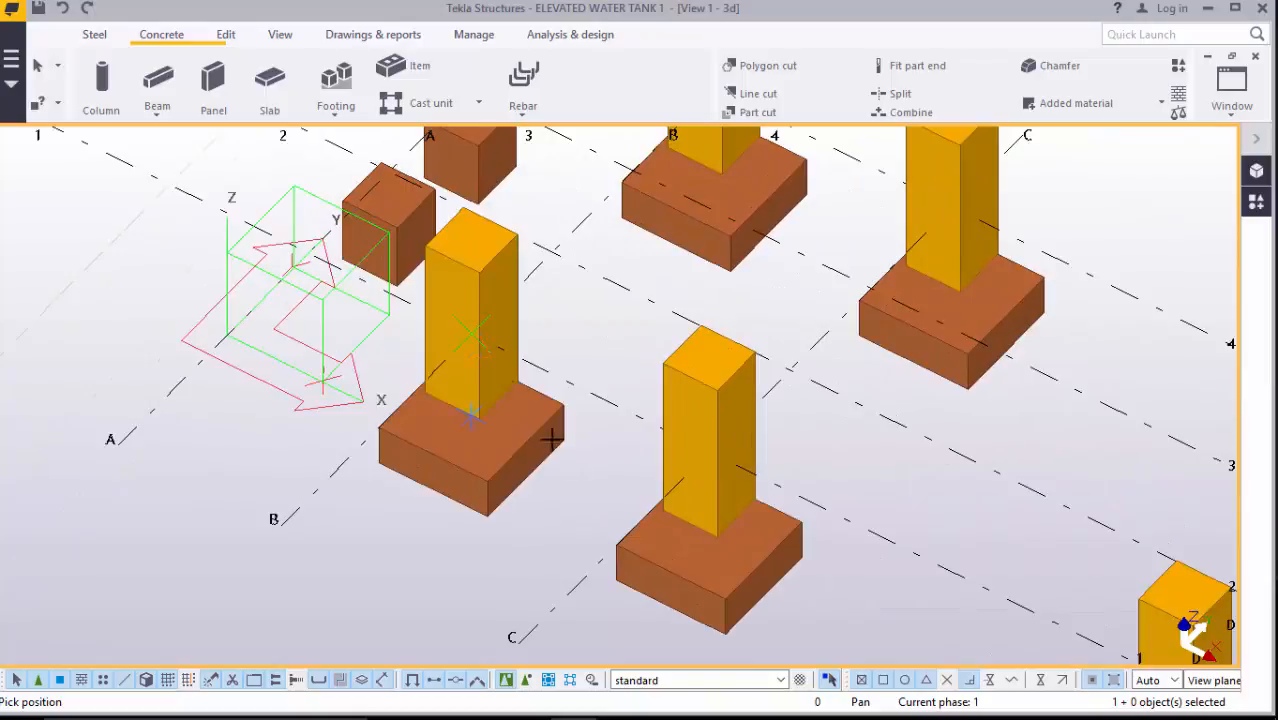
- Place a concrete column on the small footing at the intersection of grid lines A and 3
middle_click_drag(594, 441, 634, 468)
scroll(634, 468, "down", 2)
scroll(479, 297, "up", 5)
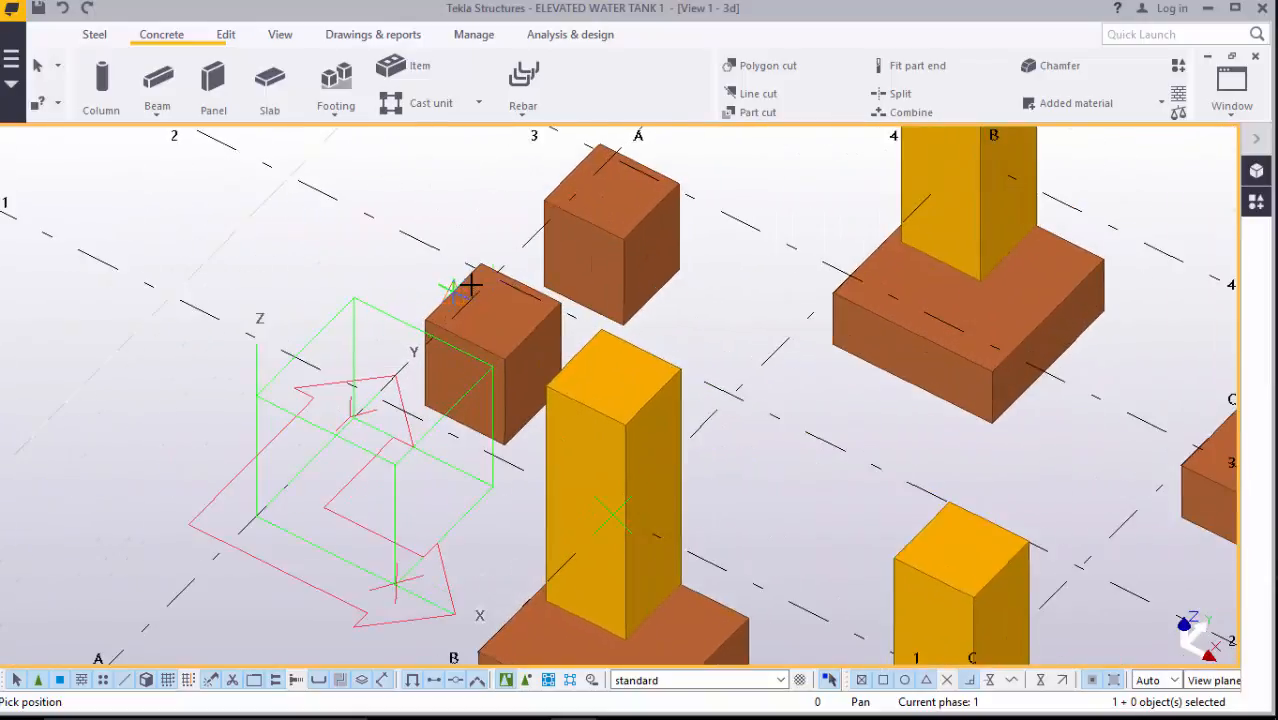
scroll(572, 318, "down", 1)
scroll(582, 214, "up", 4)
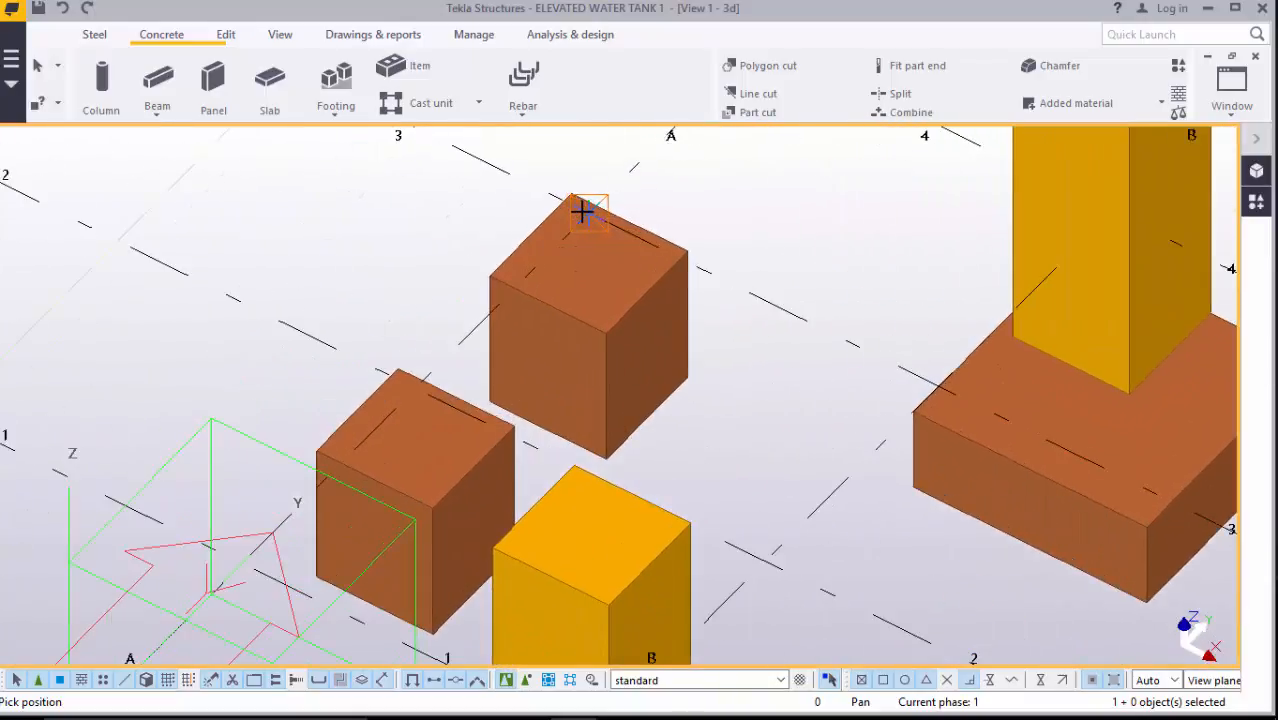
scroll(690, 277, "down", 2)
scroll(598, 224, "up", 2)
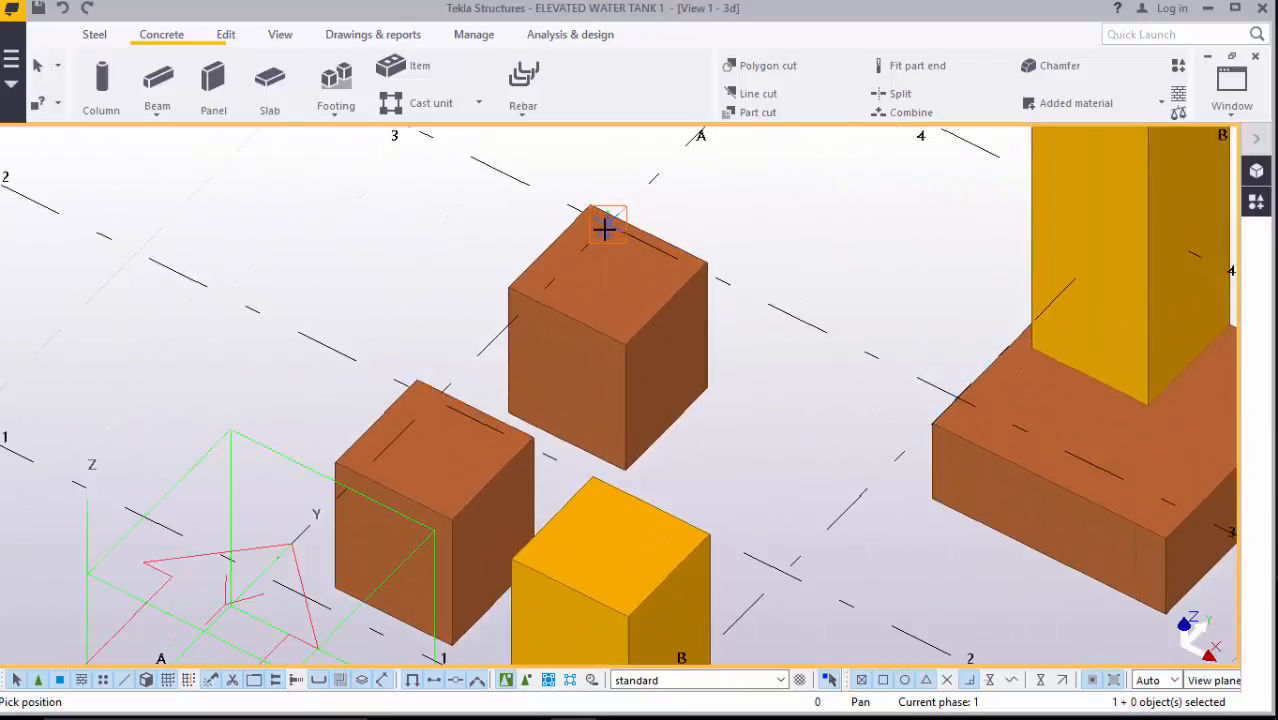
right_click(858, 220)
left_click(860, 222)
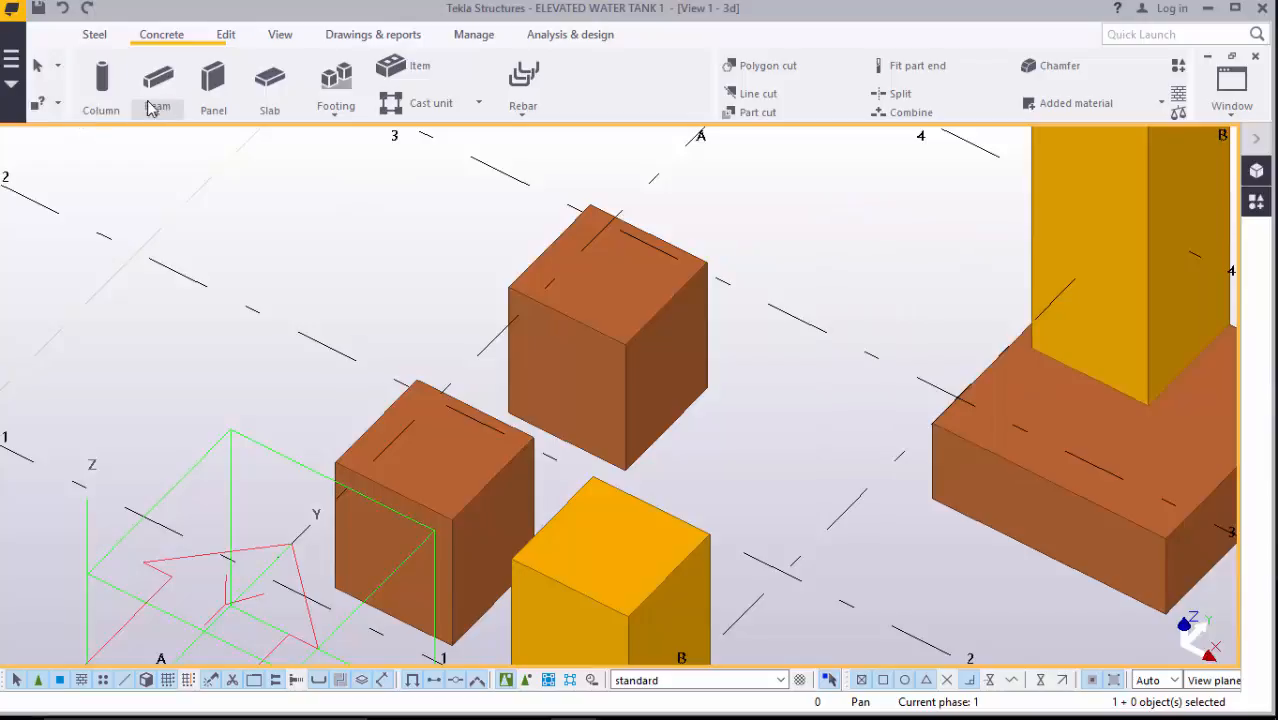
left_click(102, 98)
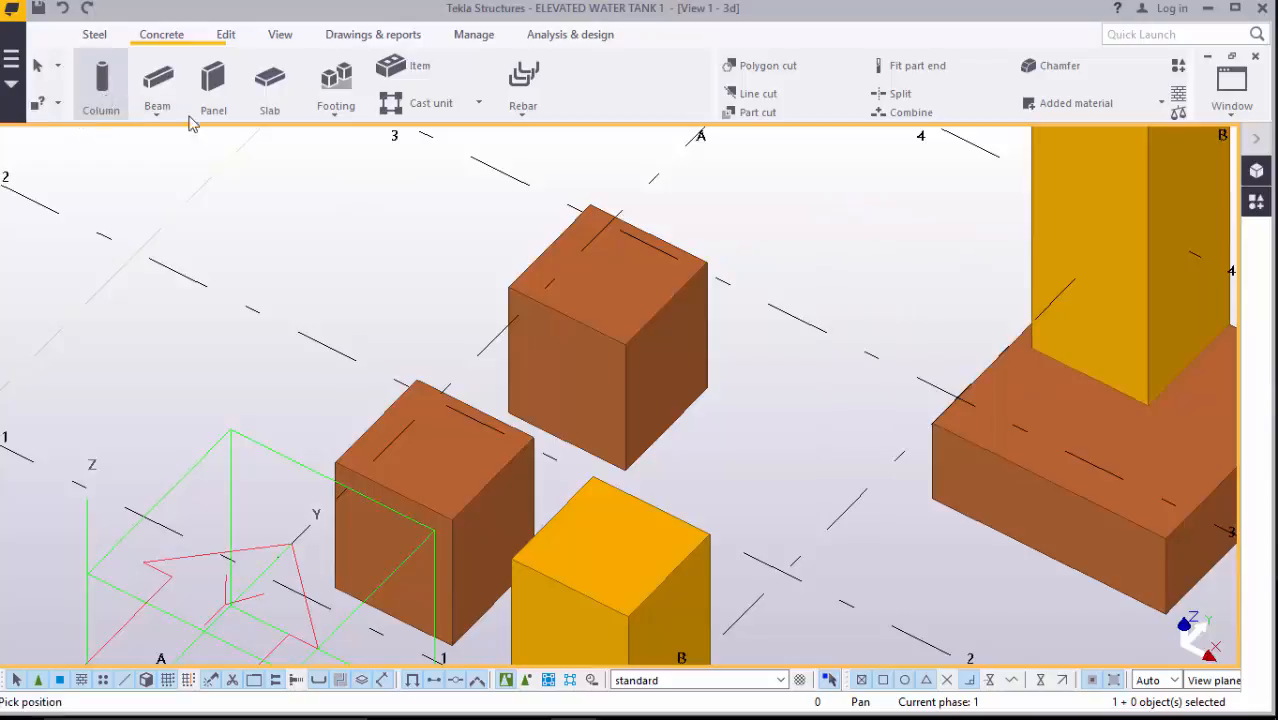
left_click(614, 235)
right_click(822, 211)
scroll(764, 402, "down", 2)
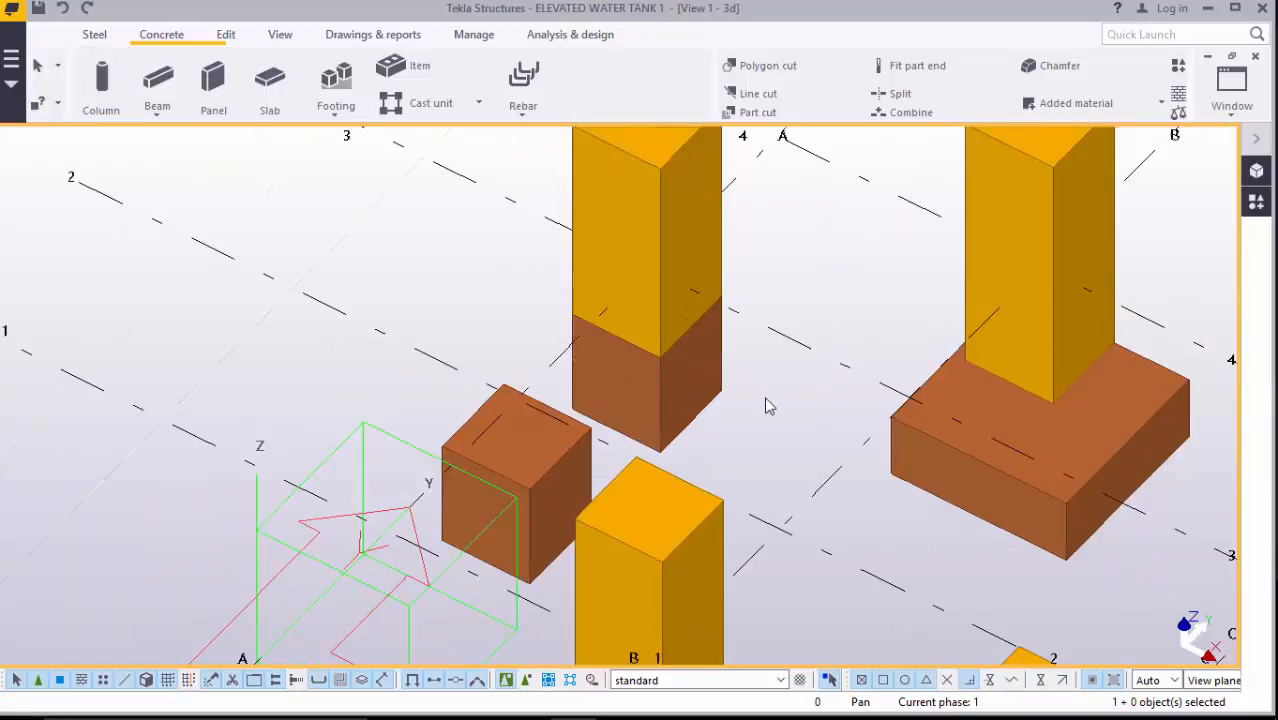
- Change the column at A-3 to a 200*200 profile with a top level of 200, accept the settings, and deselect it
double_click(677, 222)
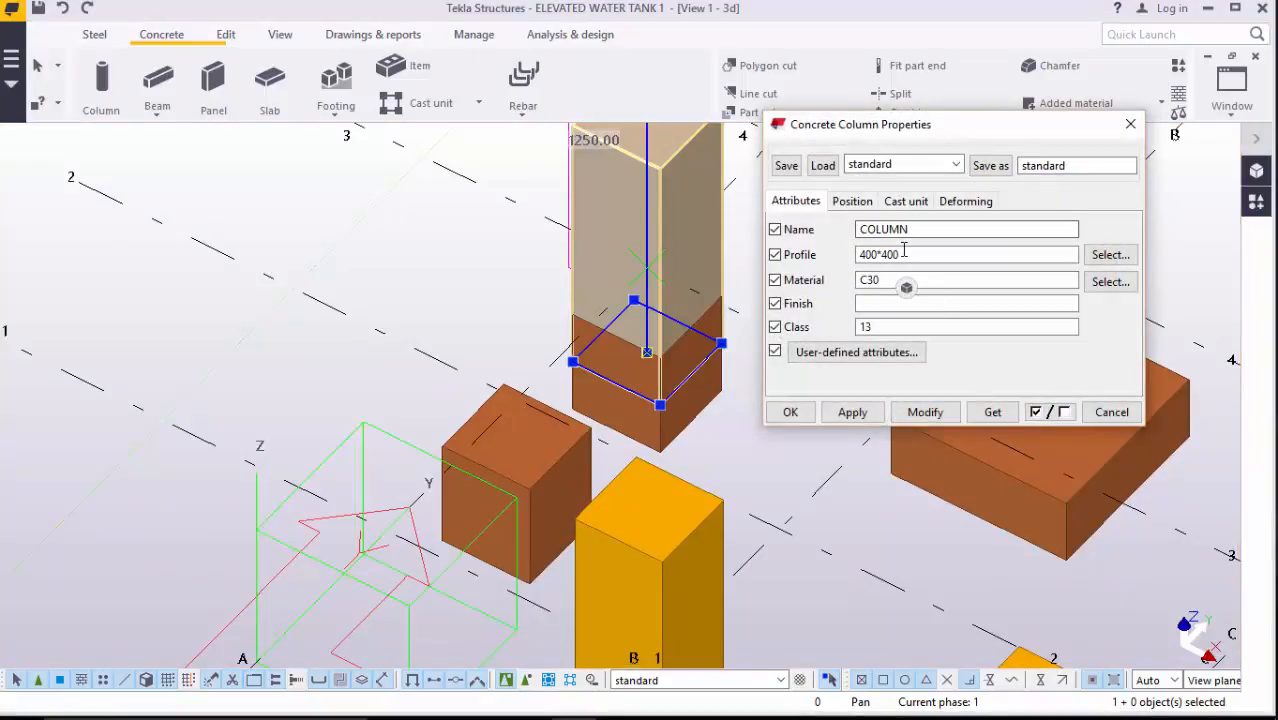
left_click(915, 254)
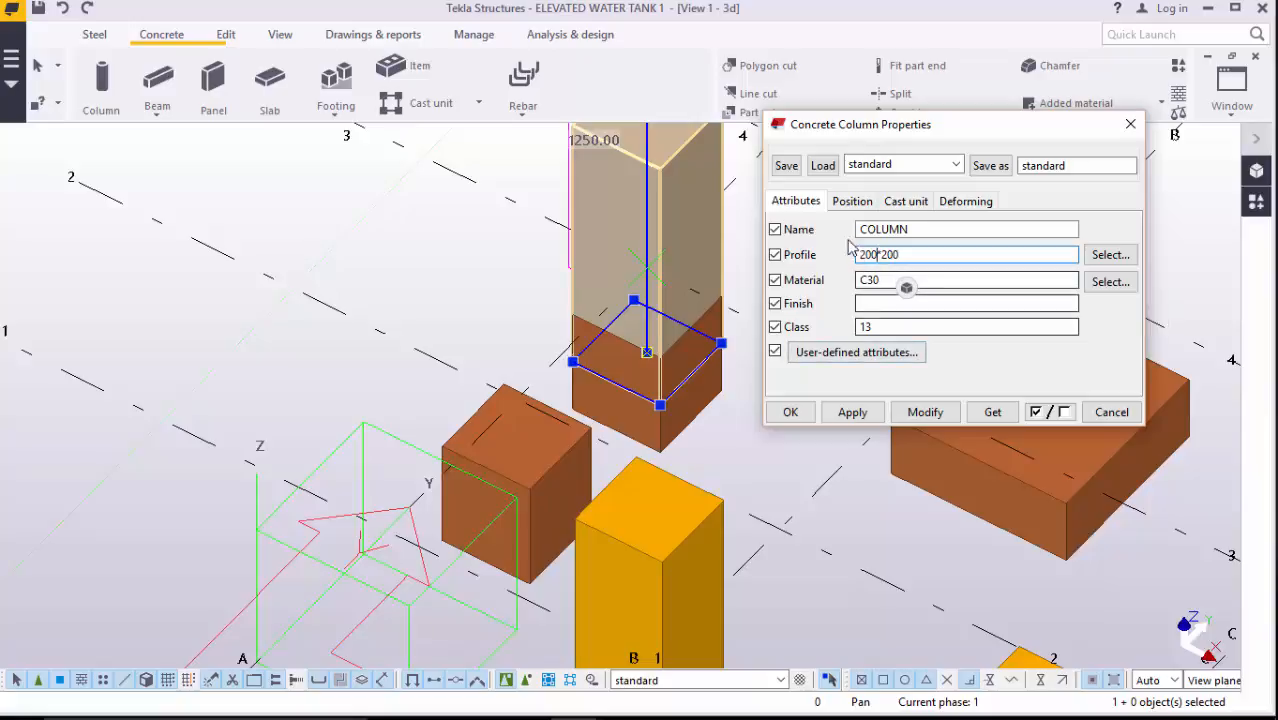
left_click(851, 202)
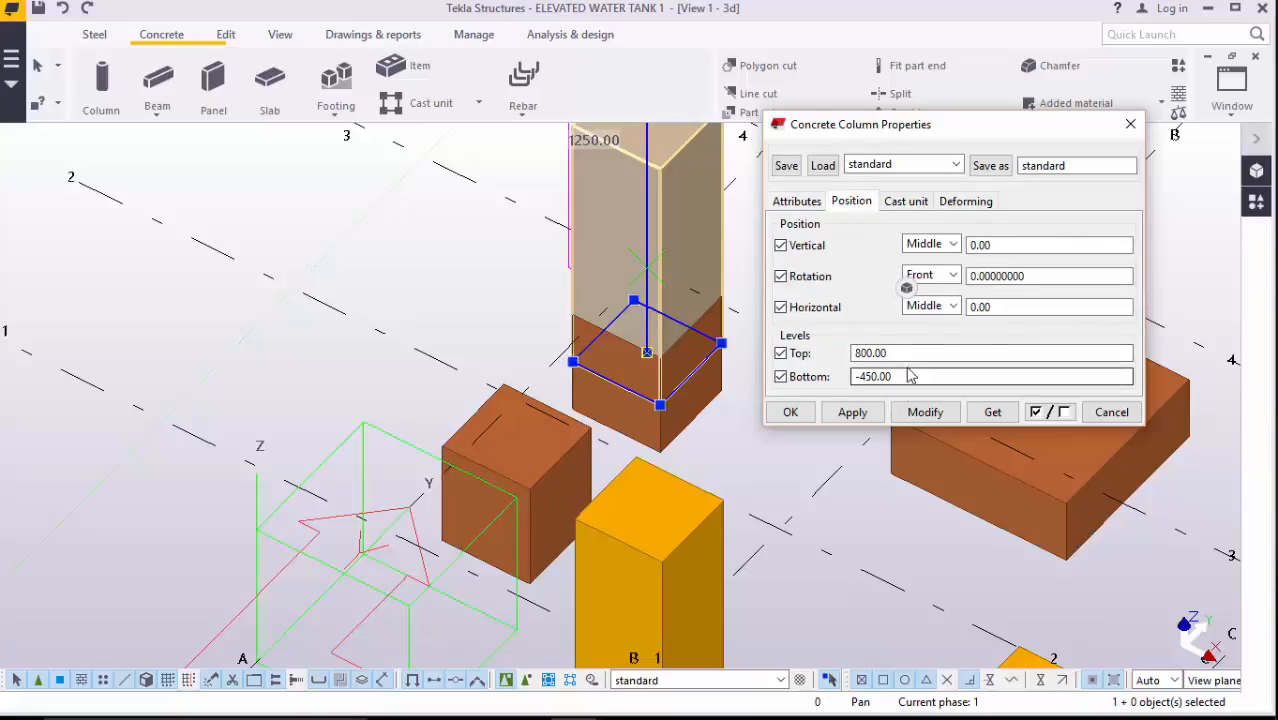
left_click_drag(900, 354, 853, 355)
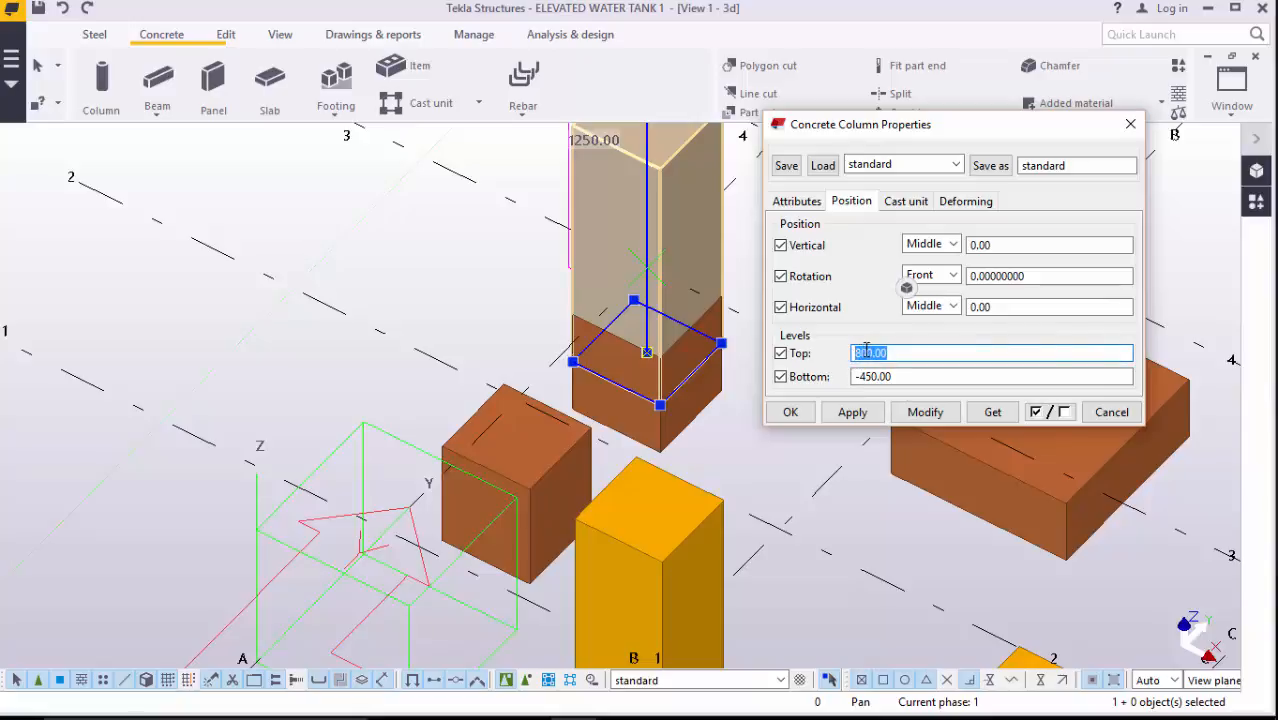
type("200")
left_click(922, 412)
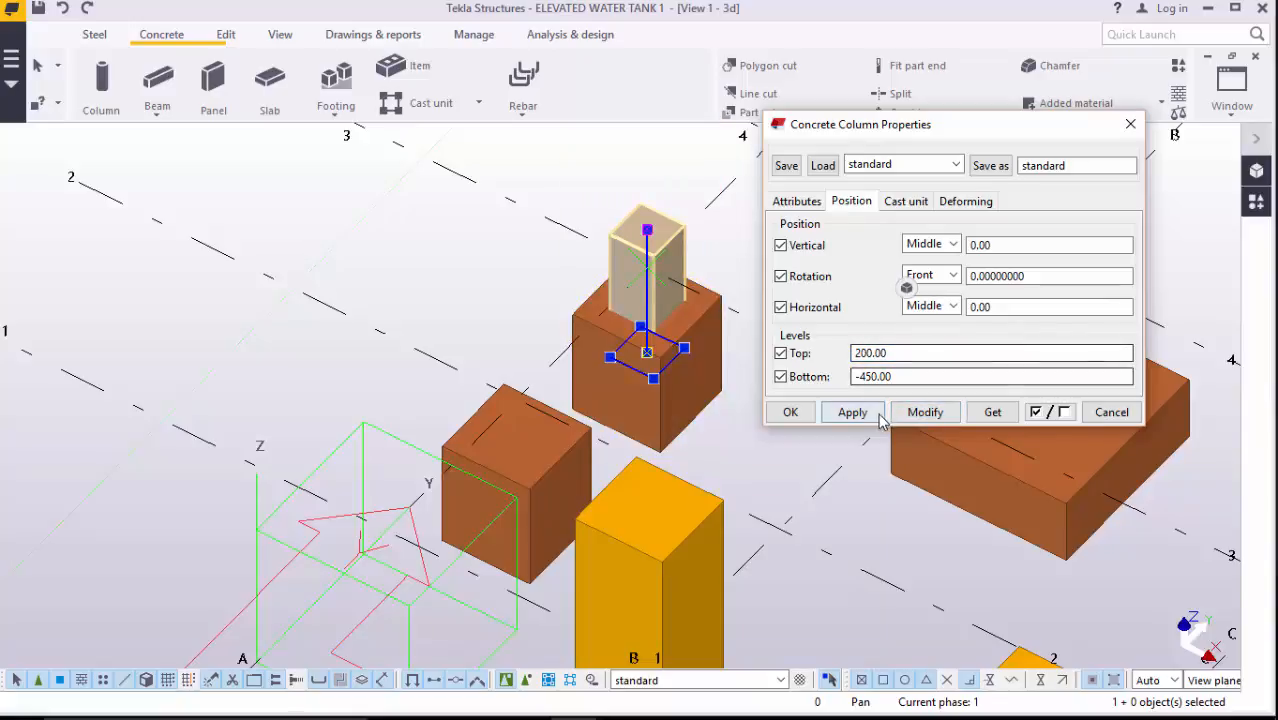
left_click(788, 413)
left_click(819, 318)
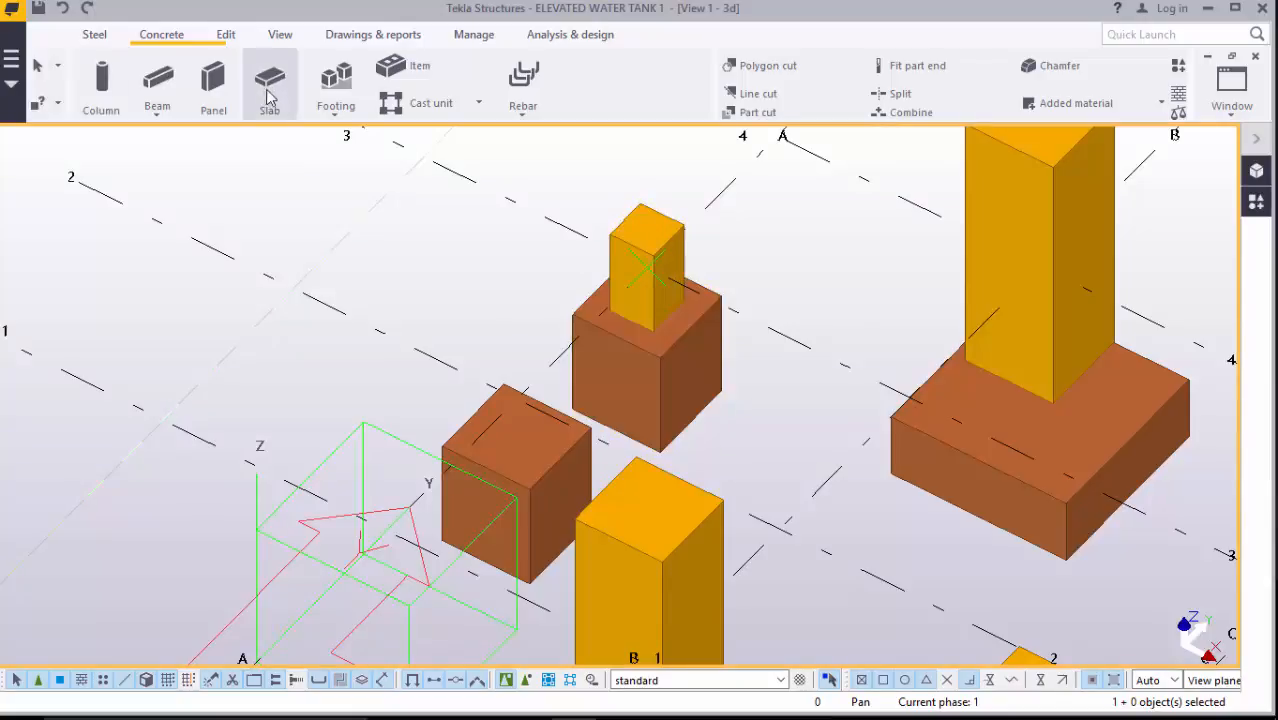
- Place a matching 200*200 column on the small footing at the intersection of grid lines A and 2
left_click(103, 90)
left_click(518, 405)
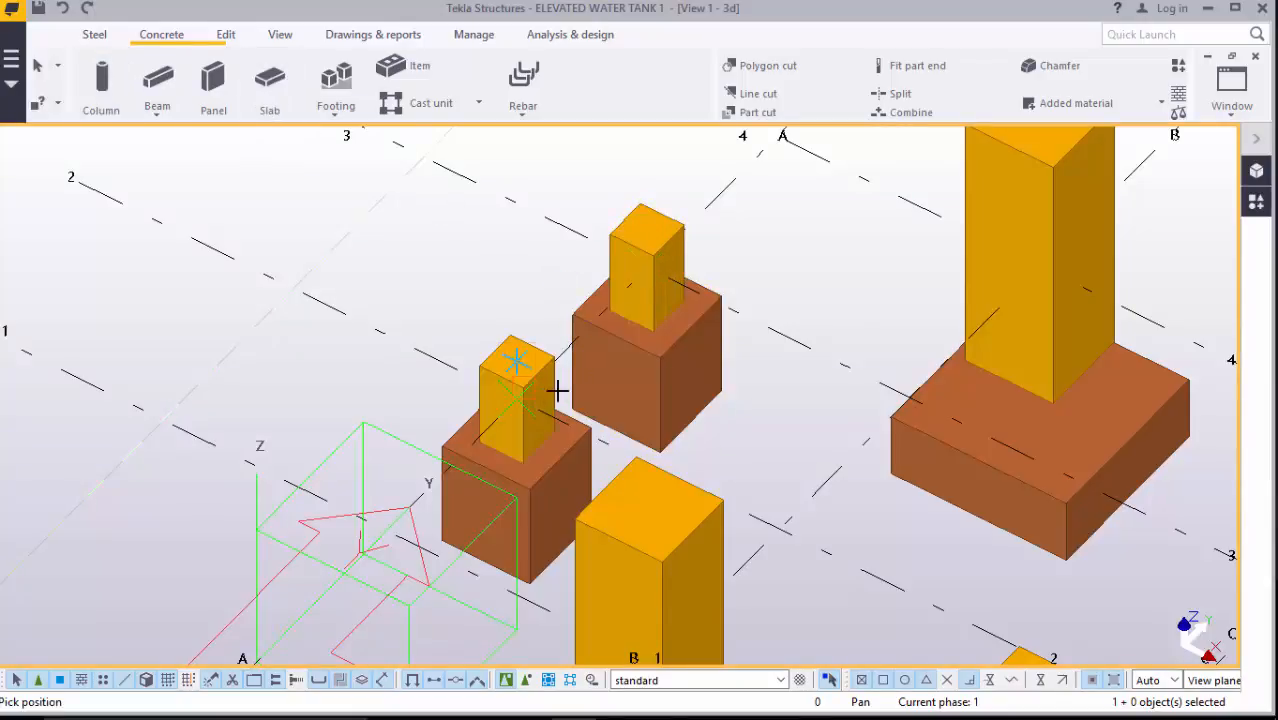
scroll(484, 360, "down", 6)
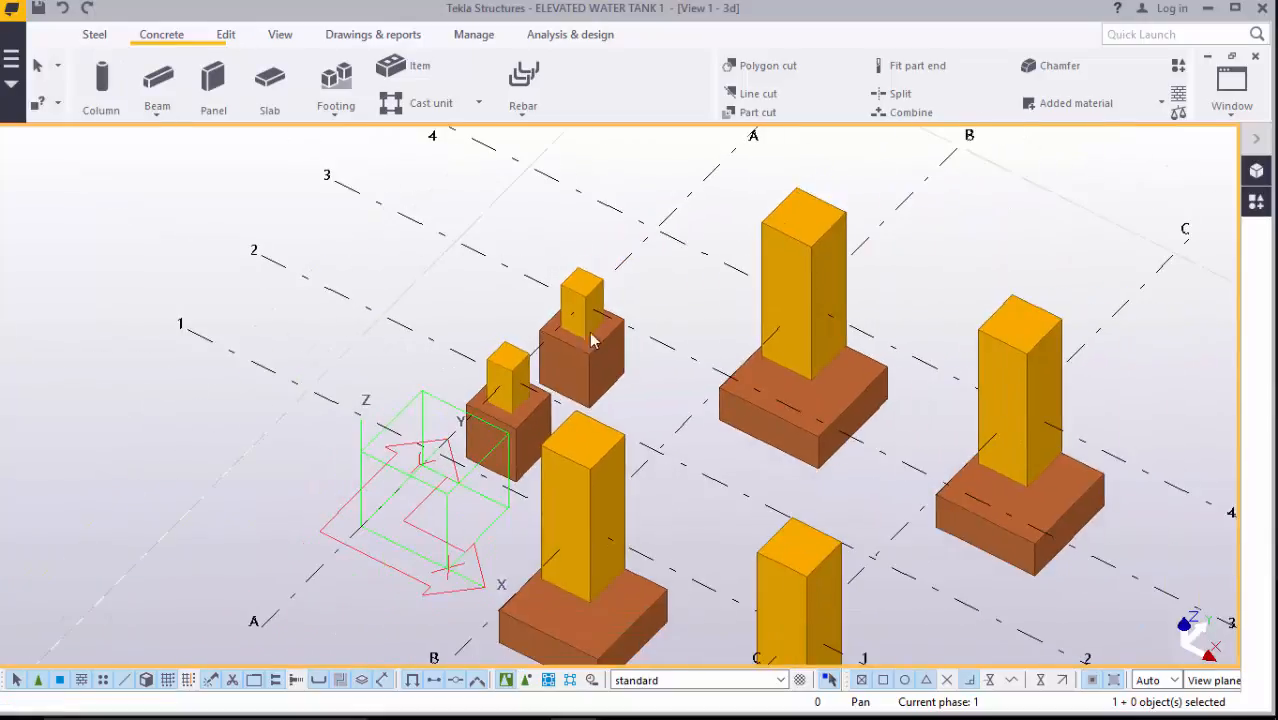
scroll(699, 450, "up", 1)
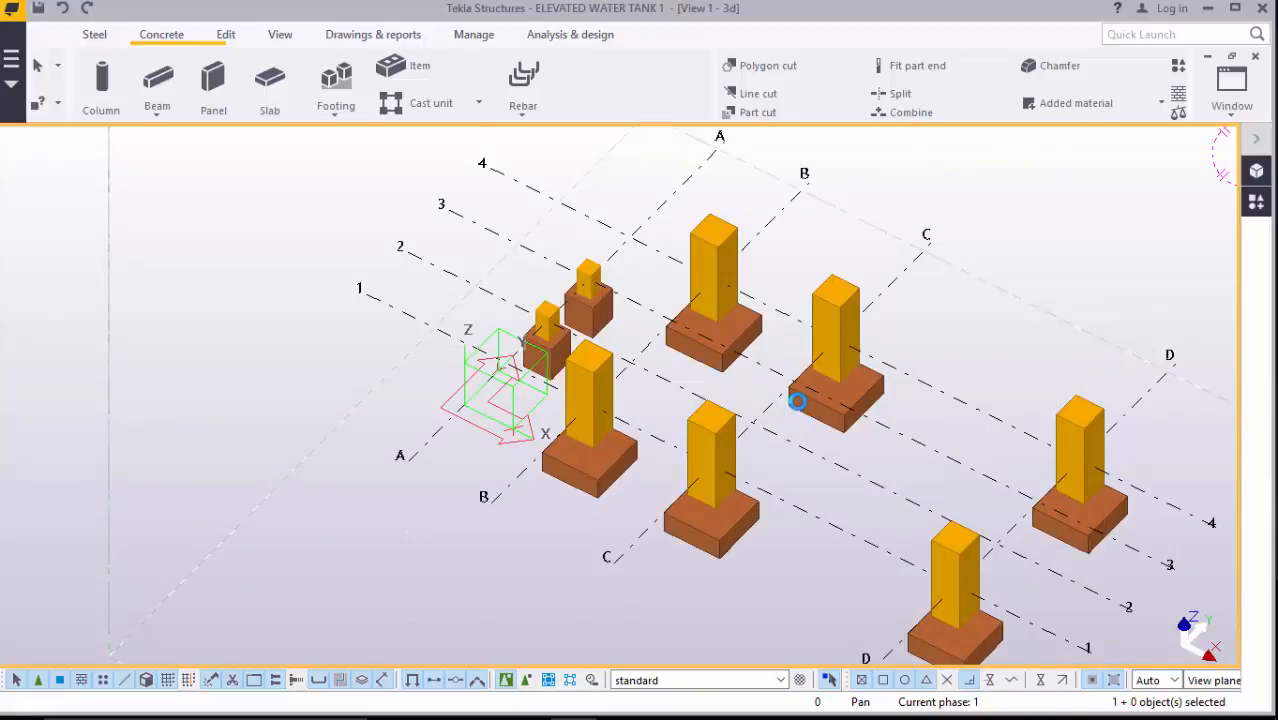
key("Escape")
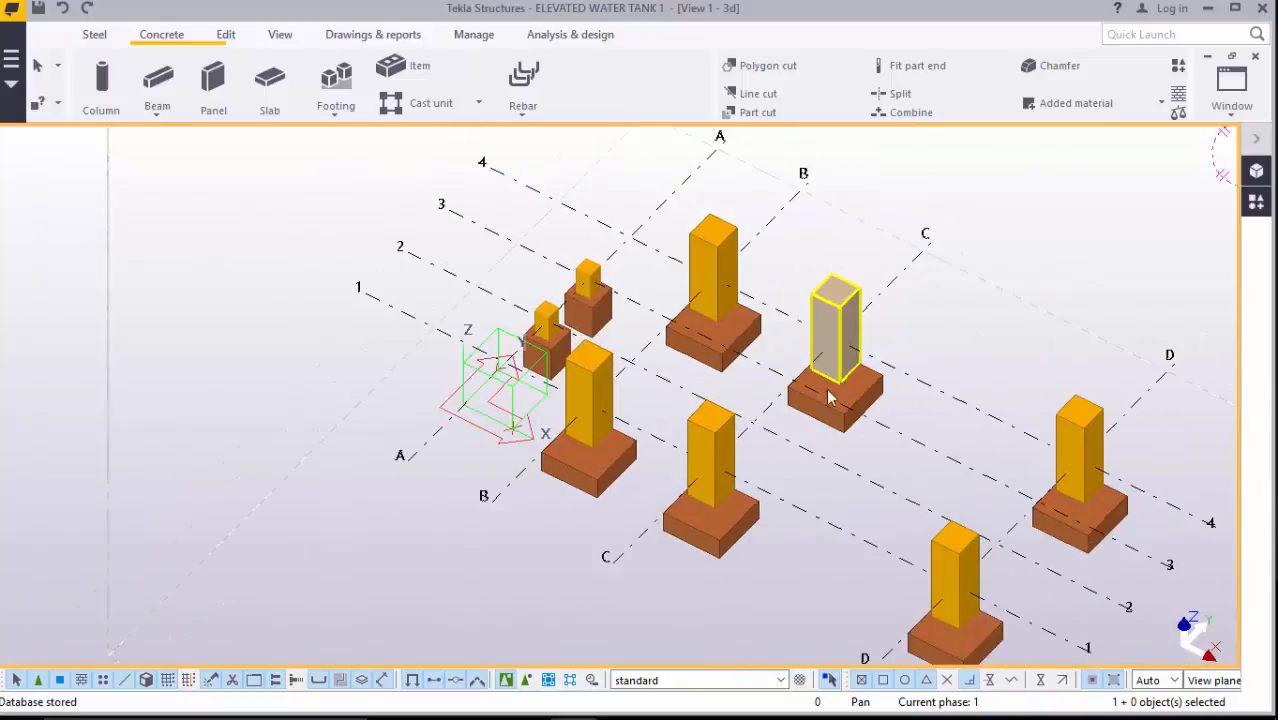
scroll(828, 397, "down", 3)
scroll(970, 530, "up", 5)
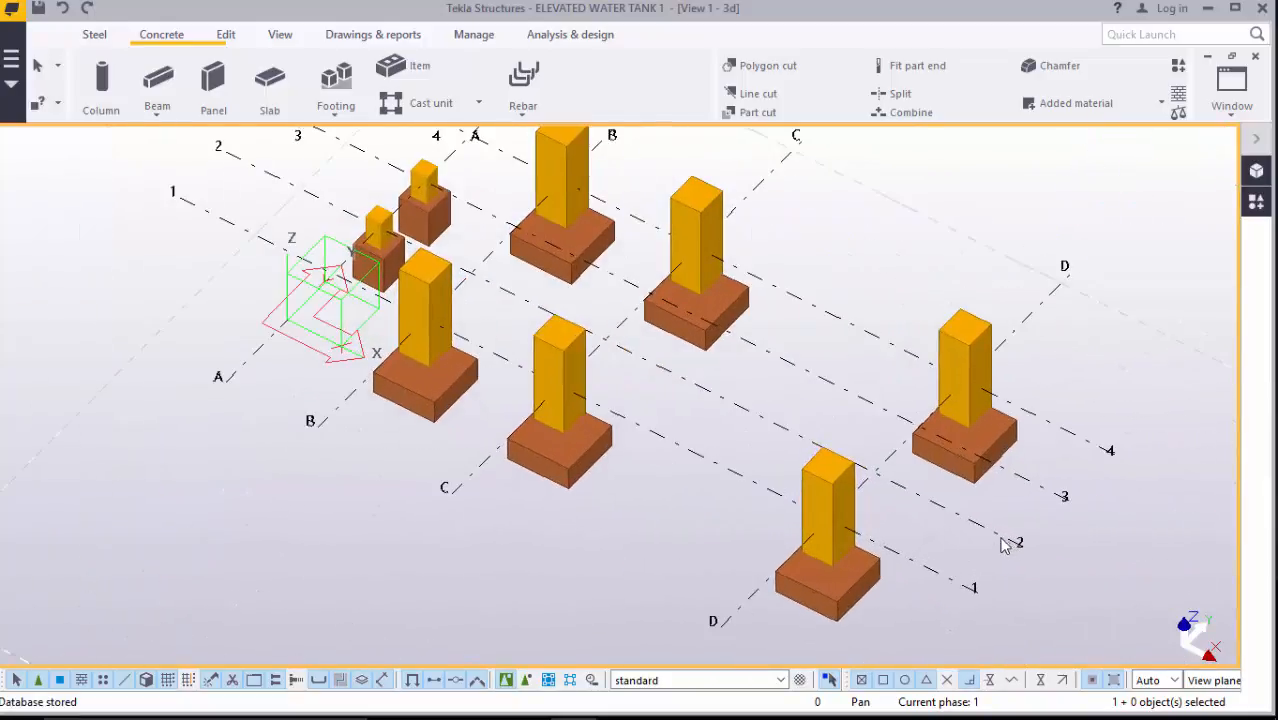
scroll(228, 490, "down", 2)
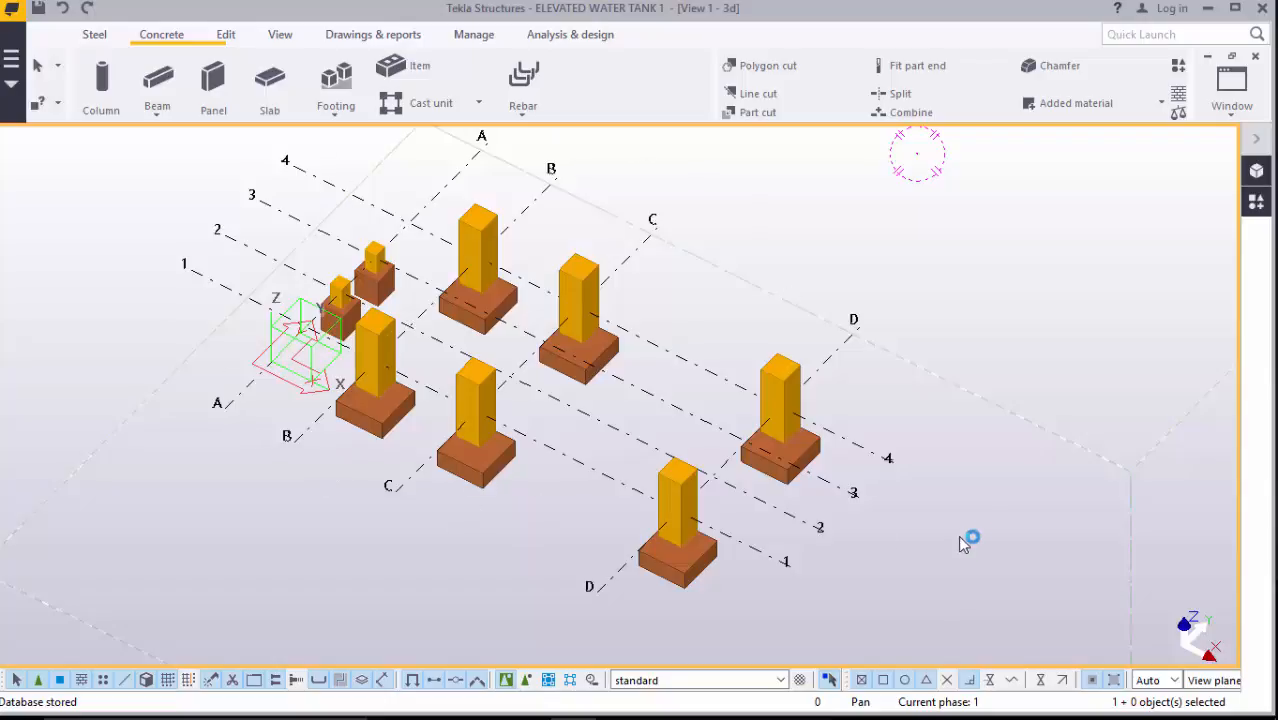
double_click(868, 457)
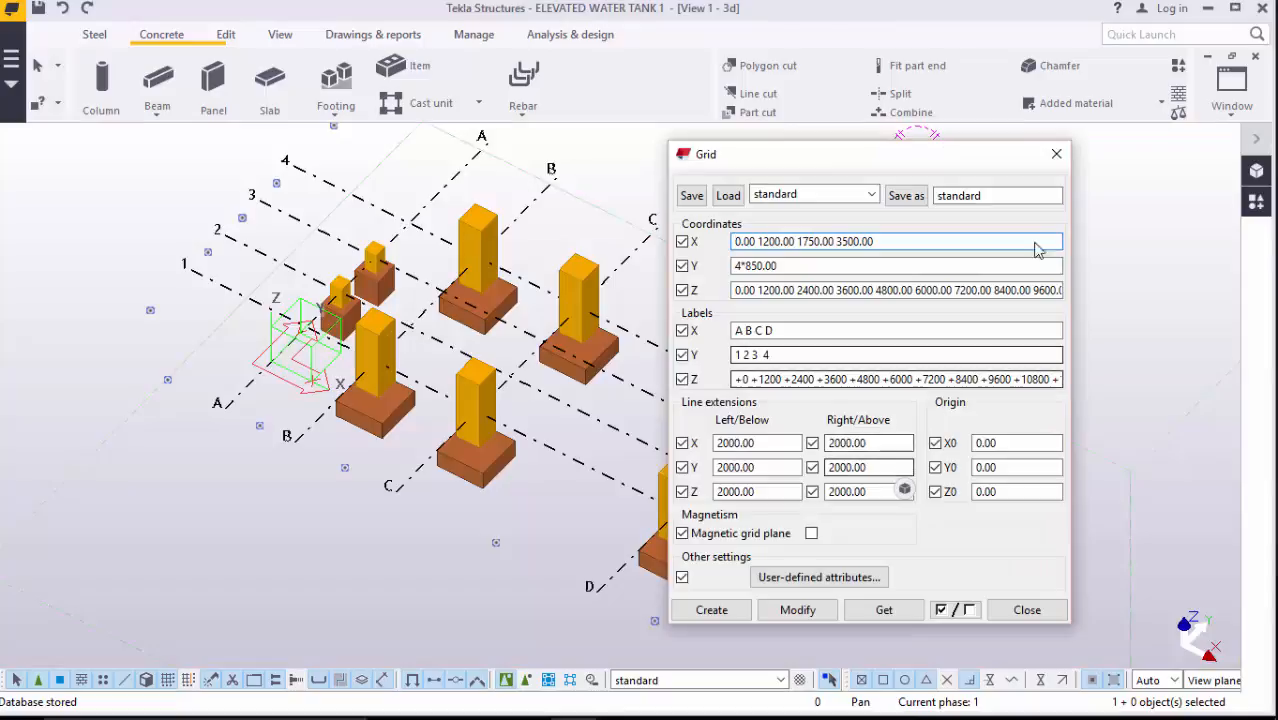
left_click(1058, 154)
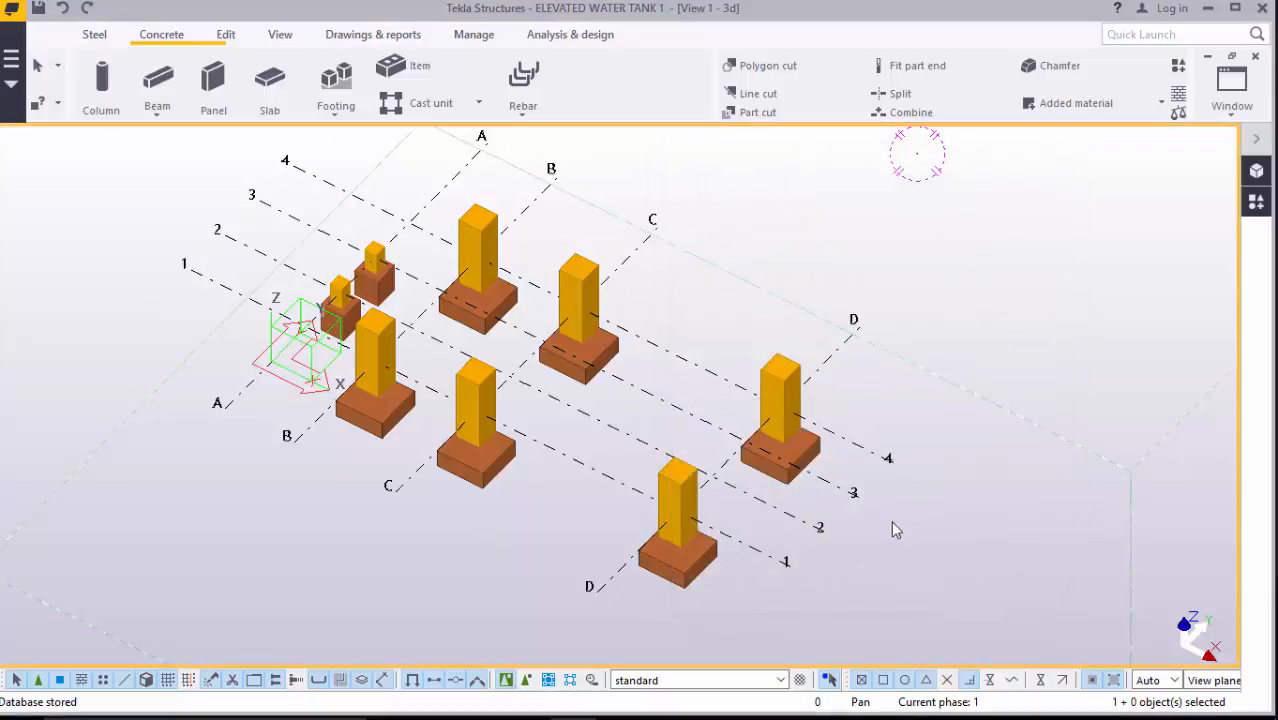
- Create views along all grid lines, using the Plan and Grid name prefixes with the Grid-Plan and Grid-Elevation view properties
left_click(858, 449)
right_click(857, 449)
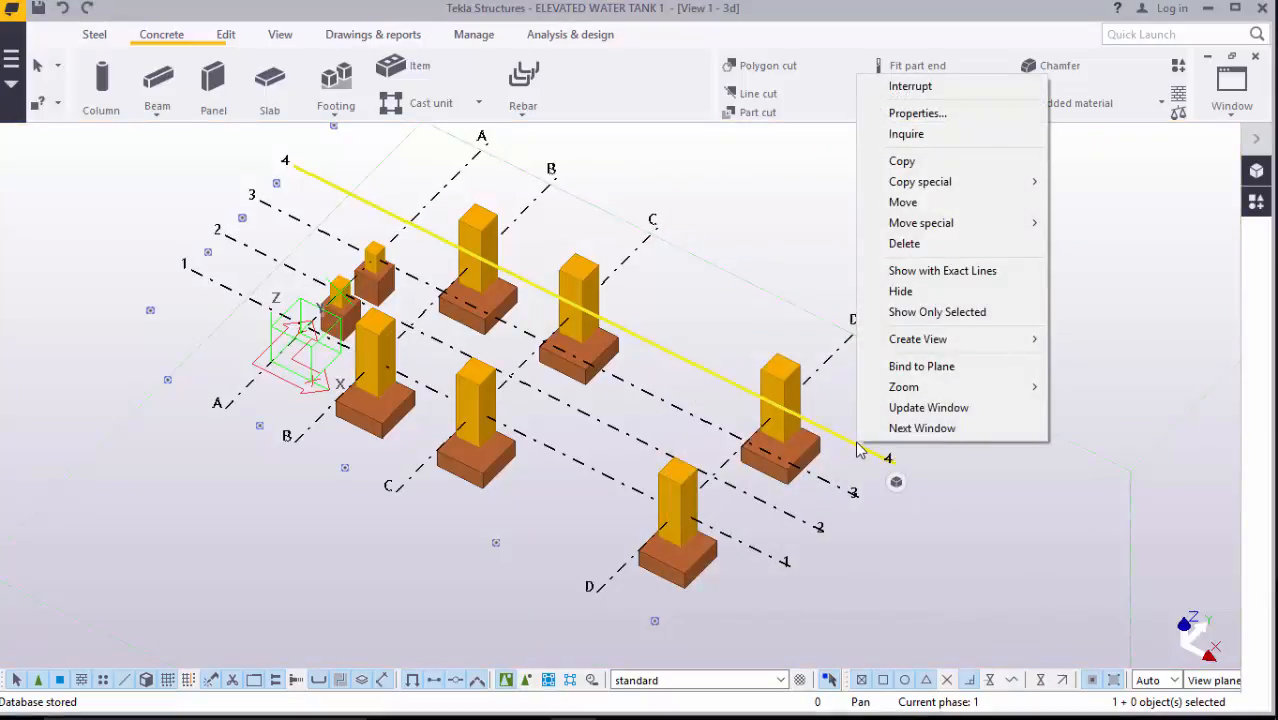
mouse_move(933, 339)
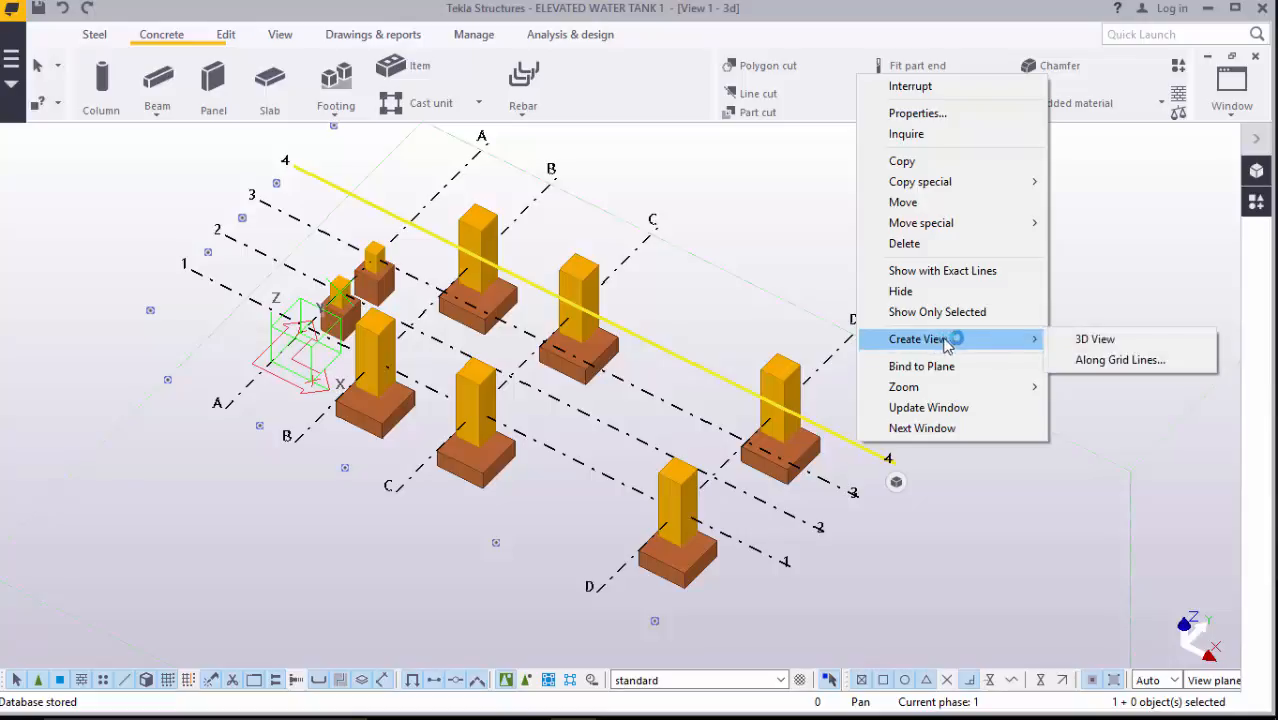
left_click(1100, 362)
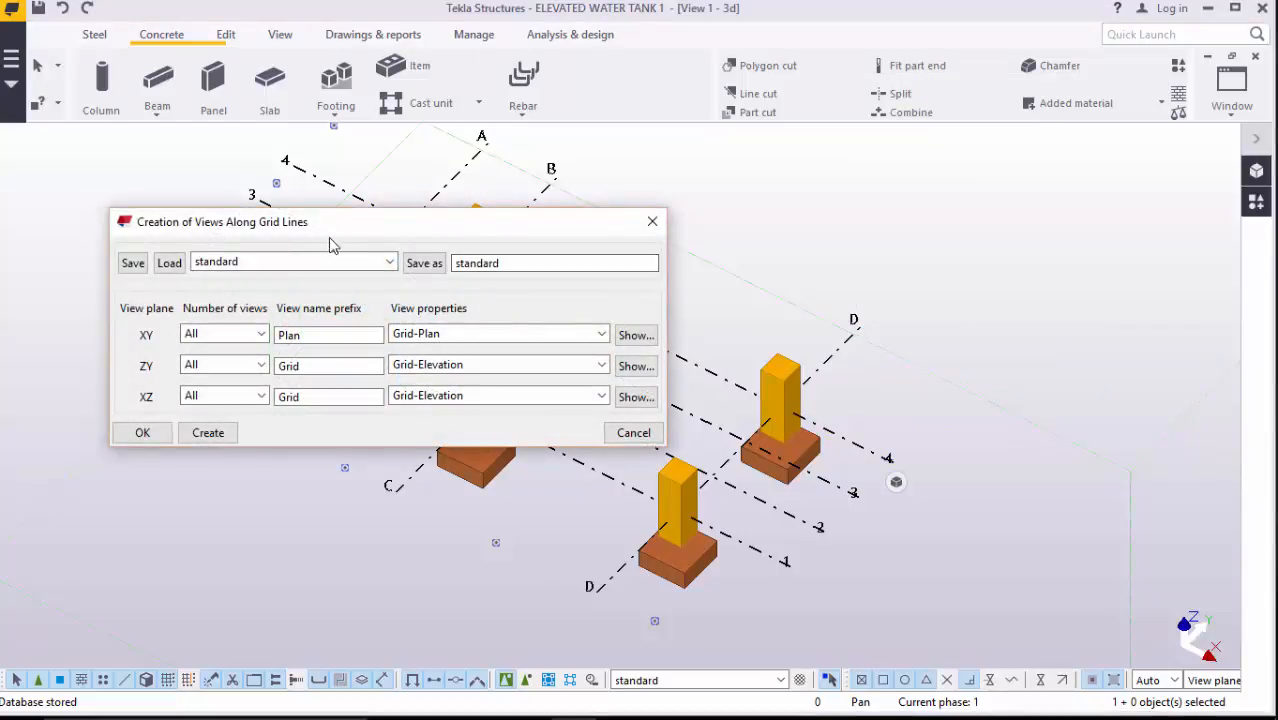
left_click_drag(351, 226, 396, 207)
left_click(252, 412)
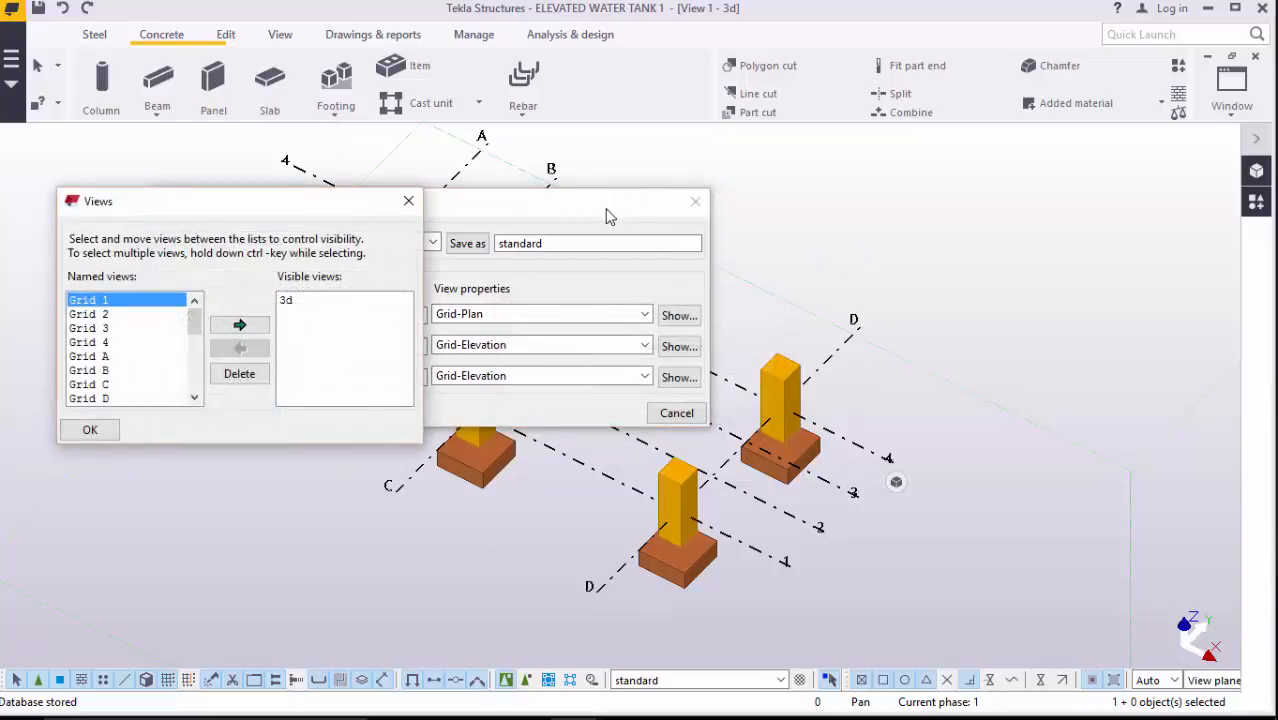
left_click_drag(619, 199, 1091, 160)
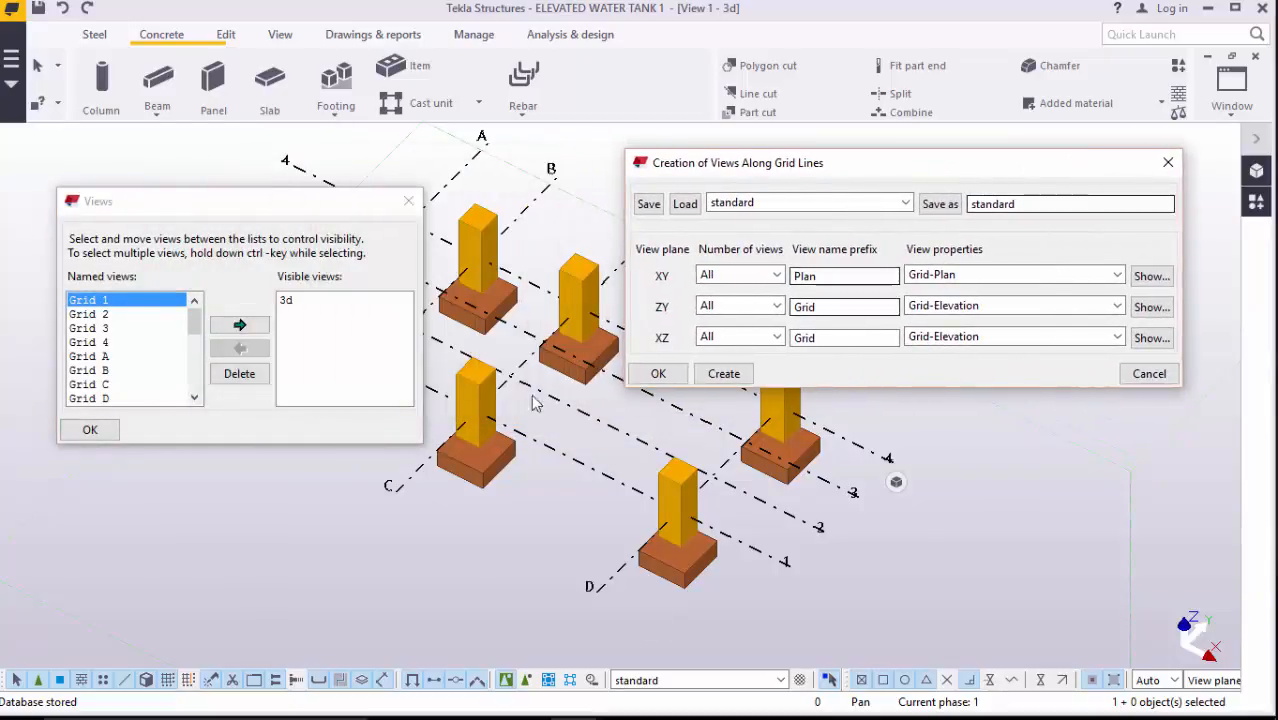
- Make the named views Grid 1, Plan +0 and Grid A visible and accept both view dialogs
left_click(258, 325)
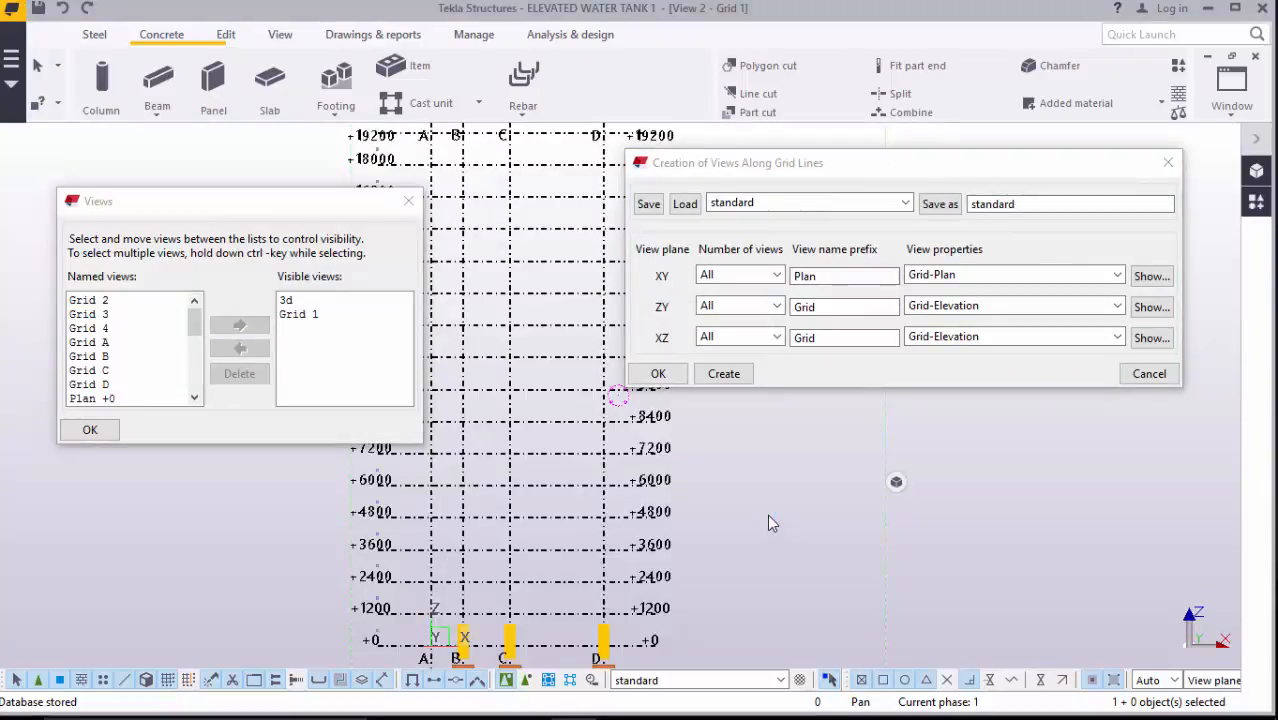
left_click(88, 399)
left_click(238, 330)
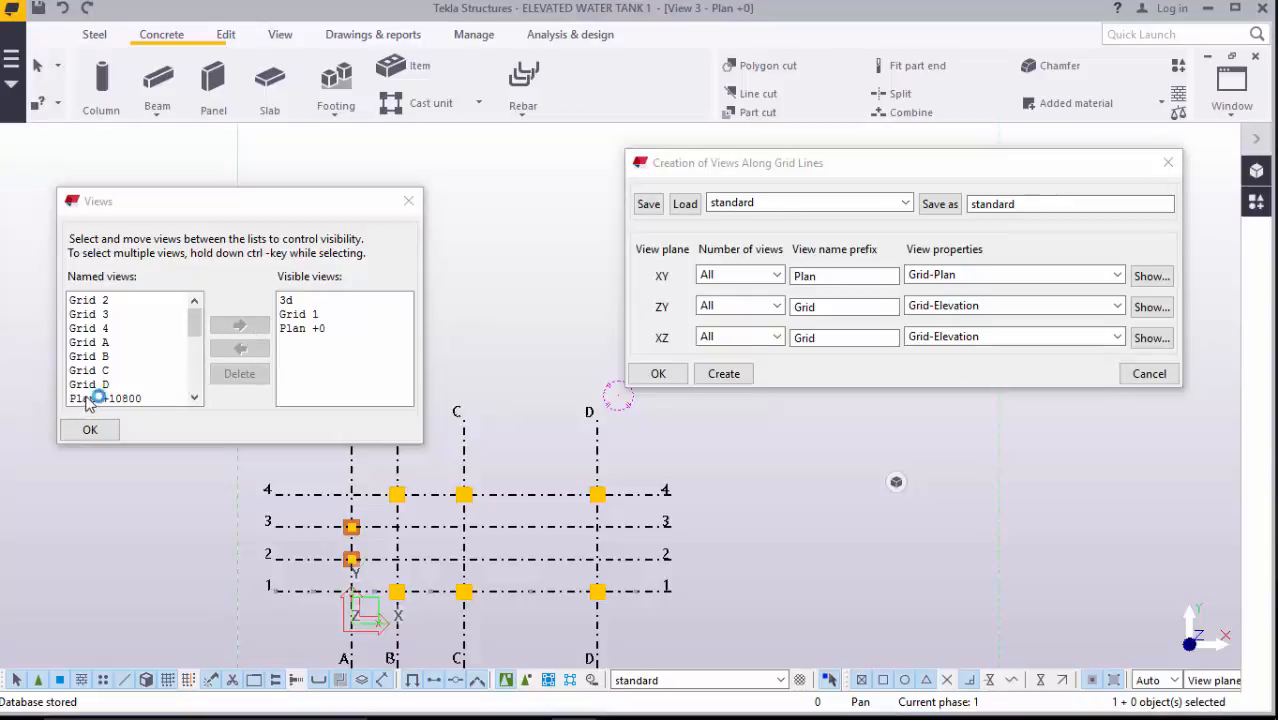
left_click(94, 342)
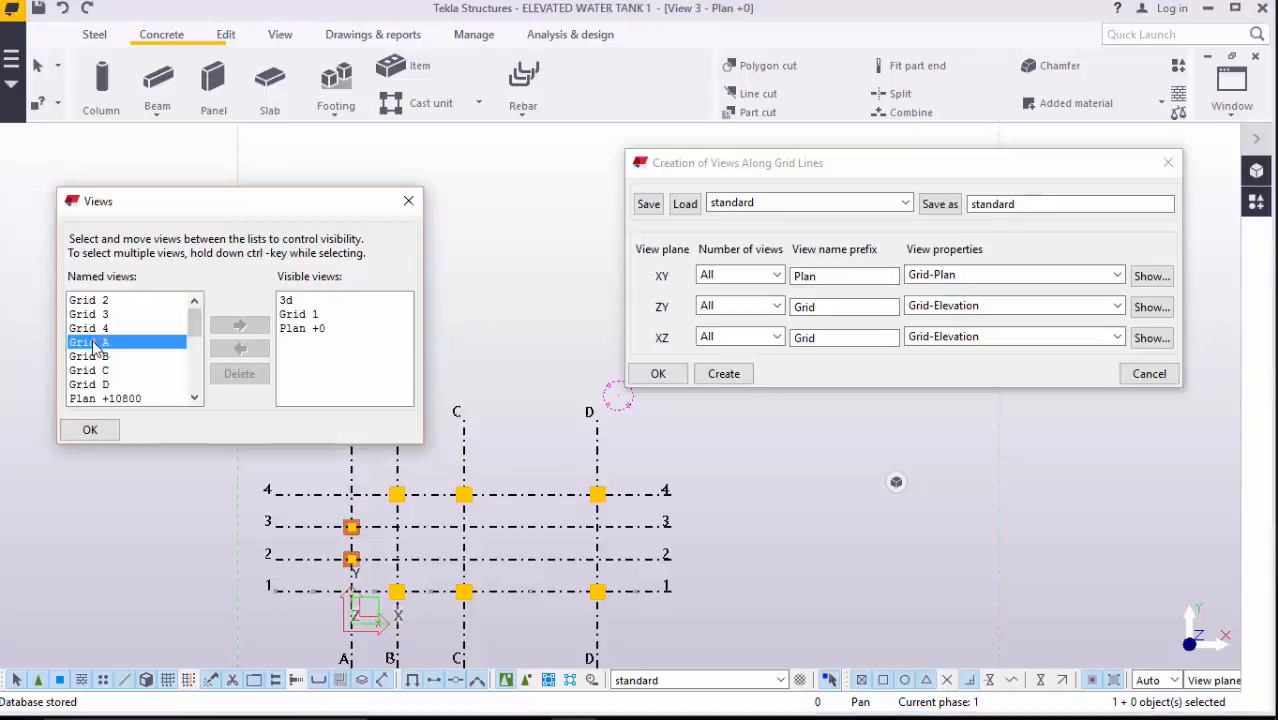
left_click(239, 326)
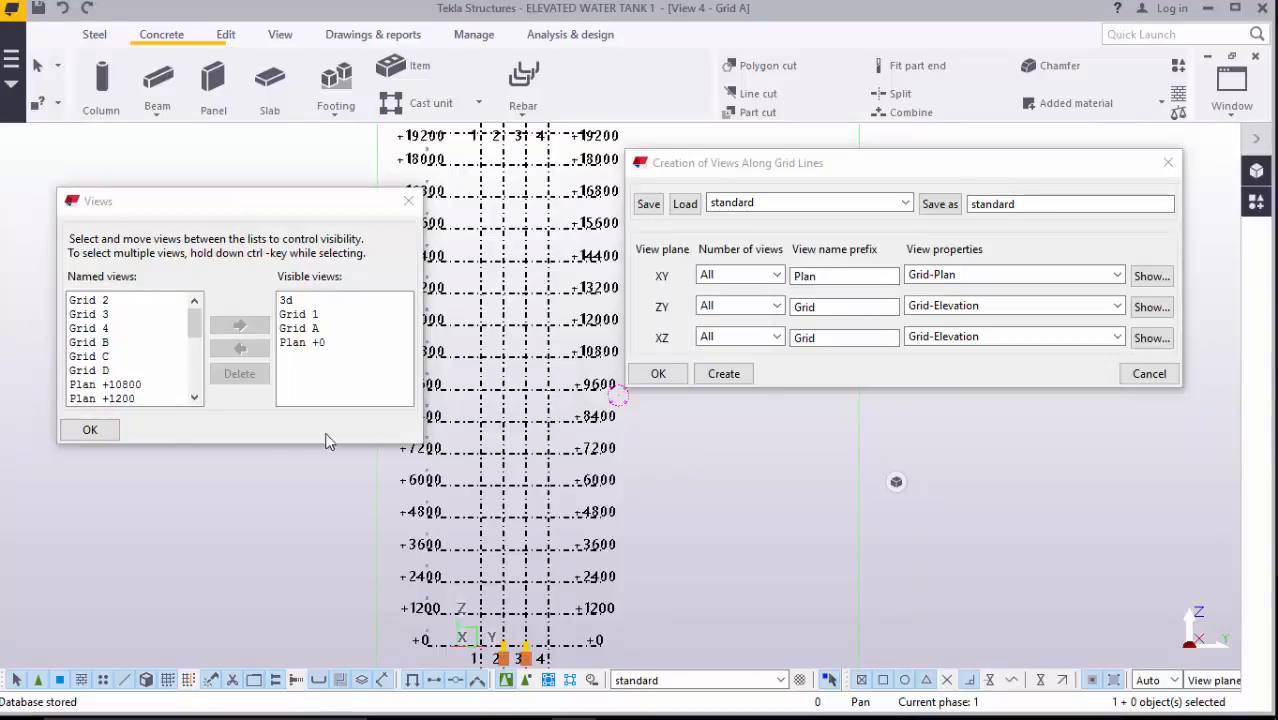
left_click(90, 429)
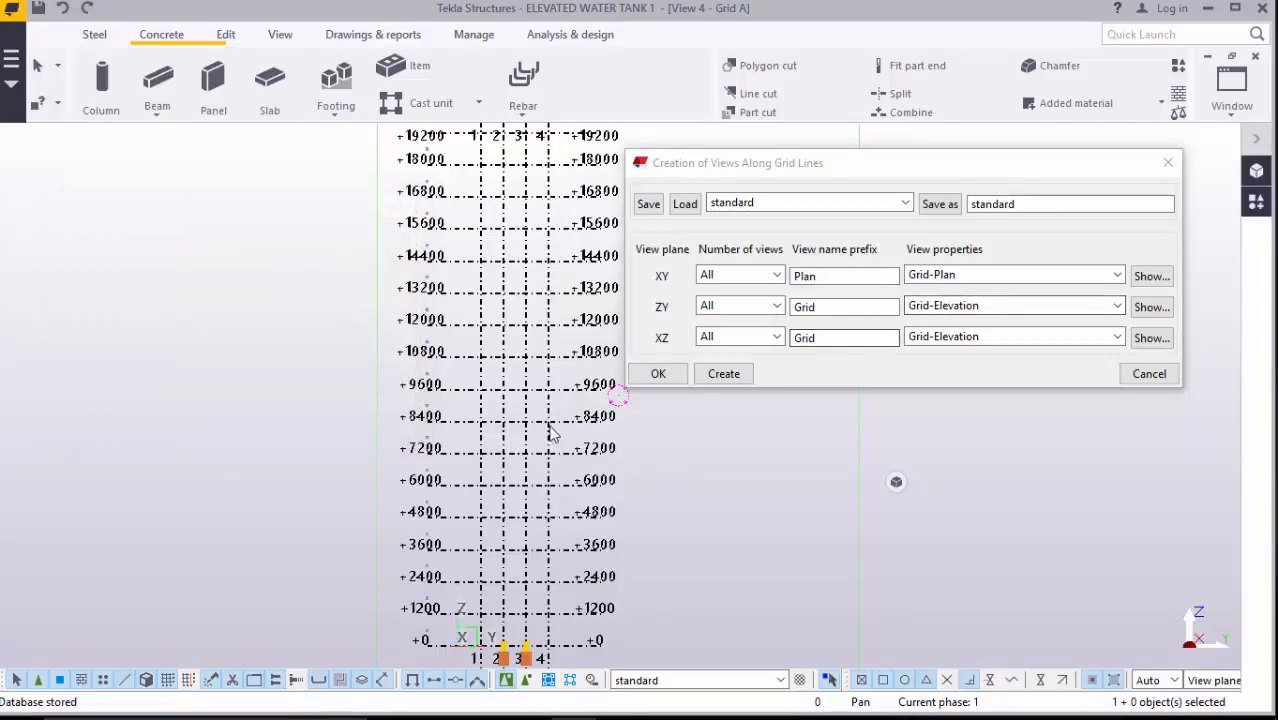
left_click(660, 374)
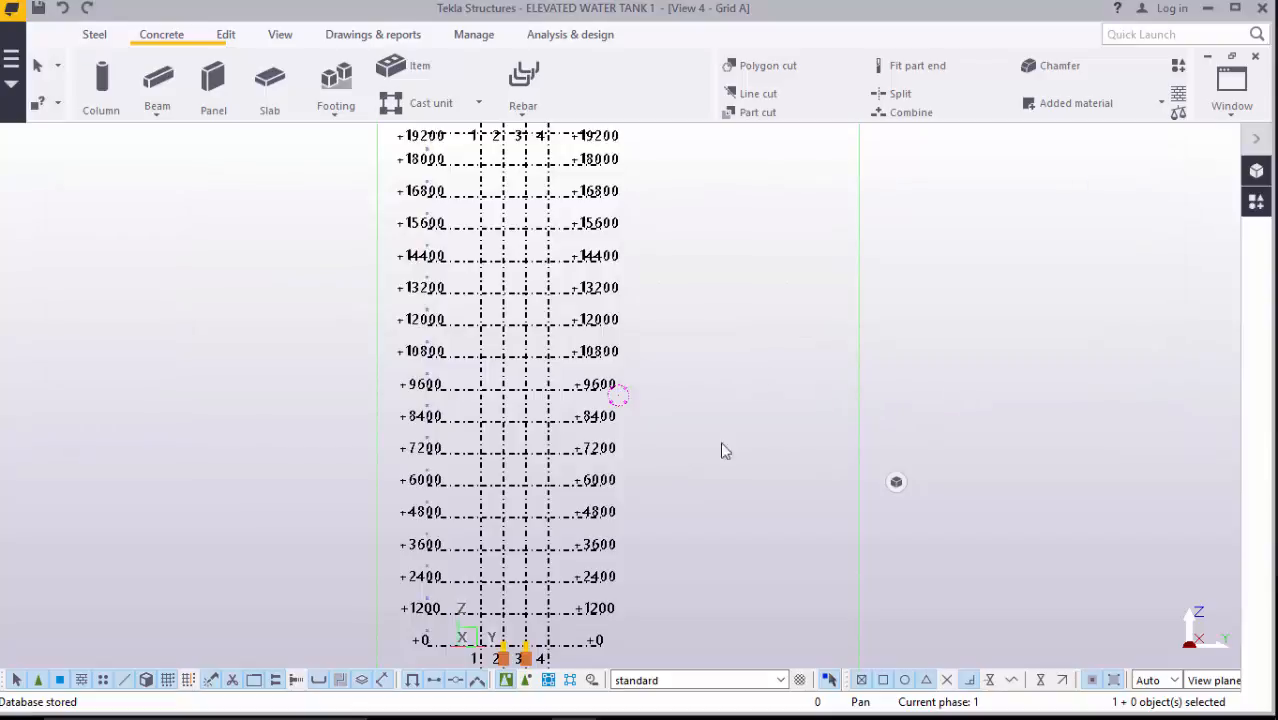
- Examine the footings and columns in the Grid A elevation and in the 3D view
scroll(721, 443, "down", 3)
scroll(601, 597, "up", 5)
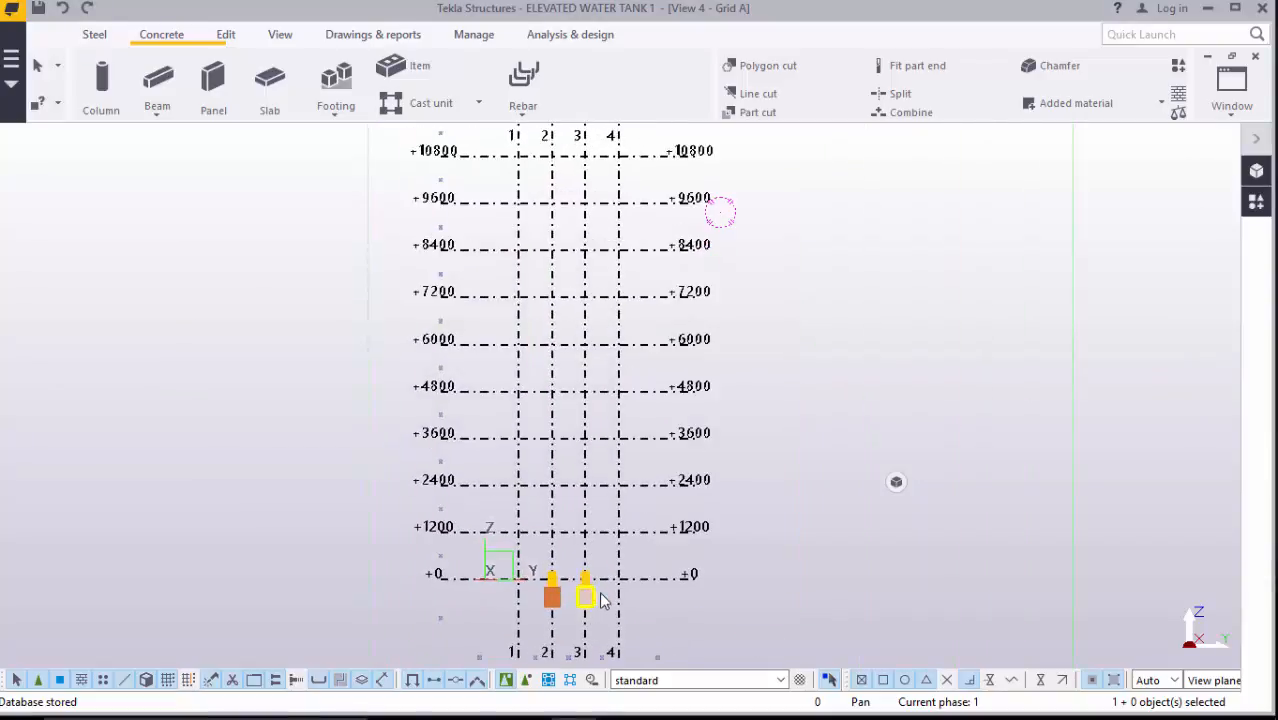
scroll(601, 597, "up", 1)
left_click(1231, 85)
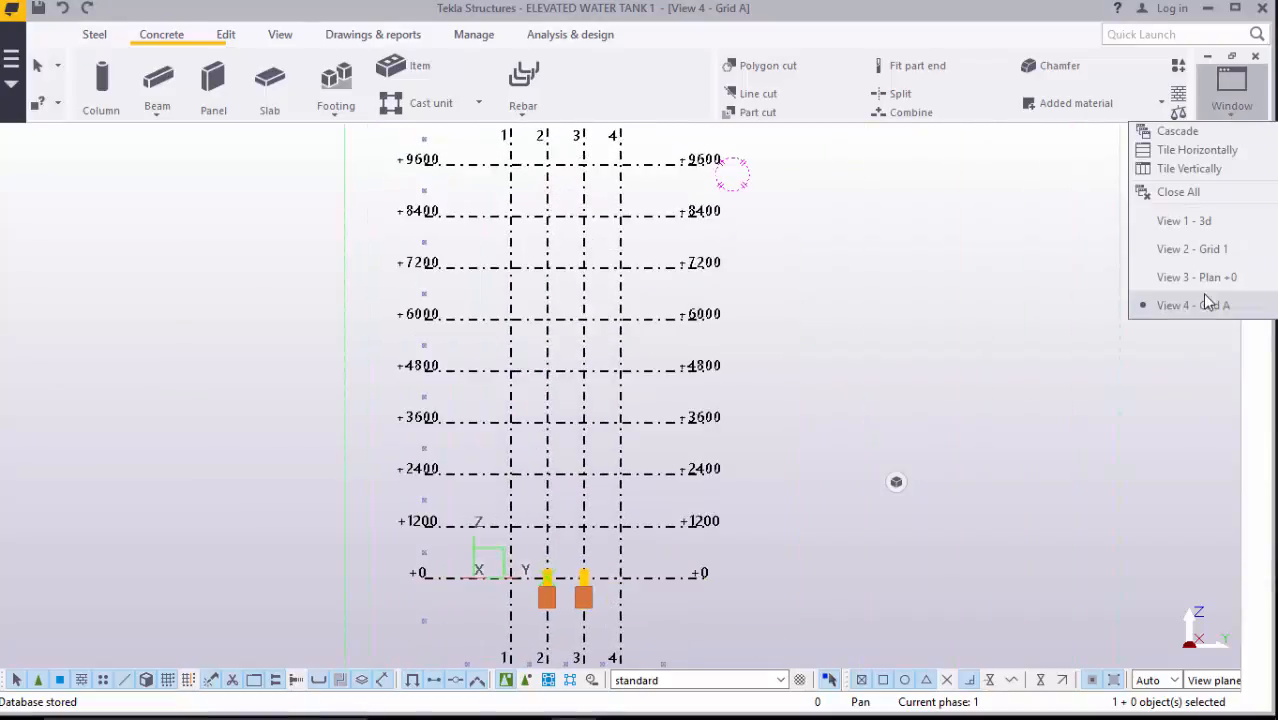
left_click(1200, 220)
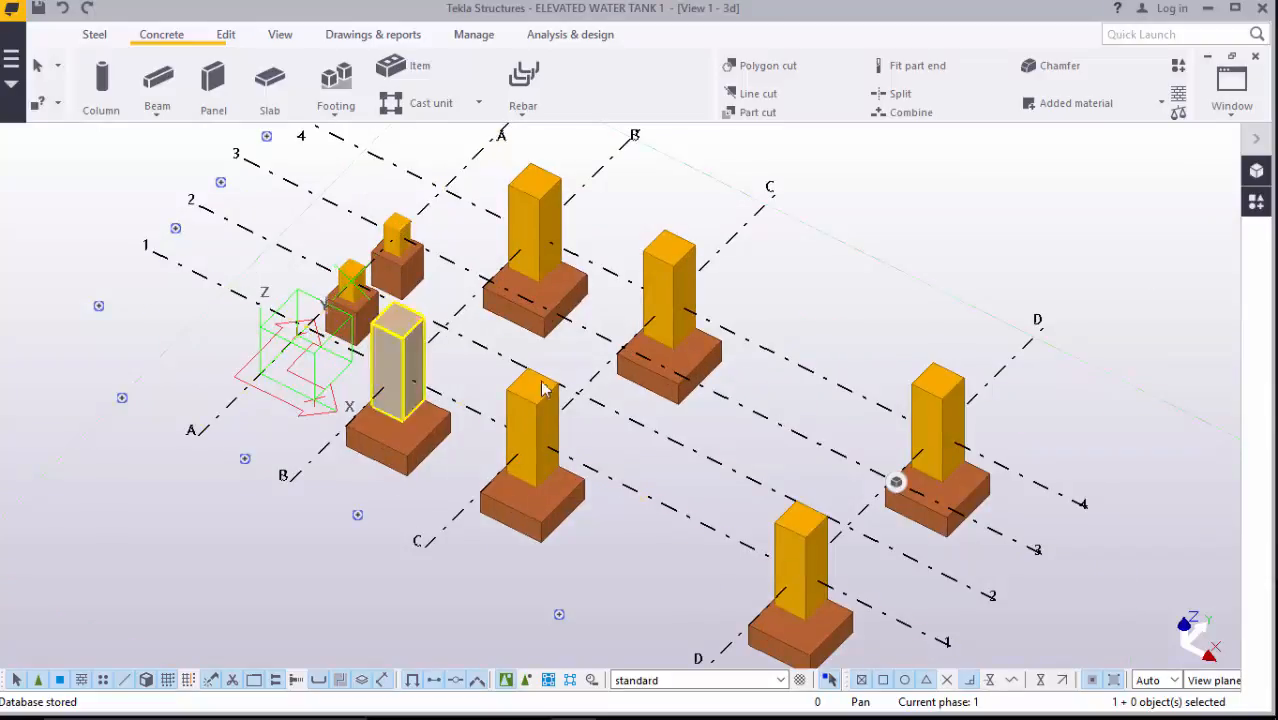
scroll(784, 357, "down", 2)
scroll(765, 522, "up", 3)
scroll(800, 530, "down", 2)
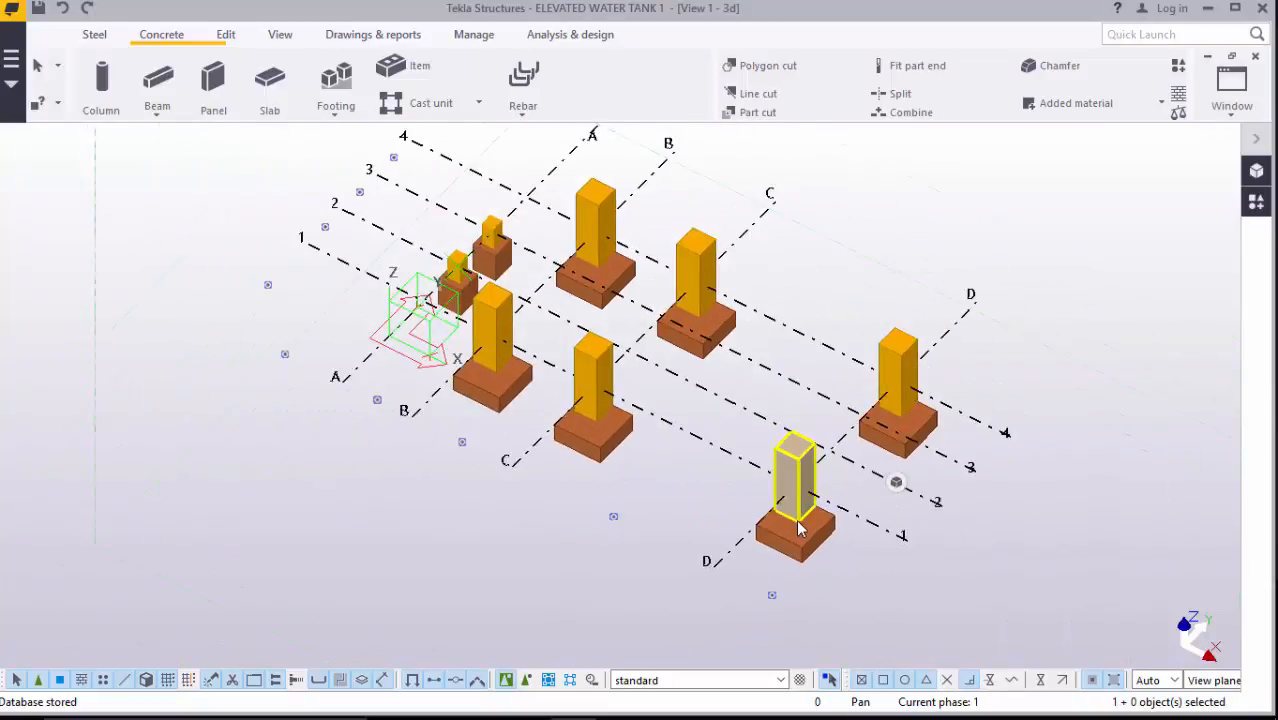
scroll(800, 530, "down", 2)
scroll(690, 516, "up", 2)
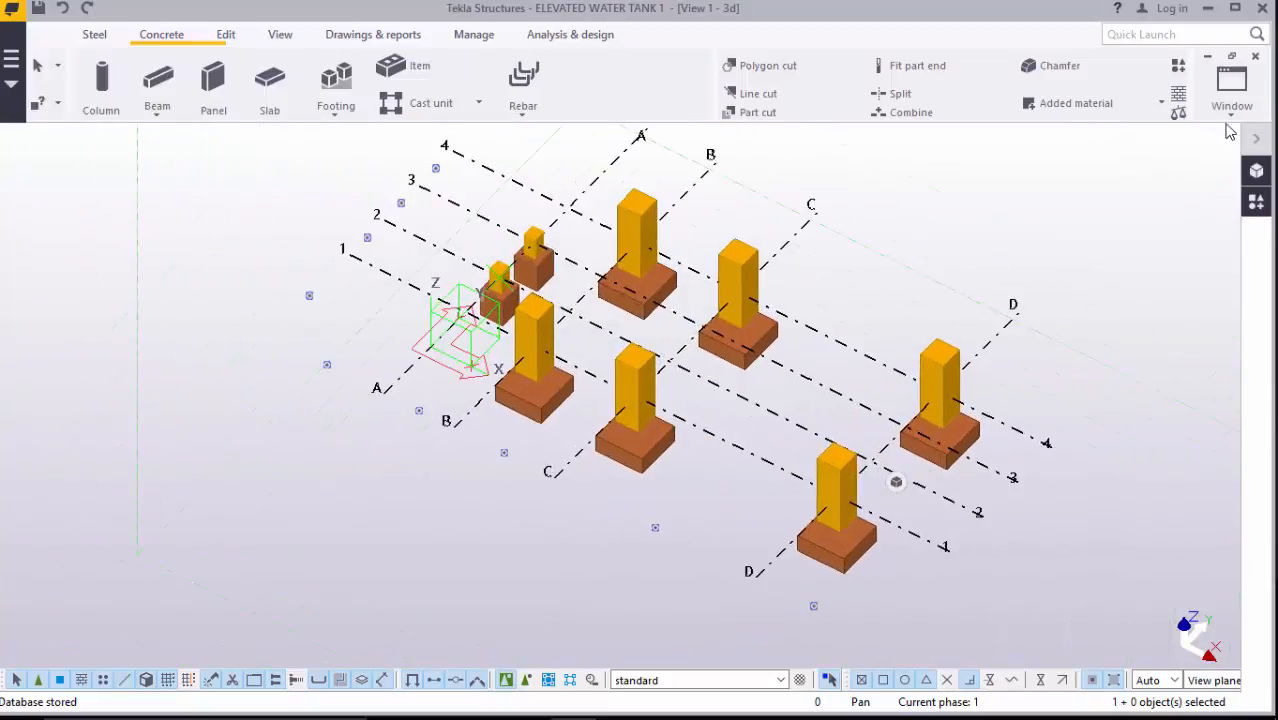
- Switch to the Grid 1 elevation and inspect how the columns sit relative to their footings around grid line B
left_click(1232, 82)
left_click(1208, 251)
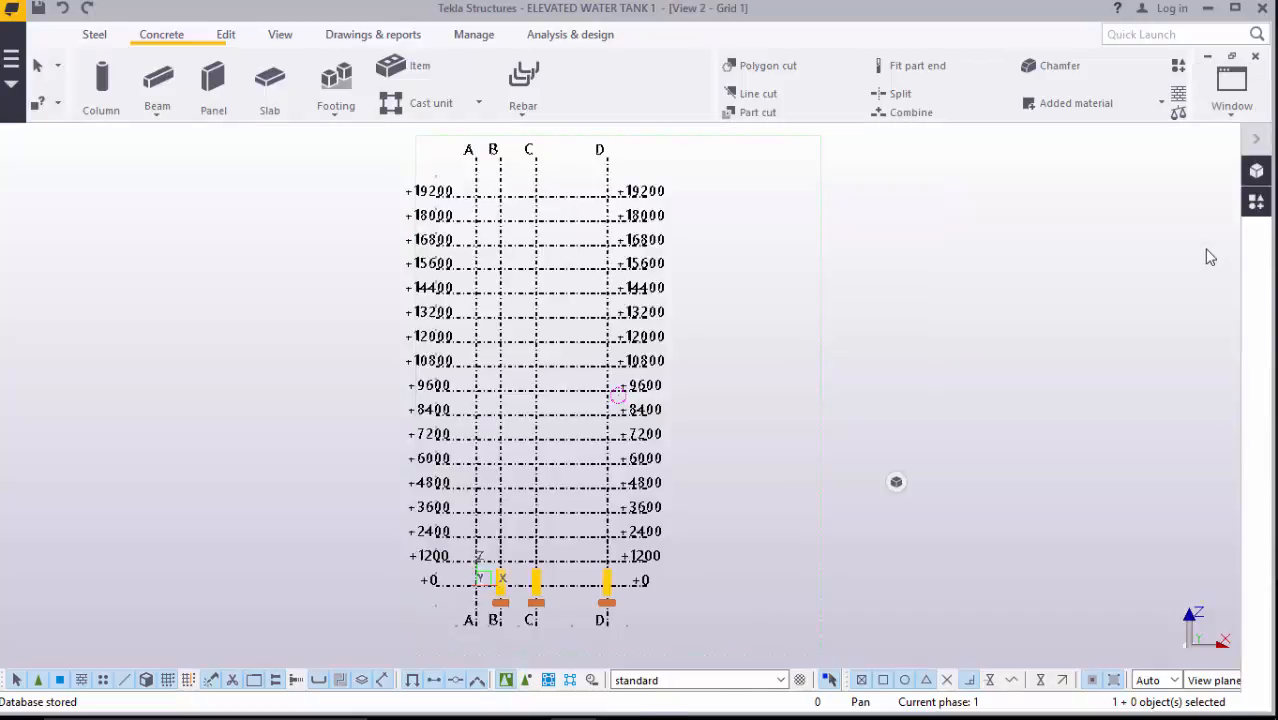
scroll(524, 584, "up", 2)
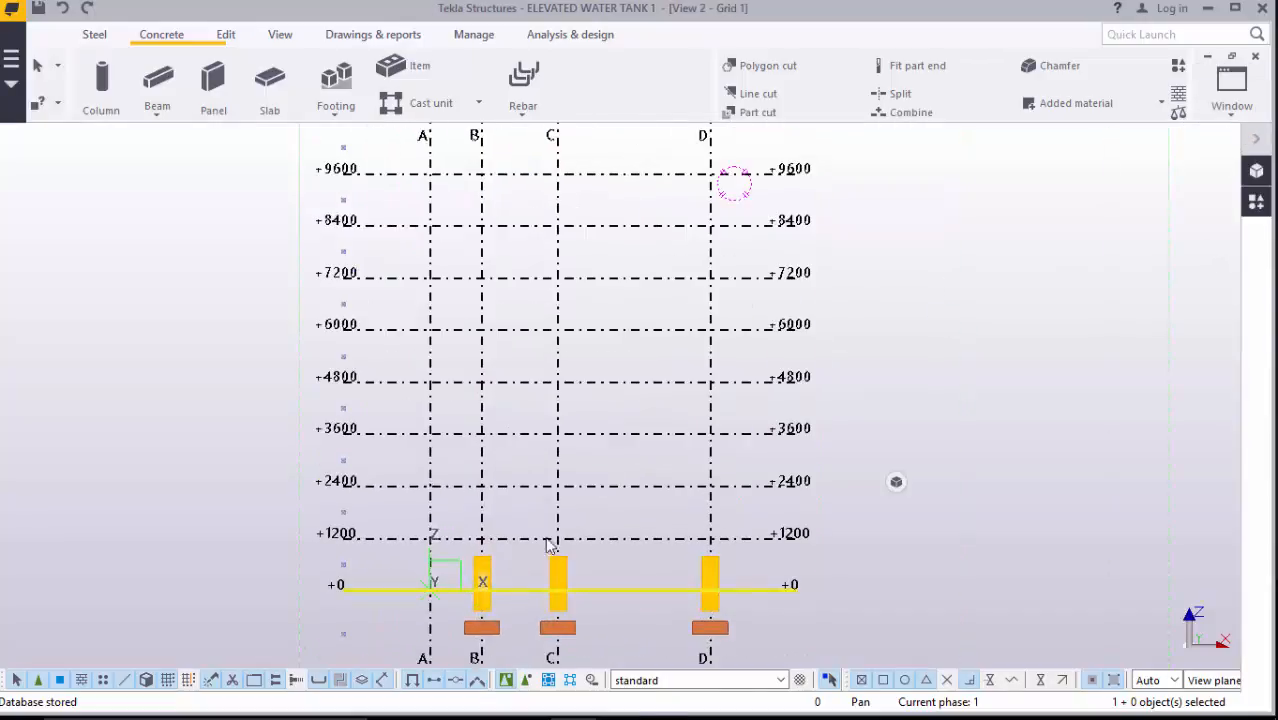
scroll(524, 596, "up", 6)
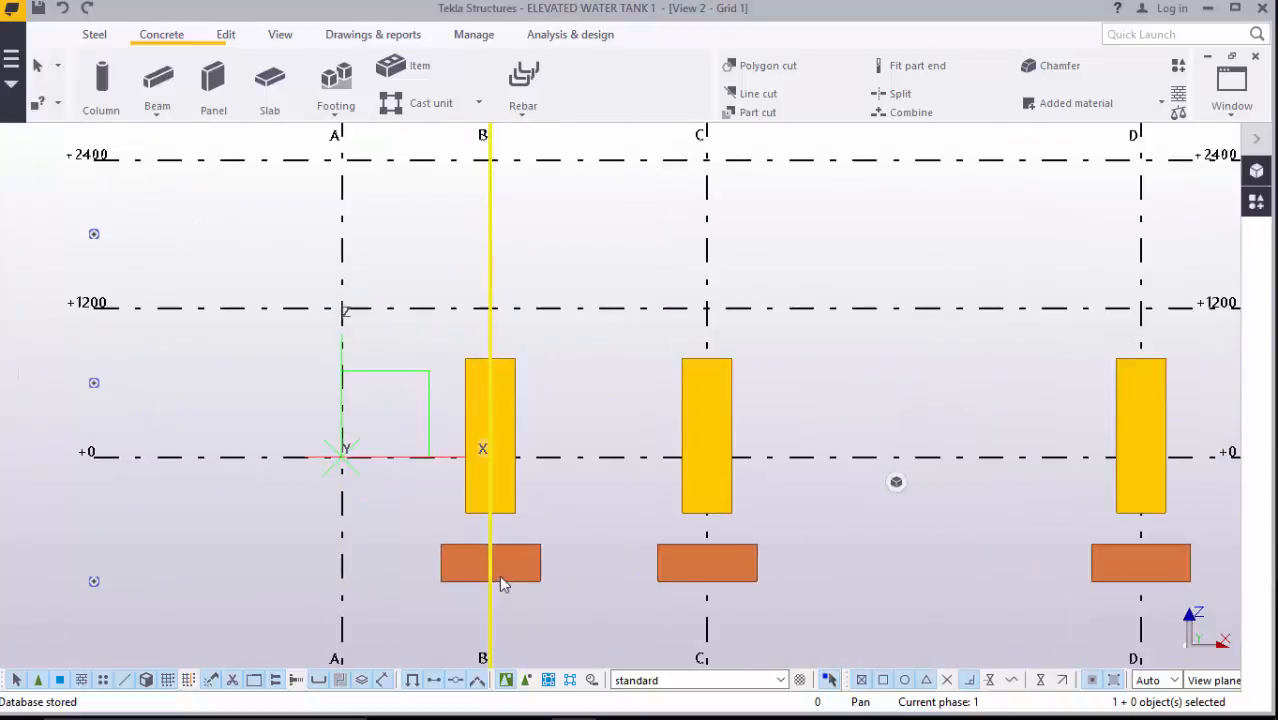
scroll(560, 525, "down", 1)
scroll(515, 565, "up", 2)
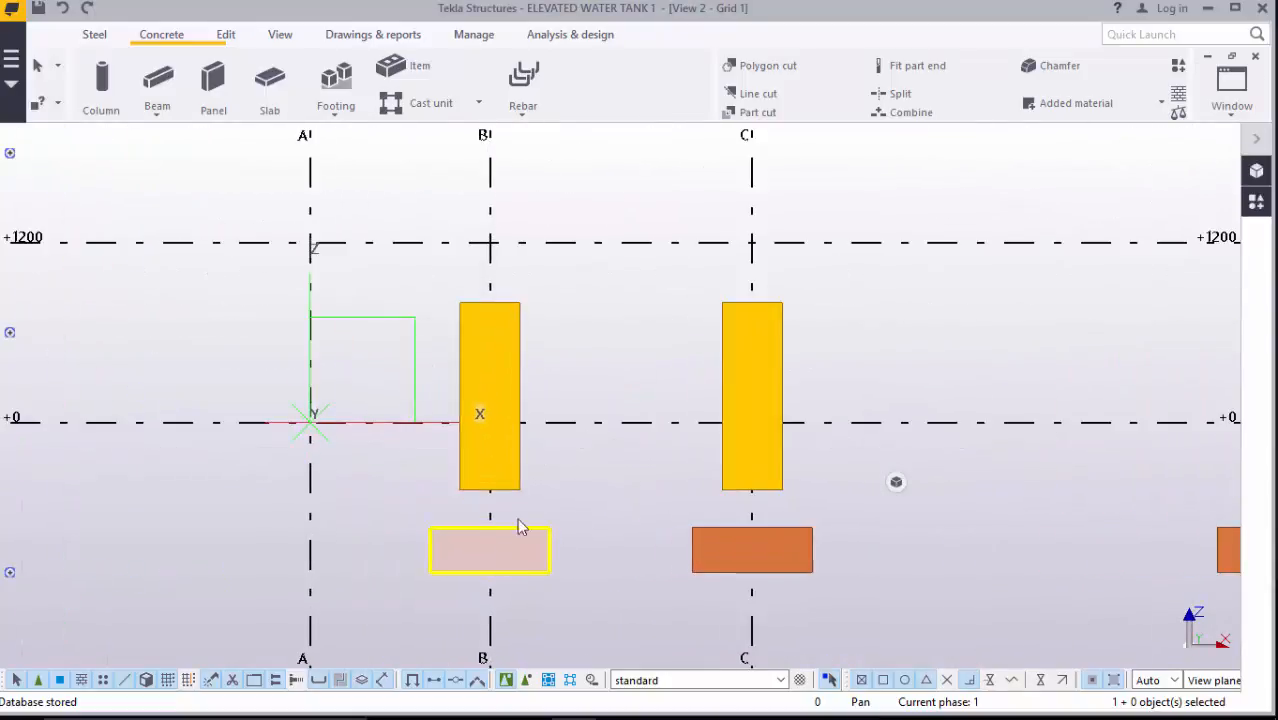
- Check the top and bottom levels in the properties of the concrete column on grid line B and close them without changes
double_click(507, 482)
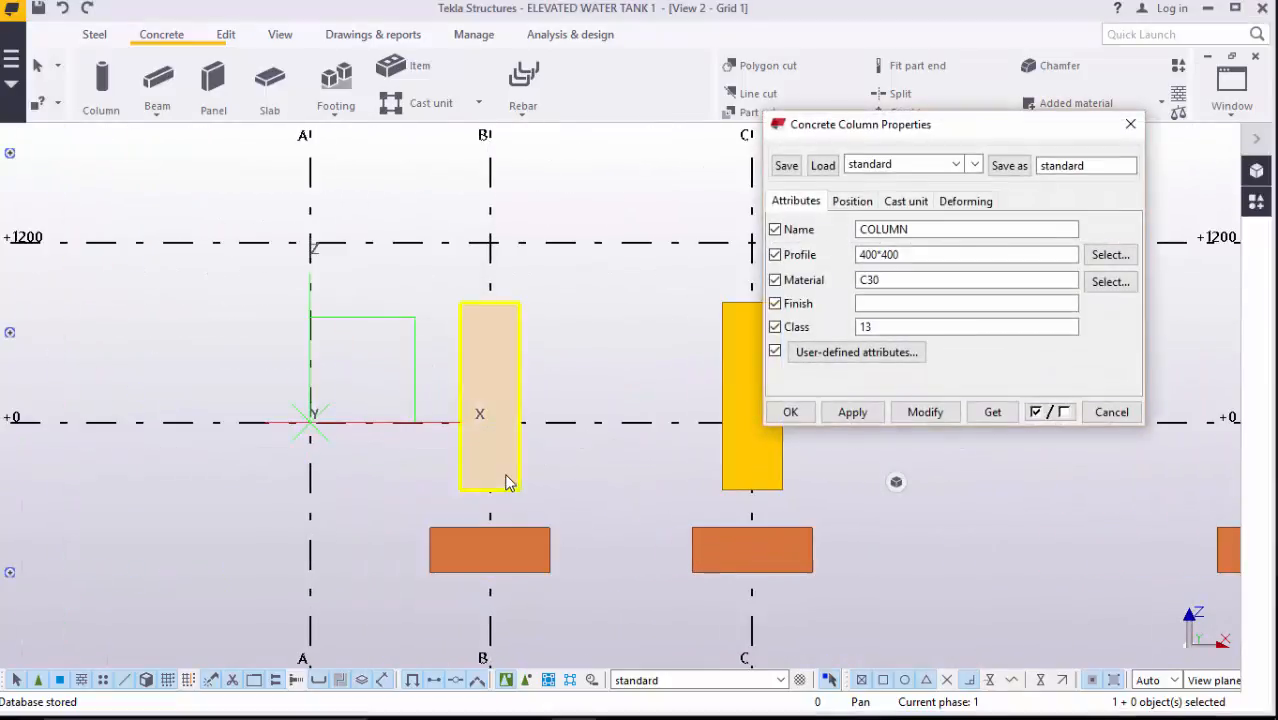
left_click(853, 201)
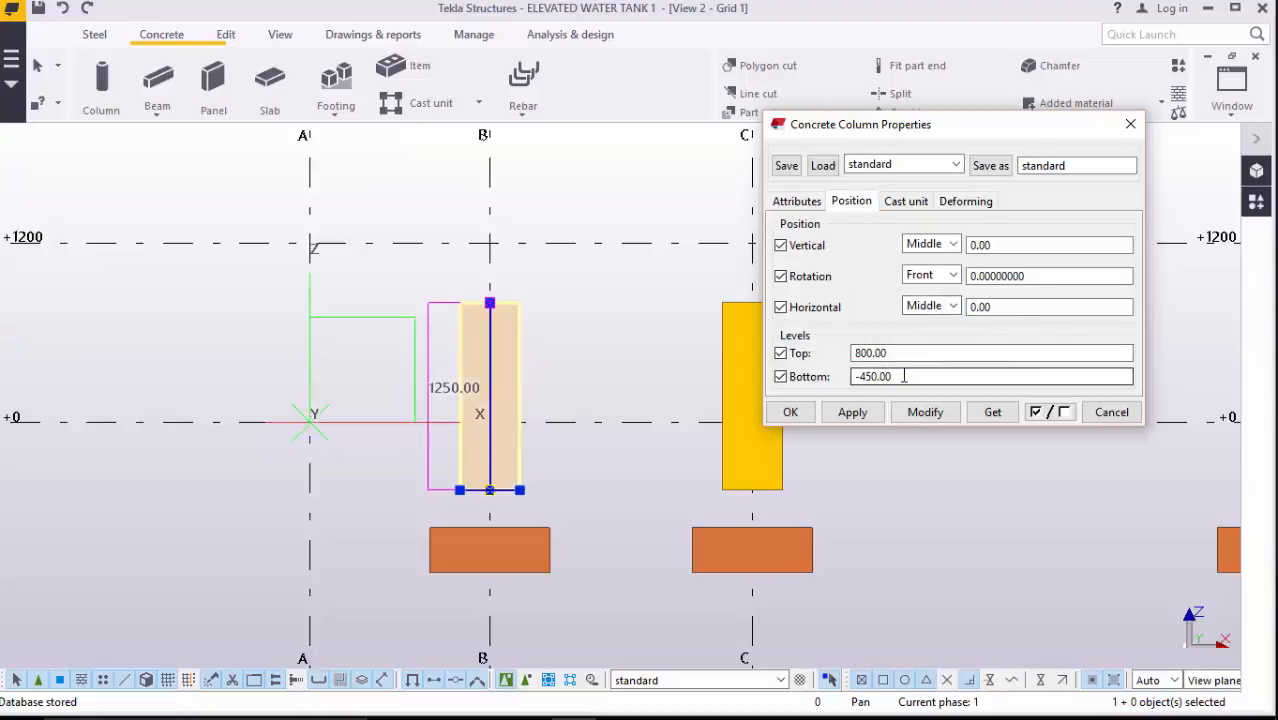
left_click(1130, 123)
left_click(893, 517)
scroll(476, 550, "up", 5)
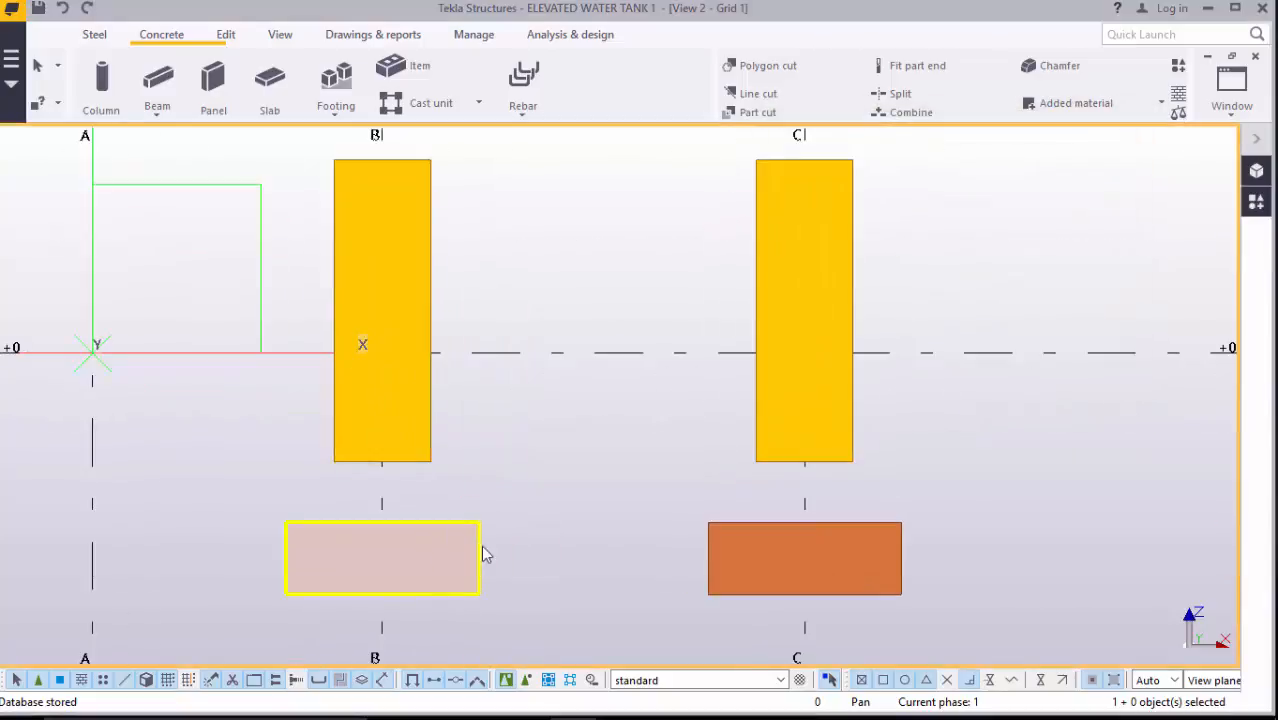
- Measure the gap between the column's bottom edge and the footing's top edge on grid line B
left_click(226, 36)
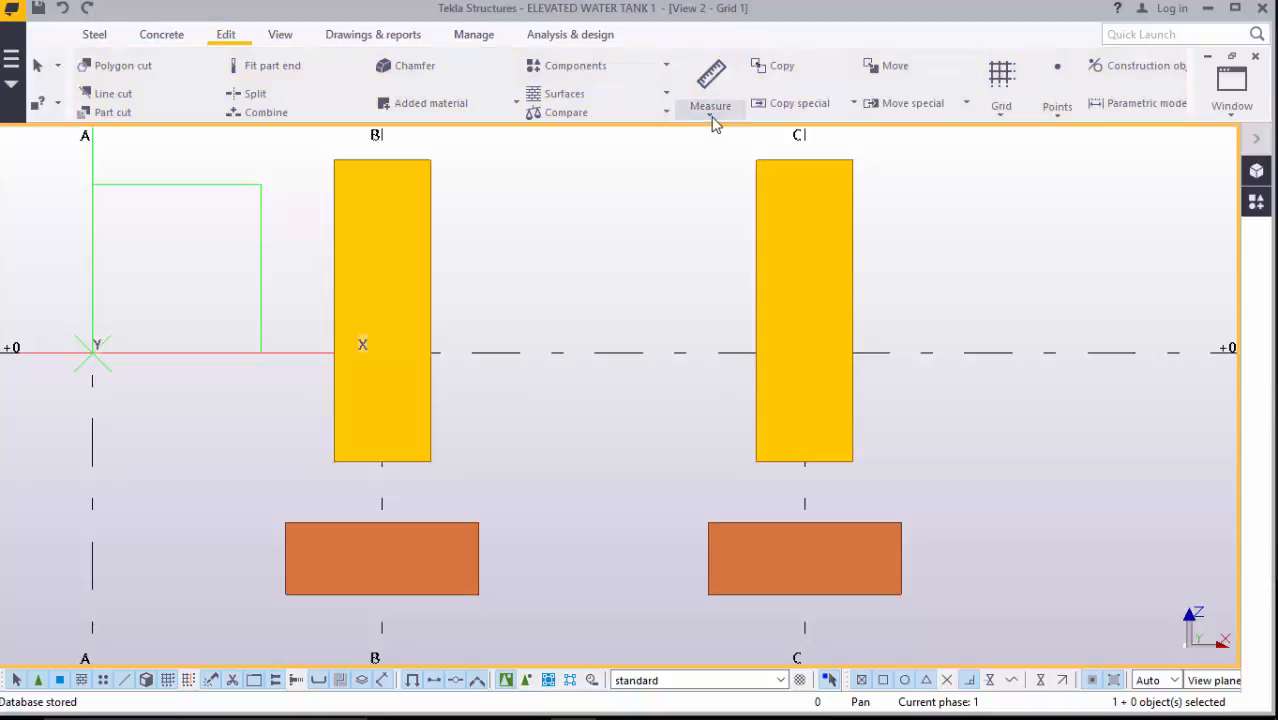
left_click(712, 112)
left_click(759, 234)
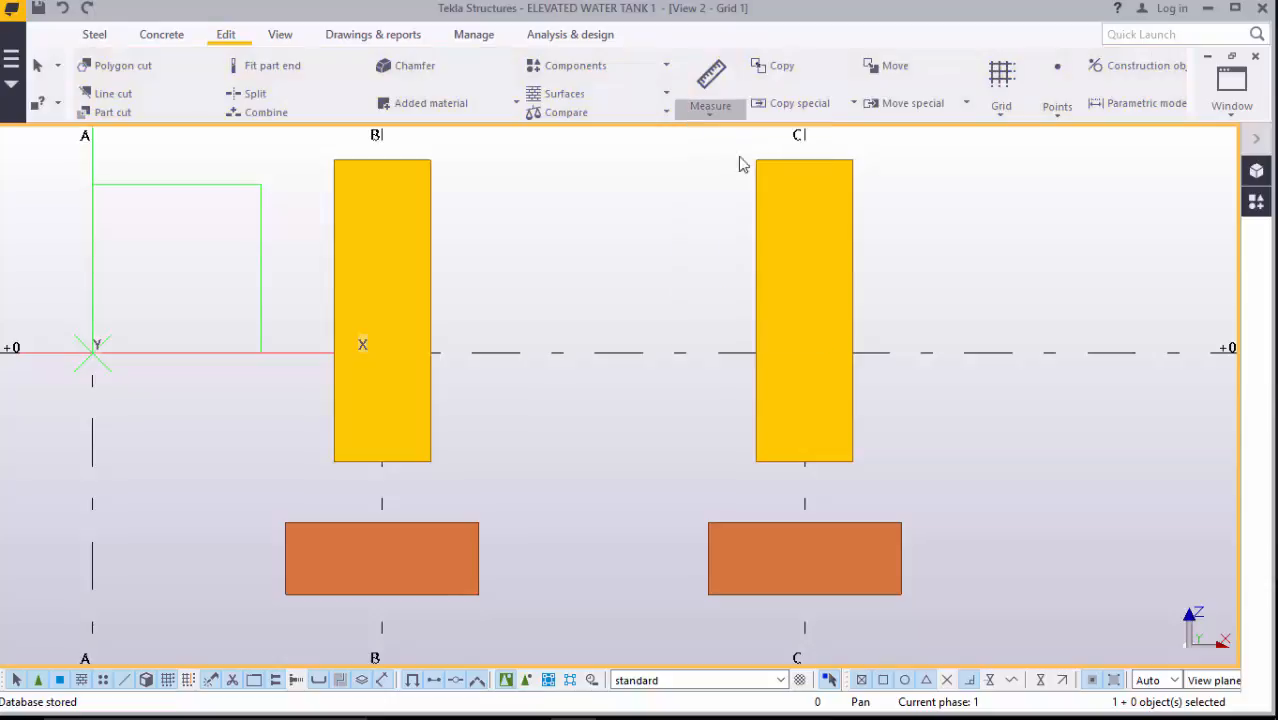
left_click(381, 462)
left_click(381, 522)
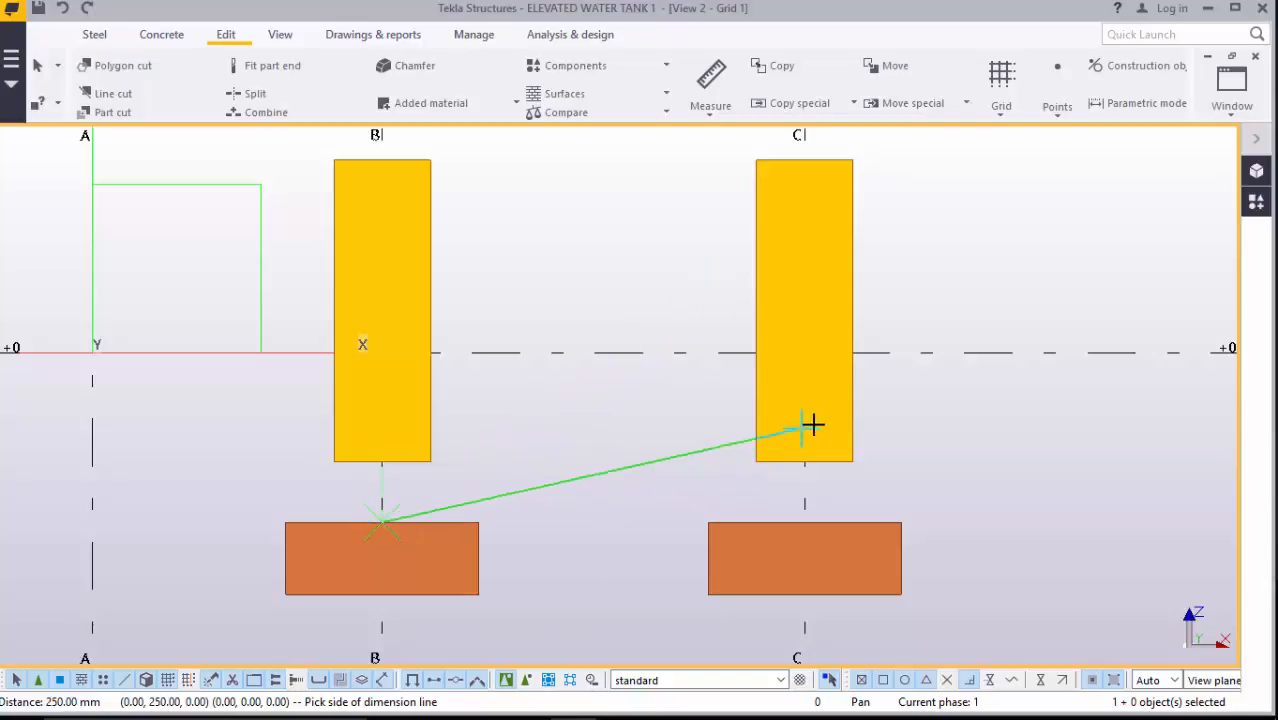
- Measure the gap between the column's bottom edge and the footing's top edge on grid line C
left_click(711, 113)
left_click(716, 145)
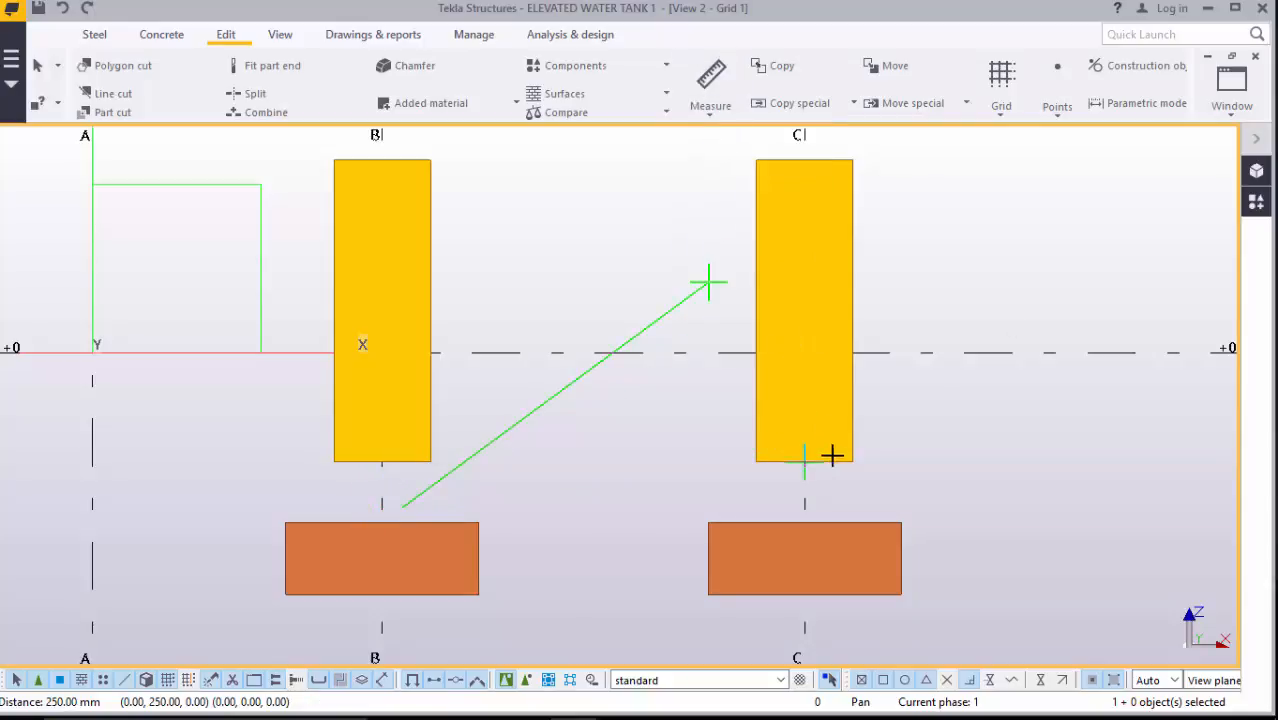
left_click(804, 462)
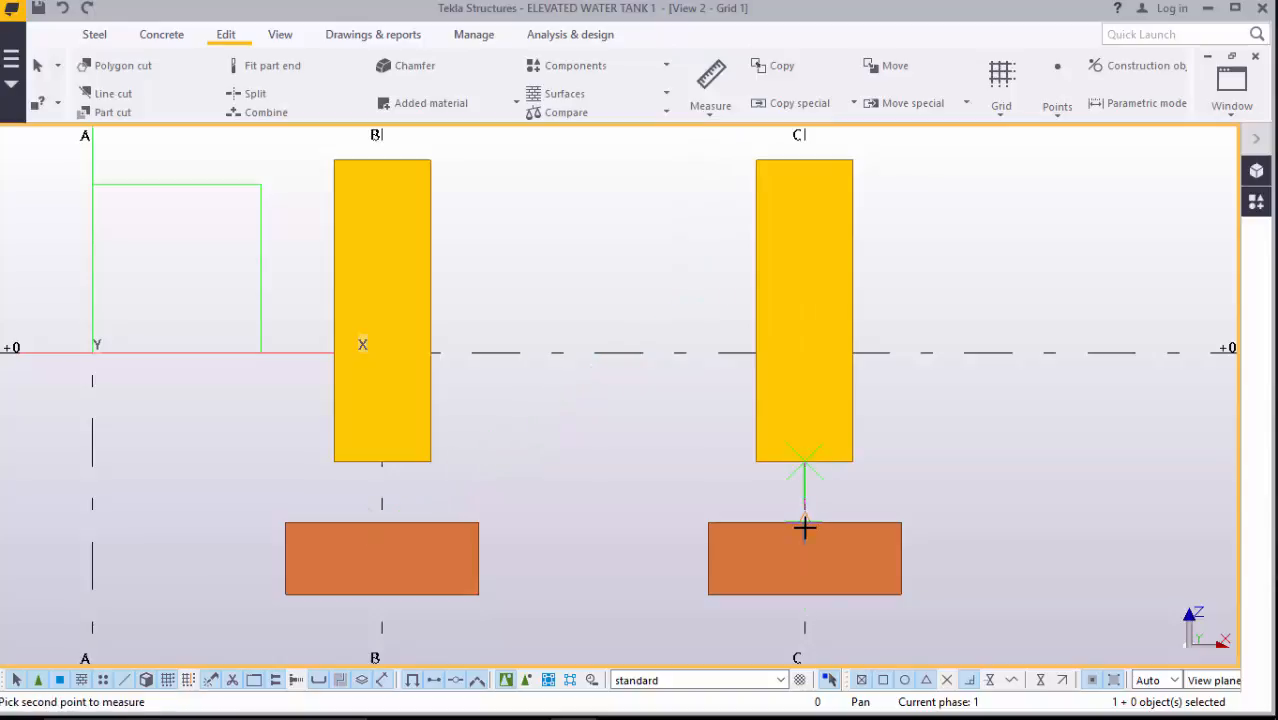
left_click(804, 522)
left_click(864, 499)
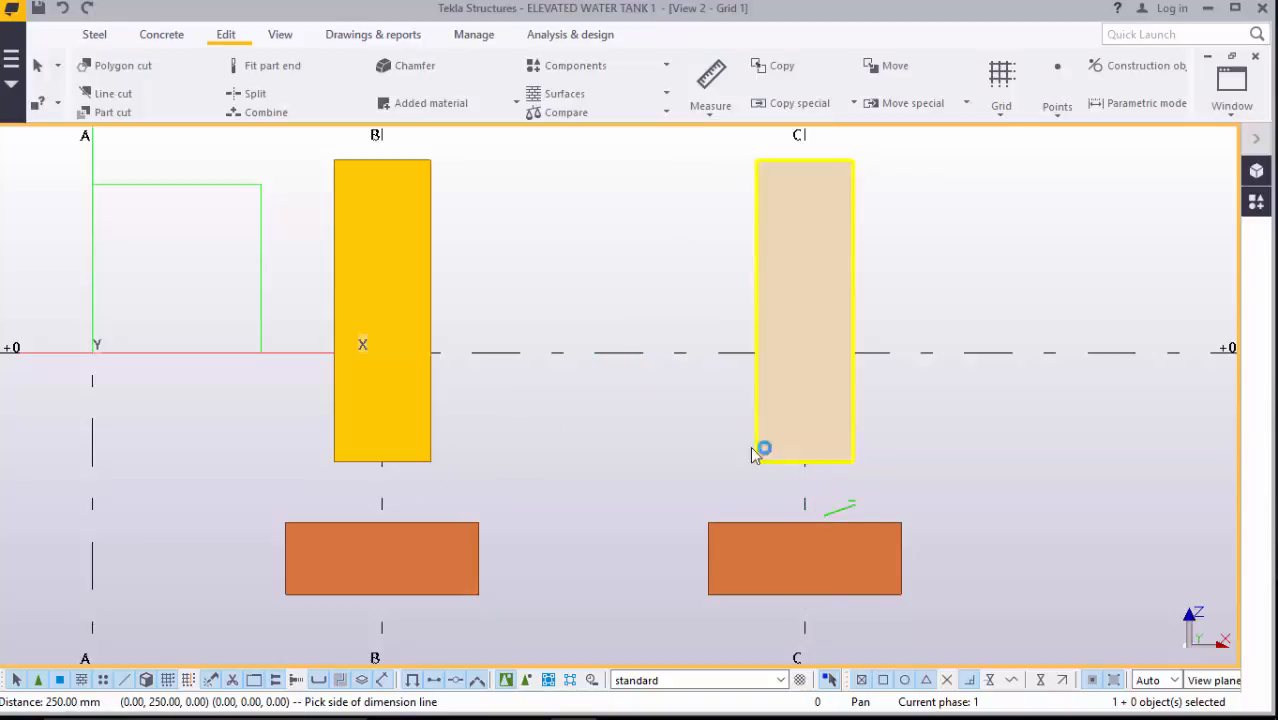
- Set the bottom level of the concrete column on grid line B to -700.00 and apply the change
scroll(687, 425, "down", 3)
scroll(1078, 478, "up", 2)
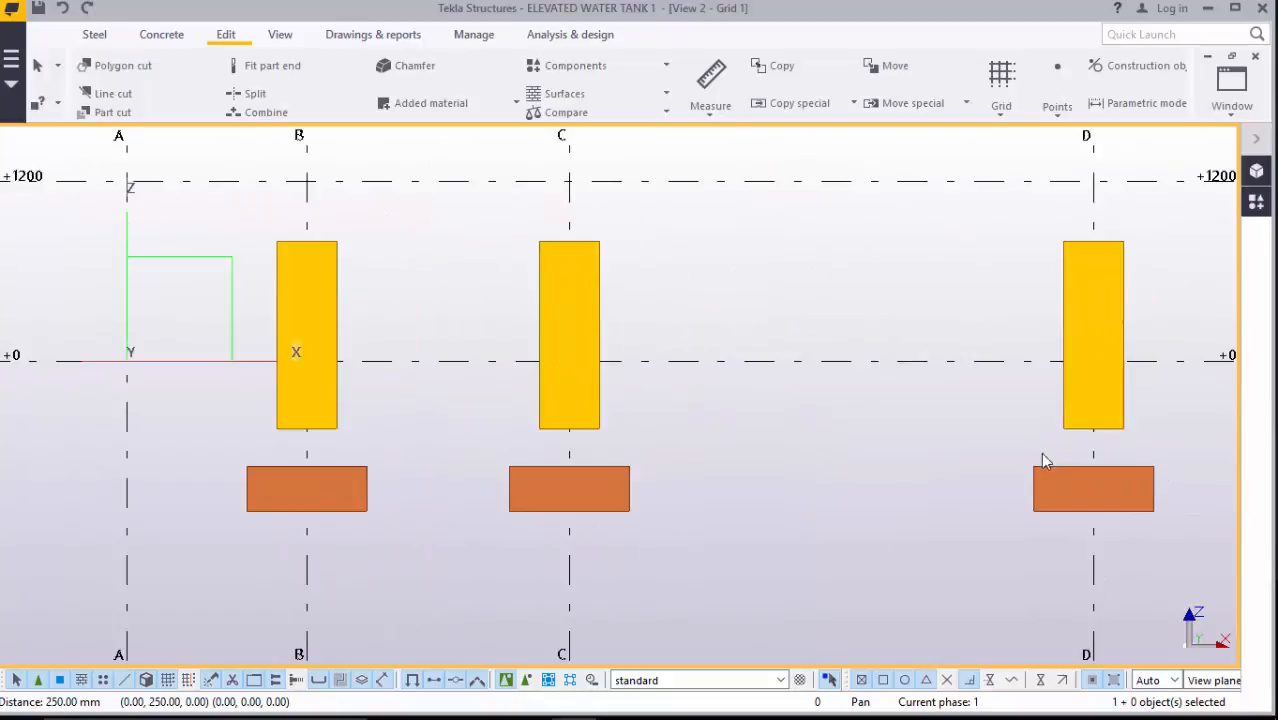
double_click(333, 425)
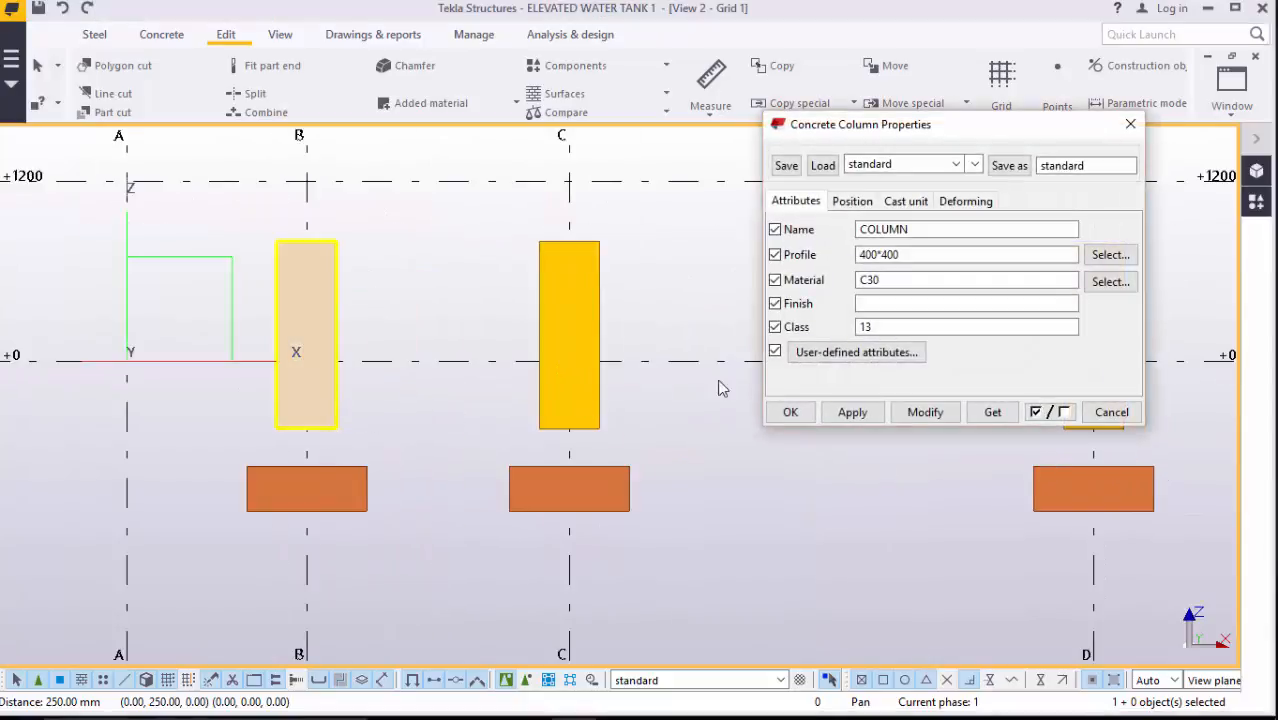
left_click(852, 201)
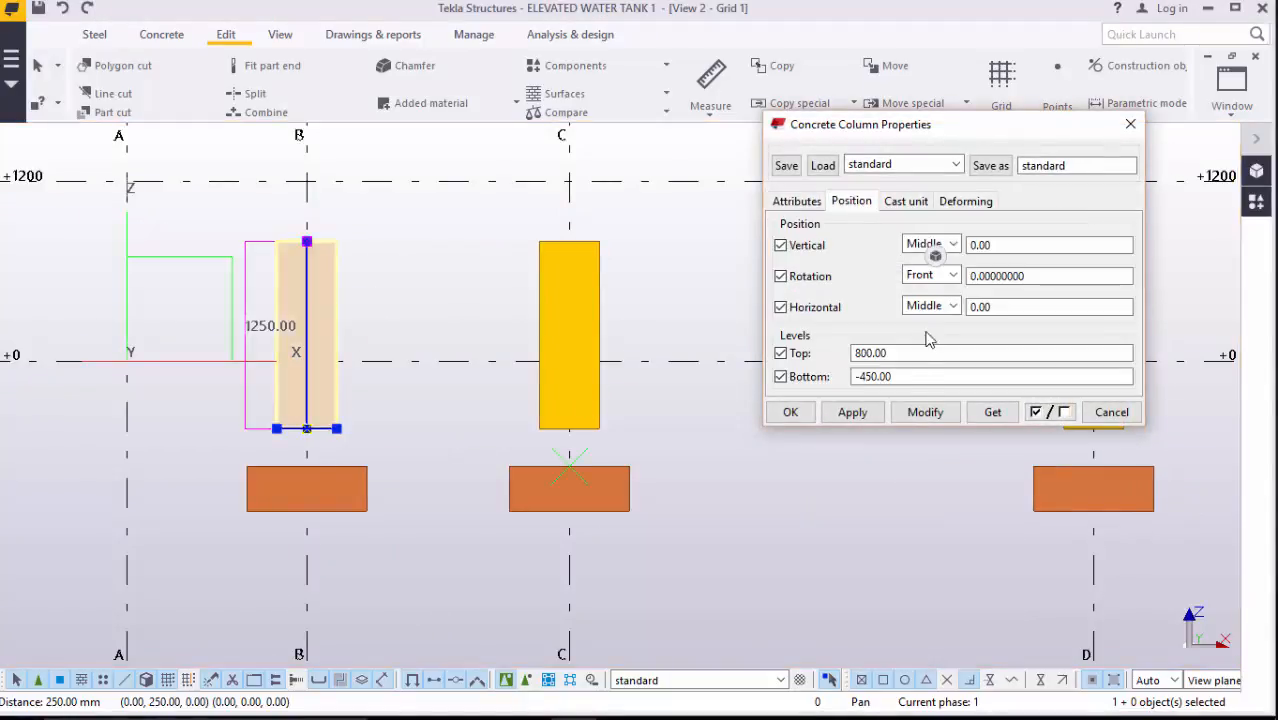
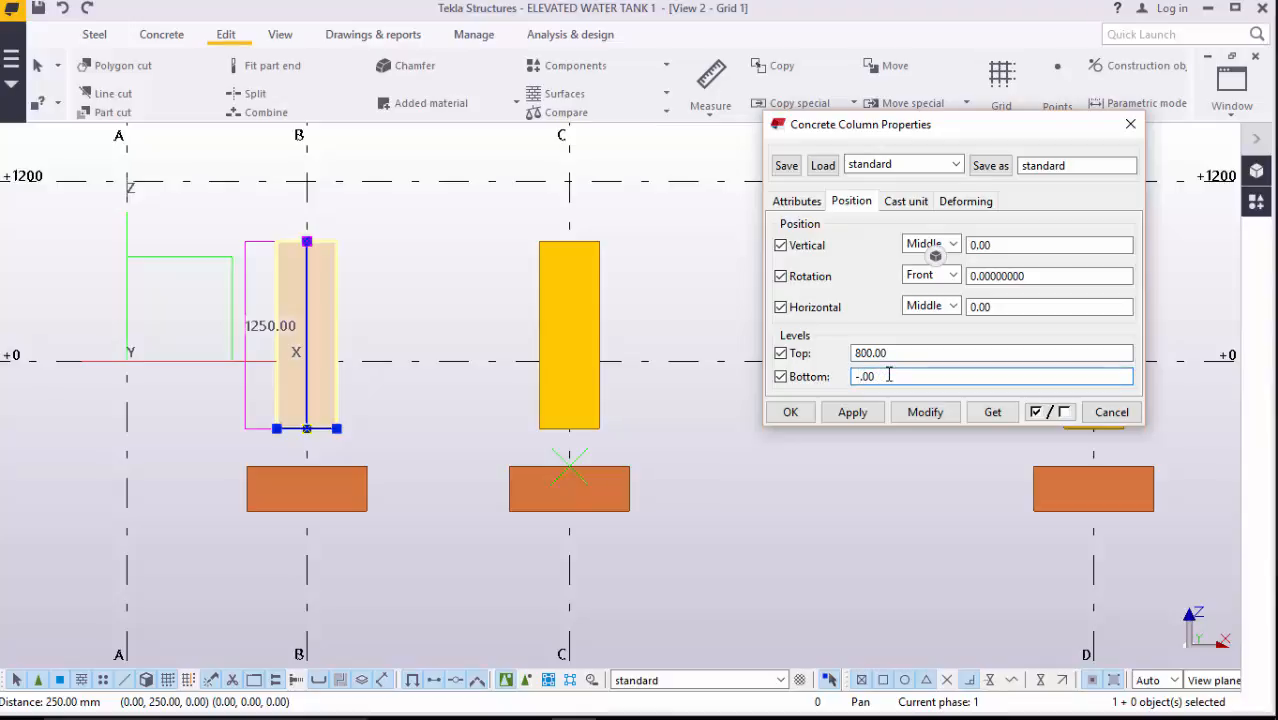
left_click(925, 412)
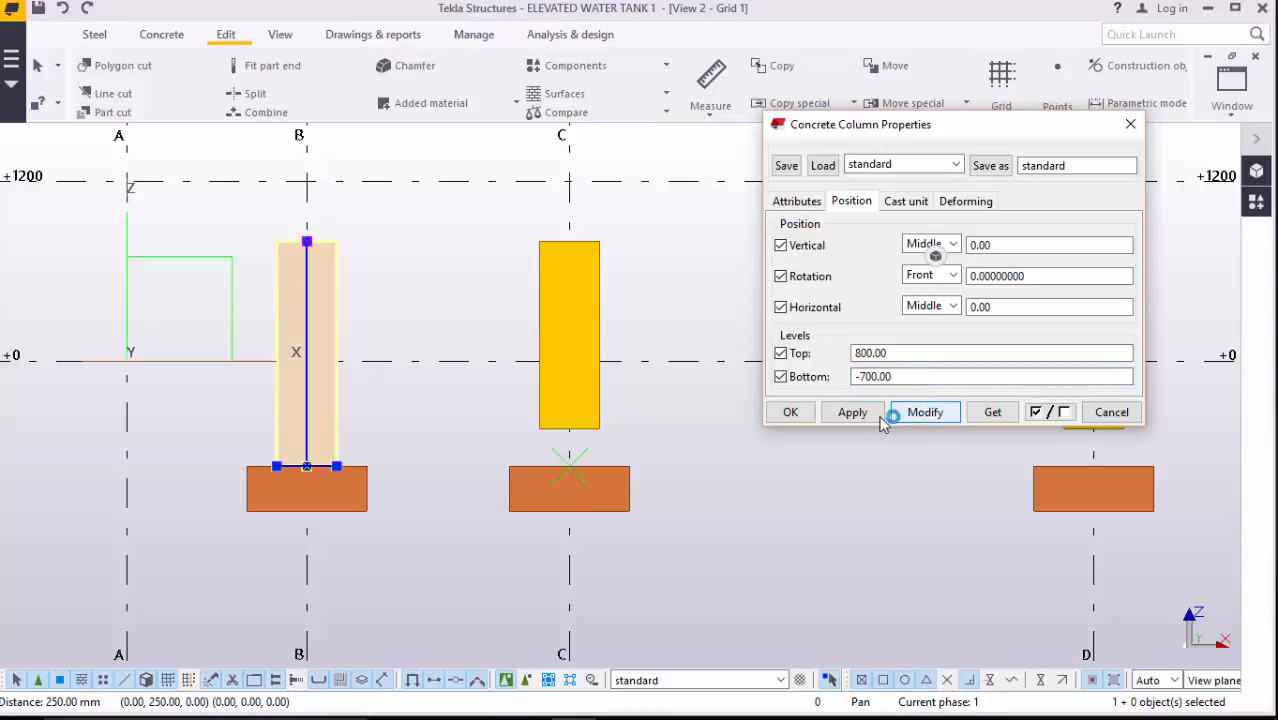
left_click(790, 412)
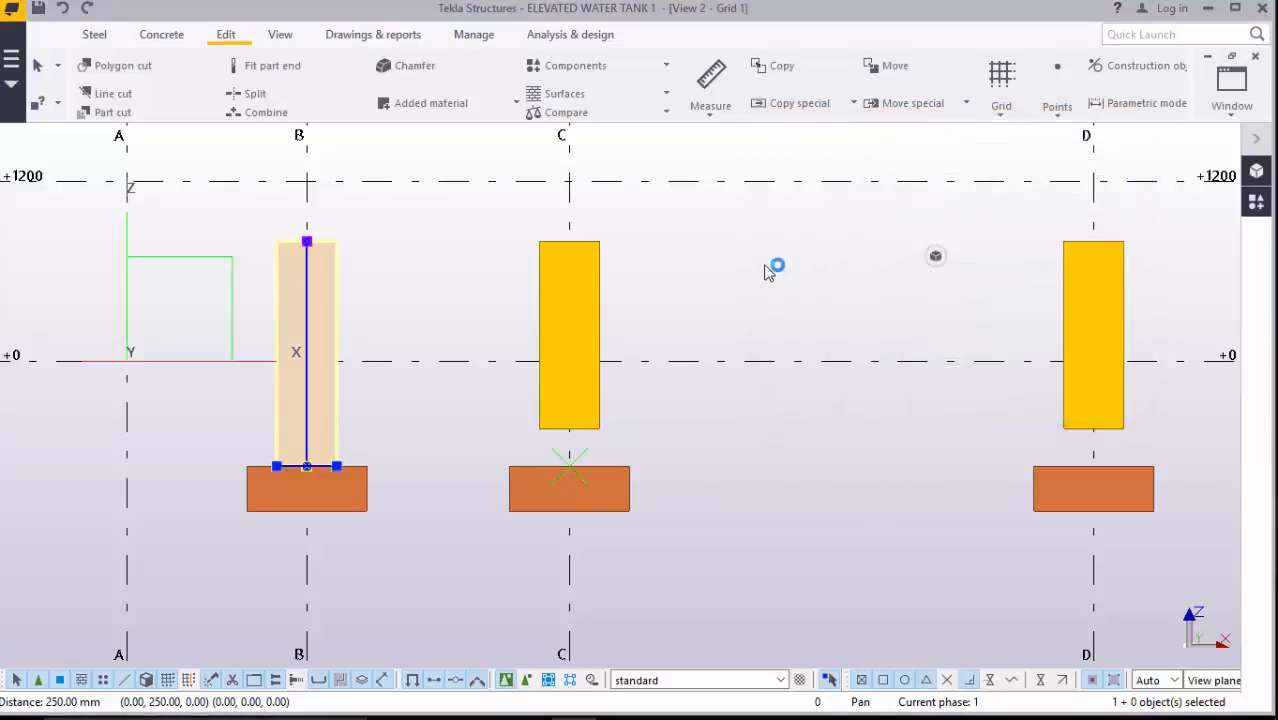
left_click(770, 265)
left_click(1073, 303)
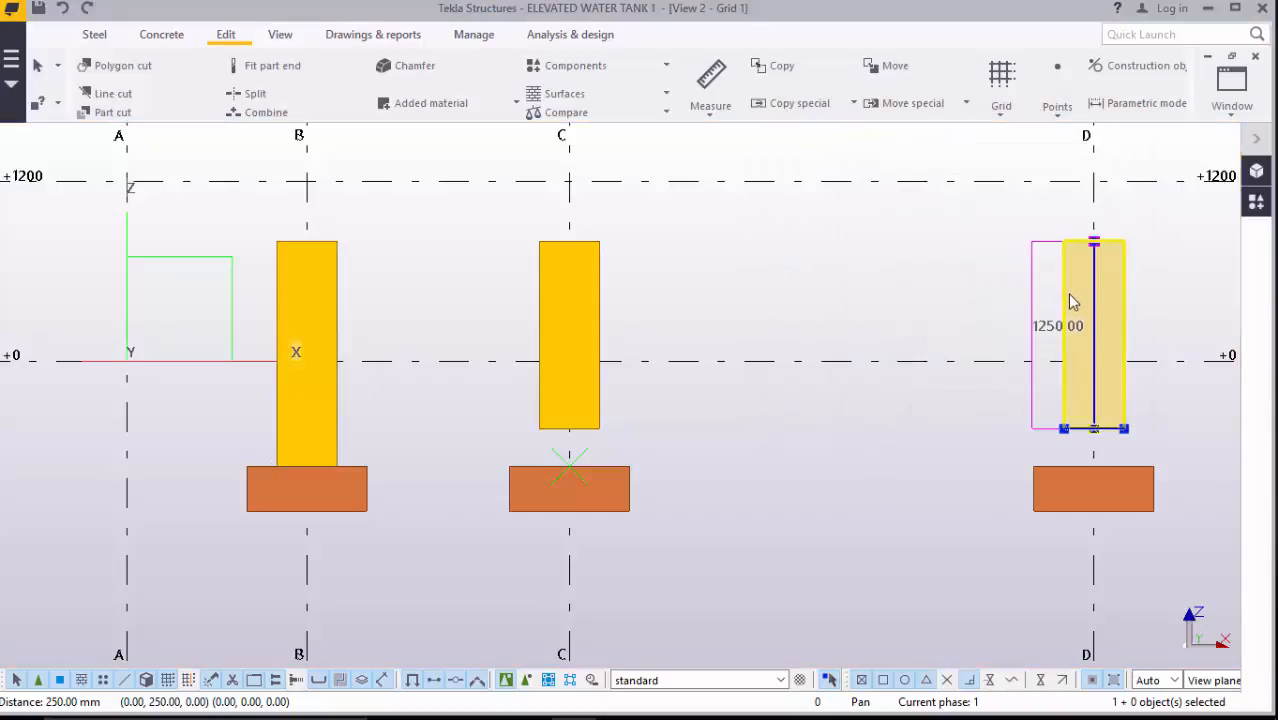
left_click(594, 257, "ctrl")
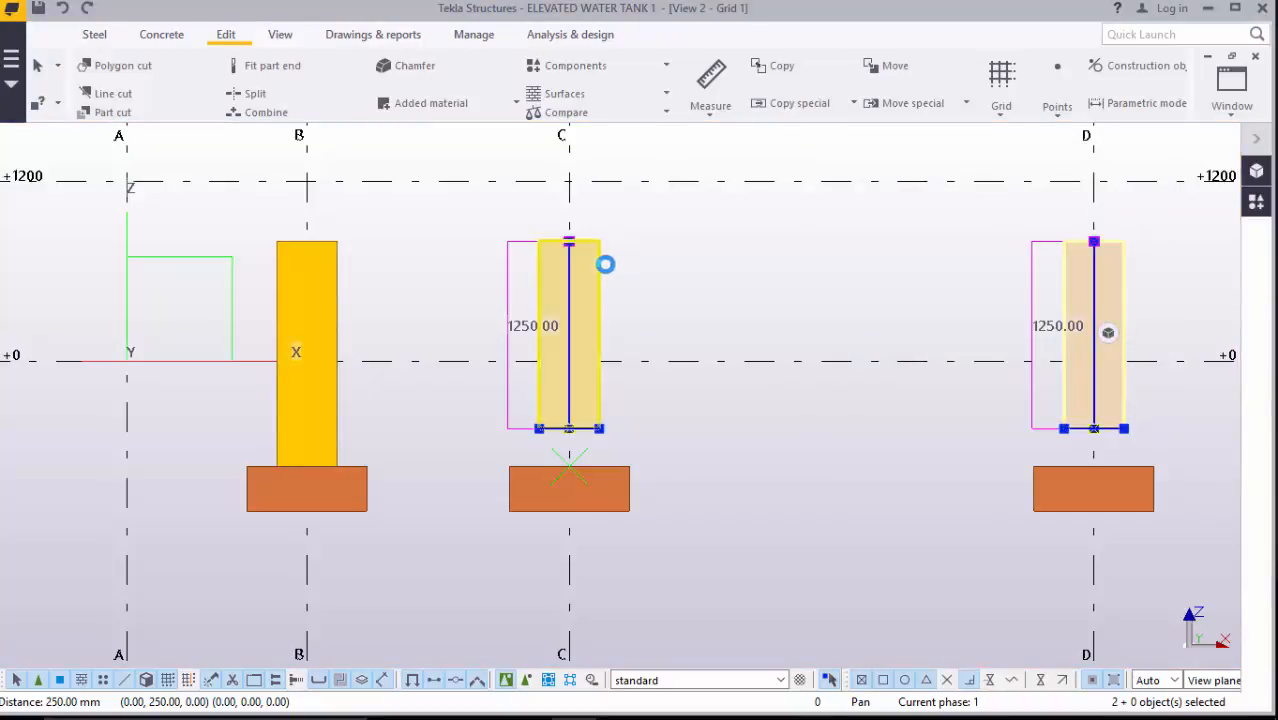
double_click(600, 265)
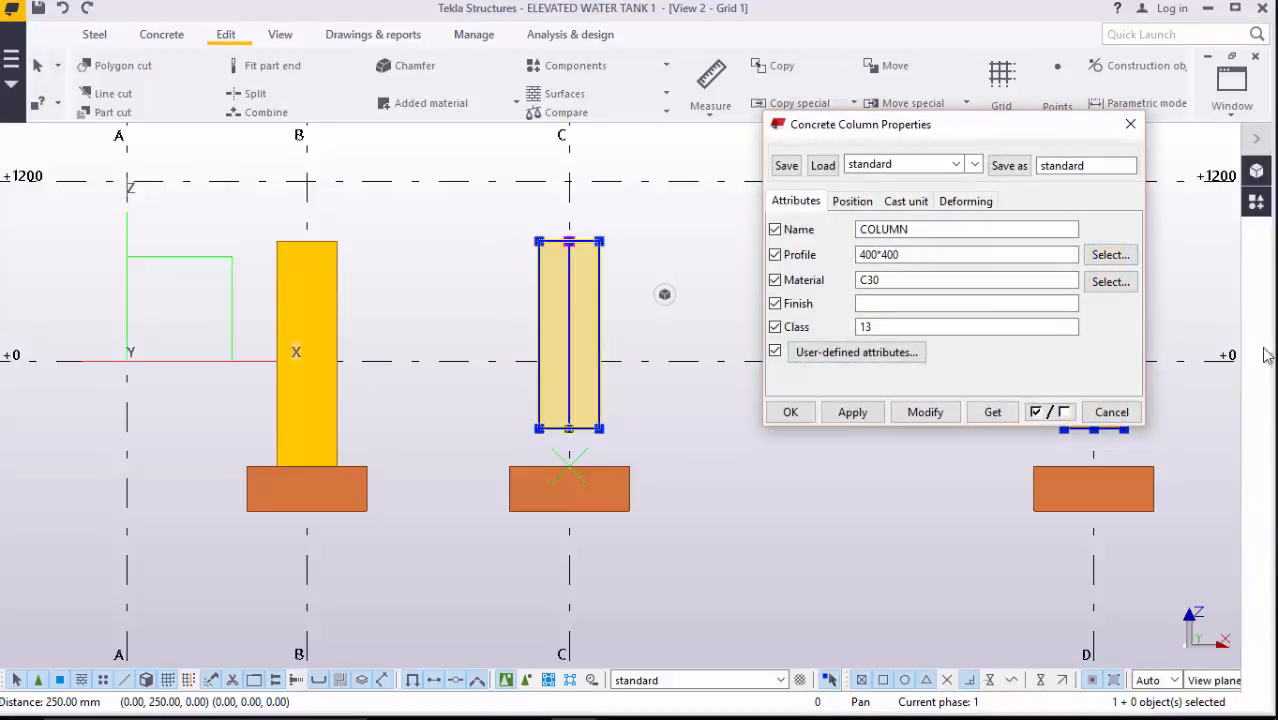
left_click(1131, 126)
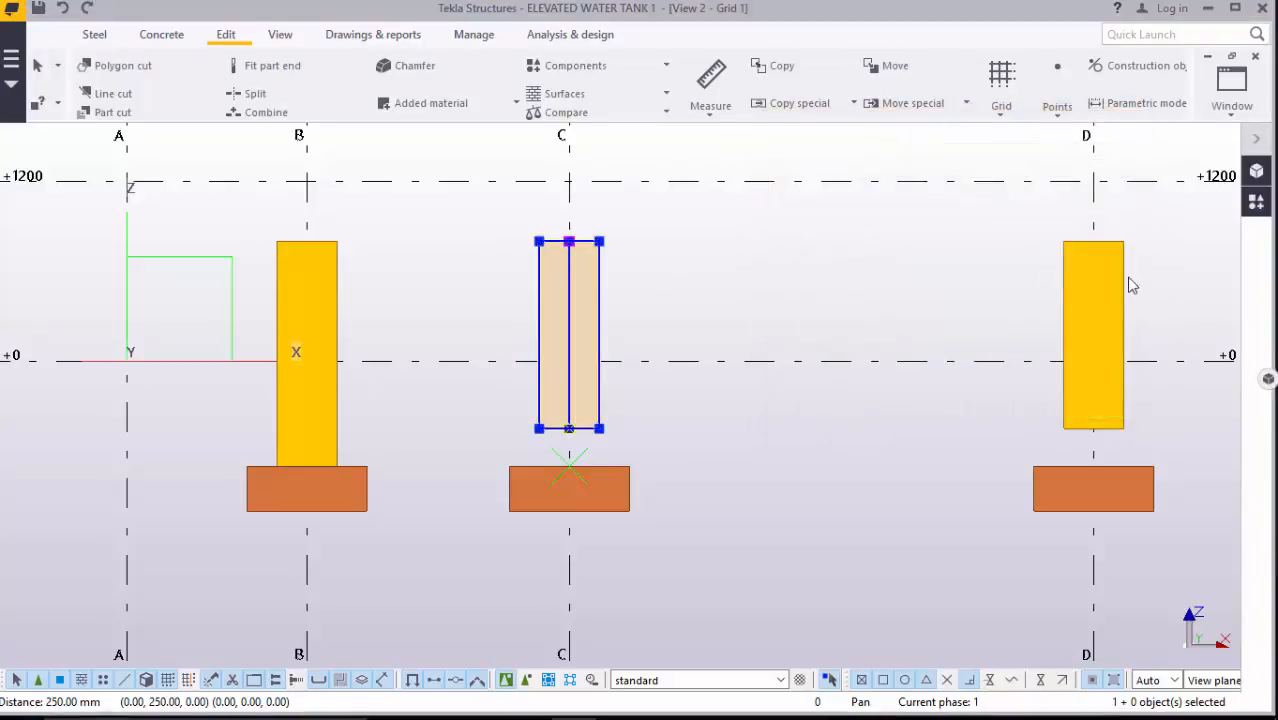
- Set the bottom level of the concrete columns on grid lines C and D together to -700
left_click(1128, 284)
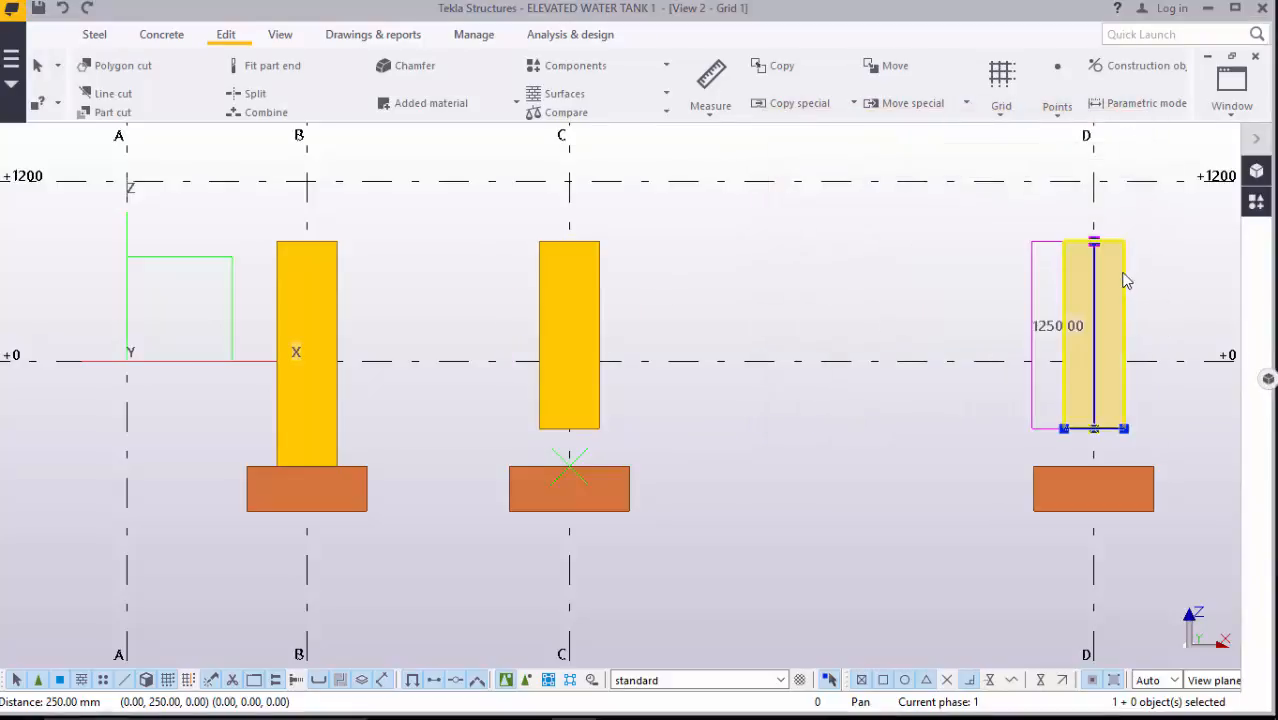
double_click(600, 253)
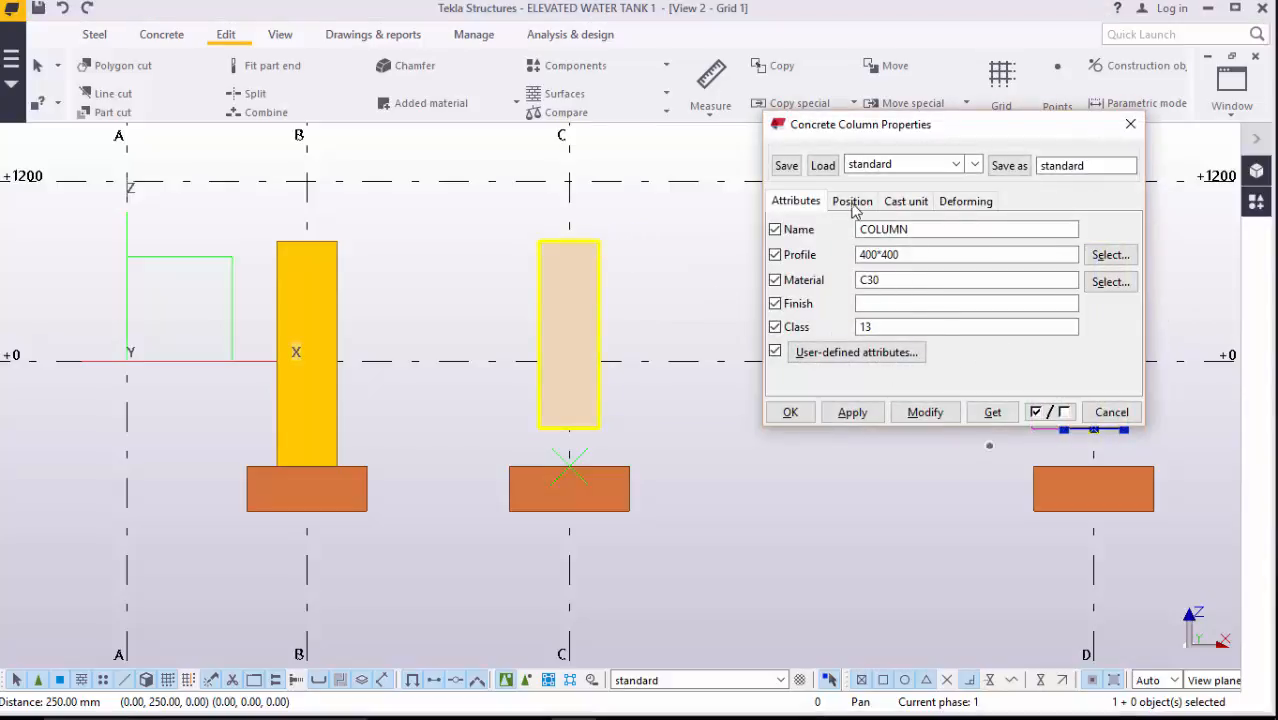
left_click(852, 201)
left_click(895, 376)
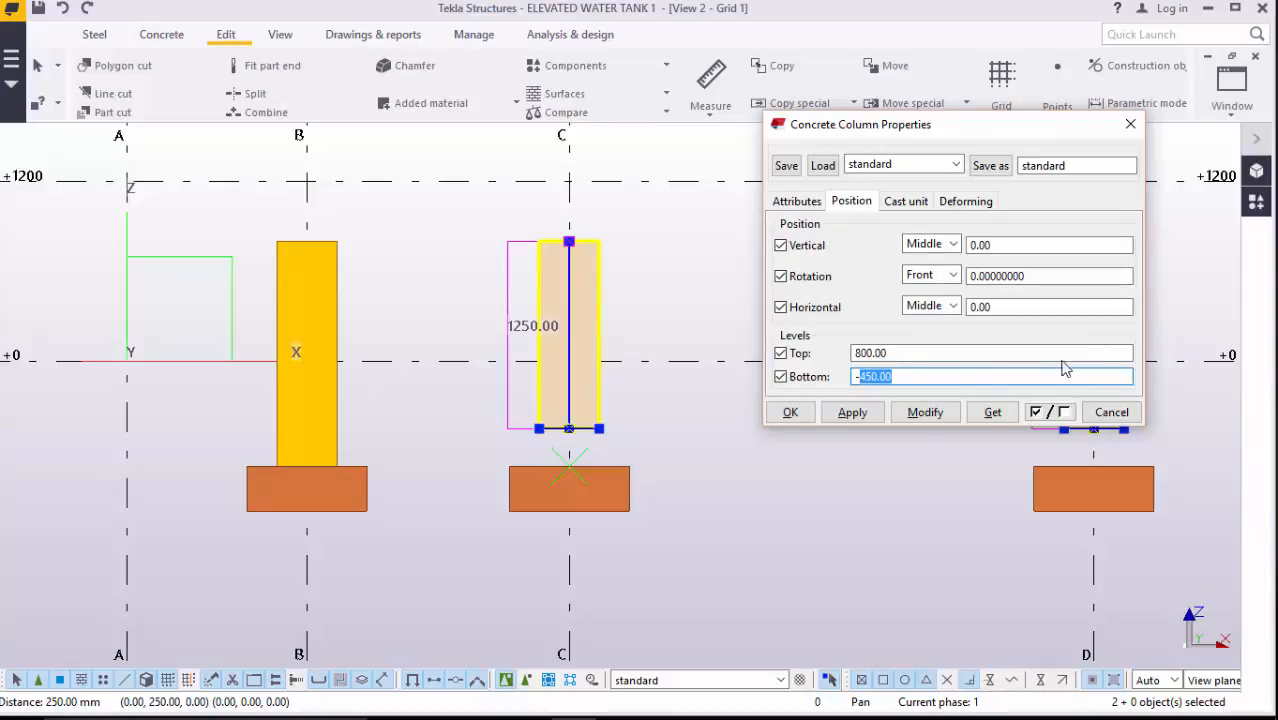
type("700")
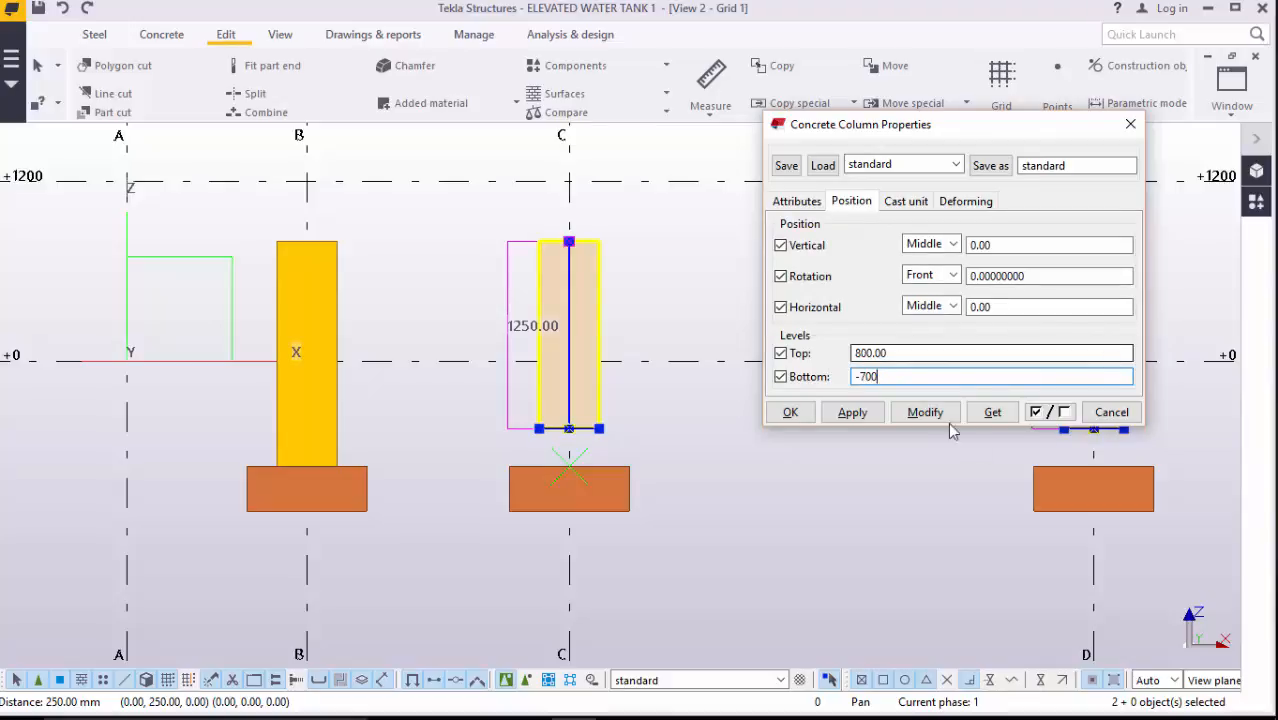
left_click(922, 414)
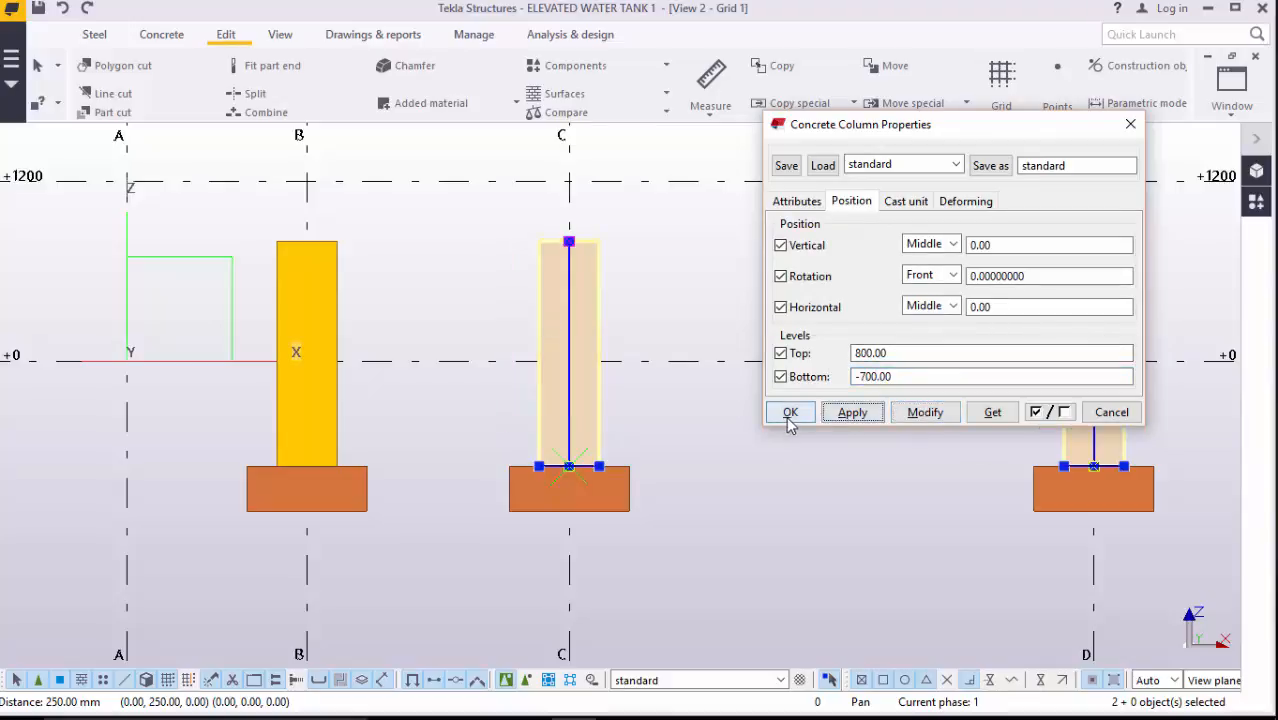
left_click(790, 412)
left_click(1122, 297)
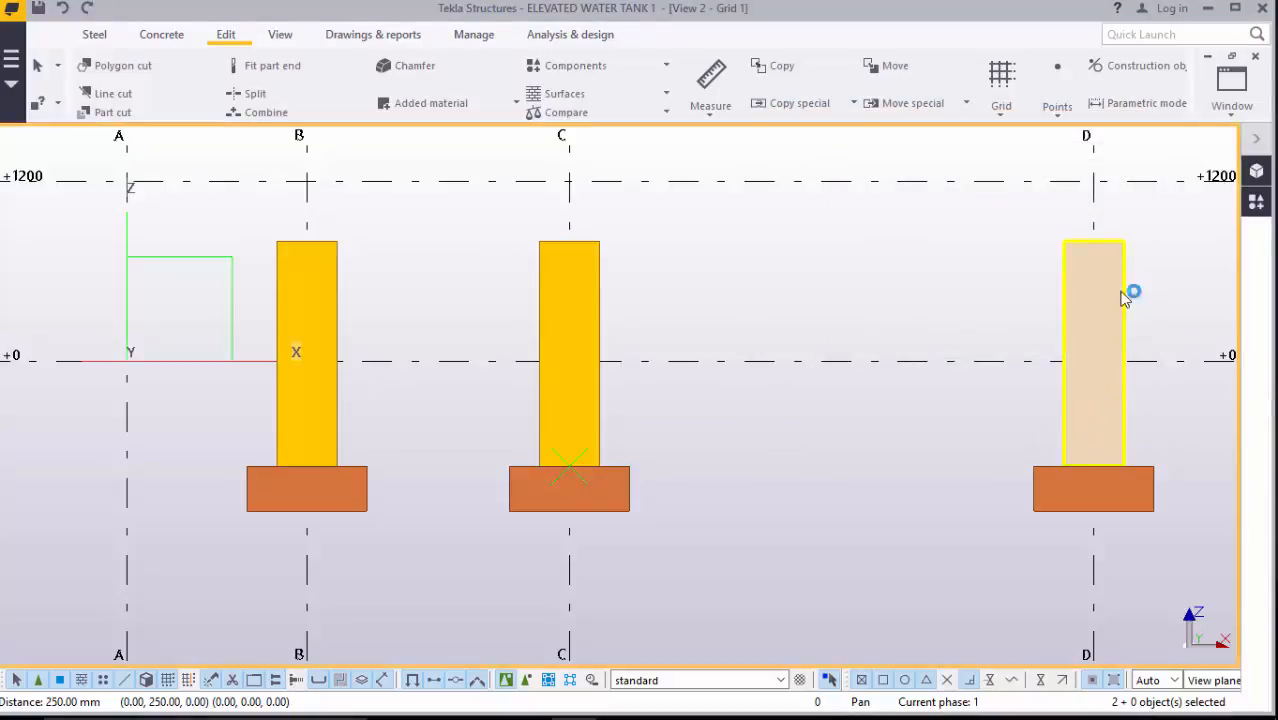
left_click(857, 487)
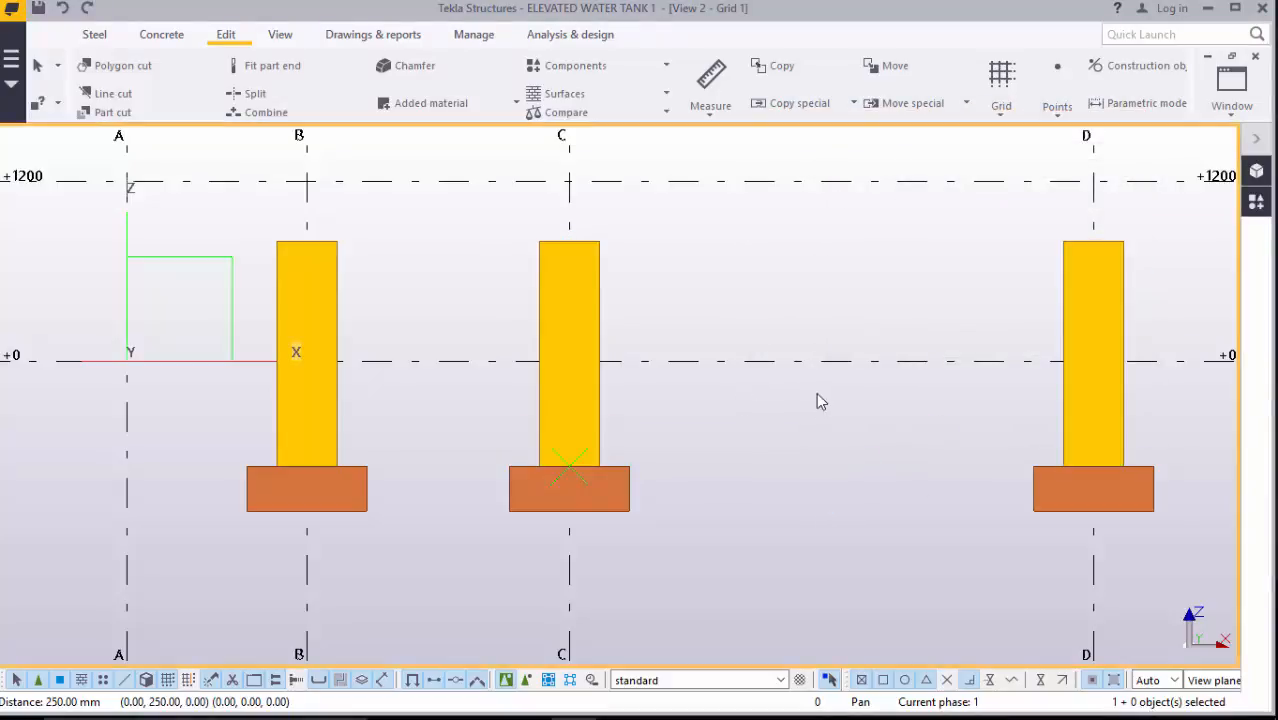
- Measure the vertical distance from the top of the grid line B column down to the +0 level
scroll(165, 350, "up", 2)
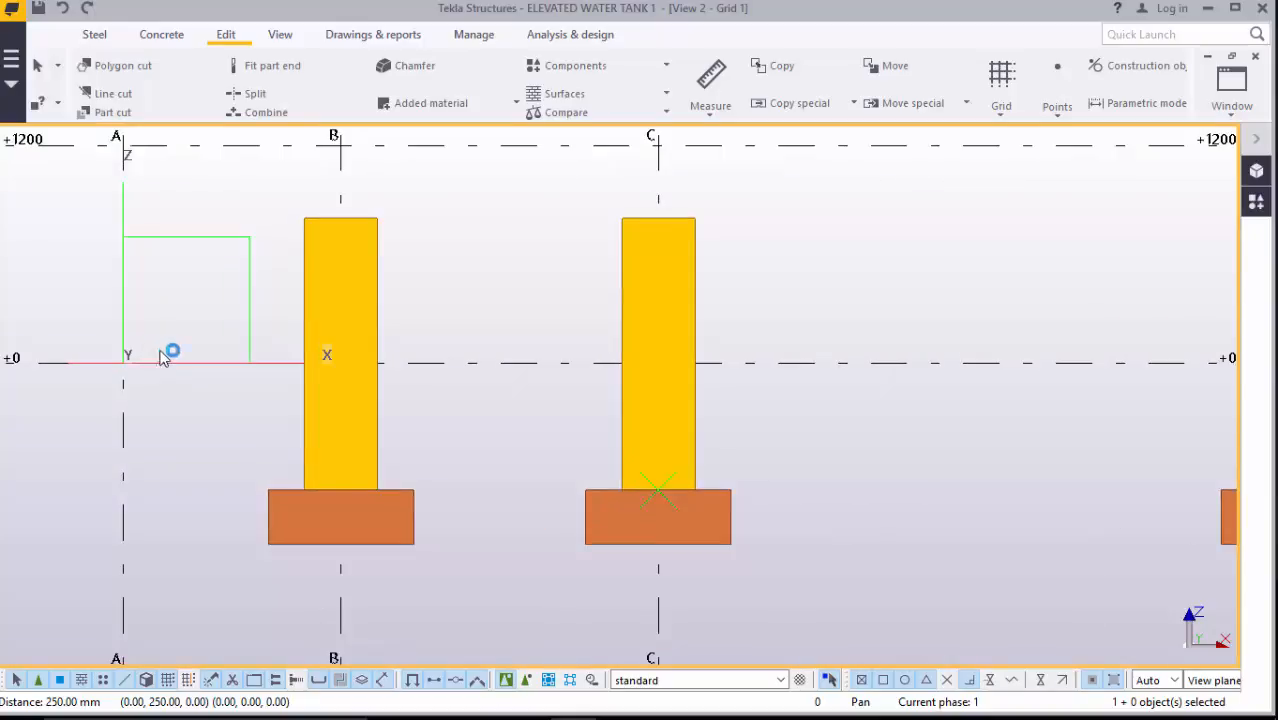
scroll(561, 384, "down", 2)
scroll(217, 350, "up", 2)
scroll(217, 350, "up", 1)
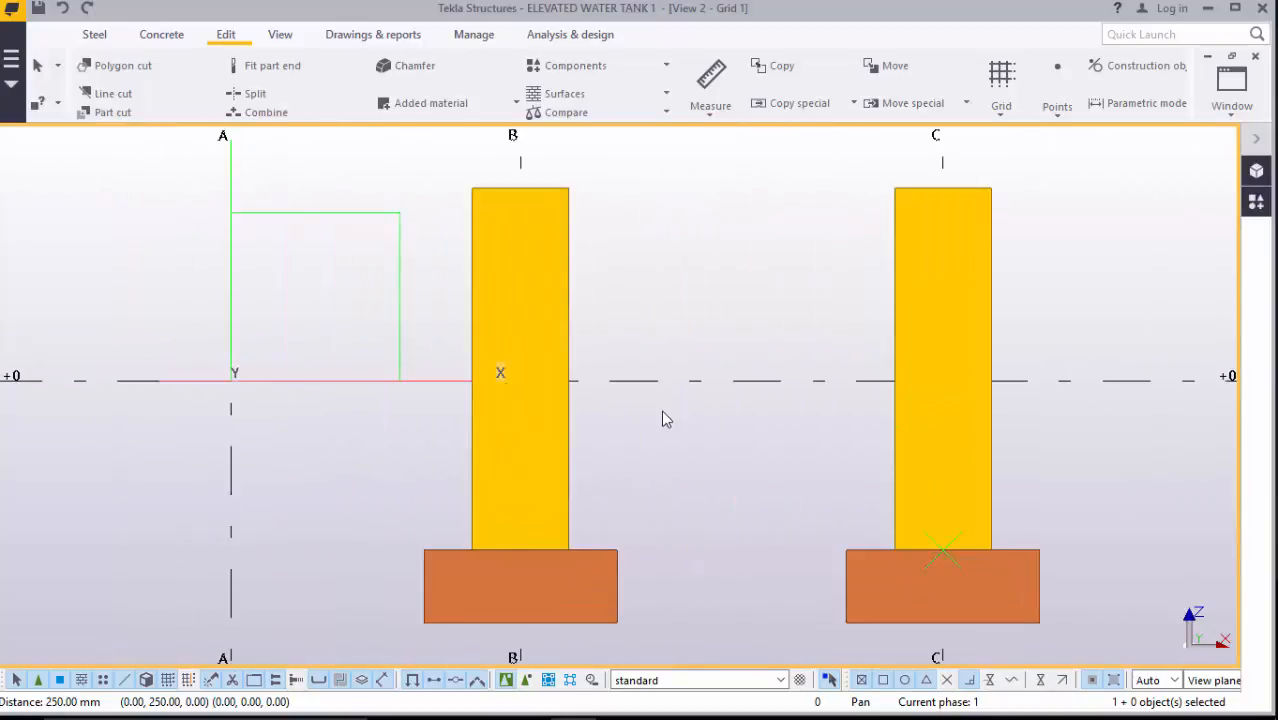
scroll(661, 410, "down", 2)
scroll(116, 396, "up", 2)
left_click(655, 245)
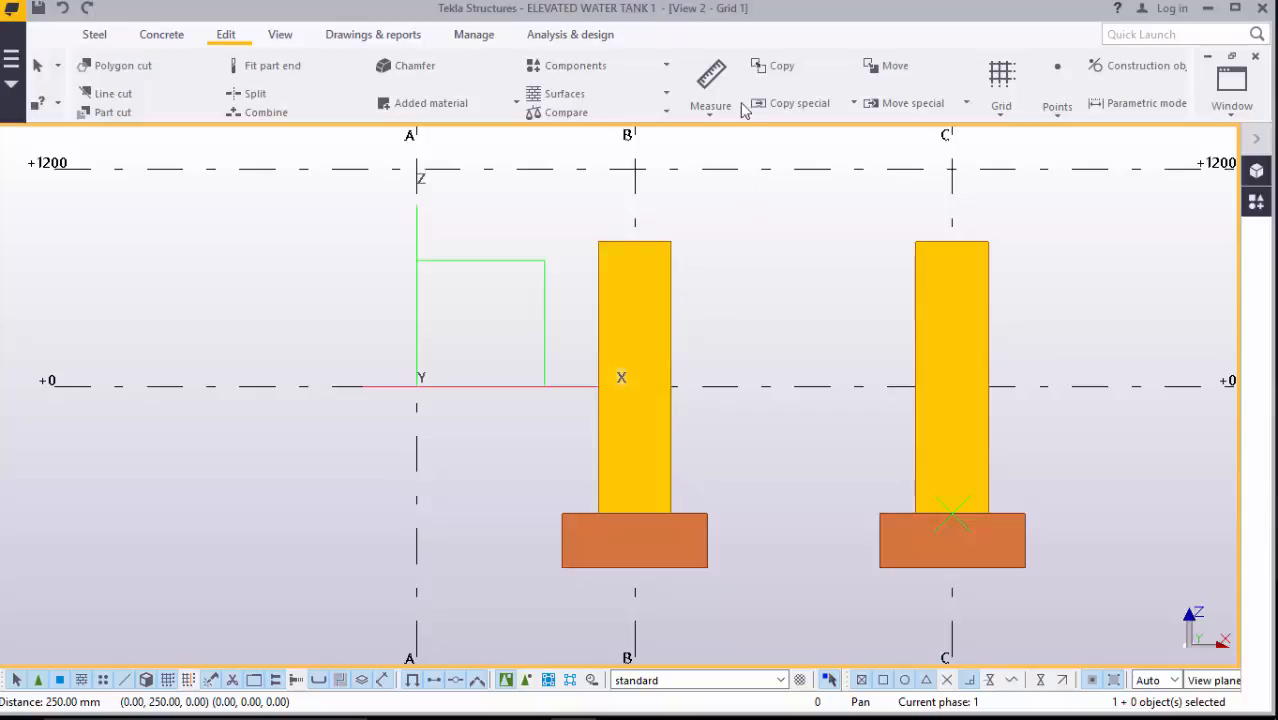
left_click(714, 118)
left_click(716, 141)
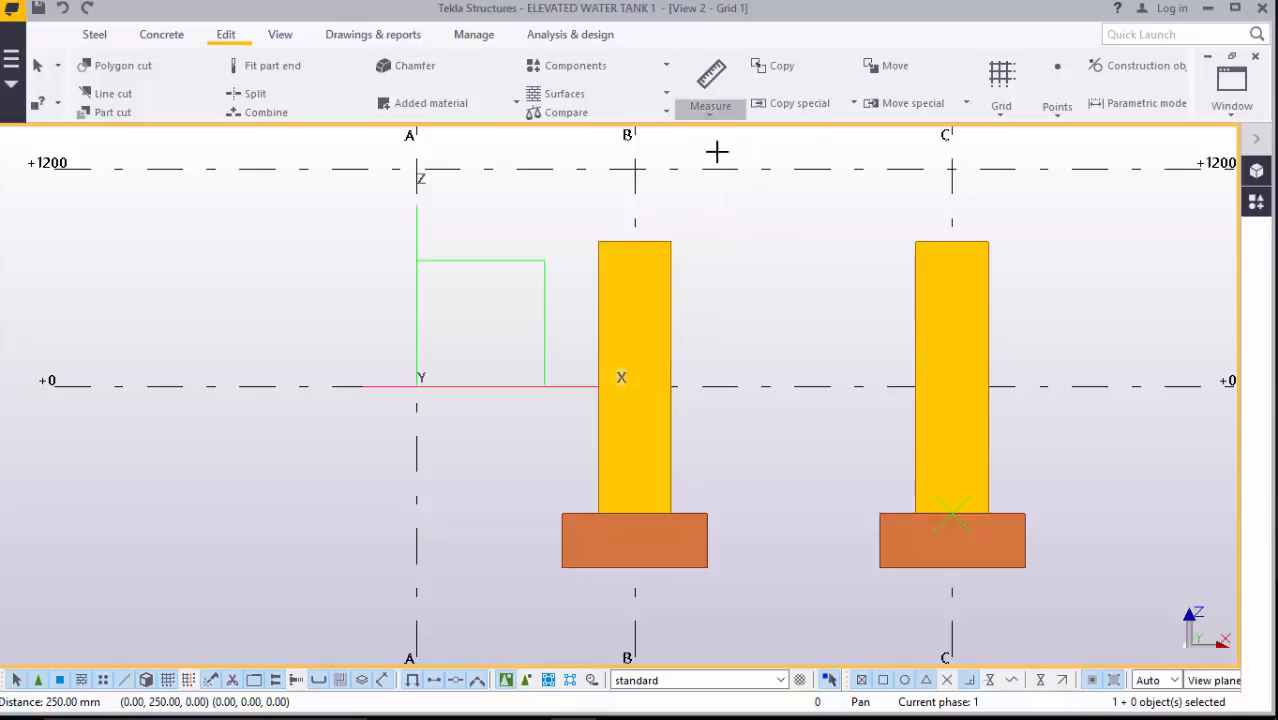
left_click(671, 241)
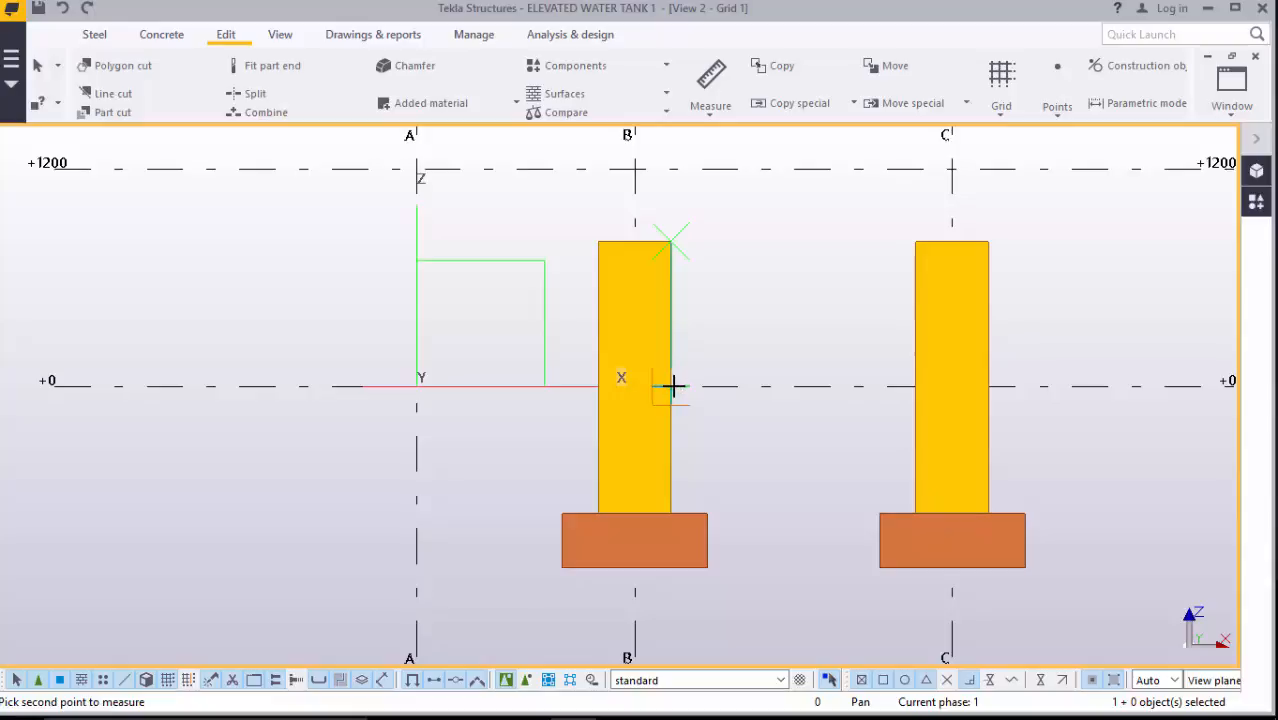
left_click(671, 384)
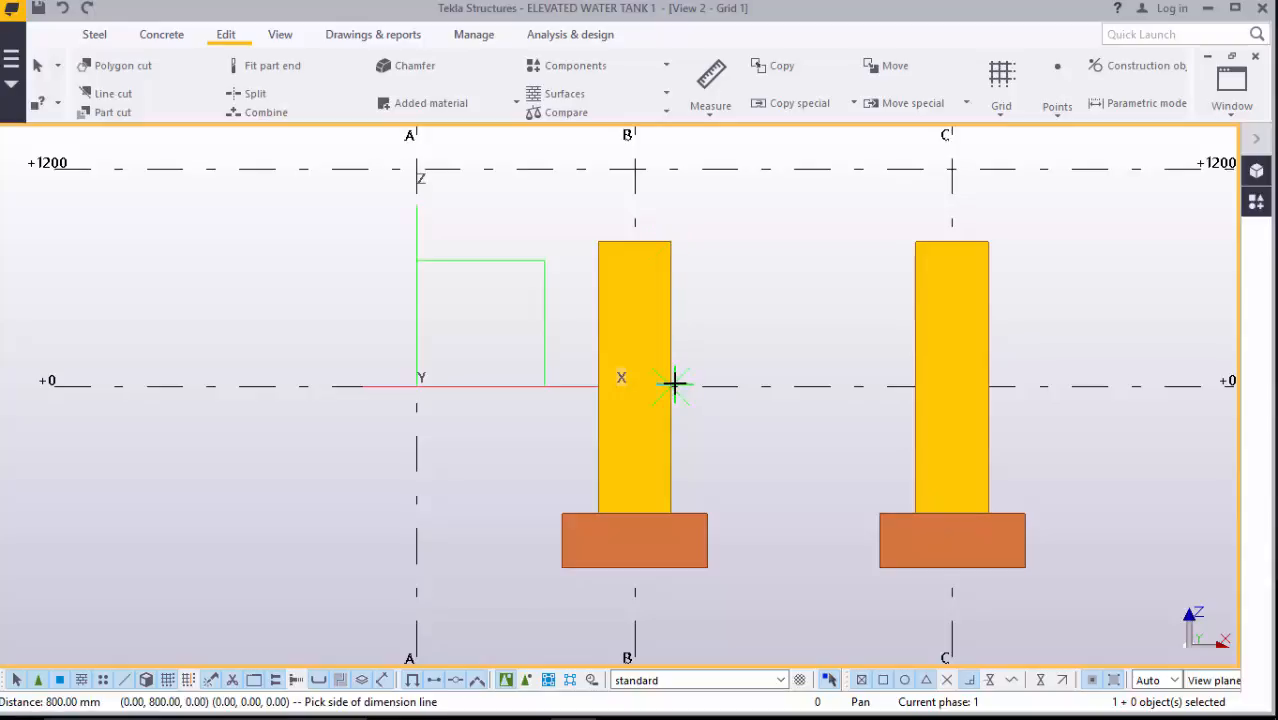
right_click(744, 231)
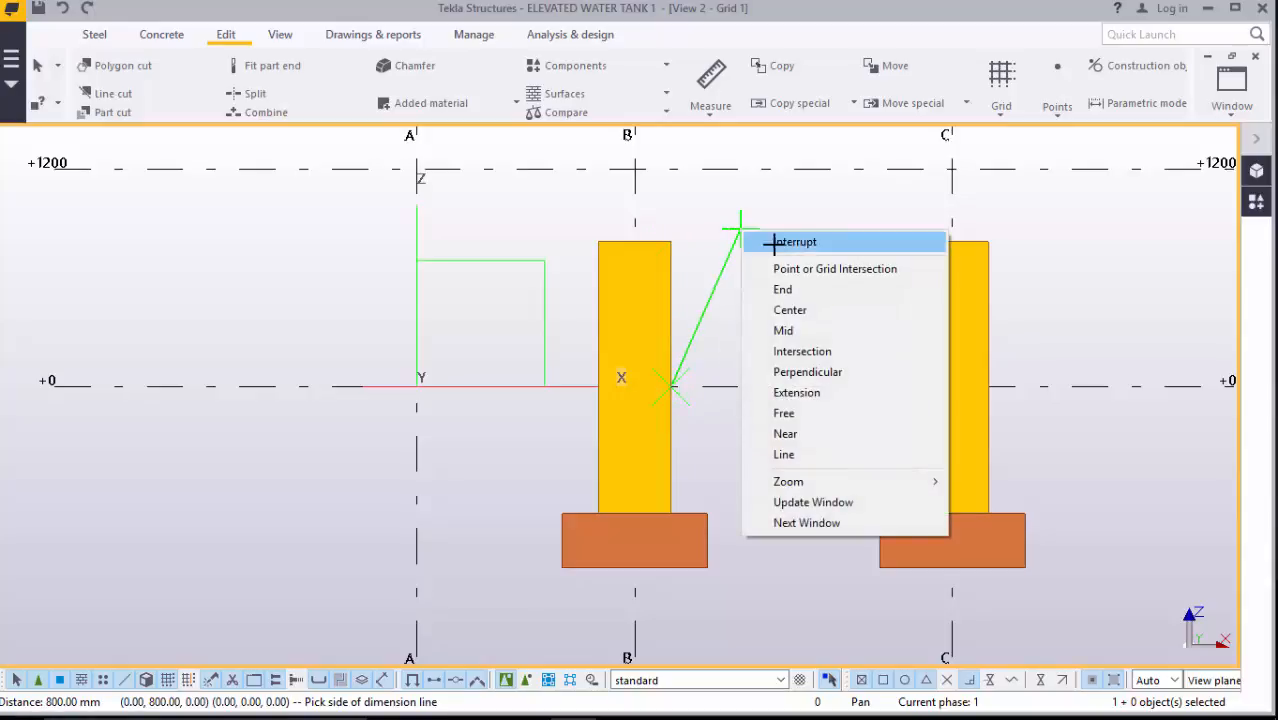
left_click(773, 243)
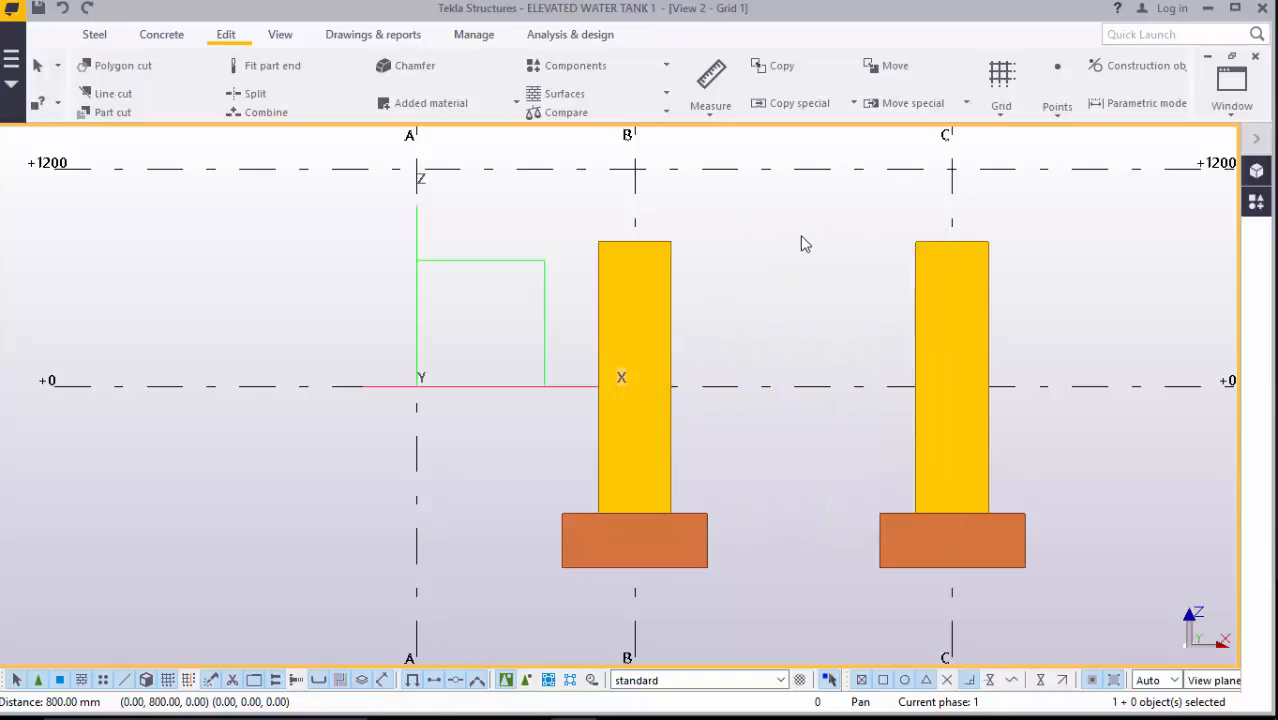
- Set the top level of the concrete column on grid line B to 200 and apply the change
left_click(670, 260)
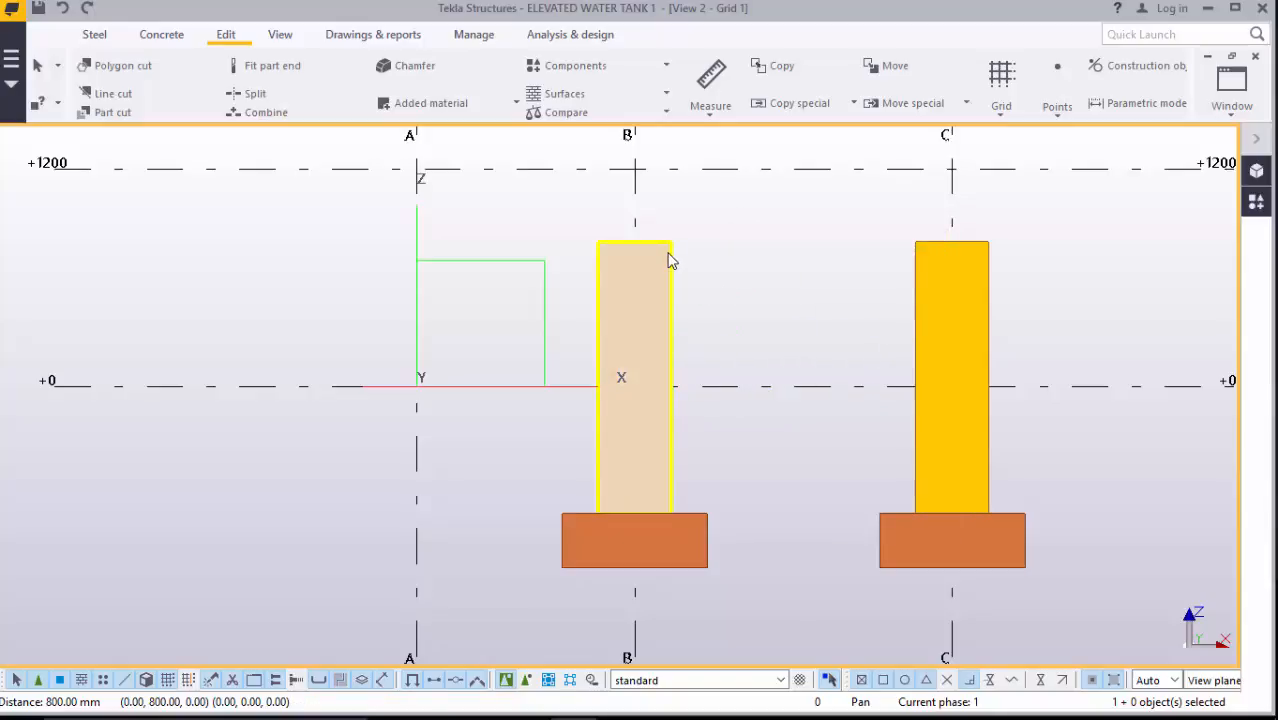
double_click(670, 260)
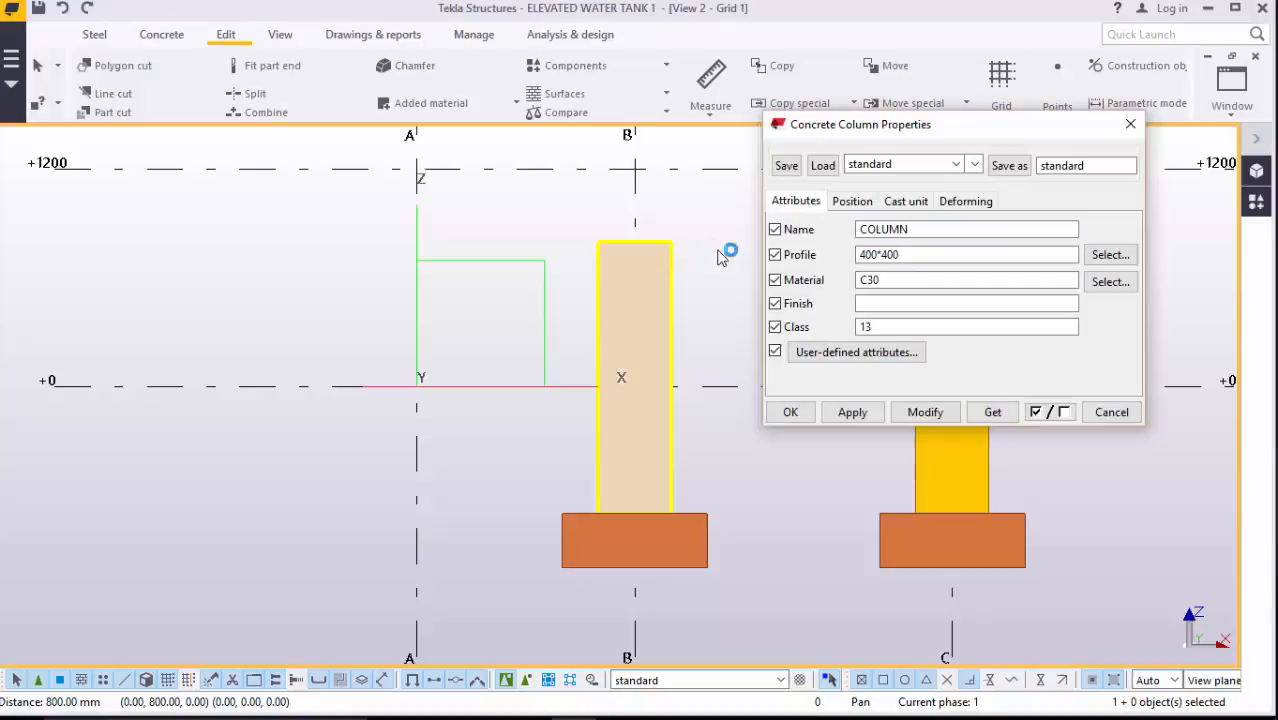
left_click(848, 203)
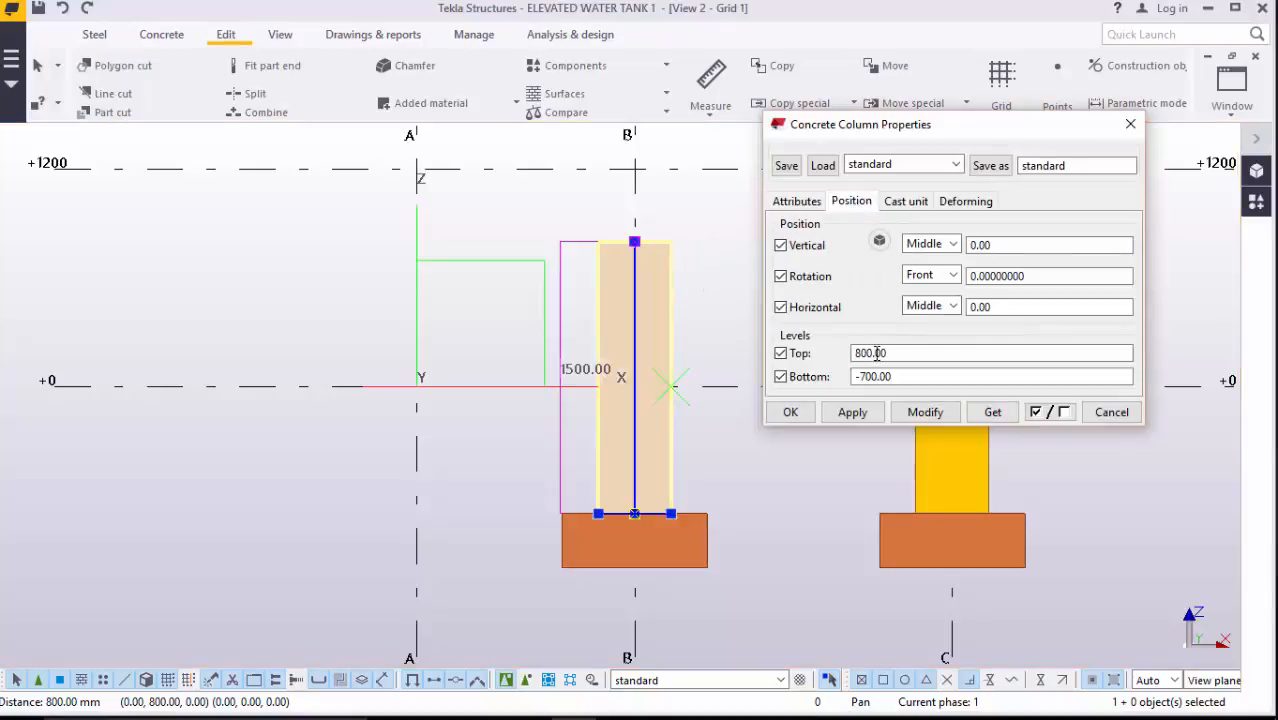
left_click_drag(888, 353, 845, 360)
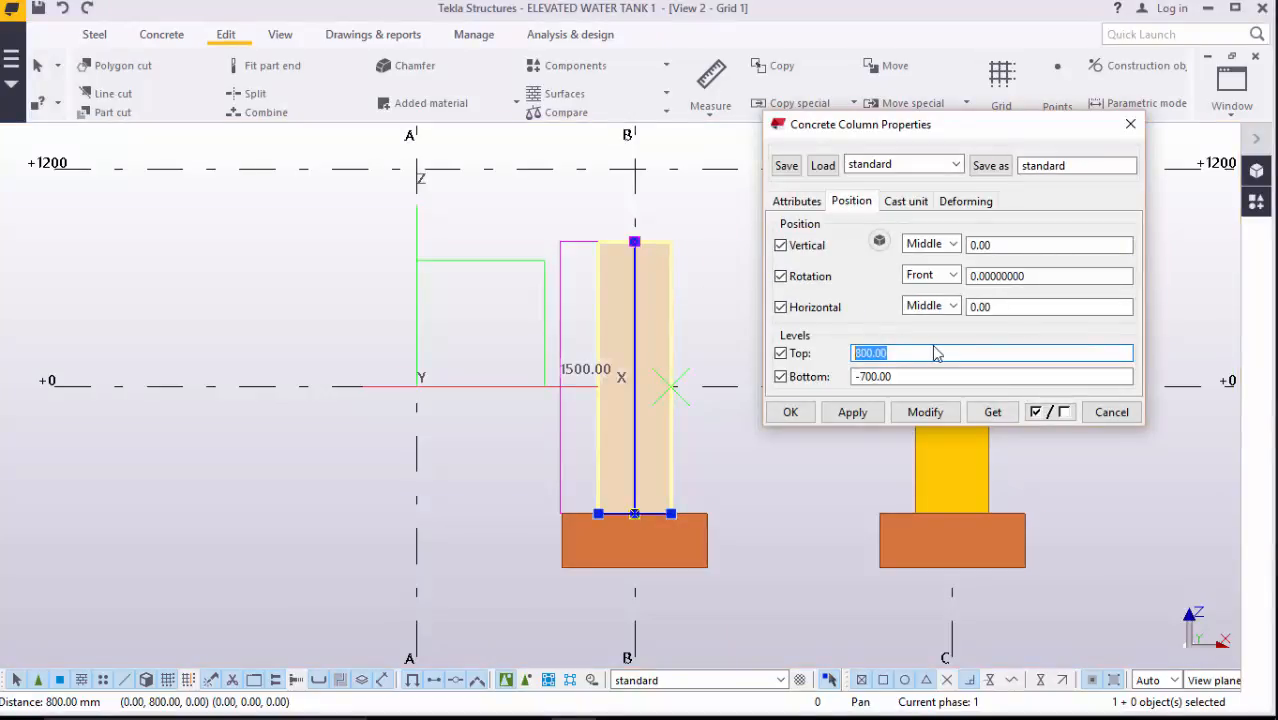
type("200")
left_click(935, 413)
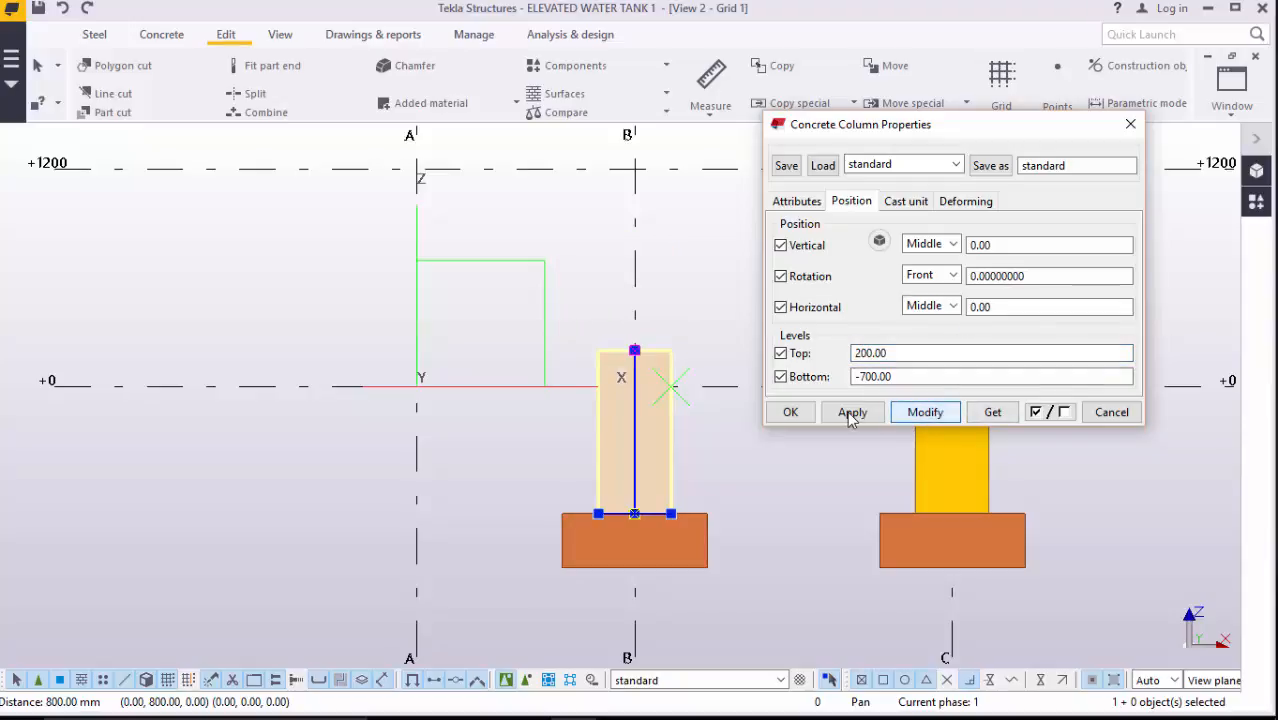
left_click(791, 415)
- Set the top level of the concrete columns on grid lines C and D together to 200 and apply the change
scroll(485, 391, "down", 3)
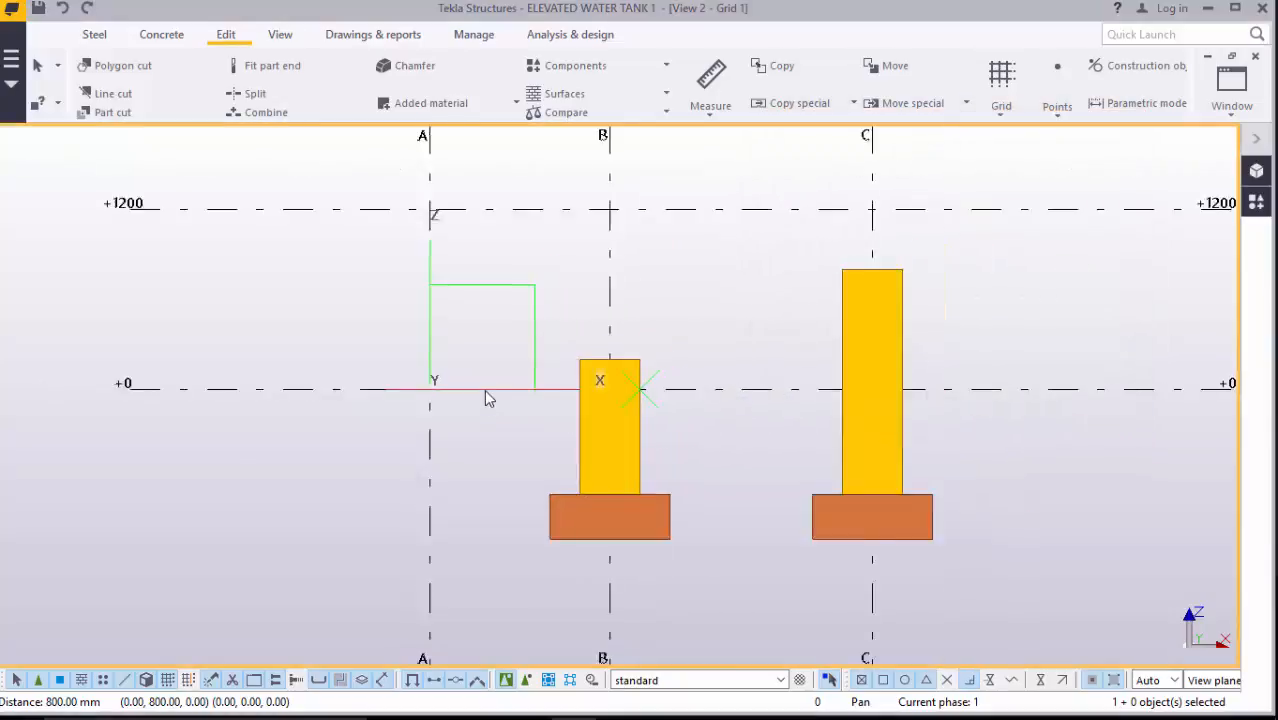
left_click(795, 323)
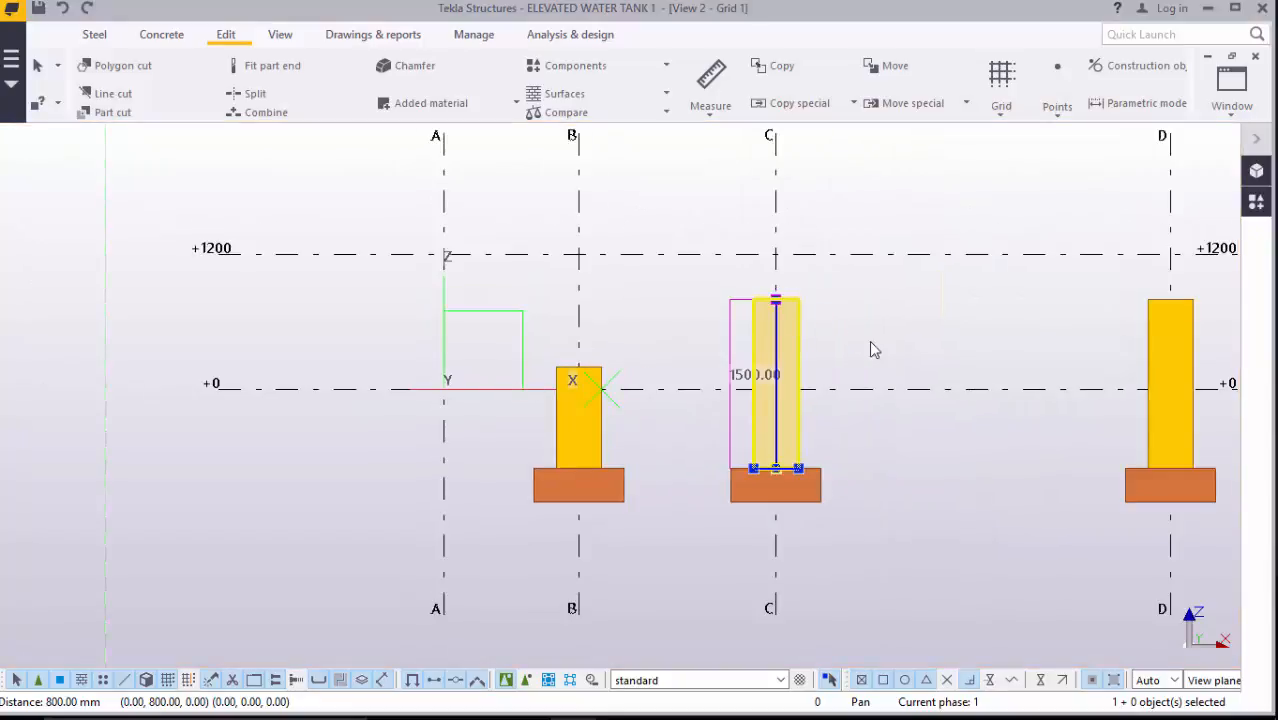
double_click(1144, 334)
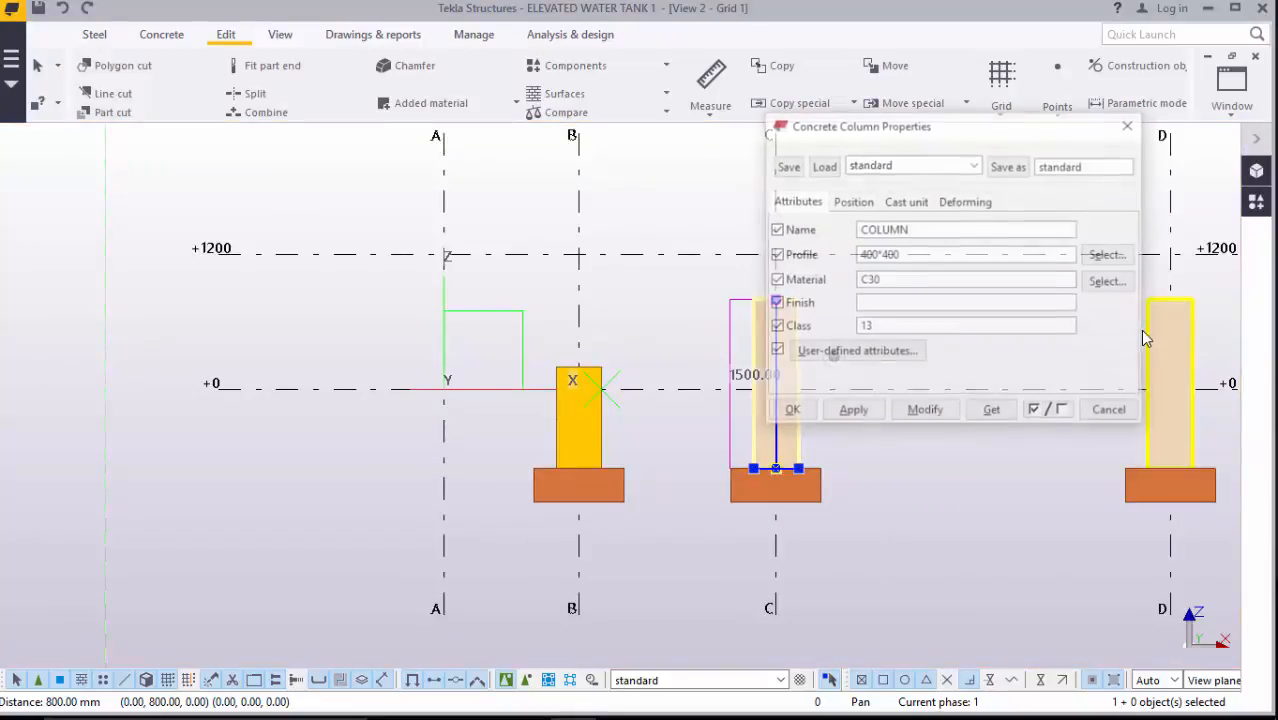
left_click(852, 201)
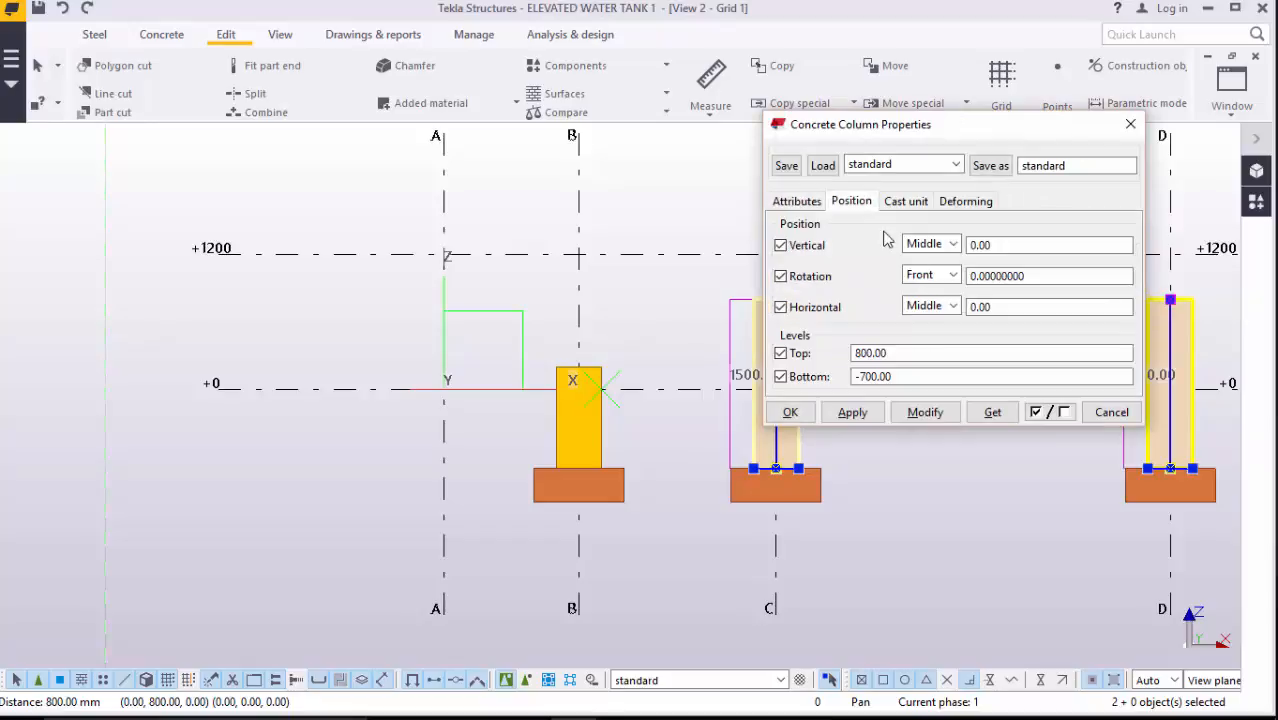
left_click_drag(918, 352, 822, 352)
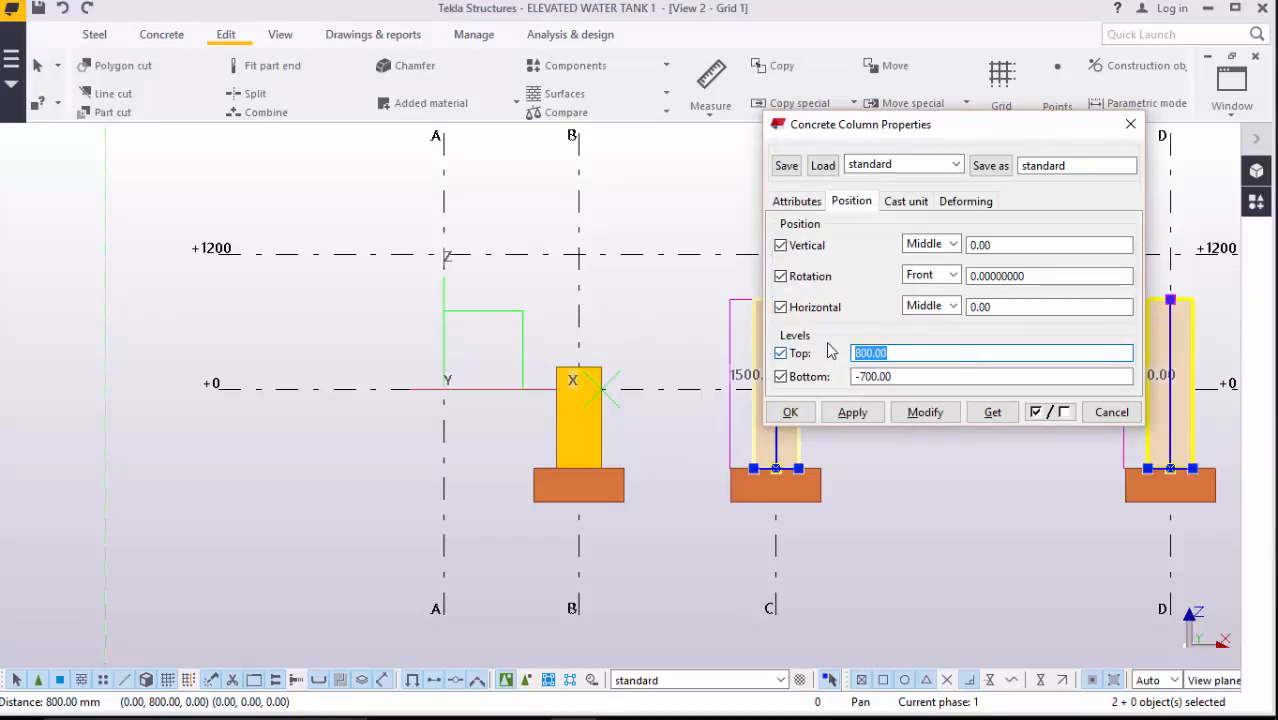
type("200")
left_click(925, 412)
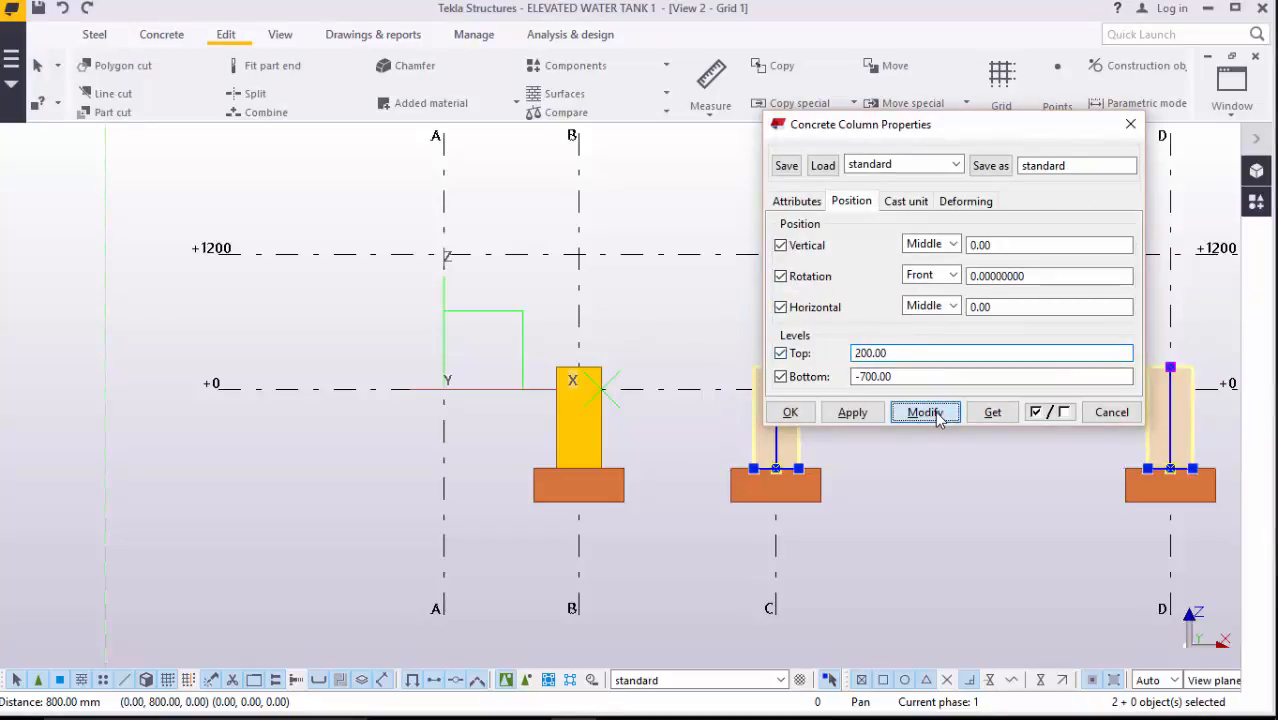
left_click(790, 412)
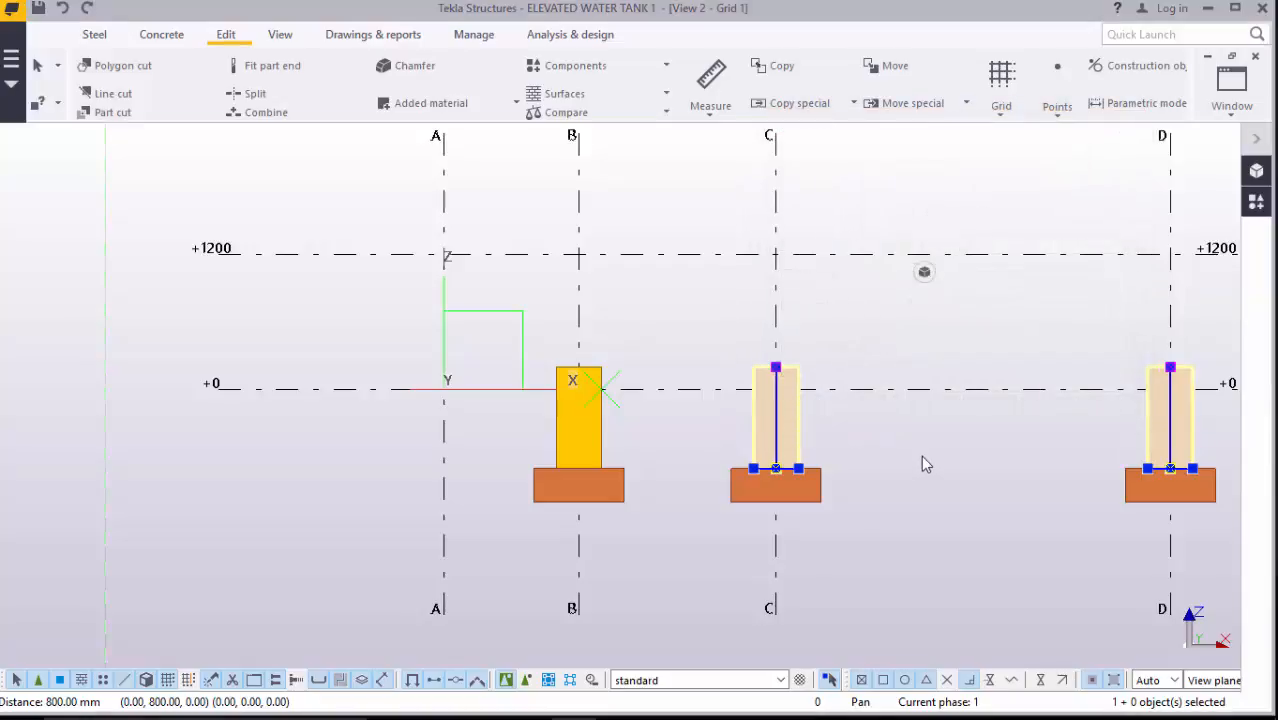
left_click(921, 463)
- Review the columns in the 3D view and open the Grid A view at the columns on grid lines 2 and 3
scroll(553, 450, "down", 4)
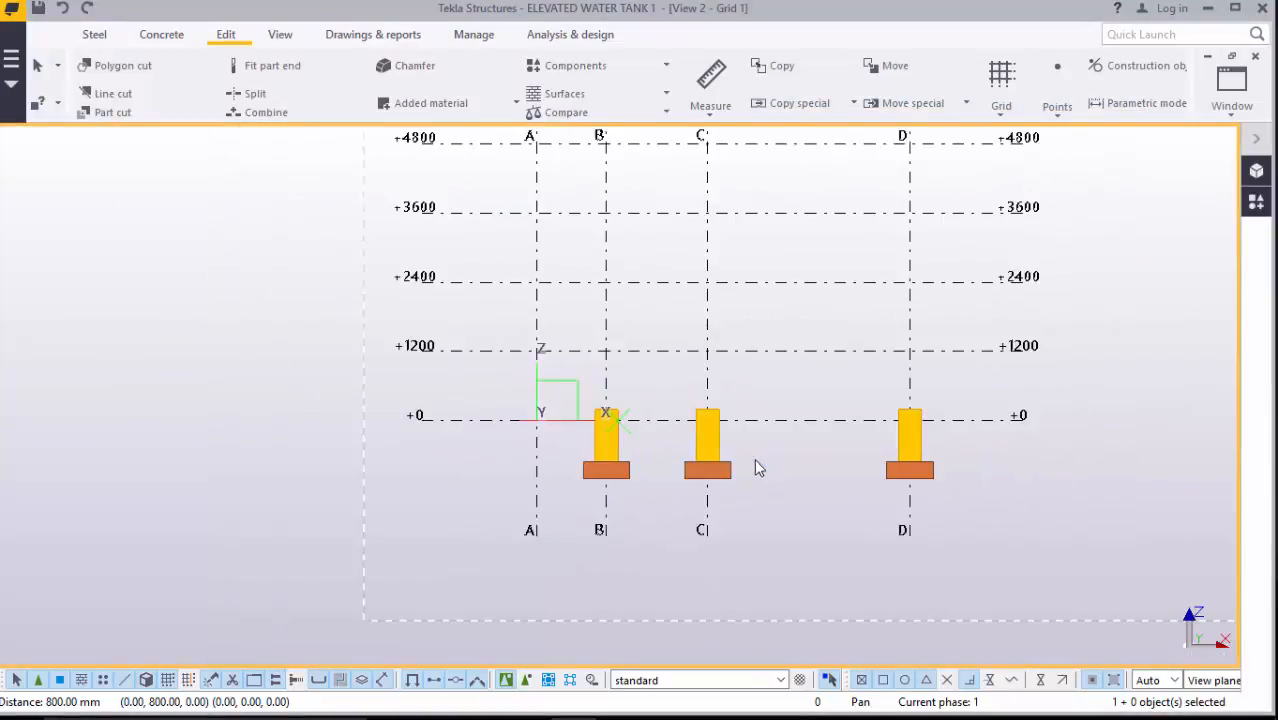
scroll(757, 468, "down", 1)
left_click(1232, 110)
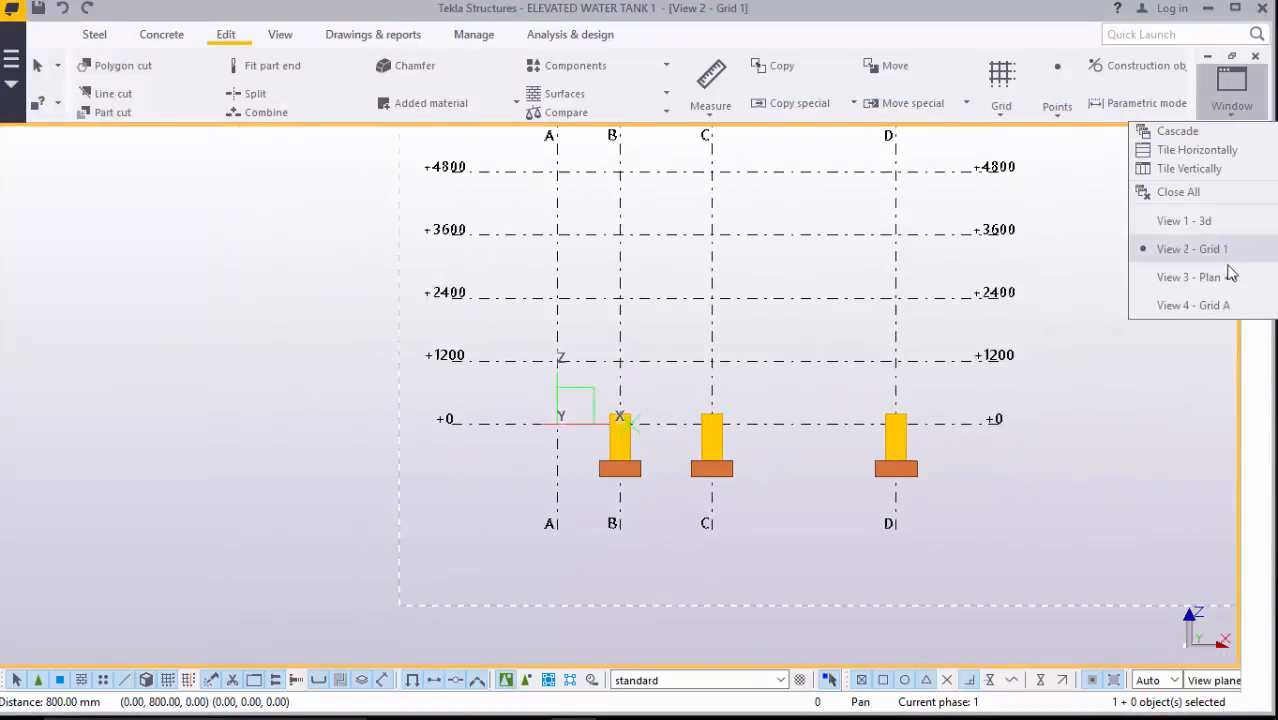
left_click(1204, 234)
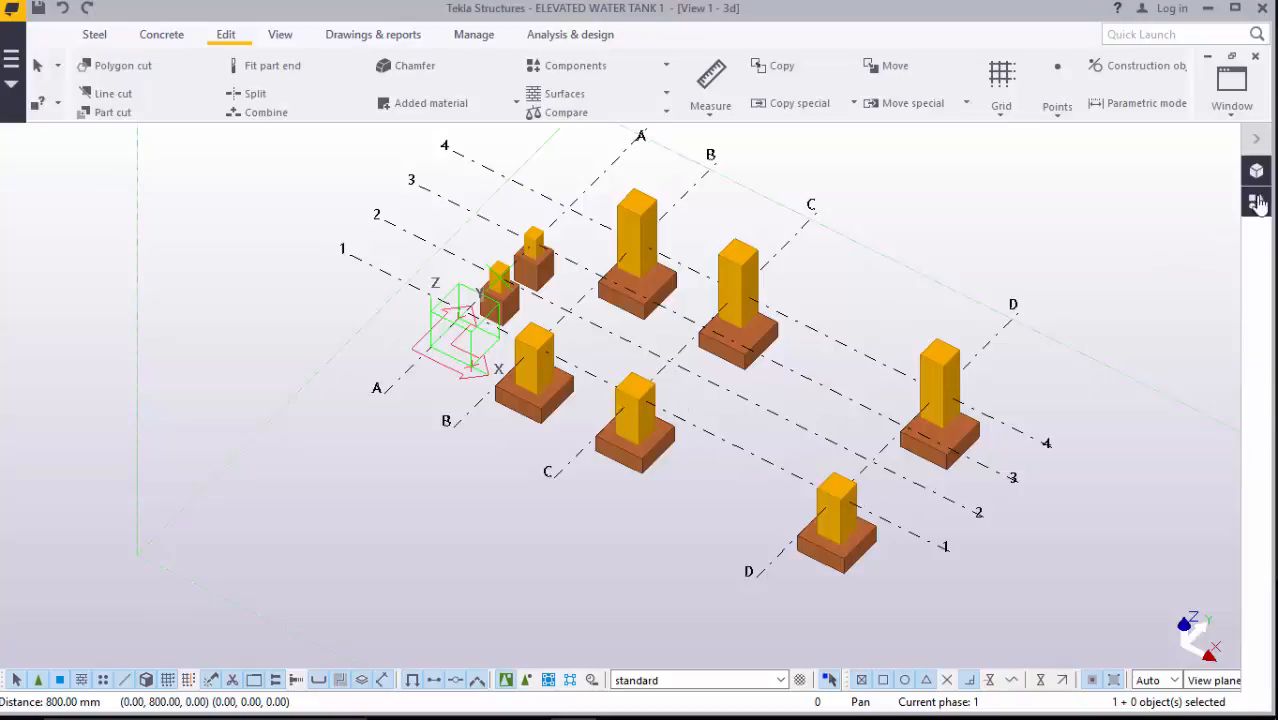
left_click(1236, 112)
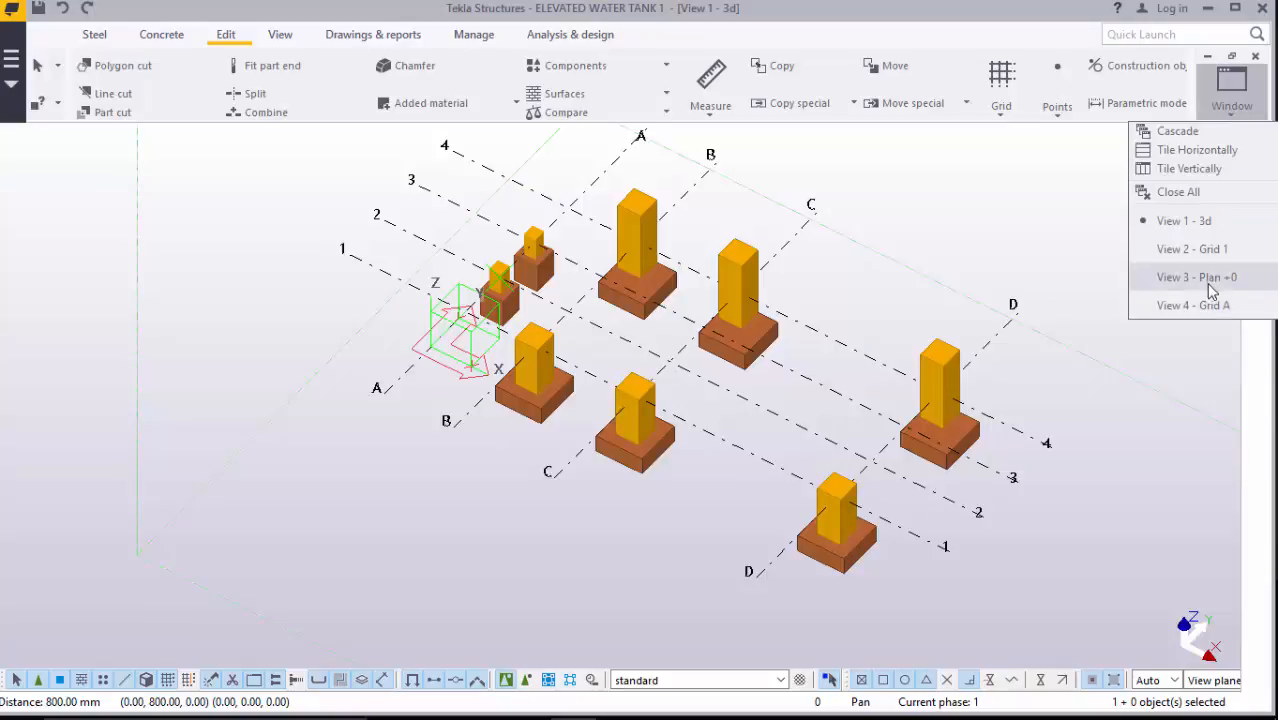
left_click(1193, 307)
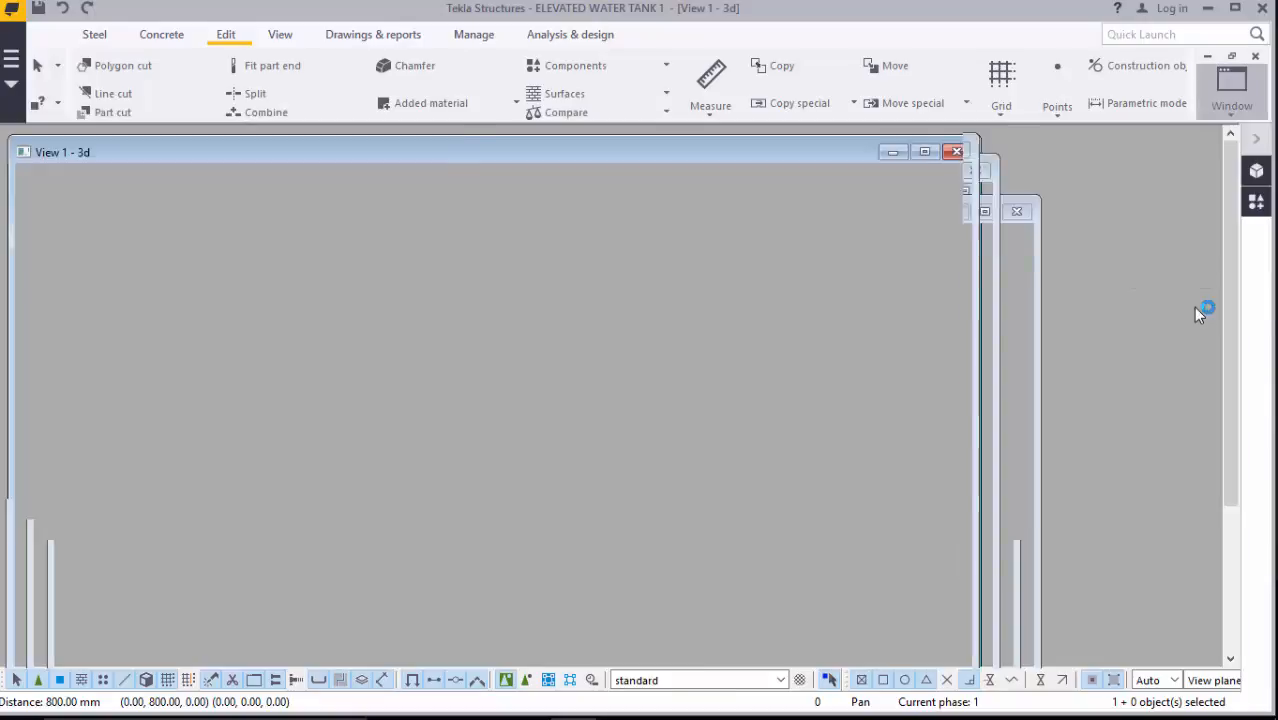
scroll(546, 556, "up", 5)
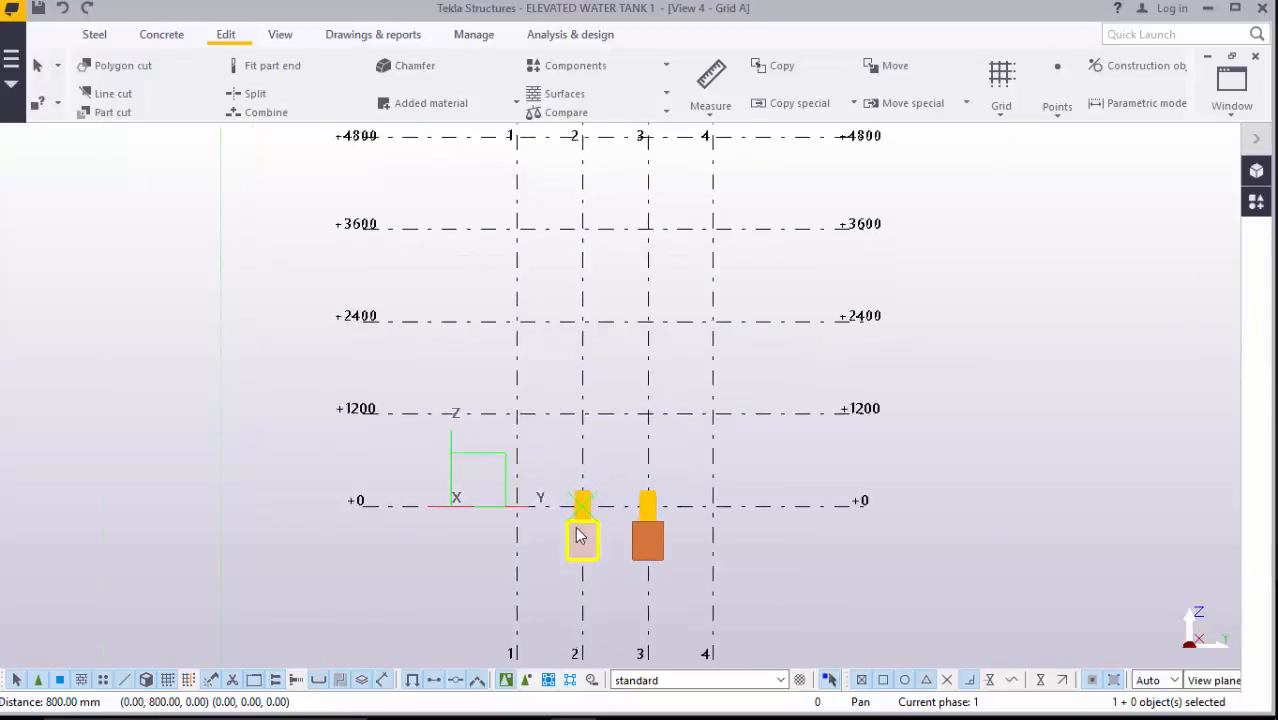
scroll(587, 515, "up", 6)
scroll(910, 480, "down", 2)
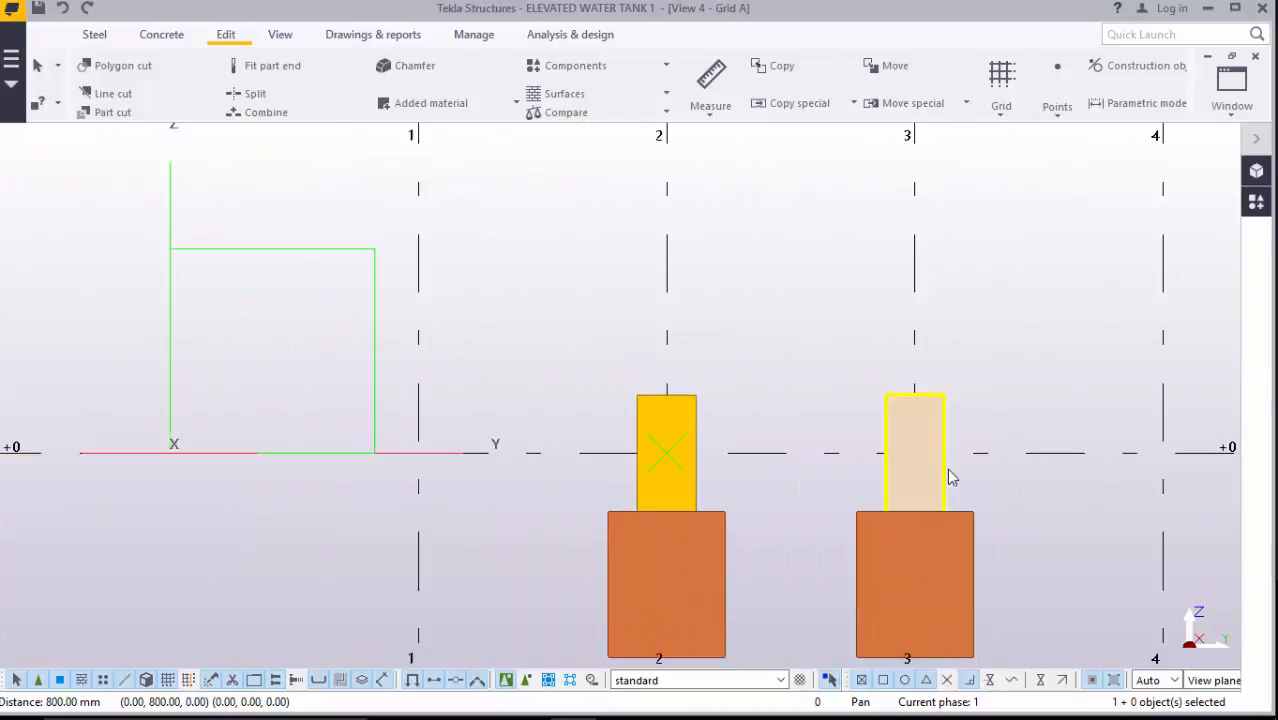
scroll(945, 484, "down", 2)
scroll(757, 524, "up", 5)
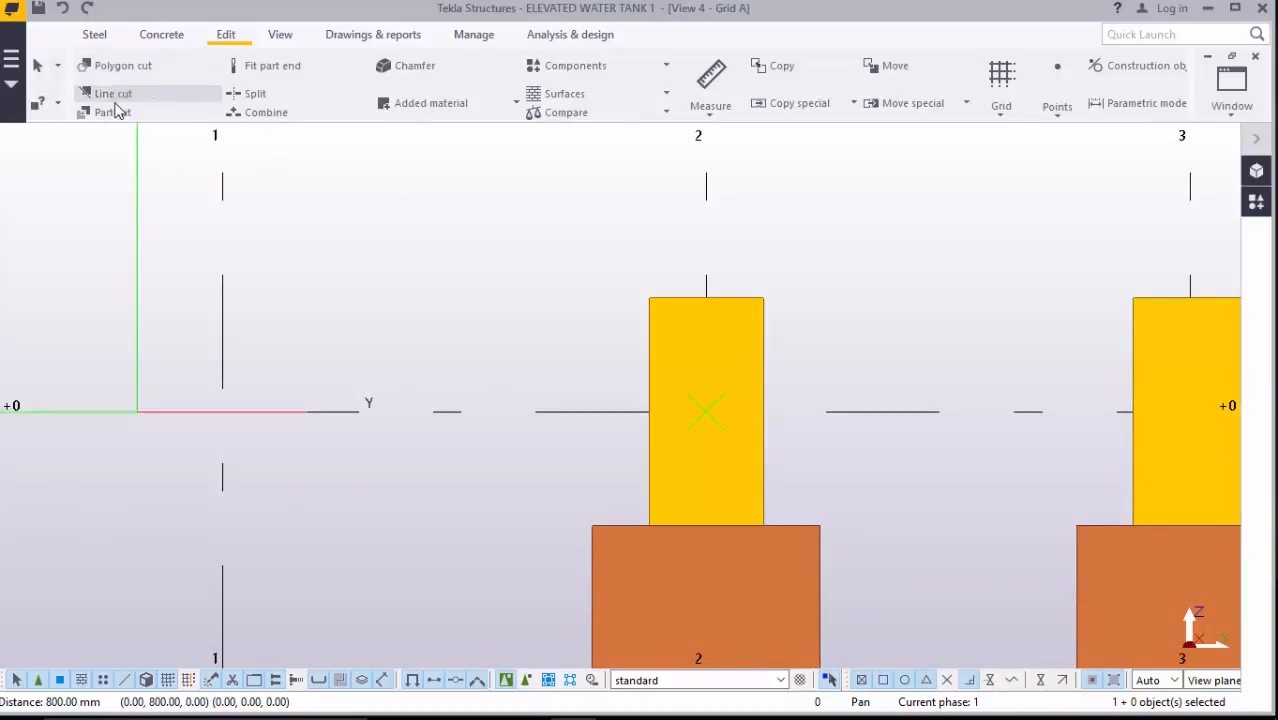
left_click(712, 117)
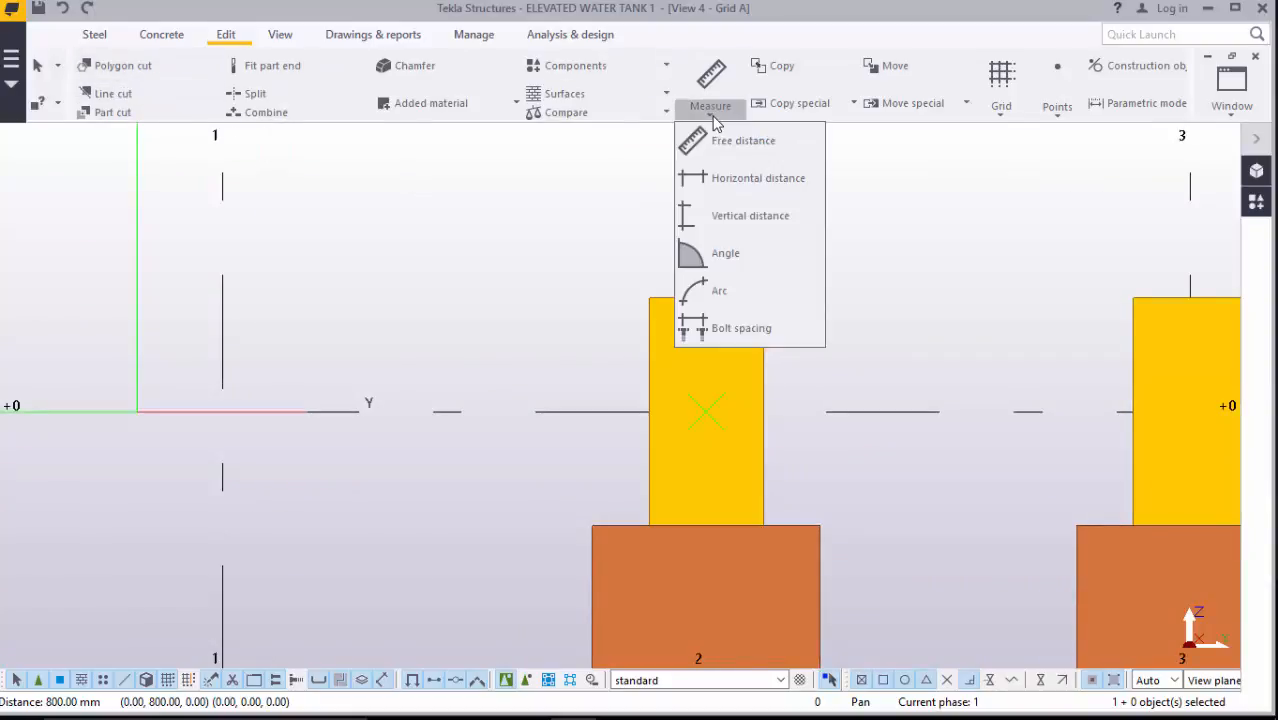
left_click(736, 143)
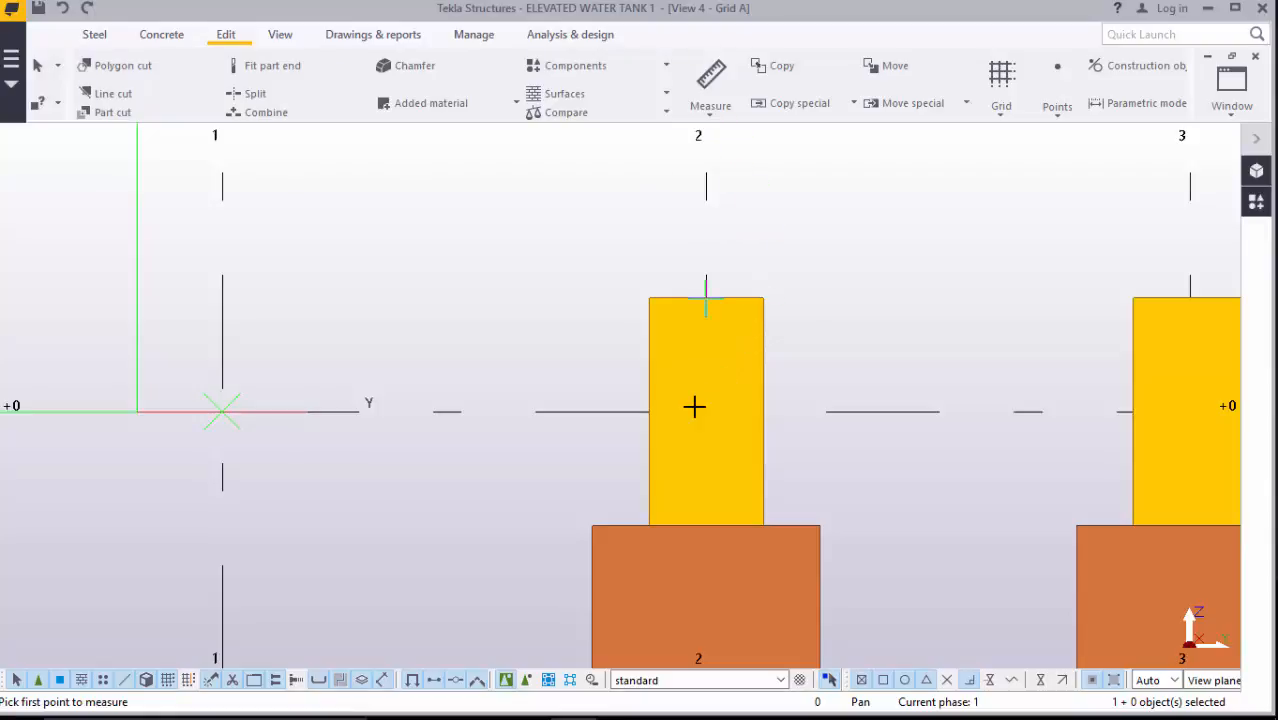
scroll(694, 404, "up", 1)
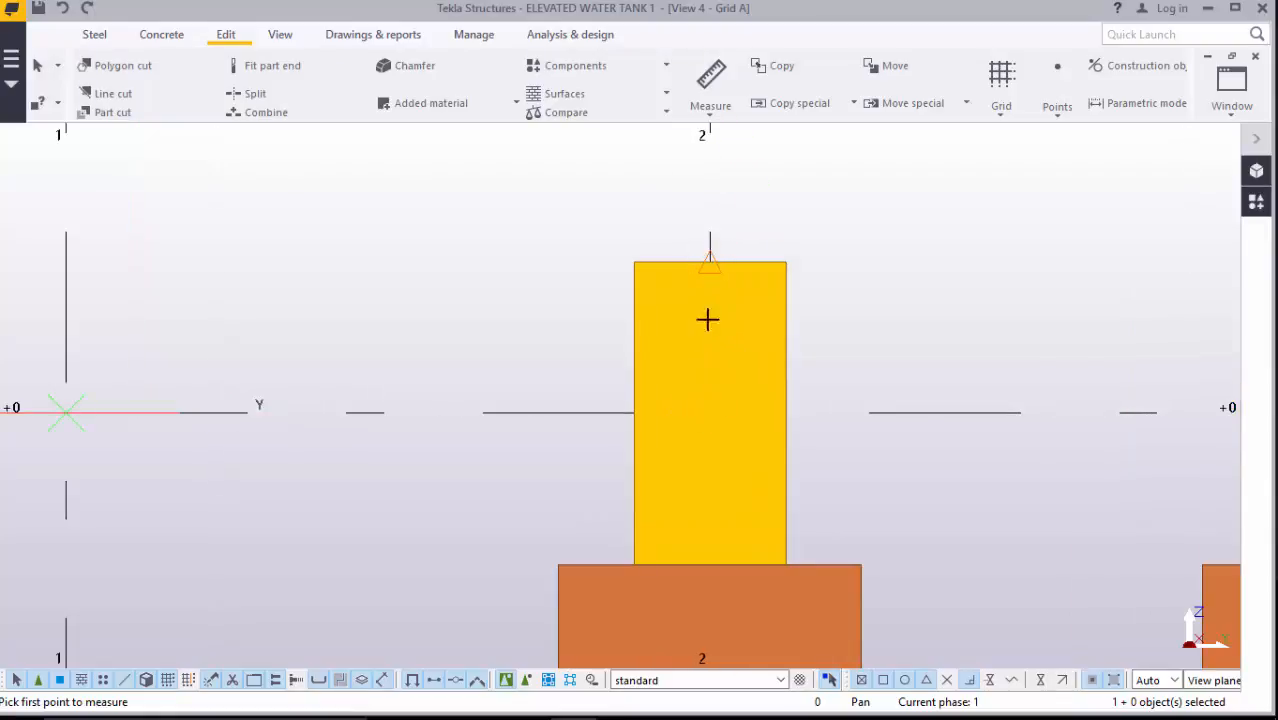
left_click(707, 319)
right_click(864, 257)
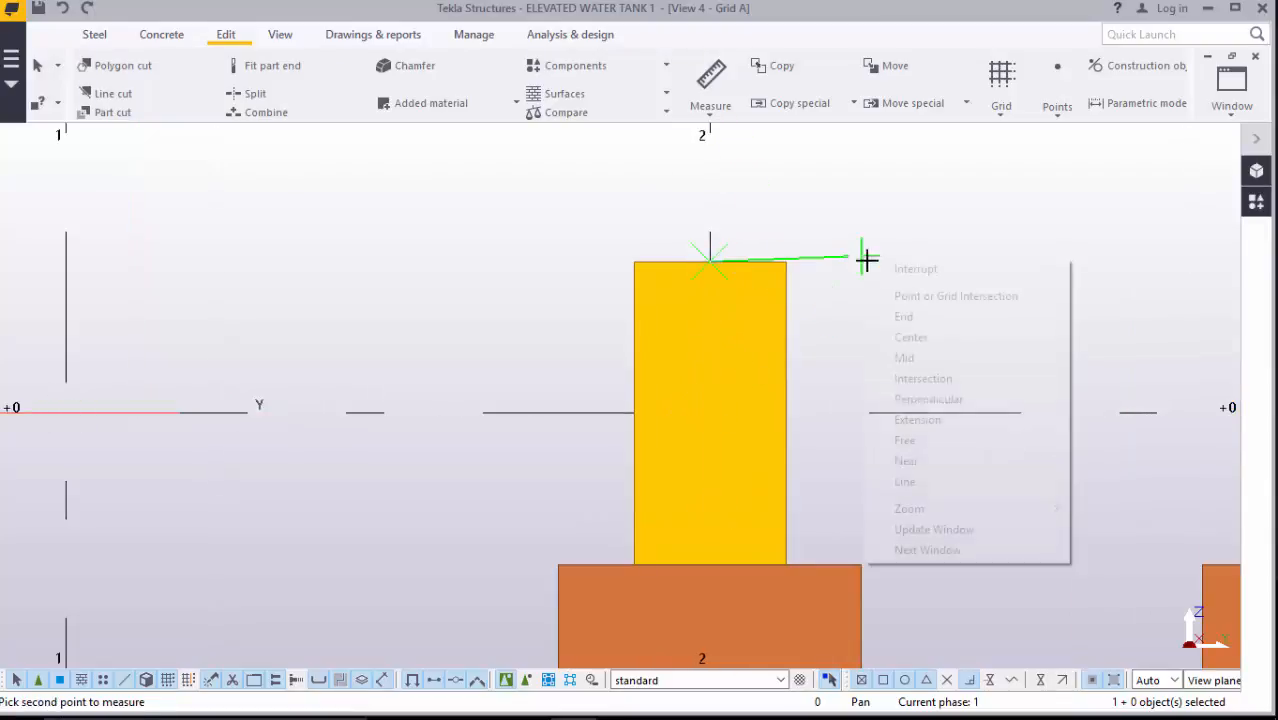
left_click(880, 268)
right_click(904, 212)
left_click(963, 224)
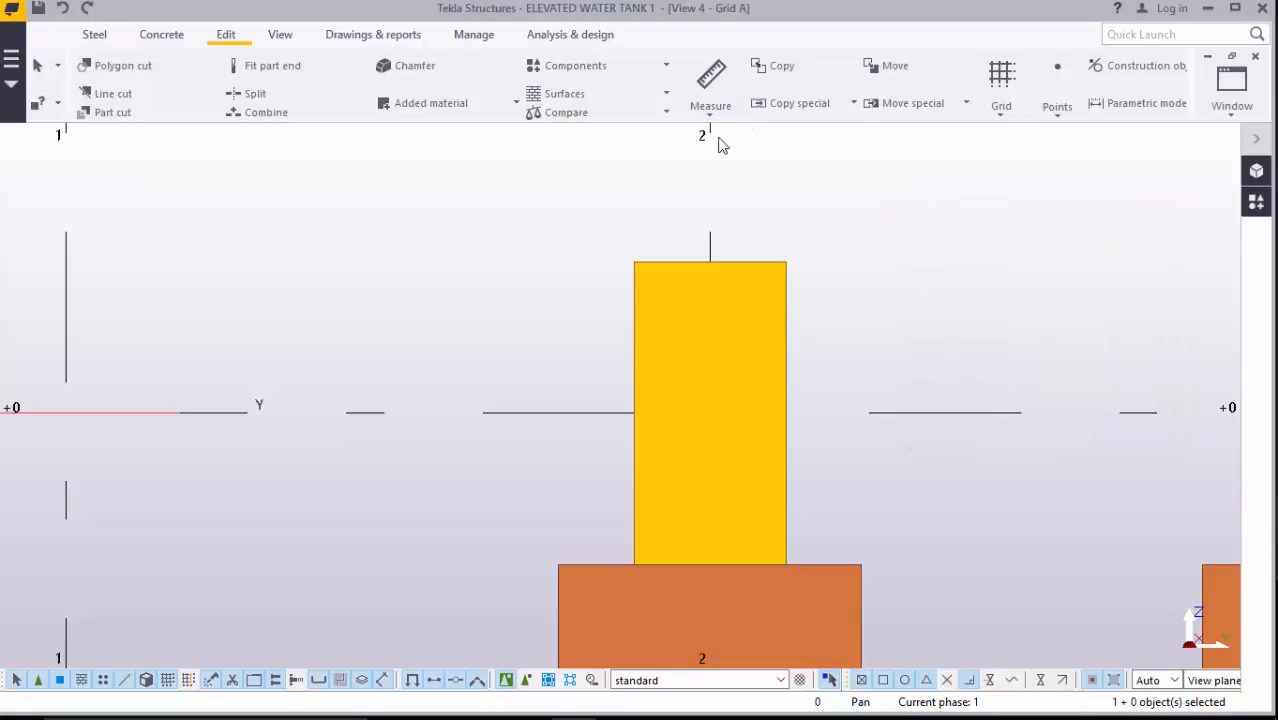
- Measure the distance from the top corner of the grid line 2 column down to the +0 level
left_click(710, 108)
left_click(752, 139)
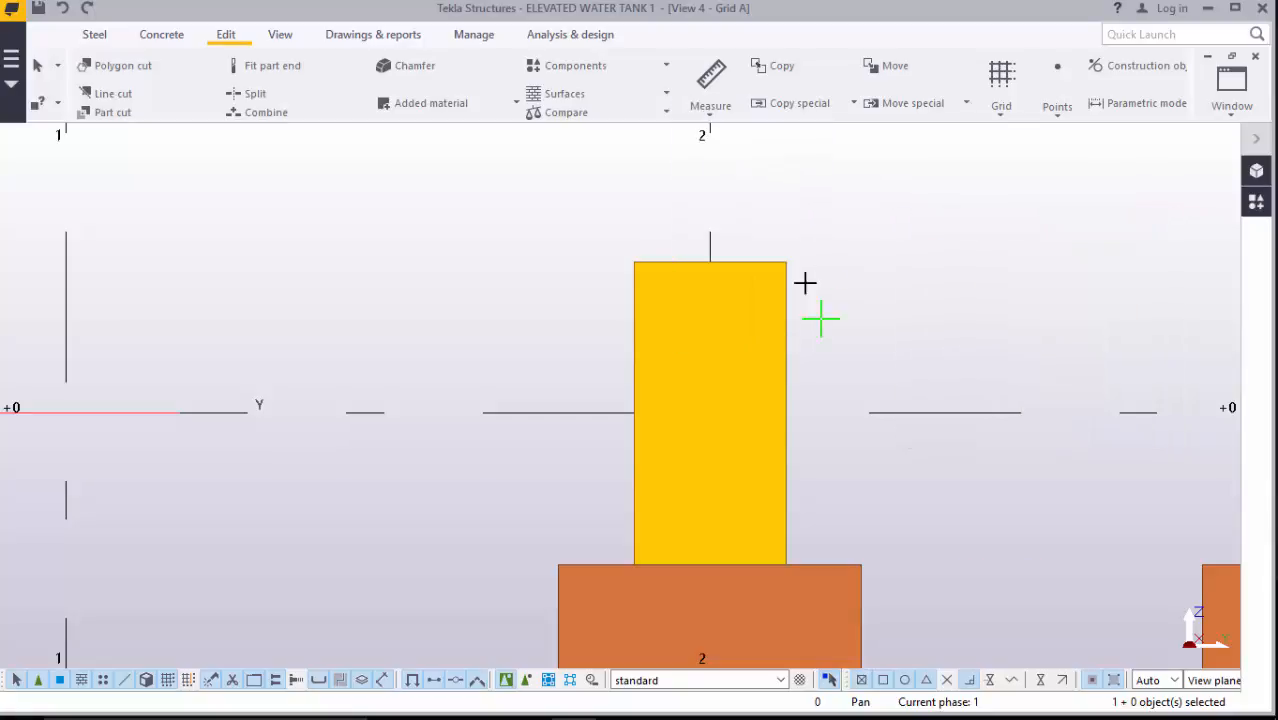
left_click(786, 262)
left_click(786, 411)
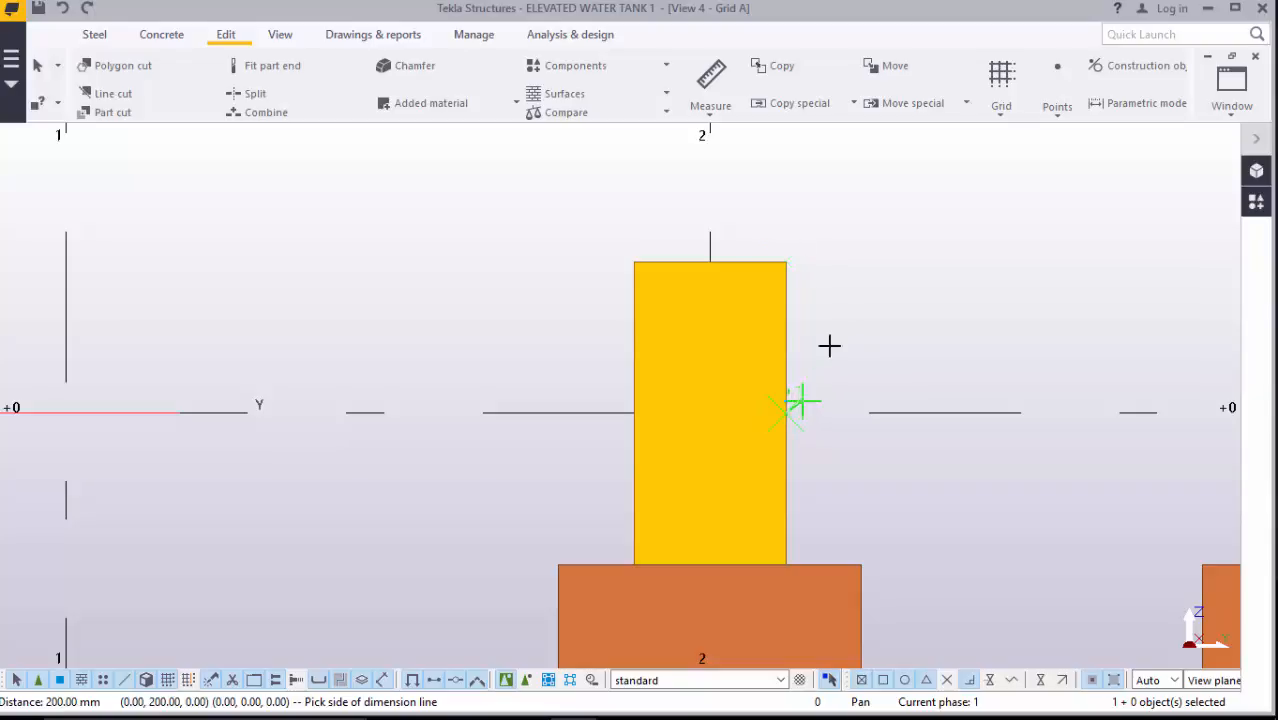
right_click(830, 221)
left_click(856, 231)
- Measure the distance between the top corner of the grid line 3 column and the +0 level
scroll(680, 350, "down", 4)
scroll(672, 345, "down", 2)
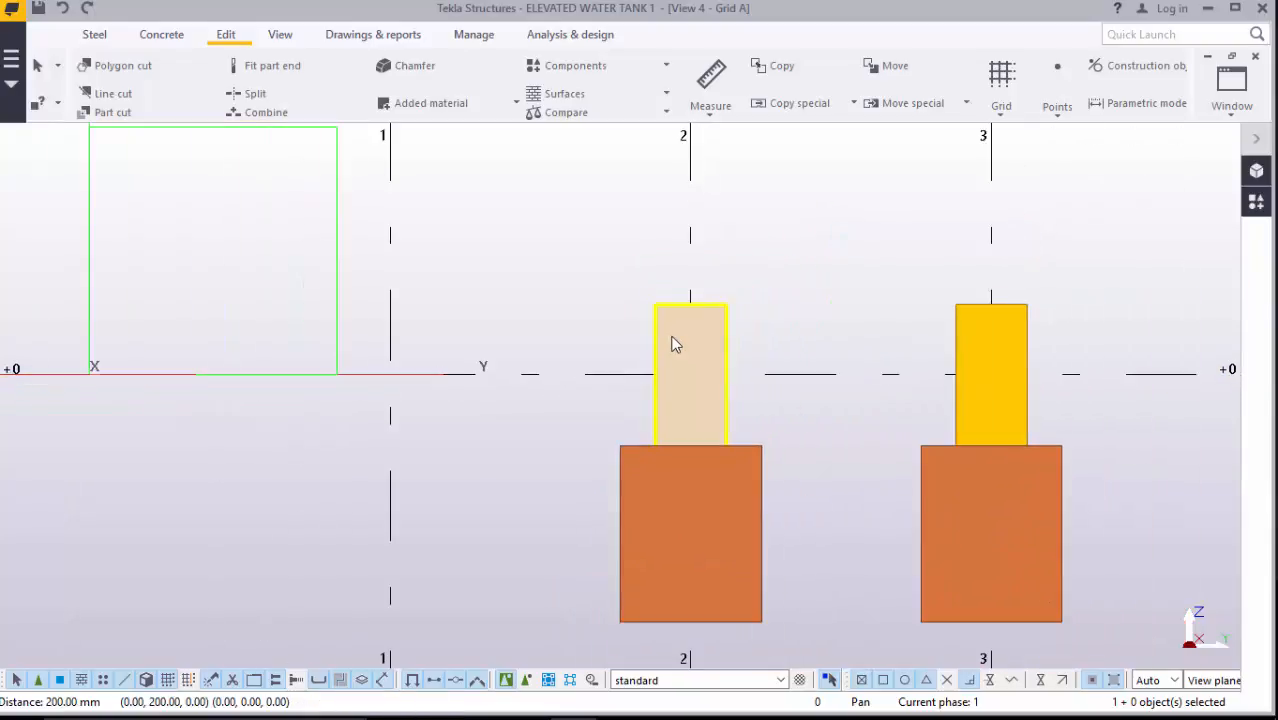
scroll(1113, 399, "up", 1)
scroll(1057, 380, "up", 1)
left_click(710, 105)
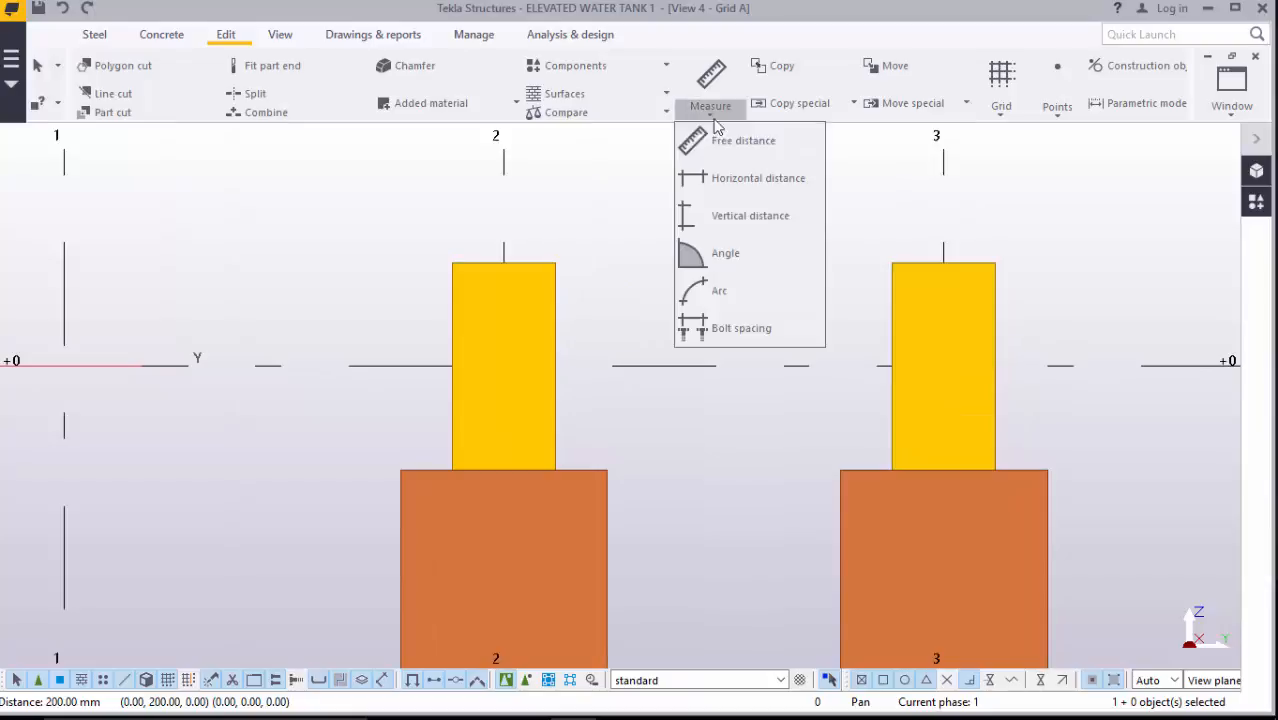
left_click(748, 137)
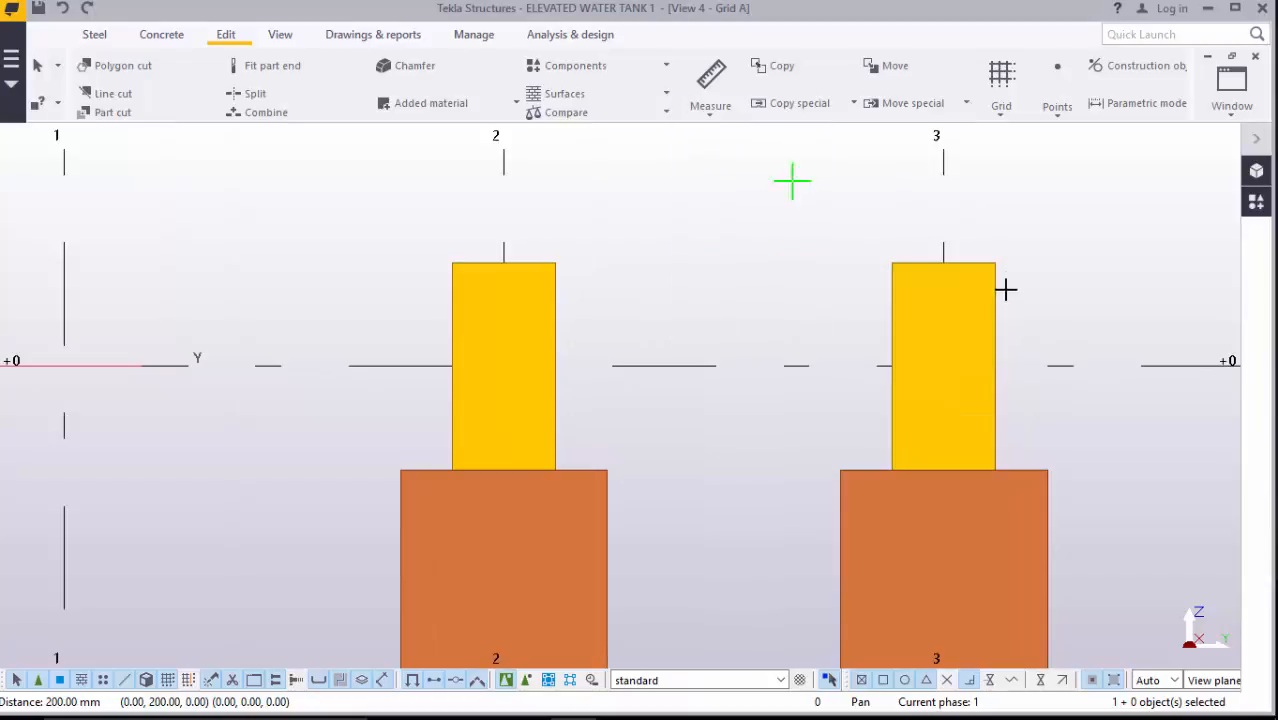
left_click(993, 362)
left_click(993, 362)
right_click(1037, 218)
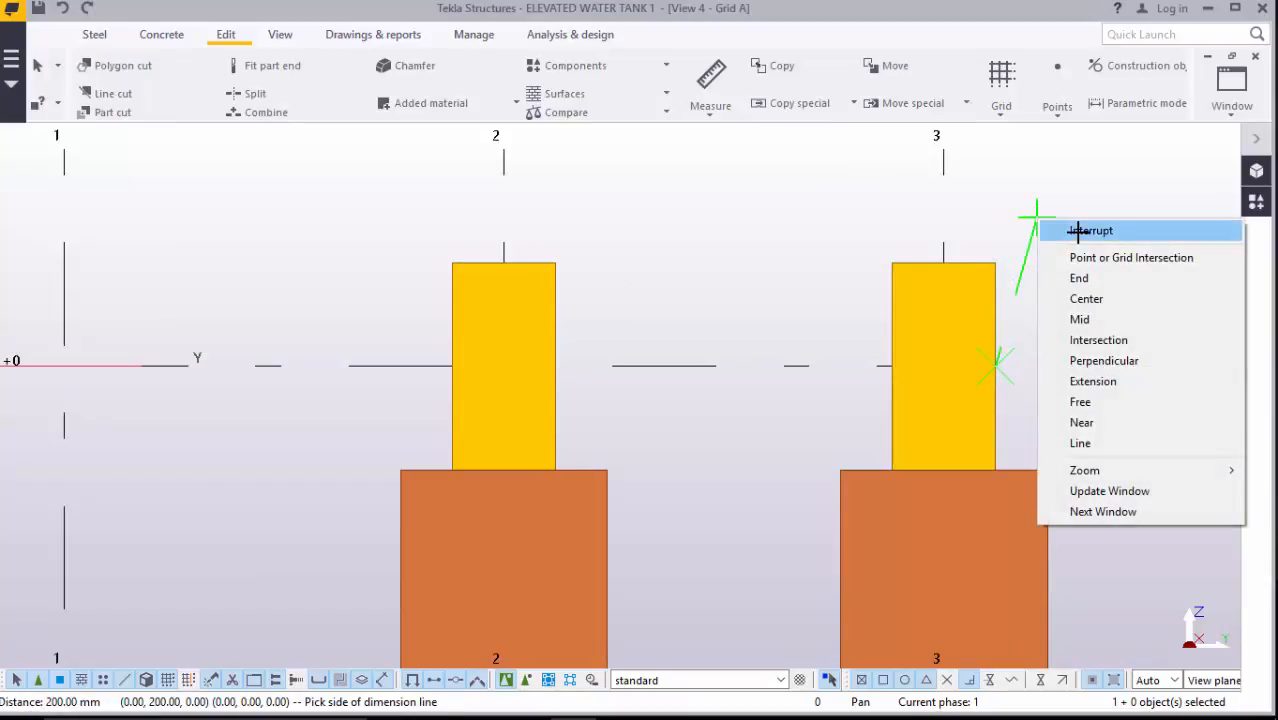
left_click(1078, 233)
- Return to the Grid 1 view and check the columns on grid lines B, C and D
left_click(1234, 118)
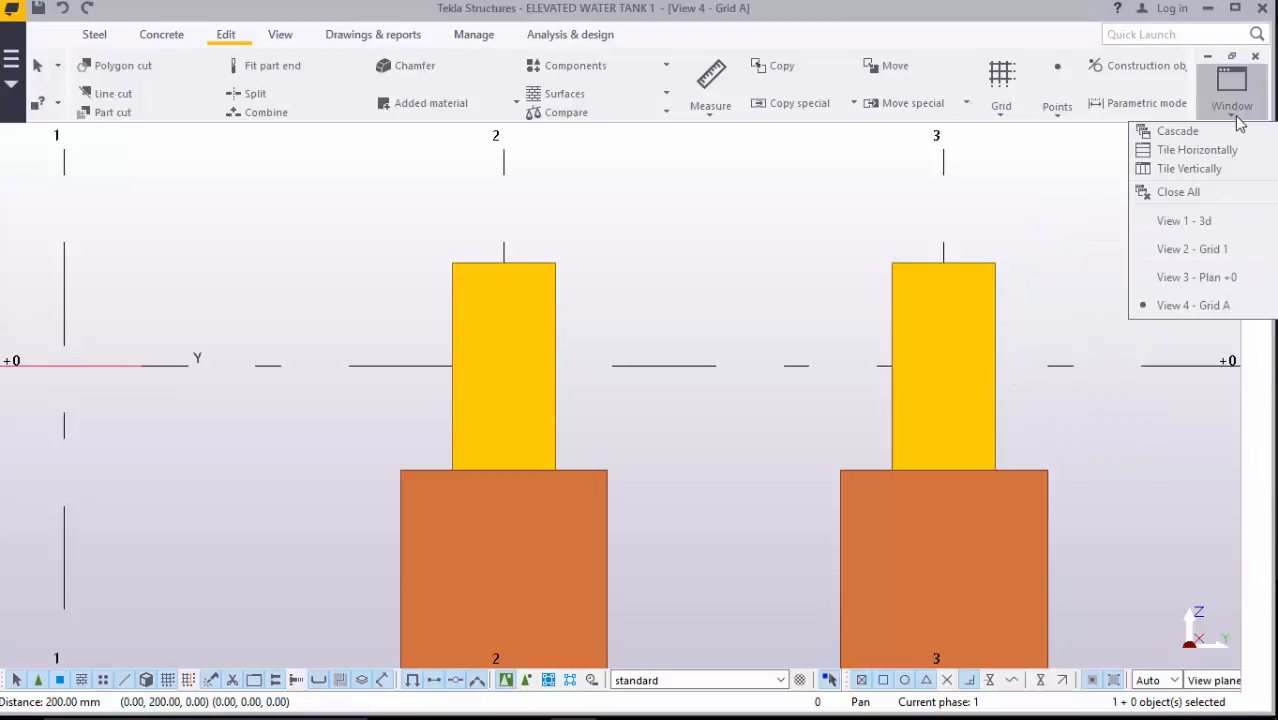
left_click(1201, 250)
scroll(724, 456, "up", 1)
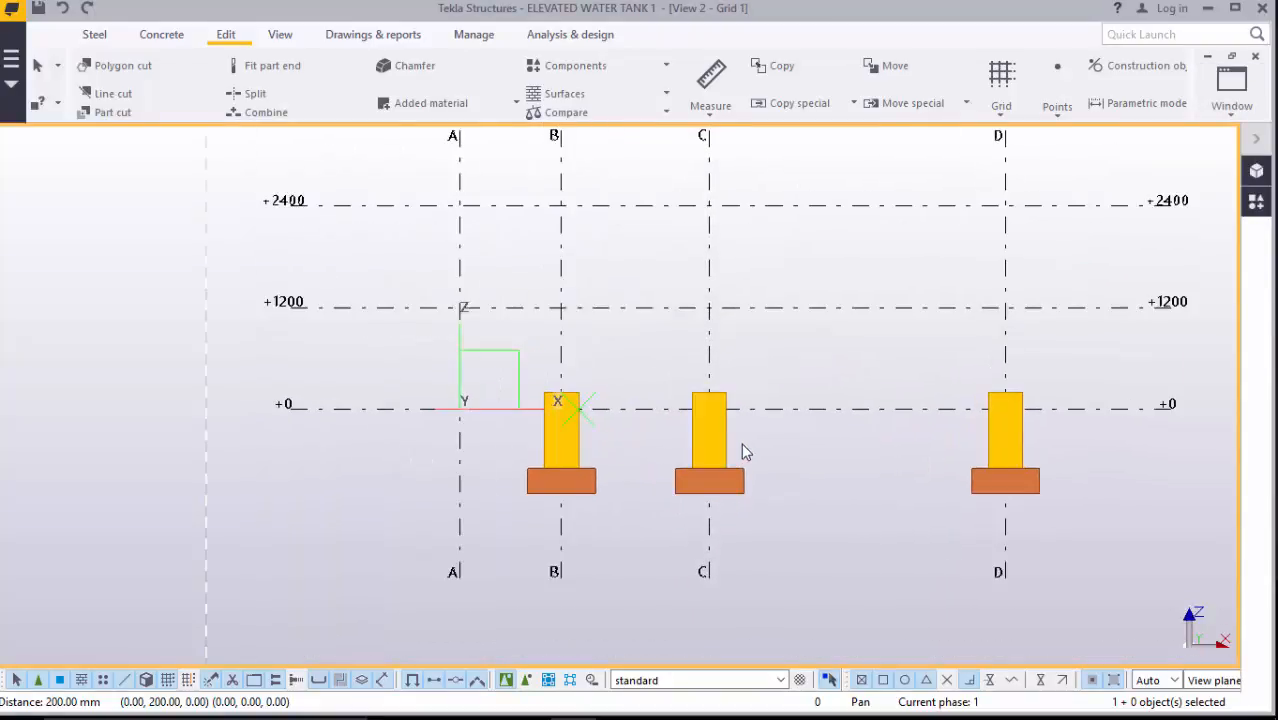
- In the 3D view, set the top level of the concrete column at grid intersection C-4 to 200 and apply the change
left_click(1232, 110)
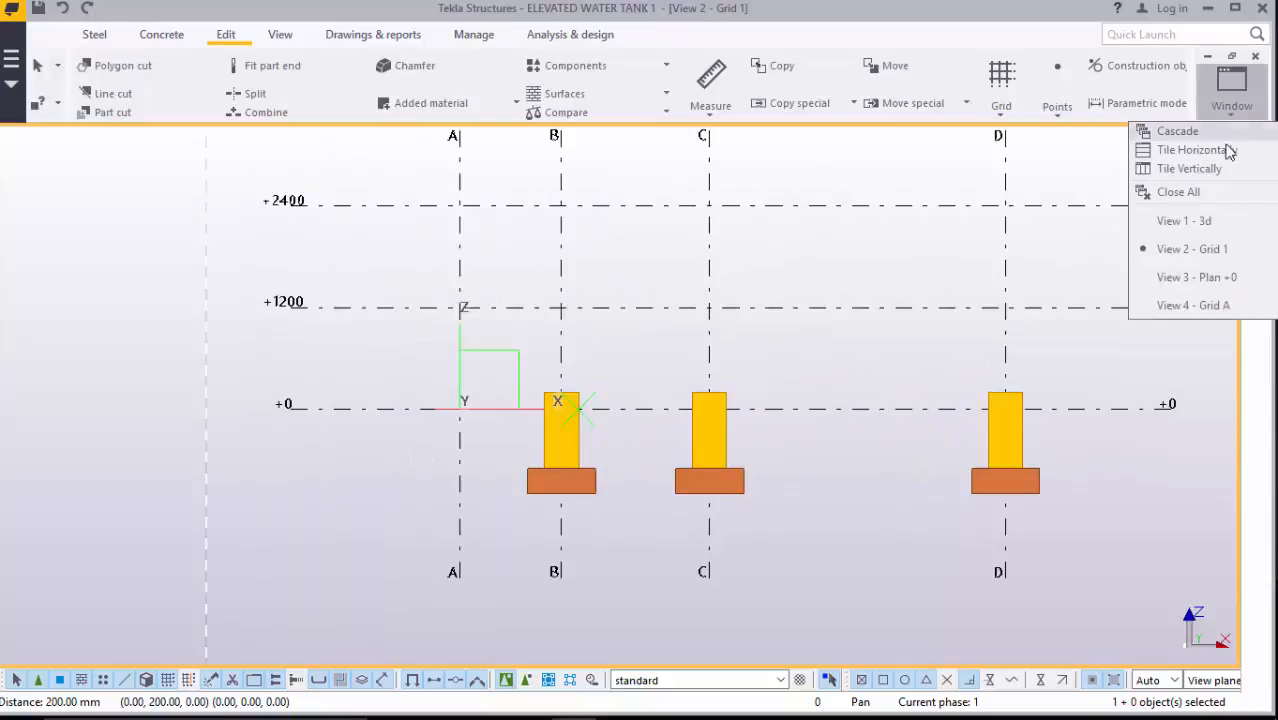
left_click(1198, 224)
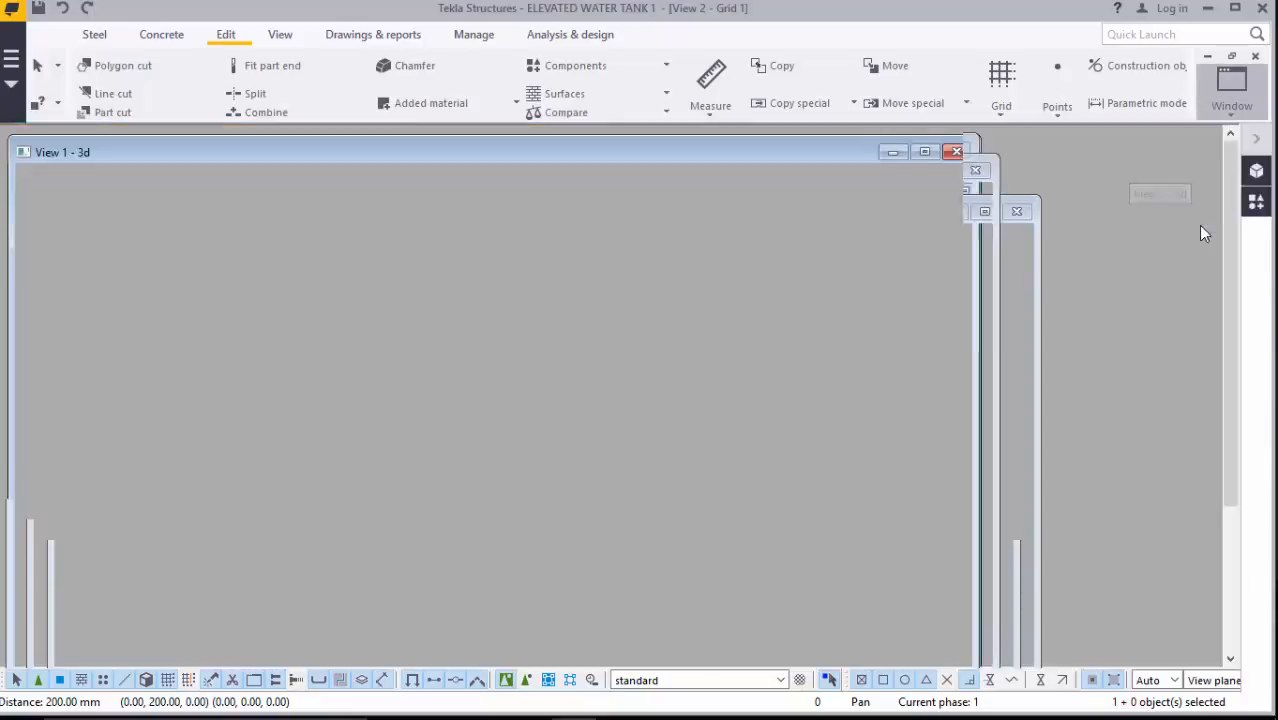
double_click(756, 285)
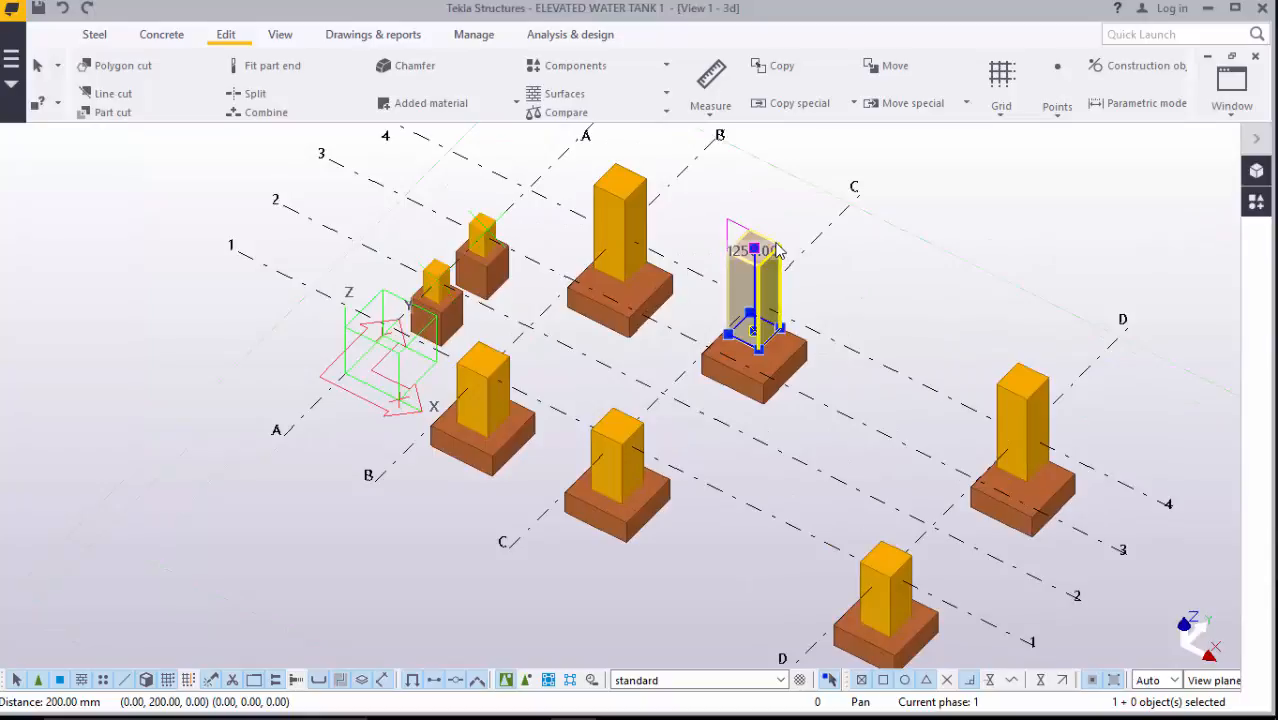
left_click(852, 202)
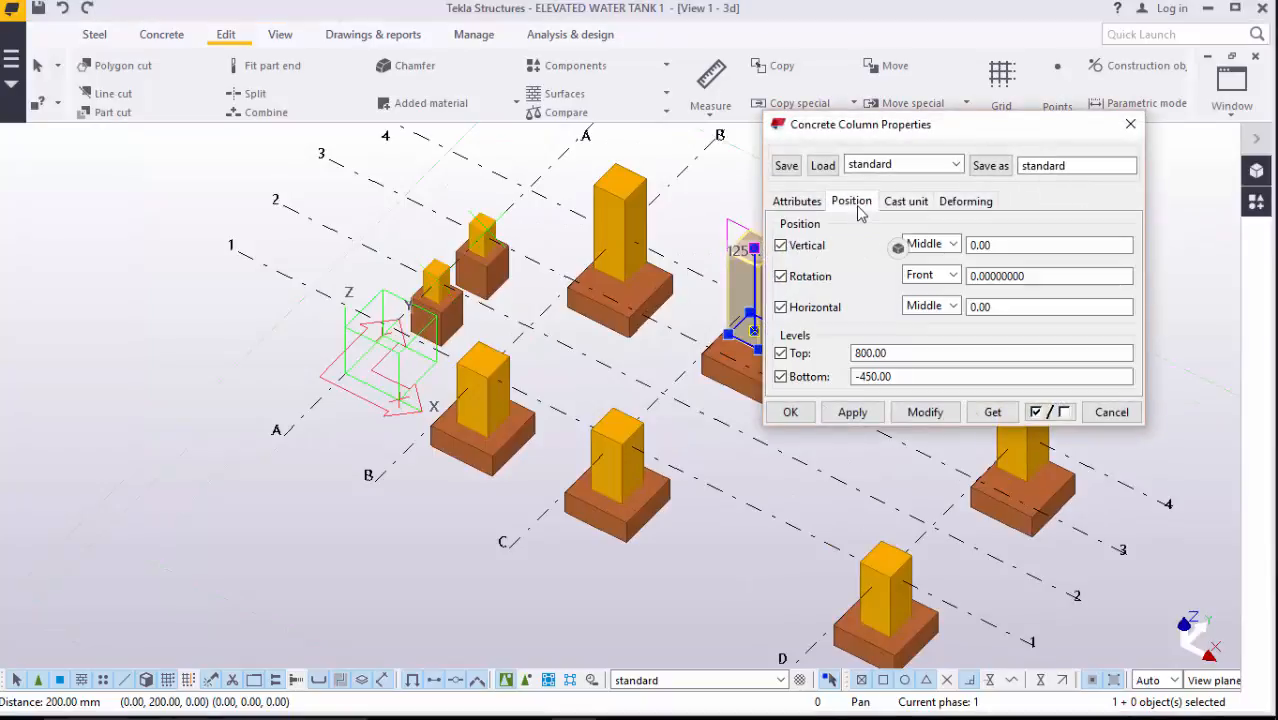
left_click_drag(892, 352, 855, 352)
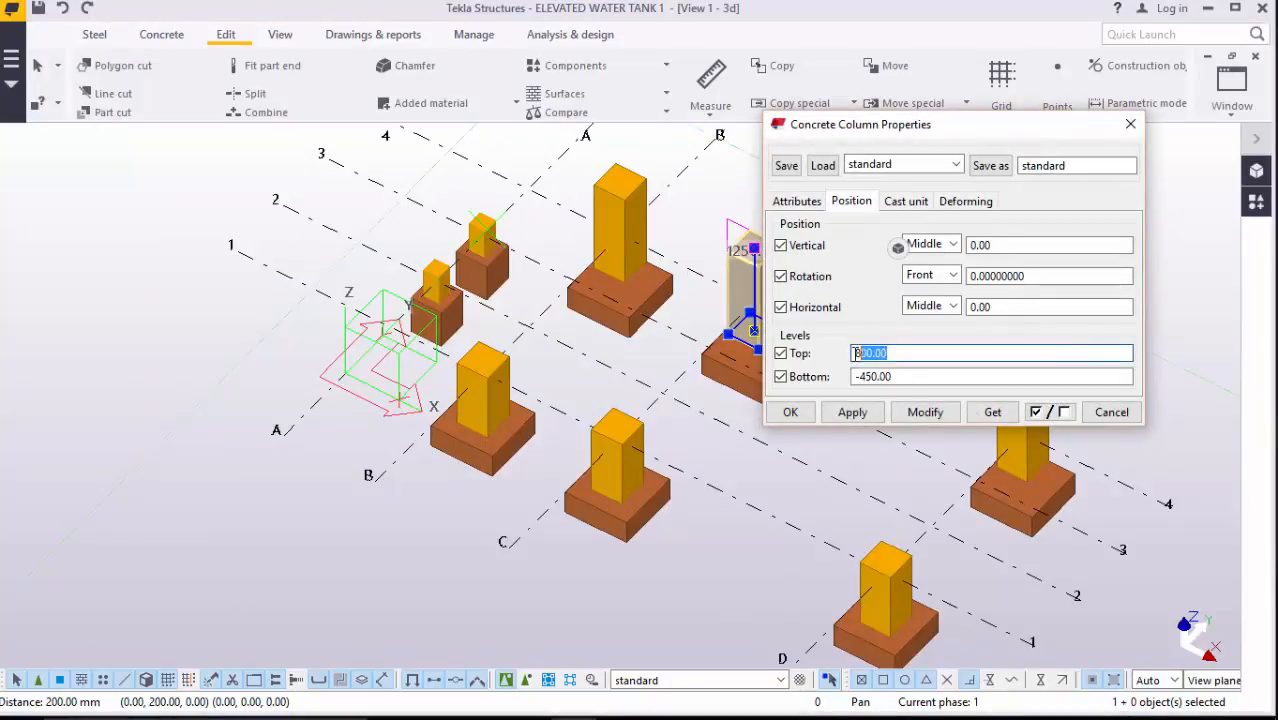
type("200.00")
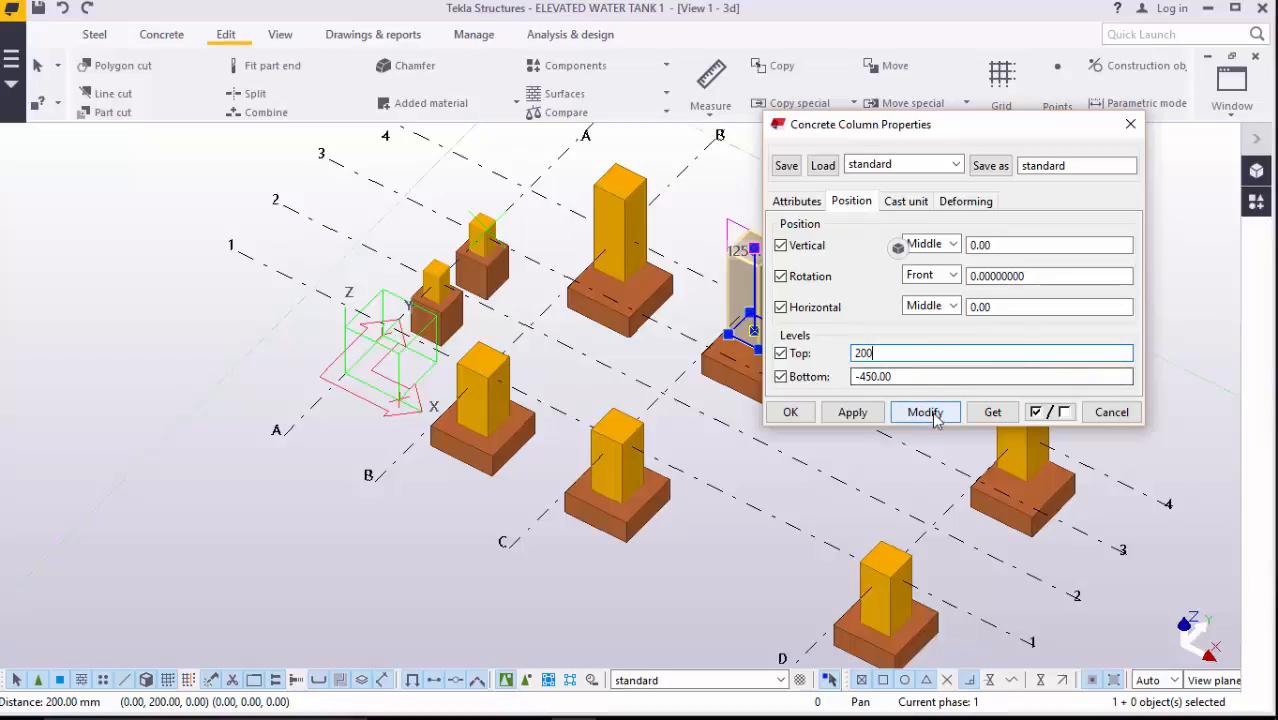
left_click(926, 413)
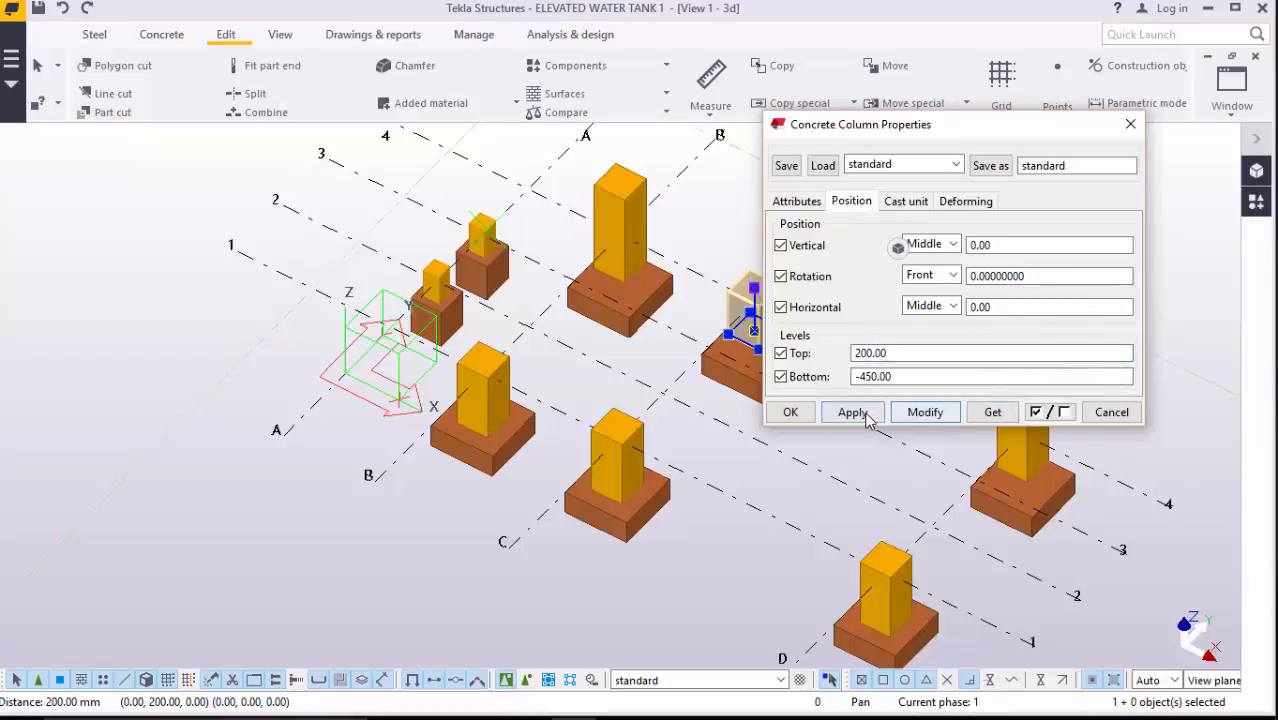
- Close the current column's properties and set the top level of the concrete column at grid intersection D-4 to 200
left_click(790, 411)
left_click(1033, 226)
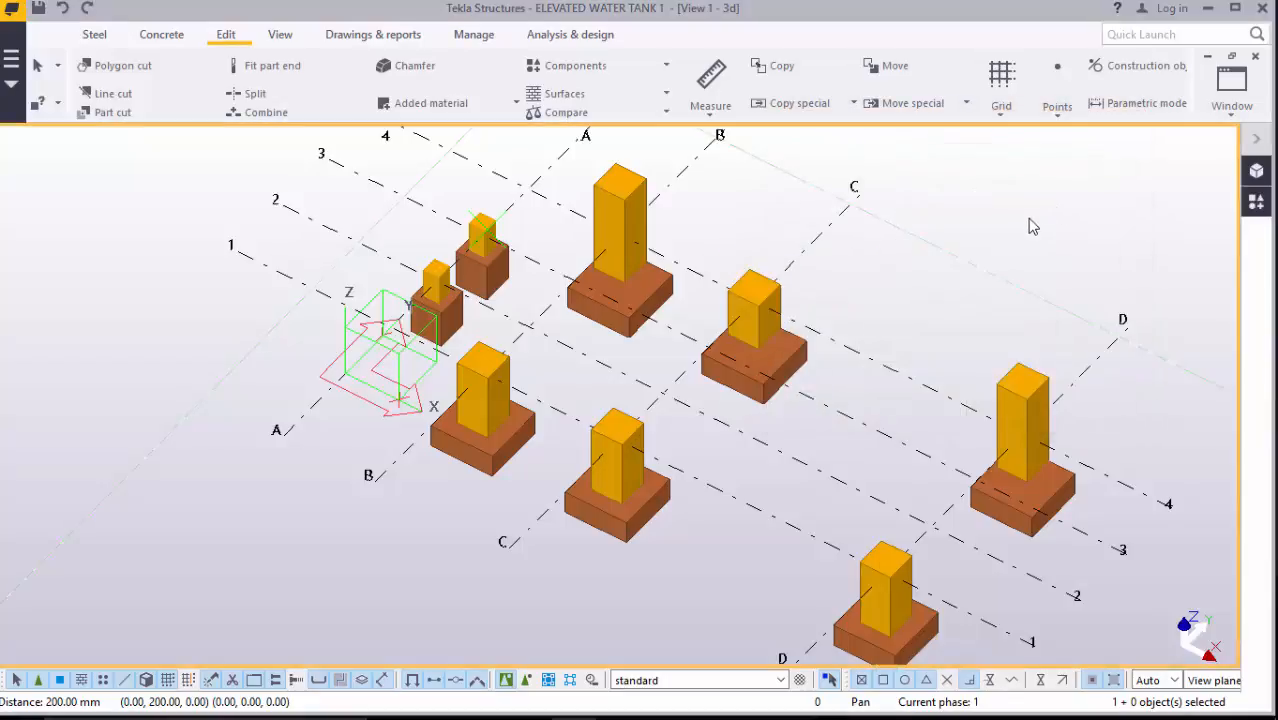
double_click(1025, 390)
left_click(852, 201)
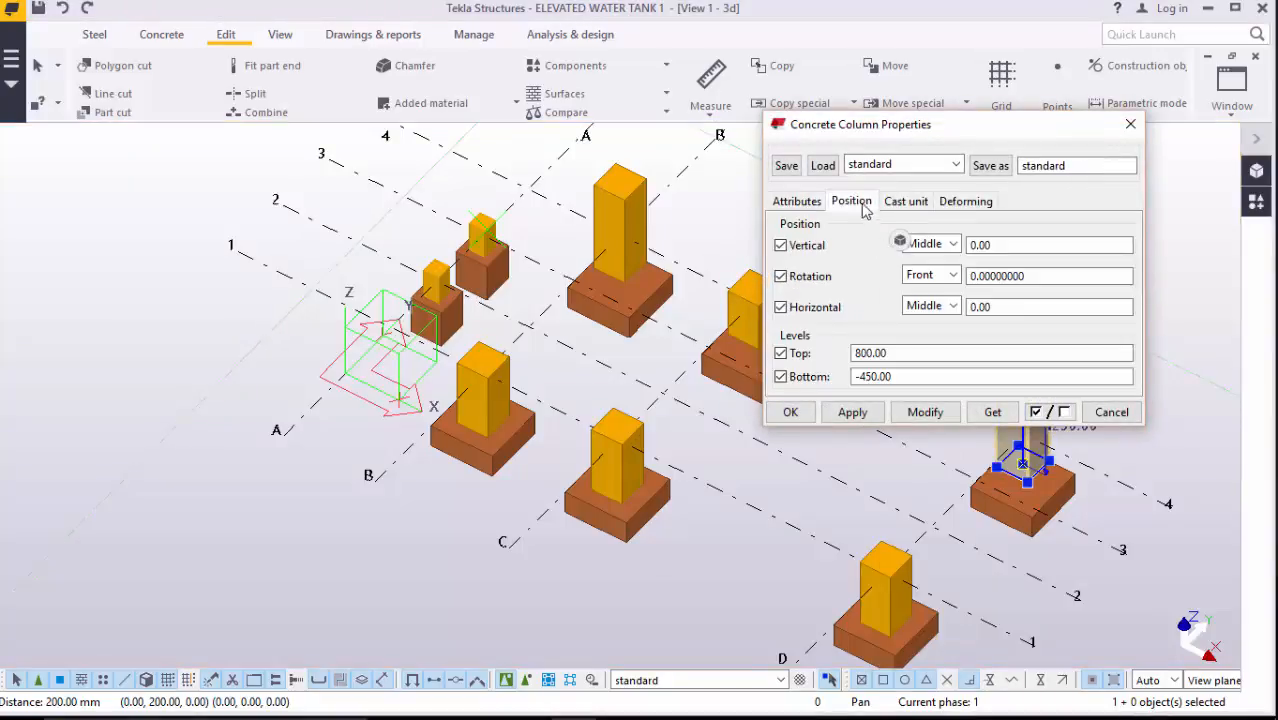
left_click(899, 353)
double_click(897, 352)
type("200")
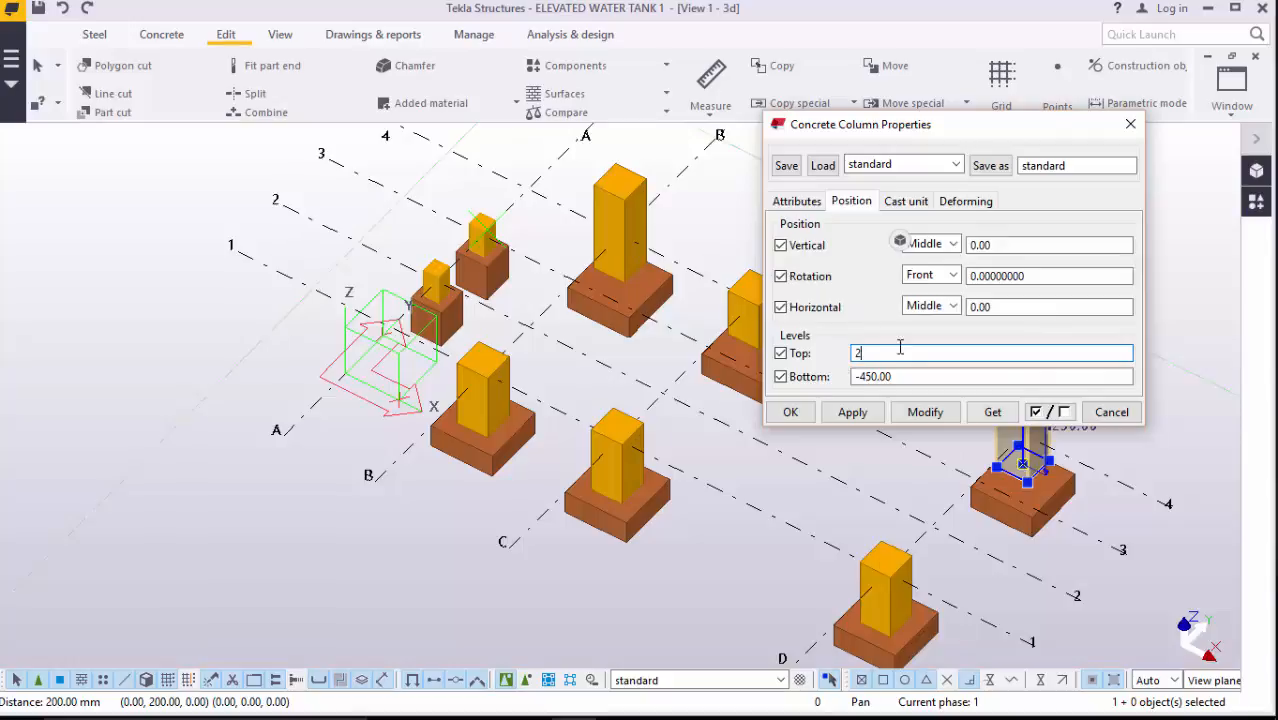
left_click(937, 420)
left_click(790, 412)
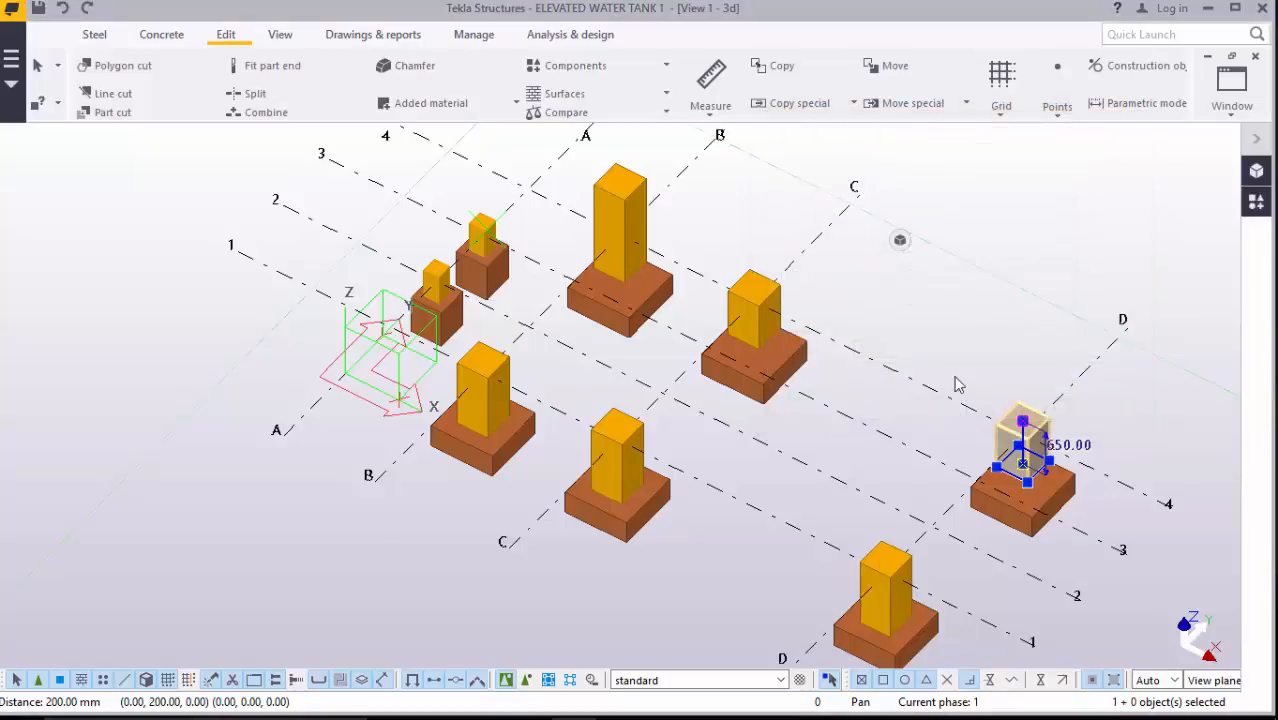
left_click(1016, 254)
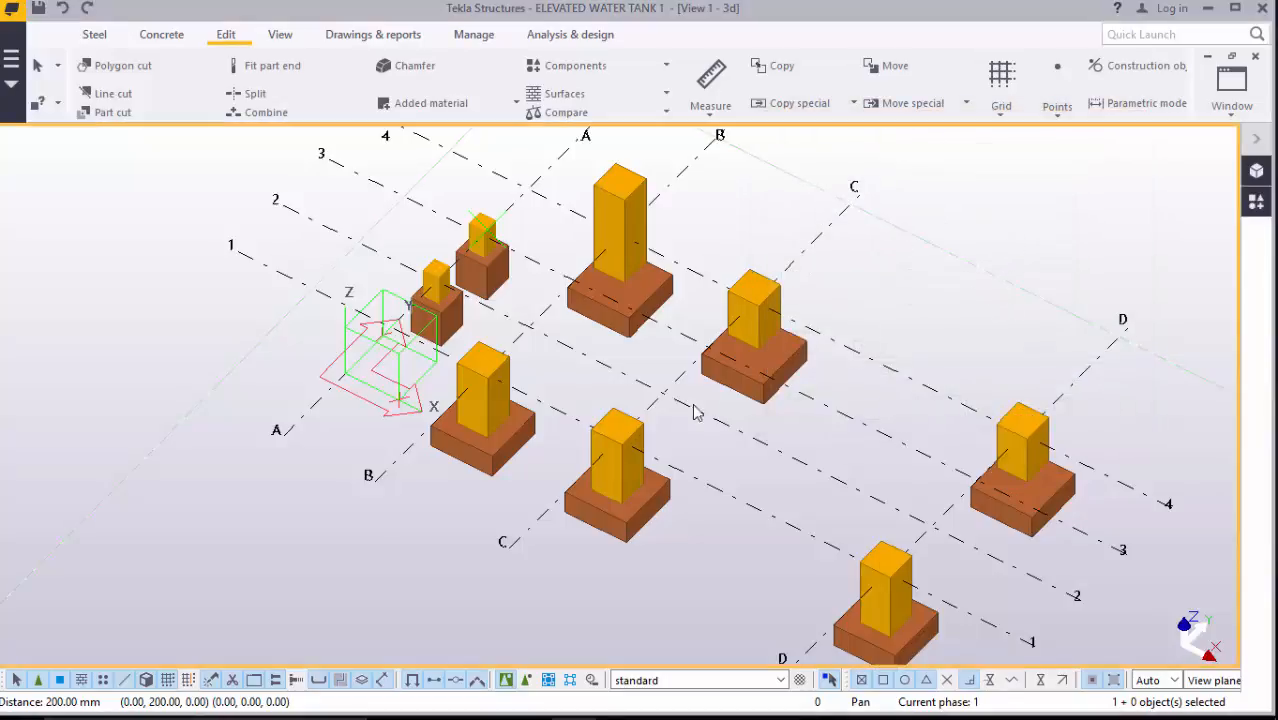
- Set the top level of the concrete column at grid intersection B-4 to 200
double_click(617, 186)
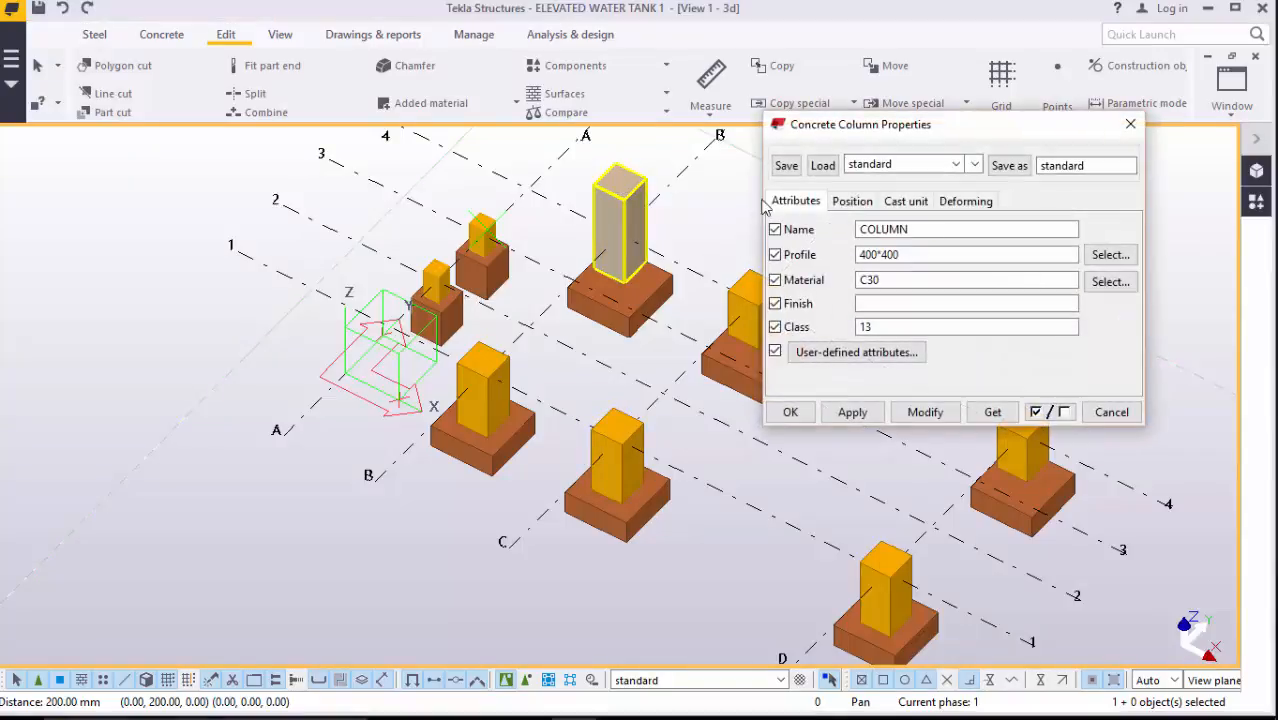
left_click(853, 202)
left_click_drag(910, 353, 803, 360)
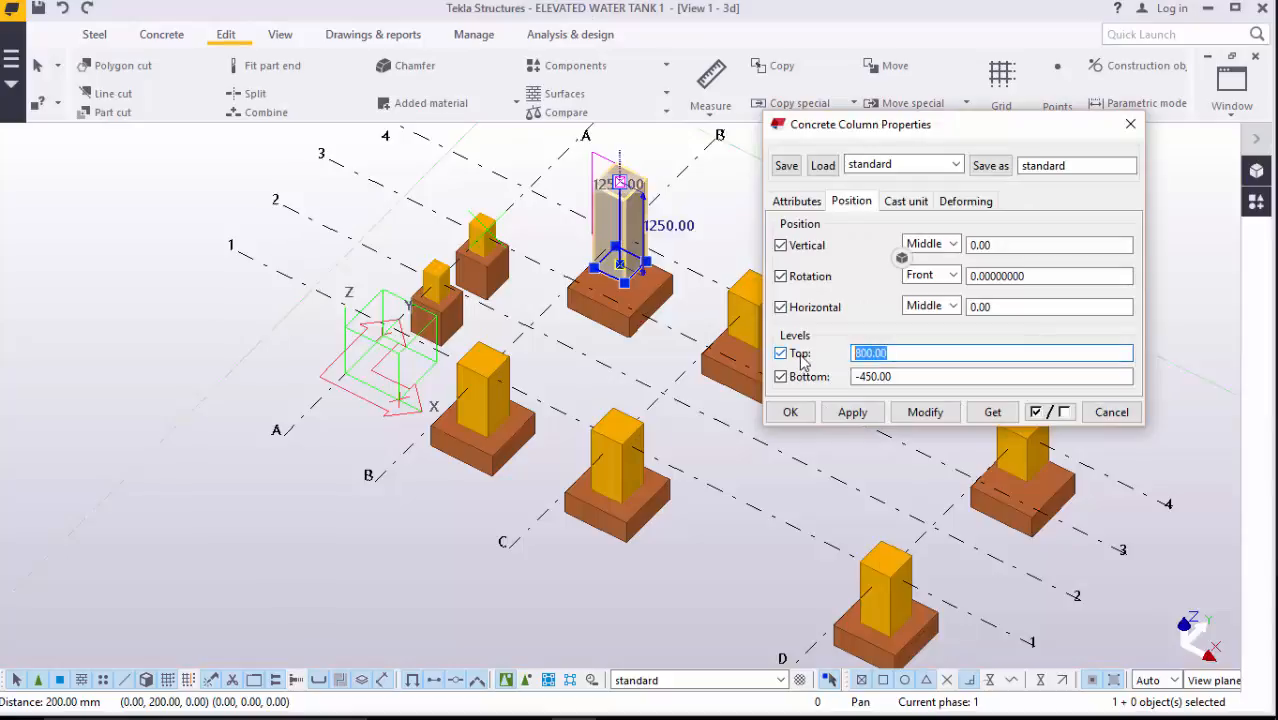
type("200")
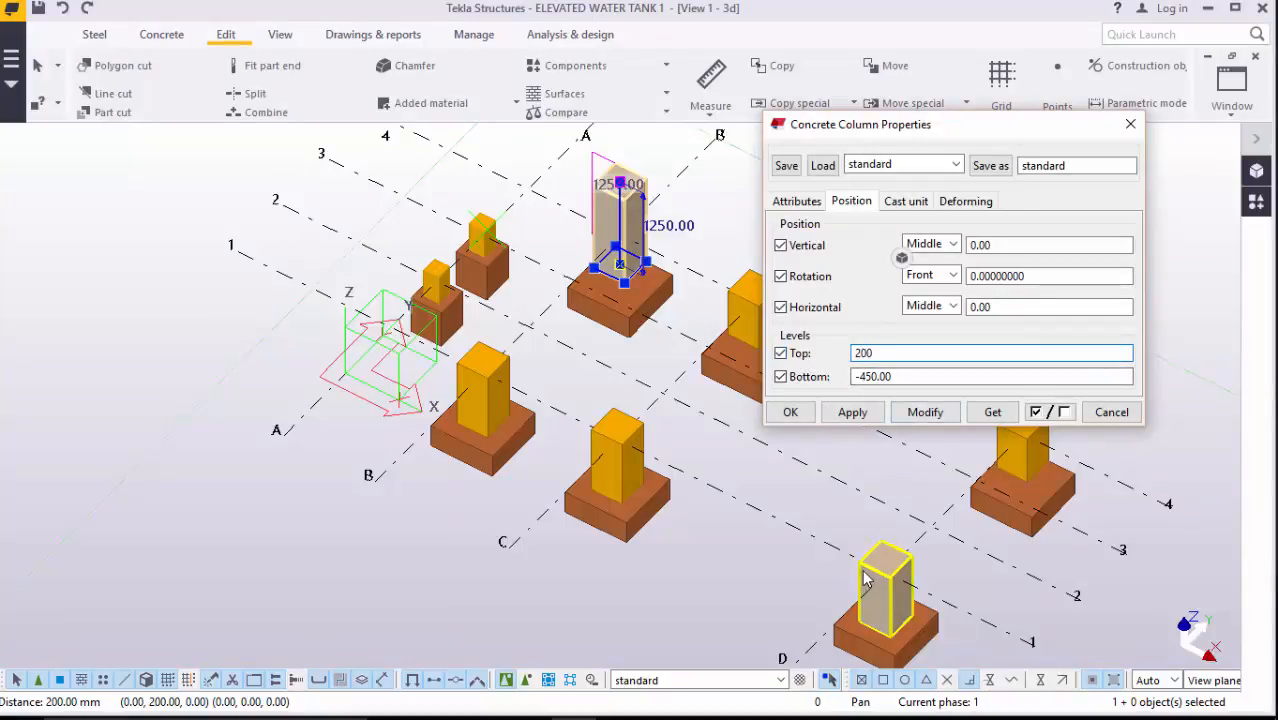
left_click(926, 414)
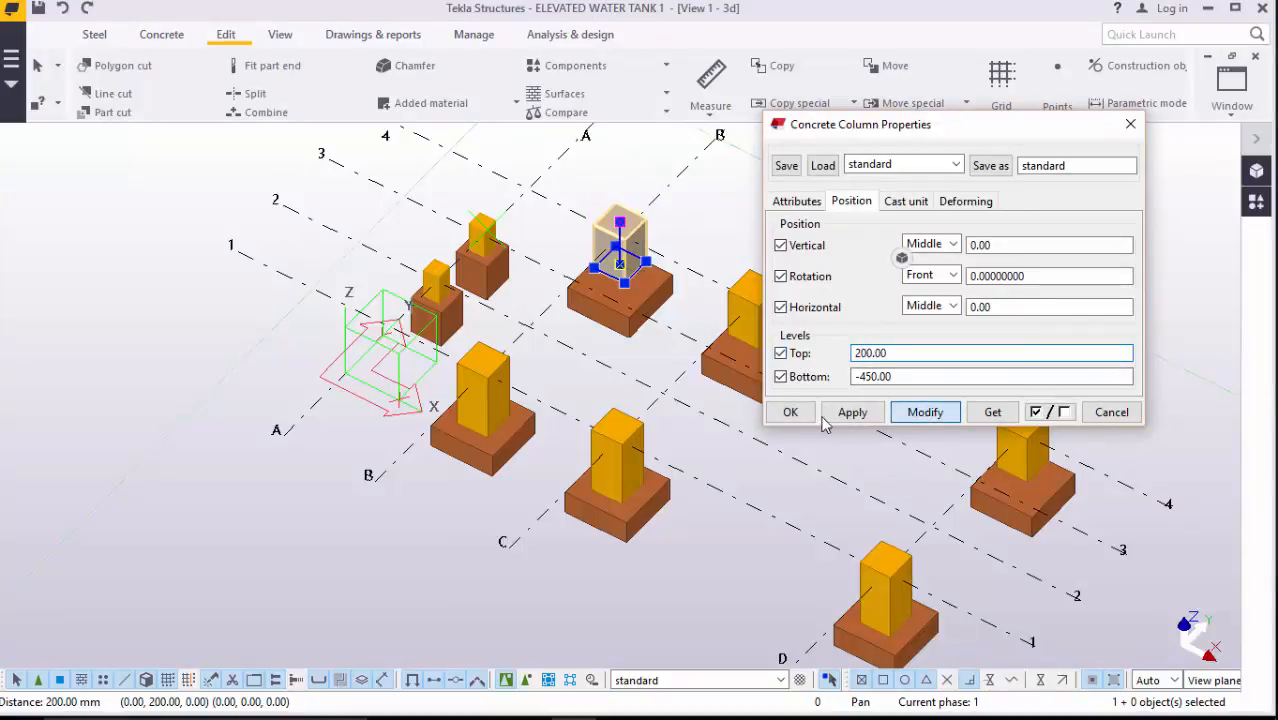
left_click(790, 412)
left_click(482, 370)
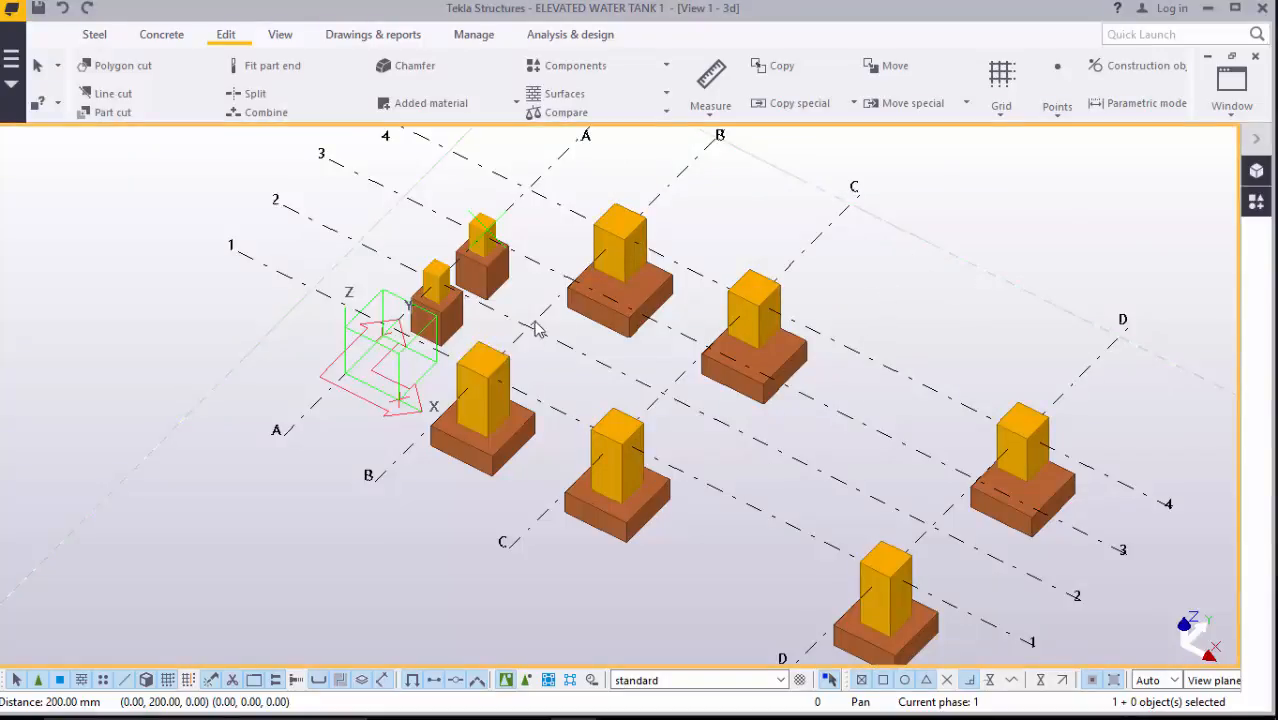
- Create views along all grid lines with the standard settings and make the Grid D view visible
scroll(590, 313, "down", 5)
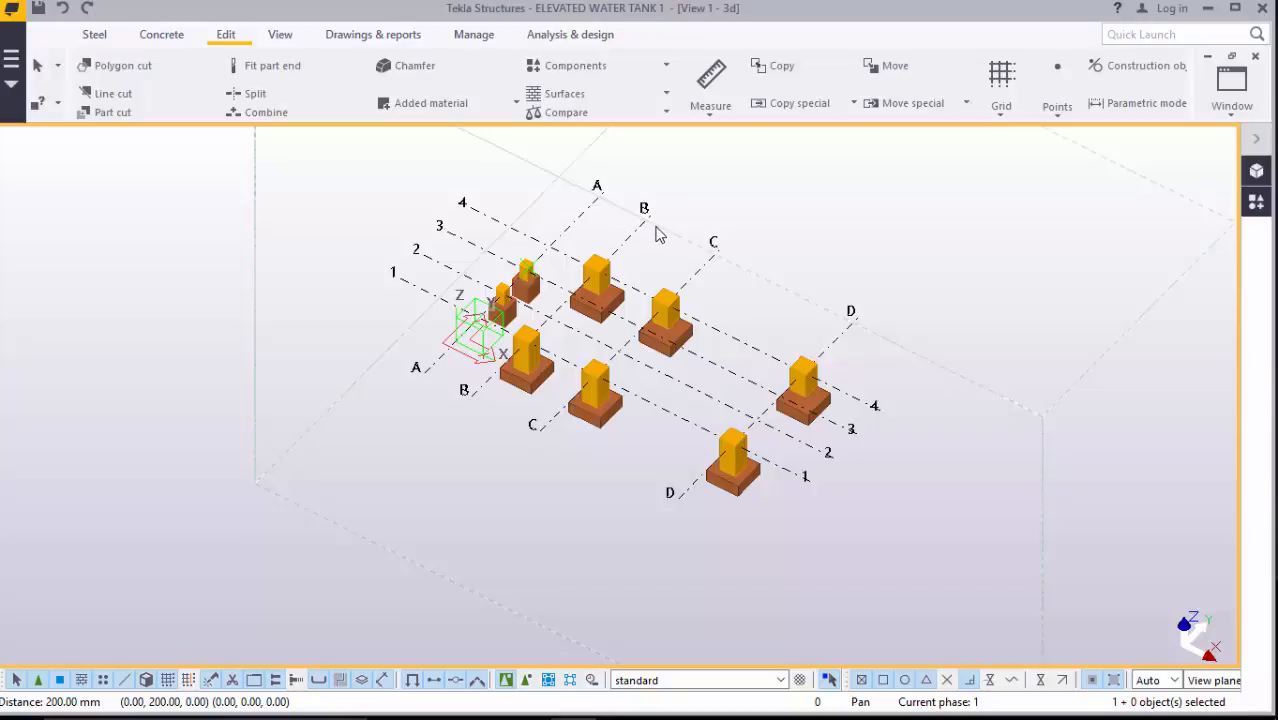
left_click(858, 404)
right_click(856, 400)
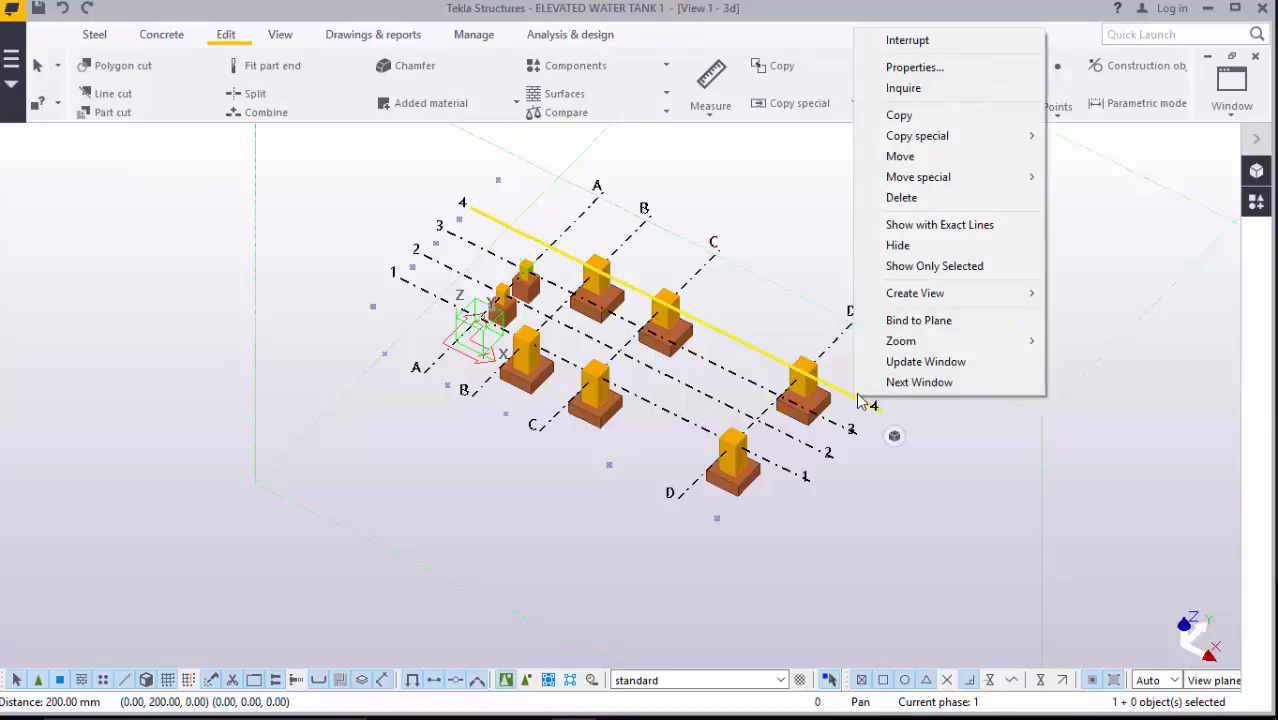
mouse_move(903, 297)
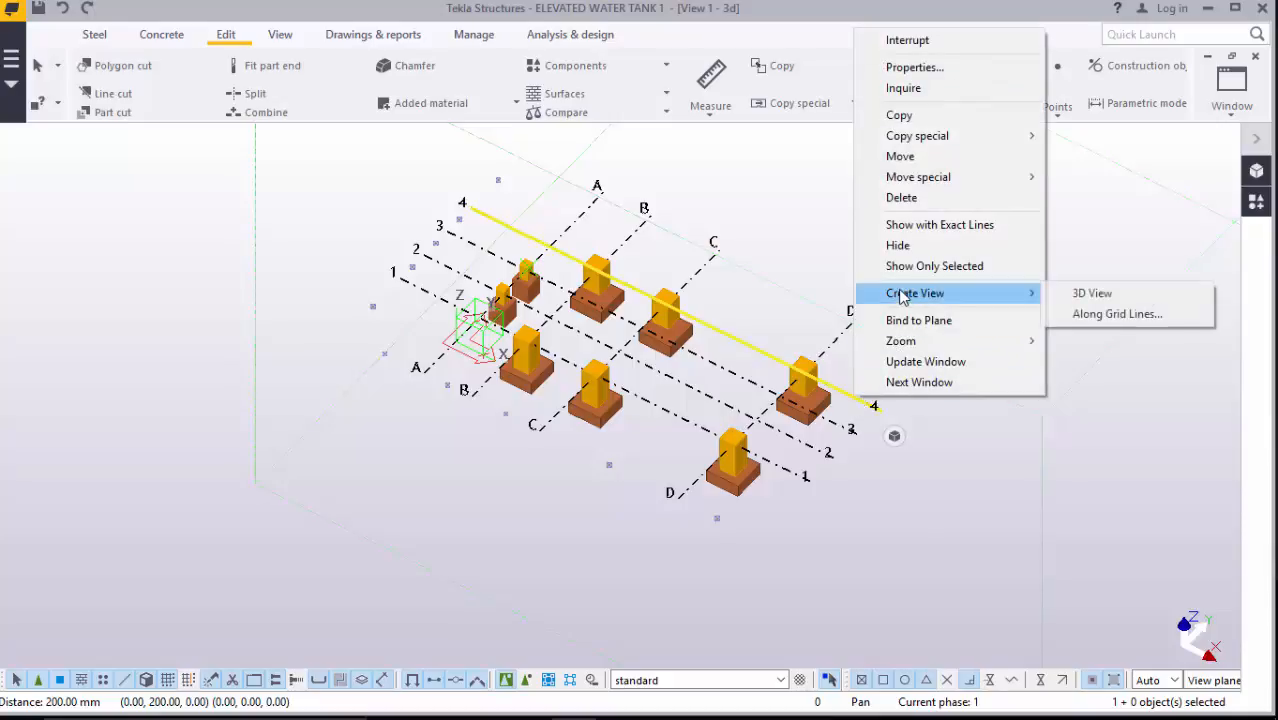
left_click(1078, 315)
left_click(723, 373)
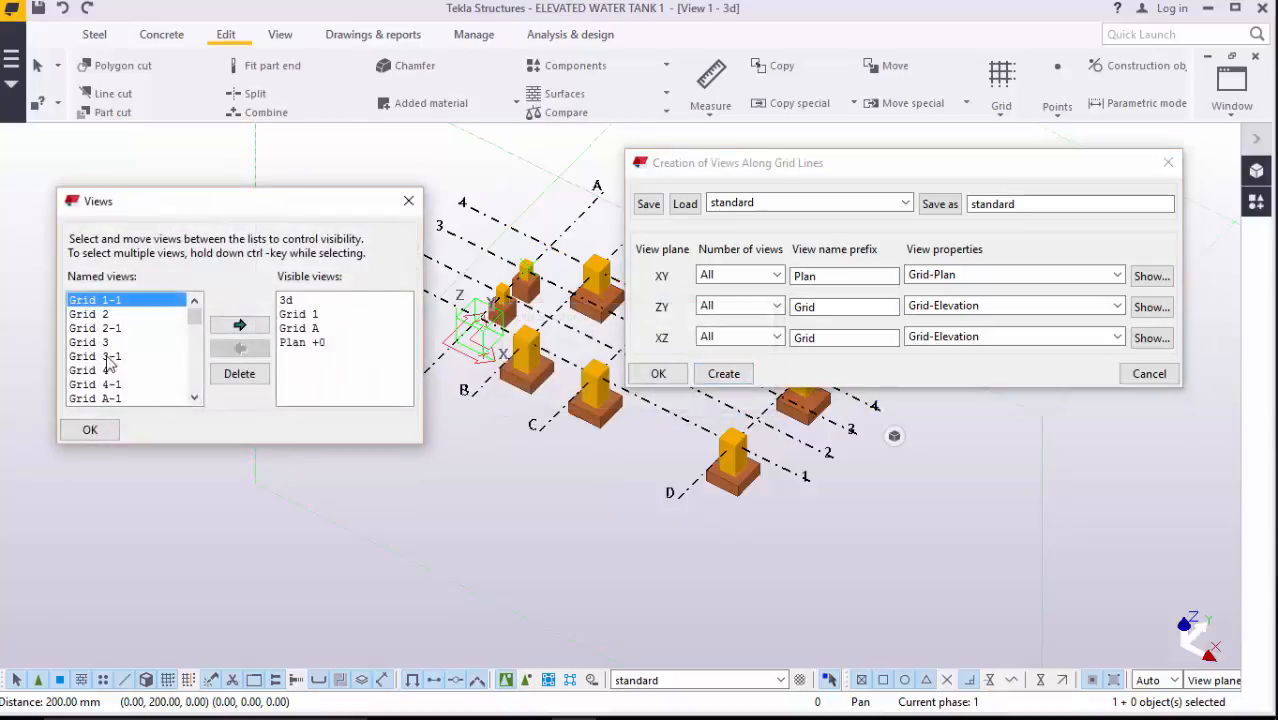
scroll(110, 365, "down", 2)
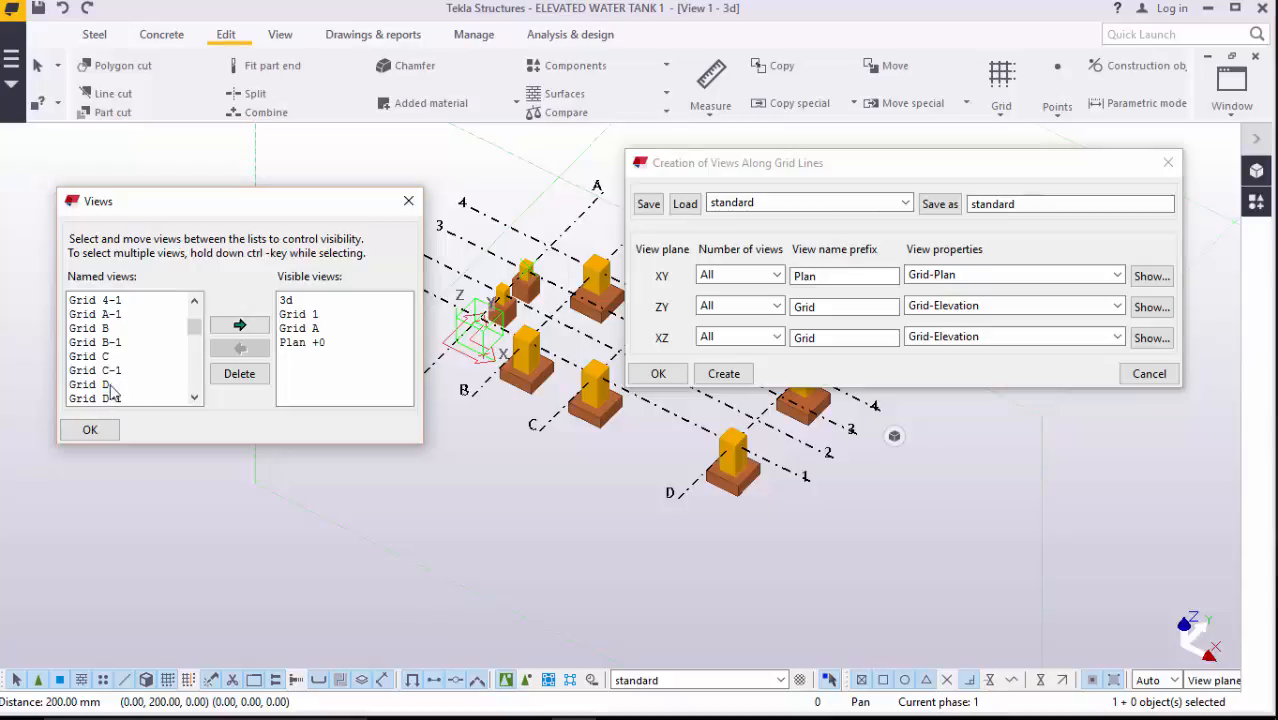
left_click(109, 385)
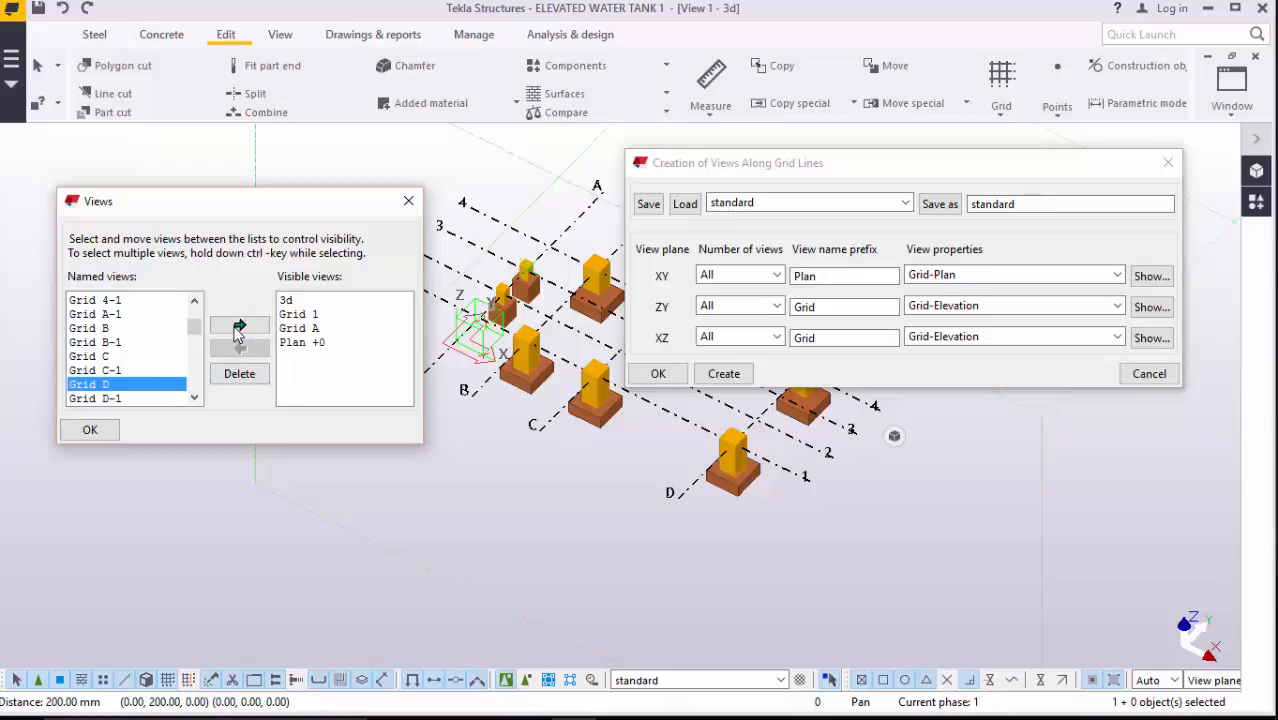
left_click(239, 327)
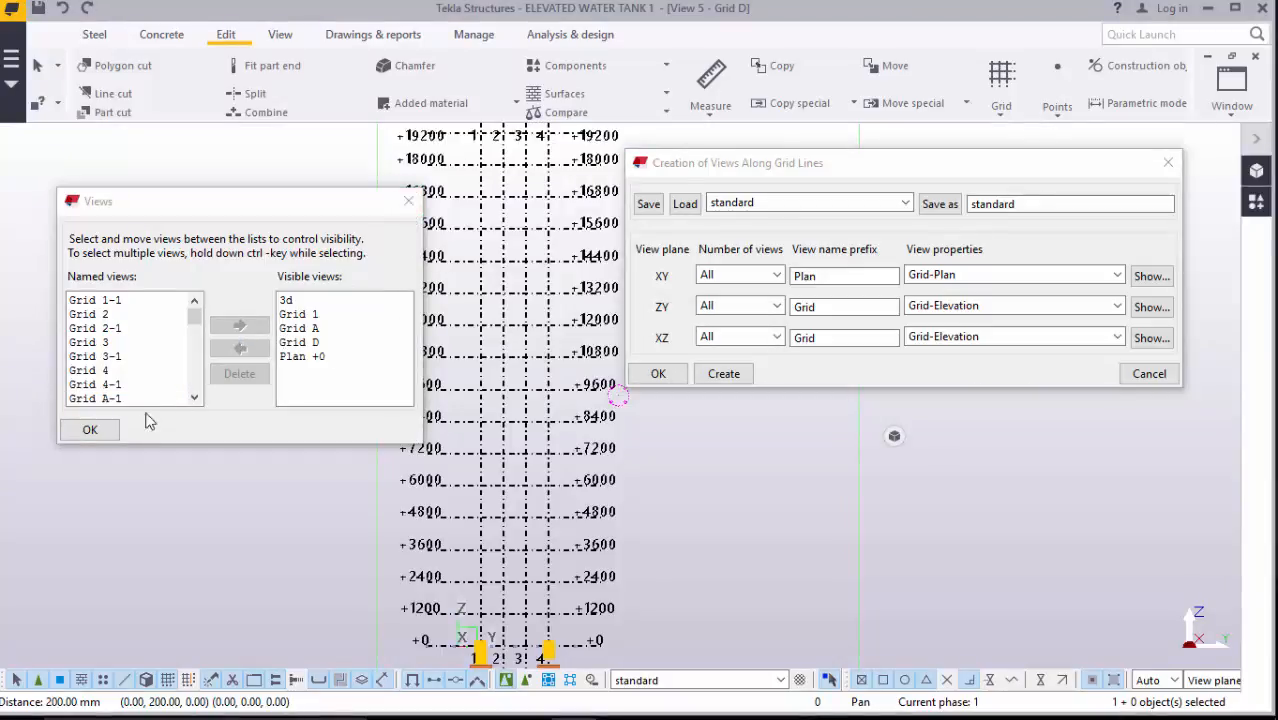
left_click(100, 432)
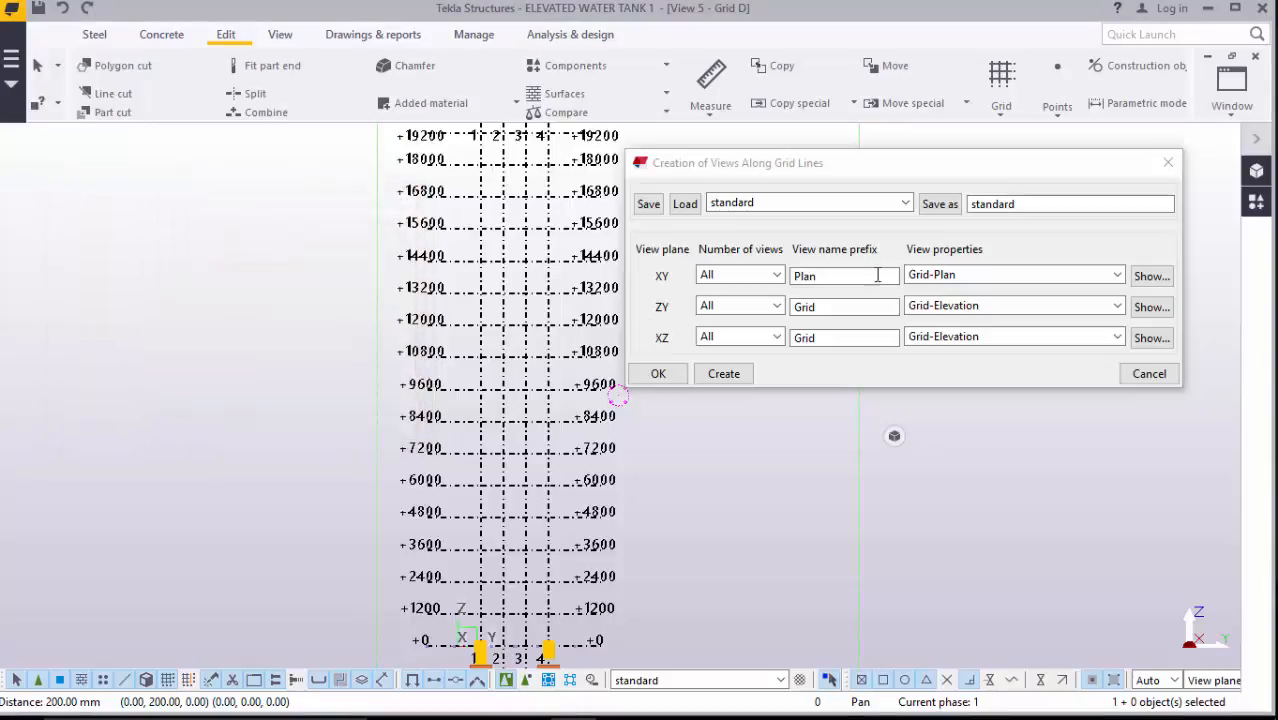
left_click(1168, 163)
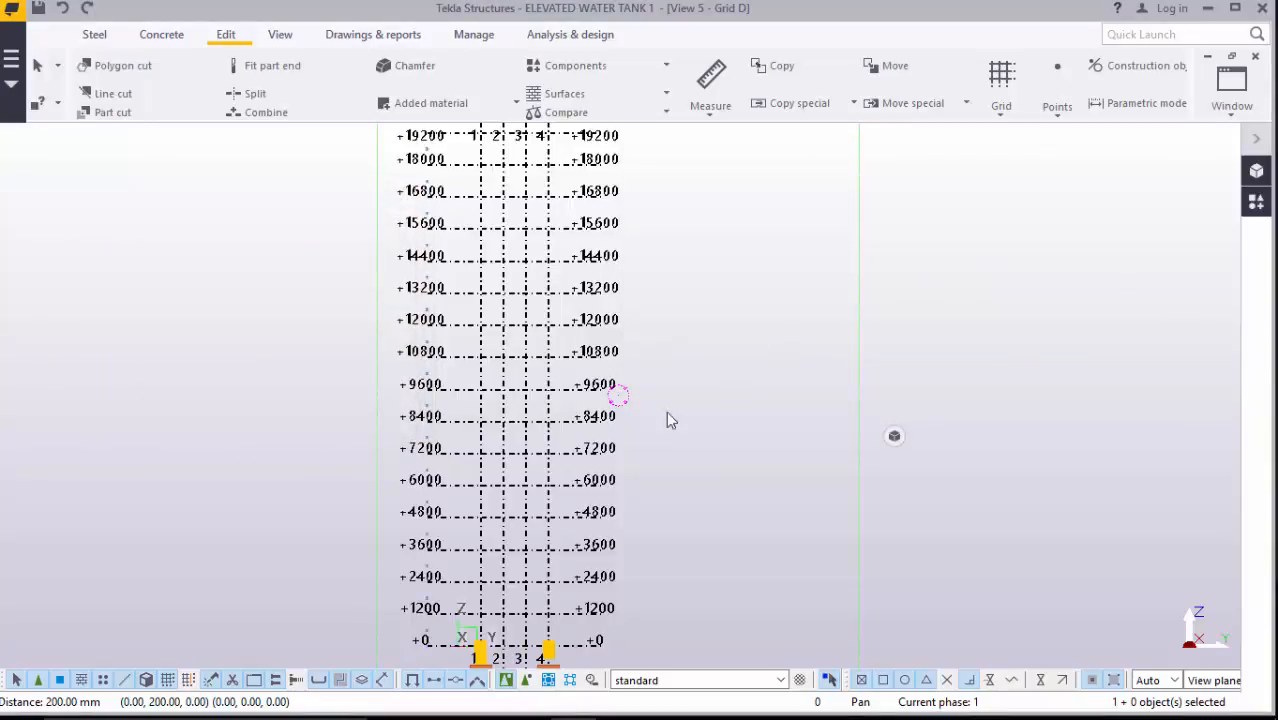
- In the Grid D view, set the bottom level of the column on grid line 4 to -700 so it meets its footing
scroll(615, 438, "down", 1)
scroll(526, 613, "up", 5)
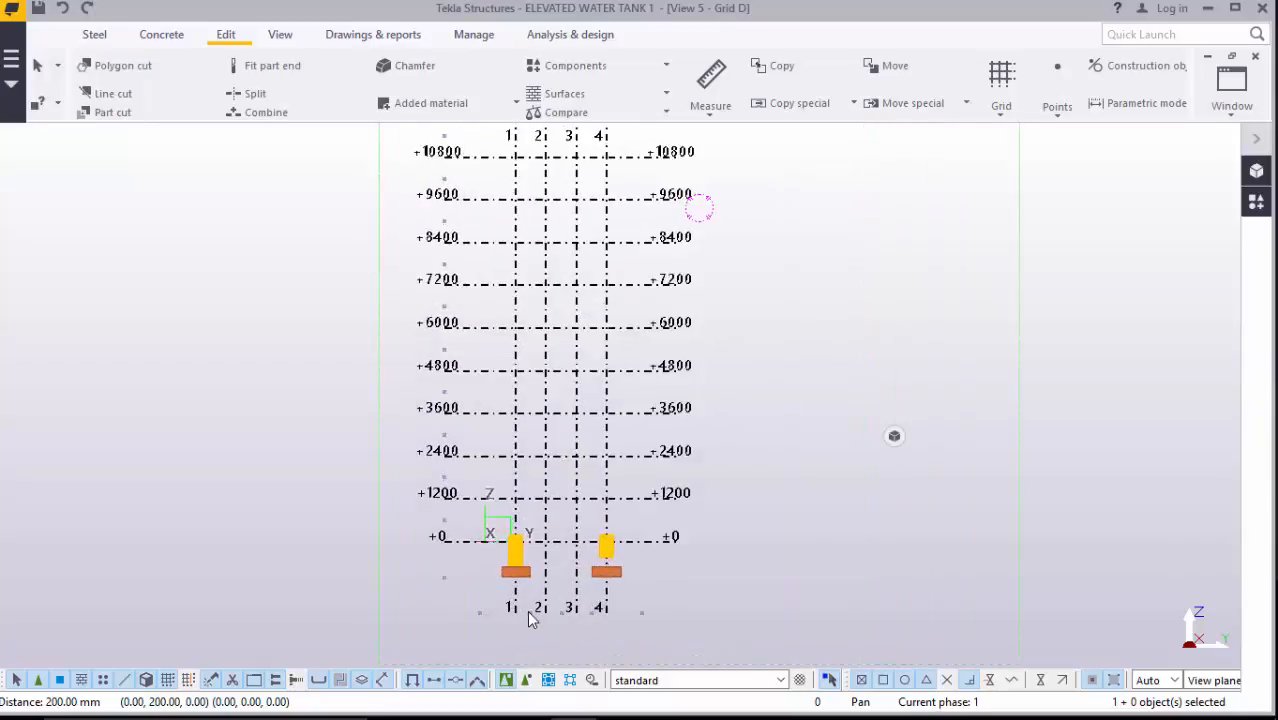
scroll(560, 600, "up", 6)
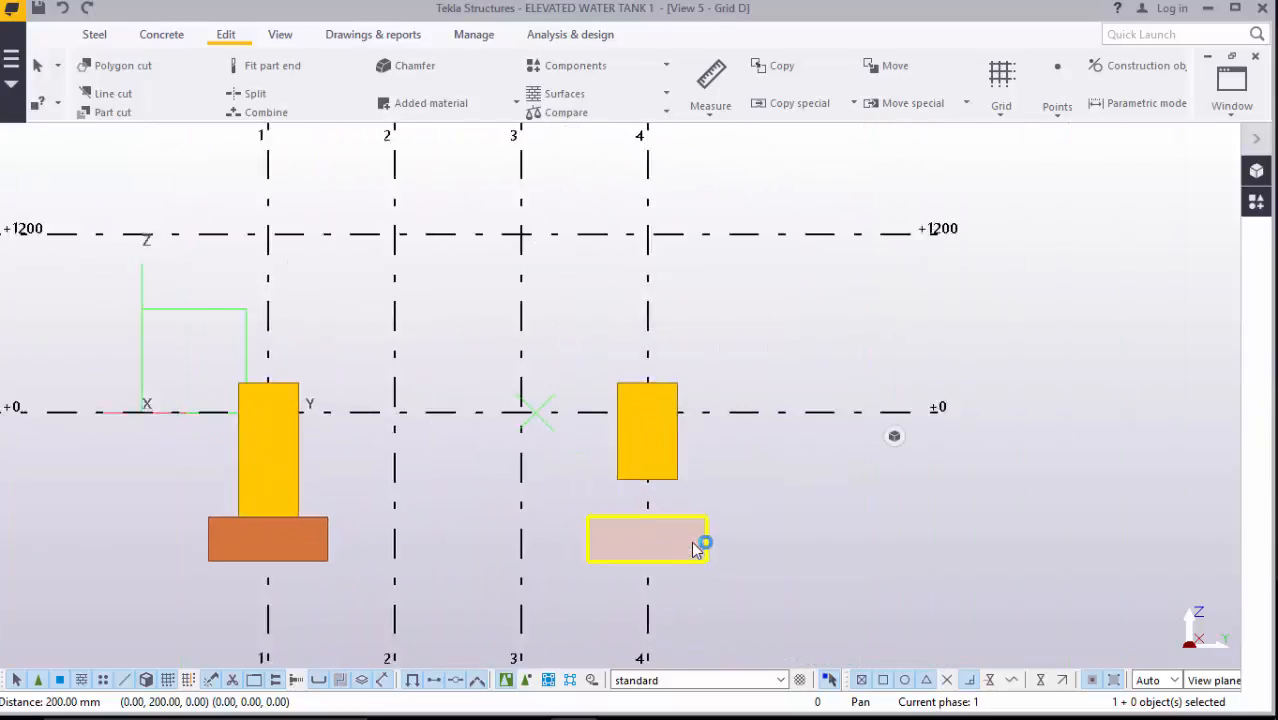
left_click(673, 444)
double_click(673, 448)
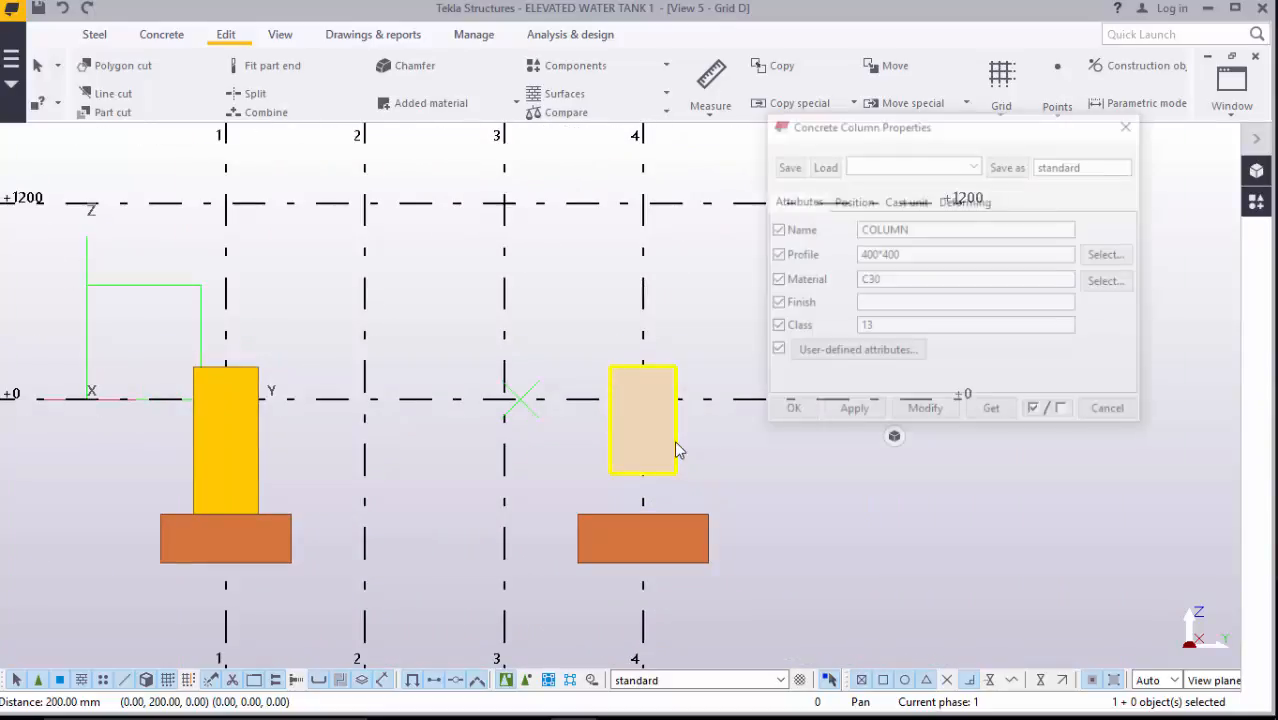
left_click(865, 206)
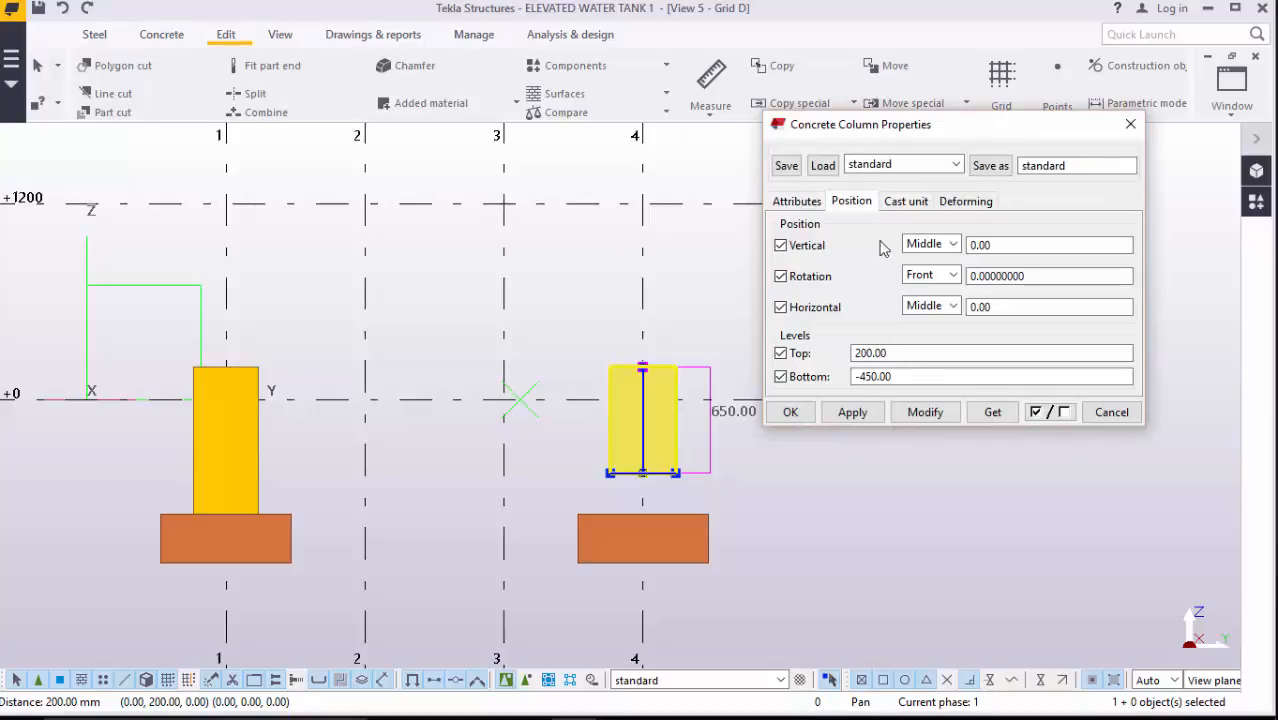
left_click_drag(892, 377, 861, 379)
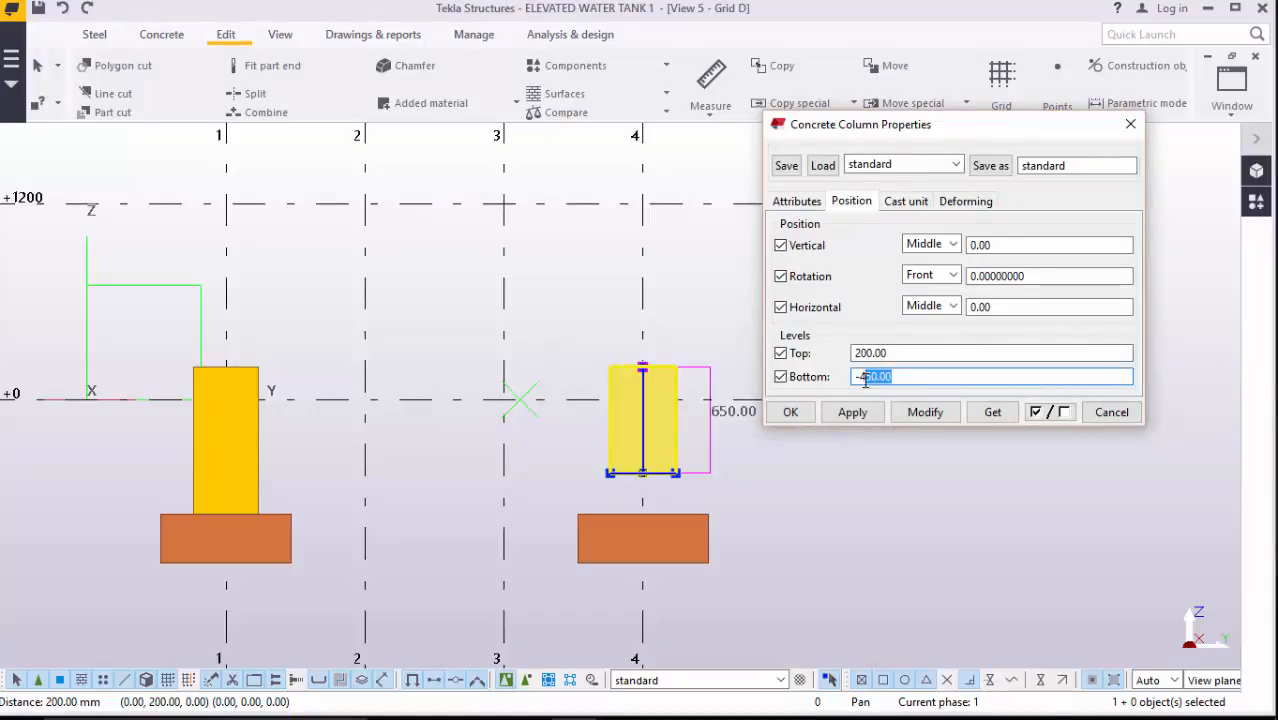
key("BackSpace")
type("700")
left_click(930, 414)
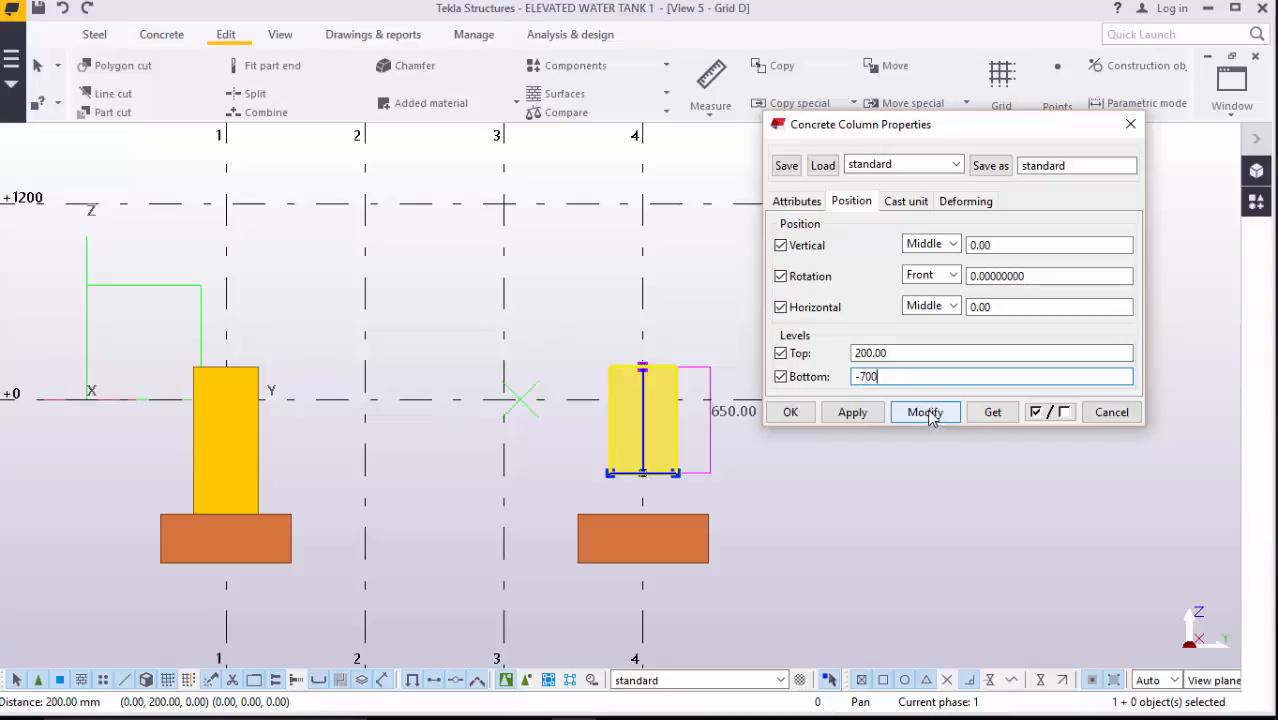
left_click(805, 418)
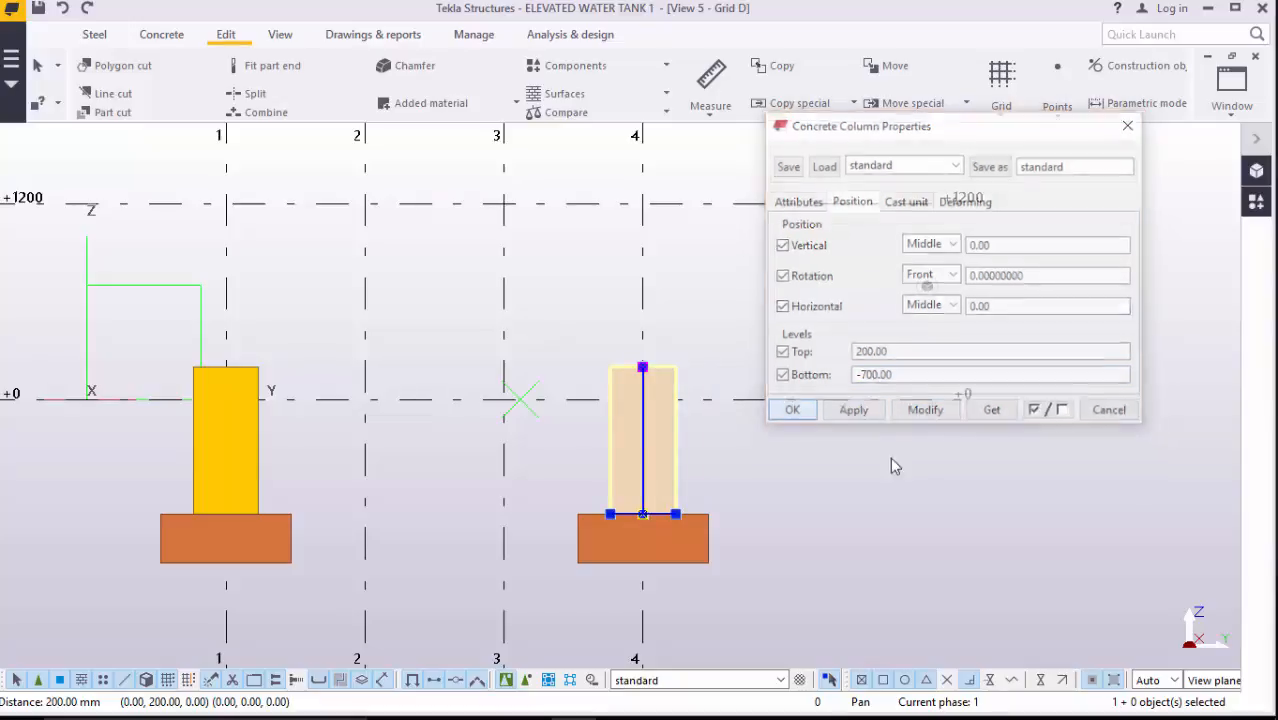
left_click(903, 462)
- Return to the 3D view and set the bottom level of the concrete column at grid intersection C-4 to -700
left_click(1232, 118)
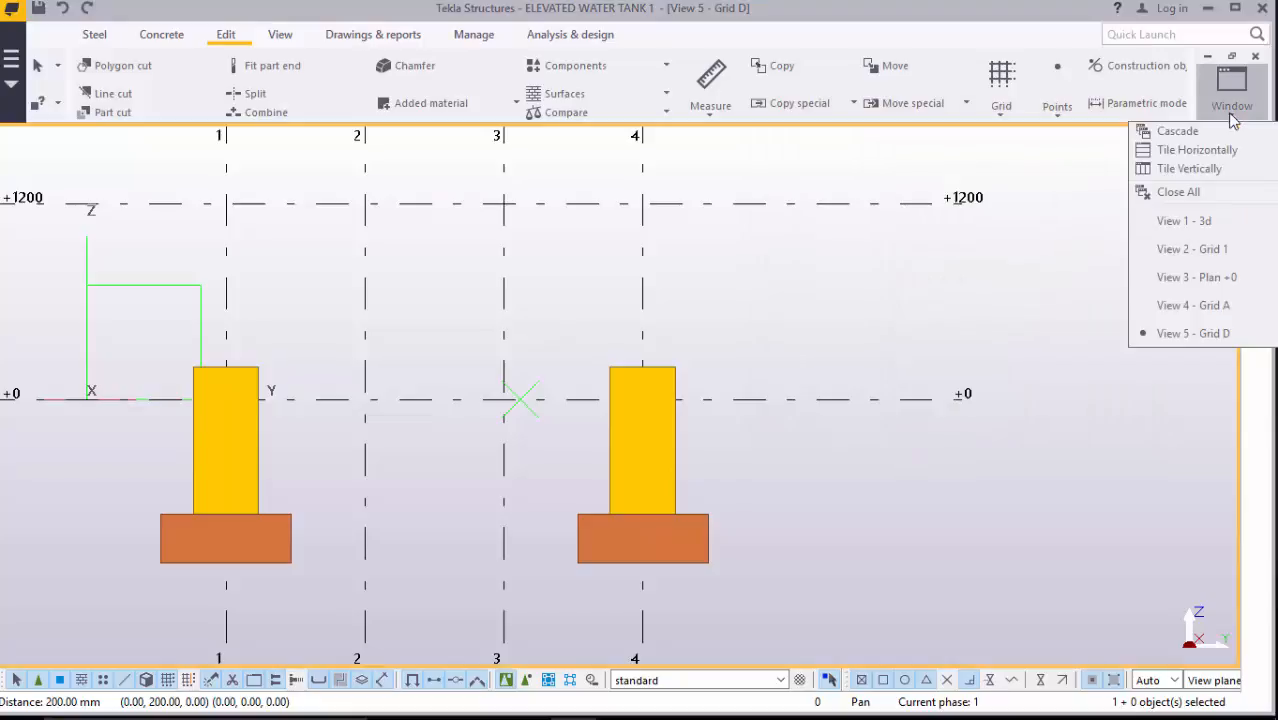
left_click(1172, 223)
scroll(662, 371, "up", 5)
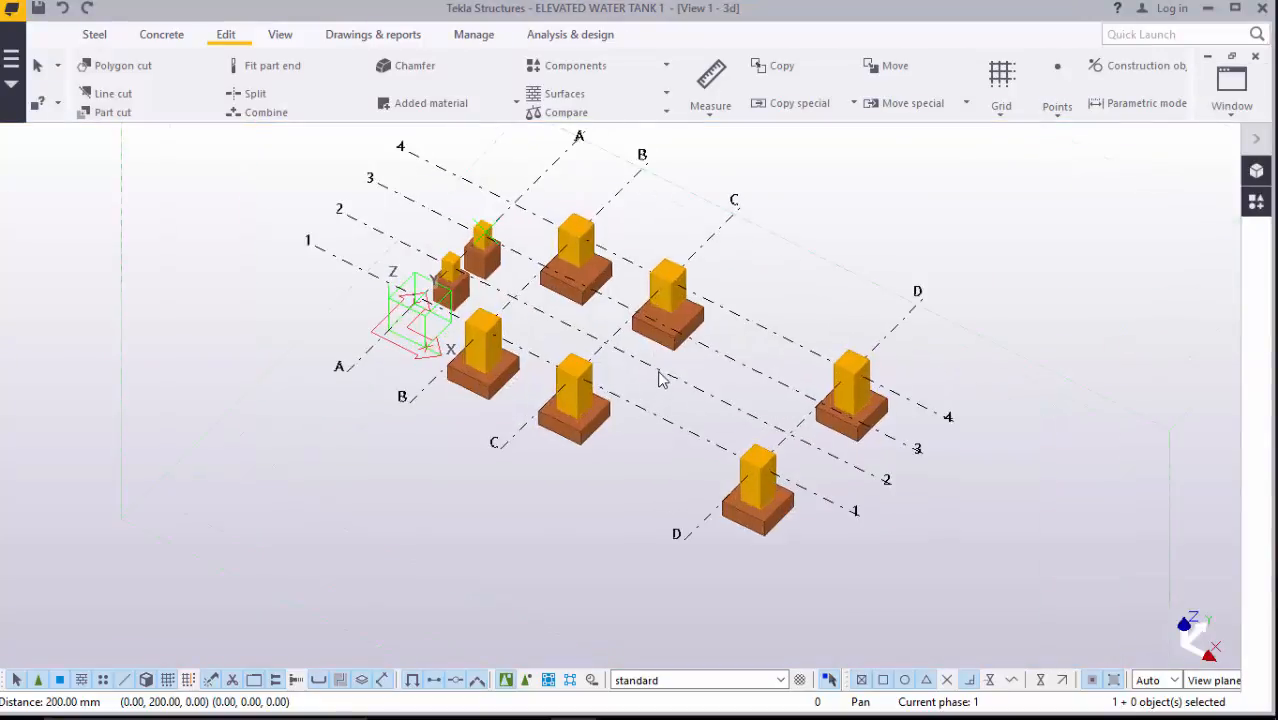
double_click(686, 263)
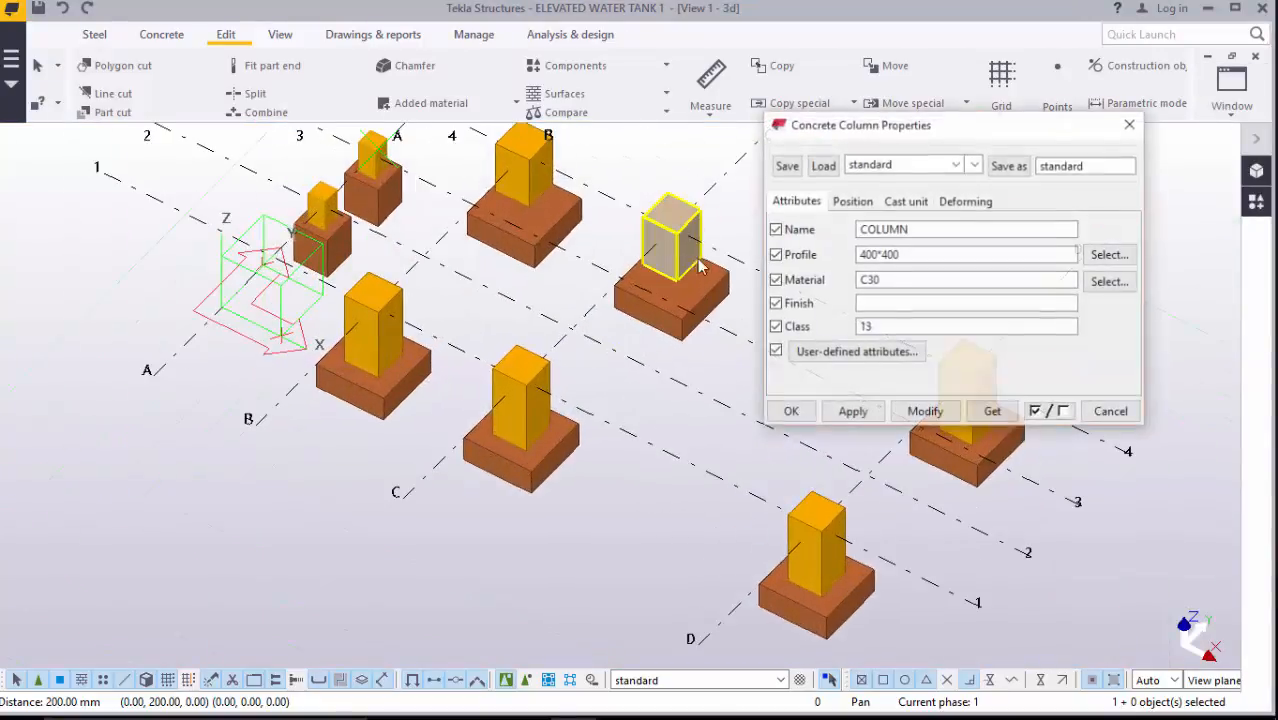
left_click(852, 202)
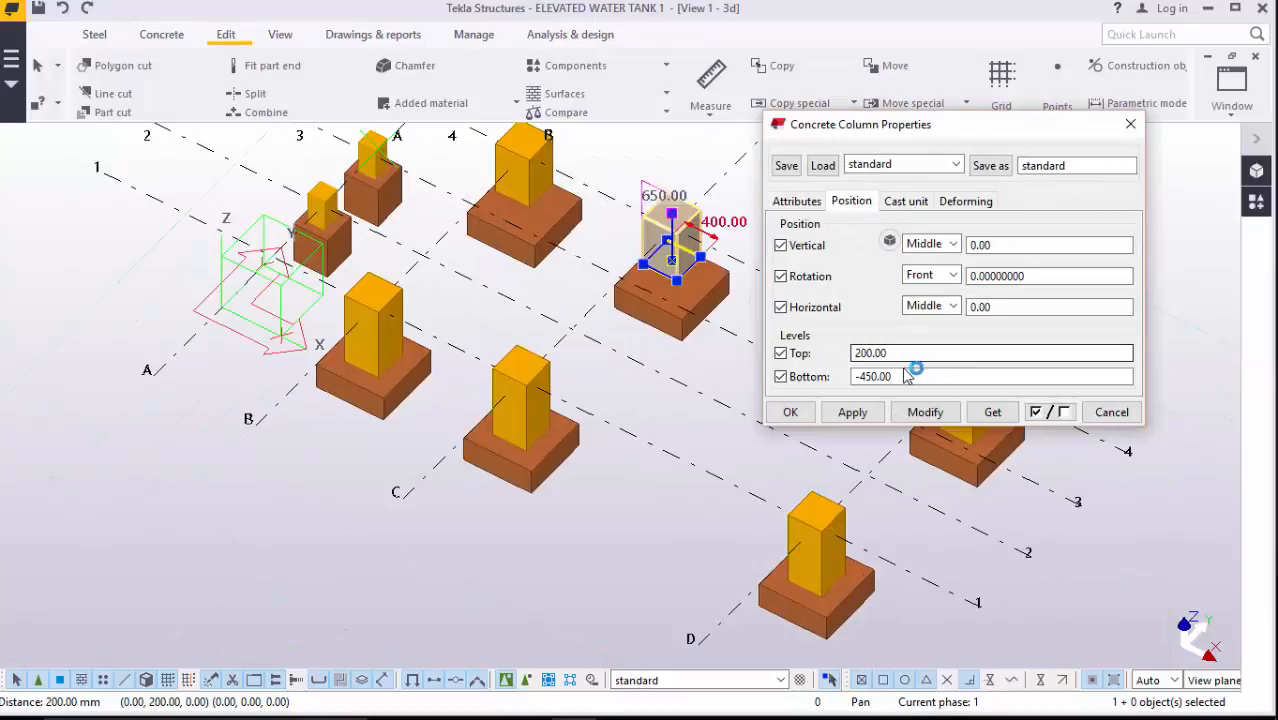
left_click_drag(893, 376, 875, 376)
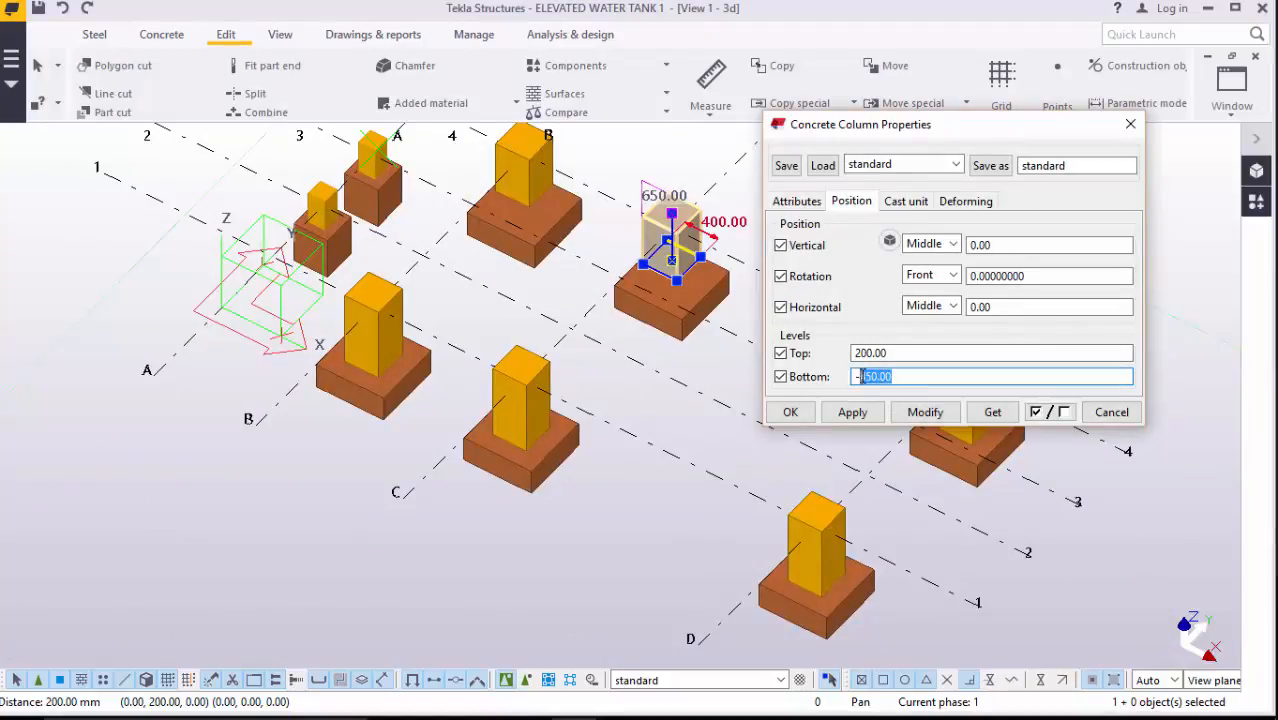
type("700")
left_click(918, 410)
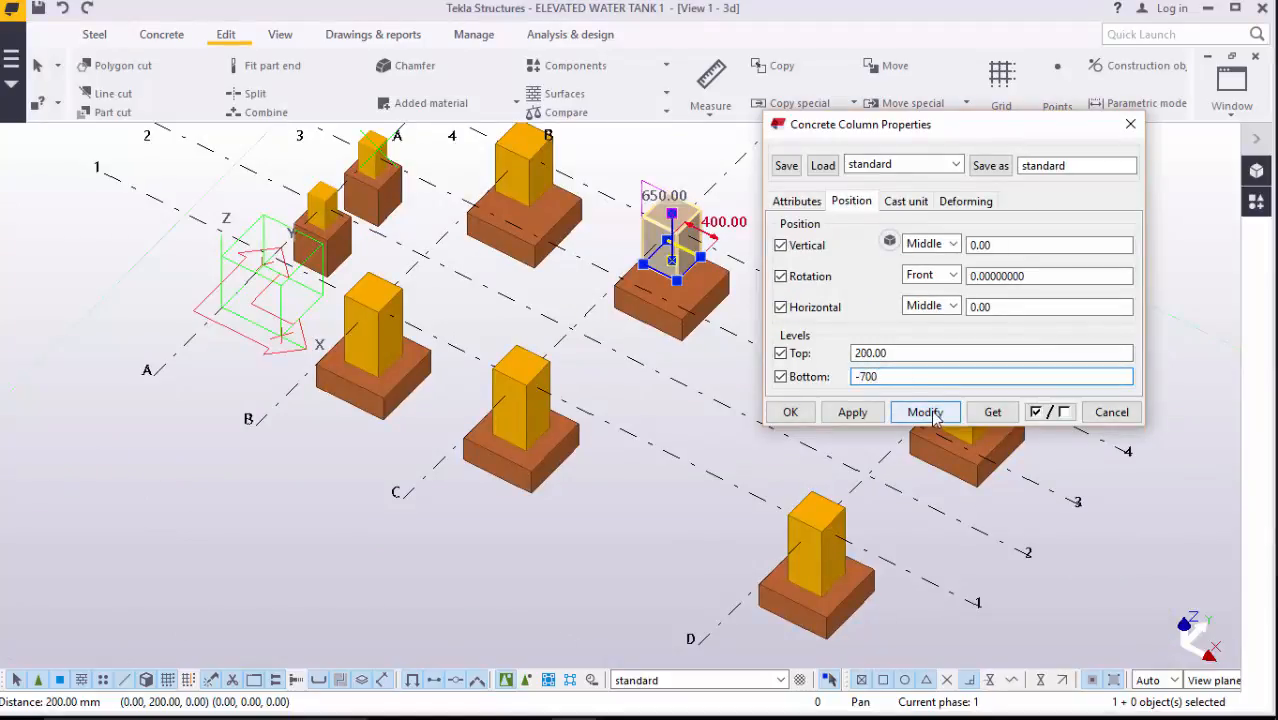
left_click(792, 412)
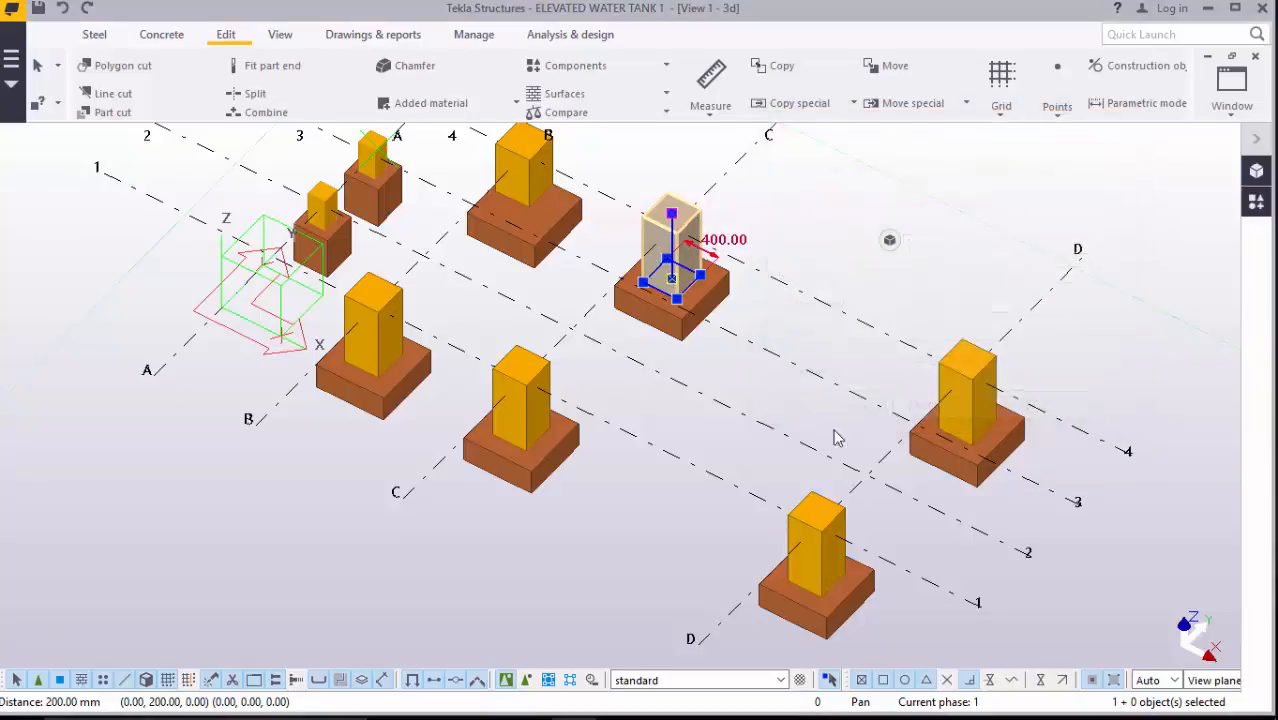
- Check the top and bottom levels of the concrete columns at grid intersections D-4, B-1 and D-1
double_click(983, 415)
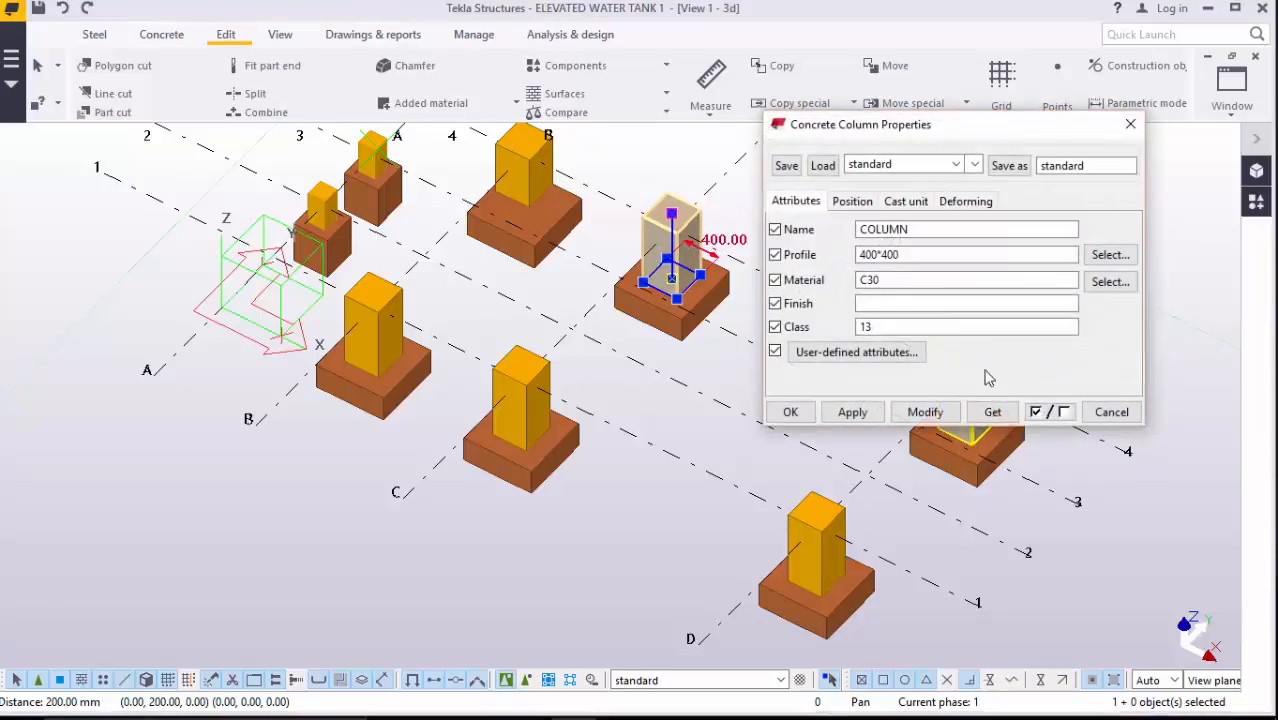
left_click(852, 201)
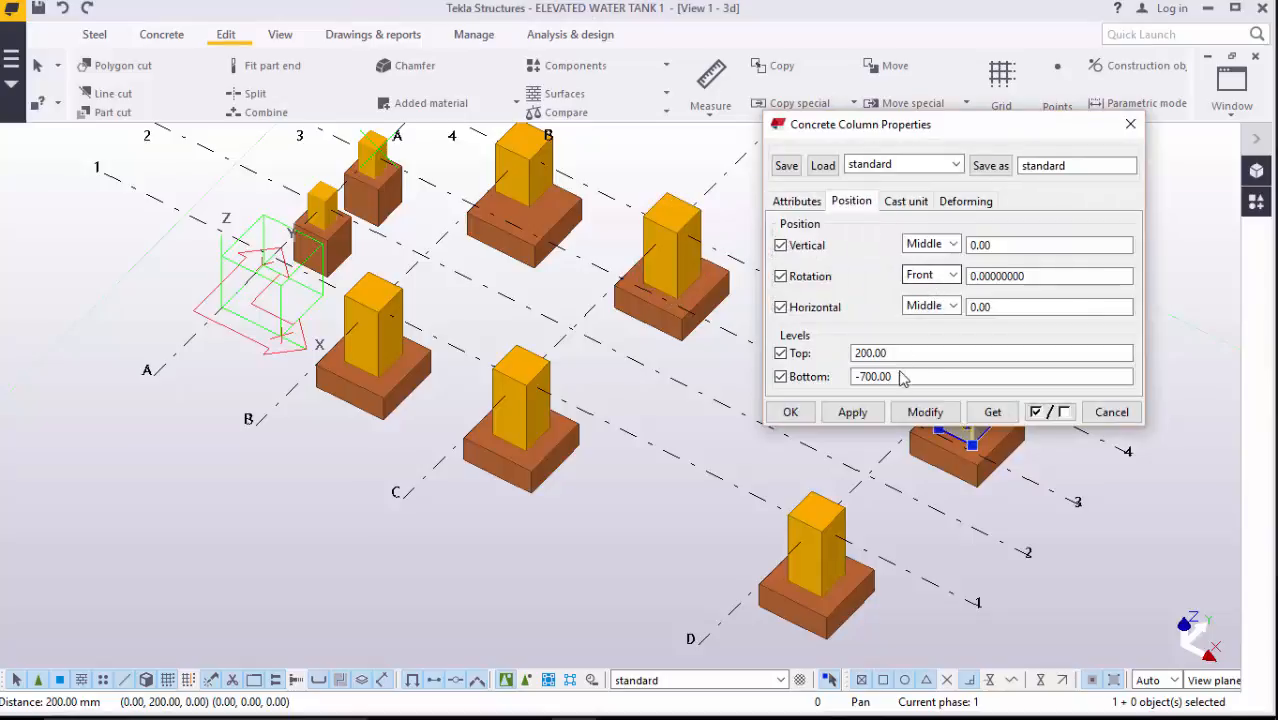
left_click(1130, 124)
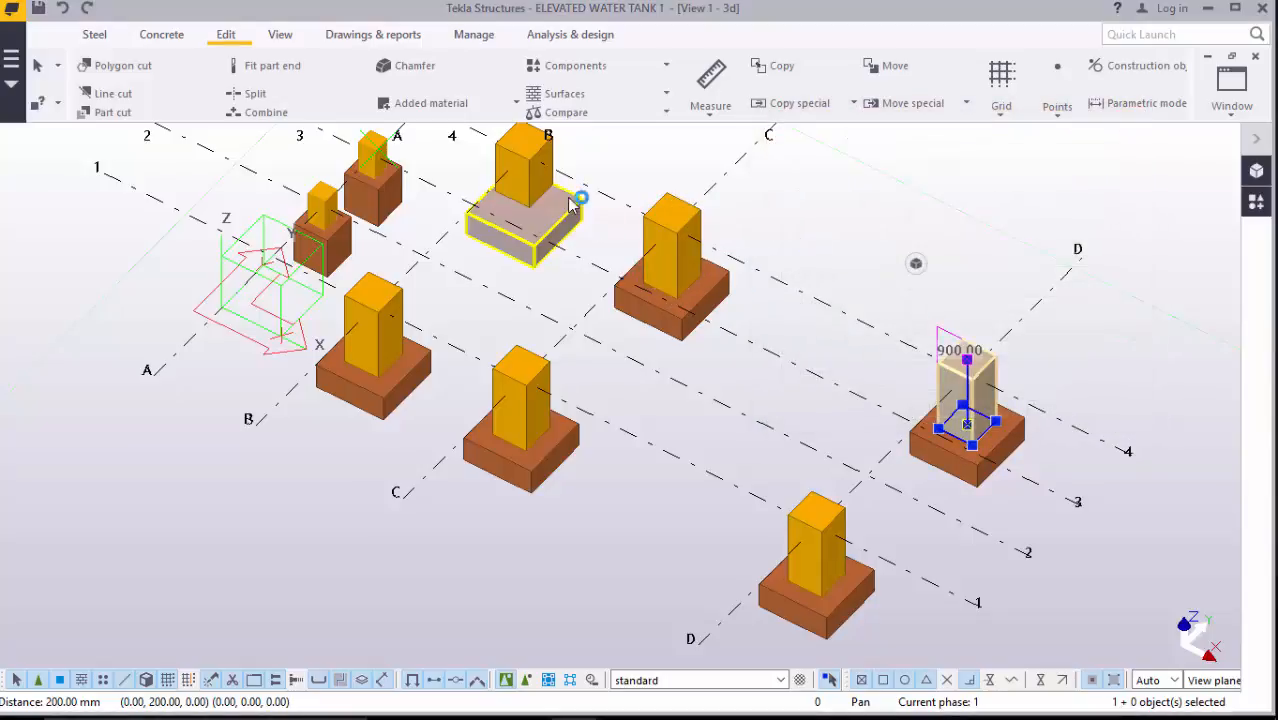
double_click(408, 311)
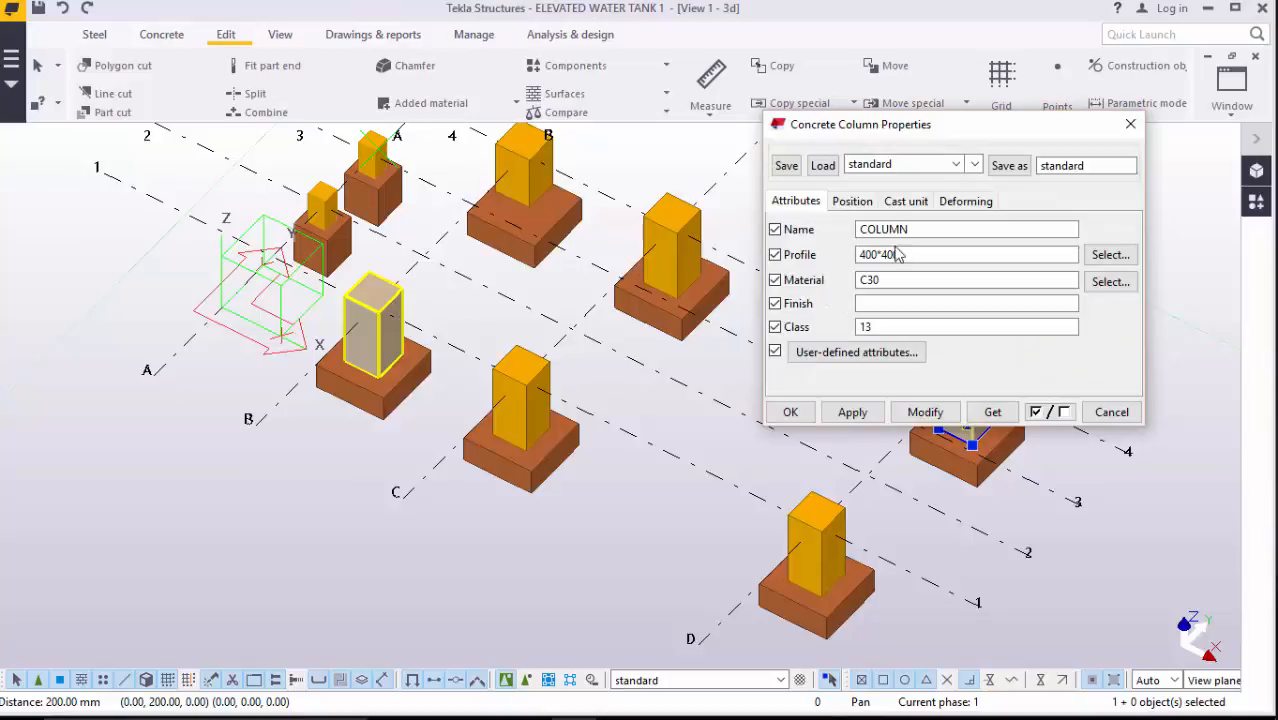
left_click(853, 201)
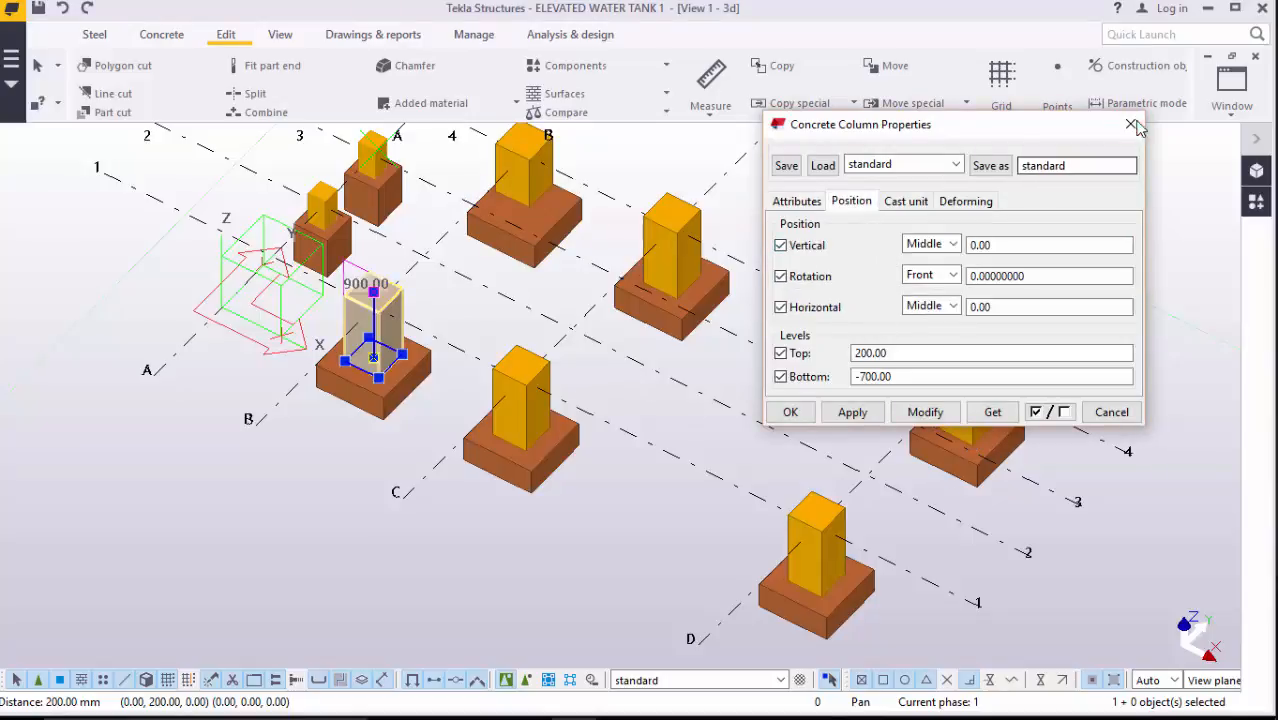
left_click(1130, 127)
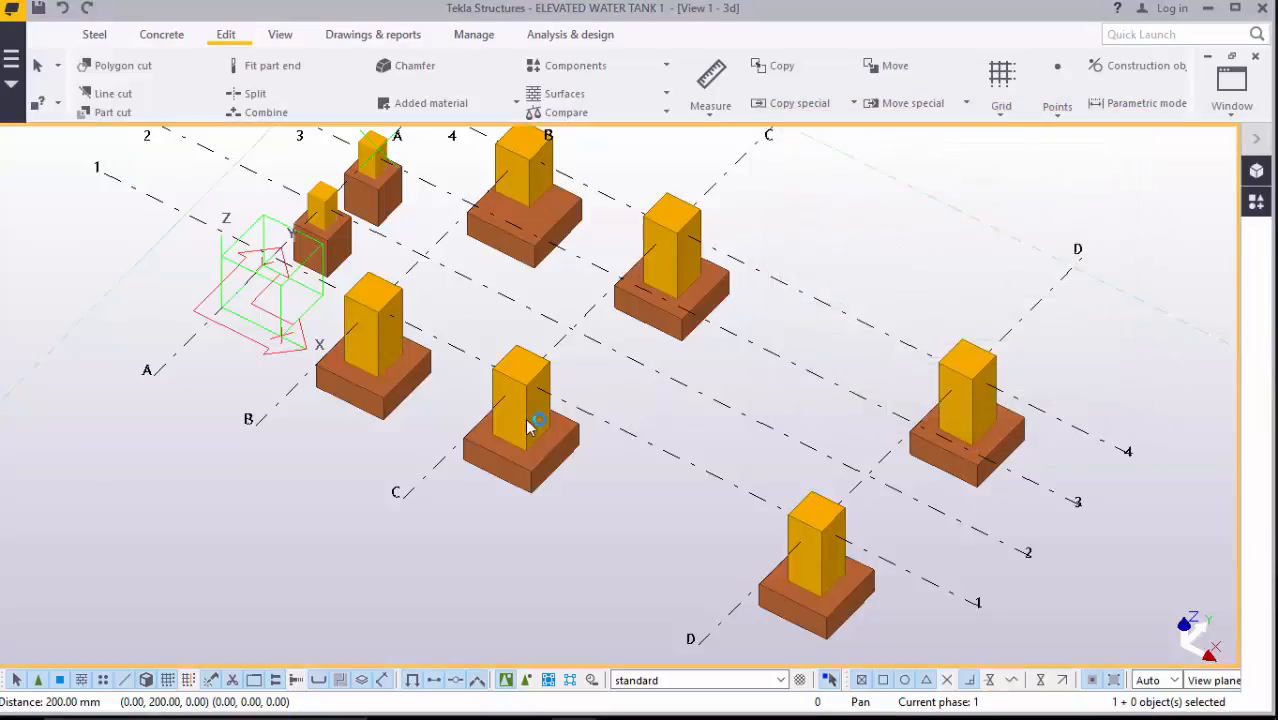
double_click(818, 554)
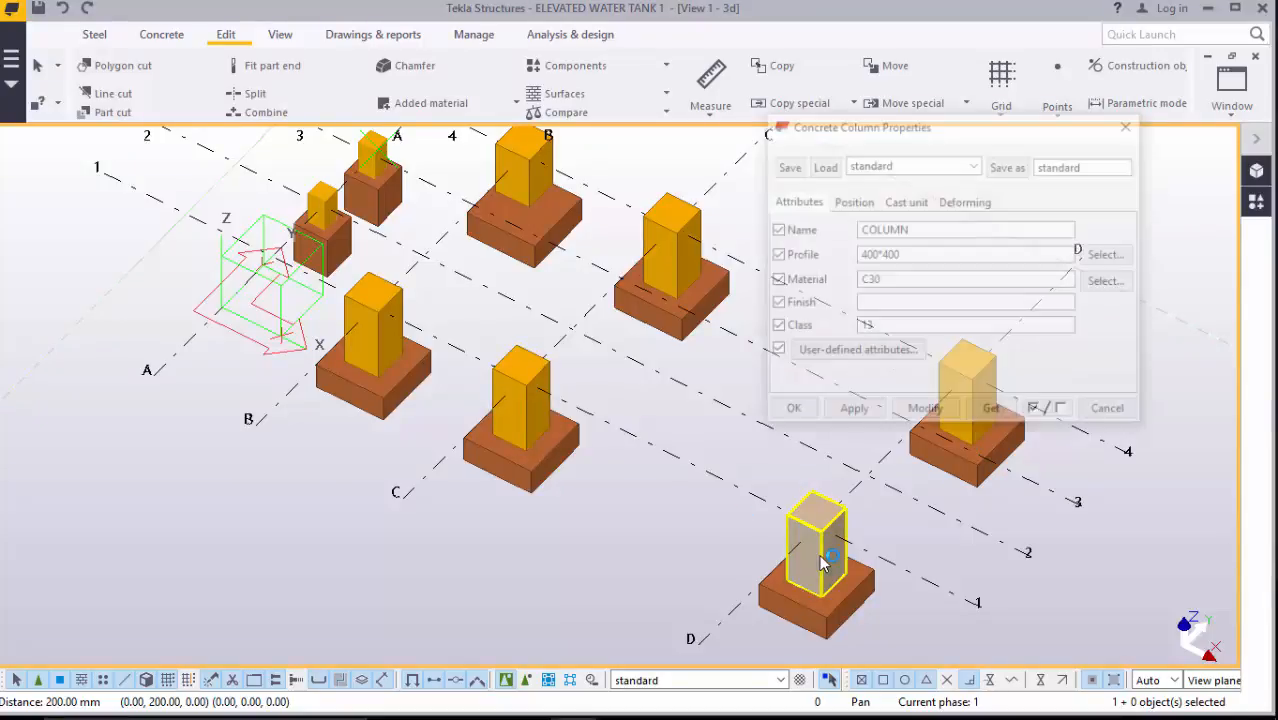
left_click(853, 201)
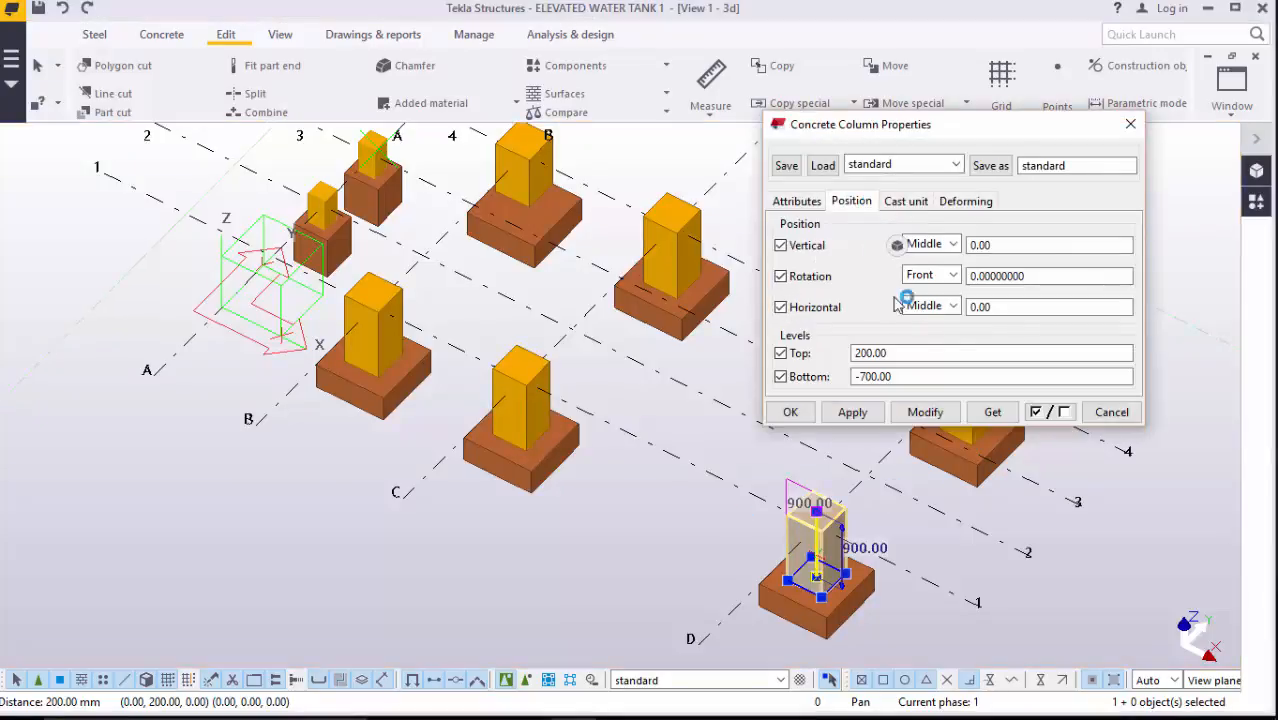
left_click(1130, 124)
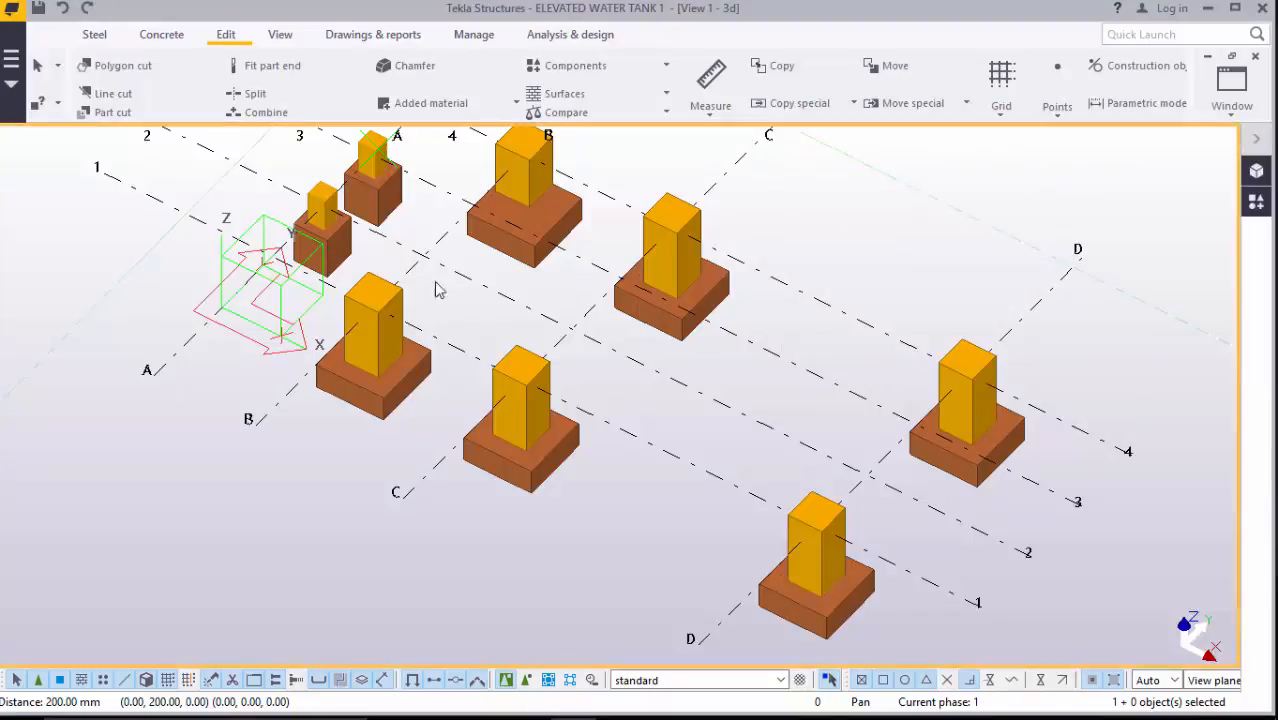
- Examine the concrete columns and pad footings across the whole grid in the 3D view
left_click(374, 310)
scroll(440, 352, "up", 2)
scroll(440, 352, "down", 2)
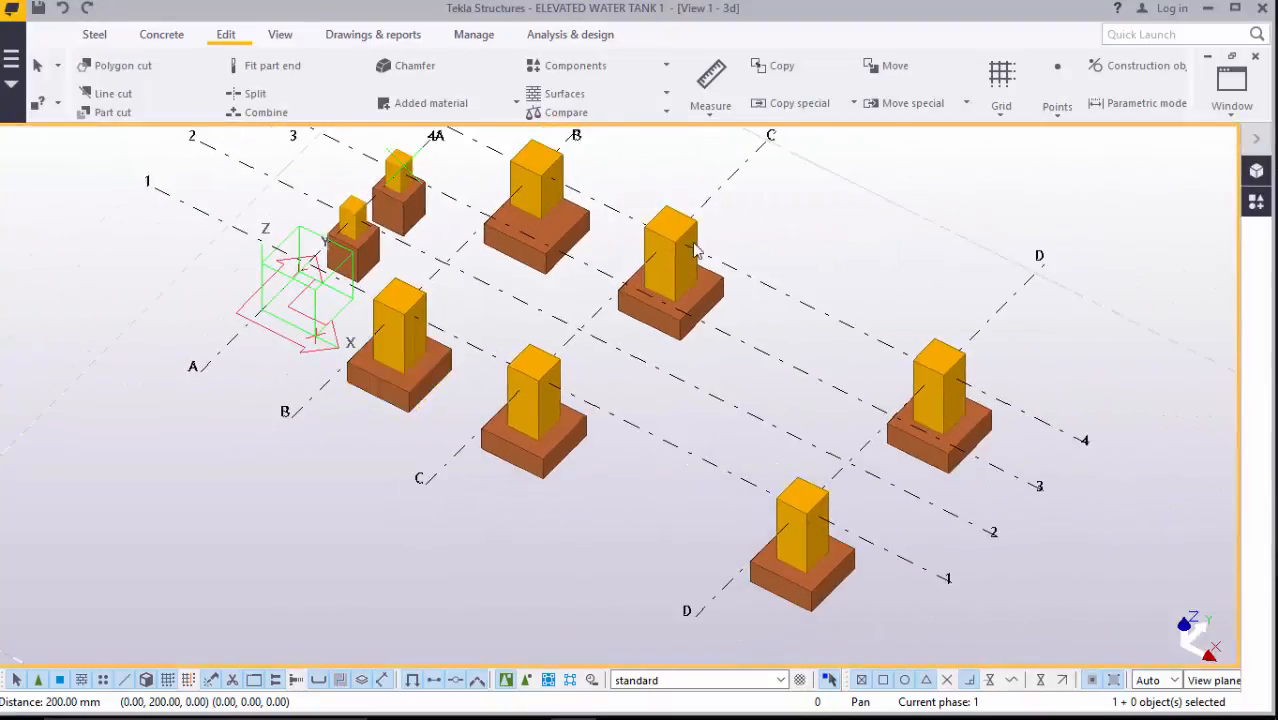
left_click(944, 404)
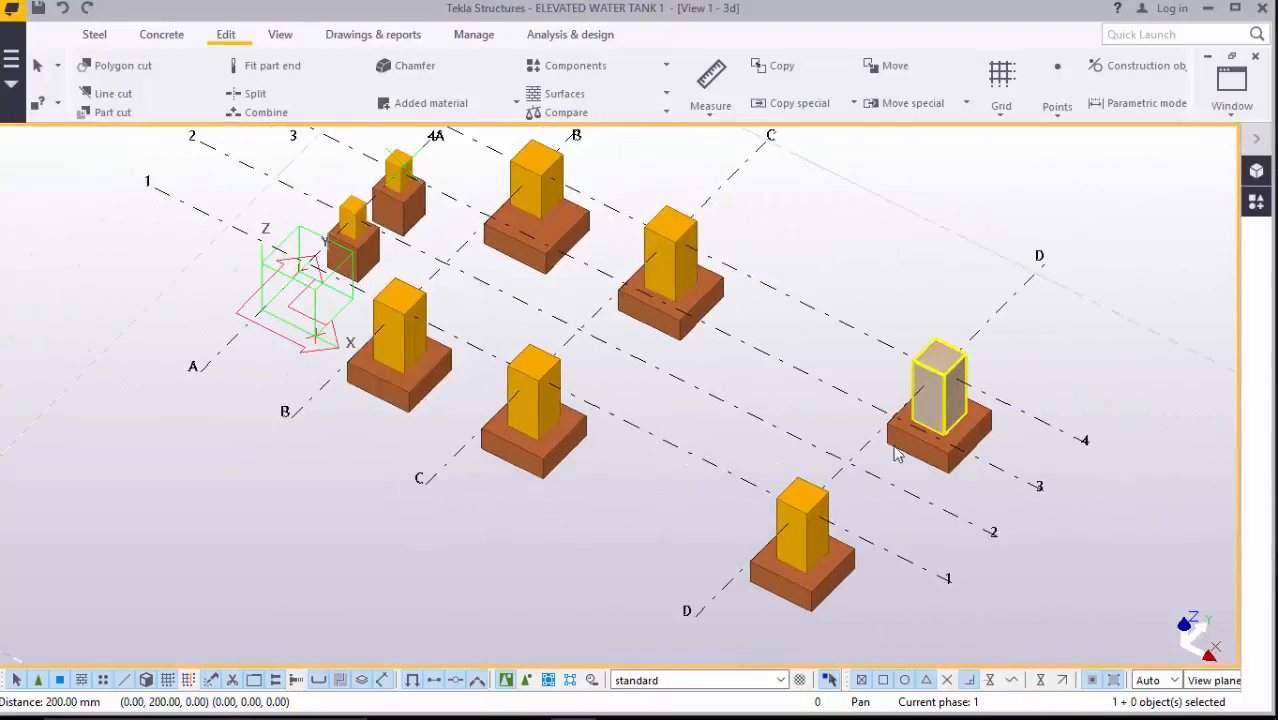
middle_click_drag(933, 476, 676, 437, "ctrl")
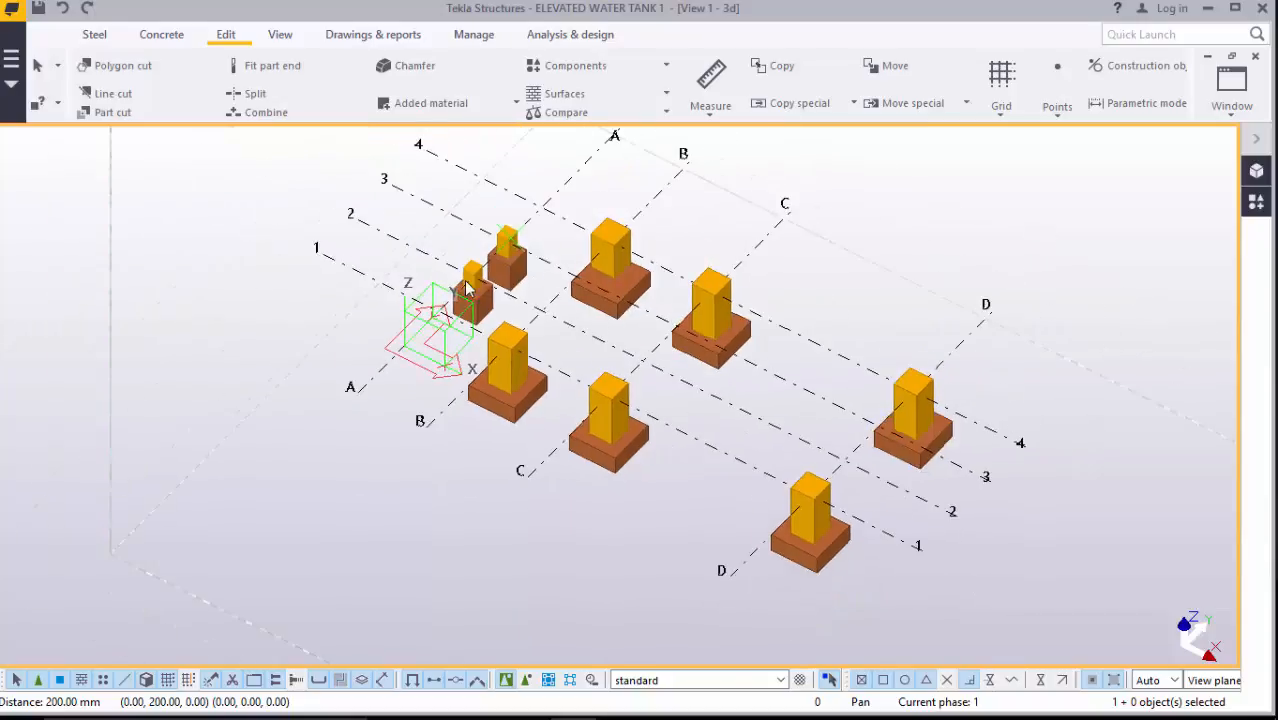
left_click(505, 262)
scroll(505, 262, "up", 5)
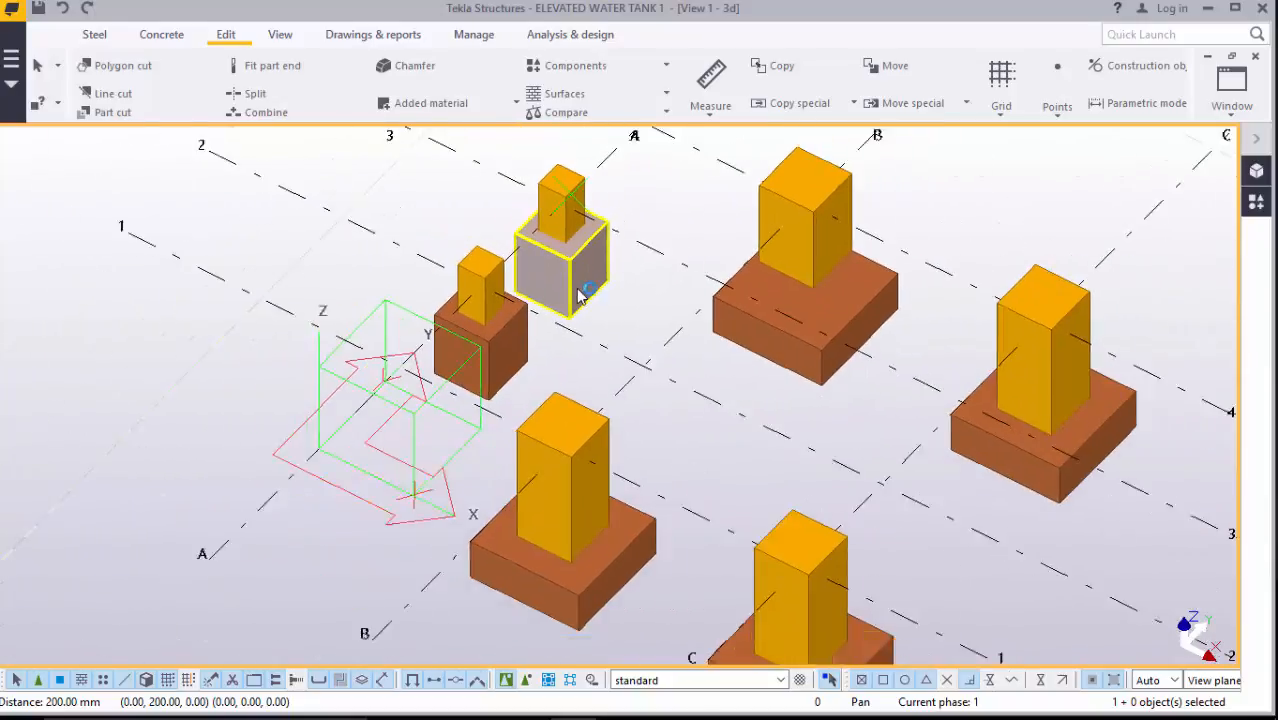
scroll(578, 295, "down", 3)
scroll(580, 300, "up", 5)
scroll(585, 320, "down", 2)
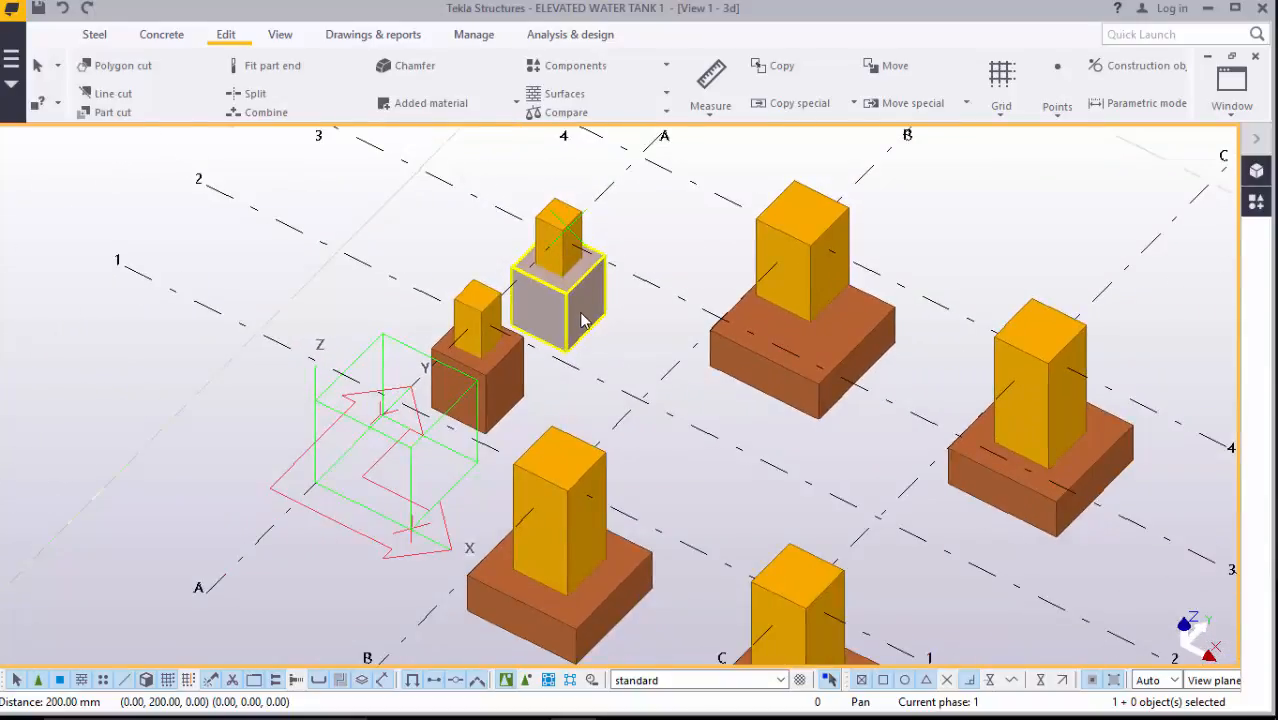
scroll(583, 318, "down", 6)
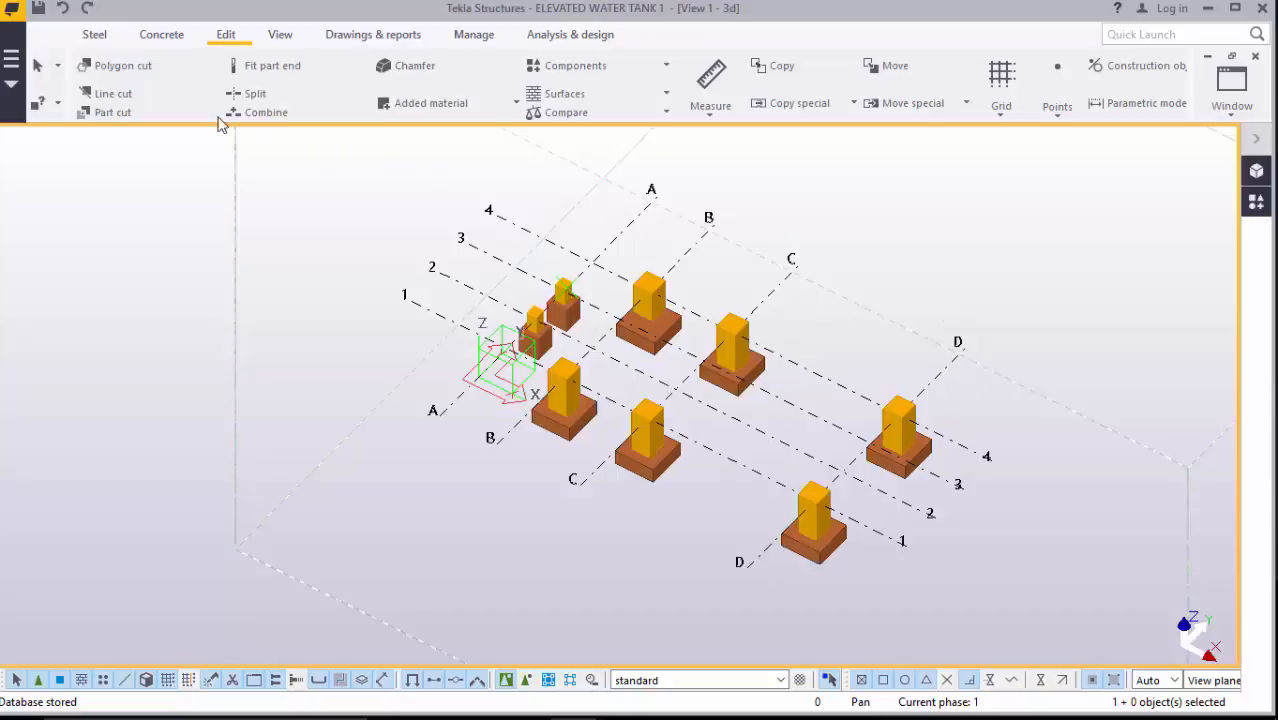
- Place a steel column on top of the concrete column at grid intersection B-4 and end the command
left_click(96, 36)
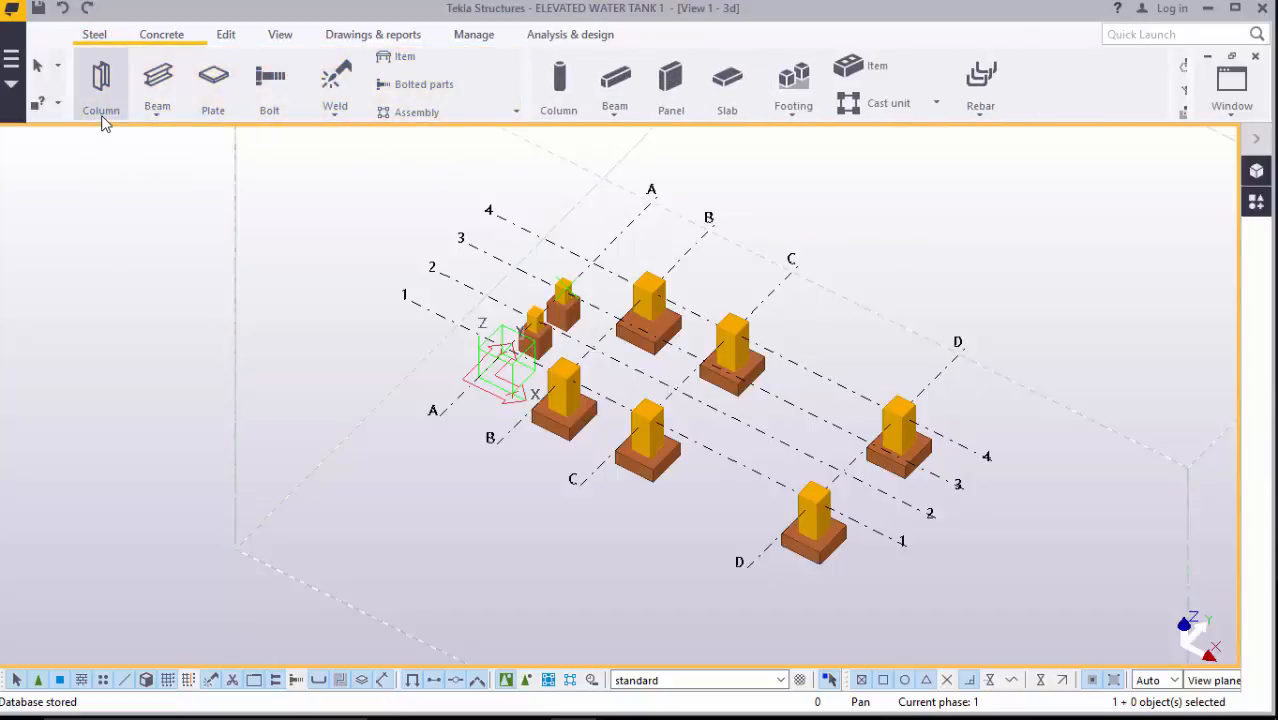
left_click(101, 90)
scroll(655, 268, "up", 2)
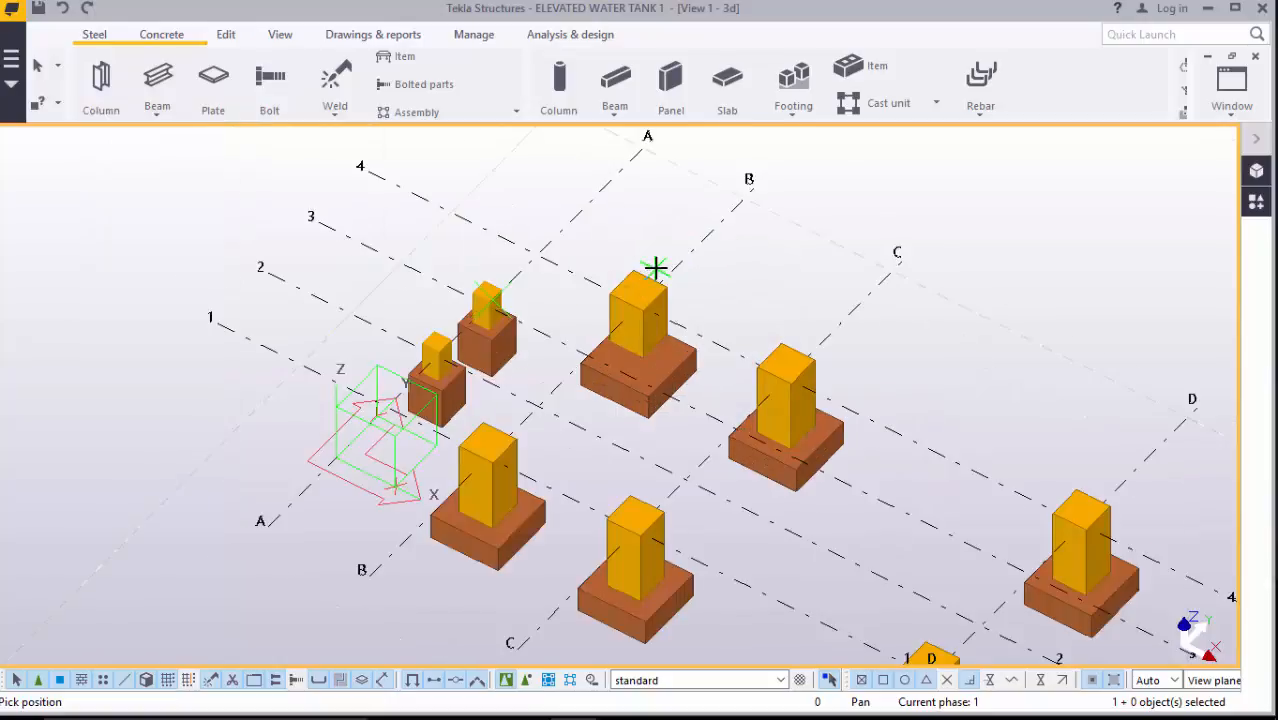
scroll(655, 268, "up", 4)
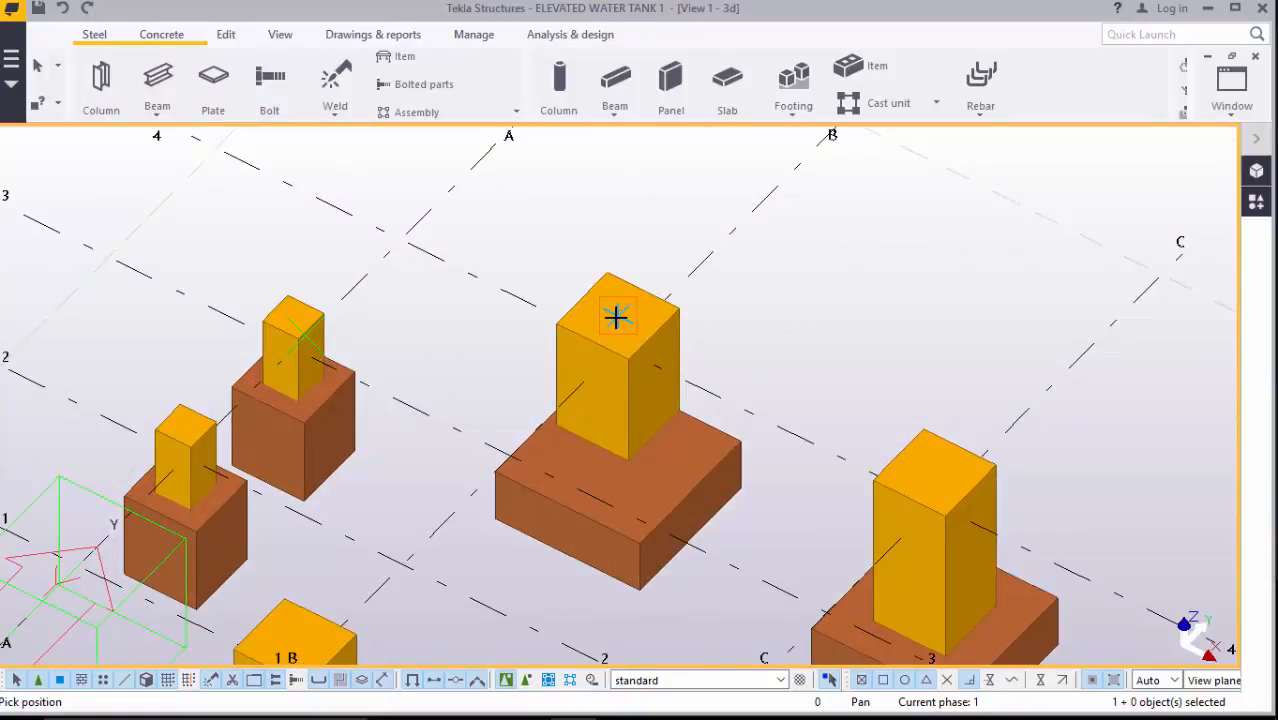
left_click(615, 316)
right_click(812, 262)
left_click(840, 272)
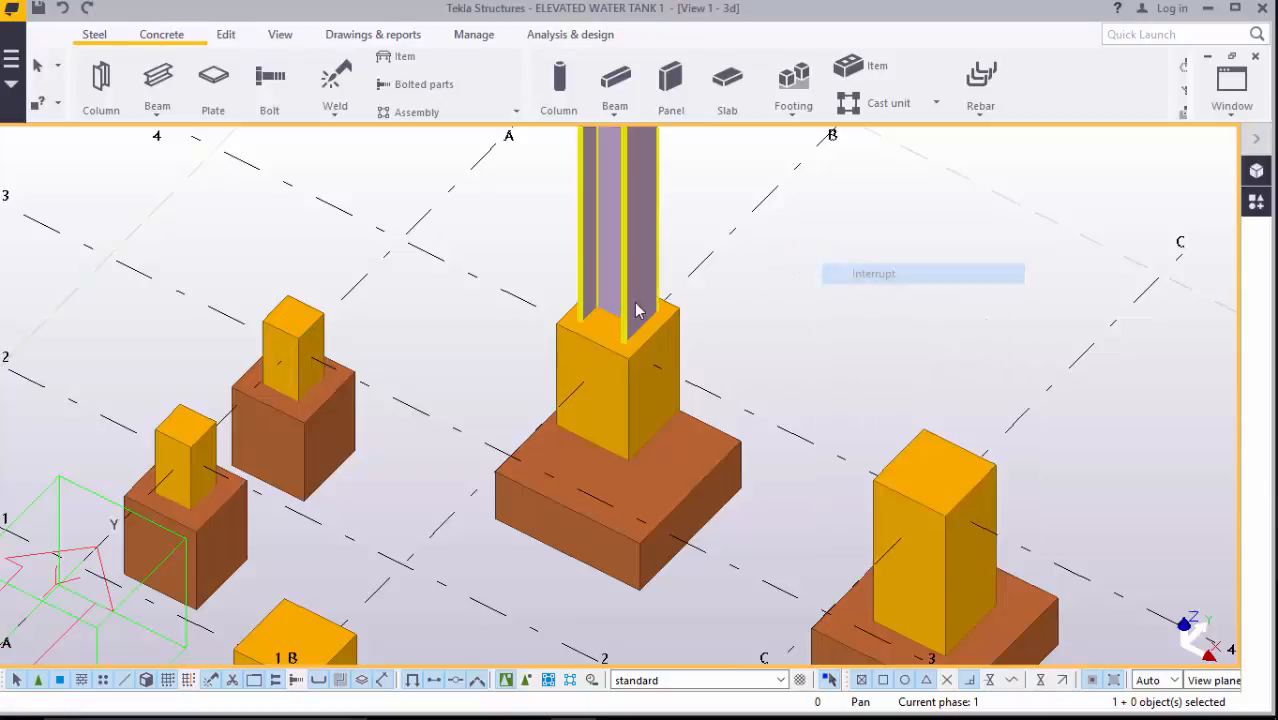
- Change the profile of the steel column at B-4 to IPE300 from the European sections in the profile catalog
scroll(670, 390, "down", 5)
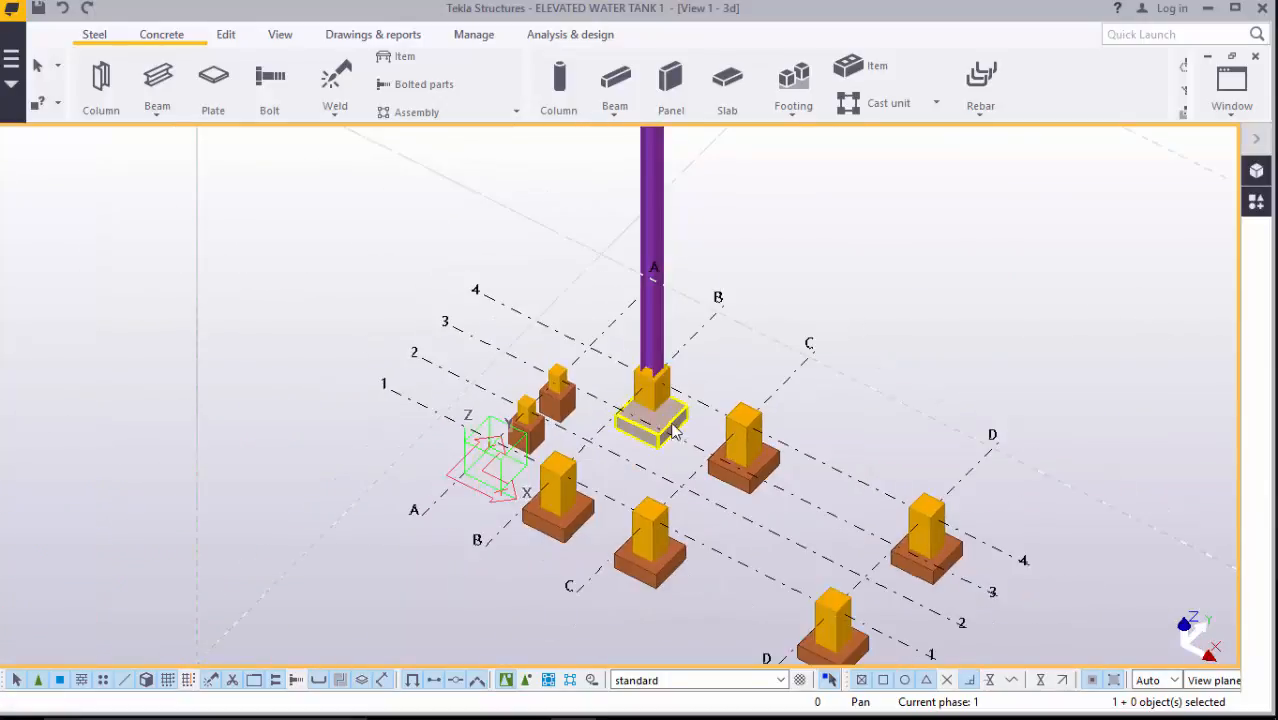
scroll(675, 430, "down", 2)
scroll(675, 248, "up", 4)
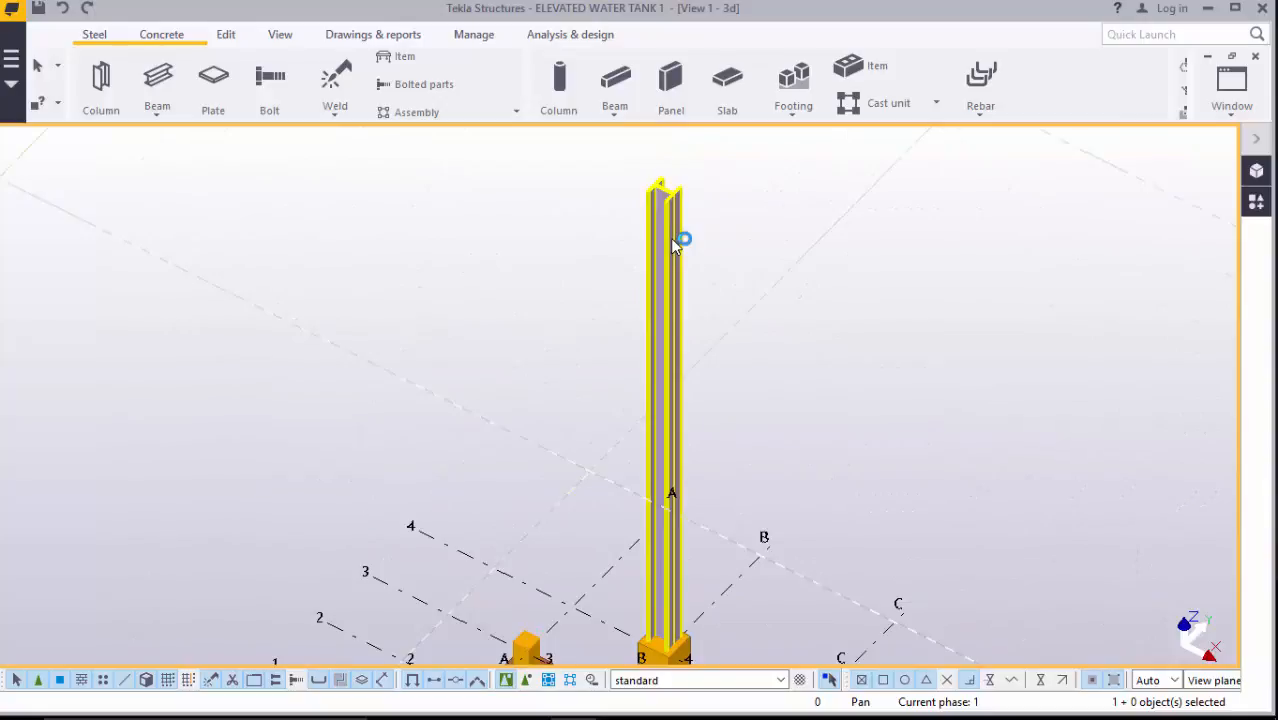
double_click(676, 243)
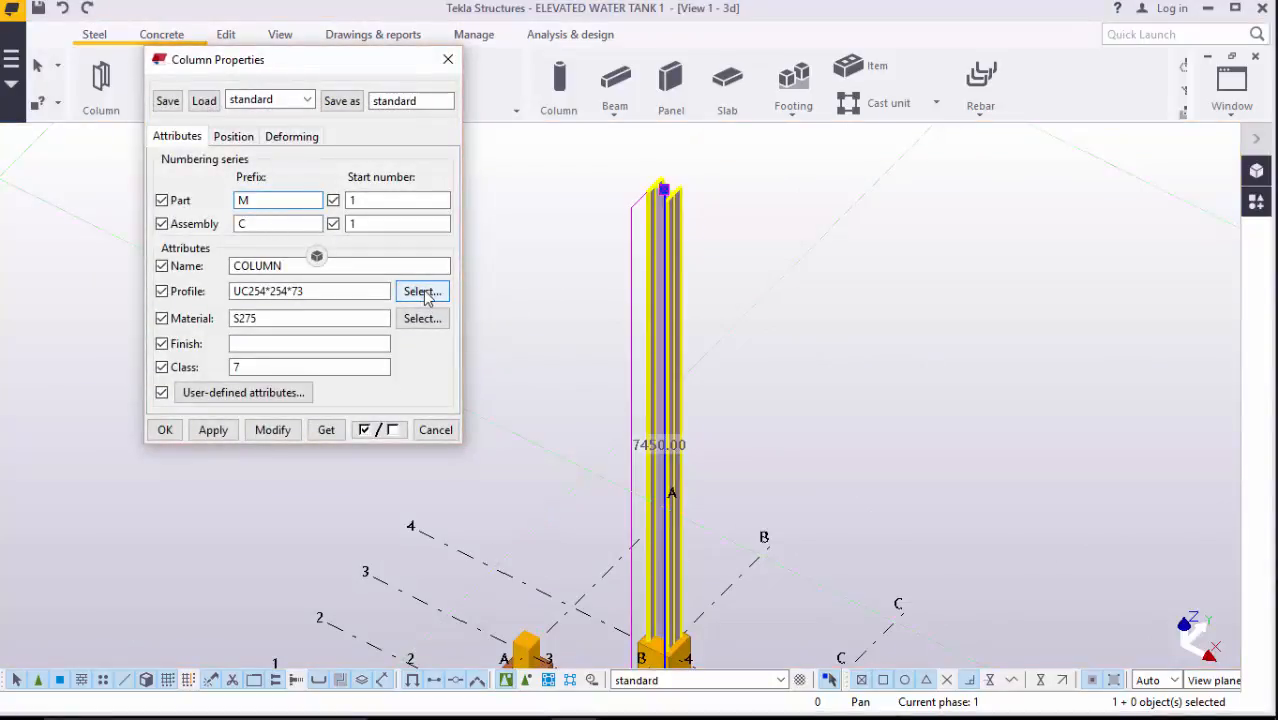
left_click(422, 291)
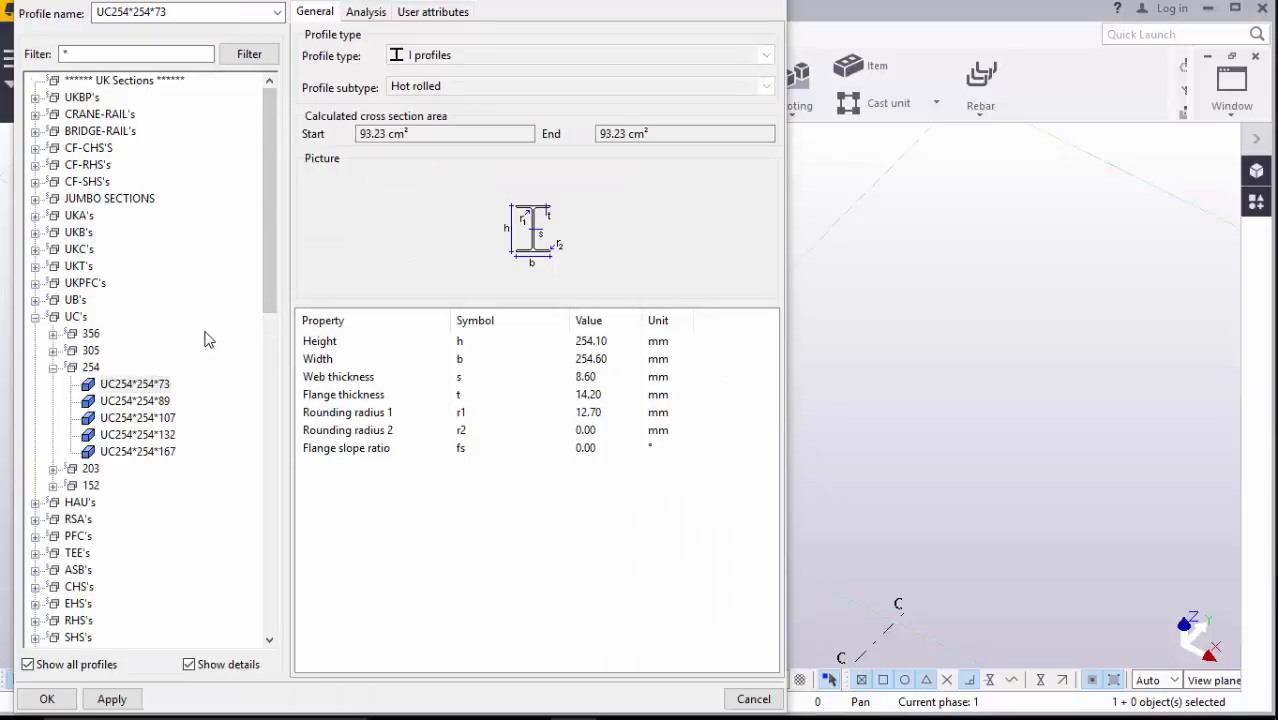
scroll(205, 340, "down", 9)
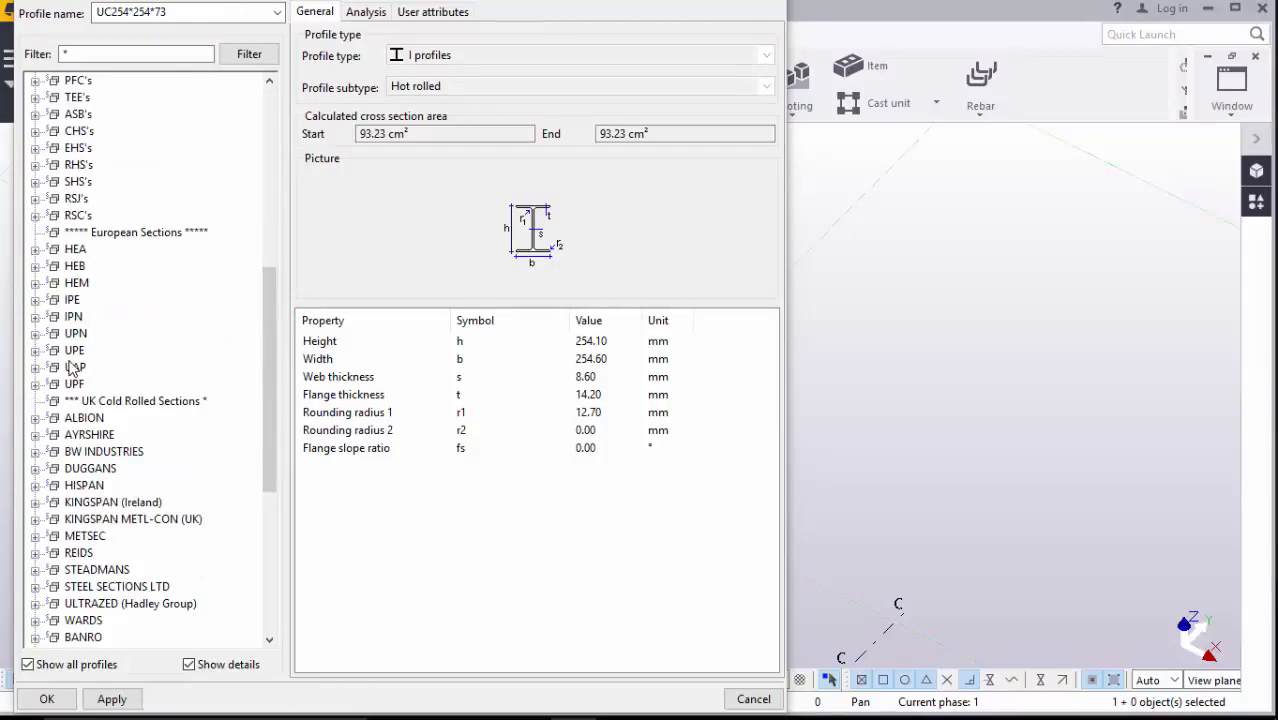
left_click(36, 300)
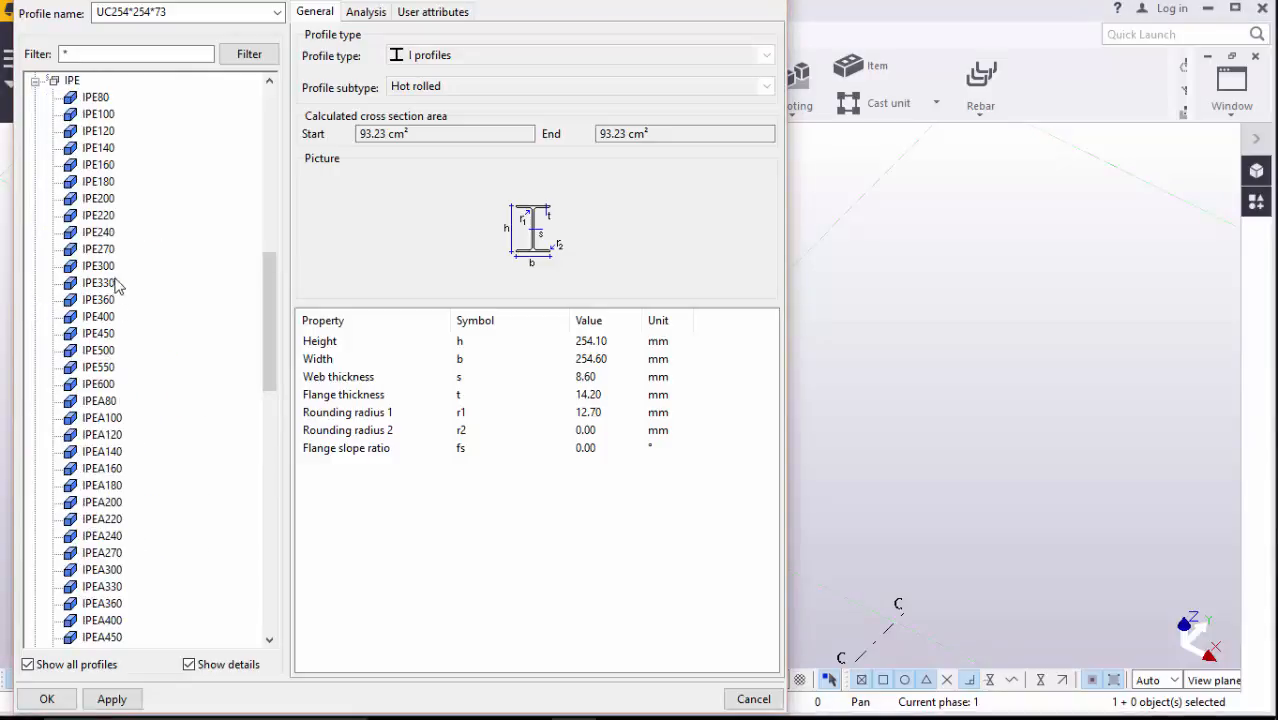
left_click(98, 266)
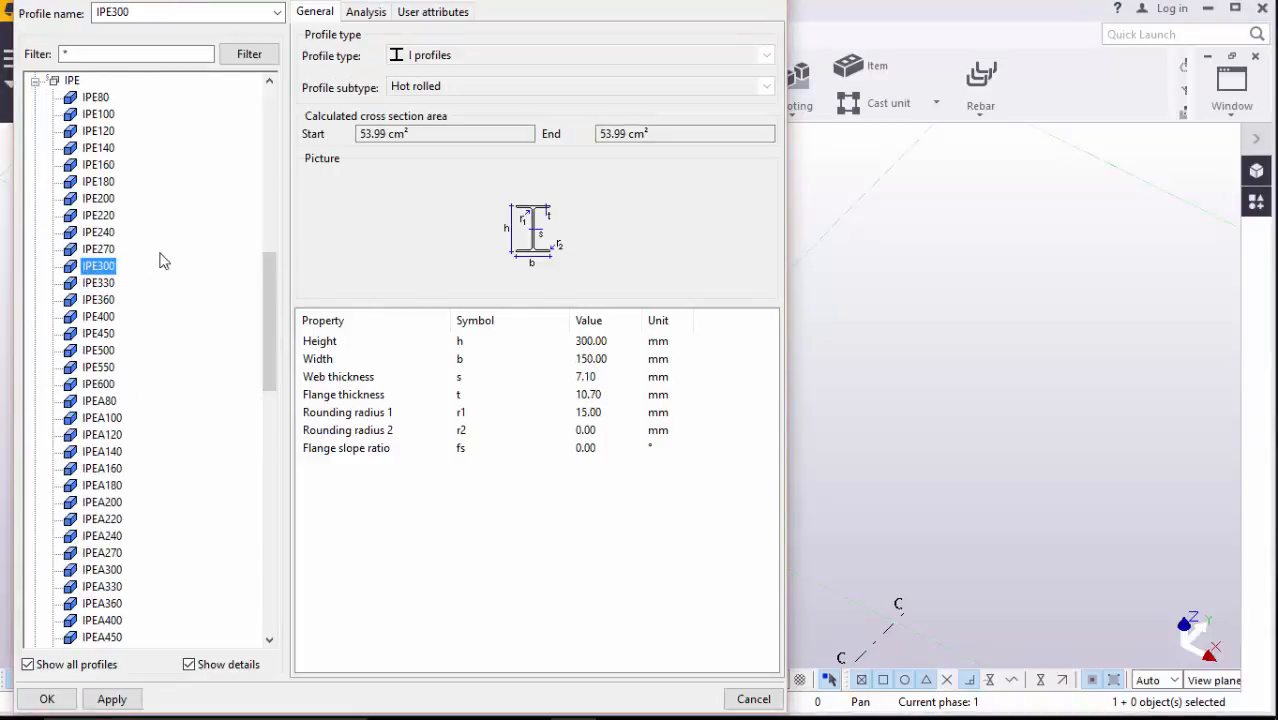
left_click(110, 699)
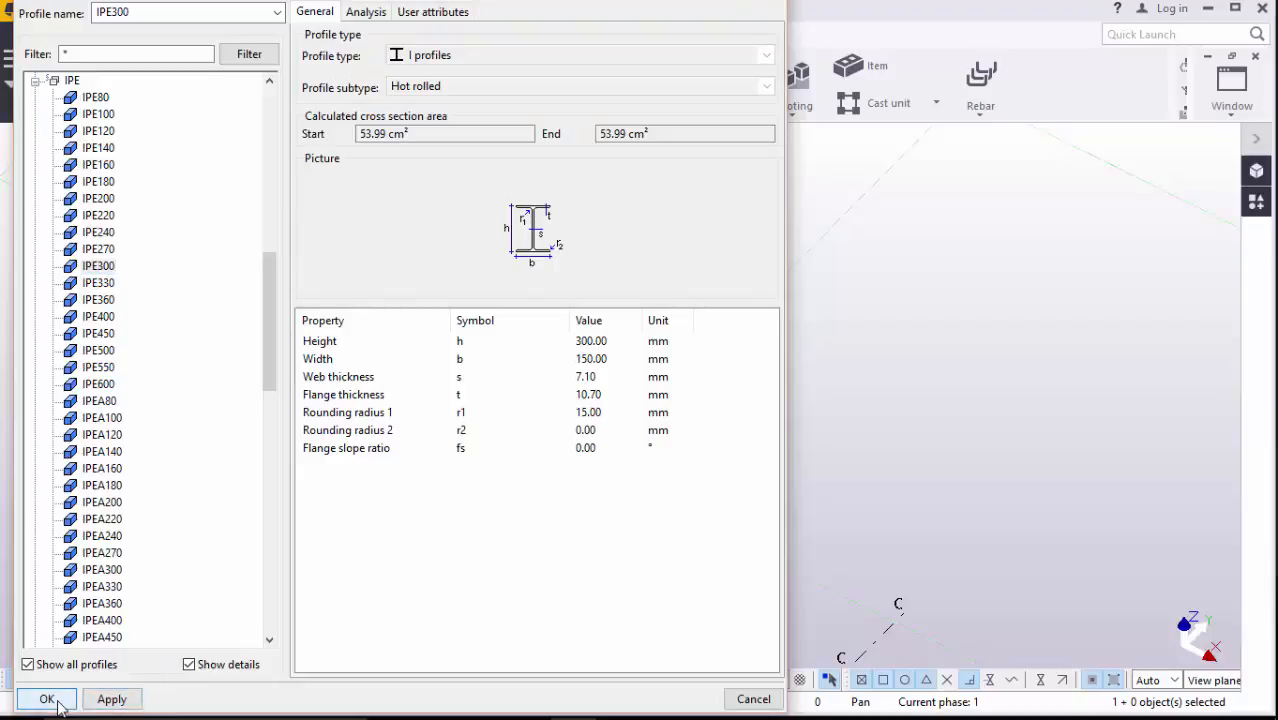
left_click(48, 699)
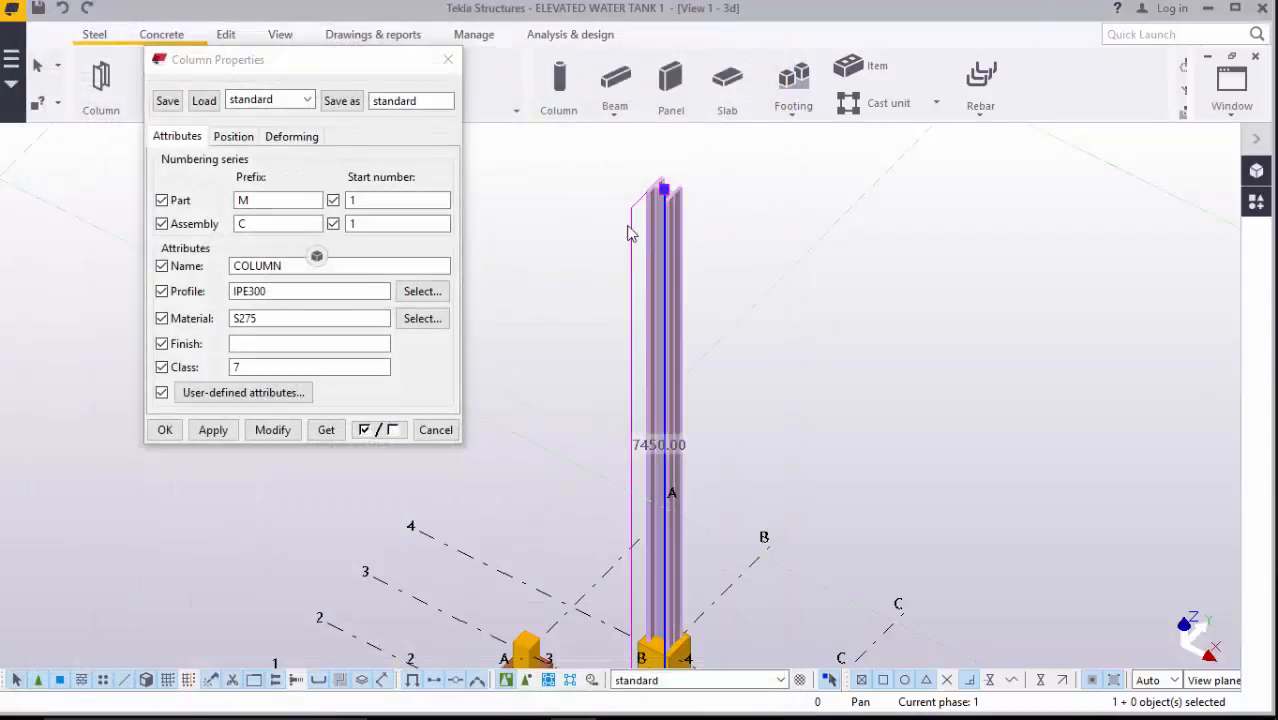
left_click(272, 430)
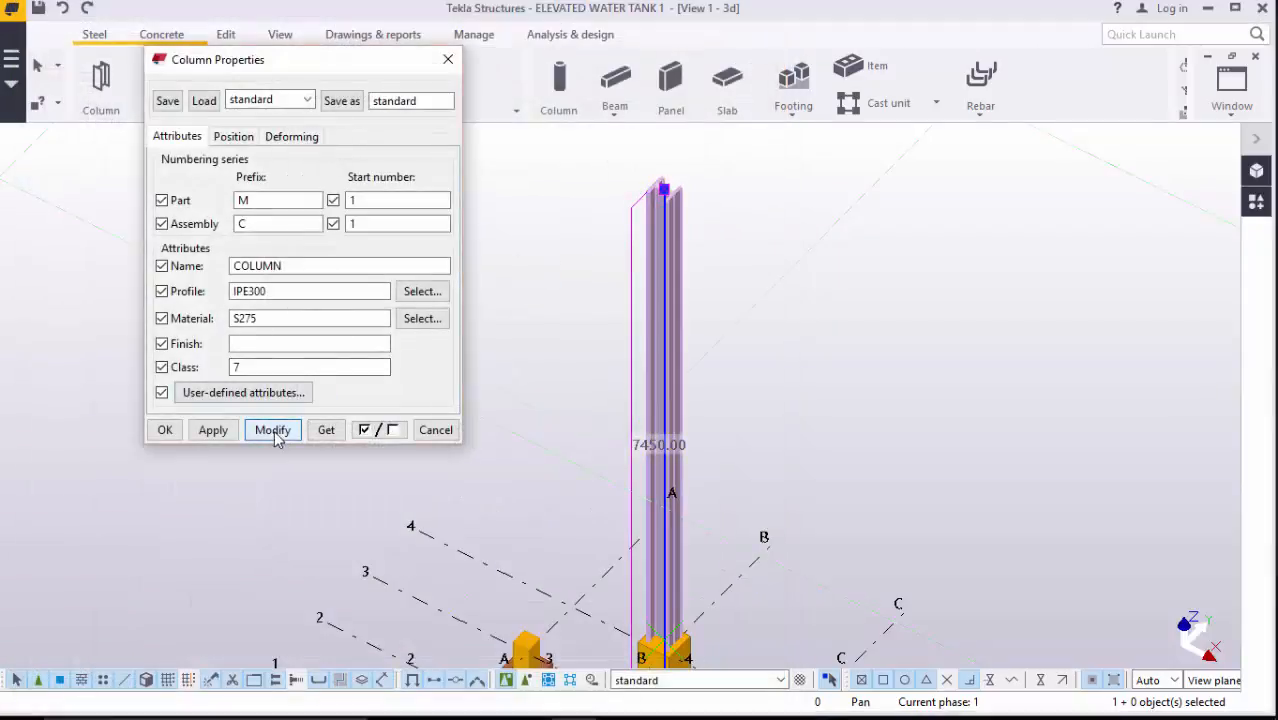
left_click(213, 430)
left_click(165, 430)
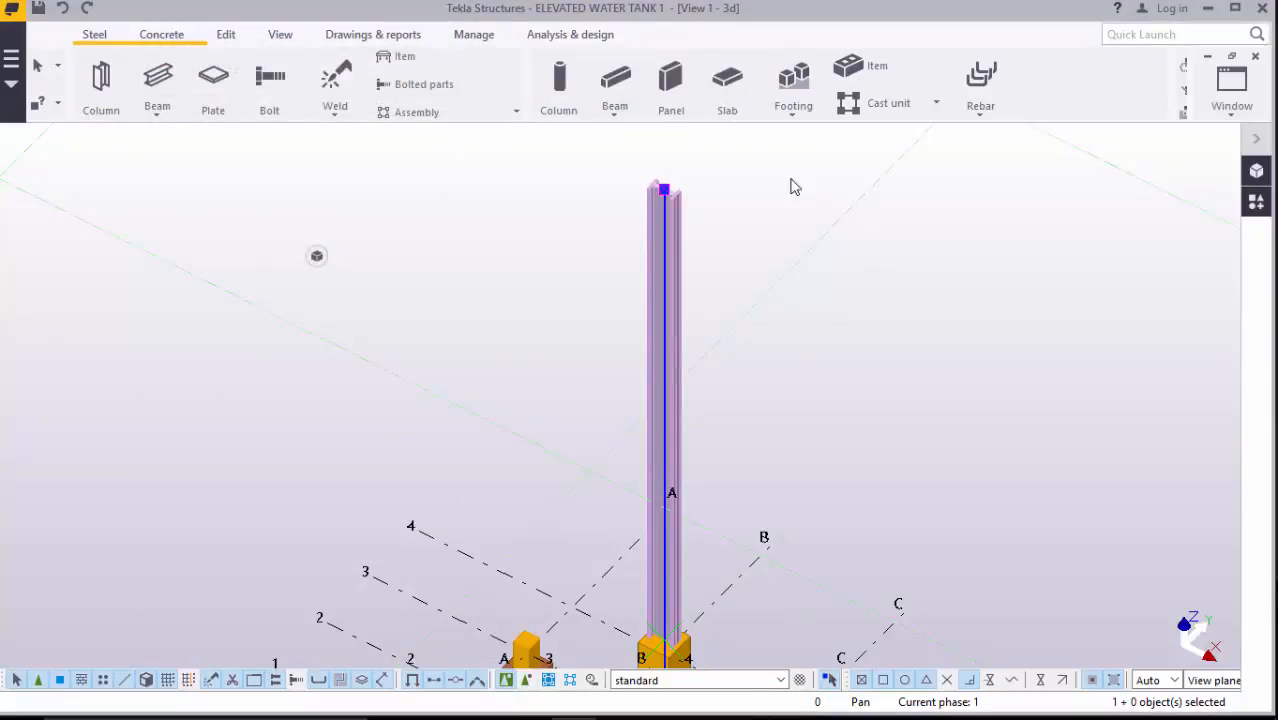
left_click(740, 187)
- Inspect the base of the steel column where it meets the concrete column at B-4
scroll(670, 590, "up", 4)
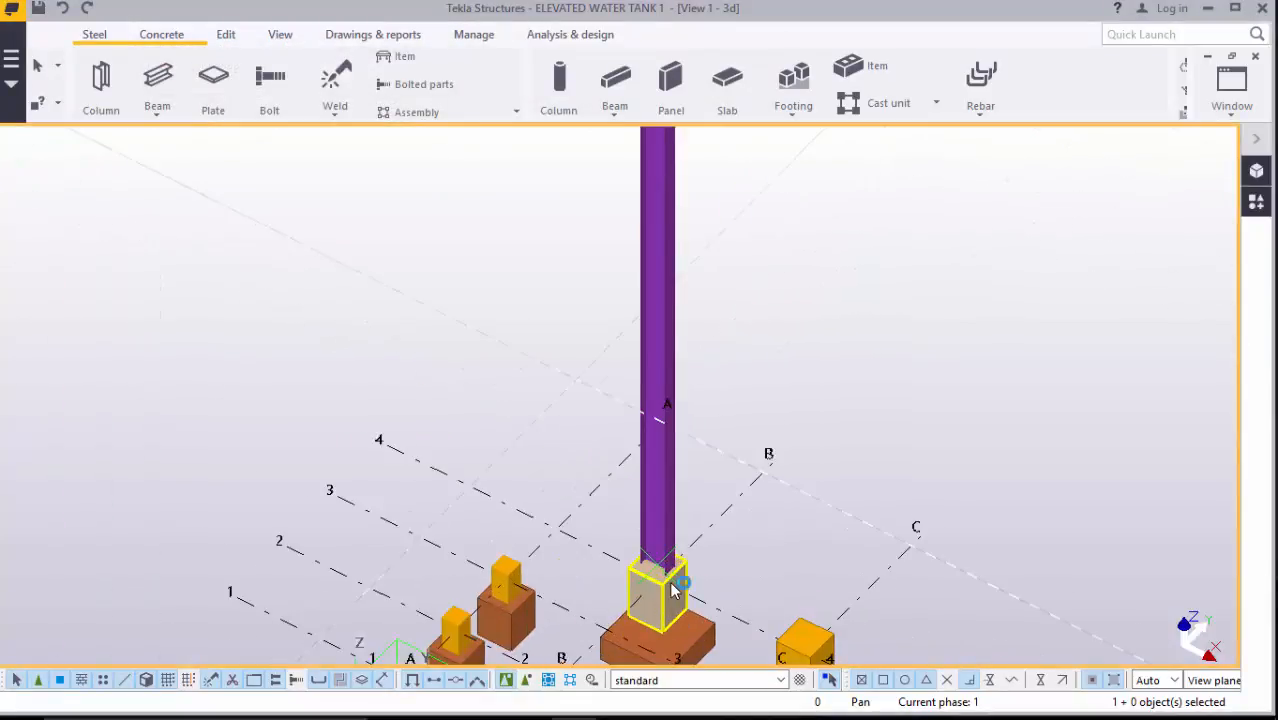
scroll(670, 590, "down", 5)
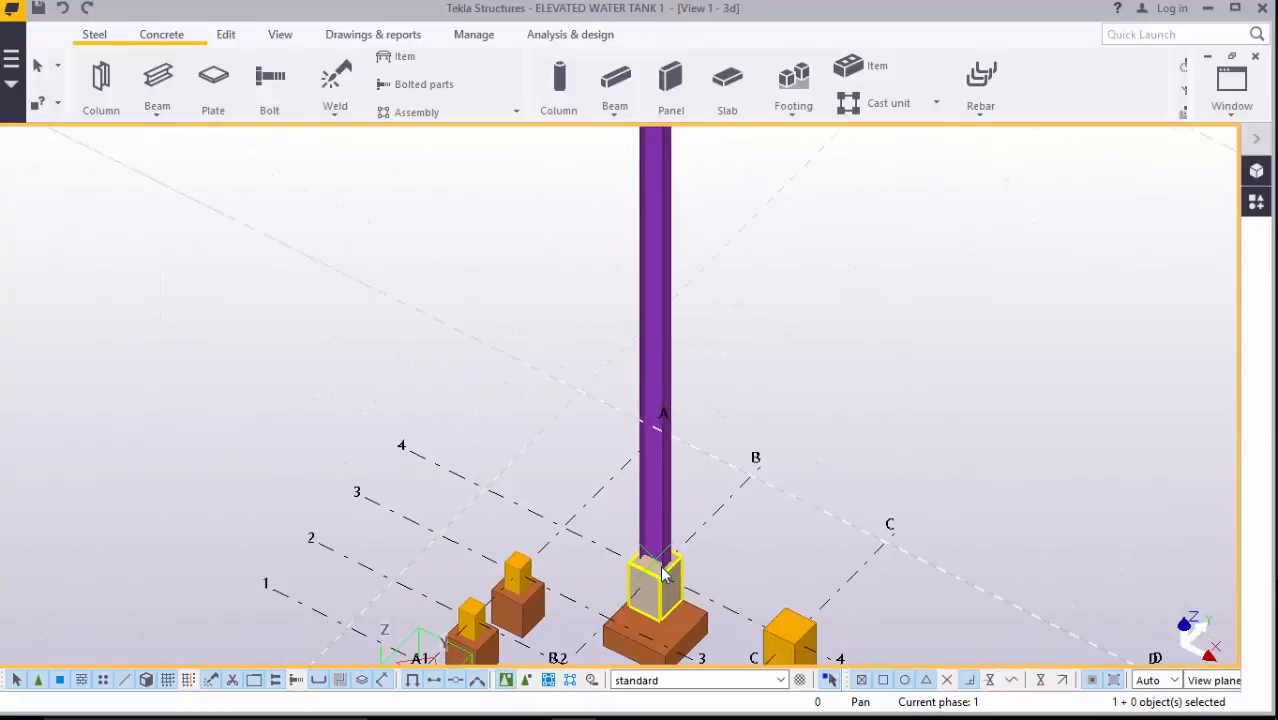
scroll(664, 575, "up", 3)
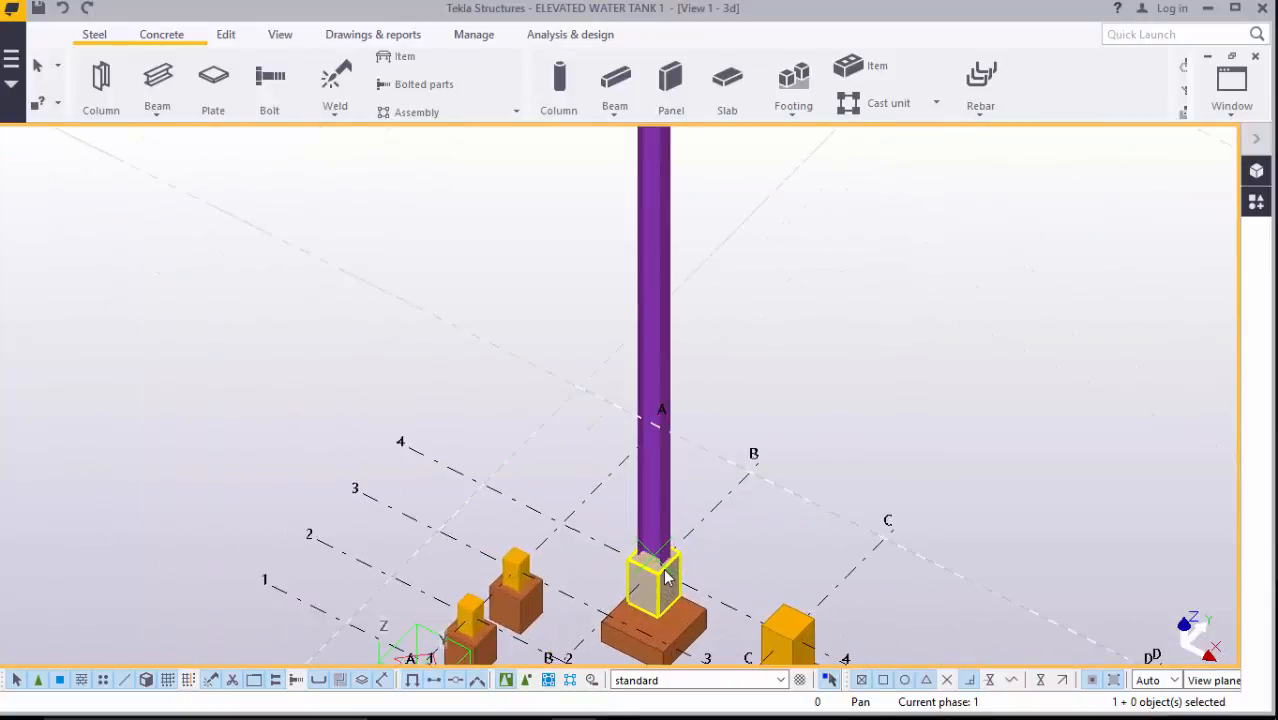
scroll(666, 577, "down", 2)
scroll(670, 574, "up", 3)
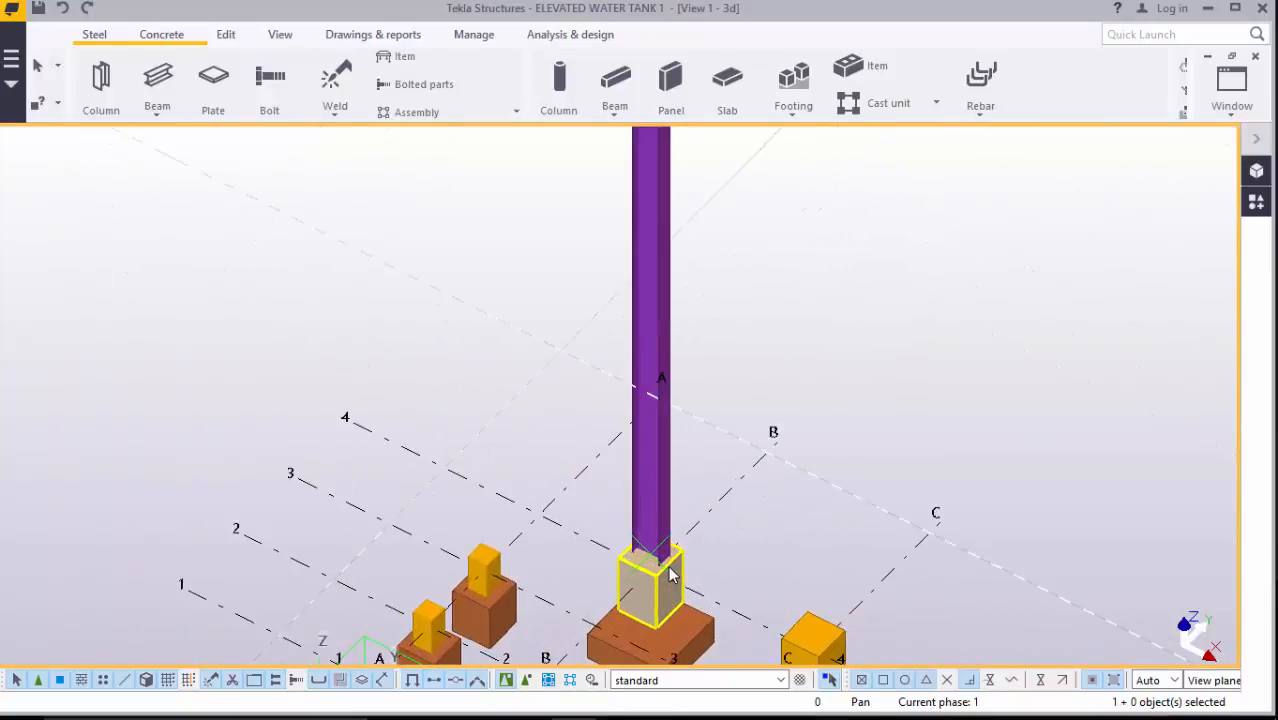
scroll(672, 568, "up", 3)
scroll(672, 566, "down", 3)
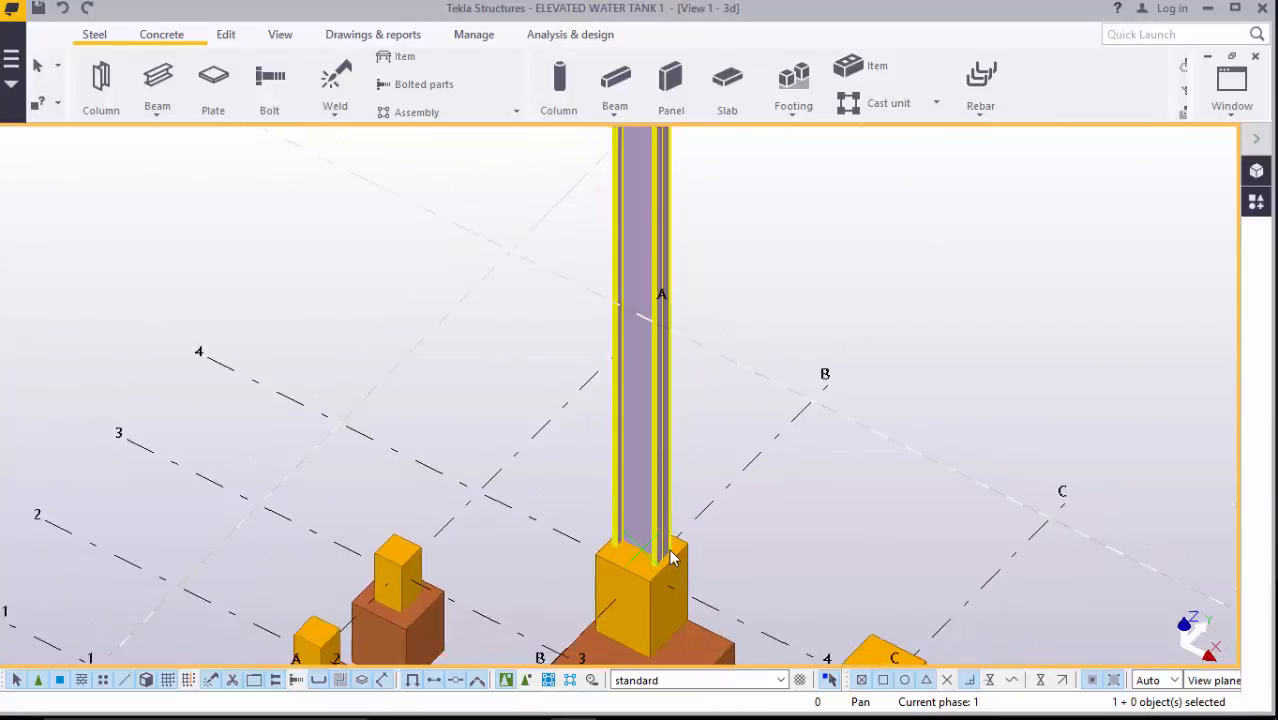
- Set the bottom level of the steel column at B-4 to 200 and apply it to the column
double_click(653, 224)
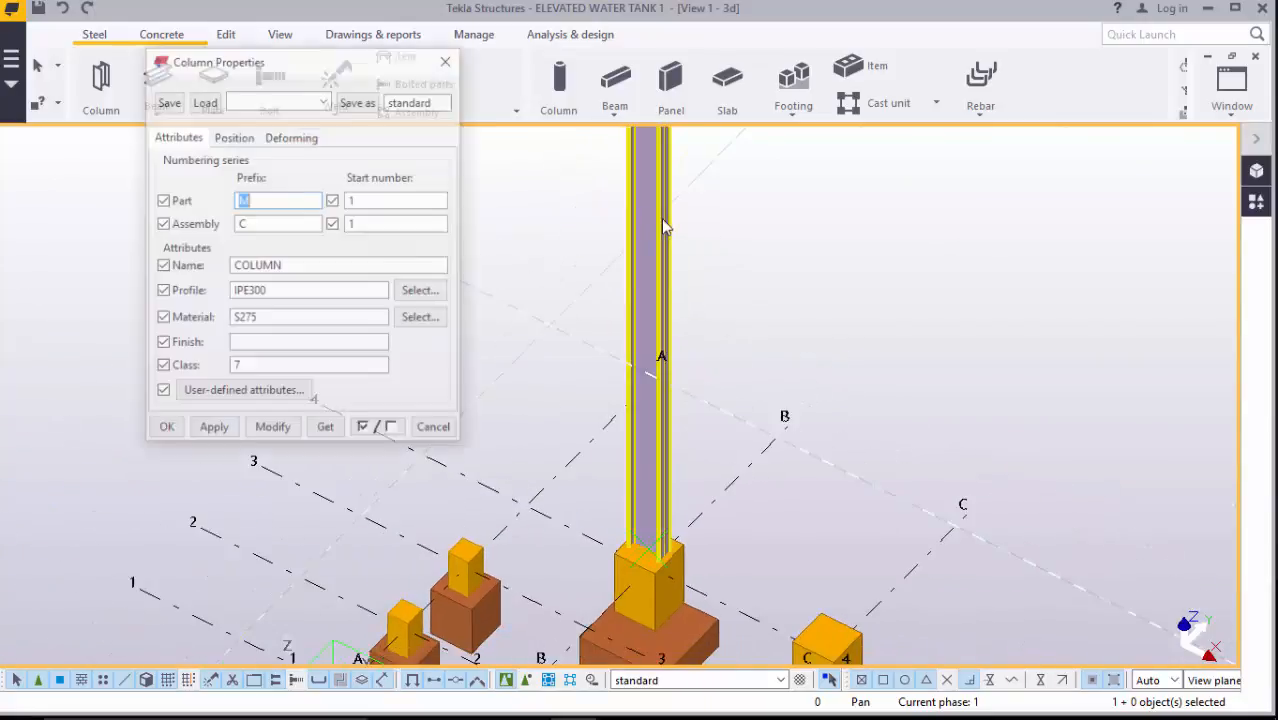
left_click(241, 137)
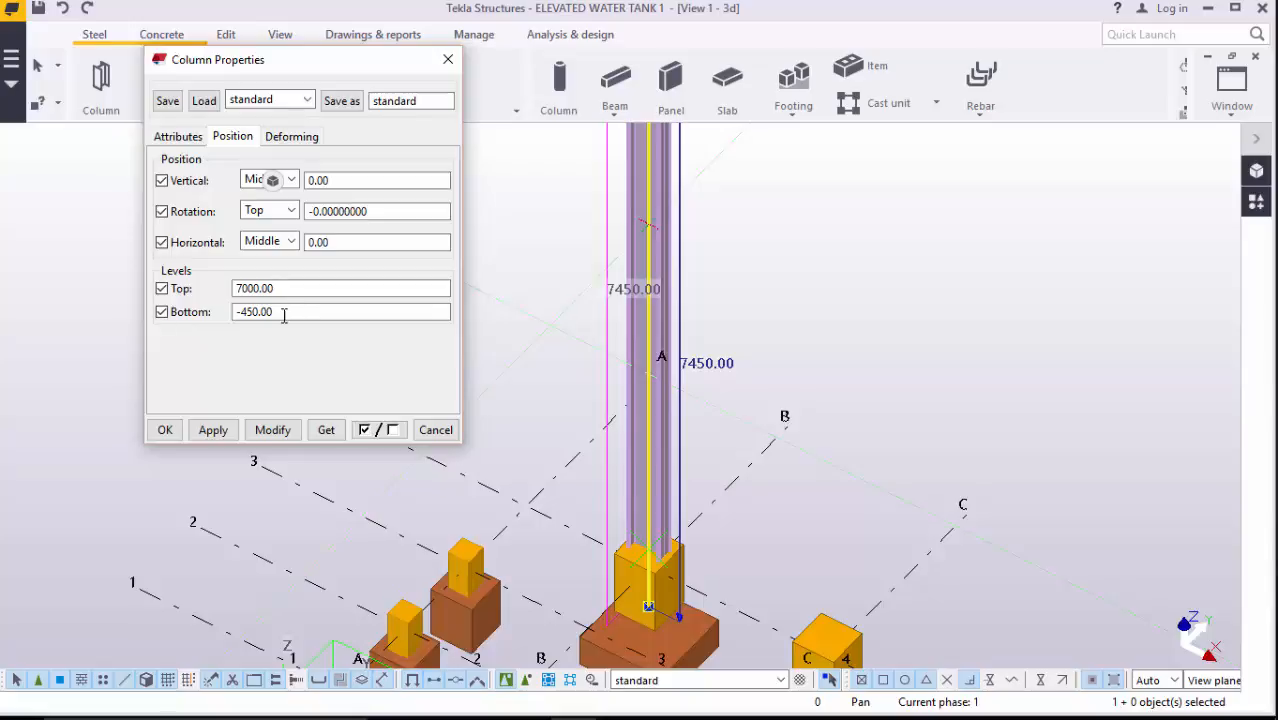
left_click_drag(283, 313, 261, 314)
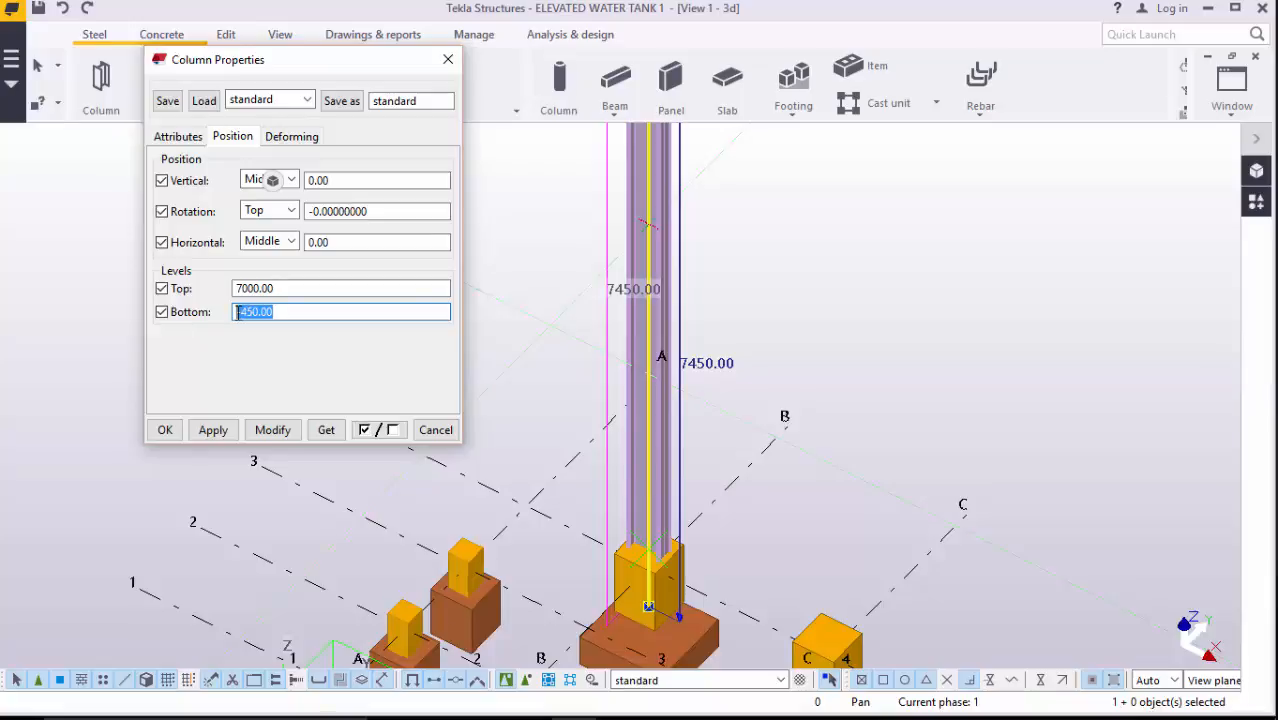
type("200")
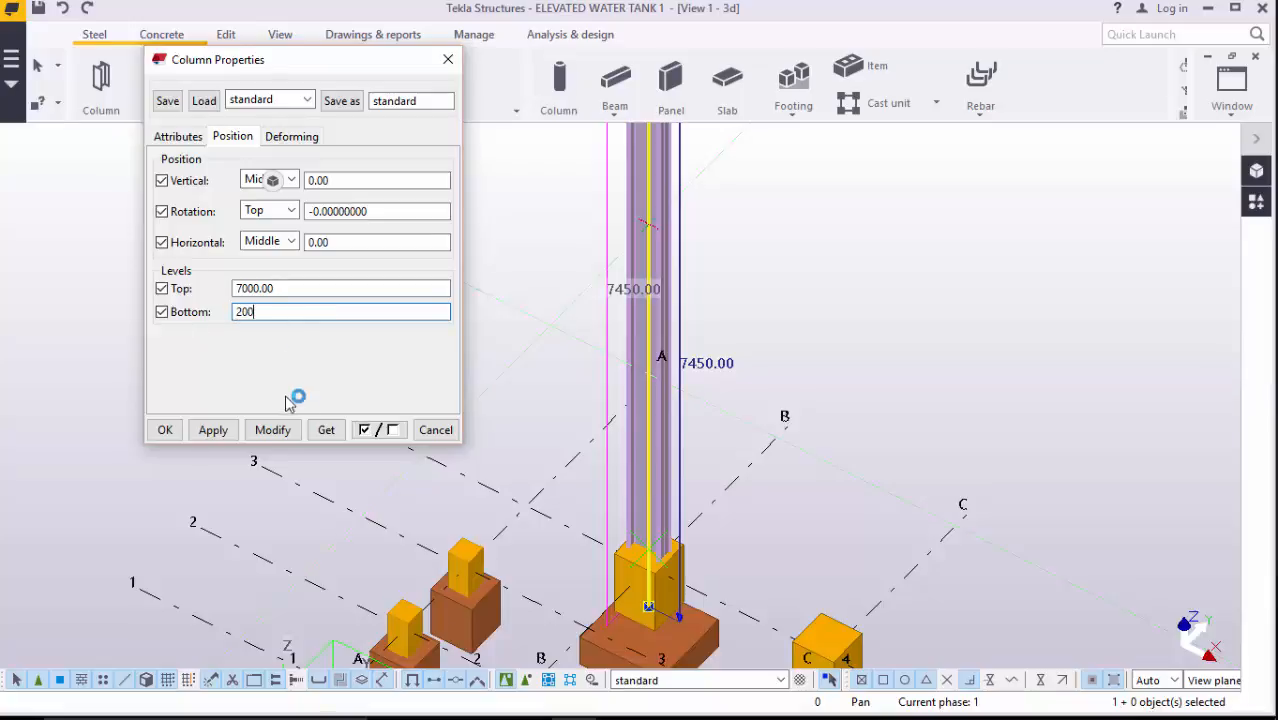
left_click(275, 432)
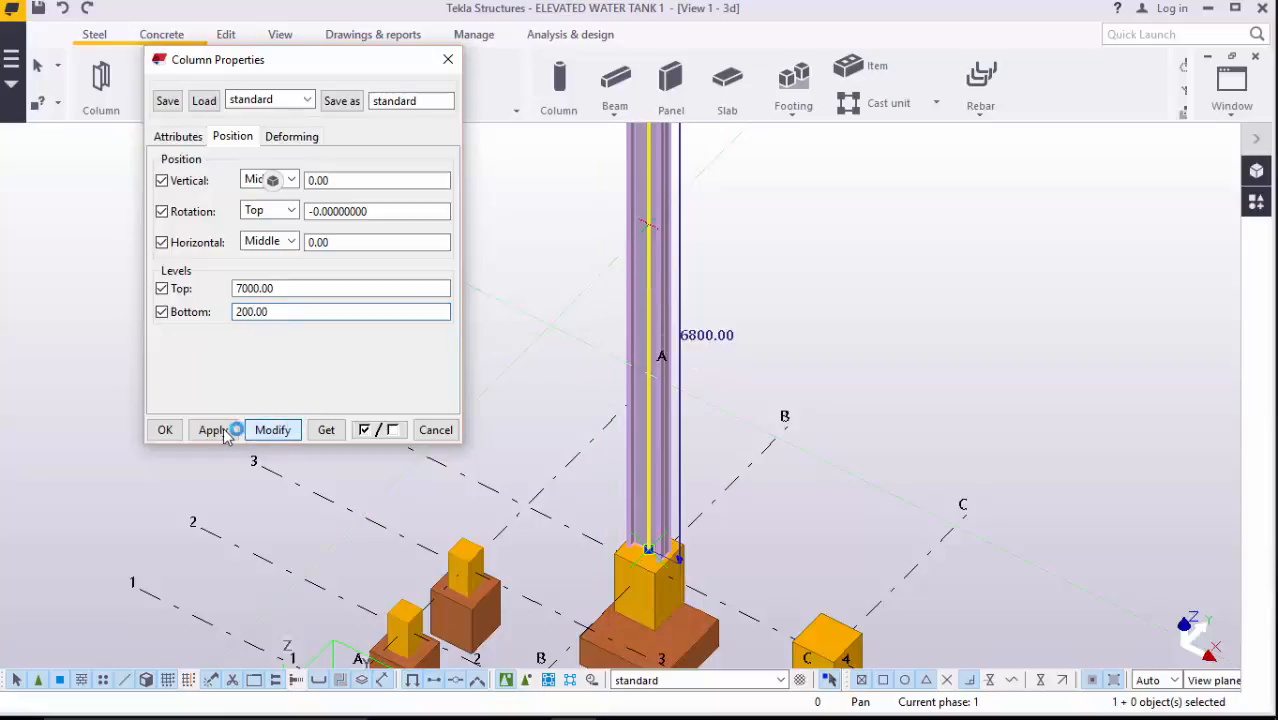
left_click(166, 430)
scroll(808, 462, "up", 5)
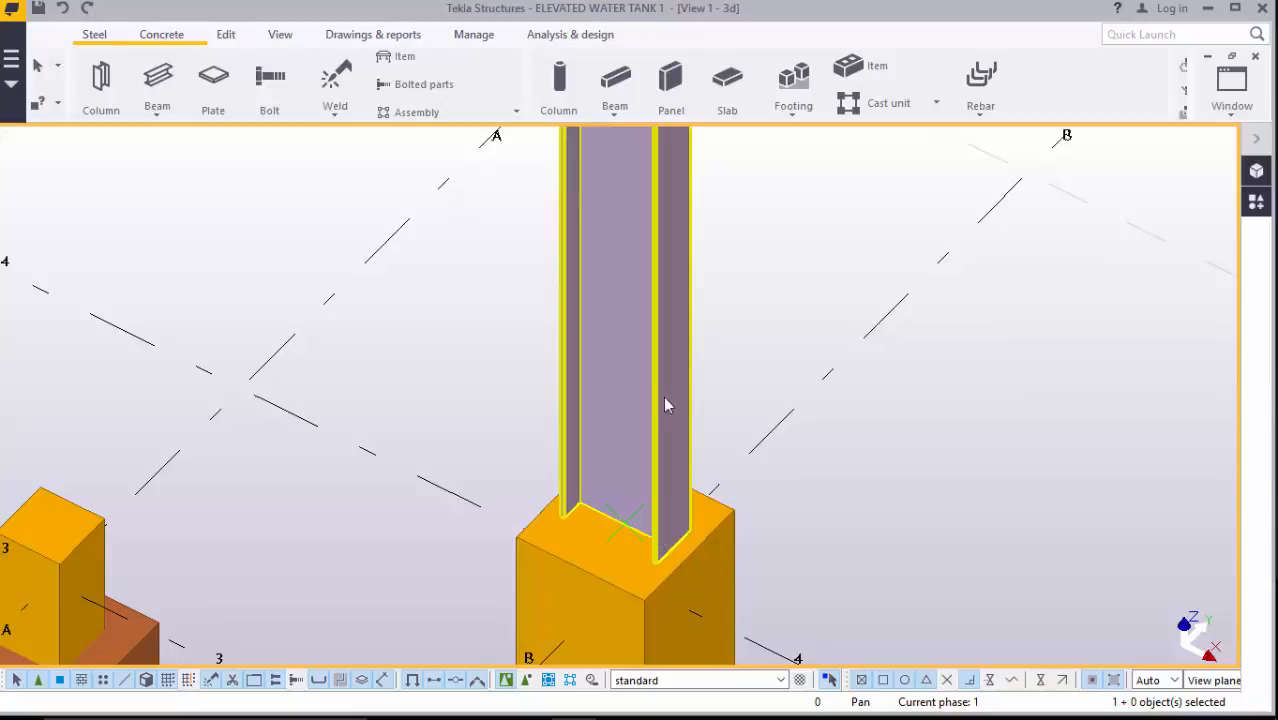
- Set the top level of the steel column at B-4 to 6000 and apply it to the column
scroll(667, 405, "down", 8)
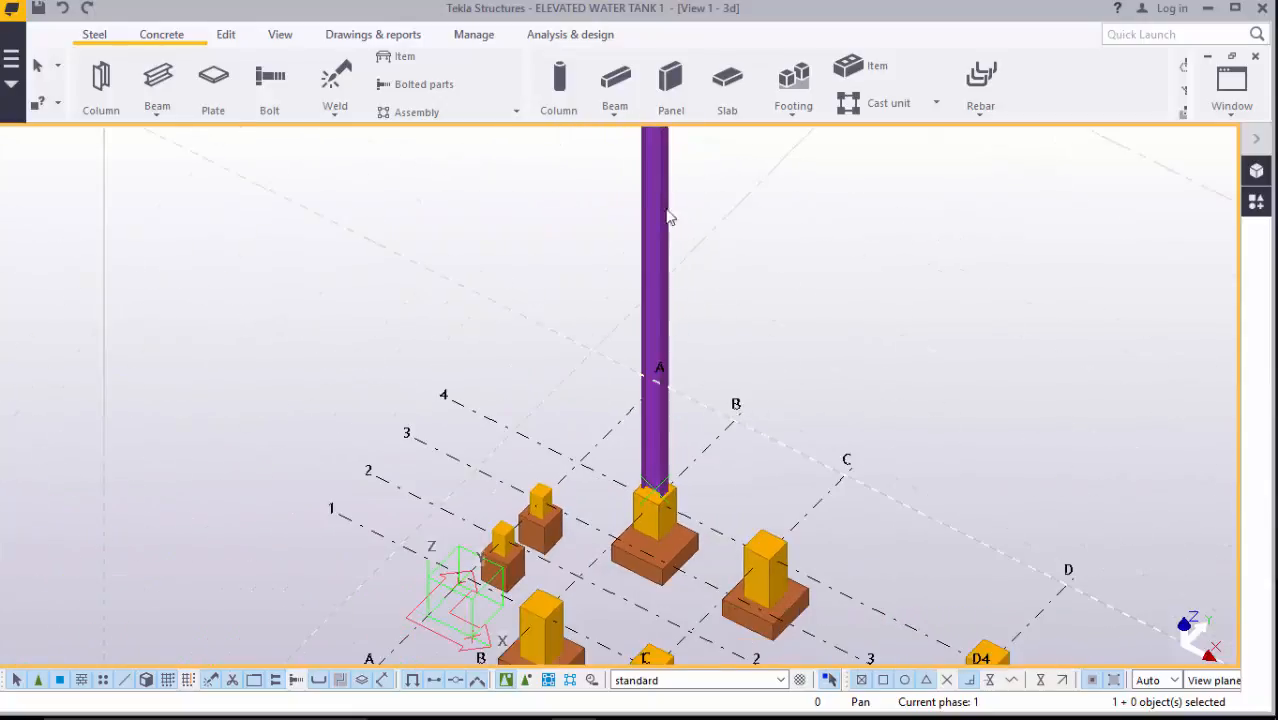
double_click(670, 211)
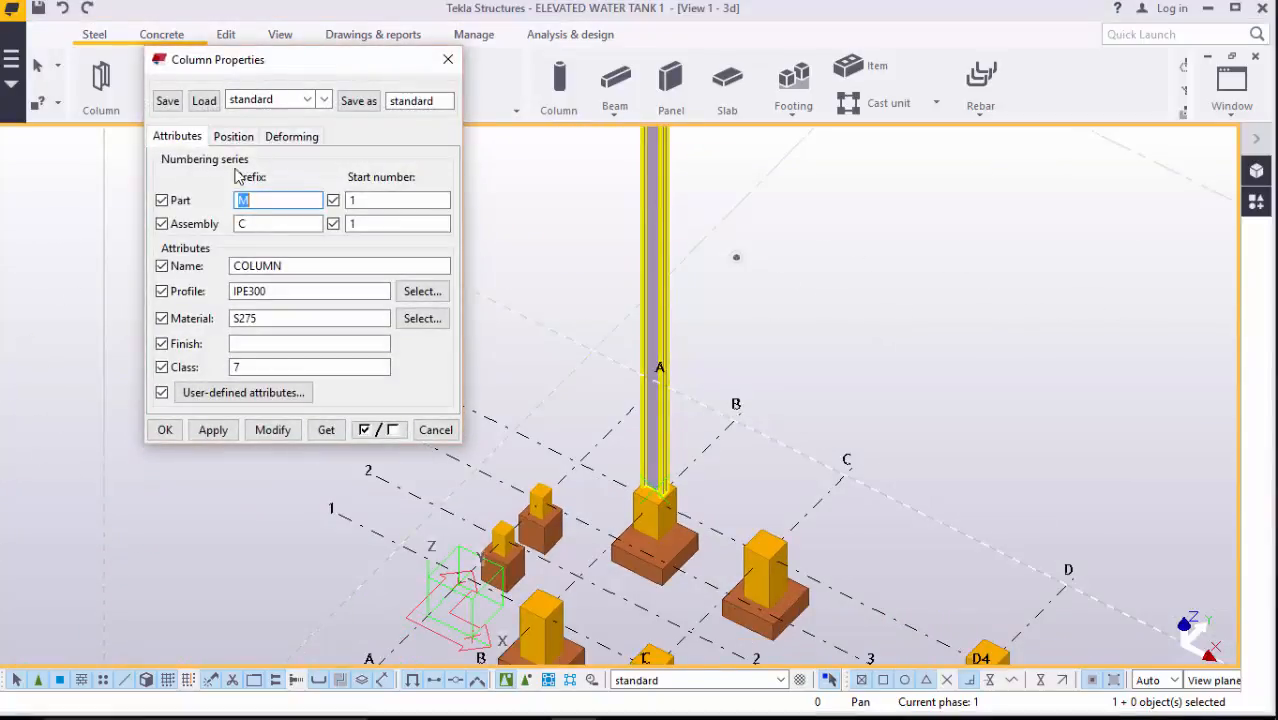
left_click(233, 136)
left_click(280, 288)
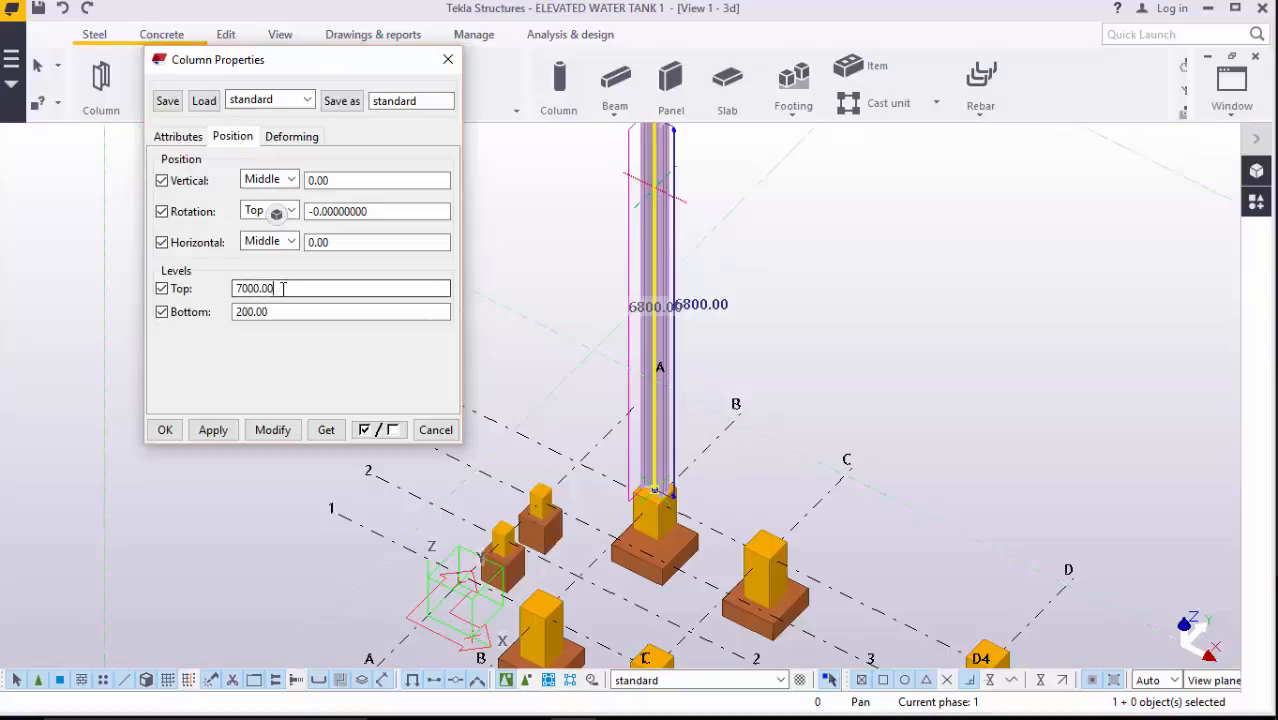
left_click_drag(283, 288, 214, 302)
type("60")
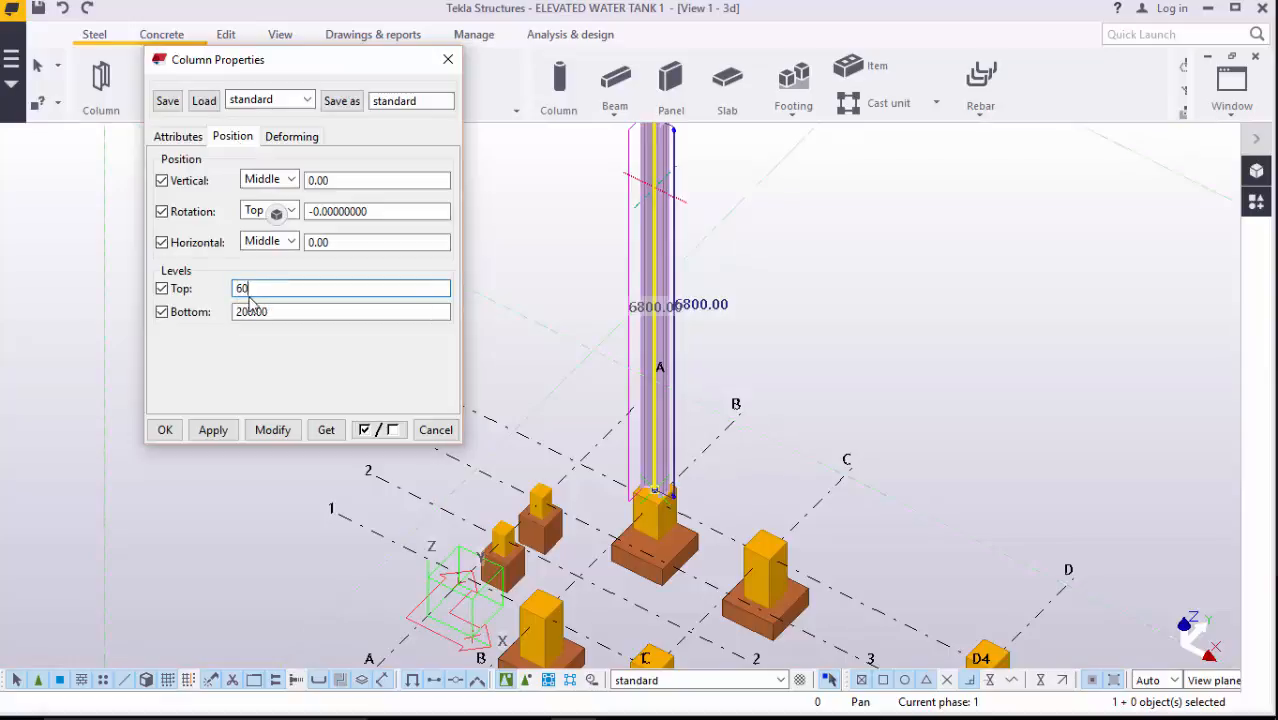
type("00")
left_click(273, 431)
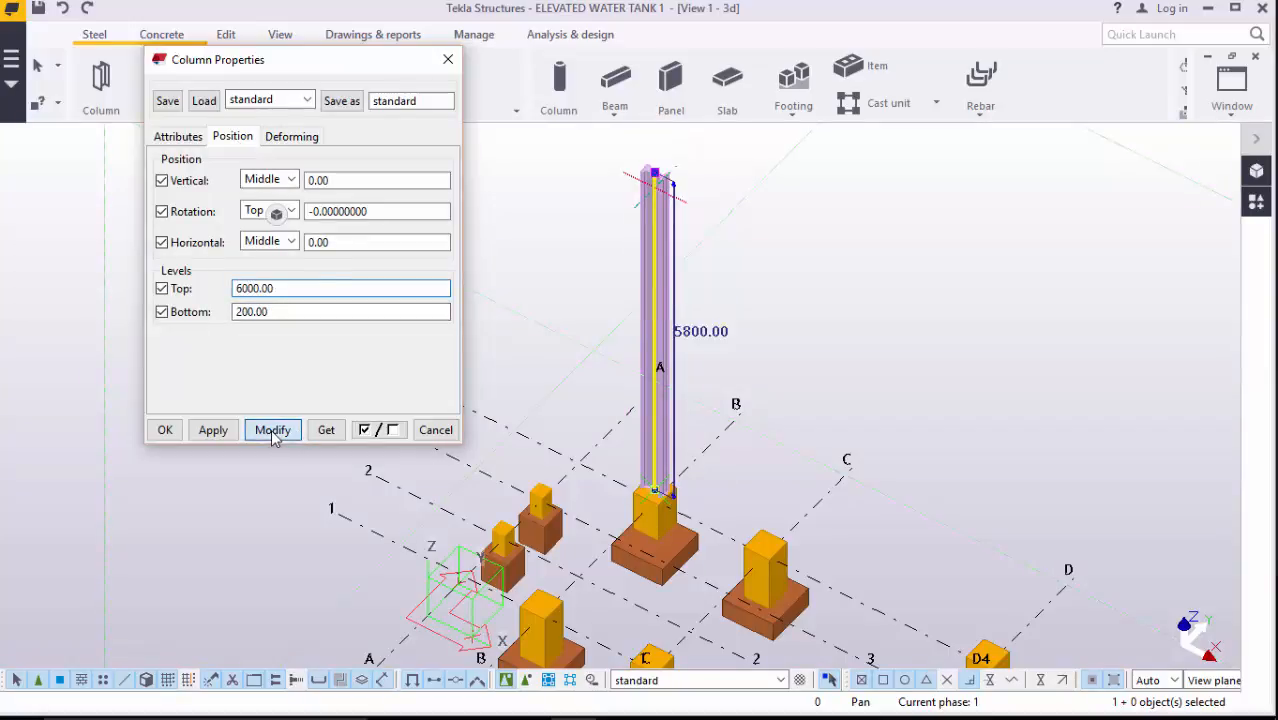
left_click(165, 430)
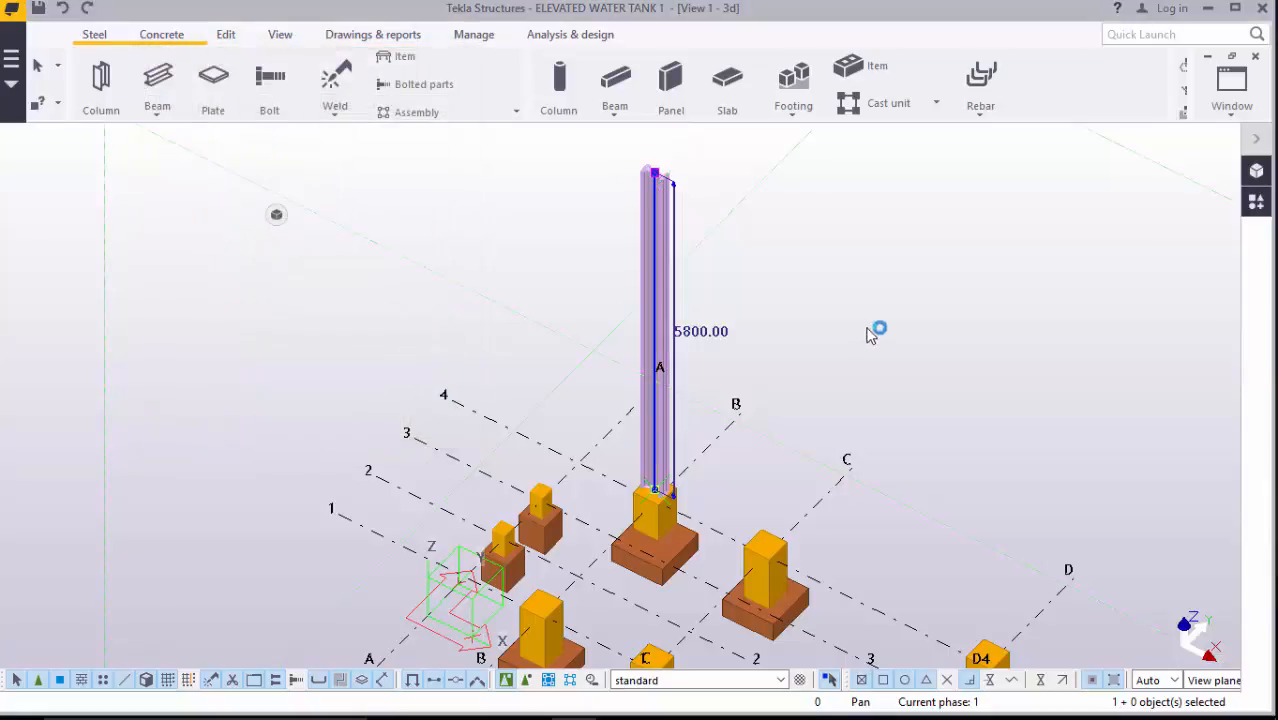
- Examine the steel column at B-4 at its top end and where its base meets the concrete column
scroll(662, 200, "up", 5)
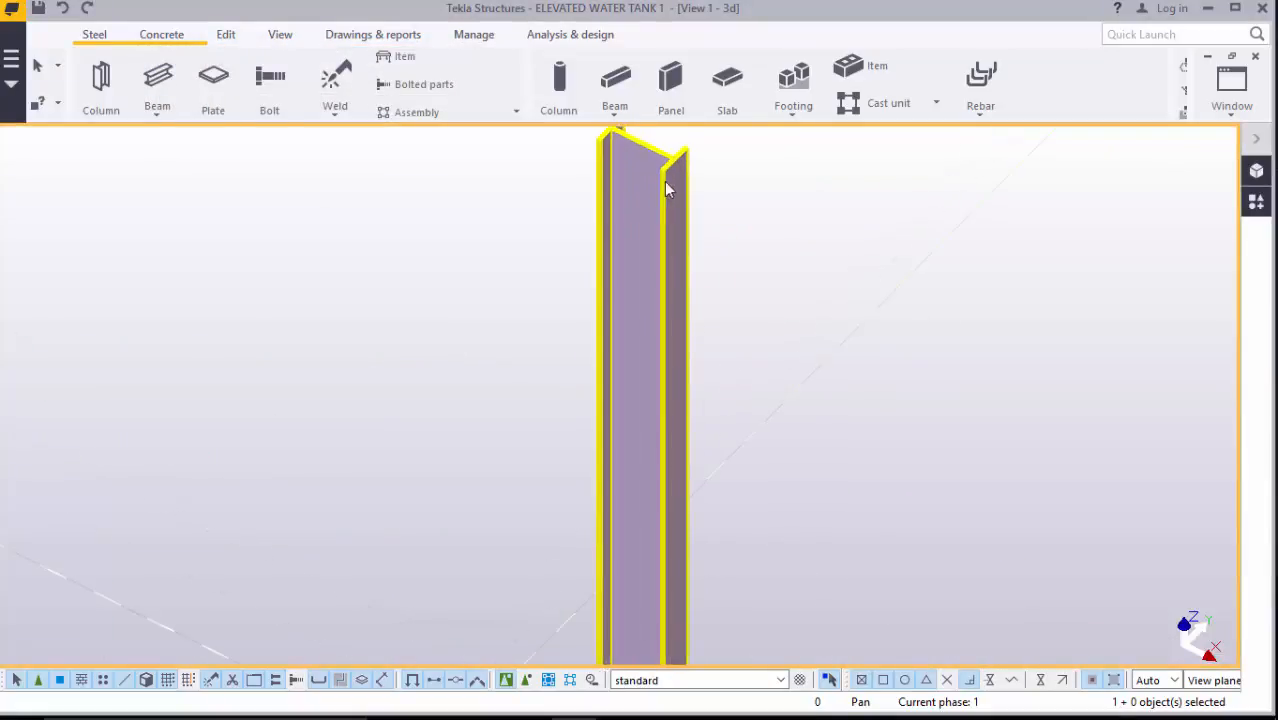
scroll(688, 247, "down", 4)
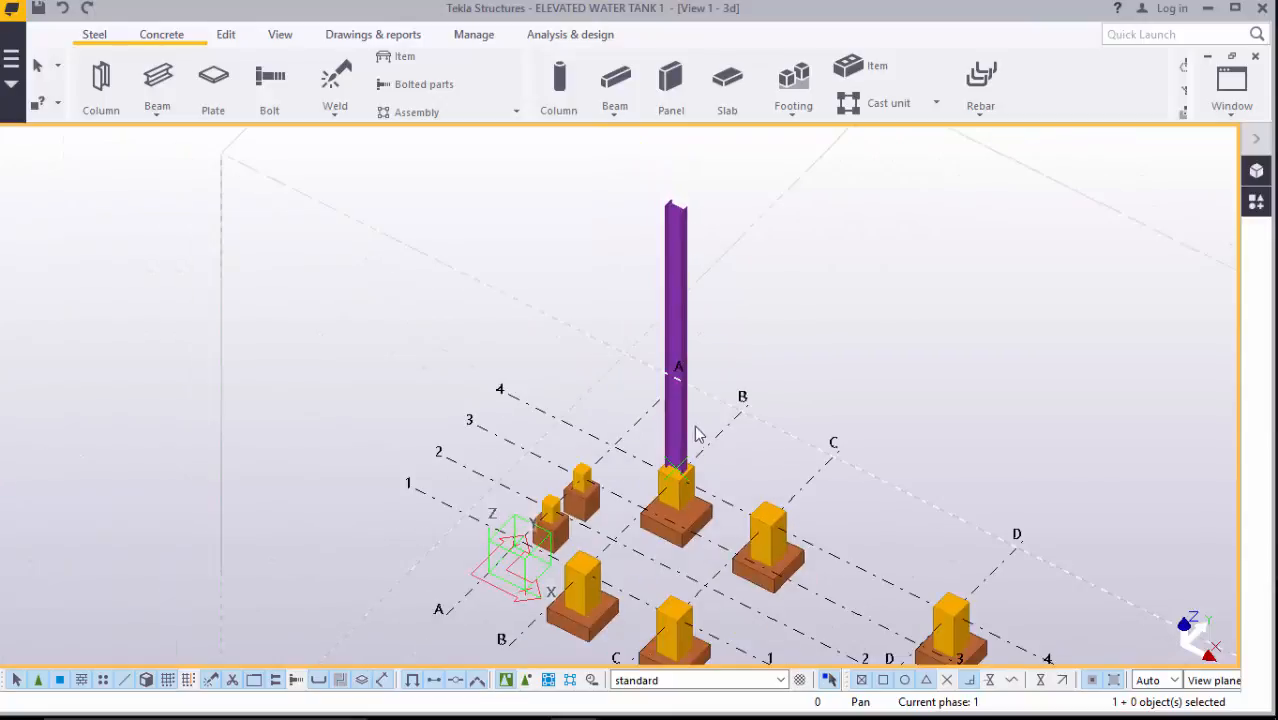
scroll(683, 488, "up", 3)
scroll(683, 488, "up", 5)
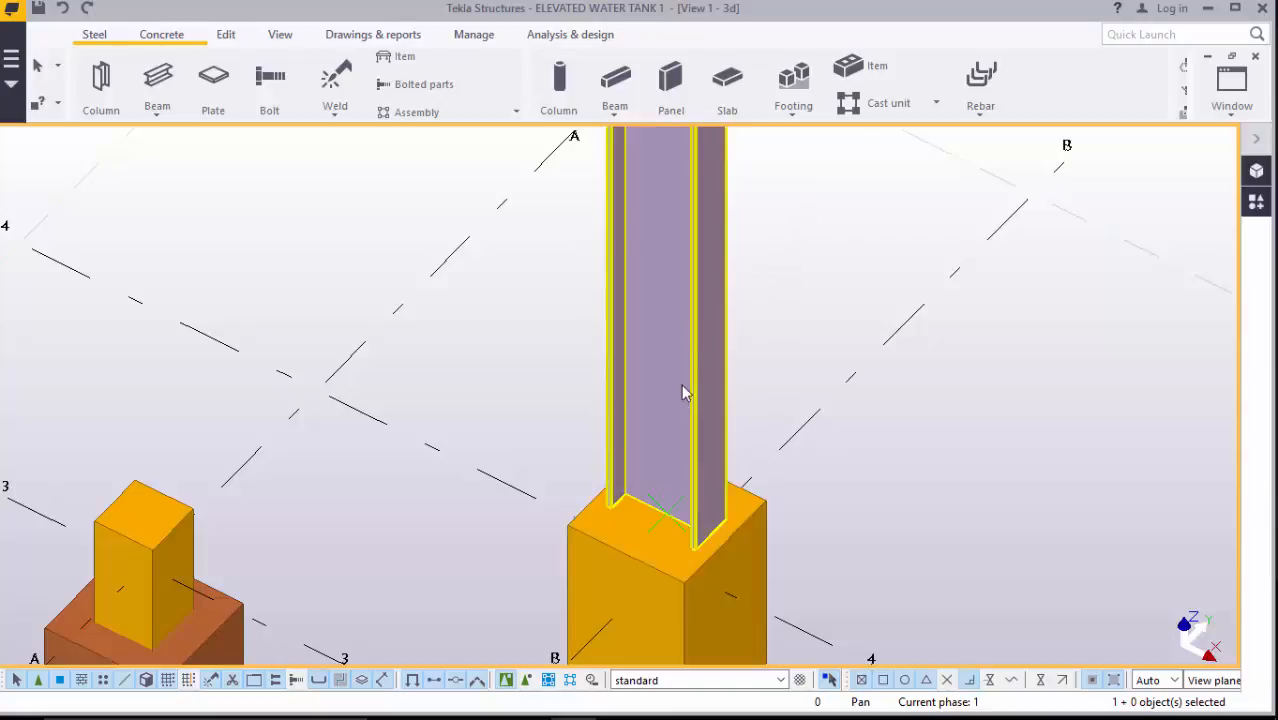
scroll(684, 392, "down", 10)
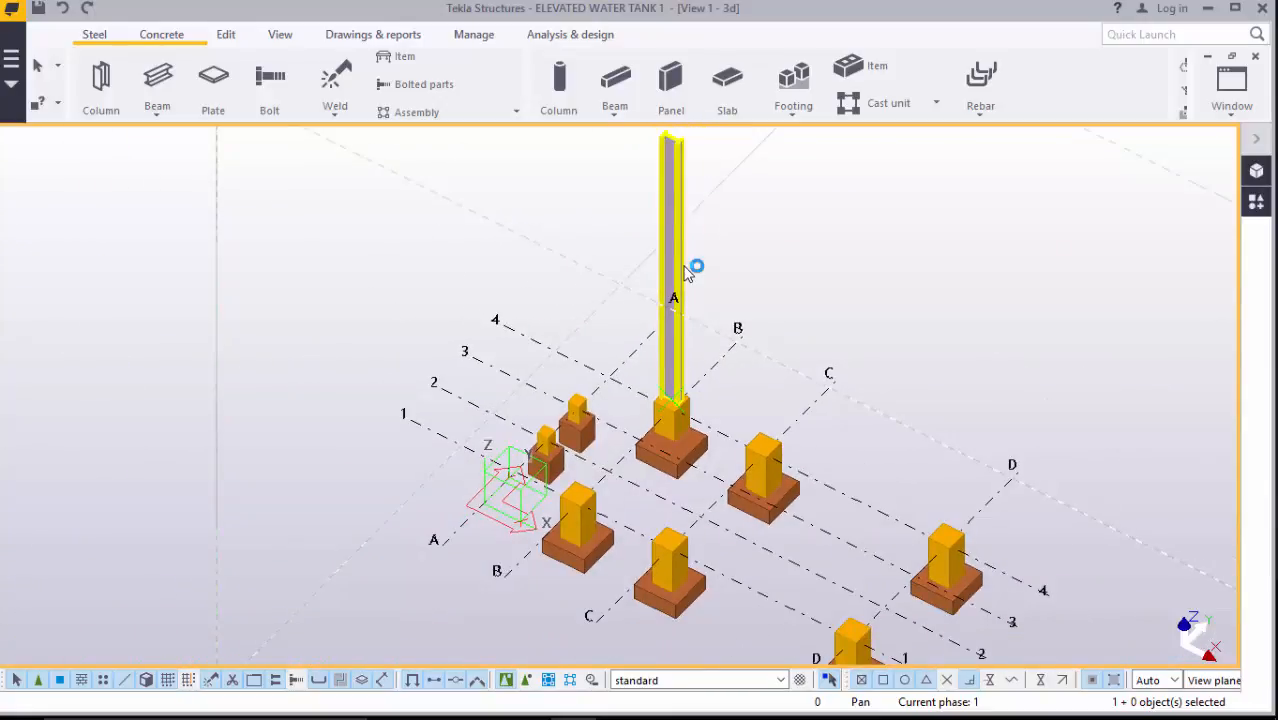
scroll(686, 268, "up", 2)
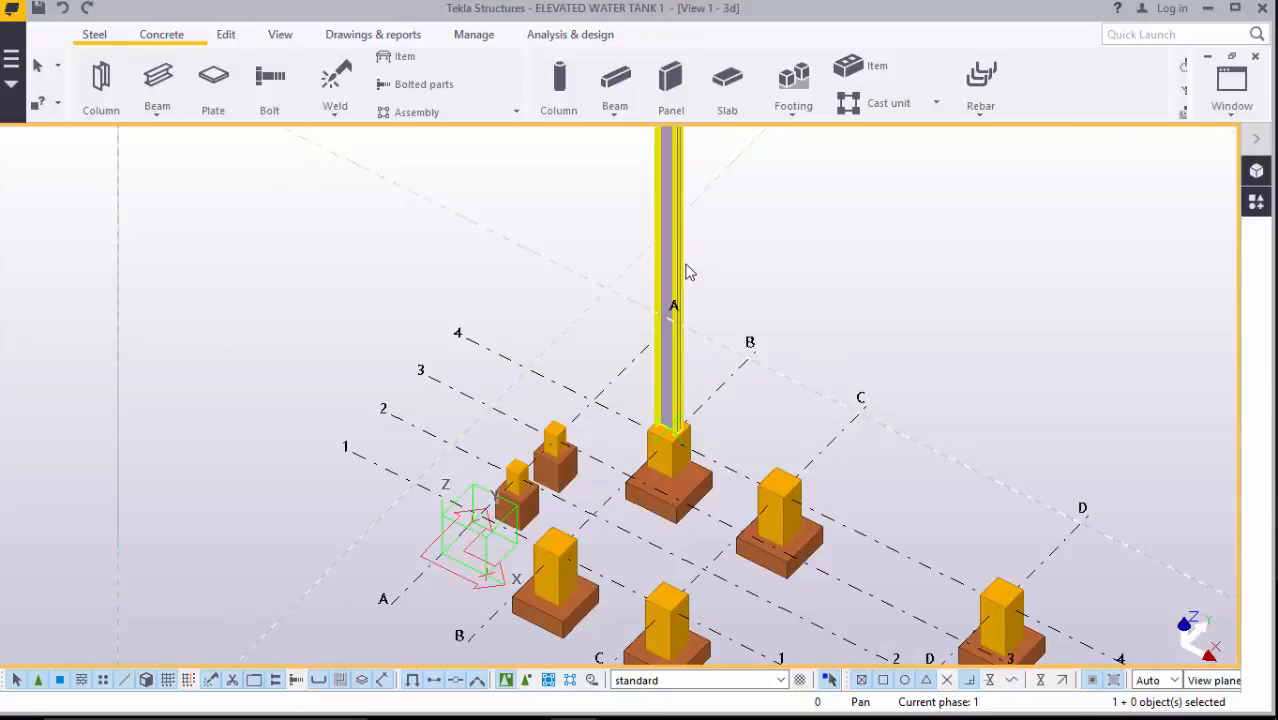
scroll(688, 272, "down", 4)
scroll(683, 259, "up", 4)
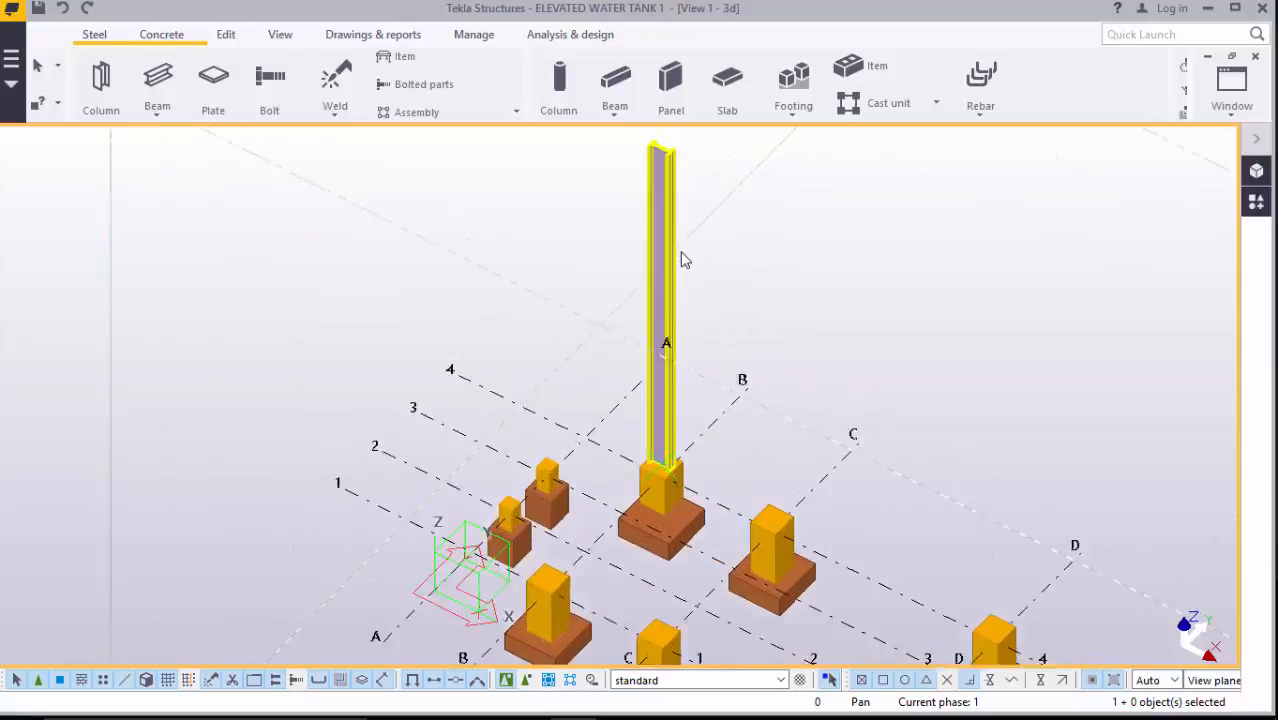
scroll(684, 259, "up", 2)
scroll(655, 340, "down", 2)
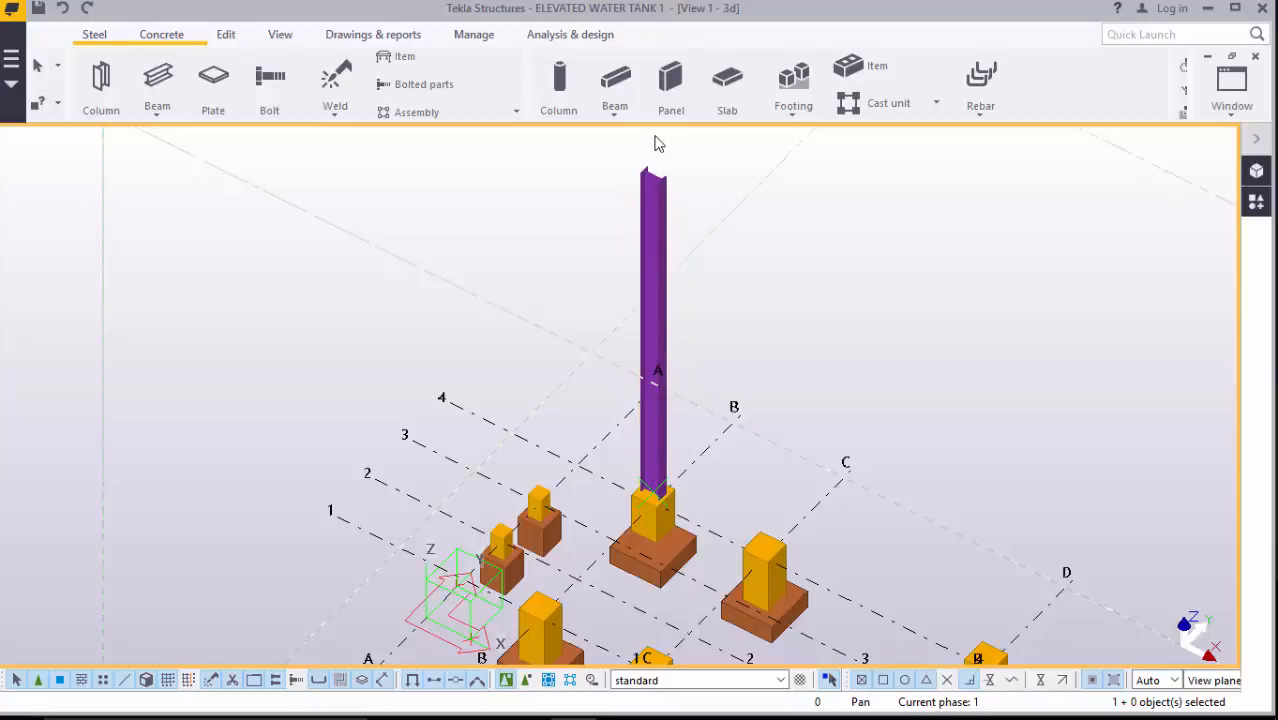
scroll(659, 183, "up", 2)
scroll(659, 183, "up", 3)
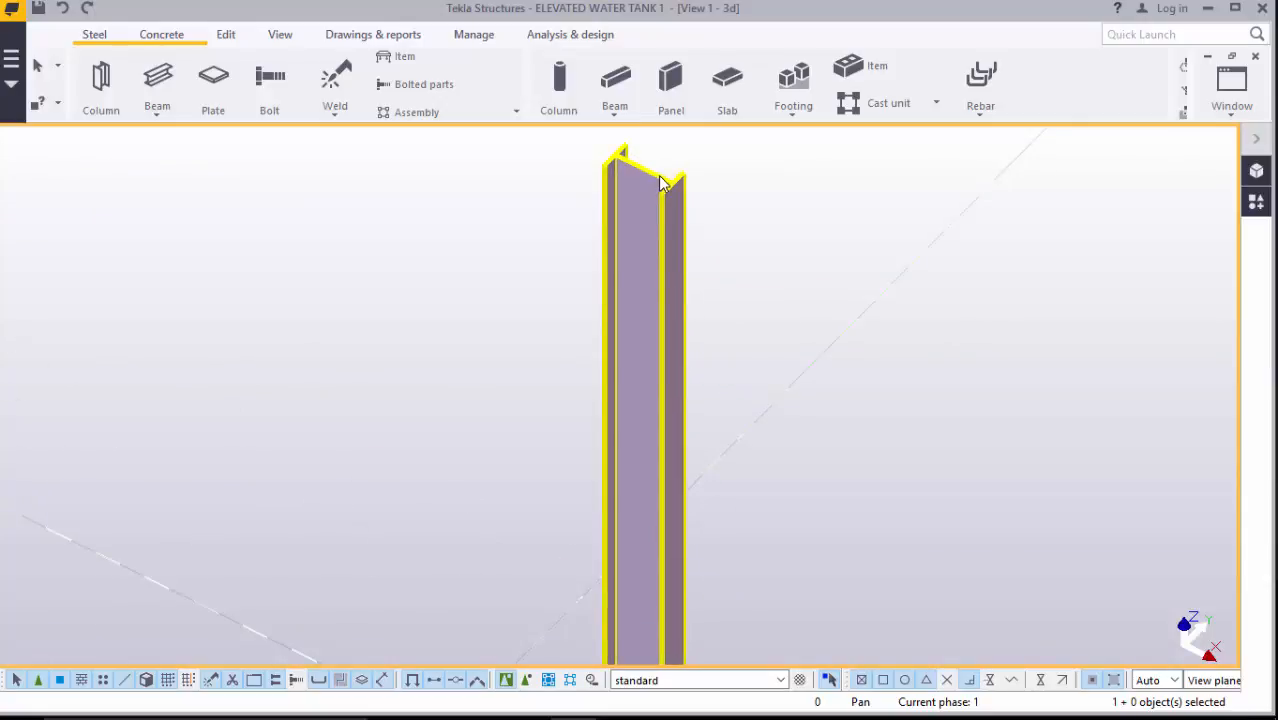
scroll(645, 310, "down", 6)
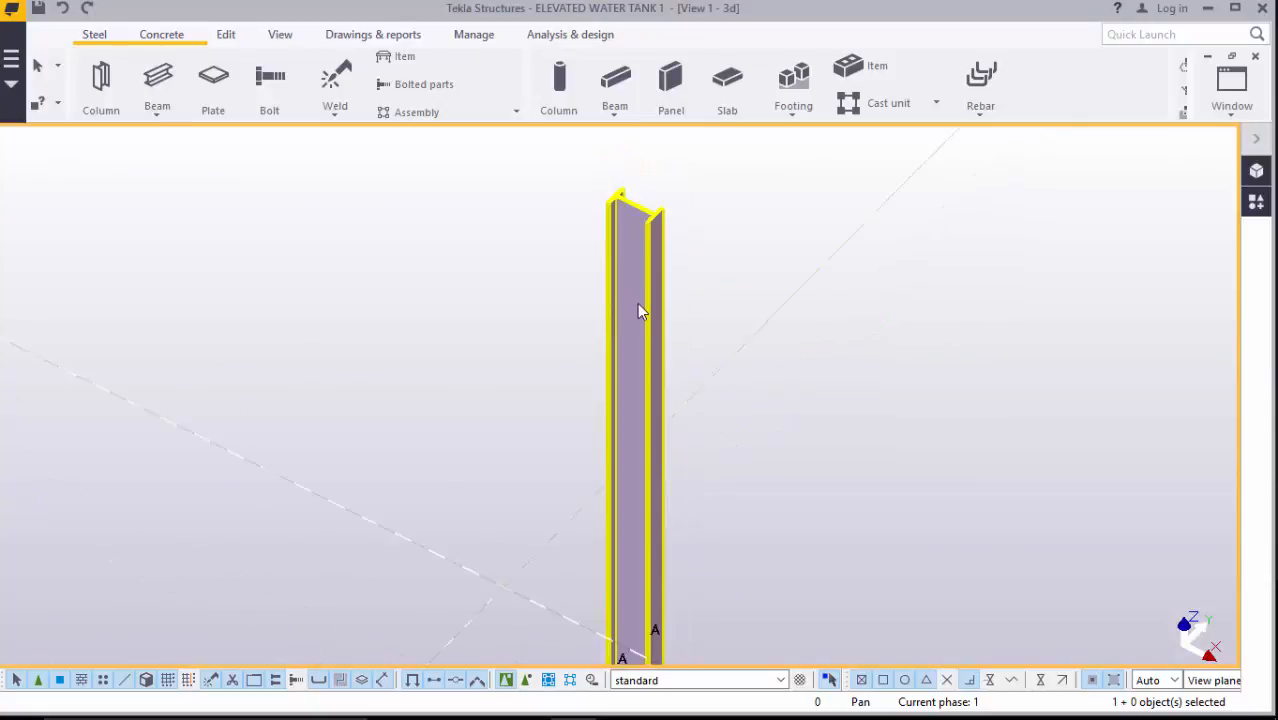
- Copy the steel column at B-4 from its base centre to its top centre and expand the work area to include it
middle_click_drag(655, 418, 757, 267, "ctrl")
left_click(651, 220)
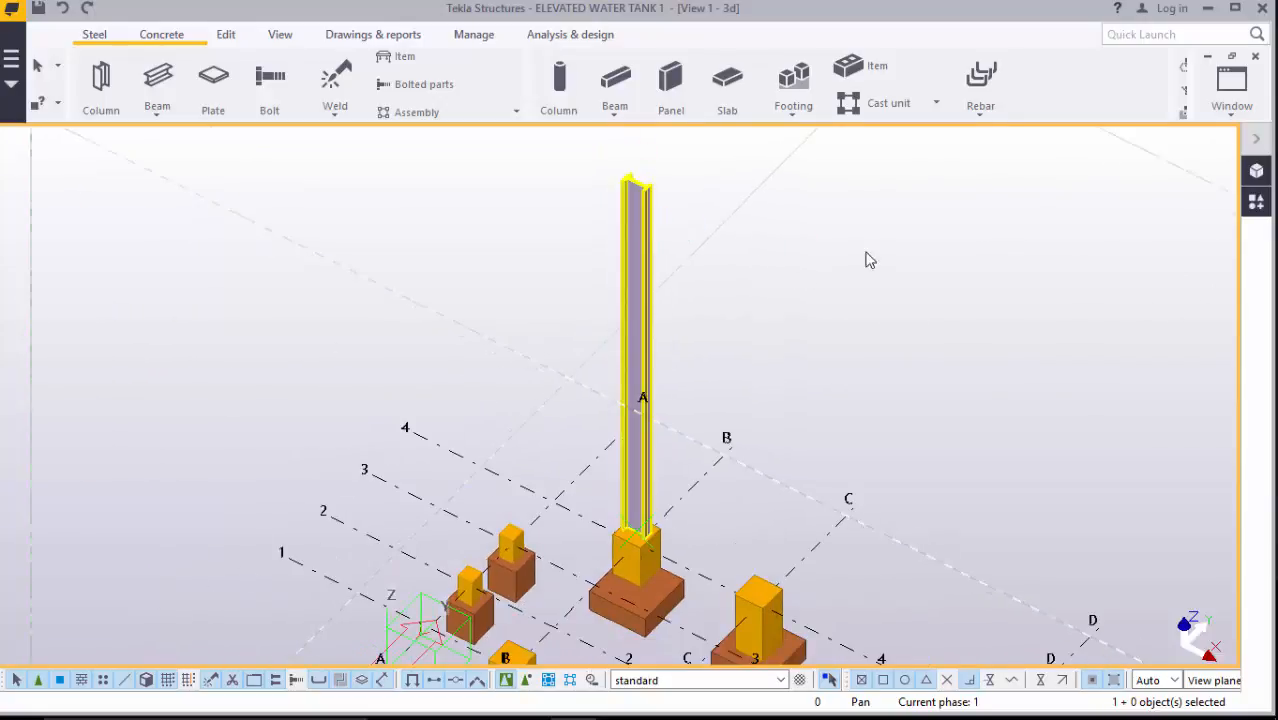
right_click(866, 216)
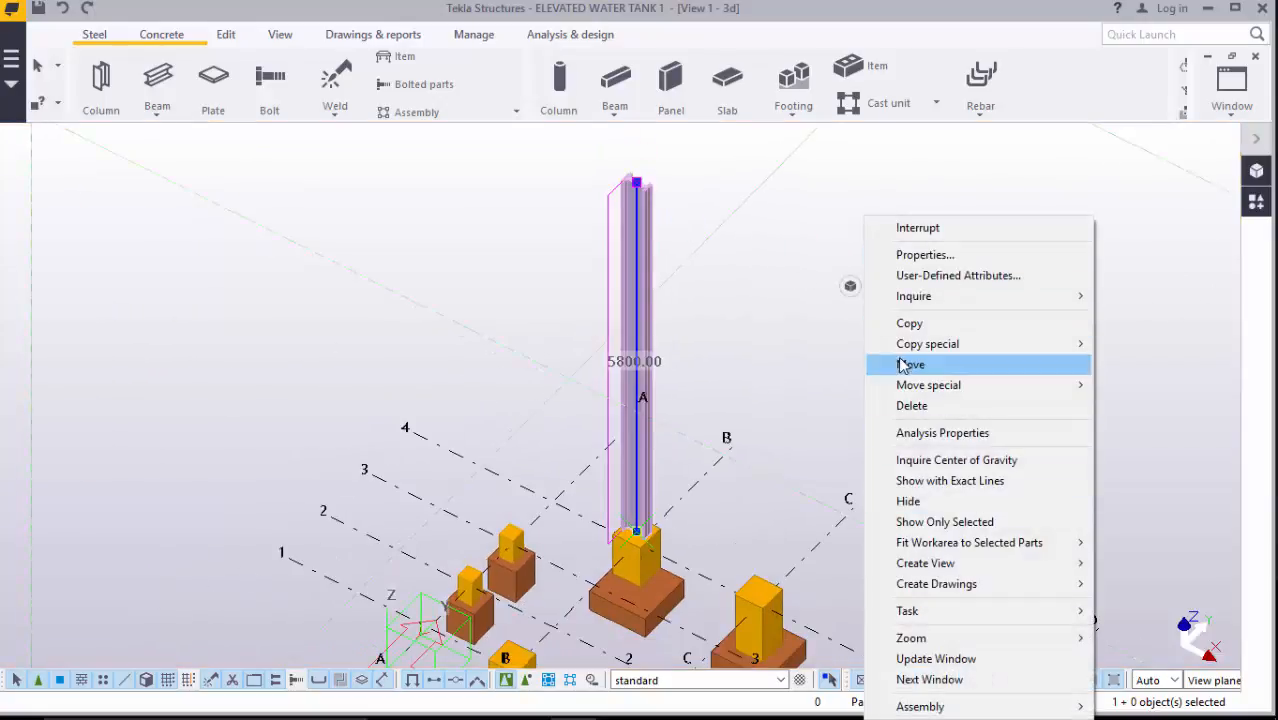
left_click(905, 324)
scroll(631, 528, "up", 2)
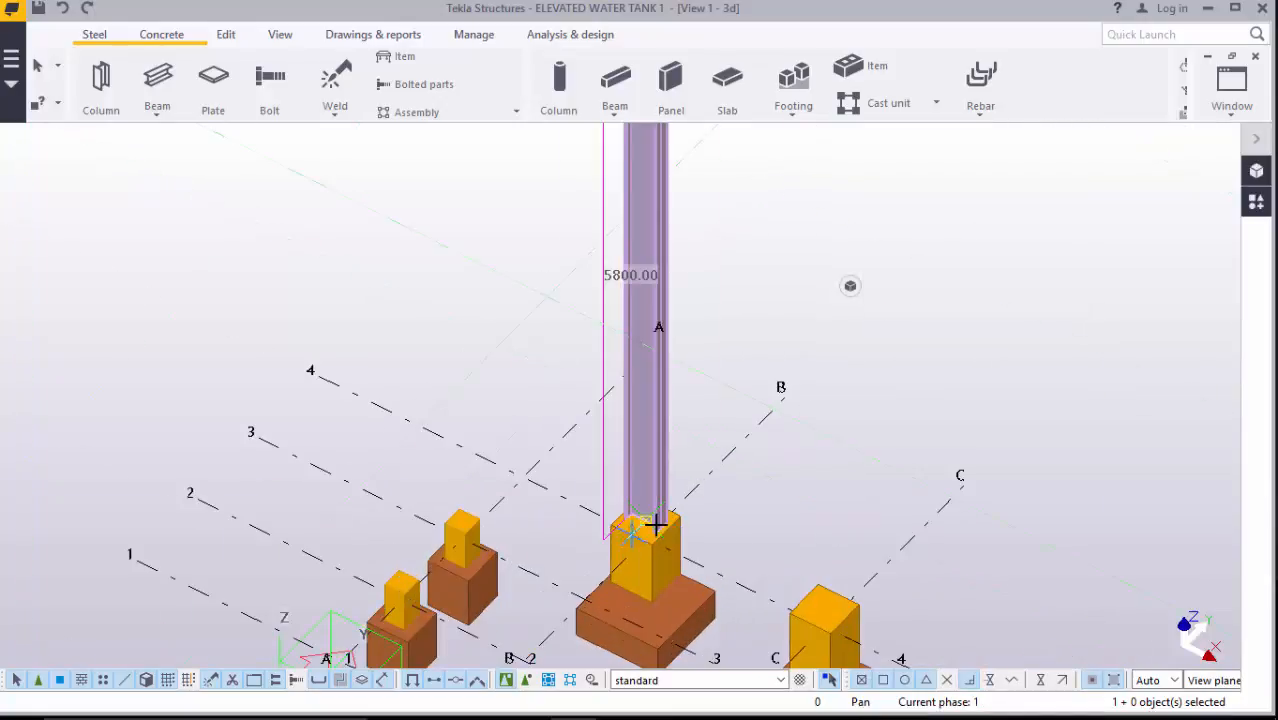
scroll(655, 524, "up", 3)
left_click(678, 489)
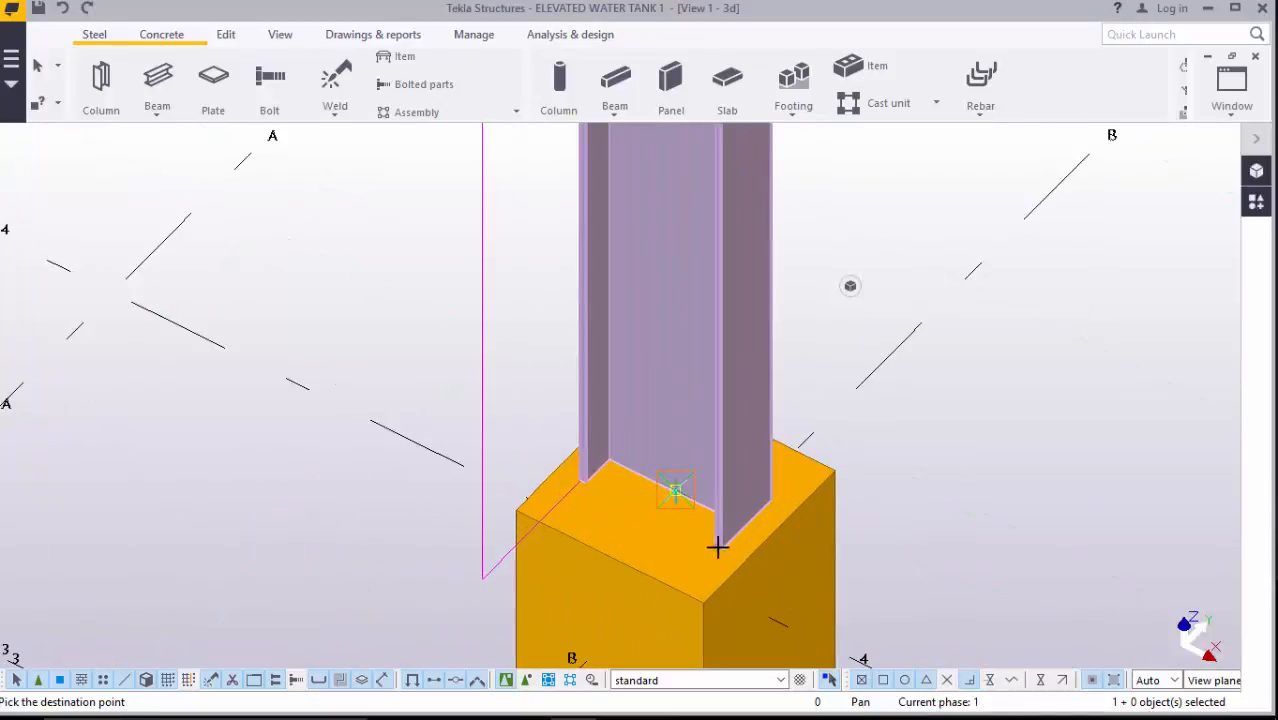
scroll(712, 540, "down", 5)
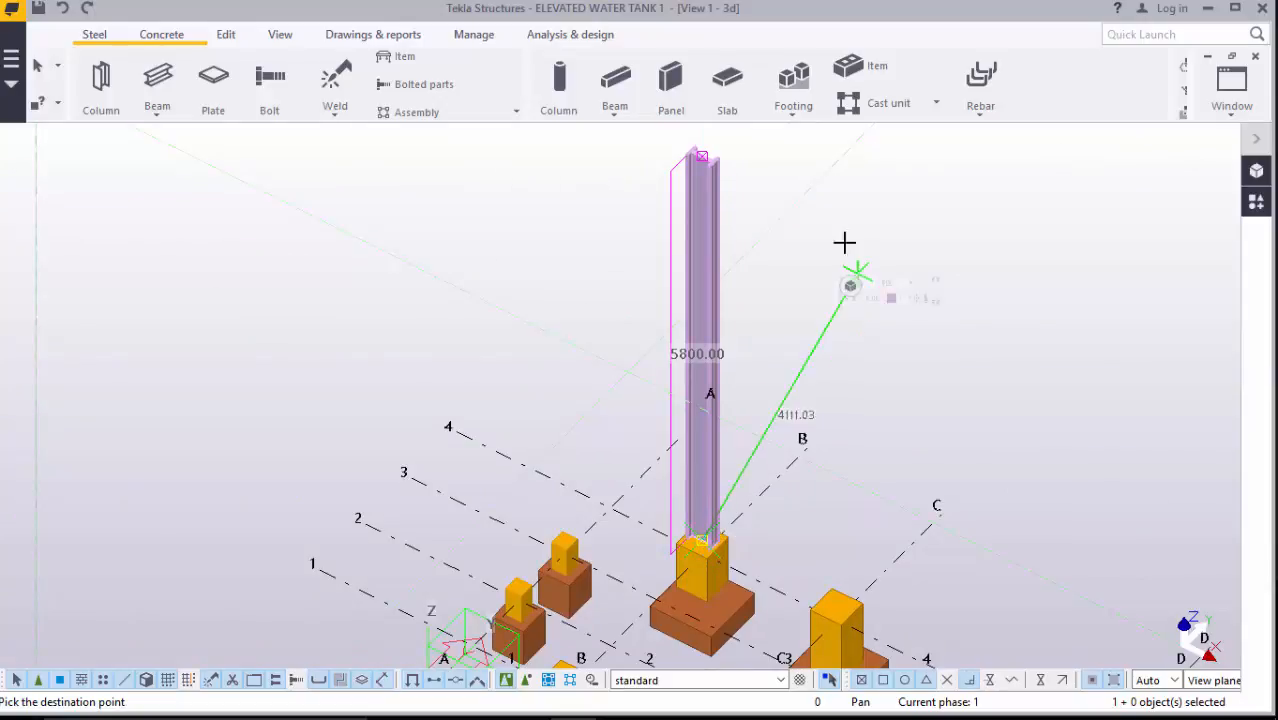
scroll(702, 150, "up", 4)
scroll(702, 150, "up", 4)
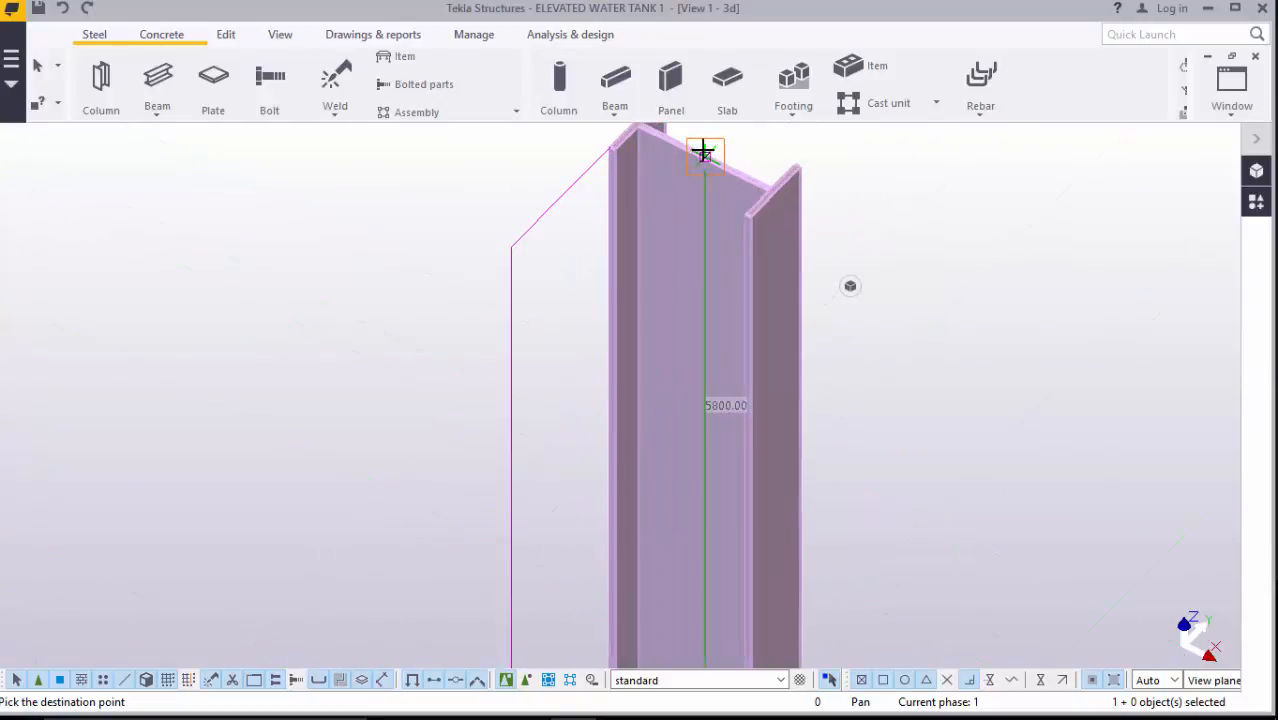
left_click(707, 160)
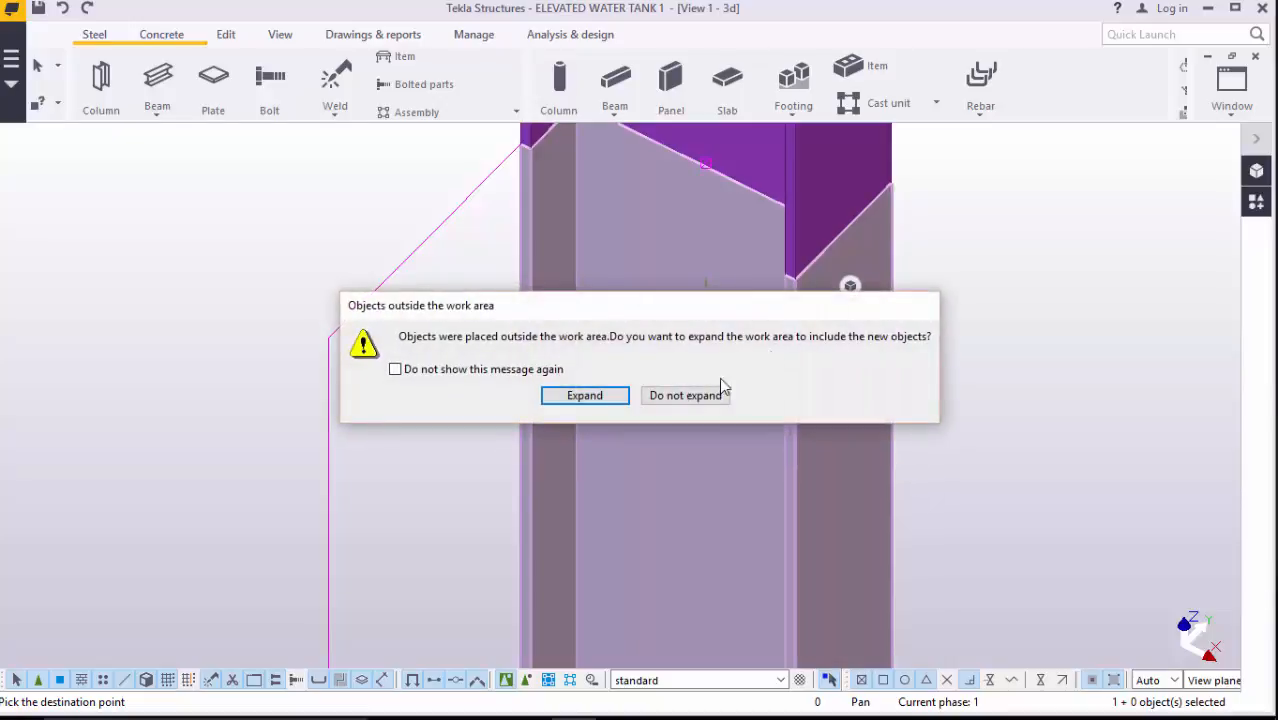
left_click(612, 397)
- Place another copy of the column on top of the second steel column at B-4 and end the copy command
scroll(807, 436, "down", 10)
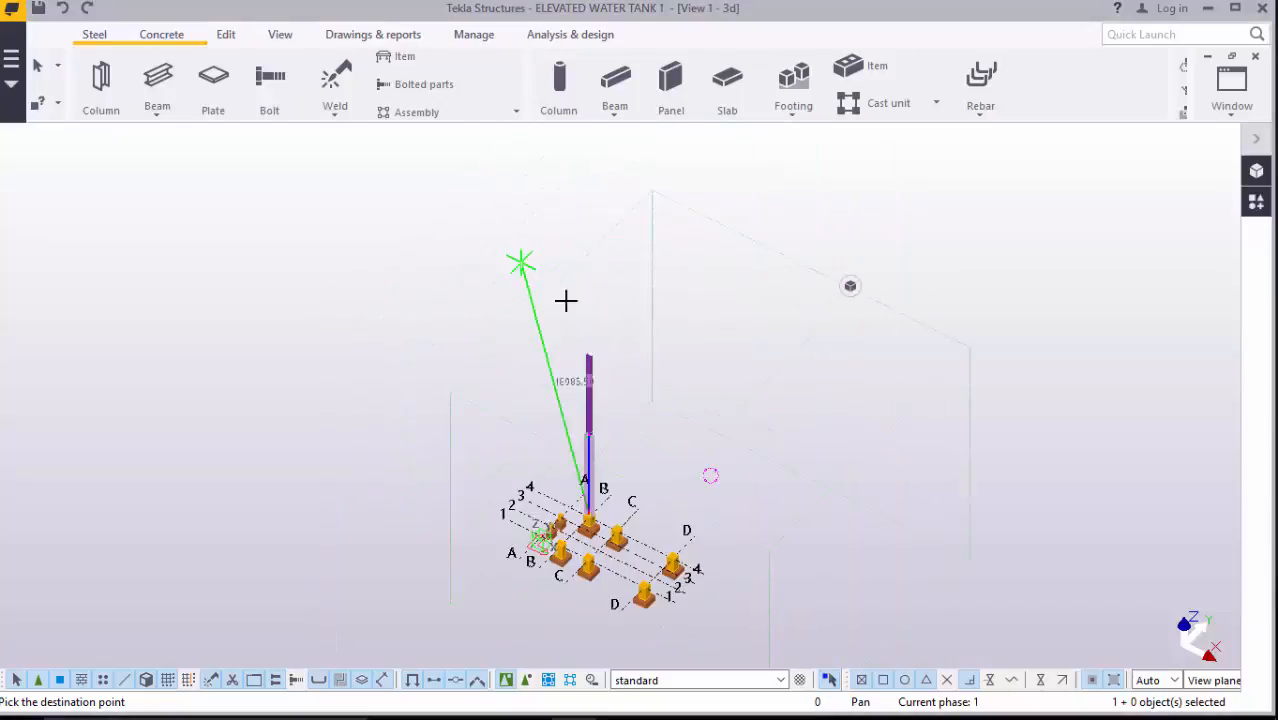
scroll(590, 350, "up", 8)
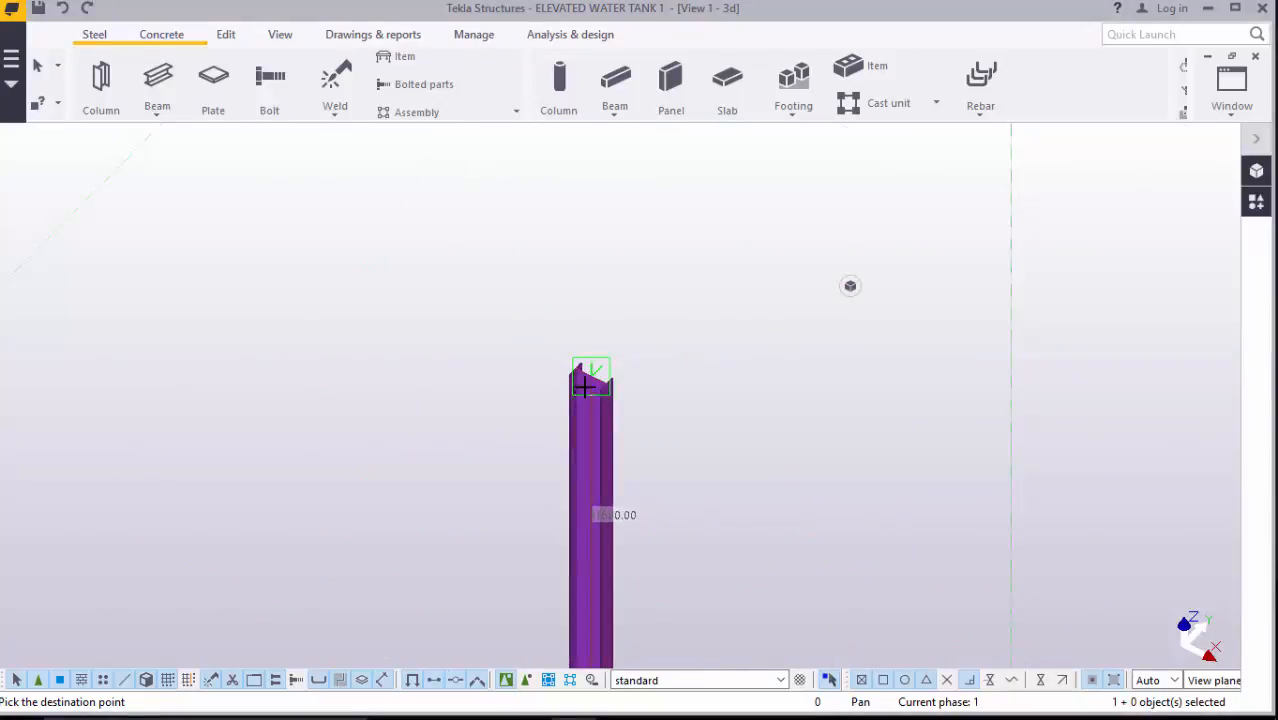
scroll(584, 386, "up", 6)
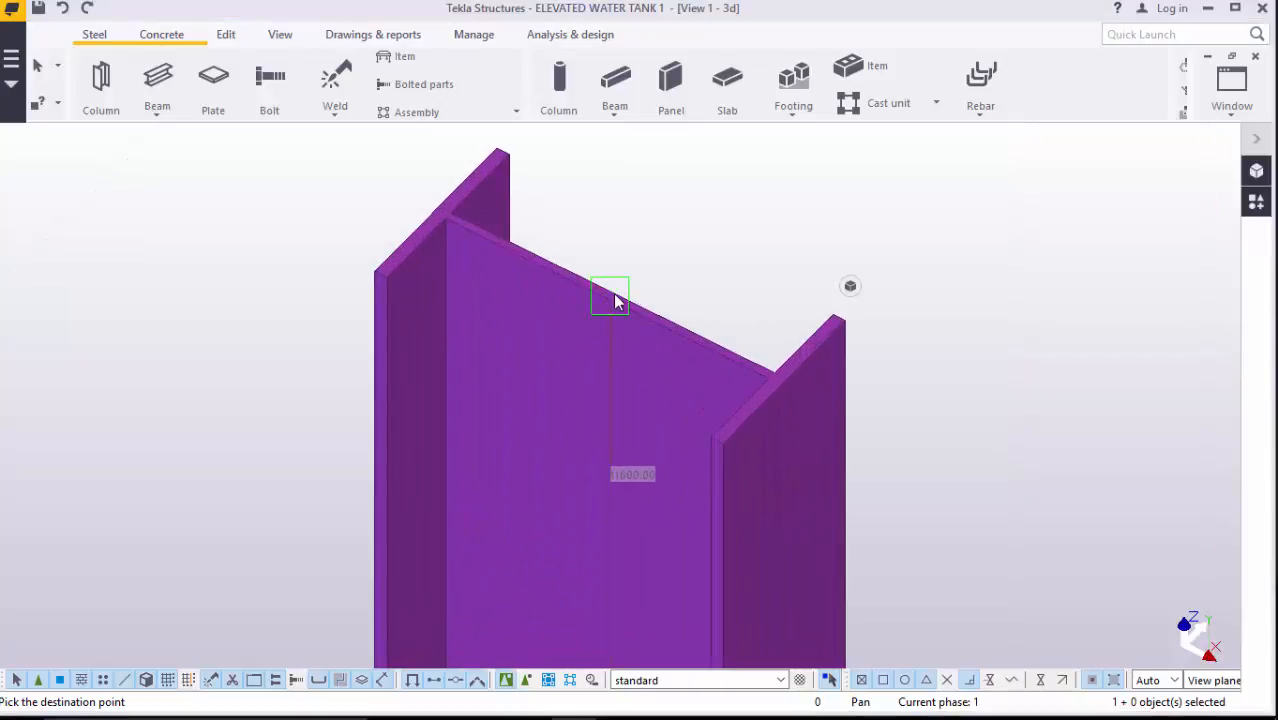
left_click(615, 298)
left_click(586, 396)
scroll(722, 354, "down", 8)
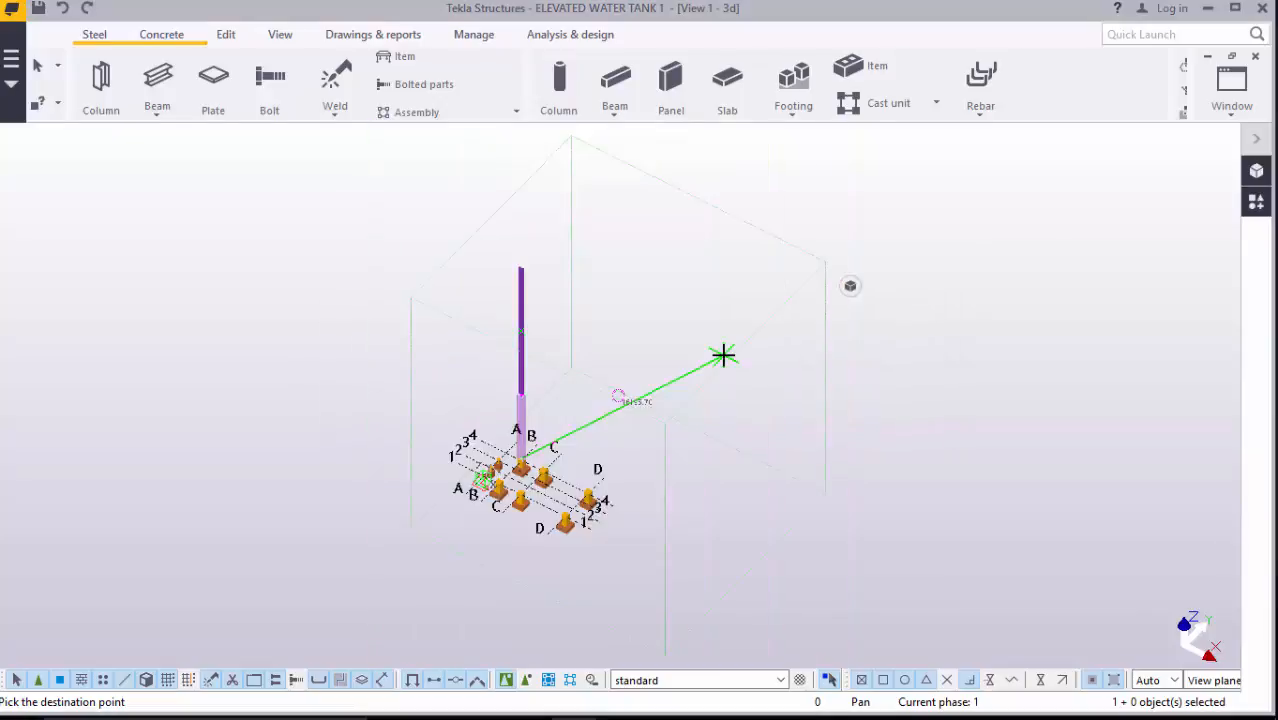
right_click(720, 279)
left_click(720, 279)
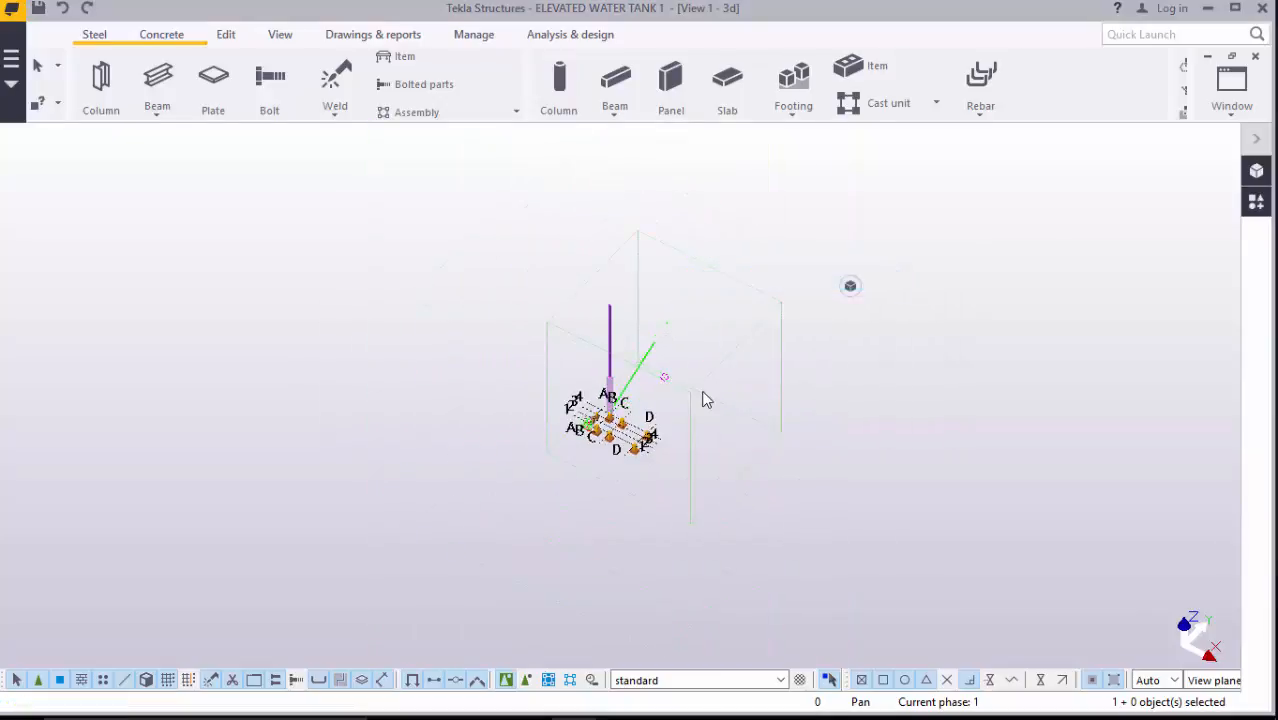
scroll(586, 444, "up", 5)
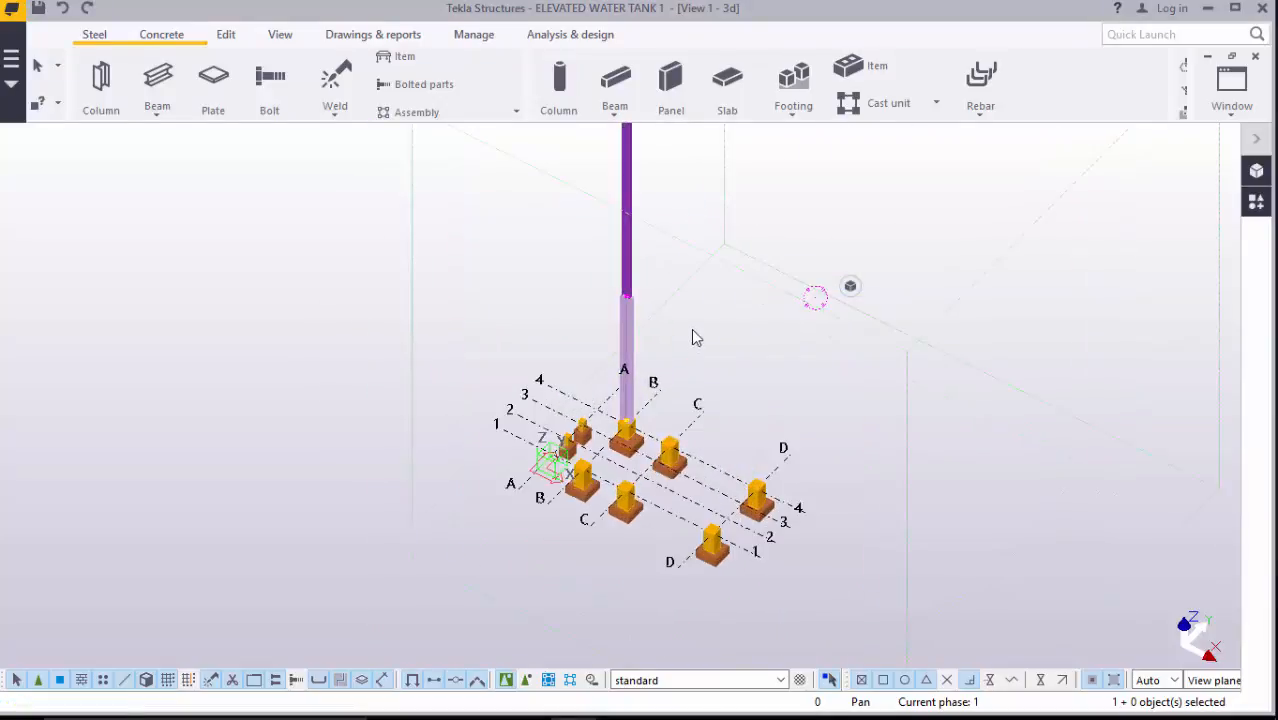
scroll(636, 425, "up", 6)
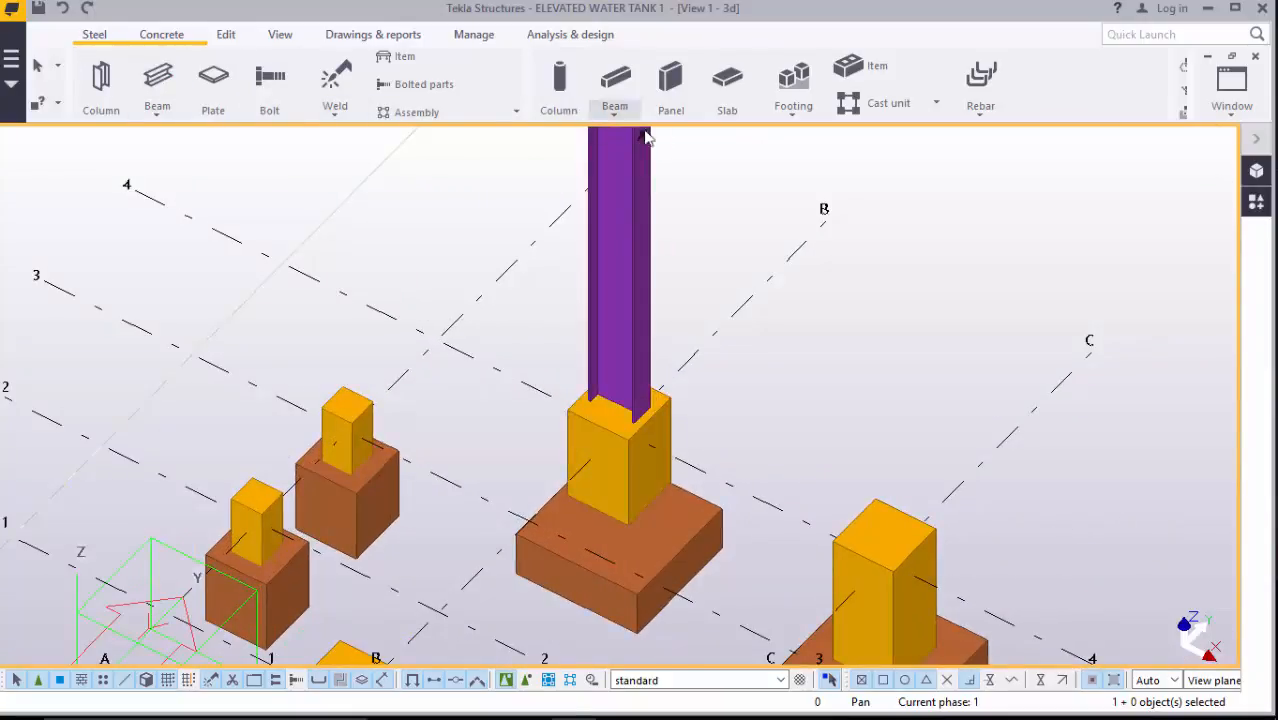
- Start a distance measurement in the 3D view near the base of the steel column at B-4
left_click(222, 38)
left_click(285, 36)
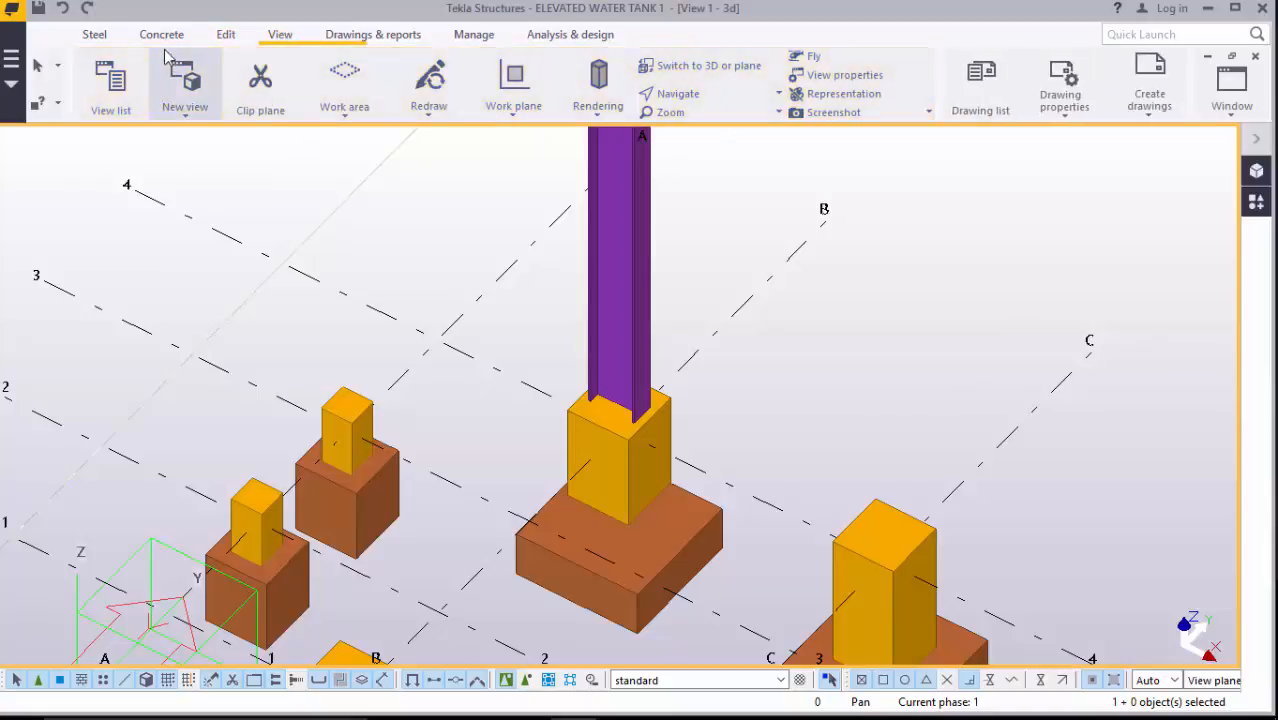
left_click(226, 36)
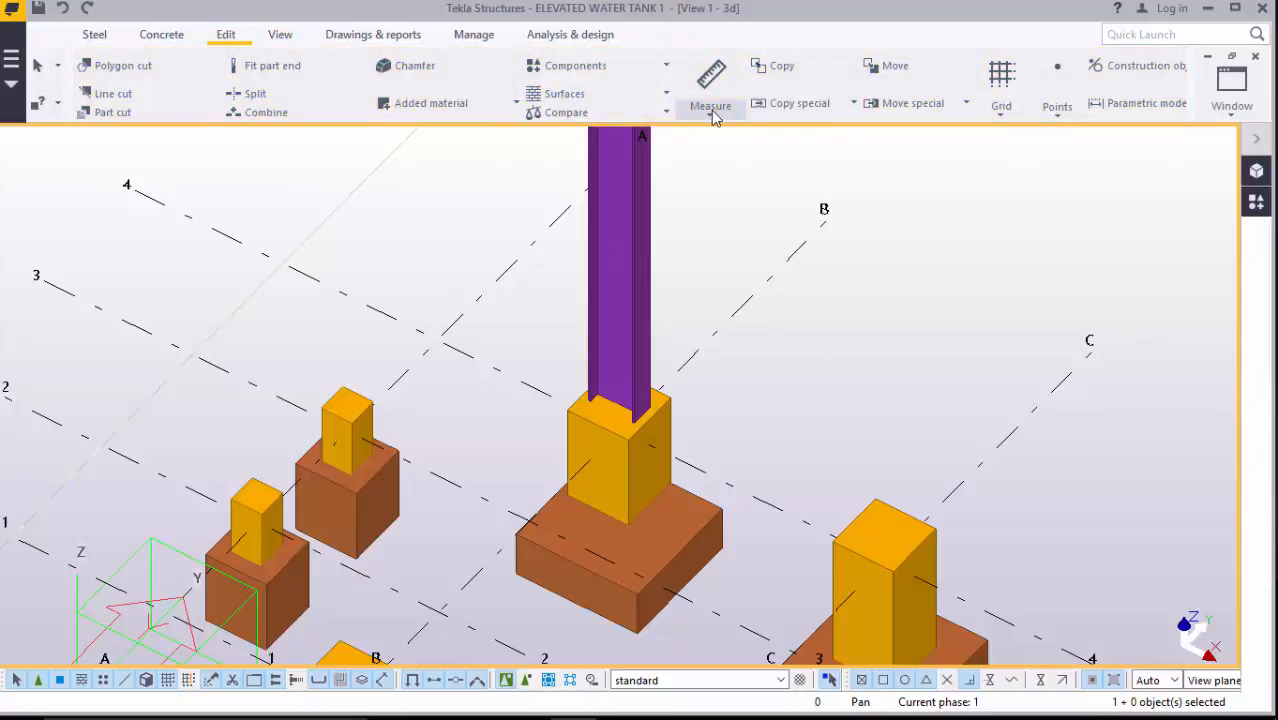
left_click(710, 112)
left_click(725, 137)
scroll(617, 449, "up", 3)
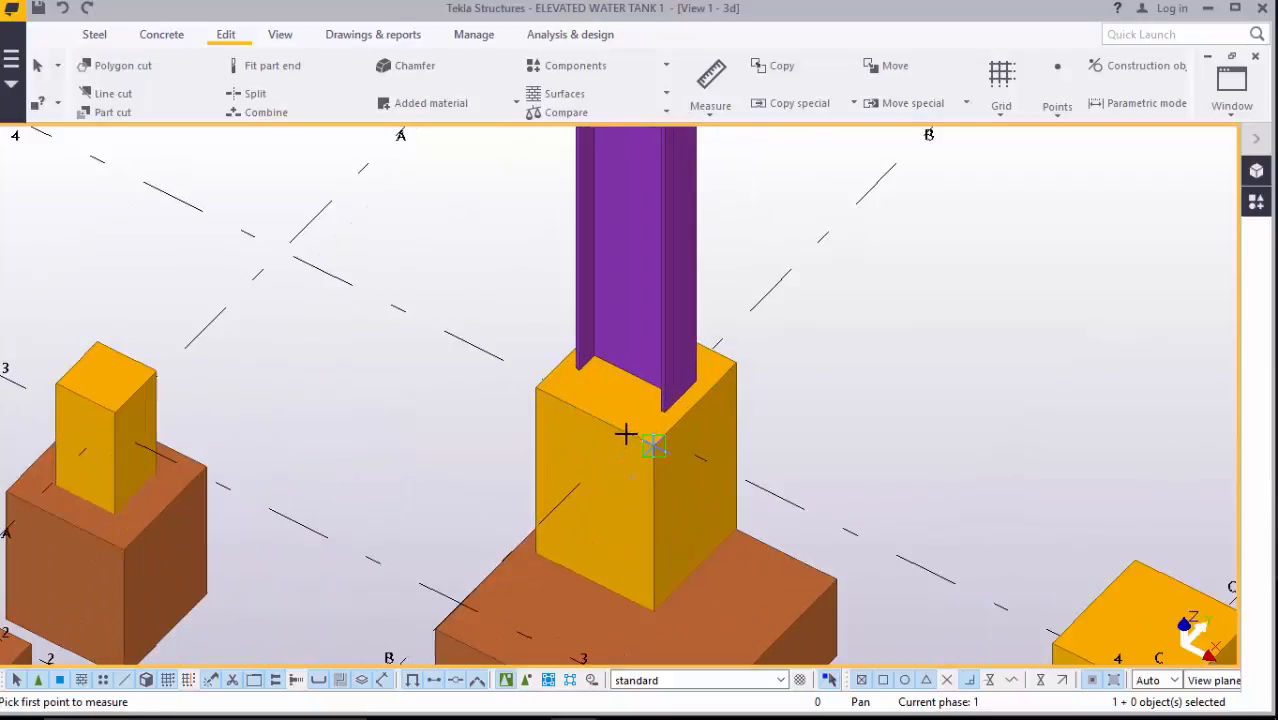
- Check the Grid 1, Grid A and Grid D elevation views for the steel column and return to the 3D view
left_click(1231, 100)
left_click(1206, 250)
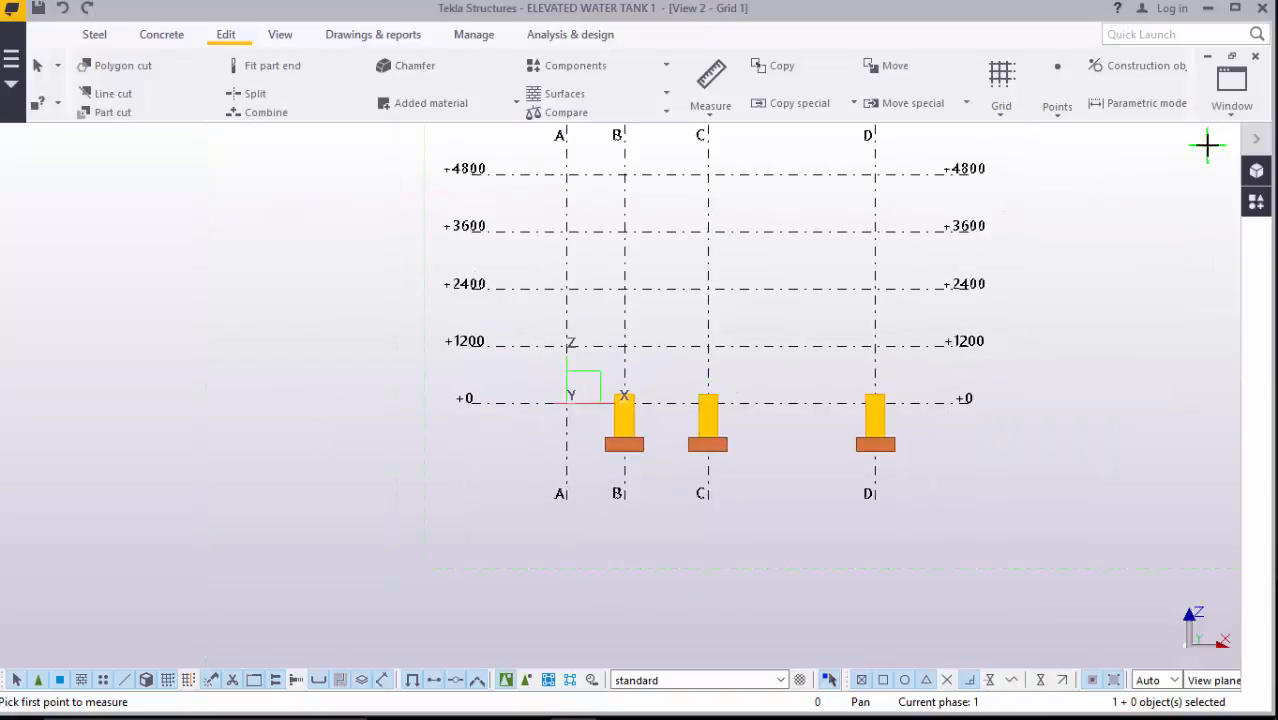
left_click(1232, 118)
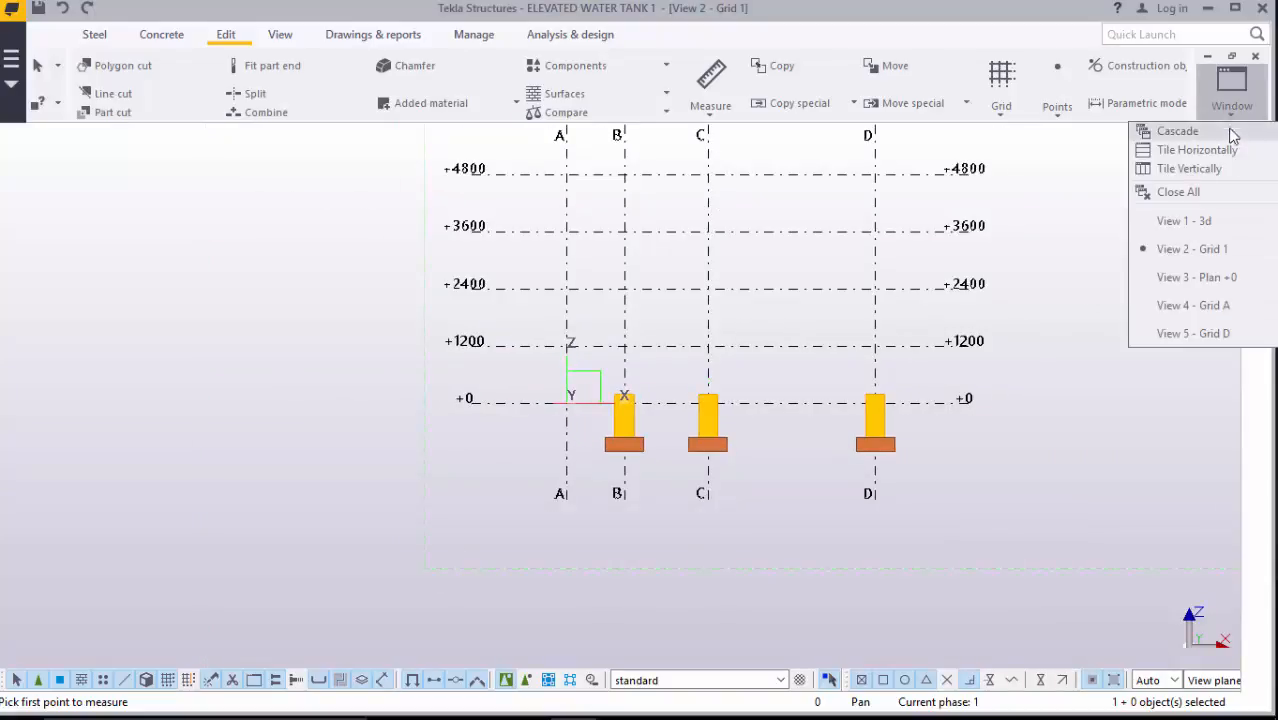
left_click(1193, 305)
scroll(795, 364, "down", 6)
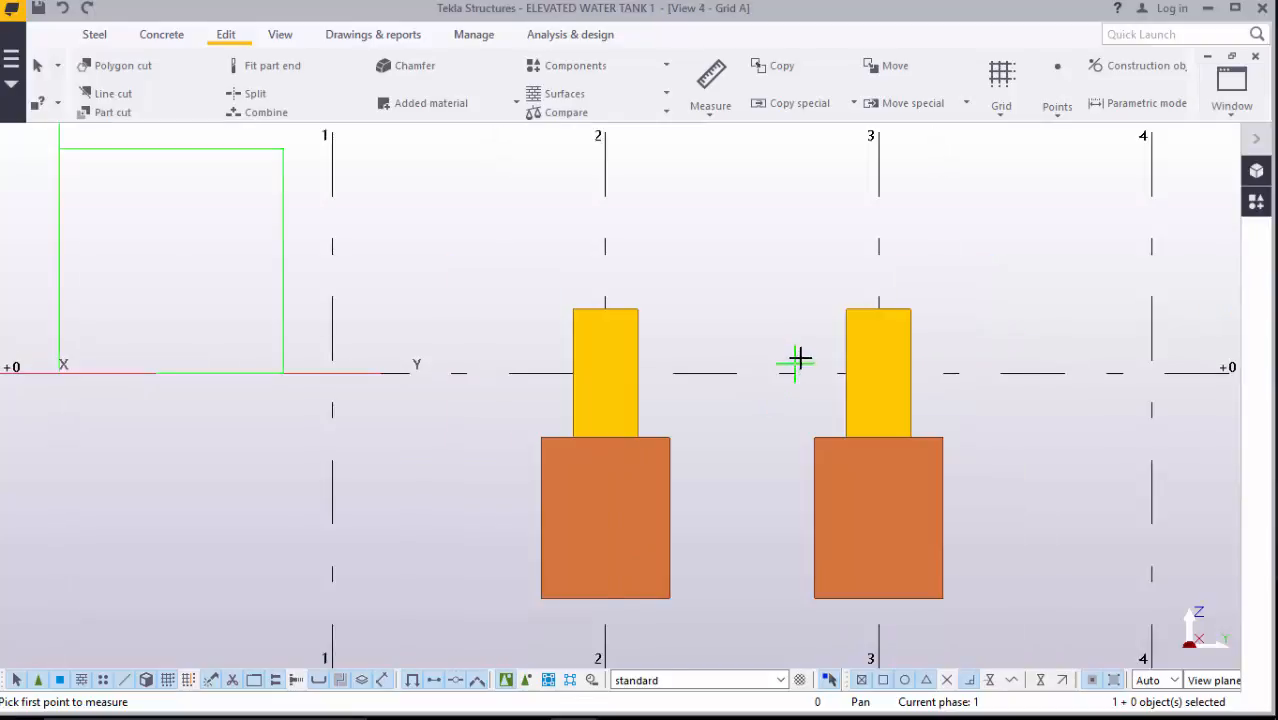
left_click(1231, 112)
left_click(1196, 333)
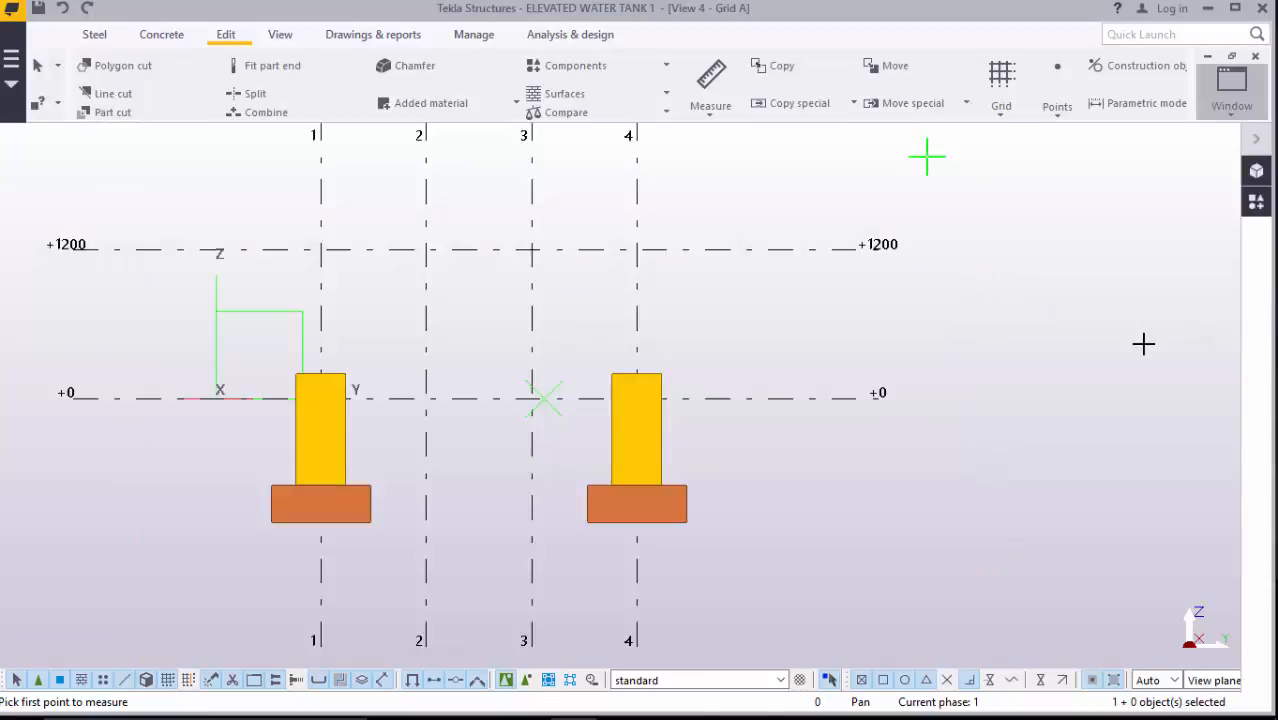
scroll(736, 362, "down", 2)
scroll(799, 350, "down", 2)
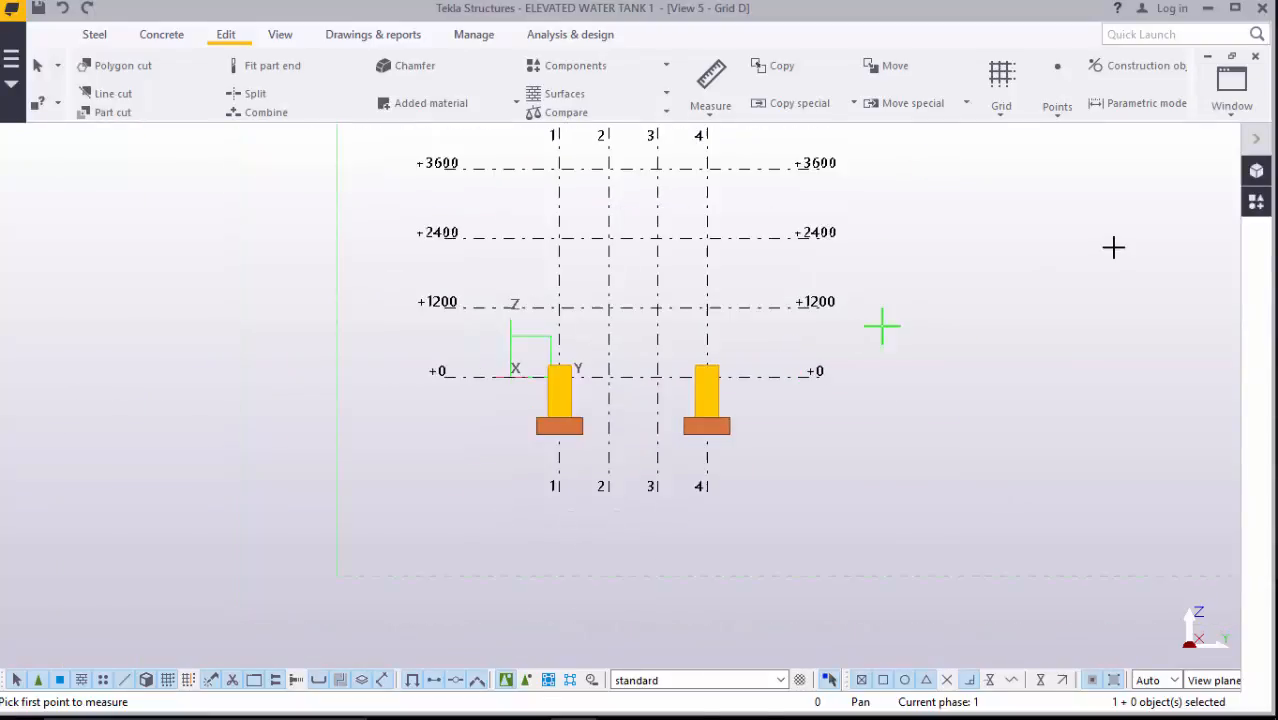
left_click(1231, 117)
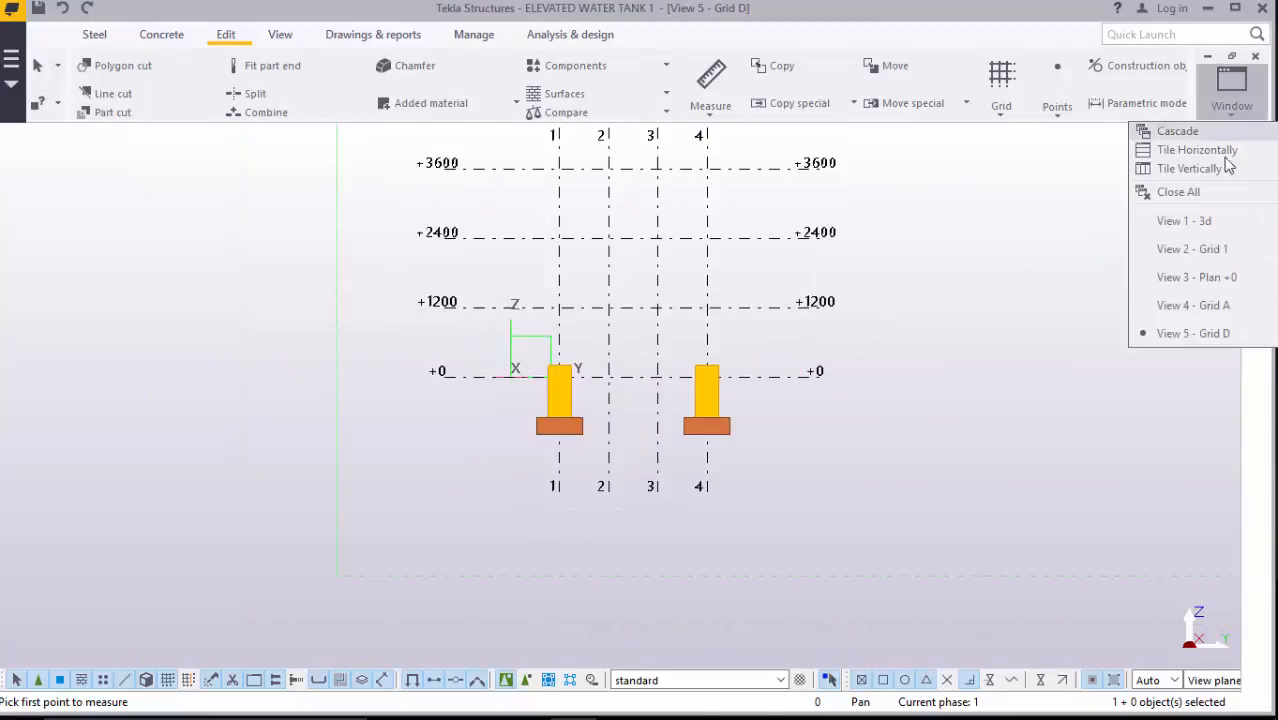
left_click(1212, 221)
- Measure the total height of the stacked steel columns at B-4 from base centre to top centre and end the measurement
scroll(620, 395, "up", 2)
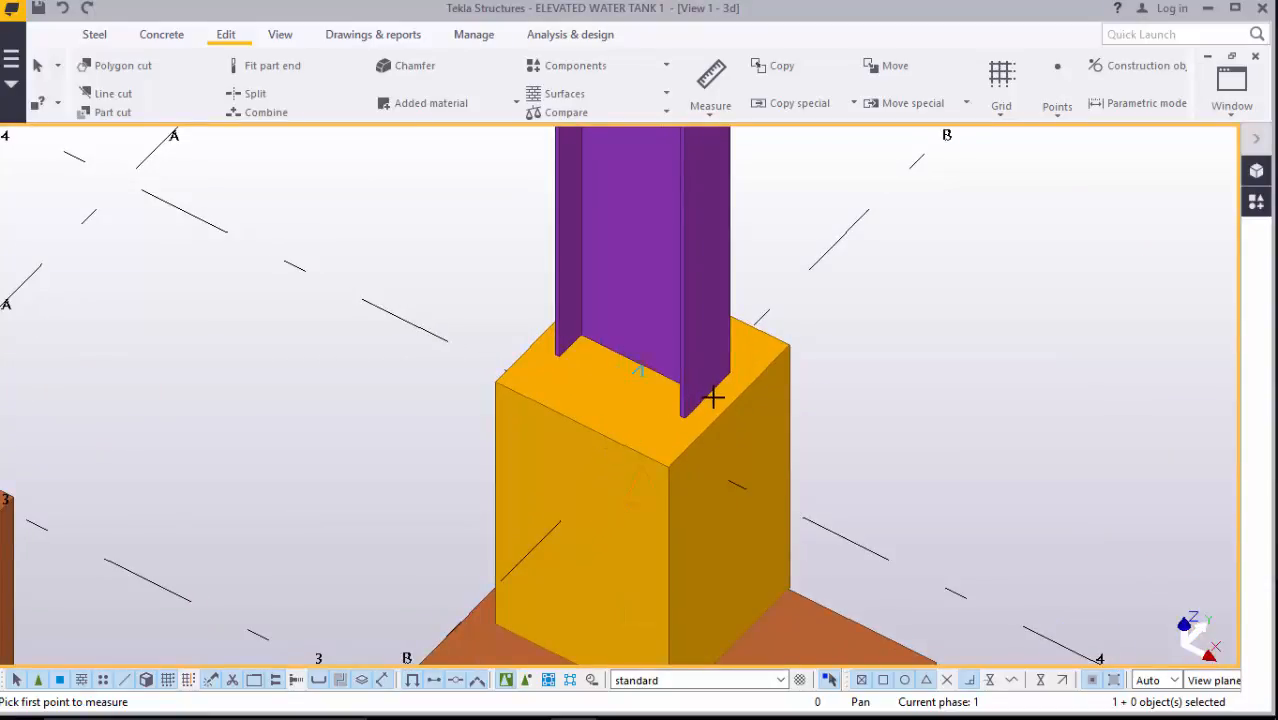
left_click(643, 365)
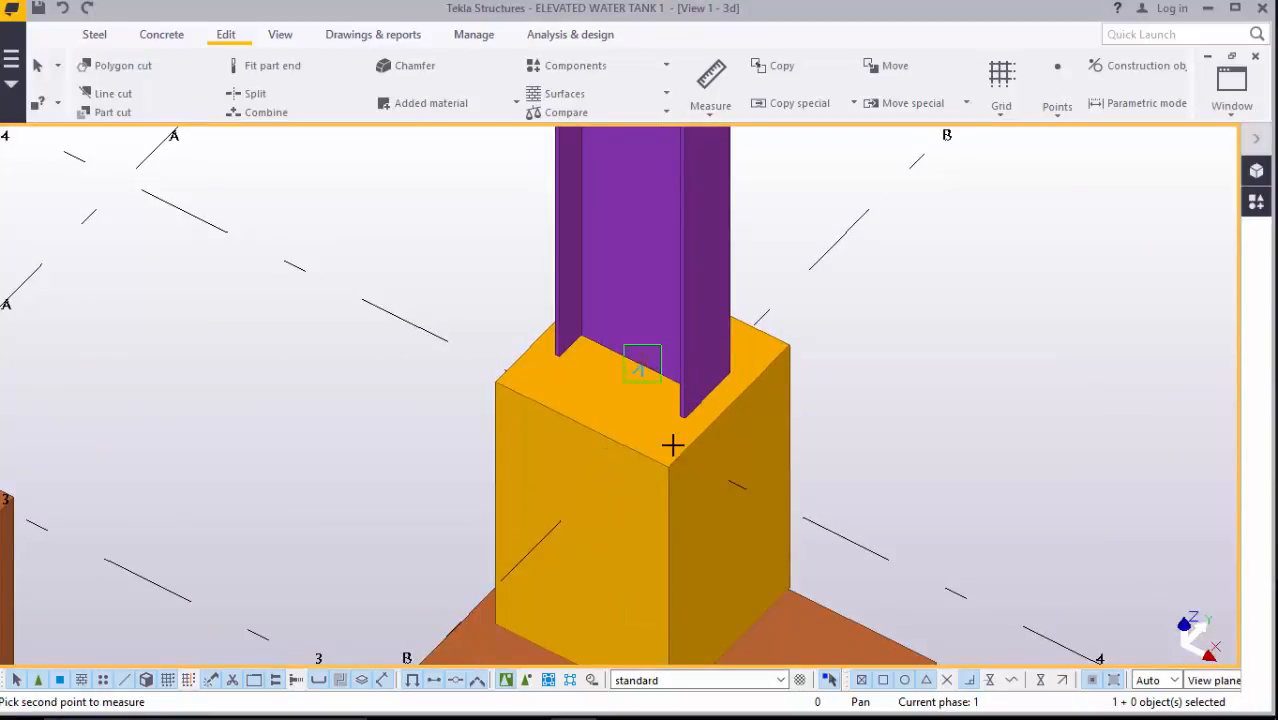
scroll(673, 445, "down", 3)
scroll(675, 455, "down", 5)
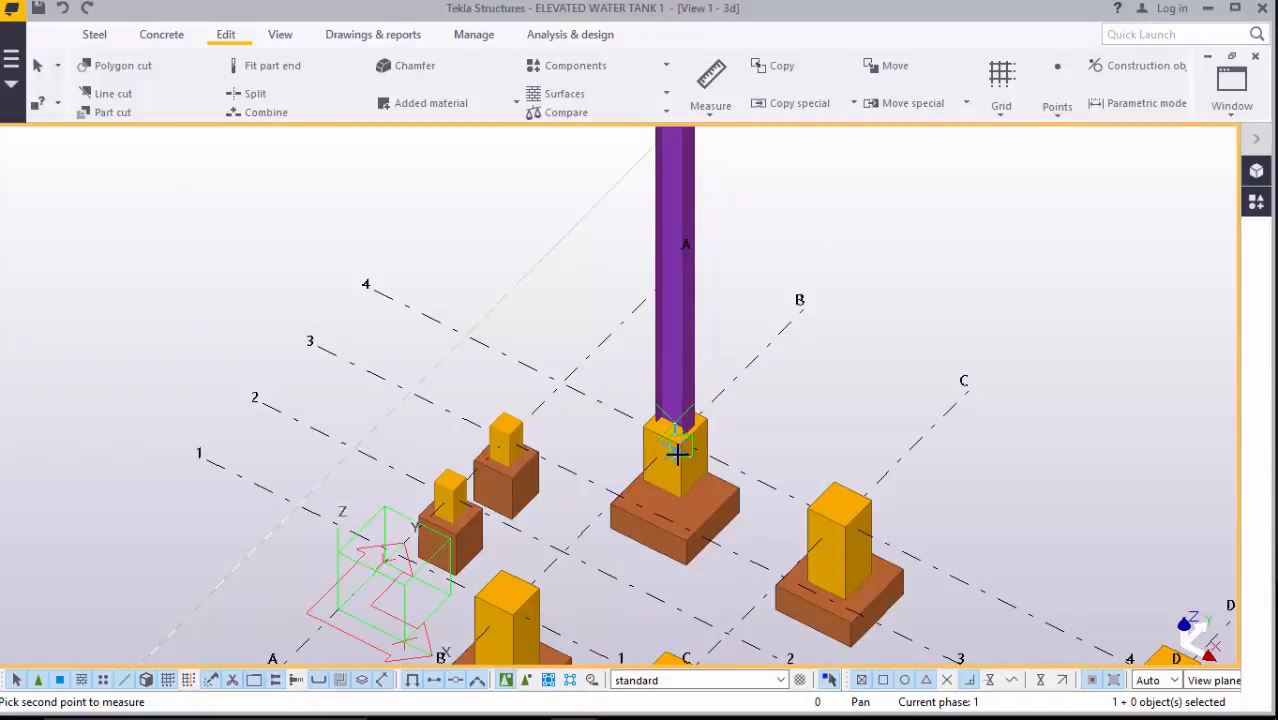
scroll(675, 452, "down", 3)
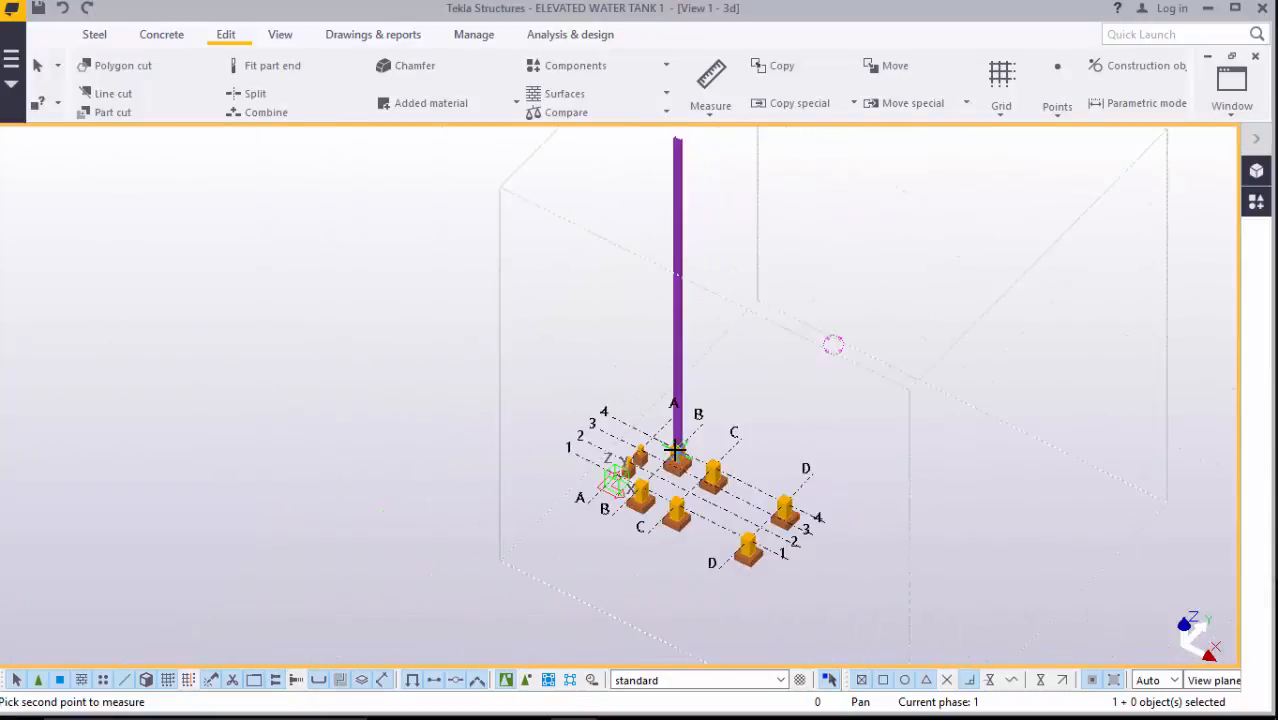
scroll(672, 188, "up", 3)
scroll(672, 186, "up", 5)
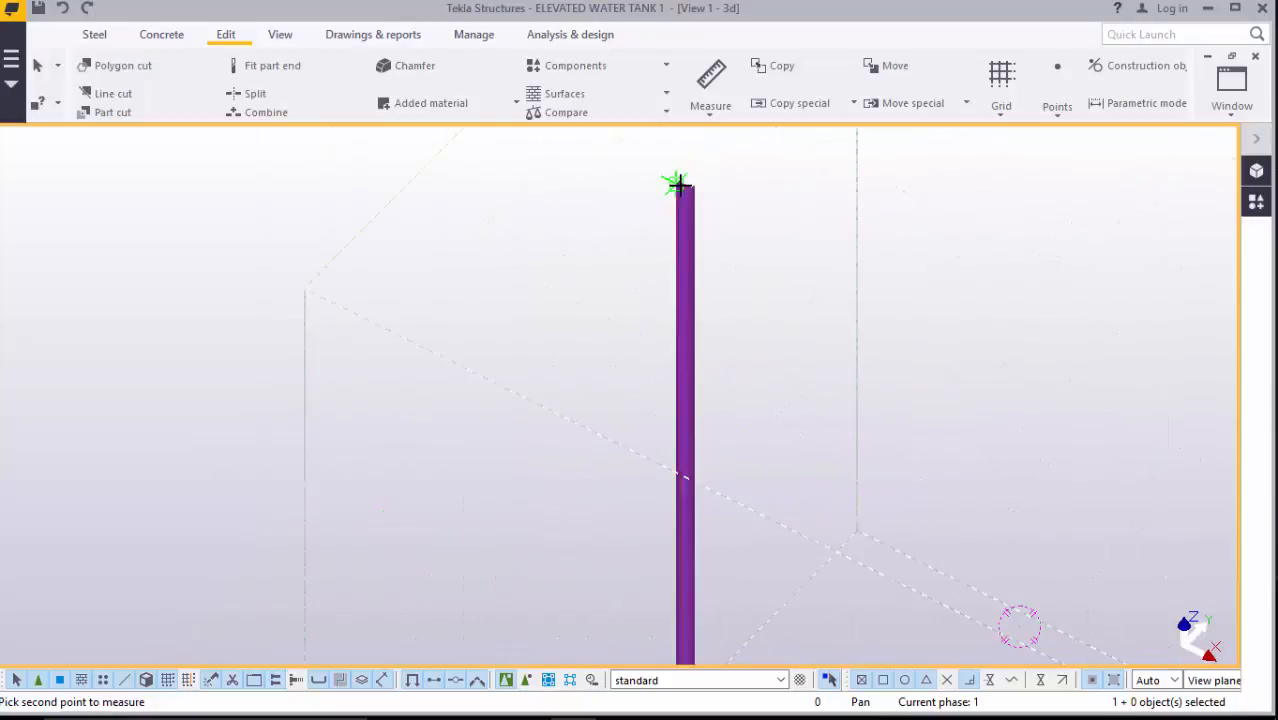
scroll(712, 183, "up", 3)
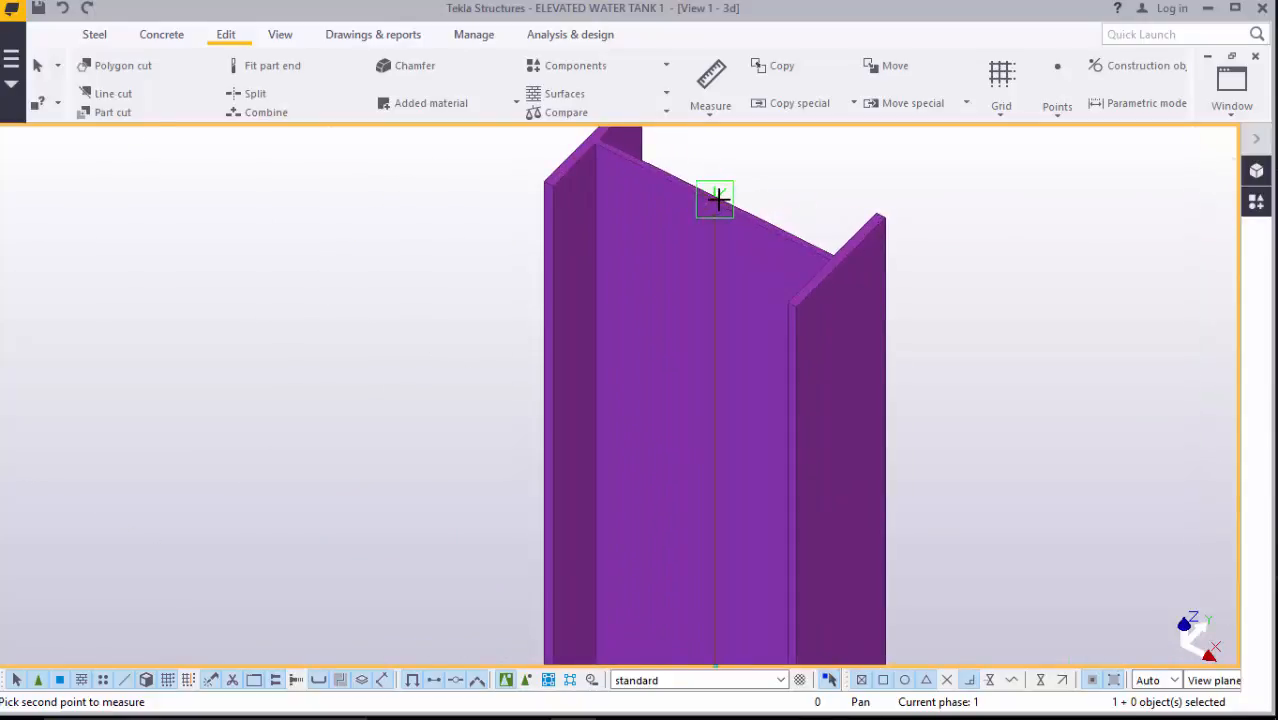
left_click(717, 199)
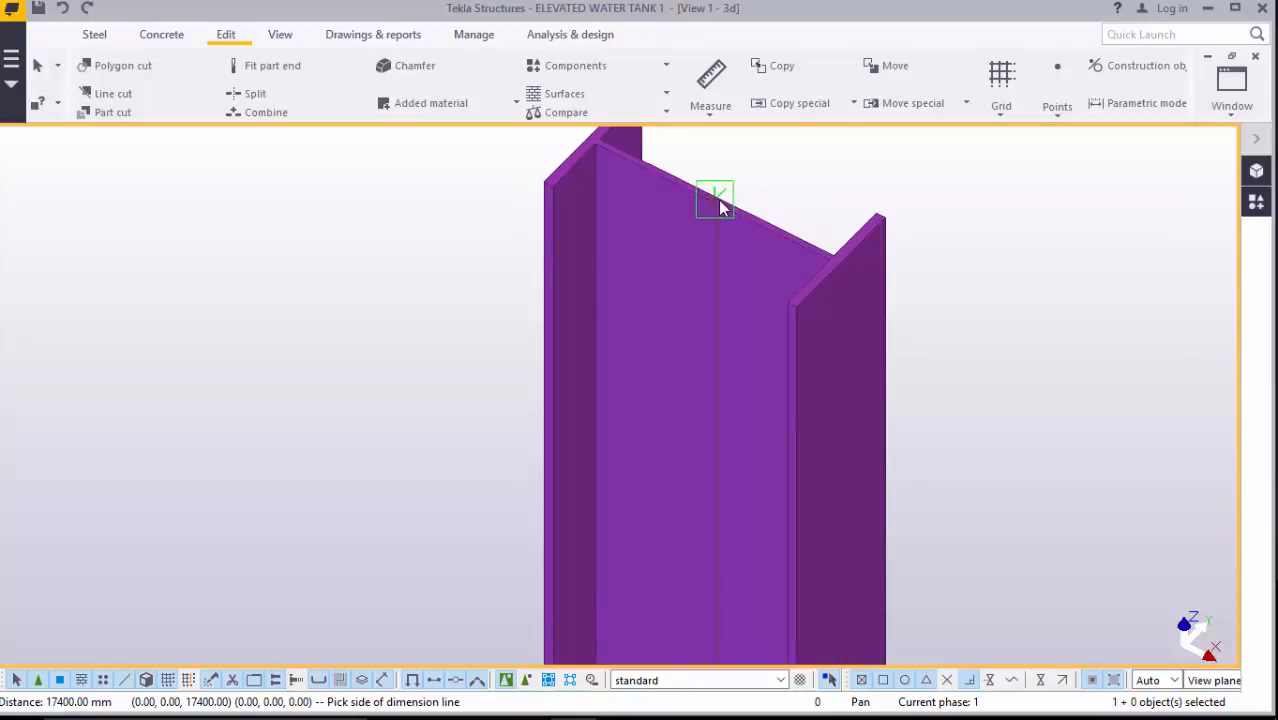
right_click(768, 166)
left_click(820, 179)
- Examine the column stack at B-4 from its top to its base and the joint between two stacked columns
scroll(711, 282, "down", 8)
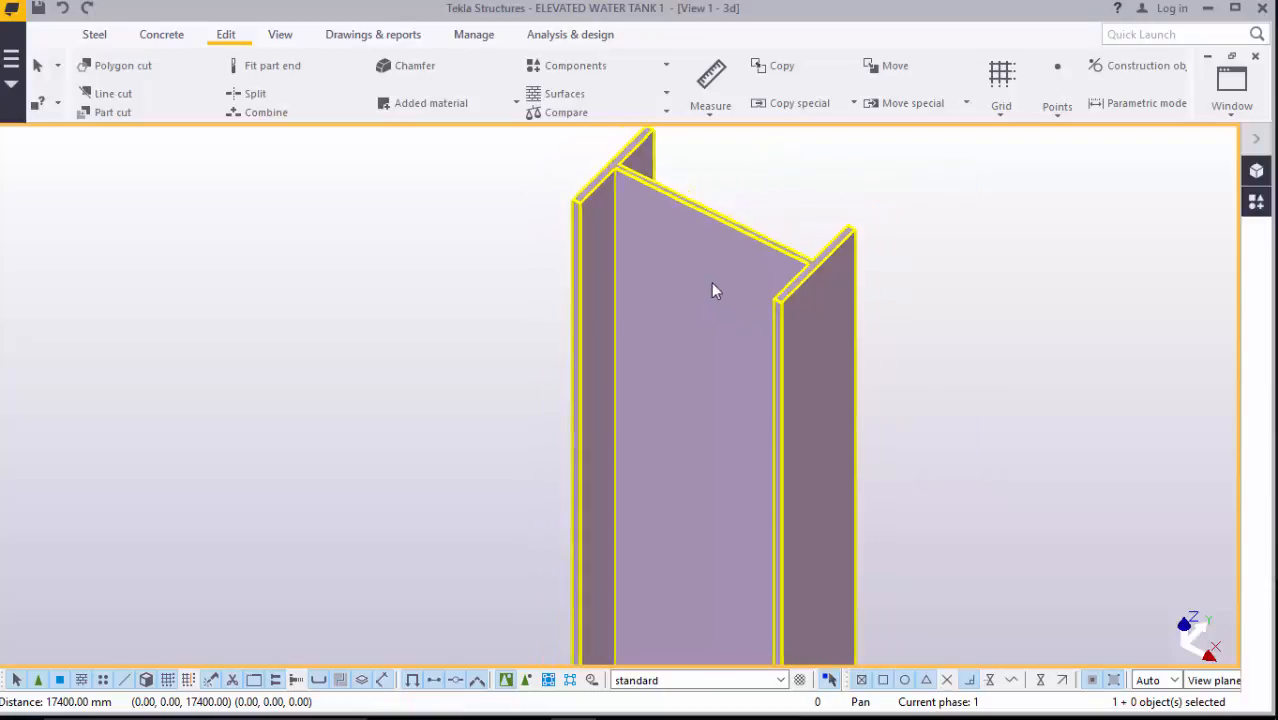
scroll(730, 225, "down", 8)
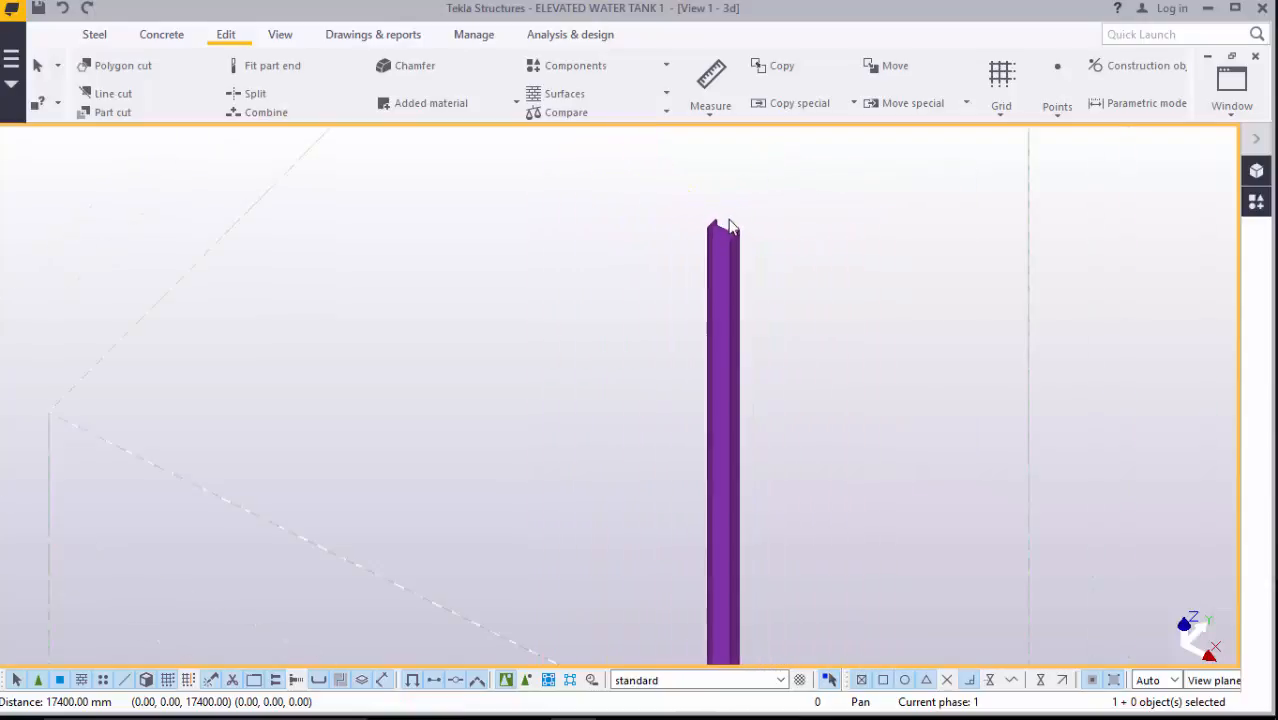
scroll(742, 218, "down", 2)
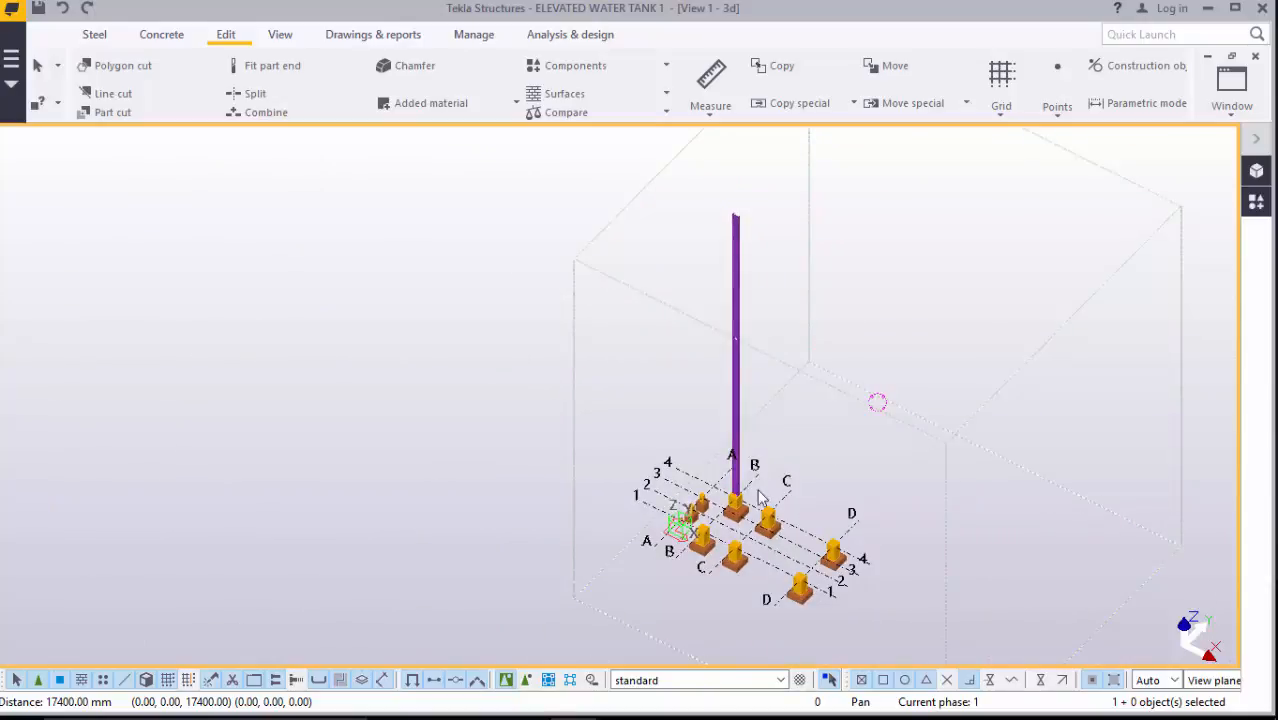
scroll(735, 420, "up", 10)
scroll(727, 500, "up", 2)
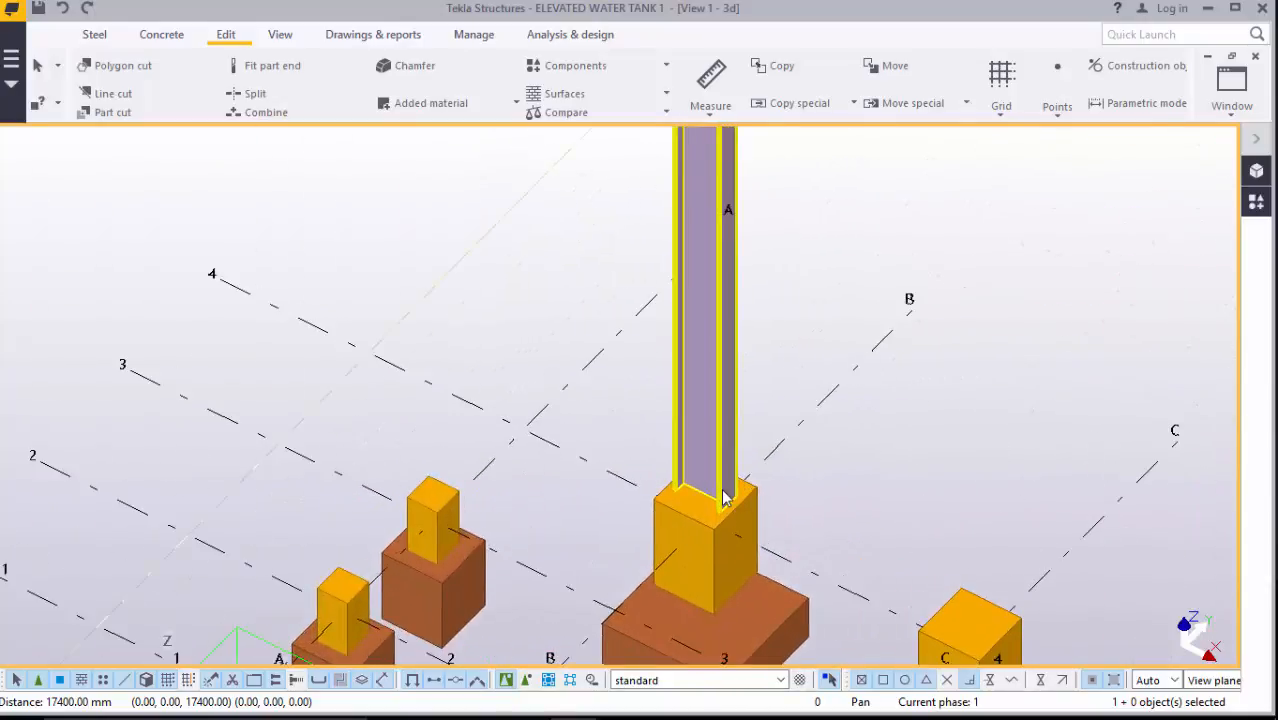
scroll(727, 495, "down", 5)
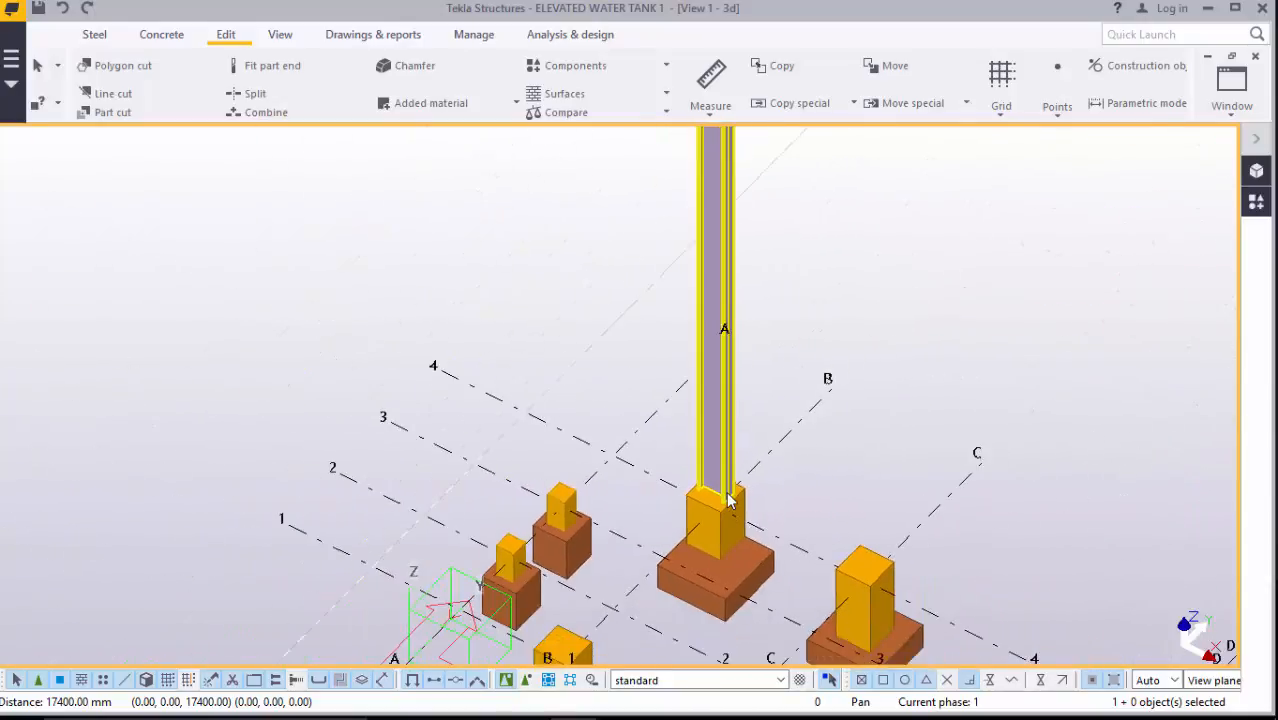
scroll(709, 220, "up", 8)
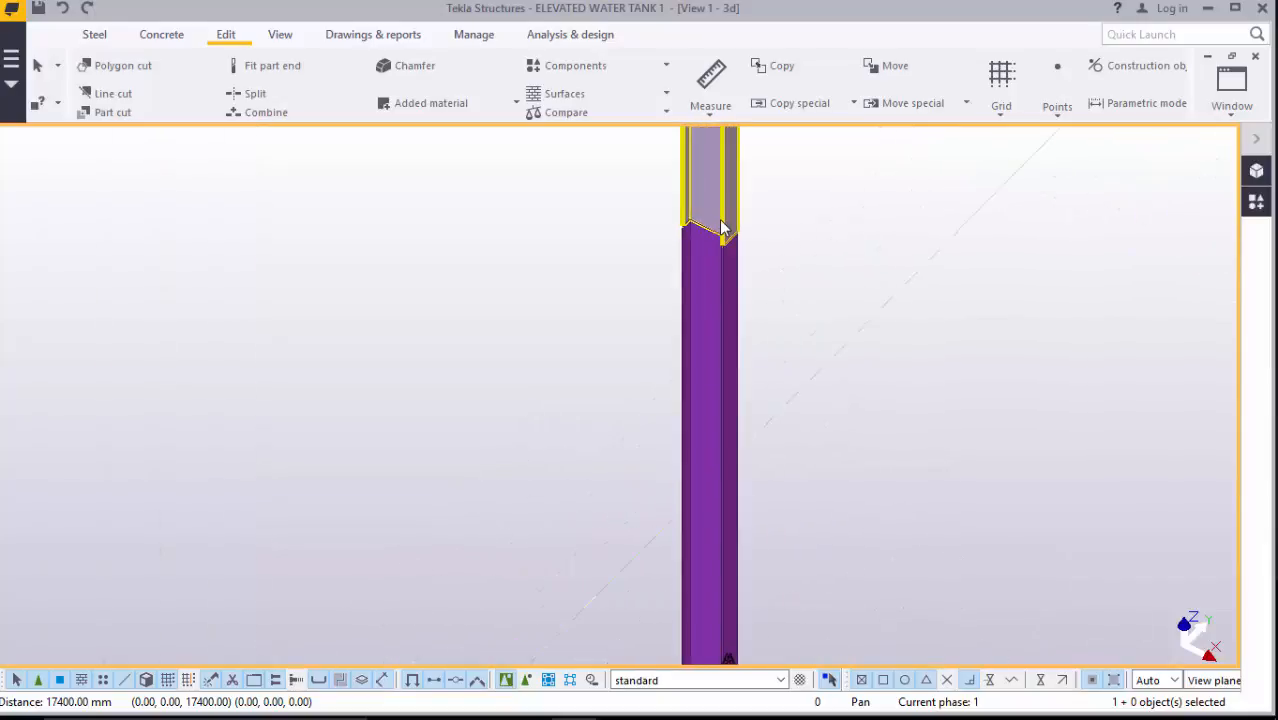
scroll(693, 335, "down", 2)
scroll(679, 261, "up", 2)
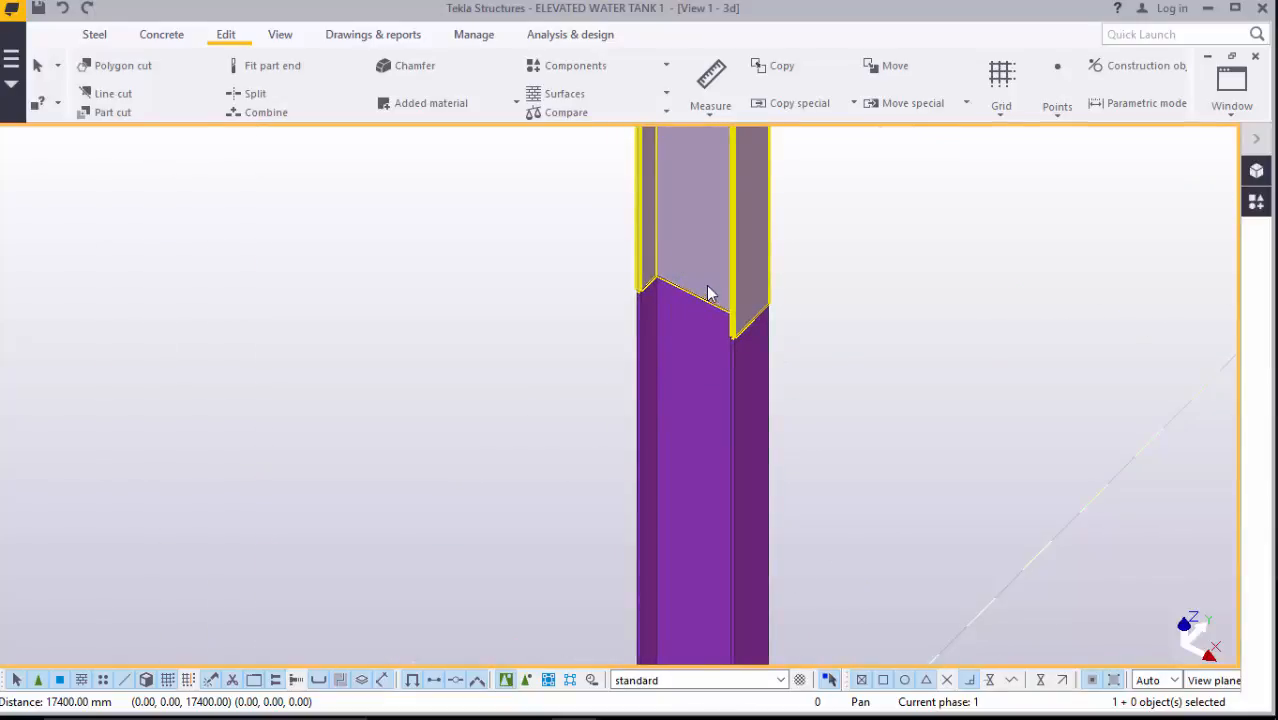
- Open the Applications & components catalog and start a component search
left_click(1255, 203)
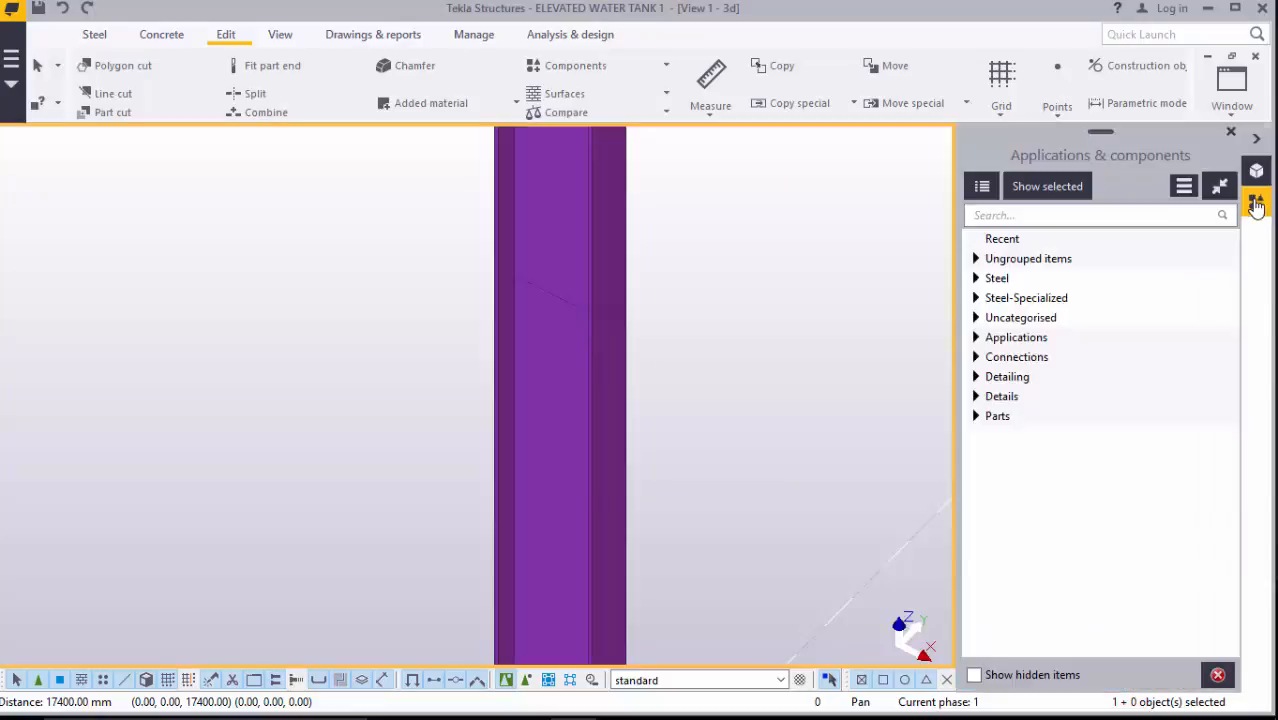
left_click(1024, 217)
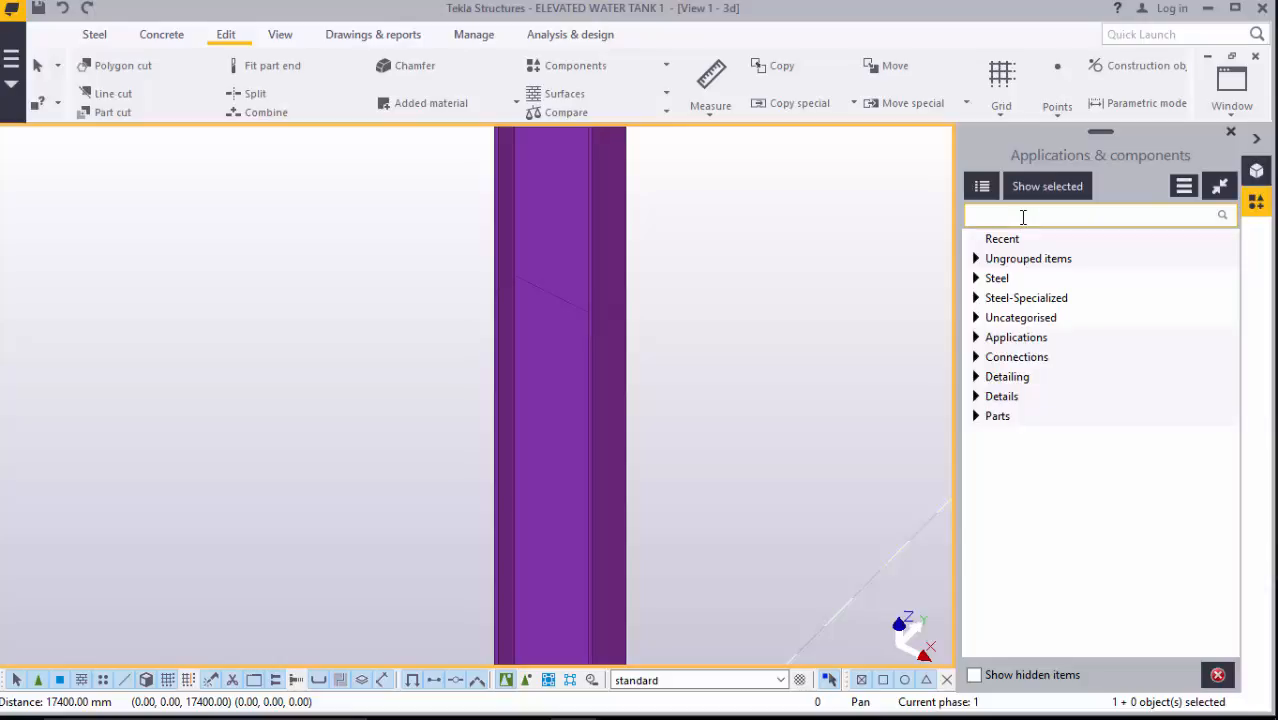
- Connect the two column segments at their splice with Joining plates (14), using the upper segment as main part and the lower as secondary
type("JOI")
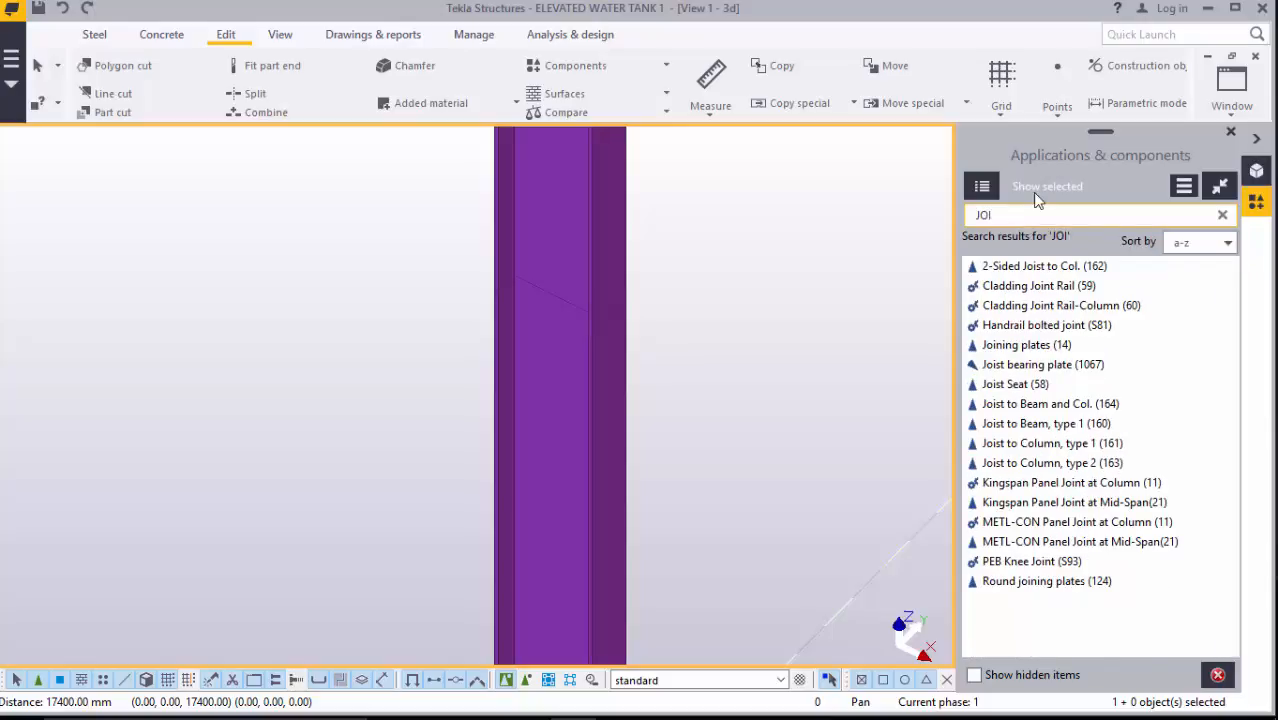
left_click(1058, 345)
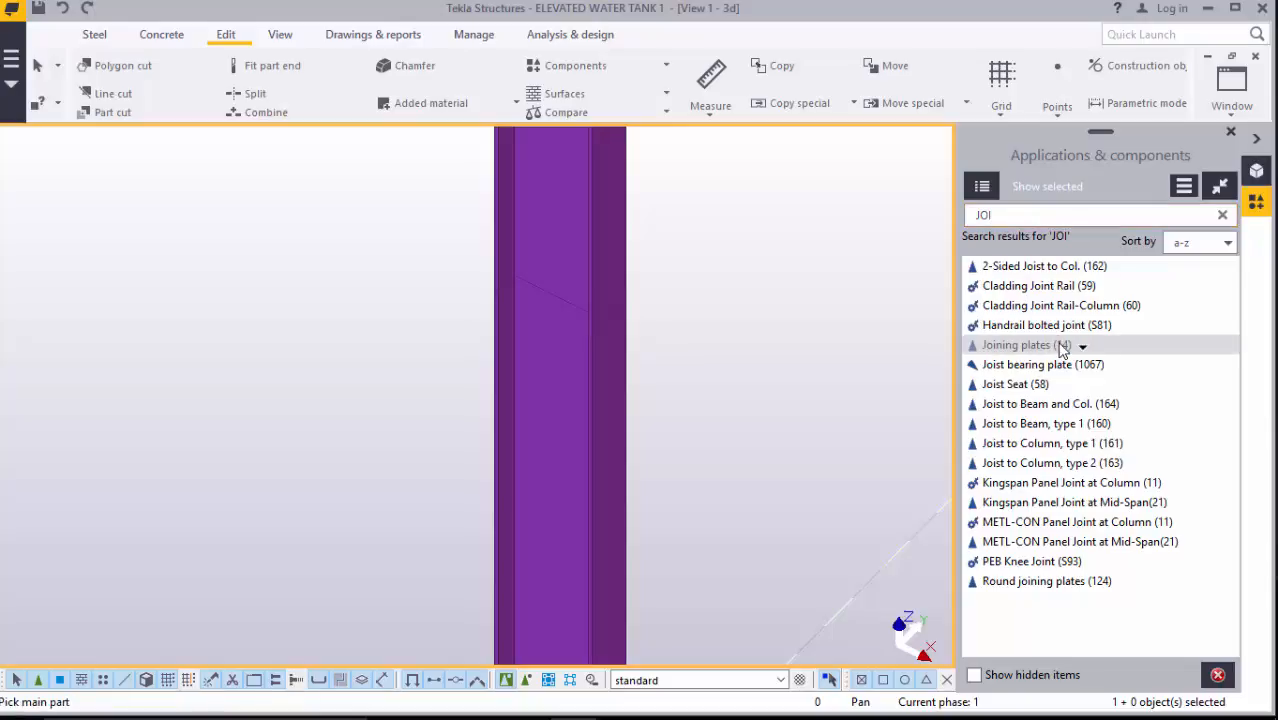
scroll(750, 372, "down", 2)
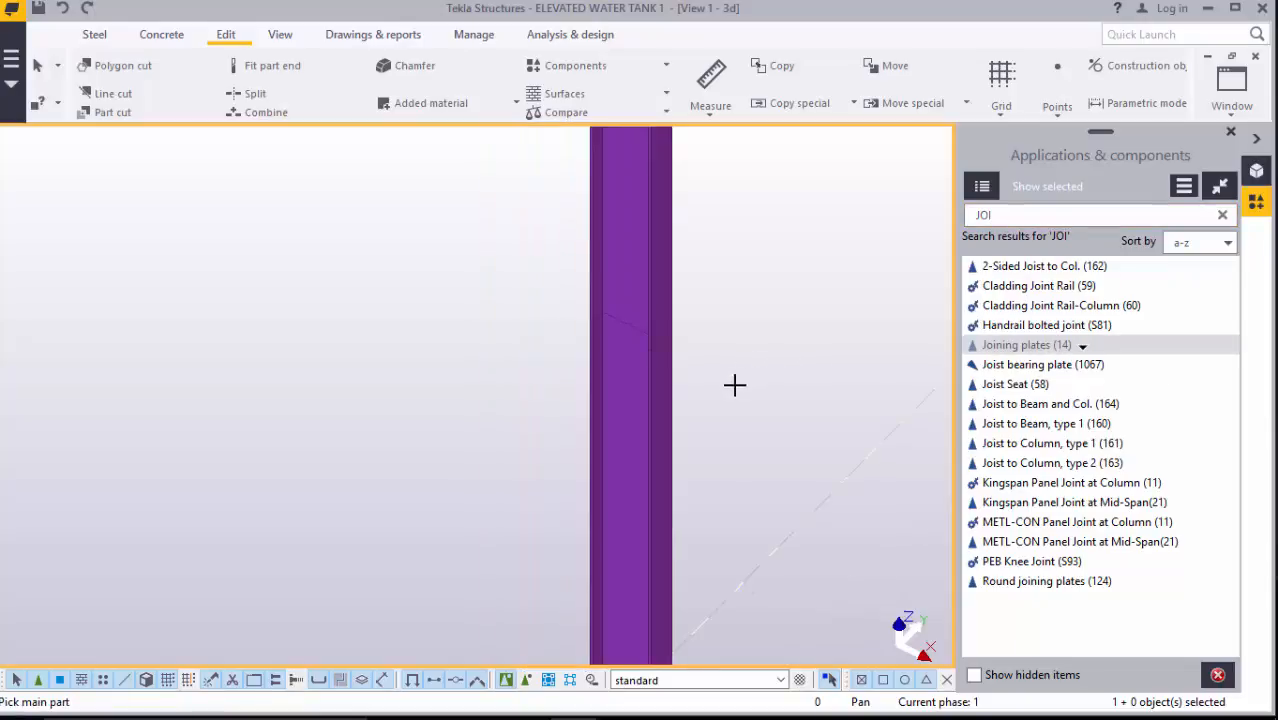
scroll(645, 328, "up", 3)
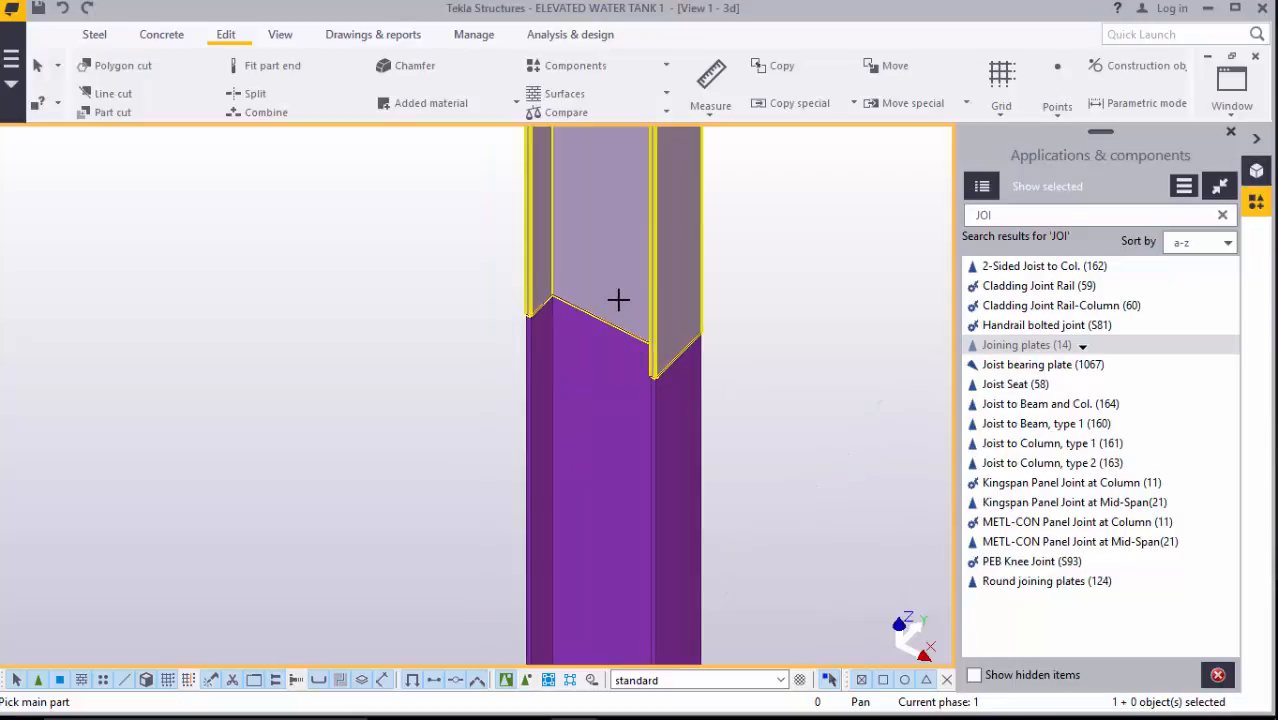
left_click(617, 298)
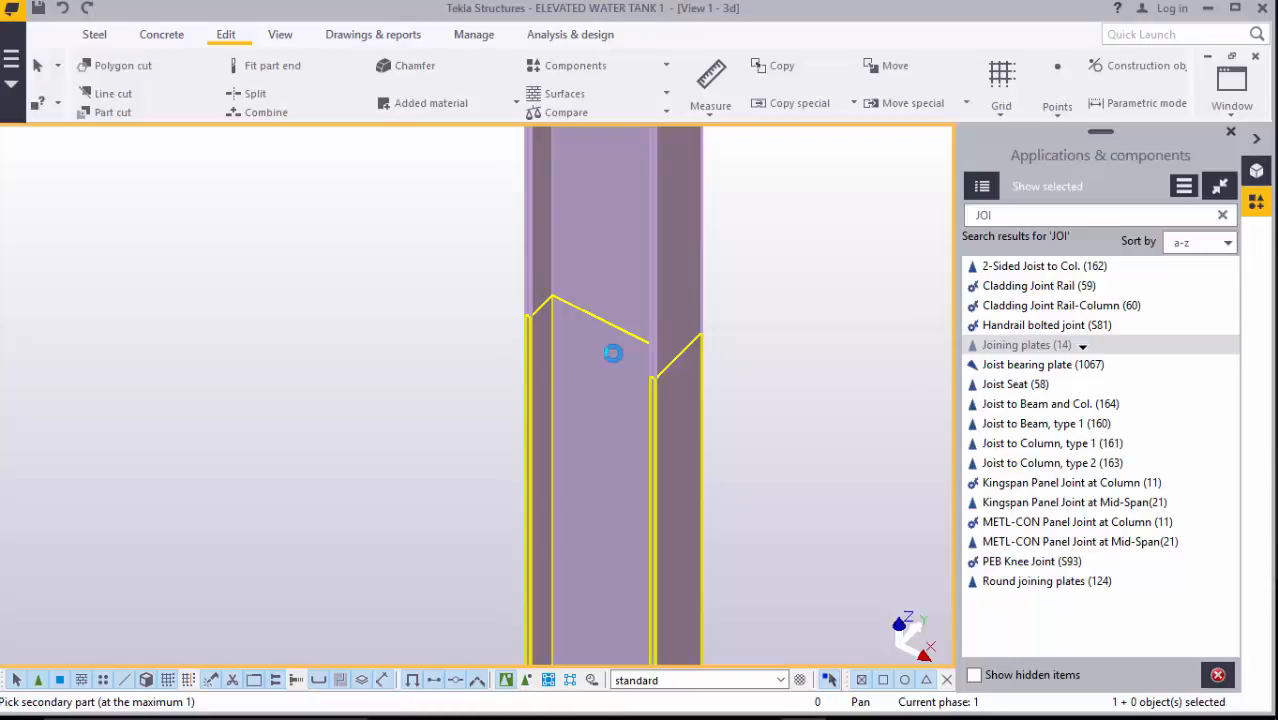
left_click(612, 353)
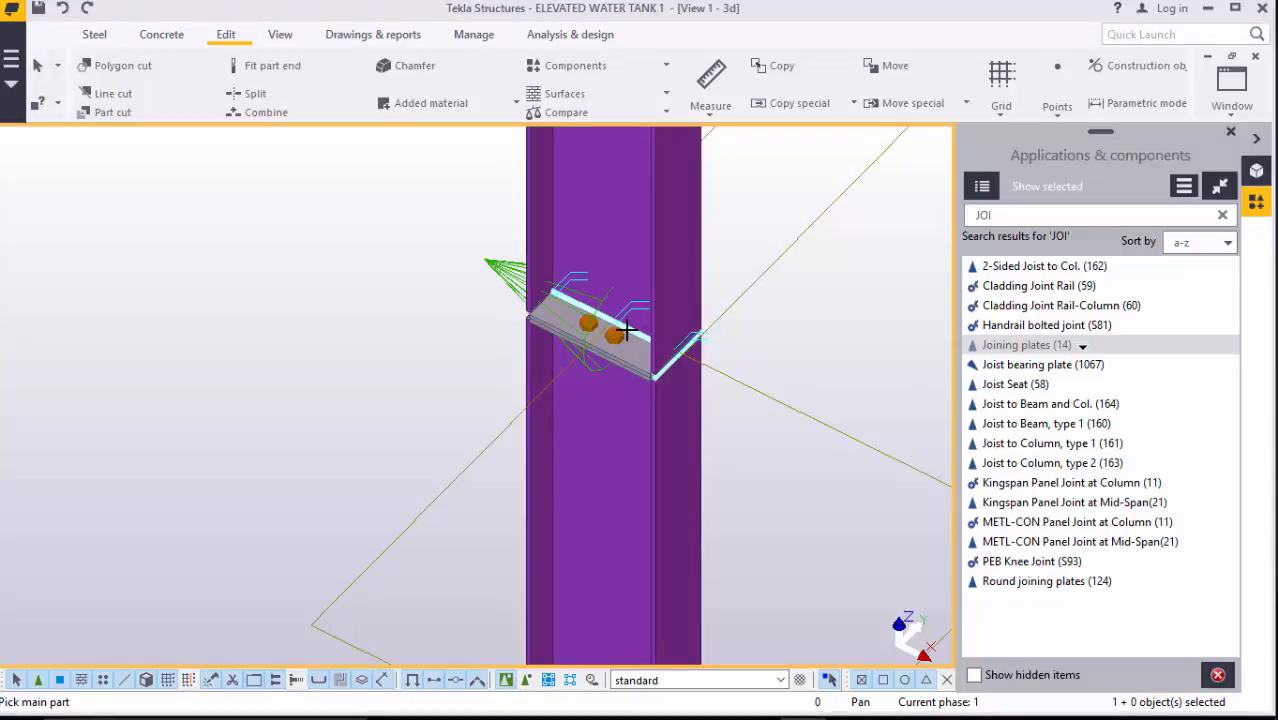
scroll(626, 331, "up", 5)
scroll(693, 343, "down", 3)
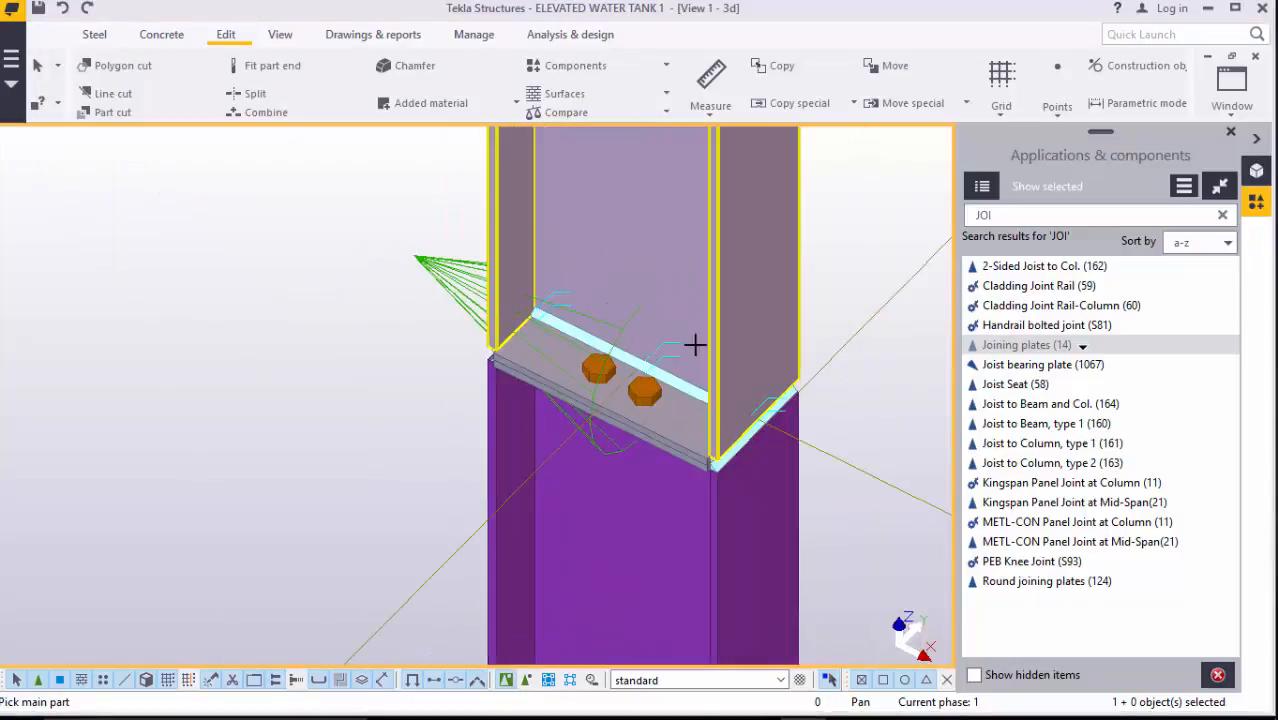
scroll(822, 306, "up", 3)
right_click(836, 271)
left_click(864, 273)
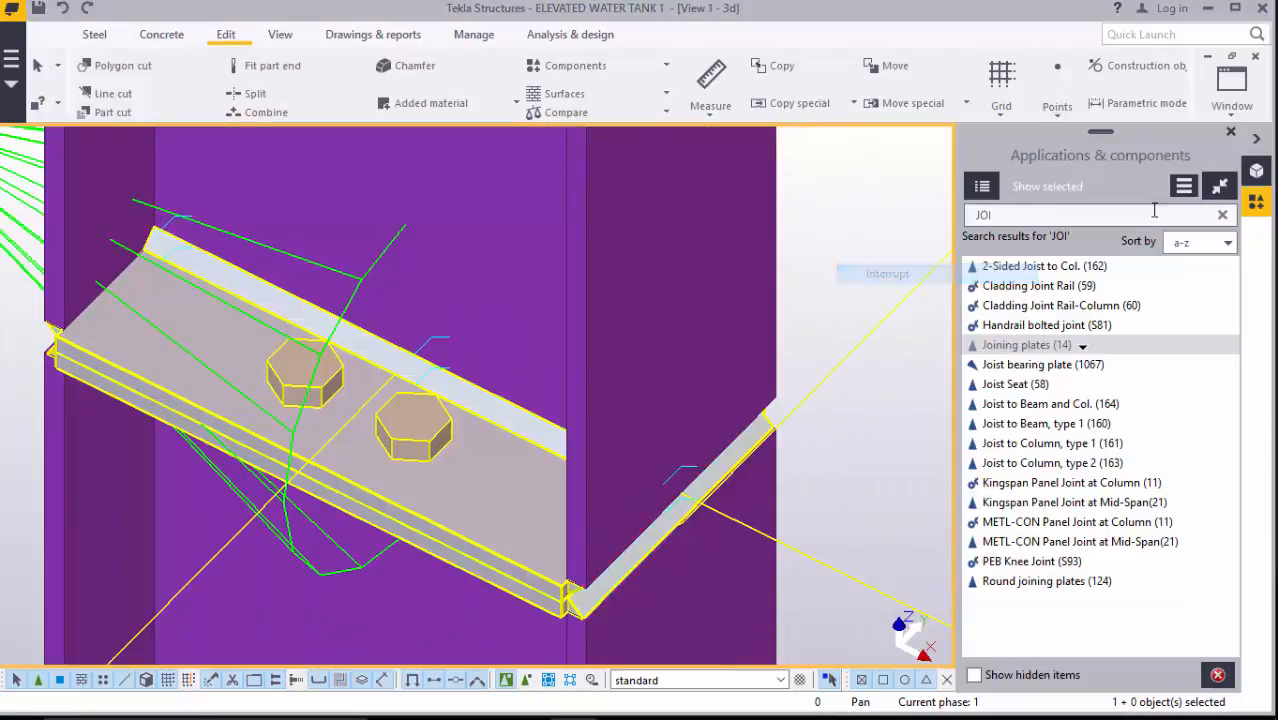
left_click(1231, 131)
- Open the properties of the joining plates connection at the column splice and review its picture, parts and parameters settings
scroll(810, 330, "down", 3)
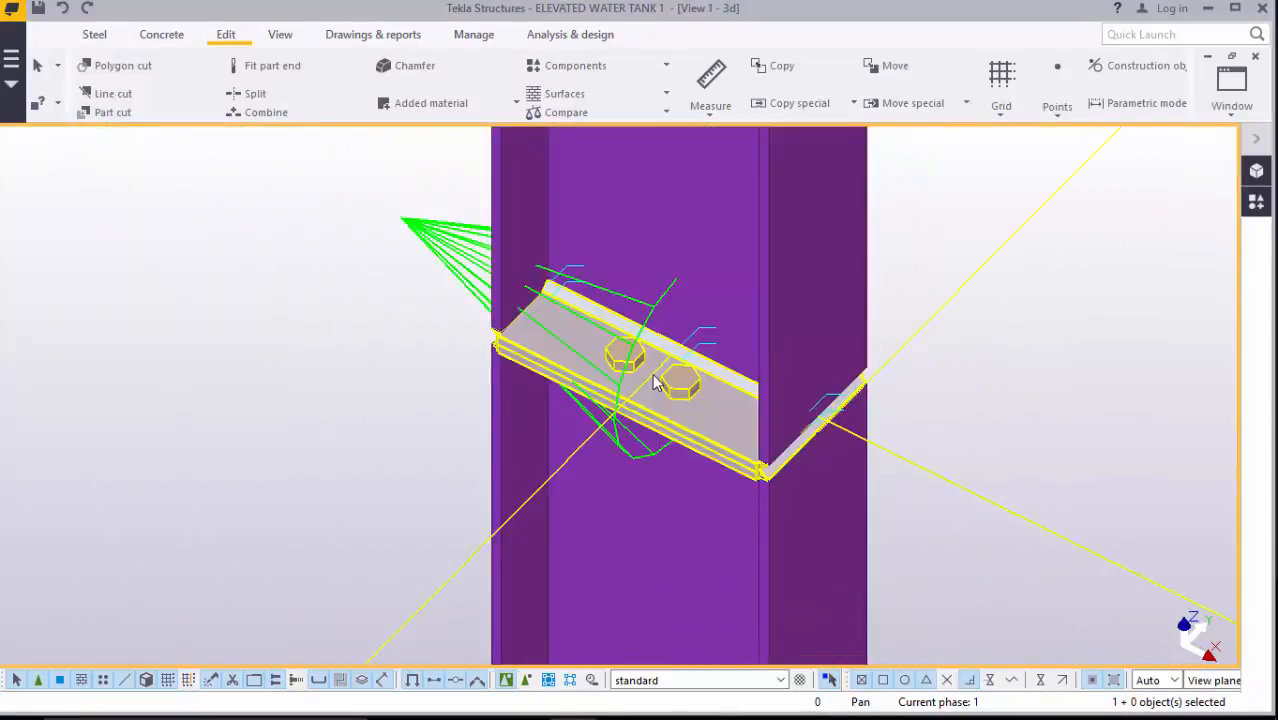
scroll(612, 368, "up", 3)
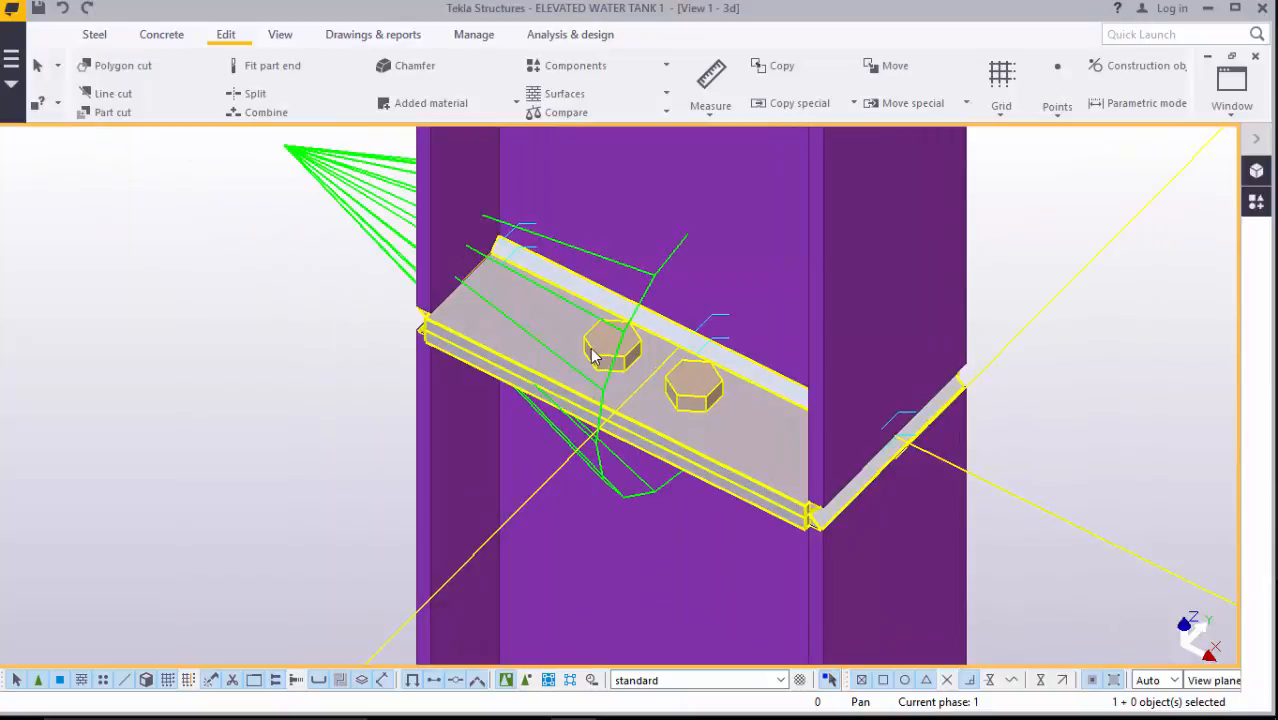
double_click(592, 357)
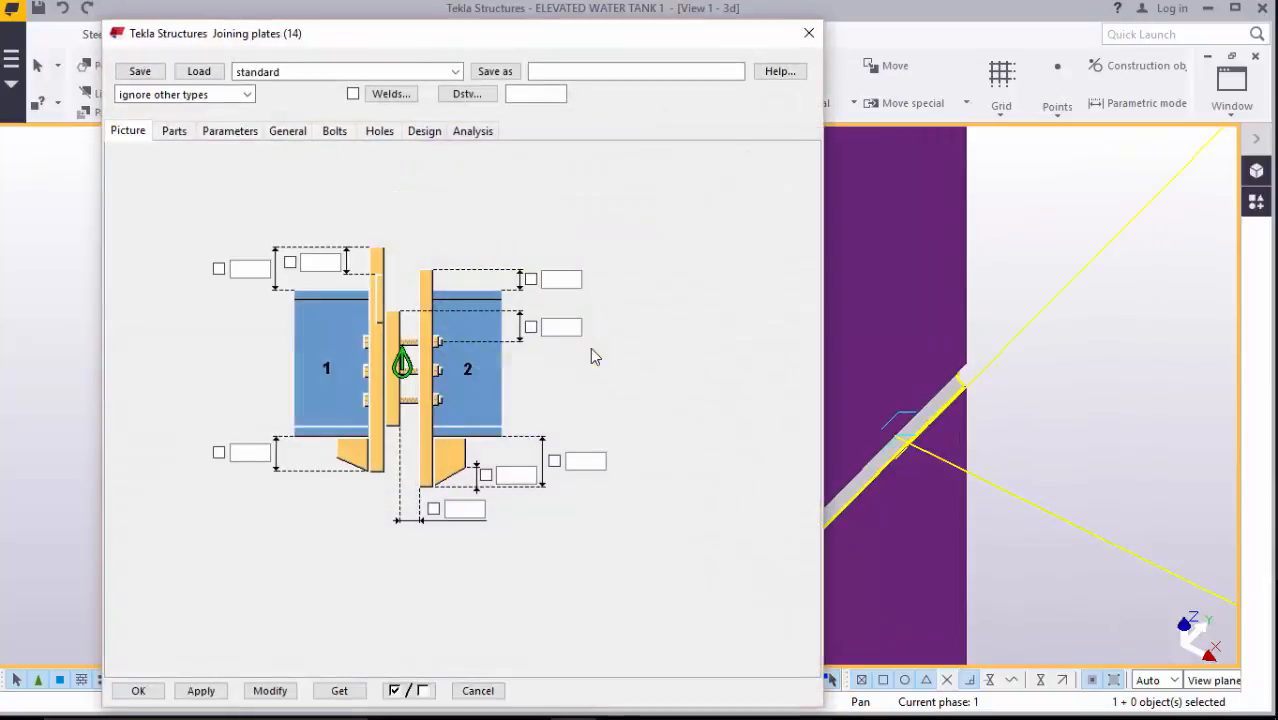
left_click(336, 132)
left_click(173, 131)
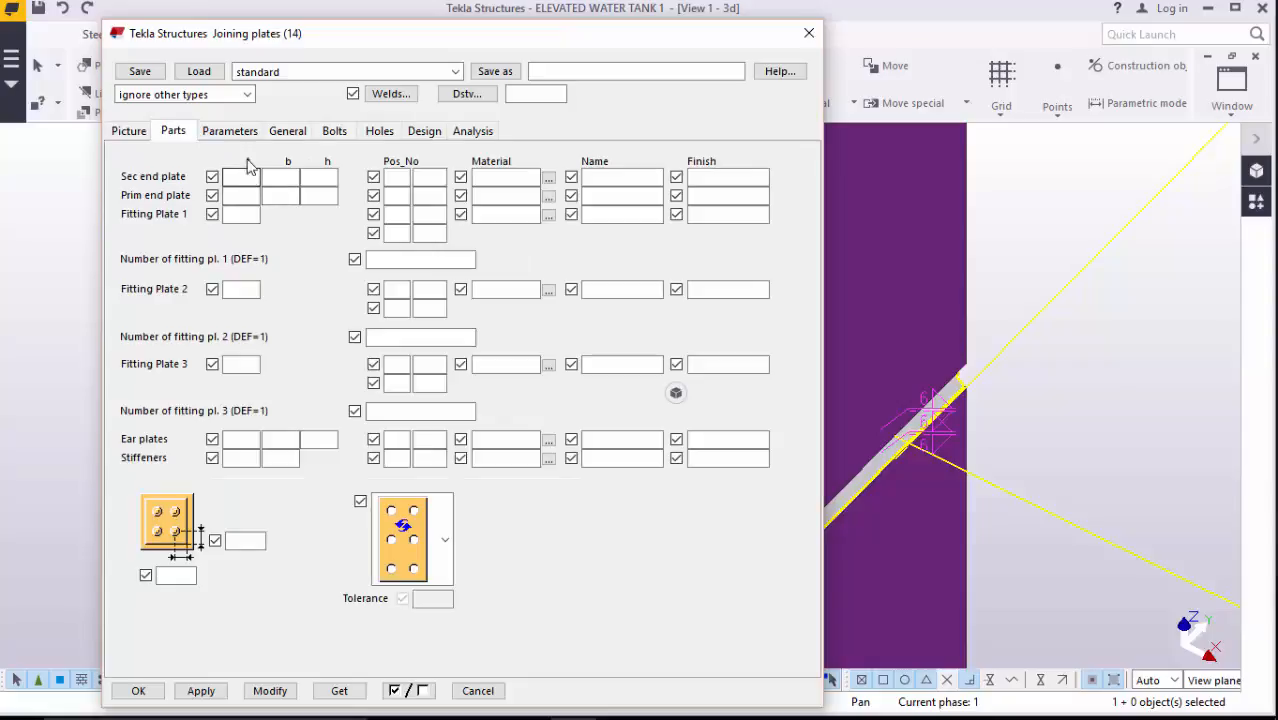
left_click(128, 132)
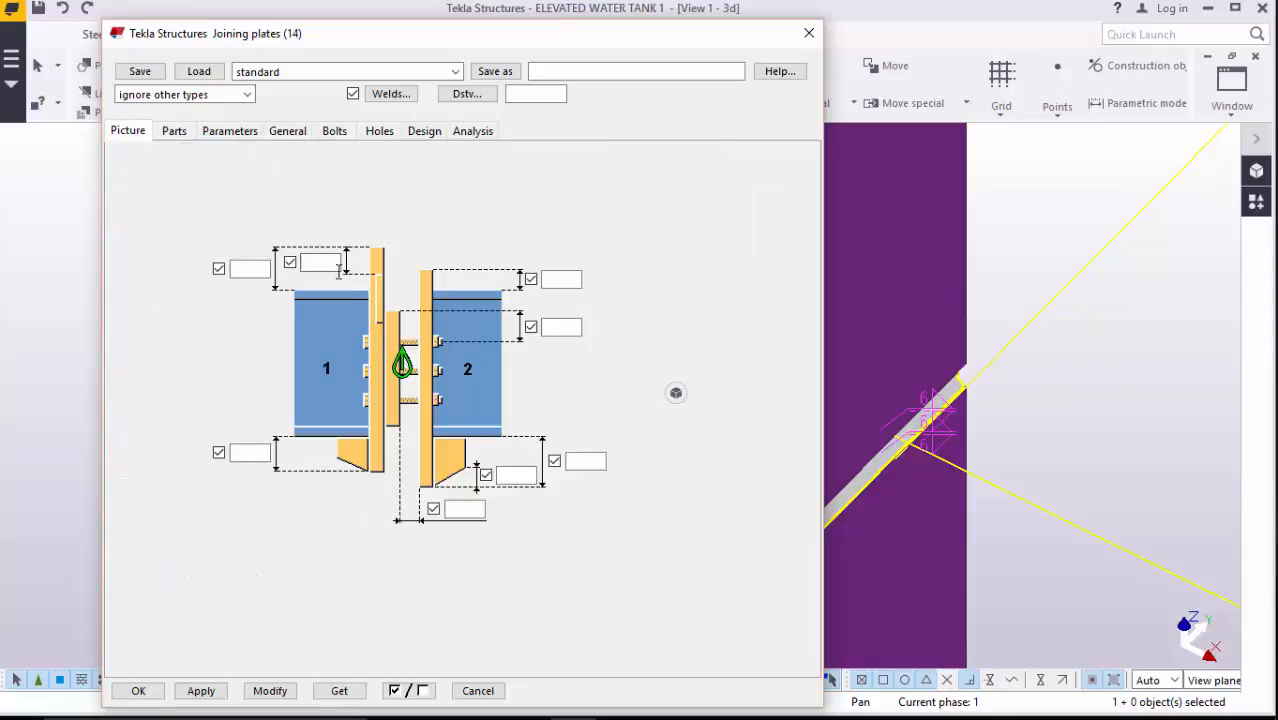
left_click(186, 131)
left_click(242, 133)
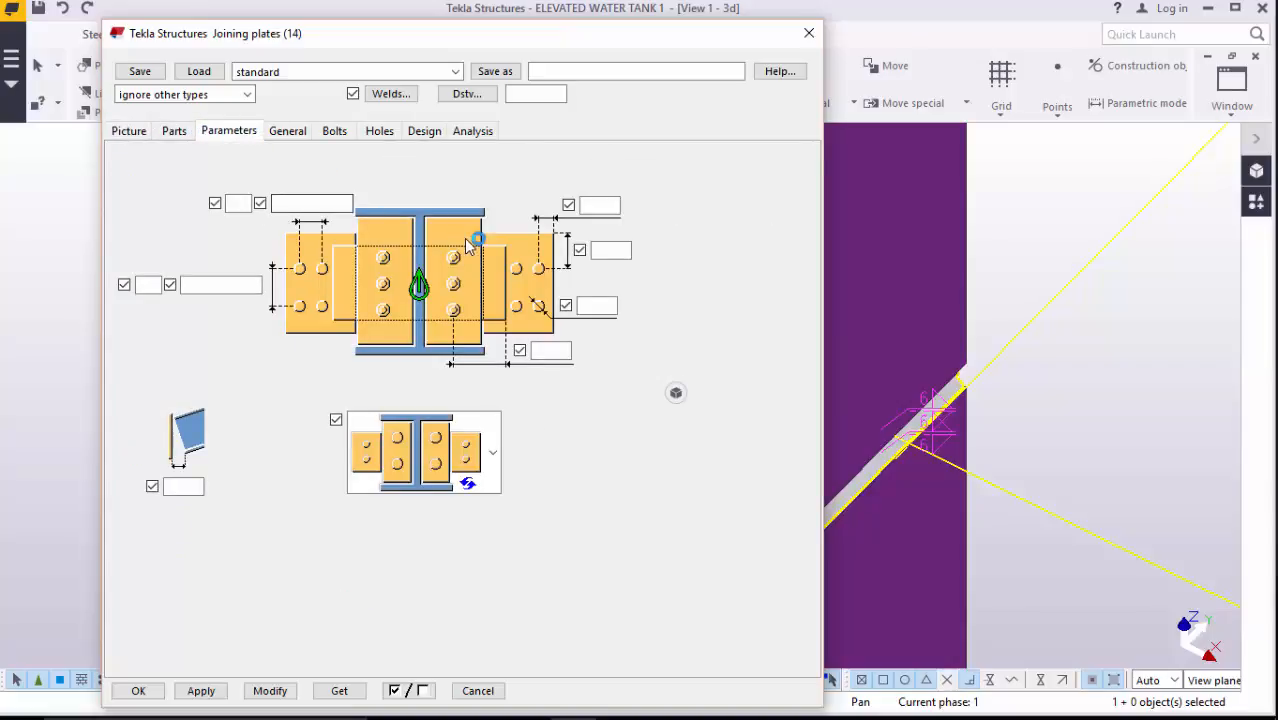
- Set the connection's bolt size to 16 and its bolt standard to 8.8XOX
left_click(345, 131)
left_click(319, 162)
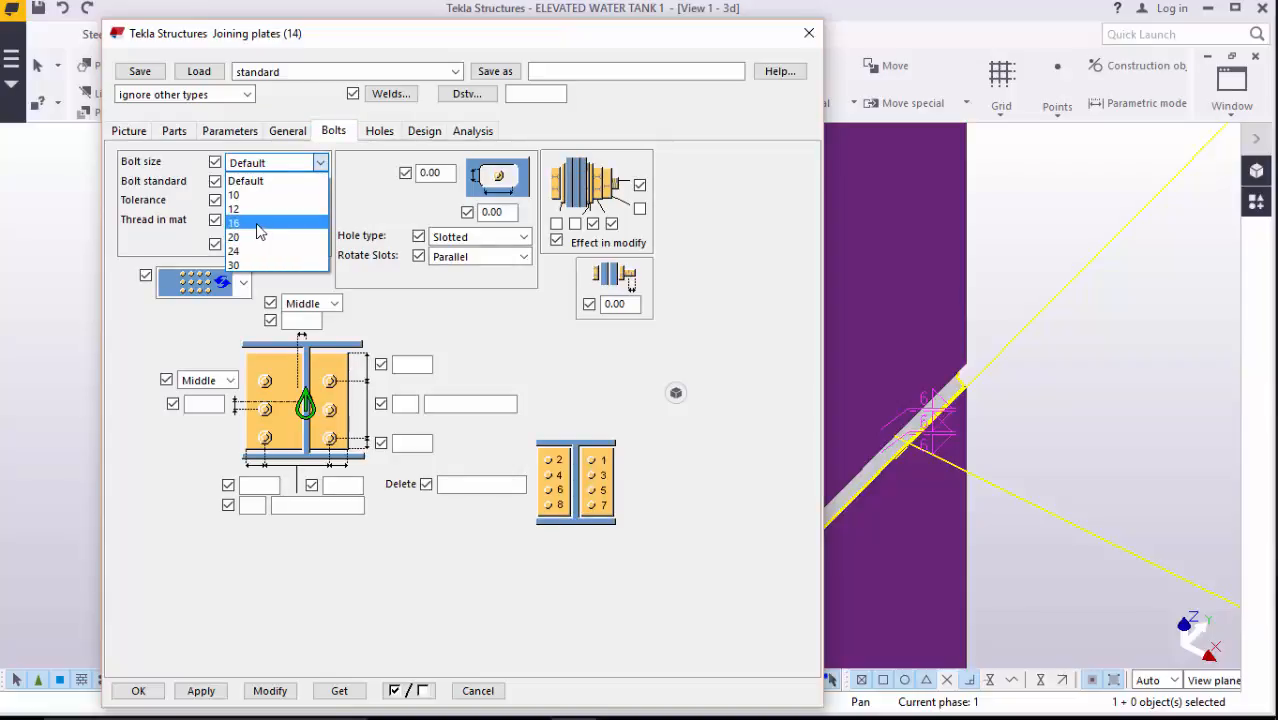
left_click(258, 222)
left_click(300, 182)
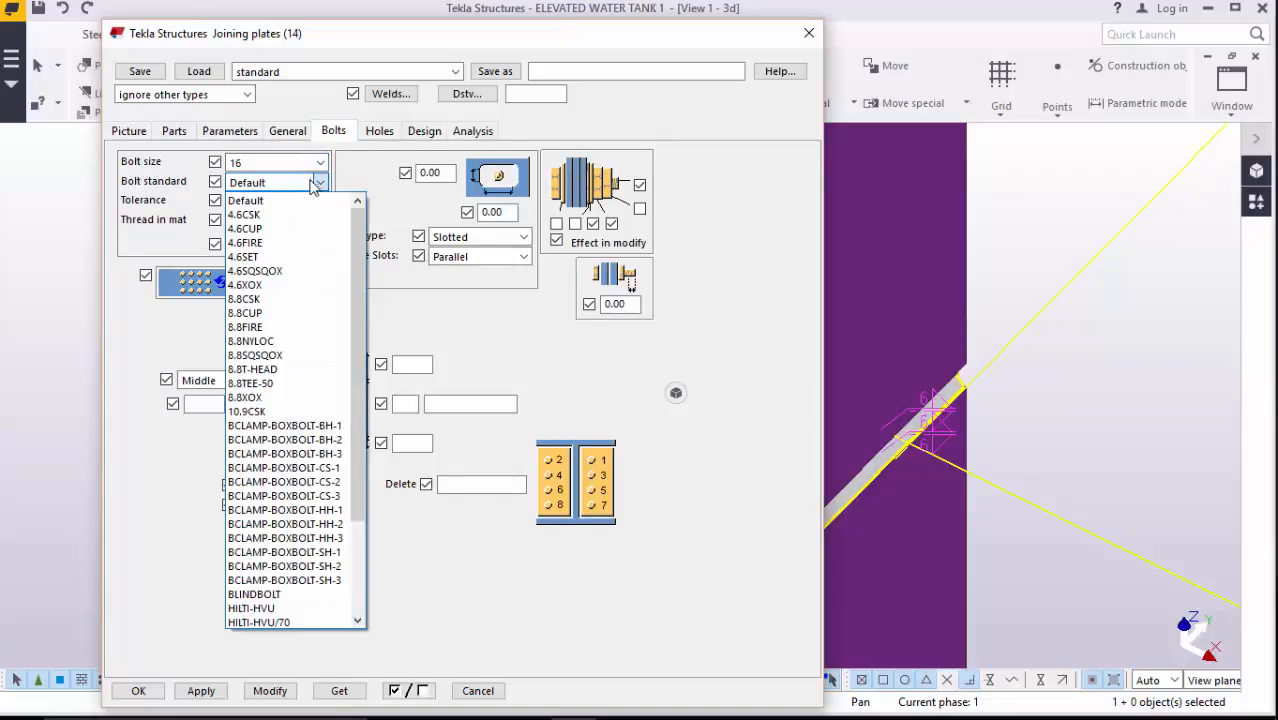
left_click(283, 397)
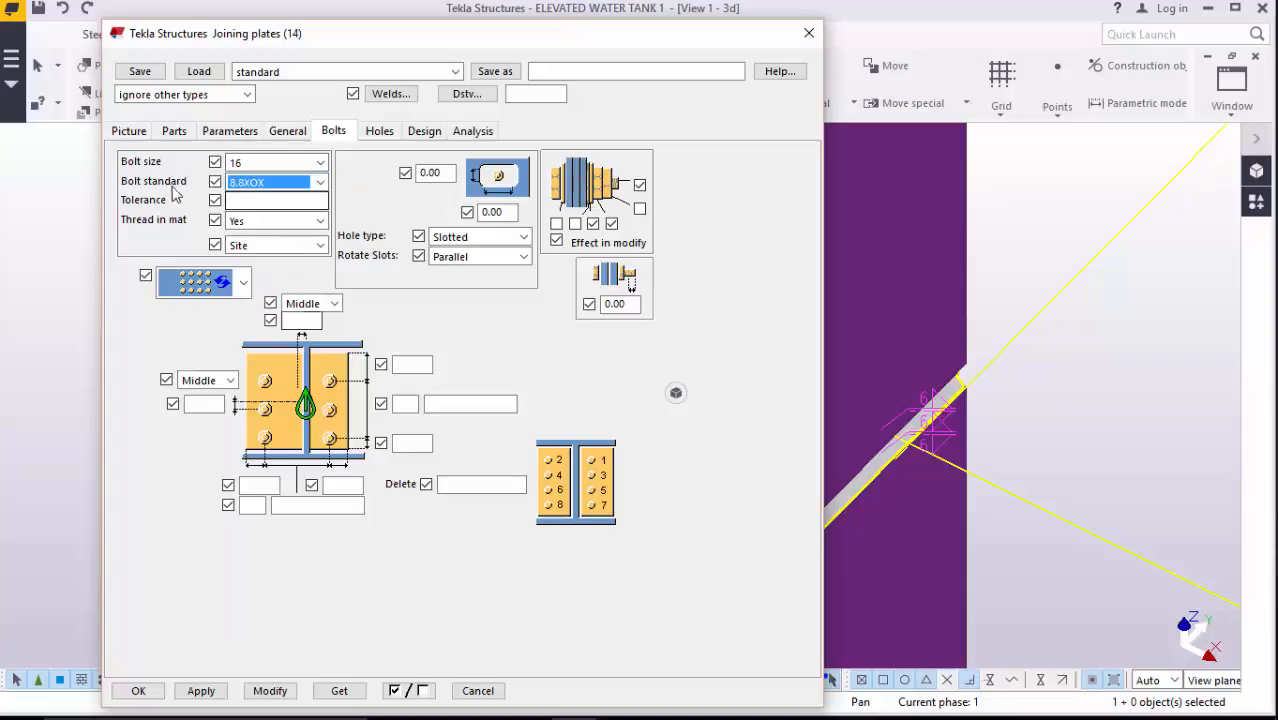
left_click(262, 220)
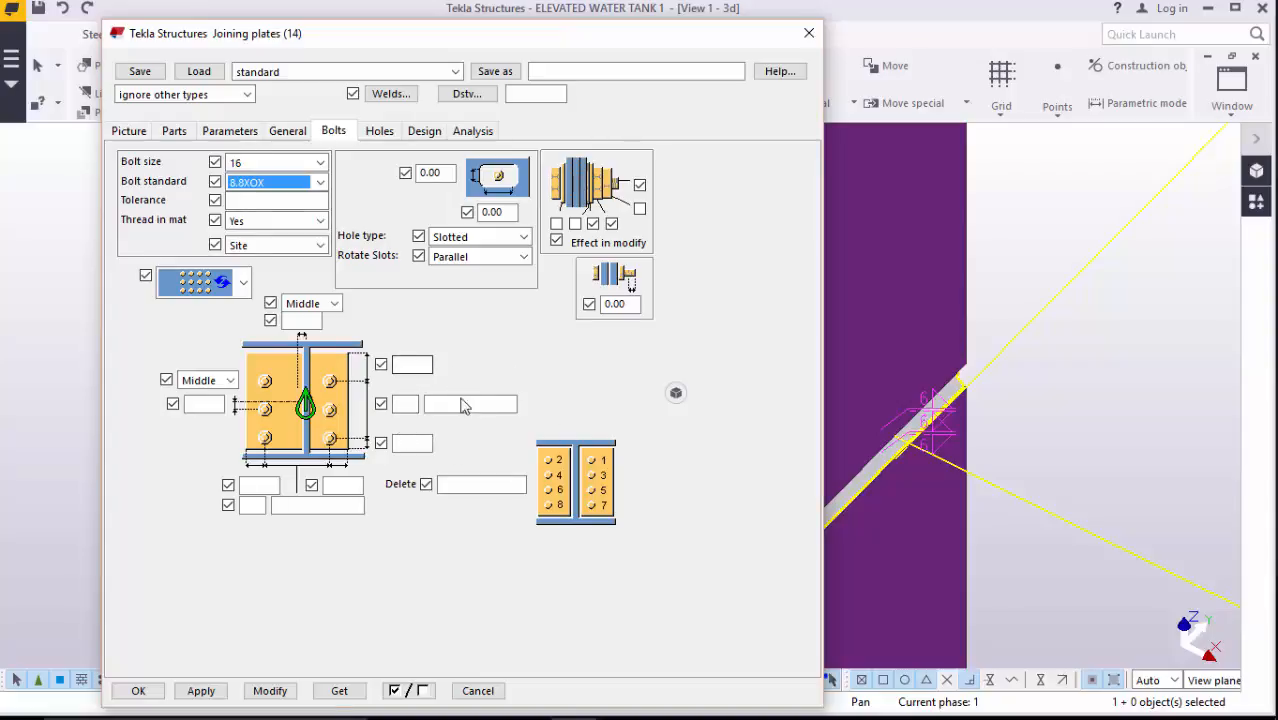
- Define 4 bolt rows in the vertical direction at 75 mm spacing, with upper and lower edge distances of 75 mm
left_click(418, 364)
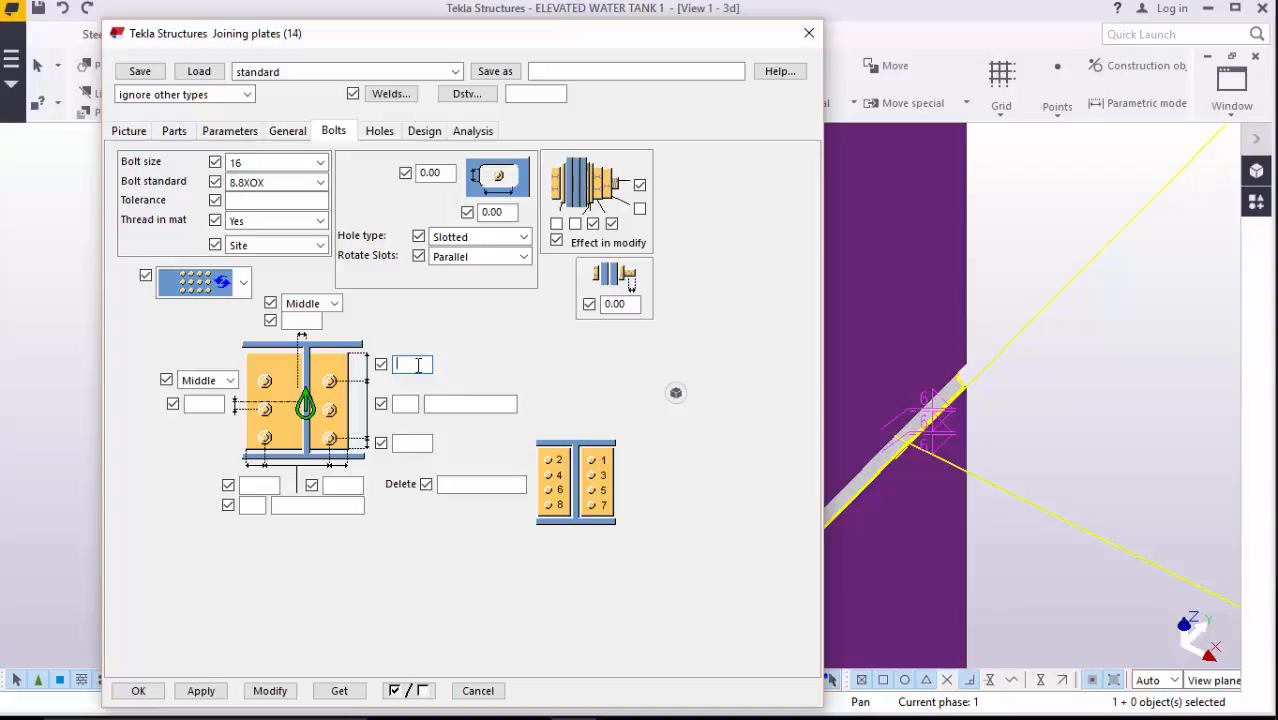
type("75")
left_click(412, 444)
type("75")
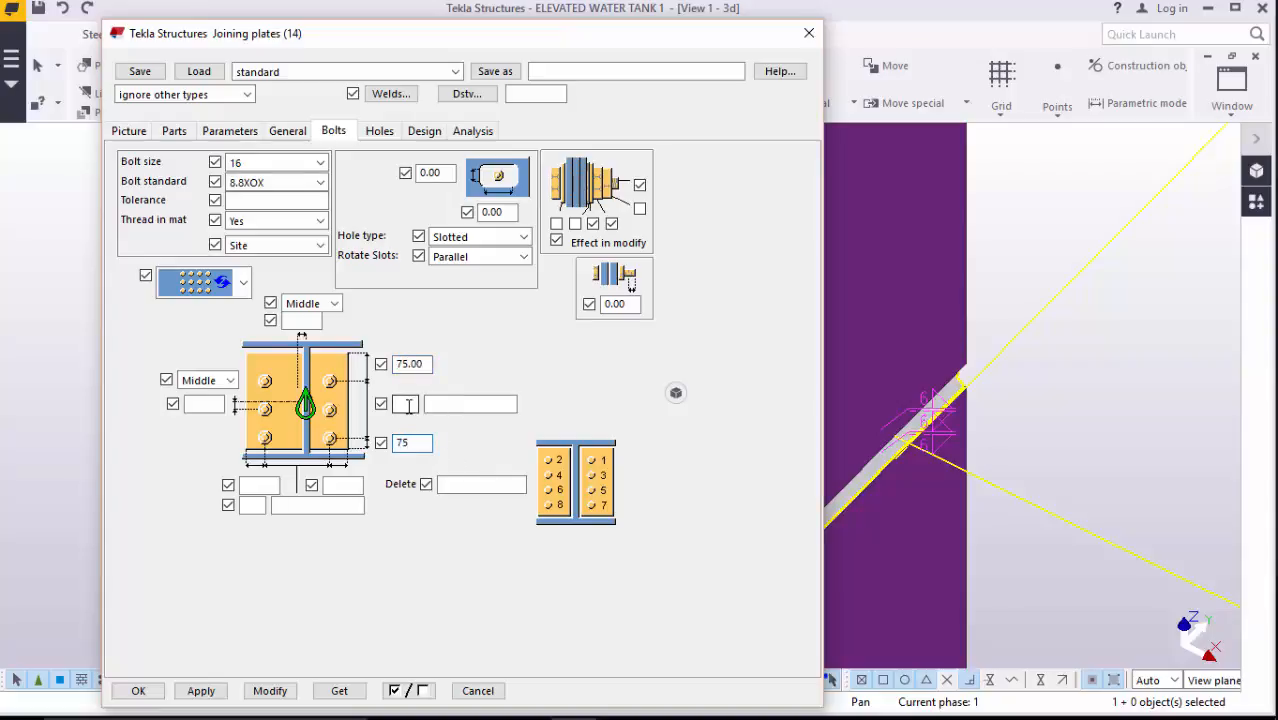
left_click(405, 404)
left_click(447, 404)
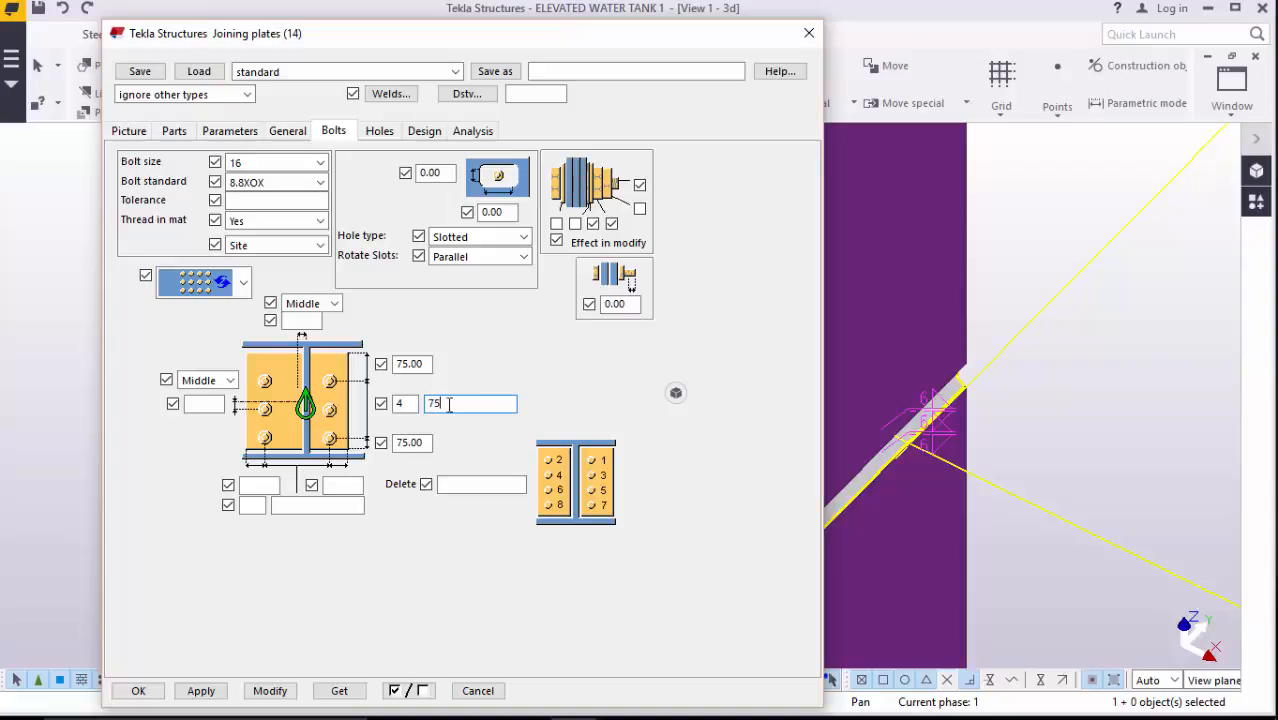
type("75")
- Set both horizontal bolt edge distances to 75 mm and update the joining plates connection in the model
left_click(268, 484)
type("75")
left_click(353, 484)
type("75")
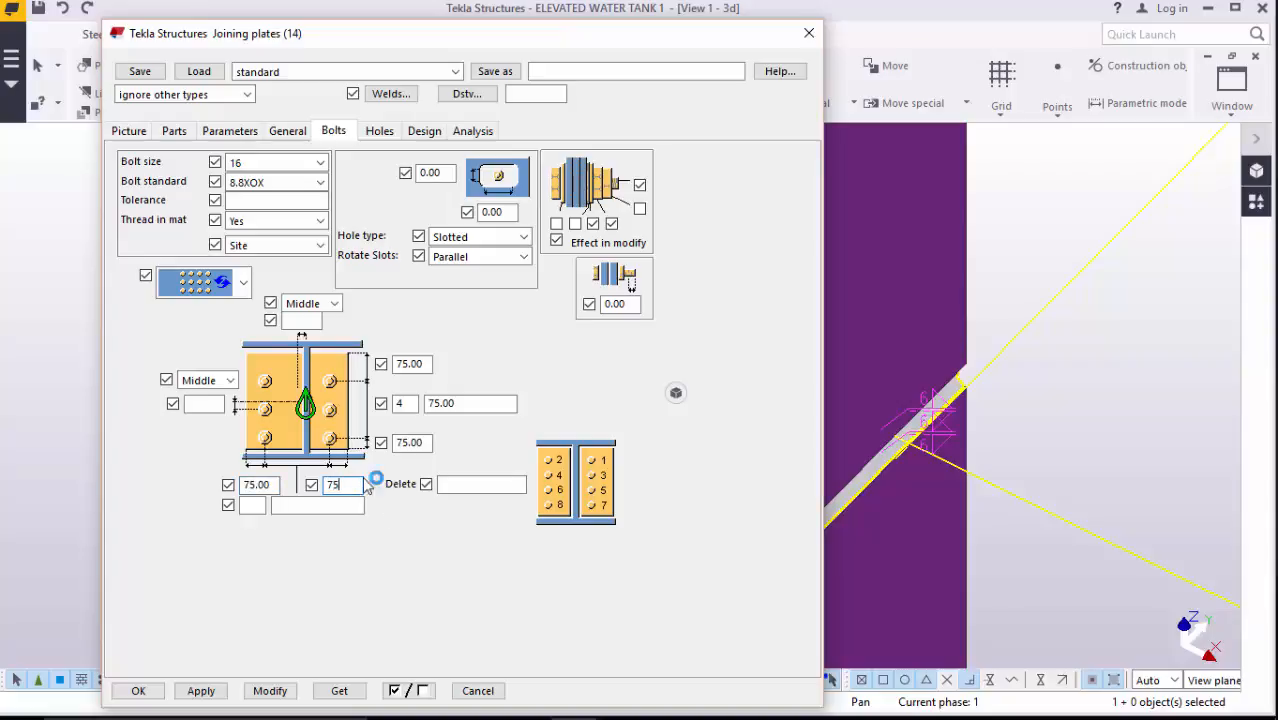
left_click(258, 505)
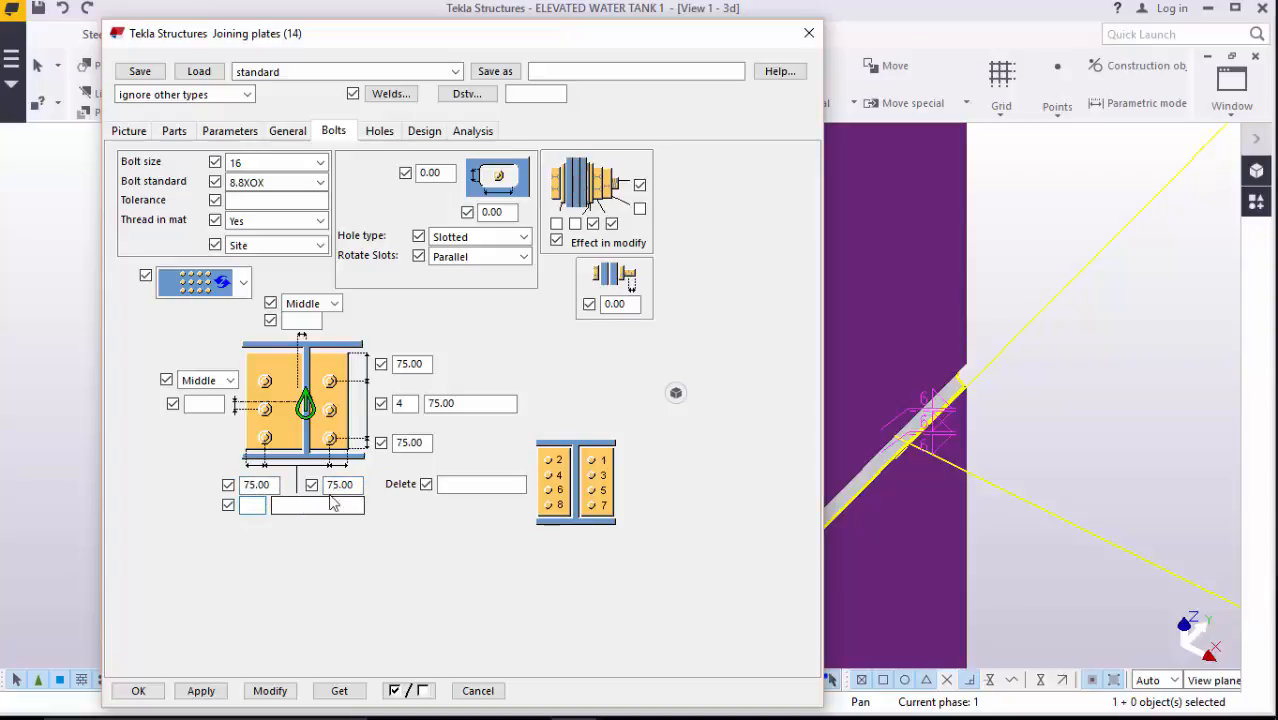
left_click(269, 691)
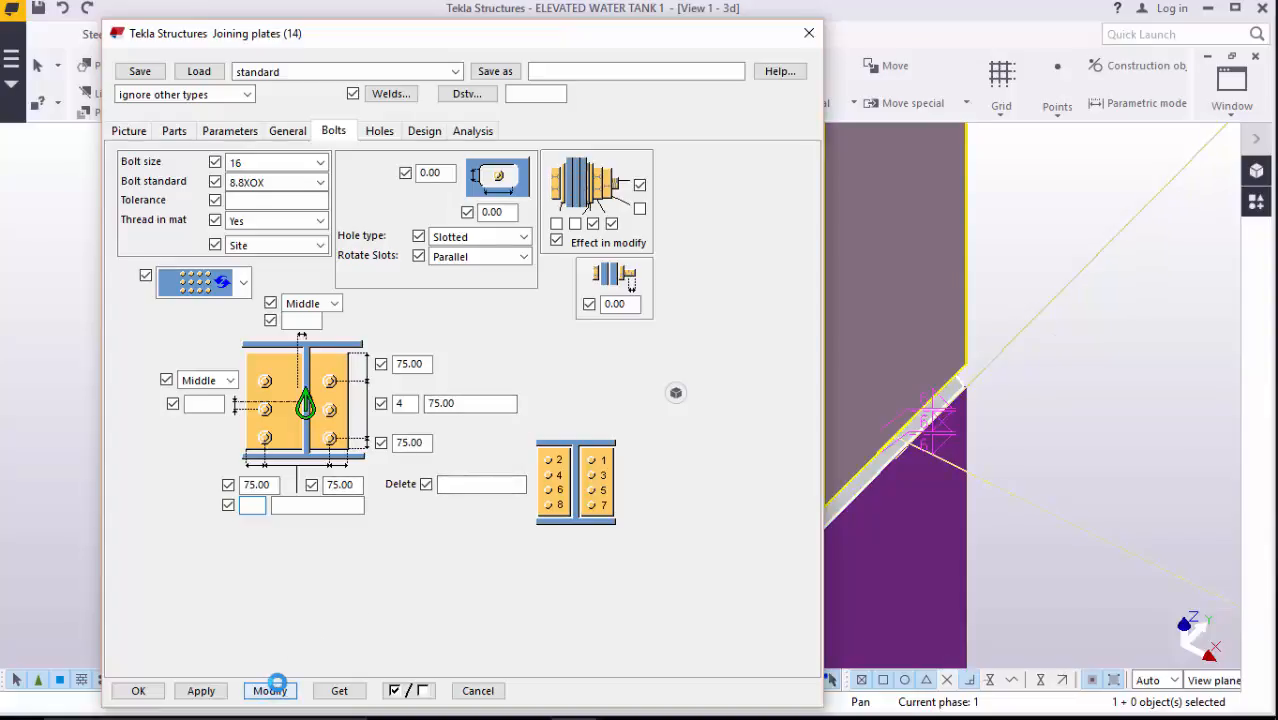
left_click(201, 690)
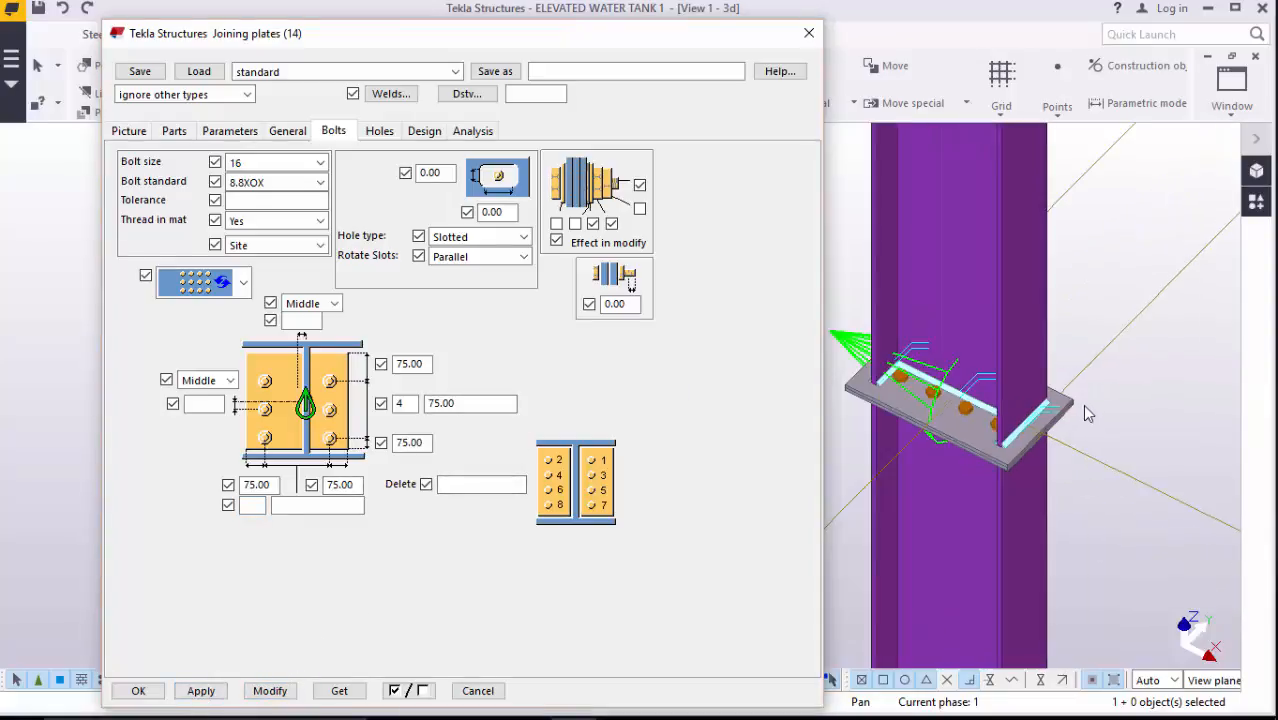
- Set the vertical spacing between bolt rows to 90 mm and update the connection
scroll(1085, 410, "up", 5)
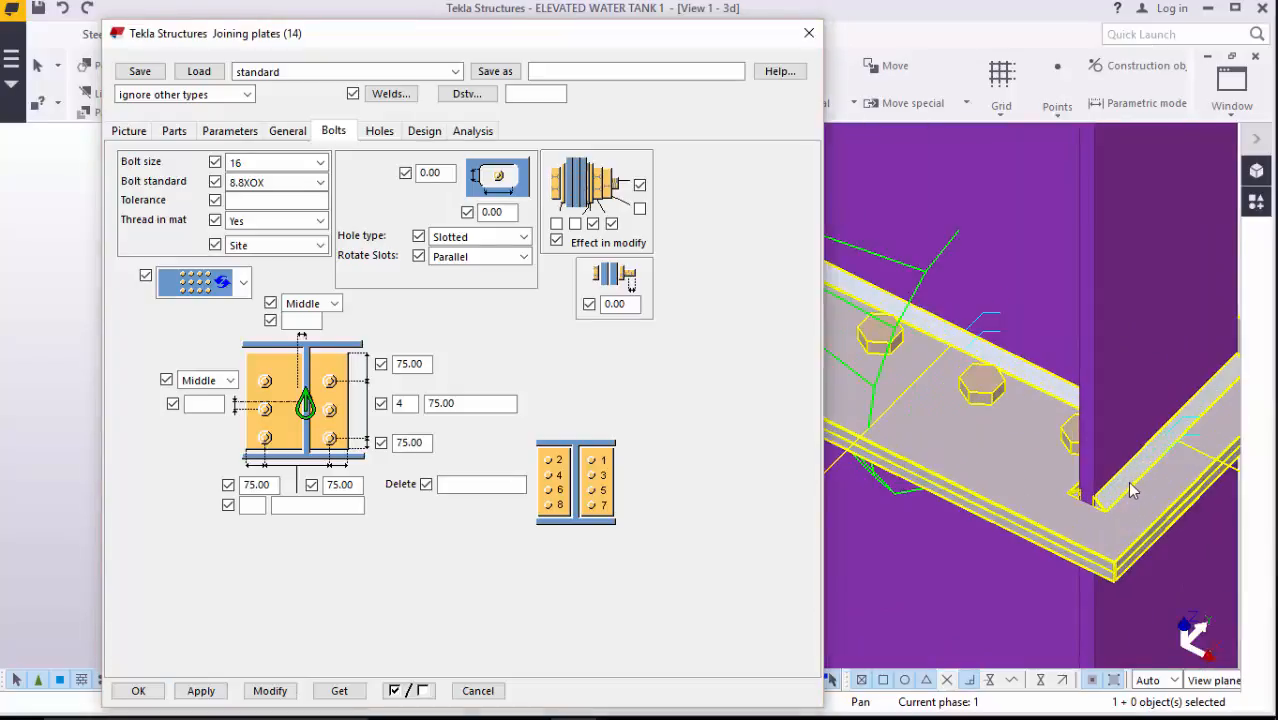
scroll(1133, 488, "down", 3)
scroll(1115, 470, "up", 1)
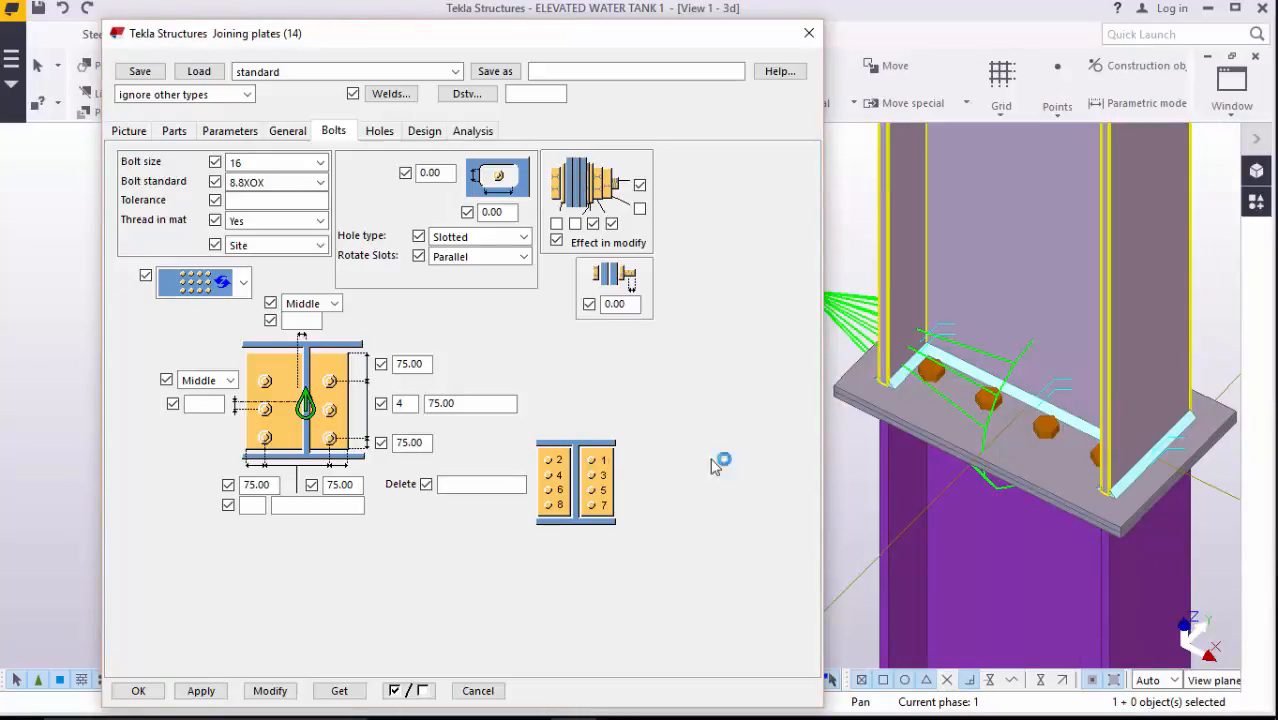
left_click_drag(478, 404, 426, 398)
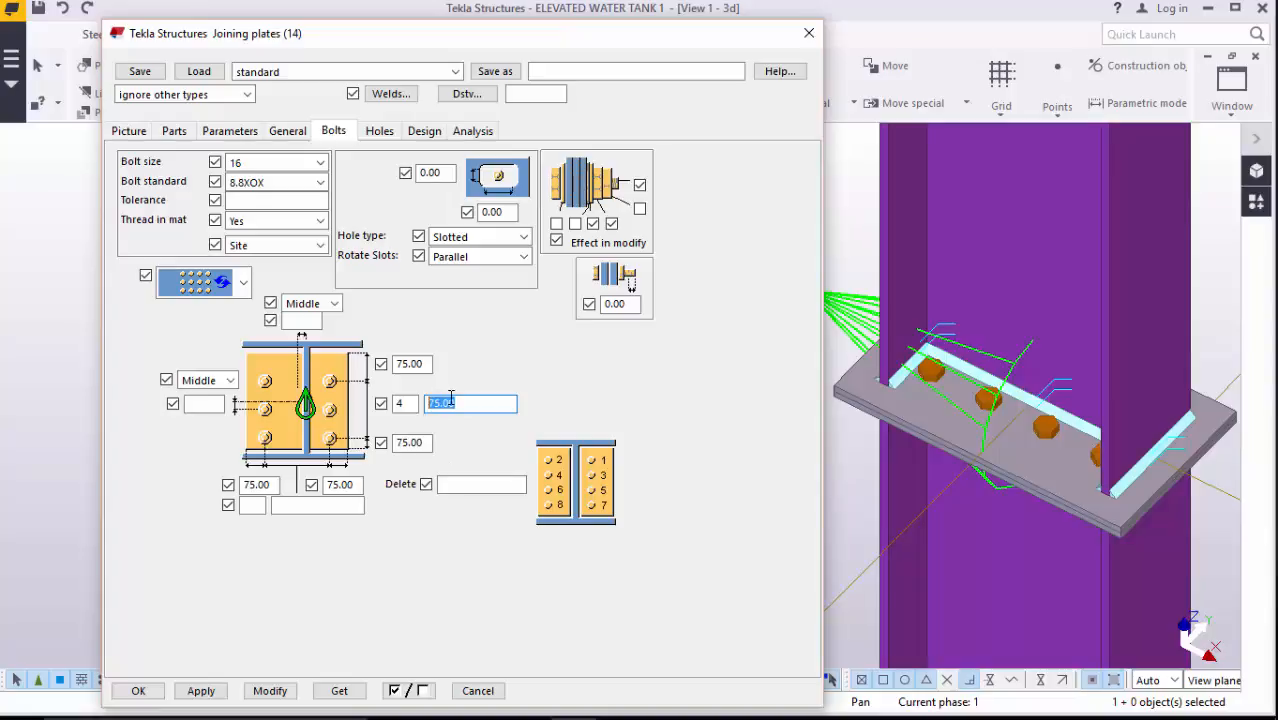
type("90")
left_click(270, 691)
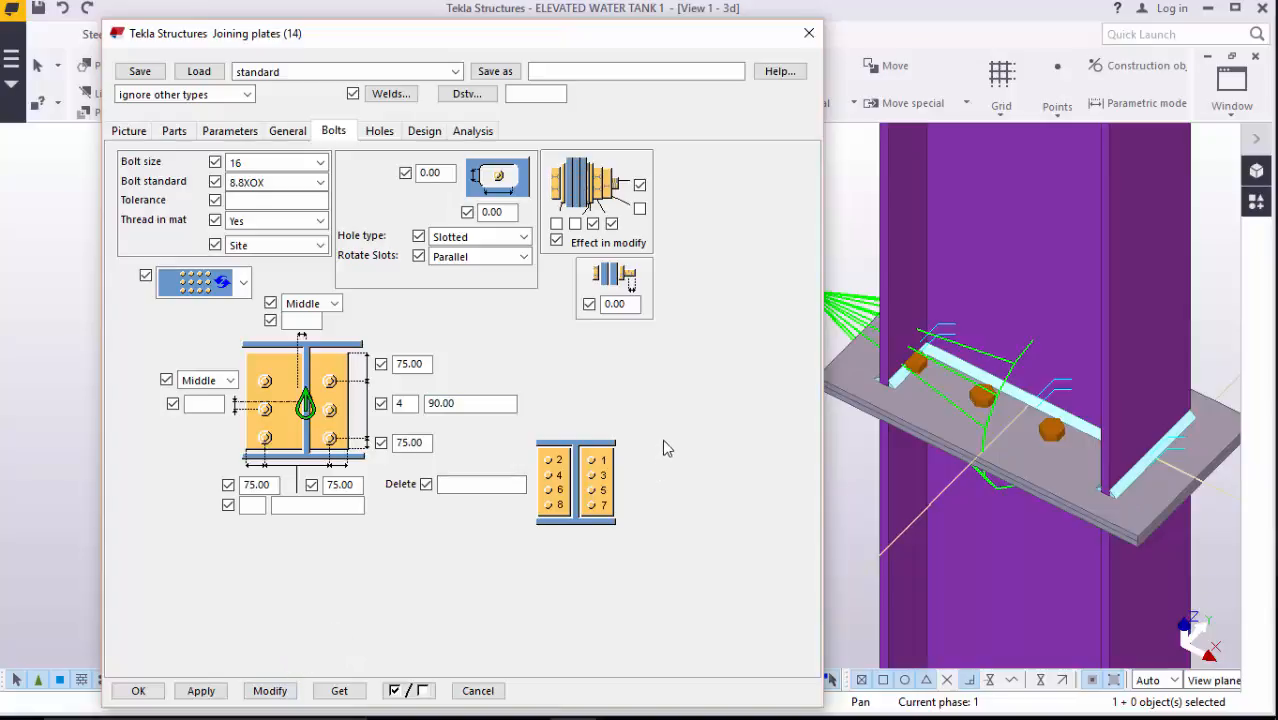
- Reduce all four bolt edge distances, vertical and horizontal, to 50 mm and update the connection
left_click_drag(432, 365, 396, 364)
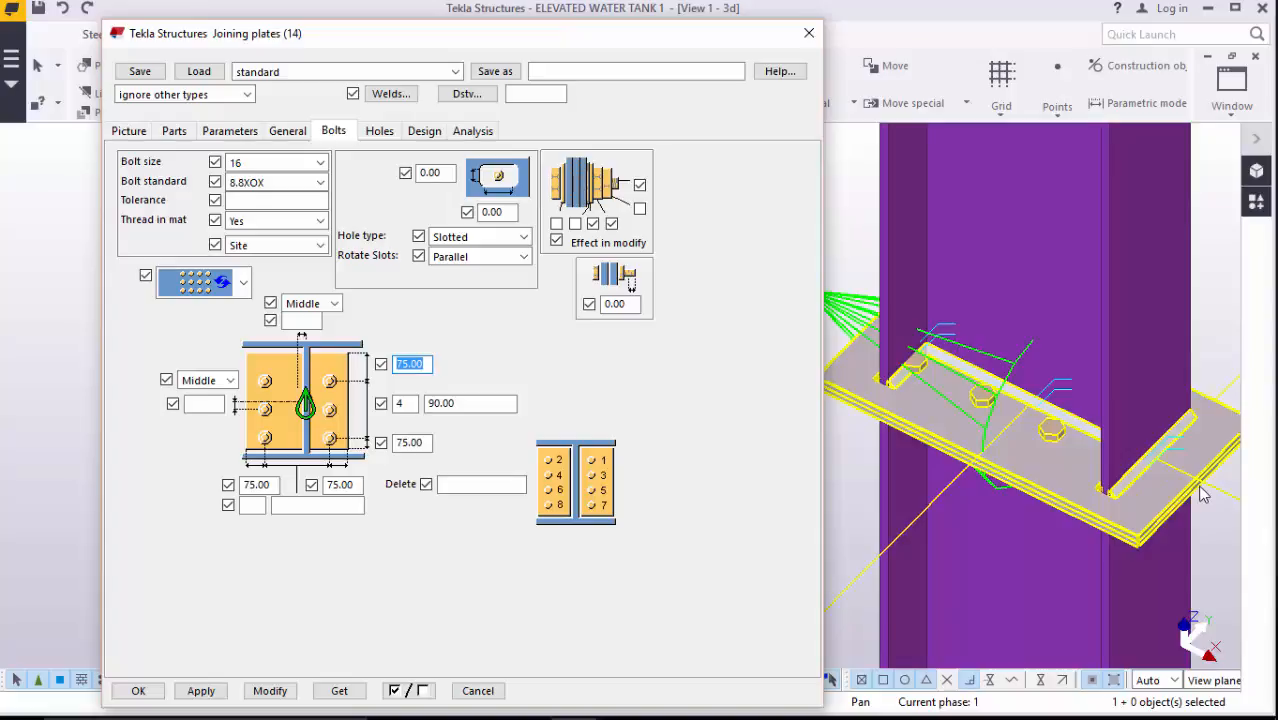
type("50")
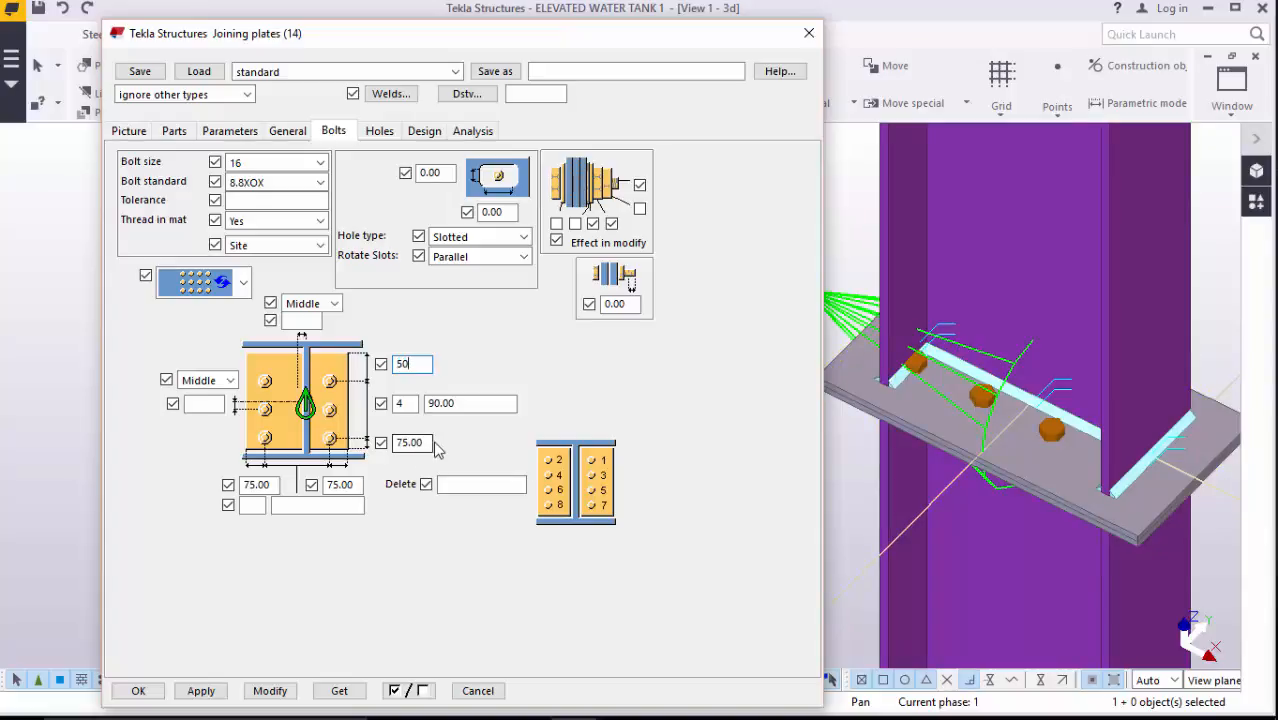
left_click_drag(436, 446, 313, 484)
type("50")
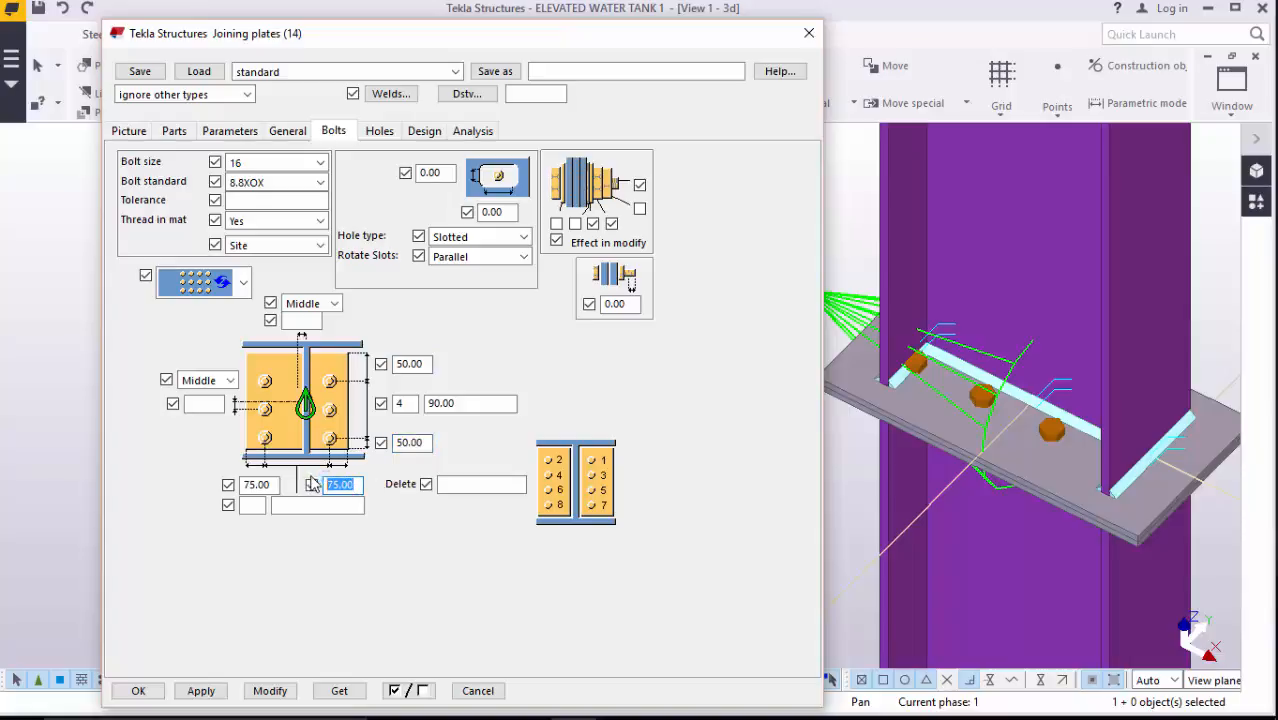
type("50")
left_click(278, 484)
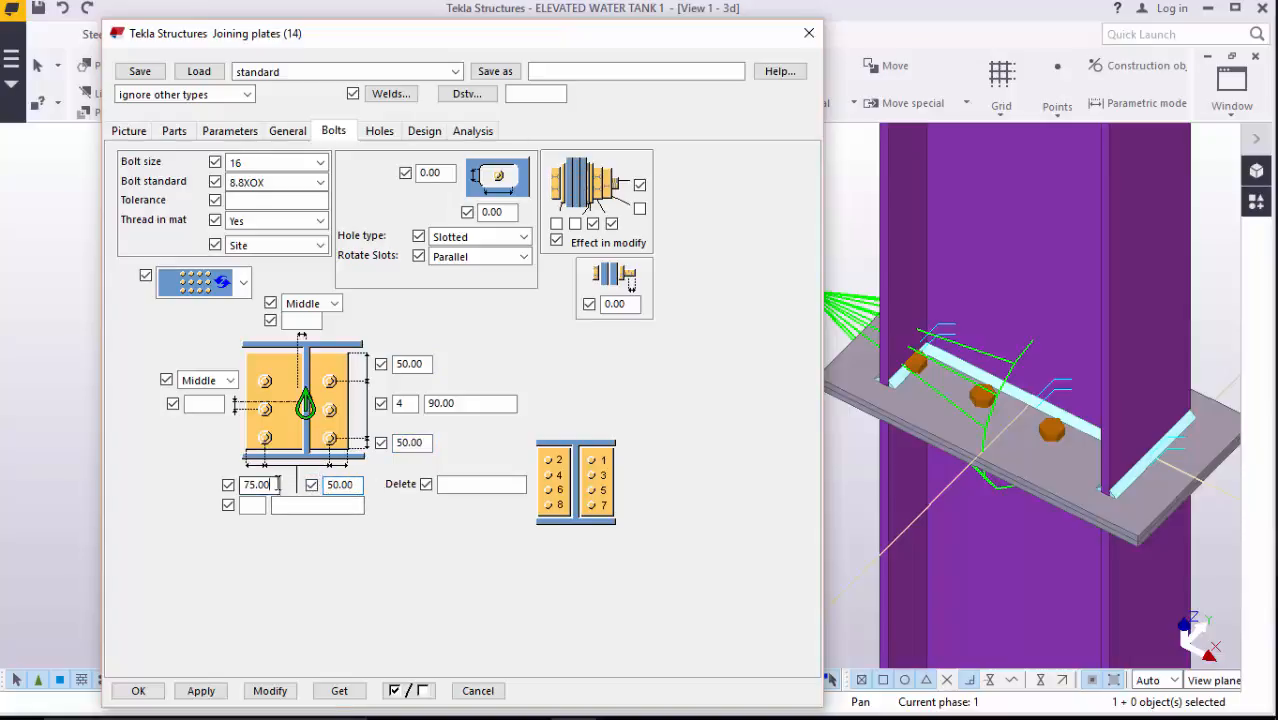
left_click_drag(269, 484, 232, 489)
type("50")
left_click(270, 692)
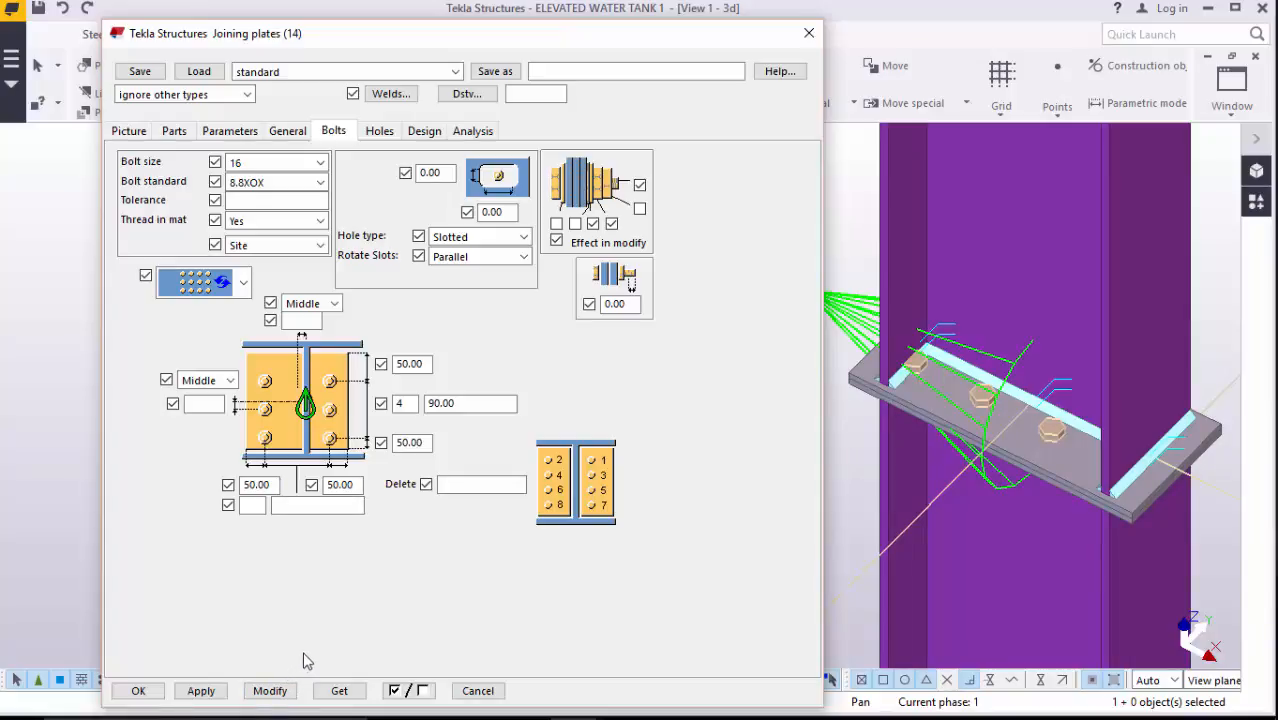
left_click(884, 505)
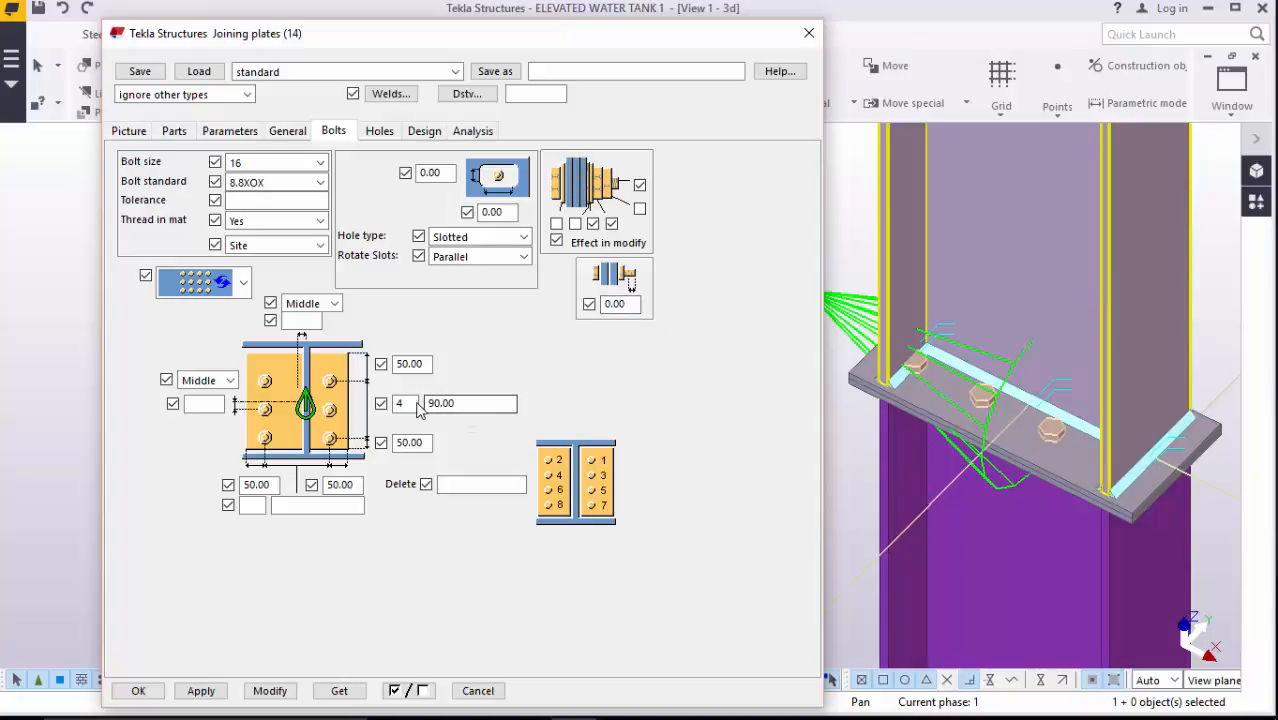
- Set the vertical spacing between the bolt rows to 100 mm and update the joining plates connection
double_click(440, 402)
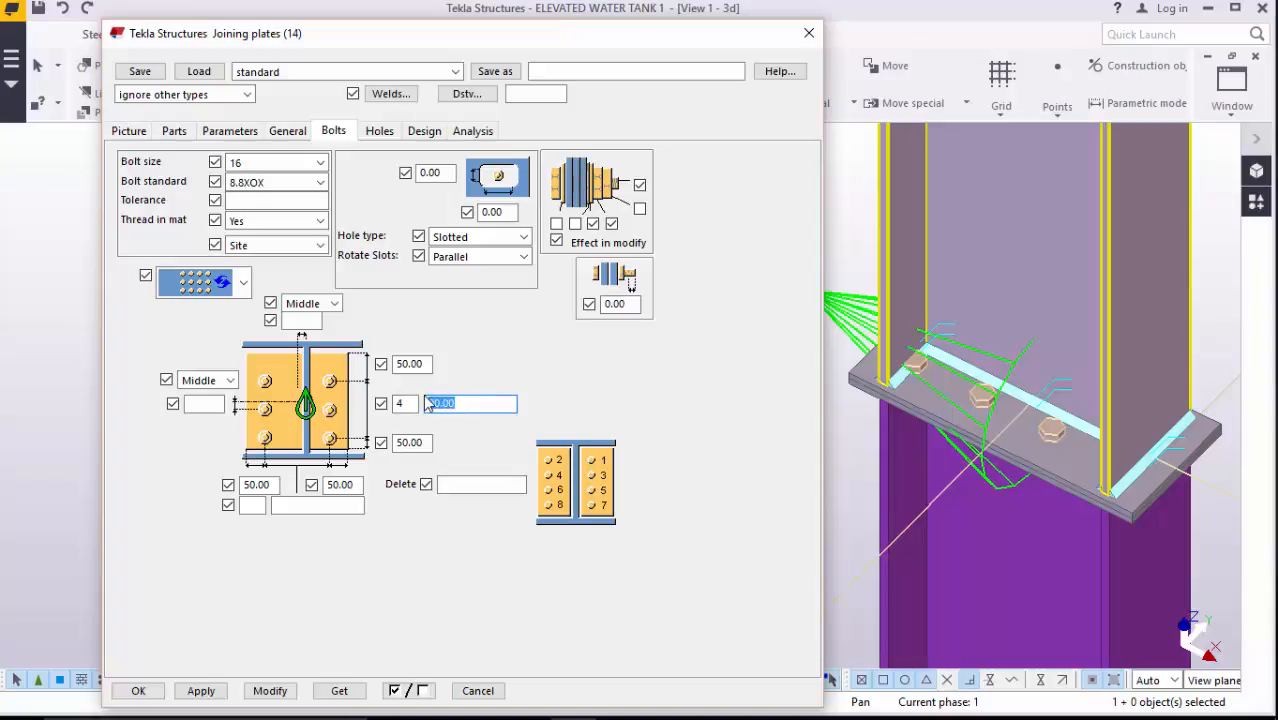
type("100")
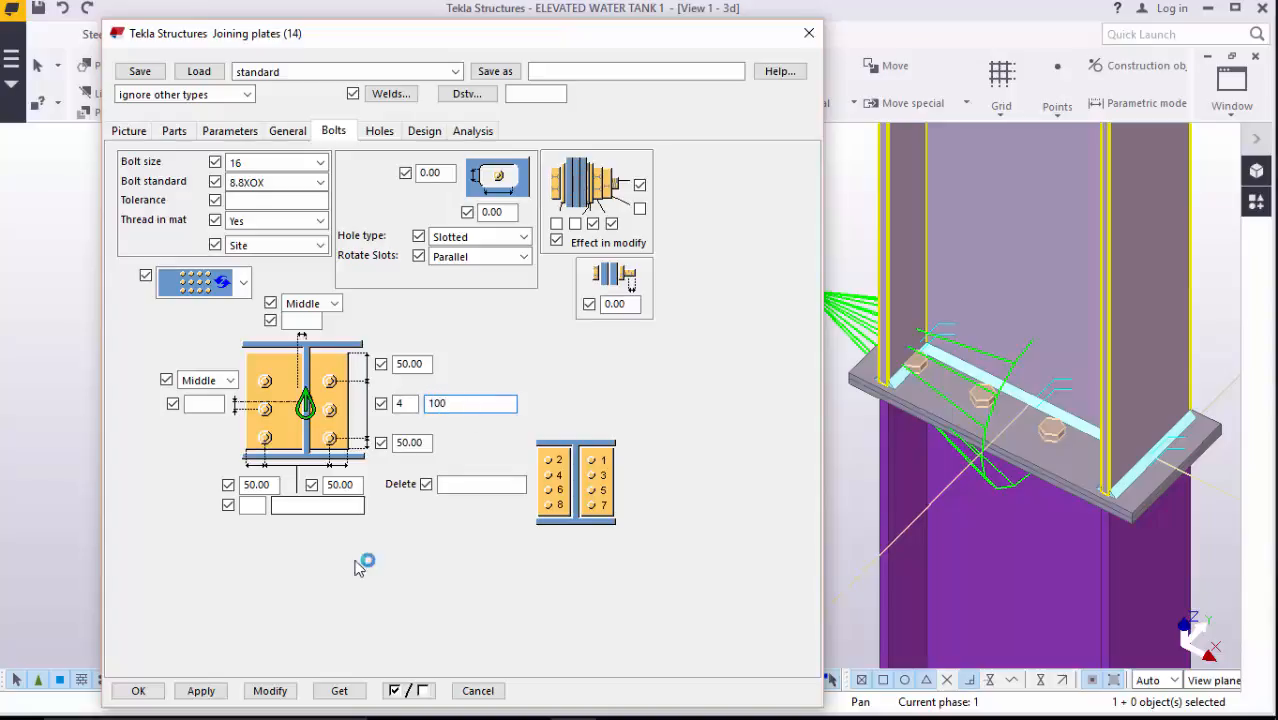
left_click(278, 690)
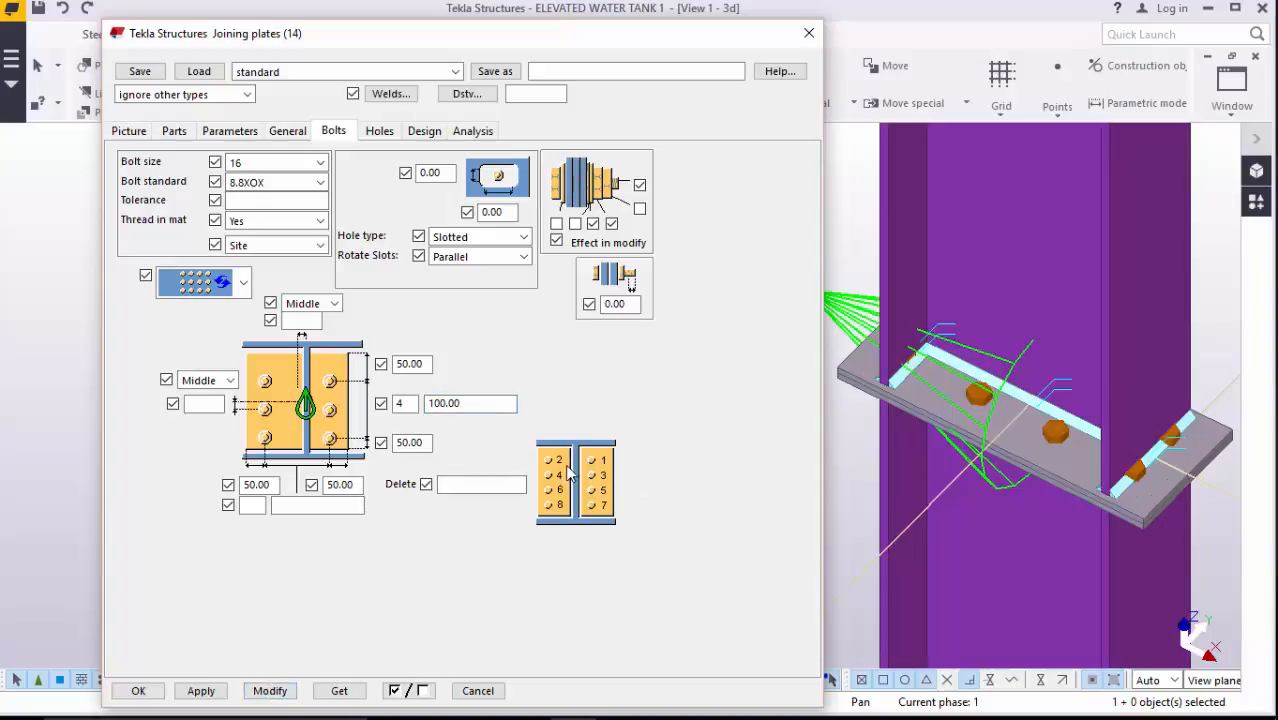
- Increase the vertical bolt row spacing to 120 mm and update the connection in the model
double_click(431, 403)
type("120")
left_click(270, 690)
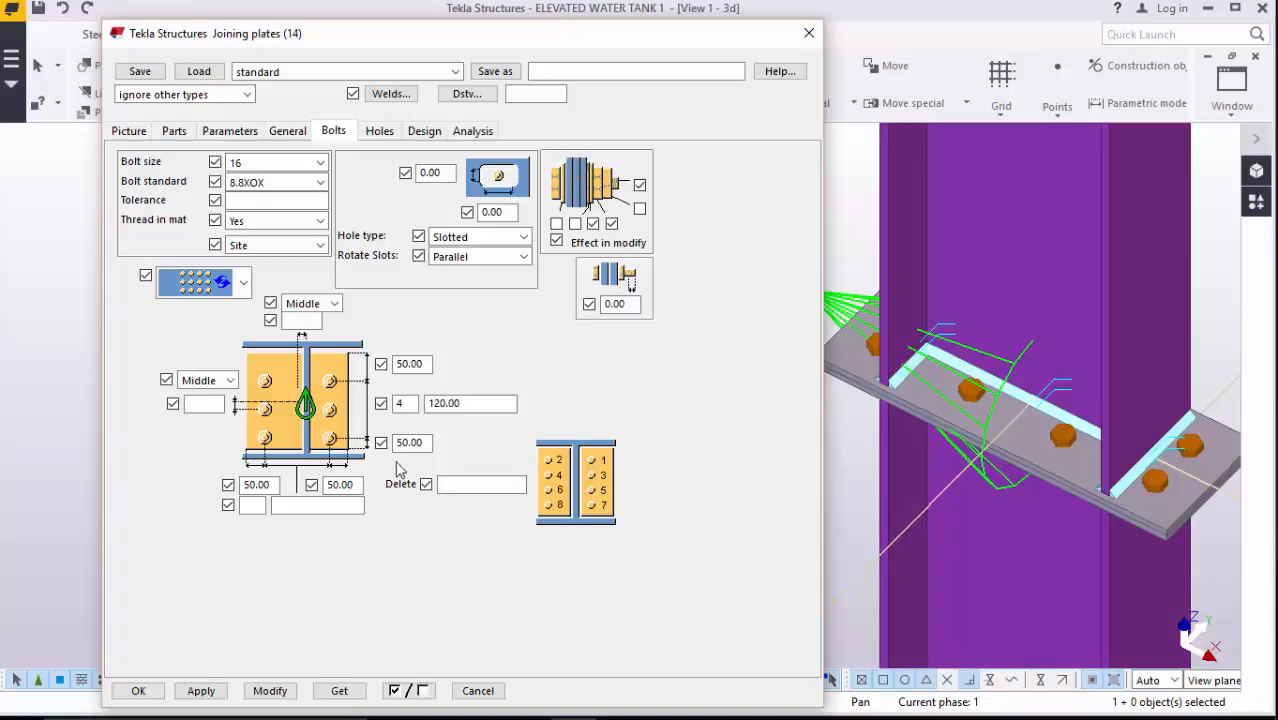
- Set the secondary end plate thickness to 16 mm, update the connection and accept the joining plates settings
left_click(171, 131)
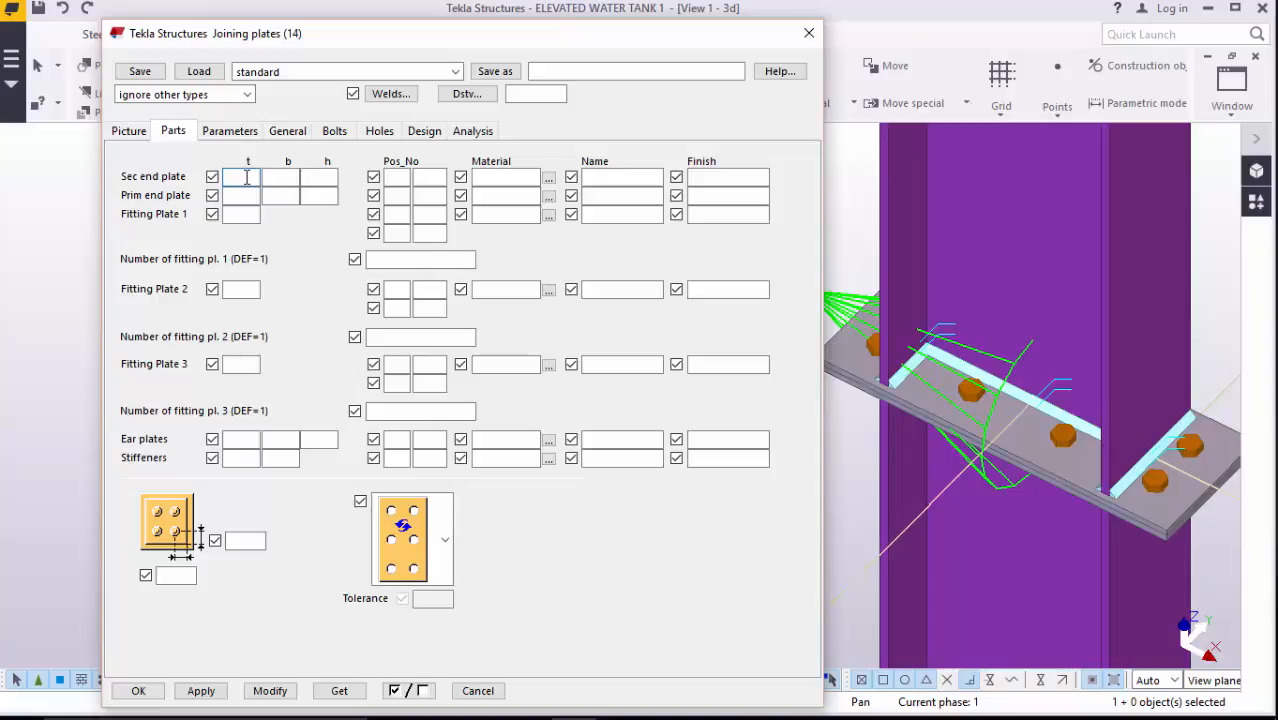
type("6")
left_click(270, 691)
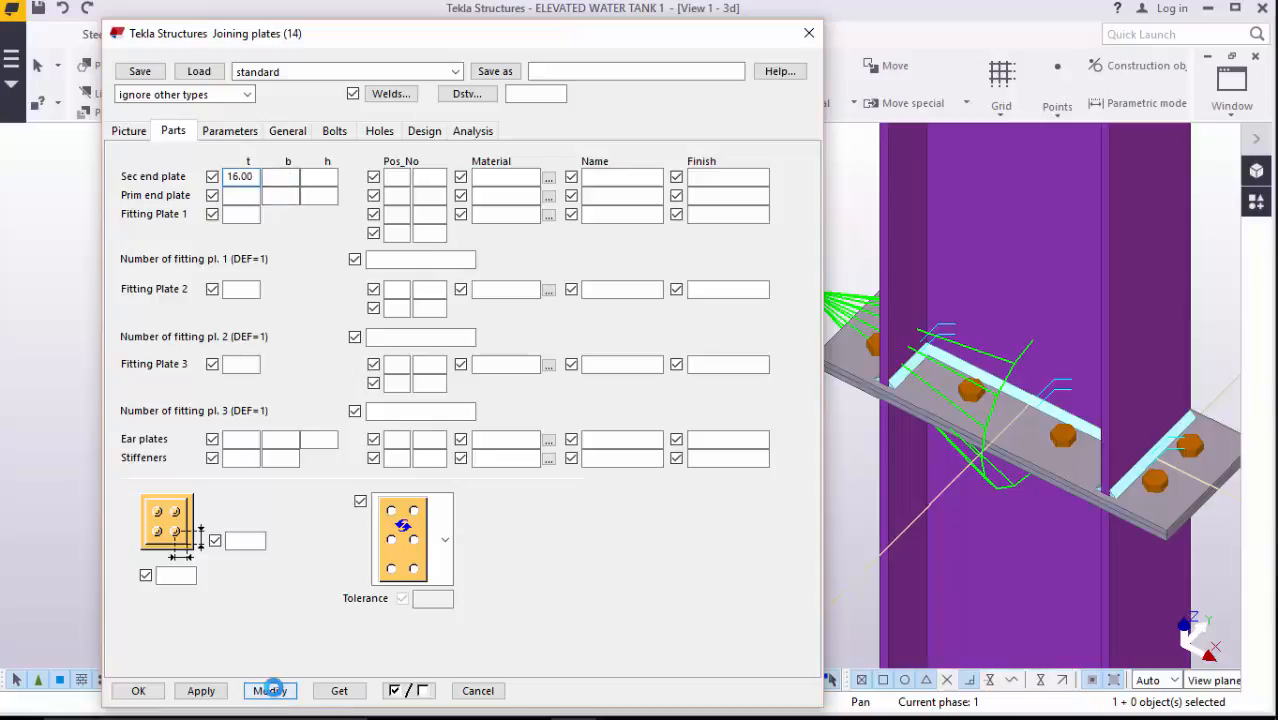
left_click(201, 690)
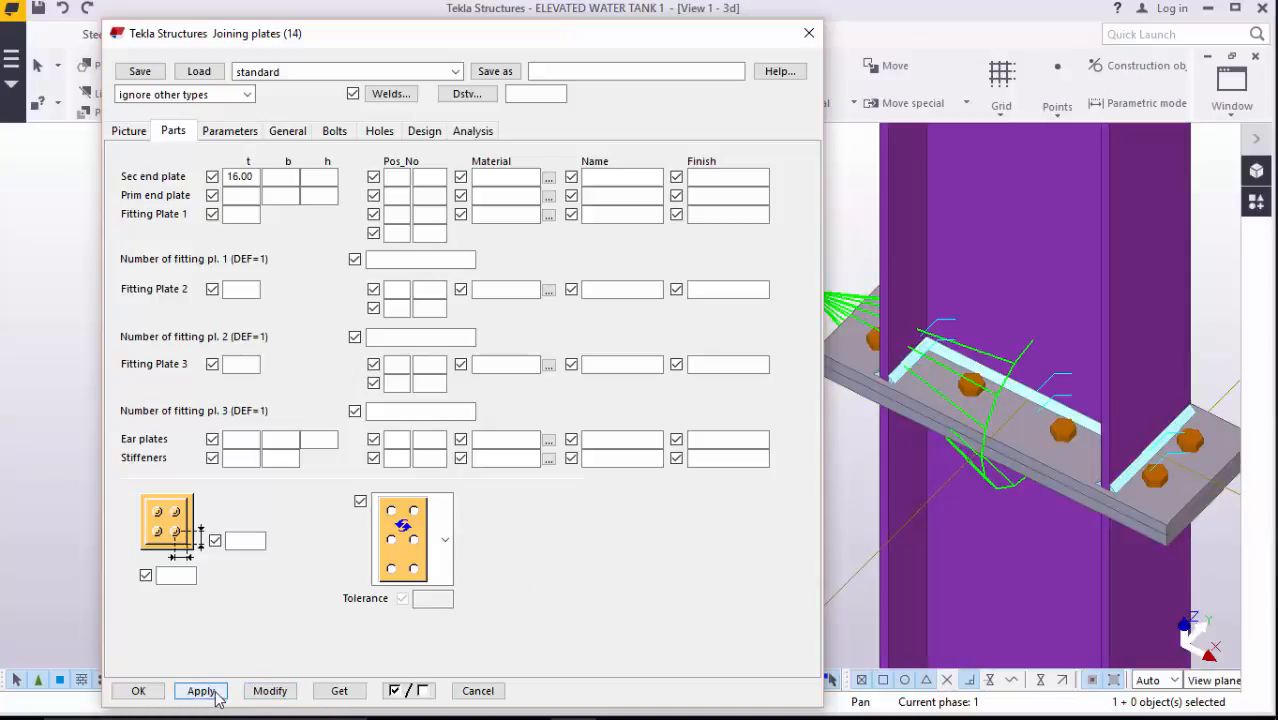
left_click(136, 692)
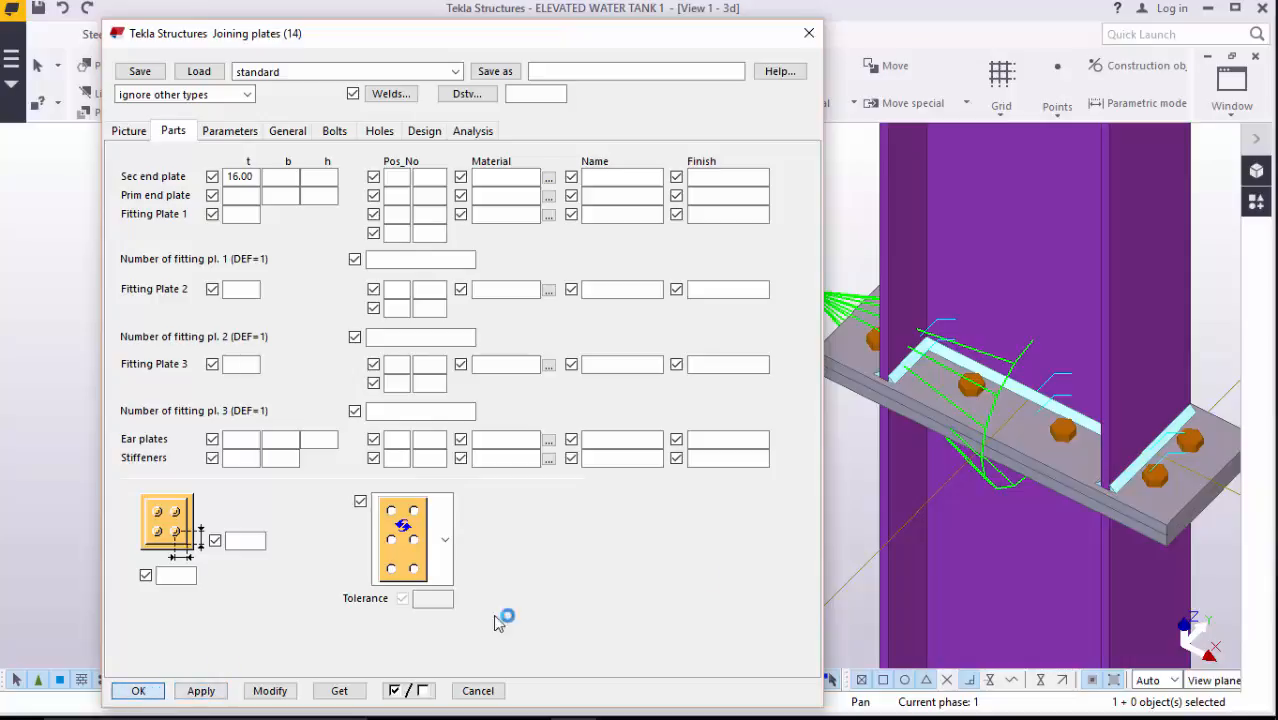
- Add a Joining plates (14) connection at the upper column splice, with the upper segment as main part and the lower one as secondary
scroll(619, 412, "down", 5)
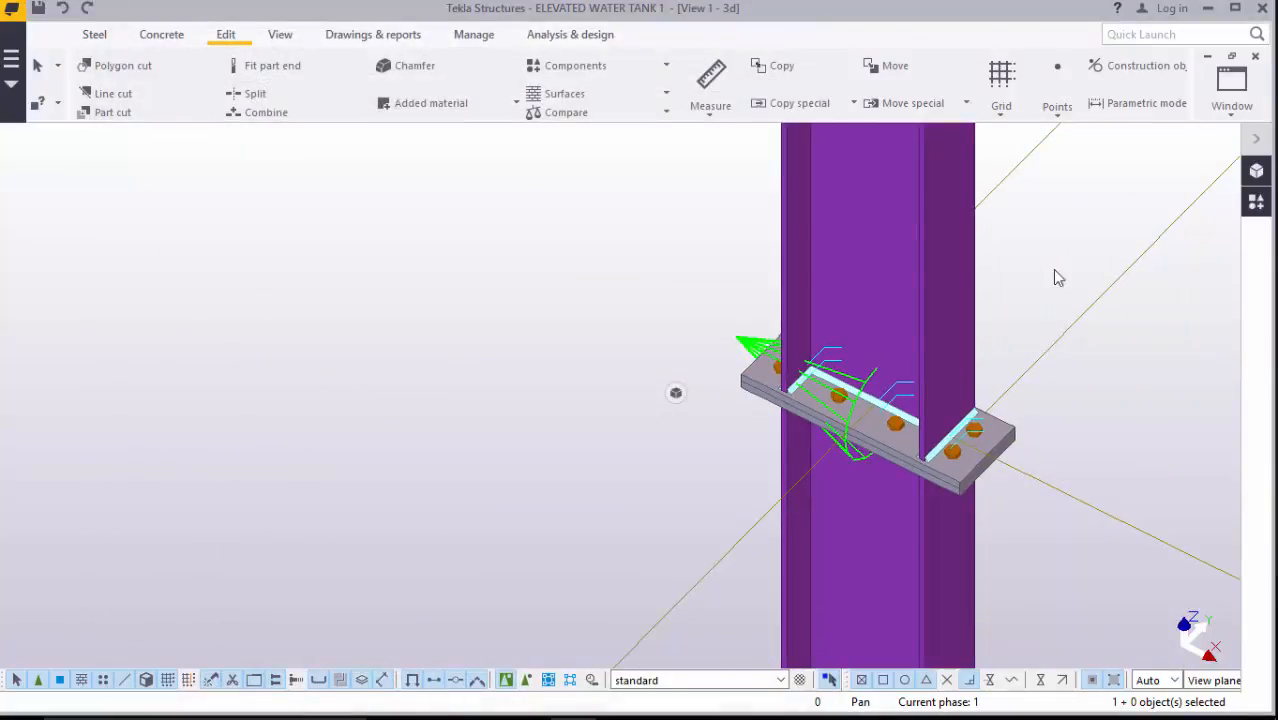
scroll(968, 470, "up", 5)
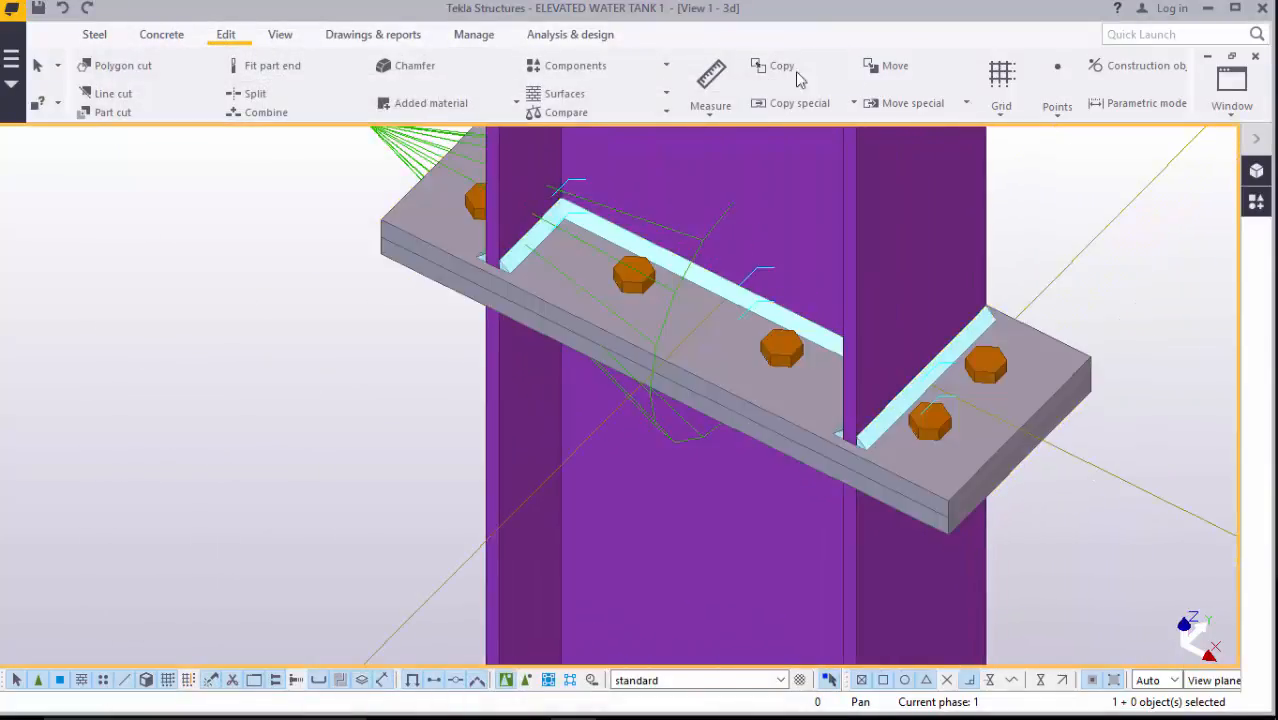
scroll(645, 489, "down", 8)
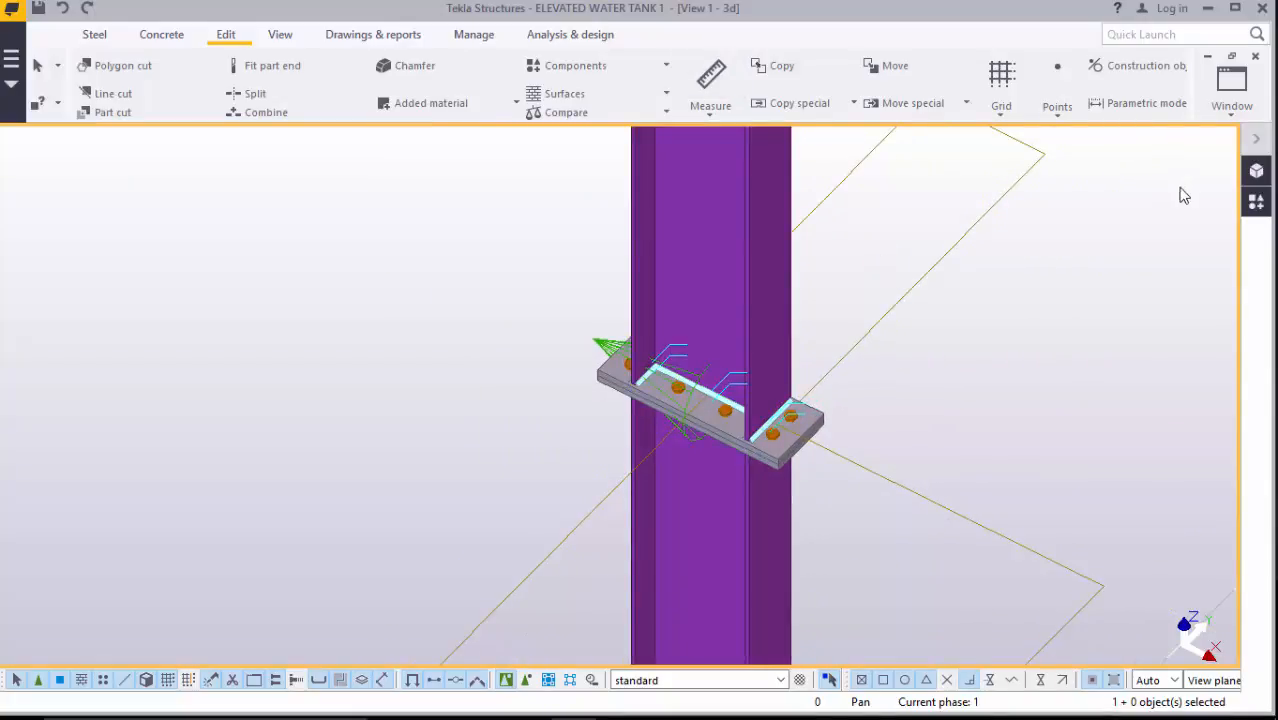
left_click(1256, 201)
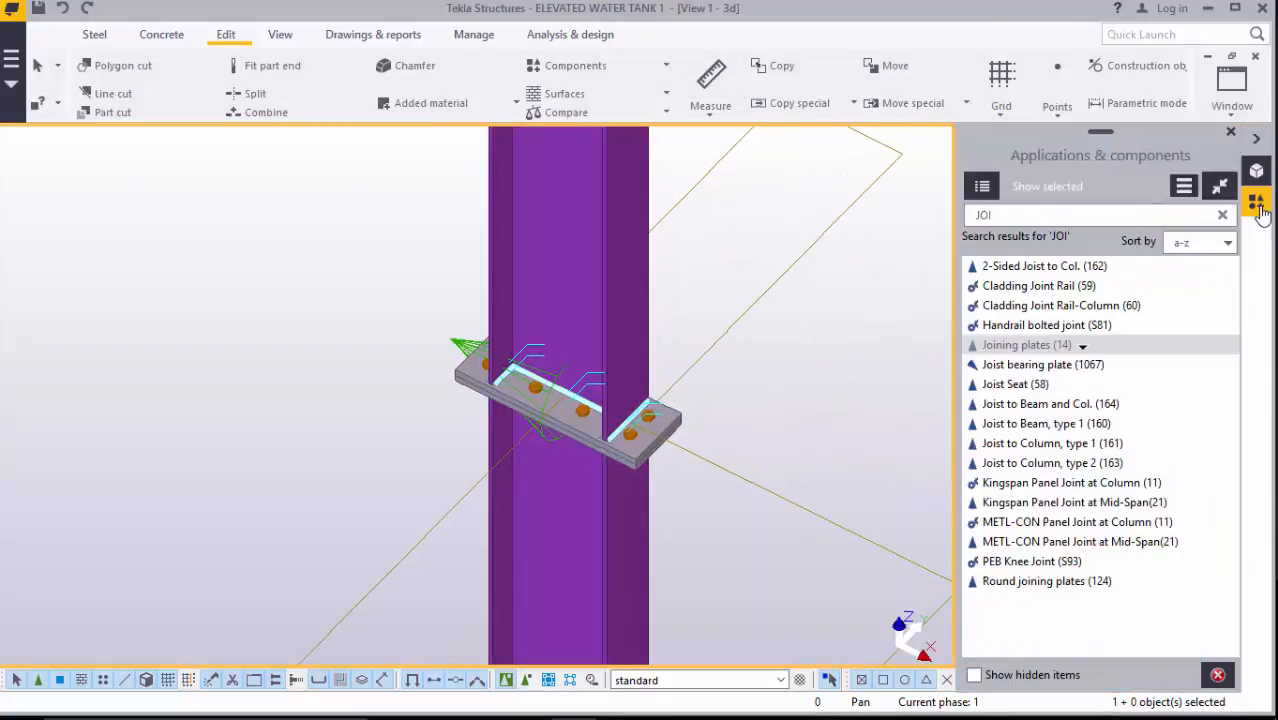
left_click(1025, 345)
scroll(585, 460, "down", 2)
scroll(585, 460, "down", 5)
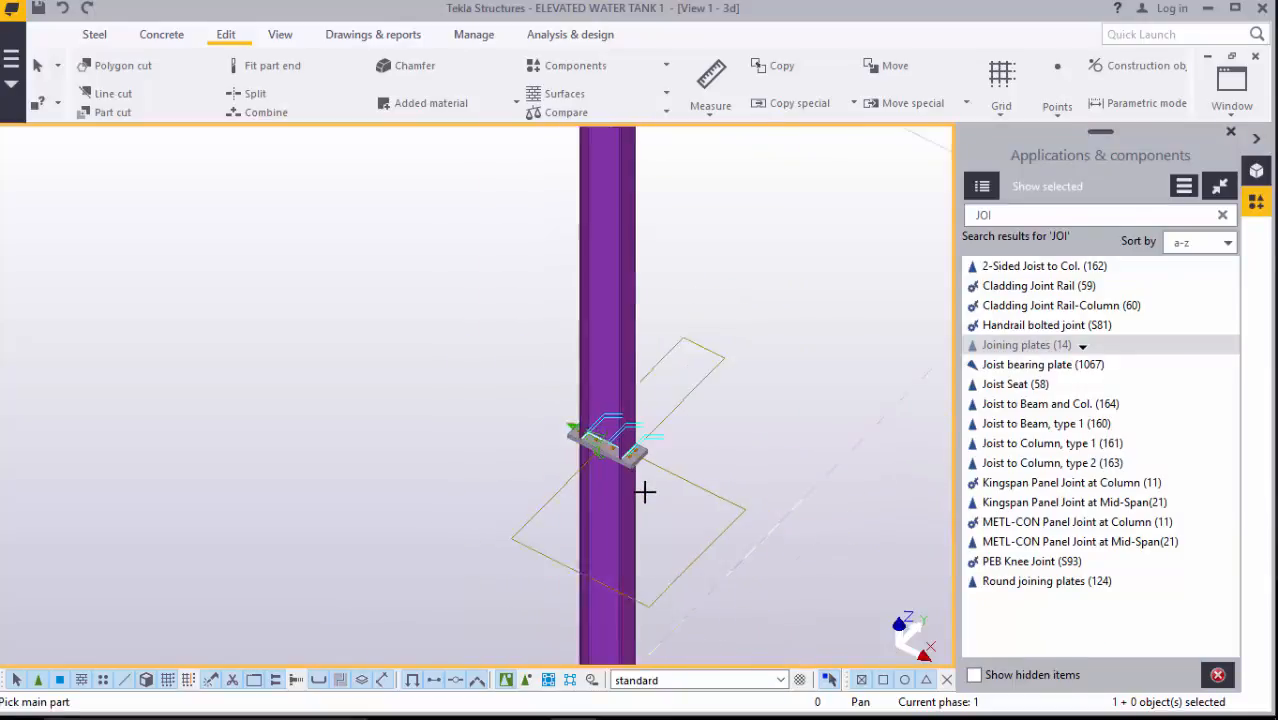
scroll(682, 254, "down", 1)
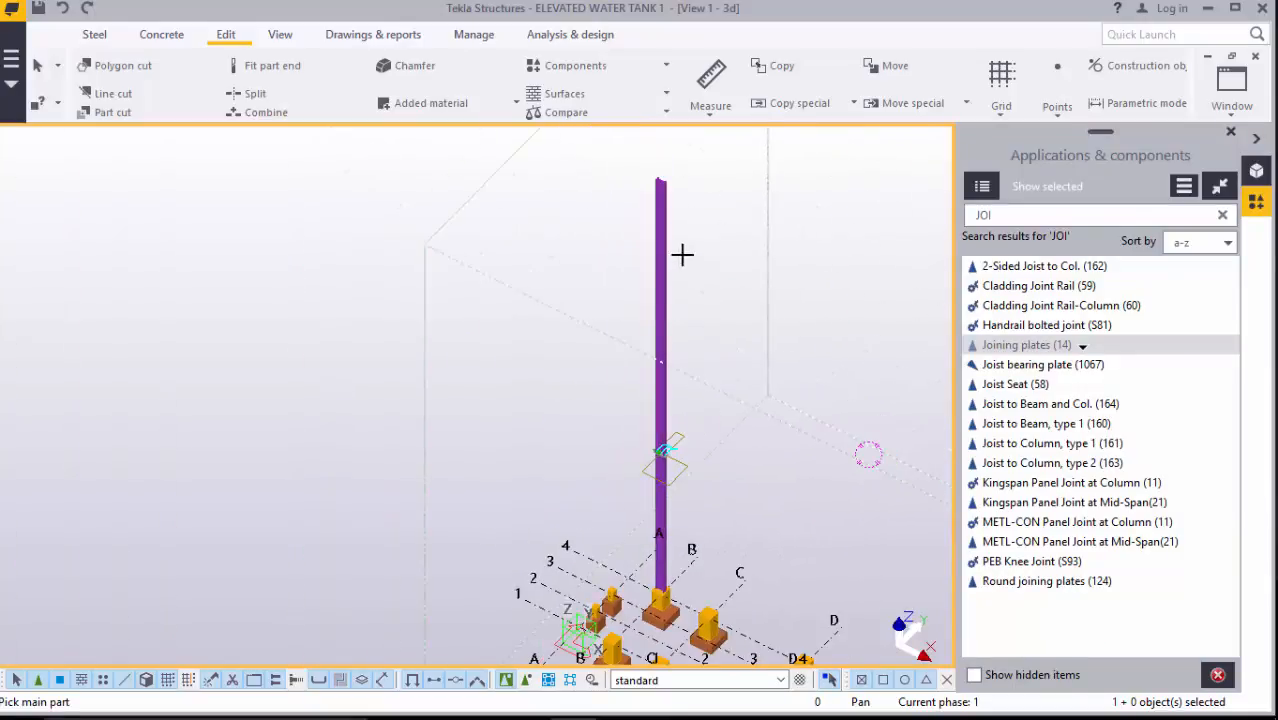
scroll(665, 330, "up", 10)
scroll(652, 325, "up", 3)
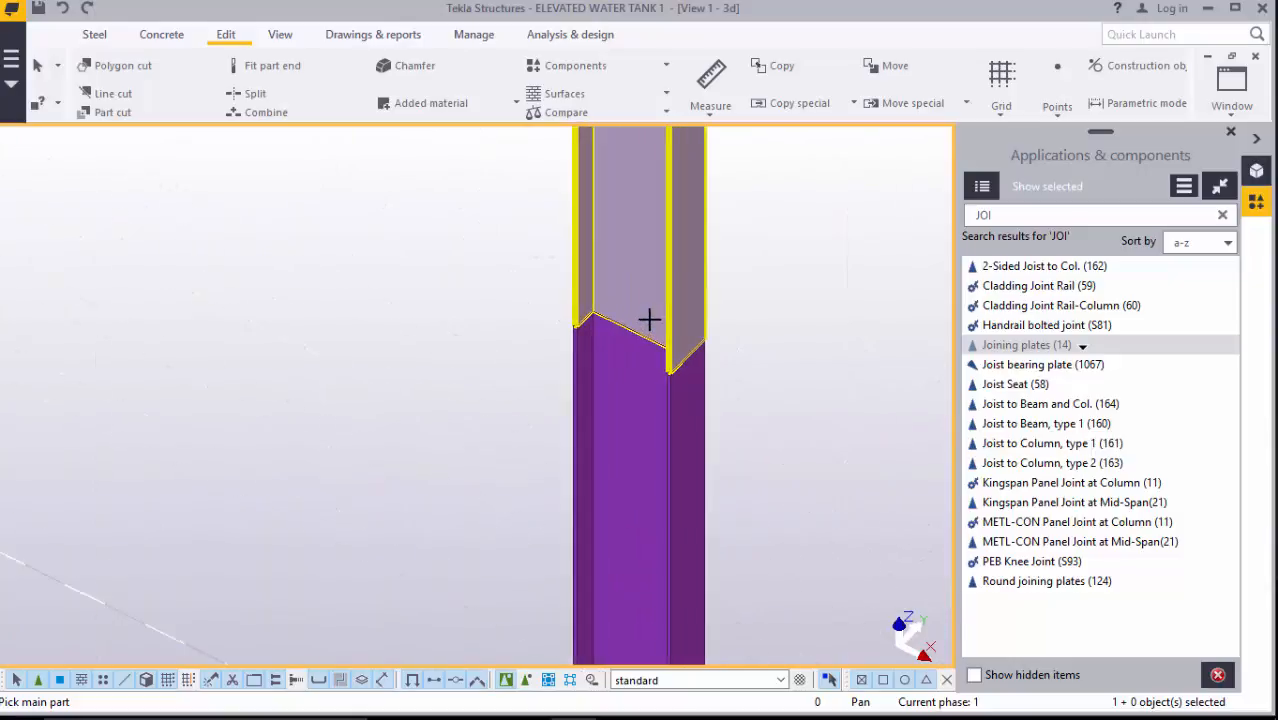
left_click(647, 298)
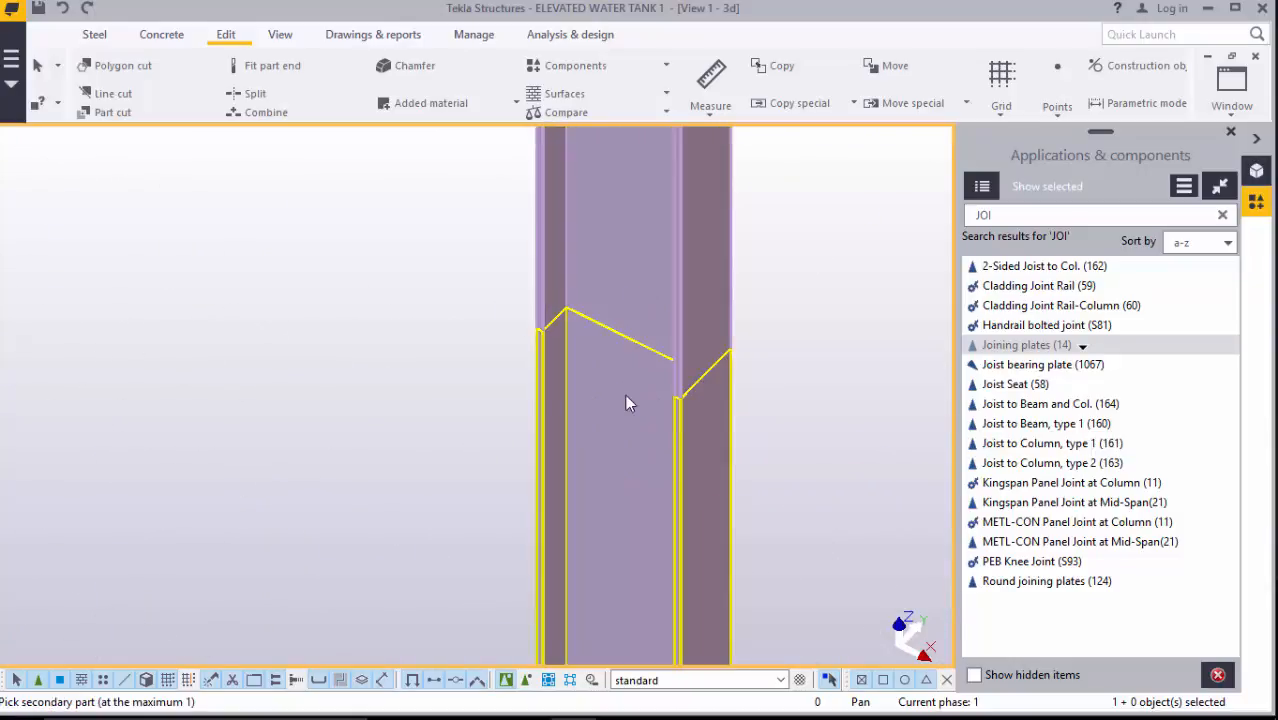
left_click(625, 394)
scroll(611, 443, "down", 10)
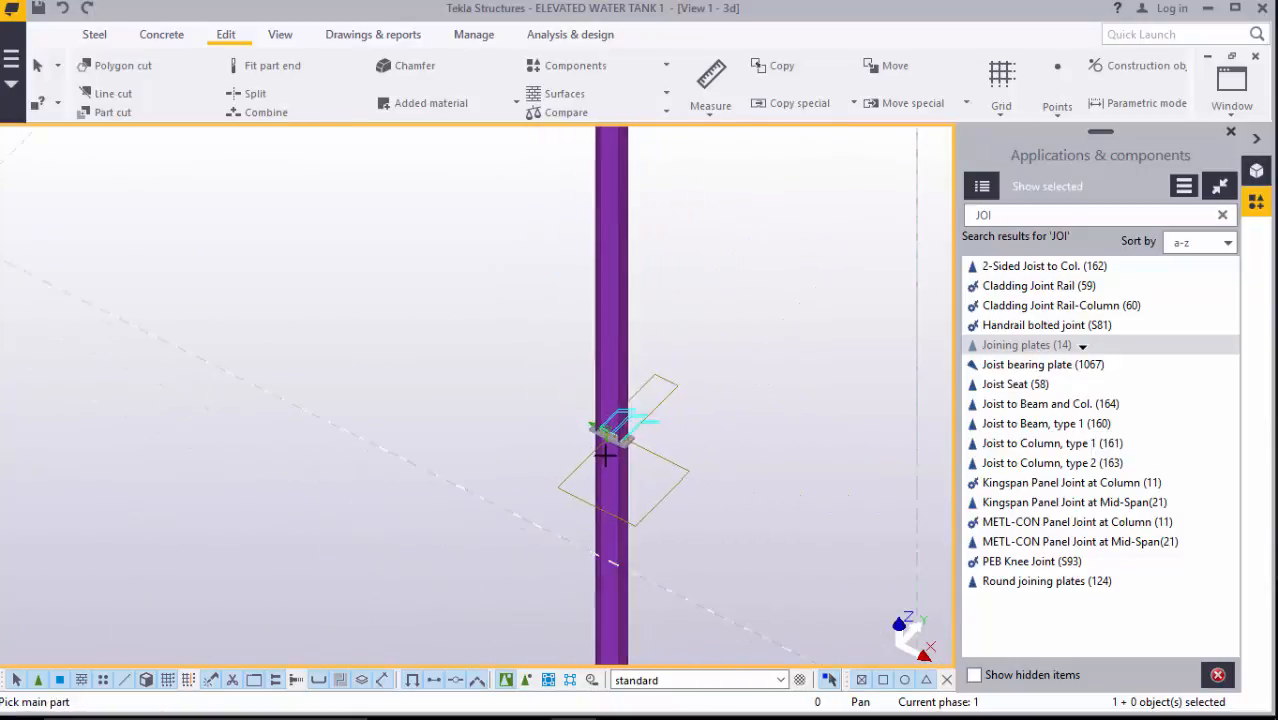
right_click(678, 190)
left_click(722, 205)
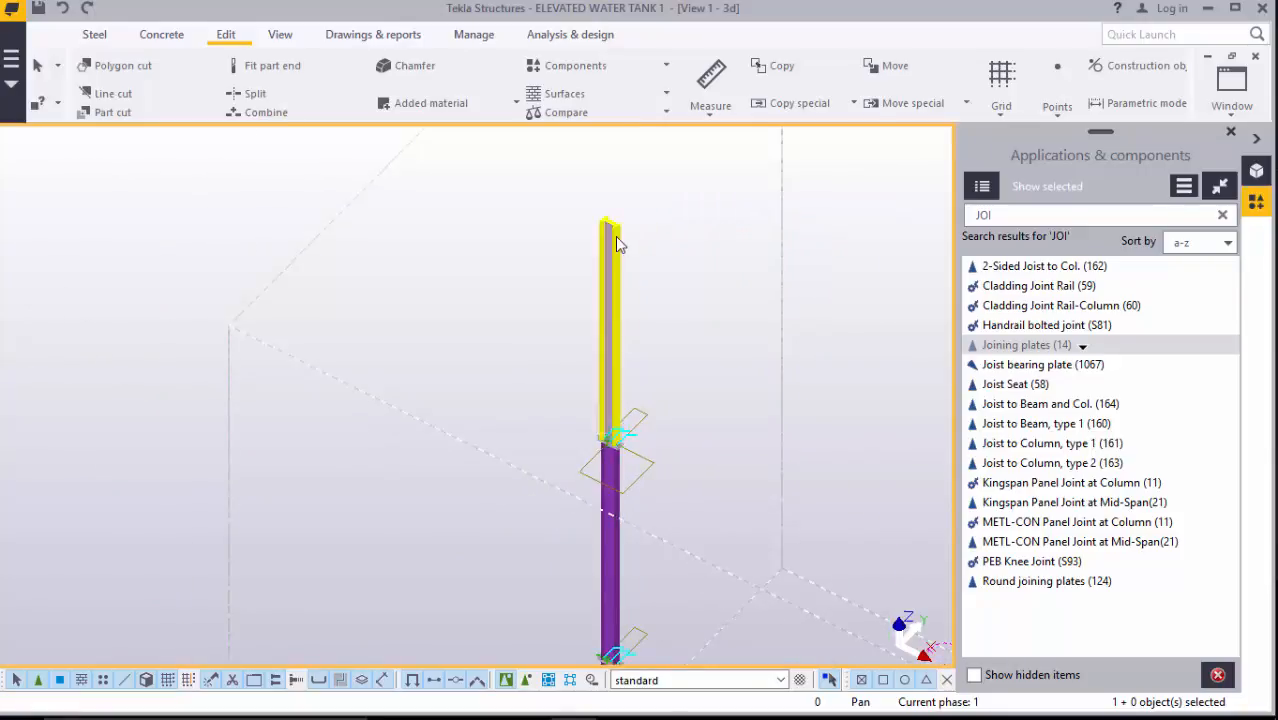
- Search the component catalogue for "CAP PLATE DETAIL"
scroll(614, 229, "up", 3)
left_click(1024, 216)
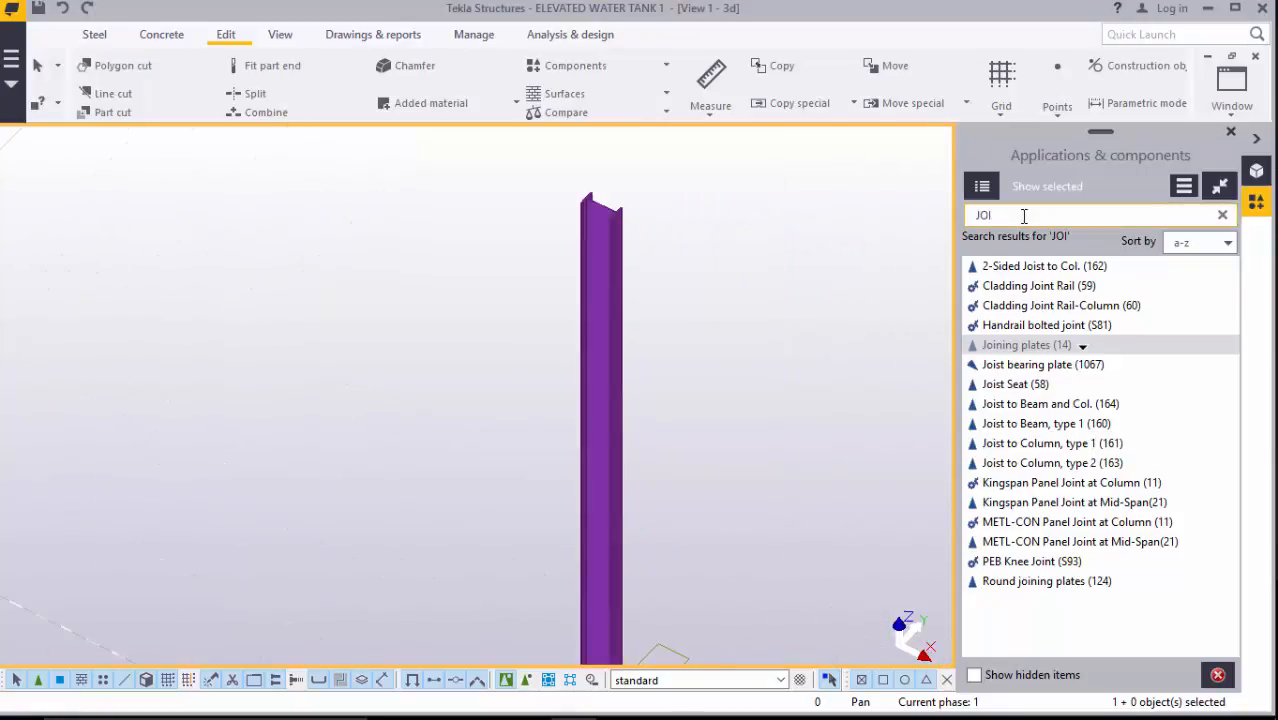
key("BackSpace")
key("BackSpace")
key("BackSpace")
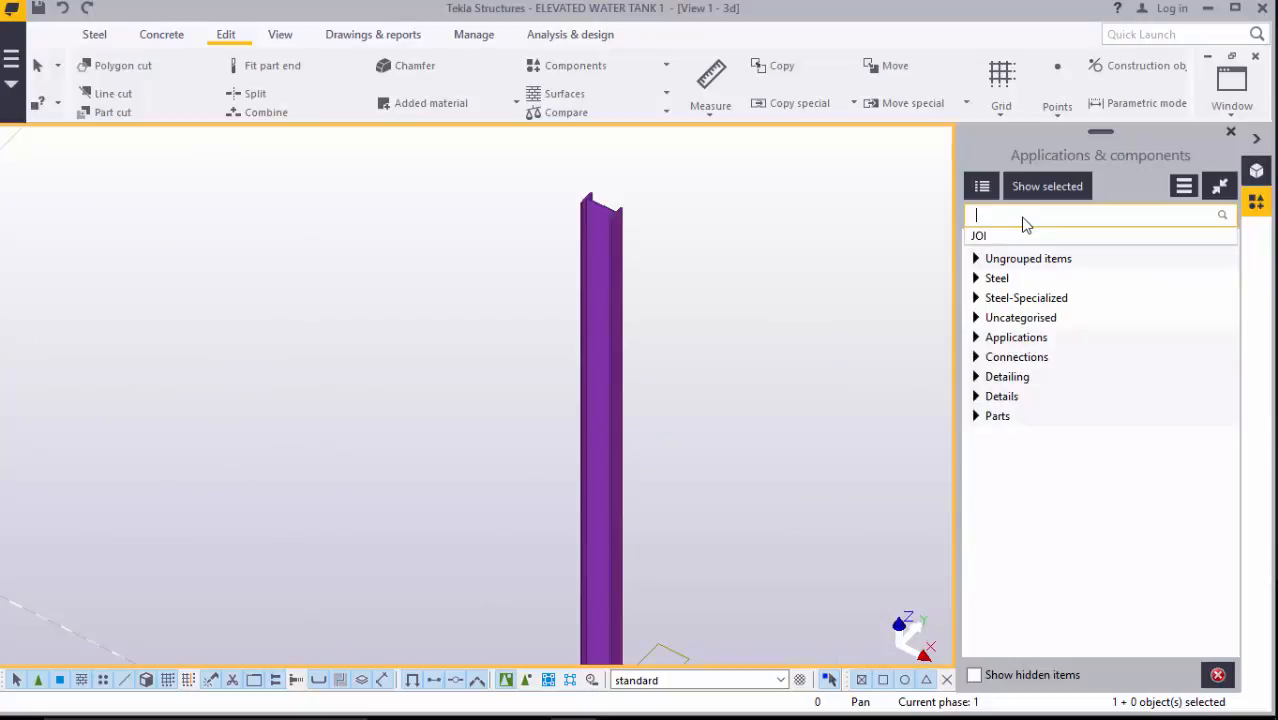
type("CA")
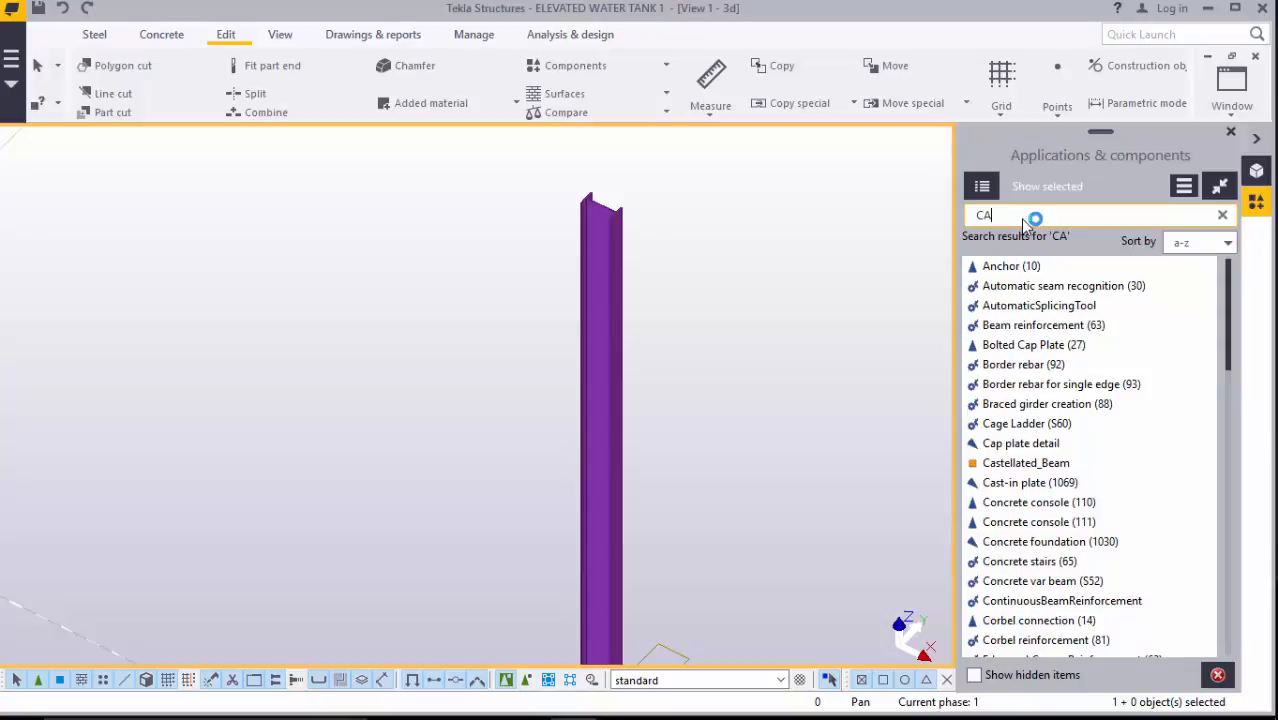
type("P")
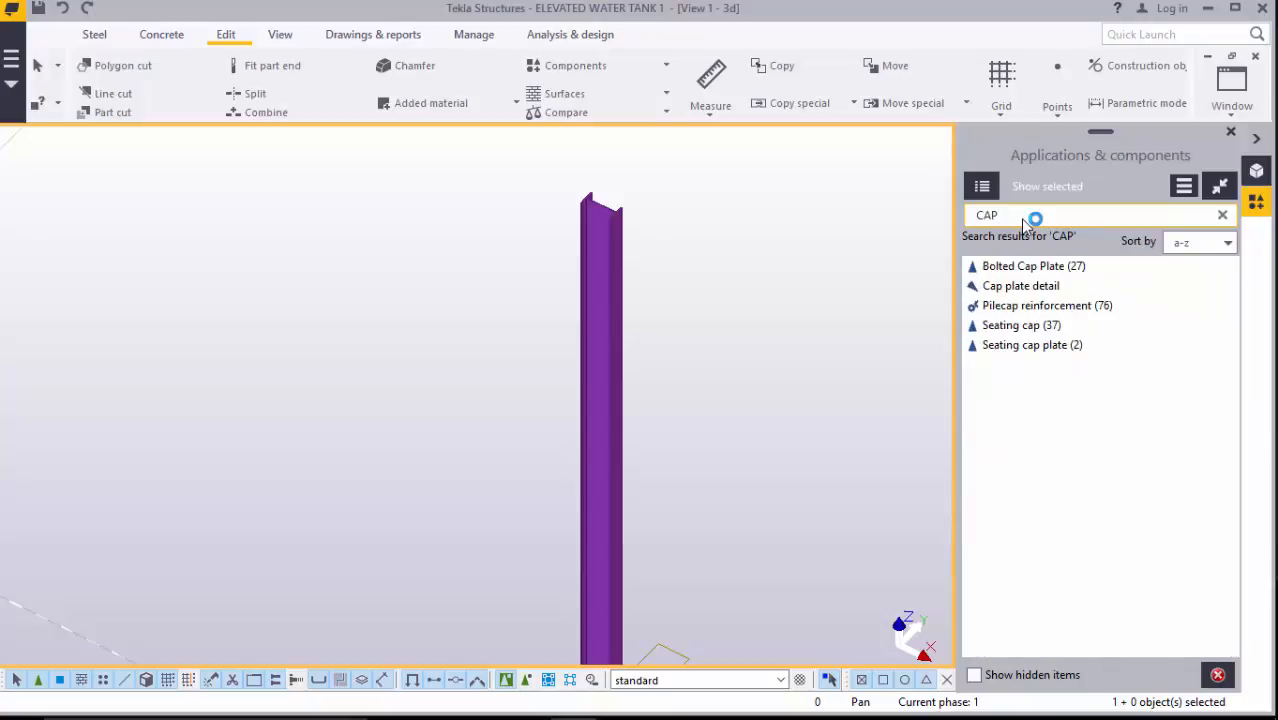
type(" PL")
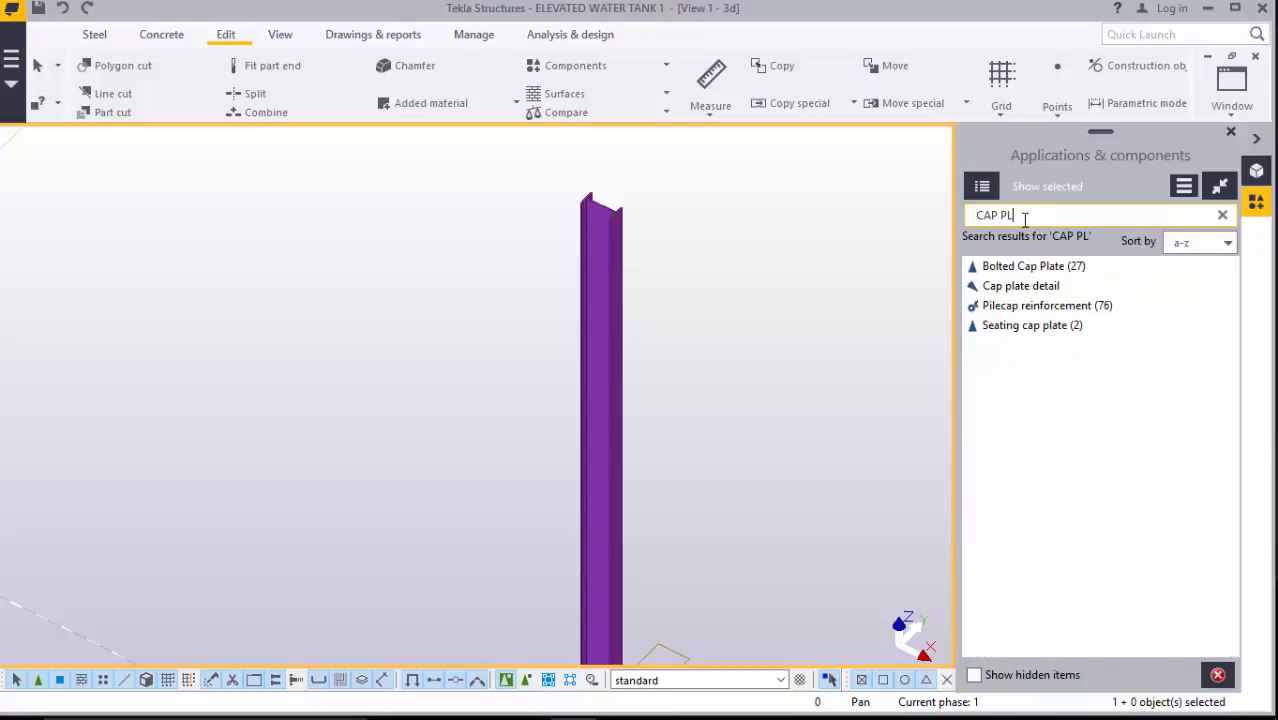
type("ATE")
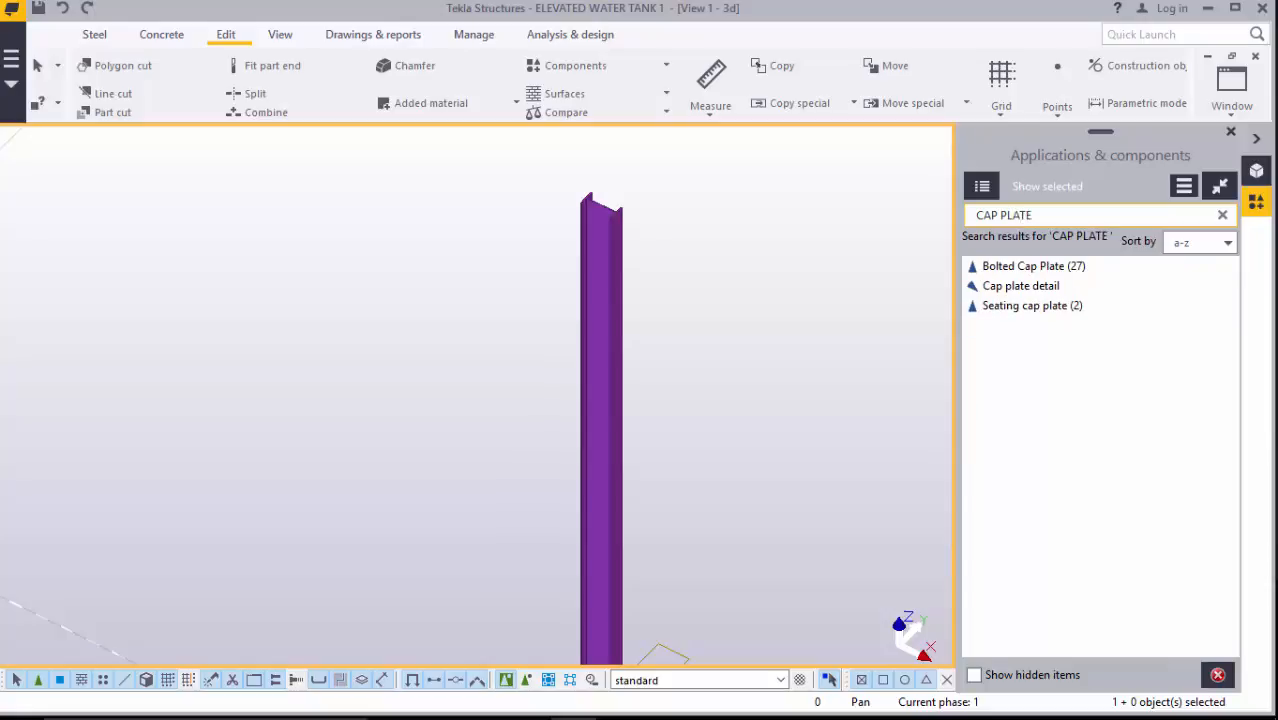
type(" DETAIL")
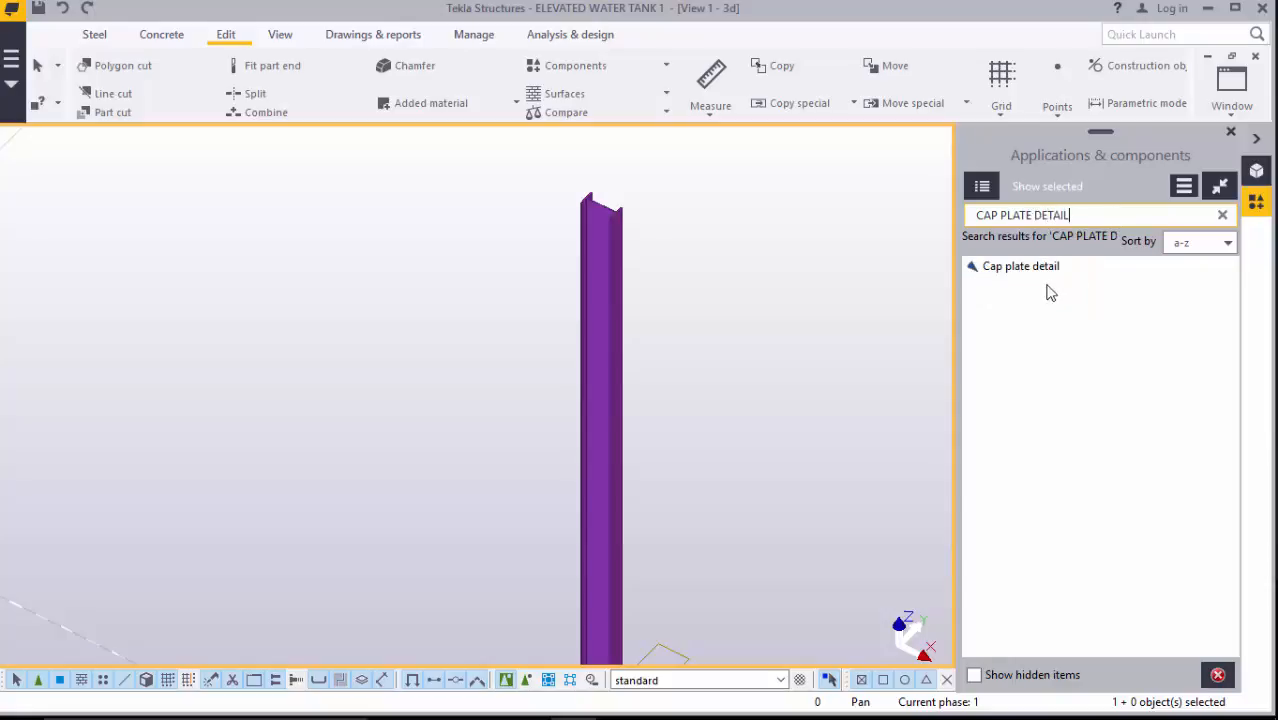
- Place the Cap plate detail on the top end of the uppermost column segment, then end the command and close the component catalogue
left_click(1022, 267)
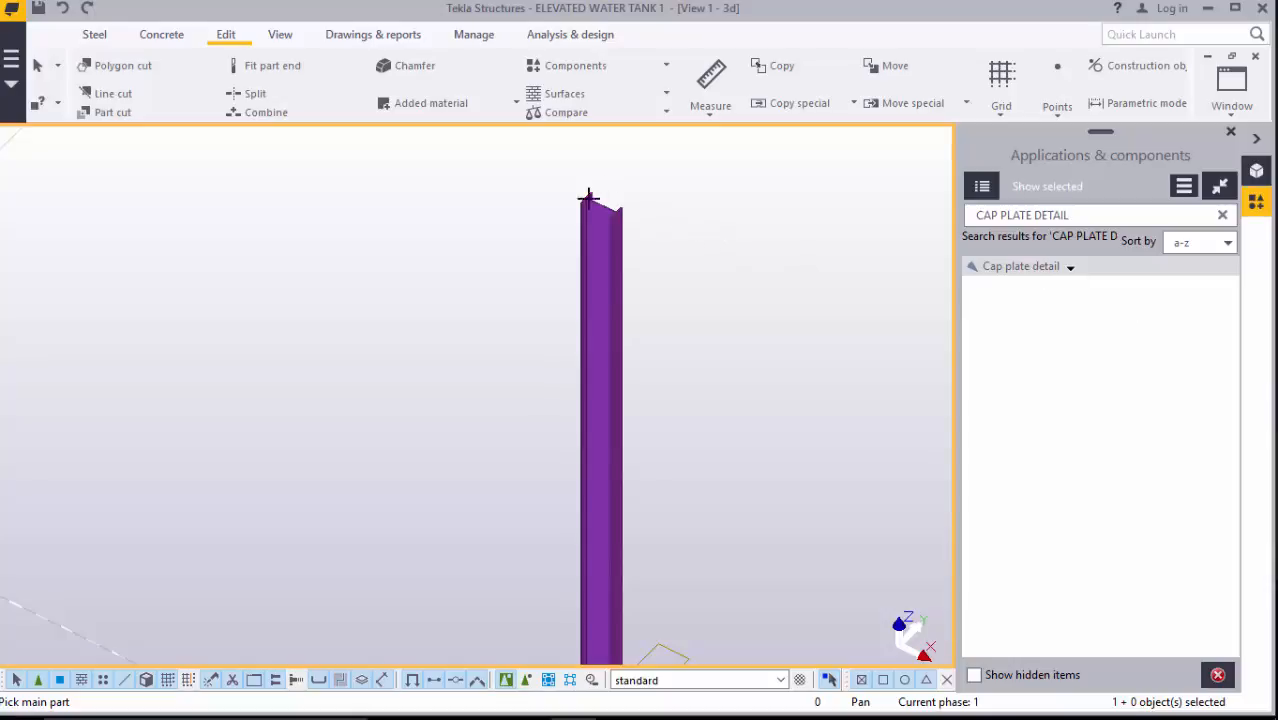
scroll(589, 198, "up", 5)
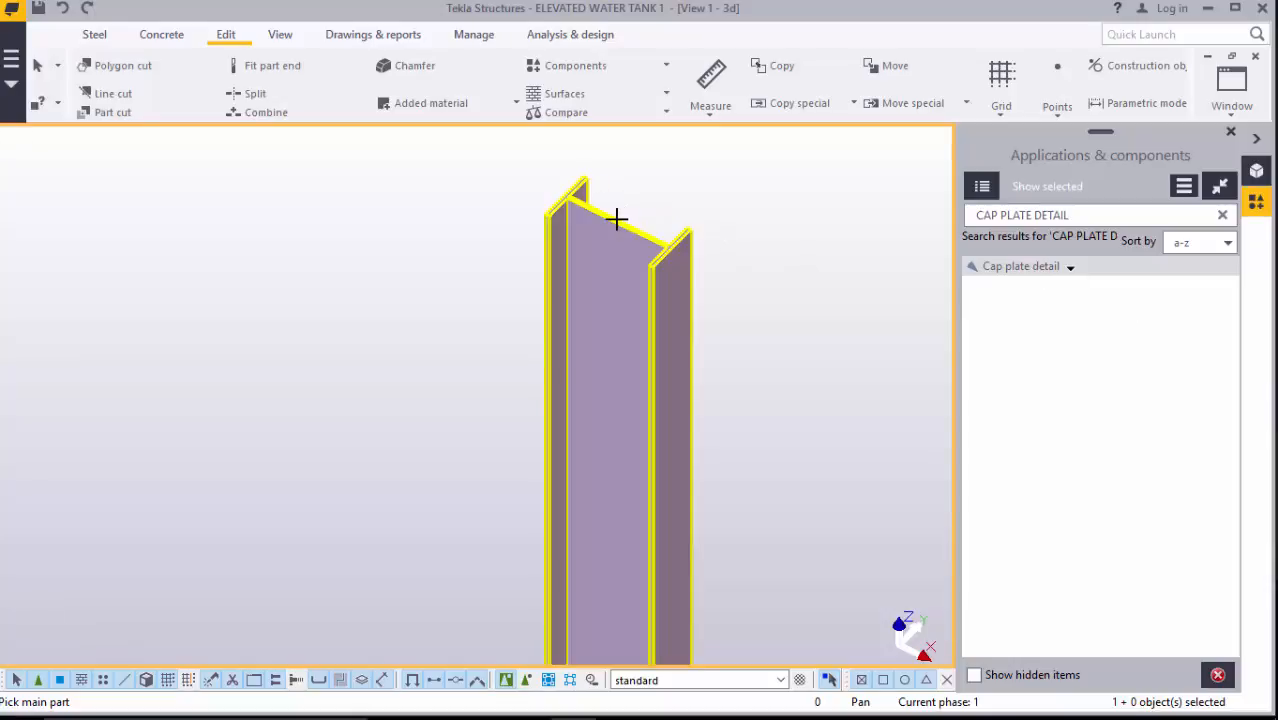
left_click(616, 218)
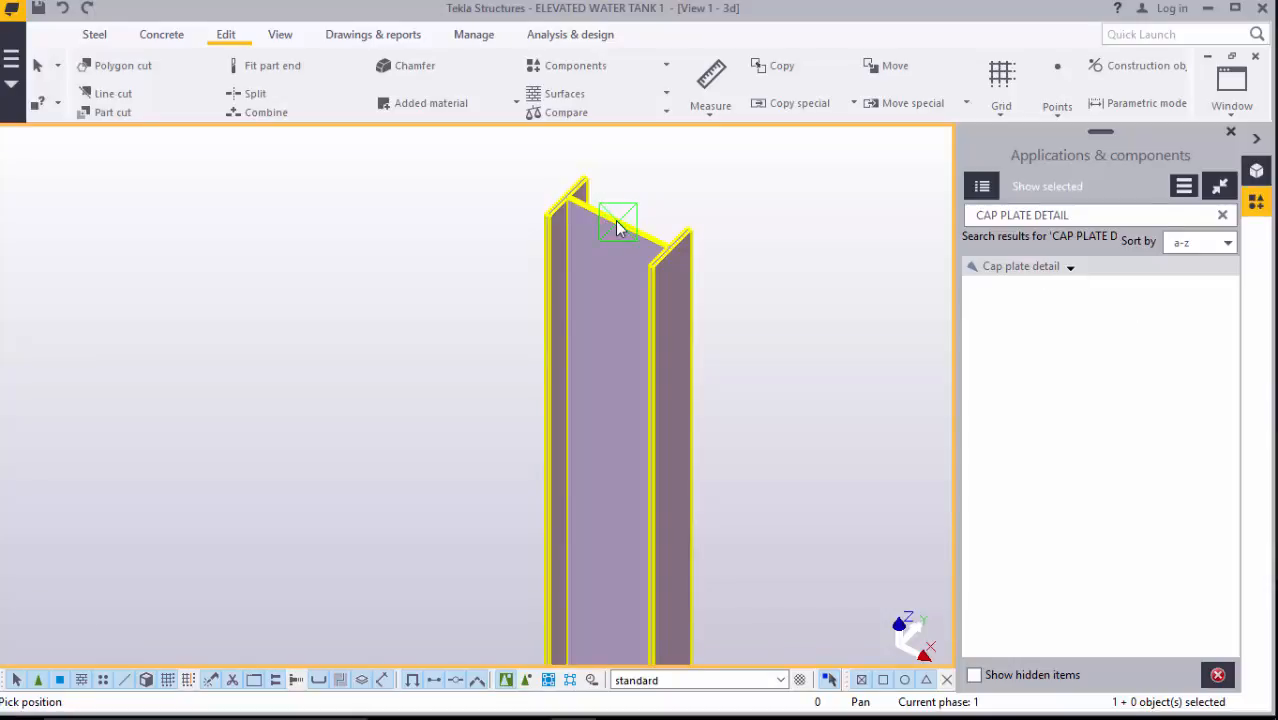
left_click(616, 218)
right_click(765, 198)
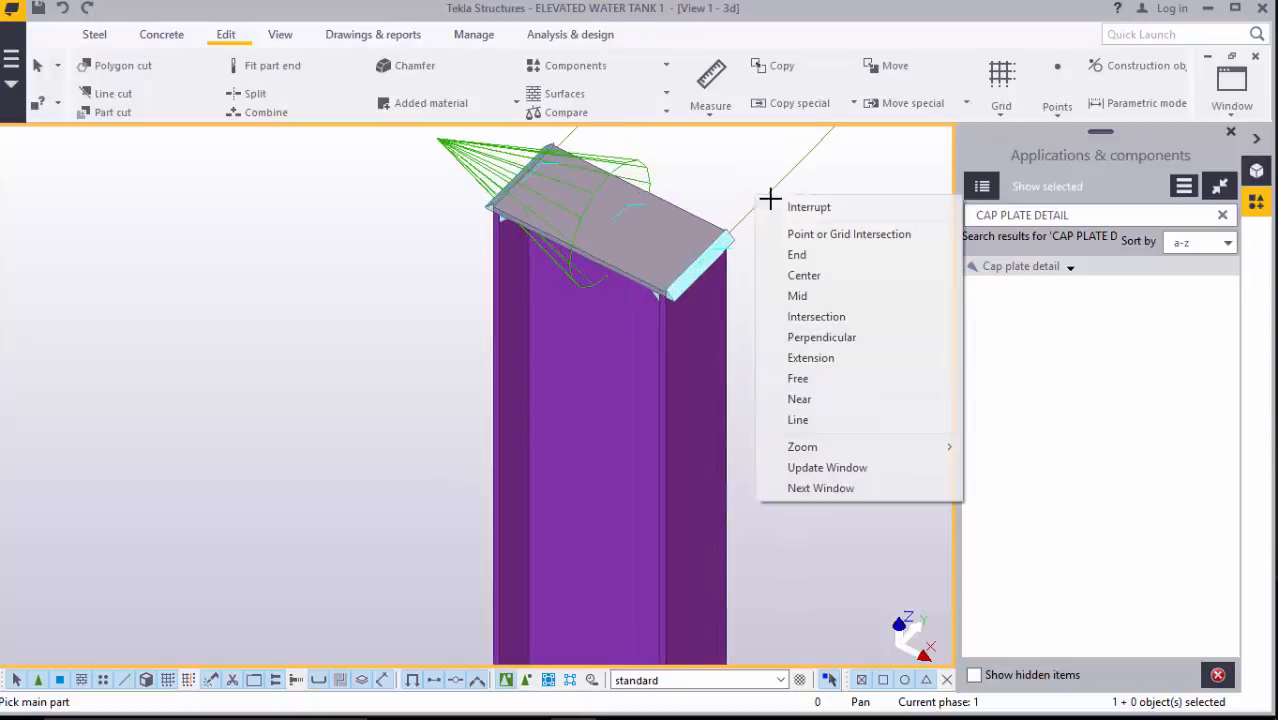
left_click(808, 207)
left_click(1231, 132)
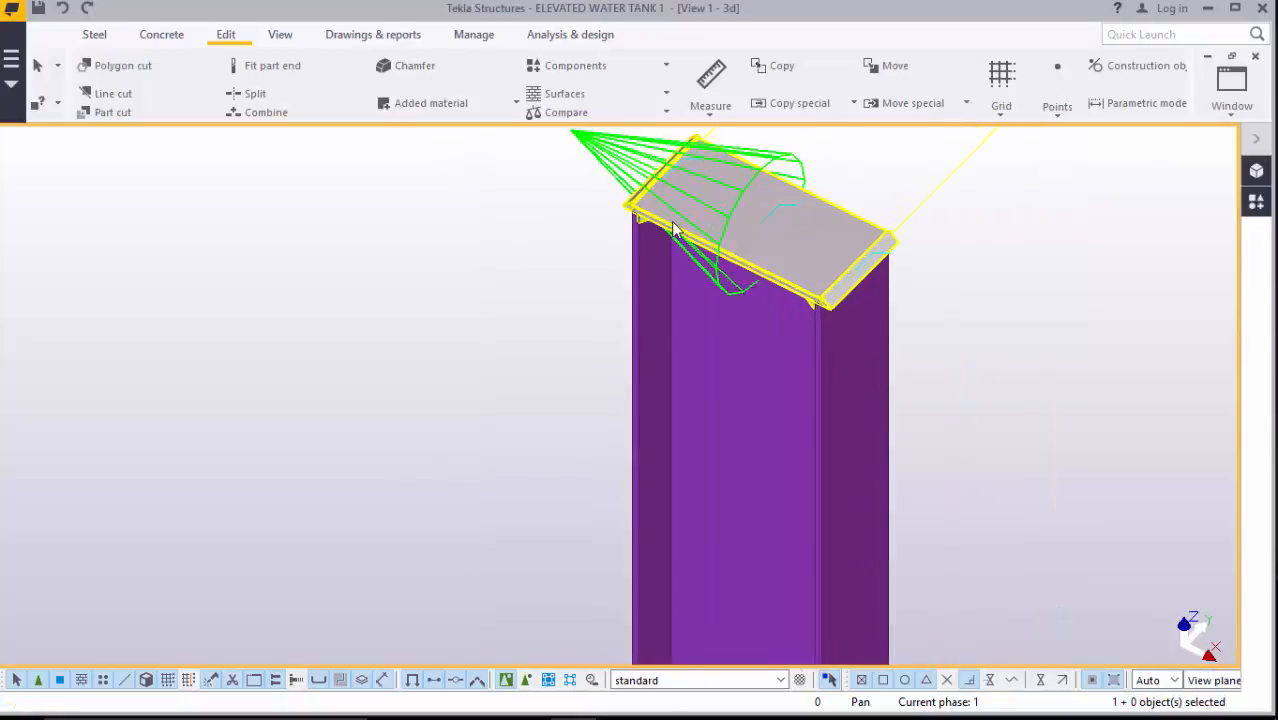
- Set the cap plate to 16 mm thick, 200 mm wide and 400 mm high, update the detail and accept the settings
double_click(840, 208)
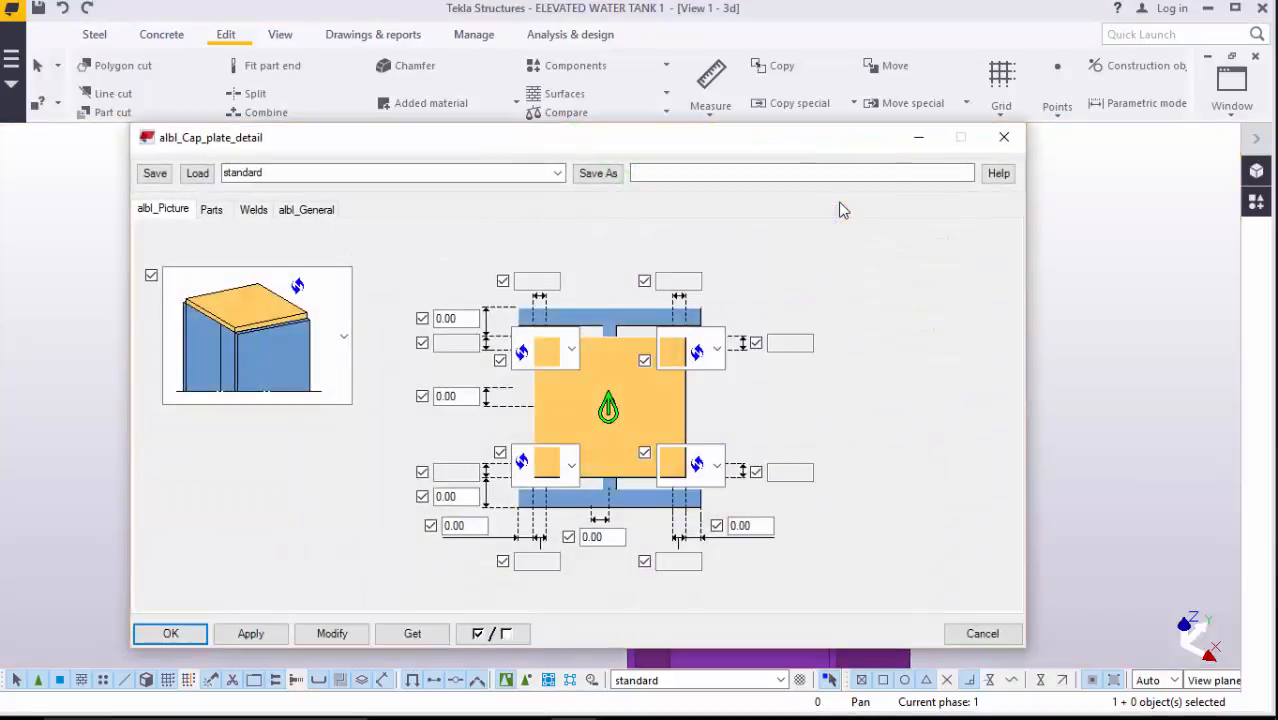
left_click(212, 210)
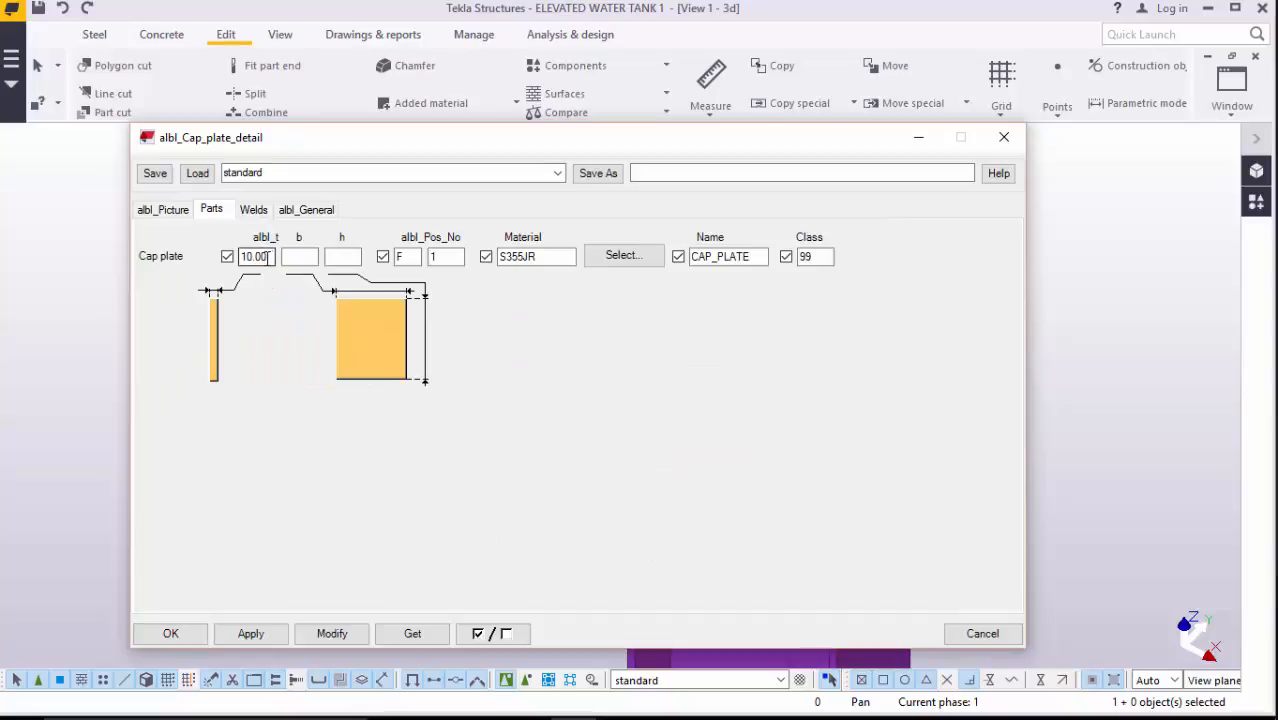
left_click_drag(264, 262, 206, 270)
type("16")
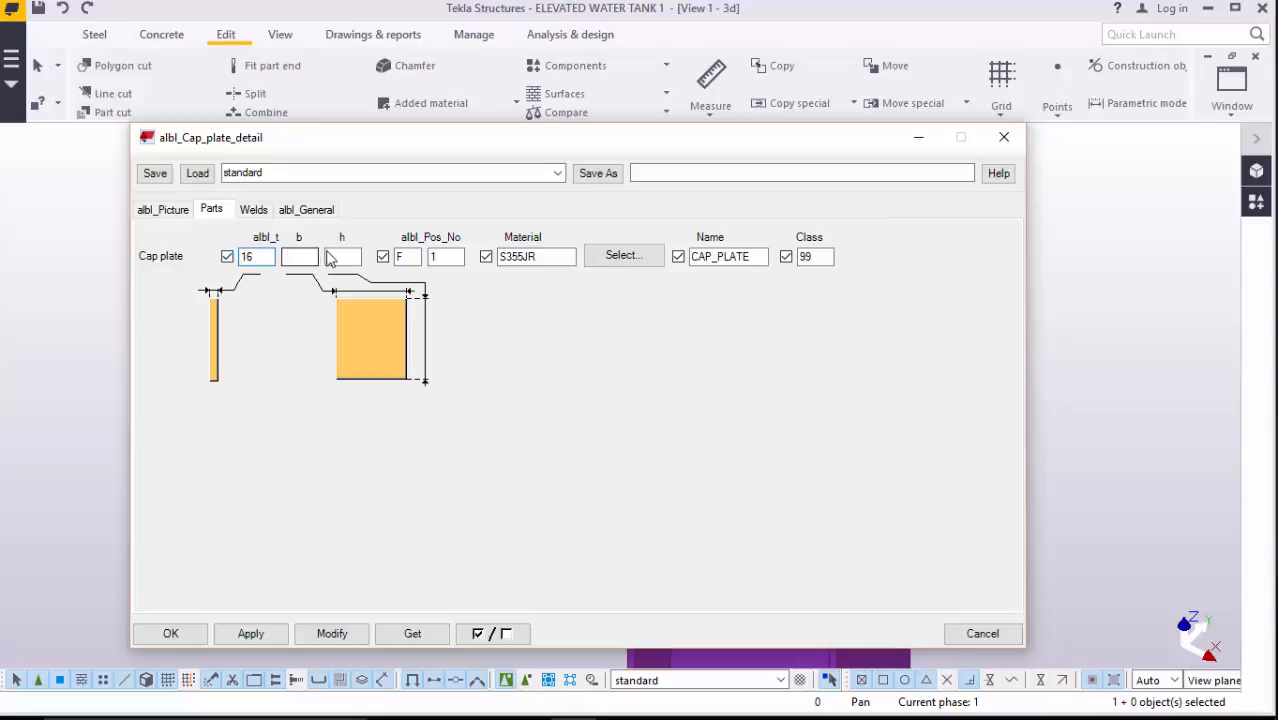
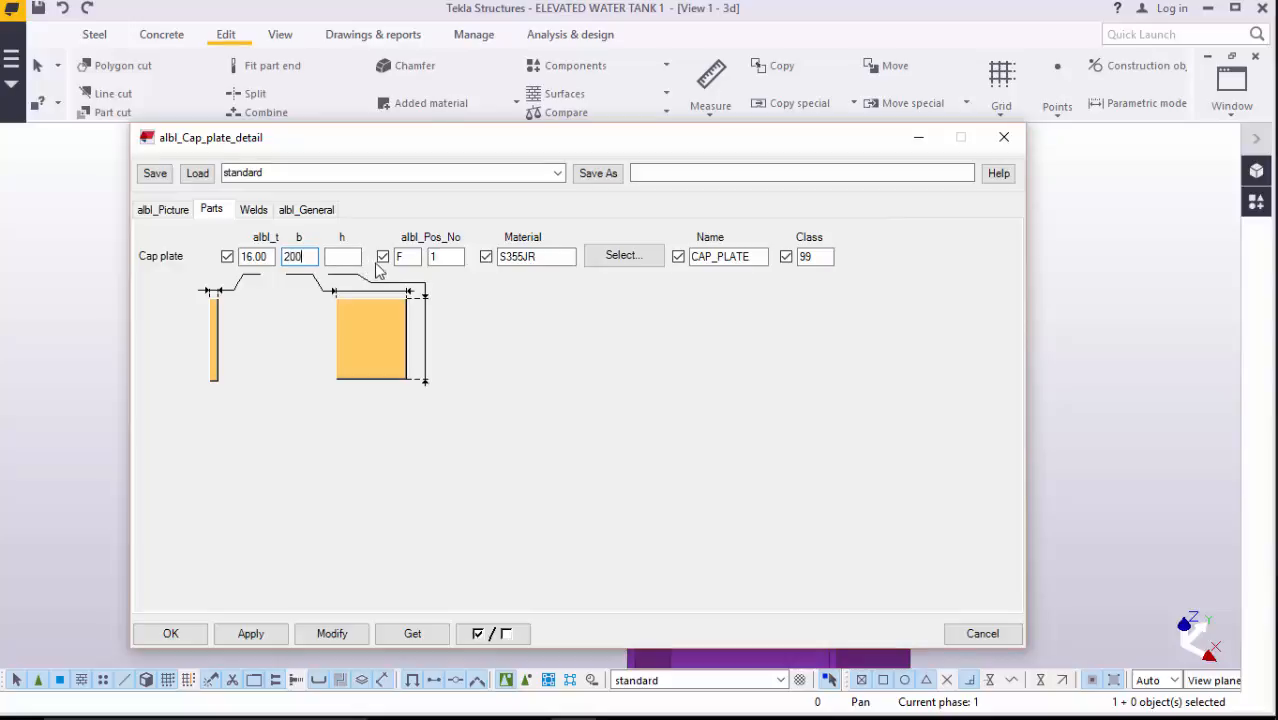
left_click(342, 257)
left_click(292, 213)
left_click(255, 213)
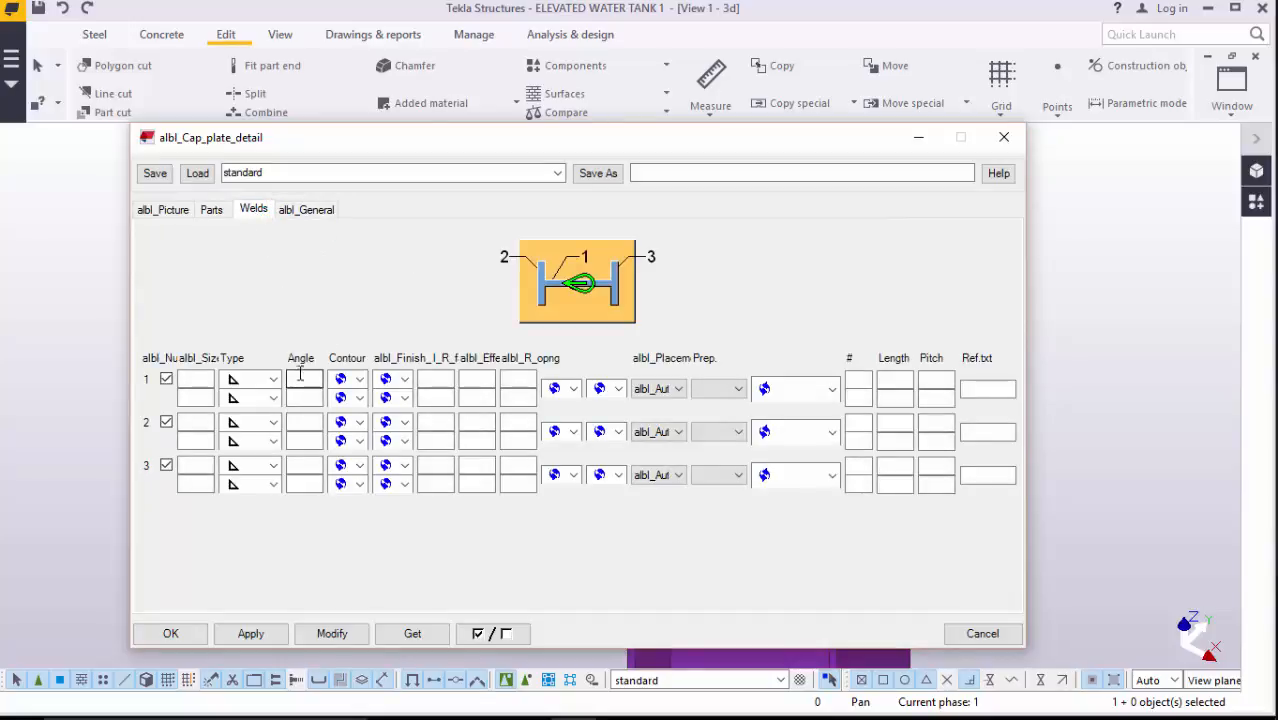
left_click(209, 210)
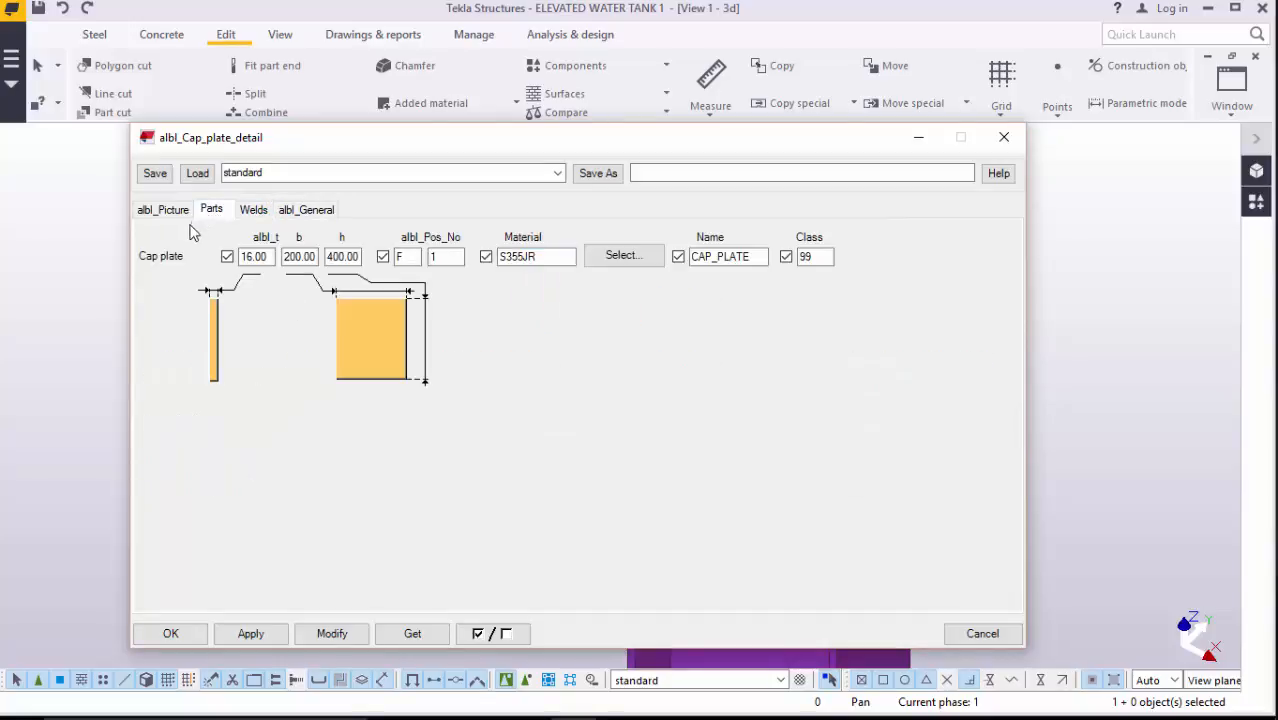
left_click(331, 636)
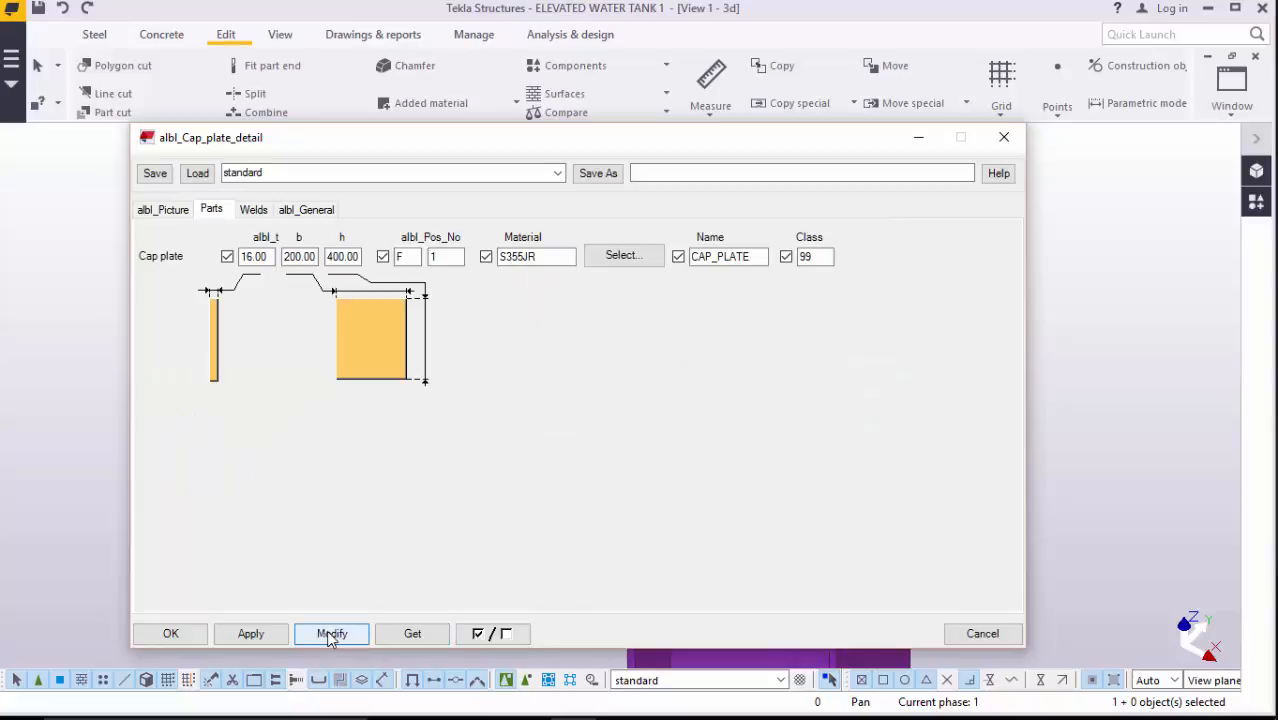
left_click(171, 633)
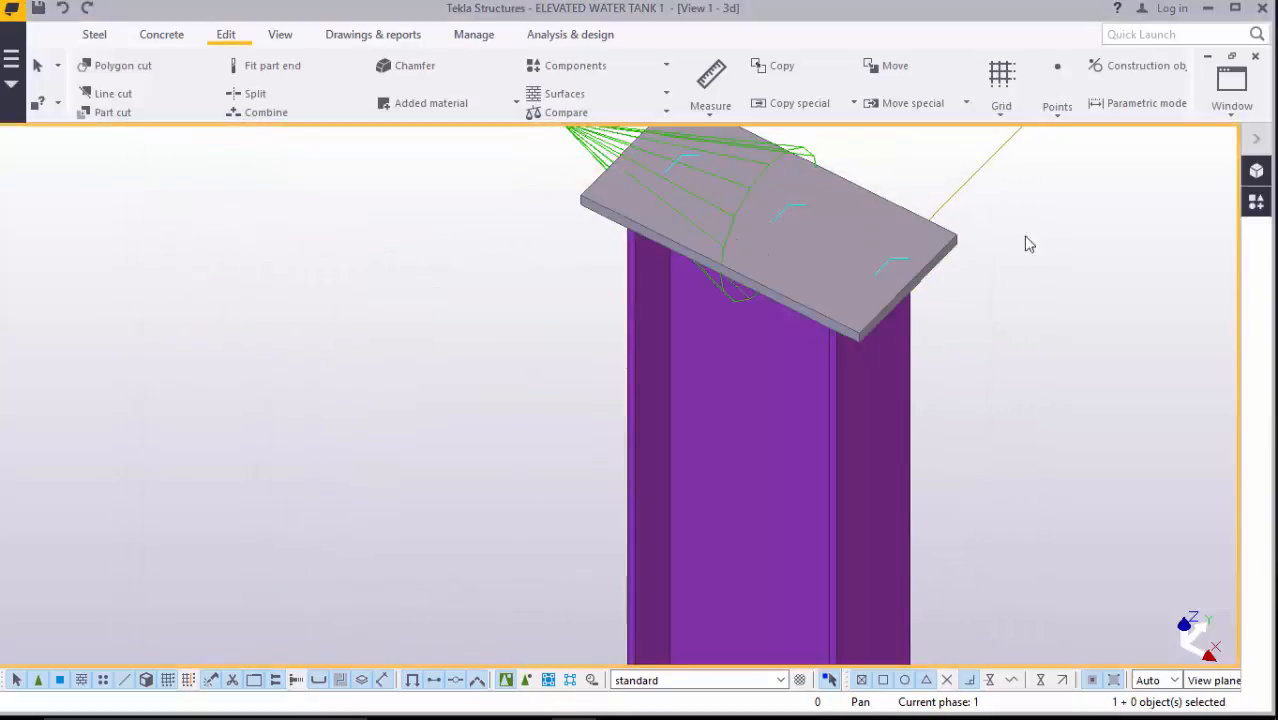
- Examine the resized cap plate on the column top, then the full height of the column
scroll(610, 419, "down", 5)
scroll(716, 385, "up", 2)
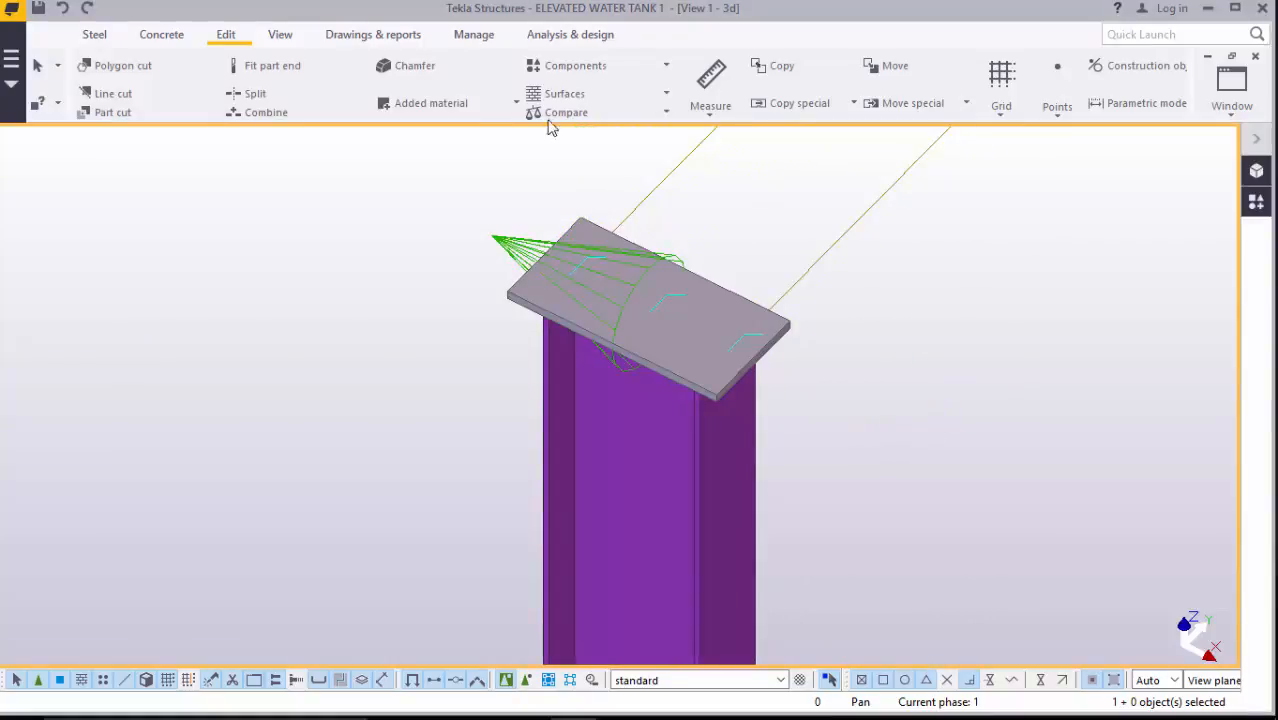
scroll(415, 142, "down", 4)
scroll(645, 275, "up", 5)
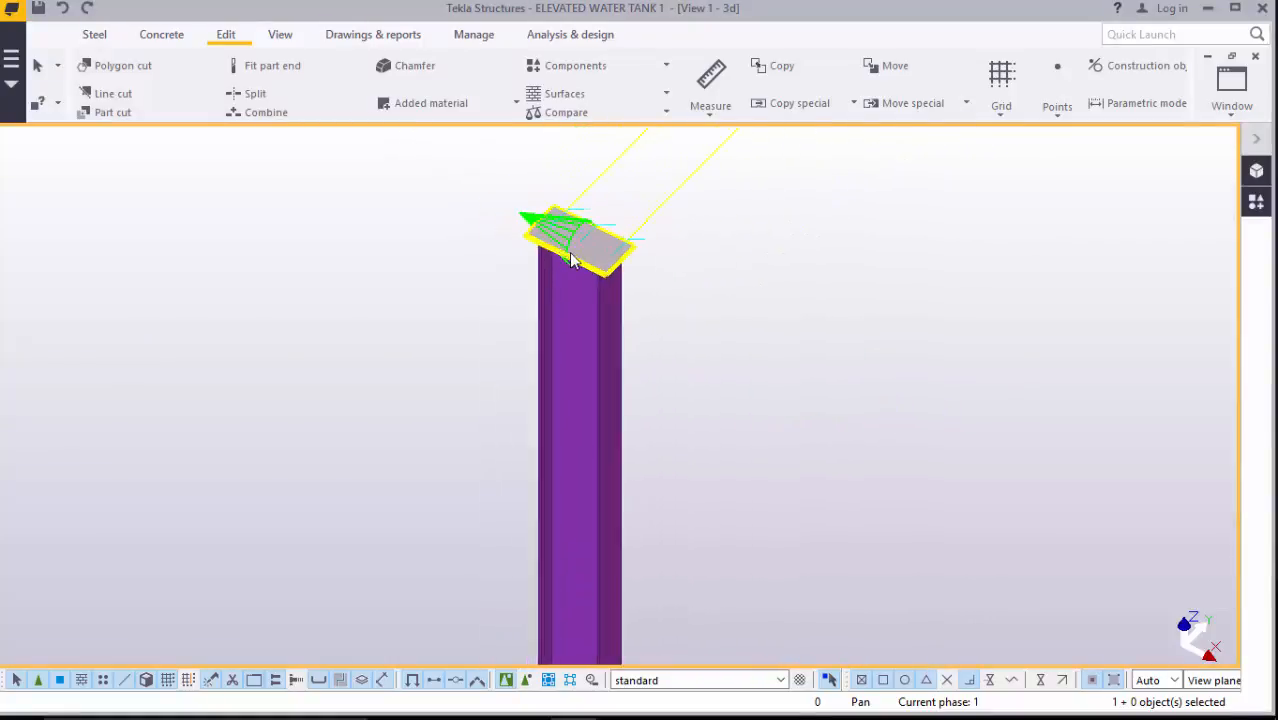
scroll(650, 275, "down", 2)
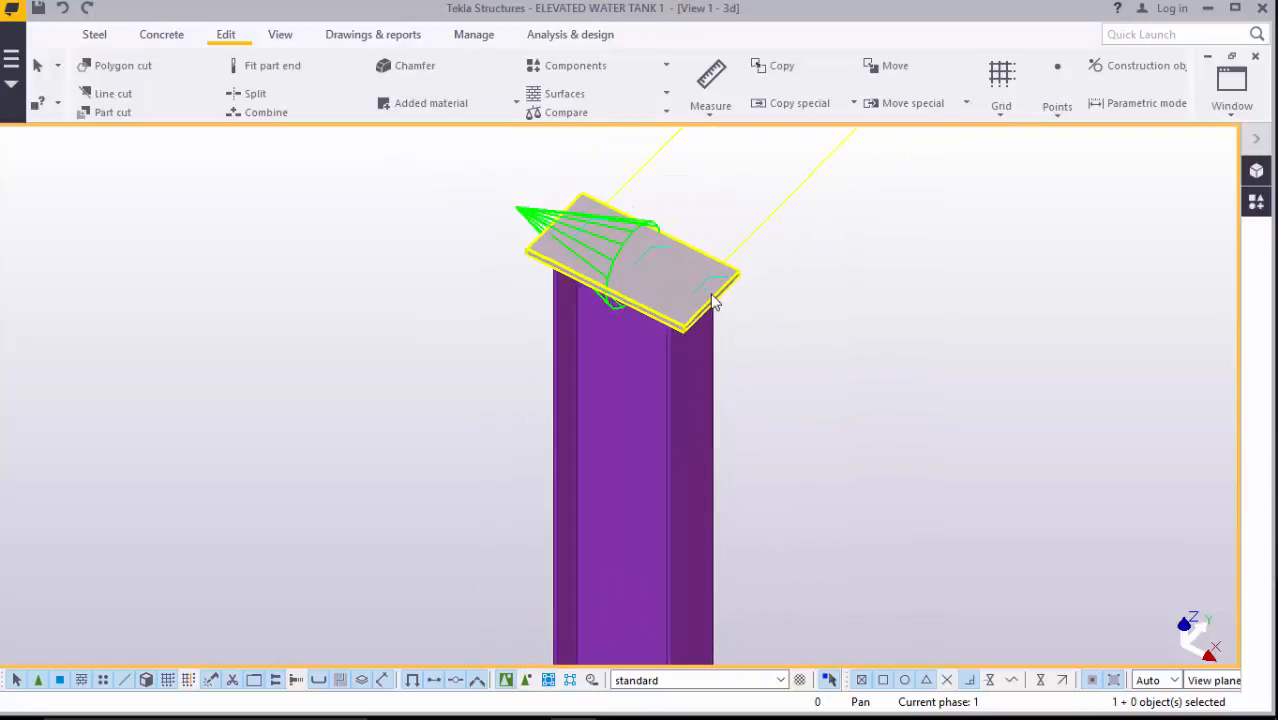
scroll(598, 255, "up", 2)
scroll(615, 258, "down", 4)
scroll(592, 256, "down", 7)
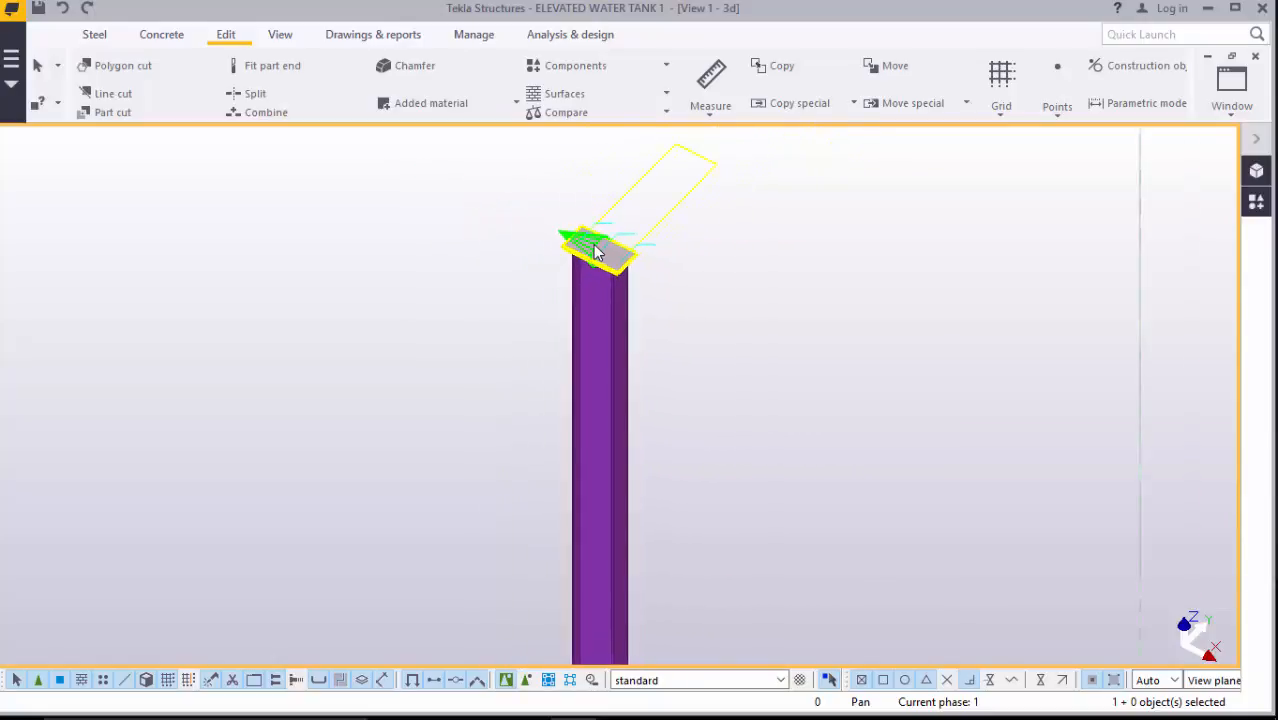
scroll(593, 240, "down", 1)
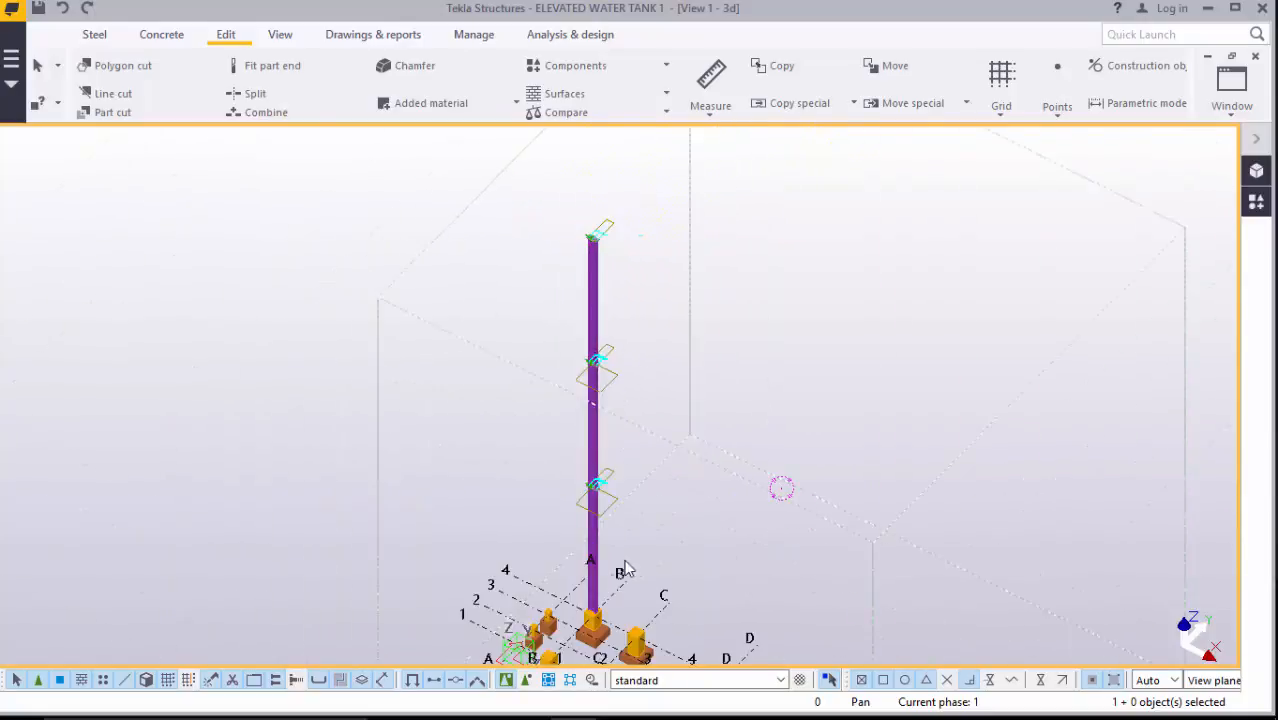
- Search the component catalogue for "BASE" to find a base plate for the column foot on its pedestal
scroll(568, 522, "up", 5)
scroll(570, 530, "up", 8)
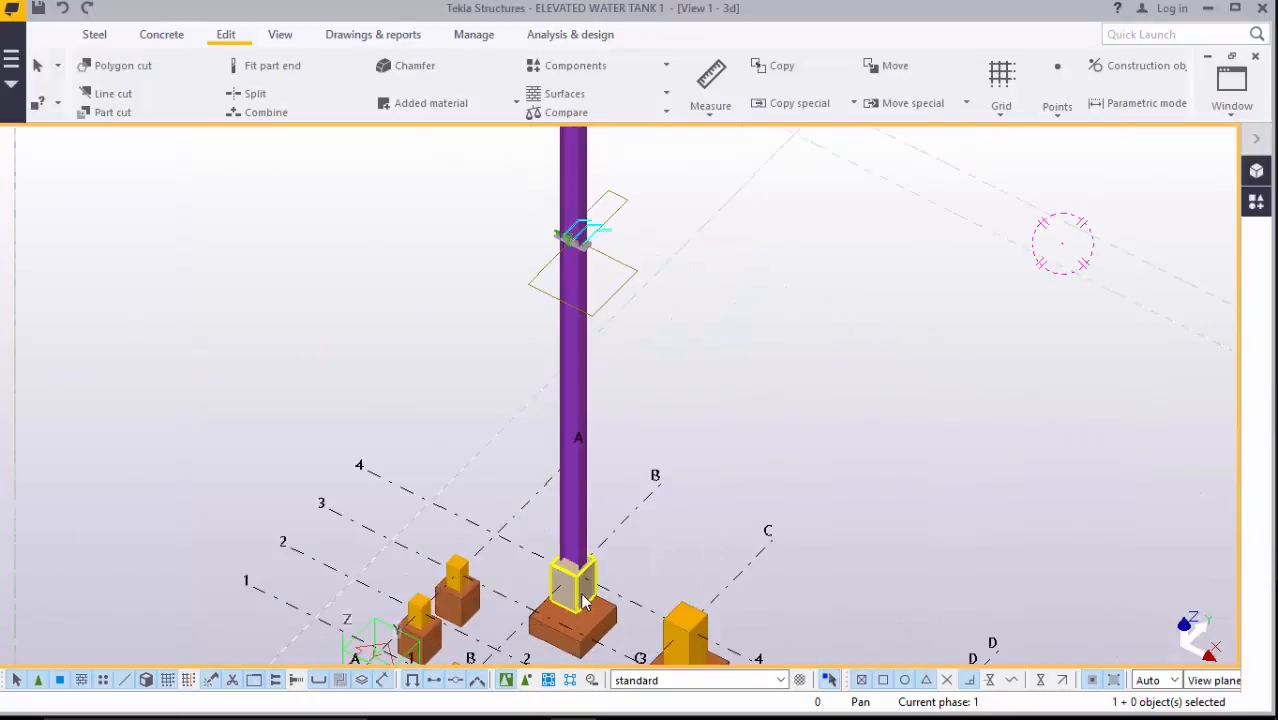
scroll(584, 566, "up", 2)
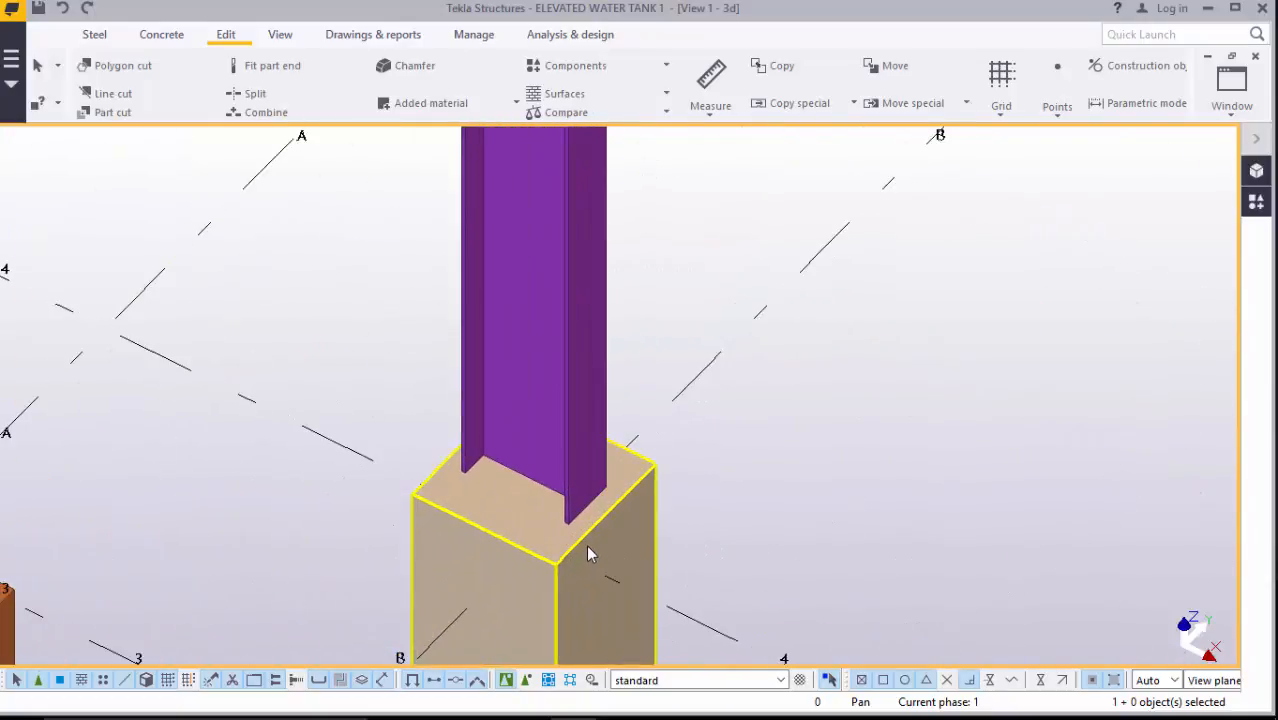
left_click(586, 548)
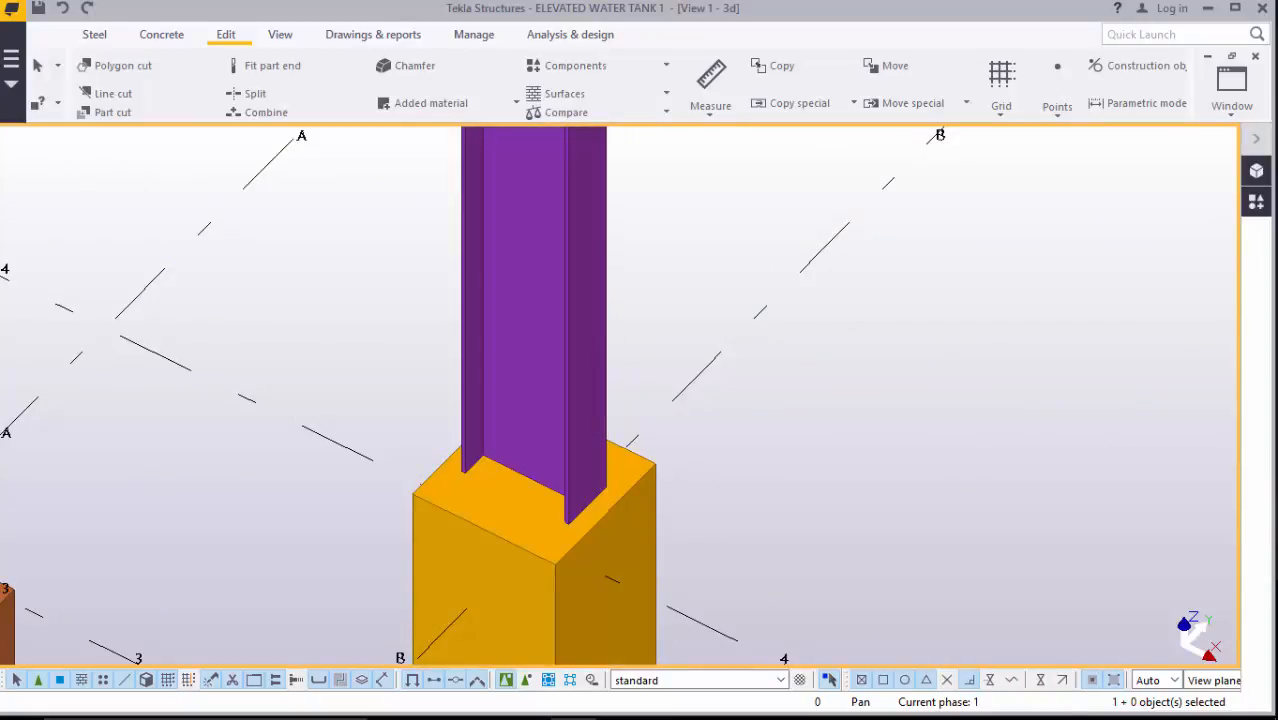
left_click(1256, 201)
key("BackSpace")
key("BackSpace")
key("BackSpace")
key("BackSpace")
key("BackSpace")
key("BackSpace")
key("BackSpace")
key("BackSpace")
key("BackSpace")
key("BackSpace")
key("BackSpace")
key("BackSpace")
key("BackSpace")
key("BackSpace")
key("BackSpace")
key("BackSpace")
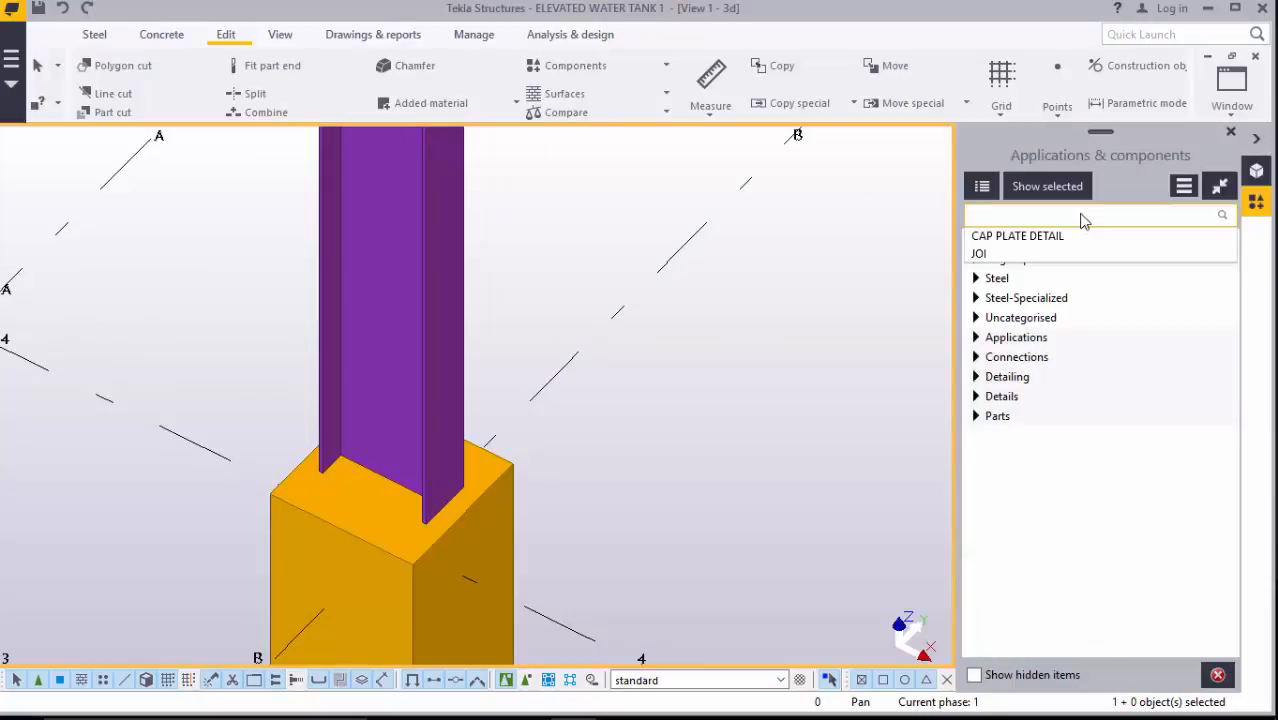
type("S")
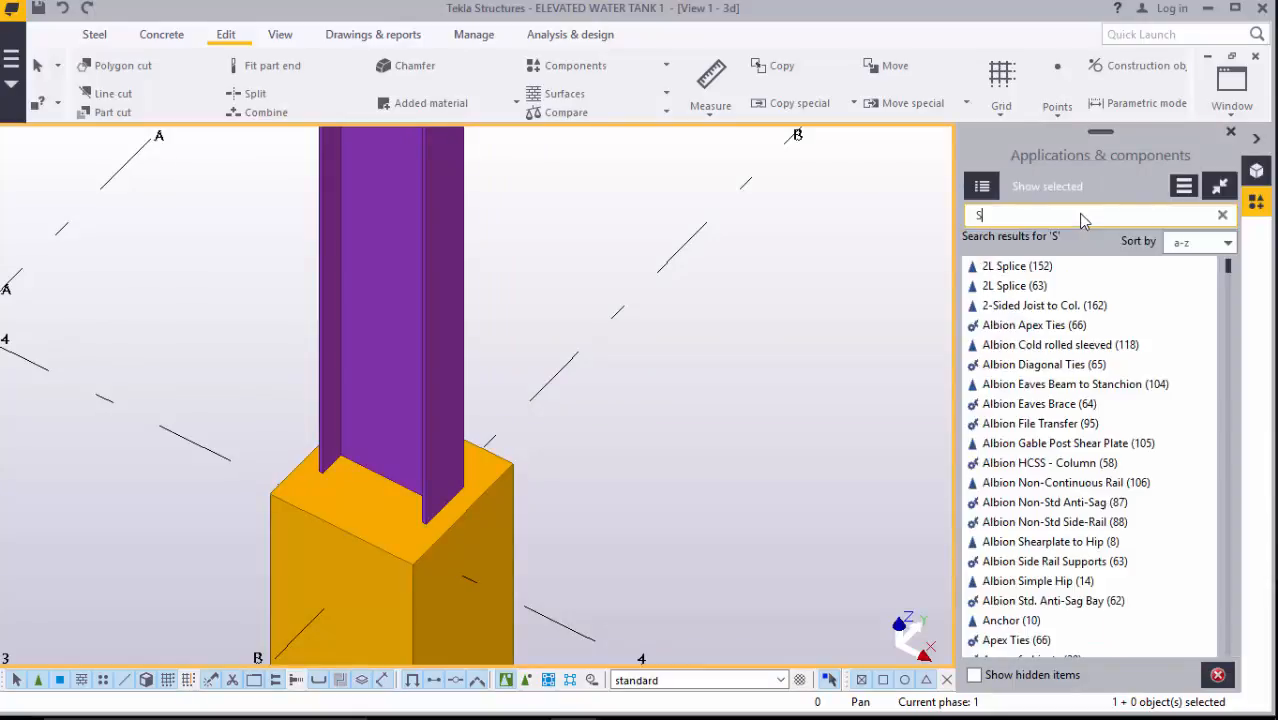
key("BackSpace")
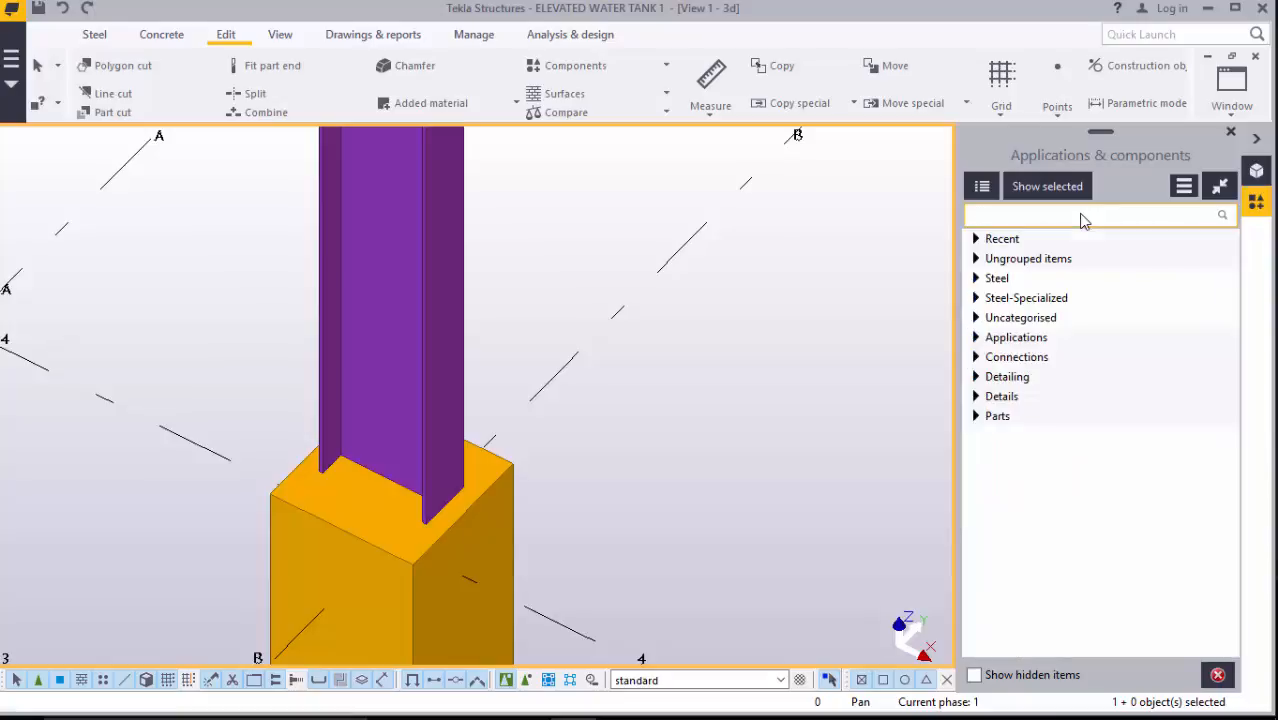
type("BASE")
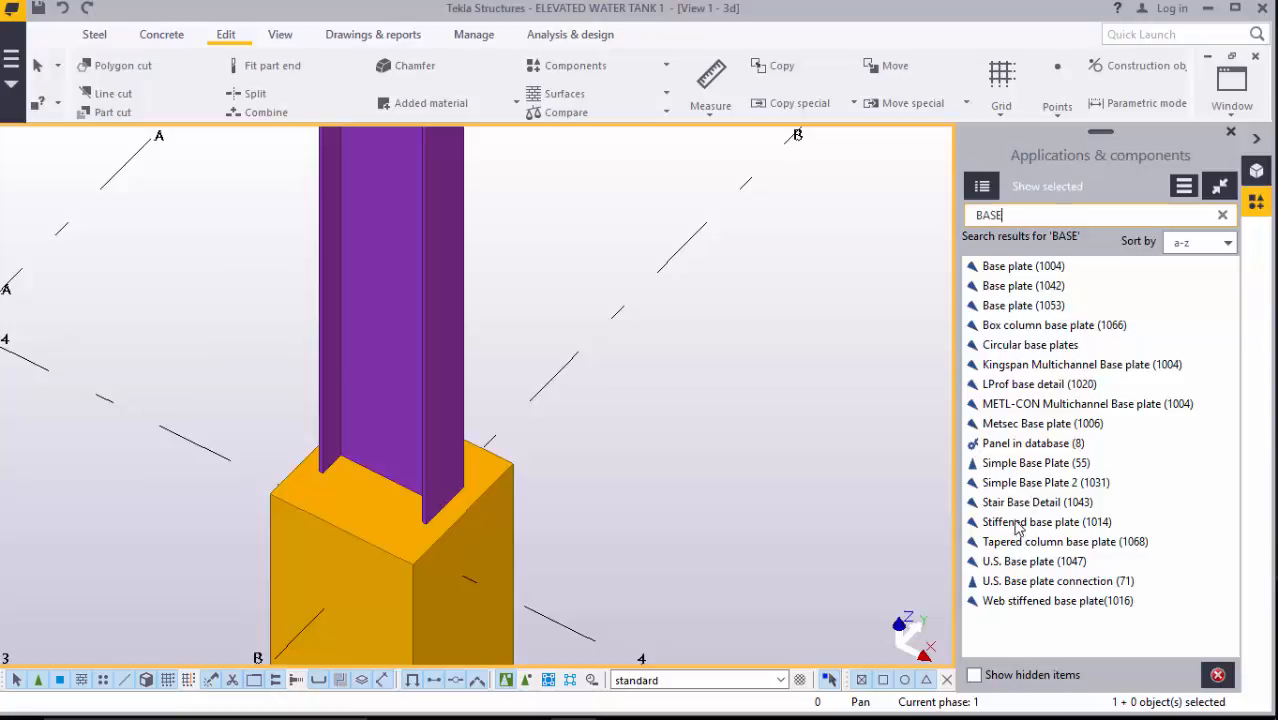
- Place the Stiffened base plate (1014) detail at the column's bottom end, then end the command and close the component catalogue
left_click(1018, 524)
left_click(399, 452)
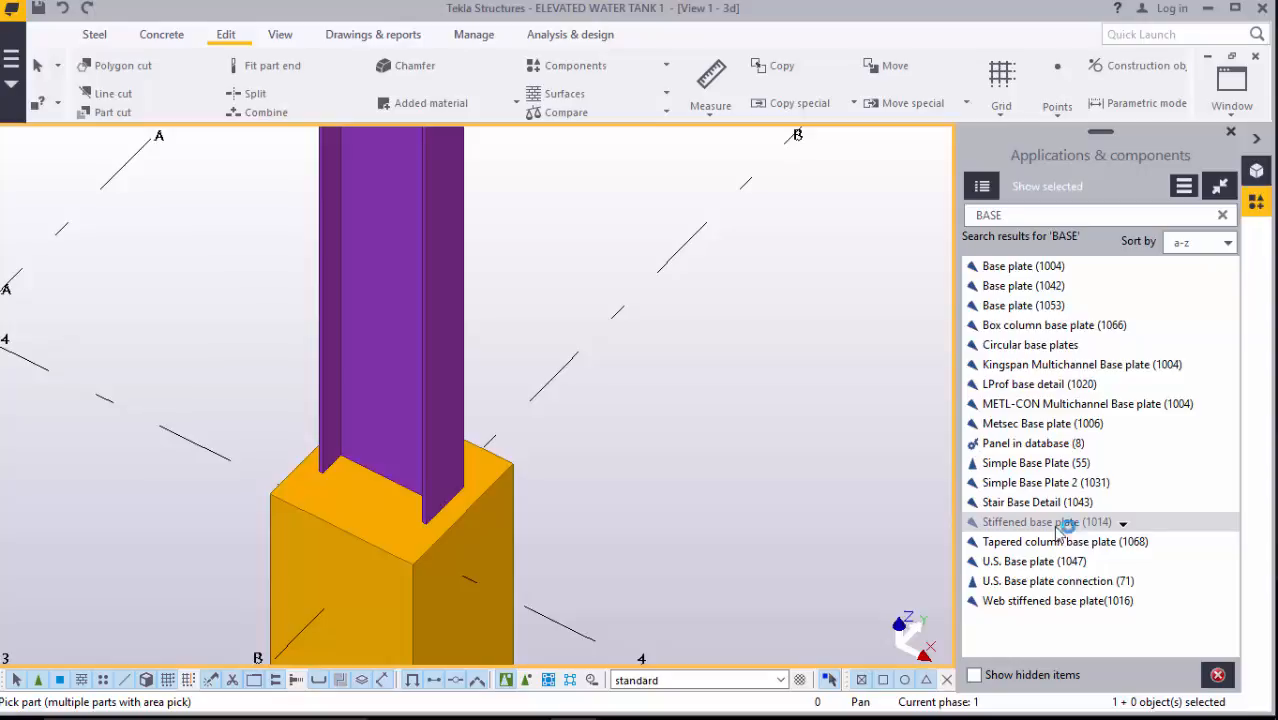
middle_click(376, 460)
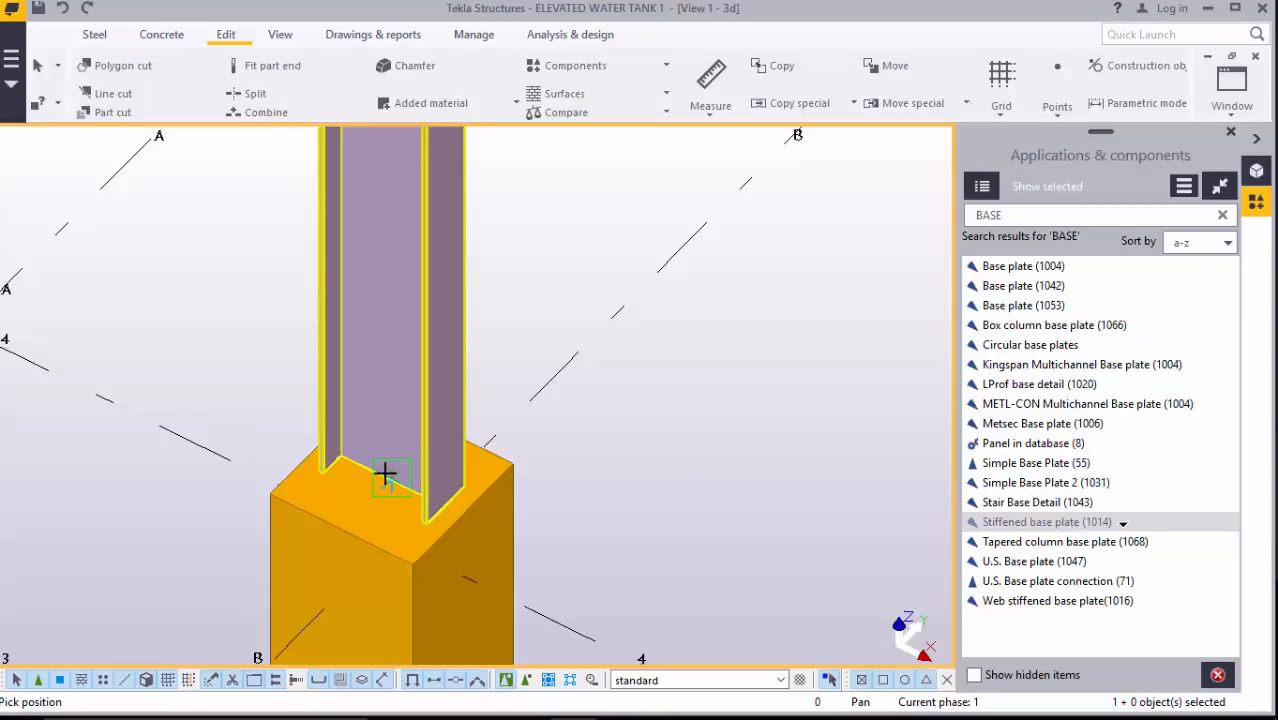
left_click(389, 481)
right_click(673, 356)
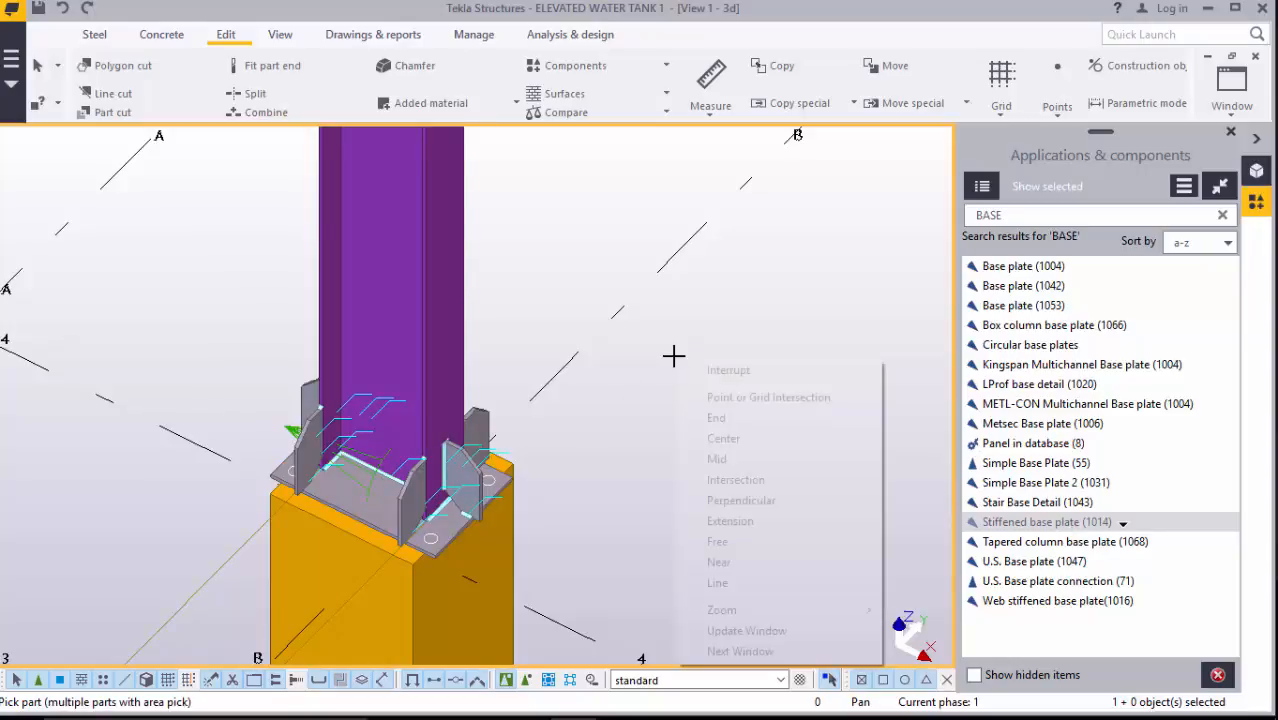
left_click(695, 367)
scroll(505, 520, "up", 5)
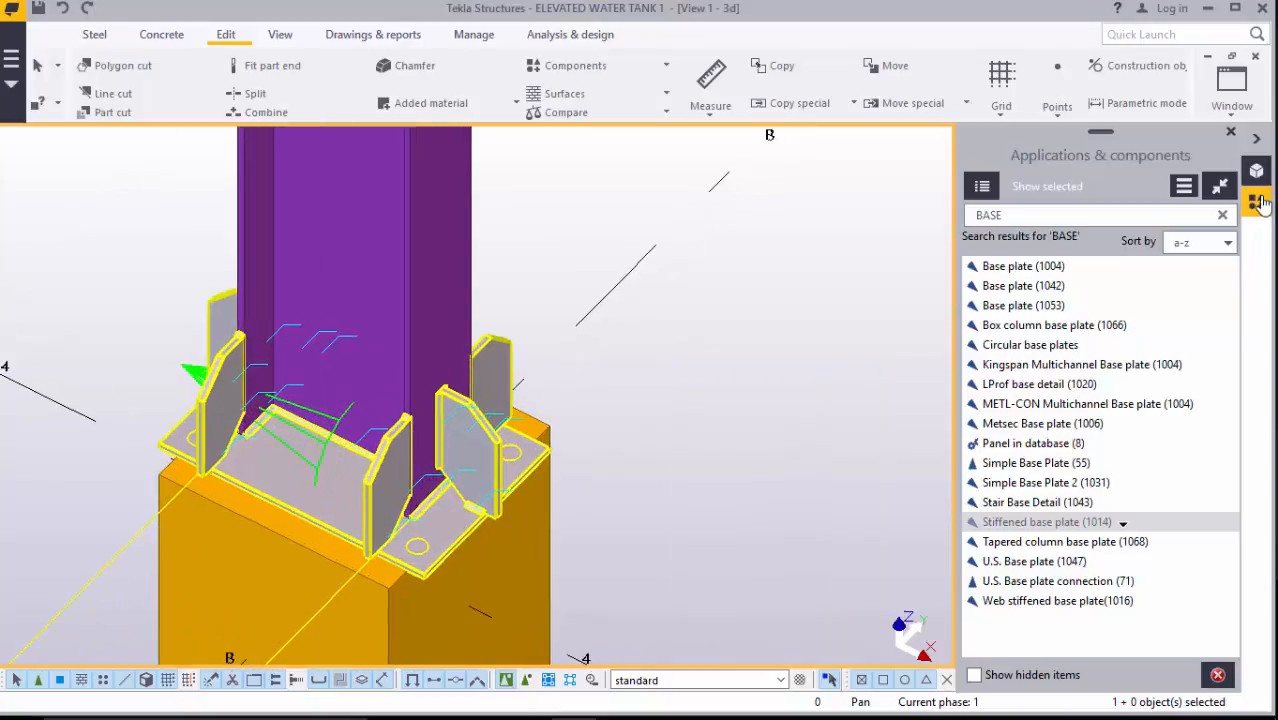
left_click(1231, 133)
- Open the settings of the stiffened base plate at the column foot and review its part and parameter options
scroll(510, 430, "down", 4)
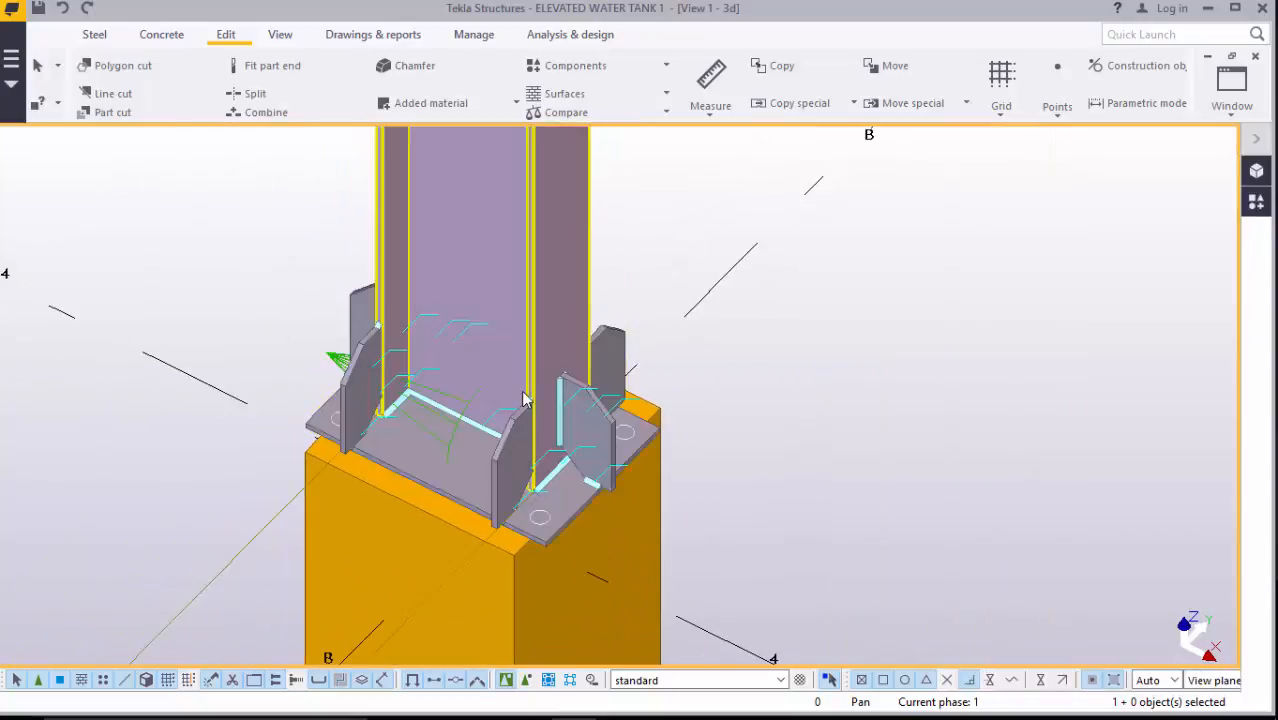
scroll(573, 428, "up", 4)
scroll(573, 428, "up", 1)
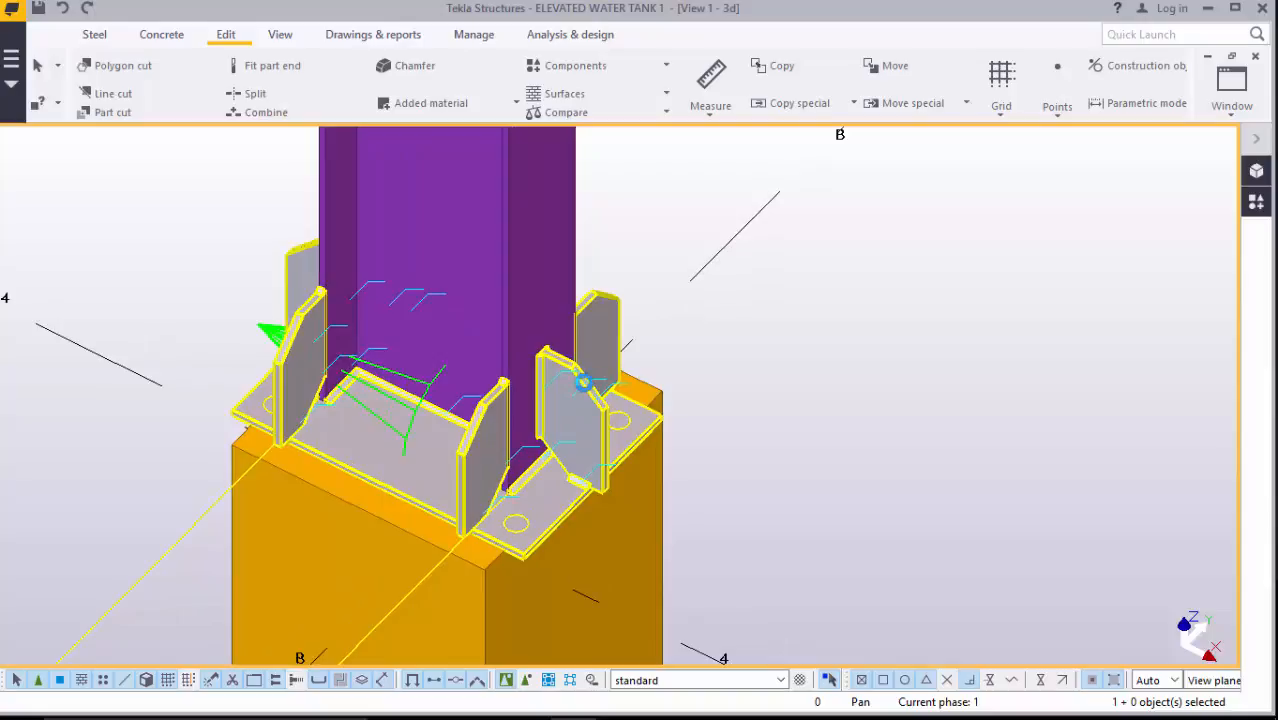
double_click(252, 392)
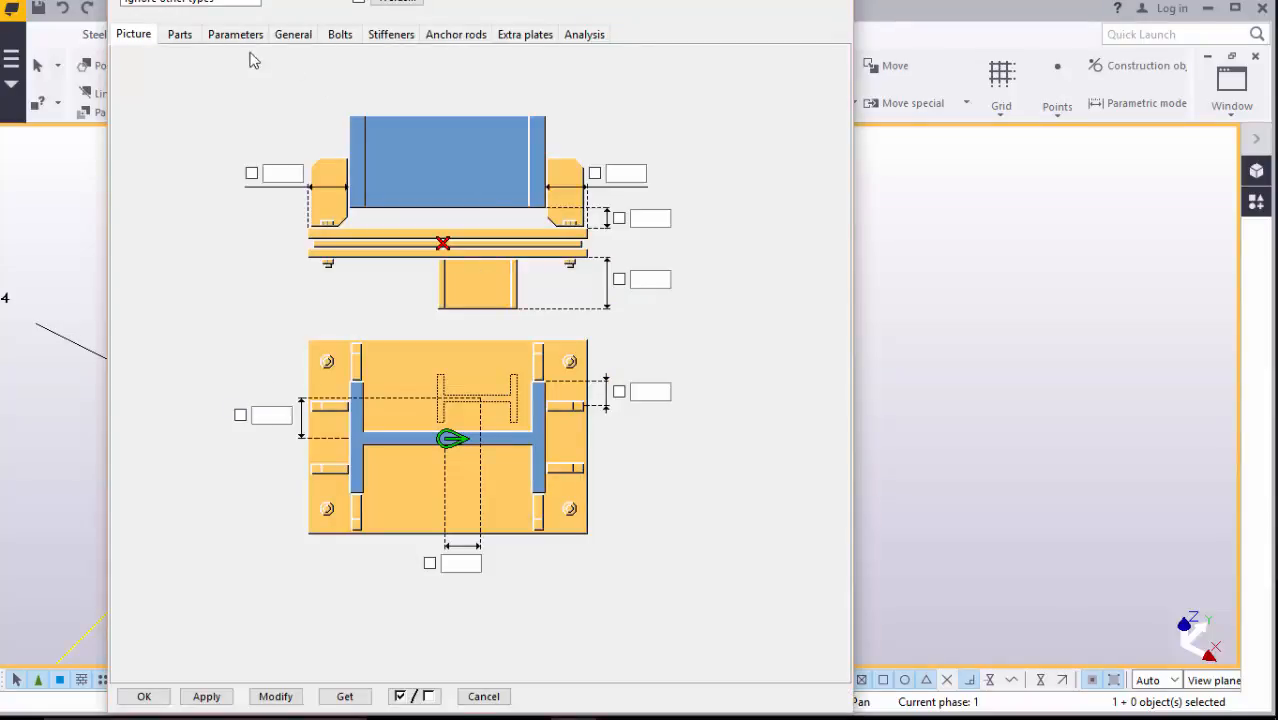
left_click(179, 34)
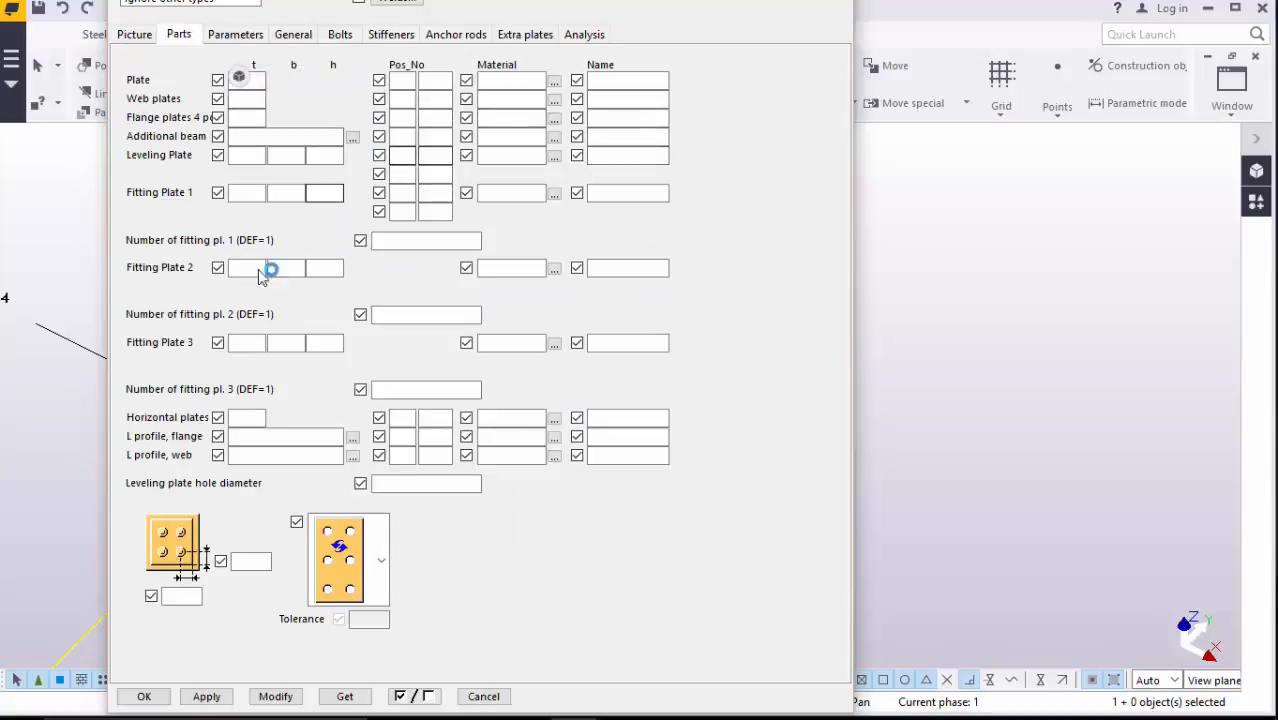
left_click(255, 82)
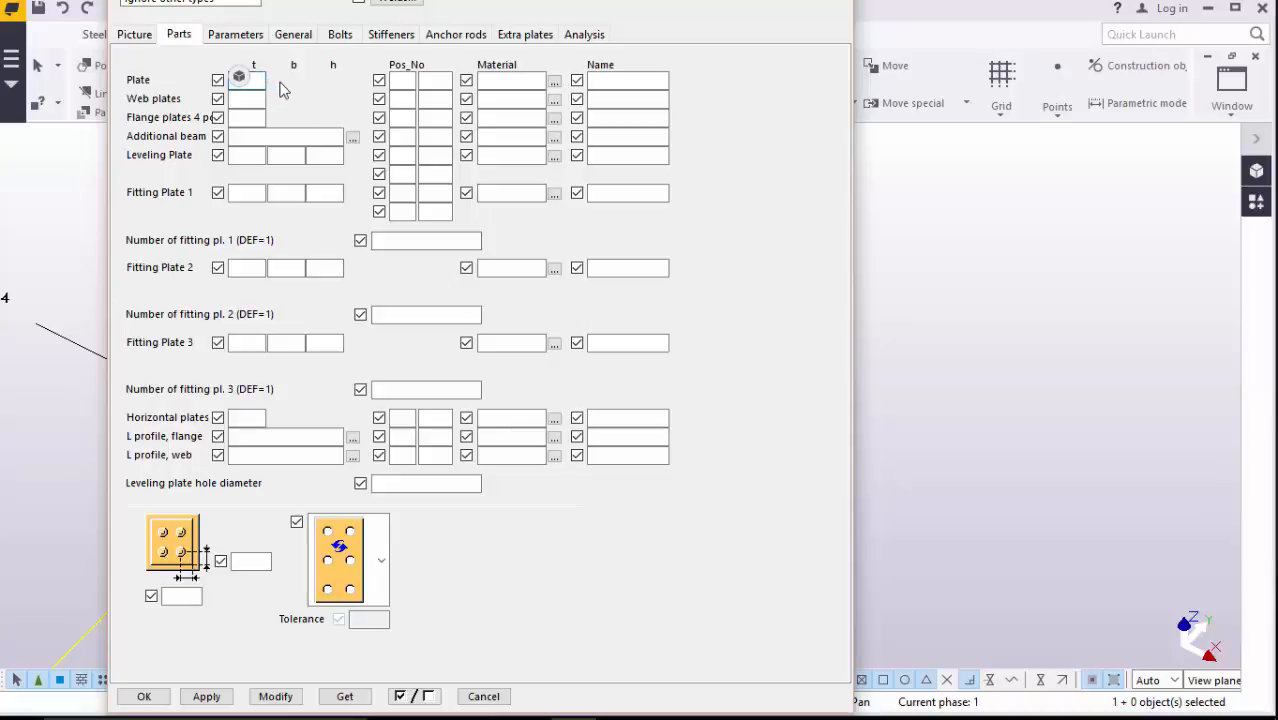
left_click(235, 35)
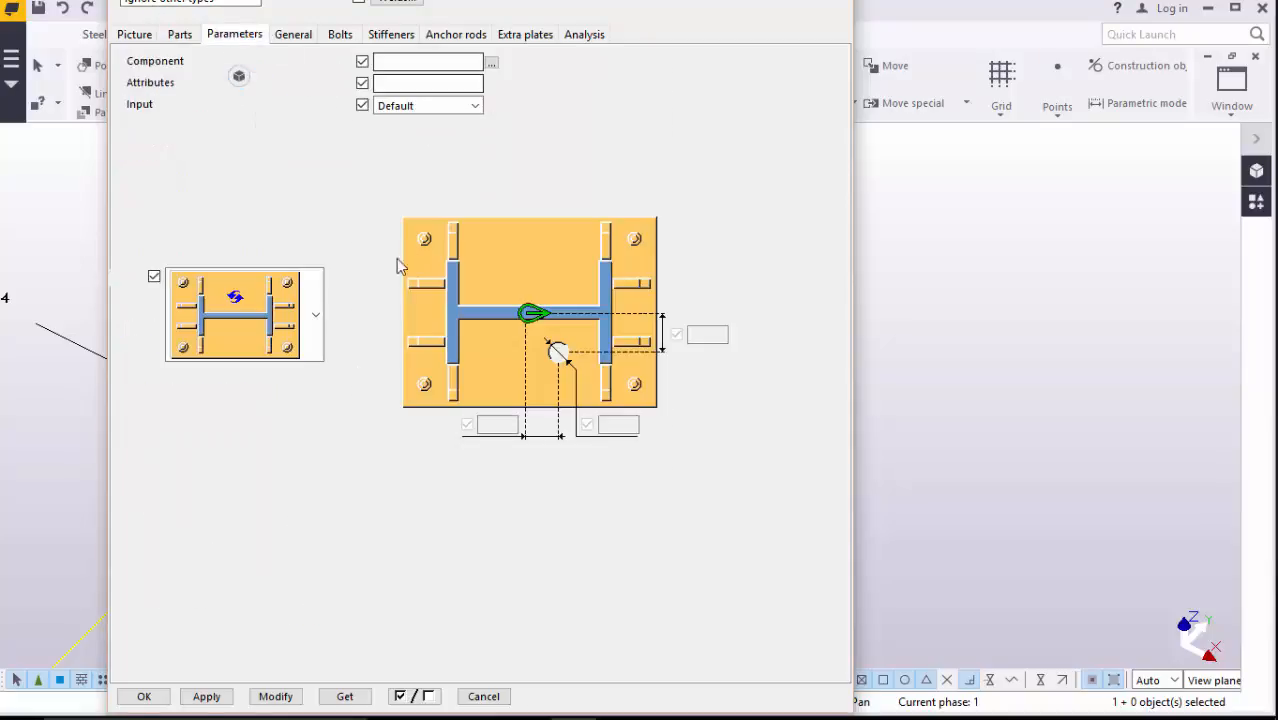
- Set the base plate's bolt size to 20 and its bolt standard to 8.8XOX
left_click(340, 35)
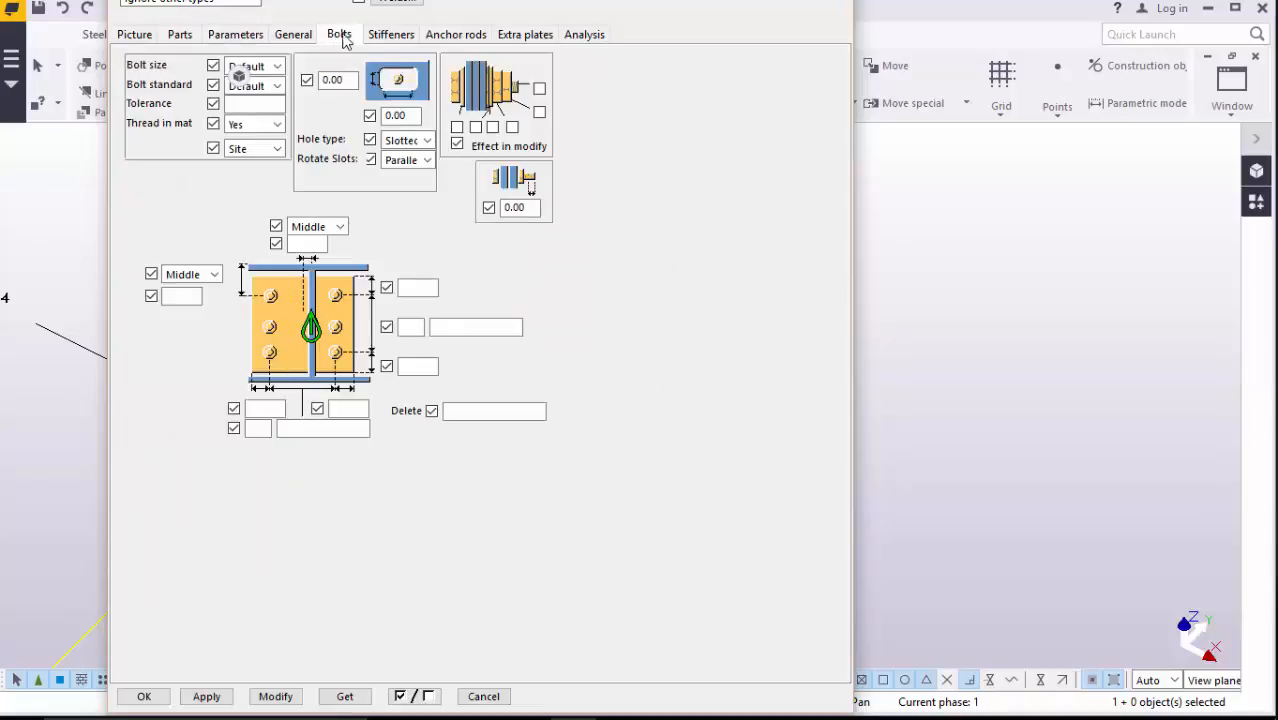
left_click(277, 66)
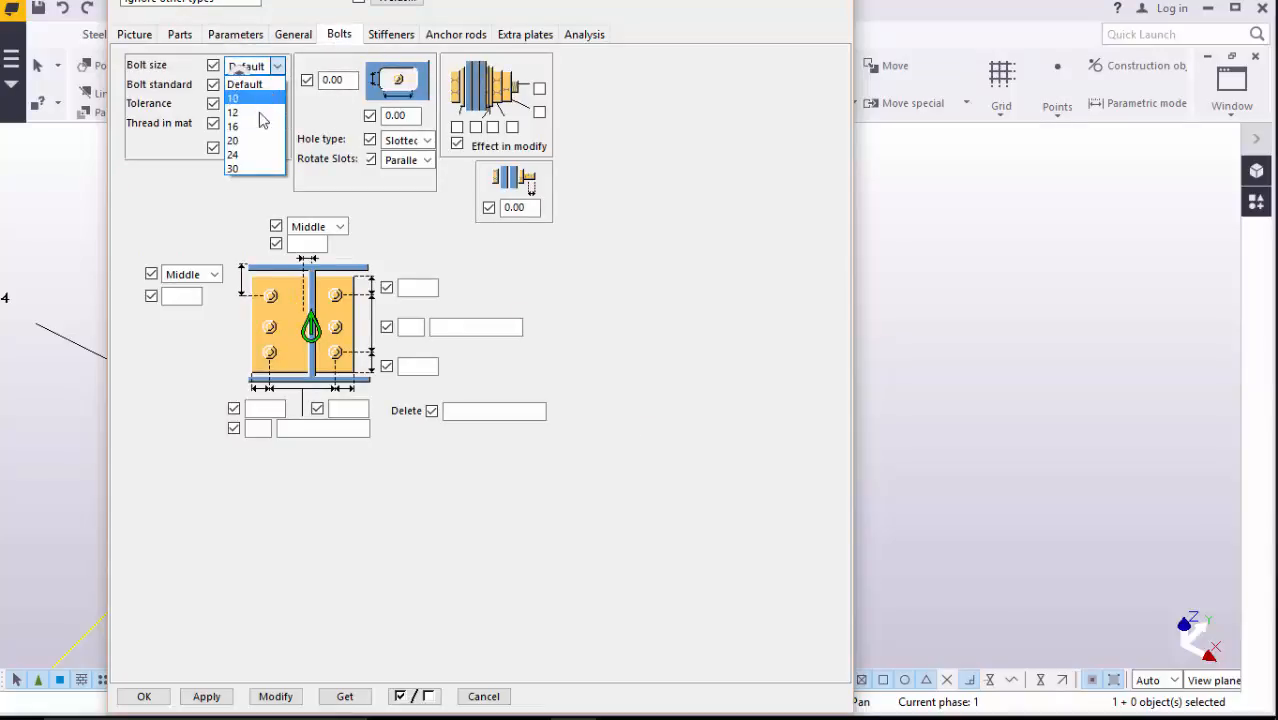
left_click(255, 140)
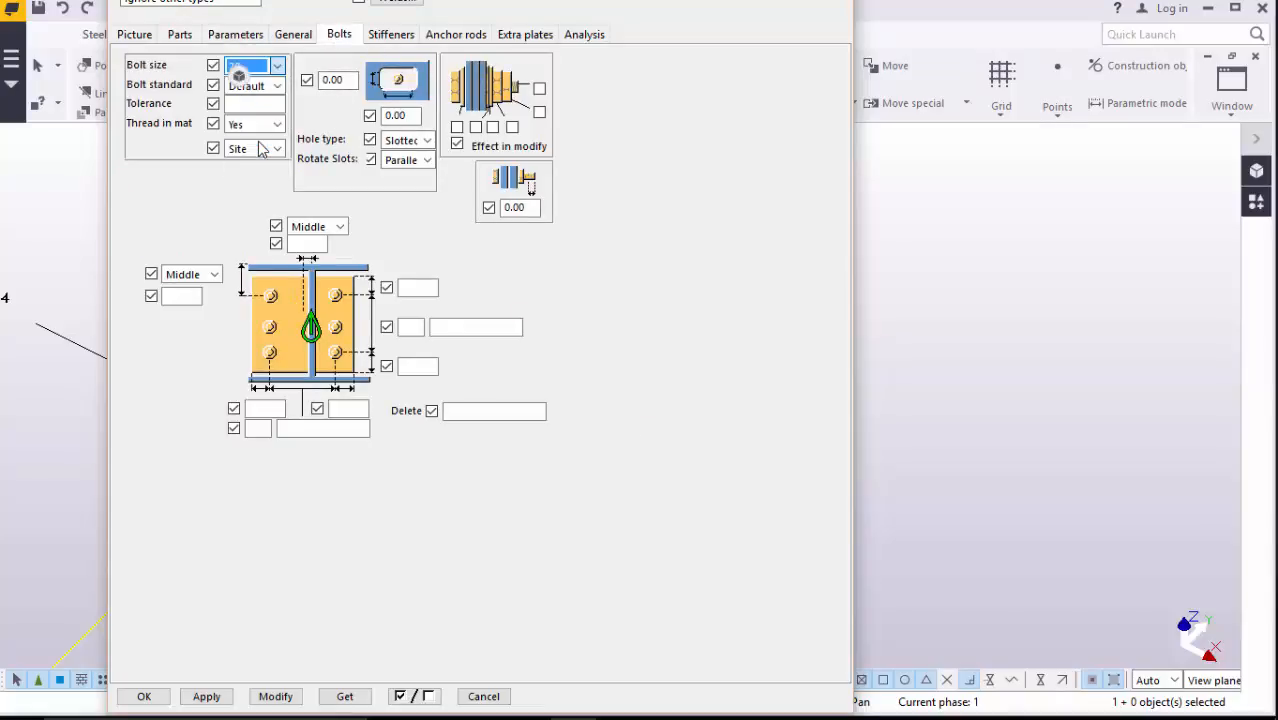
left_click(277, 86)
left_click(268, 300)
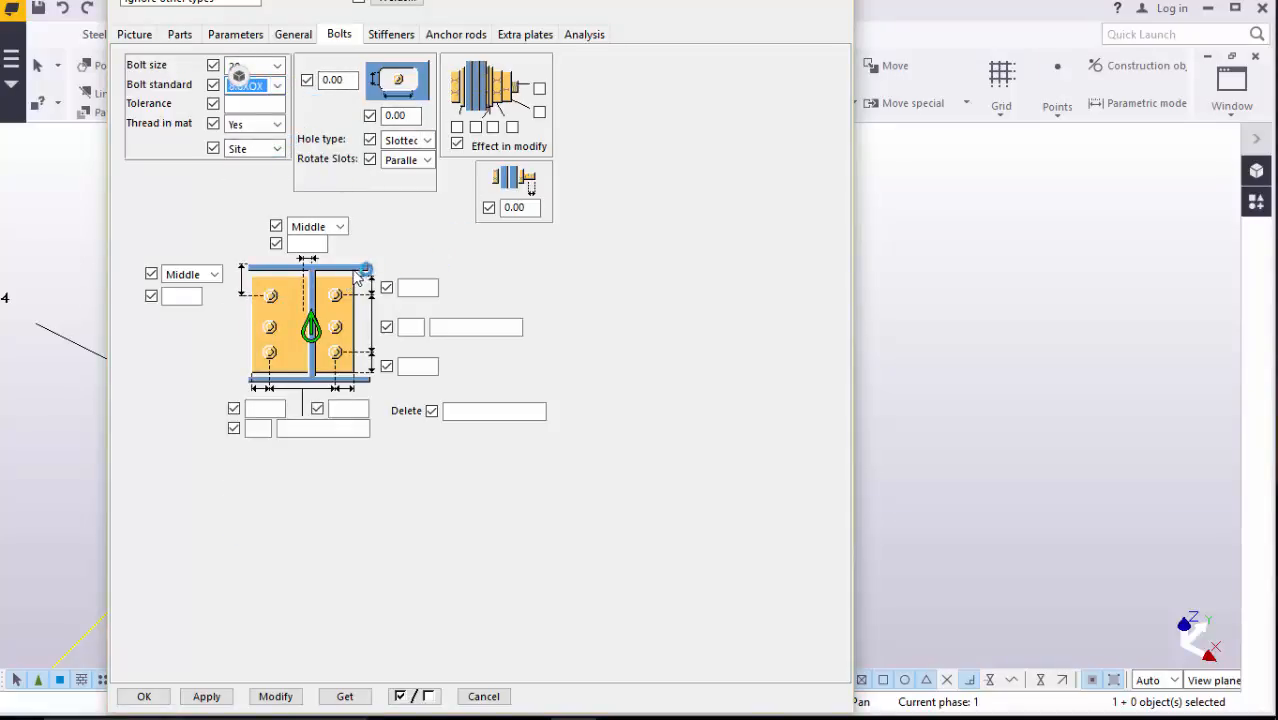
- Define the base plate's vertical bolt layout as 4 bolts at 120 spacing with edge distances of 50 at both ends
left_click(428, 290)
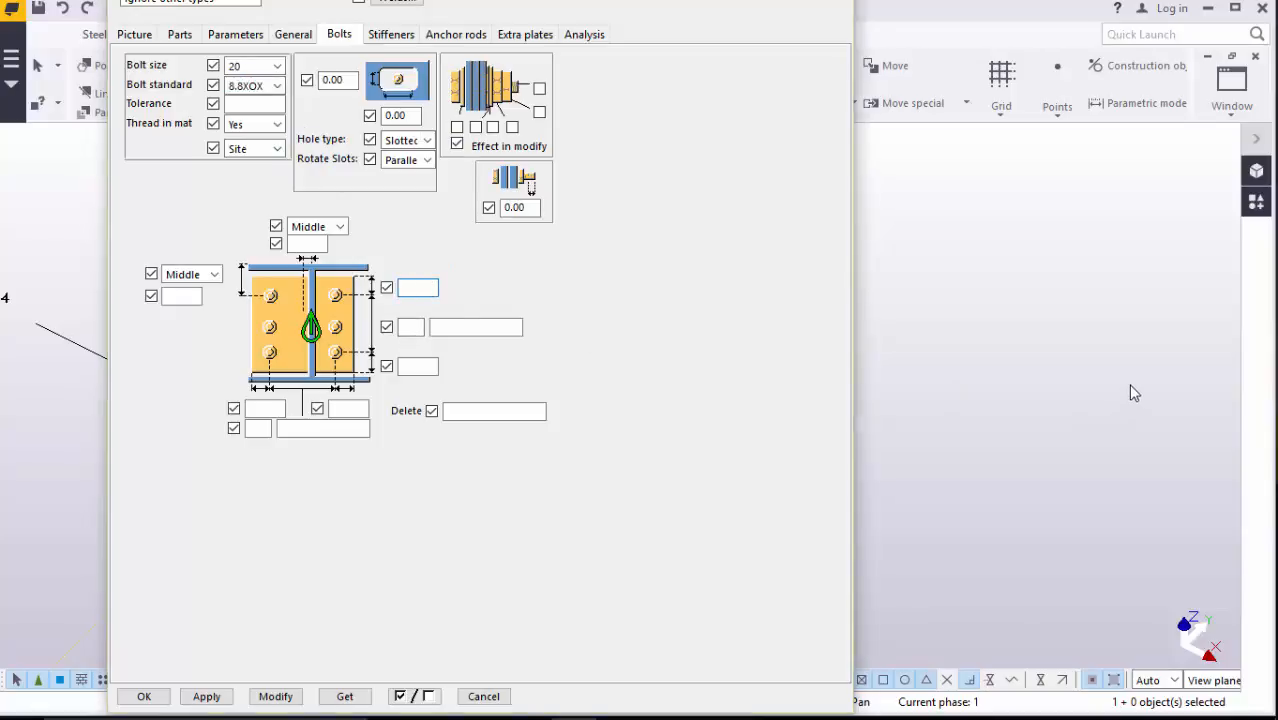
scroll(1010, 398, "up", 3)
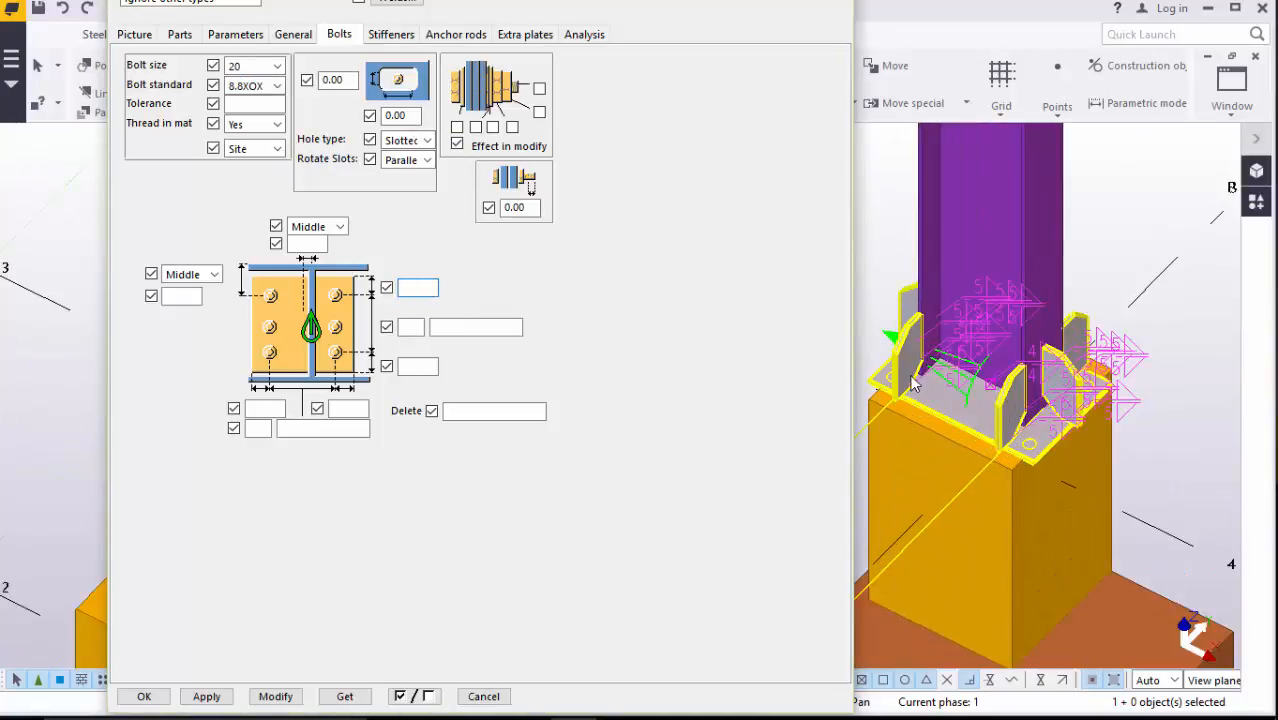
scroll(912, 383, "up", 2)
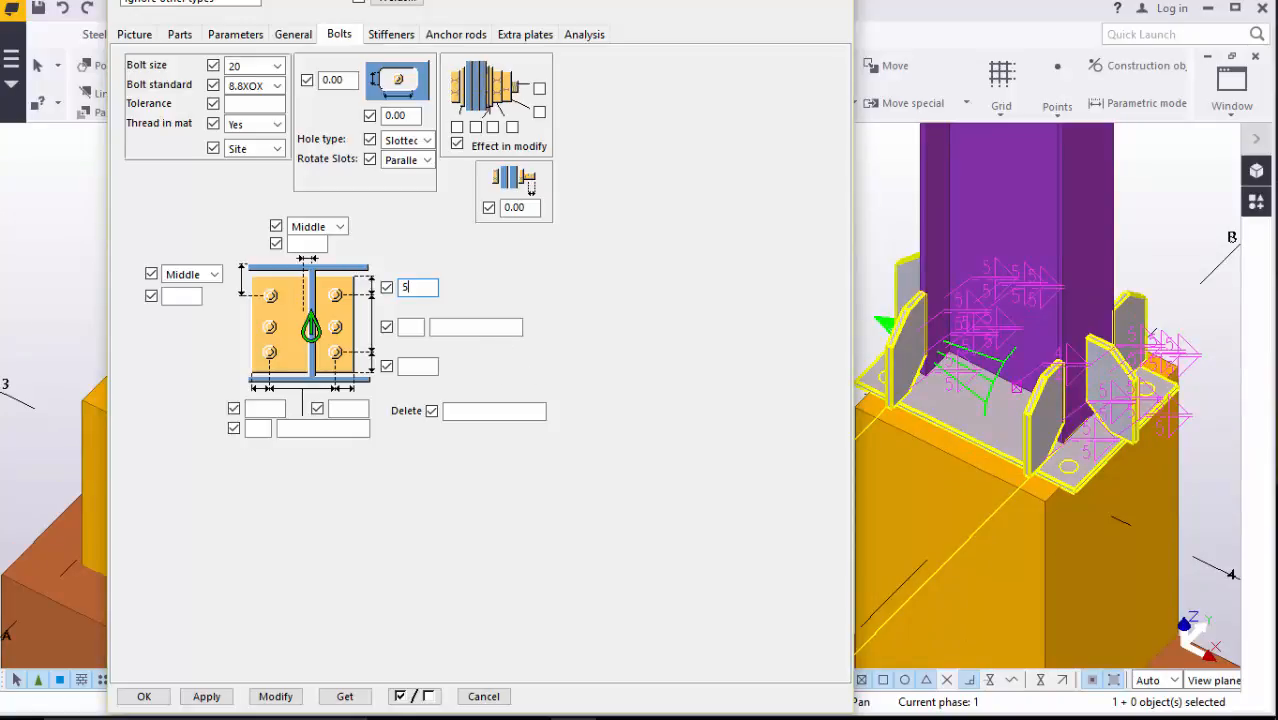
left_click(411, 327)
type("4")
left_click(450, 327)
left_click(418, 367)
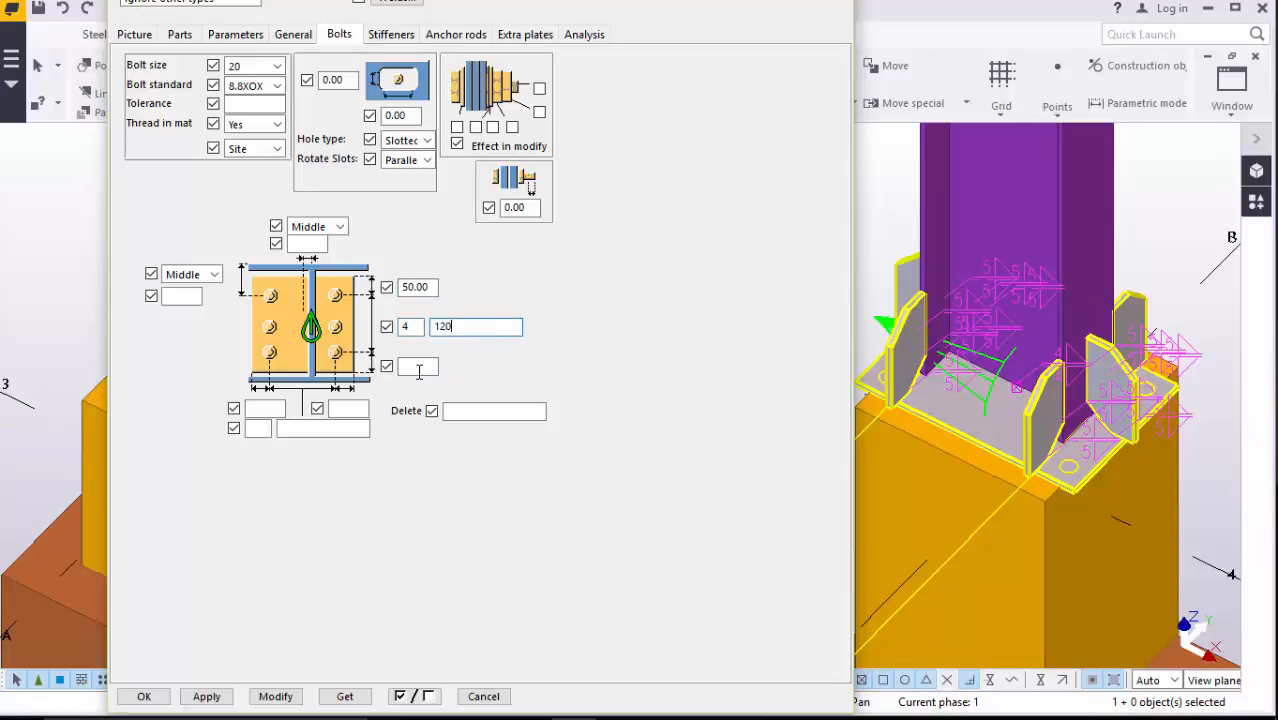
- Define the horizontal bolt layout as 2 bolts at 200 spacing with edge distances of 50, and apply it to the base plate
left_click(355, 409)
type("5")
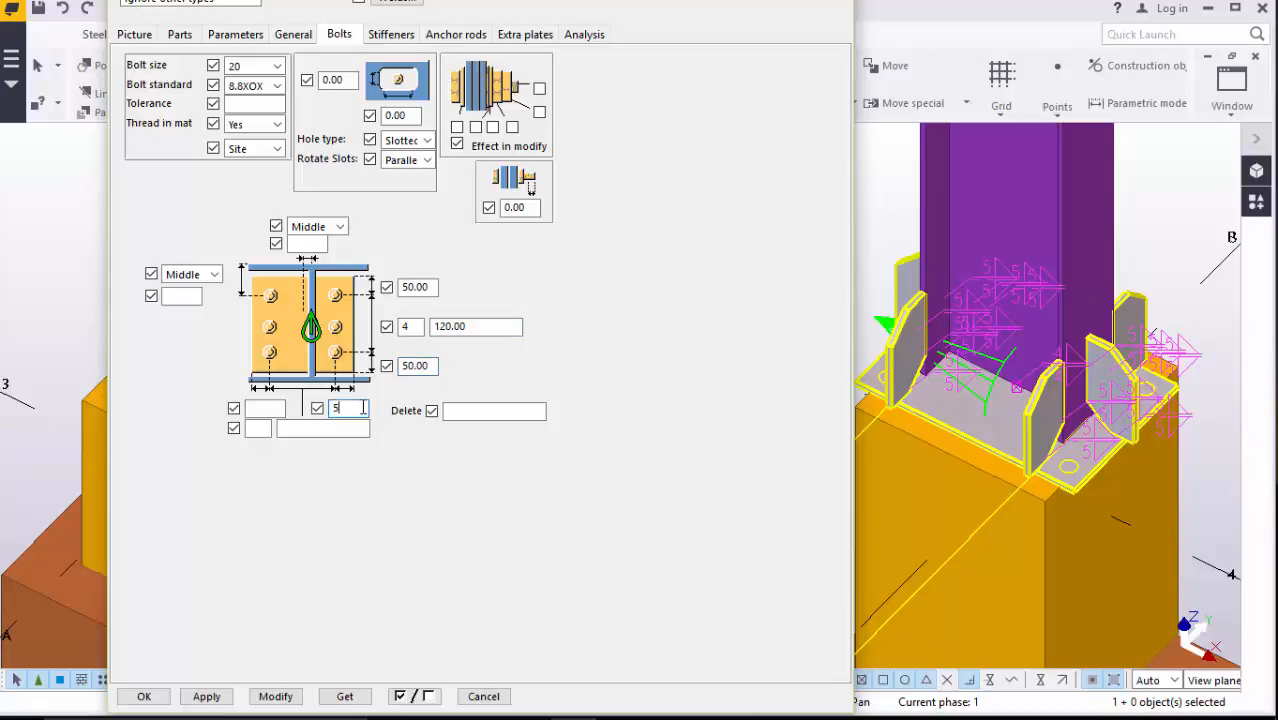
type("0")
left_click(258, 428)
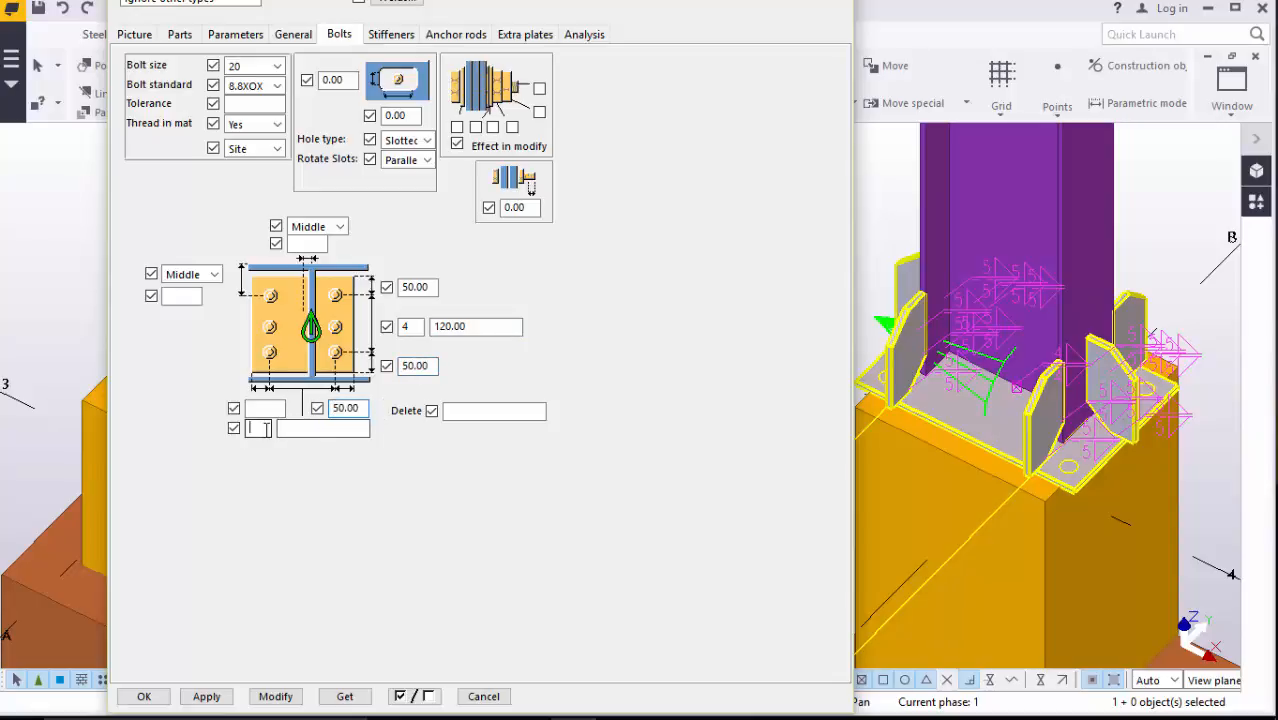
type("2")
left_click(326, 428)
left_click(279, 408)
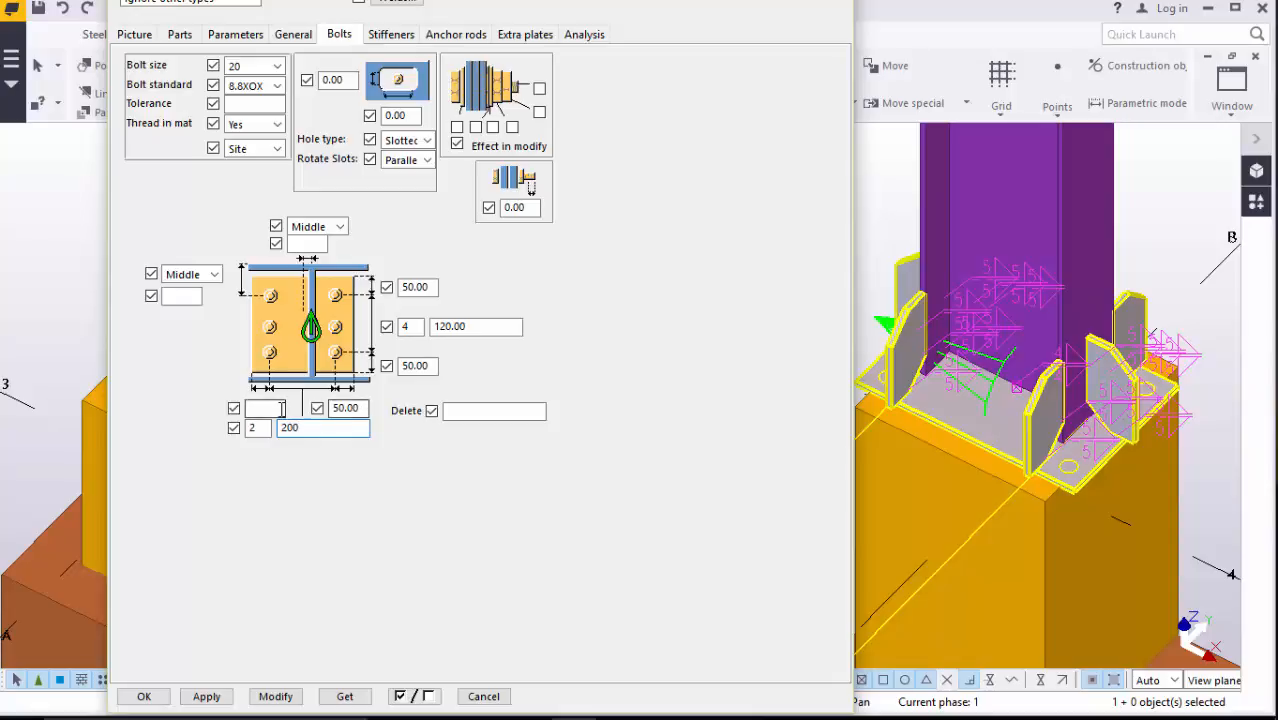
type("50")
left_click(277, 692)
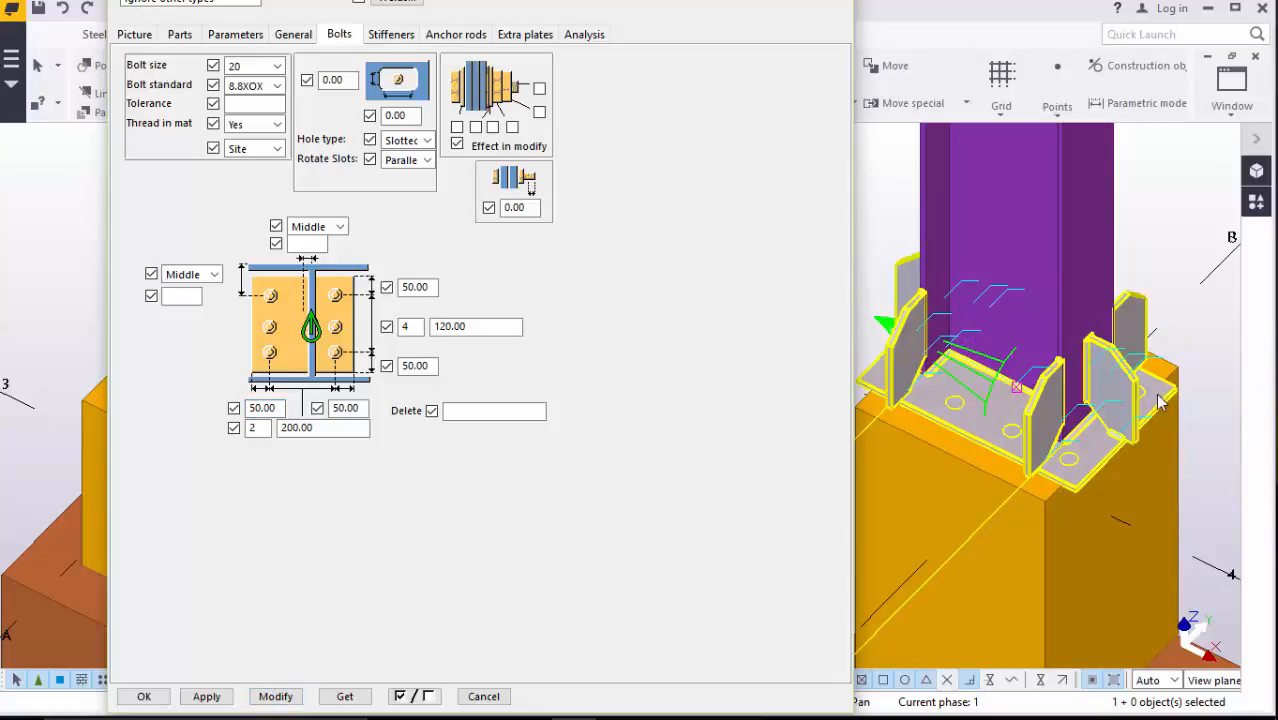
scroll(938, 418, "up", 2)
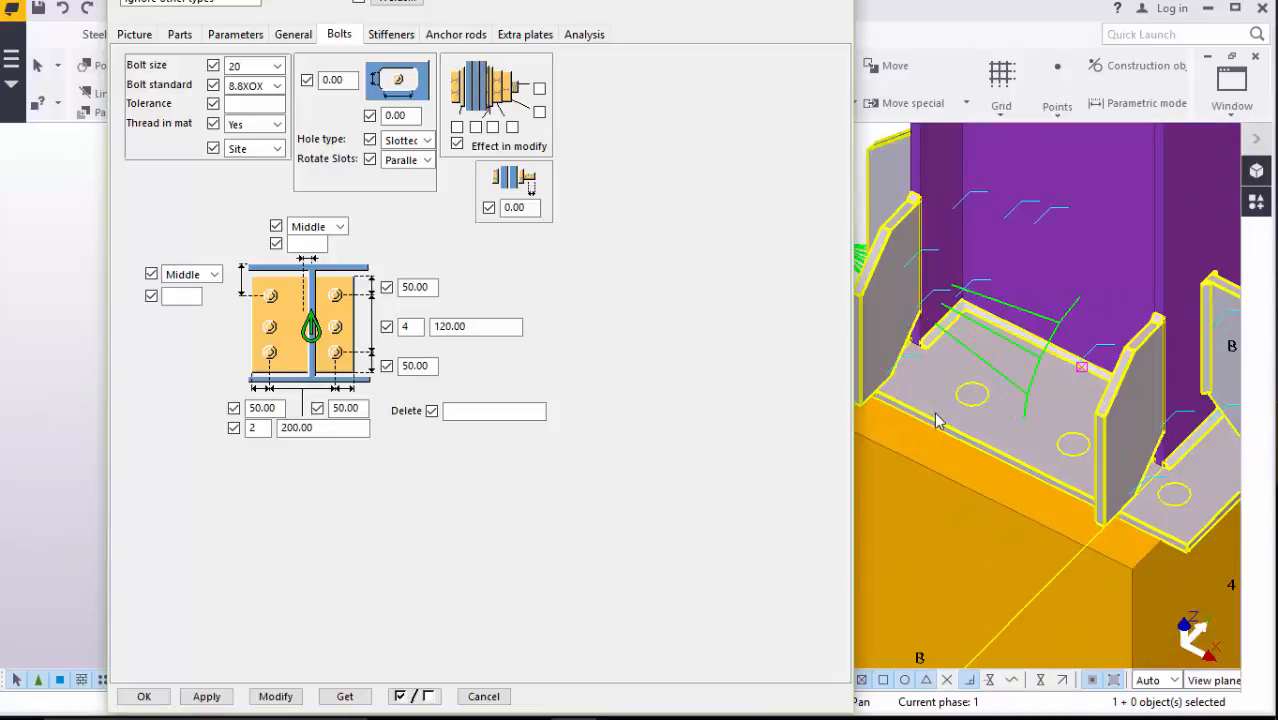
- Set the lower inner chamfer dimensions of both base plate stiffener sets to 0 in each direction
left_click(406, 36)
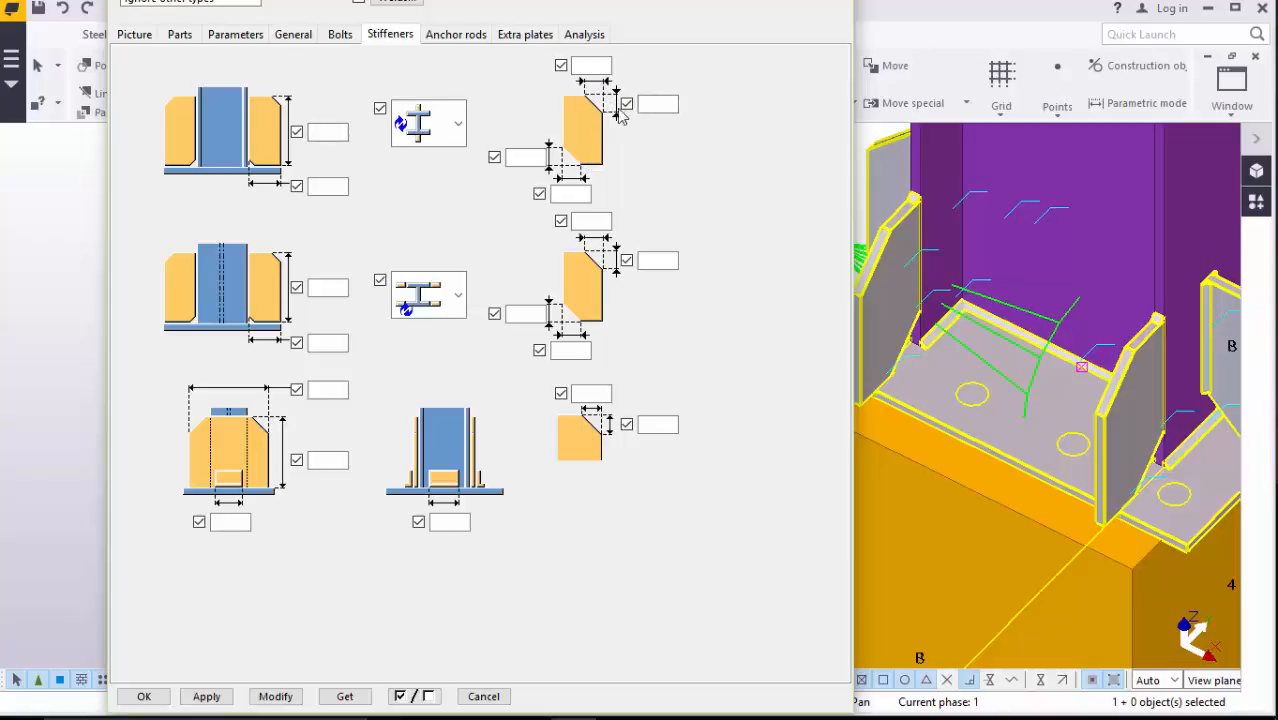
left_click(535, 156)
left_click(576, 194)
type("0")
left_click(531, 311)
type("0")
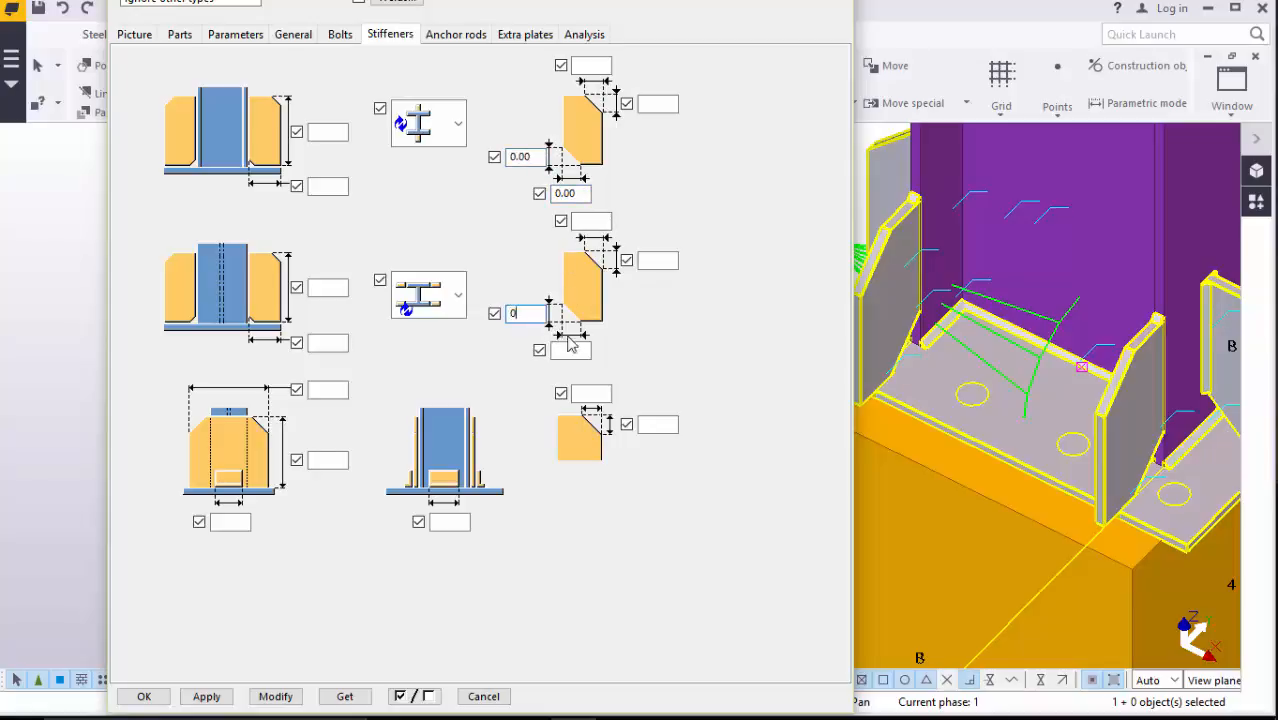
left_click(573, 349)
type("0")
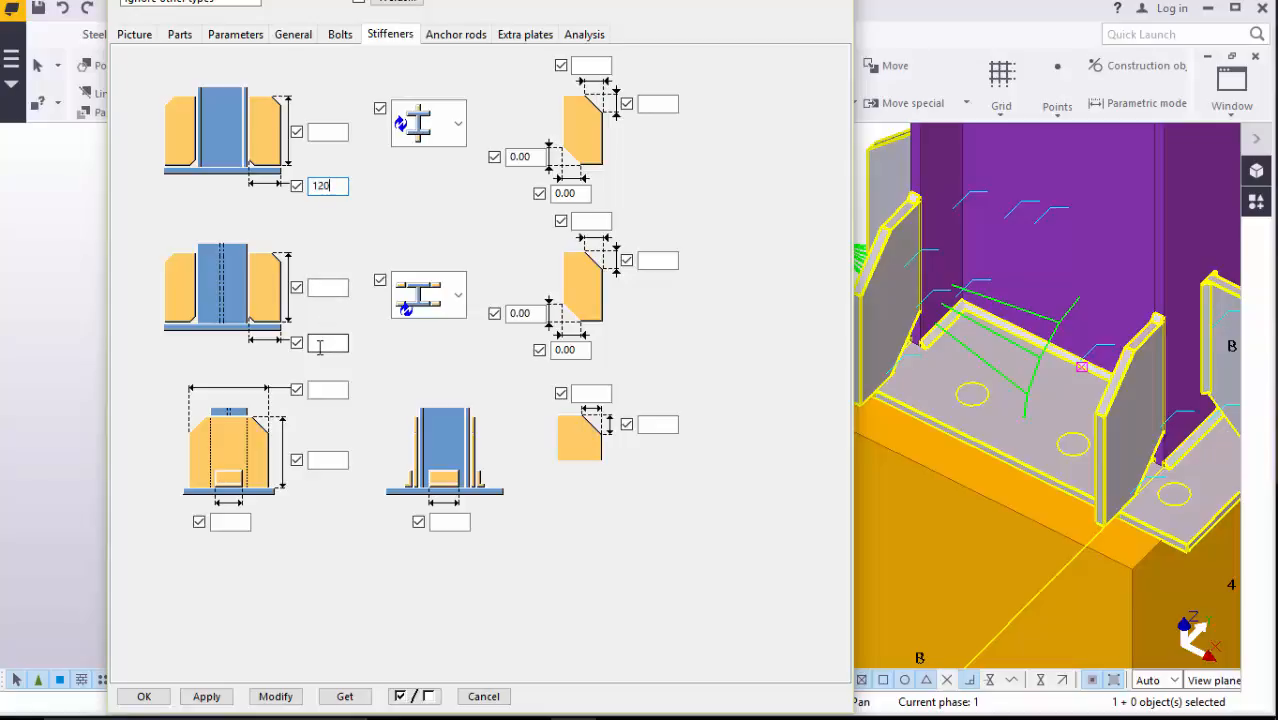
- Give both stiffener sets a width of 120 and a height of 250, and apply the changes to the base plate
left_click(334, 341)
type("120")
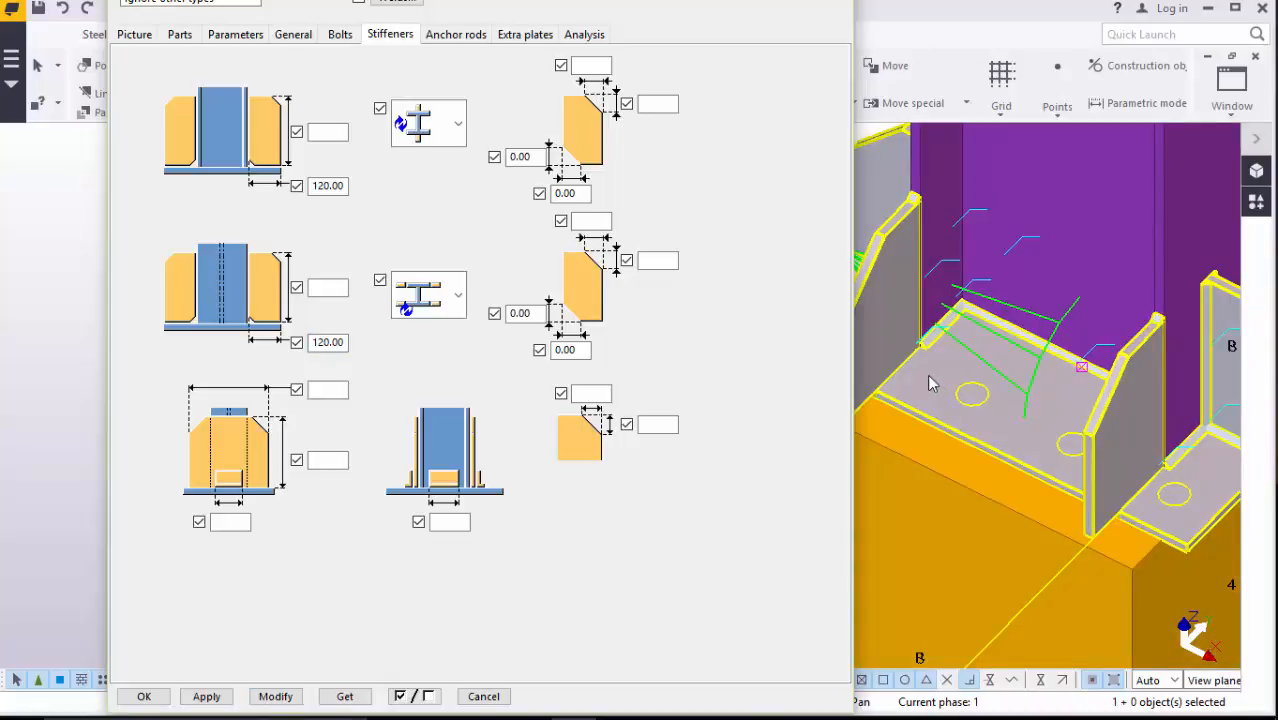
left_click(337, 134)
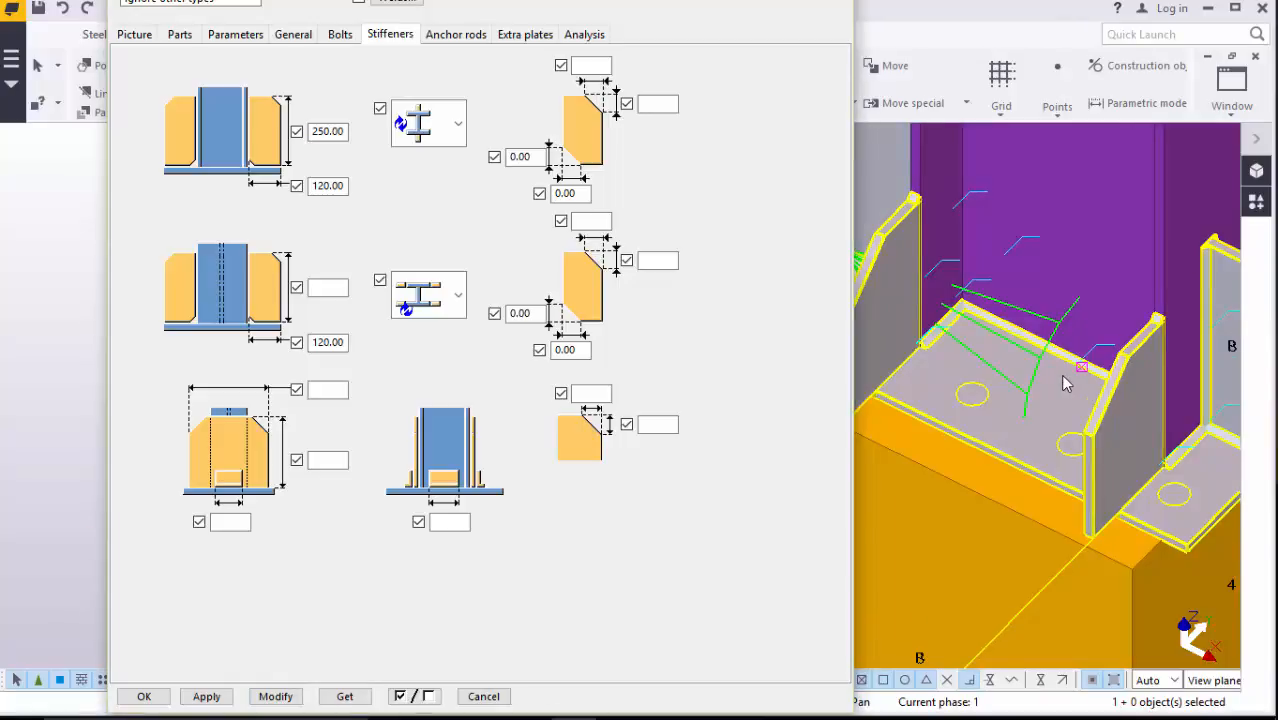
scroll(1066, 384, "down", 1)
left_click(327, 288)
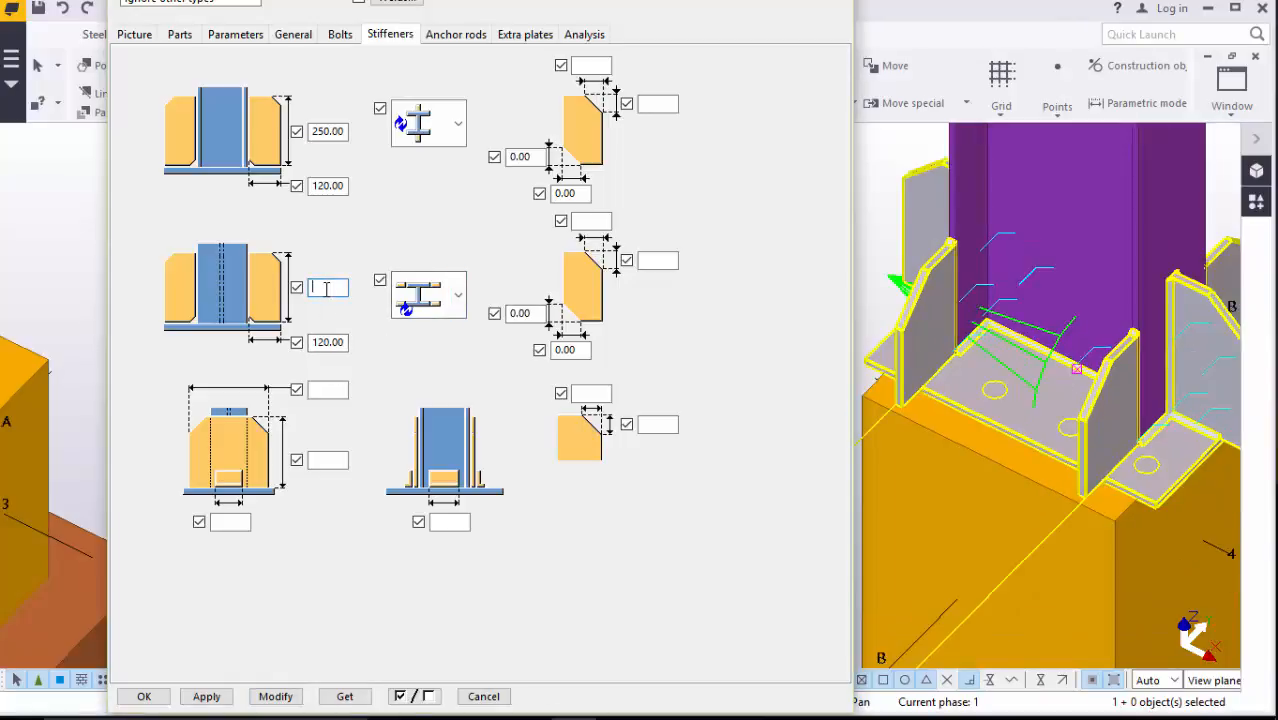
type("250")
left_click(275, 696)
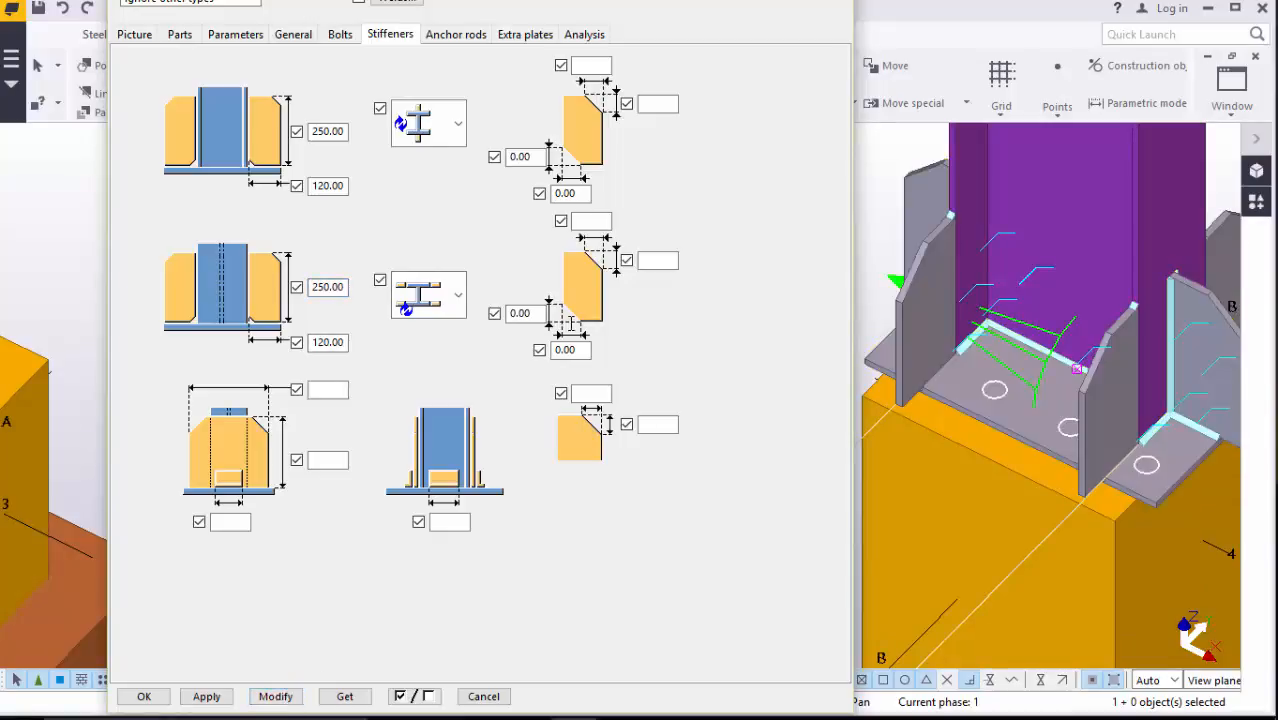
- Review the bolt layout, then exclude the first stiffener set's height and width from modification
left_click(340, 34)
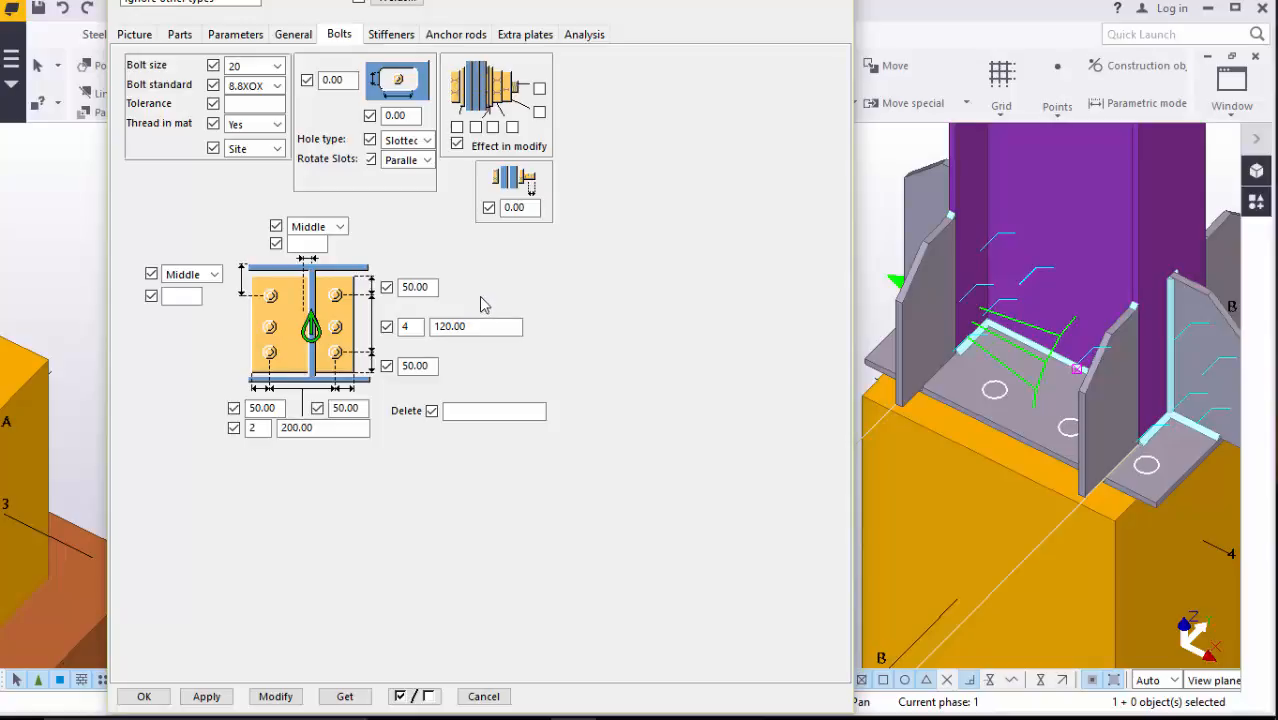
left_click(397, 37)
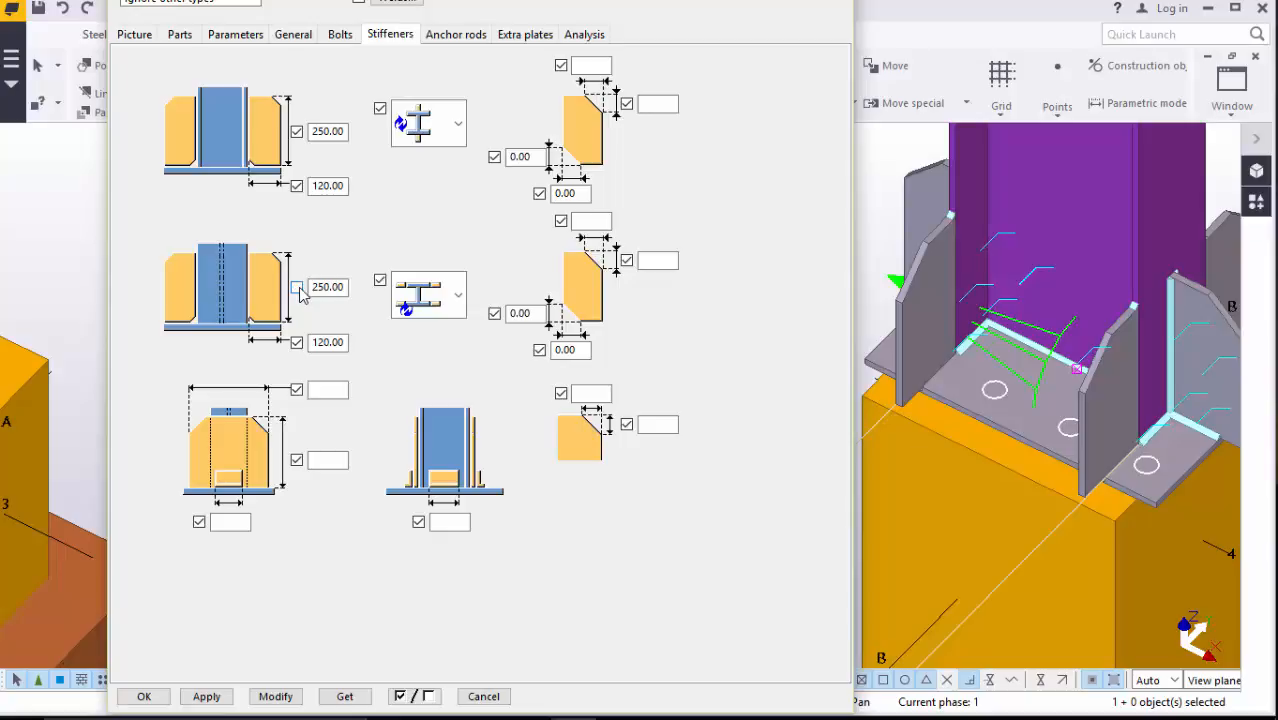
left_click(297, 288)
left_click(297, 133)
- Examine how the stiffeners sit on the base plate and relative to the plate's edges and bolts
scroll(1160, 405, "down", 2)
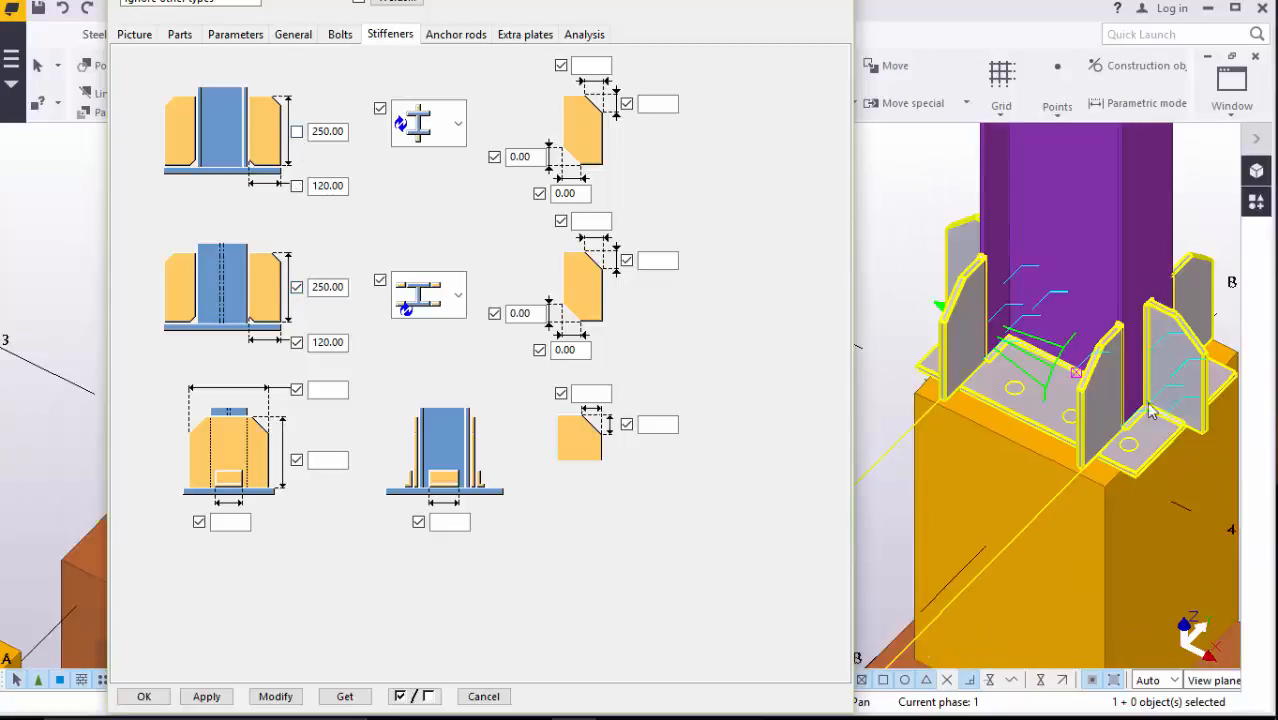
scroll(1155, 408, "up", 3)
scroll(1150, 408, "down", 1)
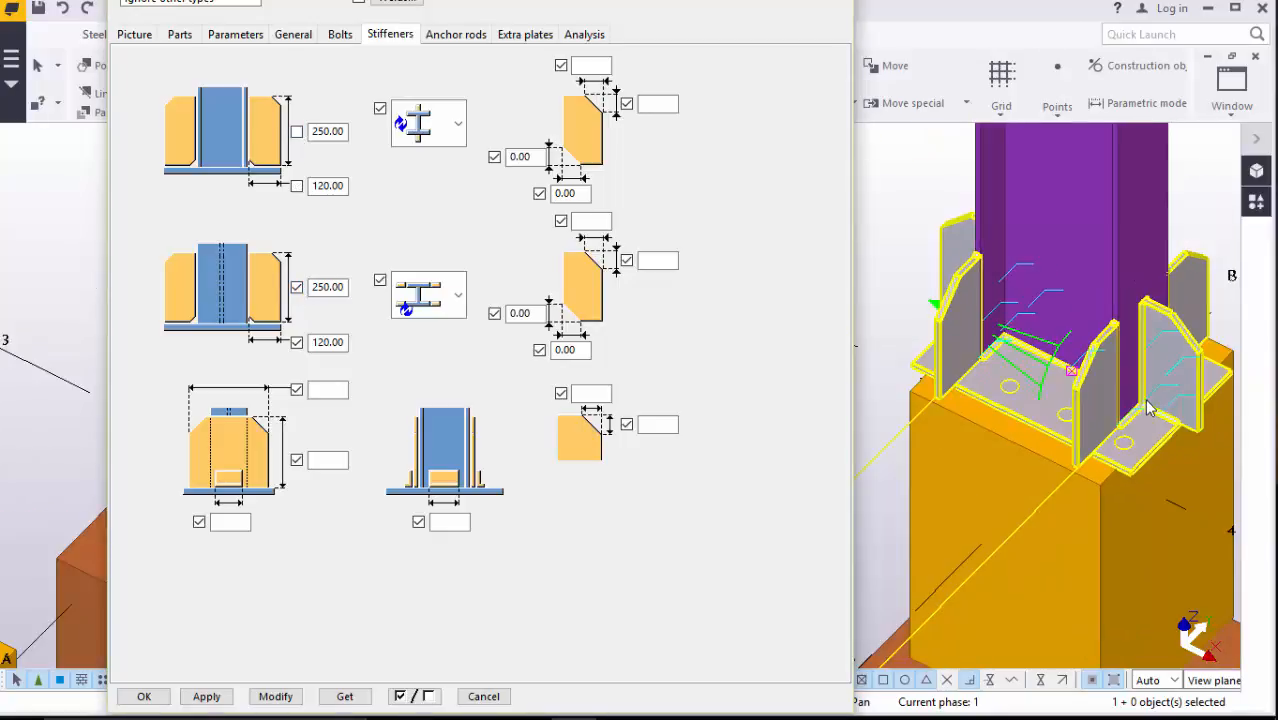
scroll(1130, 400, "down", 2)
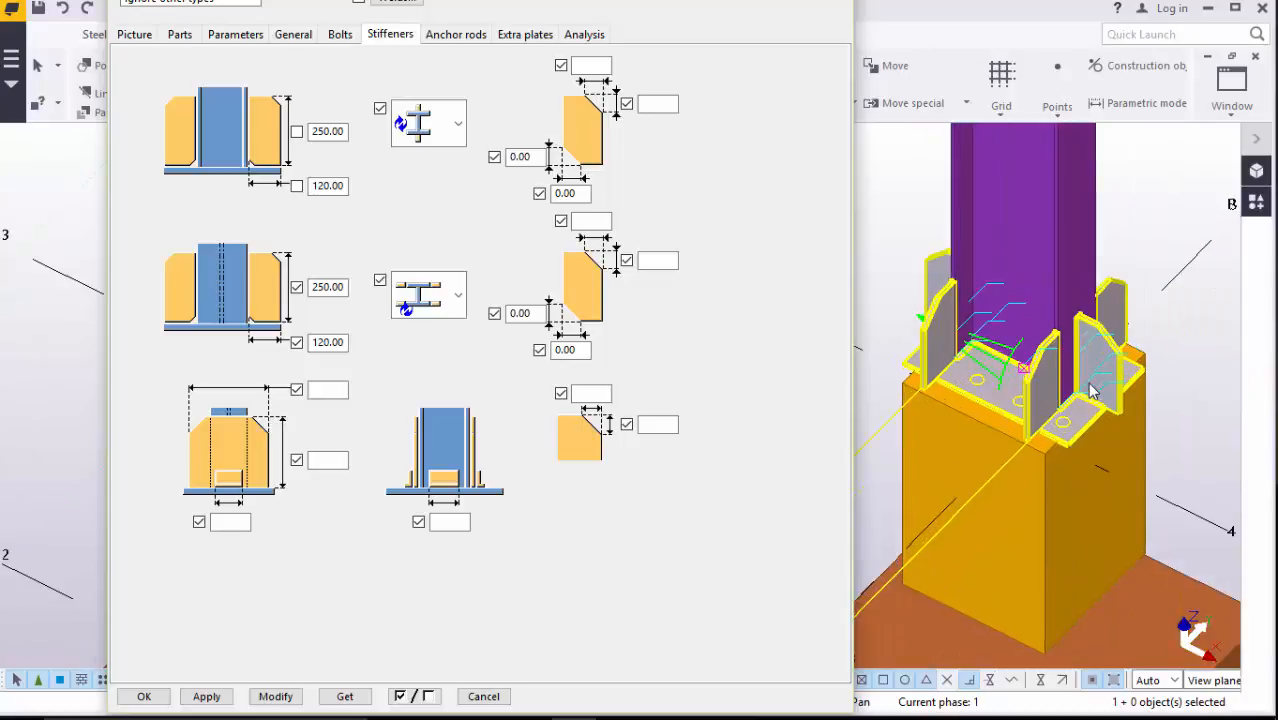
scroll(1090, 390, "up", 1)
scroll(1092, 390, "down", 1)
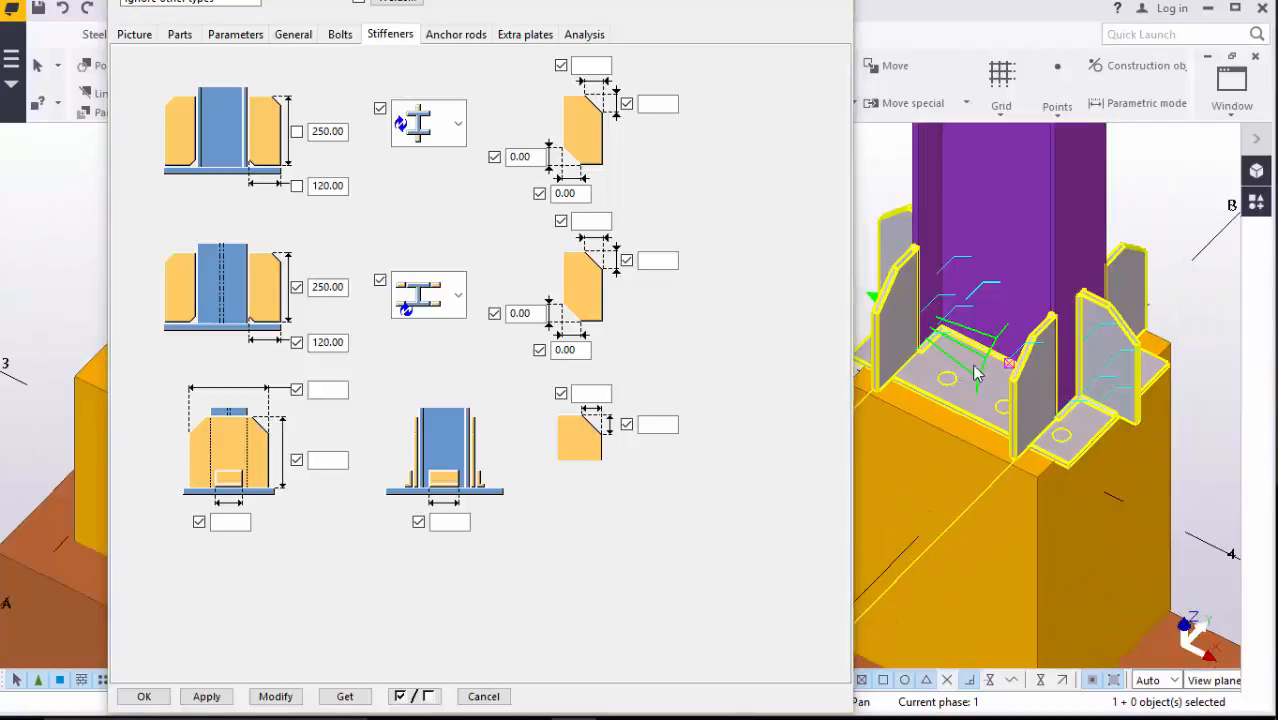
scroll(1095, 388, "up", 2)
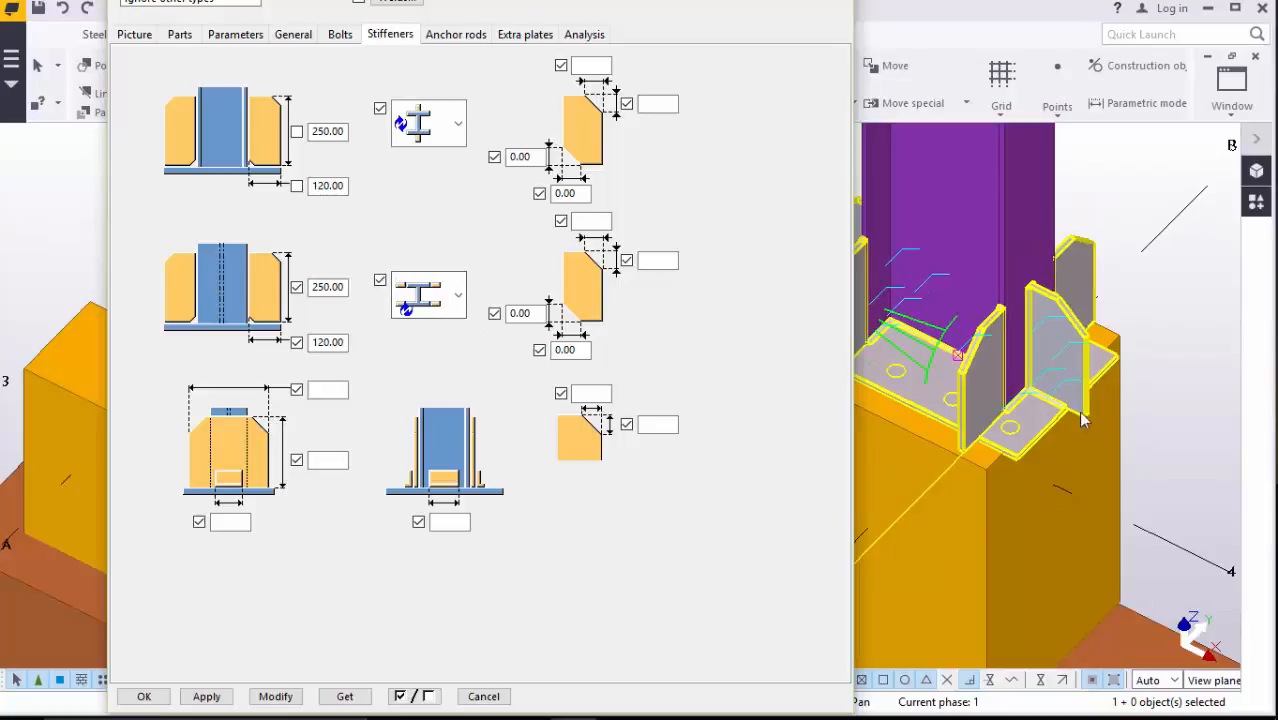
scroll(1040, 388, "up", 1)
scroll(1040, 388, "down", 1)
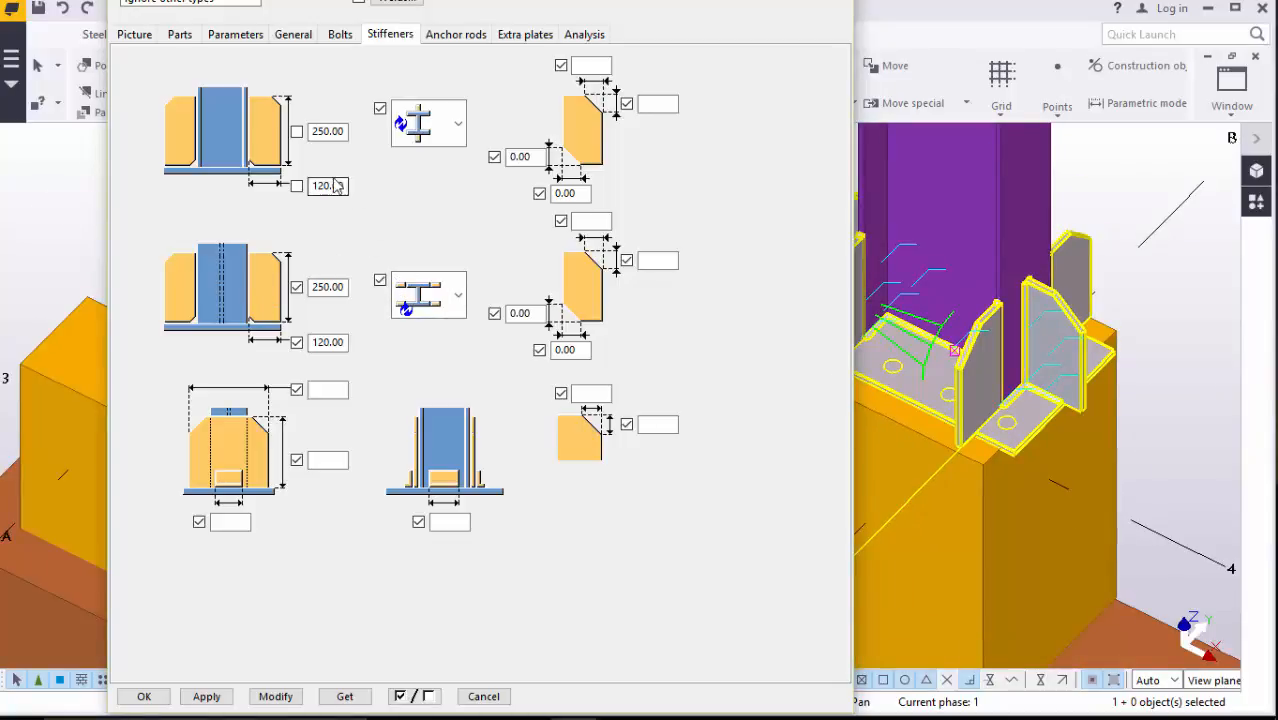
- Set the width of both stiffener sets to 100 and apply the change to the base plate
left_click_drag(347, 188, 315, 193)
type("1")
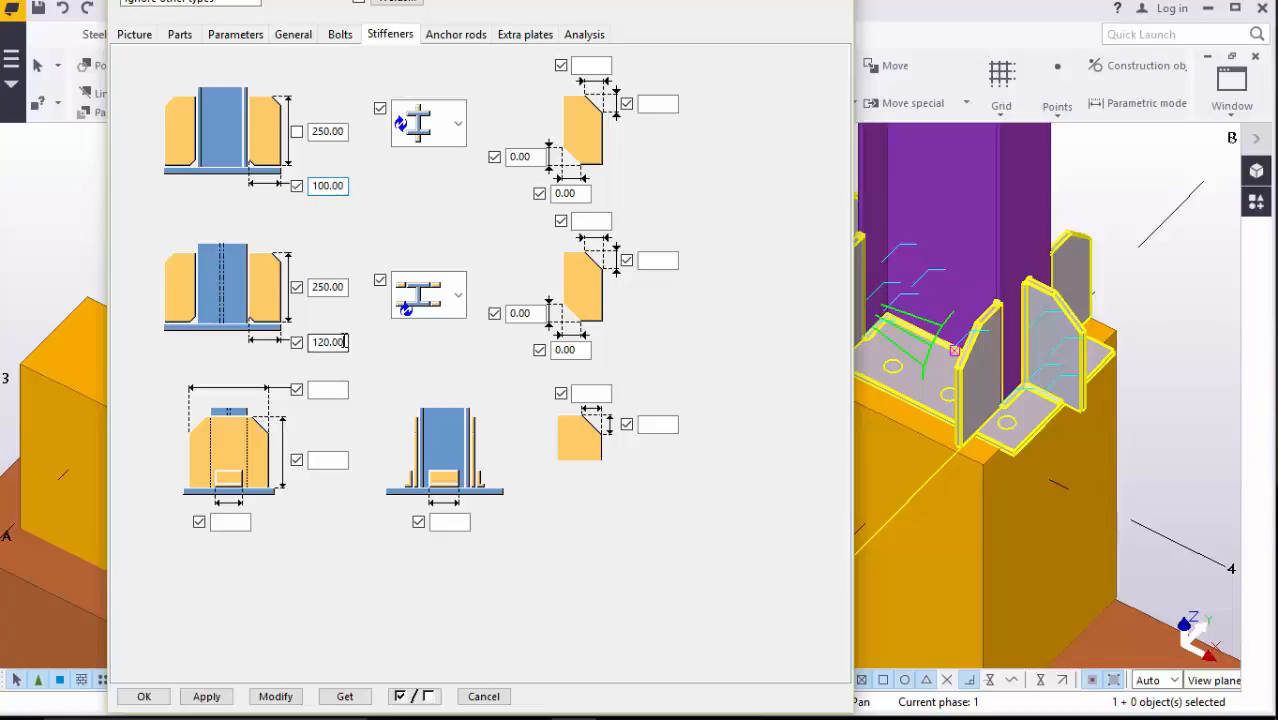
left_click_drag(345, 342, 285, 345)
type("100")
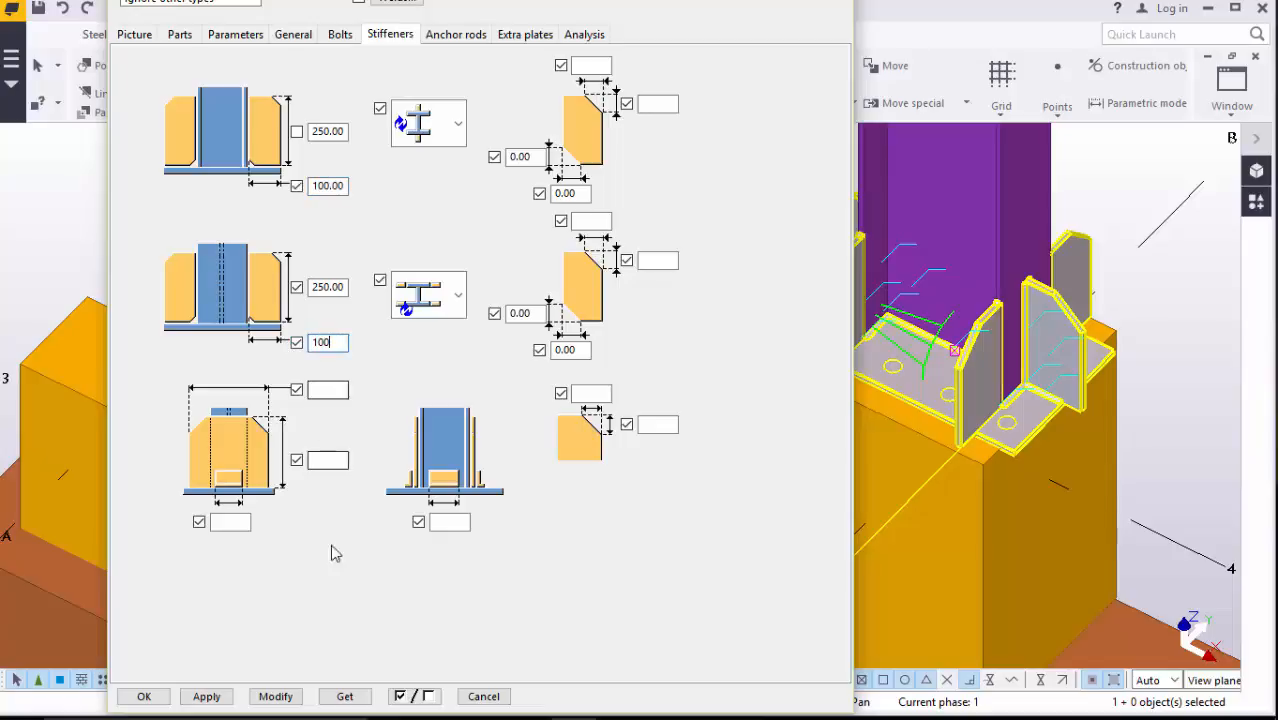
left_click(272, 697)
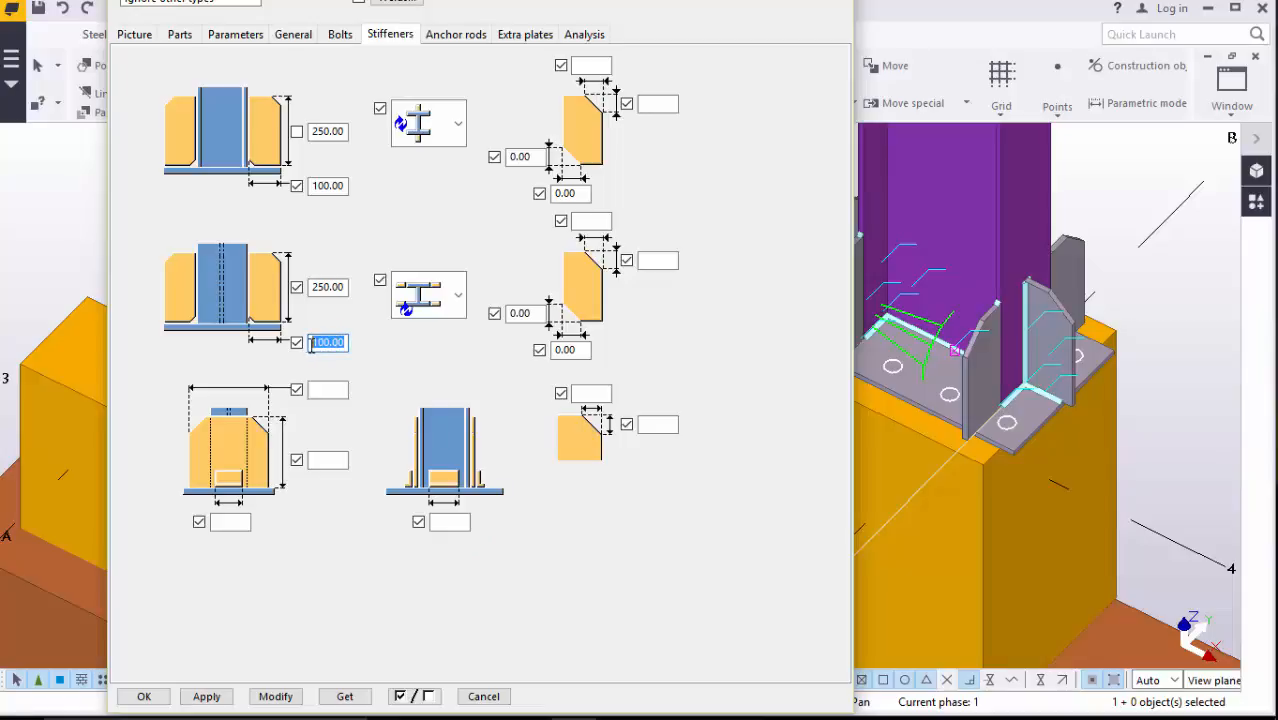
- Set the second stiffener set's width to 75 and apply the modification to the base plate
type("75")
left_click_drag(345, 192, 319, 193)
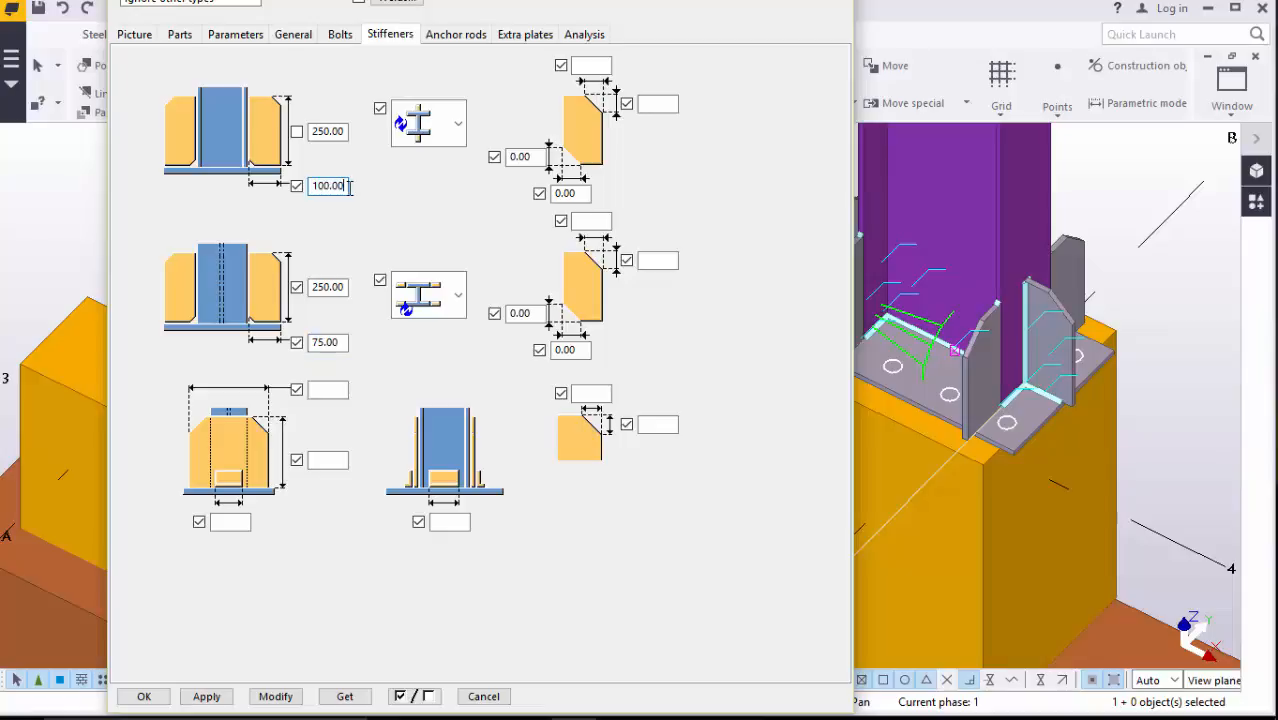
left_click(292, 695)
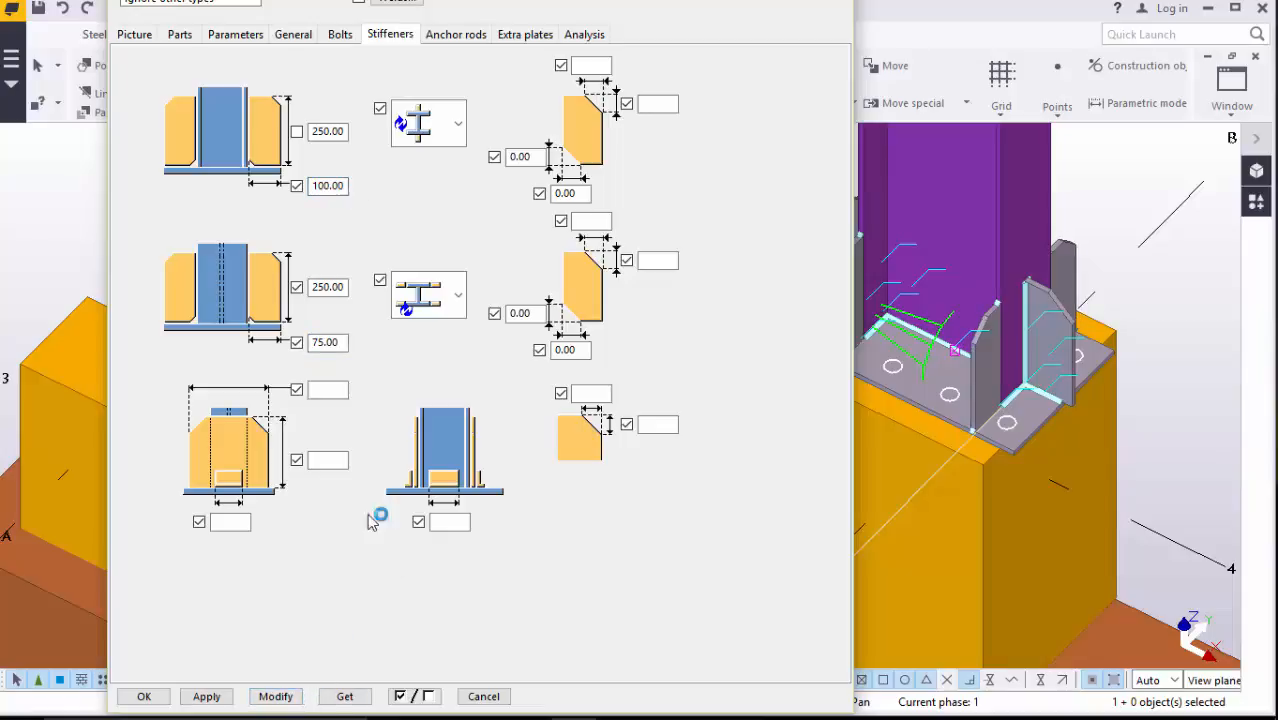
- Set the first stiffener set's width to 75, apply the modification to the base plate and close its settings
left_click(343, 189)
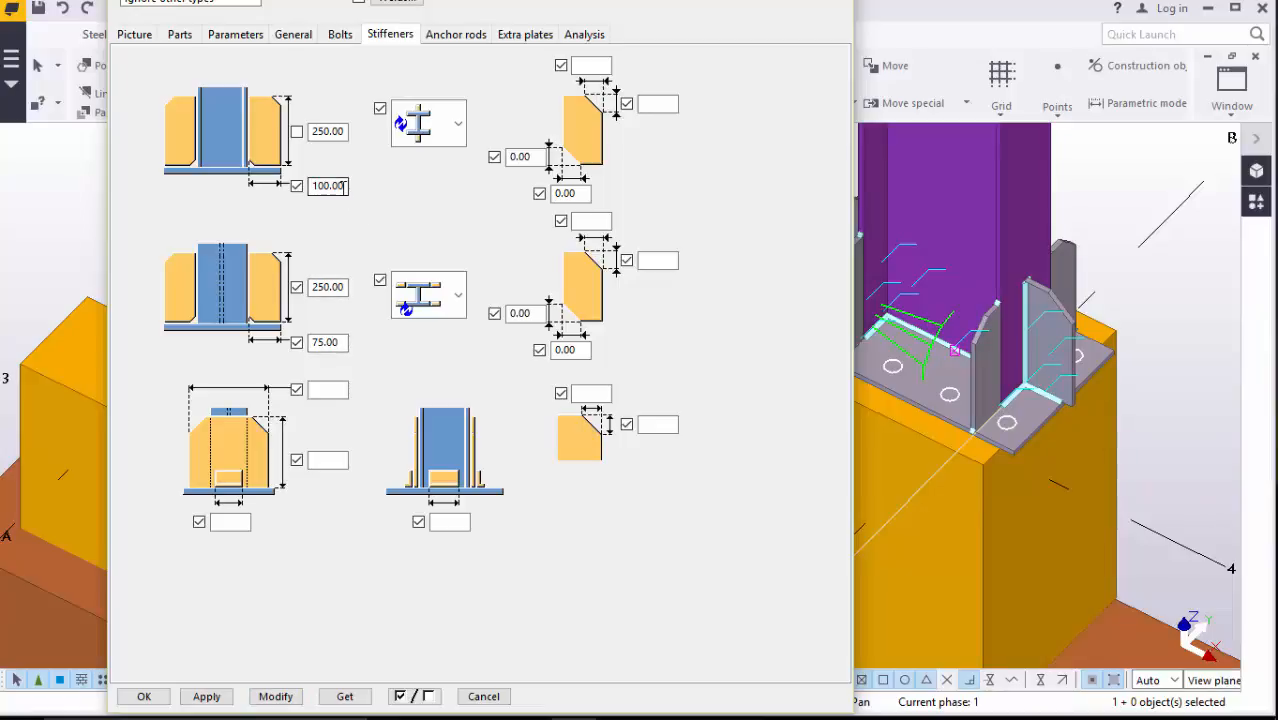
left_click_drag(345, 186, 298, 187)
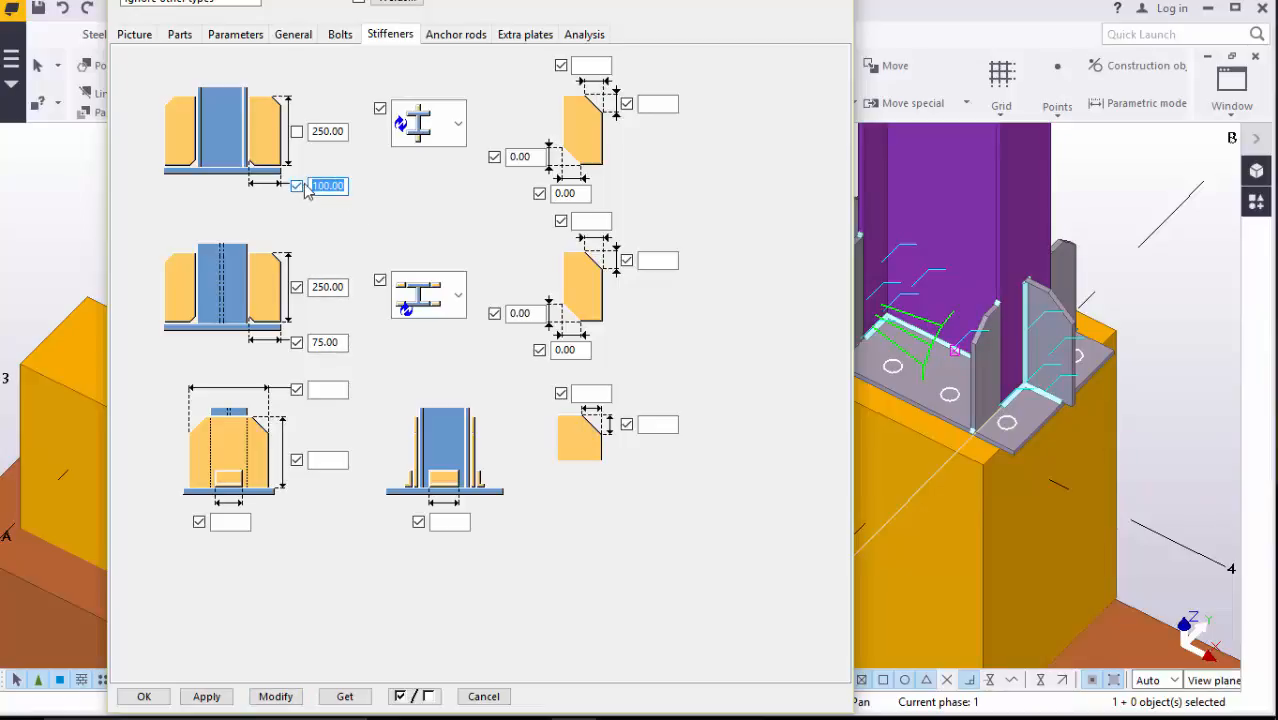
type("75")
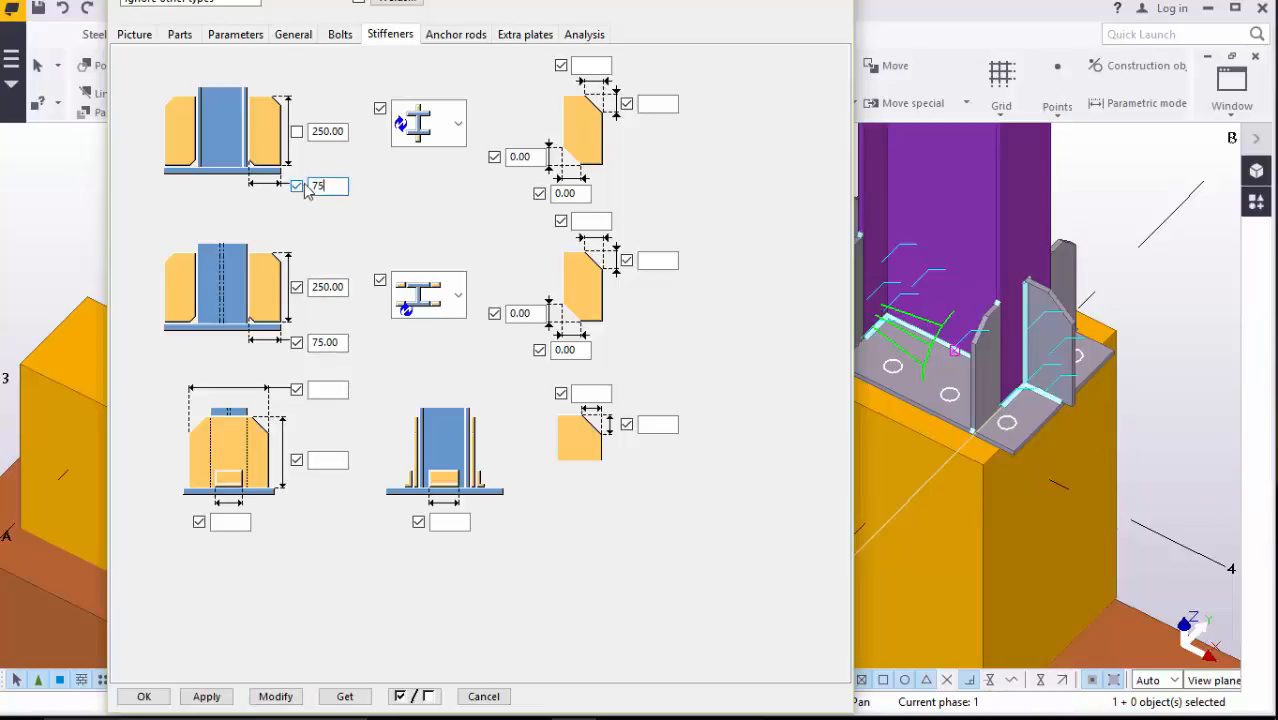
left_click(284, 700)
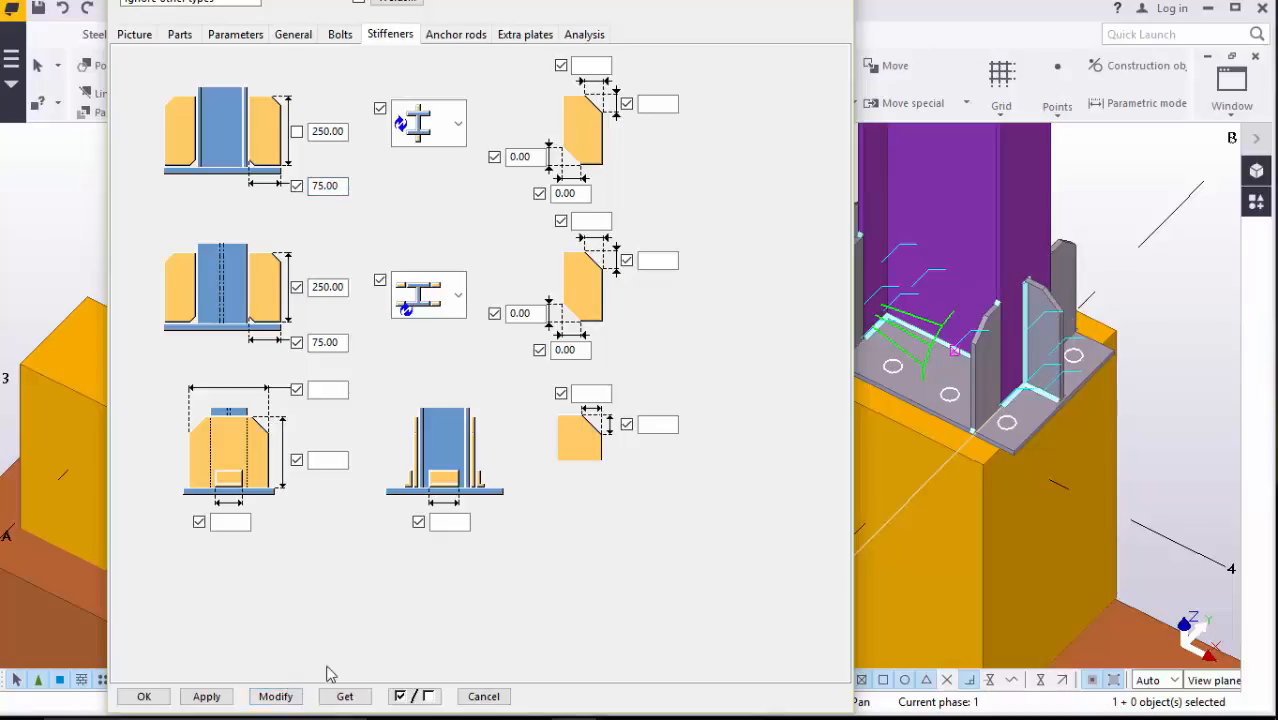
left_click(207, 696)
left_click(153, 696)
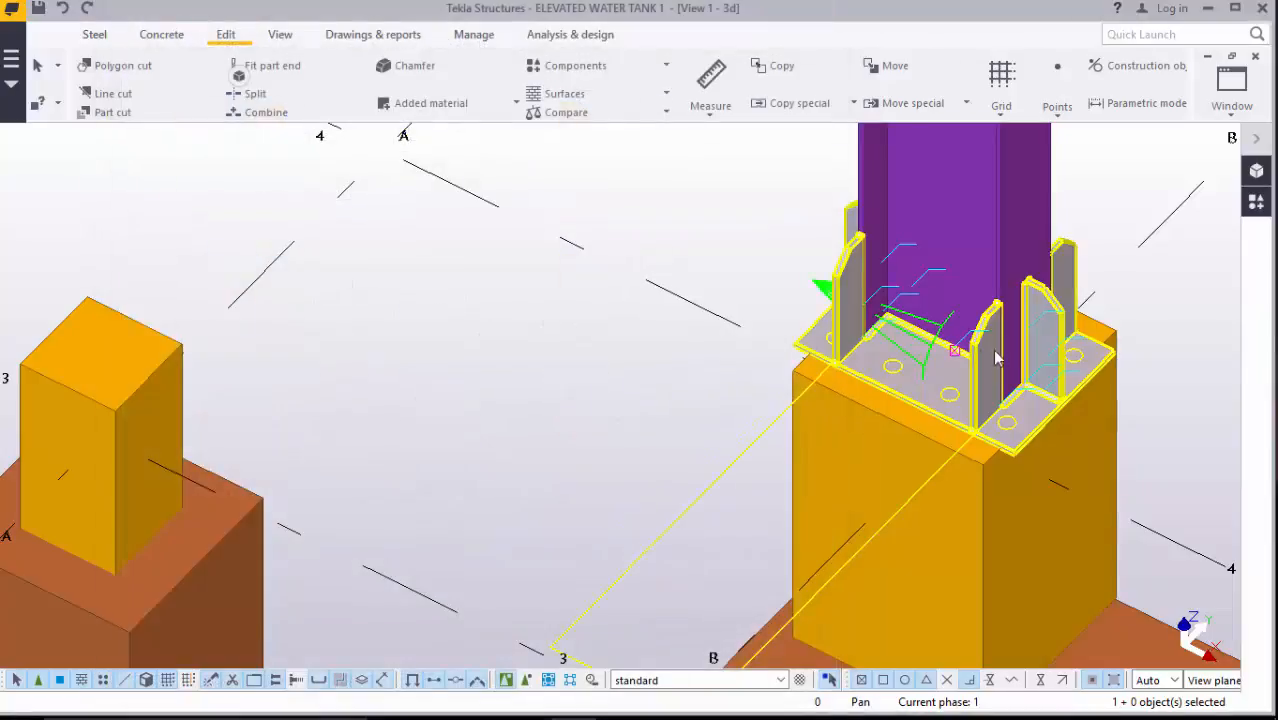
- Examine up close how the stiffeners and bolt holes sit at the corner of the base plate
scroll(996, 358, "up", 3)
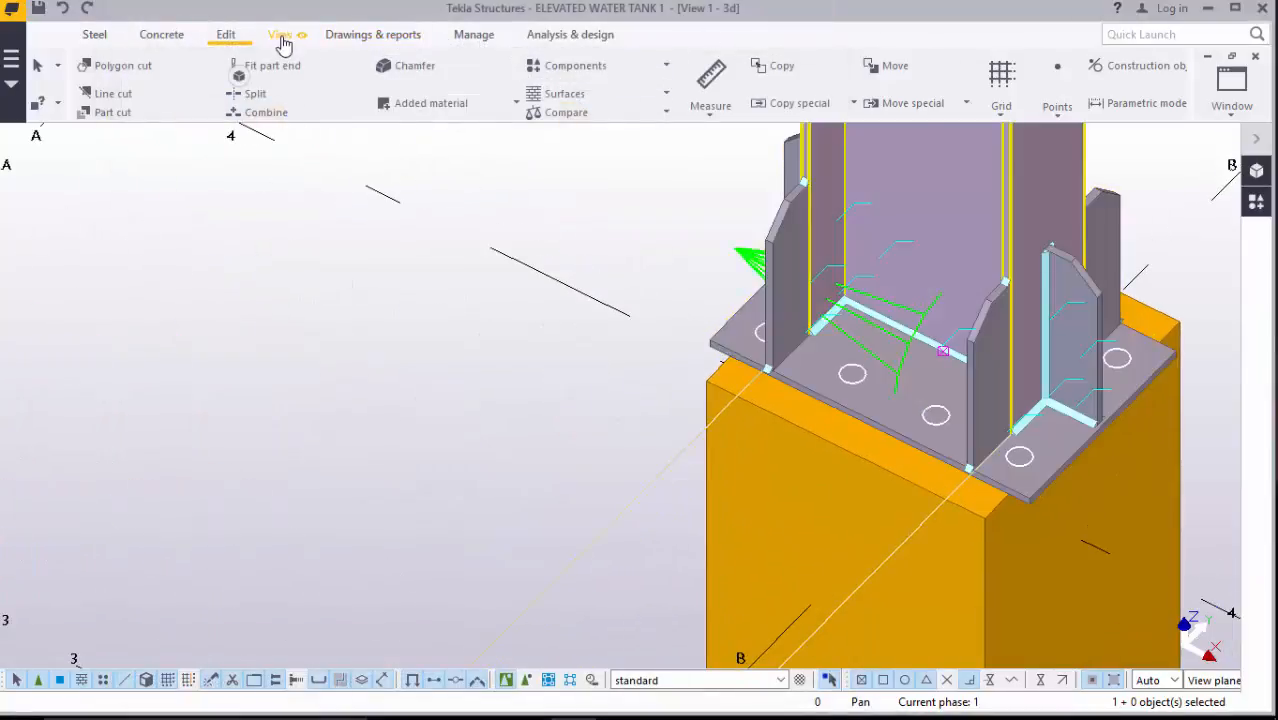
left_click(281, 36)
left_click(700, 100)
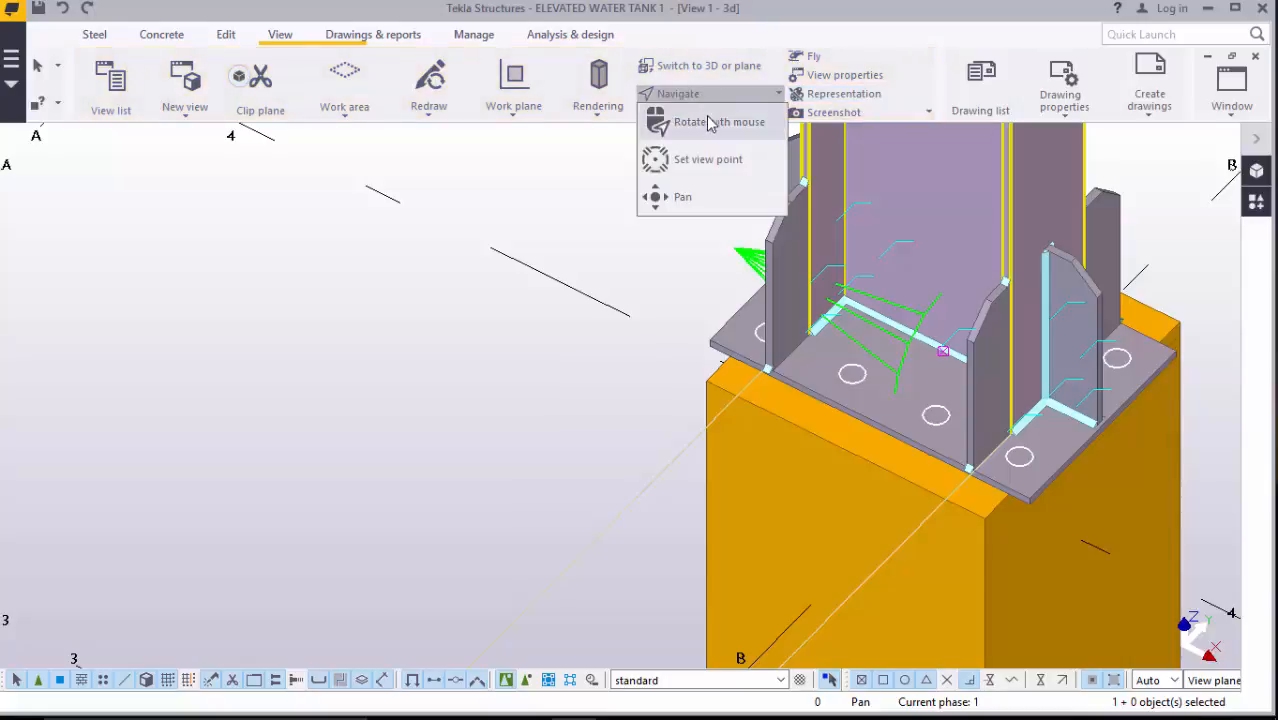
left_click(683, 197)
left_click_drag(963, 402, 1026, 340)
middle_click_drag(1026, 340, 842, 415, "ctrl")
scroll(1040, 390, "up", 5)
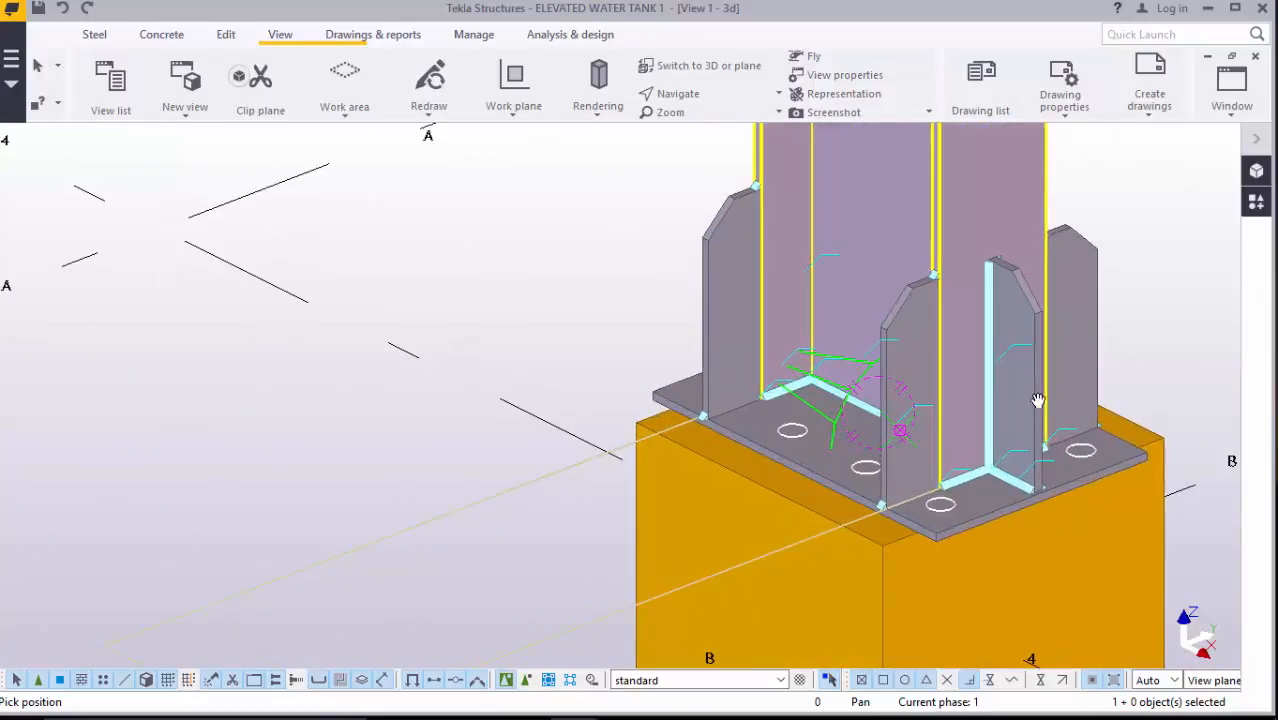
right_click(596, 282)
left_click(642, 304)
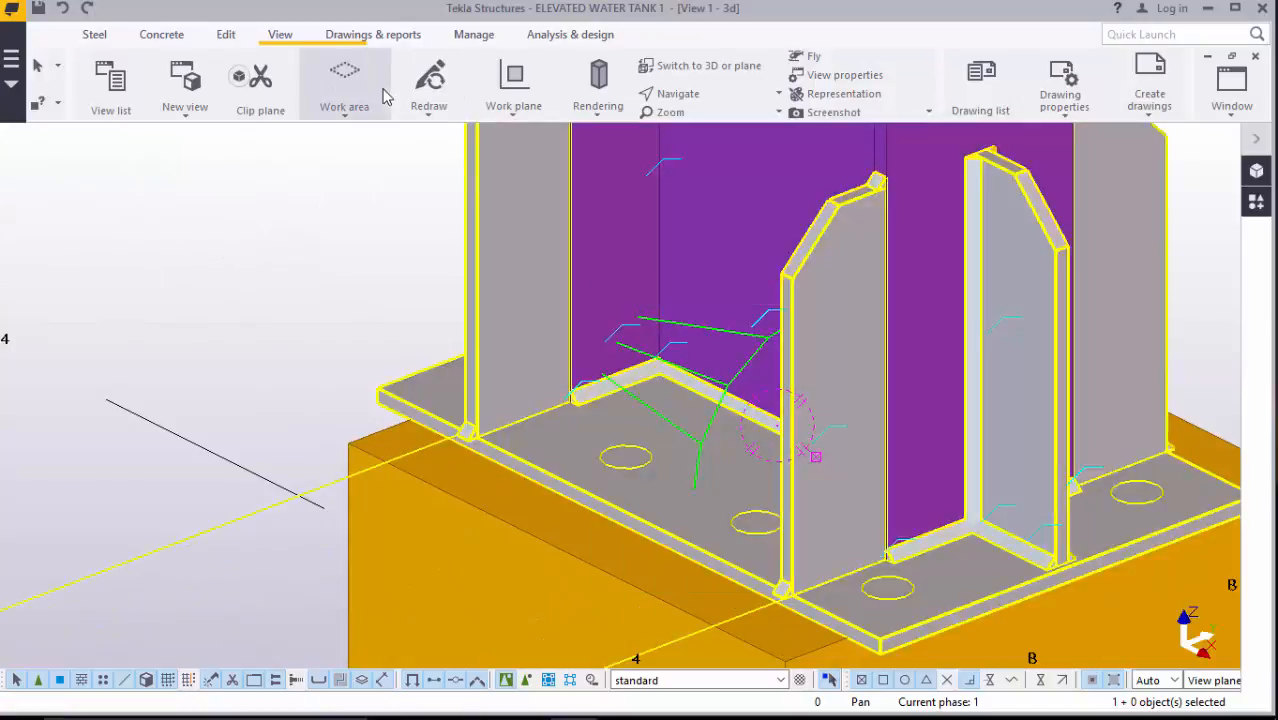
- Orbit around the column foot and inspect the stiffeners and bolt holes from the base plate's other side
left_click(672, 93)
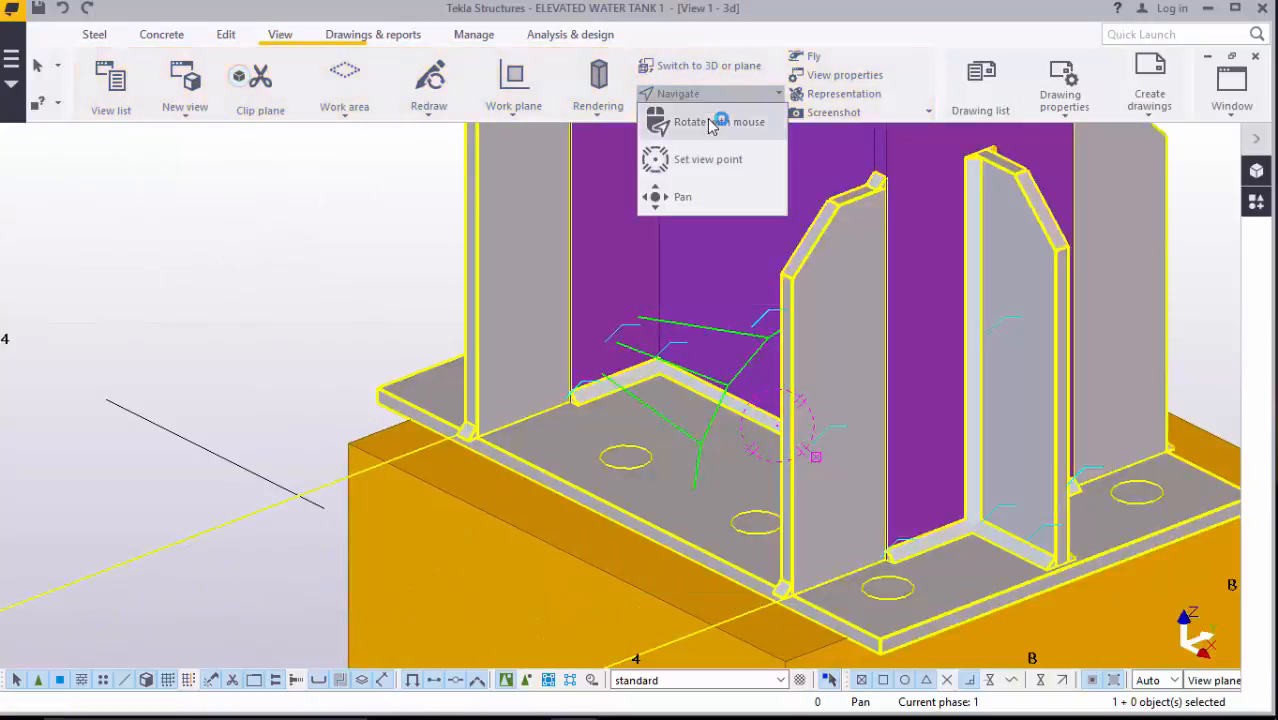
left_click(680, 197)
middle_click_drag(791, 305, 872, 279, "ctrl")
scroll(872, 279, "down", 4)
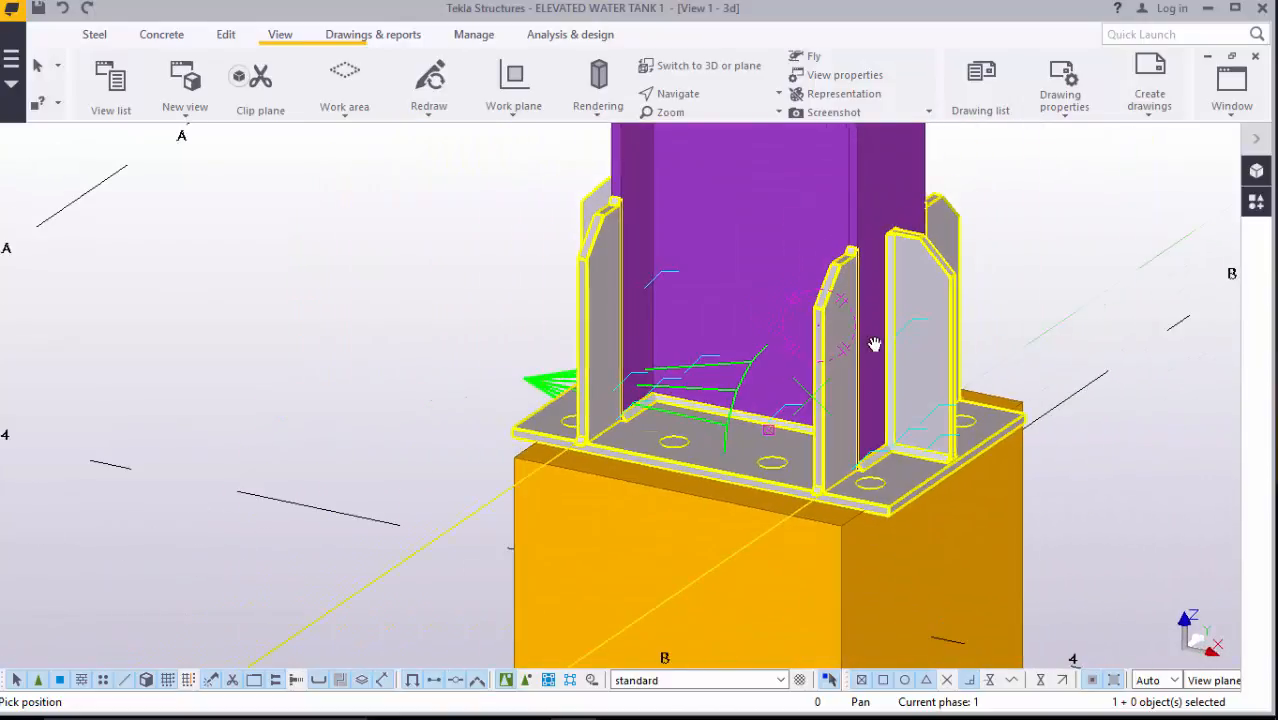
middle_click_drag(873, 342, 730, 388, "ctrl")
right_click(325, 235)
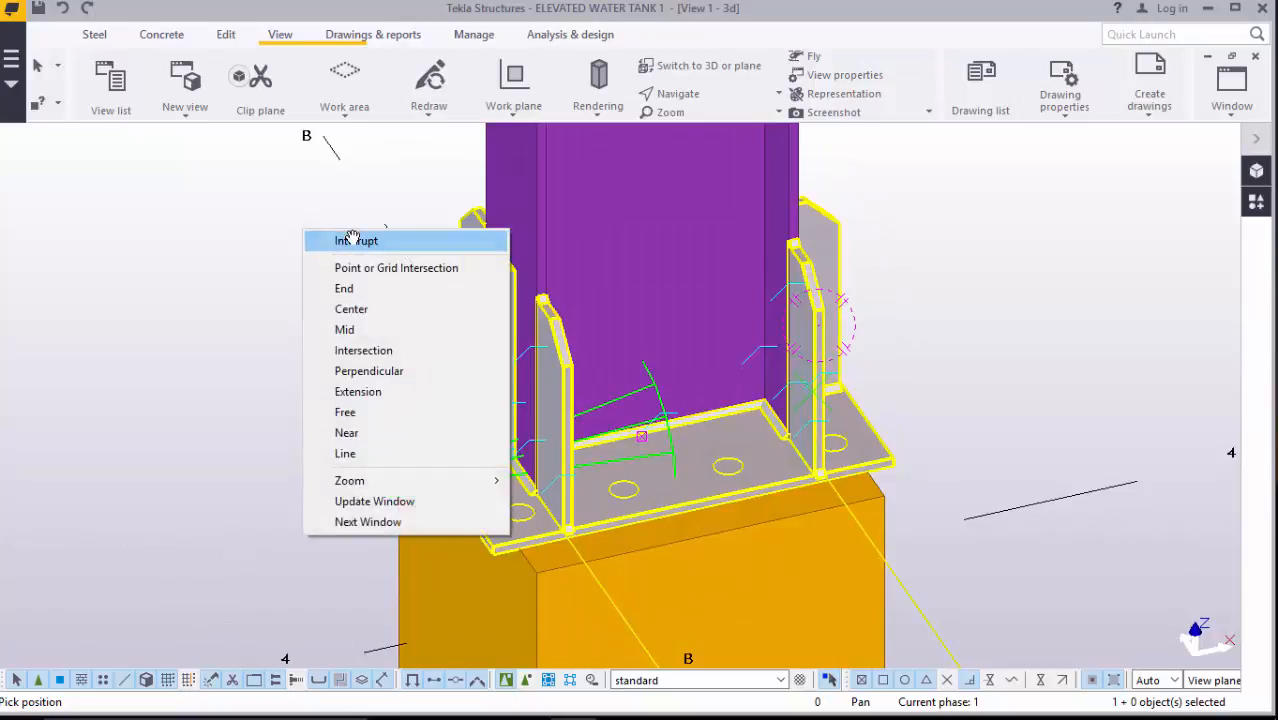
left_click(345, 240)
scroll(578, 375, "up", 2)
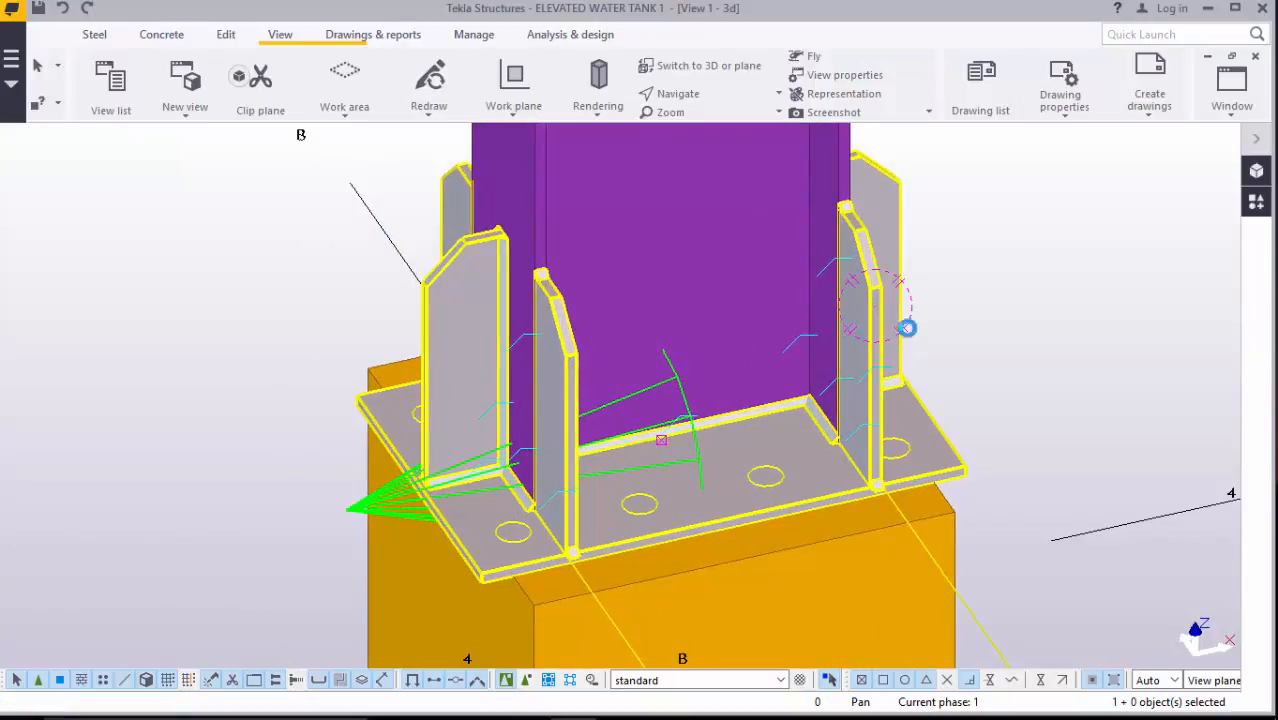
- Reopen the base plate's stiffener settings and reapply the default arrangement for the first stiffener set
double_click(939, 318)
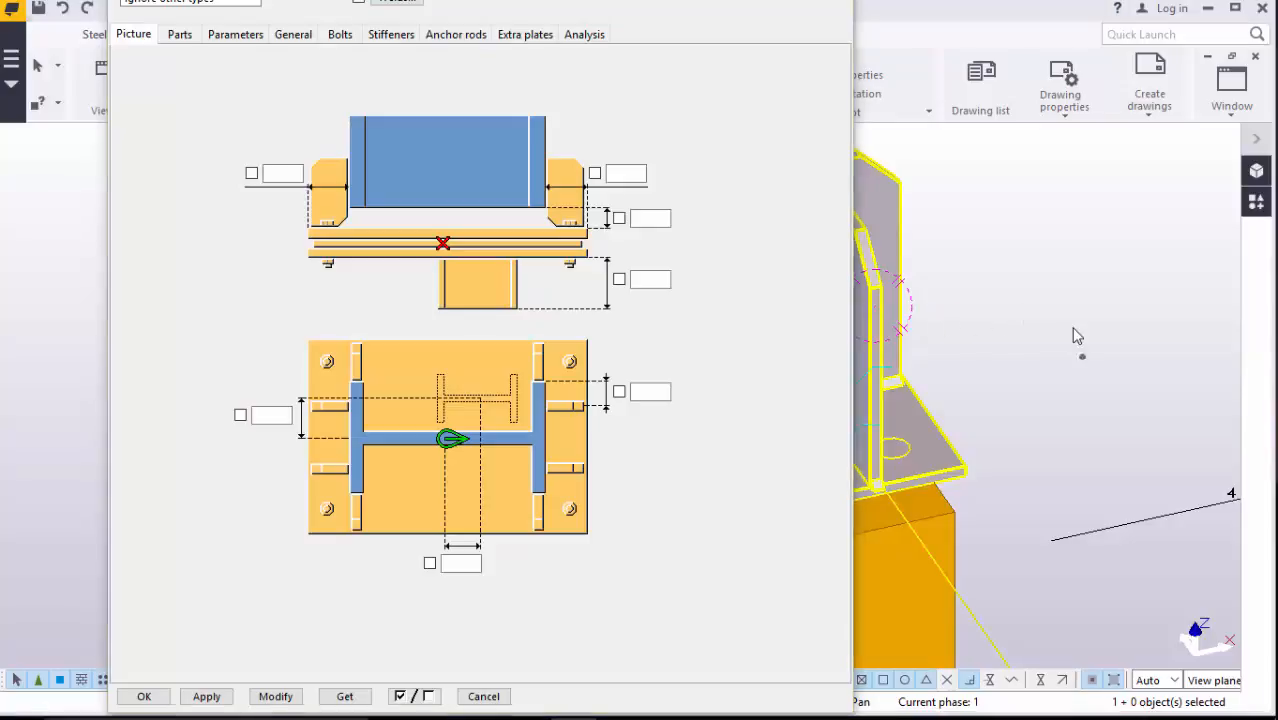
scroll(1000, 330, "down", 5)
scroll(995, 338, "up", 5)
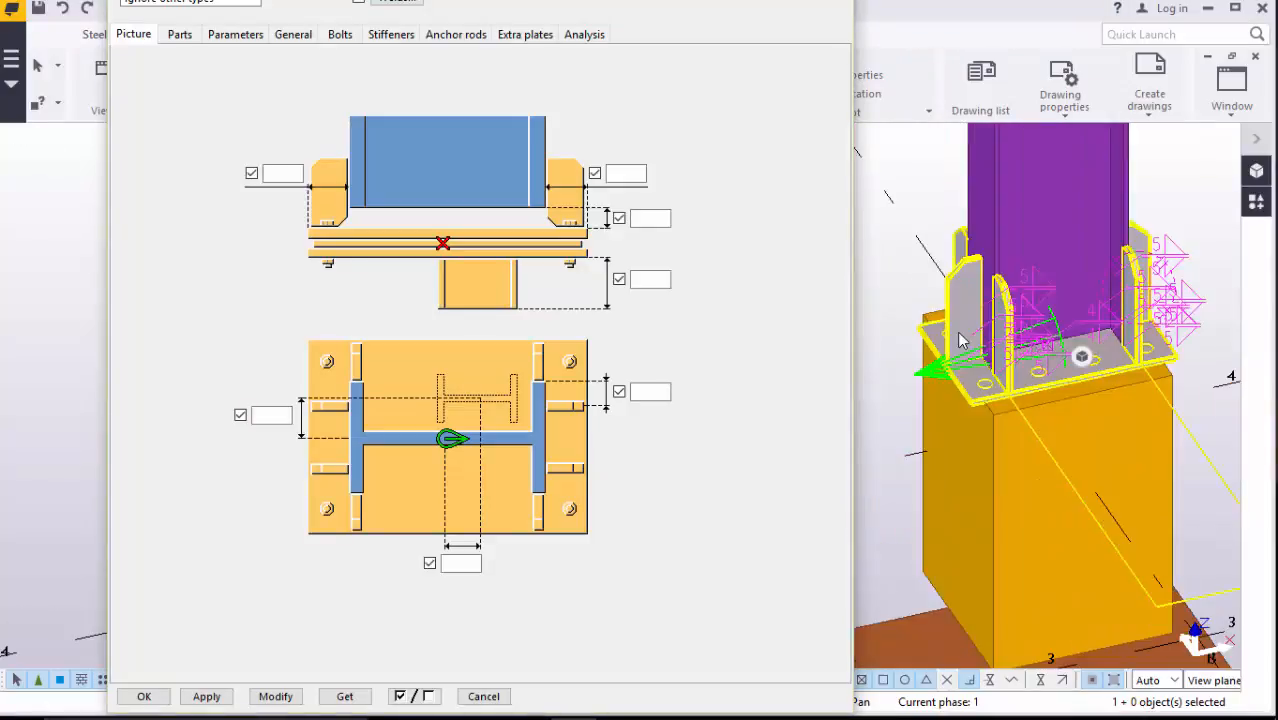
left_click(390, 36)
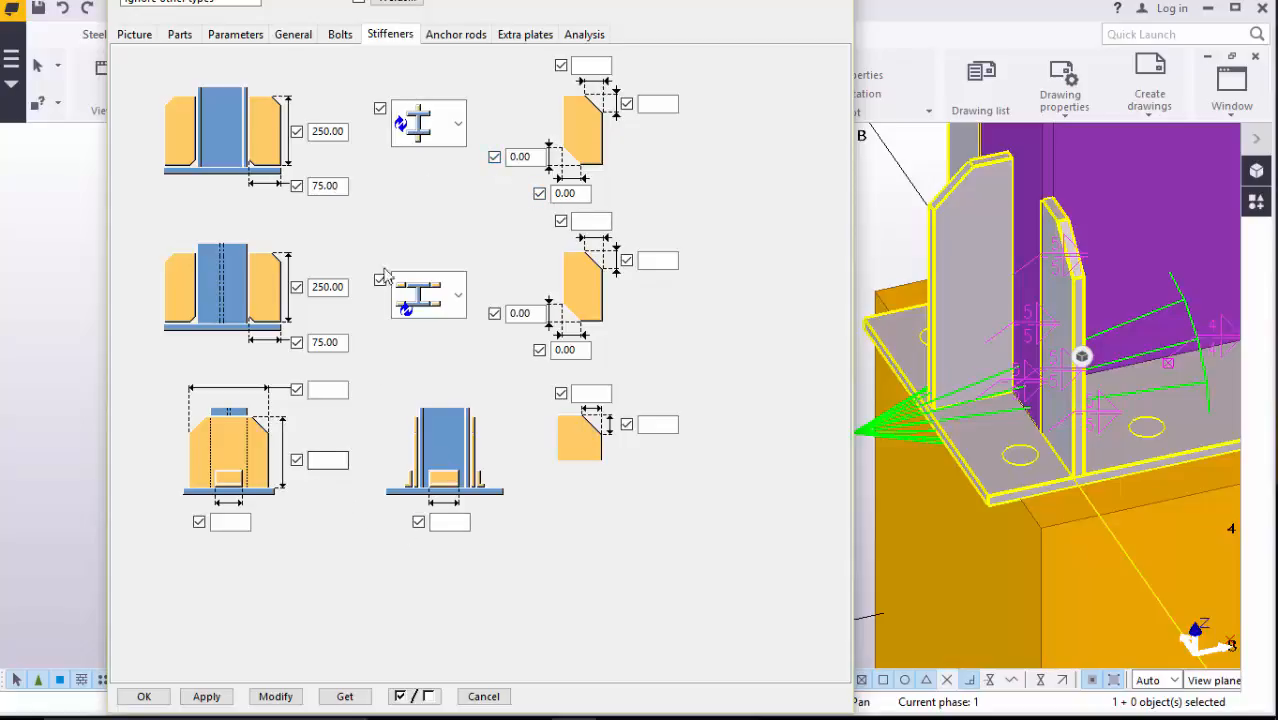
left_click(456, 126)
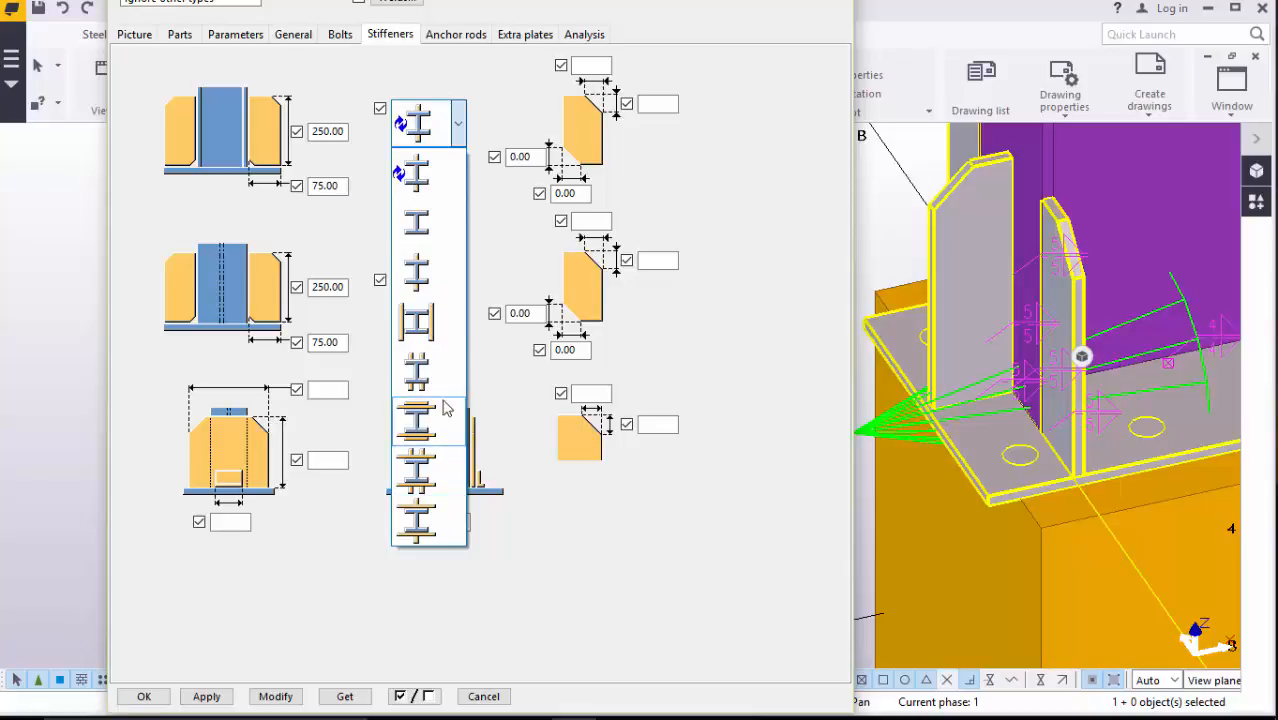
left_click(428, 178)
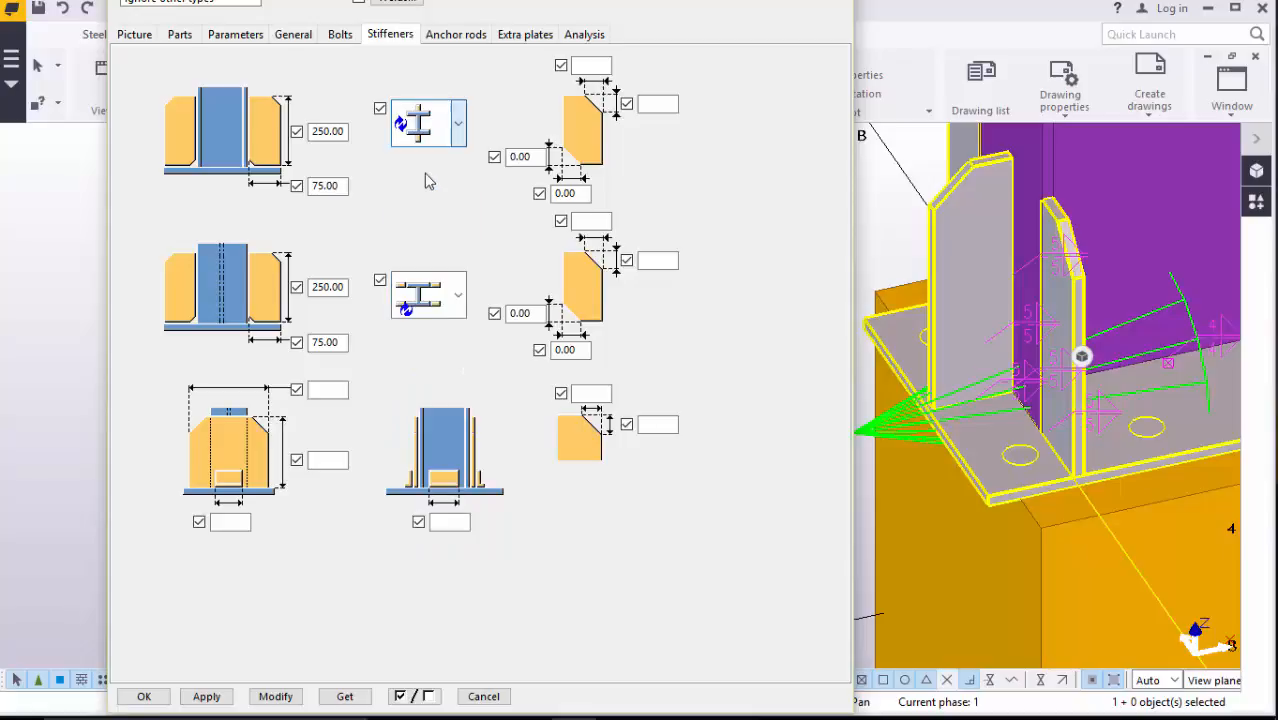
left_click(276, 697)
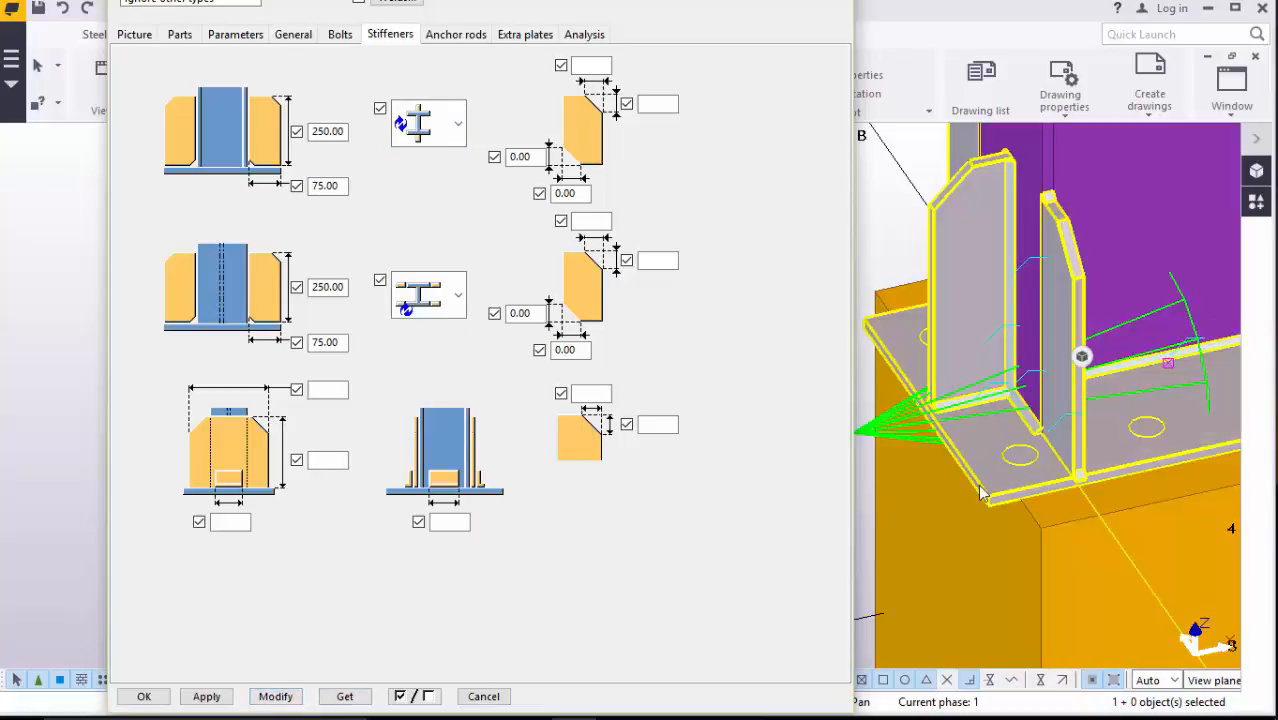
scroll(997, 475, "down", 5)
scroll(997, 475, "up", 6)
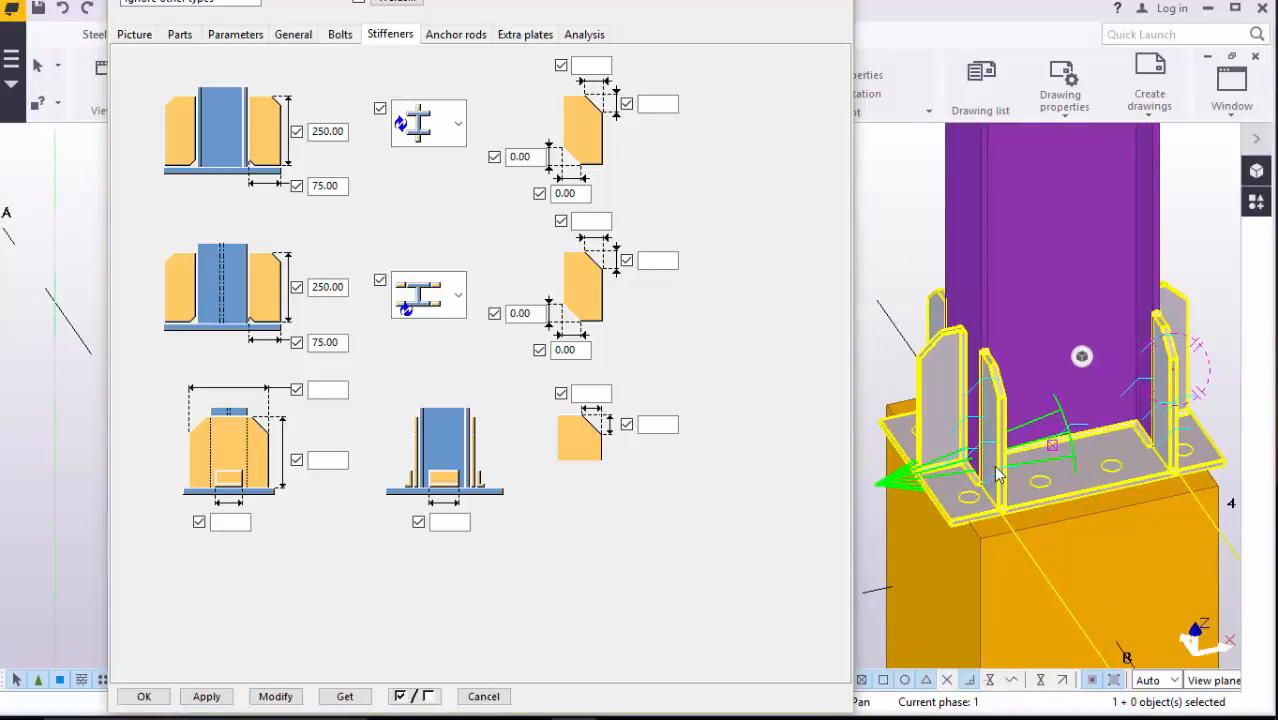
- Switch the first stiffener set to the arrangement without stiffeners and apply the modification to the base plate
left_click(459, 127)
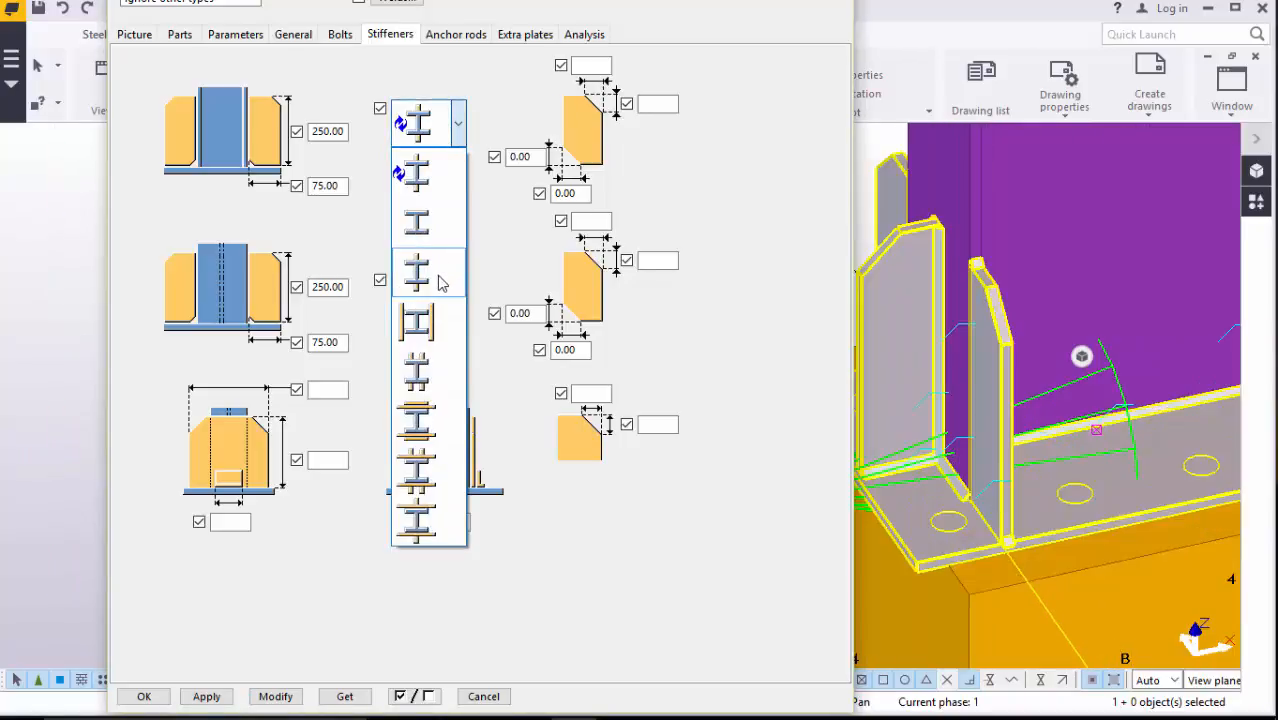
left_click(428, 226)
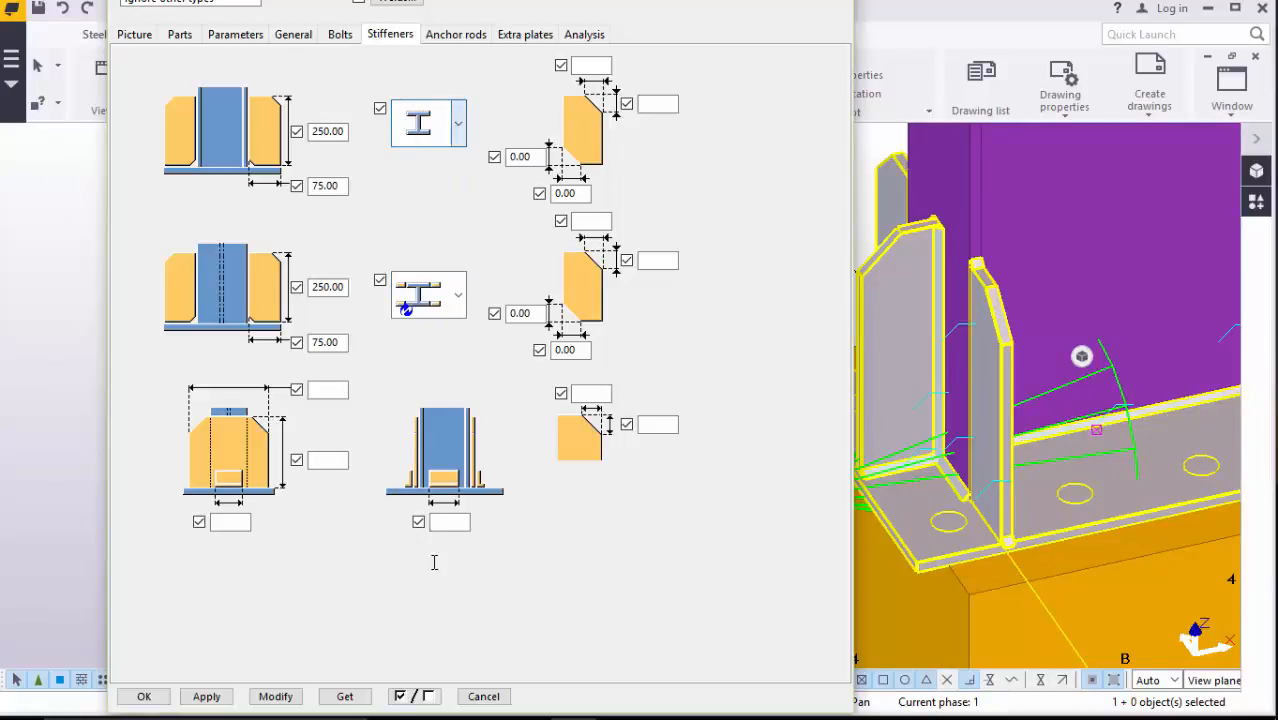
left_click(284, 699)
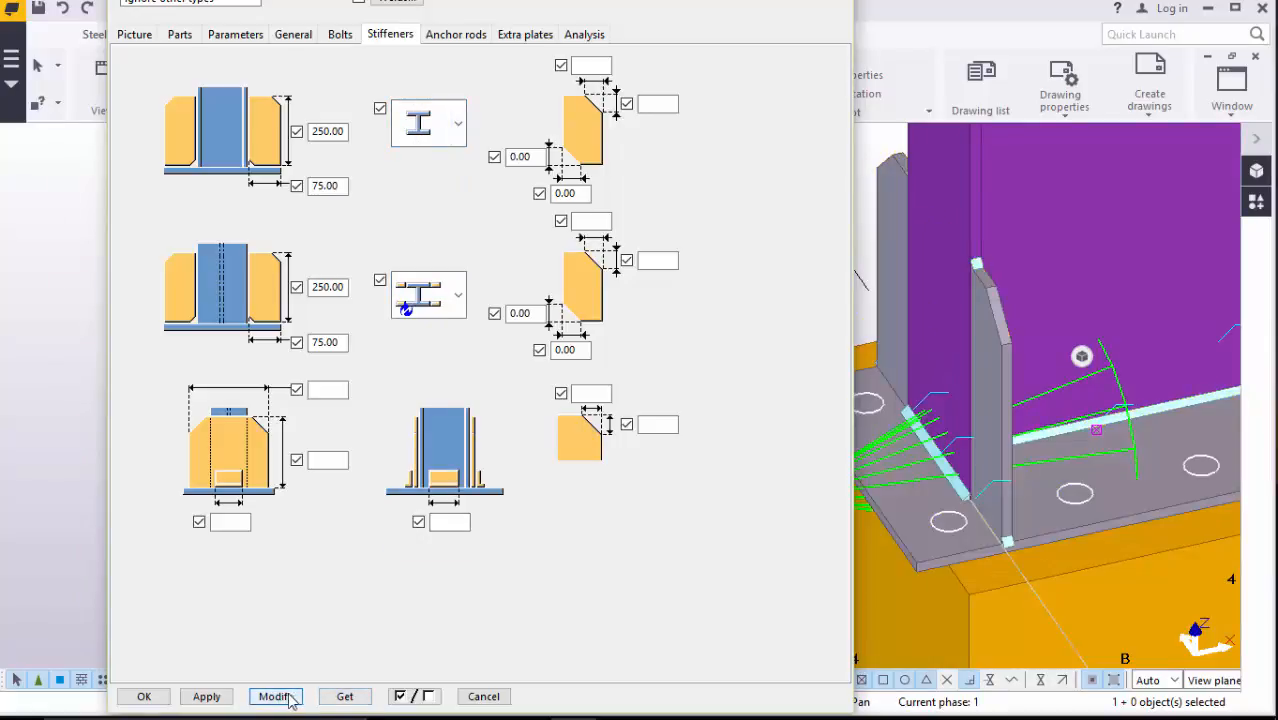
scroll(985, 410, "down", 4)
scroll(968, 440, "up", 3)
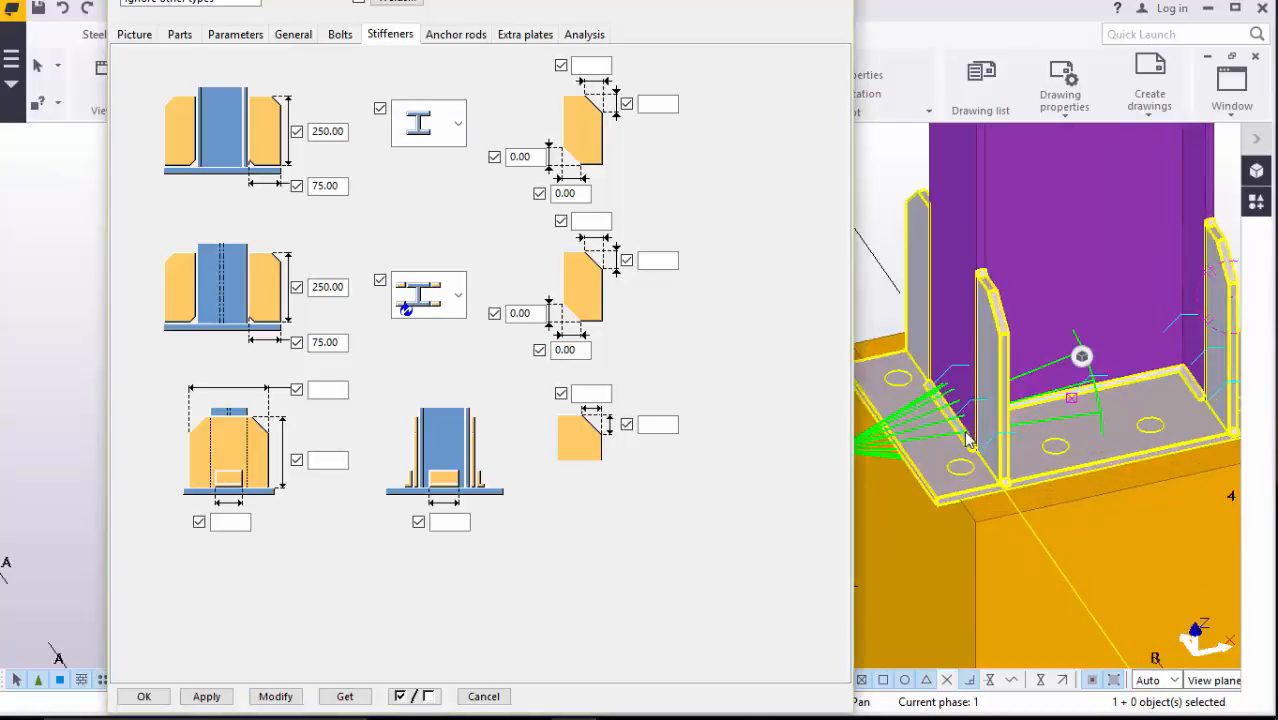
scroll(950, 375, "up", 3)
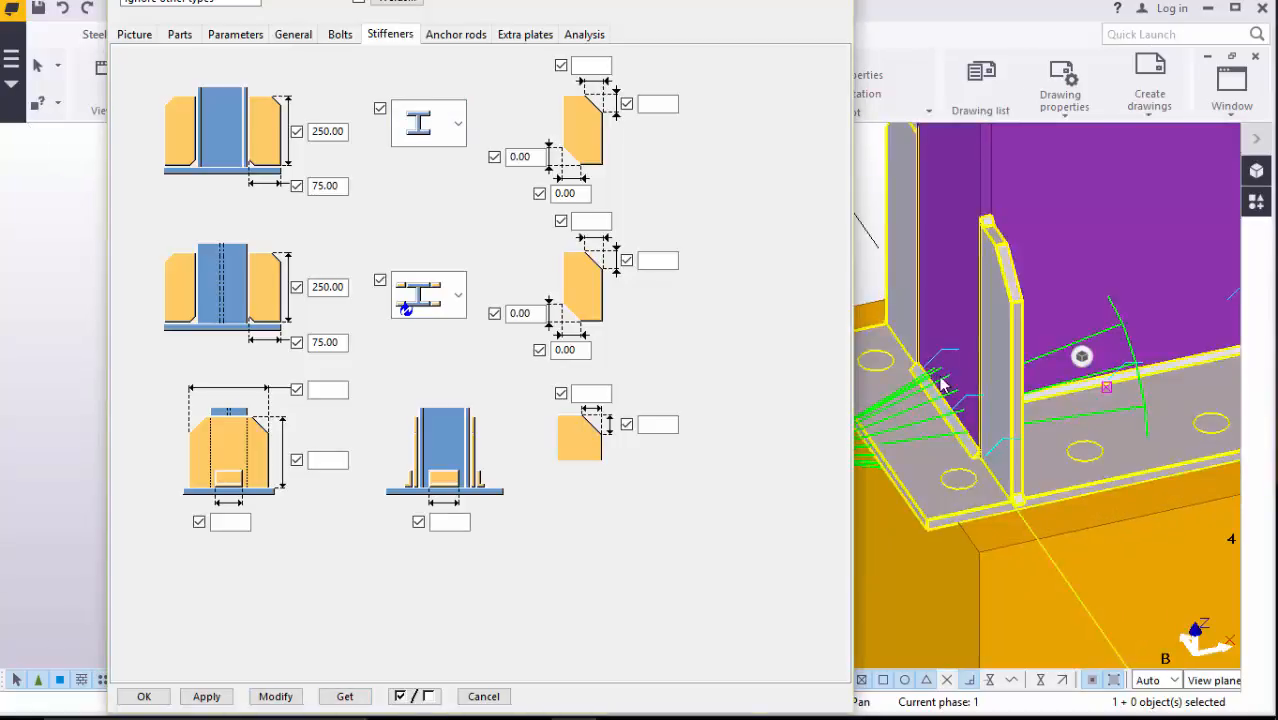
scroll(985, 450, "down", 2)
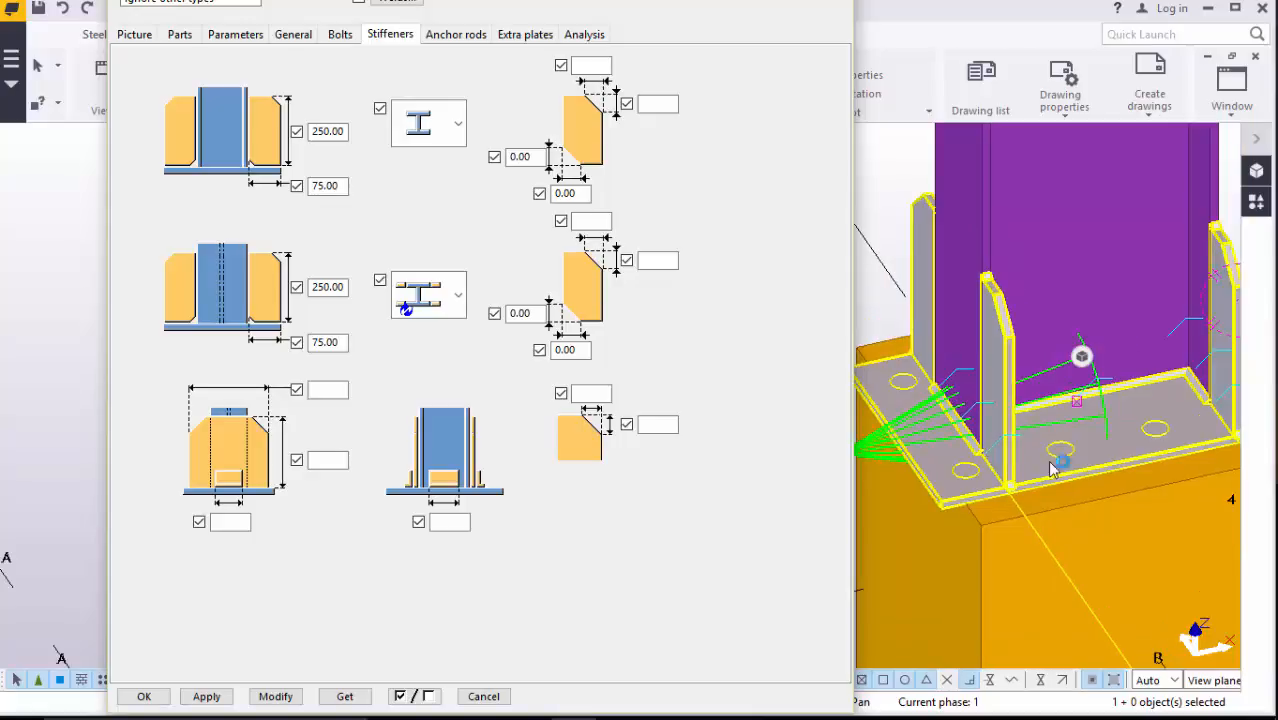
- Set both bolt edge distances along the four-bolt direction to 20, apply the change and check the base plate's edges
left_click(341, 34)
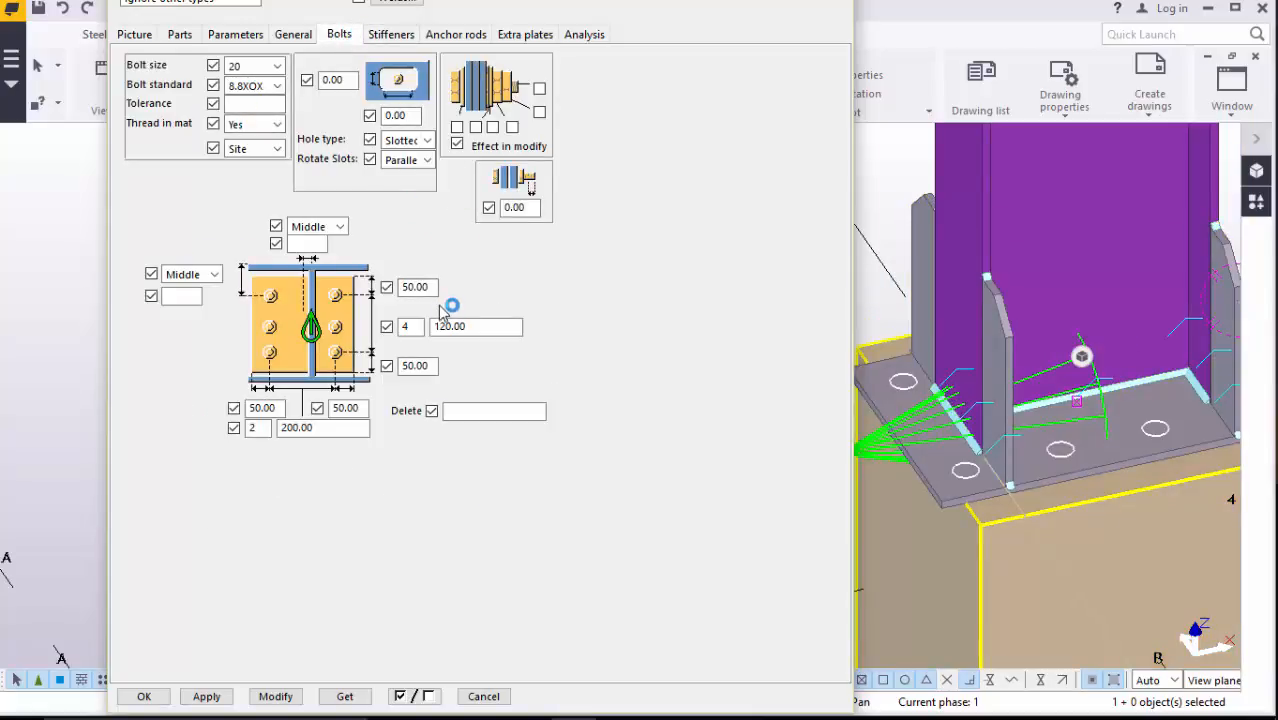
double_click(412, 287)
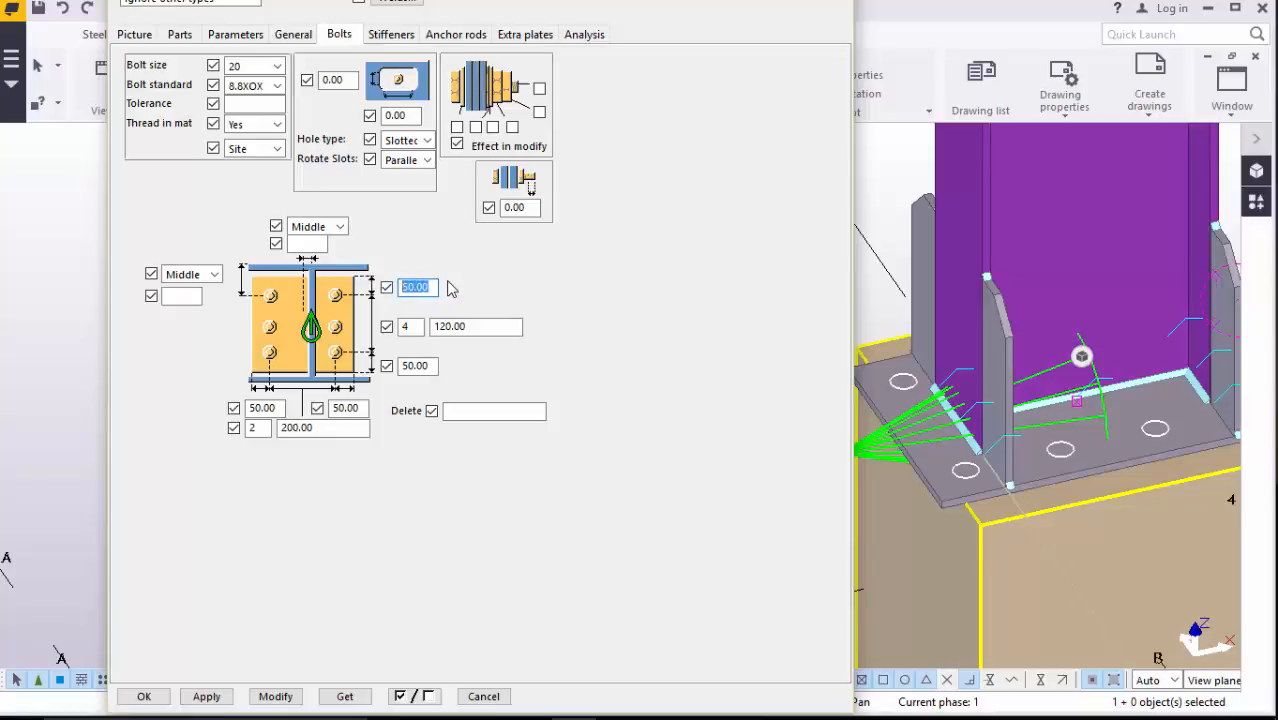
type("20")
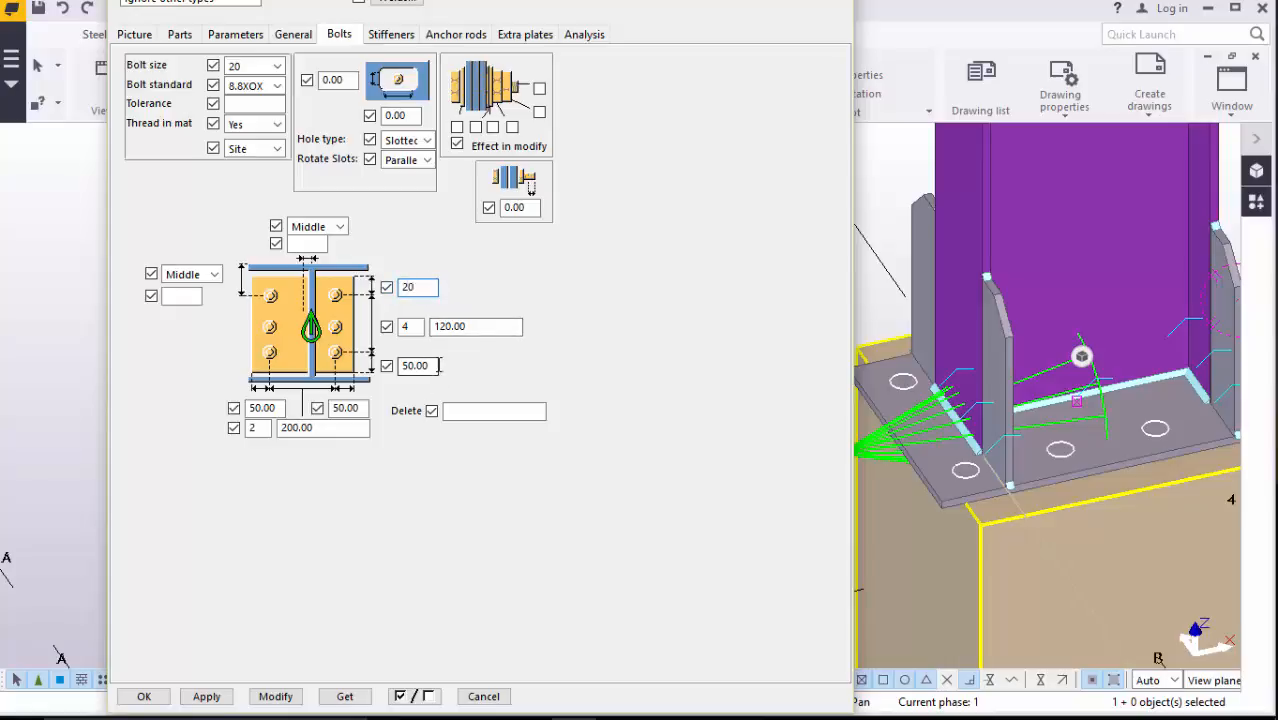
left_click_drag(437, 365, 398, 376)
type("2")
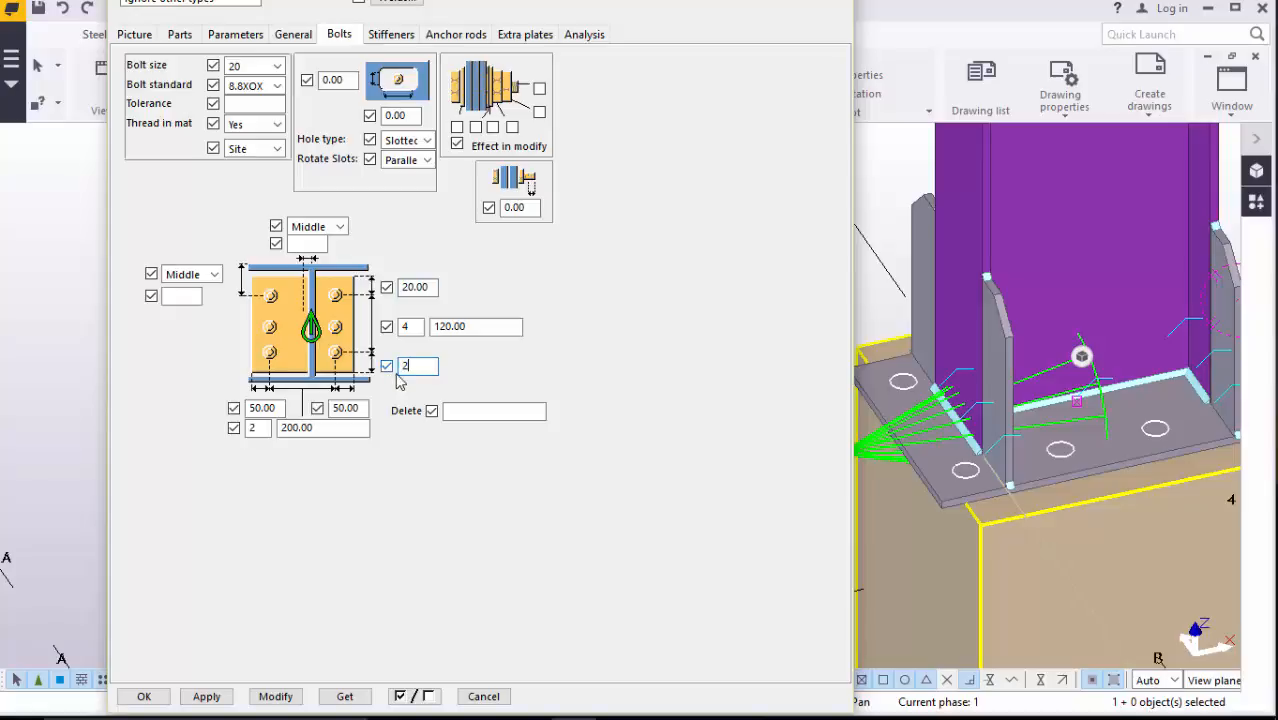
type("0")
left_click(283, 695)
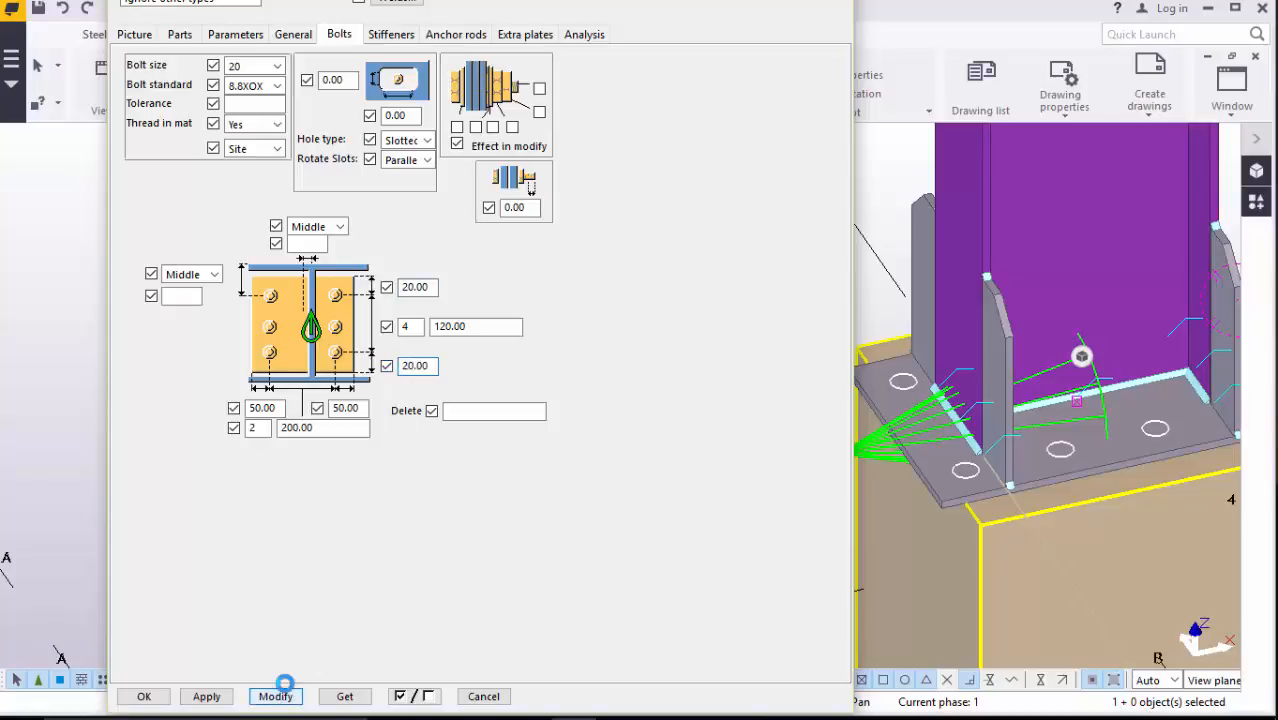
left_click(286, 684)
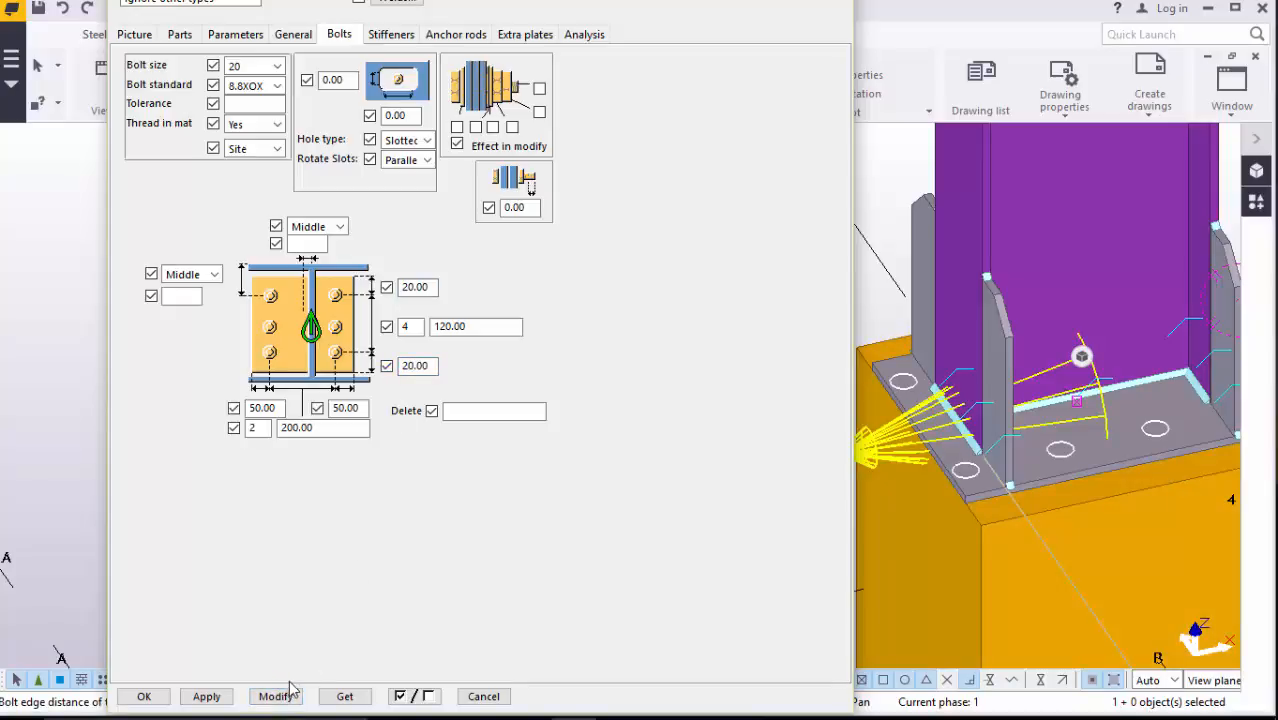
scroll(975, 430, "down", 3)
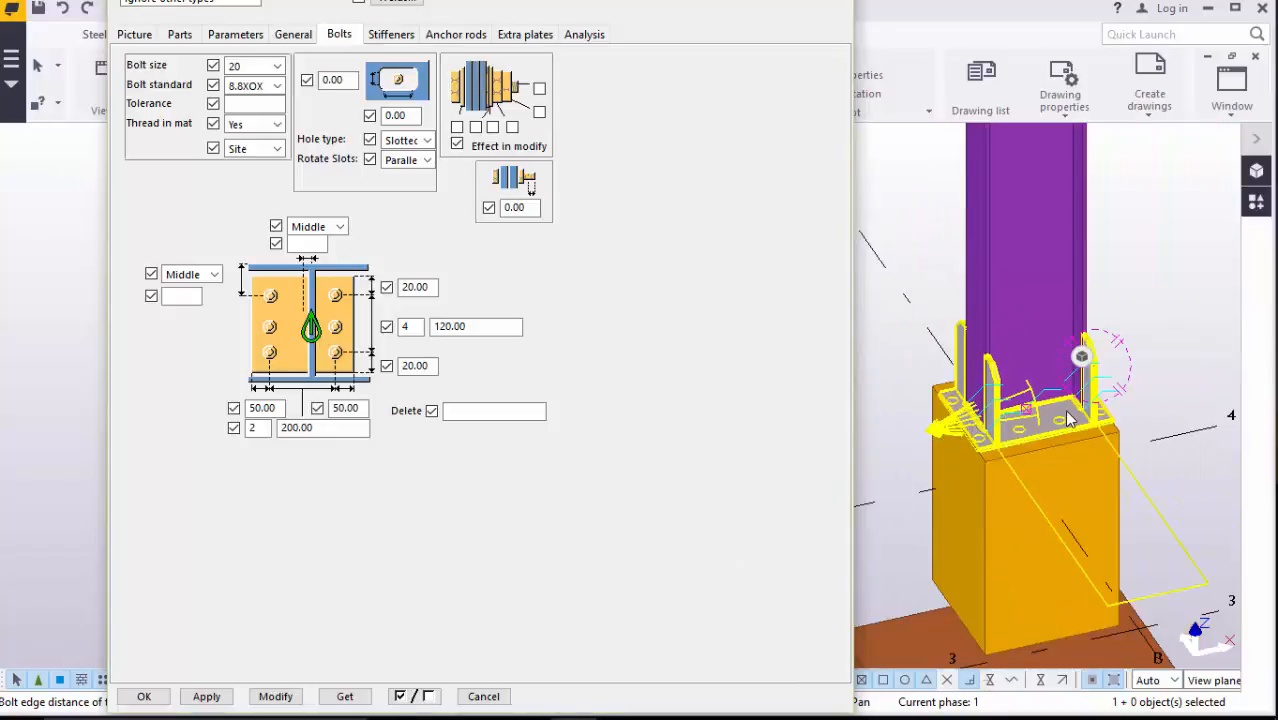
scroll(1068, 418, "up", 4)
scroll(1070, 402, "down", 3)
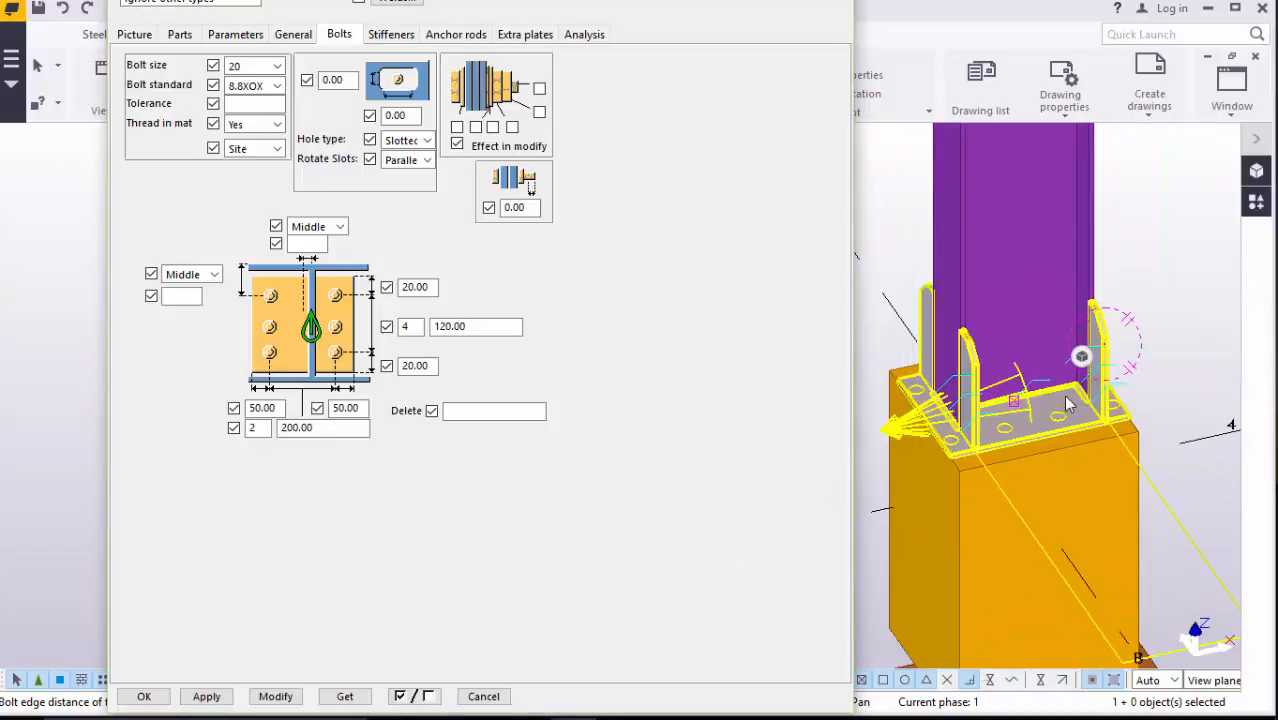
scroll(922, 446, "up", 5)
left_click(929, 441)
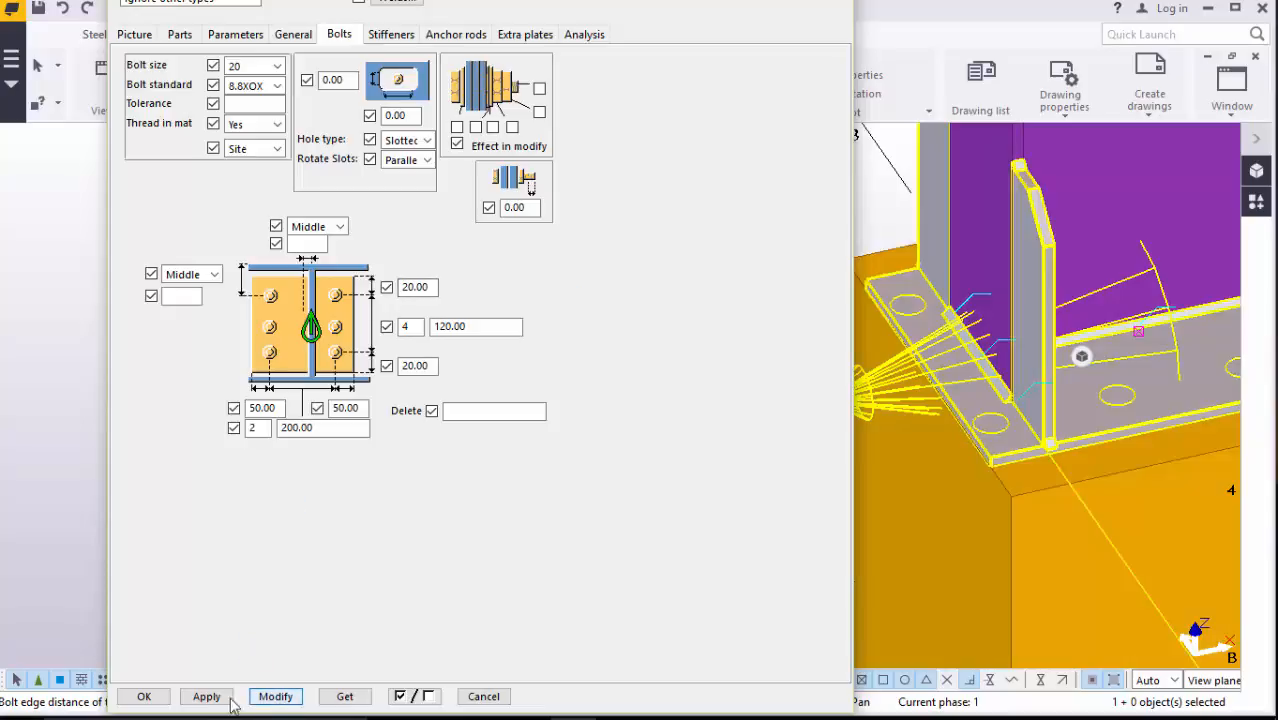
- Confirm the base plate settings and orbit around the column foot to examine the bolt holes and stiffeners
left_click(157, 695)
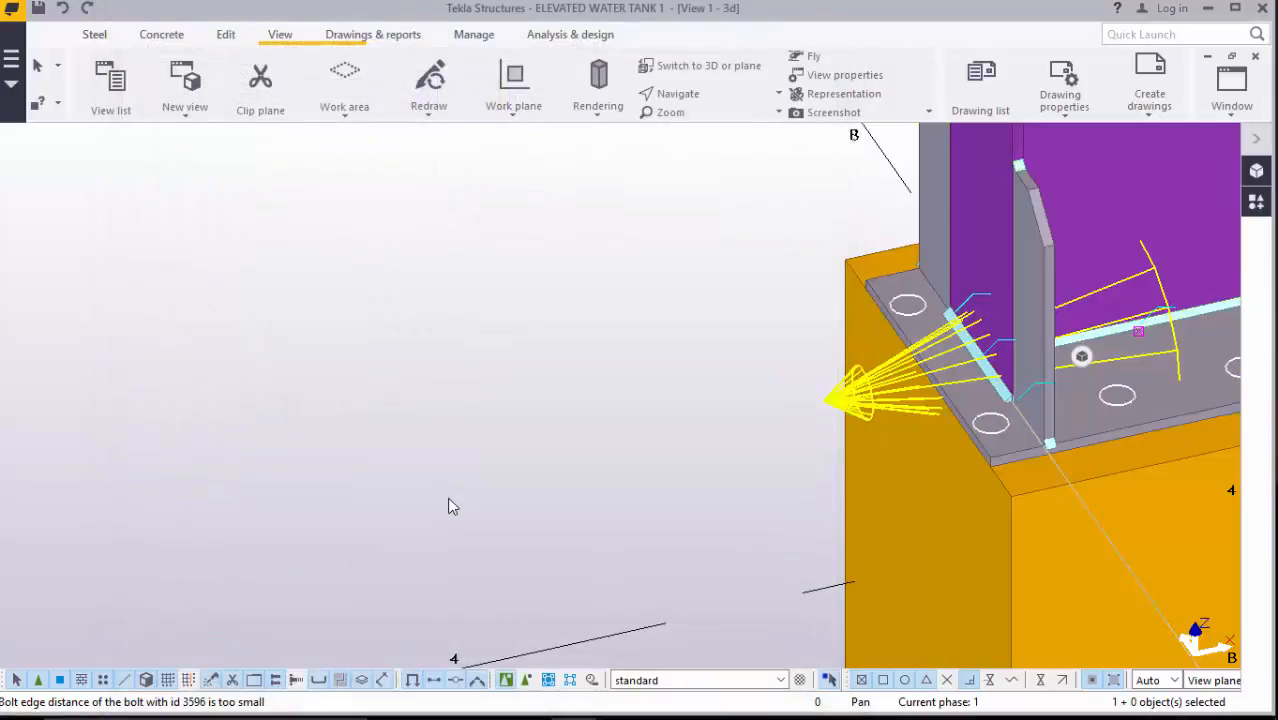
scroll(870, 433, "down", 6)
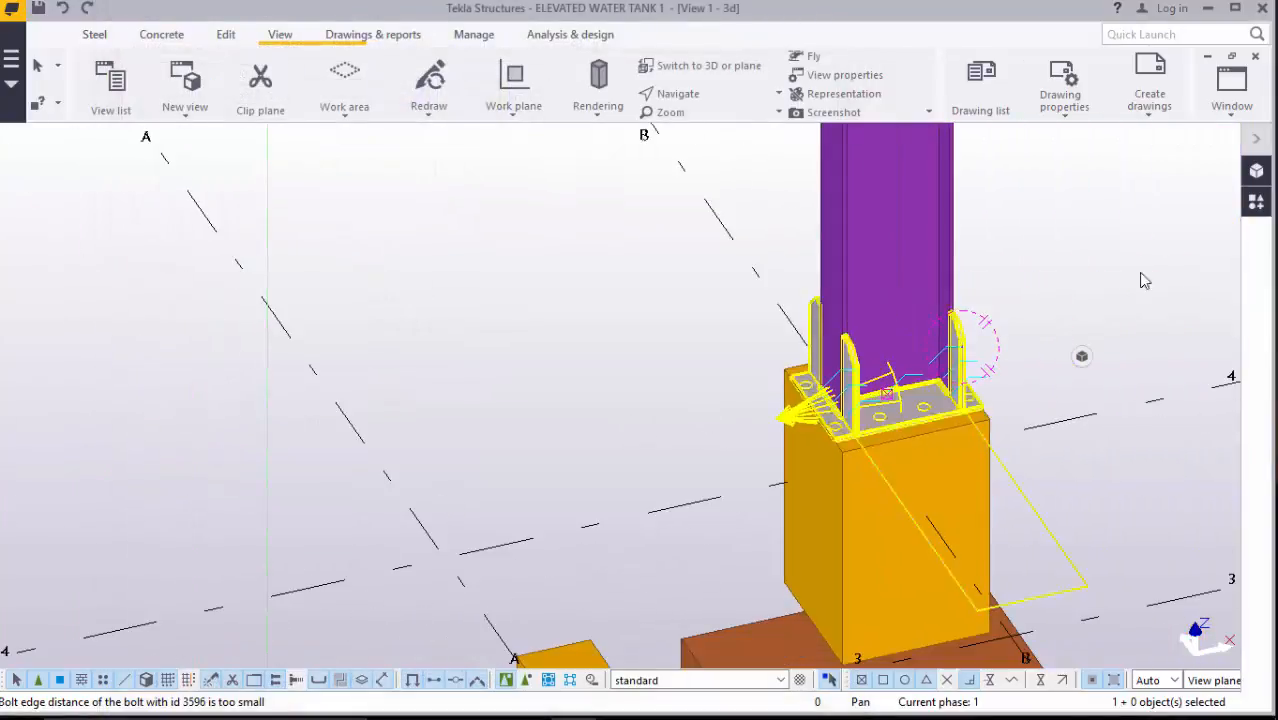
left_click(697, 101)
left_click(707, 131)
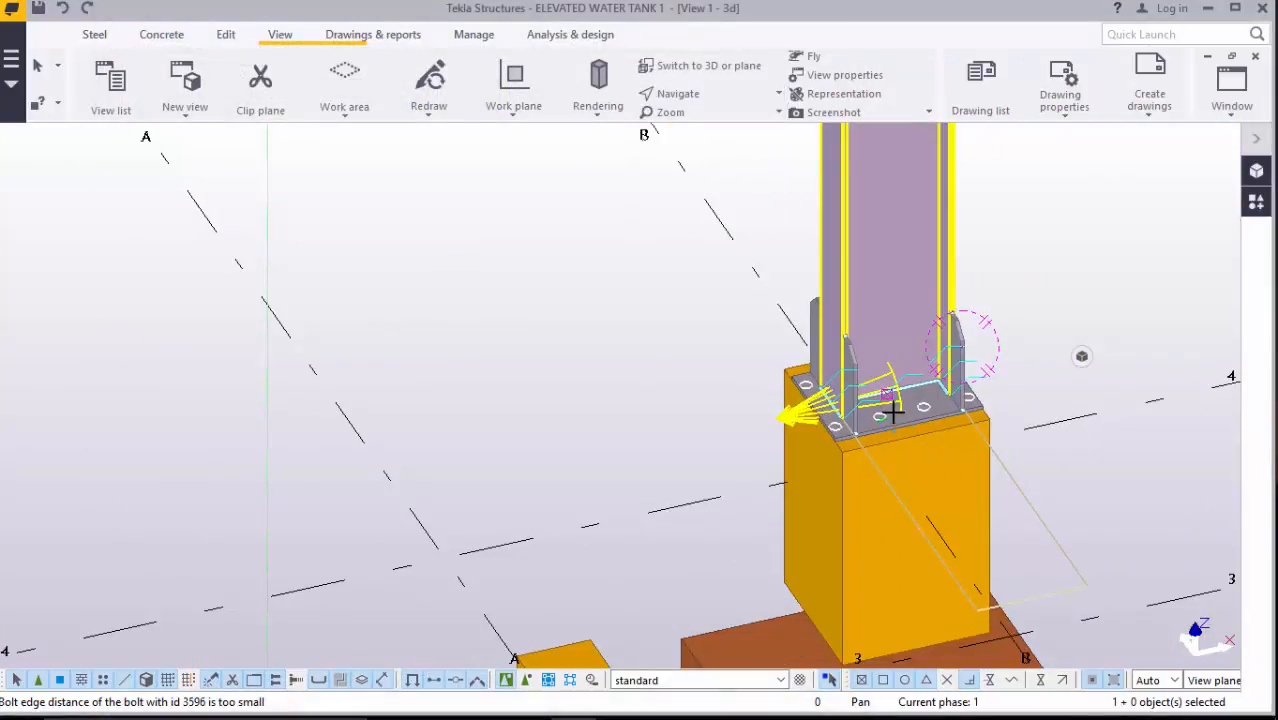
left_click_drag(893, 408, 828, 467)
scroll(828, 467, "up", 3)
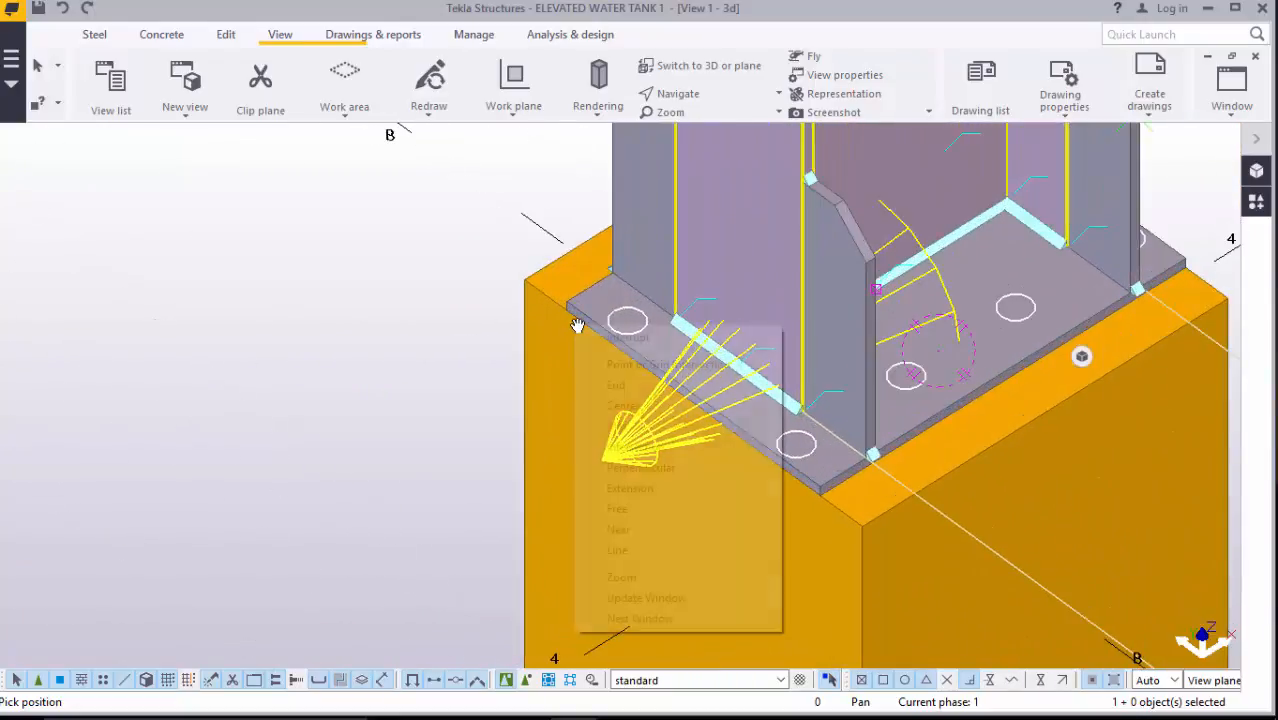
- Reopen the base plate's bolt settings, set the bolt count along the four-bolt direction to 3 and modify the connection
left_click(872, 258)
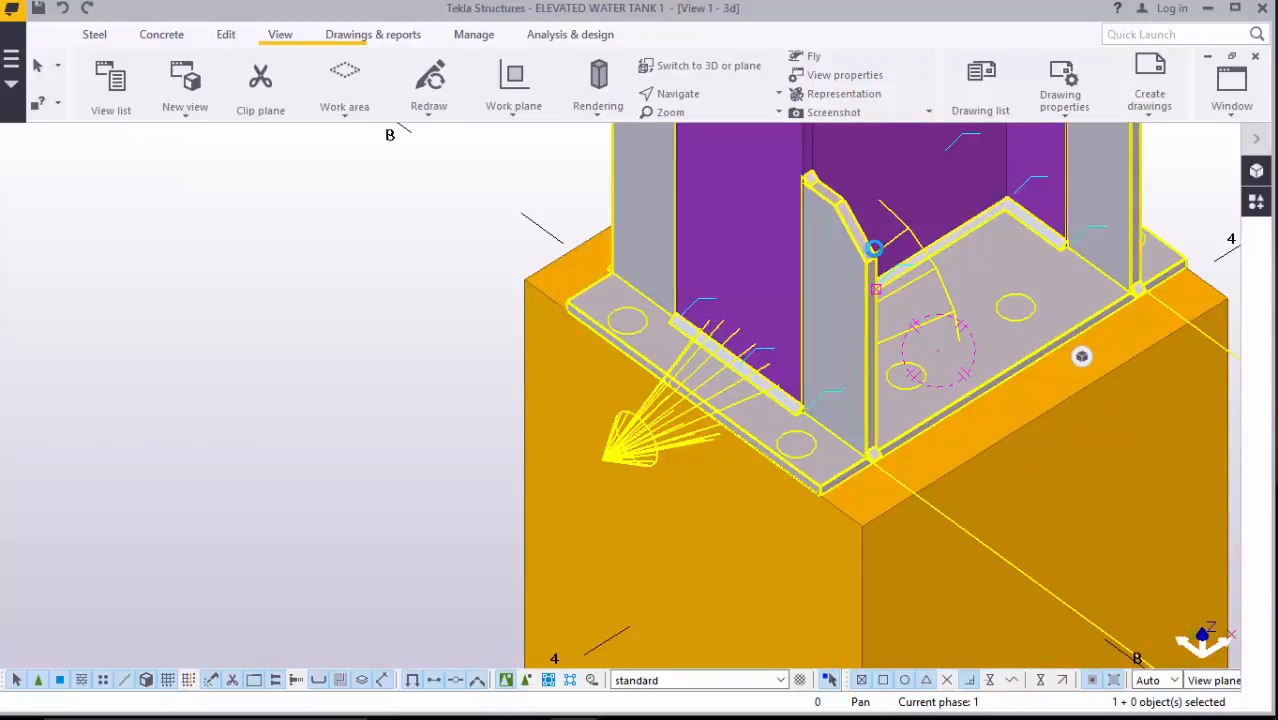
double_click(873, 248)
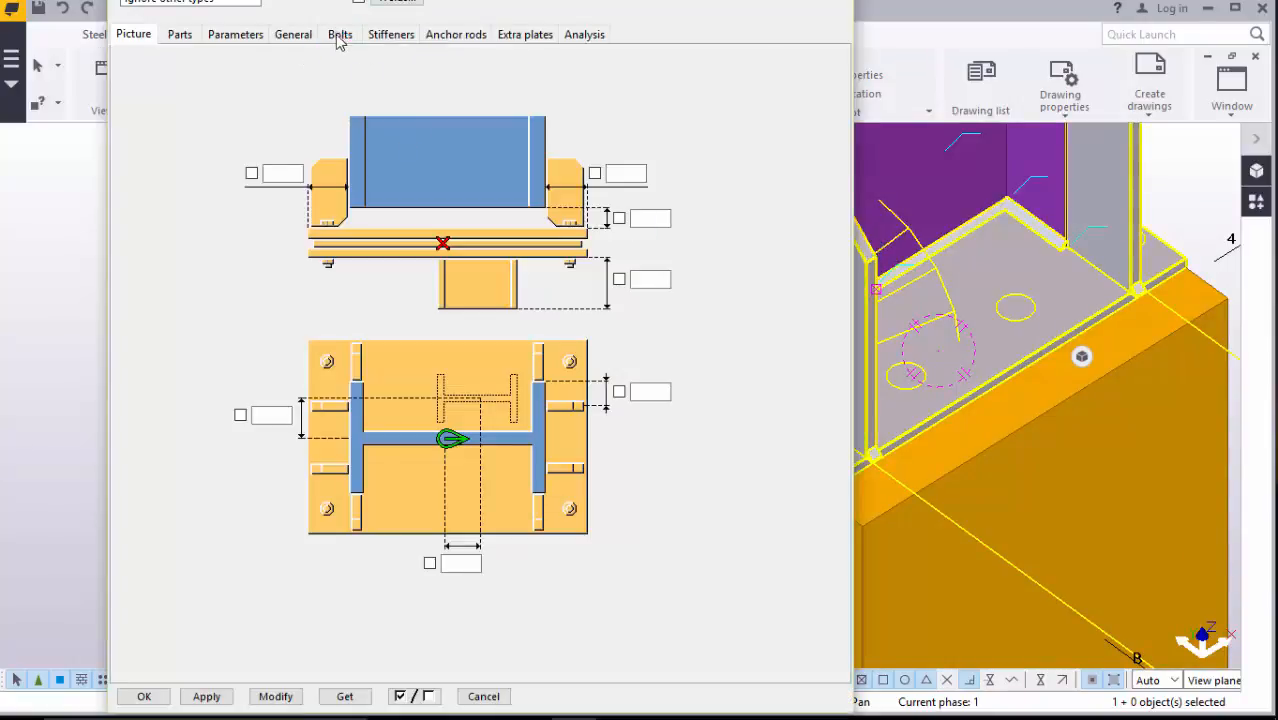
left_click(340, 37)
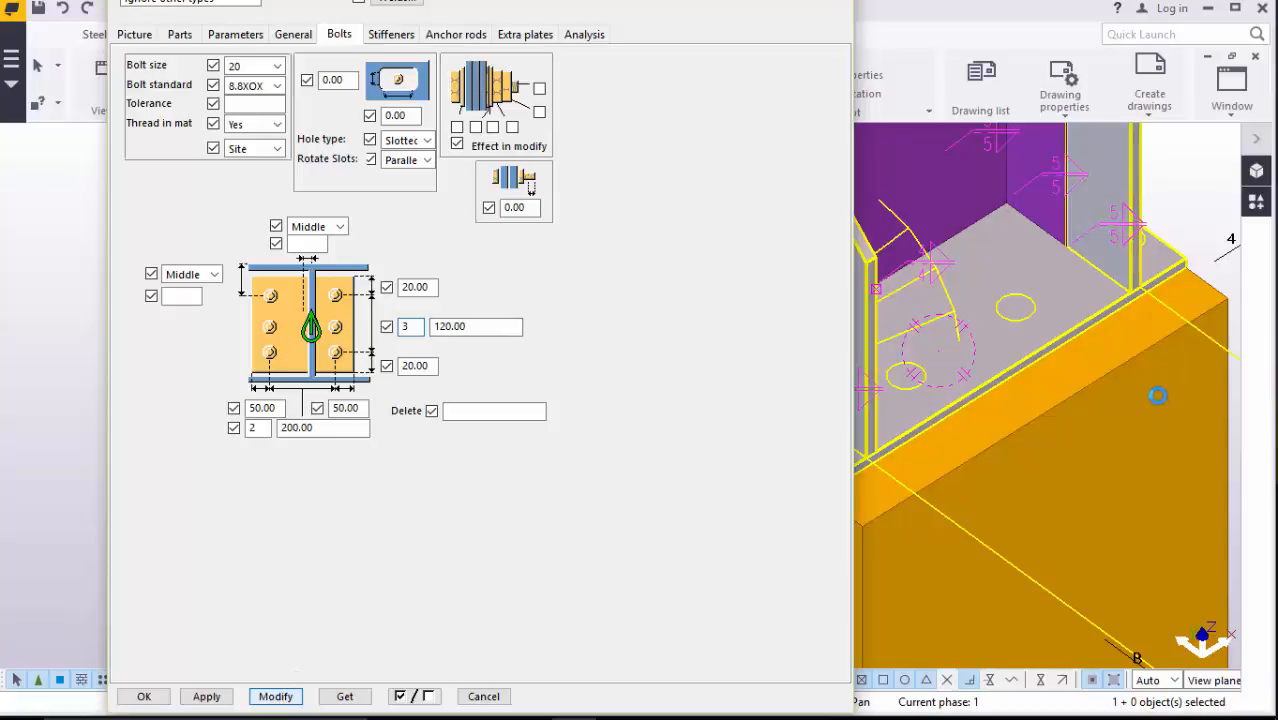
scroll(1003, 368, "down", 3)
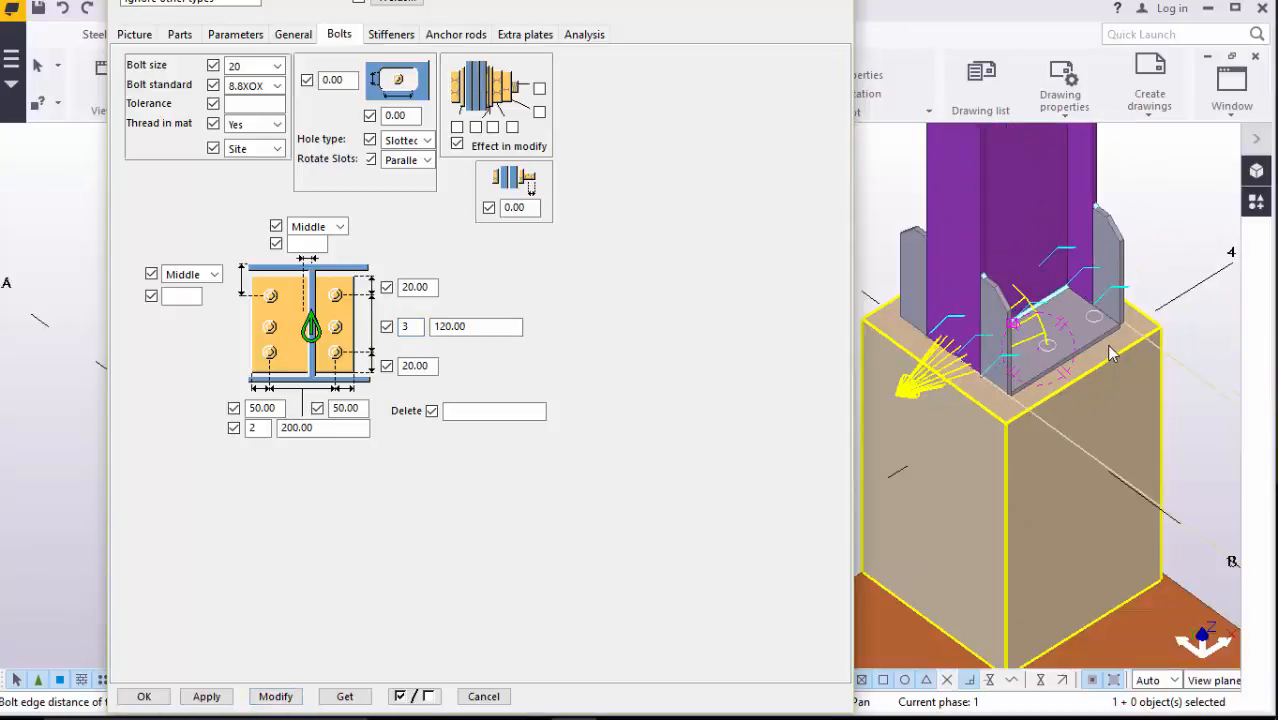
scroll(1003, 368, "up", 3)
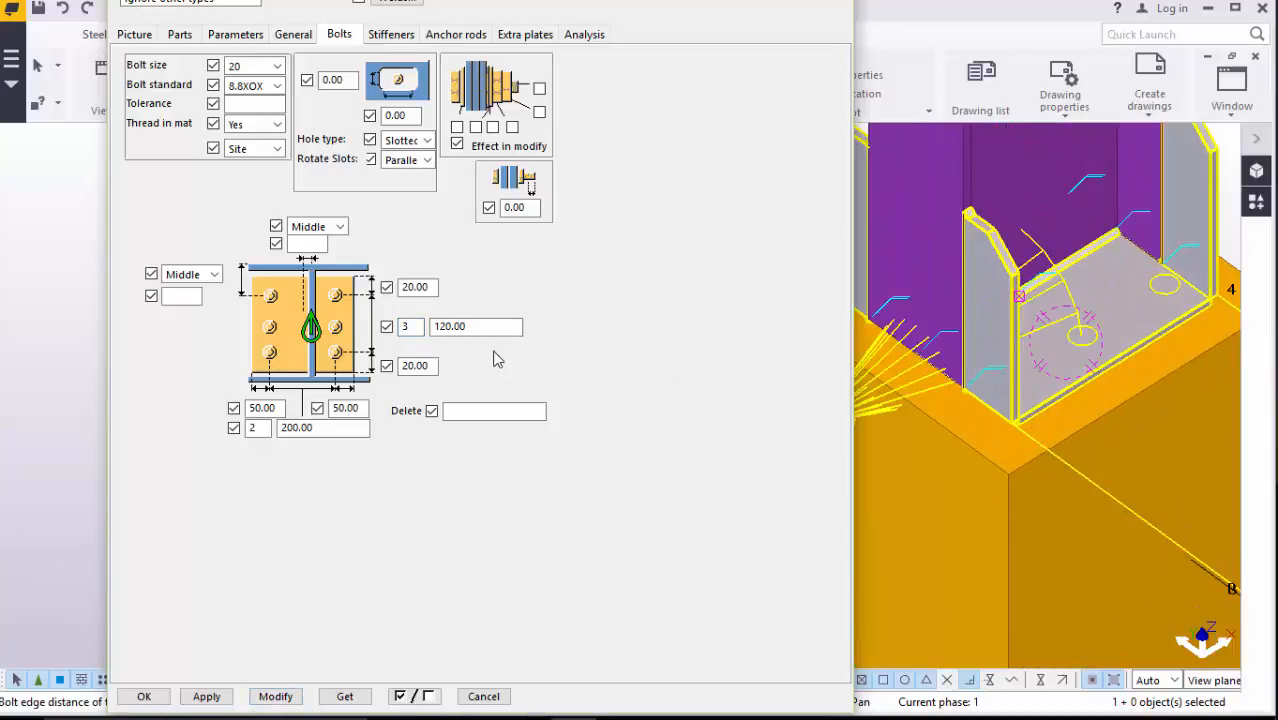
- Try spacings of 150, 160, 150 and 120 for the three-bolt rows, modifying the base plate with each value
left_click(467, 325)
left_click_drag(468, 326, 444, 326)
left_click(293, 692)
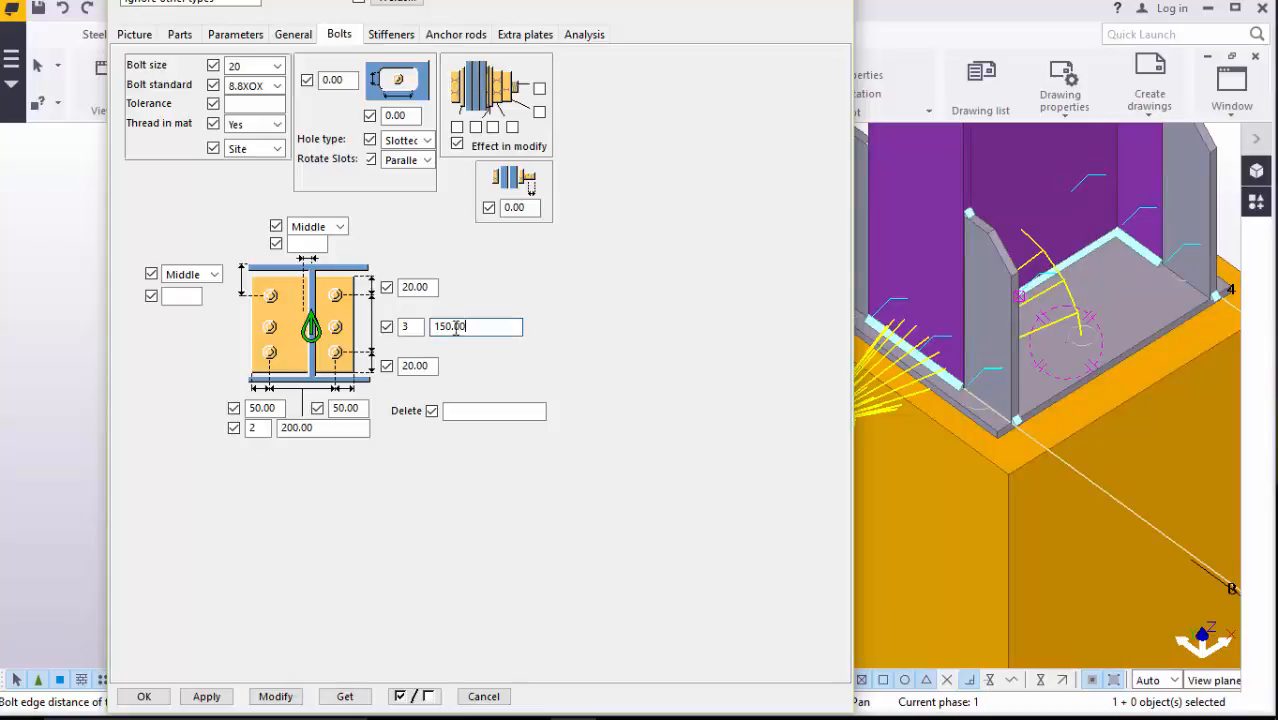
left_click_drag(477, 333, 444, 330)
left_click(279, 697)
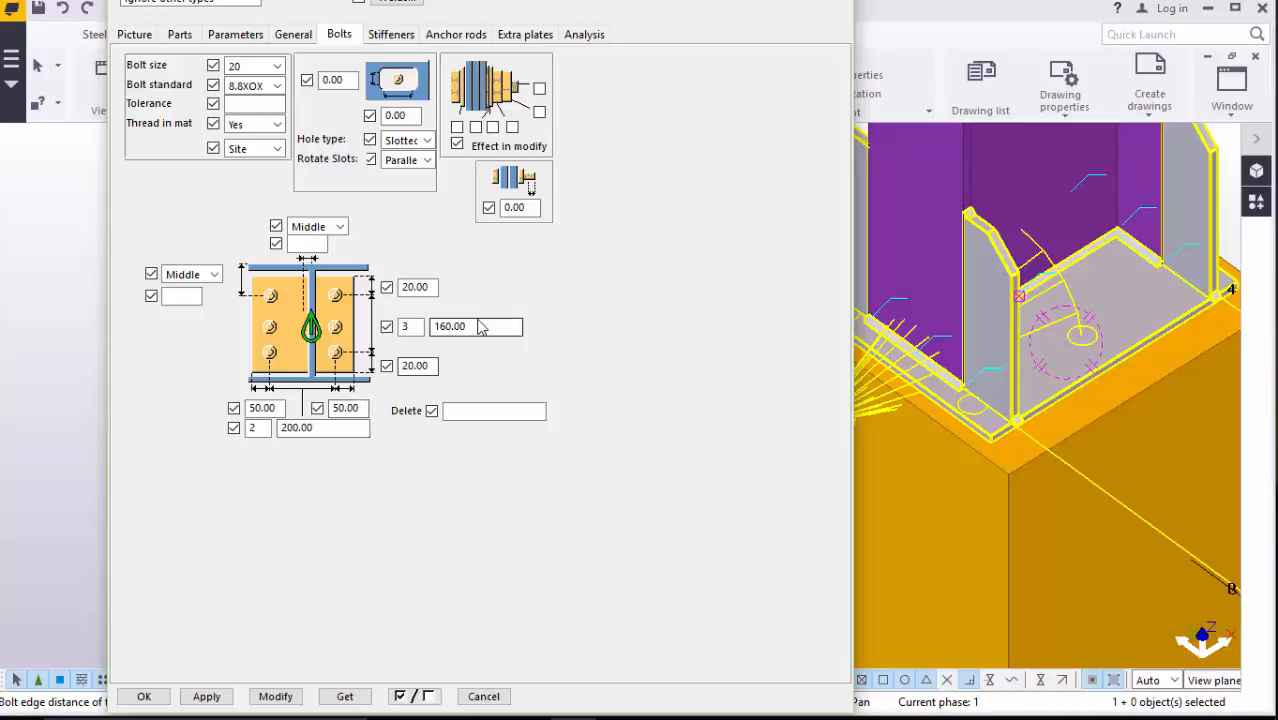
left_click_drag(480, 326, 438, 332)
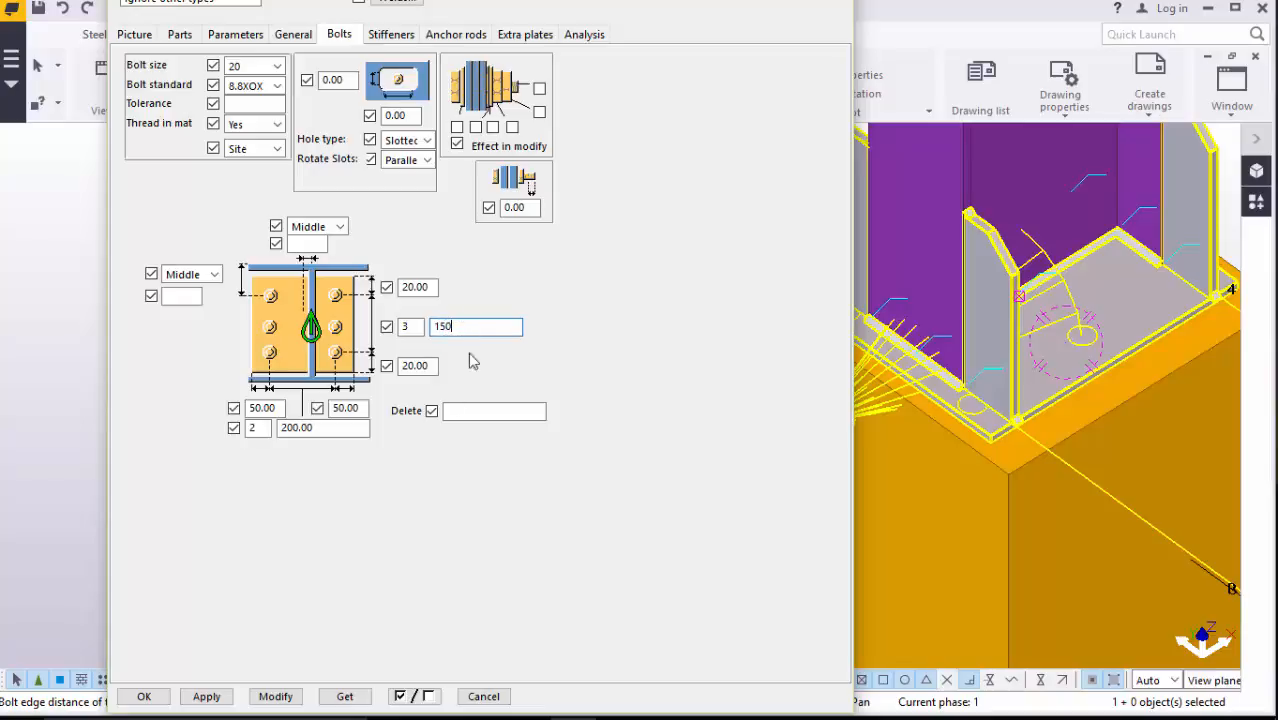
left_click(279, 699)
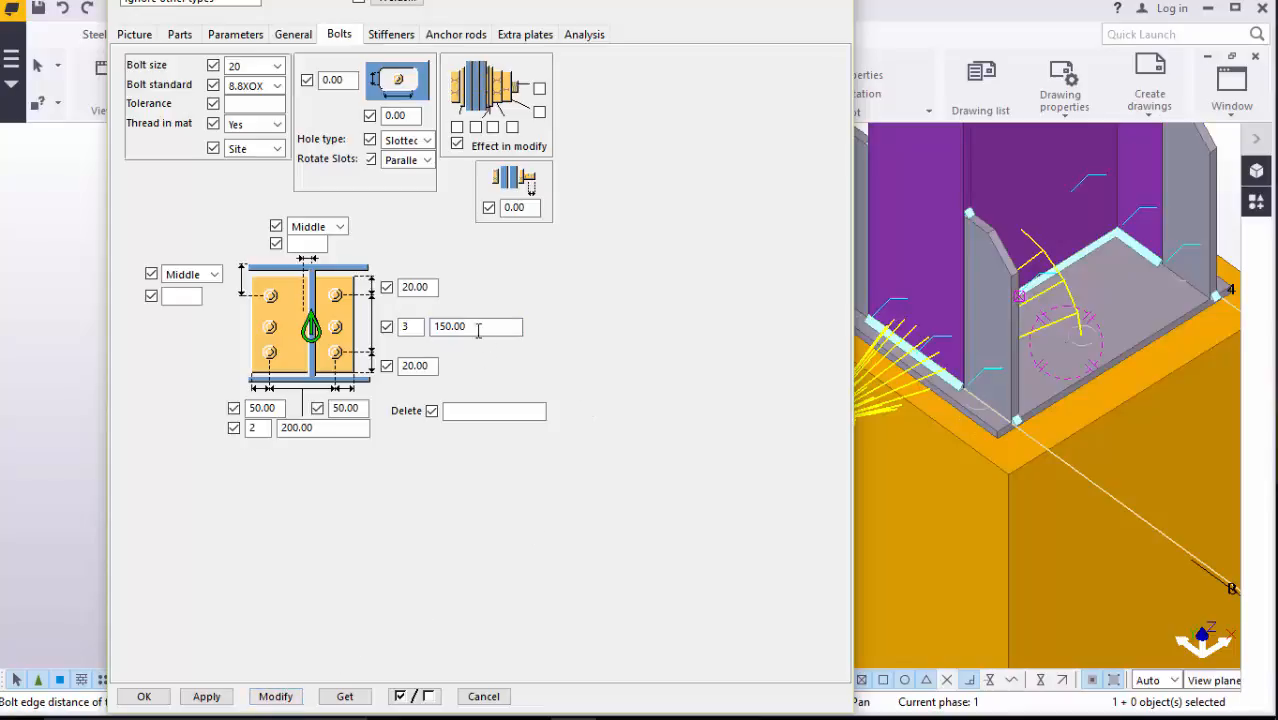
left_click_drag(478, 331, 446, 326)
type("0")
left_click(278, 697)
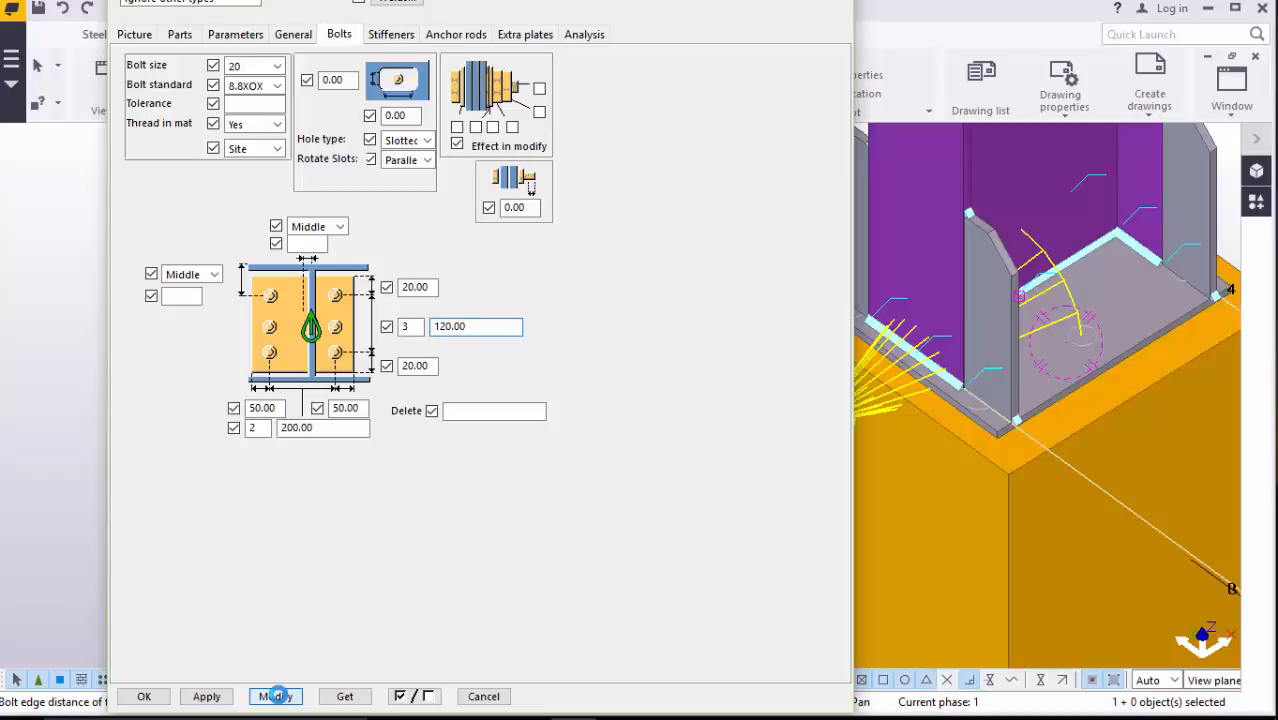
left_click(278, 697)
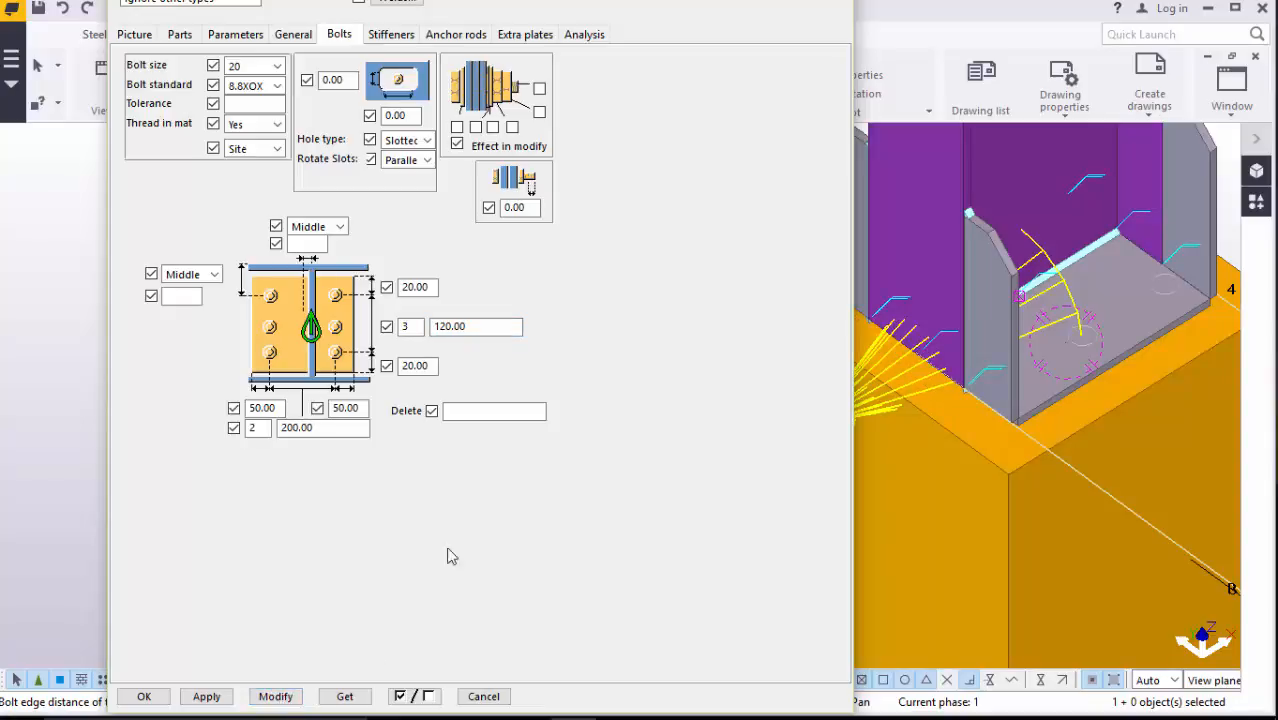
- Set the spacing of the three-bolt rows to 100 and modify the base plate
left_click(471, 326)
left_click_drag(472, 326, 442, 330)
type("00")
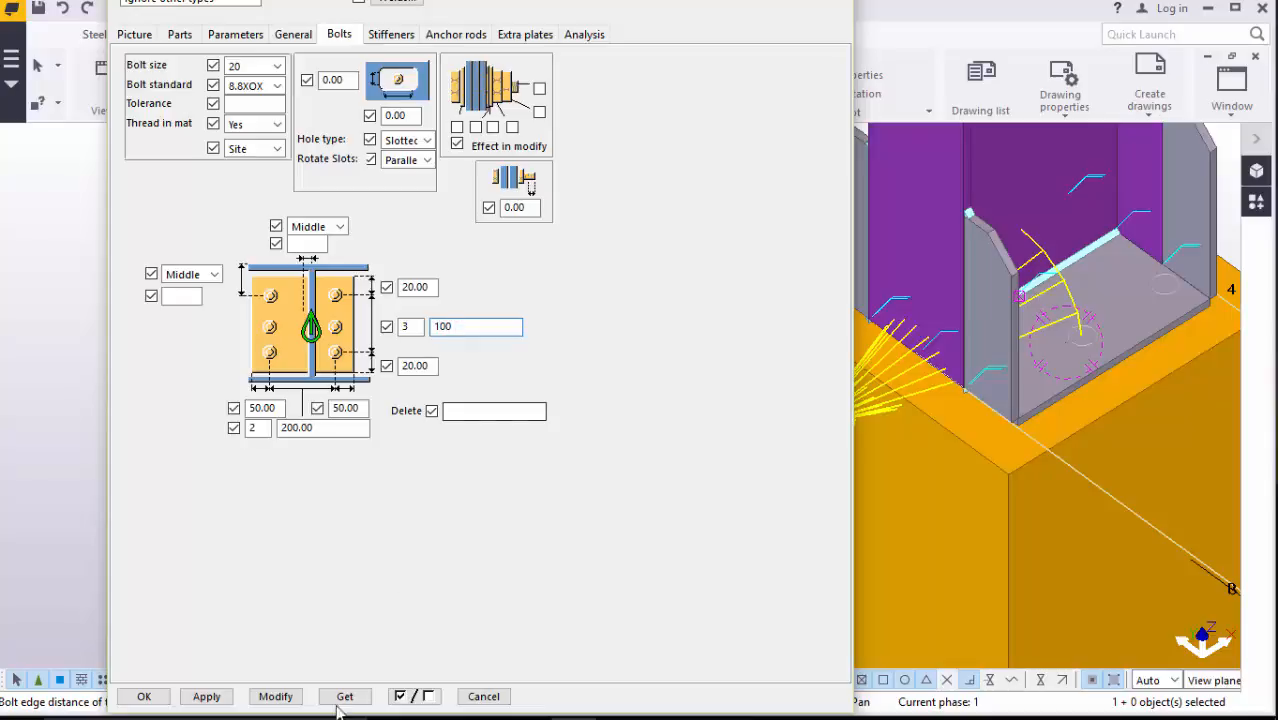
left_click(277, 697)
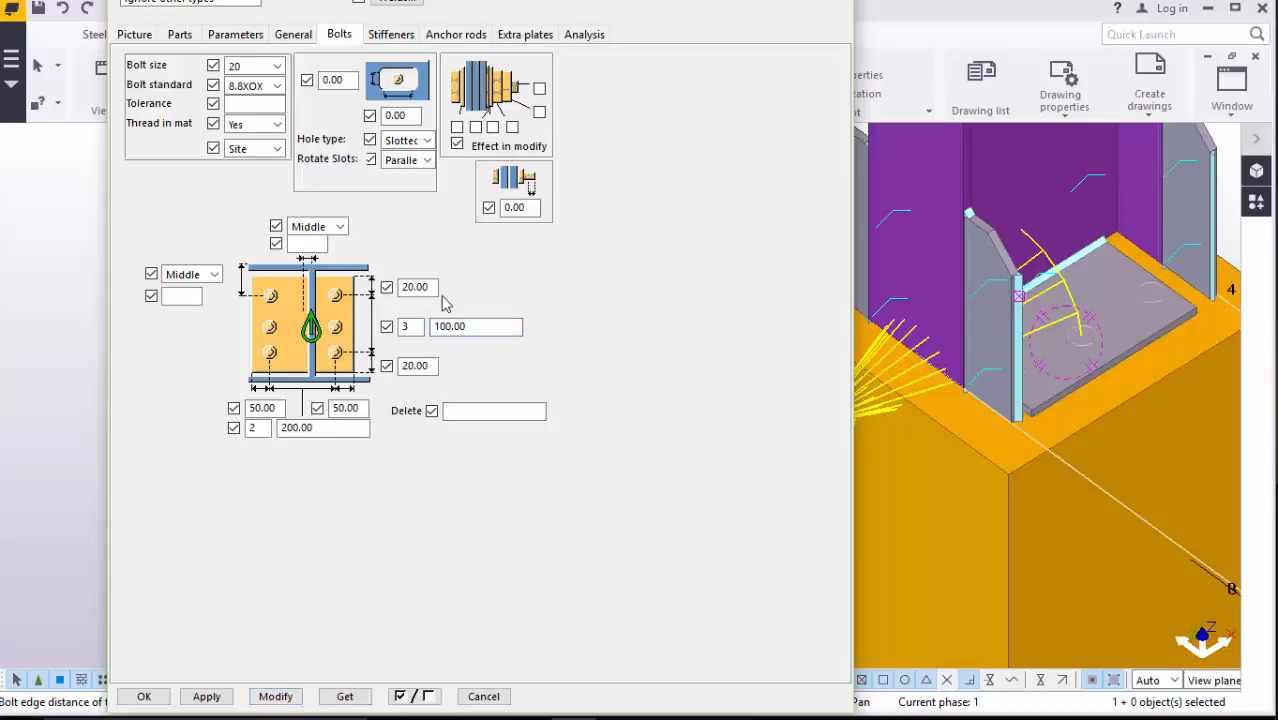
- Set both bolt edge distances along the three-bolt direction to 75, modify the base plate and close its settings
left_click_drag(436, 288, 409, 288)
type("75")
key("Tab")
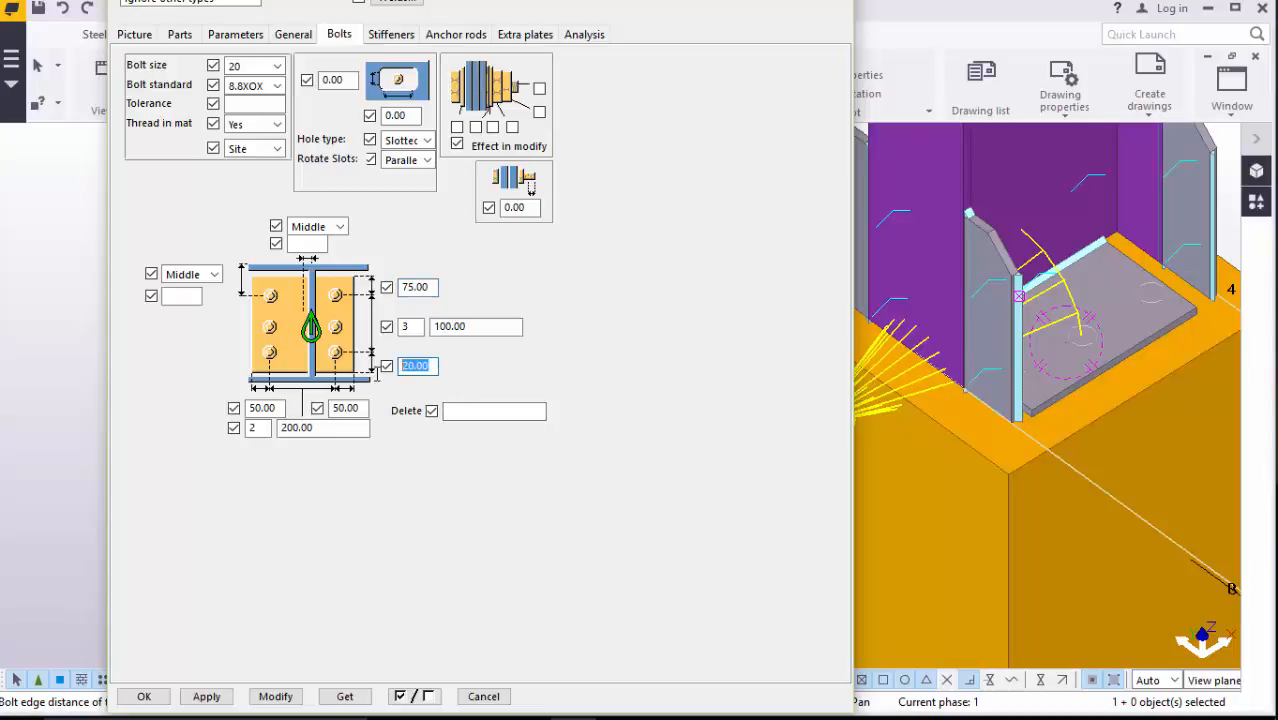
type("75")
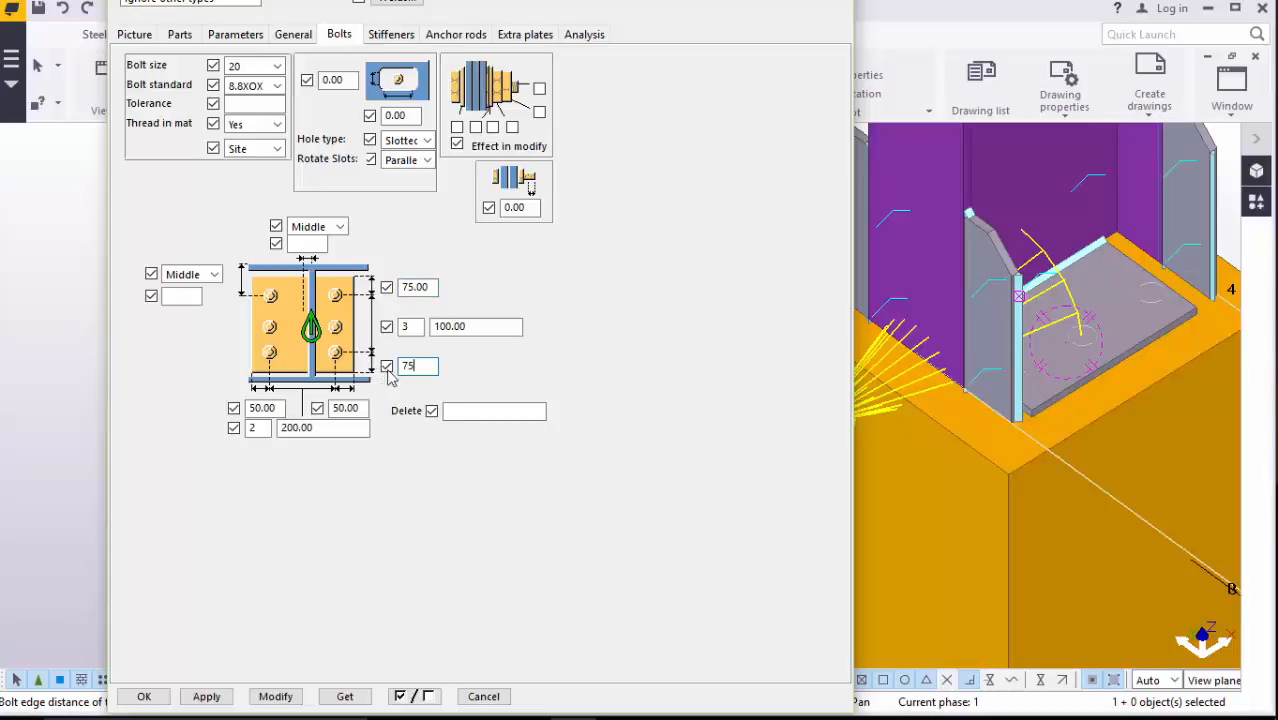
left_click(275, 695)
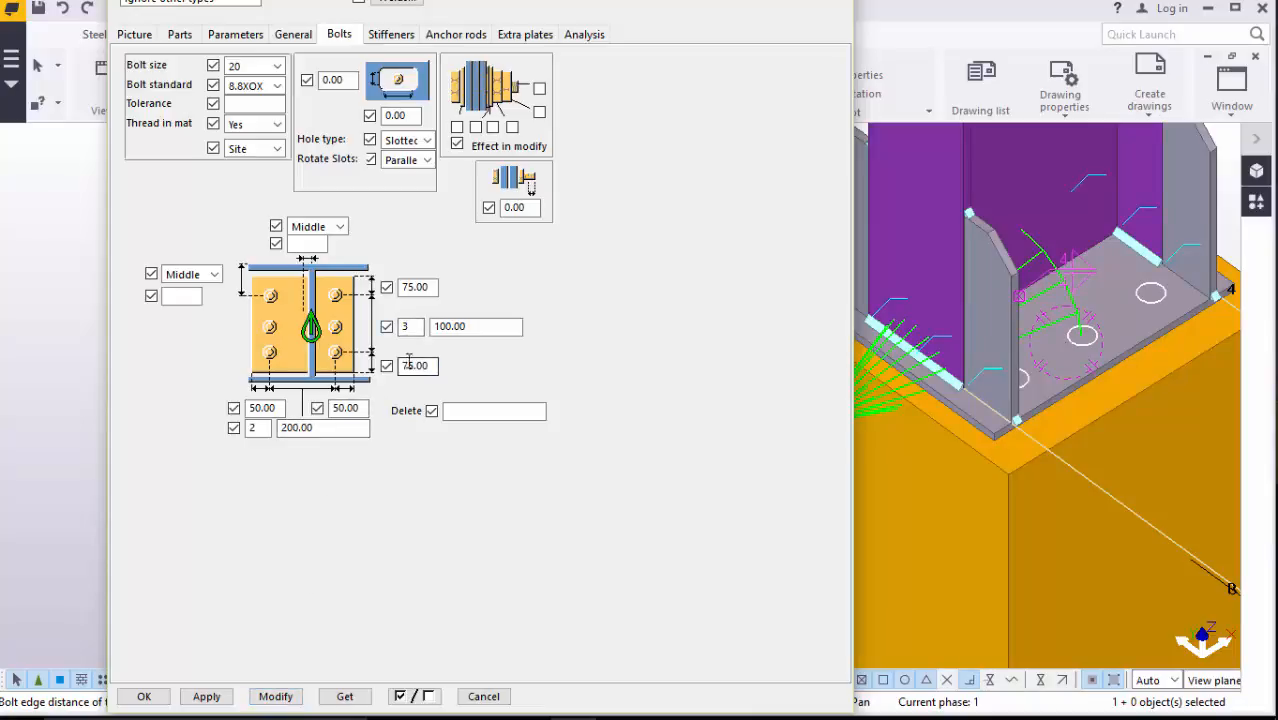
left_click(206, 695)
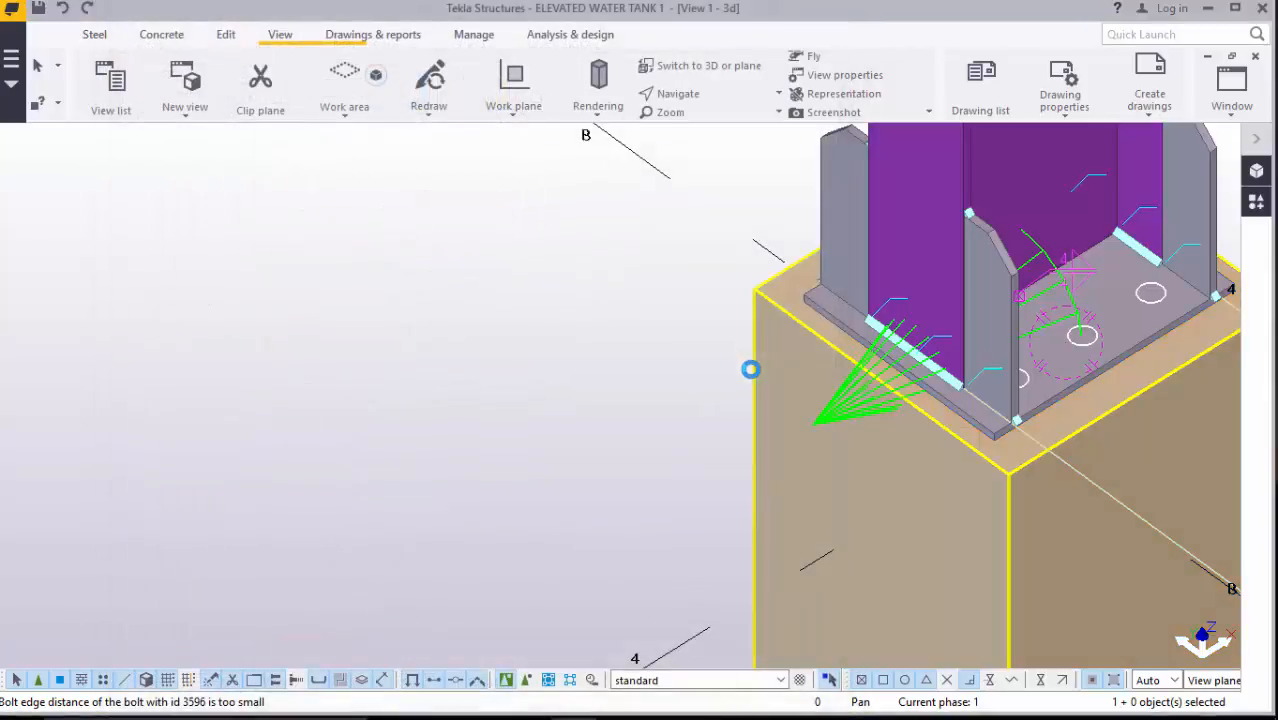
- Orbit around the column foot and examine the bolt rows and plate edges from several sides
scroll(750, 369, "up", 2)
scroll(736, 420, "down", 3)
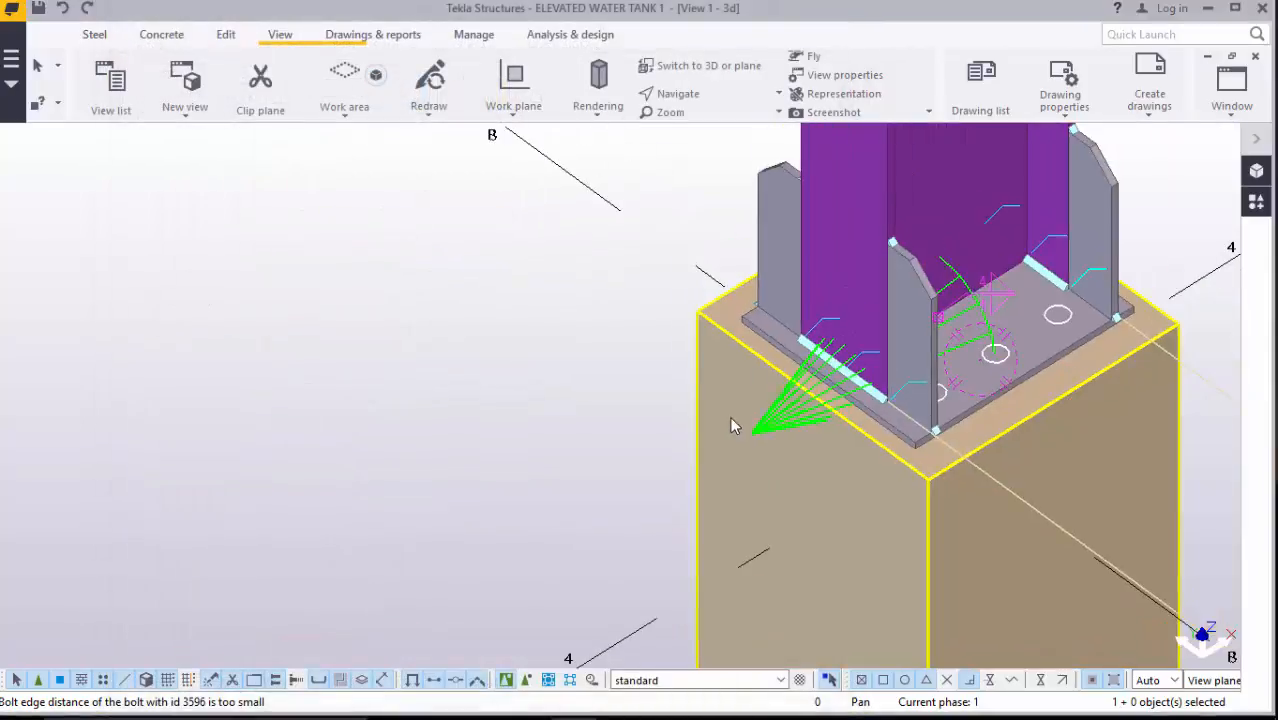
left_click(679, 94)
left_click(713, 123)
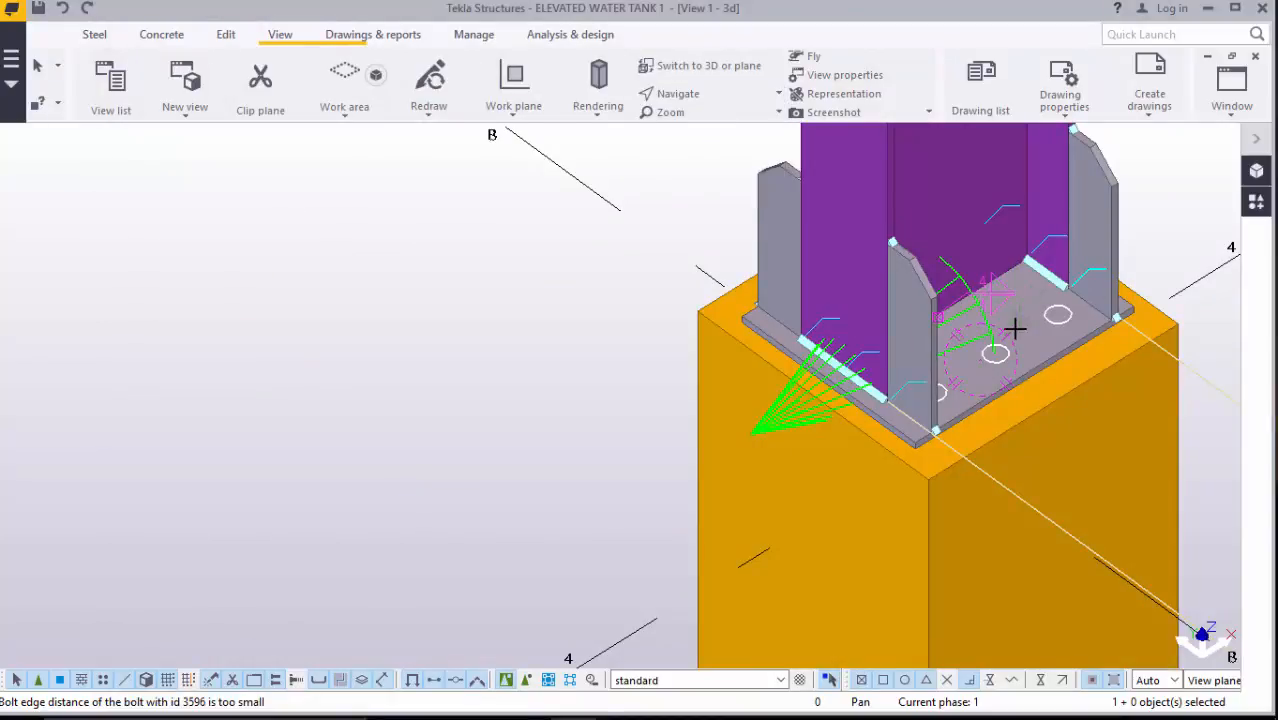
left_click_drag(1018, 329, 730, 241)
middle_click_drag(730, 241, 978, 363, "ctrl")
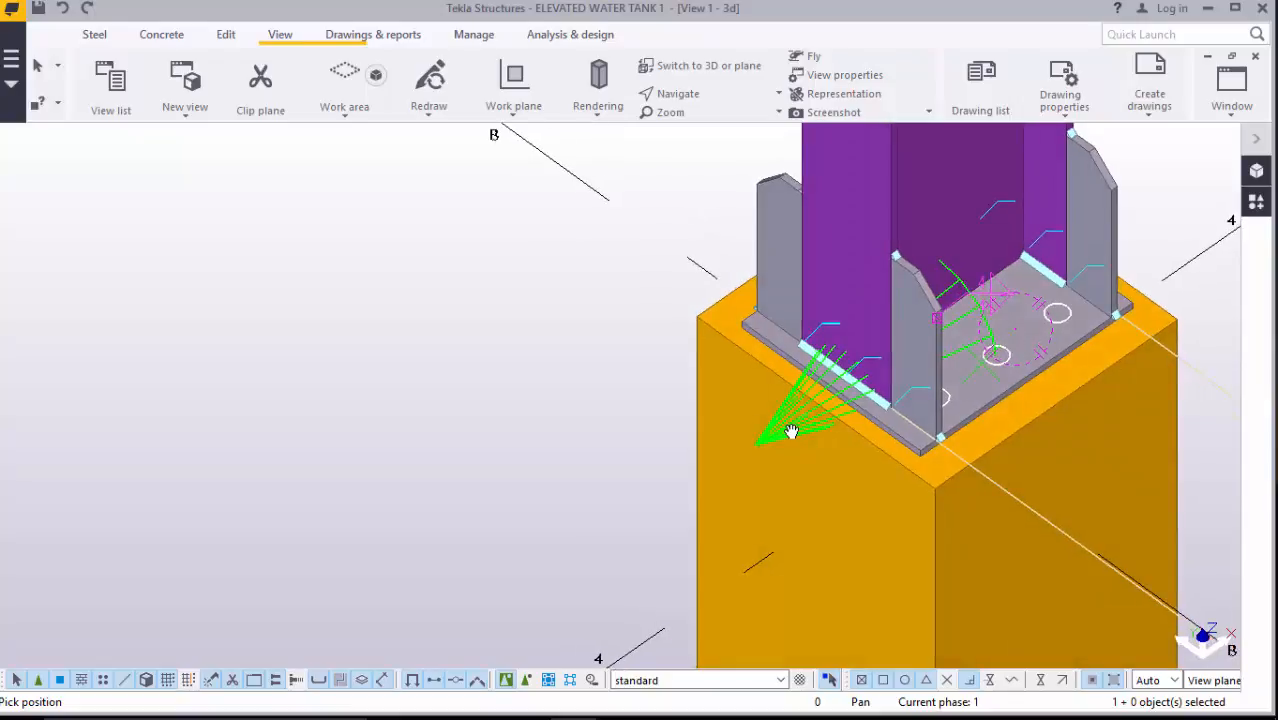
scroll(818, 420, "up", 4)
scroll(630, 396, "down", 5)
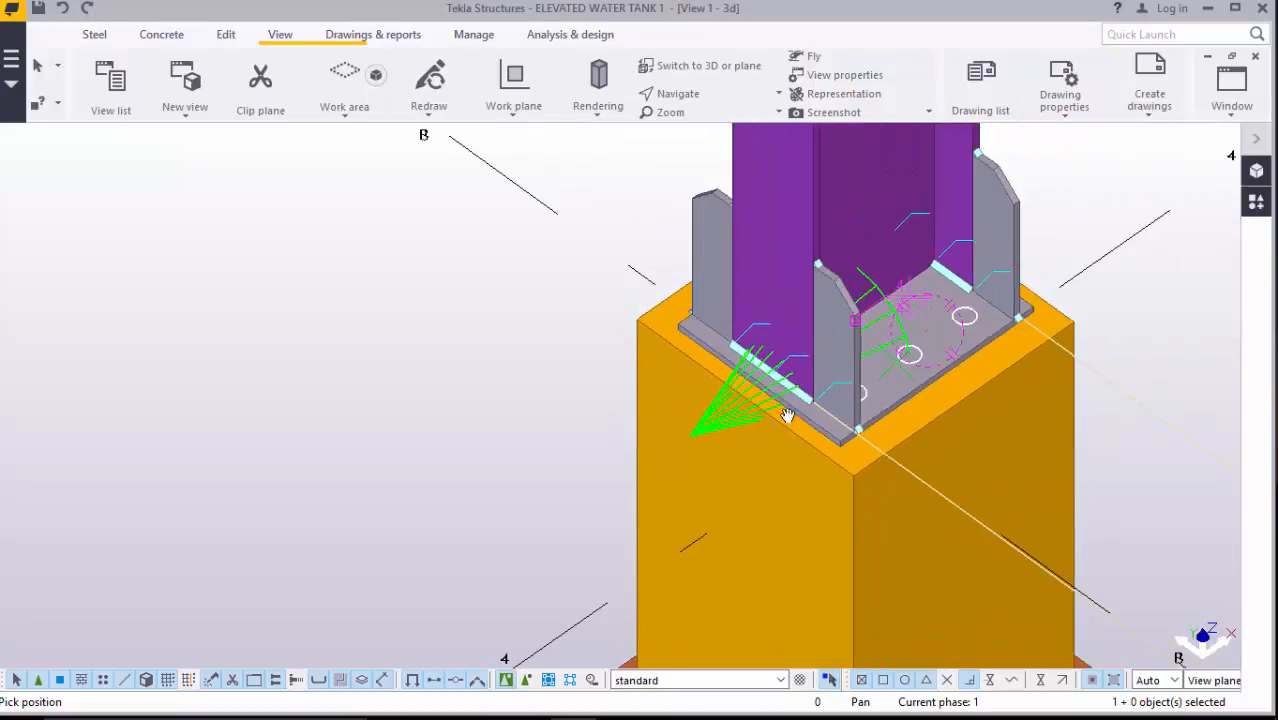
scroll(787, 414, "up", 2)
scroll(773, 402, "up", 2)
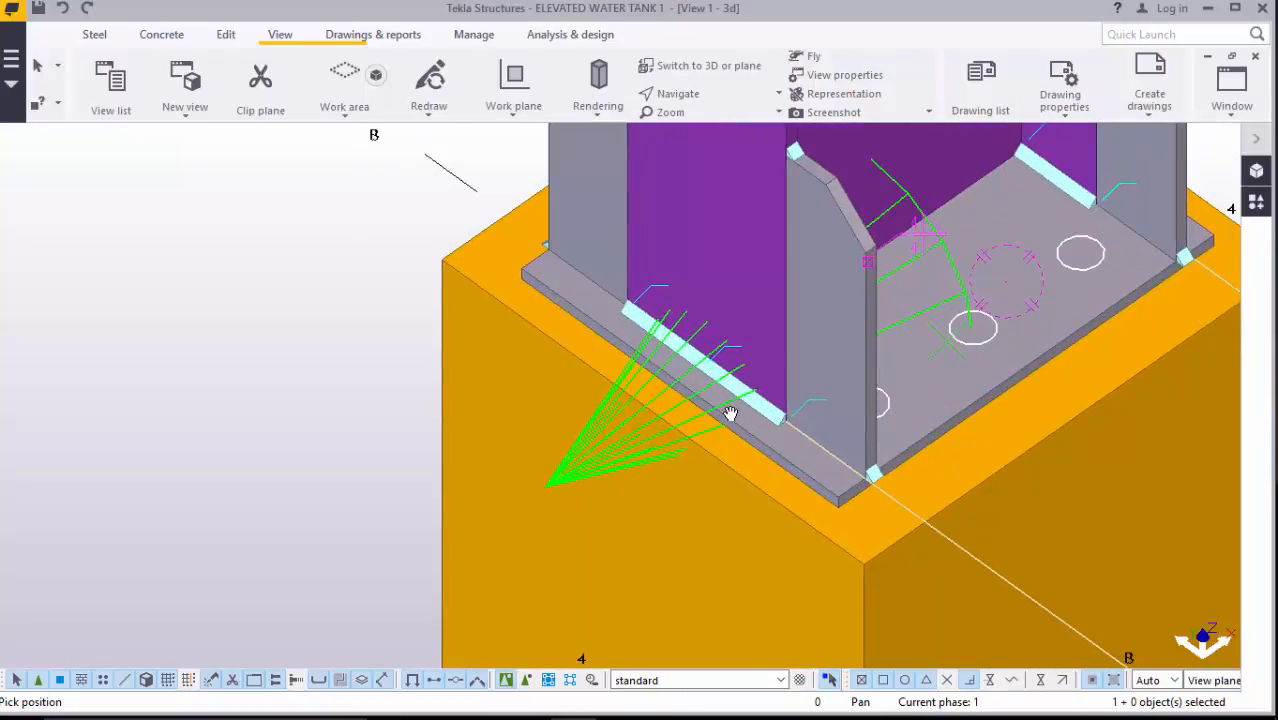
scroll(688, 408, "down", 3)
middle_click_drag(827, 322, 562, 285, "ctrl")
right_click(592, 272)
left_click(620, 282)
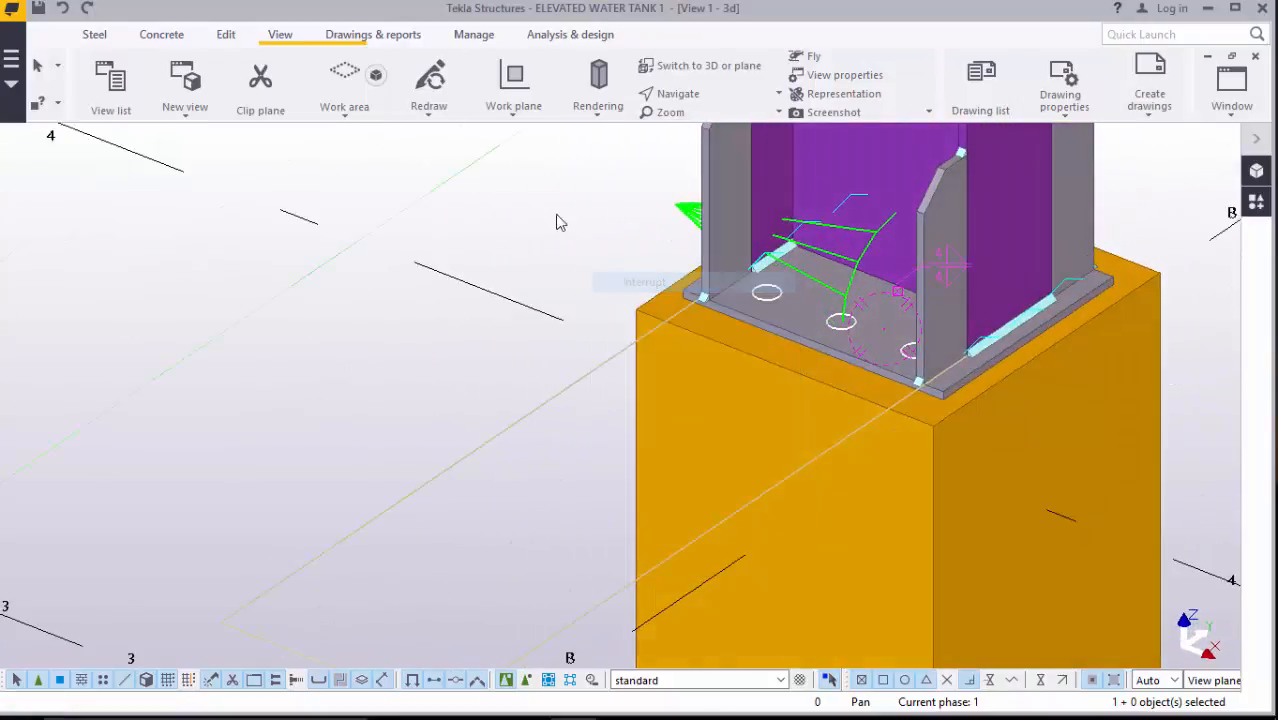
- Redraw the 3D view and check the base plate at the column foot
right_click(545, 210)
left_click(526, 212)
right_click(549, 211)
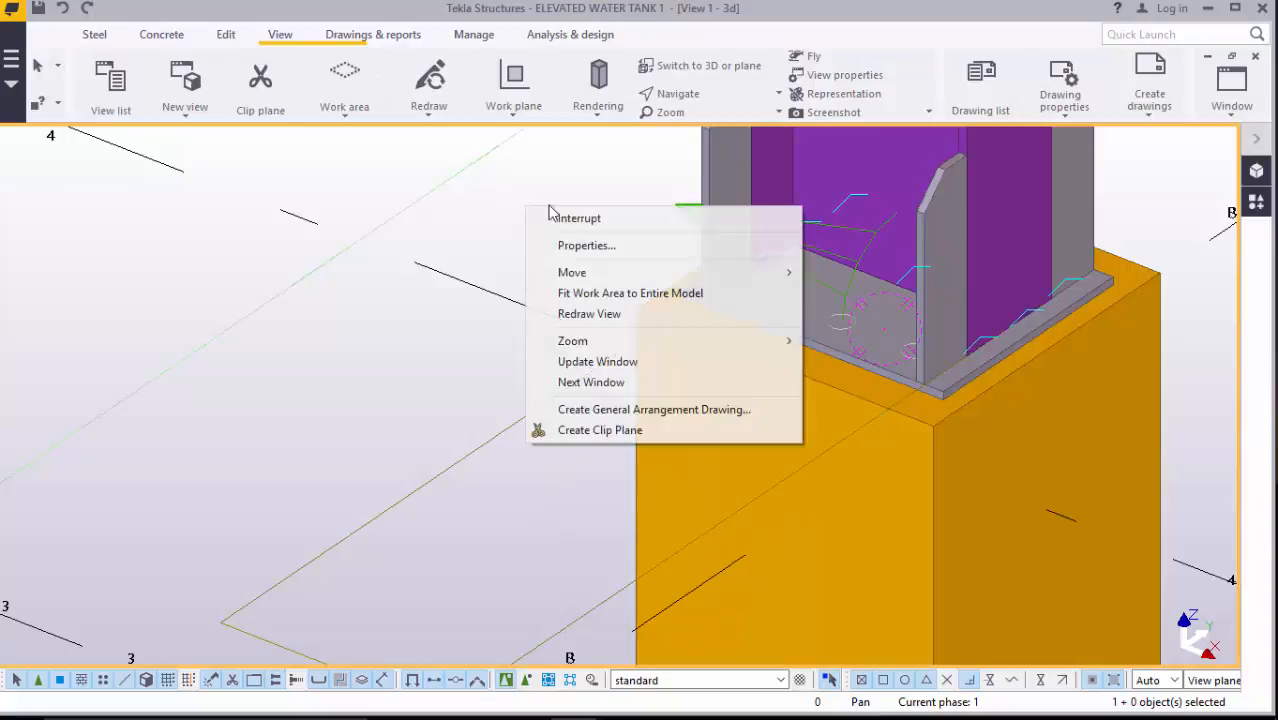
left_click(566, 316)
scroll(622, 419, "down", 4)
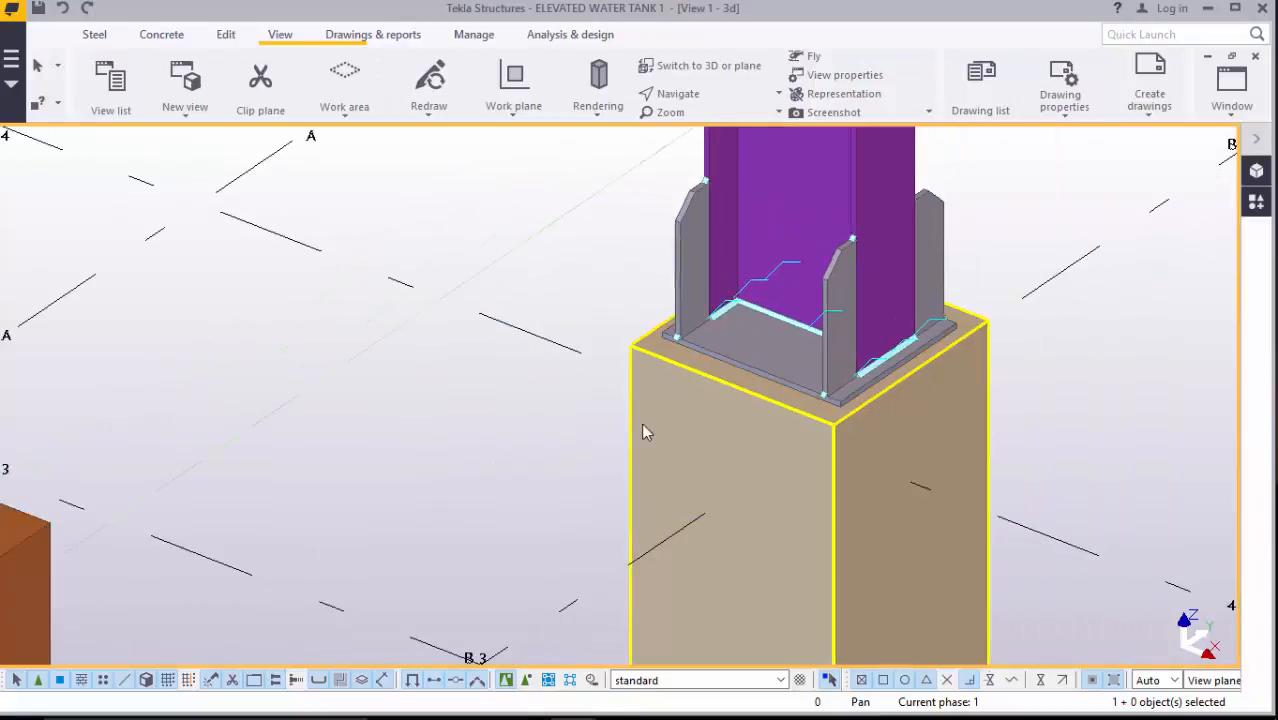
scroll(799, 322, "up", 3)
- Orbit around the column foot and view the whole spliced column above the footings
left_click(697, 100)
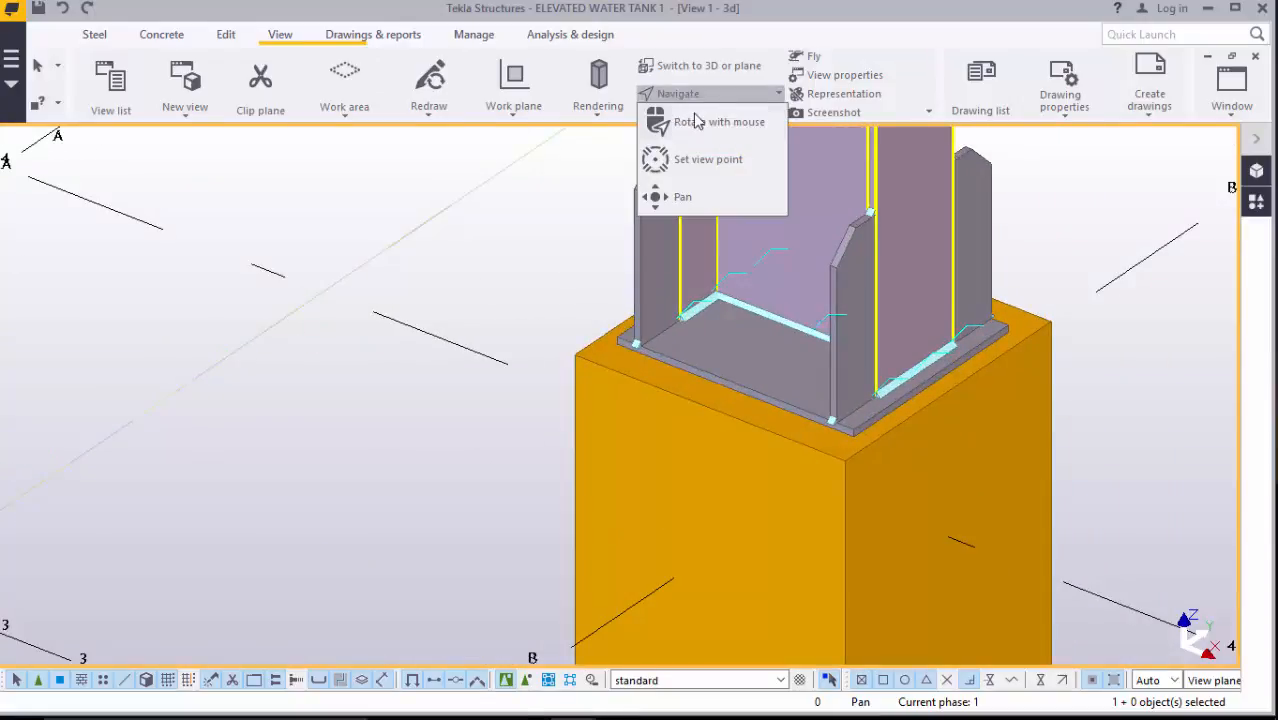
left_click(684, 126)
left_click(784, 321)
middle_click_drag(870, 340, 1080, 310, "ctrl")
middle_click_drag(810, 317, 614, 422, "ctrl")
scroll(809, 333, "down", 3)
scroll(673, 430, "down", 3)
scroll(616, 421, "down", 2)
scroll(728, 516, "down", 2)
scroll(731, 521, "down", 5)
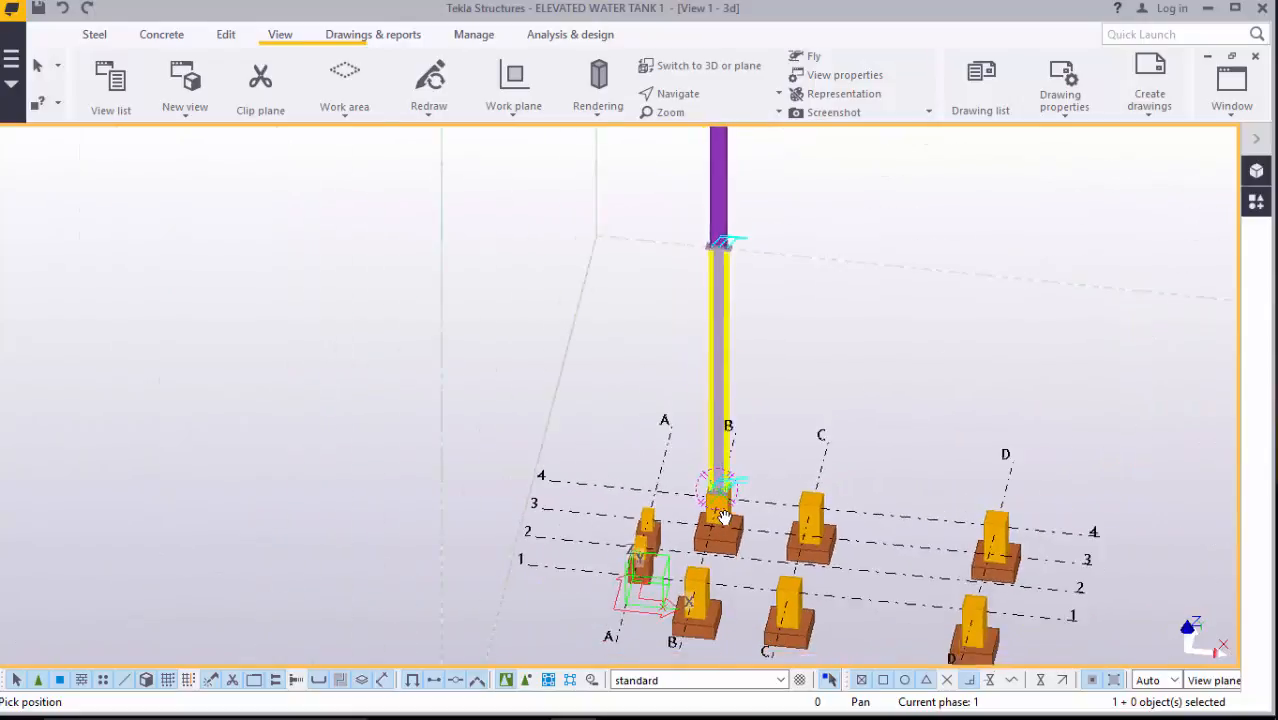
right_click(877, 188)
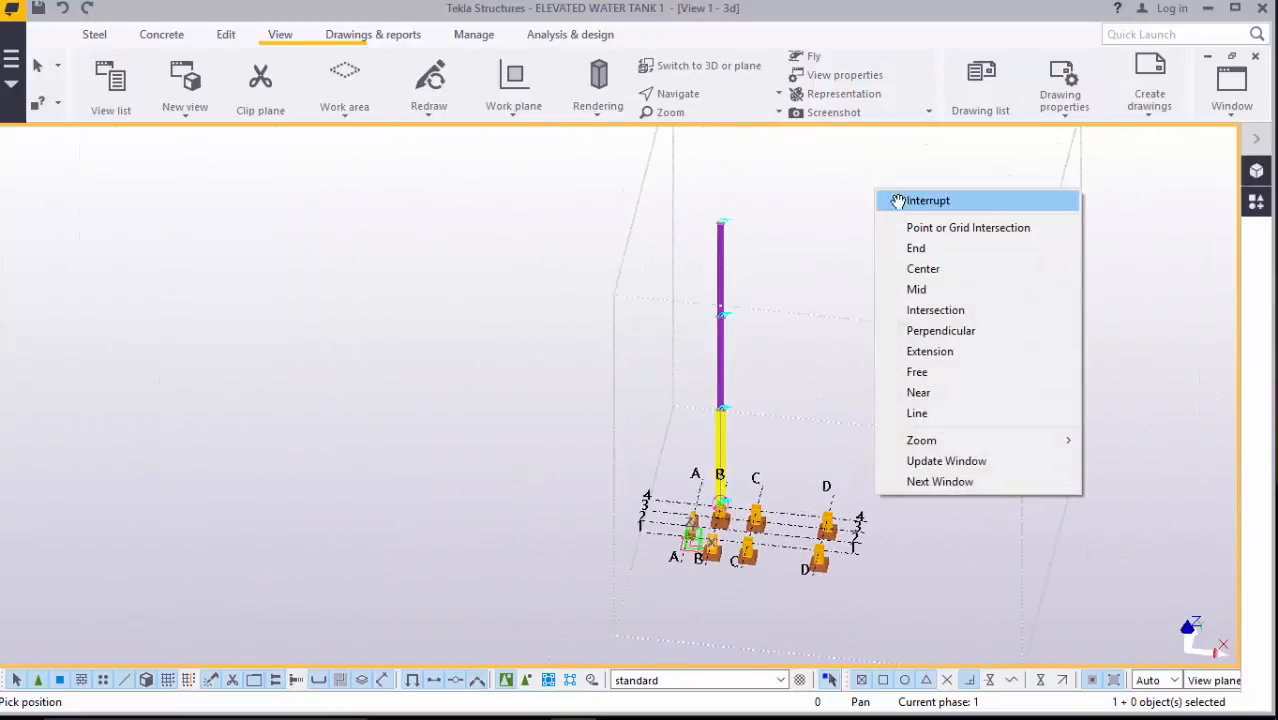
left_click(886, 198)
- Select the whole spliced column with its connections at B-4 and copy it from grid line B to grid line C
scroll(764, 331, "up", 1)
left_click_drag(780, 172, 690, 455)
scroll(716, 535, "up", 3)
scroll(714, 535, "up", 4)
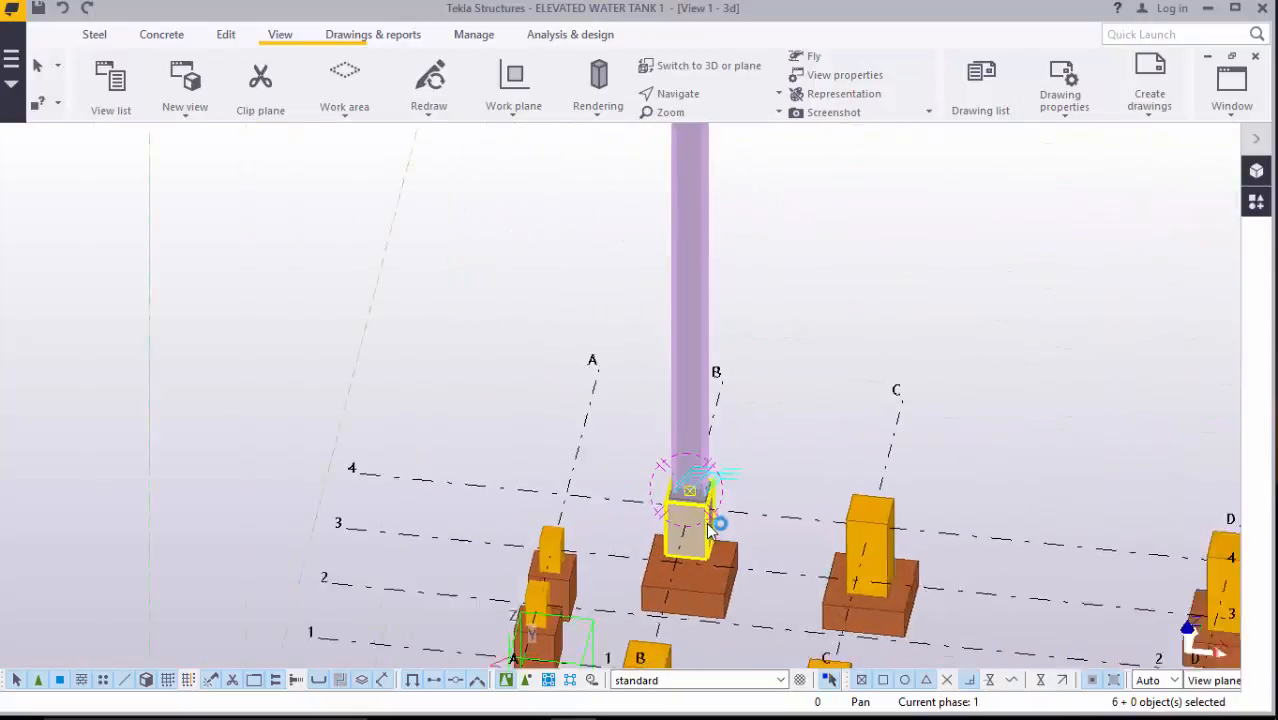
right_click(878, 246)
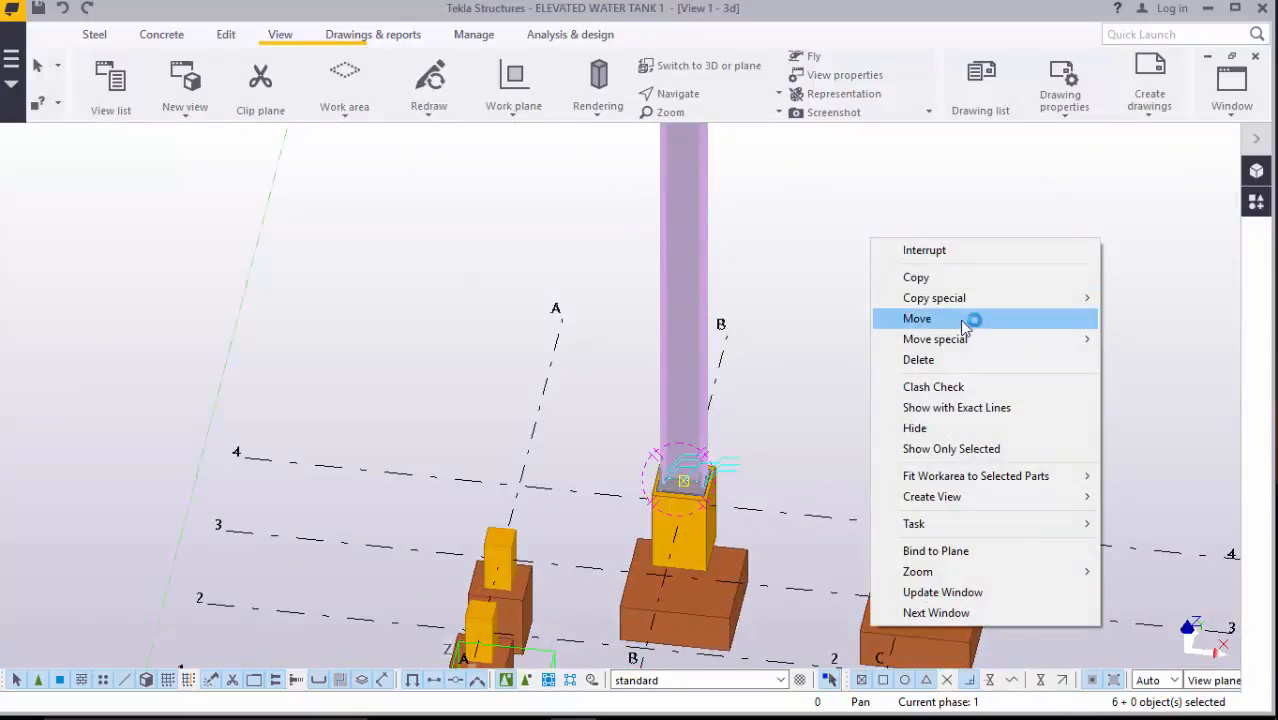
left_click(961, 277)
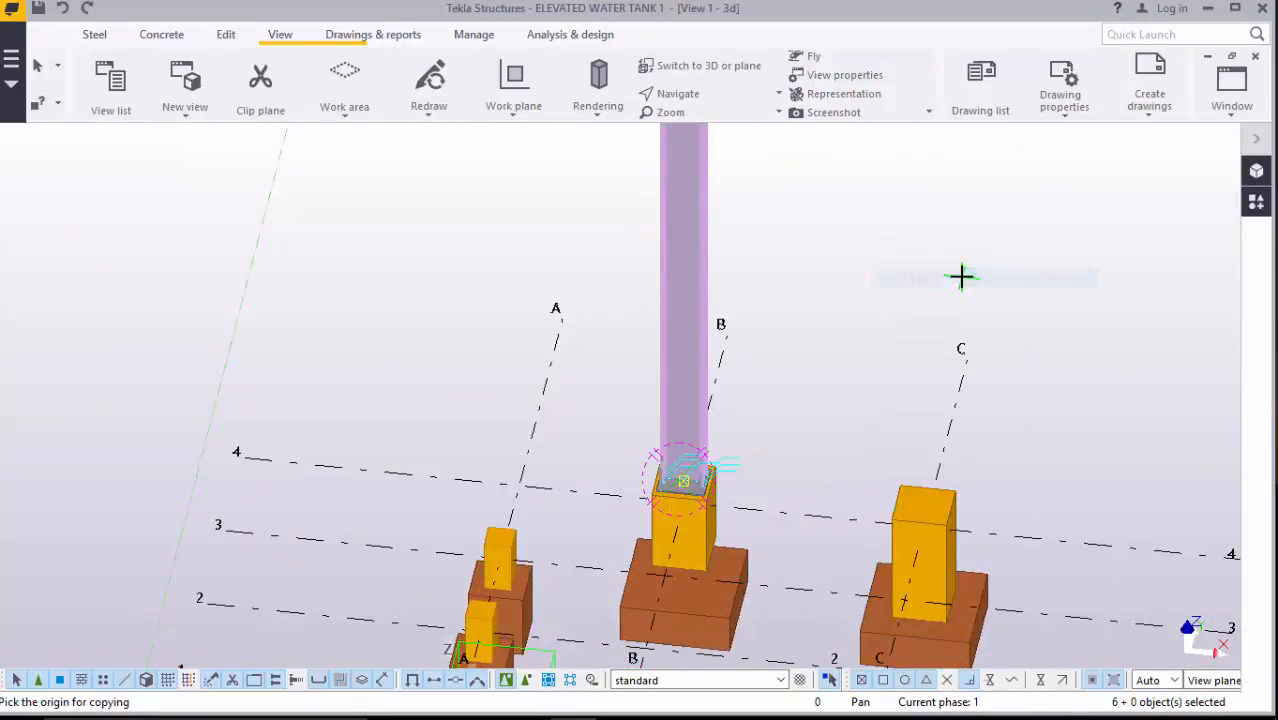
left_click(728, 332)
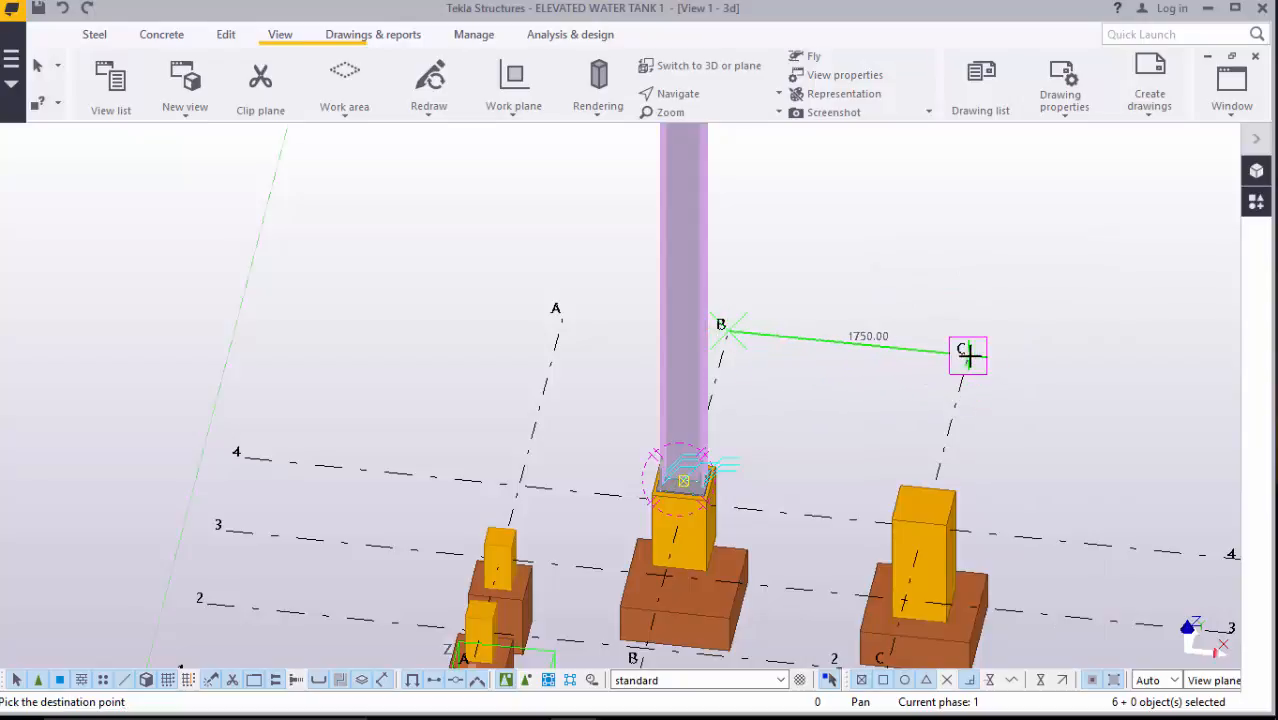
scroll(967, 357, "up", 3)
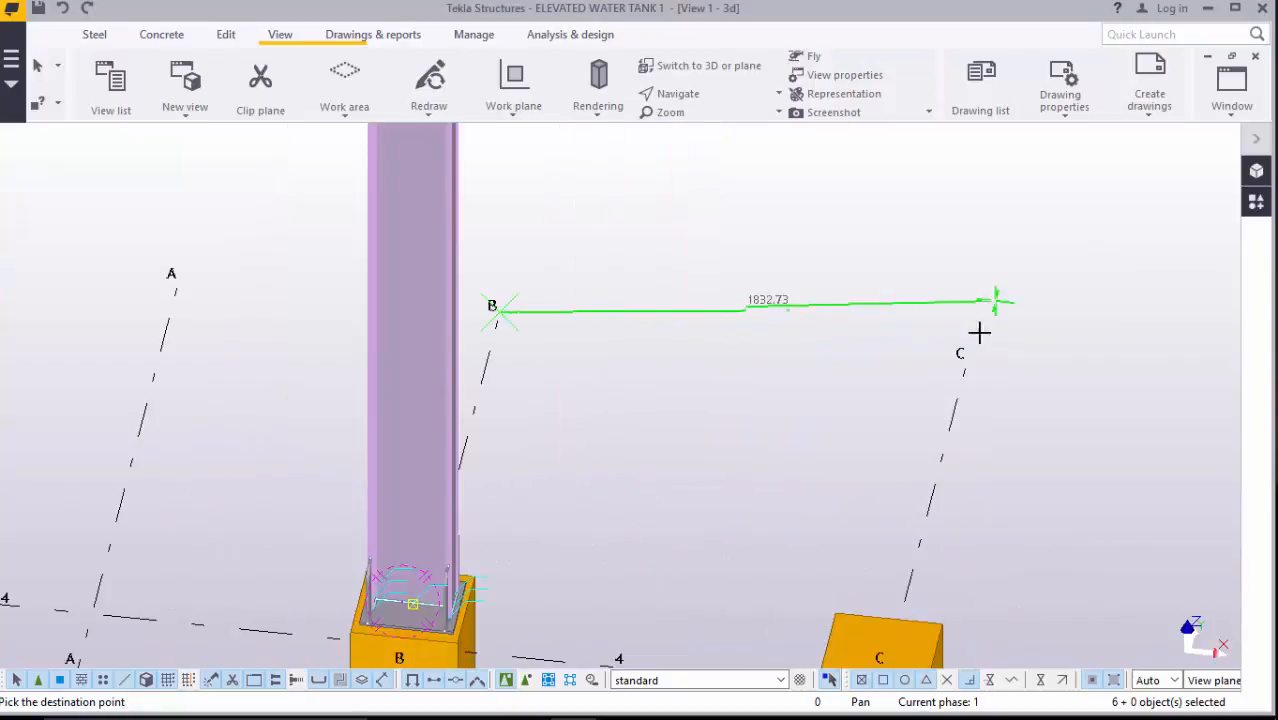
left_click(967, 373)
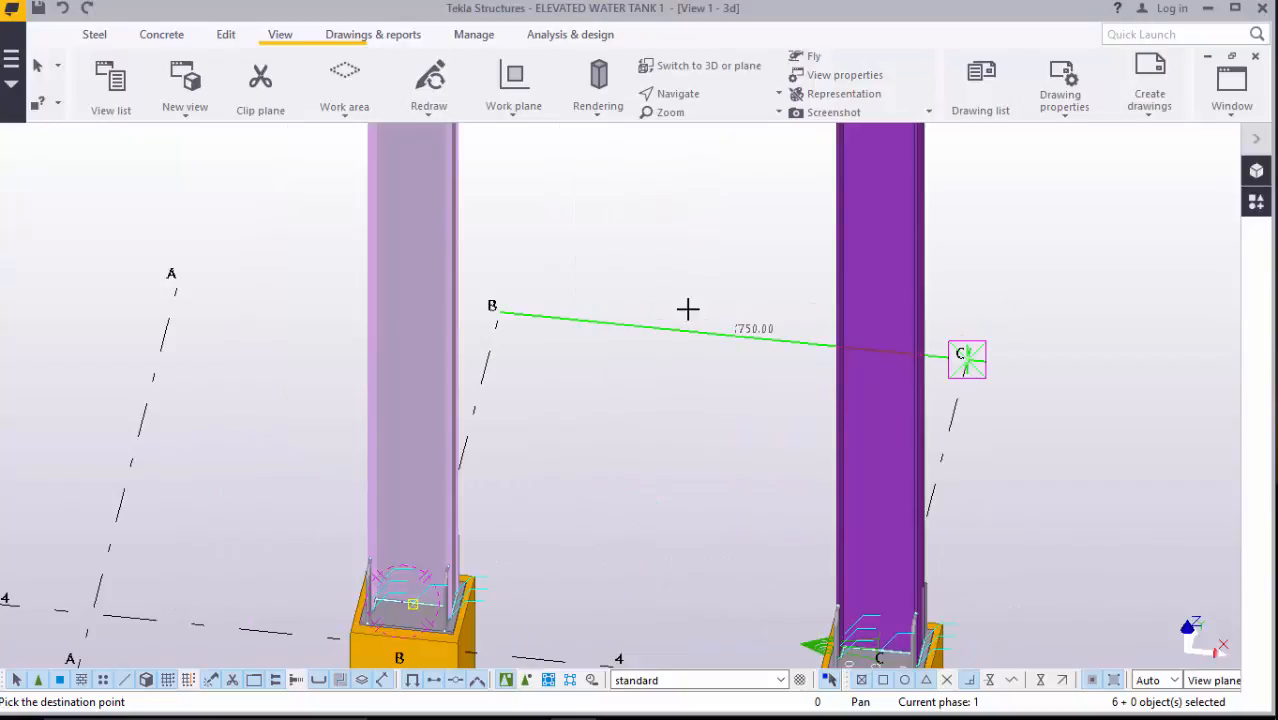
- Place another copy of the column on the footing at grid line D and end the copy command
scroll(687, 309, "down", 3)
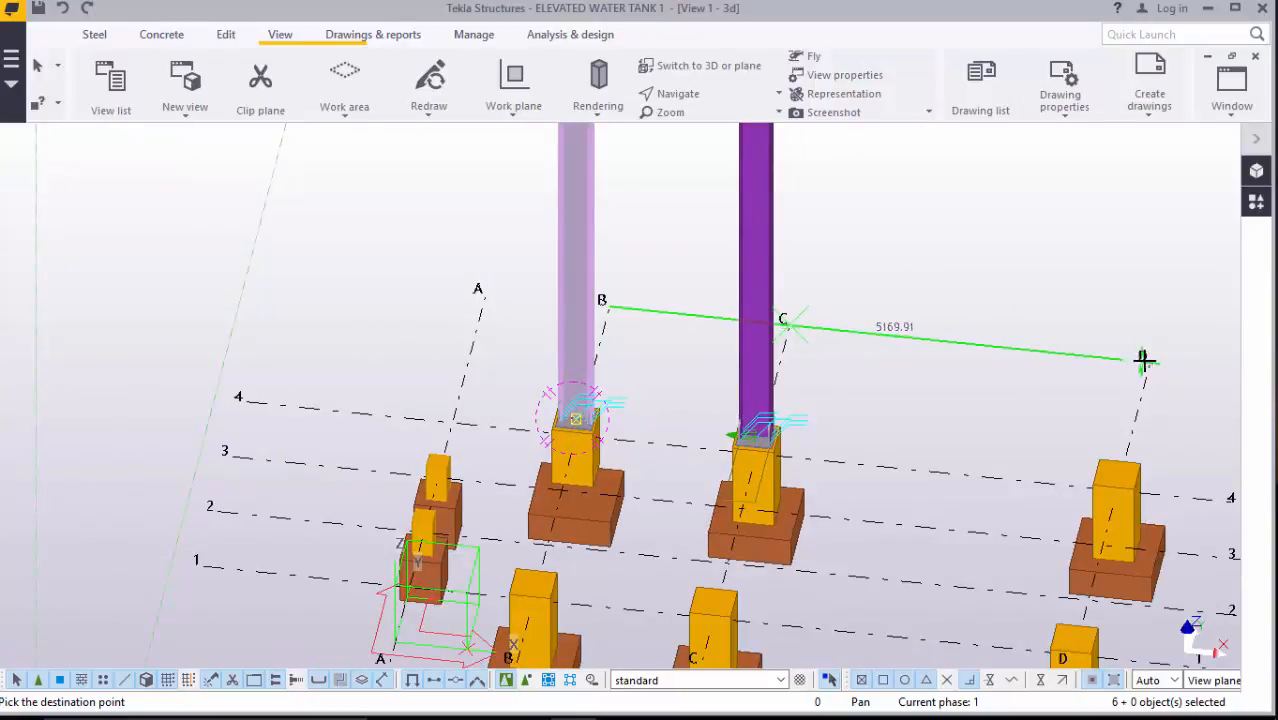
left_click(1150, 364)
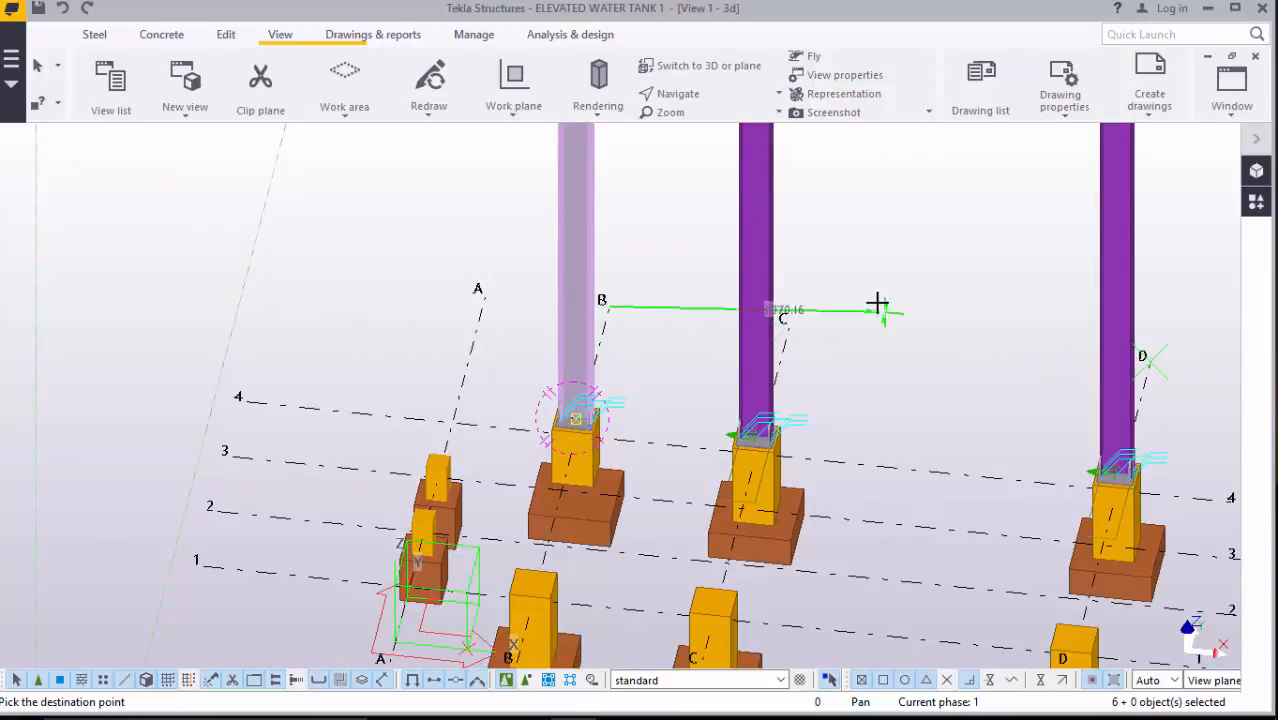
scroll(876, 300, "down", 4)
right_click(902, 232)
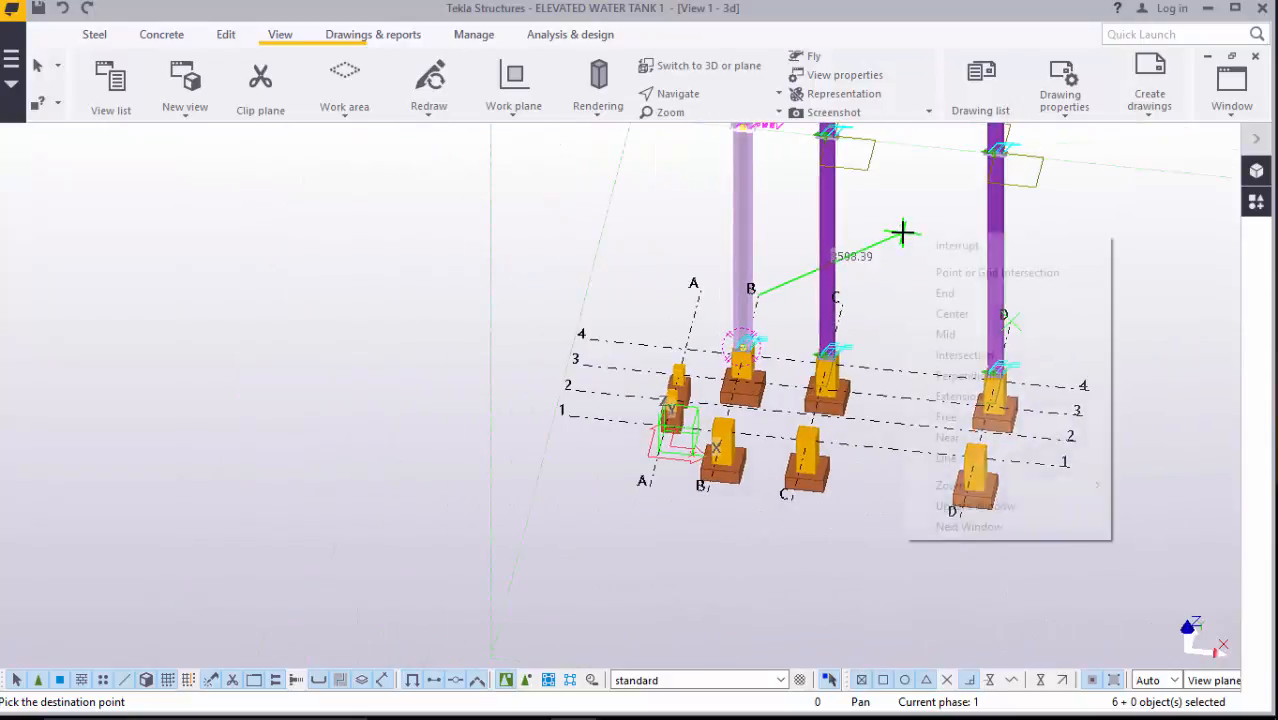
left_click(933, 243)
scroll(880, 445, "up", 3)
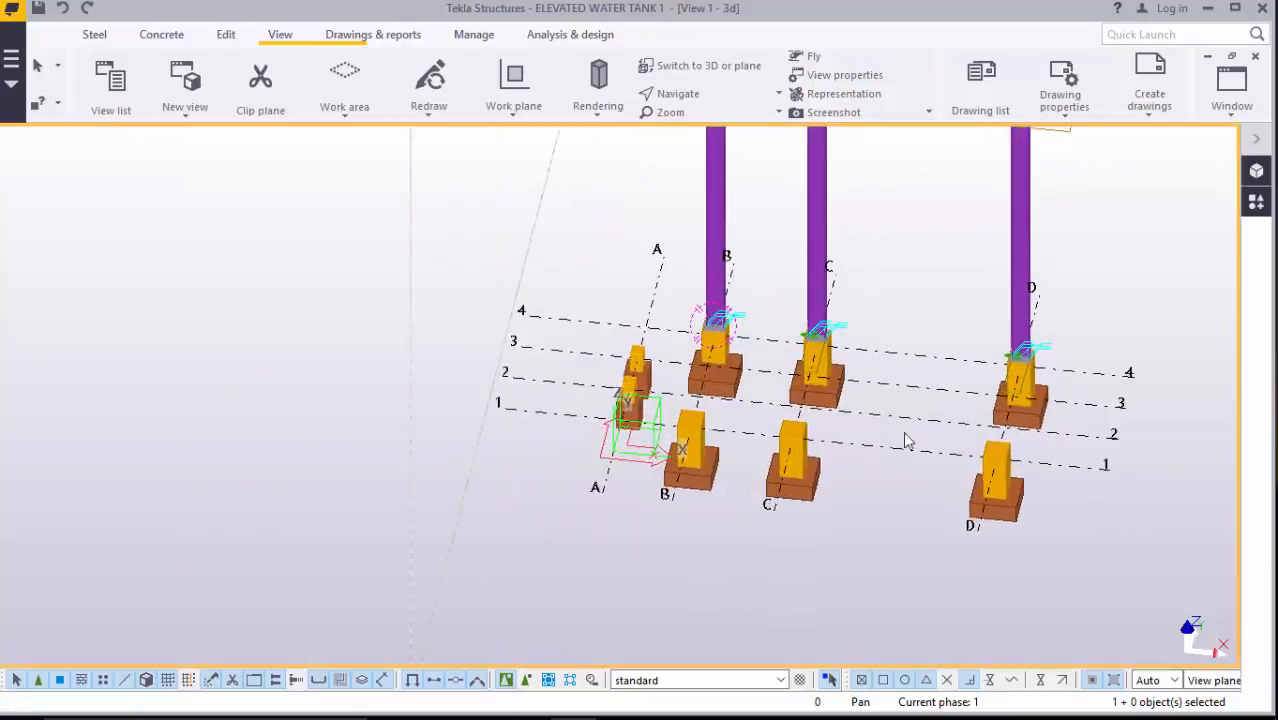
- Look through the Grid 1 and Grid A elevation views and switch to the Grid D view
left_click(1232, 118)
left_click(1216, 247)
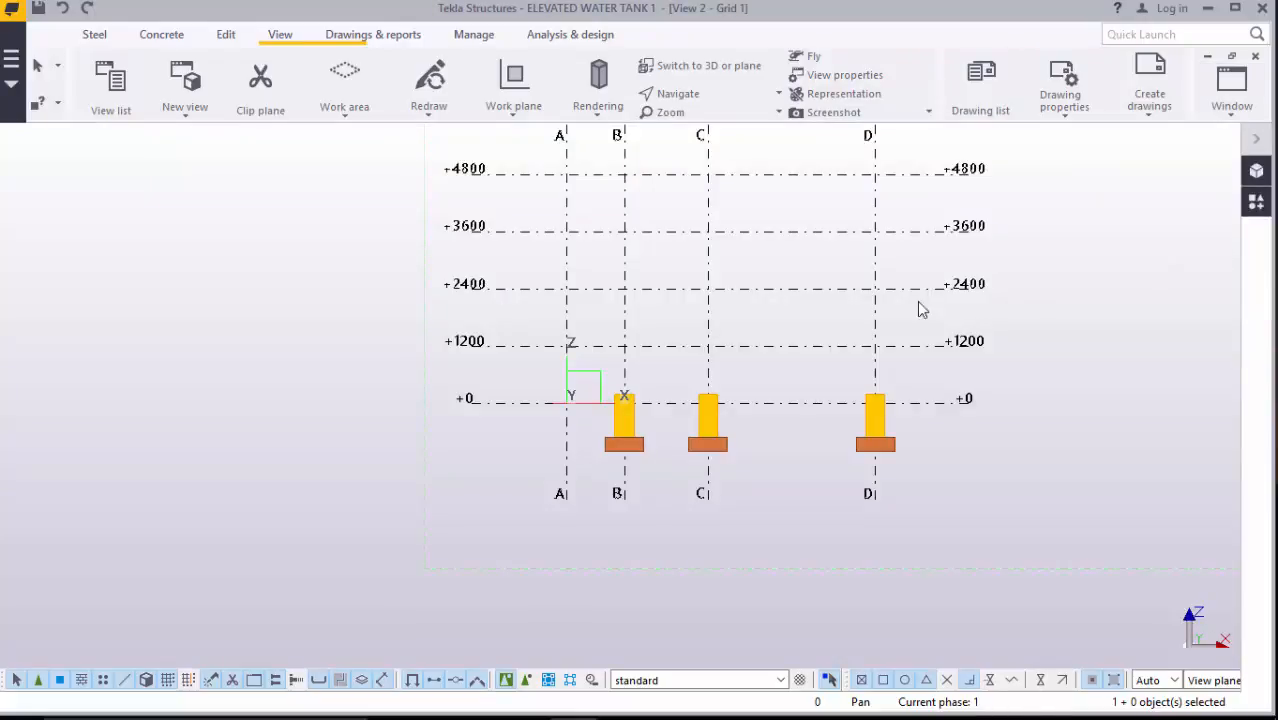
left_click(1231, 88)
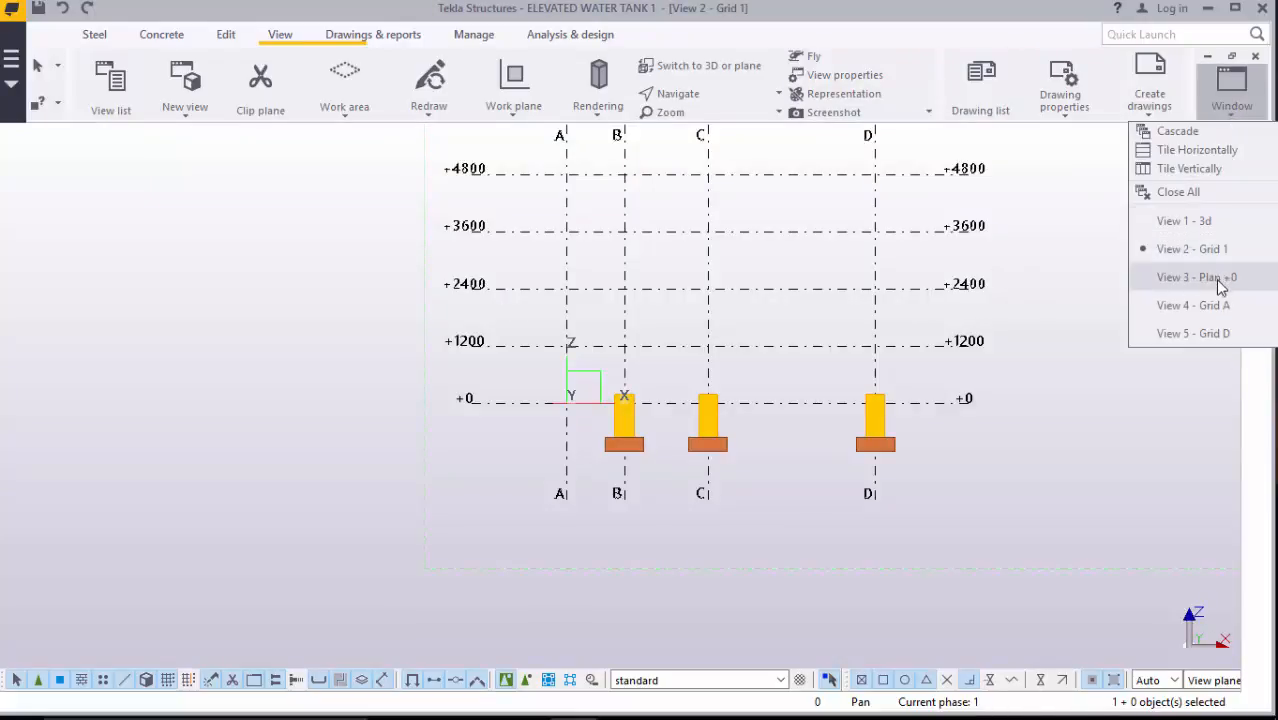
left_click(1208, 304)
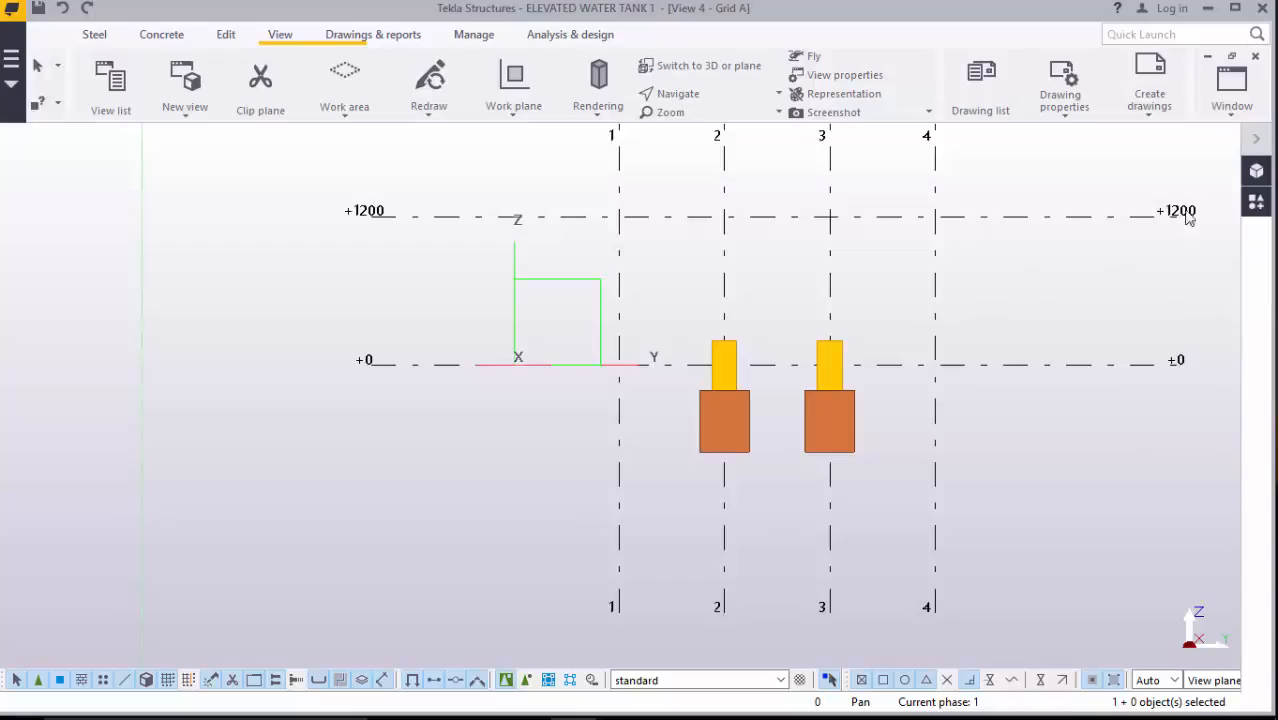
left_click(1231, 88)
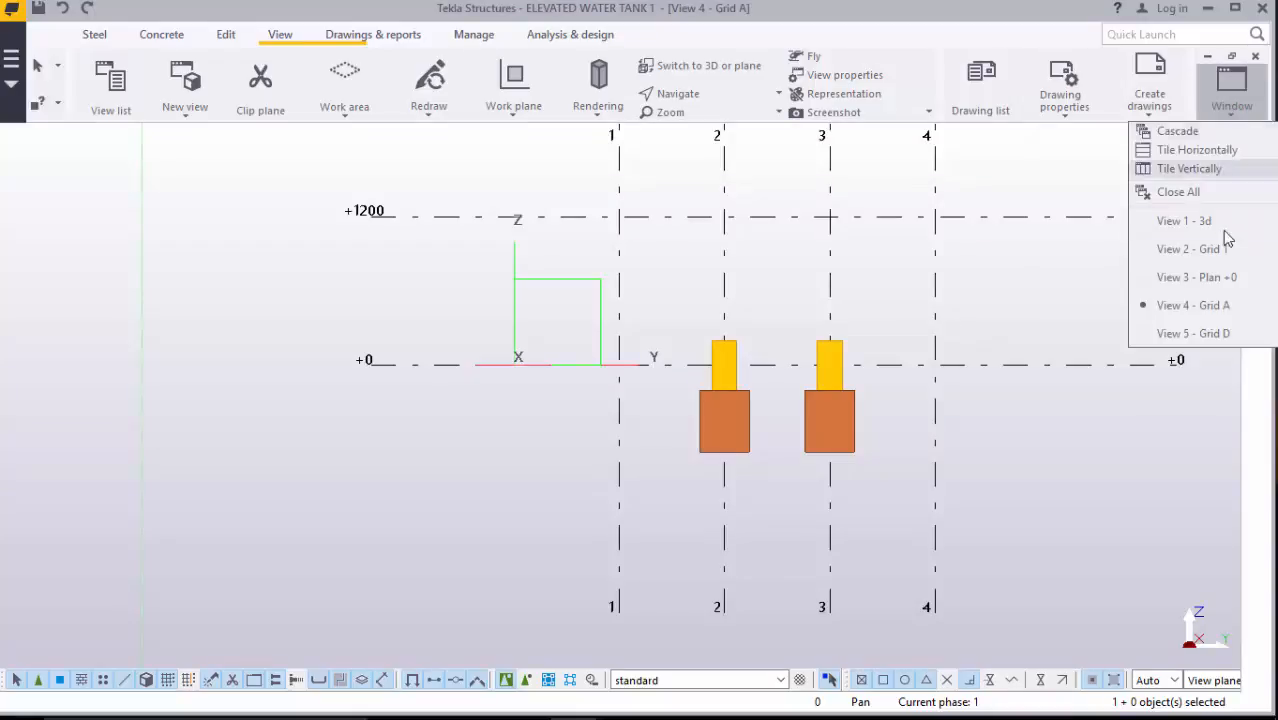
left_click(1192, 335)
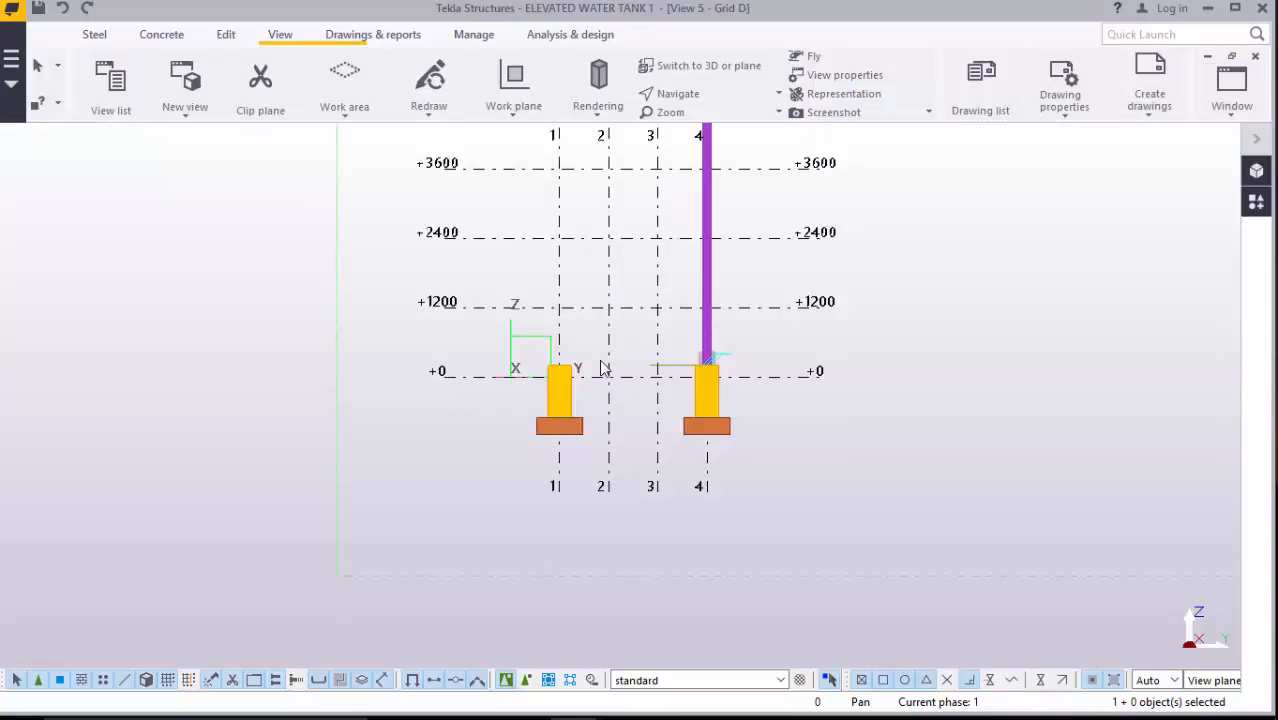
- Select all three column segments on grid line 4 together with the base plate and cap plate connections in the Grid D elevation
scroll(758, 360, "up", 5)
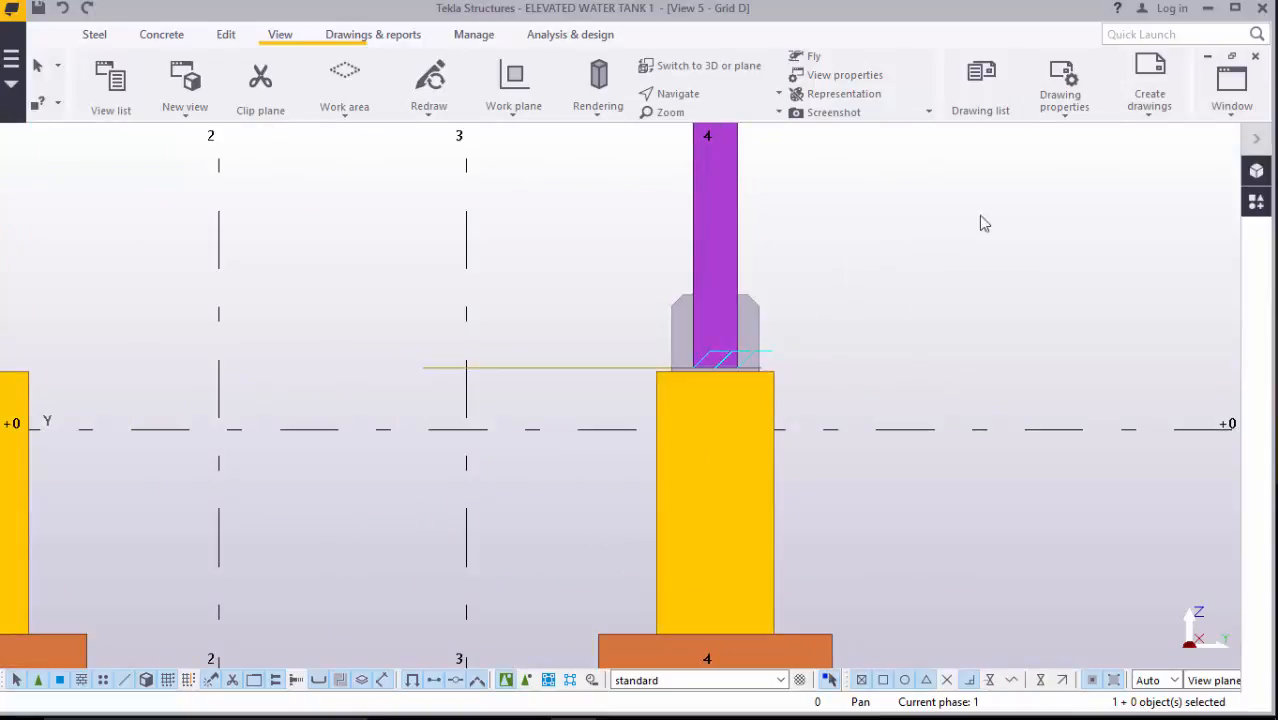
left_click_drag(828, 252, 613, 350)
scroll(770, 415, "down", 5)
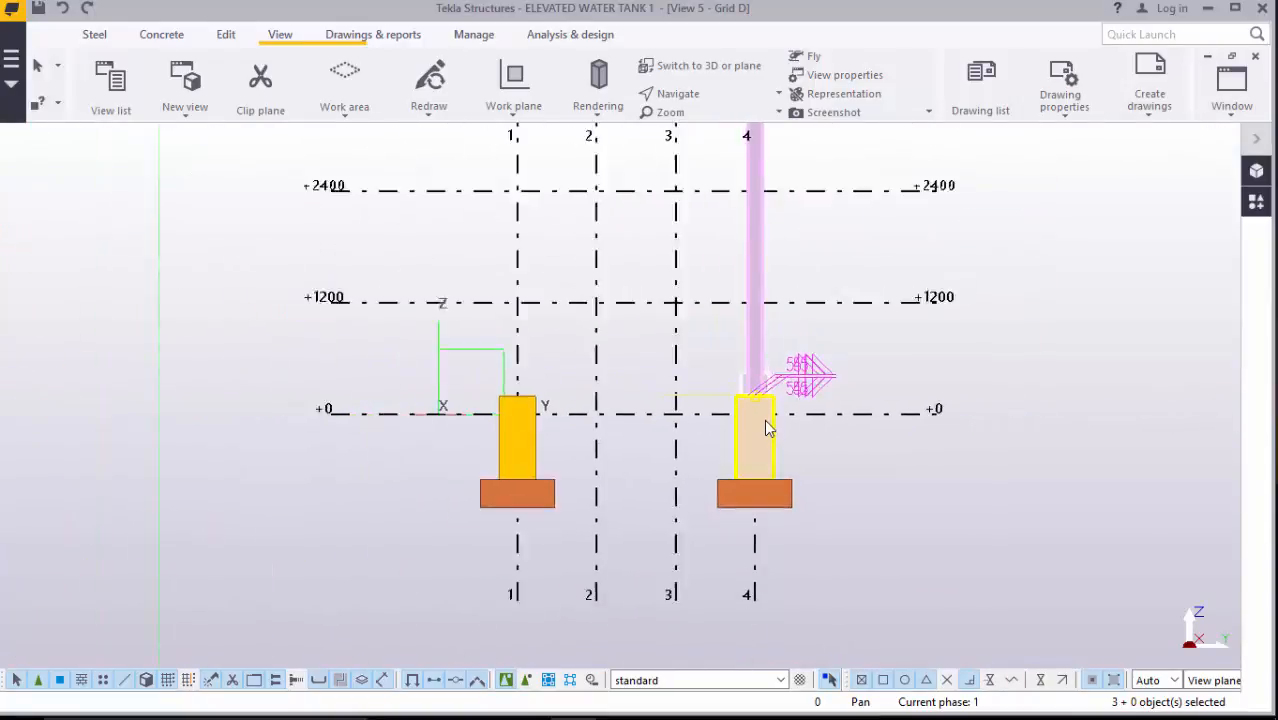
scroll(768, 425, "down", 4)
scroll(760, 240, "down", 3)
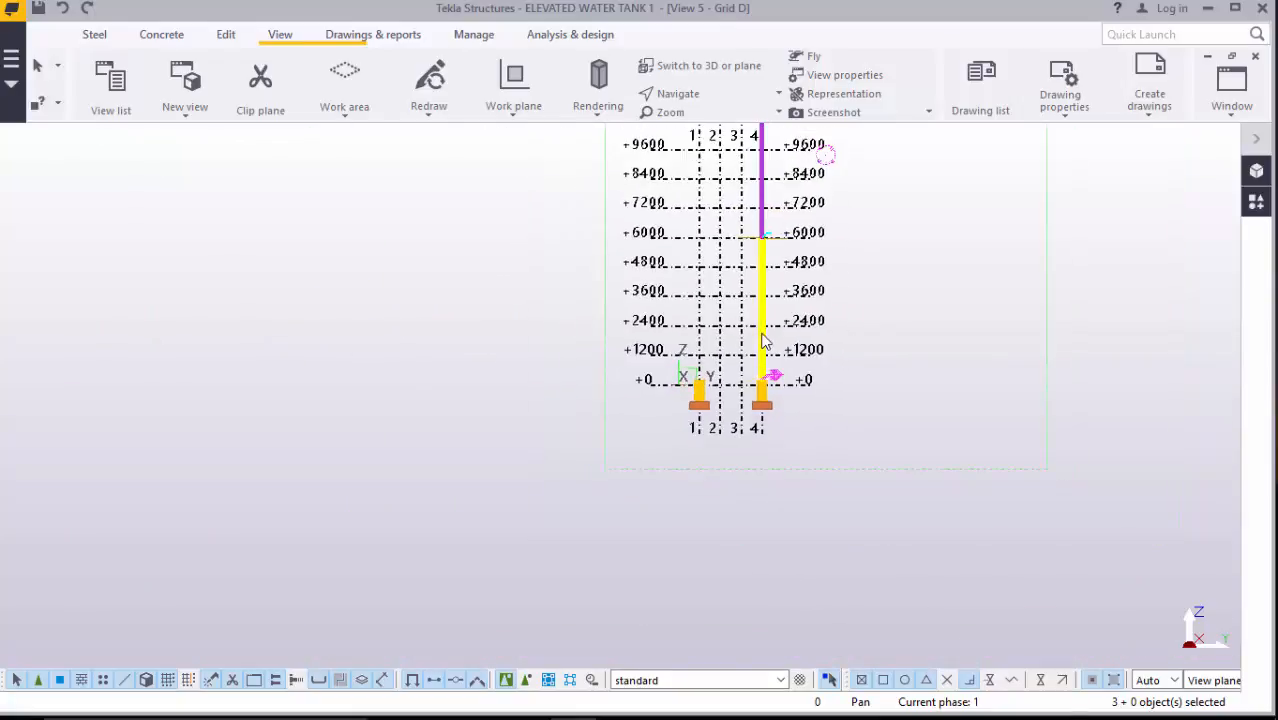
scroll(815, 175, "up", 6)
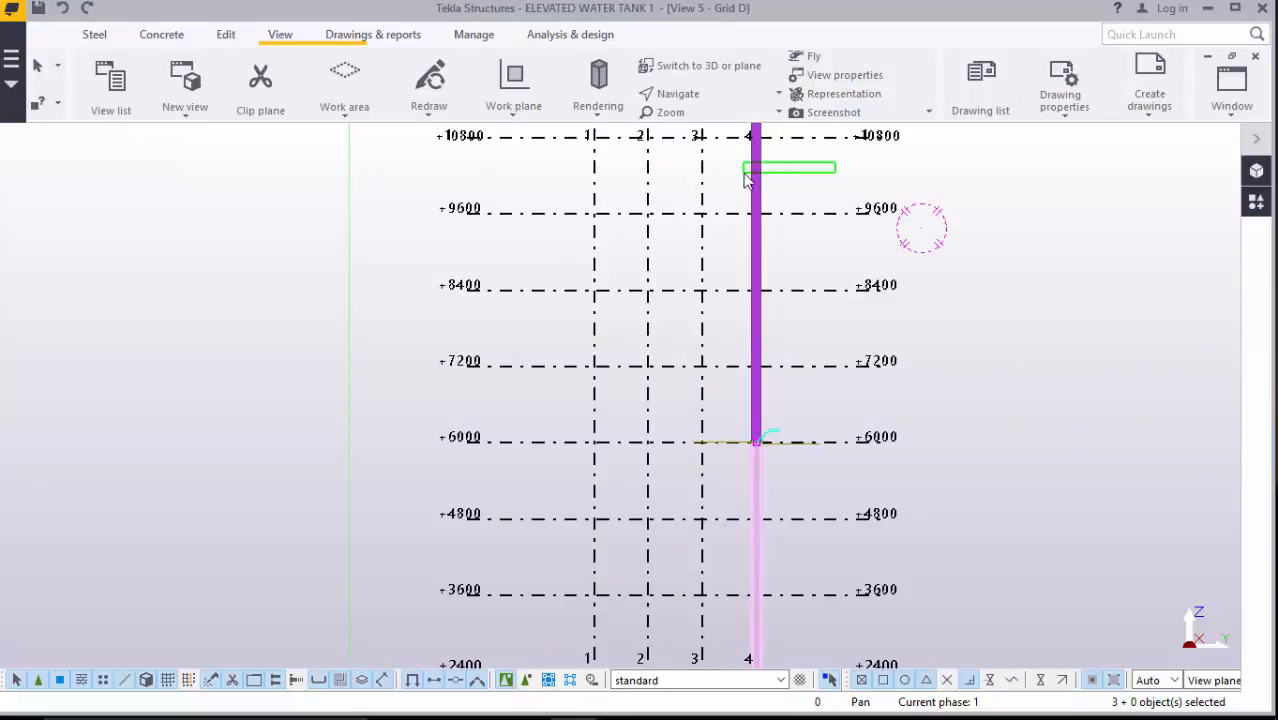
scroll(762, 385, "down", 3)
scroll(770, 172, "up", 2)
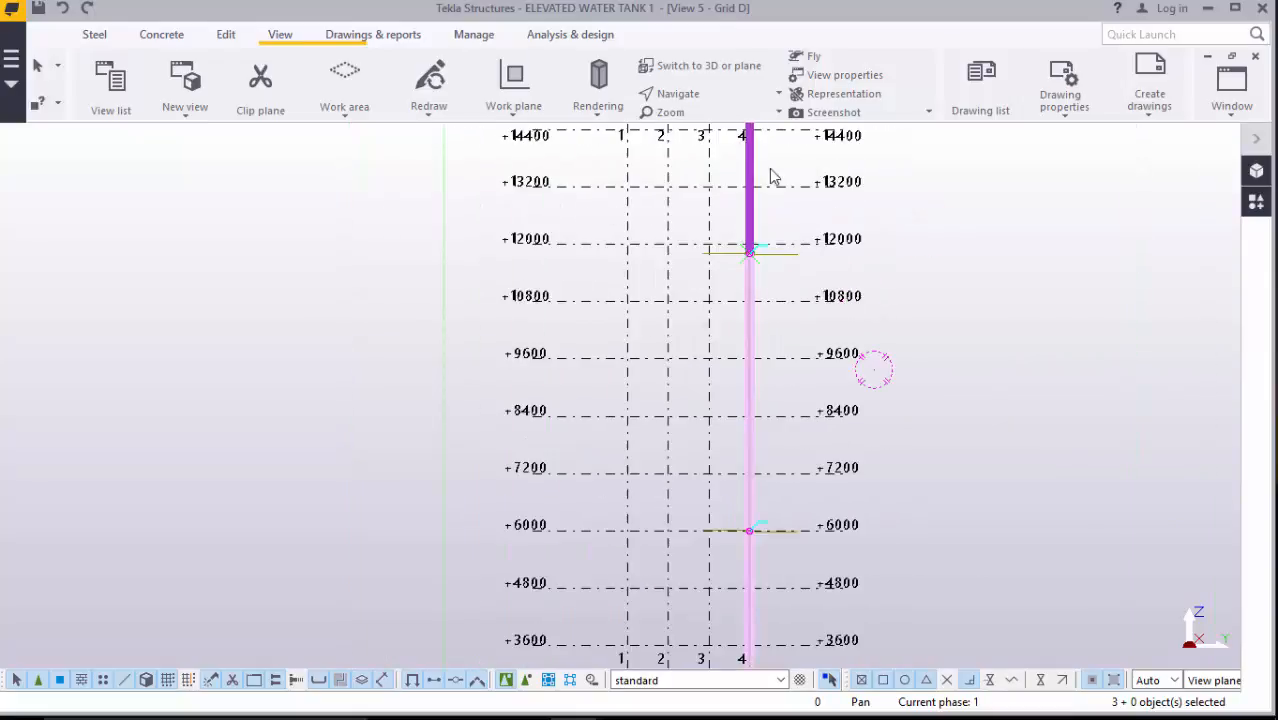
scroll(802, 315, "down", 3)
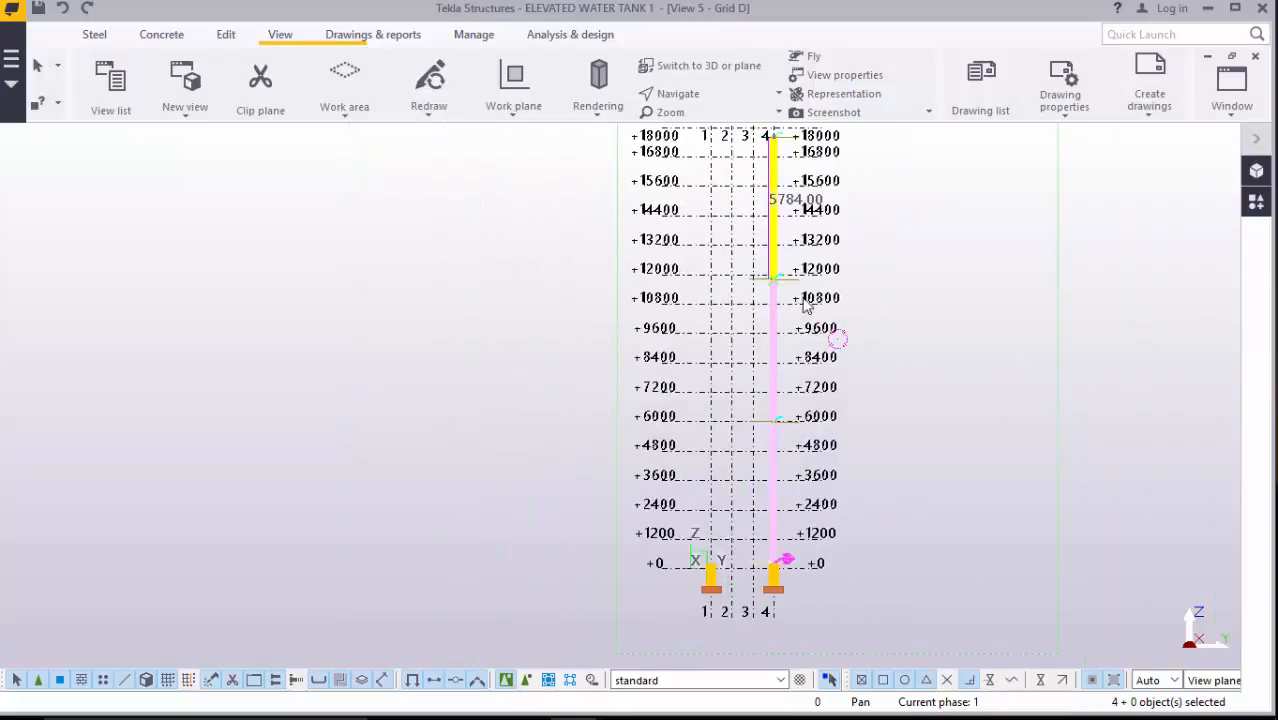
scroll(790, 162, "up", 2)
scroll(775, 183, "up", 6)
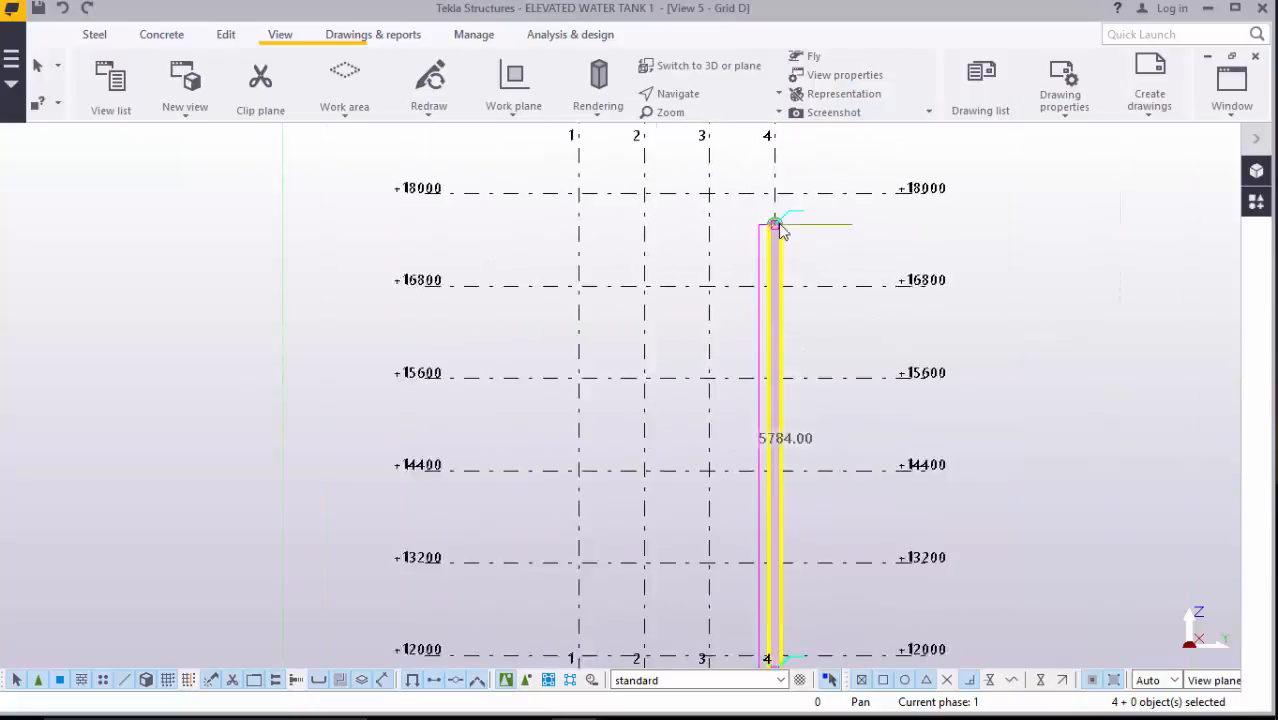
scroll(793, 228, "up", 1)
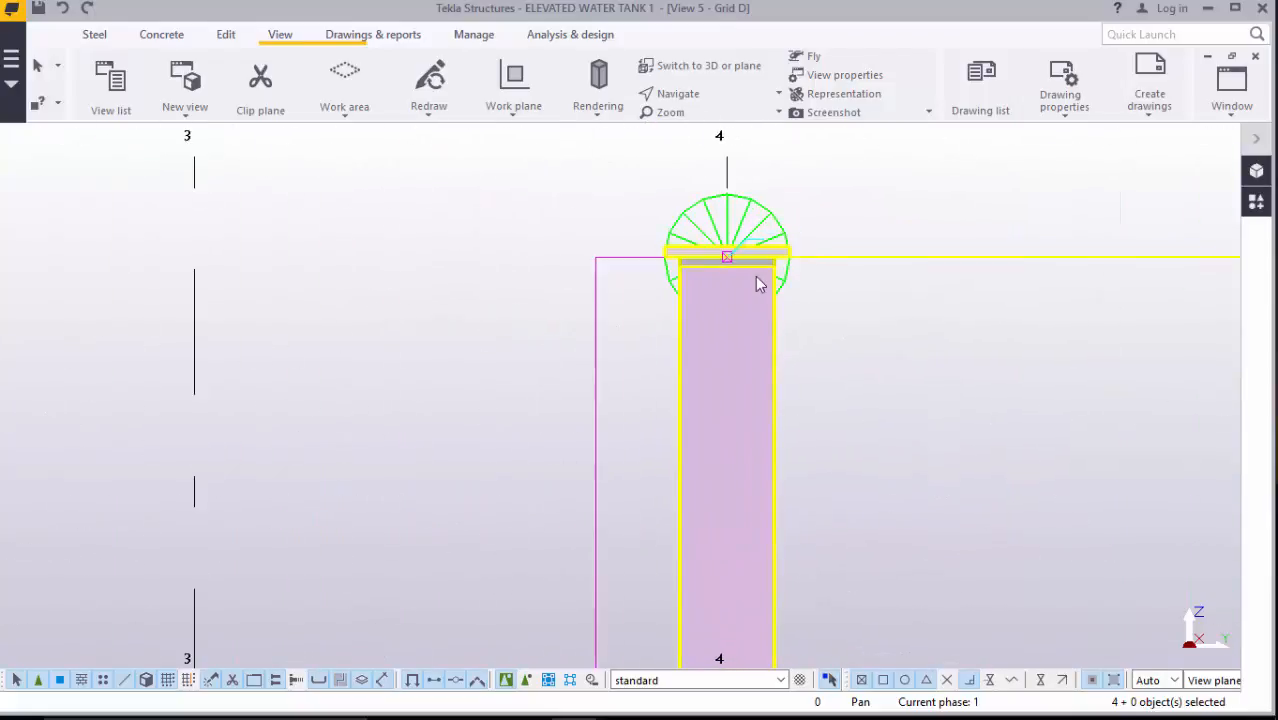
- Copy the selected column from grid line 4 to the footing on grid line 1 and end the copy command
right_click(944, 207)
left_click(995, 240)
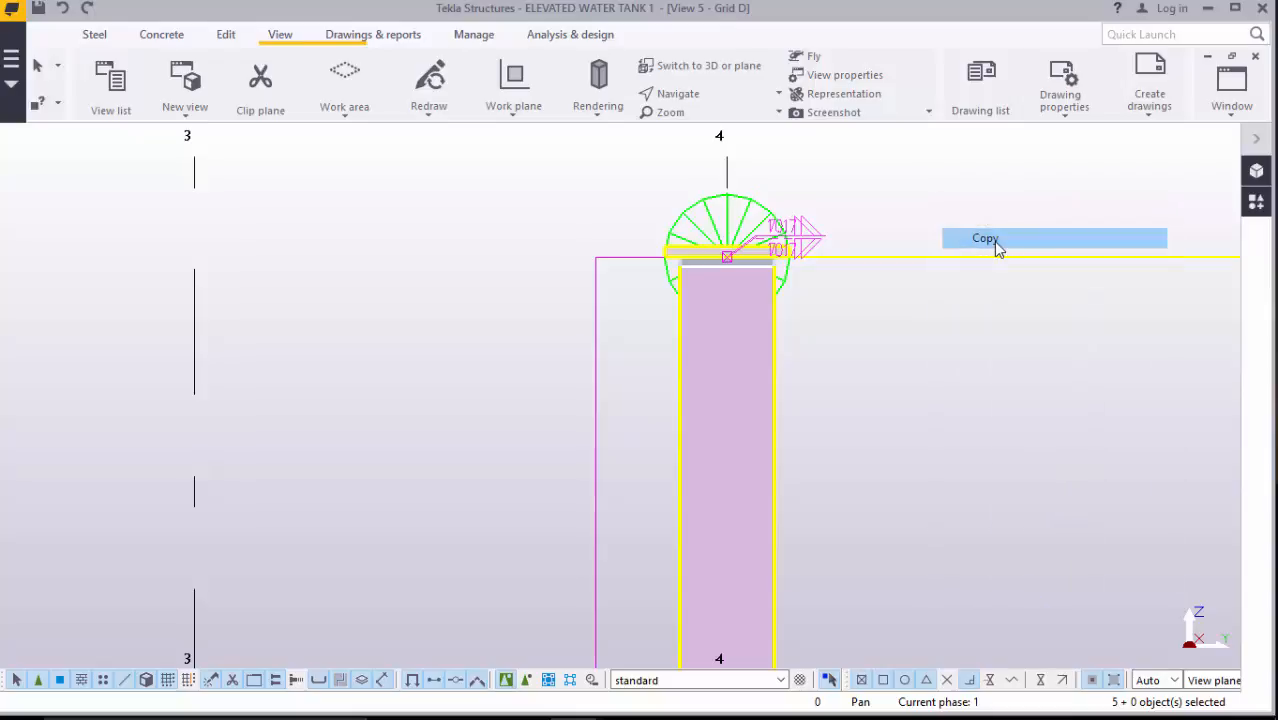
scroll(795, 225, "down", 4)
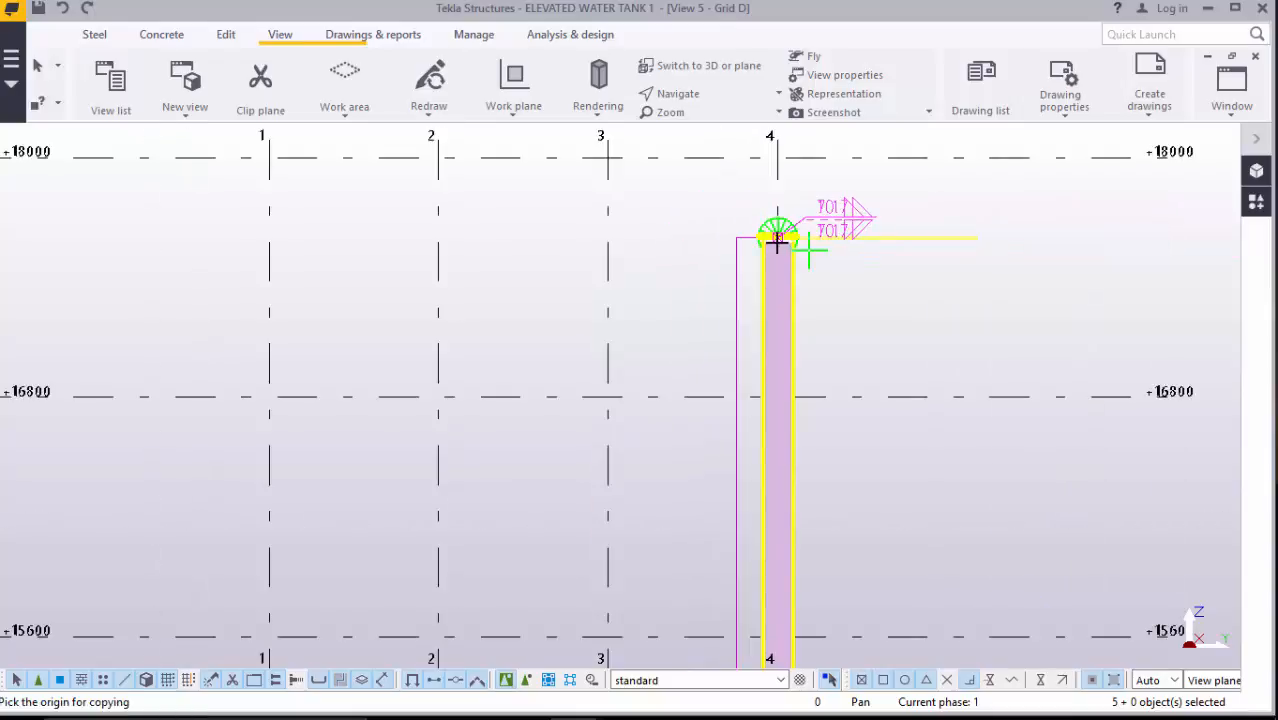
scroll(777, 242, "down", 3)
scroll(768, 222, "down", 3)
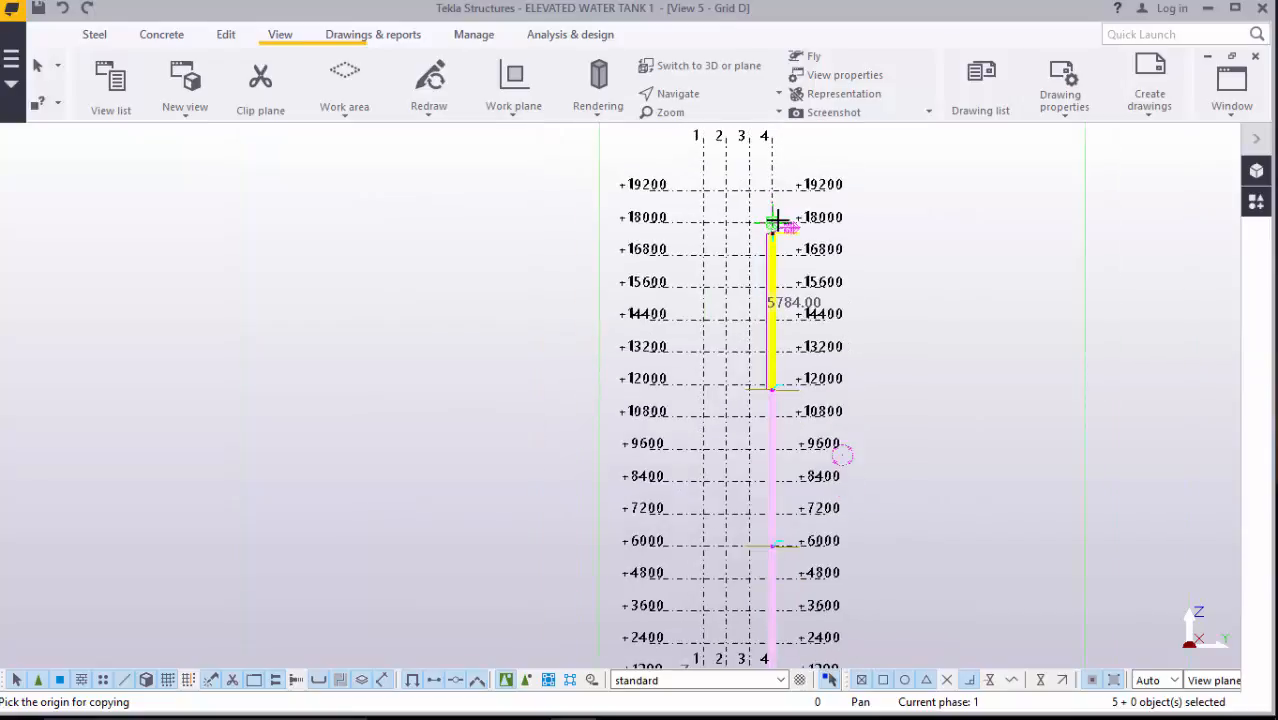
scroll(778, 220, "down", 3)
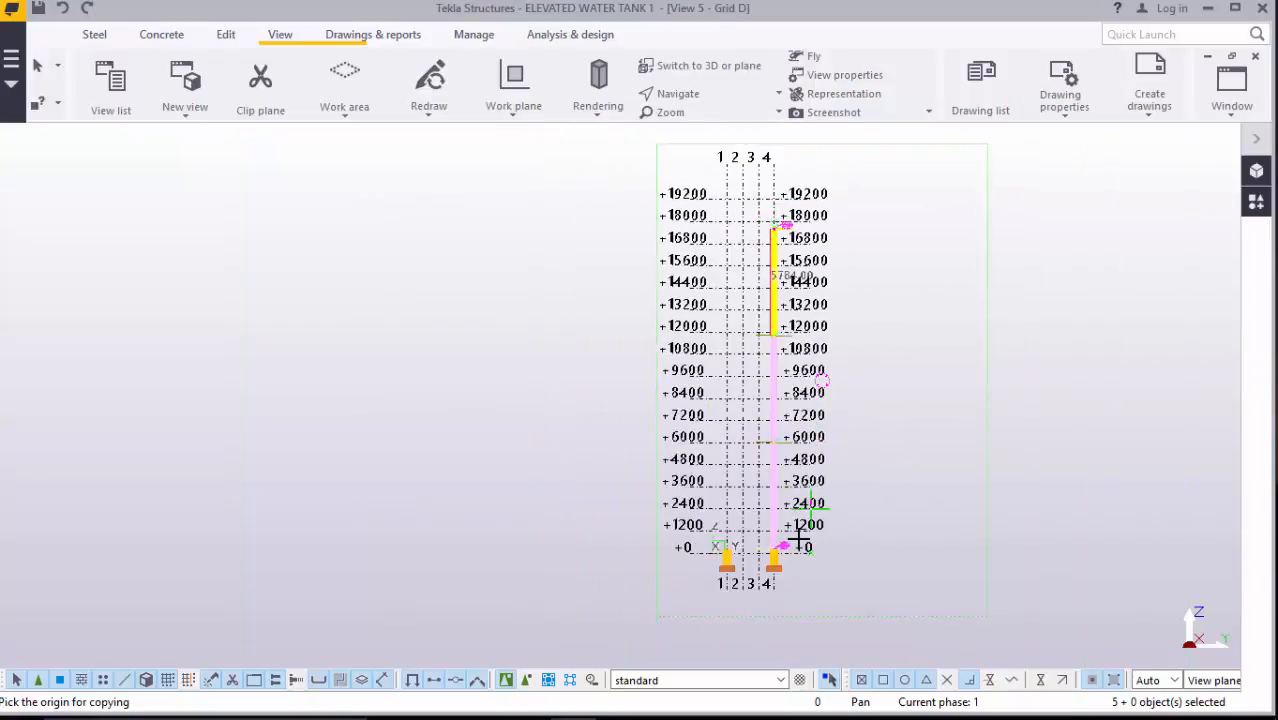
scroll(781, 577, "up", 8)
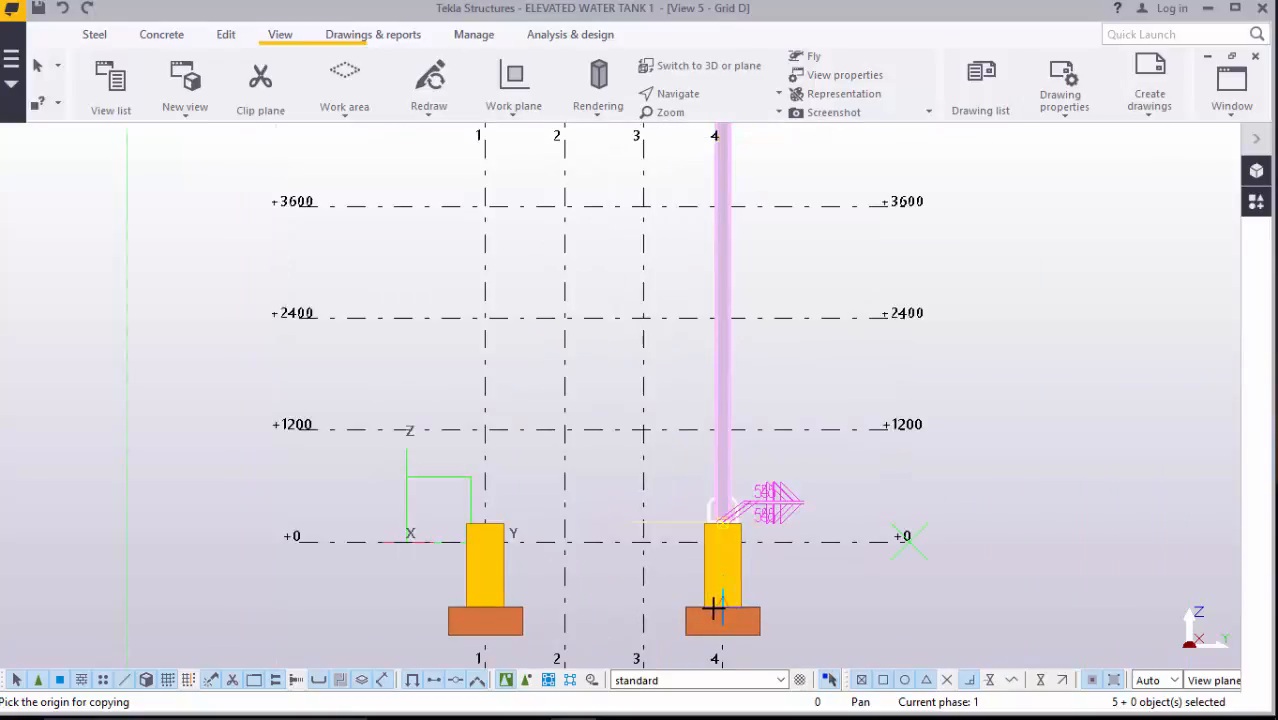
scroll(797, 421, "down", 3)
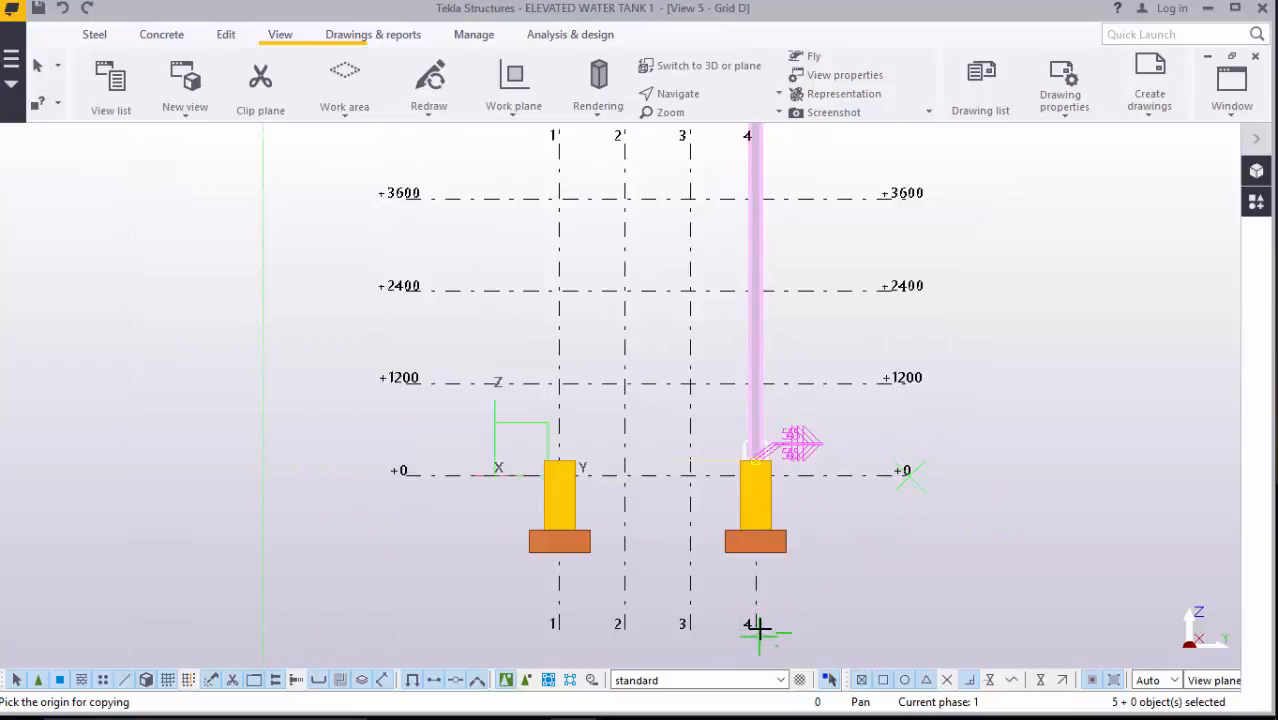
left_click(565, 637)
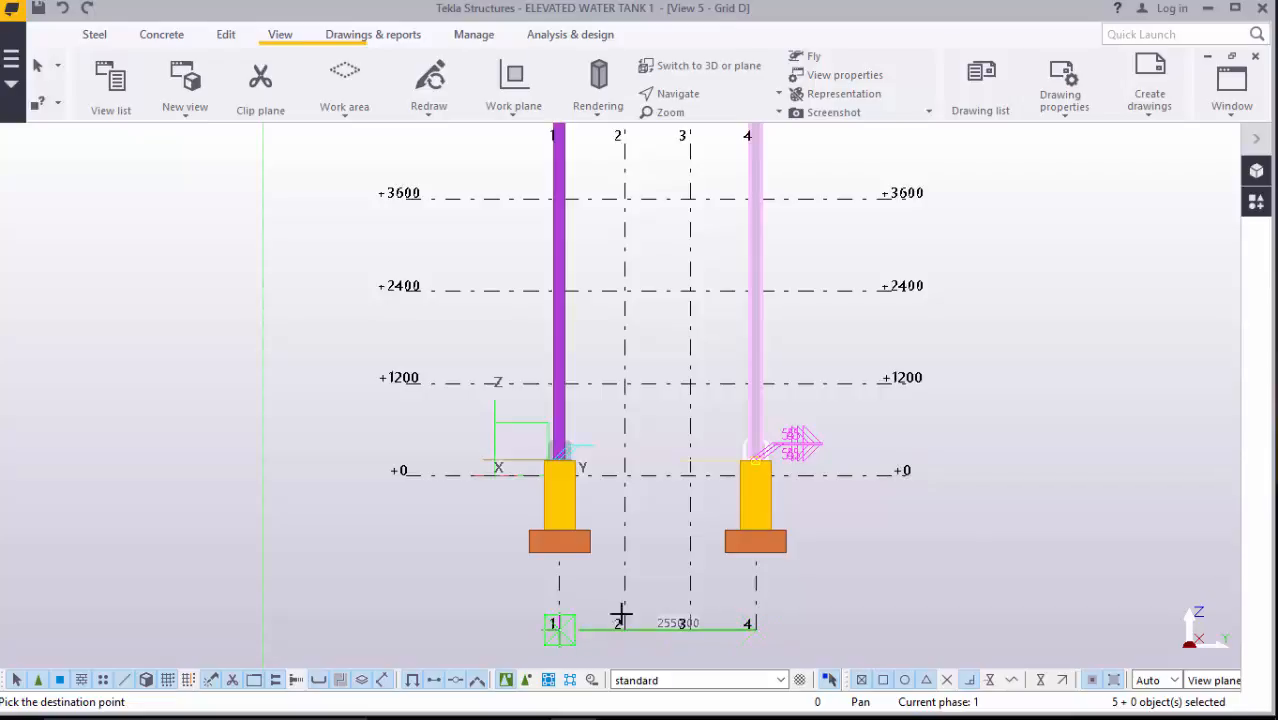
right_click(1055, 222)
left_click(1110, 240)
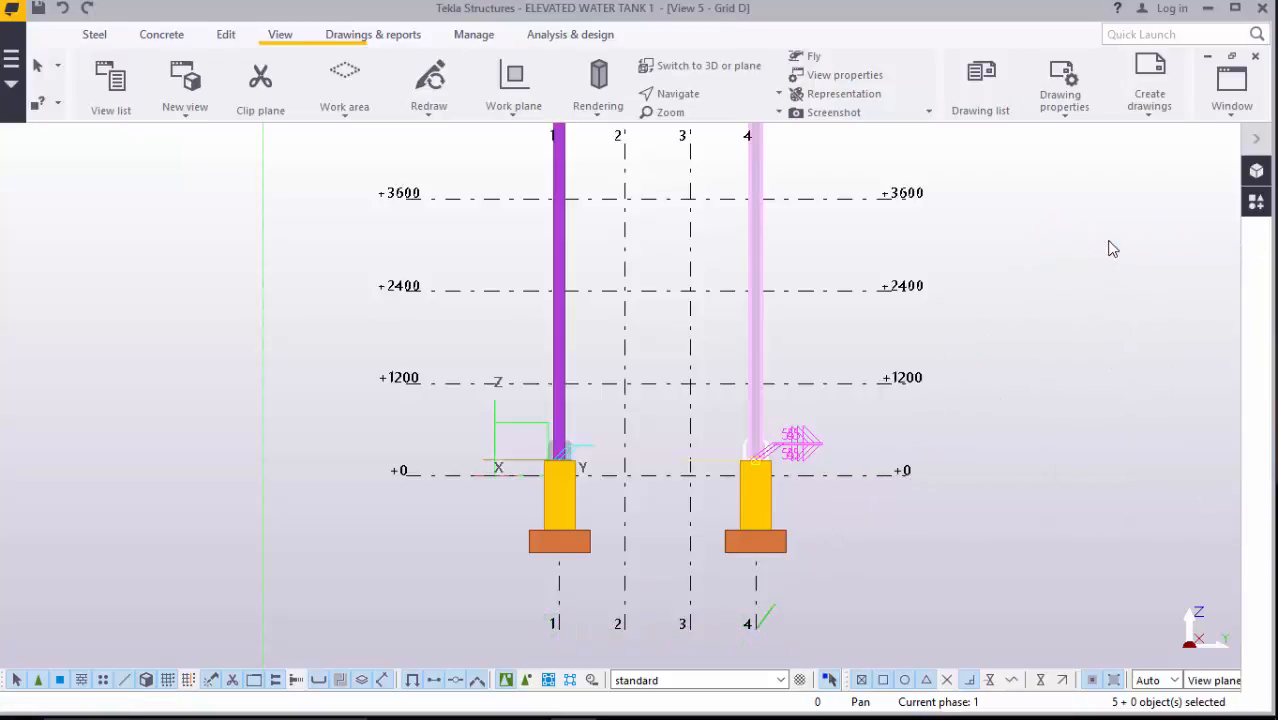
- Return to the 3D view and check the copied column at D-1 against the columns along grid line 4
left_click(1232, 118)
left_click(1205, 220)
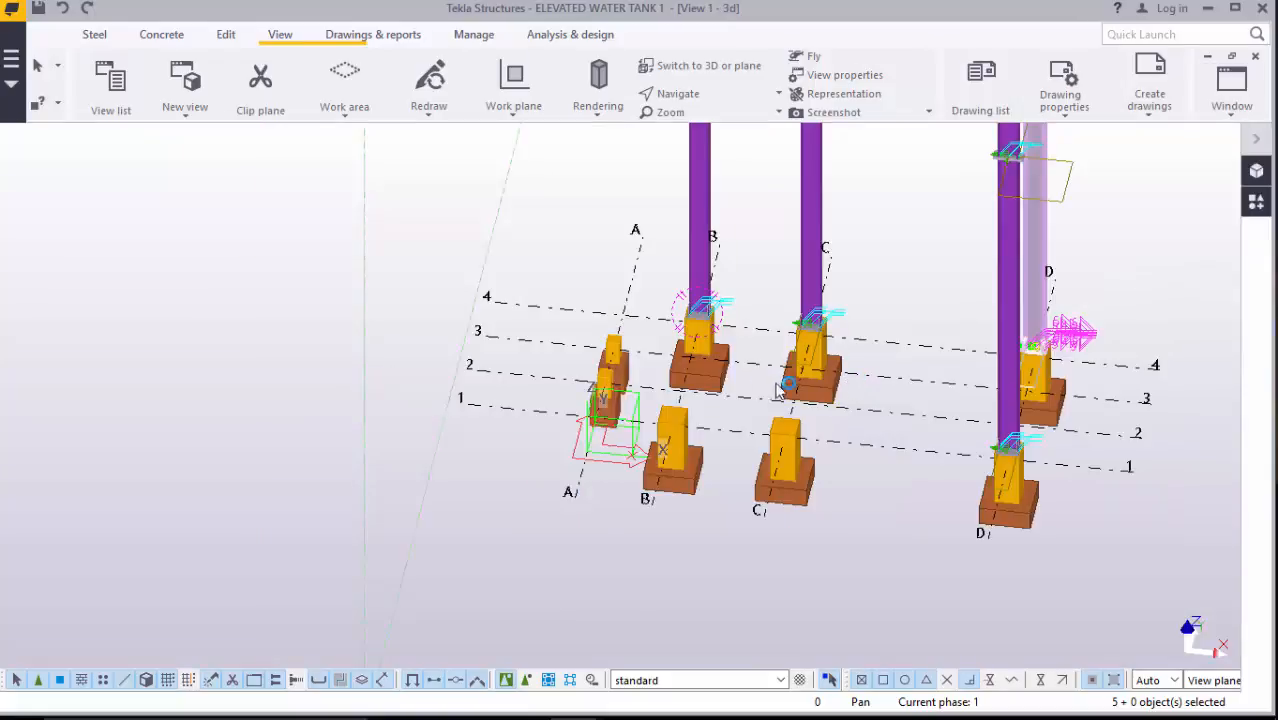
scroll(778, 390, "down", 2)
left_click(958, 255)
scroll(952, 258, "up", 4)
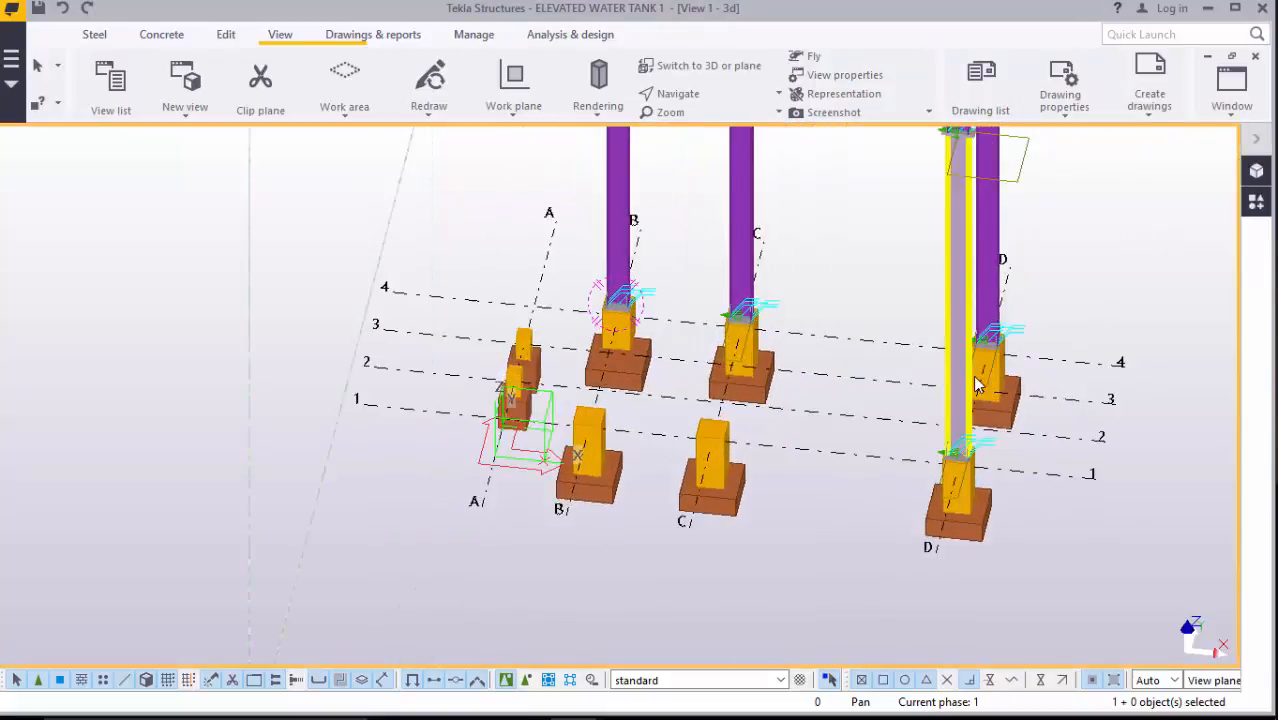
scroll(773, 449, "down", 8)
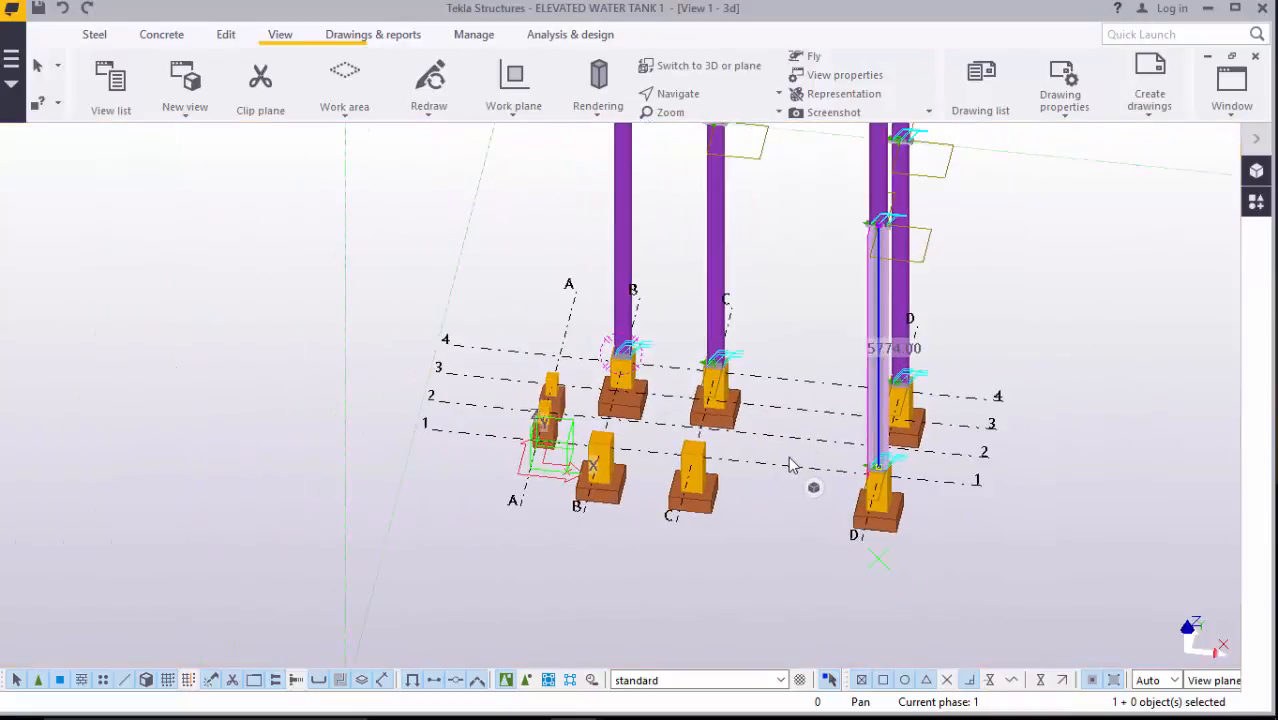
scroll(843, 305, "up", 8)
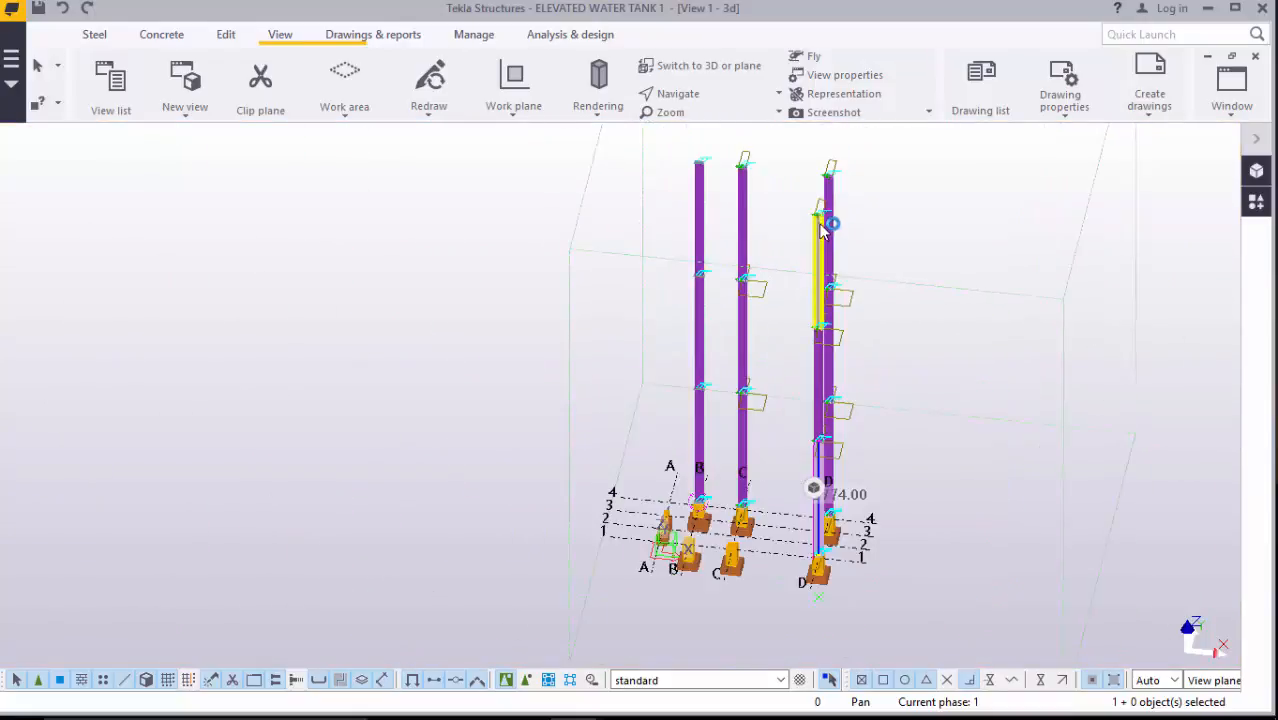
- Select all three column segments at D-1 together with their cap plate and base plate connections in the 3D view
left_click(822, 236)
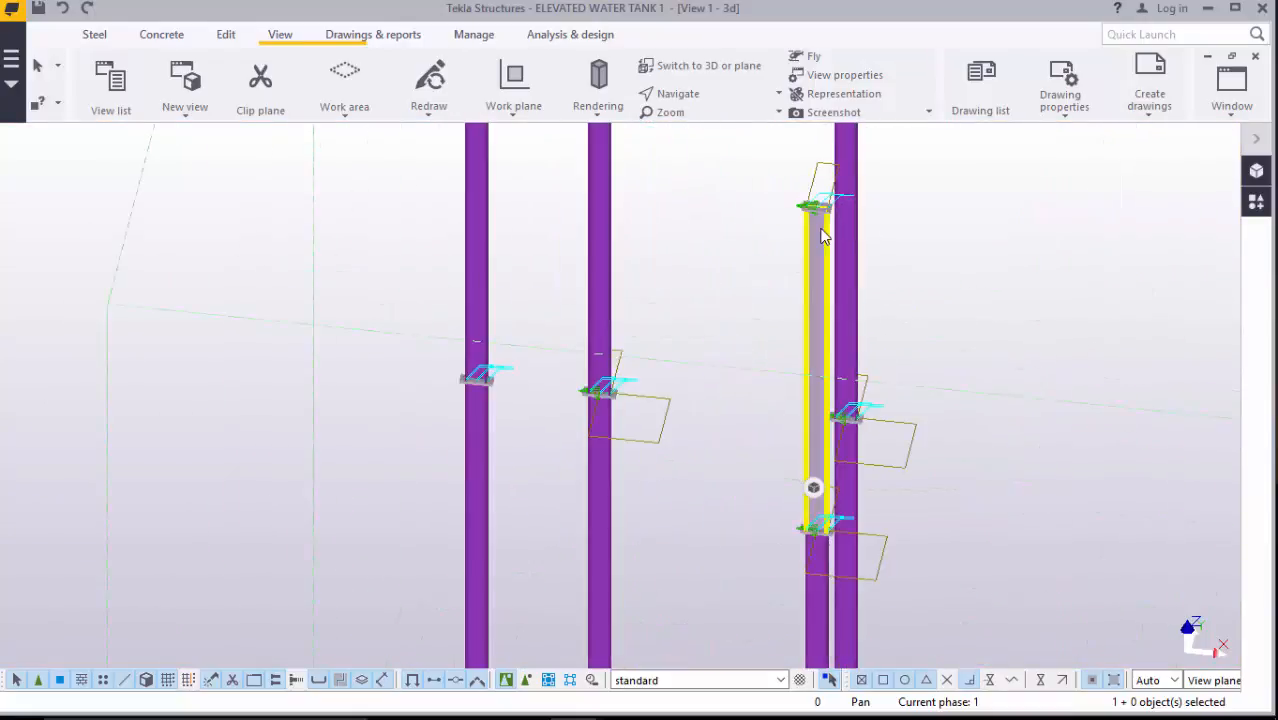
left_click(821, 600, "shift")
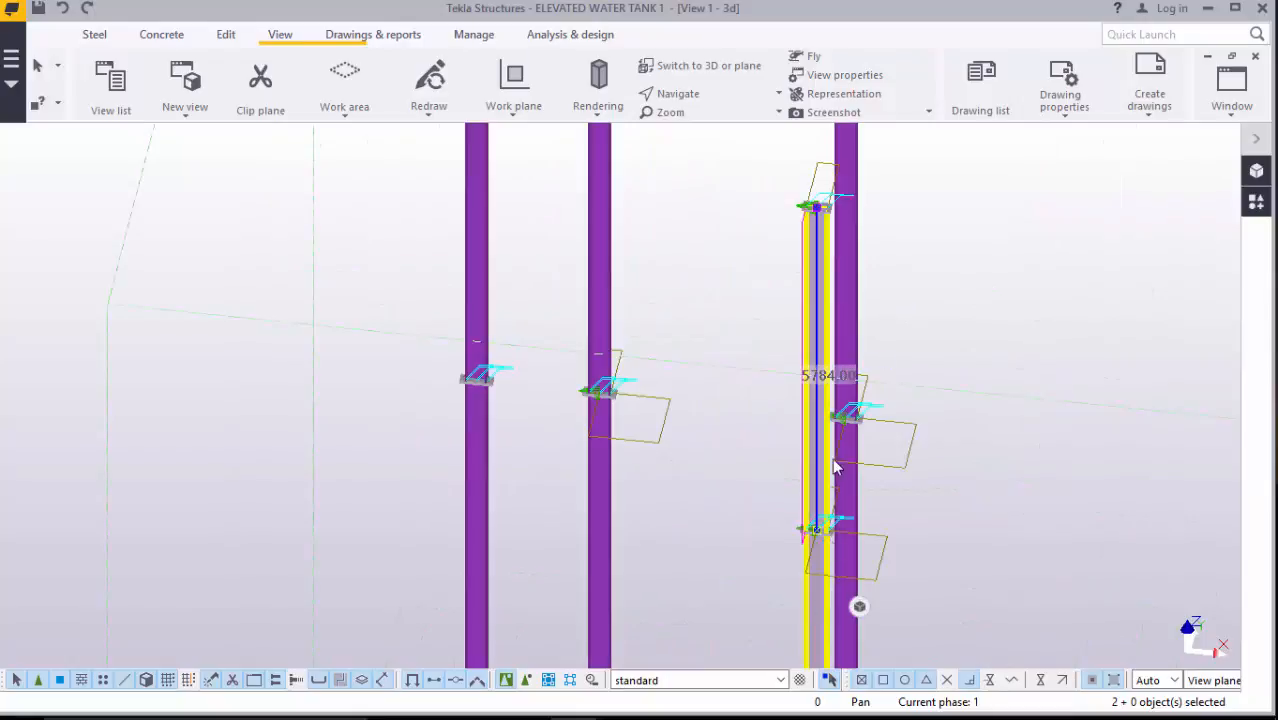
left_click(834, 200, "shift")
scroll(838, 197, "up", 6)
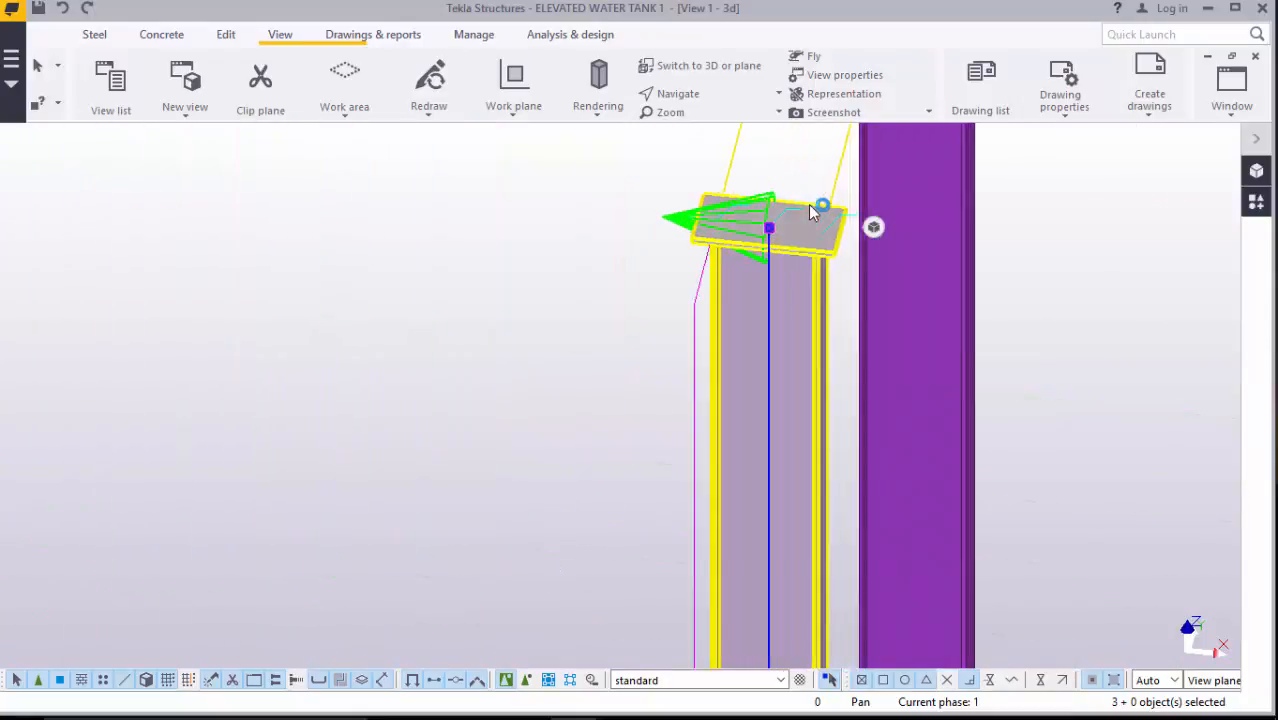
left_click(810, 226, "shift")
scroll(570, 220, "down", 6)
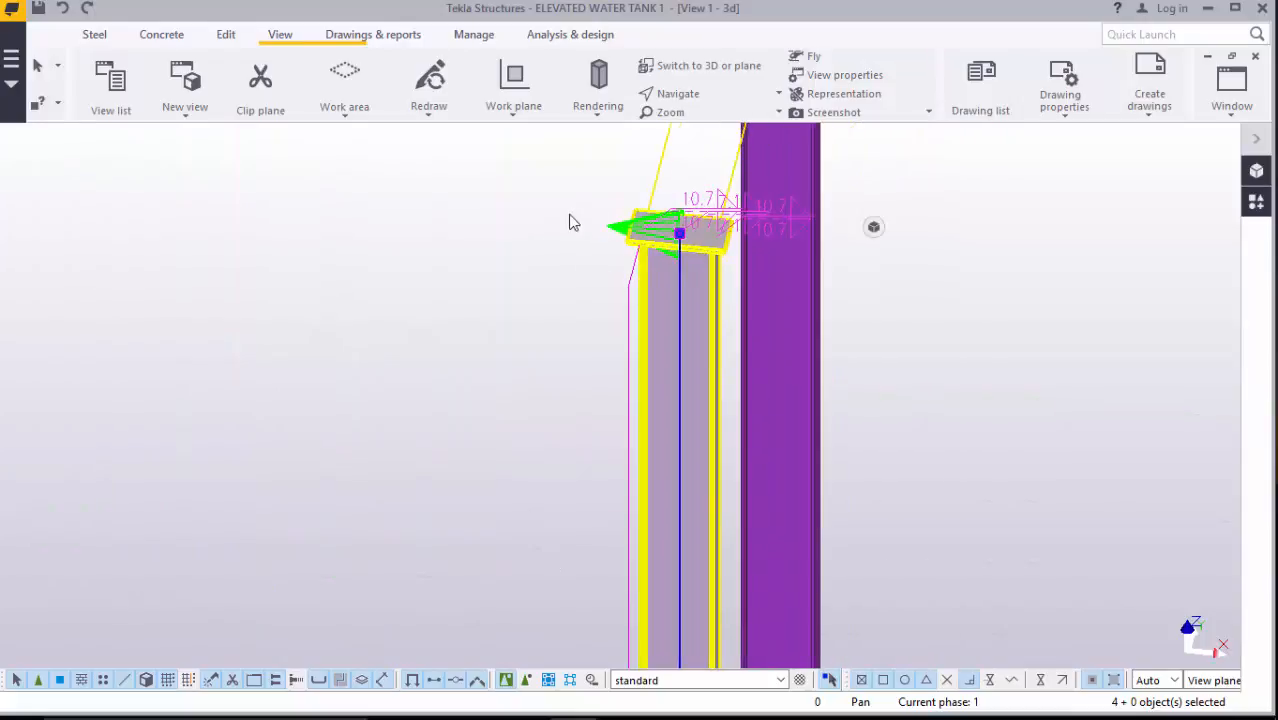
scroll(735, 225, "down", 6)
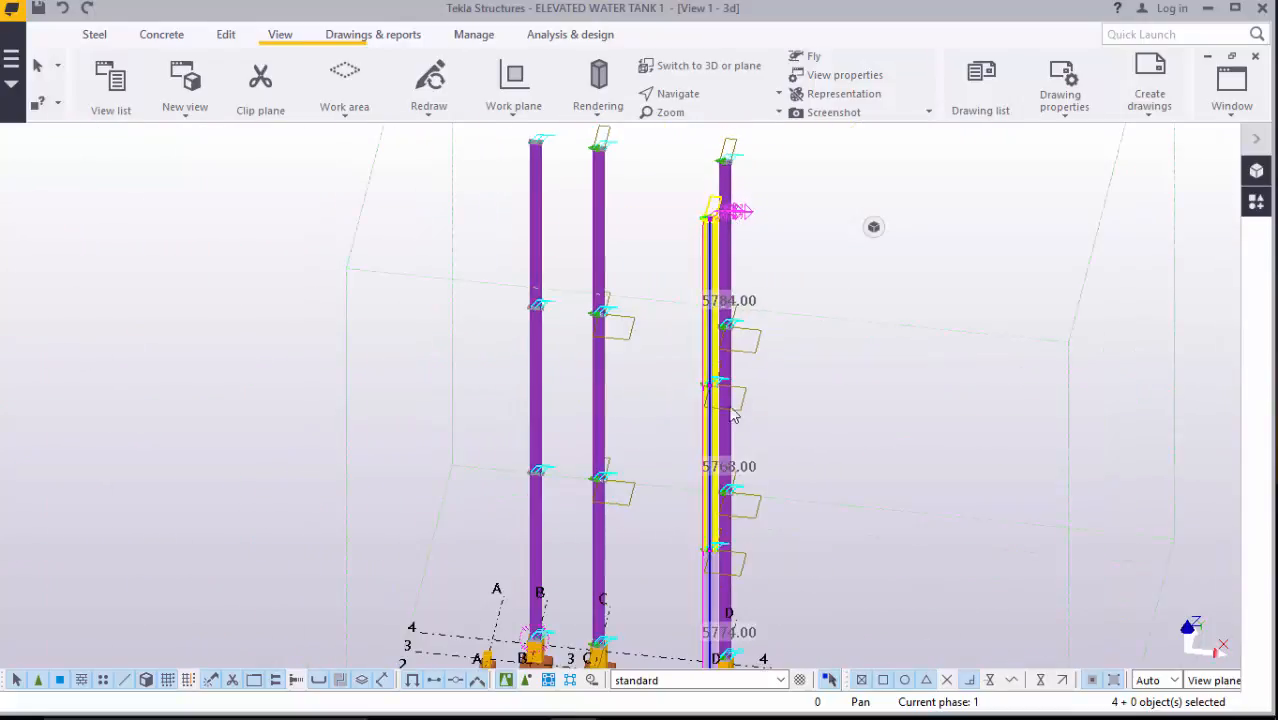
scroll(710, 590, "up", 10)
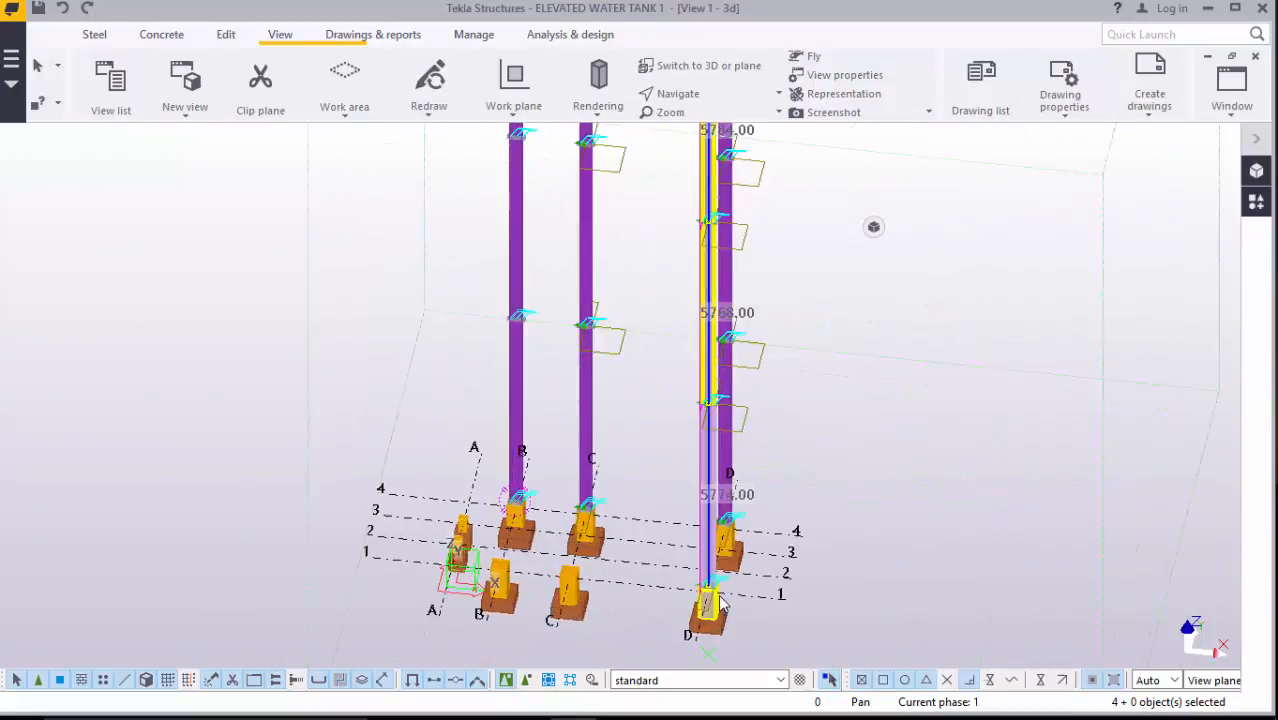
scroll(712, 585, "up", 5)
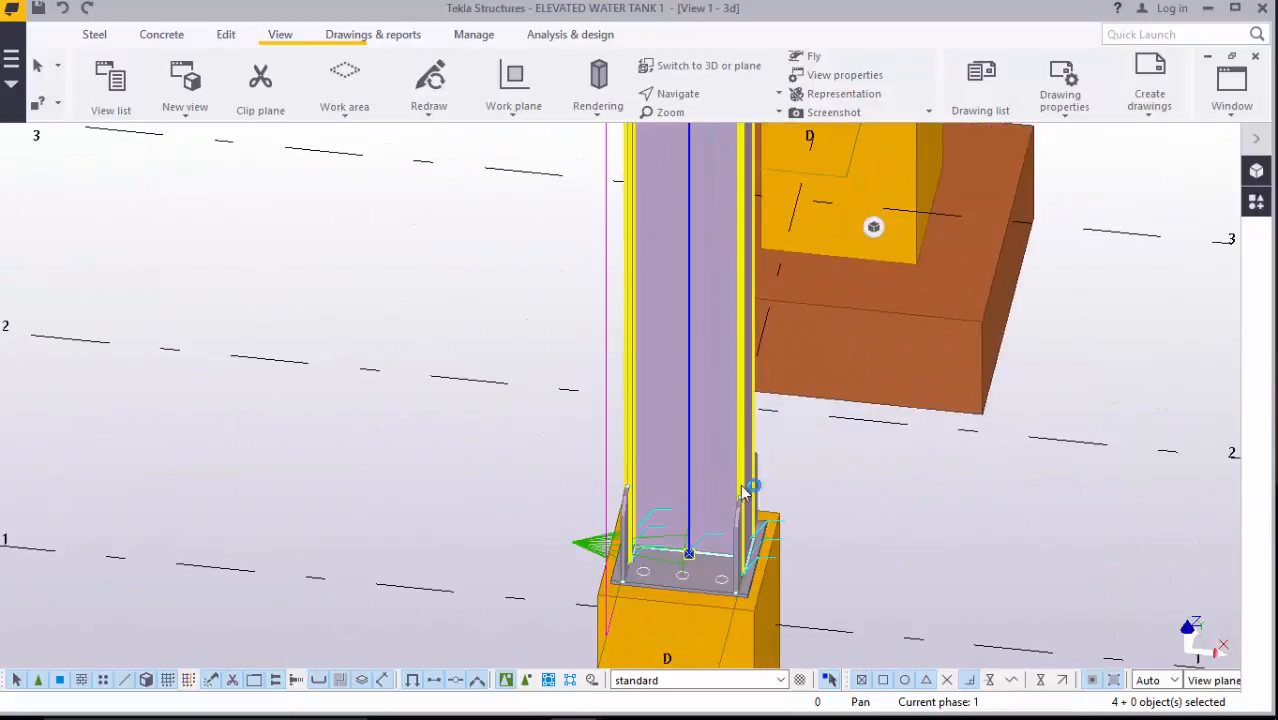
left_click(758, 566, "shift")
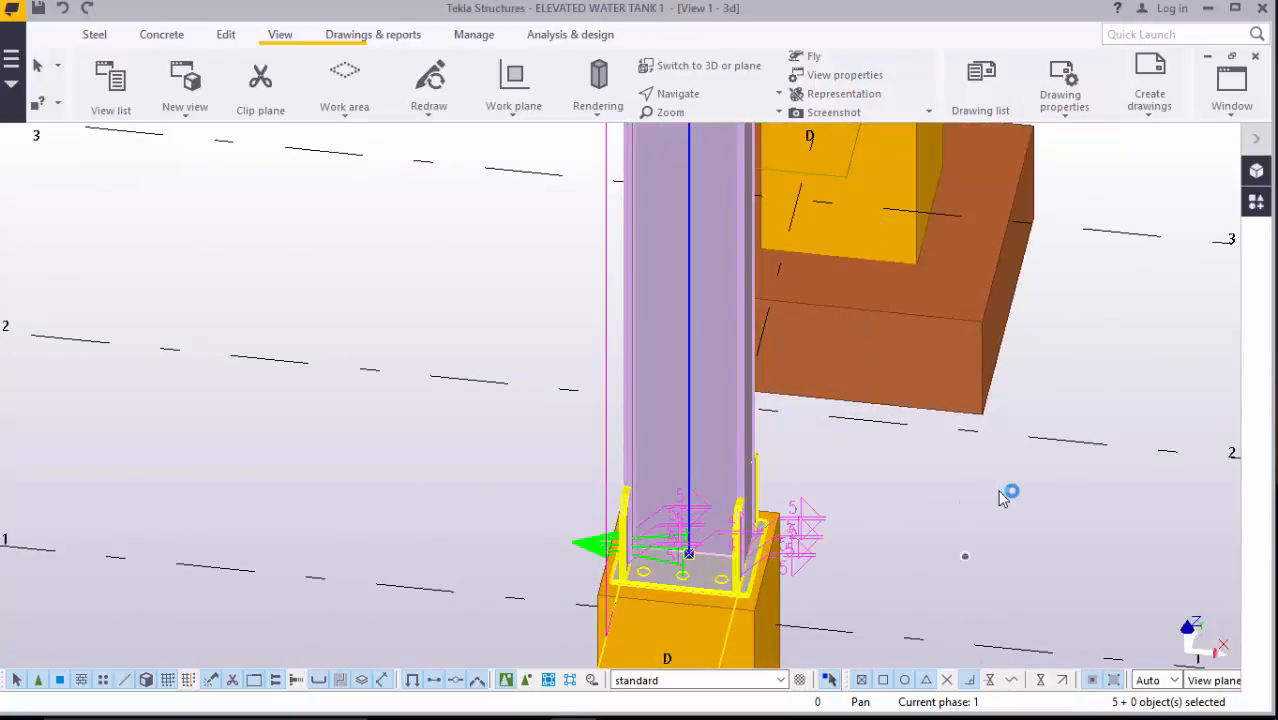
- Copy the selected D-1 column along grid line 1 to the footings at C-1 and B-1 and end the copy command
right_click(900, 478)
left_click(948, 130)
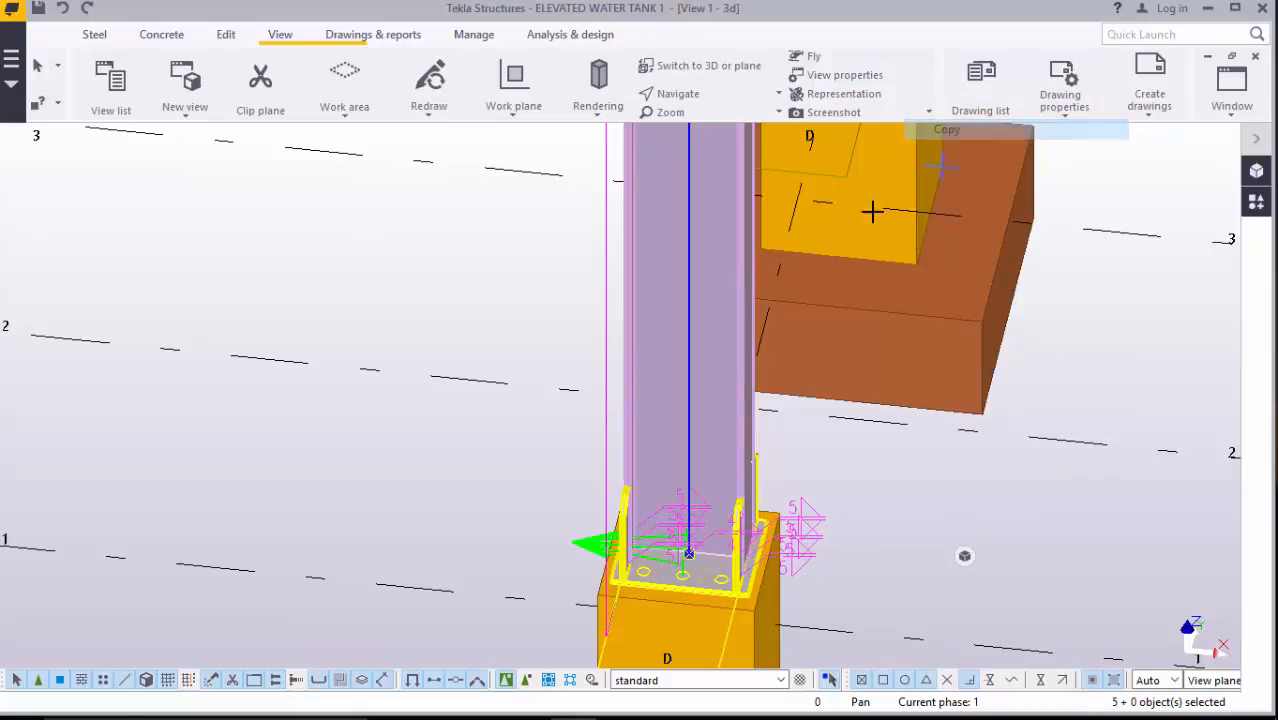
scroll(810, 244, "down", 4)
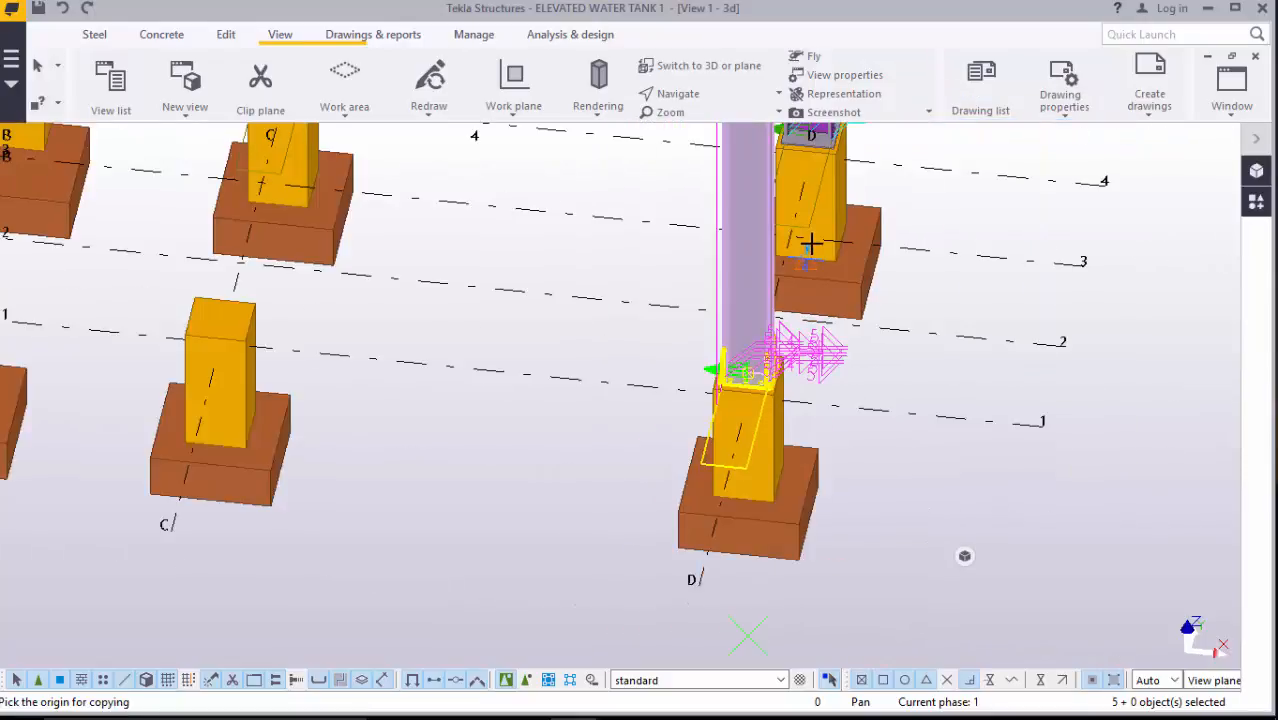
scroll(810, 244, "down", 2)
scroll(752, 445, "up", 4)
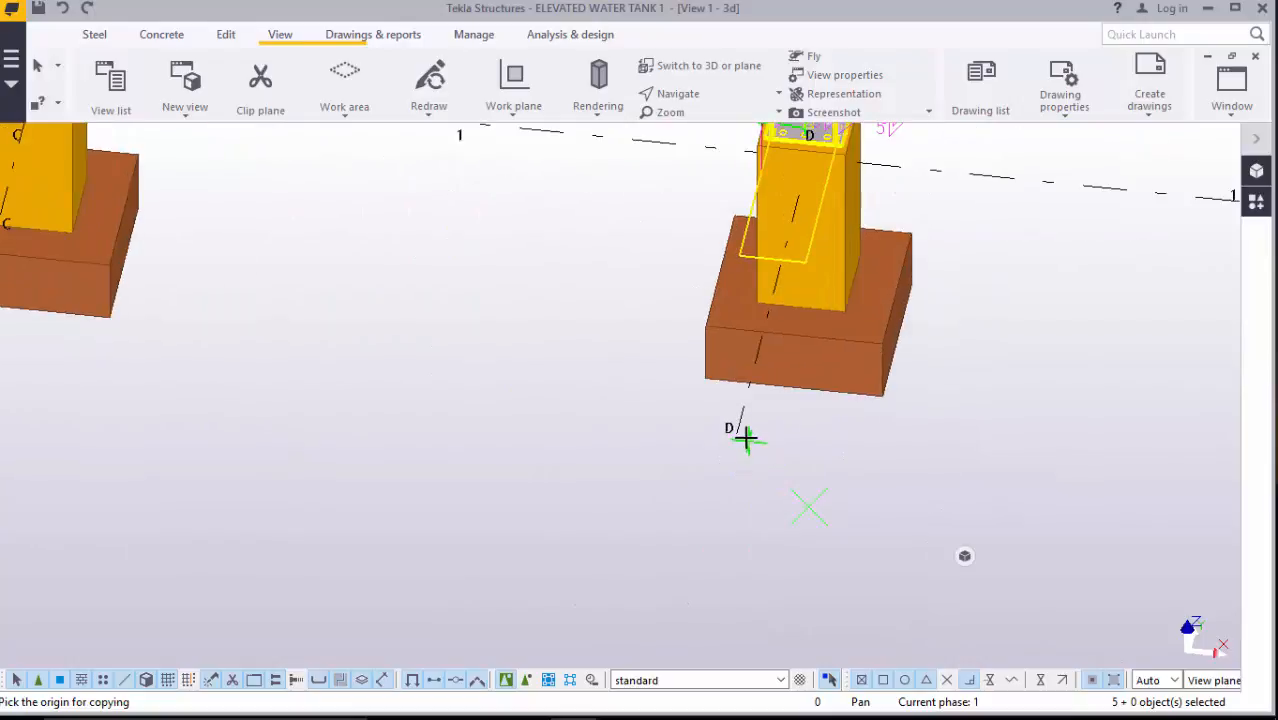
scroll(876, 498, "down", 3)
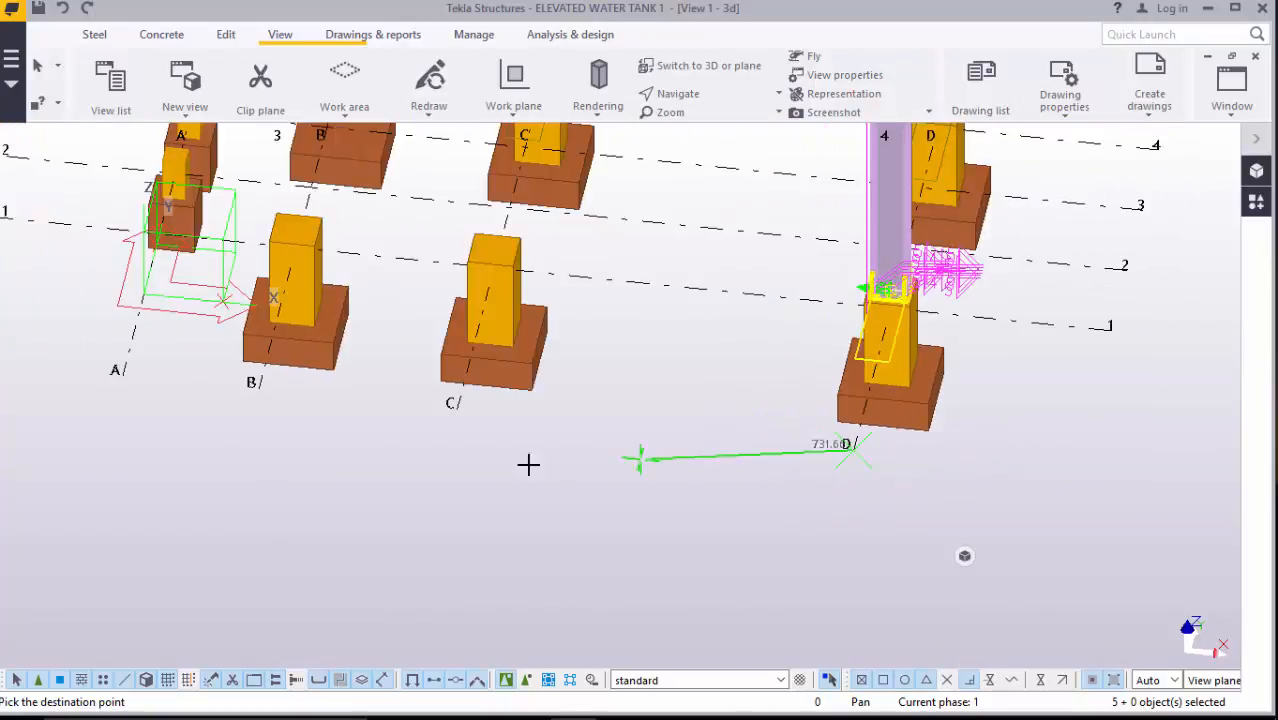
left_click(459, 418)
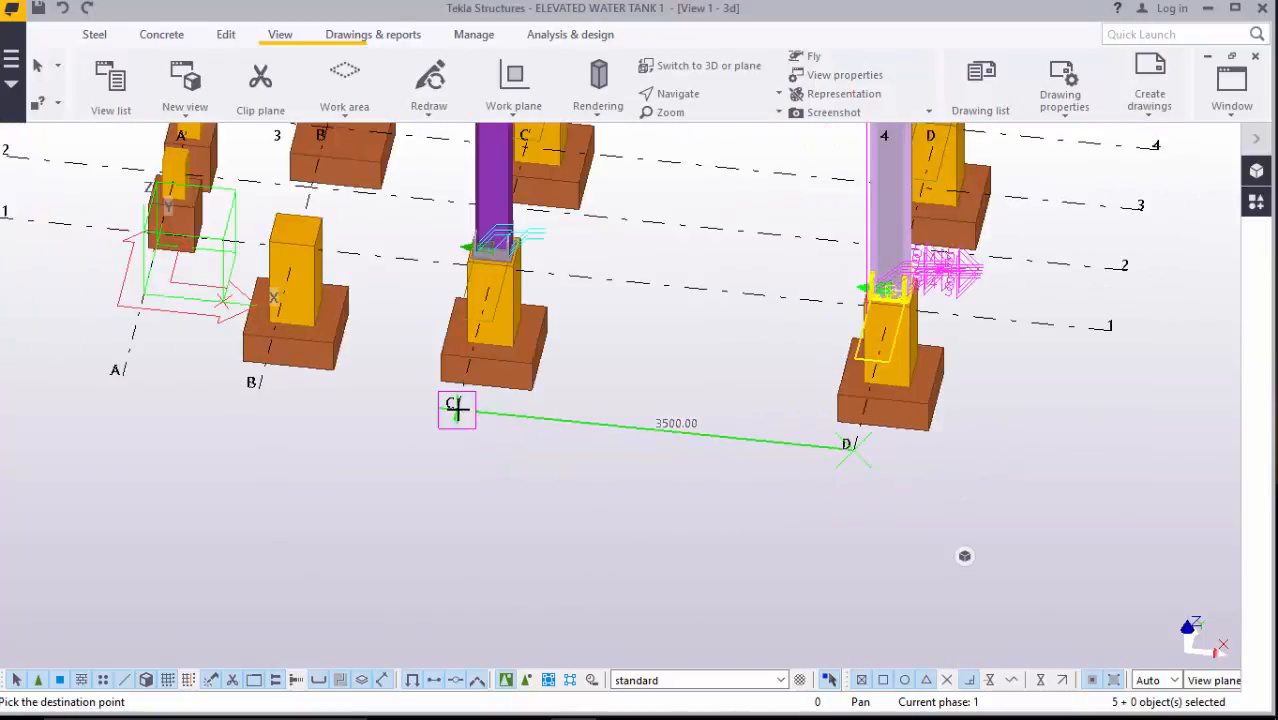
left_click(258, 390)
scroll(796, 497, "down", 4)
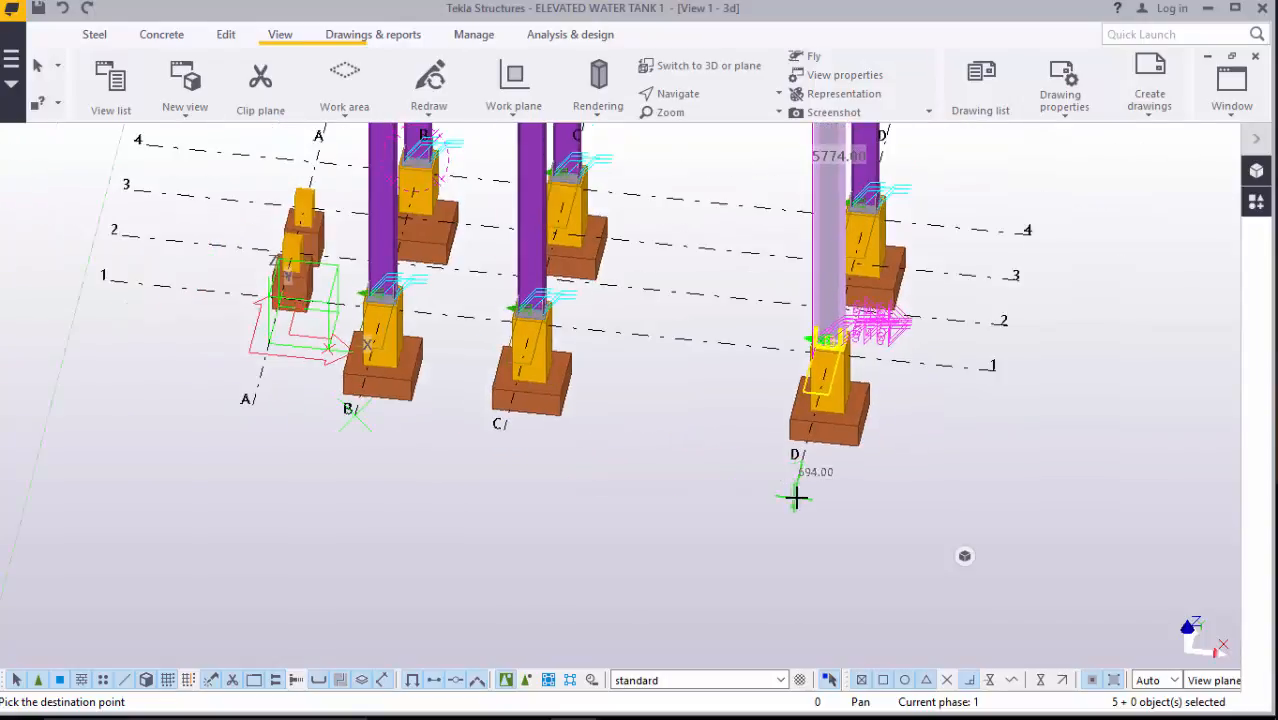
scroll(425, 295, "up", 4)
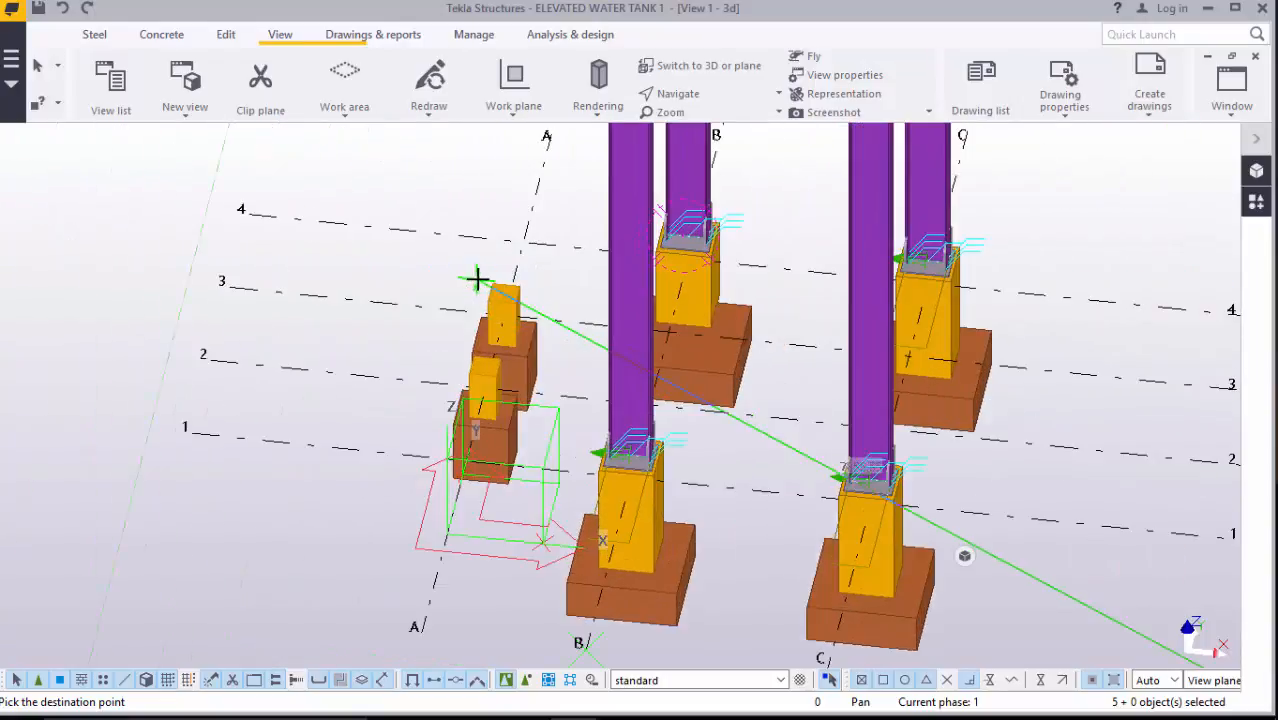
right_click(424, 240)
left_click(430, 253)
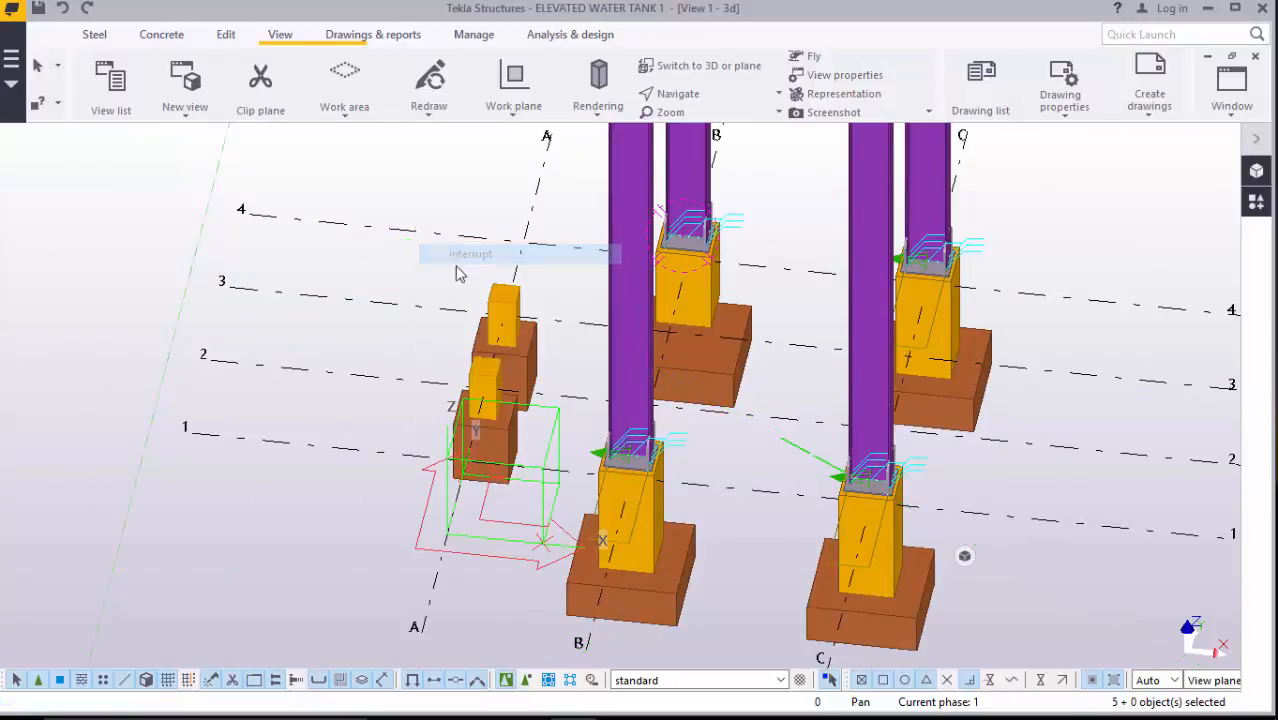
- Inspect the full-height columns and their base plates along grid lines 1 and 4 in the 3D view
scroll(686, 434, "down", 3)
scroll(686, 434, "down", 2)
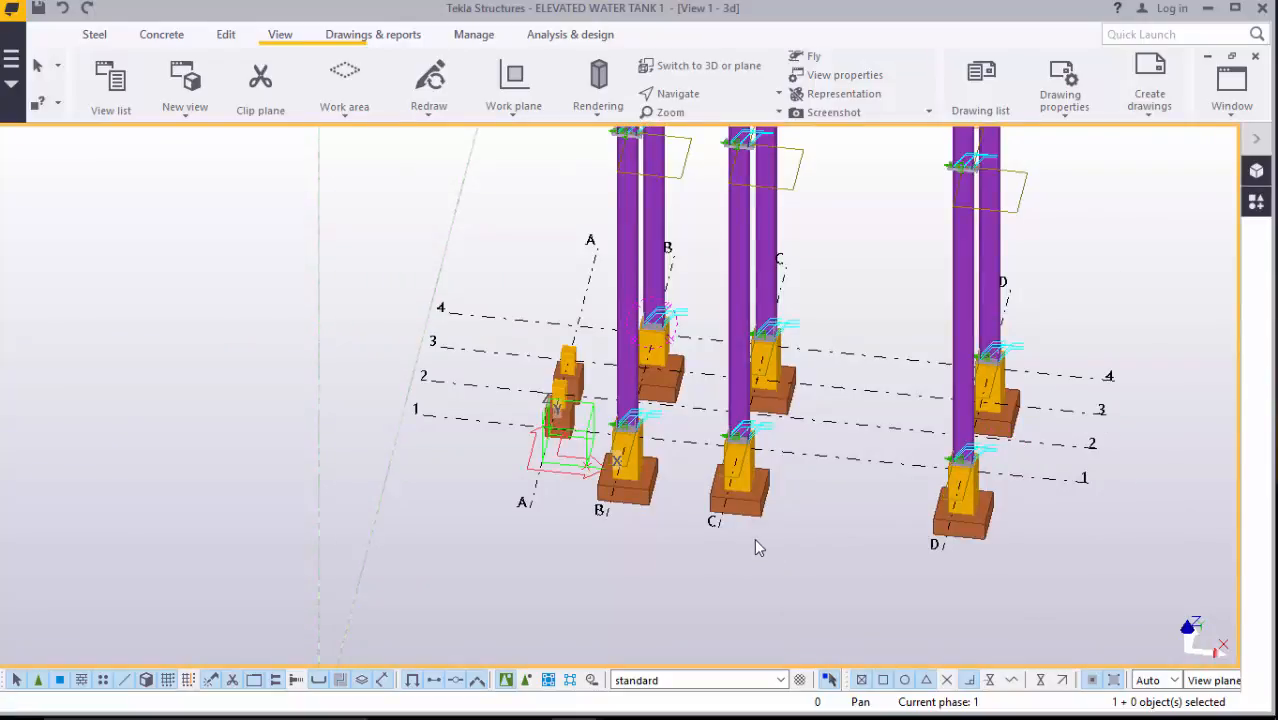
scroll(757, 540, "down", 5)
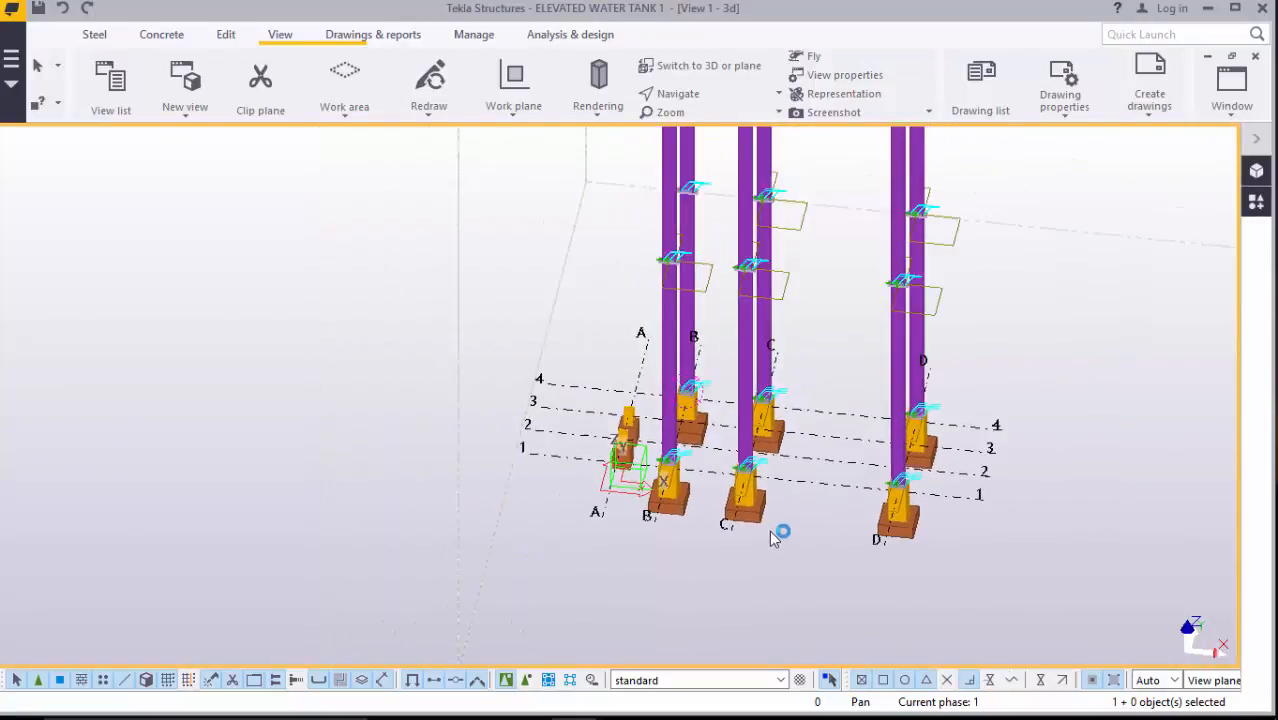
left_click(724, 98)
left_click(726, 121)
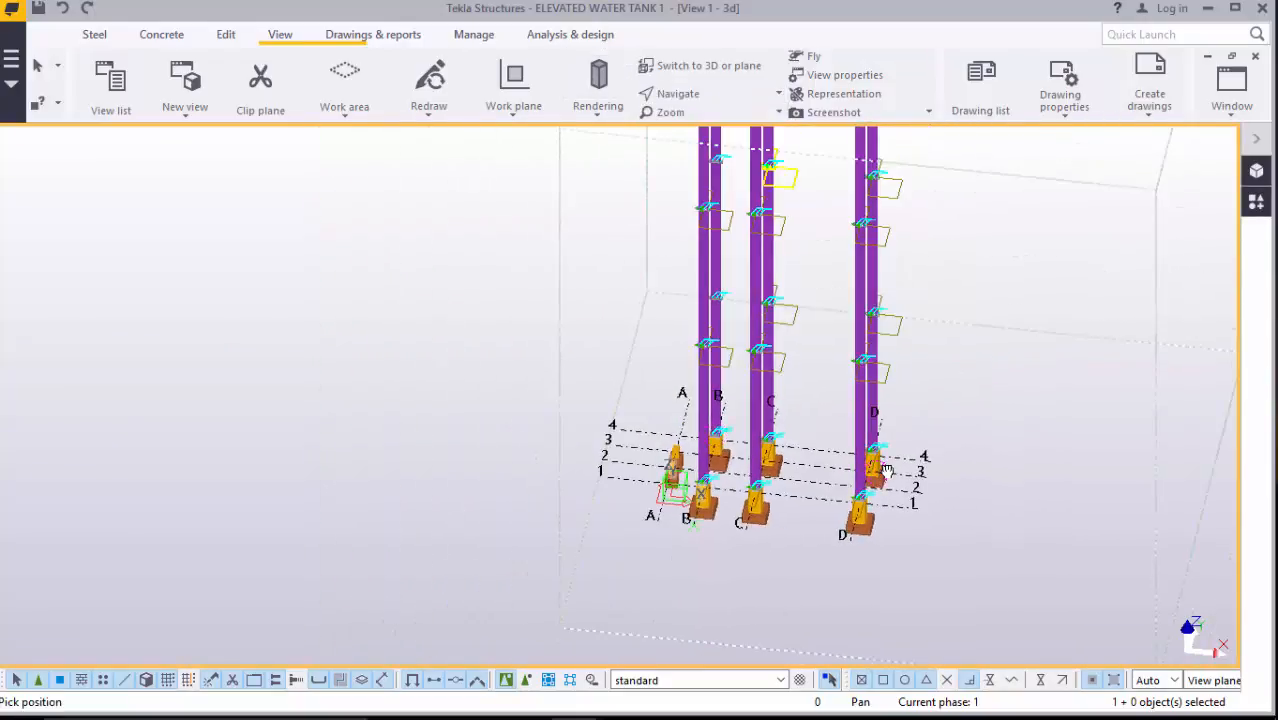
left_click_drag(886, 470, 939, 322)
right_click(923, 305)
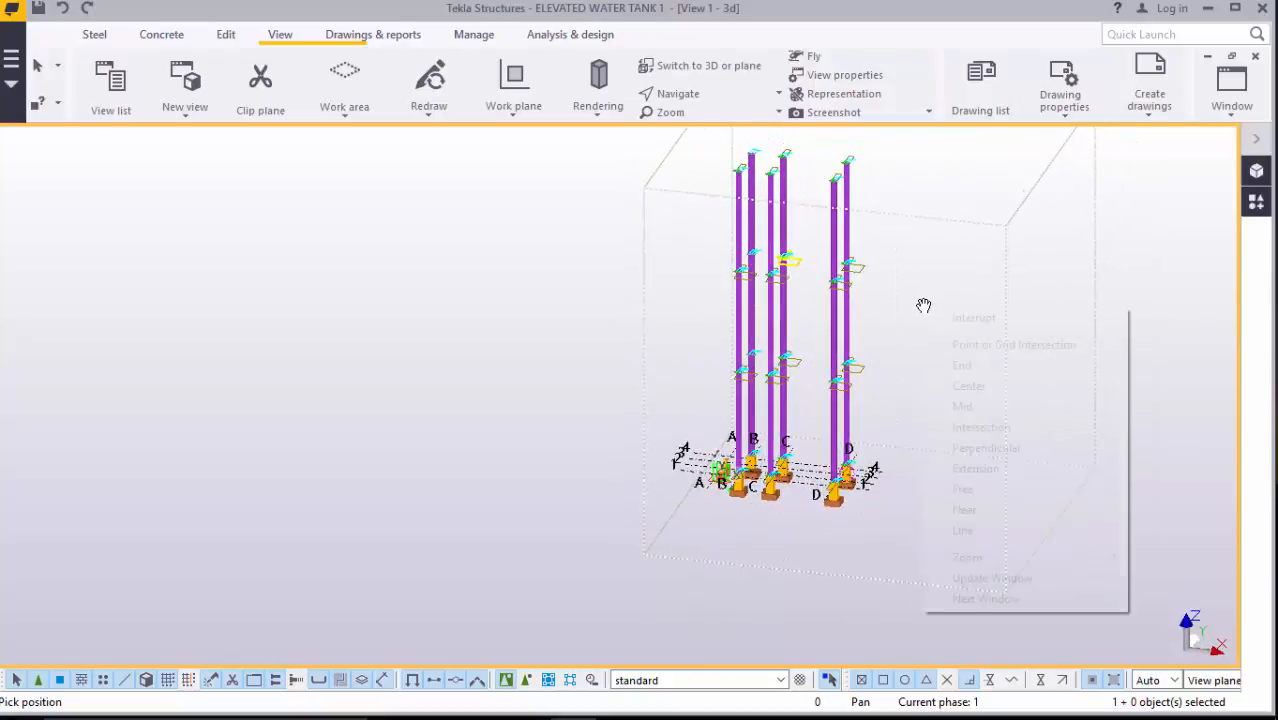
left_click(965, 318)
scroll(851, 479, "up", 6)
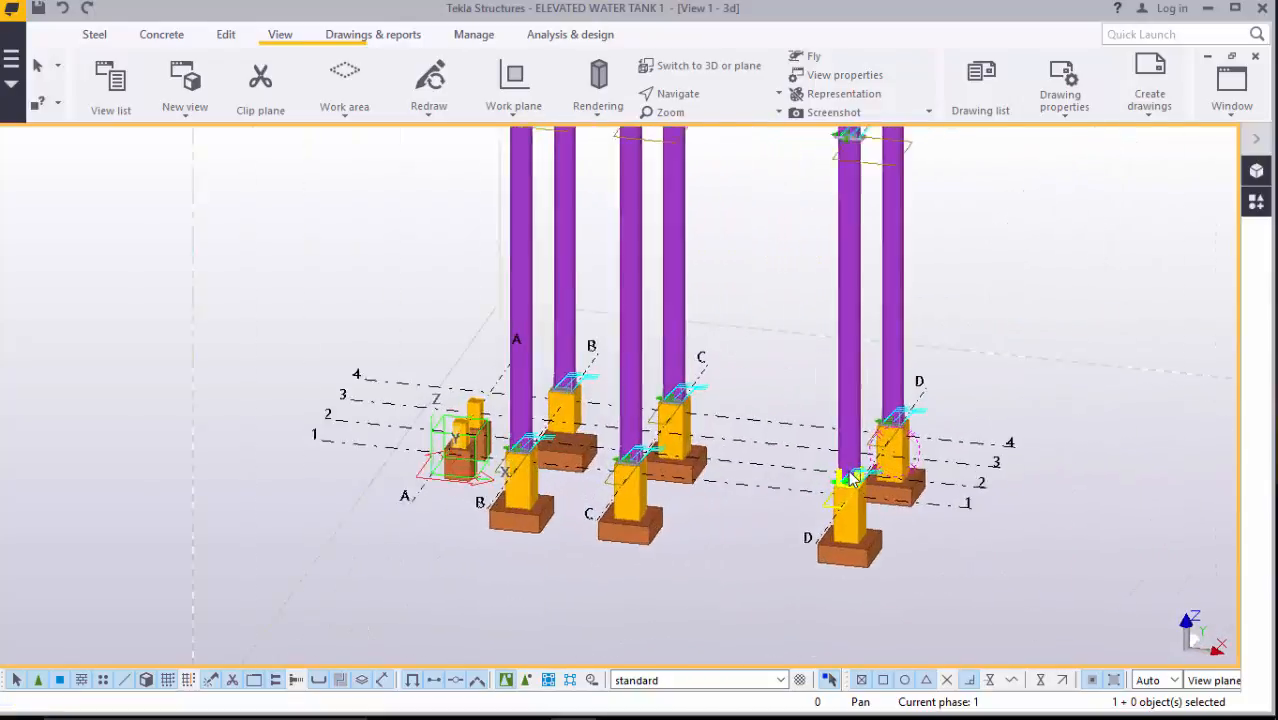
scroll(851, 479, "up", 5)
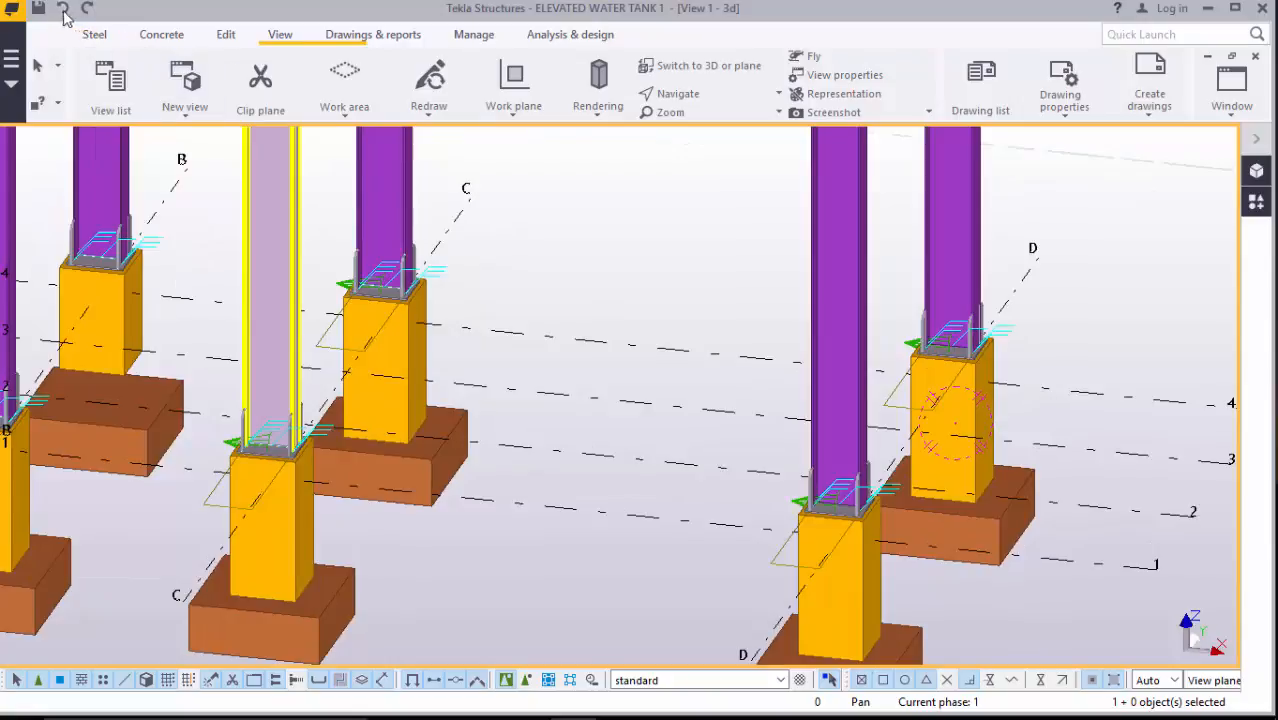
- Save the model and redraw the 3D view
key("ctrl+s")
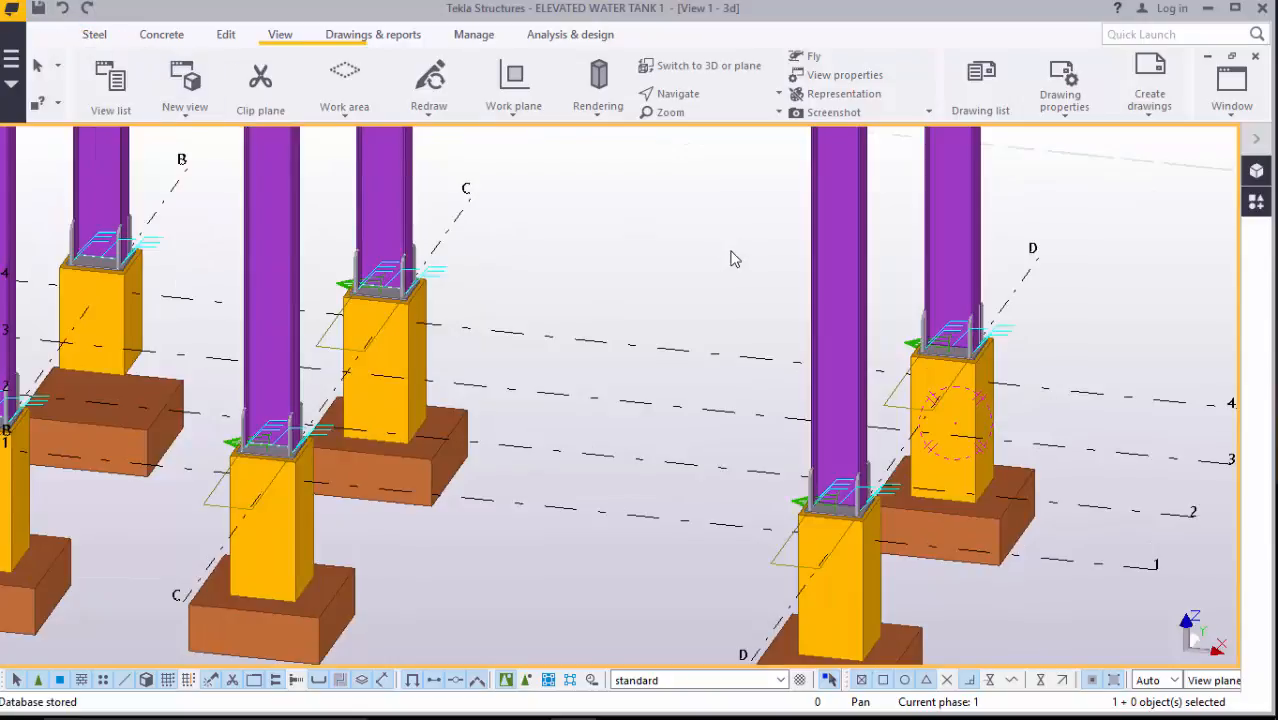
right_click(663, 218)
left_click(730, 321)
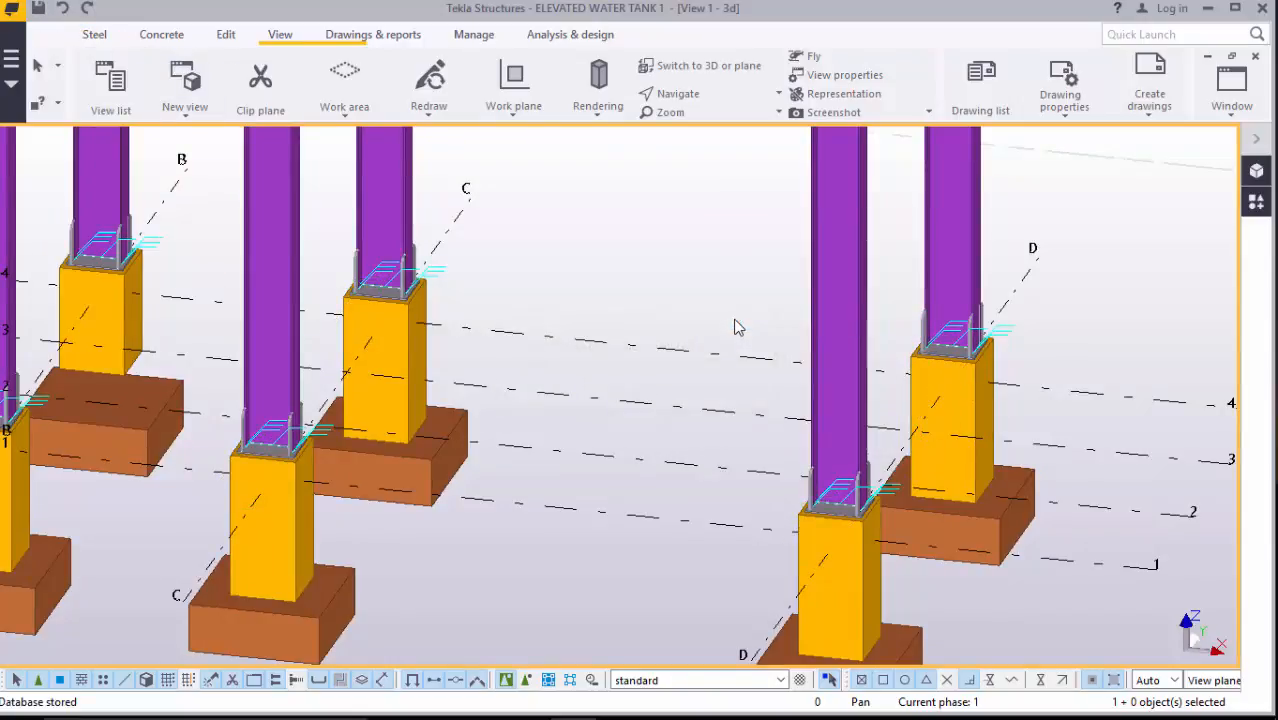
- Switch to the Grid 1 elevation and examine the column bases and footings at B, C and D
left_click(1232, 95)
left_click(1212, 249)
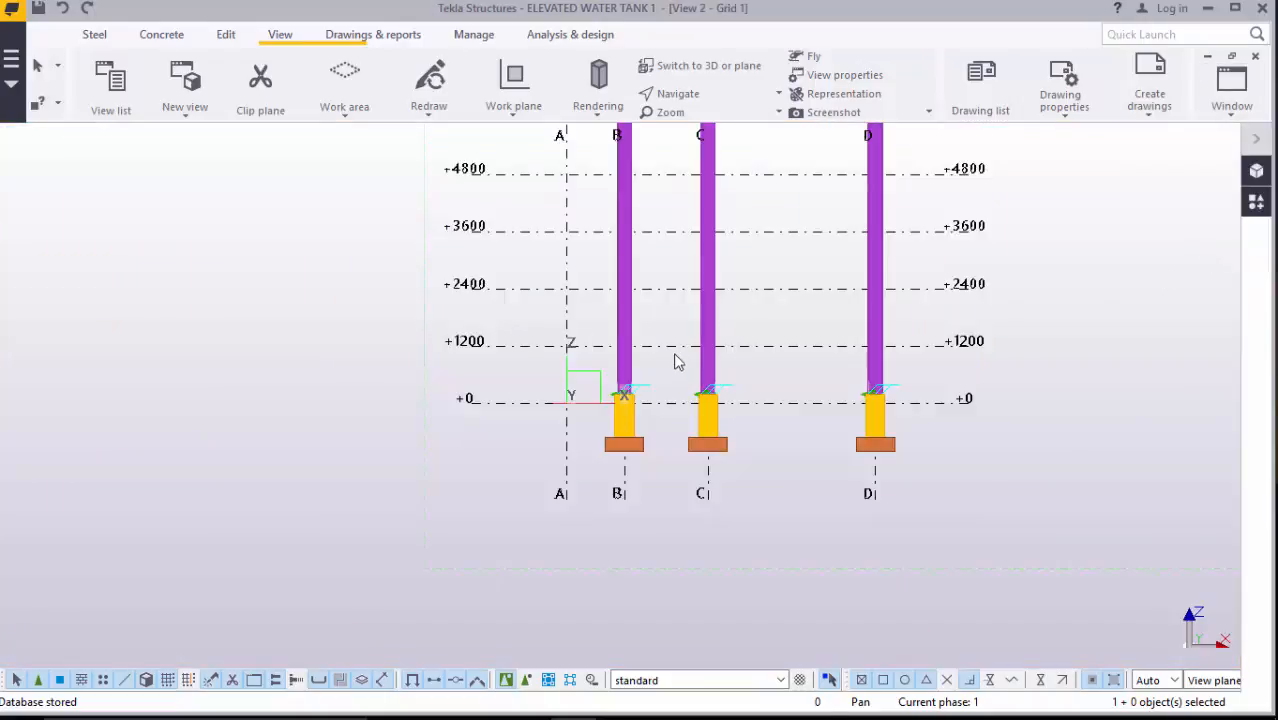
scroll(727, 357, "up", 3)
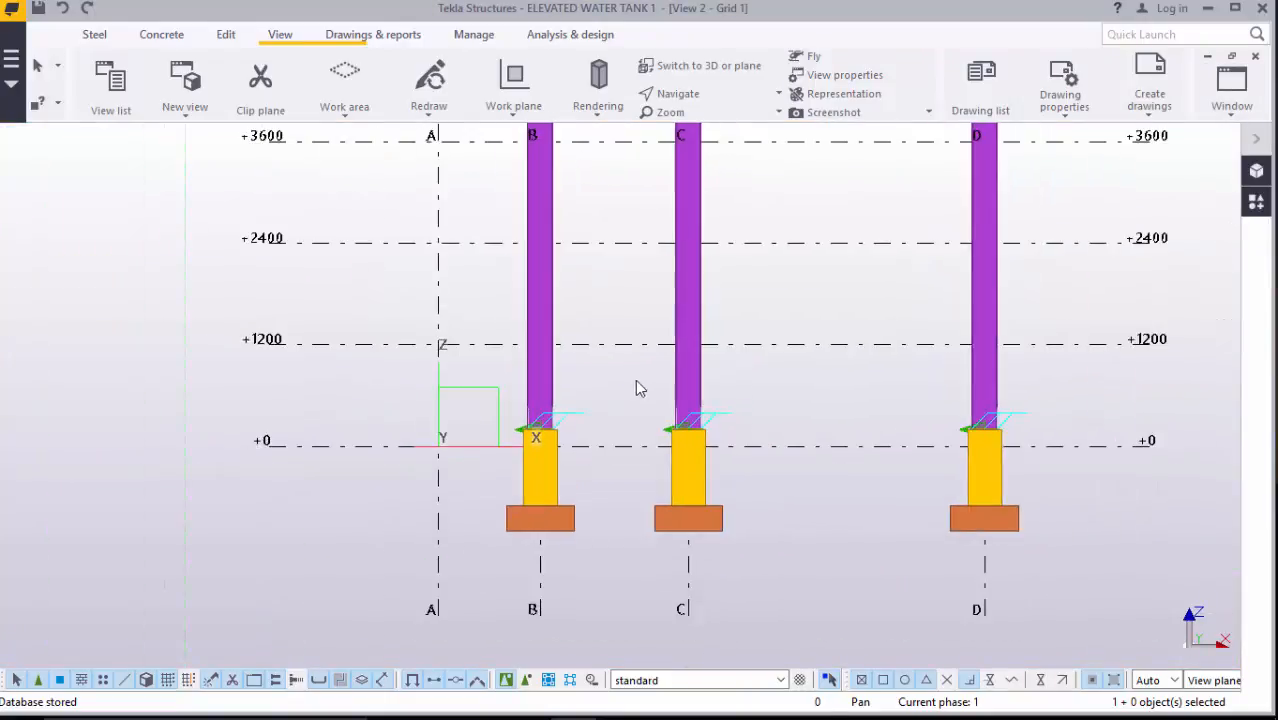
scroll(640, 388, "down", 4)
scroll(679, 417, "up", 1)
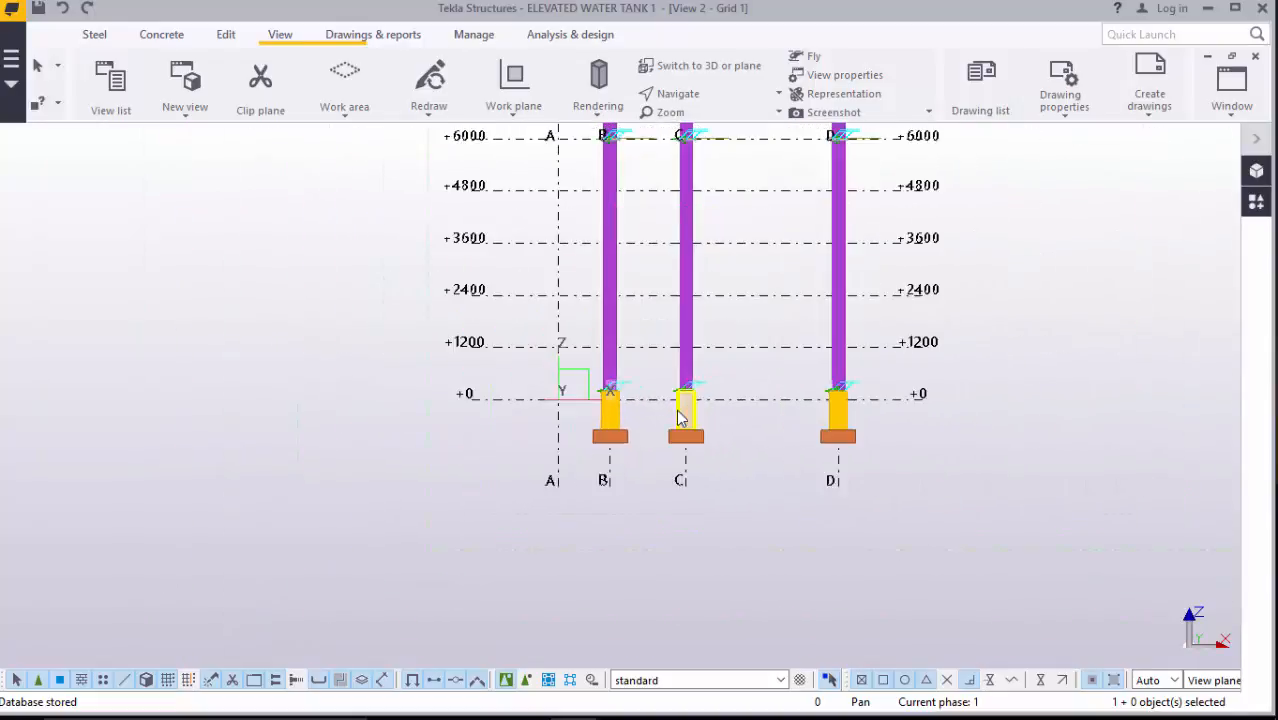
scroll(662, 413, "up", 5)
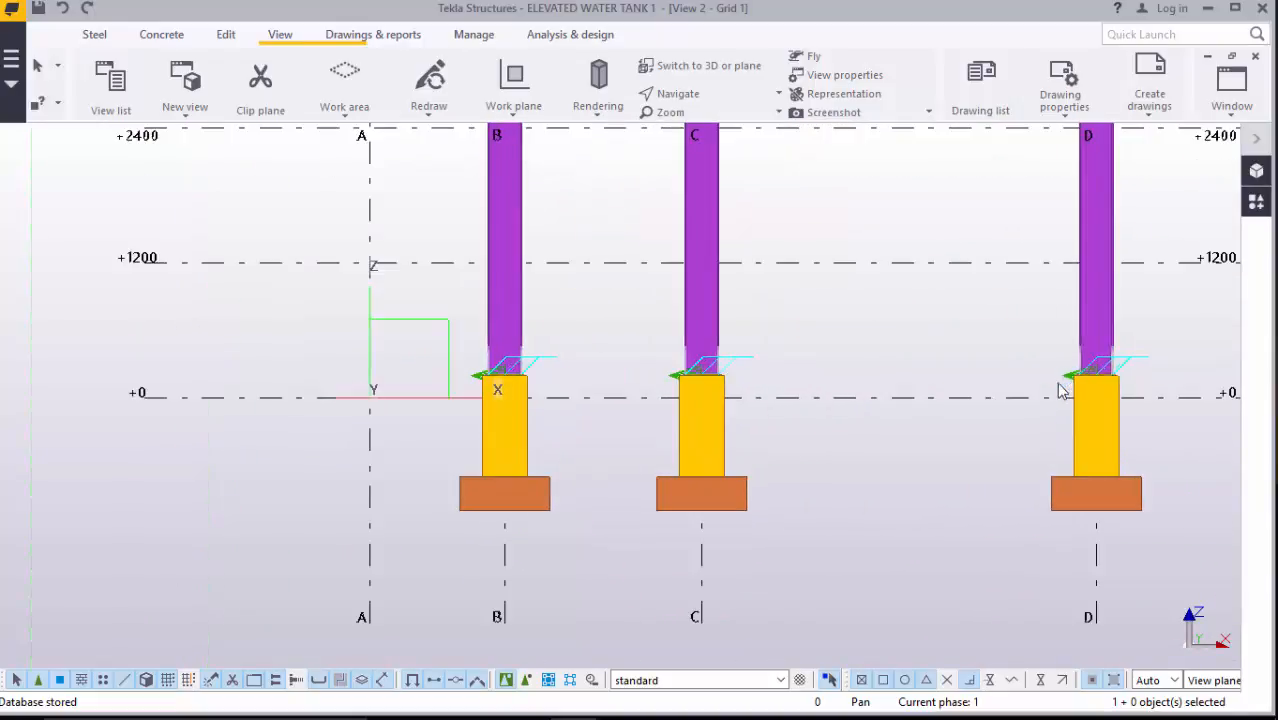
scroll(700, 368, "up", 2)
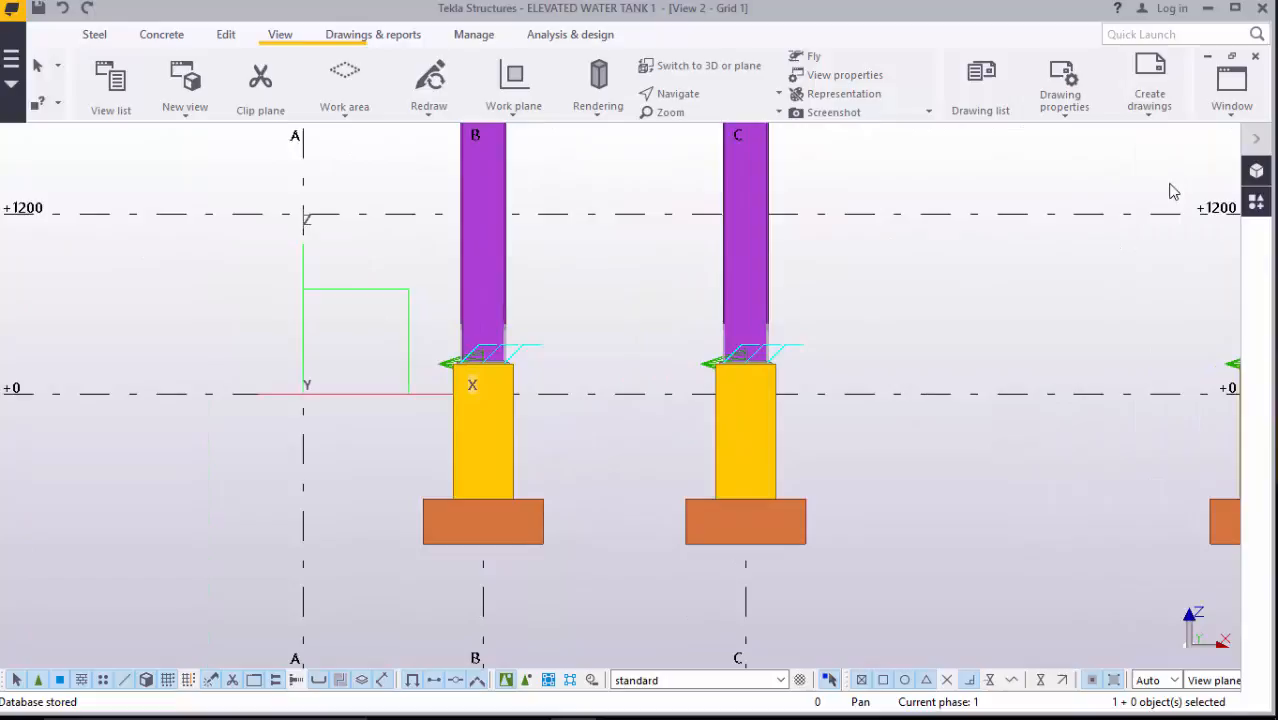
- Look through the Grid A and Grid D elevations and return to the Grid 1 view to check its columns
left_click(1231, 100)
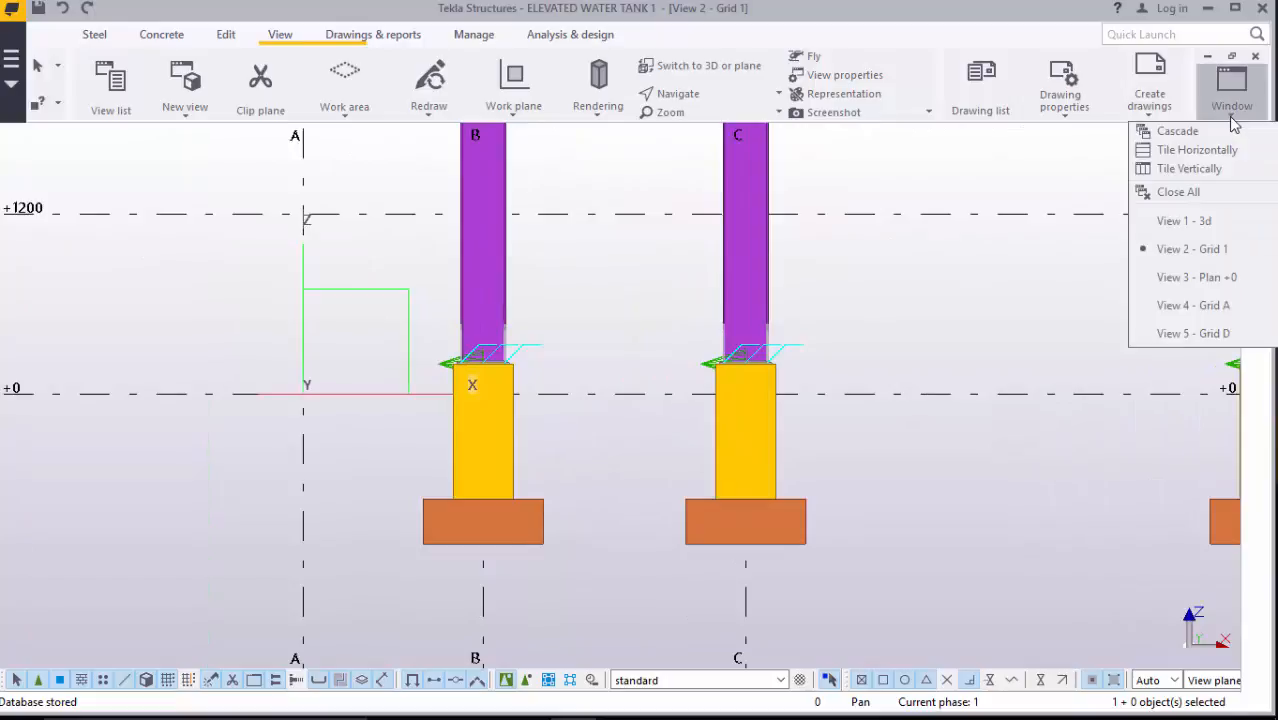
left_click(1195, 305)
scroll(815, 358, "up", 1)
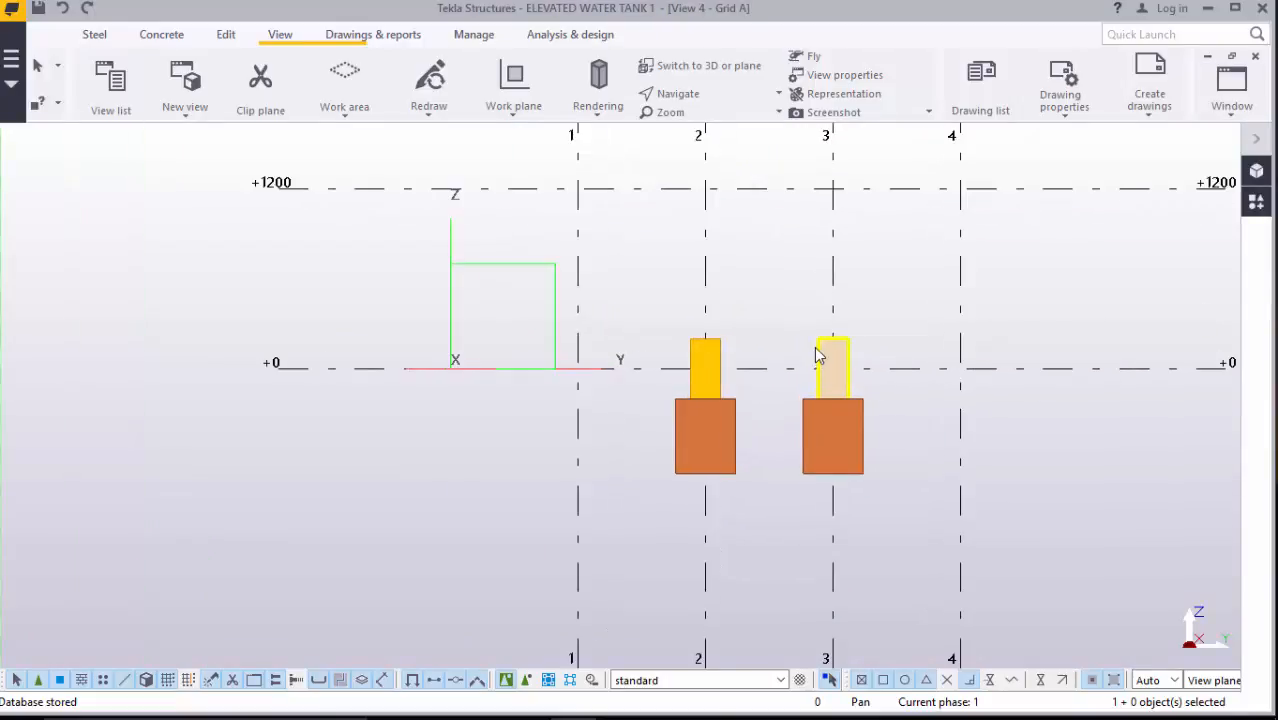
left_click(1229, 104)
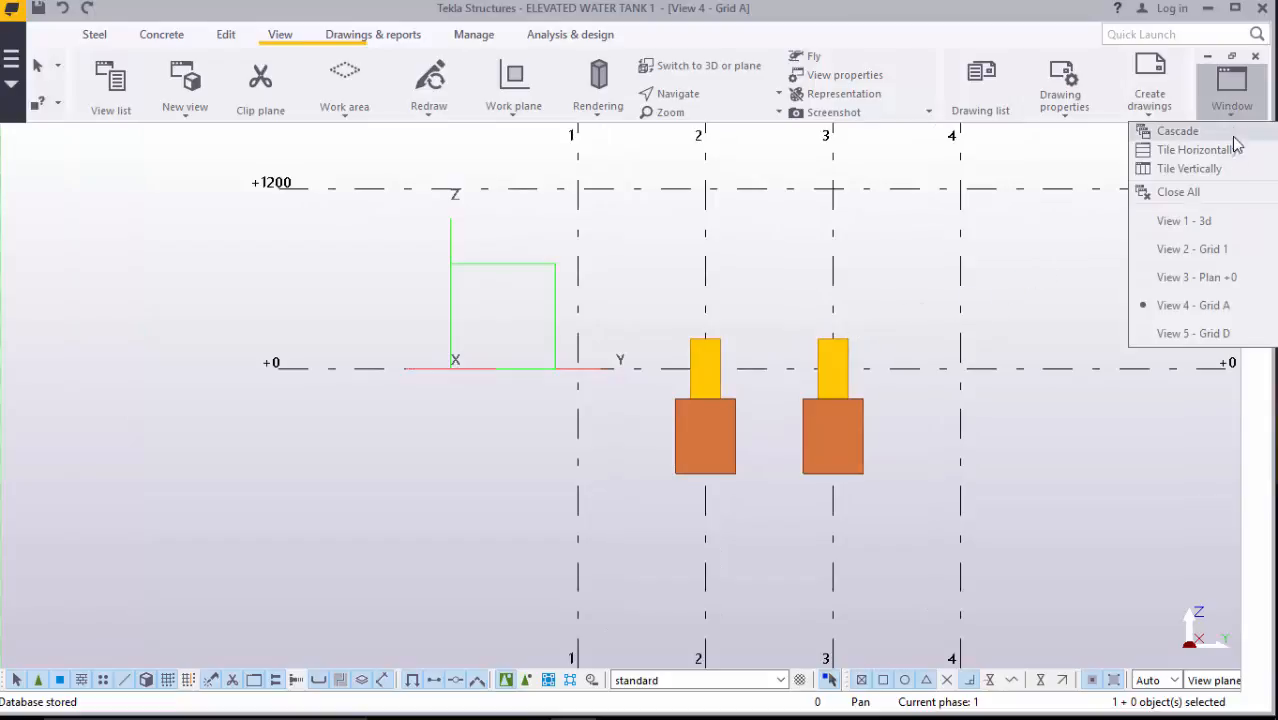
left_click(1198, 333)
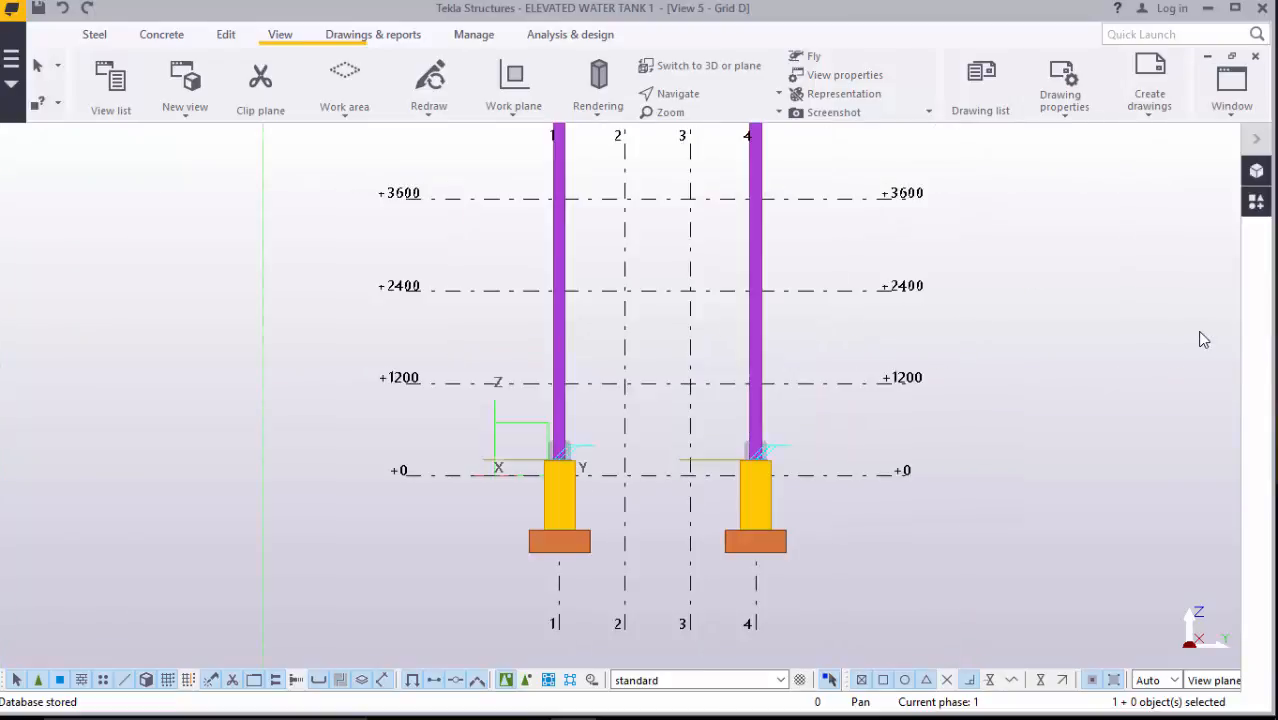
left_click(1230, 108)
left_click(1205, 250)
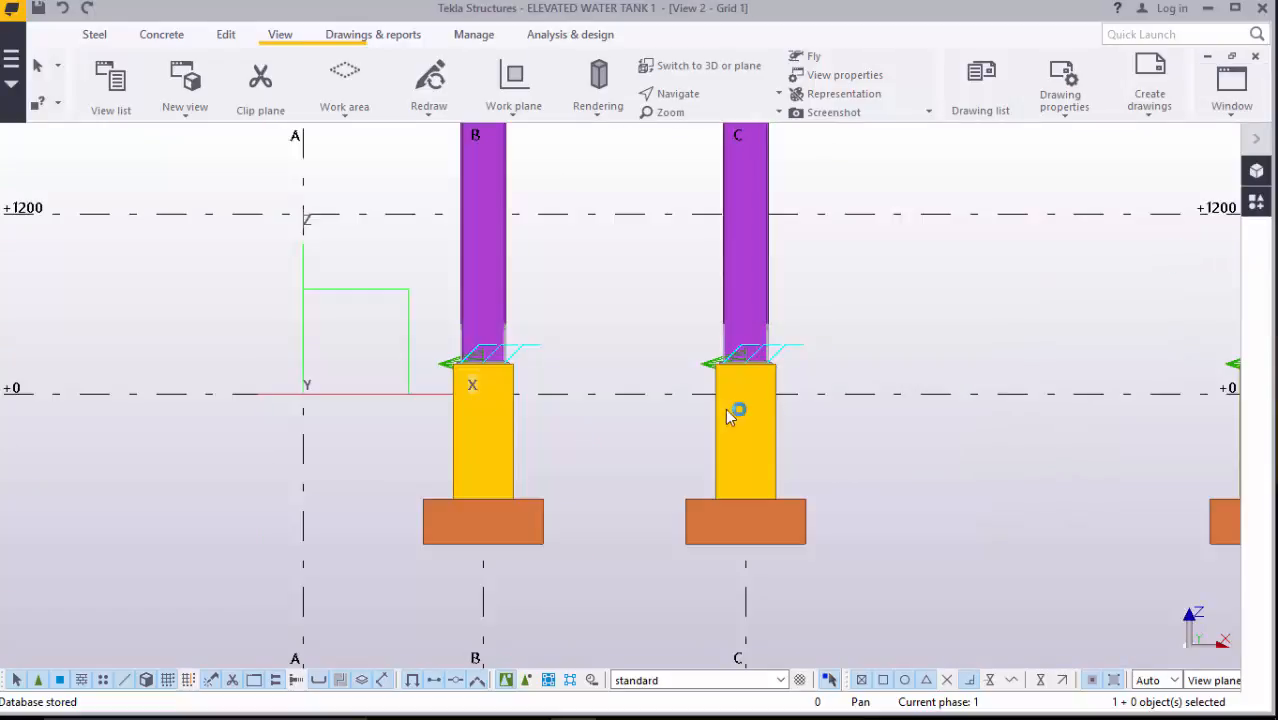
scroll(740, 400, "down", 5)
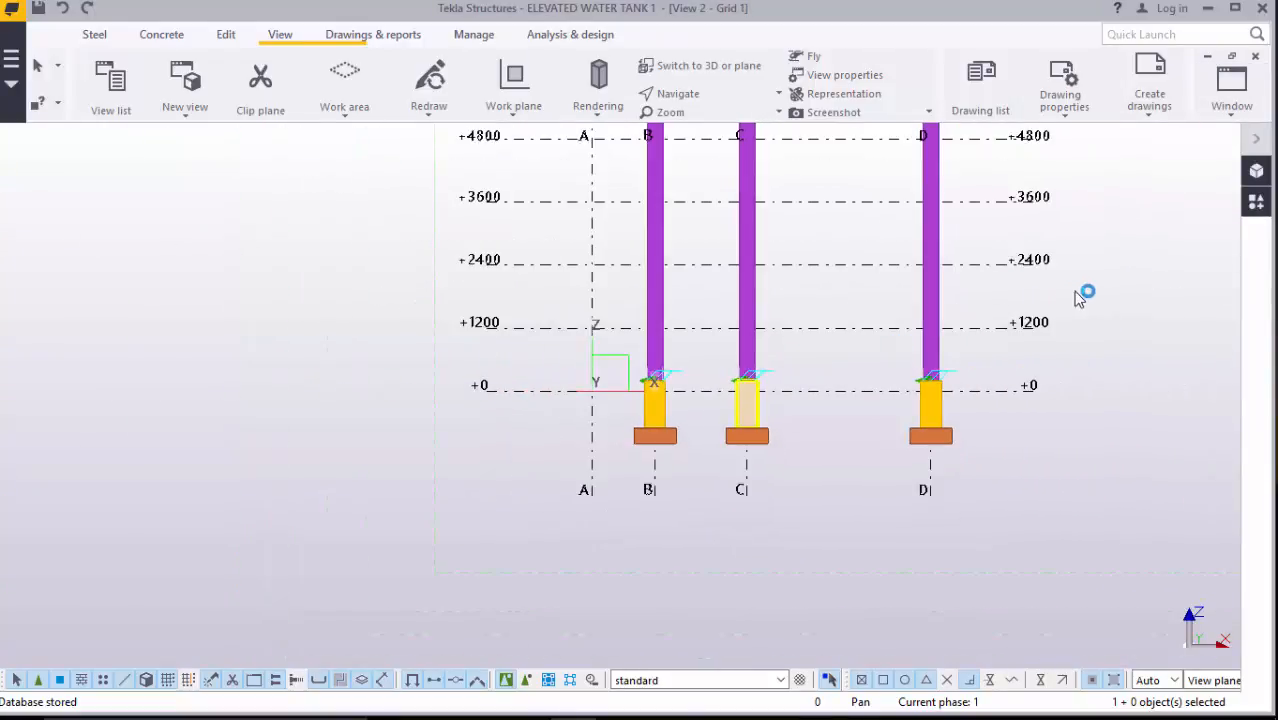
- Examine the column base at C in the Grid 1 elevation and the column bases and footings in the 3D view
scroll(750, 356, "up", 5)
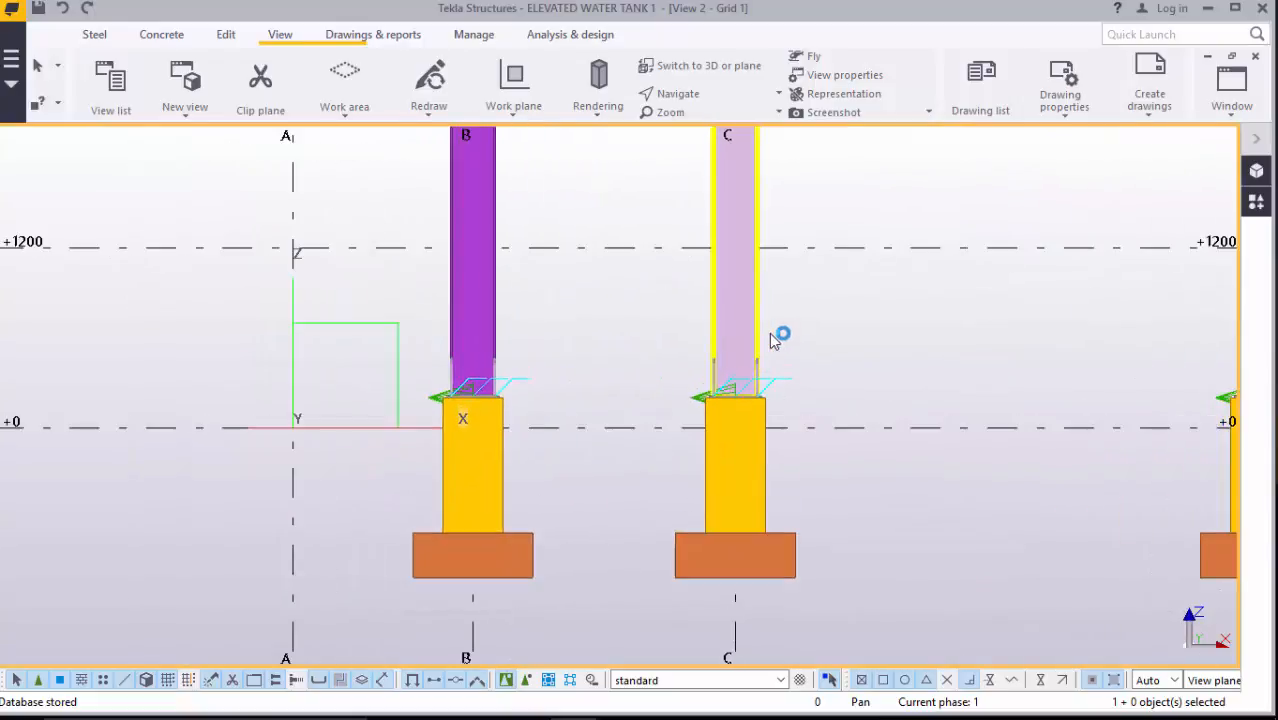
scroll(759, 350, "up", 5)
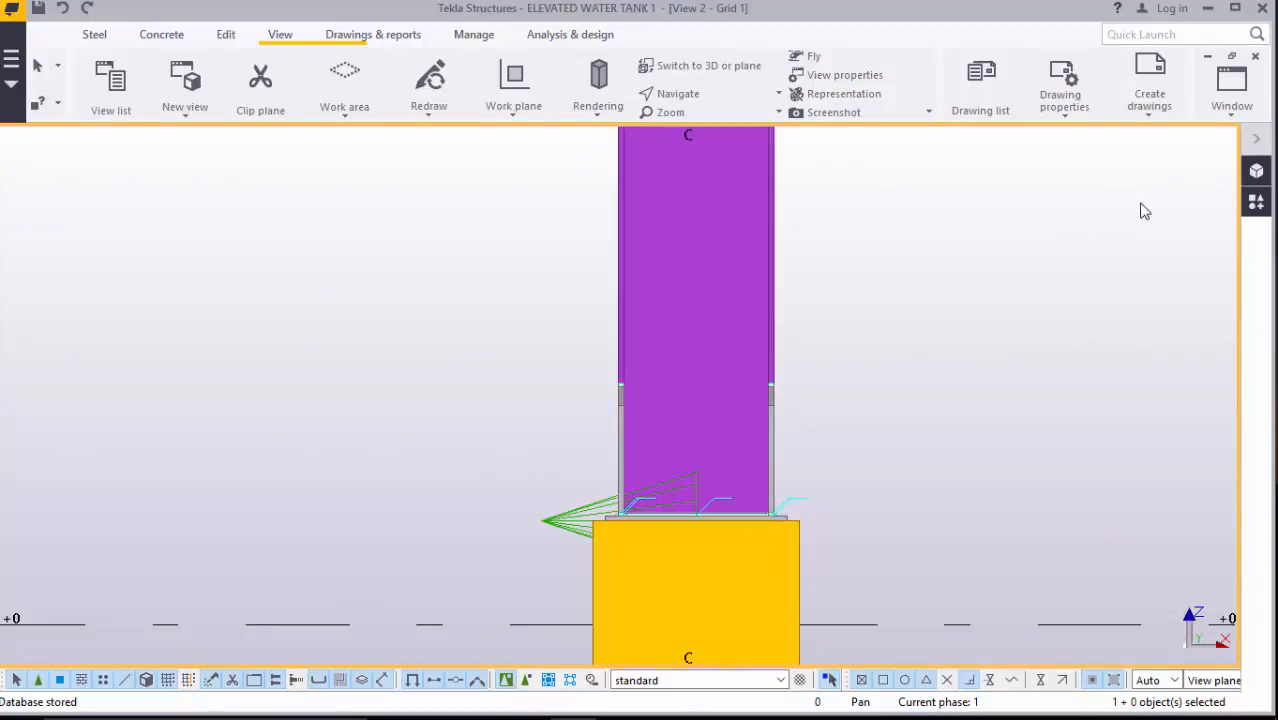
left_click(1232, 80)
left_click(1170, 219)
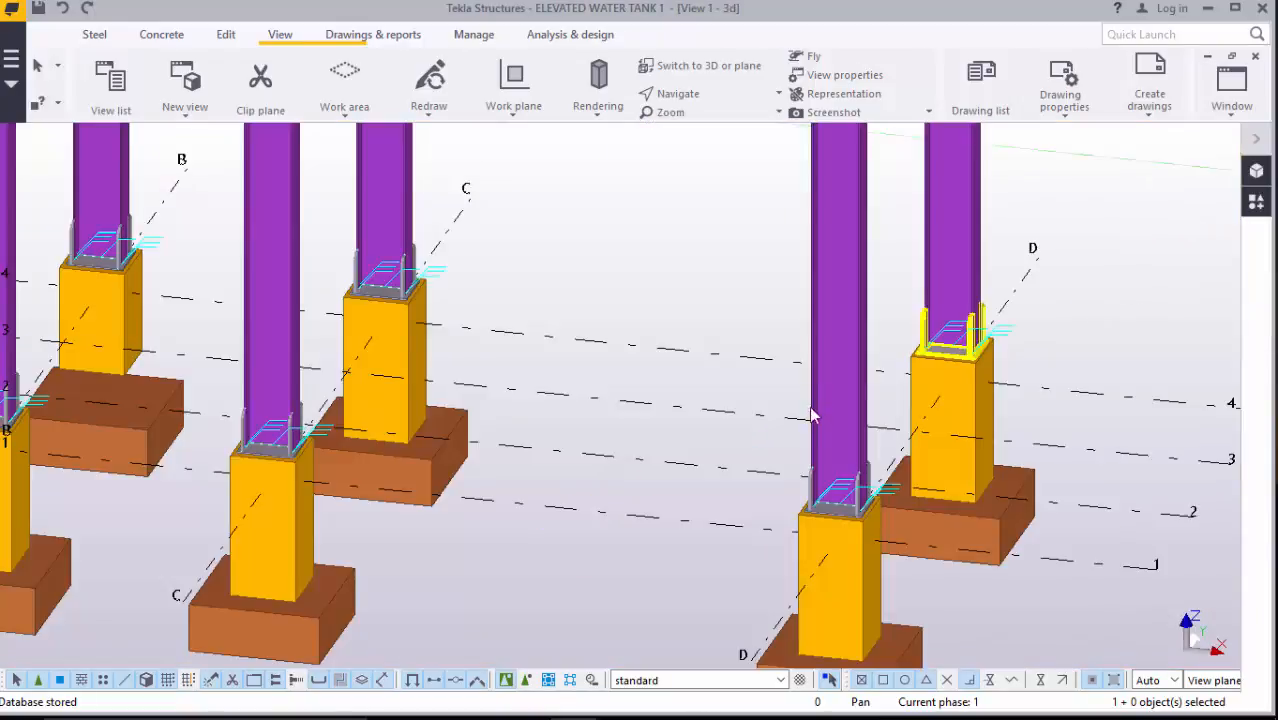
scroll(812, 415, "down", 6)
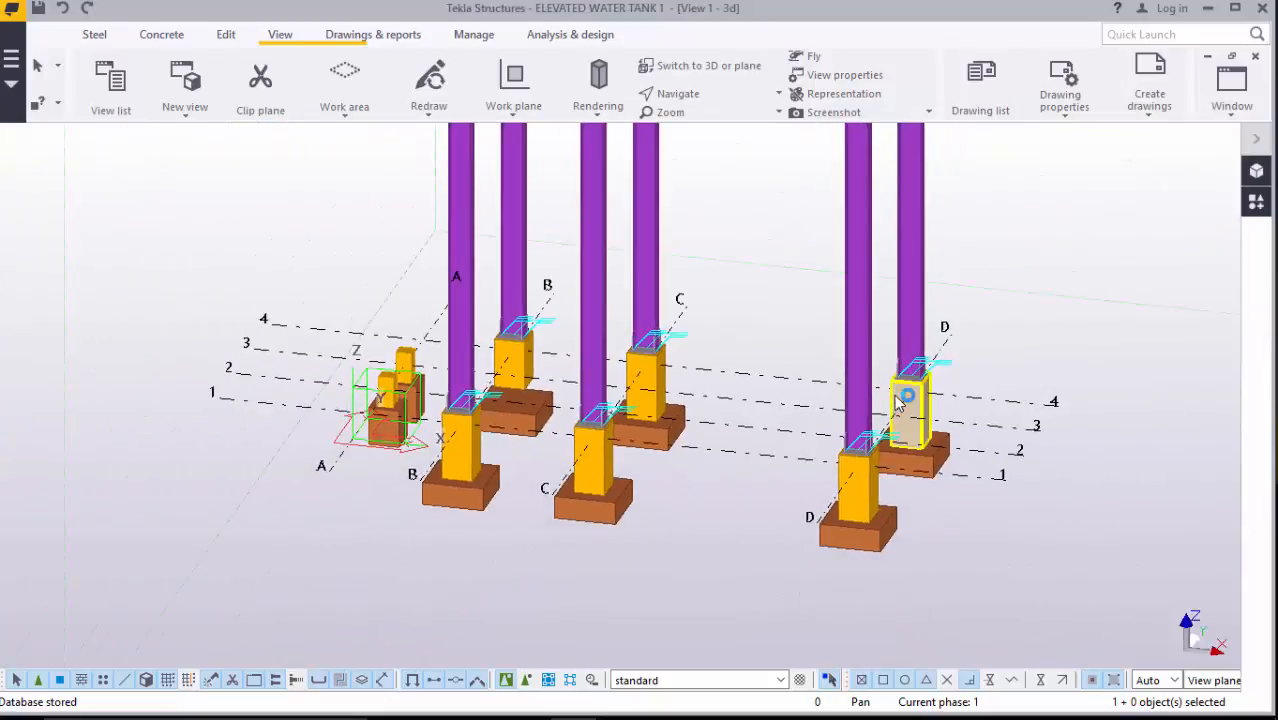
scroll(900, 398, "up", 4)
scroll(900, 398, "down", 2)
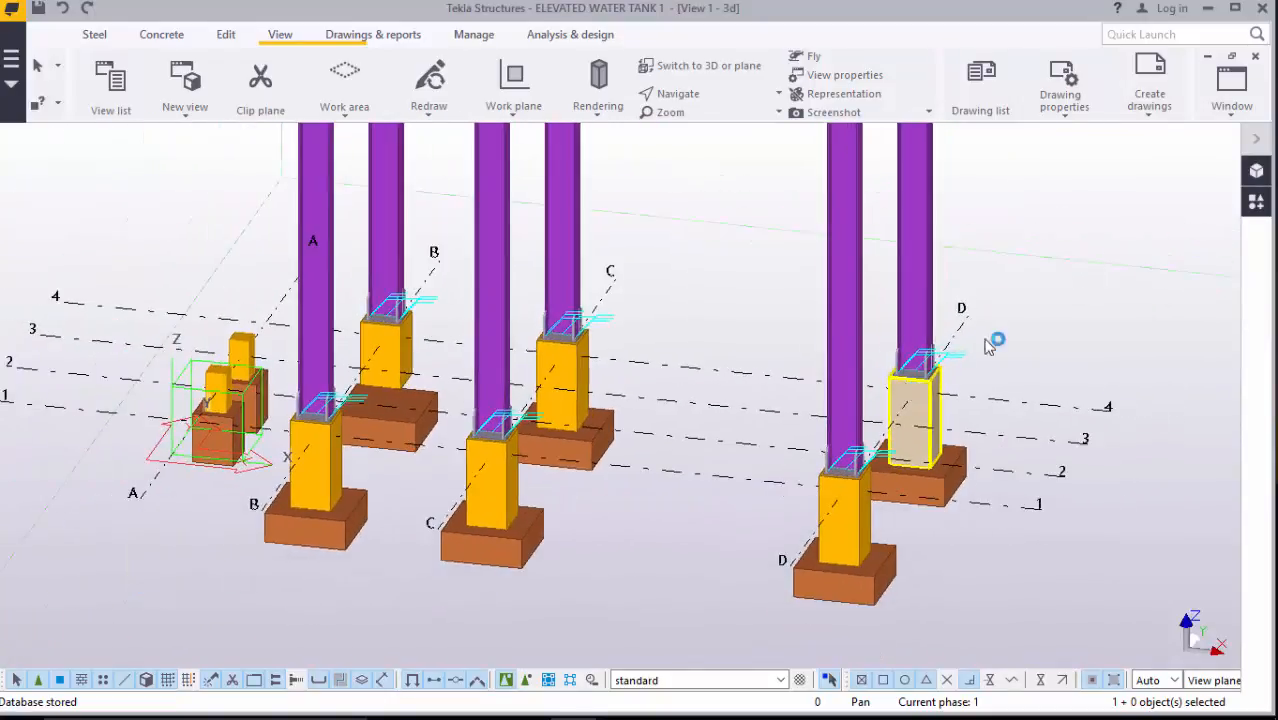
- Switch to the Grid D elevation and frame the lower parts of the columns at grid lines 1 and 4
left_click(1234, 118)
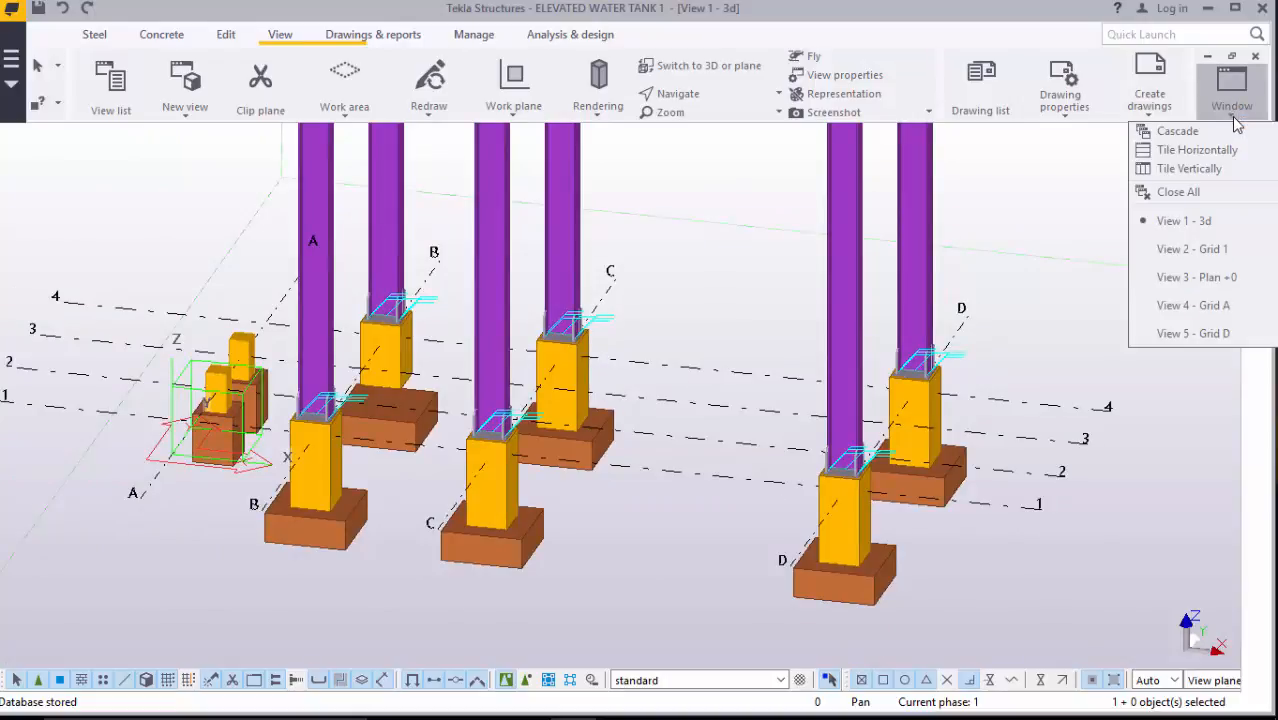
left_click(1195, 332)
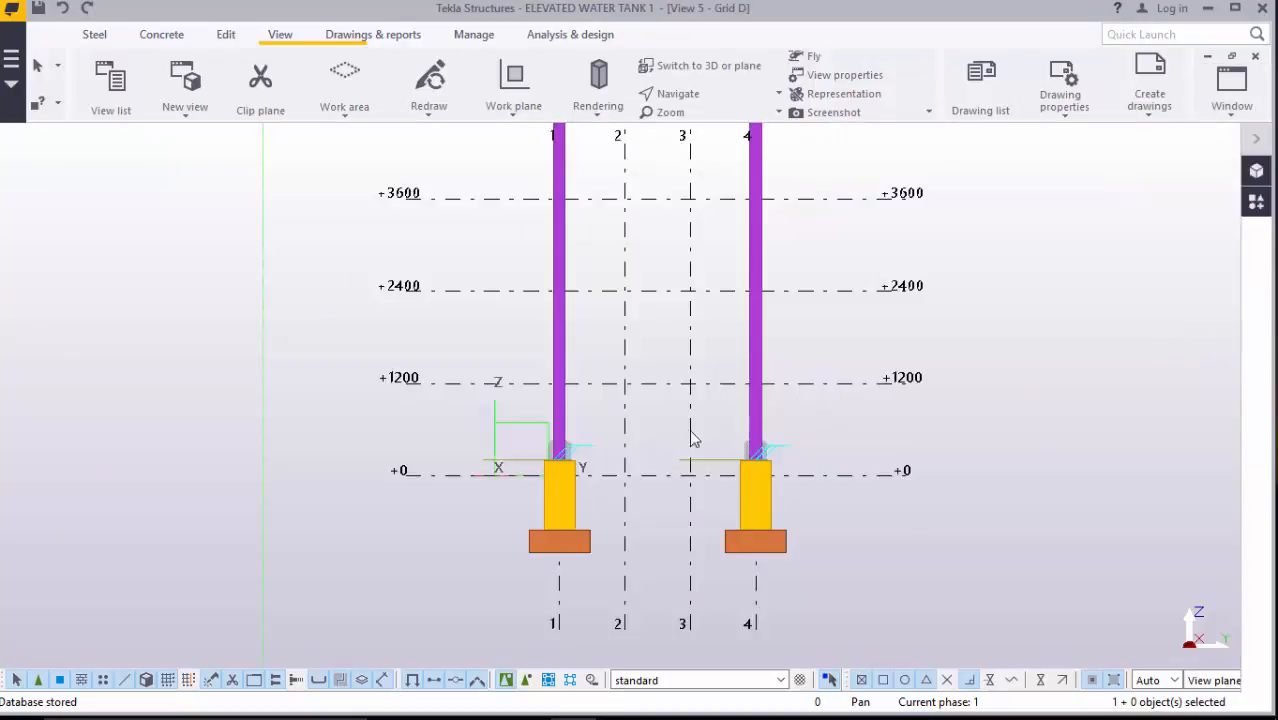
scroll(580, 440, "up", 4)
scroll(579, 435, "down", 1)
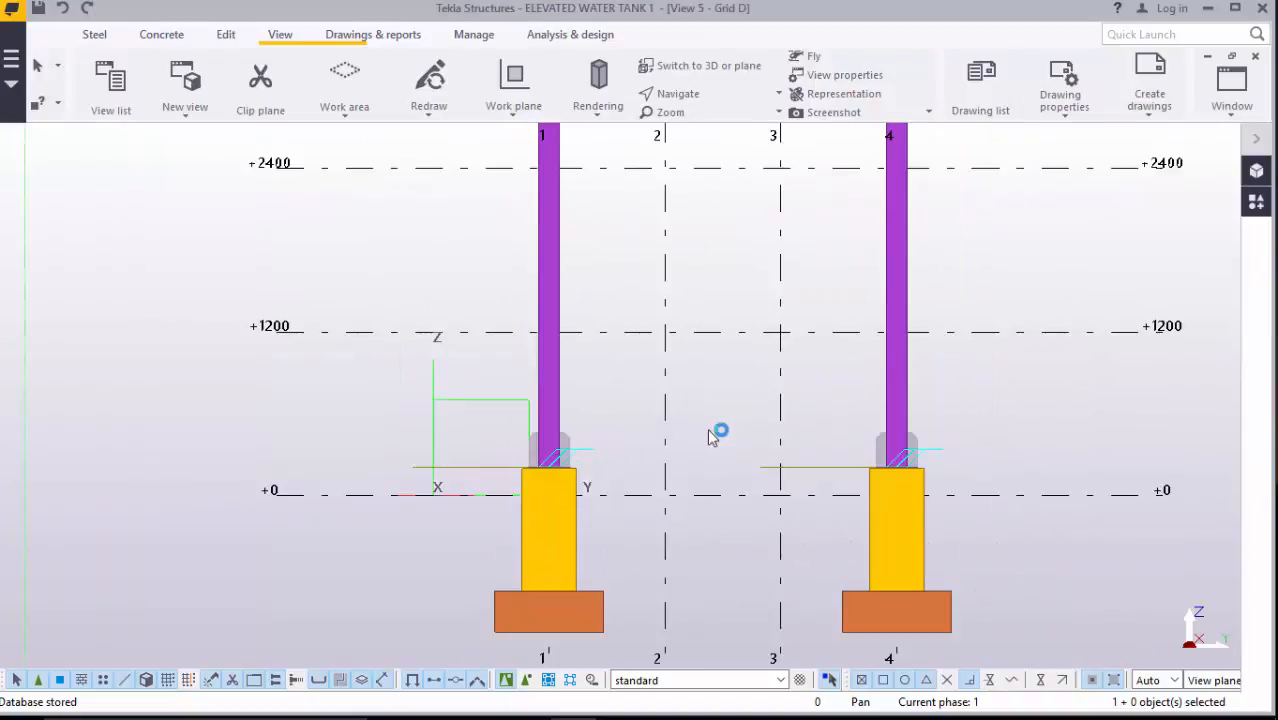
scroll(890, 414, "down", 2)
scroll(665, 365, "up", 2)
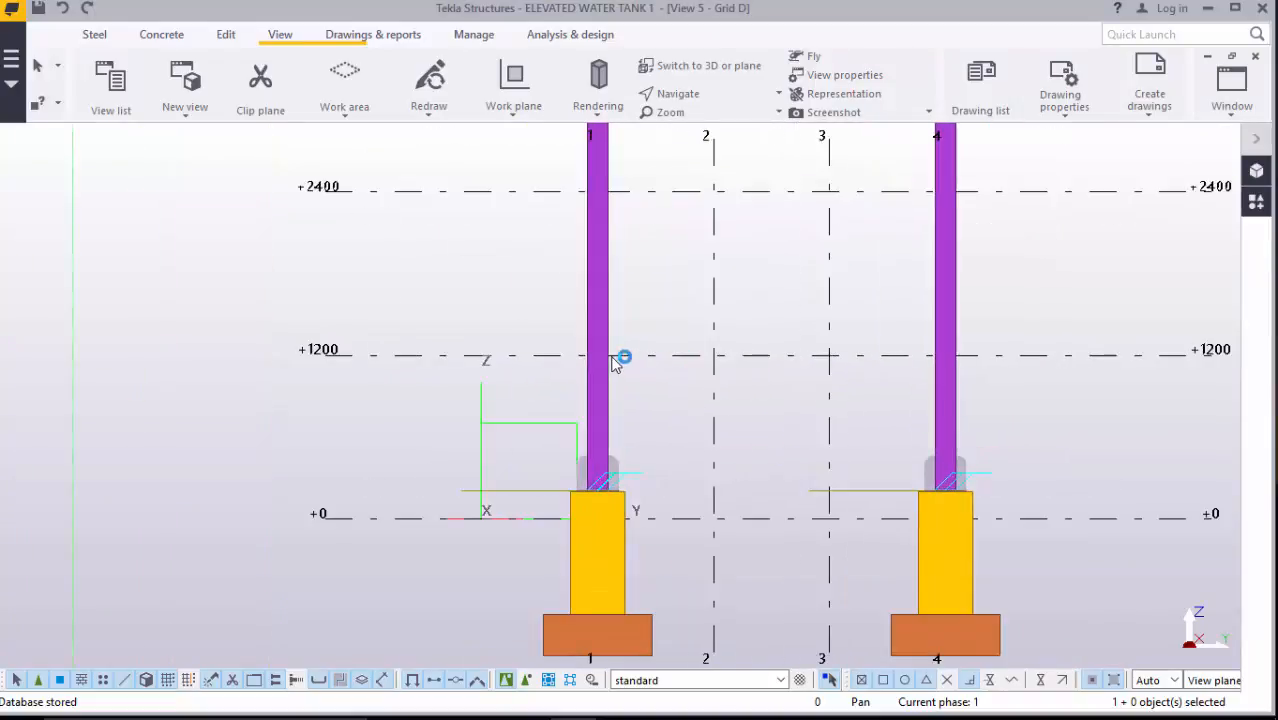
scroll(615, 360, "up", 2)
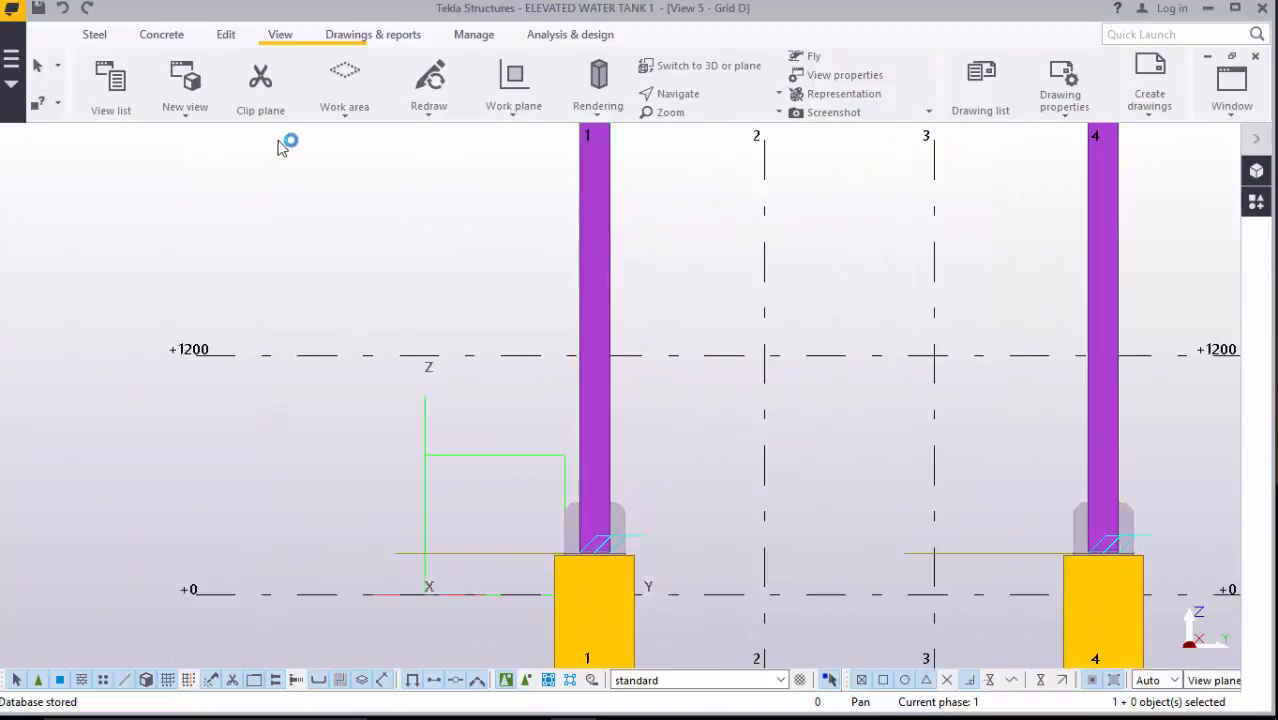
- Model a steel beam at level +1200 in the Grid D elevation, from the column on grid line 1 to the one on grid line 4
left_click(93, 40)
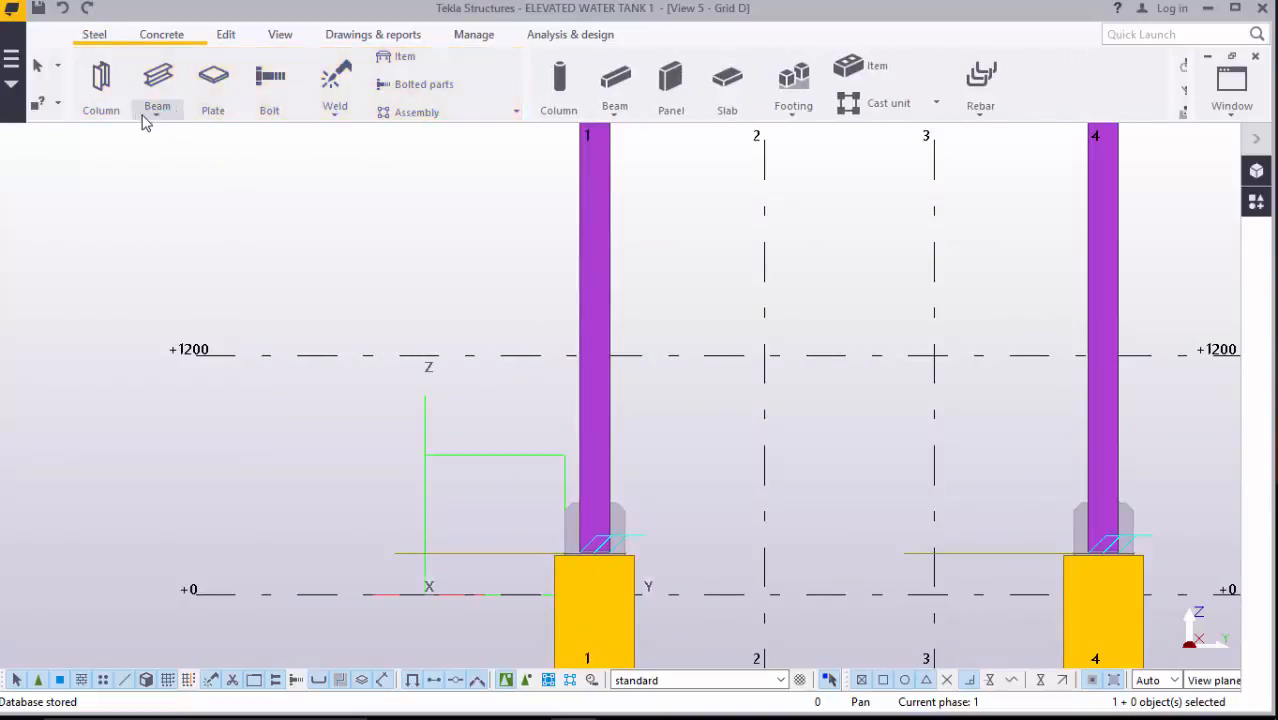
left_click(157, 115)
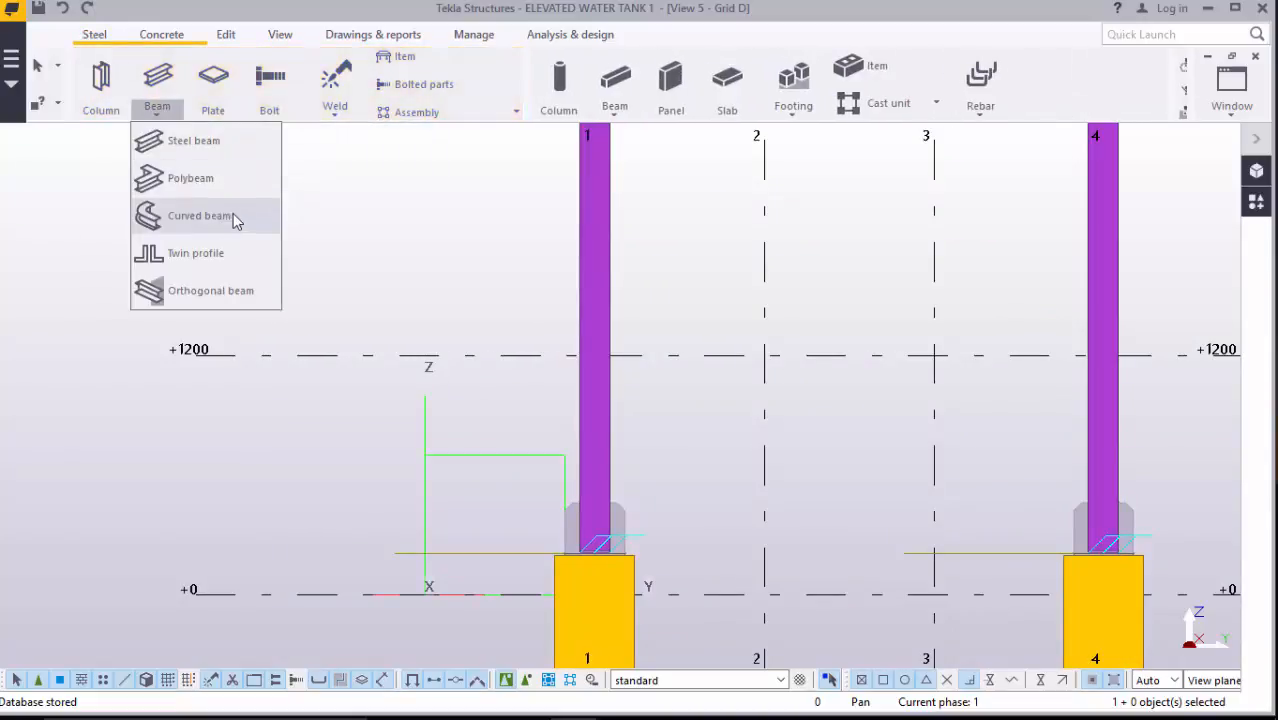
left_click(195, 148)
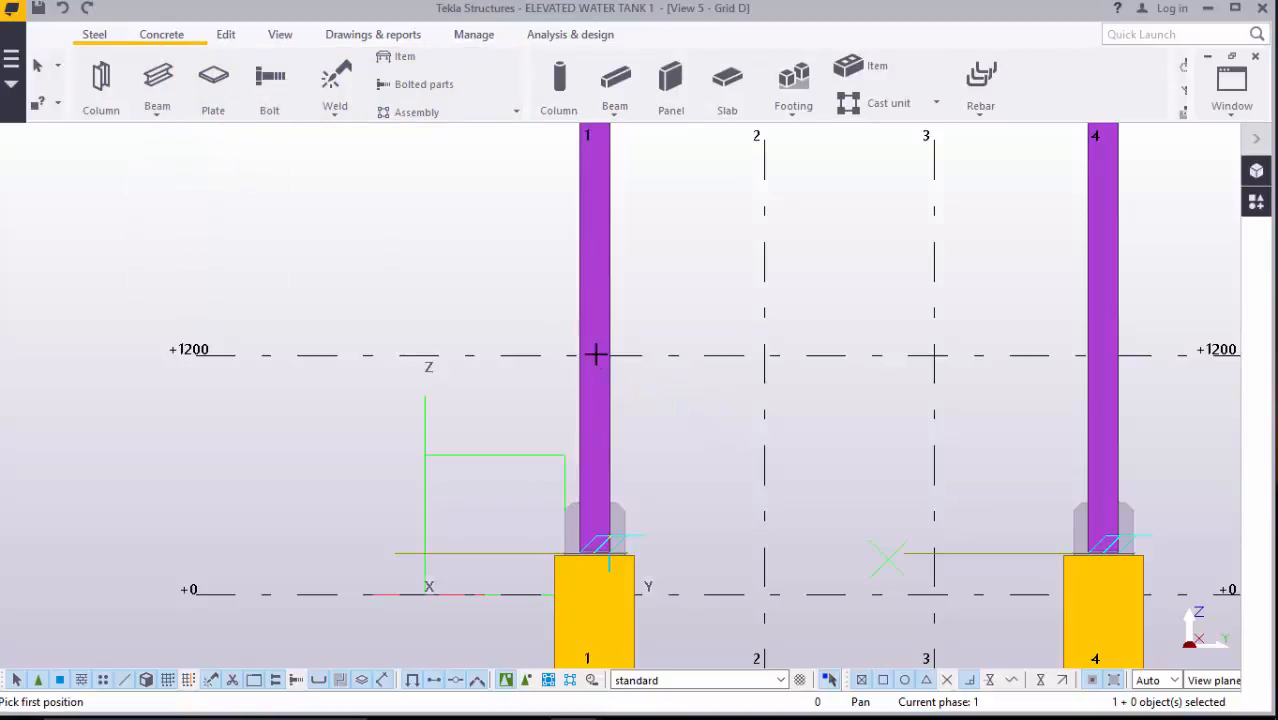
scroll(590, 367, "up", 2)
scroll(694, 368, "down", 2)
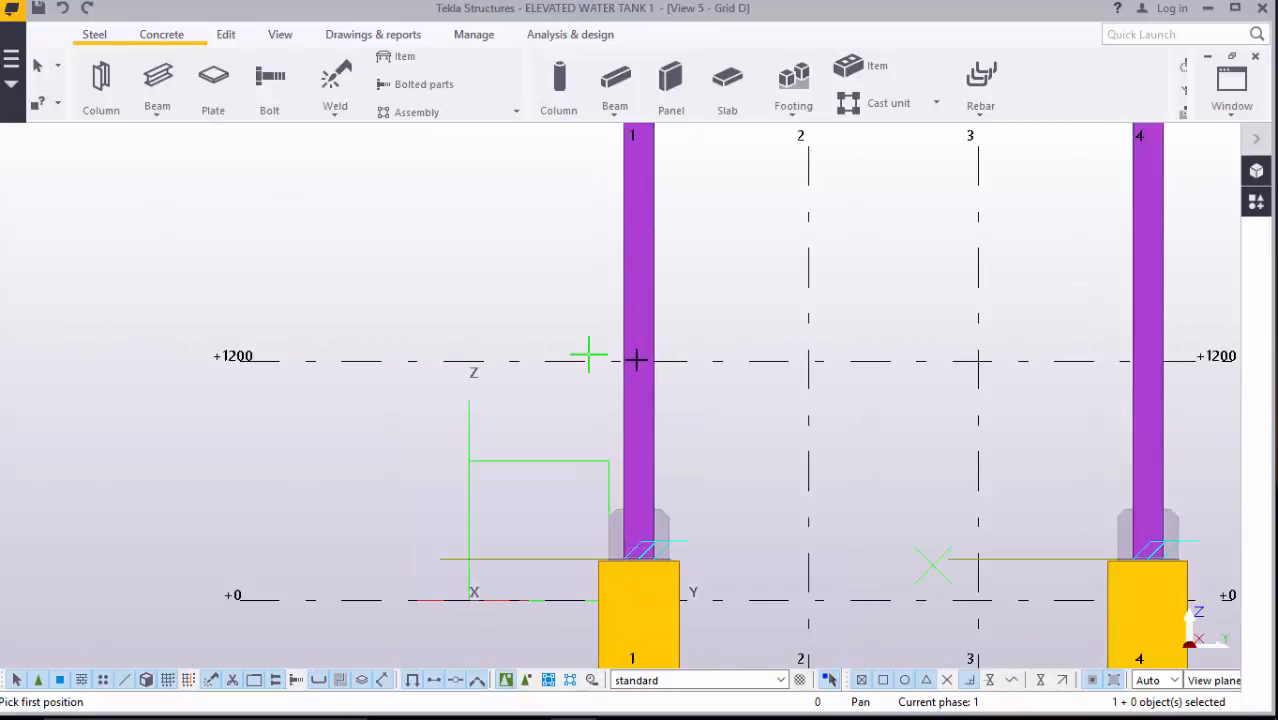
scroll(648, 367, "up", 2)
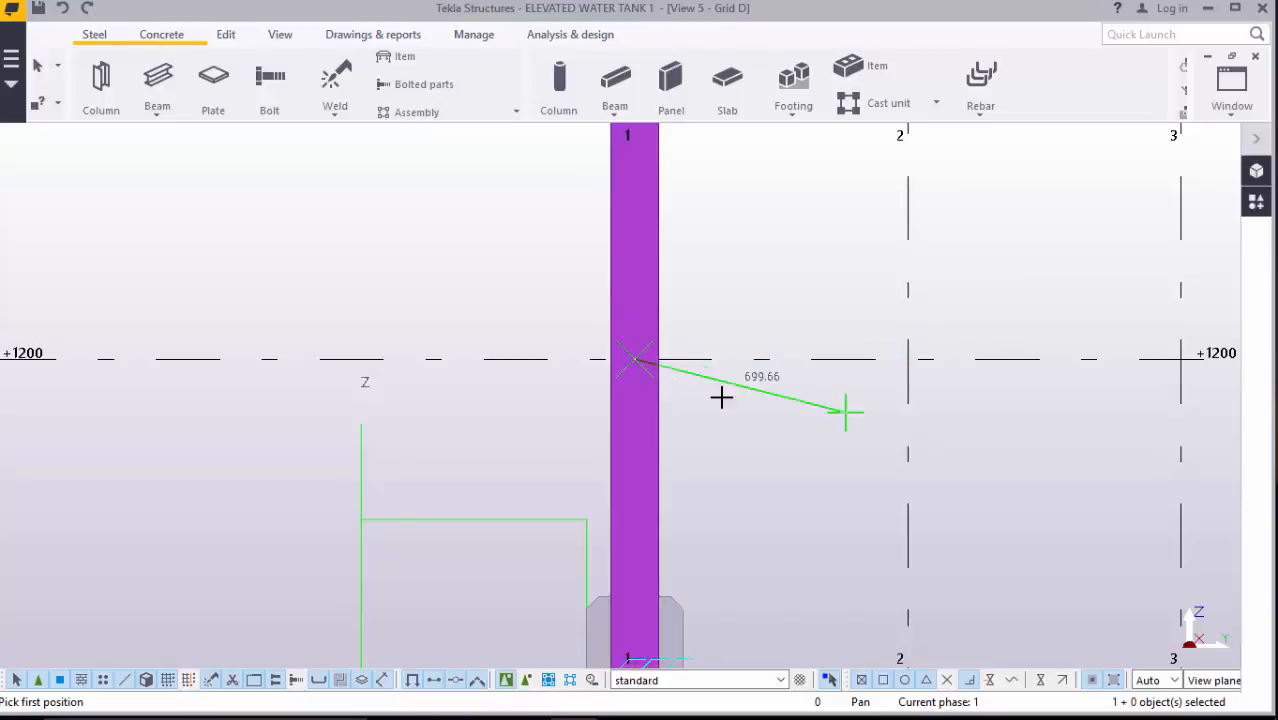
left_click(635, 360)
scroll(656, 362, "down", 3)
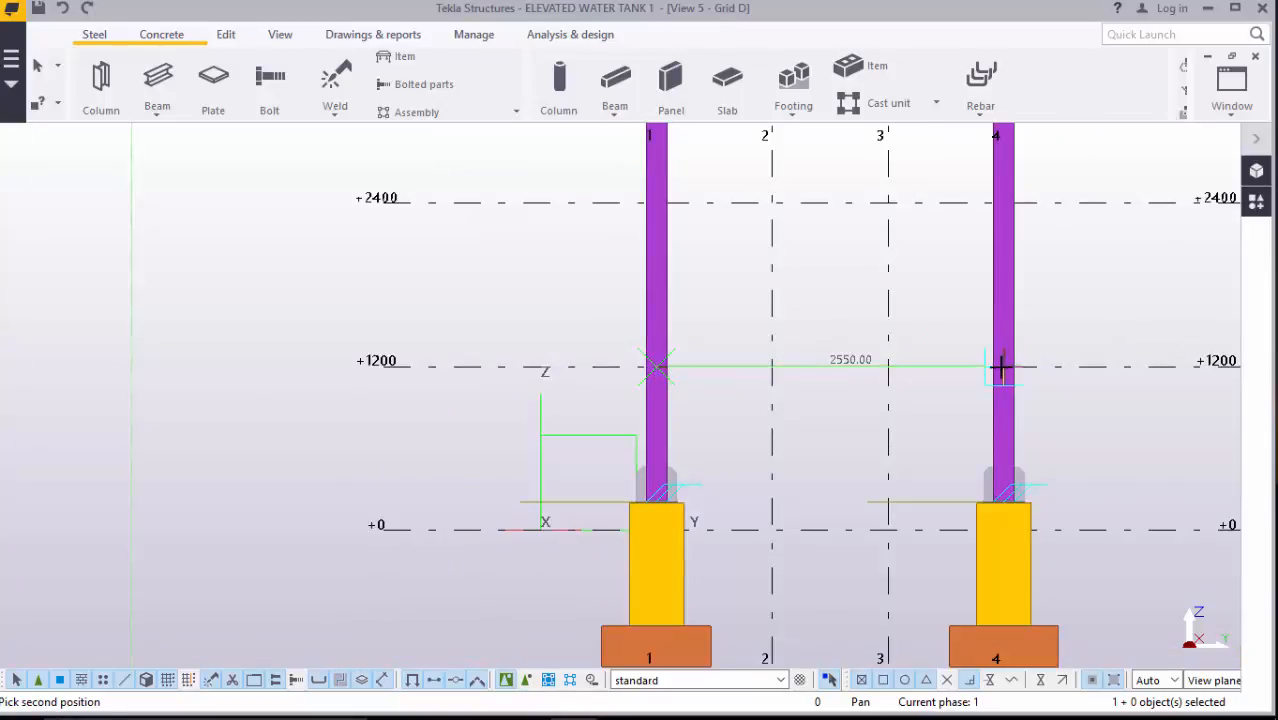
left_click(1001, 368)
right_click(900, 312)
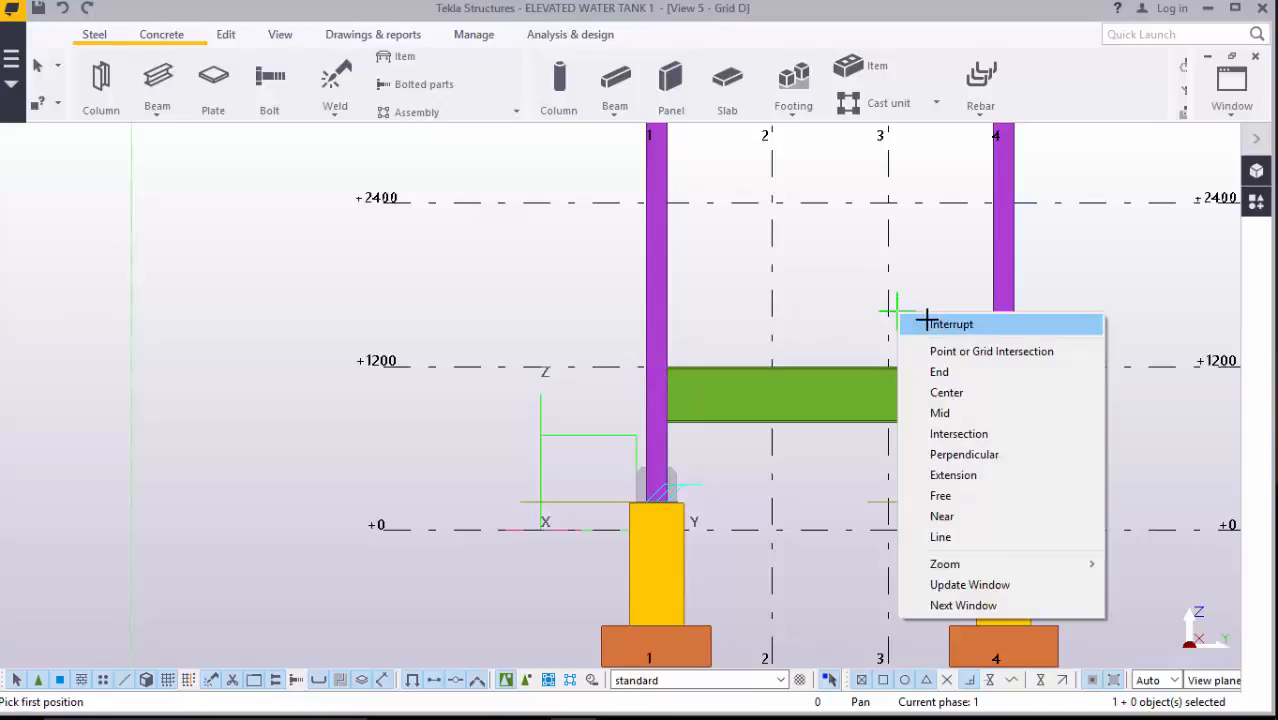
left_click(931, 324)
- Change the new beam's profile to the European section IPE270 and apply the modification
scroll(928, 398, "up", 3)
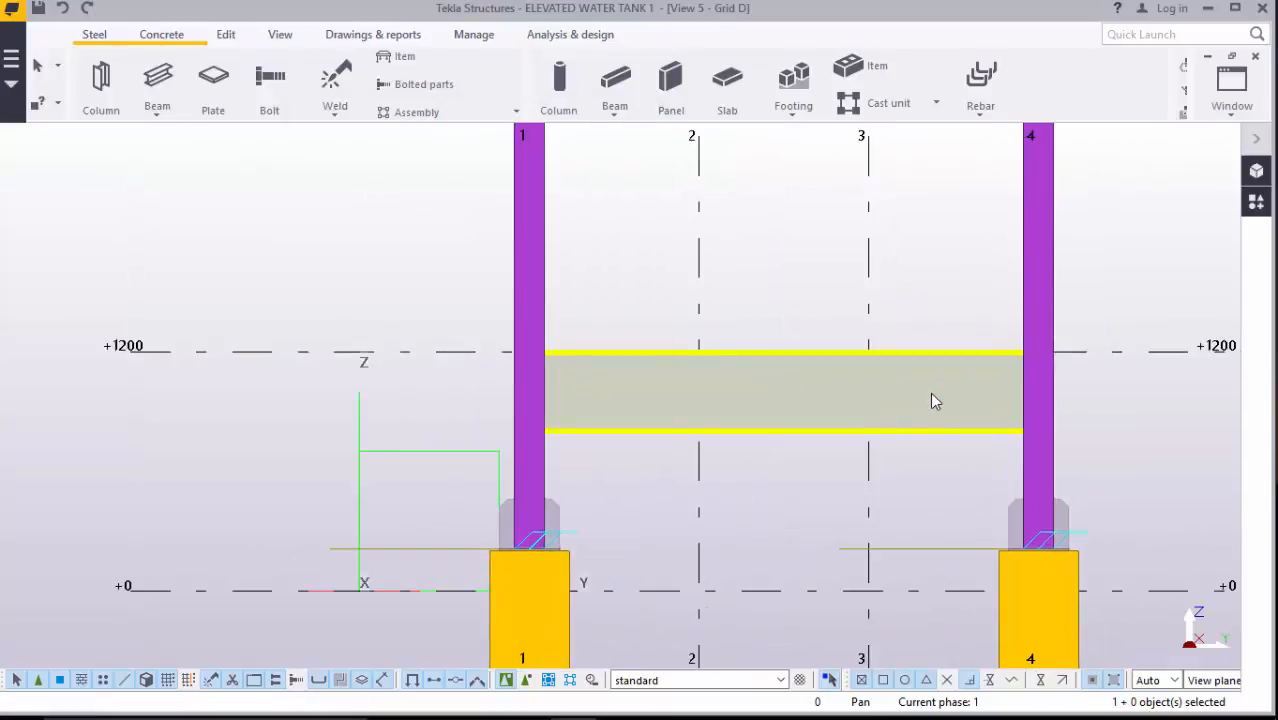
double_click(930, 393)
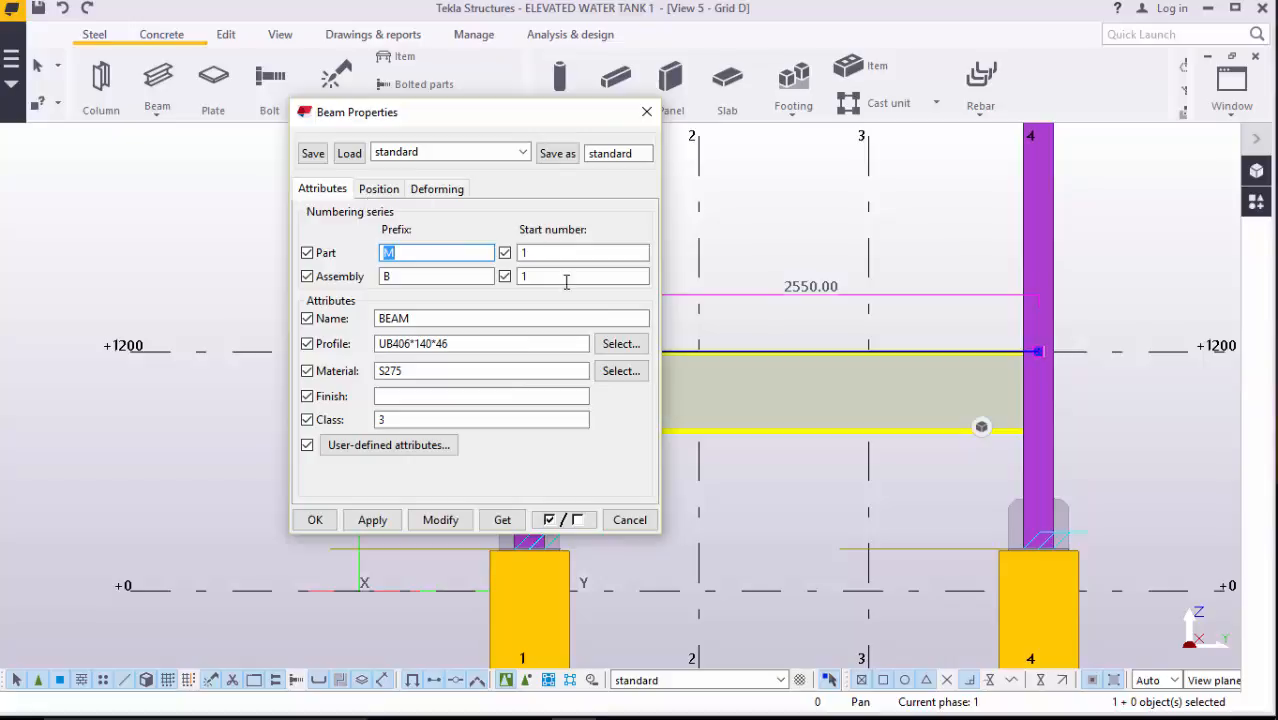
left_click(621, 343)
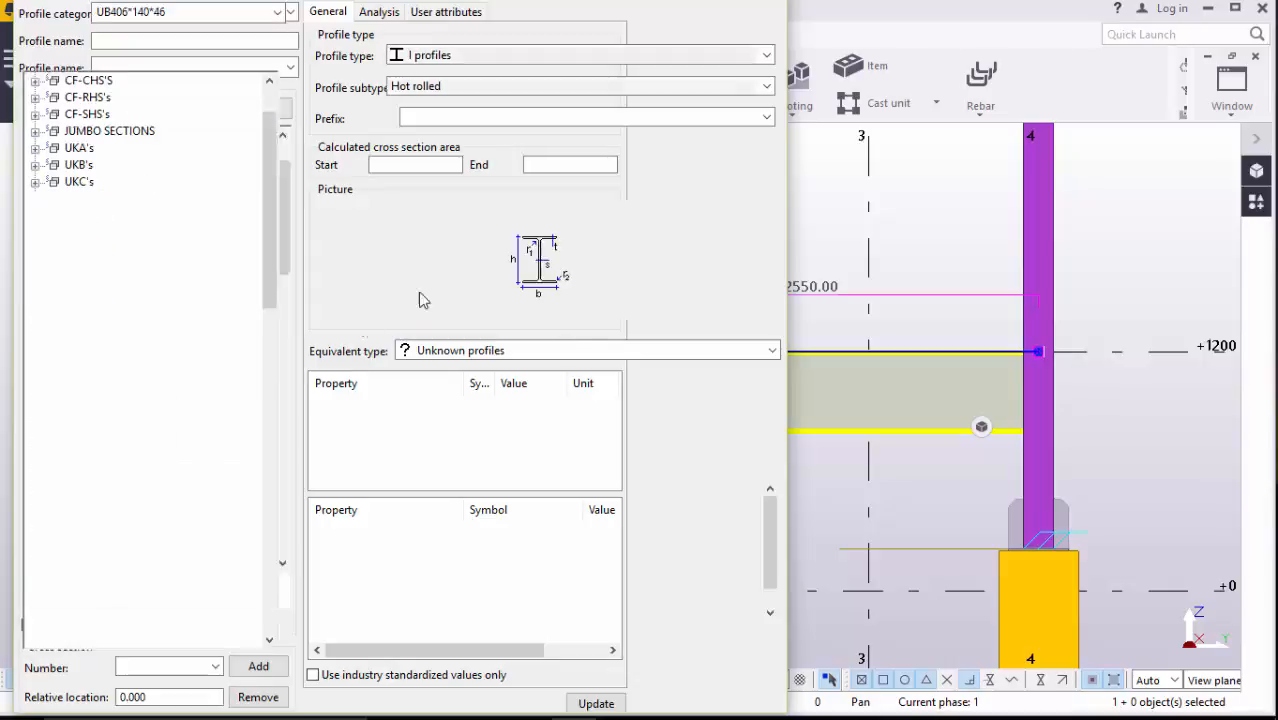
scroll(133, 482, "down", 6)
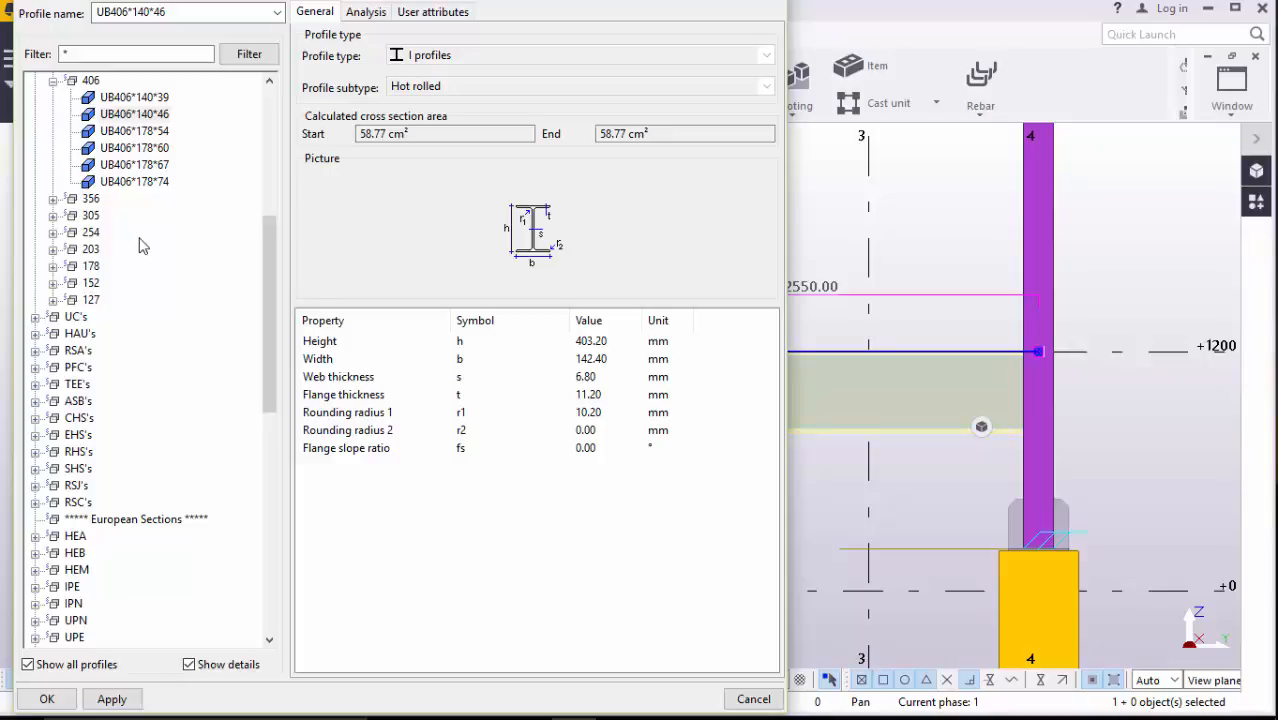
left_click_drag(273, 262, 266, 344)
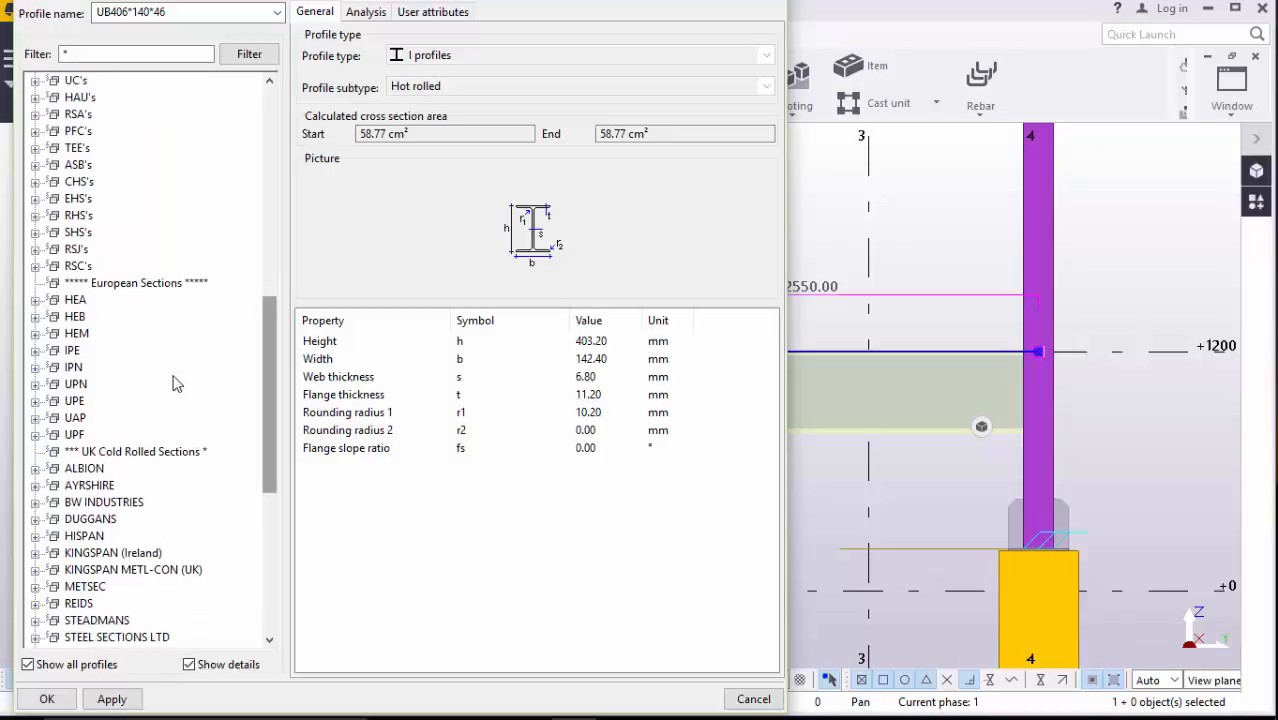
left_click(36, 351)
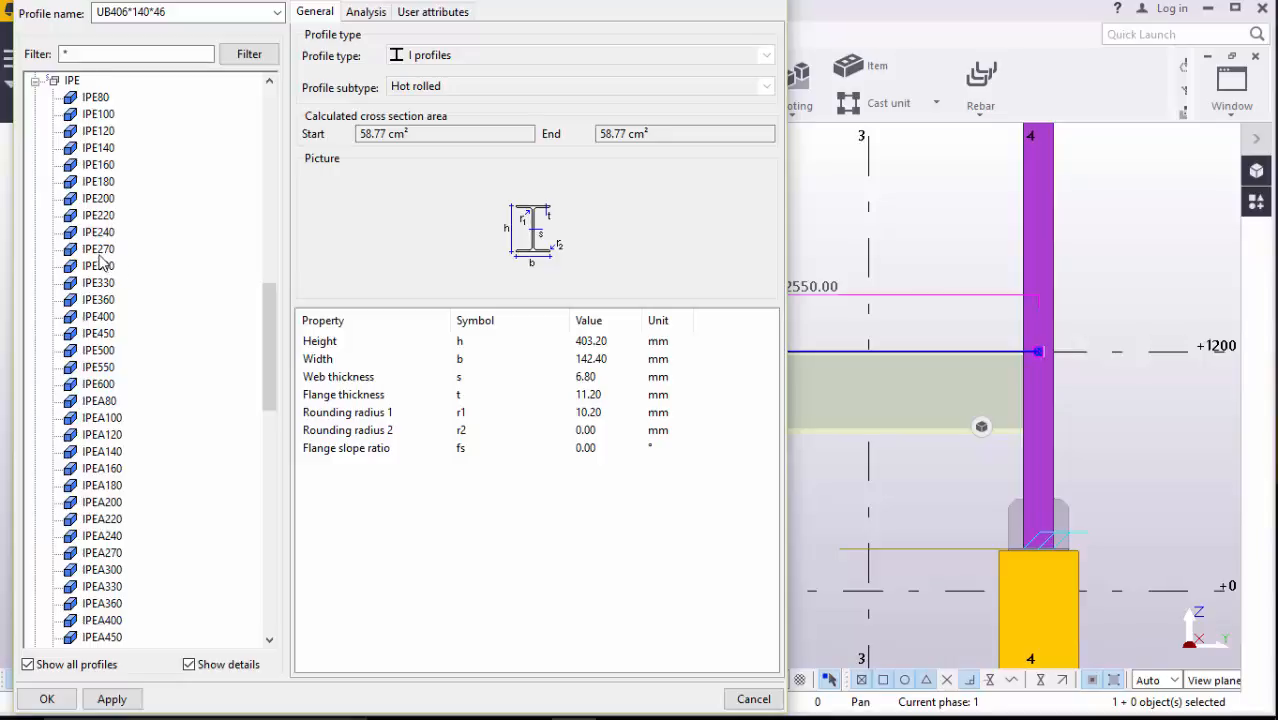
left_click(99, 254)
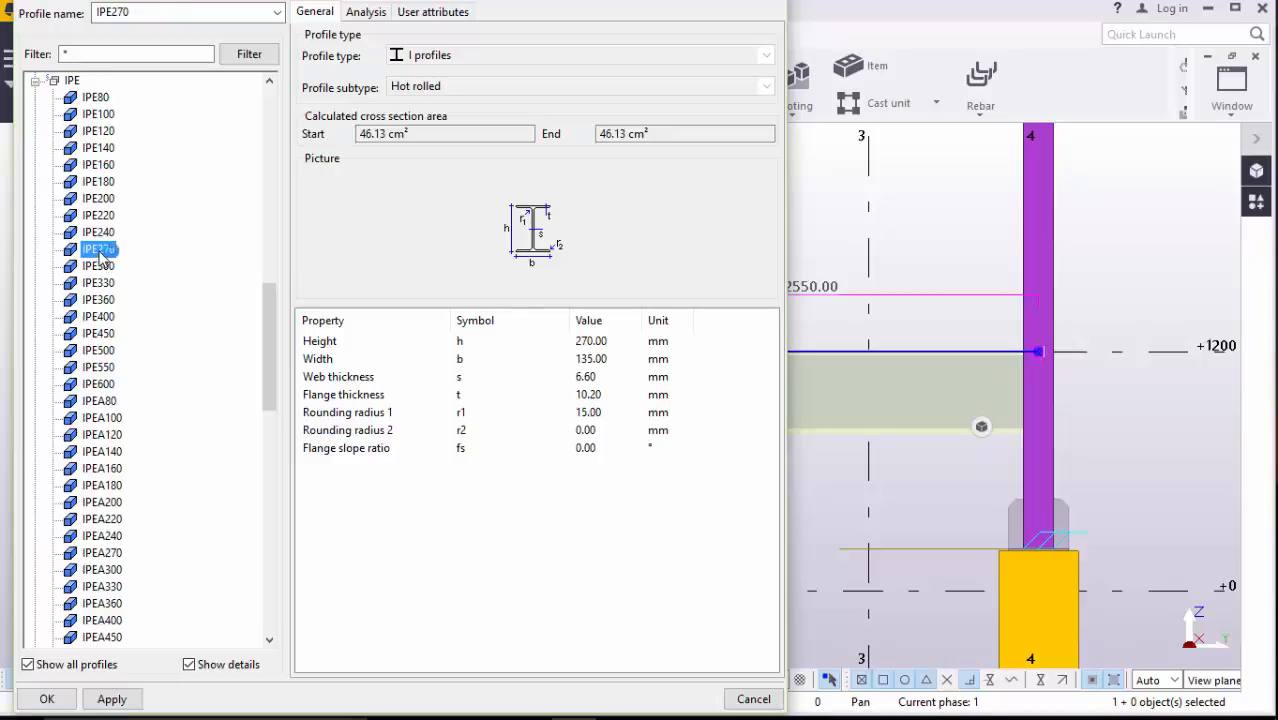
left_click(120, 701)
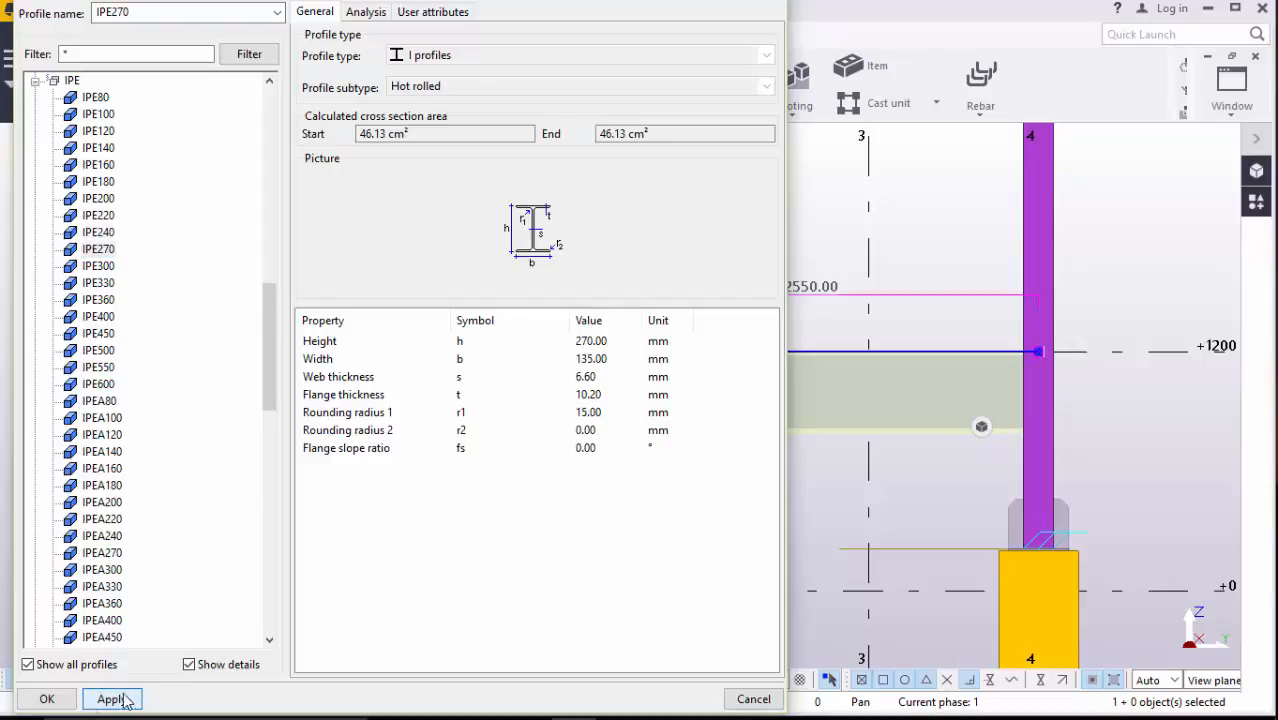
left_click(45, 699)
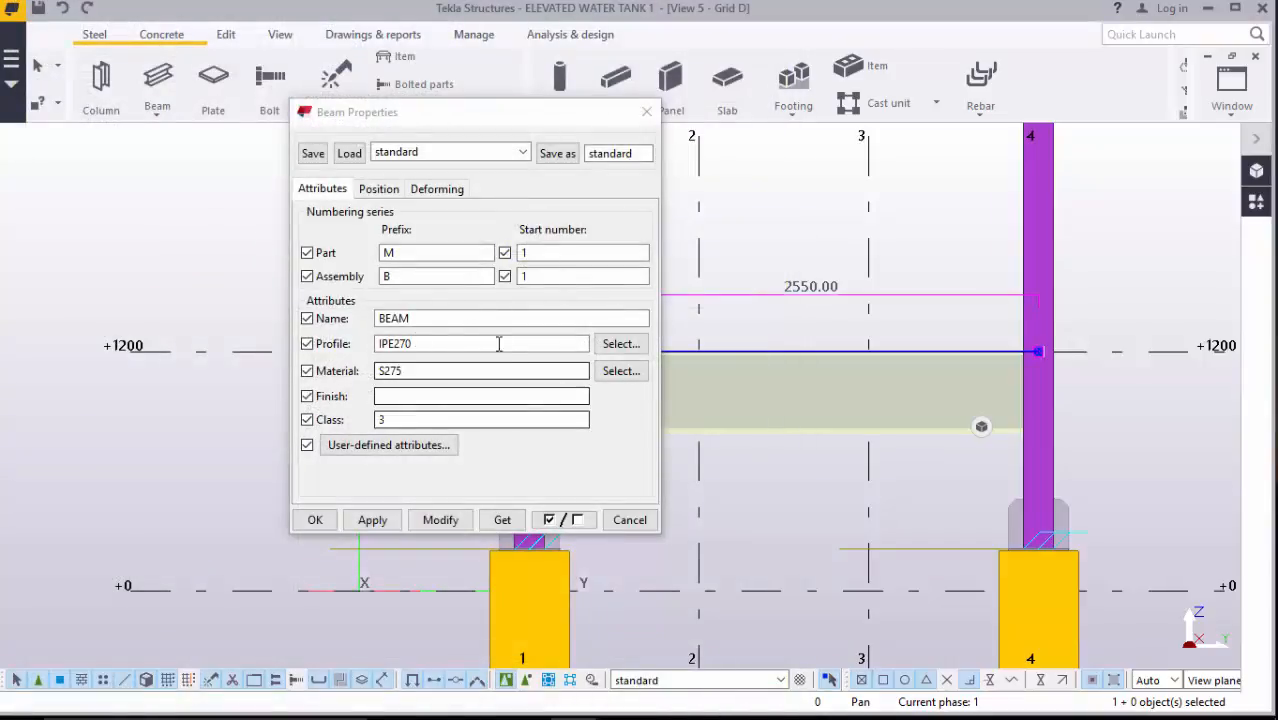
left_click(442, 519)
left_click(316, 520)
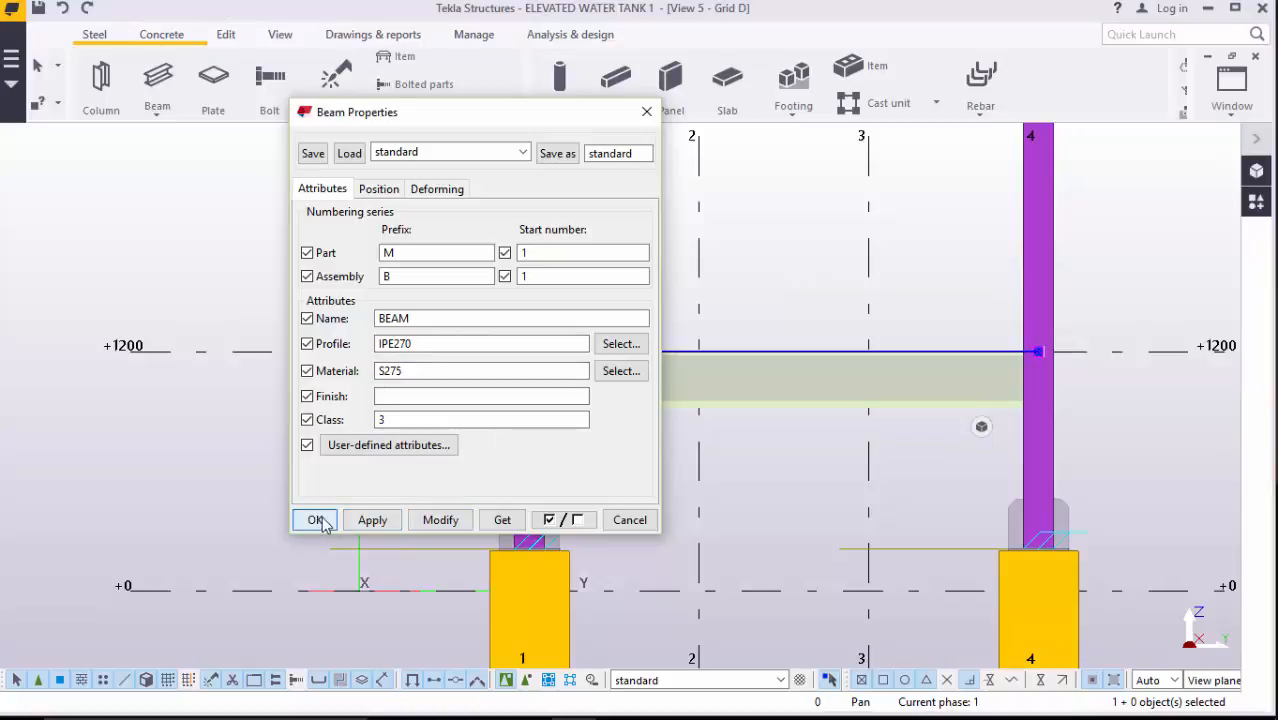
- Examine the +1200 beam and where its ends meet the columns at grid lines 1 and 4 in the Grid D elevation
scroll(803, 420, "up", 1)
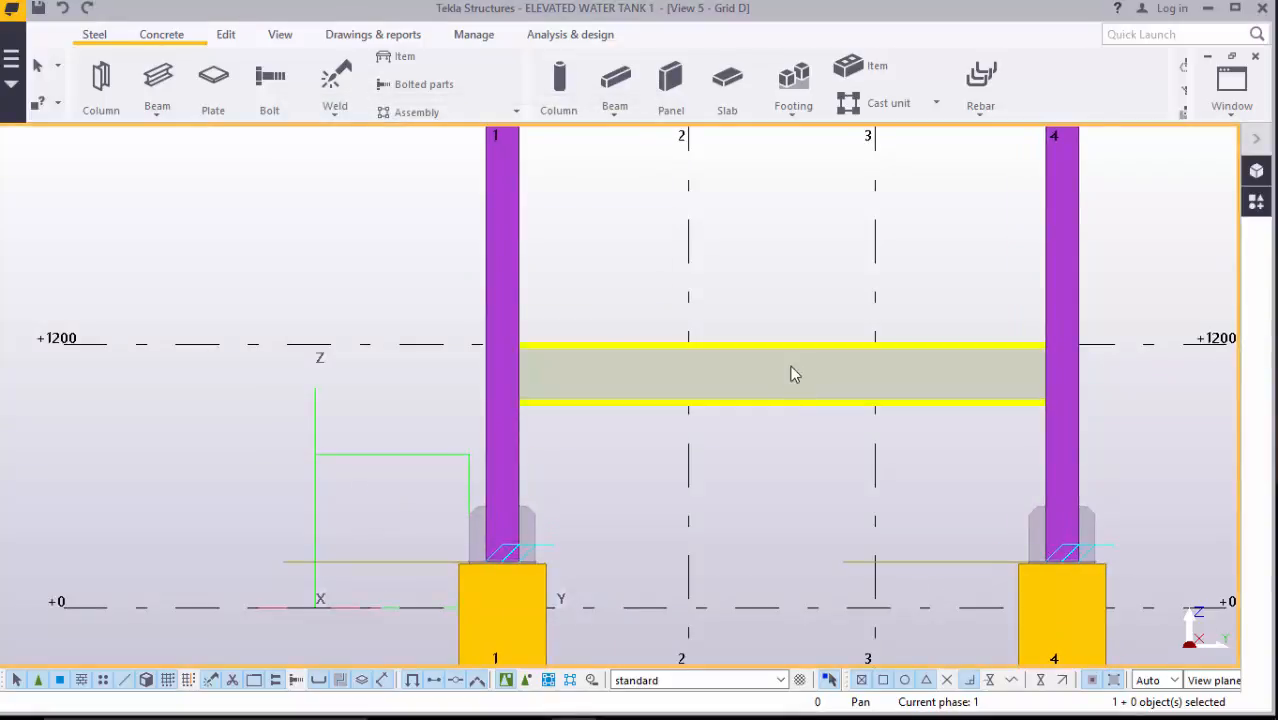
scroll(790, 370, "up", 2)
scroll(741, 453, "down", 4)
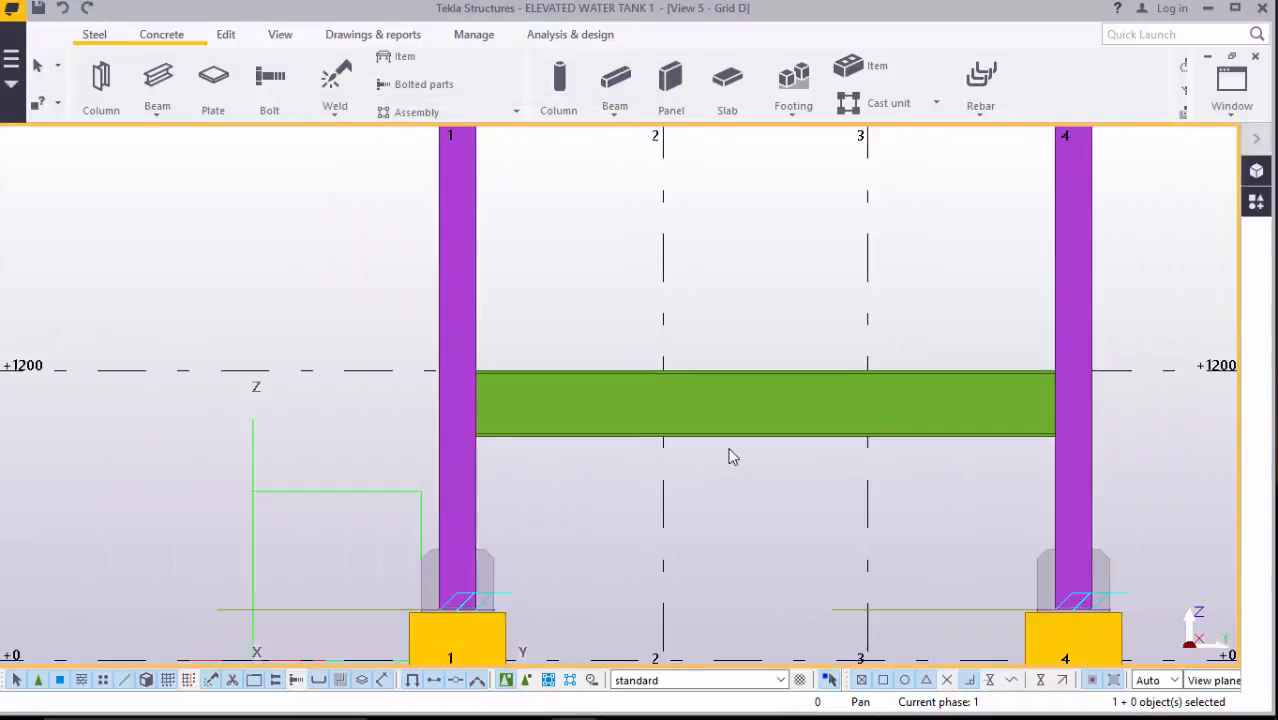
scroll(785, 440, "up", 3)
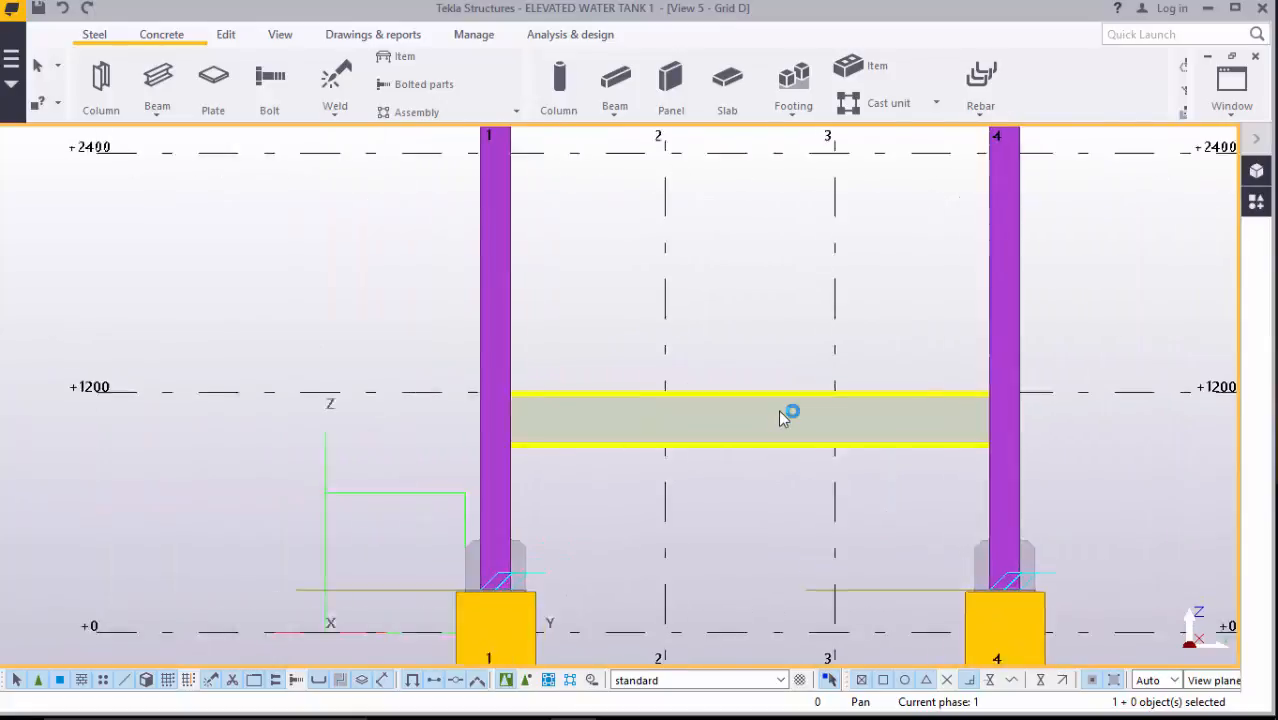
scroll(776, 425, "down", 1)
scroll(976, 428, "down", 2)
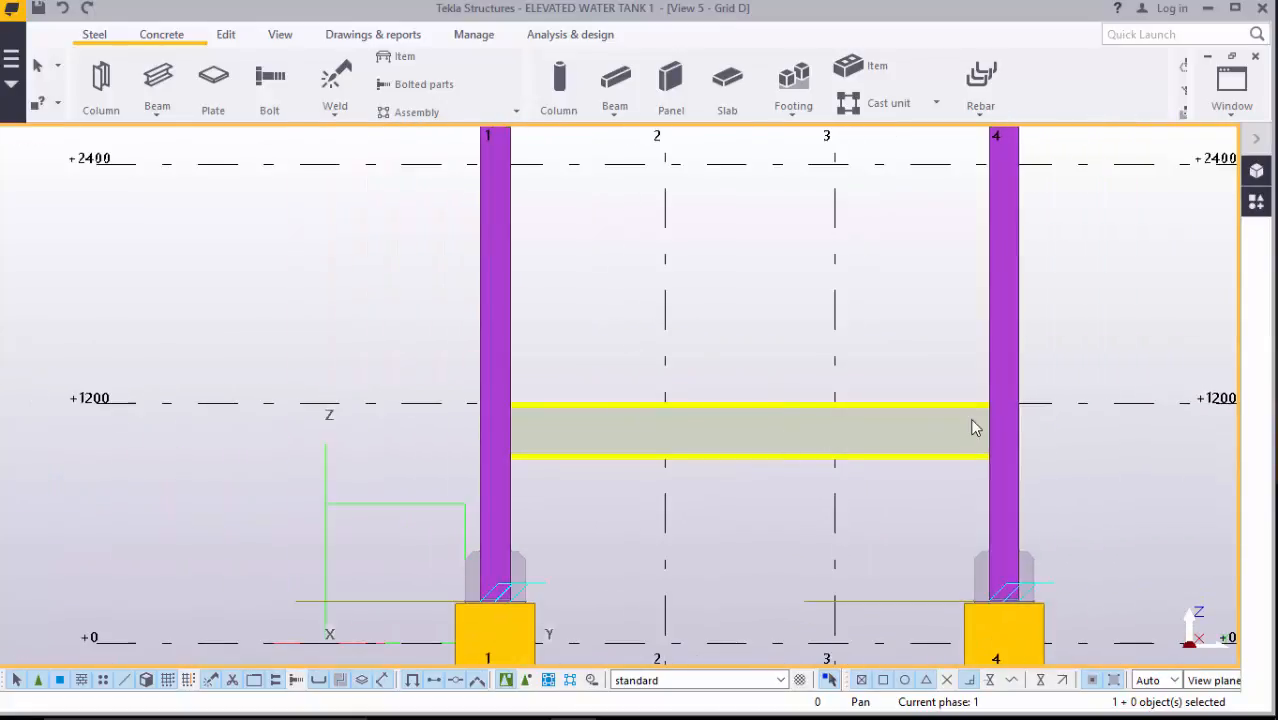
scroll(976, 427, "up", 1)
scroll(740, 413, "down", 3)
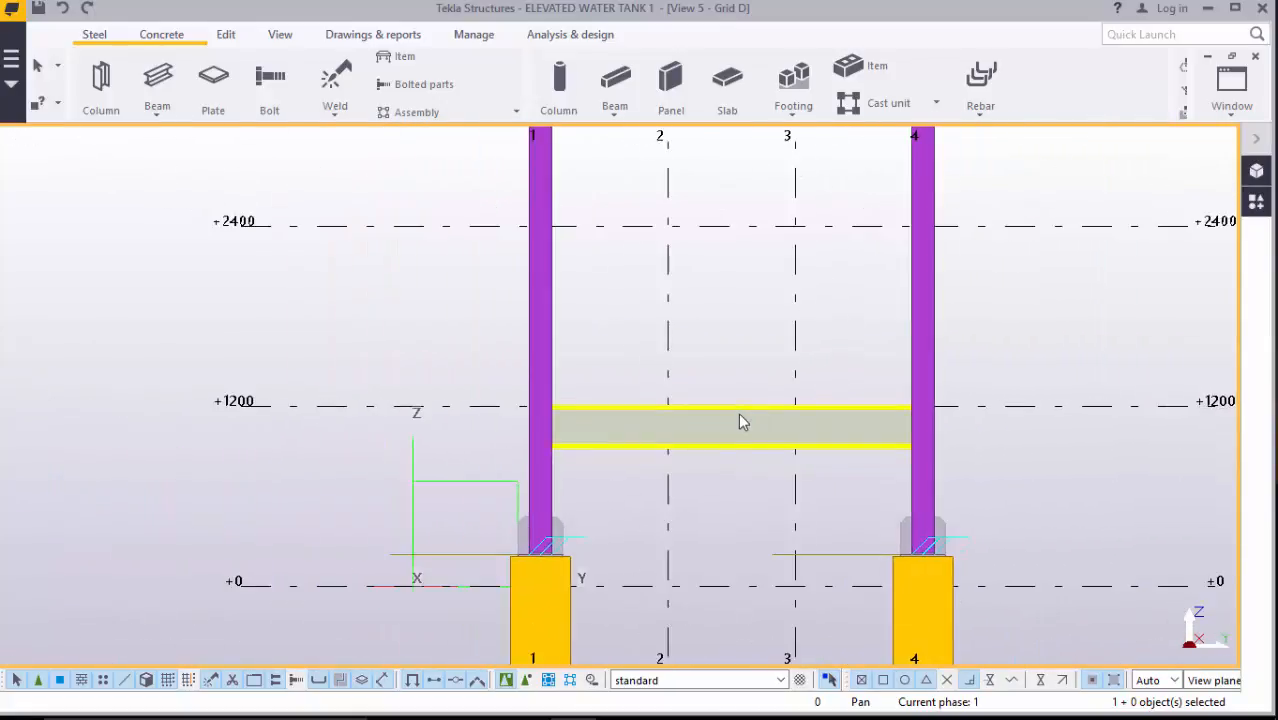
scroll(760, 455, "up", 1)
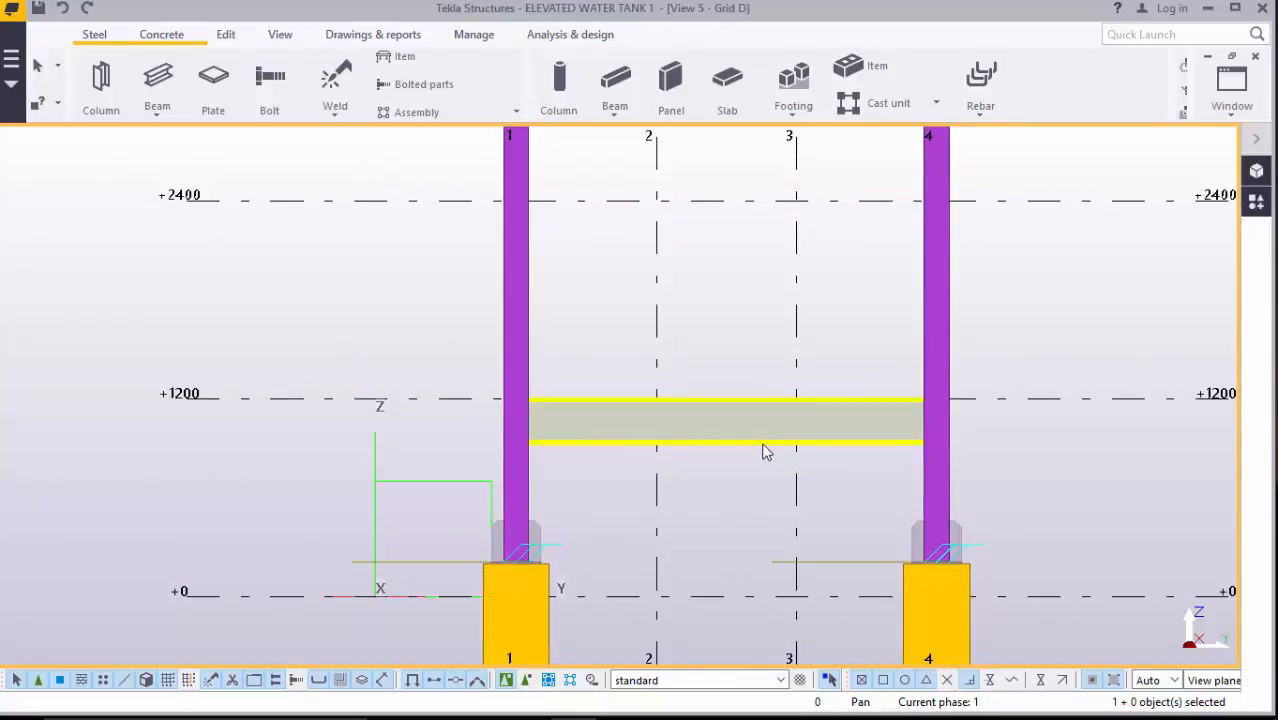
scroll(754, 462, "up", 3)
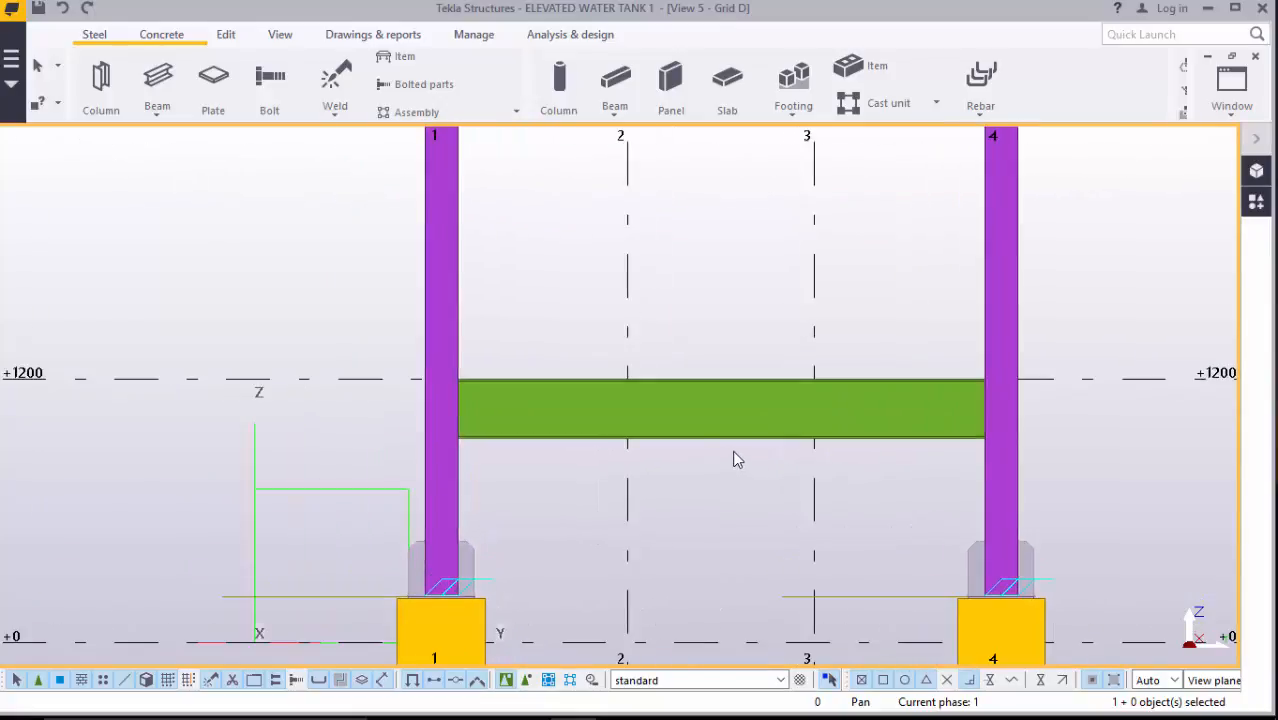
scroll(760, 411, "up", 2)
scroll(760, 410, "down", 1)
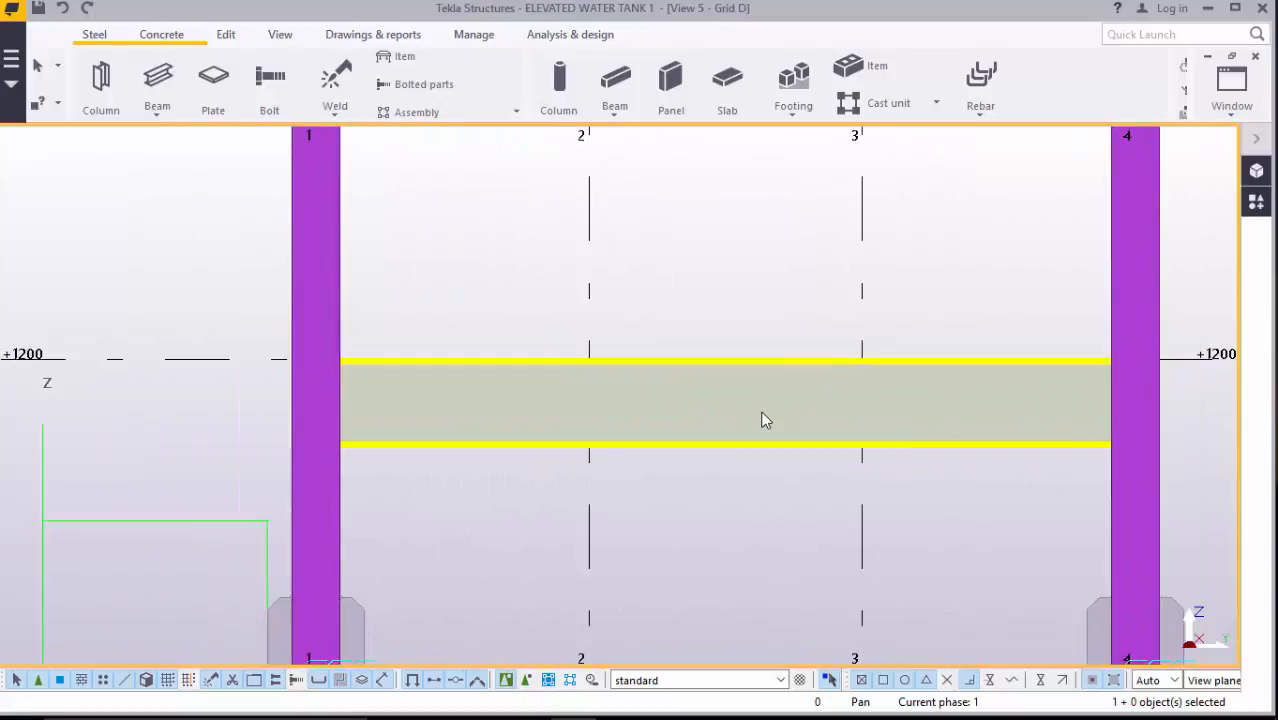
- Change the profile of the +1200 beam in the Grid D elevation to IPE200 and apply the modification
scroll(747, 415, "down", 2)
scroll(746, 413, "up", 1)
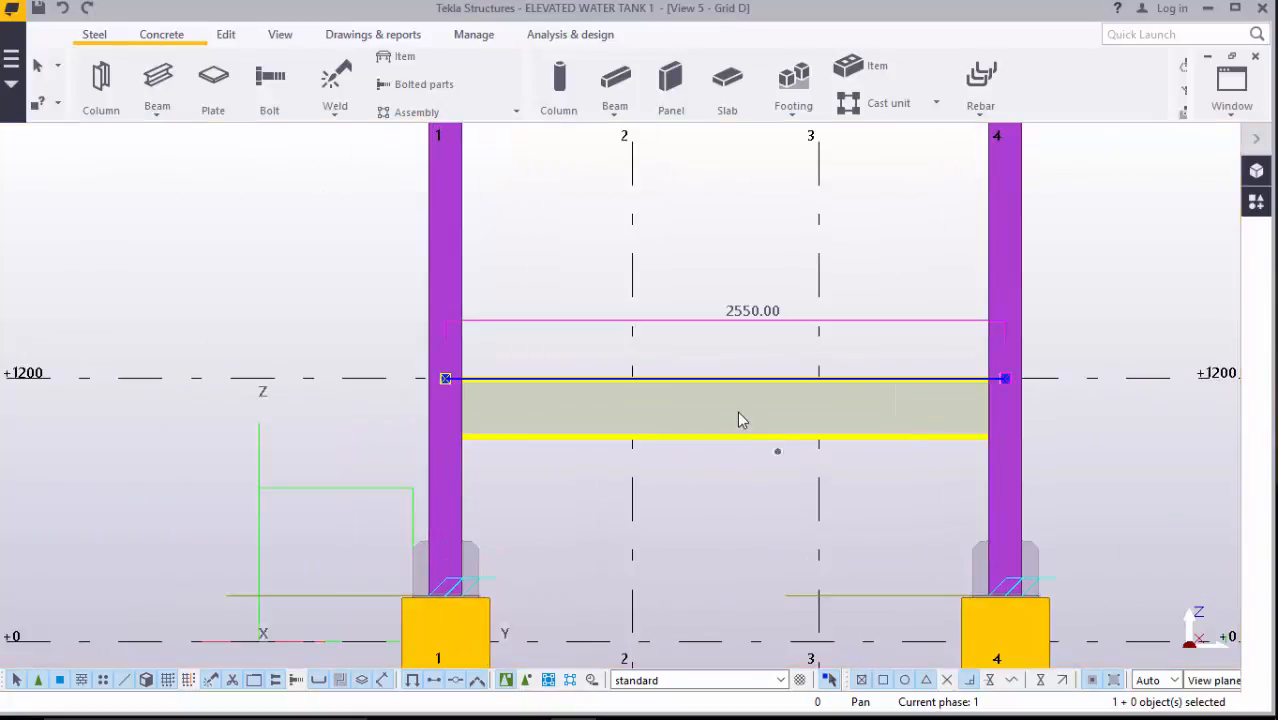
double_click(737, 411)
left_click(624, 344)
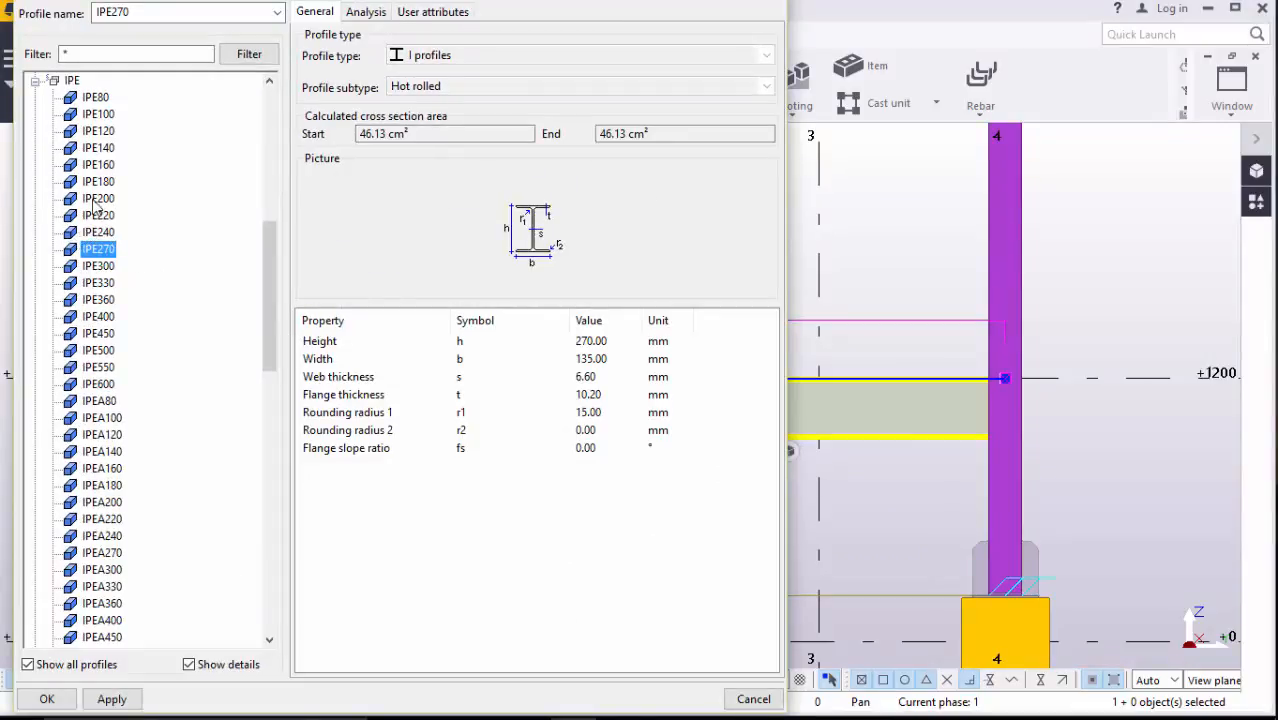
left_click(93, 200)
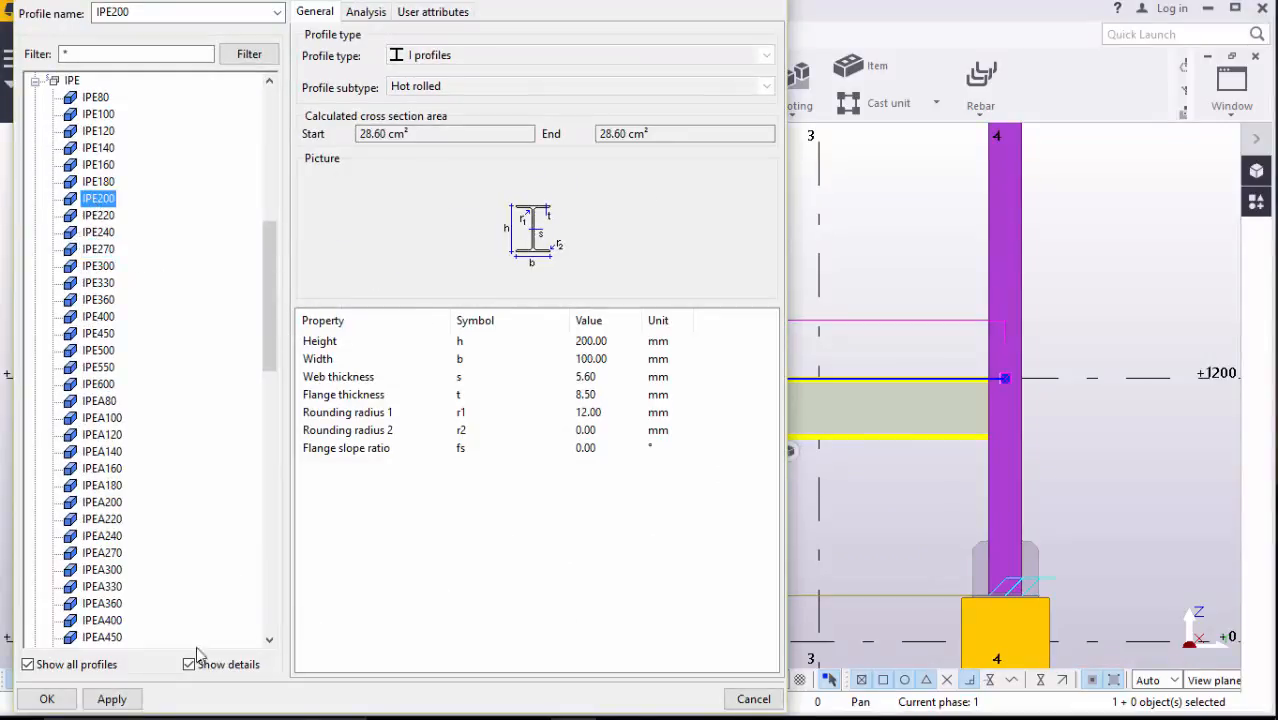
left_click(111, 699)
left_click(50, 699)
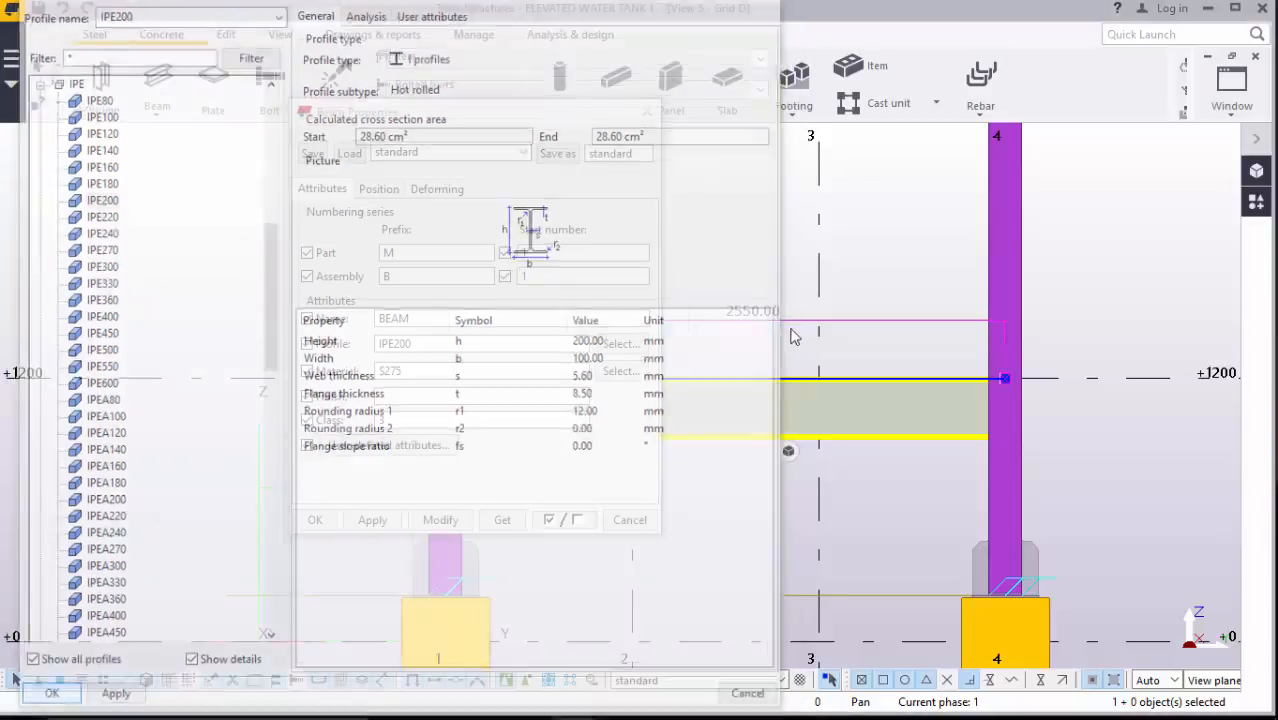
left_click(445, 522)
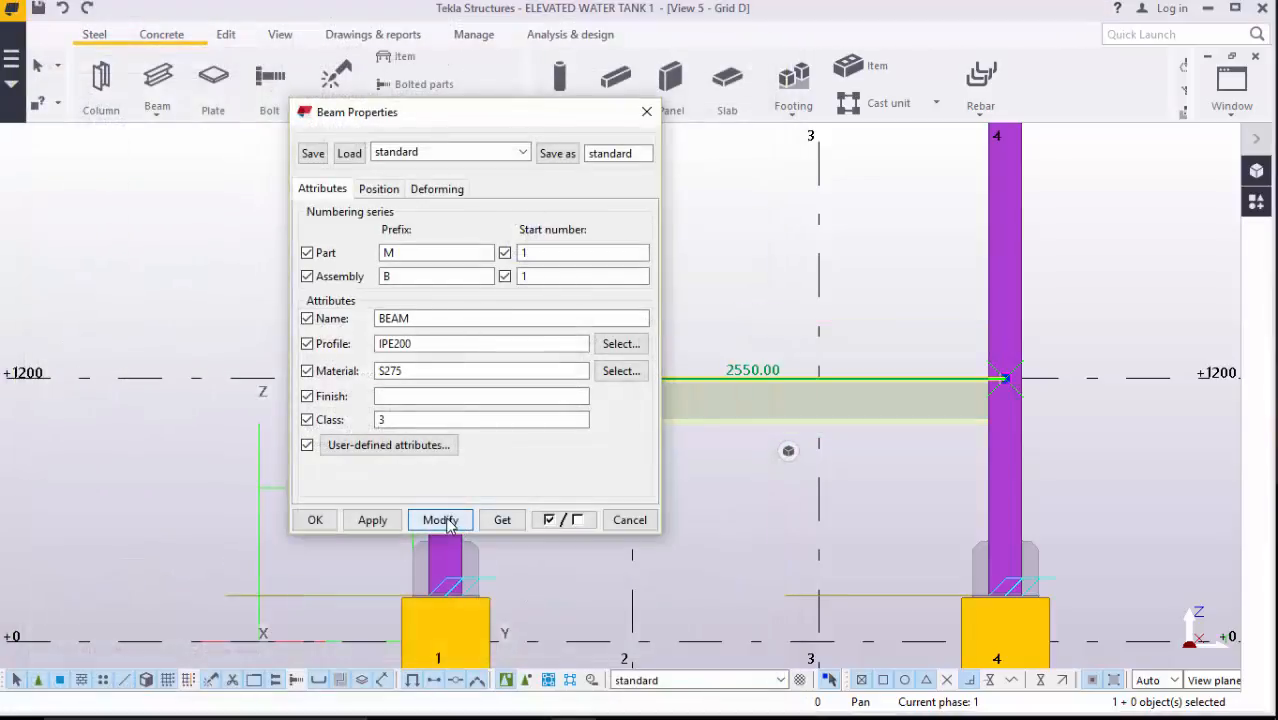
left_click(315, 520)
- Copy the +1200 beam up to levels +2400 and +3600, using the +1200 grid line's end as the copy origin
scroll(960, 387, "up", 3)
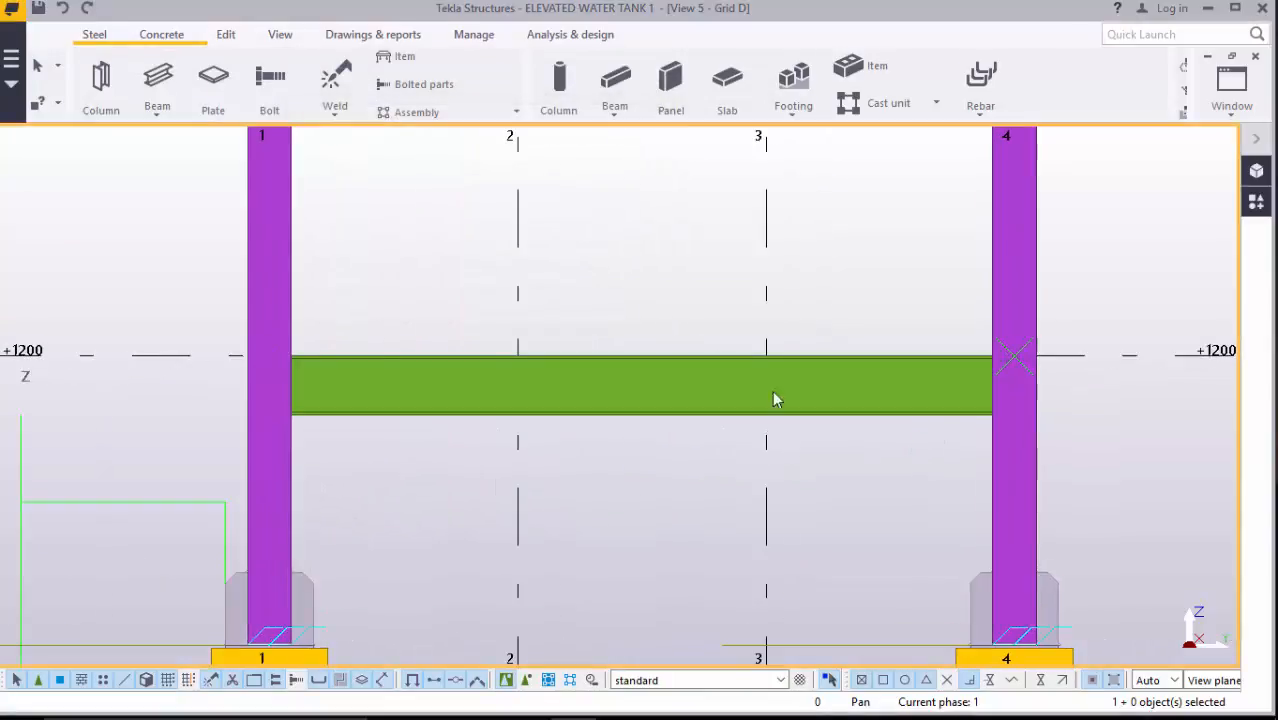
scroll(315, 372, "up", 2)
scroll(631, 441, "down", 1)
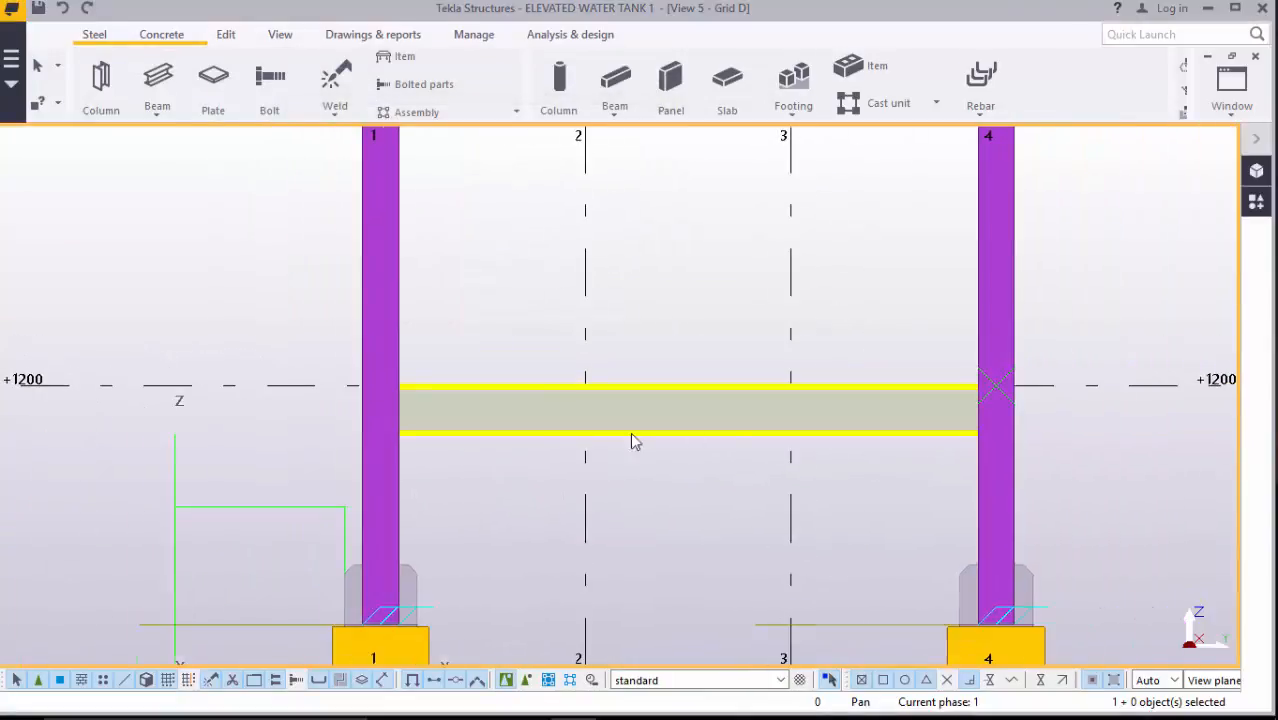
left_click(724, 430)
right_click(690, 260)
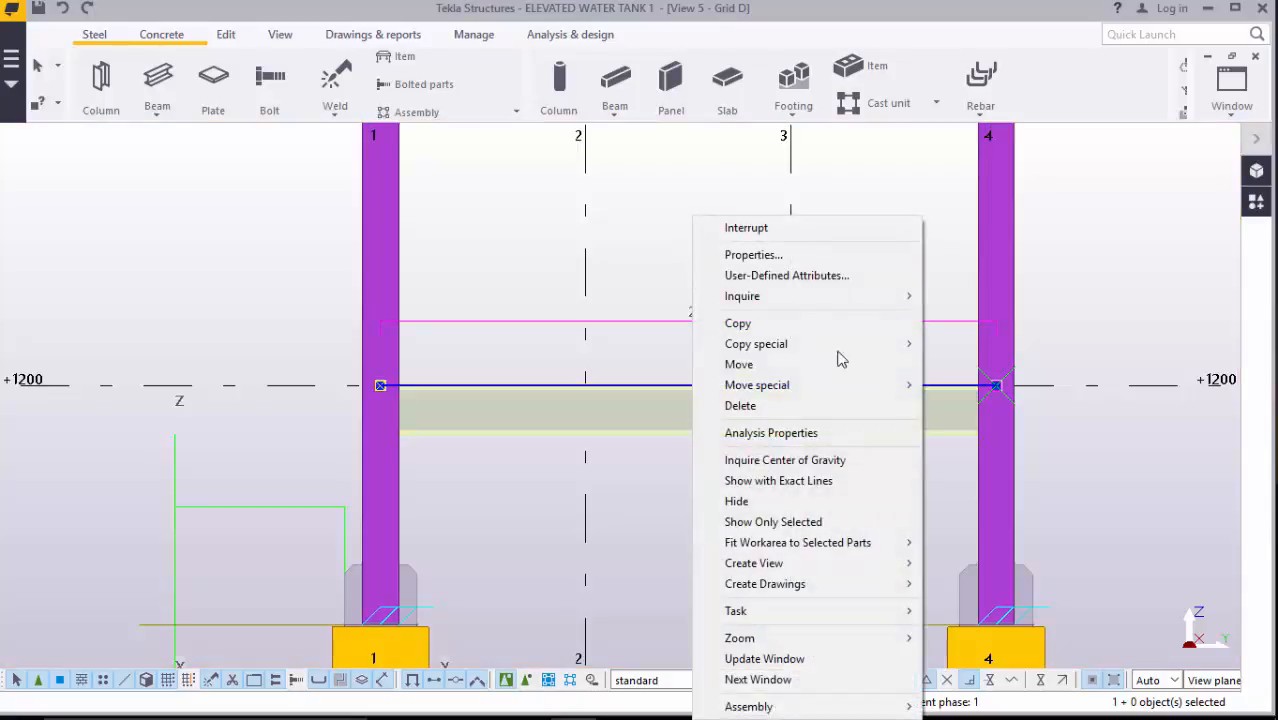
left_click(712, 323)
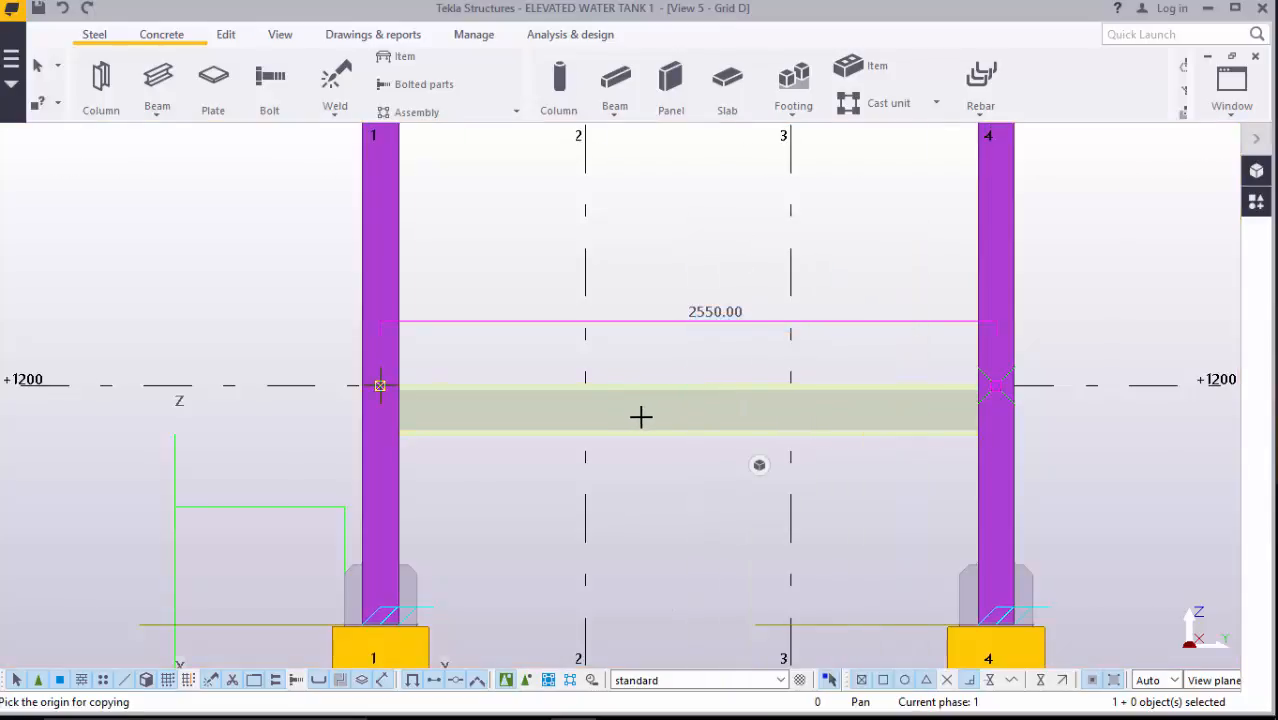
scroll(669, 428, "down", 1)
scroll(669, 428, "down", 2)
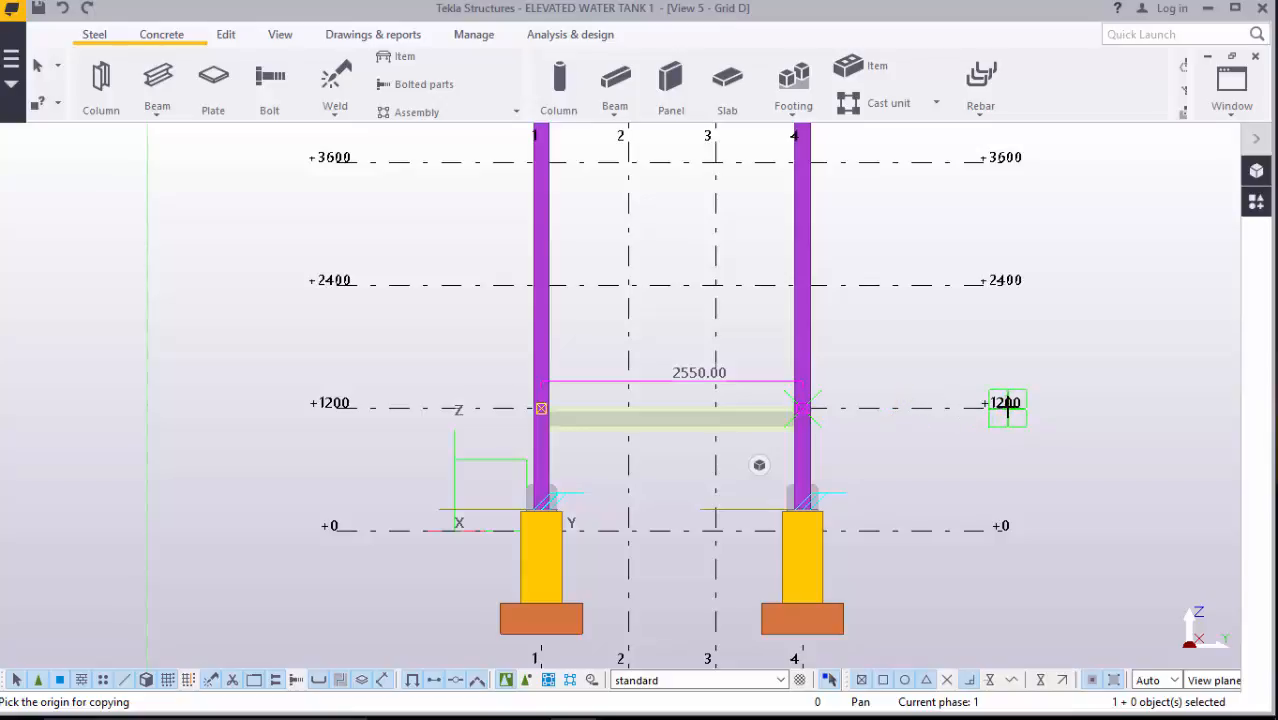
left_click(1007, 403)
left_click(1005, 280)
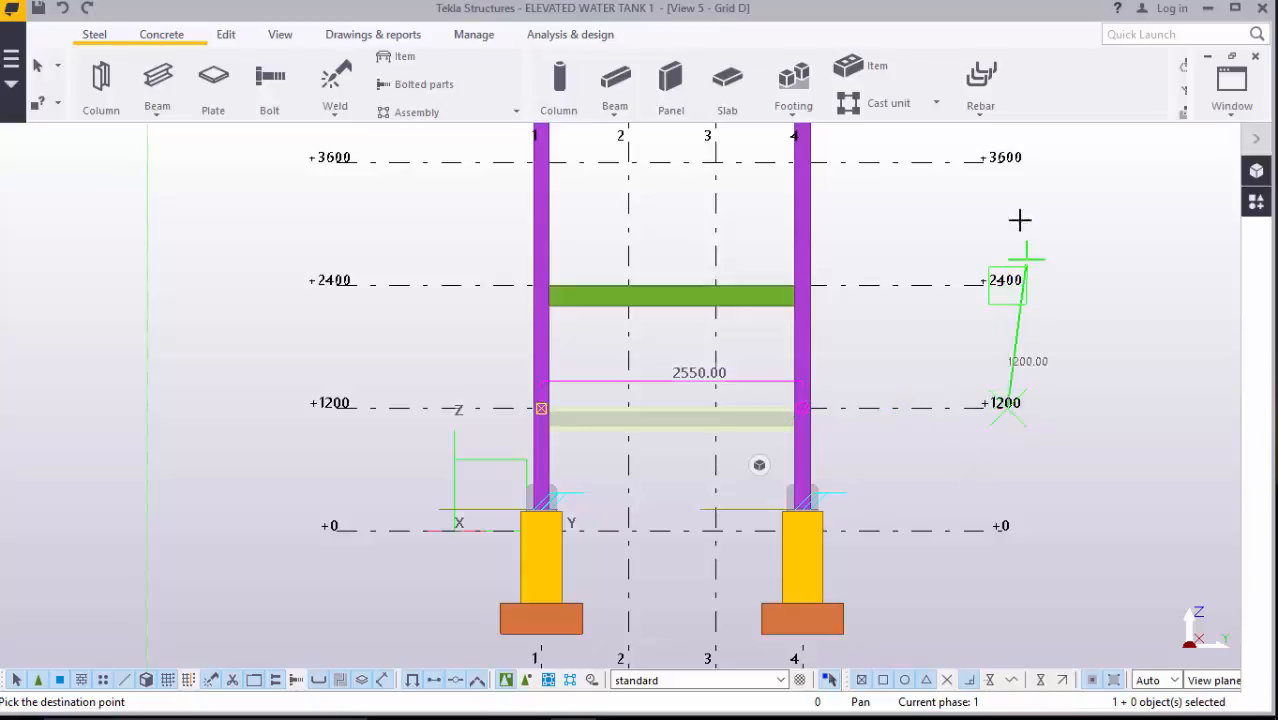
left_click(999, 160)
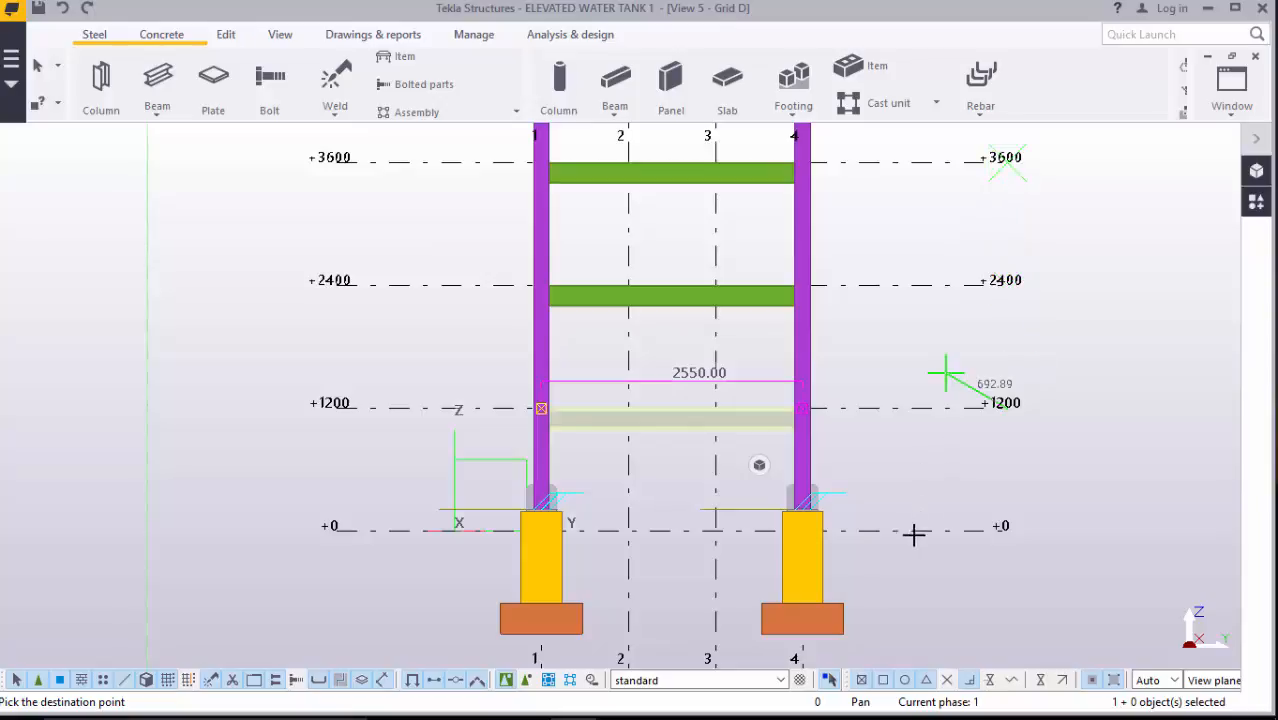
- Place further copies of the beam at levels +4800, +6000 and +7200 between the columns at grid lines 1 and 4
scroll(913, 535, "down", 3)
scroll(981, 268, "up", 3)
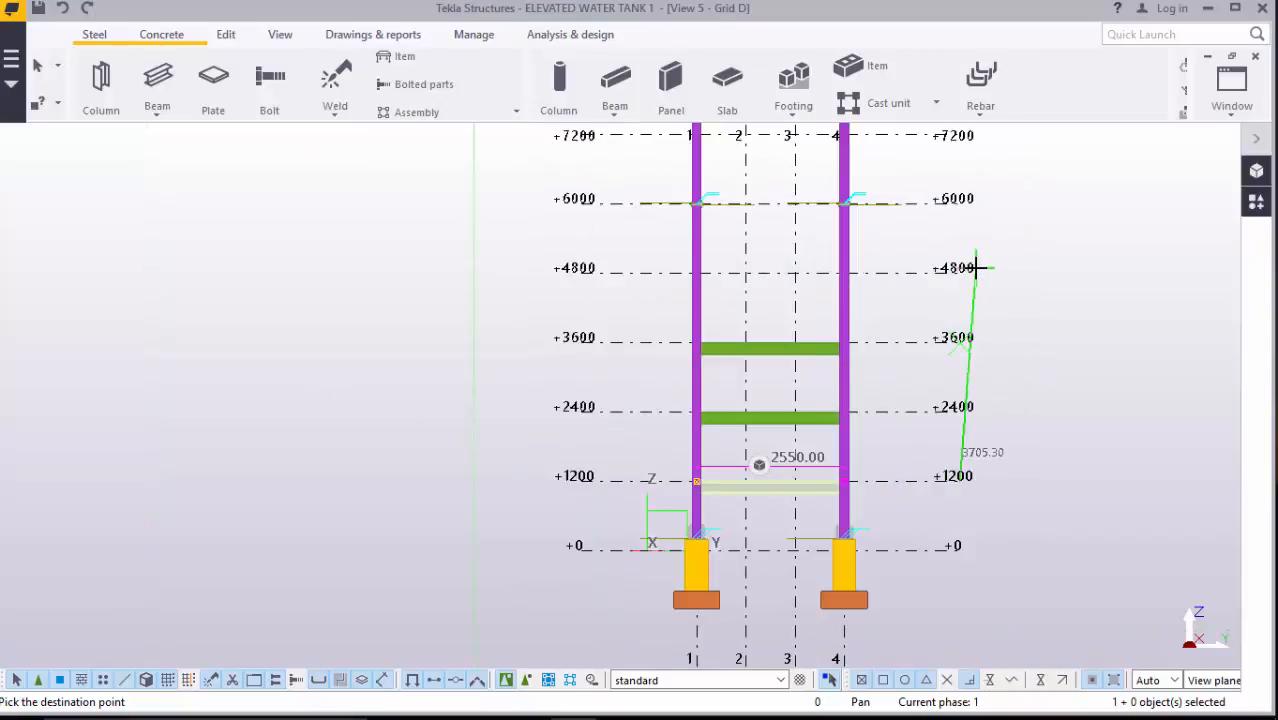
left_click(952, 272)
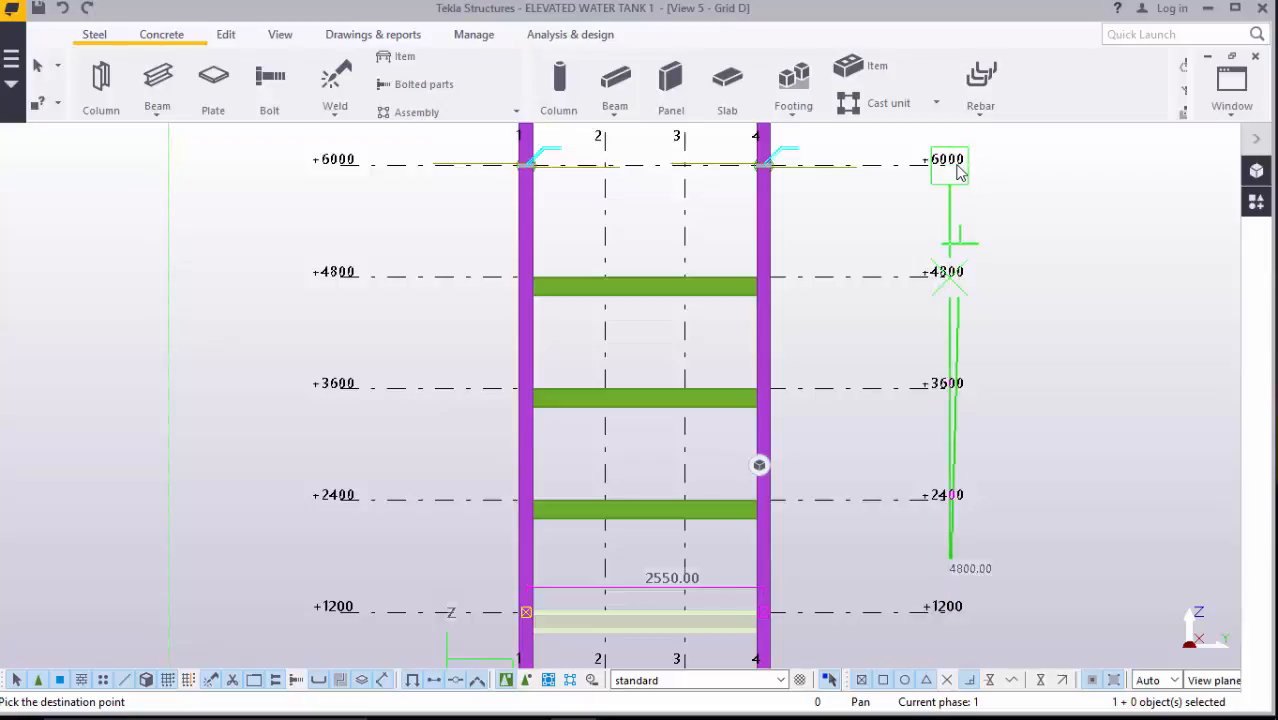
left_click(955, 165)
scroll(858, 470, "down", 2)
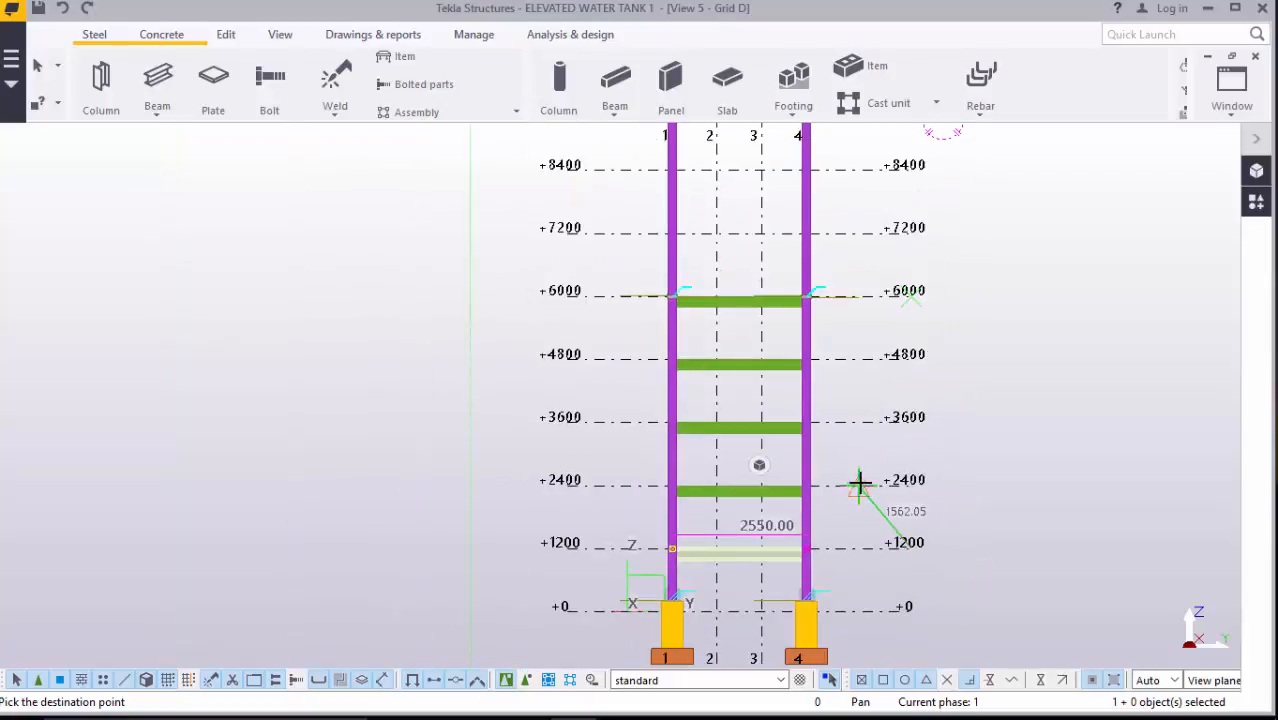
scroll(919, 216, "up", 3)
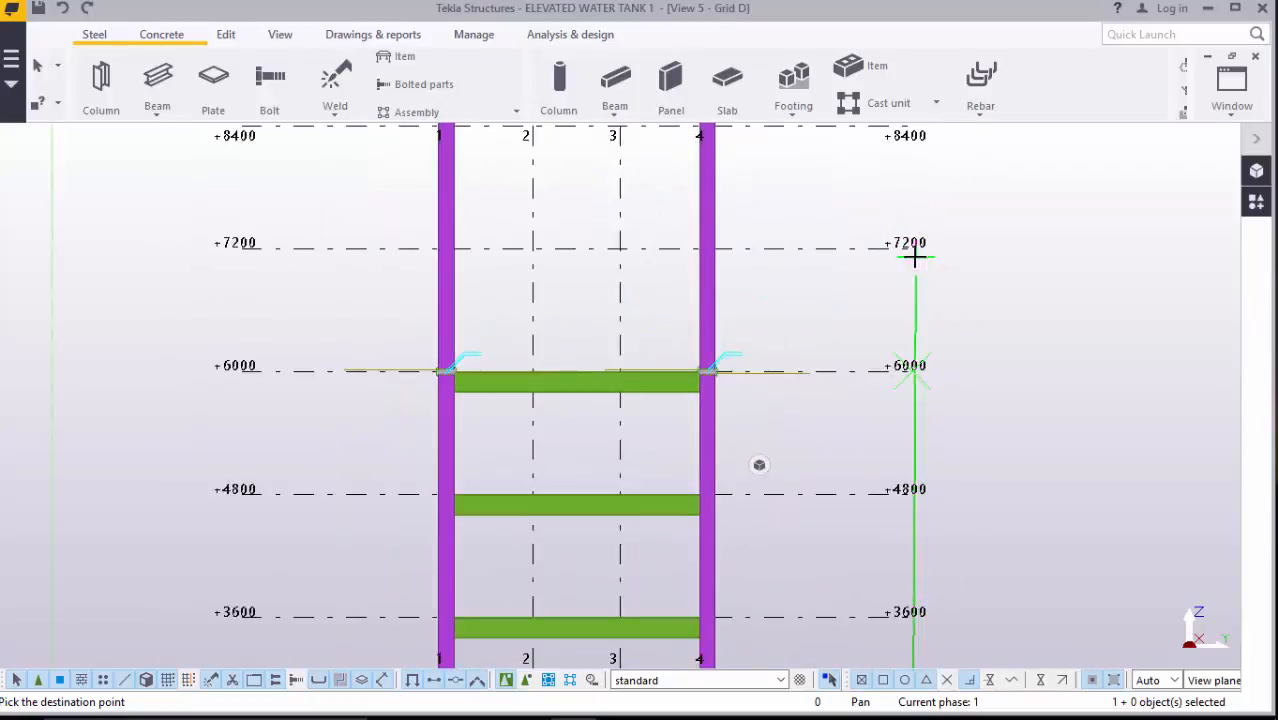
left_click(911, 248)
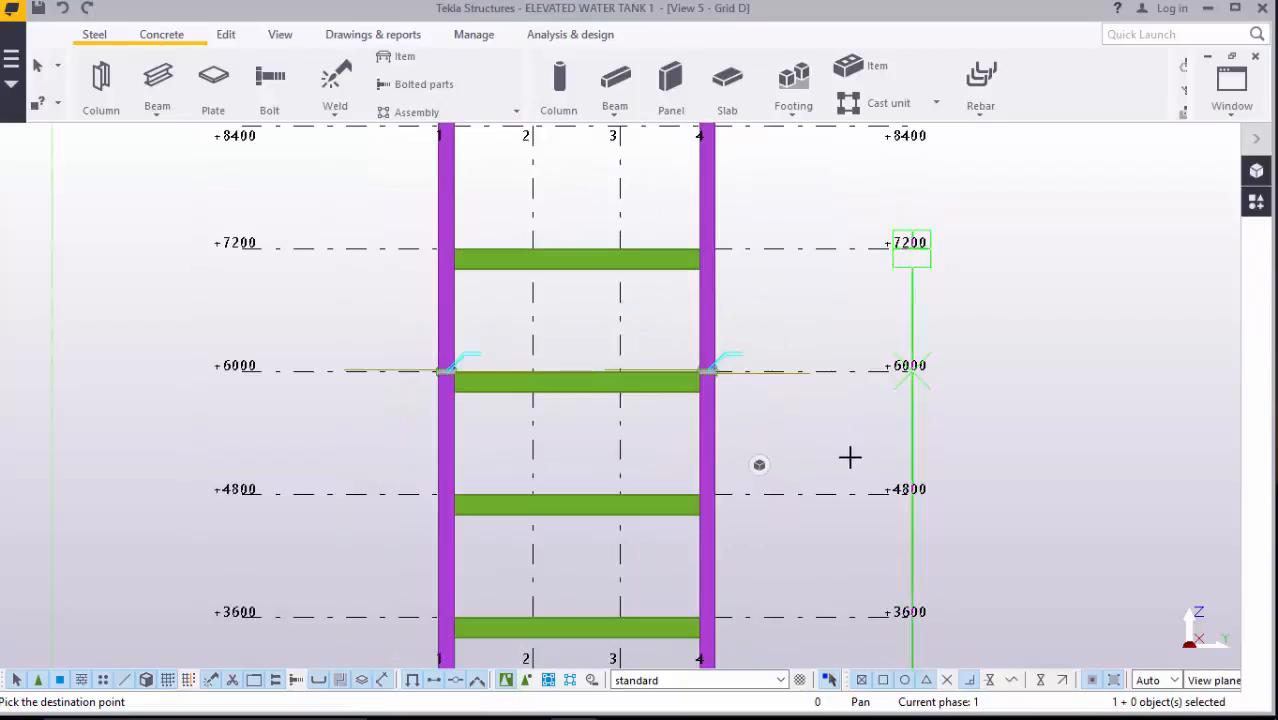
- Continue copying the beam to levels +8400 and +9600 in the Grid D elevation
scroll(849, 457, "down", 3)
scroll(904, 300, "up", 4)
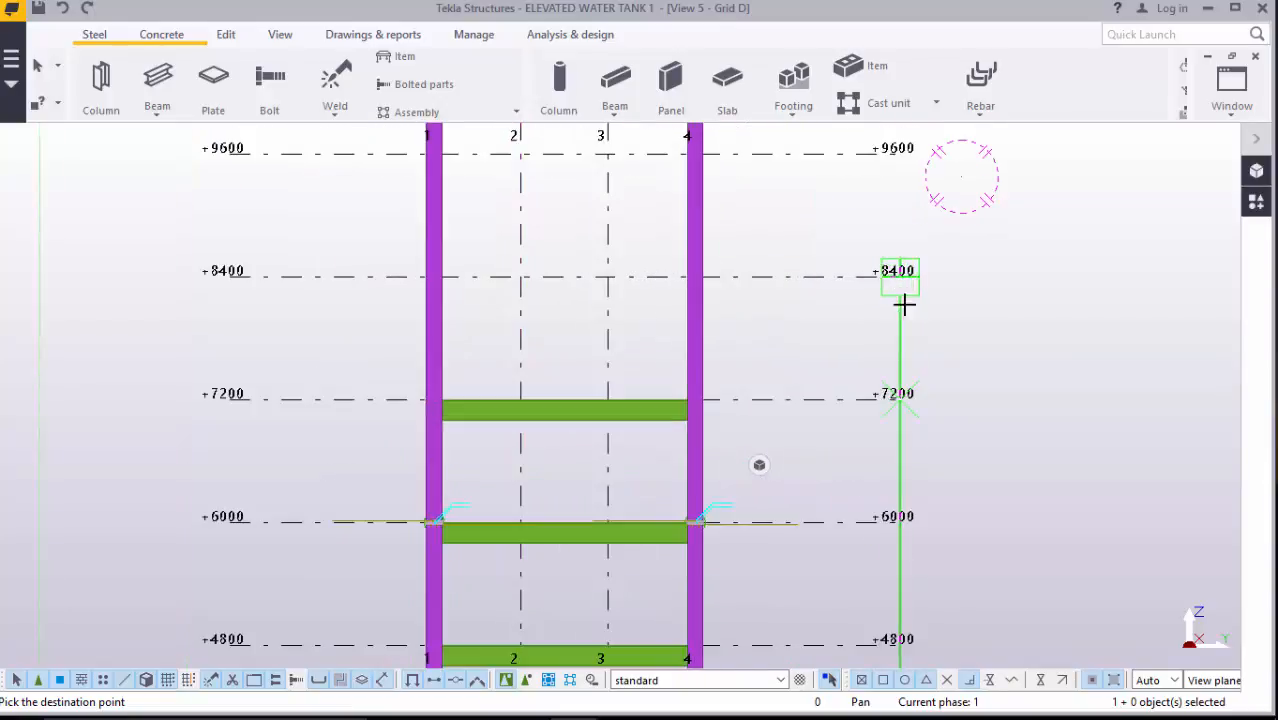
left_click(897, 276)
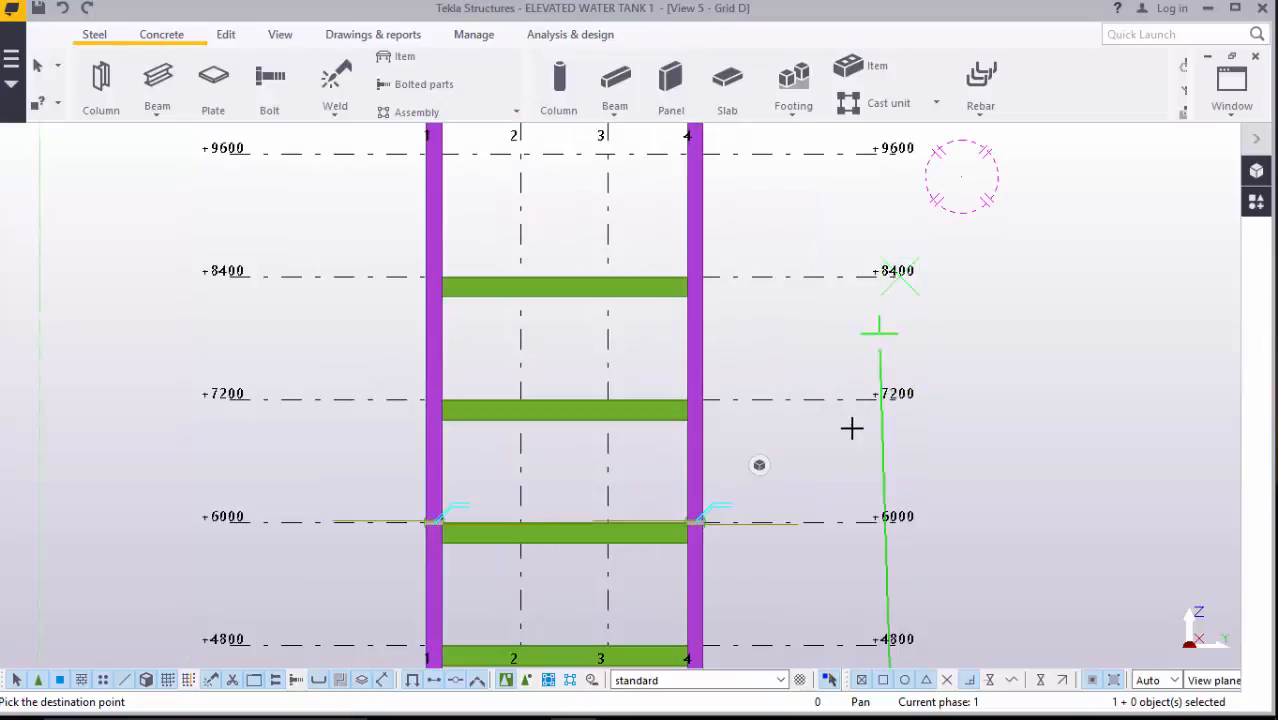
scroll(876, 251, "down", 2)
scroll(885, 215, "up", 4)
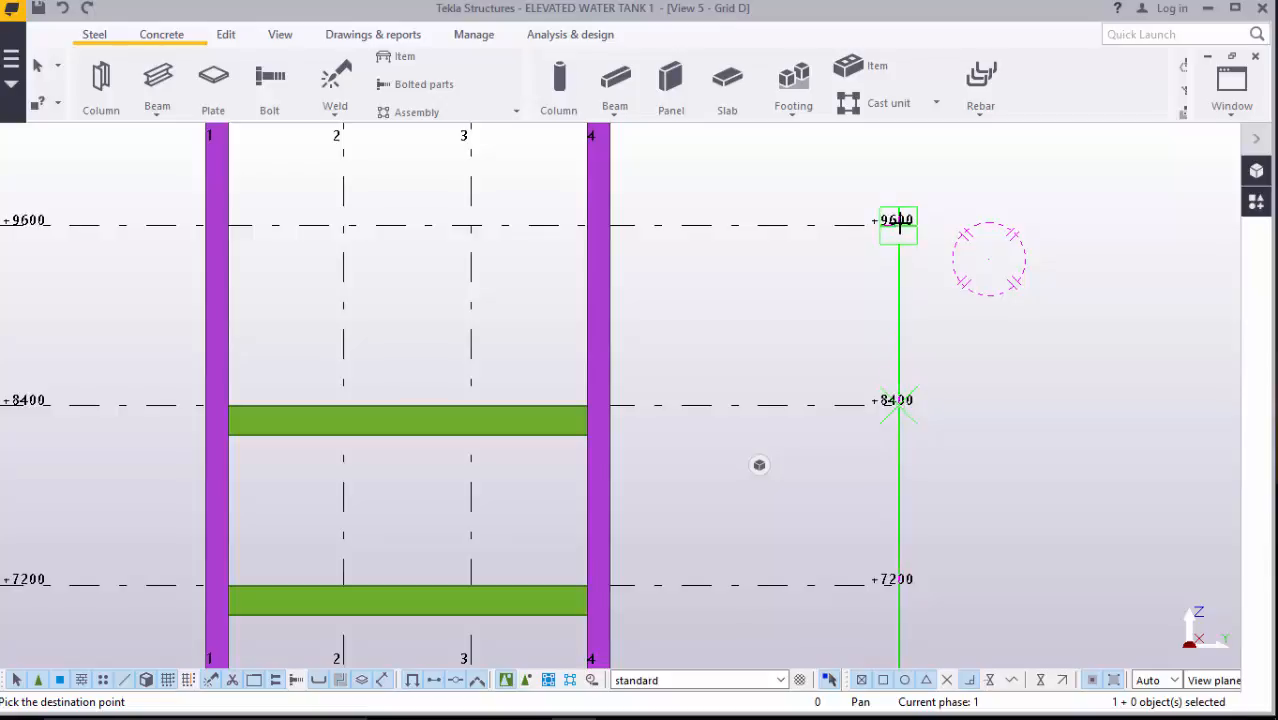
left_click(898, 222)
- Add copies of the beam at levels +10800 and +12000 between the two columns
scroll(825, 442, "down", 3)
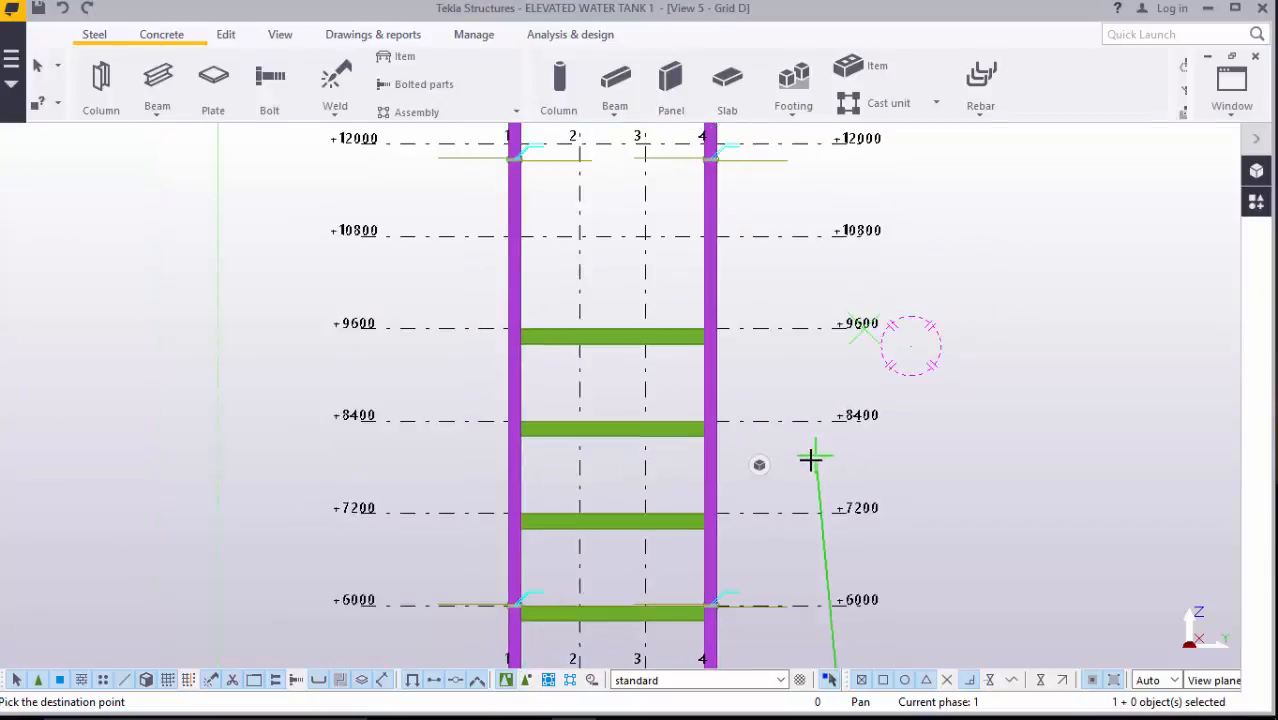
scroll(855, 265, "down", 1)
scroll(852, 274, "up", 3)
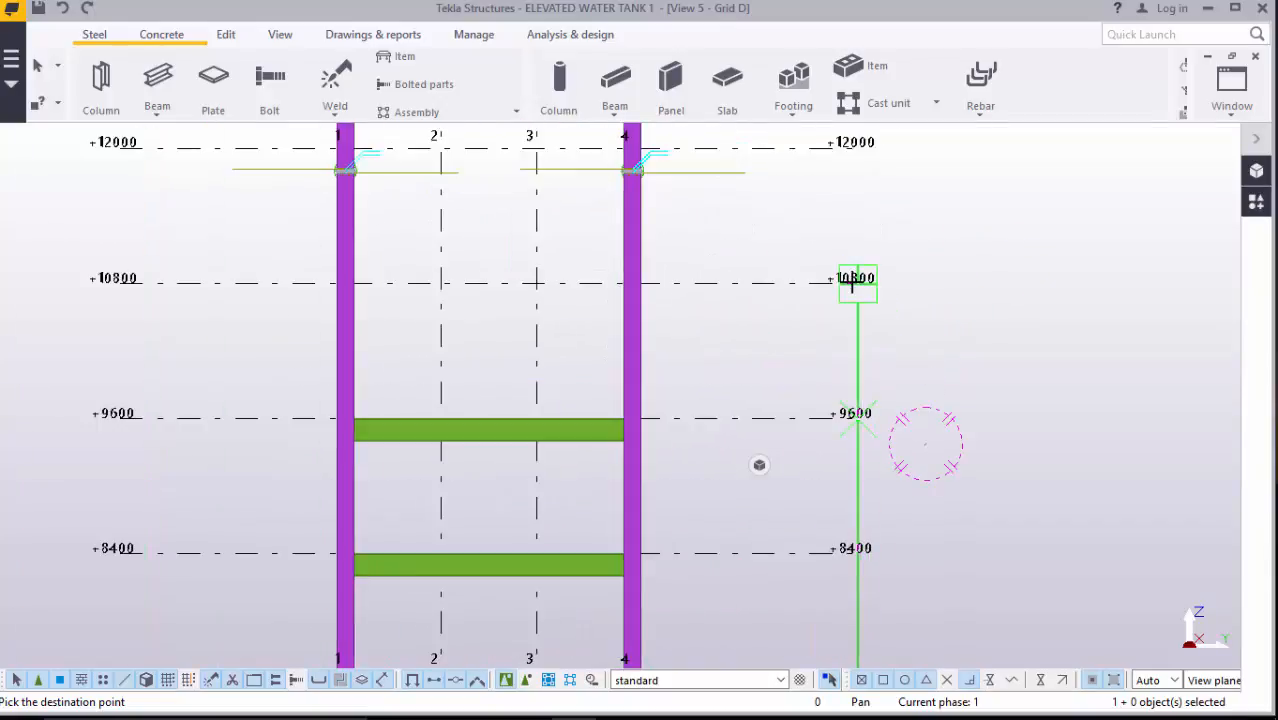
left_click(850, 279)
scroll(819, 374, "down", 3)
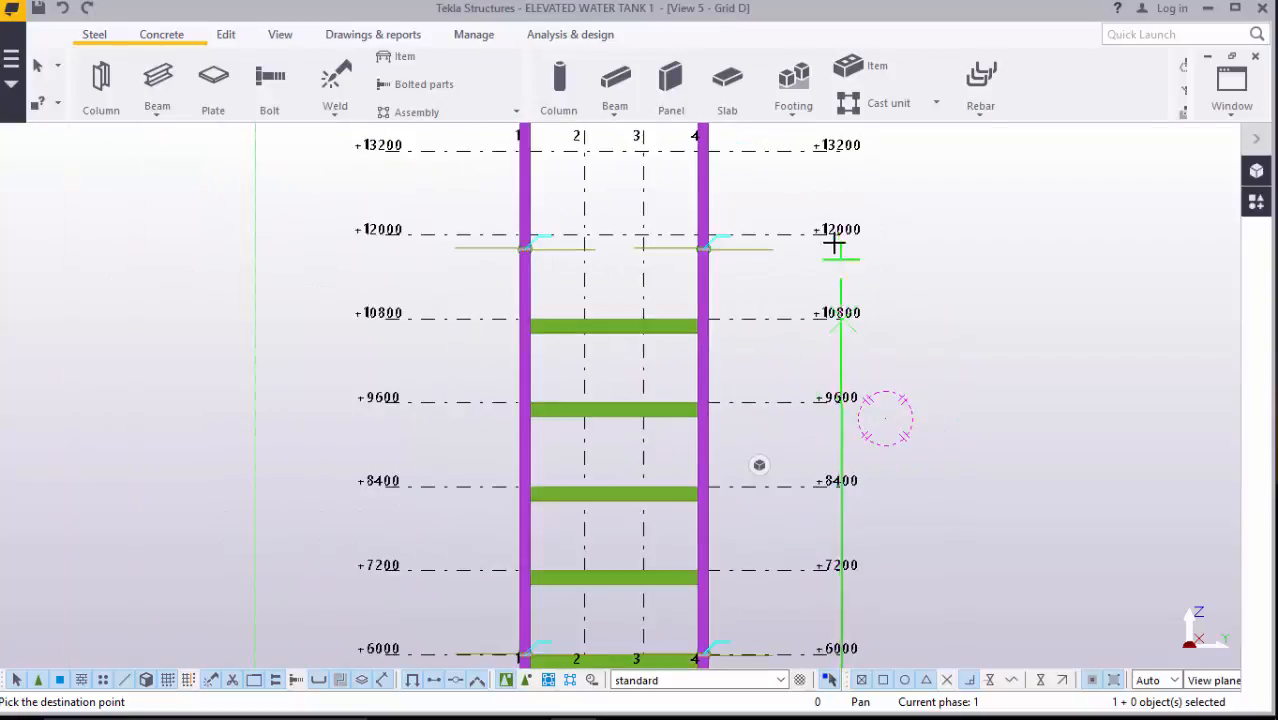
scroll(838, 240, "up", 4)
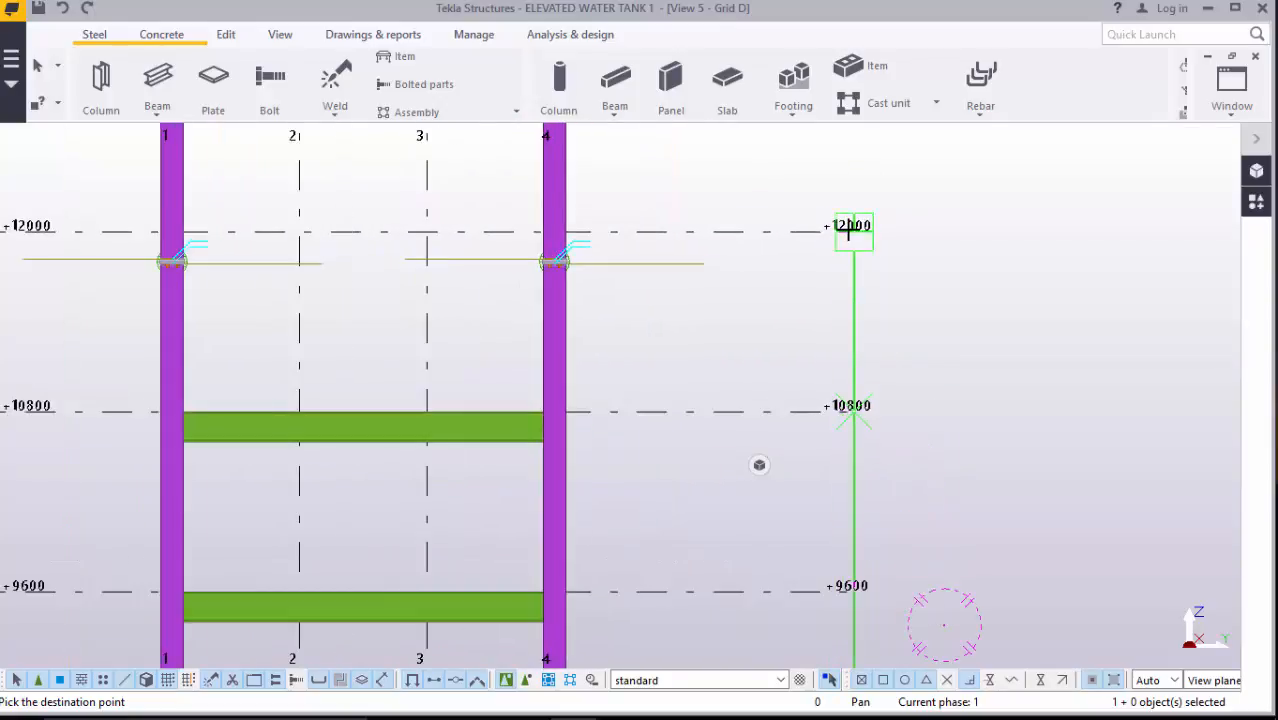
left_click(850, 236)
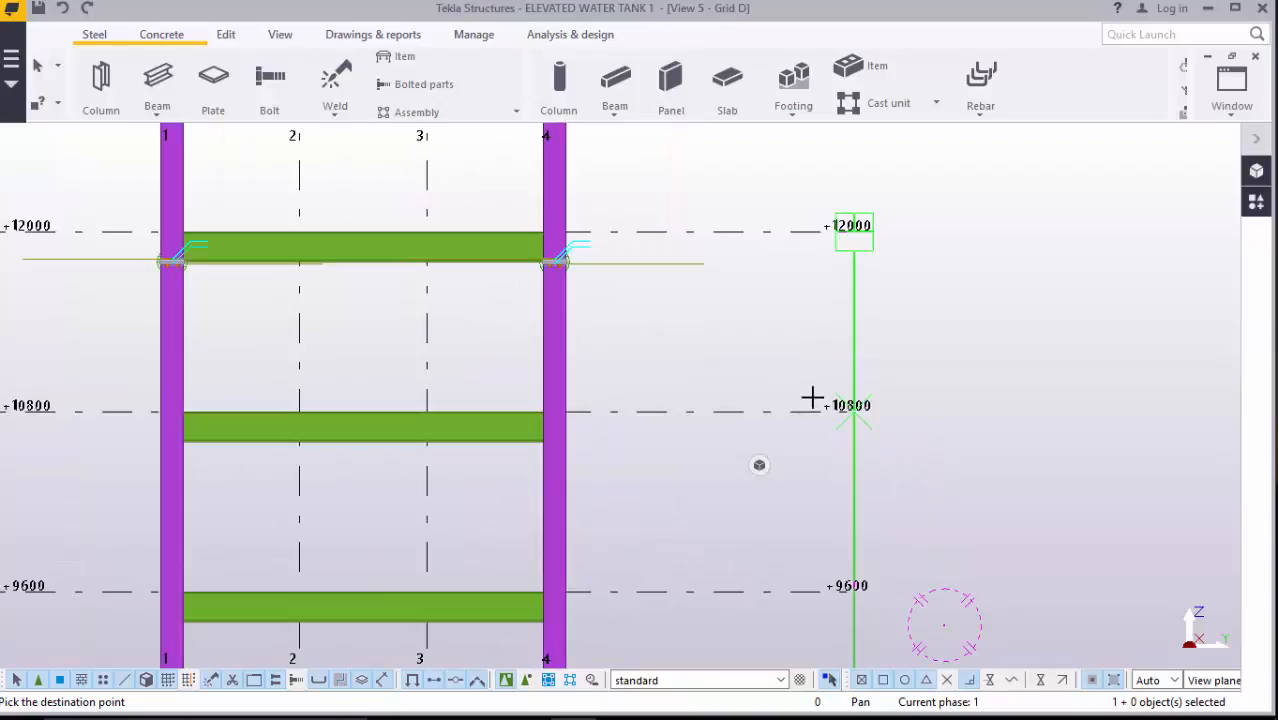
- Copy the beam to levels +13200 and +14400 in the Grid D elevation
scroll(812, 398, "down", 3)
scroll(840, 230, "up", 4)
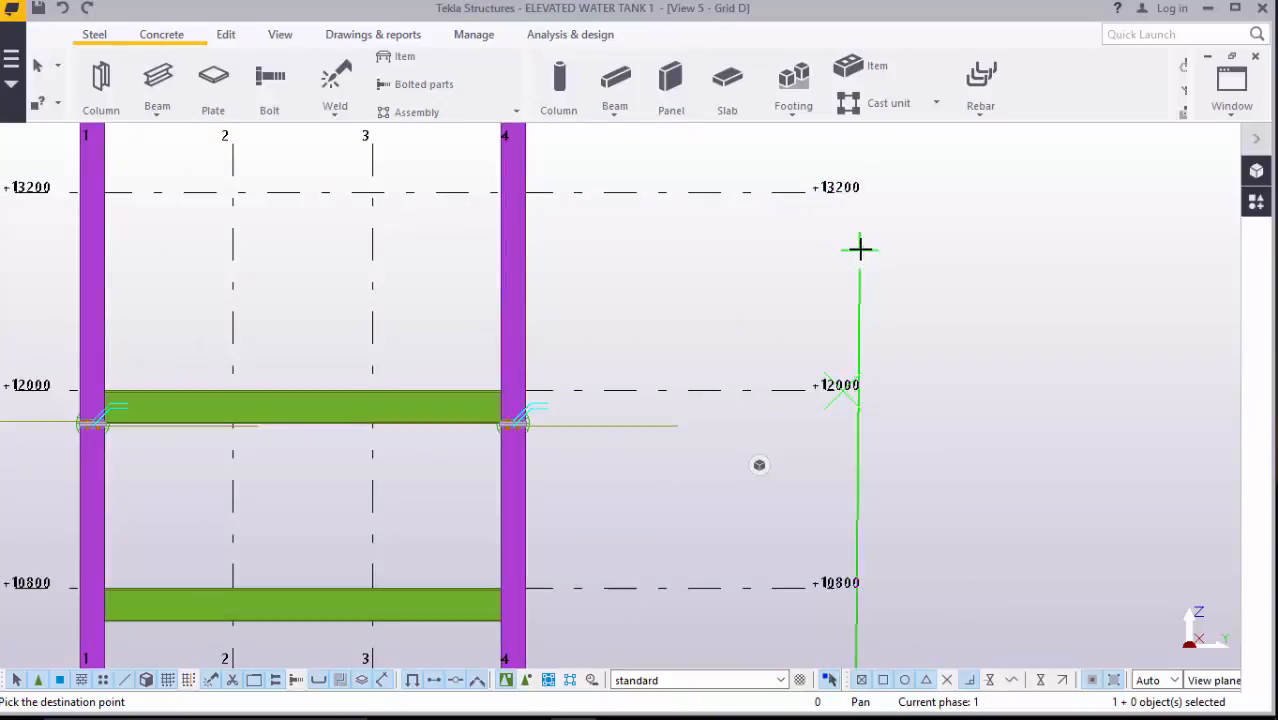
left_click(843, 190)
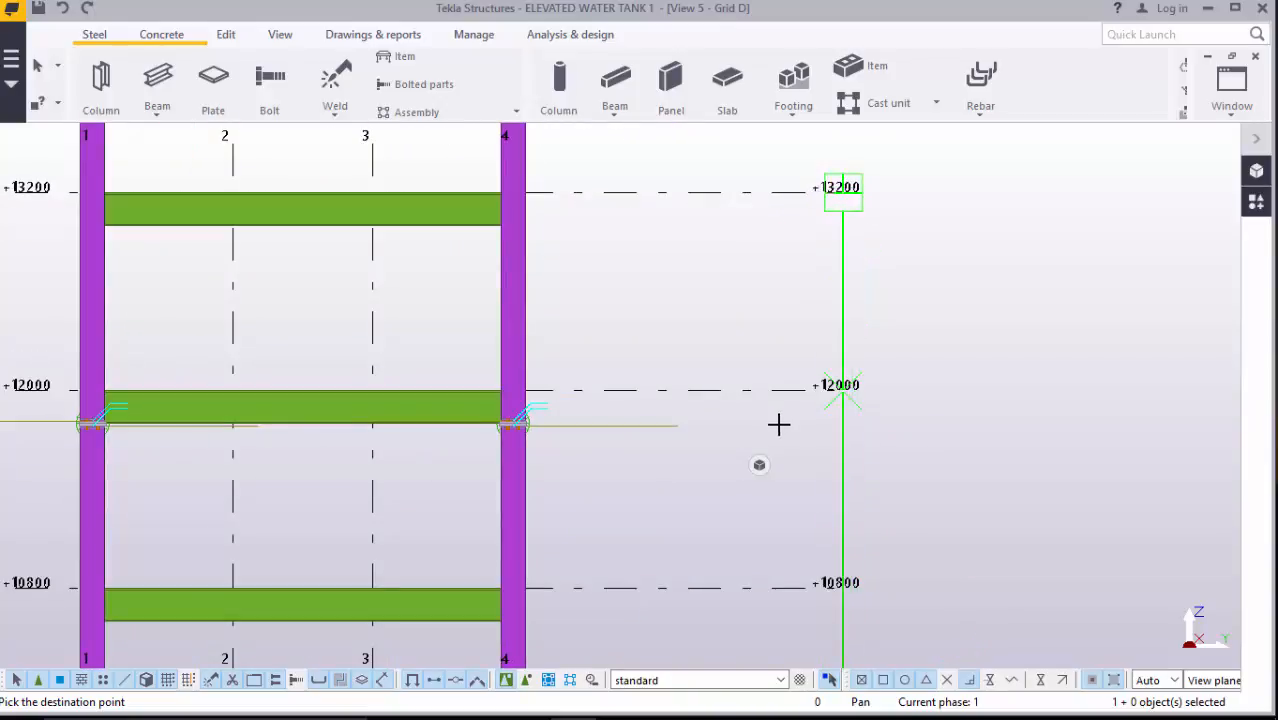
scroll(779, 428, "down", 4)
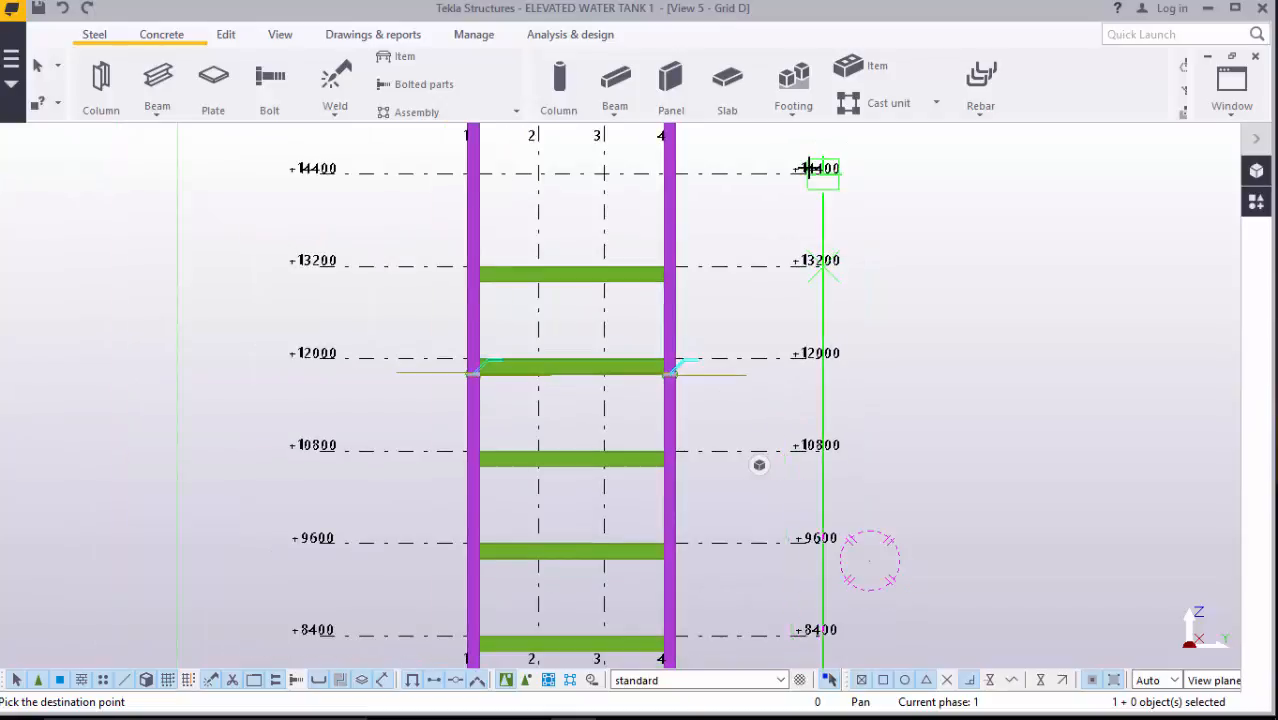
scroll(815, 168, "up", 1)
scroll(815, 168, "up", 3)
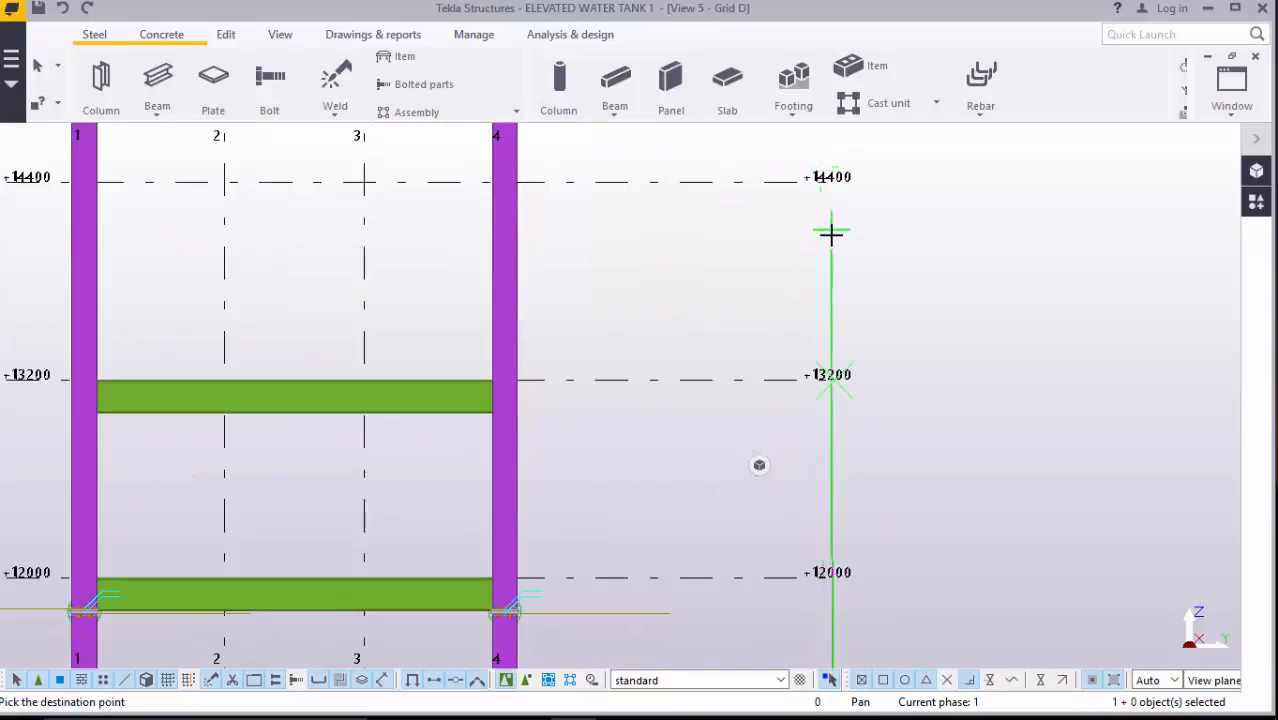
left_click(830, 177)
- Place another copy of the beam at level +15600 between the columns at grid lines 1 and 4
scroll(821, 228, "down", 1)
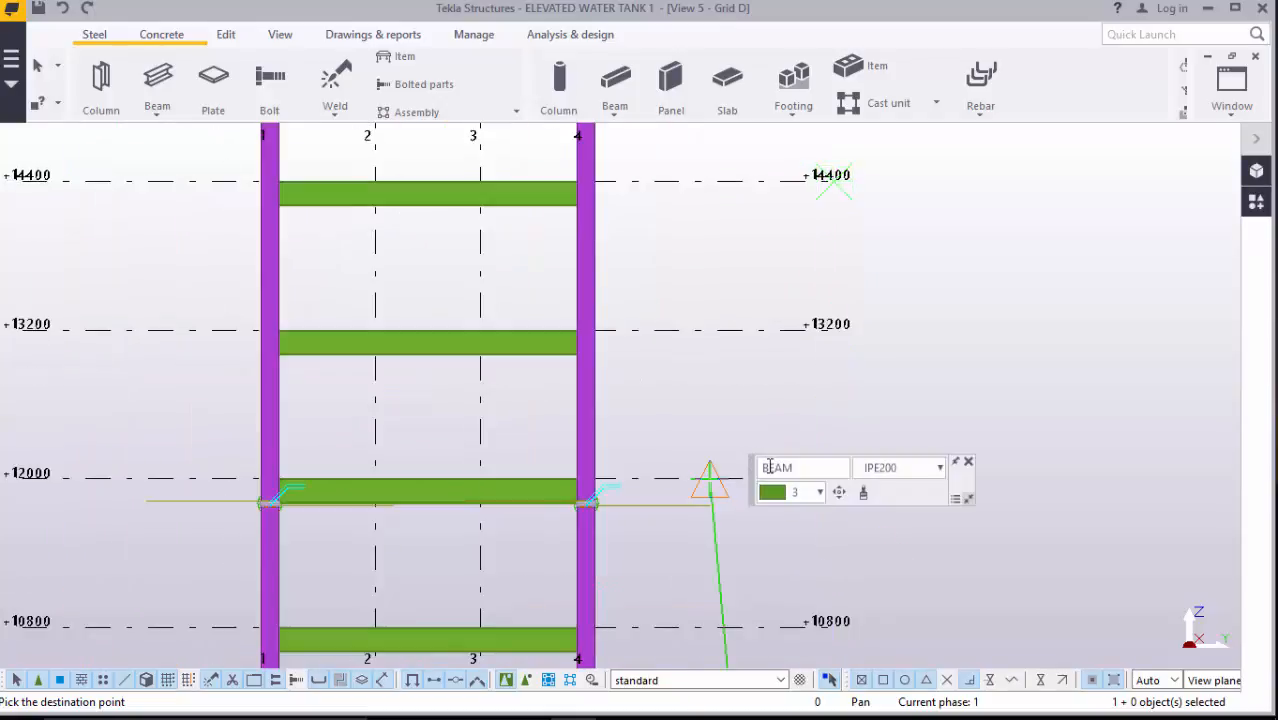
scroll(647, 443, "down", 1)
scroll(660, 448, "down", 1)
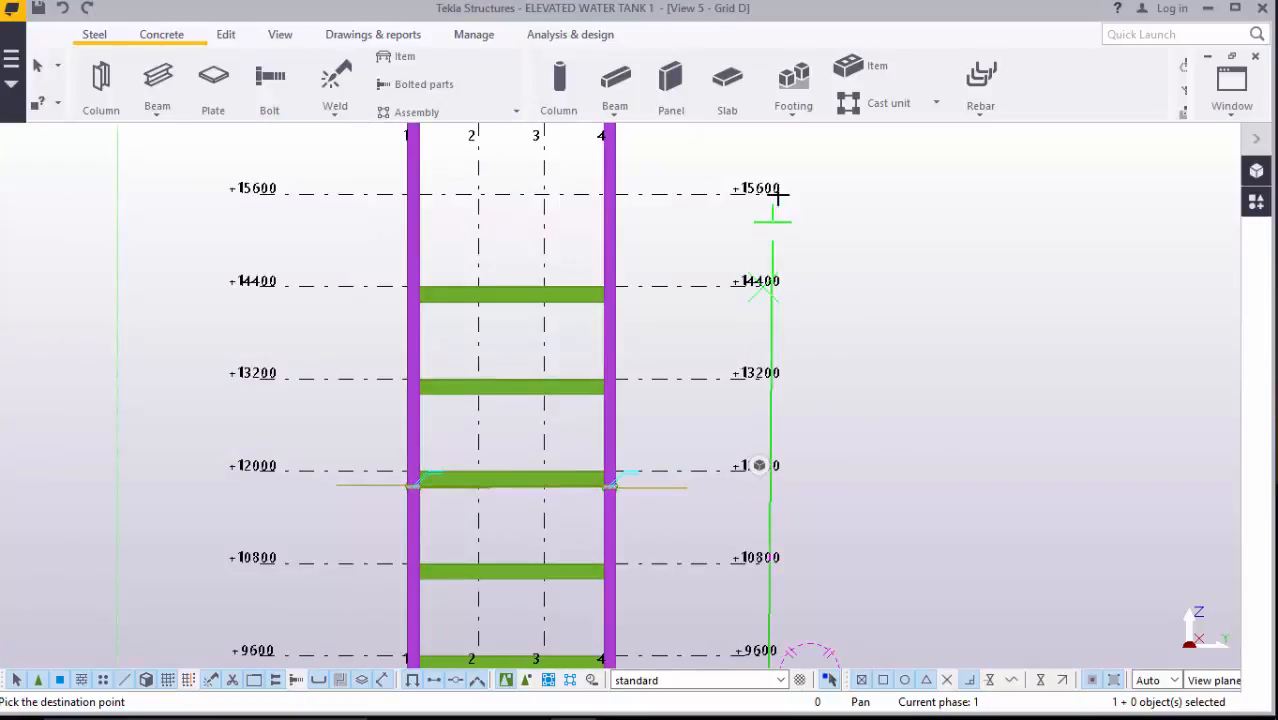
scroll(768, 192, "up", 1)
scroll(777, 178, "up", 2)
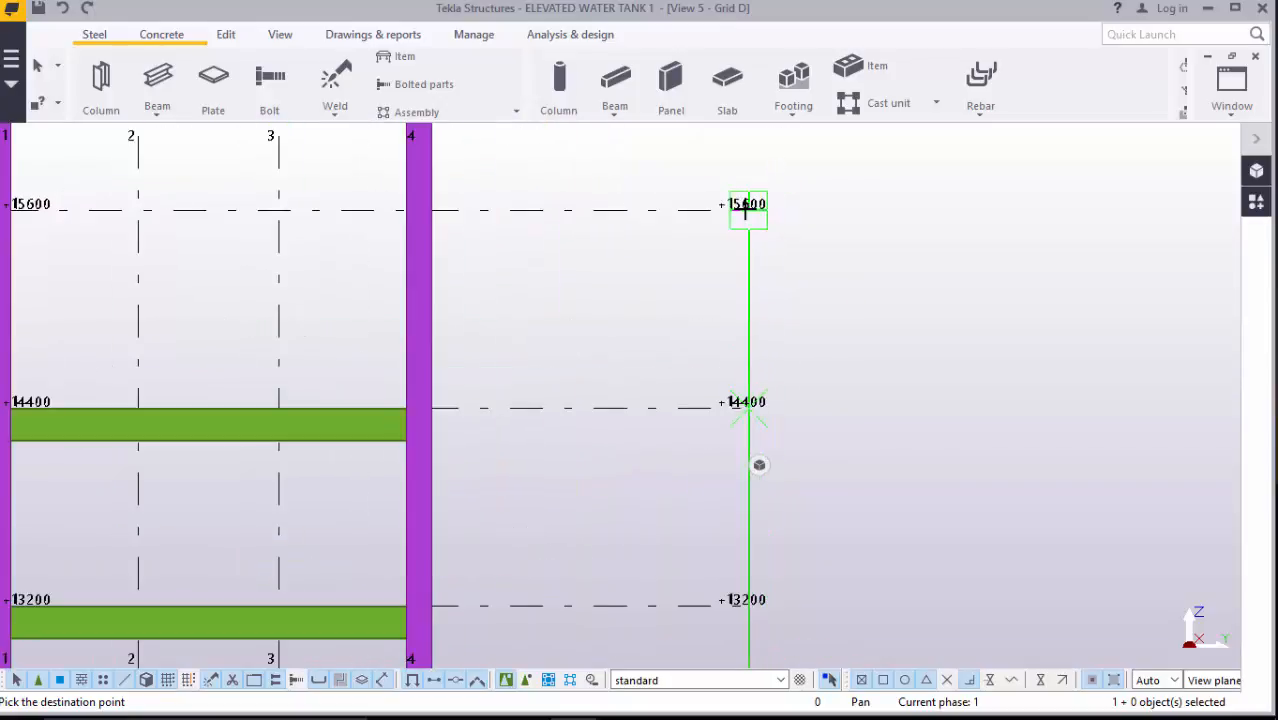
left_click(745, 206)
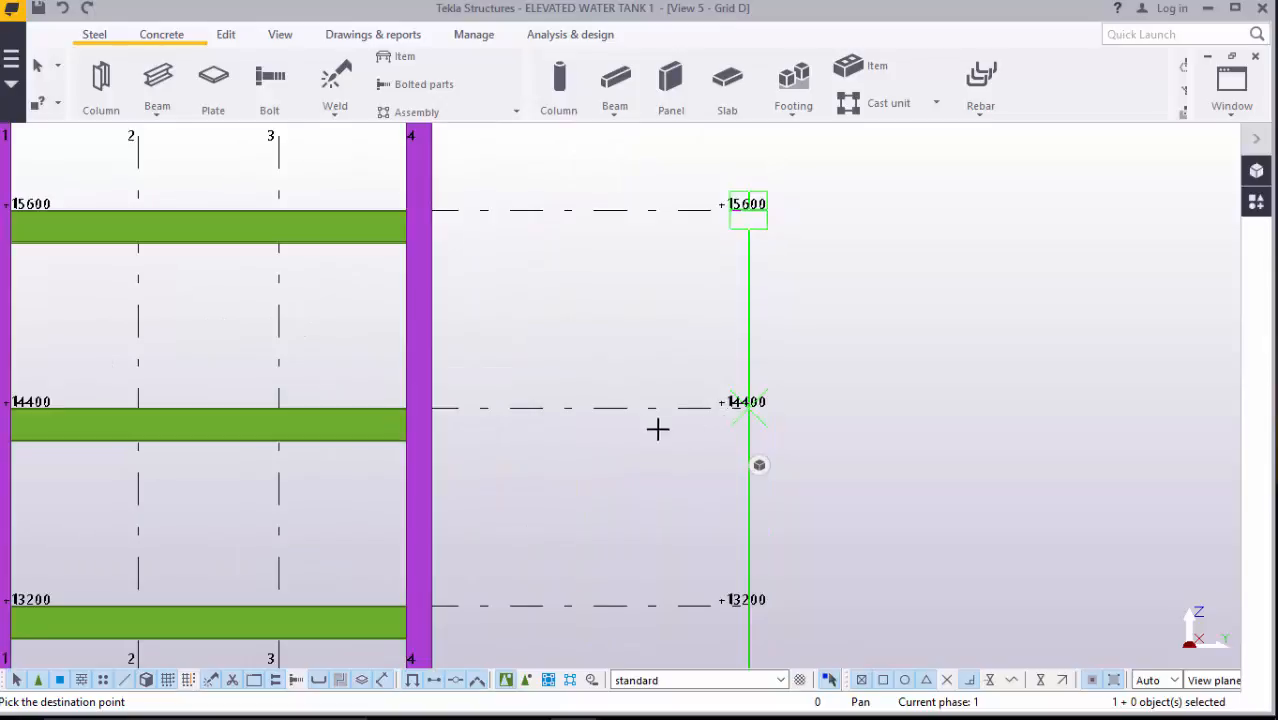
- Copy the beam to level +16800 between the columns at grid lines 1 and 4 and end the copying
scroll(655, 440, "down", 3)
scroll(700, 256, "up", 2)
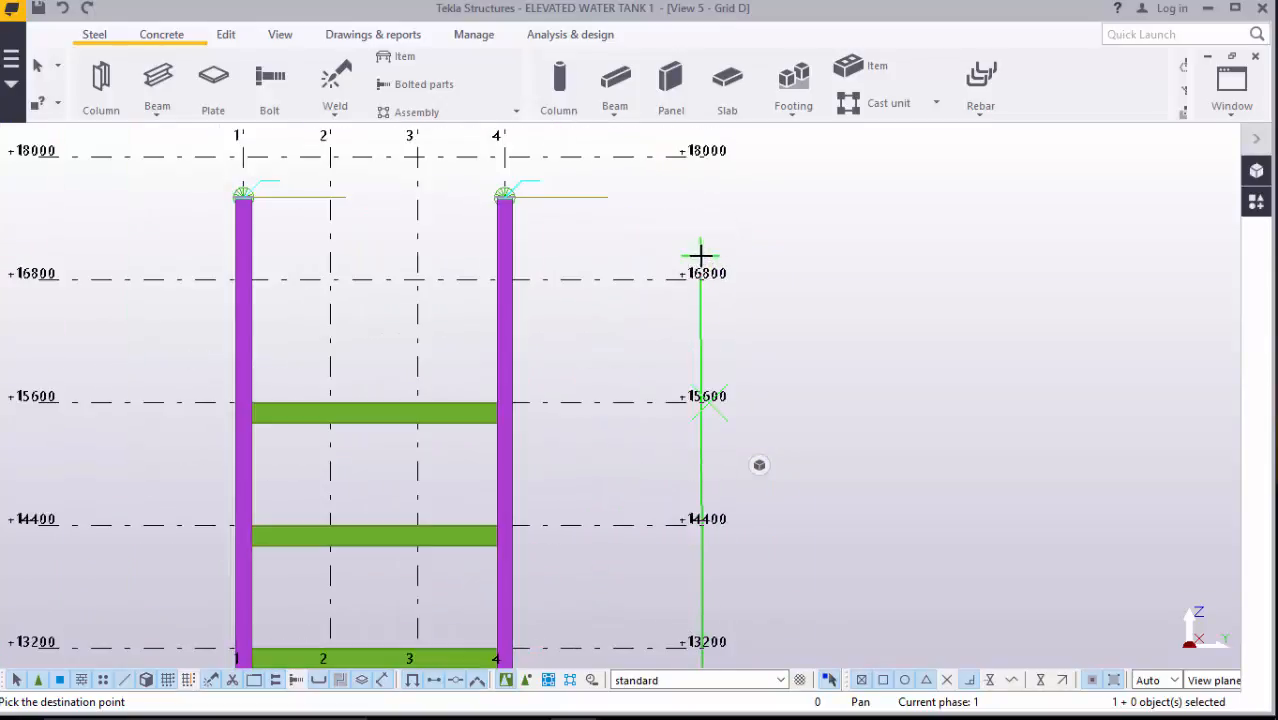
scroll(702, 258, "up", 2)
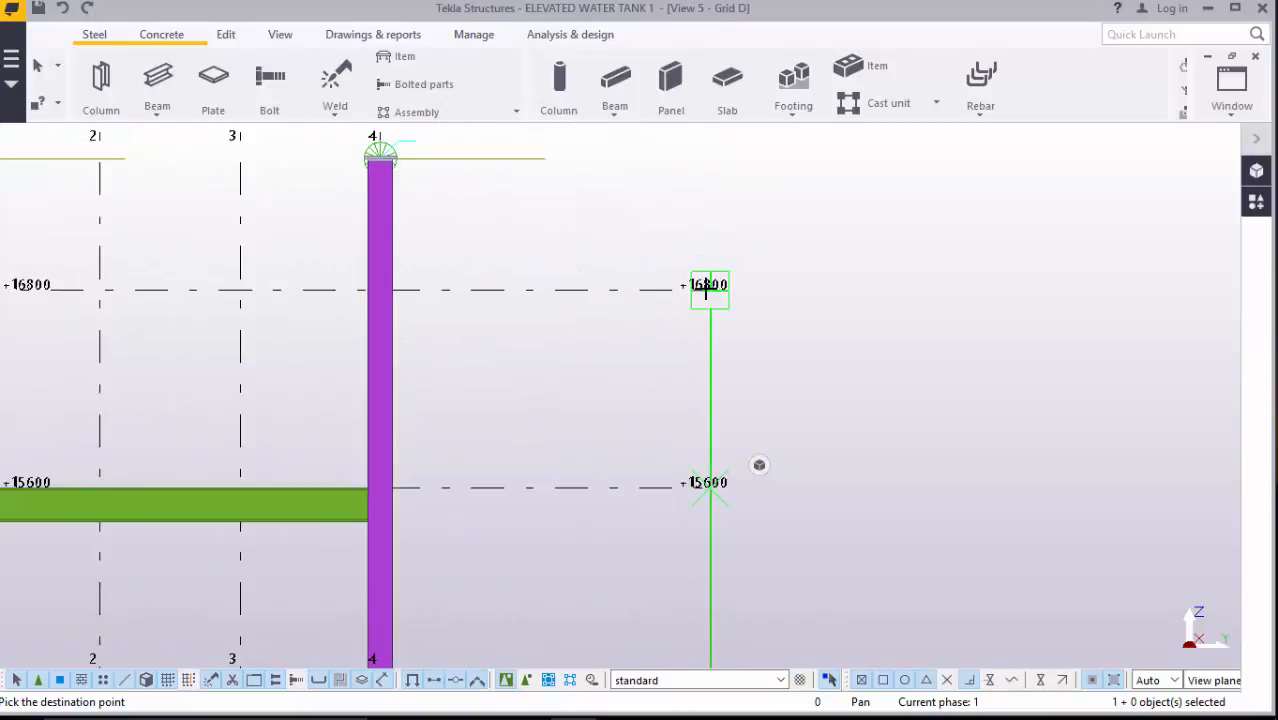
left_click(707, 290)
scroll(736, 314, "down", 3)
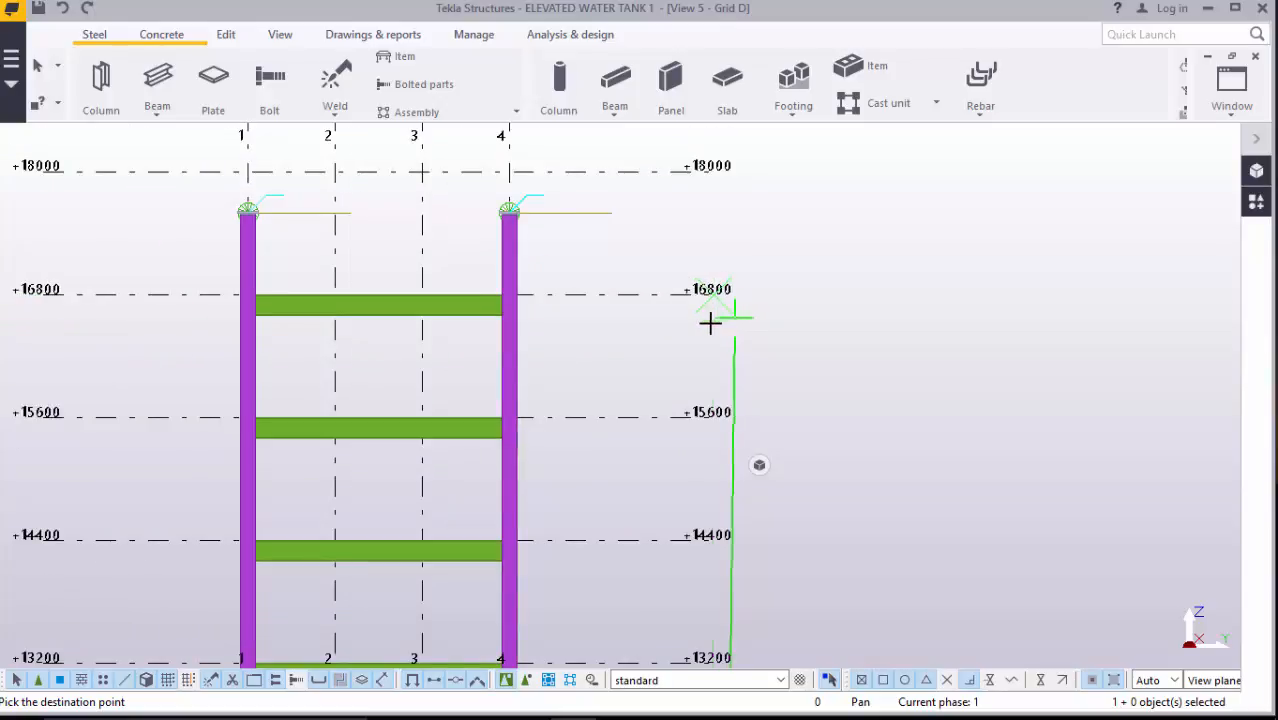
scroll(710, 322, "down", 3)
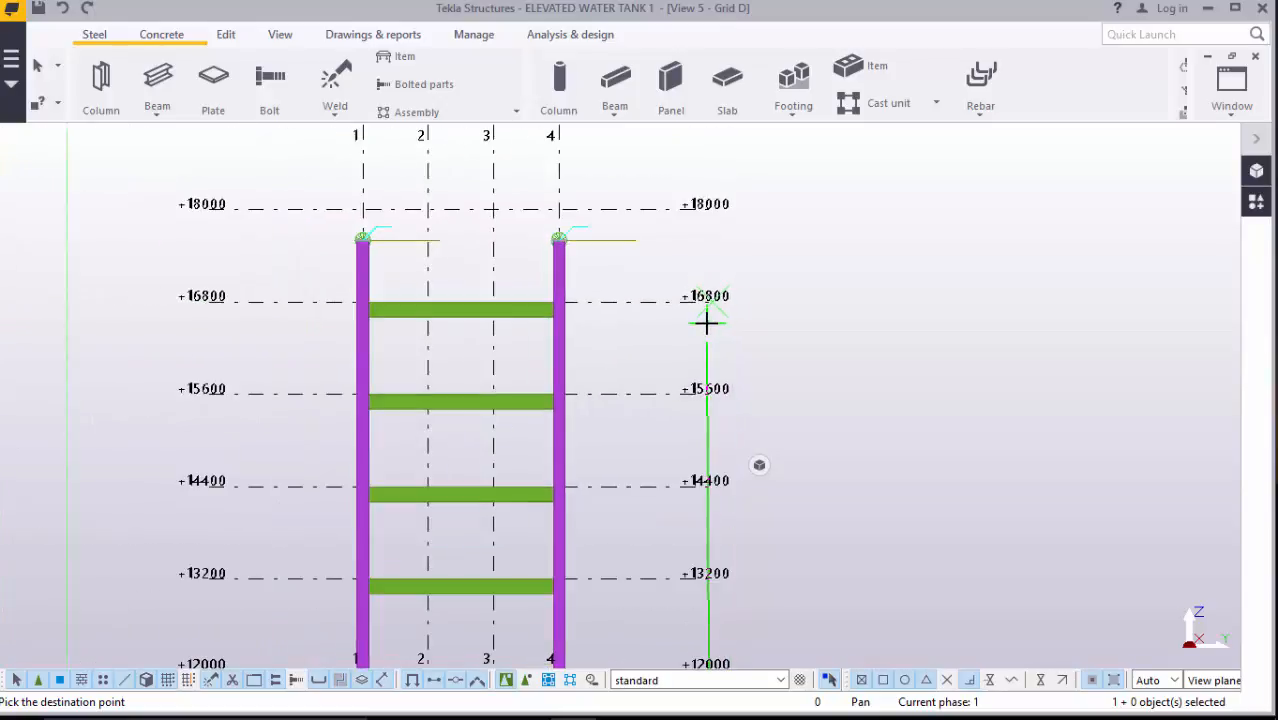
right_click(800, 244)
left_click(807, 251)
- Check the copied beams along the full column height in the Grid D elevation and in the 3D view
scroll(690, 390, "down", 1)
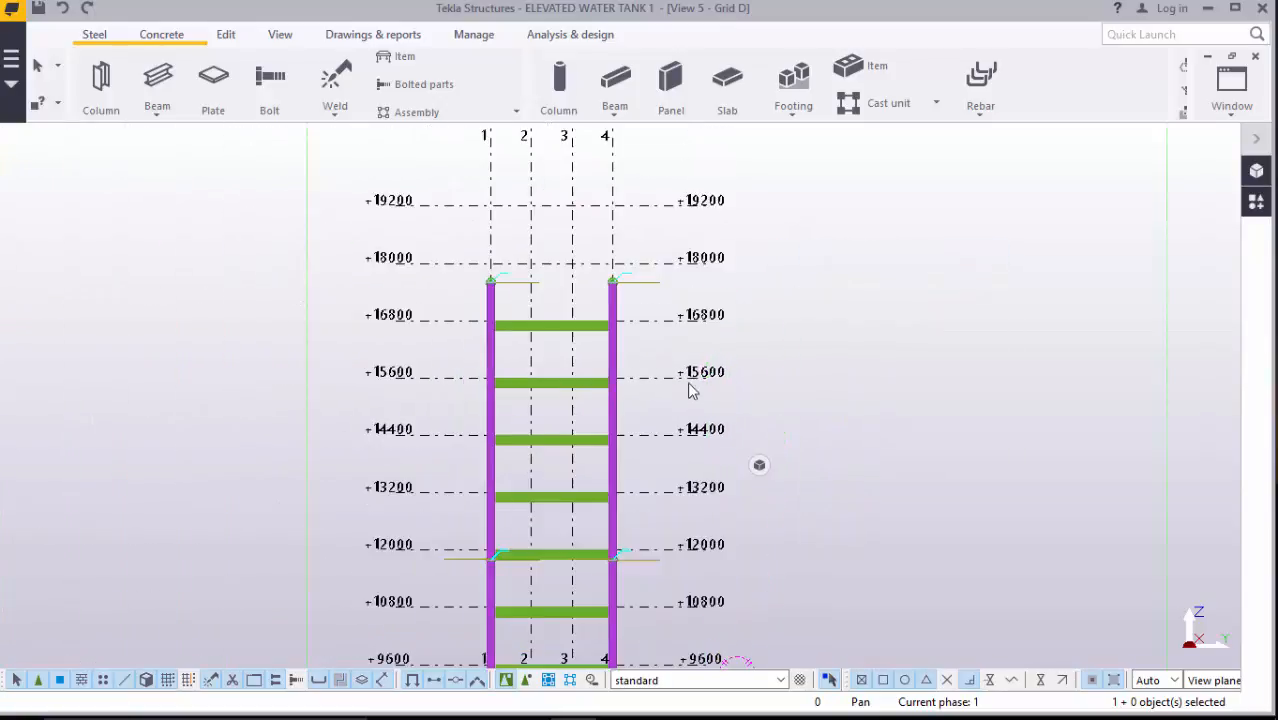
scroll(690, 390, "up", 5)
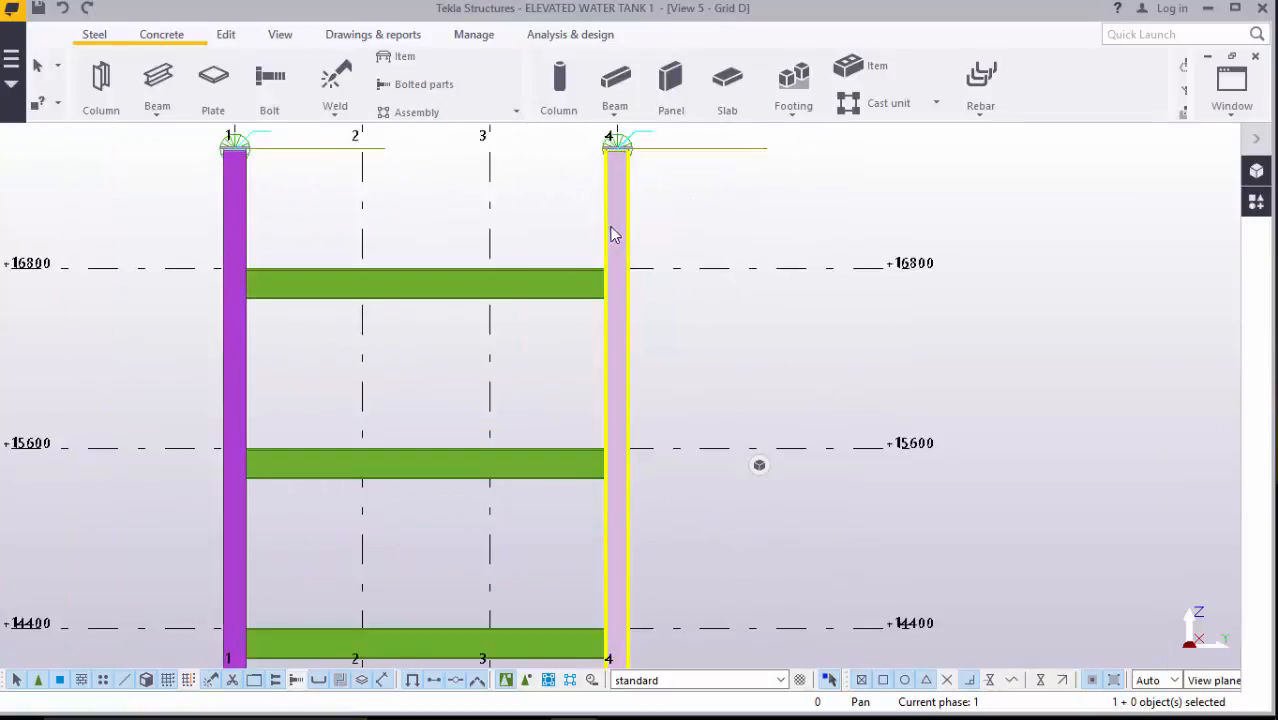
scroll(660, 256, "down", 5)
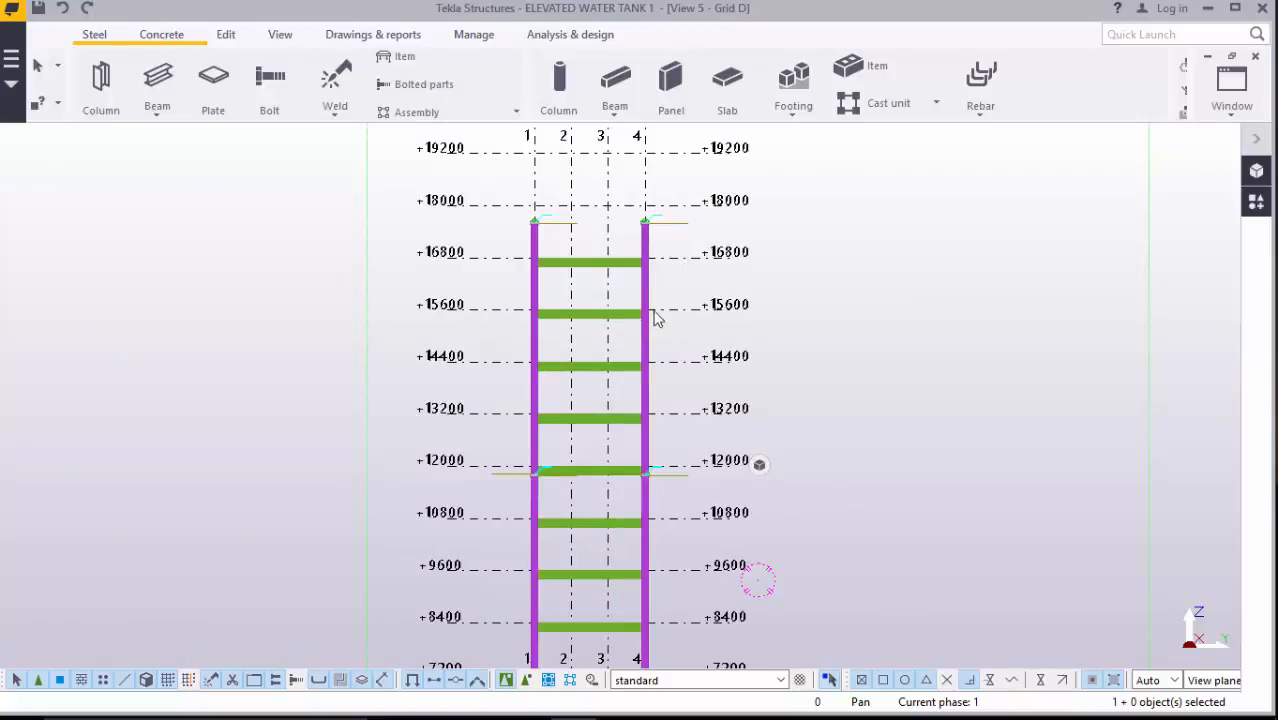
scroll(664, 290, "down", 2)
scroll(662, 599, "up", 2)
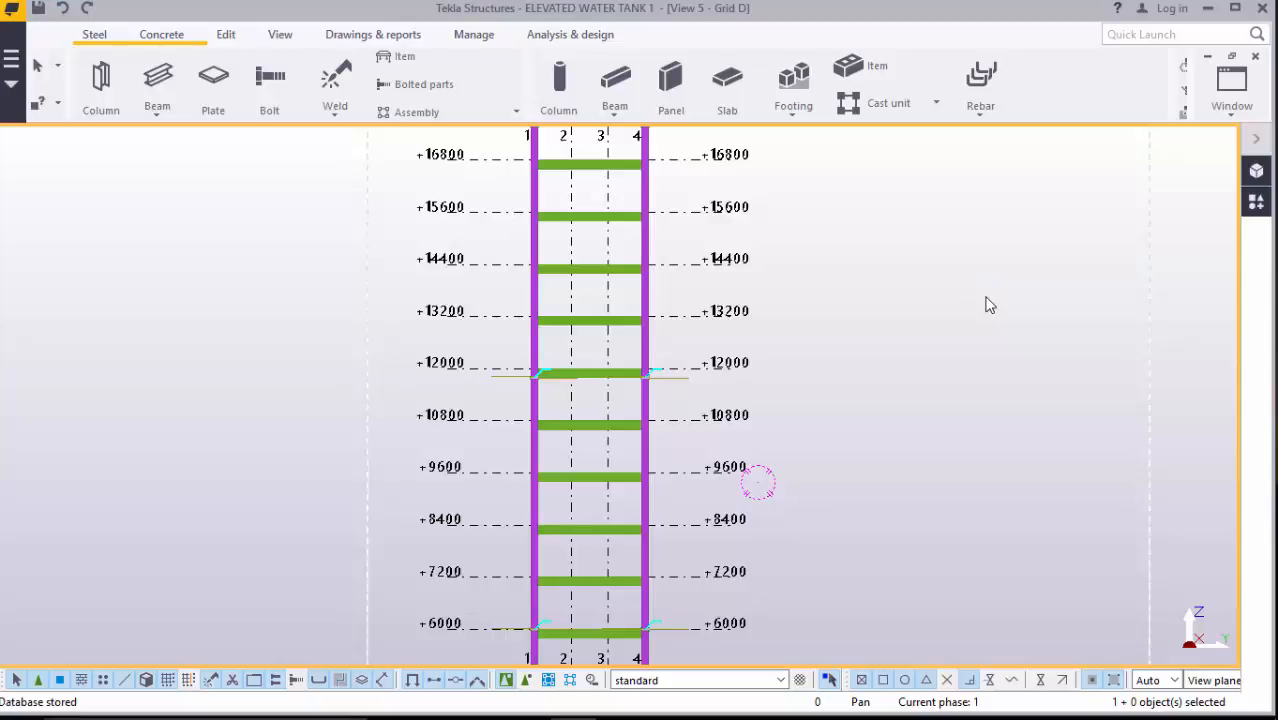
left_click(1232, 85)
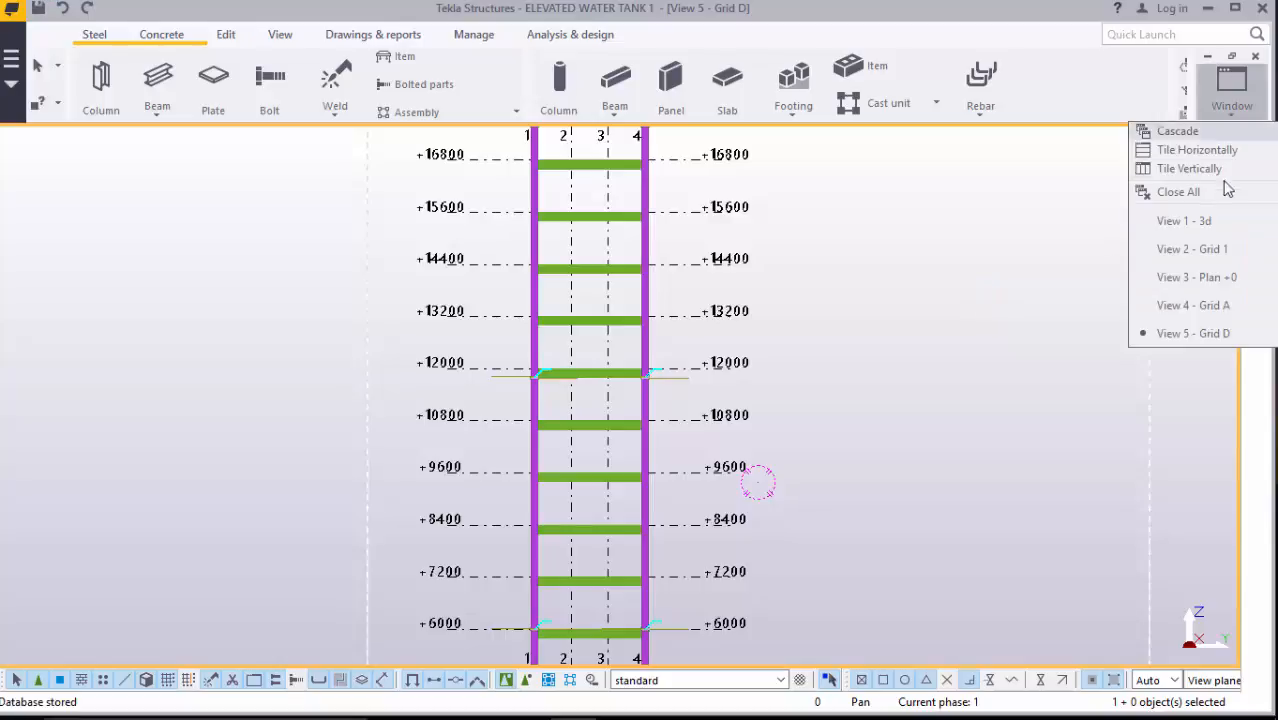
left_click(1200, 222)
scroll(755, 450, "down", 5)
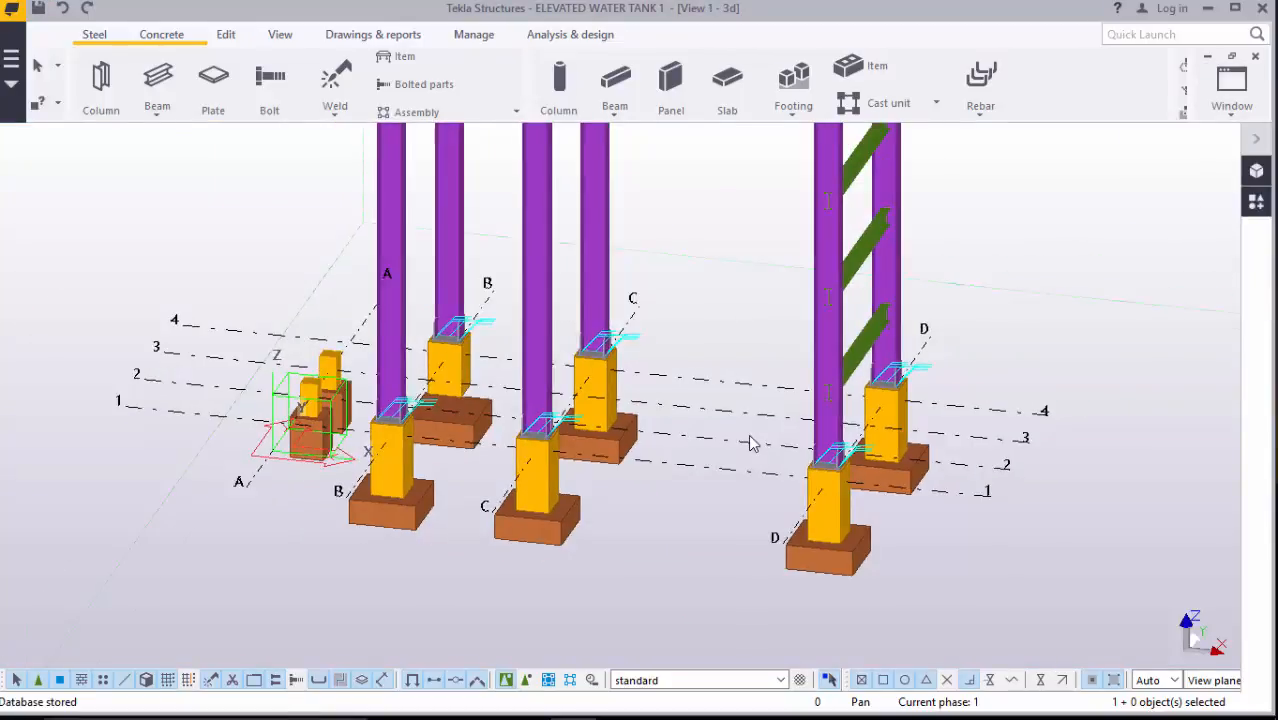
scroll(762, 462, "down", 5)
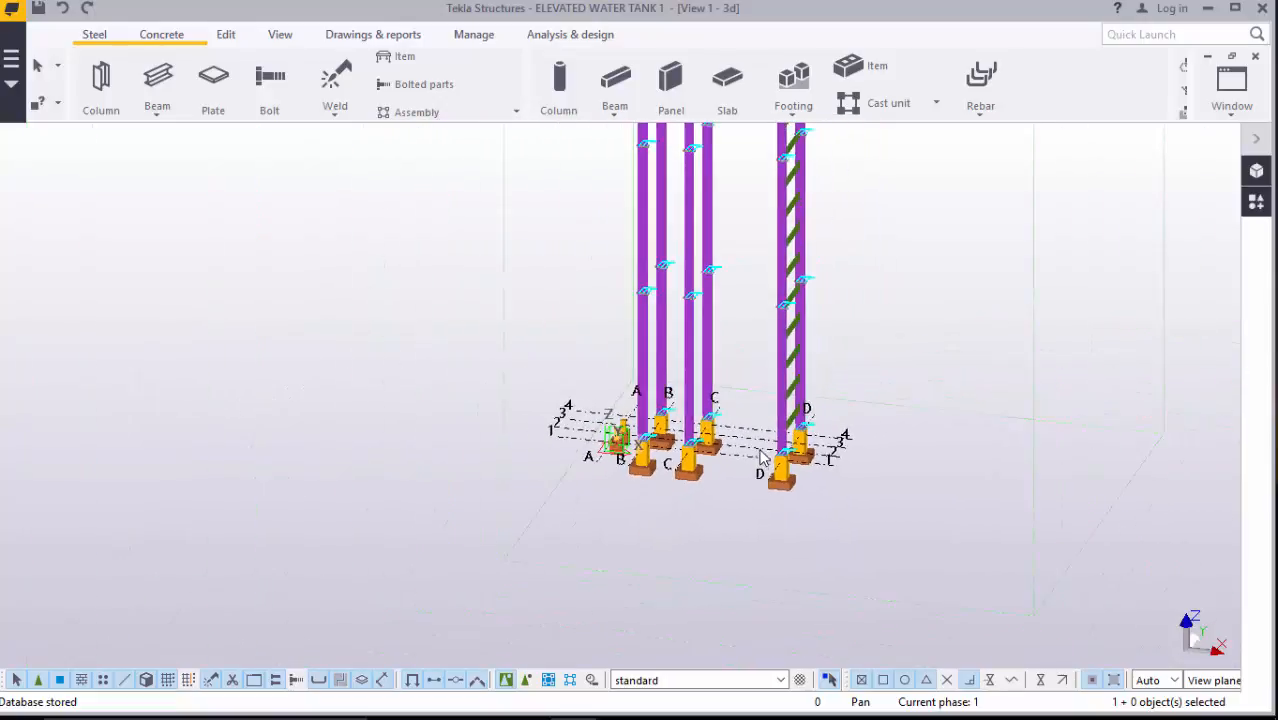
scroll(761, 452, "up", 5)
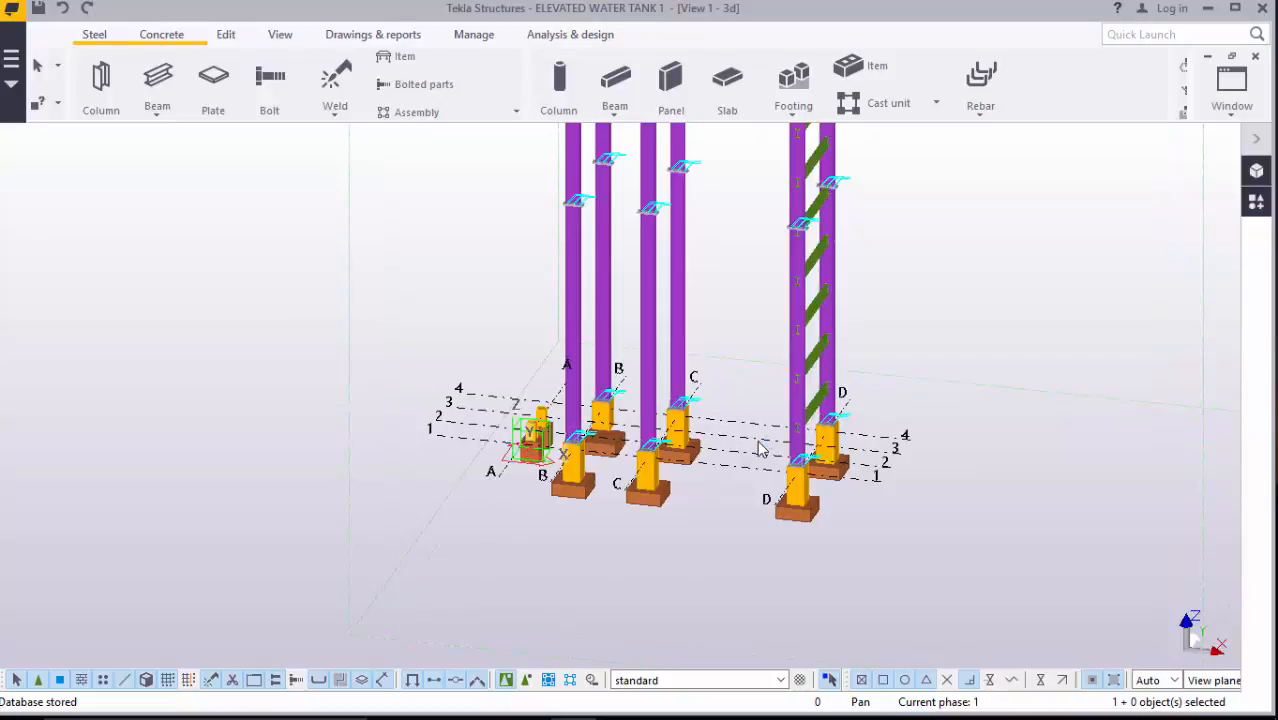
scroll(760, 450, "up", 2)
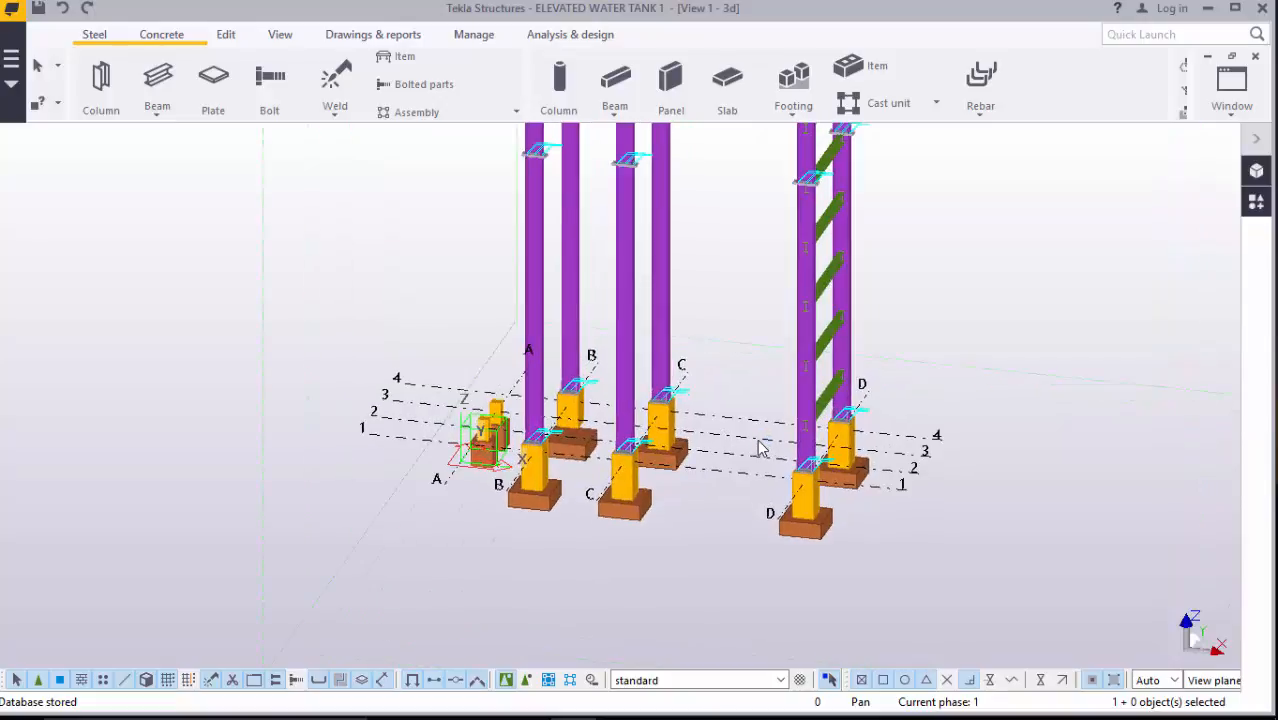
- Open the Grid 1 elevation view with the lower parts of columns B, C and D in sight
left_click(1235, 118)
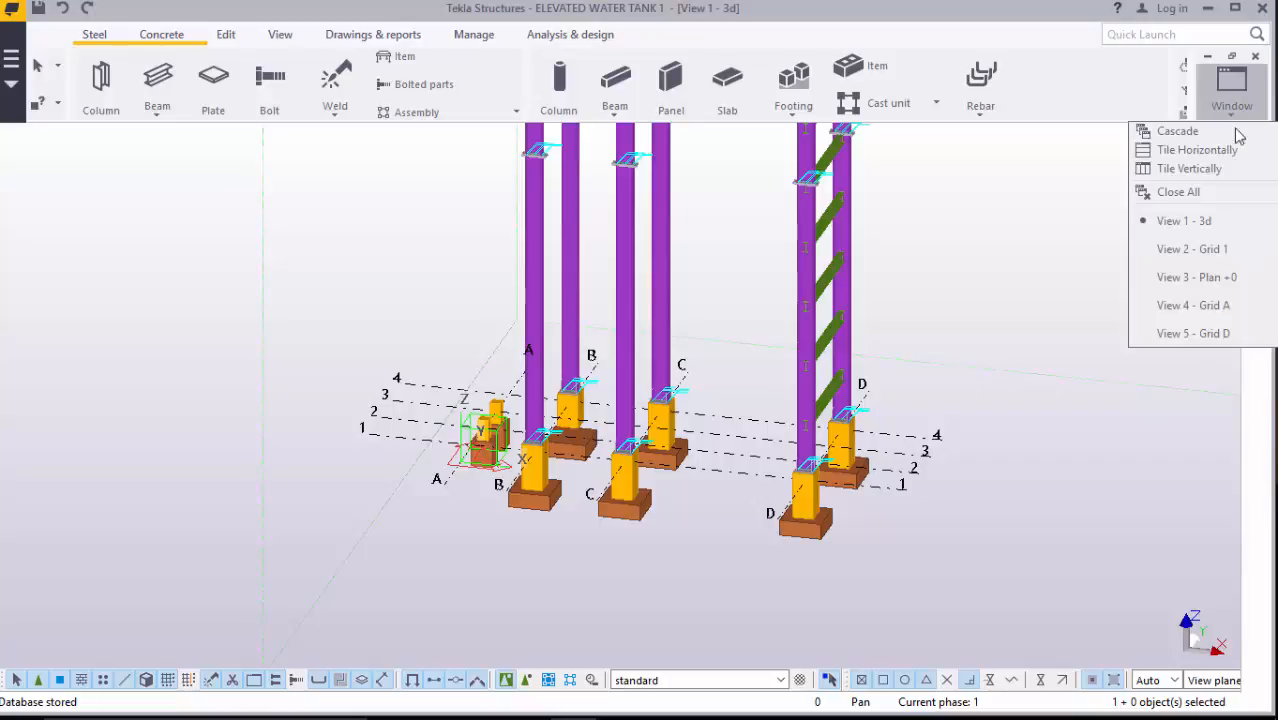
left_click(1213, 251)
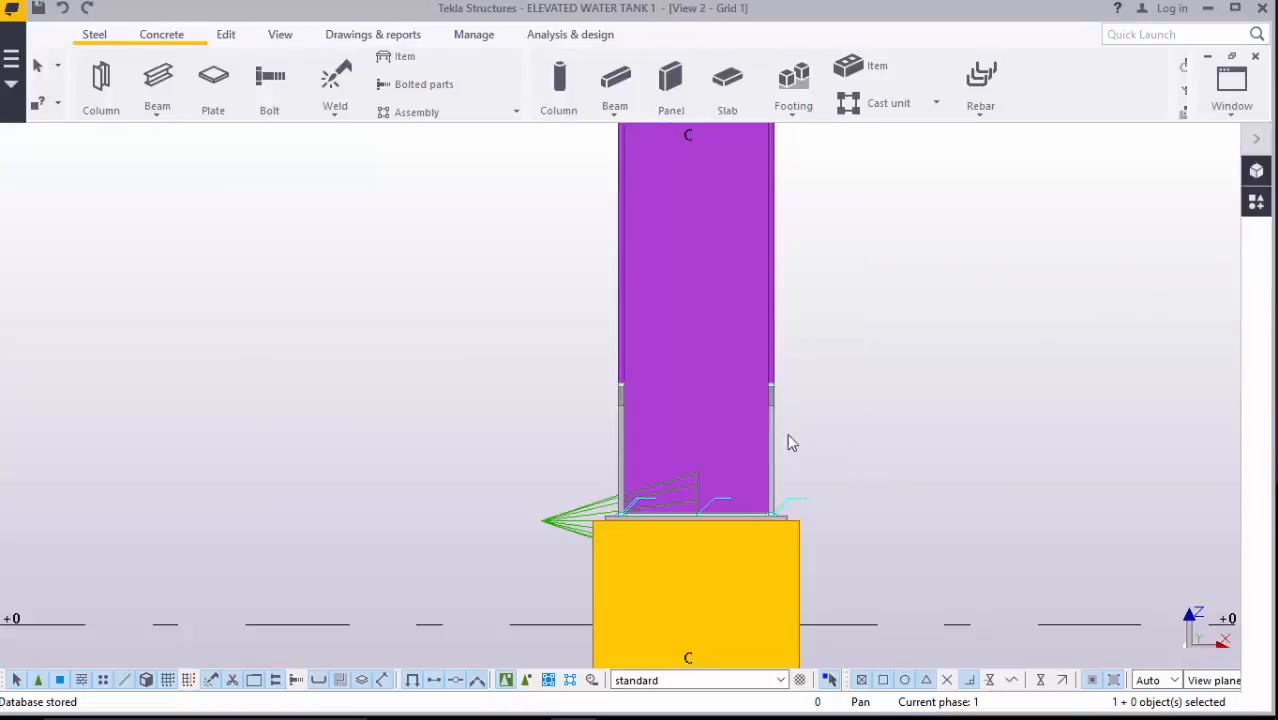
scroll(790, 445, "down", 6)
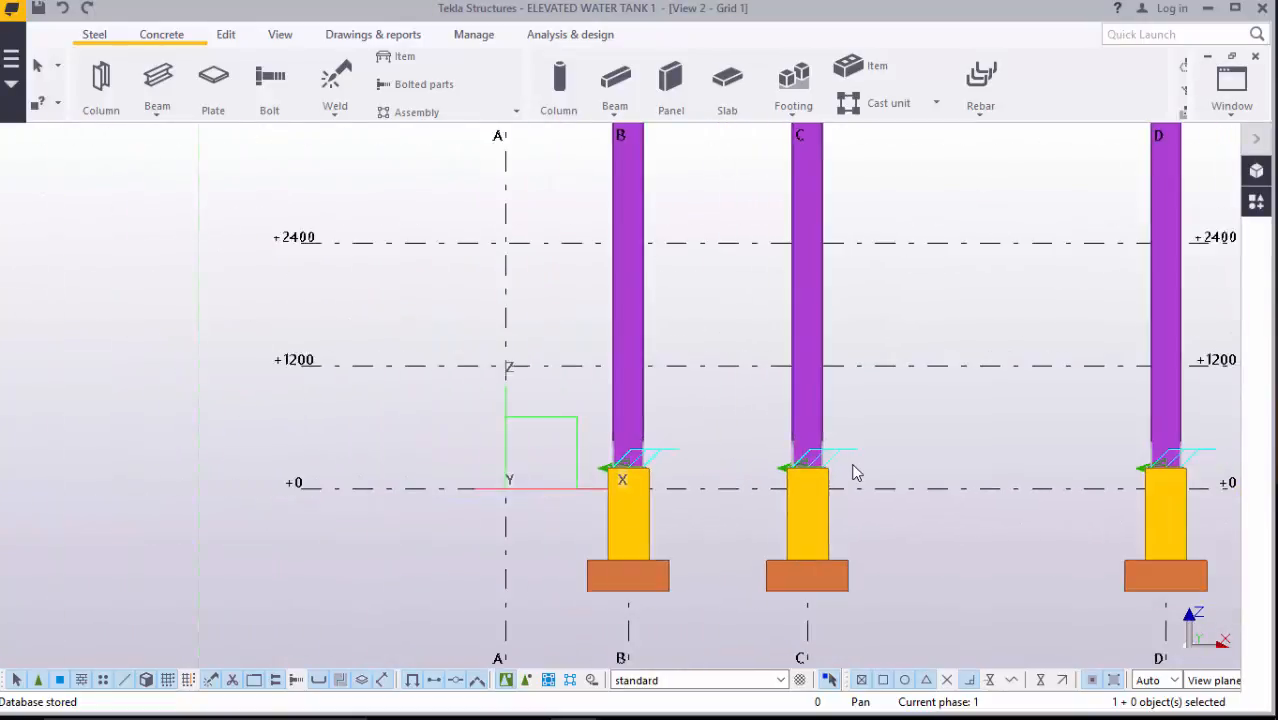
scroll(855, 473, "down", 5)
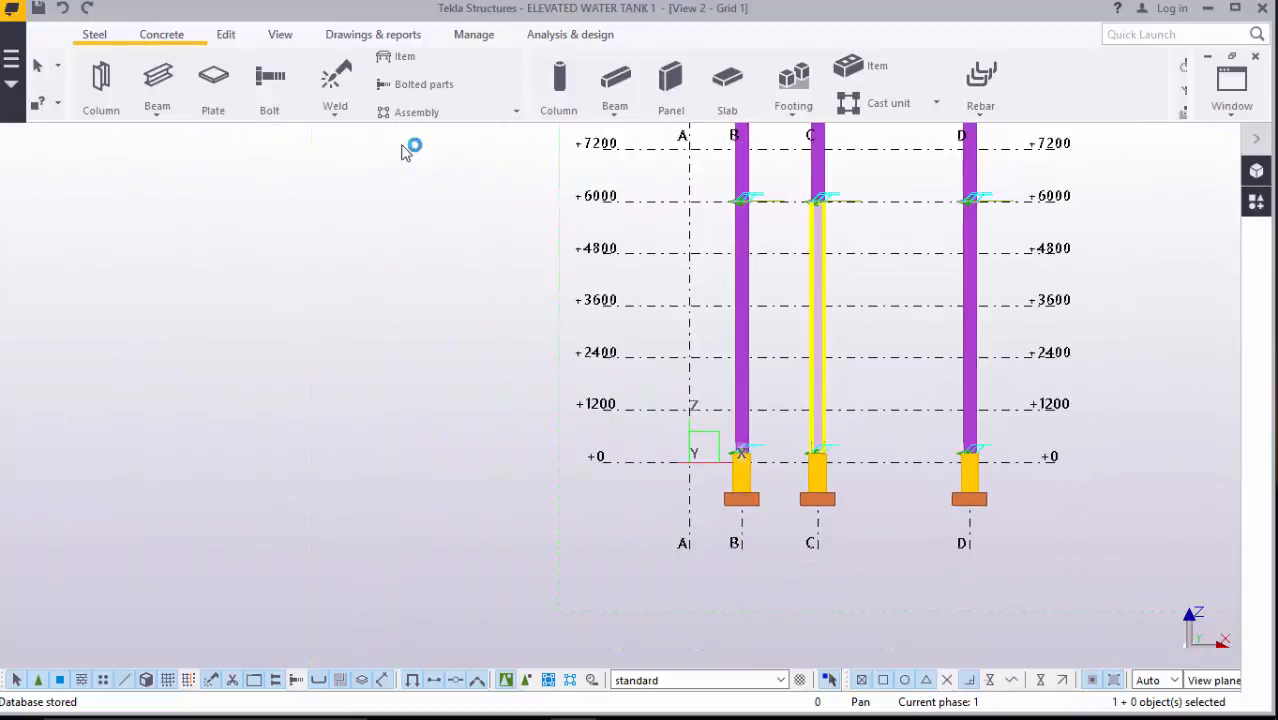
- Model a steel beam from column D to column C at level +1200 in the Grid 1 elevation
left_click(156, 118)
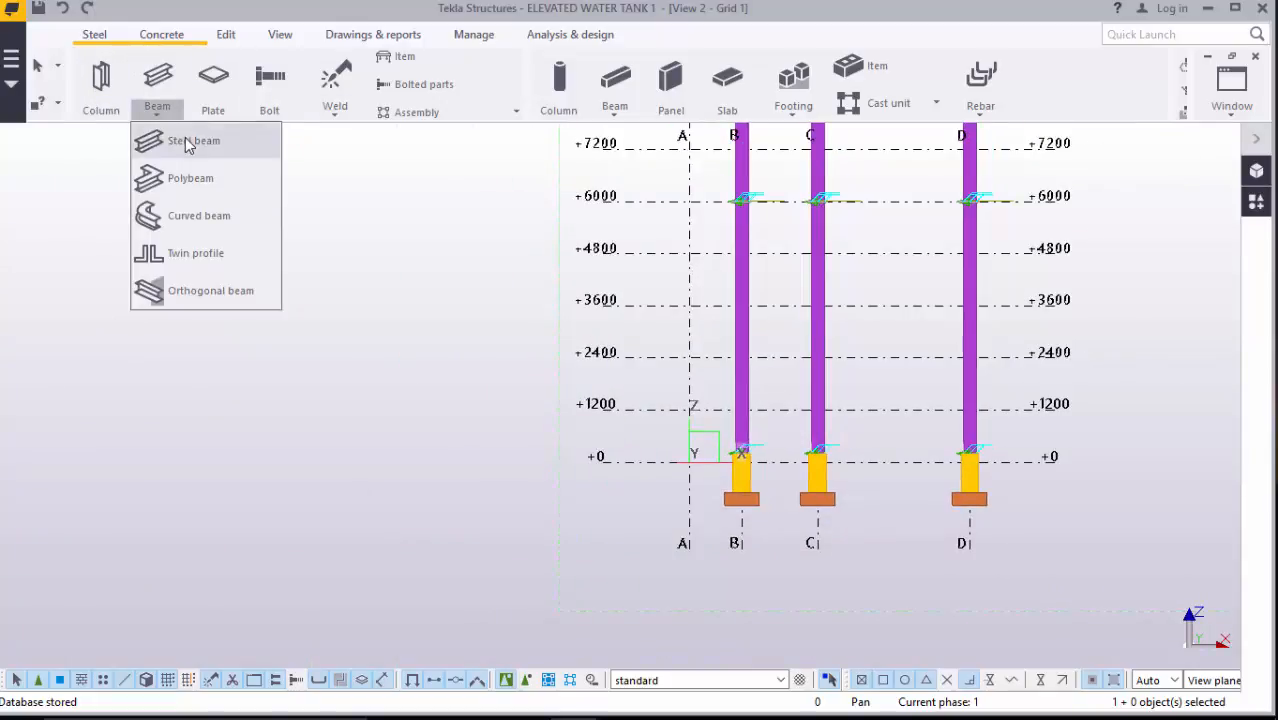
left_click(185, 217)
scroll(910, 432, "up", 2)
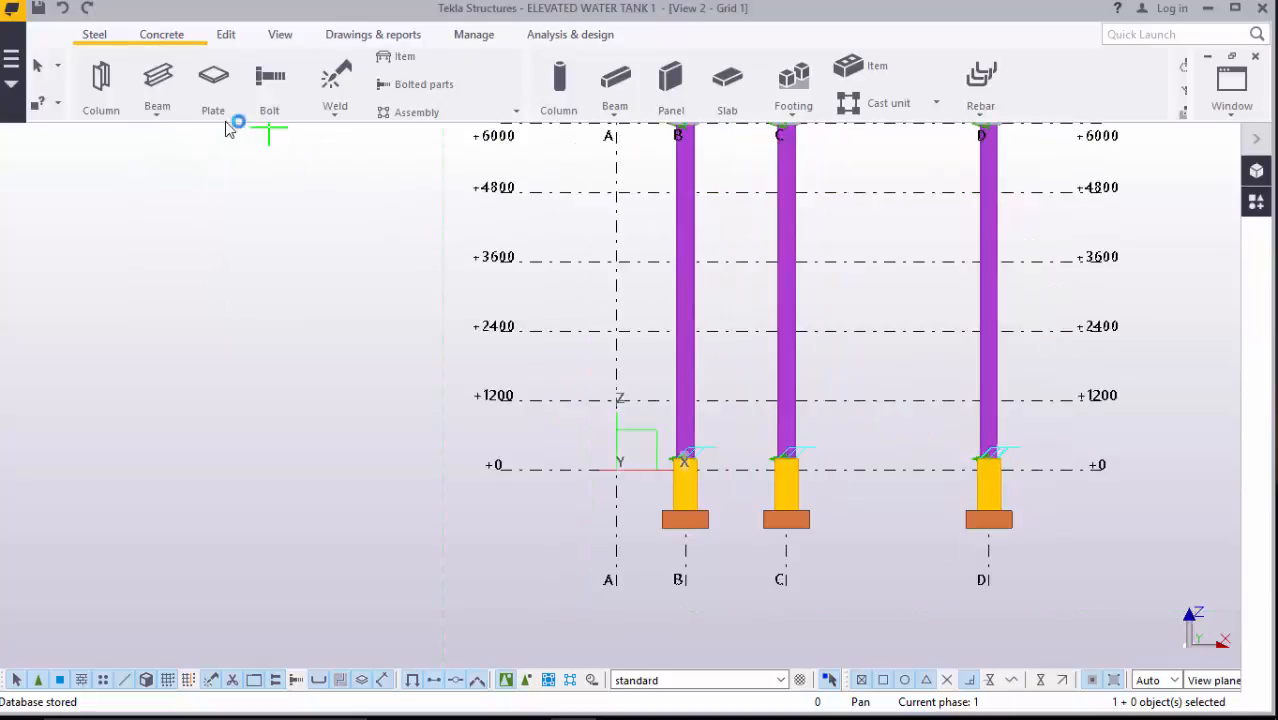
scroll(993, 486, "up", 2)
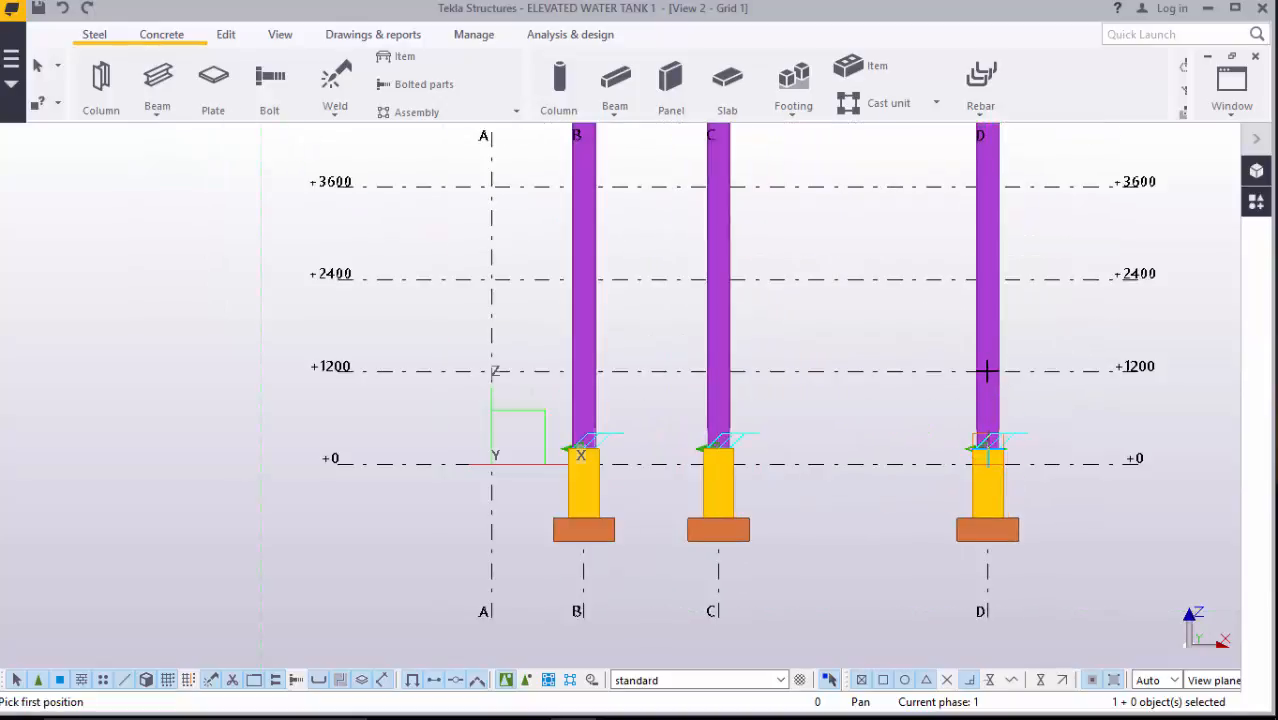
scroll(747, 378, "up", 2)
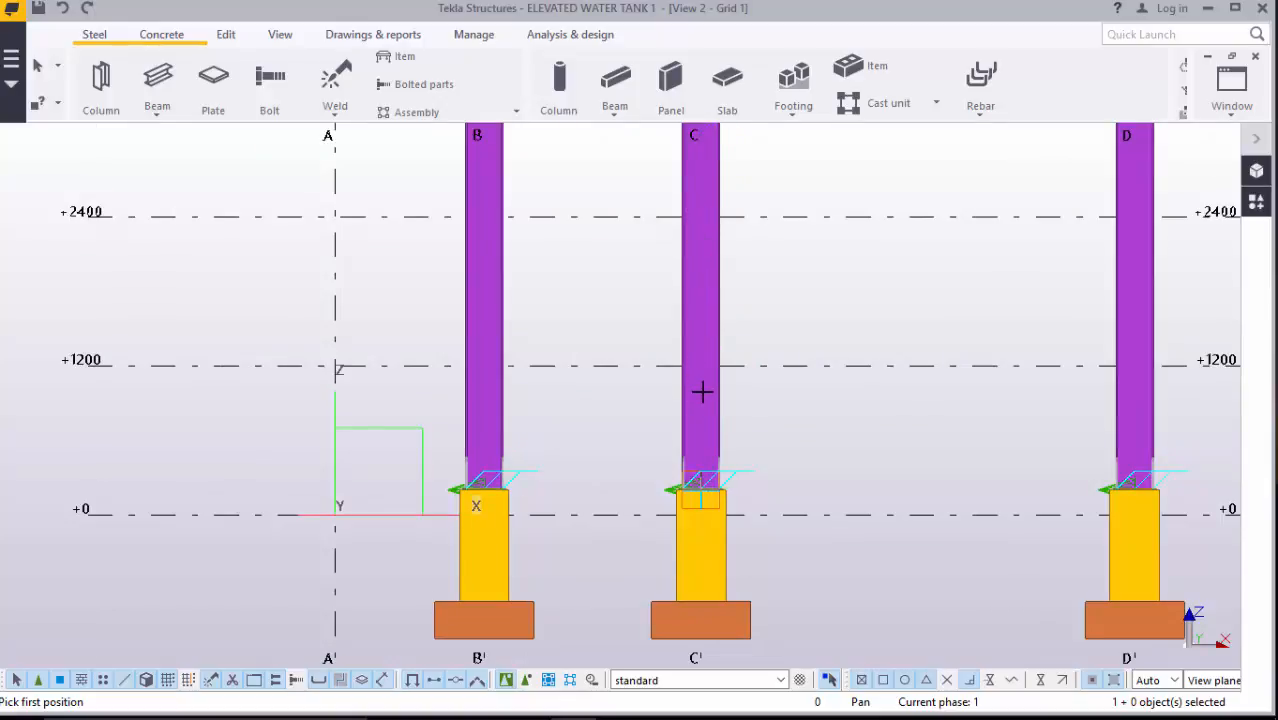
scroll(729, 369, "down", 1)
scroll(718, 369, "up", 1)
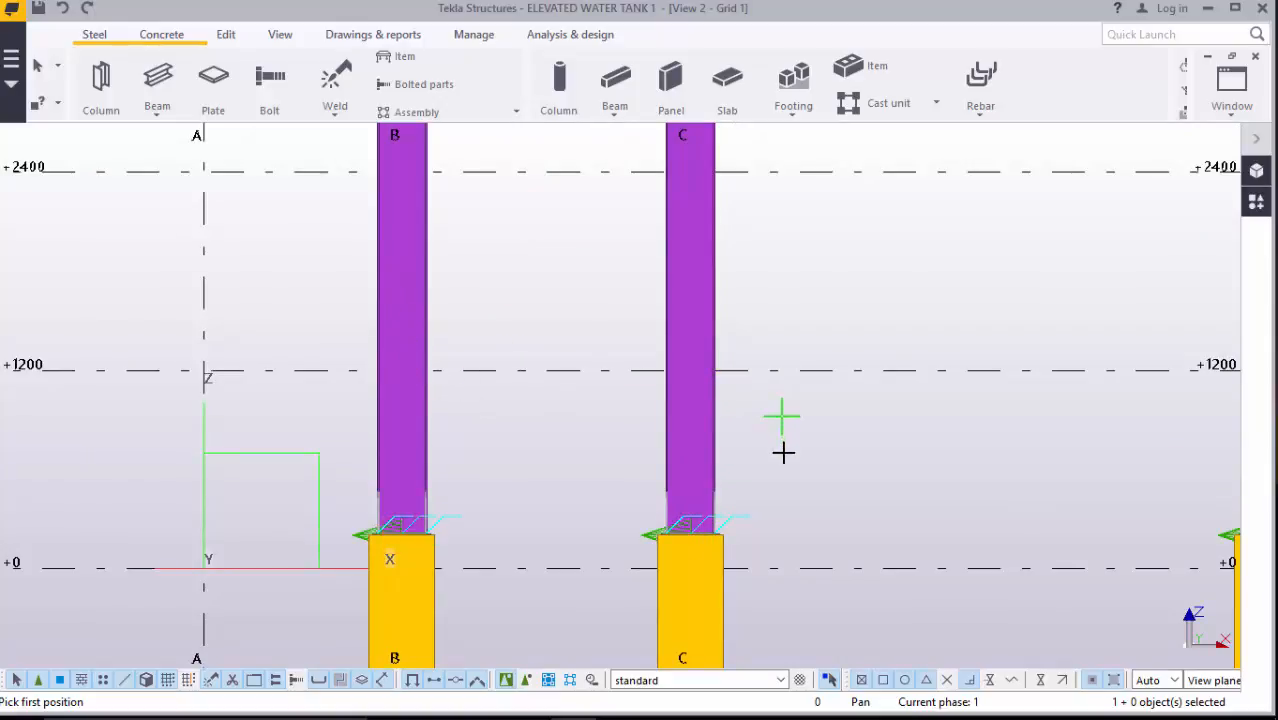
scroll(782, 452, "down", 2)
scroll(760, 447, "down", 1)
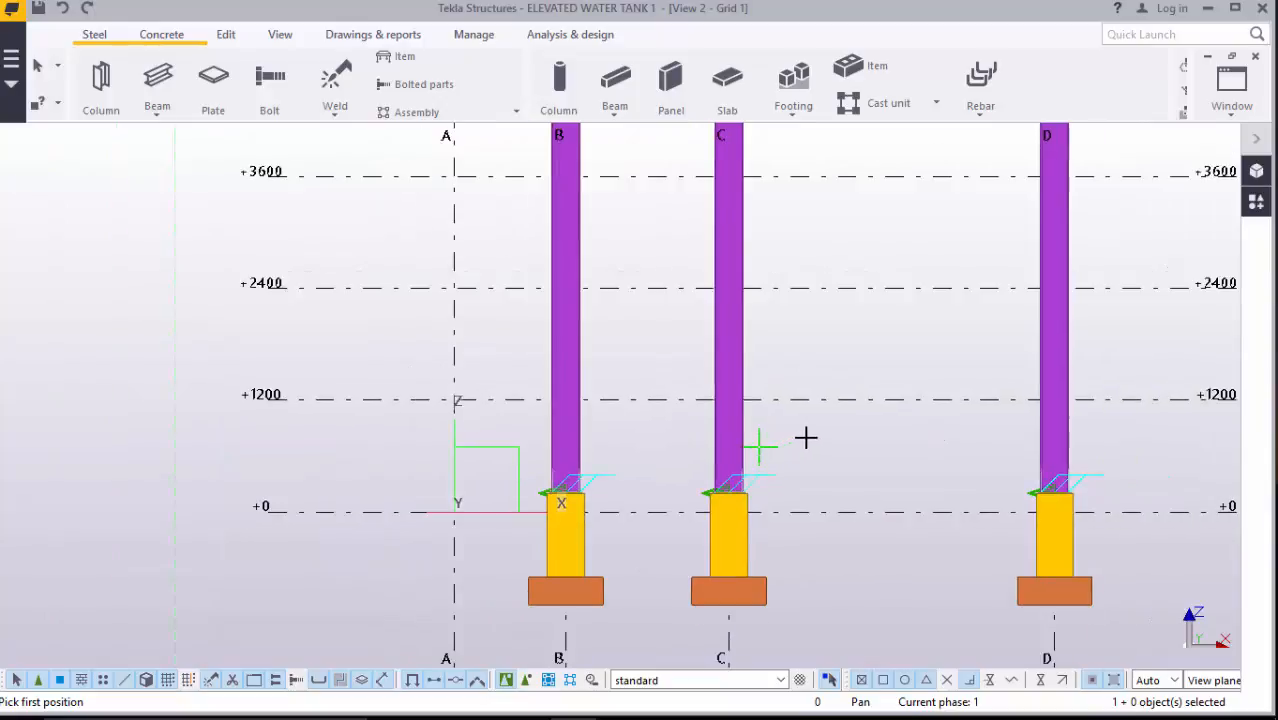
left_click(1030, 405)
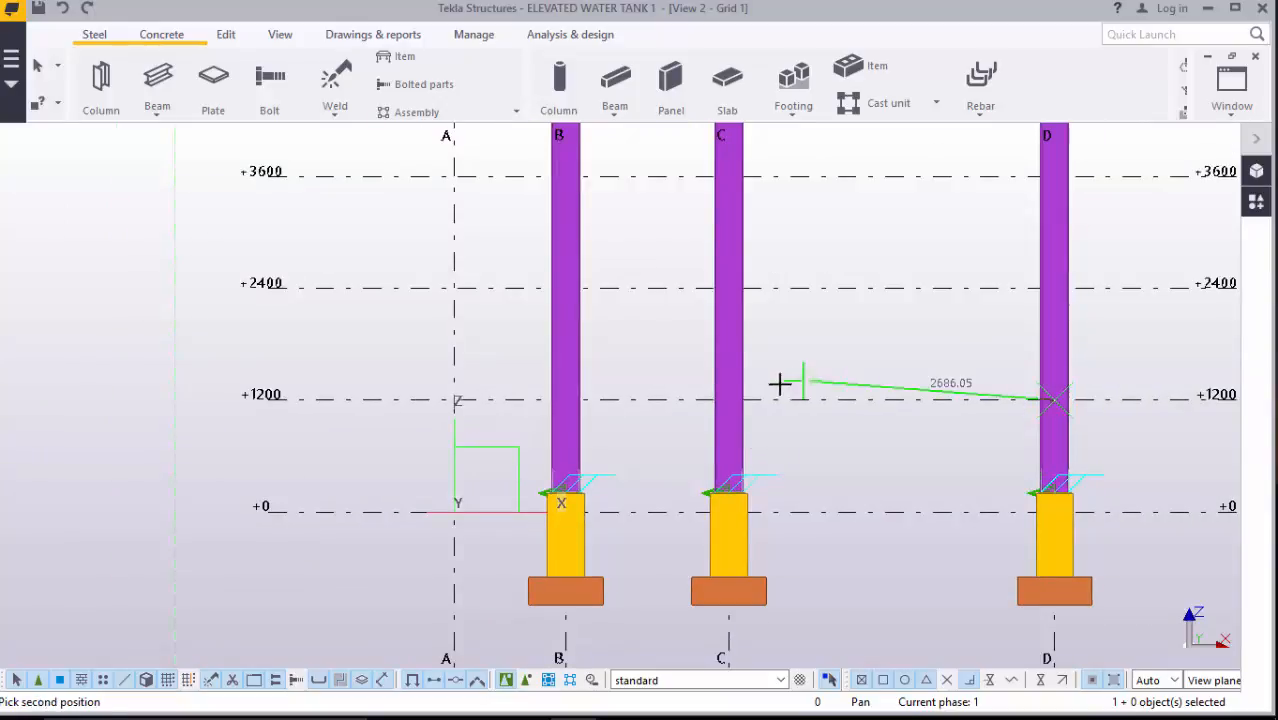
left_click(726, 400)
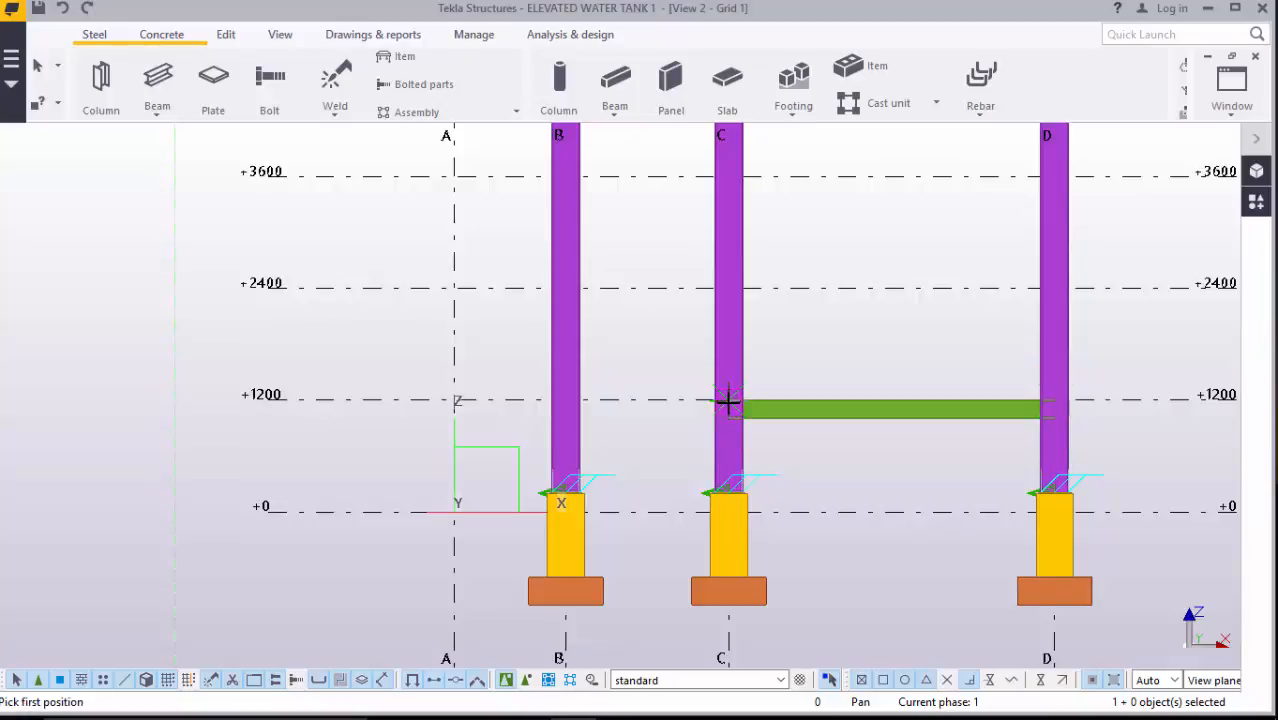
- Try a steel beam from column C to column B at level +1200, inspect its alignment at column C and undo it
left_click(727, 400)
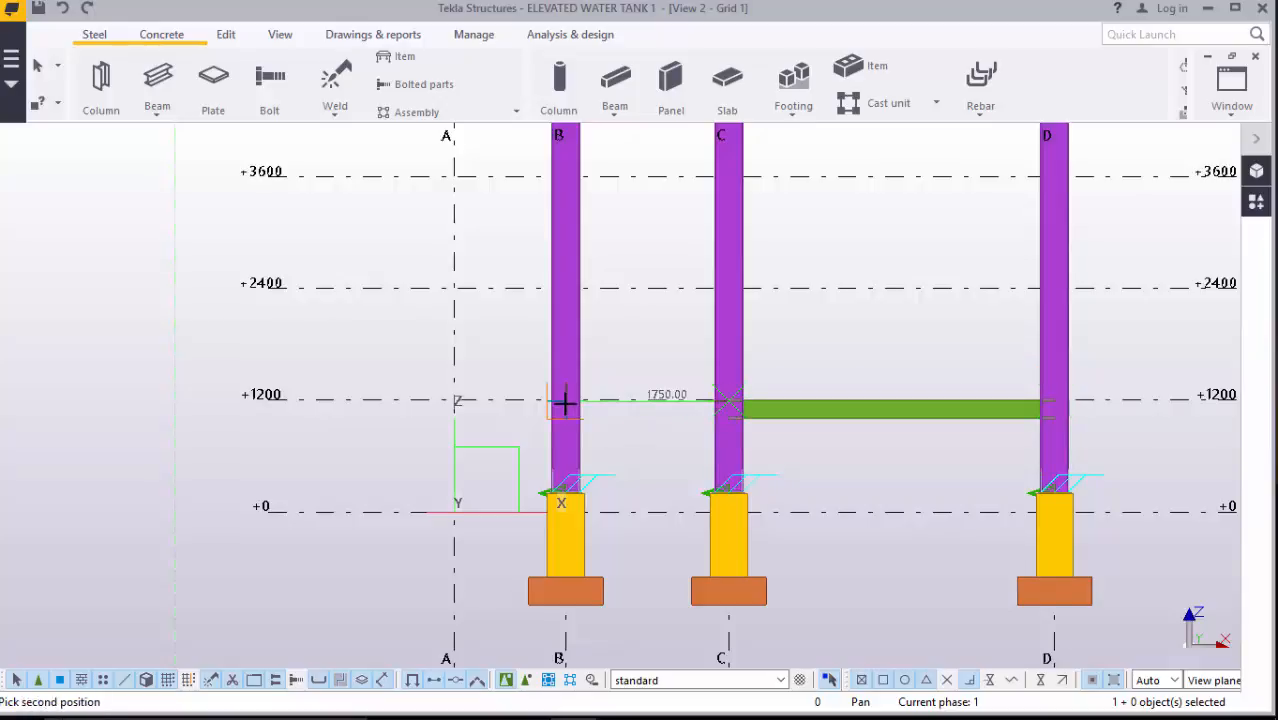
left_click(564, 401)
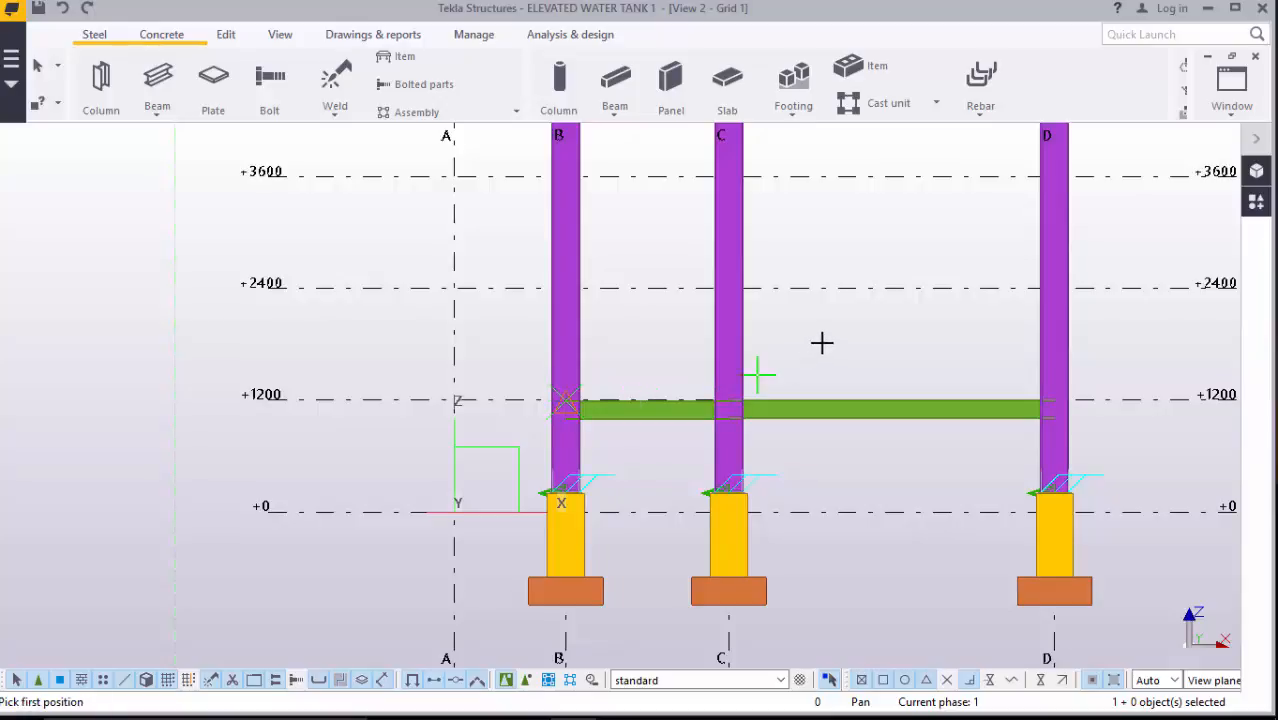
right_click(821, 343)
left_click(852, 351)
scroll(672, 402, "up", 3)
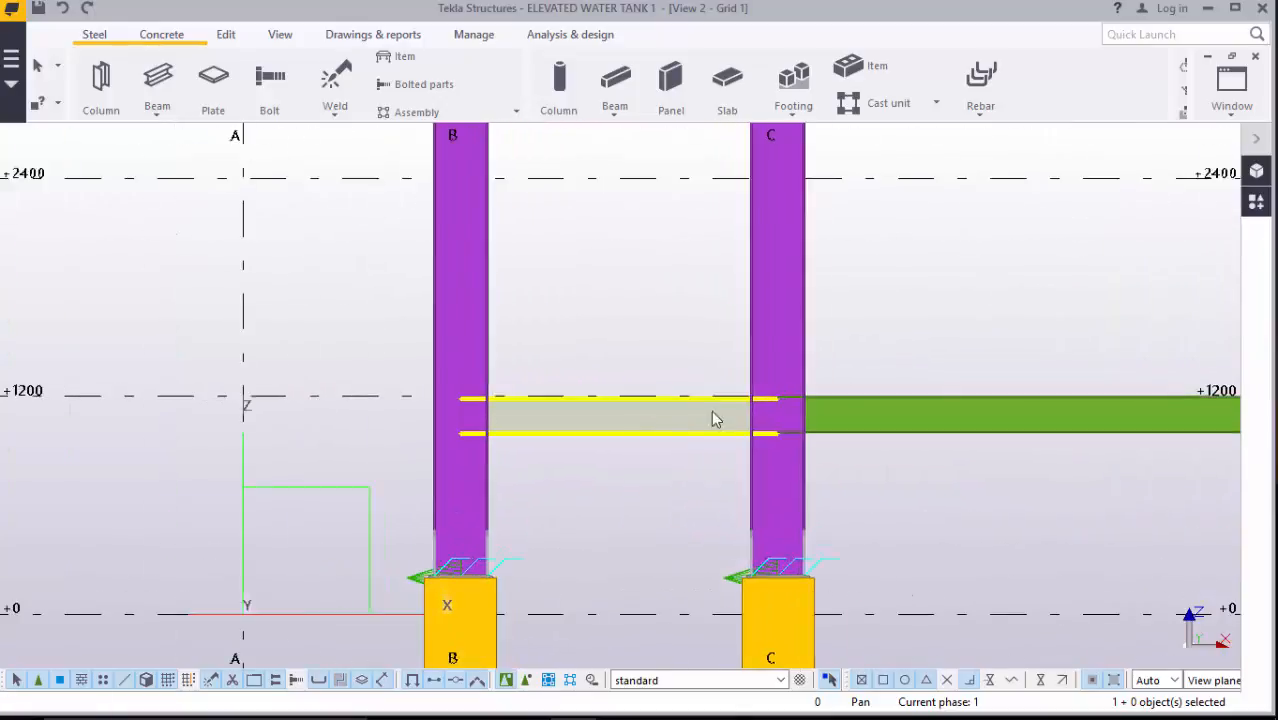
scroll(713, 411, "up", 3)
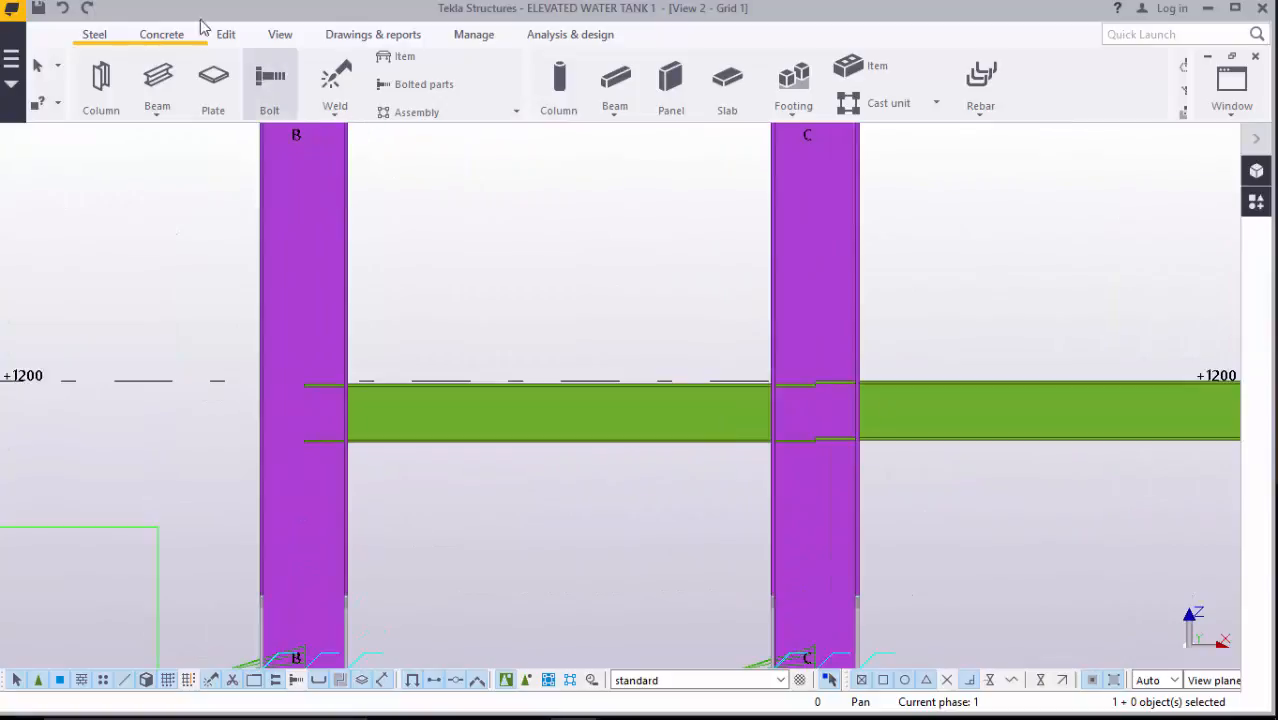
left_click(64, 10)
scroll(708, 409, "down", 4)
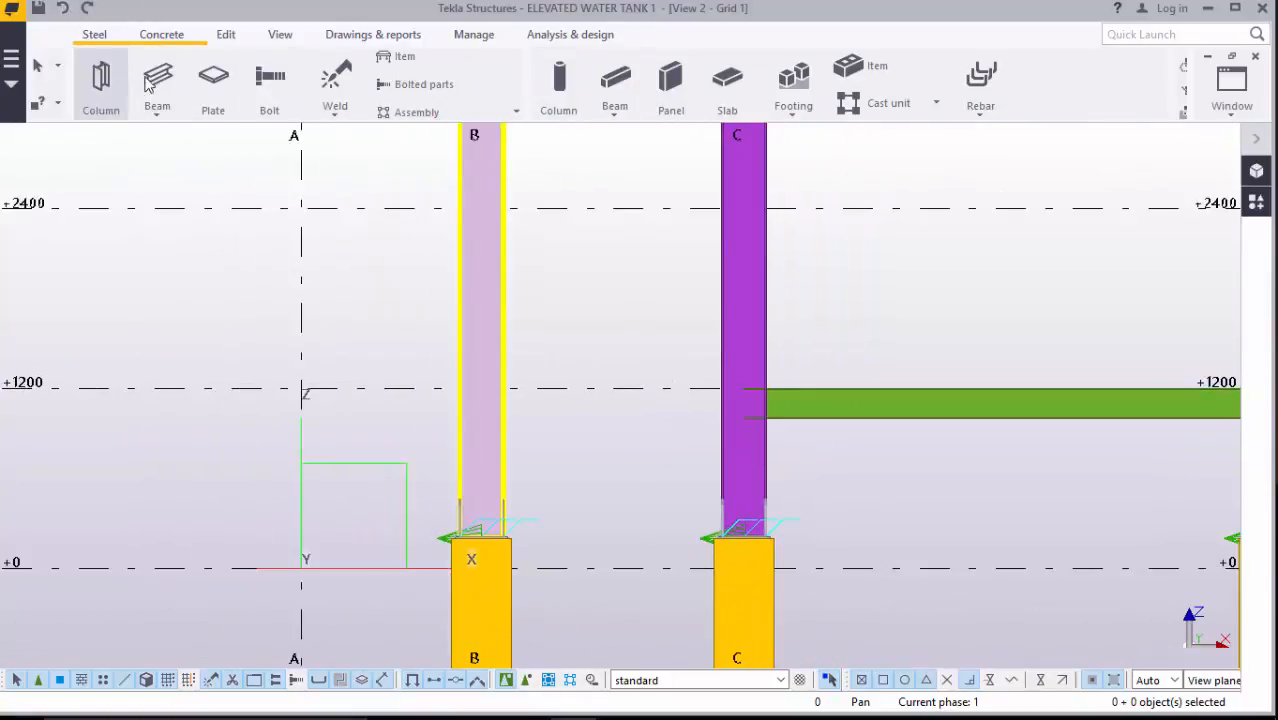
- Model a steel beam at level +1200 starting at column B and ending at column C, and check its alignment
left_click(160, 90)
scroll(498, 410, "up", 2)
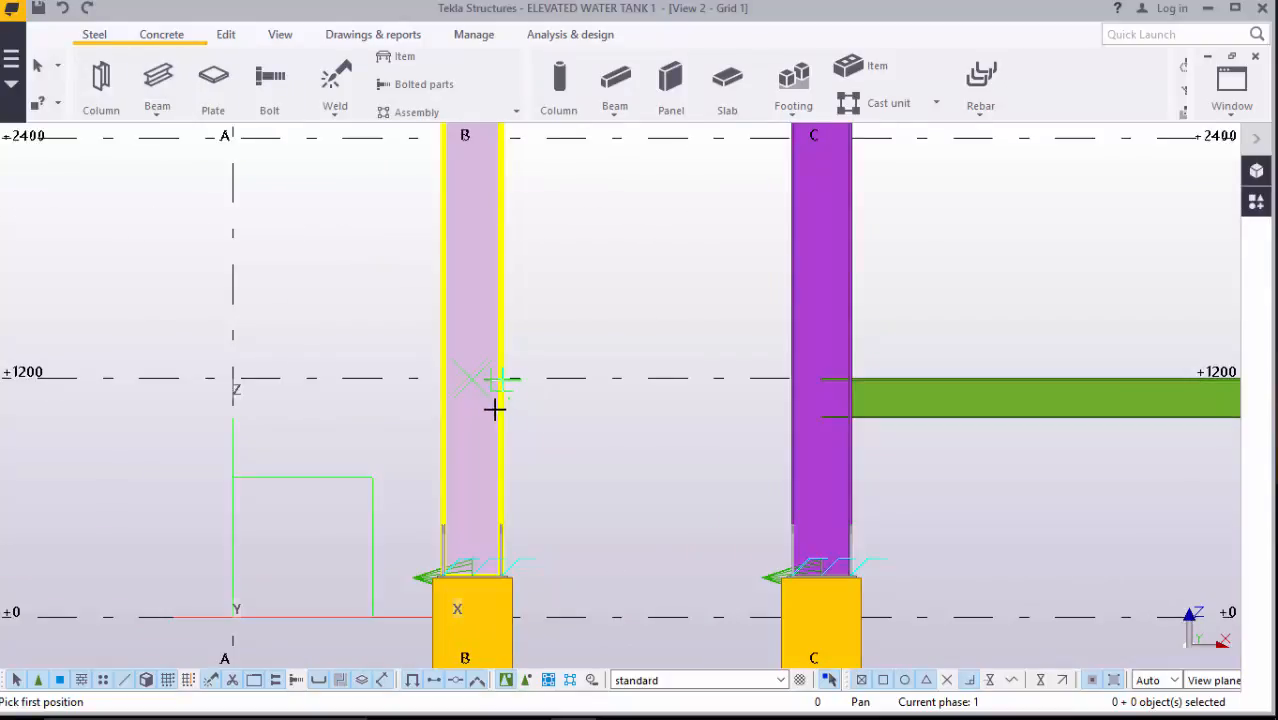
left_click(531, 373)
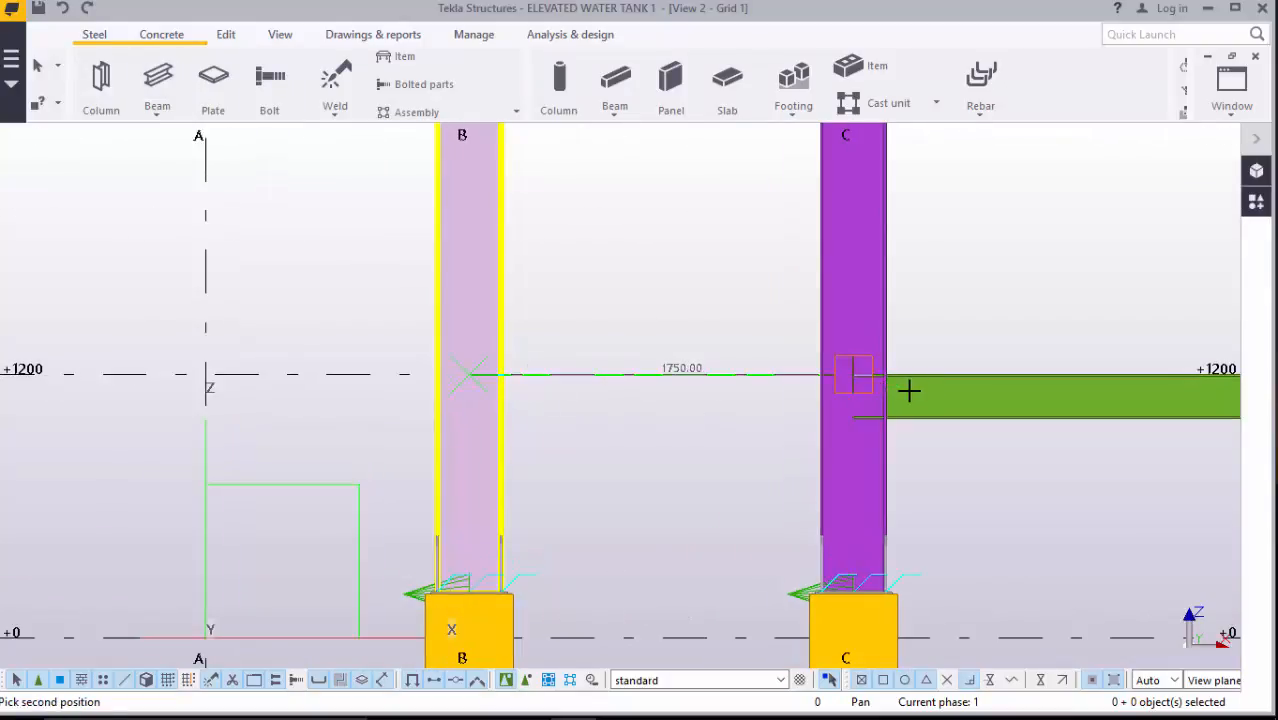
left_click(909, 390)
right_click(720, 330)
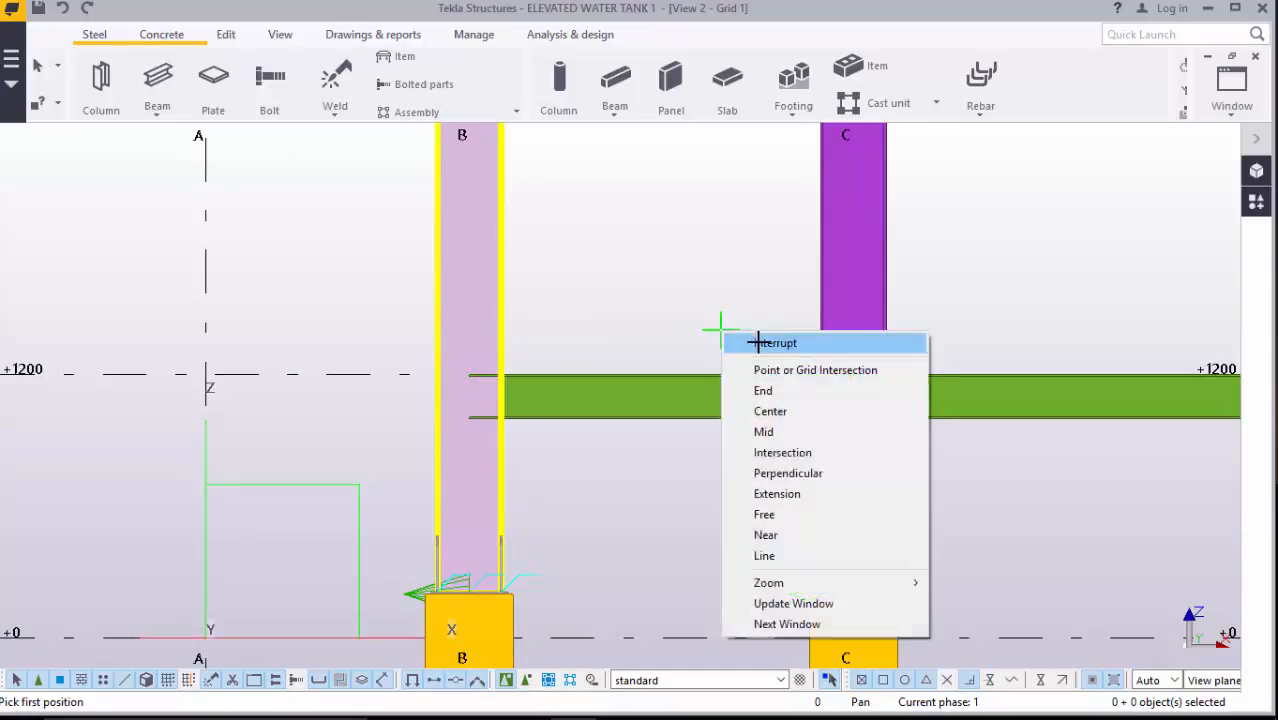
left_click(740, 342)
scroll(531, 445, "down", 4)
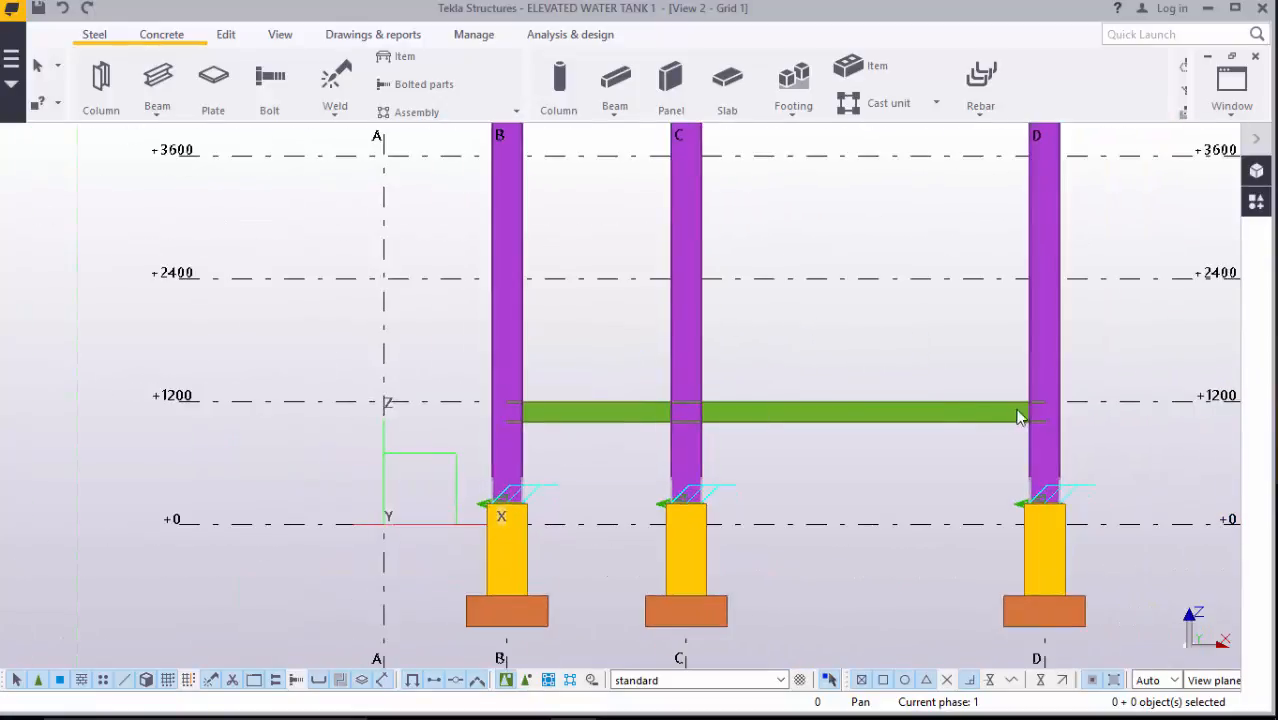
scroll(1040, 414, "up", 2)
scroll(1050, 416, "up", 2)
scroll(990, 434, "down", 4)
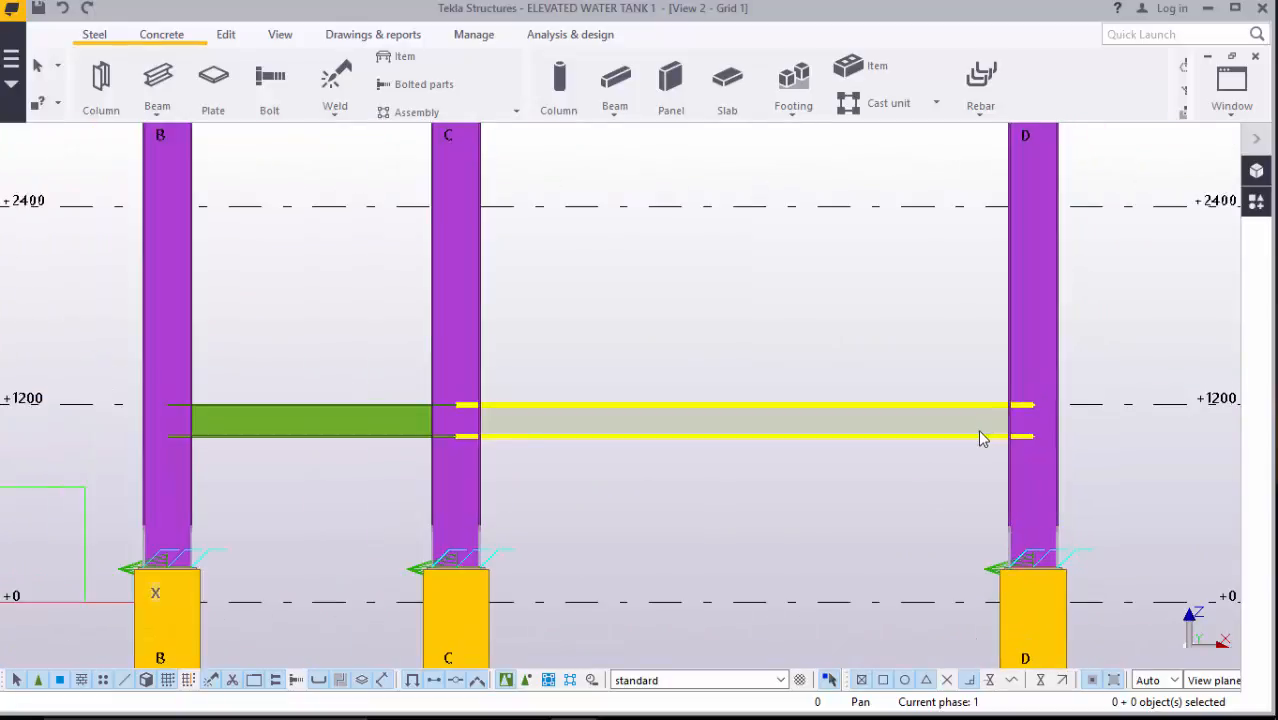
- Check the attributes of the level +1200 beam between columns C and D and apply them as the beam settings
scroll(898, 465, "down", 1)
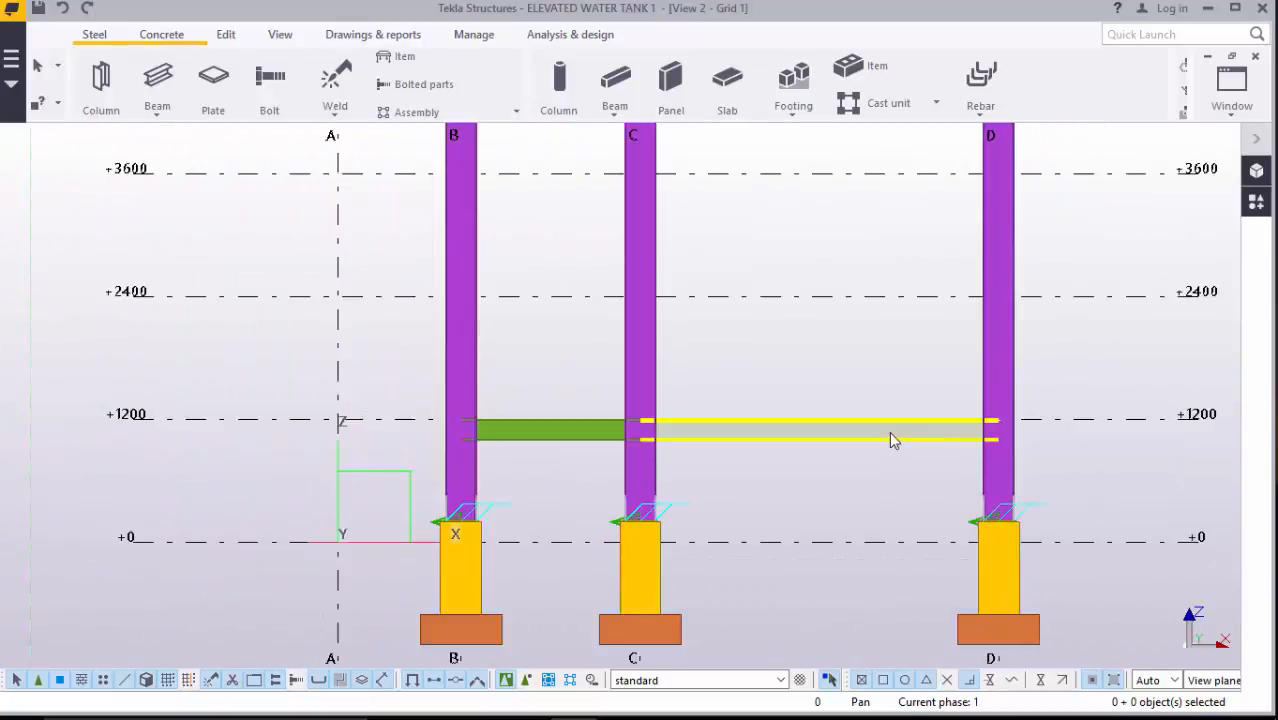
double_click(898, 442)
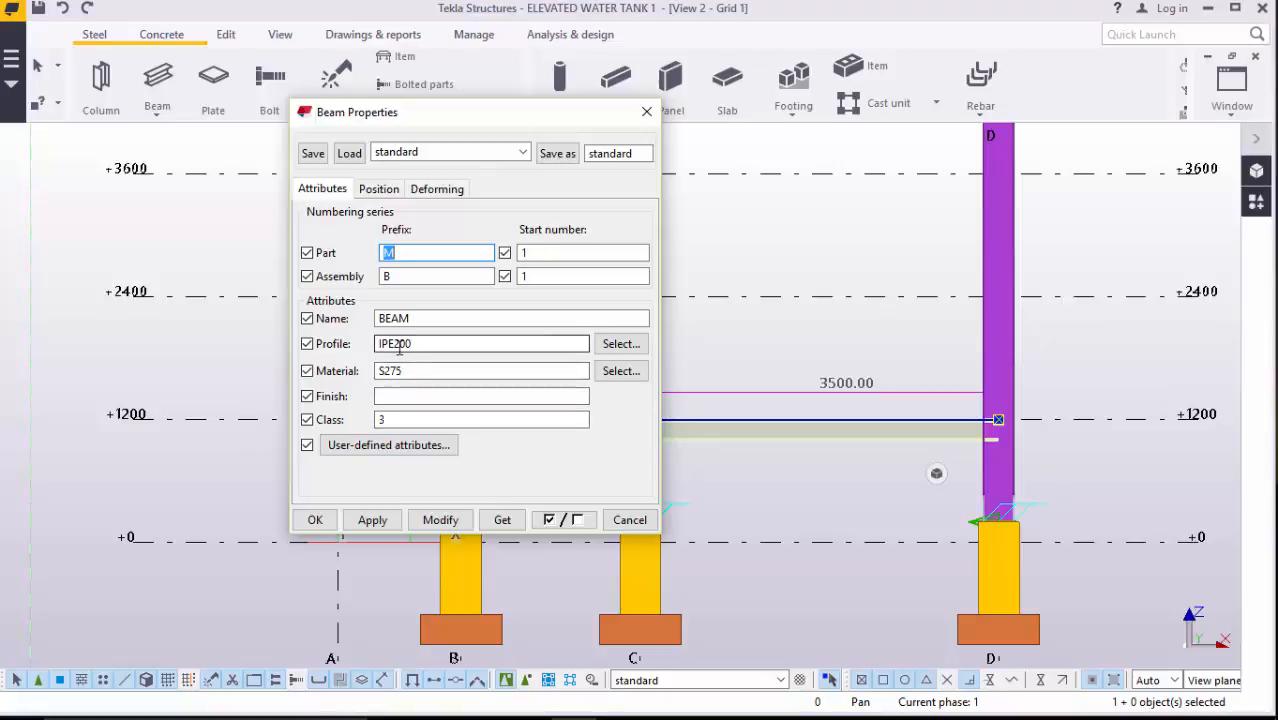
left_click(385, 522)
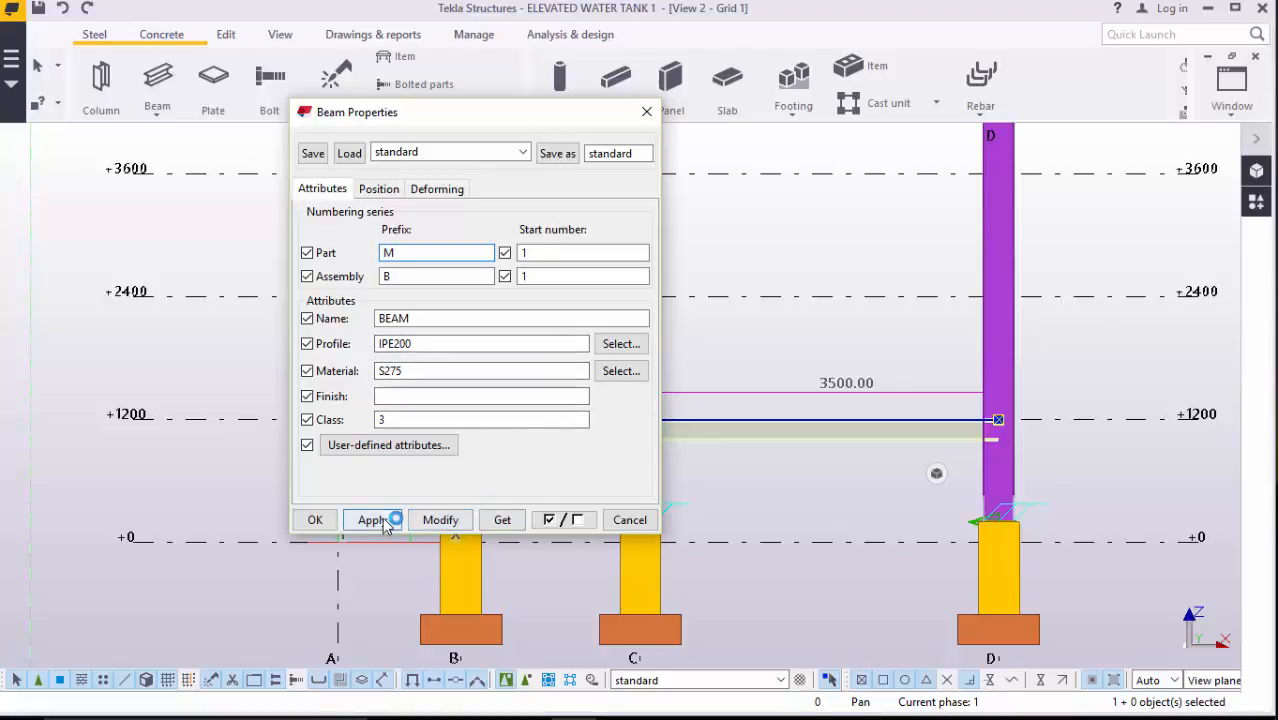
left_click(825, 495)
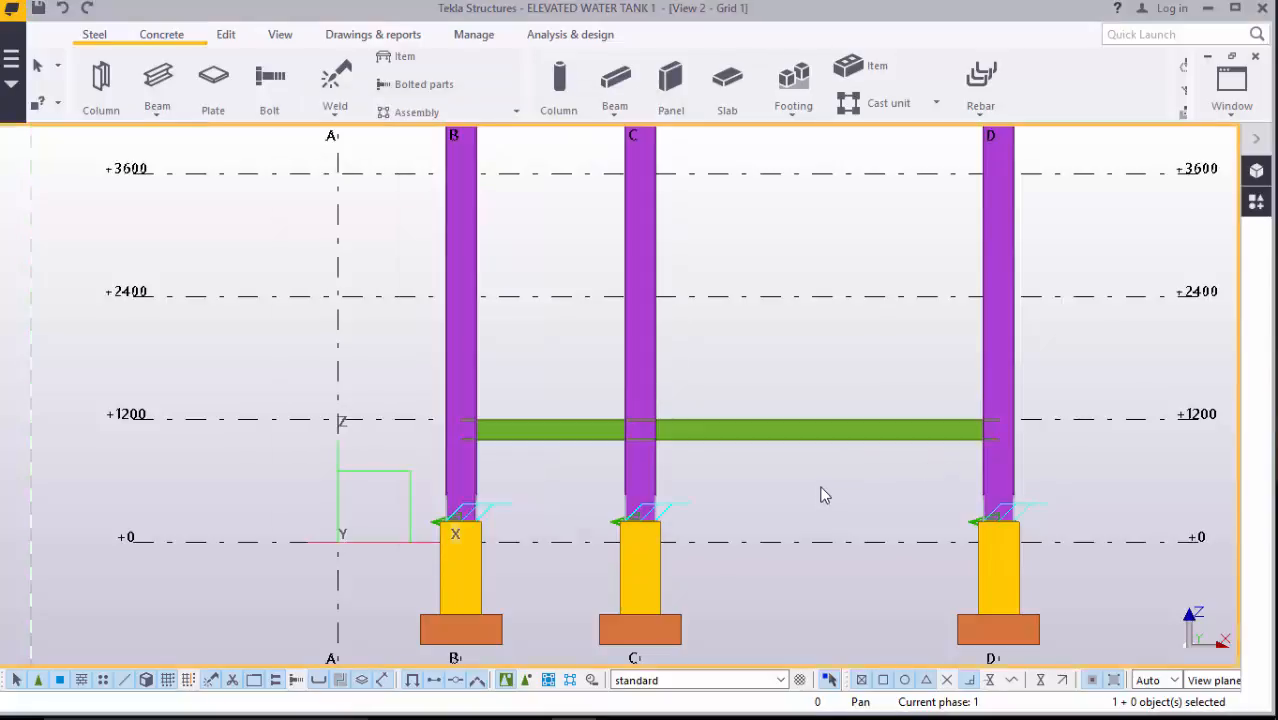
- Copy the two level +1200 beams between columns B, C and D up to levels +2400 and +3600
left_click(590, 434)
left_click(795, 437, "ctrl")
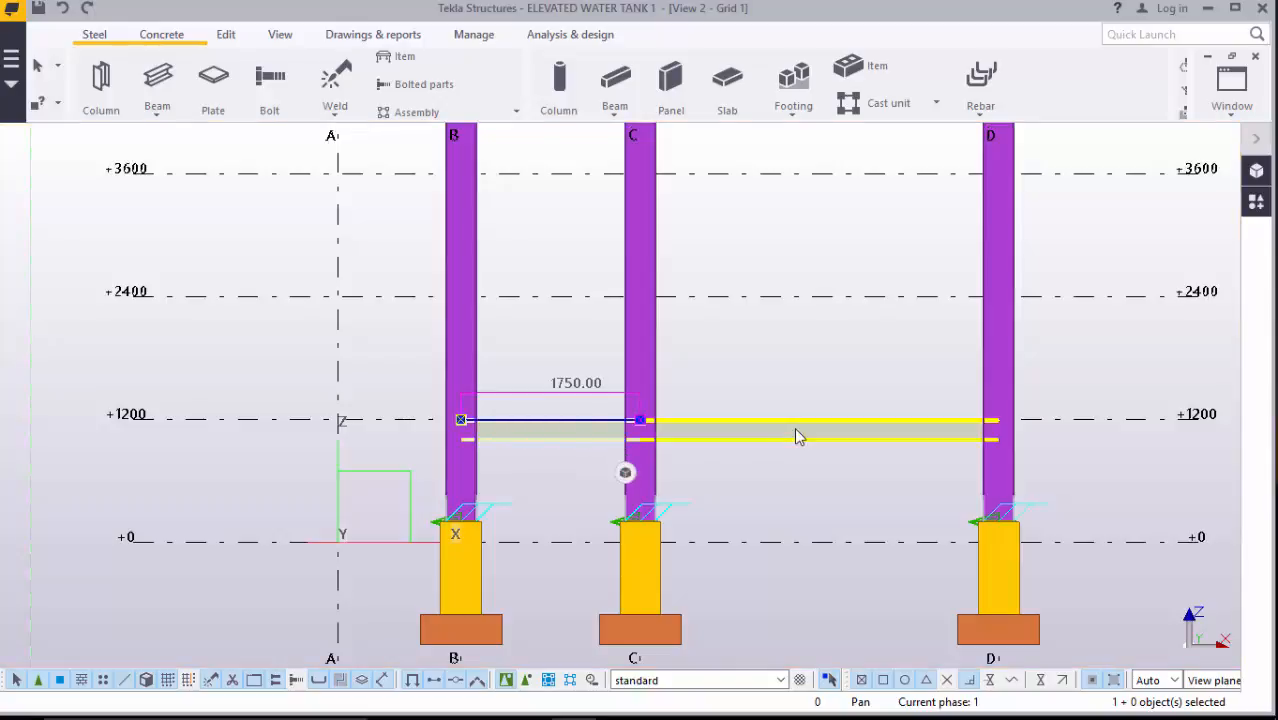
right_click(824, 497)
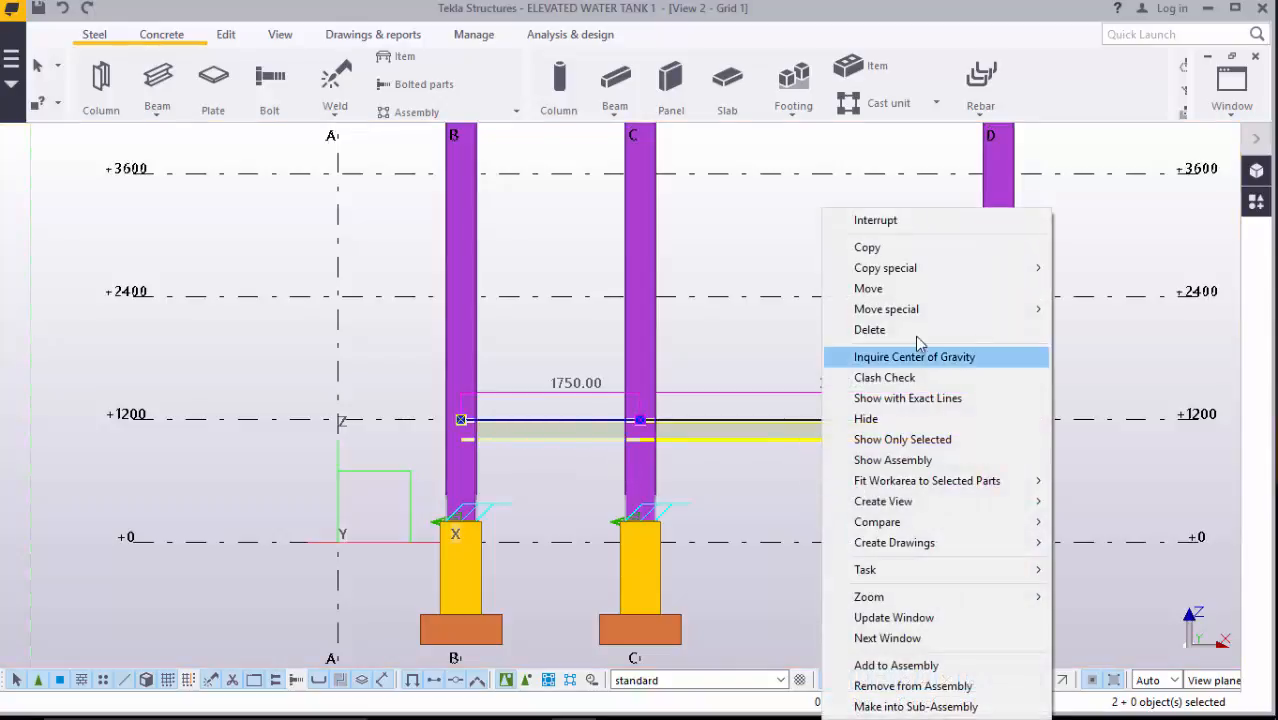
left_click(886, 248)
scroll(613, 470, "down", 1)
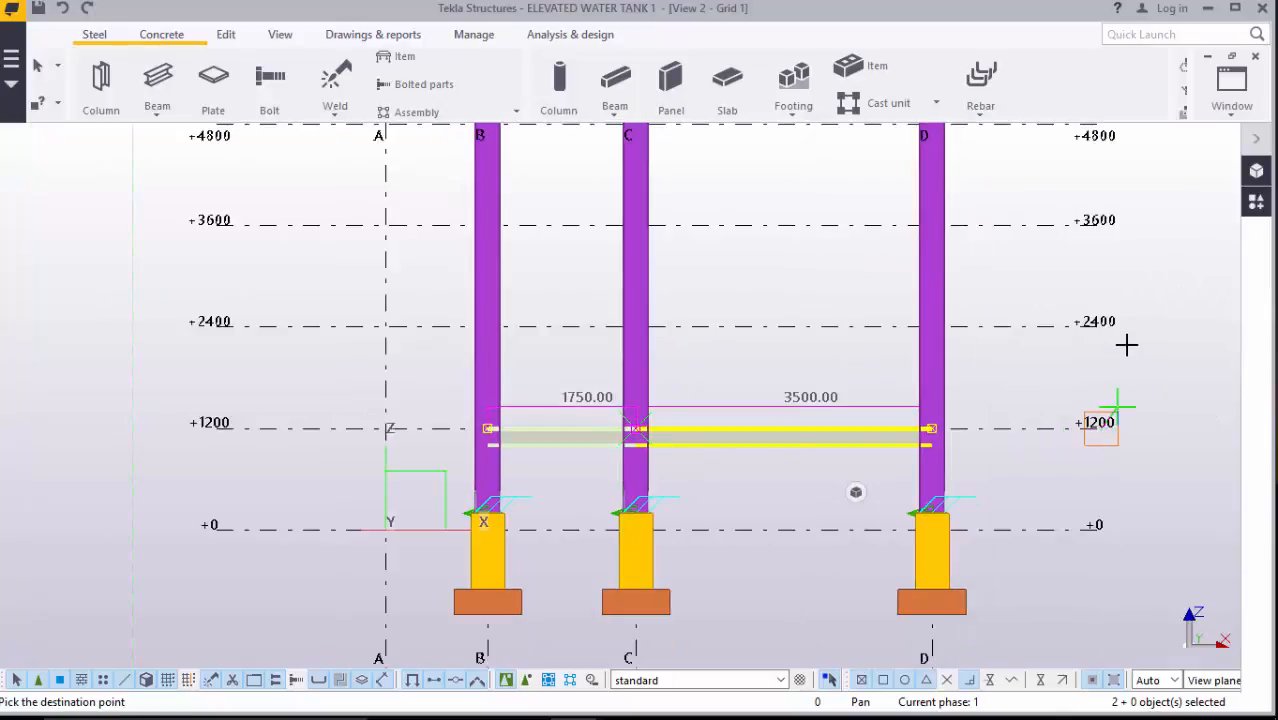
left_click(1118, 261)
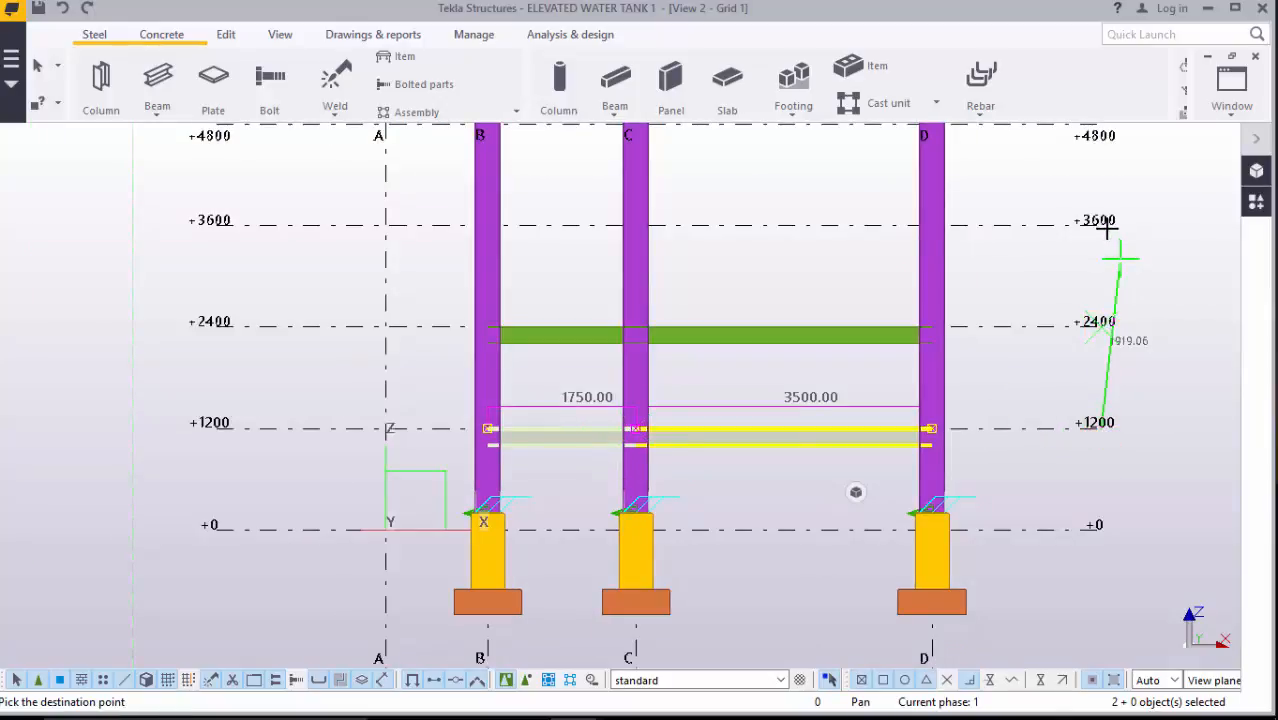
left_click(1100, 221)
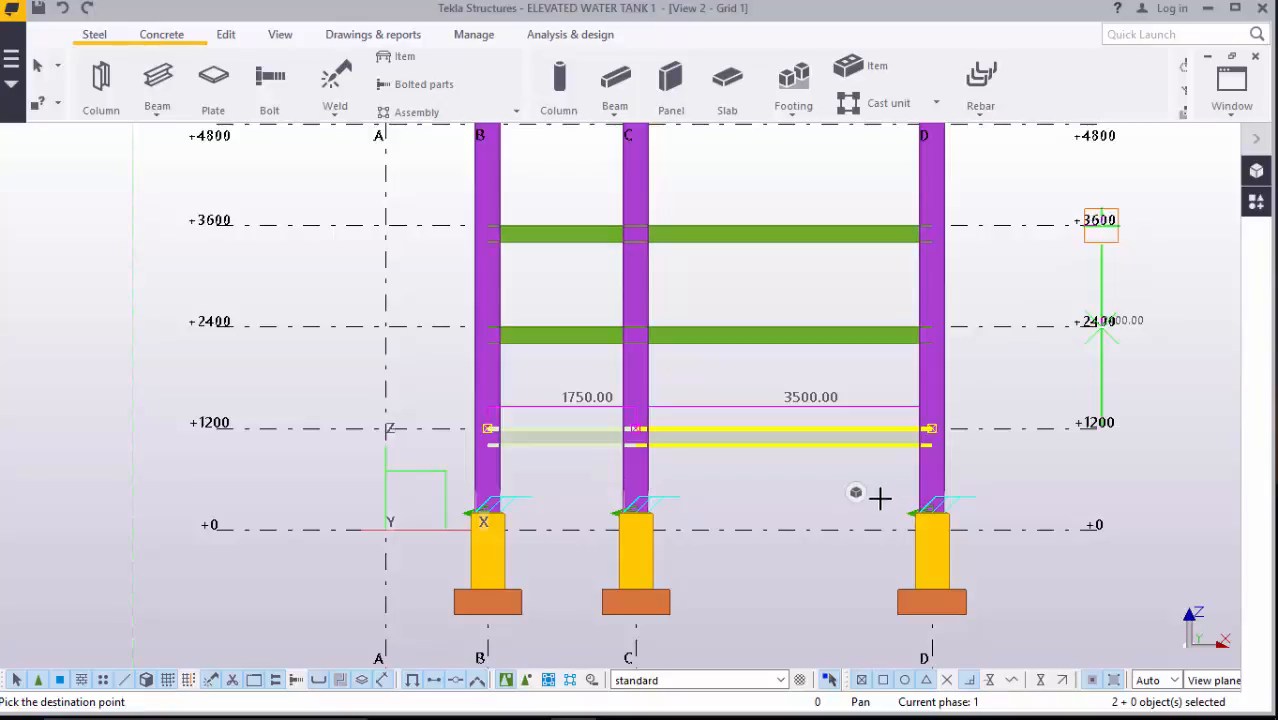
- Place further copies of the two selected beams at levels +4800 and +6000
scroll(850, 515, "down", 3)
scroll(985, 280, "up", 3)
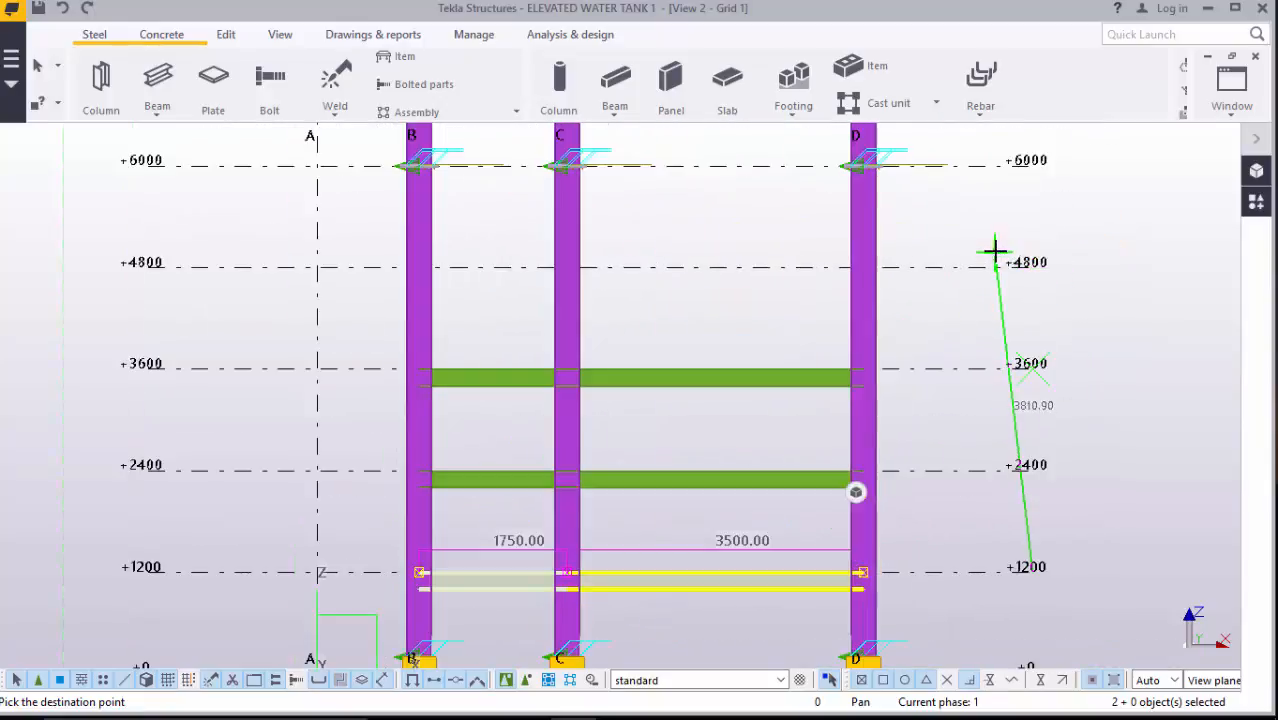
scroll(1010, 250, "up", 2)
left_click(1041, 275)
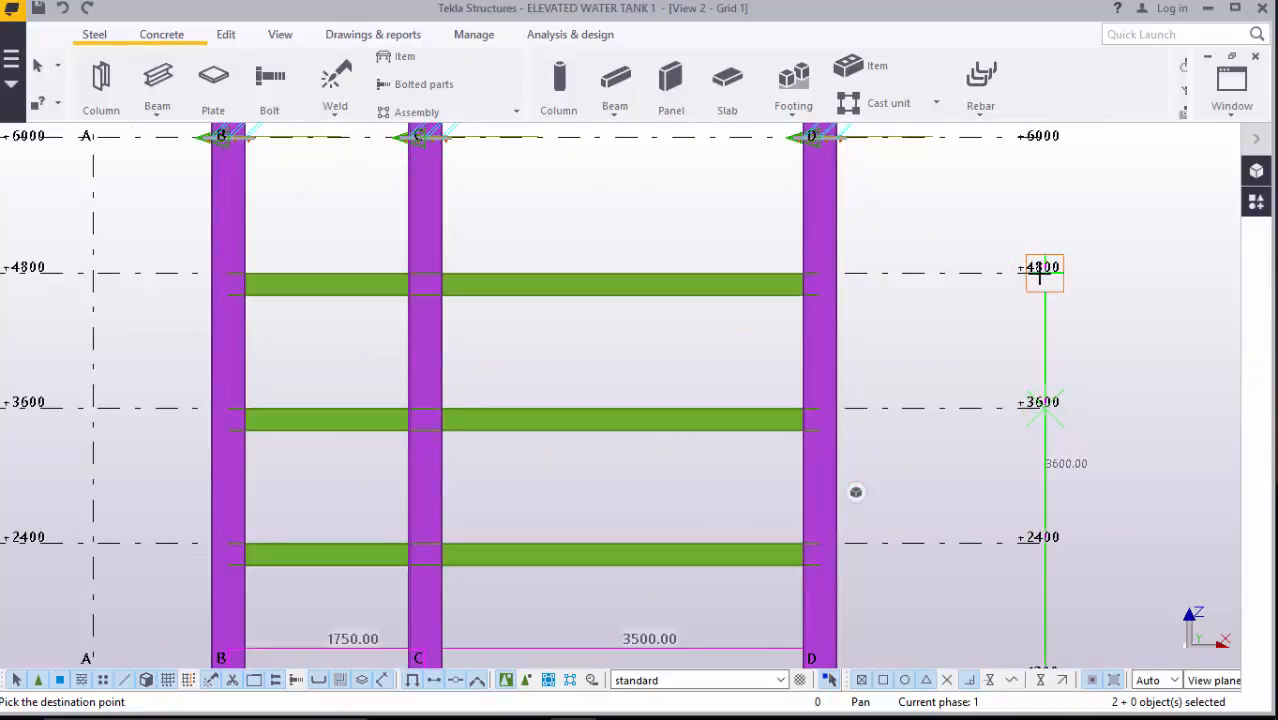
left_click(1041, 140)
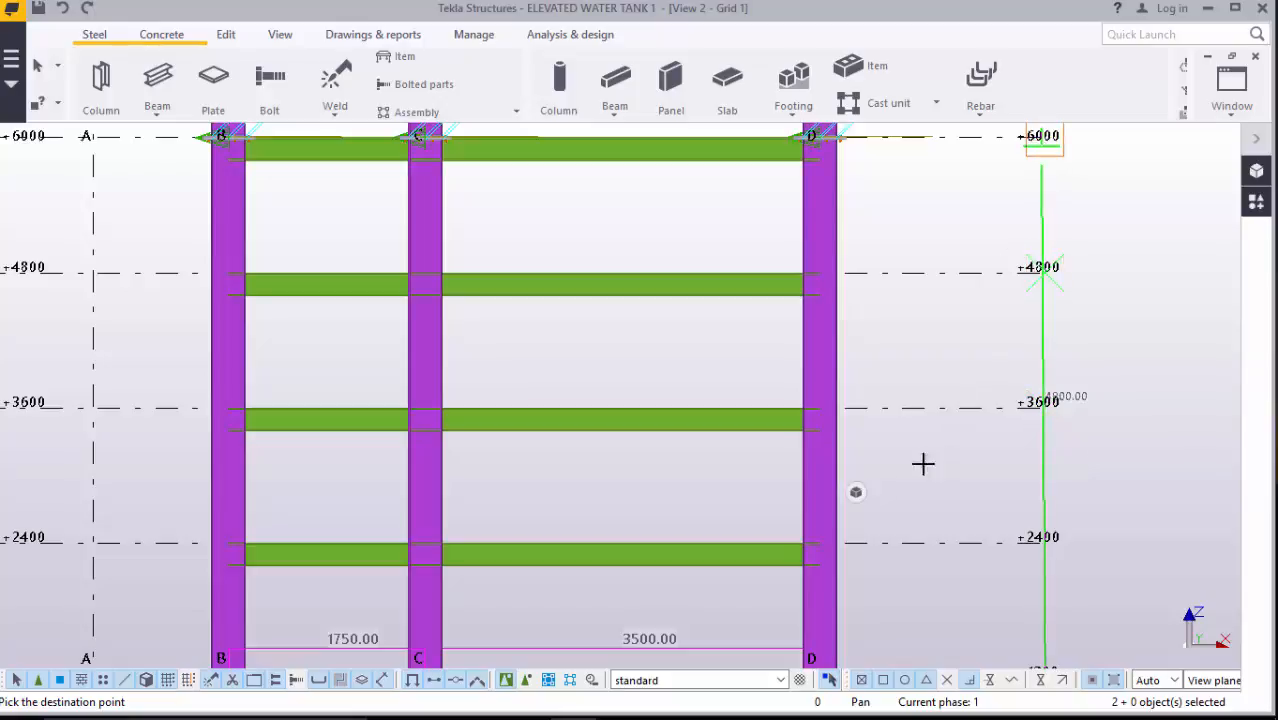
- Continue copying the pair of beams to levels +7200 and +8400 on Grid 1
scroll(884, 513, "down", 3)
scroll(958, 285, "up", 2)
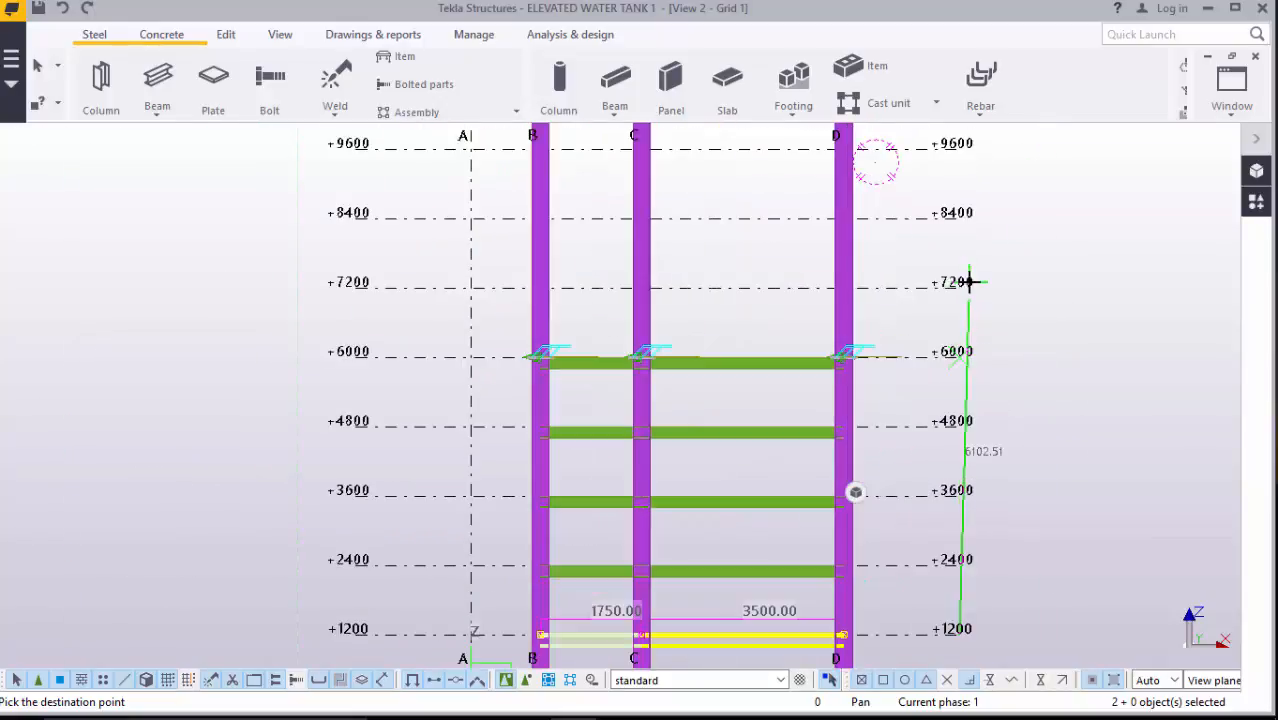
scroll(958, 286, "up", 2)
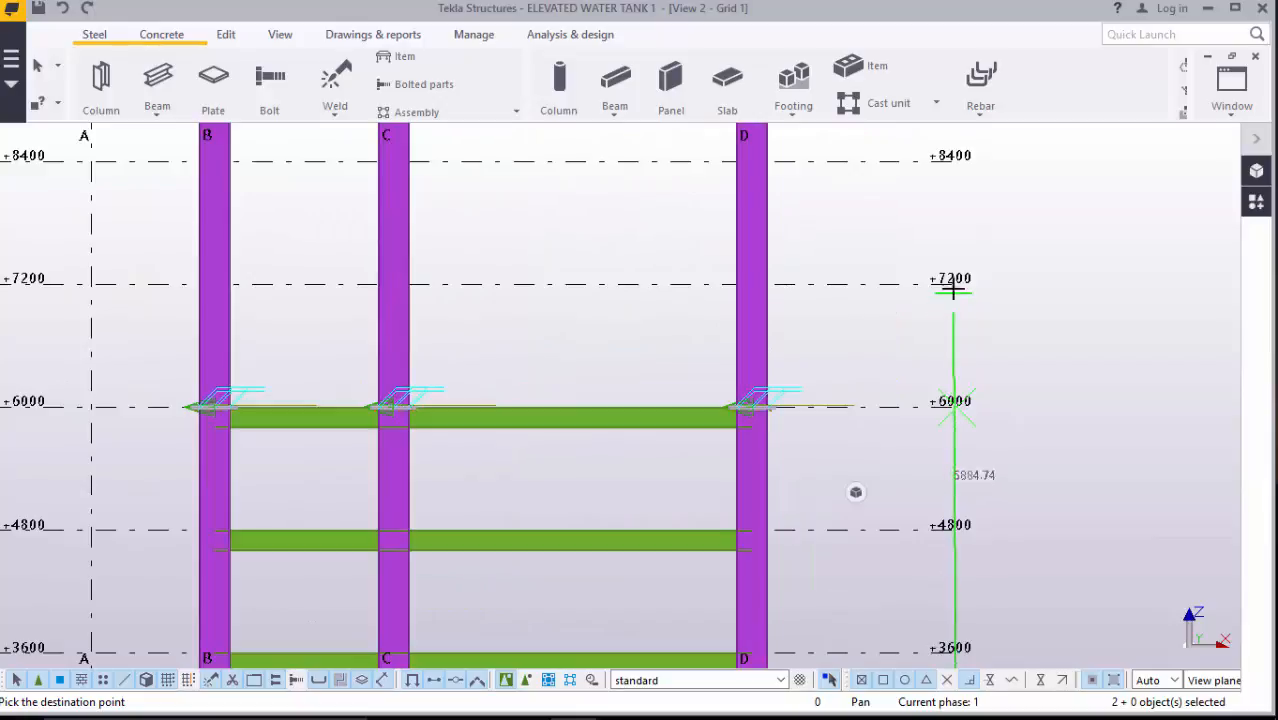
left_click(958, 286)
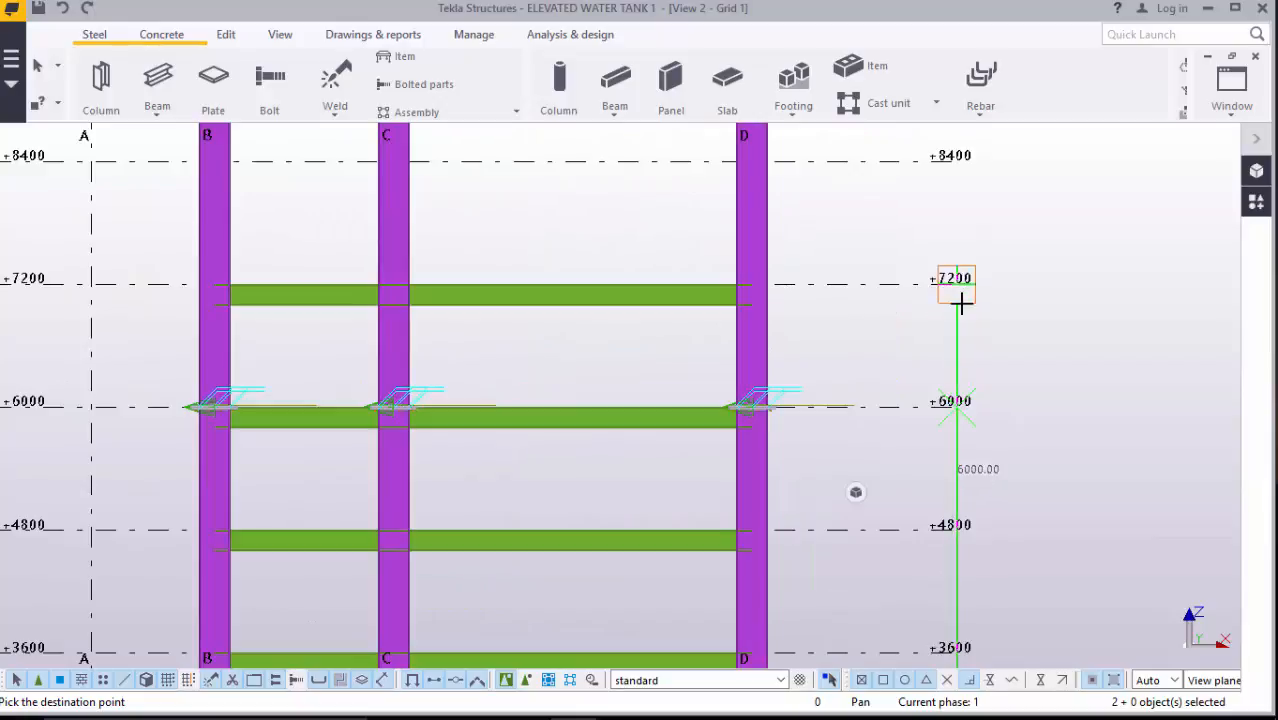
left_click(956, 162)
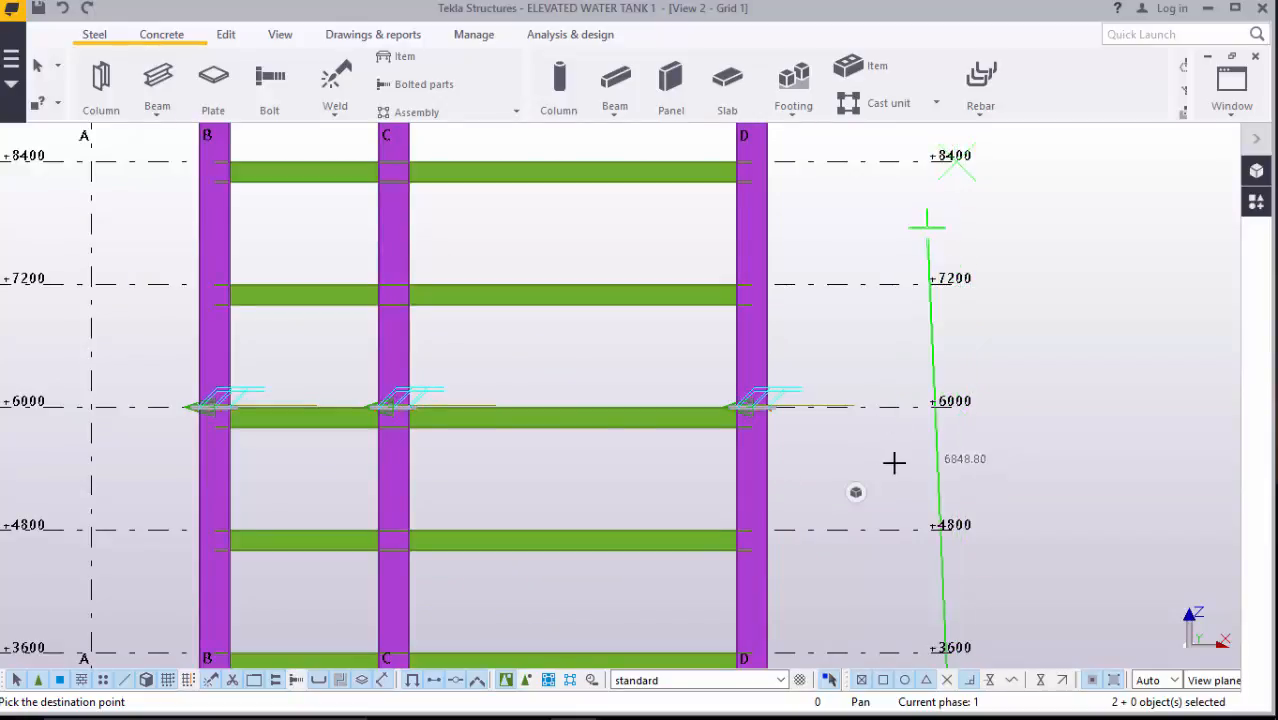
- Copy the pair of Grid 1 beams to levels +9600 and +10800
scroll(893, 462, "down", 4)
scroll(918, 264, "up", 3)
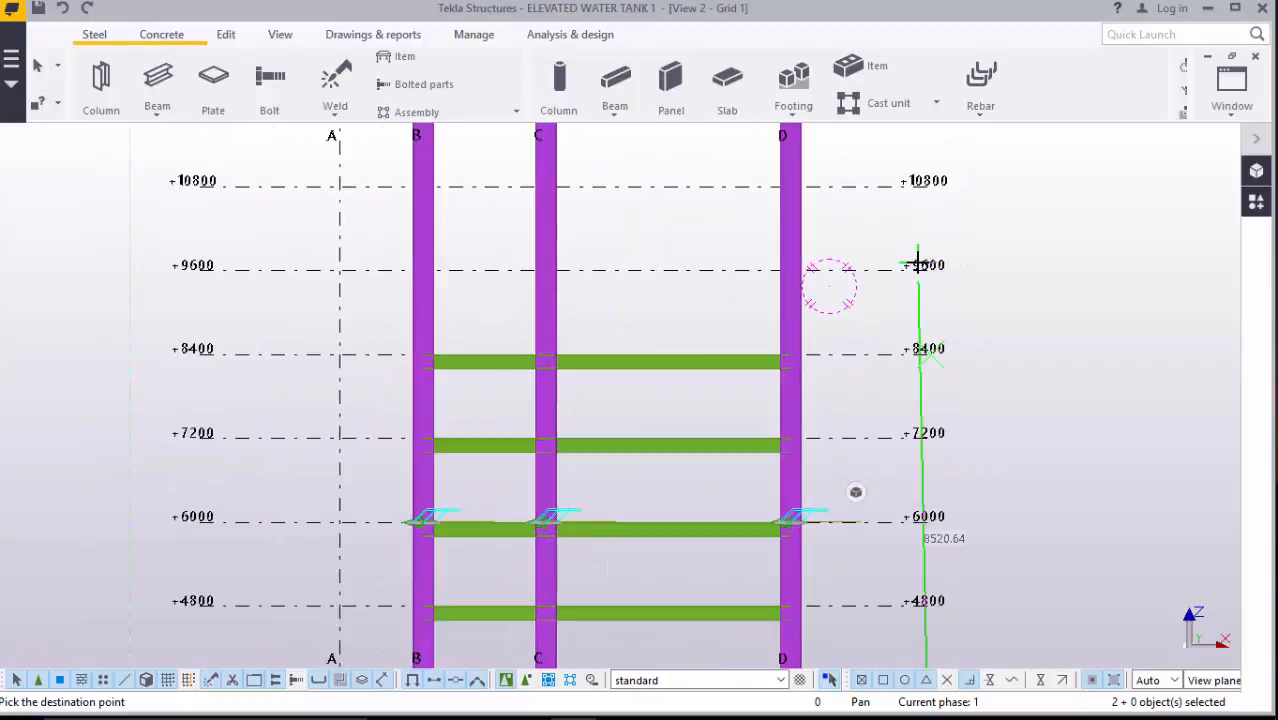
scroll(918, 264, "up", 2)
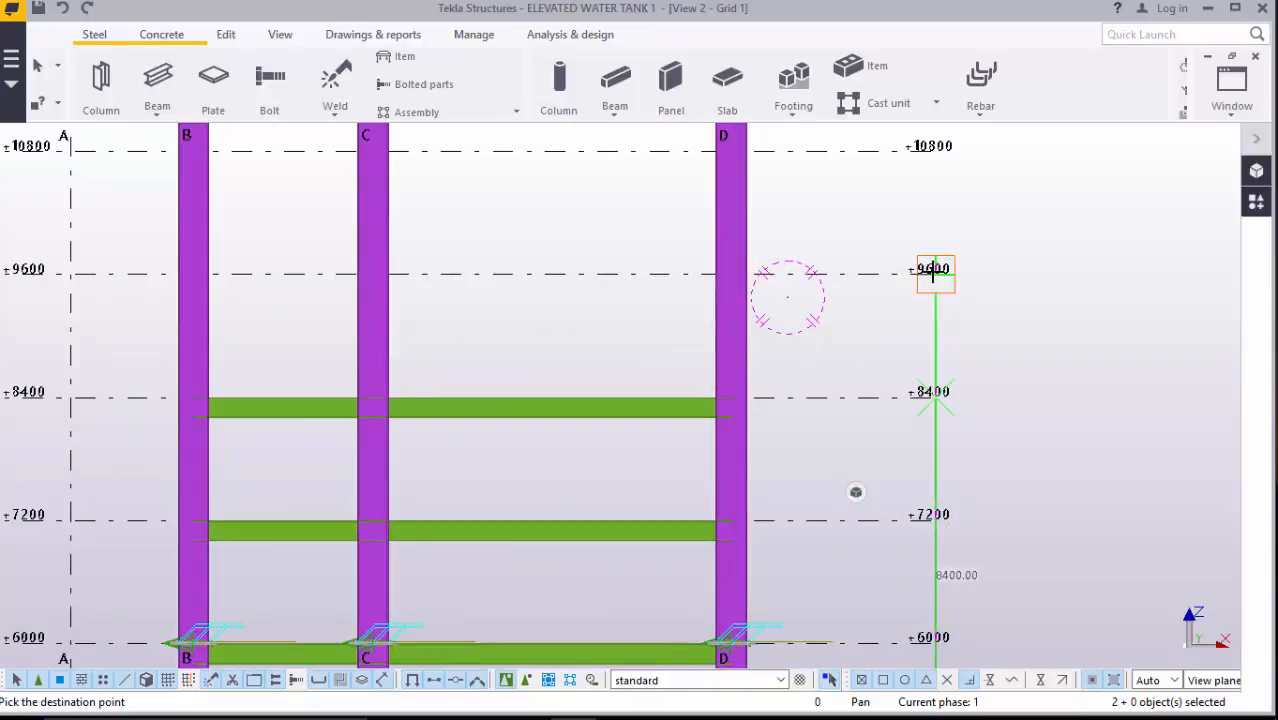
left_click(931, 273)
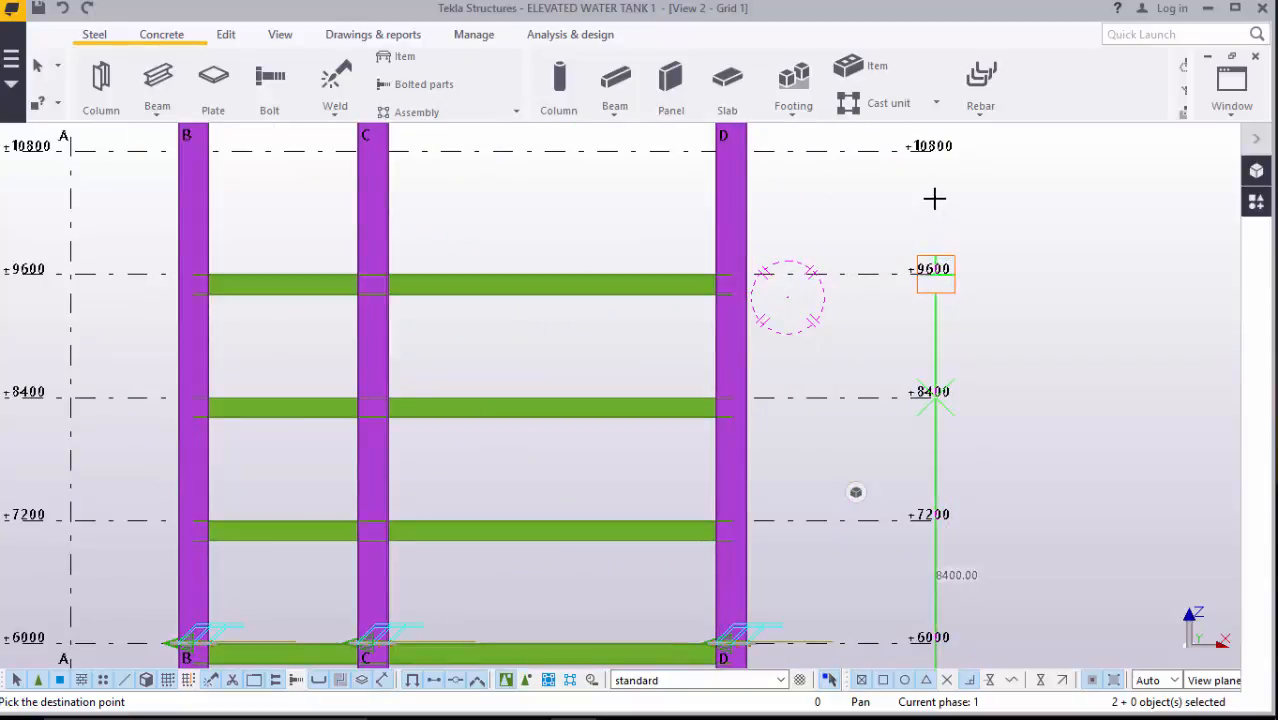
left_click(933, 146)
- Copy the pair of Grid 1 beams to levels +12000 and +13200
scroll(891, 448, "down", 3)
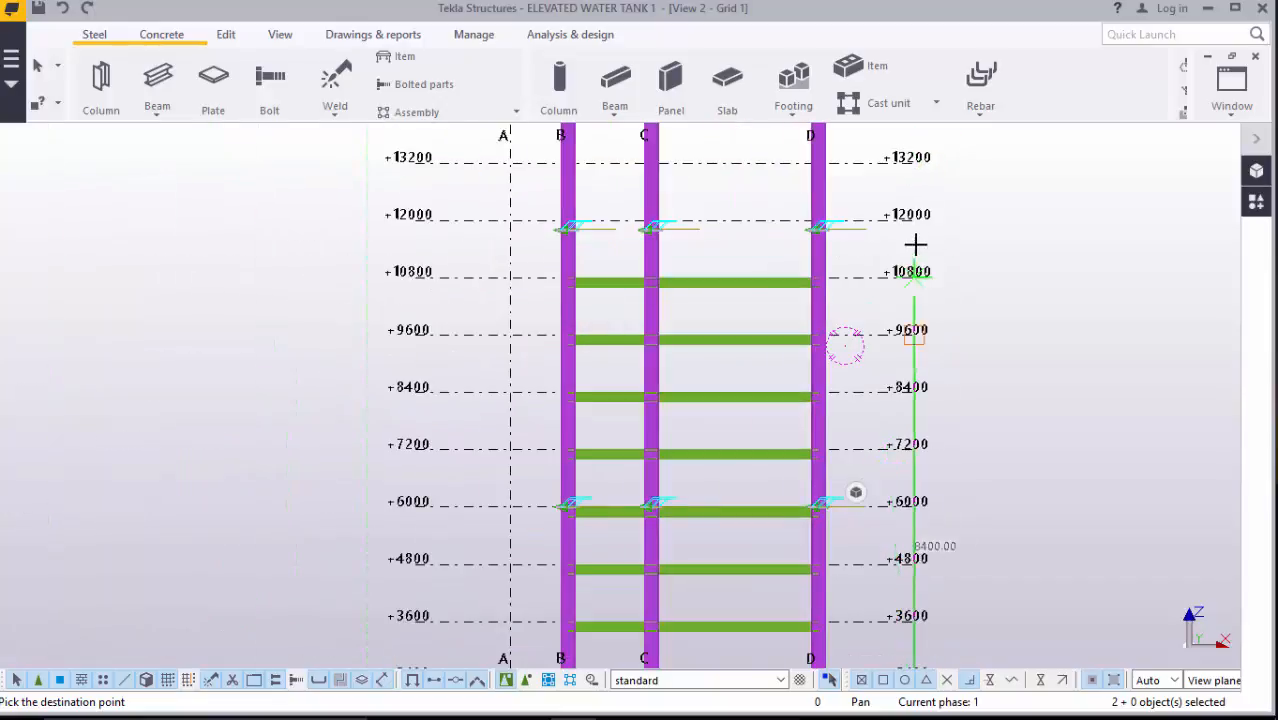
scroll(903, 210, "up", 2)
scroll(905, 212, "up", 2)
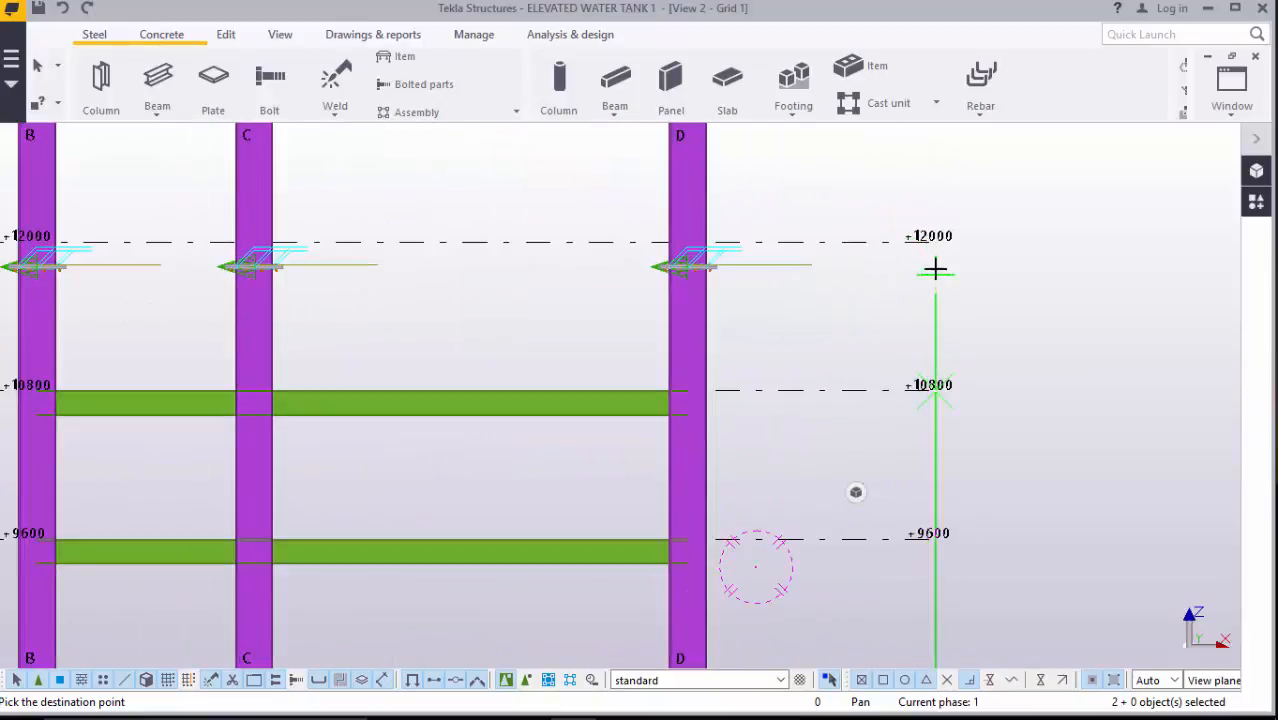
left_click(931, 245)
scroll(884, 445, "down", 4)
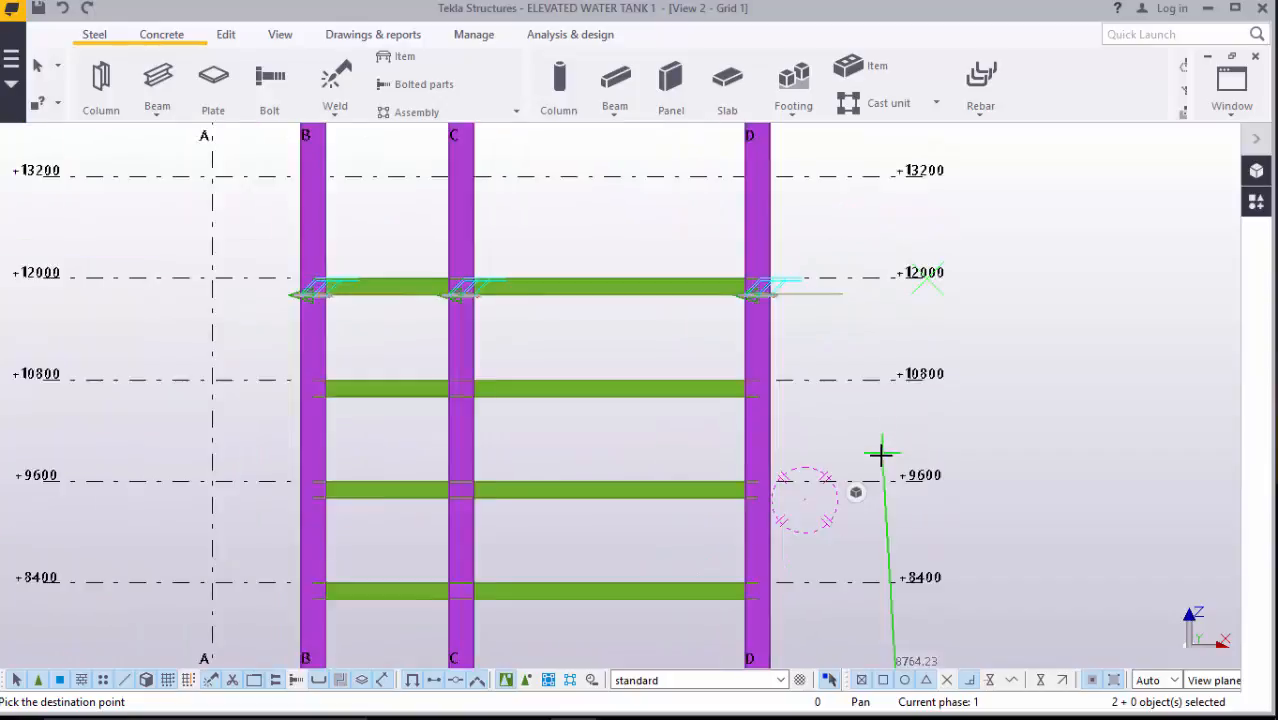
scroll(914, 262, "up", 4)
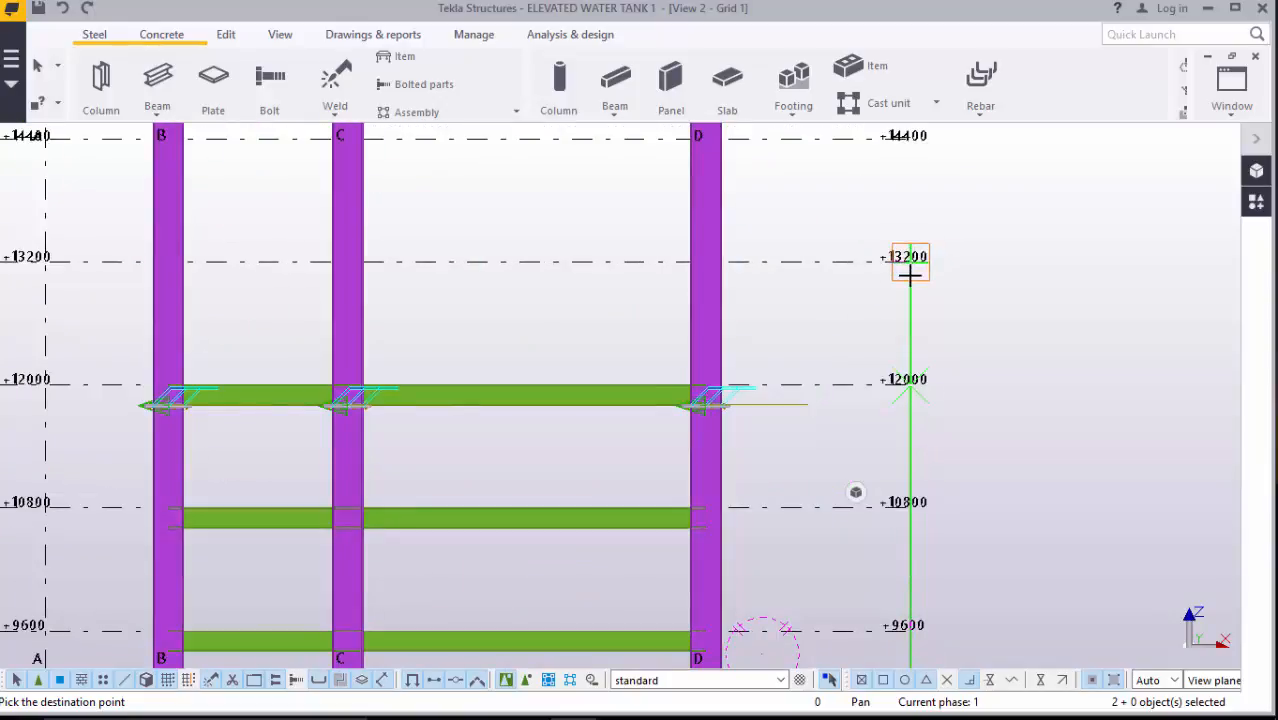
scroll(914, 262, "up", 1)
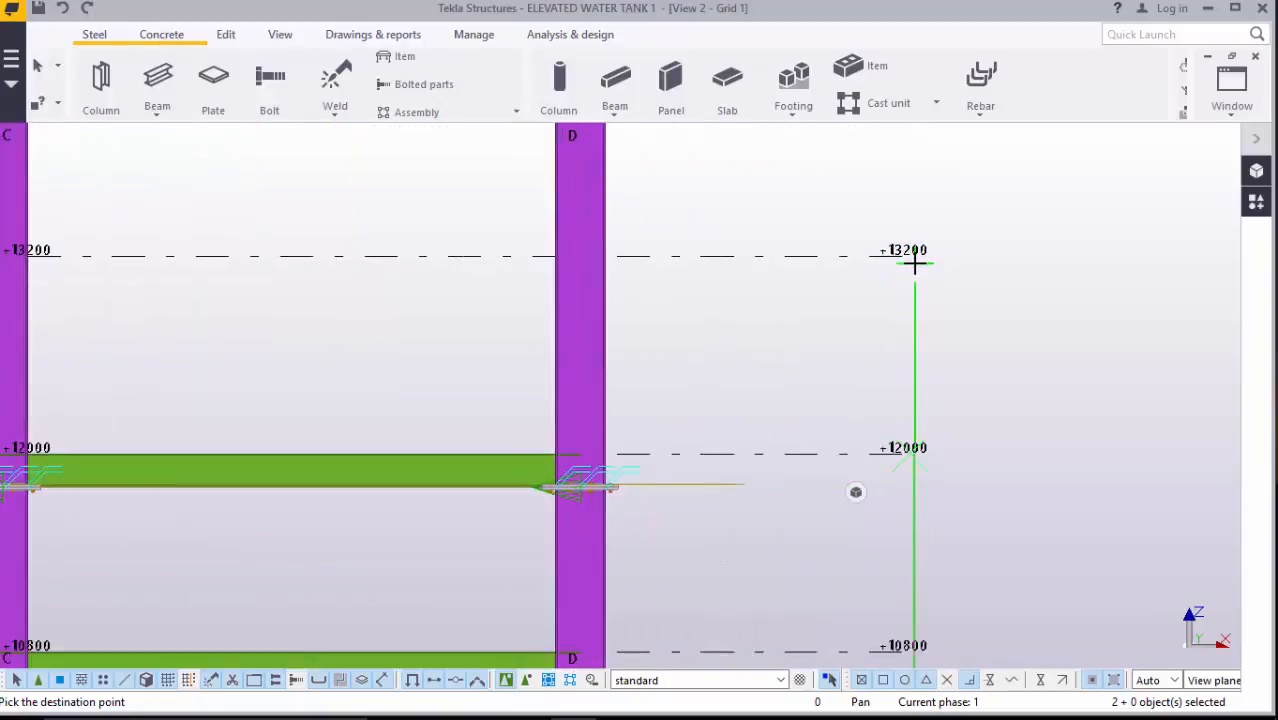
left_click(910, 255)
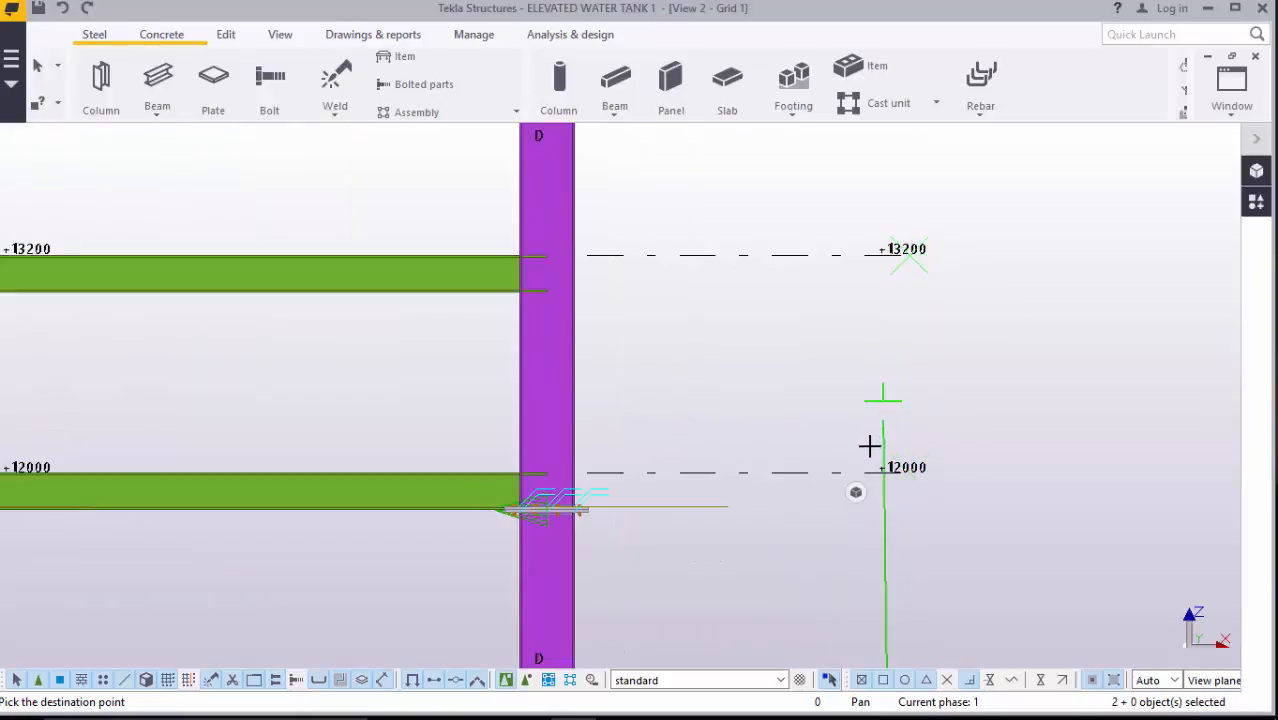
- Copy the pair of Grid 1 beams to levels +14400 and +15600
scroll(869, 445, "down", 3)
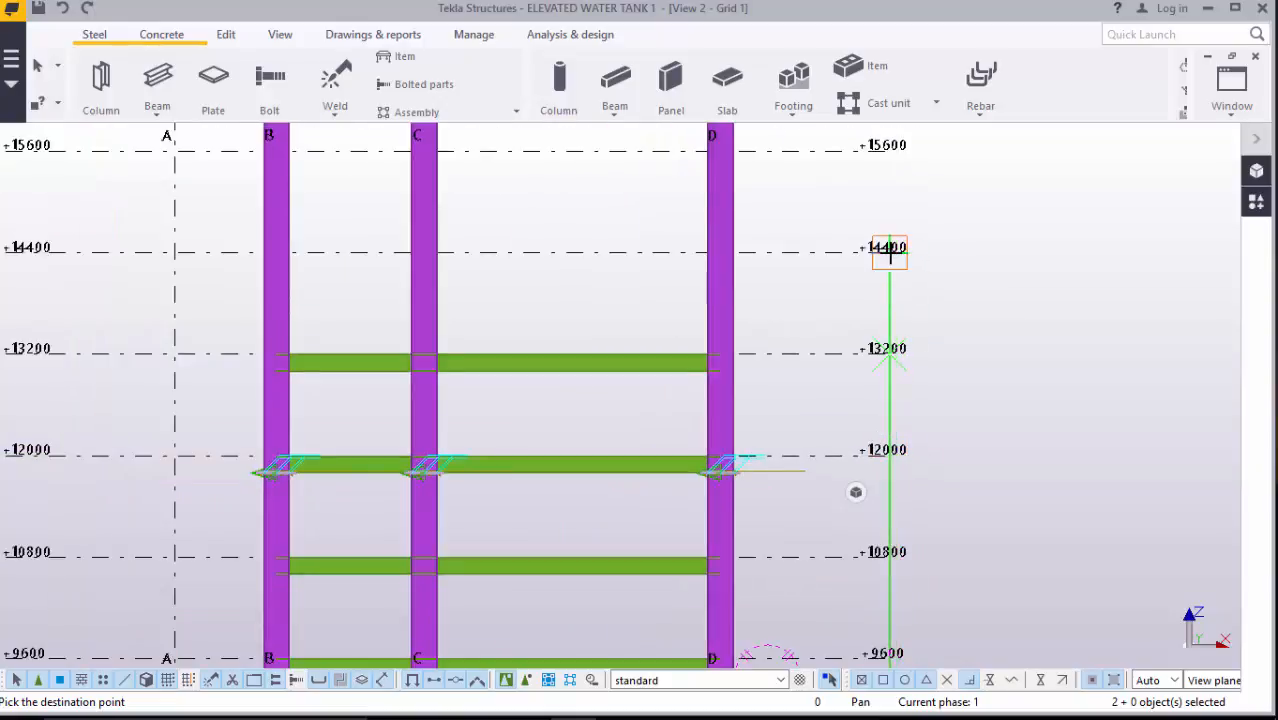
left_click(893, 257)
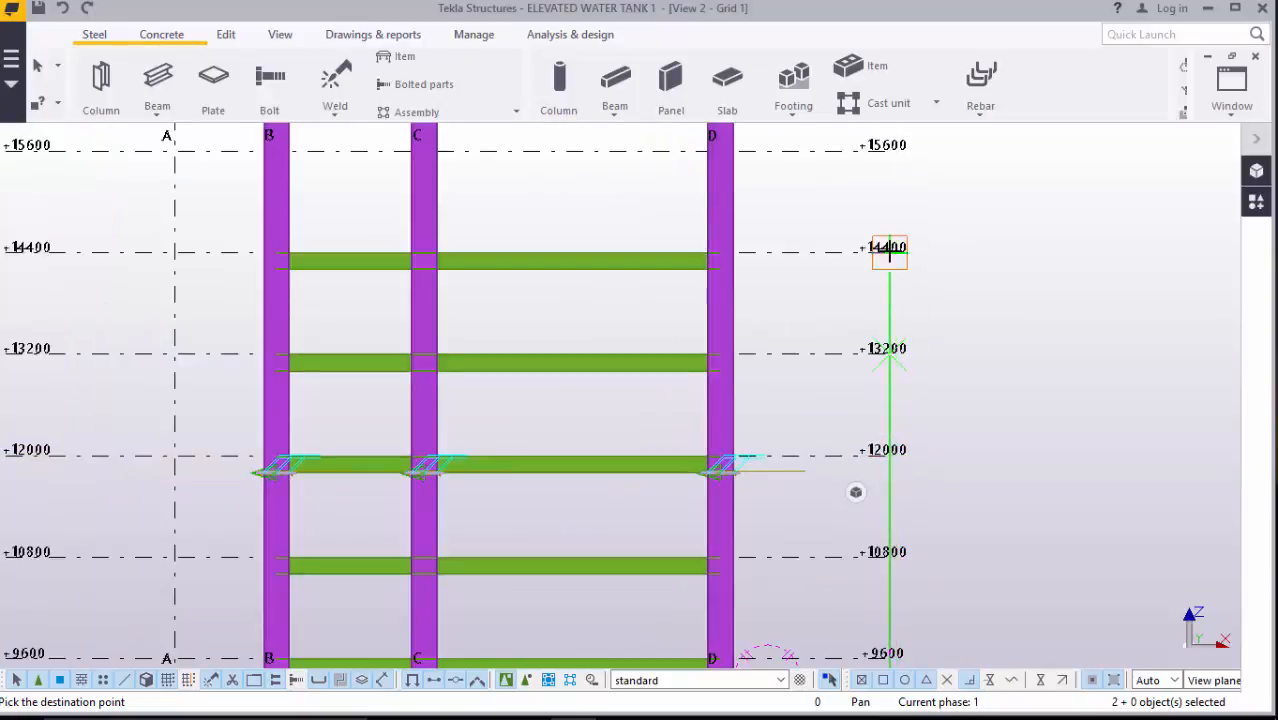
left_click(888, 155)
scroll(828, 450, "down", 4)
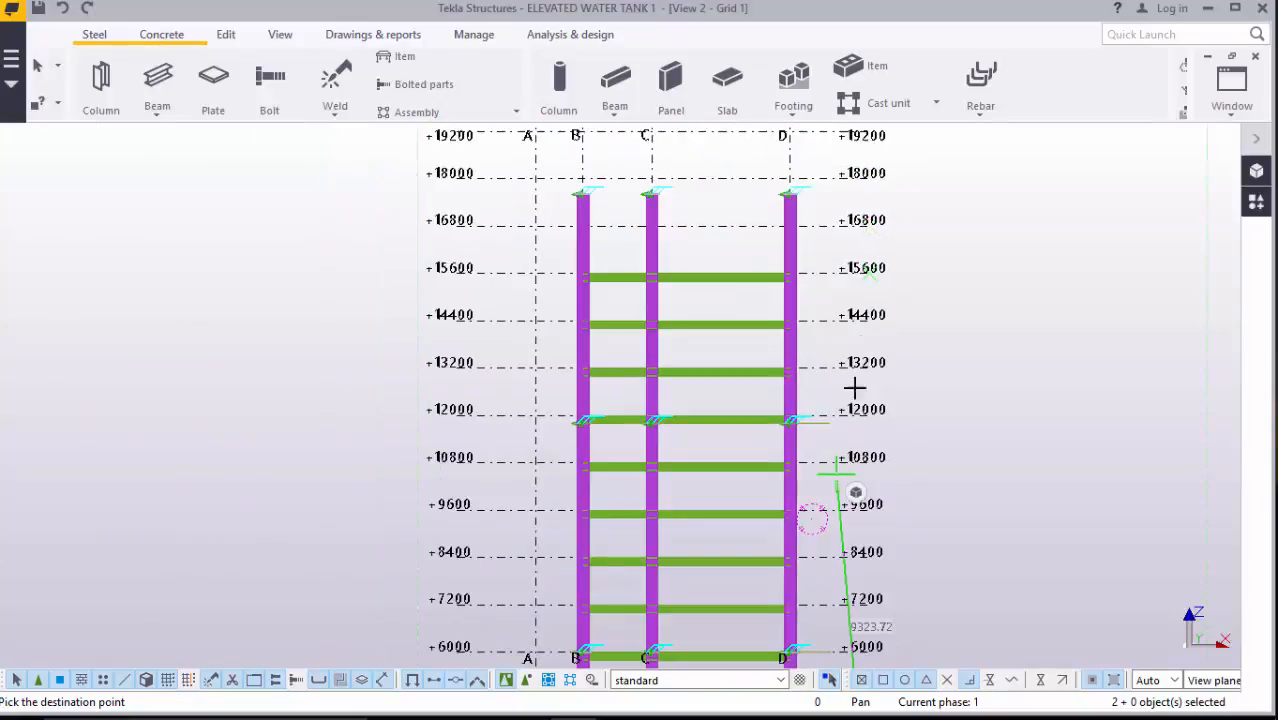
scroll(862, 220, "up", 3)
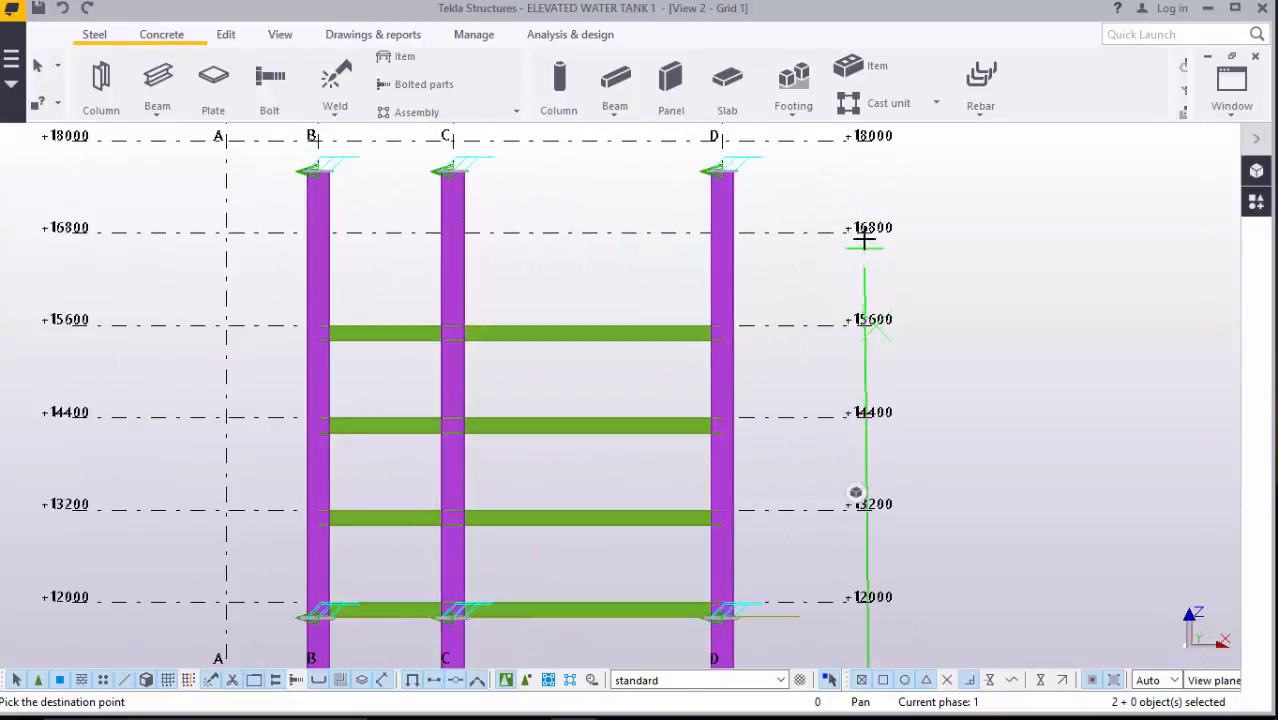
- Copy the two horizontal beams between grids B and D to the +16800 level in the Grid 1 view and end copying
left_click(868, 232)
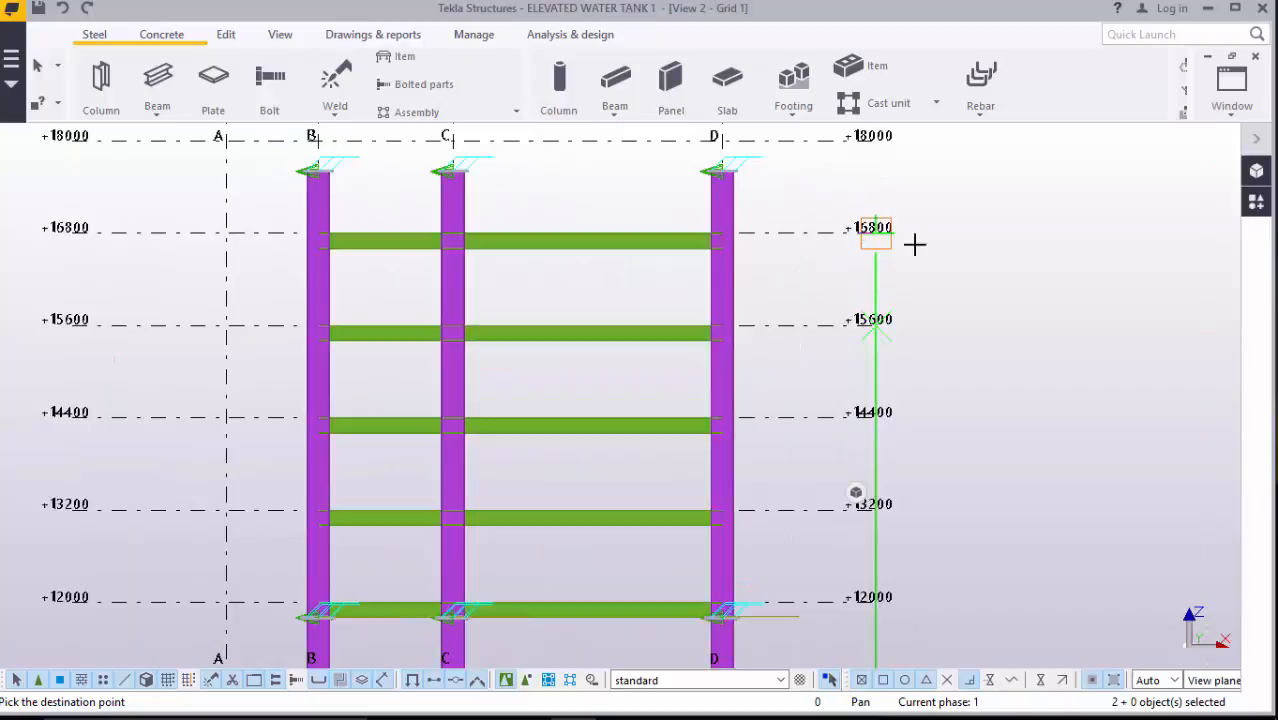
right_click(973, 221)
left_click(1000, 239)
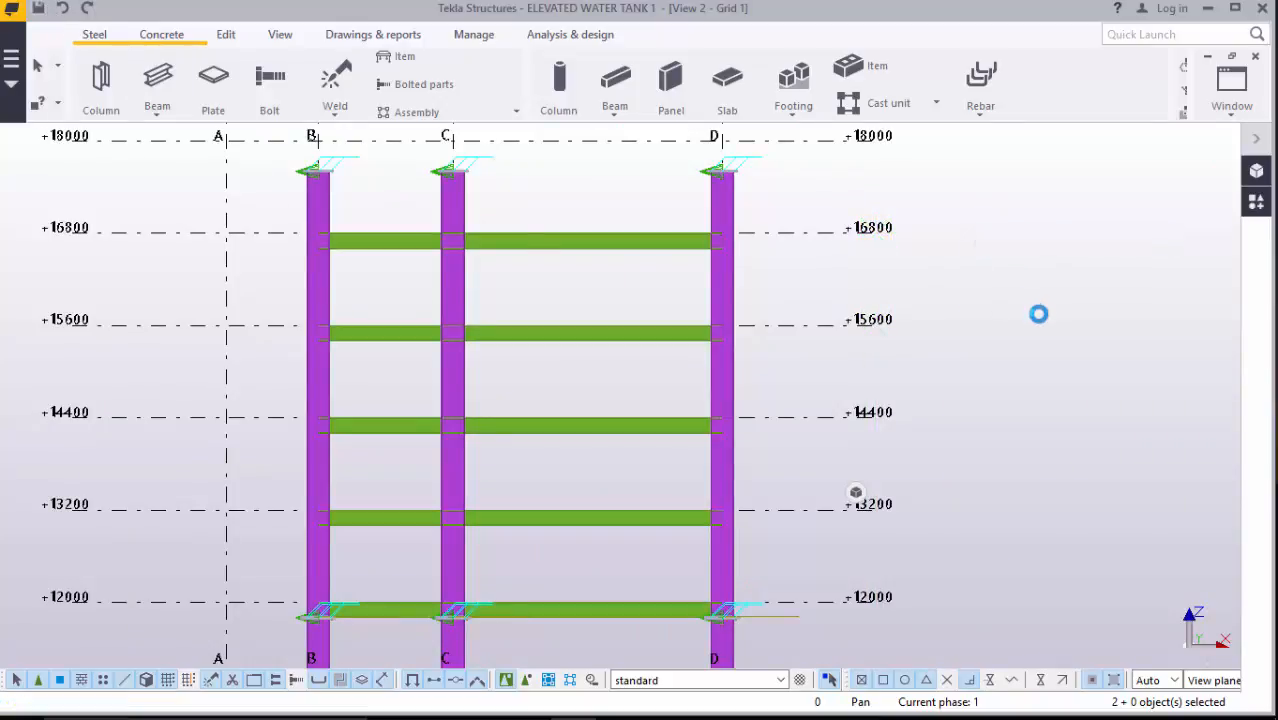
- Switch to the 3D view and examine the tower's columns and horizontal beams from the footings to the top
left_click(1232, 88)
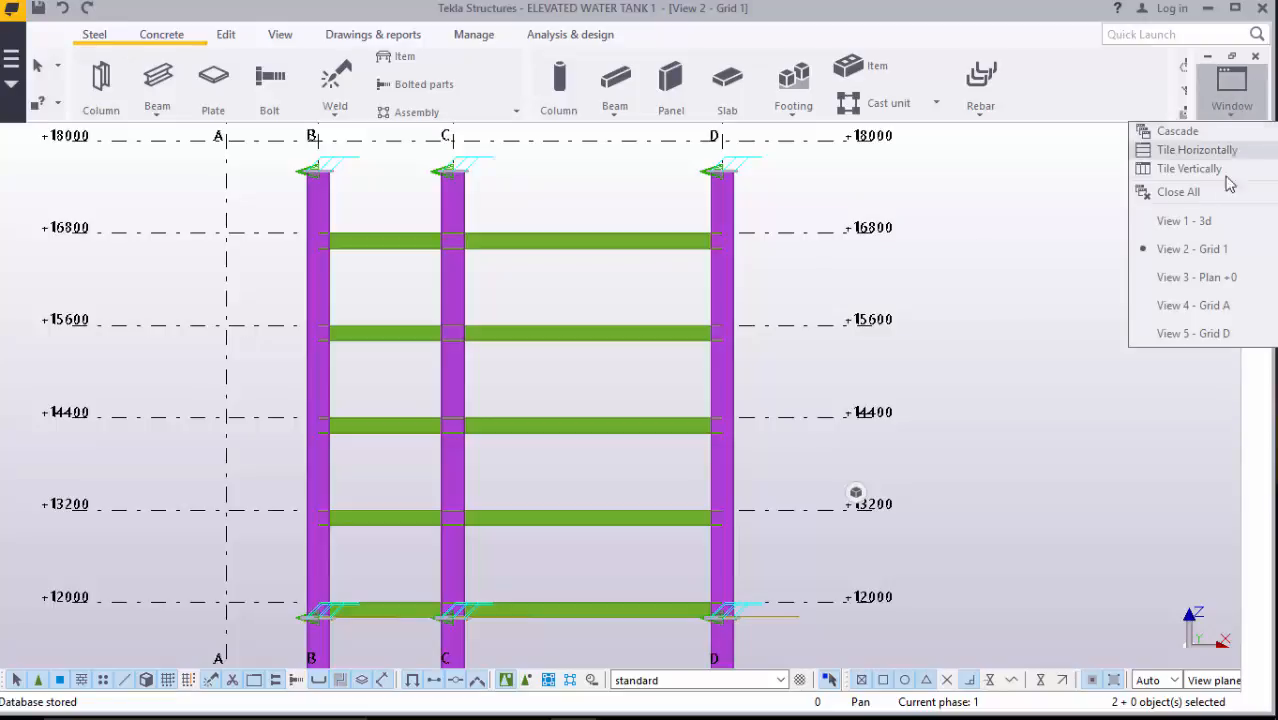
left_click(1203, 222)
scroll(824, 482, "down", 3)
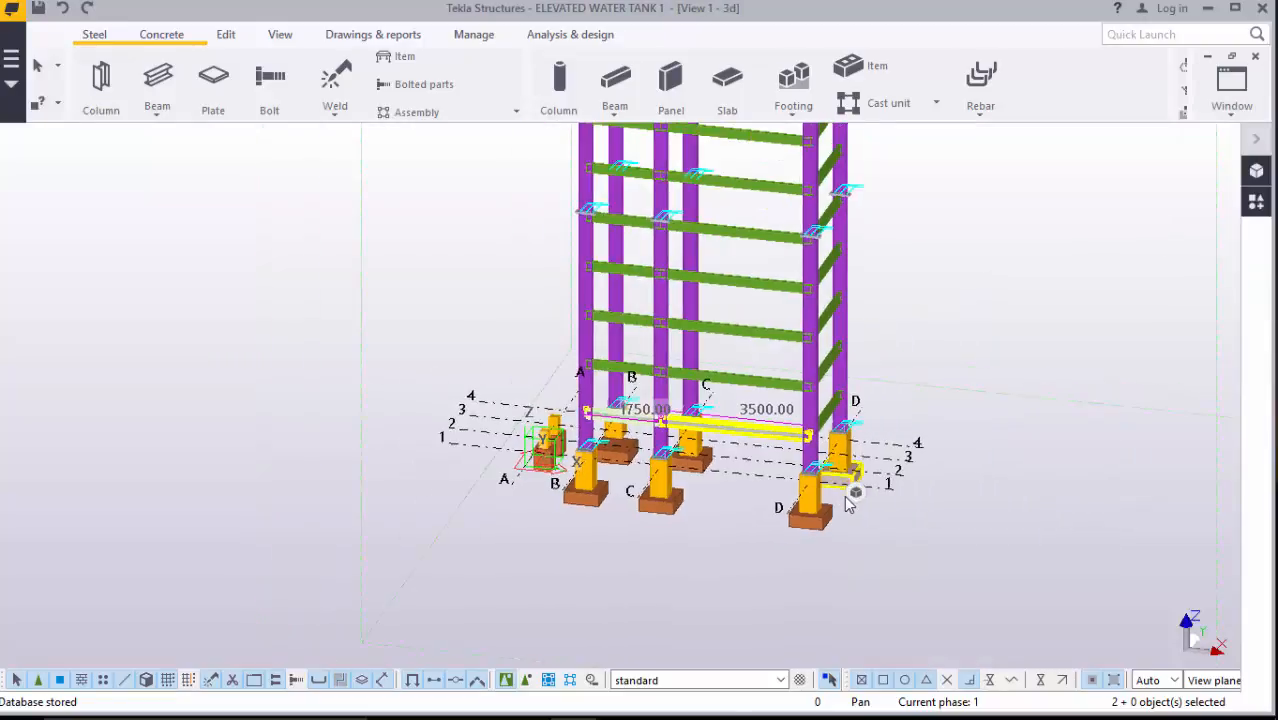
scroll(770, 290, "up", 2)
scroll(770, 290, "down", 5)
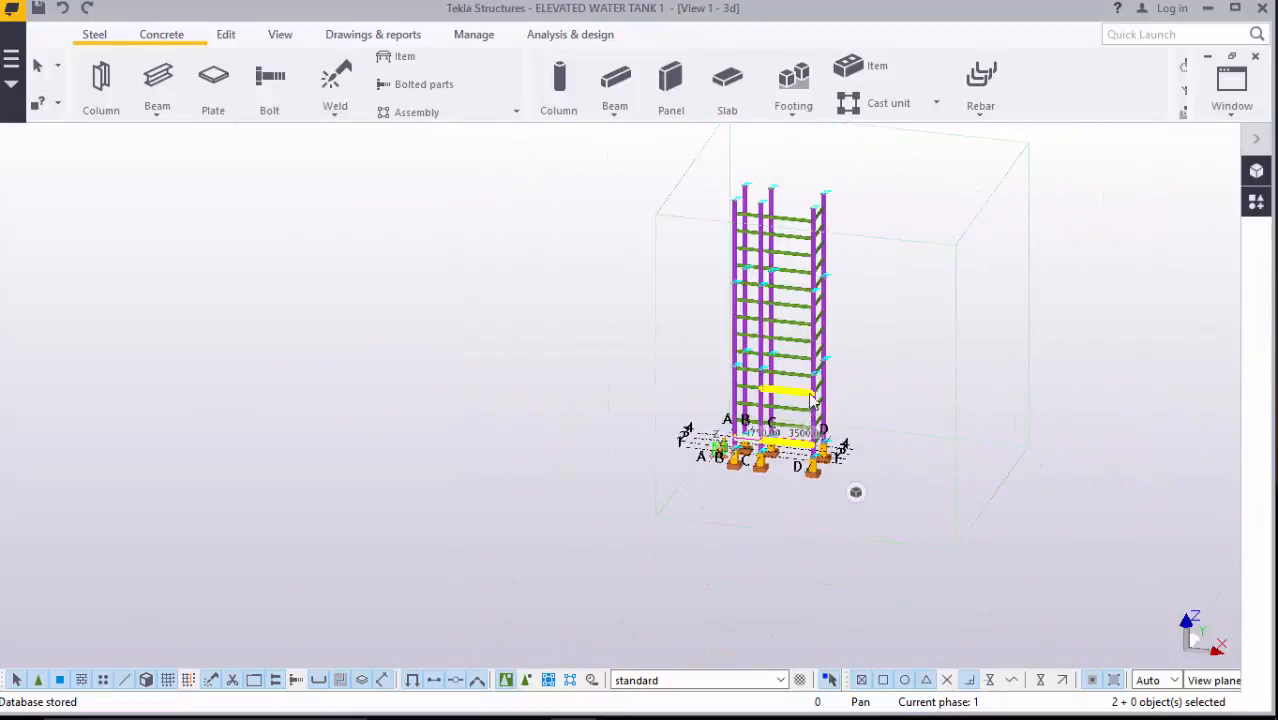
scroll(804, 400, "up", 4)
scroll(797, 360, "down", 4)
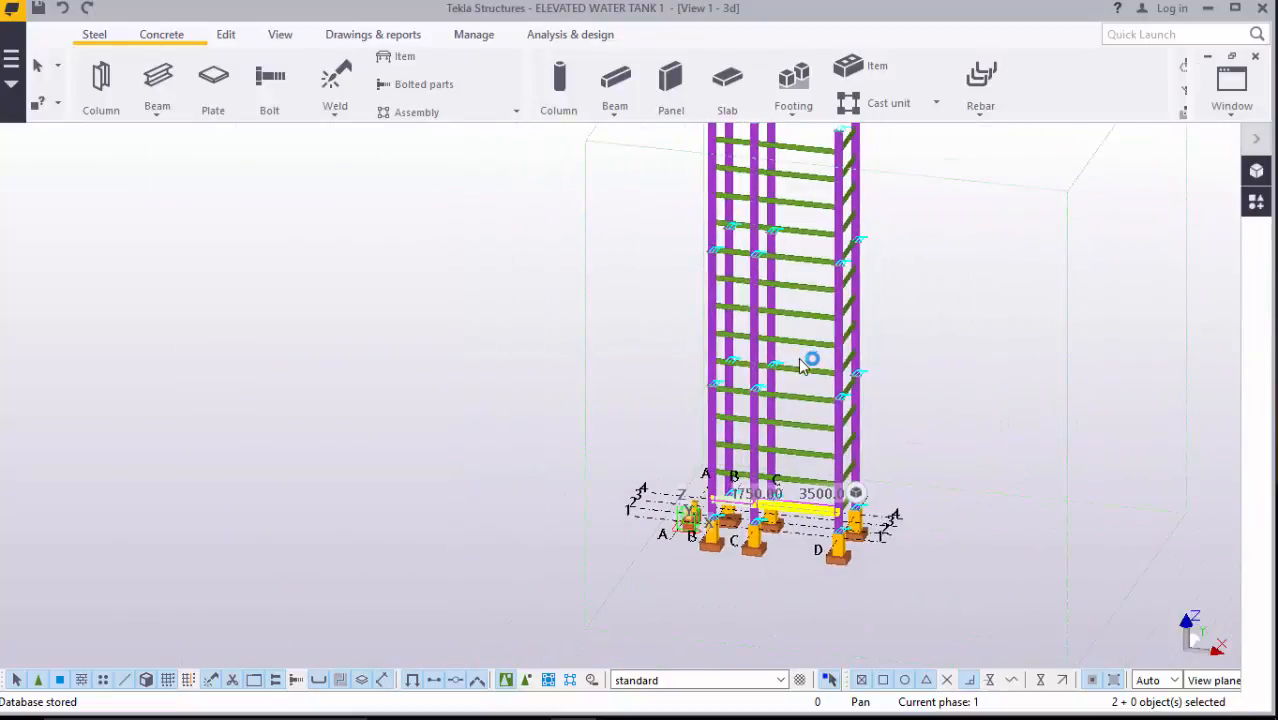
scroll(867, 235, "up", 5)
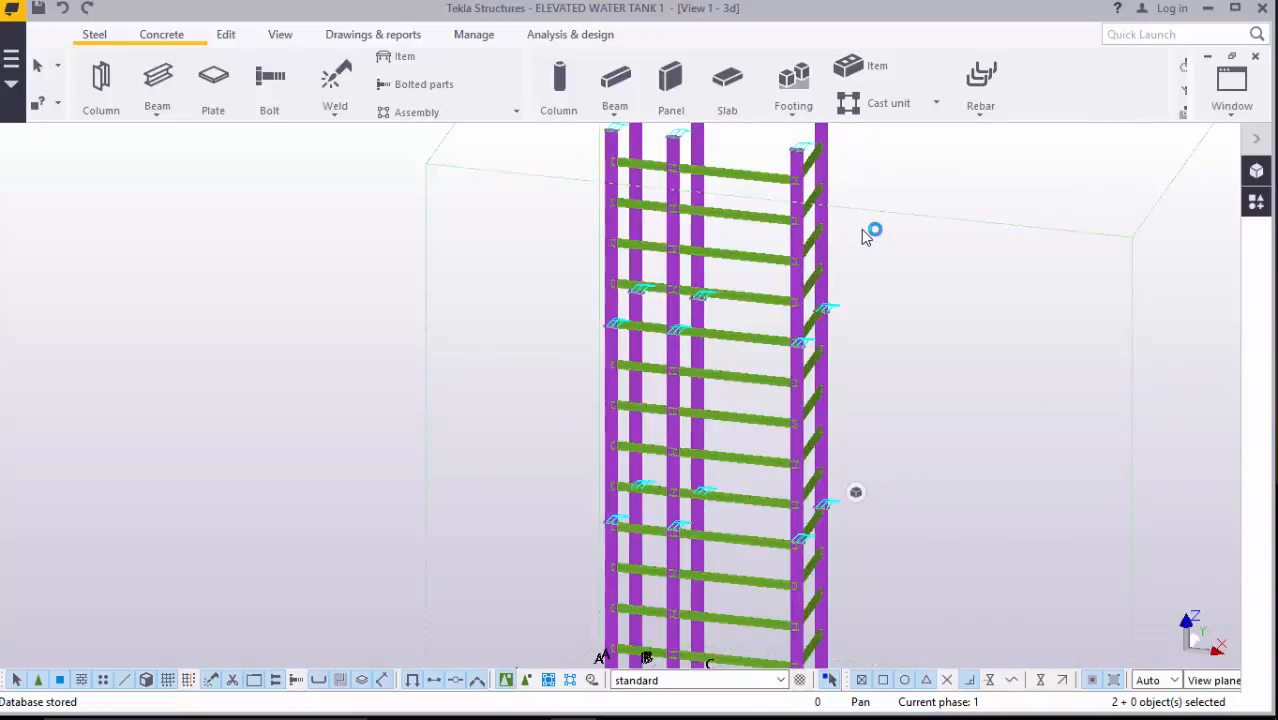
scroll(868, 235, "down", 2)
scroll(872, 236, "down", 1)
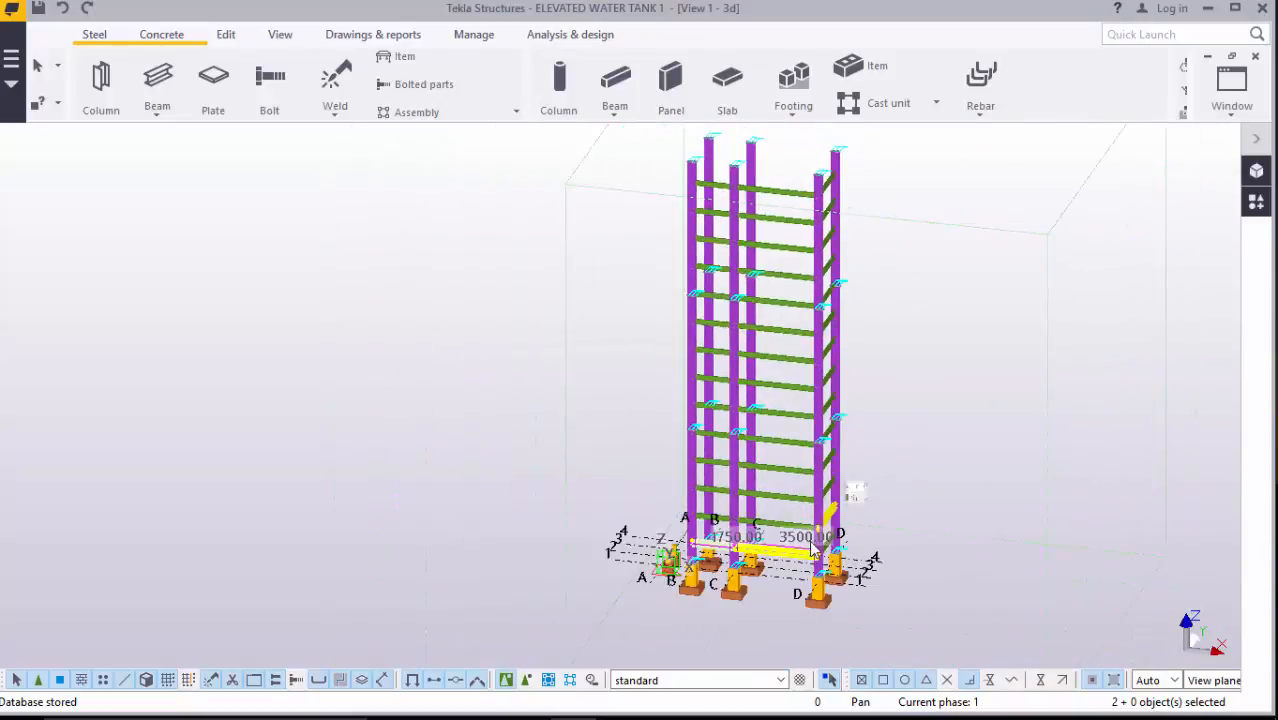
scroll(811, 547, "up", 1)
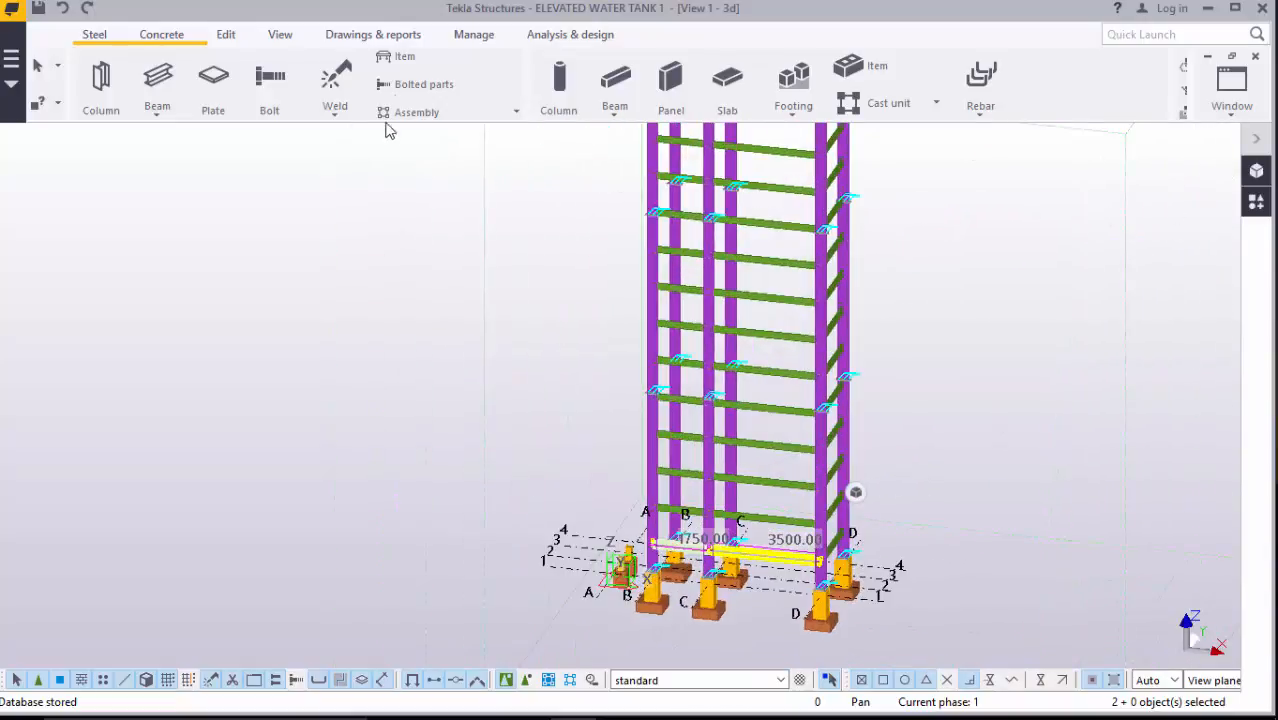
- Rotate the 3D model to look at the tower's corner at grids 1 and D
left_click(281, 35)
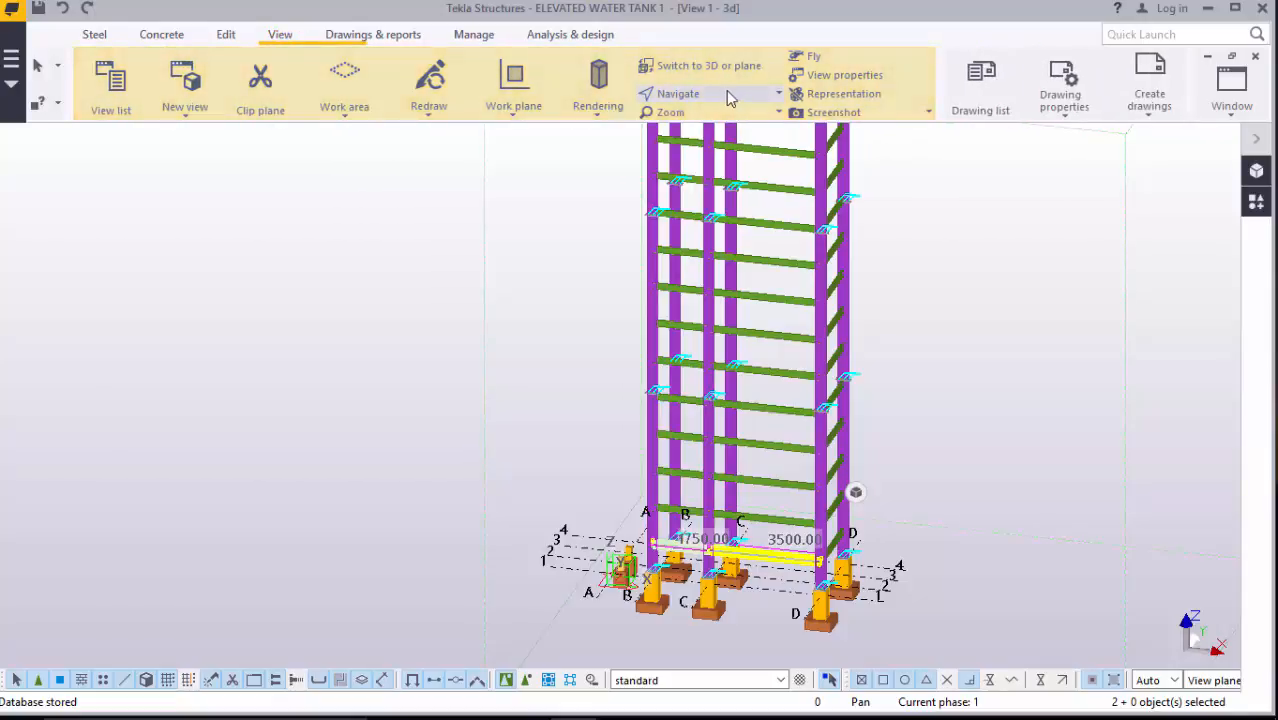
left_click(726, 95)
left_click(690, 157)
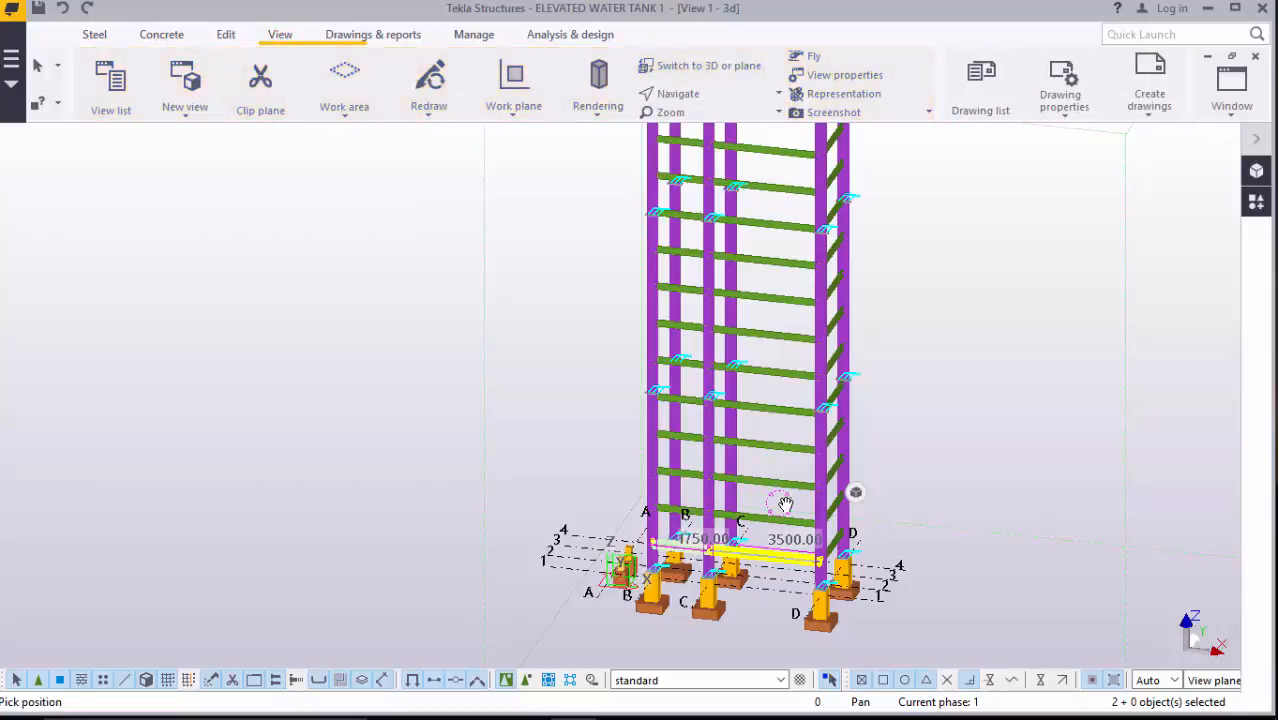
left_click_drag(785, 504, 984, 334)
right_click(1016, 326)
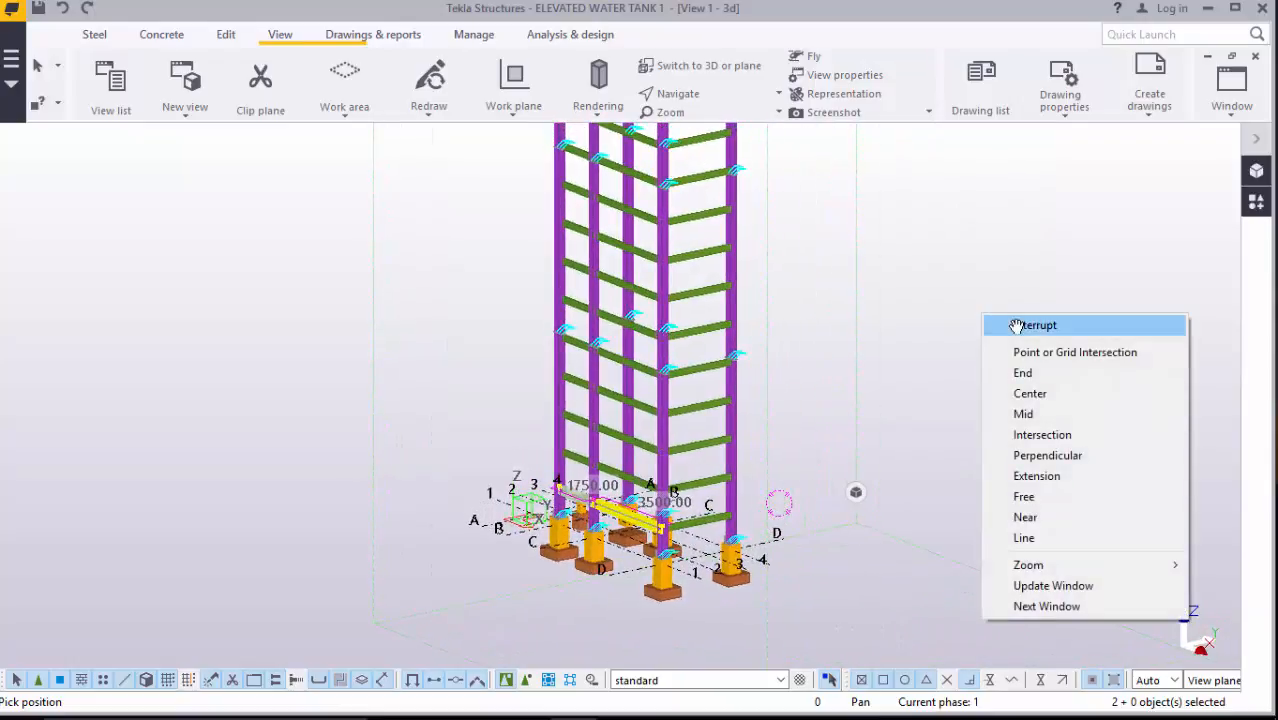
left_click(1016, 326)
- Examine the beam-to-column junctions above the footings and near the first column splice from several angles
scroll(657, 516, "up", 5)
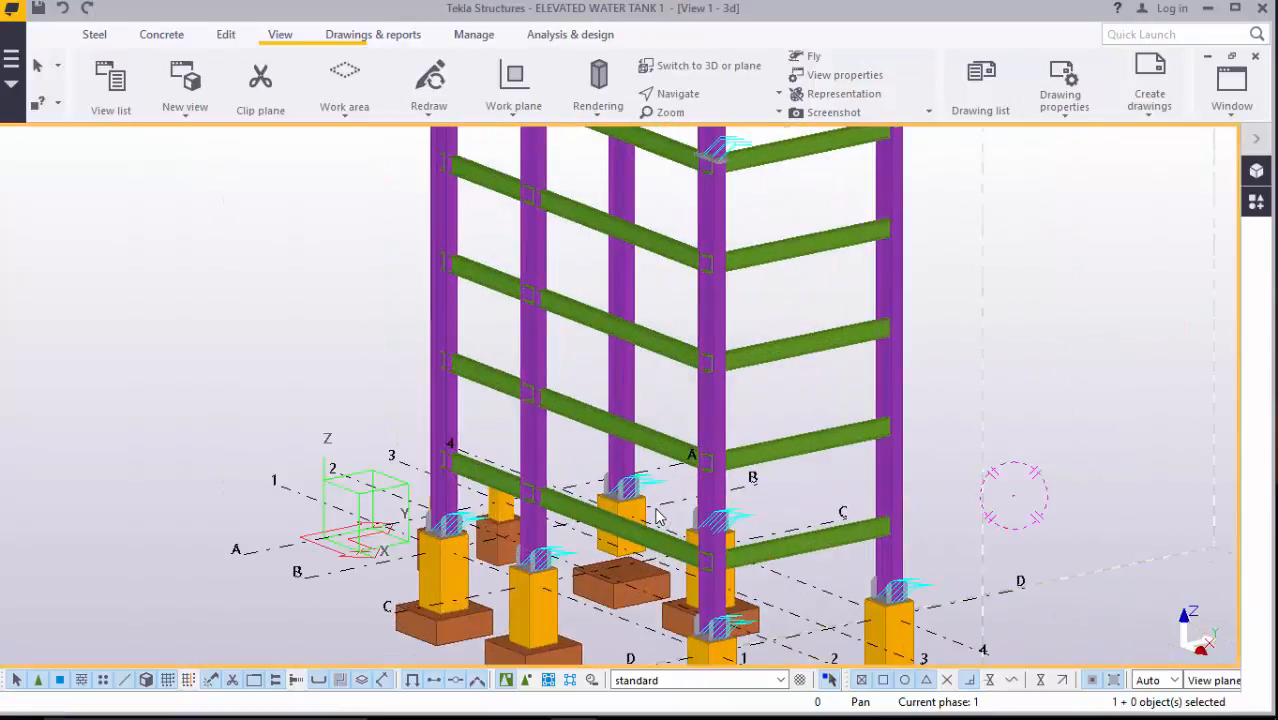
scroll(657, 516, "up", 5)
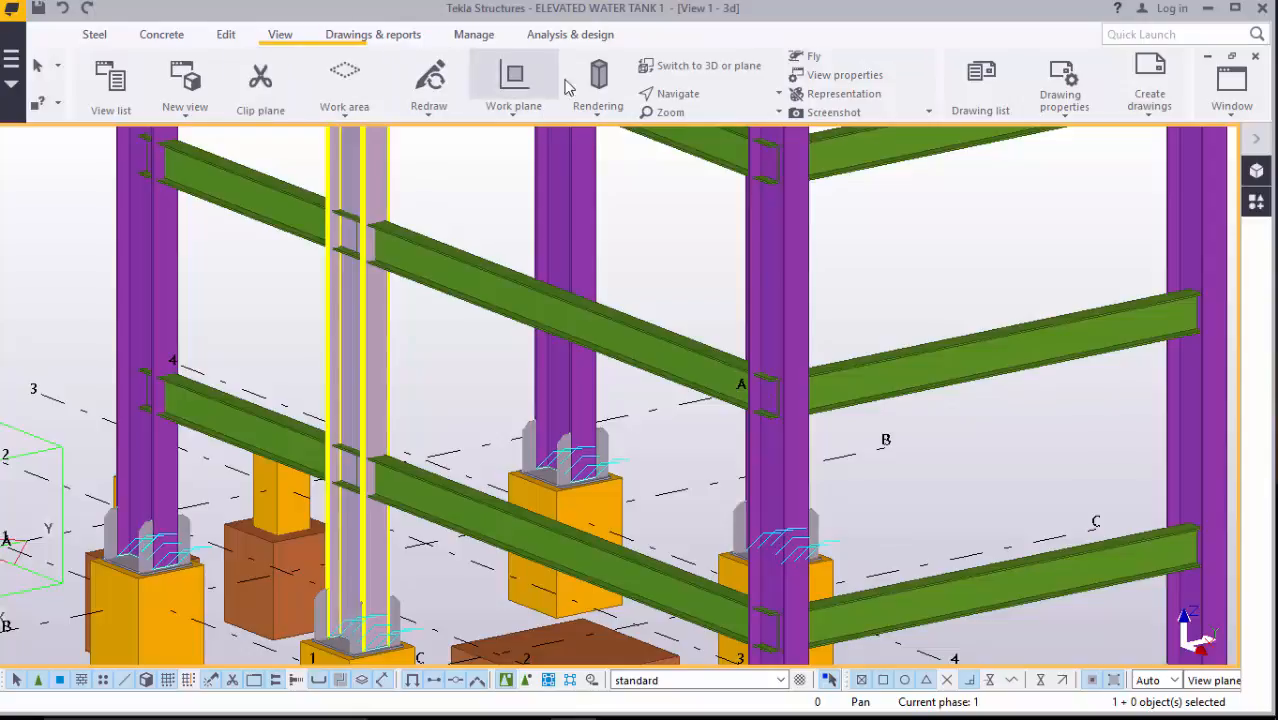
left_click(690, 95)
left_click(697, 124)
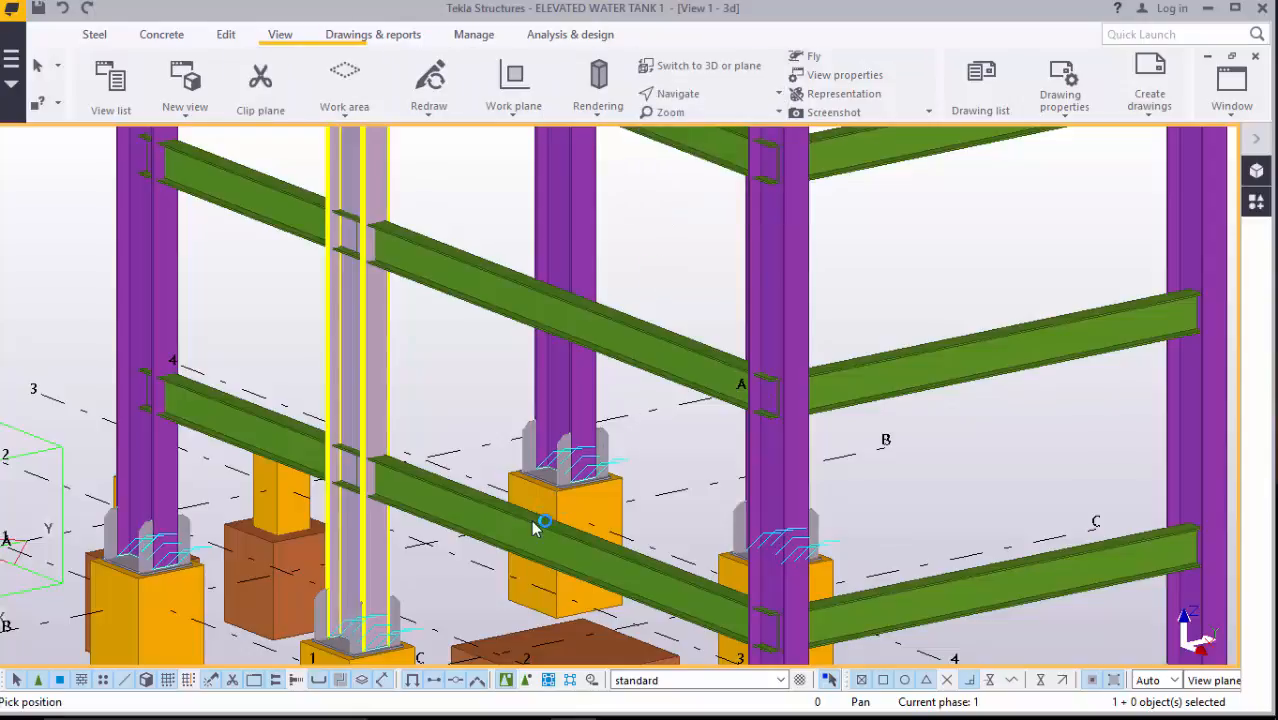
left_click_drag(533, 528, 641, 561)
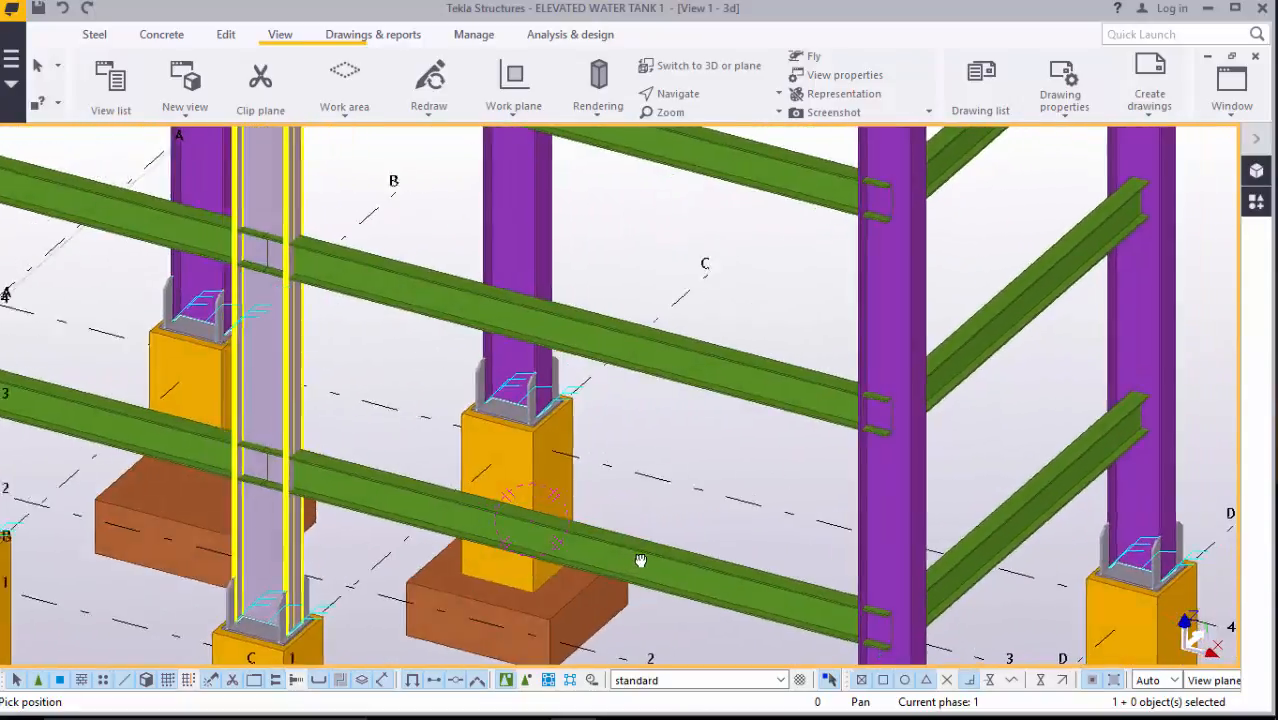
scroll(641, 561, "down", 5)
scroll(669, 486, "up", 2)
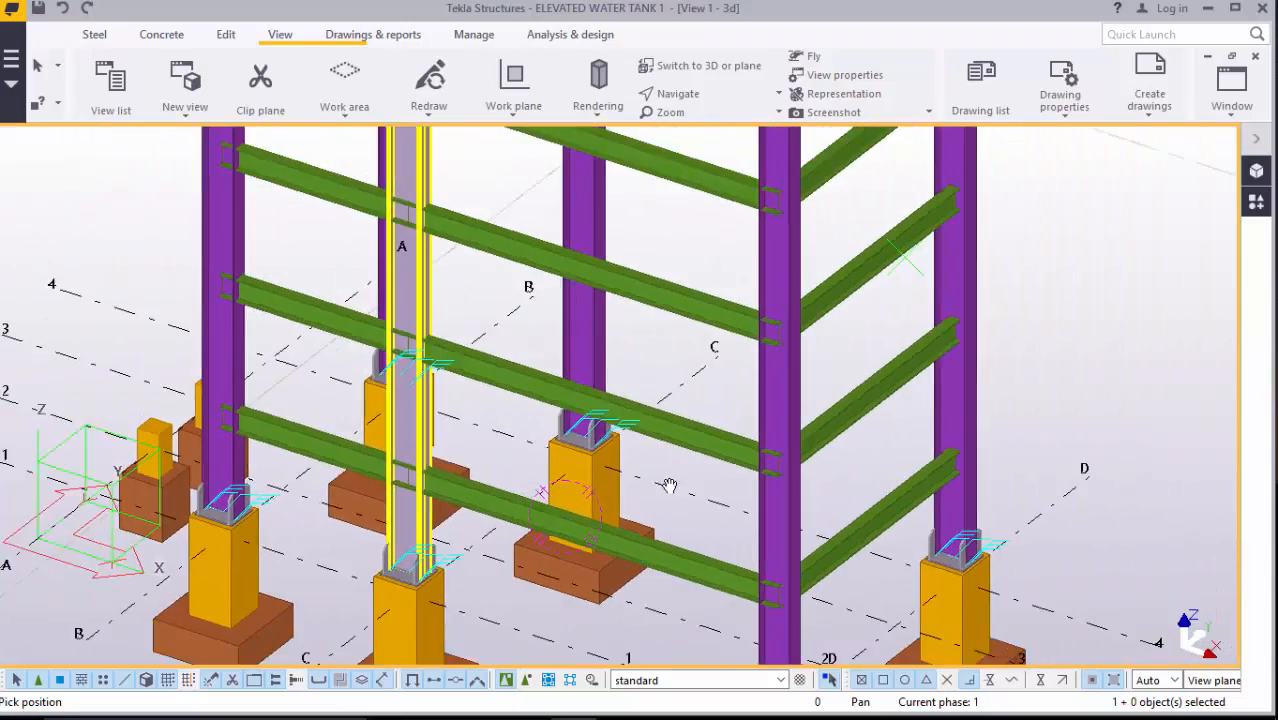
mouse_move(669, 486)
left_mouse_down()
mouse_move(608, 508)
mouse_move(726, 461)
mouse_move(747, 516)
mouse_move(722, 531)
mouse_move(600, 484)
mouse_move(685, 481)
left_mouse_up()
scroll(693, 480, "down", 2)
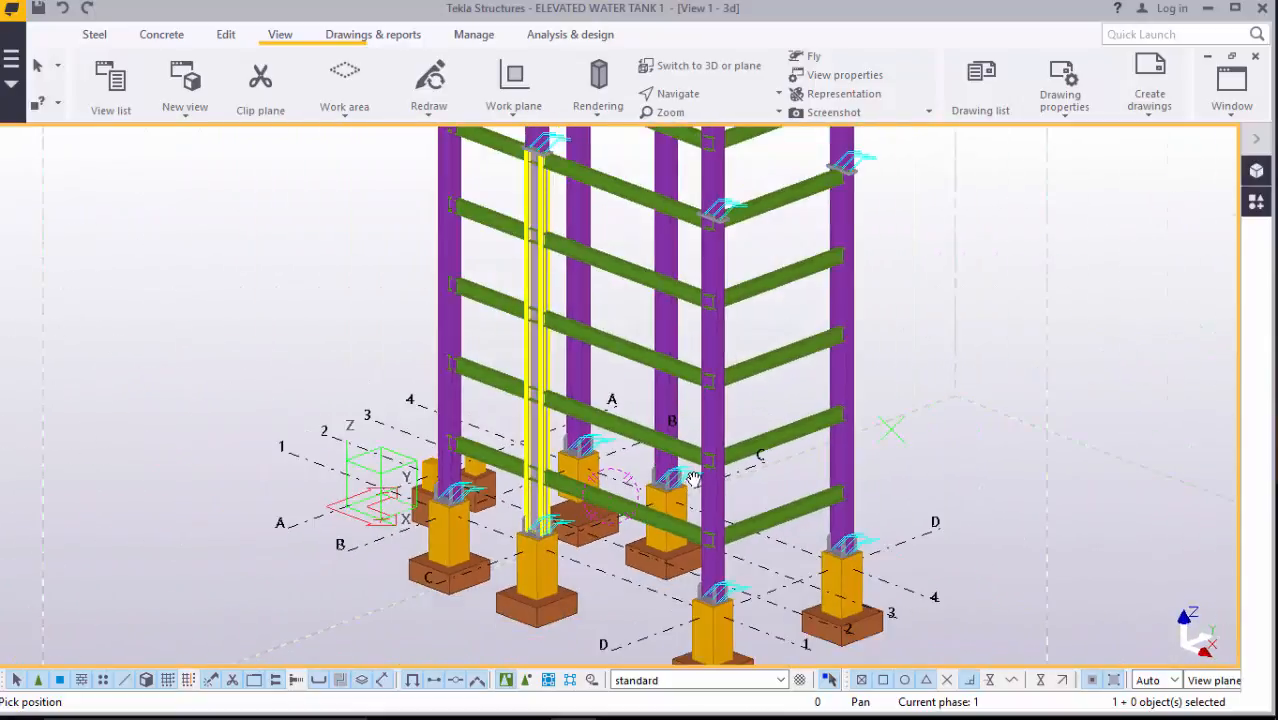
scroll(617, 255, "up", 4)
right_click(610, 276)
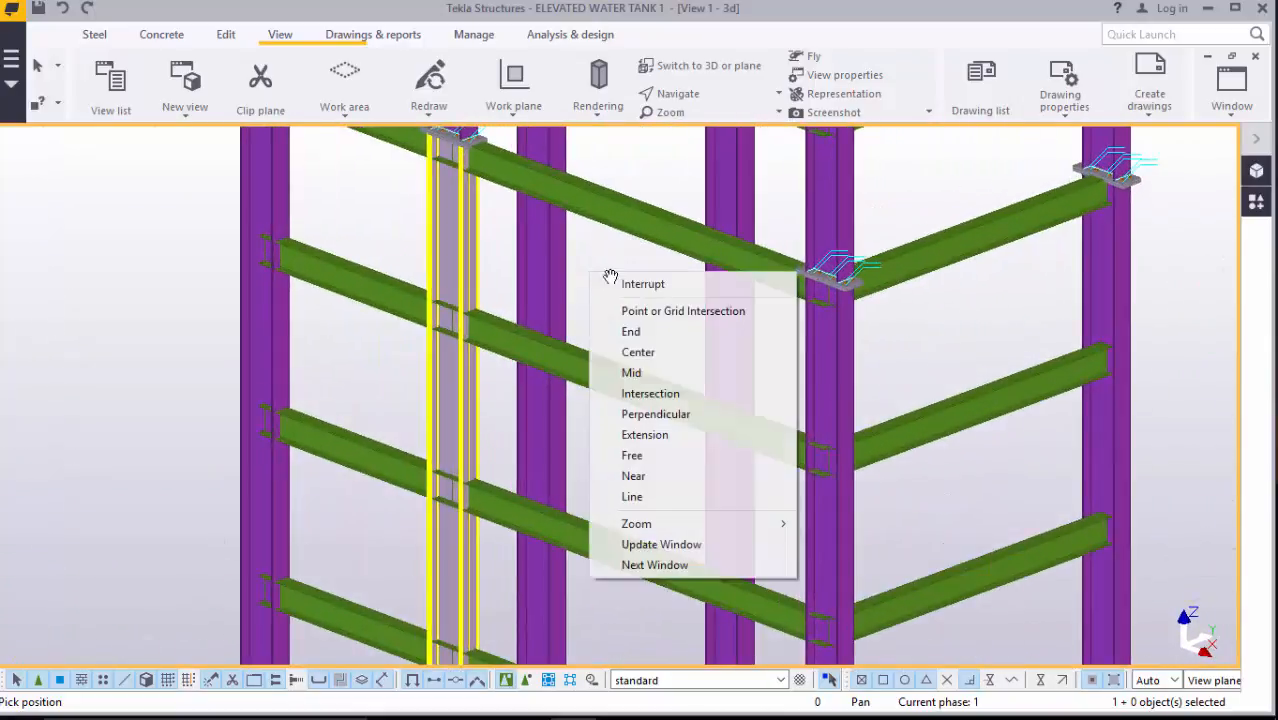
left_click(642, 284)
- Select both grid 1 beams on each of the five levels from the first column splice down to the footings
left_click(650, 220)
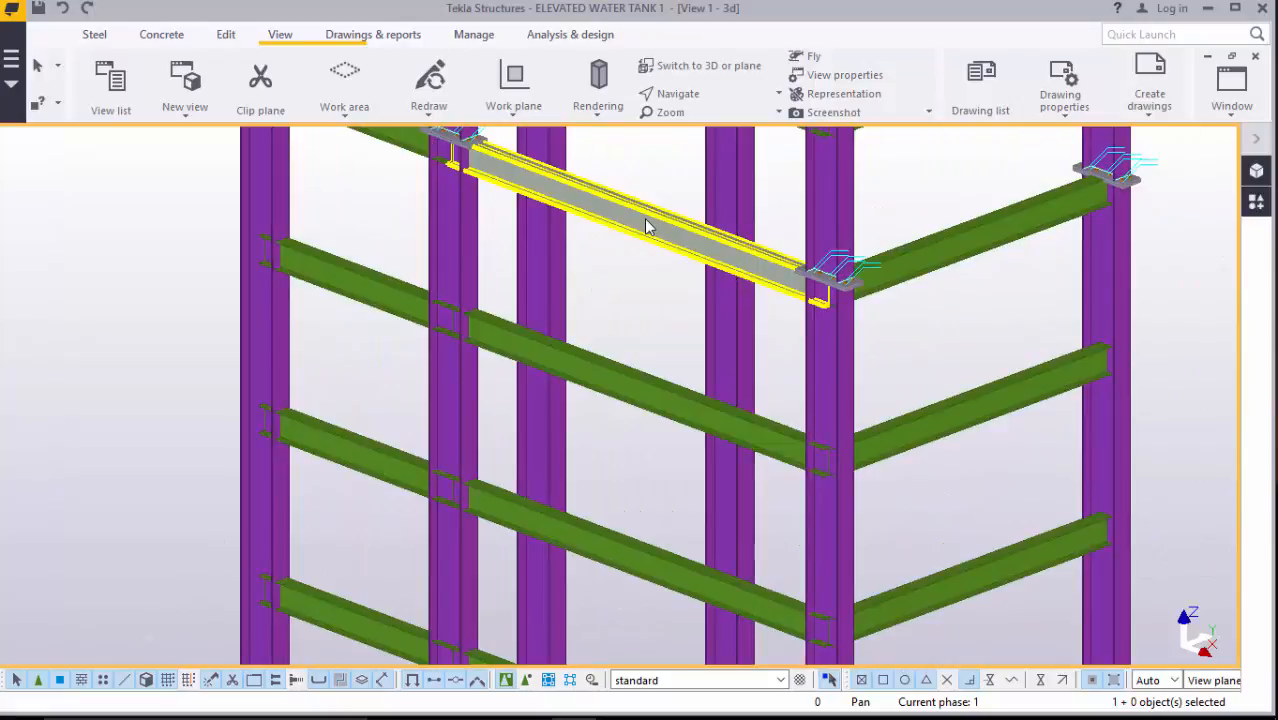
left_click(624, 389, "ctrl")
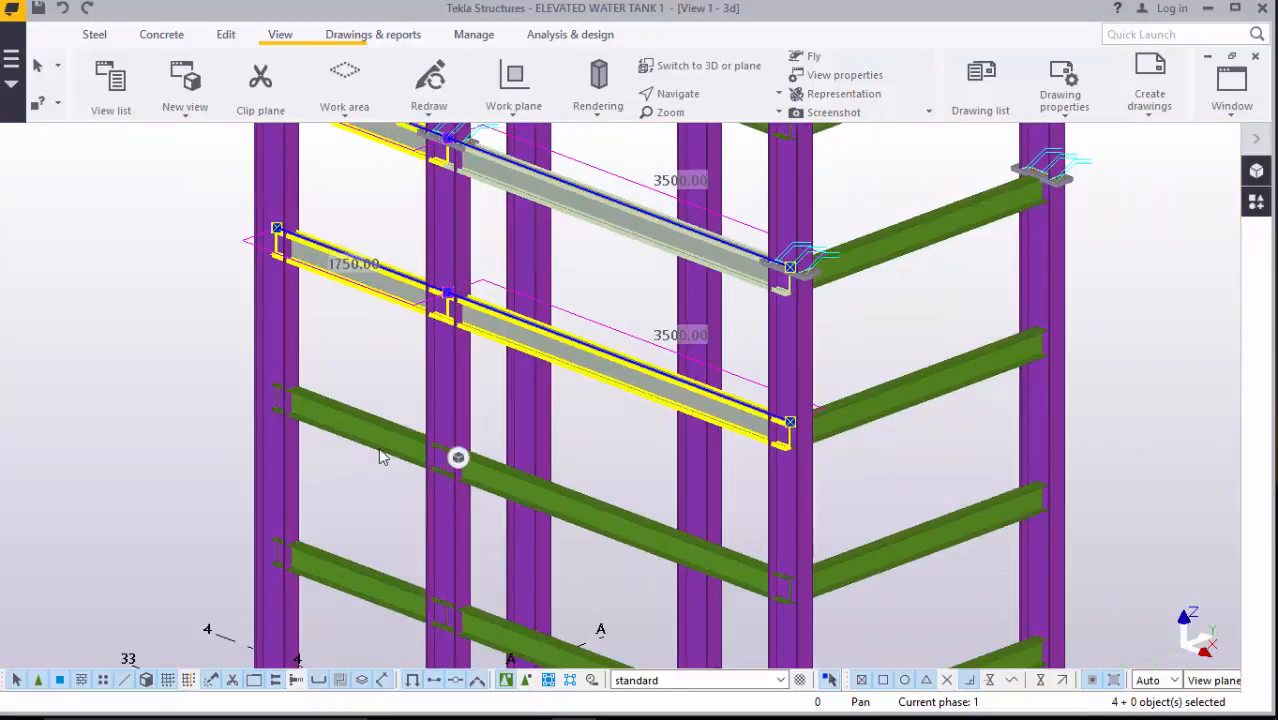
left_click(380, 440, "ctrl")
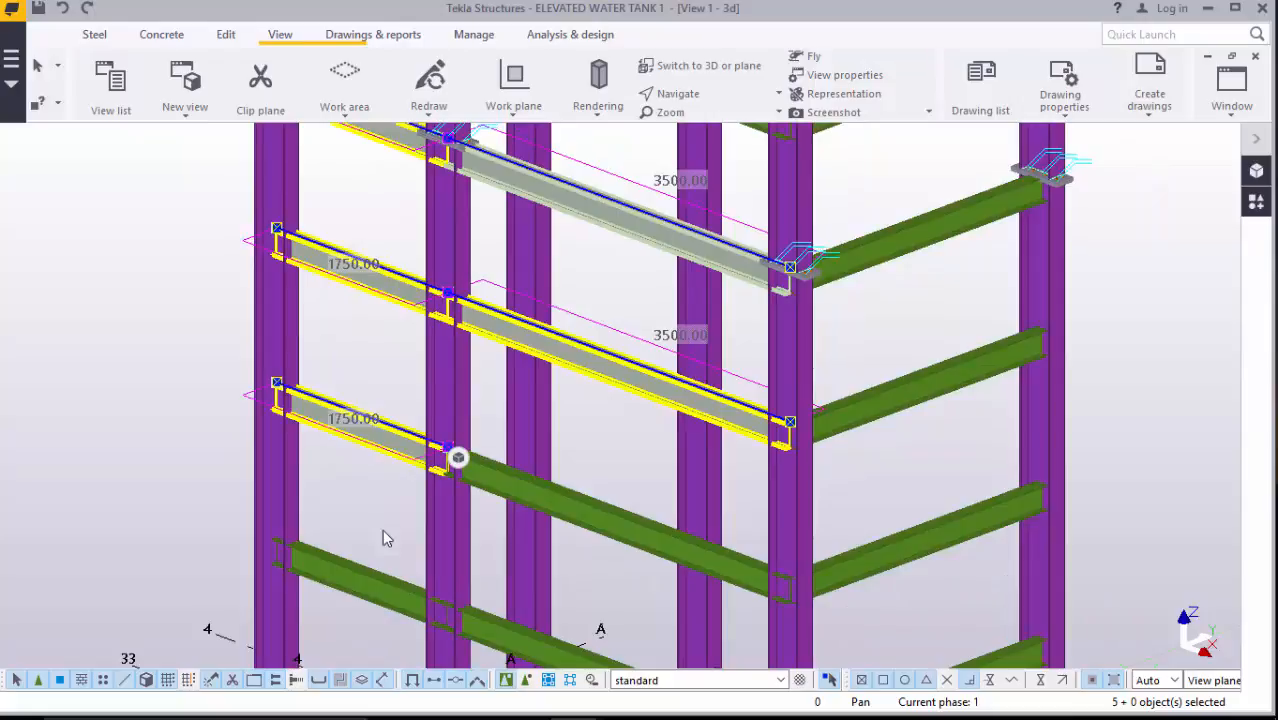
left_click(590, 504, "ctrl")
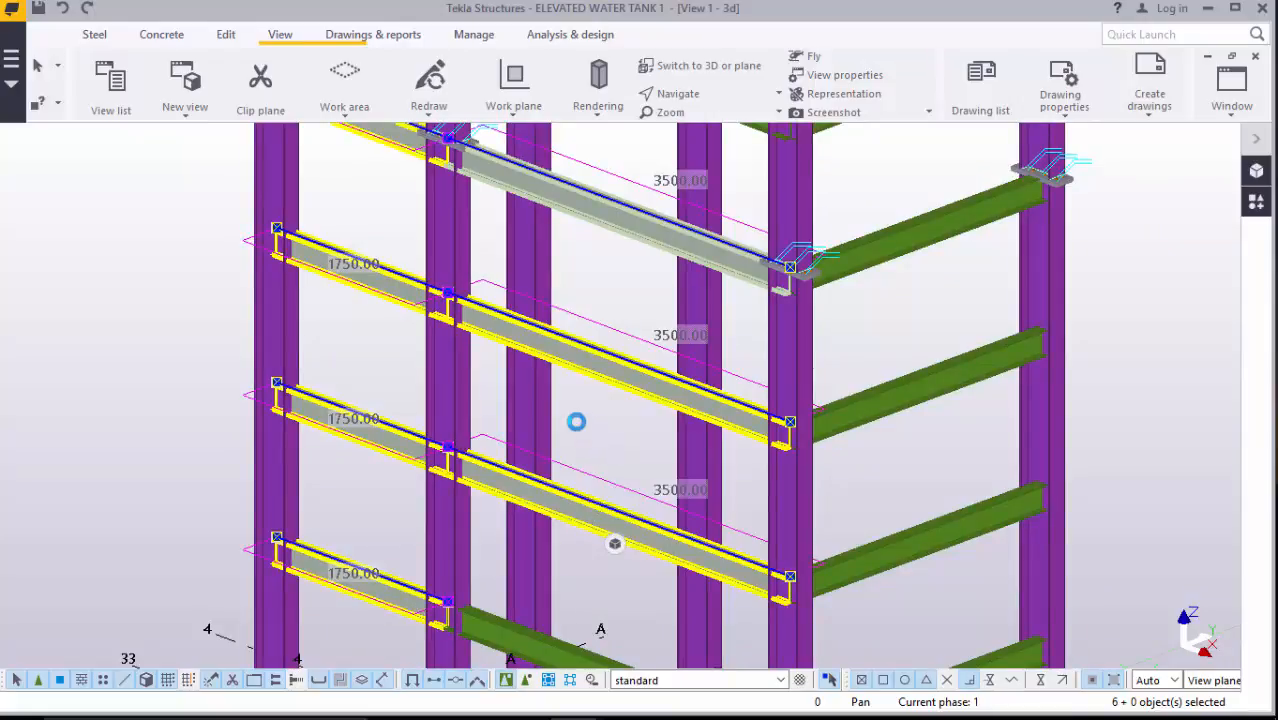
scroll(576, 421, "down", 3)
scroll(477, 587, "up", 3)
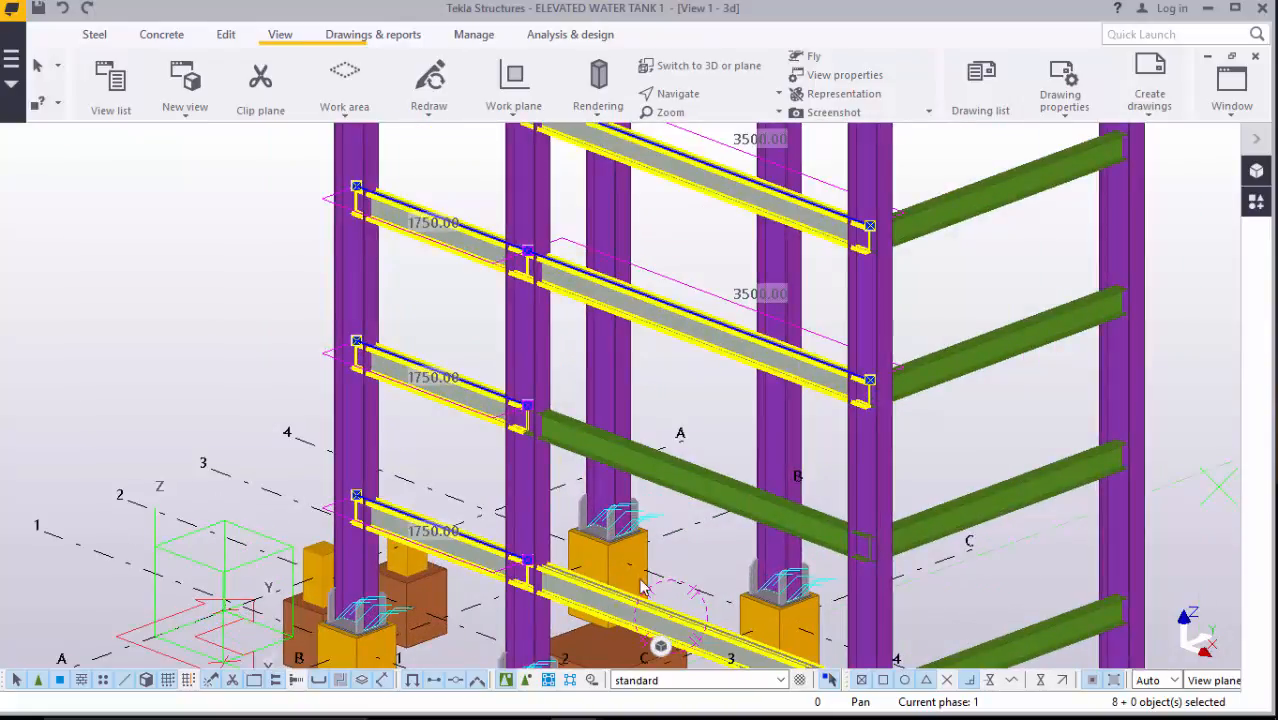
left_click(675, 492, "shift")
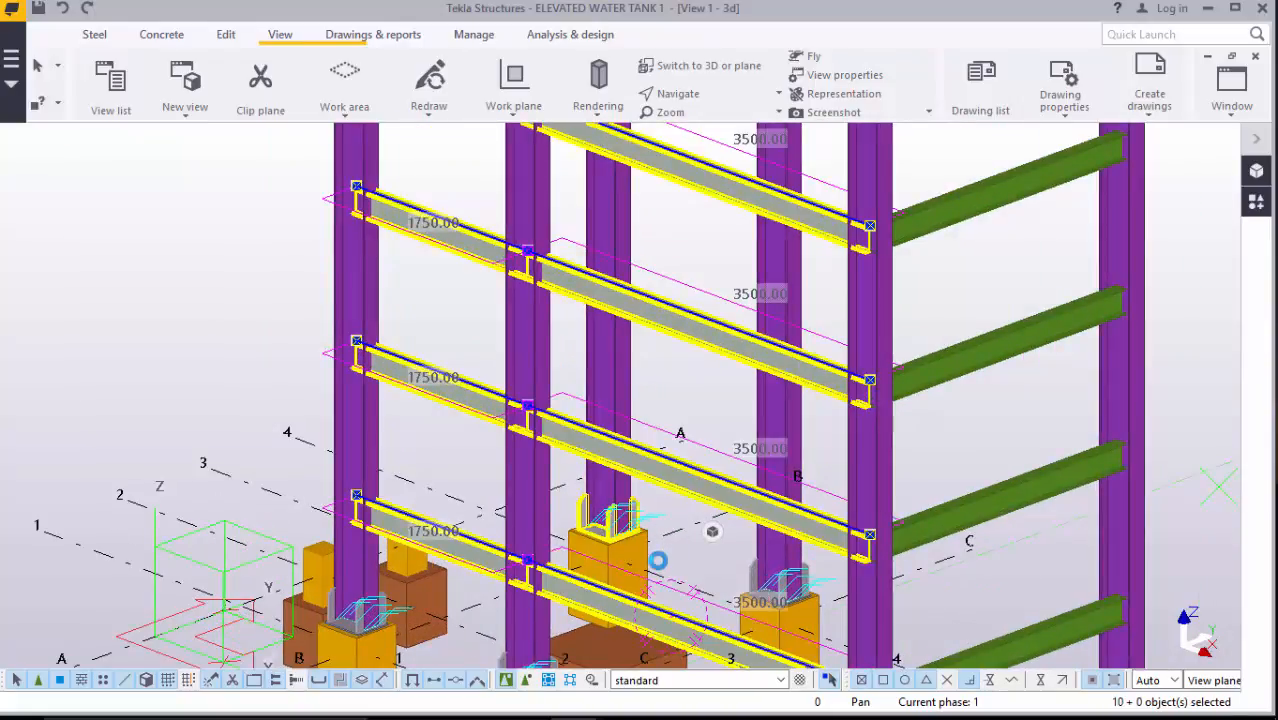
- Add both grid 1 beams on each of the four levels between the first and second column splices to the selection
scroll(660, 533, "down", 5)
scroll(658, 210, "up", 4)
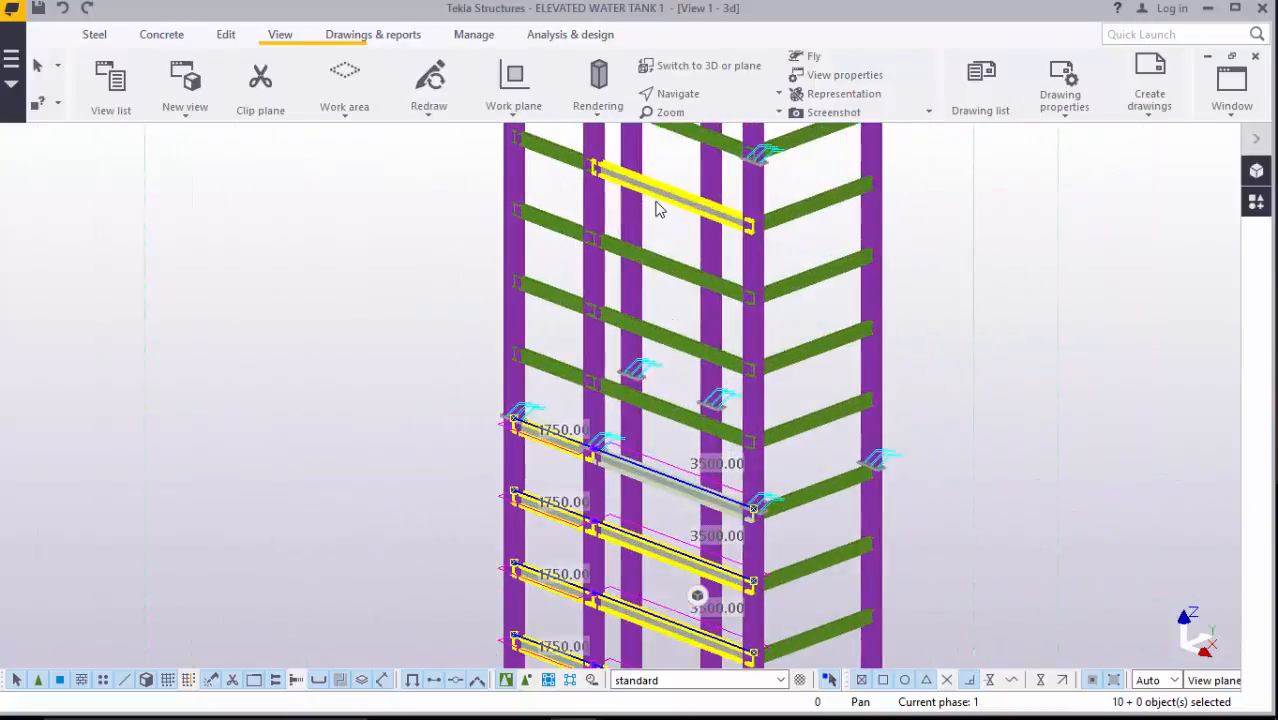
left_click(653, 284, "shift")
left_click(672, 398, "shift")
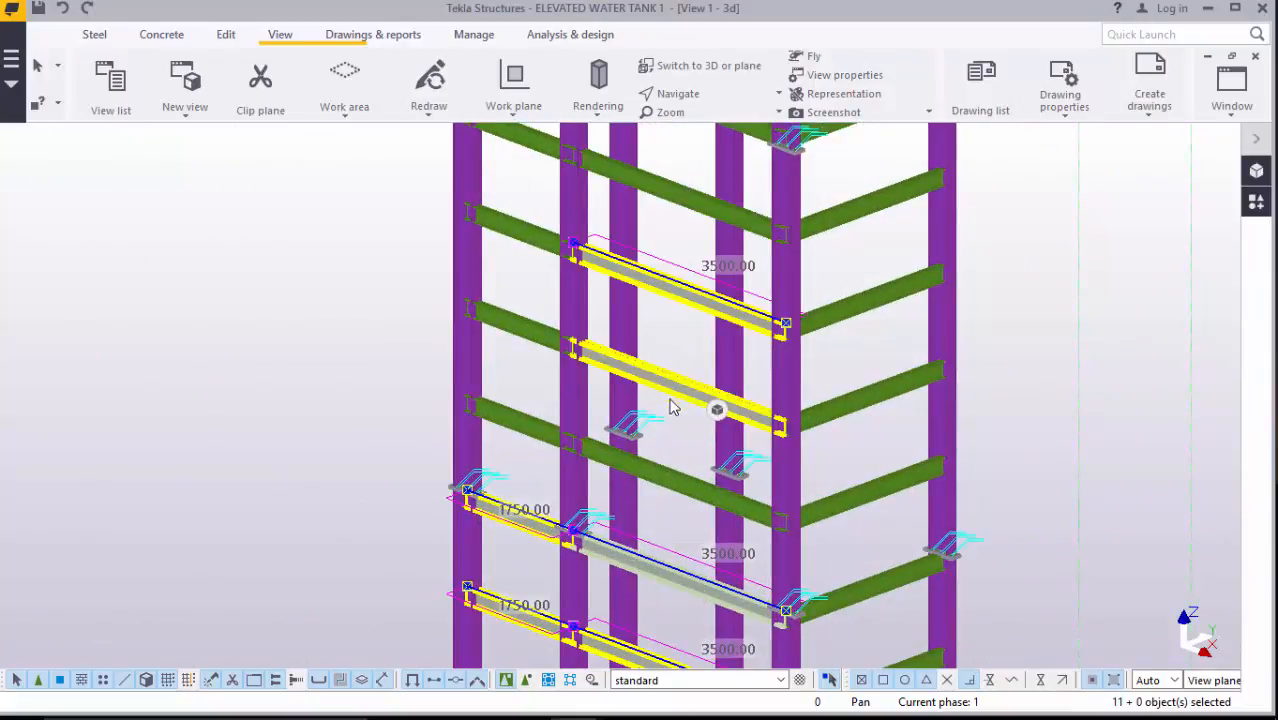
left_click(560, 452, "shift")
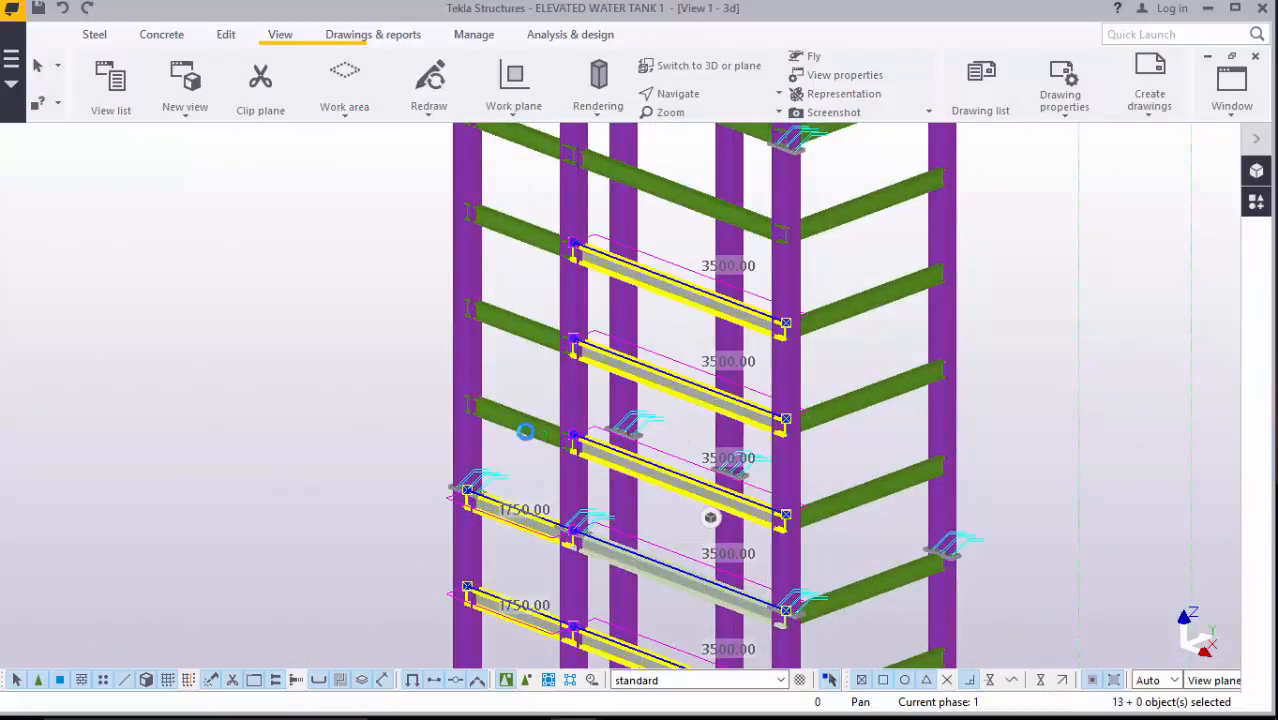
left_click(529, 432, "shift")
left_click(538, 326, "shift")
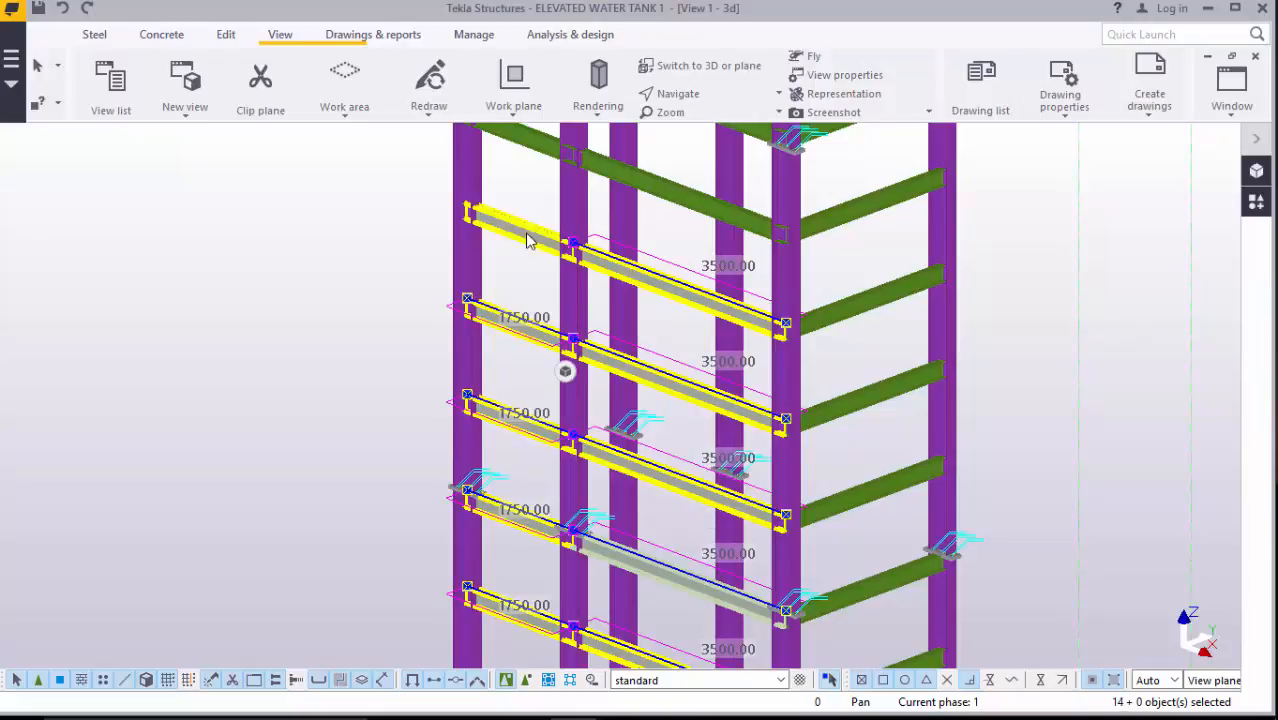
left_click(534, 147, "shift")
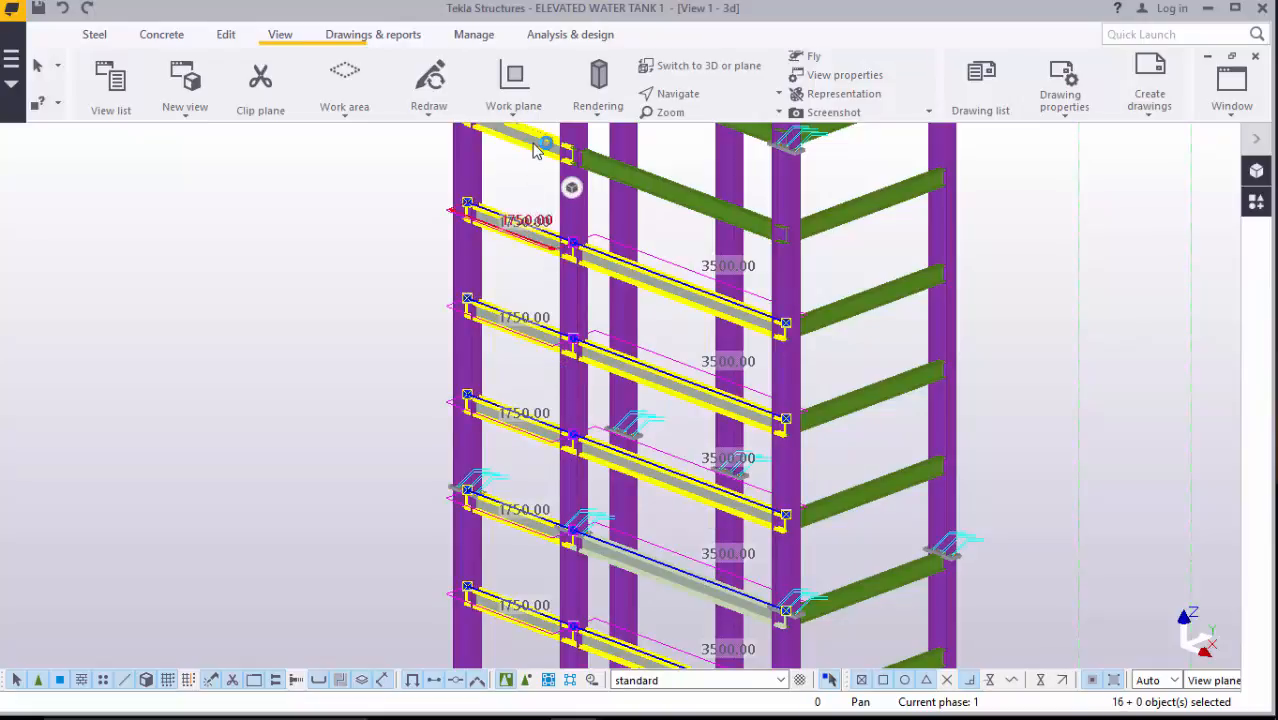
left_click(660, 190, "shift")
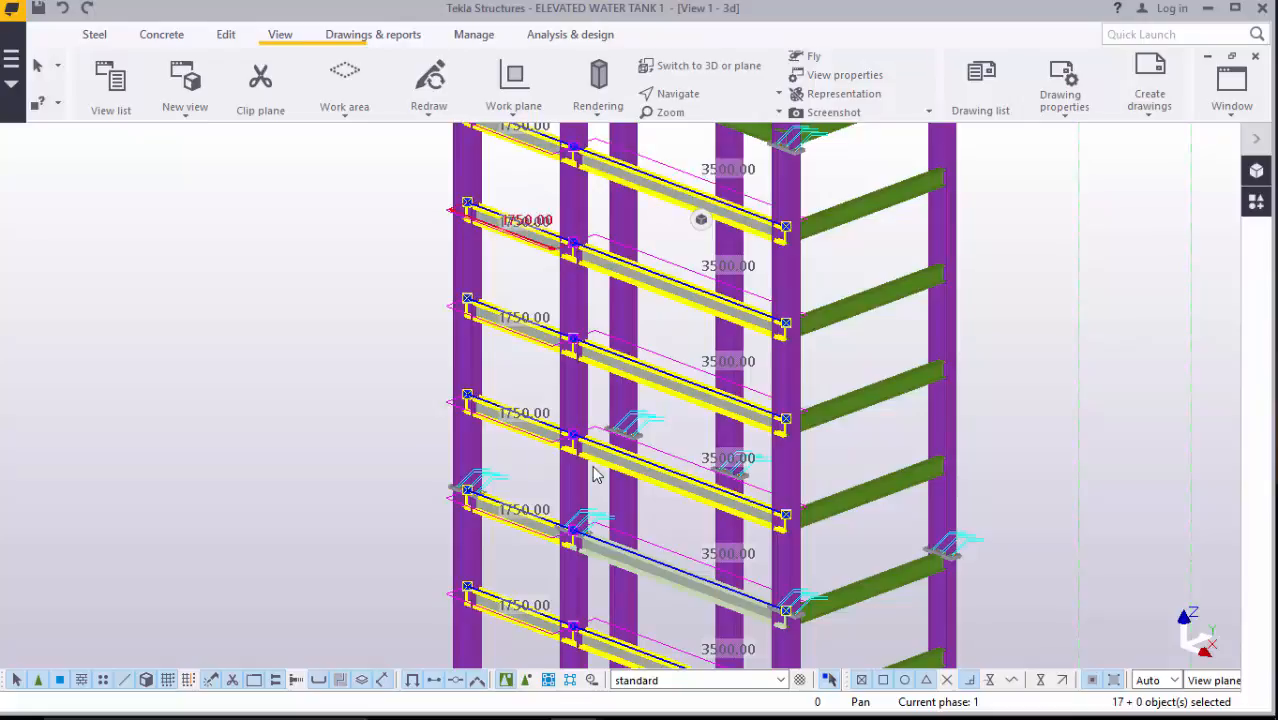
- Add both grid 1 beams at the second column splice and on the two levels above it to the selection
scroll(597, 505, "down", 2)
scroll(627, 163, "up", 3)
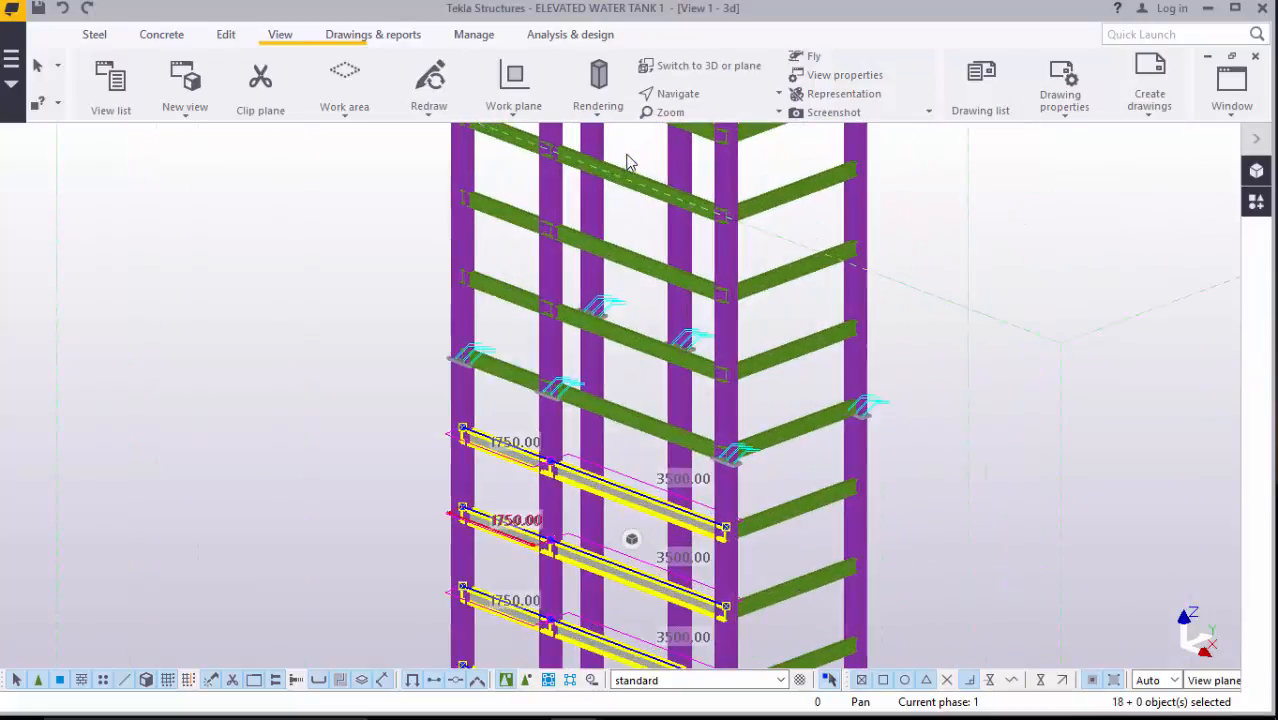
left_click(622, 368, "shift")
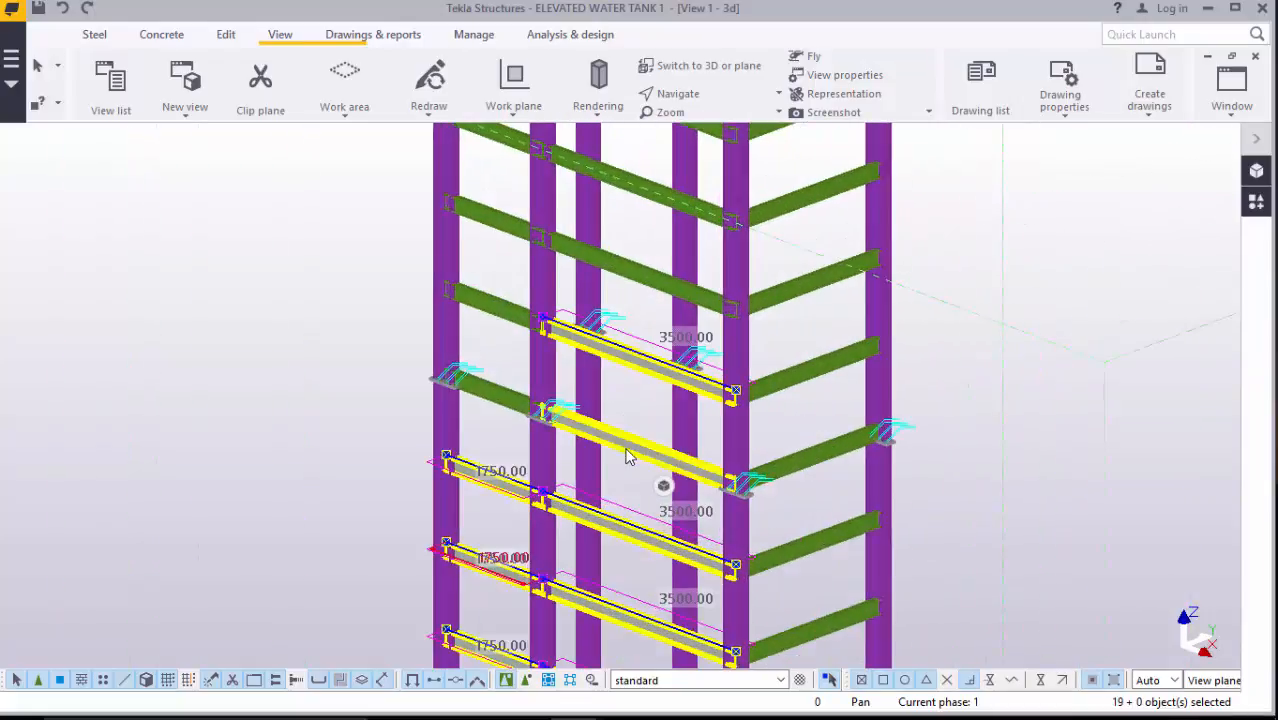
left_click(628, 450, "shift")
left_click(495, 320, "shift")
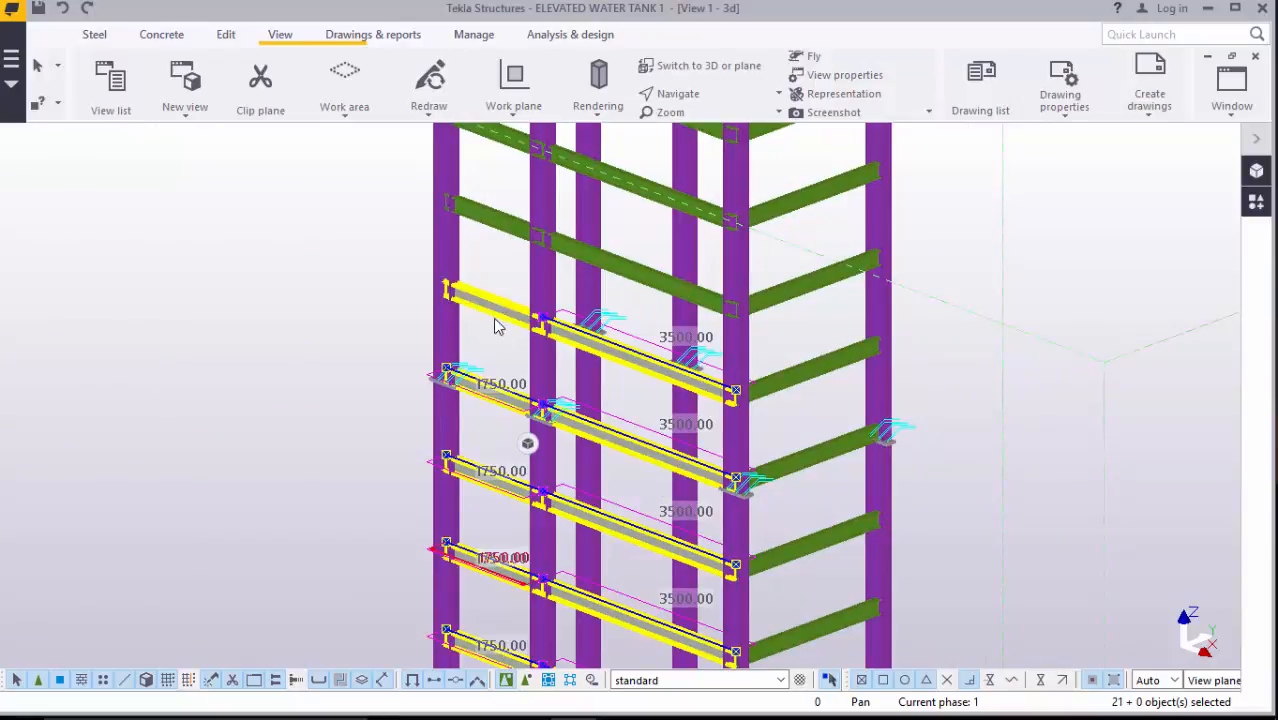
left_click(493, 220, "shift")
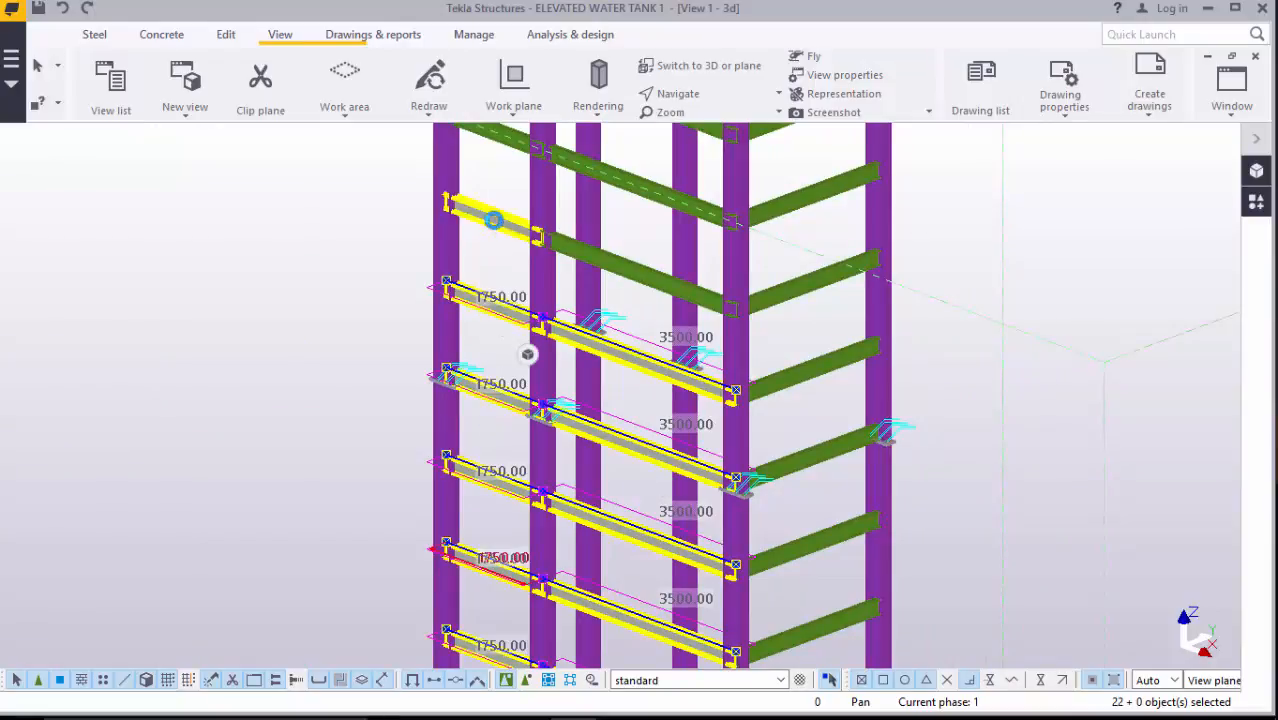
left_click(643, 277, "shift")
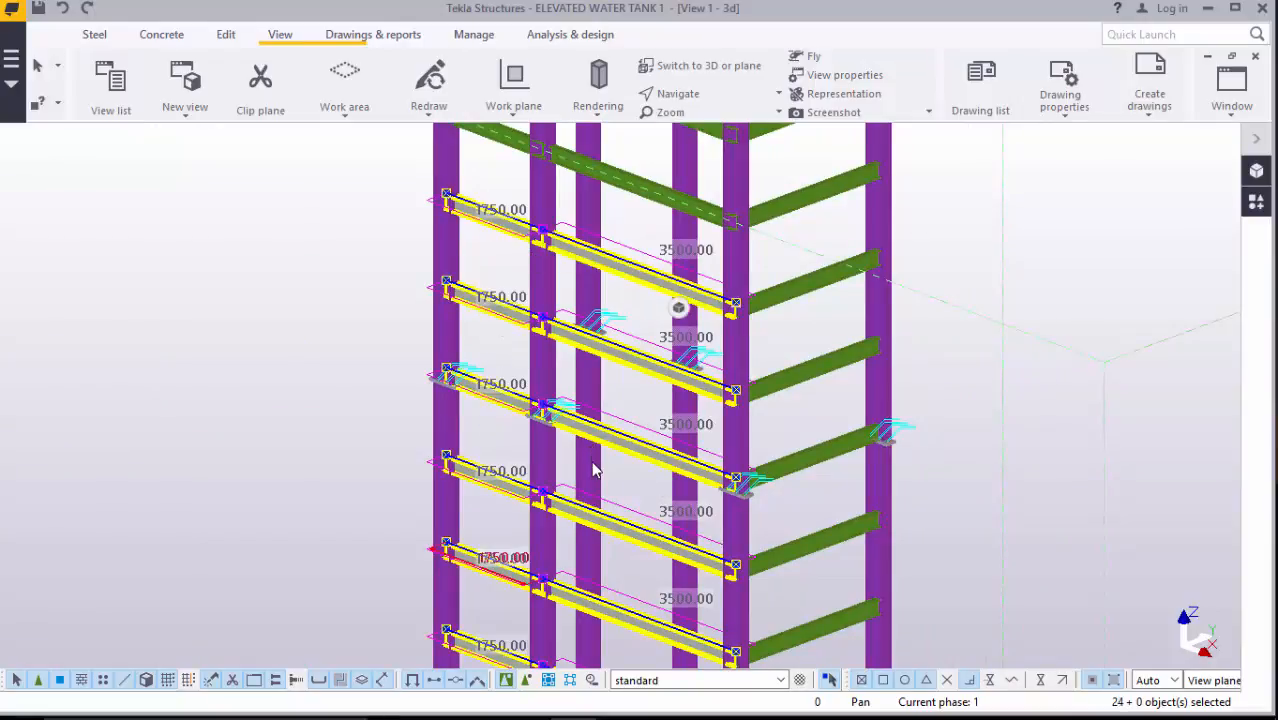
- Add both grid 1 beams on the two uppermost levels of the tower to the selection
scroll(593, 466, "down", 7)
scroll(617, 266, "up", 6)
scroll(617, 270, "up", 2)
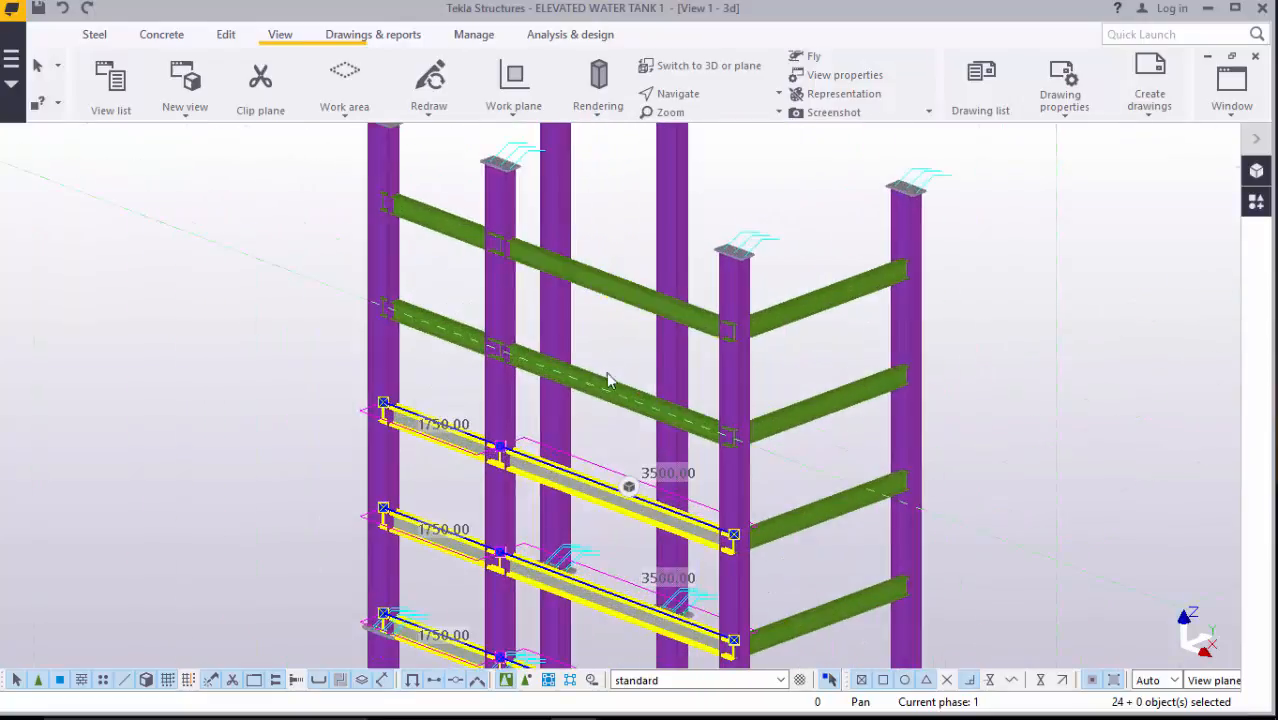
left_click(610, 384, "shift")
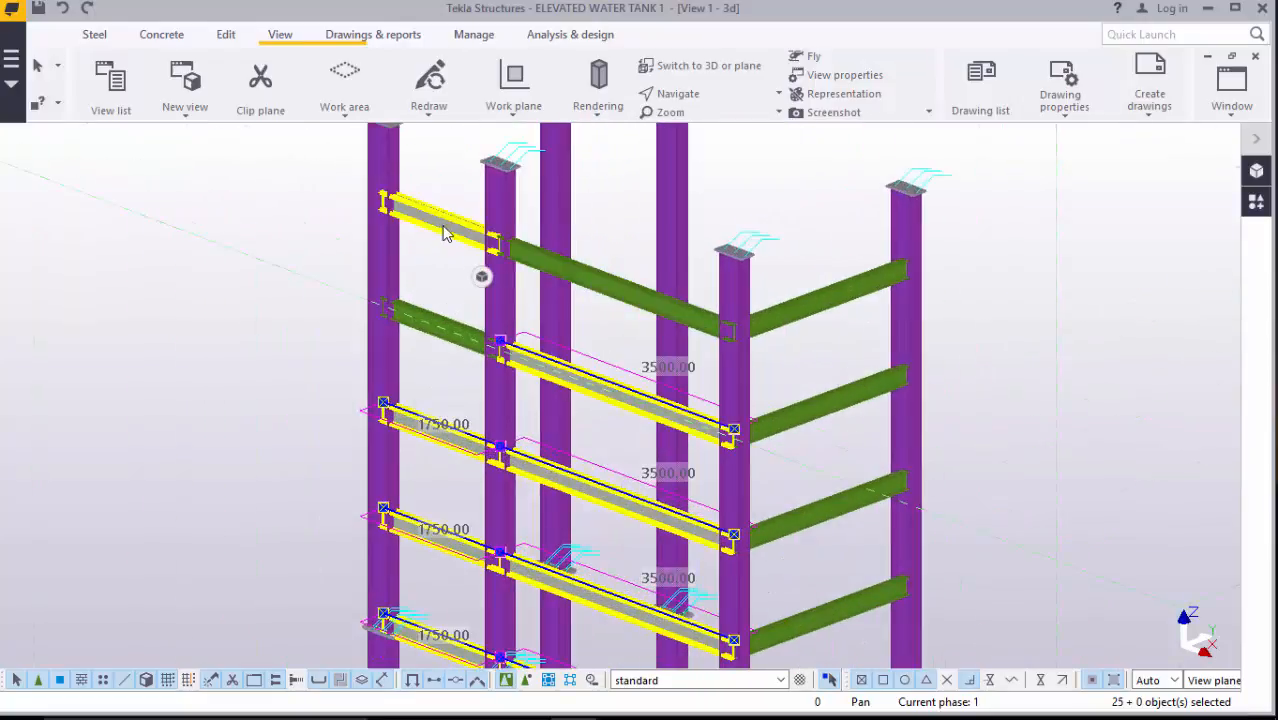
left_click(641, 296, "shift")
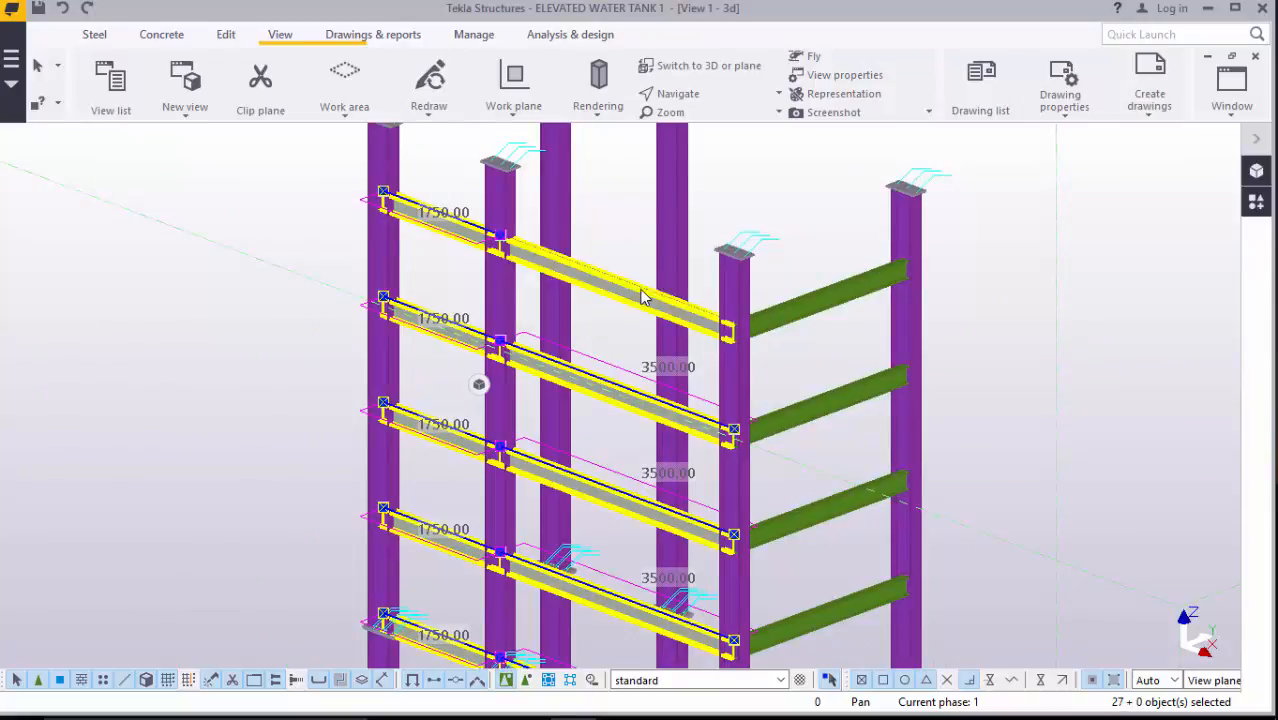
left_click(630, 293, "shift")
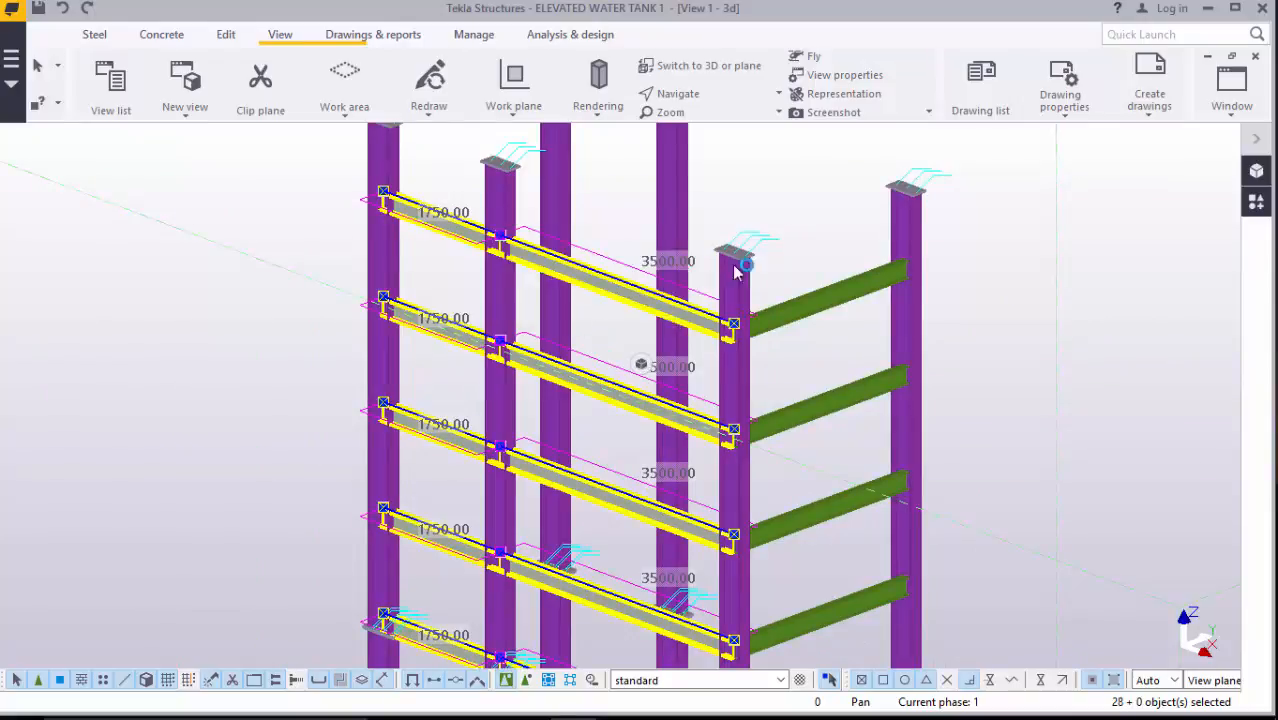
- Define a mirror-copy line for the selected beams at the midpoint of the top cross beam, with X0 6500, Y0 2125 and angle 0
scroll(787, 222, "down", 4)
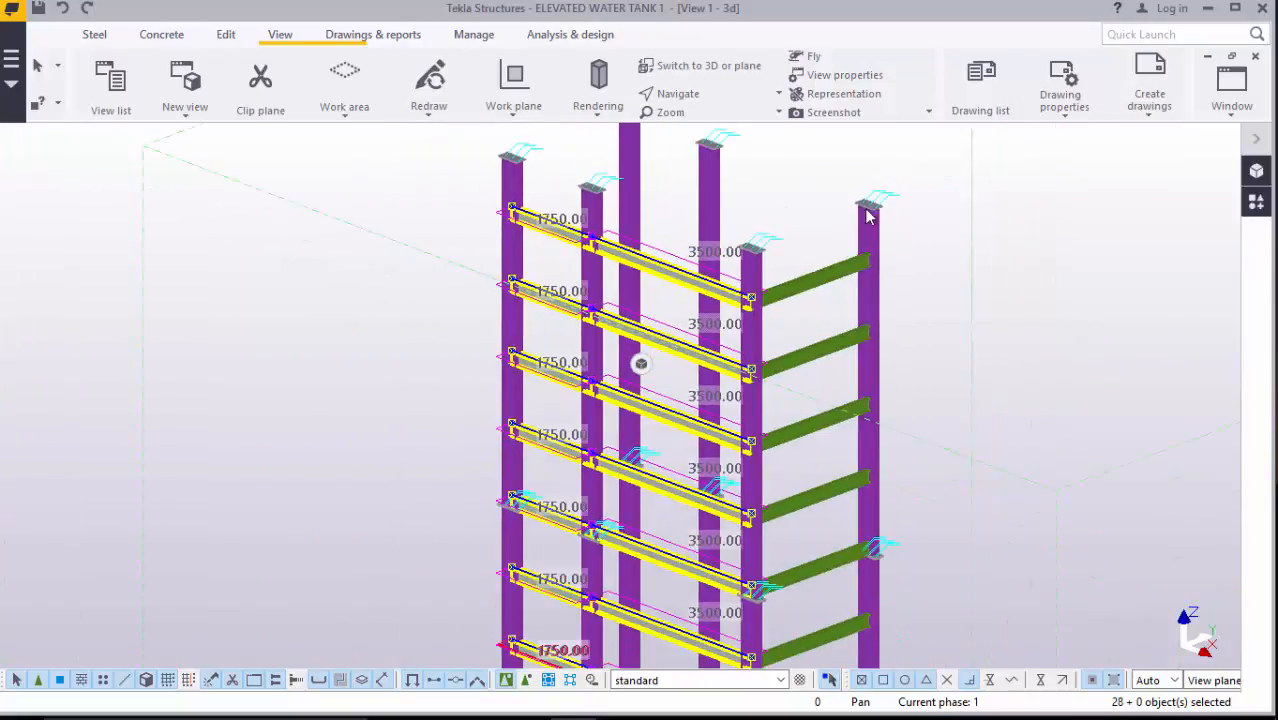
scroll(858, 330, "up", 3)
right_click(1073, 196)
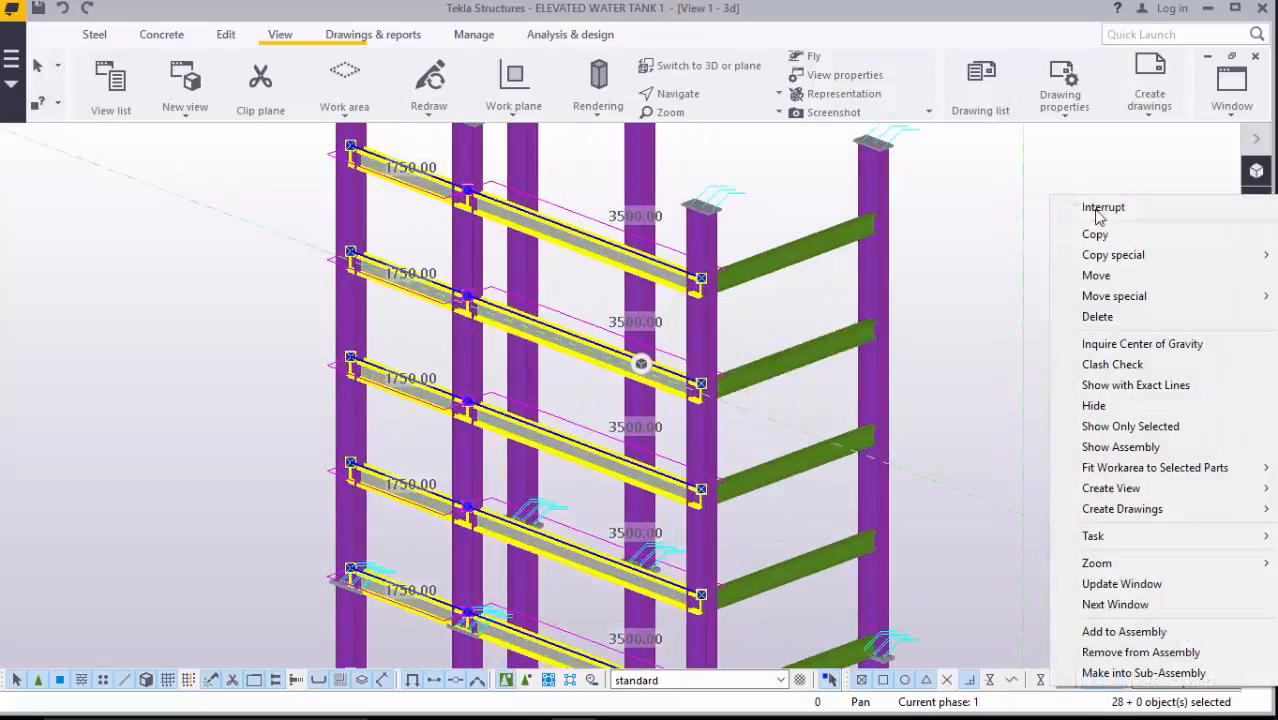
mouse_move(1114, 256)
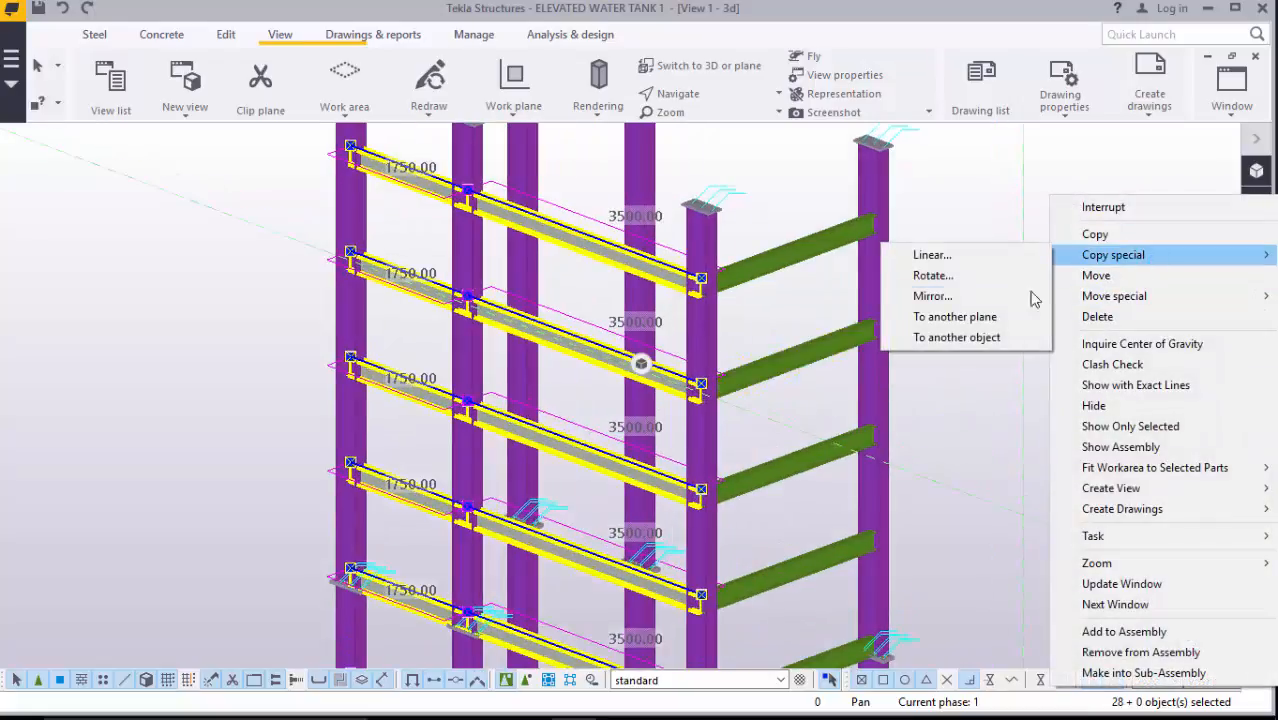
left_click(968, 298)
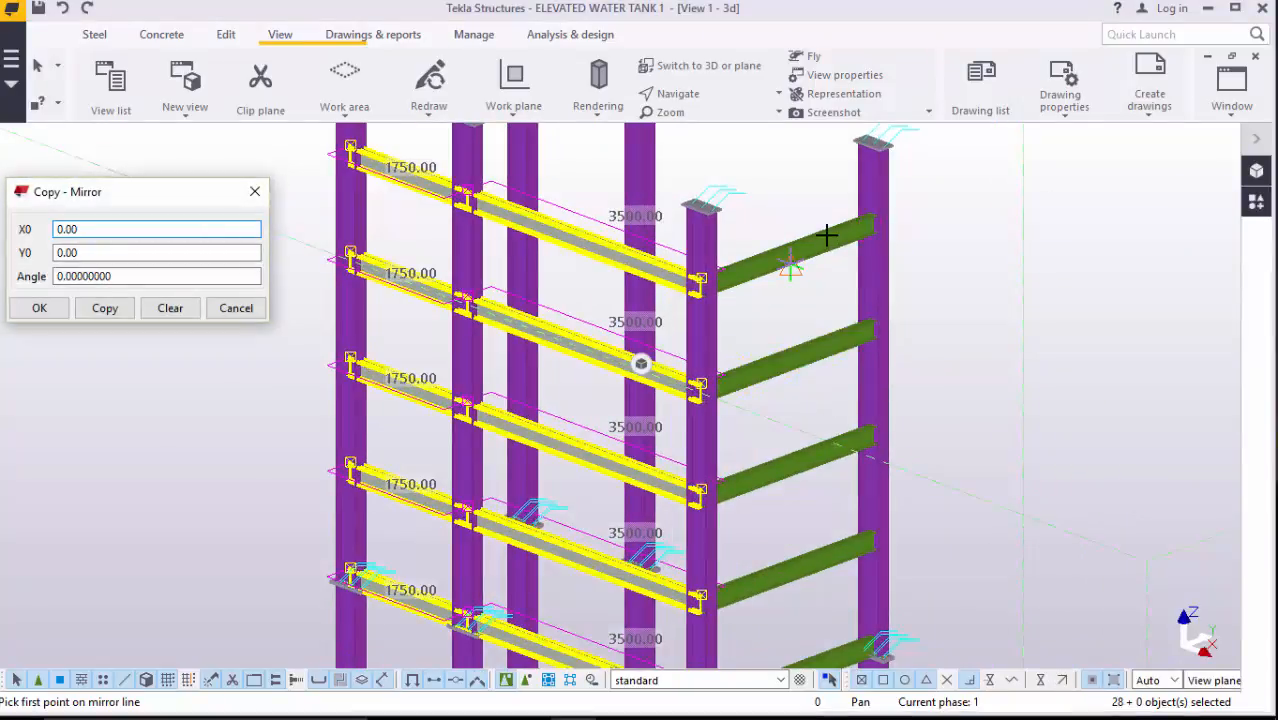
scroll(826, 234, "up", 2)
scroll(826, 234, "up", 3)
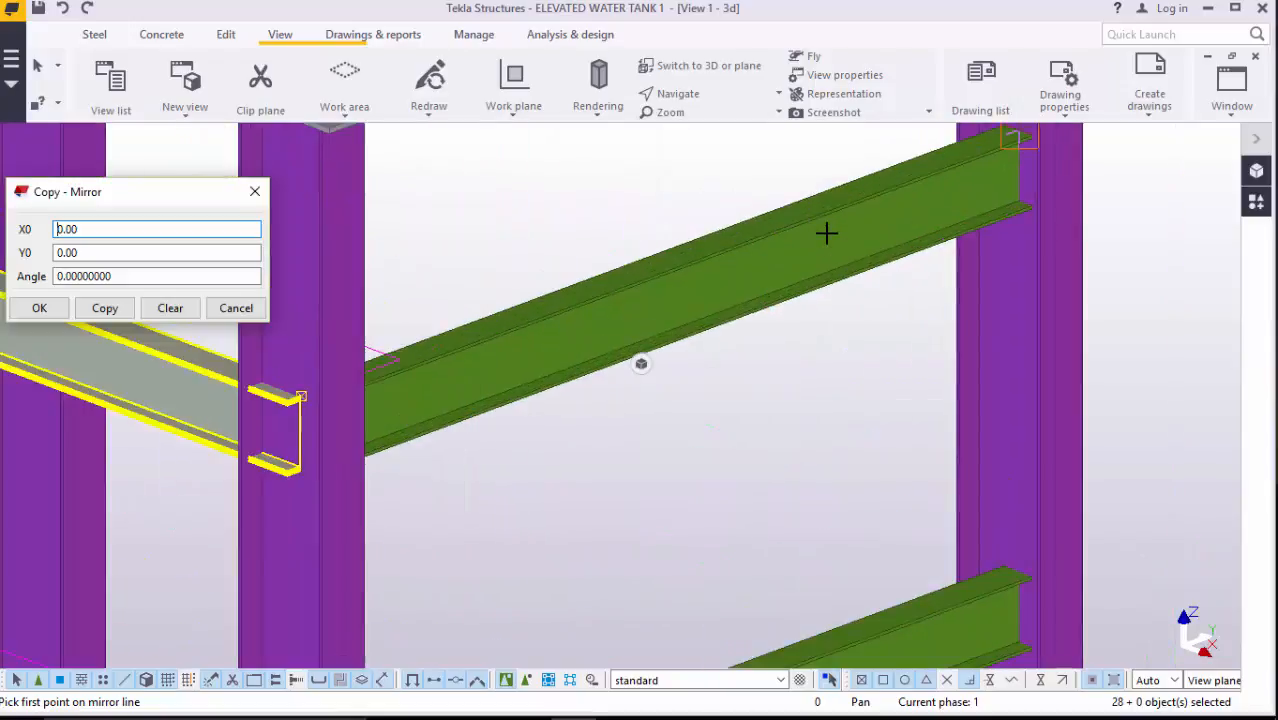
left_click(673, 266)
scroll(690, 346, "up", 1)
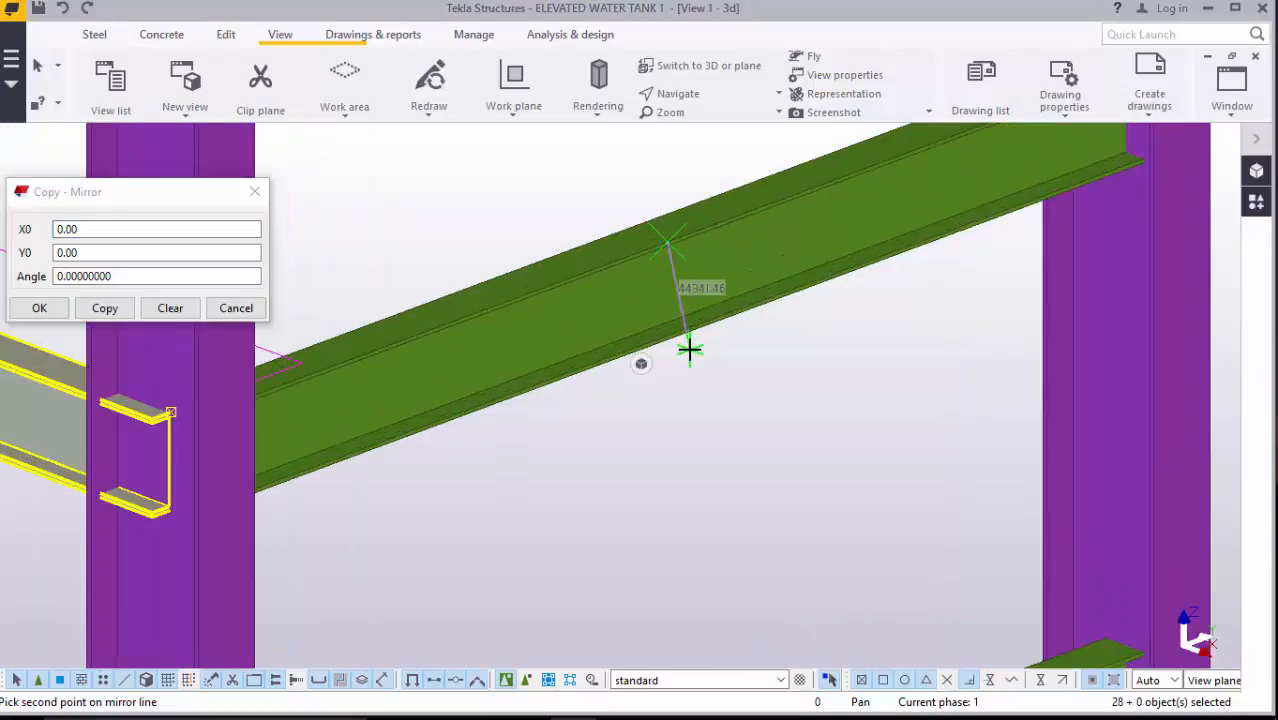
scroll(684, 345, "up", 1)
left_click(666, 333)
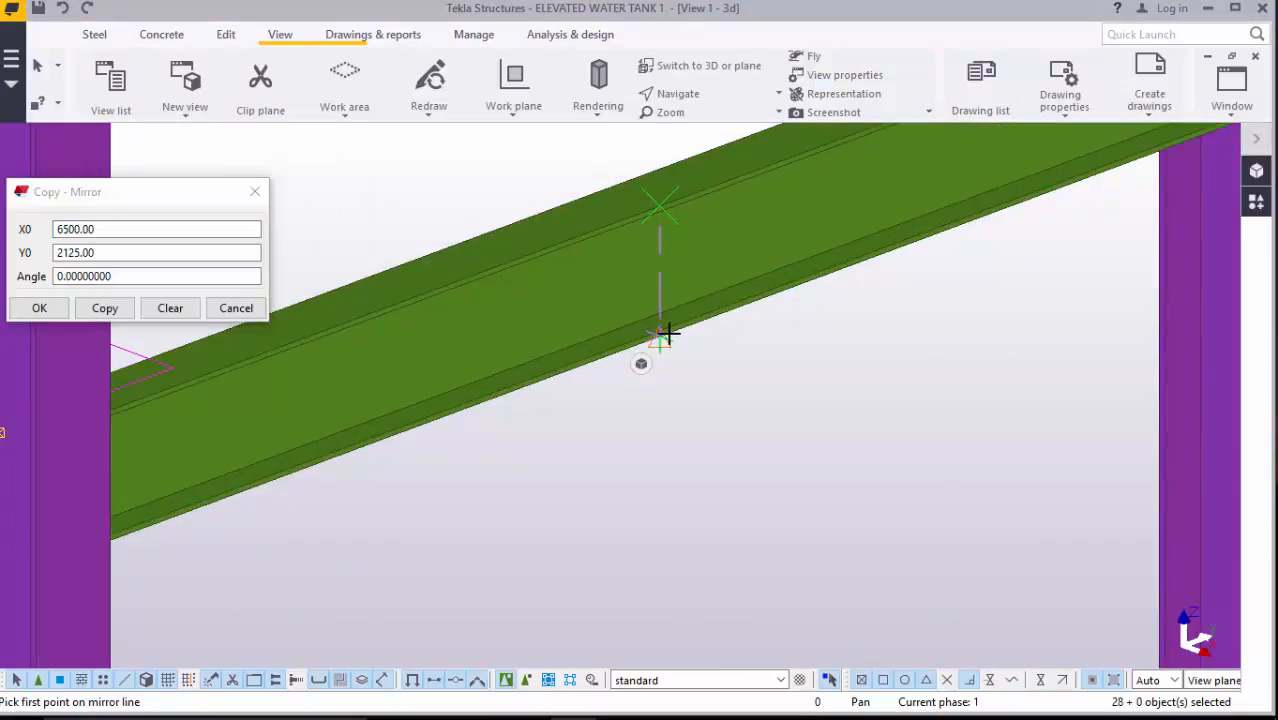
- Create the mirrored copies of the grid 1 beams on the tower's opposite side, ending the mirror command and clearing the selection
left_click(105, 309)
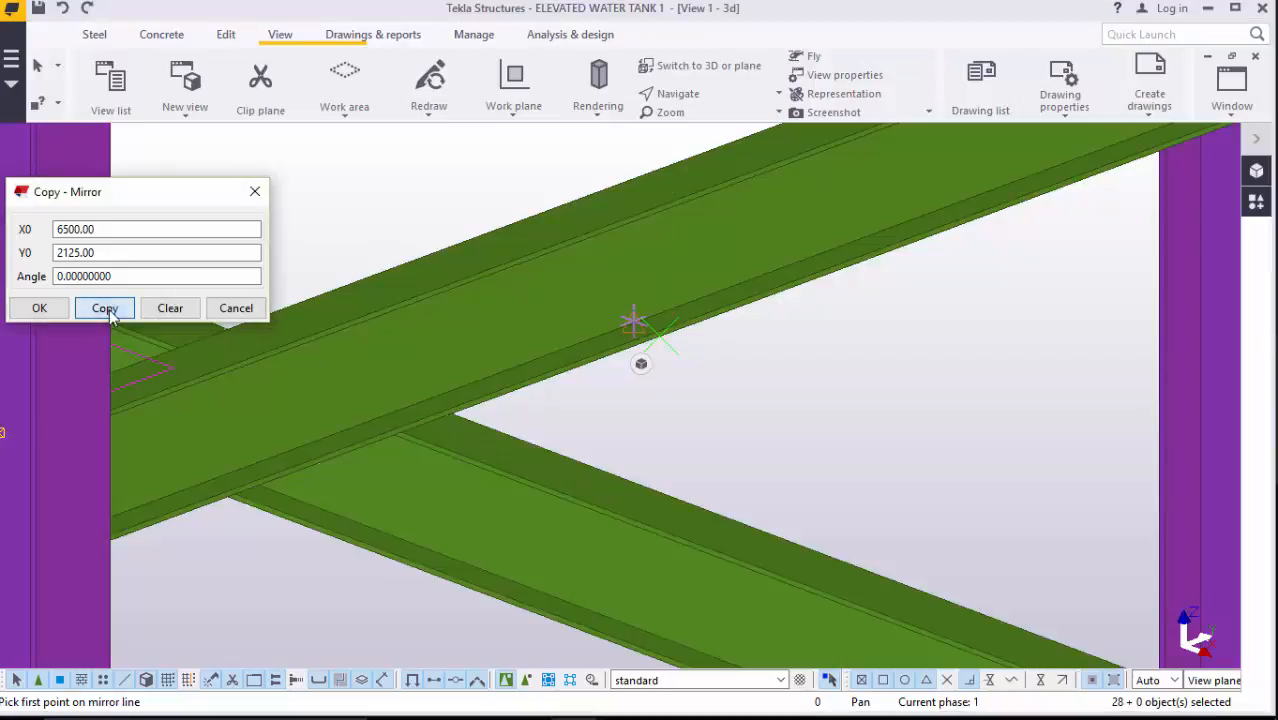
left_click(53, 309)
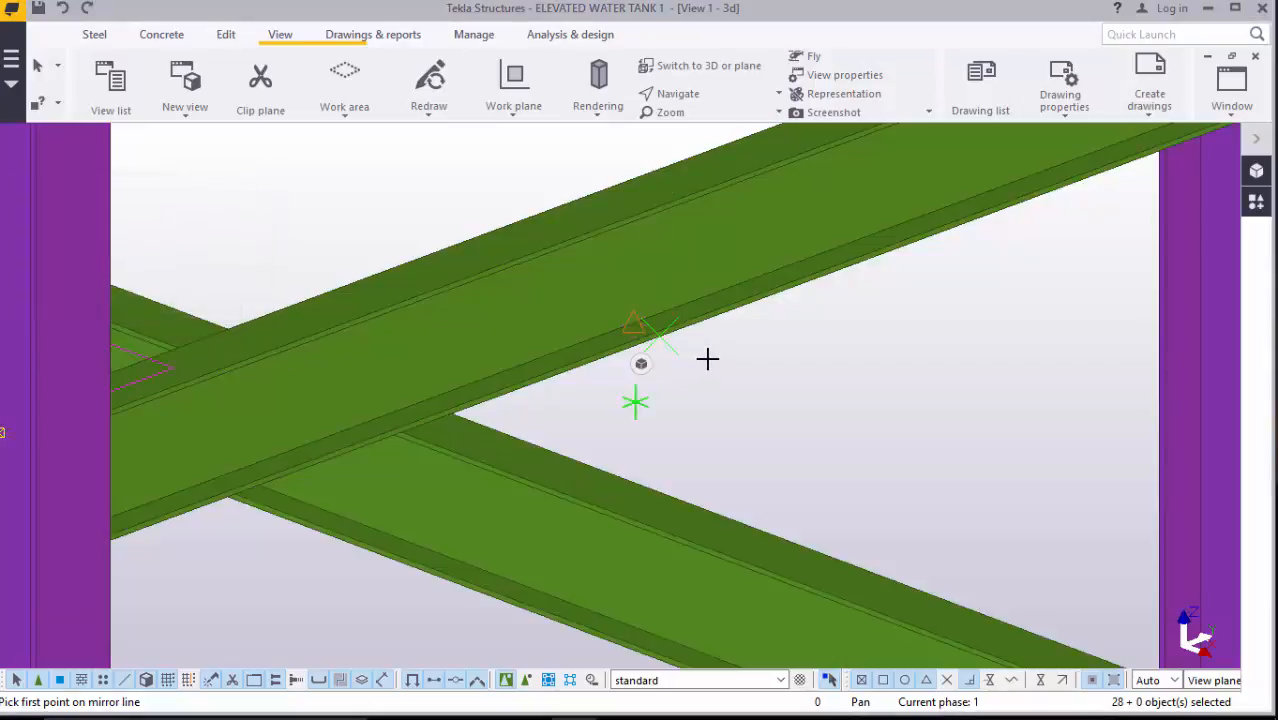
scroll(720, 355, "down", 3)
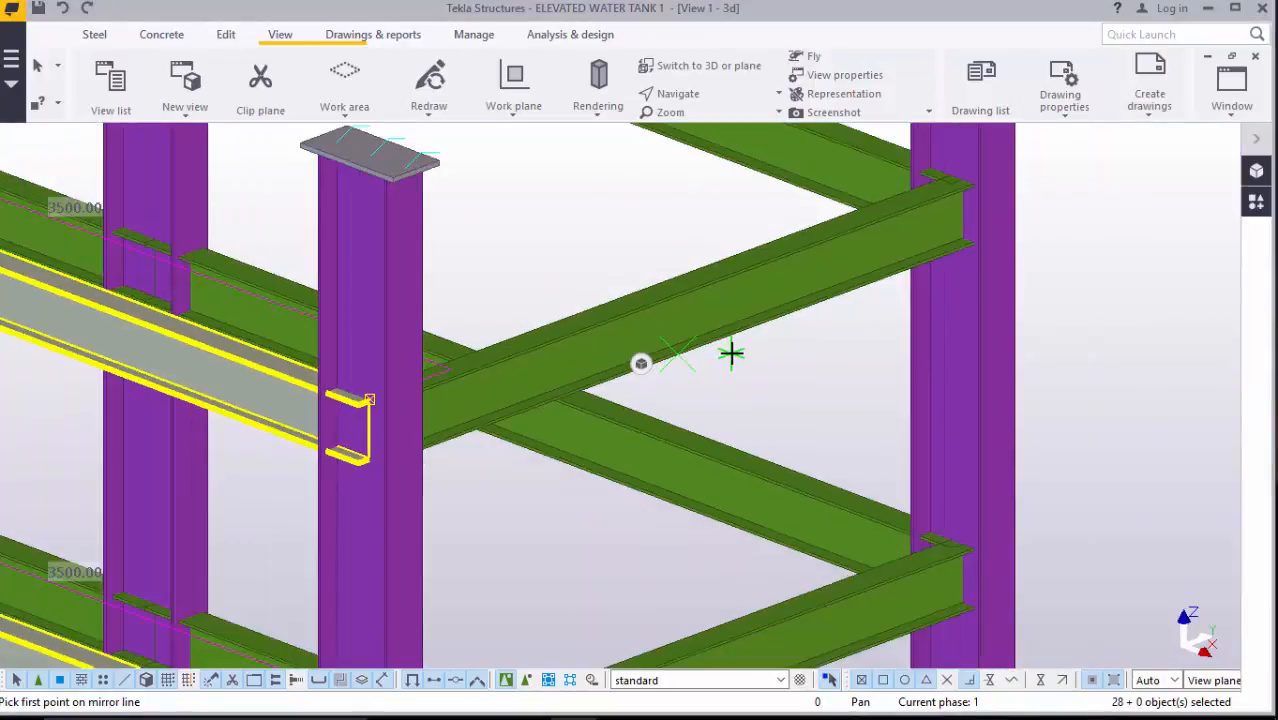
right_click(1140, 374)
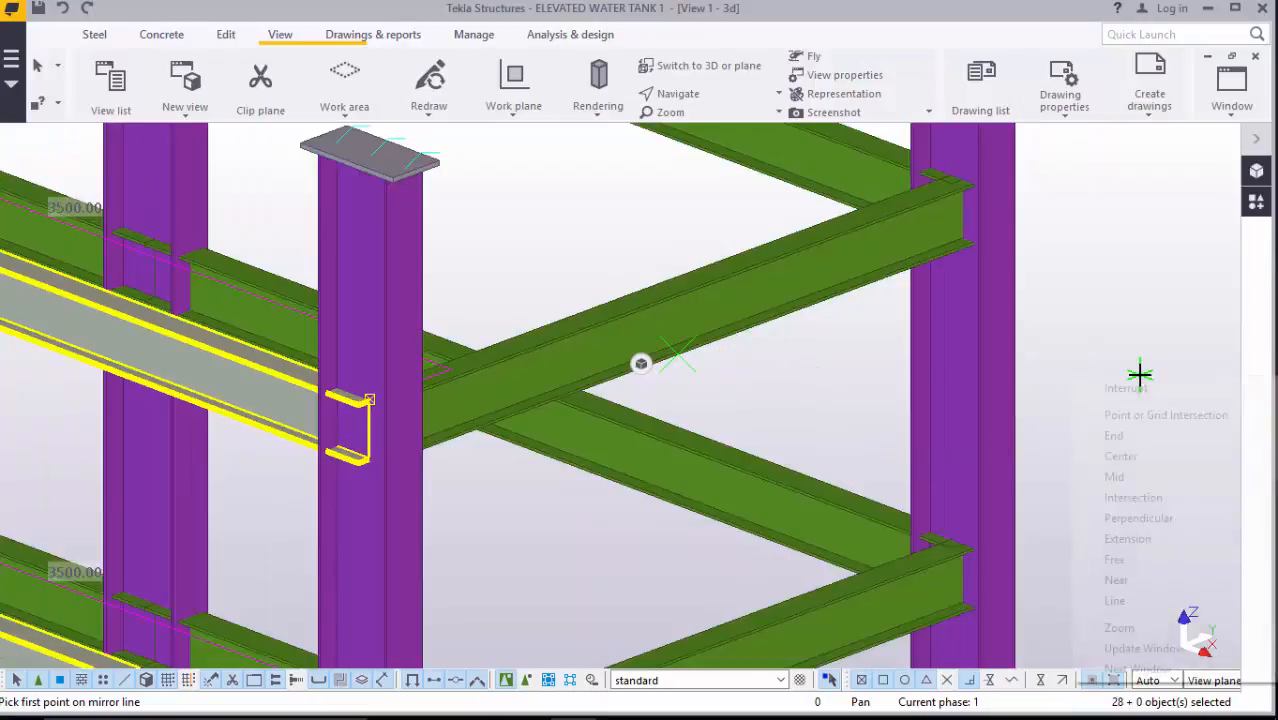
left_click(1144, 389)
scroll(905, 338, "down", 2)
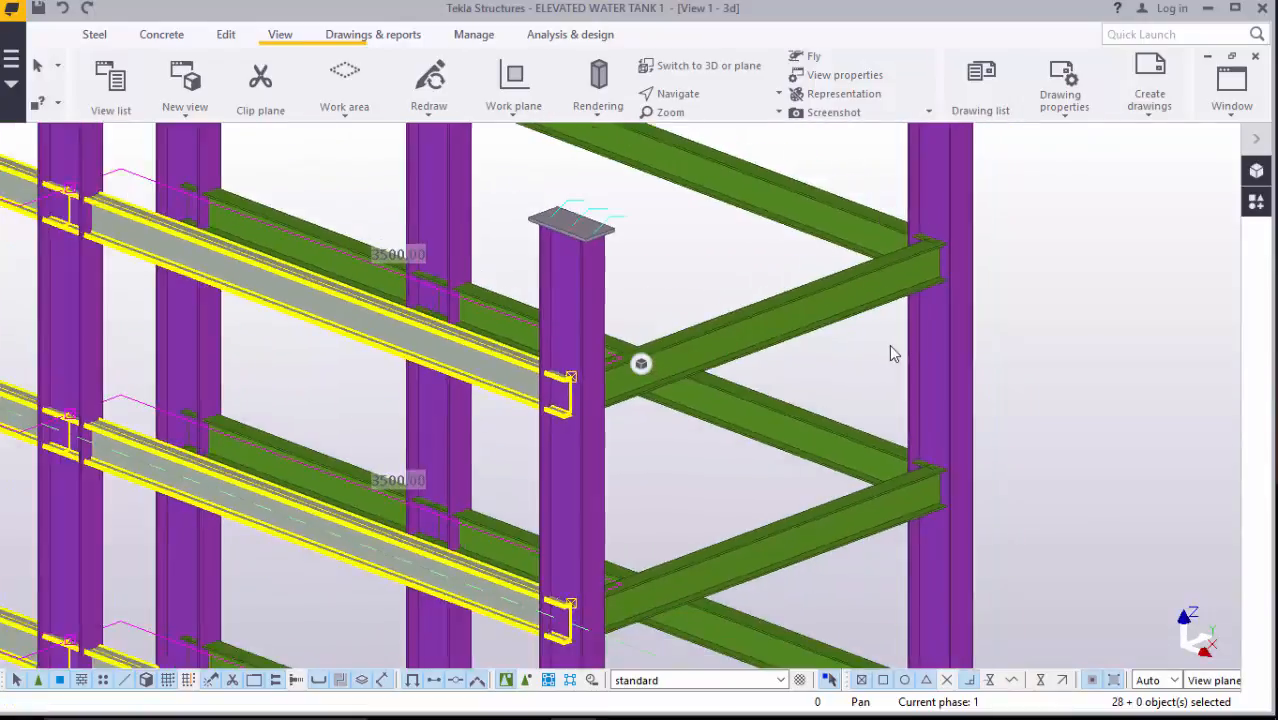
scroll(893, 353, "down", 4)
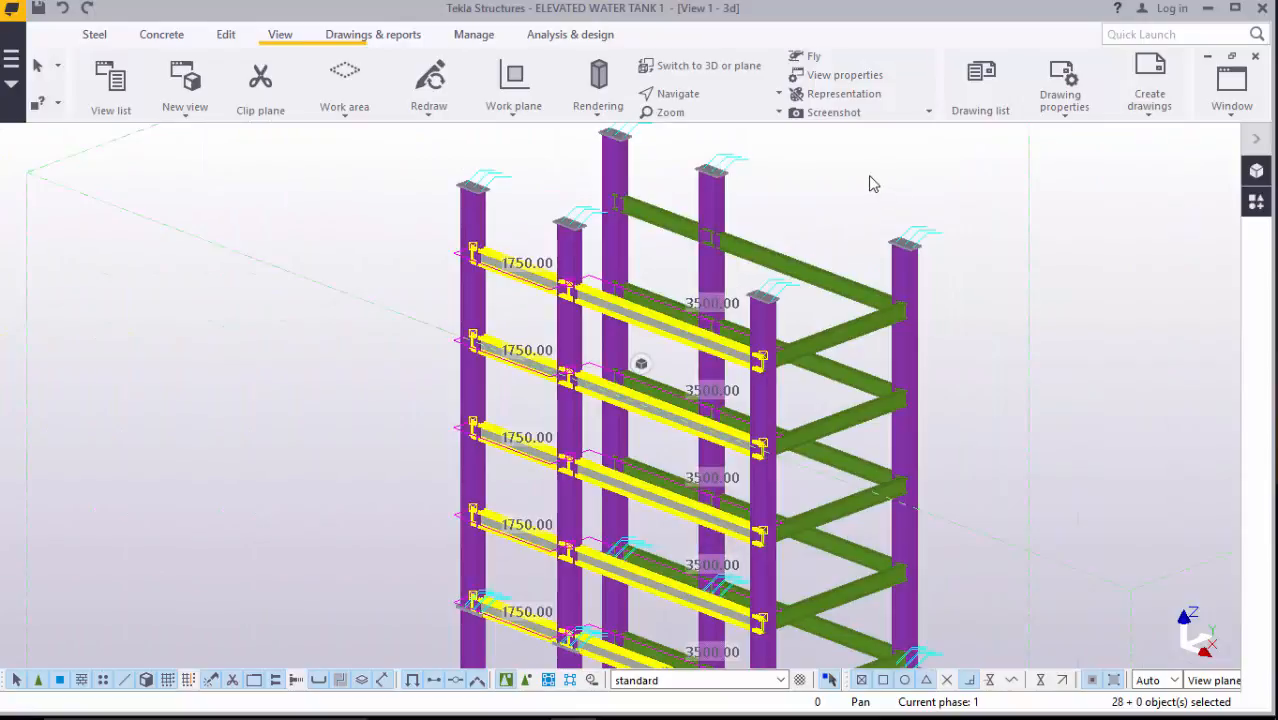
left_click(870, 183)
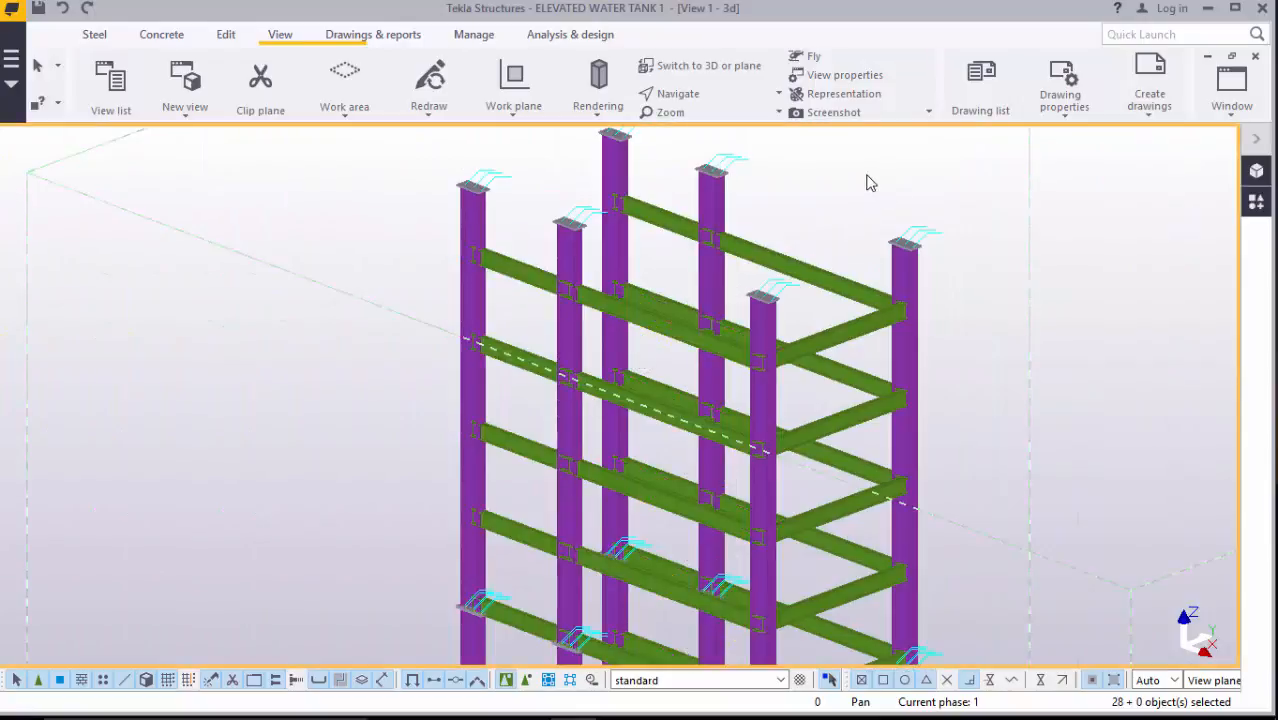
- Select the top cross beam between the two end columns and turn the 3D model toward that end of the tower
left_click(712, 100)
left_click(722, 115)
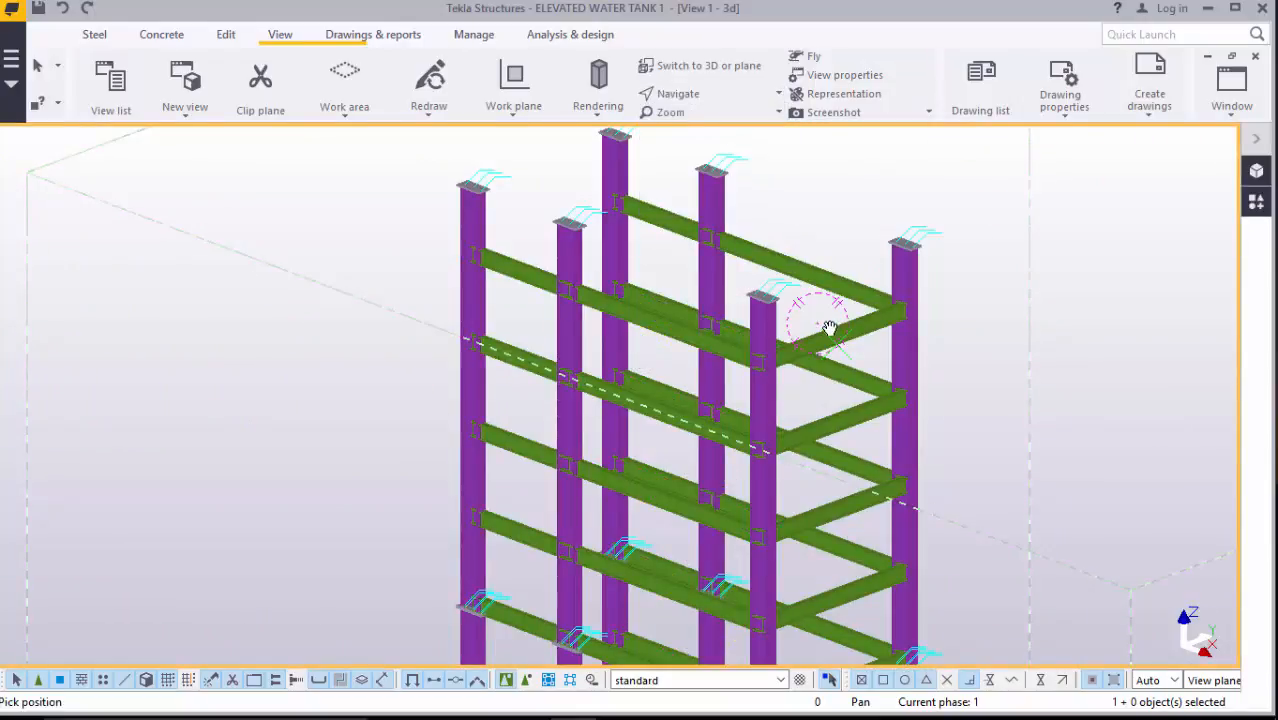
left_click_drag(829, 328, 695, 135)
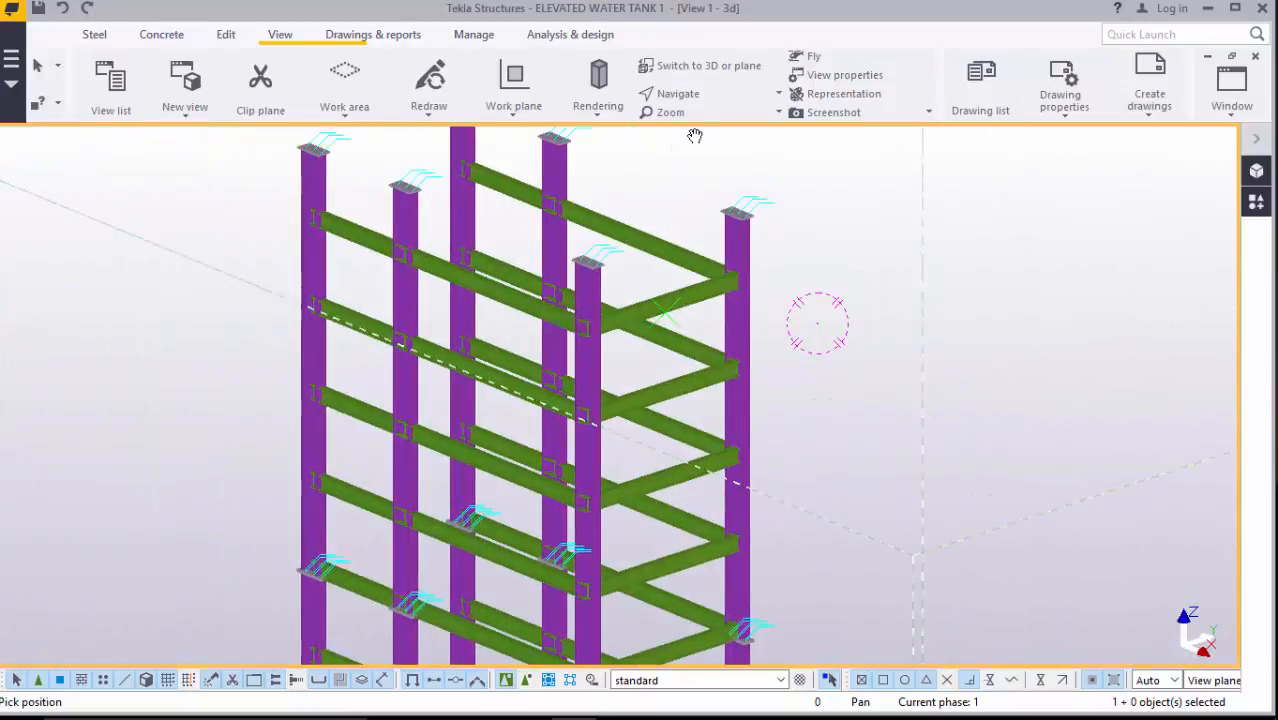
left_click(705, 94)
left_click(722, 126)
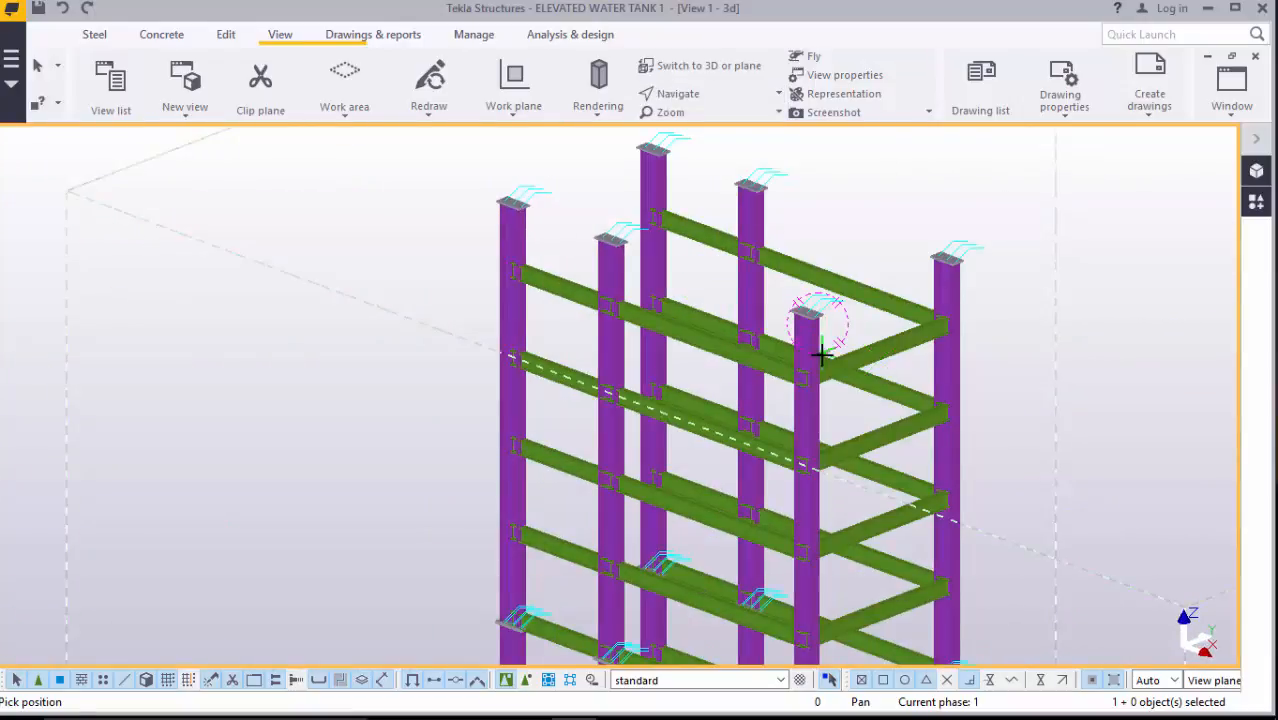
left_click_drag(822, 356, 911, 427)
scroll(853, 300, "up", 5)
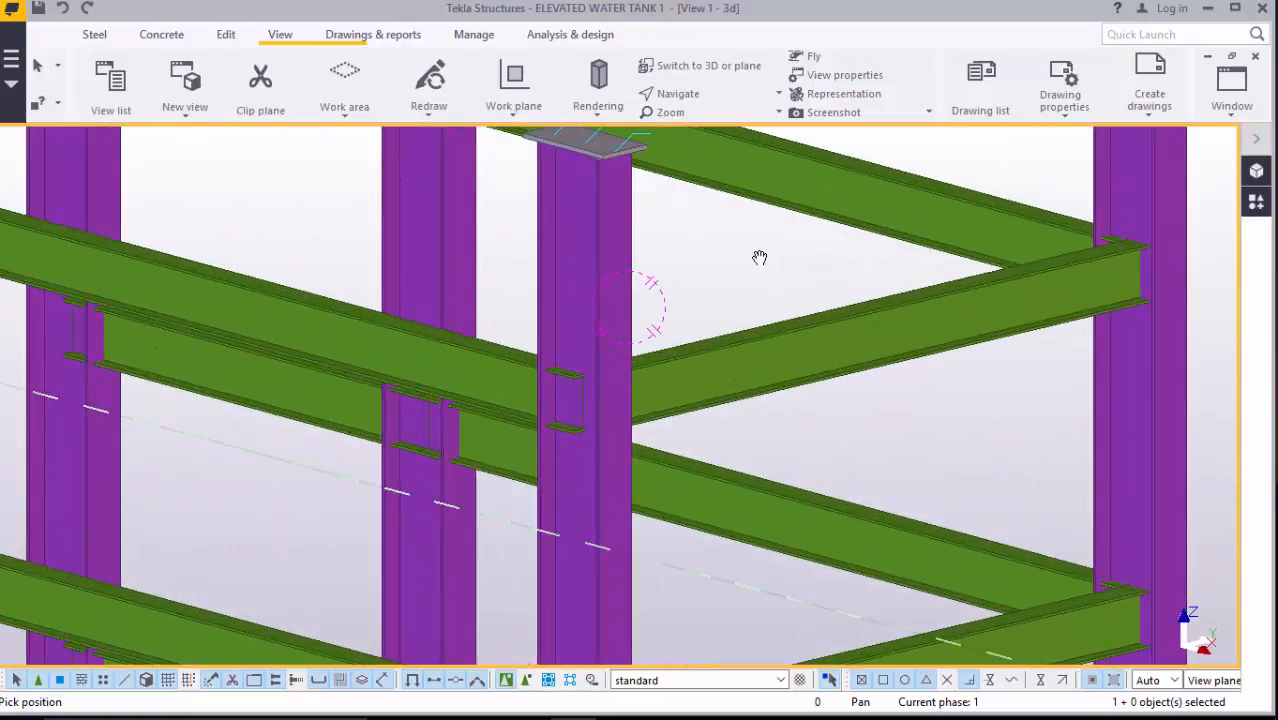
right_click(760, 260)
key("Escape")
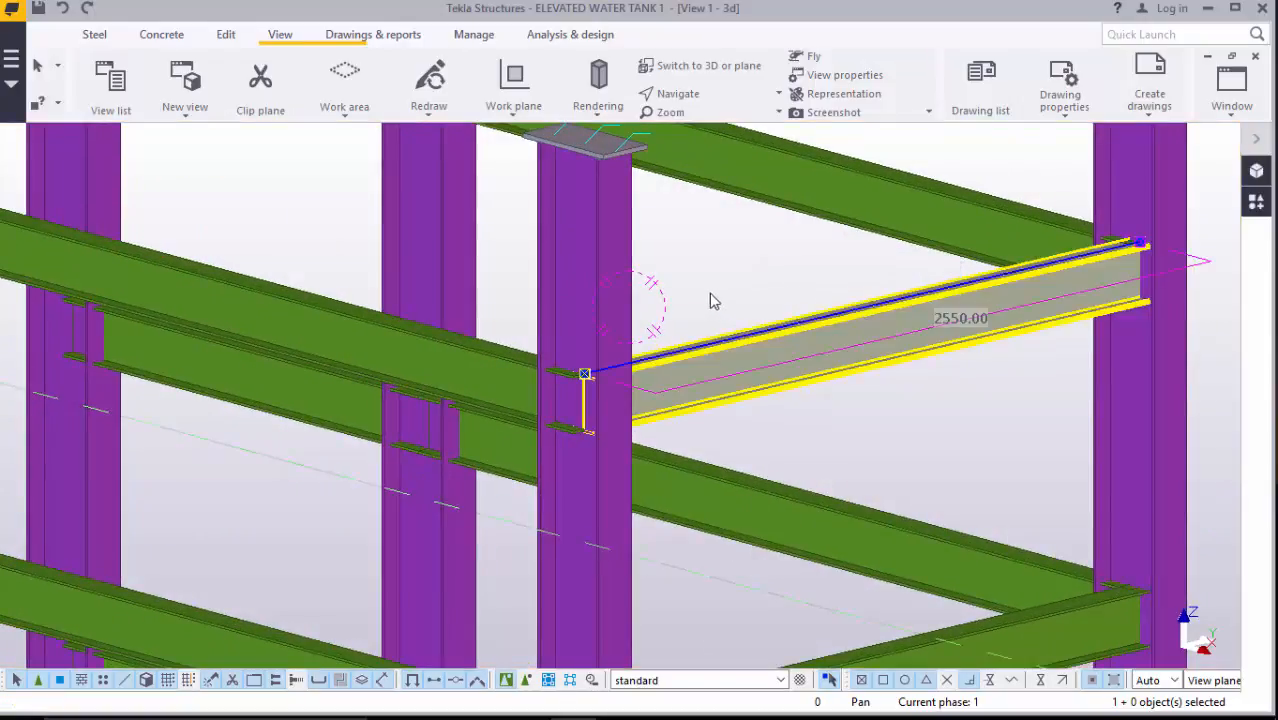
- Add the end-face cross beams on the next four levels, down to the second column splice, to the selection
scroll(855, 365, "down", 5)
scroll(855, 365, "up", 4)
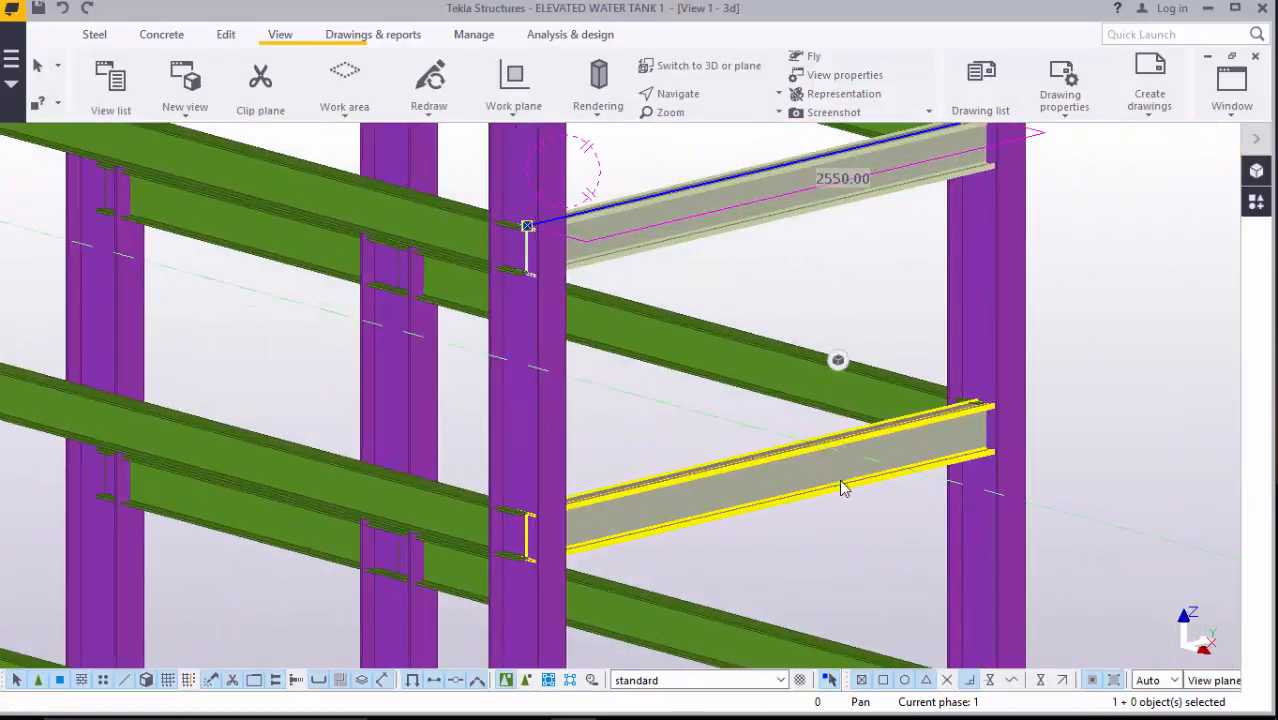
left_click(787, 453, "ctrl")
scroll(787, 453, "down", 4)
scroll(775, 452, "up", 3)
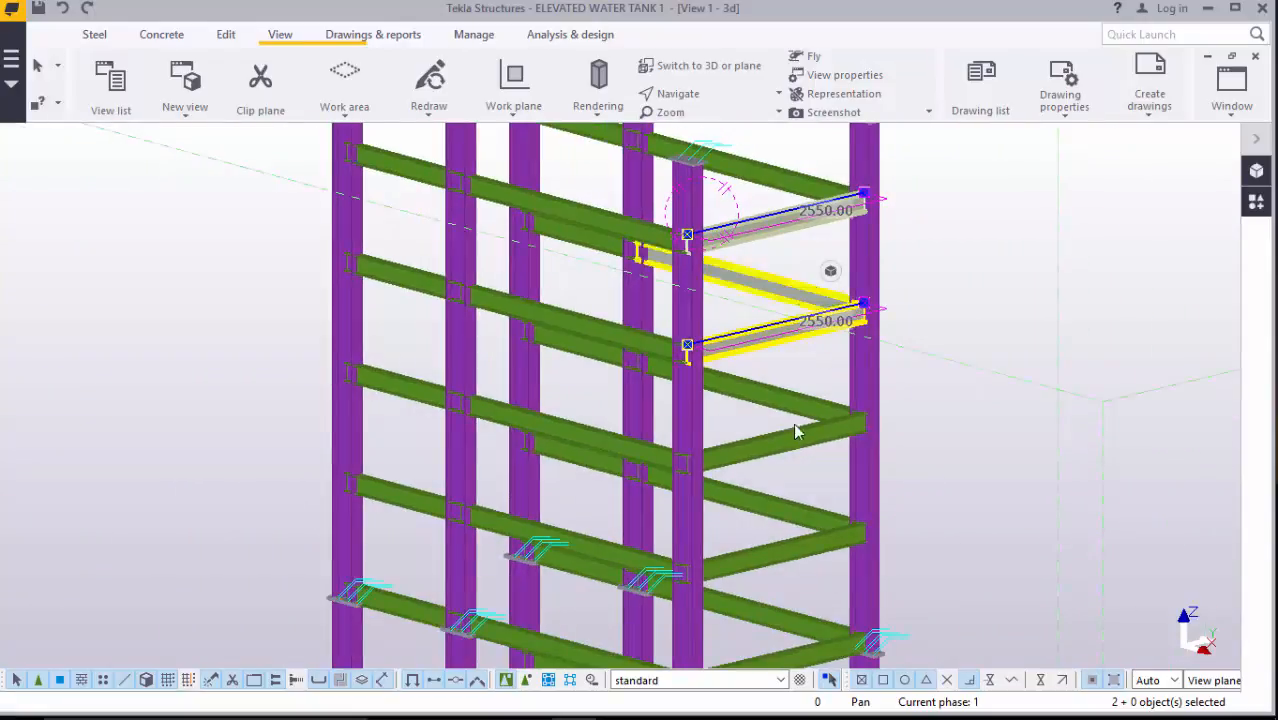
scroll(735, 305, "down", 4)
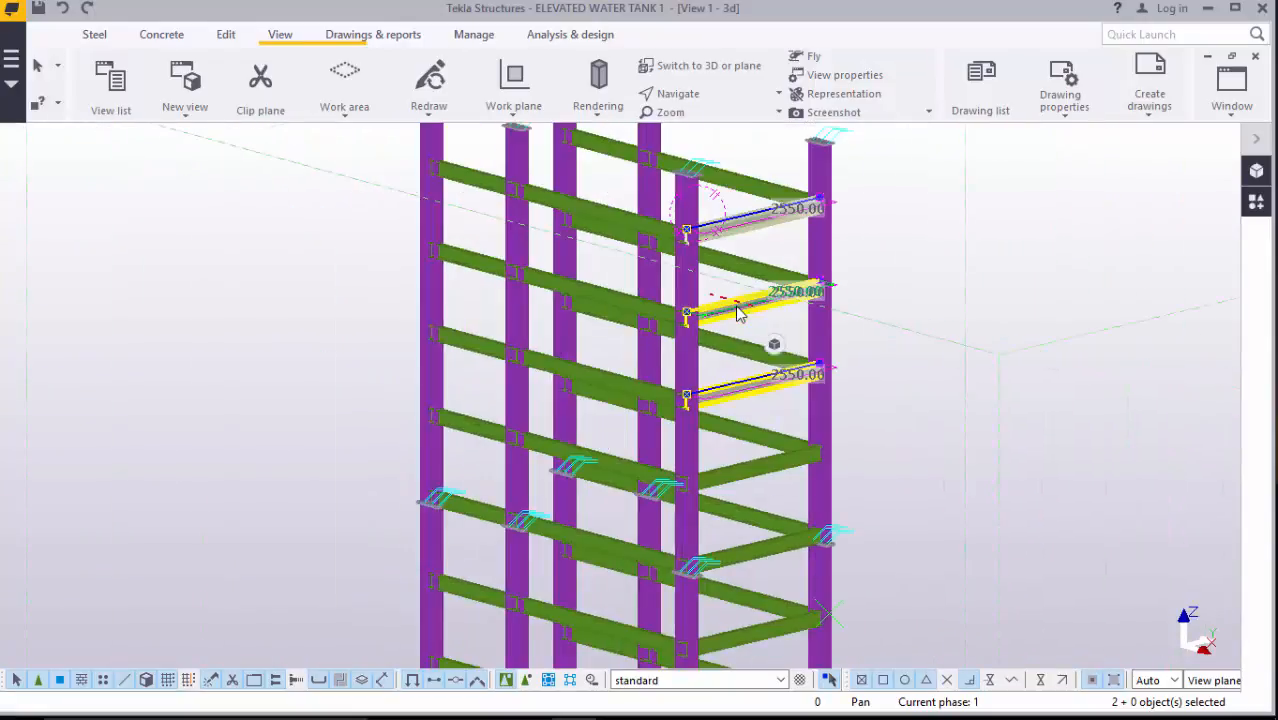
scroll(760, 420, "up", 4)
left_click(741, 395, "ctrl")
left_click(741, 395, "ctrl")
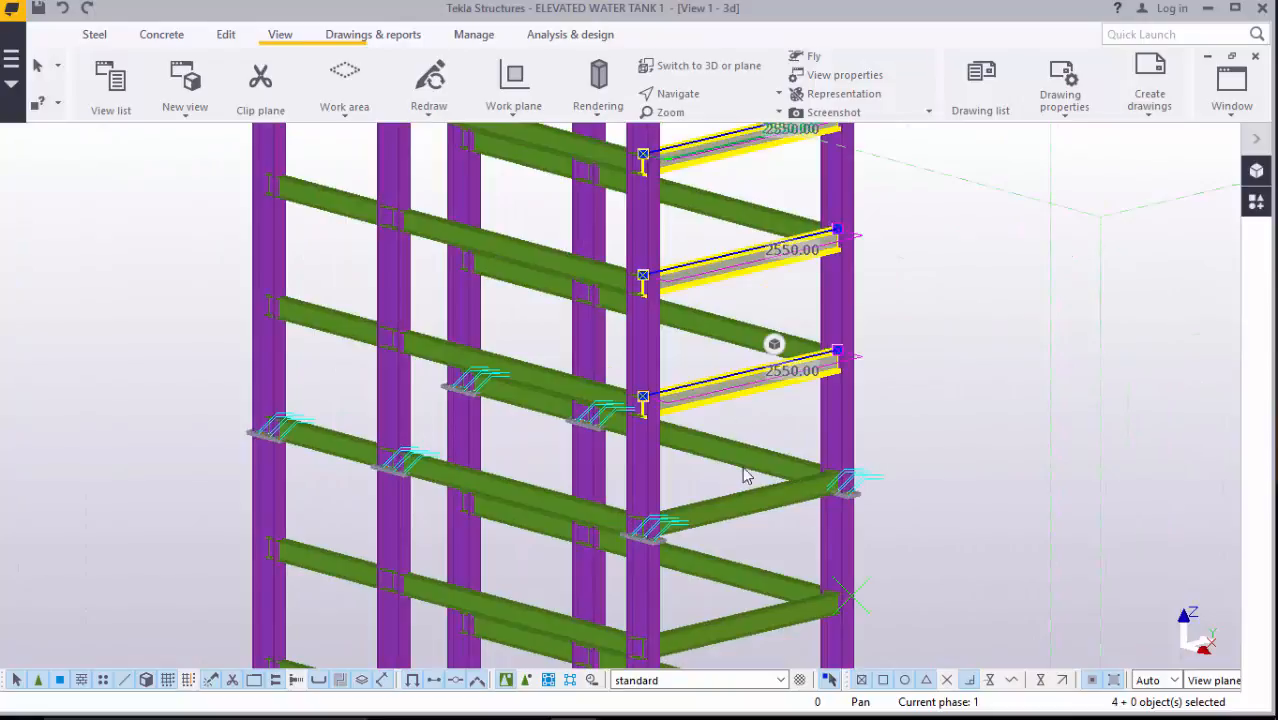
left_click(747, 504, "ctrl")
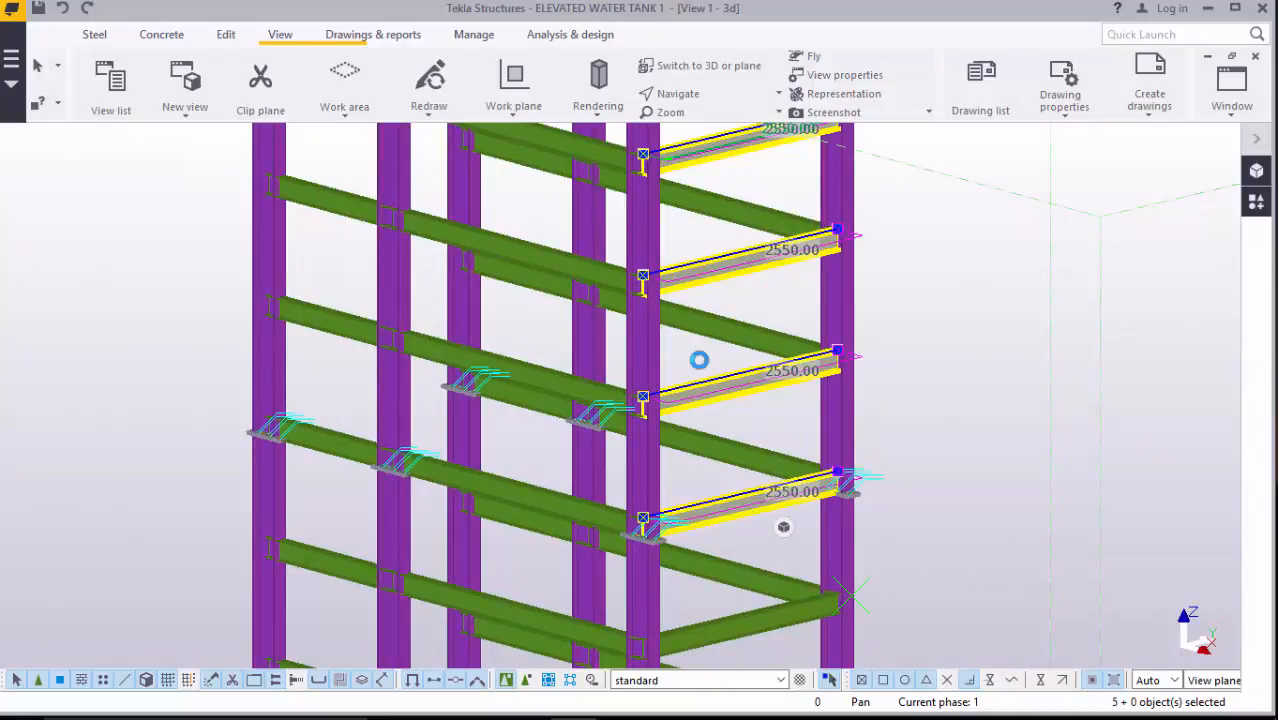
- Add the two end-face cross beams directly below the second column splice to the selection
scroll(699, 360, "down", 4)
scroll(715, 440, "up", 5)
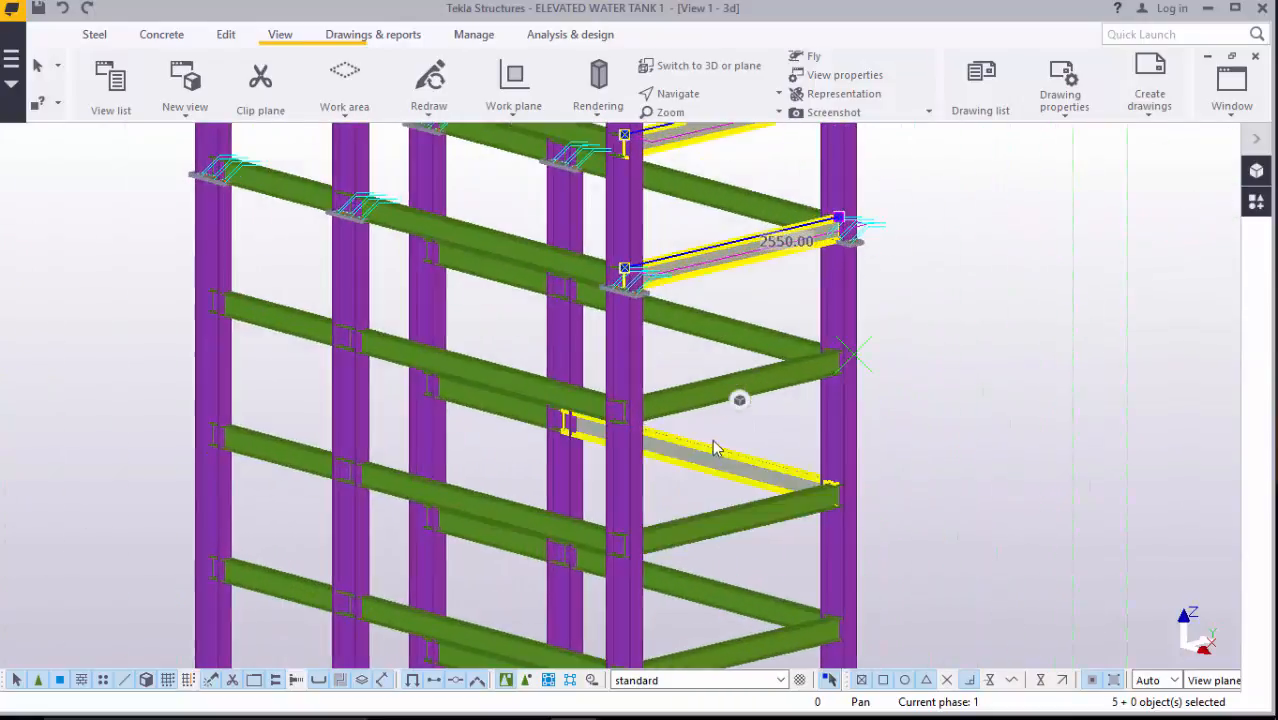
left_click(736, 392, "ctrl")
left_click(727, 530, "ctrl")
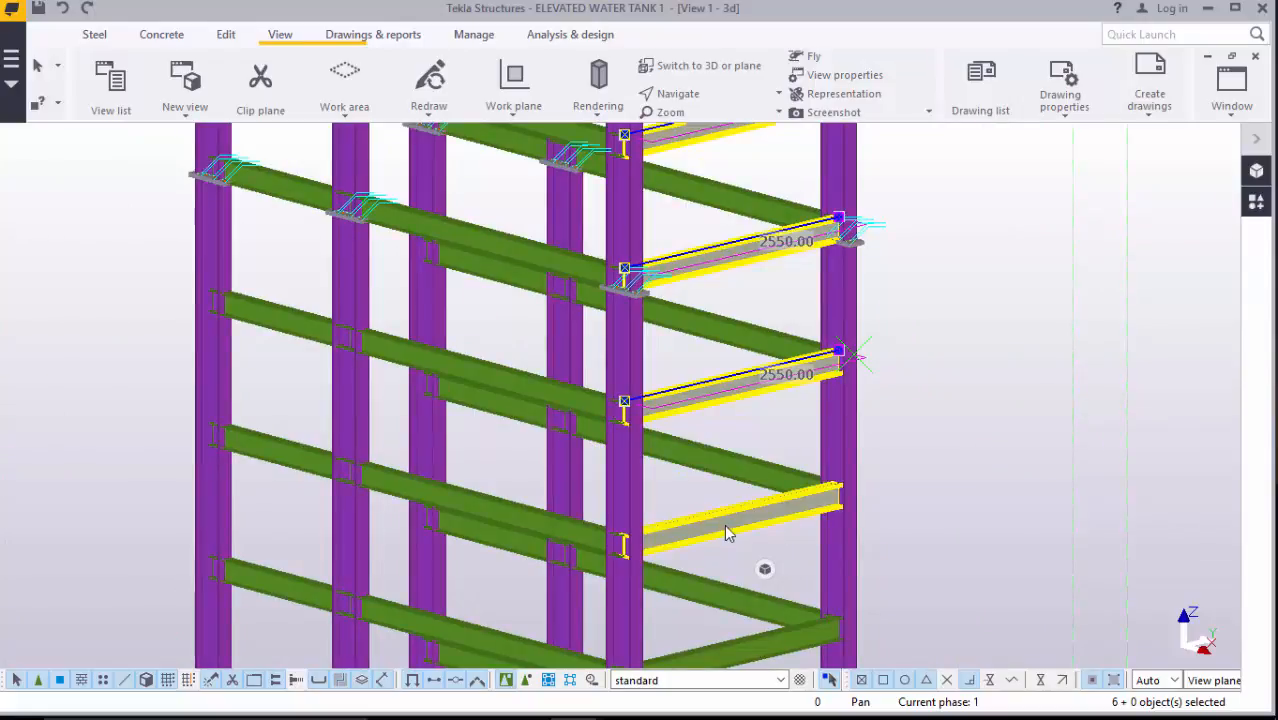
scroll(700, 387, "down", 3)
scroll(700, 385, "down", 3)
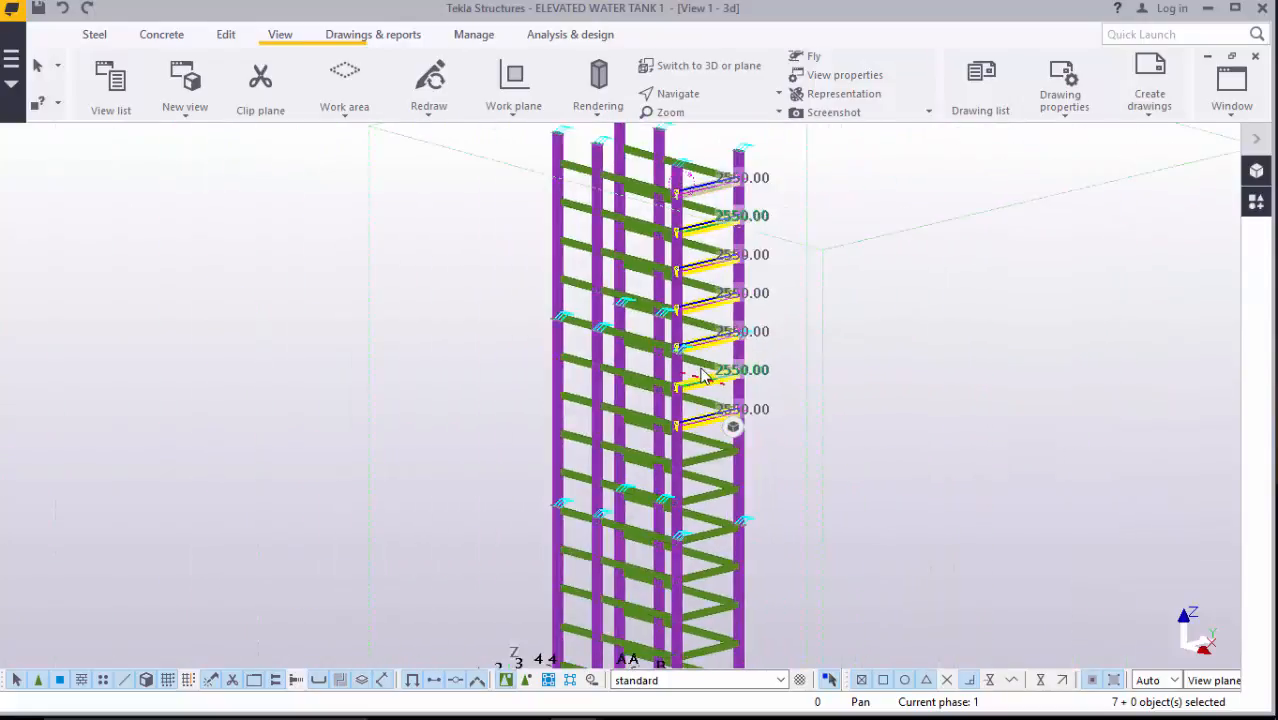
- Add the next four end-face cross beams to the selection, down to the level just below the next column splice
scroll(704, 556, "up", 4)
scroll(712, 250, "up", 1)
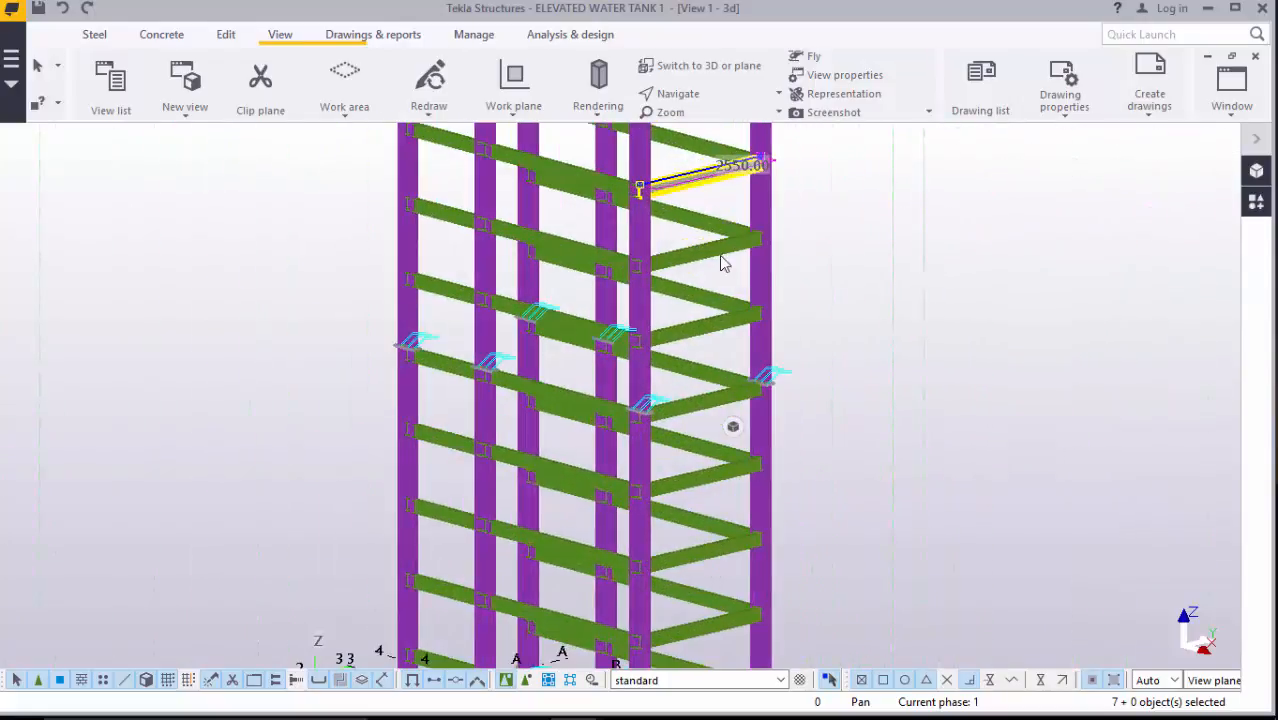
left_click(700, 335, "ctrl")
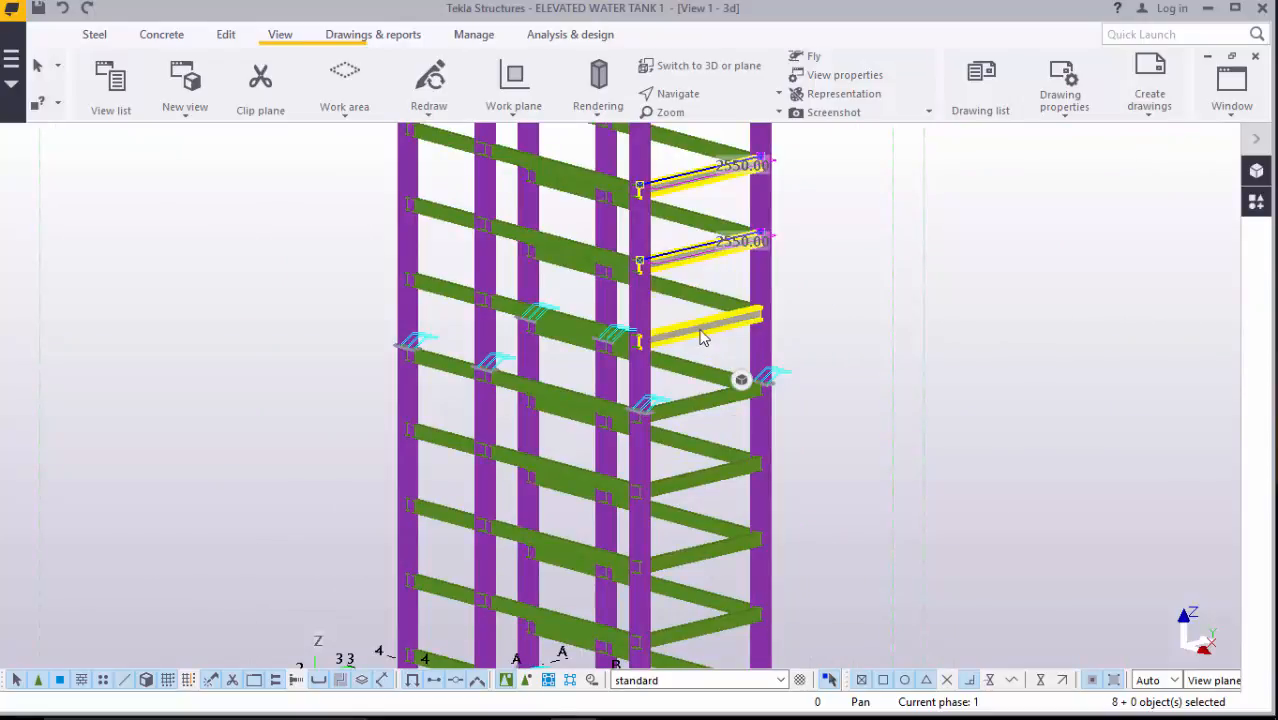
left_click(718, 410, "ctrl")
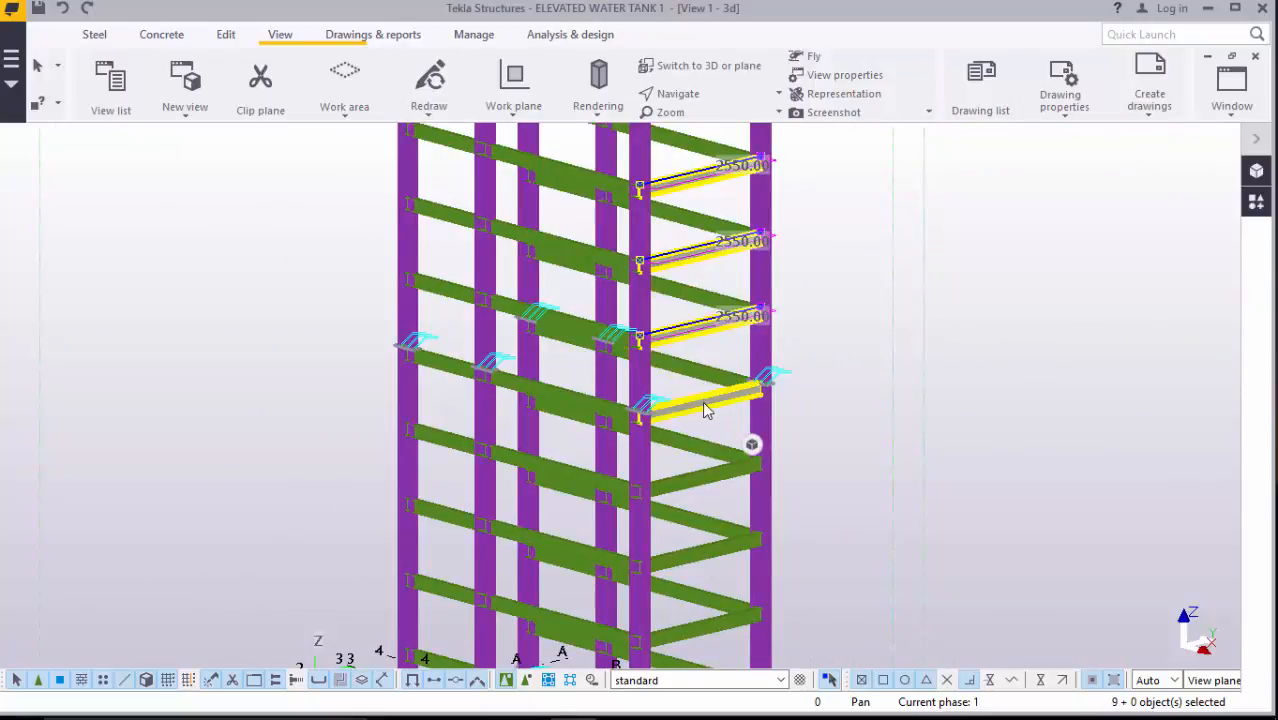
left_click(706, 478, "ctrl")
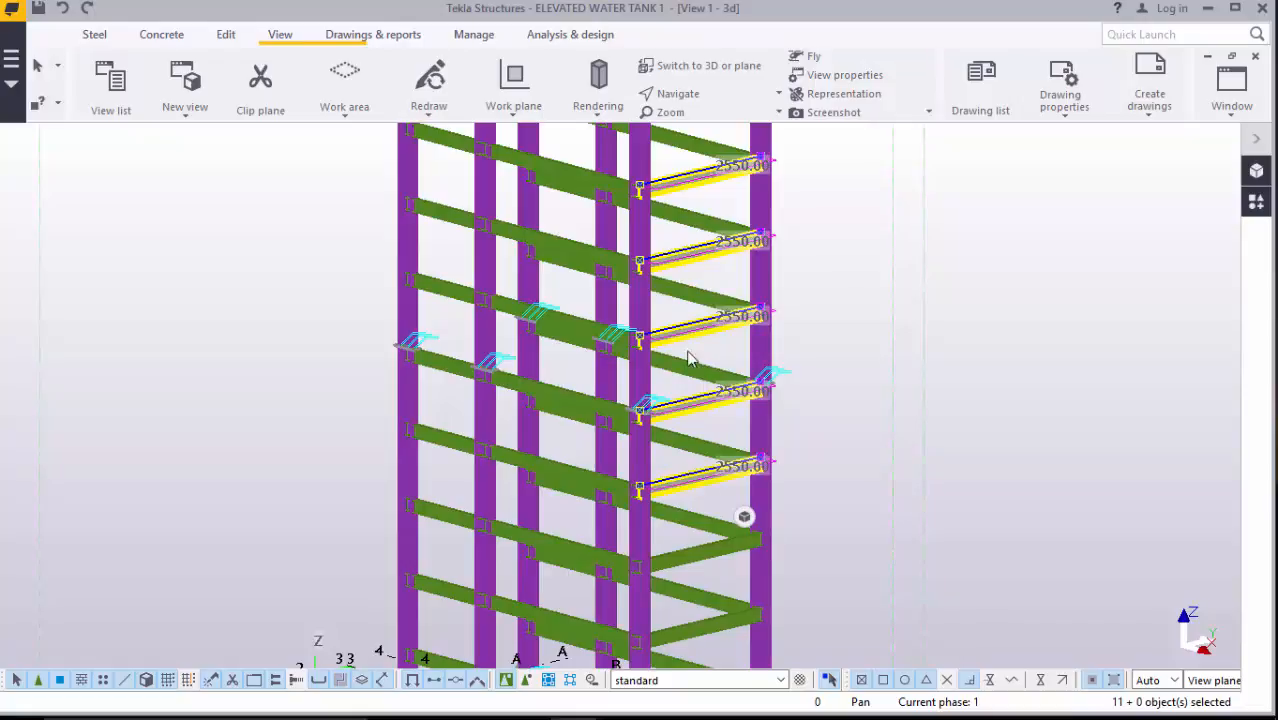
- Add the three lowest end-face cross beams above the column bases to the selection
scroll(728, 410, "down", 3)
scroll(690, 510, "up", 6)
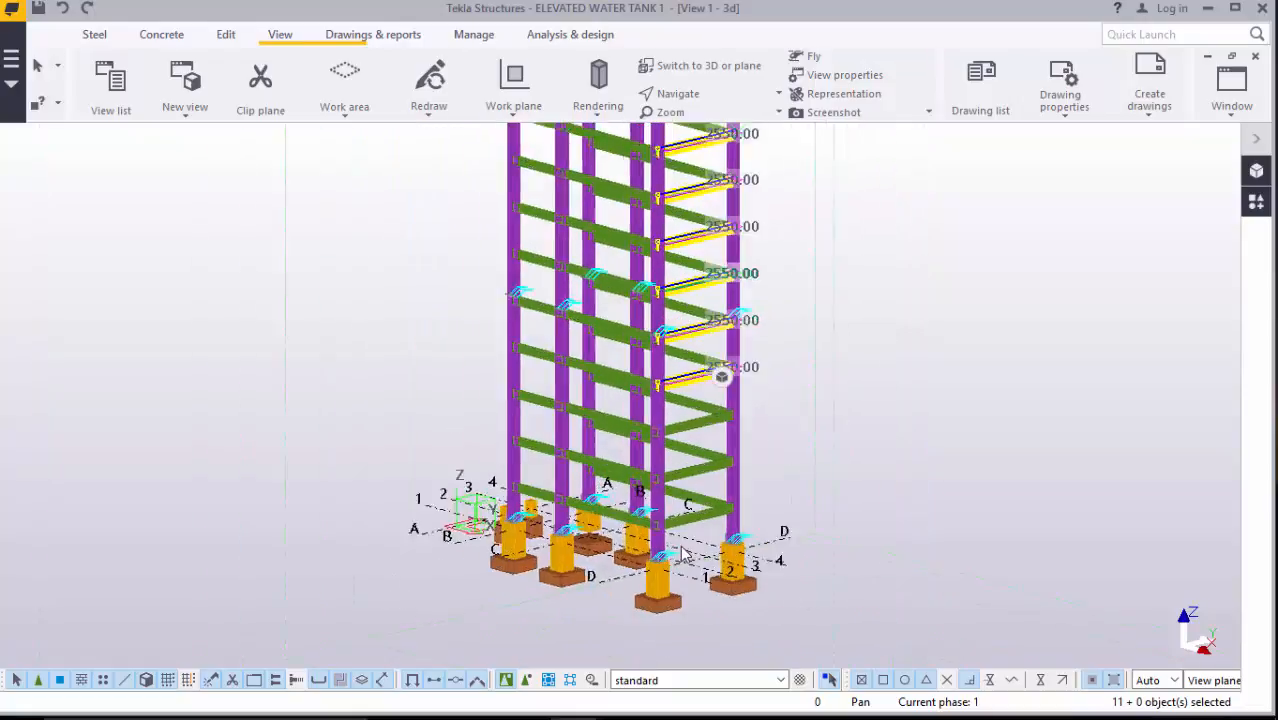
left_click(690, 500, "ctrl")
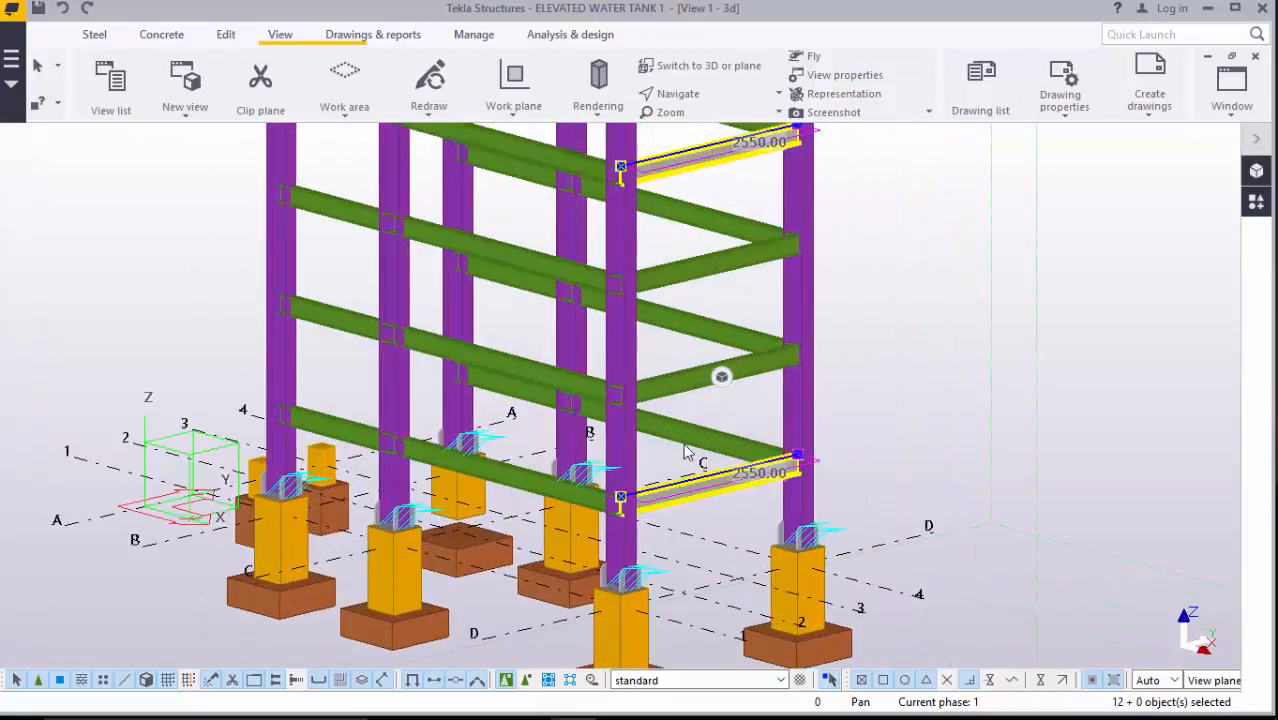
left_click(727, 300, "ctrl")
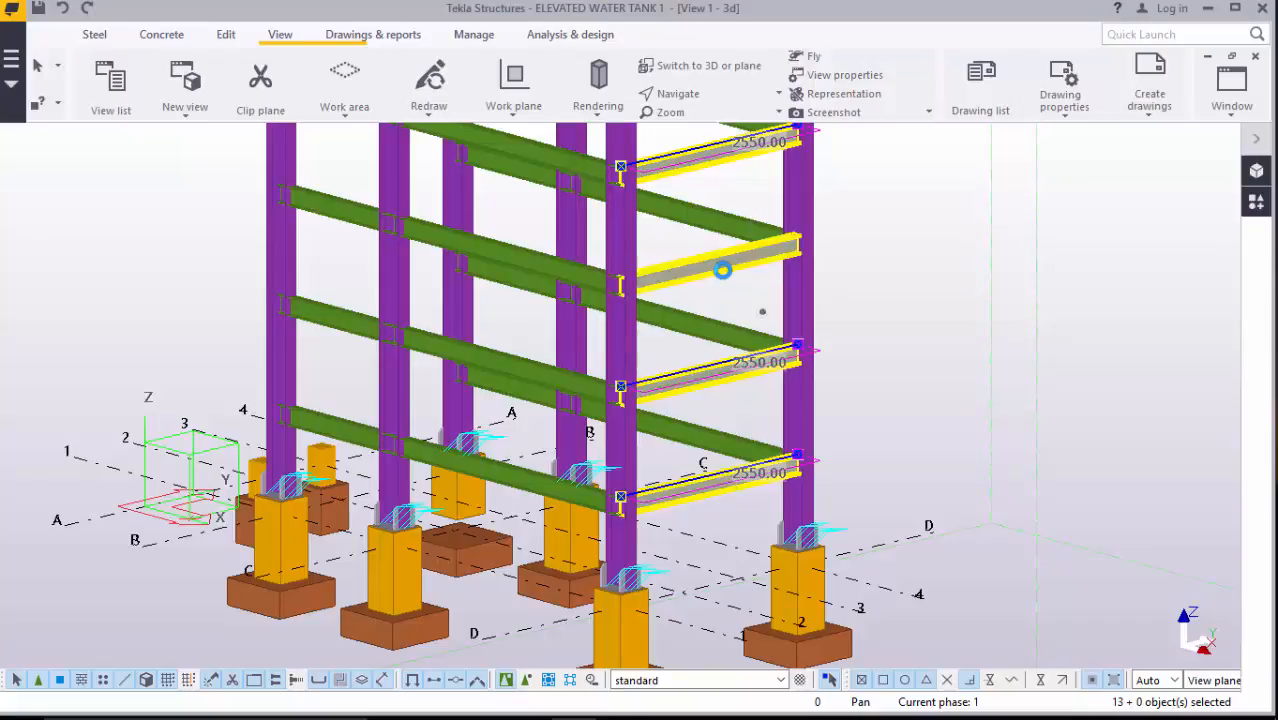
left_click(722, 270, "ctrl")
middle_click_drag(645, 560, 724, 520)
scroll(743, 472, "up", 5)
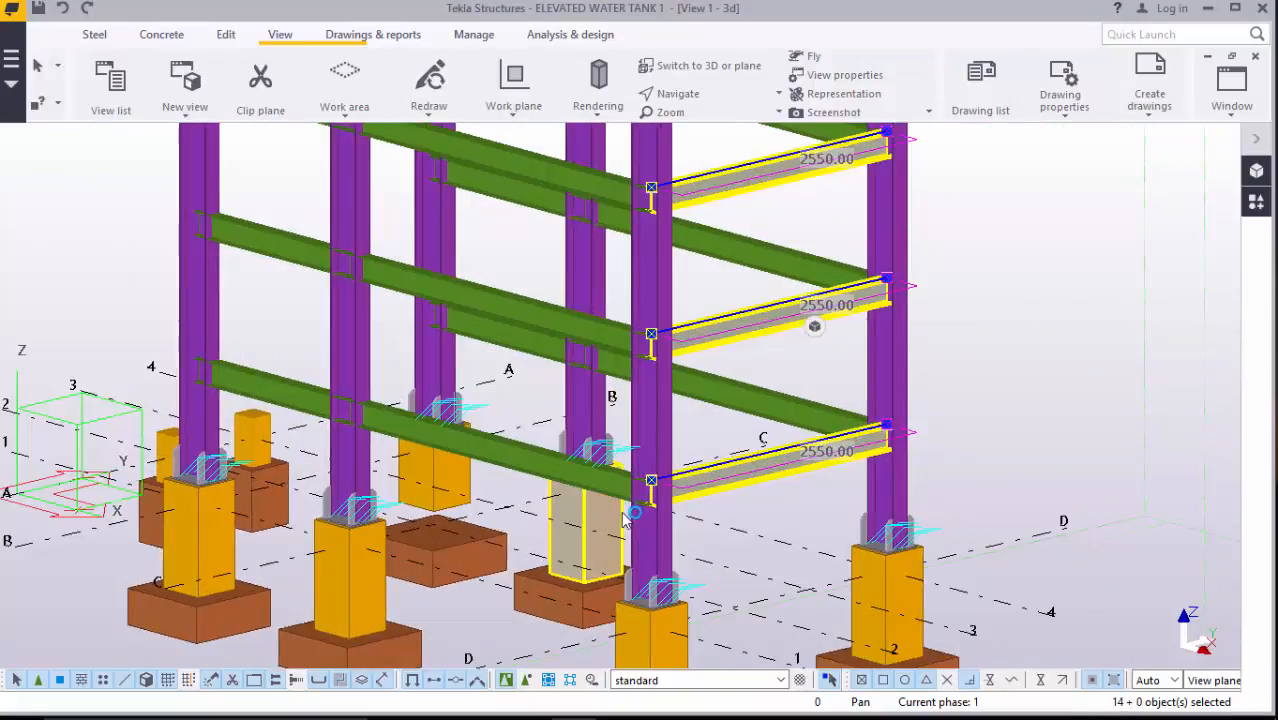
scroll(690, 478, "down", 3)
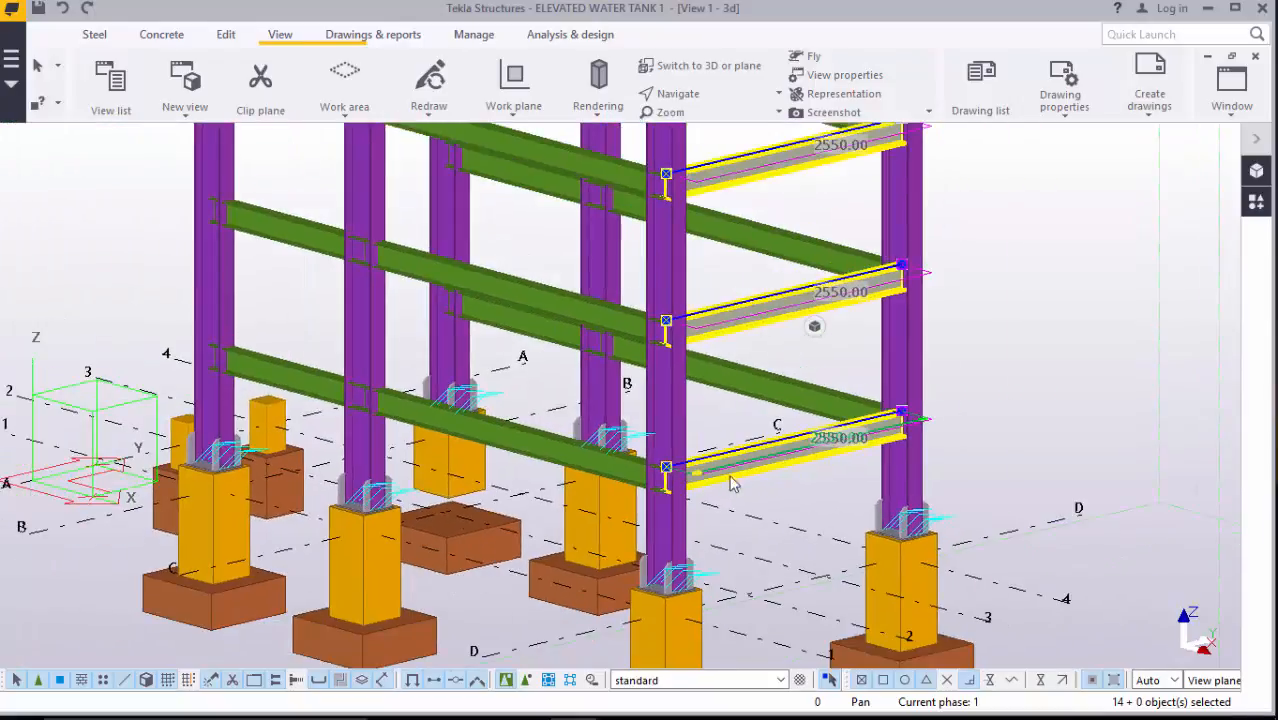
- Copy the selected end-face cross beams from the end of grid line D to grid line B, end the copy command and clear the selection
right_click(1000, 294)
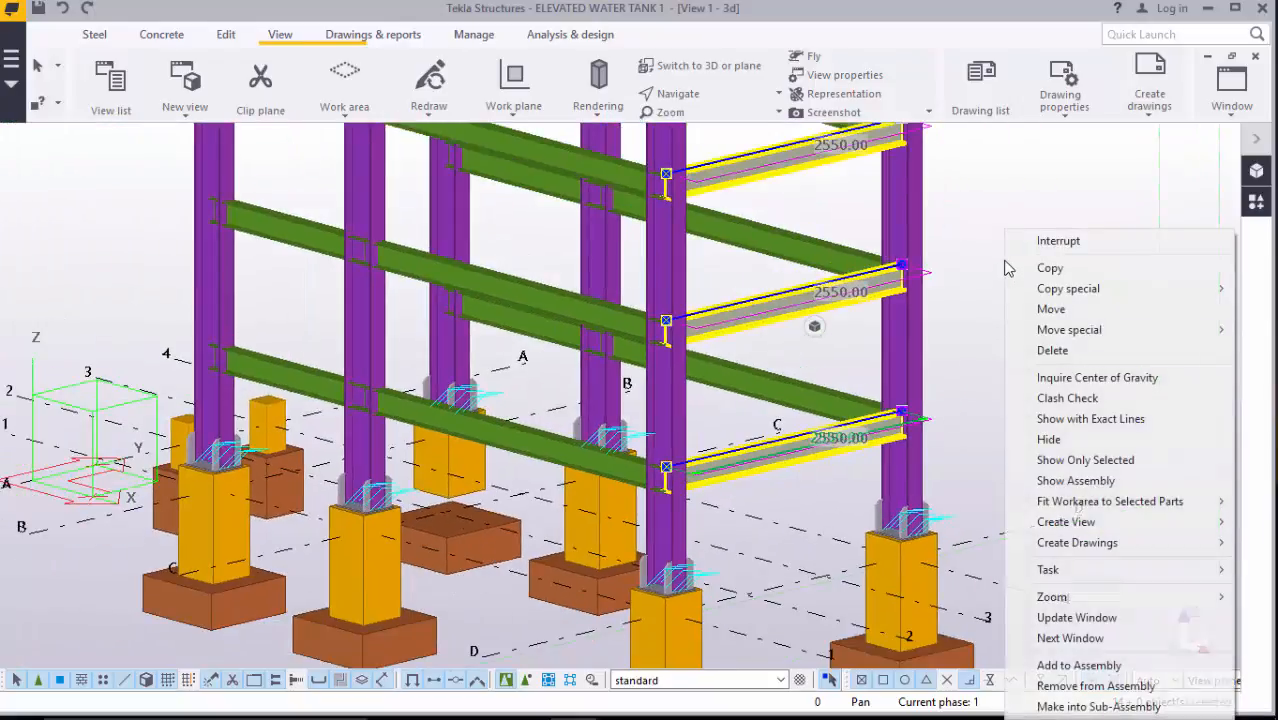
left_click(1079, 272)
scroll(978, 297, "down", 3)
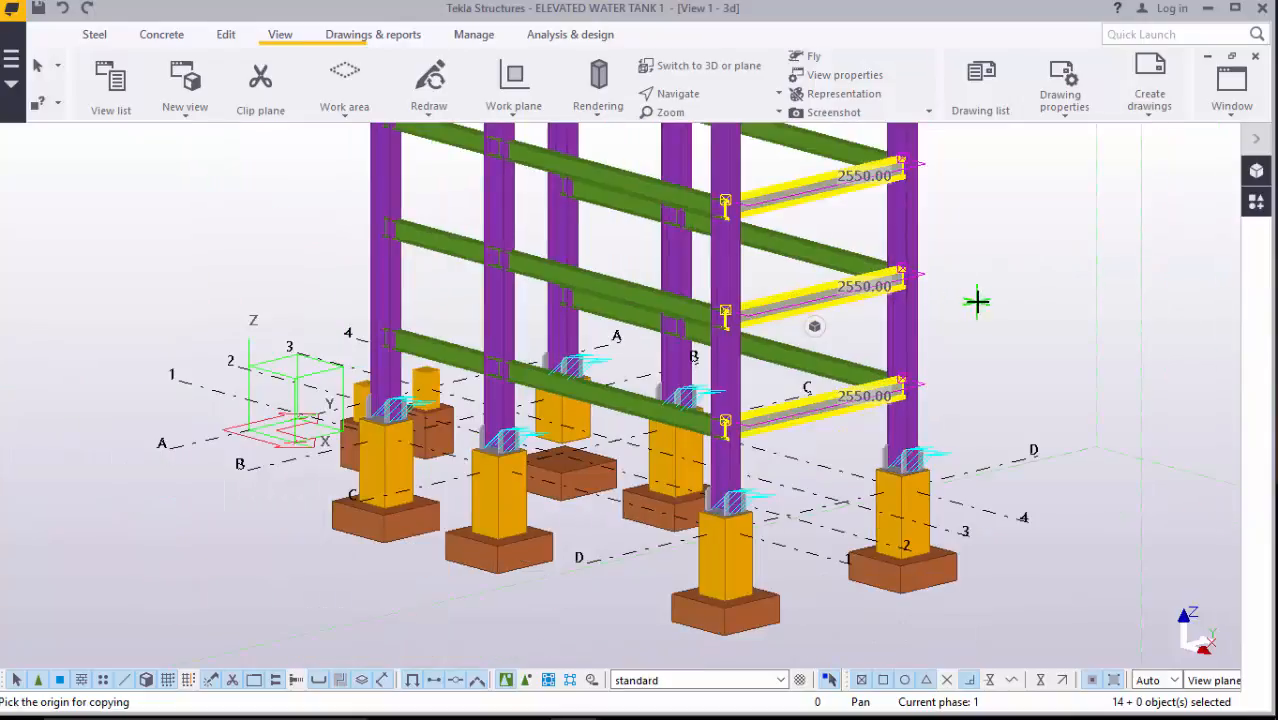
scroll(658, 505, "up", 5)
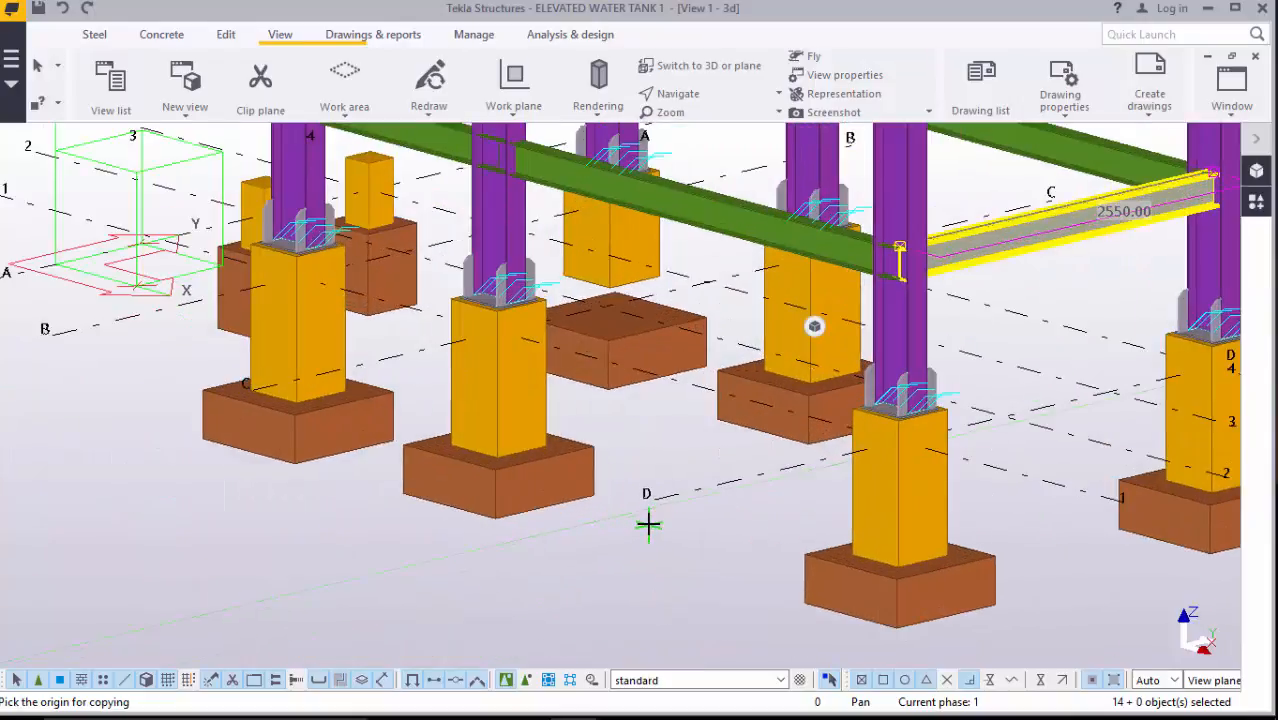
left_click(655, 490)
scroll(787, 579, "down", 4)
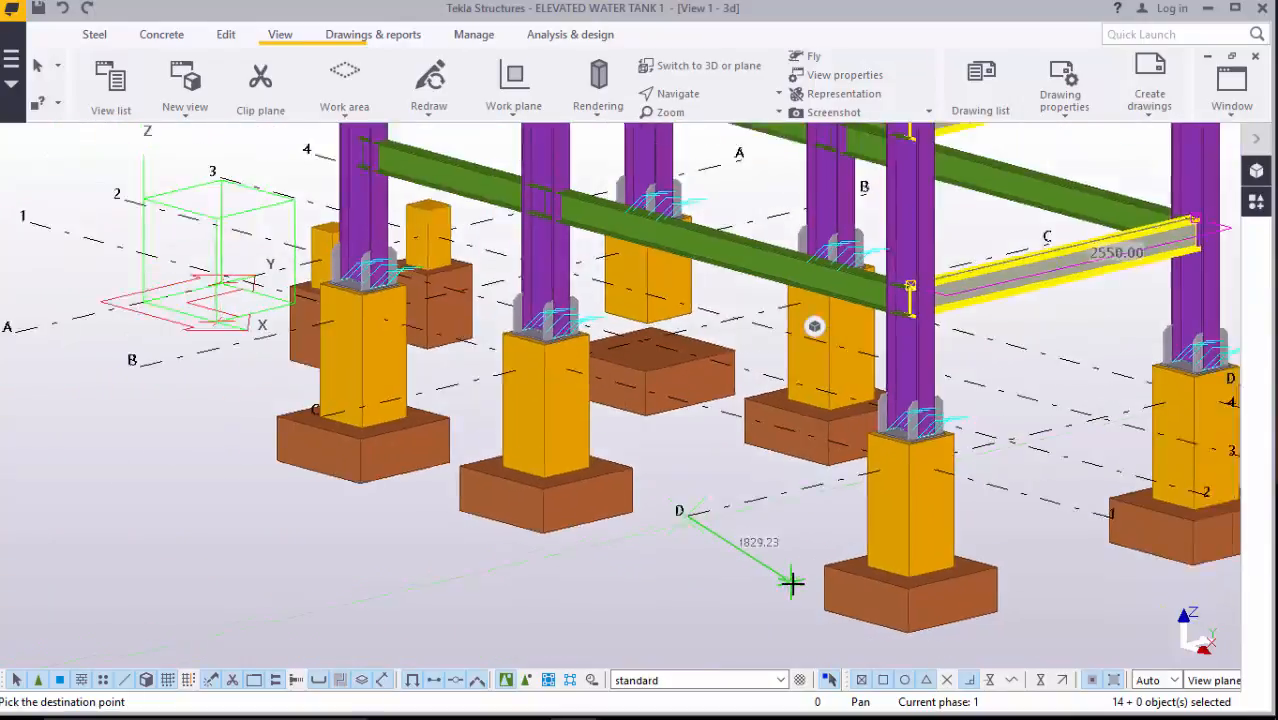
scroll(370, 385, "up", 3)
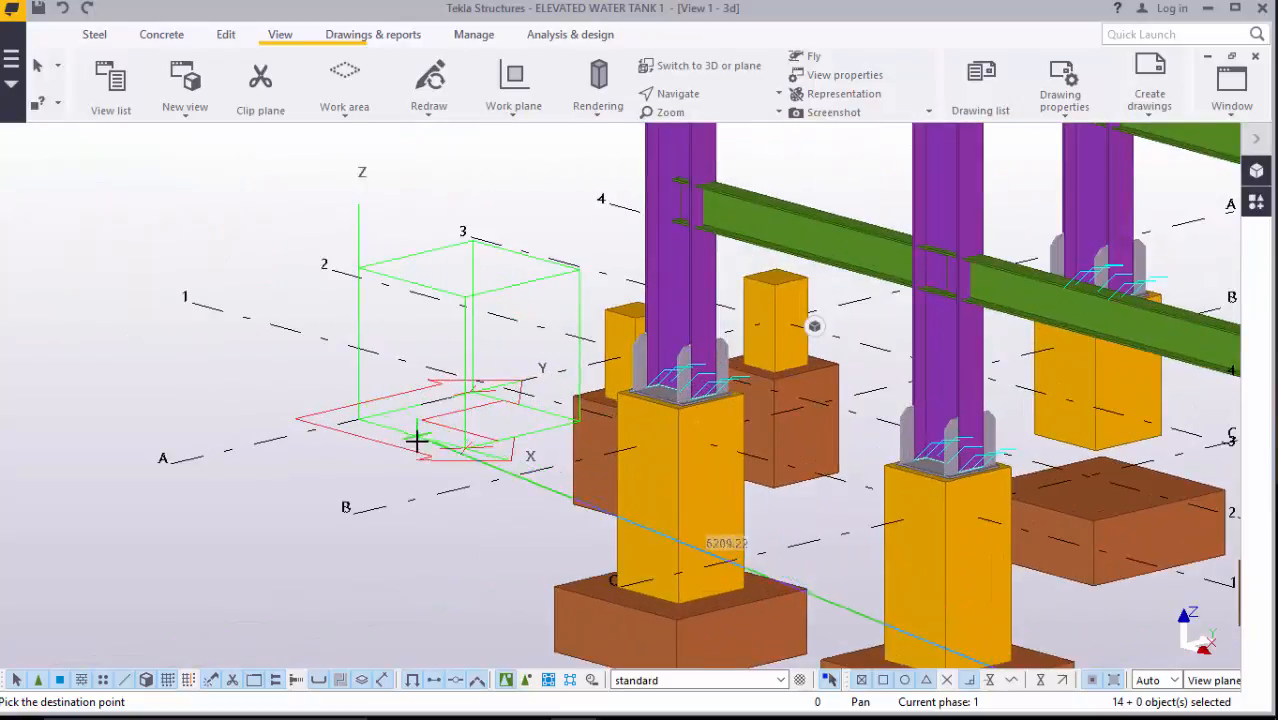
scroll(412, 440, "up", 3)
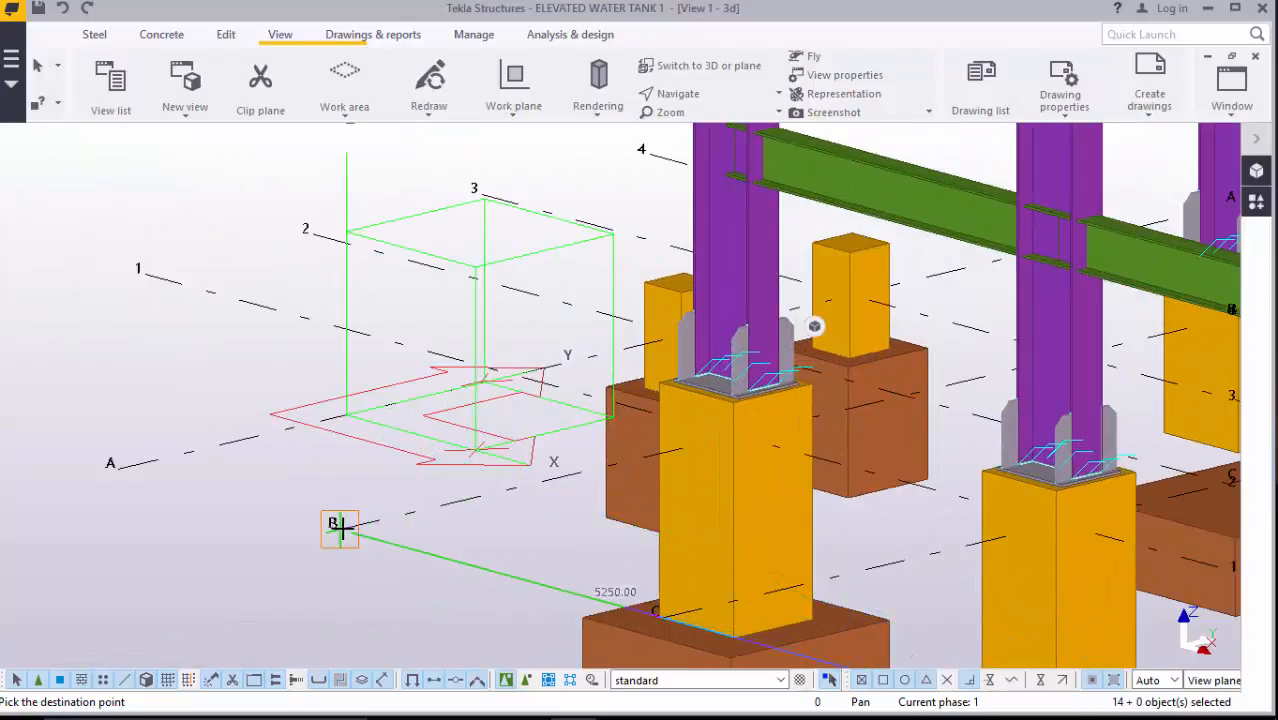
scroll(380, 527, "down", 3)
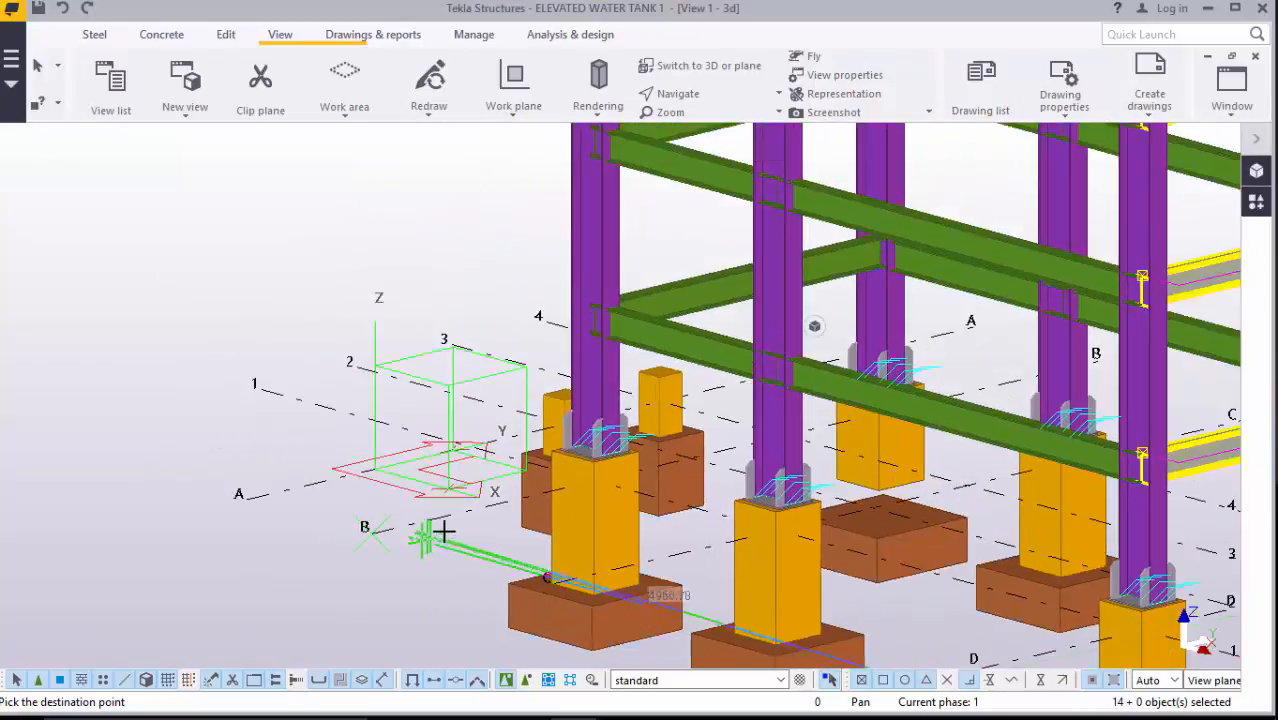
scroll(443, 533, "down", 5)
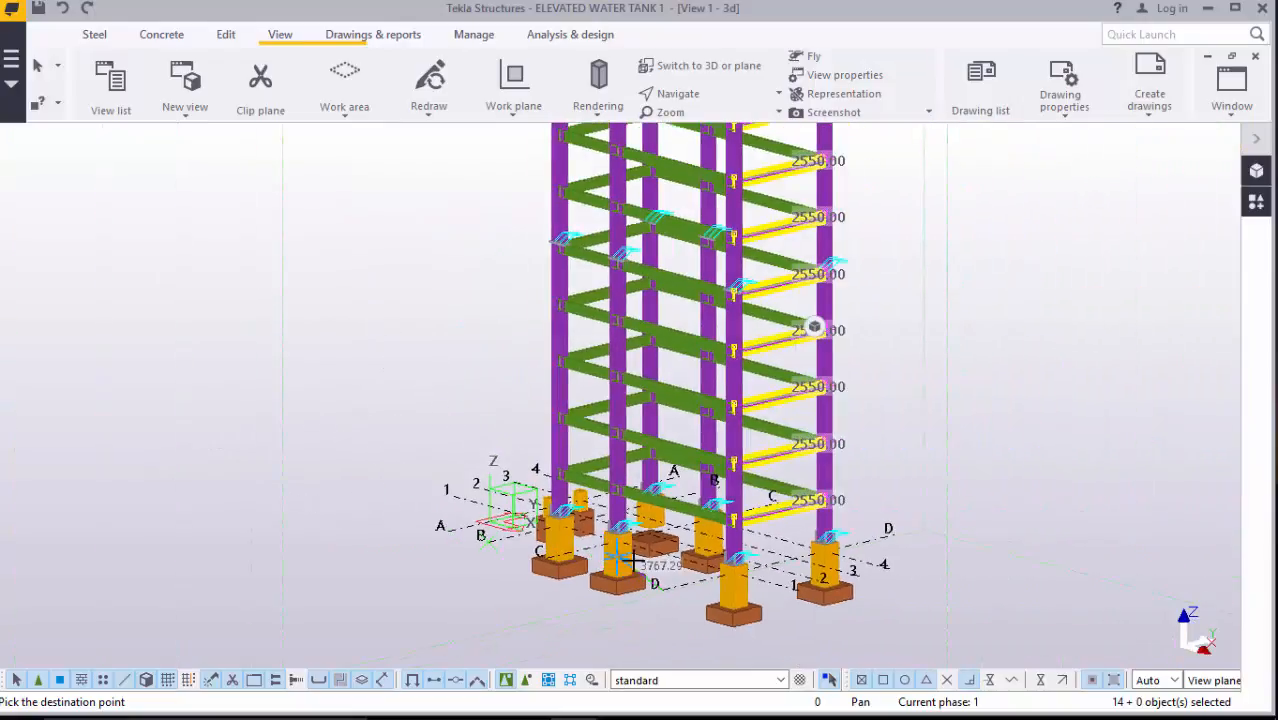
right_click(1005, 271)
left_click(1016, 277)
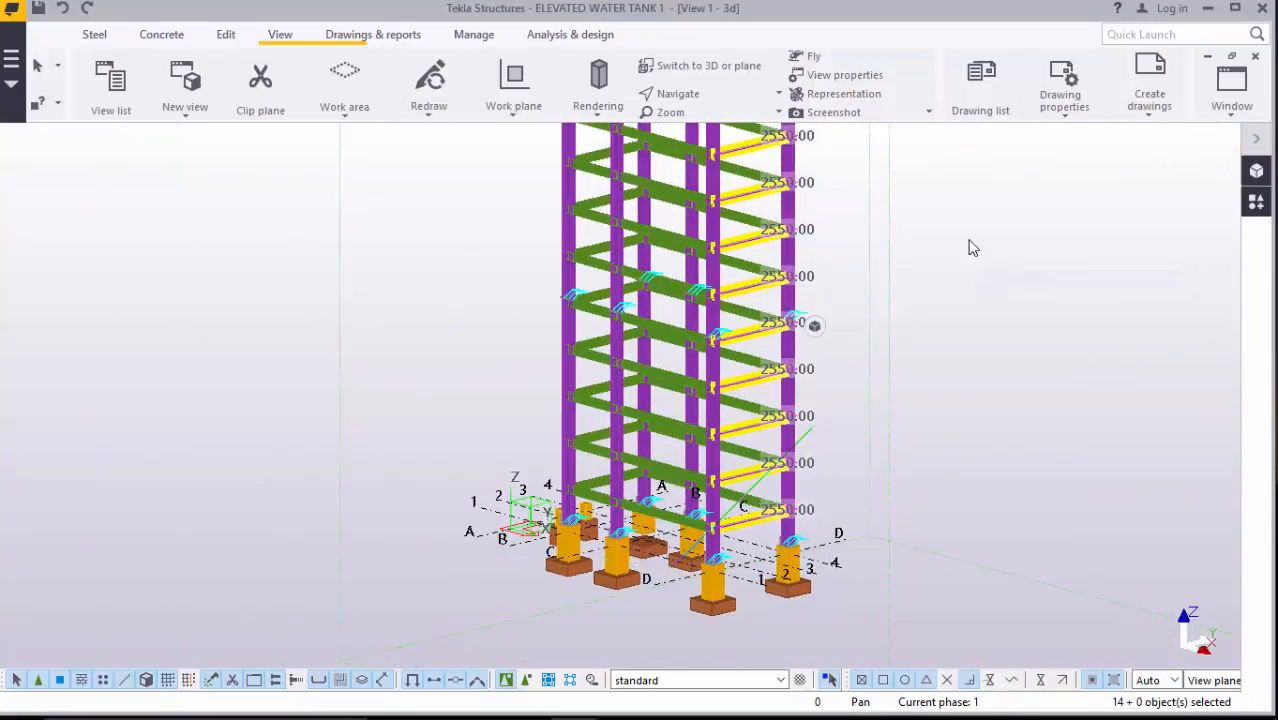
left_click(975, 246)
- Examine the joint between the top end-face cross beam and the corner column, ending the navigation command
scroll(852, 498, "down", 4)
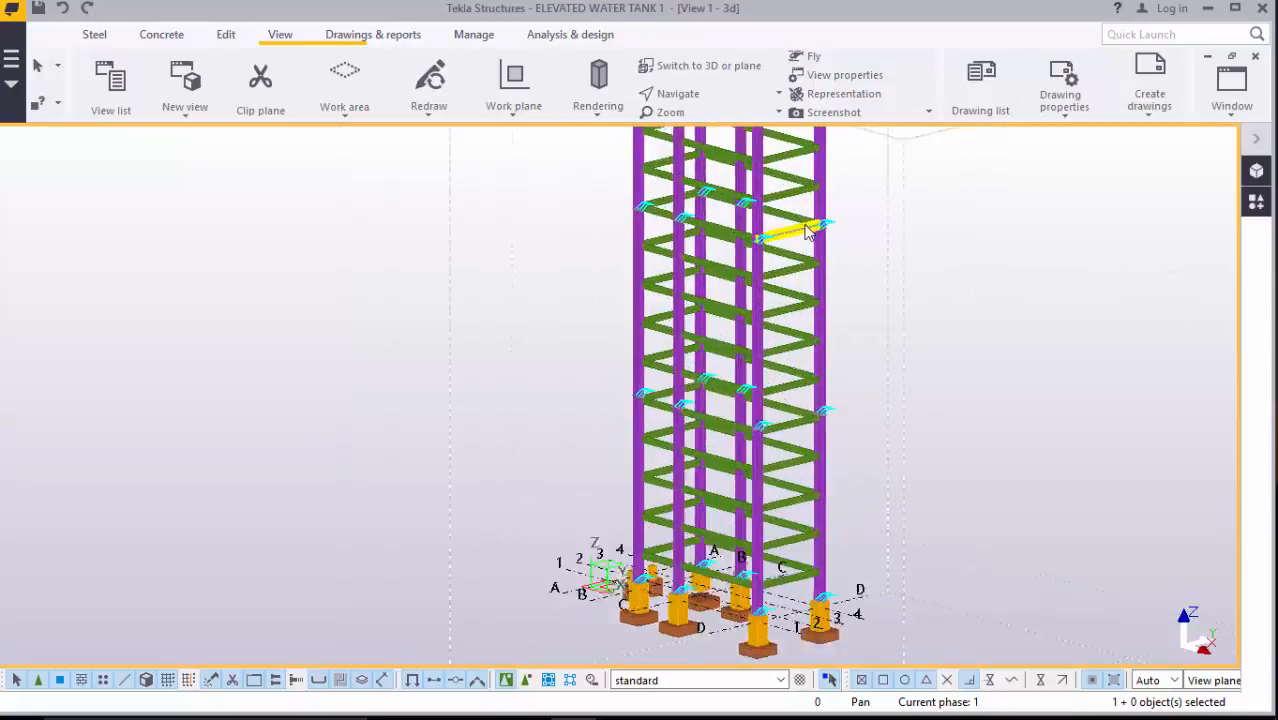
scroll(740, 300, "up", 5)
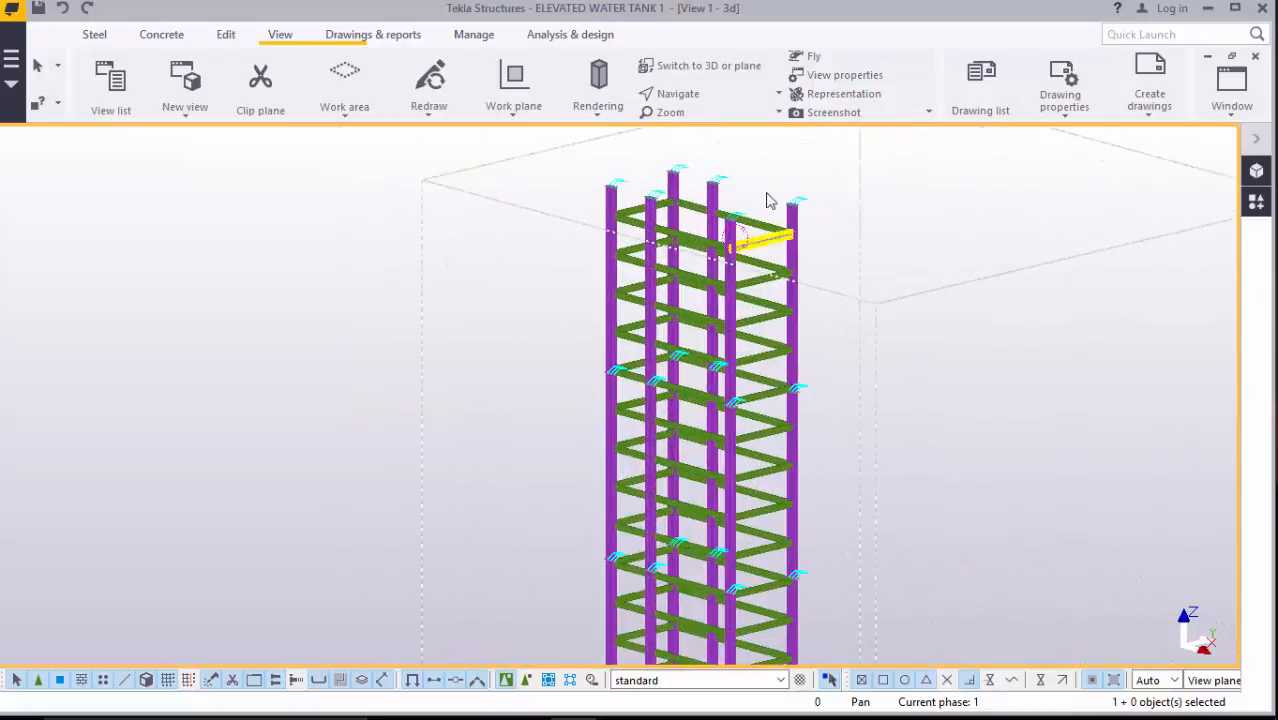
left_click(710, 93)
left_click(716, 120)
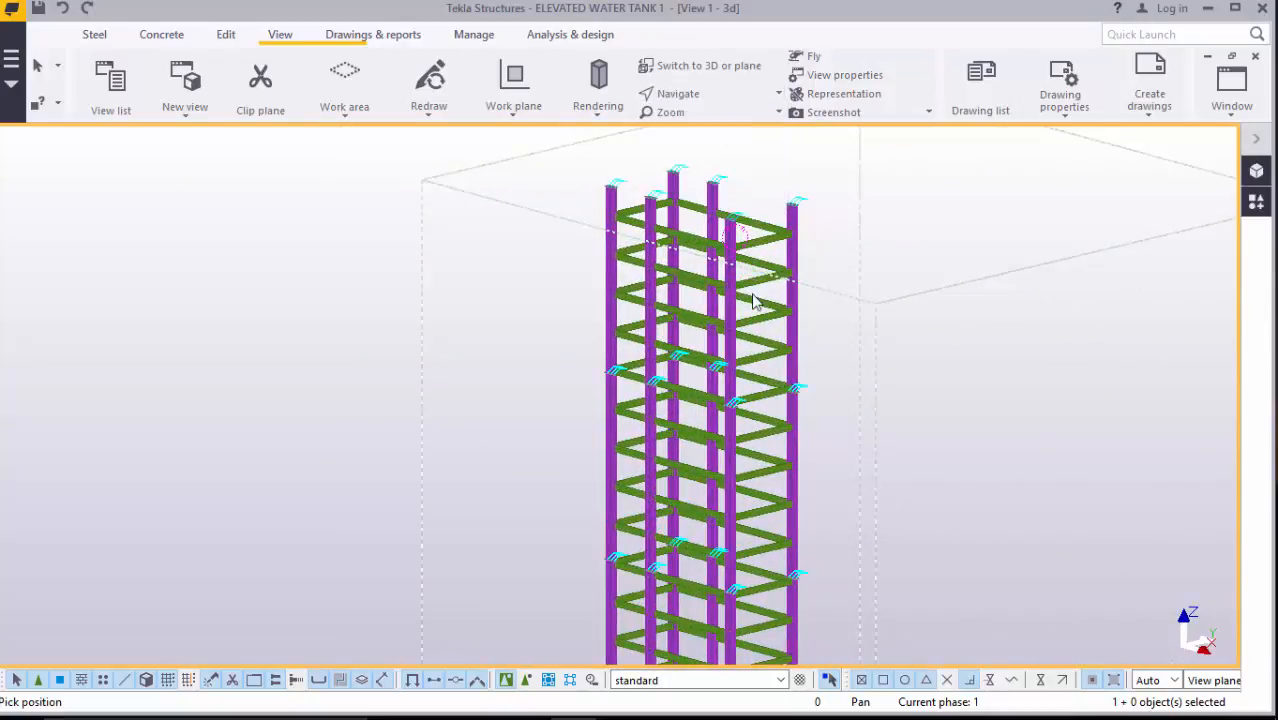
left_click_drag(757, 294, 782, 233)
scroll(782, 233, "up", 10)
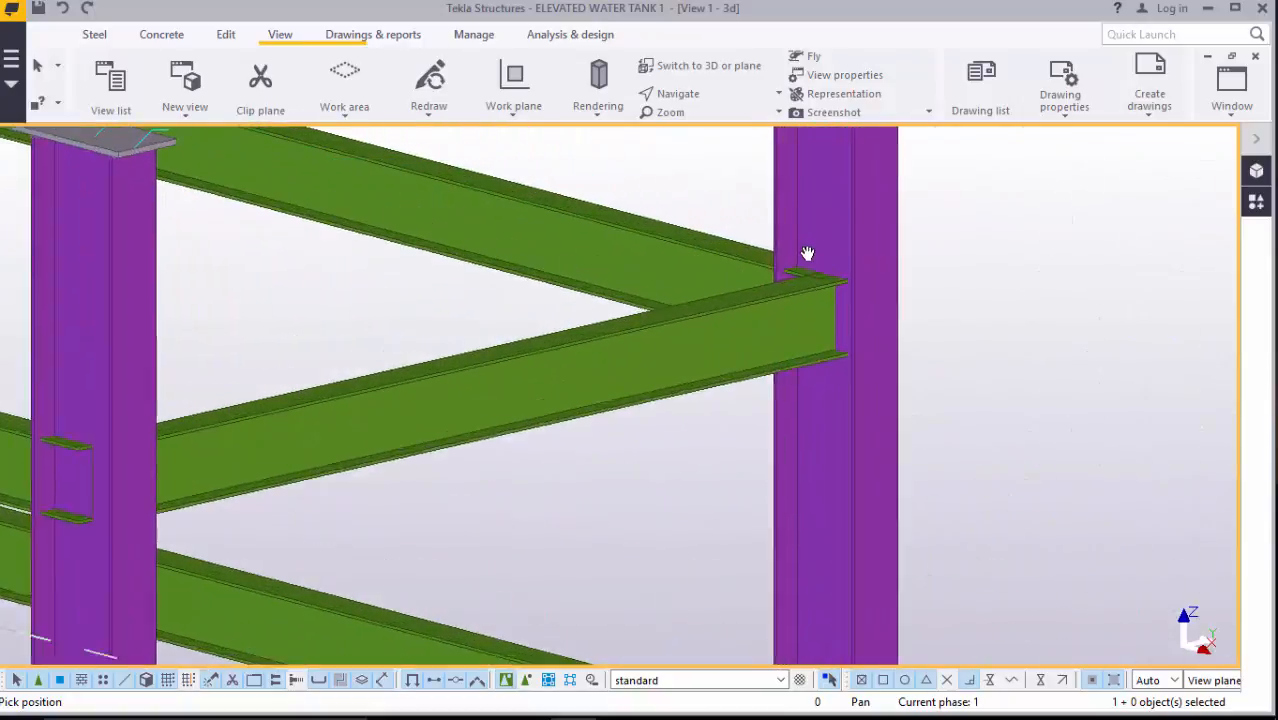
middle_click_drag(807, 253, 840, 345)
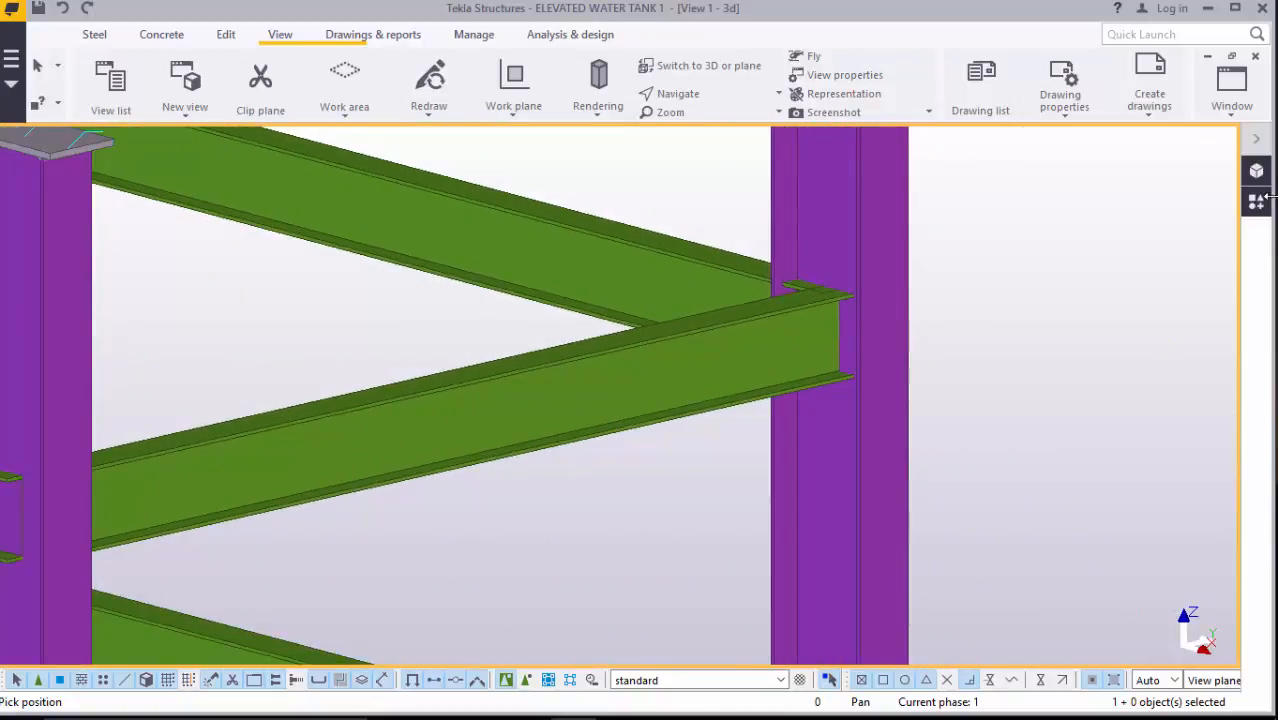
right_click(986, 236)
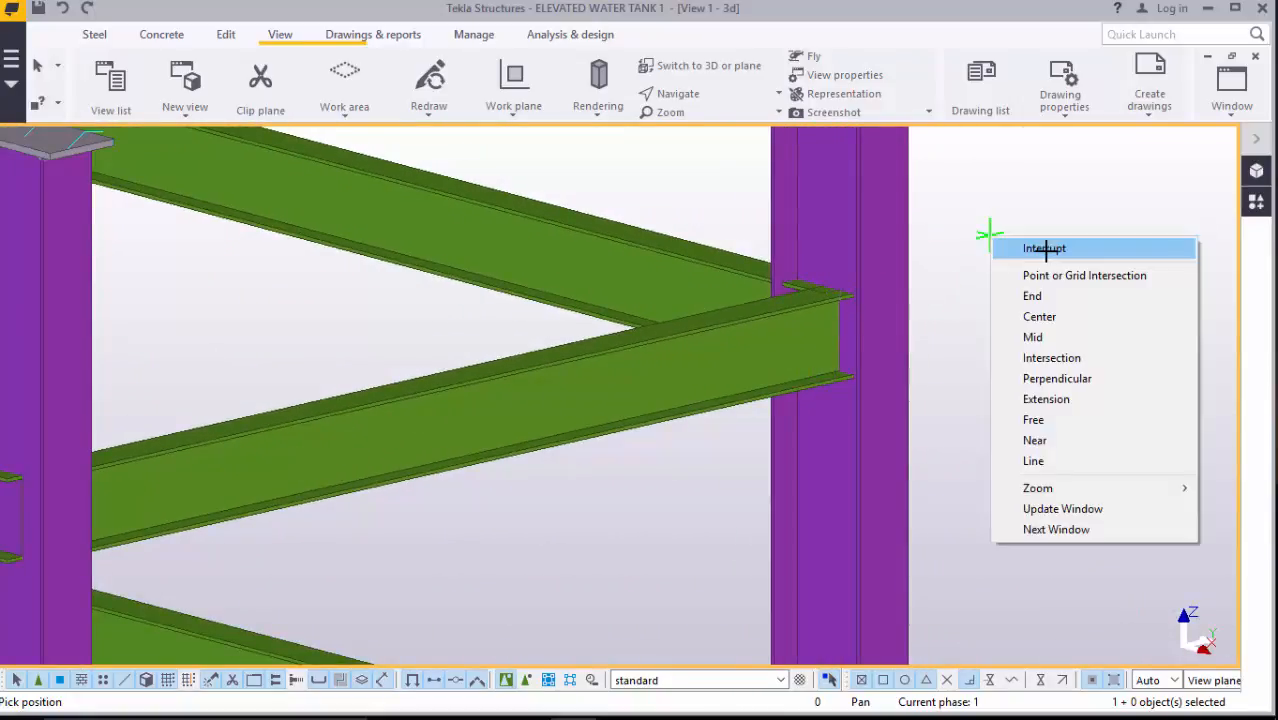
left_click(1035, 248)
- Search the applications and components catalog for END
left_click(1256, 202)
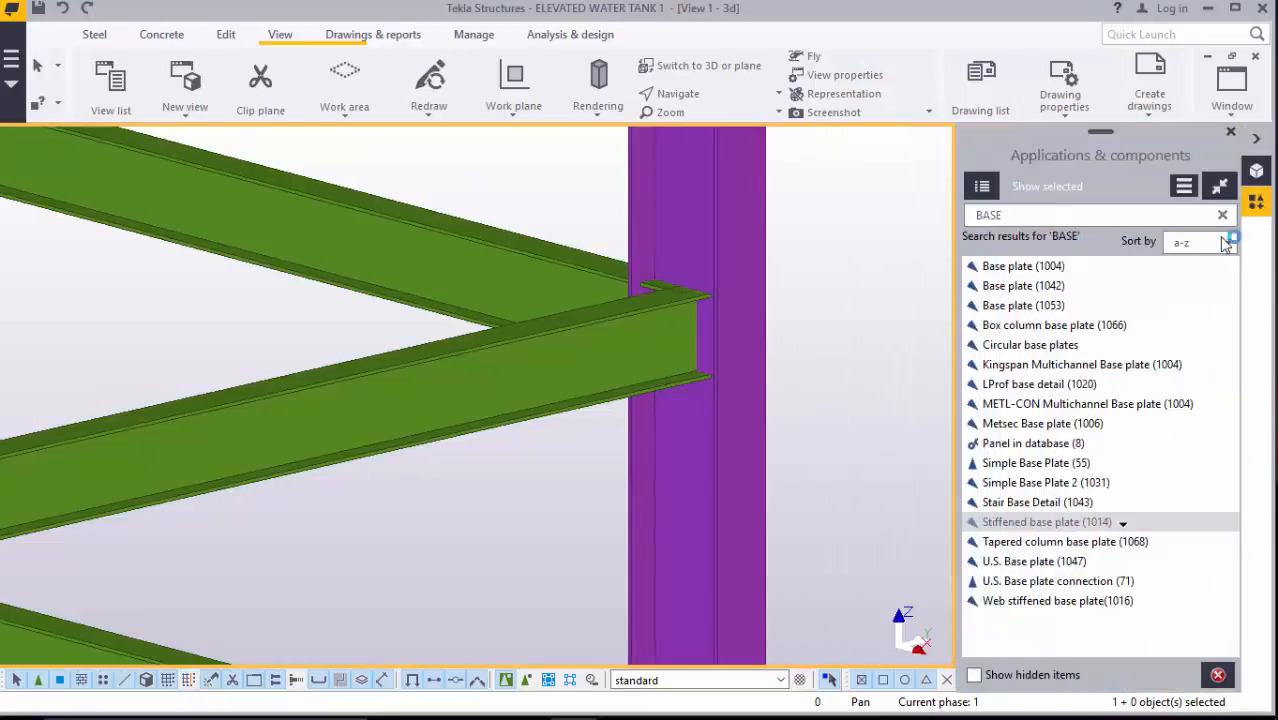
left_click(1040, 222)
key("BackSpace")
key("BackSpace")
key("BackSpace")
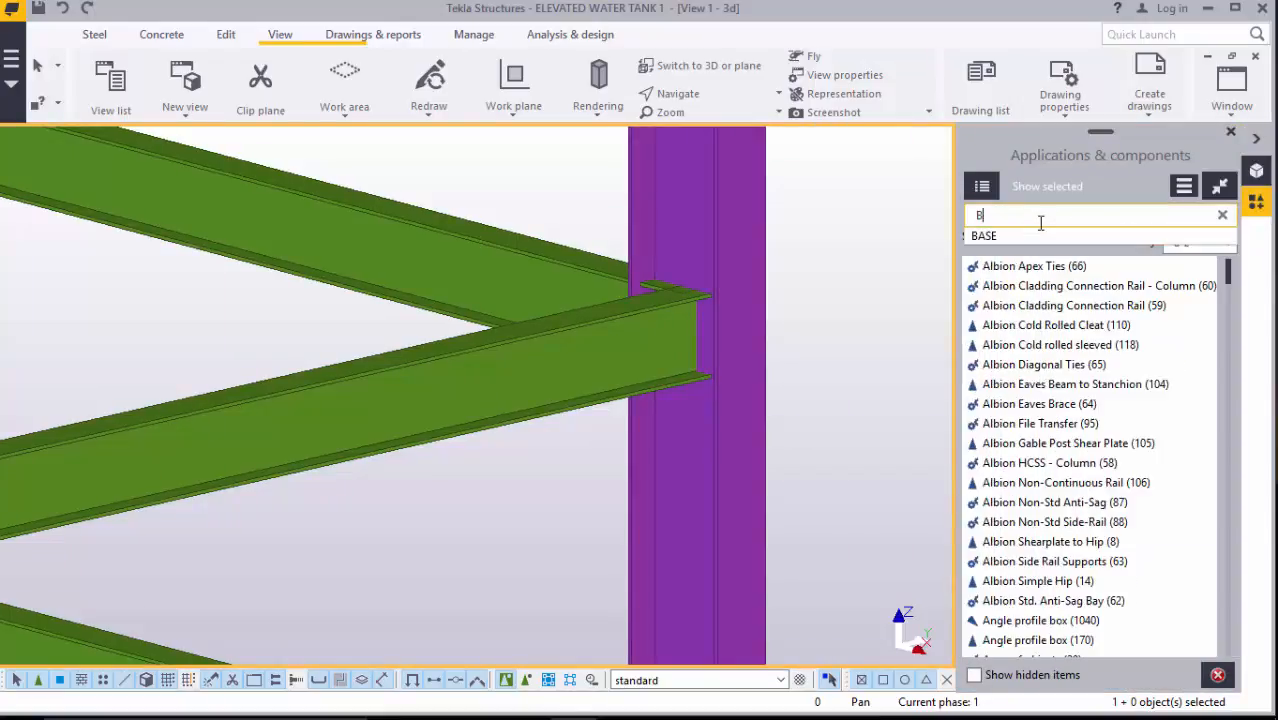
type("END")
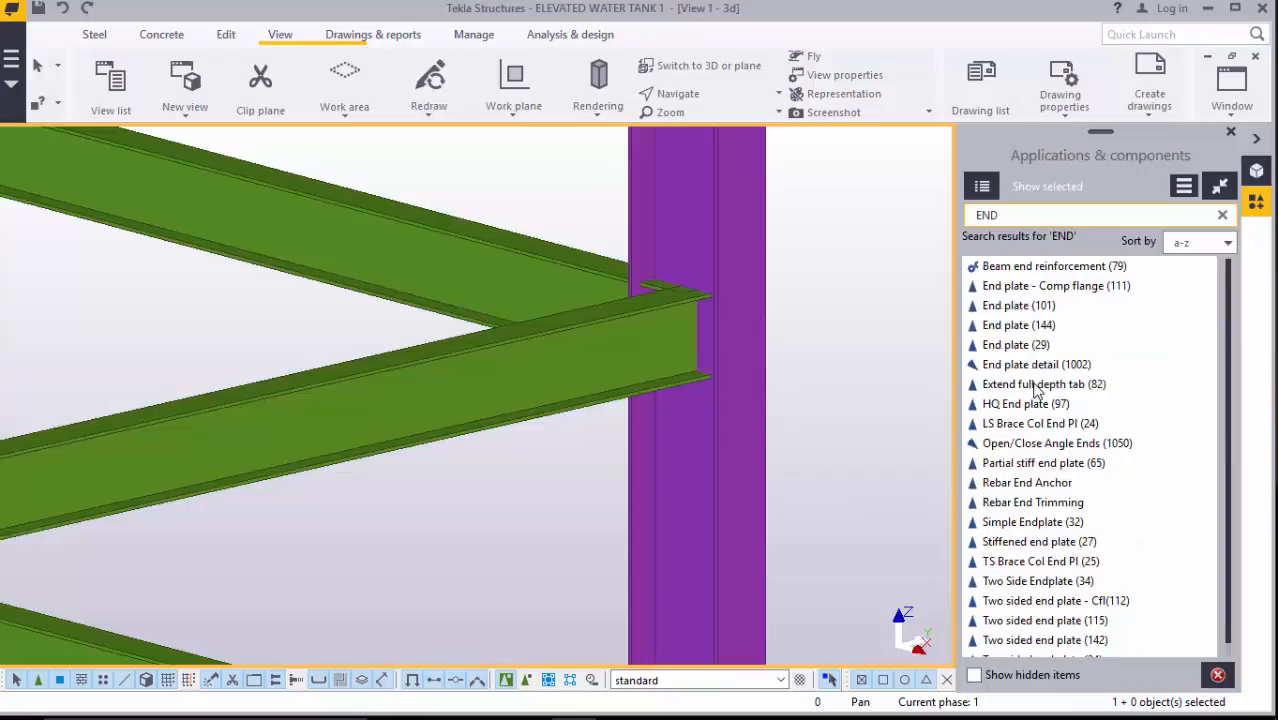
- Connect the top end-face cross beam to the corner column with End plate (101) and end the command
left_click(1020, 308)
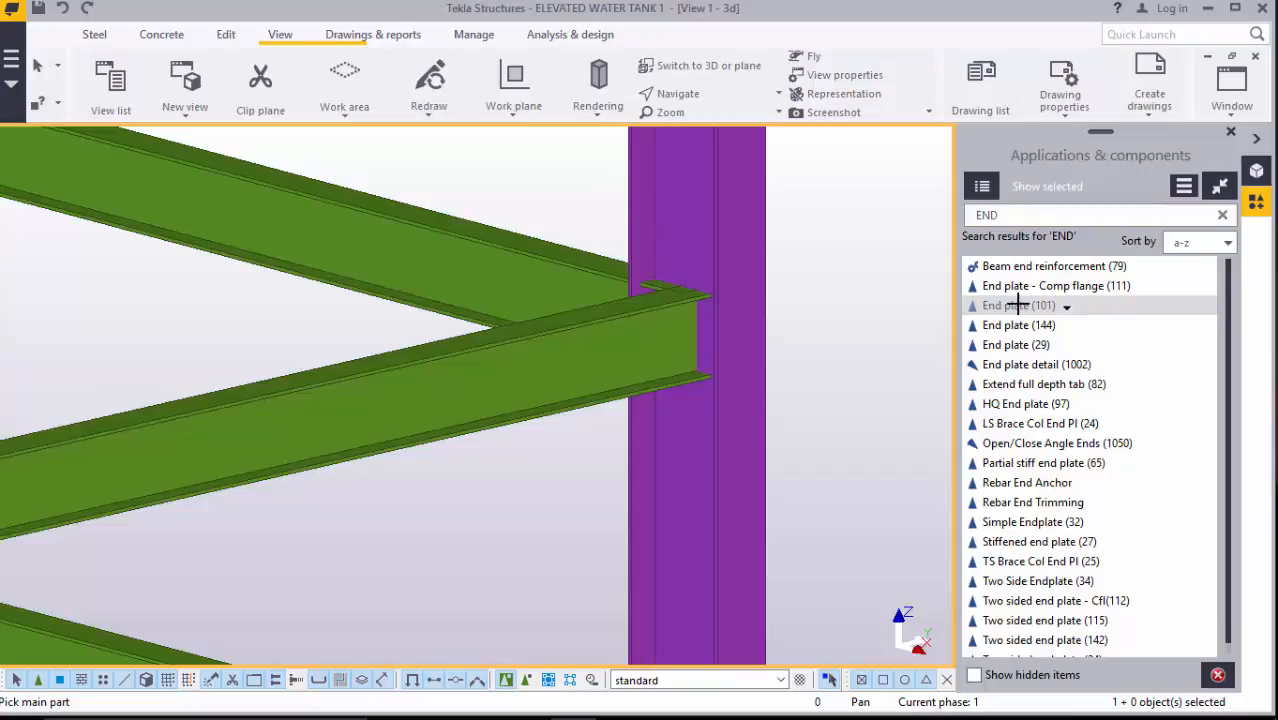
double_click(1018, 305)
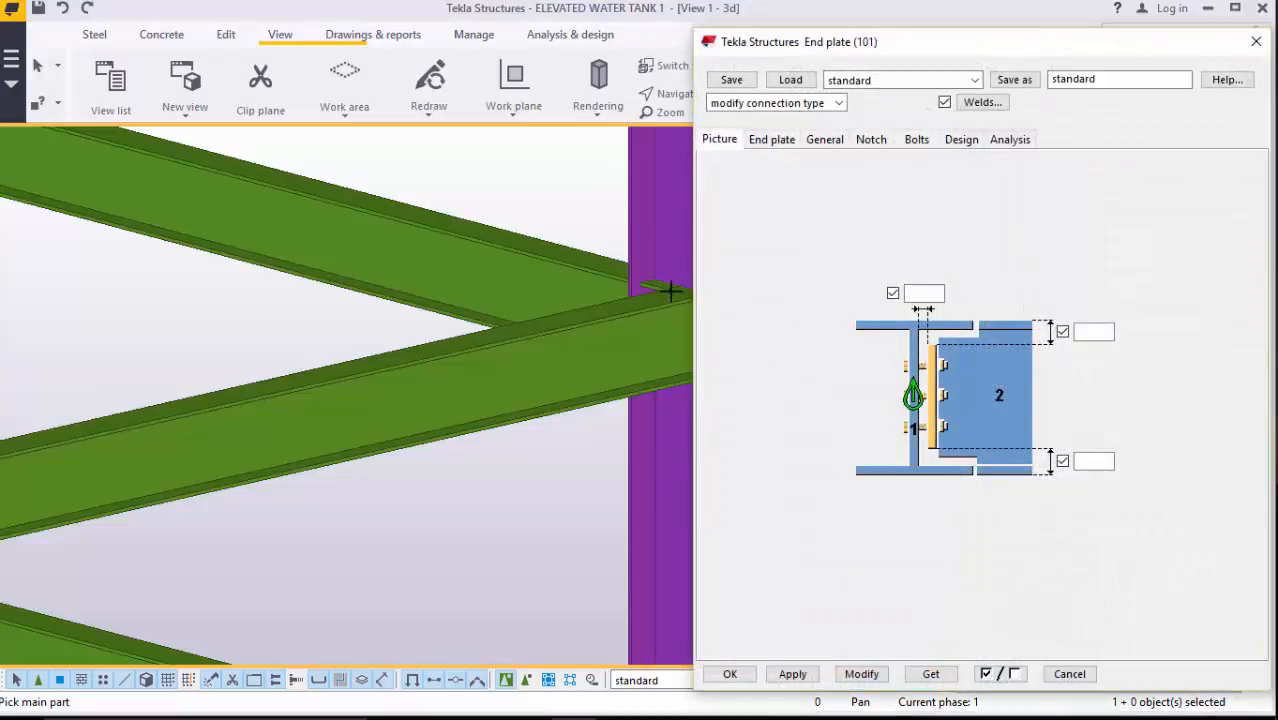
scroll(455, 370, "down", 3)
scroll(510, 362, "up", 5)
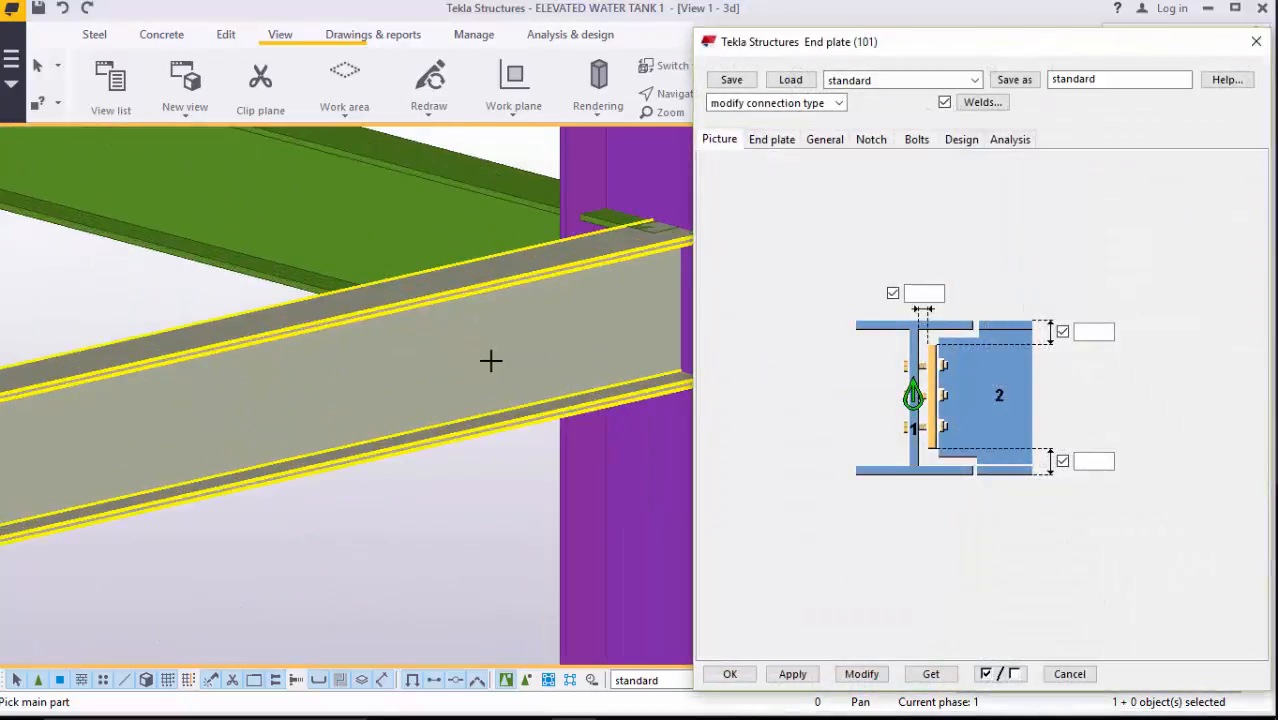
scroll(490, 360, "down", 2)
scroll(576, 290, "up", 2)
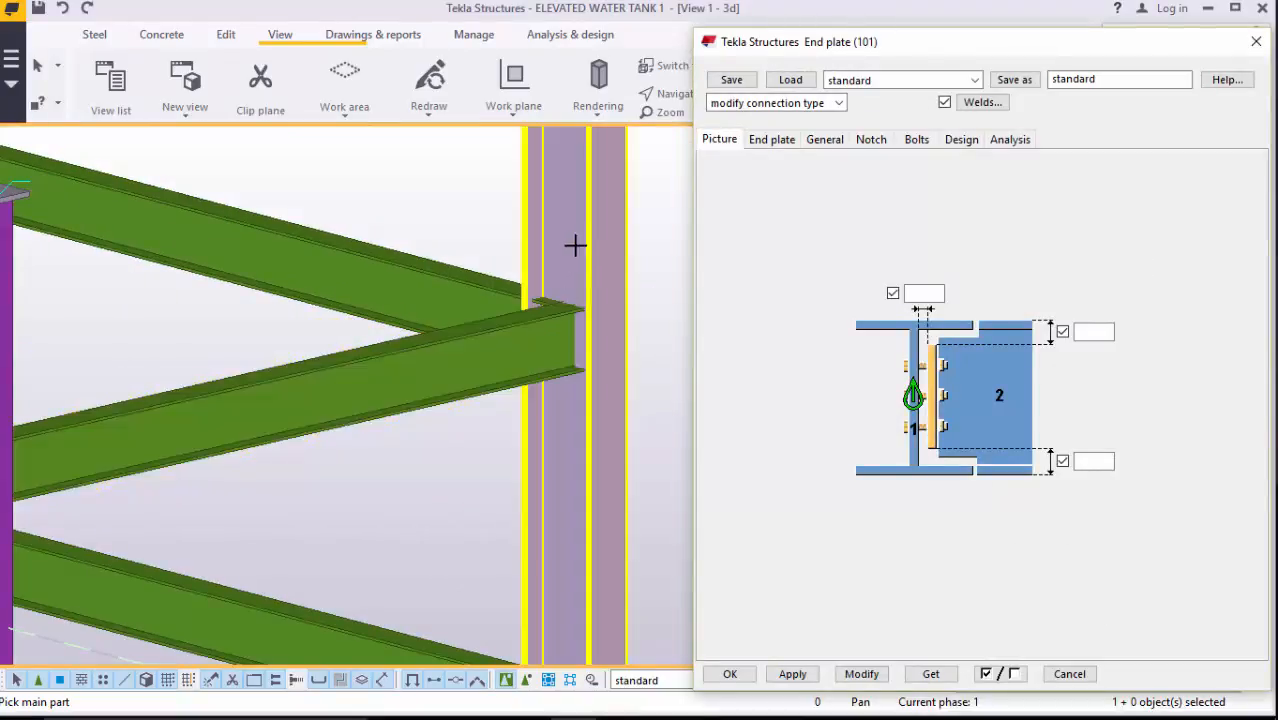
left_click(575, 245)
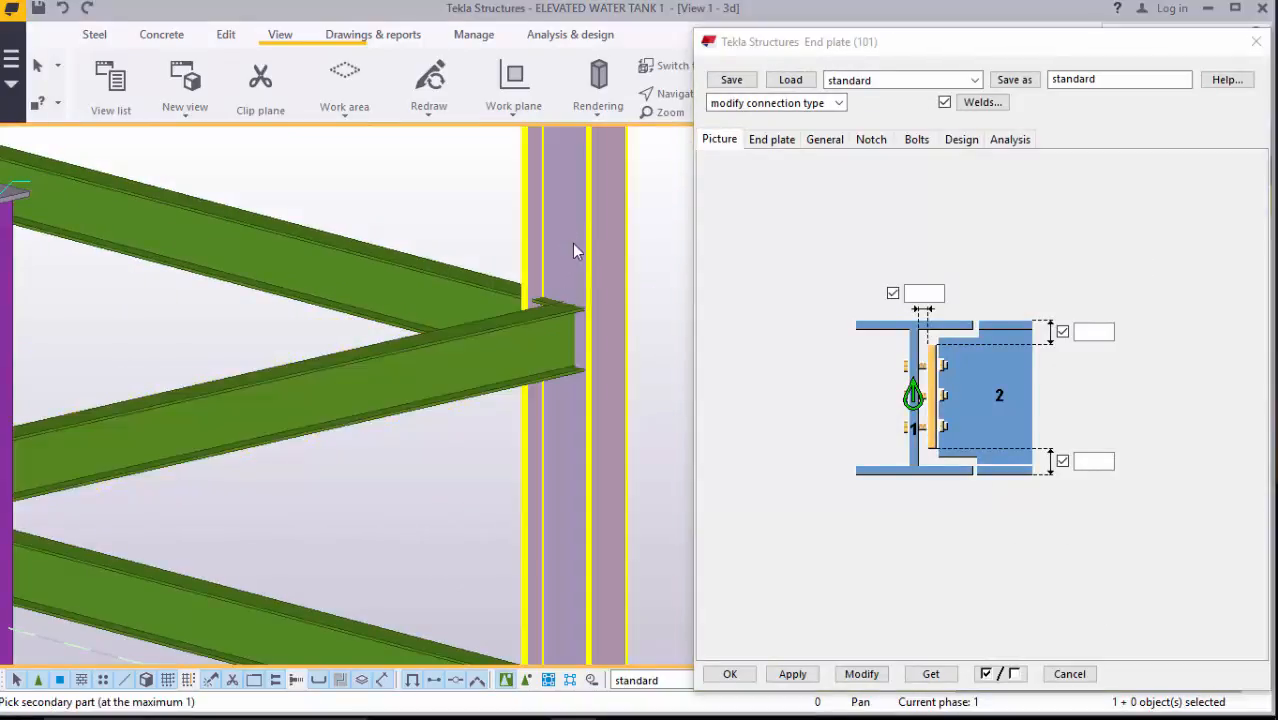
left_click(505, 365)
scroll(560, 333, "up", 5)
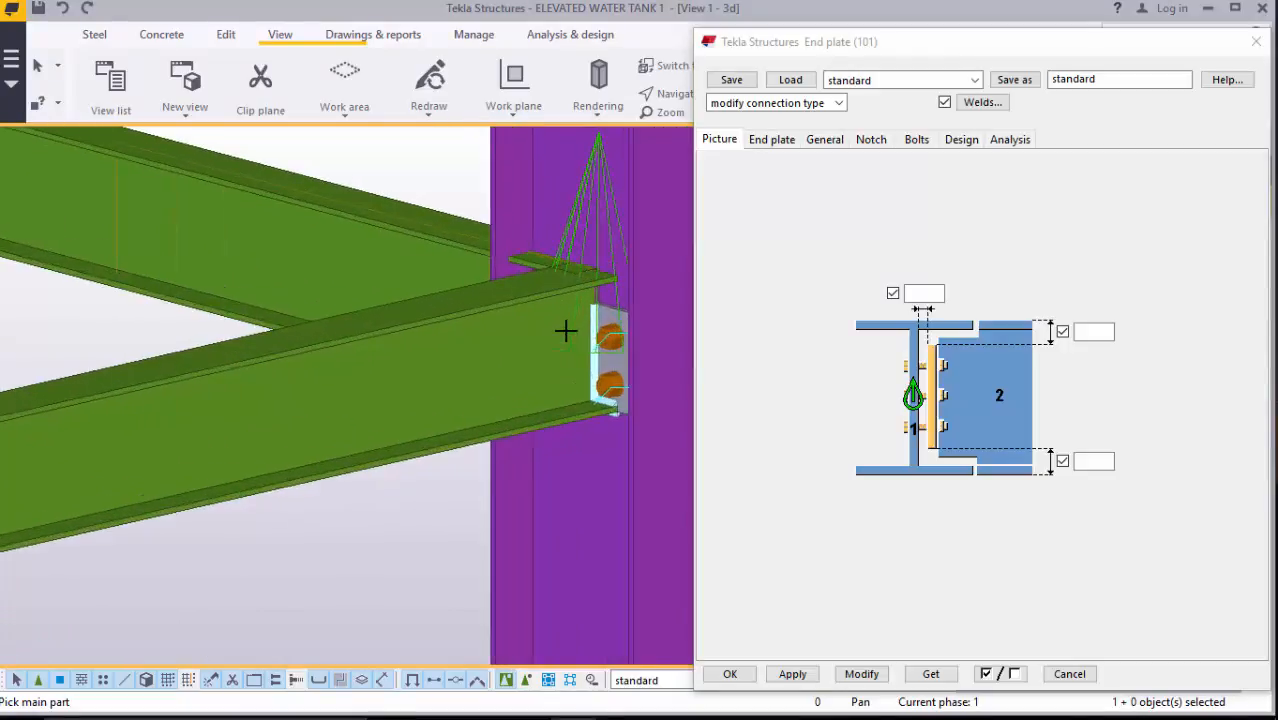
scroll(560, 333, "down", 2)
scroll(572, 322, "up", 3)
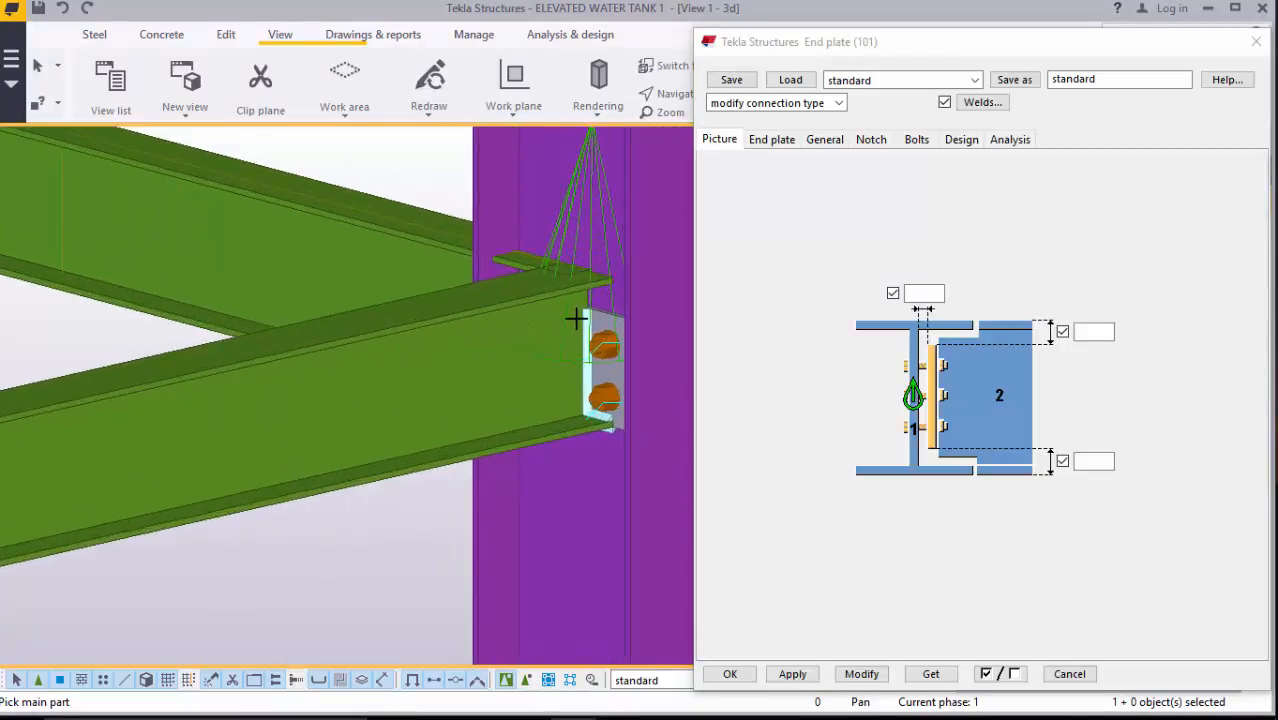
right_click(575, 318)
left_click(574, 347)
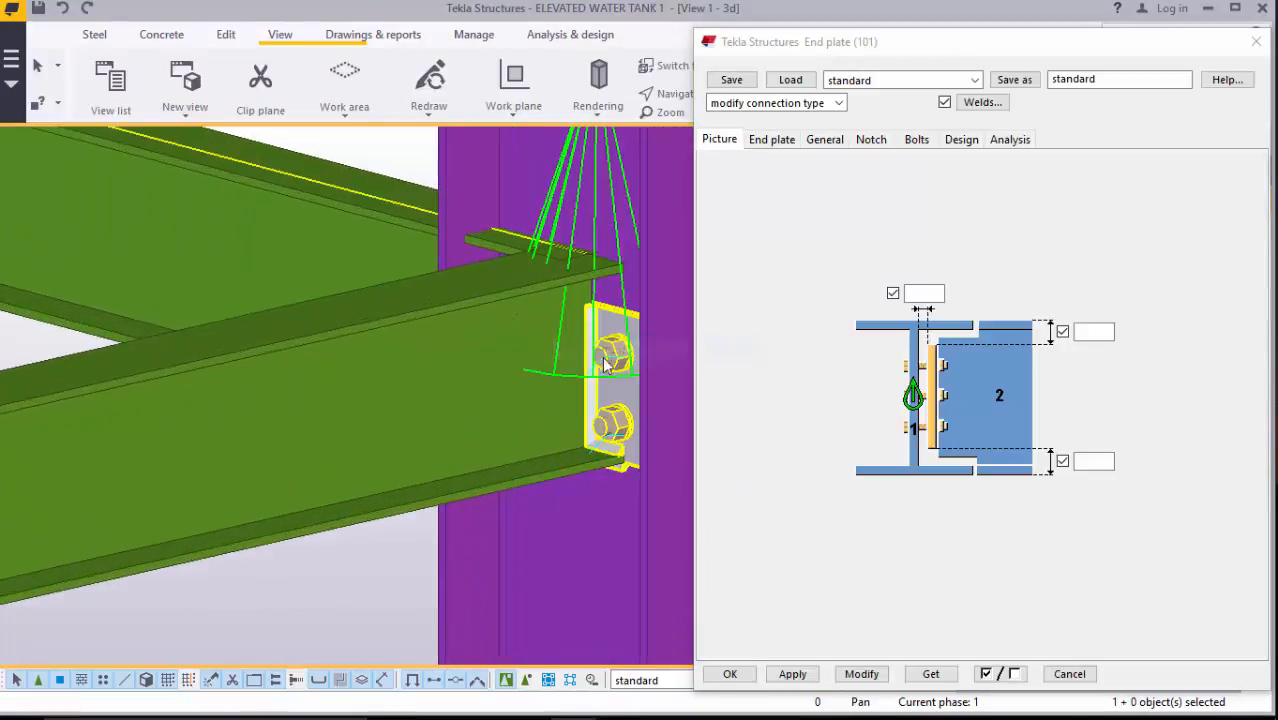
- Modify the new end plate's bolts to size 16, standard 8.8XOX, with one more bolt assembly part included and 3 rows spaced 65 mm
left_click(613, 358)
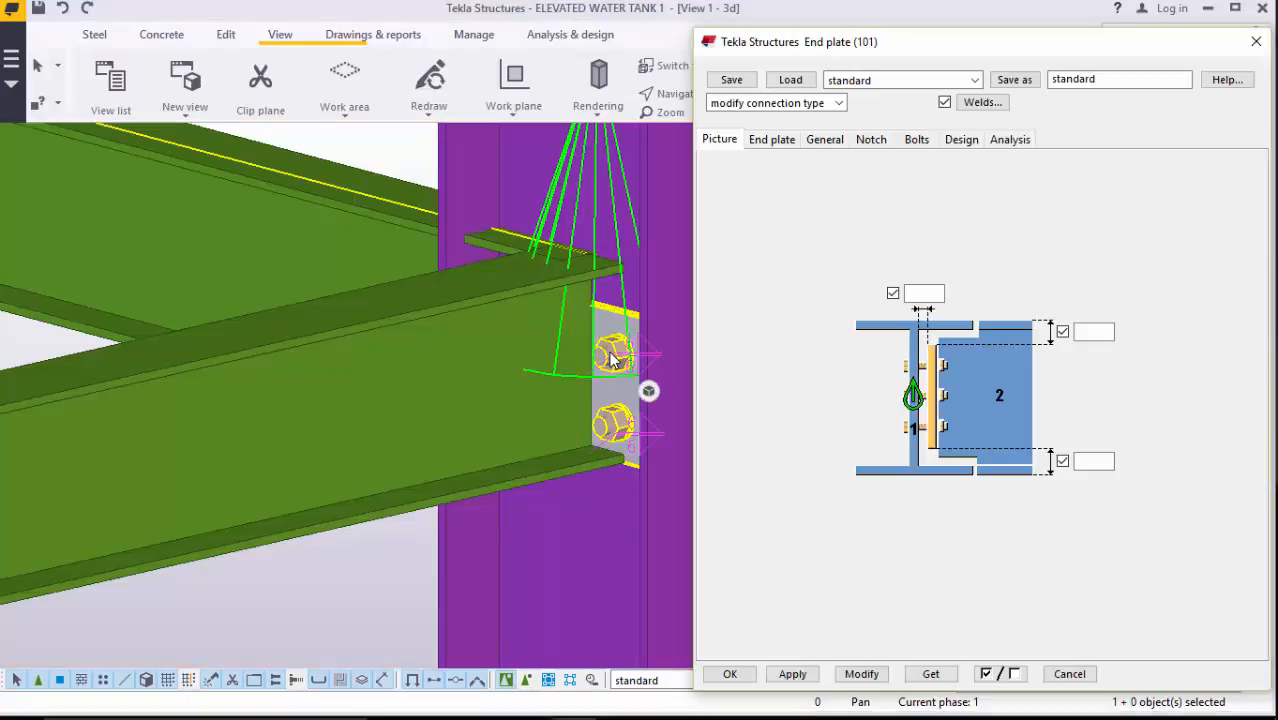
left_click(914, 142)
left_click(848, 171)
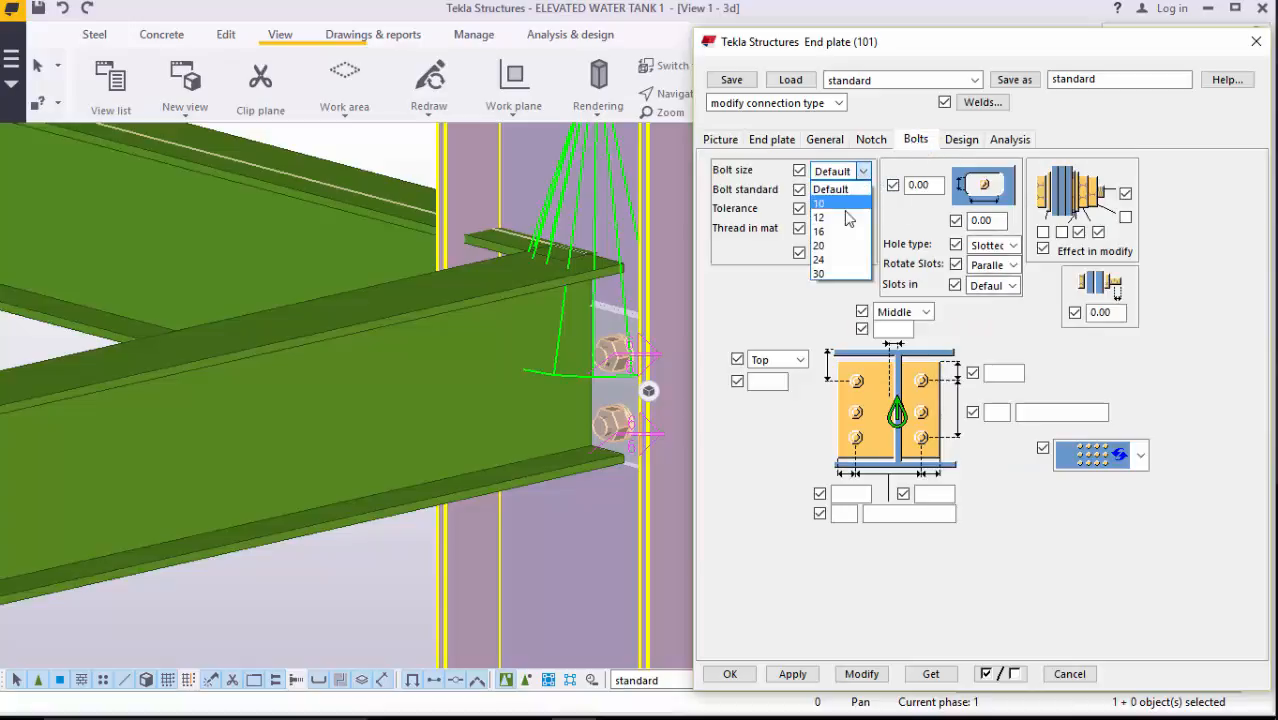
left_click(845, 232)
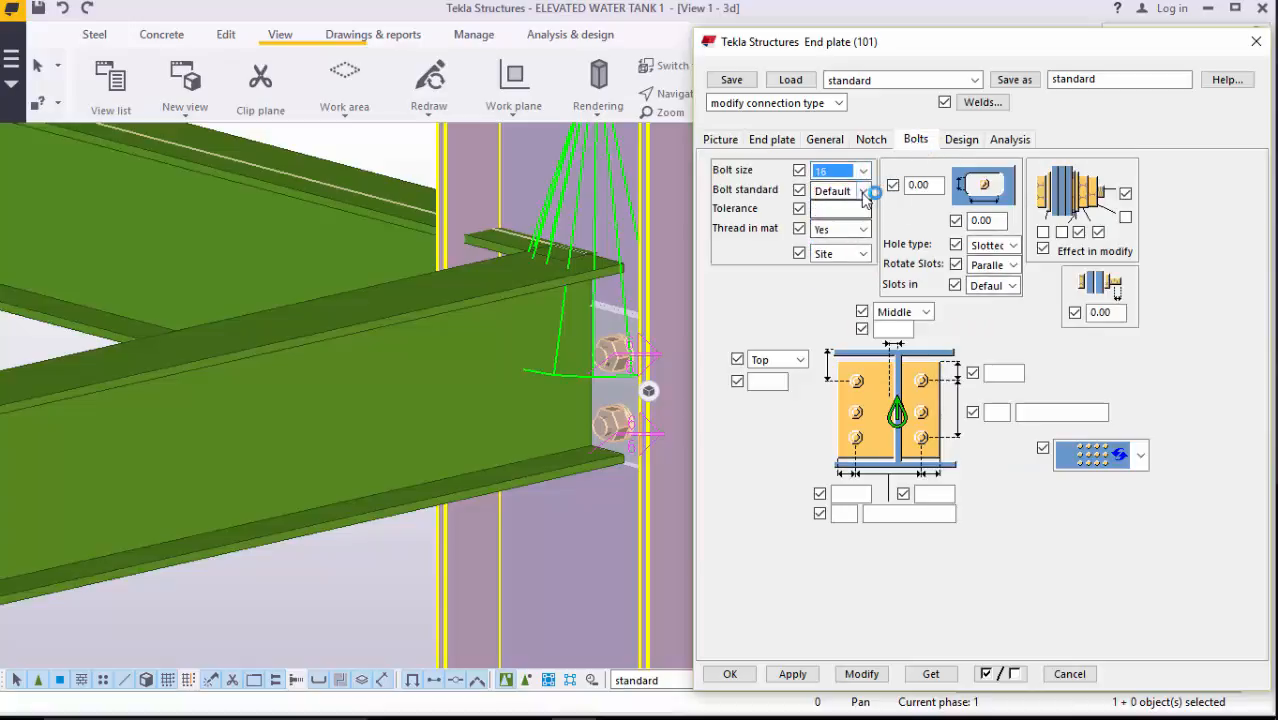
left_click(863, 191)
left_click(862, 408)
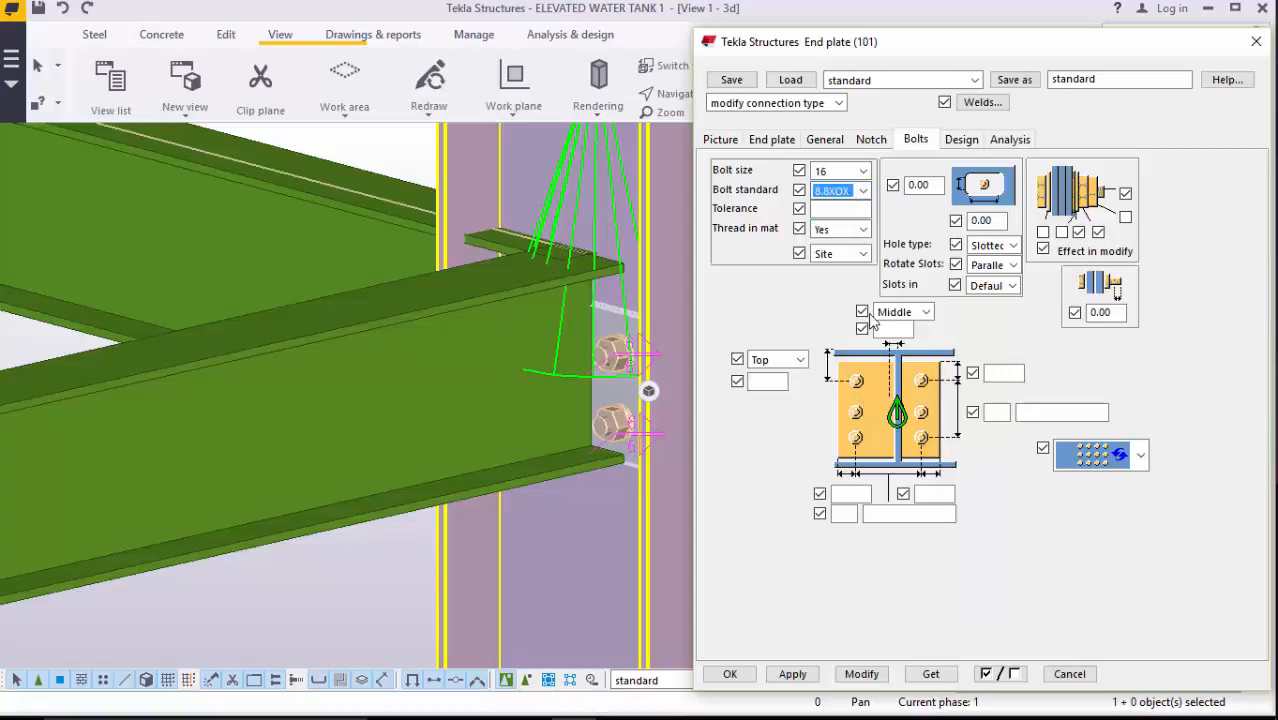
left_click(1045, 233)
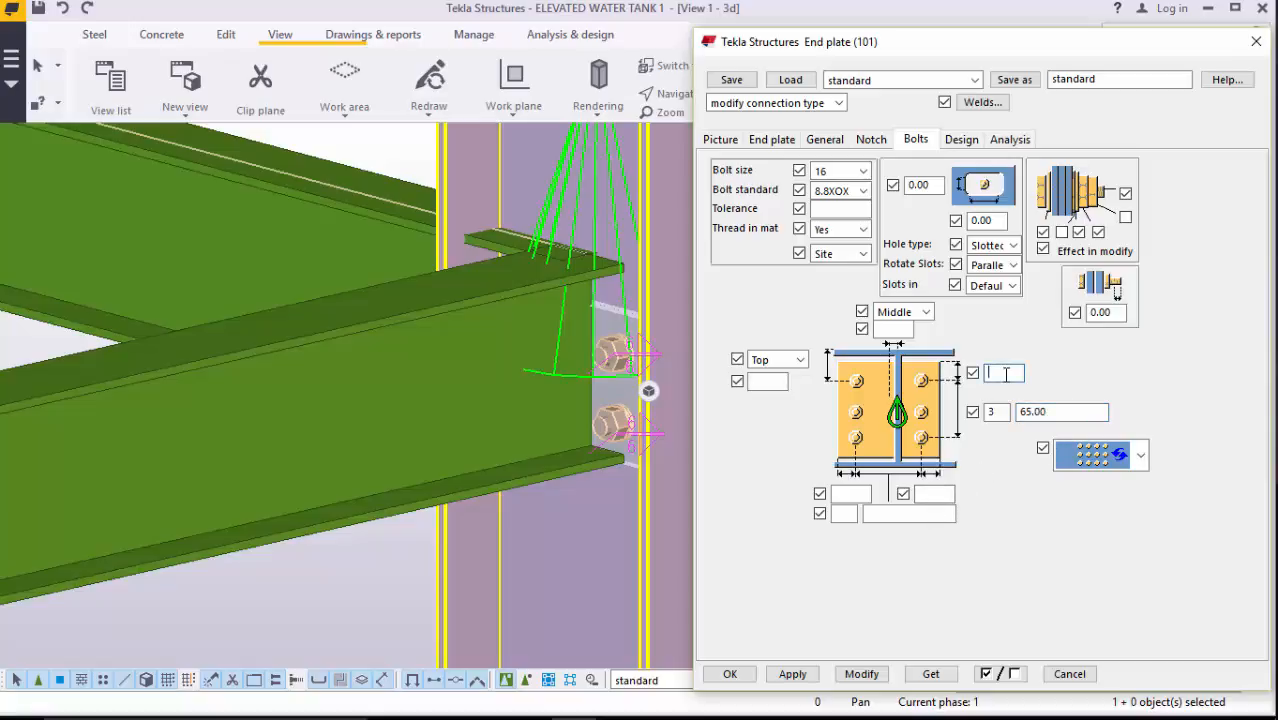
left_click(862, 675)
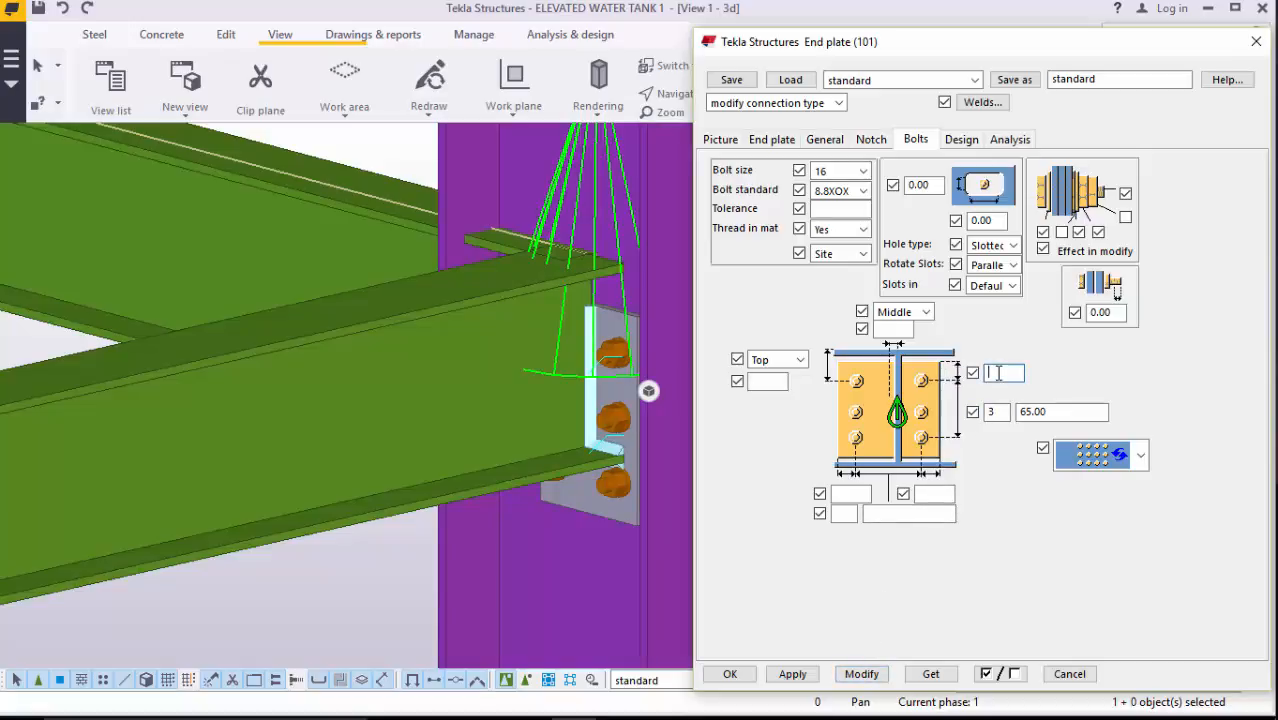
- Set the end plate's top and both side bolt edge distances to 50 mm and align the bolt group vertically to Middle
left_click(940, 493)
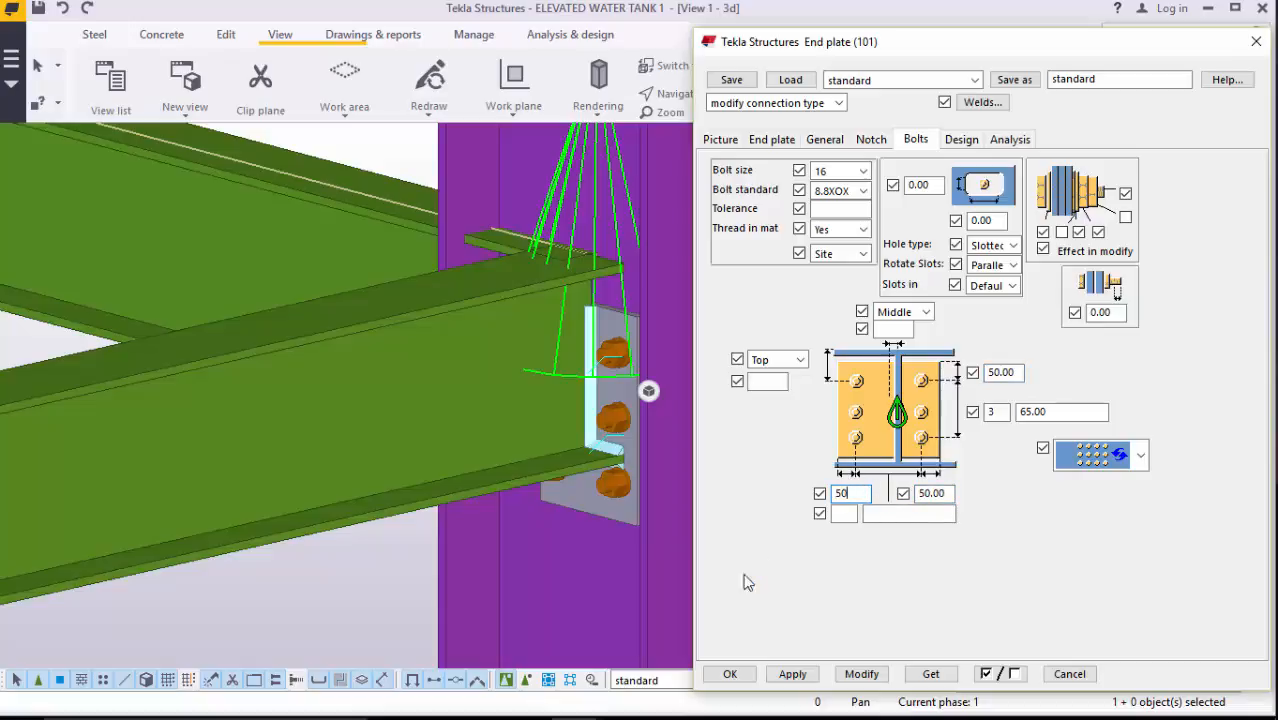
left_click(862, 674)
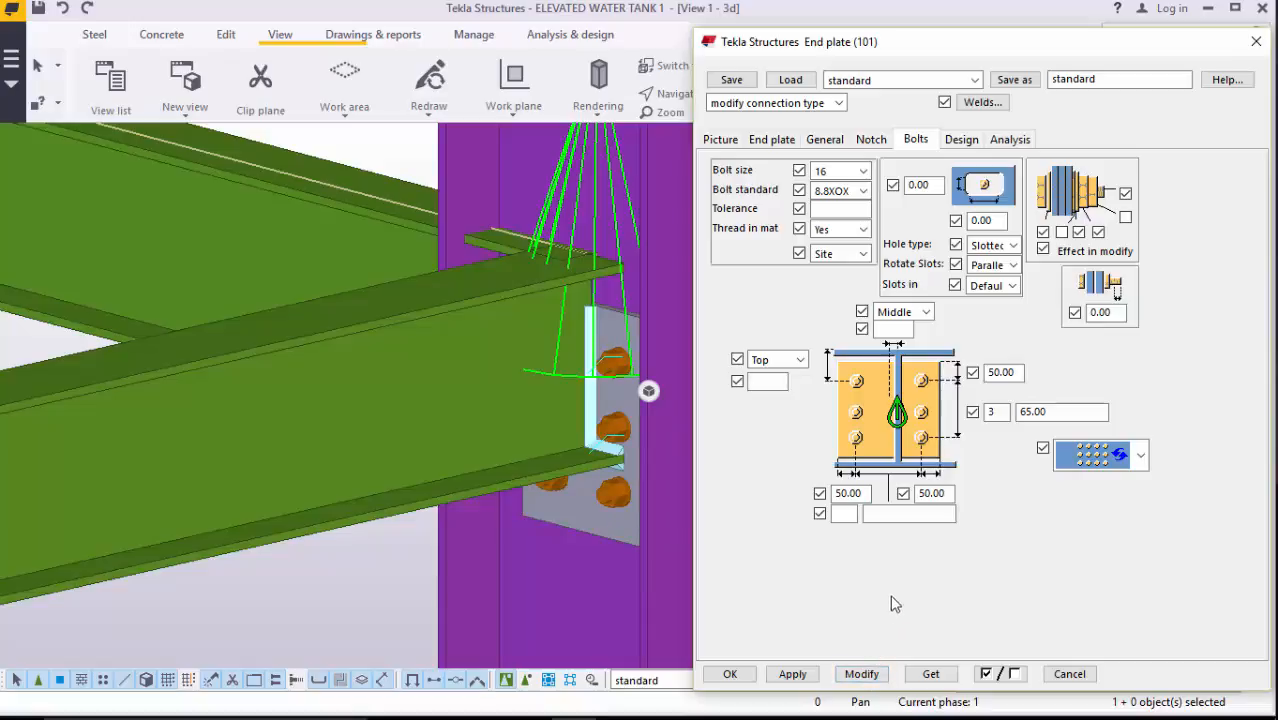
left_click(800, 360)
left_click(786, 418)
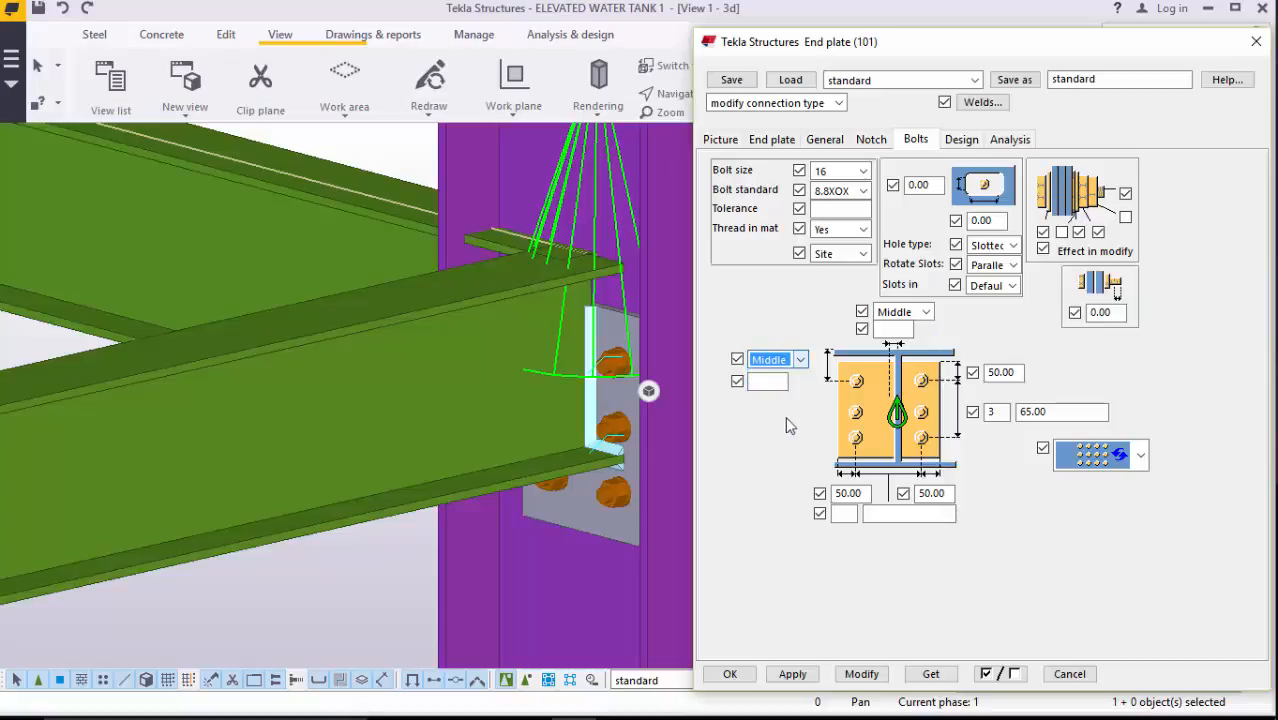
left_click(858, 677)
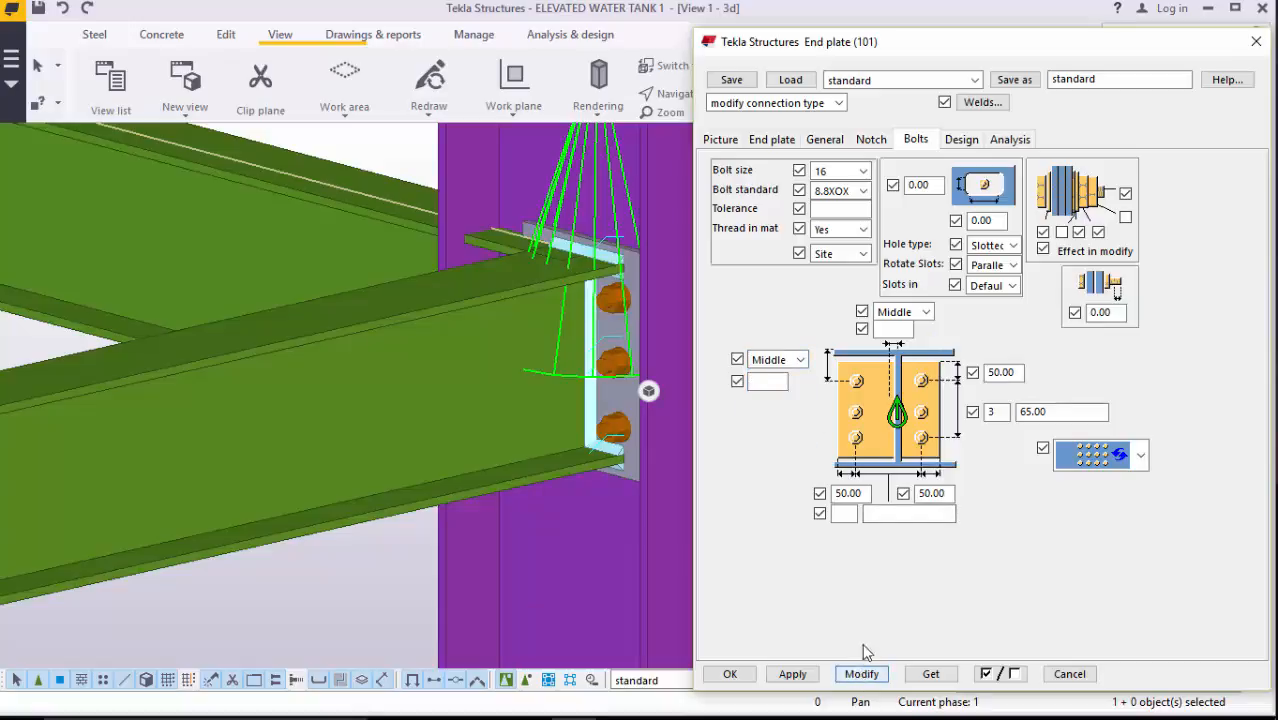
- Set the end plate thickness to 16 mm, modify the connection and accept the End plate (101) properties
scroll(603, 427, "up", 3)
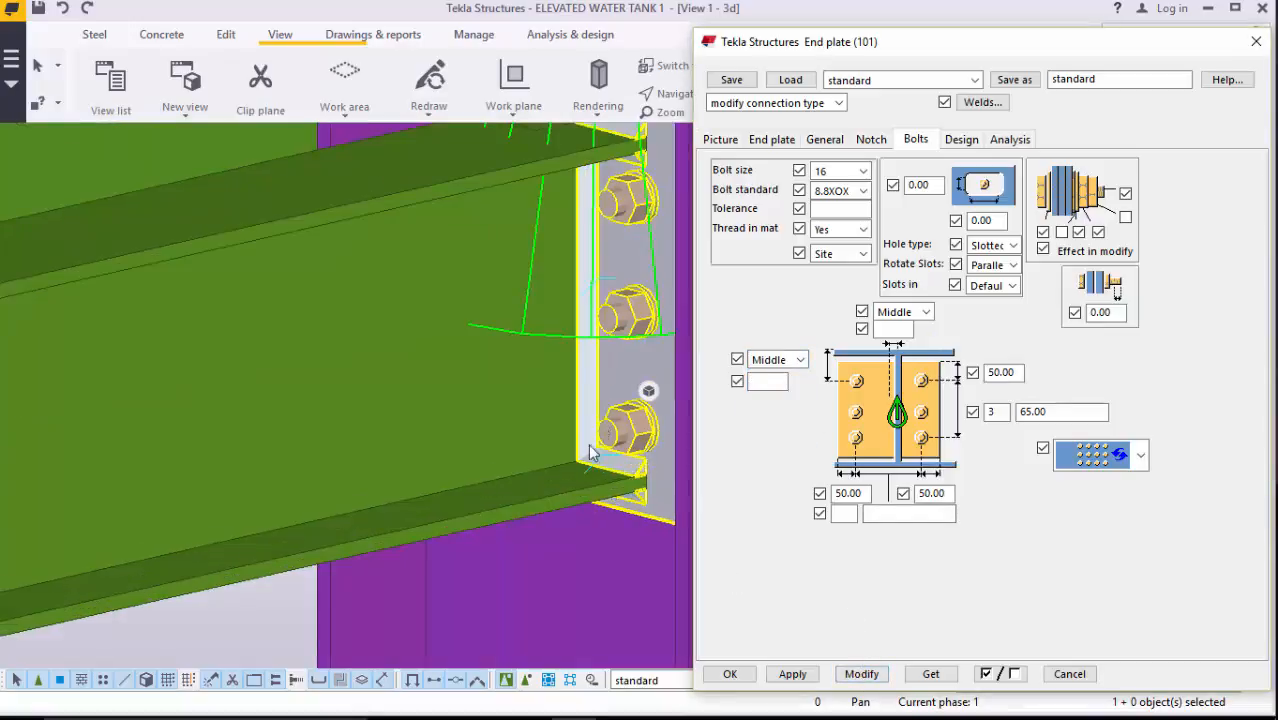
scroll(590, 452, "down", 3)
scroll(551, 262, "up", 4)
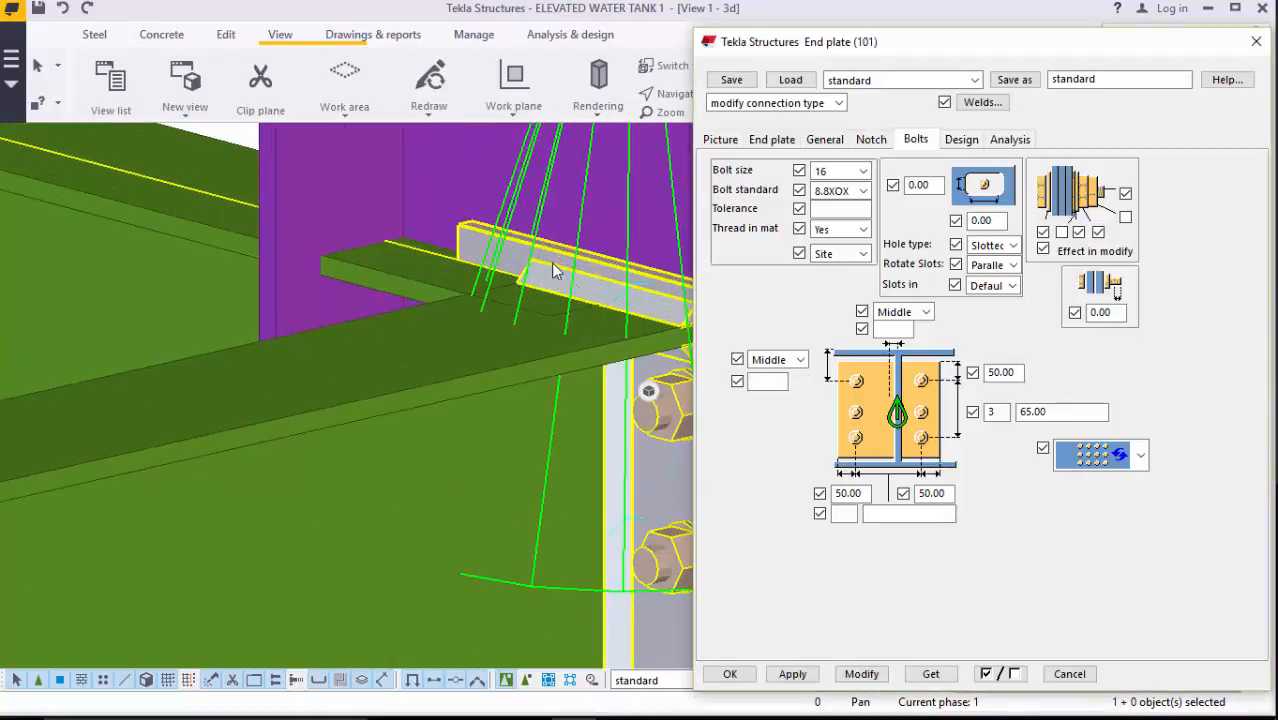
left_click(782, 140)
left_click(830, 187)
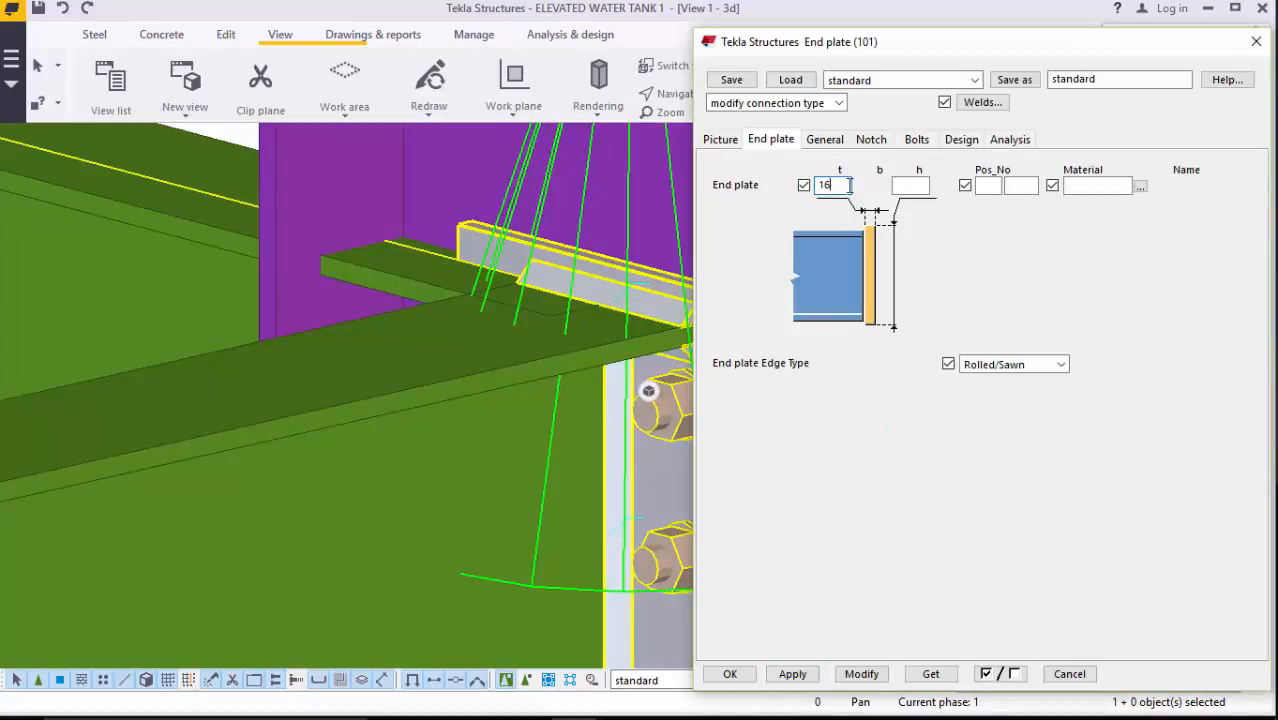
left_click(862, 674)
left_click(730, 674)
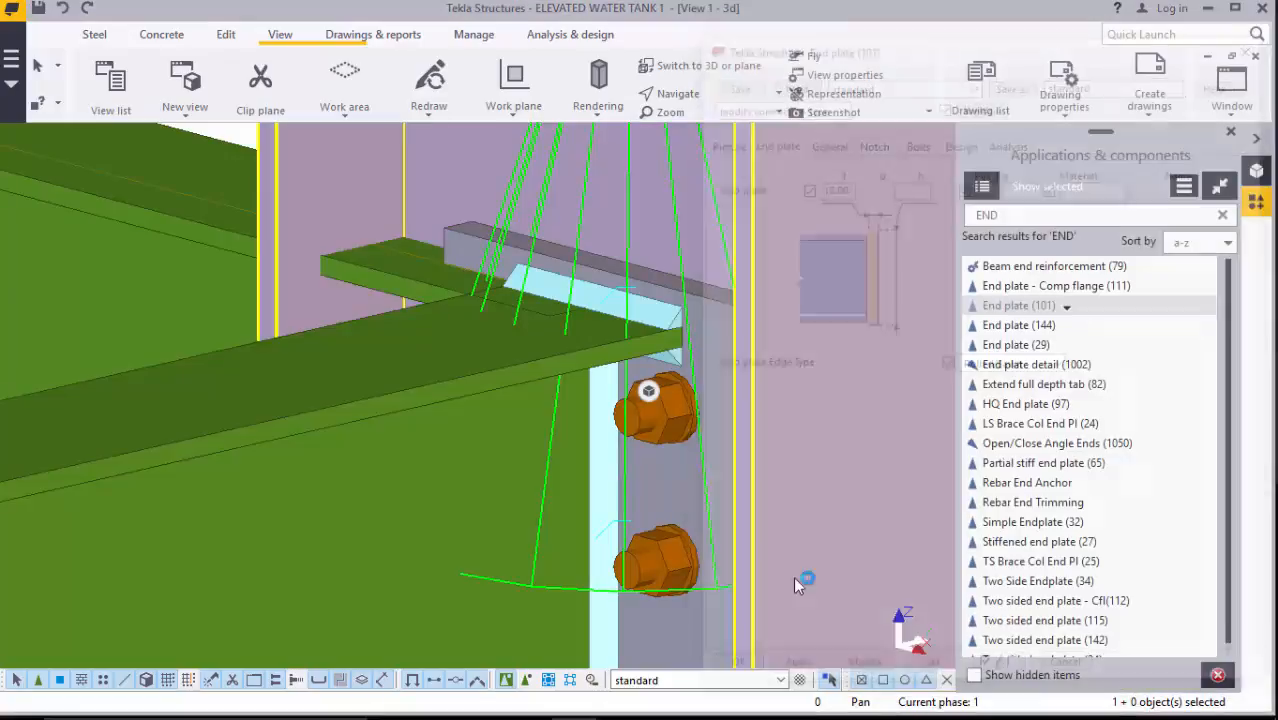
- Connect the other top-level beam meeting the same corner column with End plate (101)
scroll(616, 329, "up", 1)
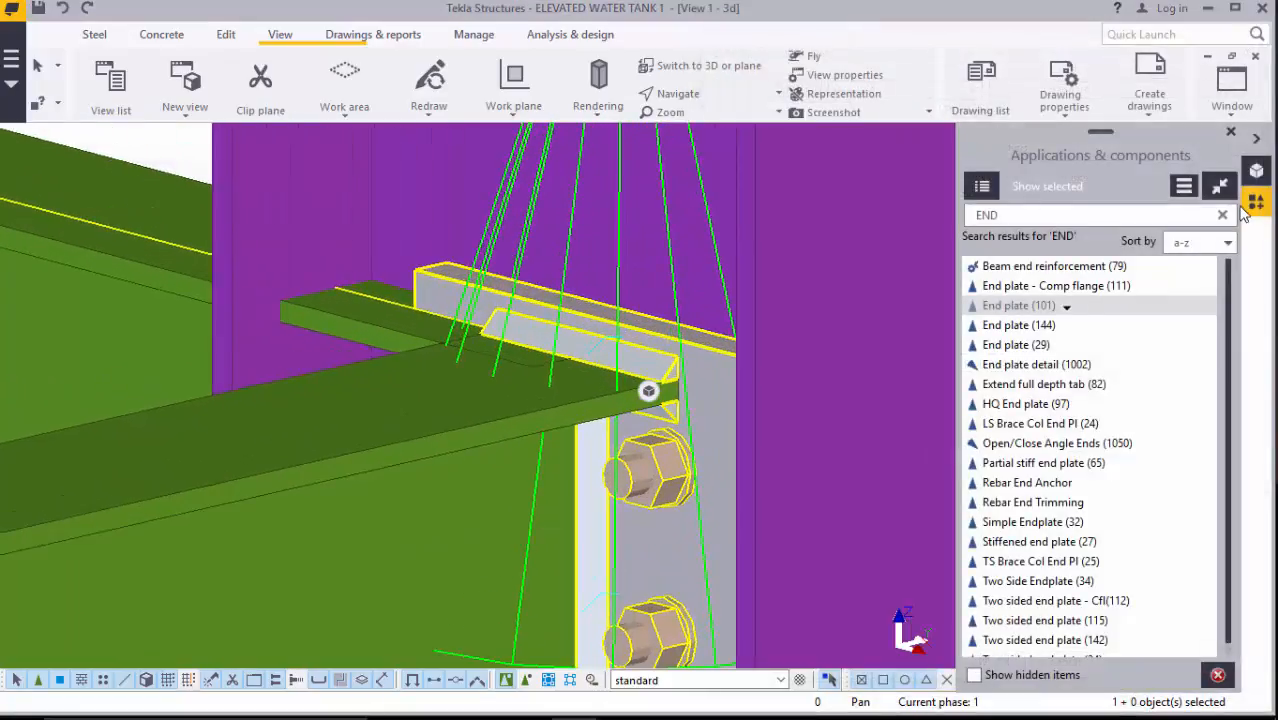
left_click(1229, 134)
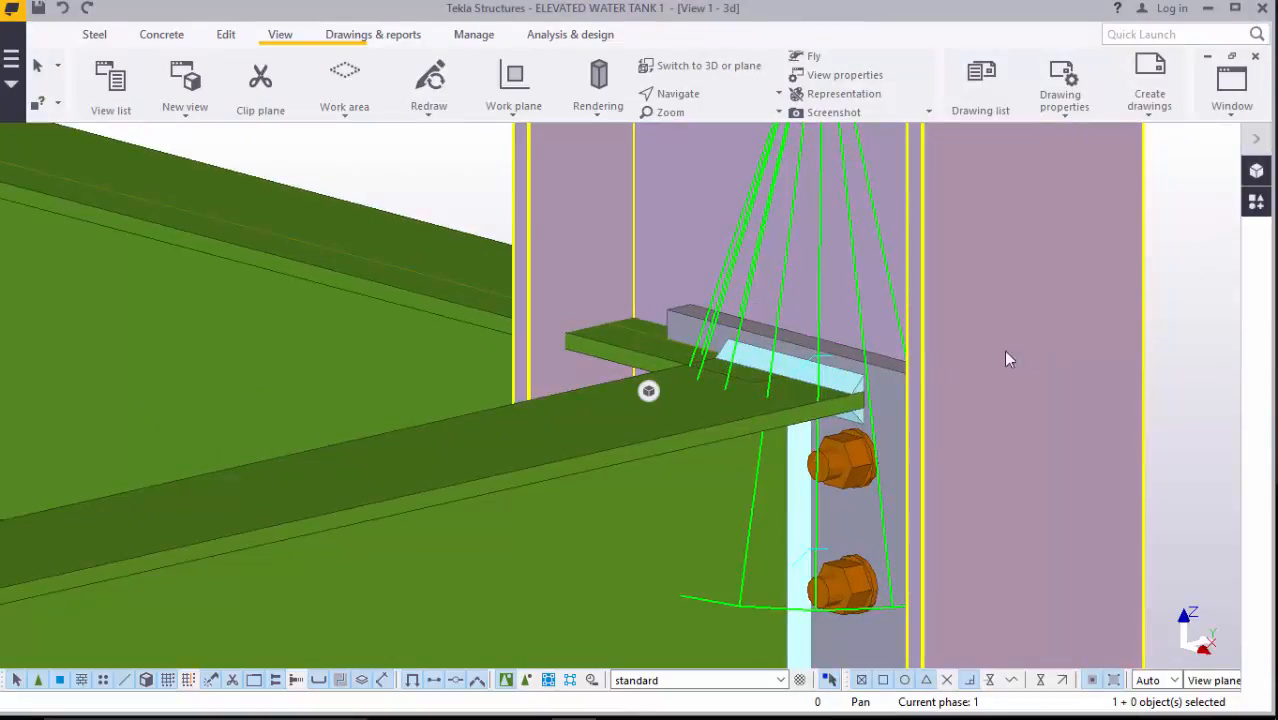
left_click(1258, 205)
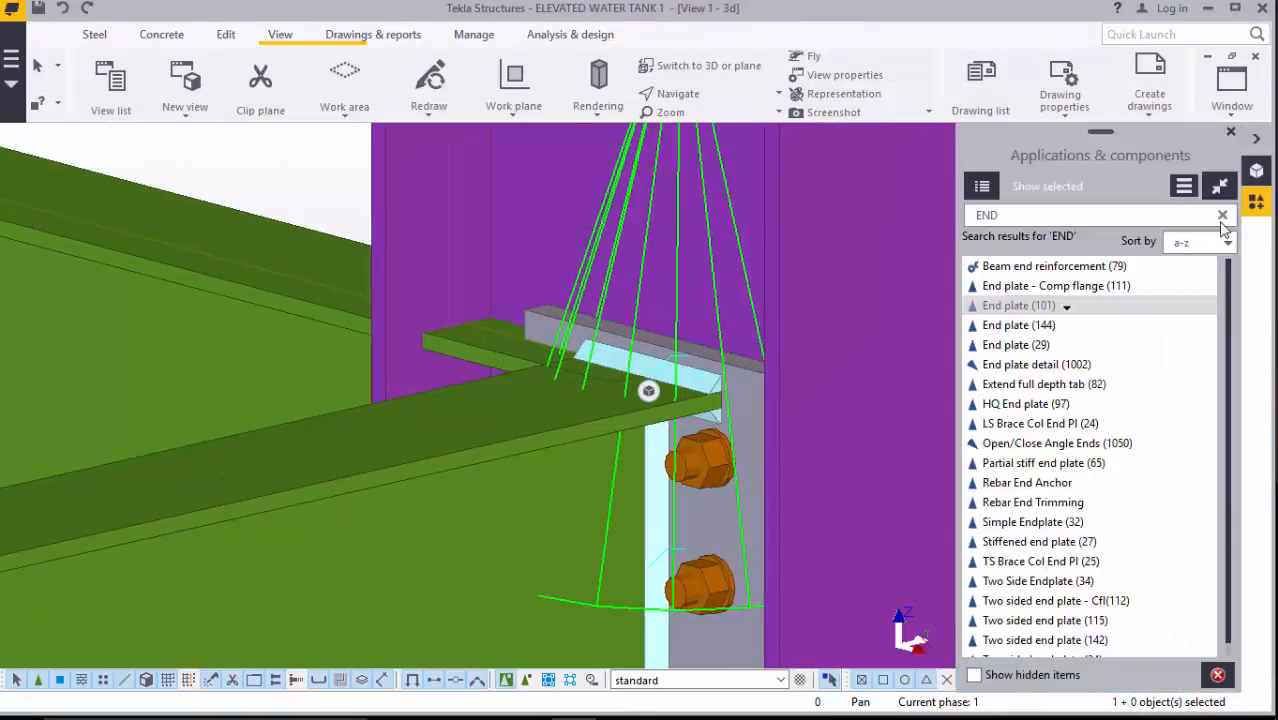
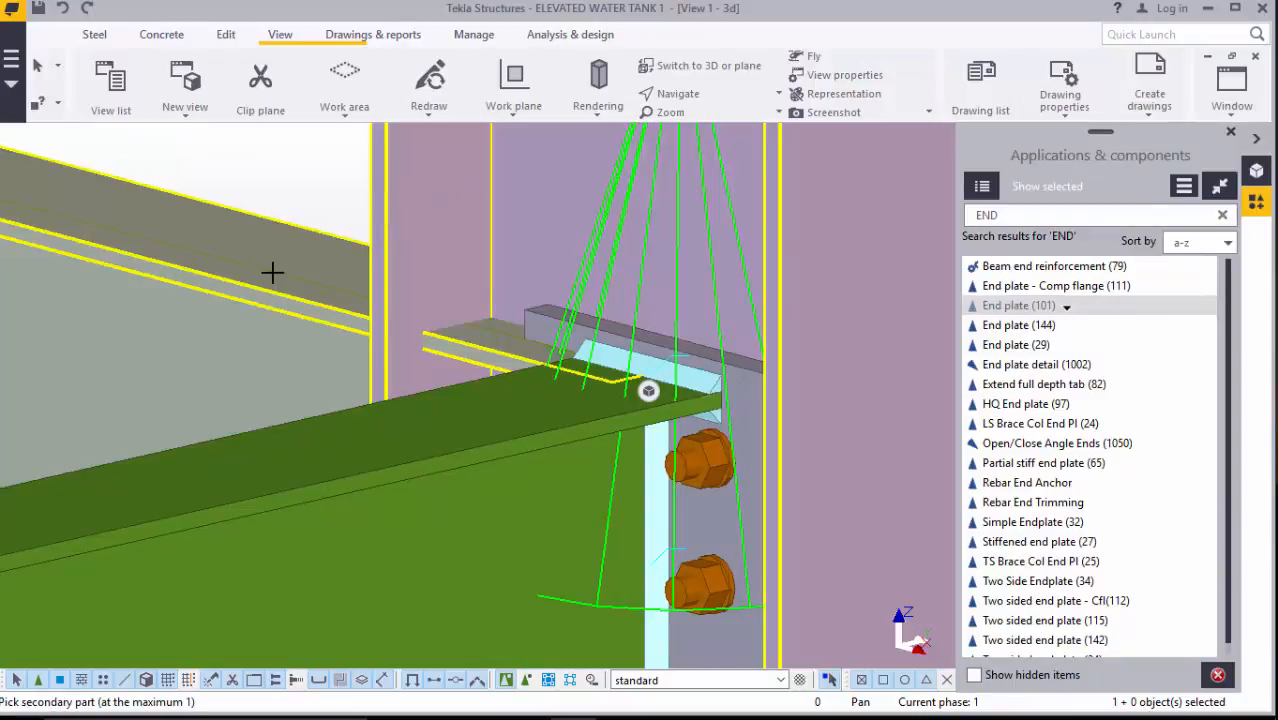
left_click(275, 268)
scroll(340, 265, "down", 5)
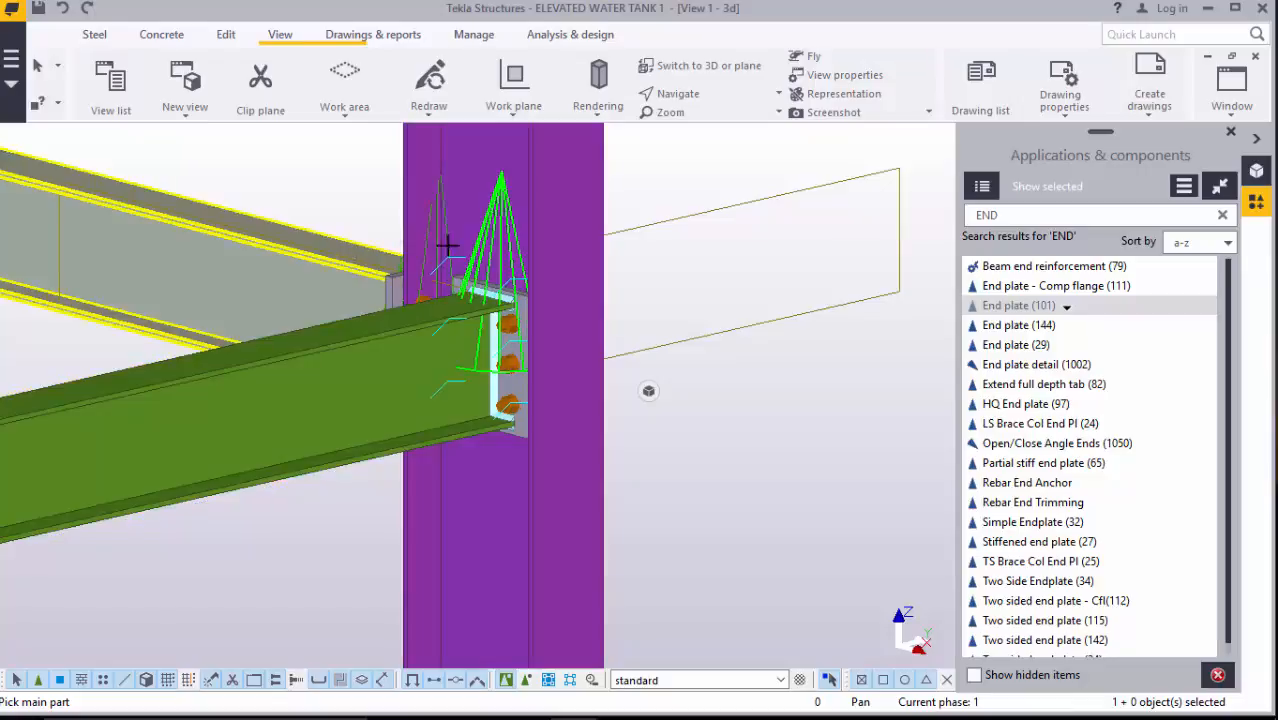
- Connect both beams at the second level from the top to the corner column with End plate (101)
scroll(575, 270, "down", 3)
scroll(652, 274, "down", 4)
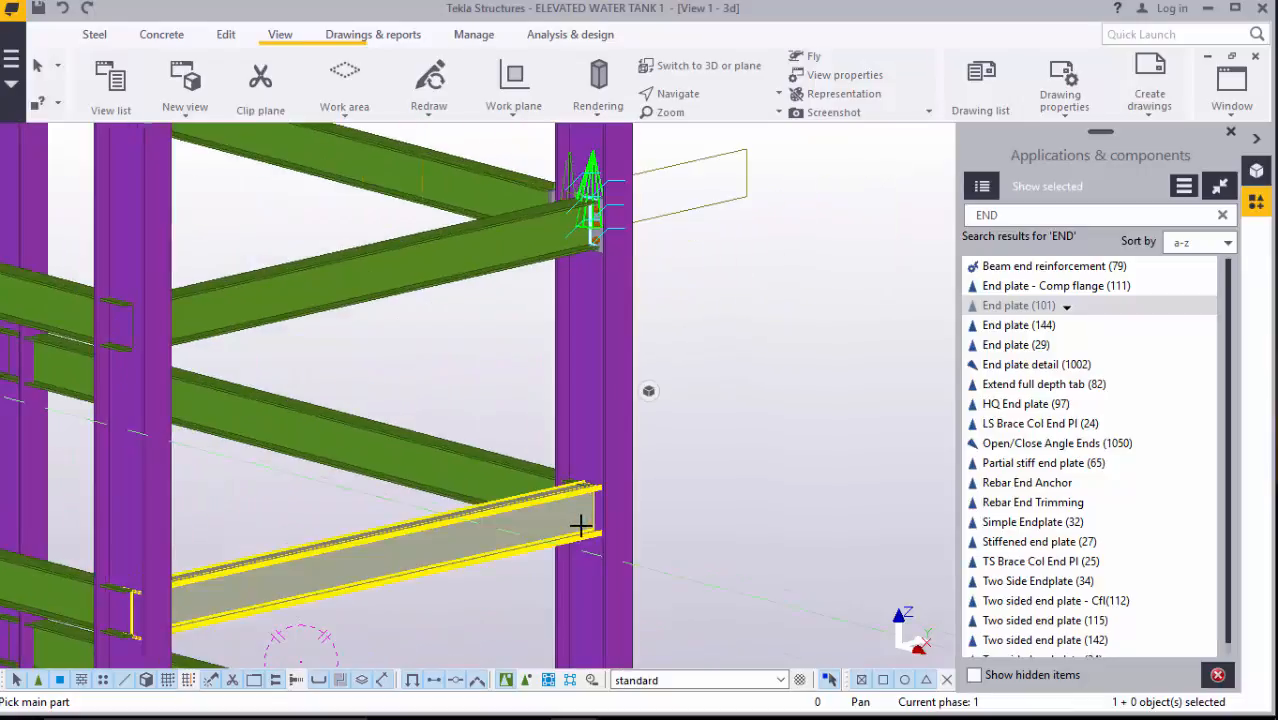
scroll(575, 524, "up", 6)
left_click(599, 400)
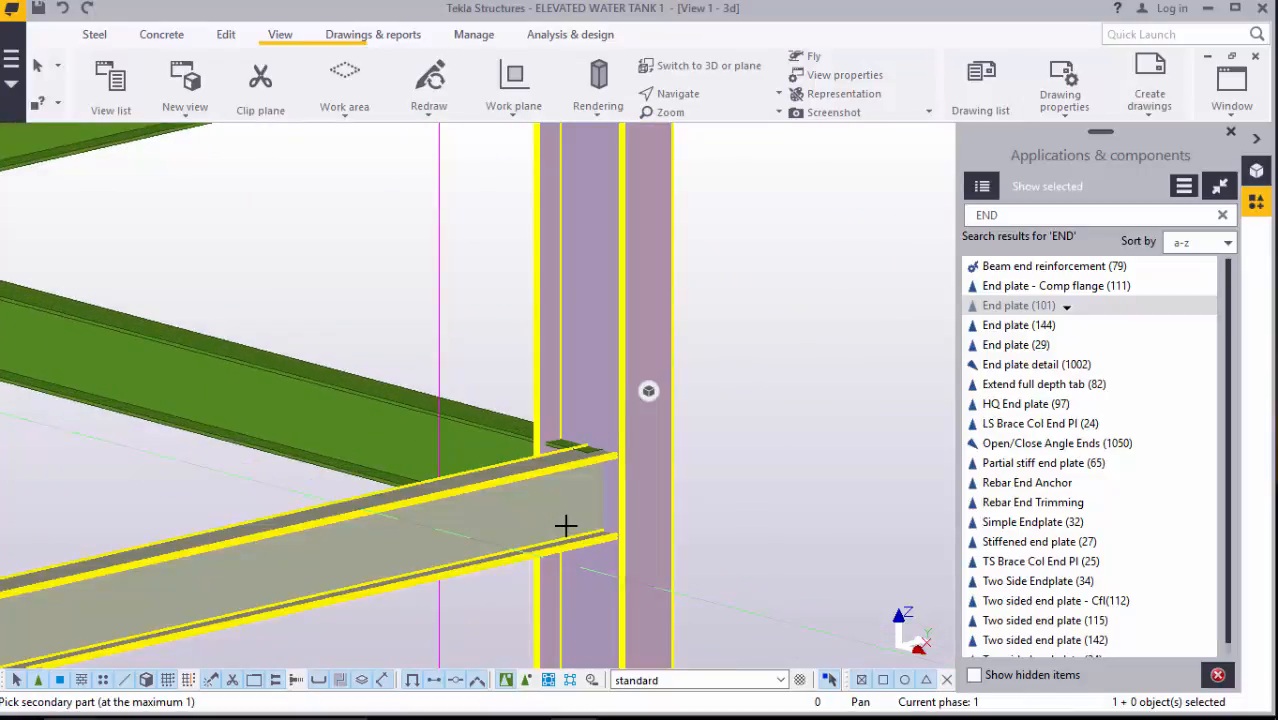
left_click(566, 527)
left_click(599, 288)
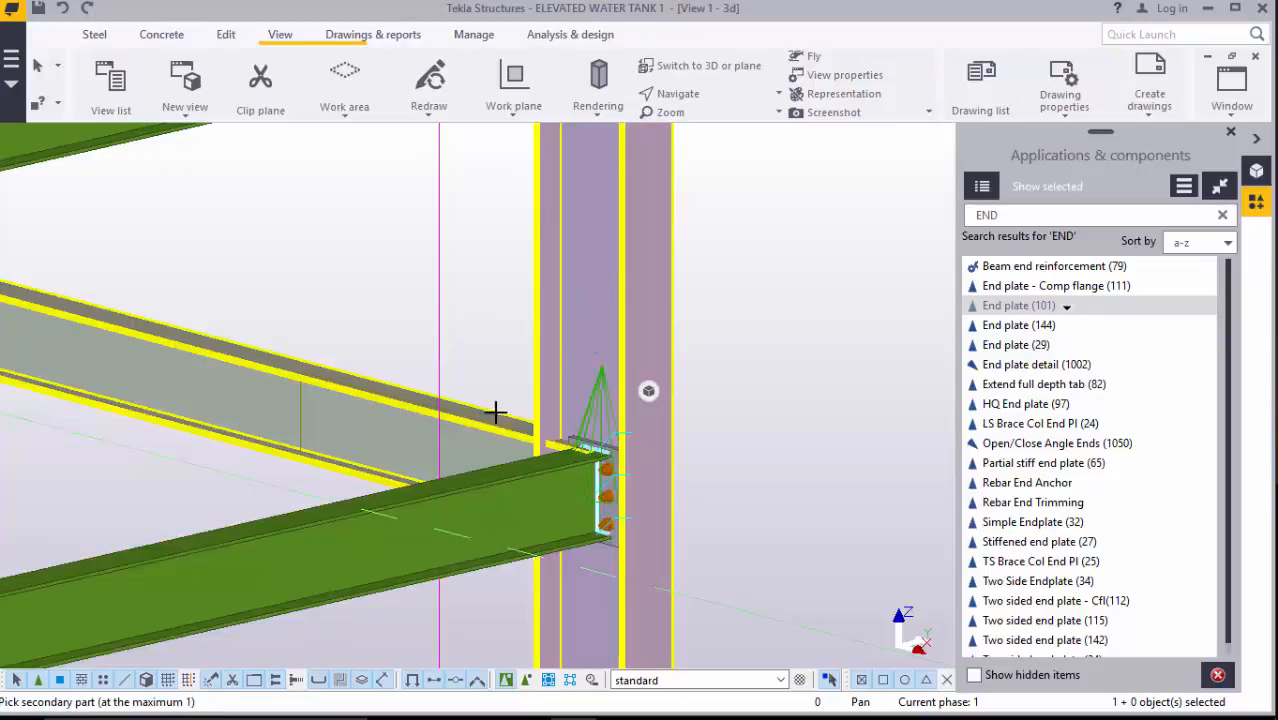
left_click(478, 428)
scroll(478, 428, "down", 5)
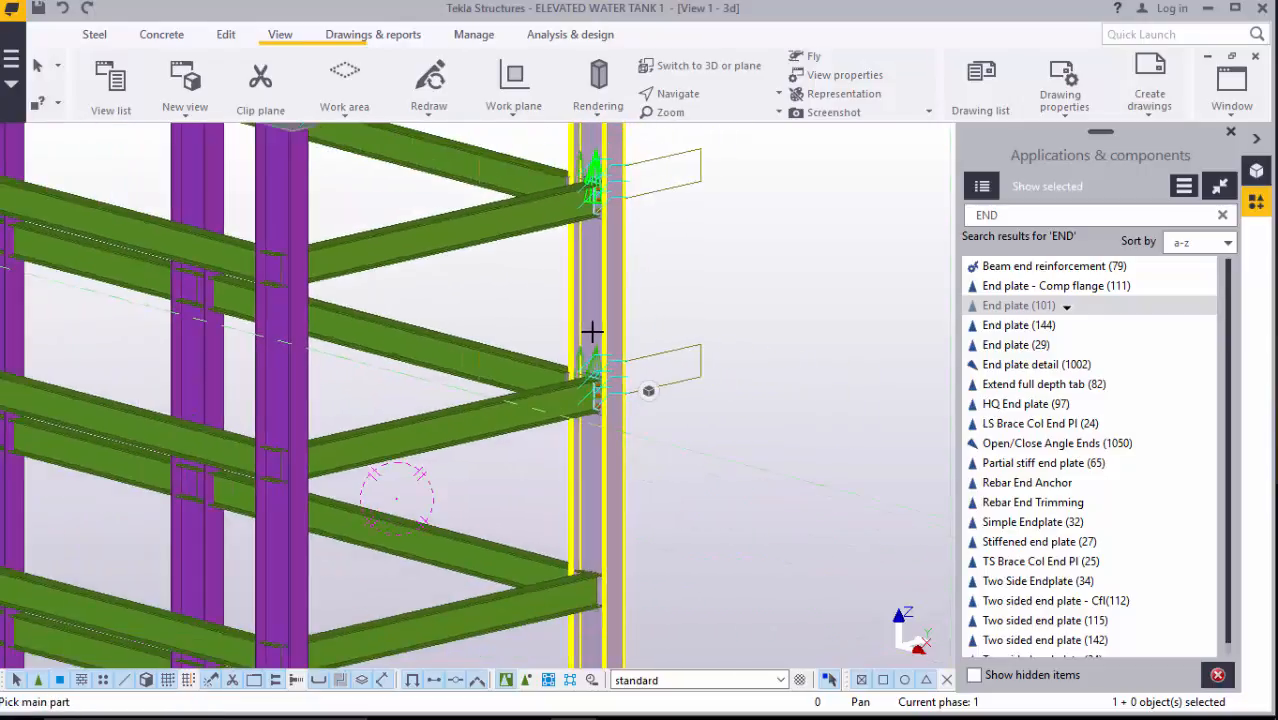
- Connect both beams at the third level from the top to the corner column with End plate (101)
scroll(568, 564, "up", 5)
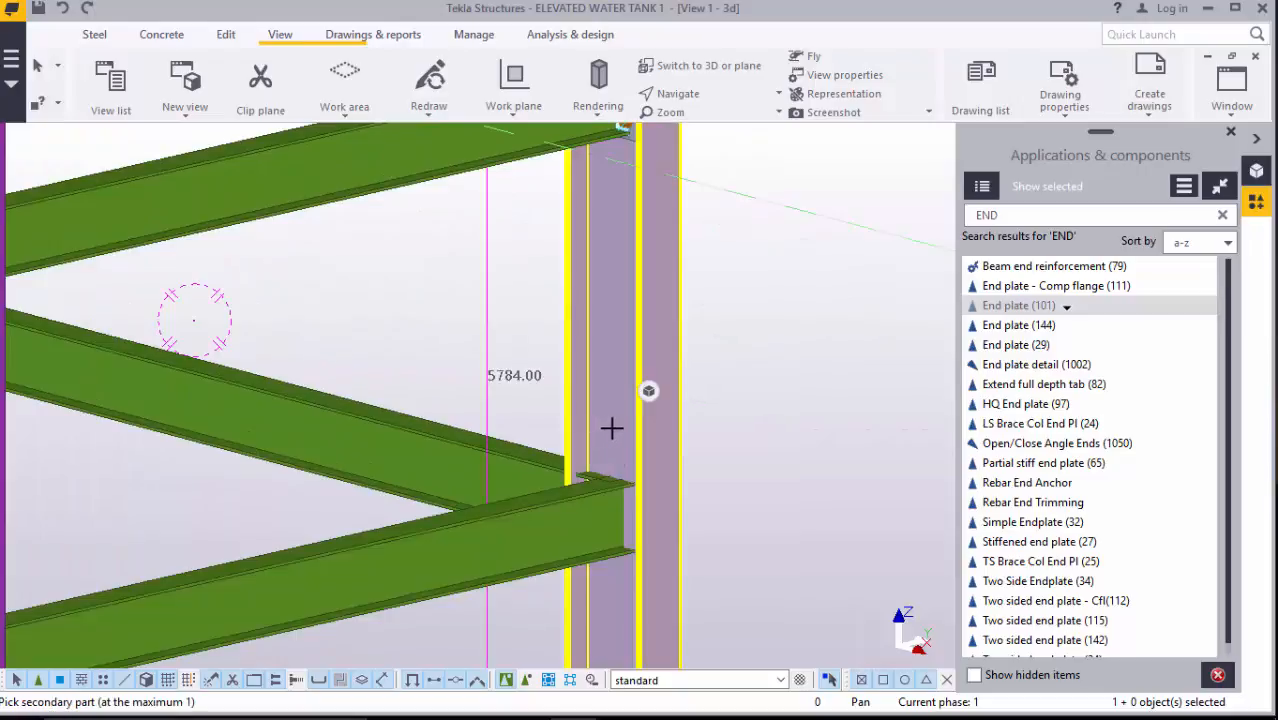
left_click(579, 528)
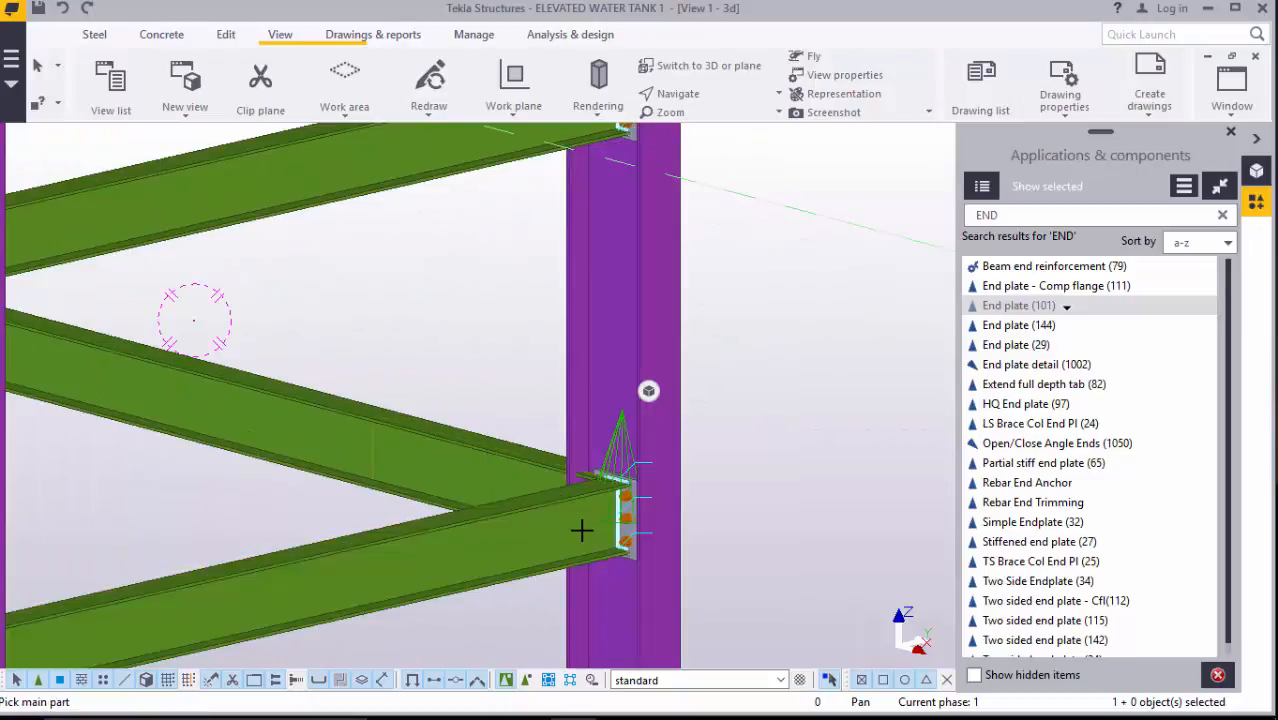
left_click(603, 385)
left_click(538, 463)
scroll(575, 435, "down", 5)
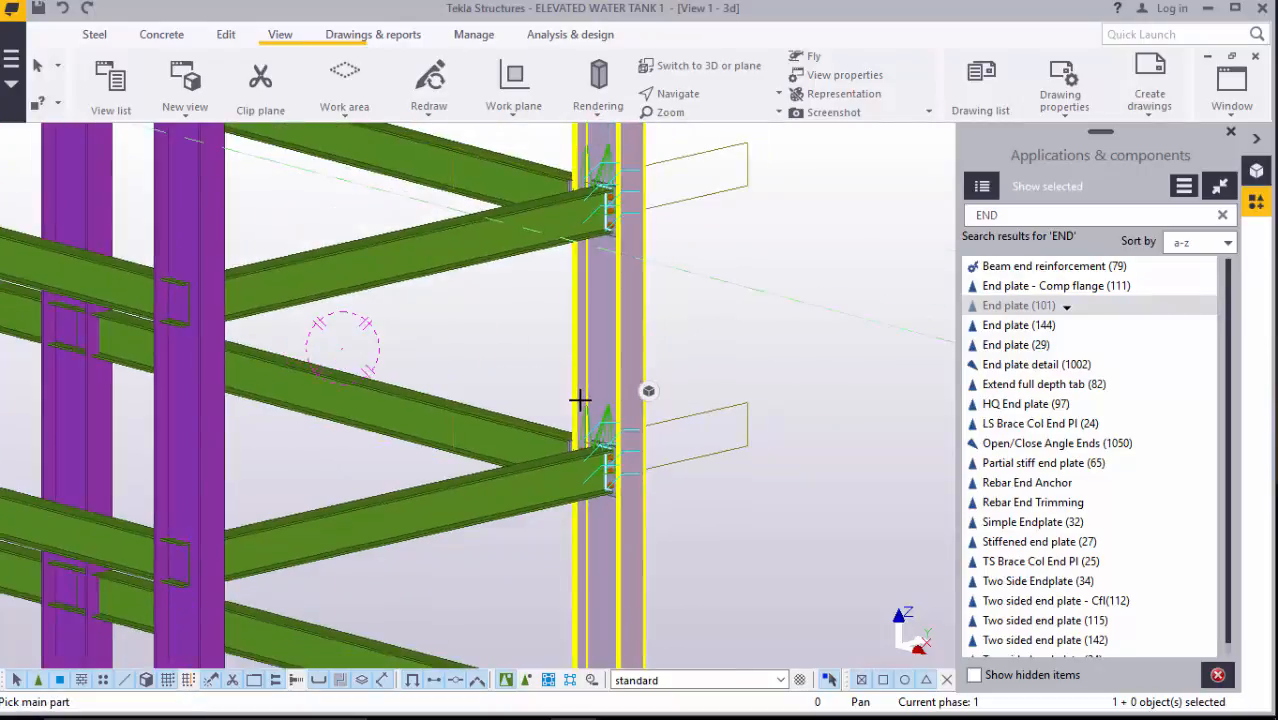
- Connect both beams at the fourth level from the top to the corner column with End plate (101)
scroll(593, 619, "up", 5)
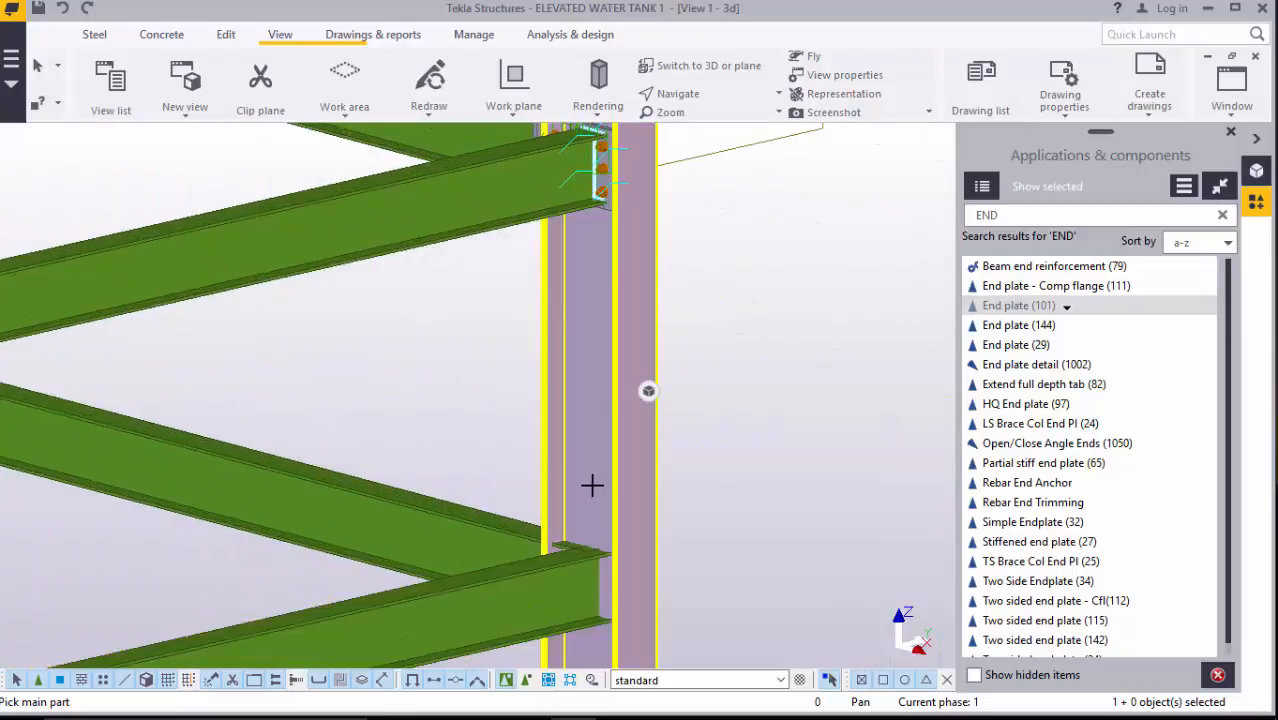
left_click(593, 485)
left_click(562, 603)
scroll(570, 452, "up", 2)
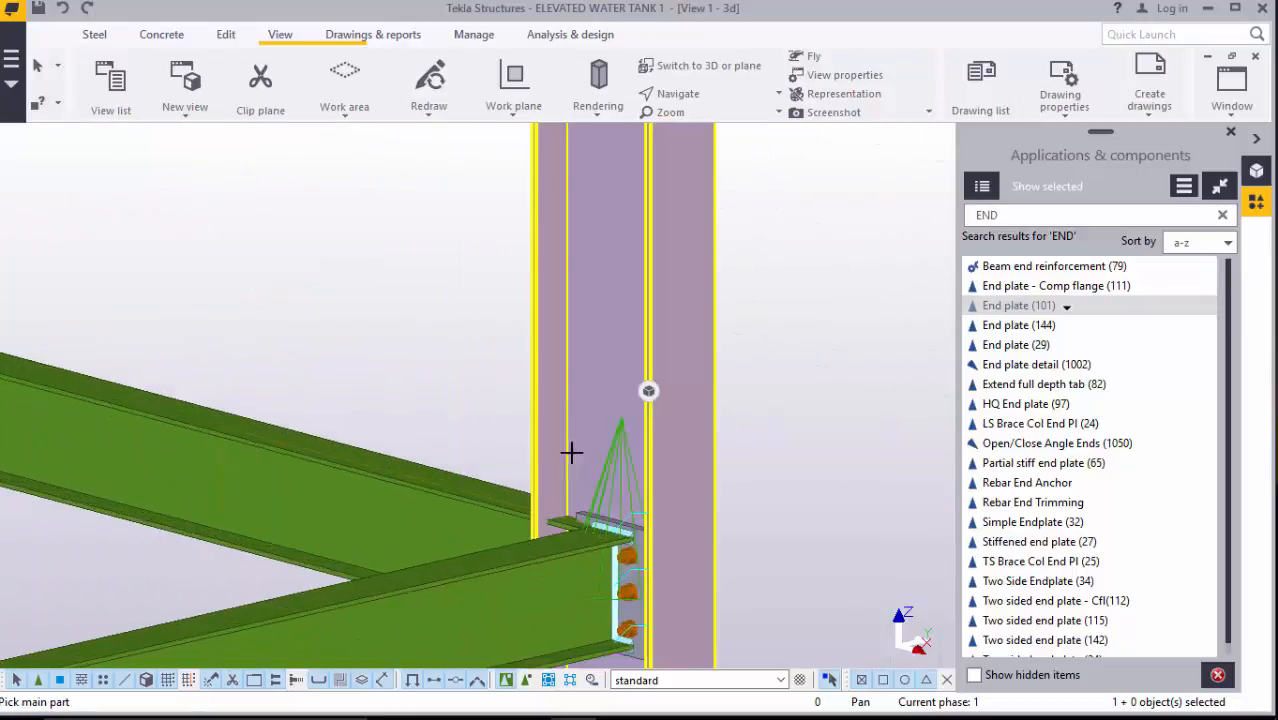
left_click(472, 488)
- Connect both beams at the upper column splice to the corner column segment above the splice with End plate (101)
scroll(552, 402, "down", 3)
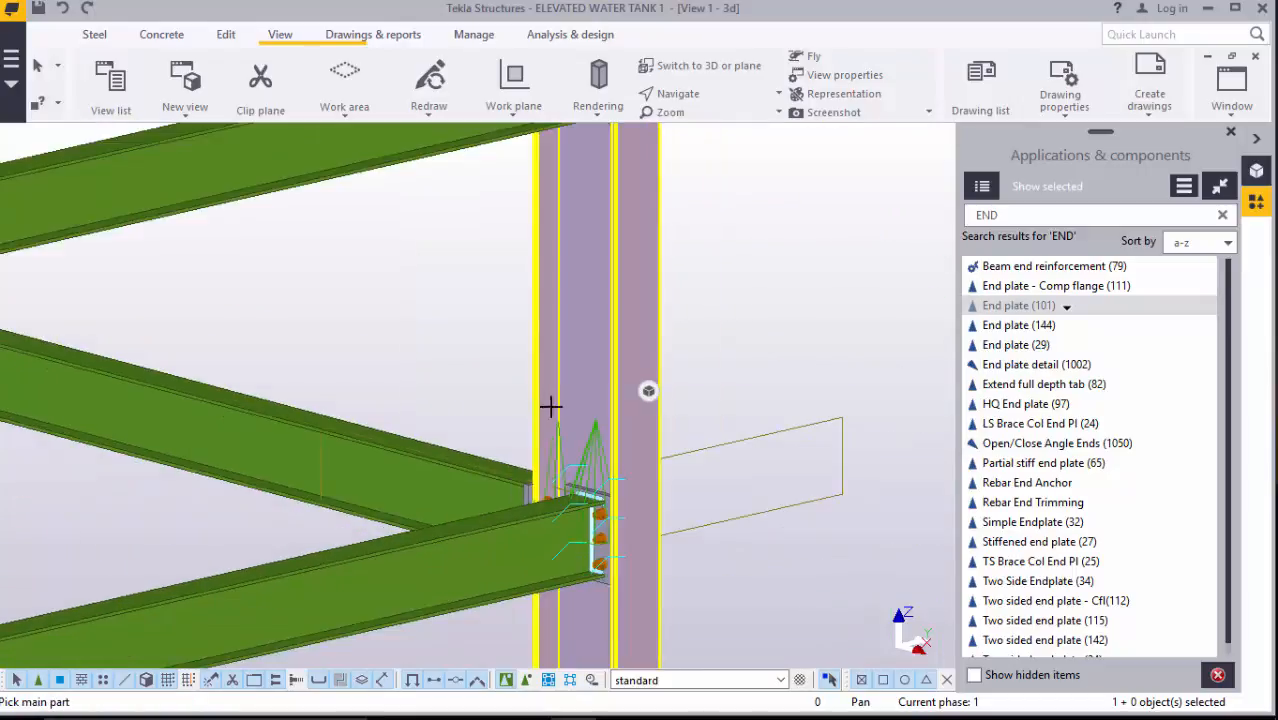
scroll(553, 397, "down", 3)
scroll(570, 595, "up", 3)
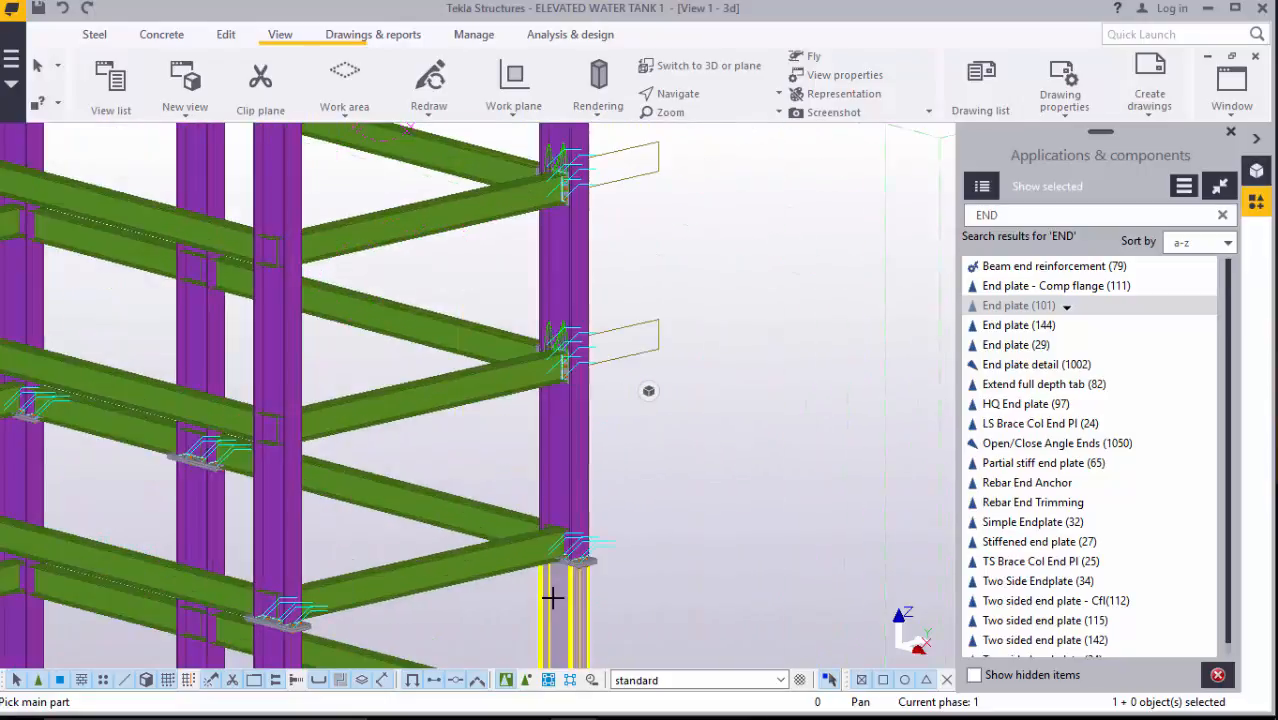
scroll(553, 580, "up", 4)
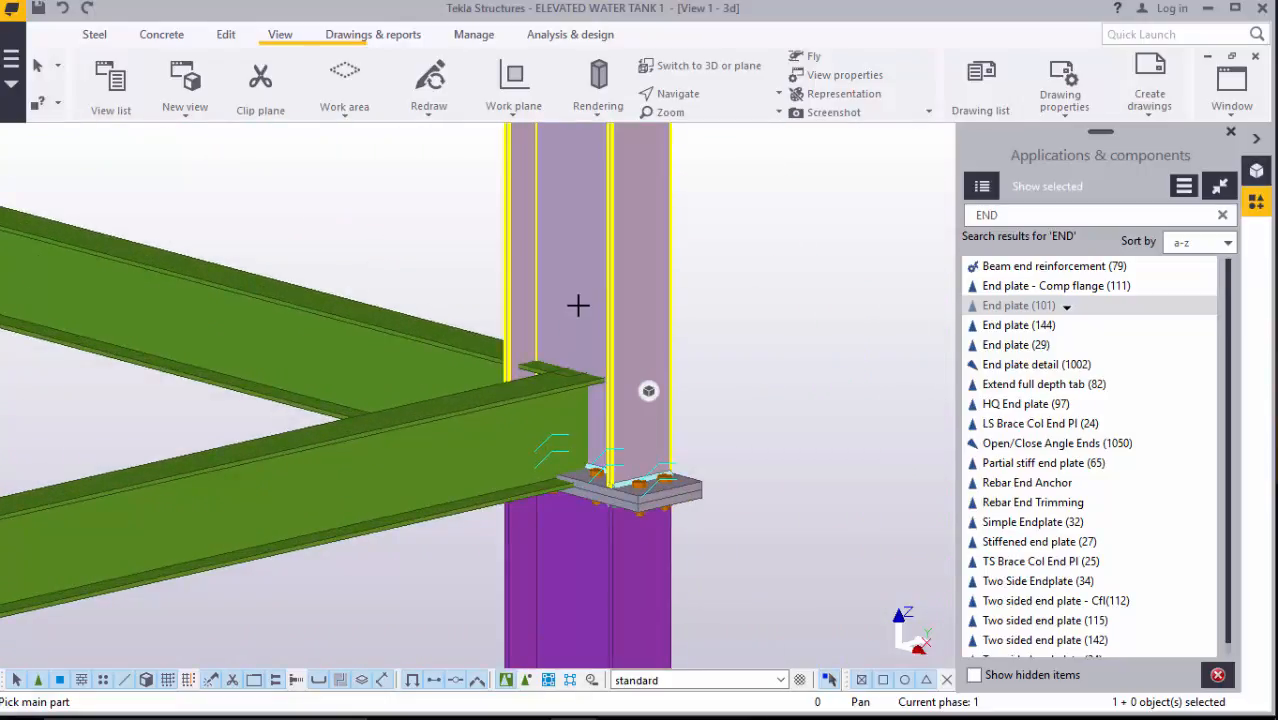
left_click(576, 302)
left_click(535, 446)
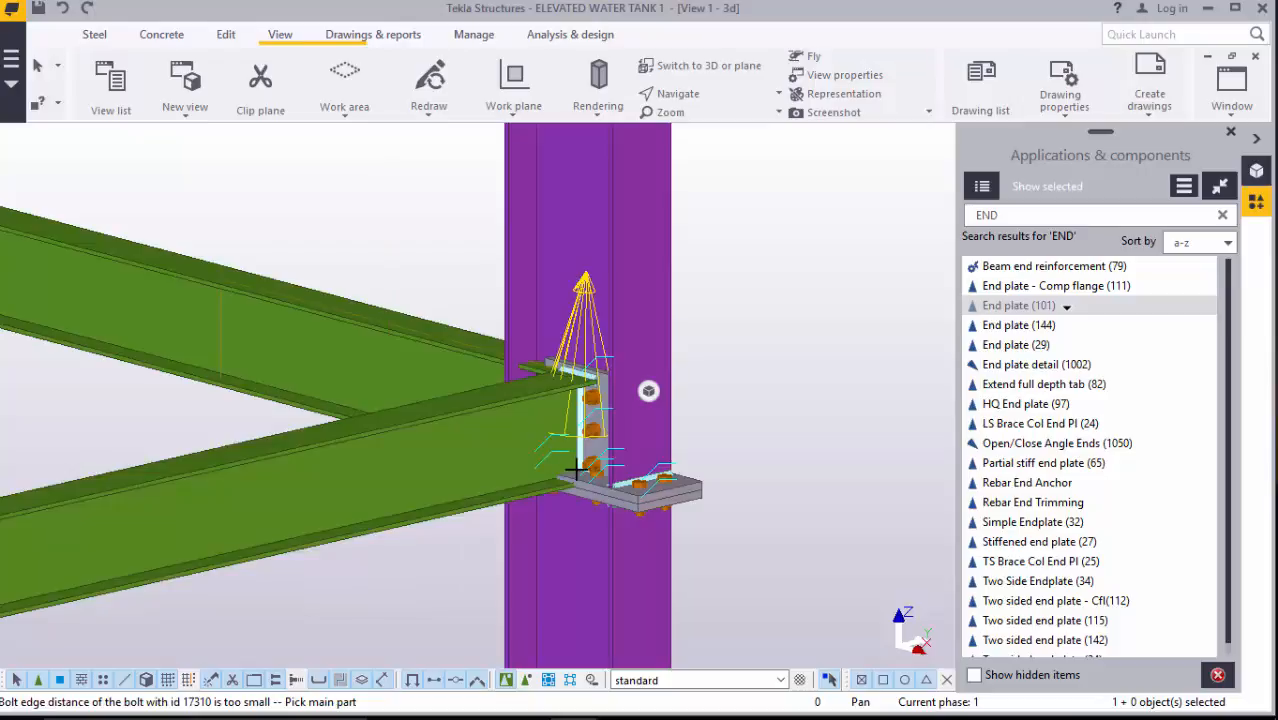
scroll(575, 470, "up", 5)
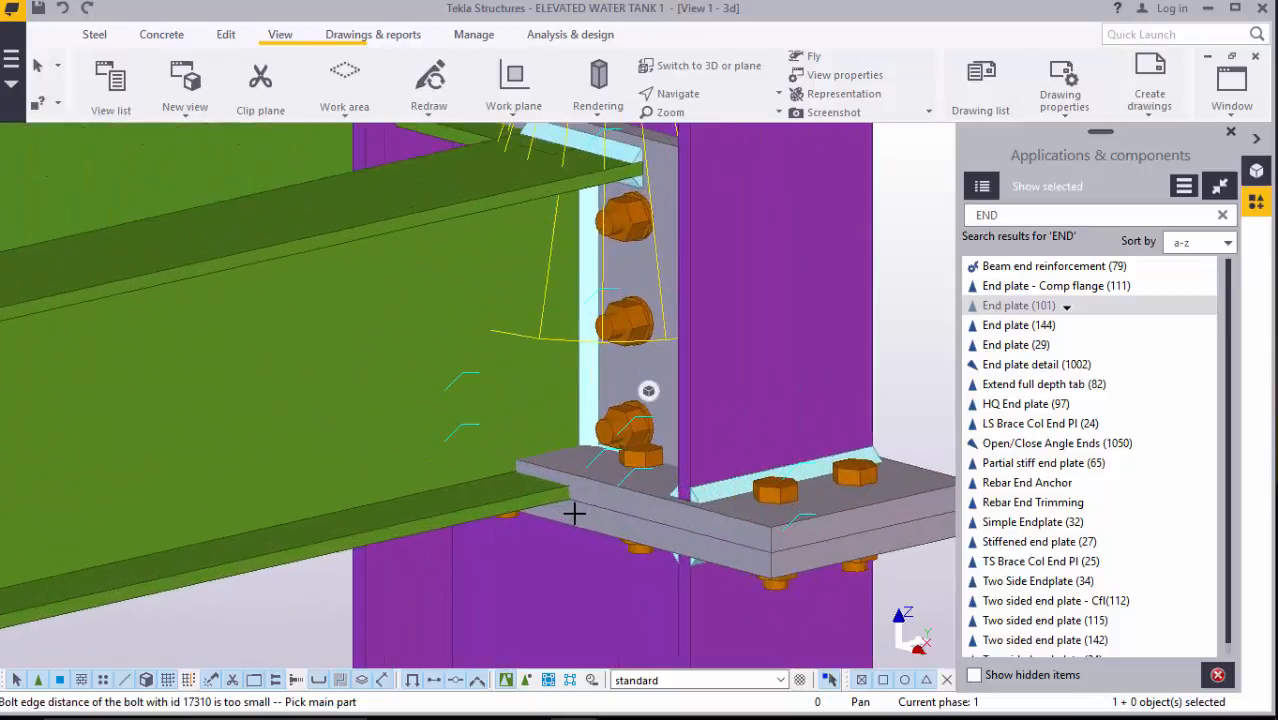
scroll(579, 505, "down", 4)
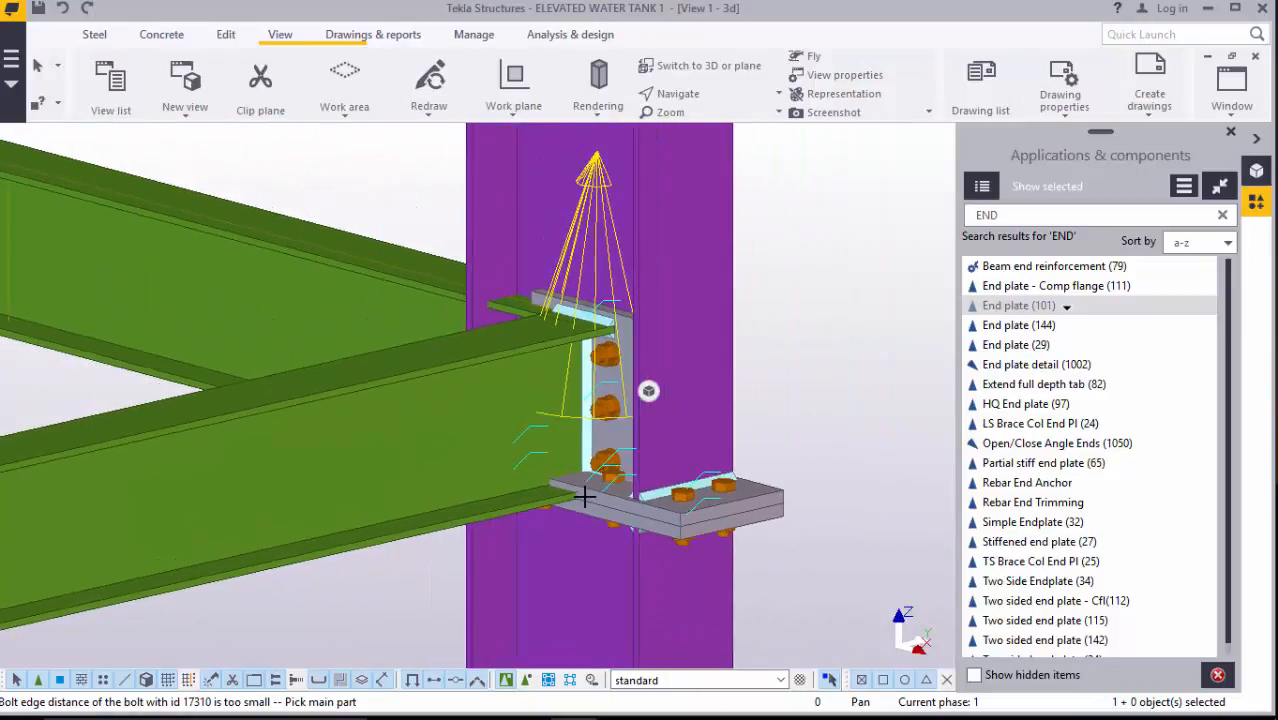
scroll(585, 497, "down", 2)
scroll(554, 295, "up", 3)
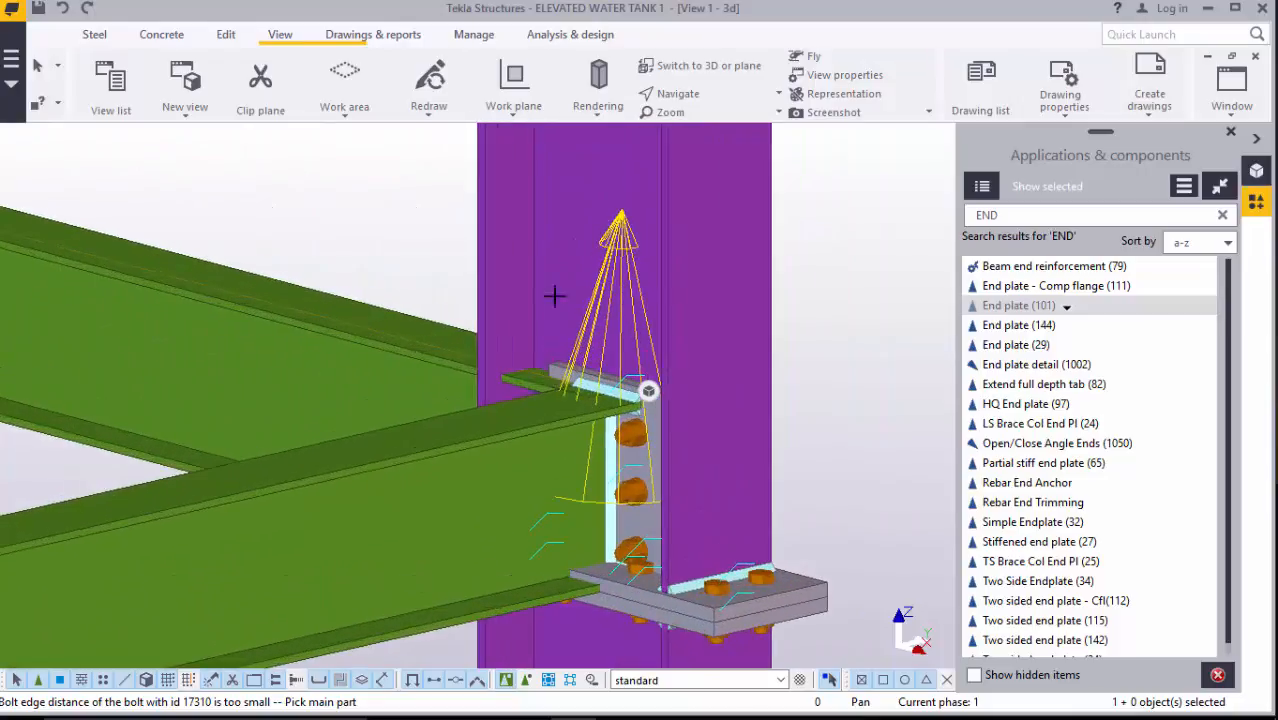
left_click(413, 312)
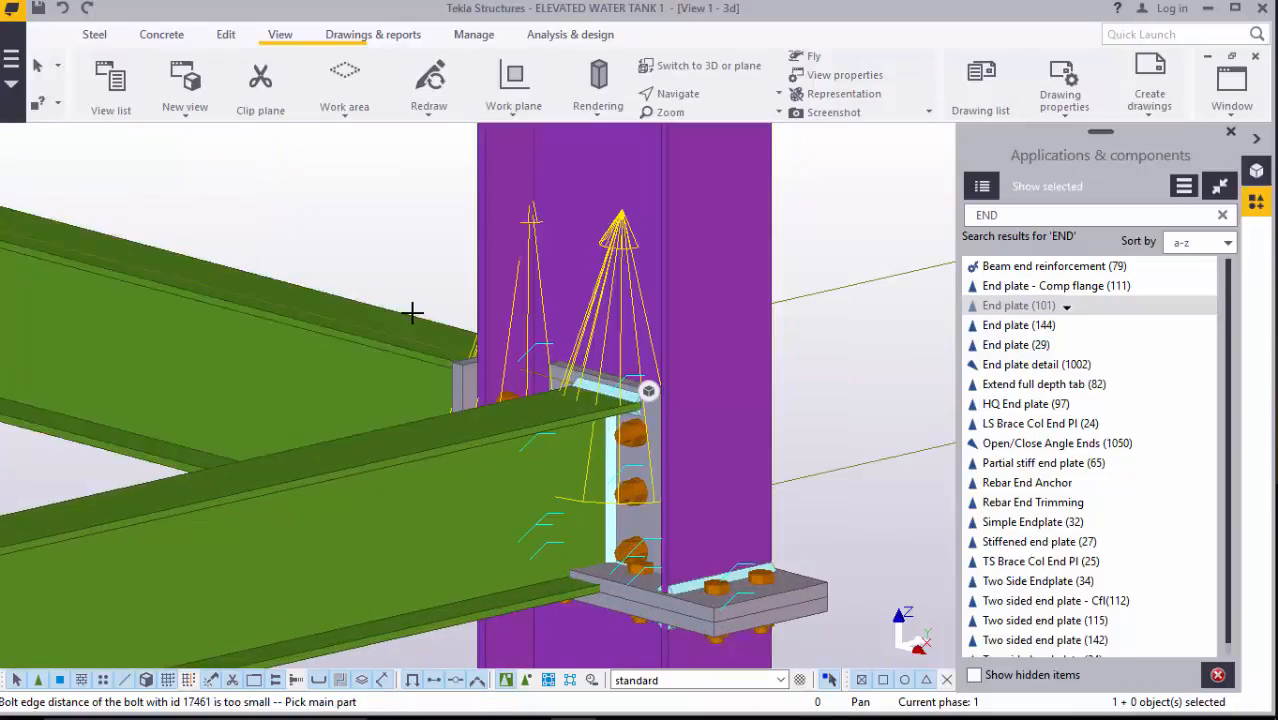
- Connect both beams at the first level below the upper splice to the corner column with End plate (101)
scroll(605, 342, "down", 8)
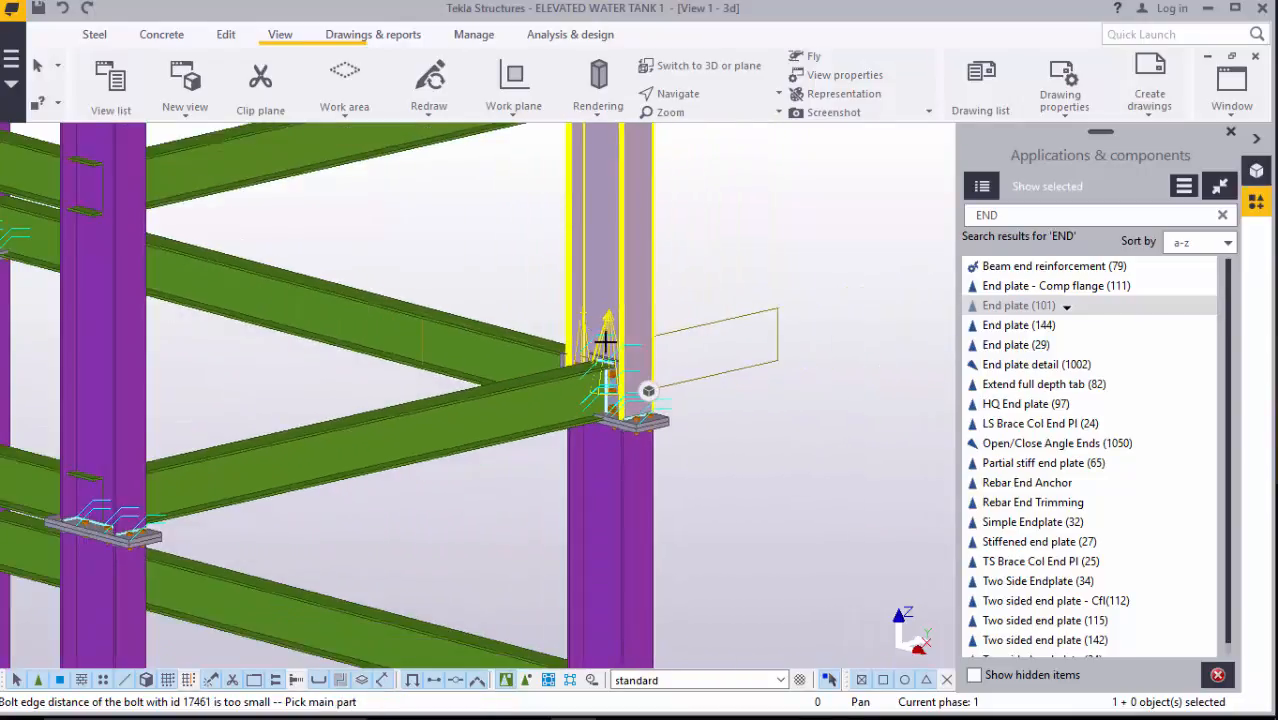
scroll(622, 511, "up", 8)
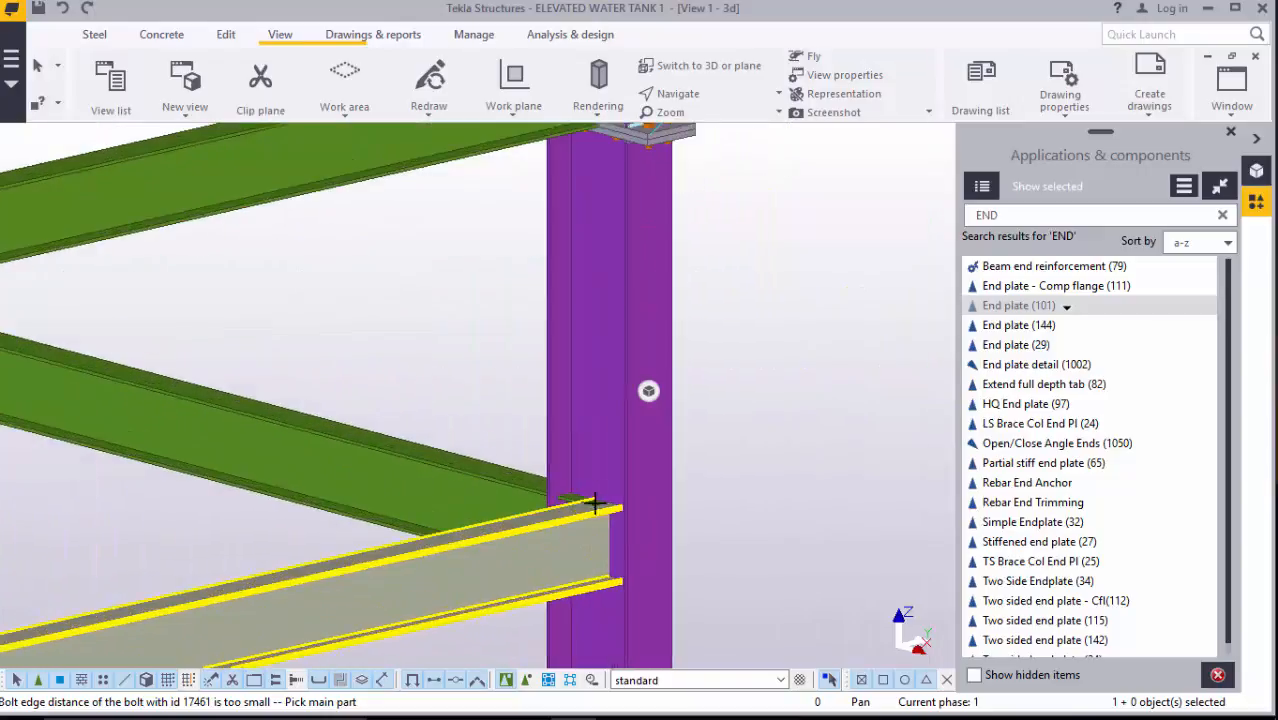
left_click(596, 442)
left_click(560, 567)
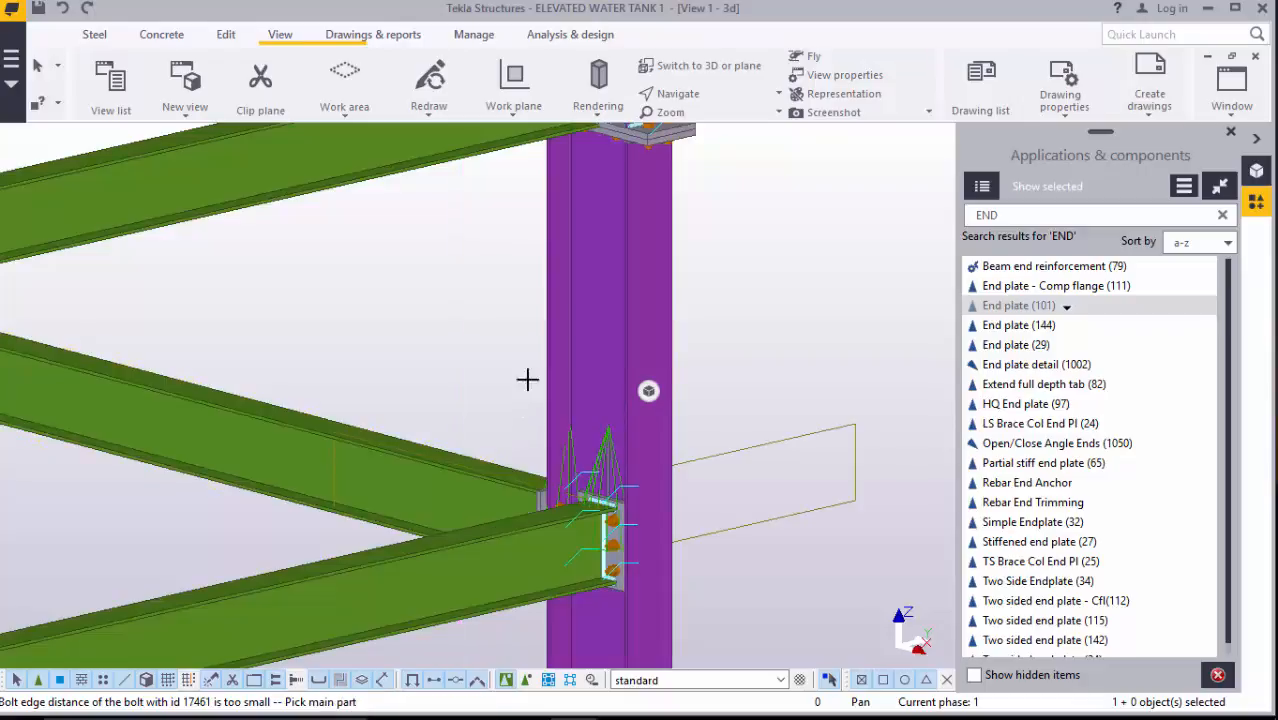
- Connect both beams at the second level below the upper splice to the corner column with End plate (101)
scroll(528, 376, "down", 6)
scroll(545, 583, "up", 6)
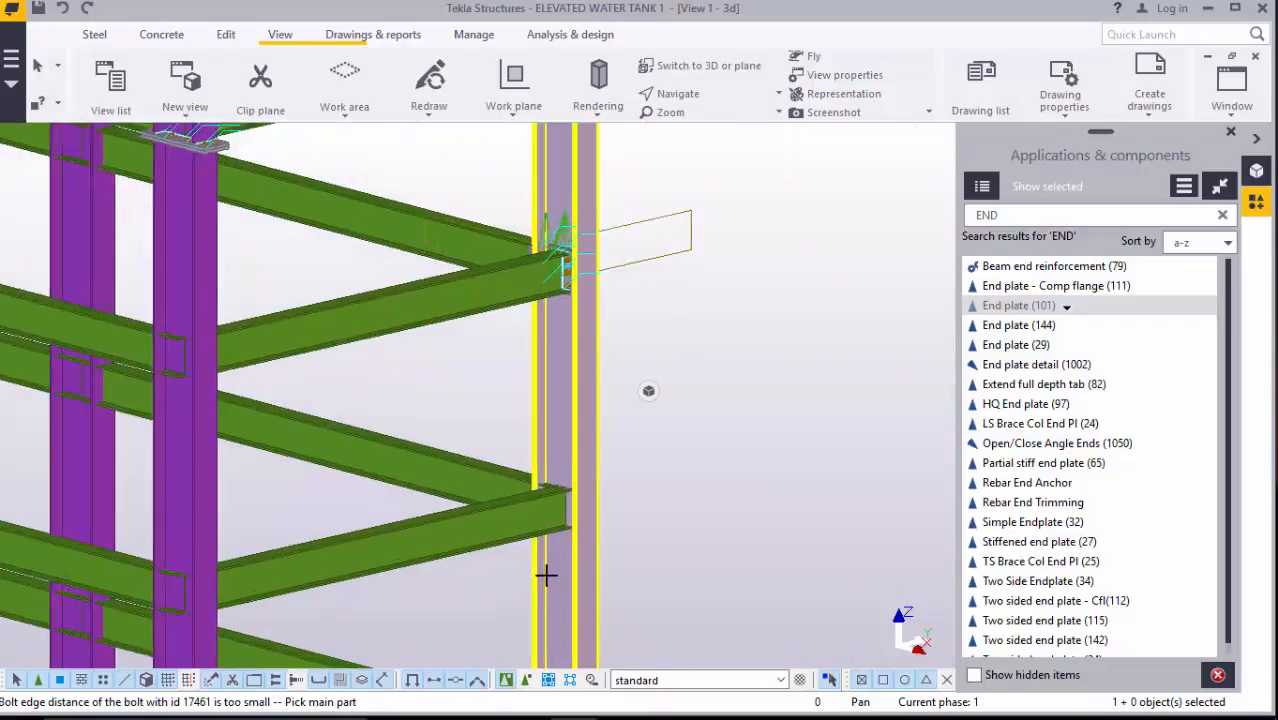
left_click(568, 371)
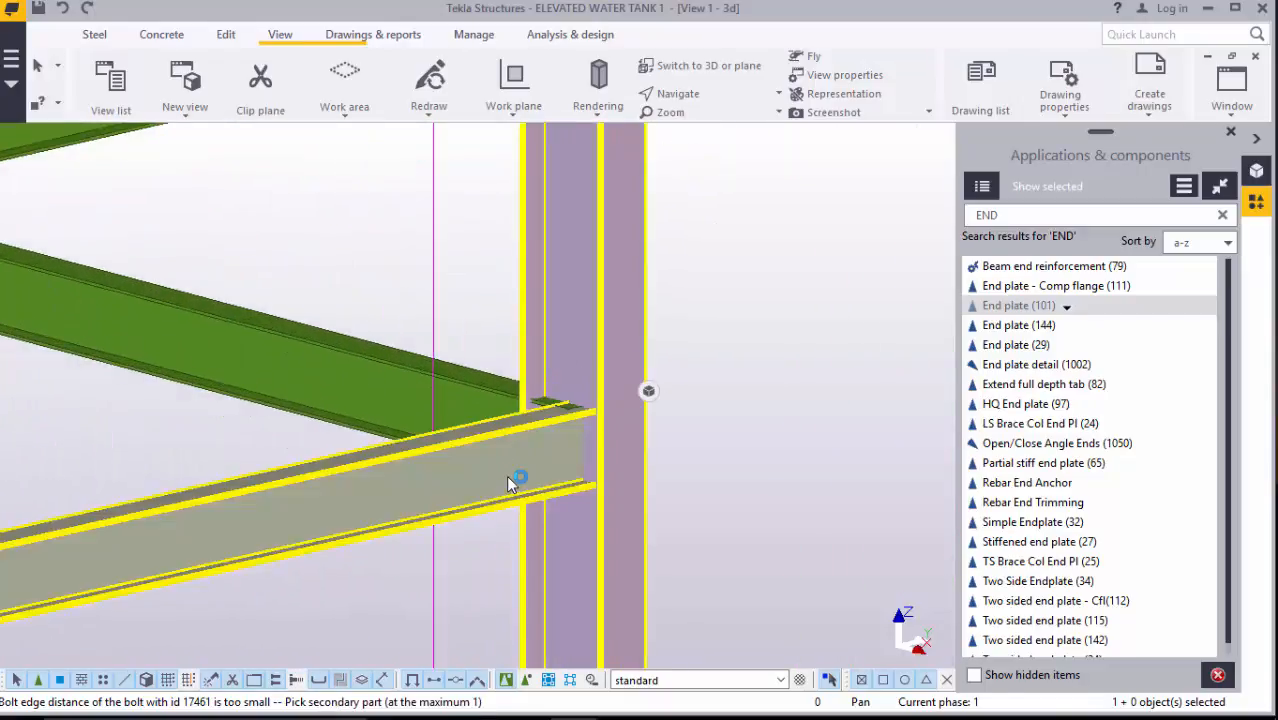
left_click(507, 479)
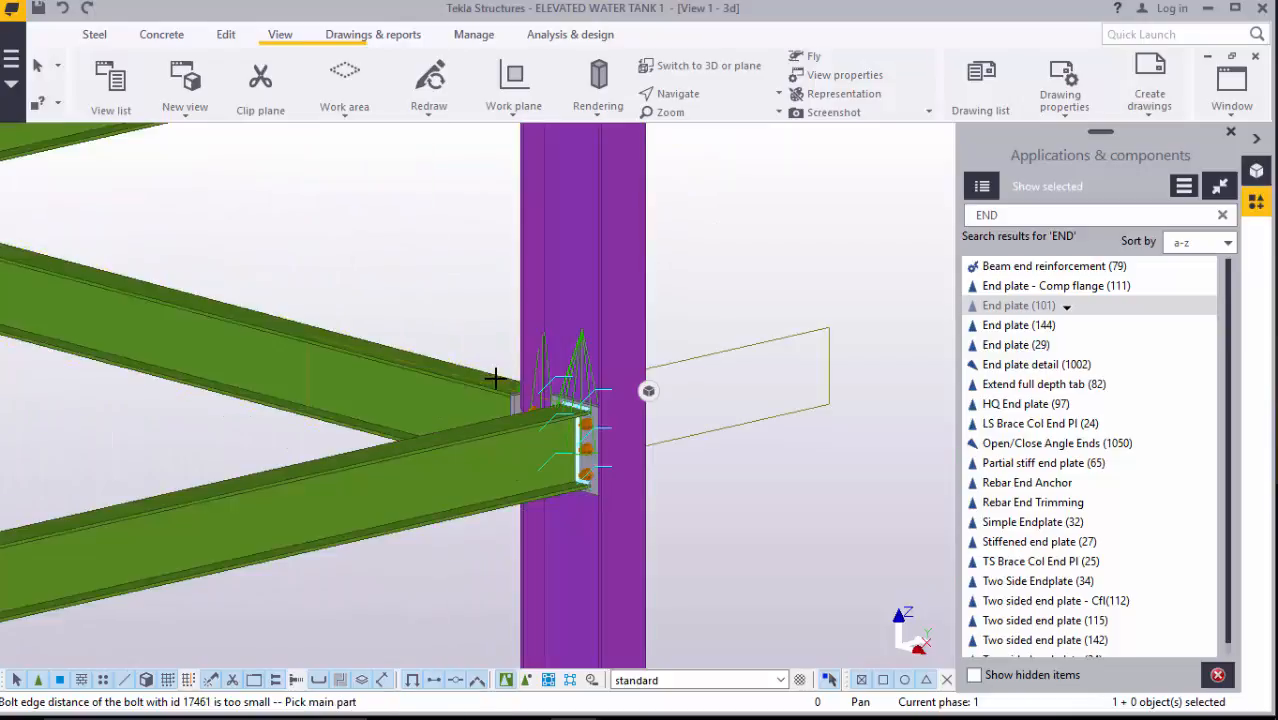
- Connect both beams at the third level below the upper splice to the corner column with End plate (101)
scroll(495, 377, "down", 5)
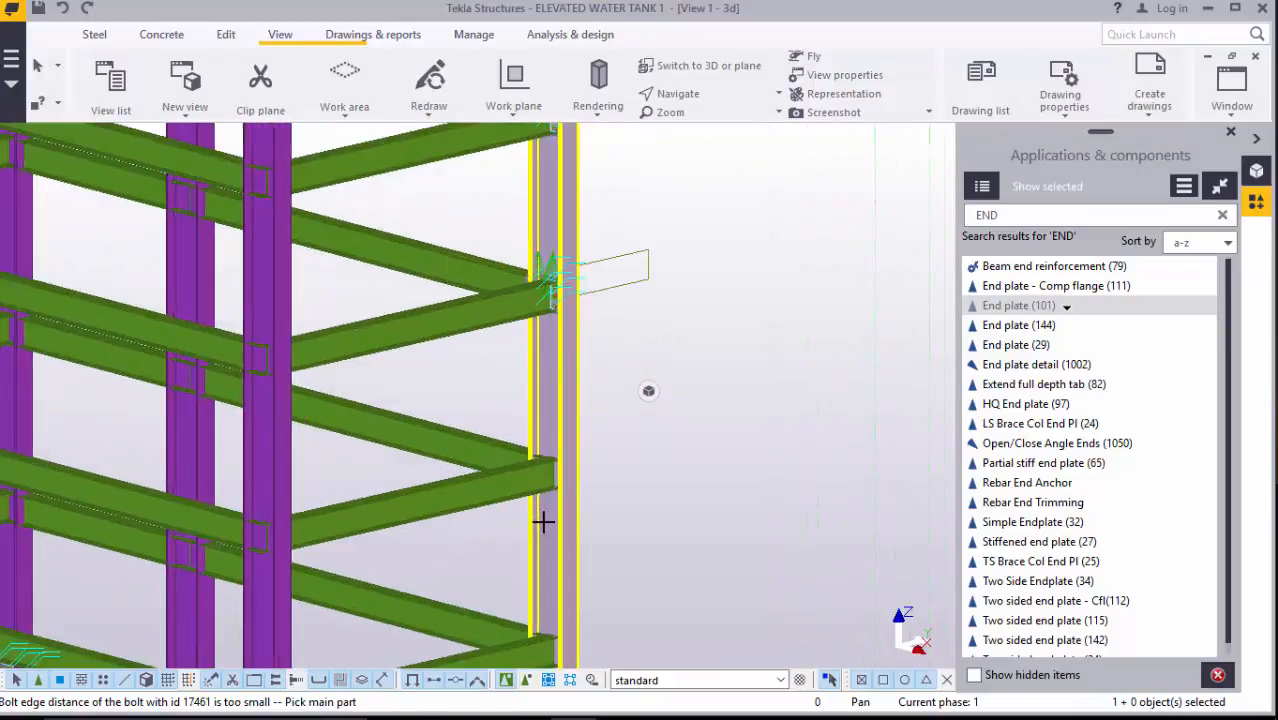
scroll(543, 510, "up", 5)
left_click(551, 308)
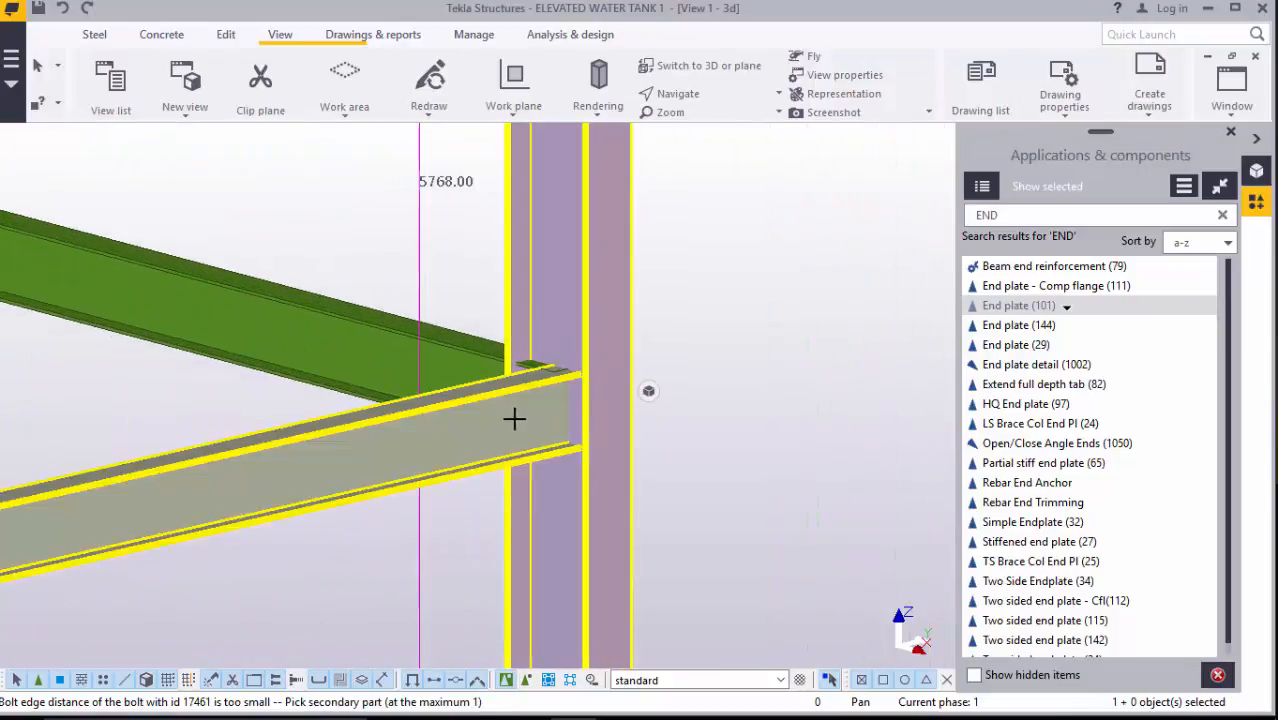
left_click(511, 380)
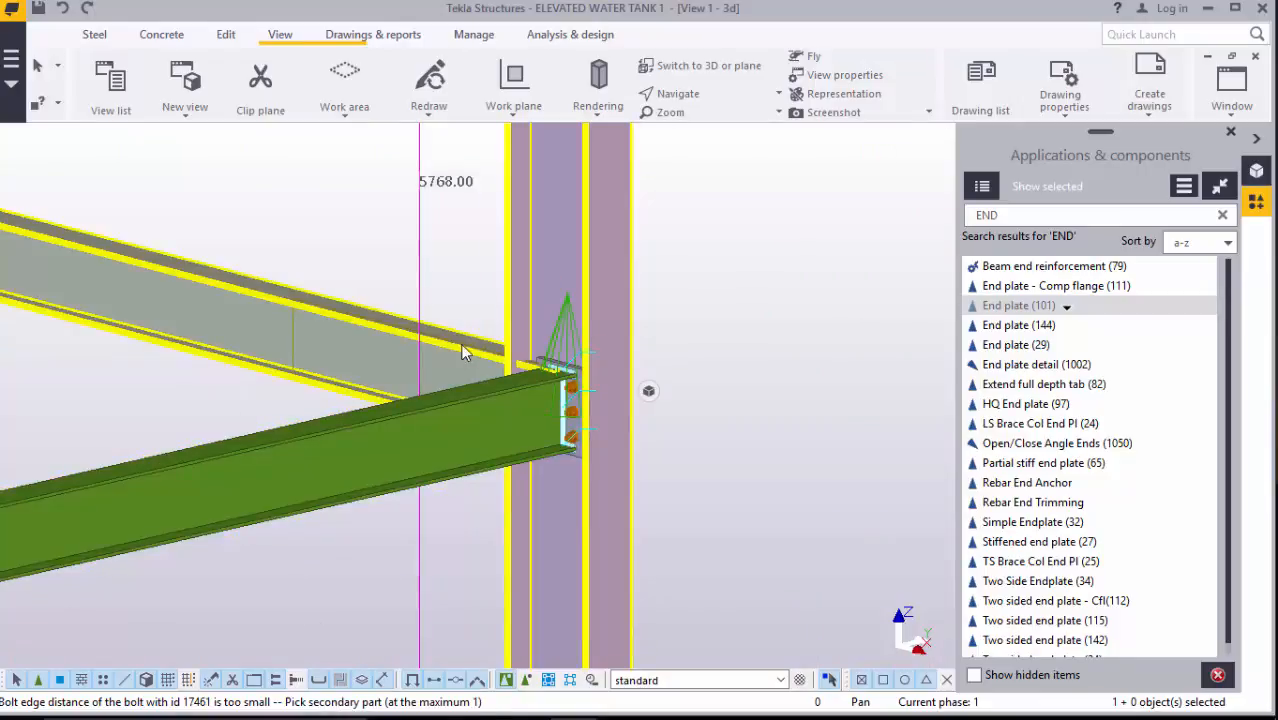
left_click(463, 352)
- Connect both beams at the level just above the next column splice to the corner column with End plate (101)
scroll(491, 342, "down", 6)
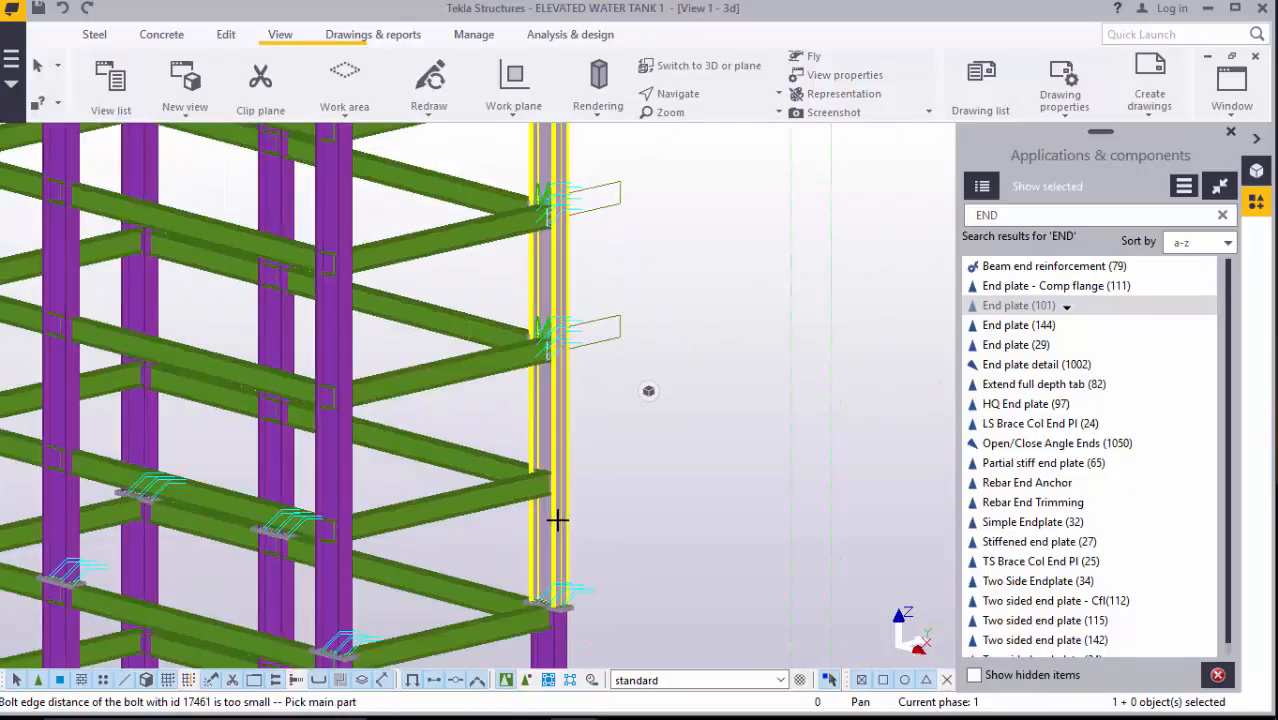
scroll(557, 519, "up", 5)
left_click(566, 283)
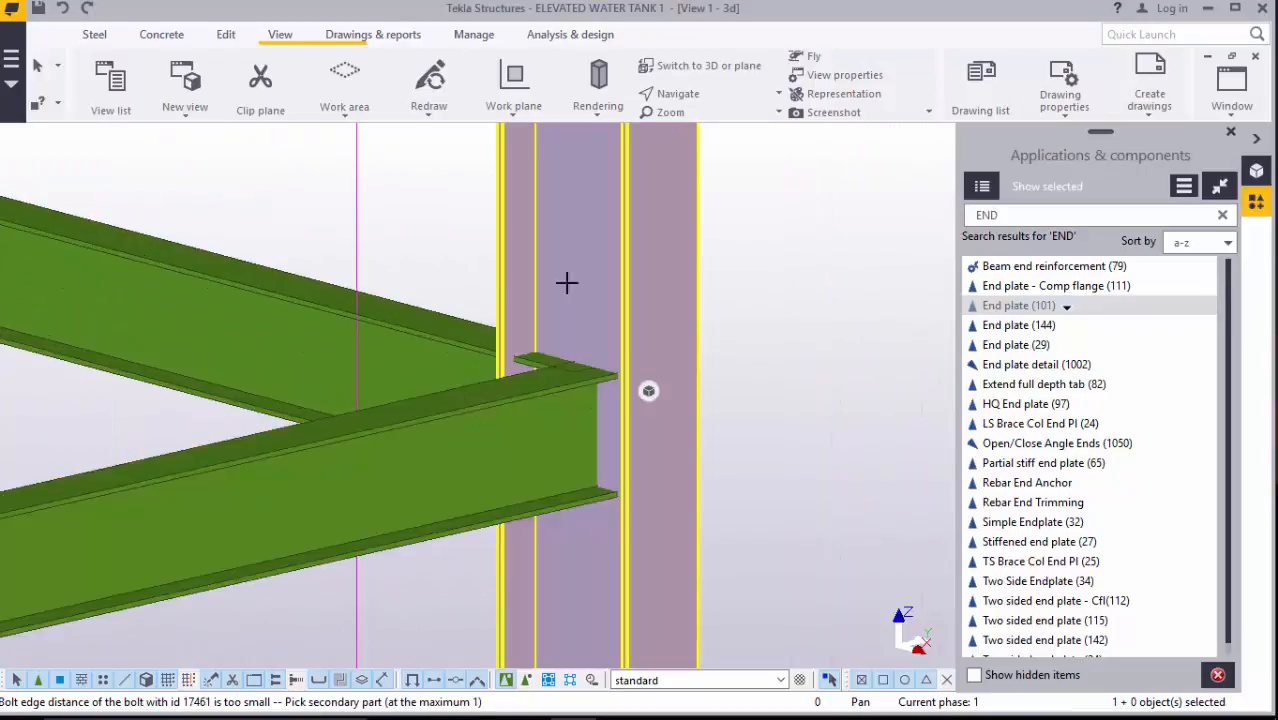
left_click(525, 444)
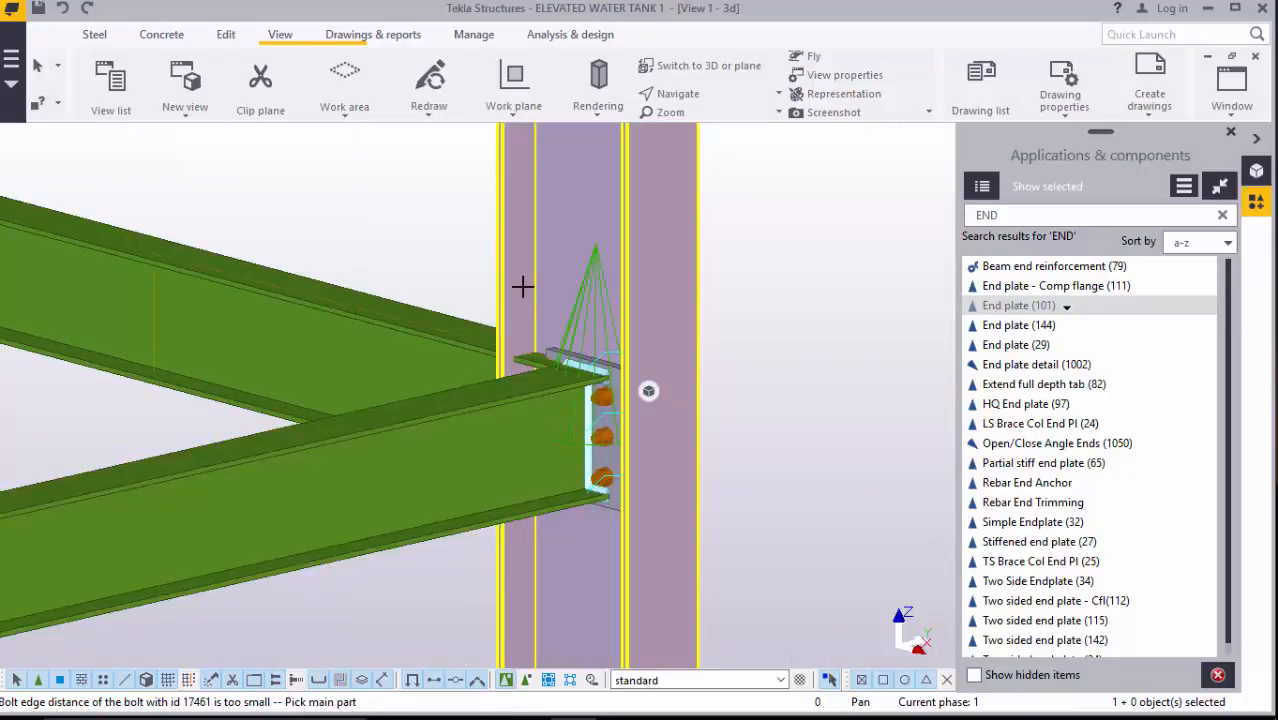
left_click(522, 287)
left_click(463, 345)
- Connect the front beam under the next splice to the lower corner column segment with End plate (101), and try to connect the other beam
scroll(536, 394, "down", 3)
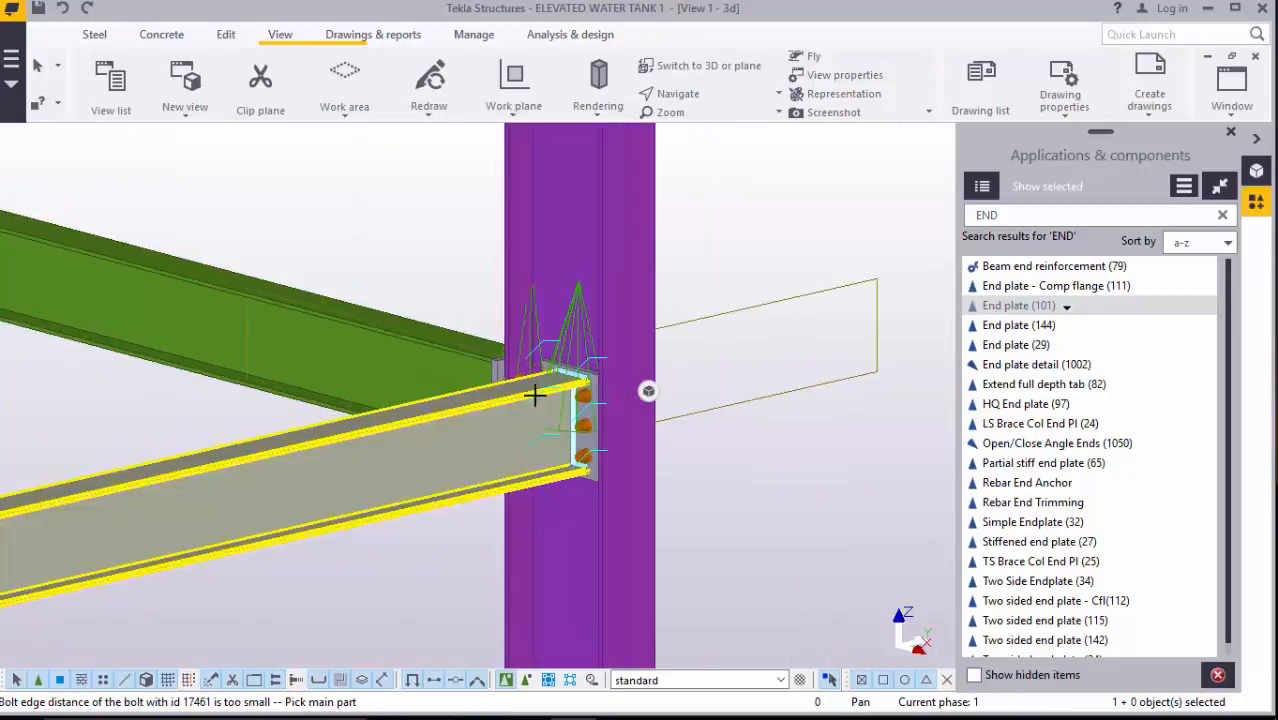
scroll(533, 404, "down", 4)
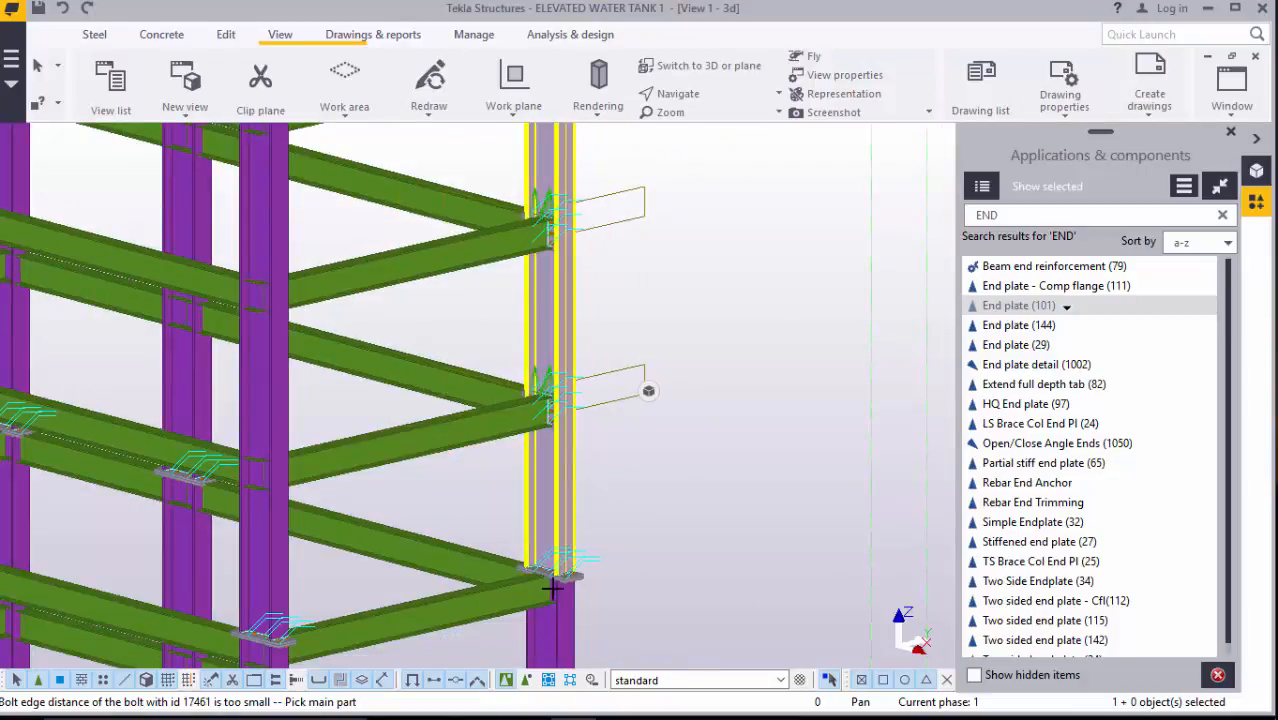
scroll(552, 590, "up", 5)
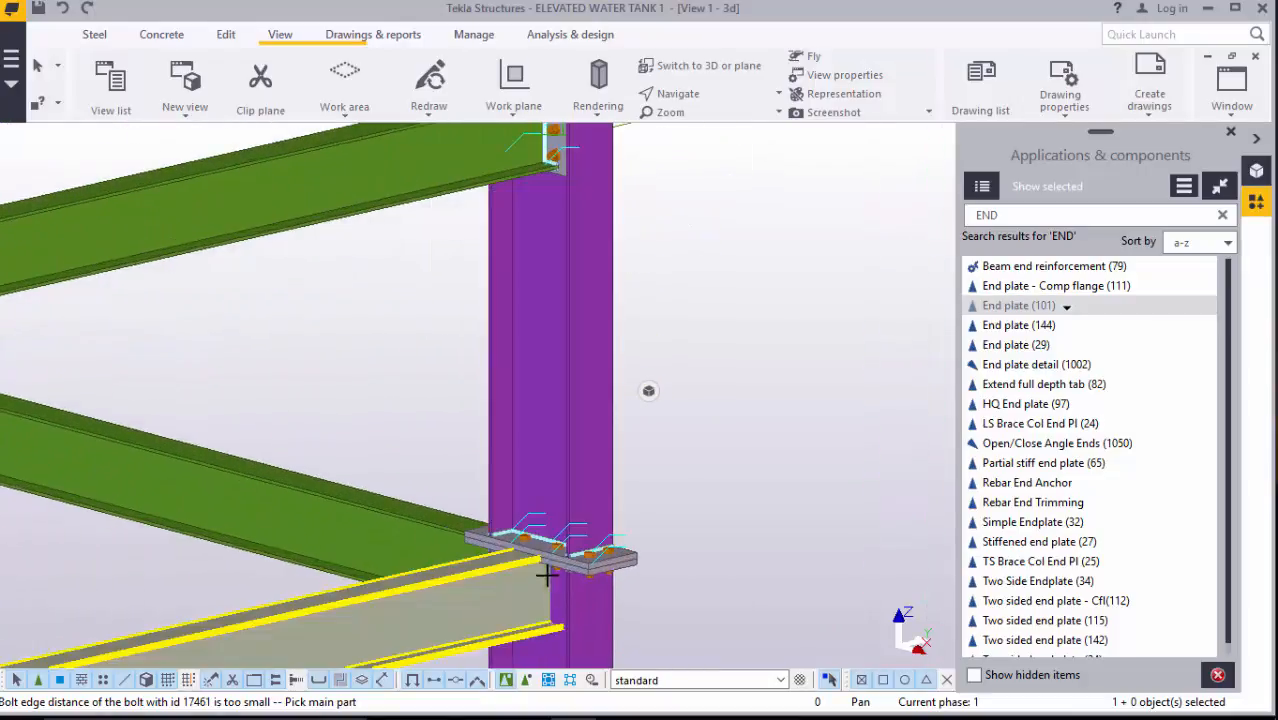
left_click(566, 604)
left_click(528, 596)
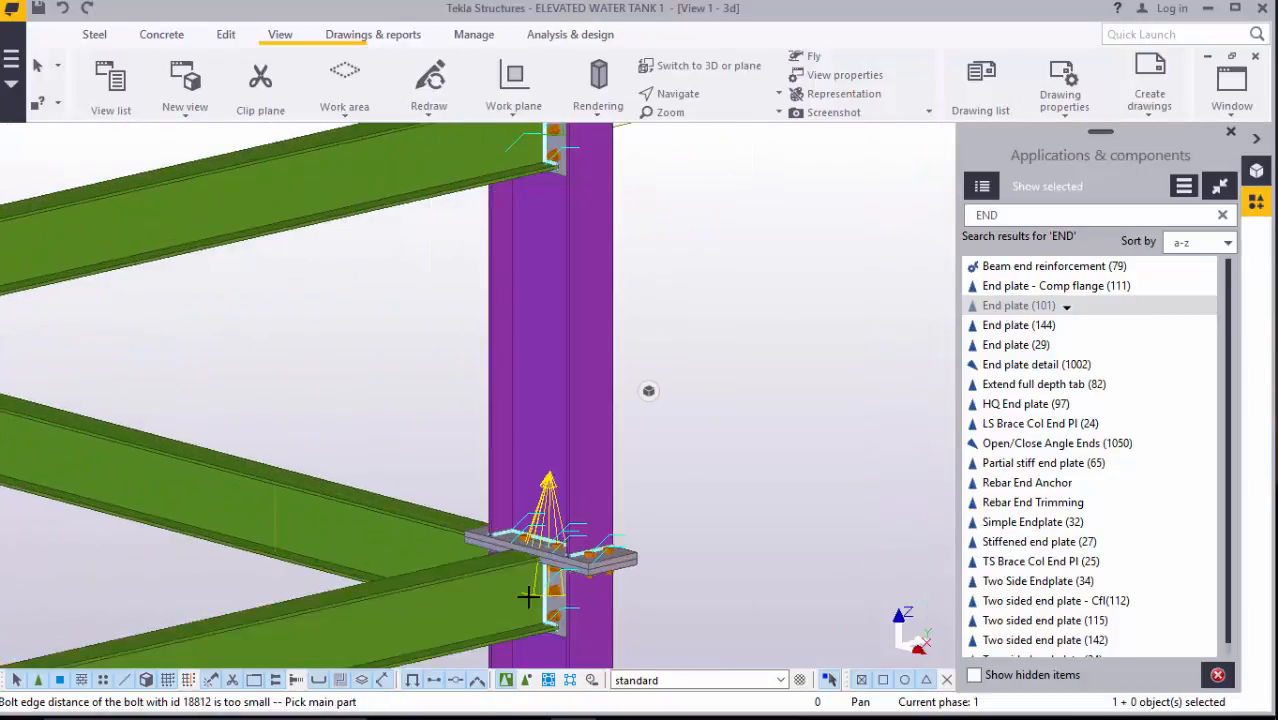
scroll(577, 562, "up", 4)
scroll(555, 585, "down", 2)
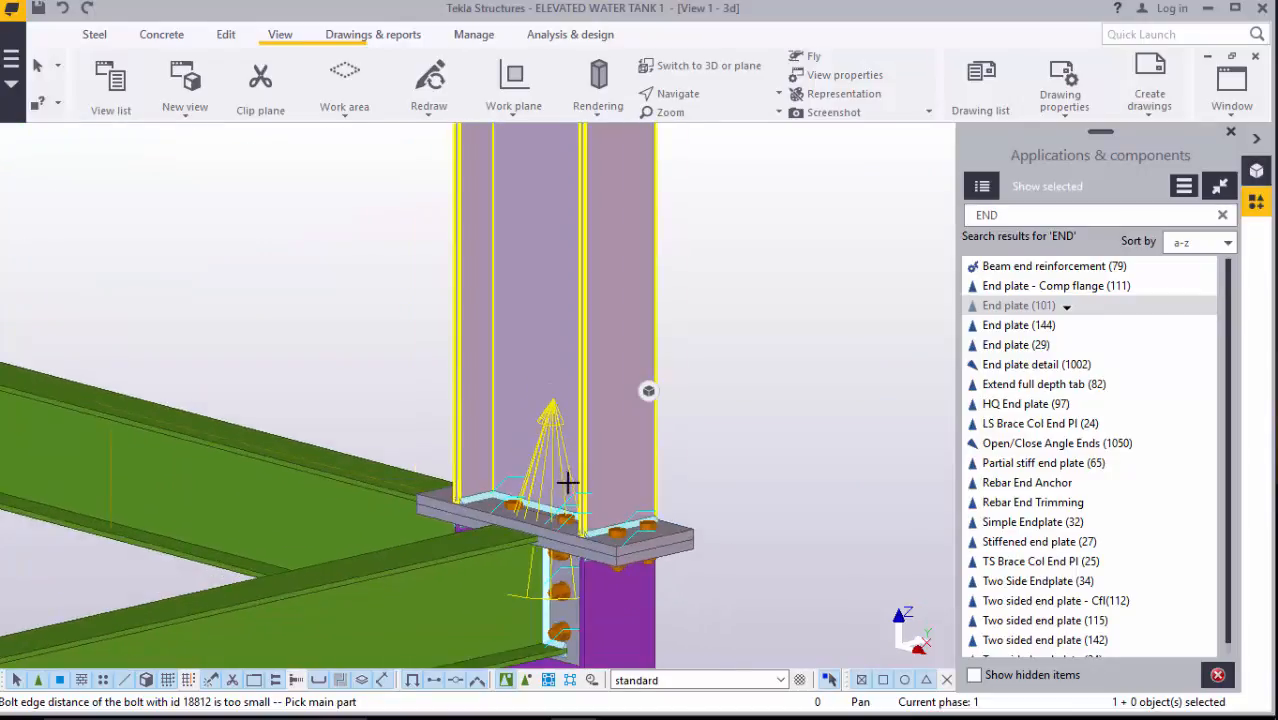
scroll(579, 457, "down", 3)
scroll(571, 413, "up", 4)
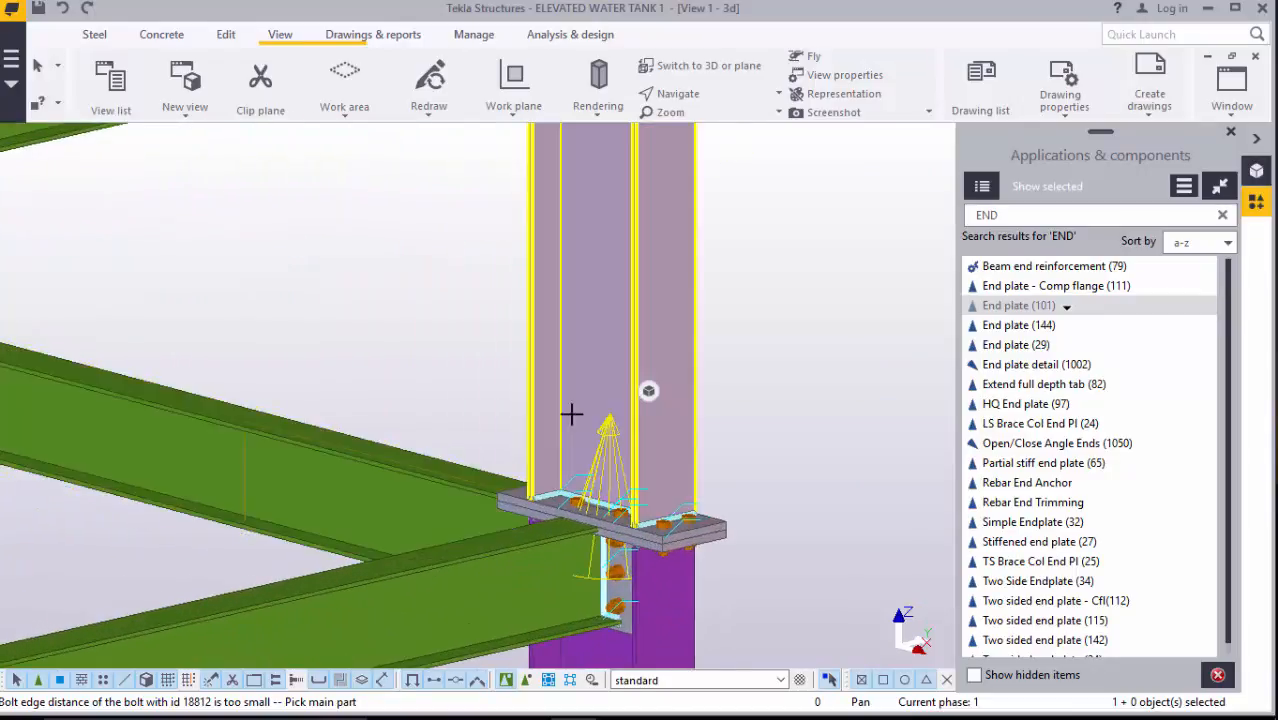
left_click(446, 491)
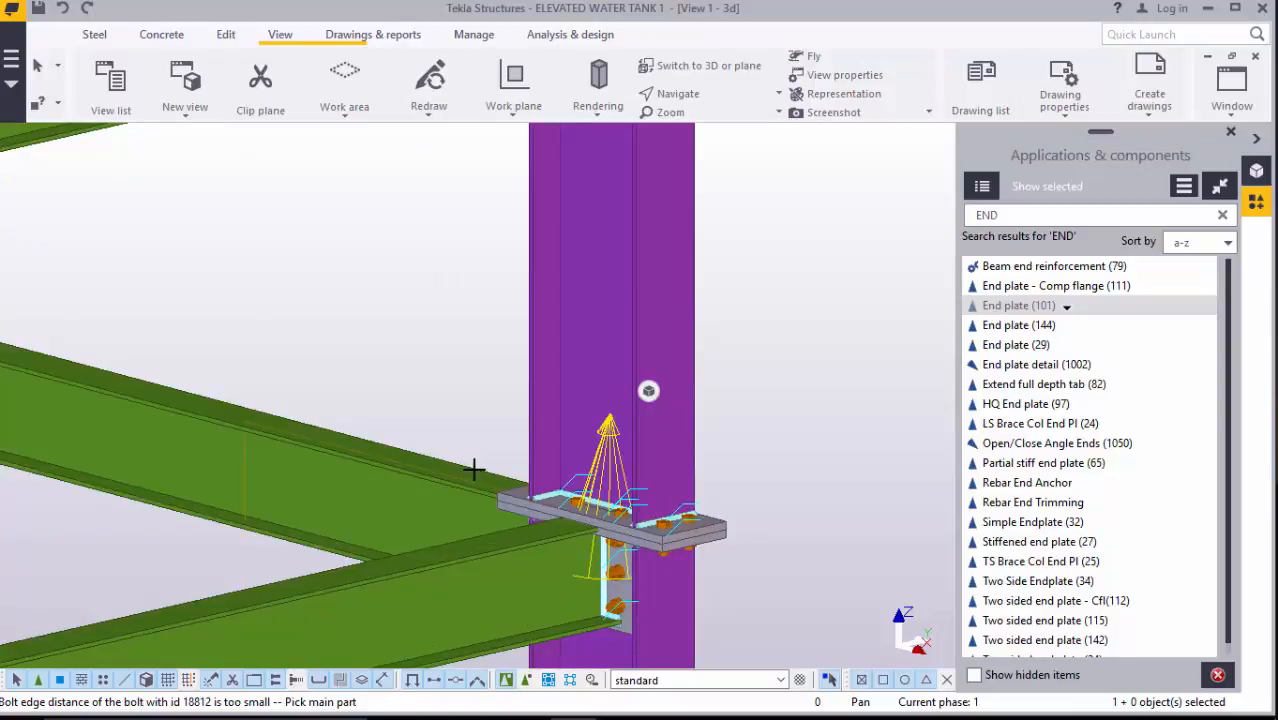
- Connect both beams at the first level below this second splice to the corner column with End plate (101)
scroll(562, 380, "down", 5)
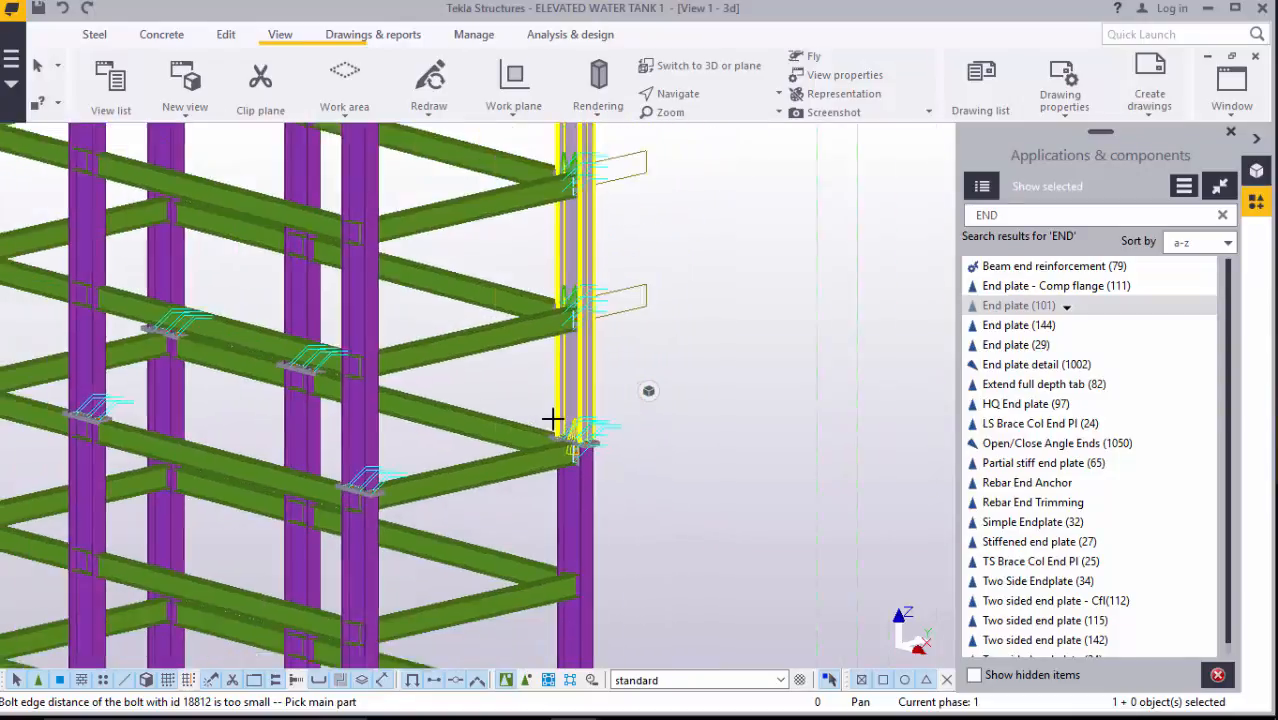
scroll(553, 419, "up", 6)
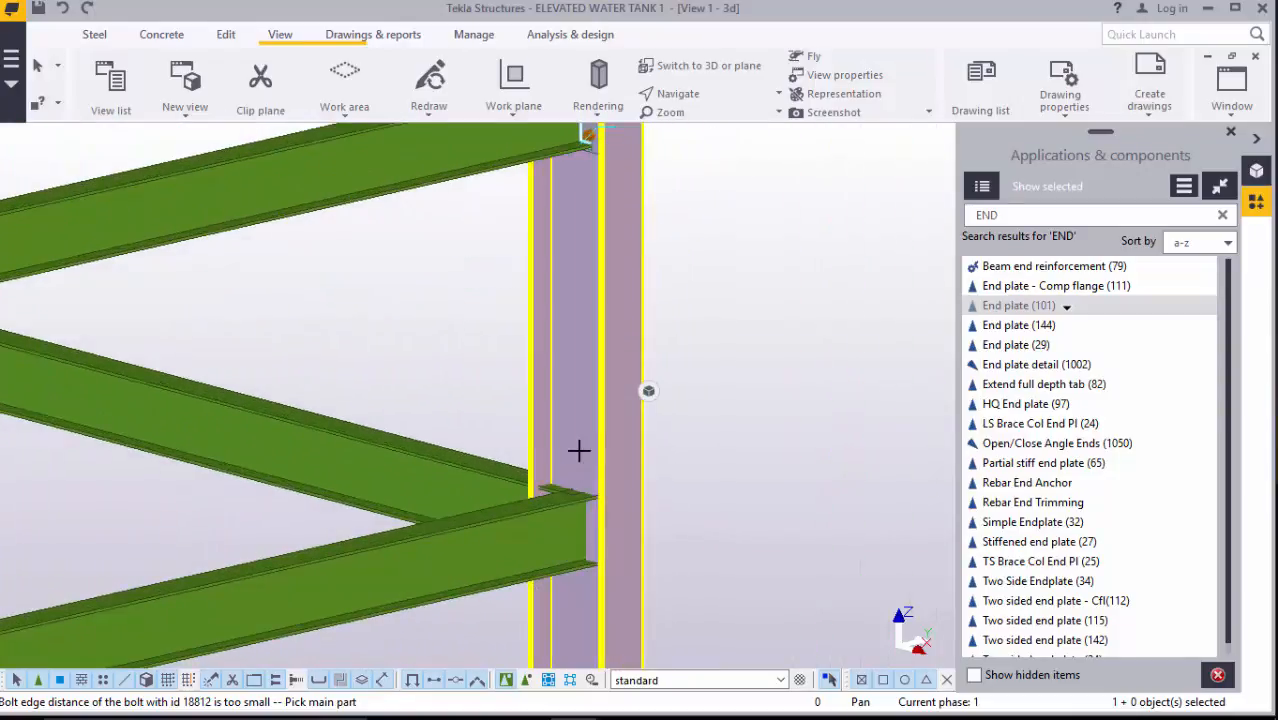
left_click(579, 451)
left_click(537, 557)
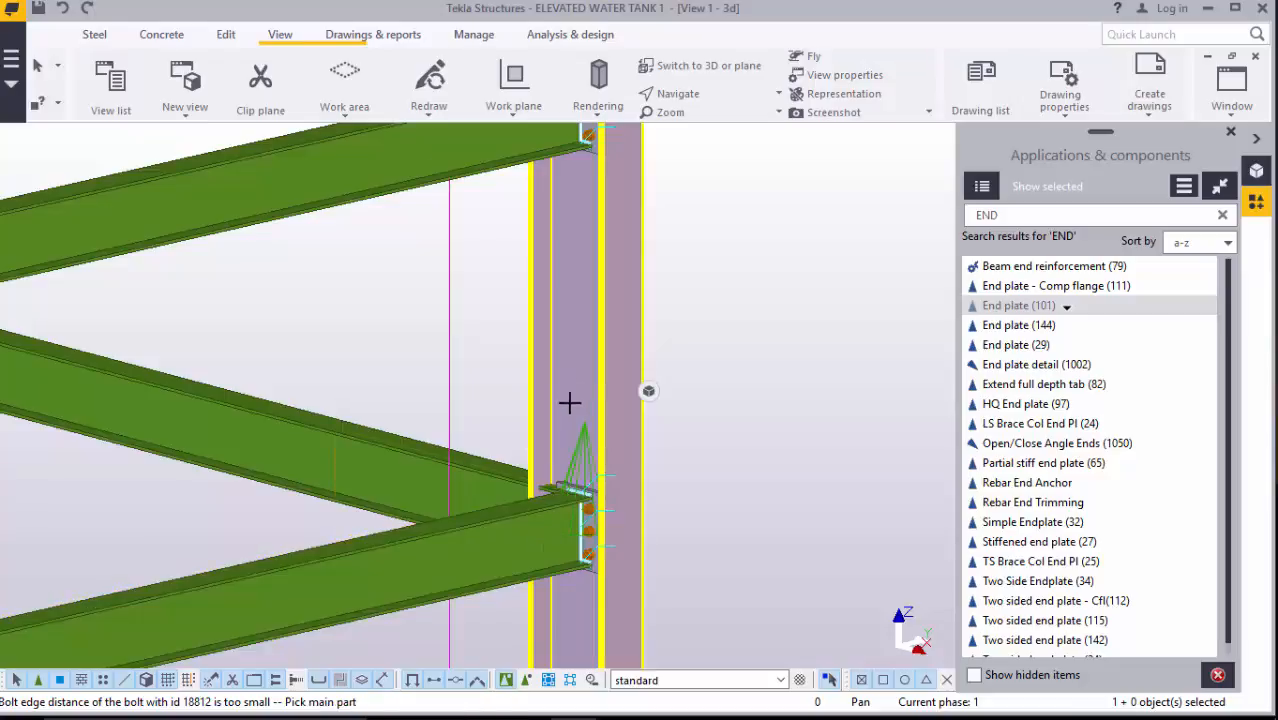
- Connect both beams at the second level below the second splice to the corner column with End plate (101)
scroll(505, 481, "down", 8)
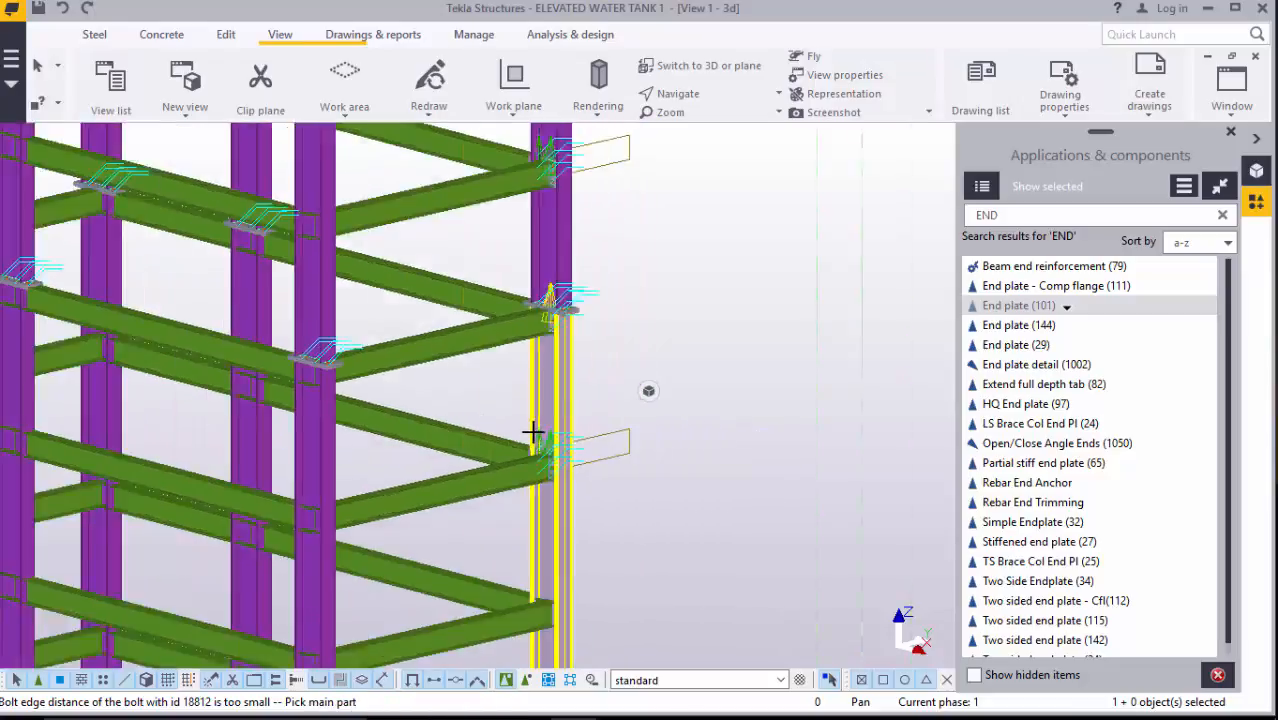
scroll(545, 581, "up", 8)
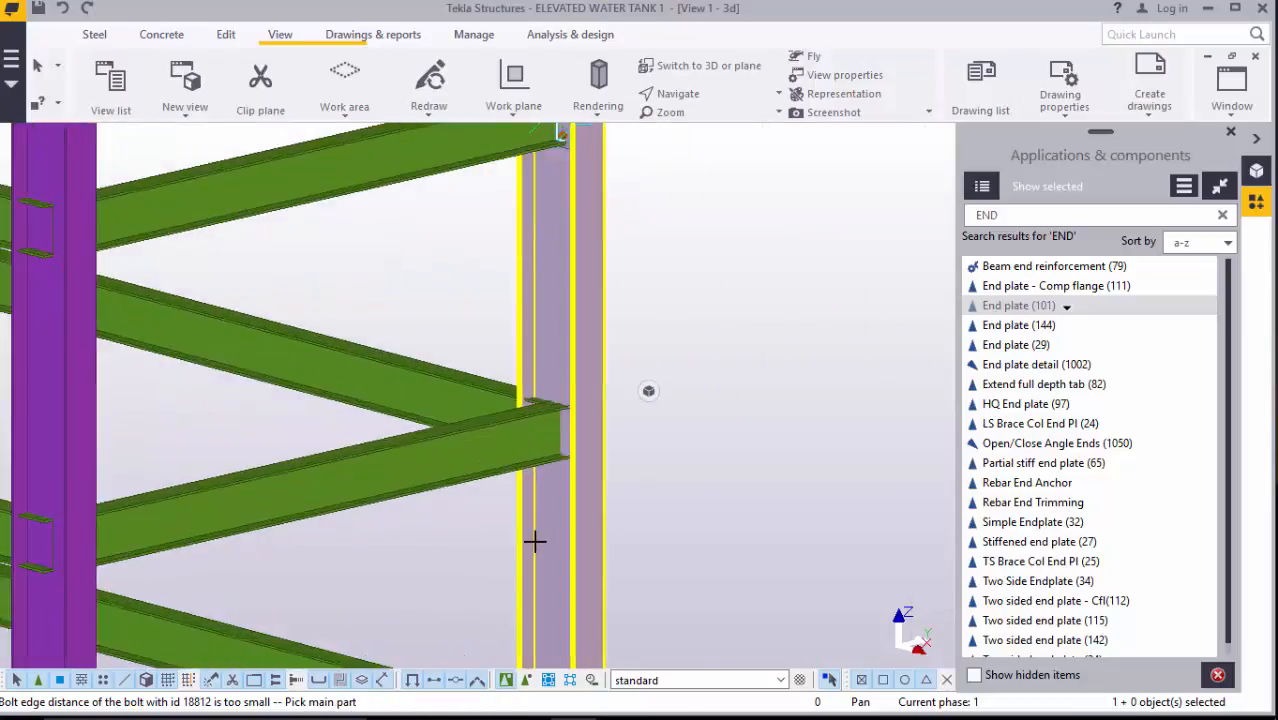
left_click(520, 391)
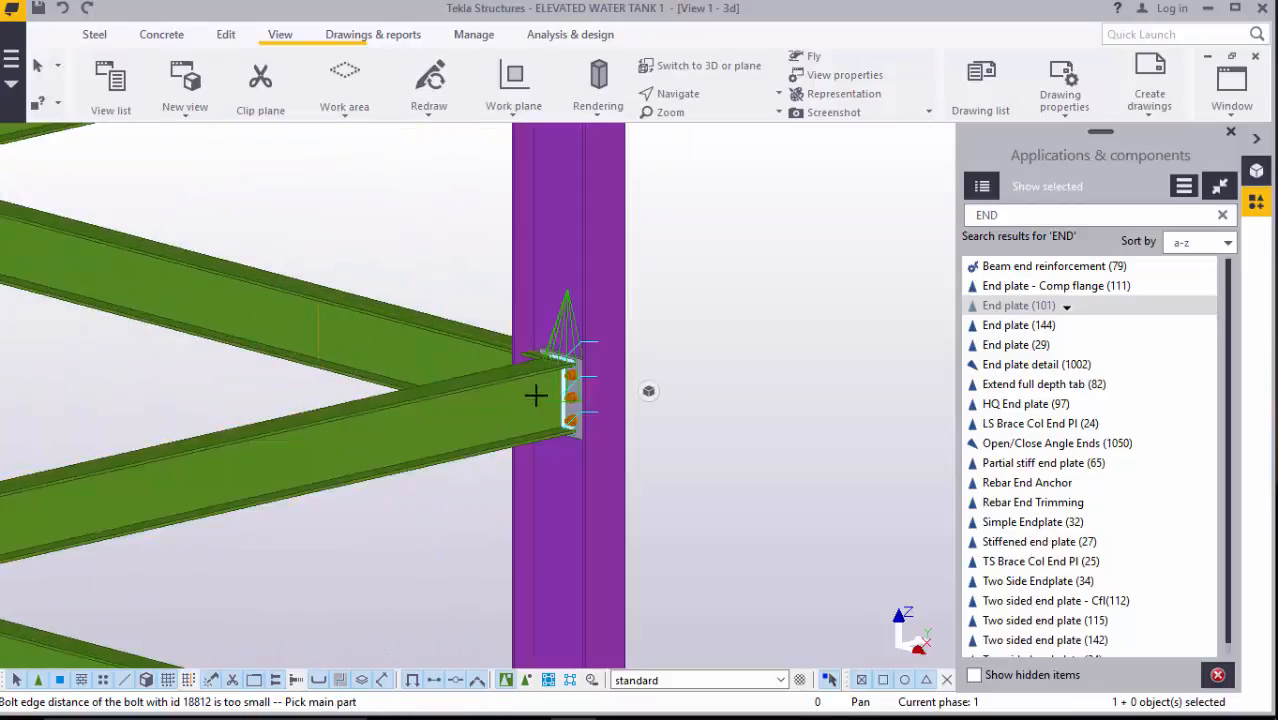
left_click(471, 332)
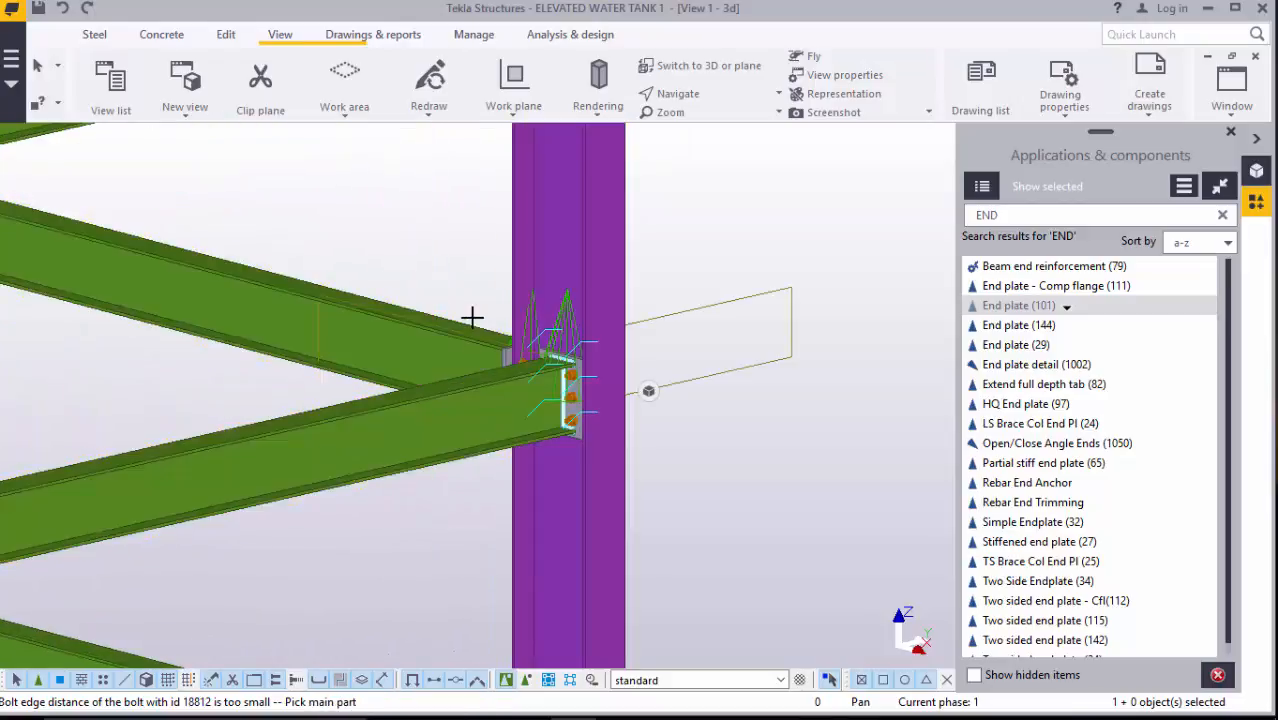
- Connect both beams at the third level below the second splice to the corner column with End plate (101)
scroll(533, 340, "down", 5)
scroll(535, 345, "up", 6)
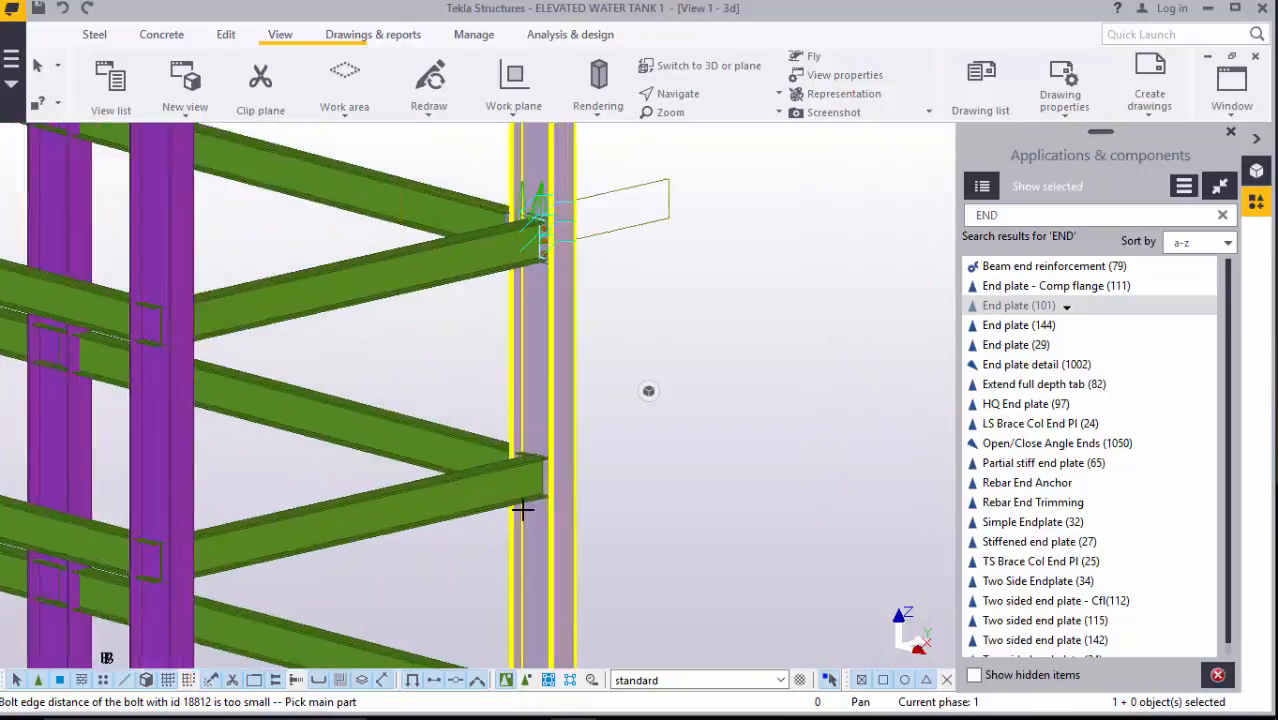
left_click(547, 358)
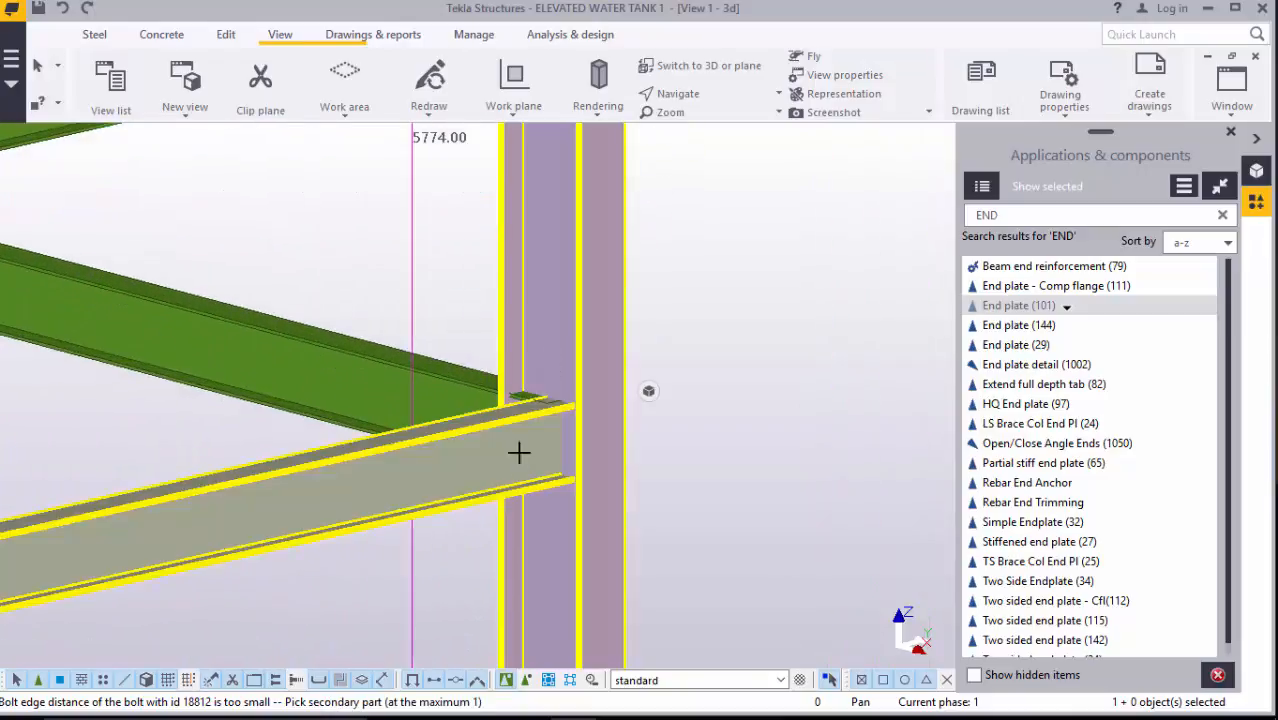
left_click(518, 453)
left_click(455, 383)
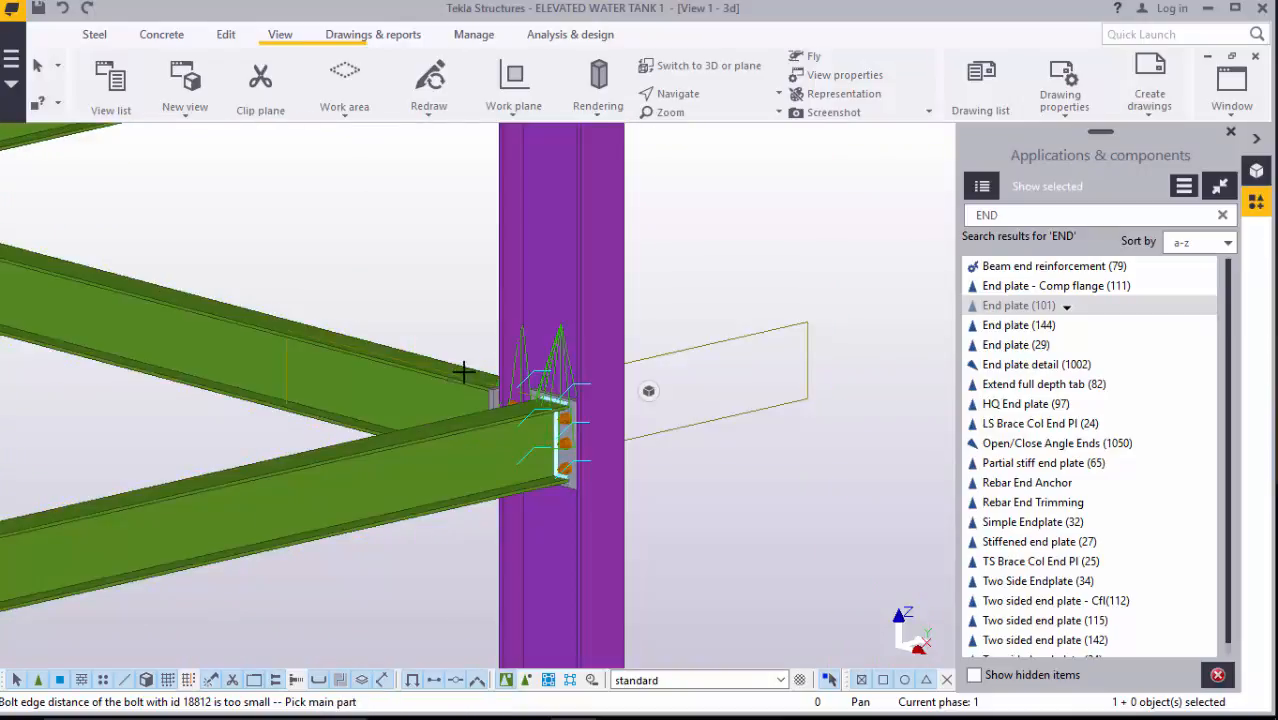
- Connect both beams at the lowest level, just above the column base, to the corner column with End plate (101)
scroll(527, 371, "down", 5)
scroll(527, 371, "down", 4)
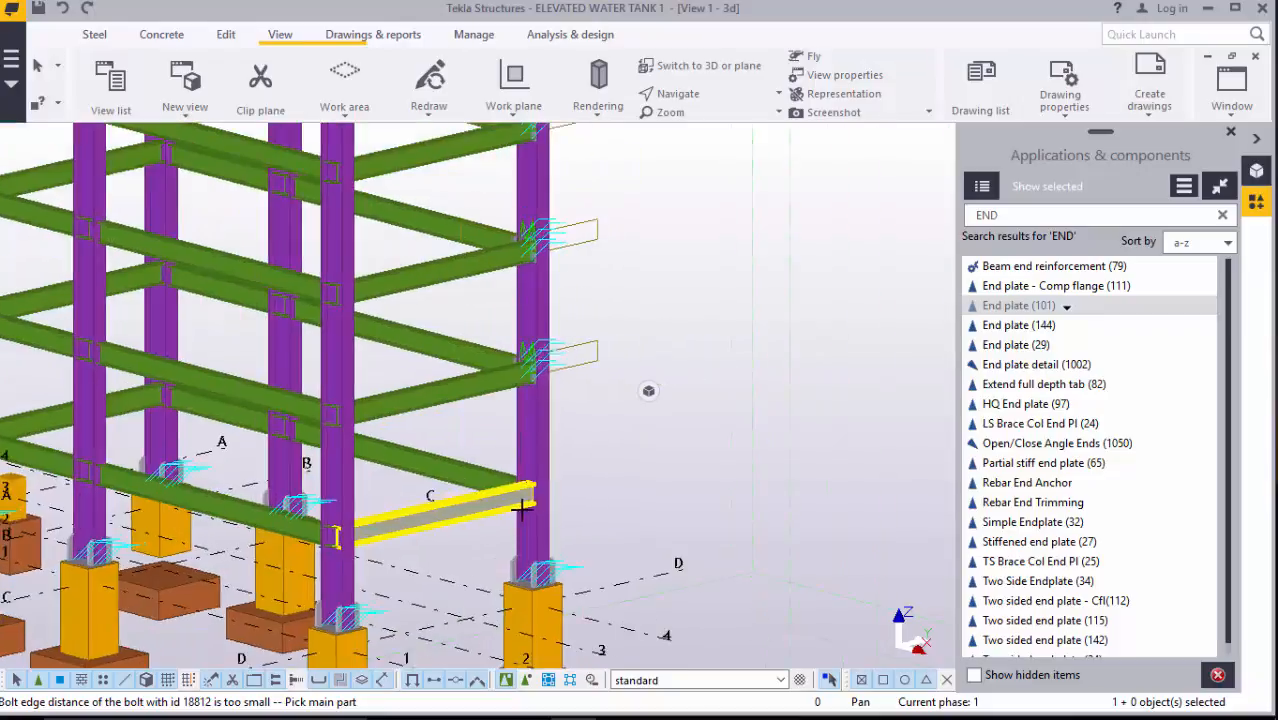
scroll(527, 435, "up", 8)
left_click(536, 390)
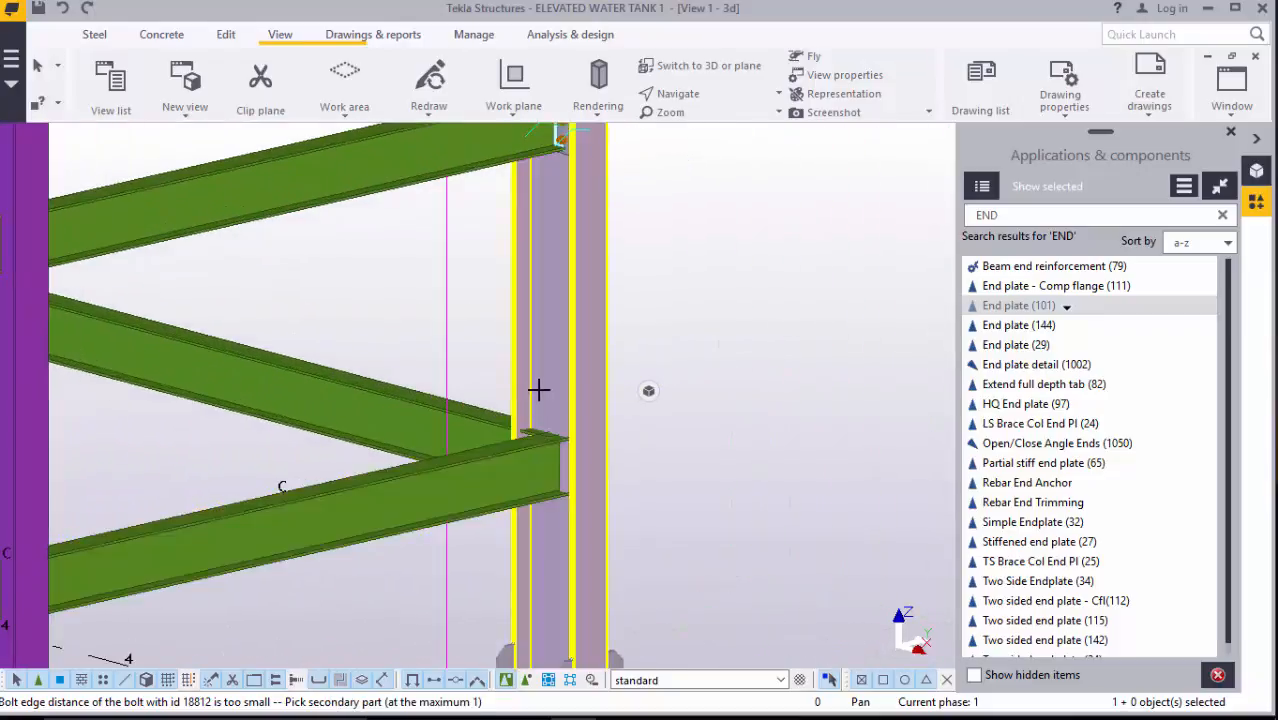
left_click(500, 485)
left_click(478, 428)
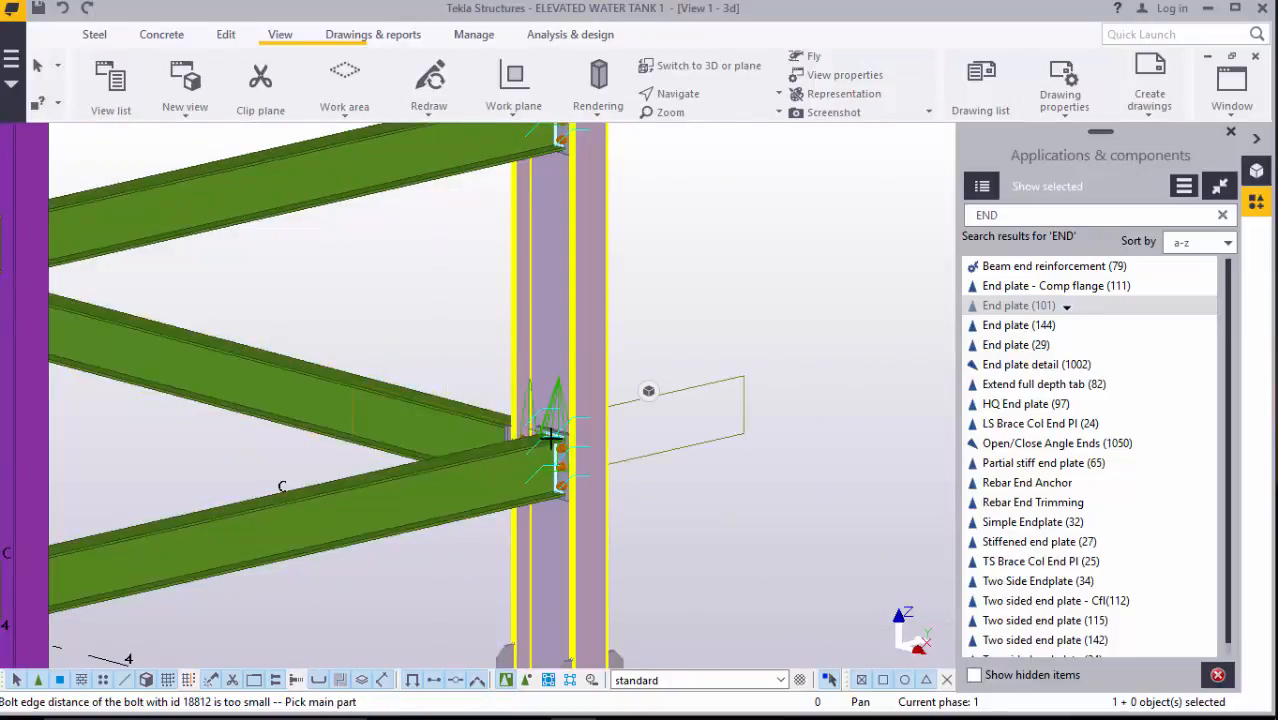
- Connect the beams running to the corner column to the neighbouring column at its three lowest levels with End plate (101)
scroll(669, 507, "down", 5)
scroll(560, 480, "up", 5)
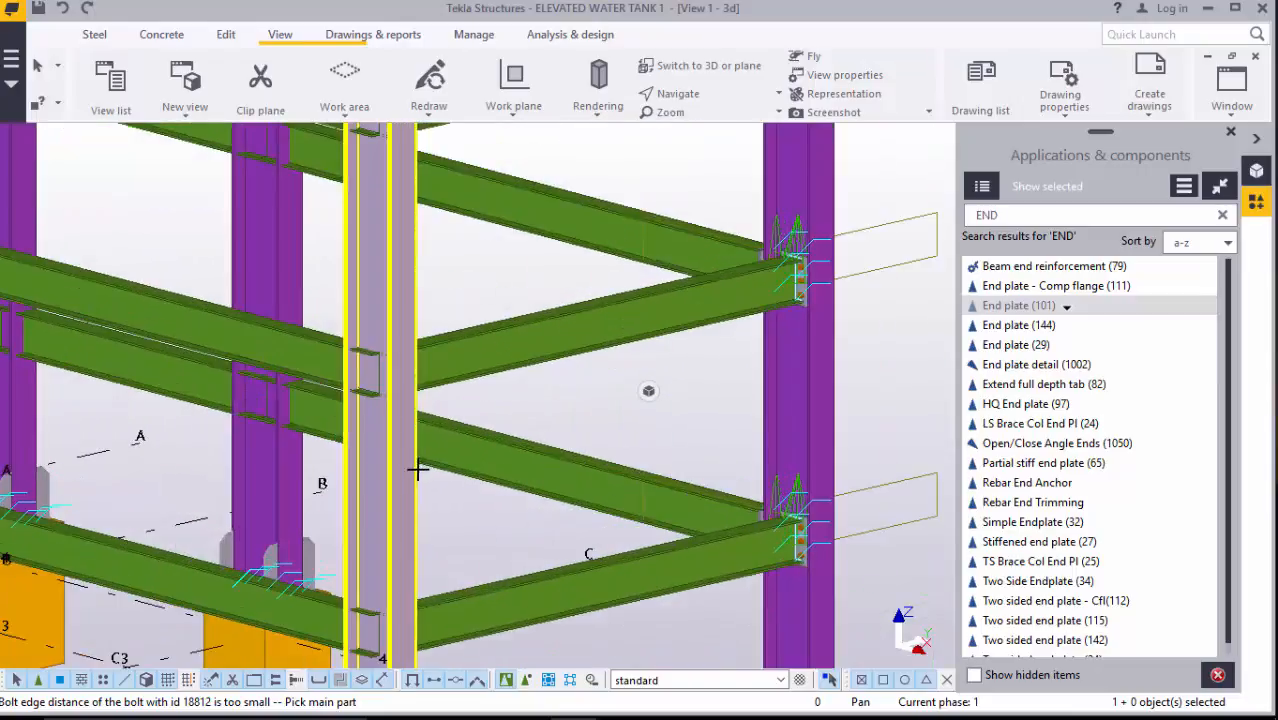
scroll(430, 440, "down", 3)
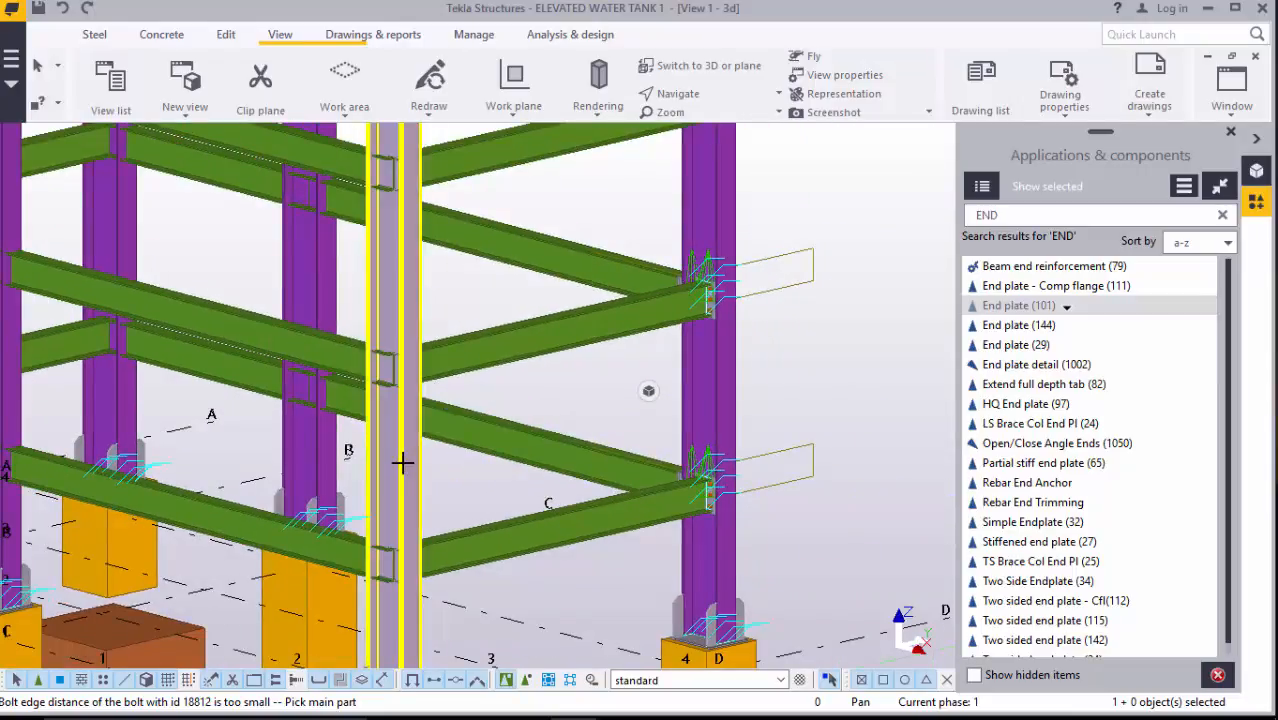
left_click(455, 527)
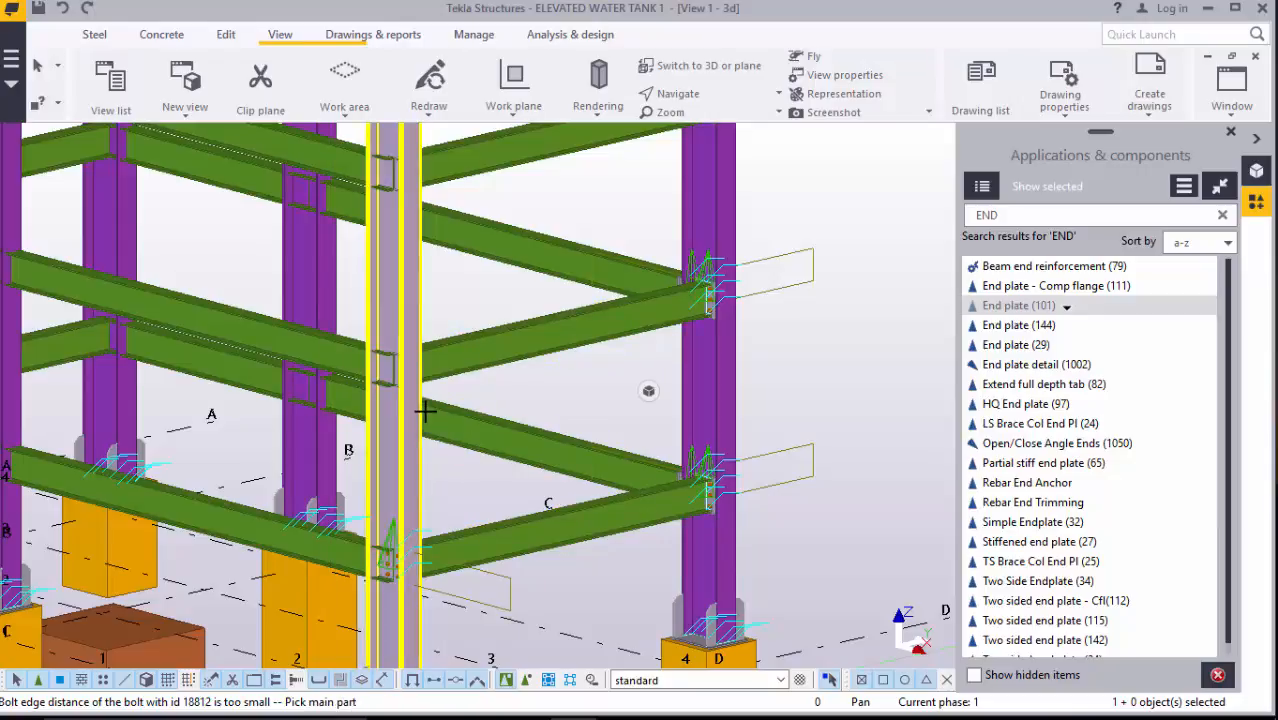
left_click(415, 408)
left_click(456, 354)
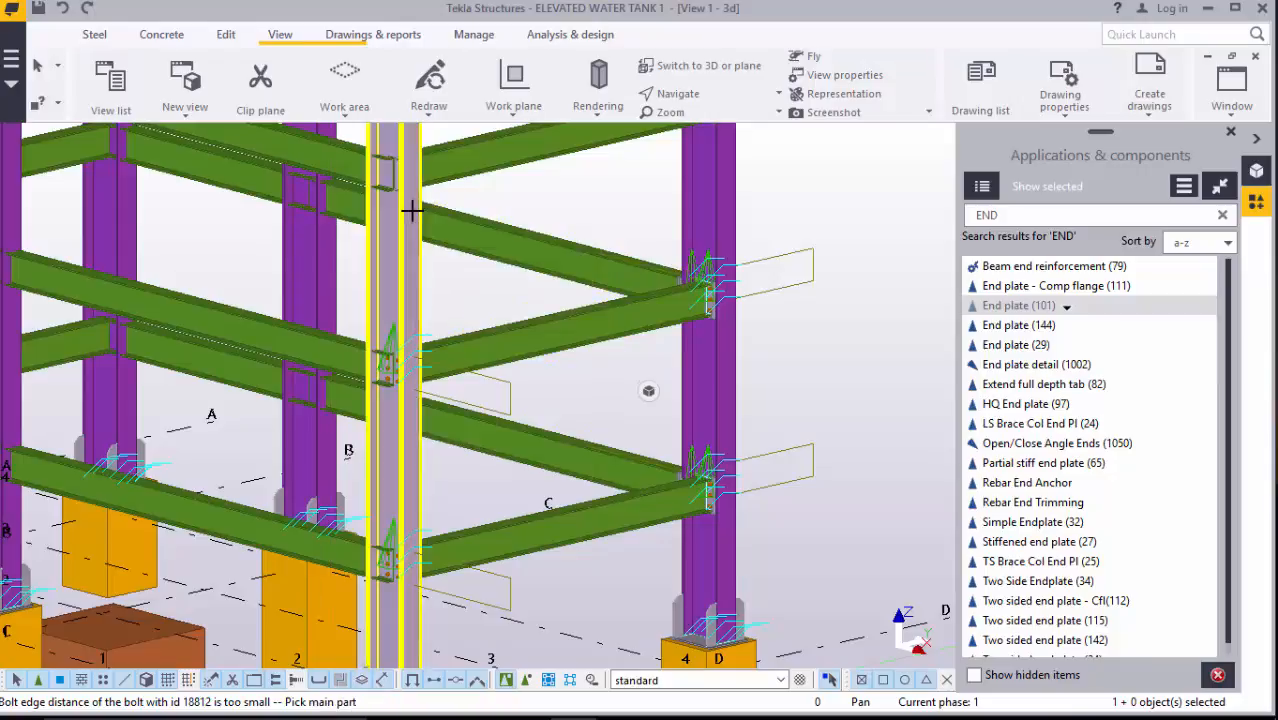
left_click(437, 193)
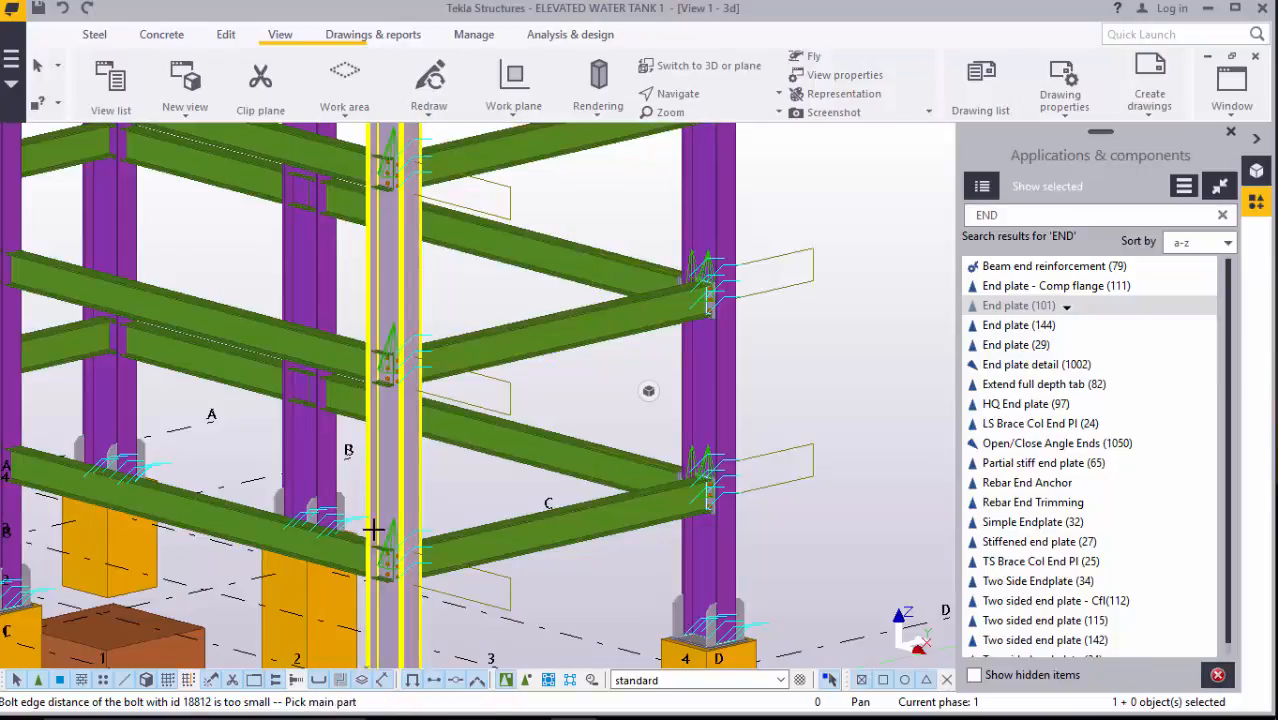
- Connect the beams on the neighbouring column's opposite side at its two lowest levels with End plate (101)
scroll(392, 457, "up", 1)
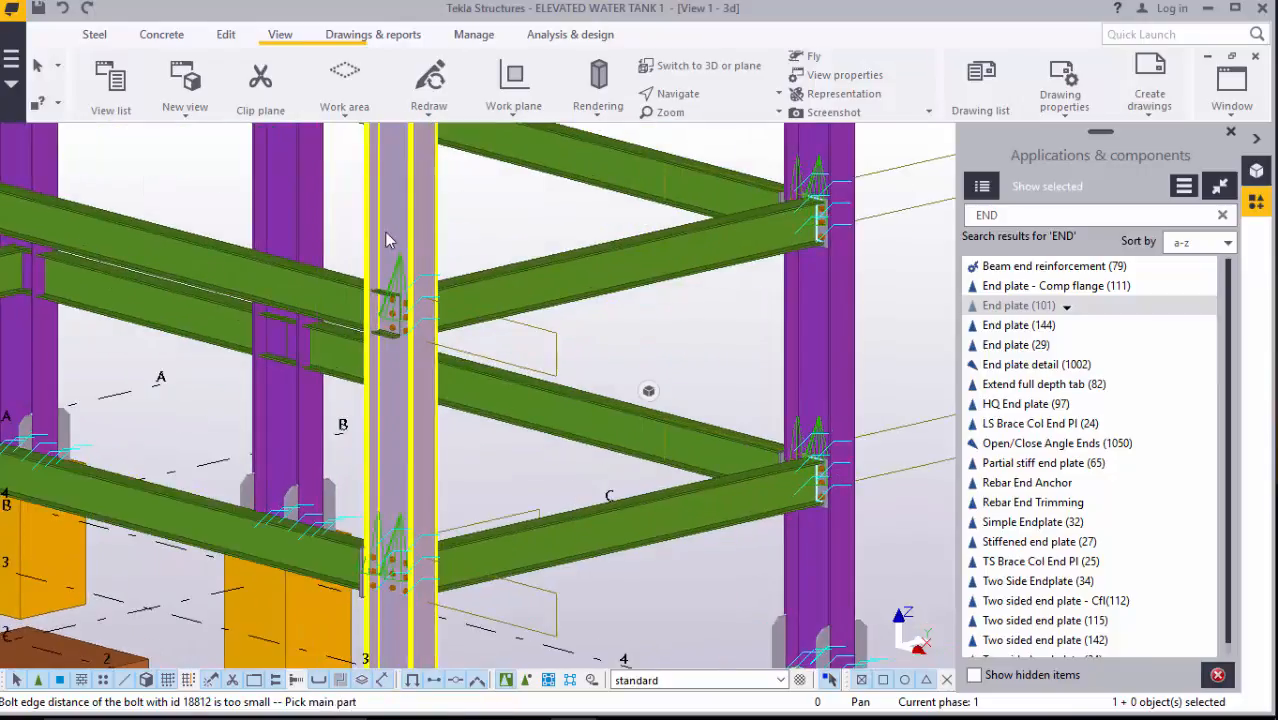
left_click(348, 295)
left_click(373, 307)
- Connect the remaining beam at the third level above the base to the neighbouring column with End plate (101)
scroll(398, 500, "down", 4)
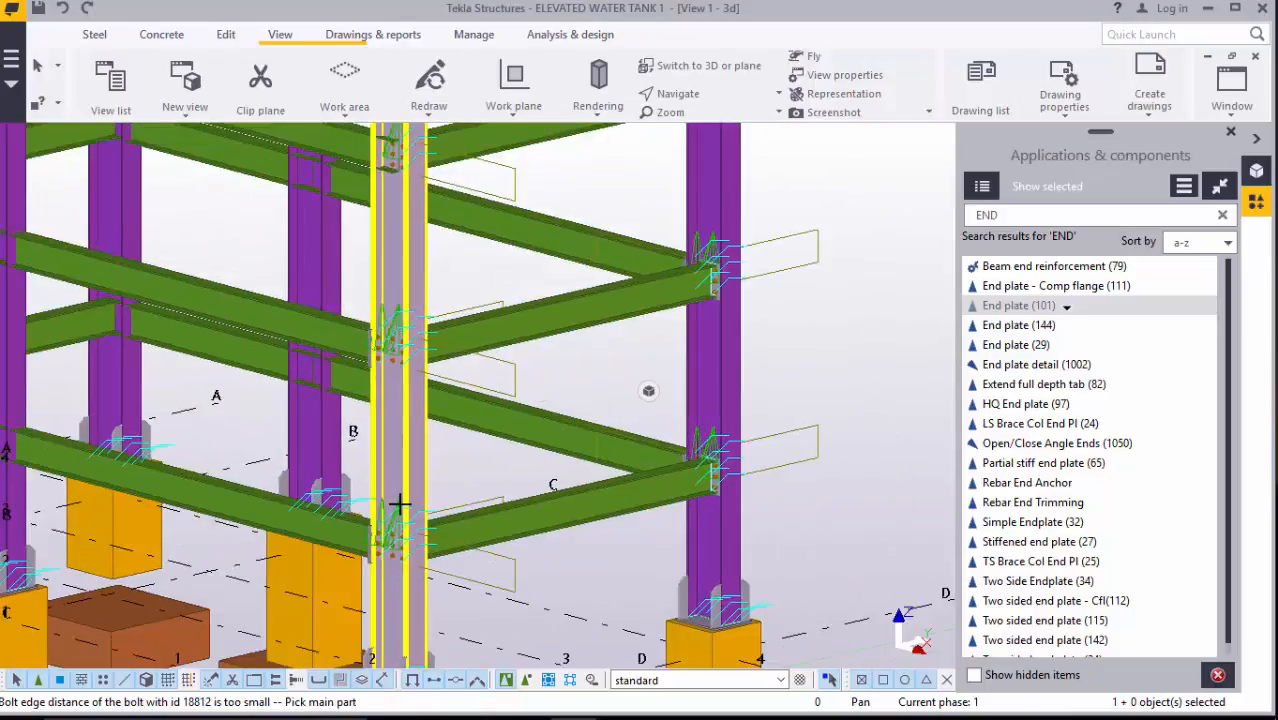
scroll(396, 231, "up", 3)
scroll(399, 216, "up", 4)
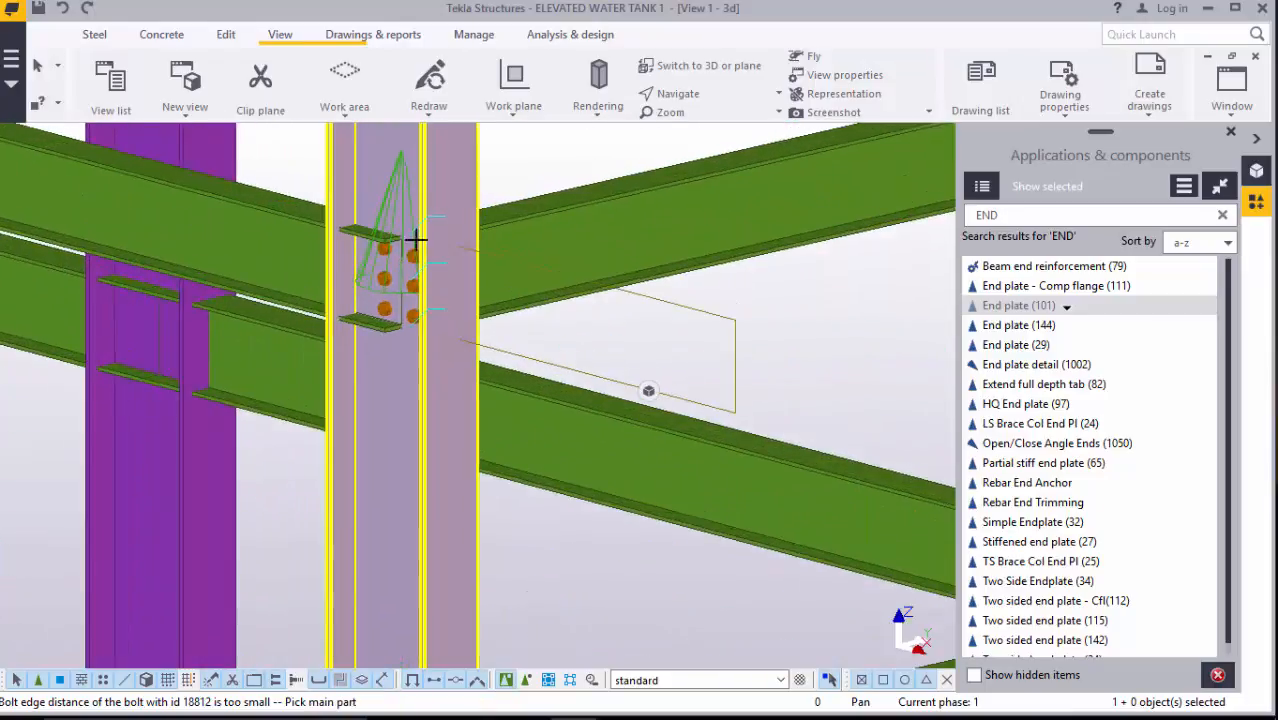
left_click(472, 204)
left_click(531, 245)
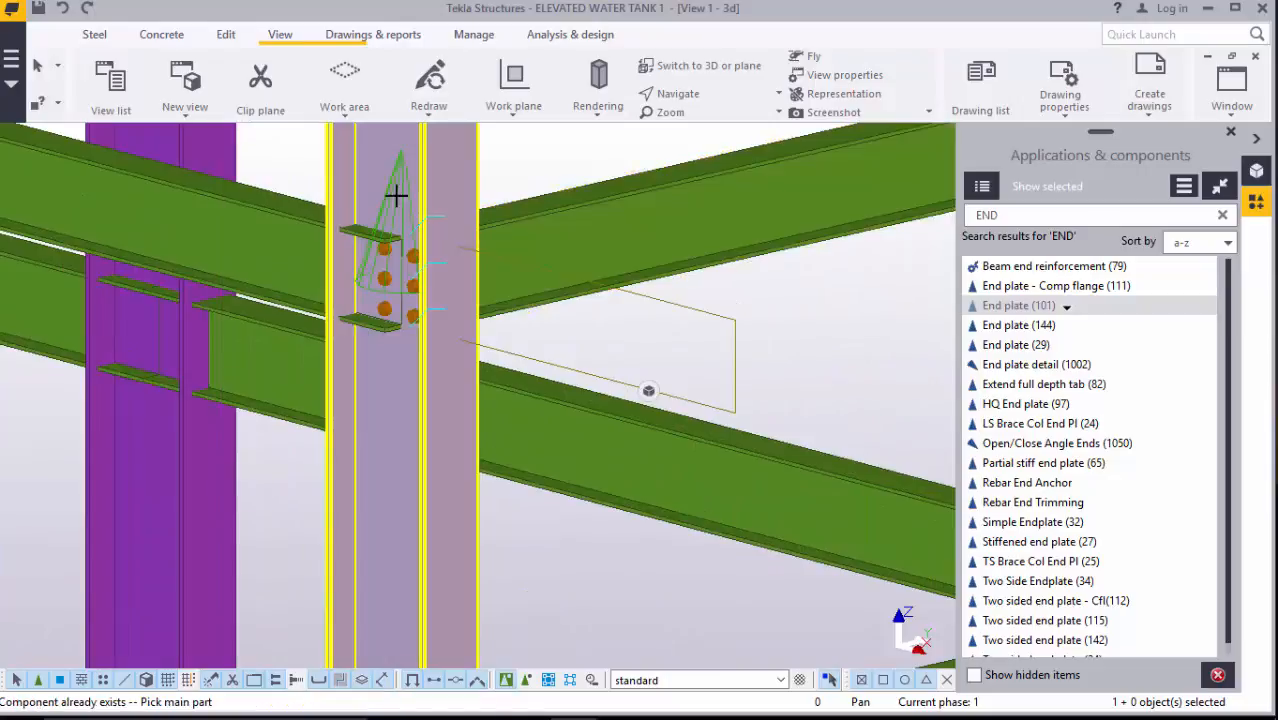
left_click(368, 165)
left_click(378, 284)
- Connect both beams at the fourth level above the base to the neighbouring column with End plate (101)
scroll(405, 440, "down", 6)
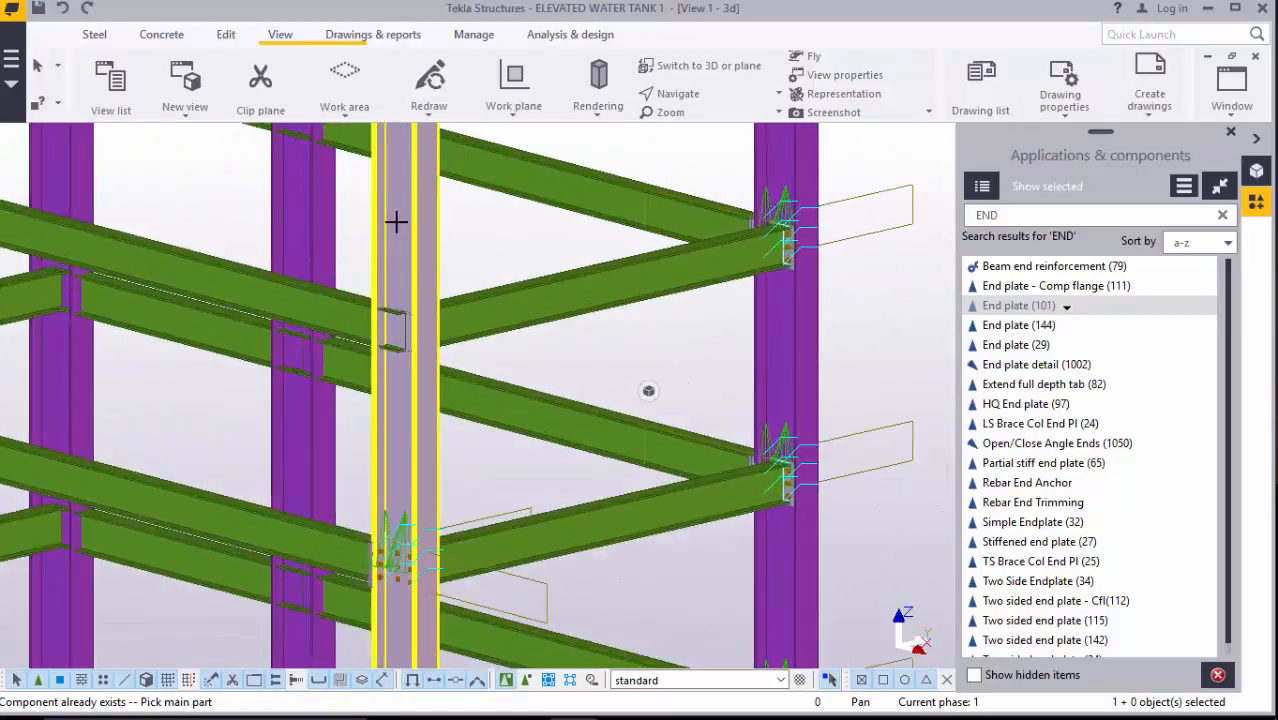
scroll(398, 224, "up", 5)
left_click(497, 371)
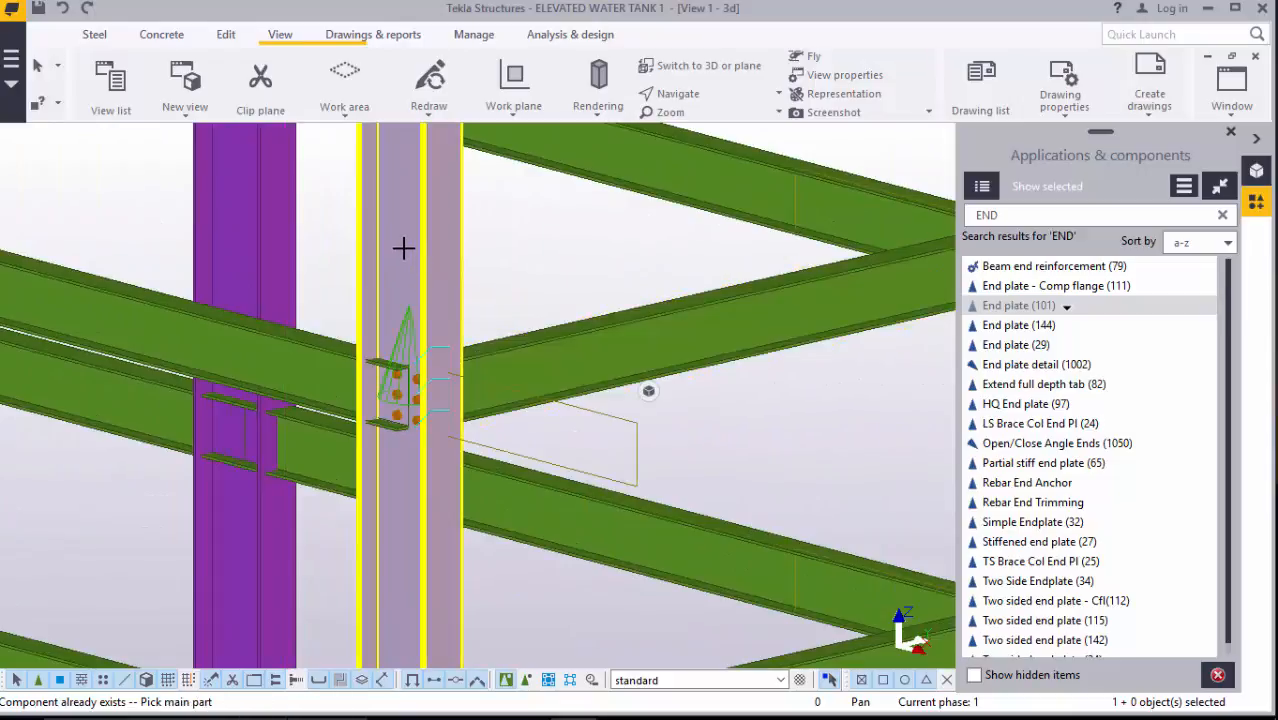
left_click(342, 371)
scroll(456, 452, "down", 4)
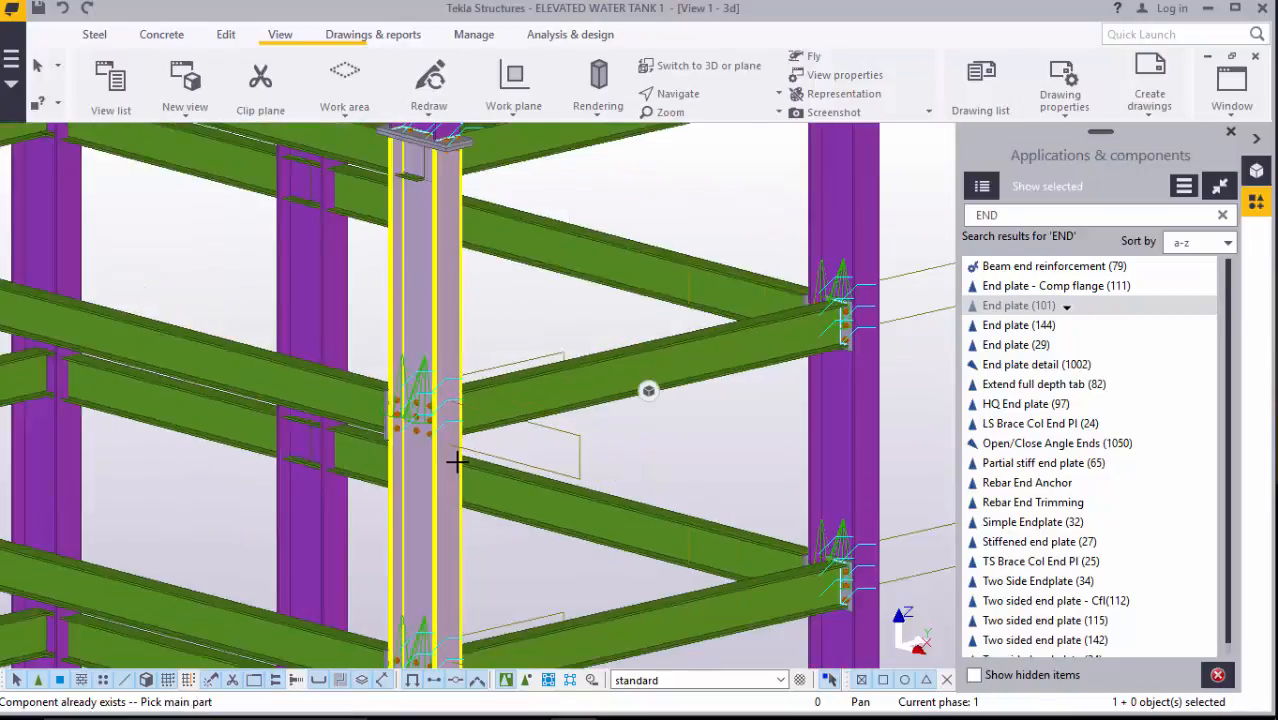
- Connect both beams under the neighbouring column's first splice above the base to its lower segment with End plate (101)
scroll(459, 456, "up", 6)
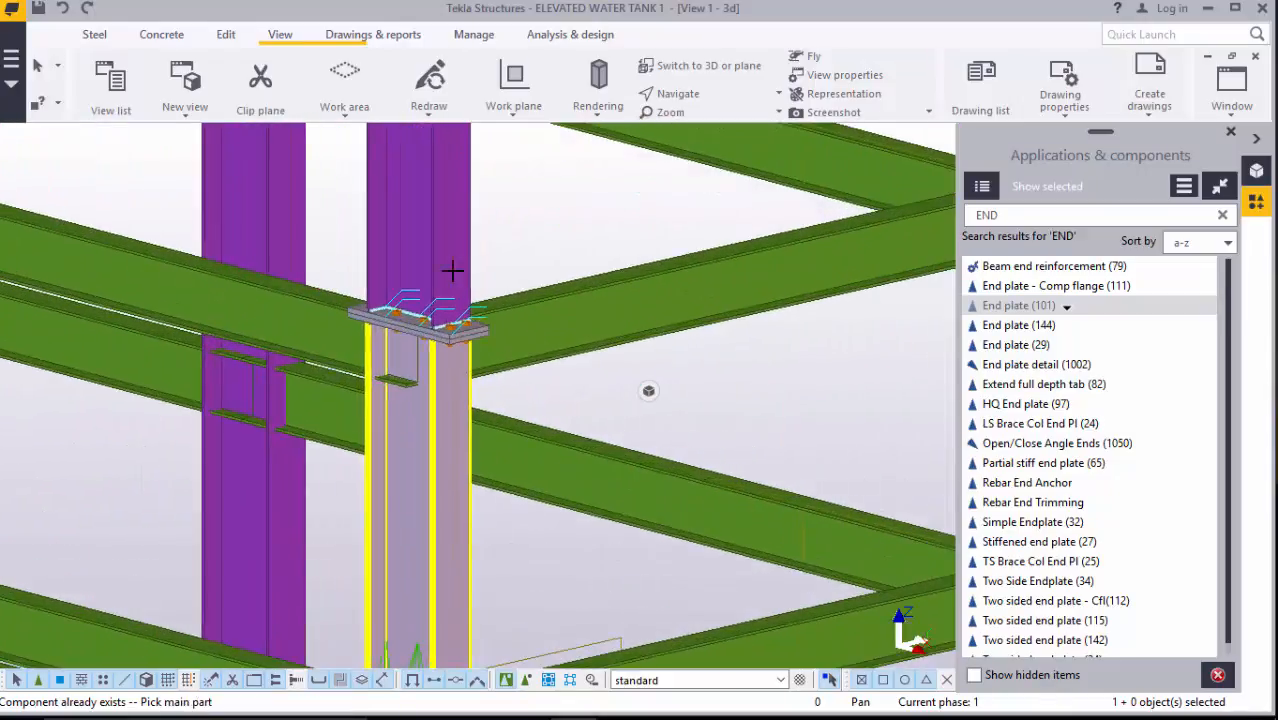
left_click(456, 400)
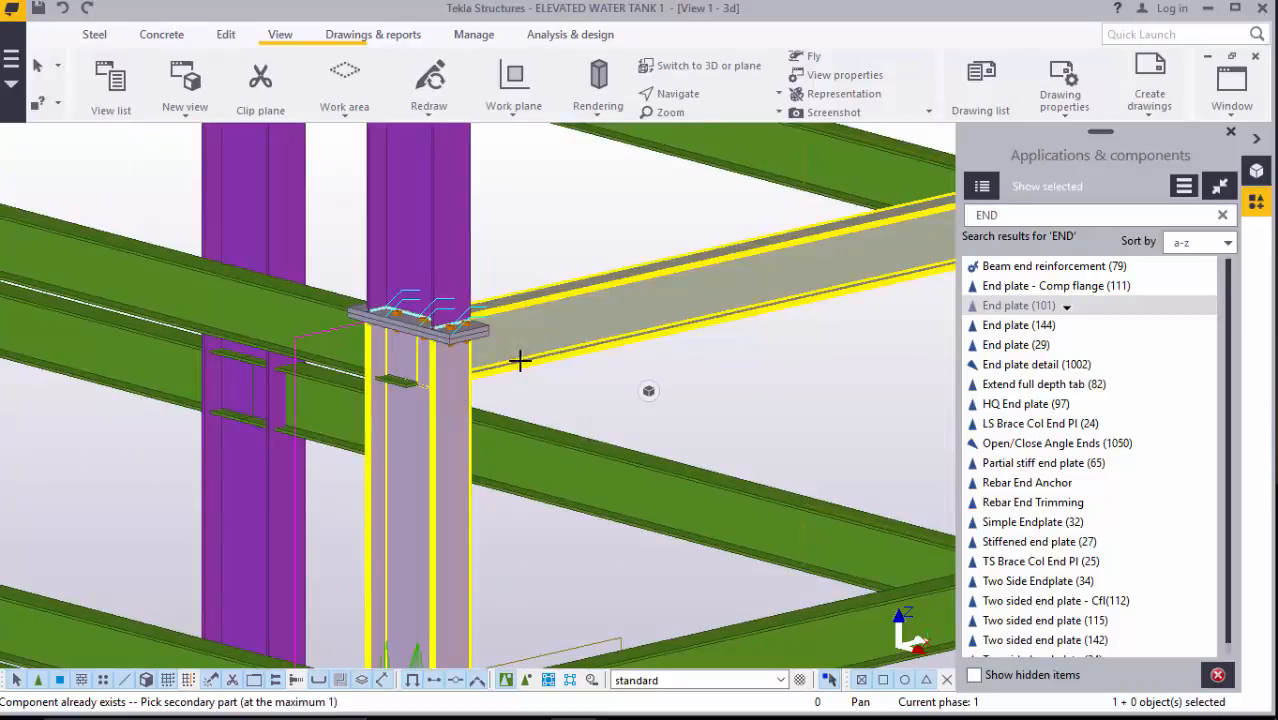
left_click(519, 360)
left_click(397, 416)
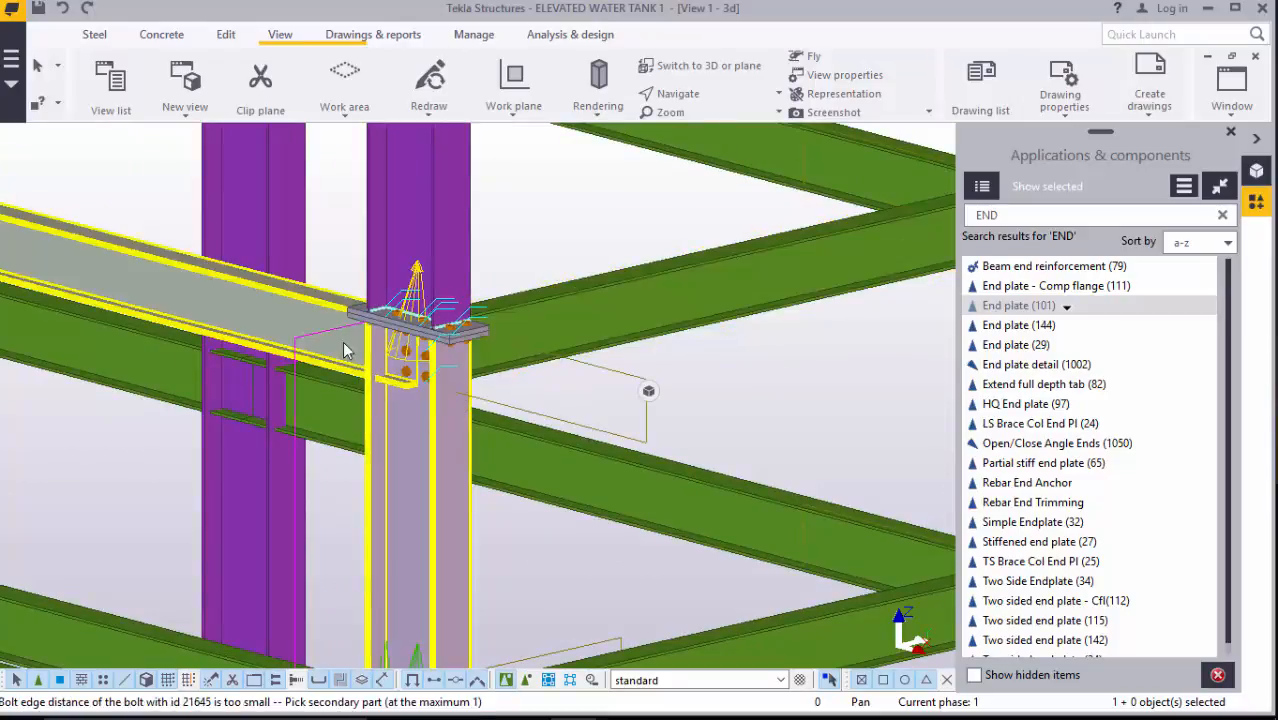
left_click(342, 348)
- Examine how the new end plates and bolts fit around the column splice plates on the neighbouring column
scroll(442, 434, "down", 5)
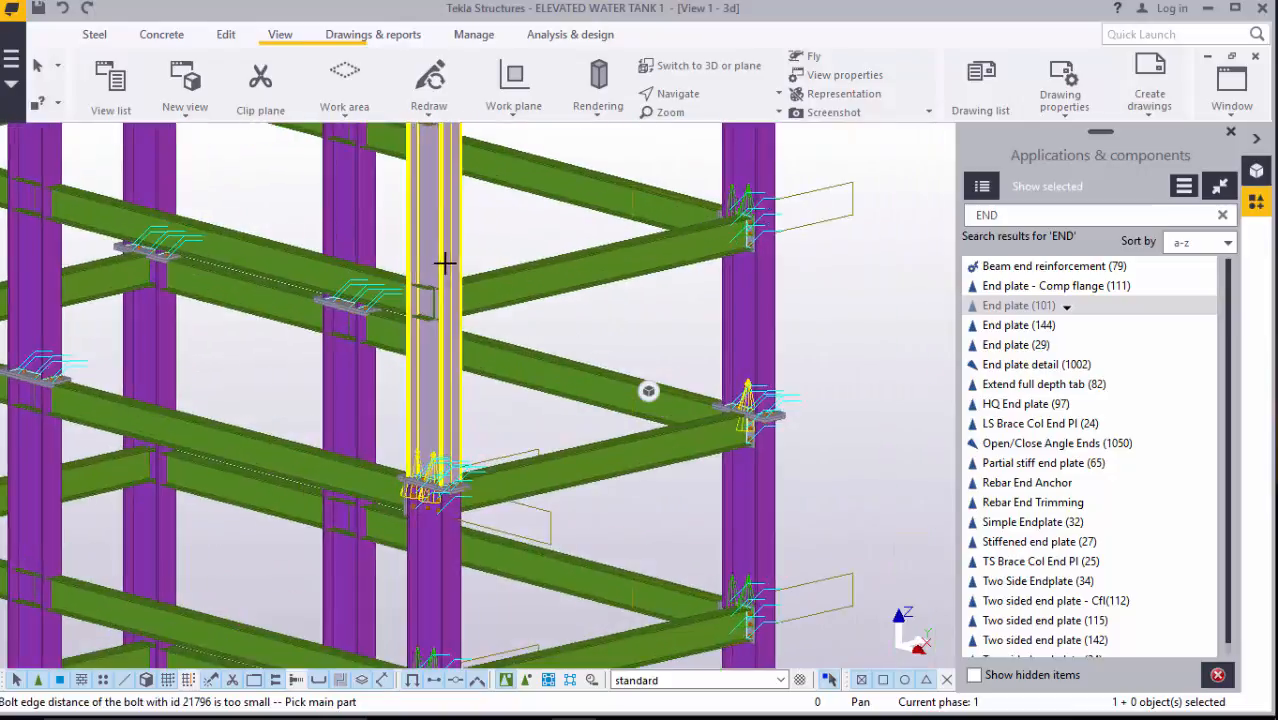
scroll(444, 263, "up", 3)
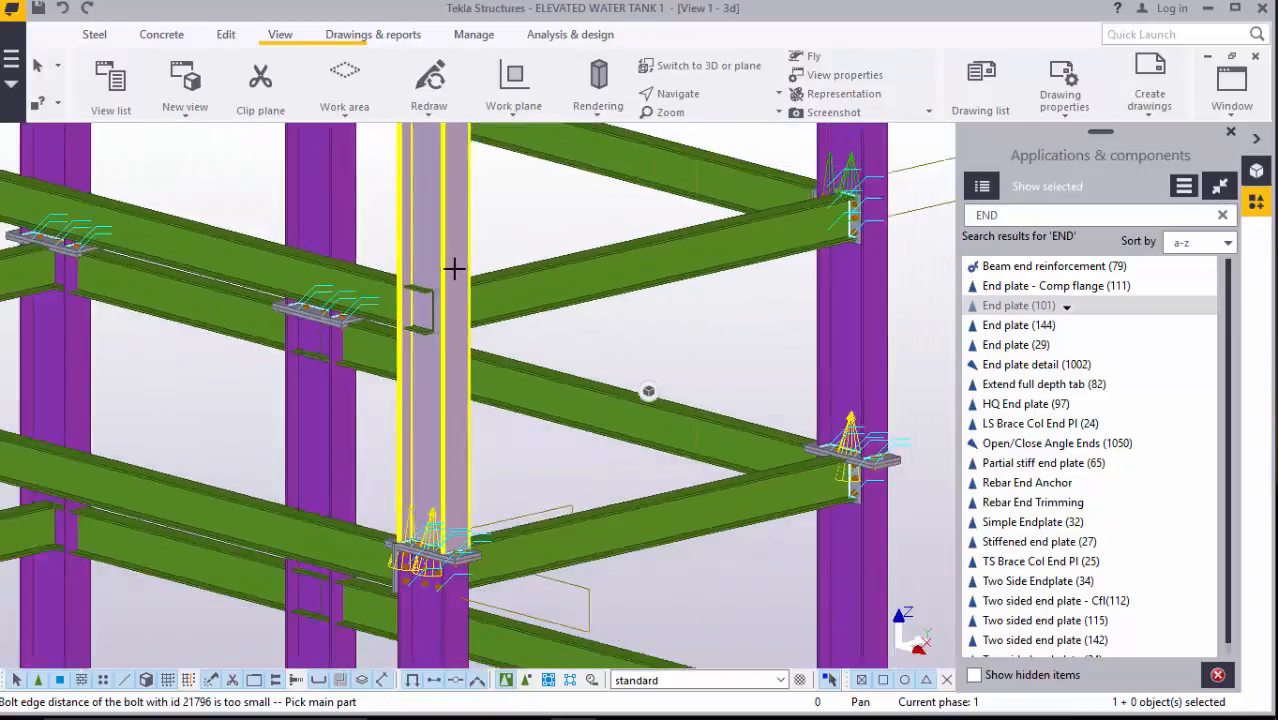
scroll(391, 461, "up", 5)
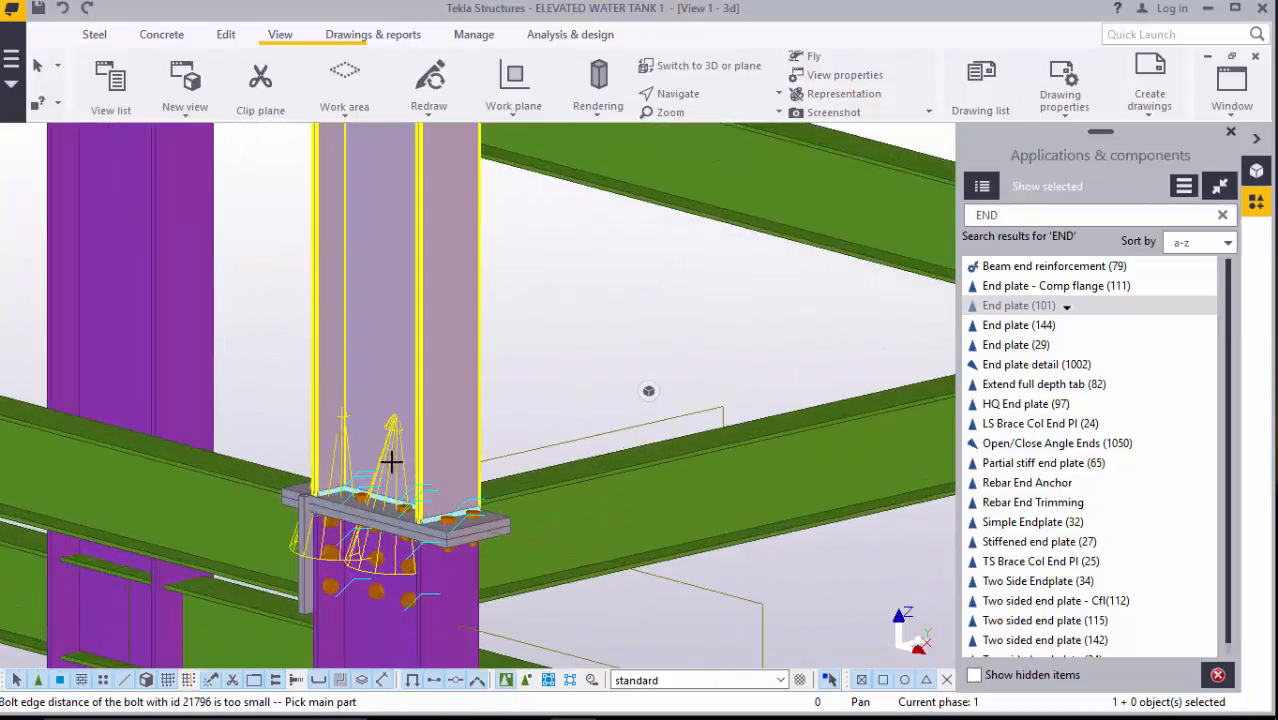
scroll(391, 461, "up", 3)
scroll(406, 476, "up", 1)
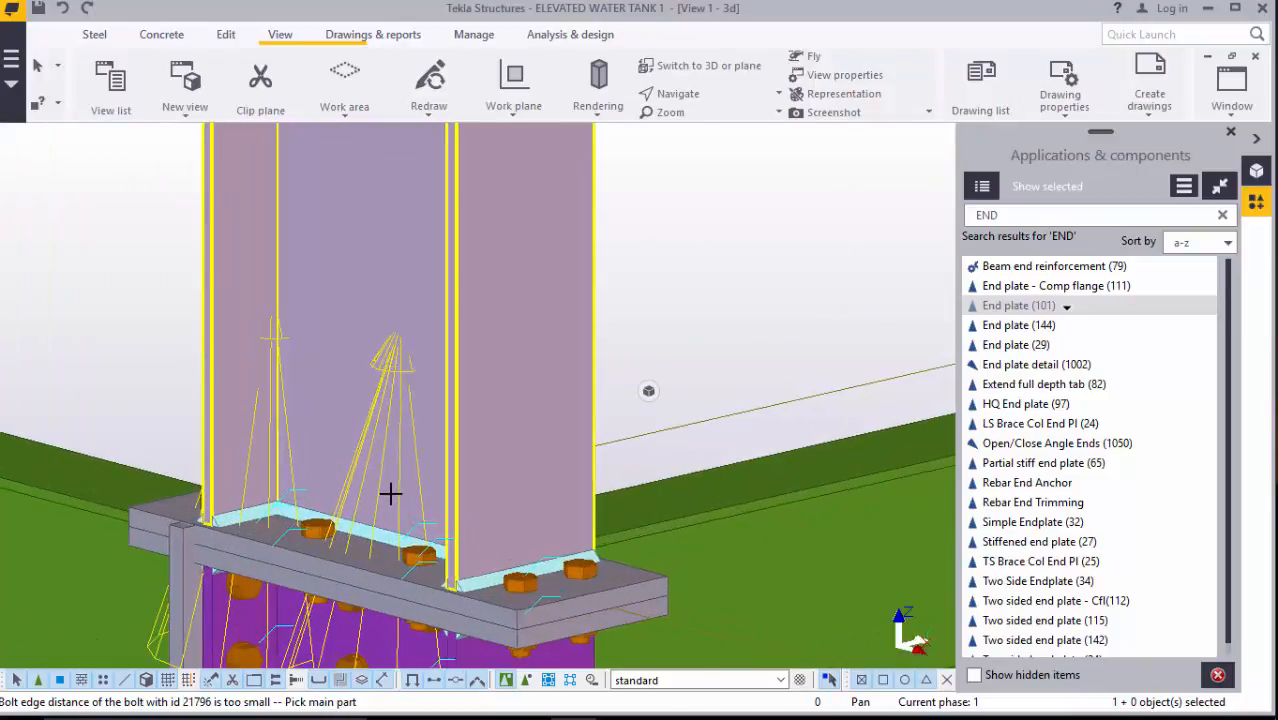
scroll(406, 403, "down", 3)
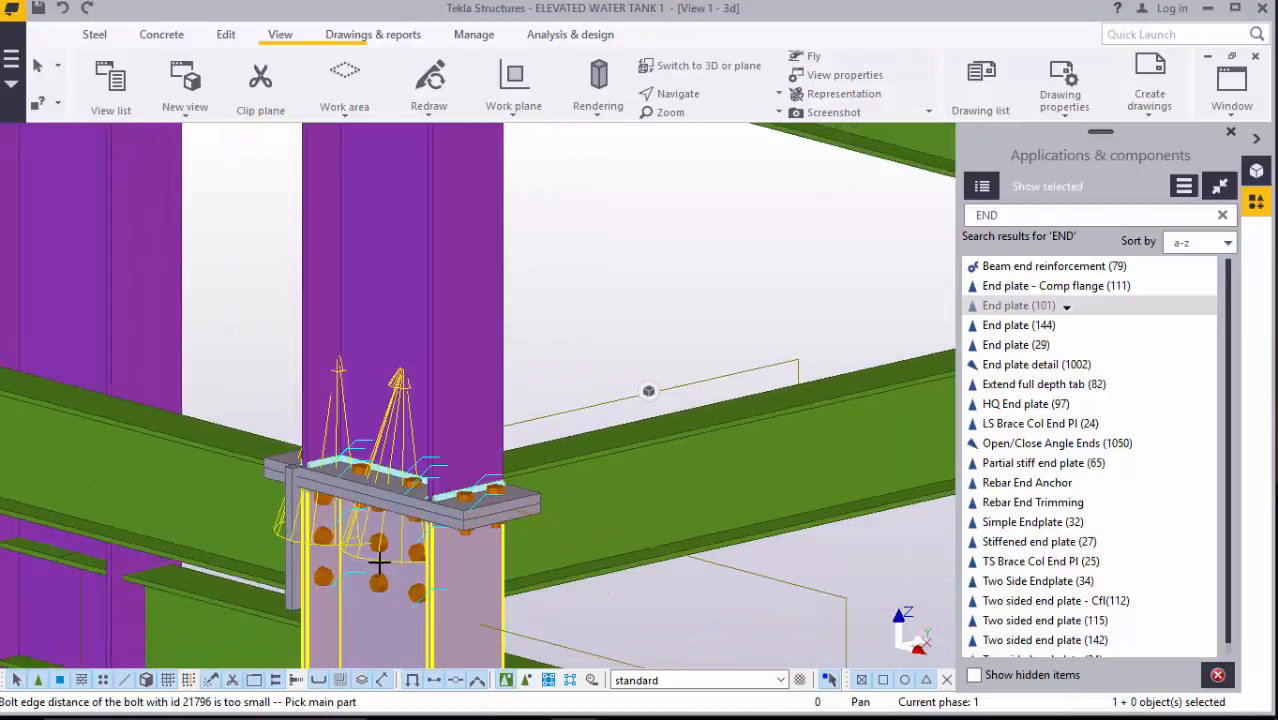
scroll(379, 563, "up", 3)
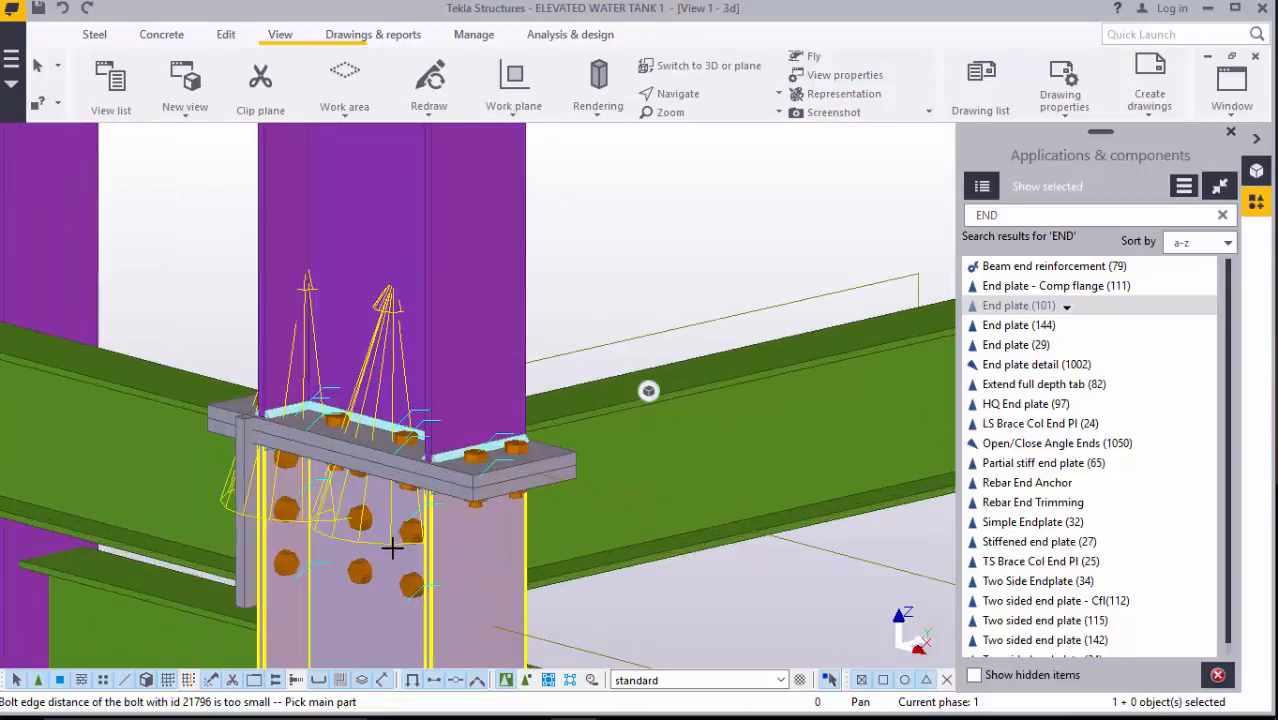
scroll(383, 495, "up", 2)
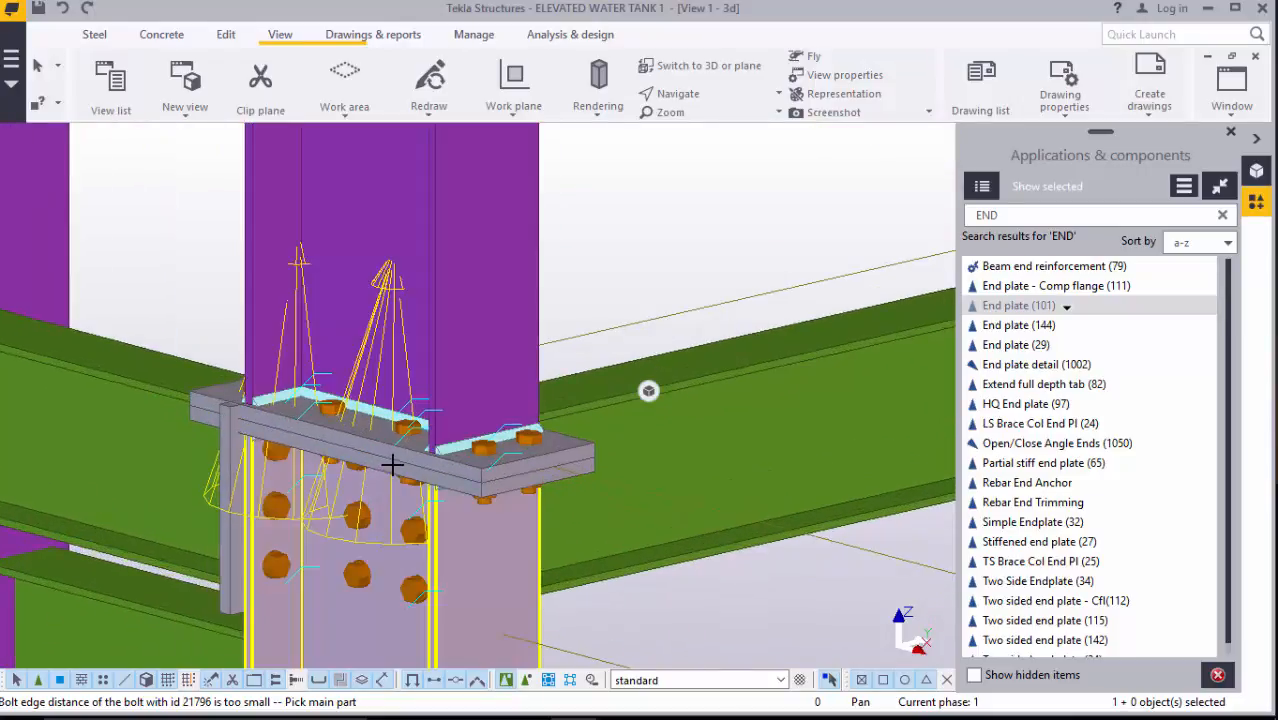
middle_click_drag(412, 366, 622, 494, "ctrl")
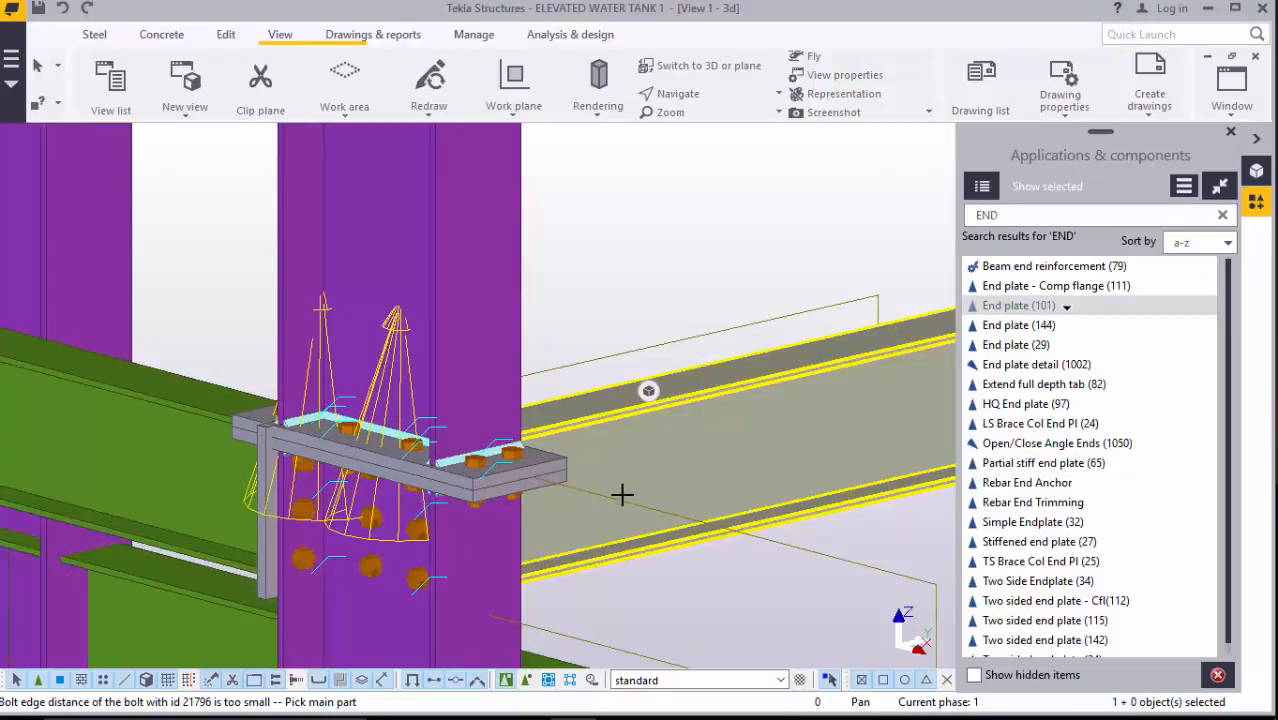
scroll(510, 545, "down", 3)
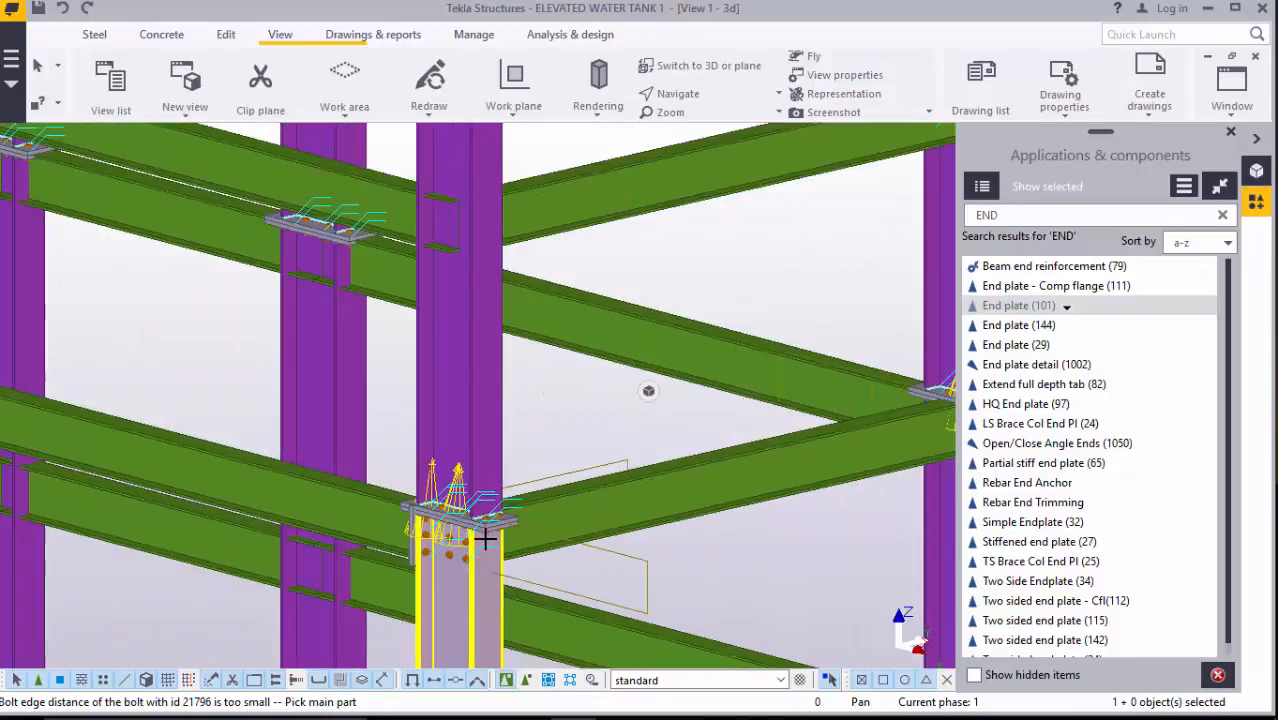
scroll(465, 527, "up", 3)
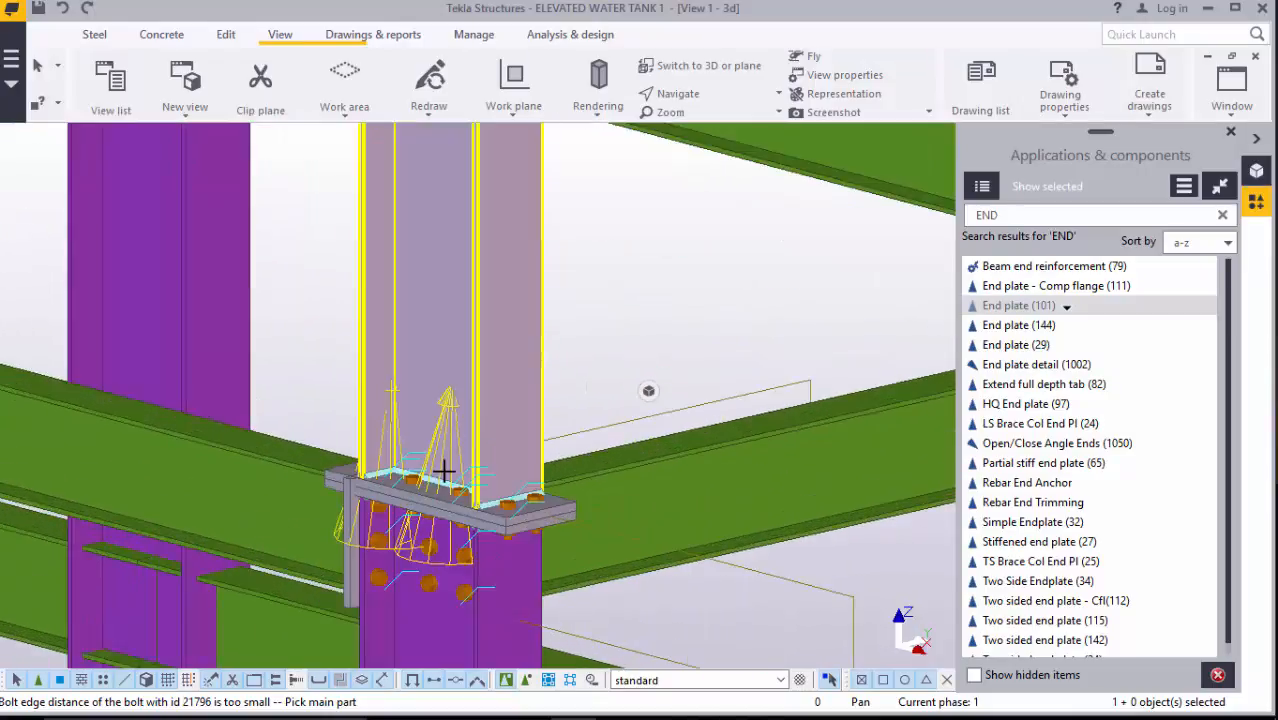
- Connect both beams at the first level above the neighbouring column's first splice to its flange and web sides with End plate (101)
scroll(460, 490, "down", 4)
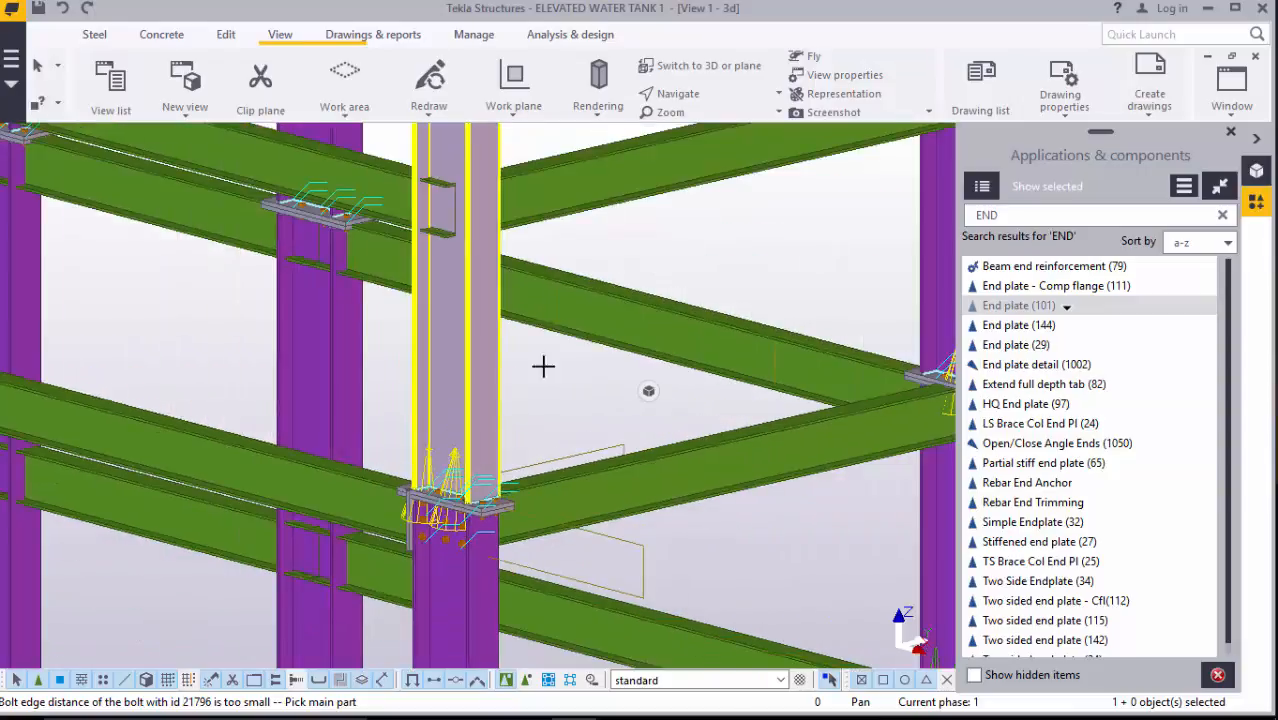
scroll(479, 240, "up", 3)
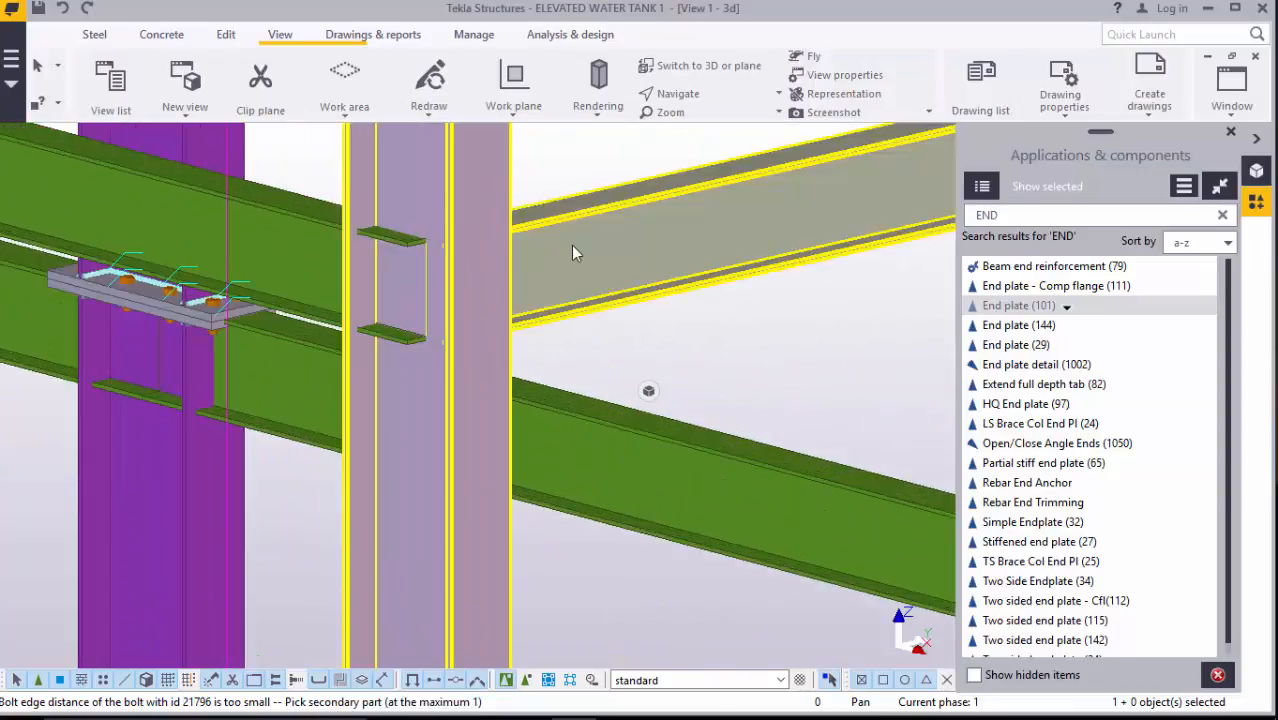
scroll(430, 255, "up", 2)
scroll(374, 260, "up", 1)
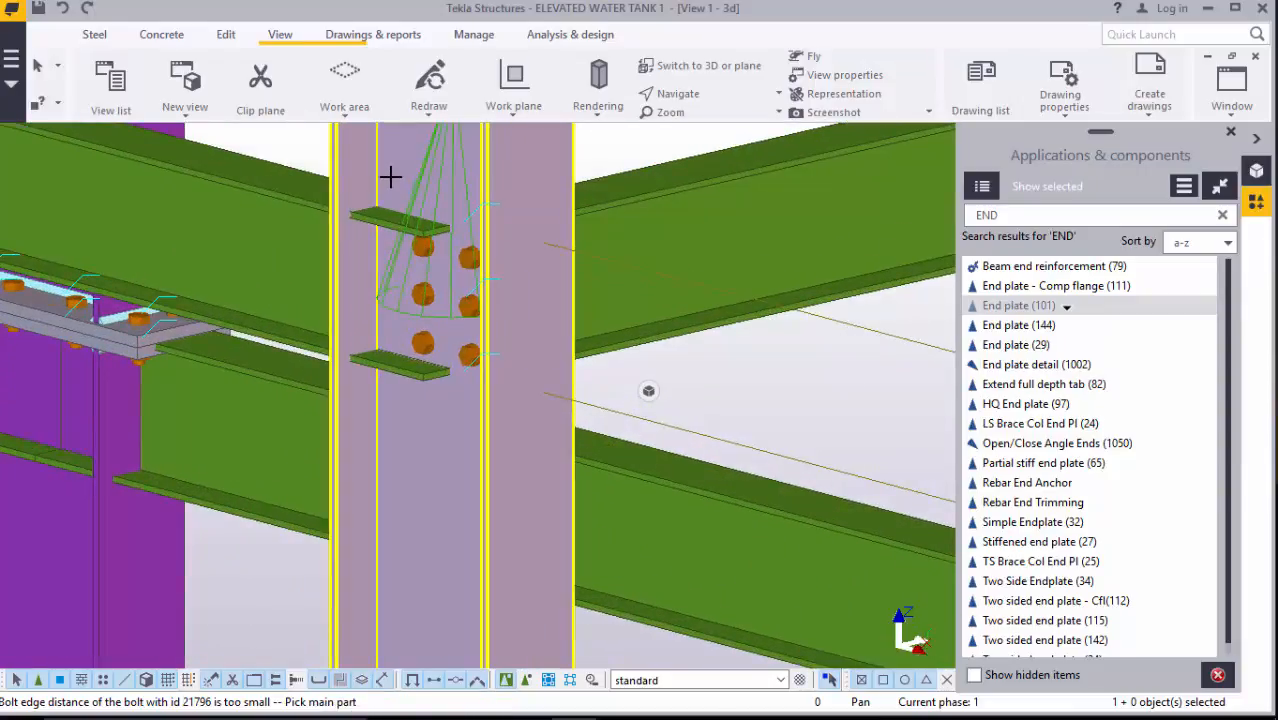
left_click(391, 177)
left_click(283, 222)
- Connect both beams at the second level above the neighbouring column's first splice to the column with End plate (101)
scroll(445, 468, "down", 3)
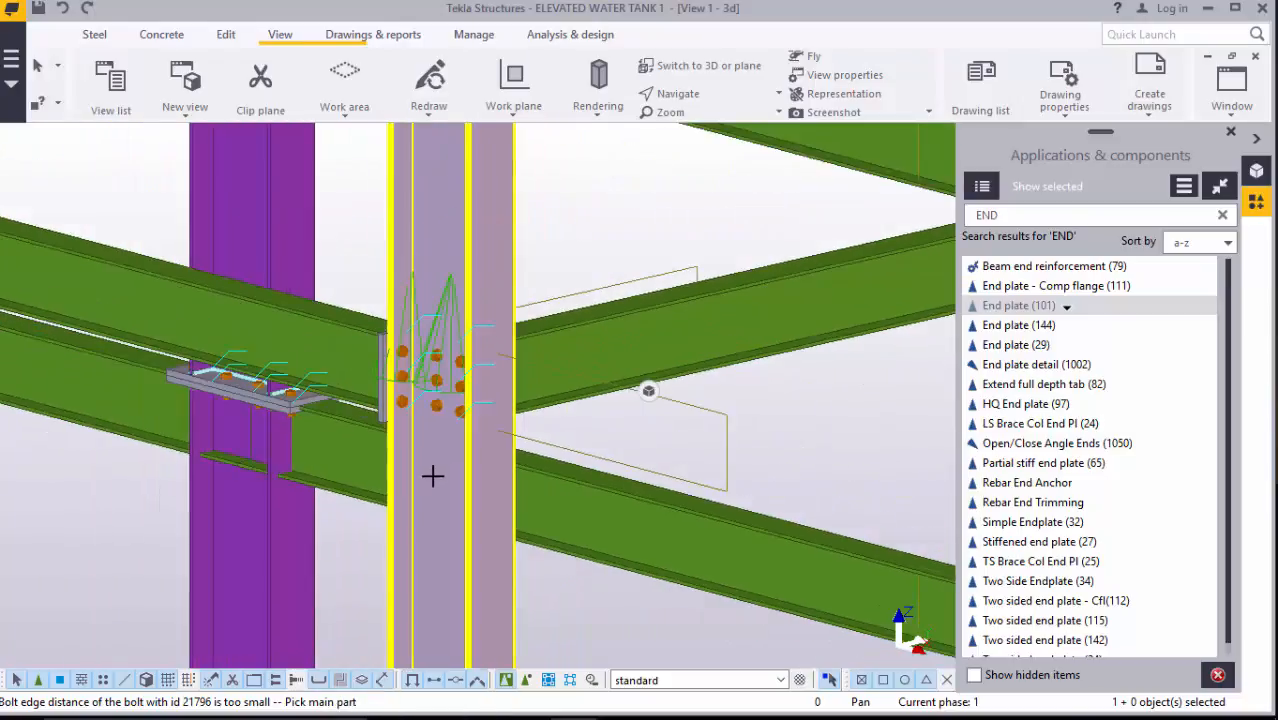
scroll(433, 475, "down", 4)
scroll(436, 226, "up", 4)
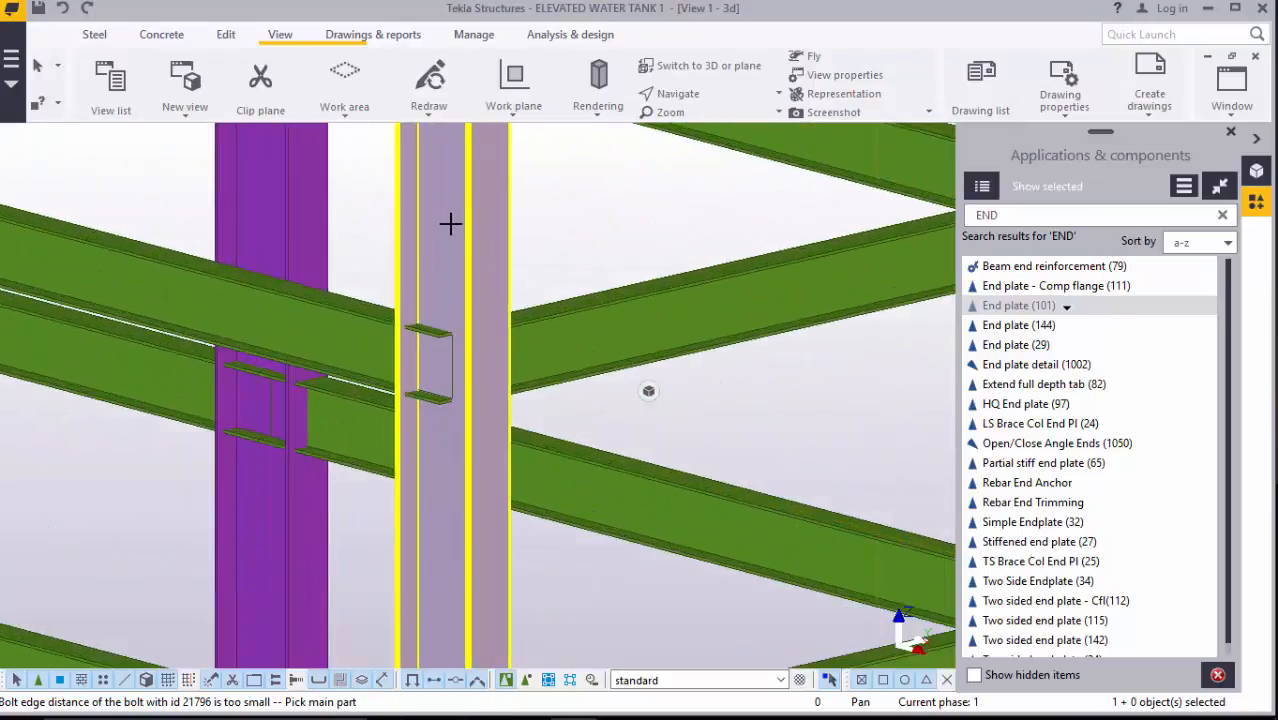
left_click(574, 328)
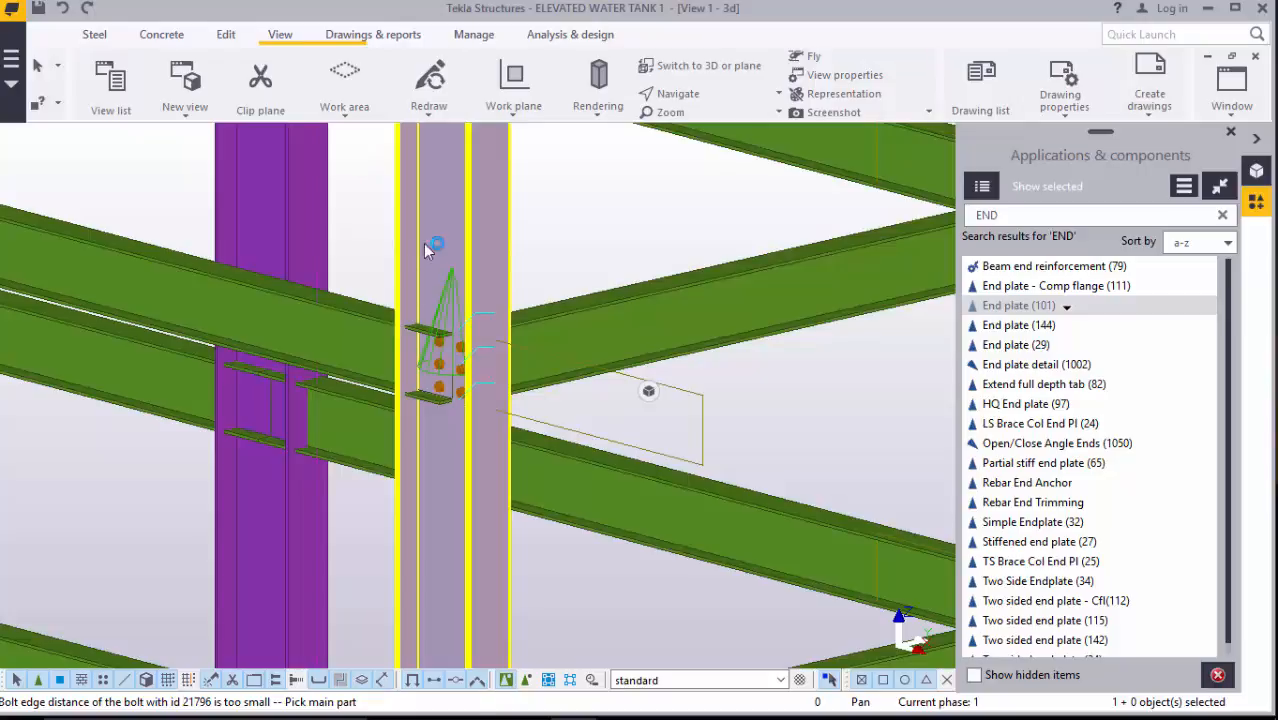
left_click(371, 345)
left_click(502, 434)
- Connect both beams at the third level above the neighbouring column's first splice to the column with End plate (101)
scroll(491, 451, "down", 3)
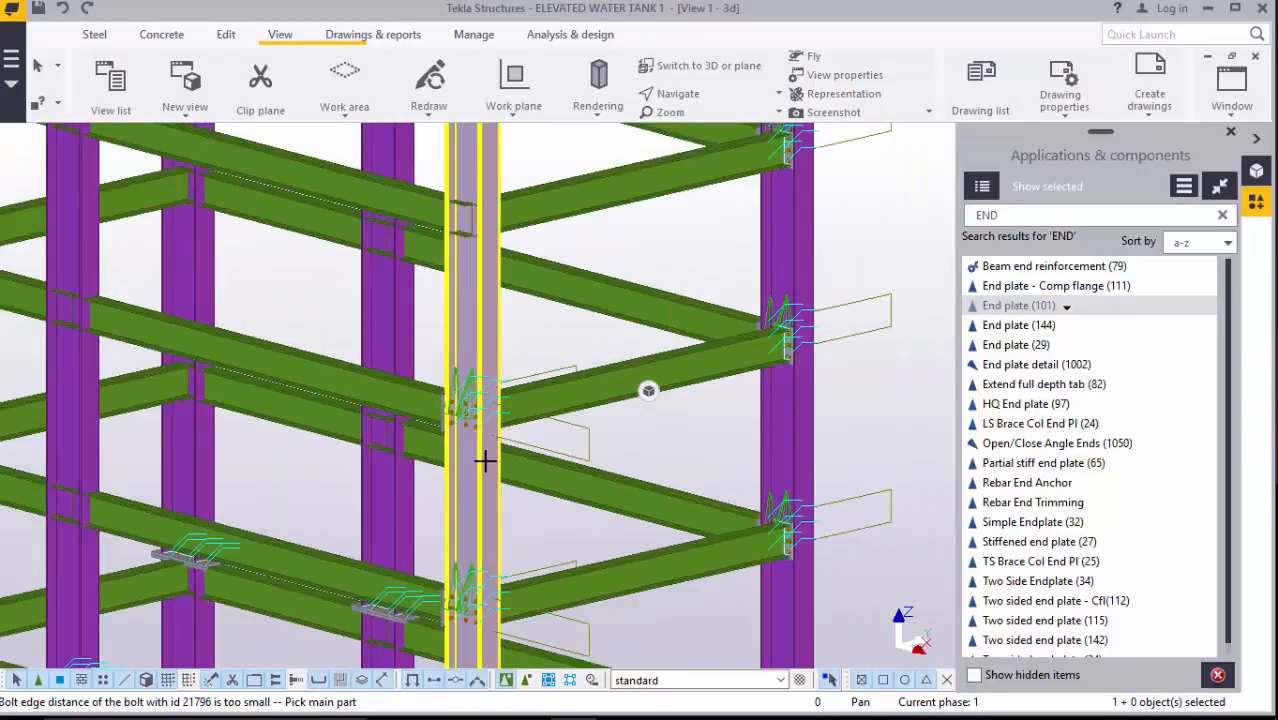
scroll(484, 460, "up", 5)
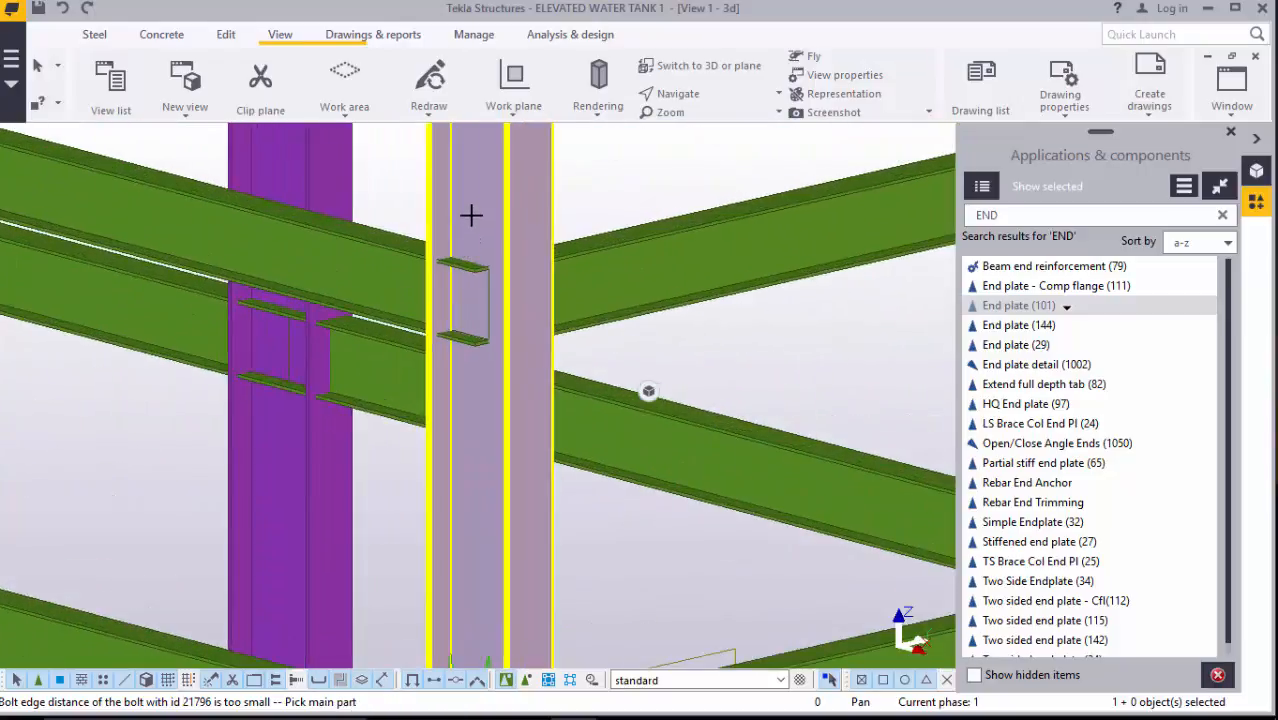
left_click(594, 271)
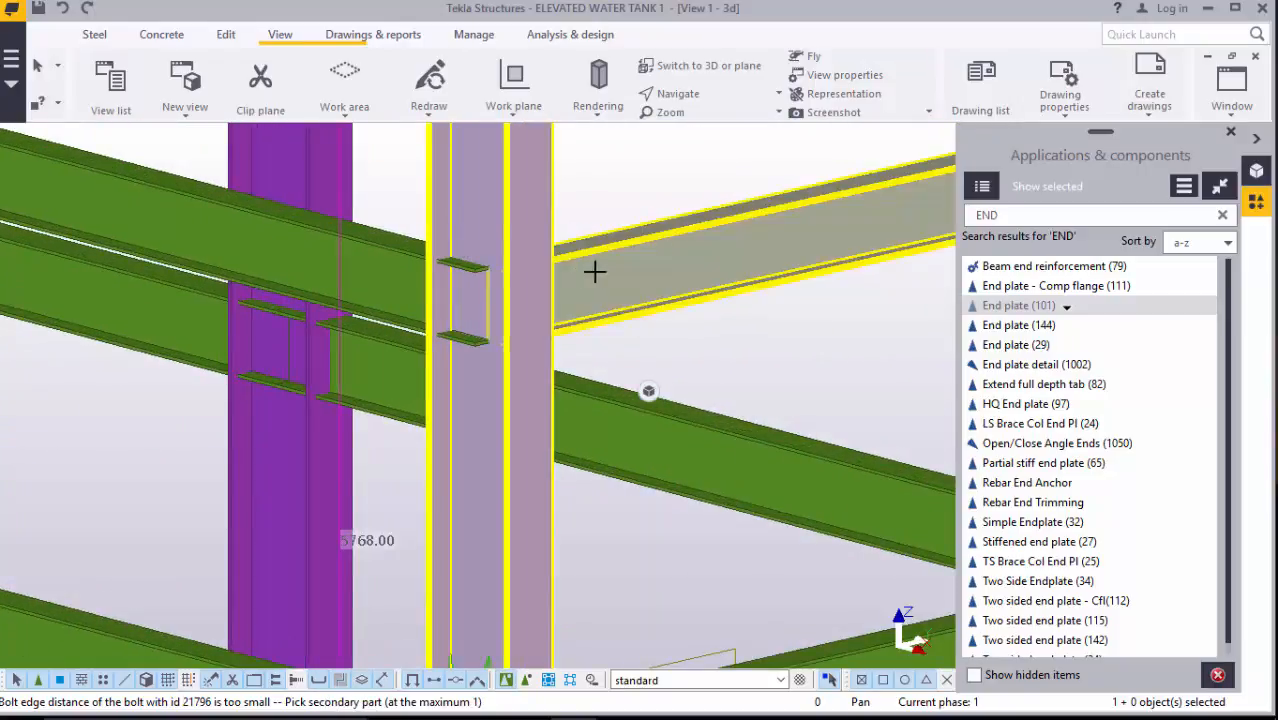
left_click(518, 250)
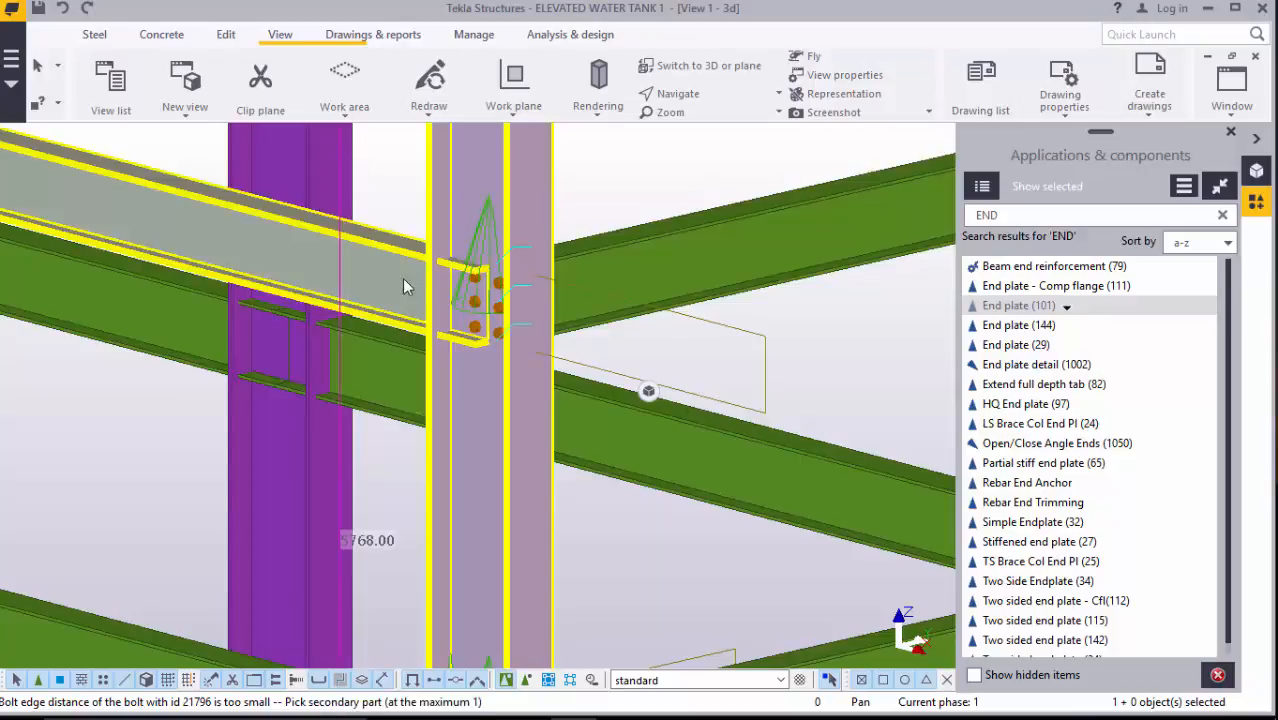
left_click(476, 352)
- Connect both beams at the fourth level above the neighbouring column's first splice to the column with End plate (101)
scroll(485, 445, "down", 3)
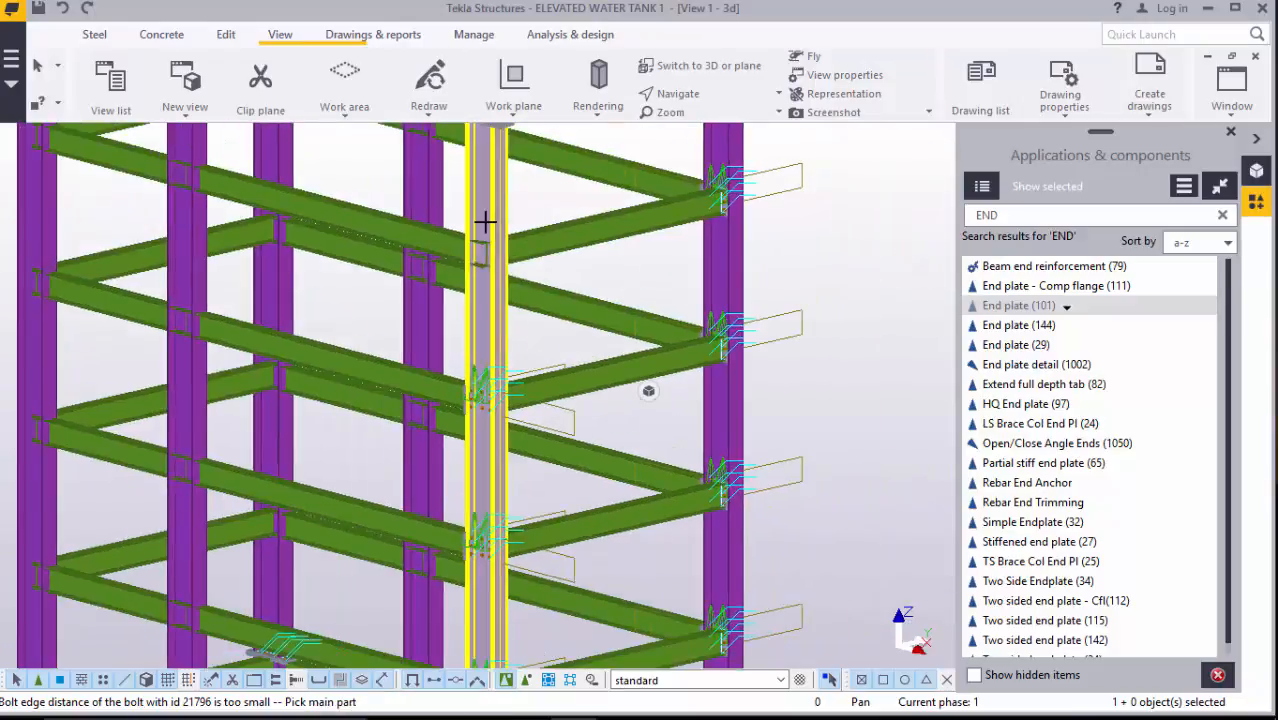
scroll(484, 220, "up", 4)
left_click(482, 210)
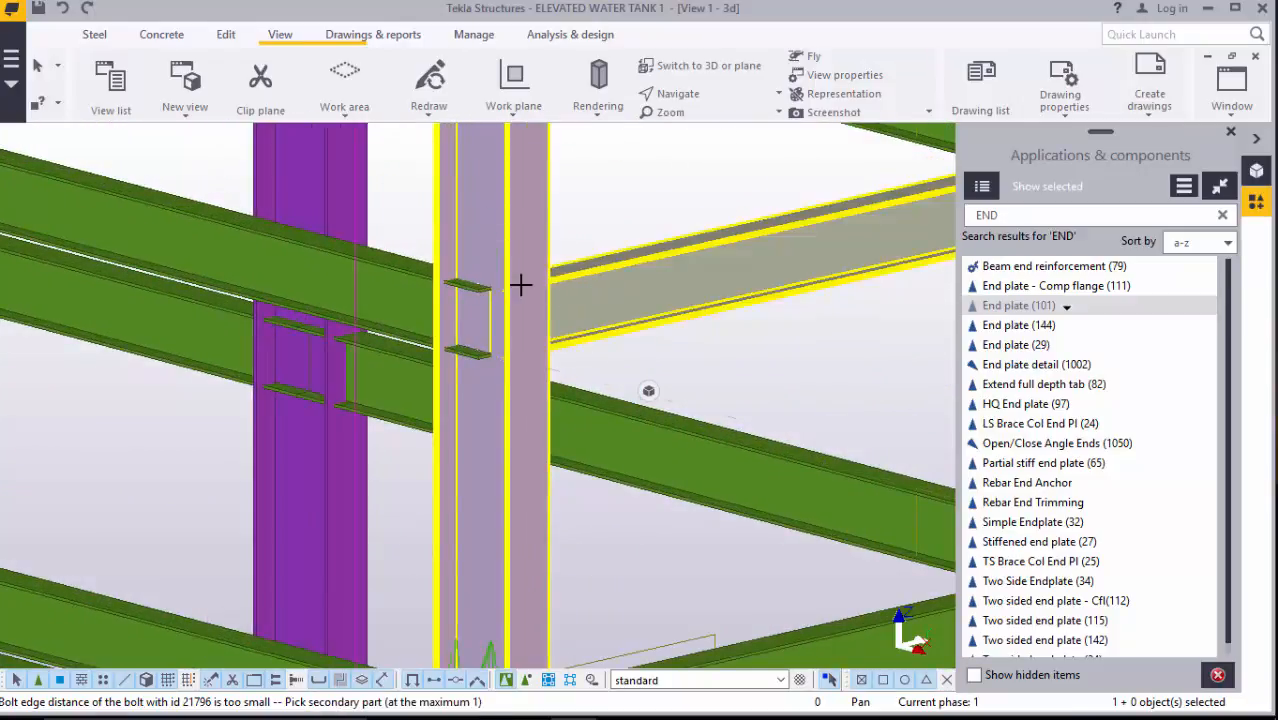
left_click(490, 325)
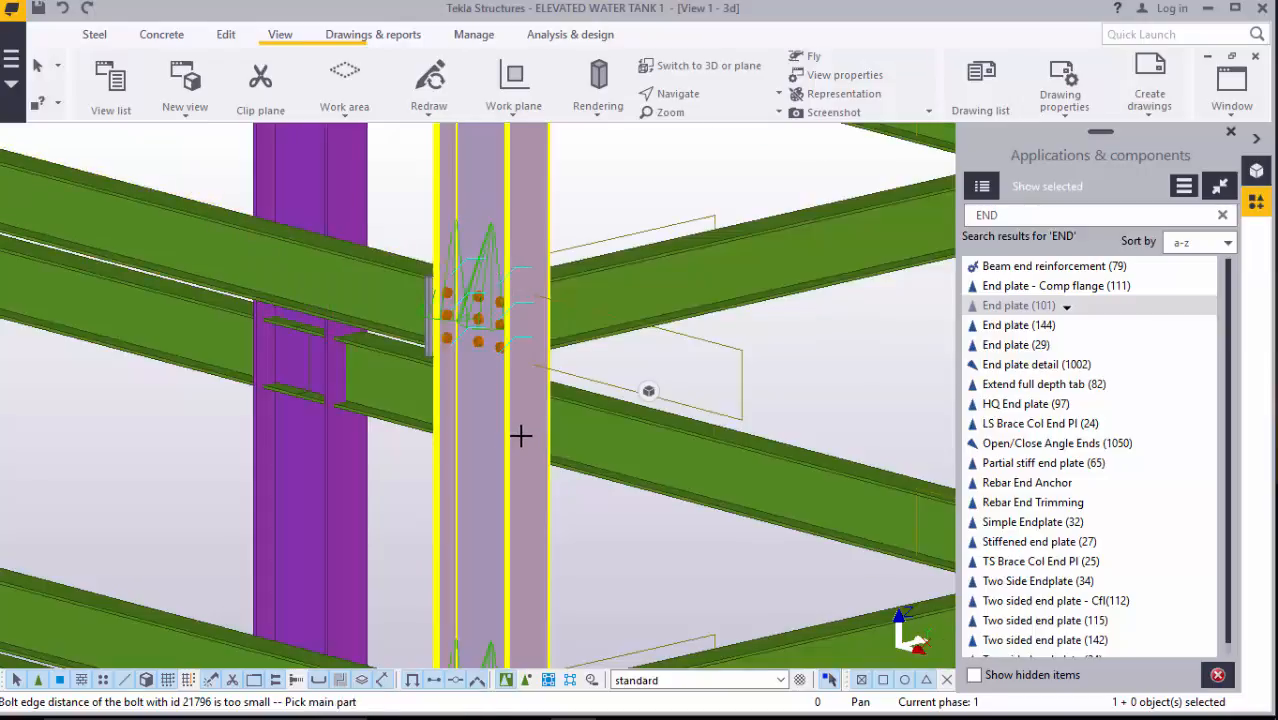
- Connect both beams at the neighbouring column's second splice to its upper segment with End plate (101)
scroll(520, 436, "down", 4)
scroll(505, 202, "up", 2)
scroll(505, 202, "up", 2)
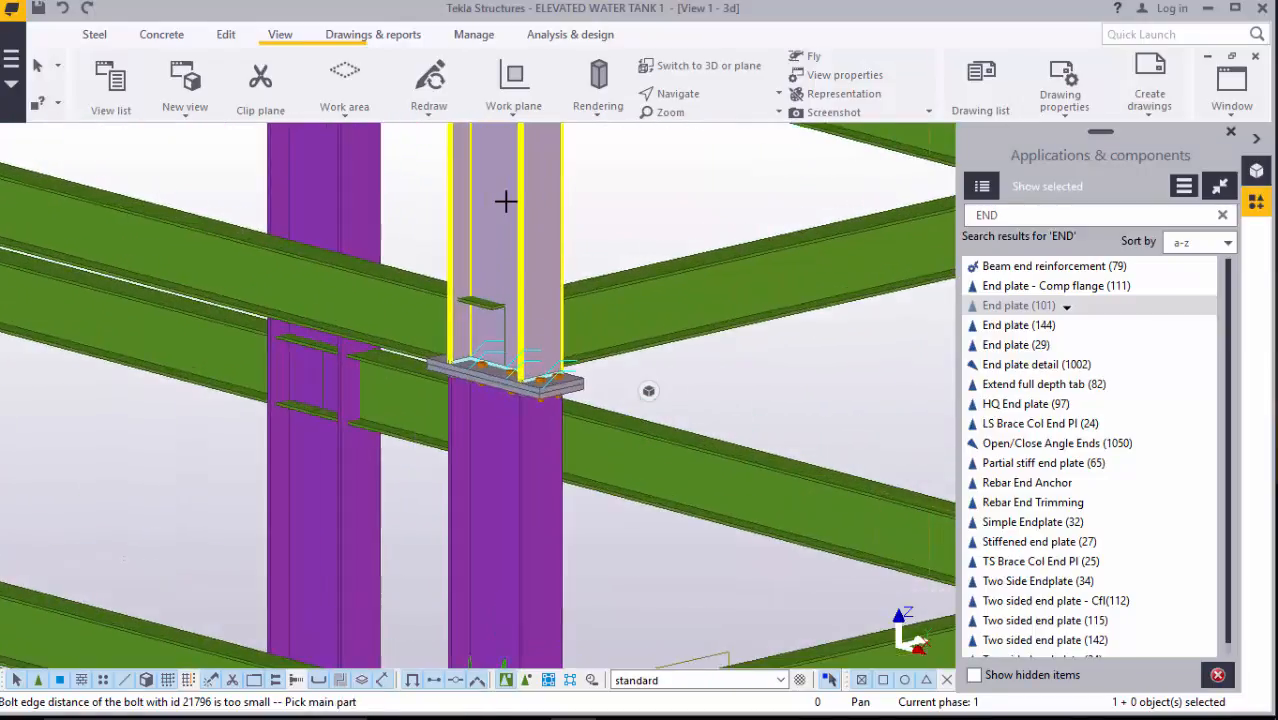
left_click(633, 294)
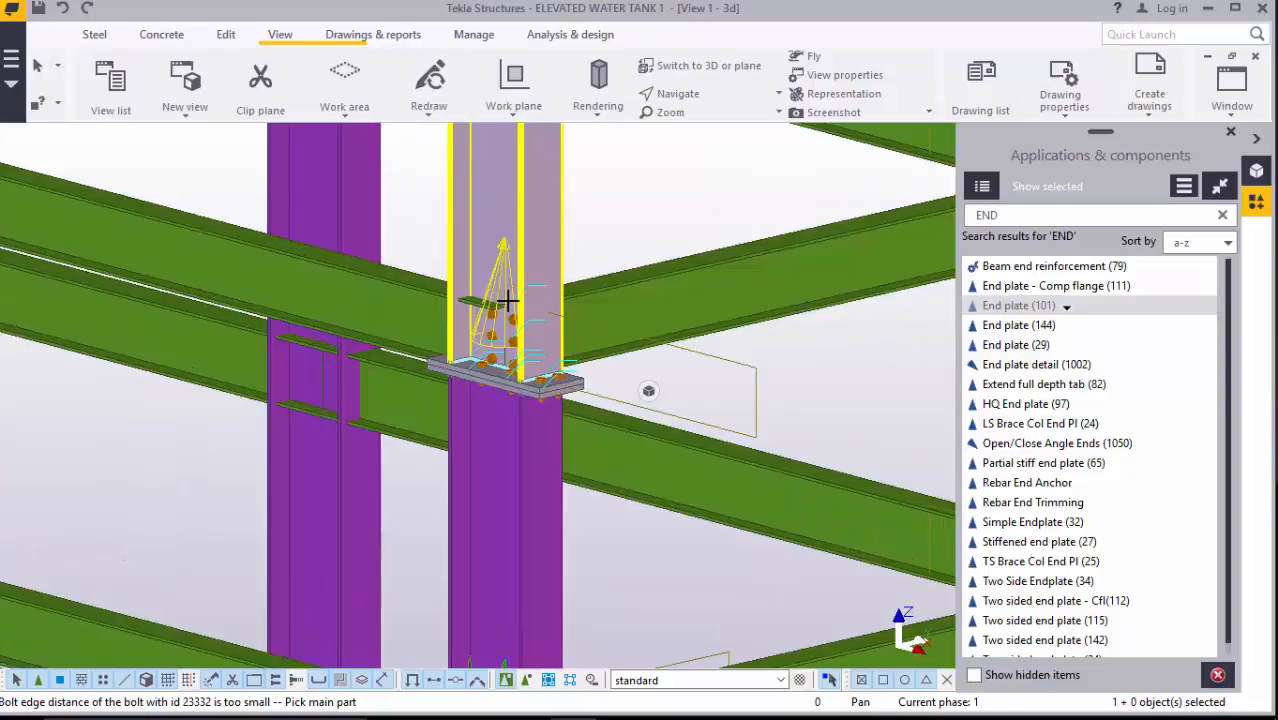
left_click(489, 208)
left_click(495, 388)
- Connect both beams at the first level above the neighbouring column's second splice to the column with End plate (101)
scroll(499, 434, "down", 5)
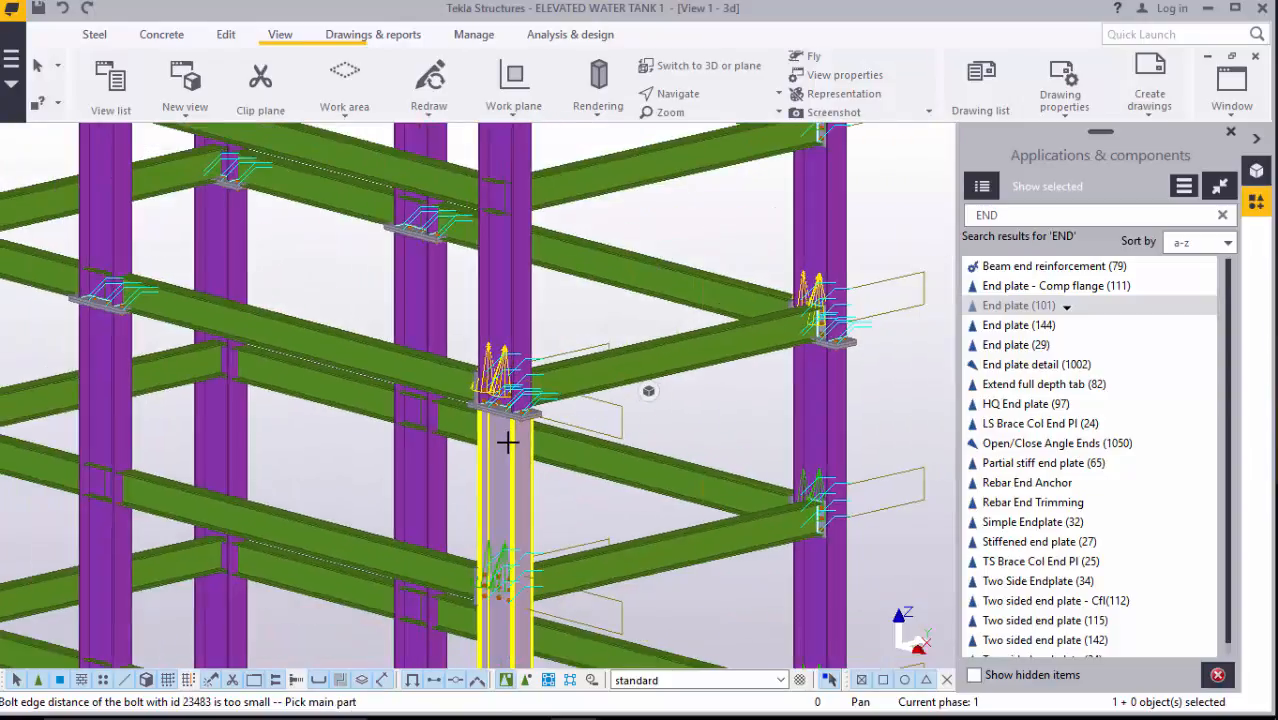
scroll(495, 210, "up", 3)
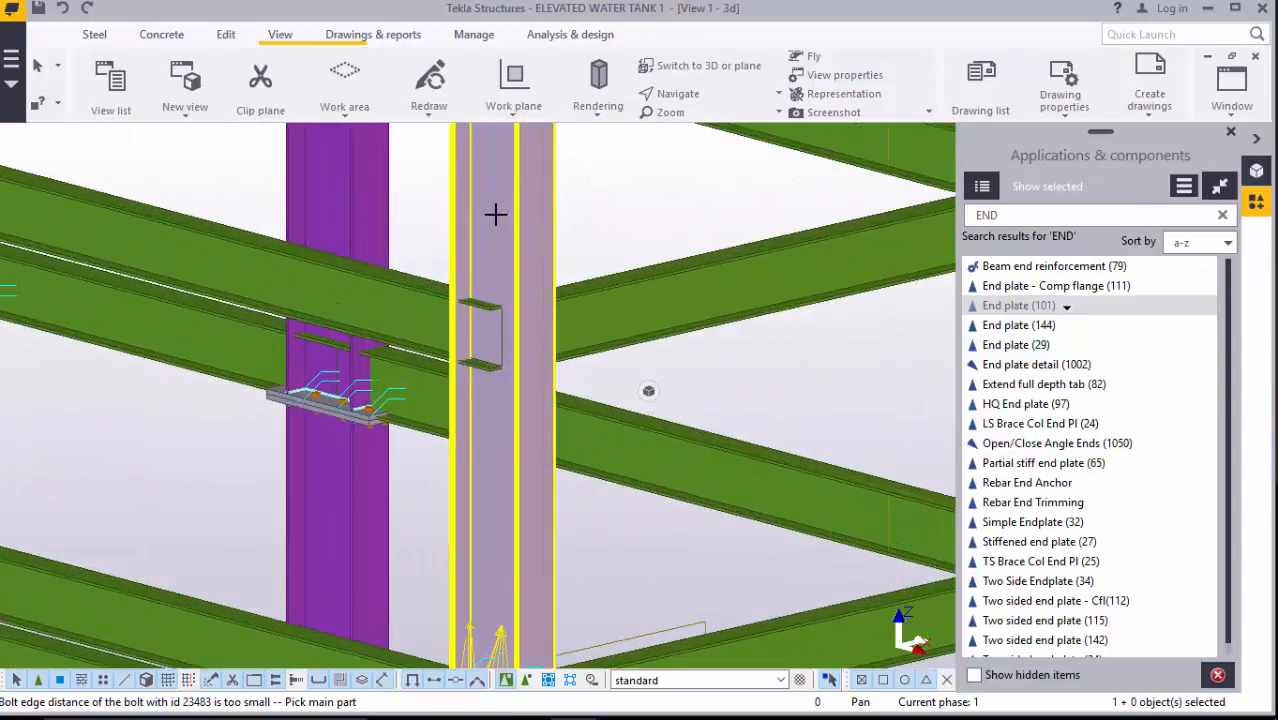
left_click(580, 312)
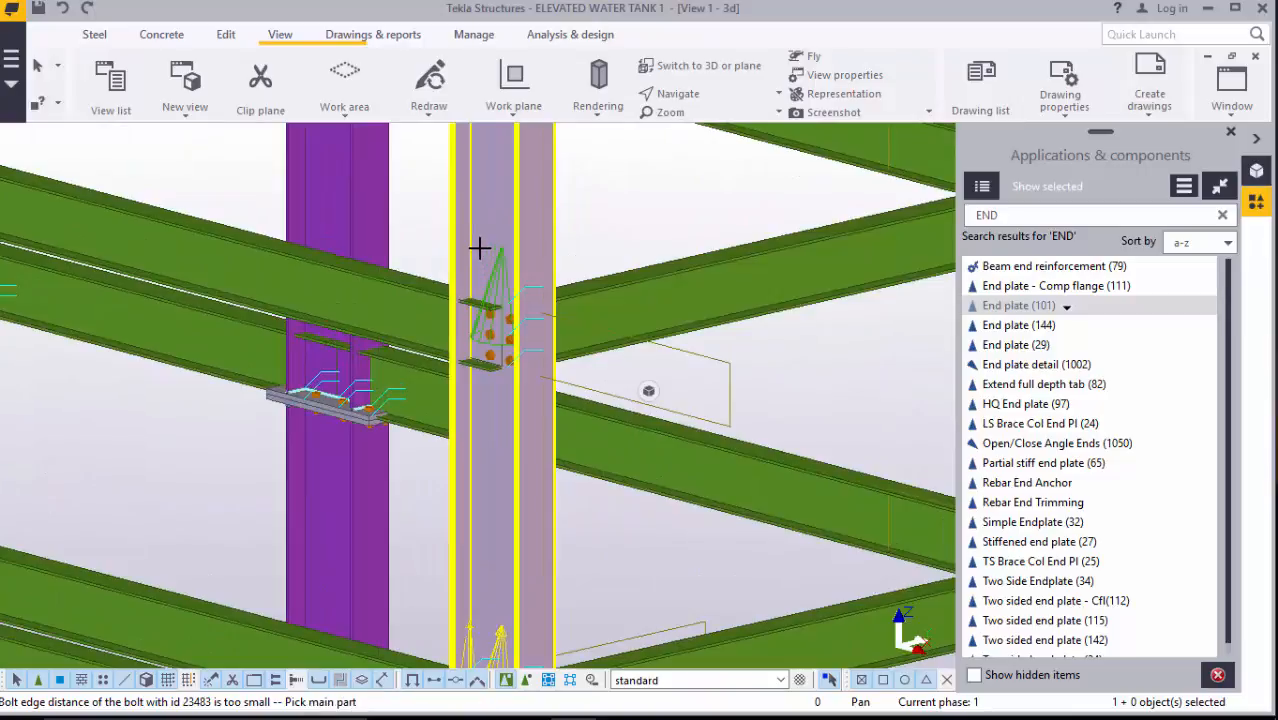
left_click(450, 303)
- Connect both beams at the second level above the neighbouring column's second splice to the column with End plate (101)
scroll(540, 415, "down", 3)
scroll(530, 230, "up", 4)
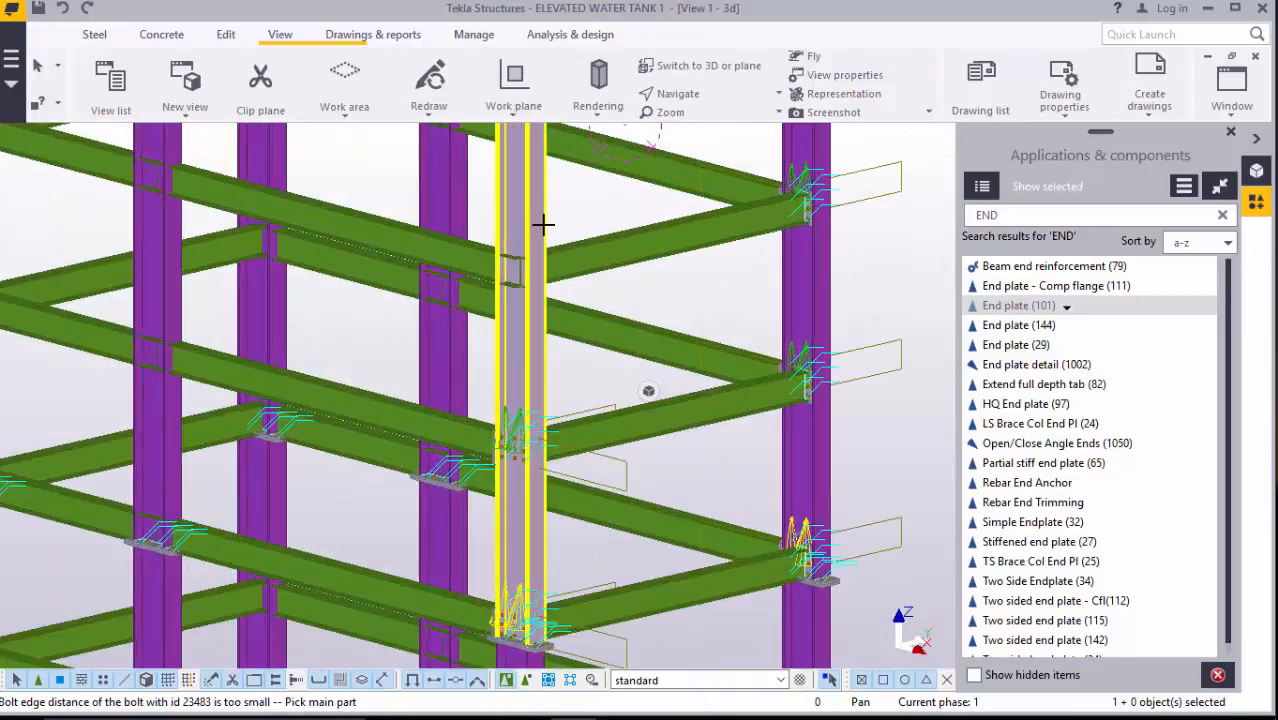
left_click(512, 213)
left_click(599, 285)
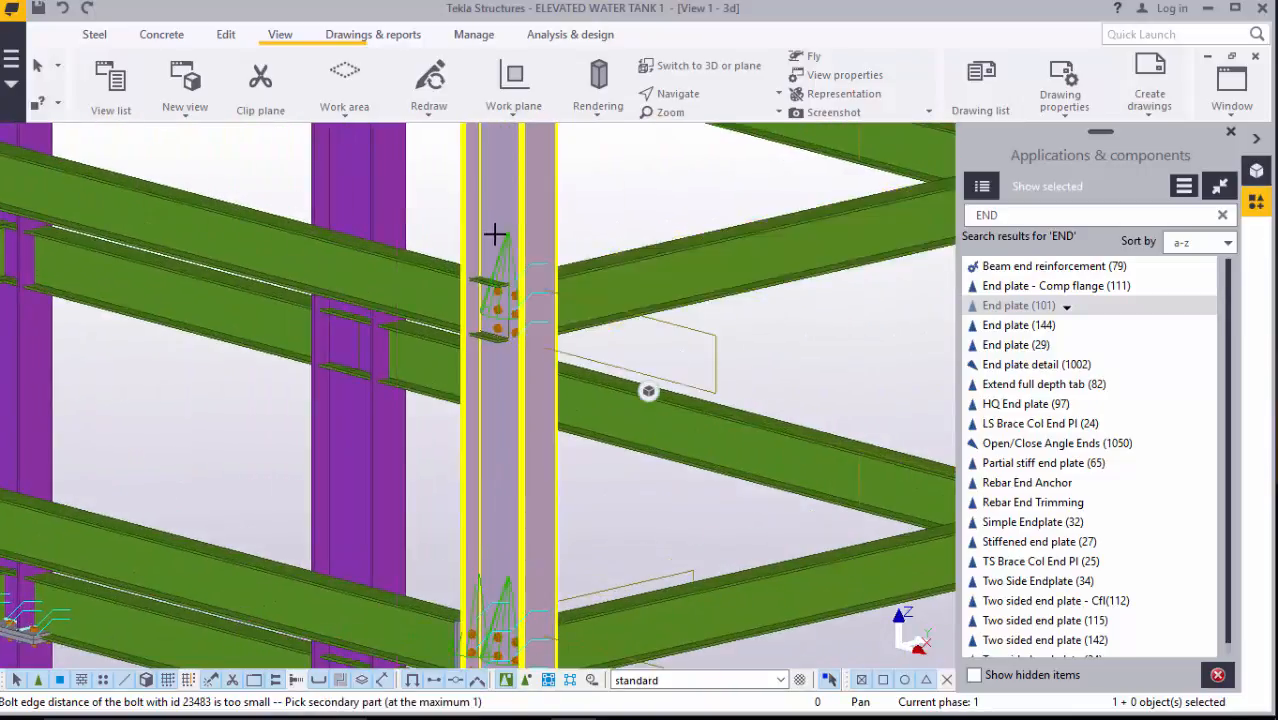
left_click(462, 282)
- Connect both beams at the third level above the neighbouring column's second splice to the column with End plate (101)
scroll(519, 369, "down", 3)
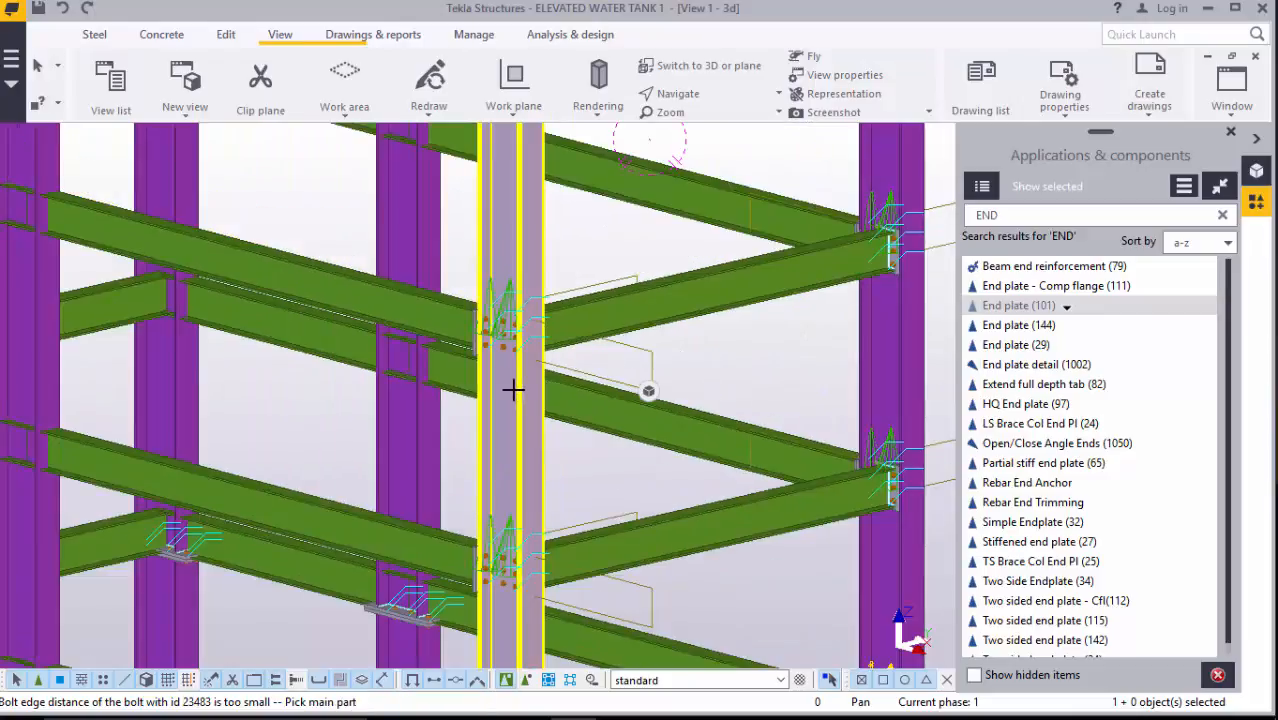
scroll(504, 186, "up", 4)
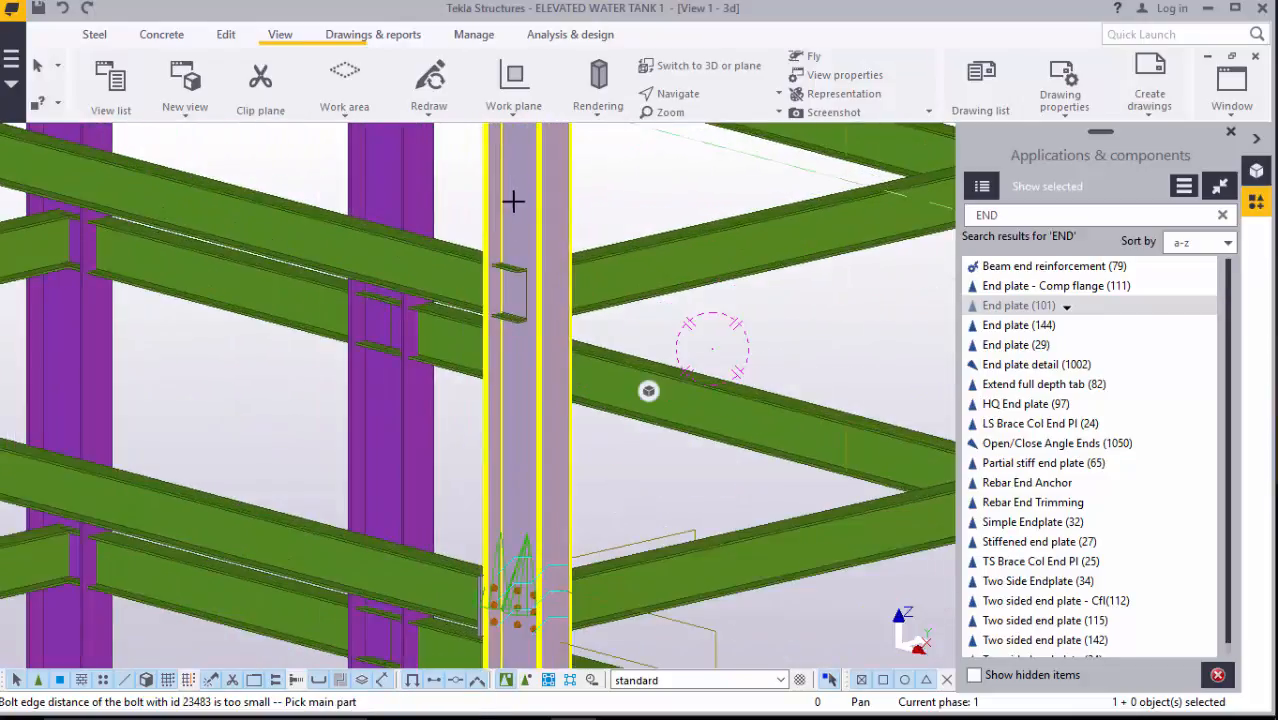
left_click(512, 201)
left_click(618, 265)
left_click(514, 212)
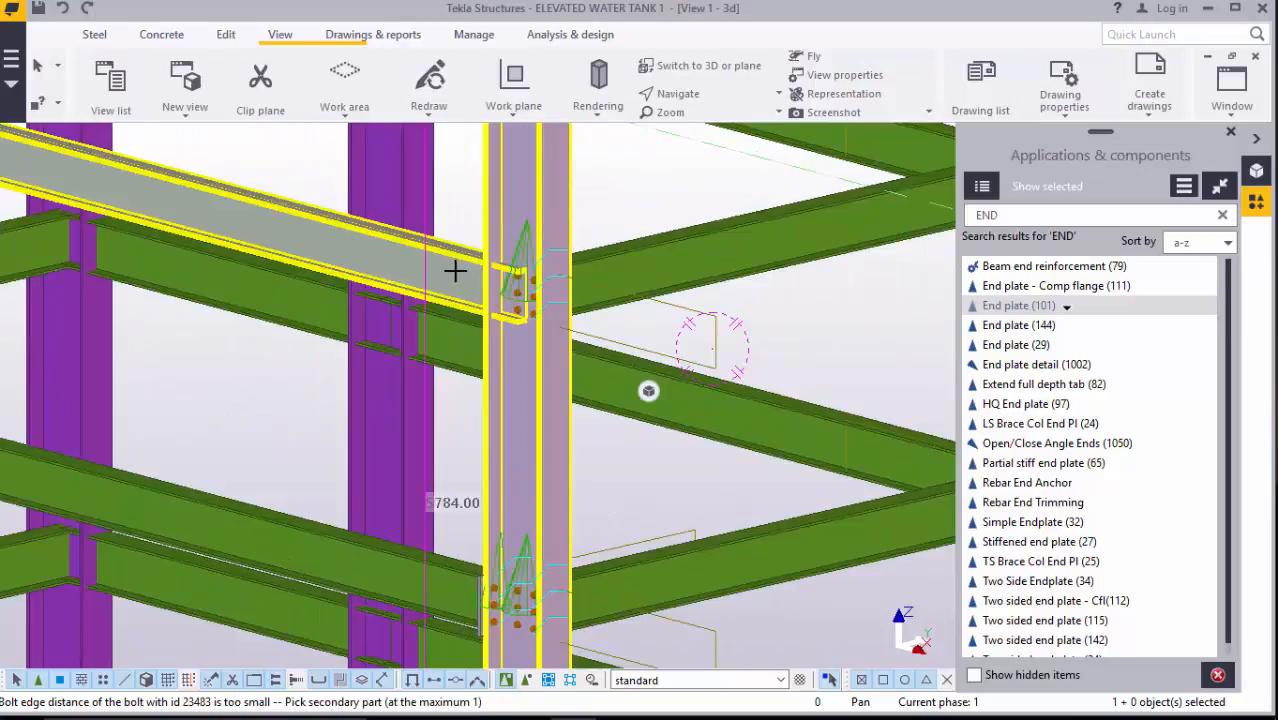
left_click(454, 271)
- Connect both beams at the topmost beam level of the neighbouring column with End plate (101)
scroll(556, 394, "down", 3)
scroll(540, 220, "up", 5)
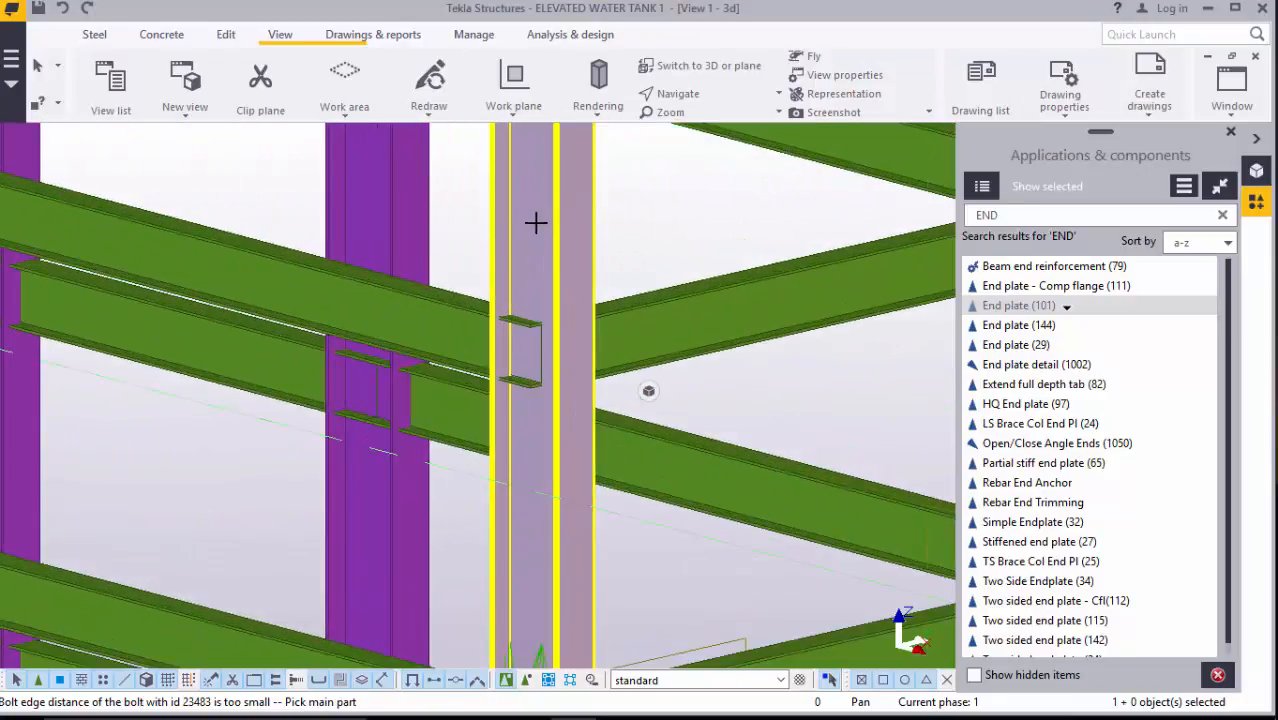
left_click(535, 222)
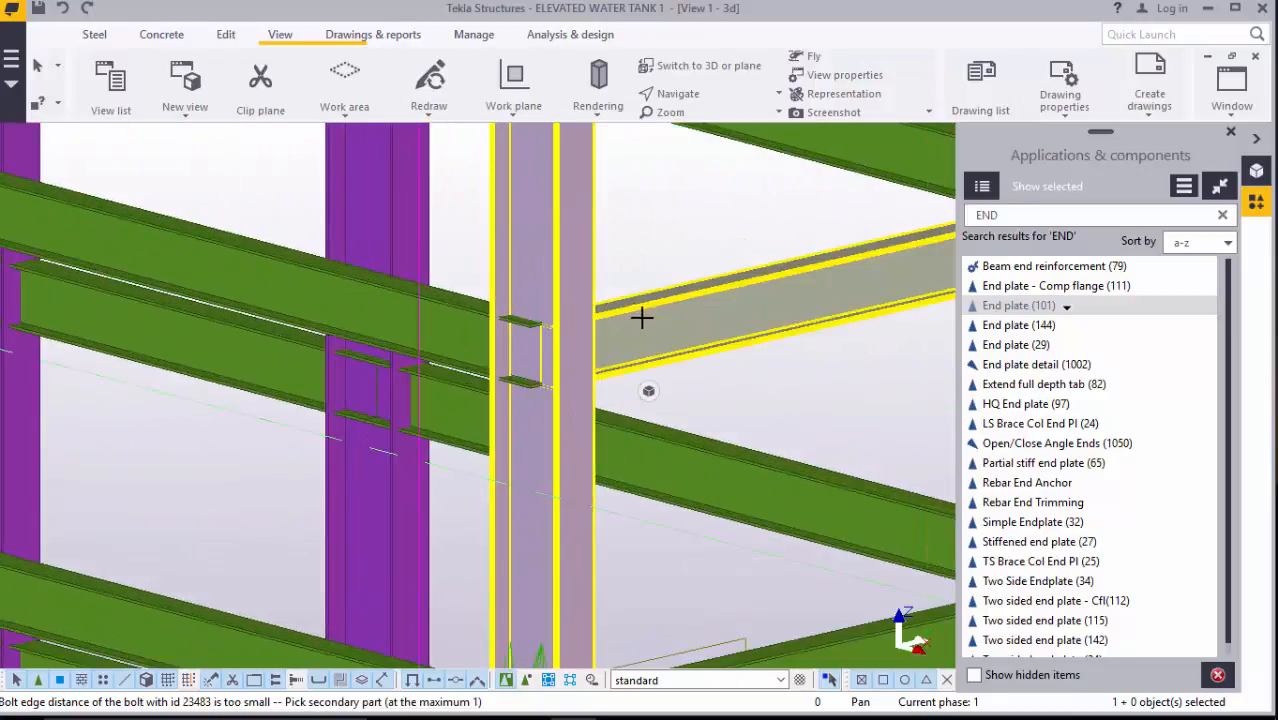
left_click(556, 271)
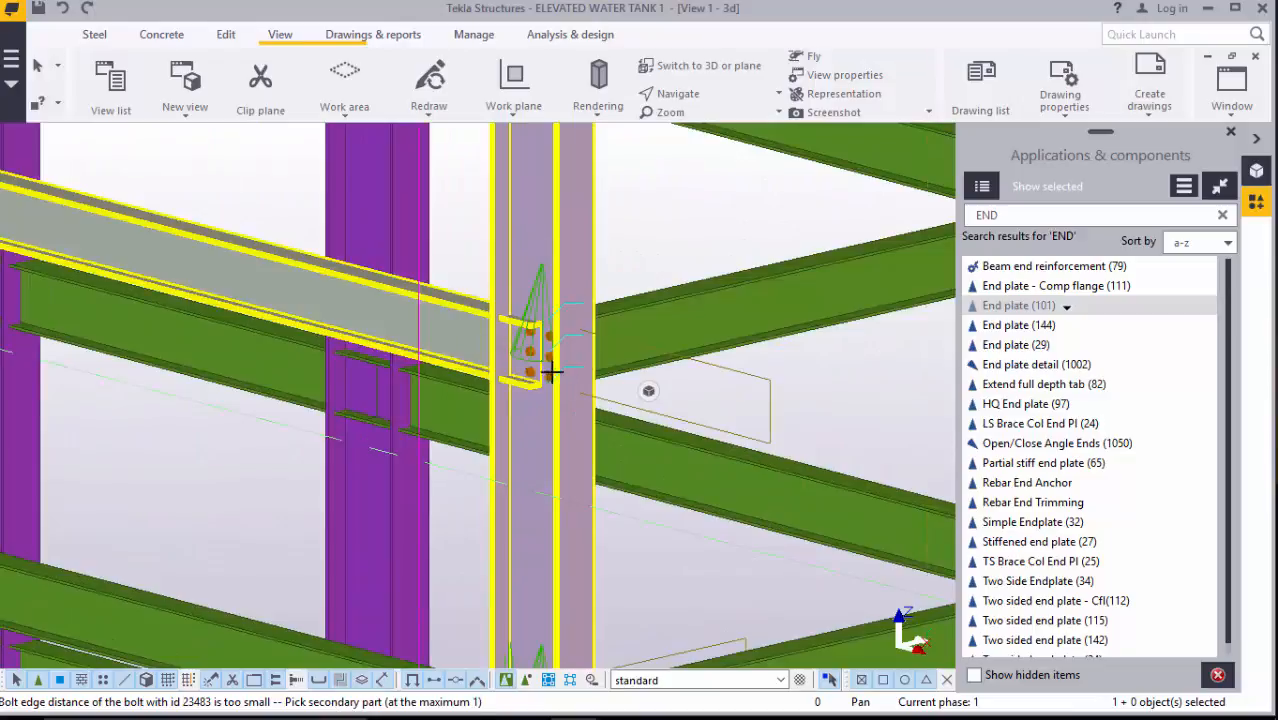
- Connect both beams at each of the top two levels of the column behind the finished one with End plate (101)
scroll(545, 370, "down", 5)
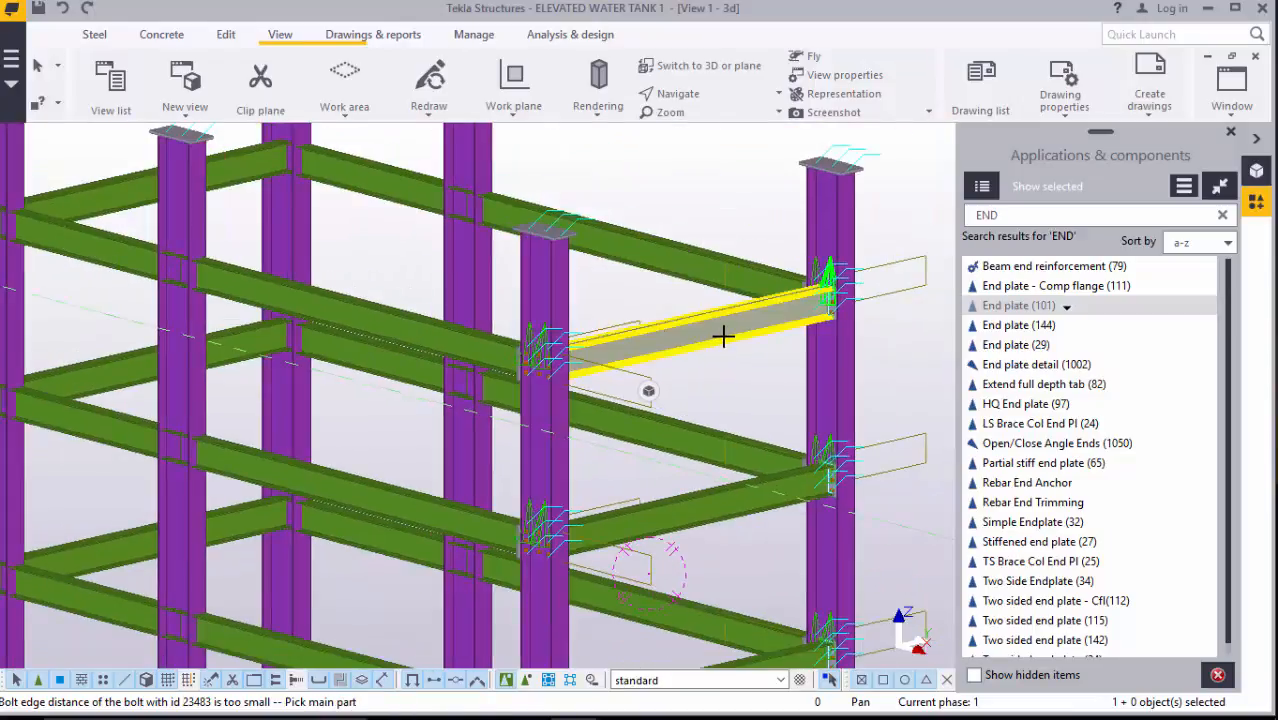
scroll(463, 173, "up", 8)
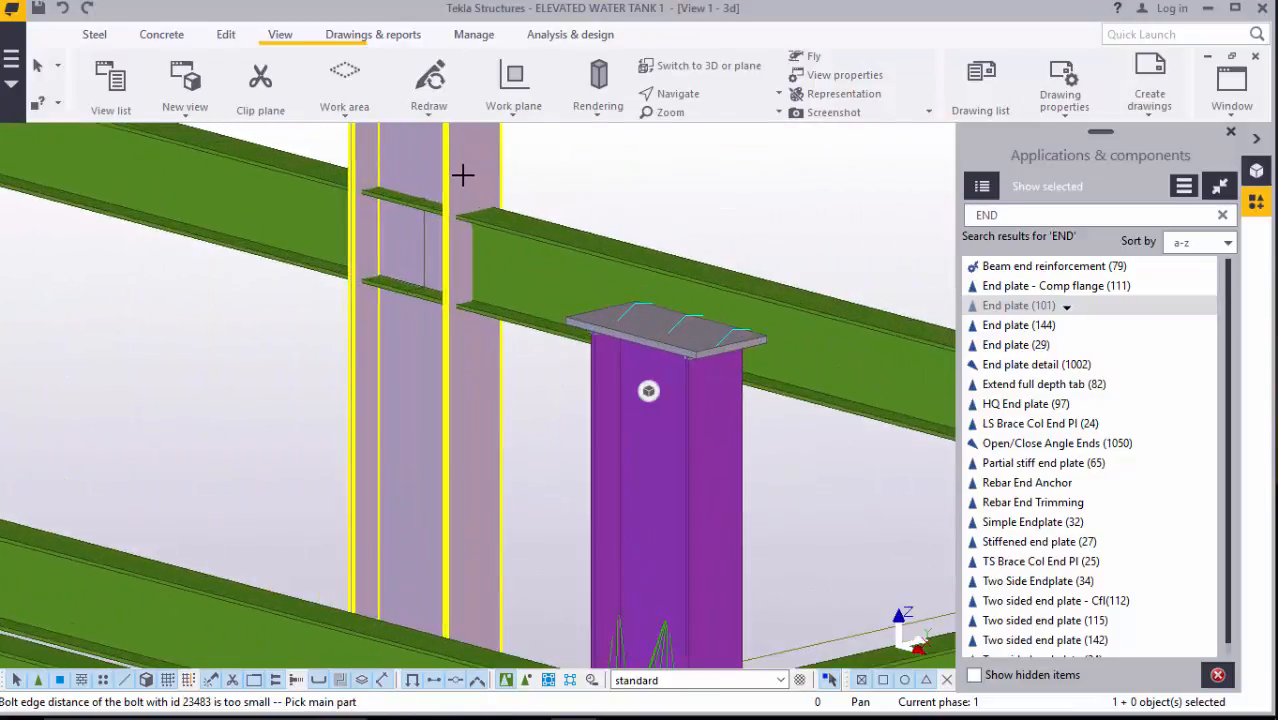
left_click(518, 228)
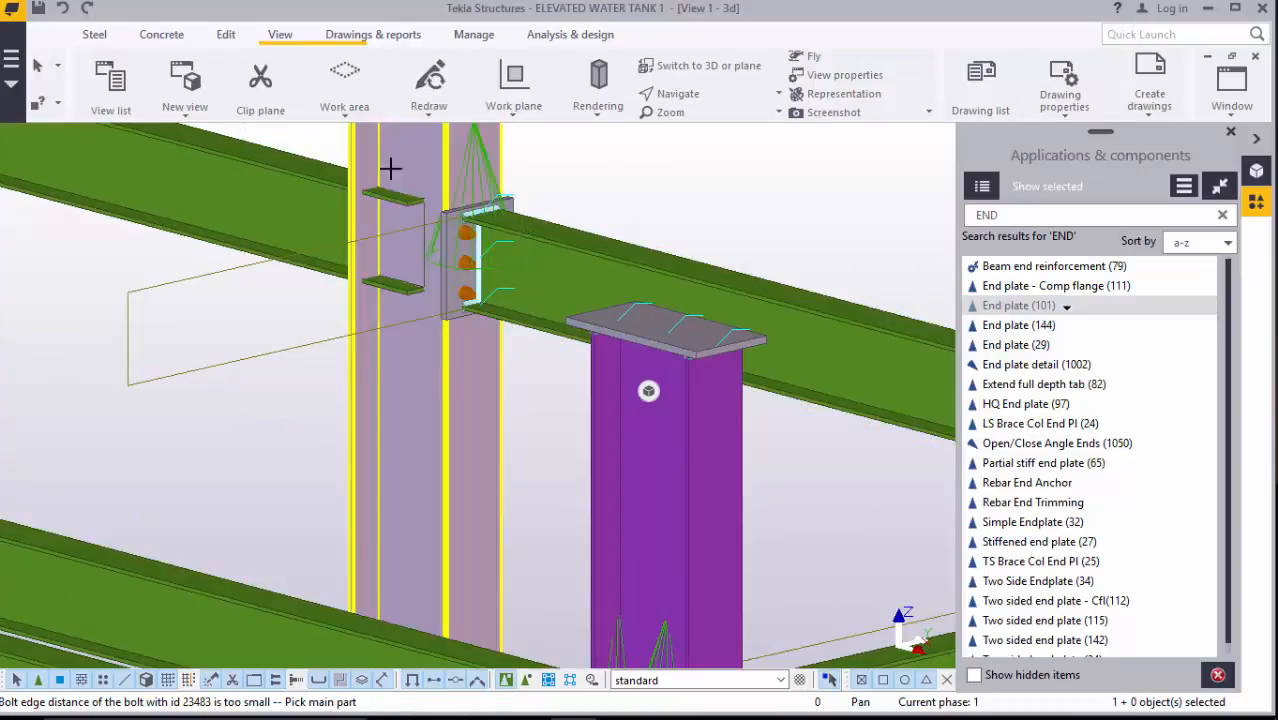
scroll(432, 212, "down", 5)
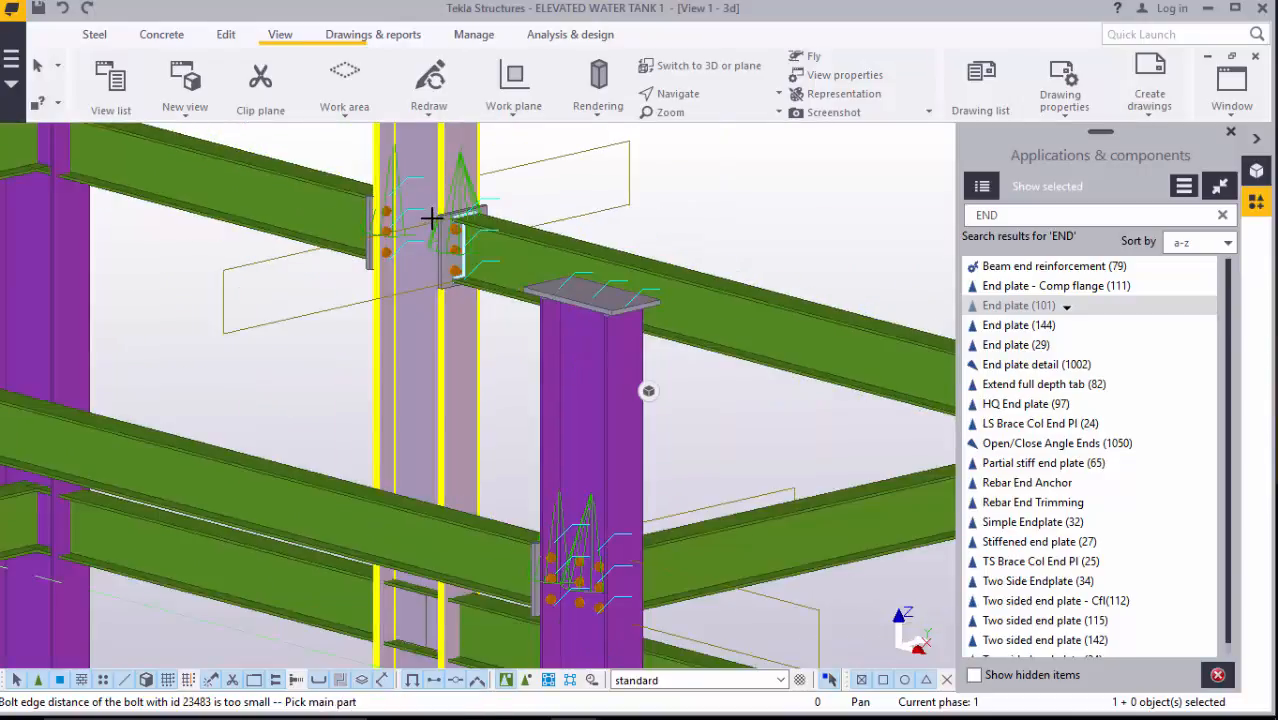
scroll(402, 421, "up", 5)
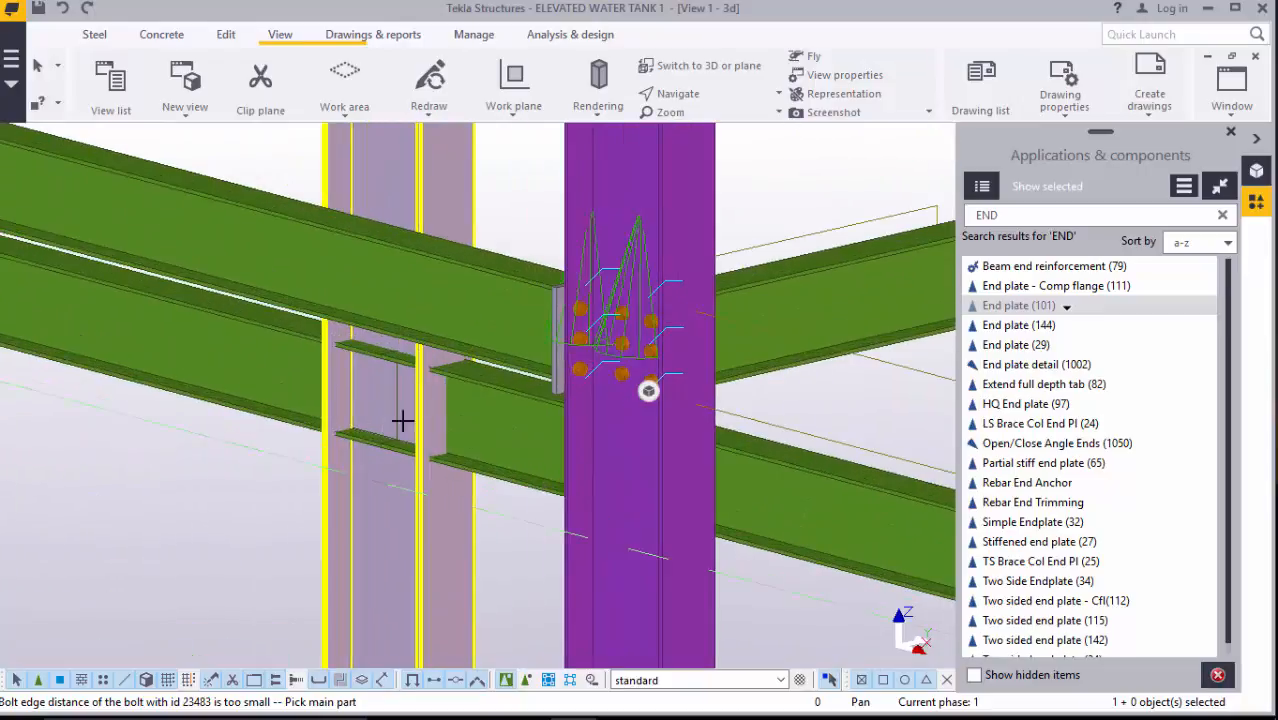
left_click(388, 539)
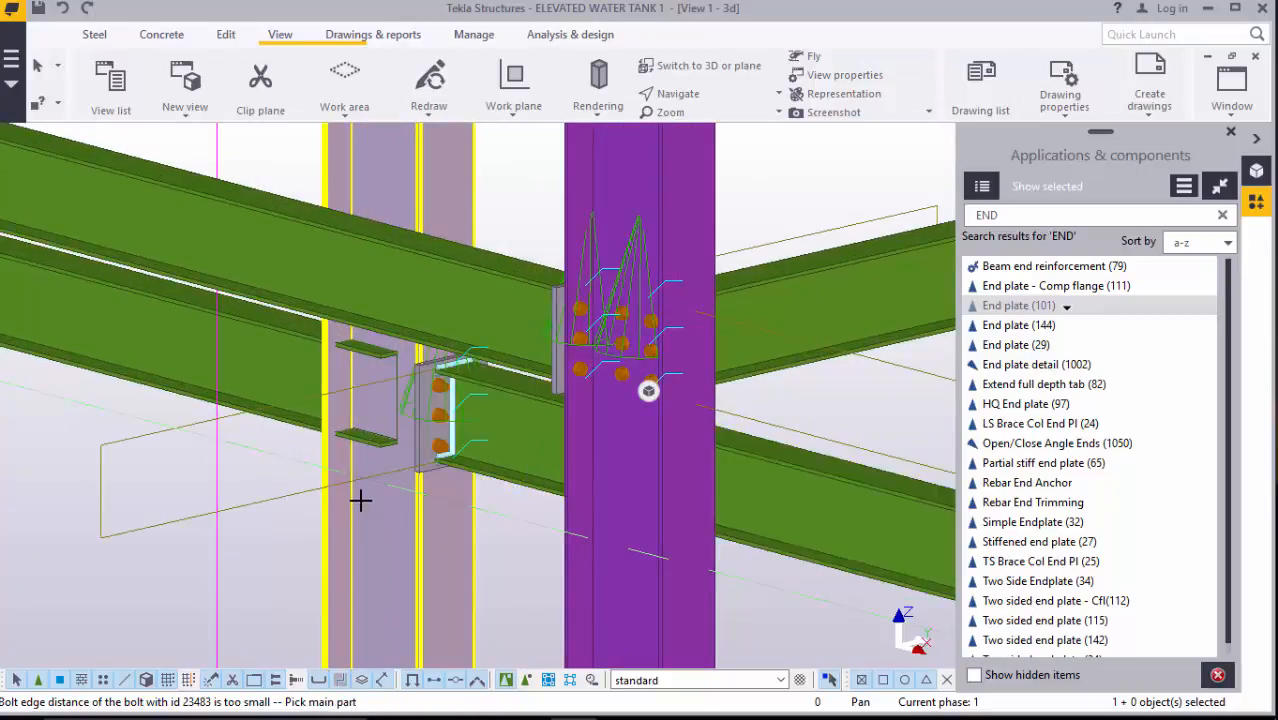
left_click(297, 387)
- Connect both beams at the third level from the top of the rear column to the column with End plate (101)
scroll(413, 365, "down", 5)
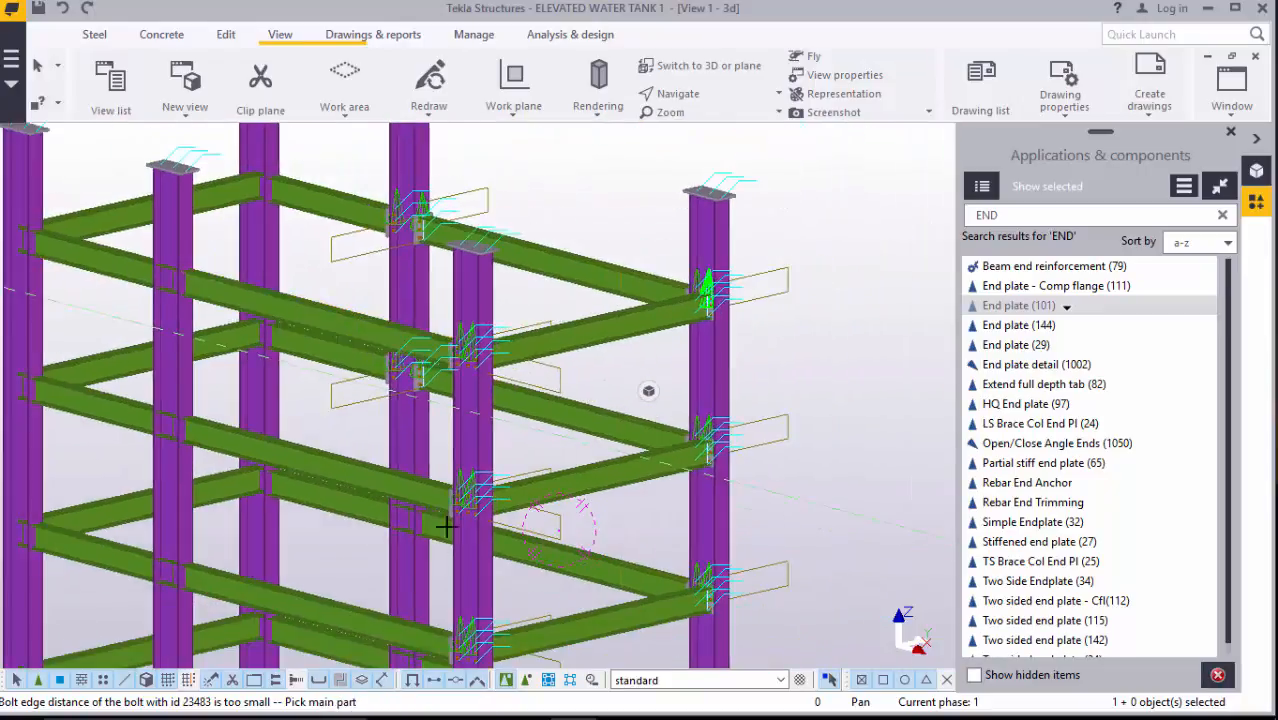
scroll(446, 527, "up", 5)
left_click(420, 531)
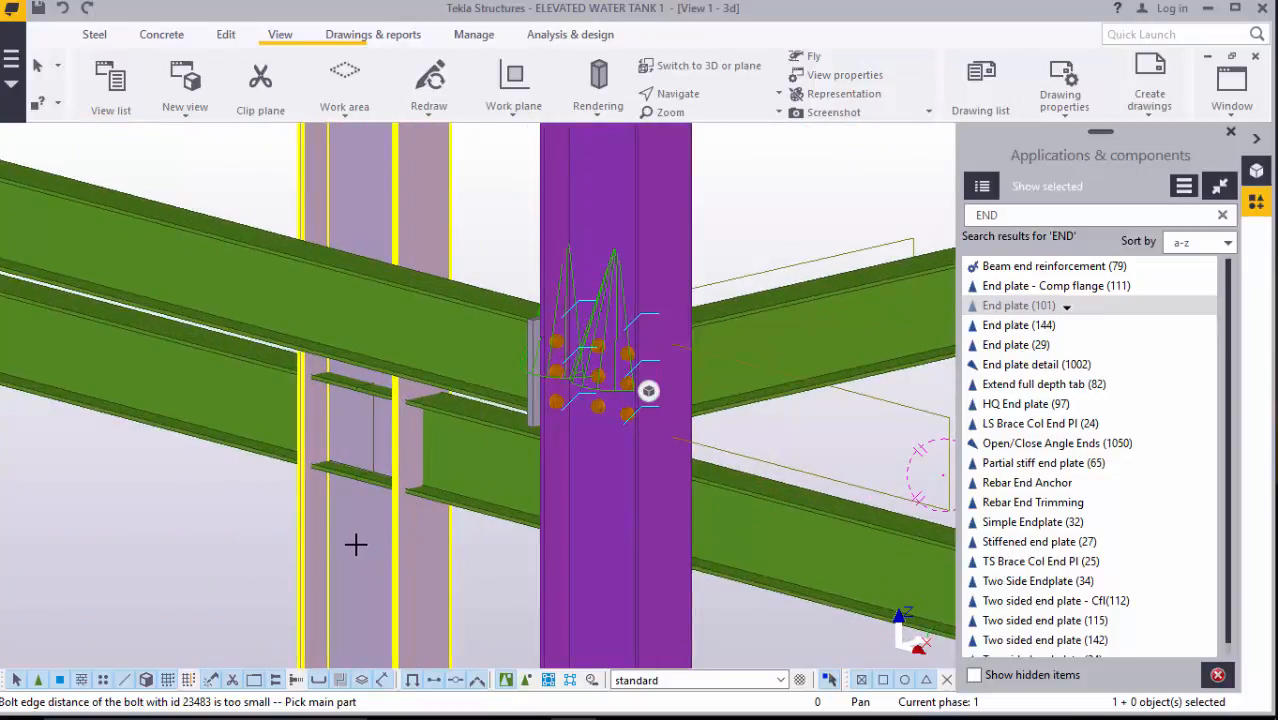
left_click(390, 498)
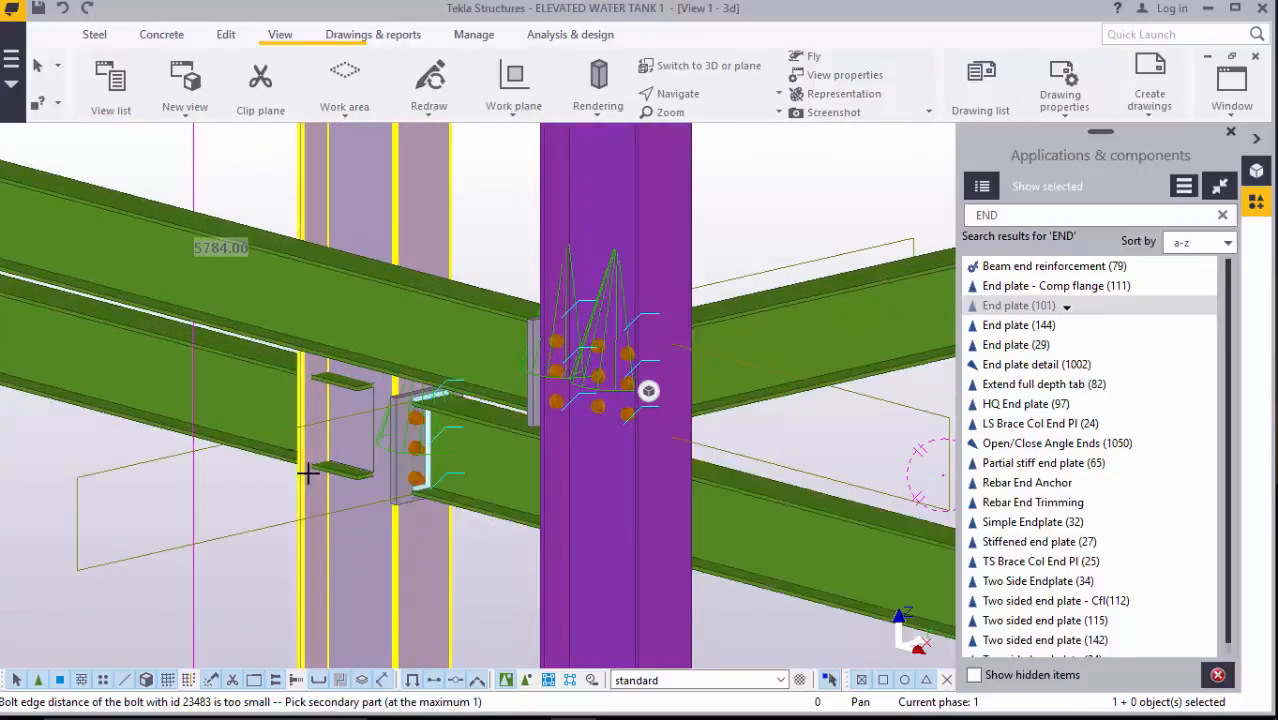
left_click(322, 428)
- Connect both beams at the fourth level from the top of the rear column to the column with End plate (101)
scroll(364, 410, "down", 5)
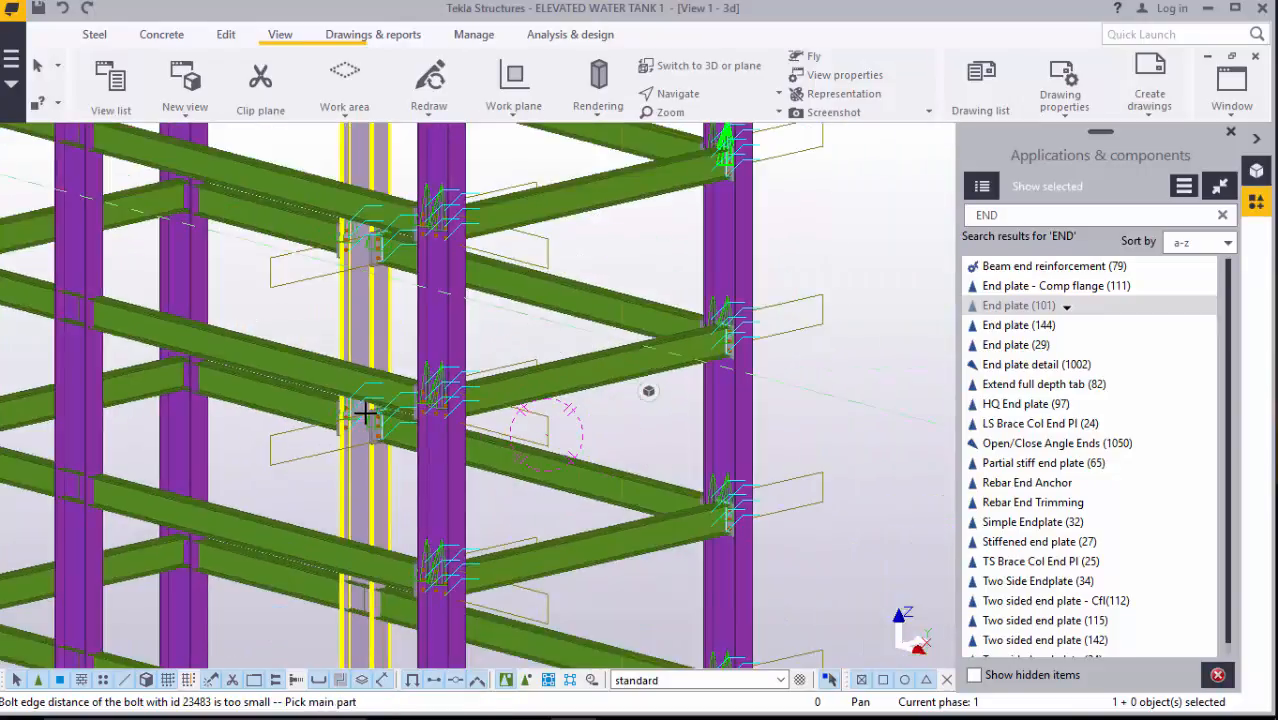
scroll(366, 412, "up", 6)
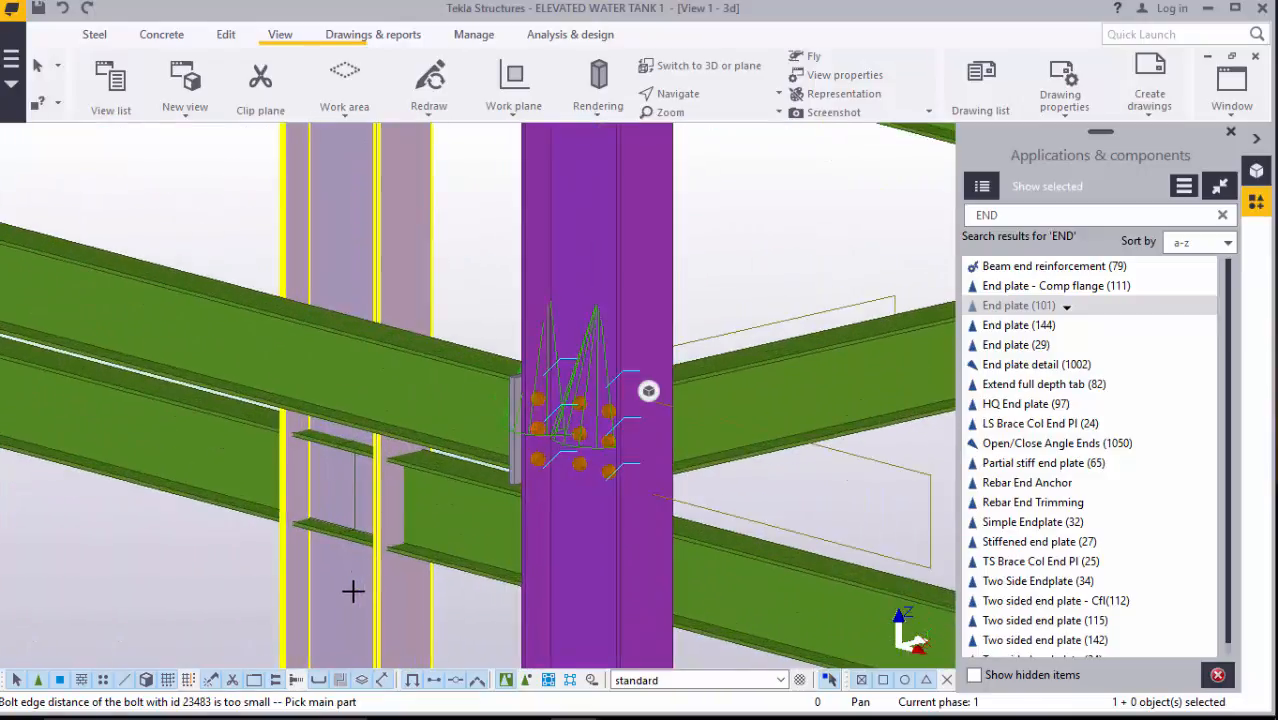
left_click(352, 591)
left_click(341, 524)
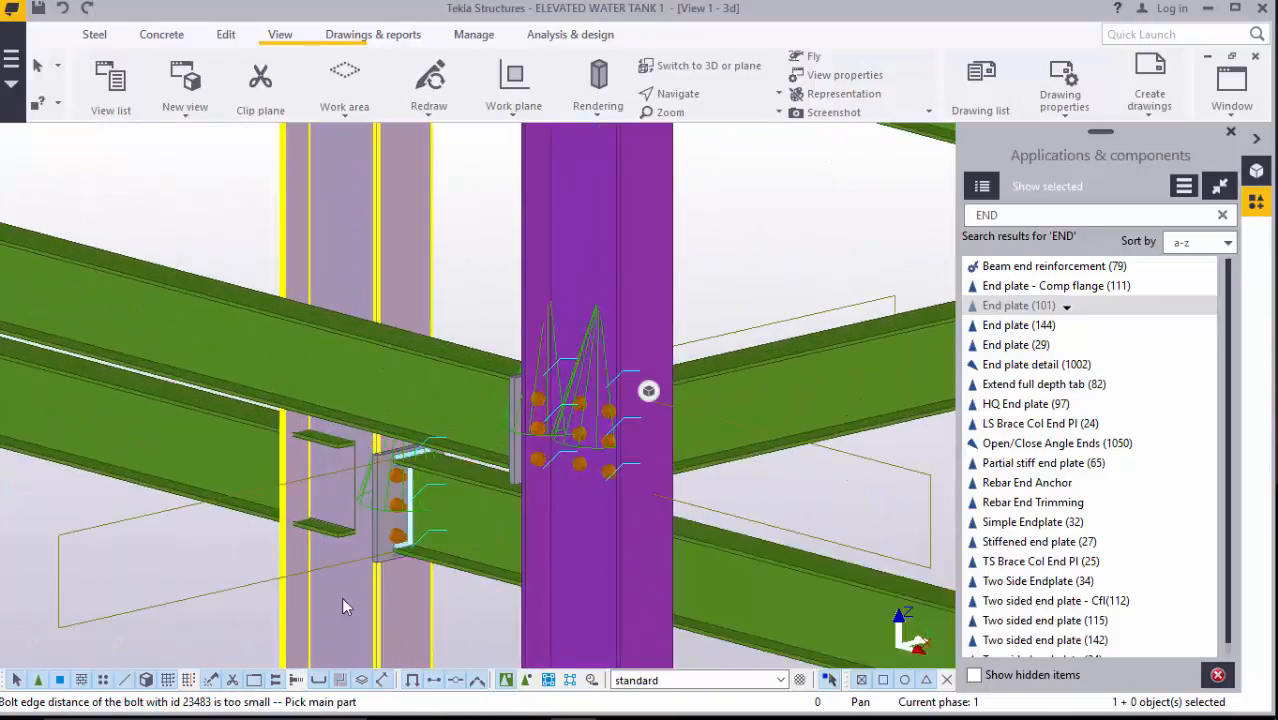
left_click(295, 545)
left_click(240, 468)
- Connect both beams just above the rear column's upper splice to the upper column segment with End plate (101)
scroll(322, 462, "down", 4)
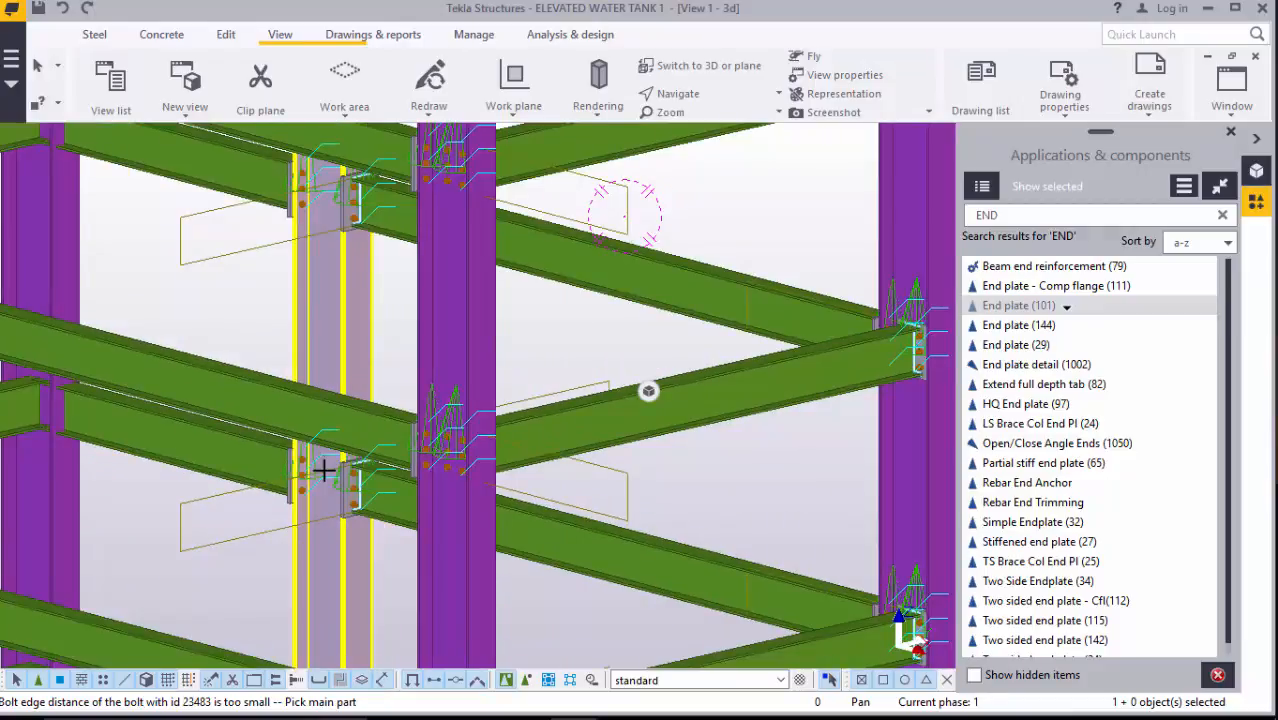
scroll(322, 470, "down", 4)
scroll(335, 608, "up", 5)
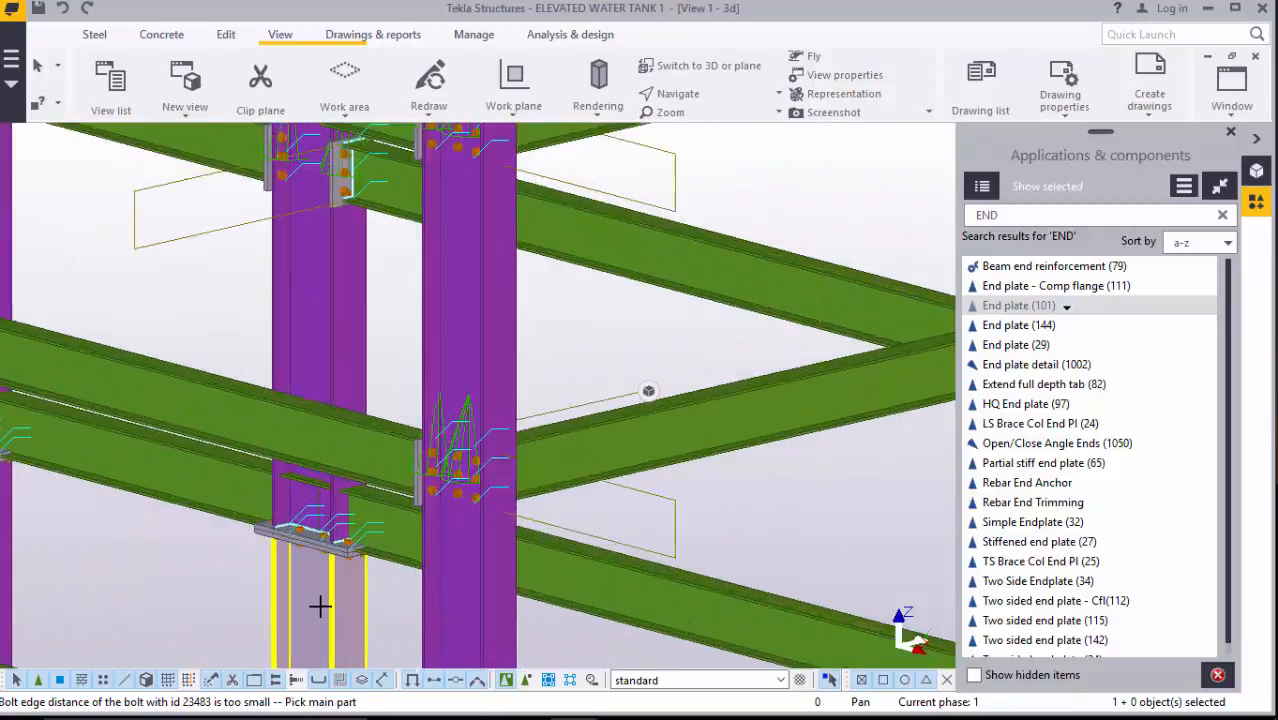
scroll(318, 600, "up", 2)
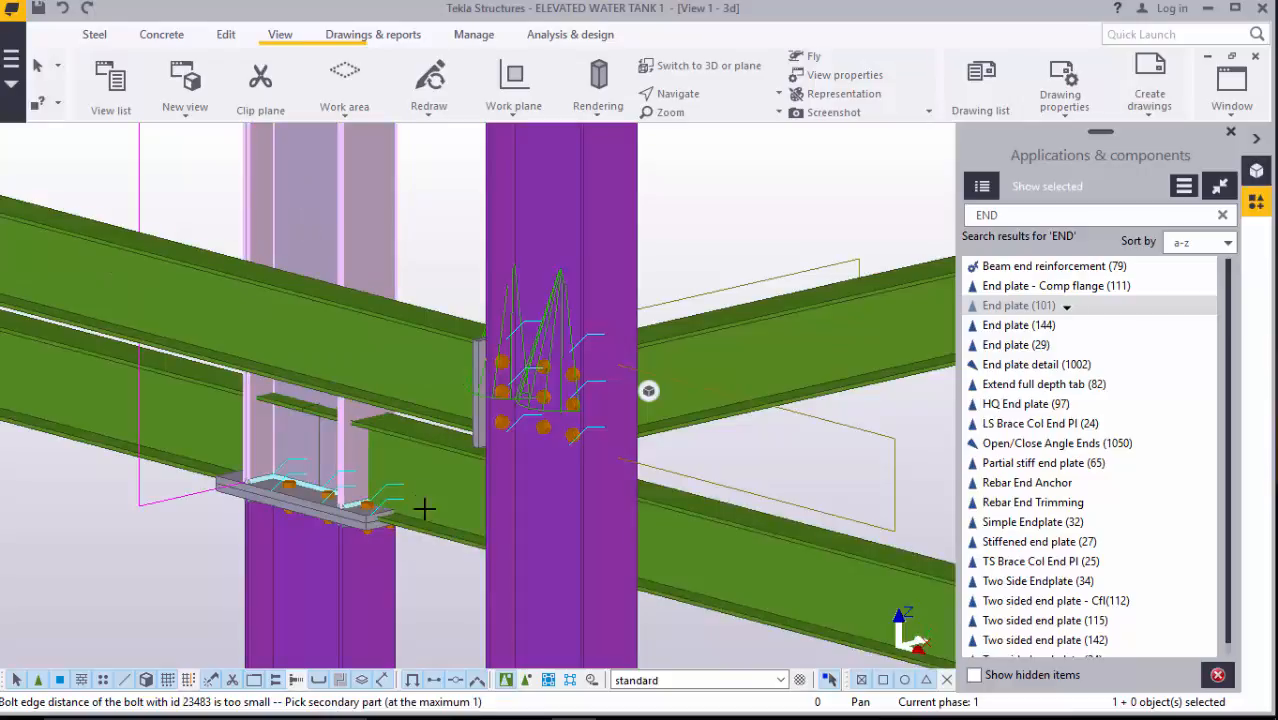
left_click(429, 478)
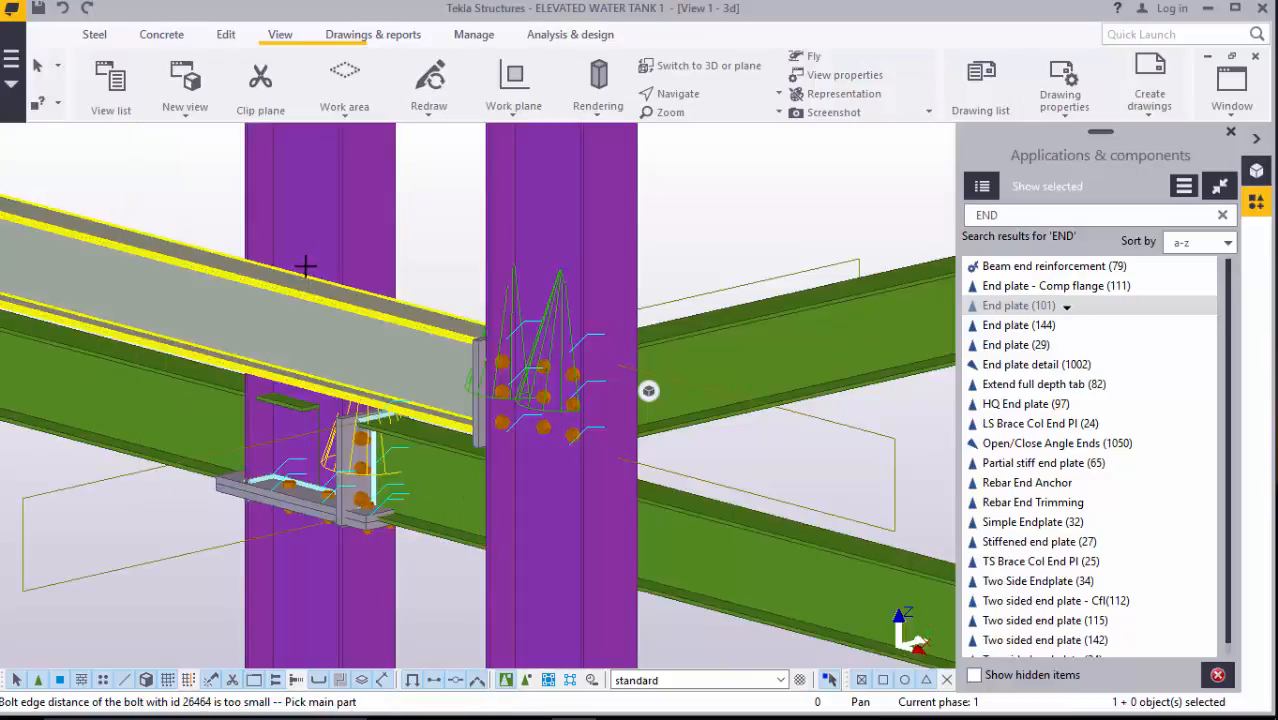
left_click(300, 214)
left_click(200, 412)
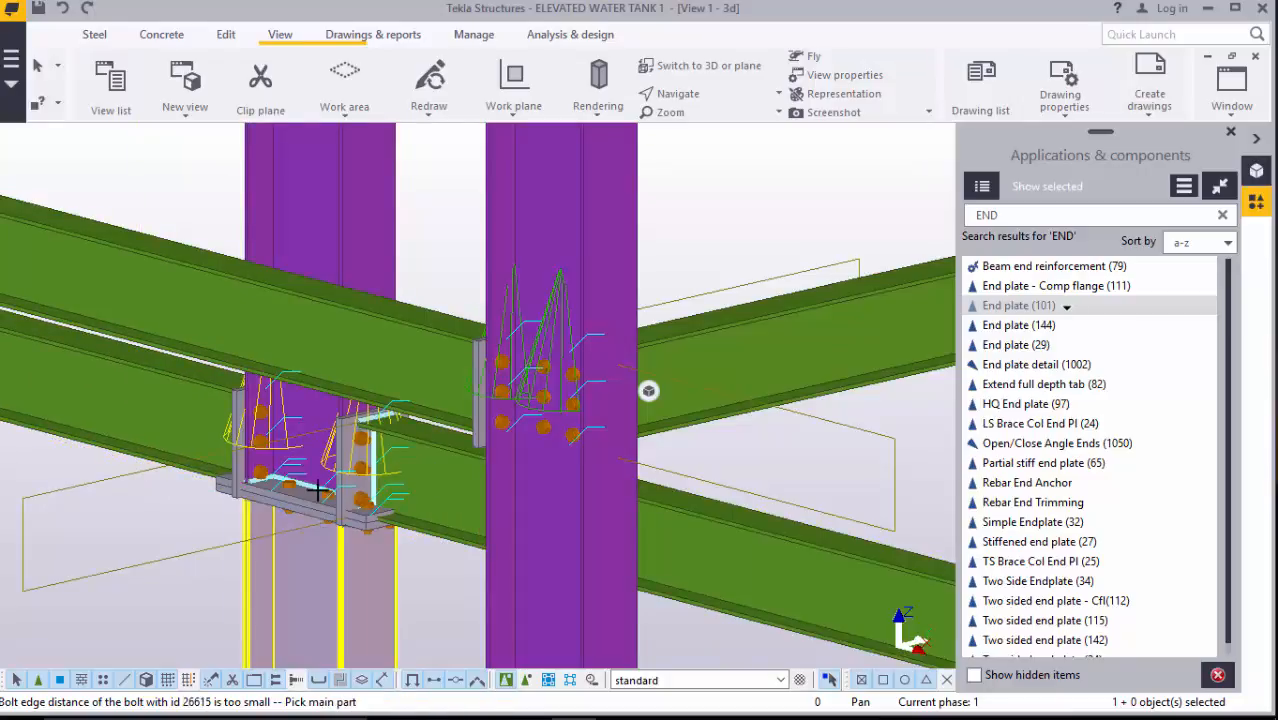
- Connect both beams at the first level below the rear column's upper splice to the column with End plate (101)
scroll(318, 540, "down", 5)
scroll(305, 492, "down", 2)
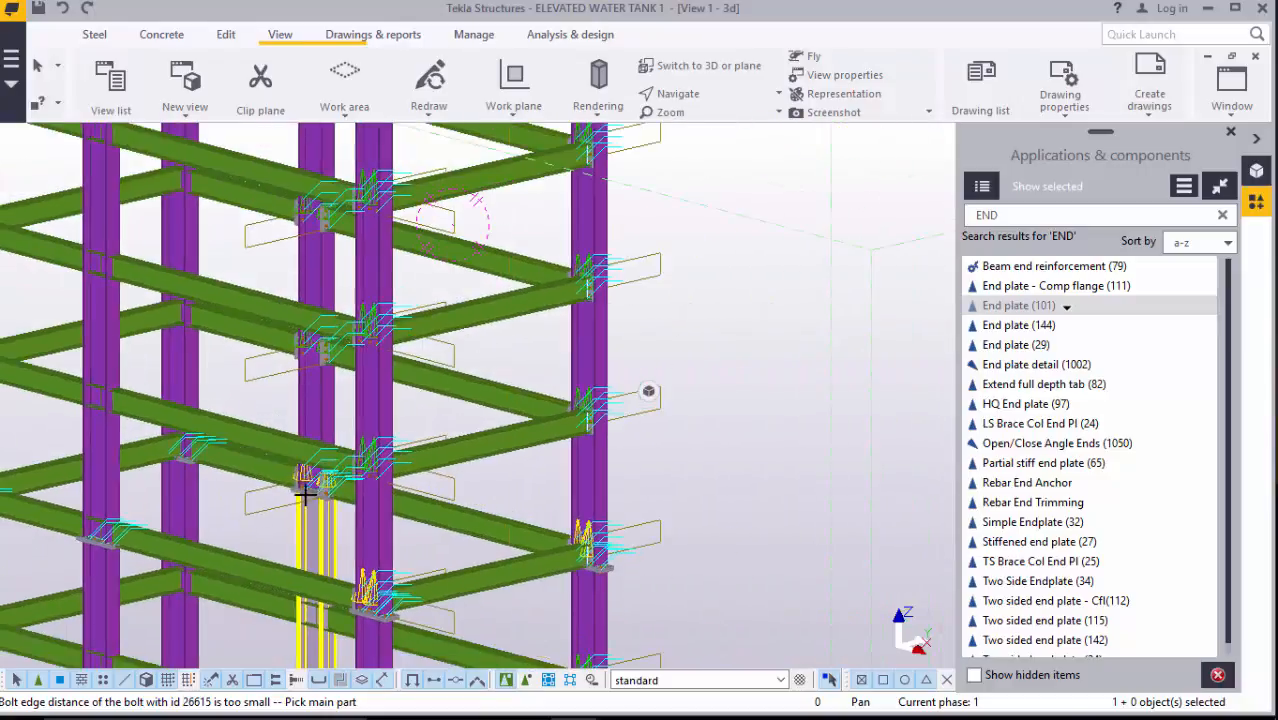
scroll(318, 480, "up", 5)
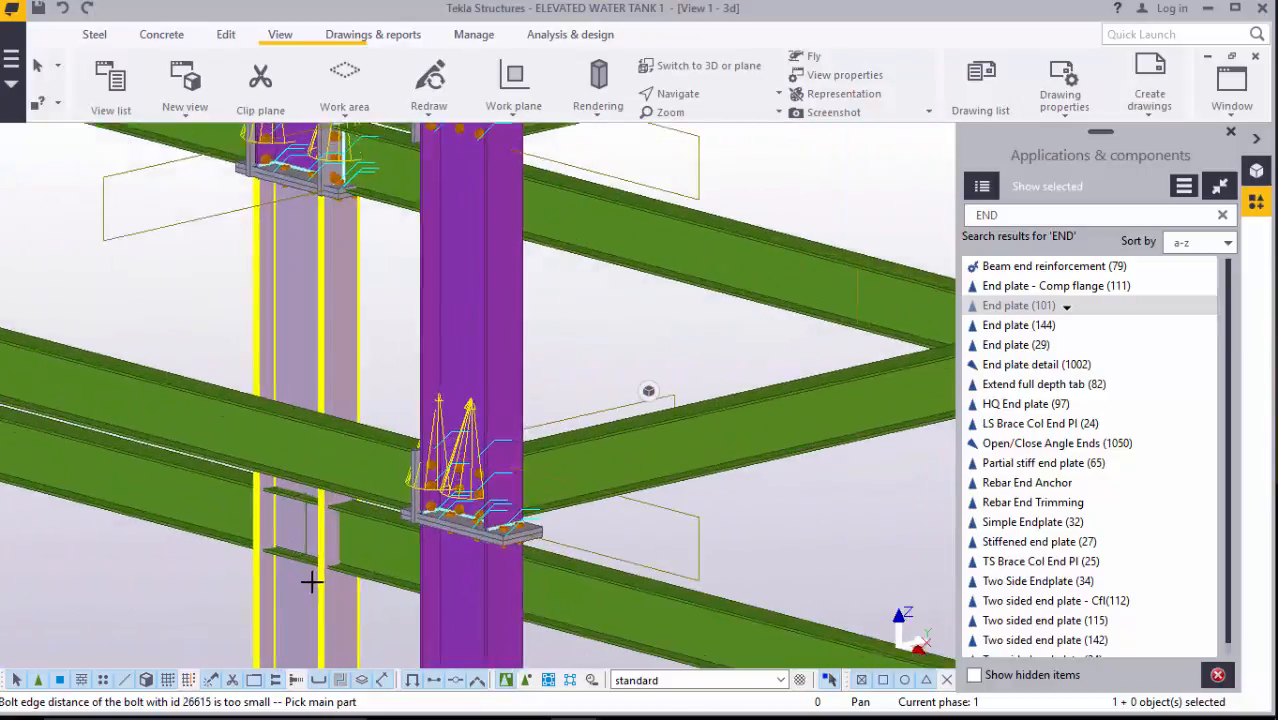
scroll(312, 582, "up", 1)
left_click(288, 599)
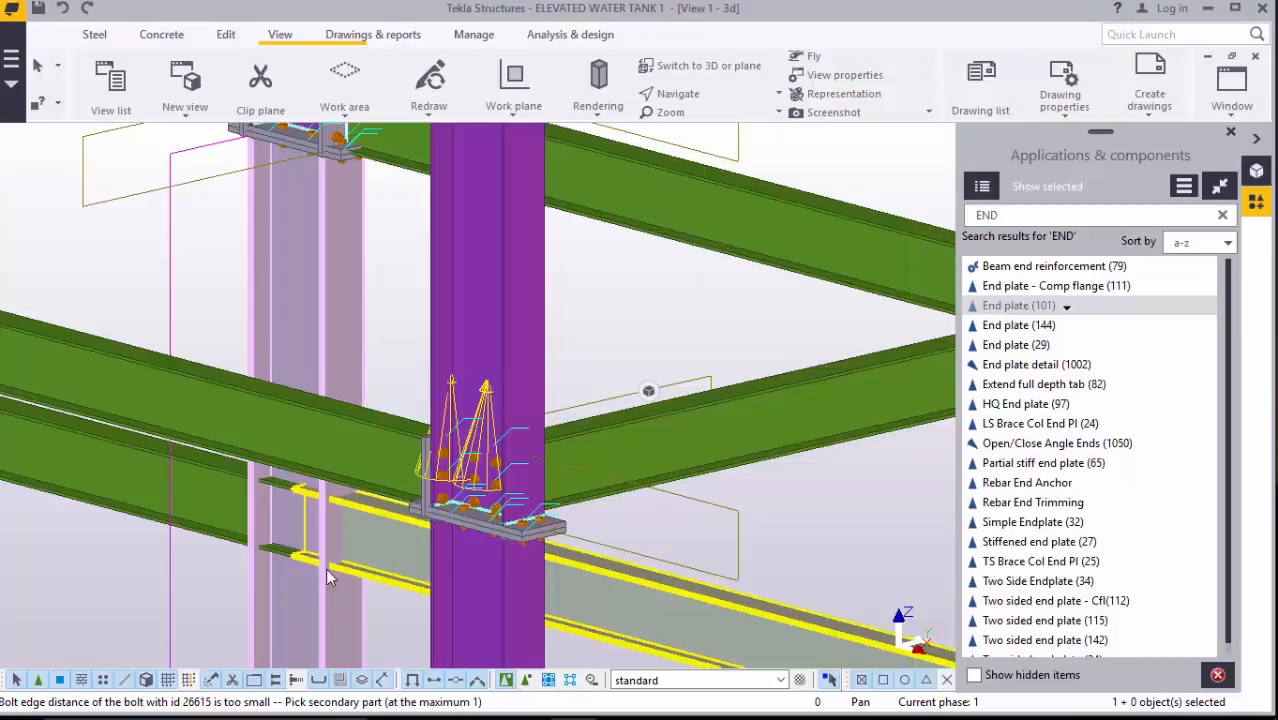
left_click(330, 578)
left_click(228, 514)
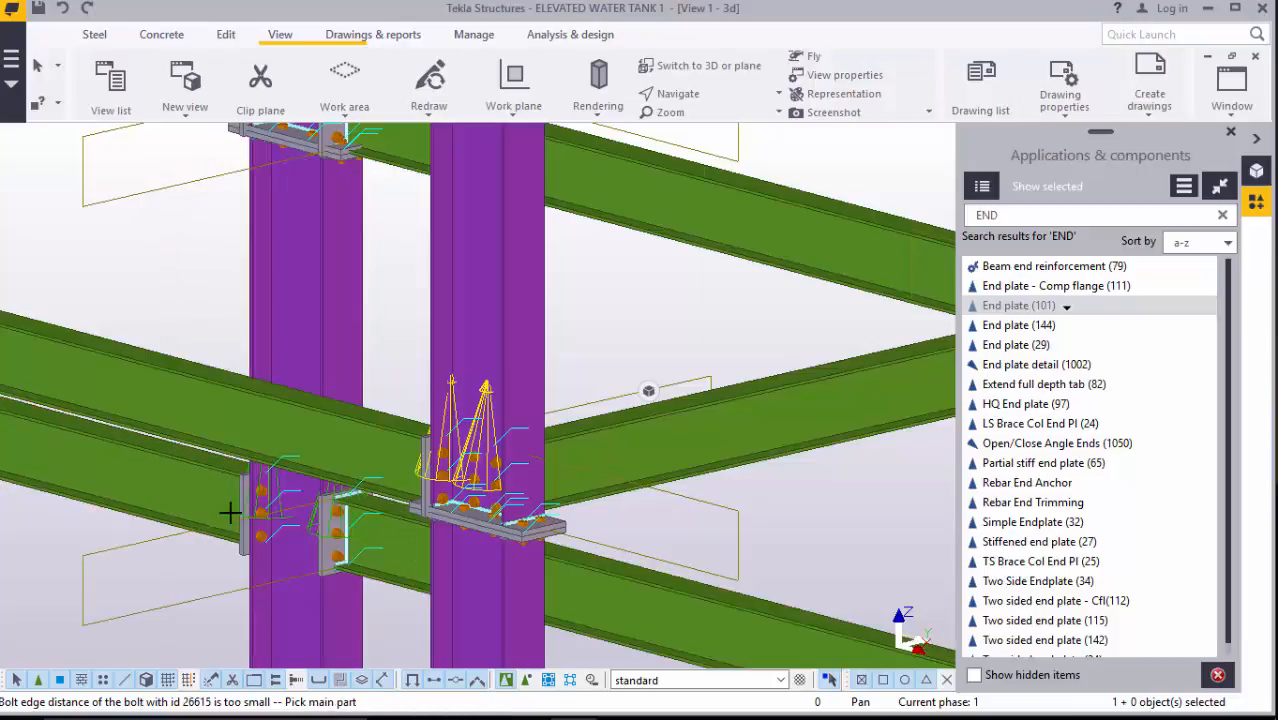
- Connect both beams at the second level below the rear column's upper splice to the column with End plate (101)
scroll(300, 505, "down", 3)
scroll(355, 494, "down", 3)
scroll(322, 594, "up", 5)
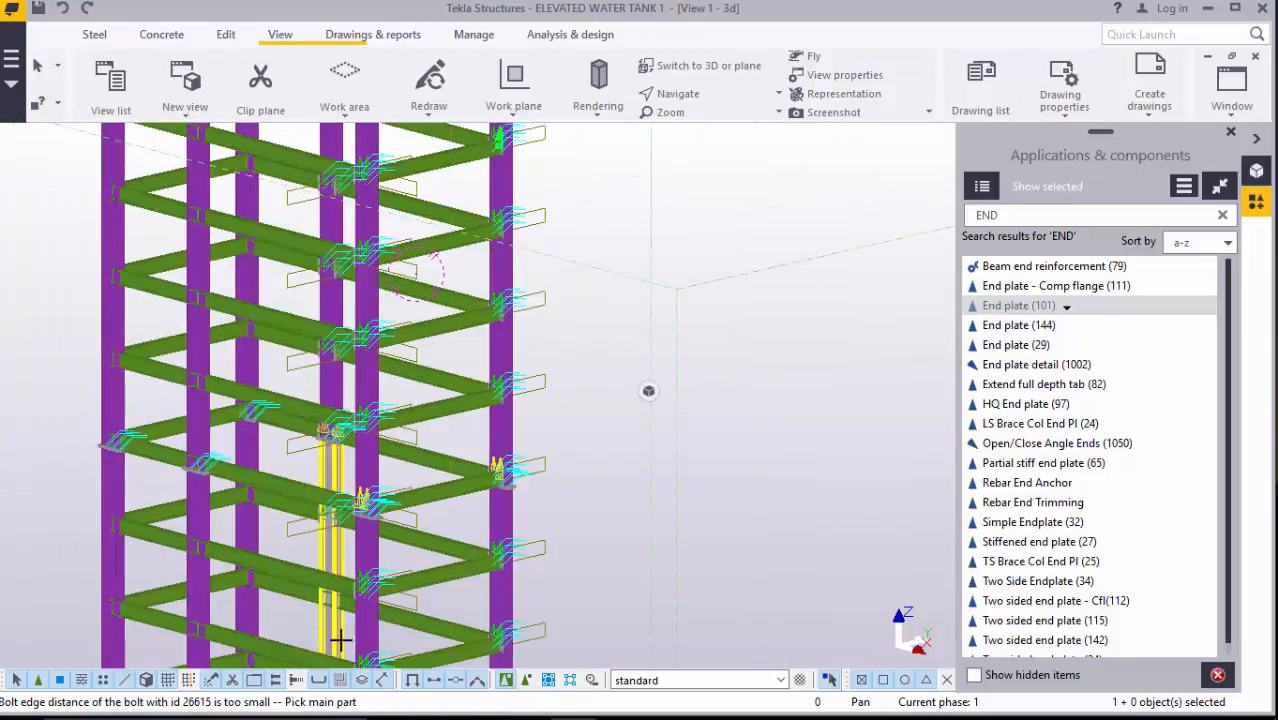
scroll(322, 594, "up", 4)
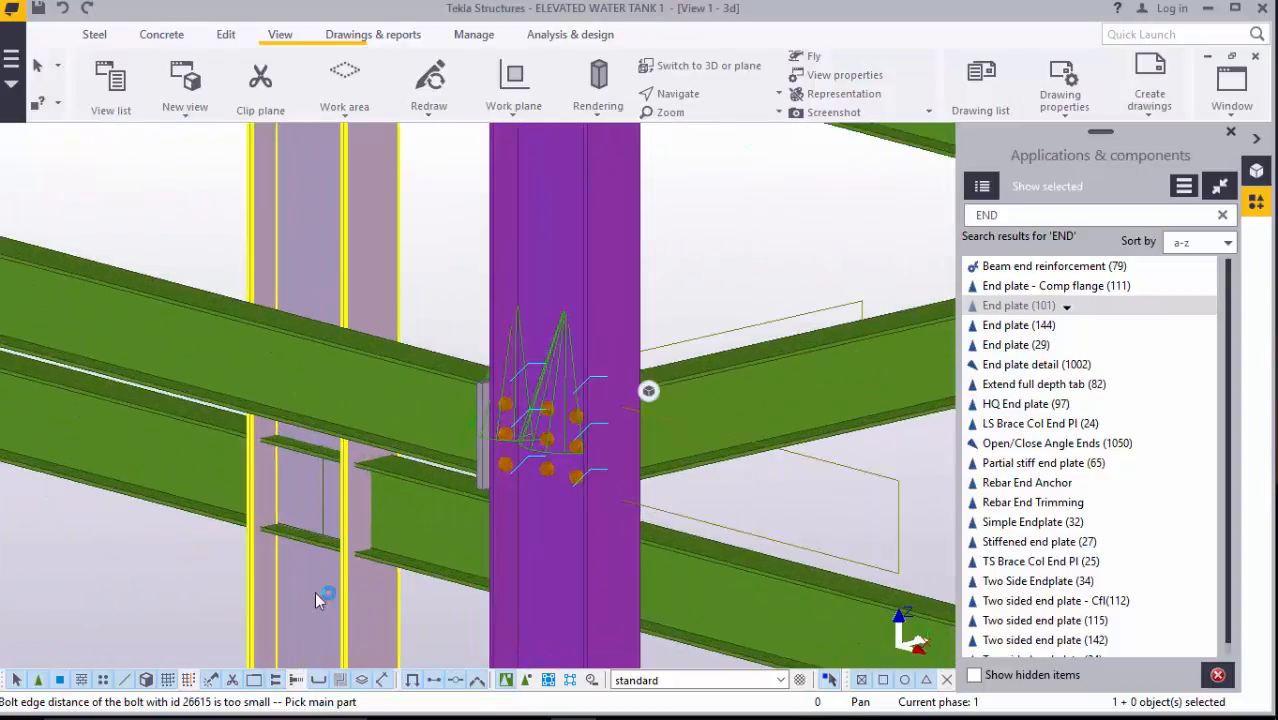
left_click(408, 548)
left_click(312, 598)
left_click(304, 597)
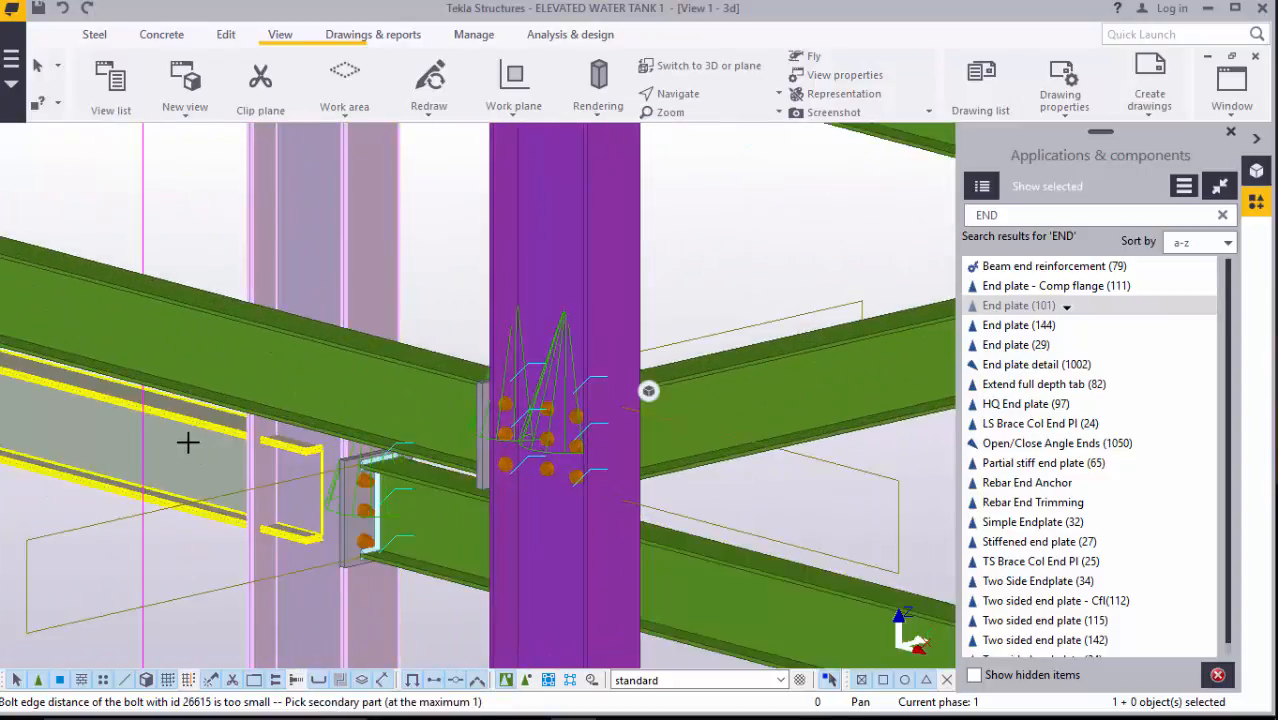
- Connect both beams at each of the third and fourth levels below the rear column's upper splice with End plate (101)
scroll(248, 494, "down", 5)
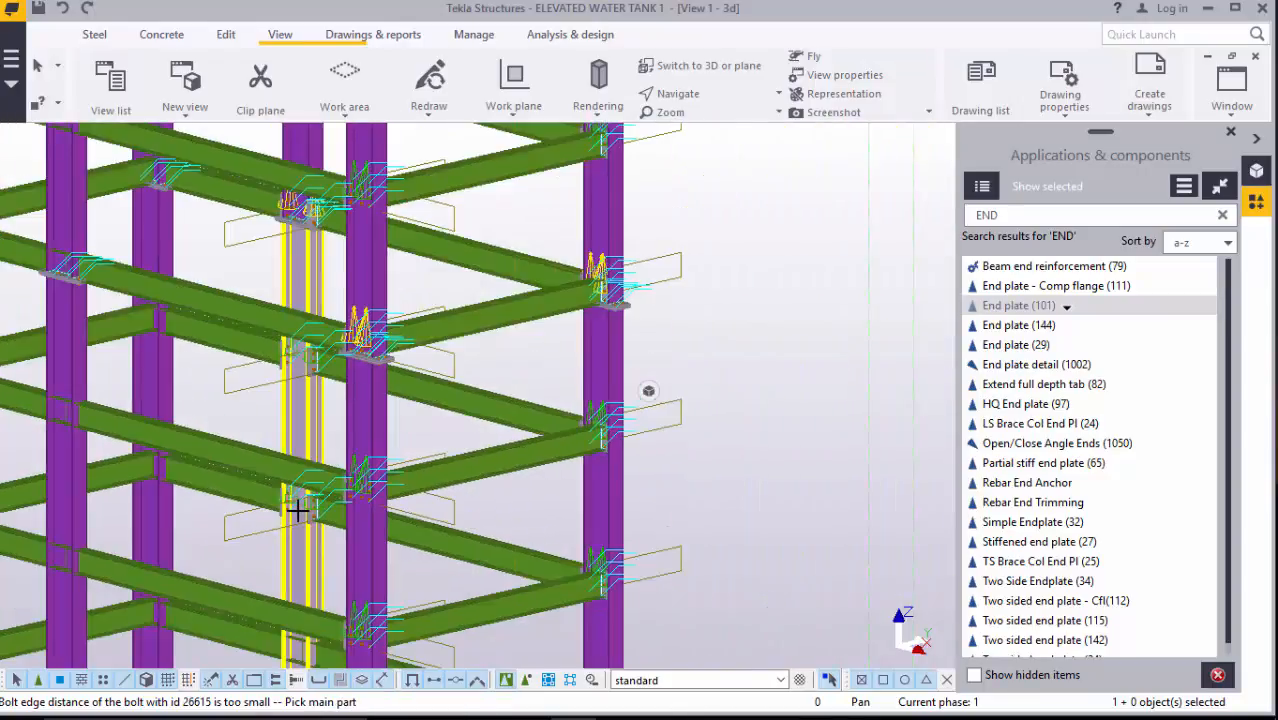
scroll(288, 621, "up", 5)
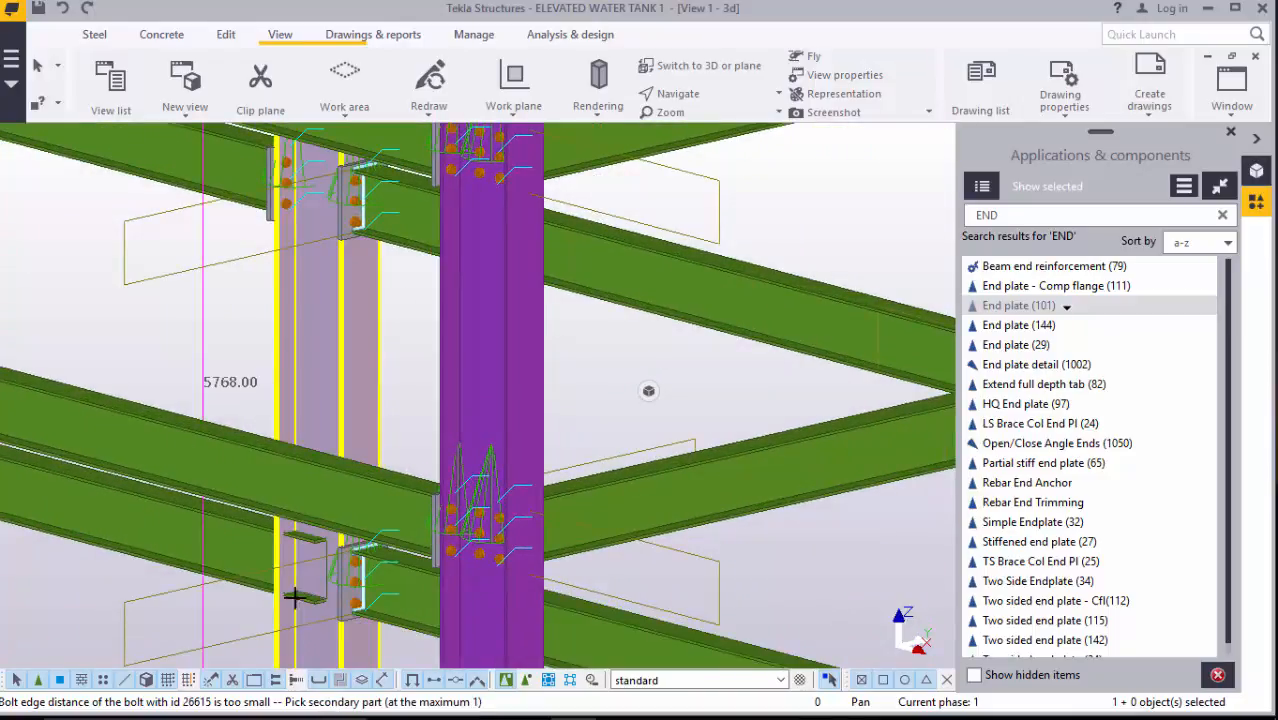
left_click(251, 562)
scroll(348, 428, "down", 3)
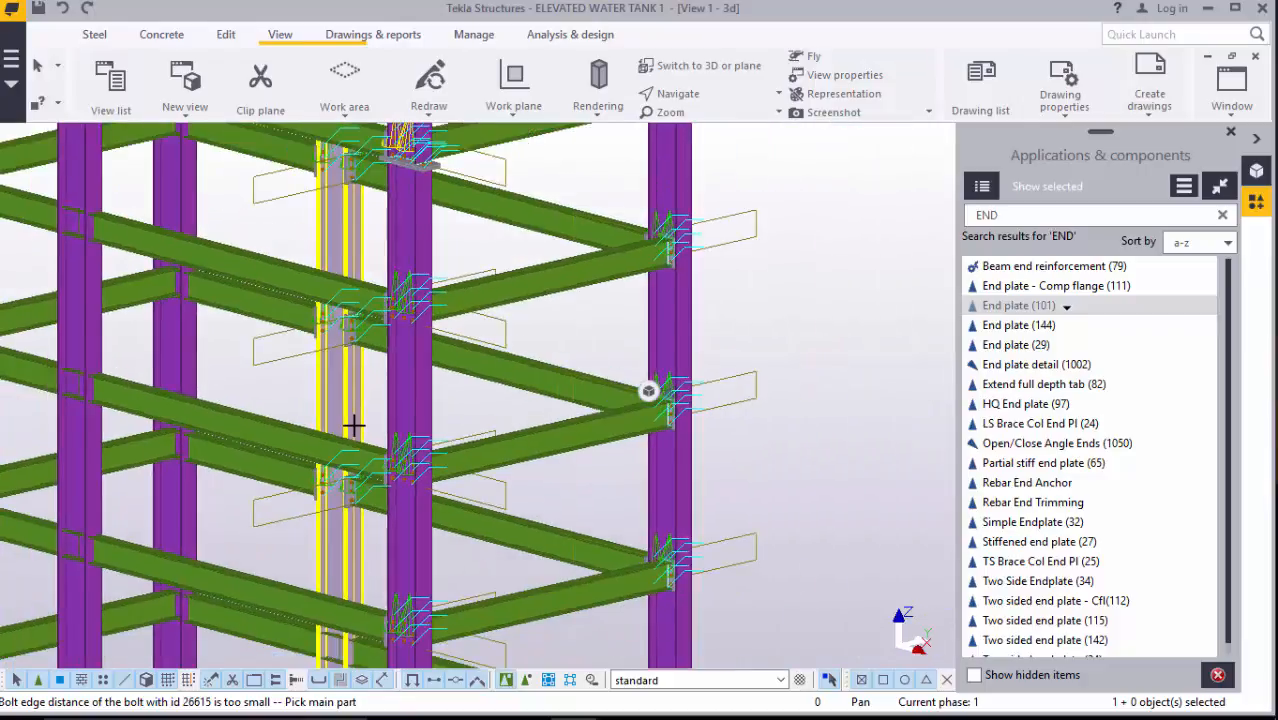
scroll(340, 585, "up", 5)
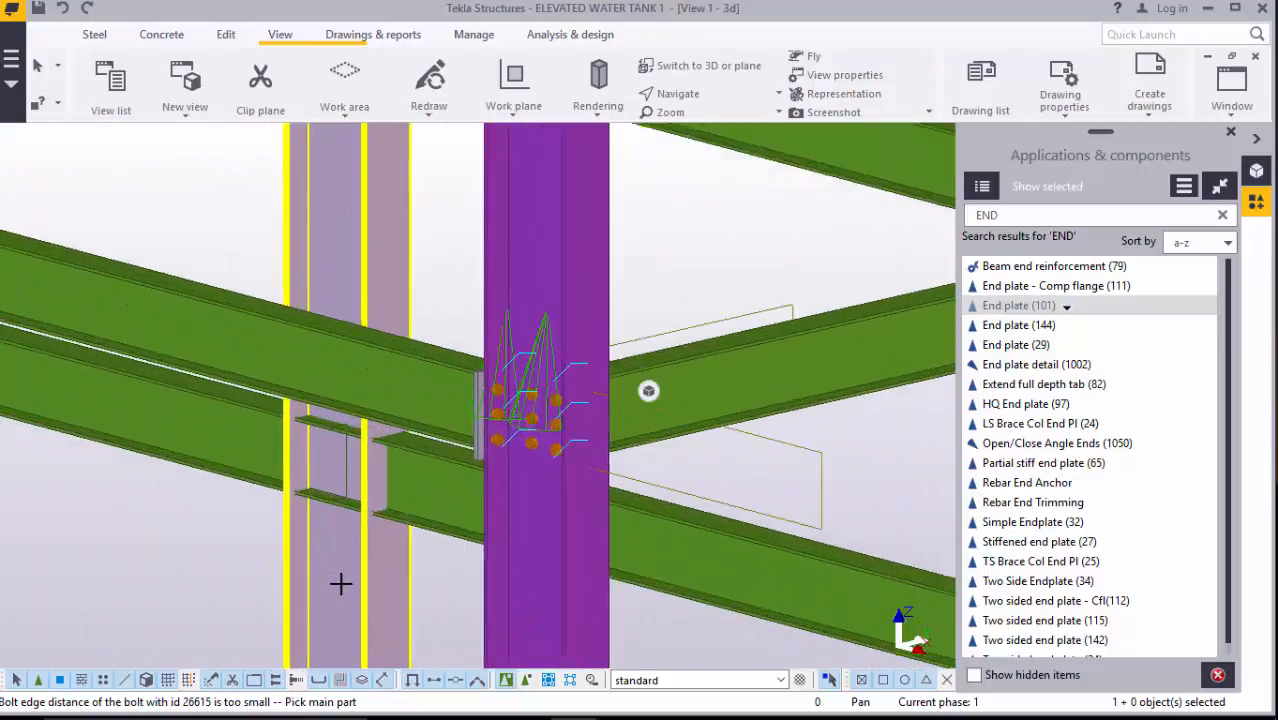
scroll(344, 570, "up", 1)
left_click(434, 496)
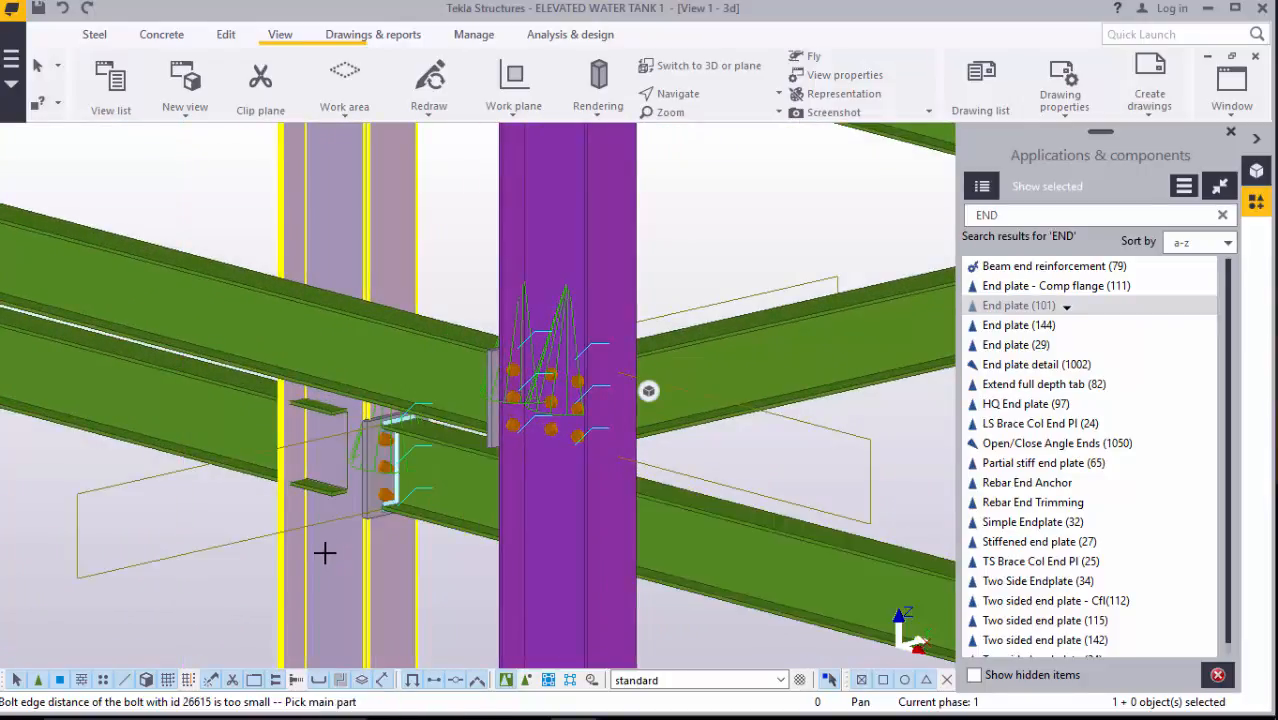
- Connect both beams directly beneath the rear column's next splice down to the lower column segment with End plate (101)
scroll(303, 462, "down", 8)
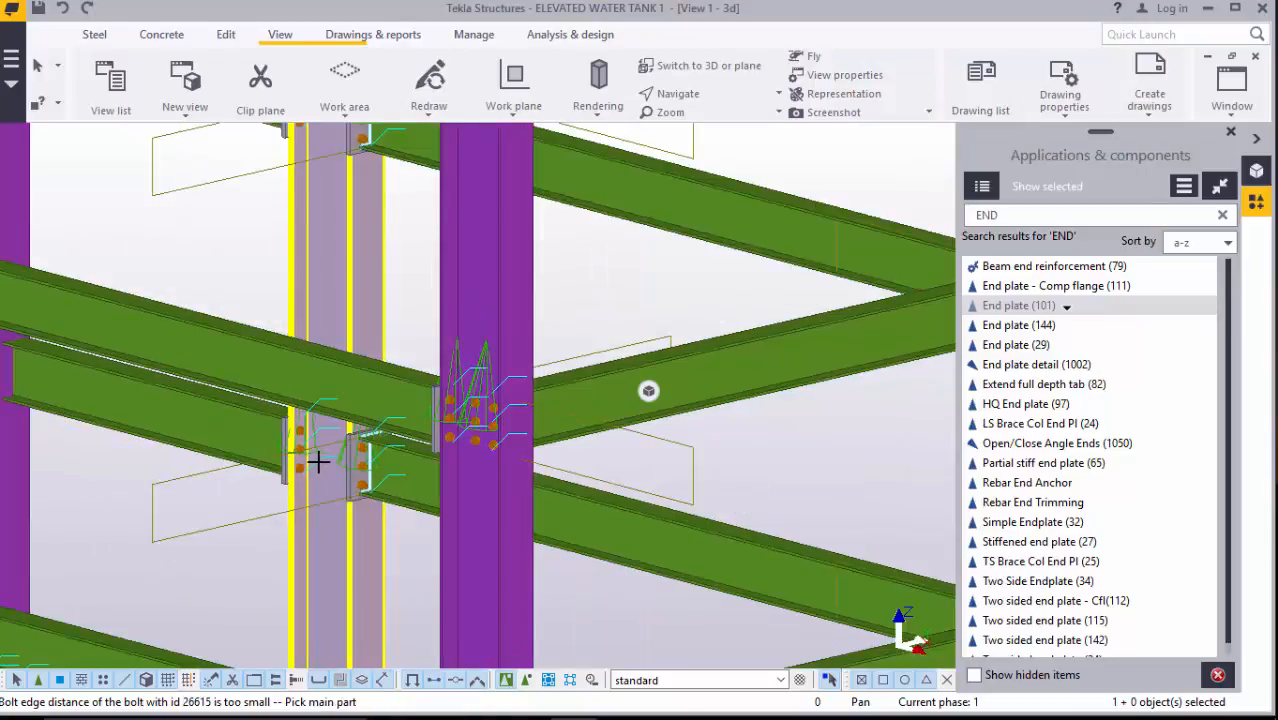
scroll(310, 625, "up", 6)
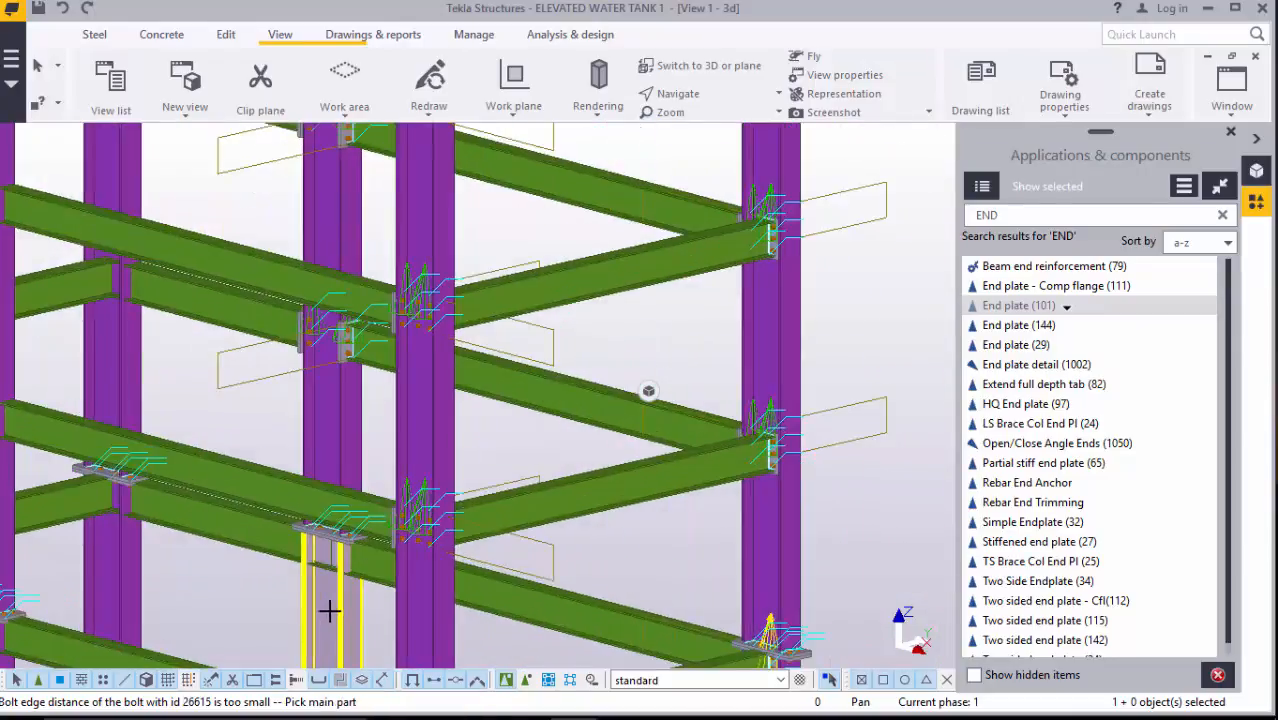
left_click(418, 545)
left_click(325, 583)
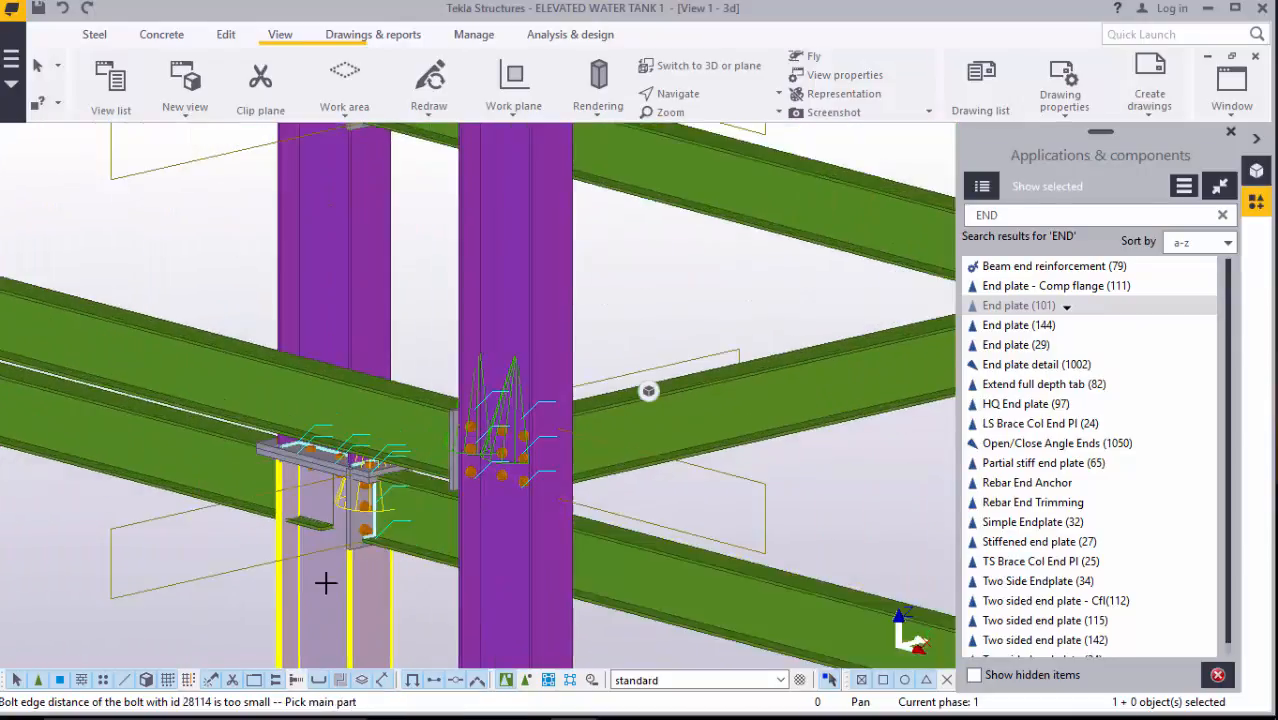
left_click(229, 484)
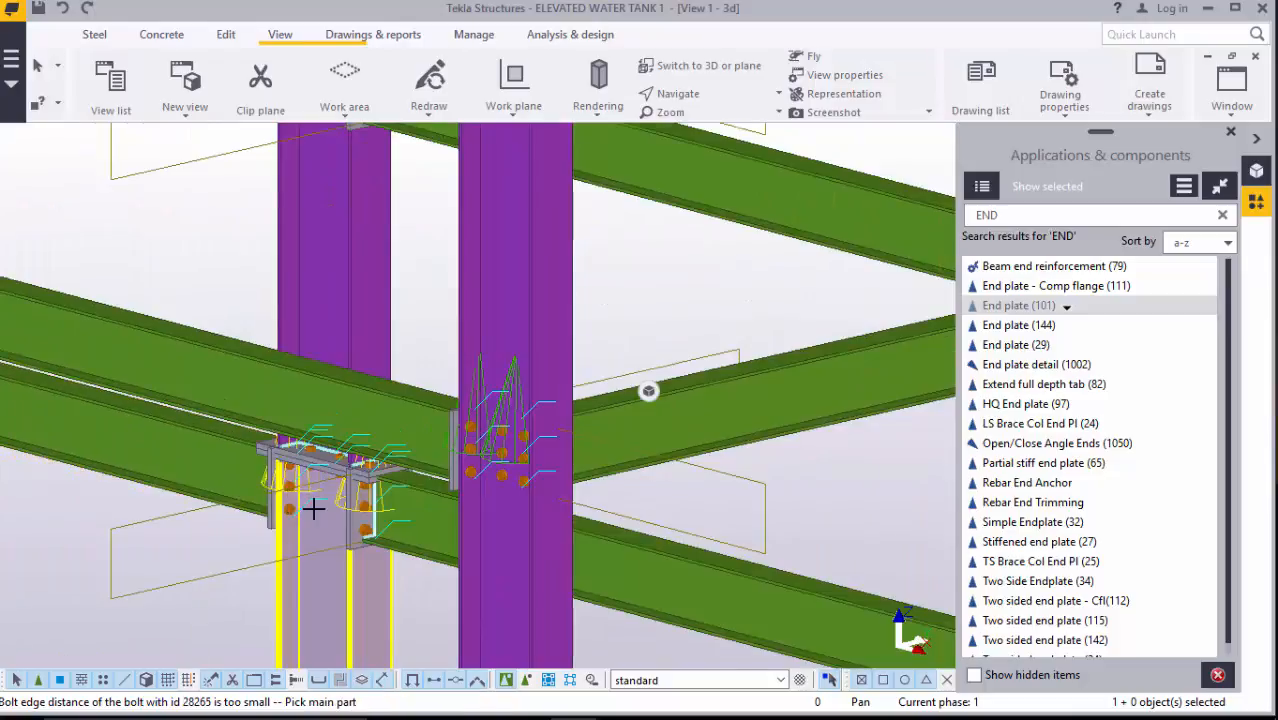
- Connect both beams one level below the beams at the rear column's lower splice to the column with End plate (101)
scroll(313, 509, "down", 5)
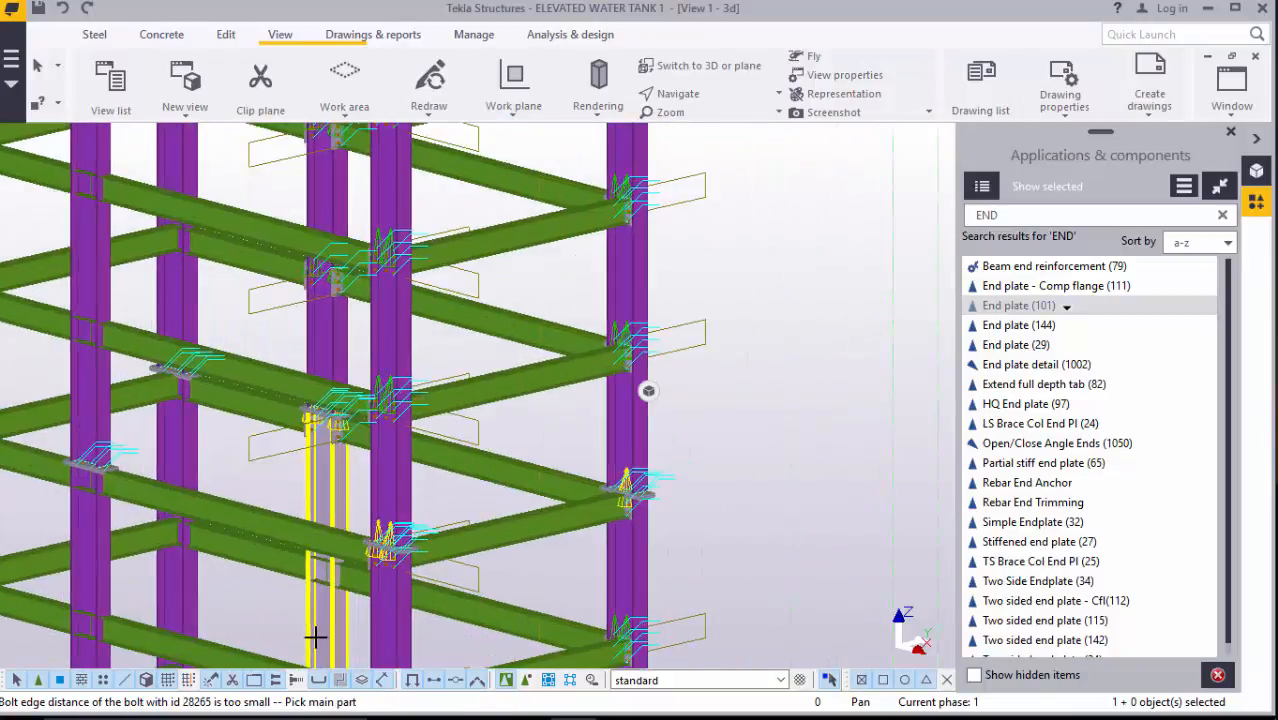
scroll(315, 636, "up", 5)
left_click(402, 498)
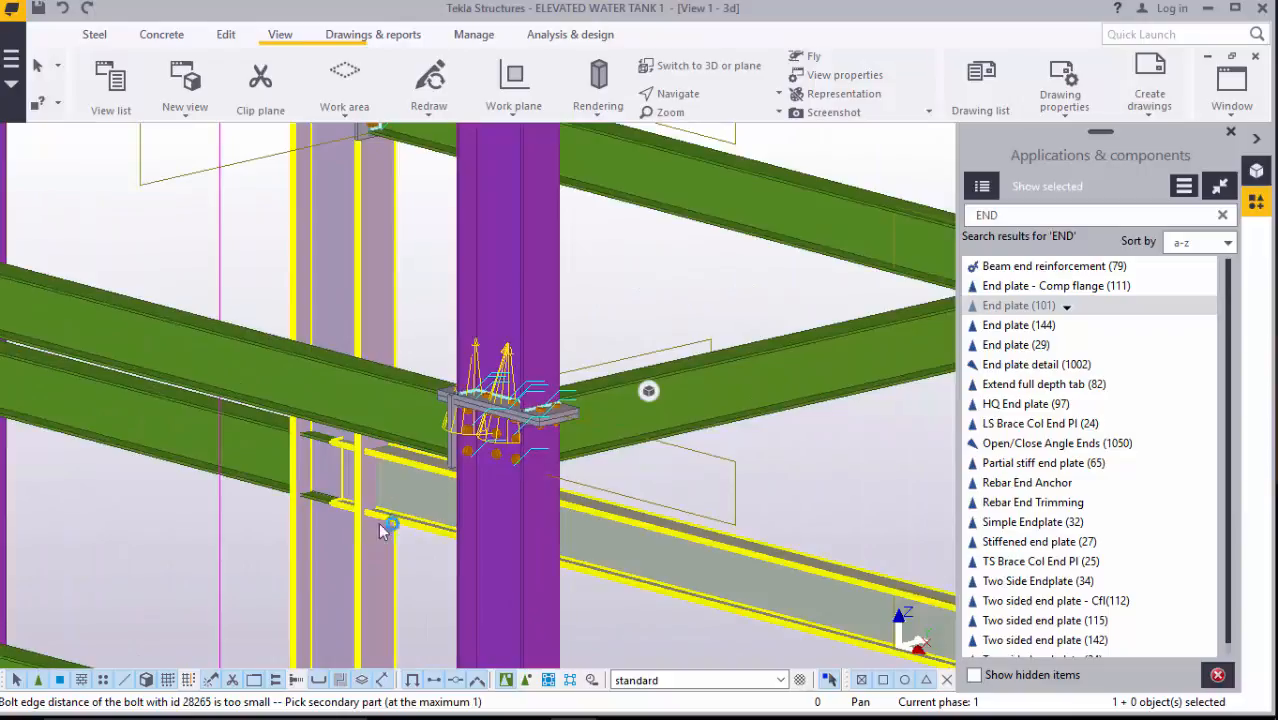
left_click(383, 530)
left_click(331, 487)
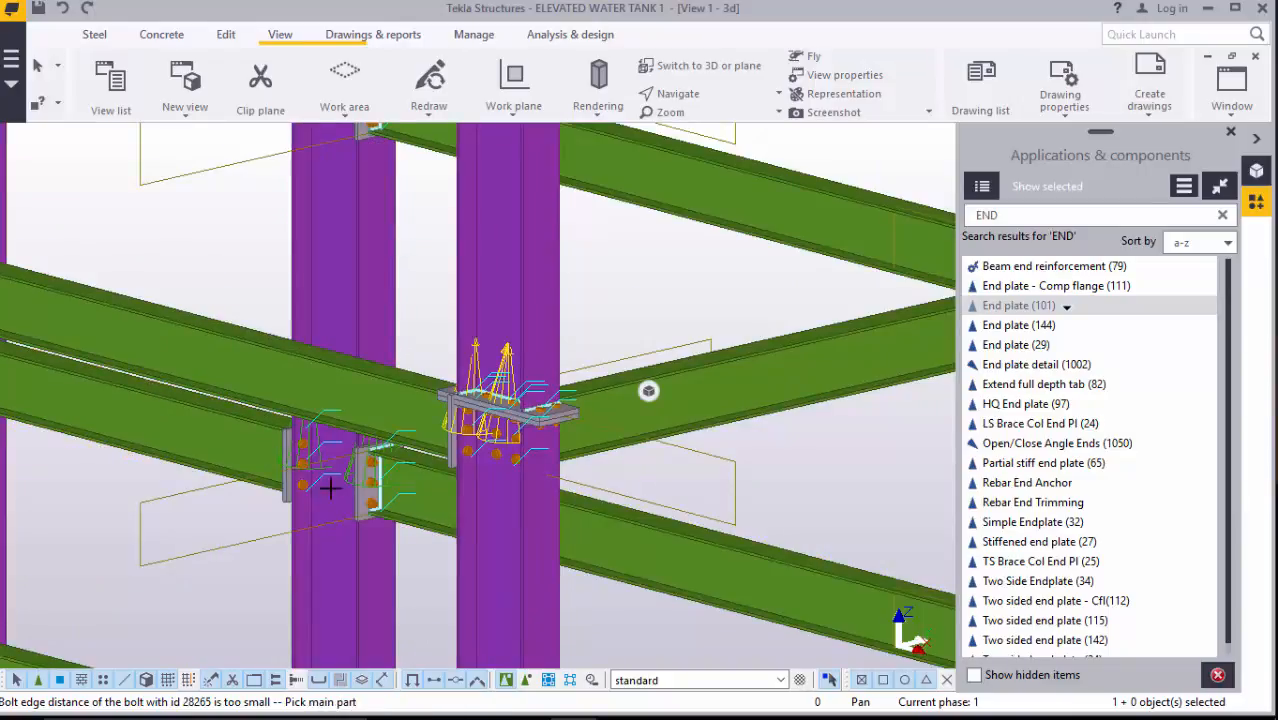
- Connect both beams two levels below the beams at the rear column's lower splice to the column with End plate (101)
scroll(333, 486, "down", 5)
scroll(331, 640, "up", 6)
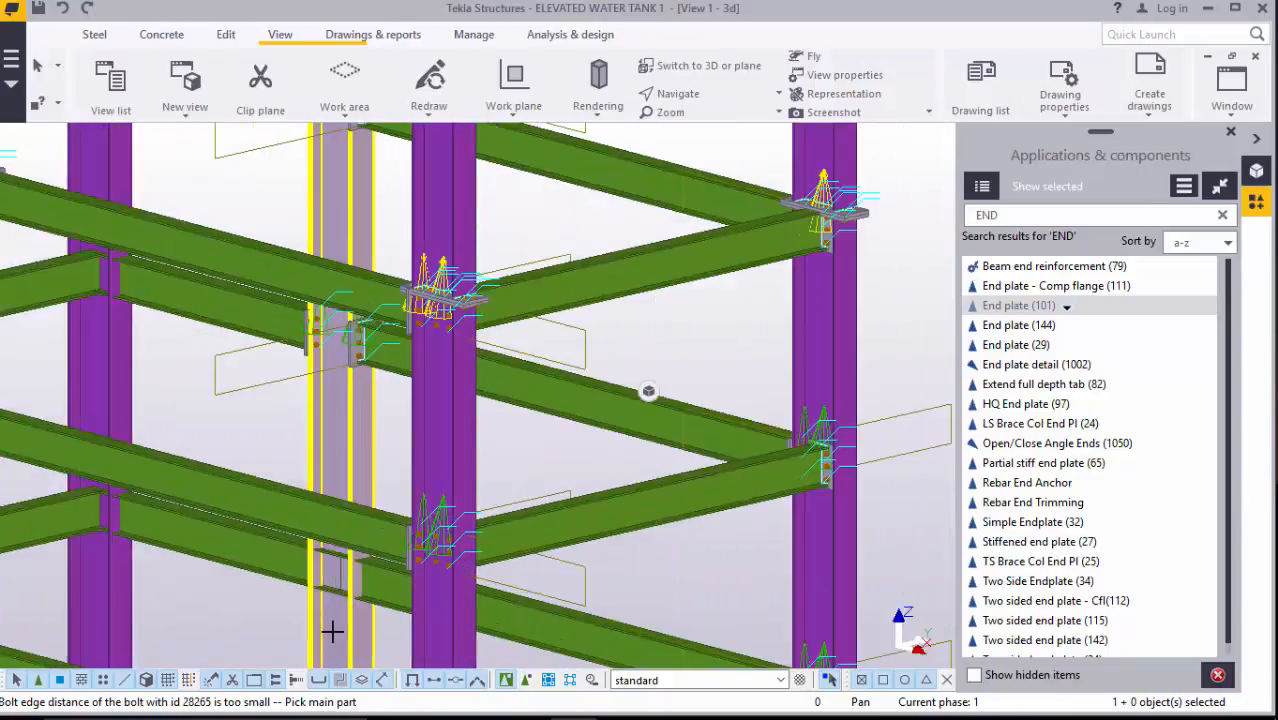
left_click(373, 574)
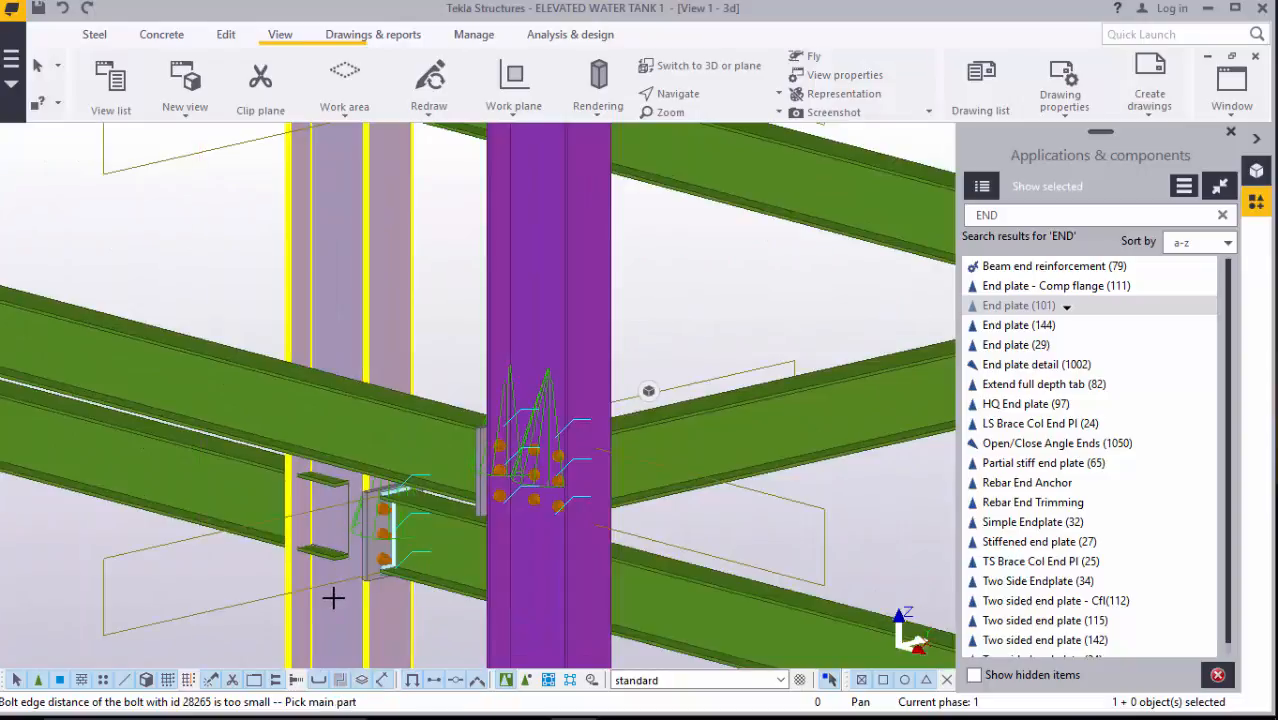
left_click(277, 491)
- Connect both beams three levels below the beams at the rear column's lower splice to the column with End plate (101)
scroll(300, 497, "down", 5)
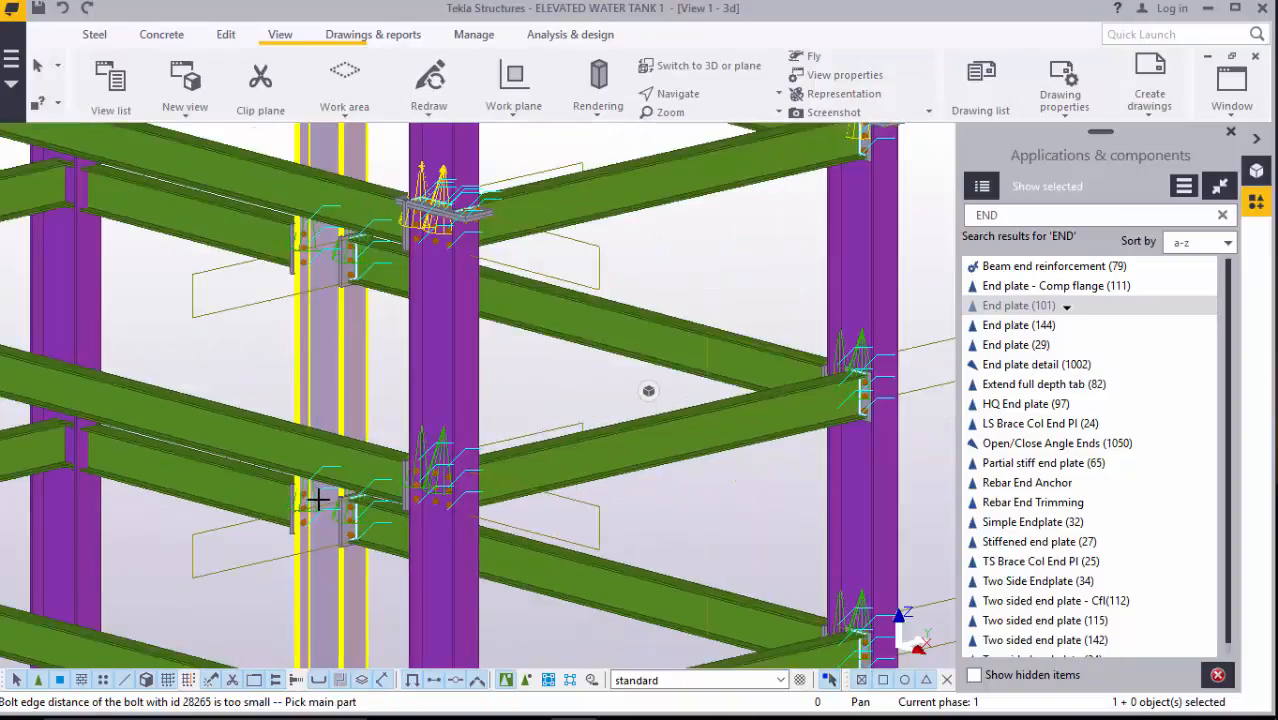
scroll(320, 503, "down", 2)
scroll(312, 630, "up", 7)
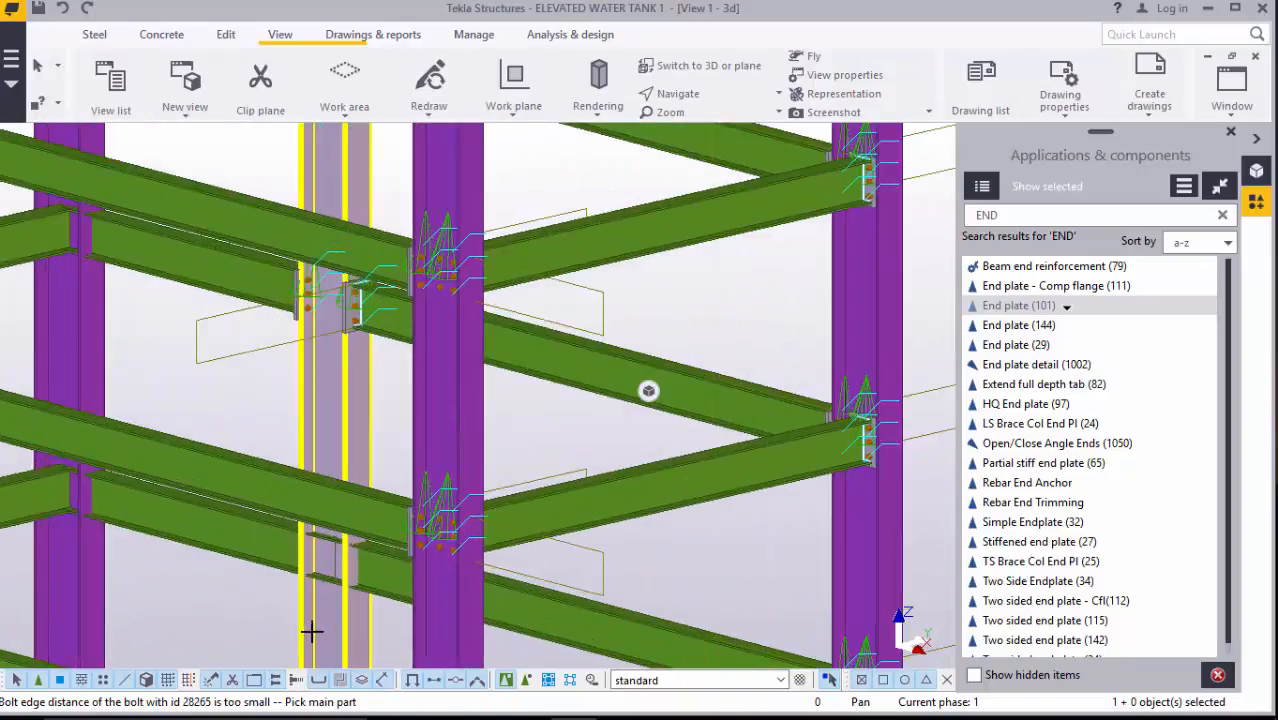
left_click(341, 585)
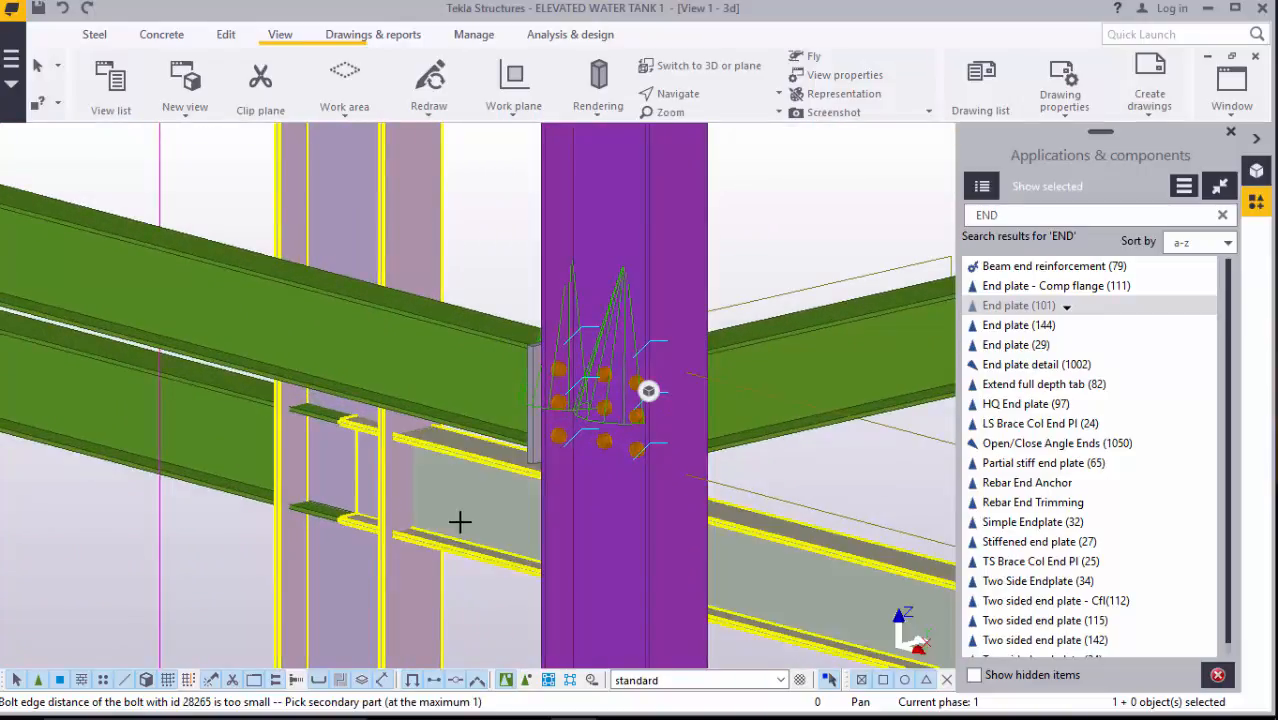
left_click(448, 519)
left_click(240, 455)
left_click(335, 508)
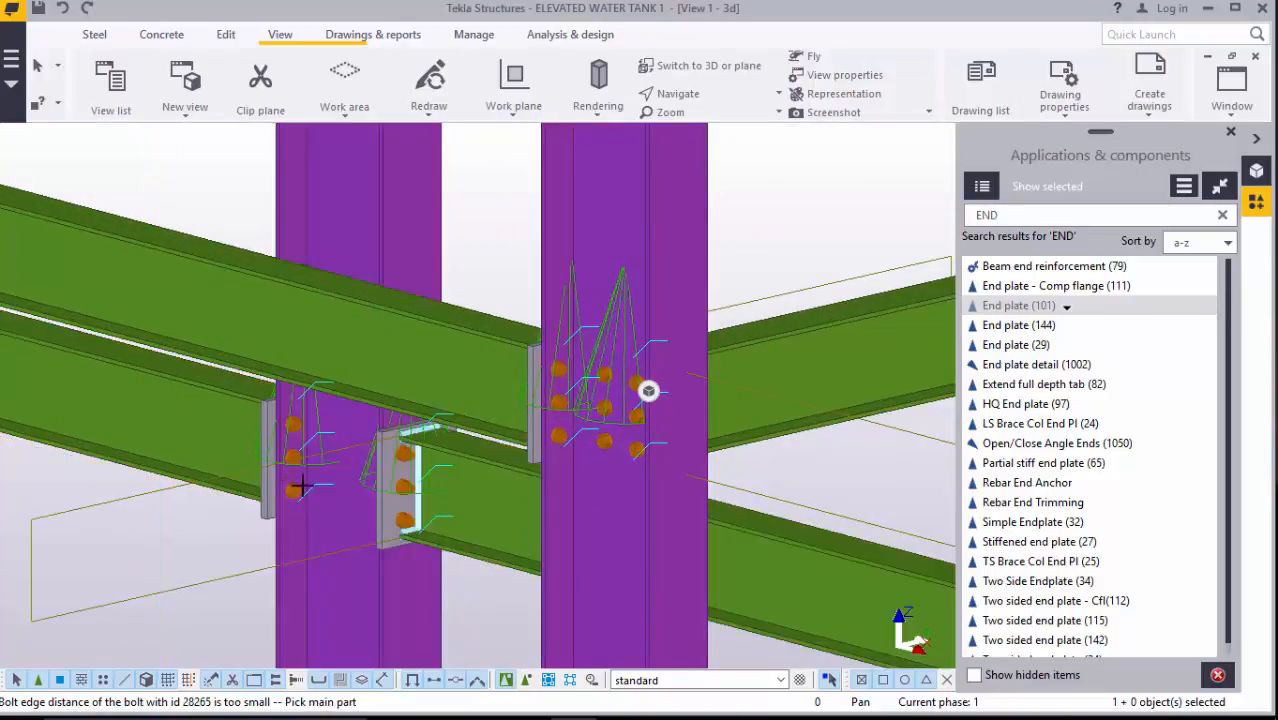
scroll(338, 515, "down", 5)
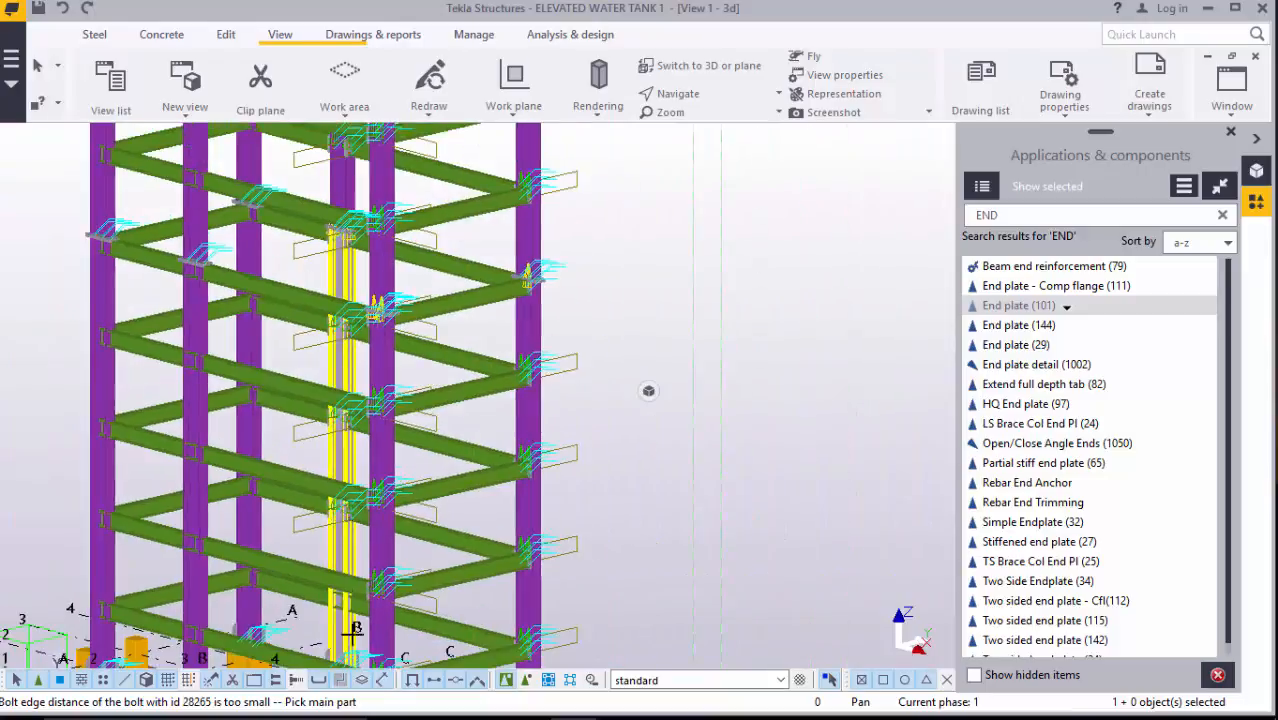
- Connect both beams at the rear column's lowest level, just above its base plate, with End plate (101)
scroll(350, 630, "up", 6)
scroll(340, 565, "up", 1)
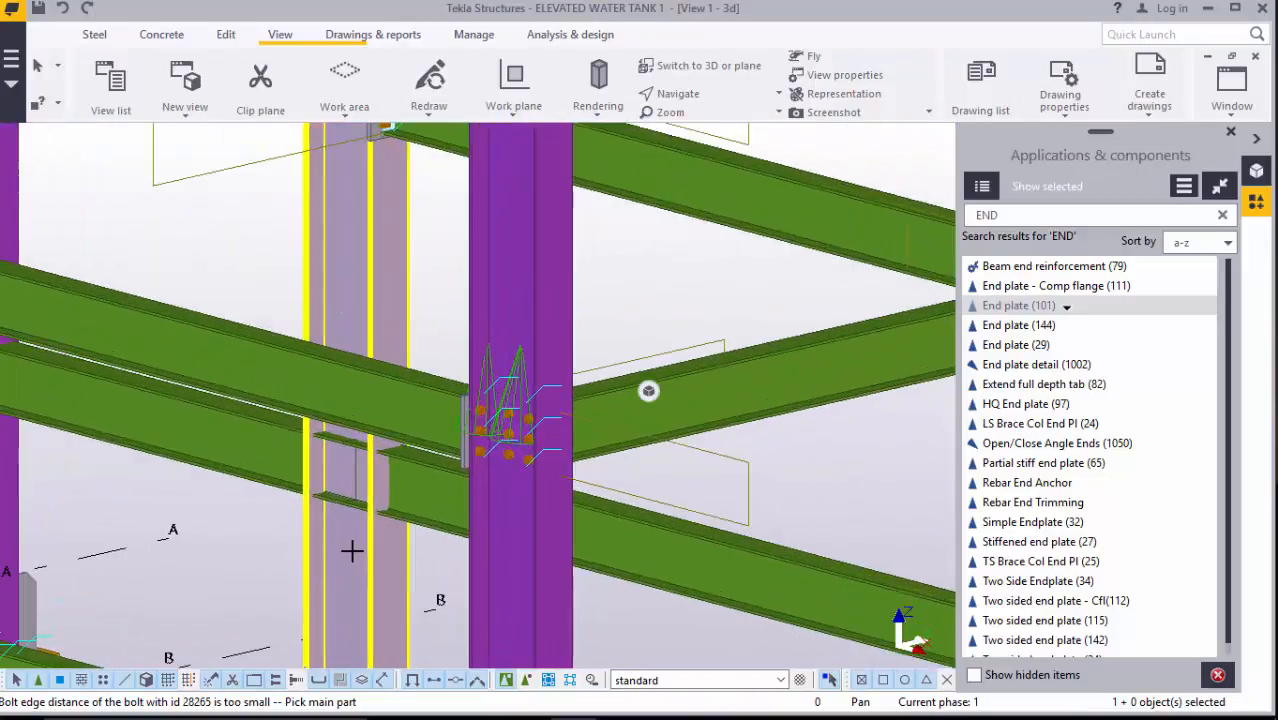
left_click(409, 514)
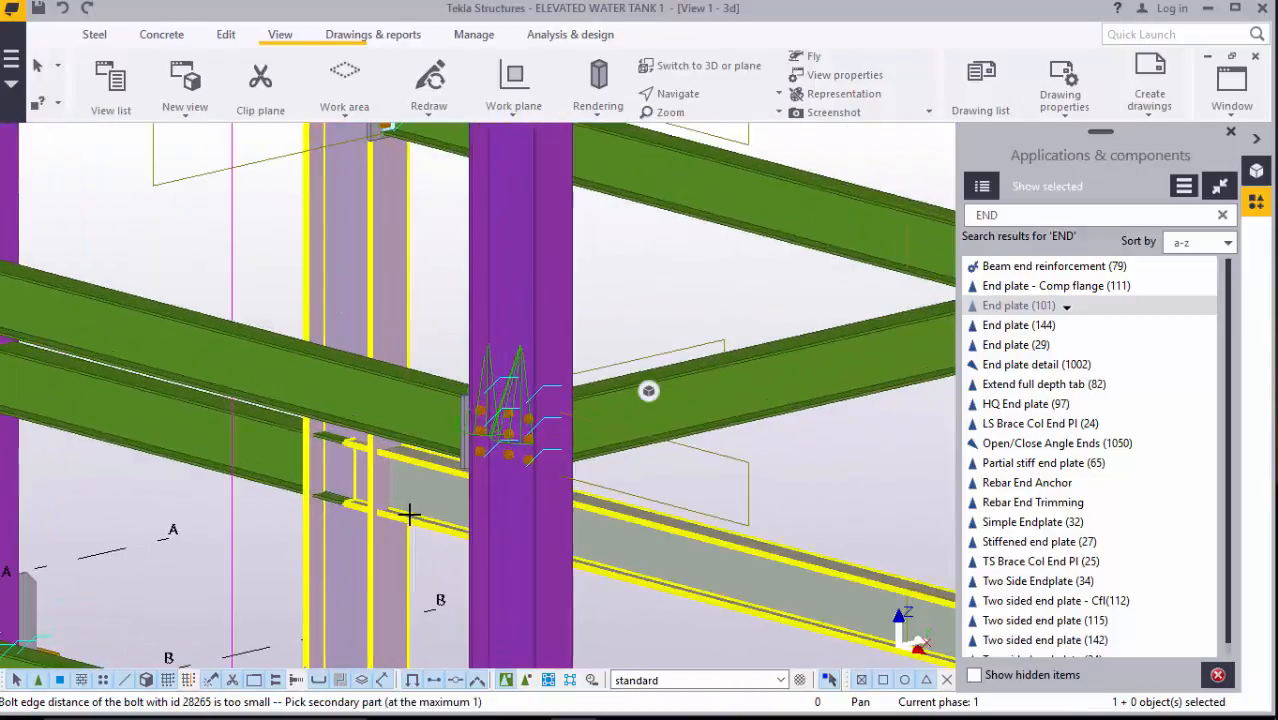
left_click(285, 462)
scroll(336, 474, "down", 5)
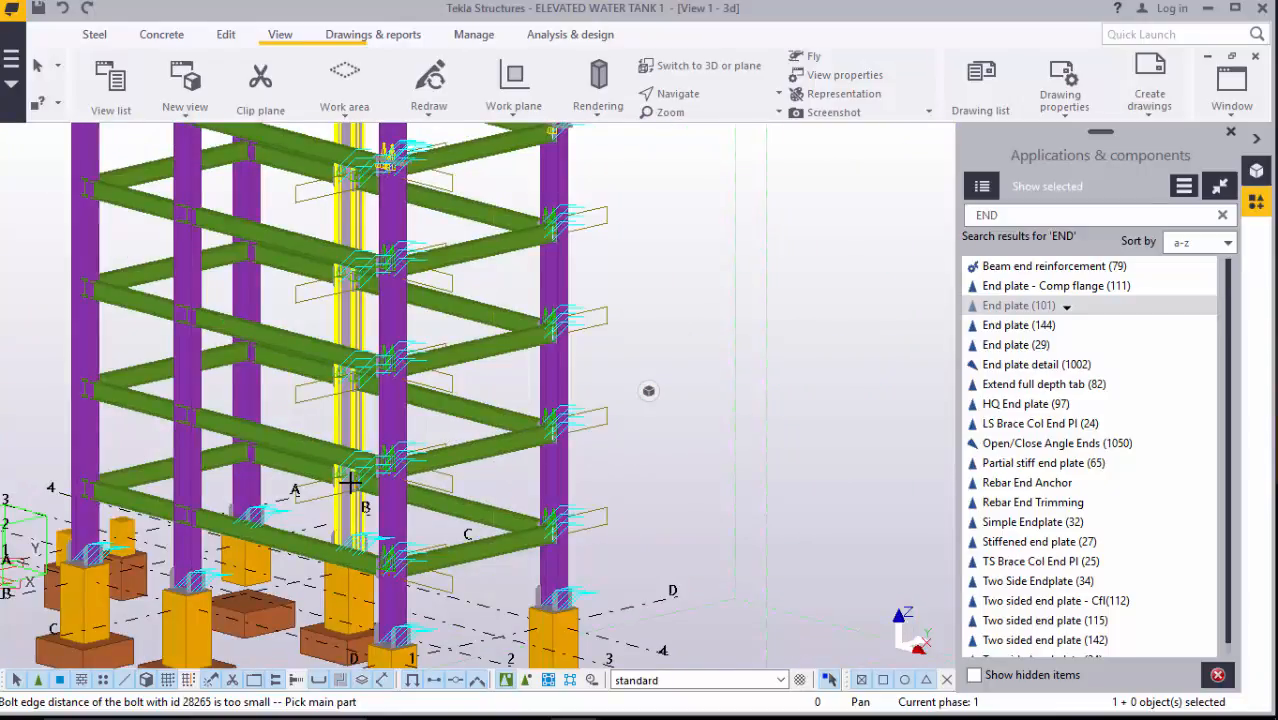
- Connect both beams at the lowest level of the tower's front-left column to the column with End plate (101)
scroll(228, 545, "up", 5)
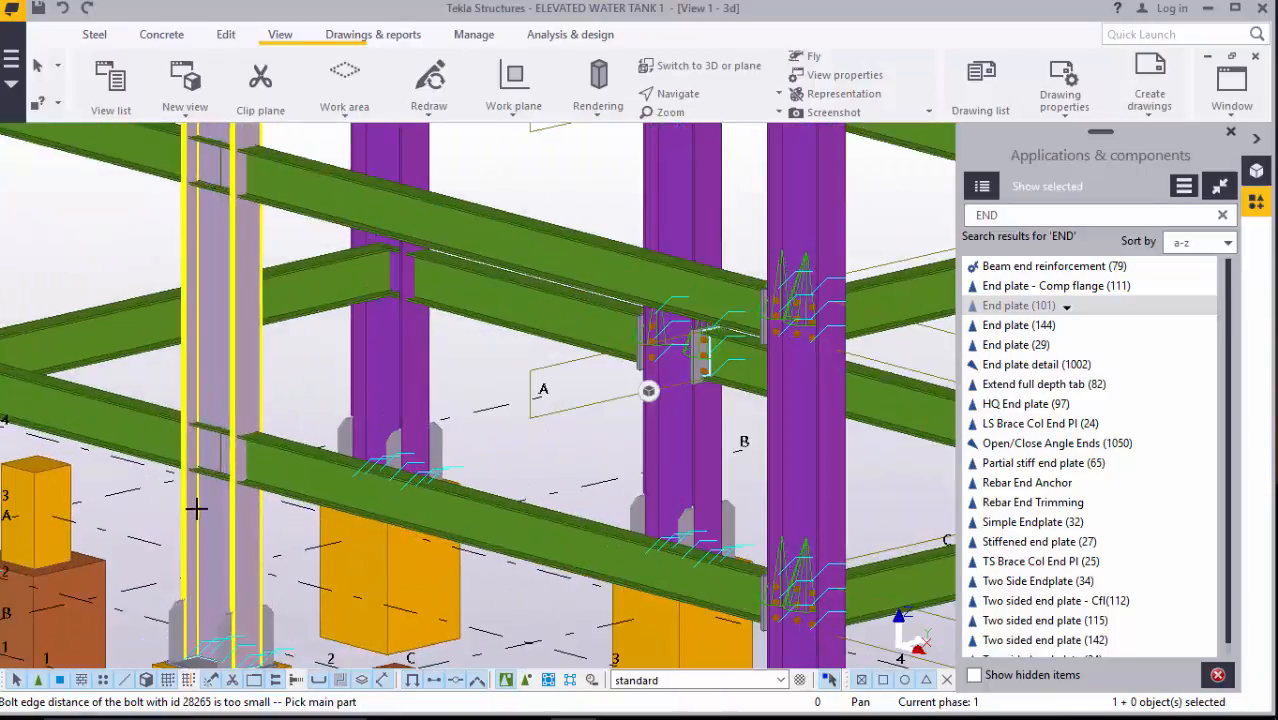
left_click(213, 505)
left_click(277, 466)
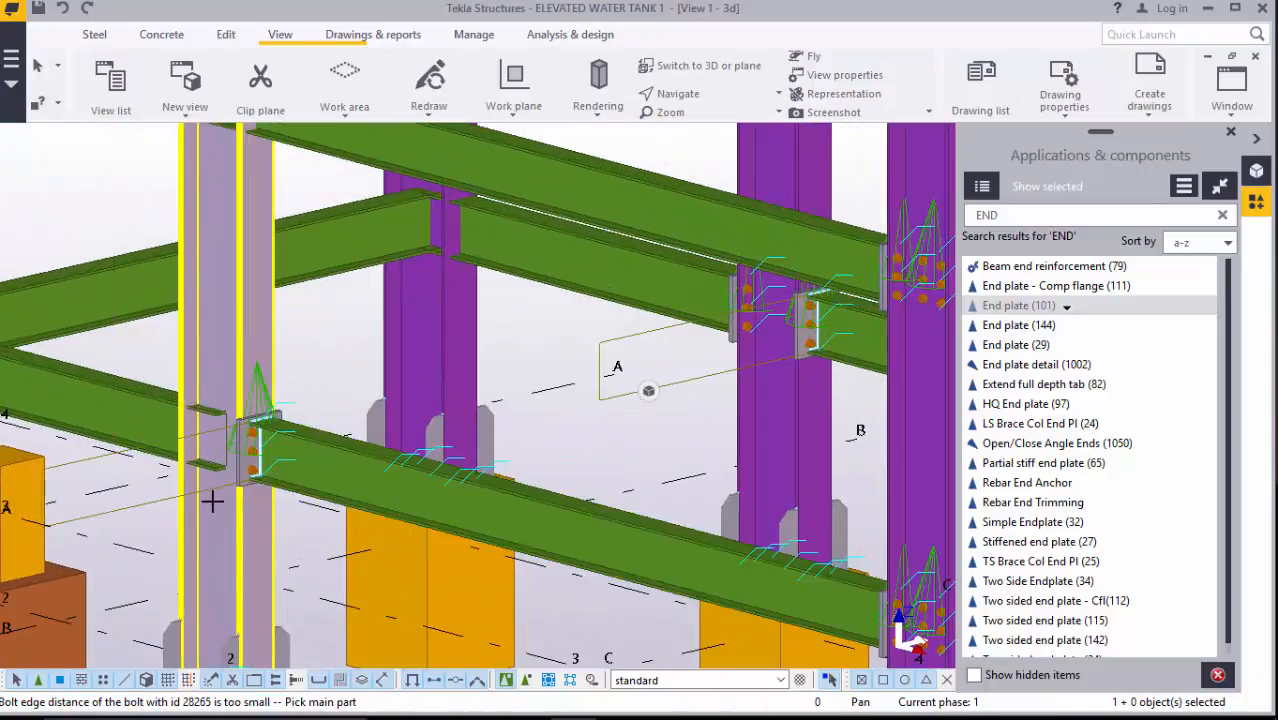
left_click(150, 447)
scroll(337, 500, "down", 3)
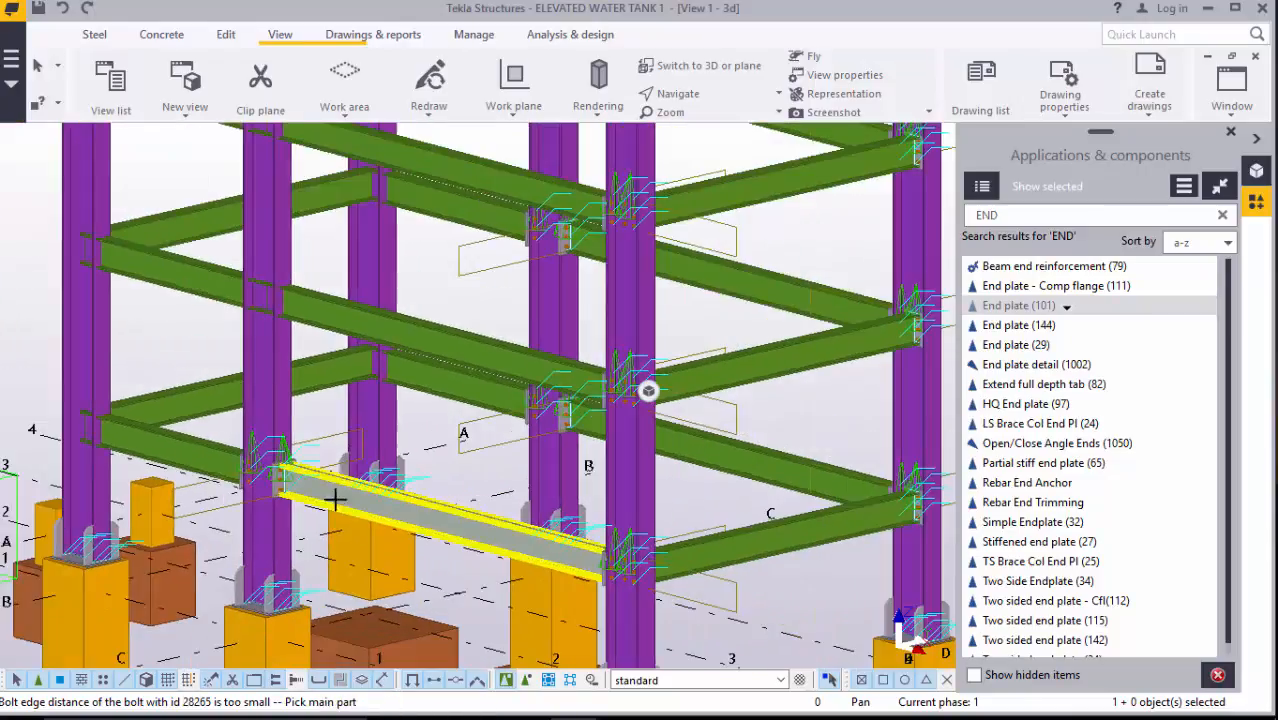
- Connect the short front beam and the rear-running beam to the leftmost column at the lowest level with End plate (101)
scroll(84, 335, "up", 4)
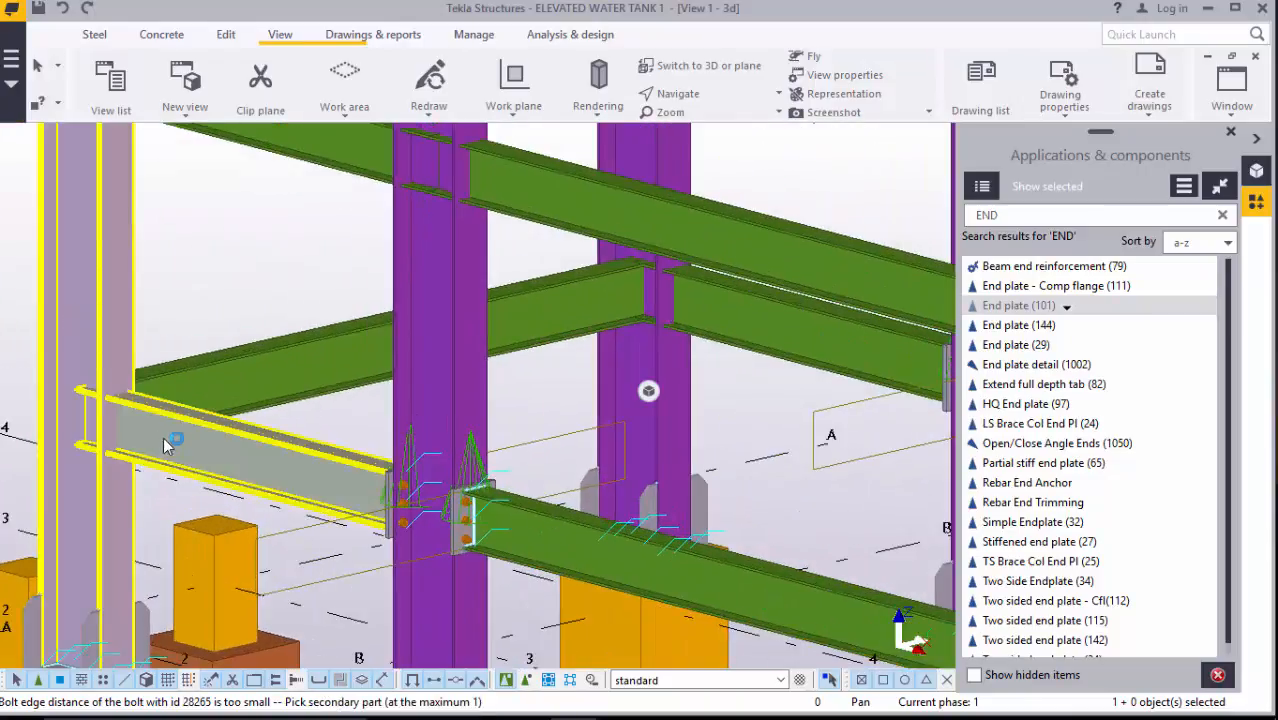
left_click(163, 437)
left_click(190, 382)
scroll(294, 499, "down", 3)
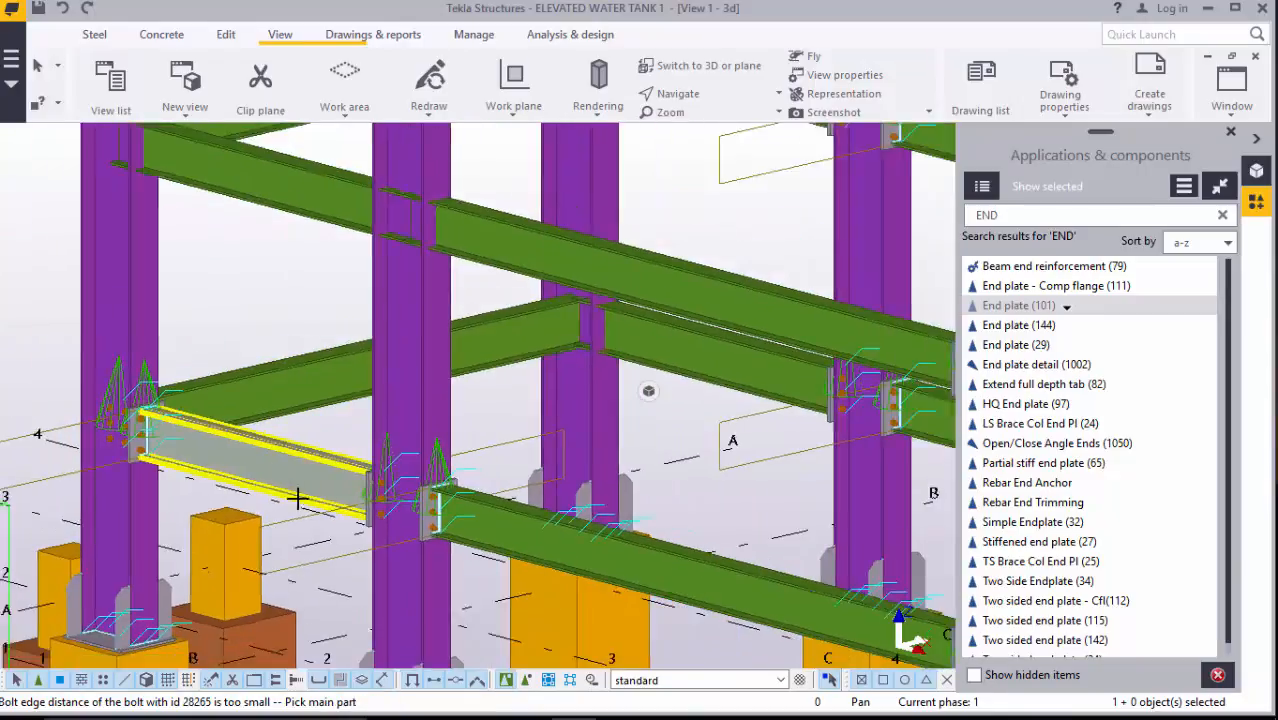
- Connect both beams at the second level from the ground to the leftmost column and to the front-left column with End plate (101)
scroll(200, 200, "up", 3)
scroll(164, 236, "up", 1)
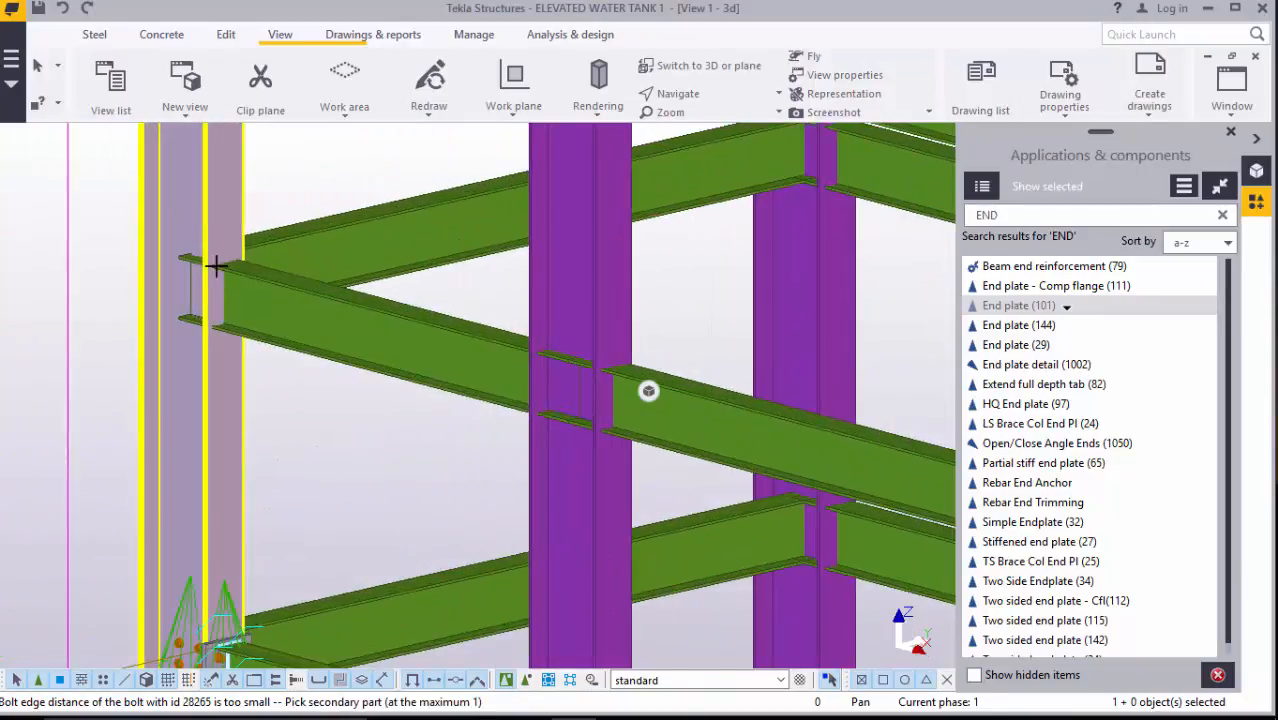
left_click(254, 308)
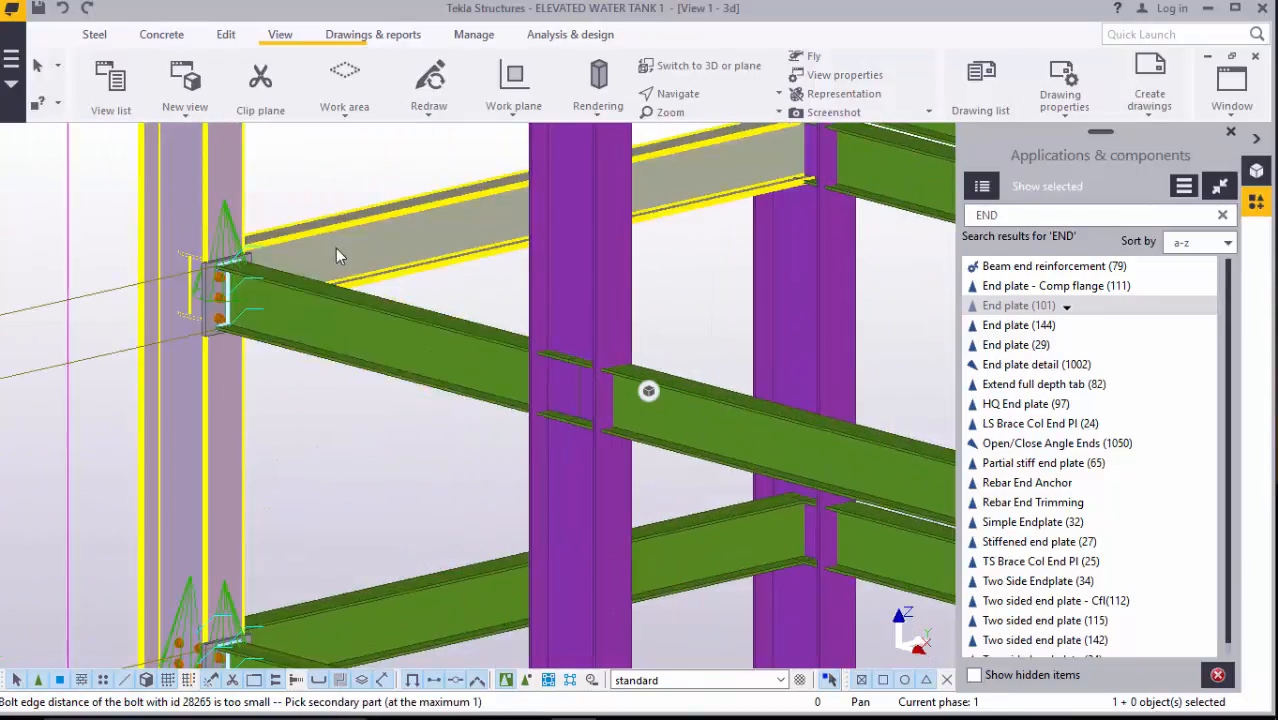
left_click(335, 255)
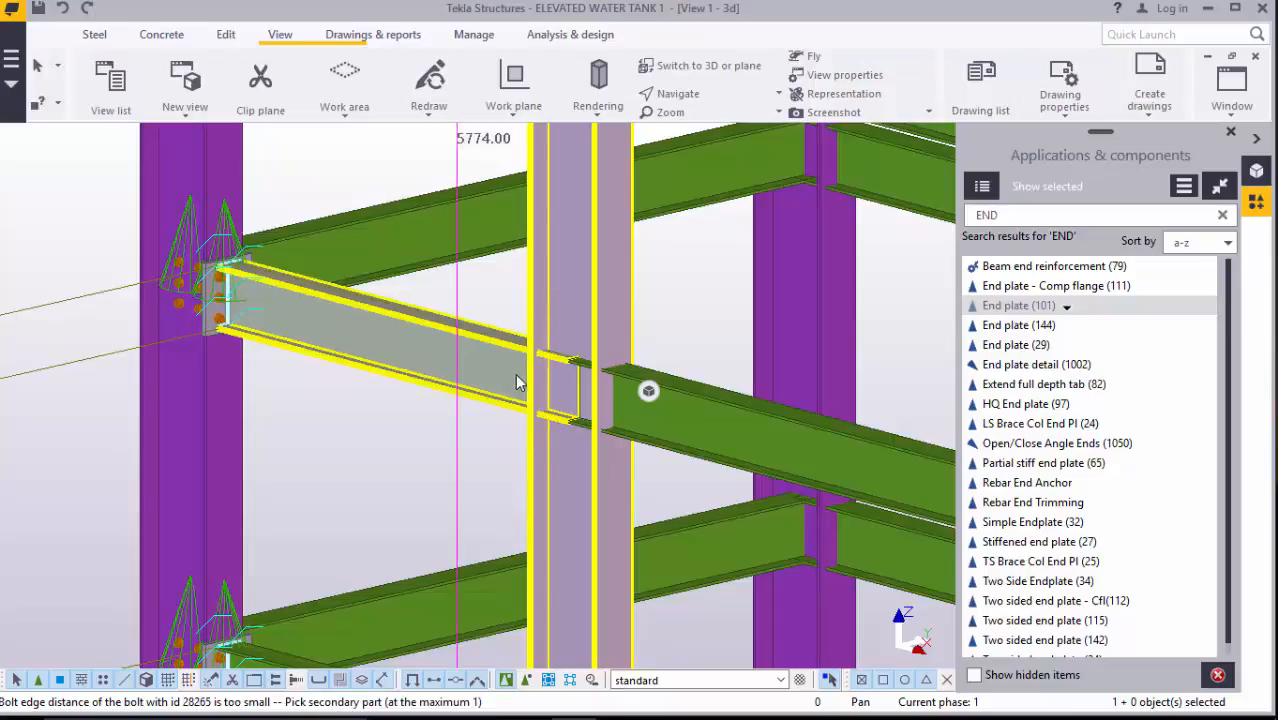
left_click(522, 374)
left_click(646, 402)
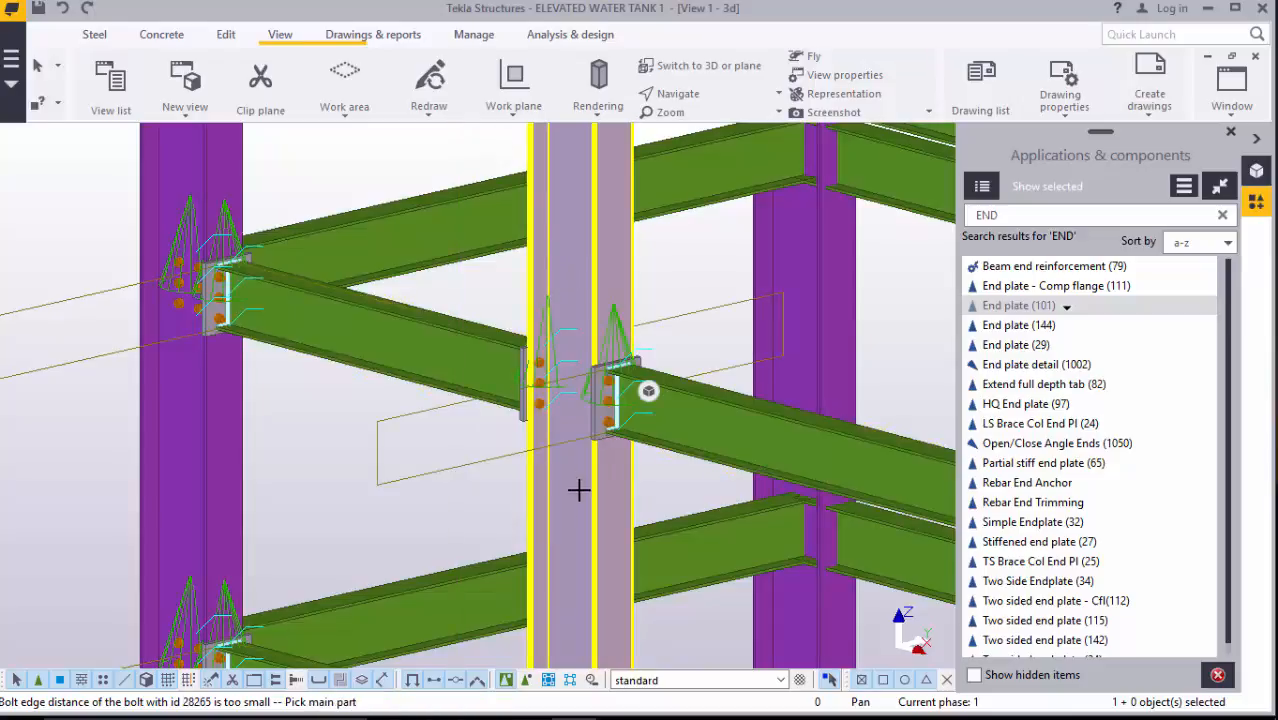
- Connect both beams at the third level from the ground to the front-left column and to the leftmost column with End plate (101)
middle_click_drag(576, 485, 566, 230)
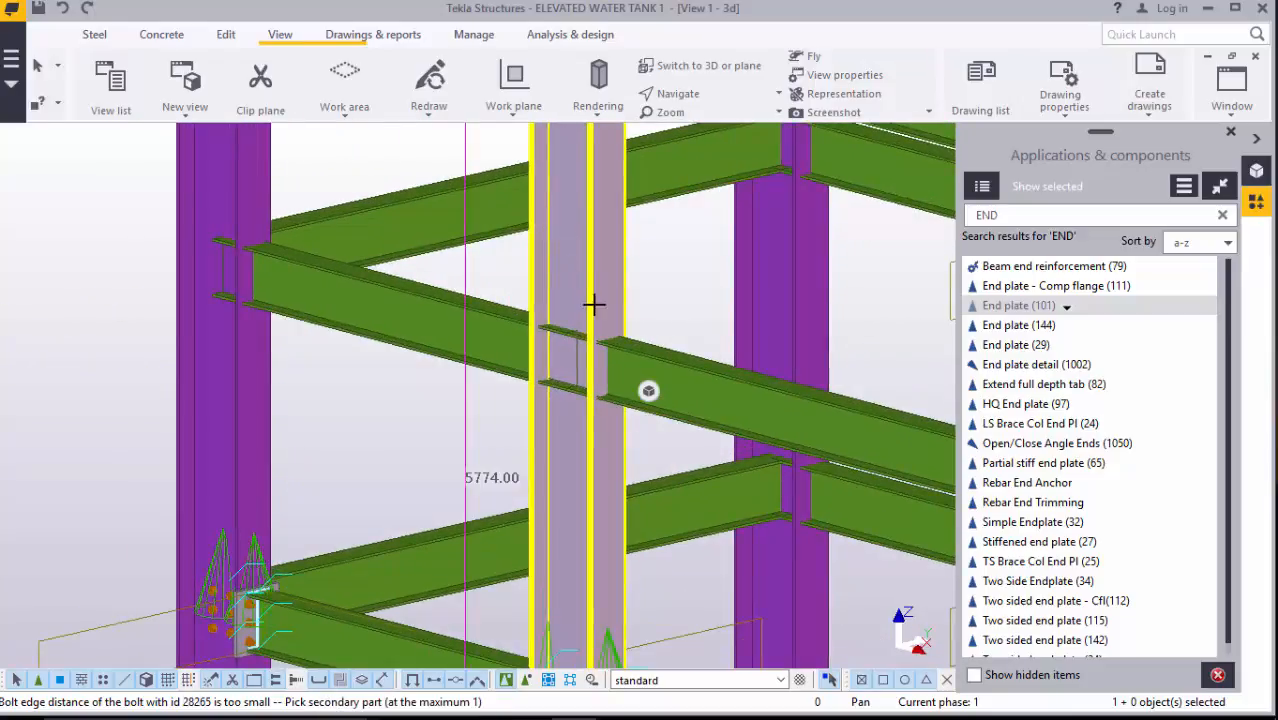
left_click(493, 316)
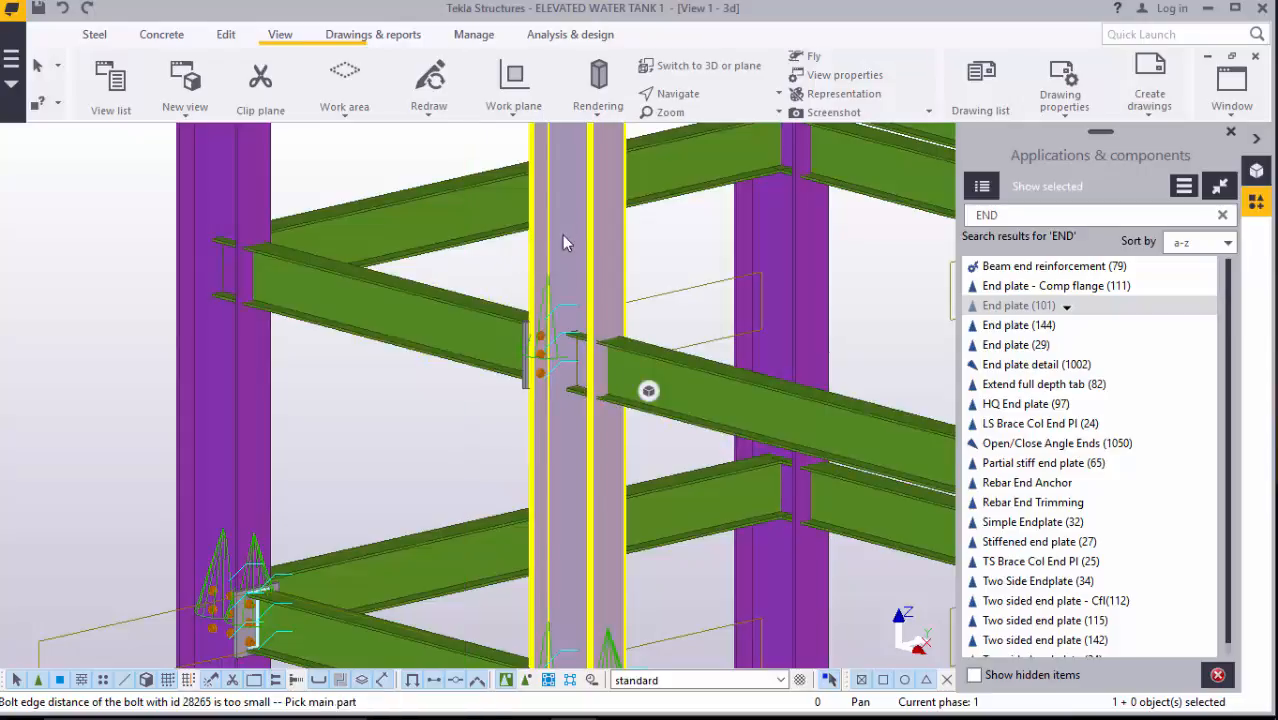
left_click(559, 244)
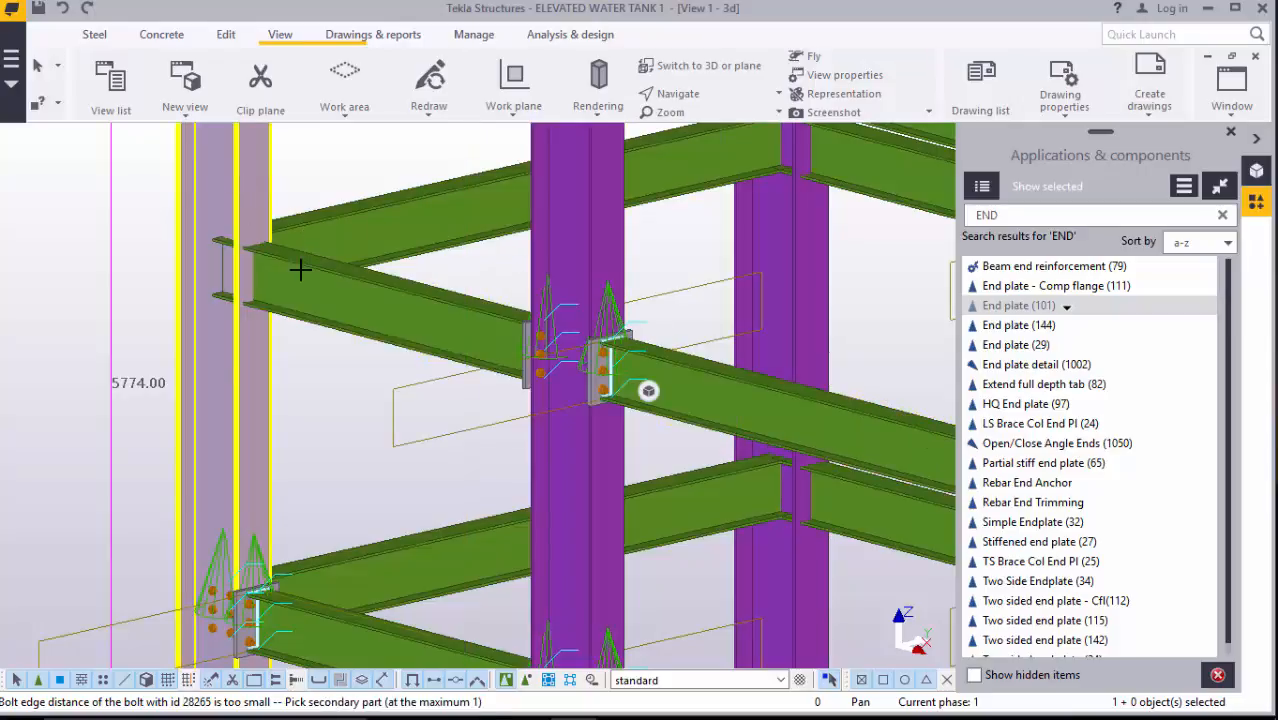
left_click(300, 268)
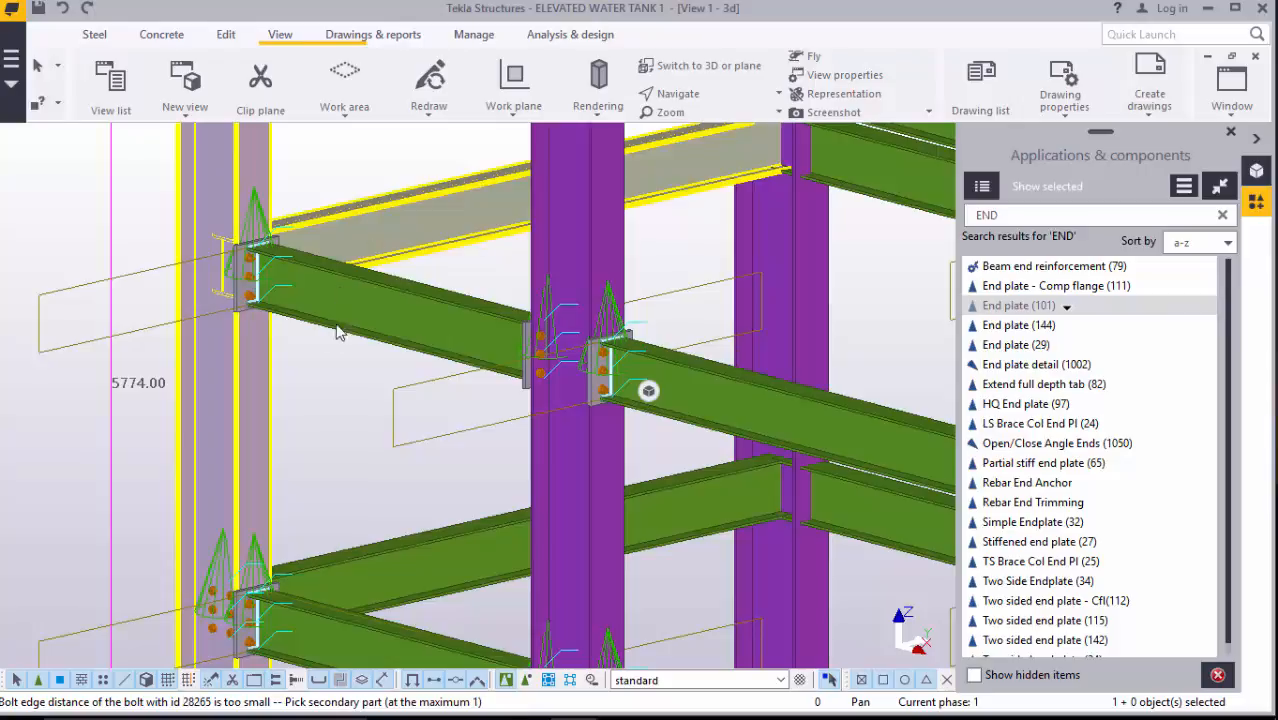
left_click(338, 333)
scroll(331, 362, "down", 8)
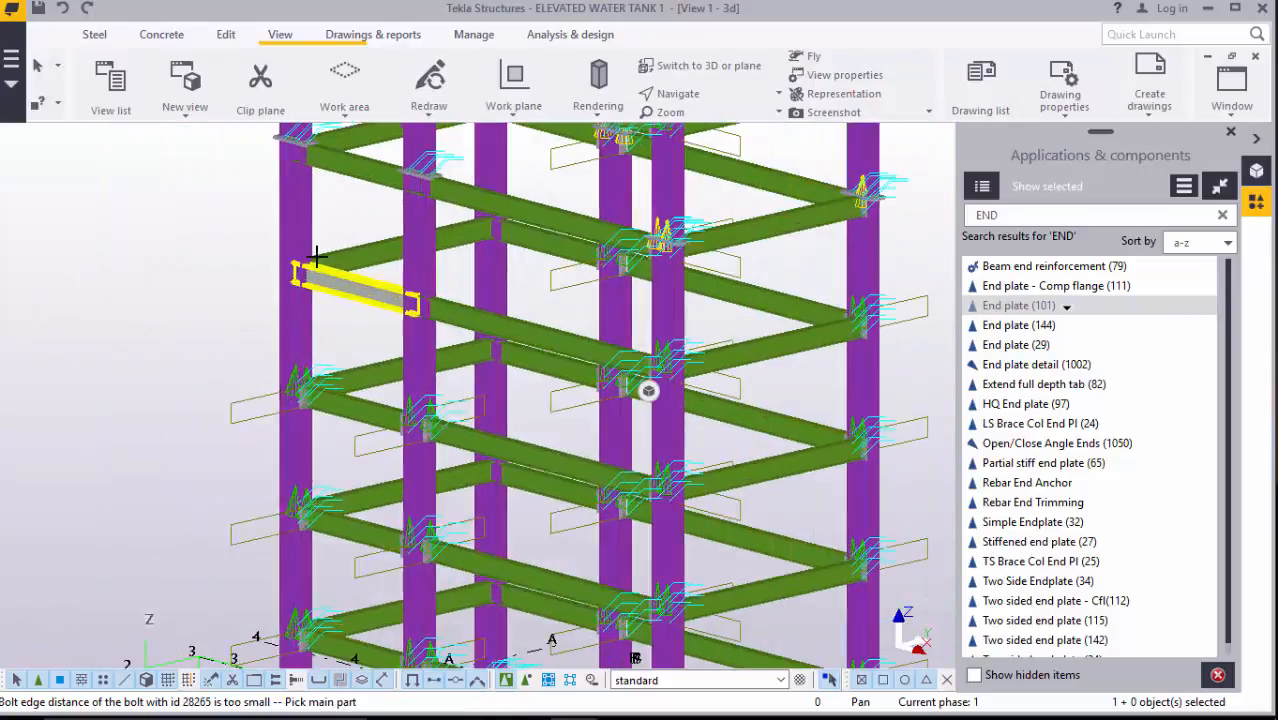
scroll(316, 257, "up", 5)
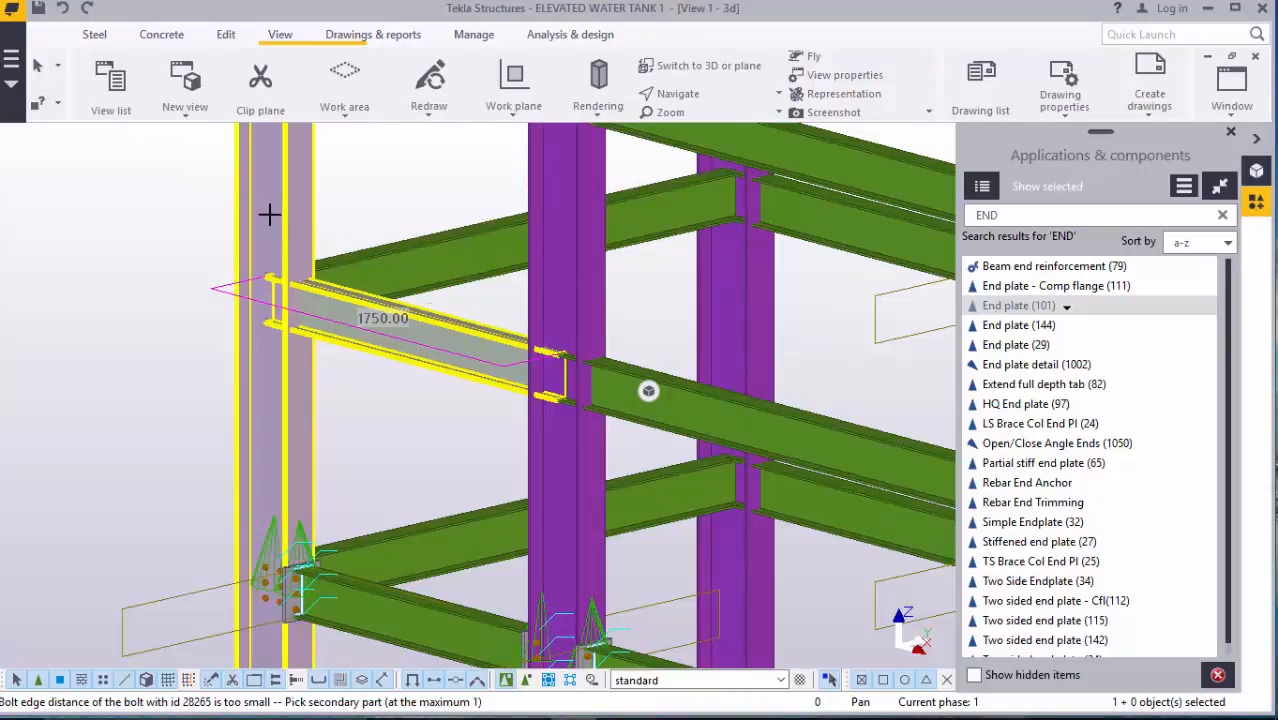
left_click(258, 318)
scroll(258, 318, "up", 4)
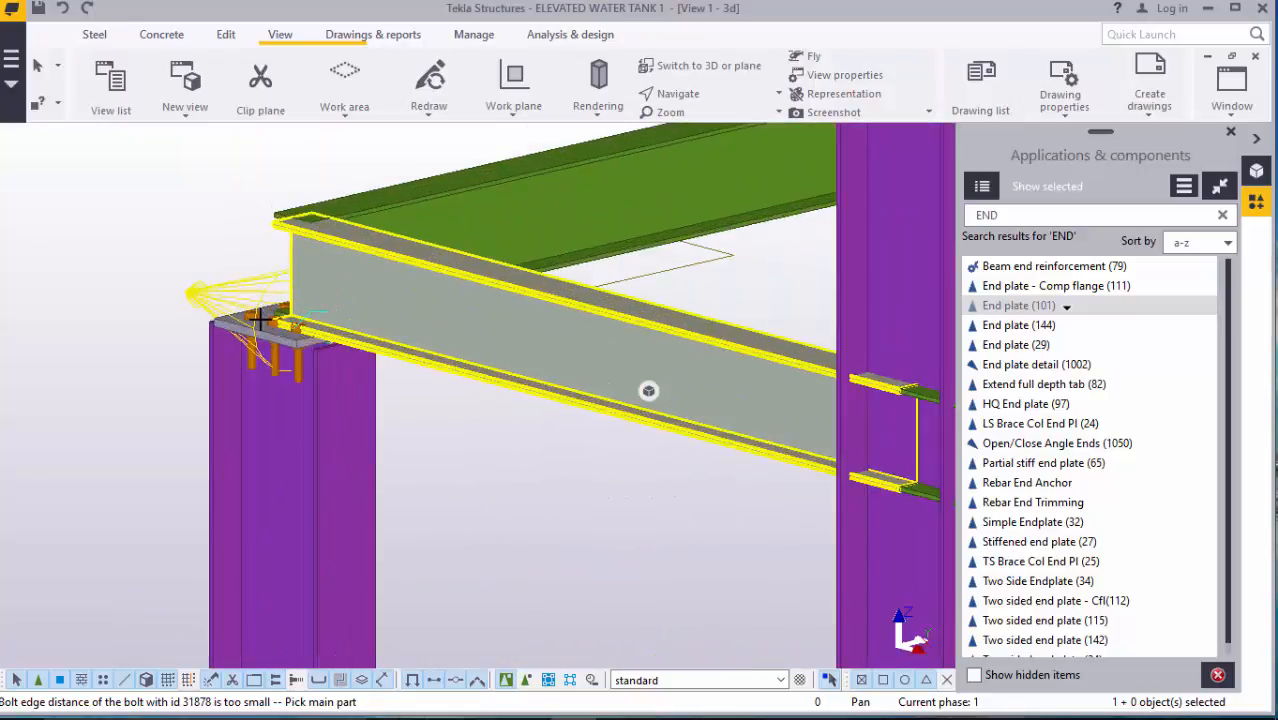
scroll(258, 318, "up", 3)
left_click(63, 10)
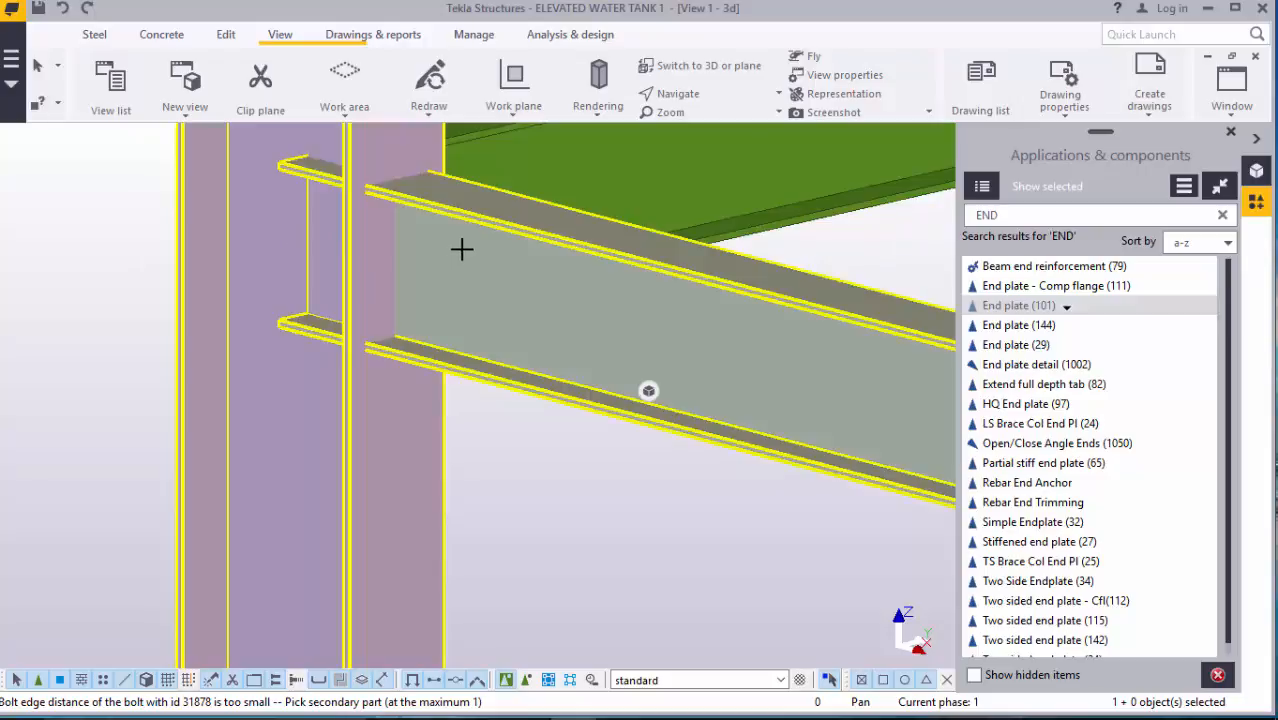
- Connect both beams one level below the lower splice to the leftmost column with End plate (101)
left_click(394, 344)
scroll(382, 371, "down", 3)
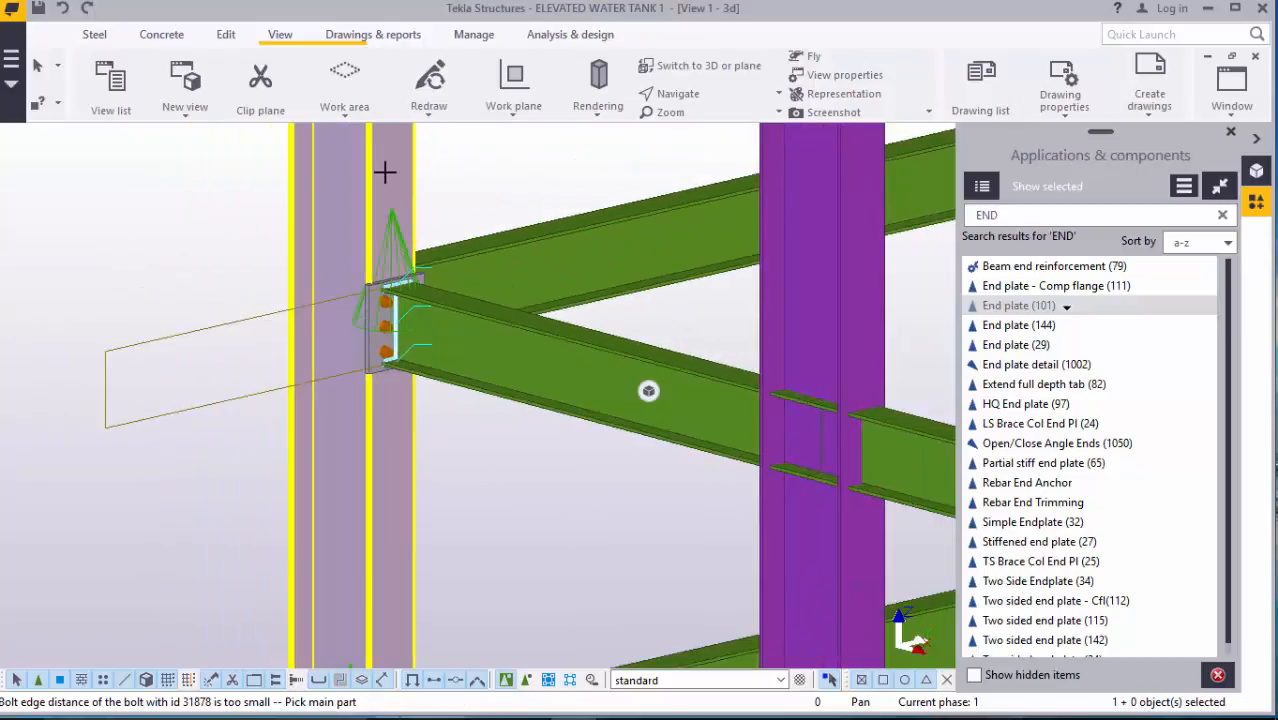
left_click(400, 290)
scroll(400, 290, "down", 3)
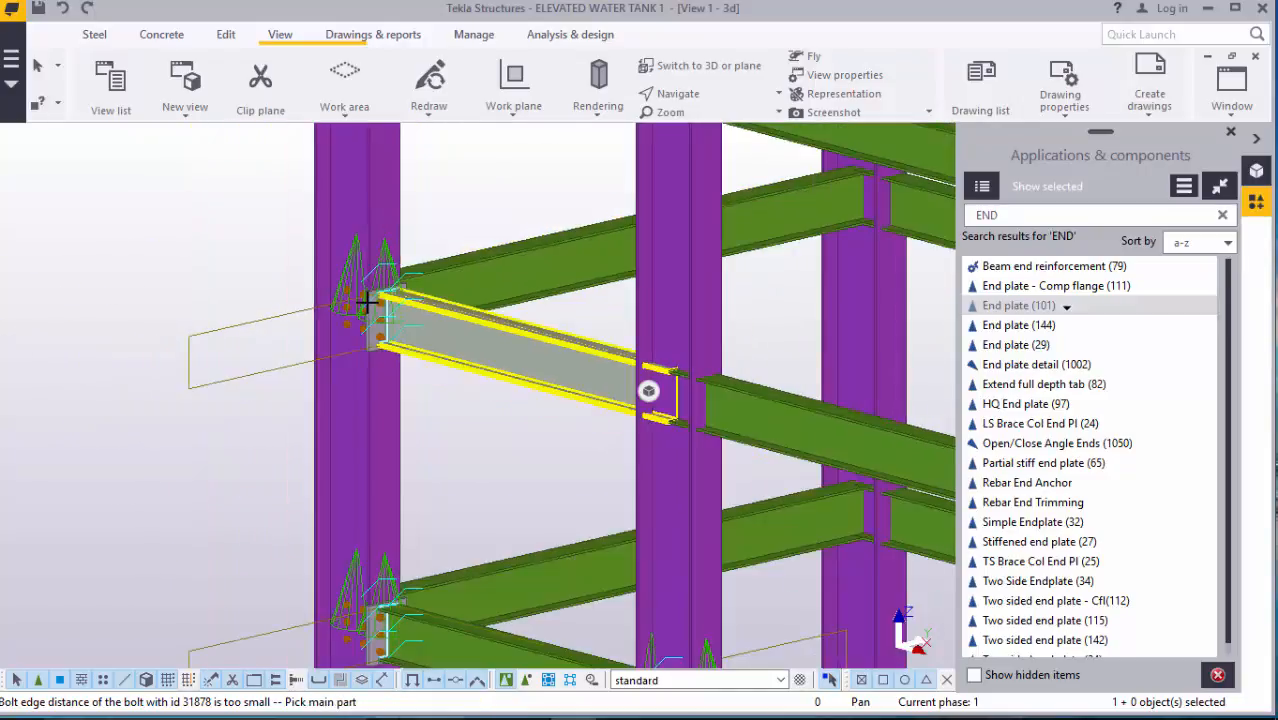
scroll(580, 268, "up", 3)
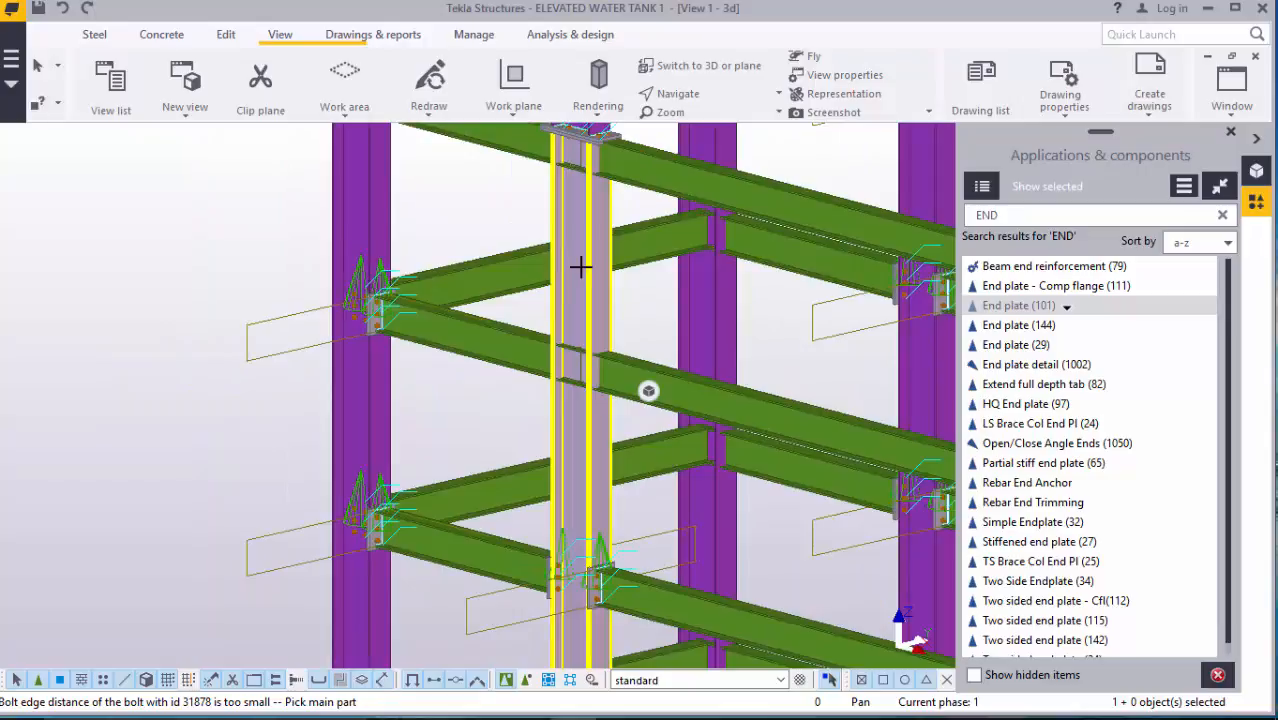
- Connect both beams one level below the lower splice to the front-left column with End plate (101)
left_click(541, 370)
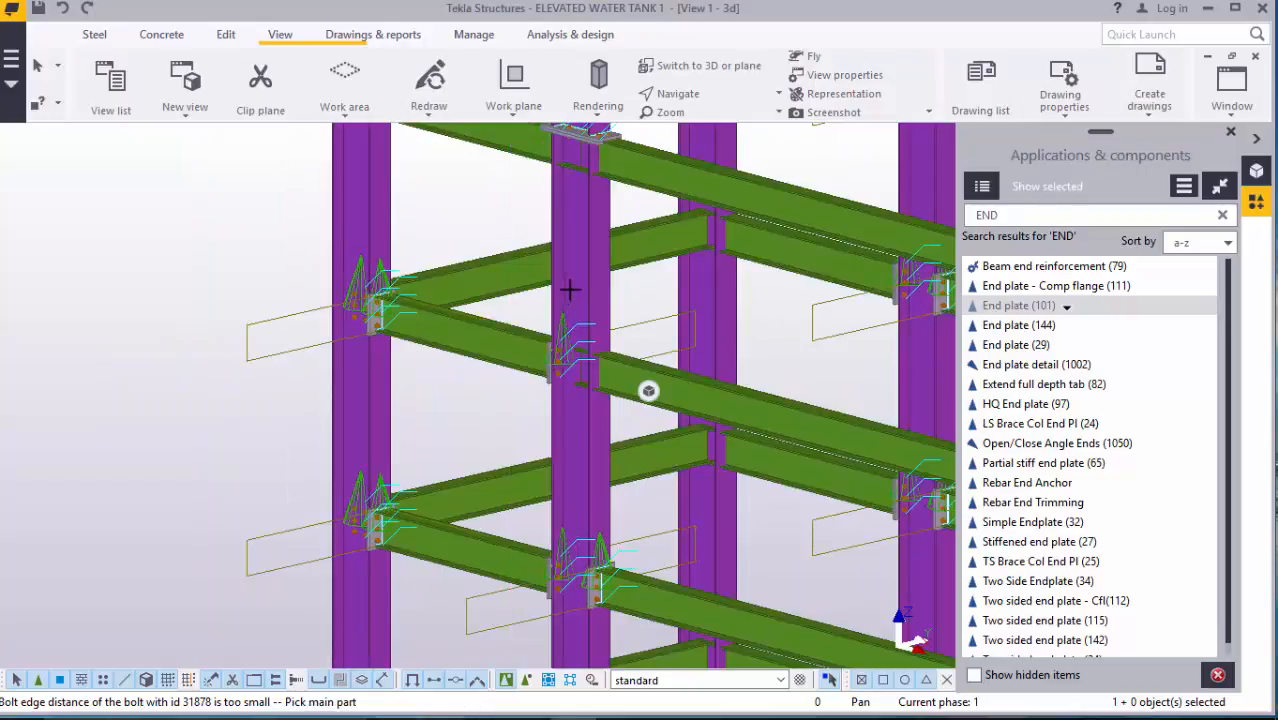
left_click(686, 400)
scroll(686, 400, "down", 3)
scroll(455, 237, "up", 3)
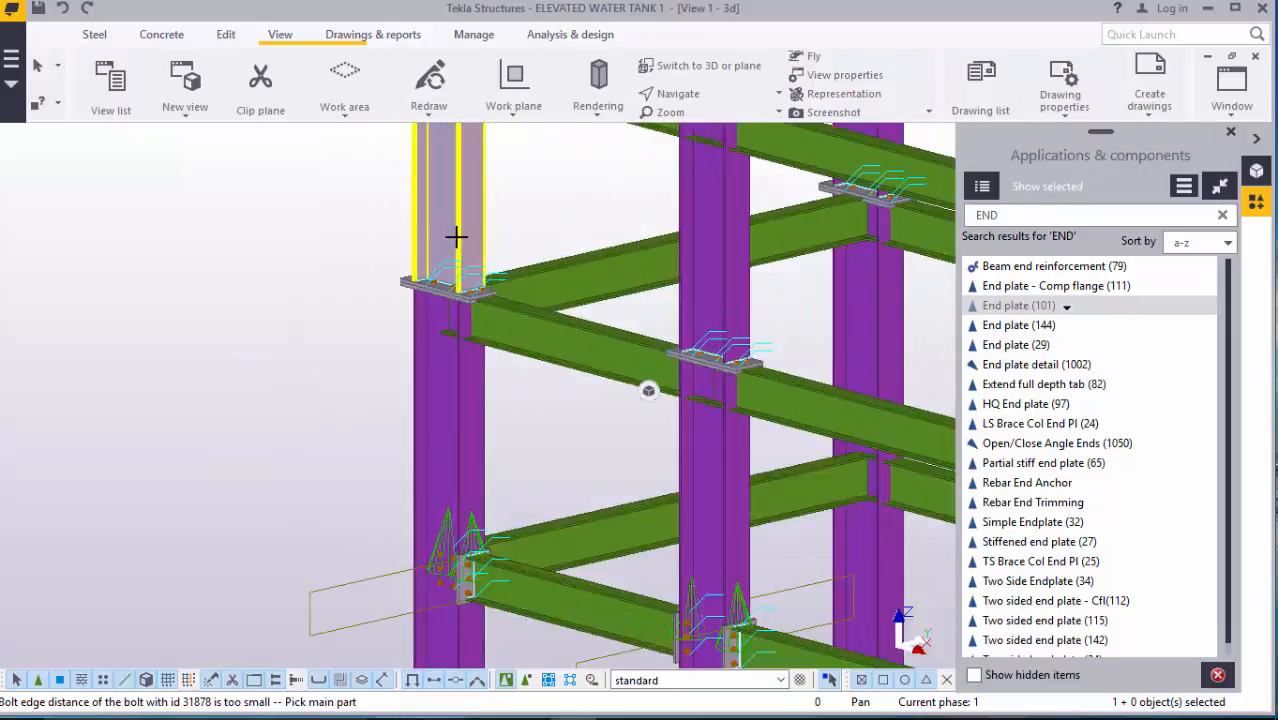
- Connect the short front beam directly beneath the leftmost column's lower splice to the lower column segment with End plate (101)
scroll(455, 237, "up", 3)
left_click(457, 267)
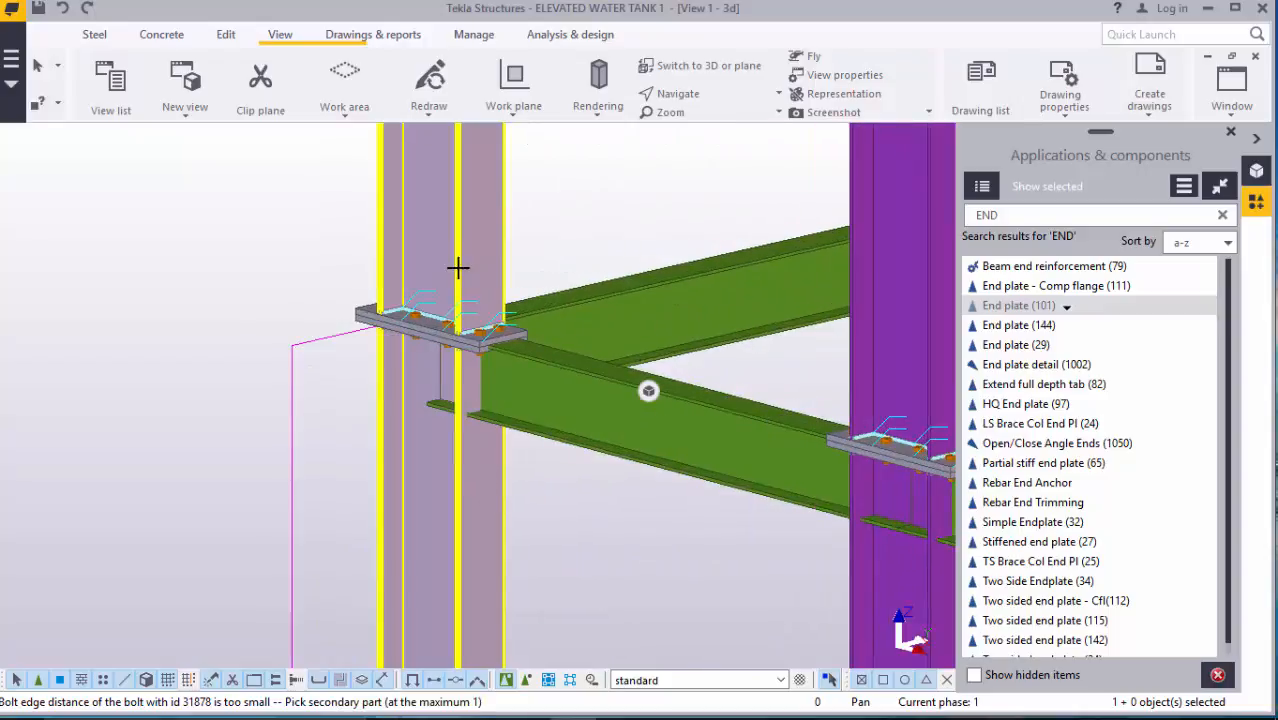
left_click(546, 398)
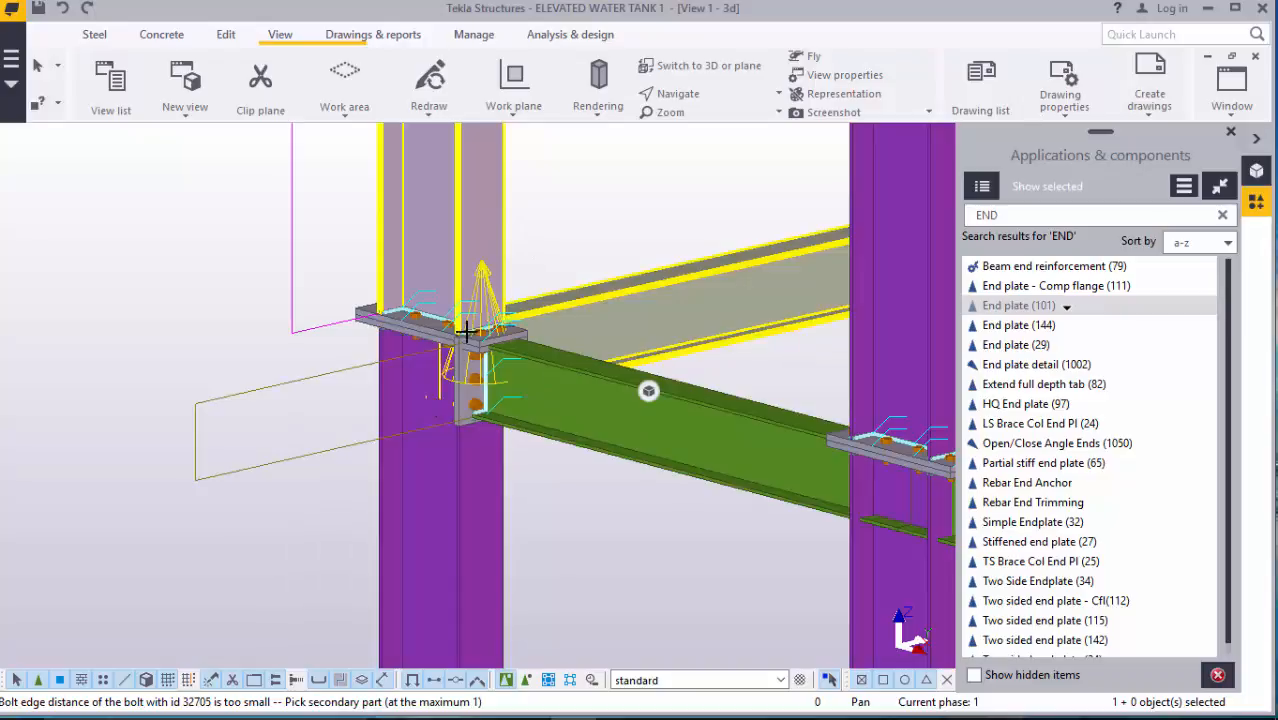
scroll(643, 378, "down", 2)
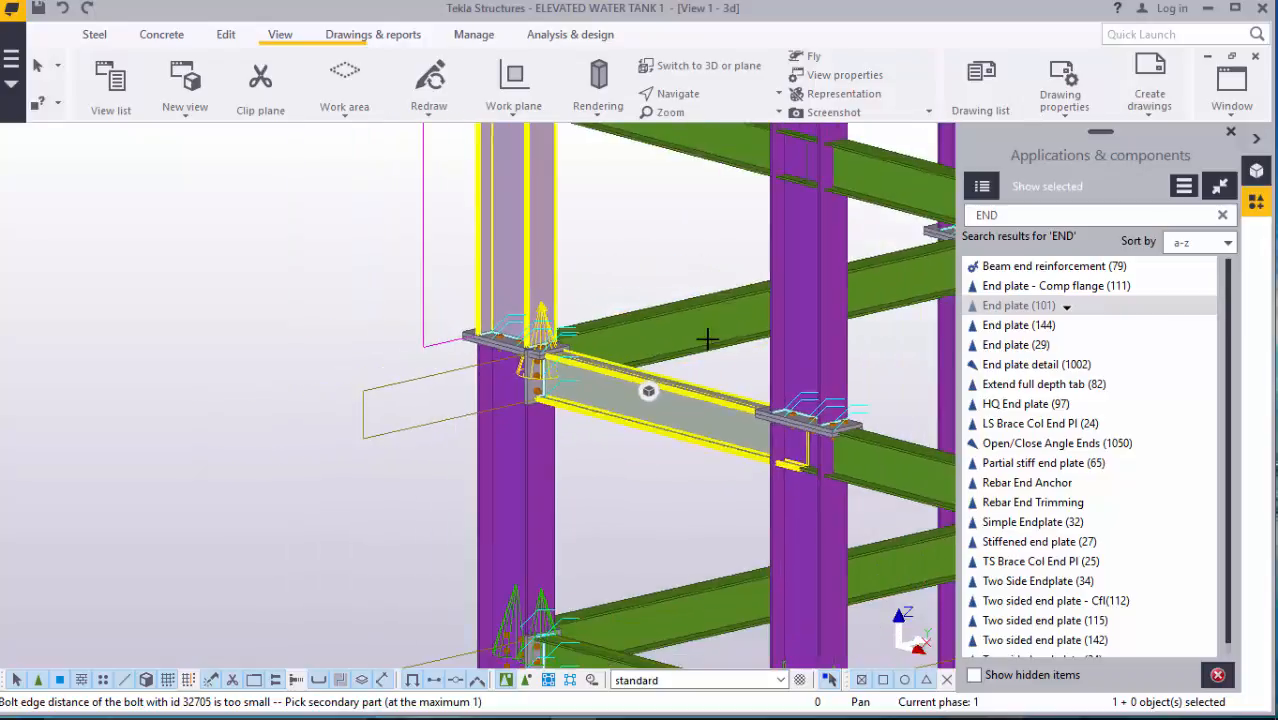
- Connect the long front beam directly beneath the front-left column's lower splice to the lower column segment with End plate (101)
left_click(797, 300)
scroll(825, 488, "up", 1)
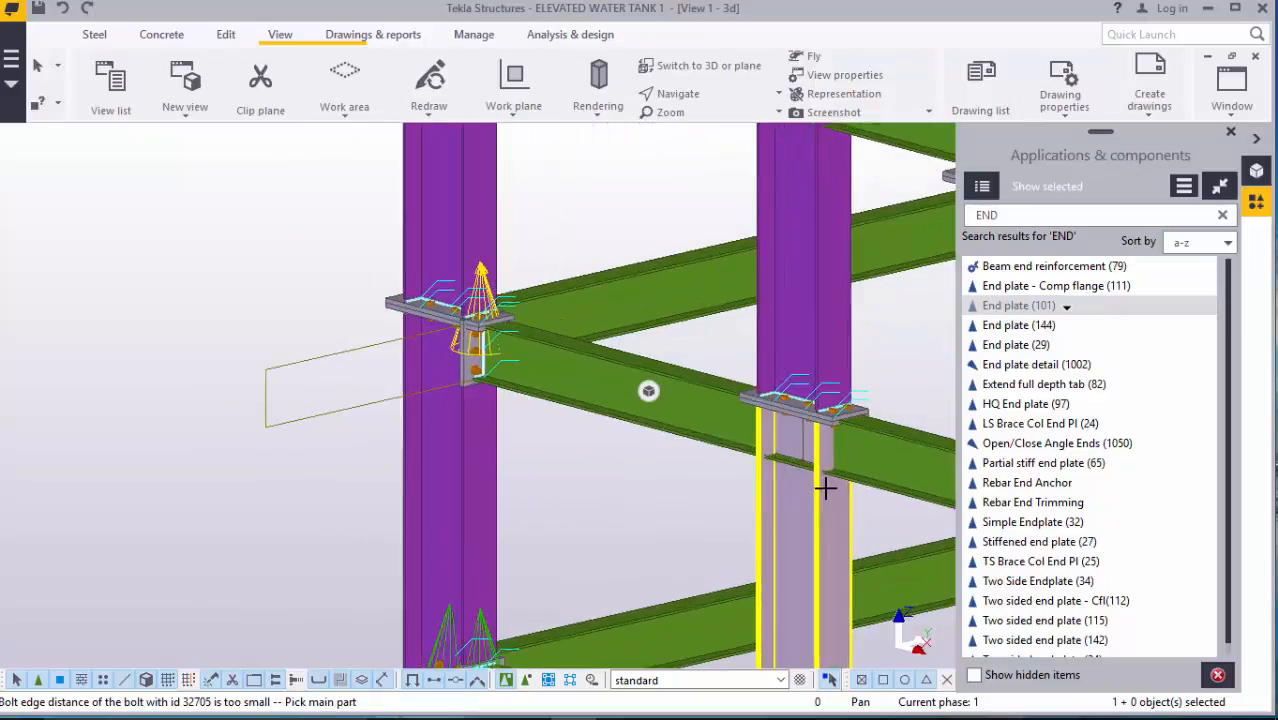
left_click(879, 451)
middle_click_drag(610, 369, 489, 426, "ctrl")
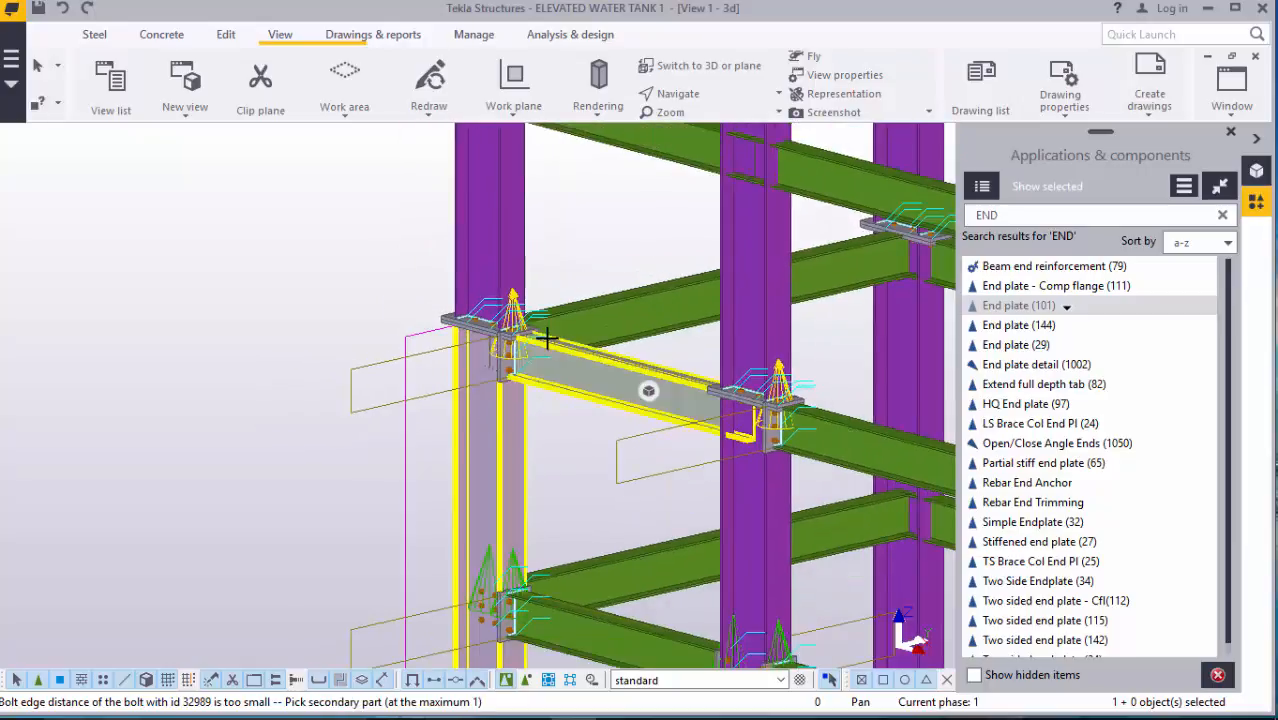
- Connect the side beam to the leftmost column and the short front beam to the front-left column, directly beneath the lower splices, with End plate (101)
middle_click_drag(547, 340, 596, 313, "ctrl")
scroll(382, 348, "down", 2)
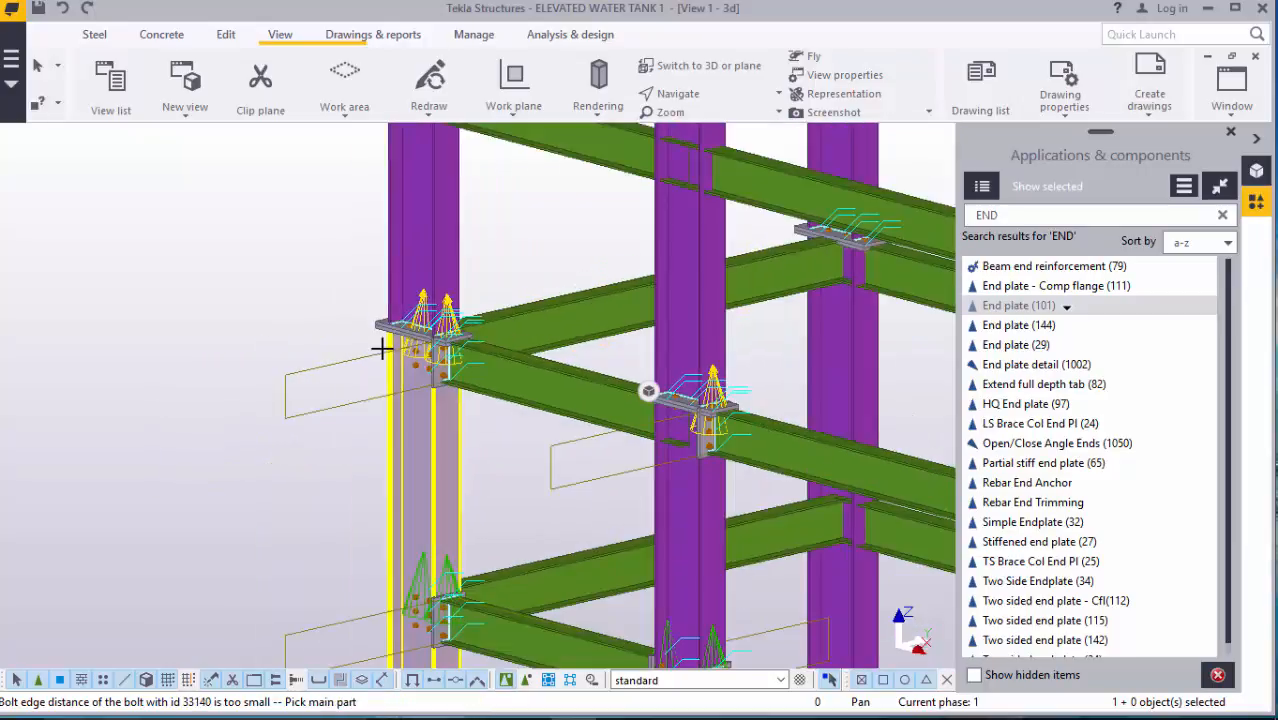
scroll(576, 428, "down", 5)
scroll(690, 414, "up", 6)
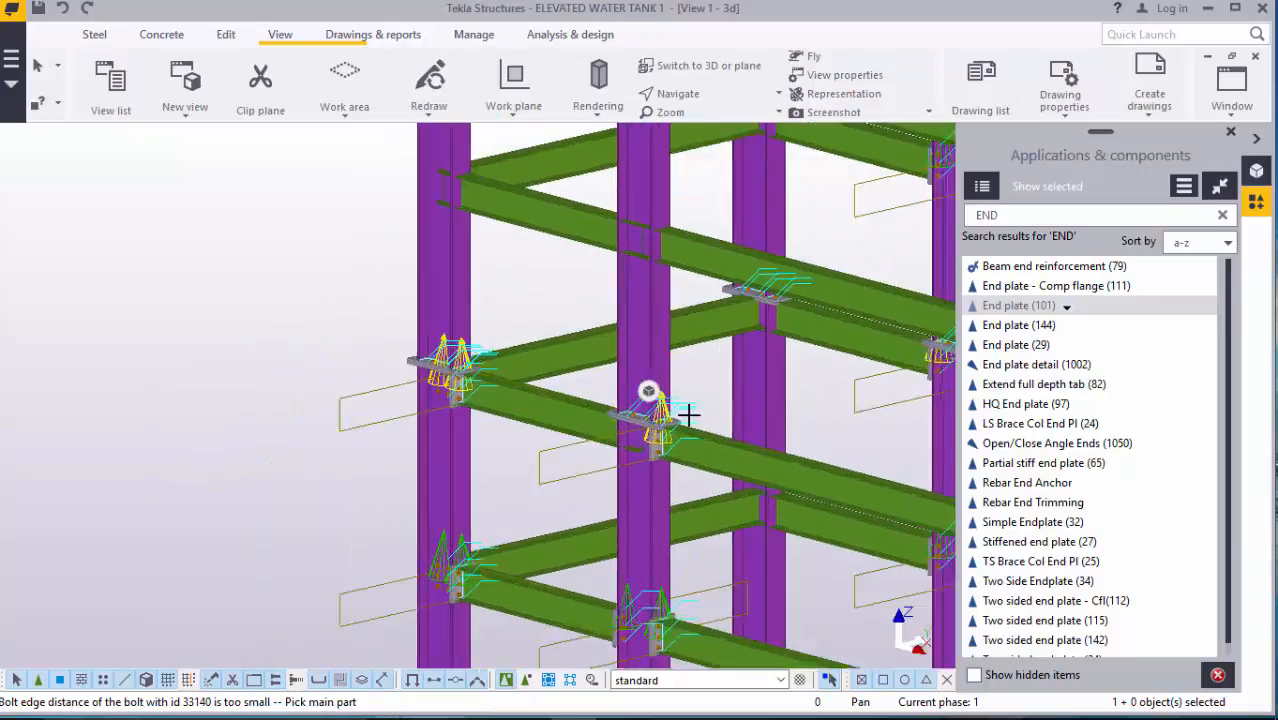
scroll(620, 380, "up", 3)
left_click(588, 415)
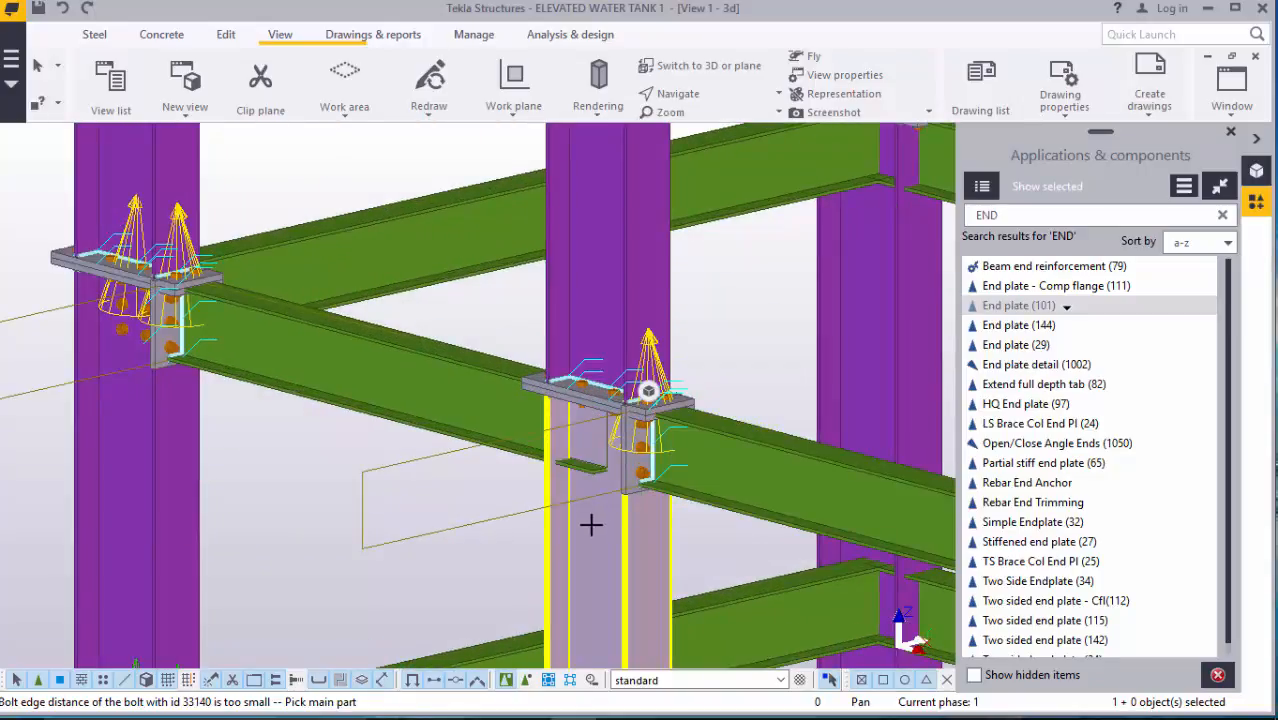
left_click(523, 445)
scroll(556, 446, "down", 3)
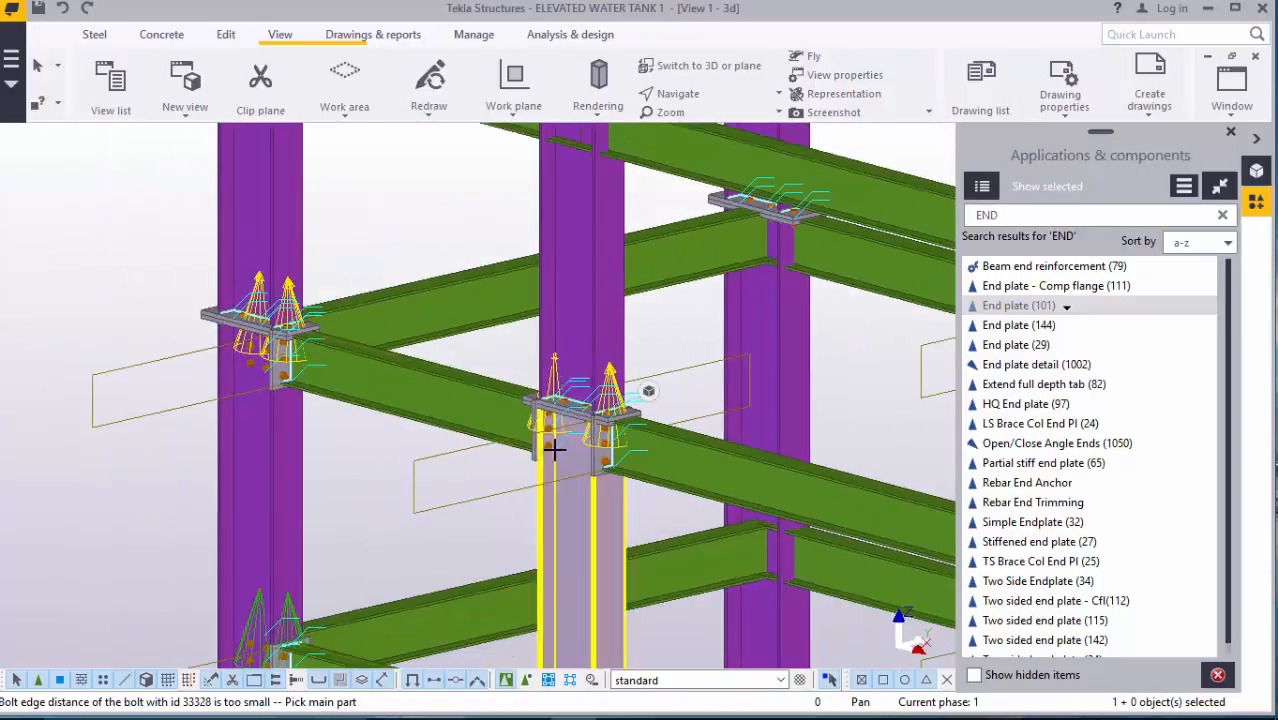
- Connect both front beams one level above the lower splice to the front-left column with End plate (101)
scroll(572, 240, "up", 3)
left_click(553, 280)
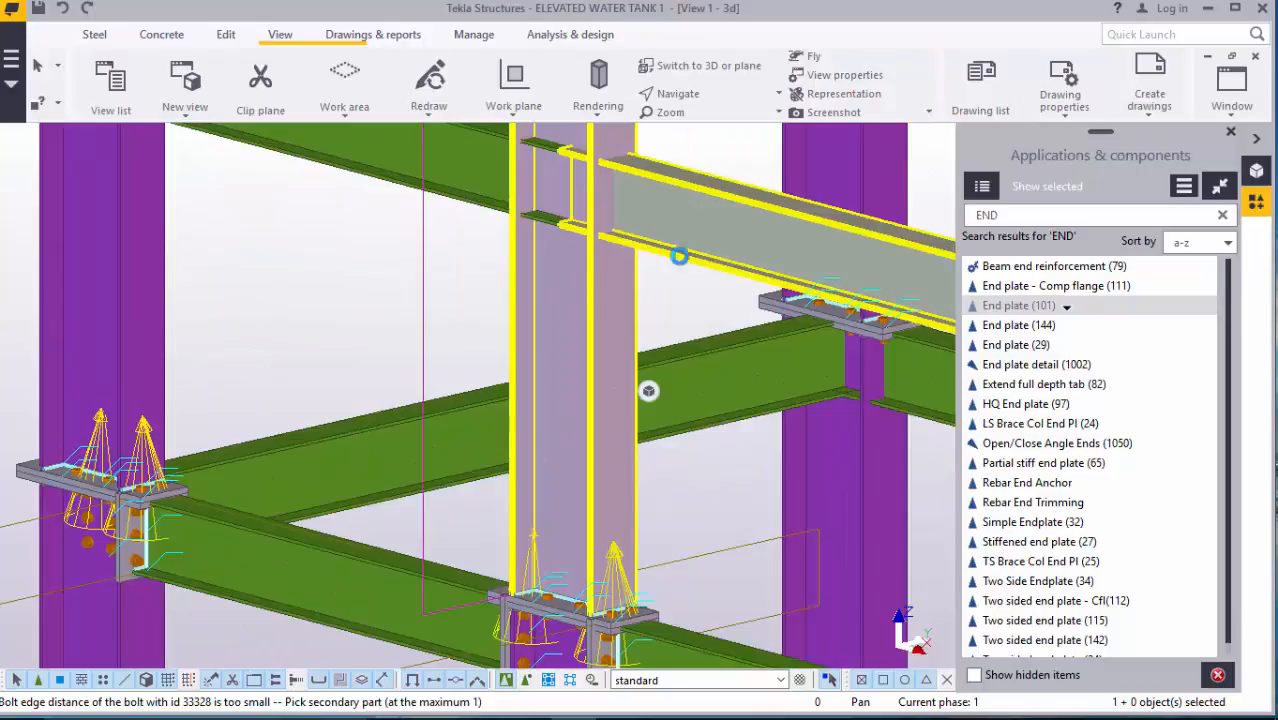
left_click(679, 257)
scroll(560, 300, "down", 2)
scroll(537, 186, "up", 2)
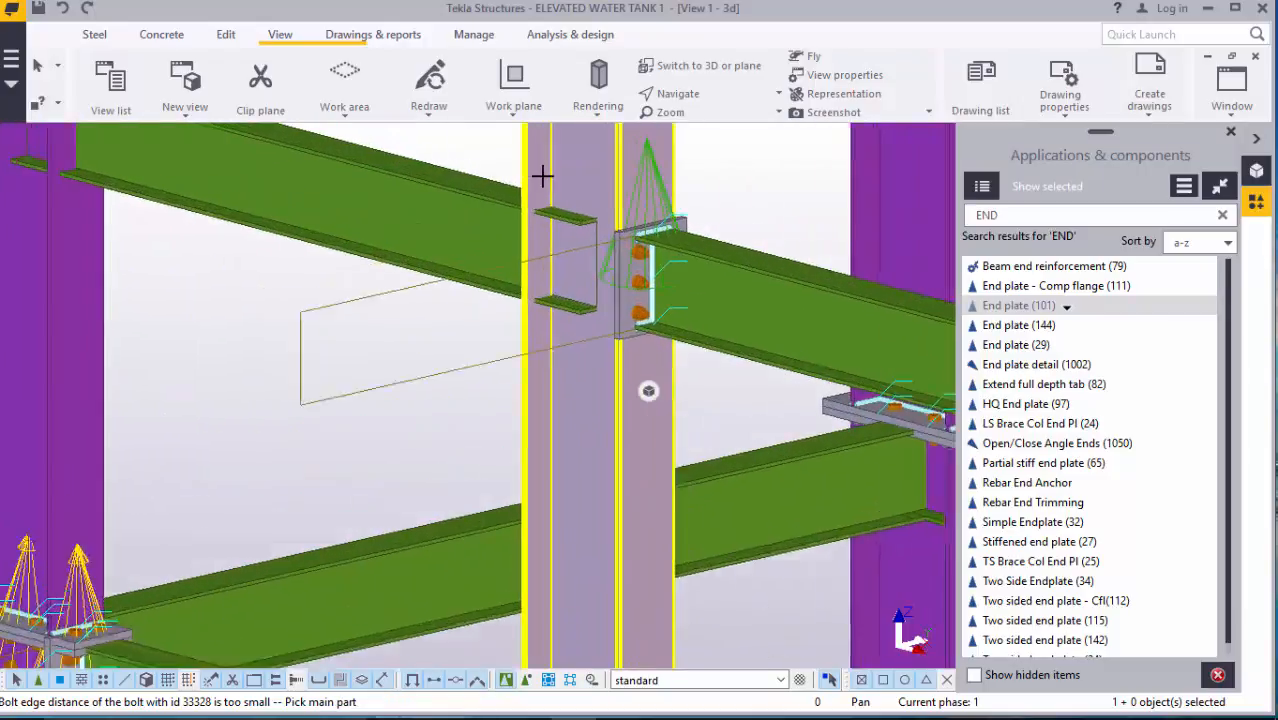
left_click(549, 177)
left_click(531, 228)
scroll(586, 336, "down", 3)
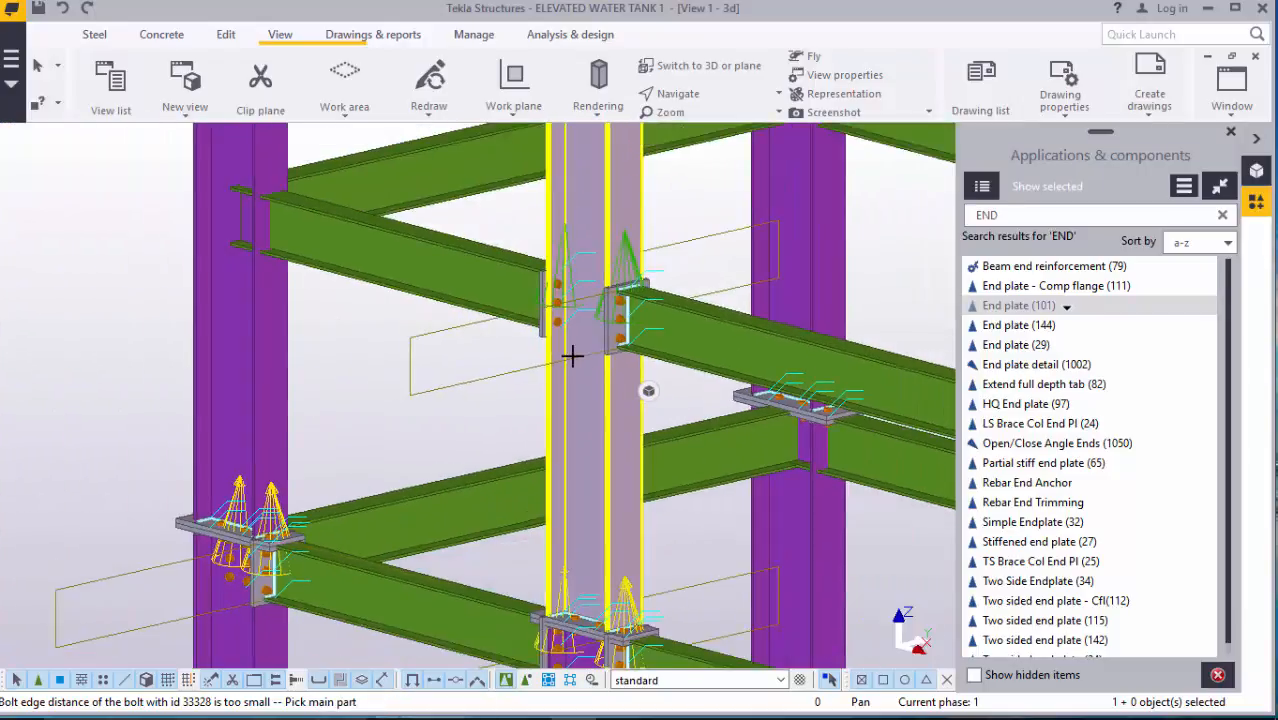
- Connect the short front beam and the side beam one level above the lower splice to the leftmost column with End plate (101)
scroll(313, 187, "up", 3)
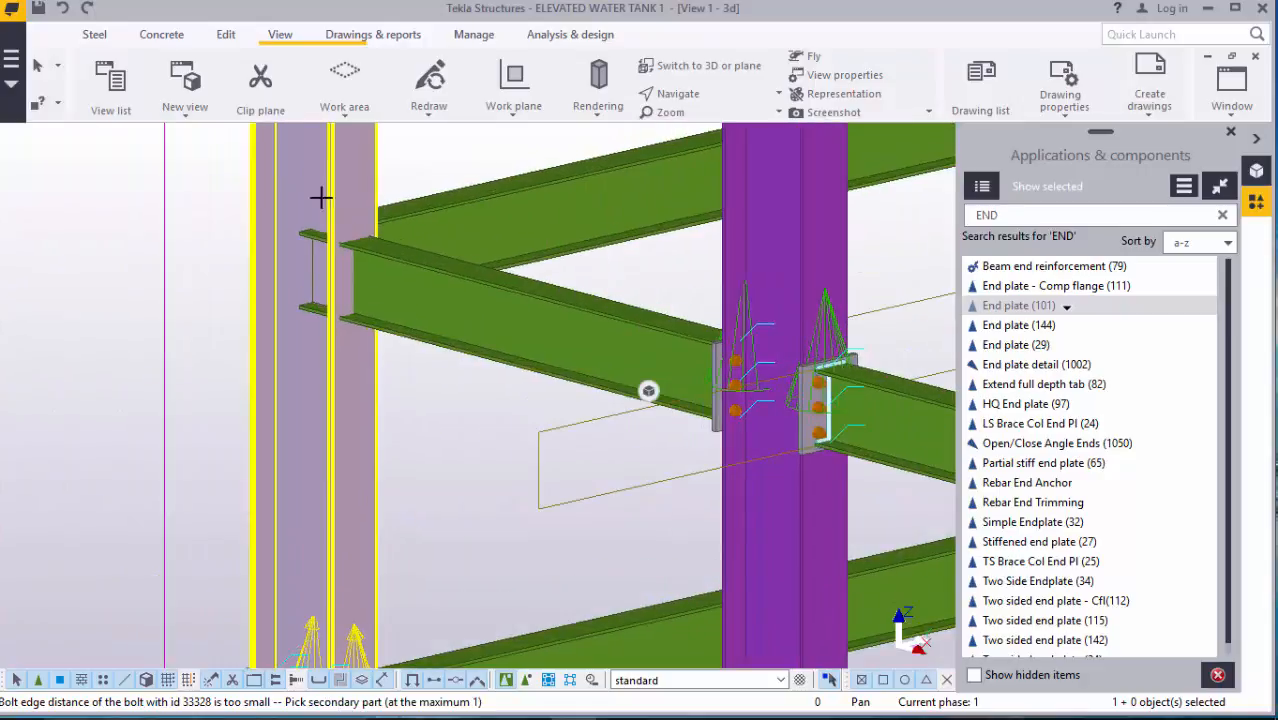
left_click(391, 280)
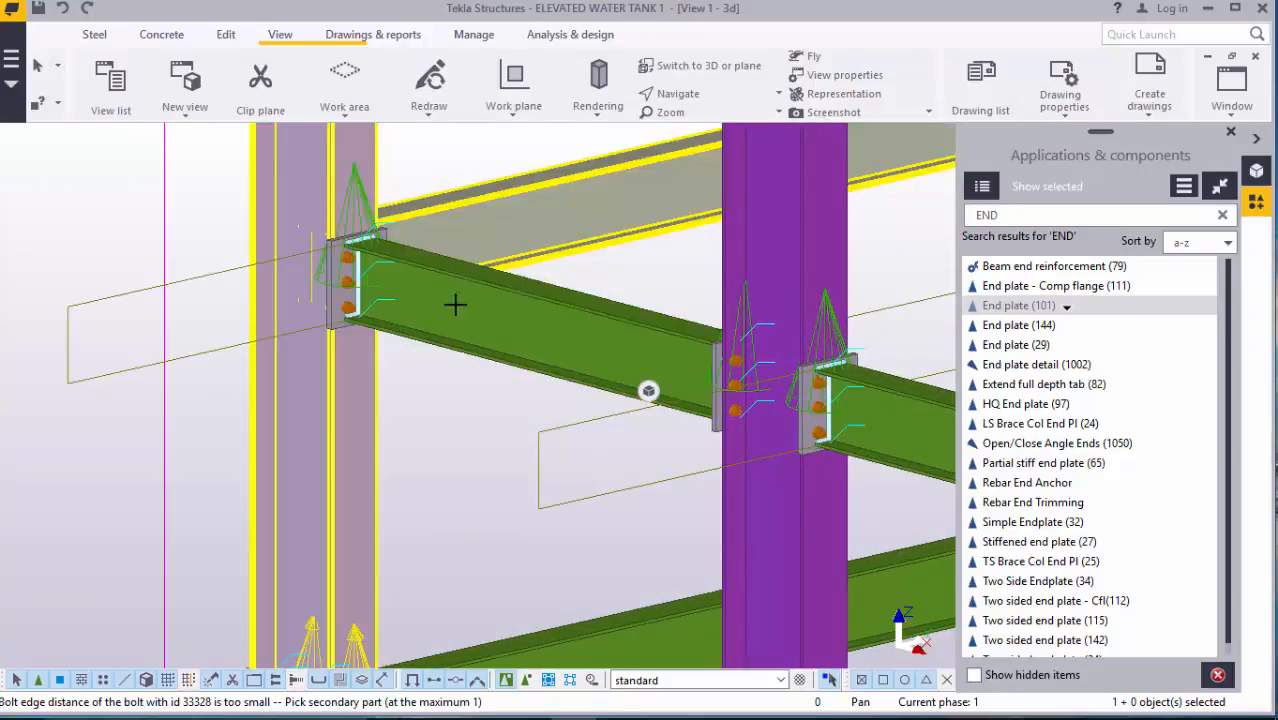
scroll(436, 390, "down", 5)
- Connect the side beam and the short front beam two levels above the lower splice to the leftmost column with End plate (101)
scroll(398, 168, "up", 3)
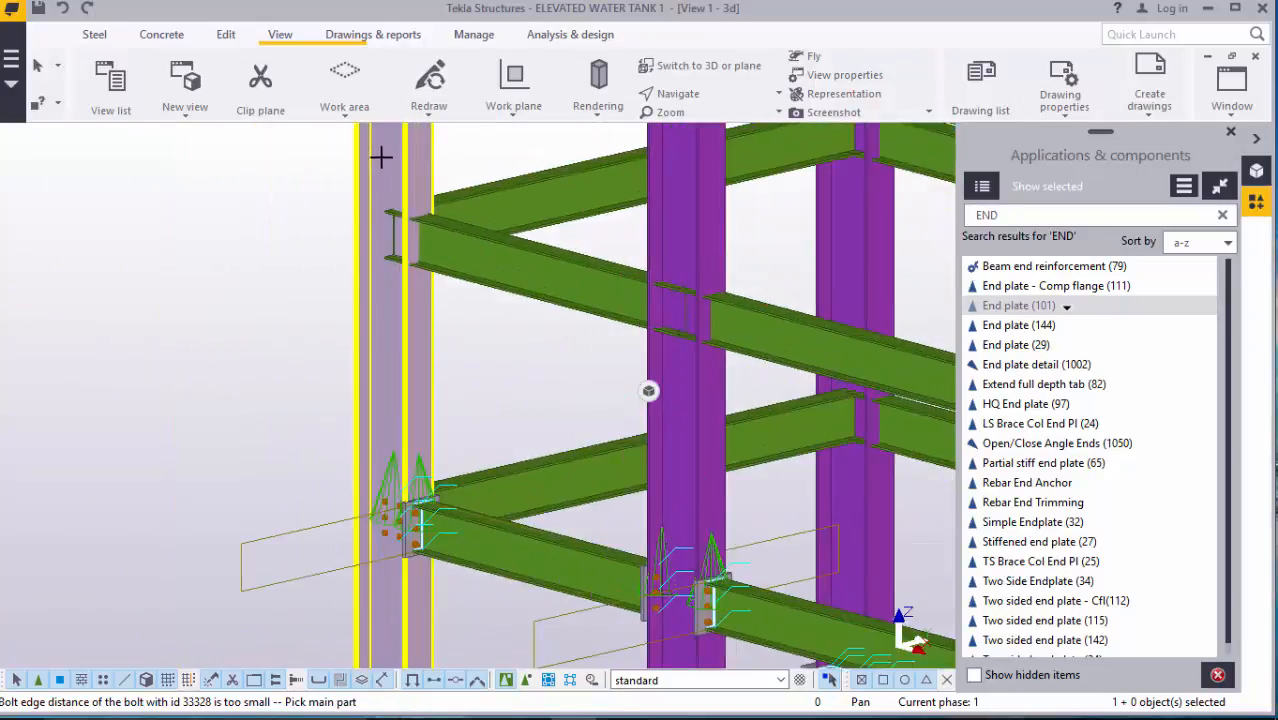
scroll(380, 157, "up", 2)
left_click(380, 170)
left_click(496, 271)
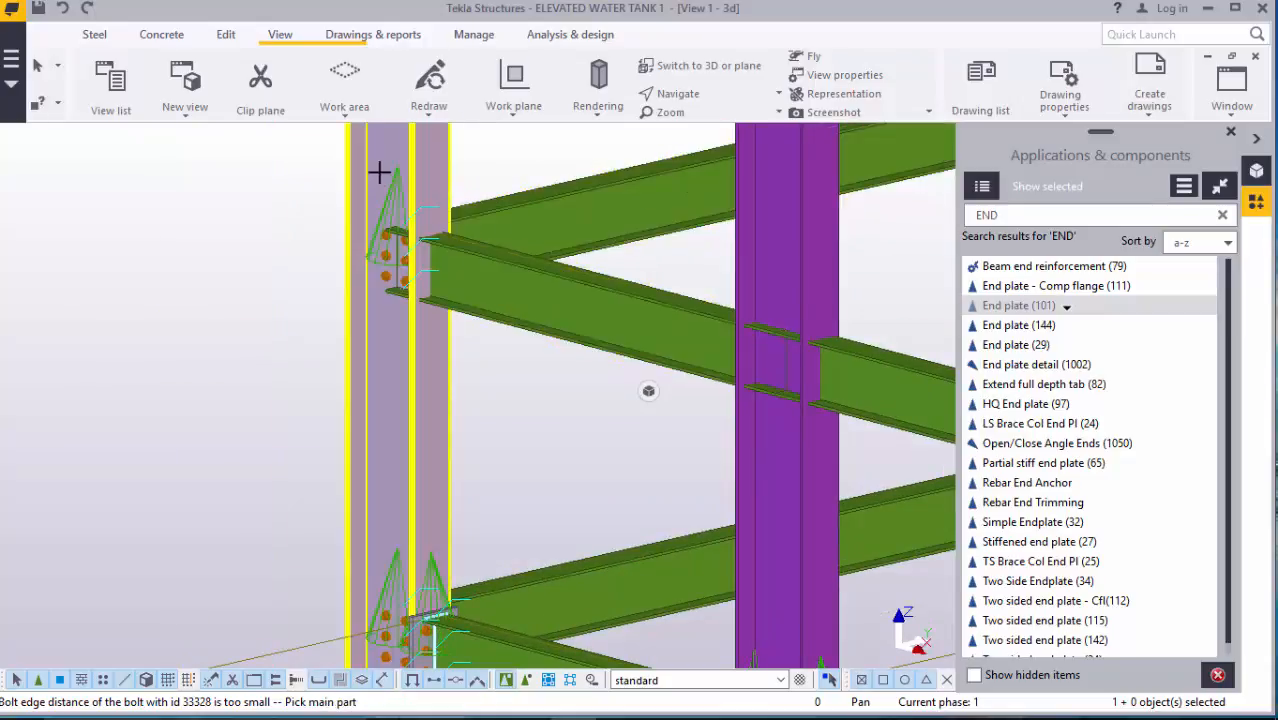
left_click(497, 289)
scroll(445, 312, "down", 3)
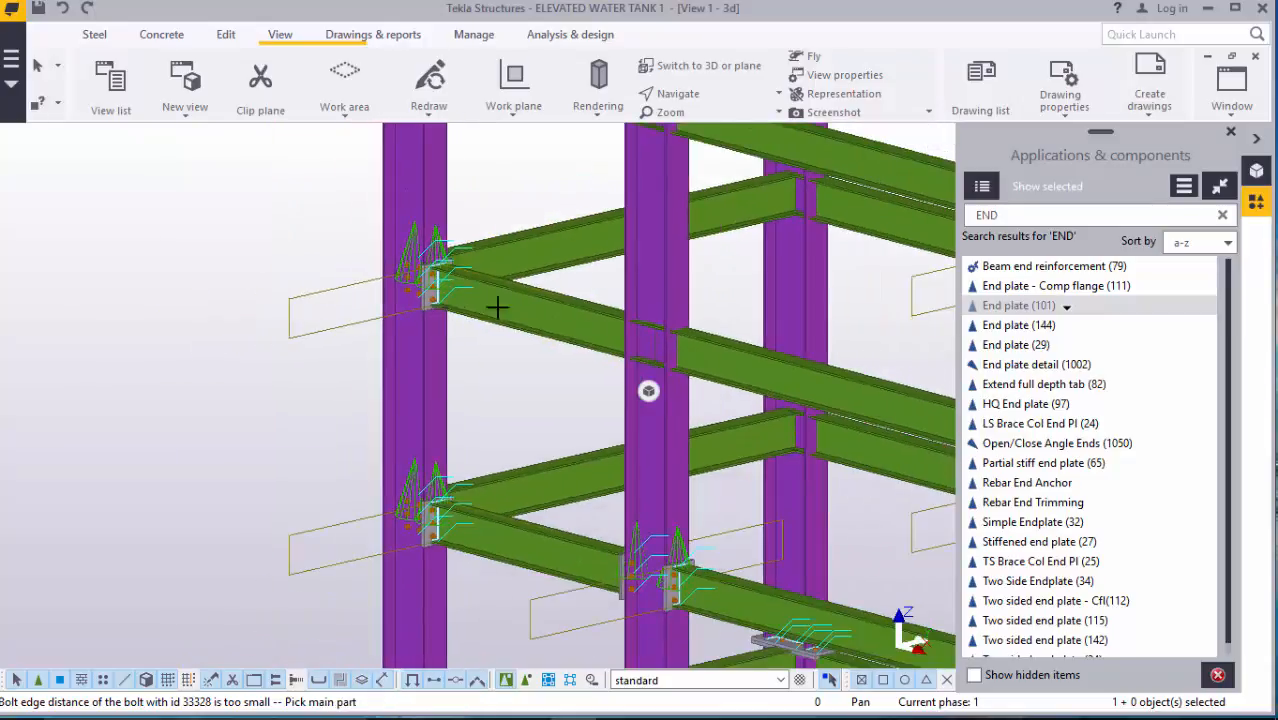
- Connect both front beams two levels above the lower splice to the front-left column with End plate (101)
scroll(629, 292, "up", 2)
scroll(629, 291, "up", 1)
left_click(633, 284)
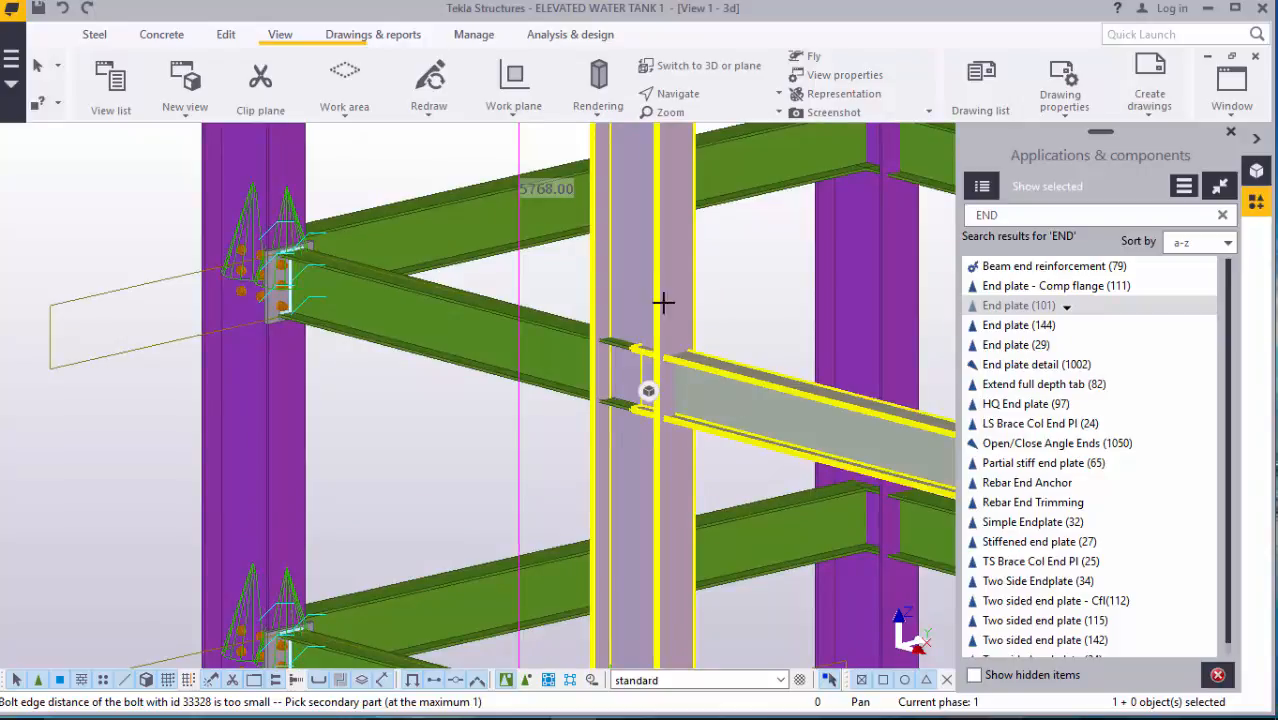
left_click(565, 362)
scroll(581, 397, "down", 2)
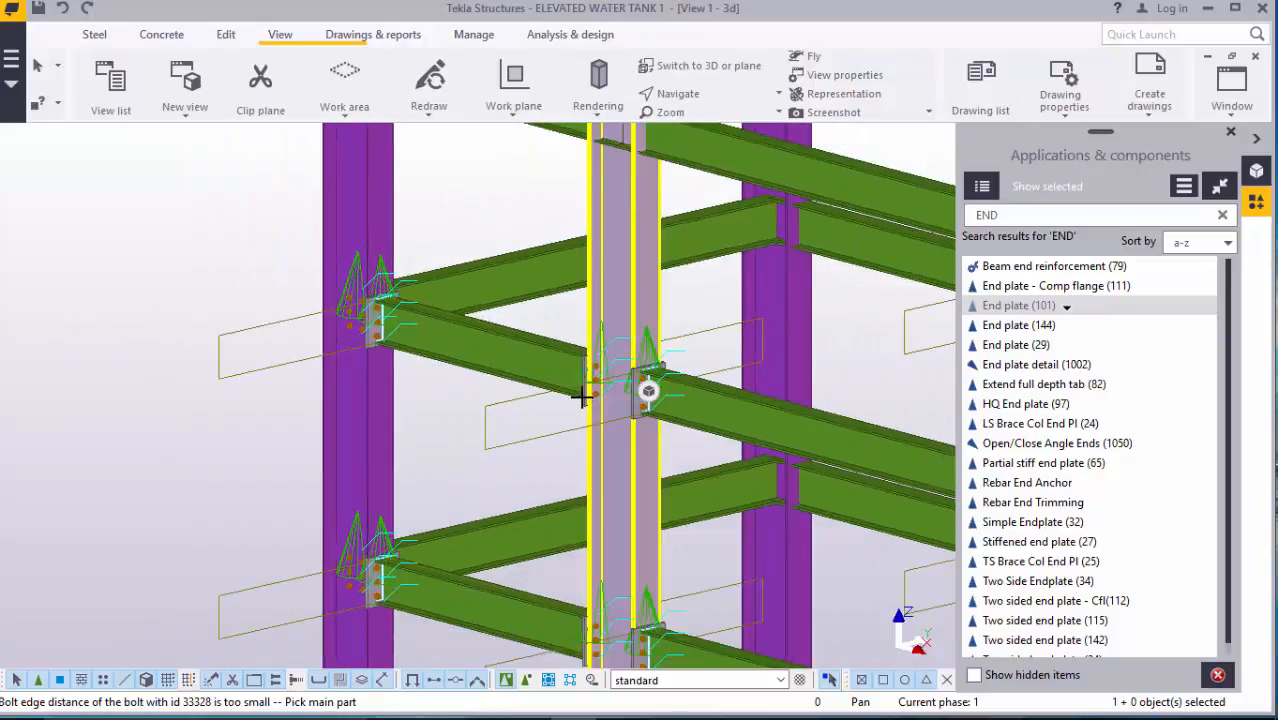
- Connect the short front beam and the side beam three levels above the lower splice to the leftmost column with End plate (101)
scroll(583, 396, "down", 4)
scroll(585, 235, "up", 2)
scroll(478, 155, "up", 2)
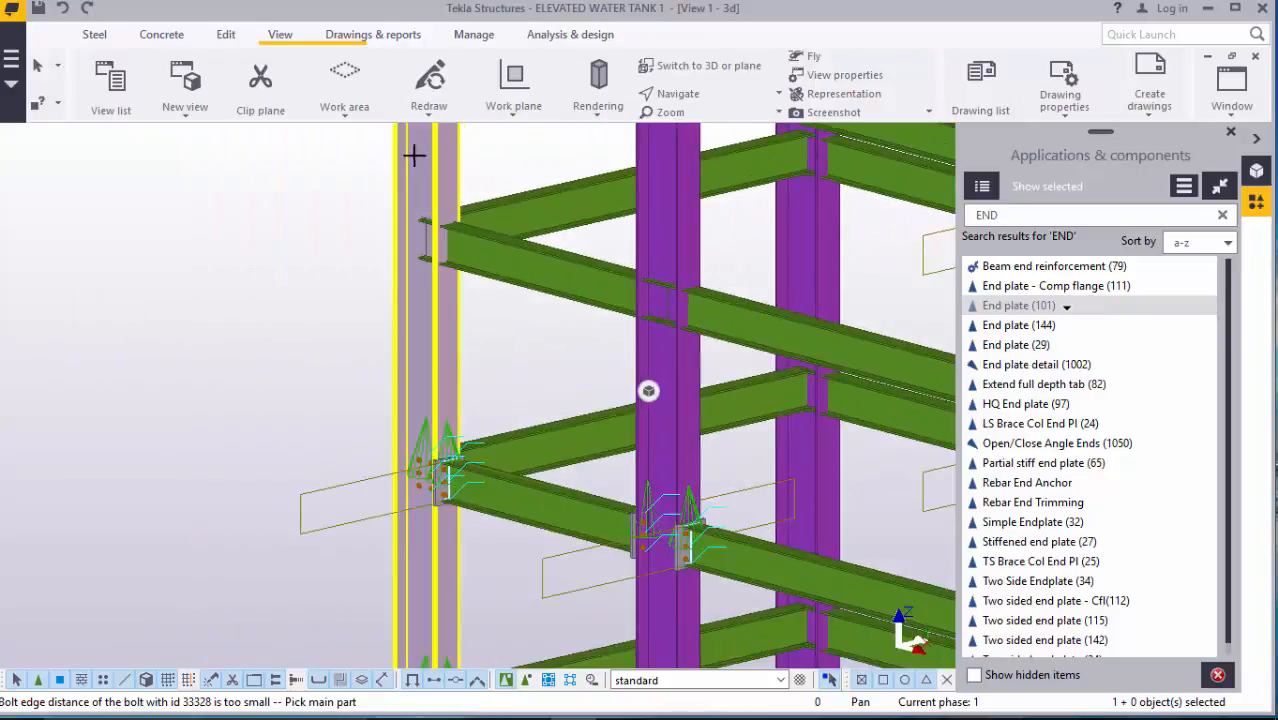
scroll(418, 158, "up", 1)
left_click(500, 268)
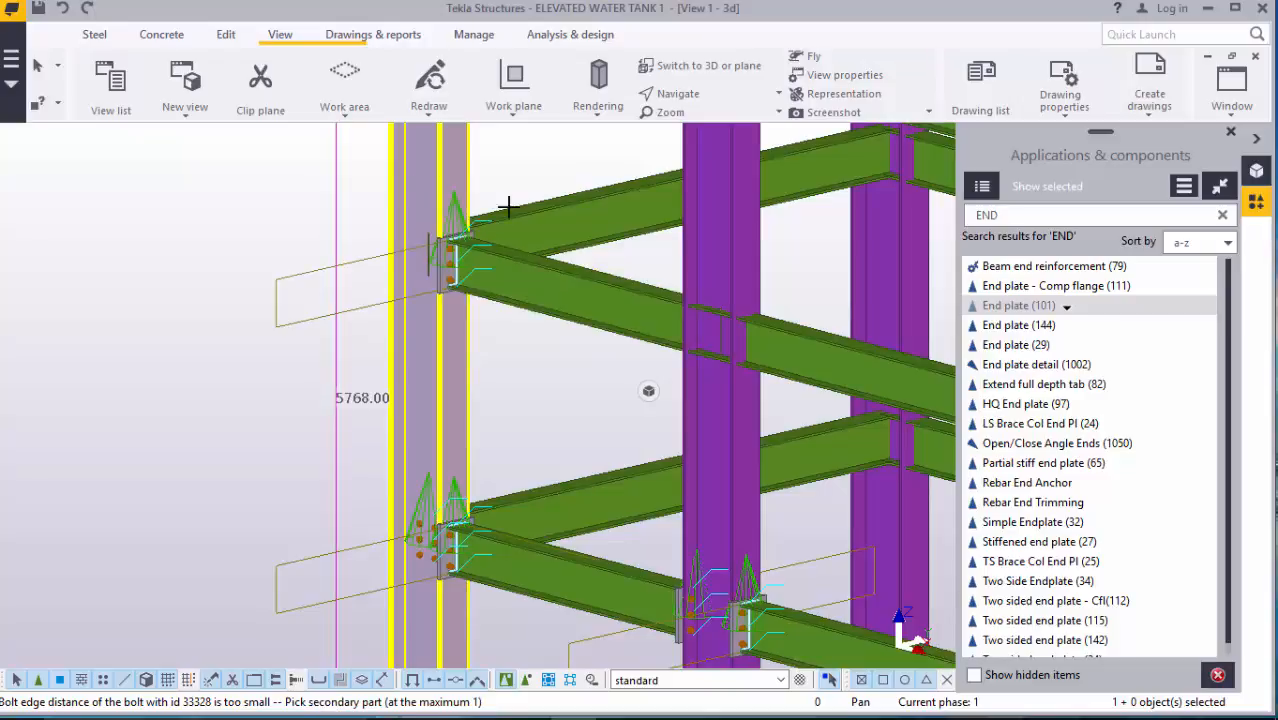
left_click(558, 227)
scroll(511, 317, "down", 3)
- Connect both front beams three levels above the lower splice to the front-left column with End plate (101)
scroll(632, 335, "up", 3)
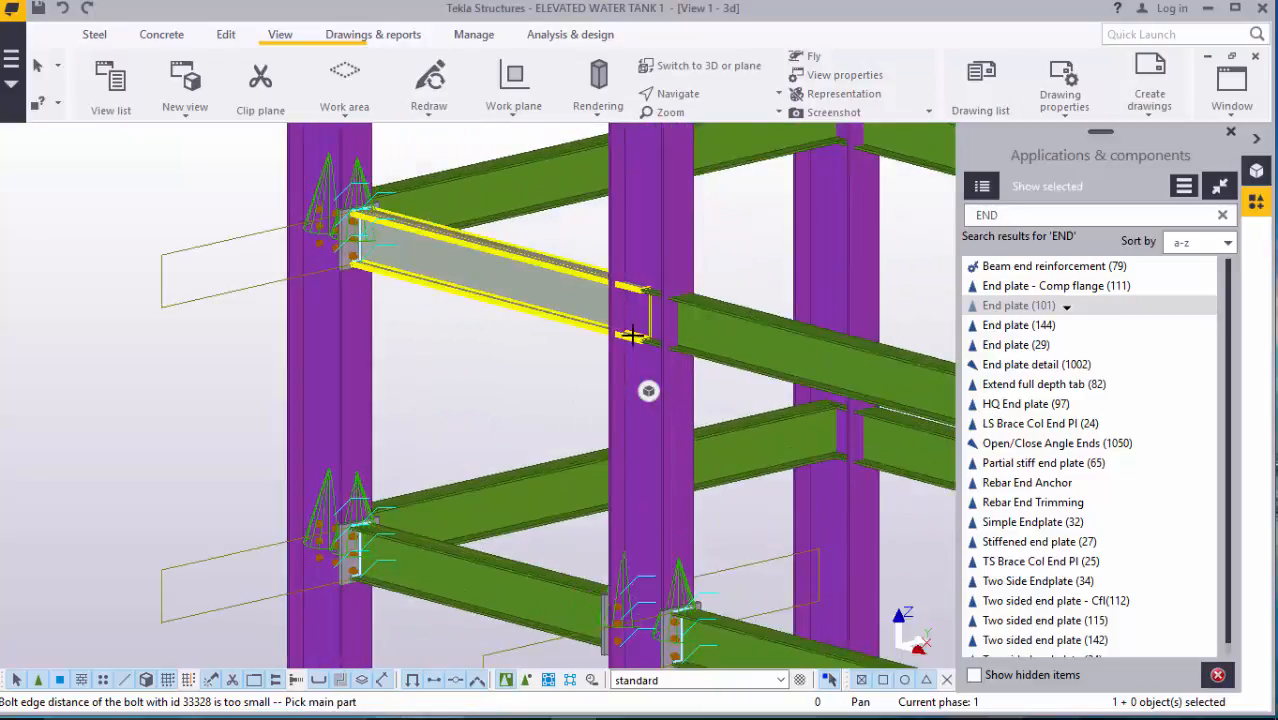
scroll(632, 335, "up", 2)
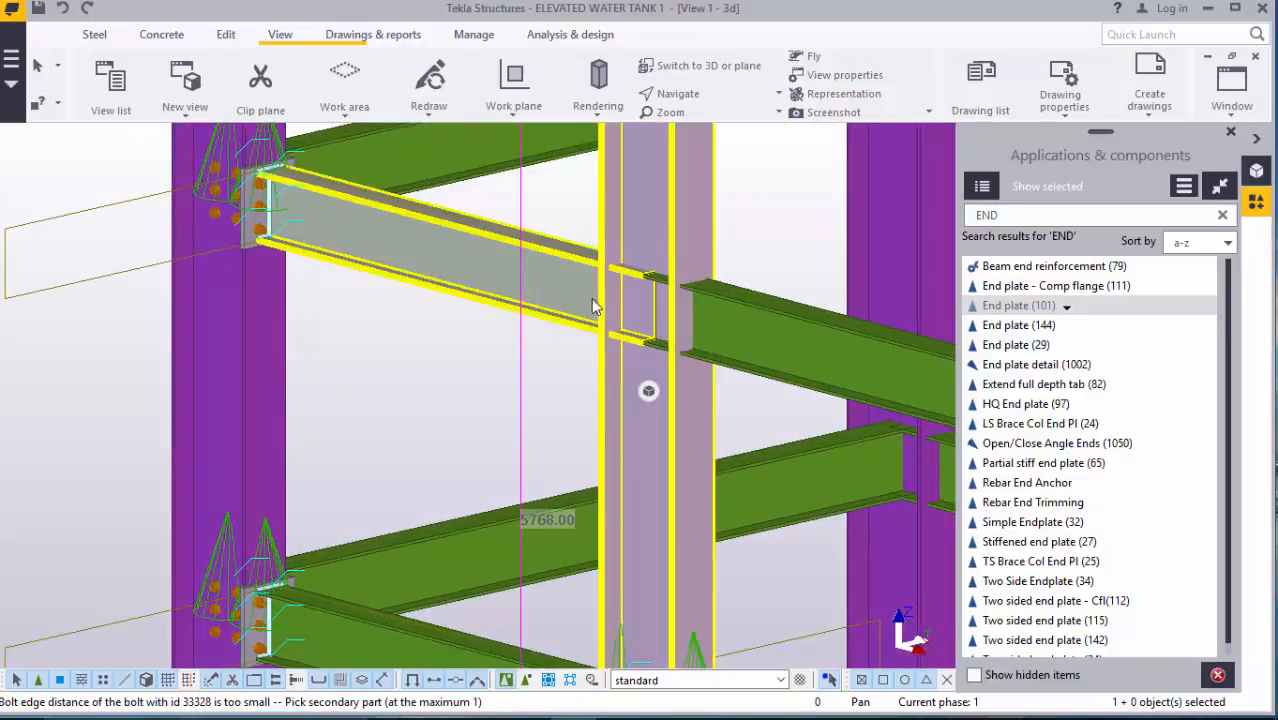
left_click(593, 299)
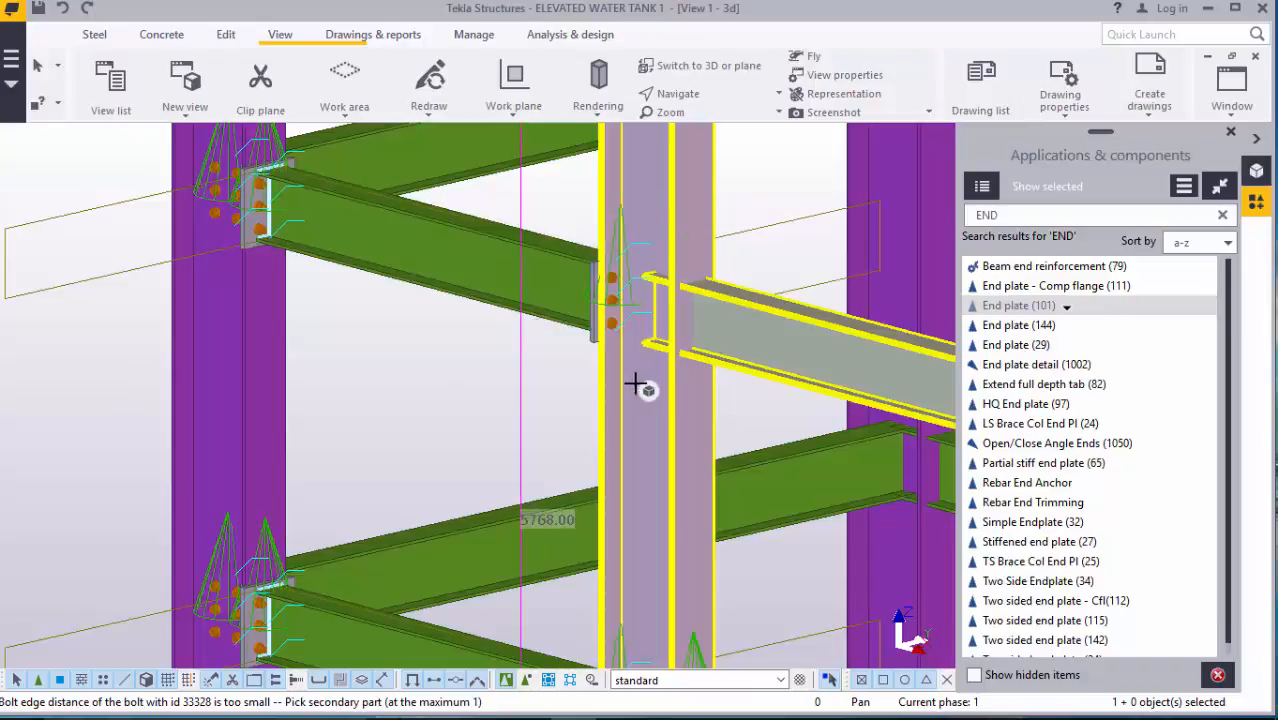
left_click(636, 384)
- Connect the beams one level below the upper splice to the leftmost and front-left columns with End plate (101)
scroll(640, 388, "down", 5)
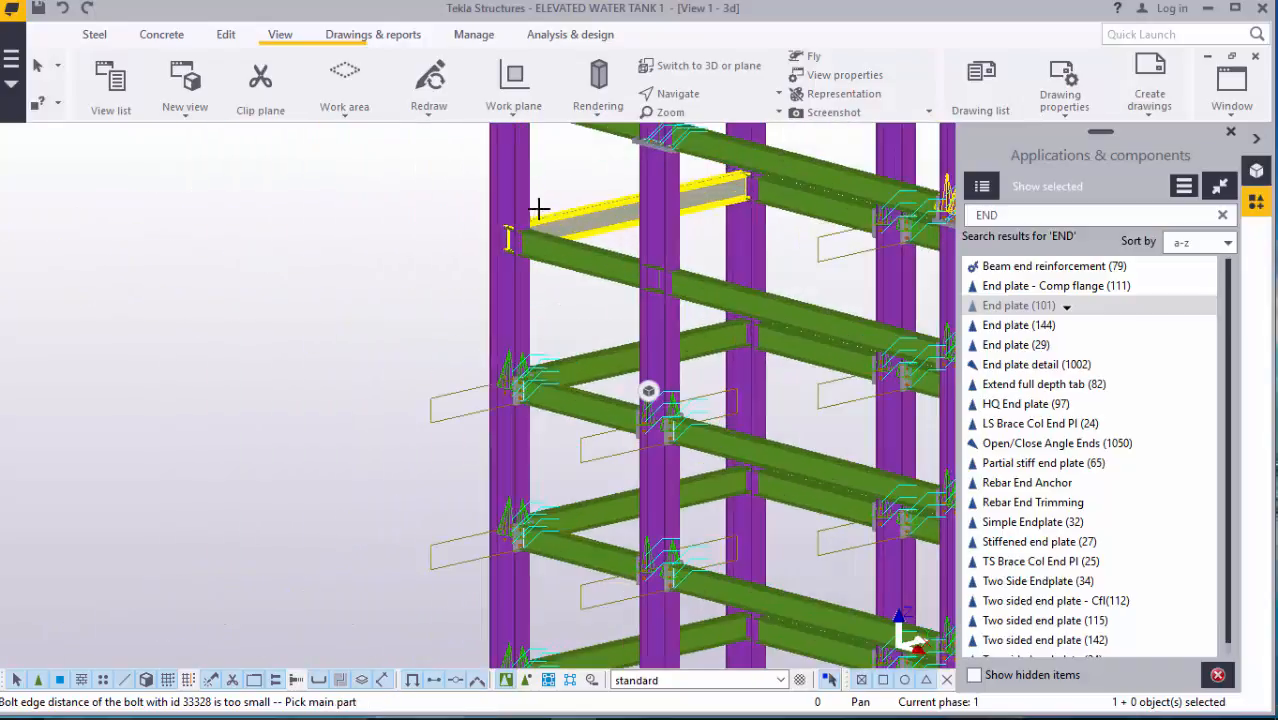
scroll(539, 207, "up", 3)
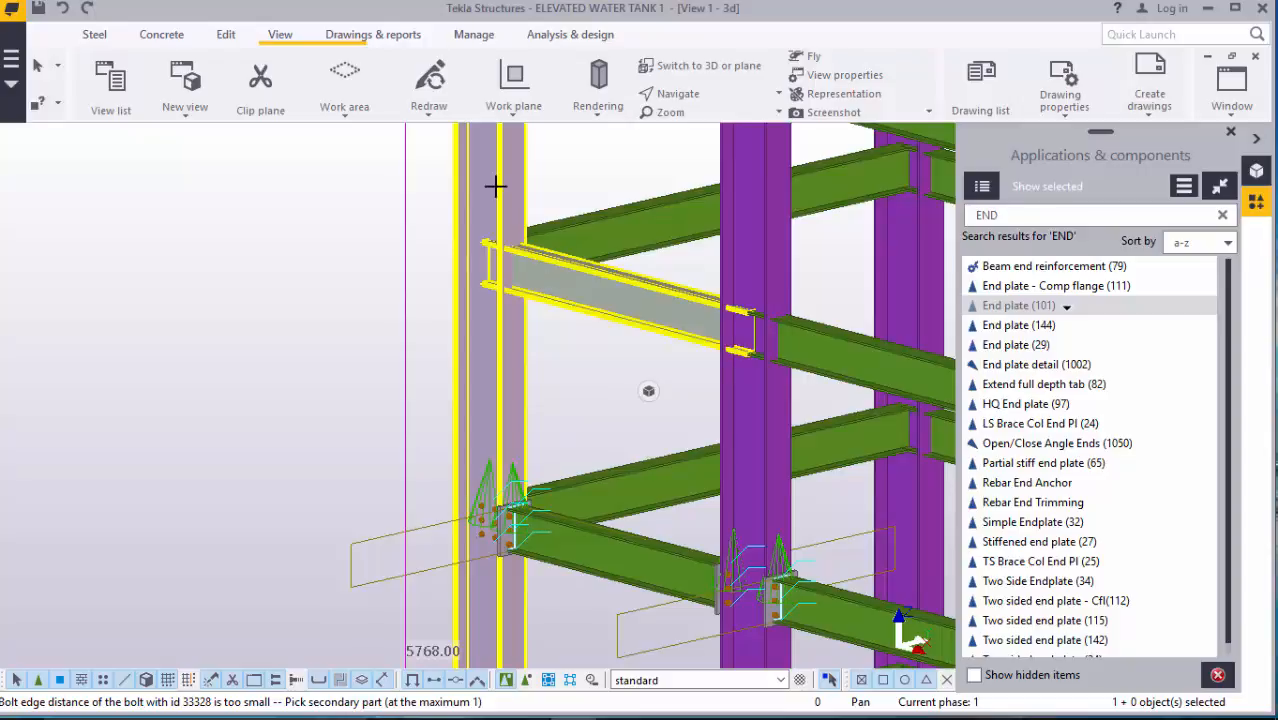
left_click(496, 185)
scroll(560, 255, "down", 3)
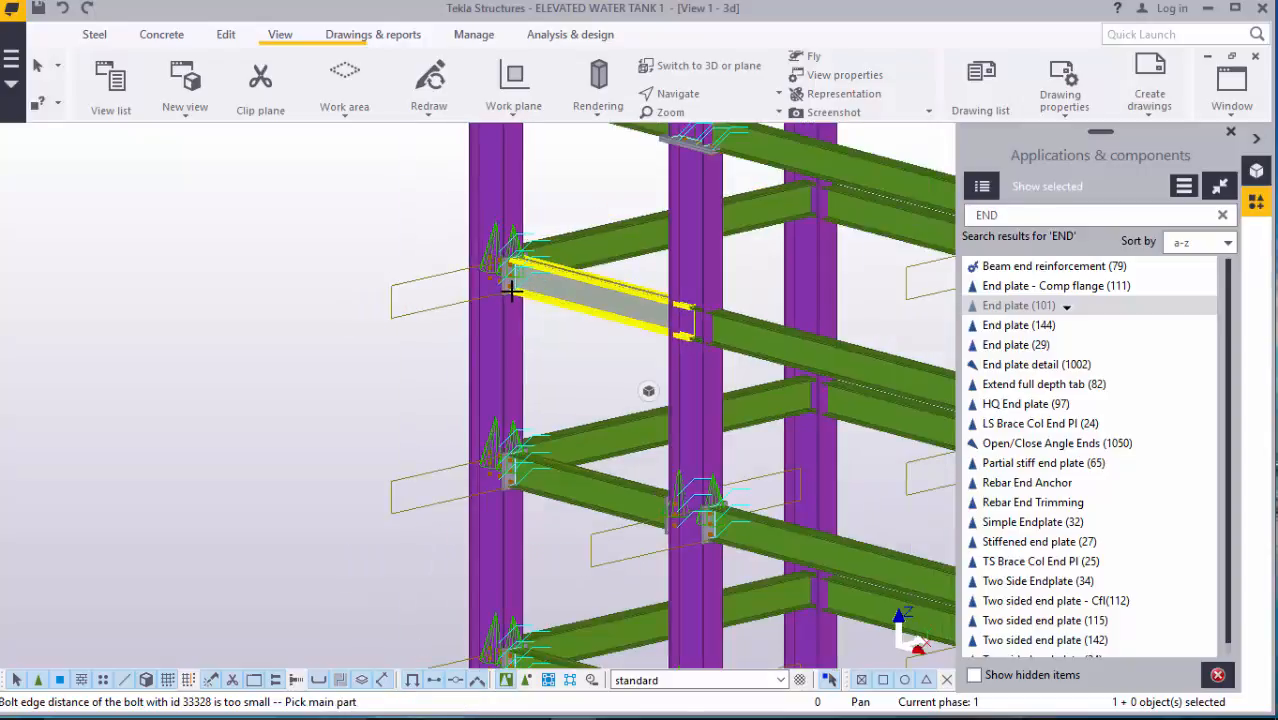
scroll(655, 255, "up", 3)
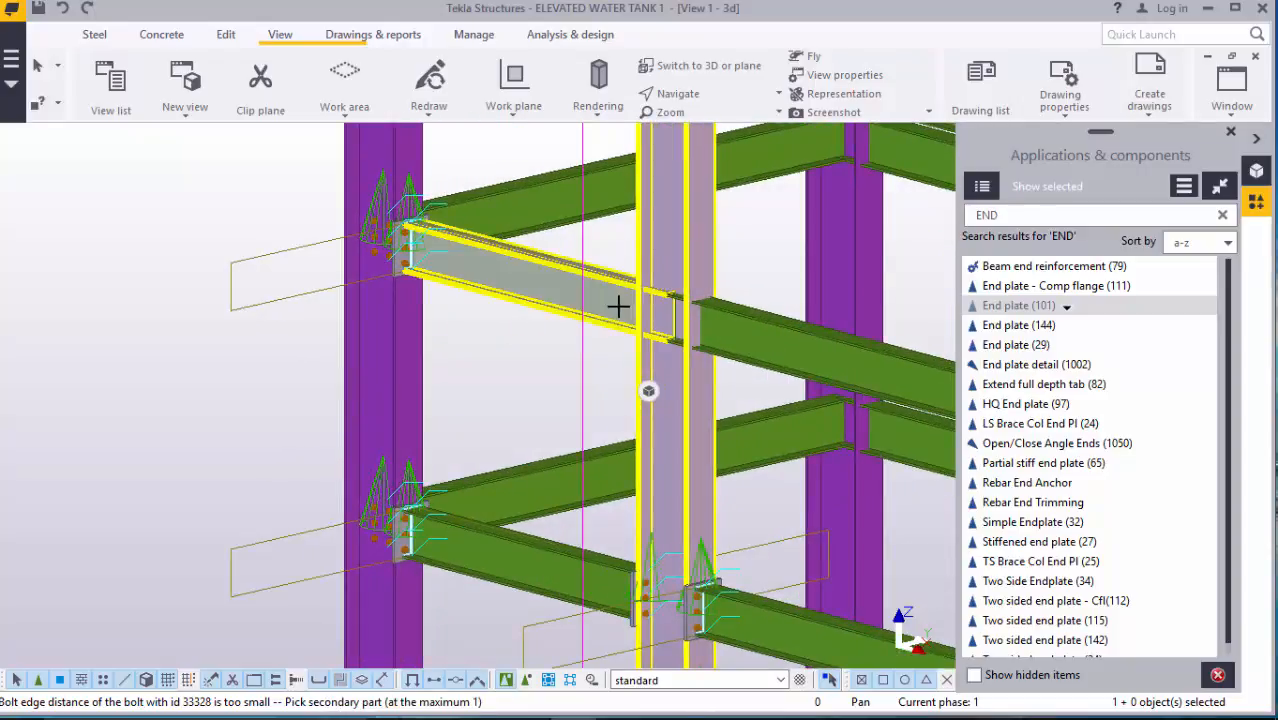
left_click(733, 350)
- Connect both front beams at the front-left column's upper splice to the column segment above the splice plates with End plate (101)
mouse_move(655, 404)
middle_mouse_down("ctrl")
mouse_move(570, 403)
mouse_move(559, 371)
mouse_move(624, 166)
middle_mouse_up("ctrl")
scroll(622, 165, "up", 3)
left_click(619, 165)
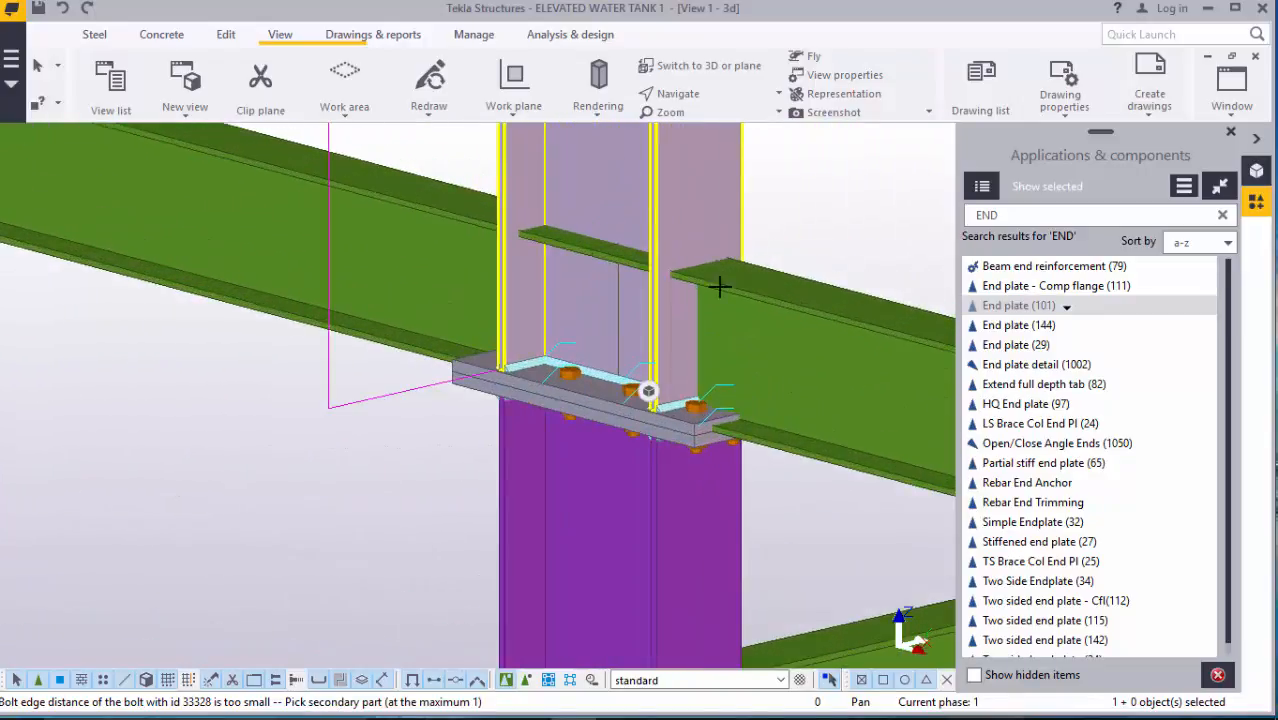
left_click(808, 362)
left_click(536, 235)
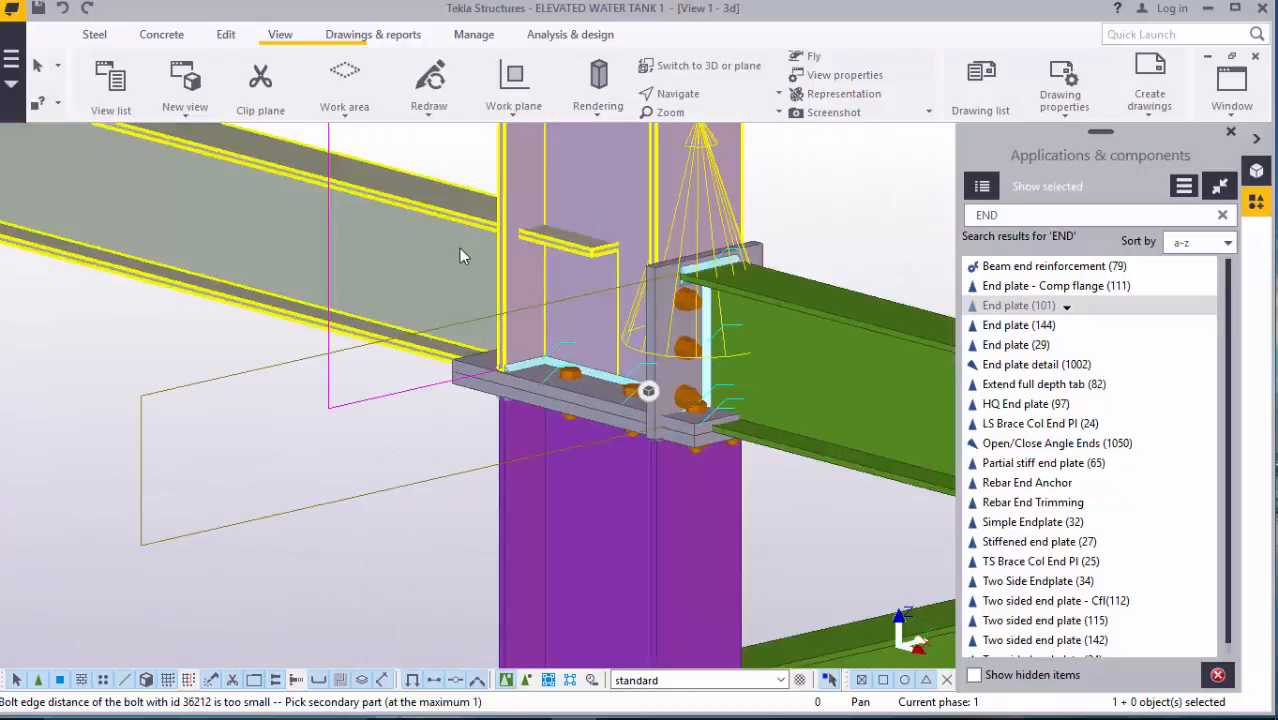
left_click(458, 255)
scroll(670, 386, "down", 4)
- Connect the short front beam and the side beam at the leftmost column's upper splice to the upper column segment with End plate (101)
scroll(676, 388, "down", 2)
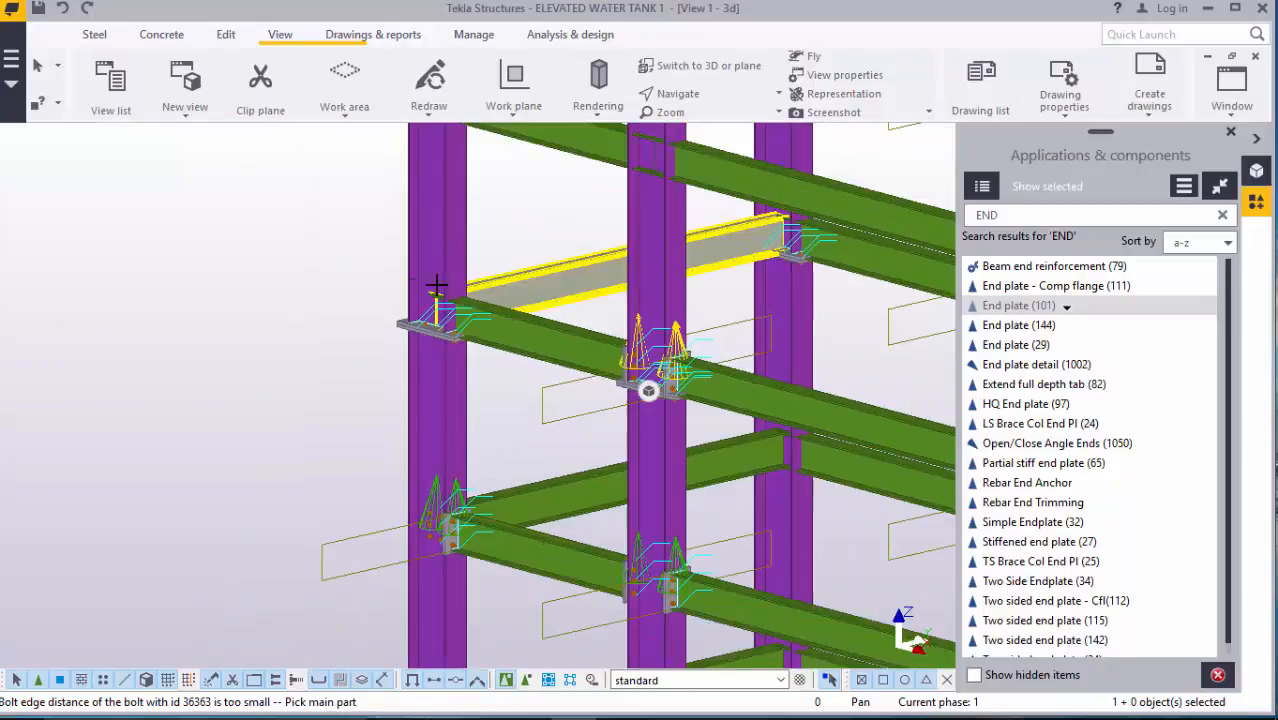
scroll(434, 280, "up", 5)
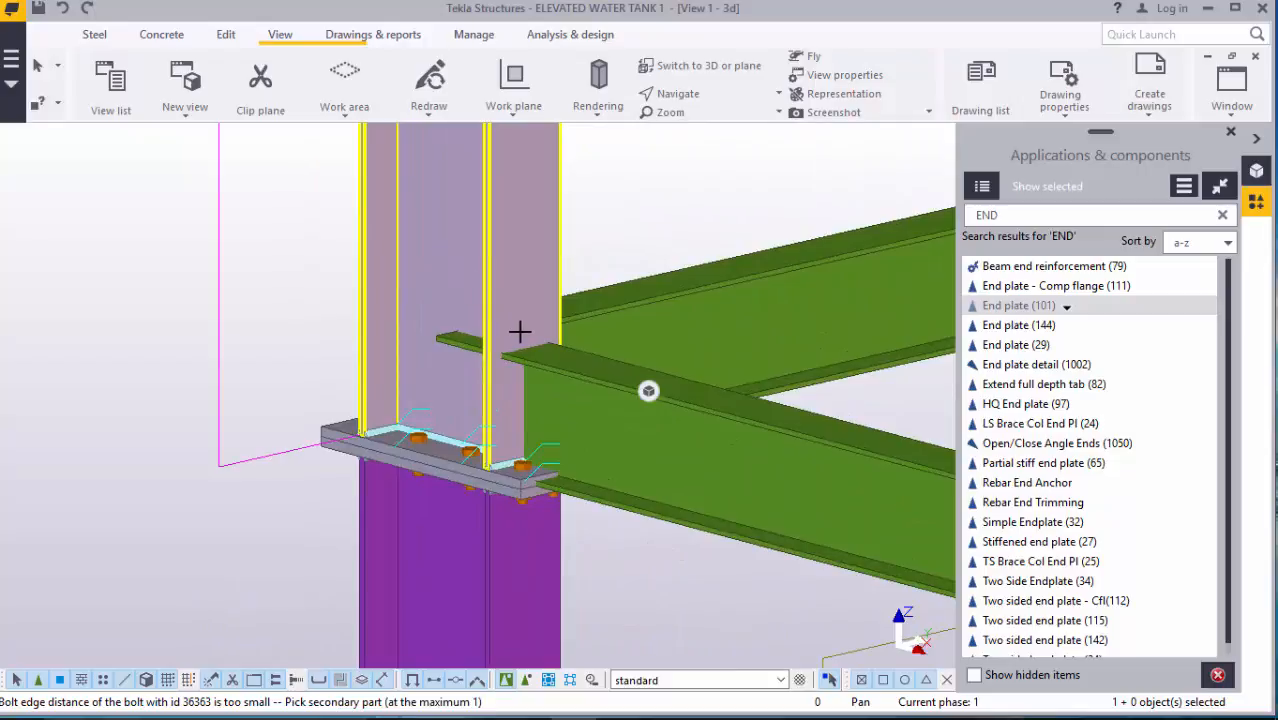
left_click(597, 388)
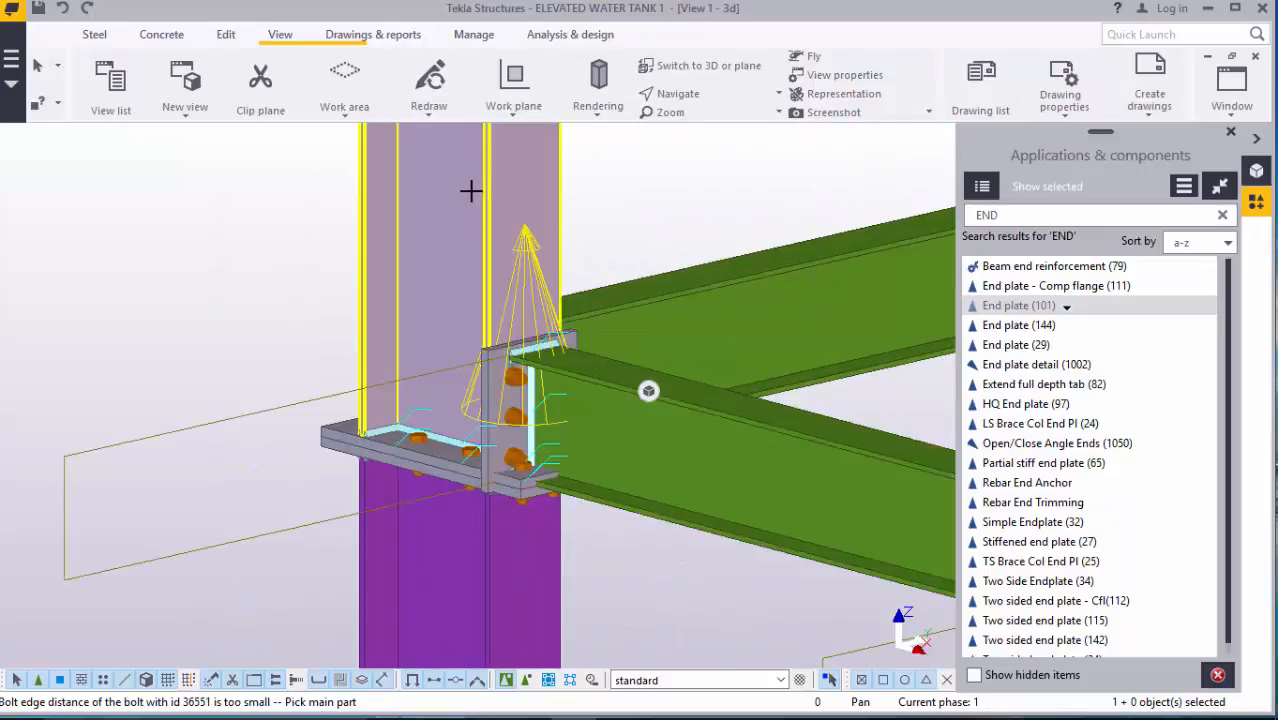
left_click(471, 190)
scroll(608, 425, "down", 5)
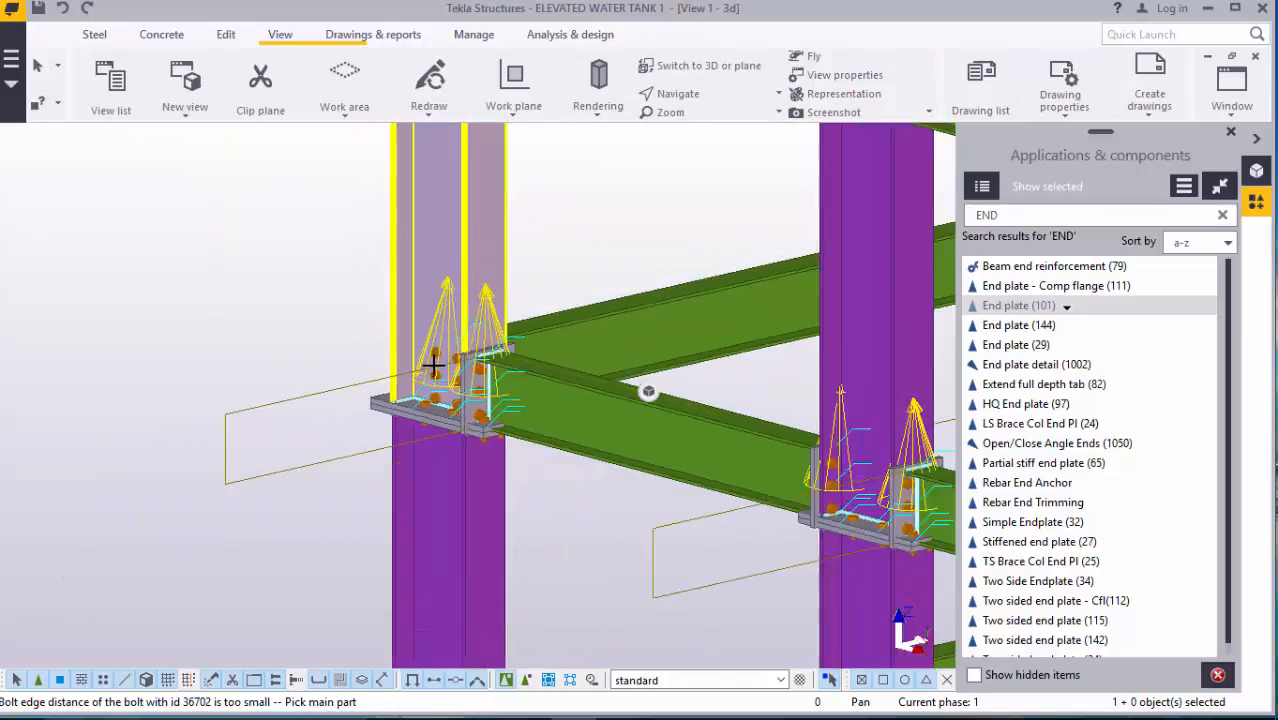
- Connect the short front beam and the side beam one level above the upper splice to the leftmost column with End plate (101)
scroll(608, 425, "up", 3)
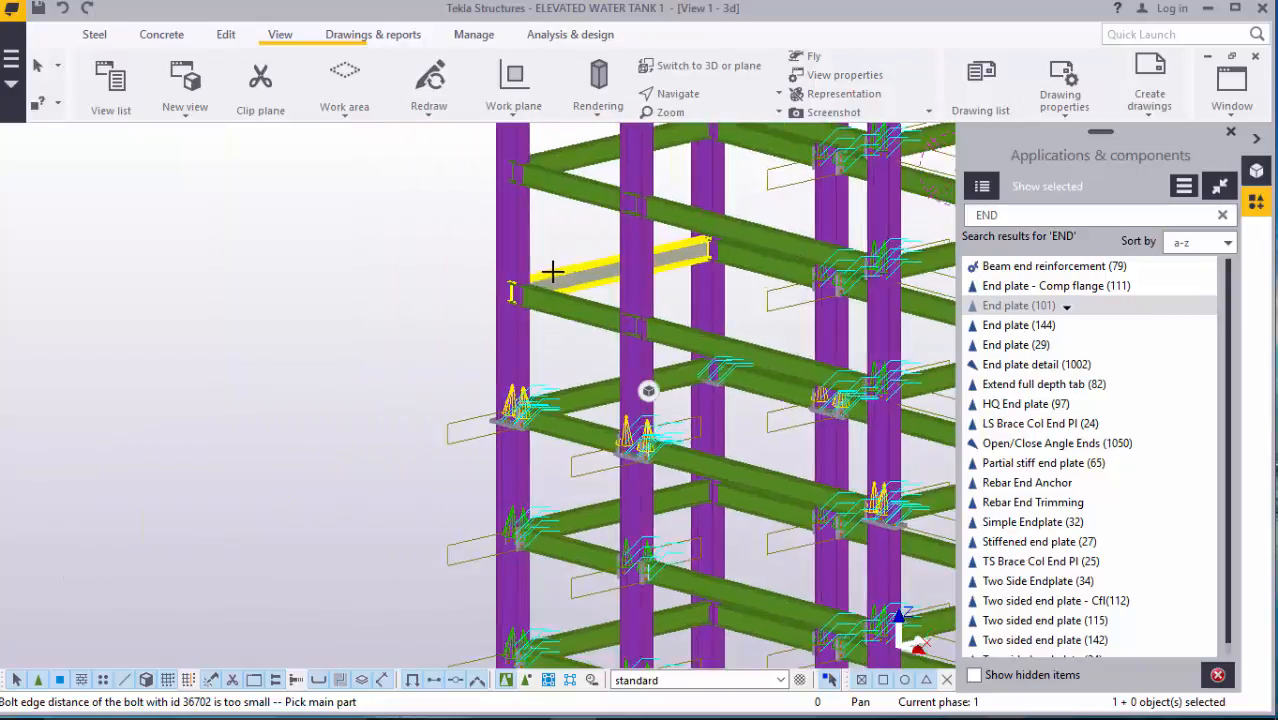
scroll(499, 274, "up", 5)
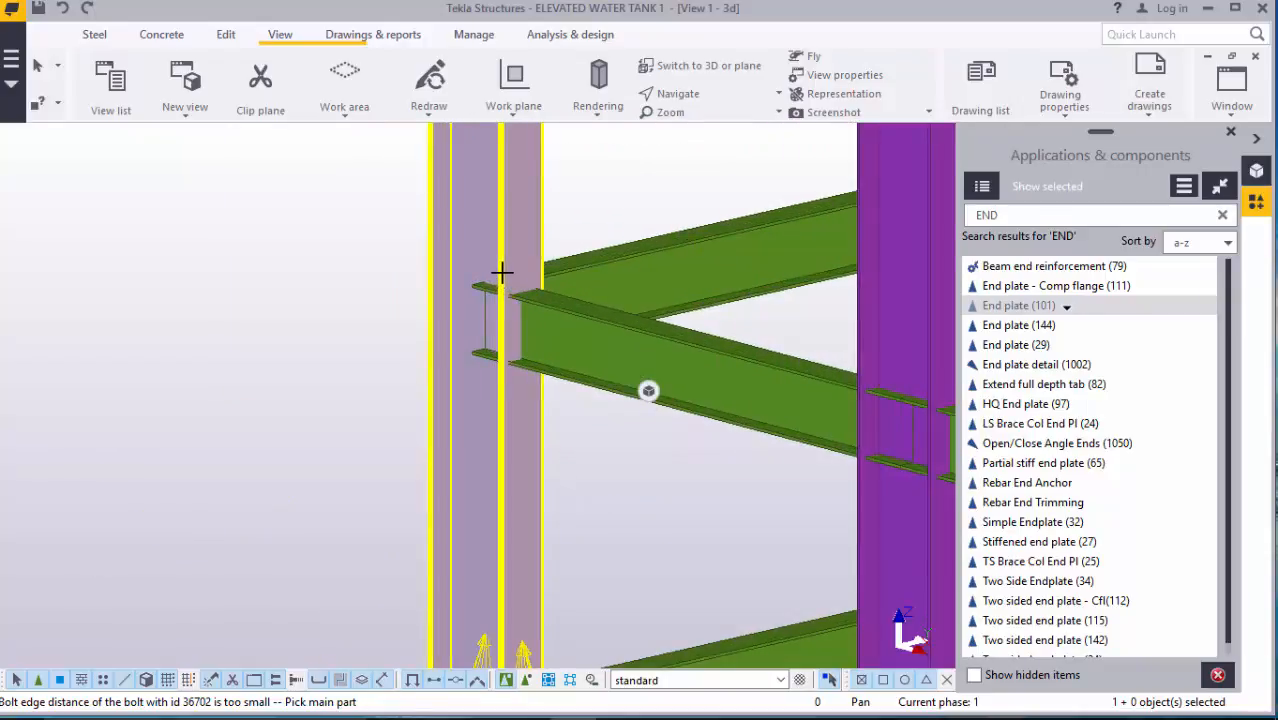
left_click(471, 222)
left_click(592, 363)
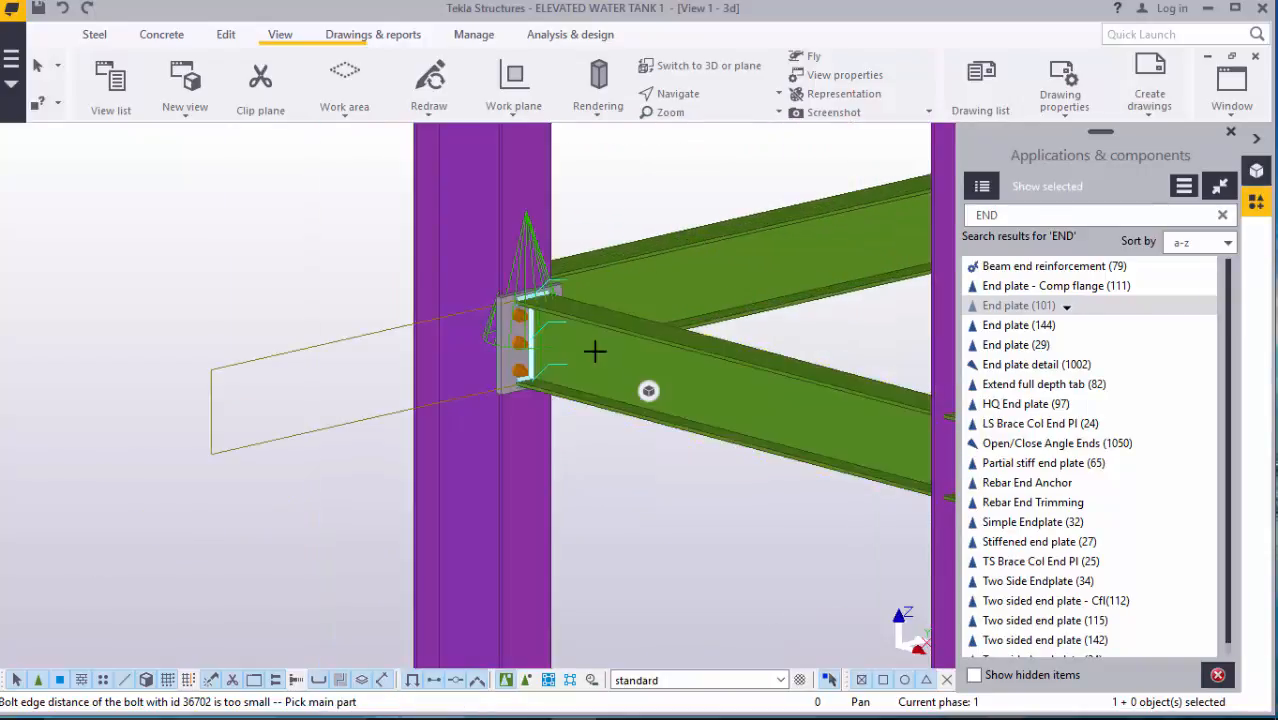
left_click(488, 207)
left_click(695, 287)
scroll(456, 328, "down", 3)
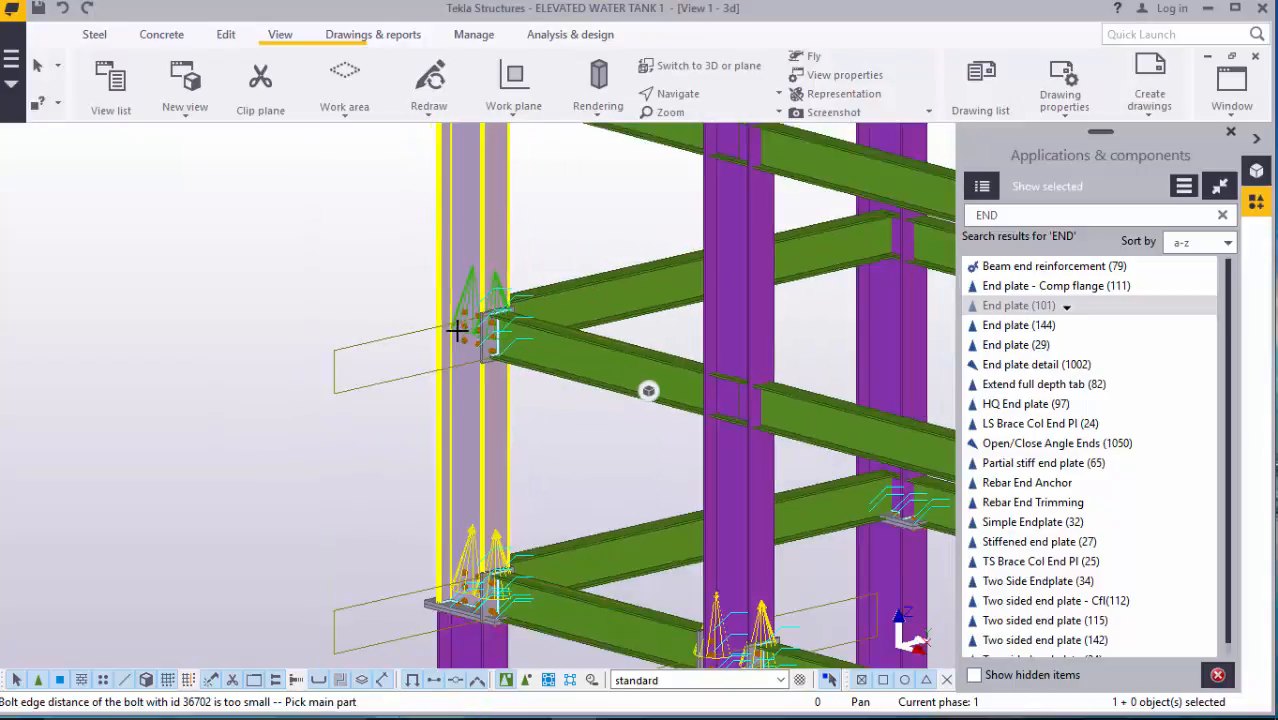
- Connect both front beams one level above the upper splice to the front-left column with End plate (101)
scroll(608, 374, "up", 3)
scroll(662, 413, "up", 2)
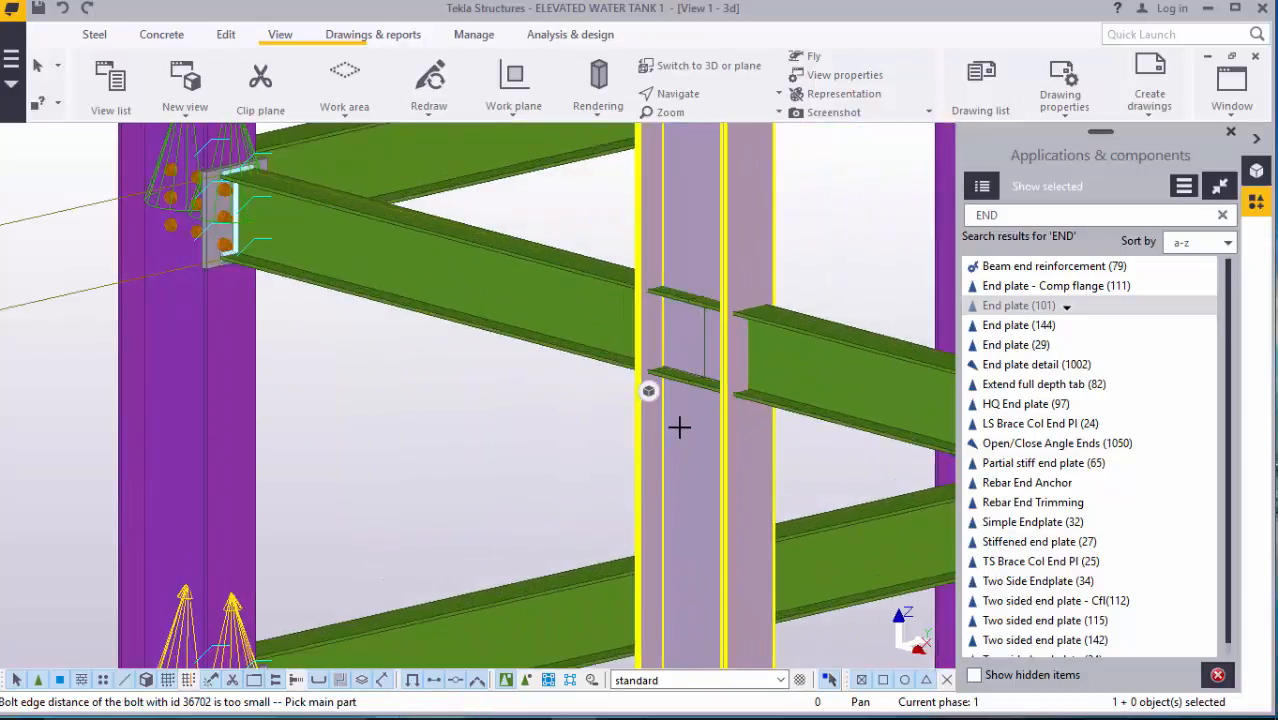
left_click(615, 322)
left_click(699, 233)
left_click(776, 335)
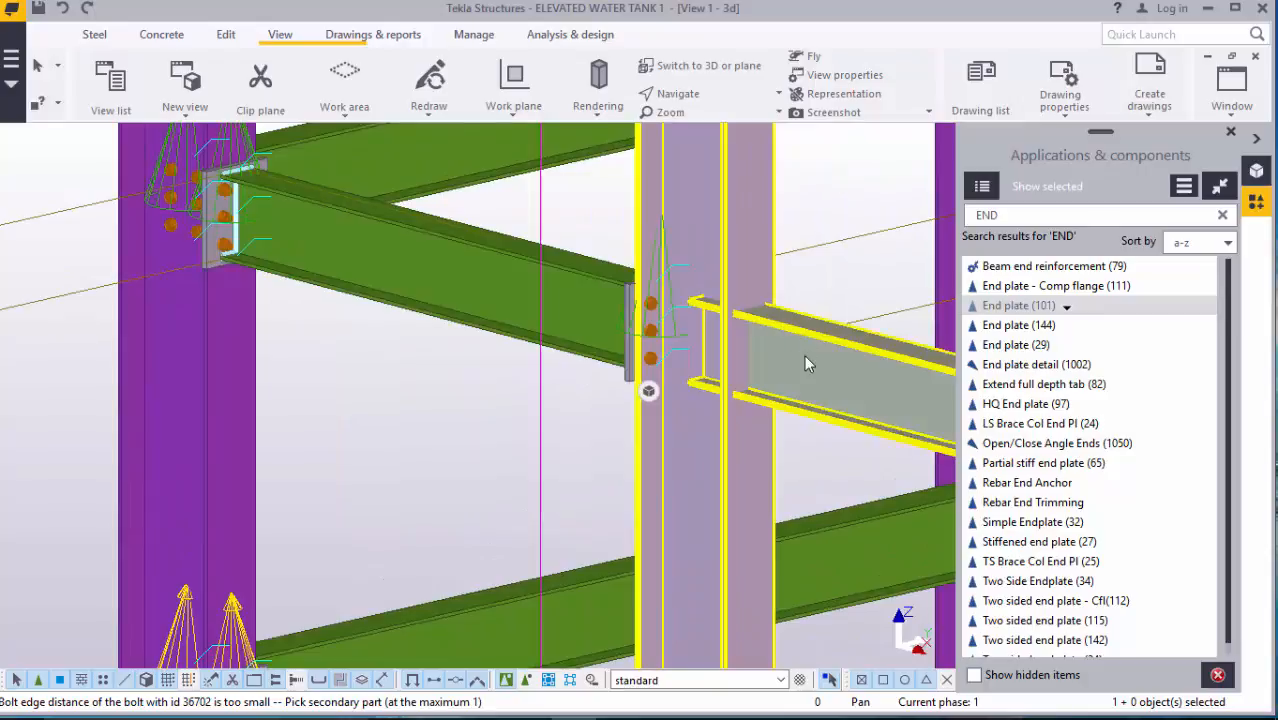
- Connect the long and short front beams two levels above the upper splice to the front-left column with End plate (101)
scroll(616, 460, "down", 4)
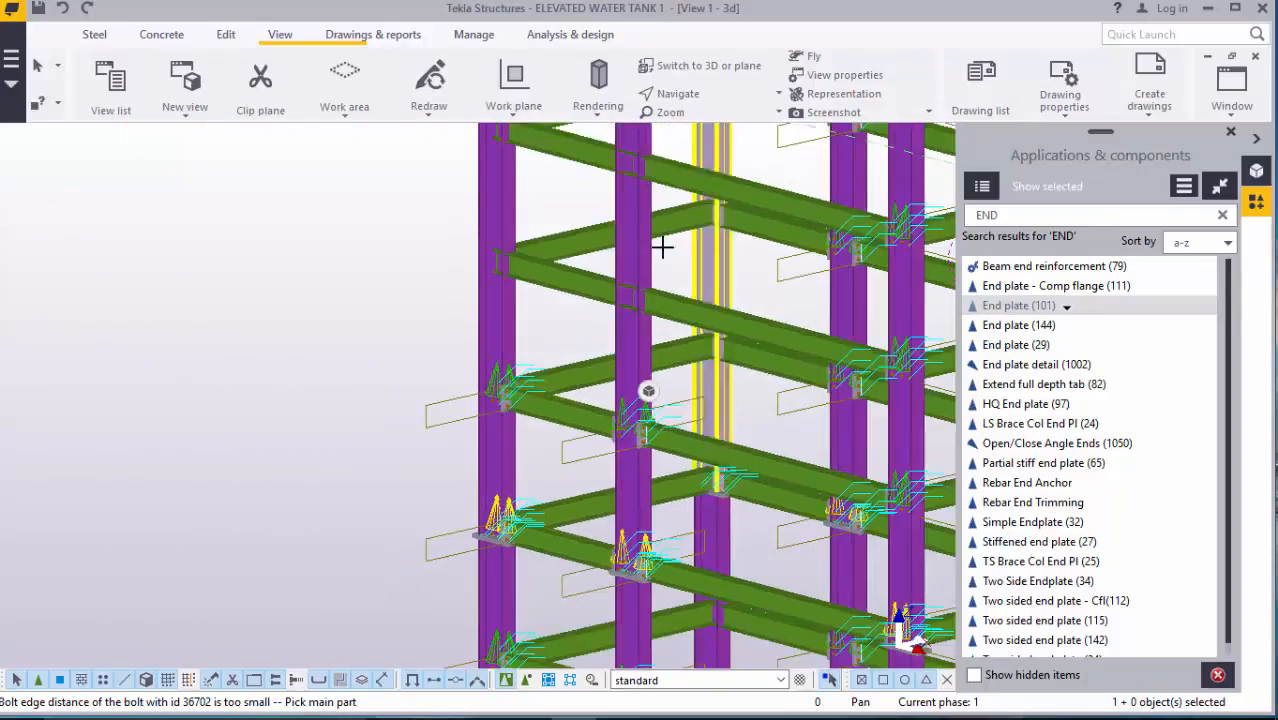
scroll(640, 290, "up", 4)
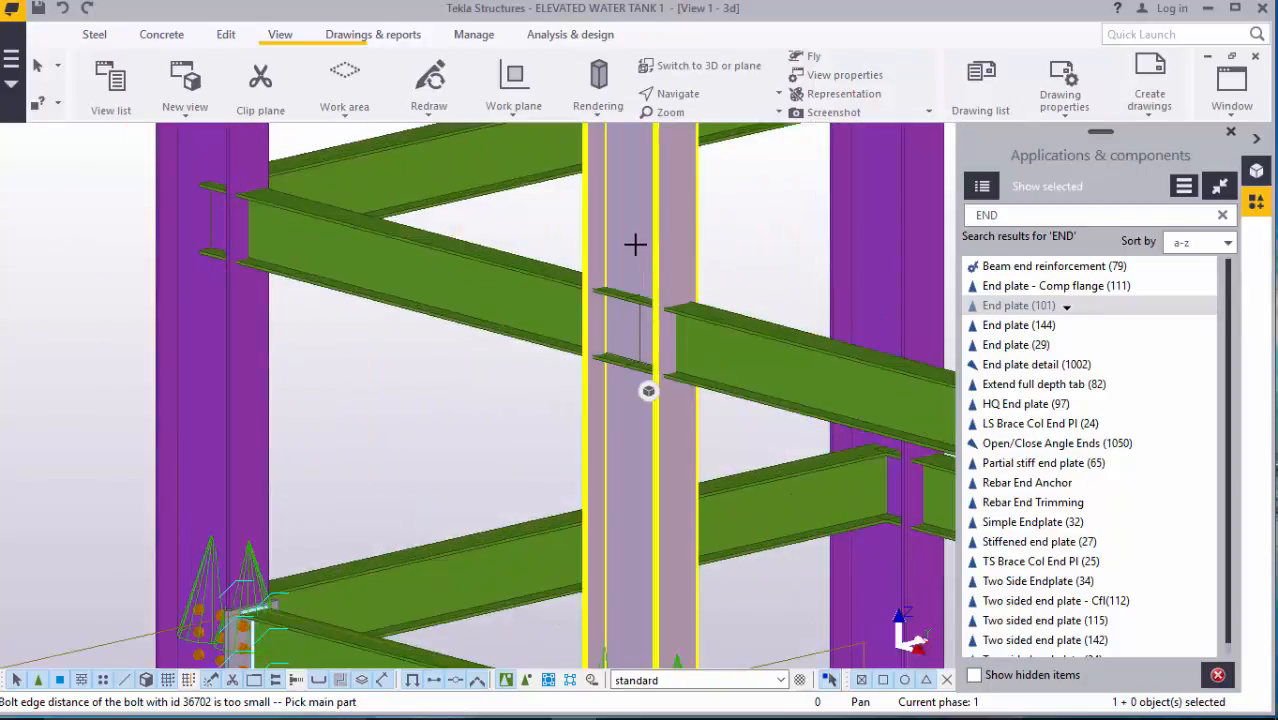
left_click(635, 244)
left_click(680, 342)
left_click(619, 229)
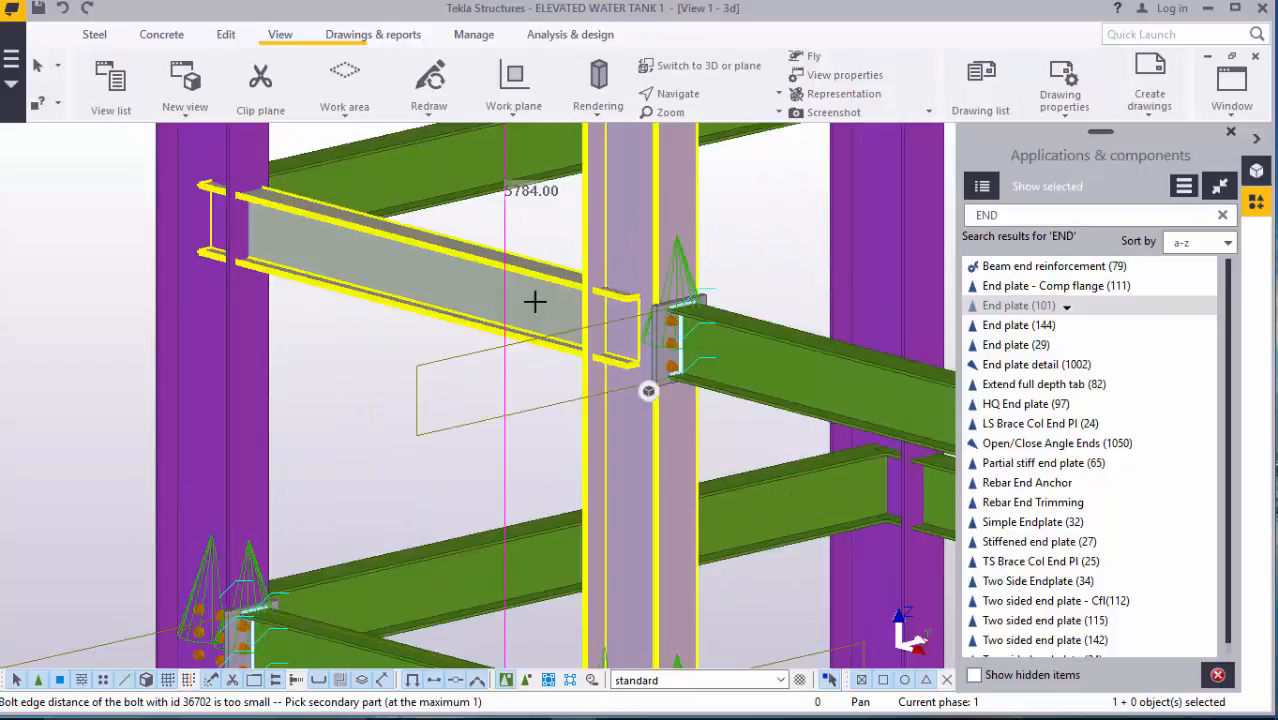
left_click(530, 303)
- Connect the short front beam and the side beam two levels above the upper splice to the leftmost column with End plate (101)
left_click(196, 166)
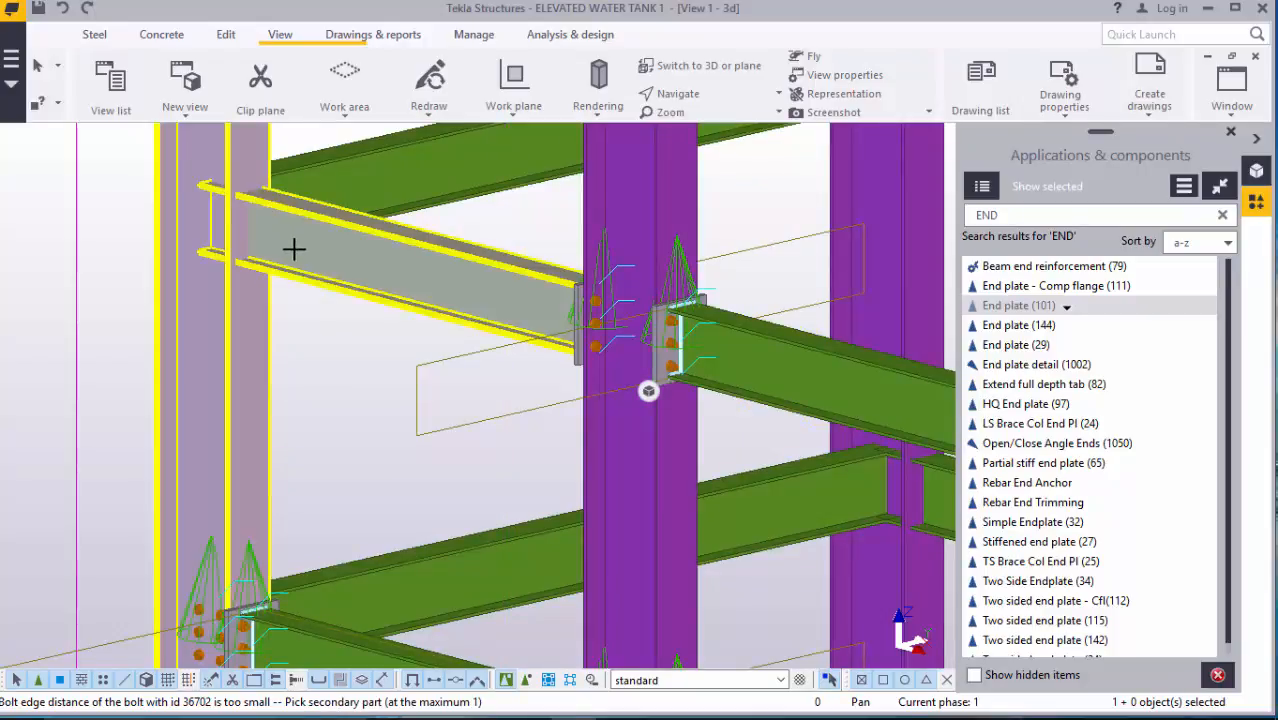
left_click(296, 247)
scroll(383, 393, "down", 1)
scroll(285, 210, "up", 3)
left_click(288, 208)
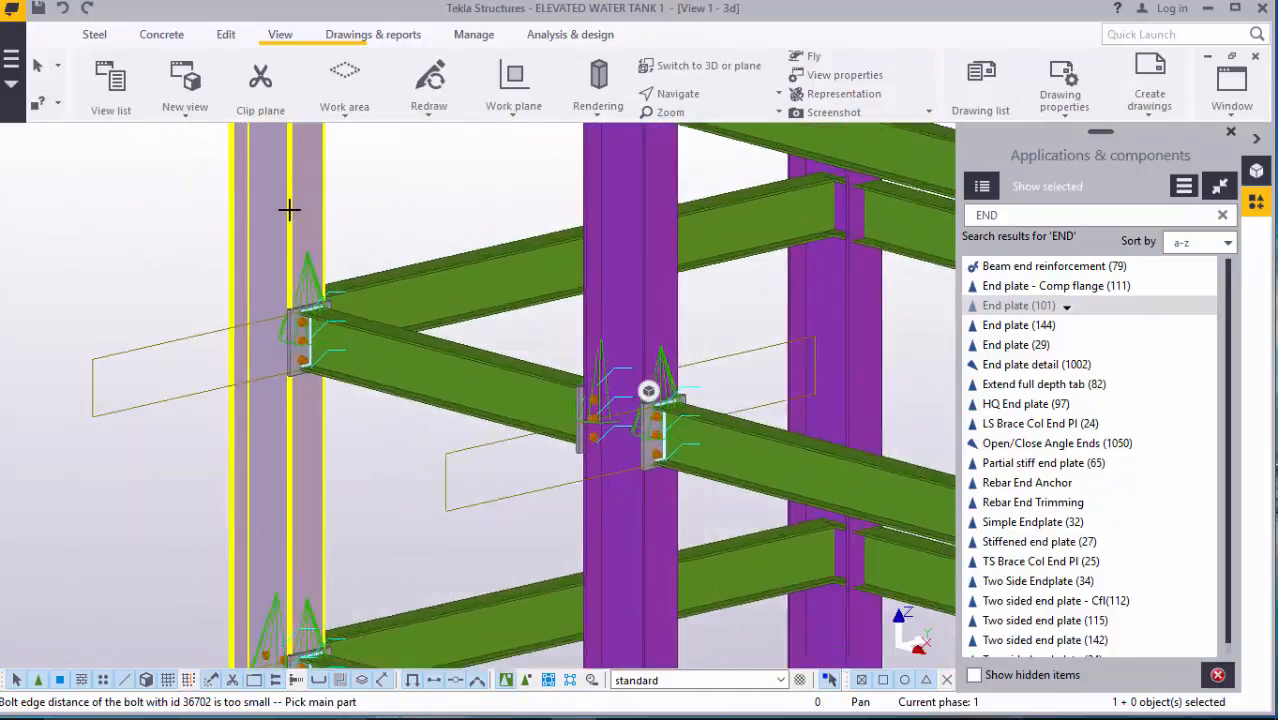
left_click(445, 315)
- Connect the side beam and the short front beam three levels above the upper splice to the leftmost column with End plate (101)
scroll(430, 405, "down", 4)
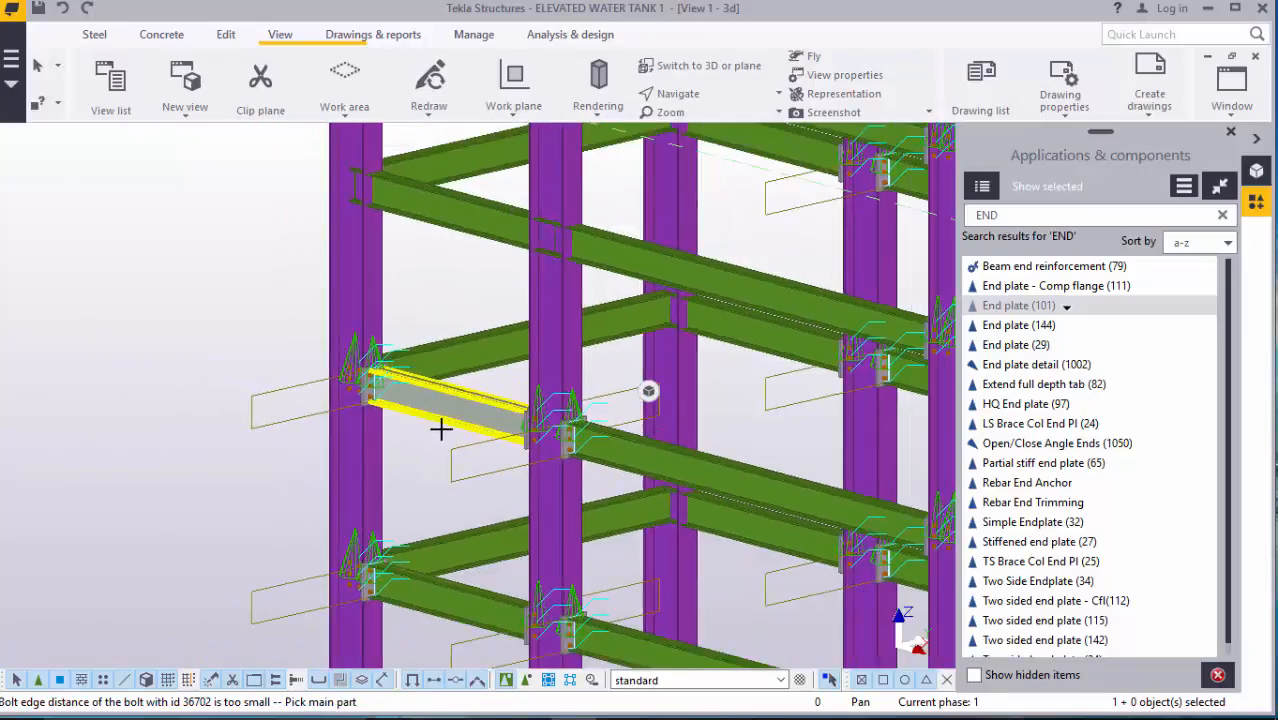
scroll(380, 208, "up", 2)
scroll(380, 208, "up", 3)
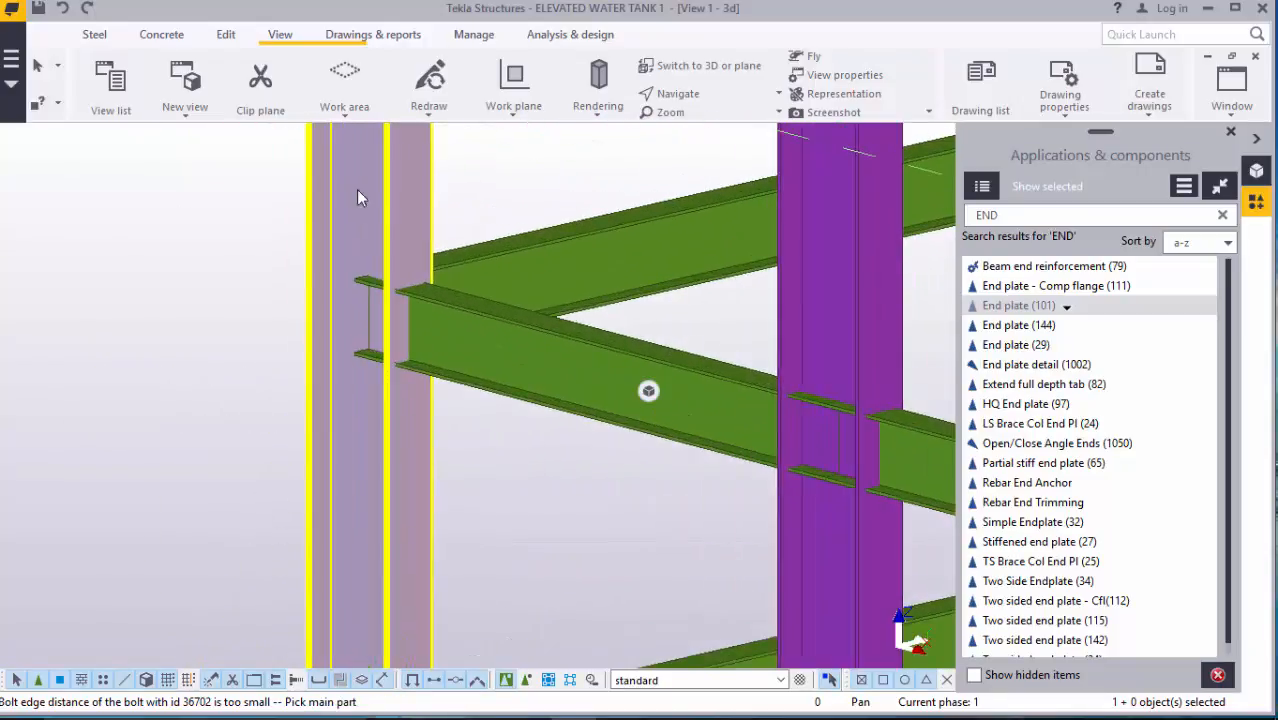
left_click(359, 194)
left_click(570, 276)
left_click(362, 194)
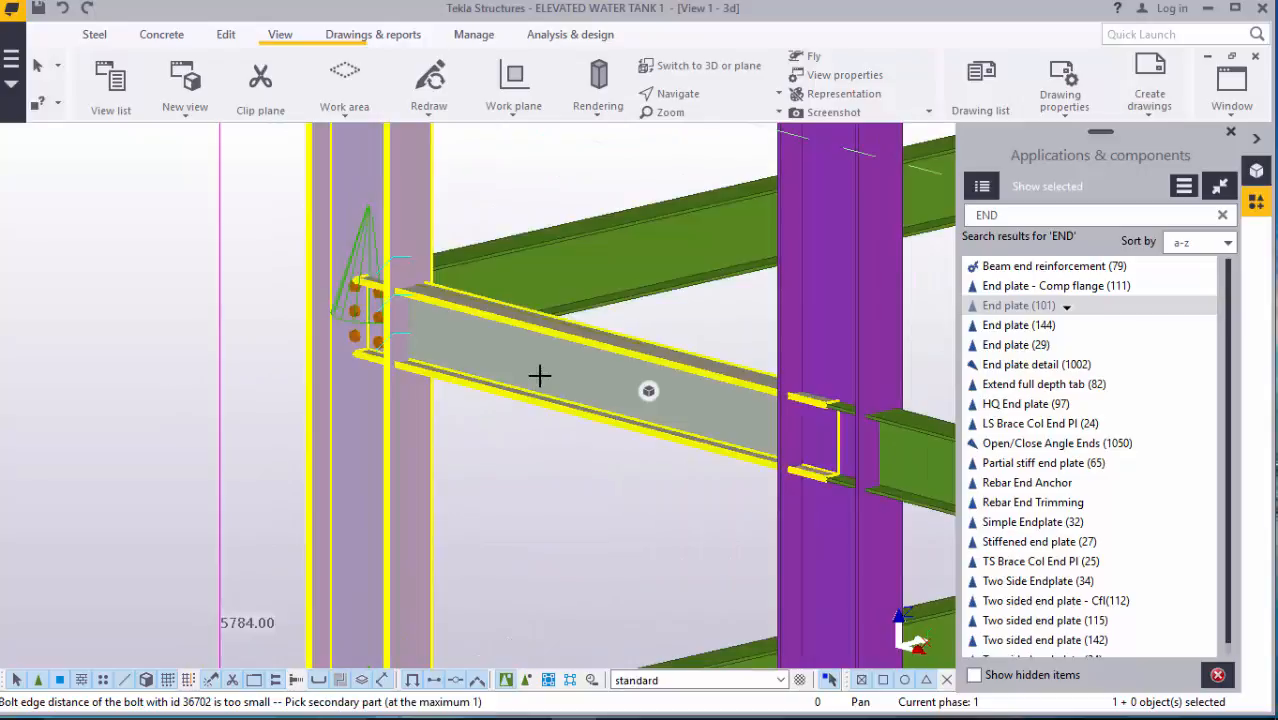
left_click(550, 377)
- Connect the short front beam and the side beam at the topmost beam level to the leftmost column with End plate (101)
scroll(500, 445, "down", 4)
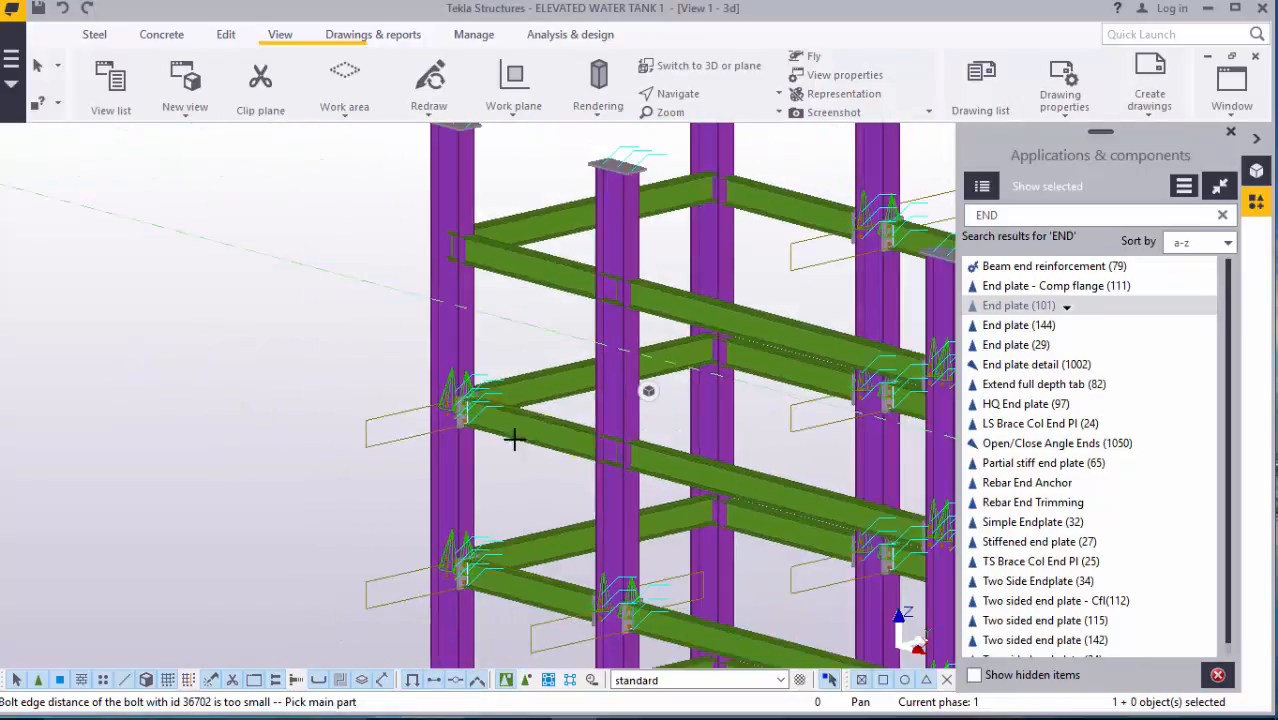
scroll(453, 208, "up", 2)
scroll(453, 208, "up", 2)
left_click(443, 190)
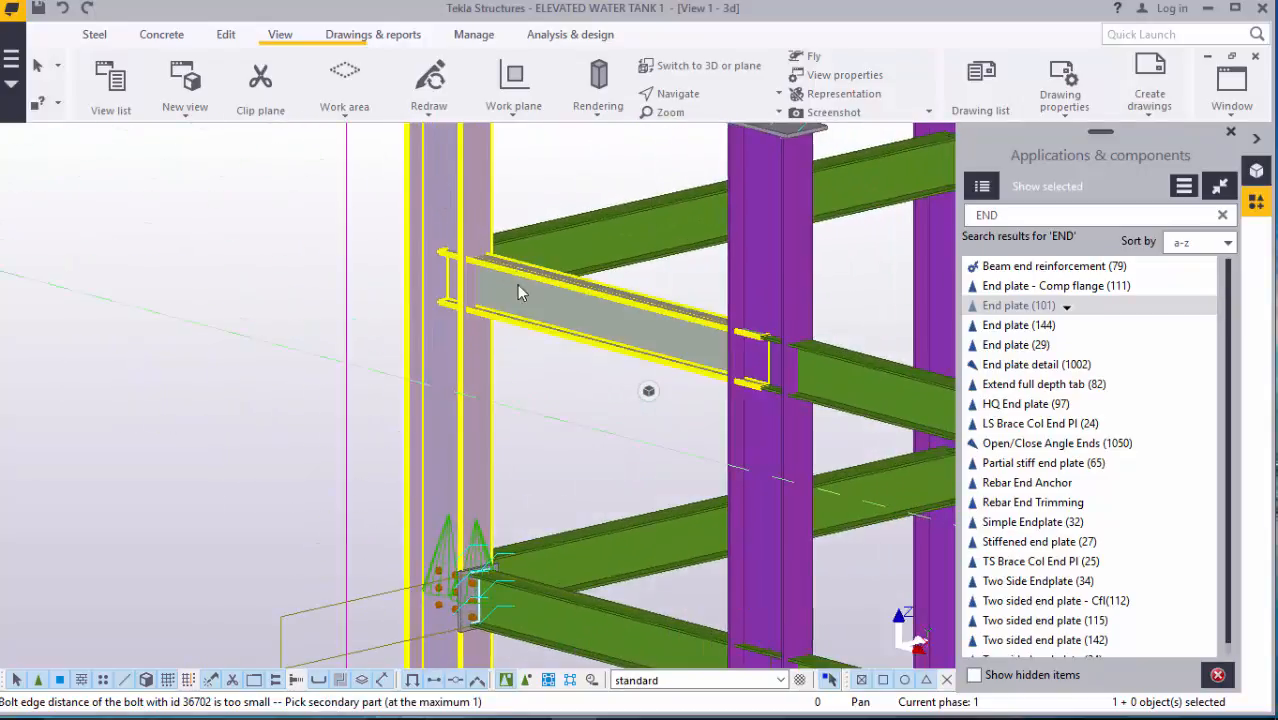
left_click(517, 291)
left_click(443, 160)
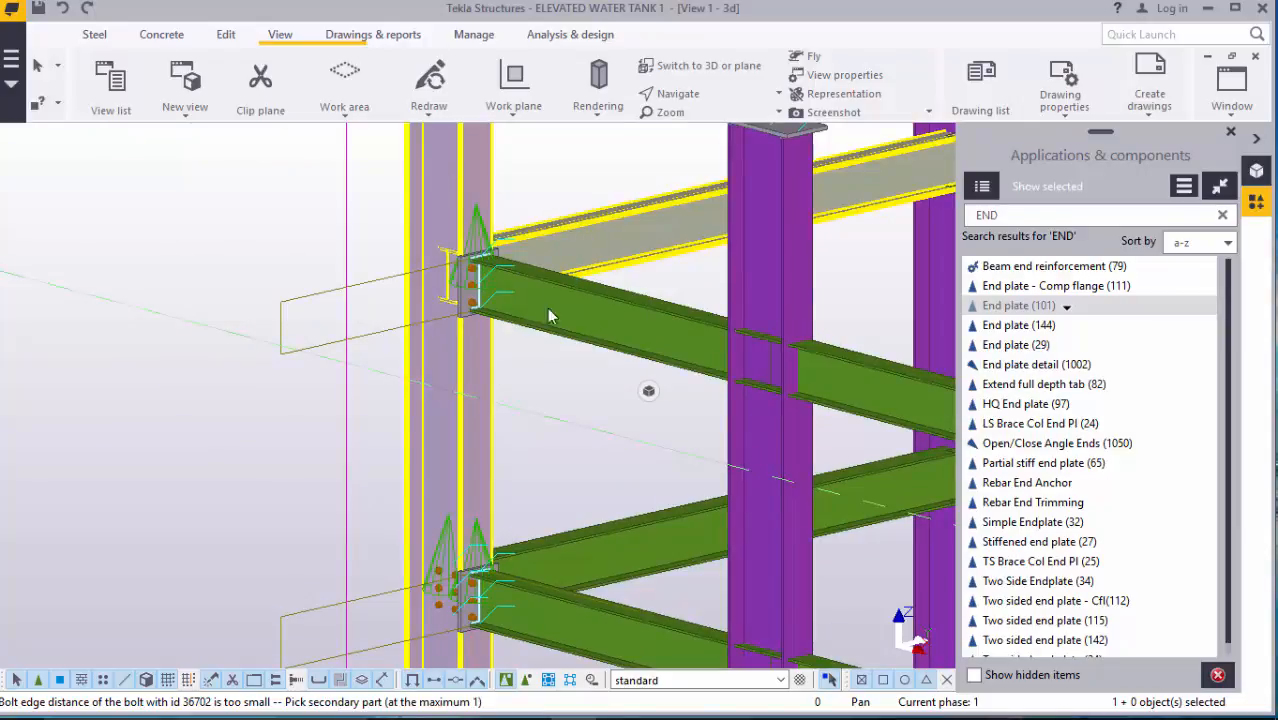
left_click(548, 316)
- Connect both front beams at the topmost beam level to the front-left column with End plate (101)
scroll(422, 405, "down", 4)
scroll(650, 417, "up", 4)
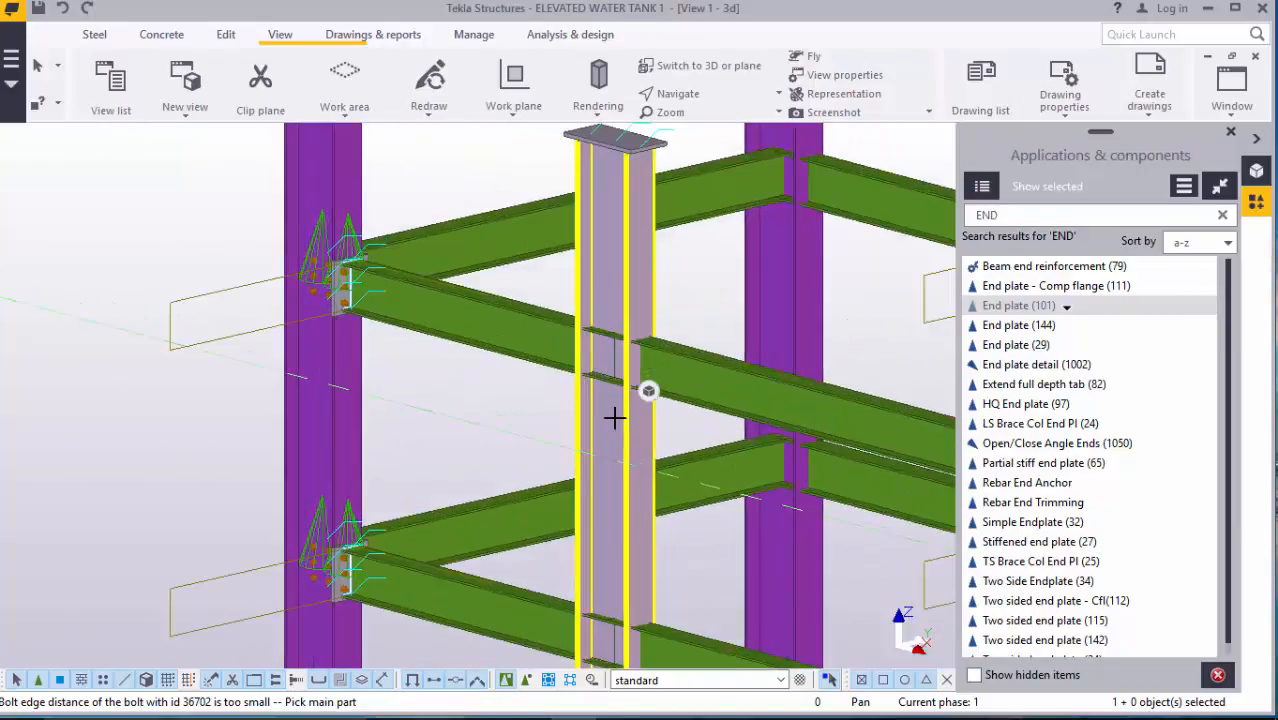
scroll(612, 416, "up", 2)
left_click(608, 414)
left_click(585, 407)
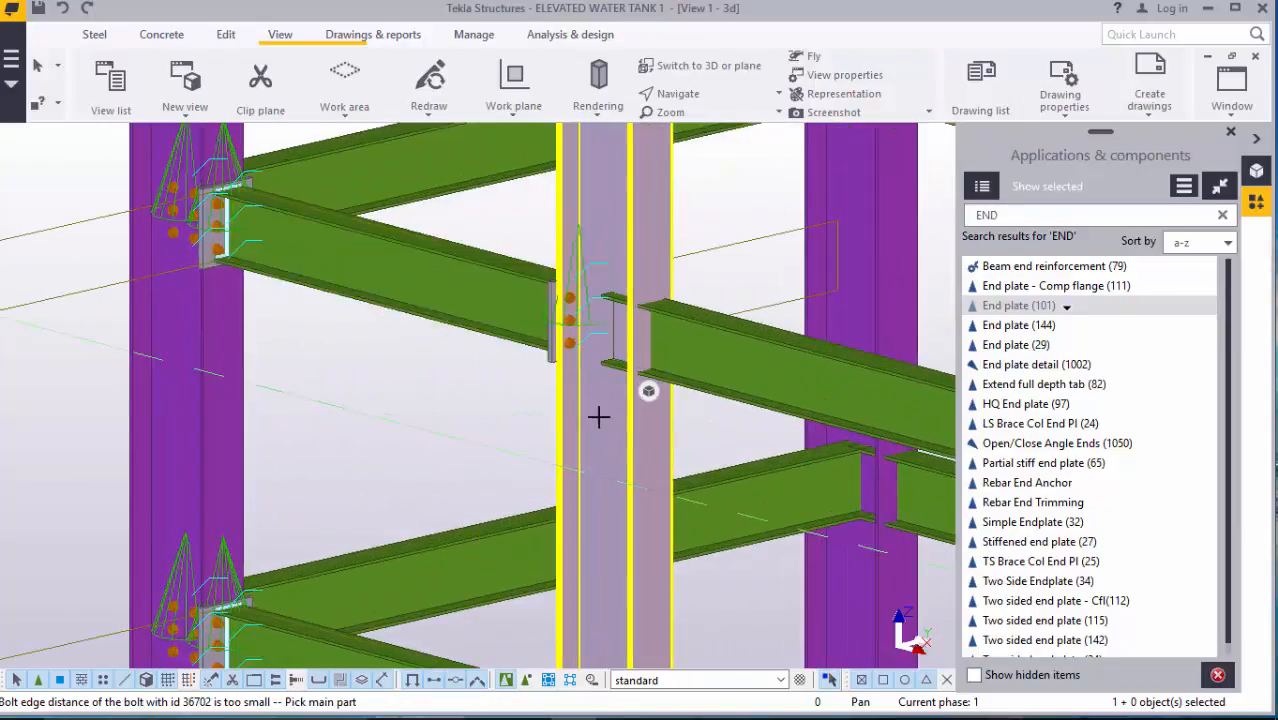
left_click(599, 417)
left_click(799, 403)
- Connect the rear beam and the side beam at the topmost beam level to the rear-left column with End plate (101)
scroll(562, 453, "down", 2)
scroll(856, 294, "down", 2)
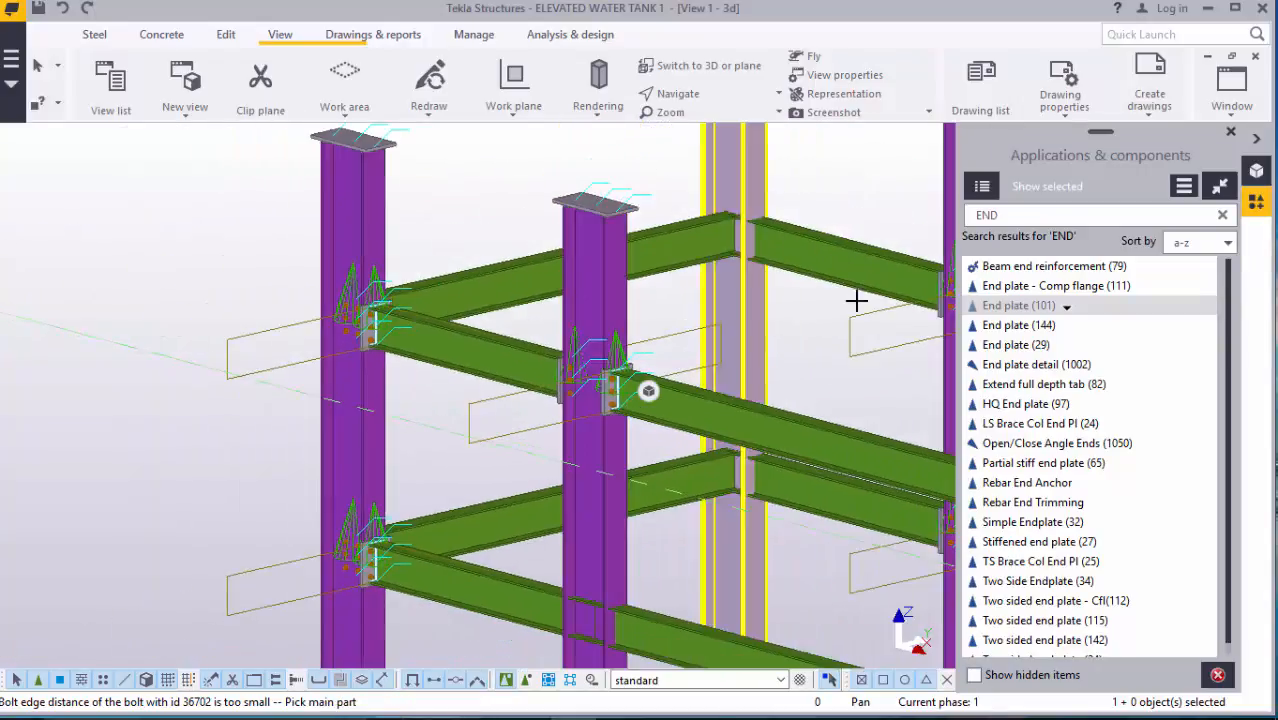
scroll(736, 177, "up", 3)
left_click(788, 260)
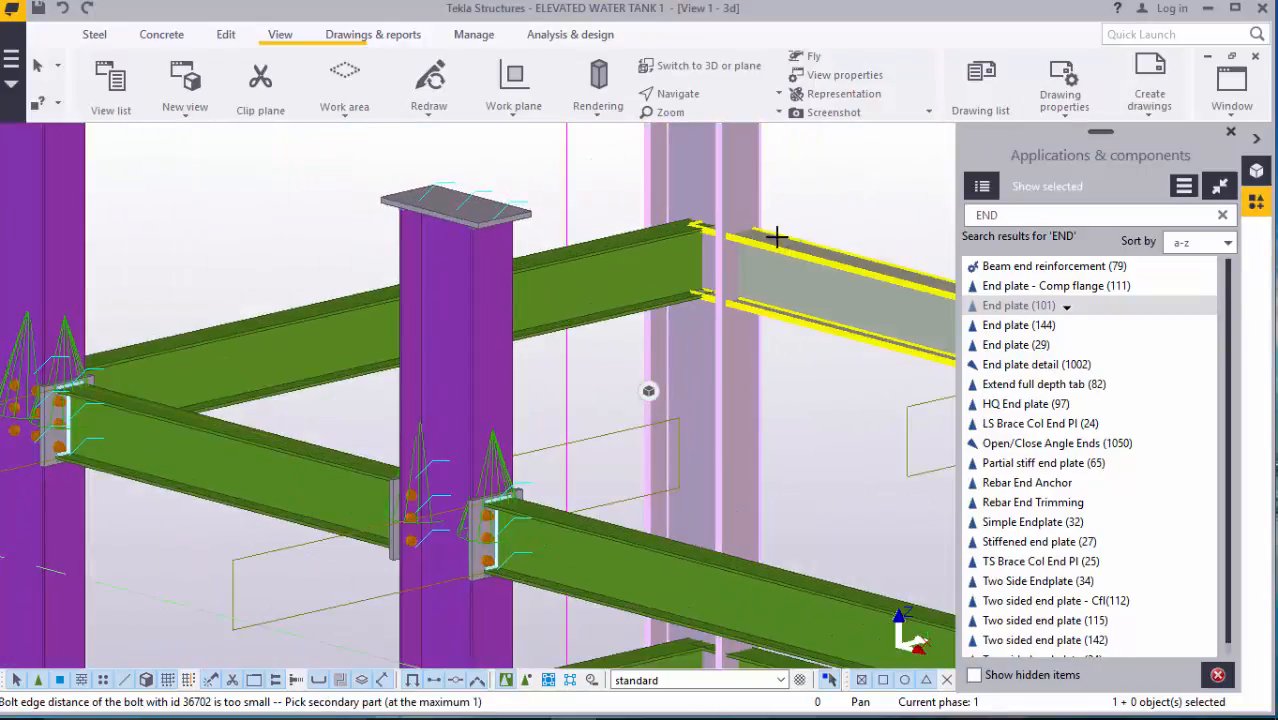
left_click(754, 199)
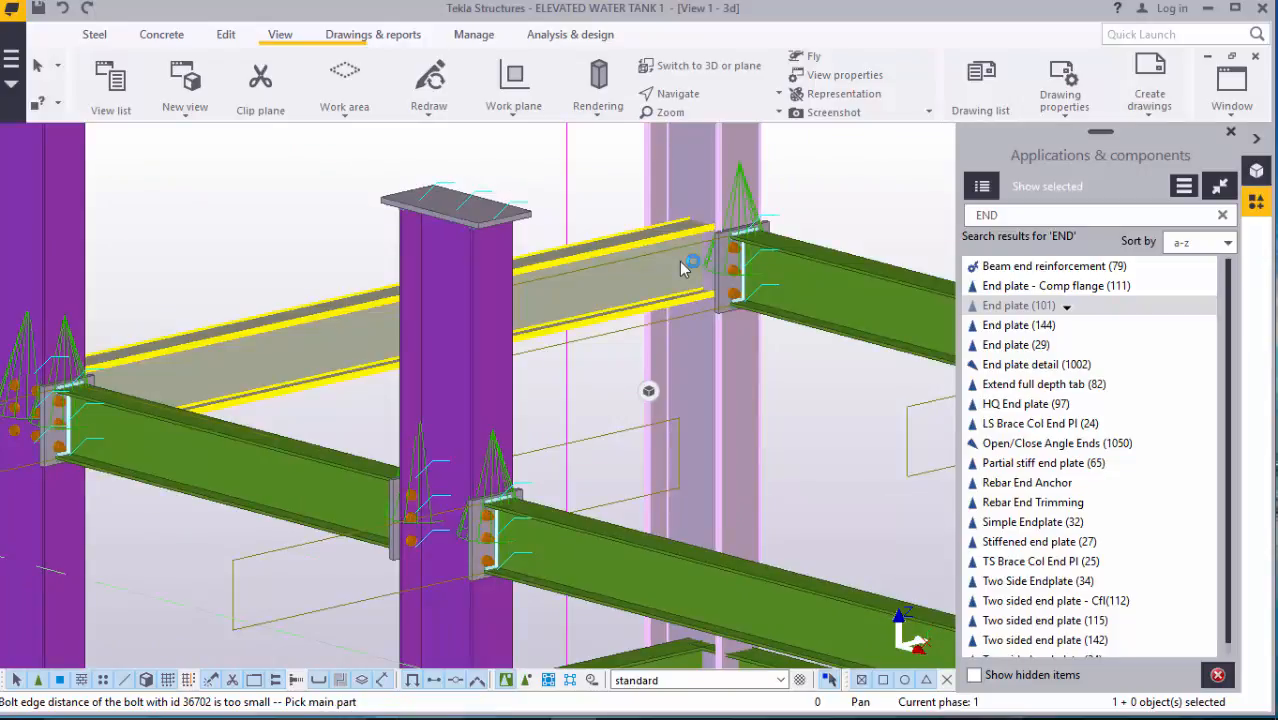
- Connect the side beam and the rear beam one level below the topmost beams to the rear-left column with End plate (101)
scroll(565, 280, "down", 3)
scroll(712, 316, "up", 2)
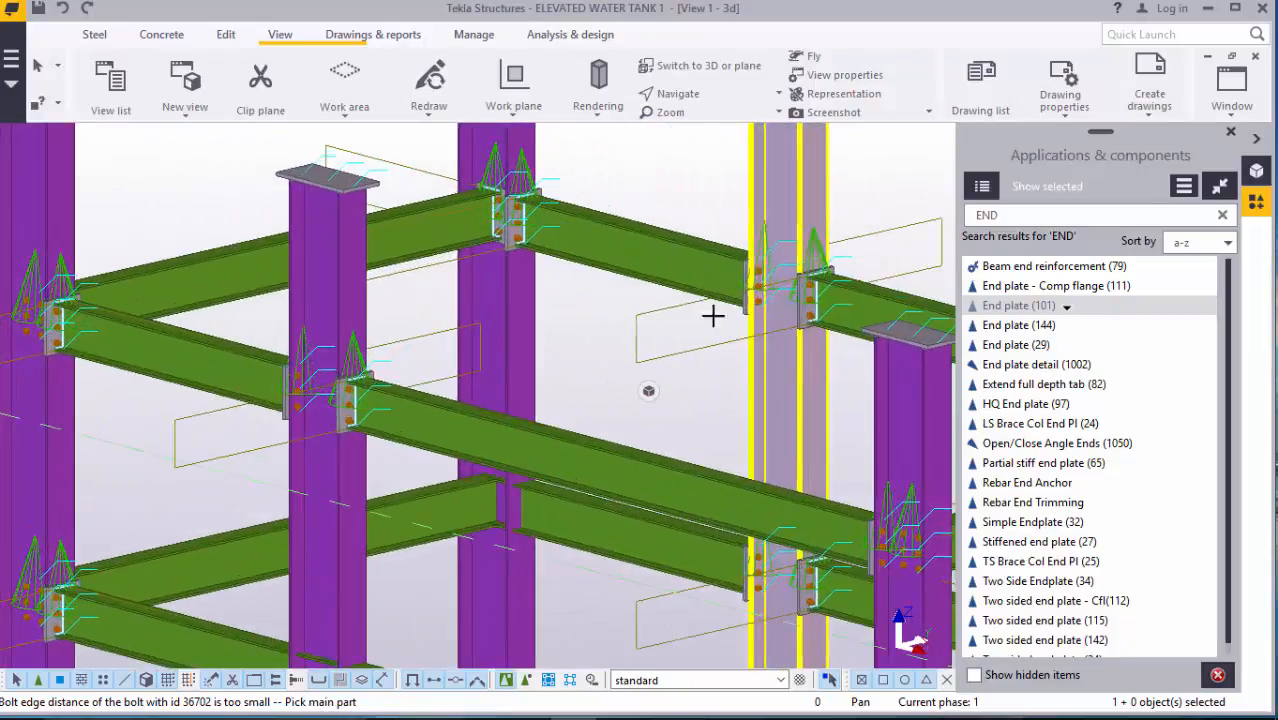
scroll(680, 350, "down", 2)
scroll(600, 440, "up", 4)
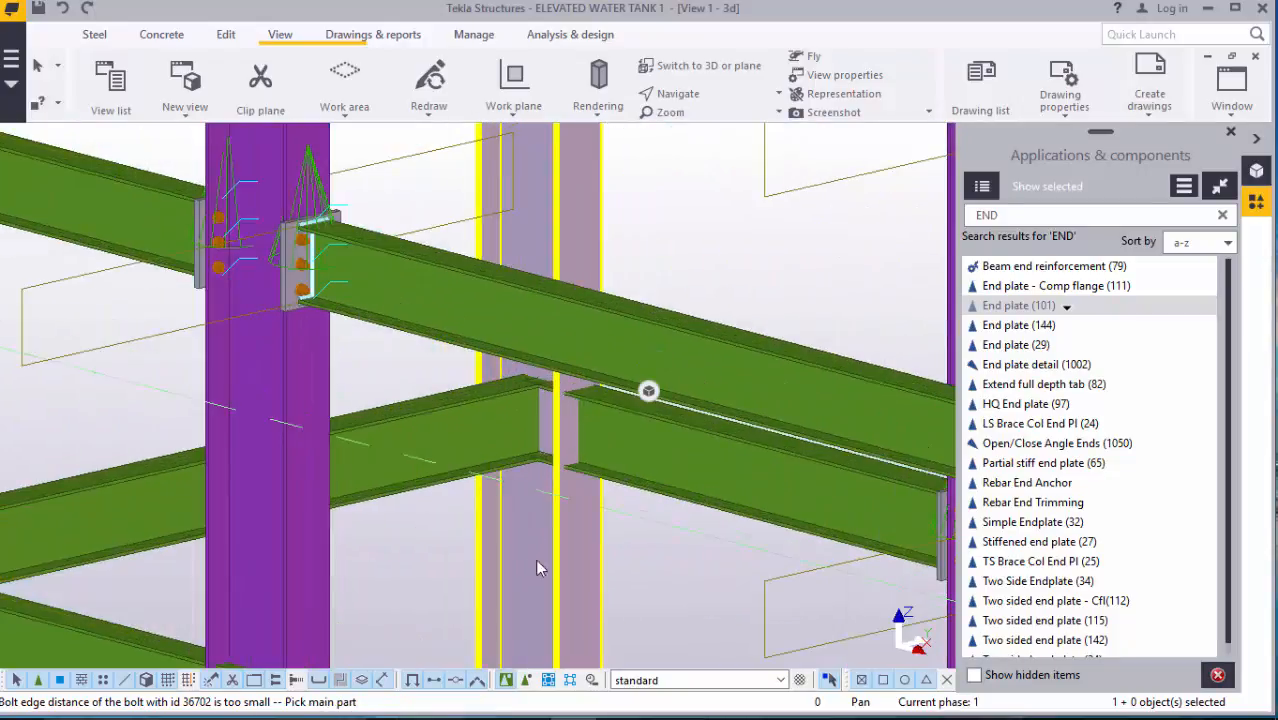
left_click(537, 568)
left_click(515, 467)
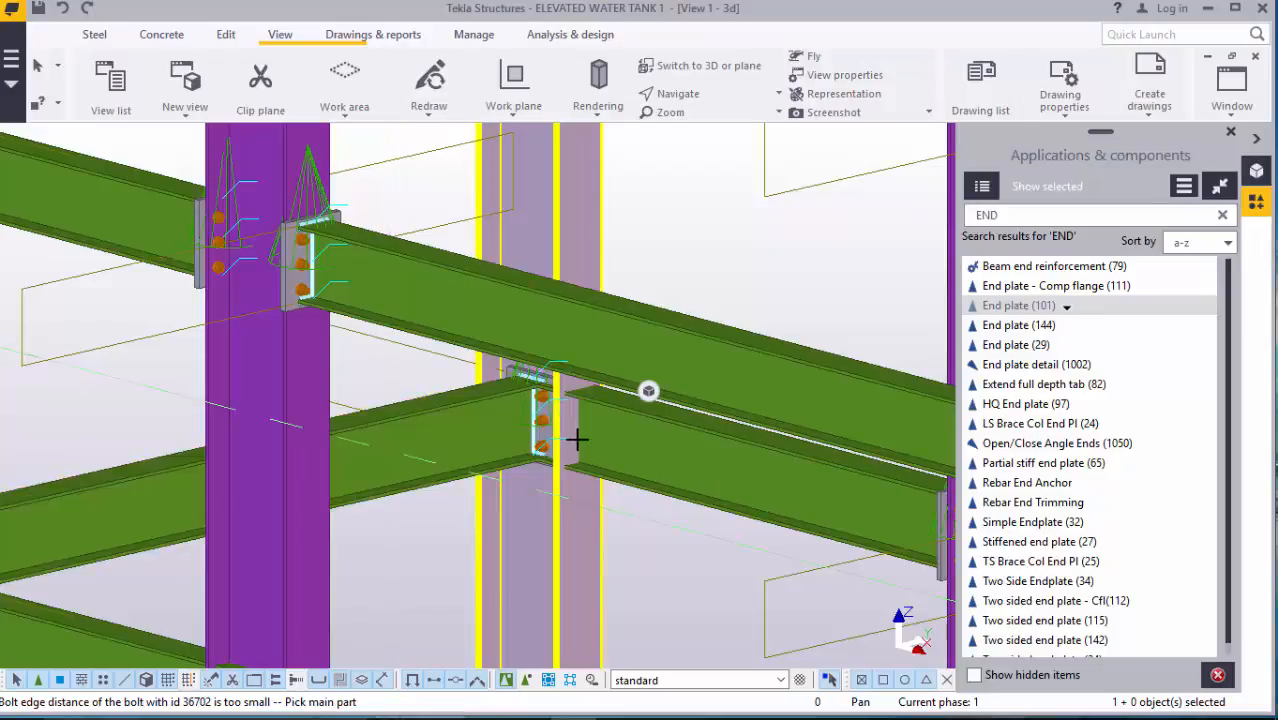
left_click(577, 438)
left_click(550, 440)
- Connect the side beam and the rear beam two levels above the upper splice to the rear-left column with End plate (101)
scroll(550, 440, "down", 8)
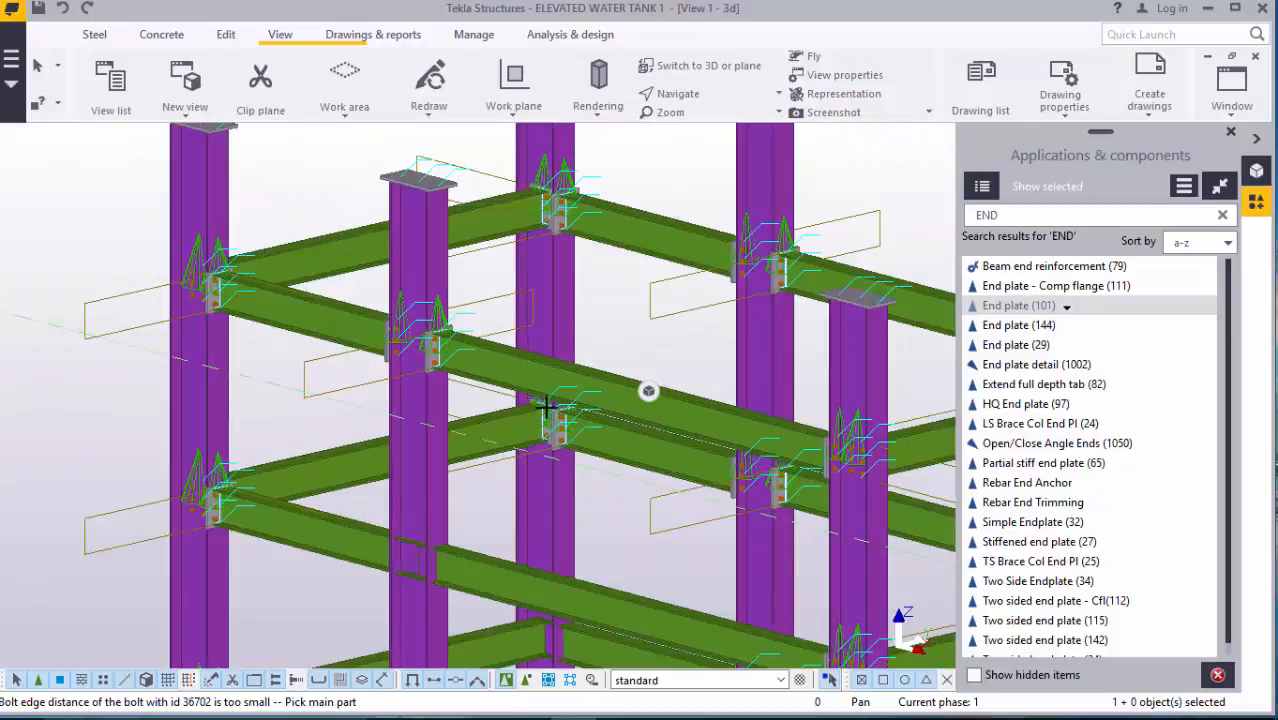
scroll(540, 590, "up", 3)
scroll(540, 590, "up", 5)
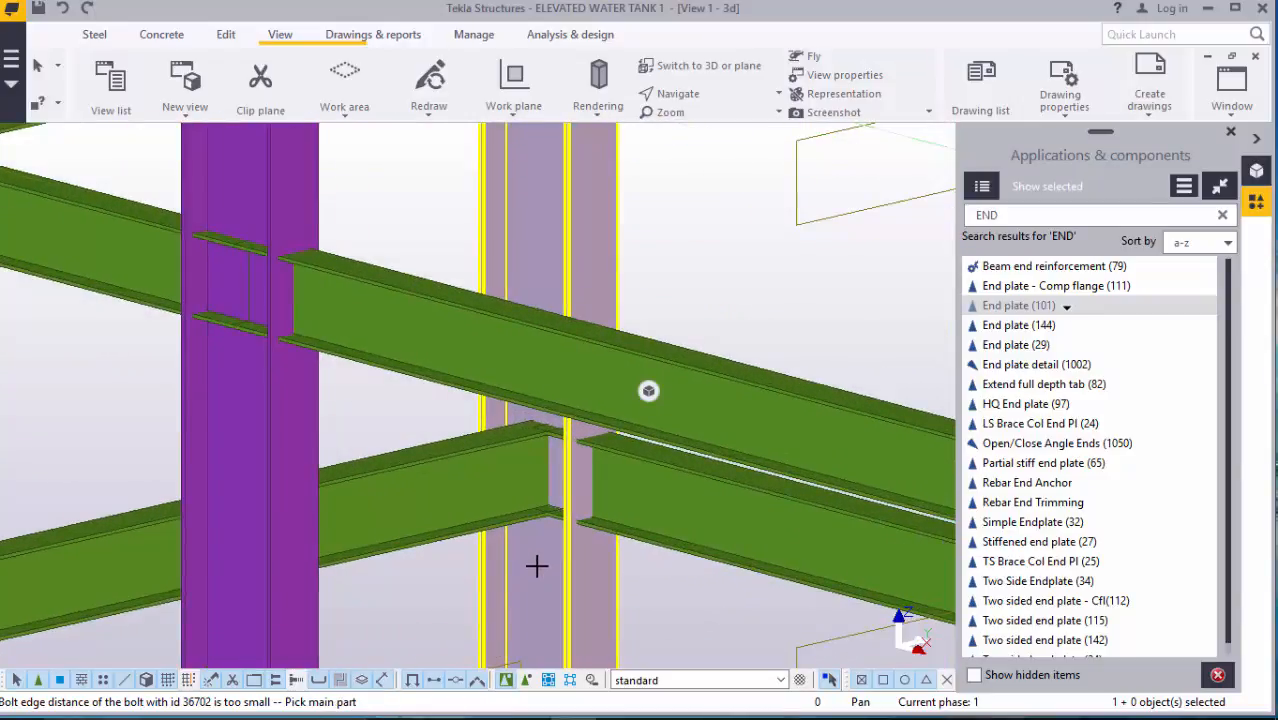
left_click(502, 510)
left_click(624, 510)
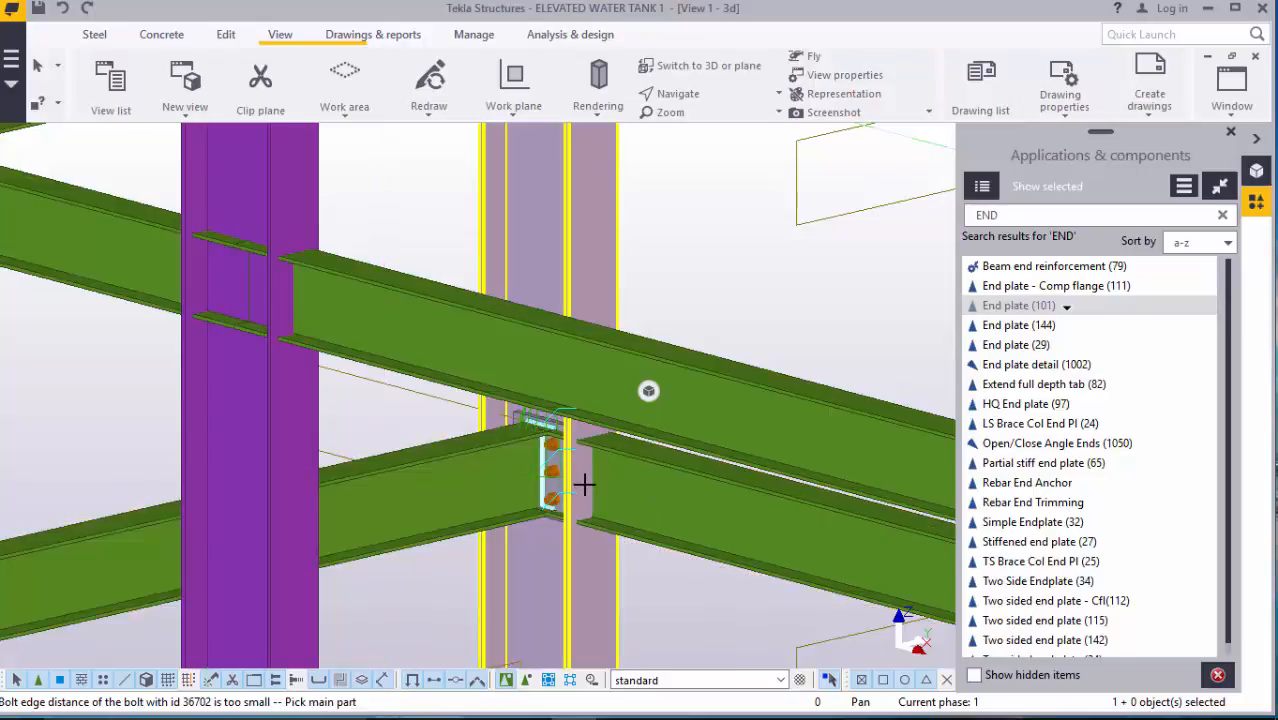
left_click(612, 488)
- Connect the side beam and the rear beam one level above the upper splice to the rear-left column with End plate (101)
scroll(591, 481, "down", 5)
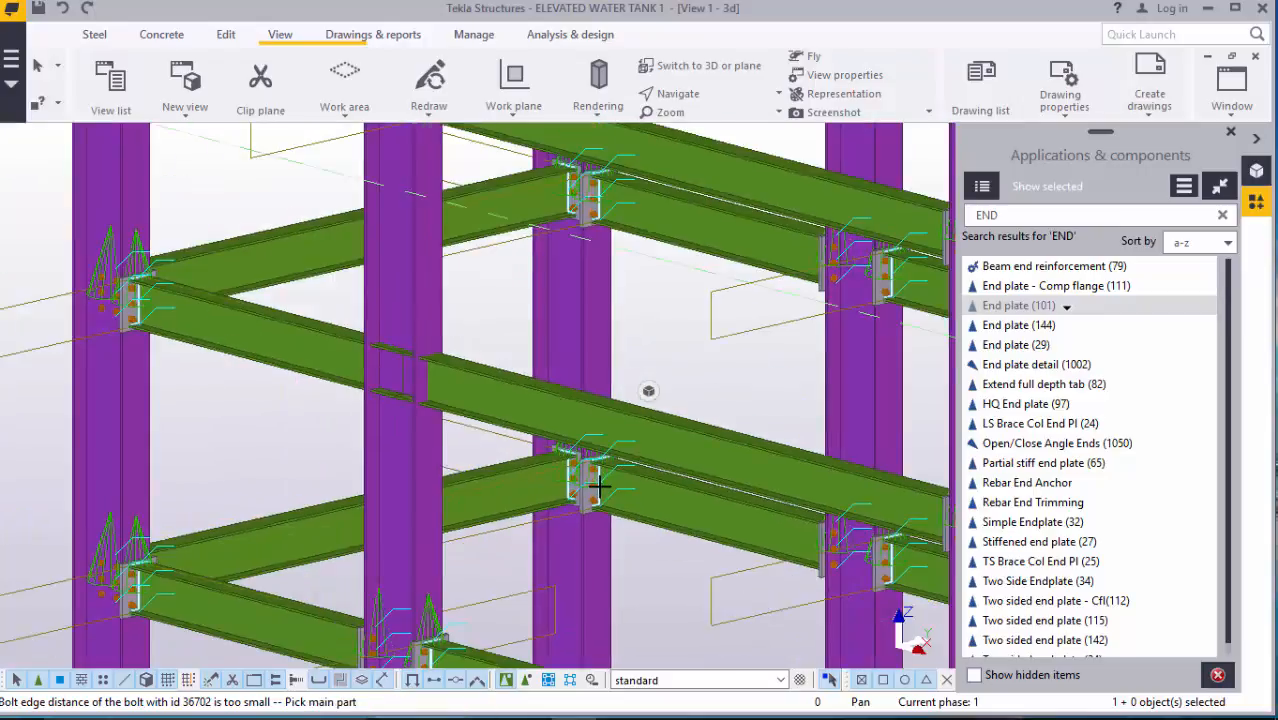
scroll(591, 481, "down", 3)
scroll(582, 589, "up", 6)
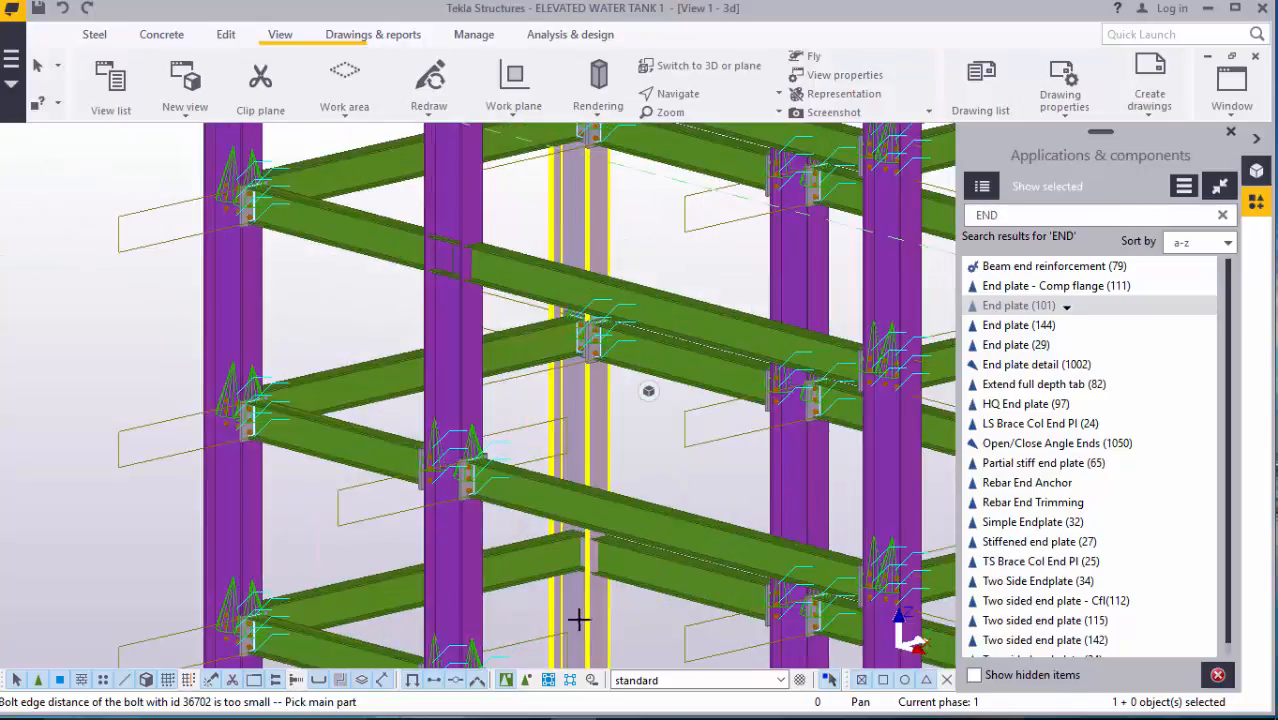
left_click(535, 518)
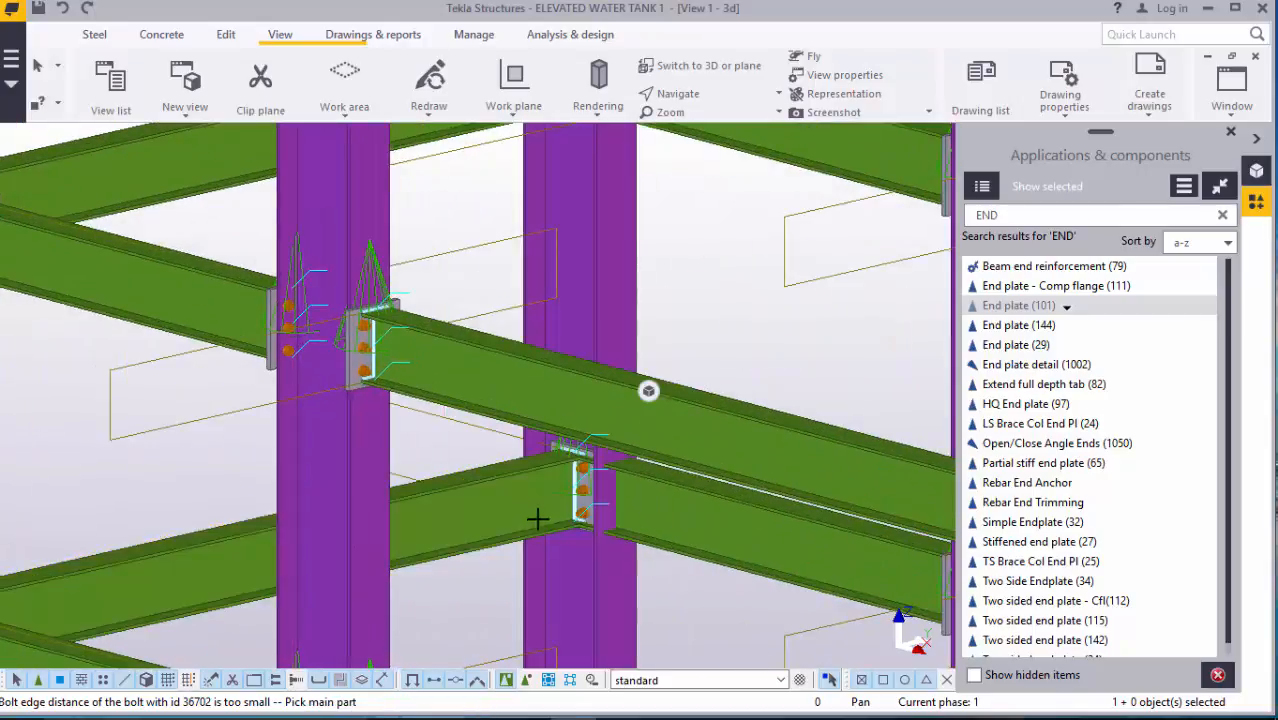
left_click(562, 561)
left_click(620, 495)
- Connect the side beam and the rear beam at the rear-left column's upper splice to the upper column segment with End plate (101)
scroll(614, 481, "down", 5)
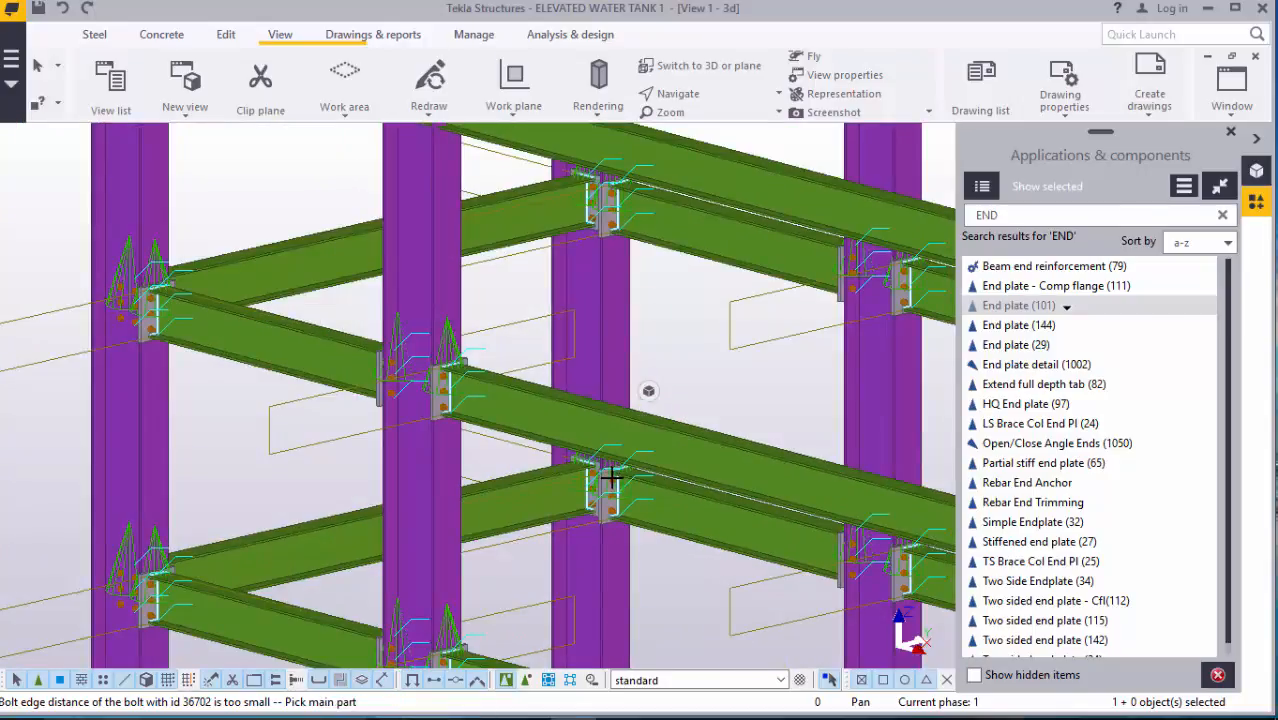
scroll(614, 481, "down", 2)
scroll(573, 588, "up", 9)
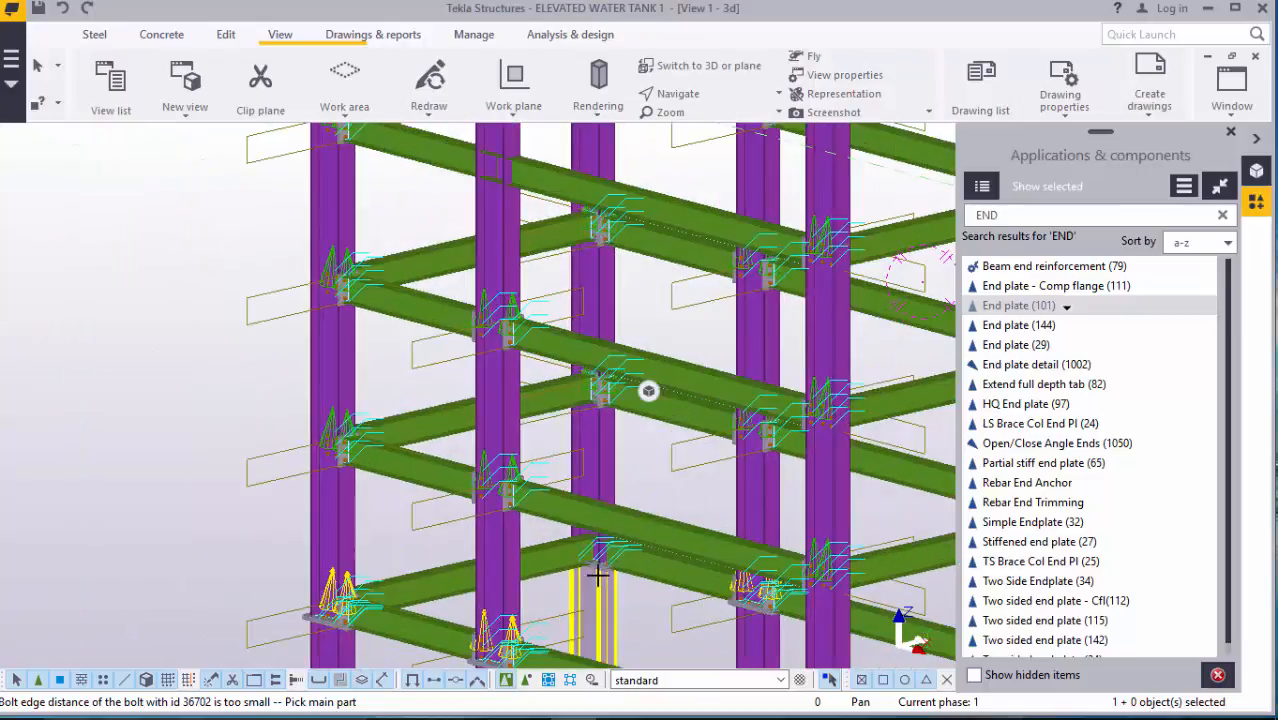
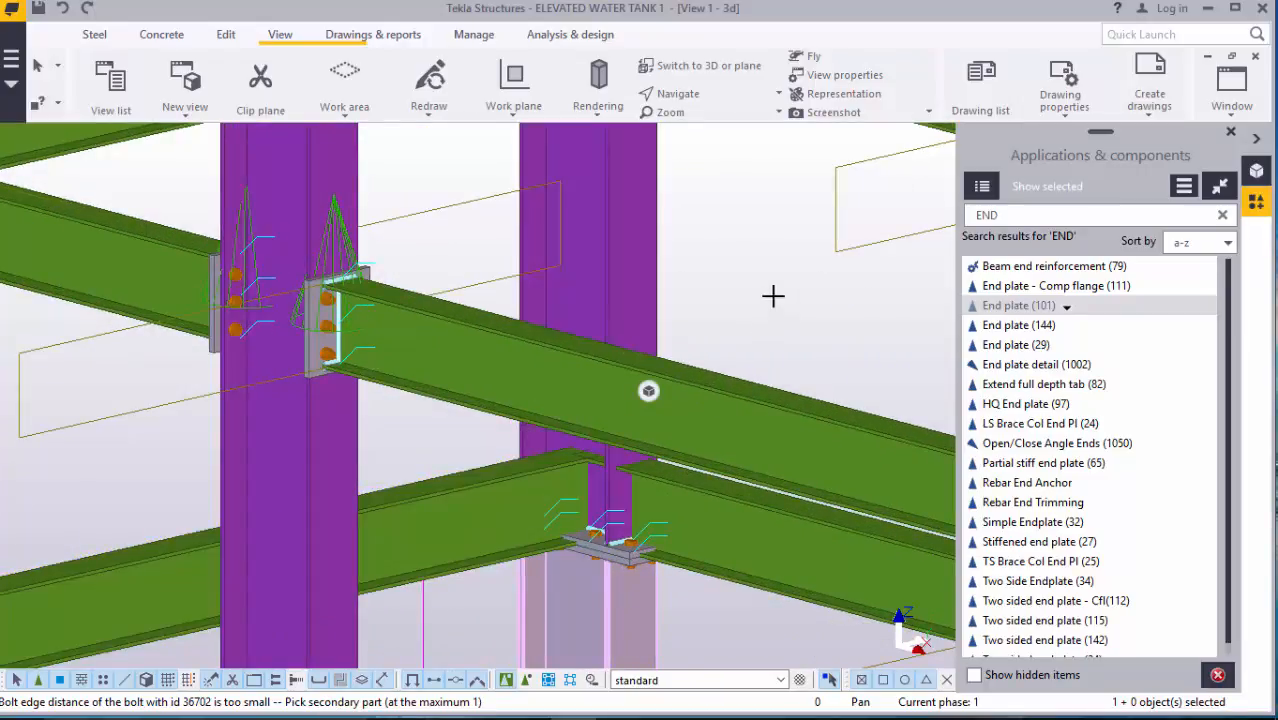
left_click(713, 542)
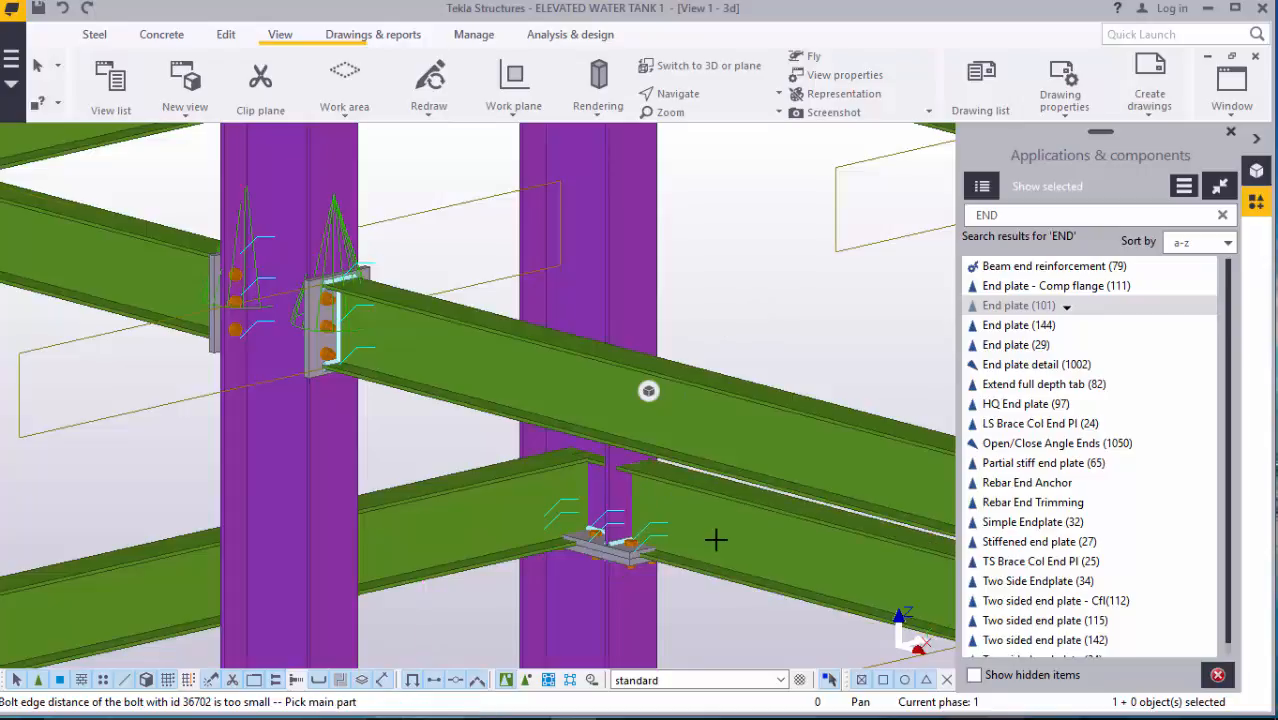
left_click(541, 513)
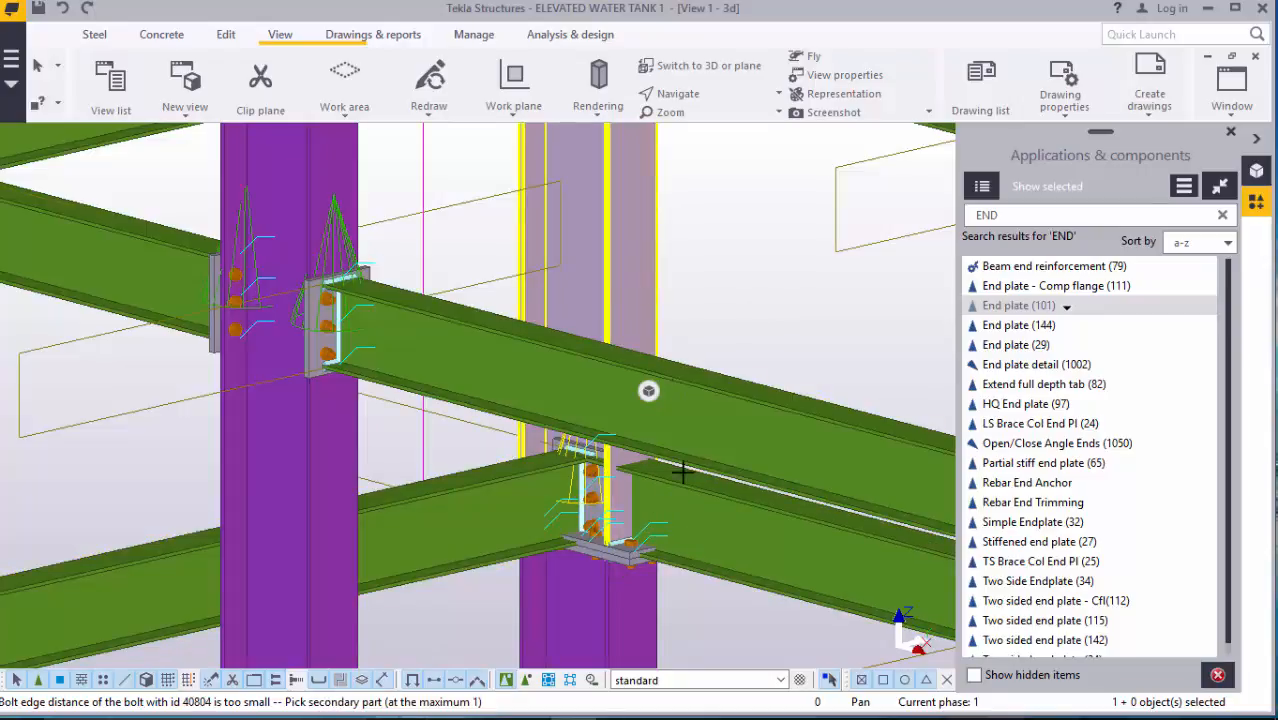
left_click(720, 537)
- Connect the side beam and the rear beam one level below the upper splice to the rear-left column with End plate (101)
scroll(645, 327, "down", 3)
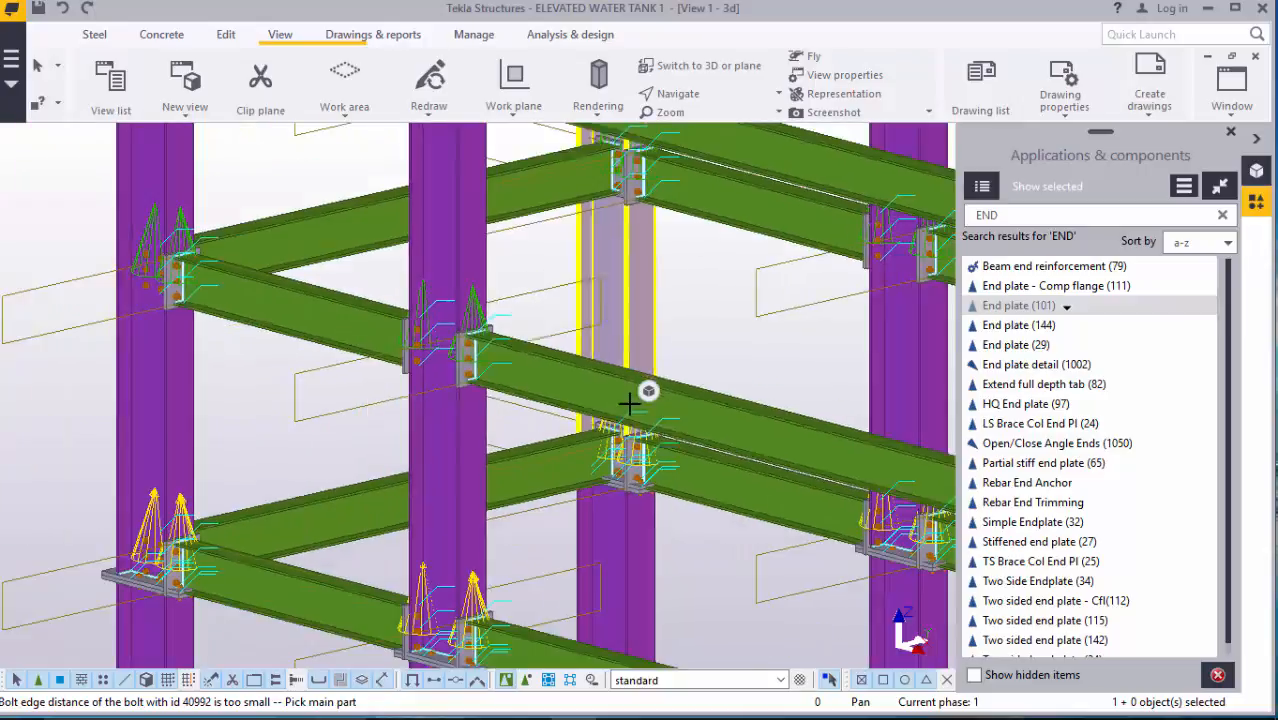
mouse_move(579, 505)
middle_mouse_down("ctrl")
mouse_move(608, 588)
mouse_move(600, 640)
mouse_move(595, 625)
middle_mouse_up("ctrl")
scroll(595, 625, "up", 5)
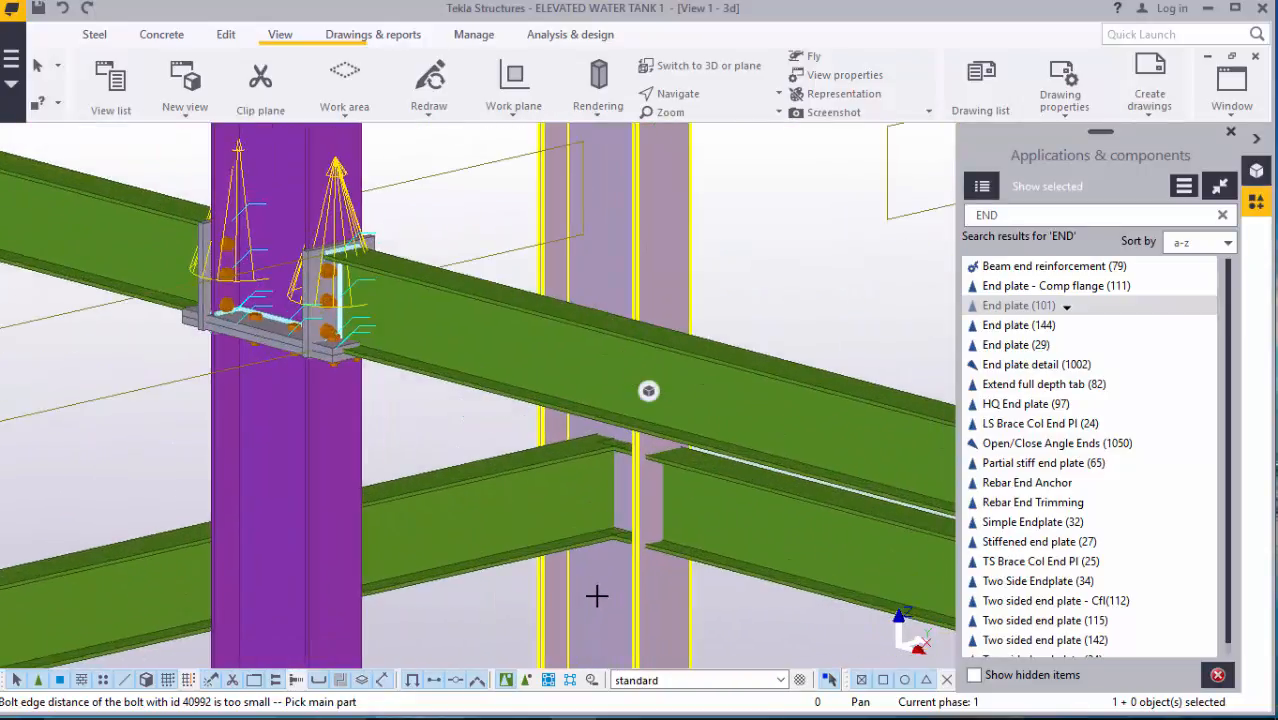
left_click(600, 515)
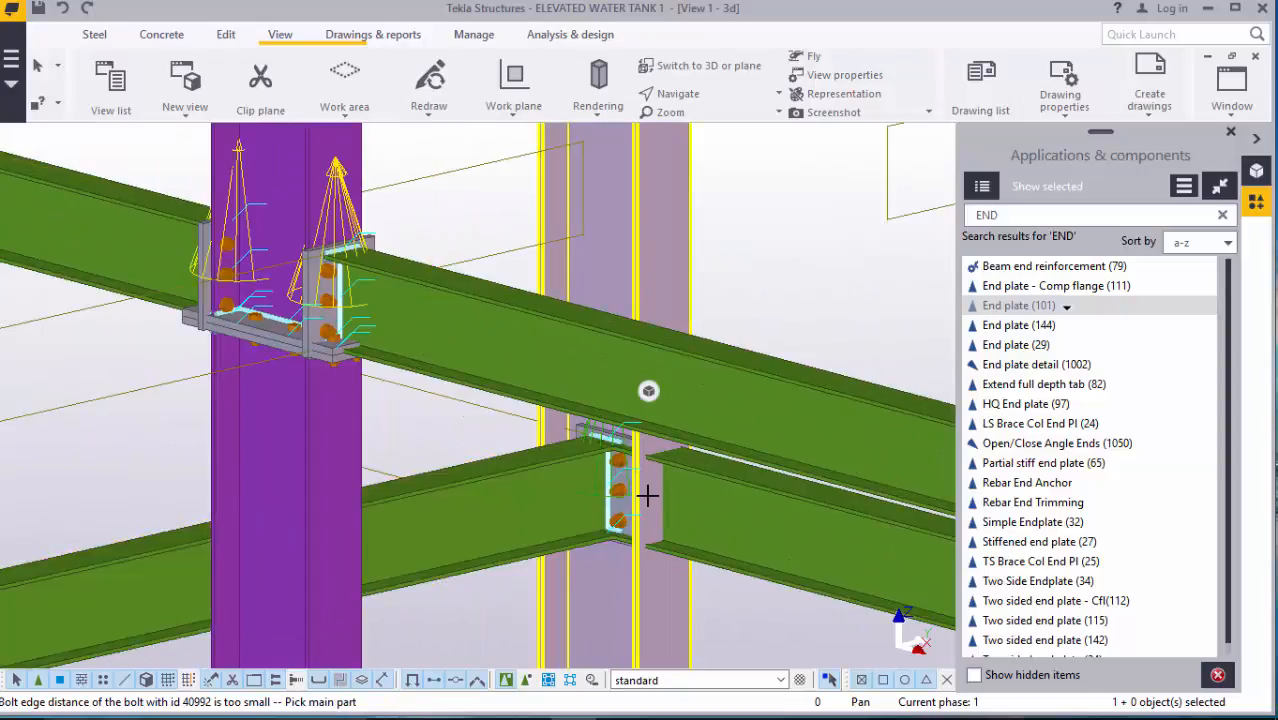
left_click(688, 505)
- Connect the side beam and the rear beam two levels below the upper splice to the rear-left column with End plate (101)
scroll(688, 505, "down", 5)
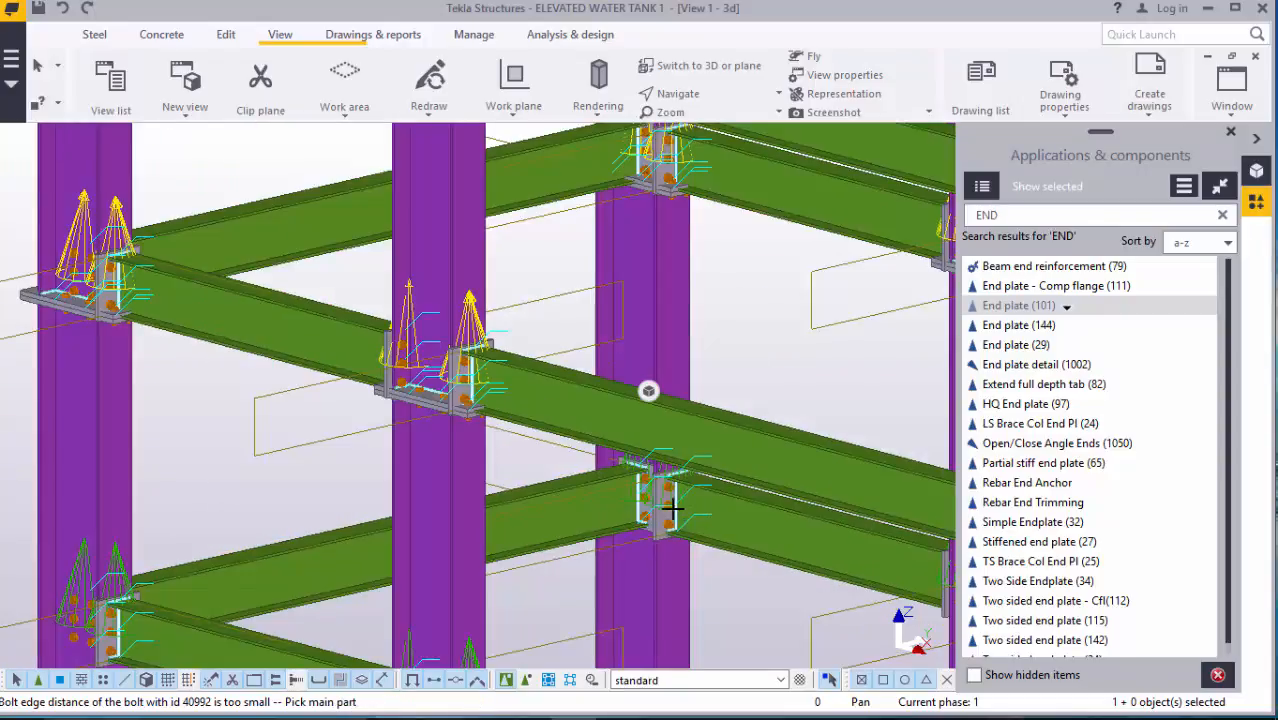
scroll(640, 490, "down", 3)
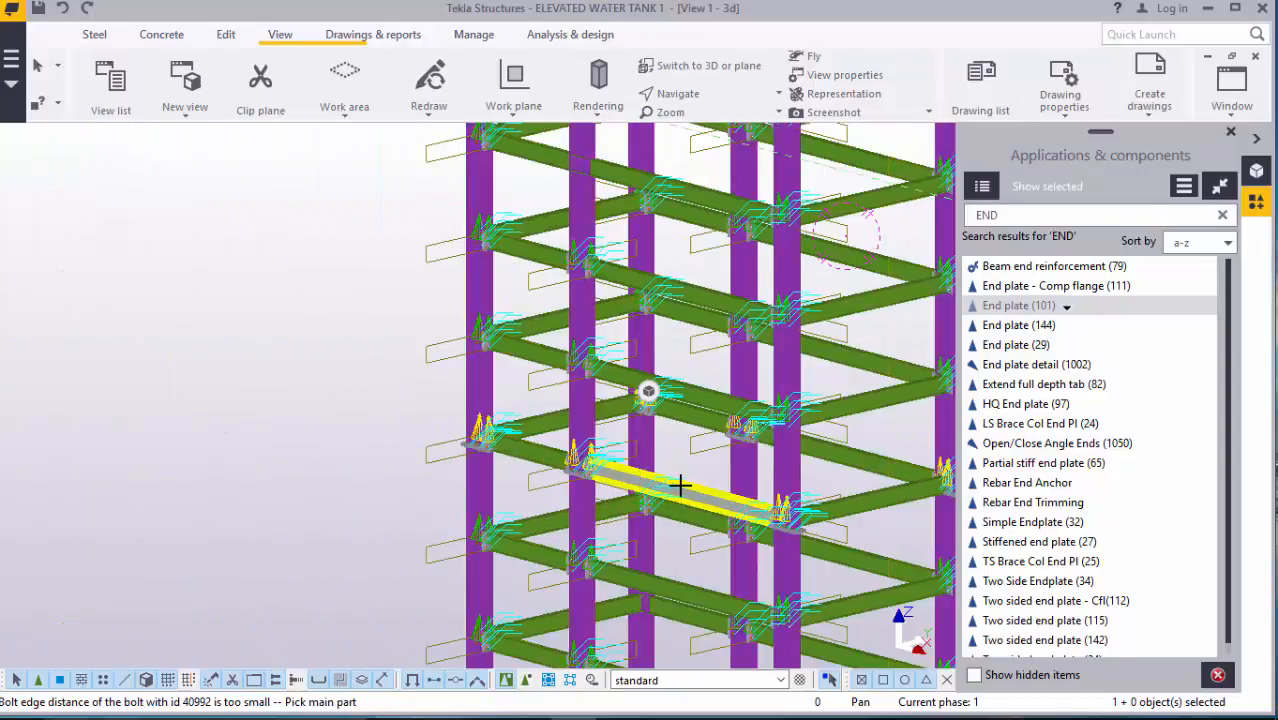
scroll(679, 485, "down", 5)
scroll(664, 630, "up", 10)
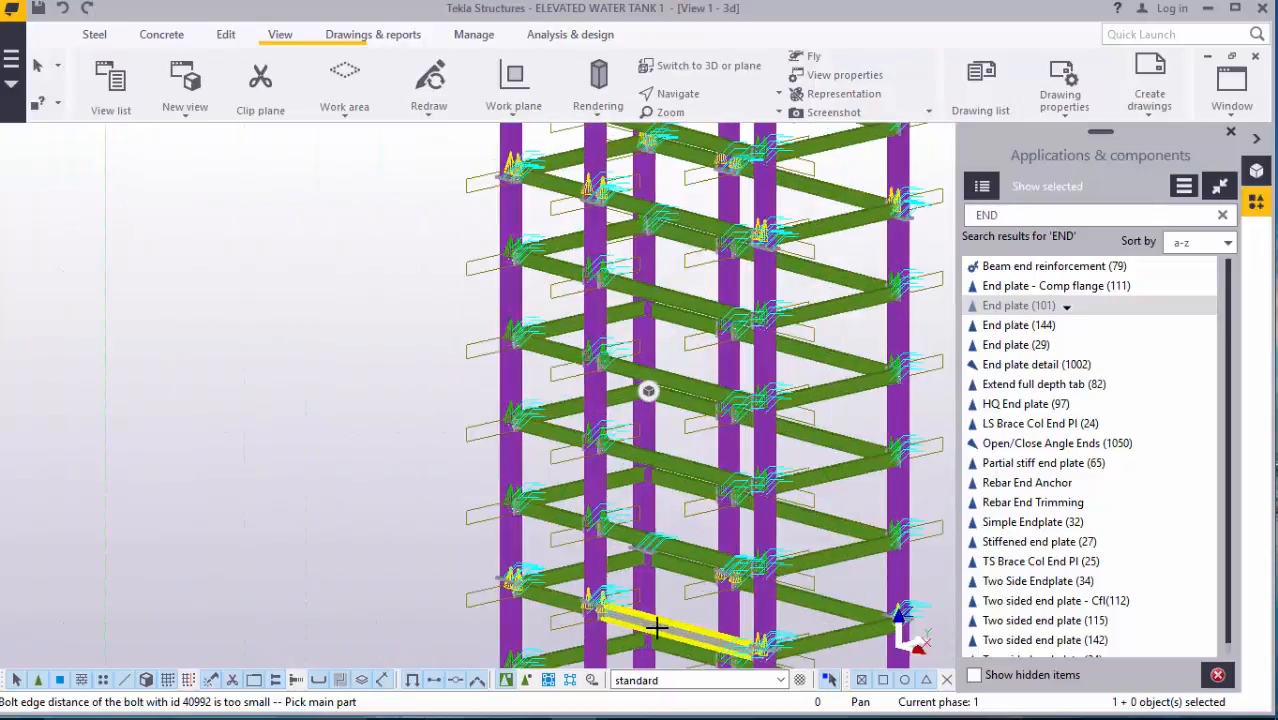
scroll(630, 518, "up", 4)
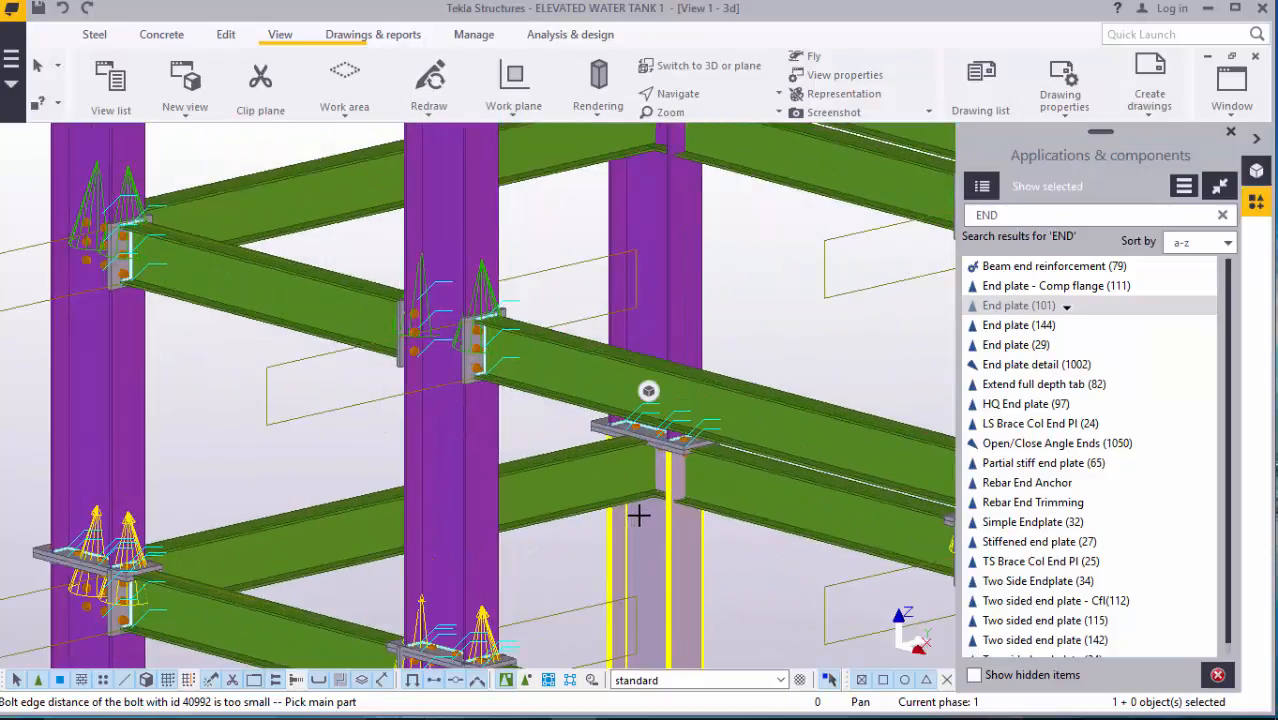
scroll(675, 551, "down", 3)
scroll(679, 535, "down", 2)
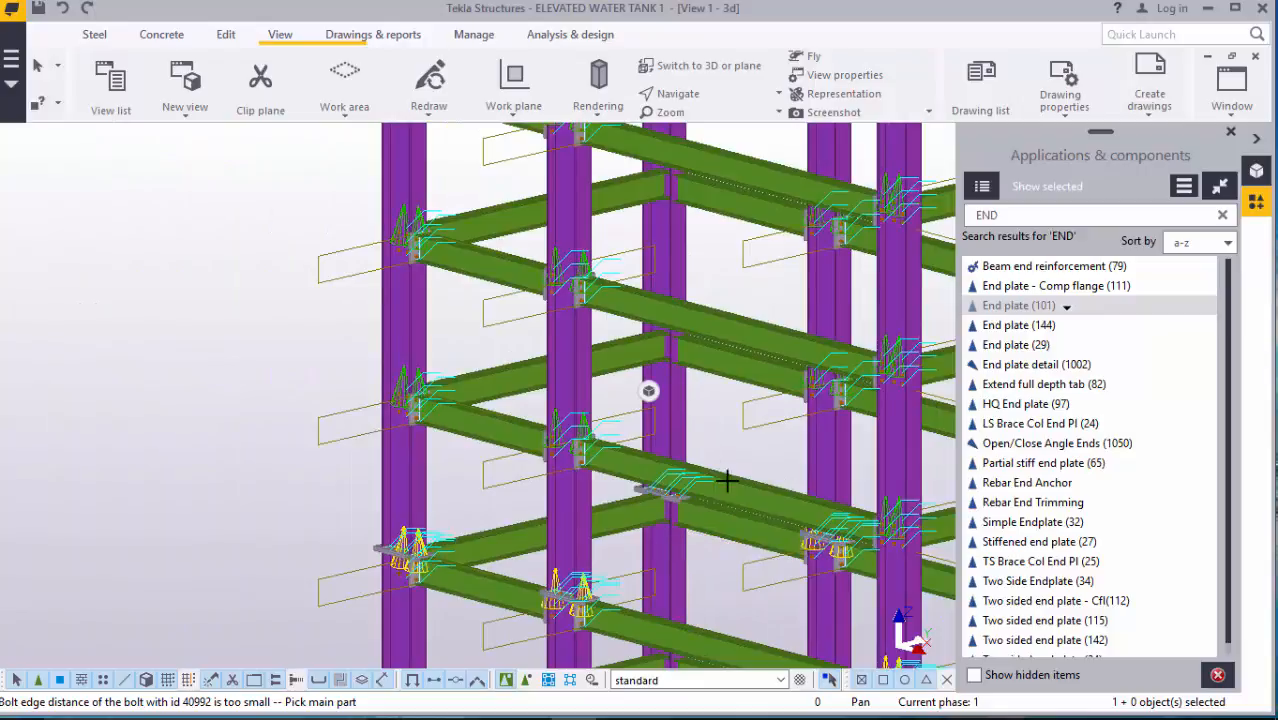
scroll(721, 381, "down", 2)
scroll(731, 280, "down", 2)
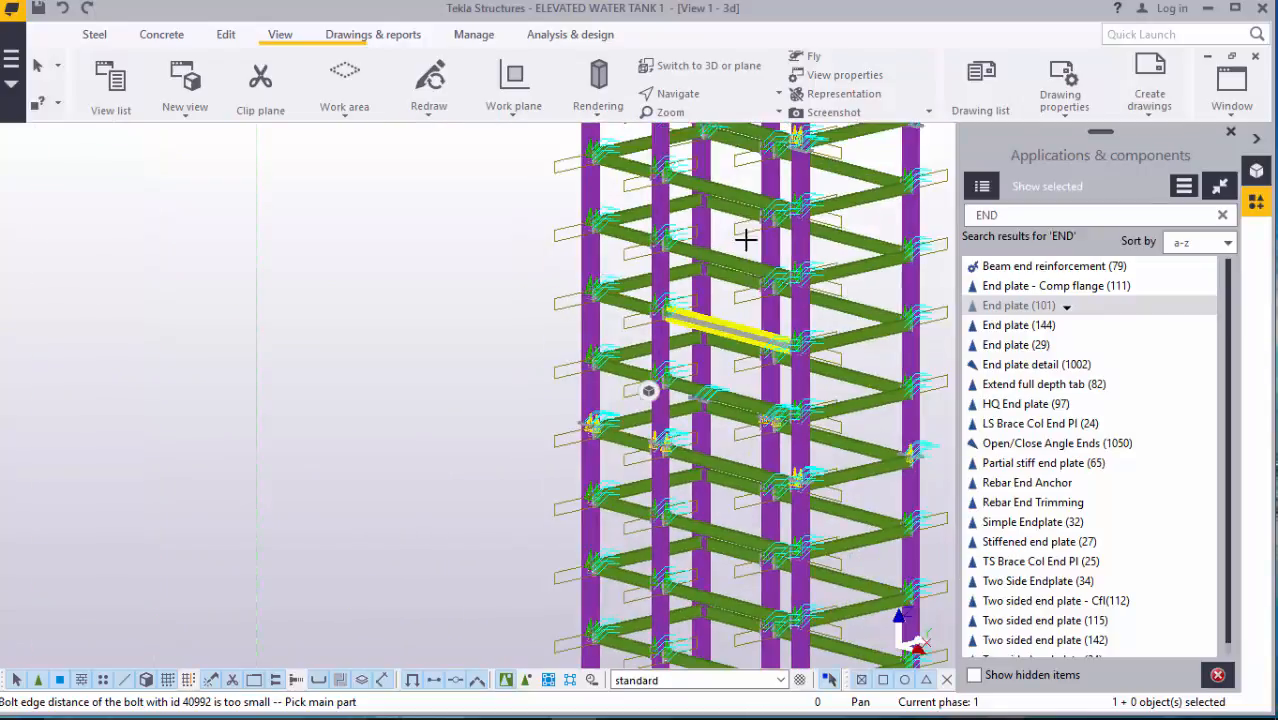
scroll(705, 171, "up", 5)
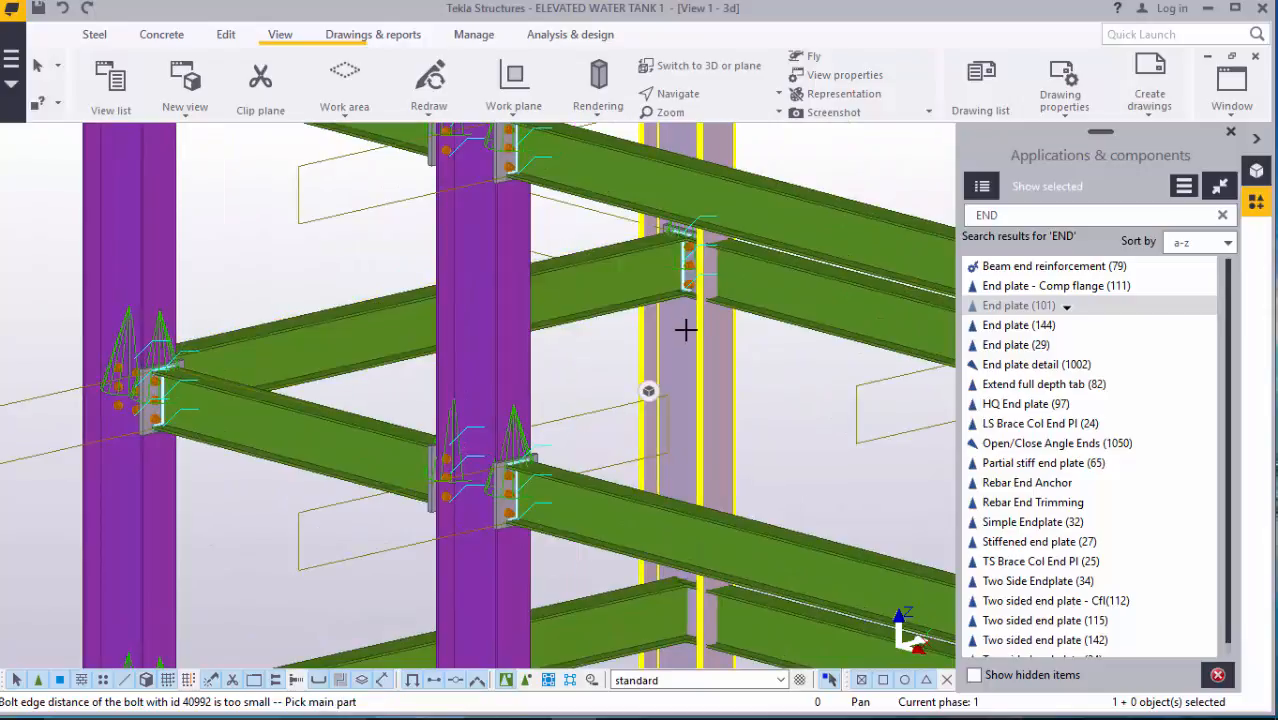
scroll(706, 279, "down", 2)
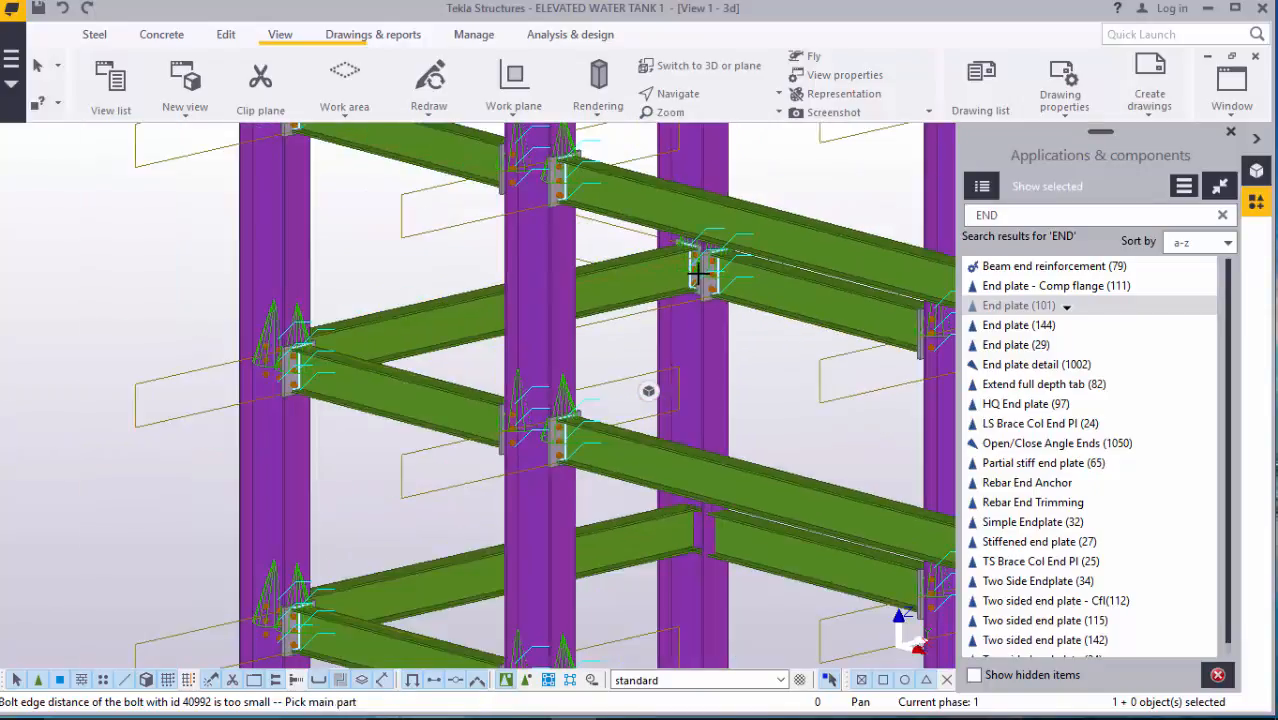
- Connect the side beam and the rear beam three levels below the upper splice to the rear-left column with End plate (101)
scroll(706, 466, "up", 3)
left_click(675, 523)
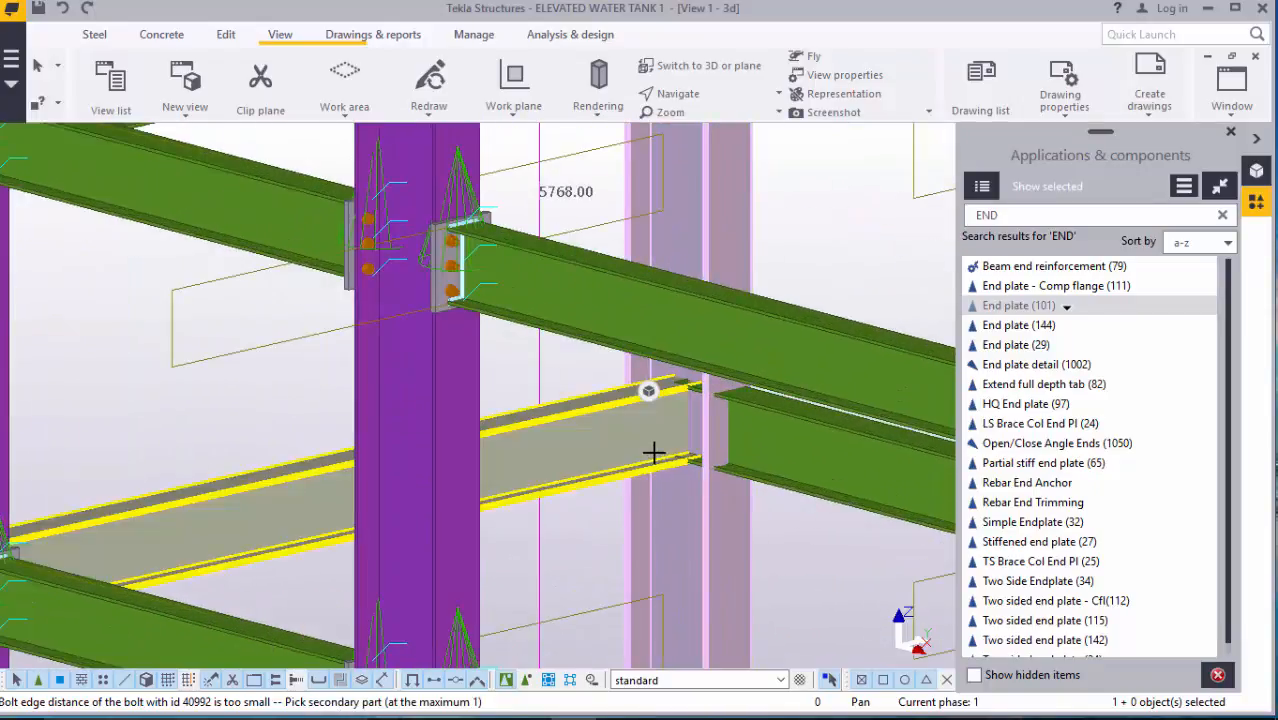
left_click(653, 451)
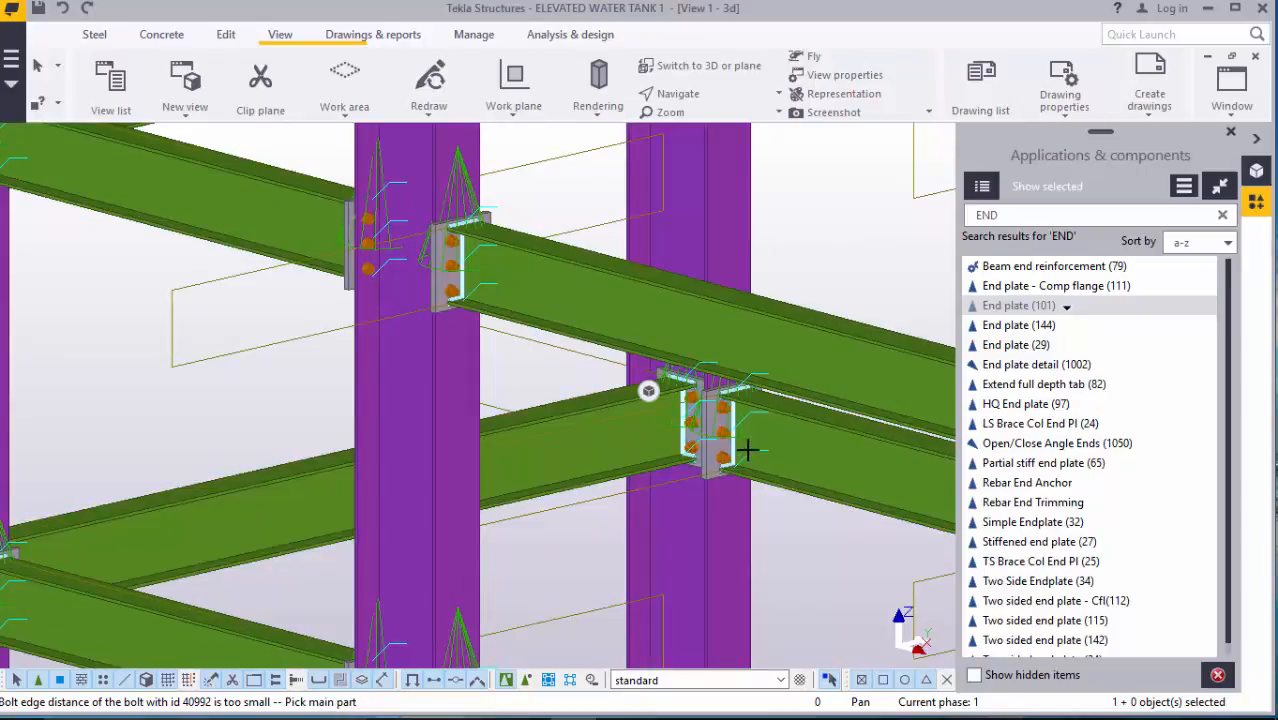
- Connect the side beam and the rear beam one level above the lower splice to the rear-left column with End plate (101)
scroll(747, 451, "down", 2)
scroll(736, 570, "down", 1)
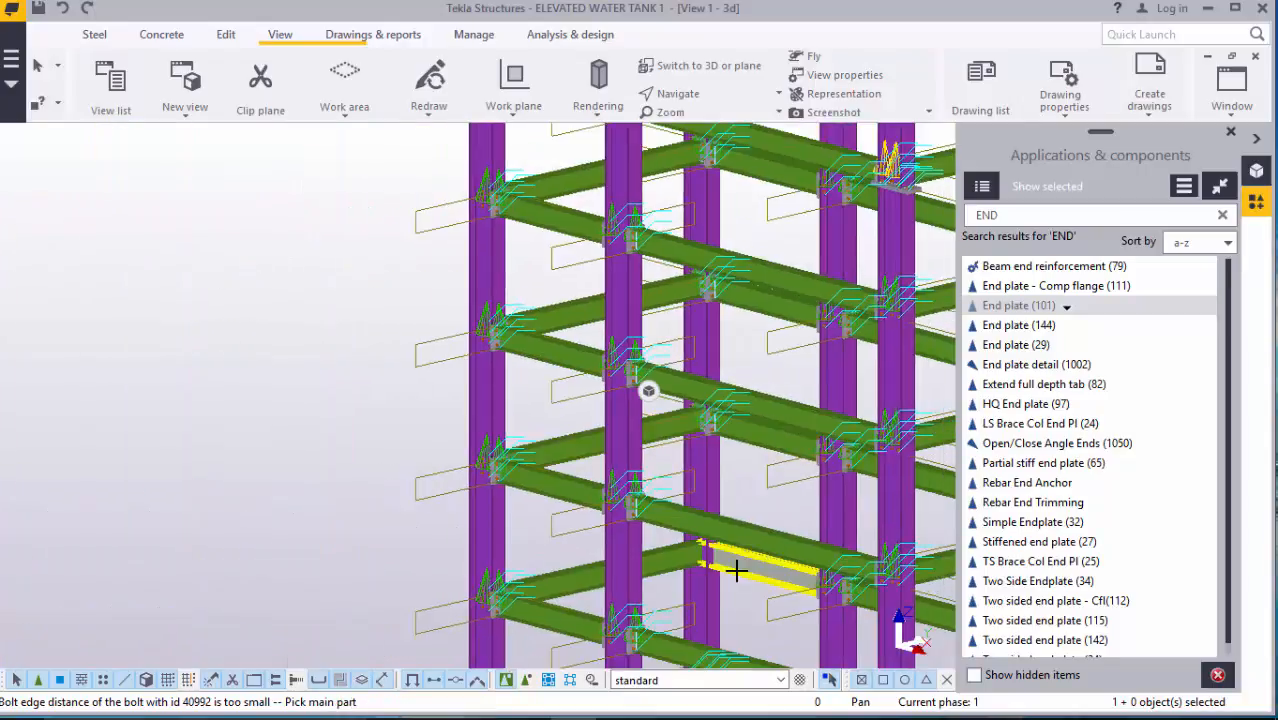
scroll(710, 590, "up", 5)
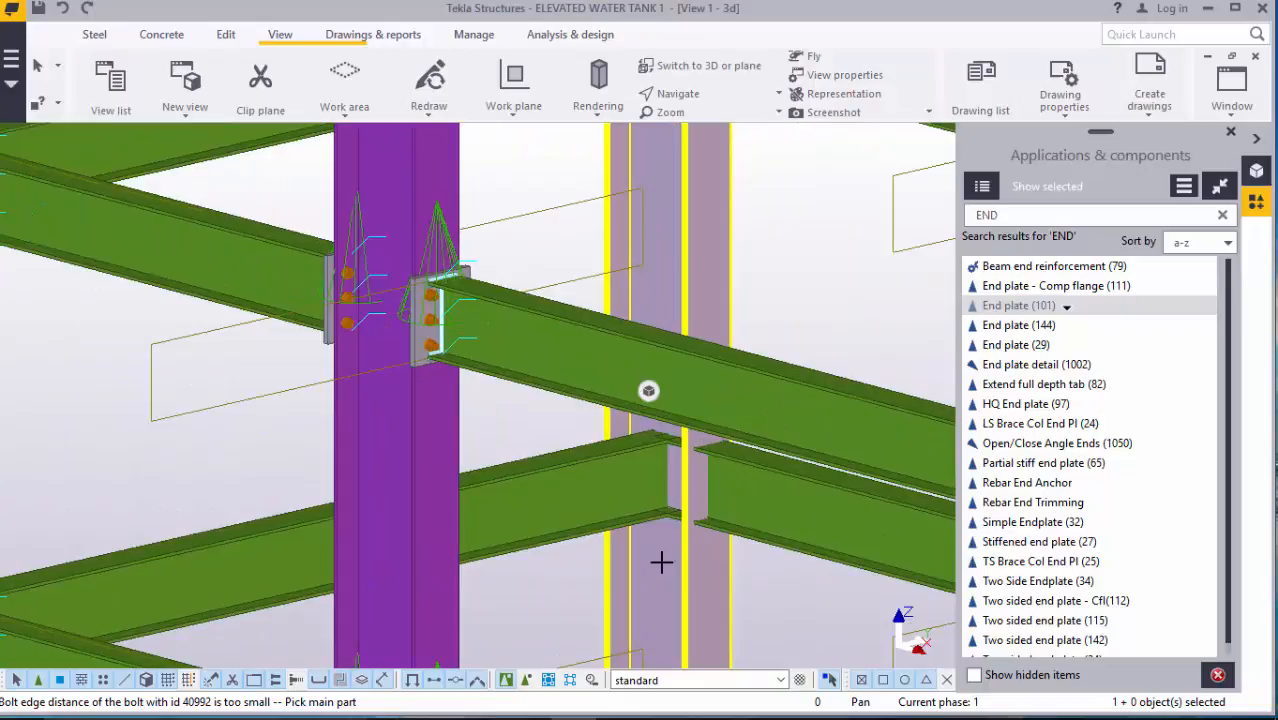
left_click(661, 562)
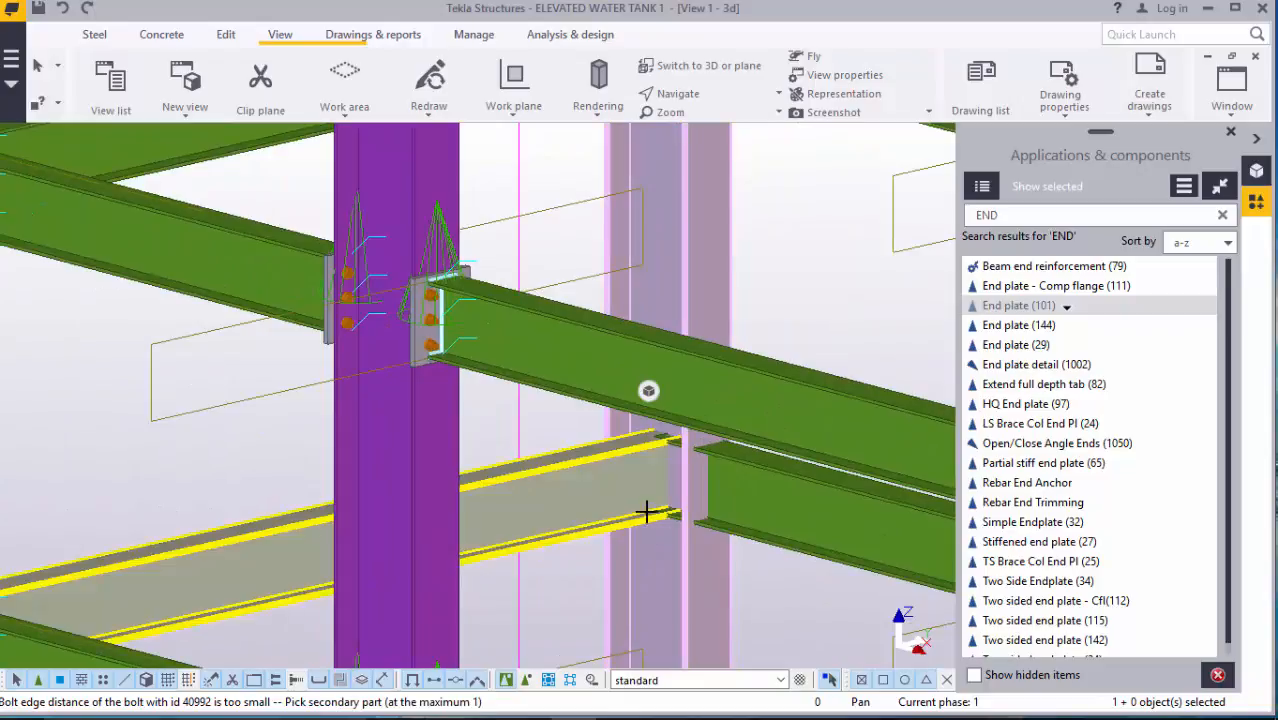
left_click(661, 562)
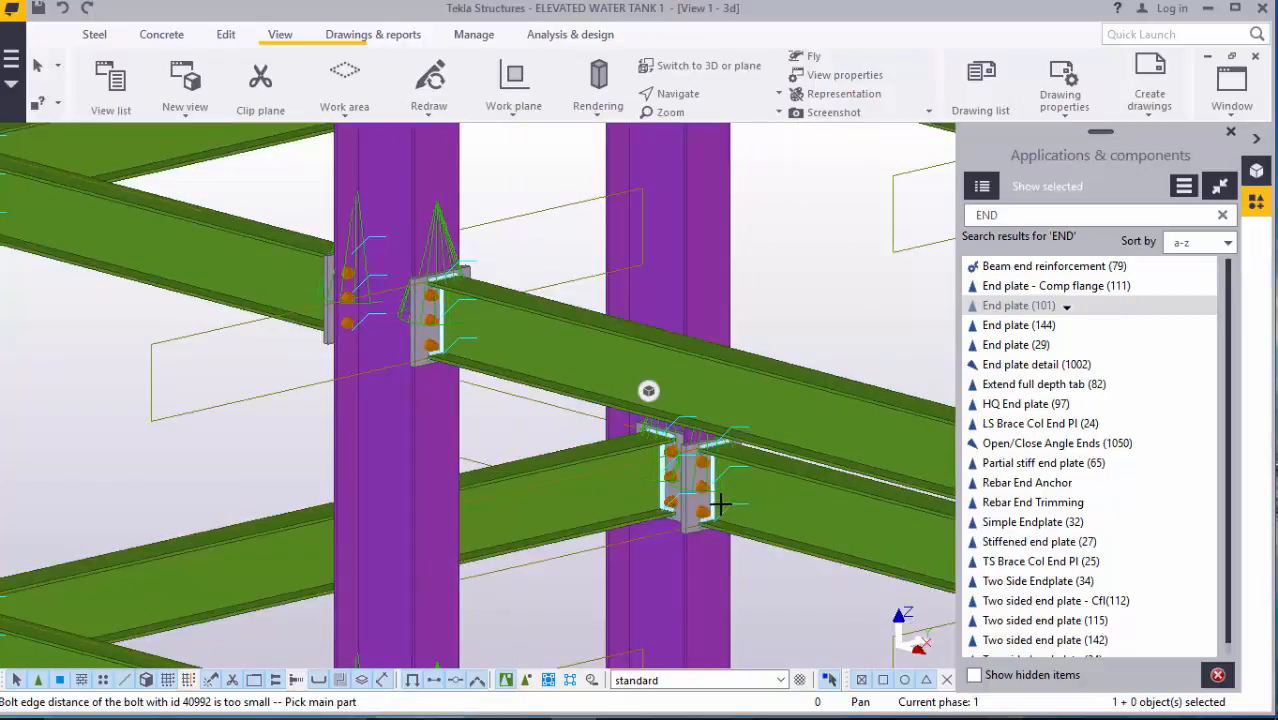
- Connect the side beam and the rear beam at the rear-left column's lower splice to the column segment below it with End plate (101)
scroll(707, 490, "down", 3)
scroll(707, 490, "down", 6)
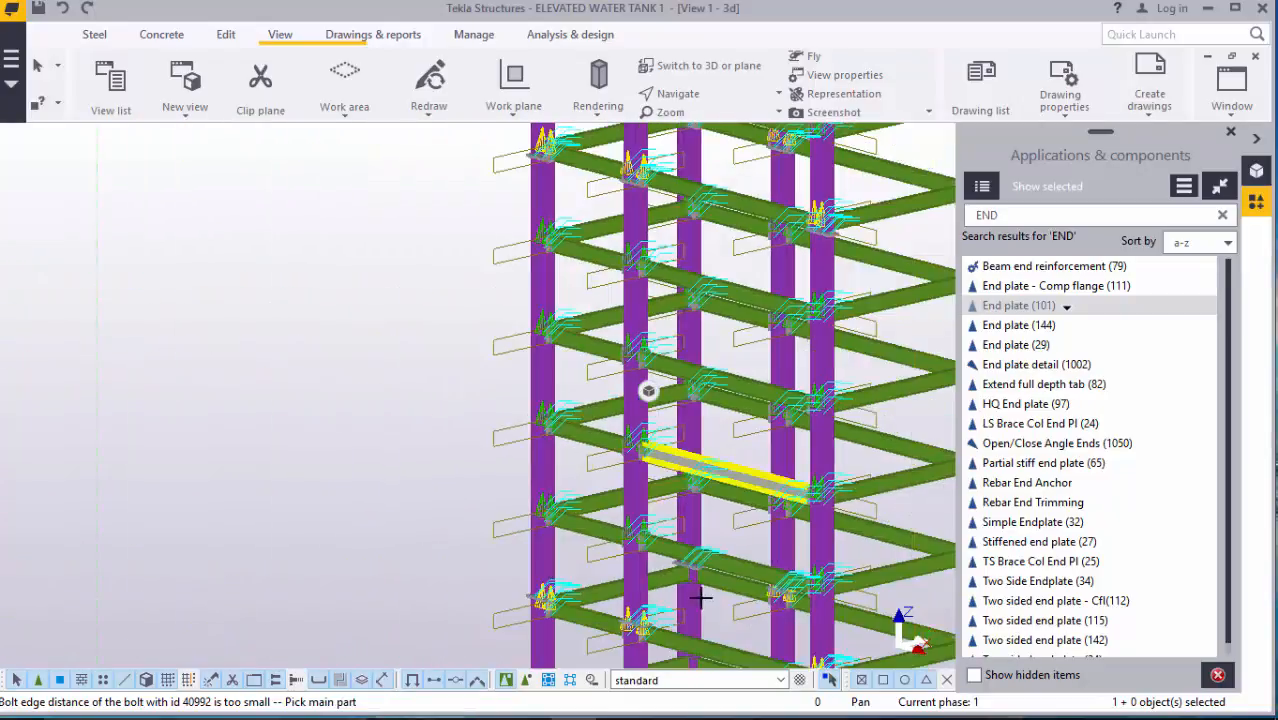
scroll(689, 600, "up", 6)
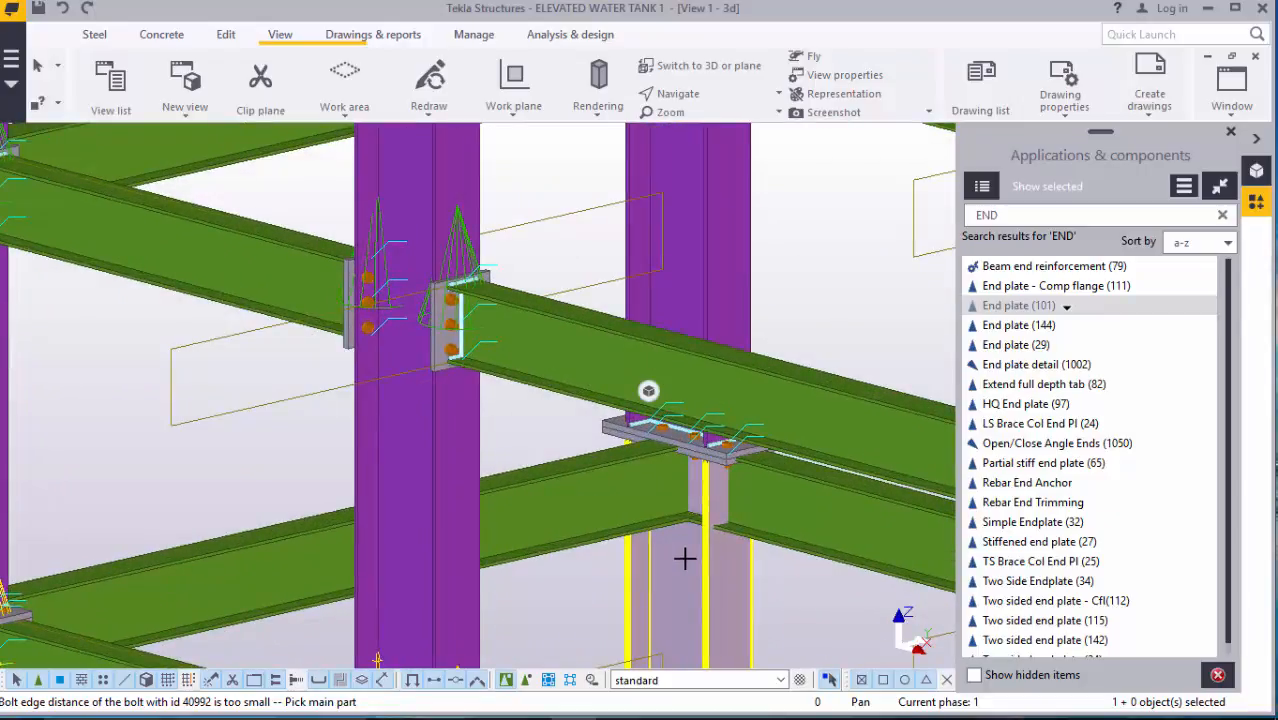
left_click(651, 513)
left_click(651, 513)
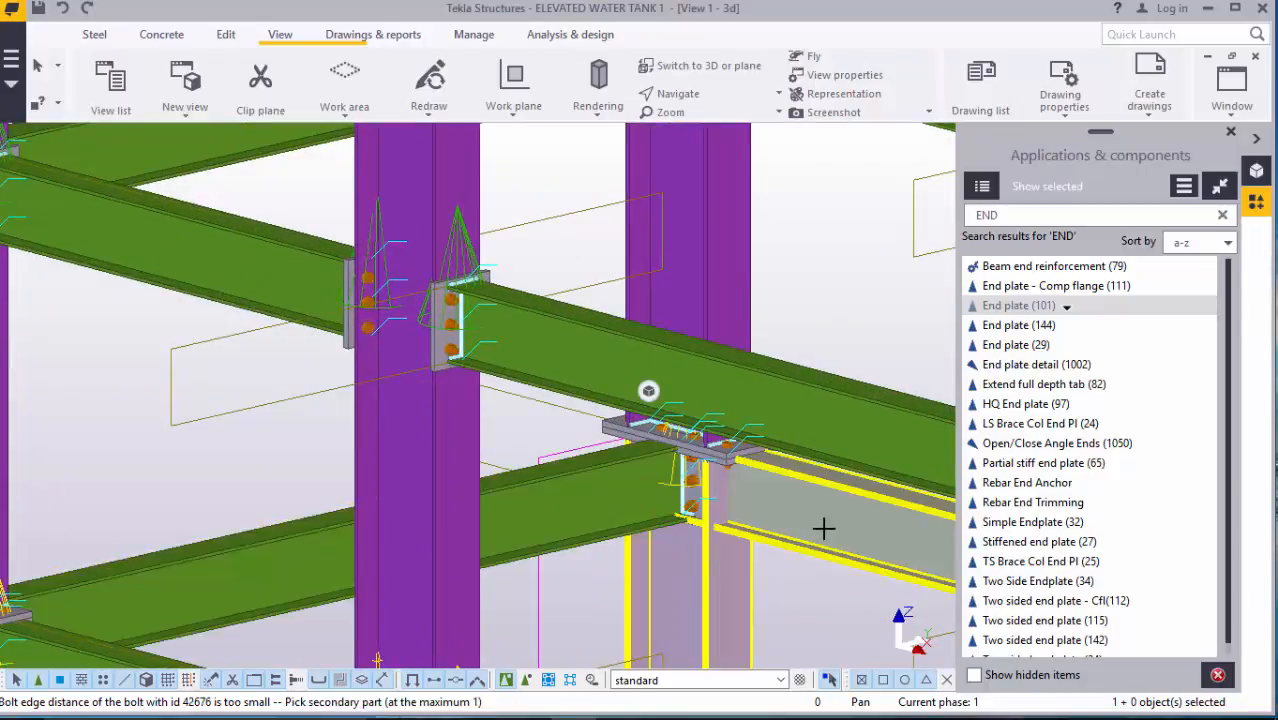
scroll(721, 492, "down", 5)
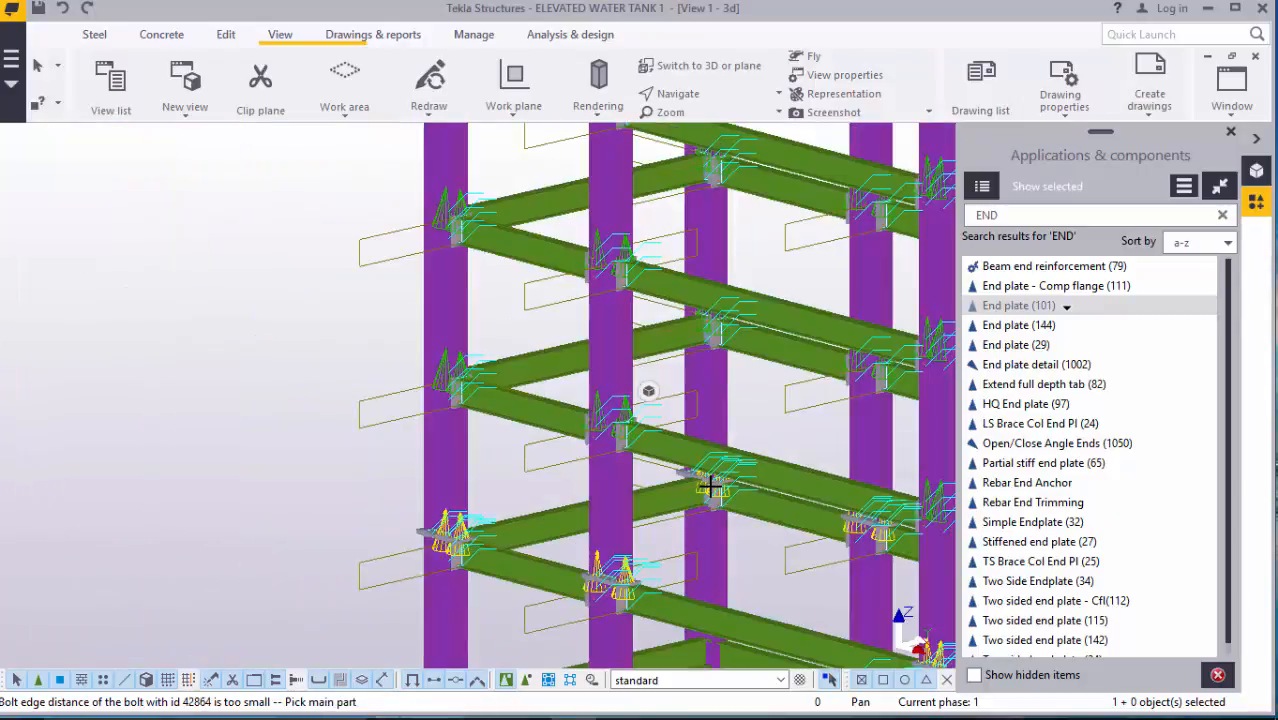
- Connect the side beam and the rear beam one level below the lower splice to the rear-left column with End plate (101)
scroll(700, 540, "up", 6)
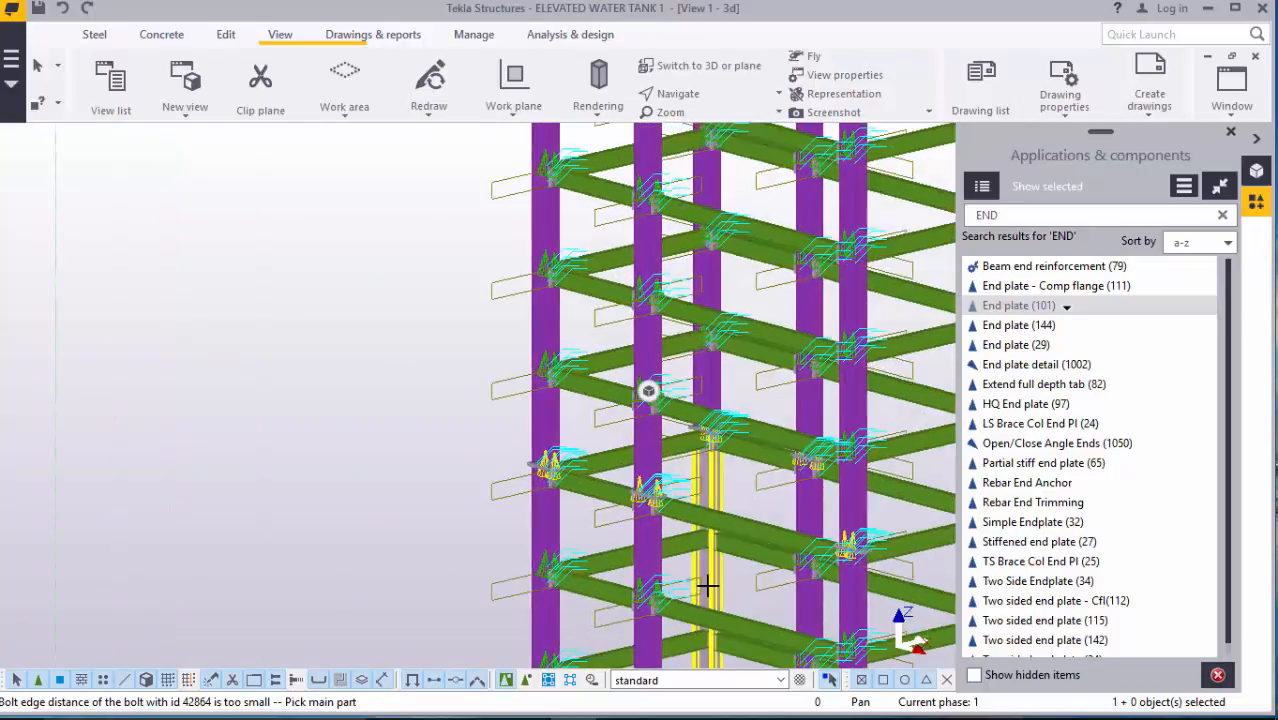
scroll(699, 545, "up", 2)
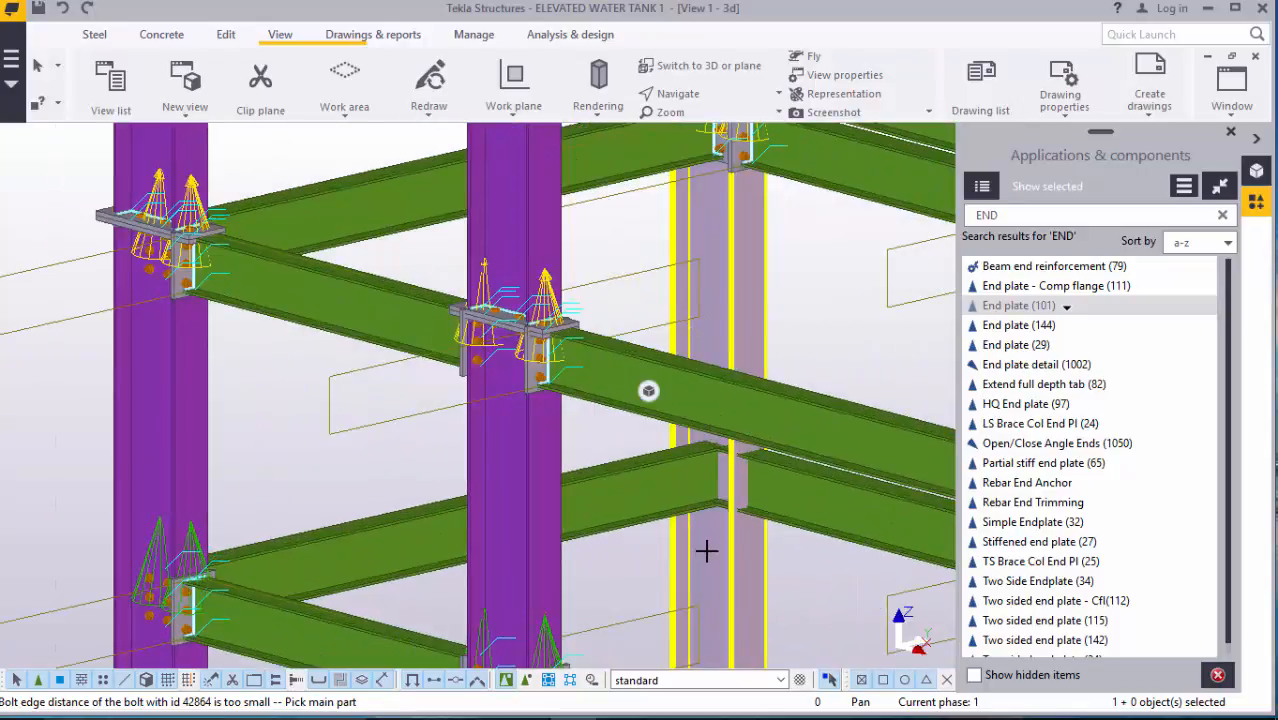
left_click(687, 500)
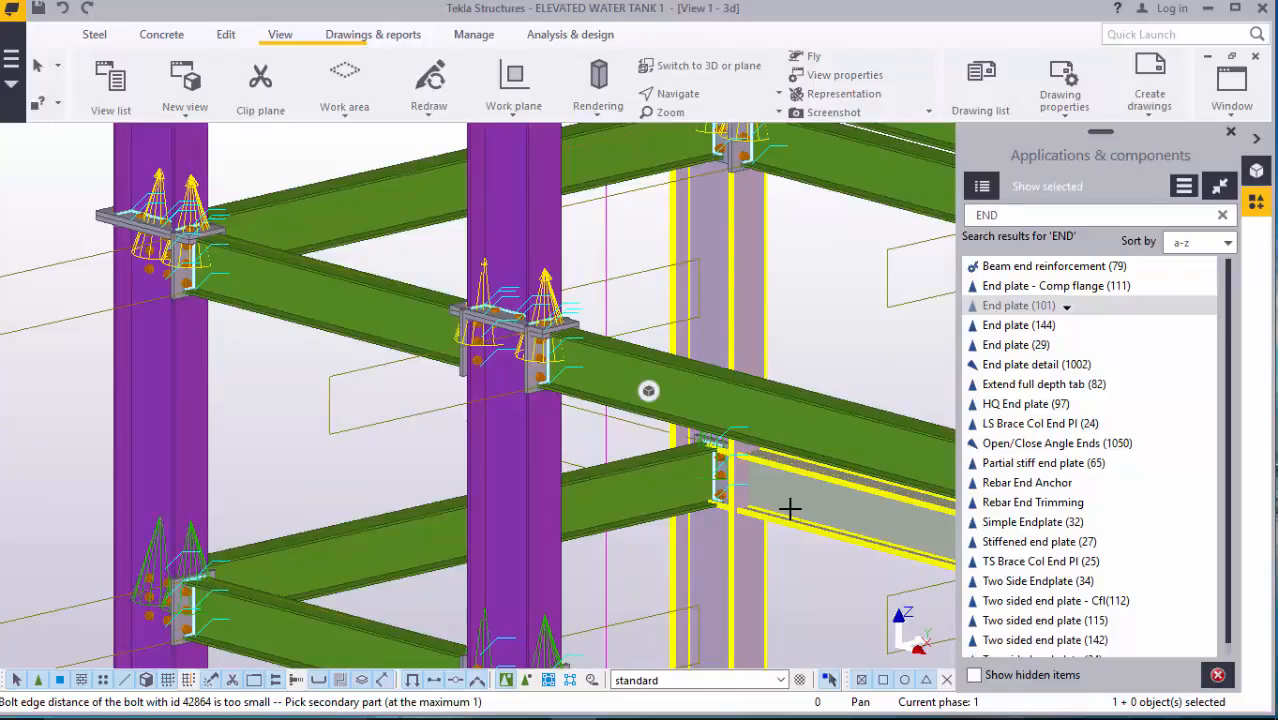
left_click(790, 508)
- Connect the side beam and the rear beam two levels below the lower splice to the rear-left column with End plate (101)
scroll(748, 462, "down", 2)
scroll(741, 470, "down", 2)
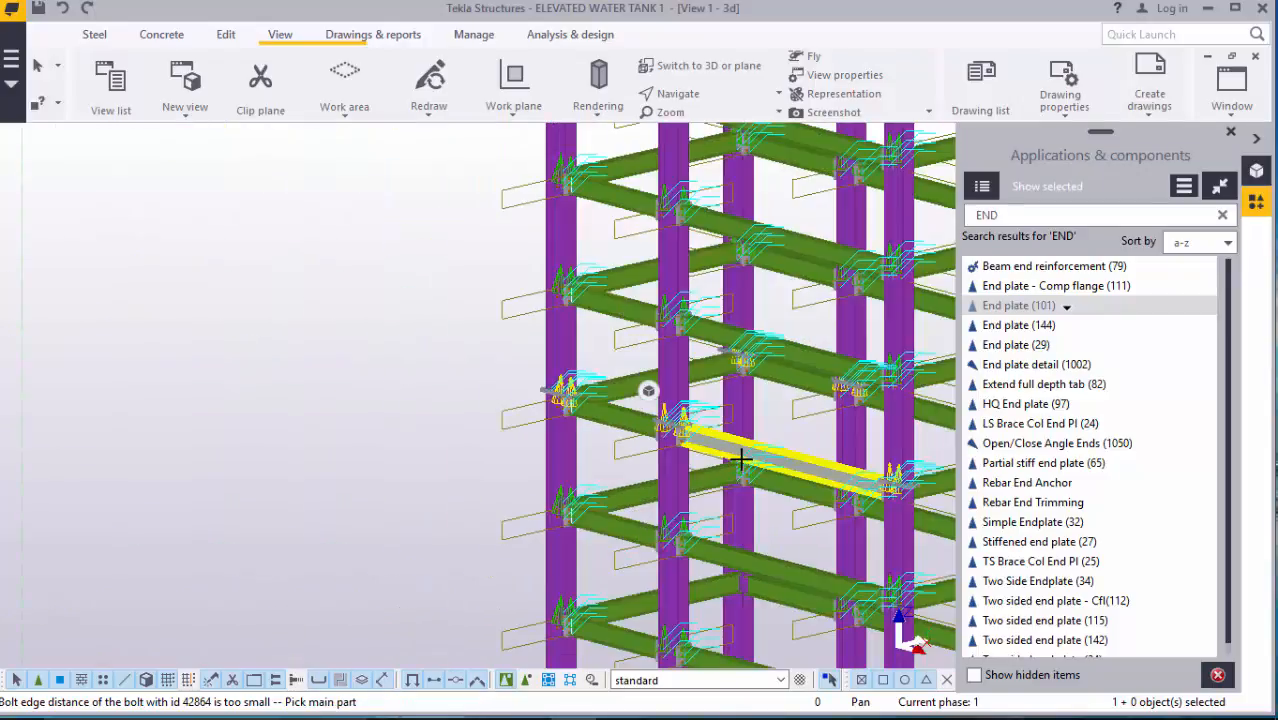
scroll(735, 560, "up", 4)
scroll(729, 566, "up", 2)
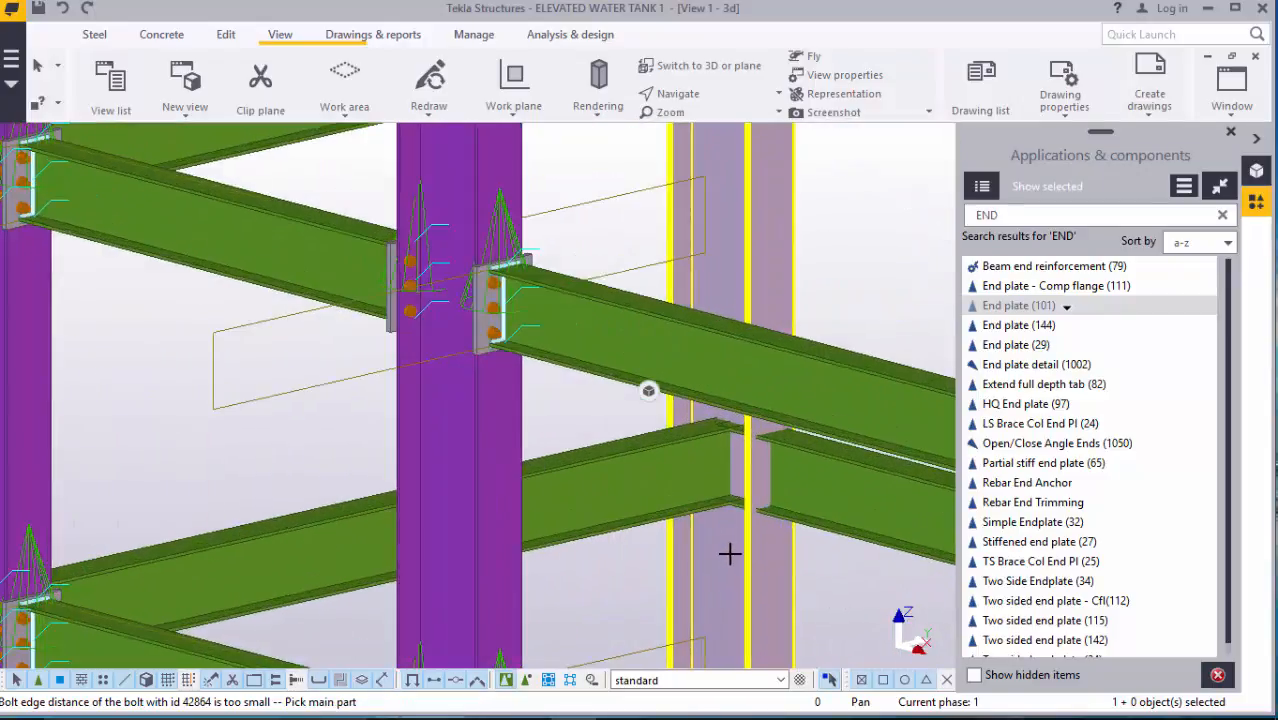
left_click(730, 551)
left_click(714, 515)
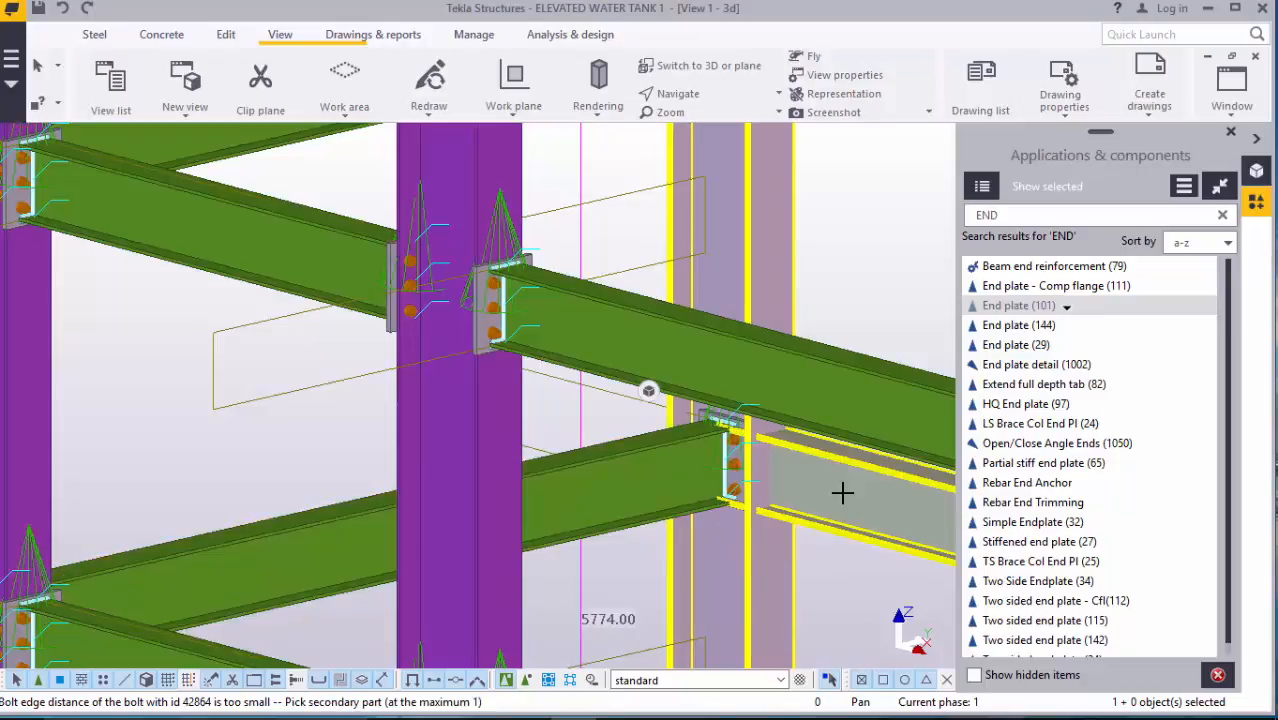
left_click(842, 492)
- Connect the side beam and the rear beam one level above the lowest beams to the rear-left column with End plate (101)
scroll(800, 480, "down", 4)
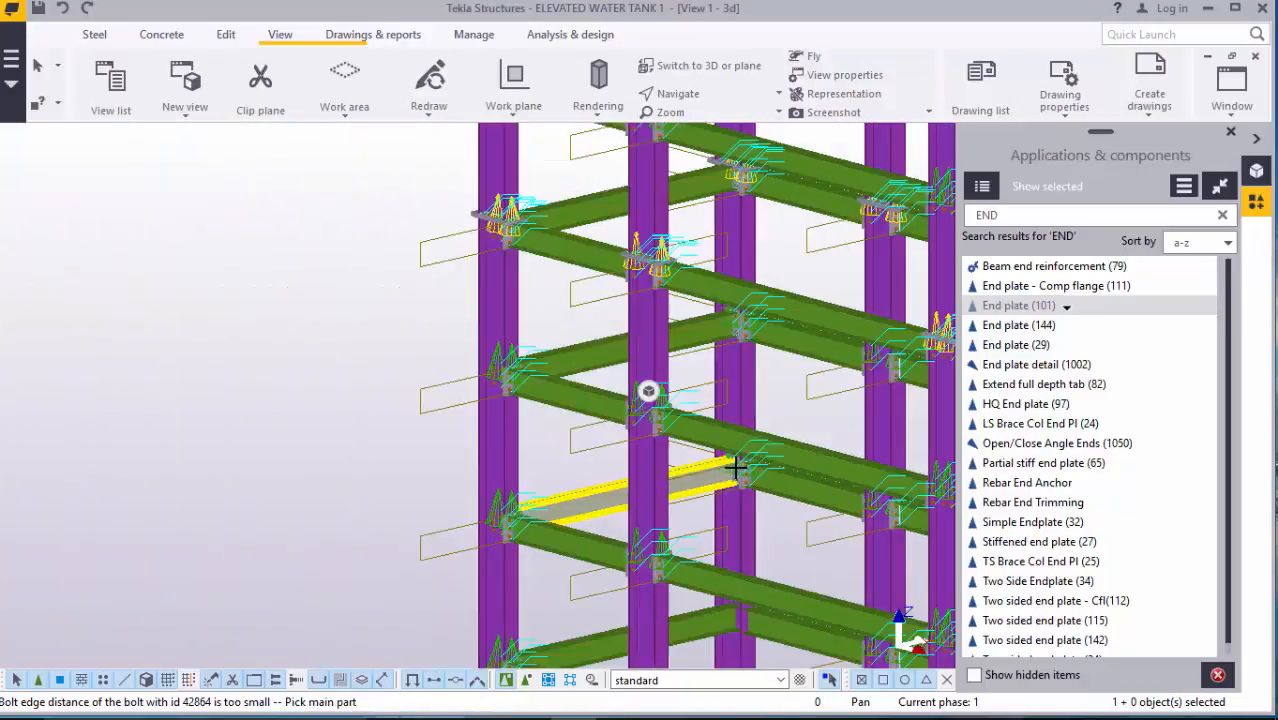
scroll(735, 466, "down", 3)
scroll(735, 561, "up", 6)
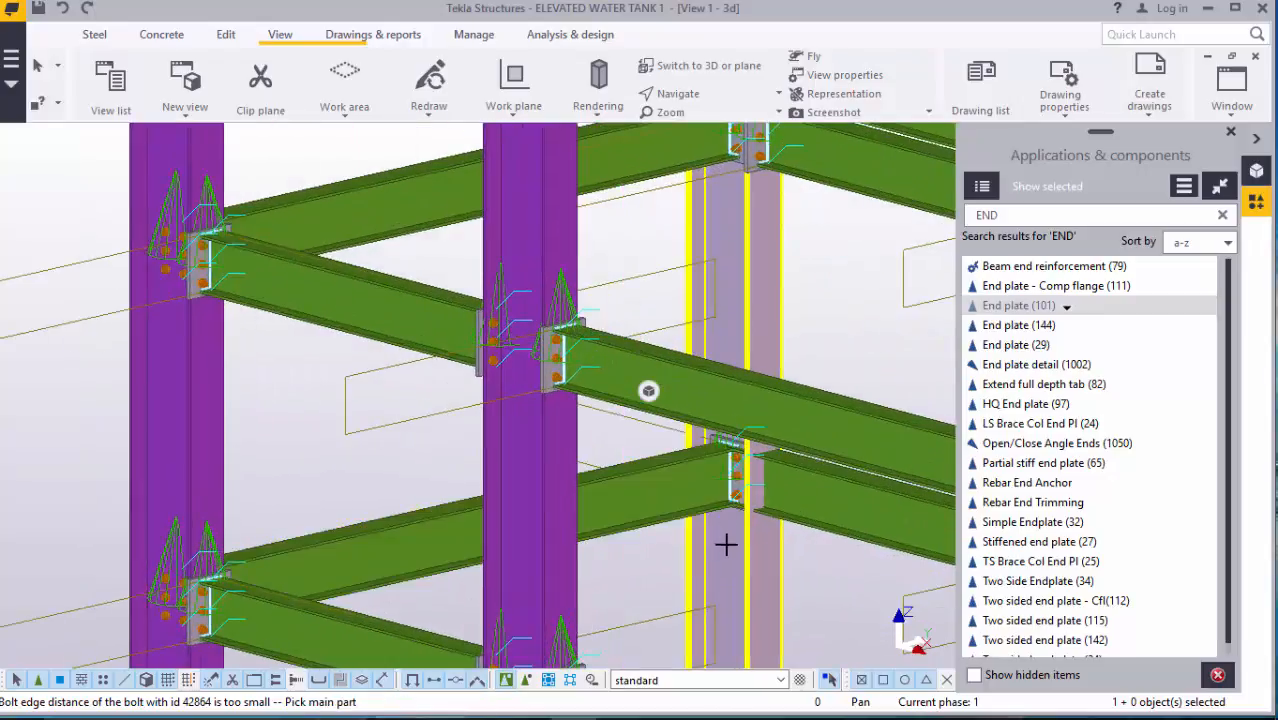
left_click(810, 500)
- Connect the lowest side beam and rear beam to the rear-left column with End plate (101), and end the connection command
scroll(731, 487, "down", 5)
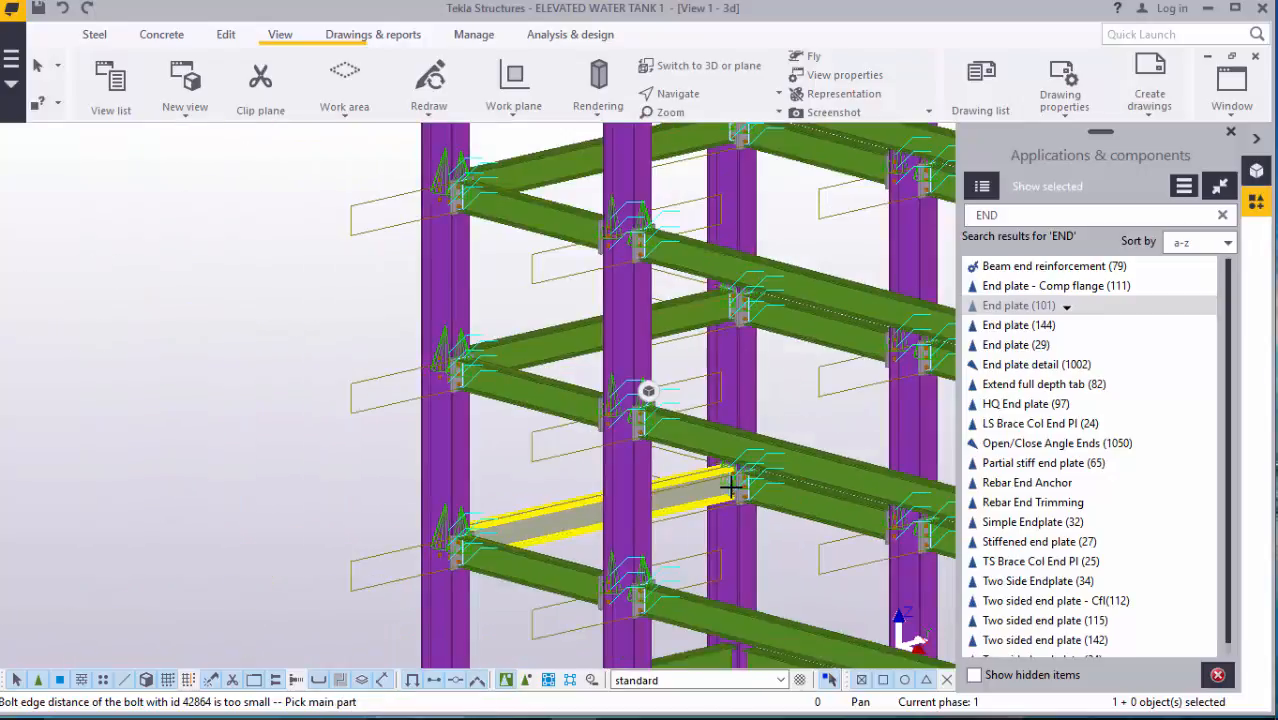
scroll(736, 475, "up", 6)
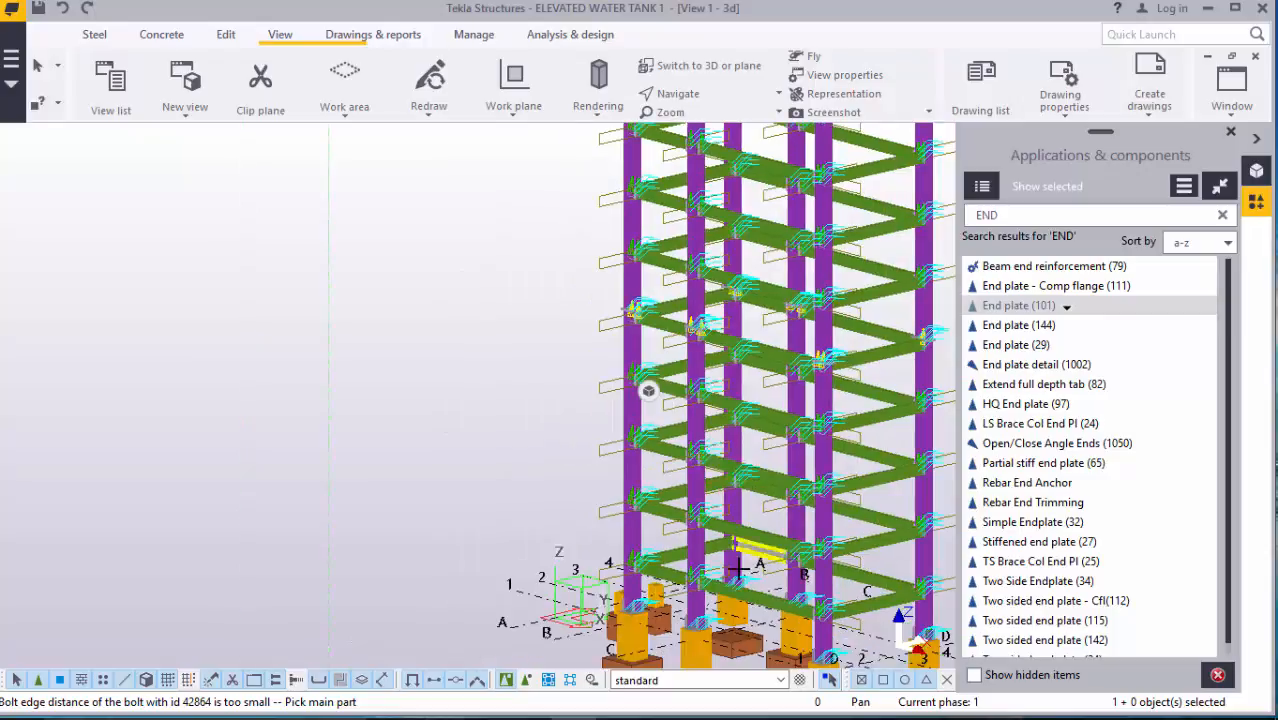
scroll(722, 546, "up", 2)
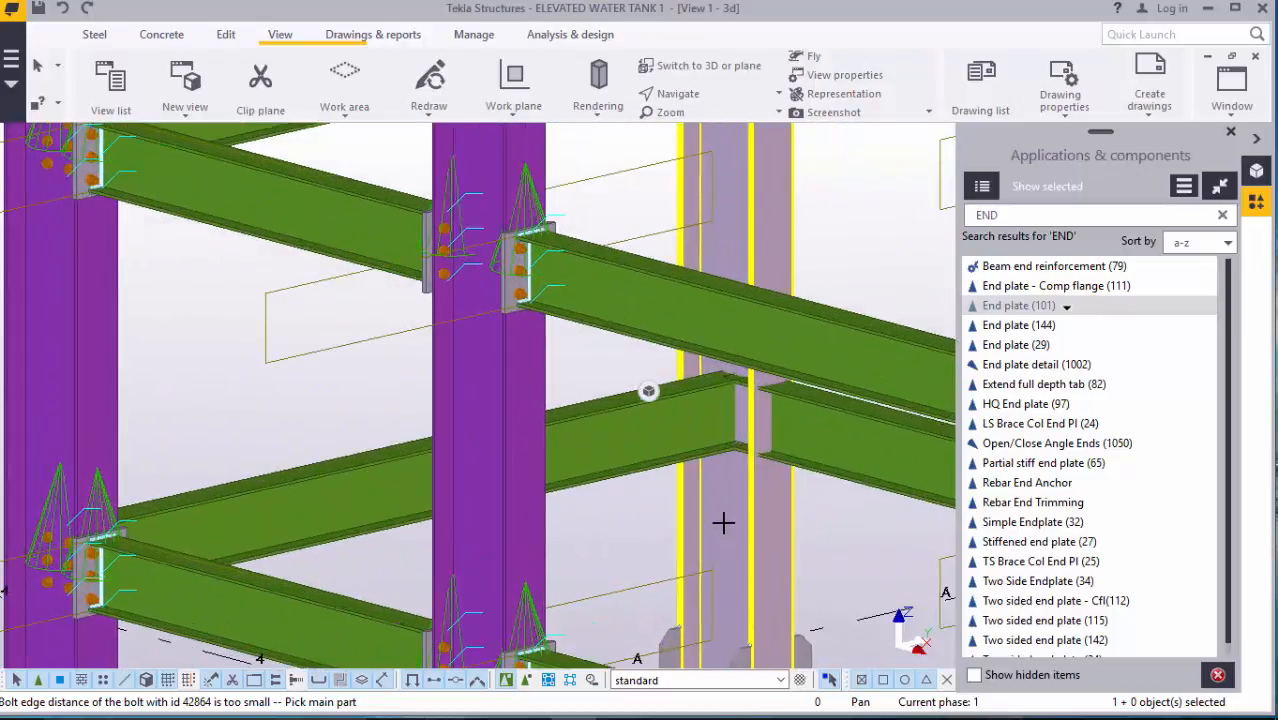
left_click(712, 445)
left_click(802, 450)
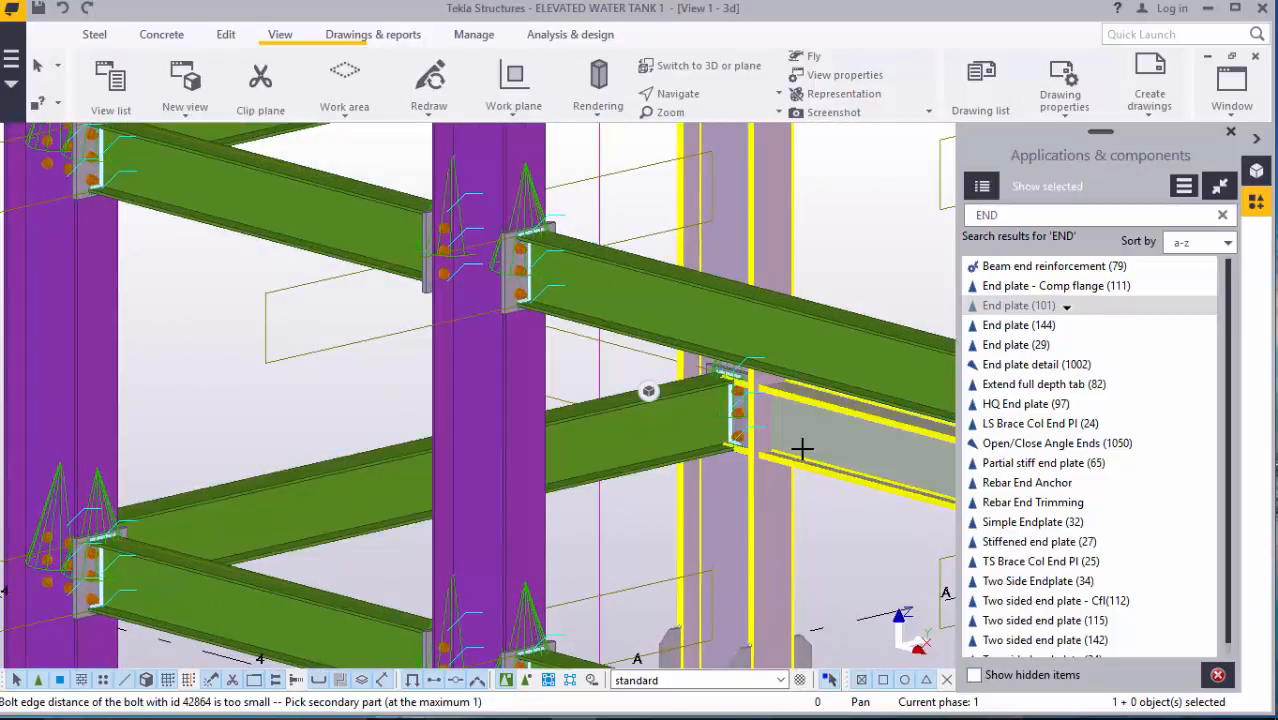
scroll(806, 456, "down", 8)
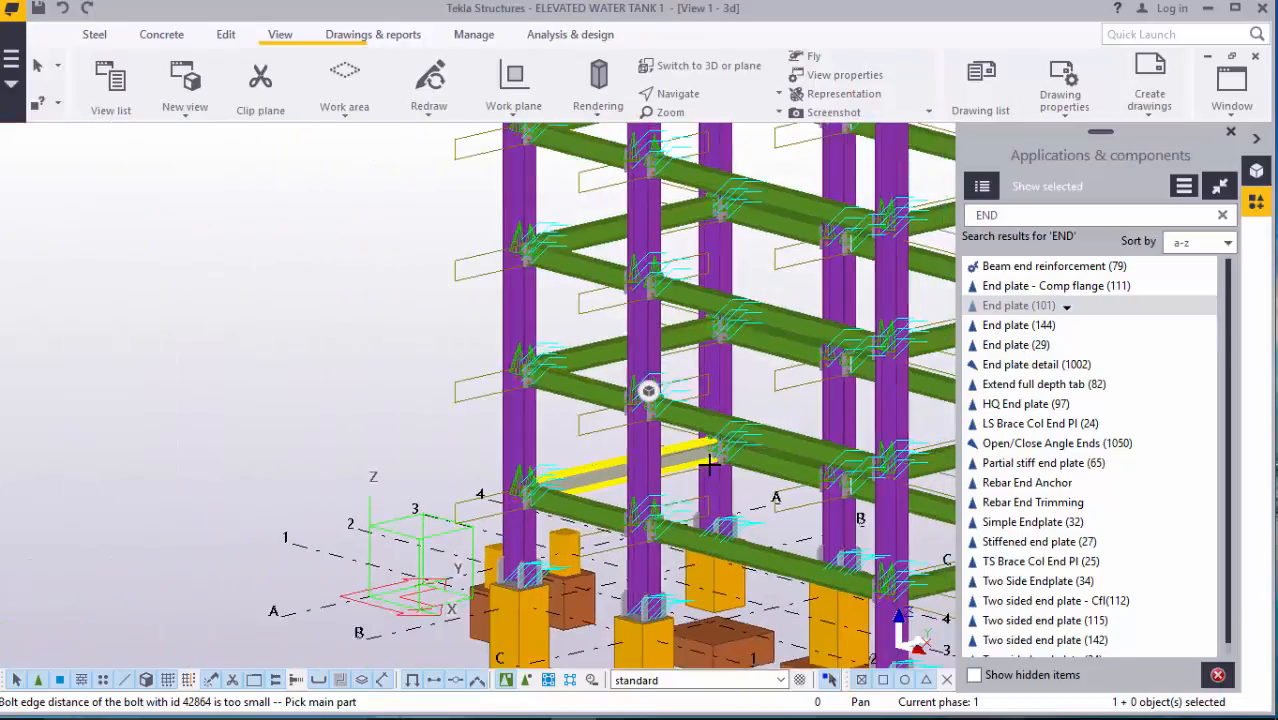
scroll(688, 540, "down", 5)
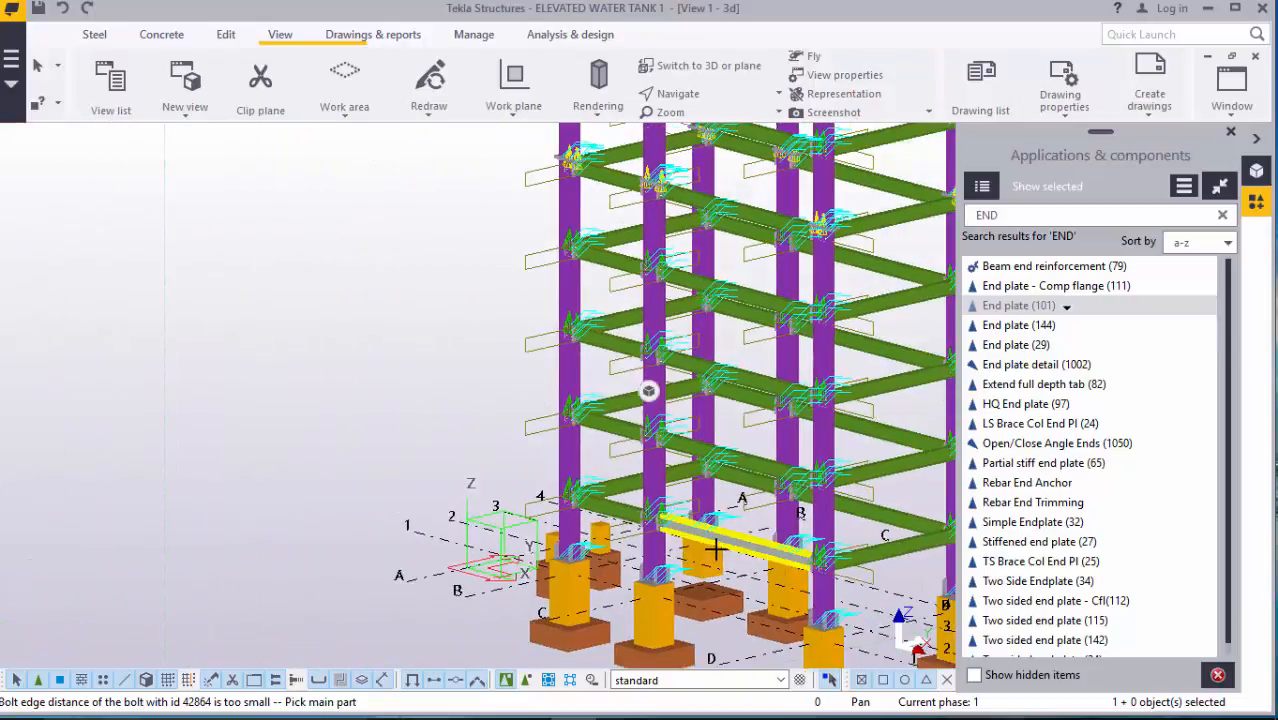
right_click(870, 340)
left_click(905, 345)
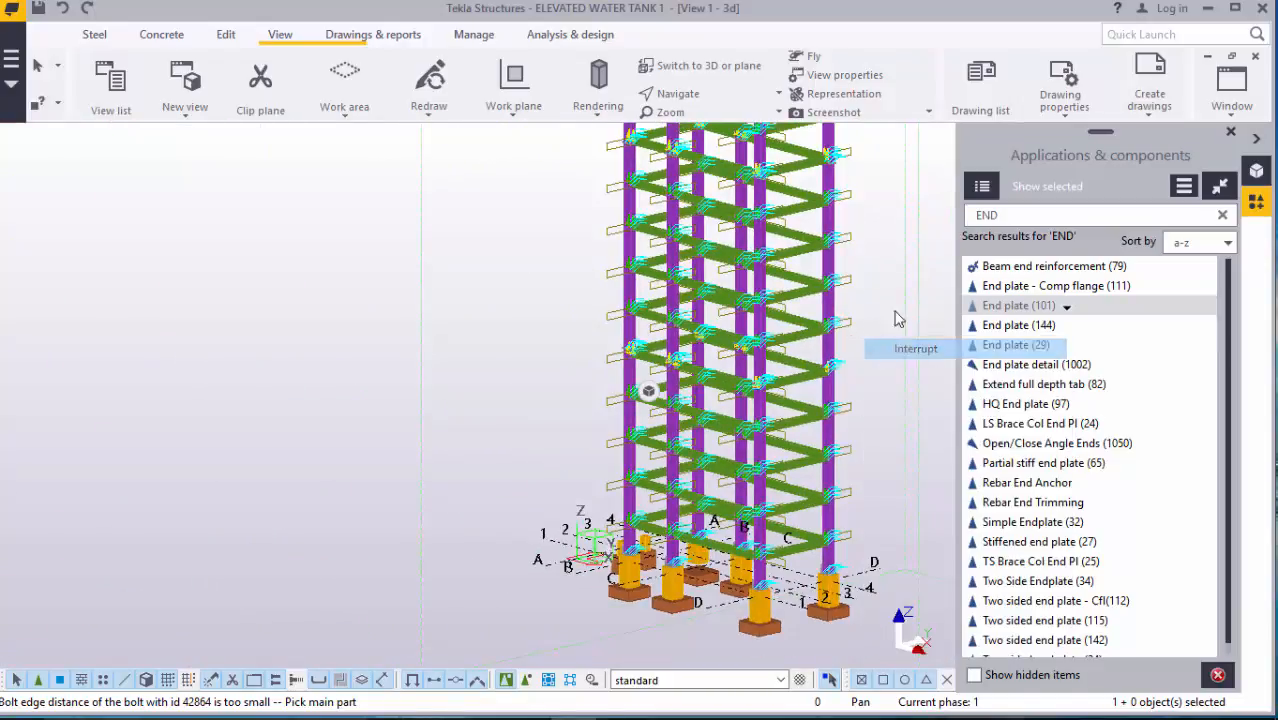
scroll(843, 230, "up", 2)
scroll(843, 230, "up", 5)
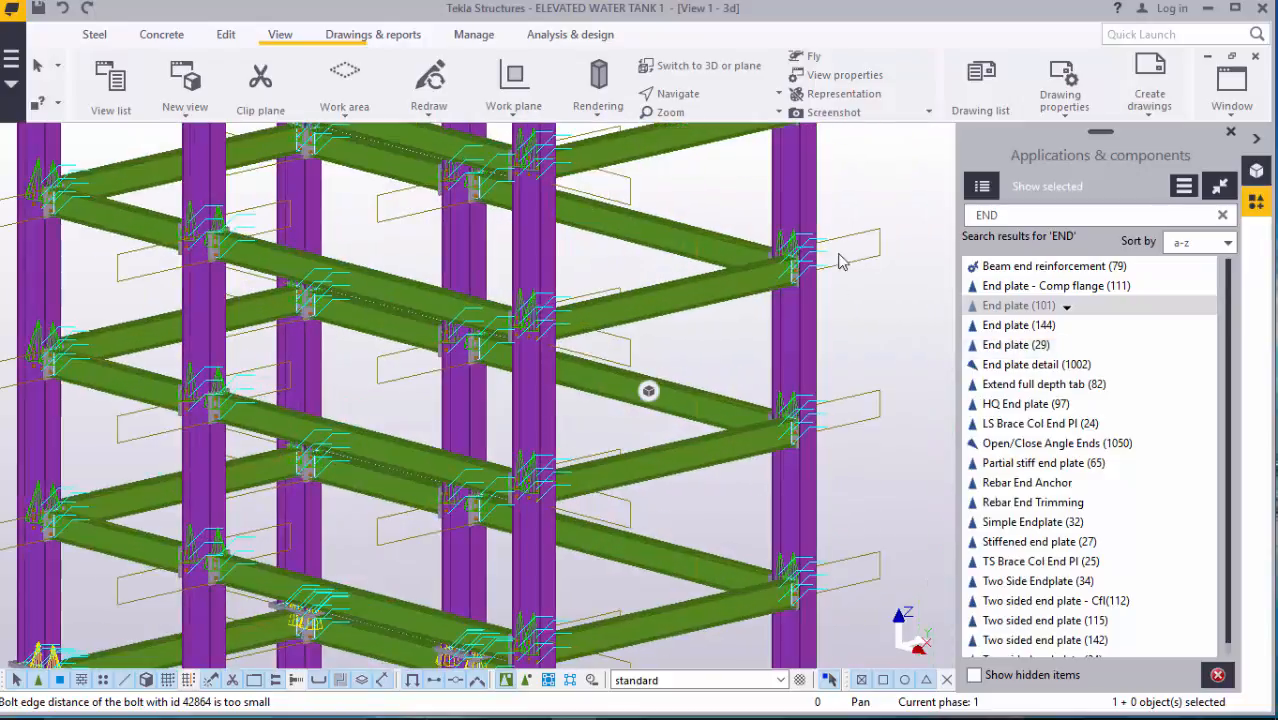
scroll(716, 271, "down", 3)
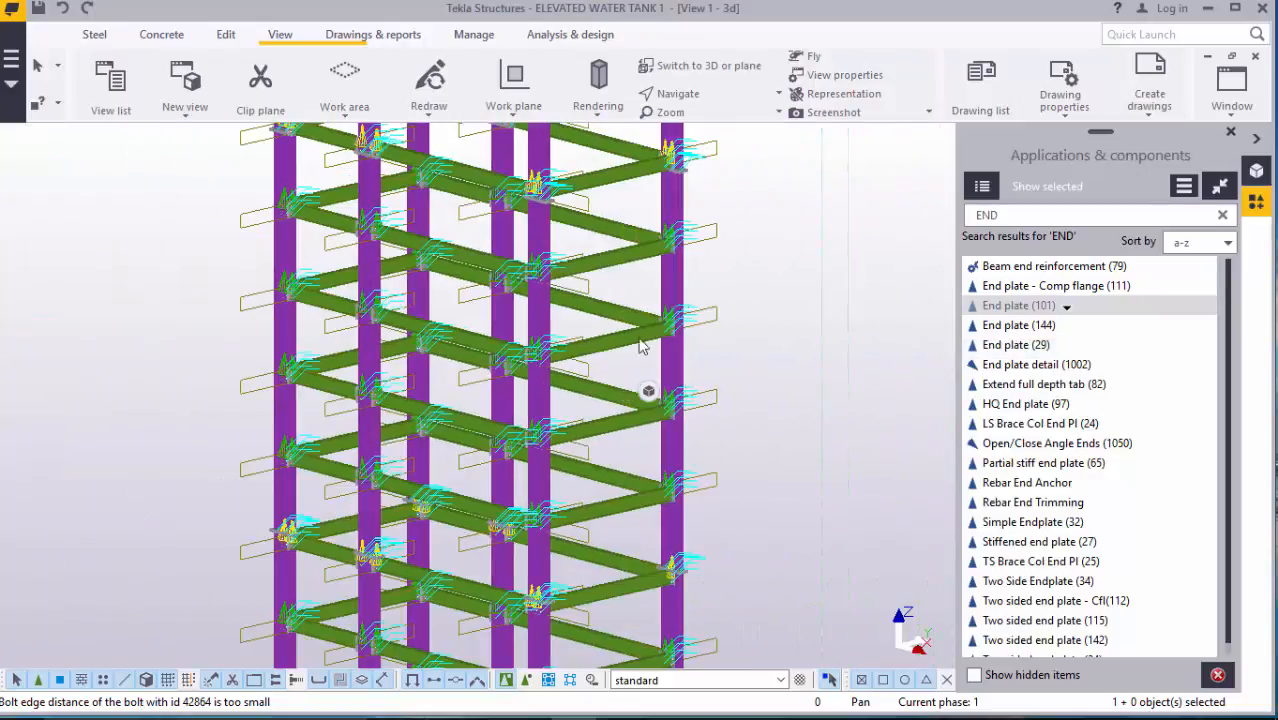
right_click(726, 236)
left_click(794, 196)
right_click(778, 198)
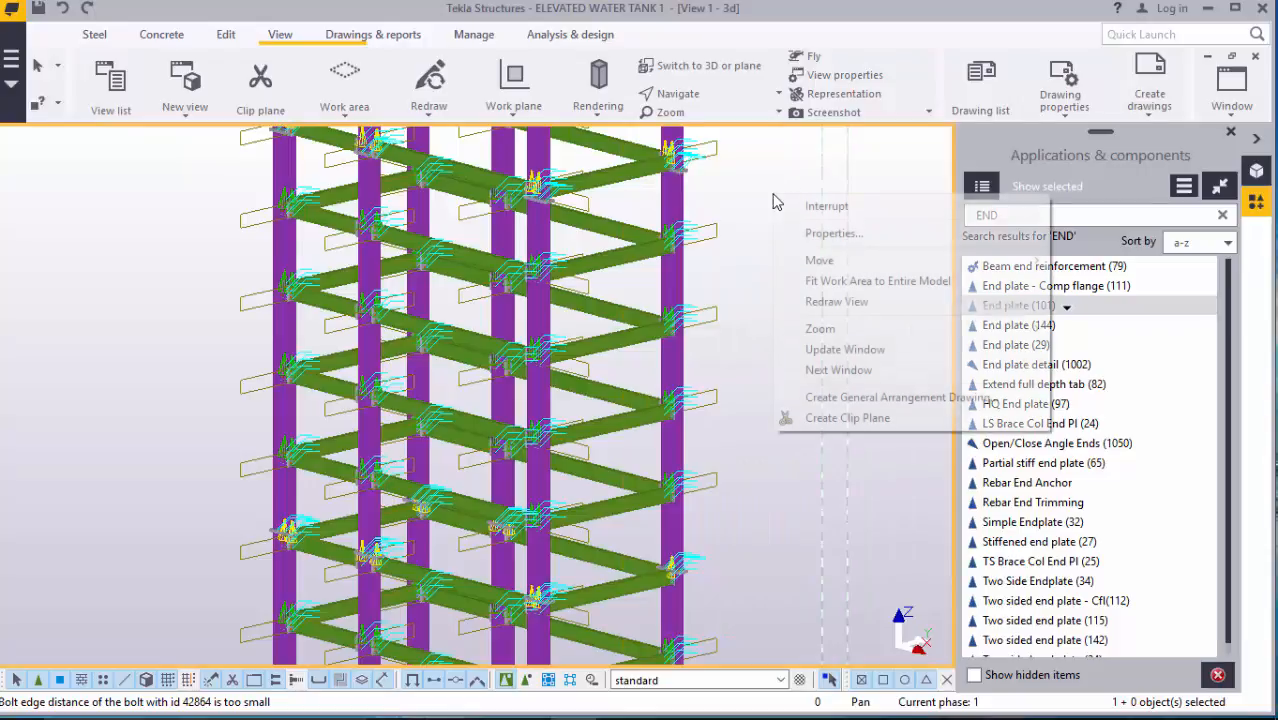
- Redraw the 3D view to clear the connection symbols and close the Applications & components panel
left_click(836, 306)
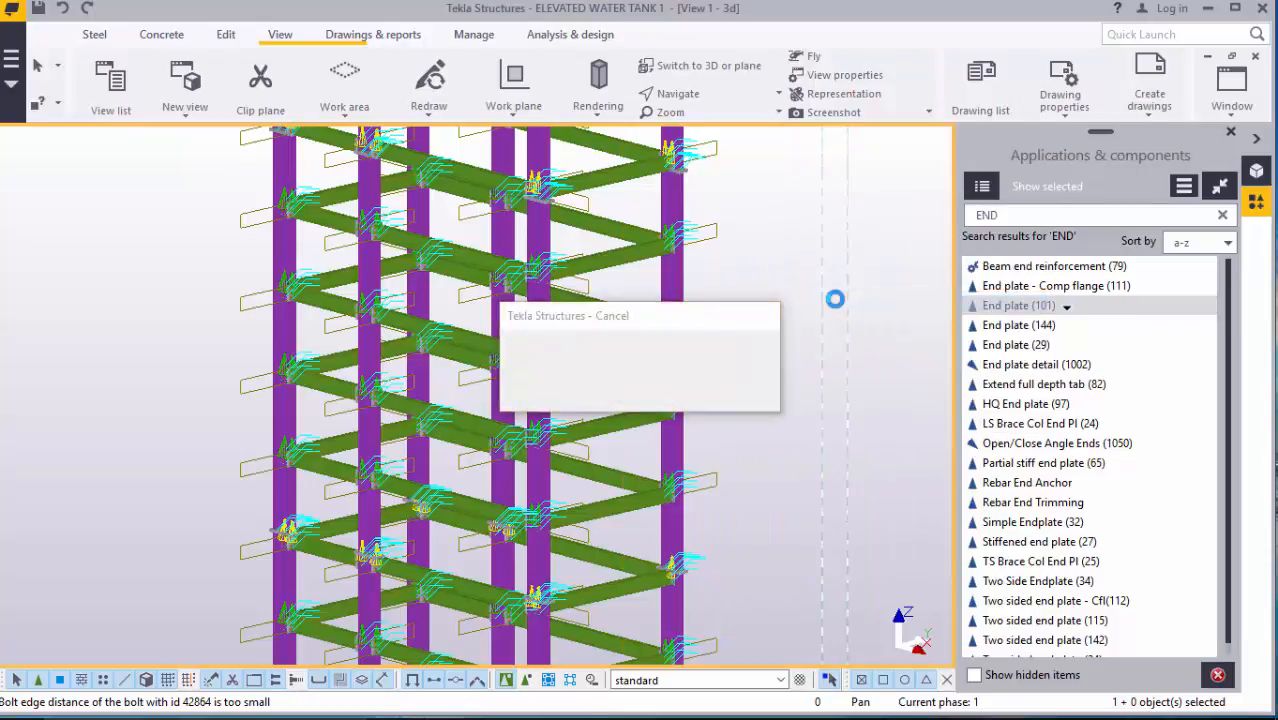
scroll(480, 330, "up", 4)
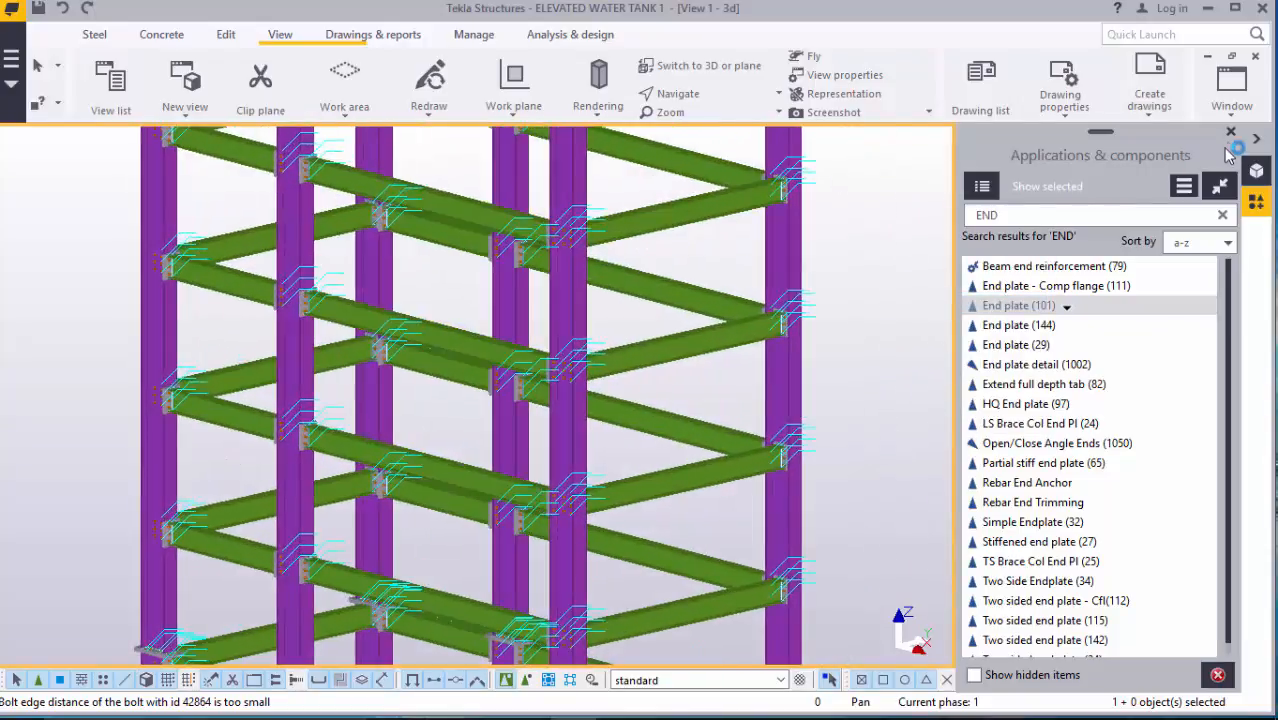
left_click(1231, 135)
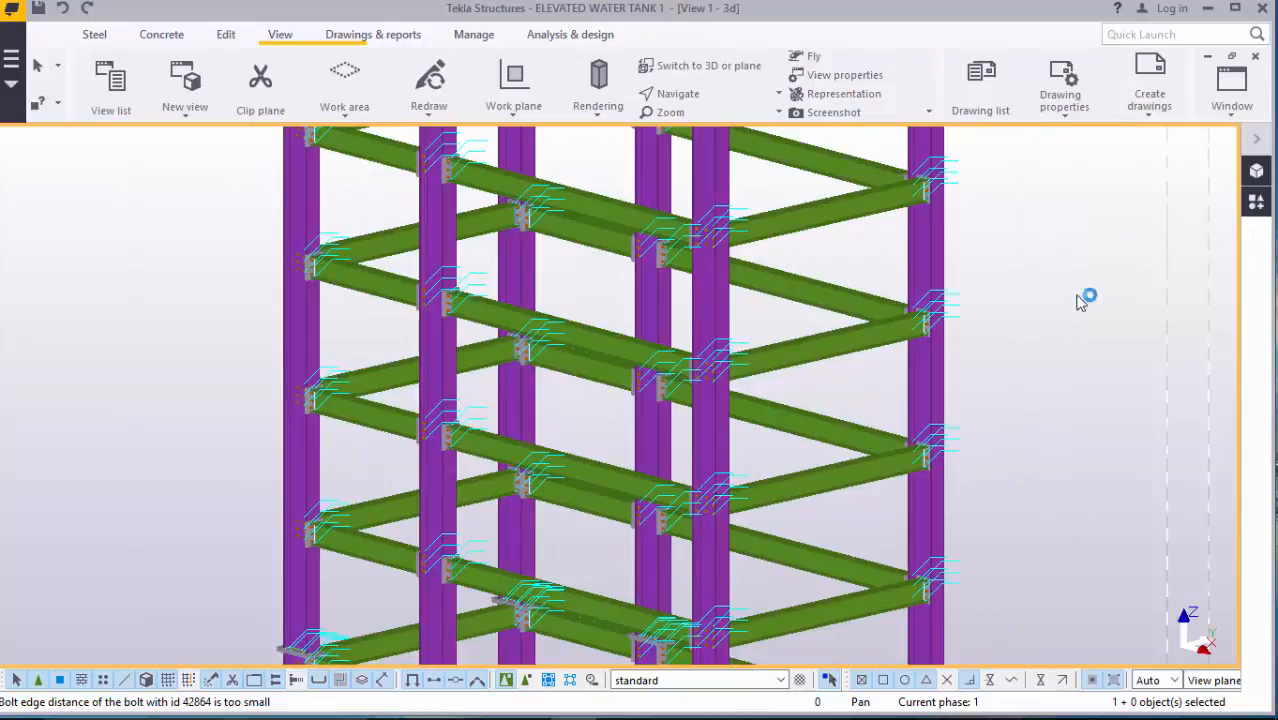
- Examine the beam-to-column connections along the height of the tower in the 3D view
left_click(697, 94)
left_click(725, 123)
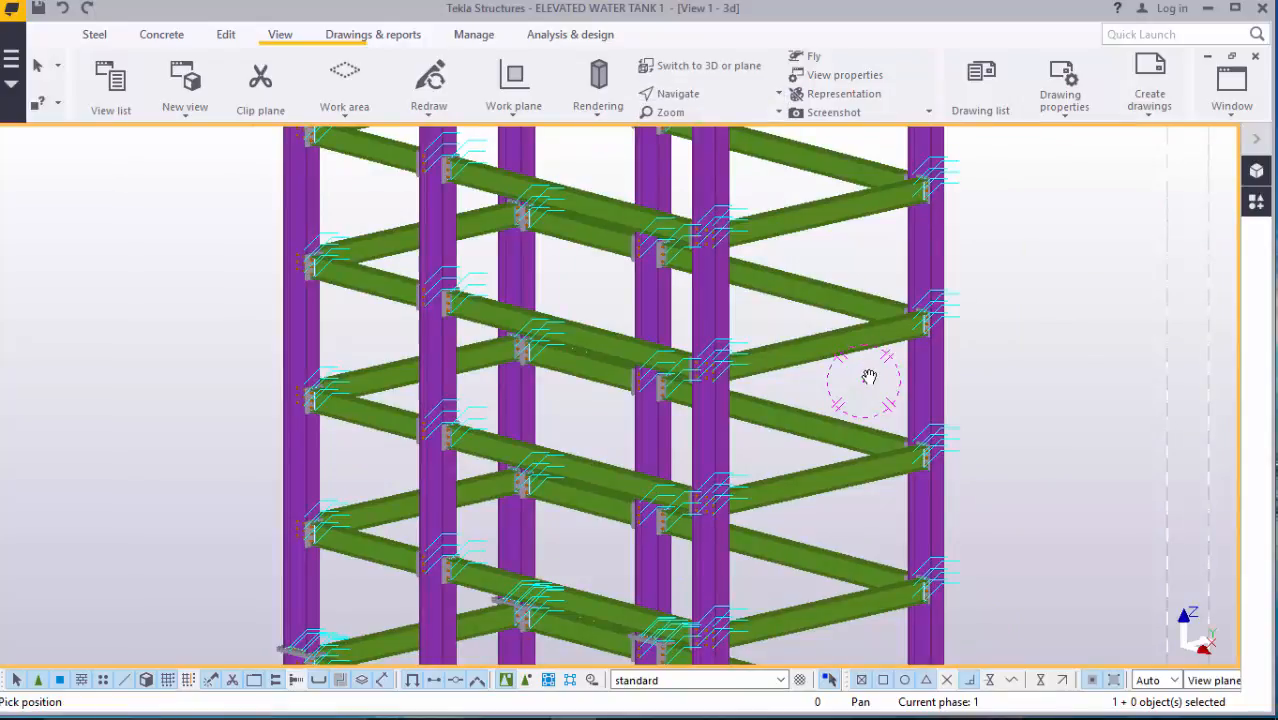
mouse_move(869, 377)
left_mouse_down()
mouse_move(824, 389)
mouse_move(867, 389)
left_mouse_up()
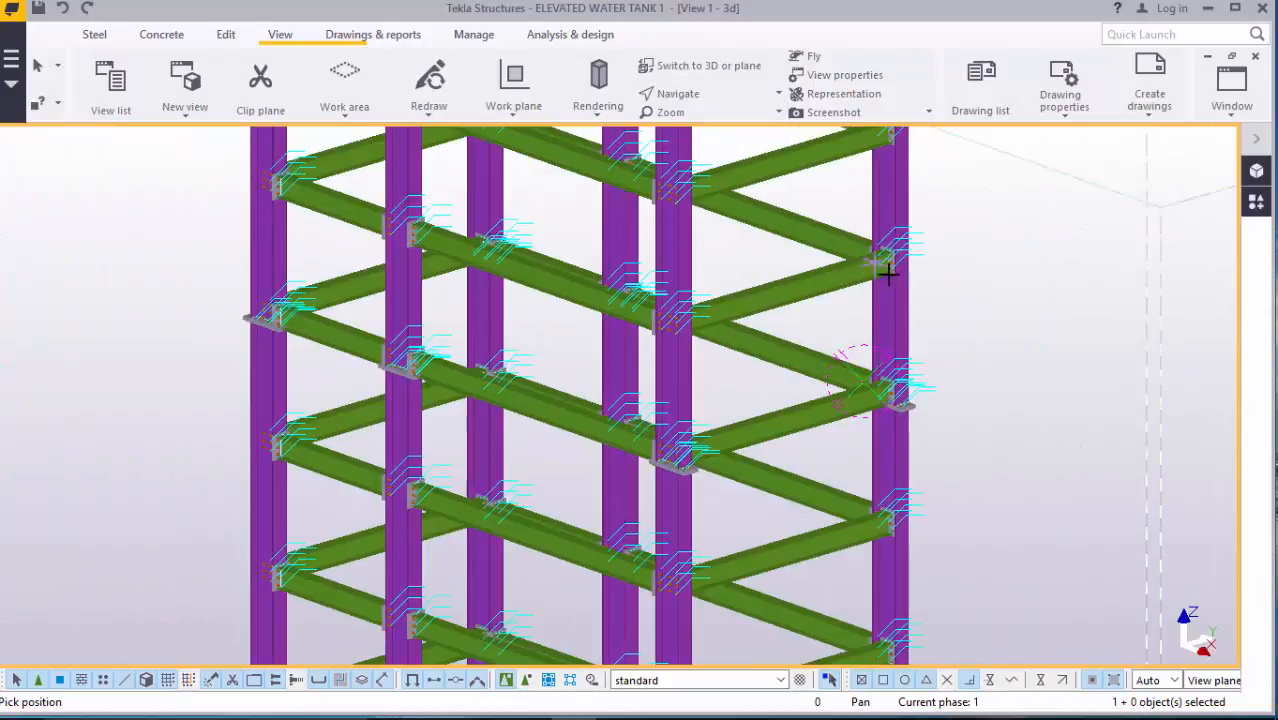
left_click_drag(880, 282, 420, 332)
scroll(695, 210, "up", 6)
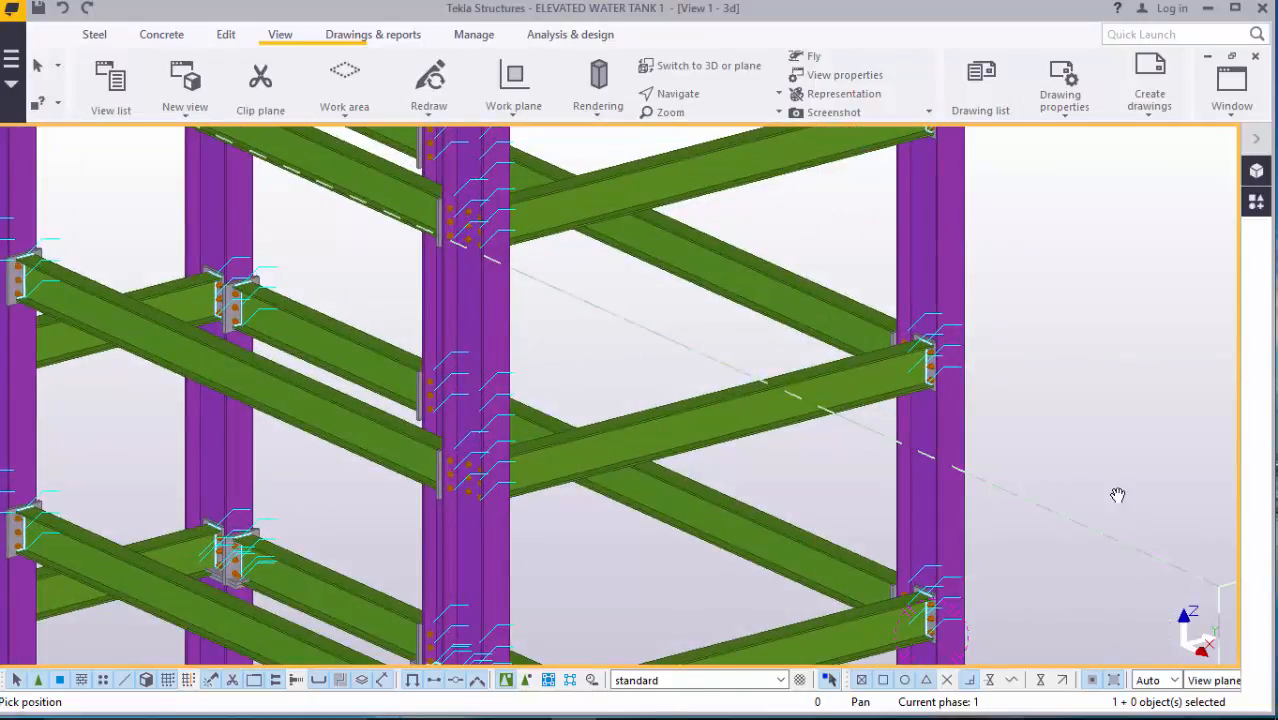
scroll(766, 351, "down", 3)
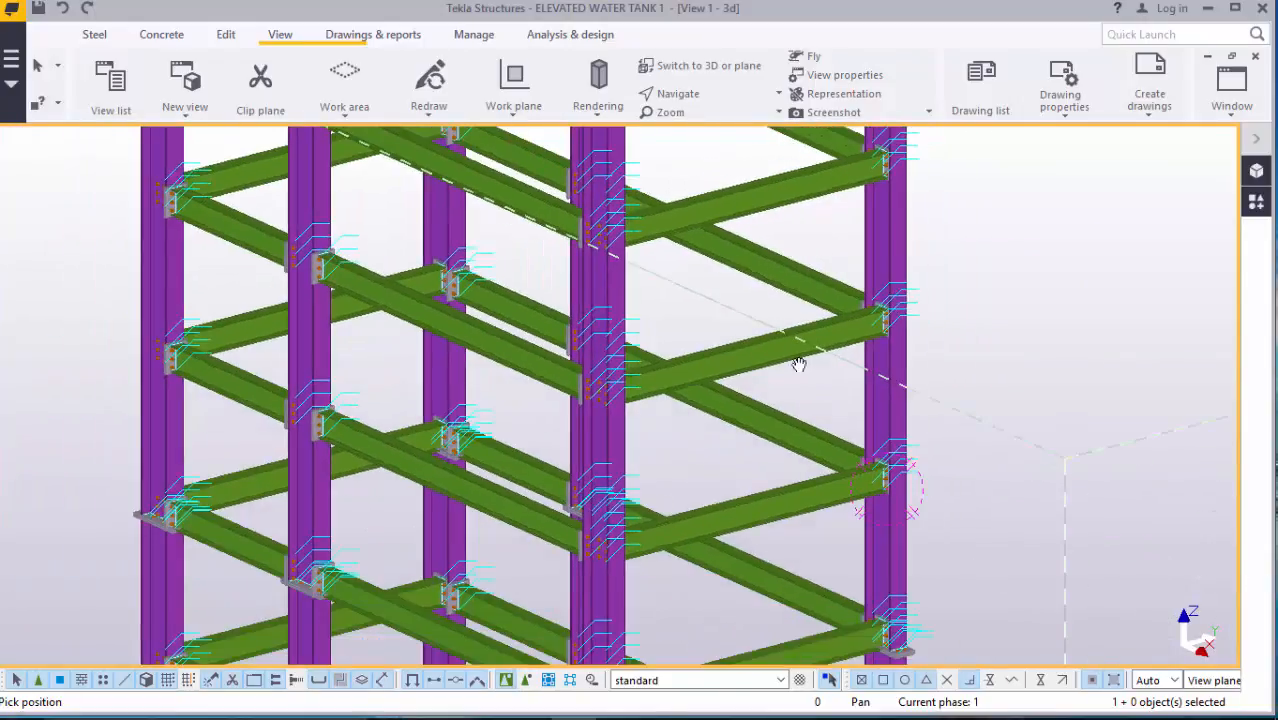
scroll(799, 364, "down", 3)
middle_click_drag(833, 414, 848, 472, "ctrl")
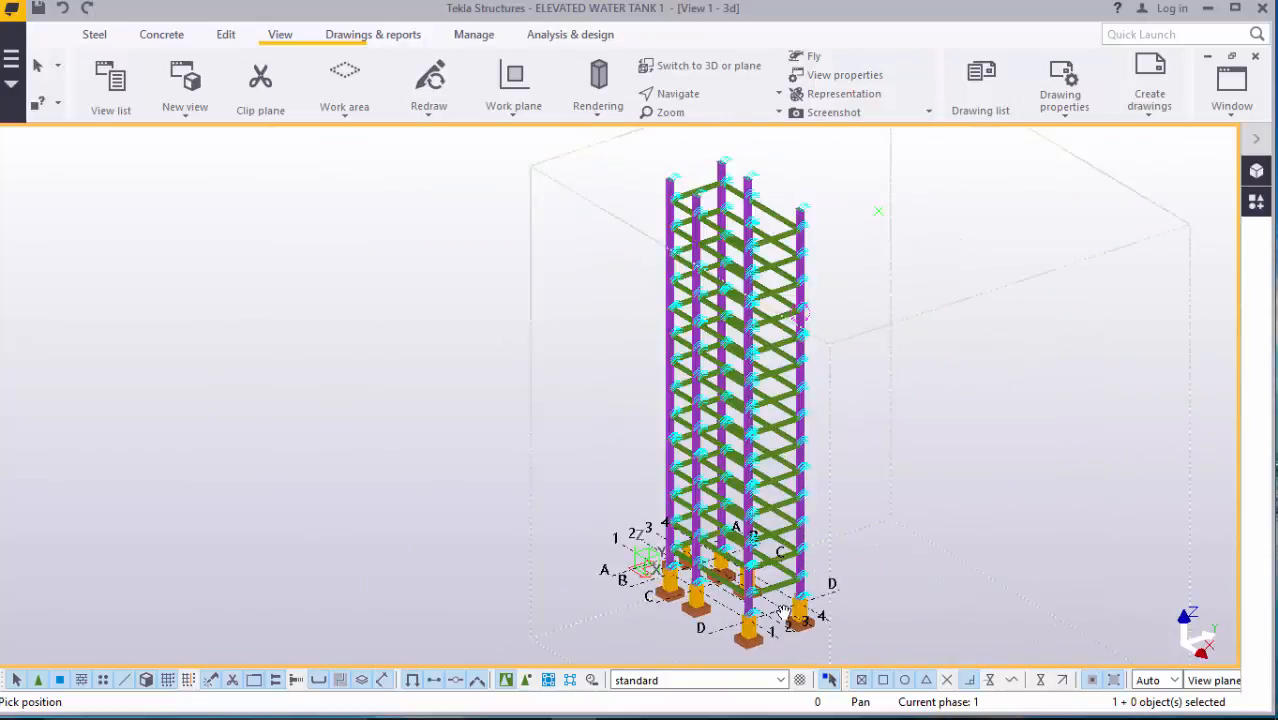
- Examine the column bases, pedestals and footings from several sides, including the two pedestals on grid A
scroll(749, 624, "up", 6)
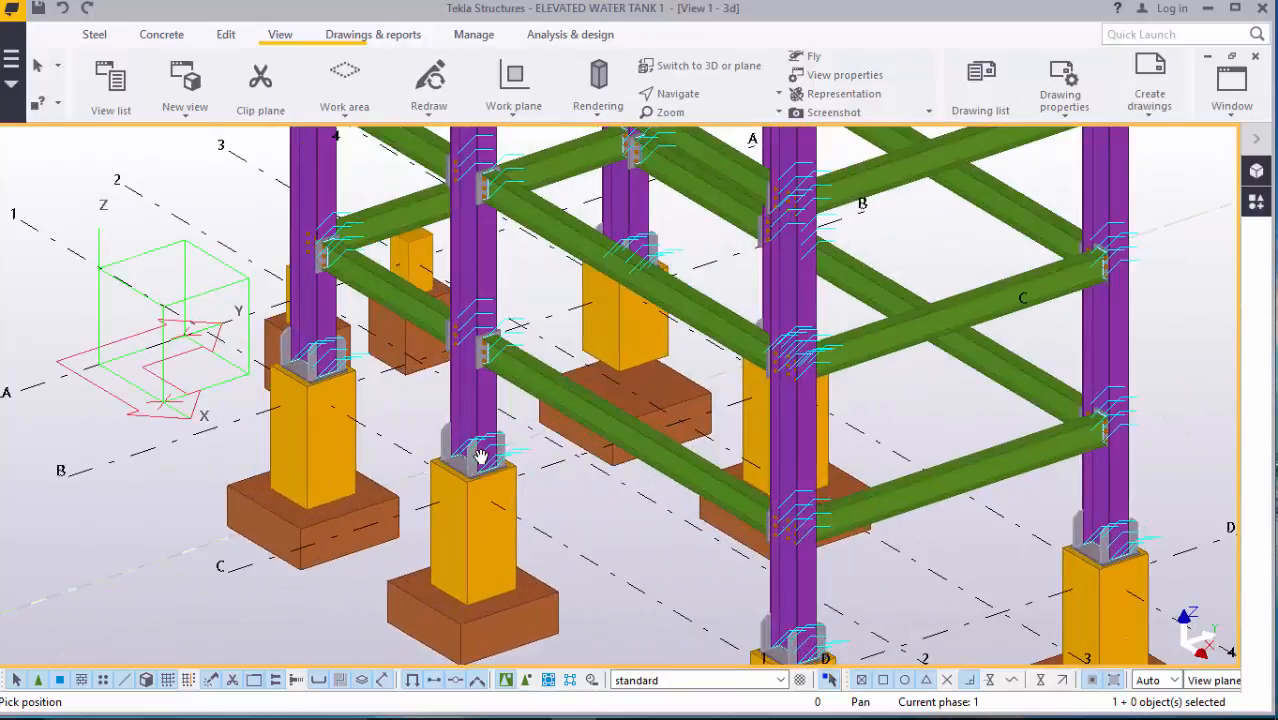
scroll(507, 449, "down", 6)
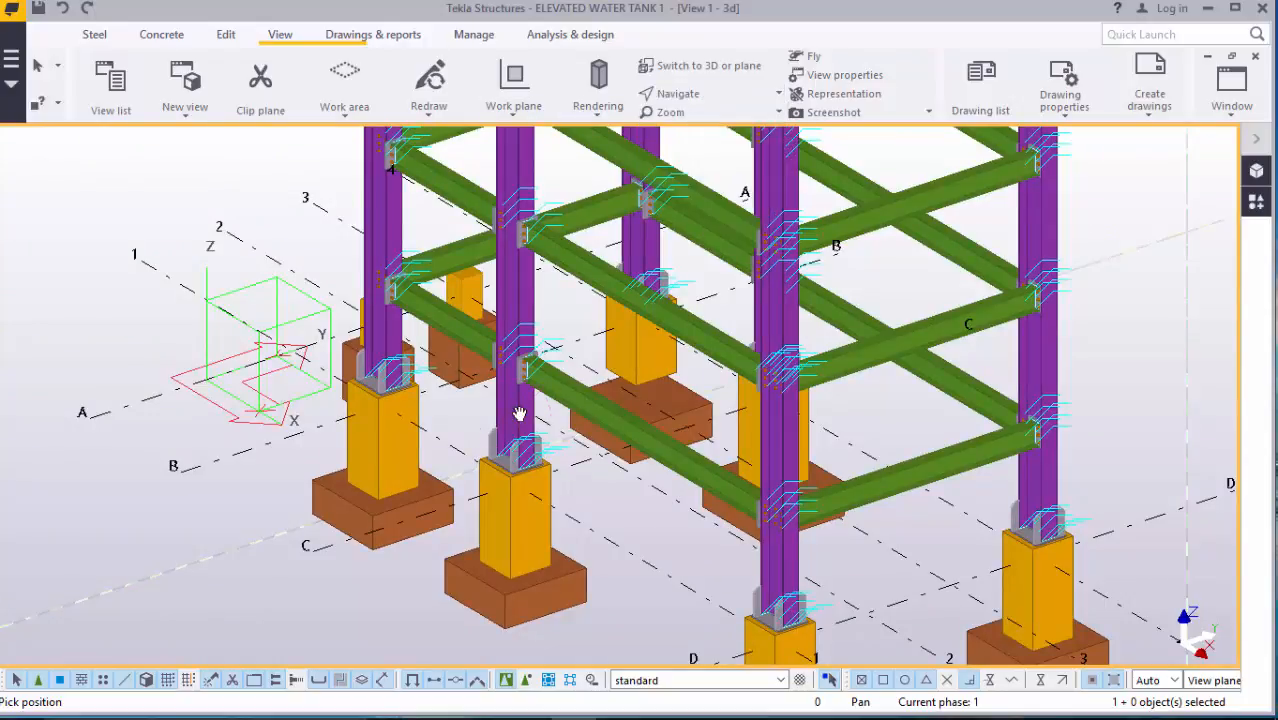
middle_click_drag(519, 413, 832, 395, "ctrl")
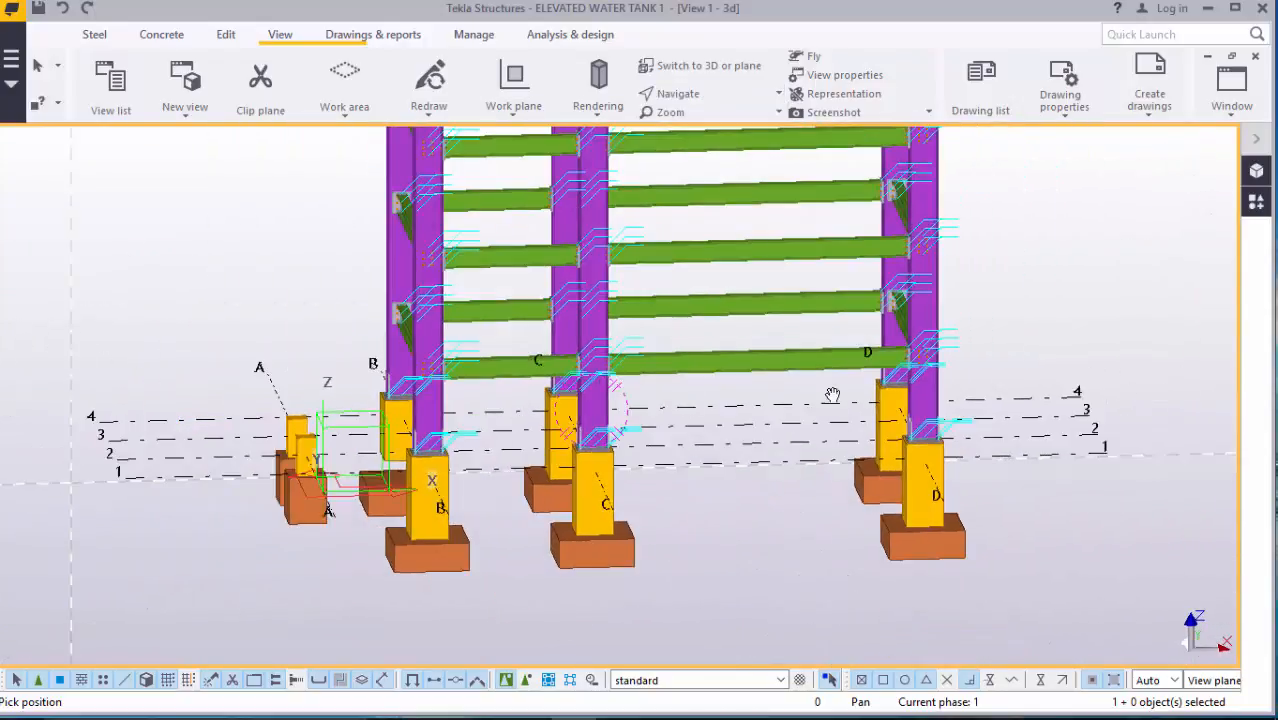
scroll(300, 418, "up", 8)
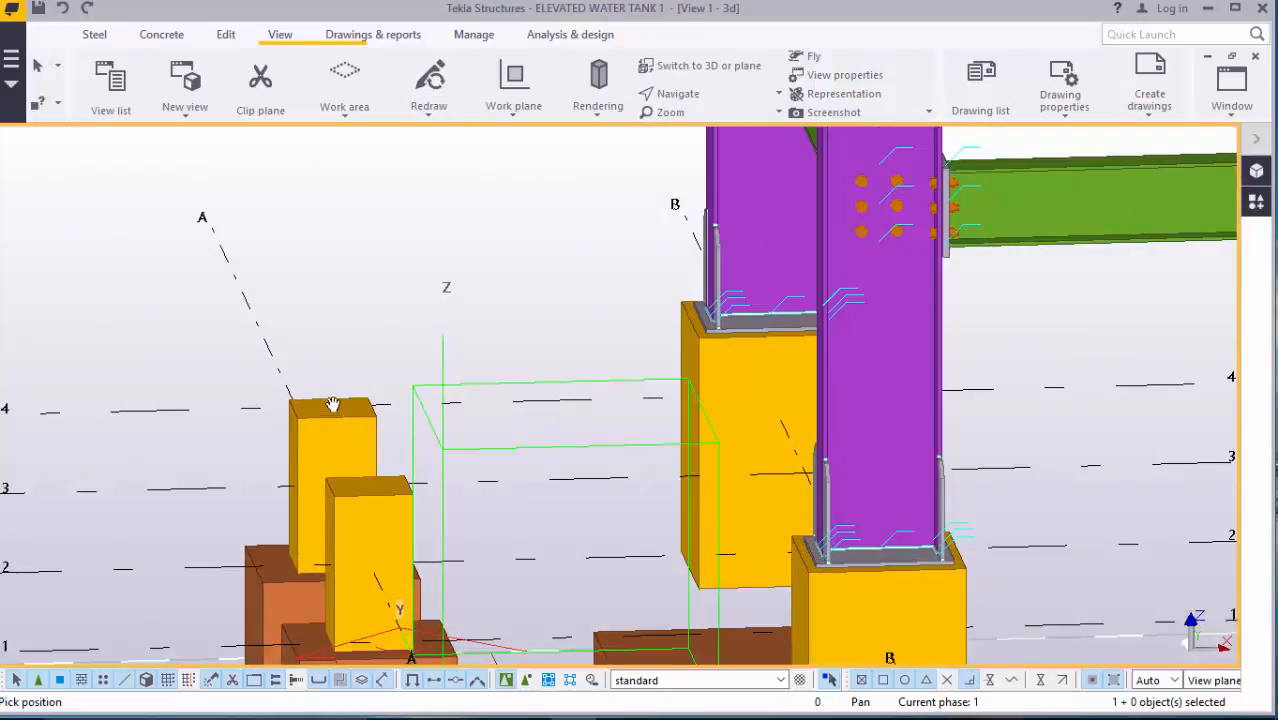
scroll(476, 442, "down", 8)
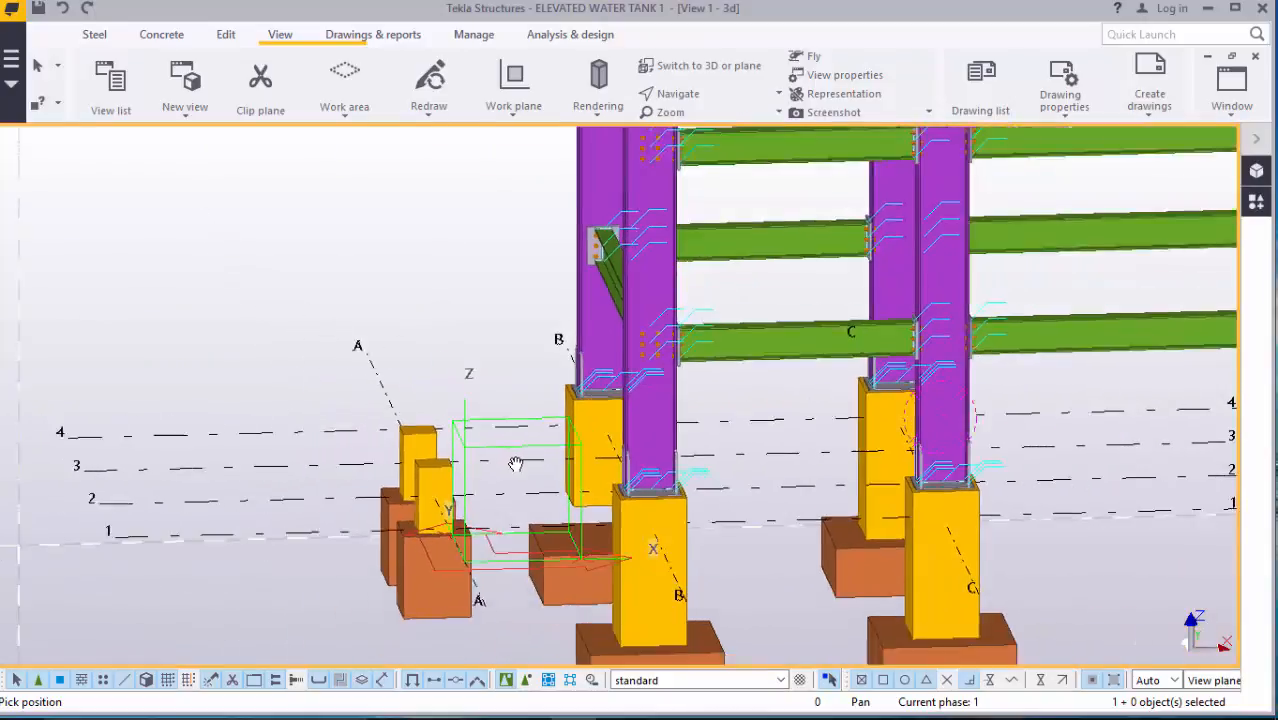
scroll(567, 487, "down", 2)
middle_click_drag(567, 487, 798, 452, "ctrl")
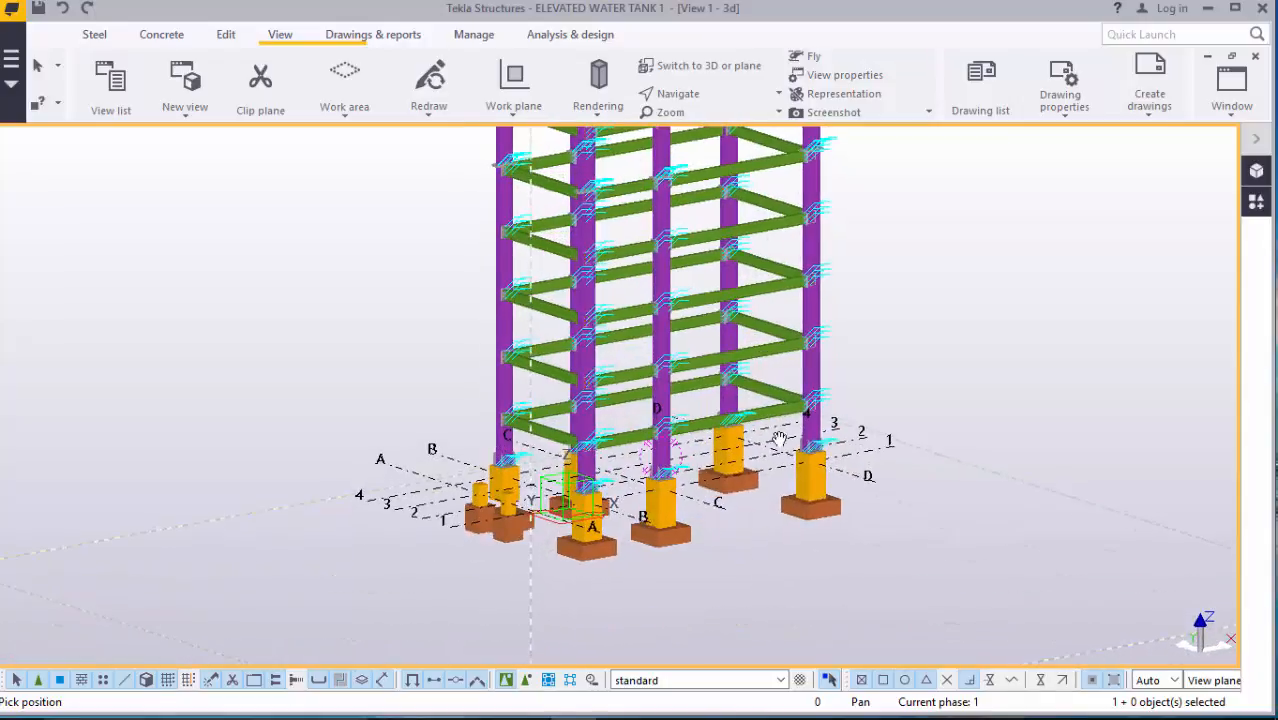
scroll(798, 452, "down", 5)
scroll(798, 452, "down", 2)
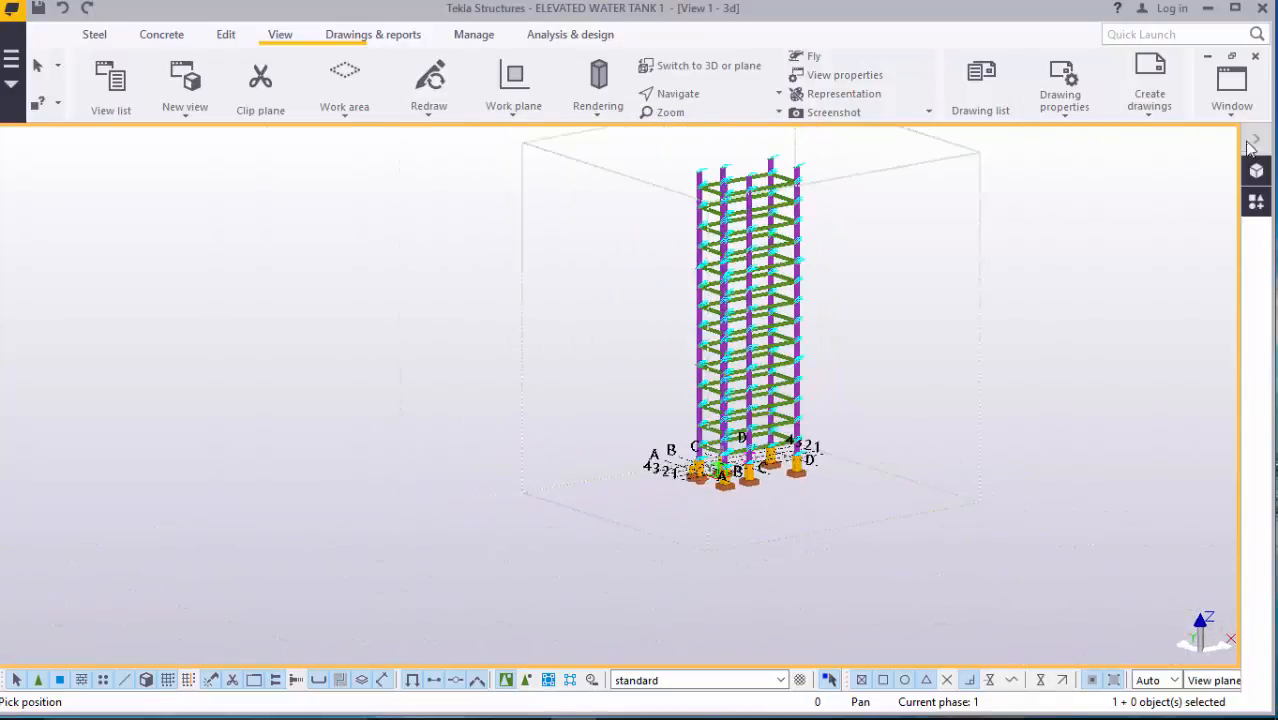
- Switch to the Grid 1 elevation view and show the column tops below the +18000 level
left_click(1231, 100)
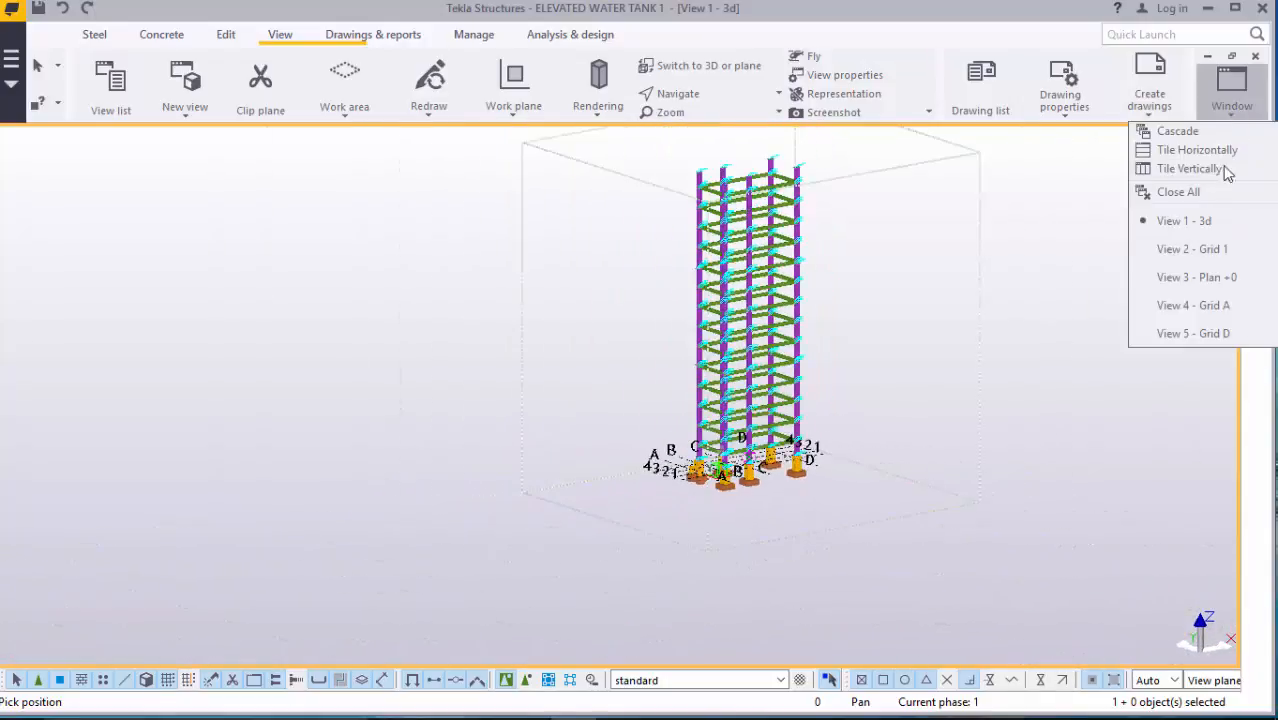
left_click(1212, 249)
scroll(840, 390, "down", 2)
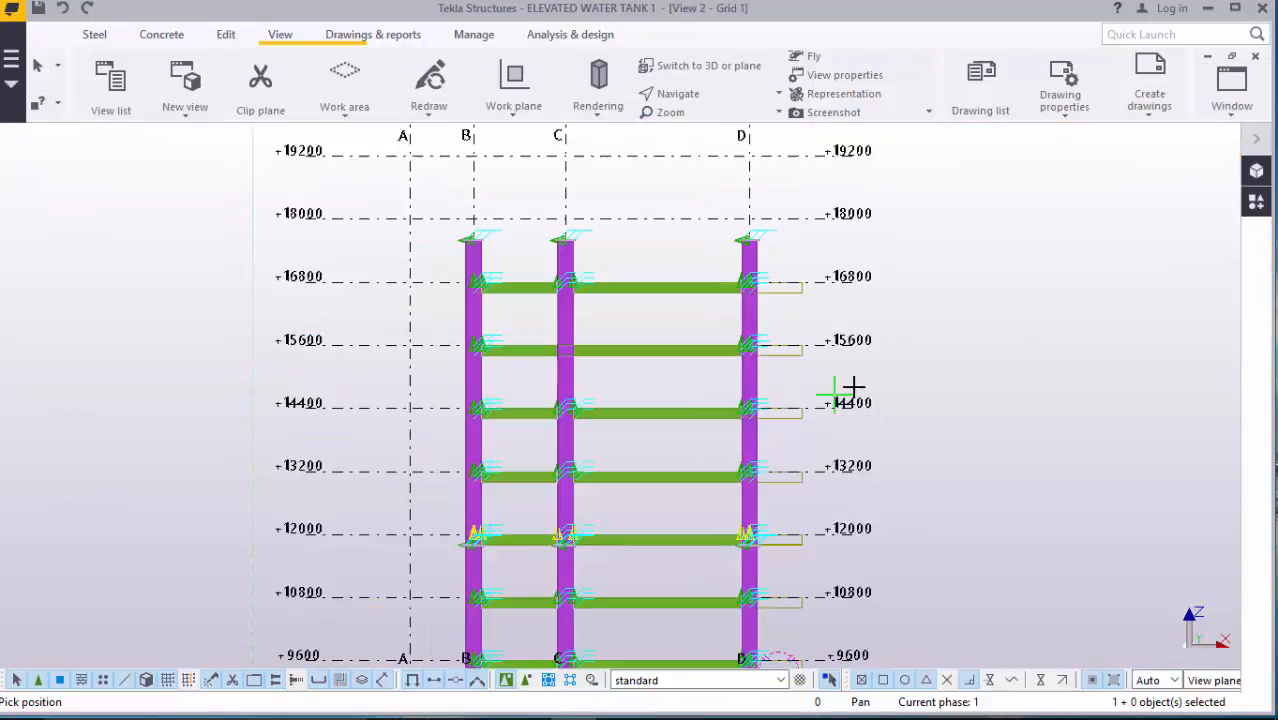
scroll(678, 336, "down", 1)
scroll(630, 275, "up", 2)
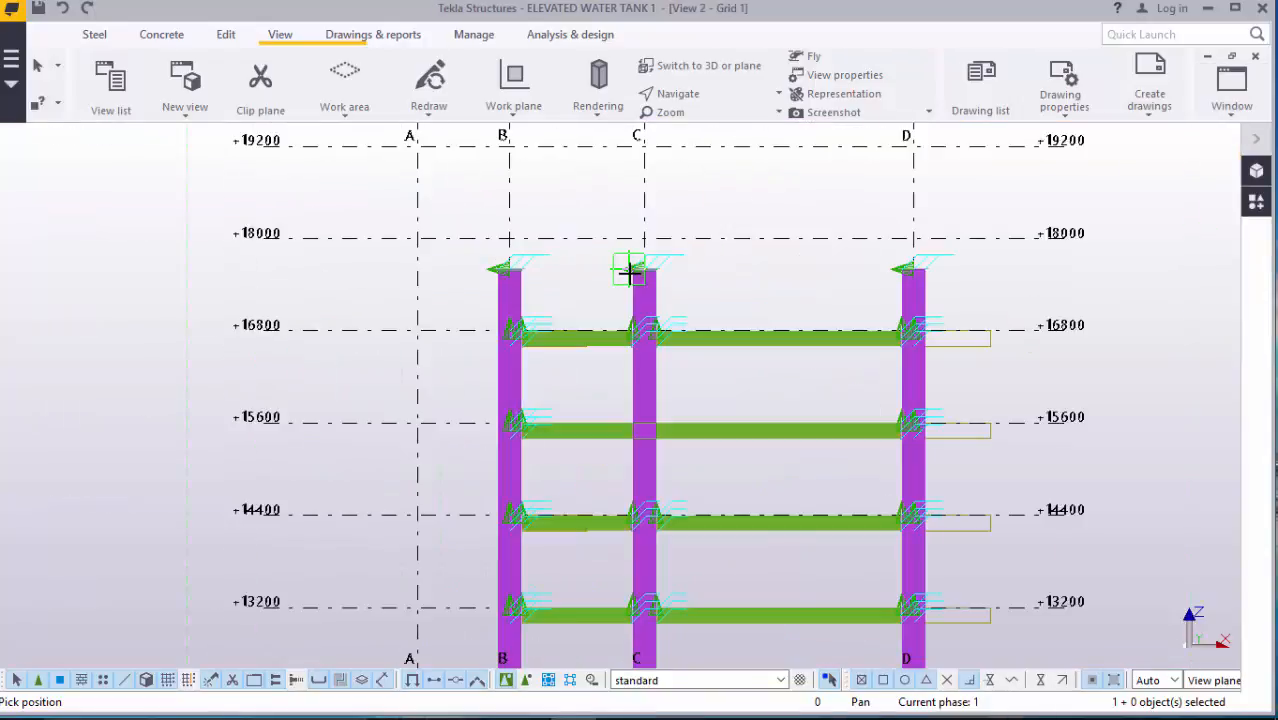
scroll(633, 268, "up", 2)
- End the active navigation command and redraw the Grid 1 view to clear the component symbols
right_click(796, 240)
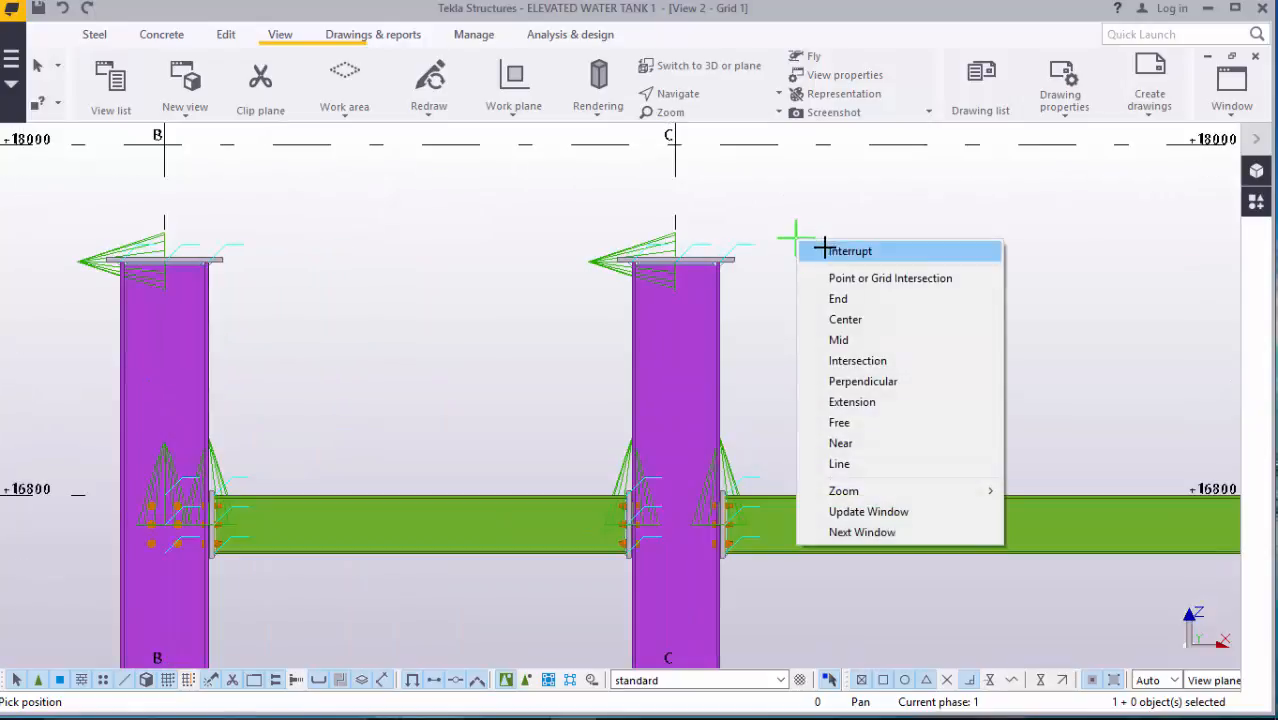
left_click(843, 252)
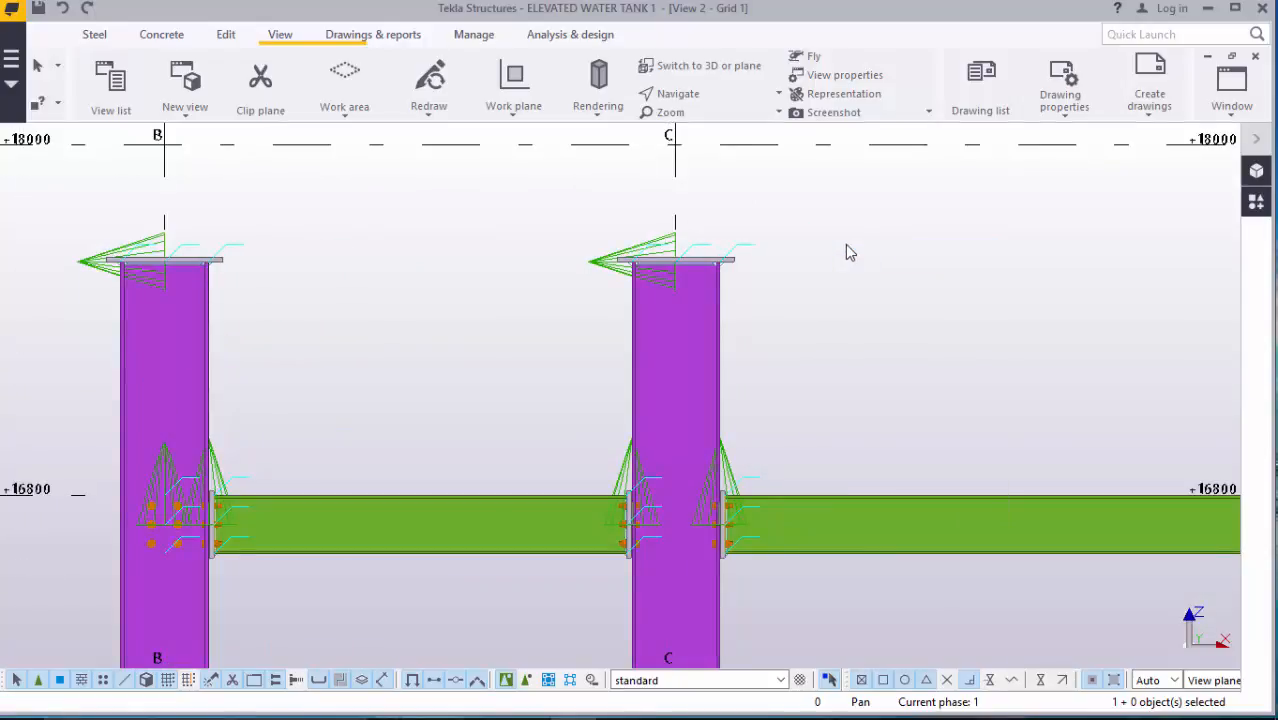
right_click(845, 252)
left_click(918, 355)
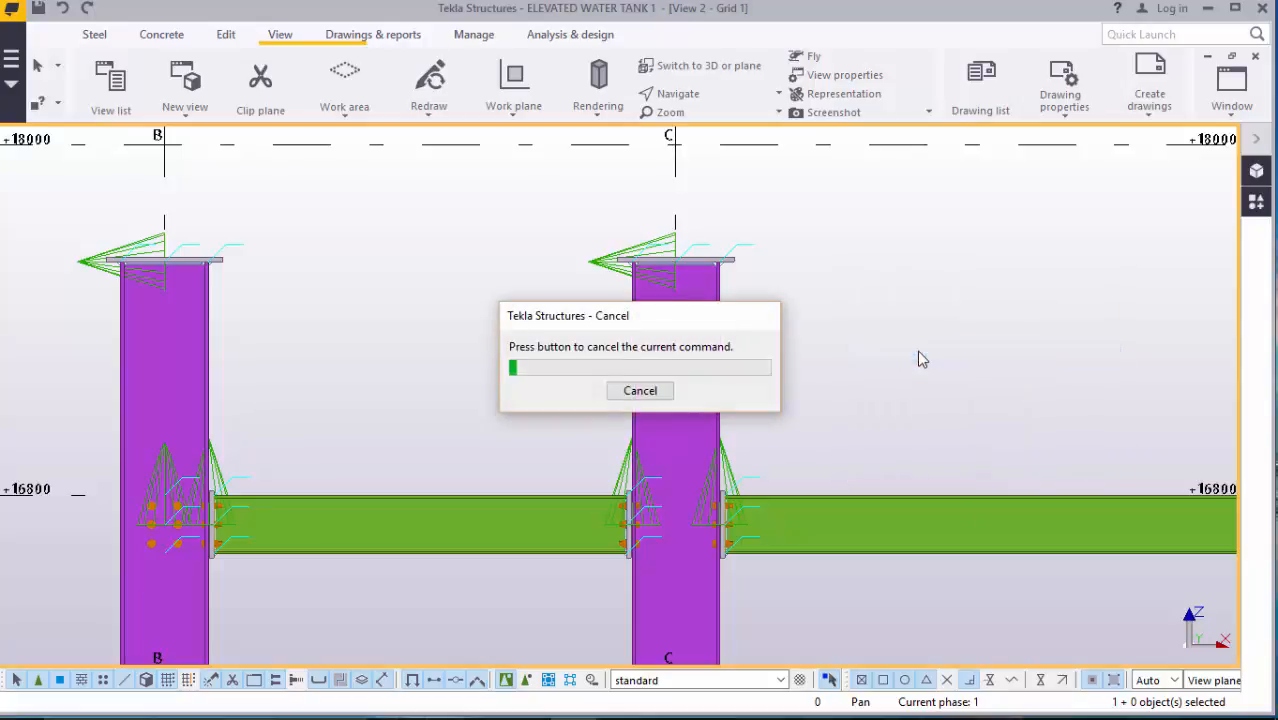
- Examine the cap plates on the columns at grids B, C and D relative to the +18000 level
scroll(140, 224, "up", 1)
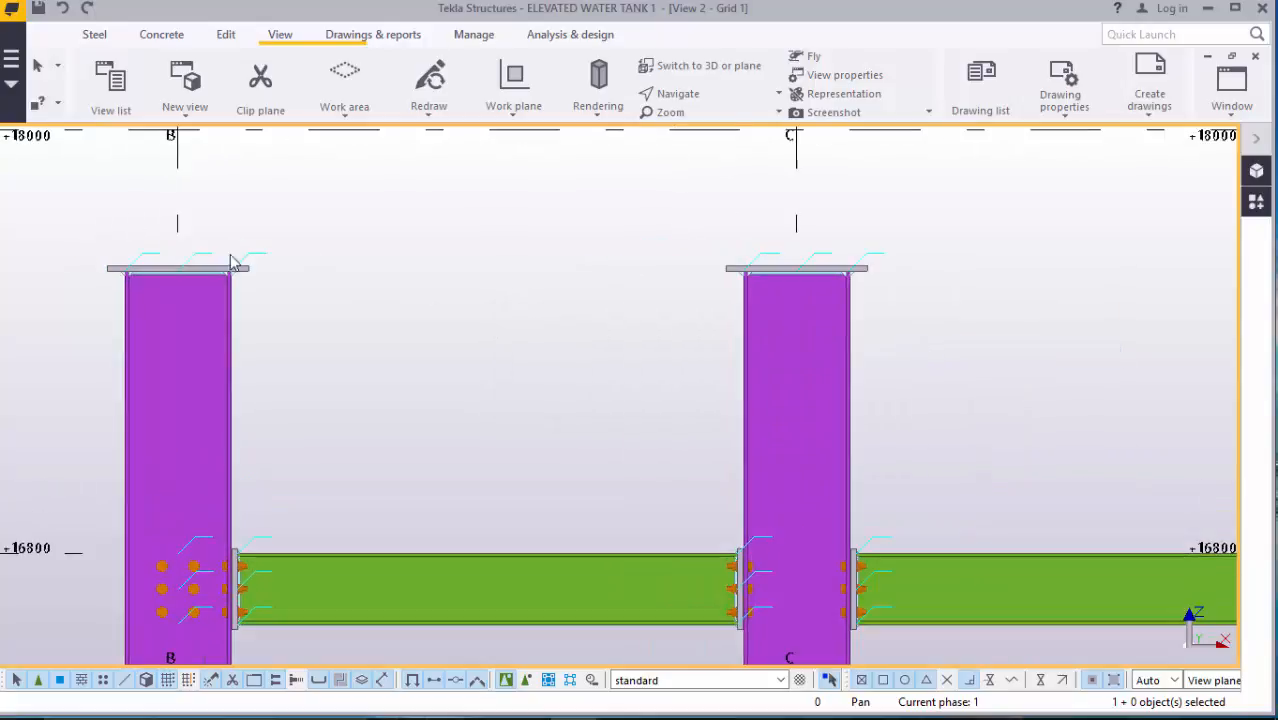
scroll(505, 380, "down", 5)
scroll(652, 352, "down", 5)
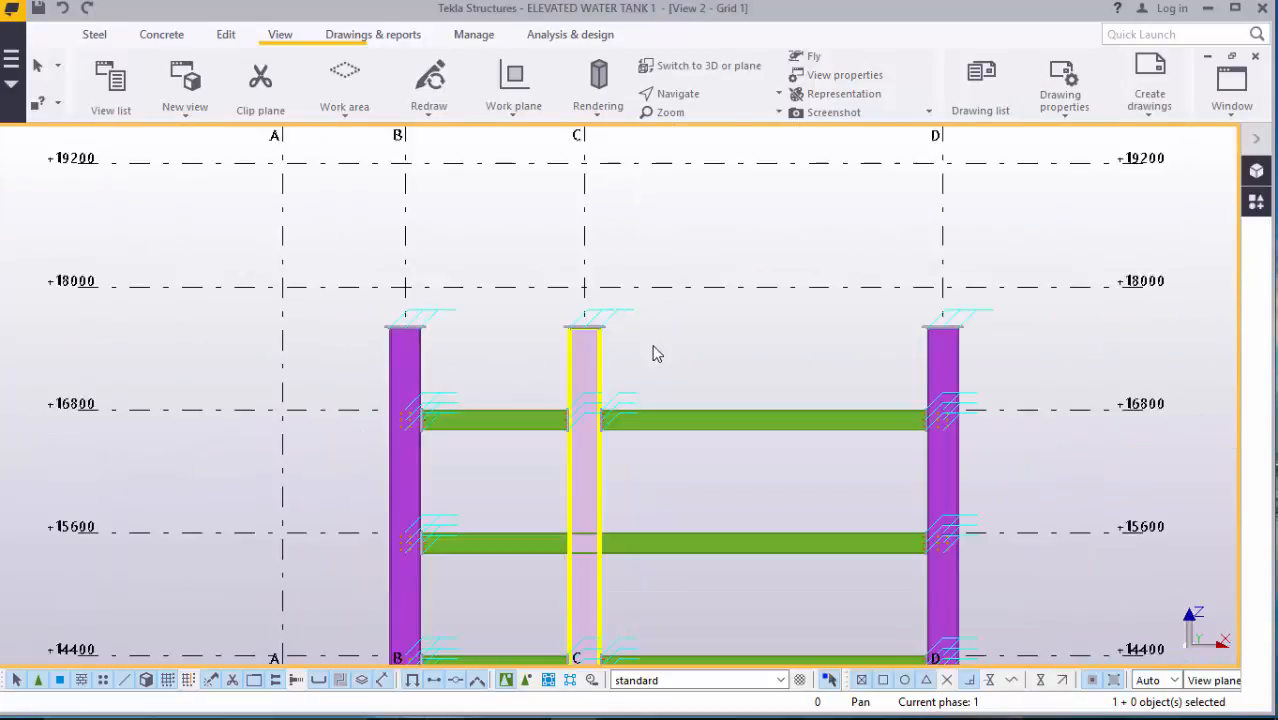
scroll(571, 314, "up", 5)
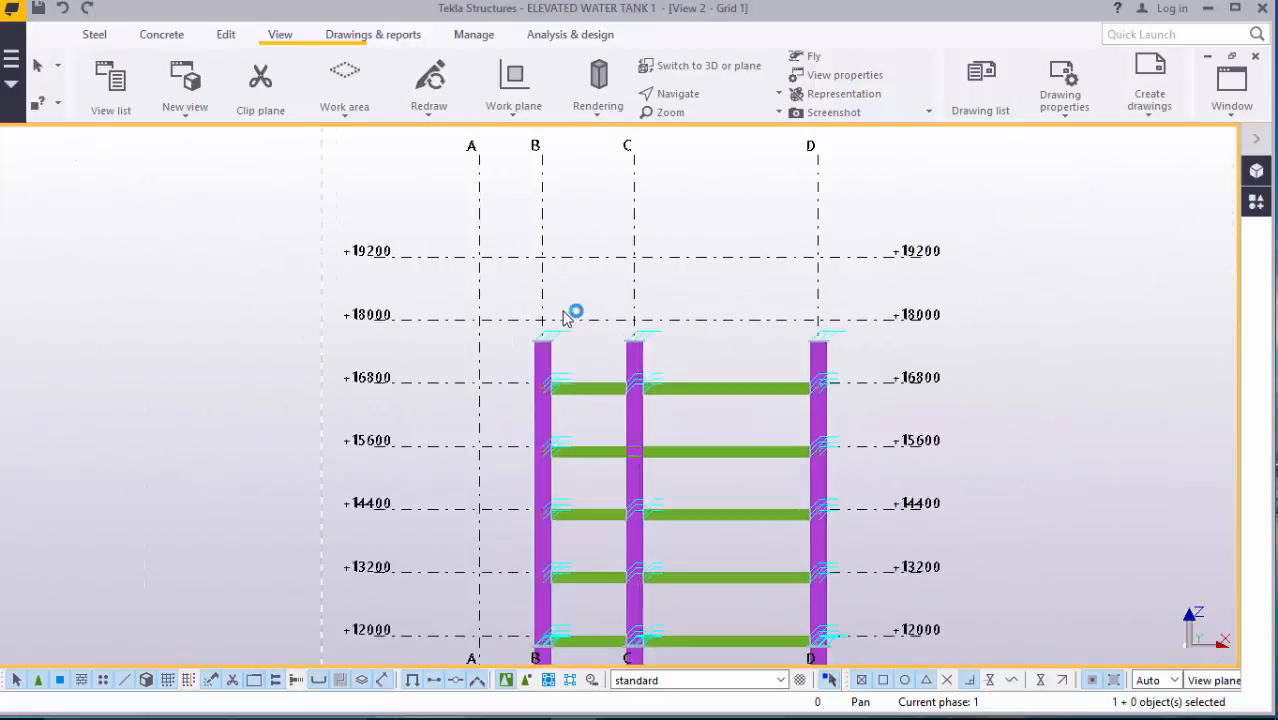
scroll(531, 322, "up", 2)
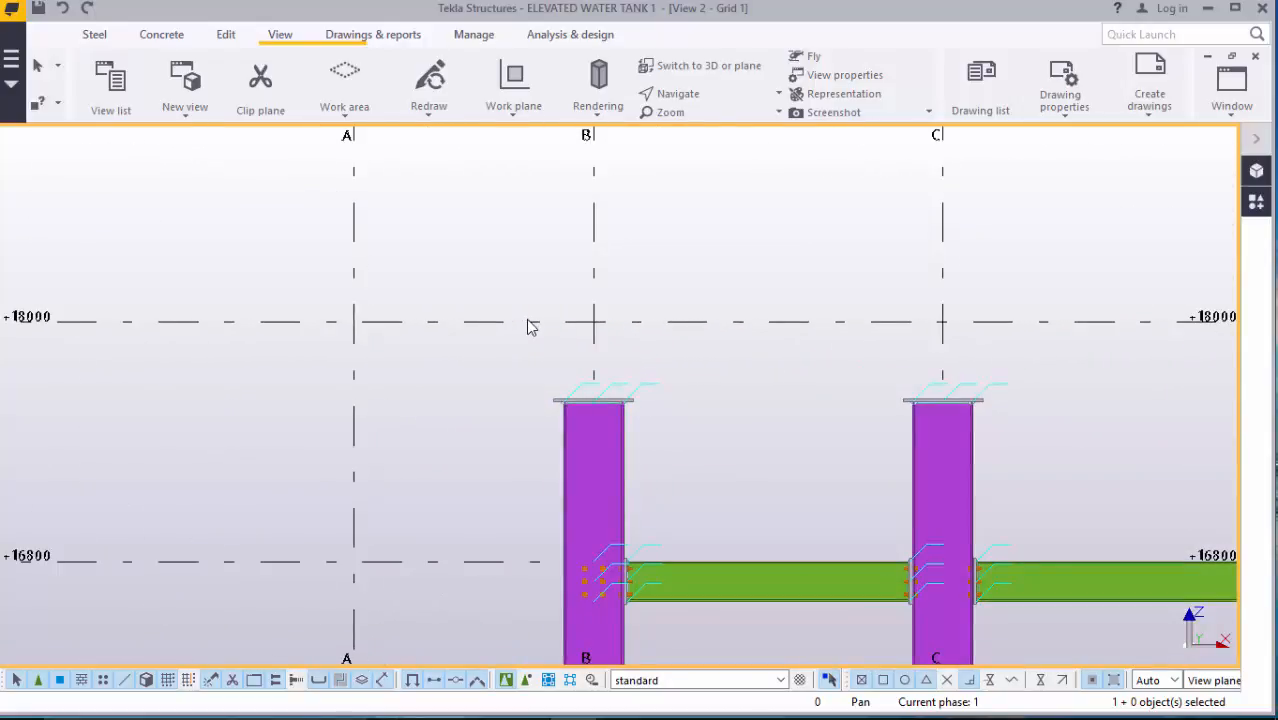
scroll(496, 325, "down", 3)
scroll(449, 334, "down", 3)
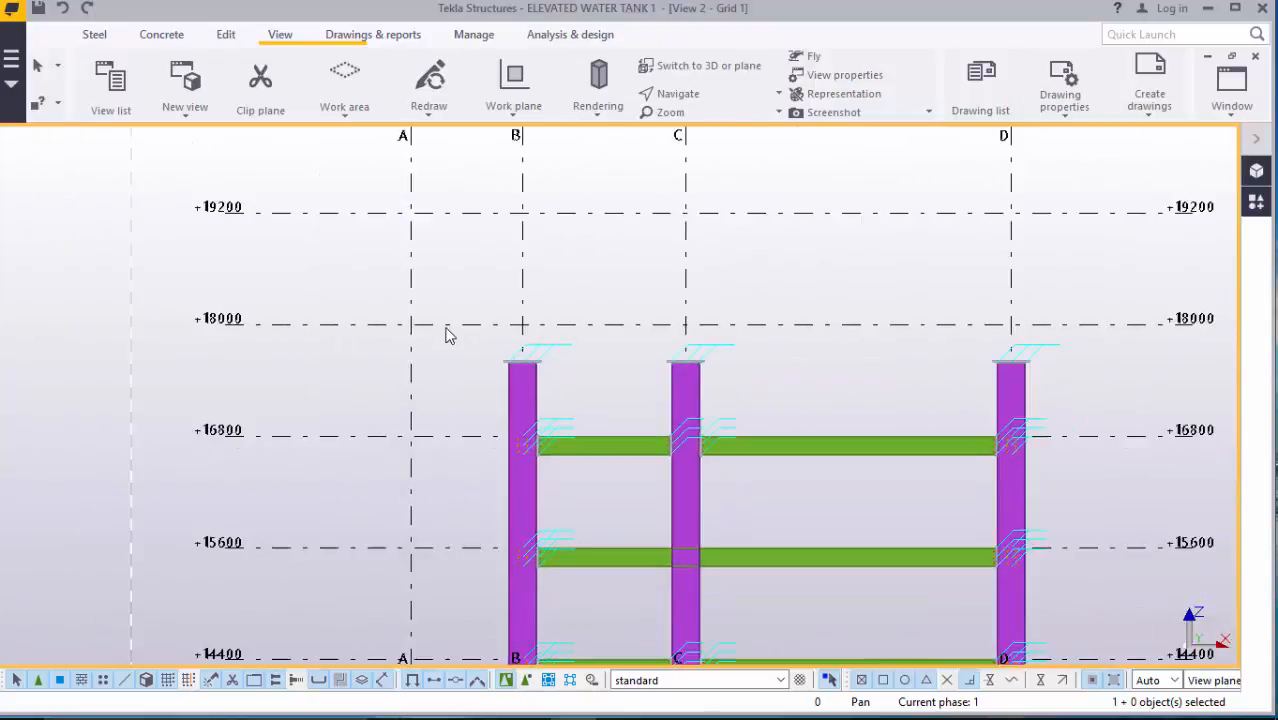
scroll(571, 337, "up", 3)
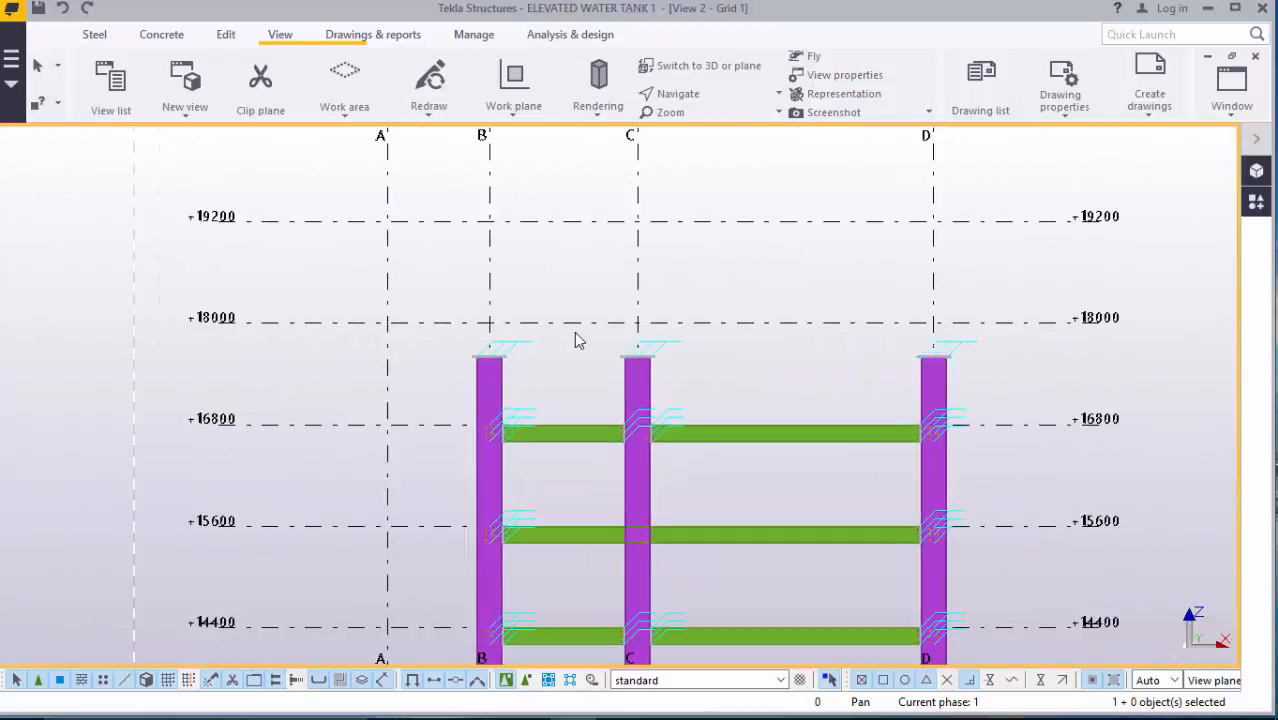
- Place a 5250 mm steel beam in the Grid 1 view from column B's cap plate to column D's, at the plates' centres
left_click(95, 35)
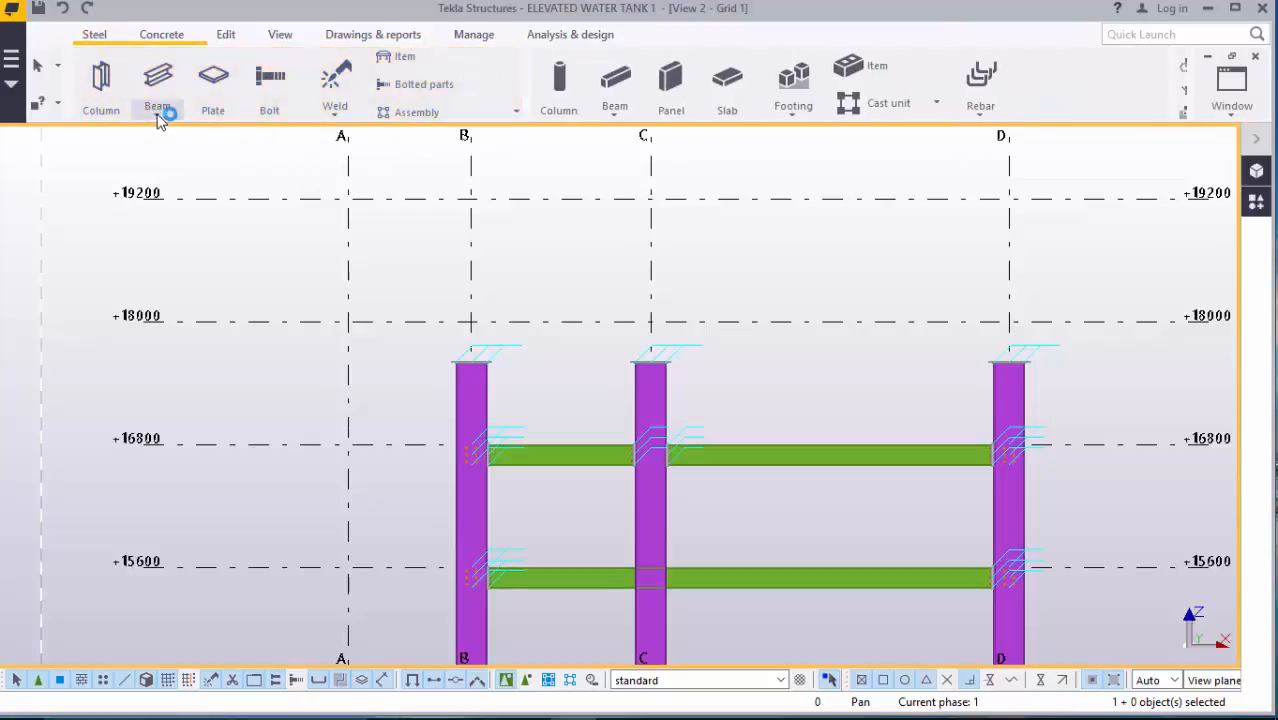
left_click(157, 108)
left_click(190, 141)
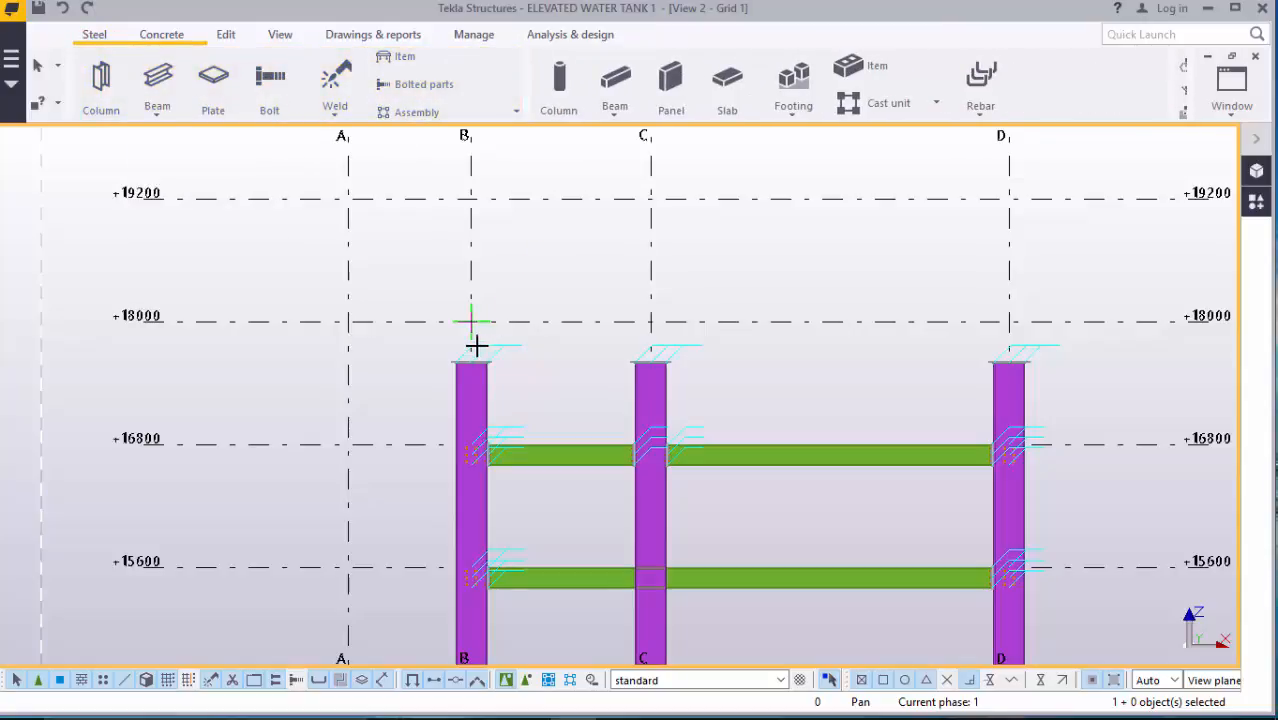
scroll(473, 345, "up", 4)
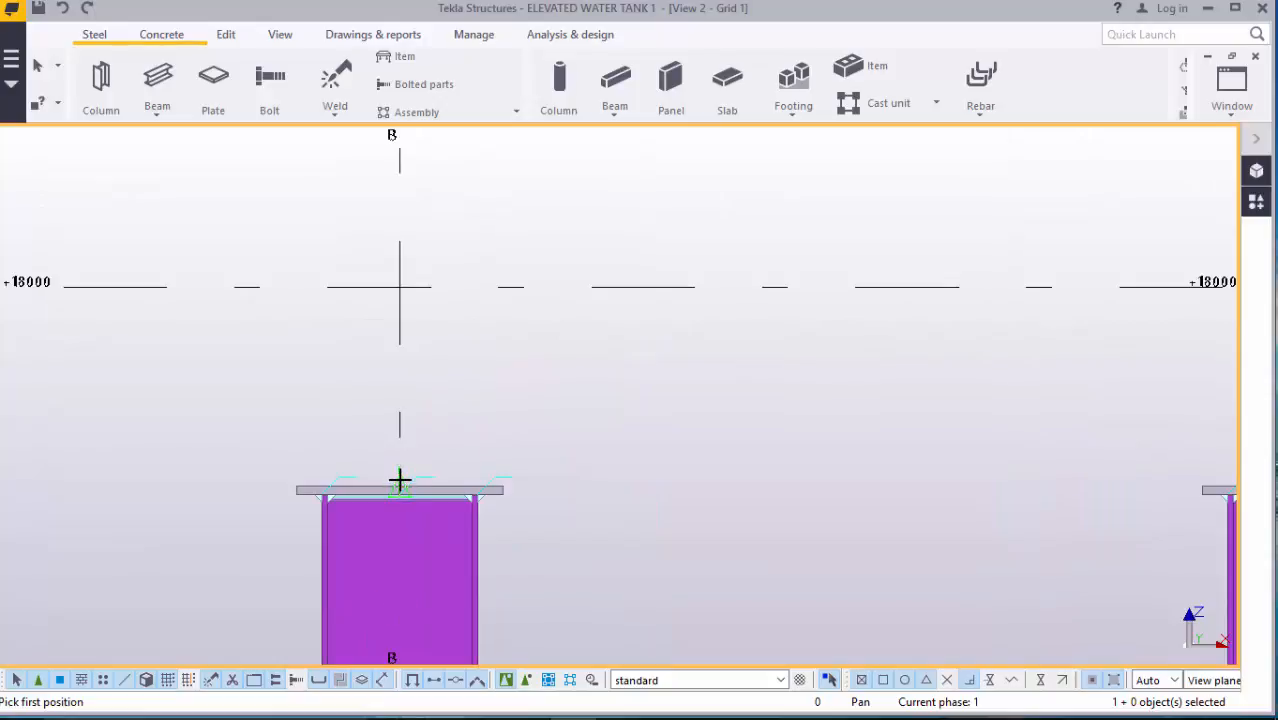
scroll(400, 400, "down", 5)
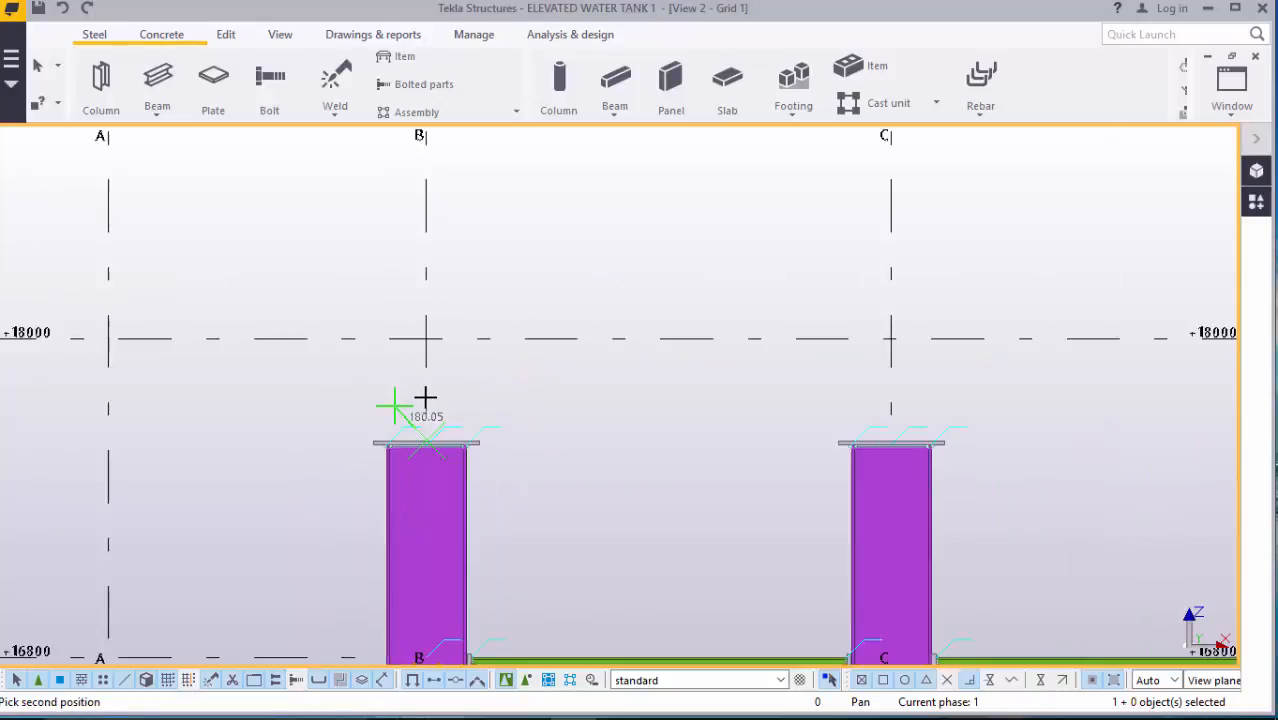
scroll(880, 405, "up", 4)
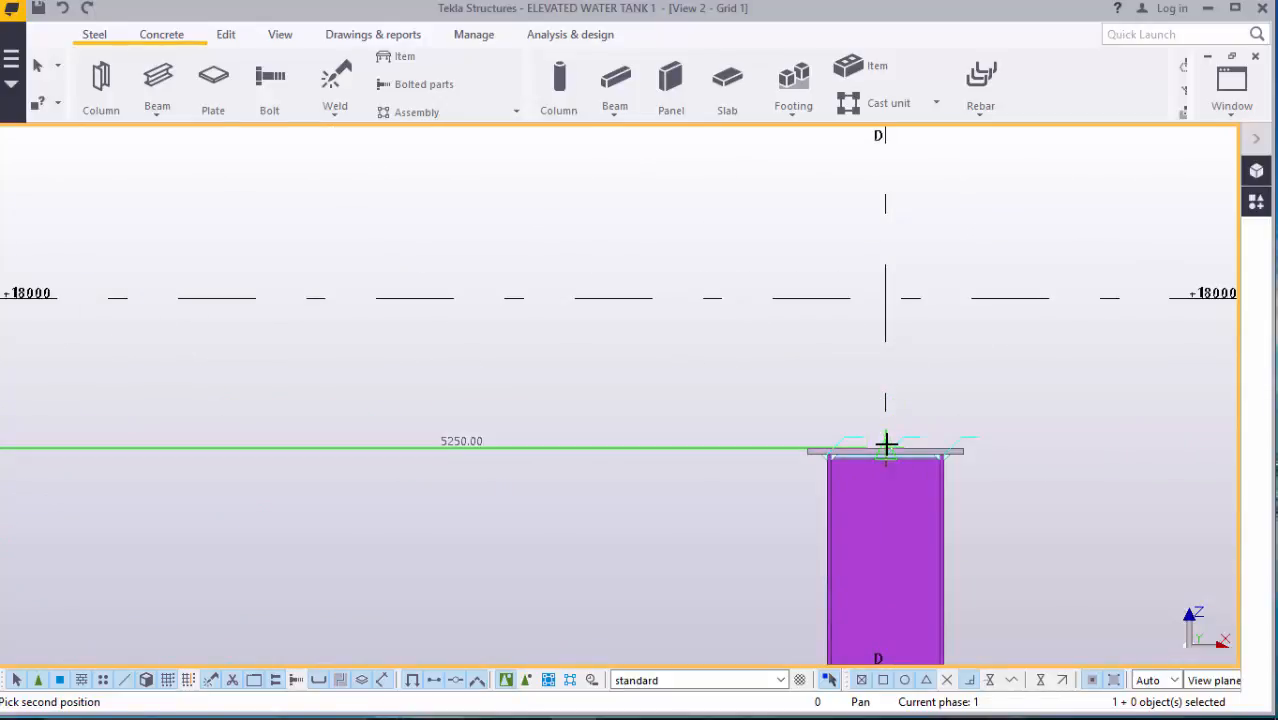
left_click(886, 445)
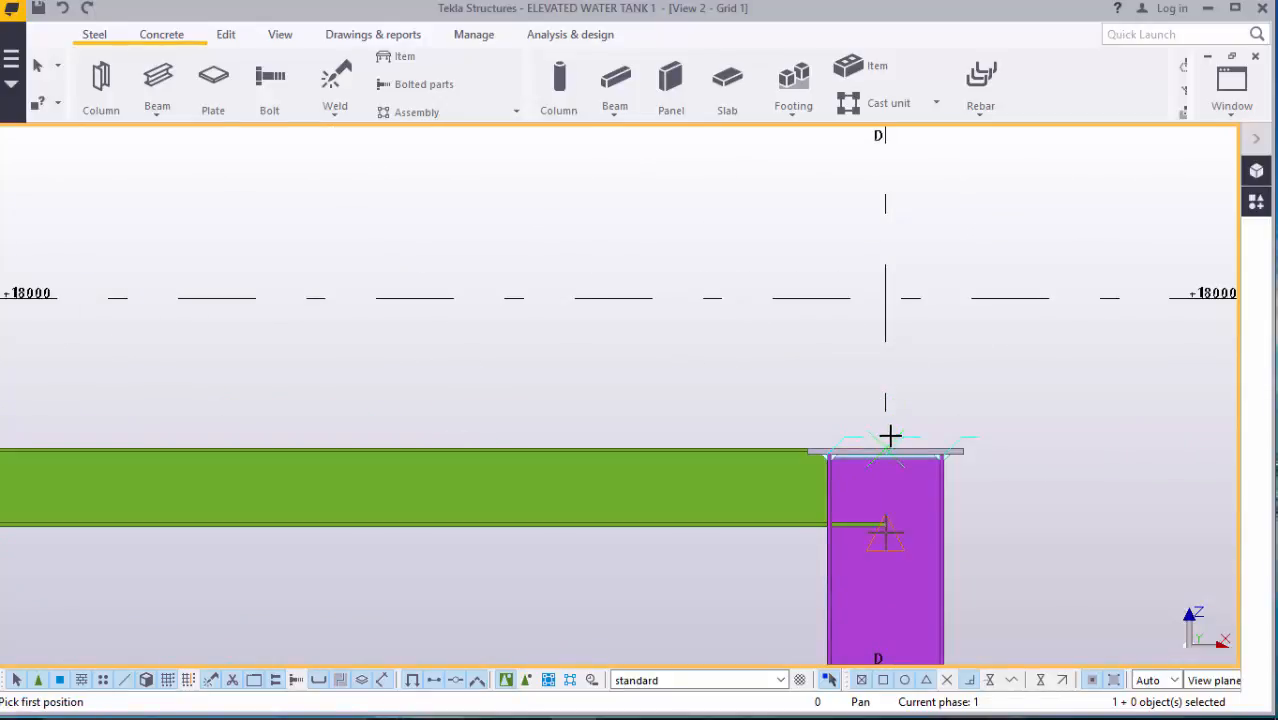
right_click(866, 350)
key("Escape")
key("Escape")
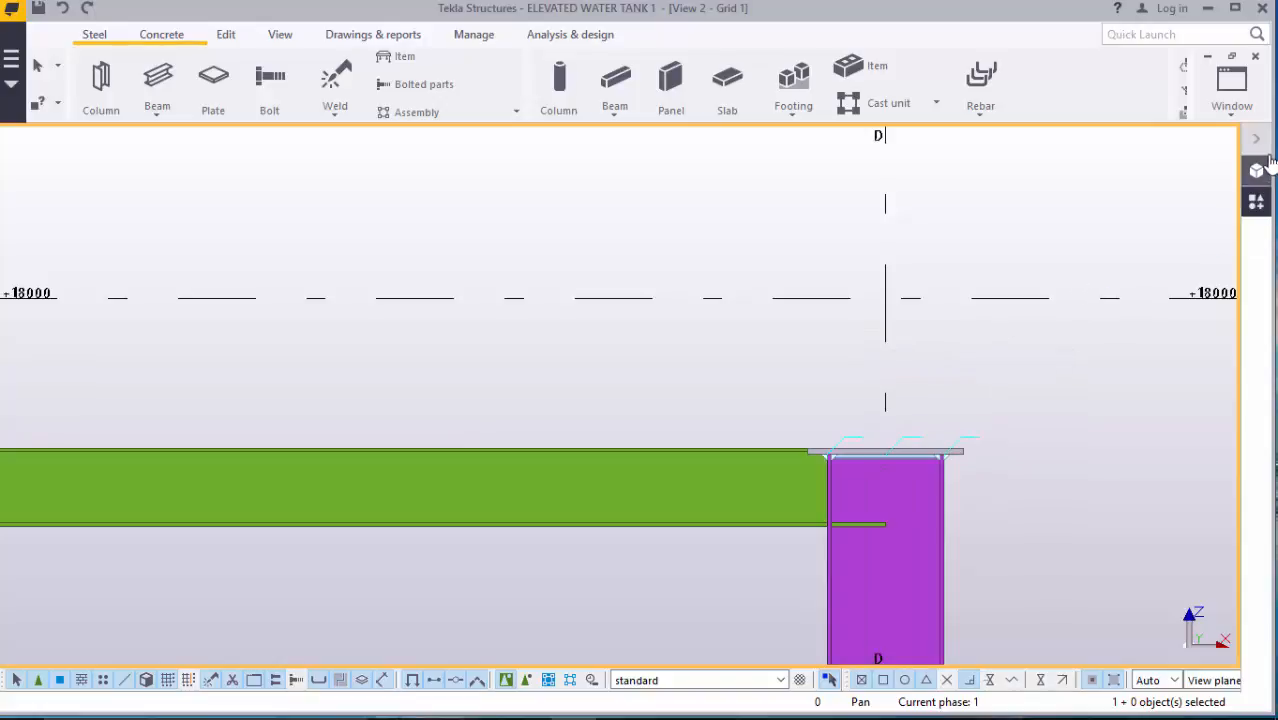
- Switch to the 3D view and open the position properties of the new top beam at column B's cap plate
left_click(1238, 120)
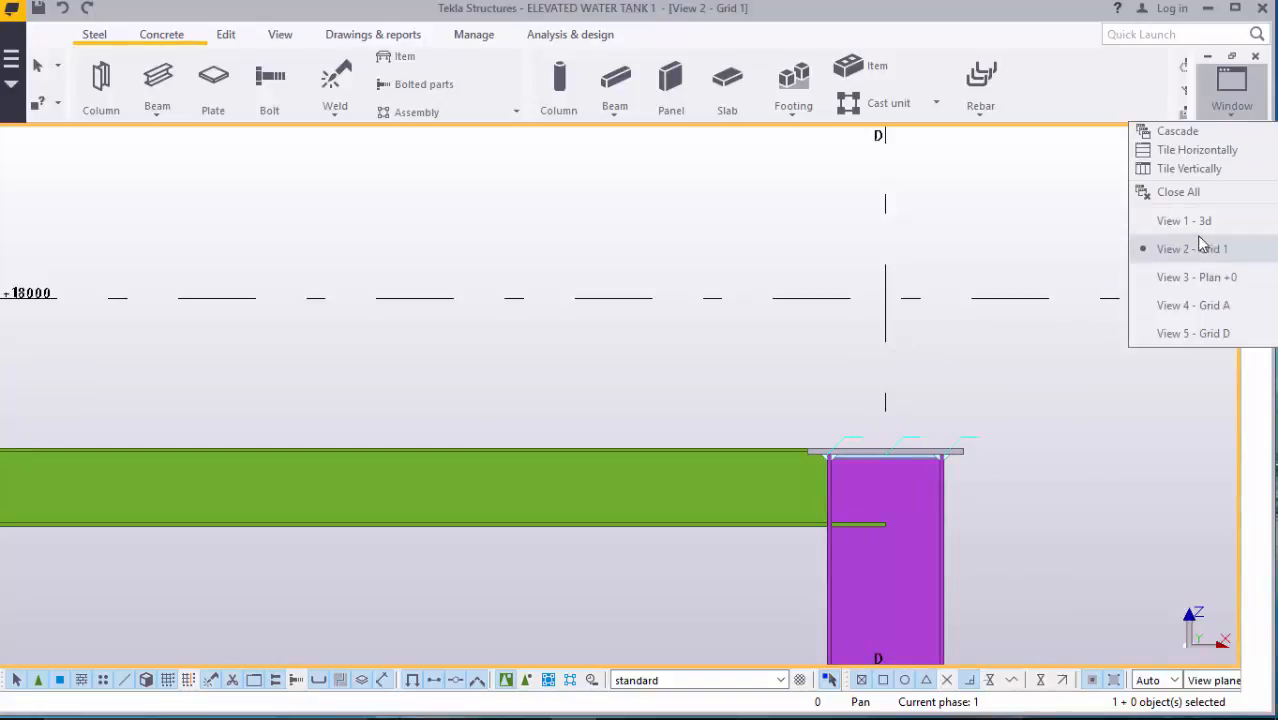
left_click(1199, 232)
scroll(733, 165, "up", 10)
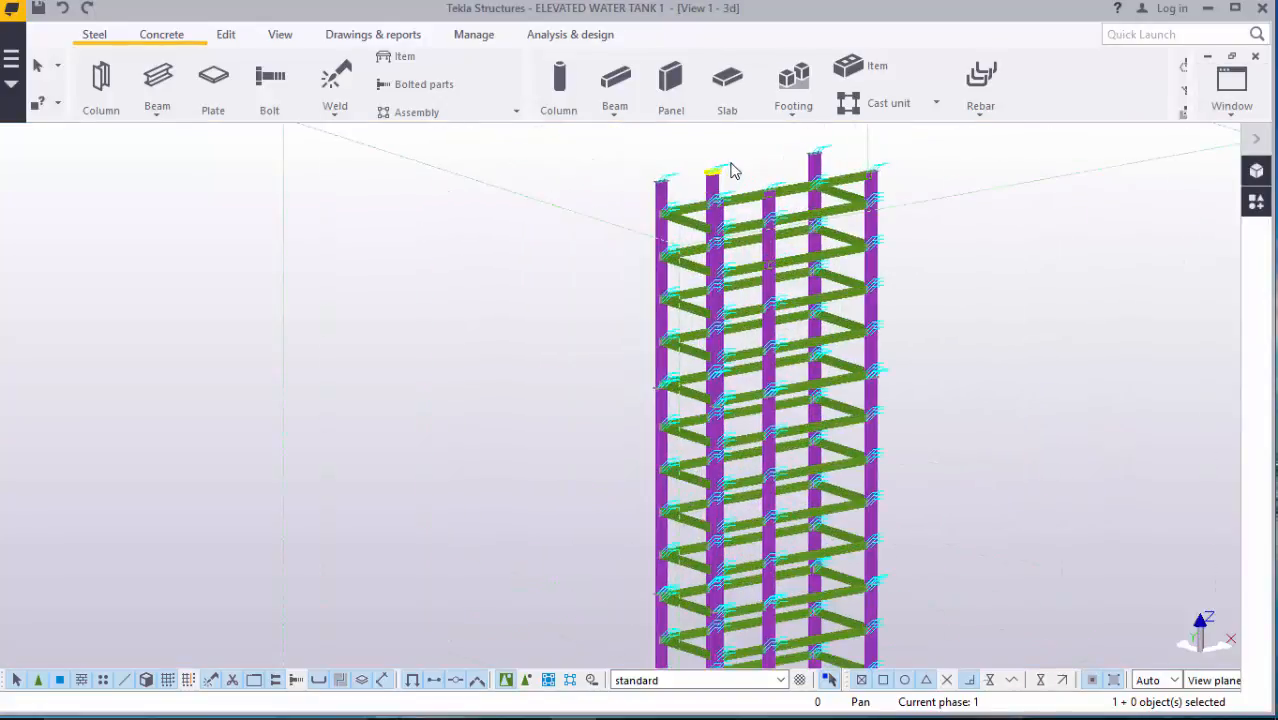
scroll(628, 217, "up", 10)
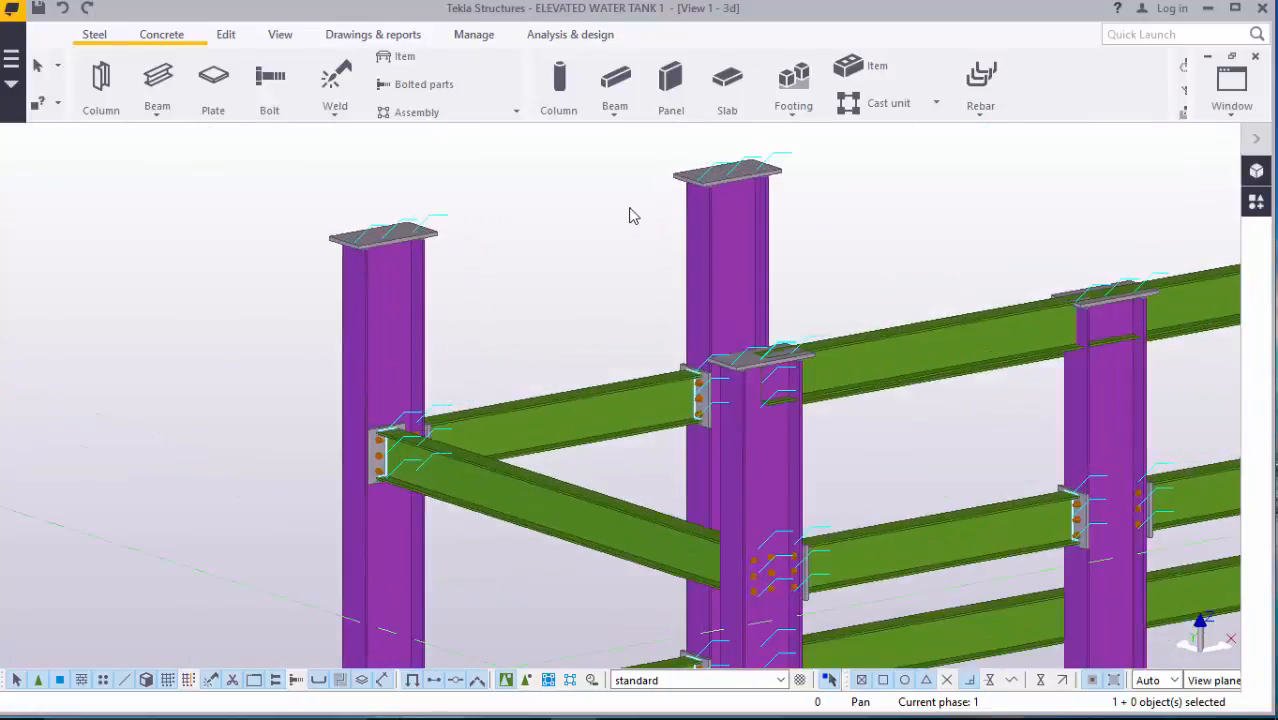
scroll(735, 362, "down", 6)
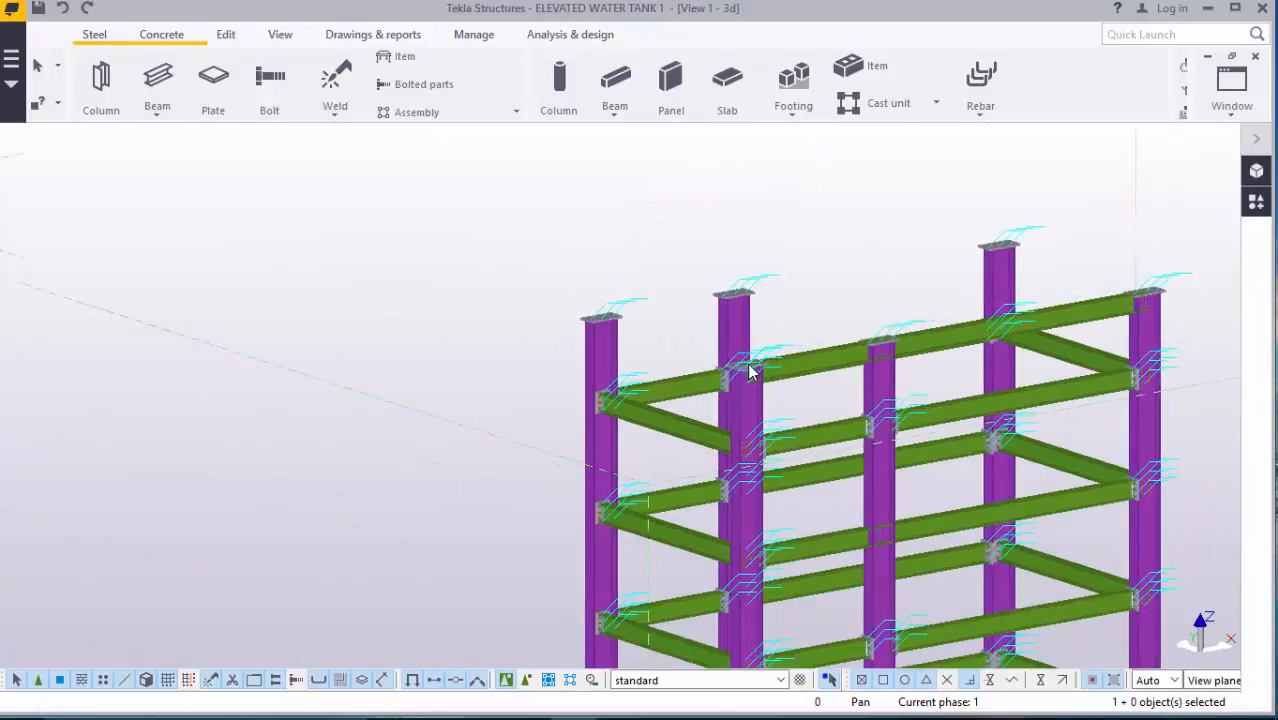
scroll(860, 340, "up", 5)
scroll(838, 323, "up", 10)
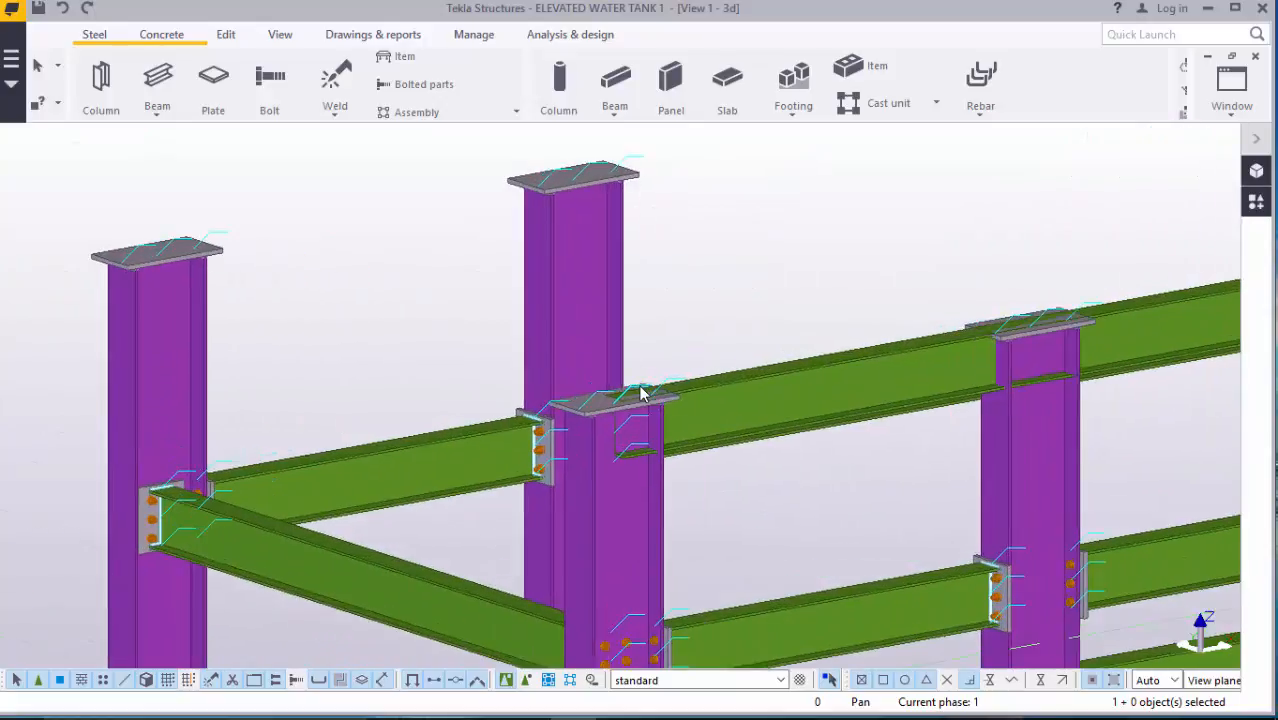
scroll(688, 413, "up", 2)
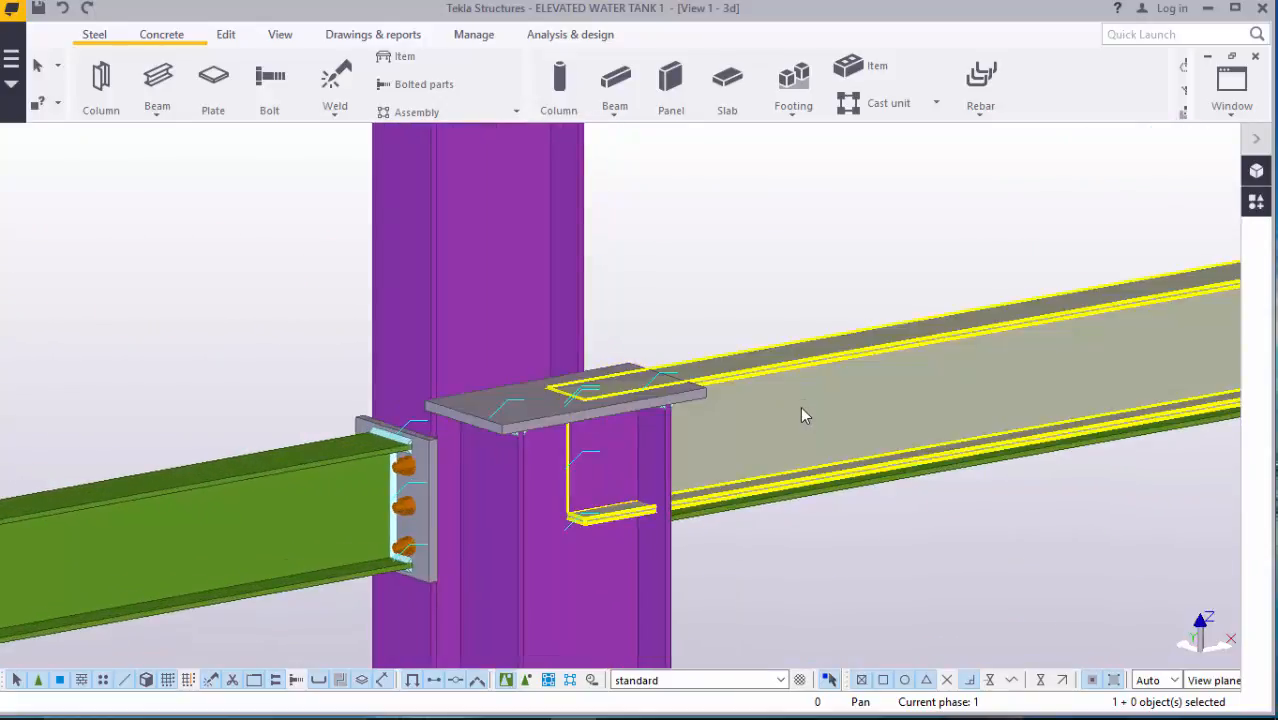
double_click(801, 408)
left_click_drag(528, 120, 1028, 164)
left_click(888, 244)
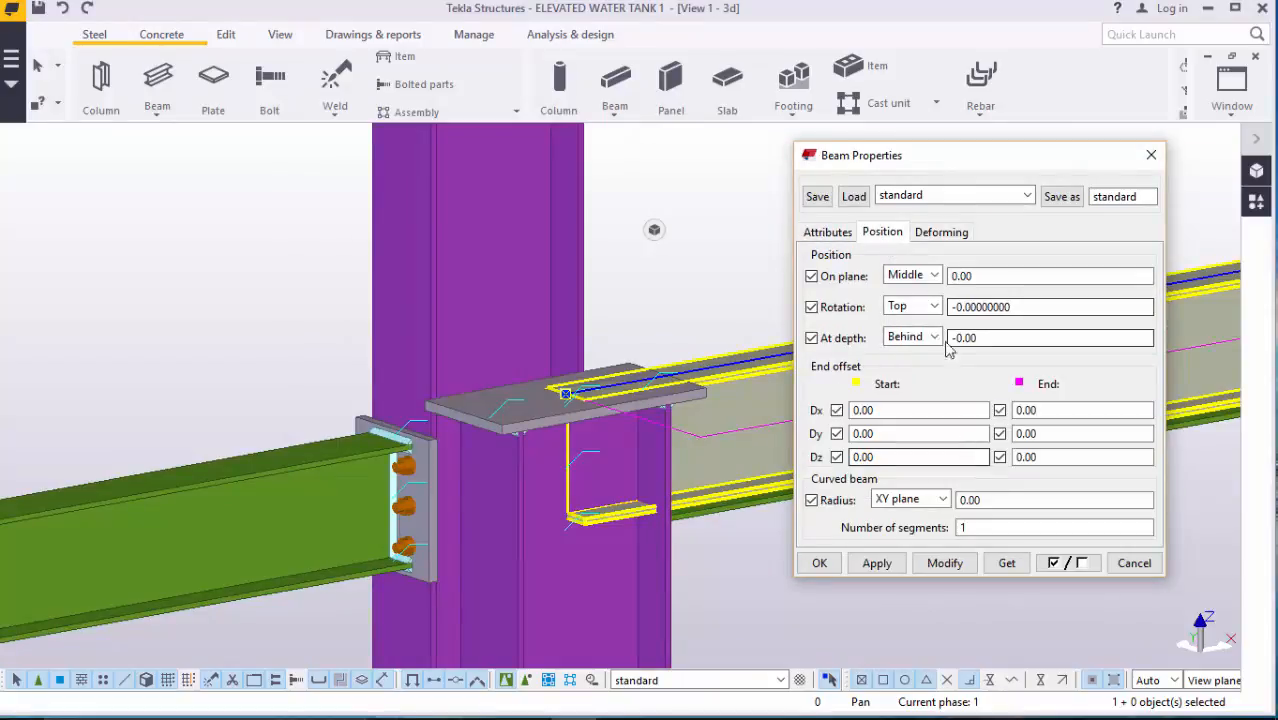
- Try the Left on-plane position for the top beam and restore it to Middle
left_click(933, 275)
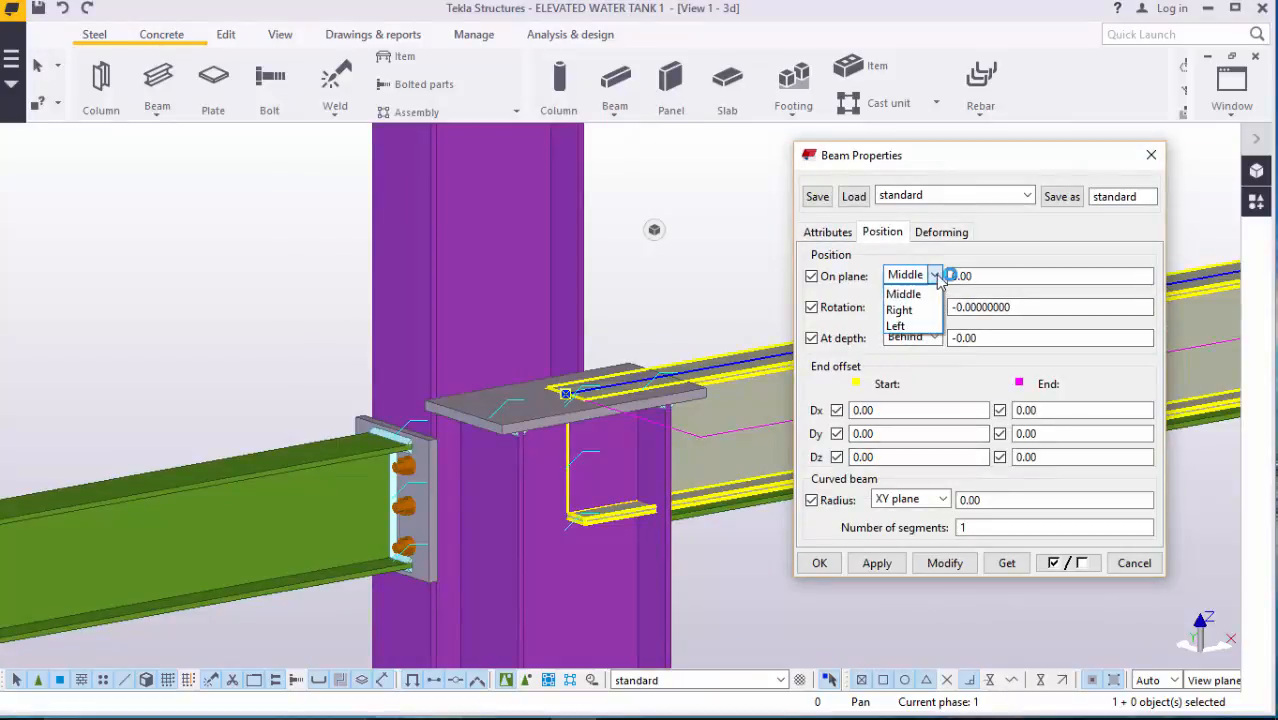
left_click(926, 328)
left_click(945, 564)
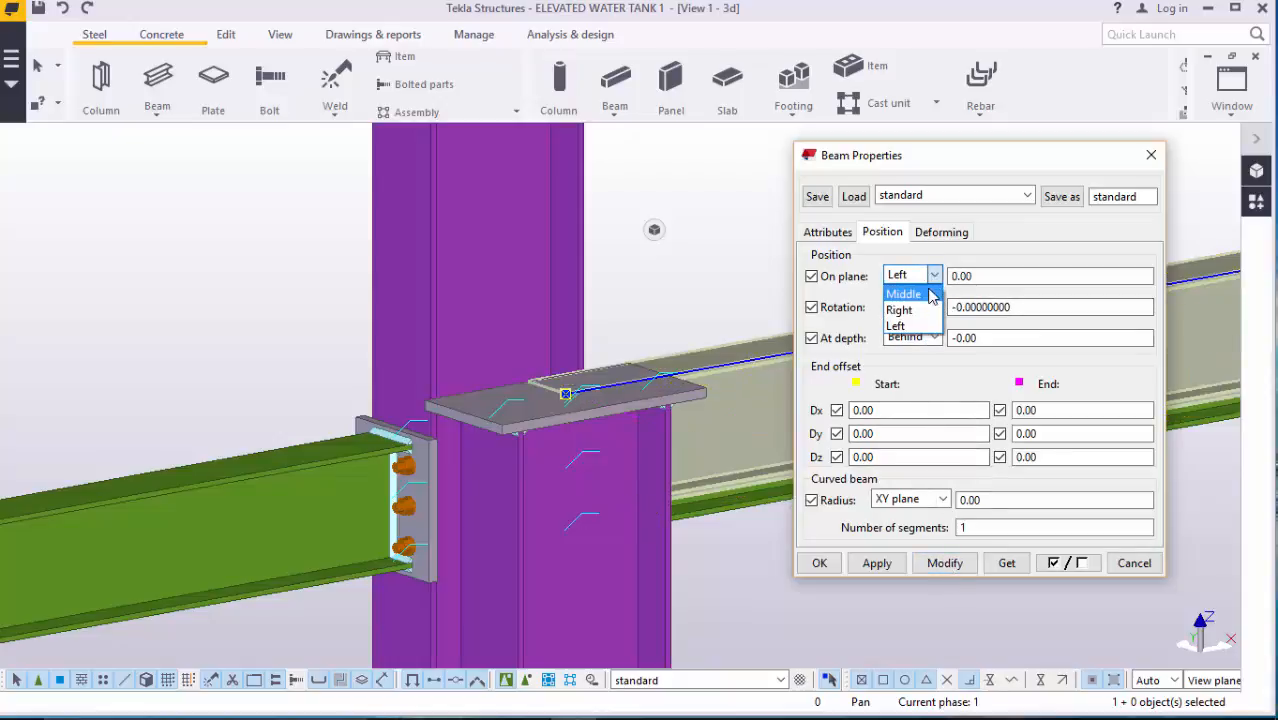
left_click(929, 293)
left_click(944, 563)
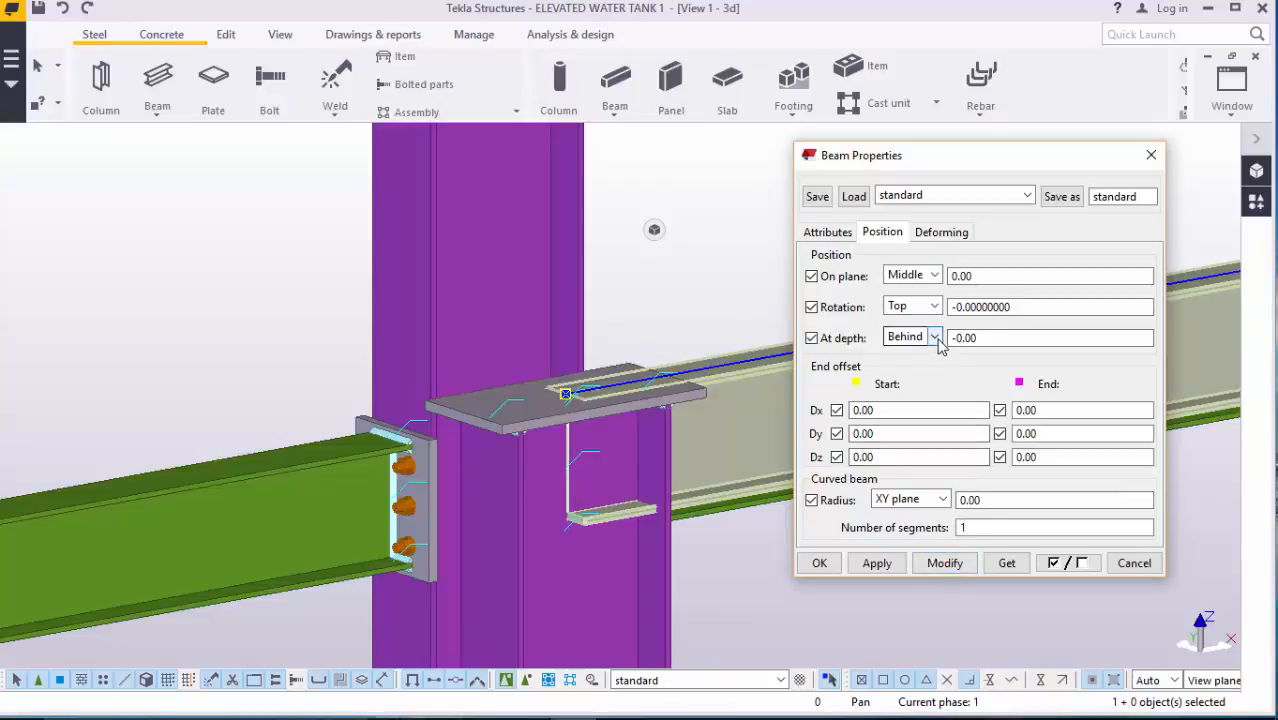
- Set the top beam's depth position to Front so it sits on the cap plates, and close its properties
left_click(935, 338)
left_click(929, 372)
left_click(950, 563)
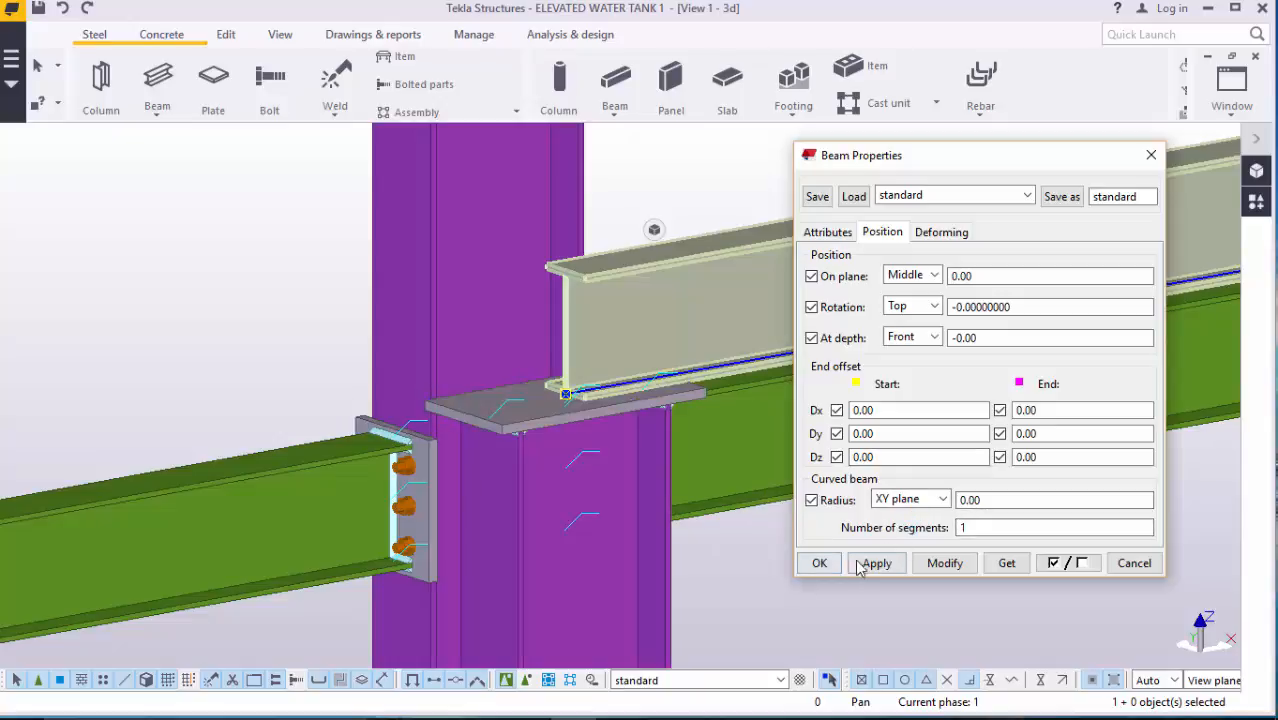
left_click(820, 563)
- Examine how the top beam rests on the cap plates at columns B and D
scroll(537, 380, "up", 5)
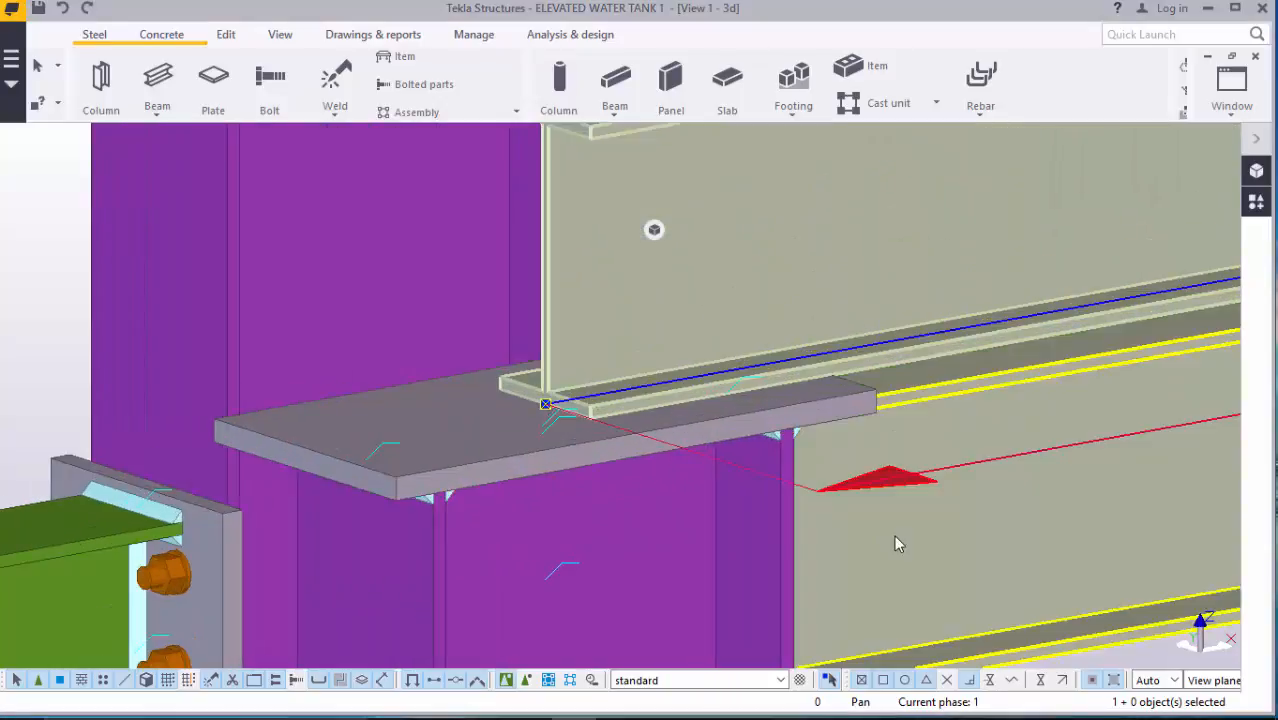
scroll(537, 390, "down", 3)
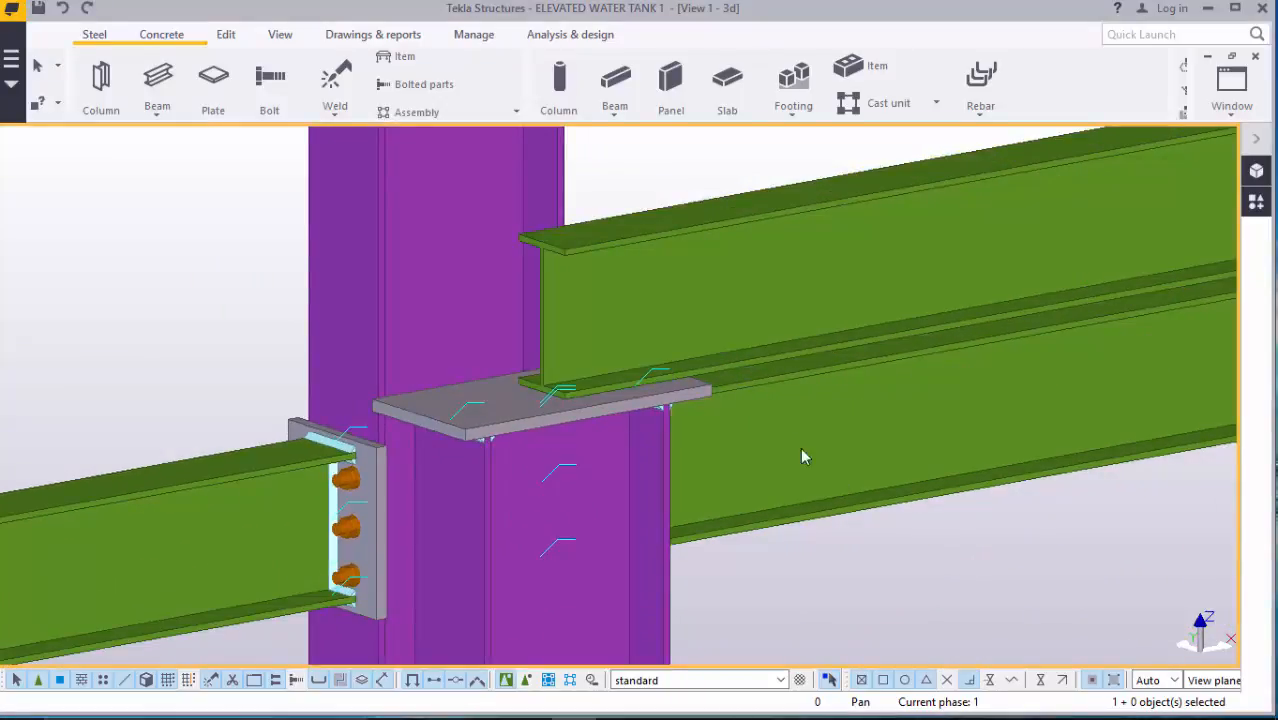
scroll(585, 390, "up", 2)
scroll(585, 390, "down", 8)
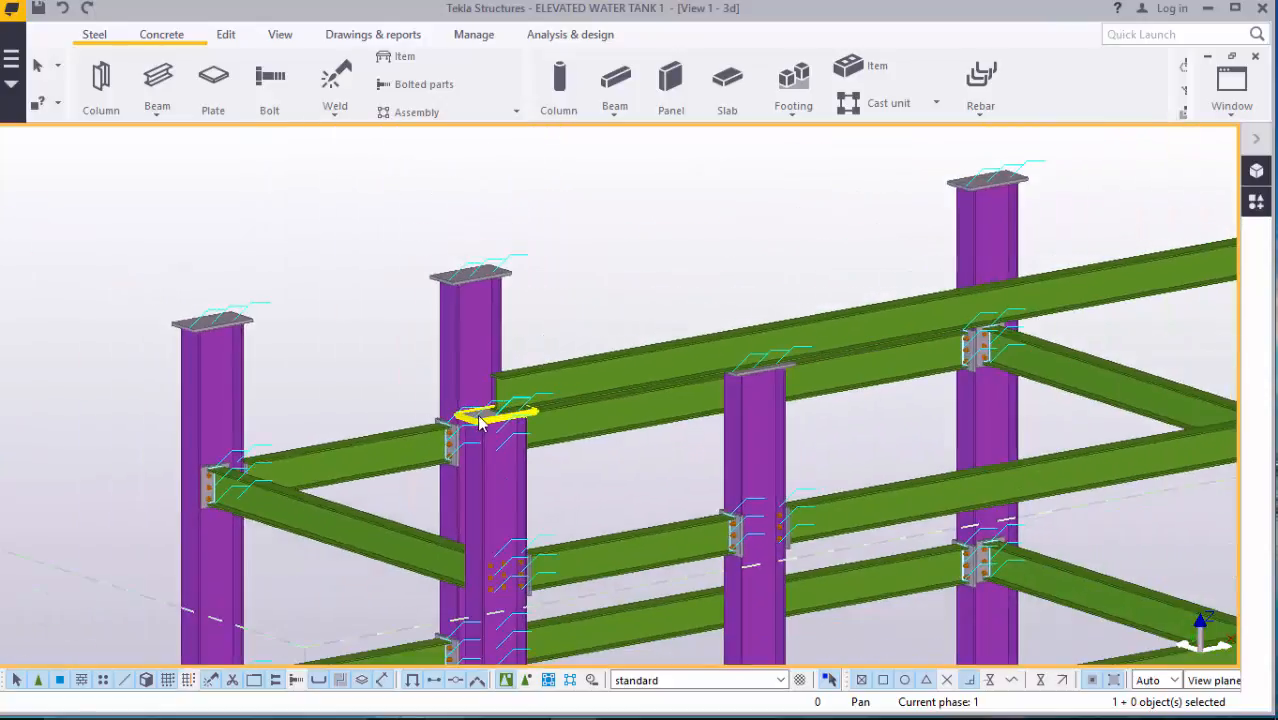
scroll(1004, 310, "up", 6)
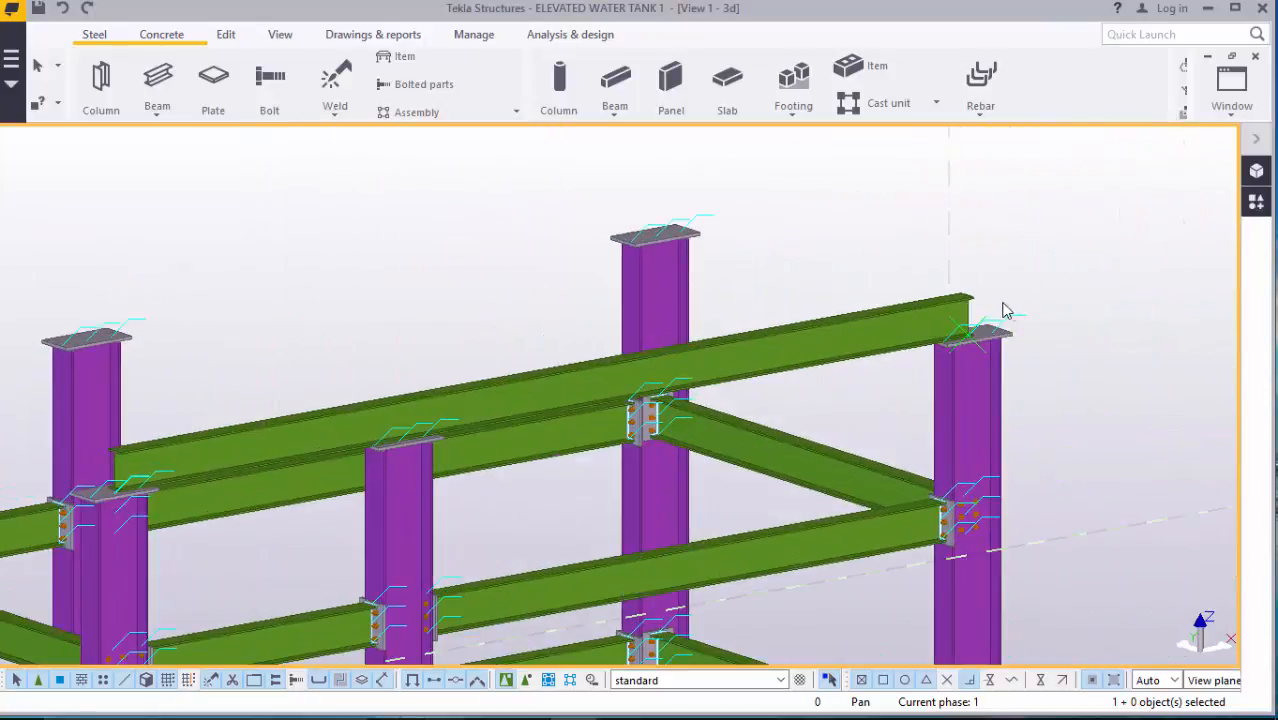
scroll(985, 312, "up", 2)
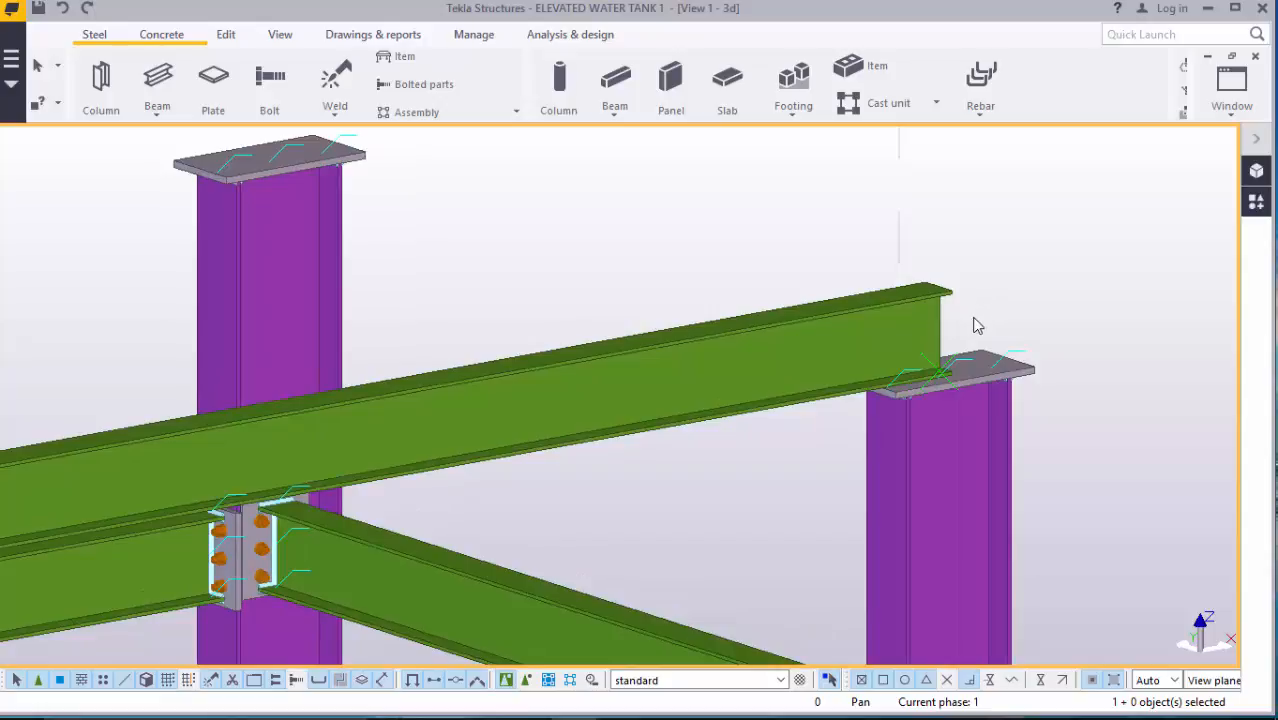
scroll(978, 312, "down", 7)
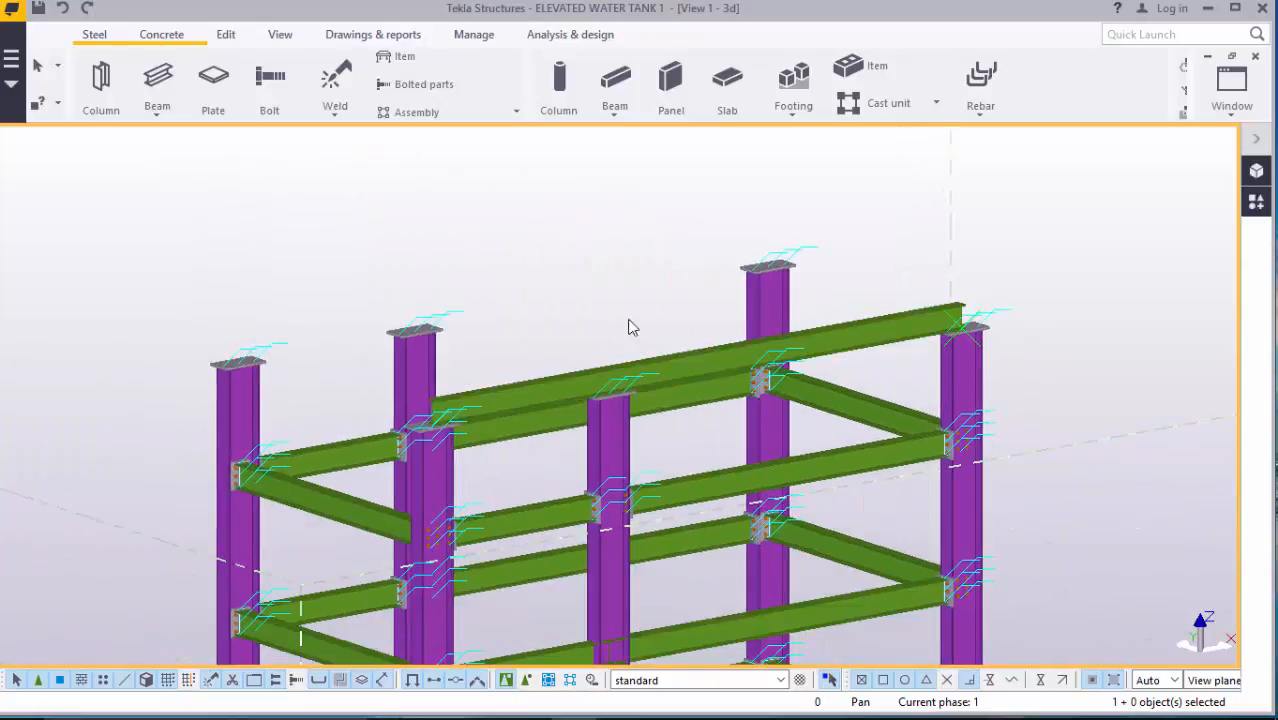
- Try a start Dx end offset of 800 mm on the top beam and undo that modification
scroll(420, 430, "up", 6)
scroll(420, 430, "up", 2)
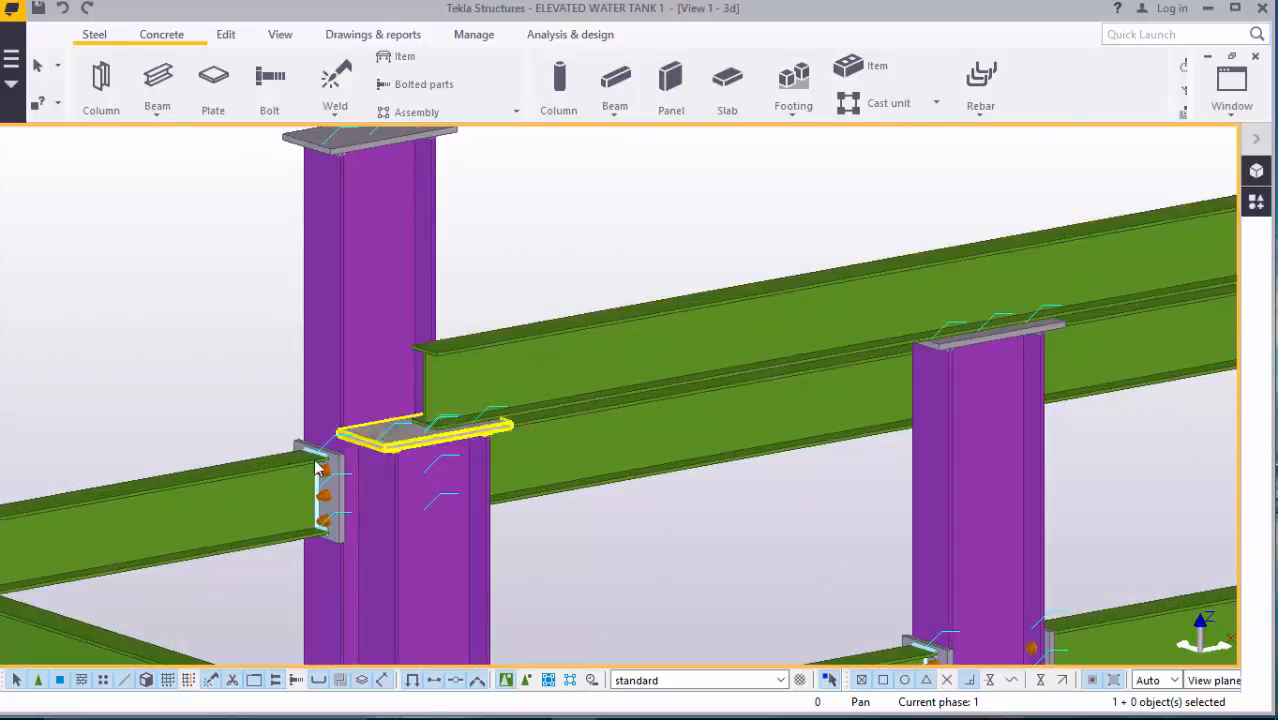
double_click(464, 375)
left_click(883, 232)
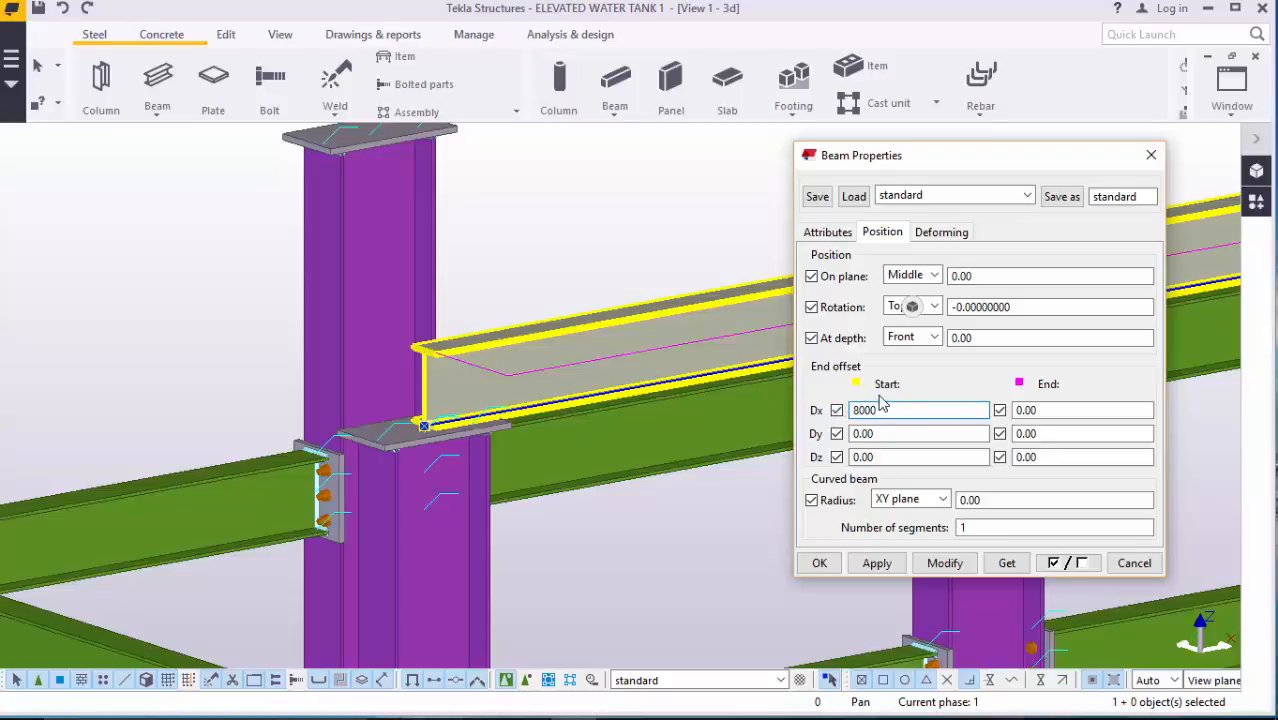
left_click(945, 563)
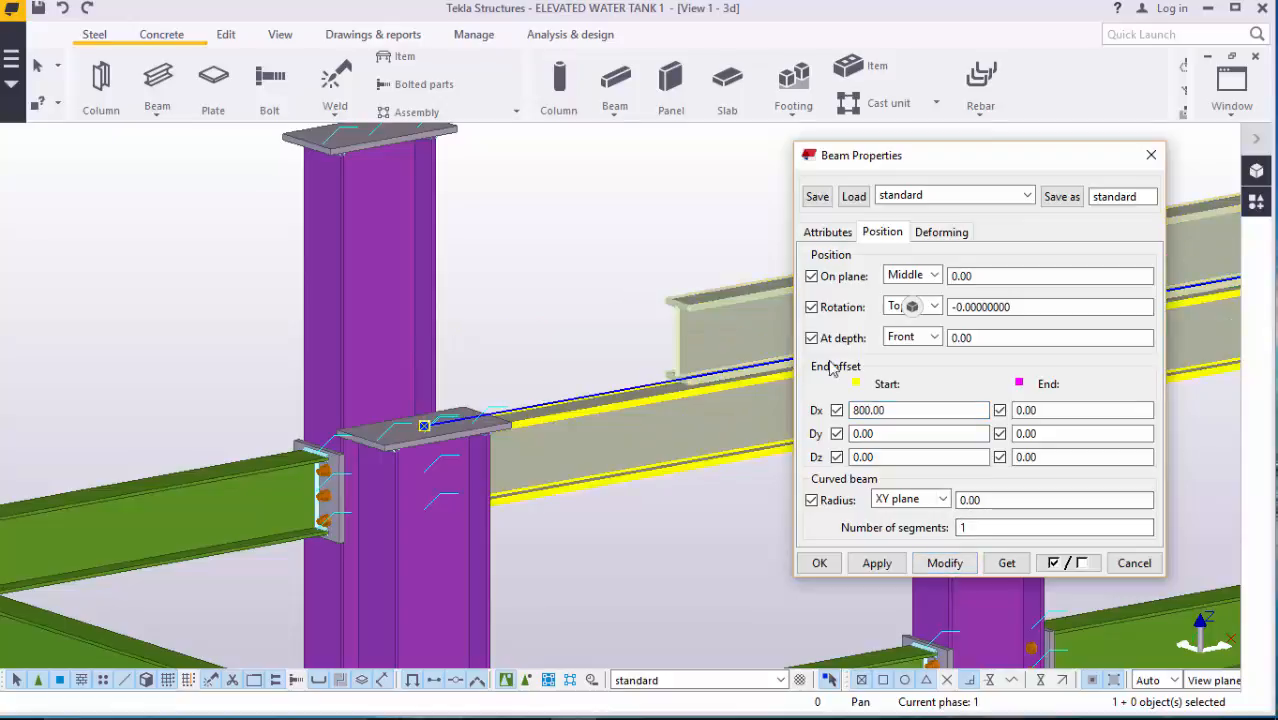
left_click(62, 10)
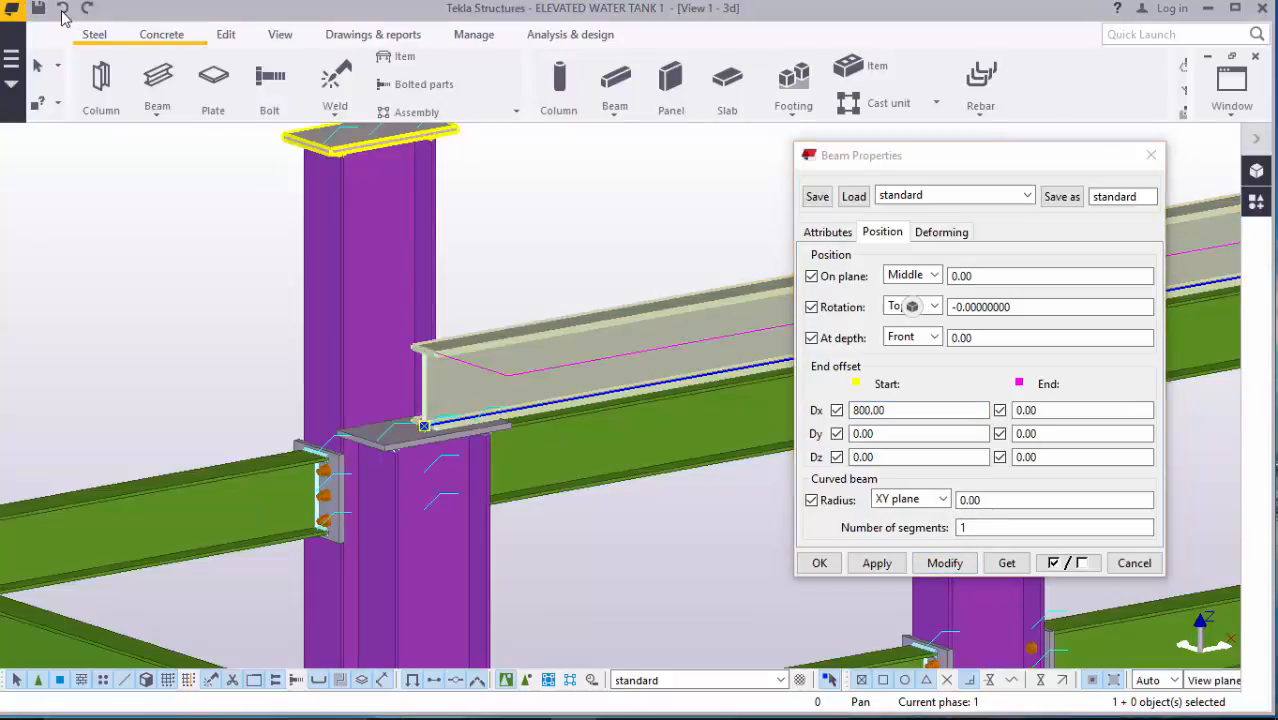
- Extend the top beam past column B with a start Dx end offset of -800 mm and close its properties
left_click(857, 411)
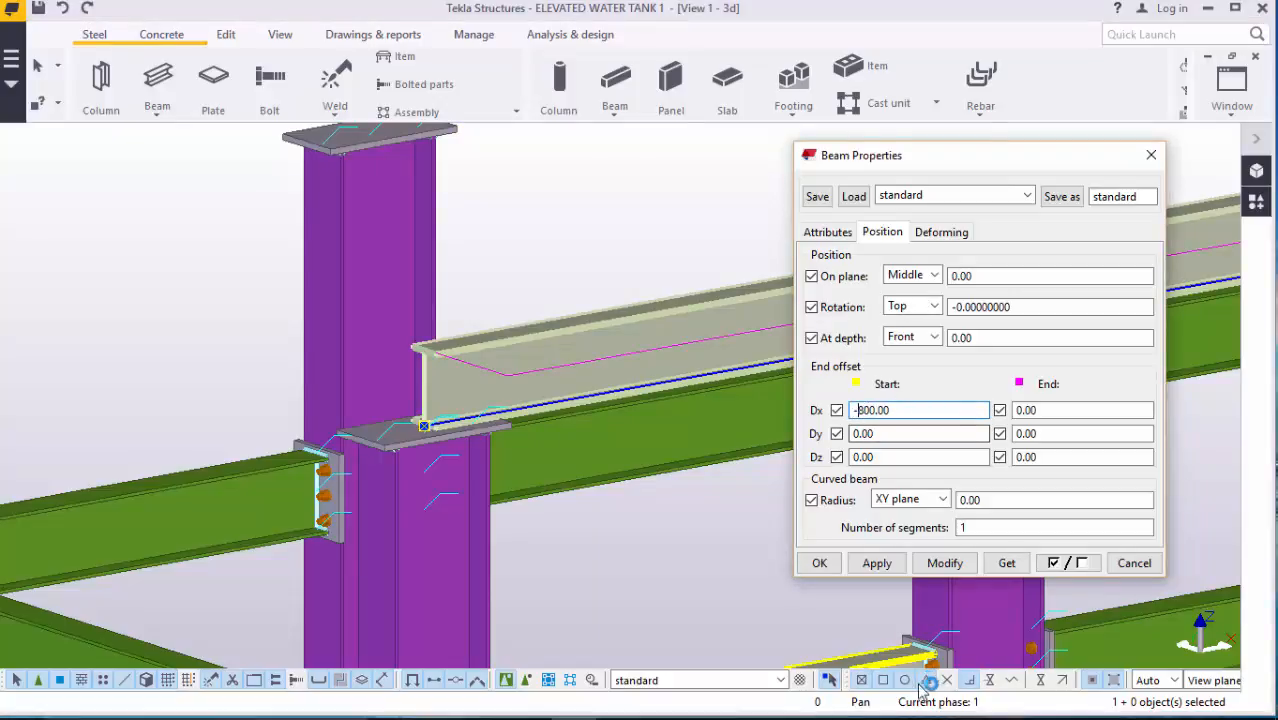
left_click(943, 563)
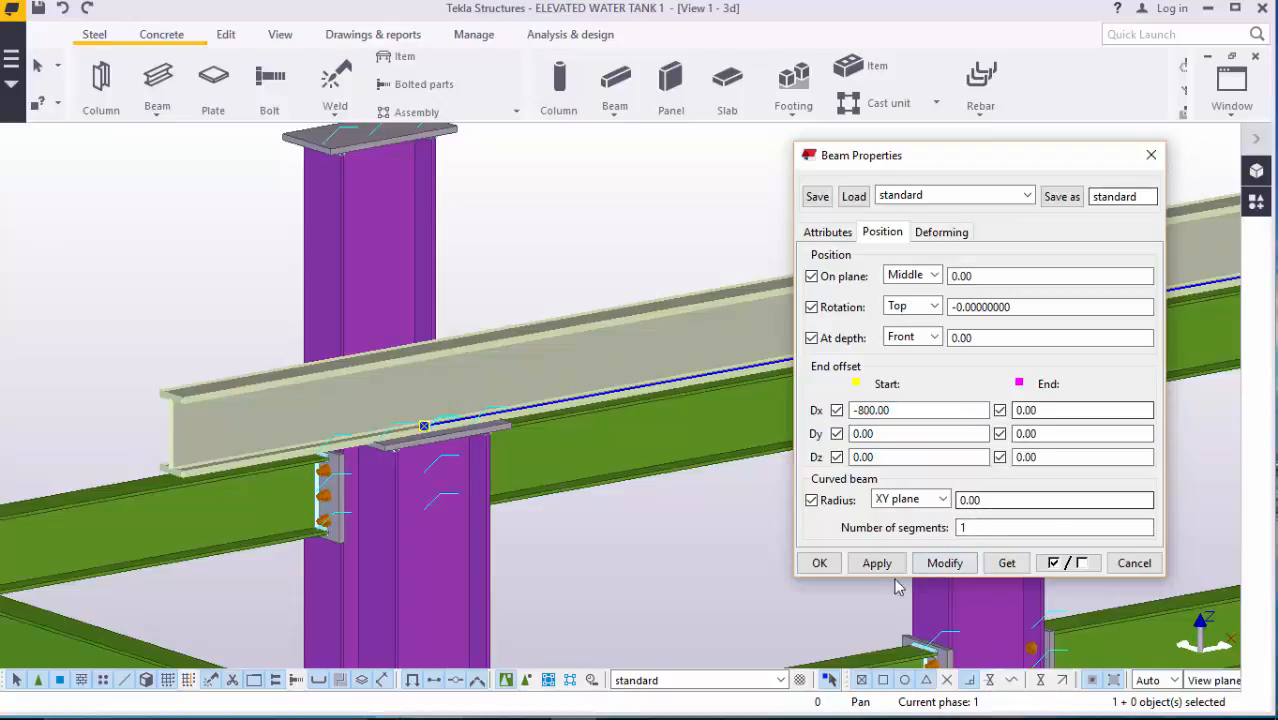
left_click(819, 563)
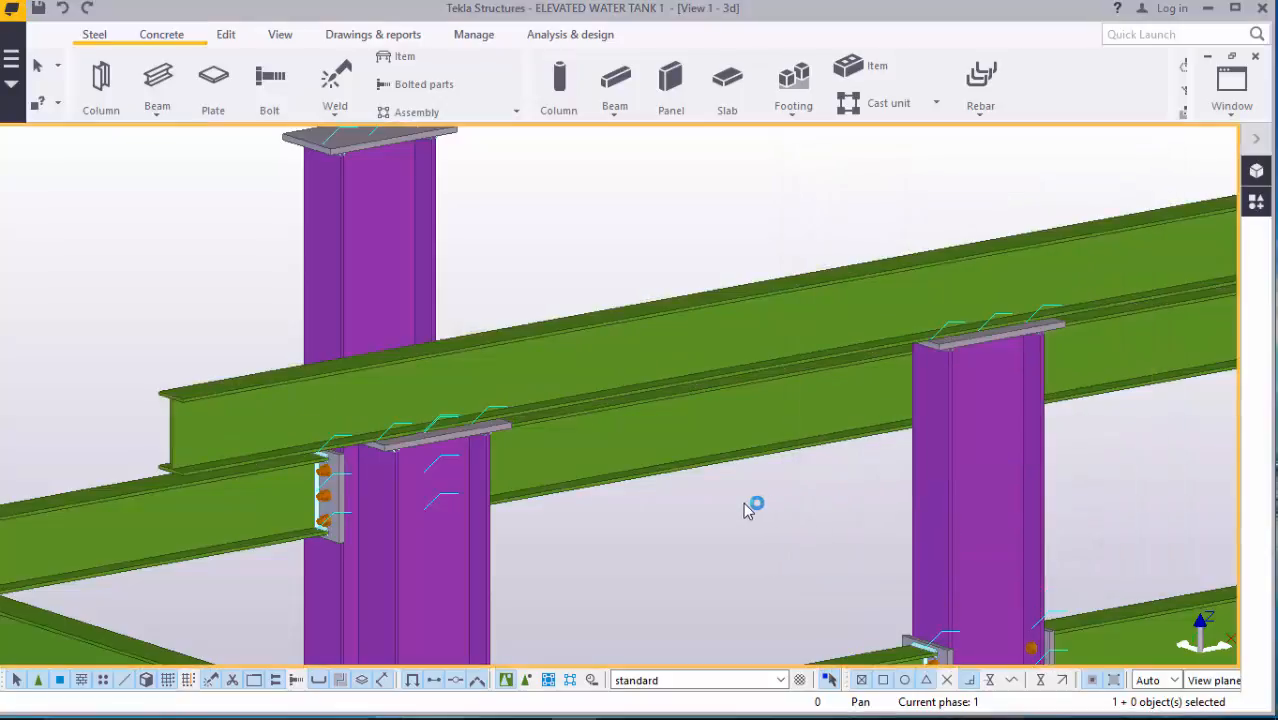
- Extend the top beam past column D by setting its end Dx offset to 800 mm
scroll(750, 506, "down", 5)
scroll(557, 497, "down", 2)
scroll(1084, 342, "up", 8)
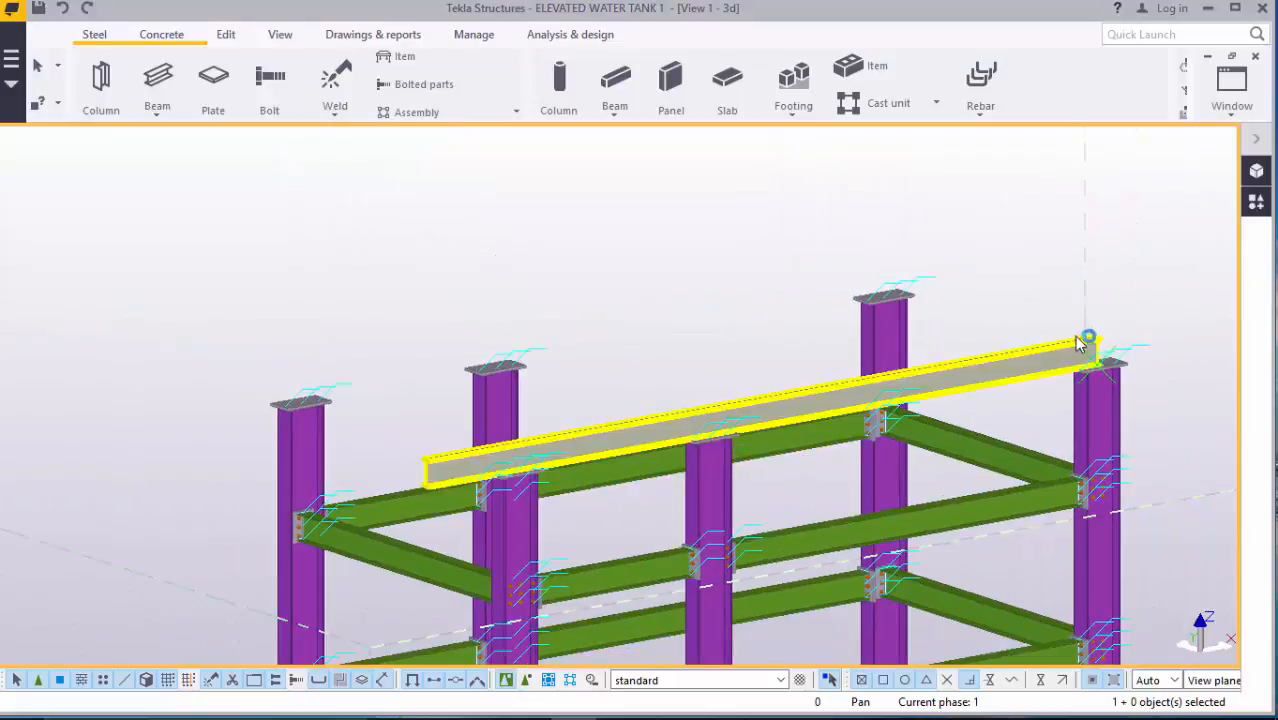
scroll(980, 374, "up", 3)
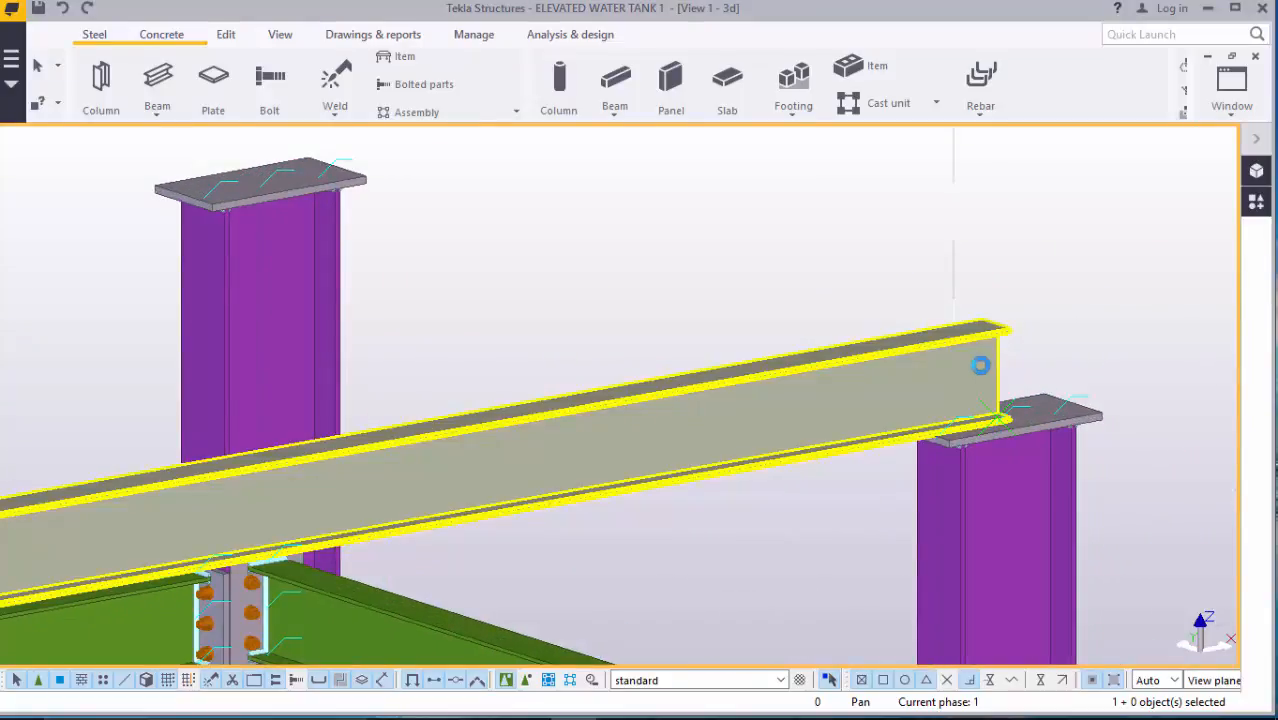
double_click(980, 366)
left_click(883, 231)
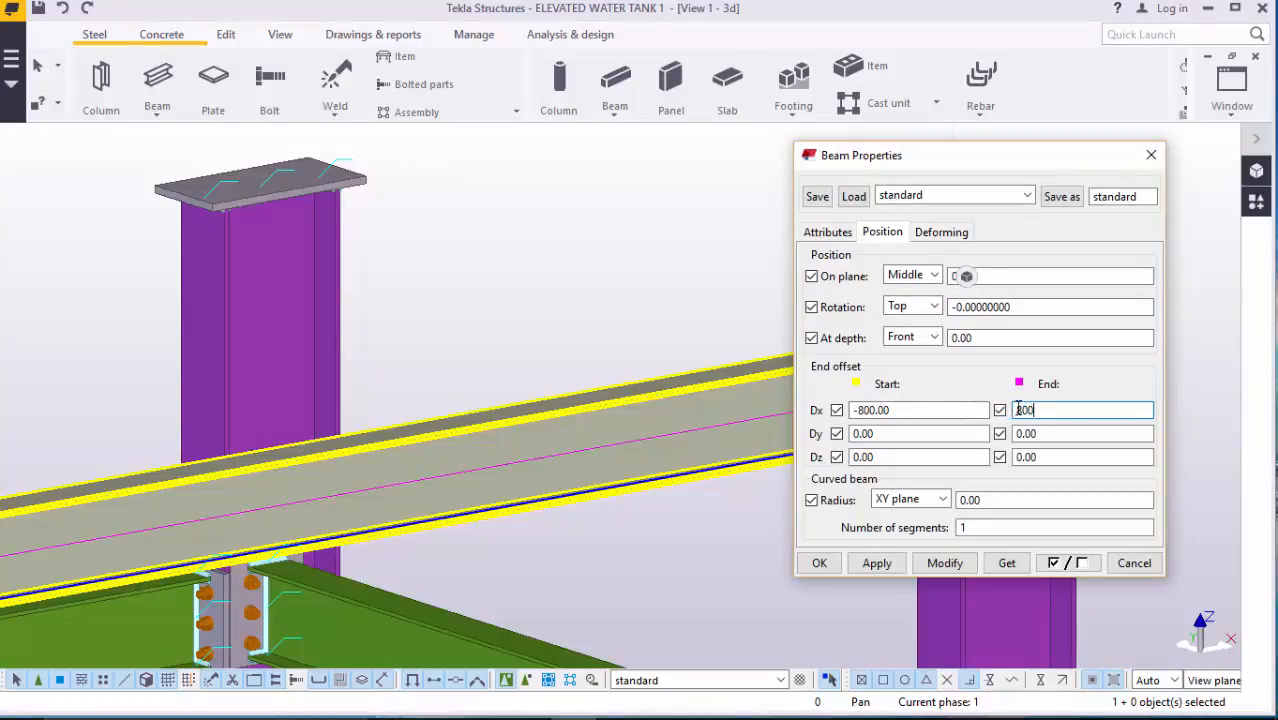
left_click_drag(1078, 175, 558, 210)
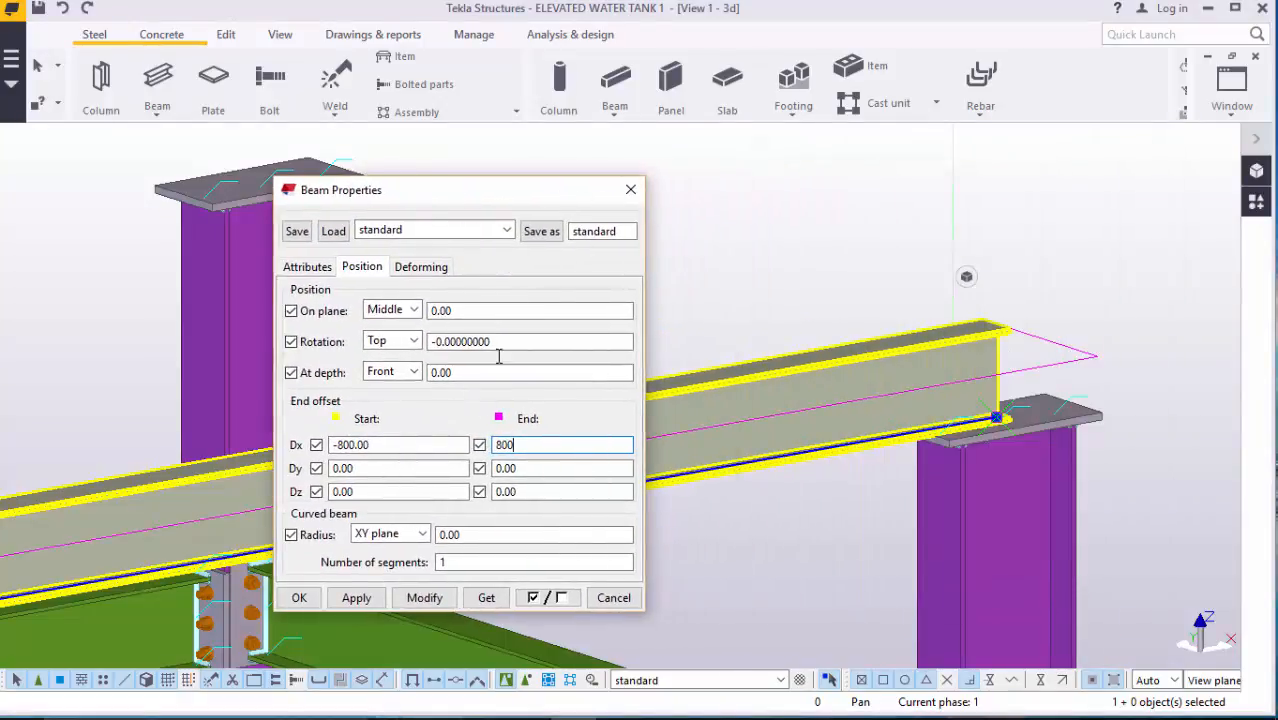
left_click(424, 597)
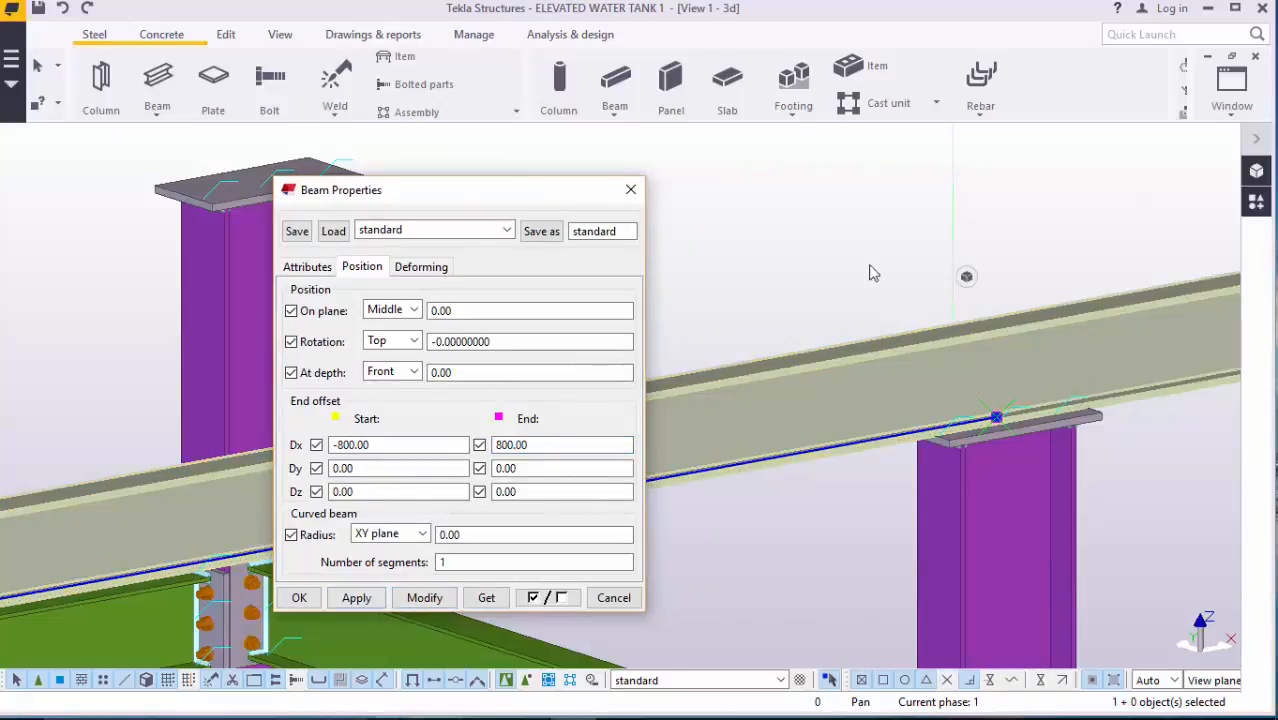
scroll(778, 414, "down", 5)
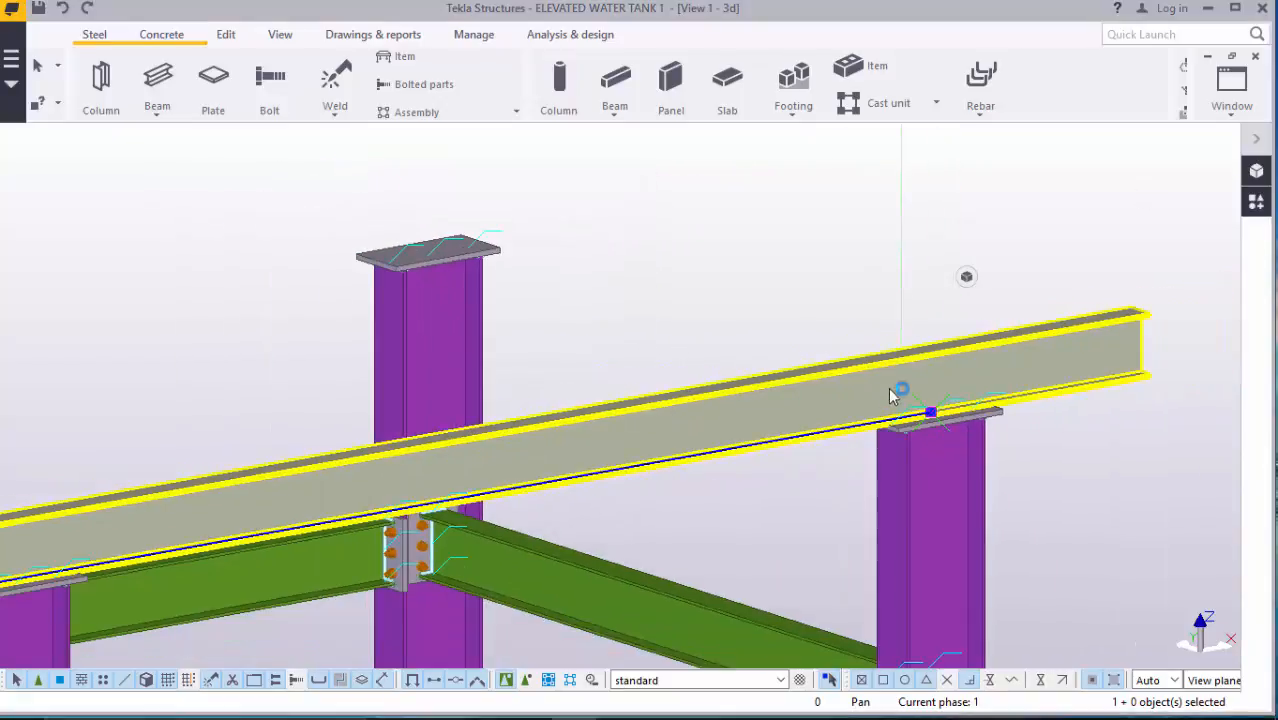
left_click(1066, 434)
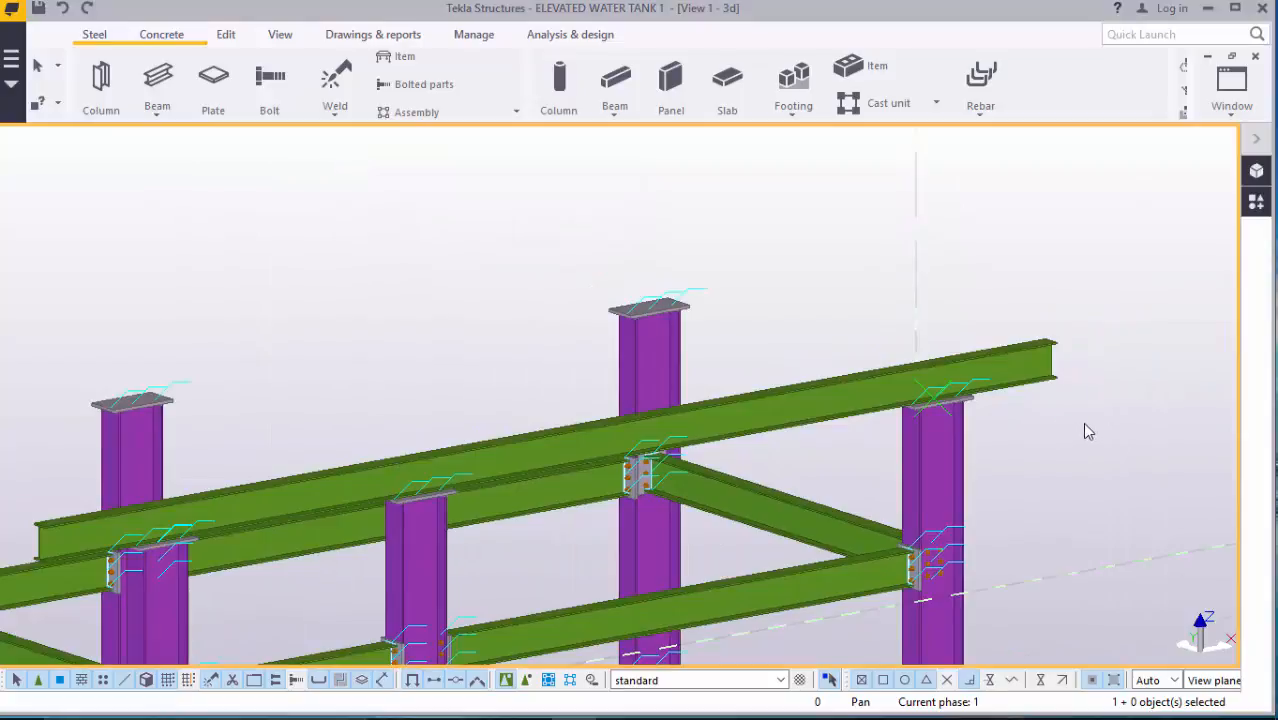
- Lengthen both overhangs of the top beam by setting its Dx end offsets to -1000 mm at the start and 1000 mm at the end
scroll(1094, 417, "down", 6)
scroll(600, 458, "down", 1)
scroll(590, 474, "up", 5)
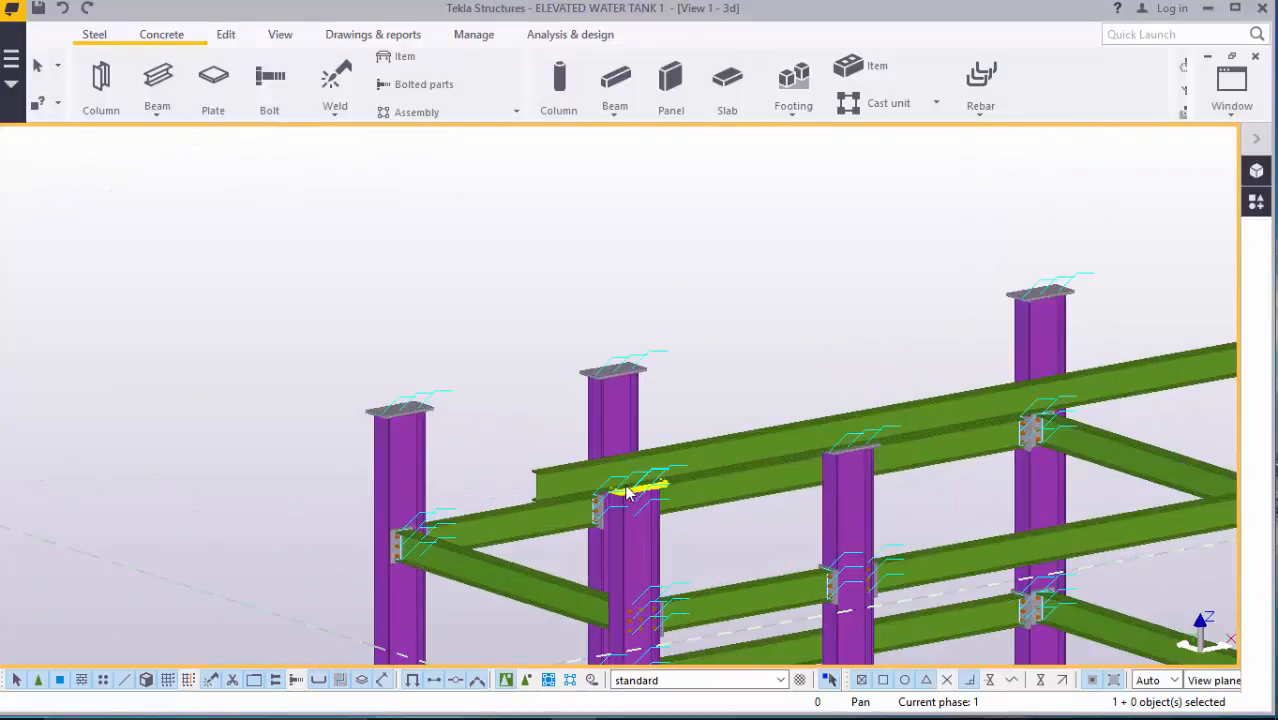
scroll(571, 484, "up", 5)
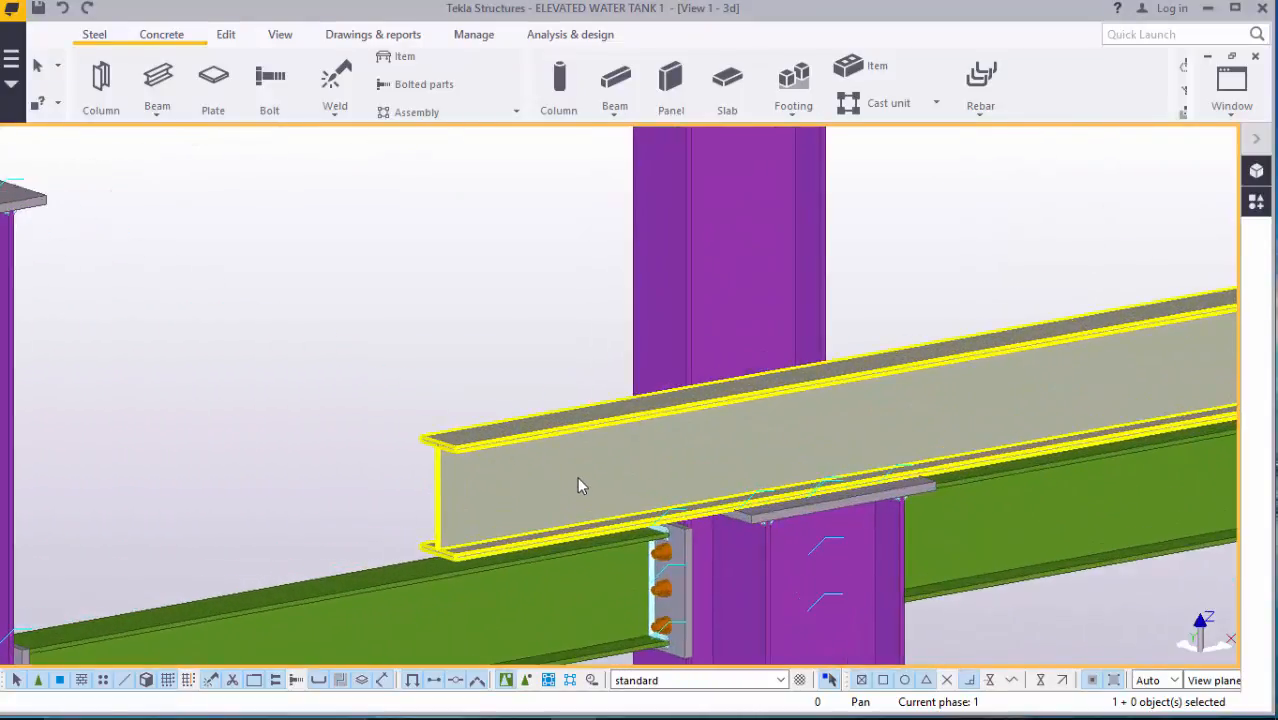
double_click(578, 476)
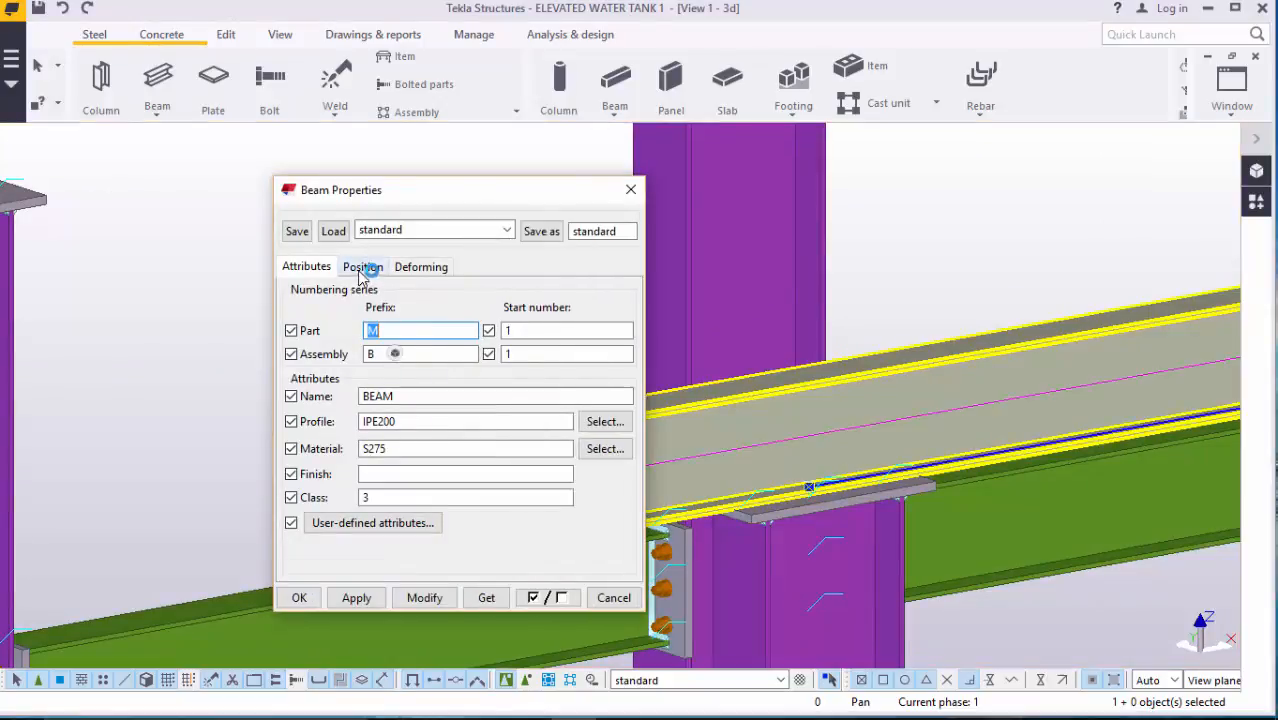
left_click(362, 266)
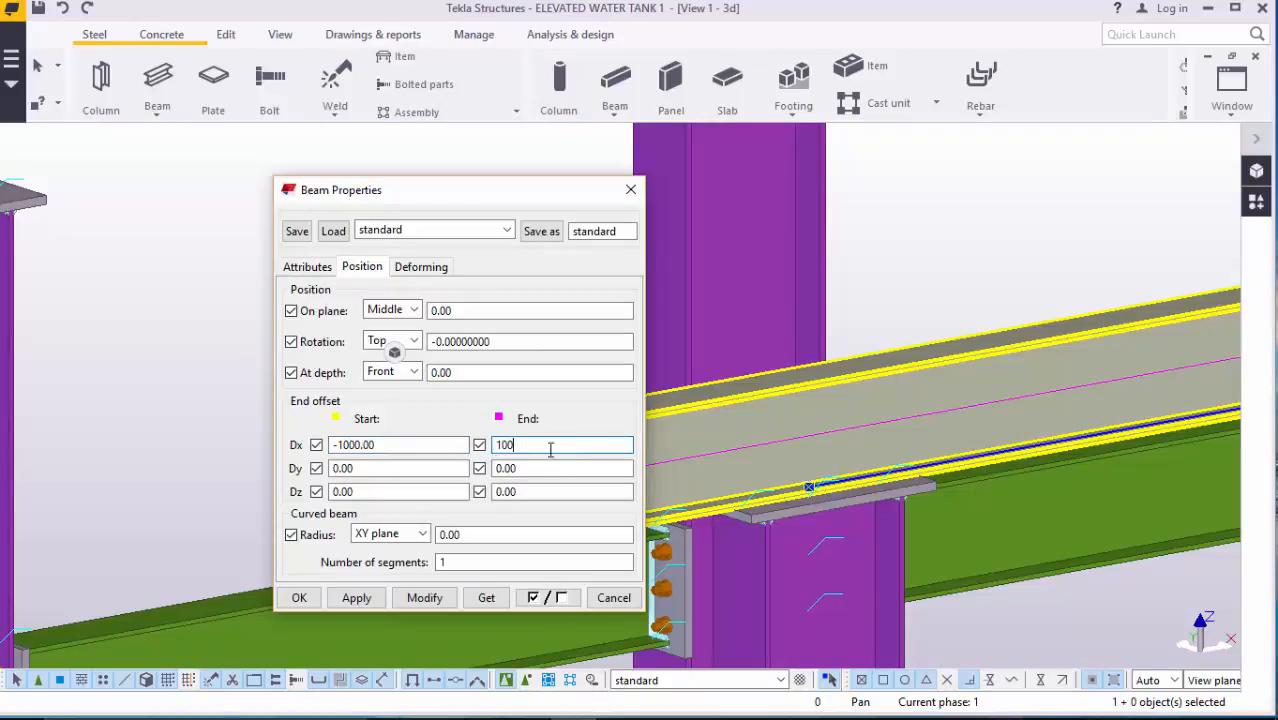
left_click(422, 598)
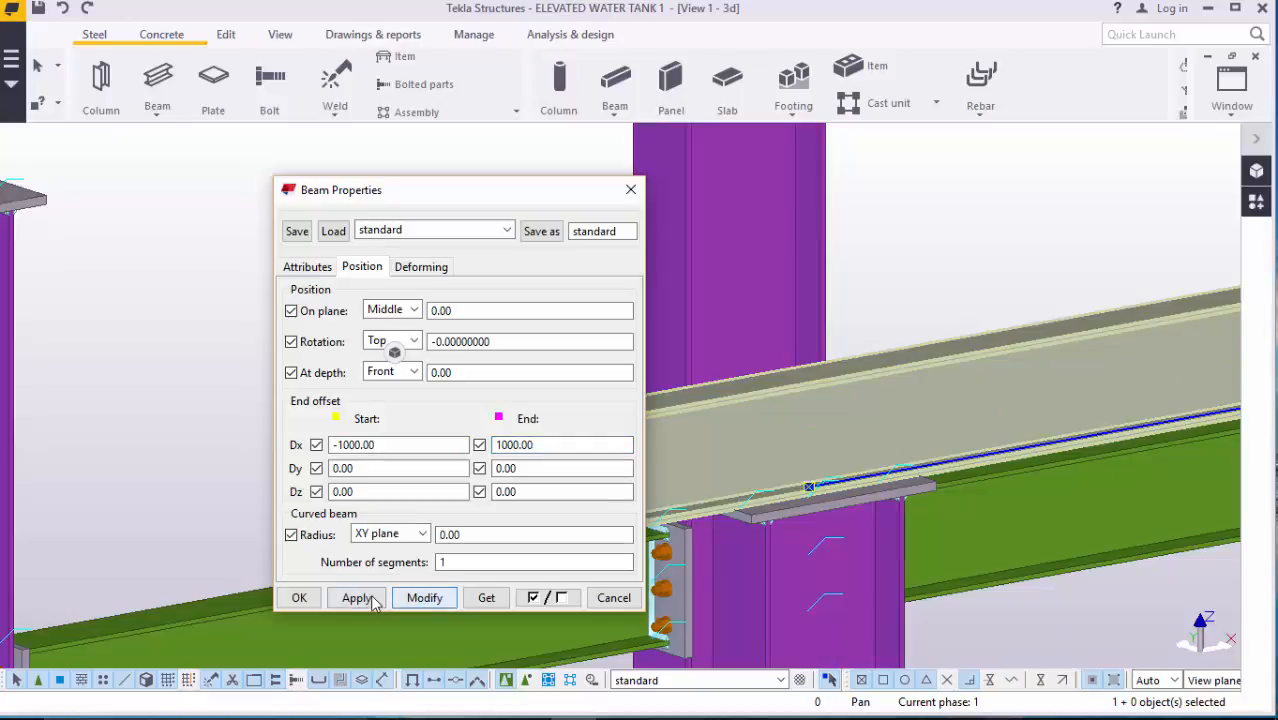
left_click(299, 598)
- Copy the top beam from grid line 1 to grid line 4, using the grid line ends as origin and destination
scroll(787, 331, "down", 5)
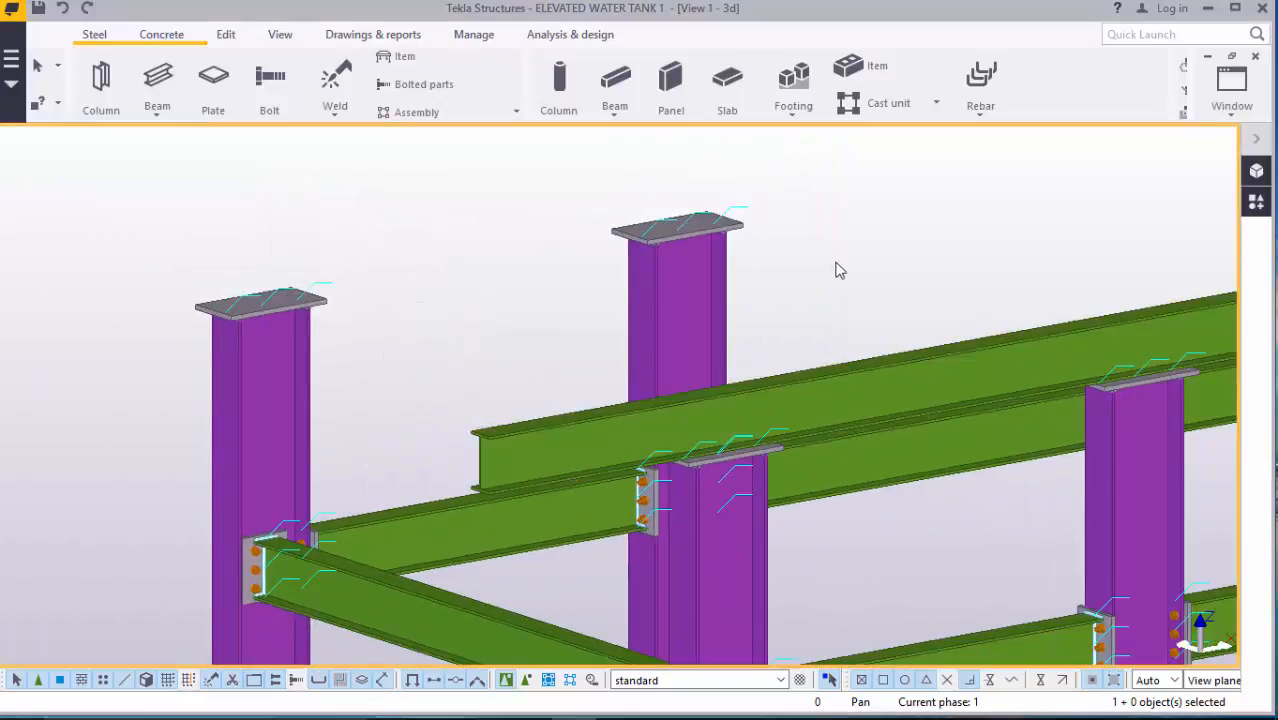
scroll(418, 380, "up", 3)
scroll(590, 382, "down", 4)
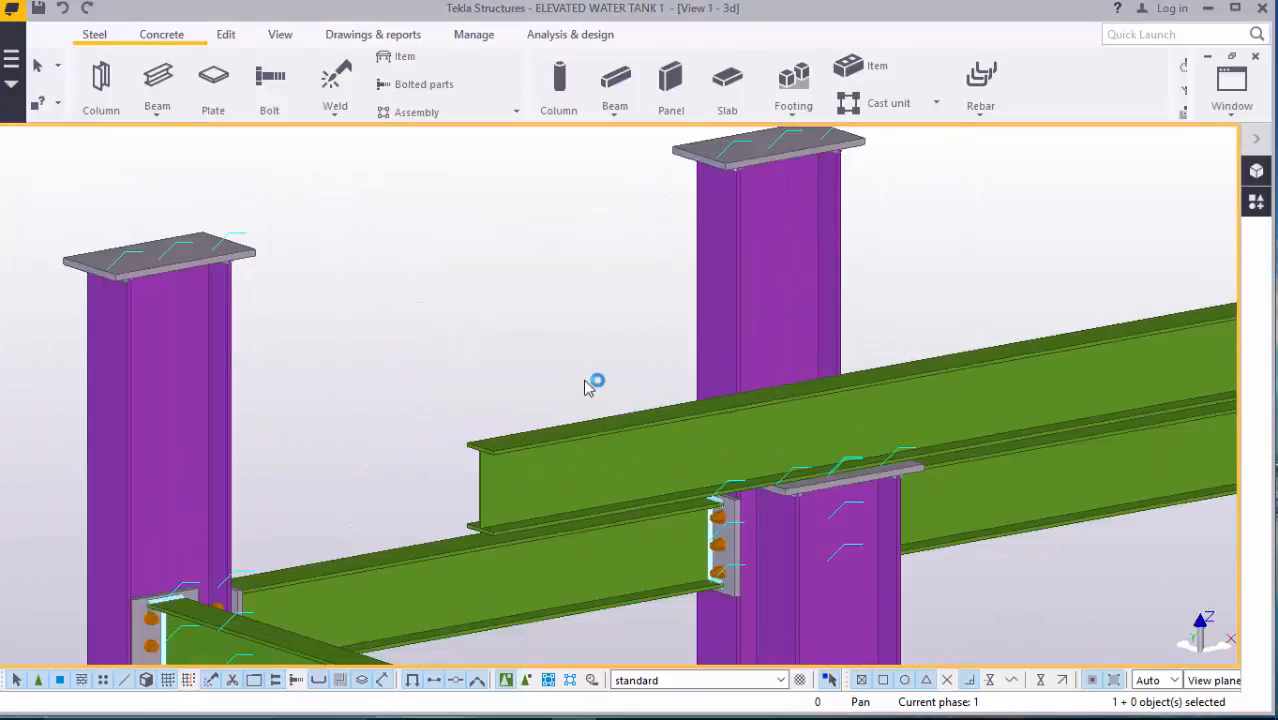
left_click(850, 374)
scroll(545, 285, "down", 4)
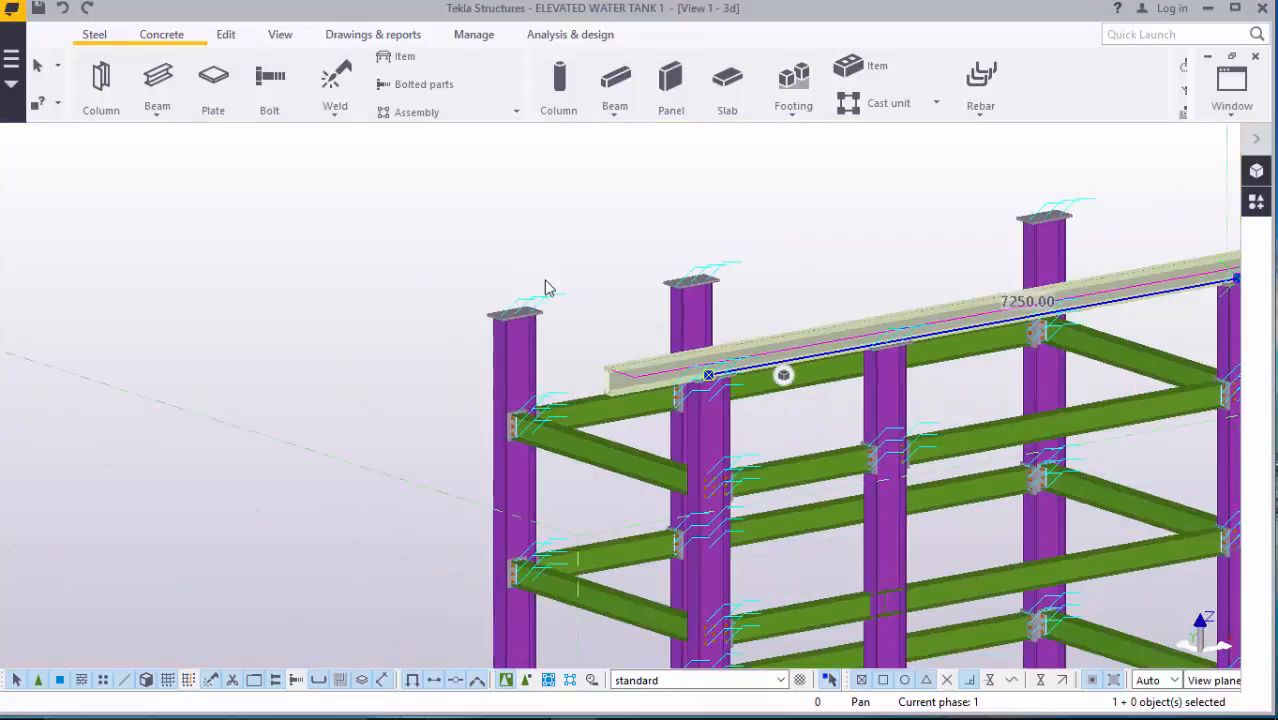
scroll(590, 272, "down", 3)
right_click(882, 240)
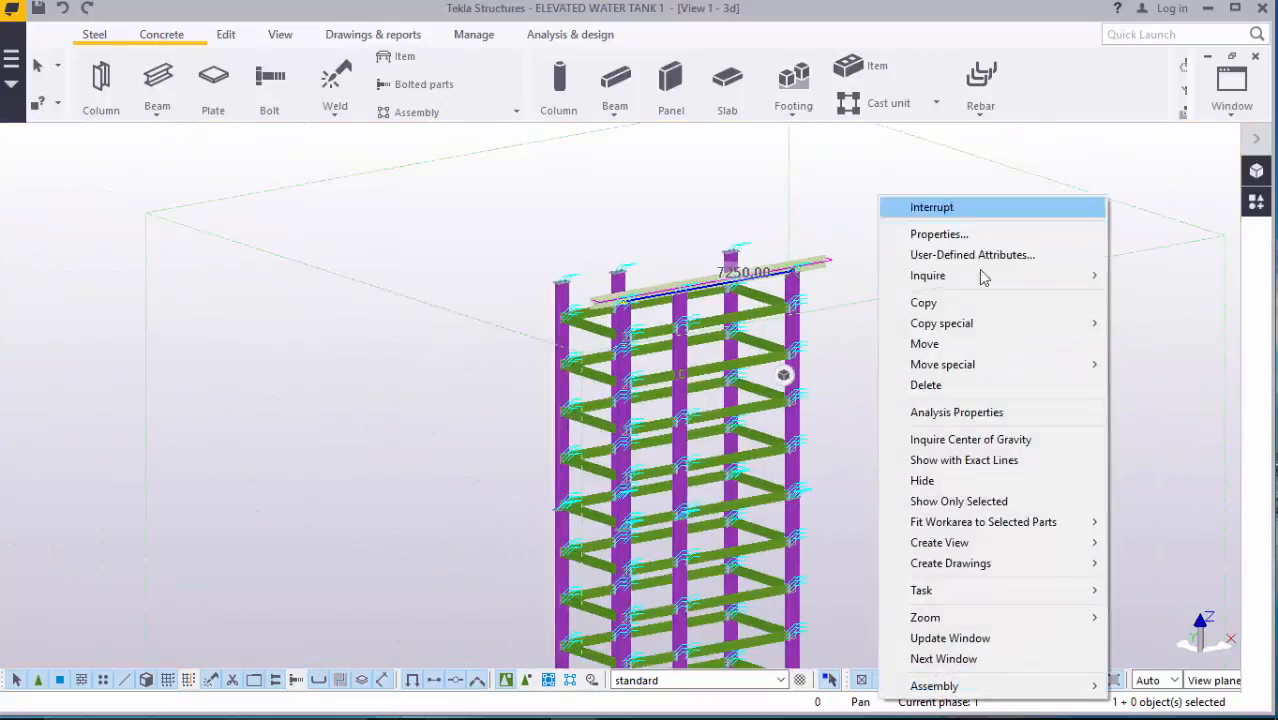
left_click(975, 305)
scroll(820, 256, "down", 5)
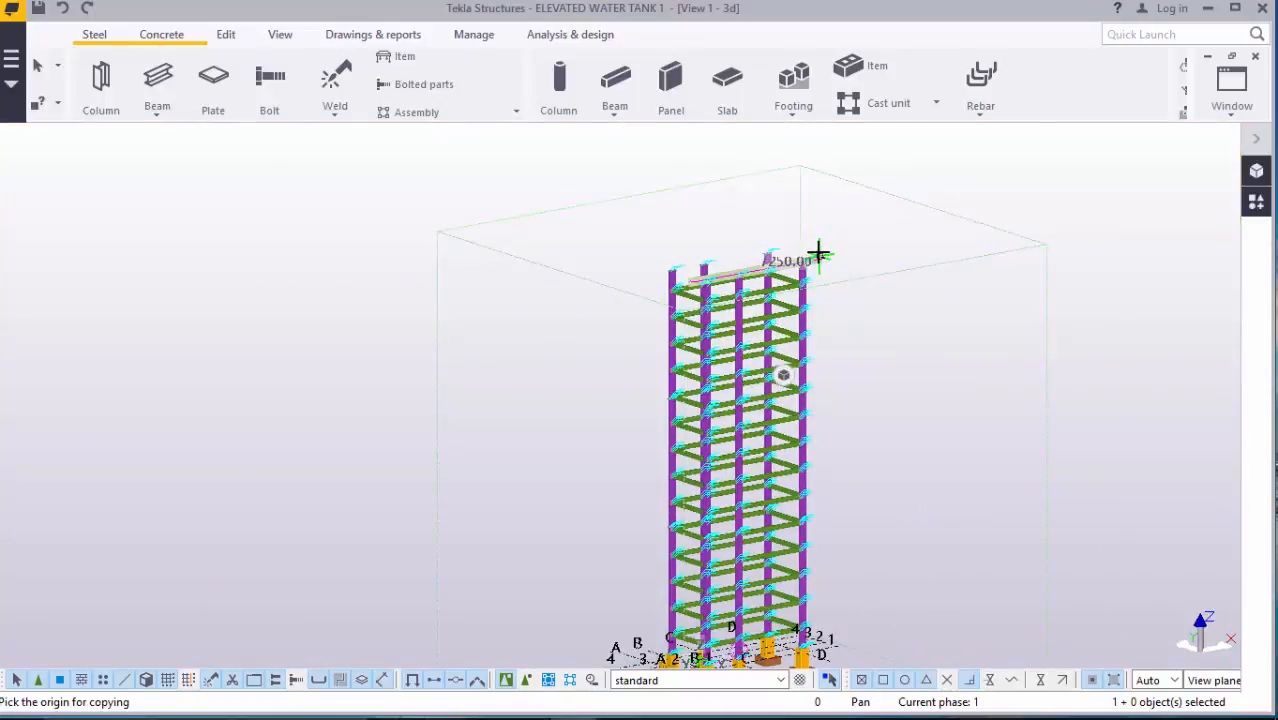
scroll(720, 540, "up", 3)
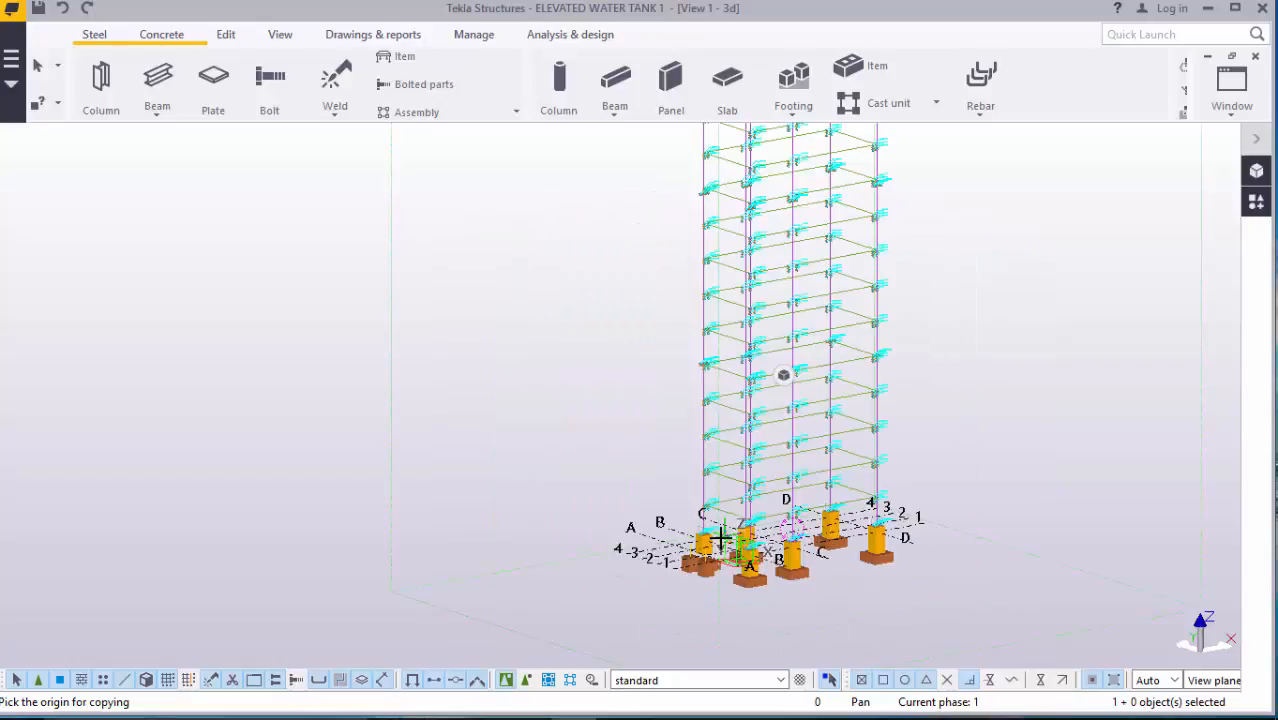
scroll(723, 597, "up", 4)
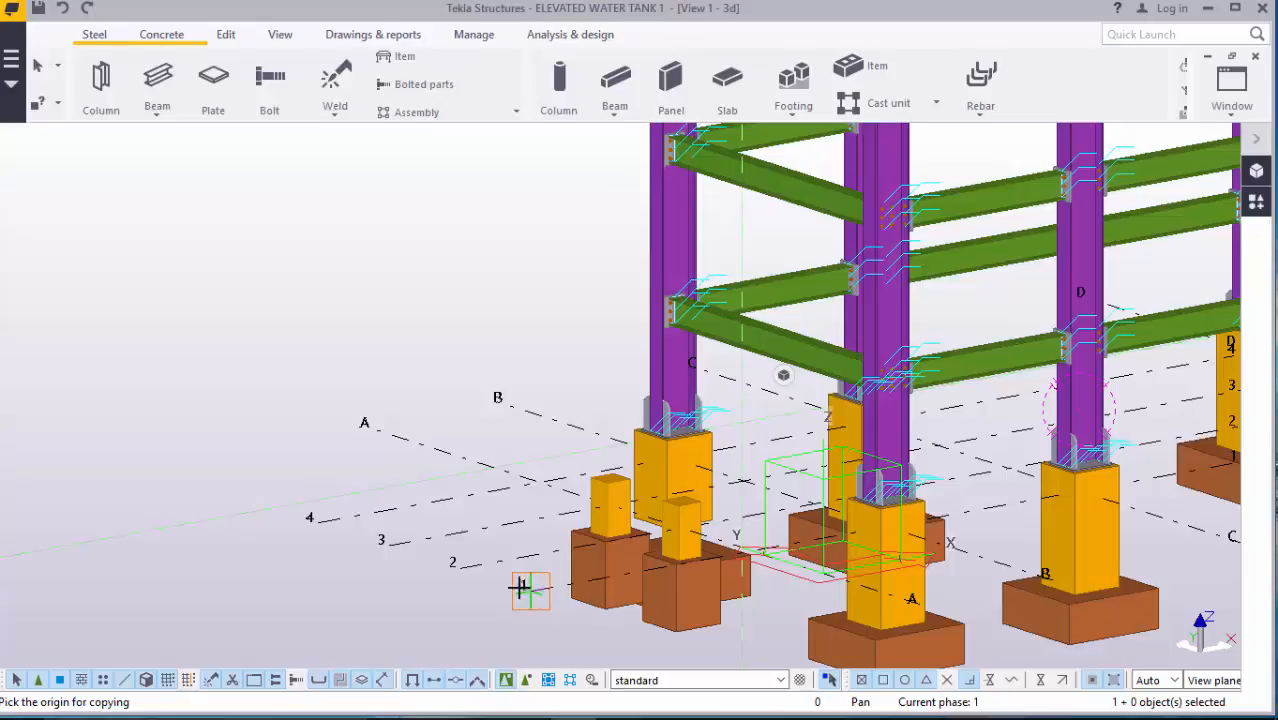
left_click(318, 530)
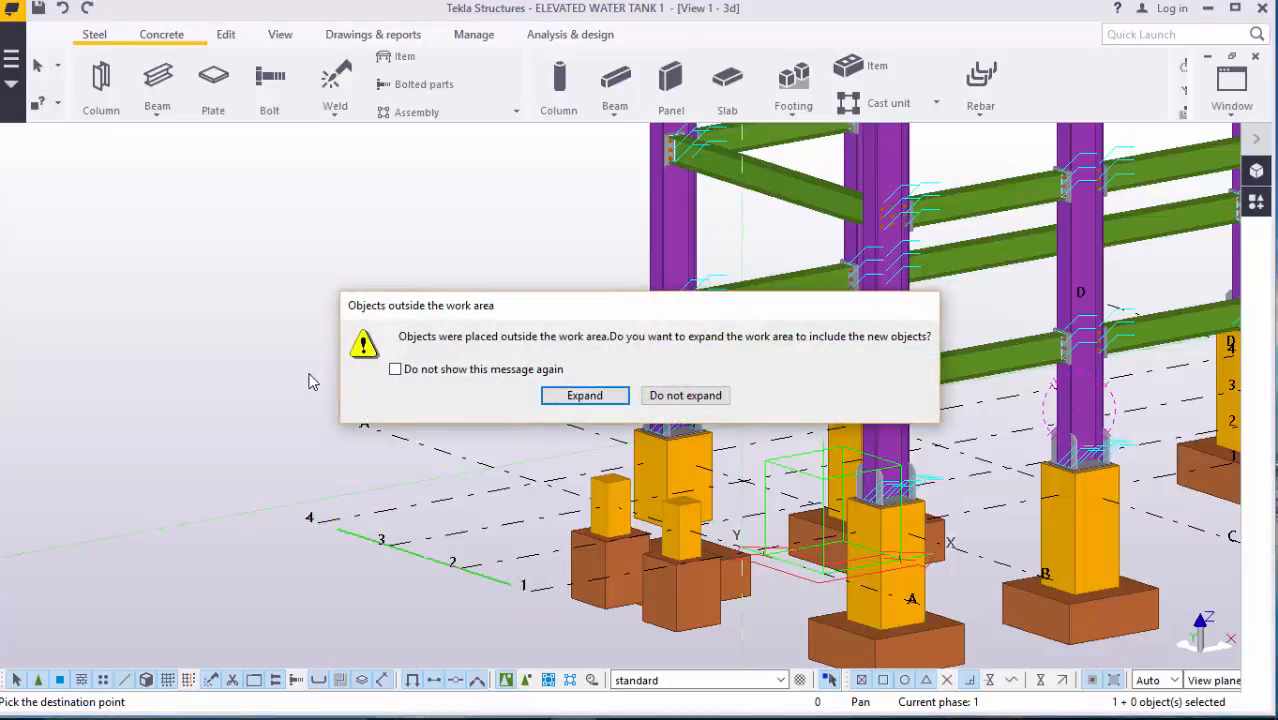
- Expand the work area to include the copied top beam and end the copy command
left_click(584, 396)
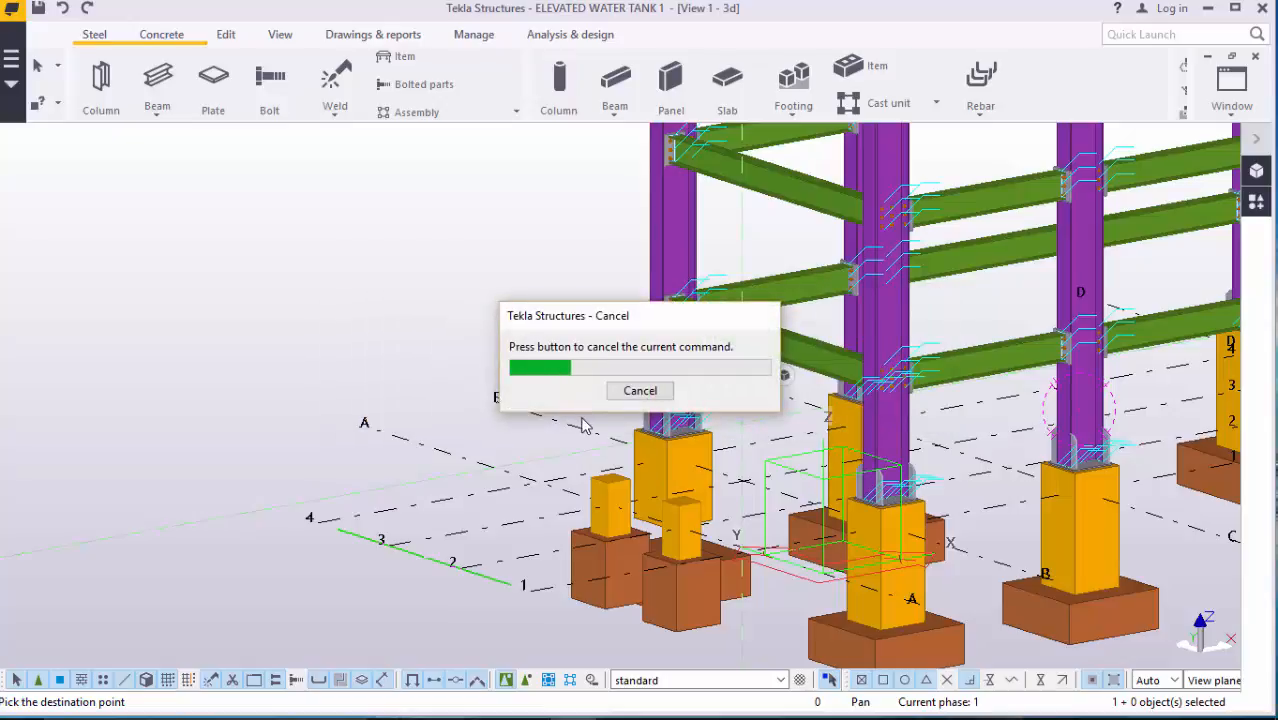
scroll(590, 305, "up", 5)
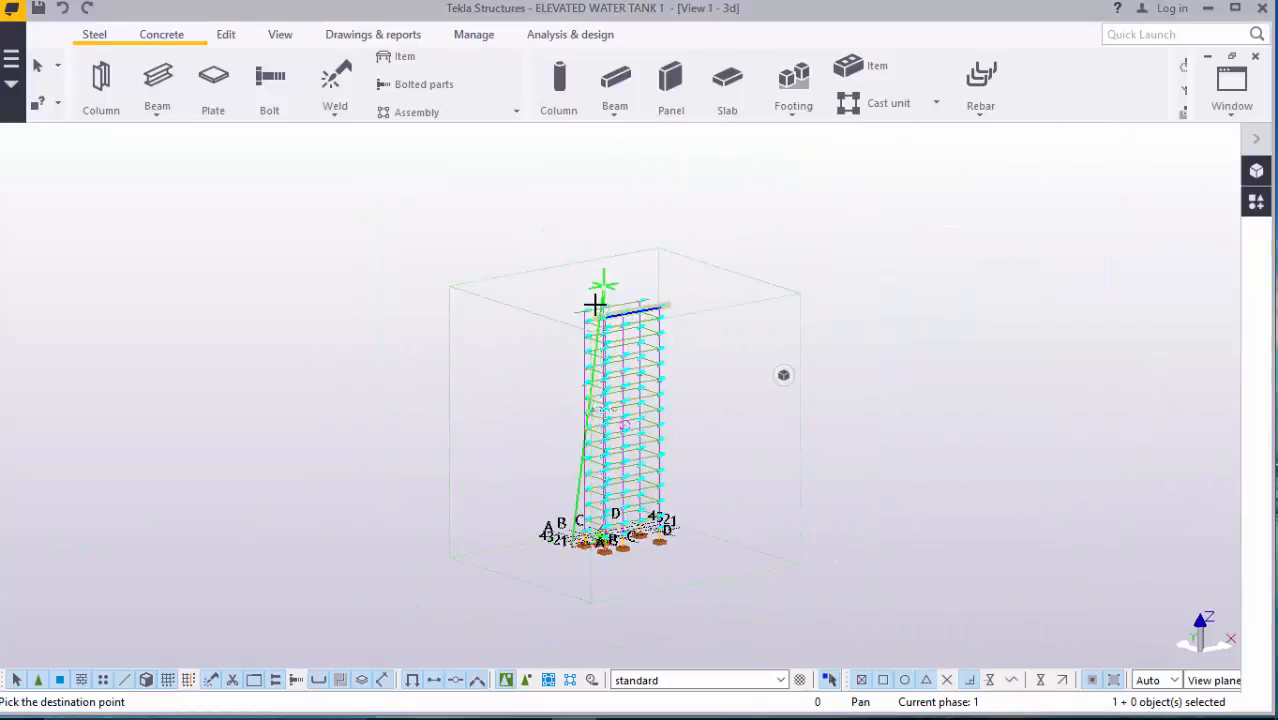
scroll(565, 318, "up", 8)
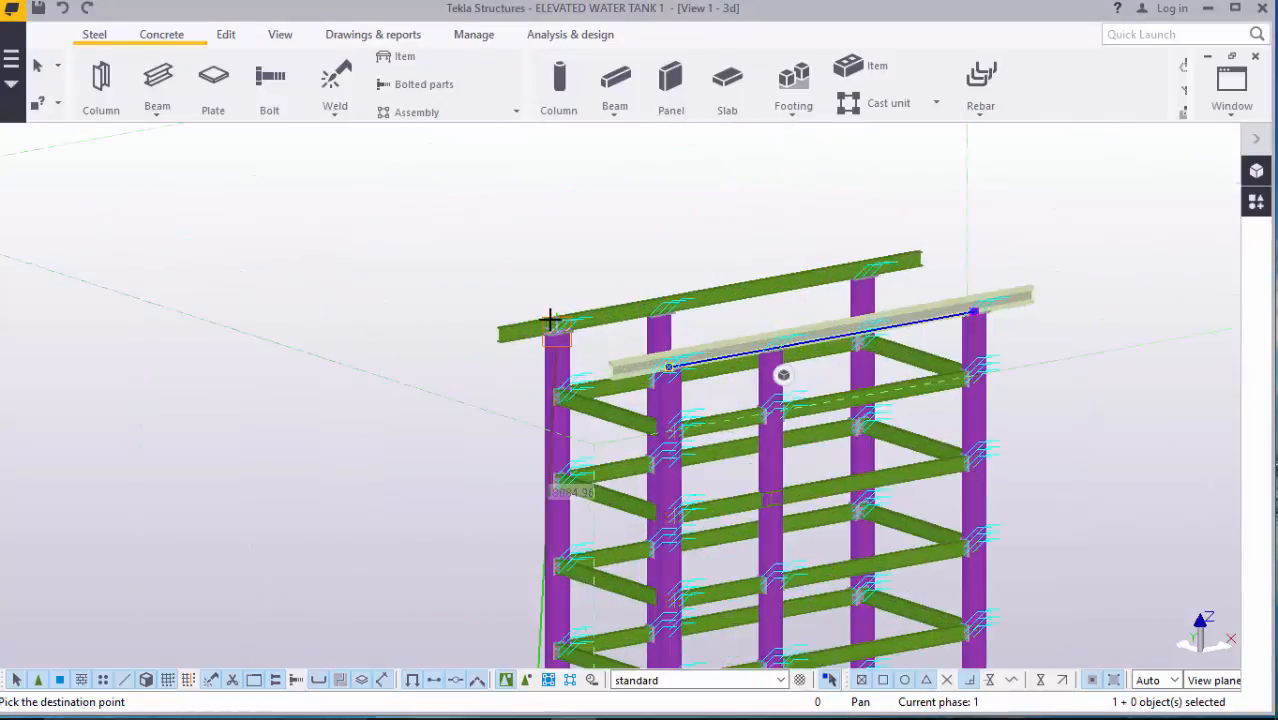
scroll(522, 318, "up", 4)
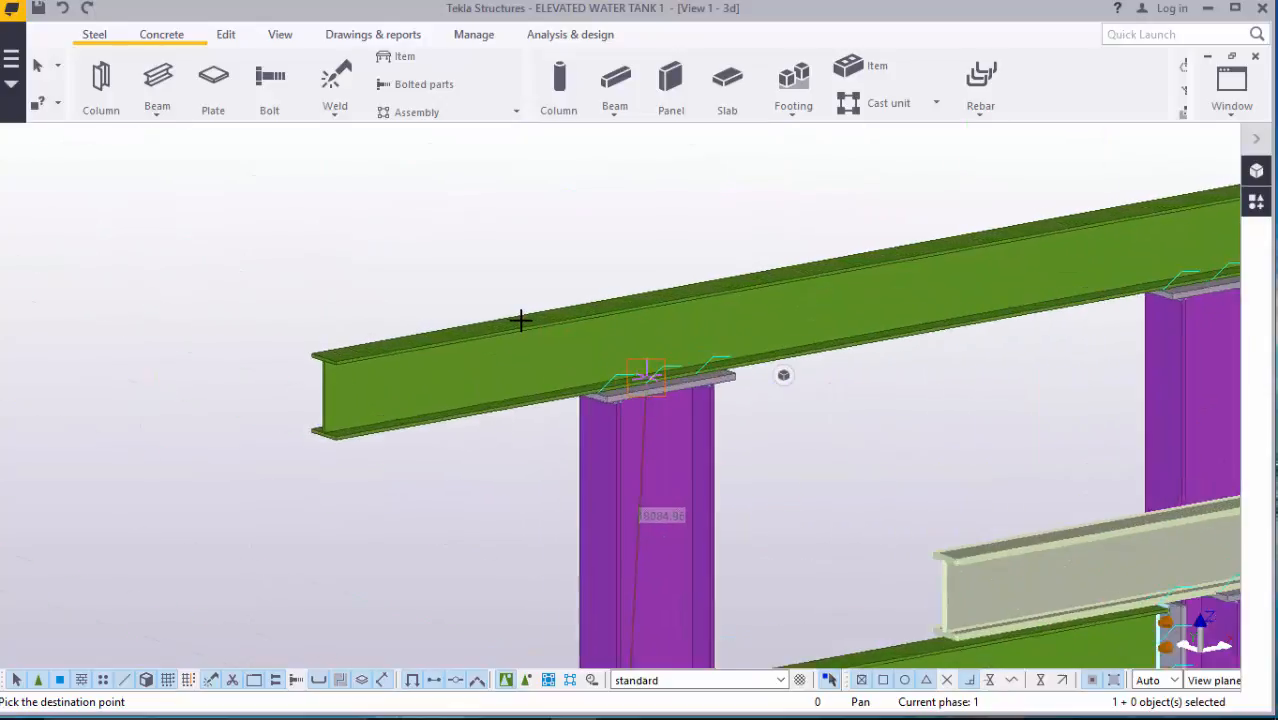
right_click(507, 243)
left_click(560, 259)
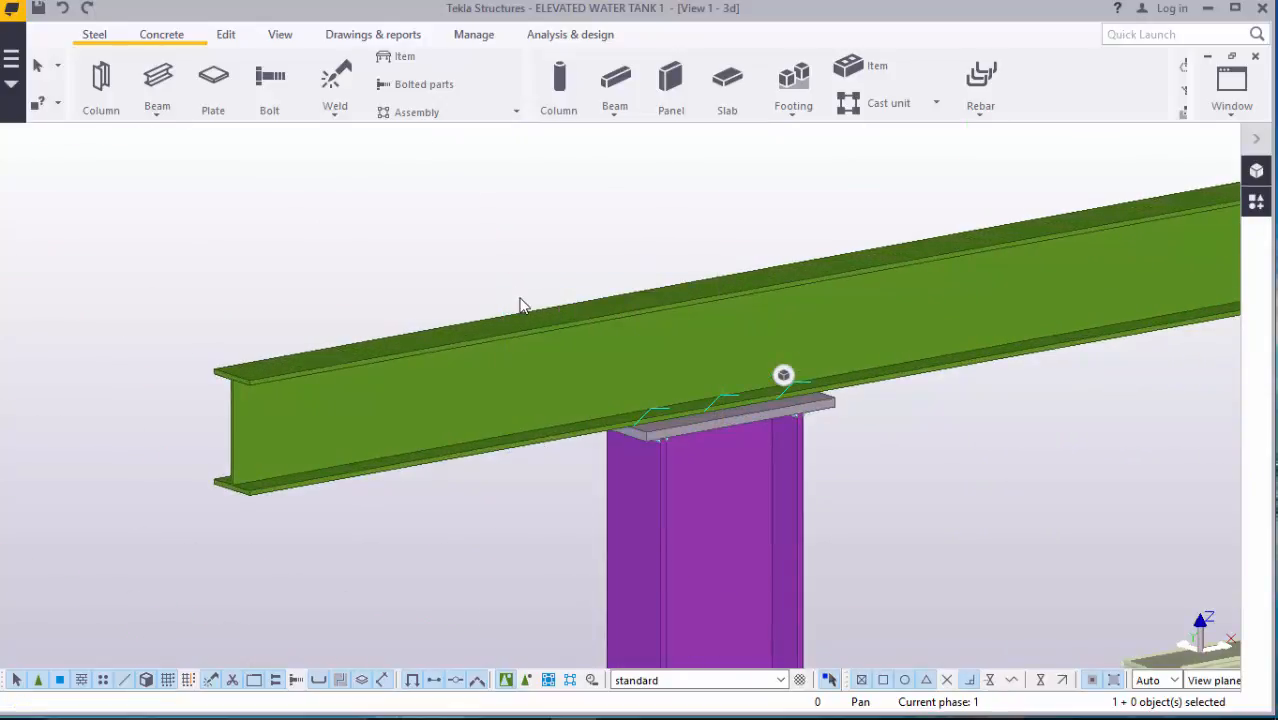
- Examine how the copied top beam sits on the cap plates along grid line 4
left_click(533, 301)
scroll(600, 320, "down", 2)
scroll(615, 328, "up", 3)
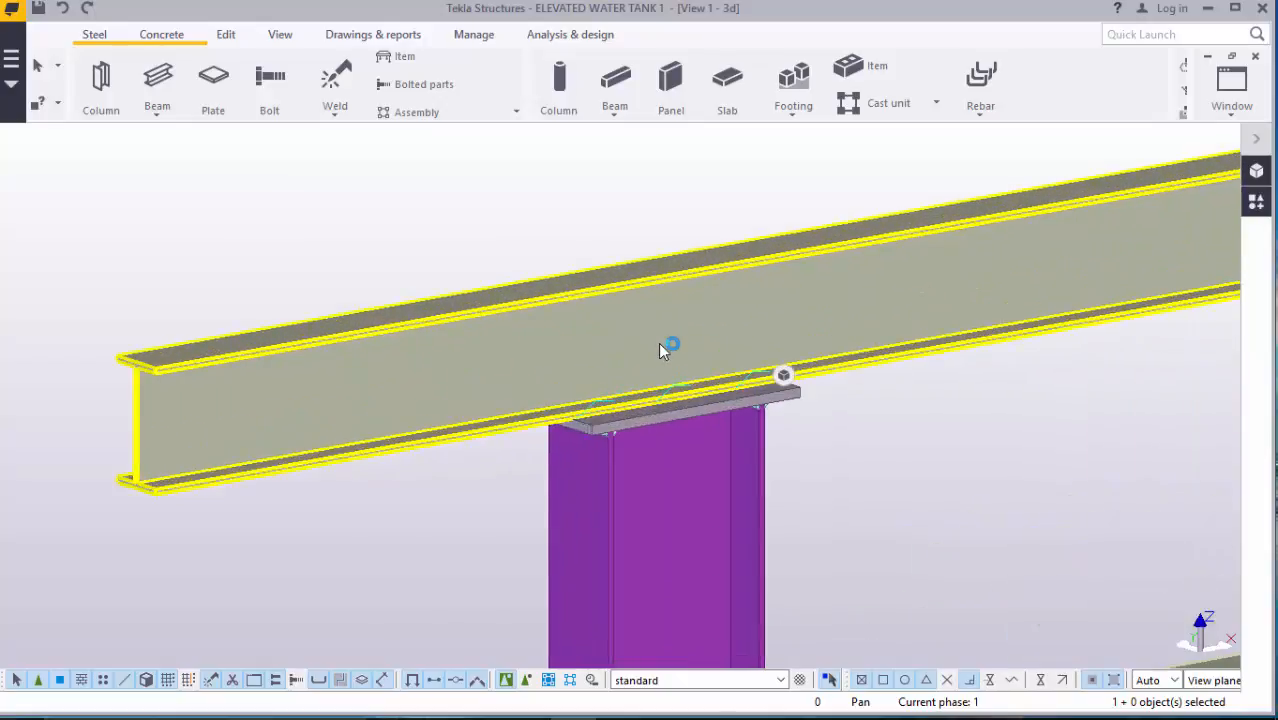
scroll(663, 348, "down", 2)
scroll(686, 355, "up", 1)
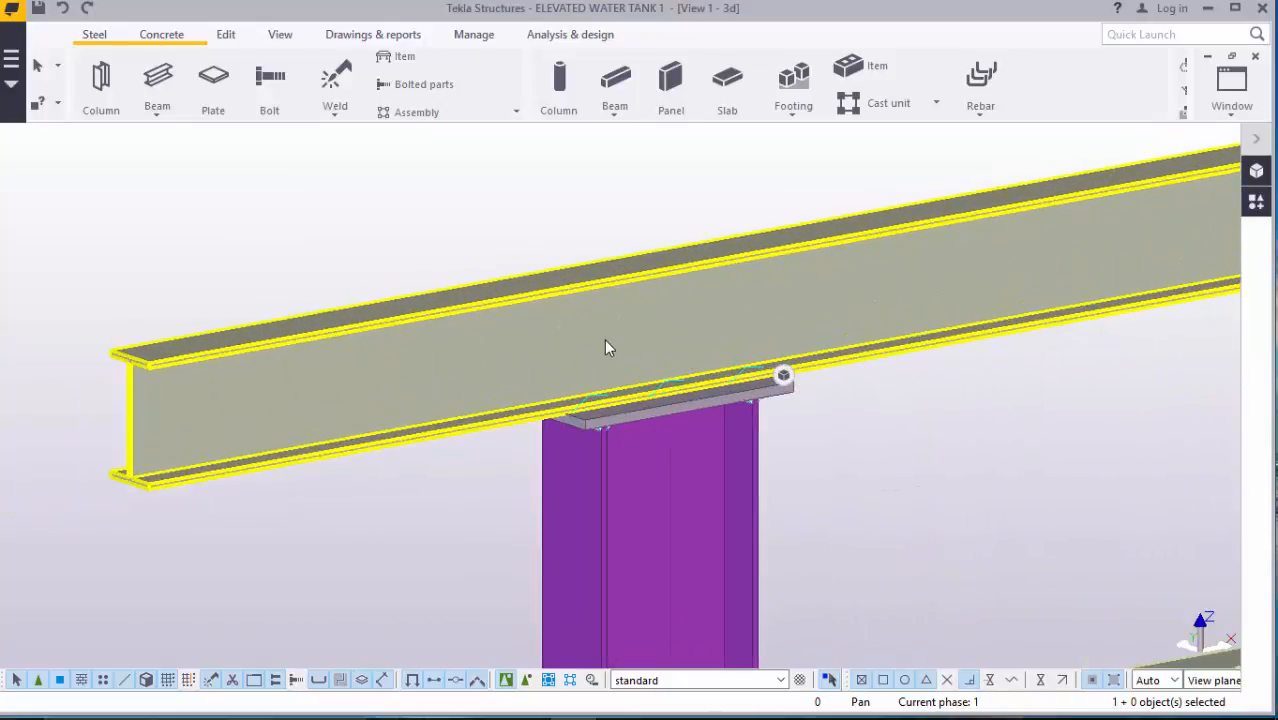
scroll(600, 347, "down", 1)
scroll(595, 342, "down", 4)
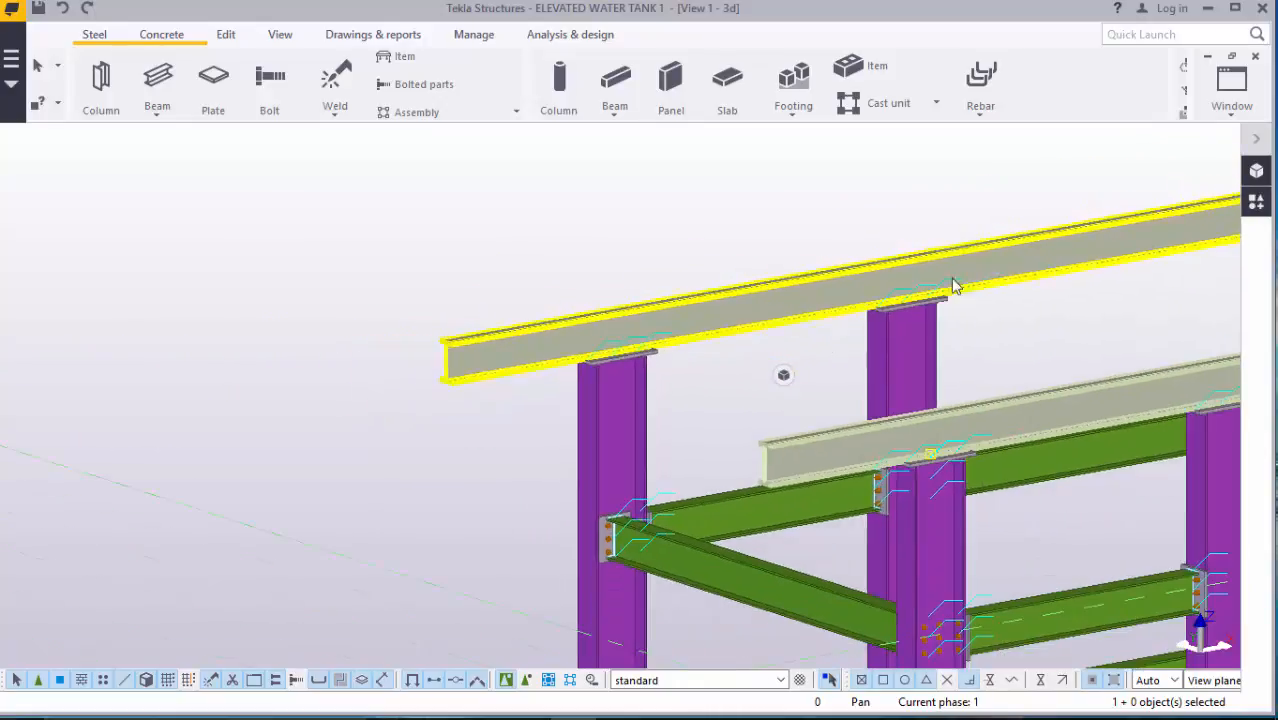
left_click(590, 193)
scroll(930, 330, "up", 3)
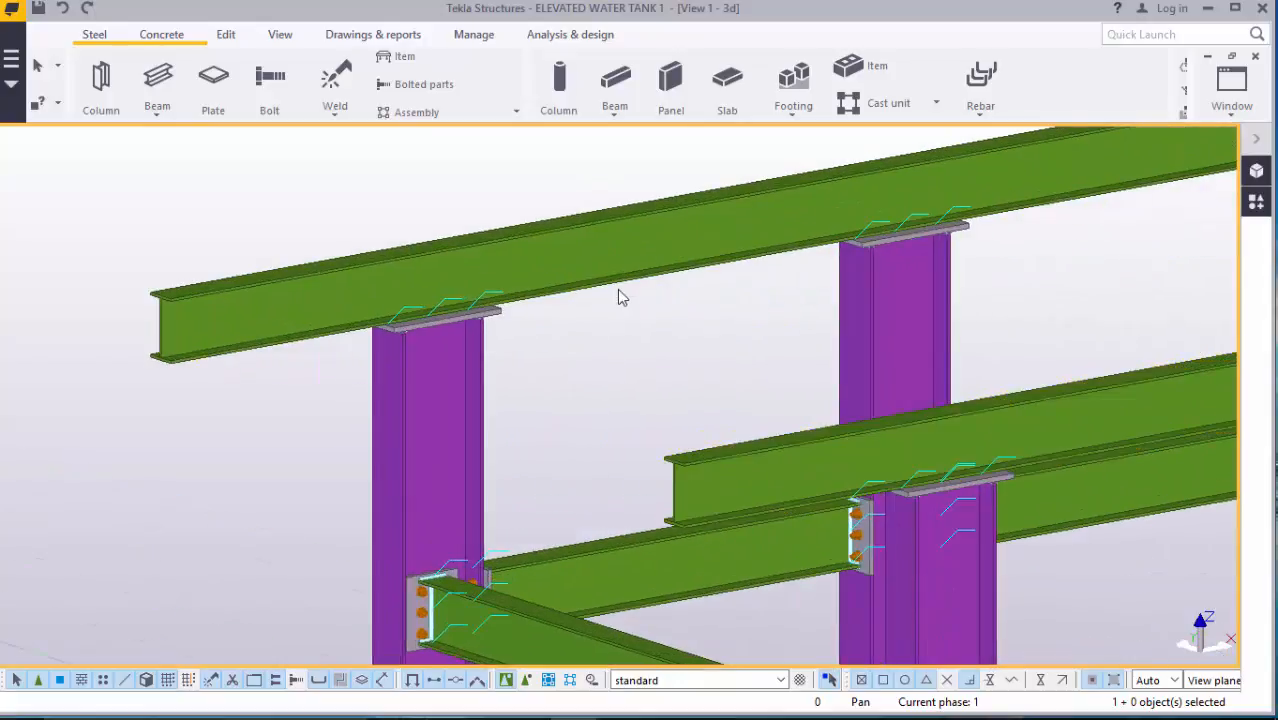
- Switch to the Grid 1 elevation and examine the top beam's overhangs beyond columns B and D
left_click(1231, 112)
left_click(1185, 250)
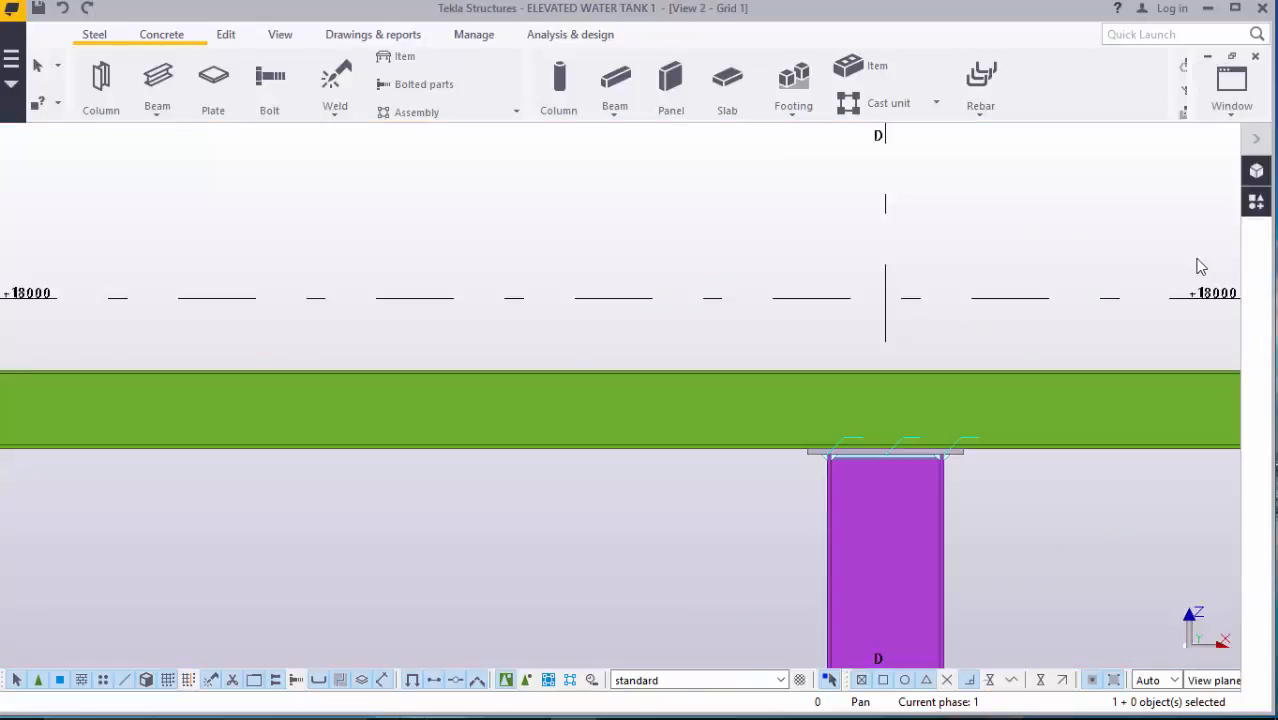
scroll(868, 416, "down", 5)
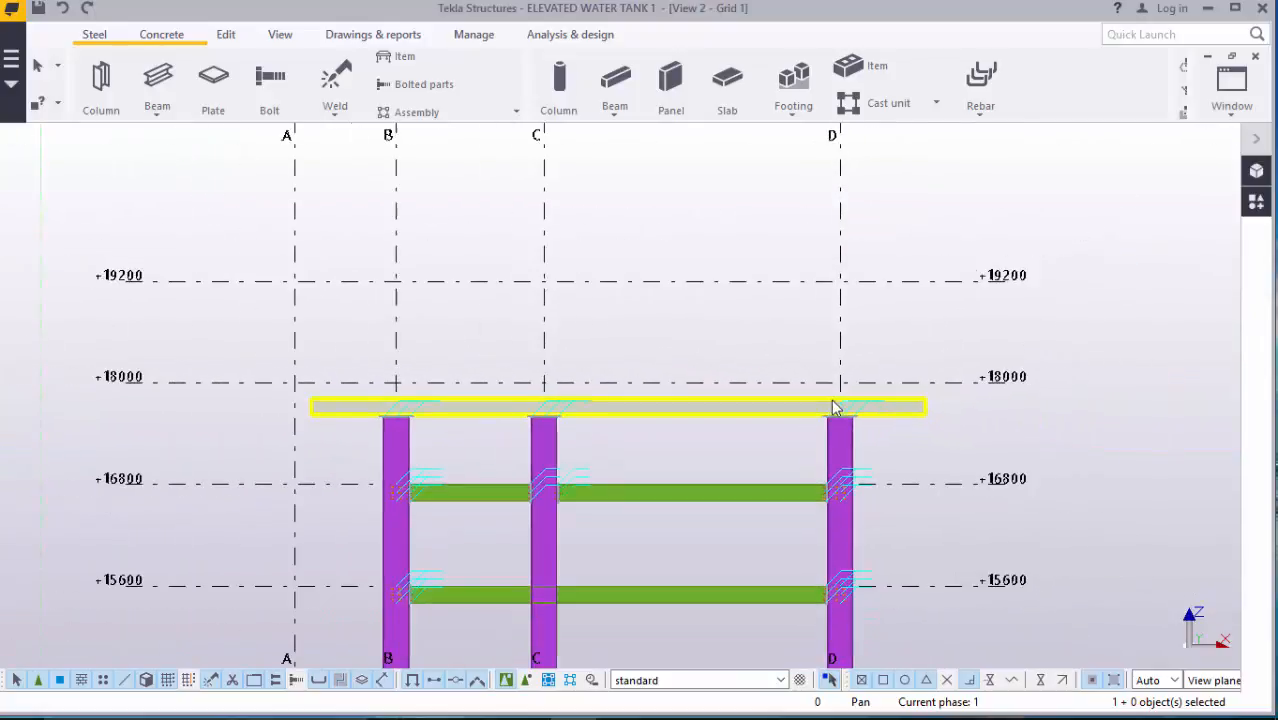
scroll(371, 412, "up", 1)
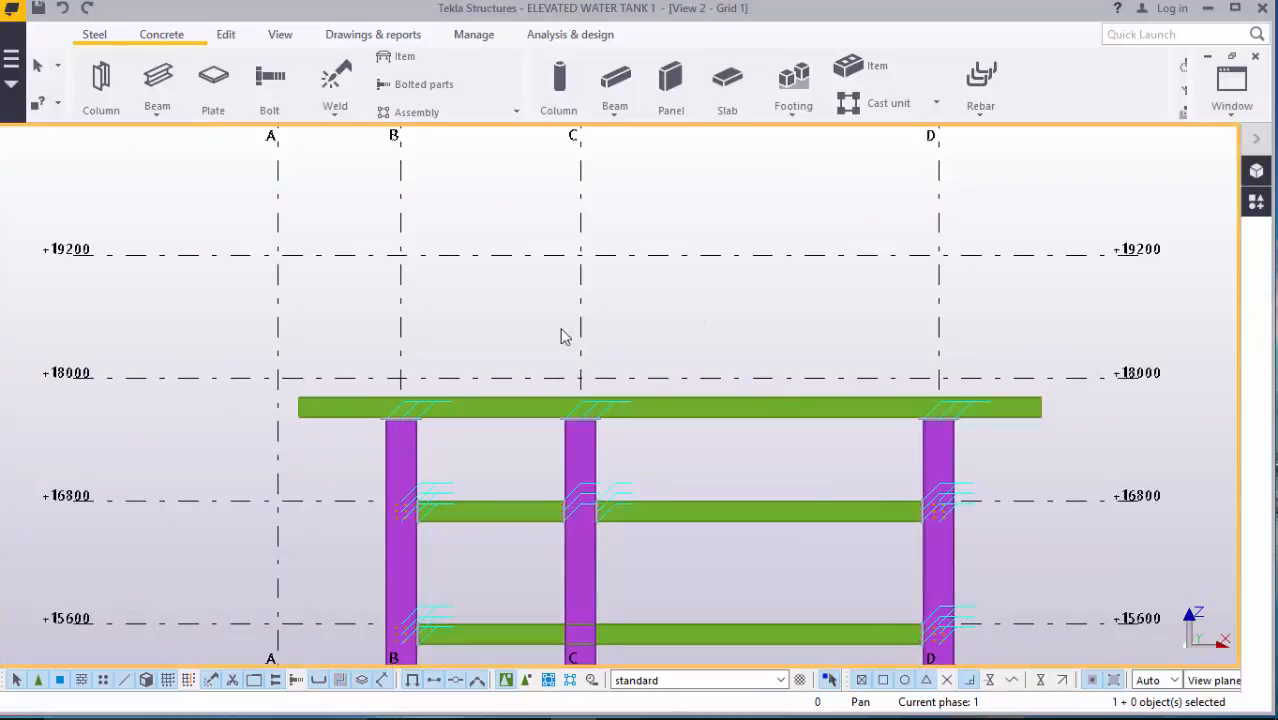
scroll(561, 336, "down", 1)
- Switch to the Plan +0 view, examine the column at grid intersection B-1, and redraw the view
left_click(1231, 85)
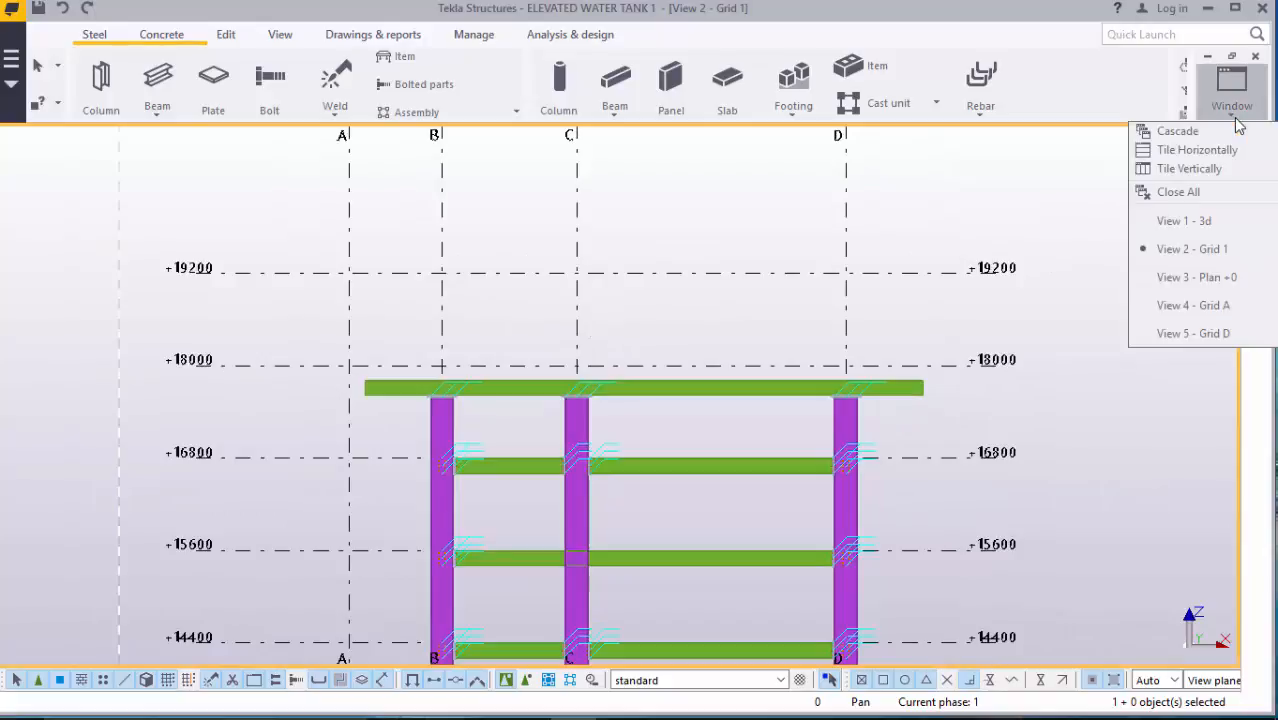
left_click(1211, 289)
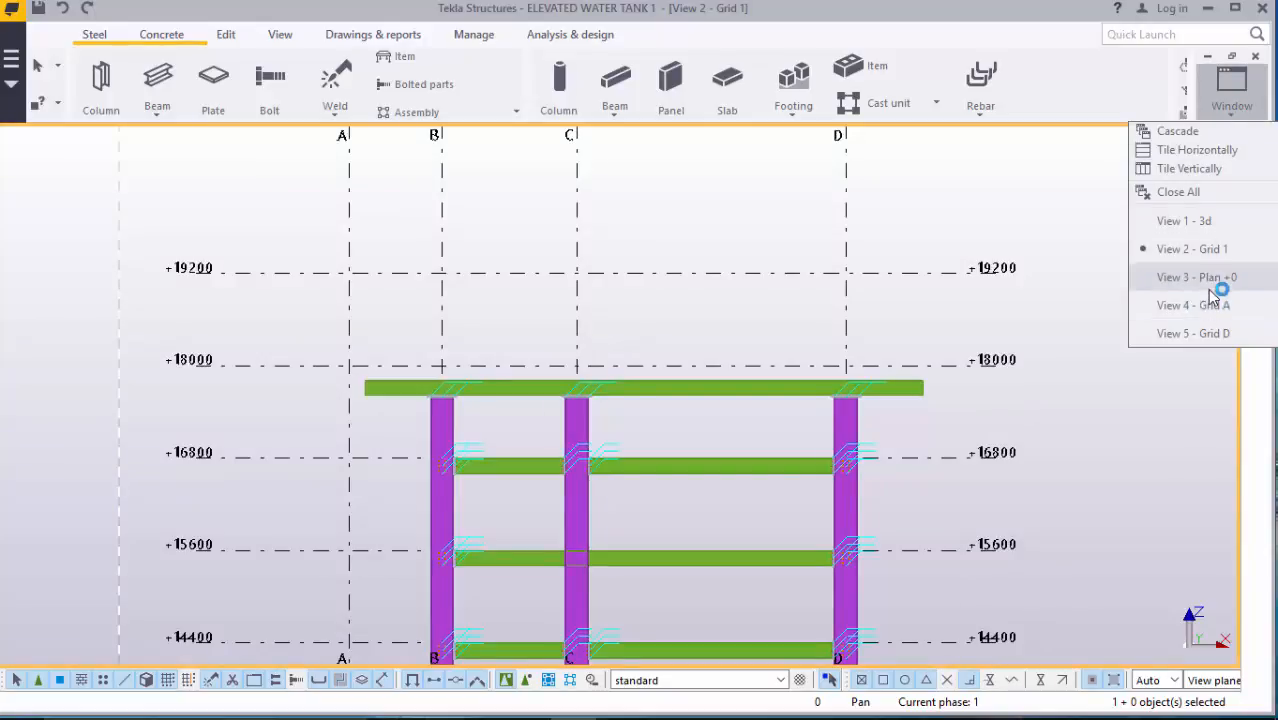
scroll(430, 547, "up", 10)
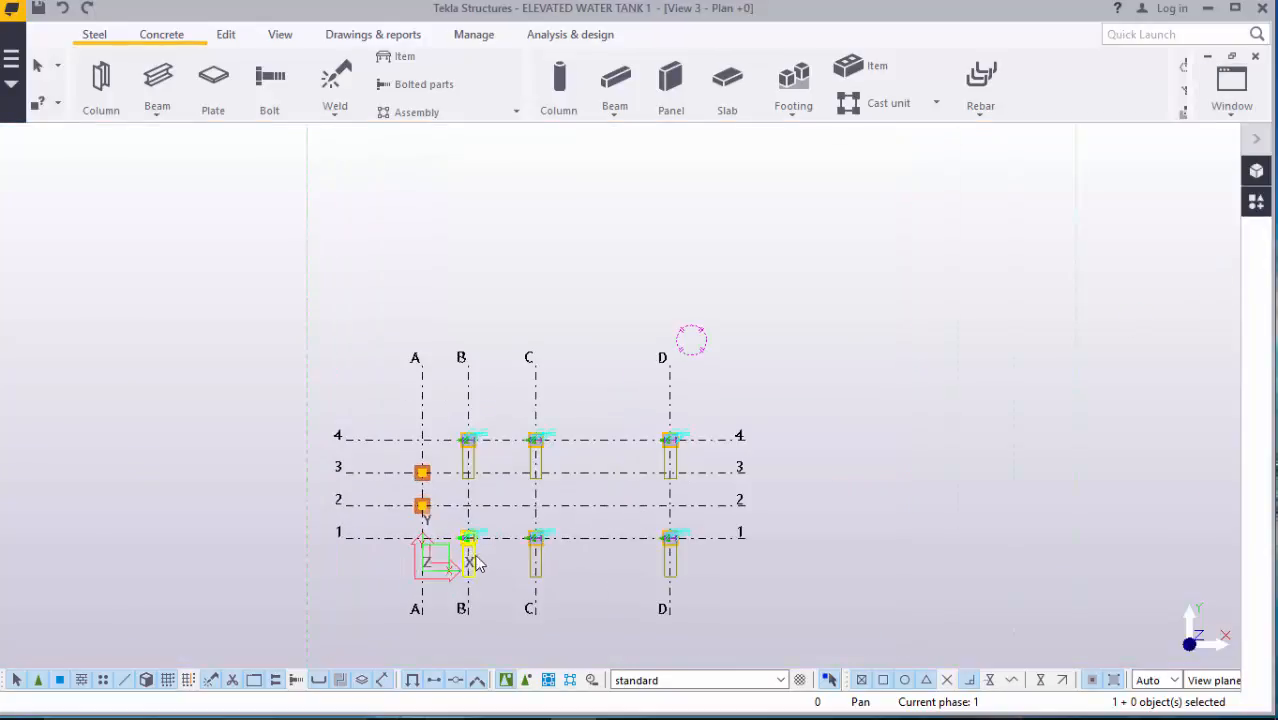
scroll(448, 548, "up", 10)
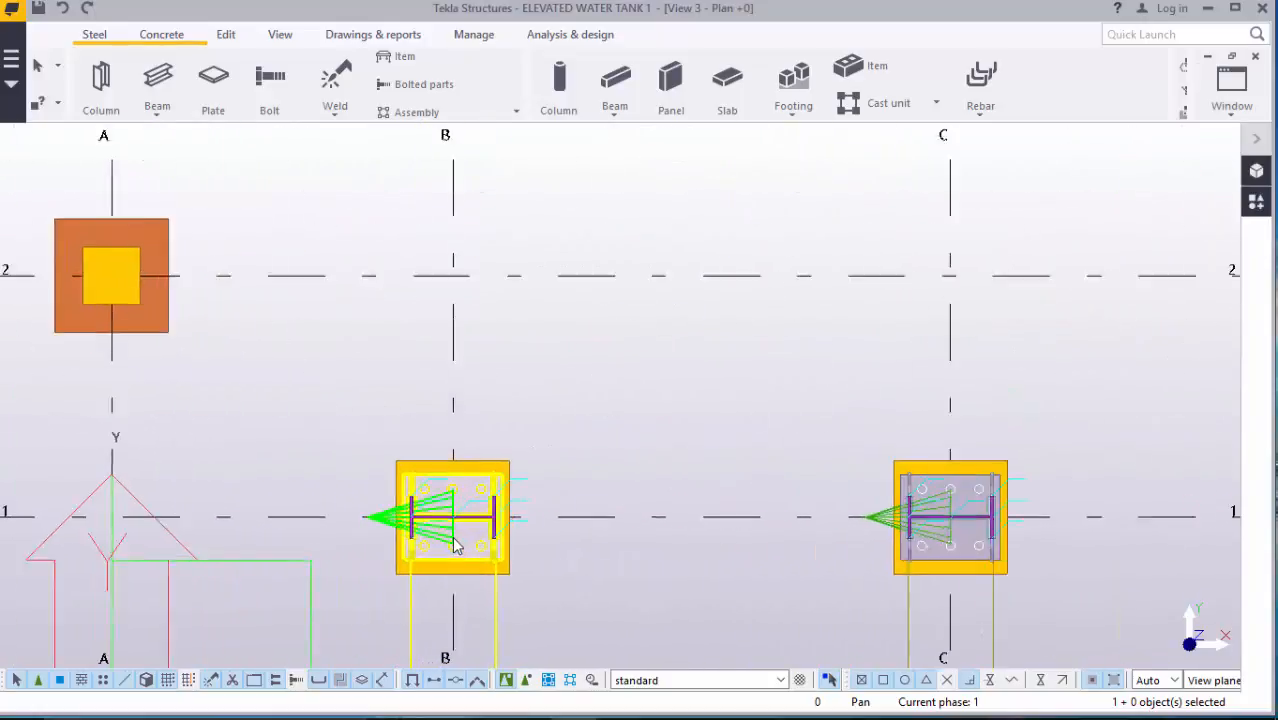
scroll(632, 470, "down", 10)
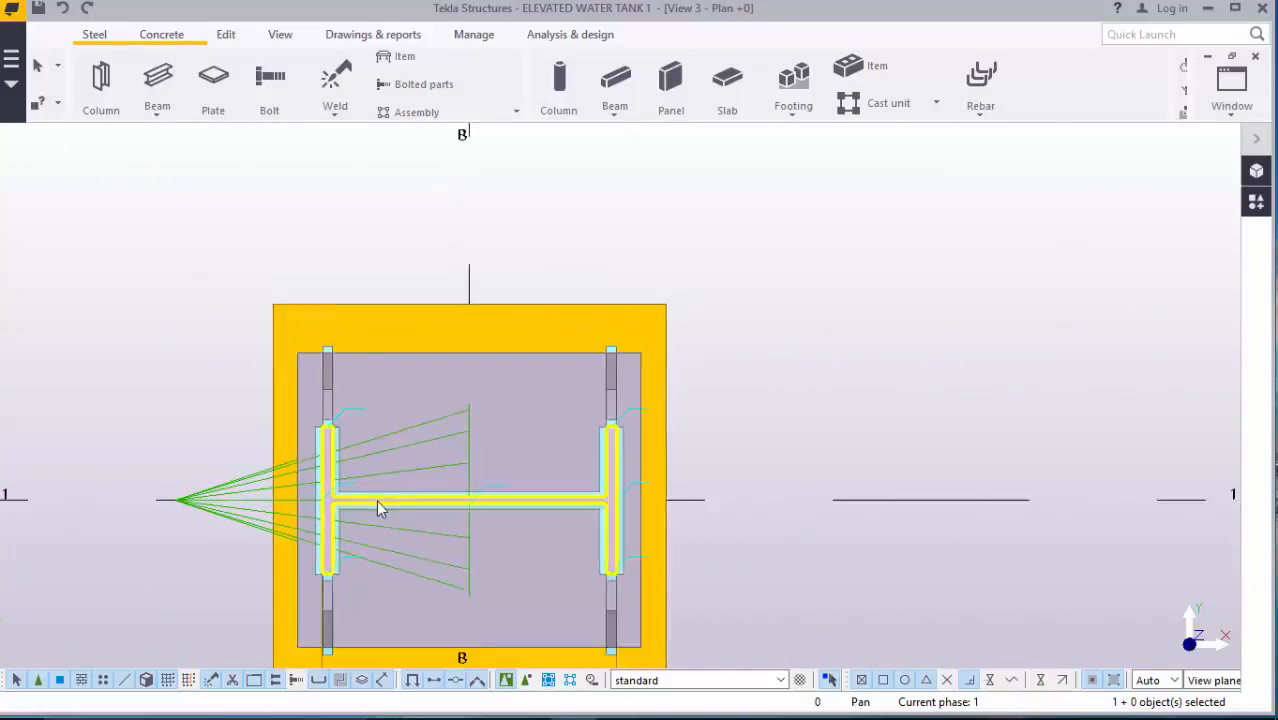
scroll(440, 515, "down", 4)
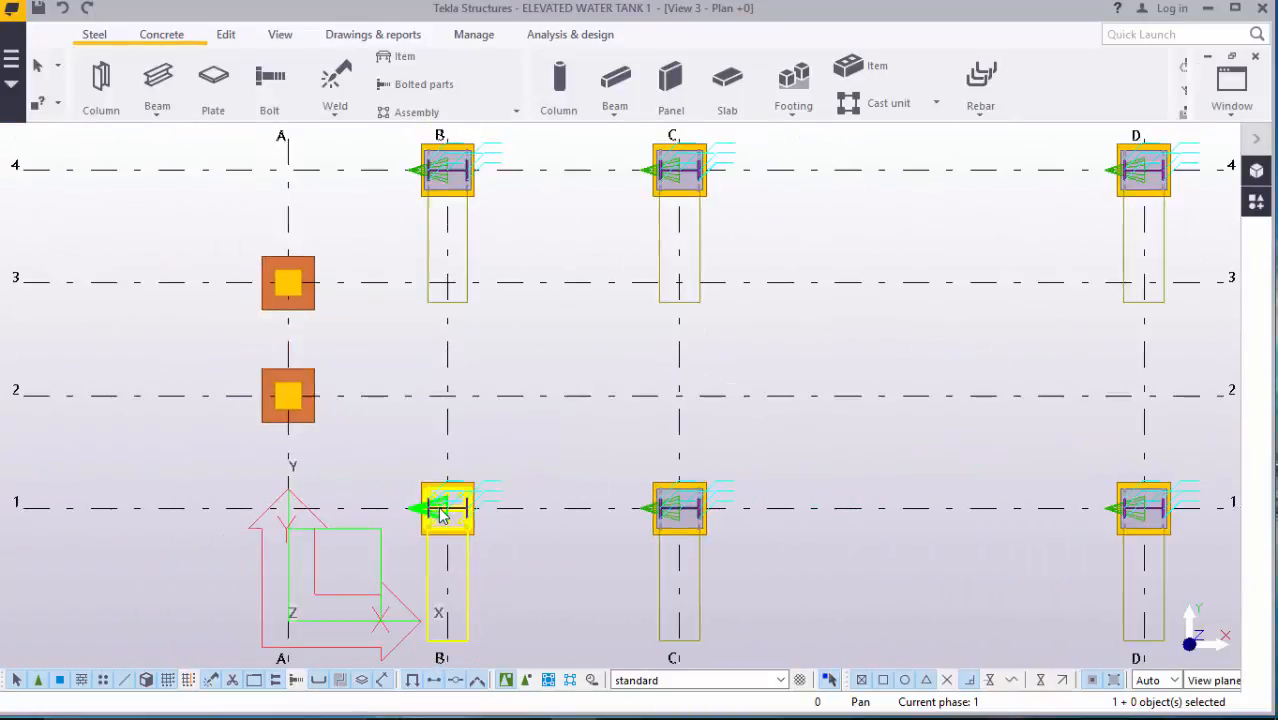
scroll(658, 374, "up", 2)
right_click(710, 299)
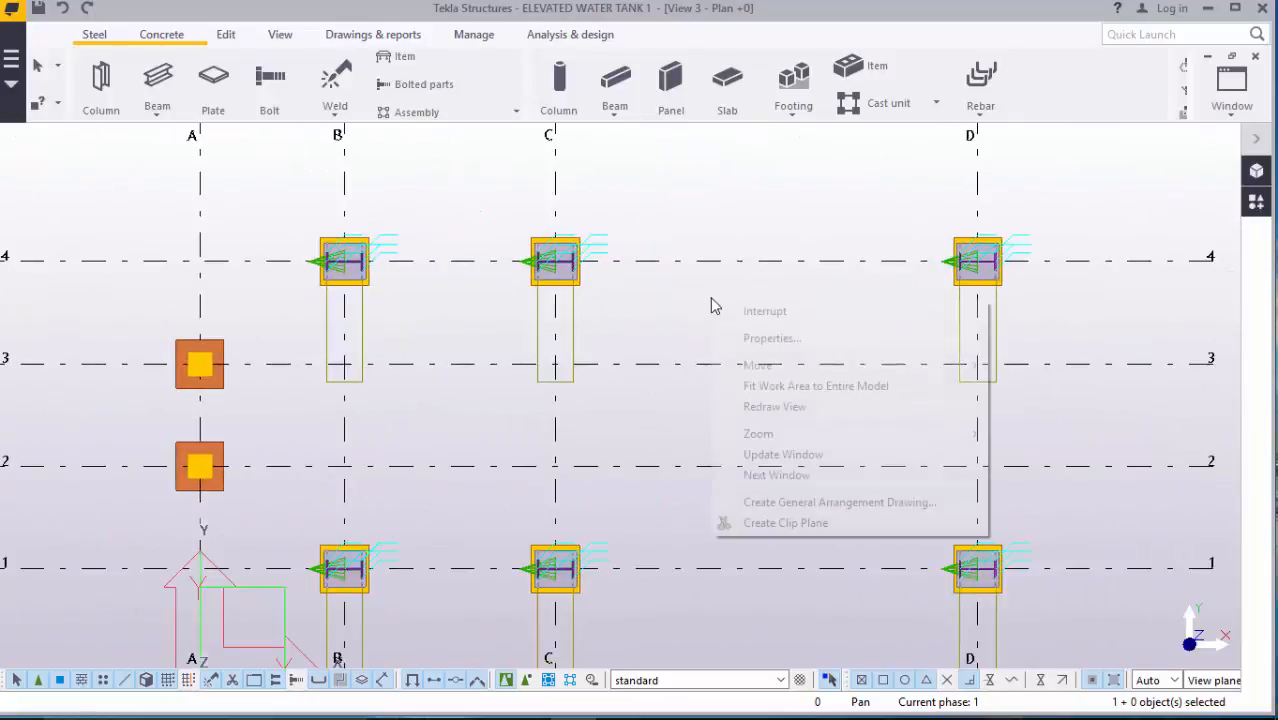
left_click(795, 406)
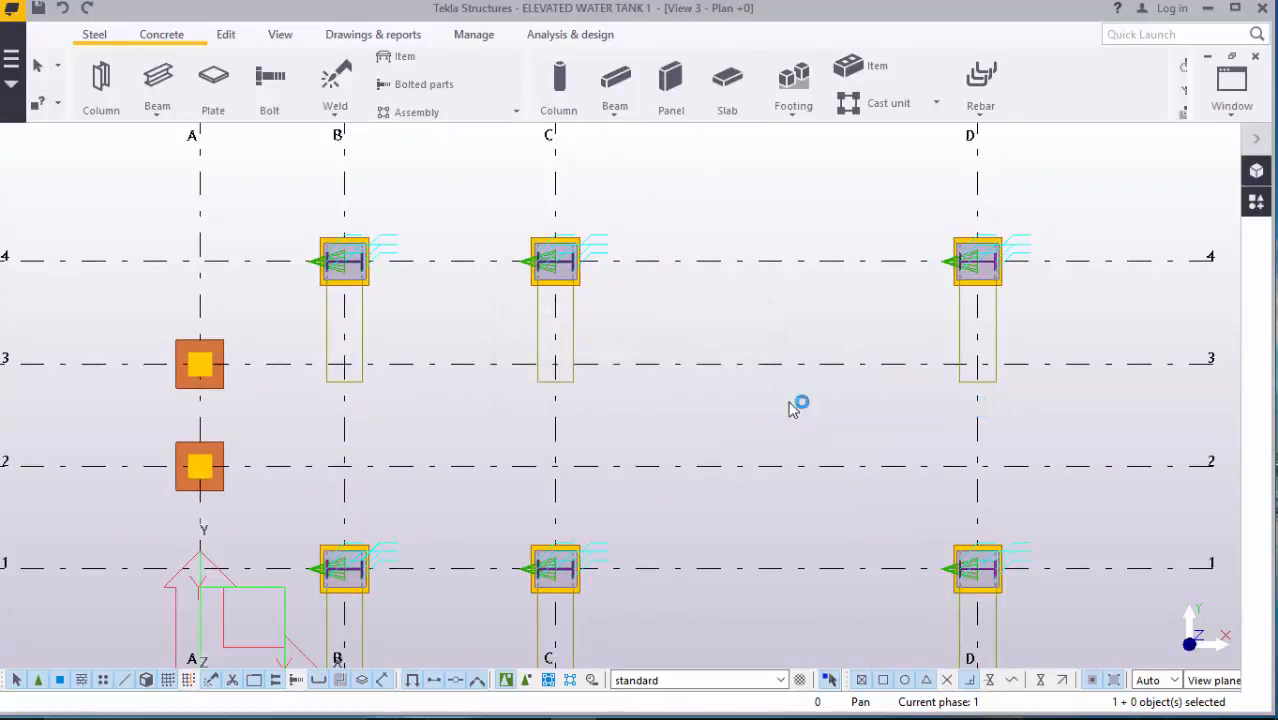
scroll(528, 379, "up", 2)
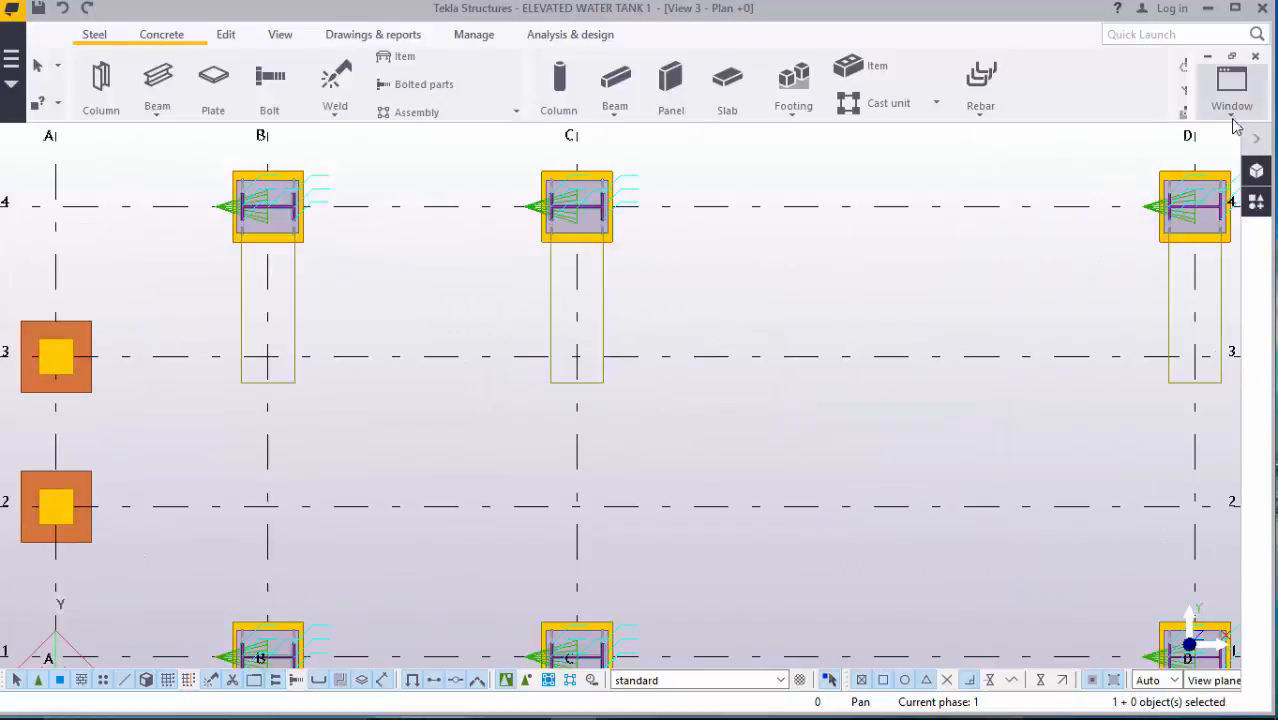
- Switch to the Grid D elevation and examine how the top beams sit on the column cap plates at grid lines 1 and 4
left_click(1231, 100)
left_click(1200, 306)
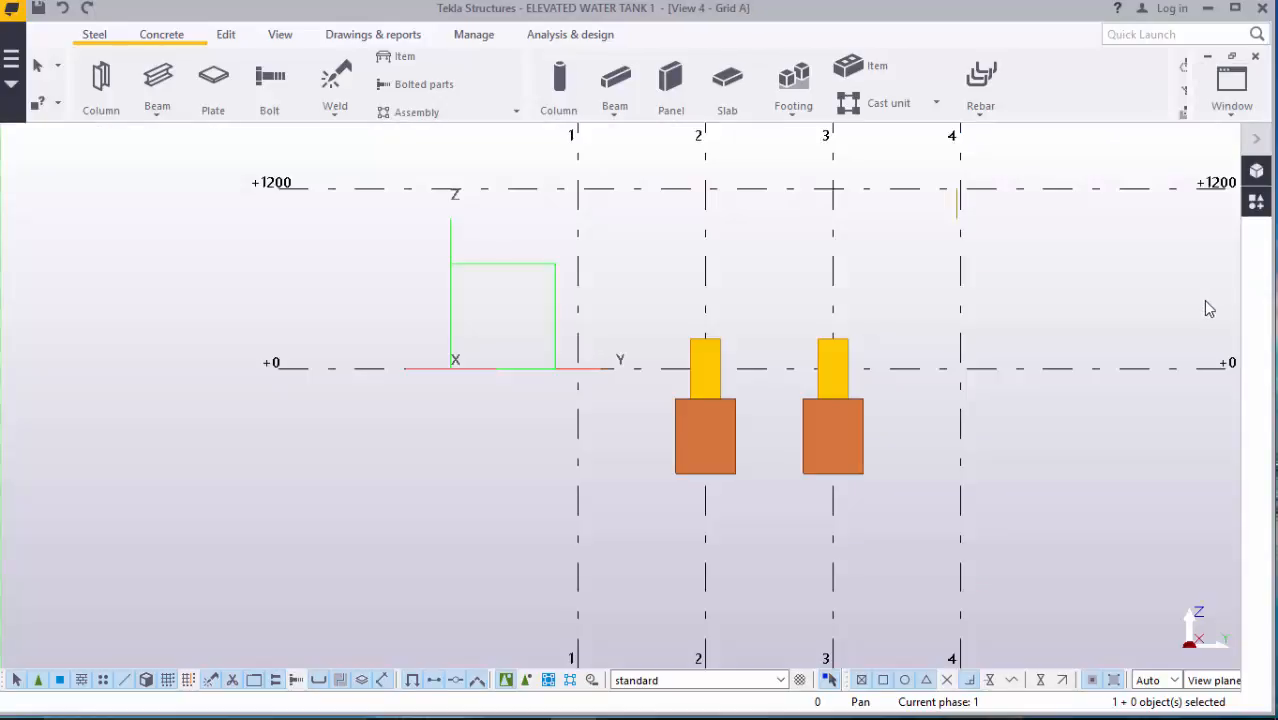
left_click(1231, 90)
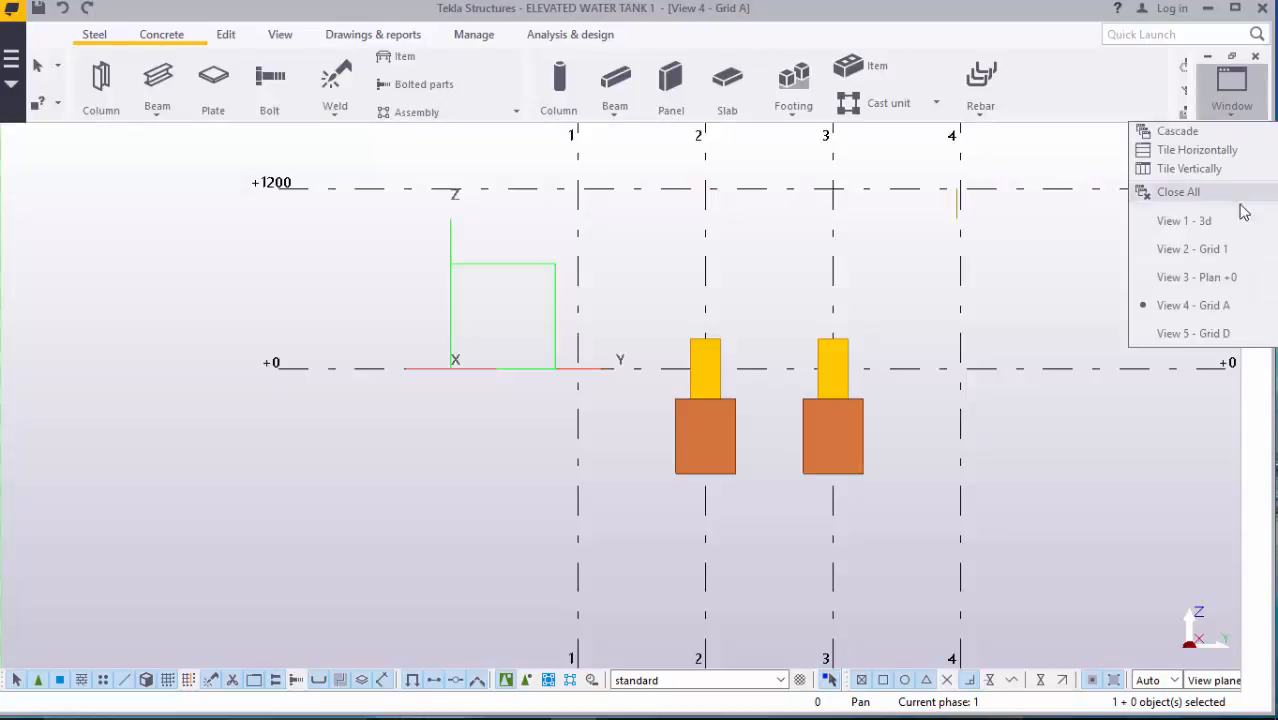
left_click(1210, 334)
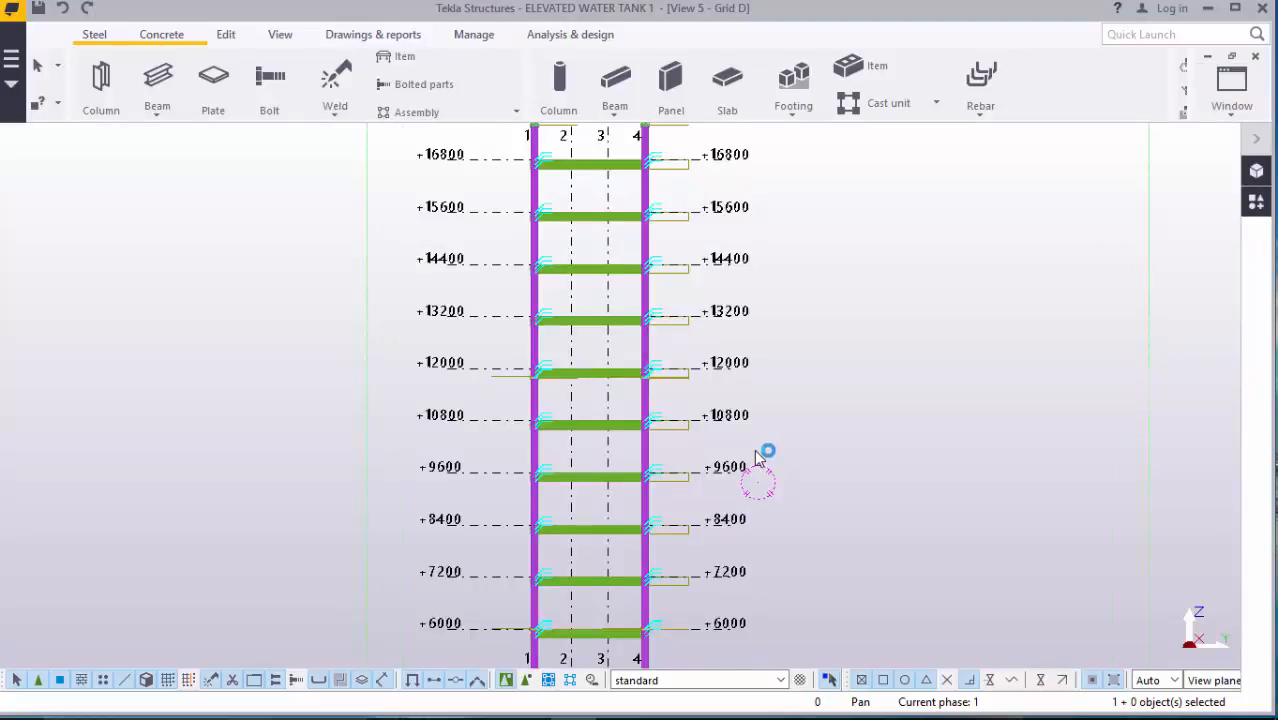
scroll(596, 186, "up", 5)
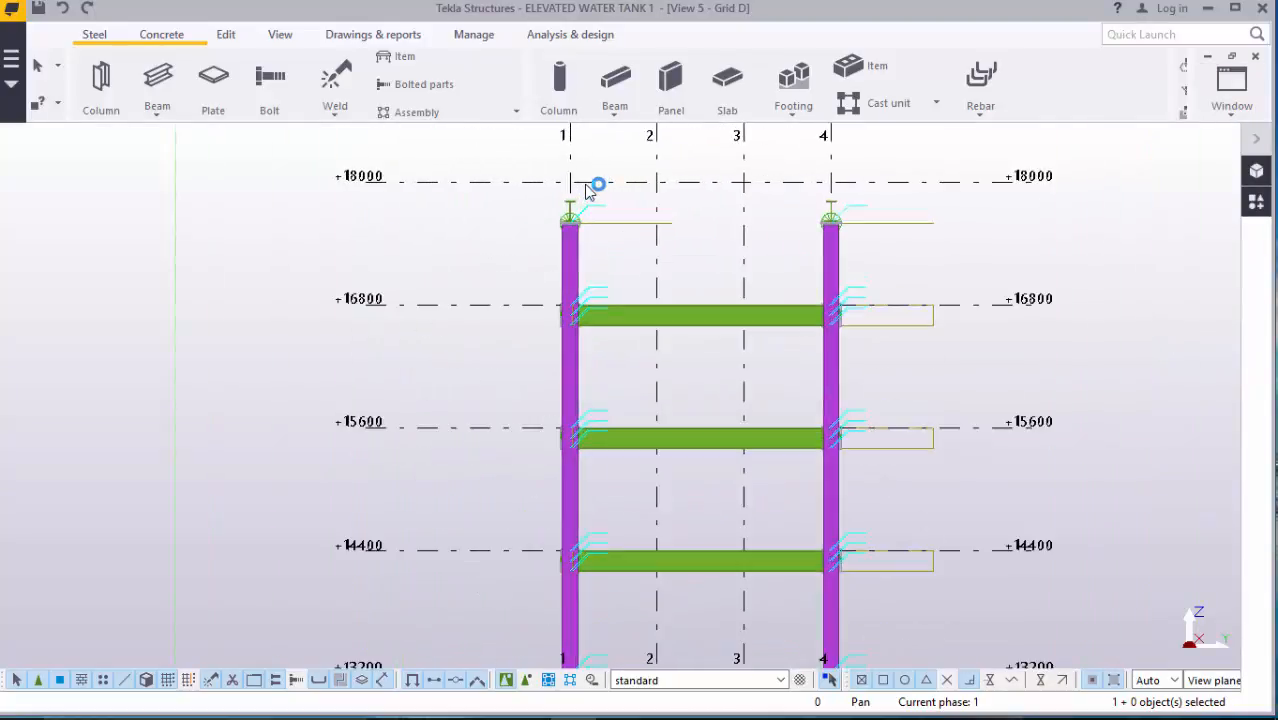
scroll(588, 190, "up", 8)
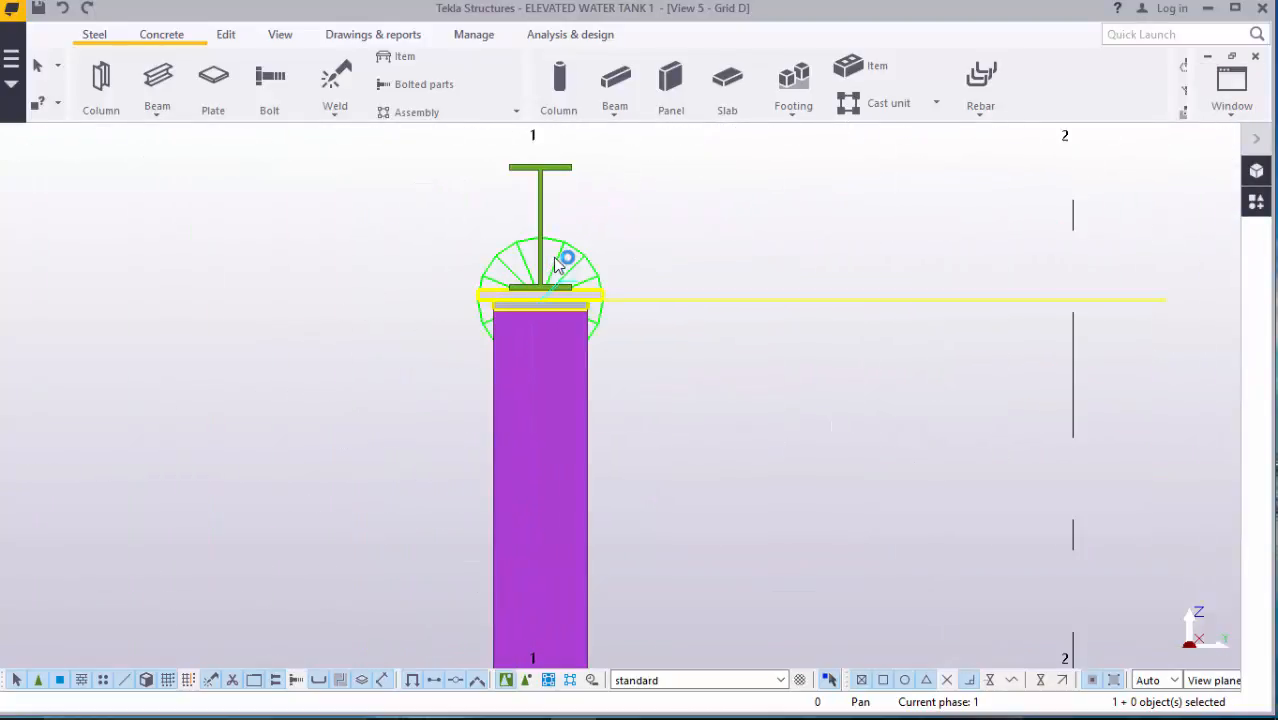
scroll(557, 262, "up", 6)
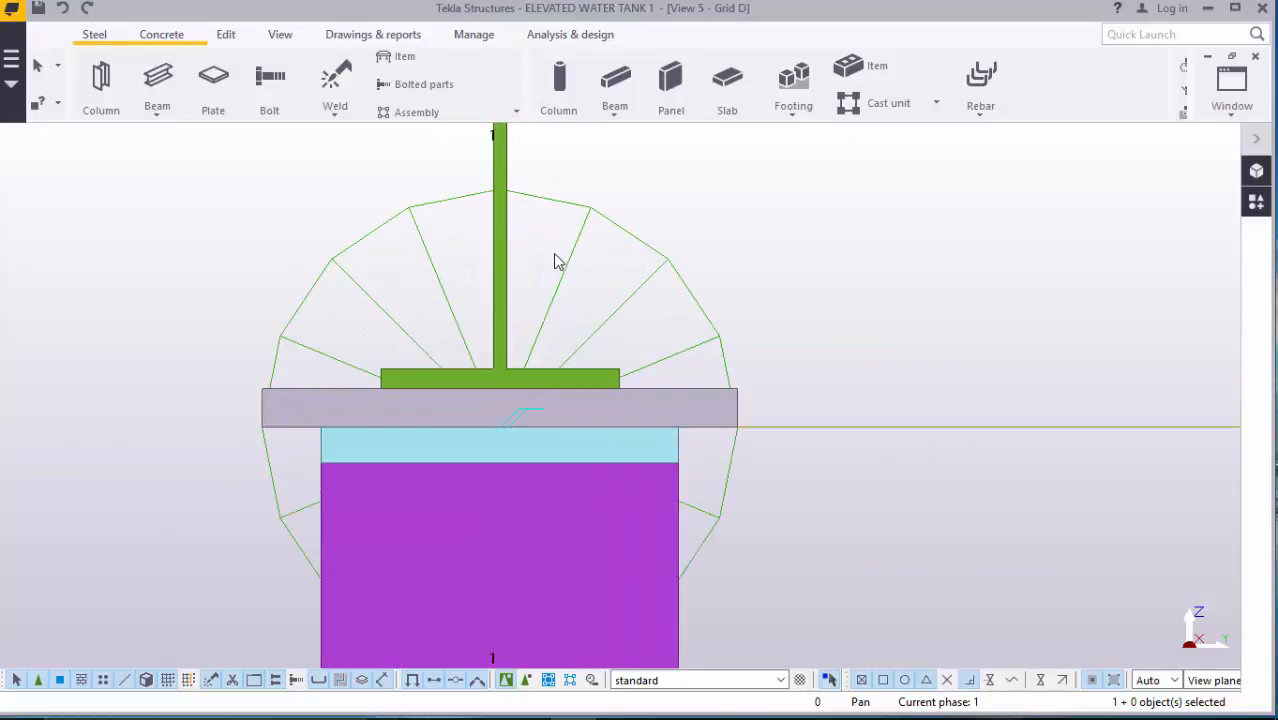
scroll(557, 262, "down", 2)
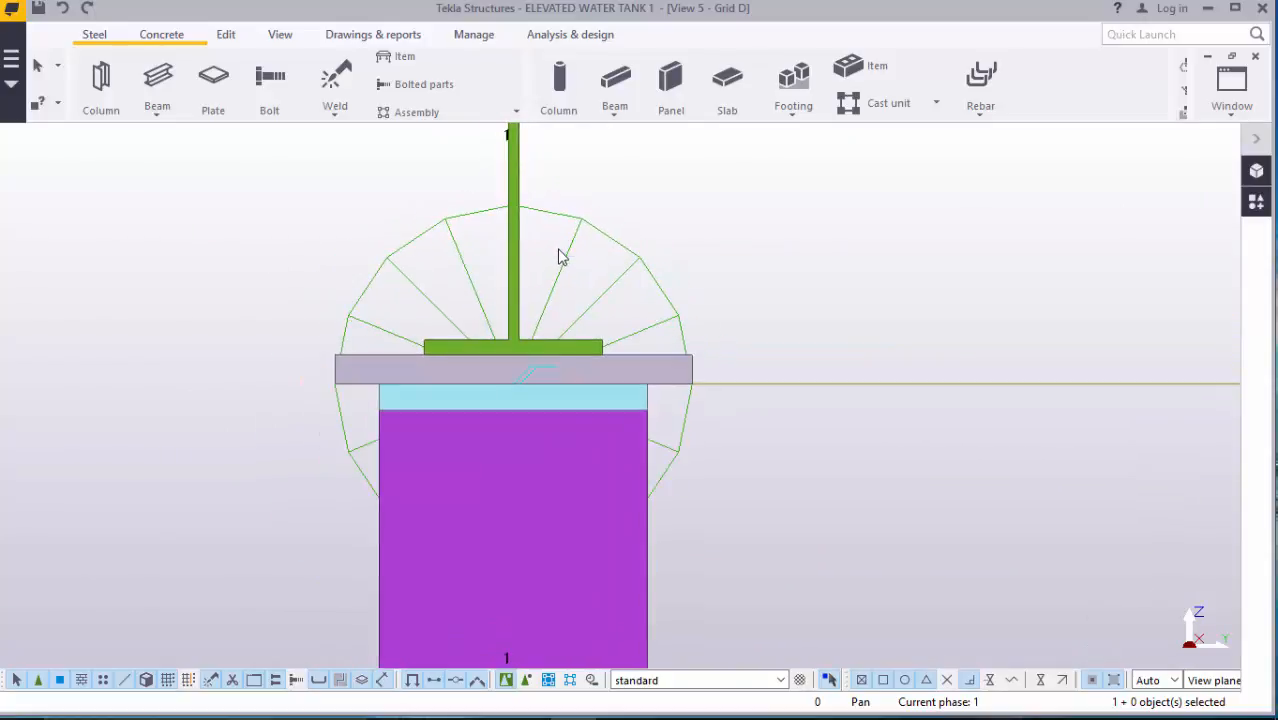
scroll(560, 257, "down", 7)
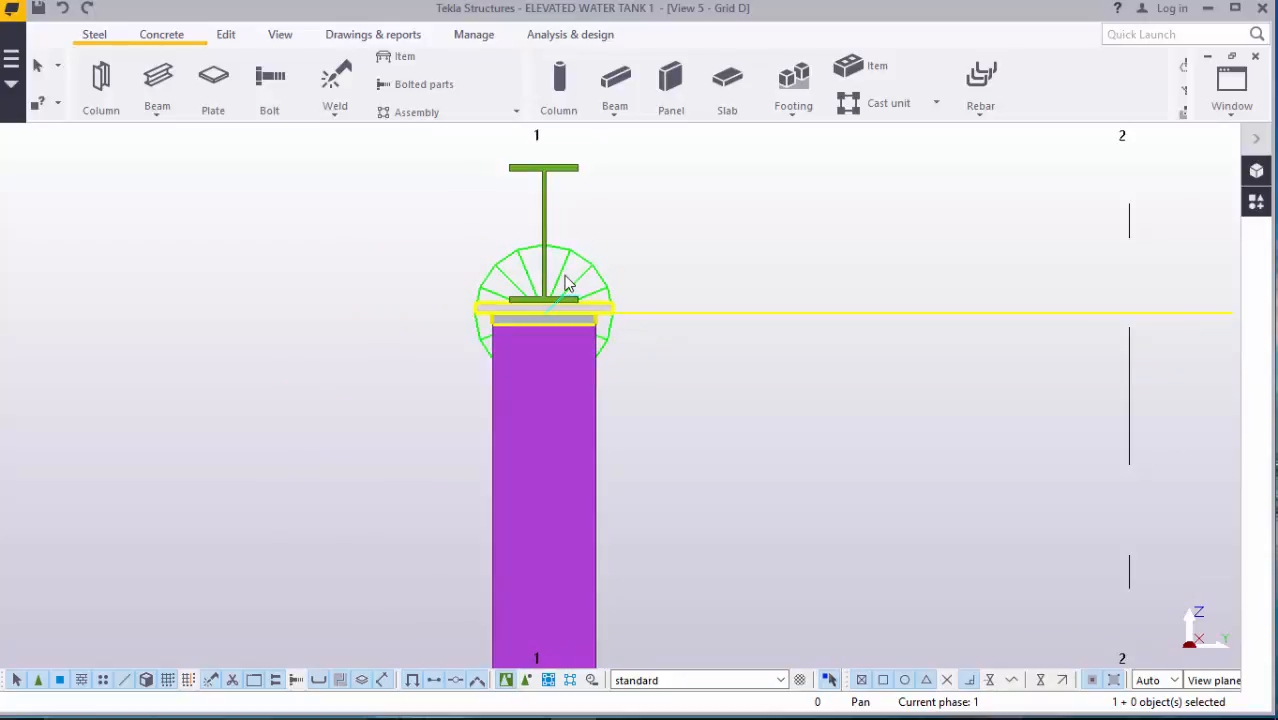
scroll(566, 284, "down", 8)
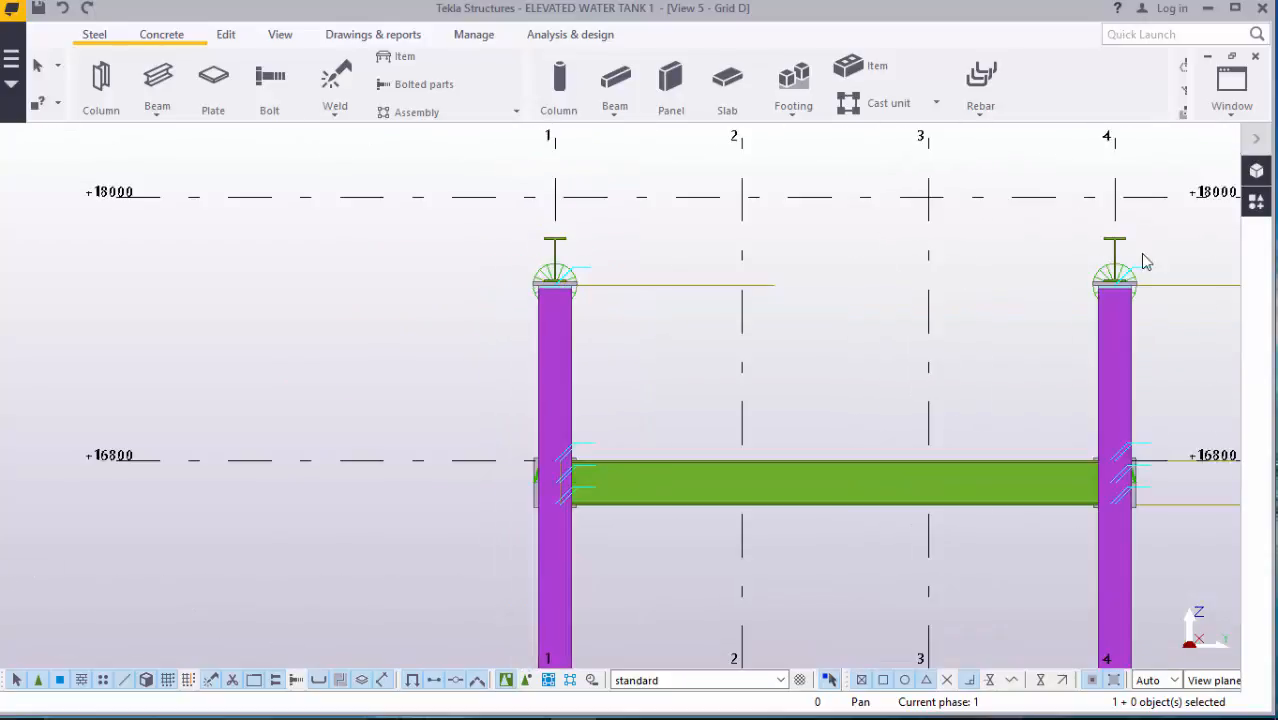
- Draw a 2550 mm steel beam along grid line D between the top-flange midpoints of the grid 1 and grid 4 top beams
scroll(573, 254, "up", 10)
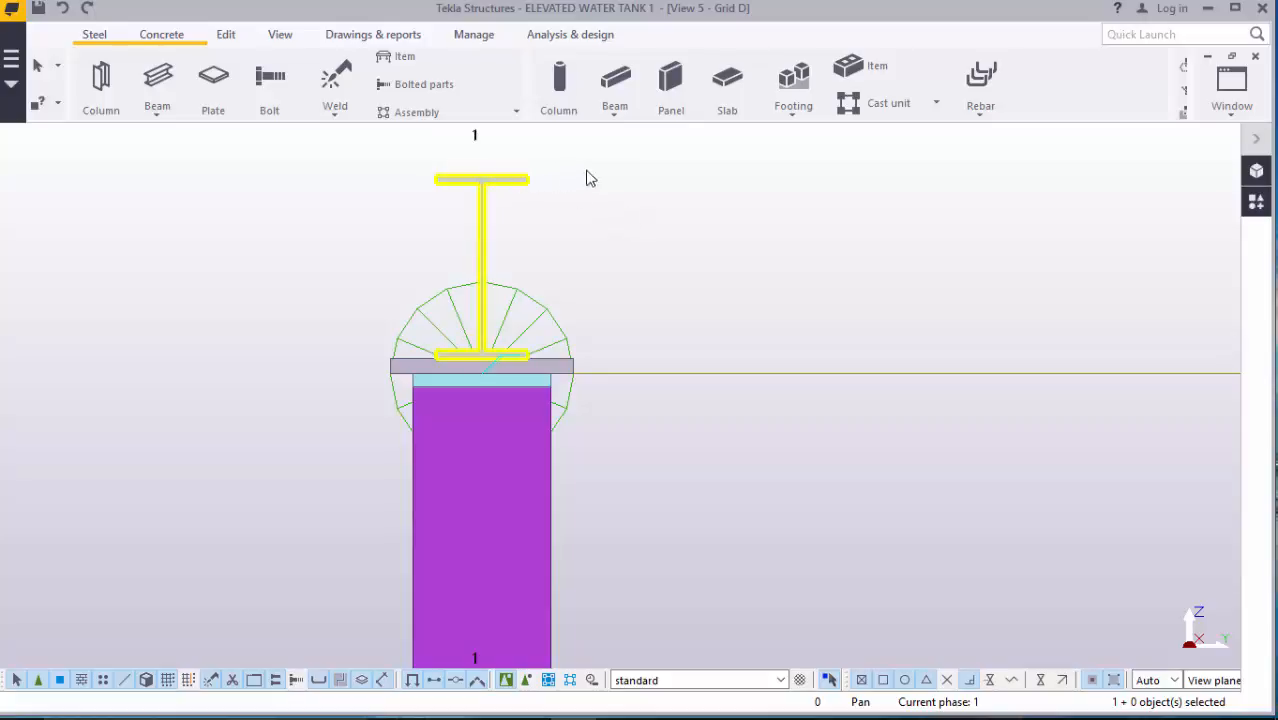
left_click(160, 112)
left_click(190, 145)
scroll(517, 183, "up", 2)
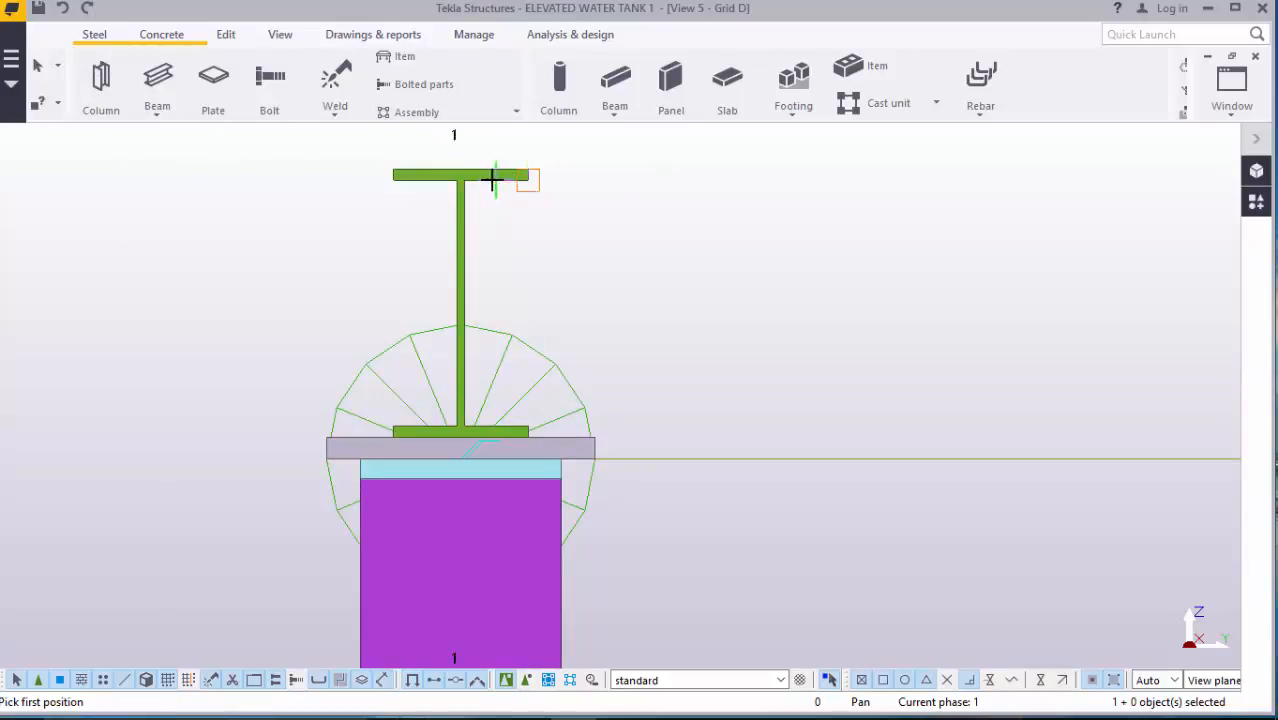
left_click(461, 176)
scroll(430, 280, "down", 6)
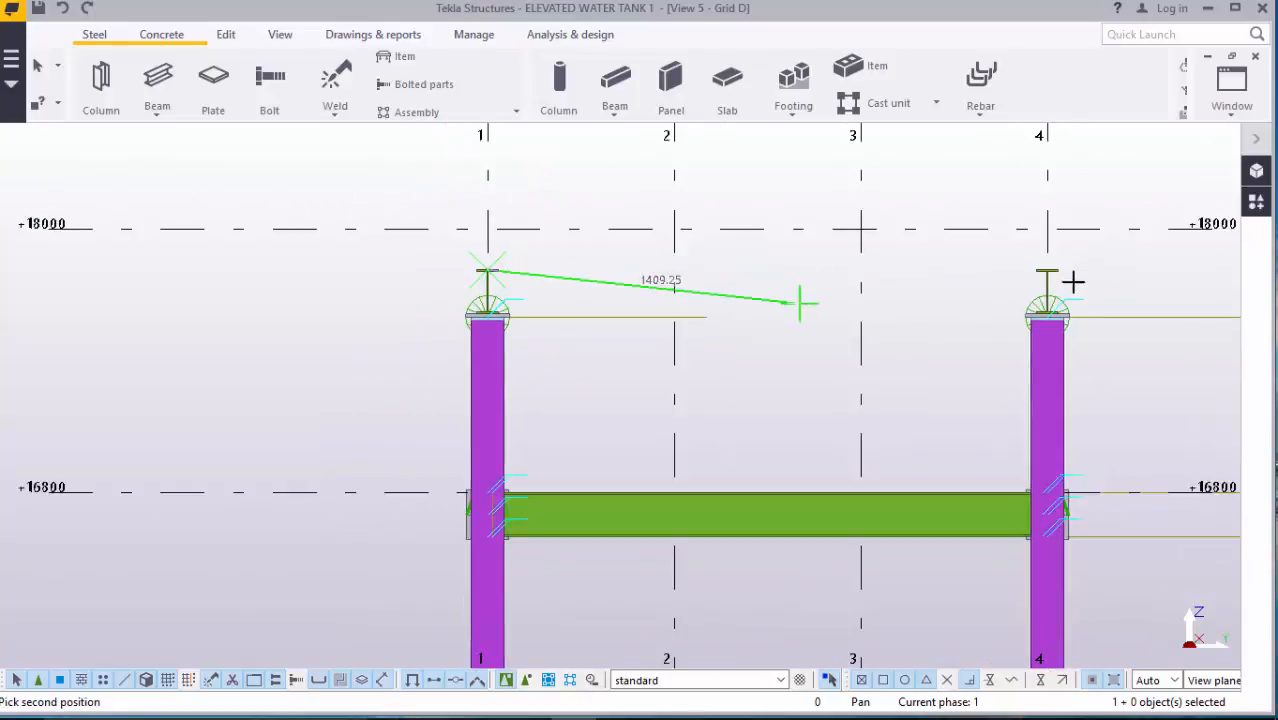
scroll(1046, 272, "up", 4)
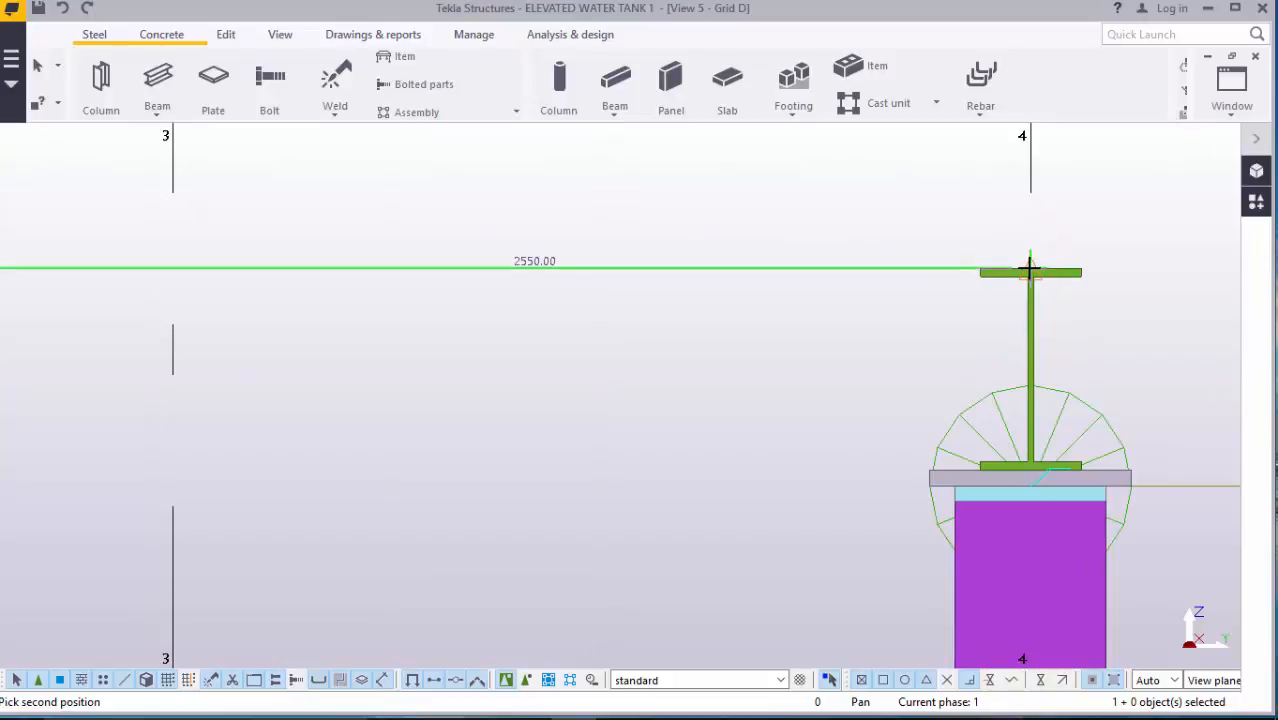
left_click(1029, 268)
right_click(890, 308)
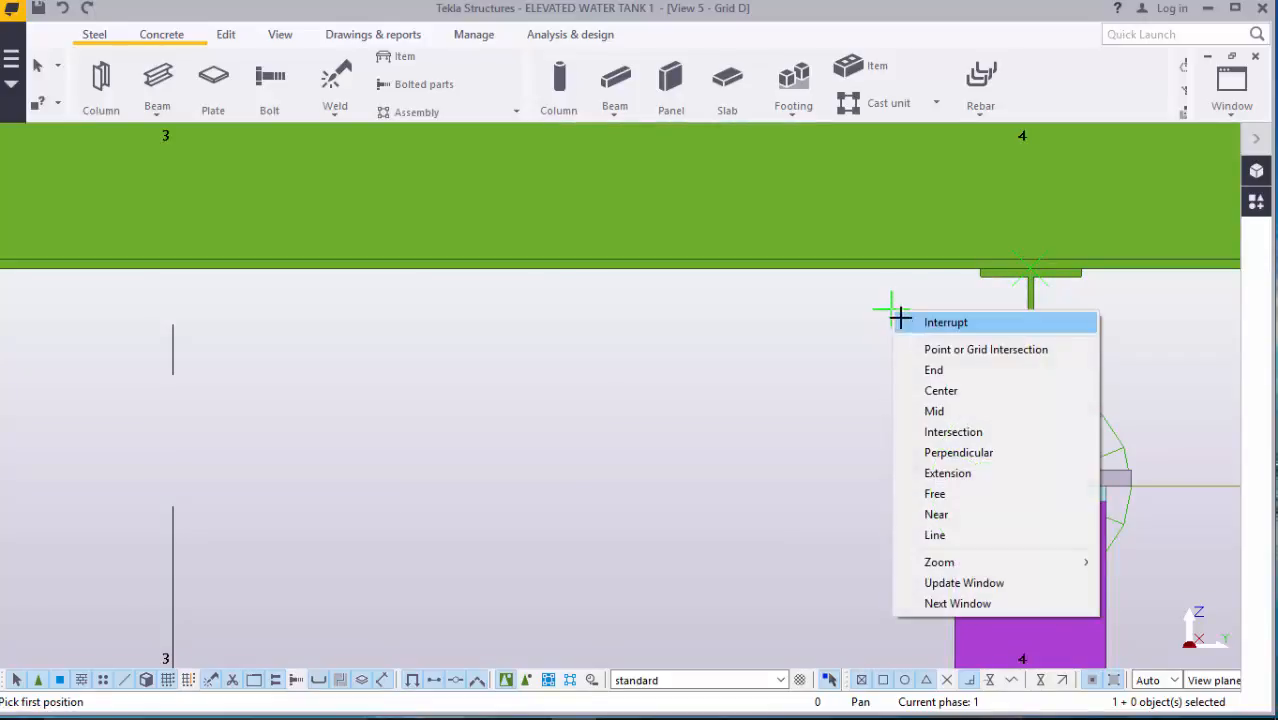
left_click(920, 320)
- Set the new cross beam's start and end Dx offsets to 0
scroll(797, 366, "down", 4)
scroll(802, 361, "down", 4)
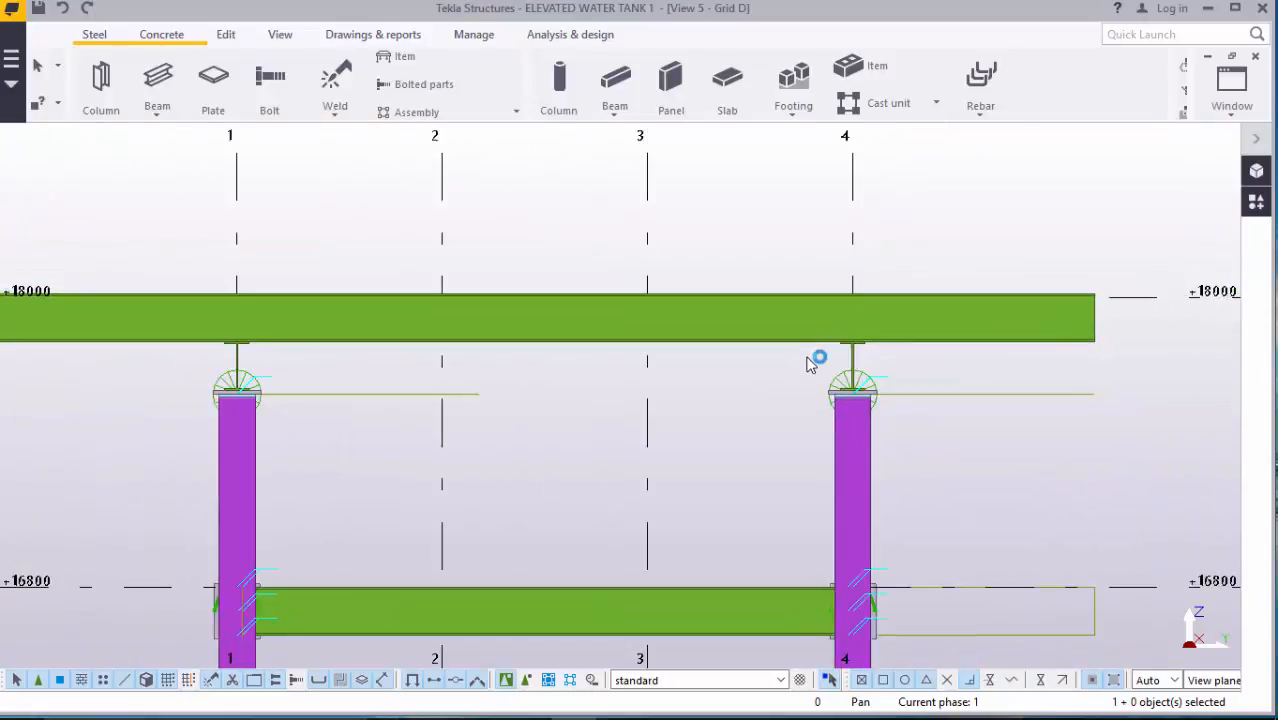
double_click(778, 336)
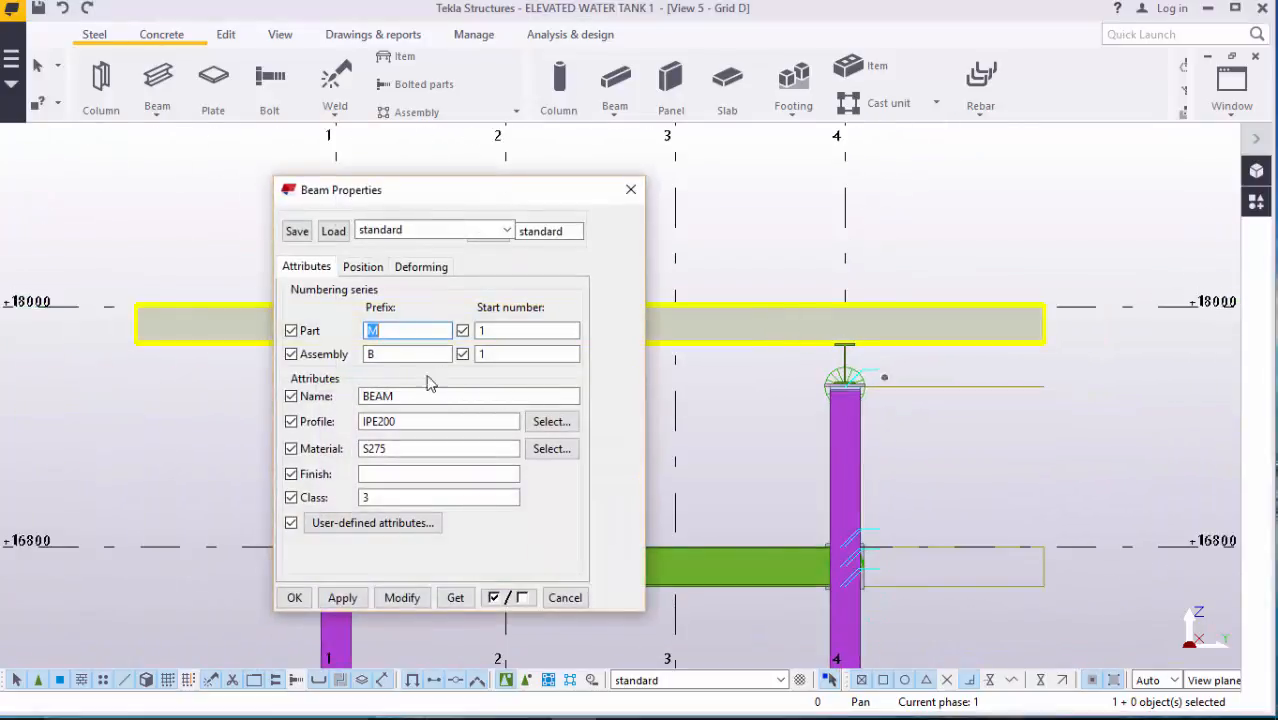
left_click(363, 267)
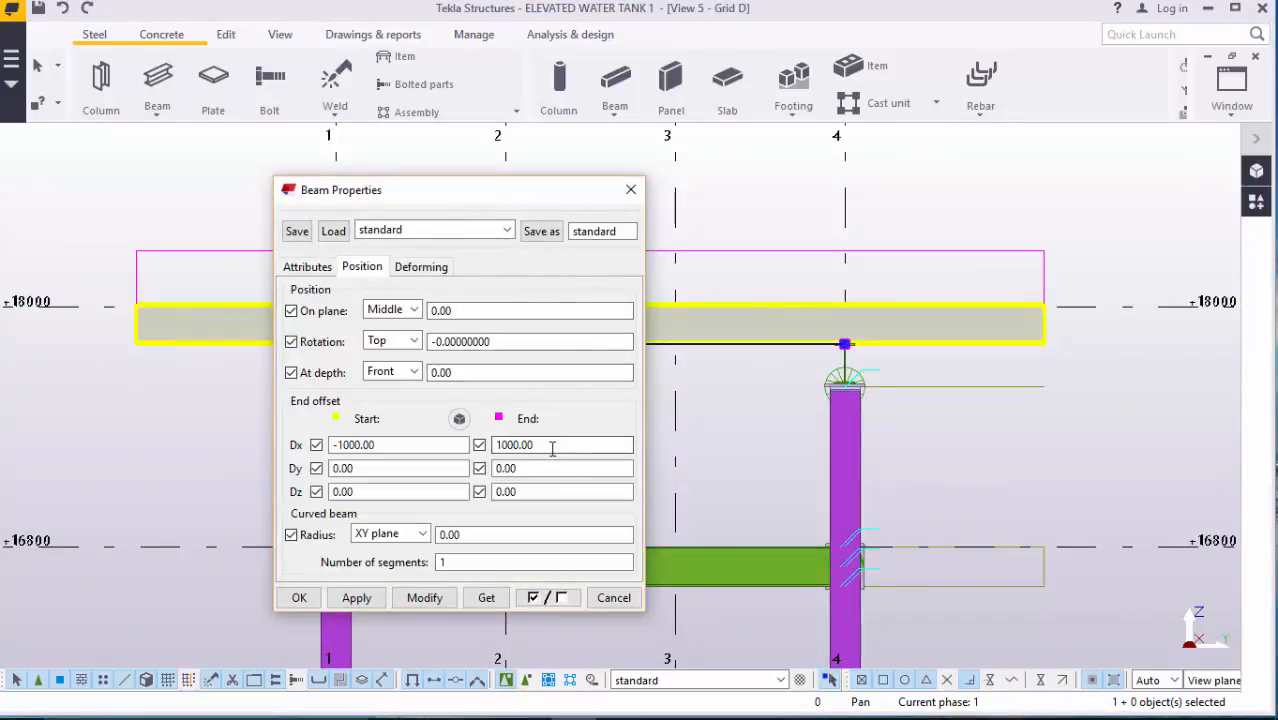
type("0")
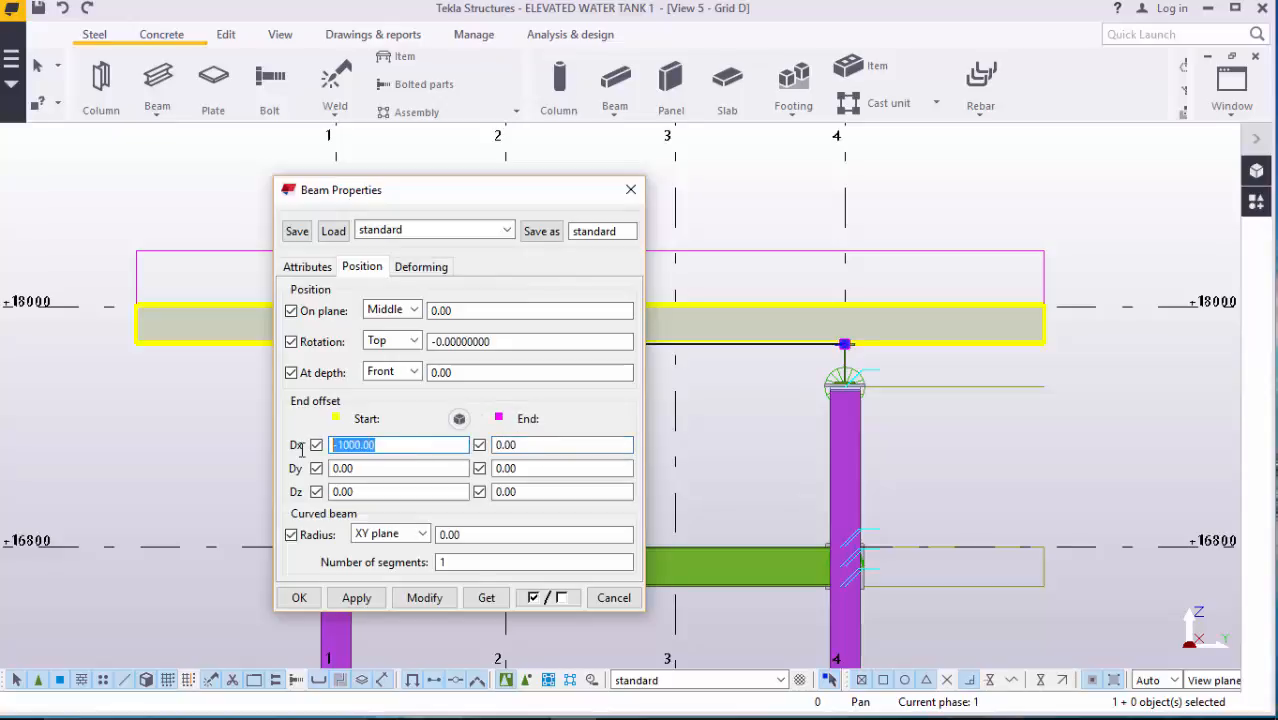
left_click(390, 598)
left_click(299, 597)
- Set the cross beam's depth position to Middle
scroll(501, 334, "up", 1)
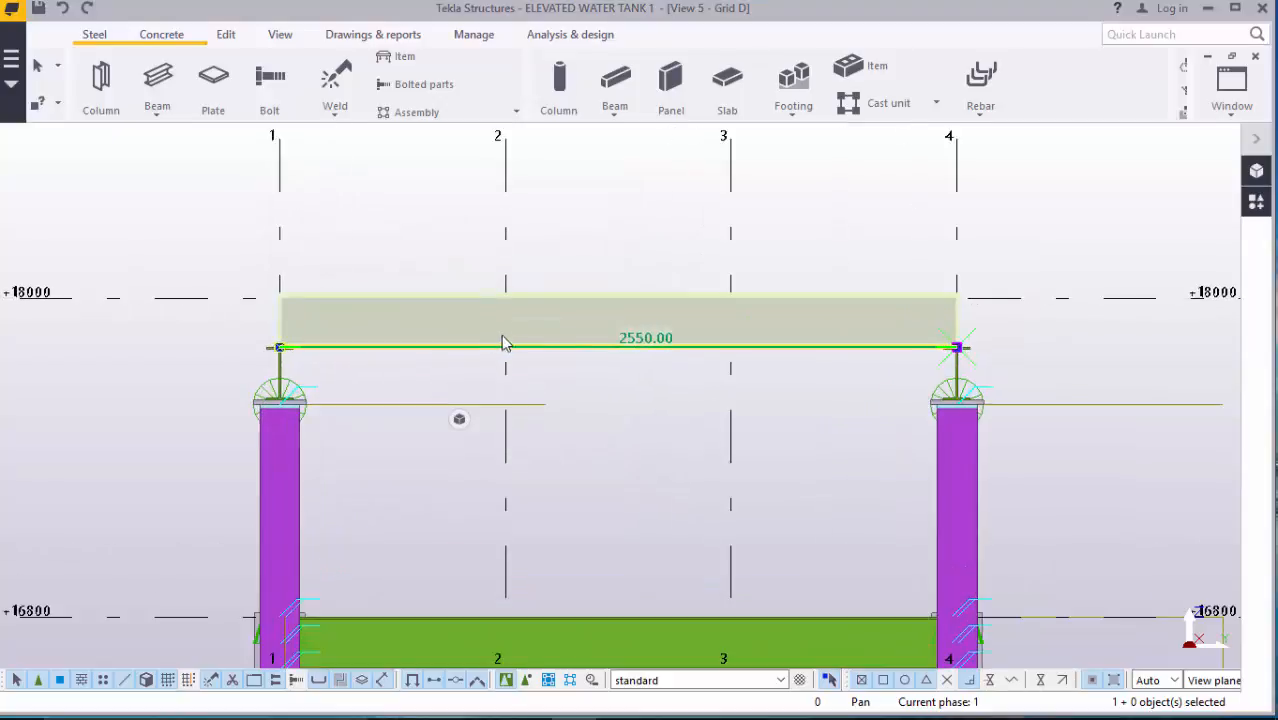
scroll(606, 325, "up", 2)
double_click(602, 305)
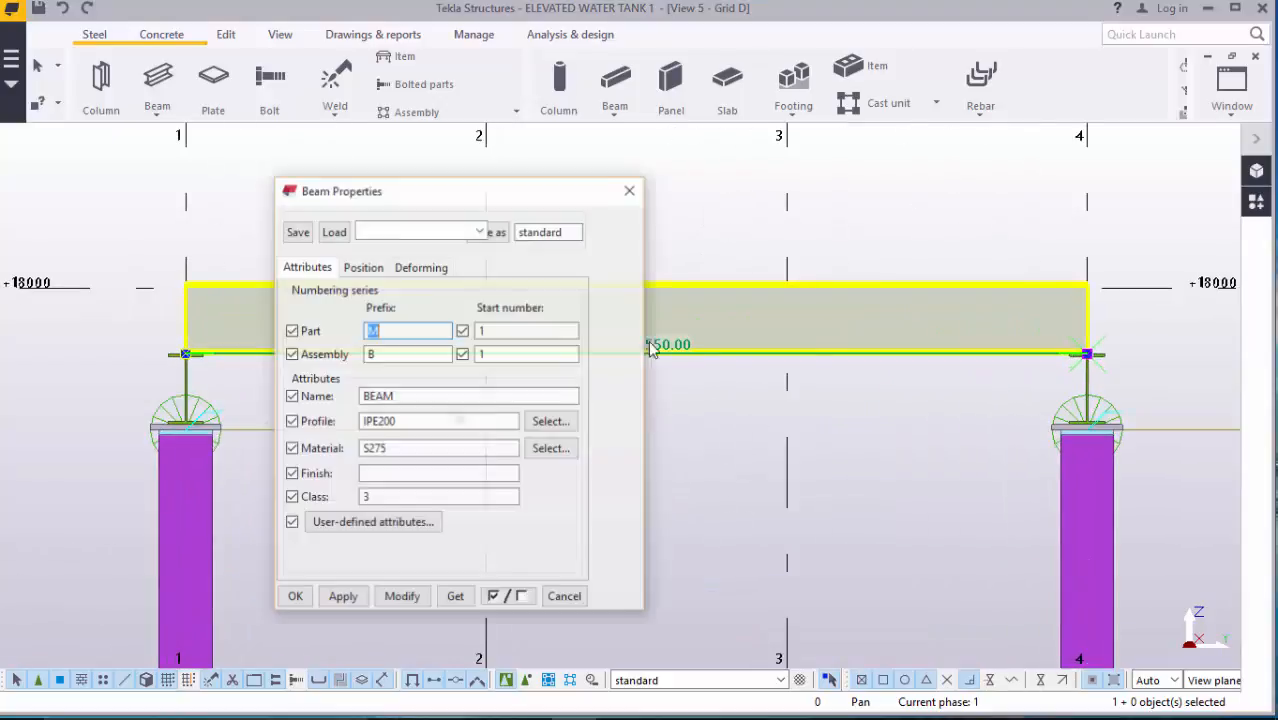
left_click(364, 268)
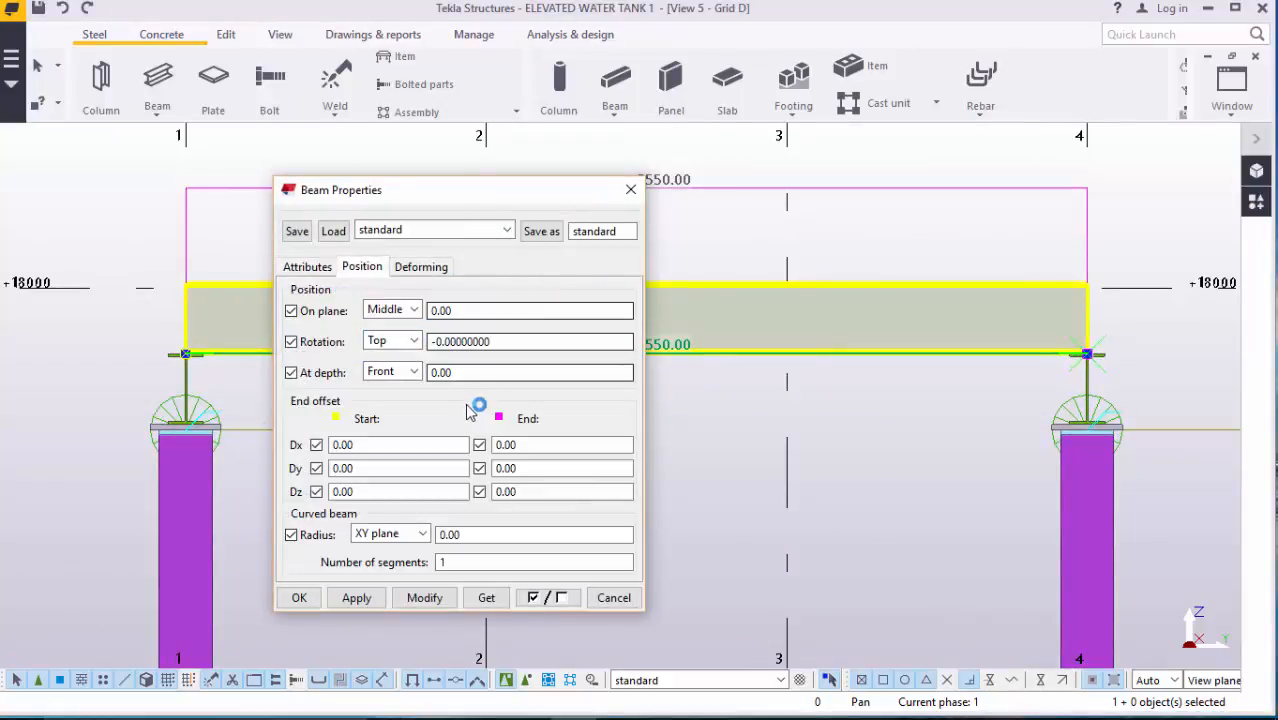
left_click_drag(403, 189, 850, 163)
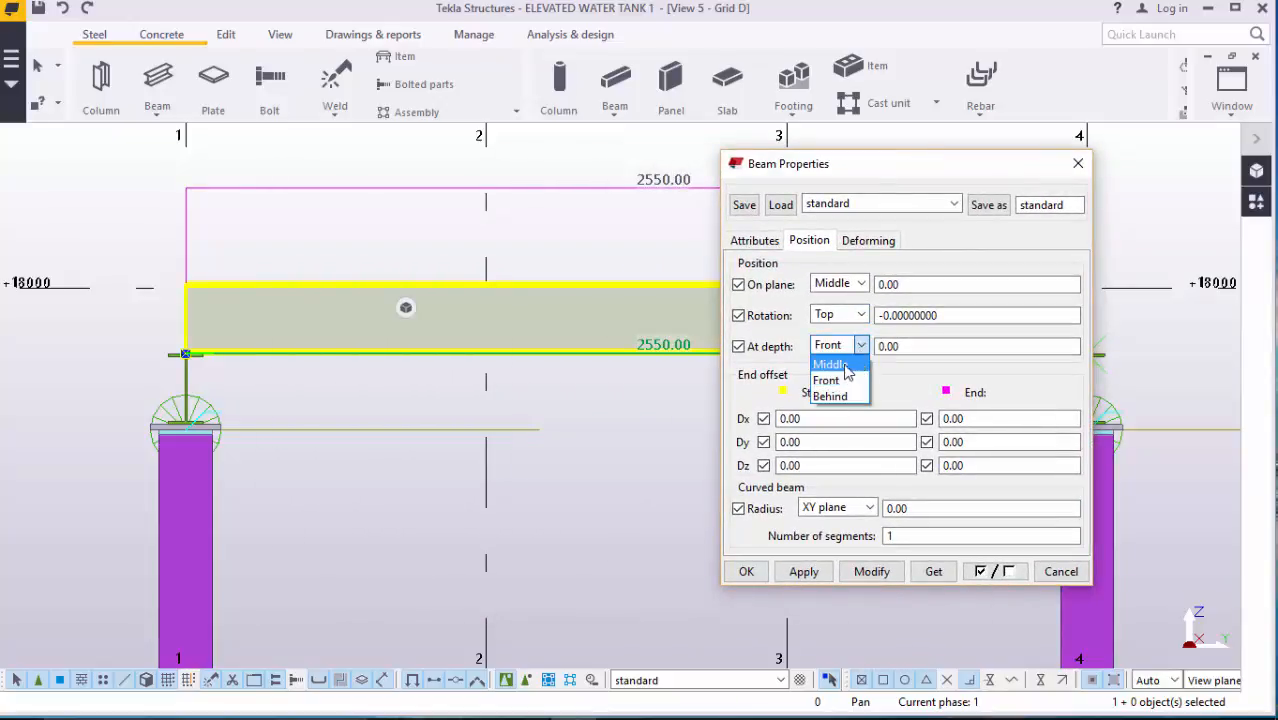
left_click(845, 365)
left_click(870, 572)
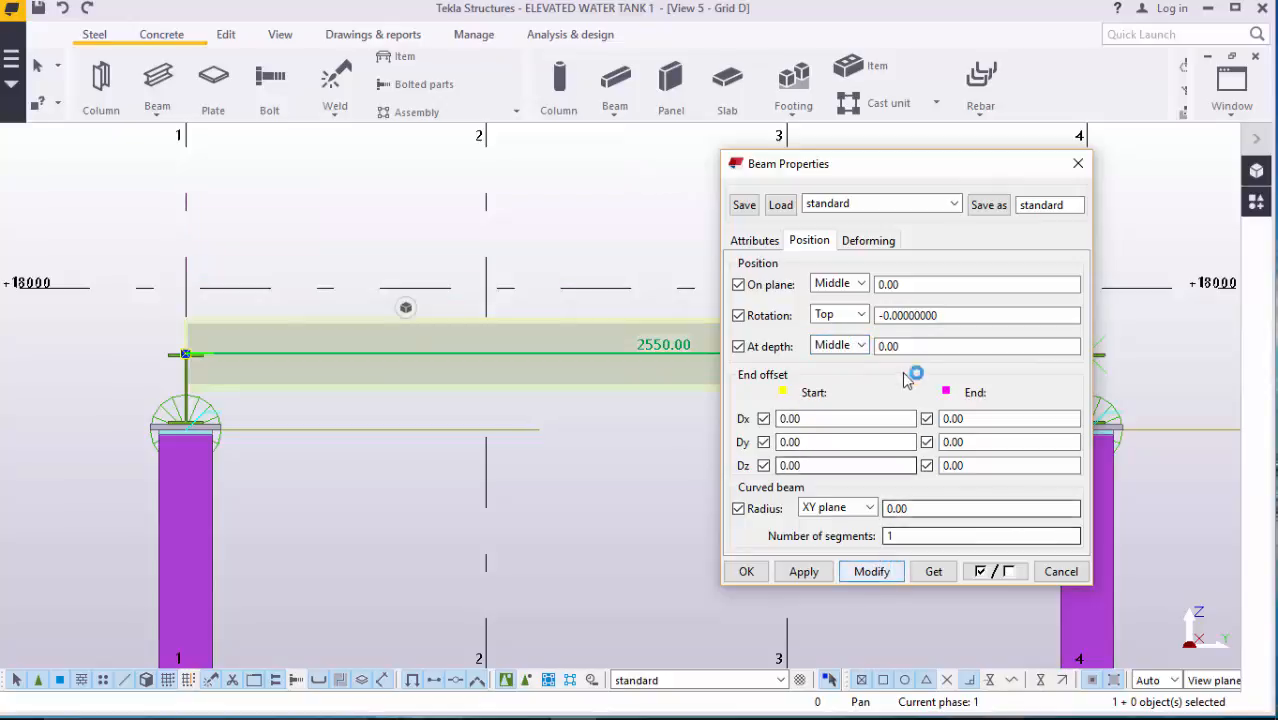
- Set the cross beam's depth position to Behind with its rotation at Top, and close its properties
left_click(861, 315)
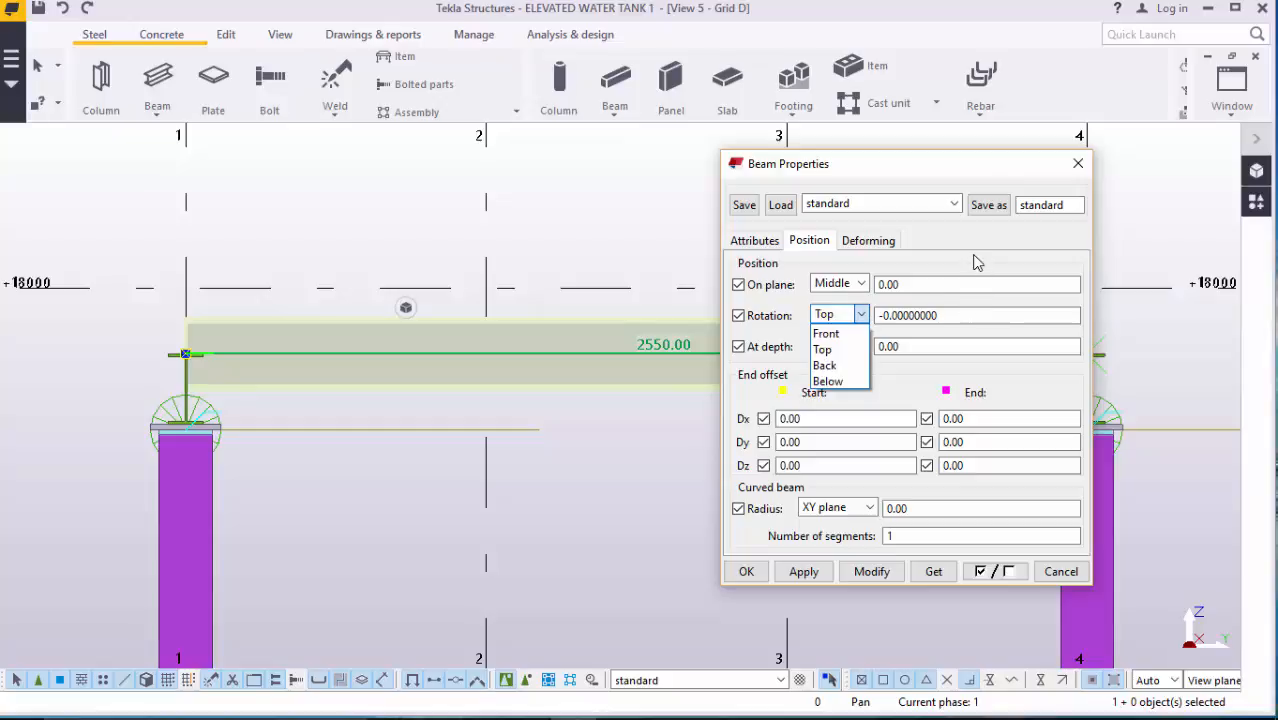
left_click(822, 349)
left_click(861, 346)
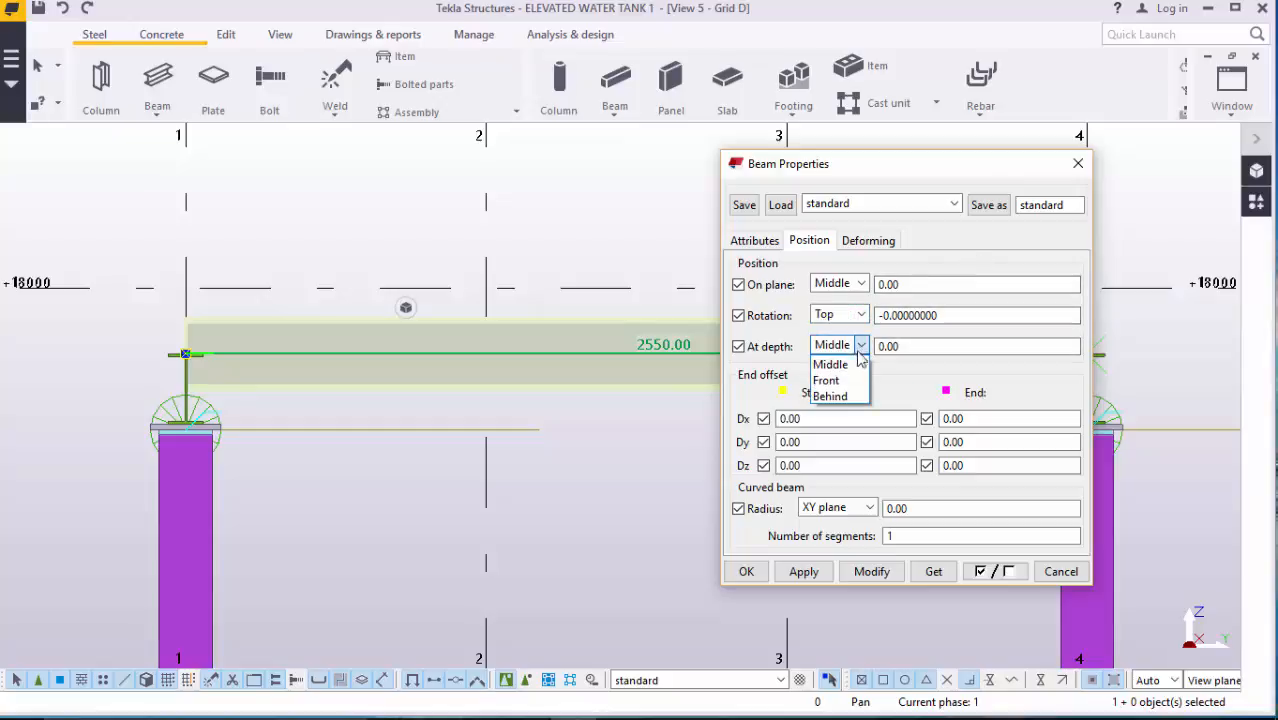
left_click(830, 396)
left_click(872, 576)
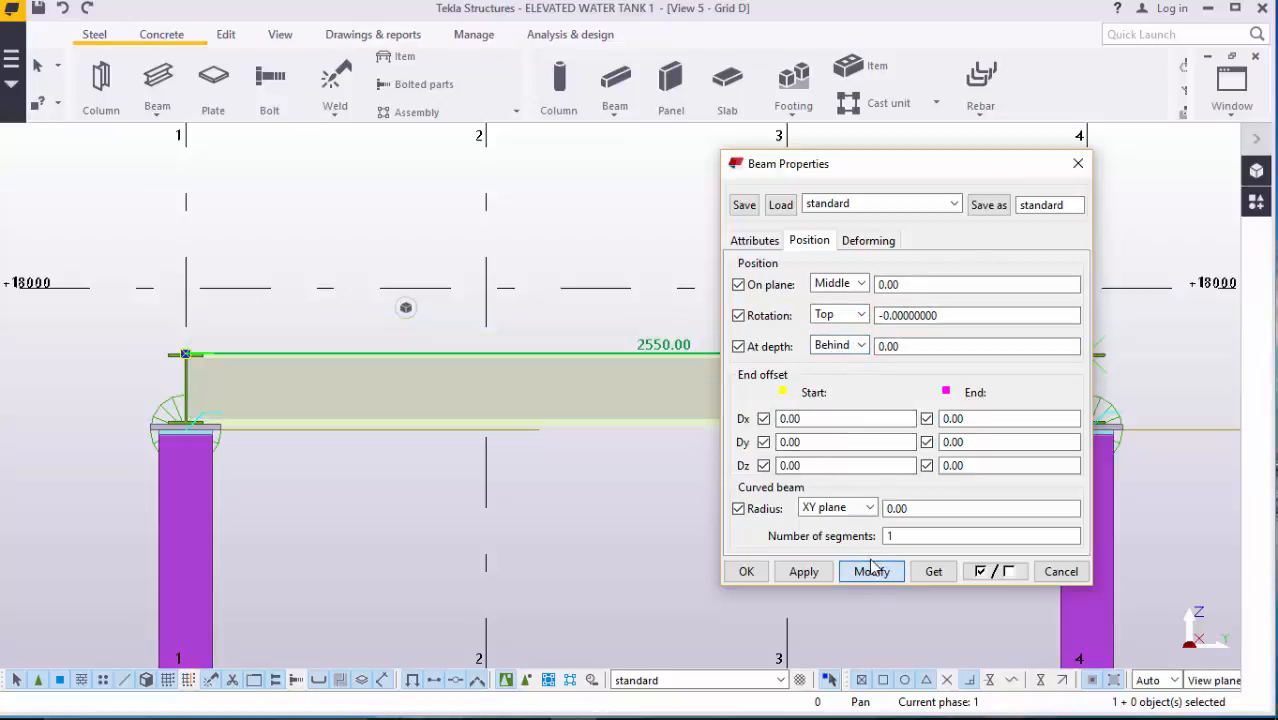
left_click(746, 571)
left_click(729, 524)
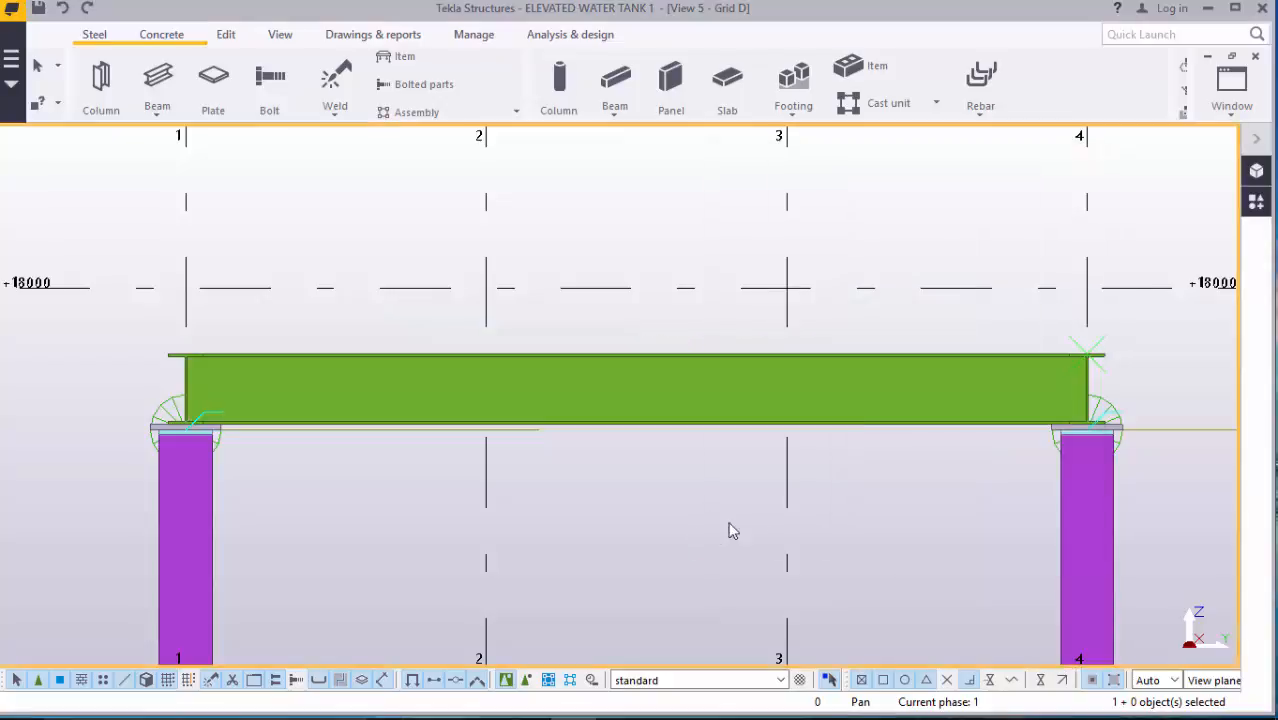
- Inspect the cross beam in the Grid D elevation and examine its joint with the top beam in the 3D view
scroll(784, 346, "up", 2)
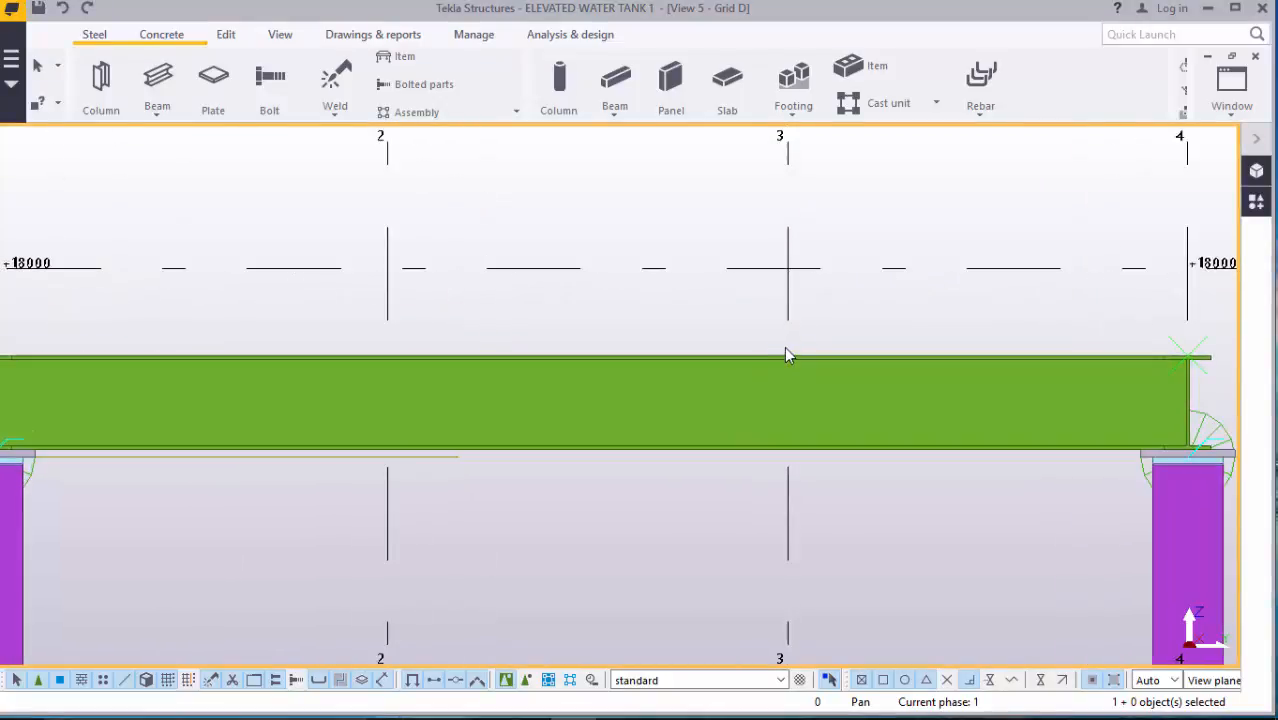
scroll(805, 416, "down", 3)
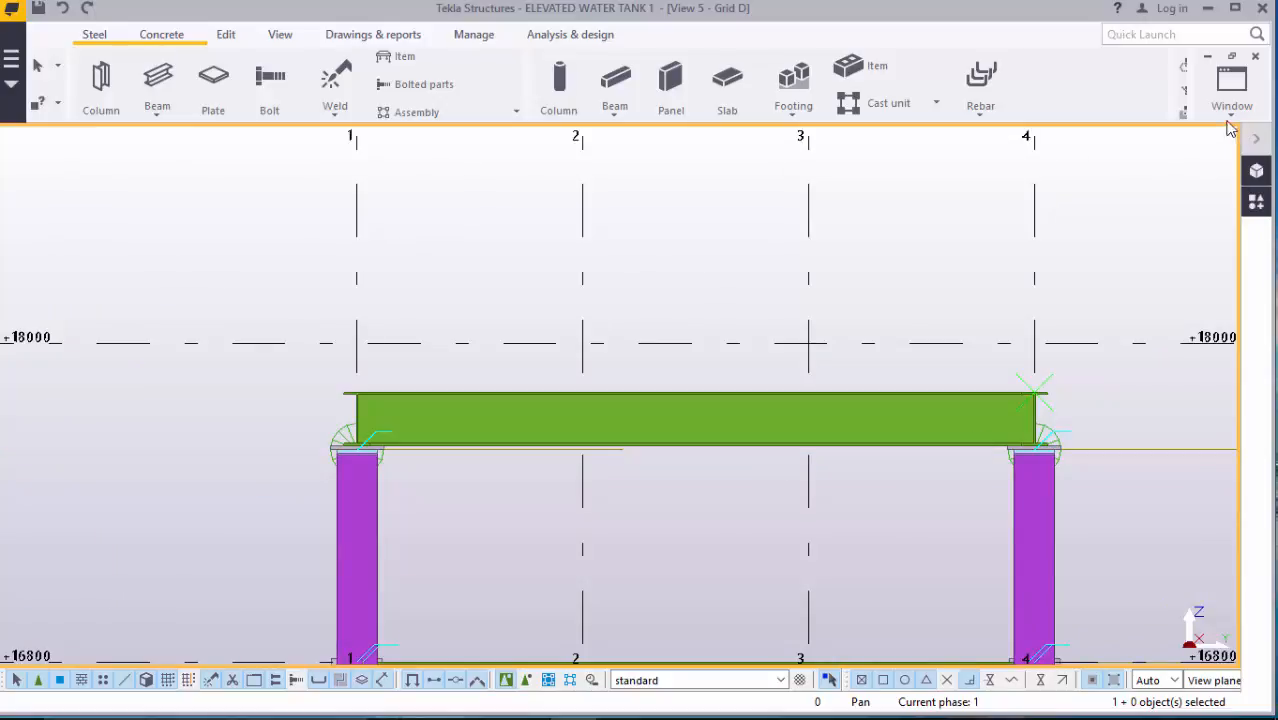
left_click(1231, 110)
left_click(1195, 220)
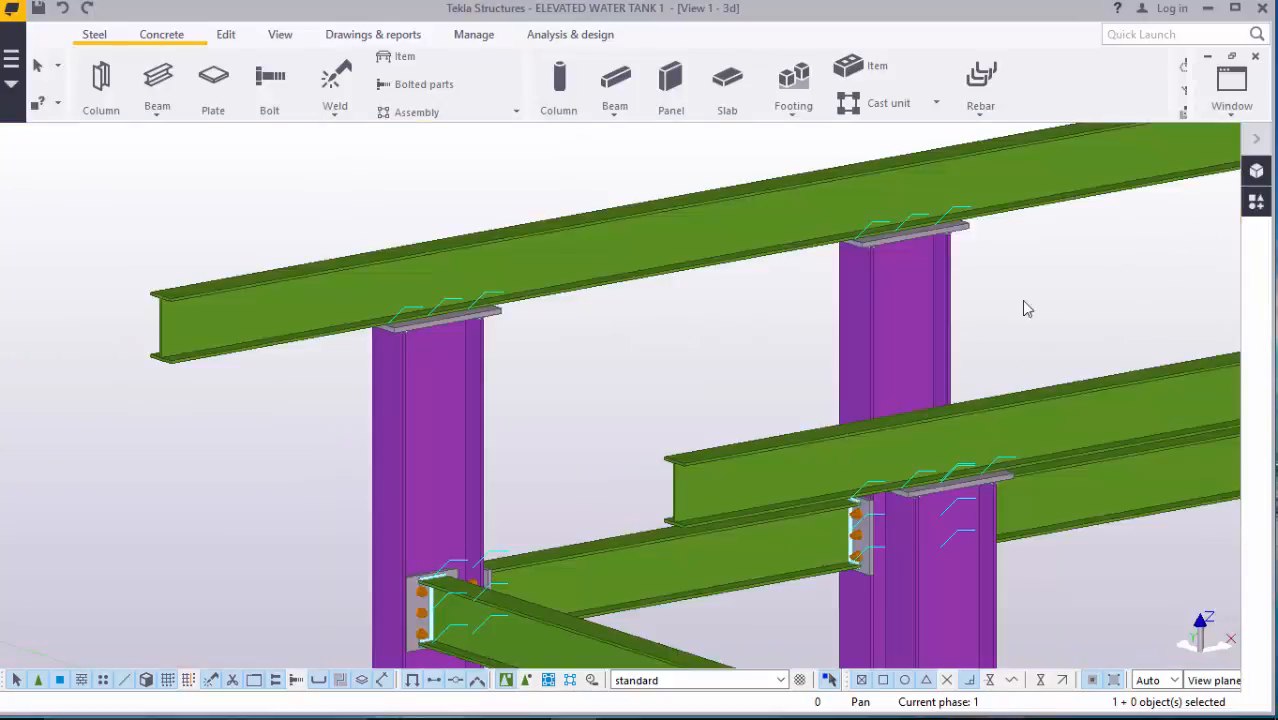
scroll(628, 468, "down", 5)
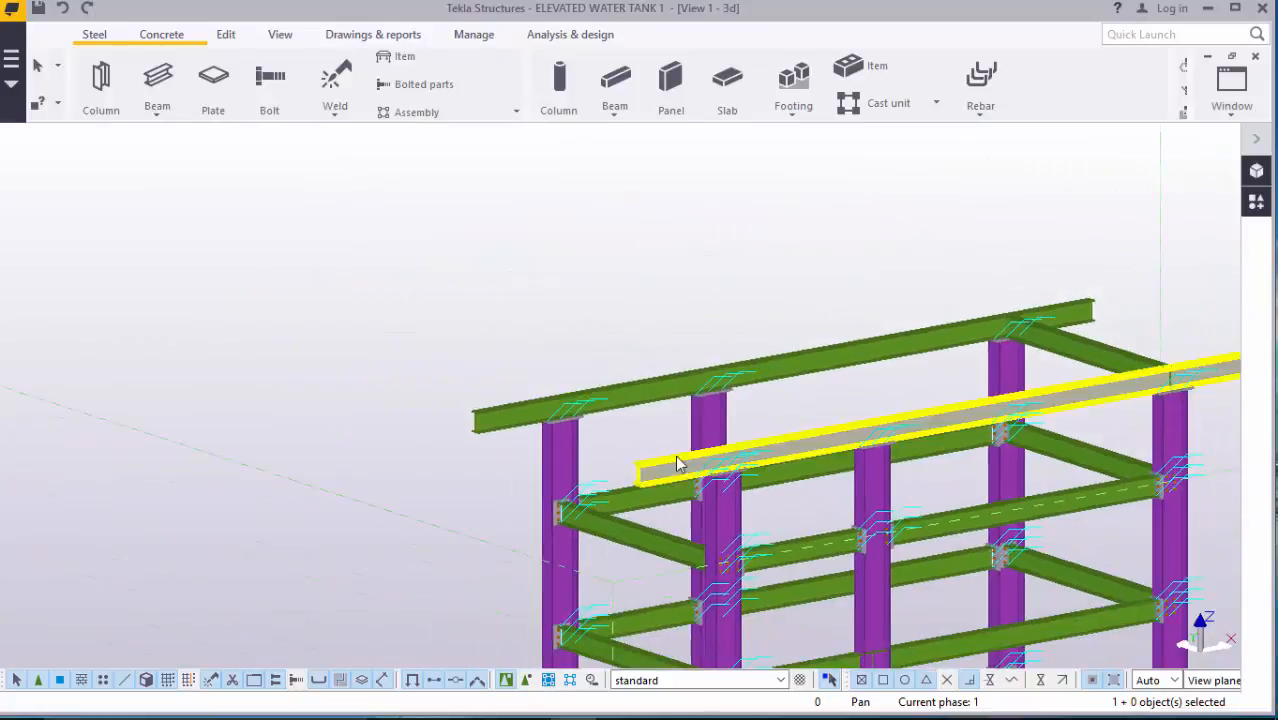
scroll(900, 326, "up", 6)
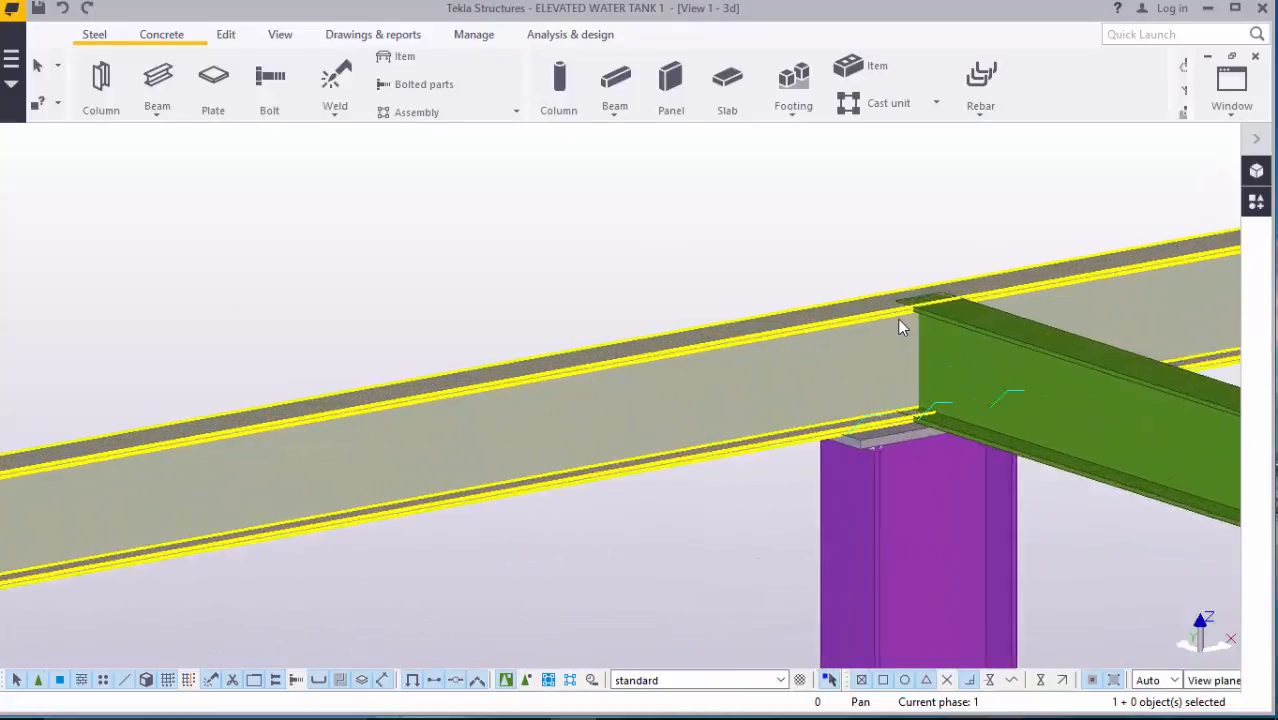
scroll(968, 370, "up", 2)
scroll(835, 374, "down", 2)
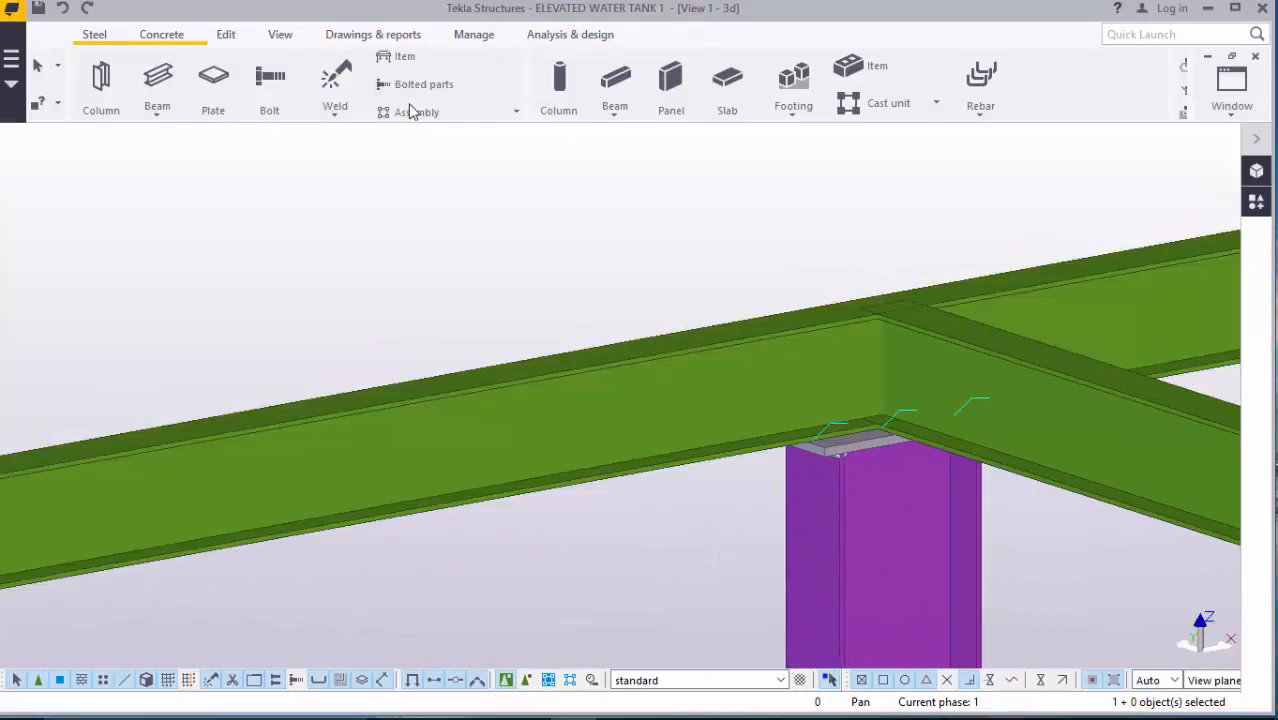
- Set the view's rotation point at the cross beam's joint and orbit to see the top framing from the other side
left_click(276, 35)
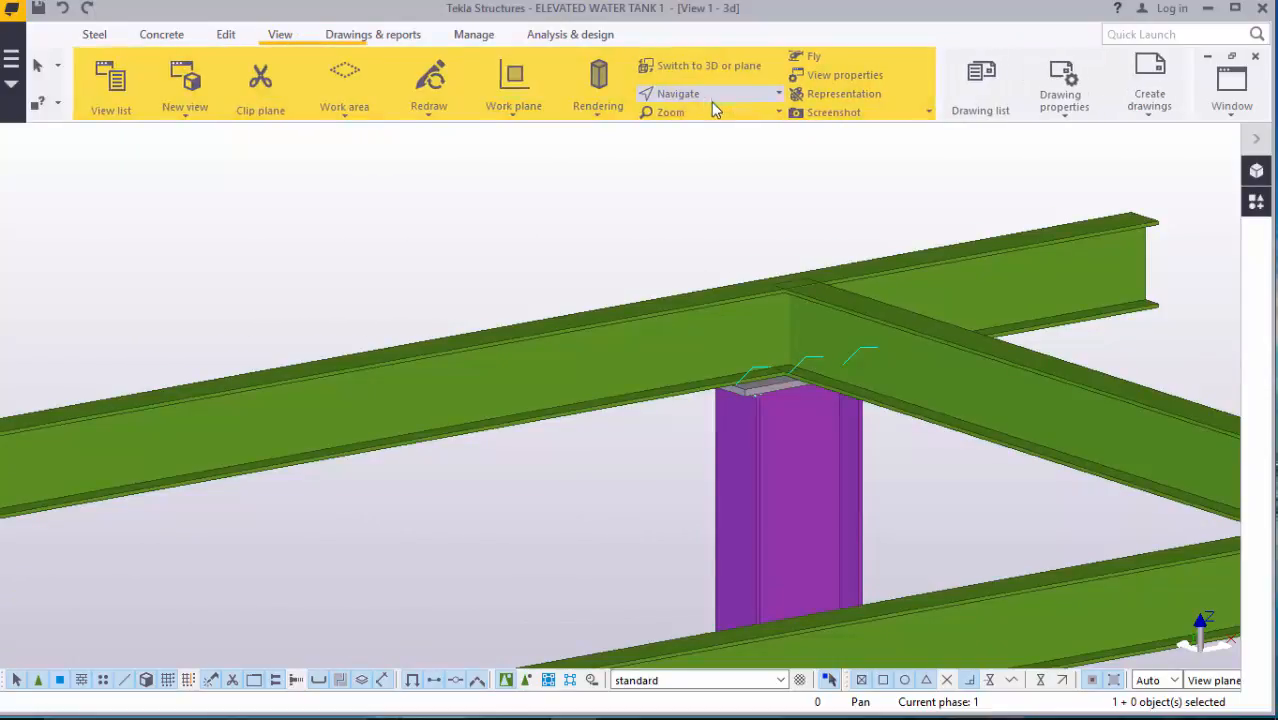
left_click(675, 96)
left_click(700, 159)
left_click(822, 335)
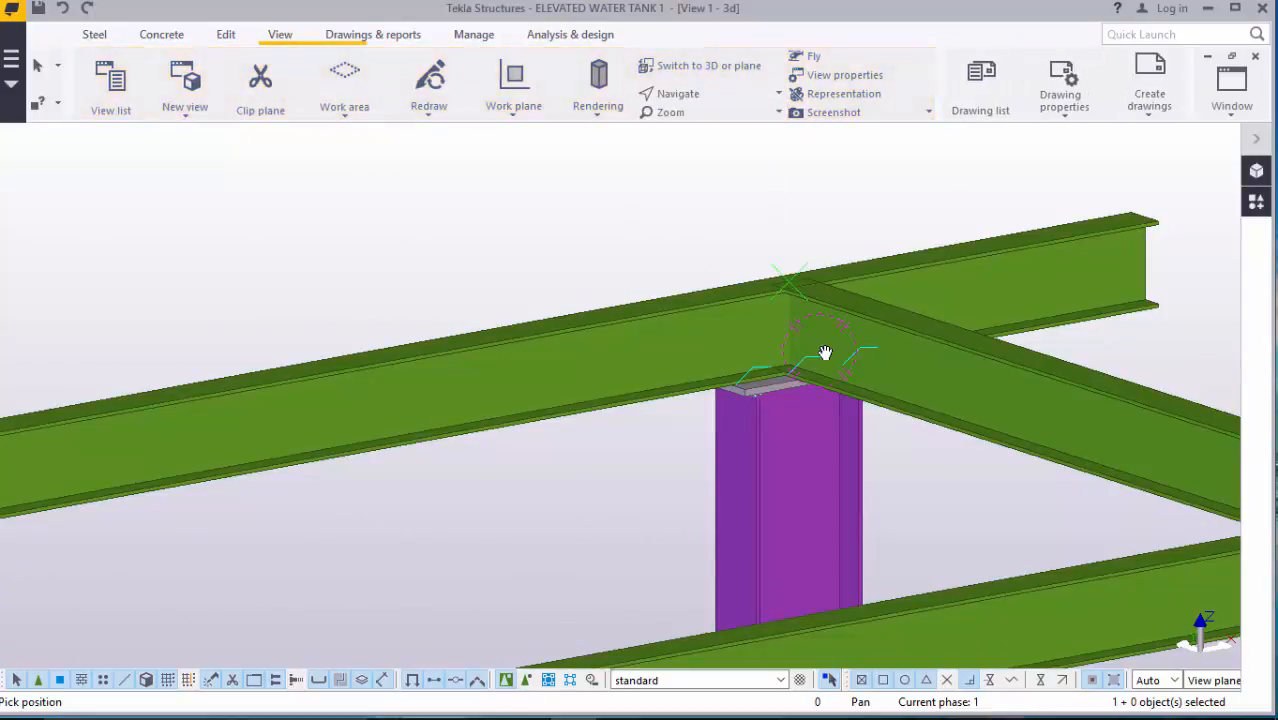
middle_click_drag(825, 353, 576, 394, "ctrl")
scroll(968, 370, "down", 5)
scroll(803, 452, "up", 2)
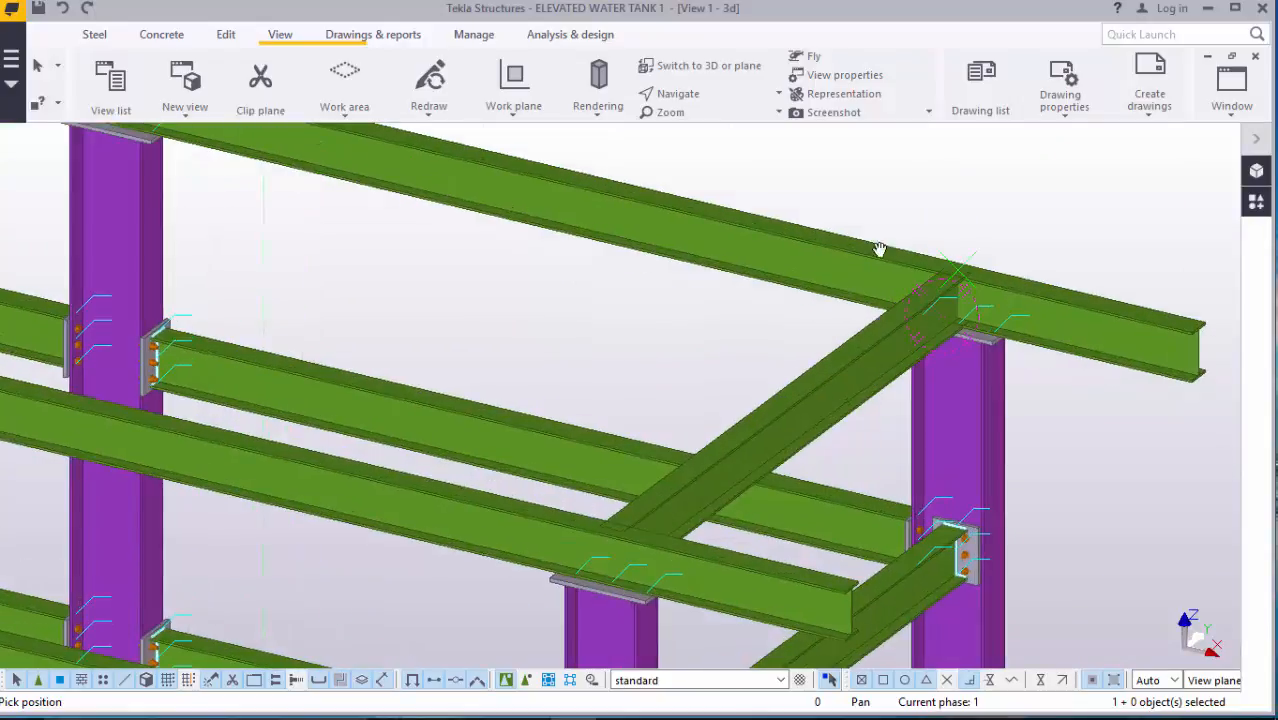
right_click(883, 187)
left_click(888, 193)
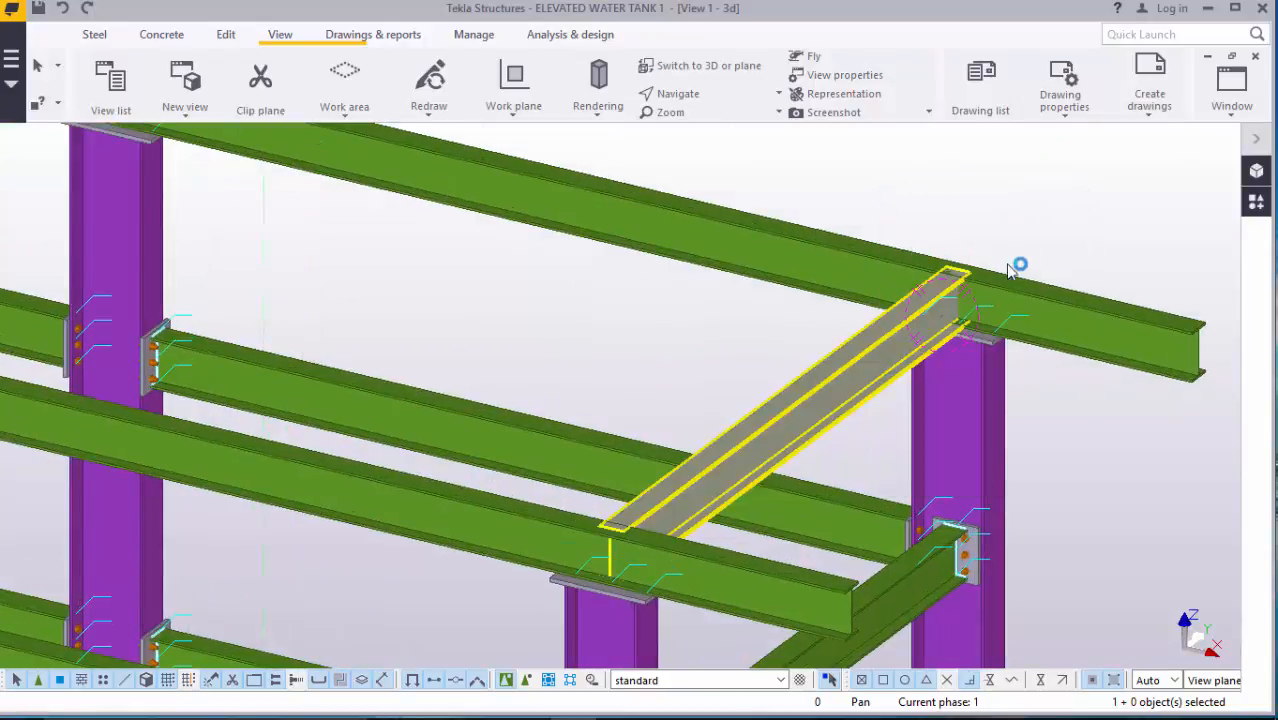
- Copy the grid D cross beam to grid lines C and B, using grid D as the origin
right_click(1035, 196)
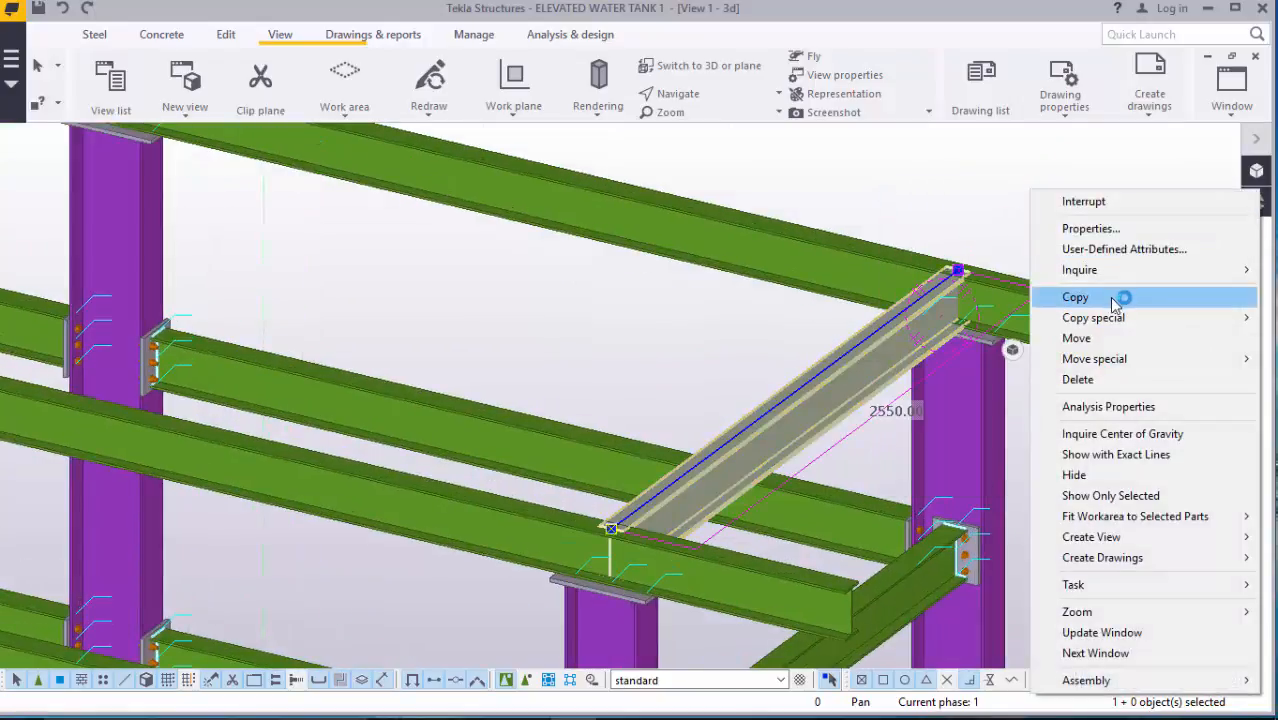
left_click(1047, 294)
scroll(1020, 221, "down", 2)
scroll(1020, 221, "down", 2)
scroll(856, 215, "down", 1)
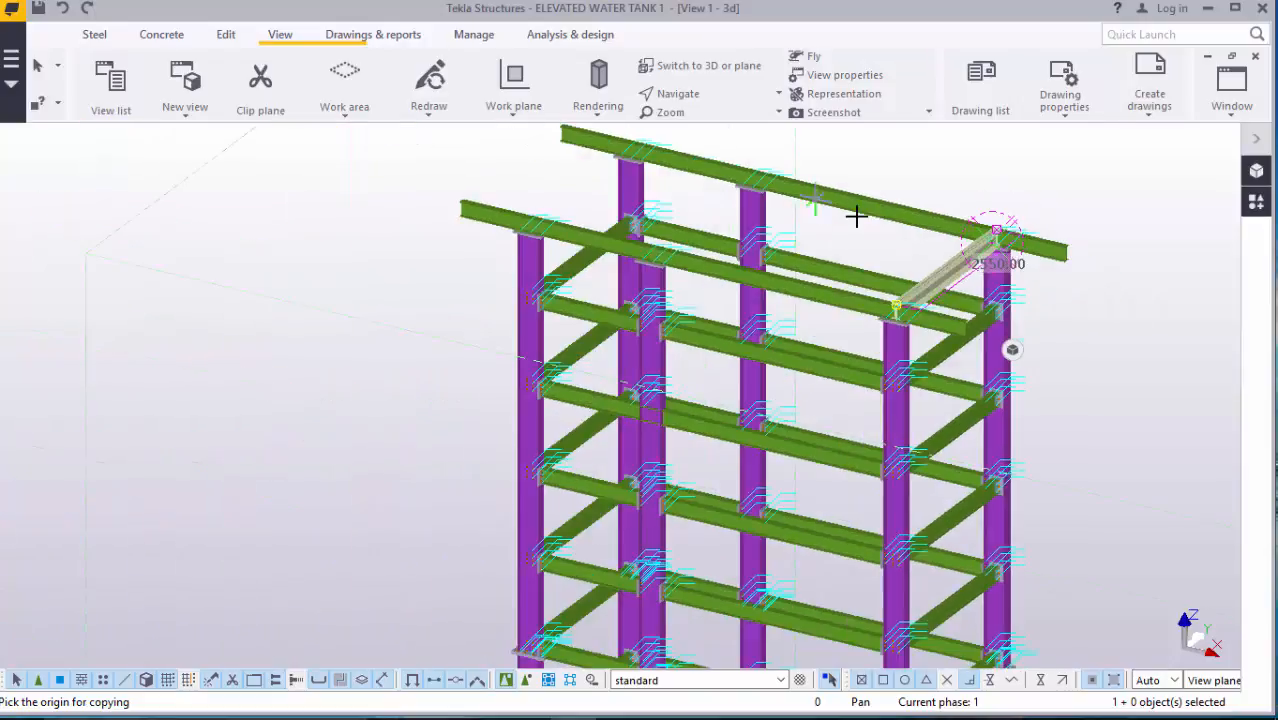
scroll(856, 215, "down", 2)
scroll(852, 206, "down", 1)
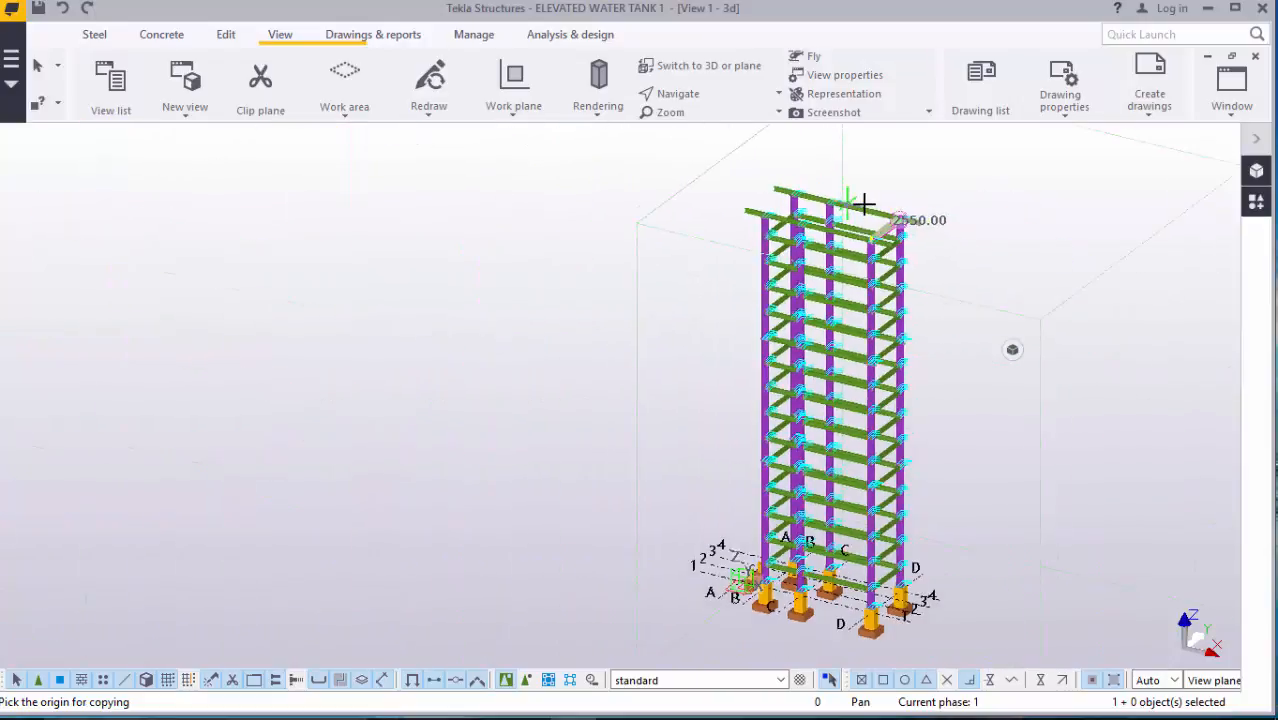
scroll(868, 597, "up", 5)
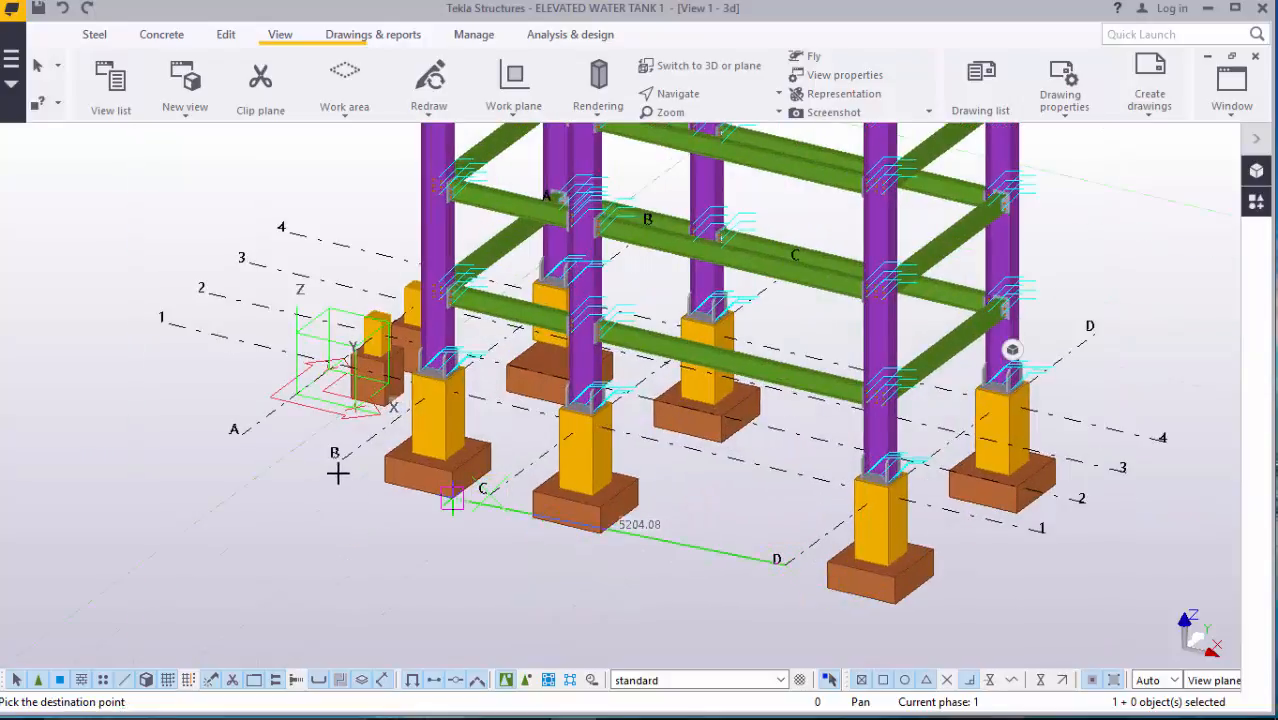
right_click(414, 535)
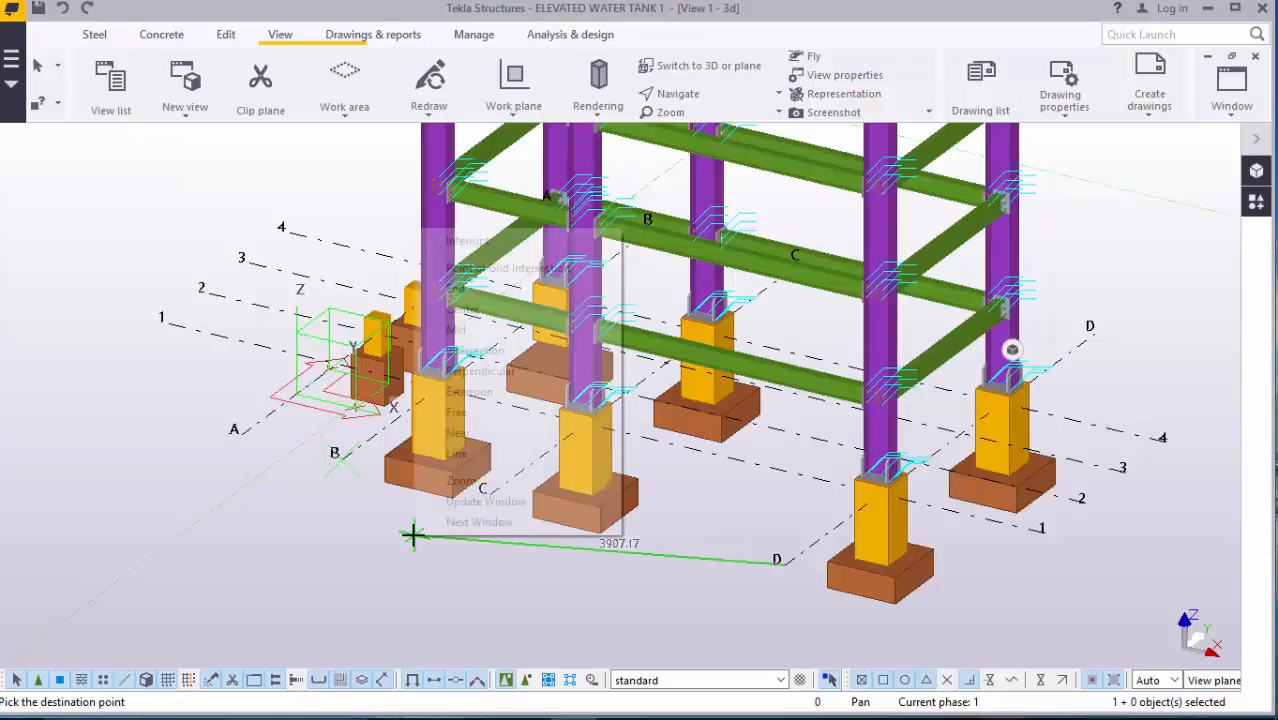
left_click(494, 246)
- Examine the copied cross beams at grids B and C on top of the tower
scroll(605, 576, "down", 1)
scroll(613, 585, "down", 5)
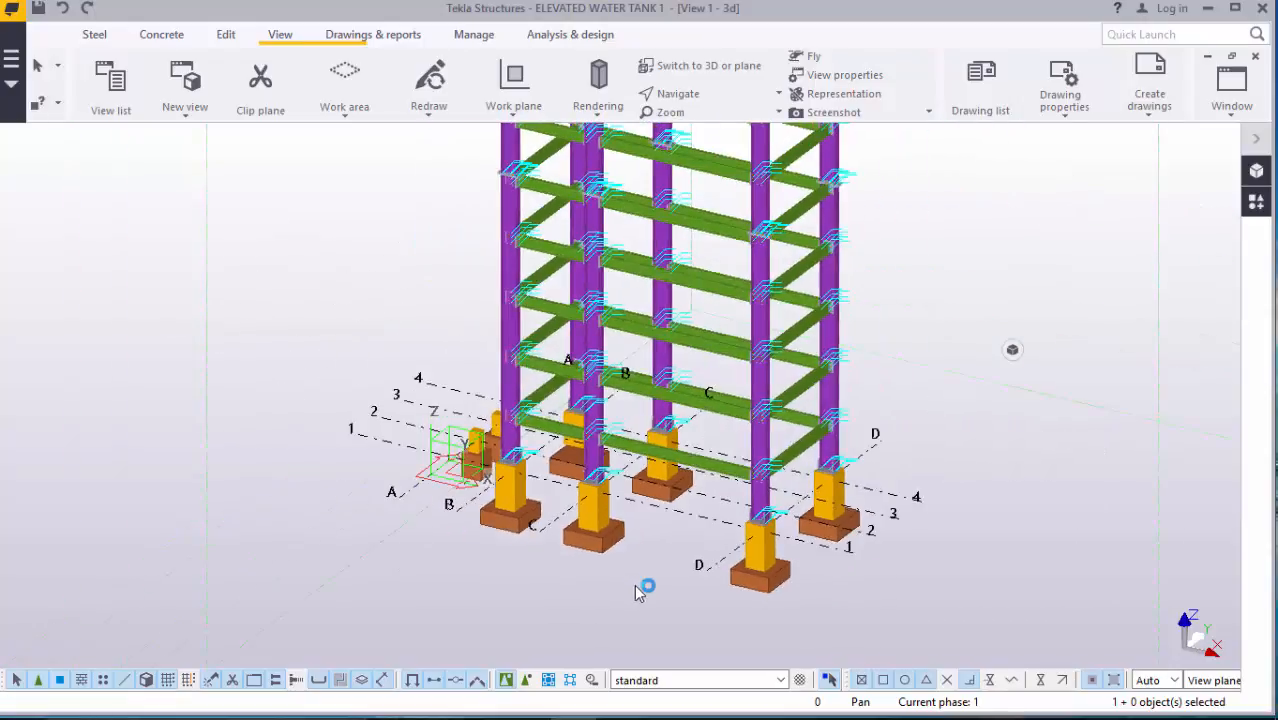
scroll(645, 210, "up", 8)
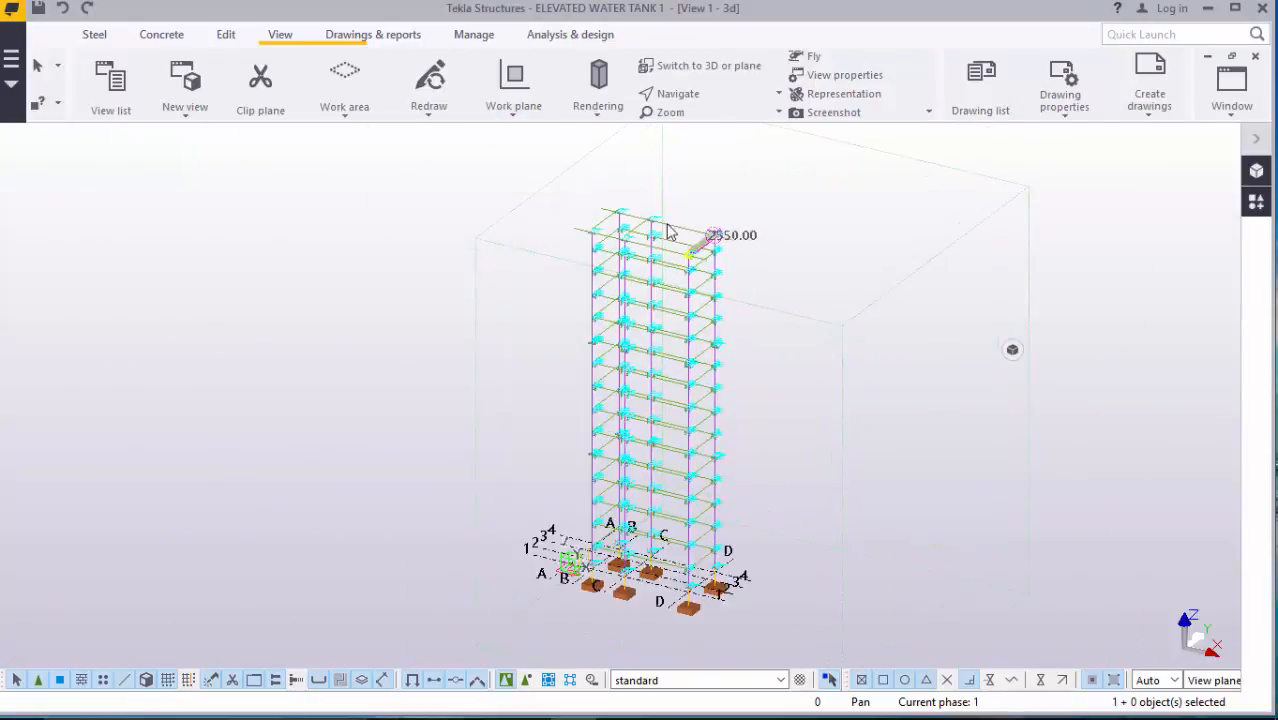
scroll(640, 192, "up", 2)
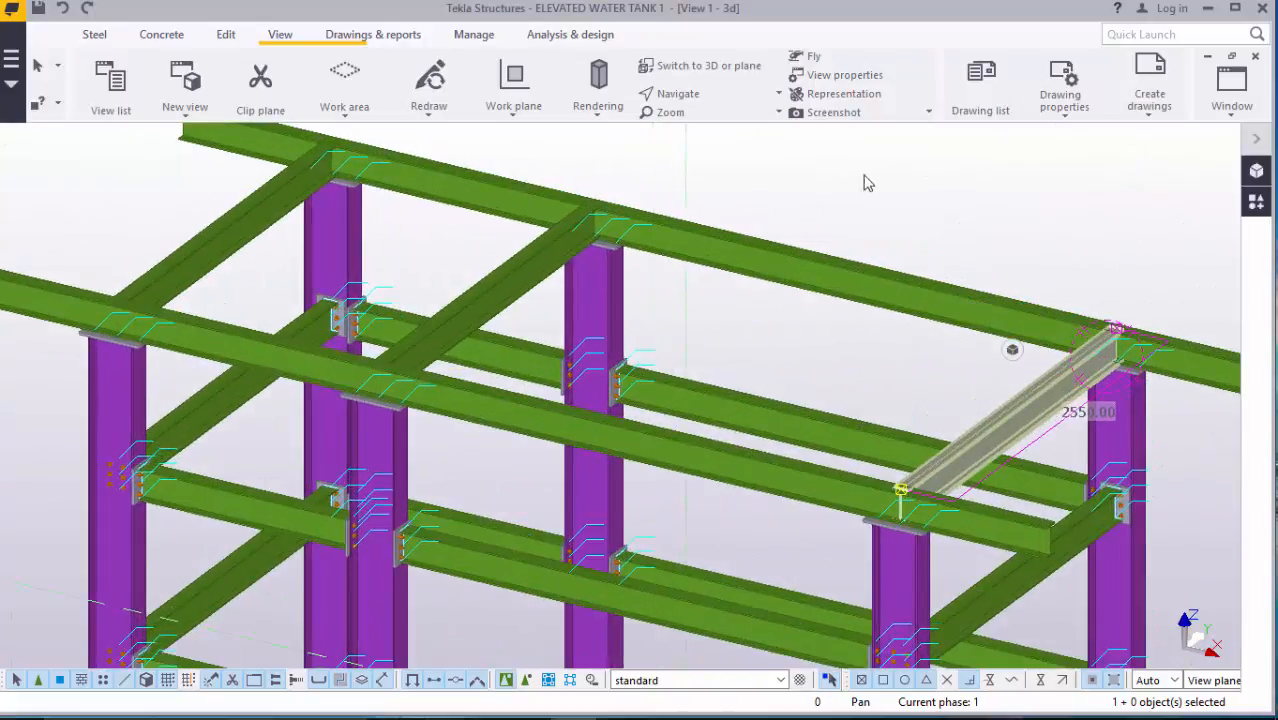
scroll(491, 230, "up", 2)
scroll(491, 231, "down", 4)
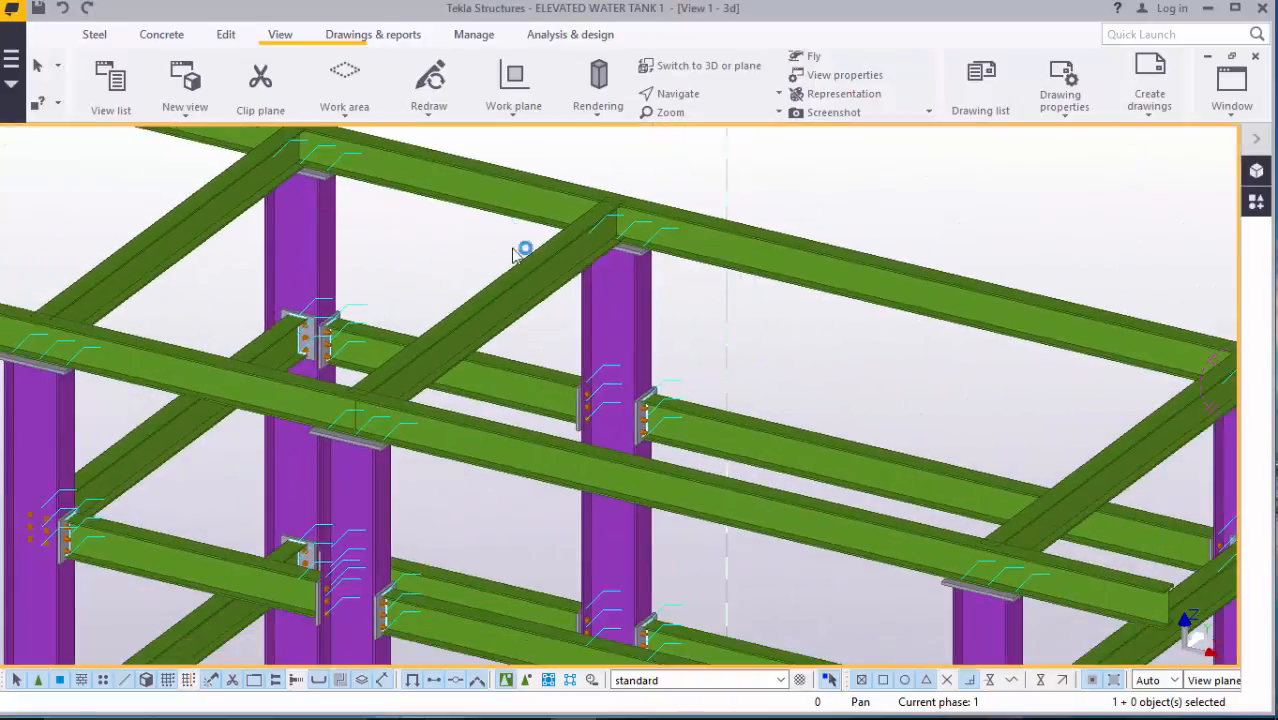
scroll(487, 299, "up", 3)
scroll(490, 297, "up", 5)
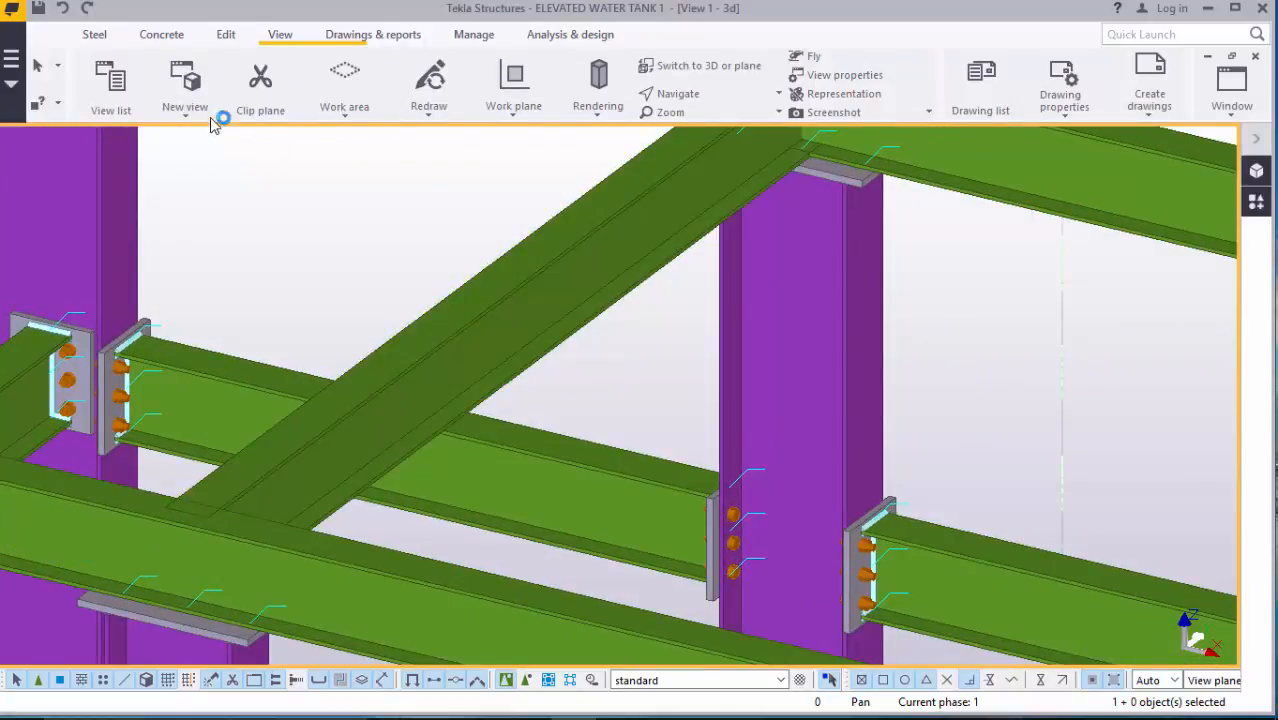
- Place a steel beam from the midpoint of the grid C cross beam to the midpoint of the grid D cross beam
left_click(92, 35)
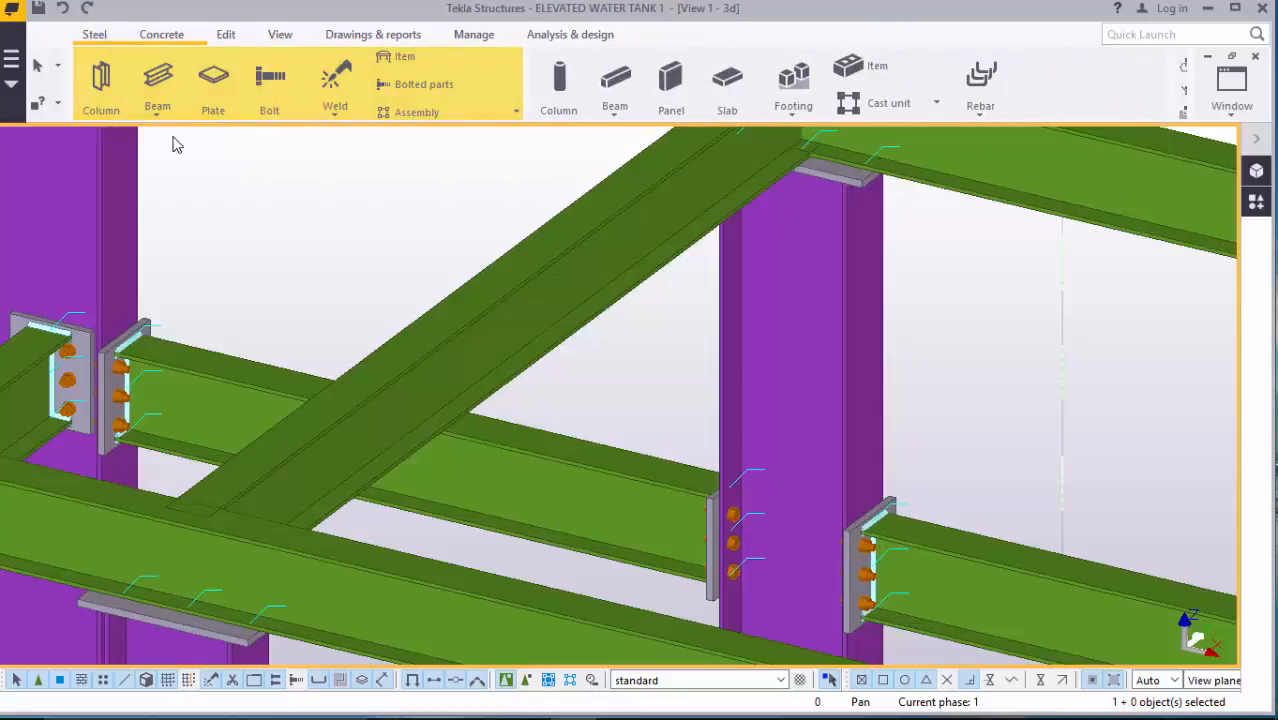
left_click(160, 114)
left_click(190, 145)
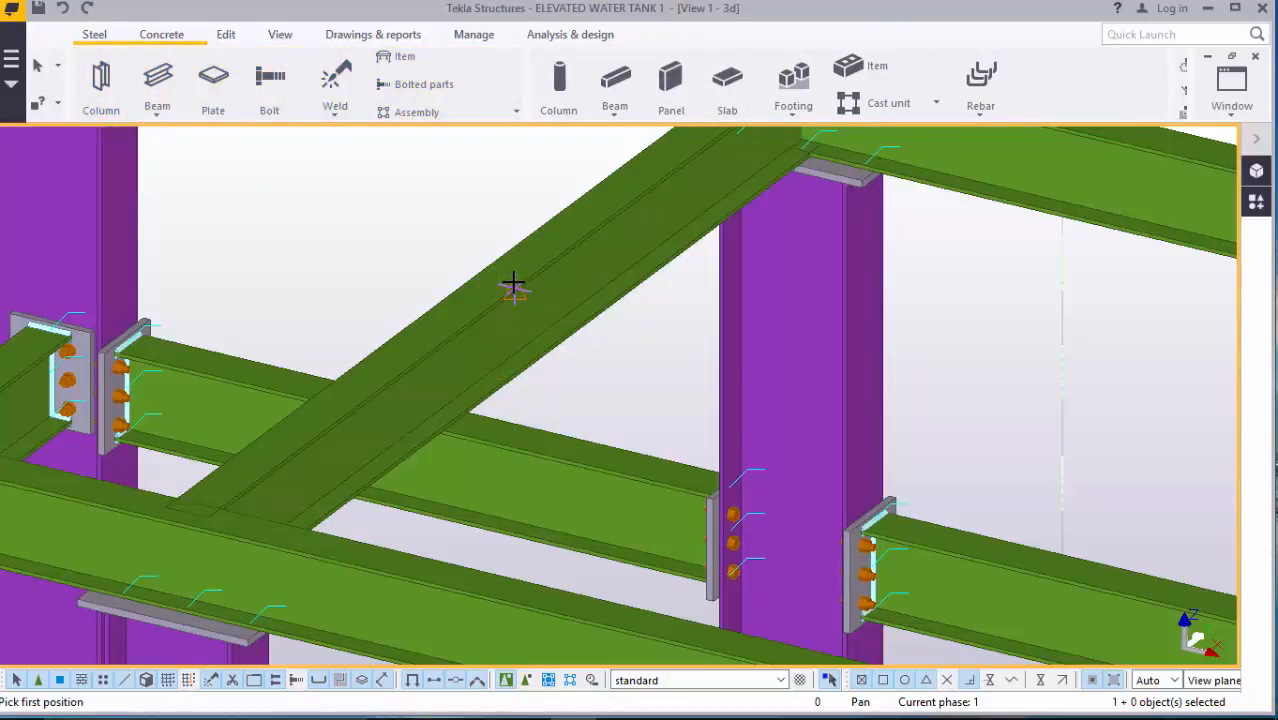
left_click(513, 285)
scroll(571, 302, "down", 5)
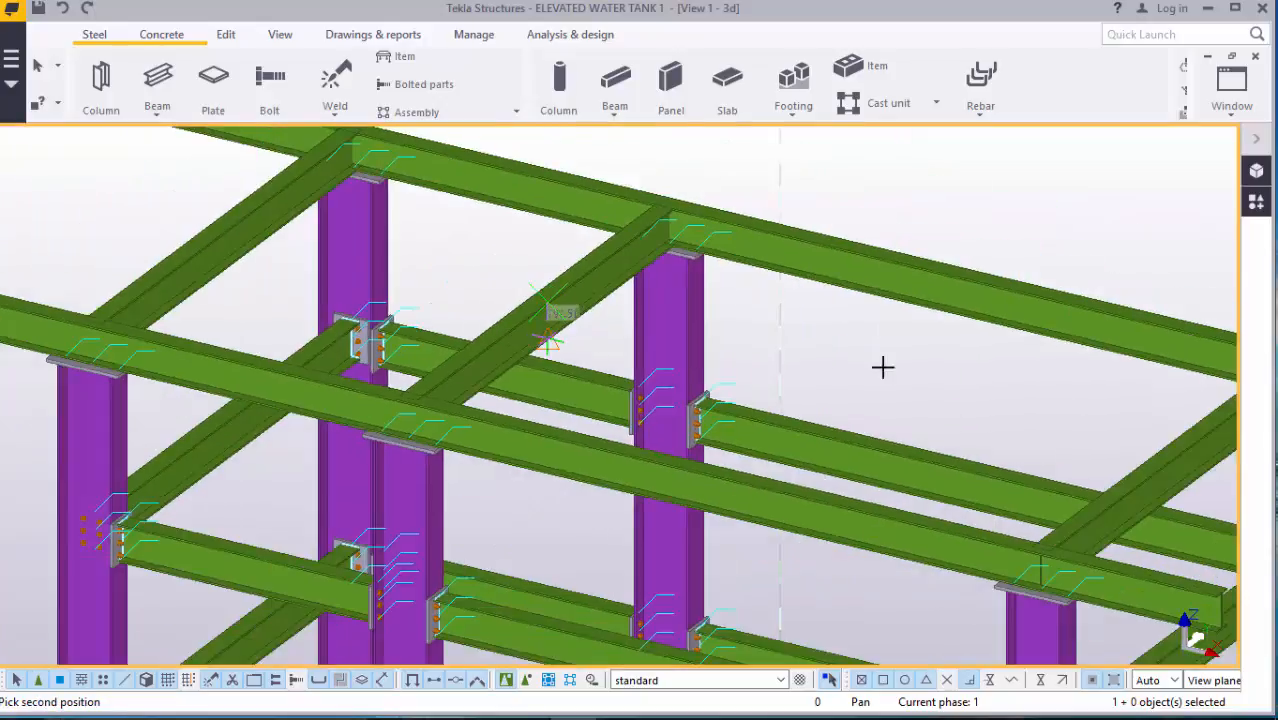
scroll(1170, 453, "up", 2)
left_click(1161, 450)
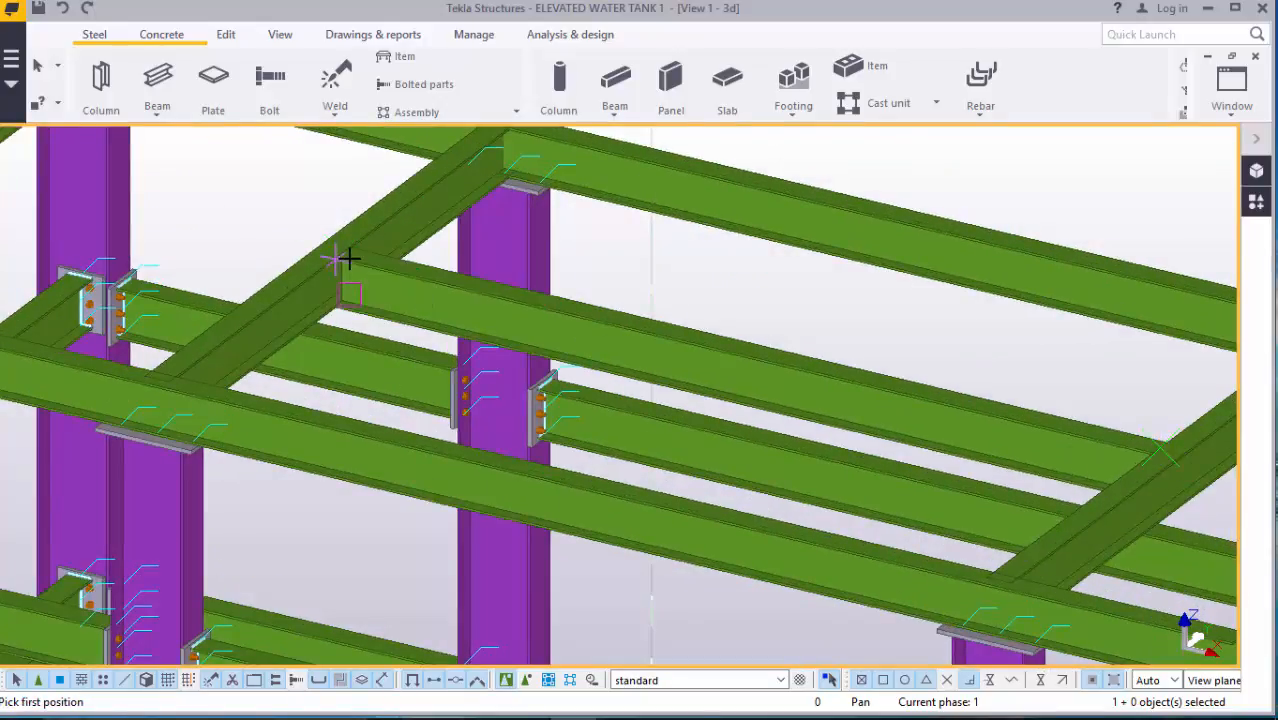
scroll(348, 259, "up", 2)
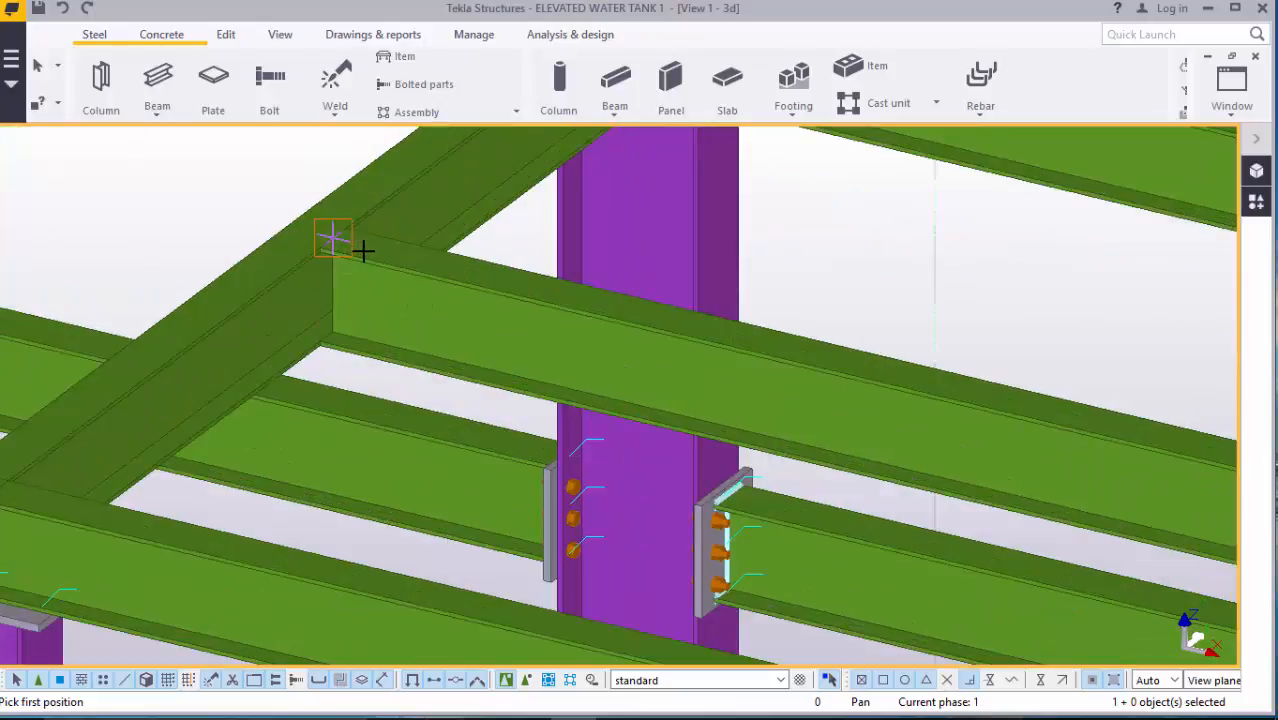
scroll(362, 251, "up", 2)
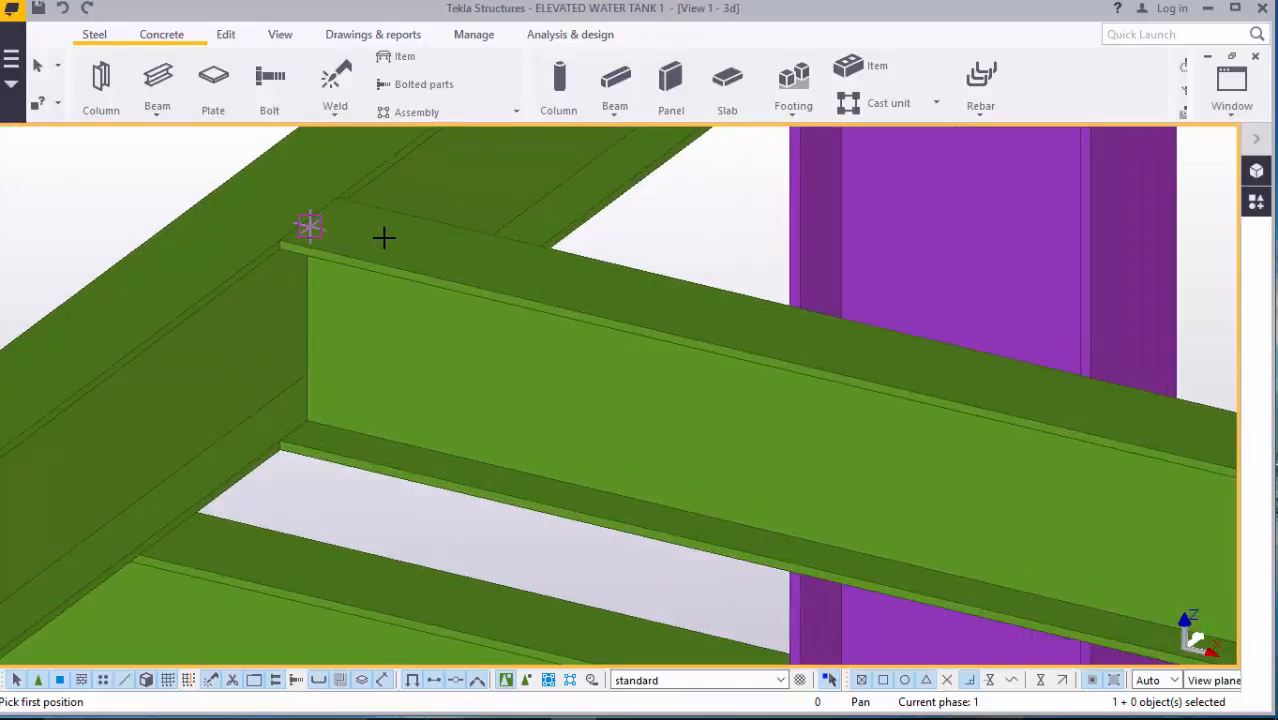
scroll(457, 288, "down", 1)
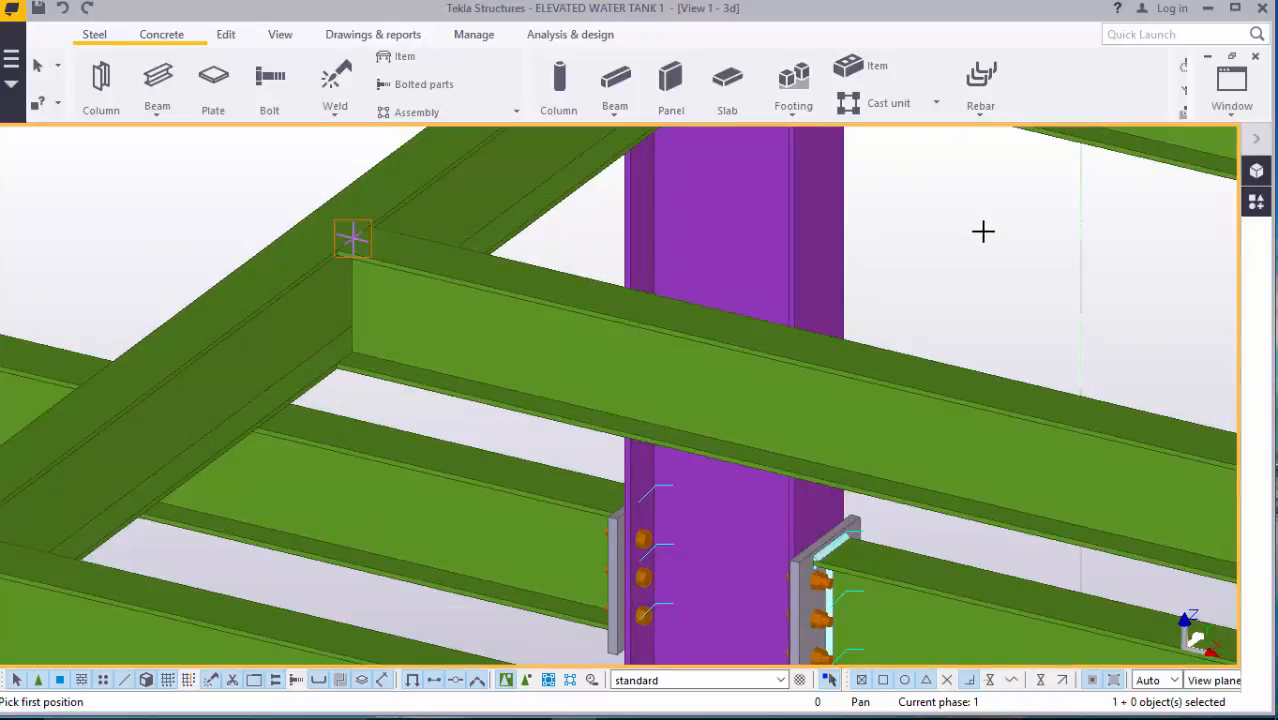
scroll(983, 231, "down", 3)
right_click(983, 231)
left_click(983, 231)
- Inspect the new middle beam and its joints with the cross beams at grids C and D
scroll(600, 304, "up", 5)
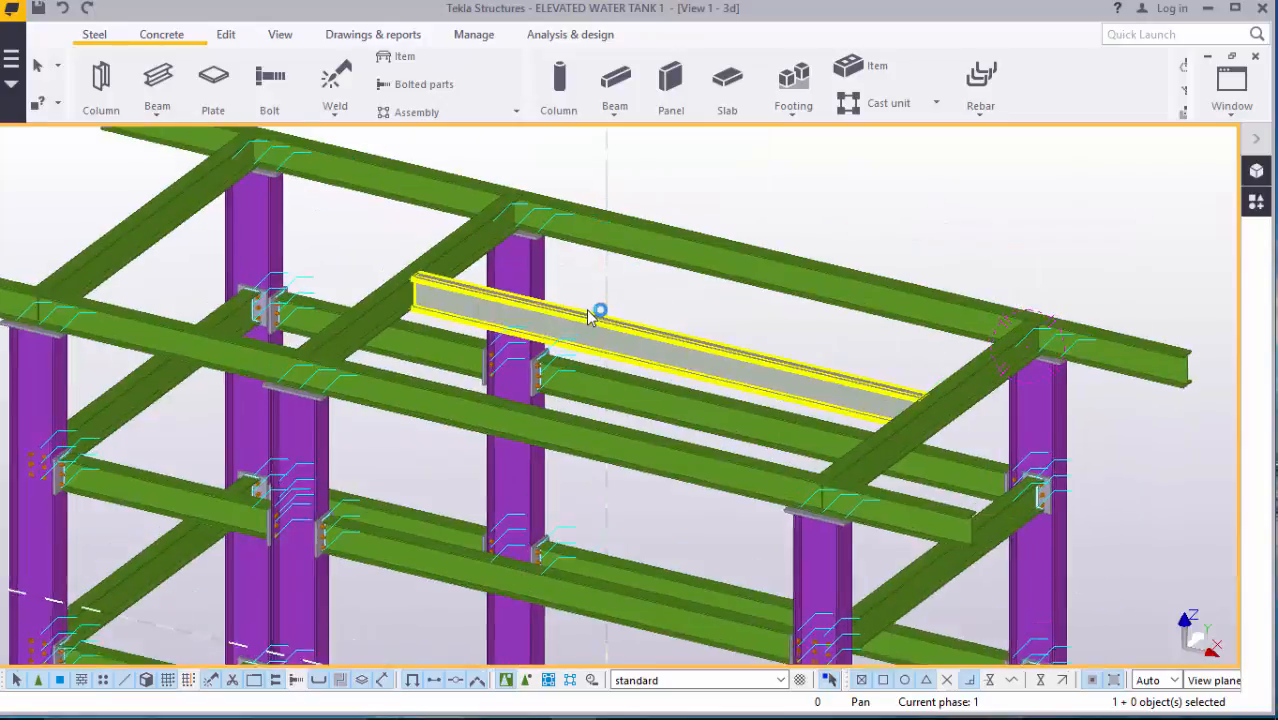
right_click(688, 289)
left_click(690, 288)
left_click(384, 307)
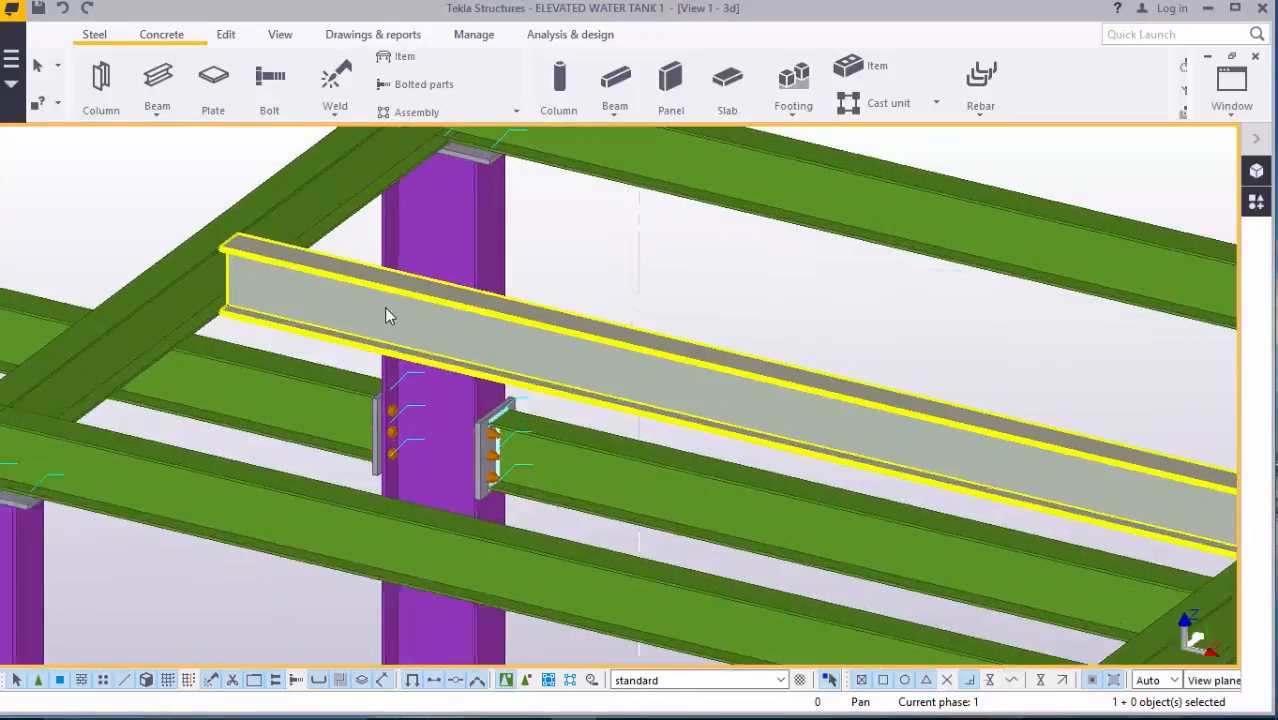
scroll(392, 303, "up", 2)
scroll(393, 305, "down", 1)
scroll(393, 303, "down", 3)
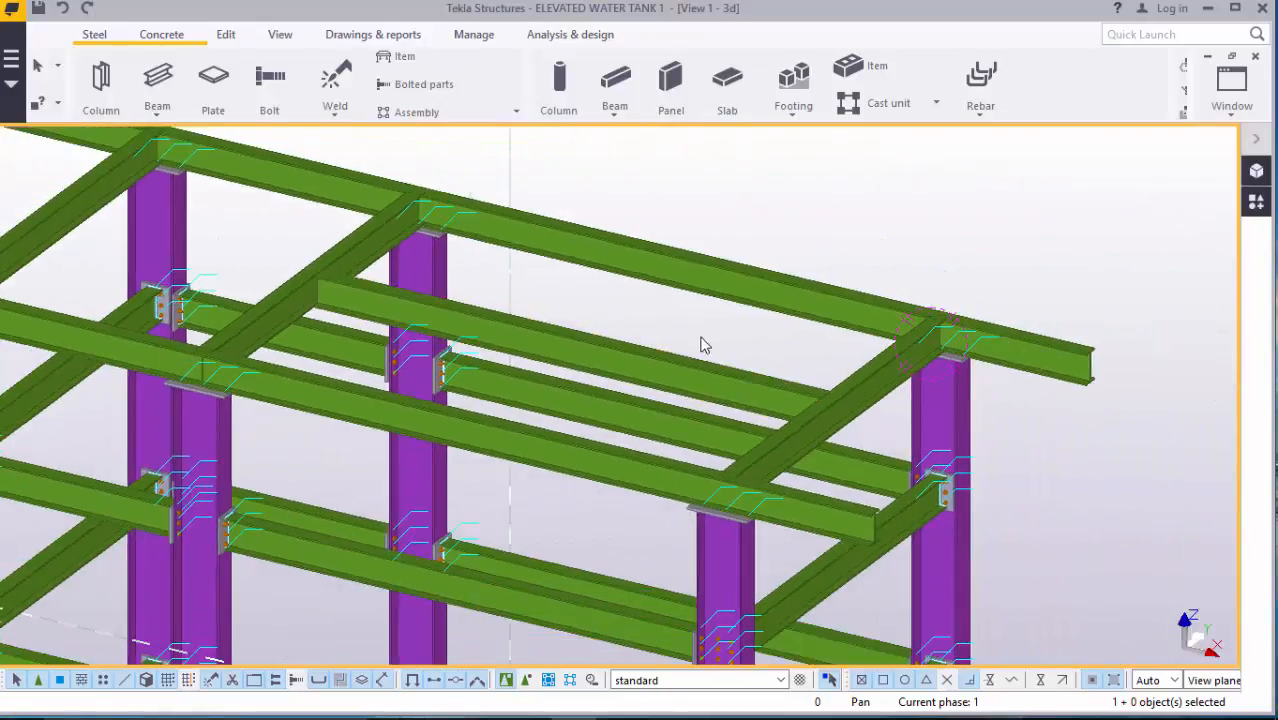
scroll(573, 325, "up", 2)
scroll(639, 314, "down", 2)
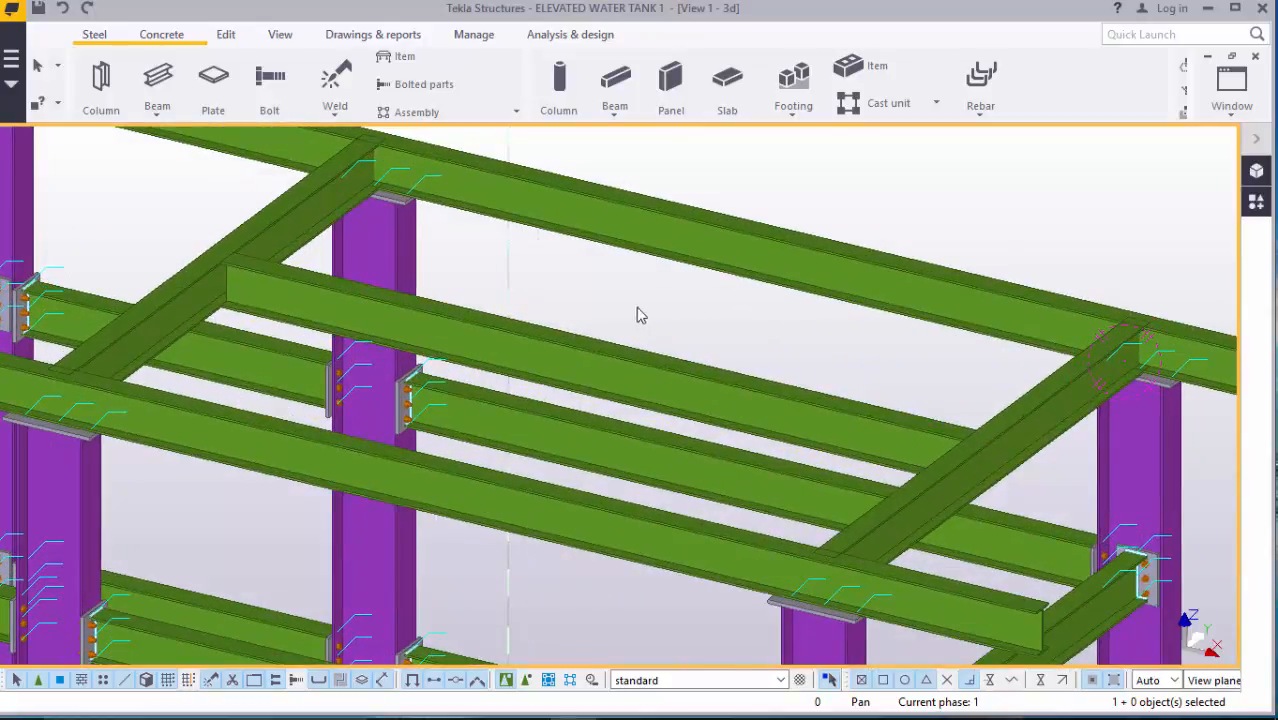
scroll(538, 310, "up", 1)
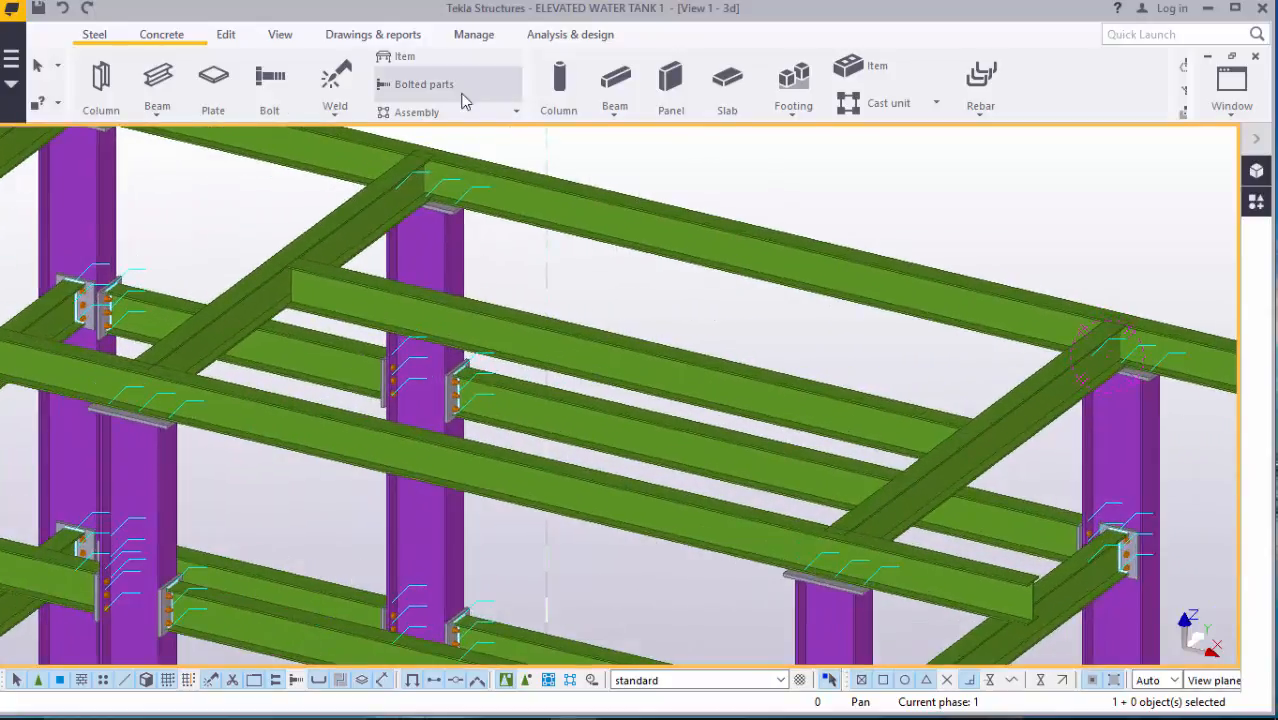
scroll(880, 345, "down", 3)
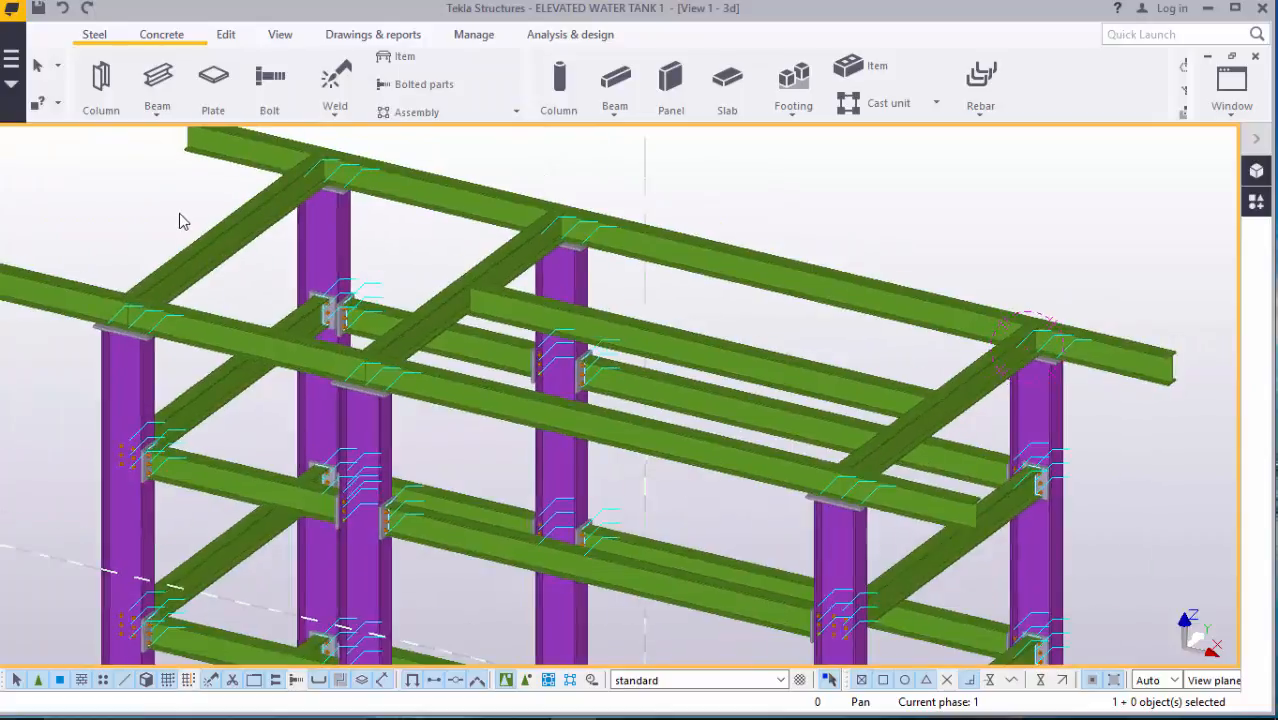
- Place a steel beam from the midpoint of the grid C cross beam to the midpoint of the grid B cross beam
scroll(180, 217, "up", 2)
left_click(157, 116)
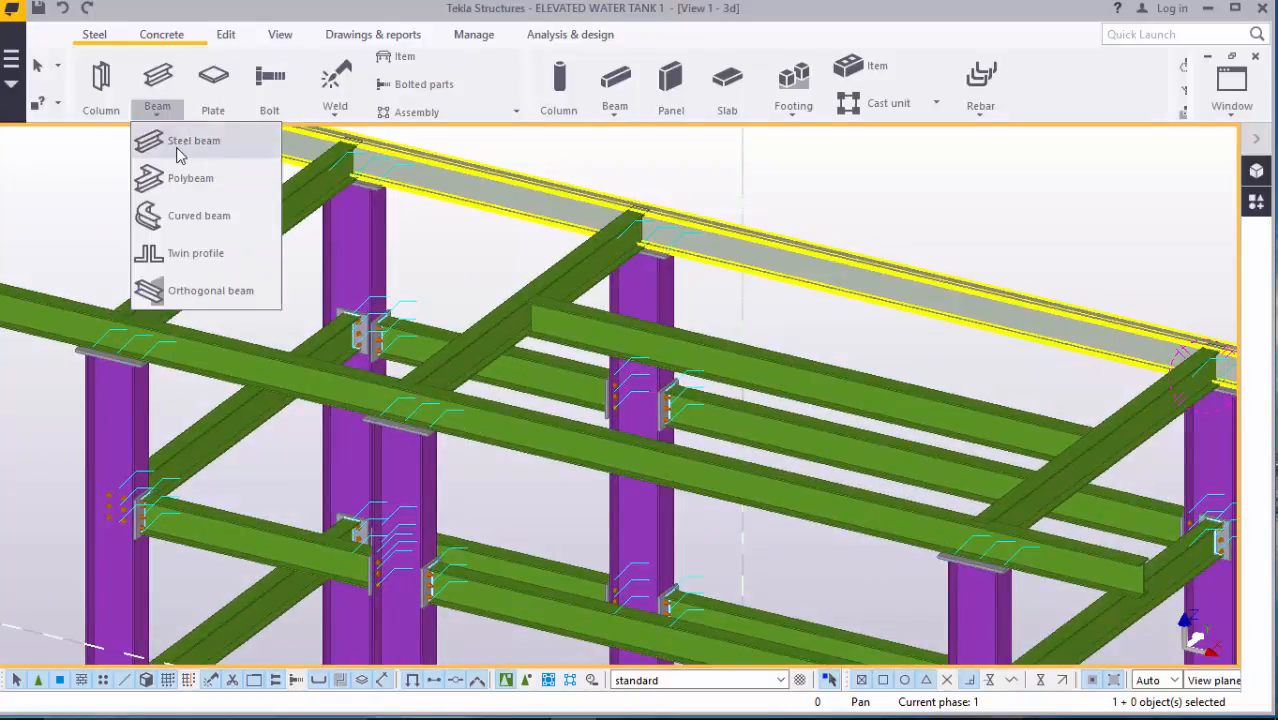
left_click(186, 138)
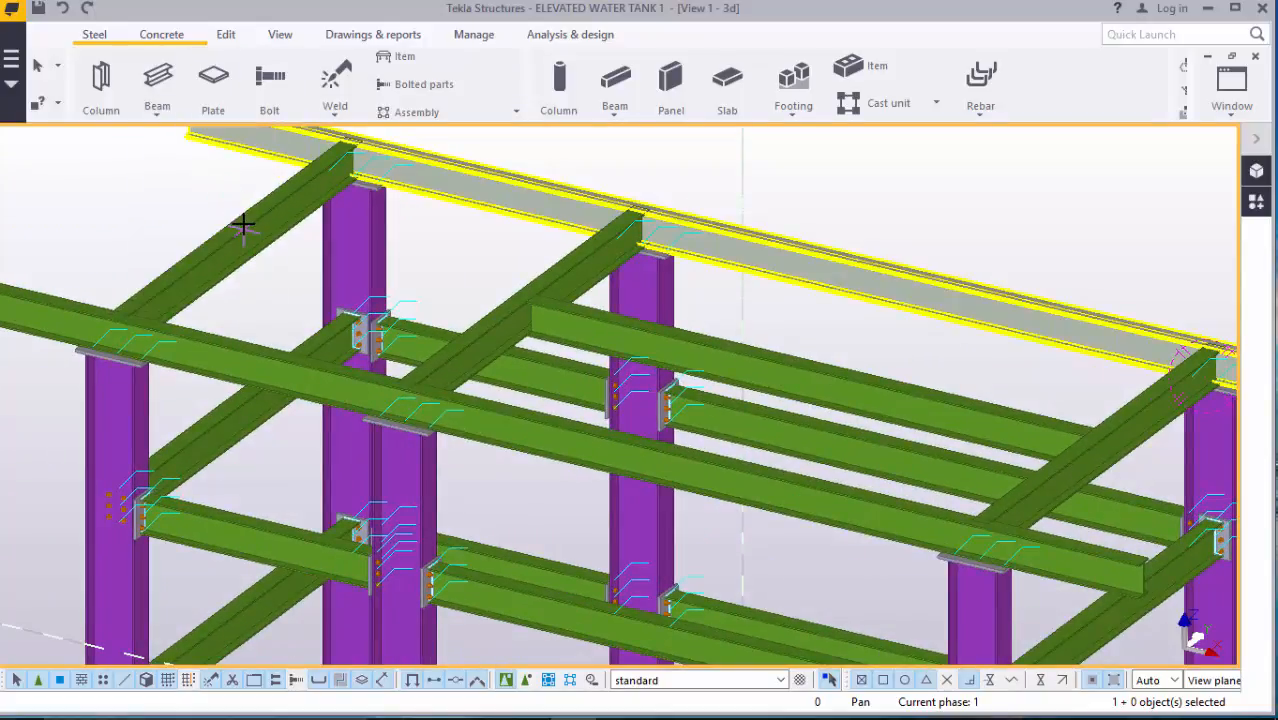
scroll(551, 310, "up", 5)
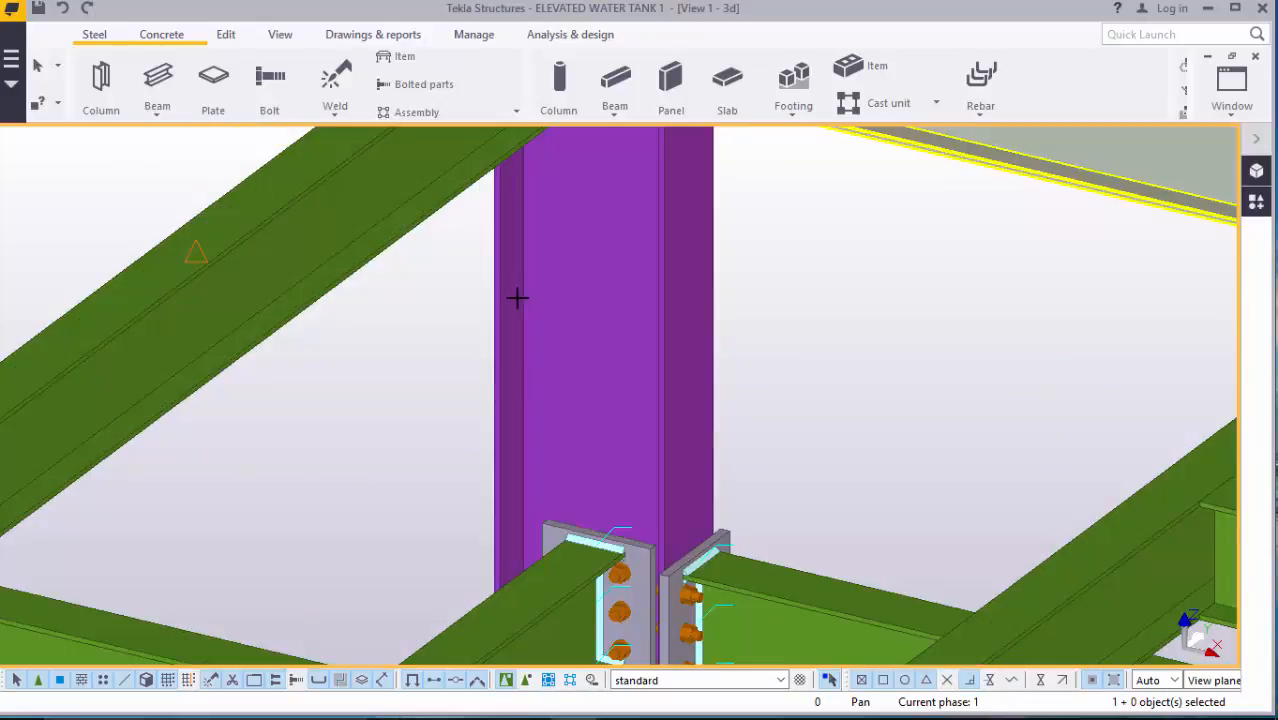
scroll(533, 297, "down", 5)
scroll(959, 372, "up", 2)
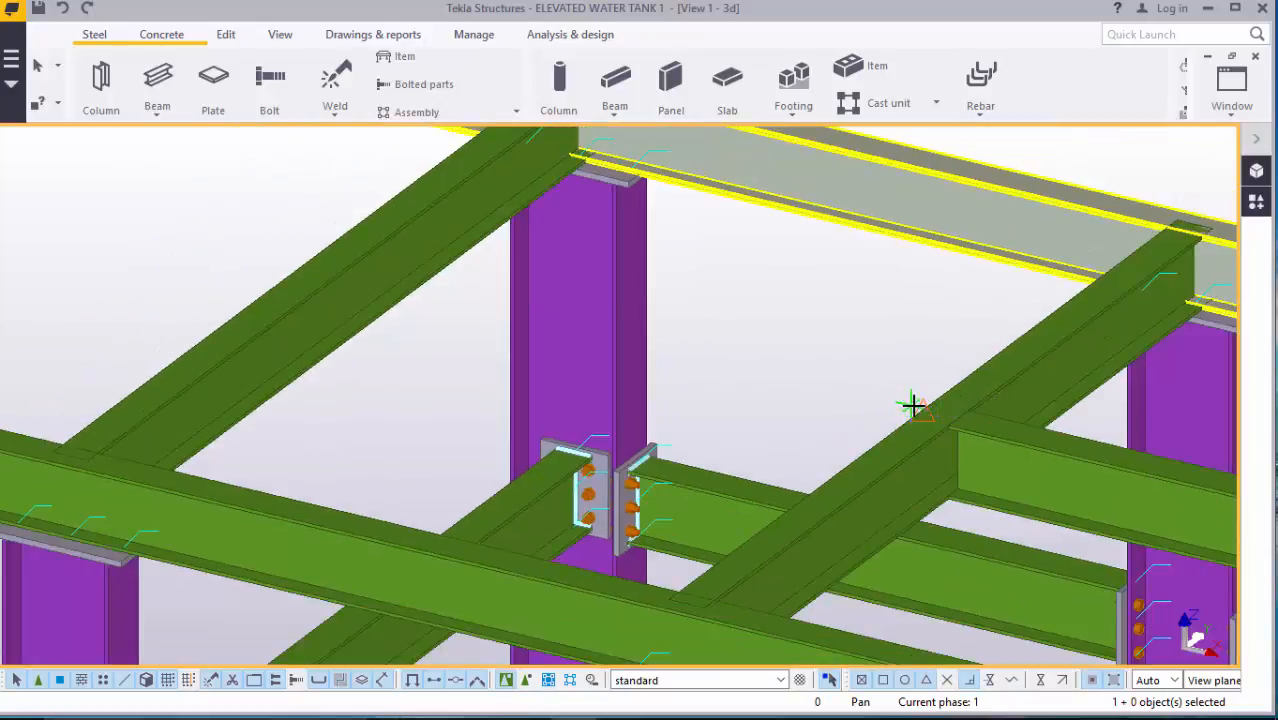
left_click(918, 406)
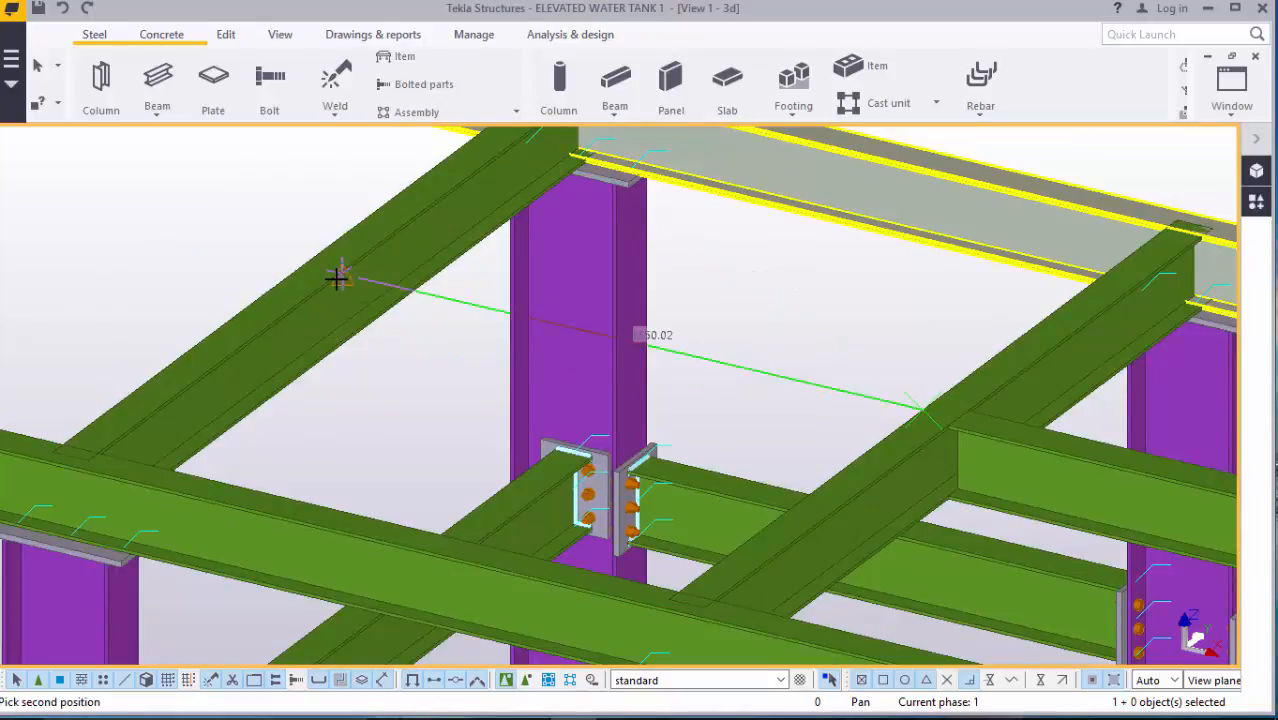
scroll(338, 270, "up", 1)
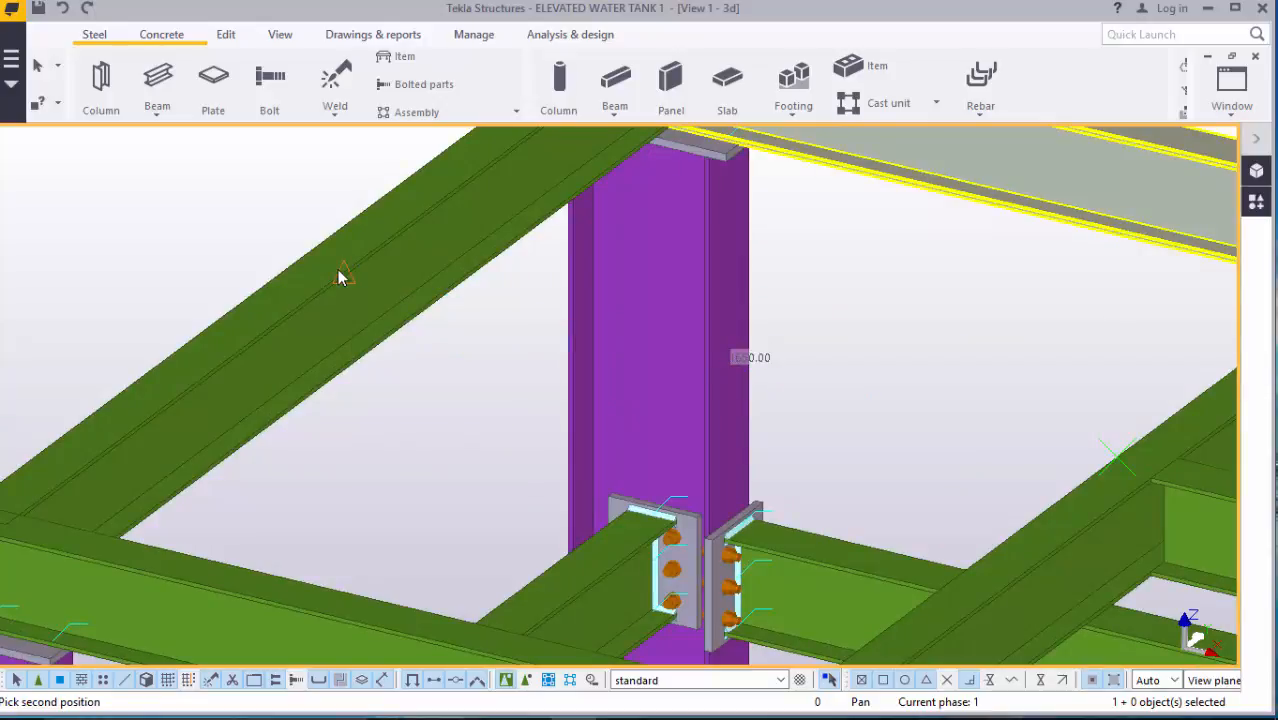
left_click(341, 273)
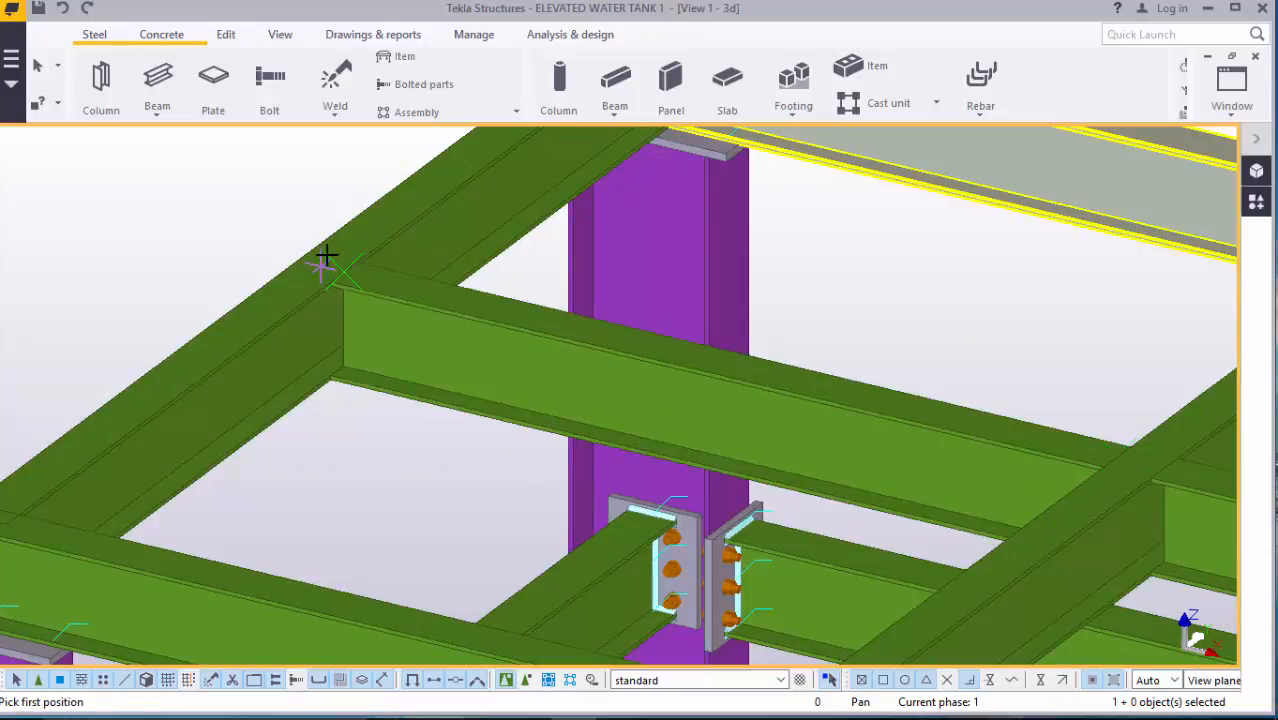
scroll(327, 250, "up", 2)
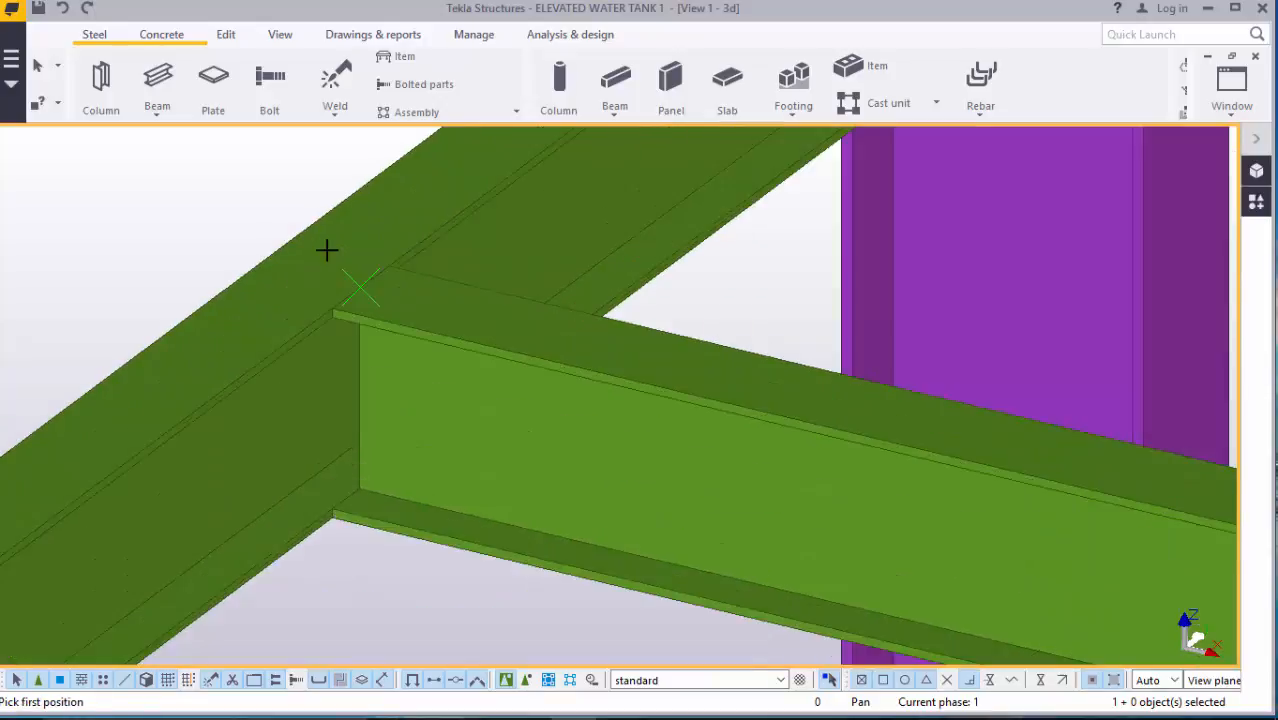
- Finish placing beams between the grid B and C cross beams and save the model
right_click(201, 207)
left_click(240, 214)
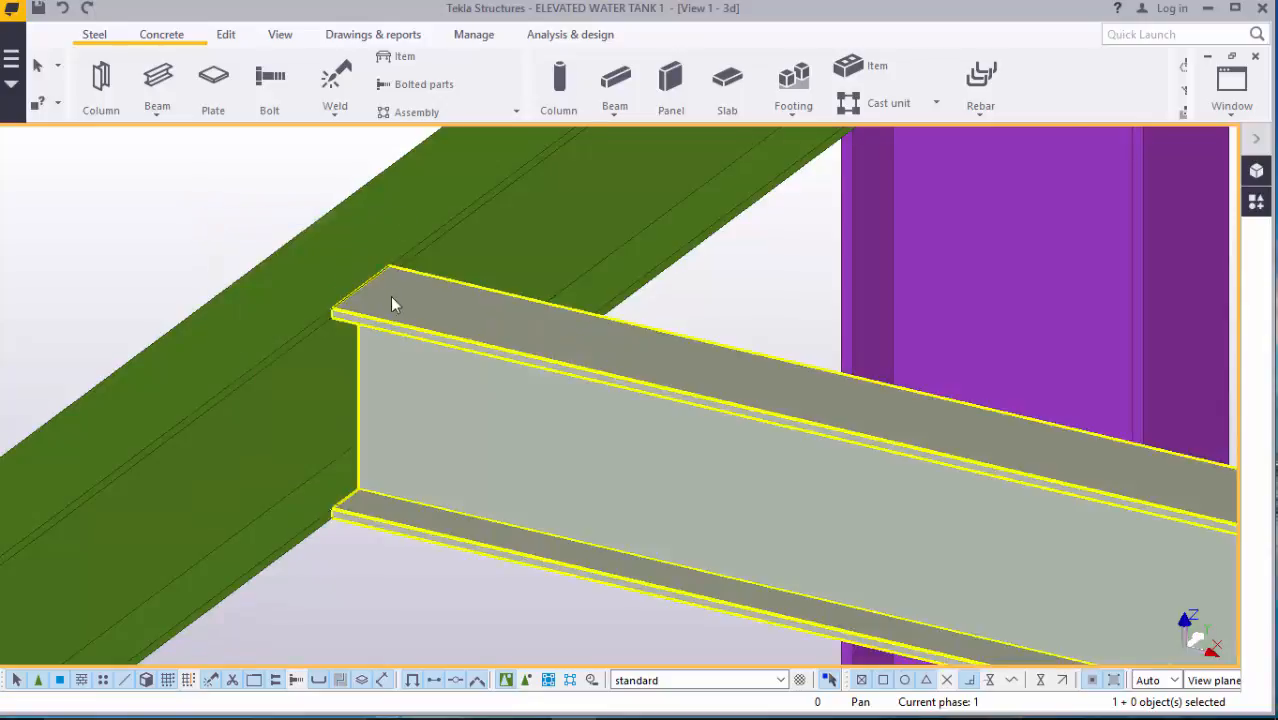
scroll(400, 305, "down", 4)
scroll(446, 322, "down", 3)
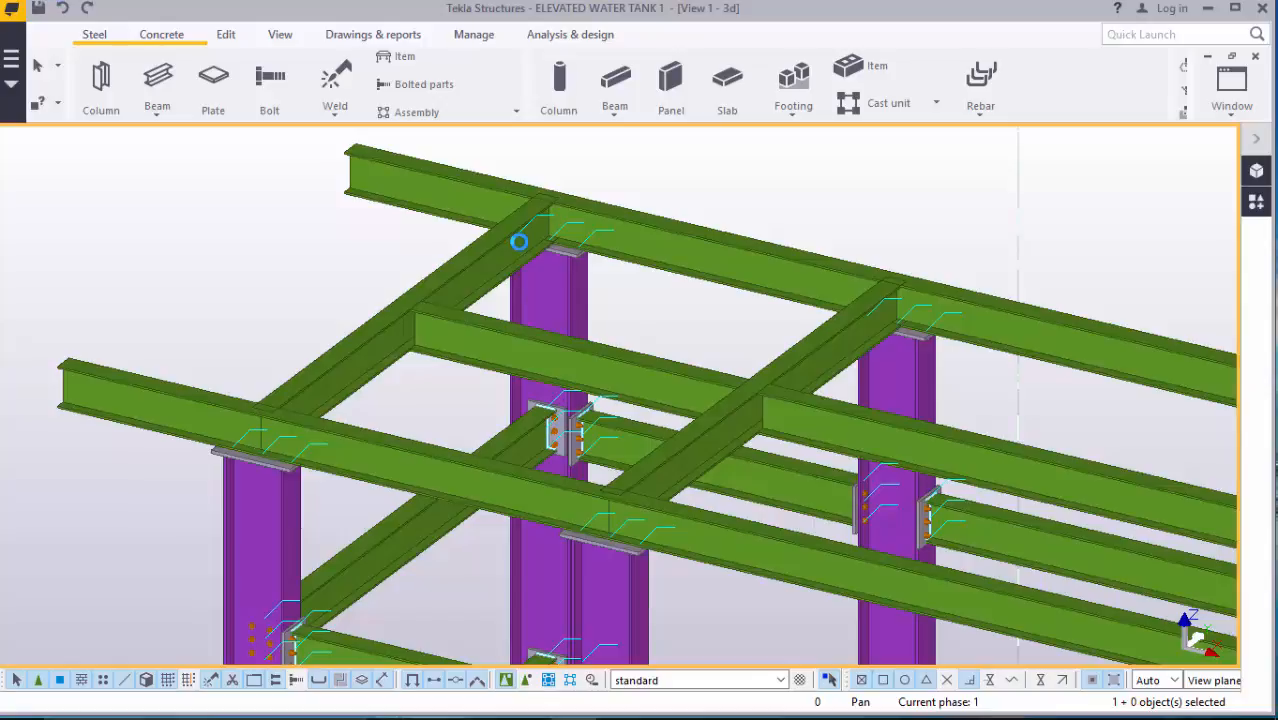
key("ctrl+s")
scroll(519, 241, "down", 5)
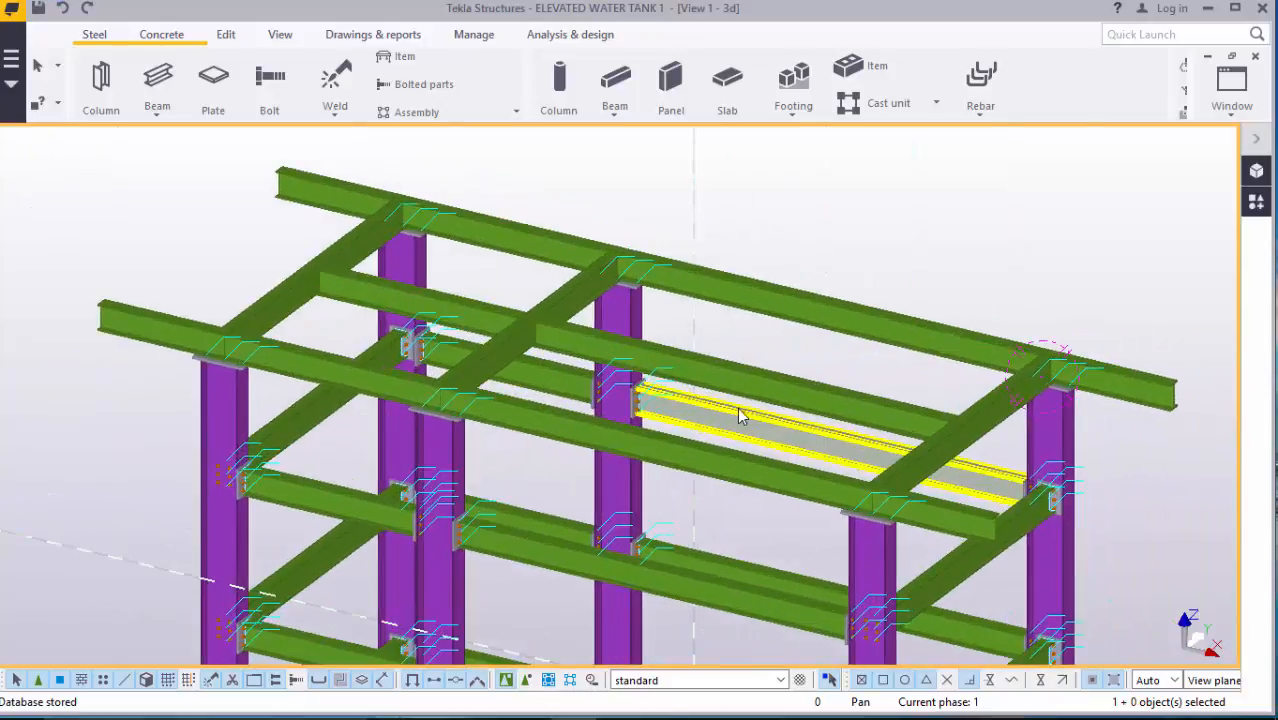
- Place an 800 mm steel beam projecting outward from the front longitudinal beam, in line with the grid D cross beam
scroll(740, 415, "up", 2)
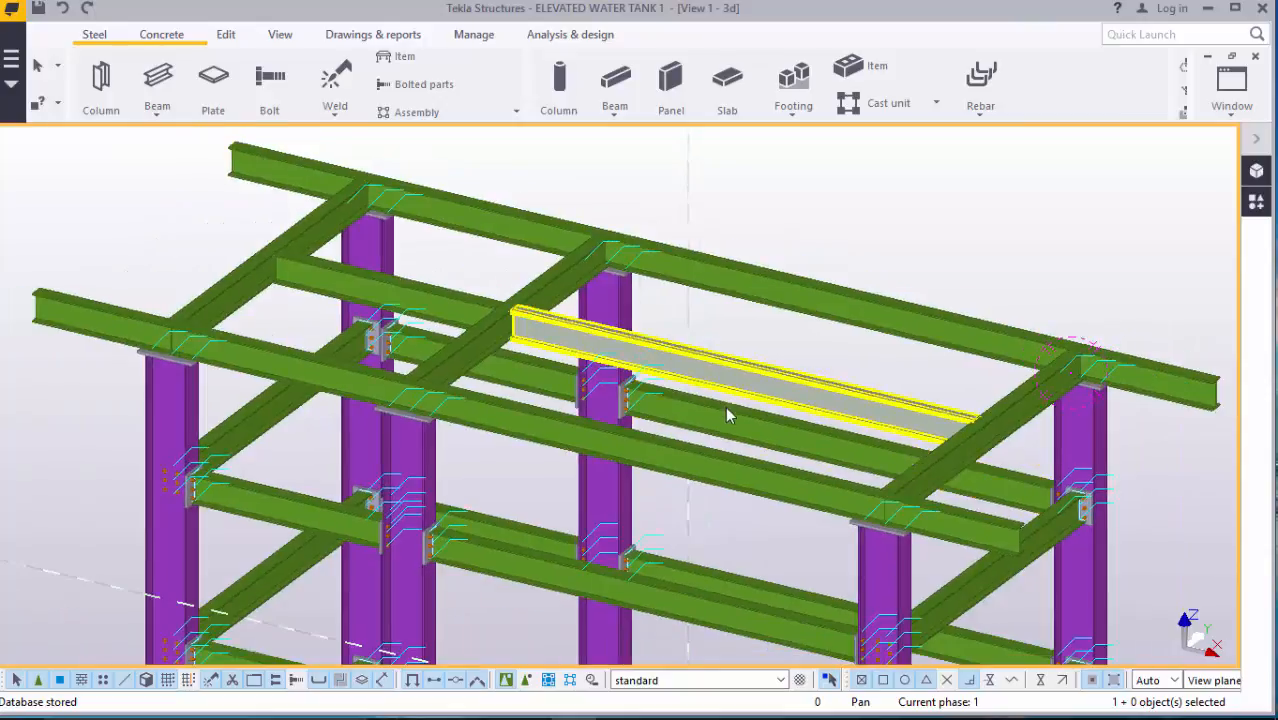
scroll(727, 414, "up", 5)
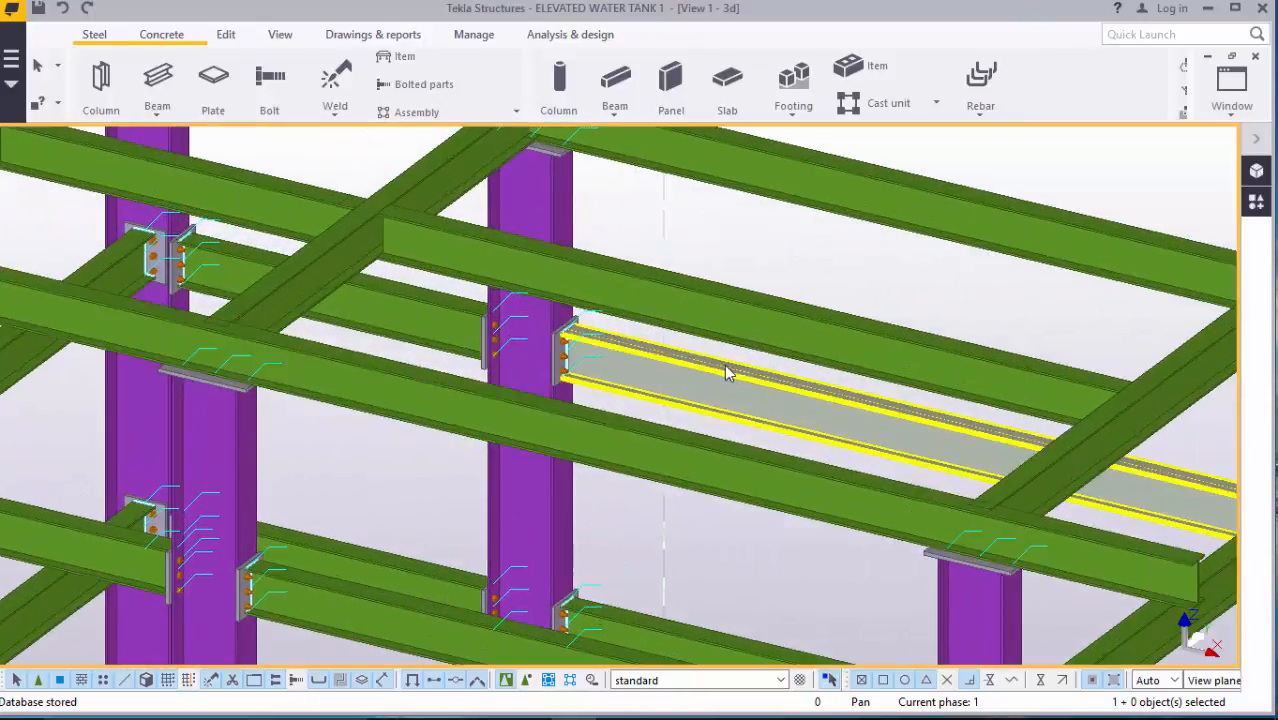
scroll(994, 541, "up", 5)
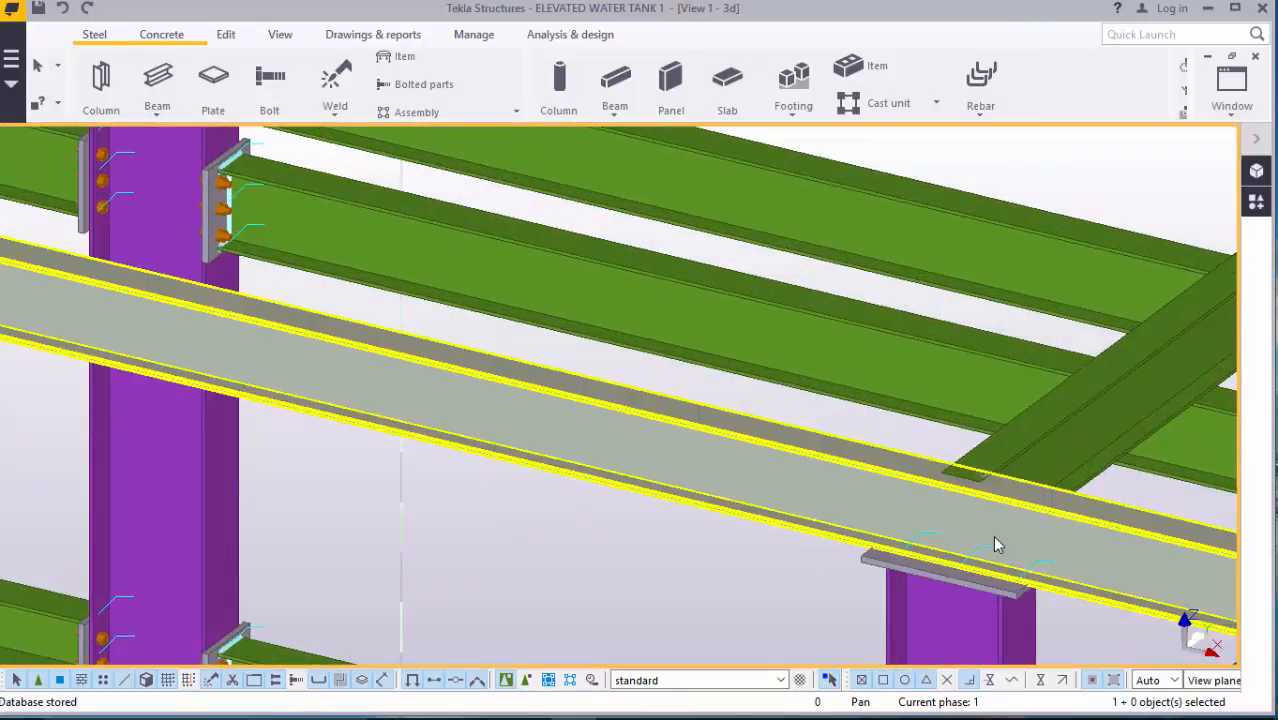
scroll(994, 545, "up", 7)
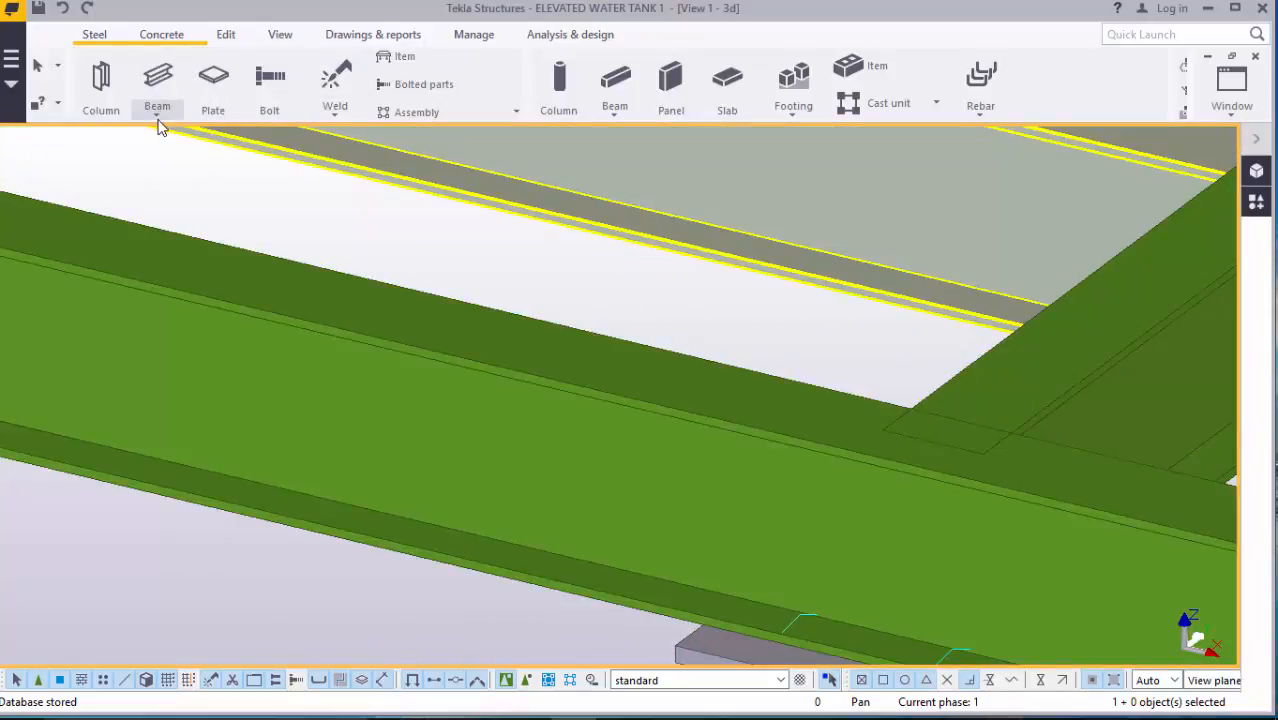
left_click(159, 118)
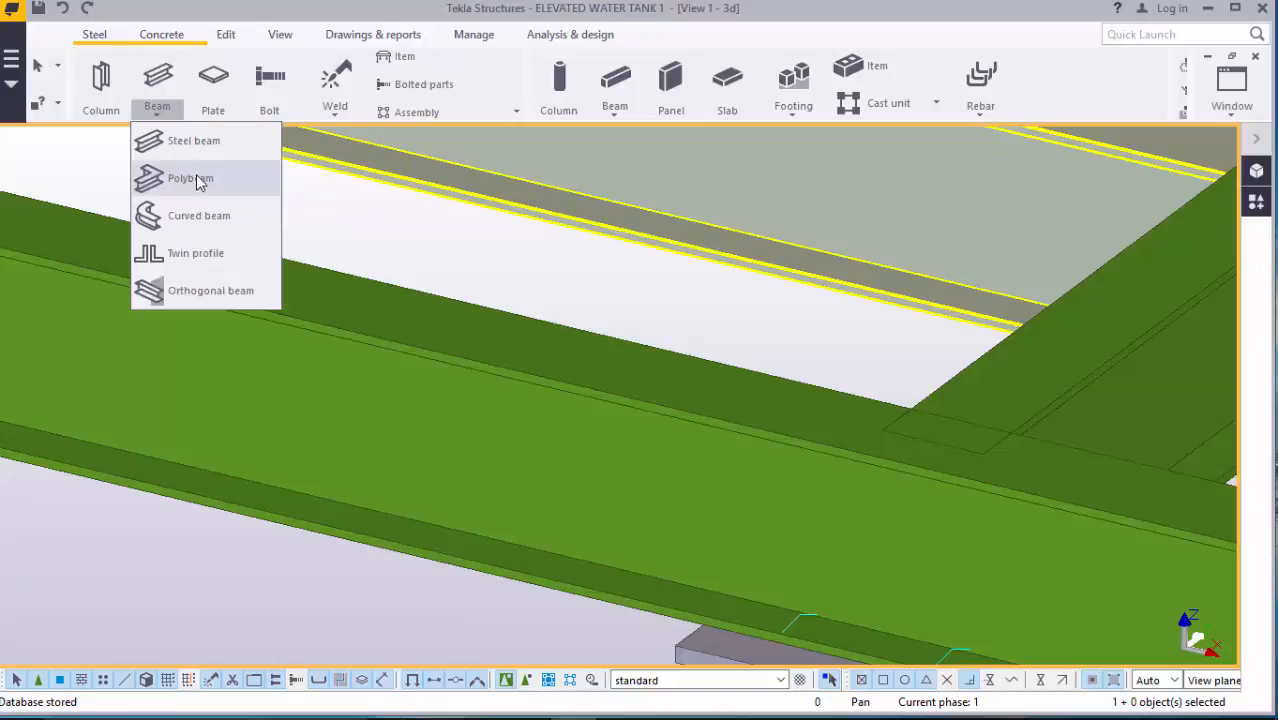
left_click(180, 140)
scroll(380, 275, "down", 3)
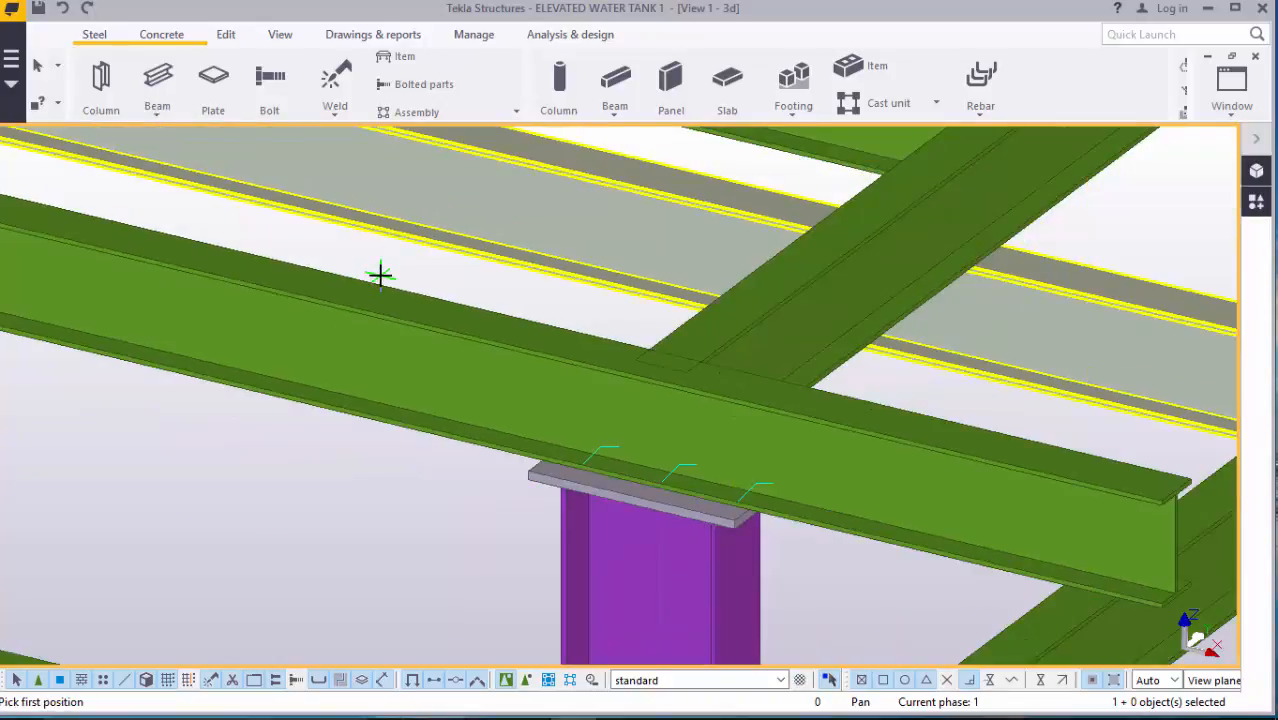
scroll(380, 275, "down", 2)
scroll(640, 367, "up", 2)
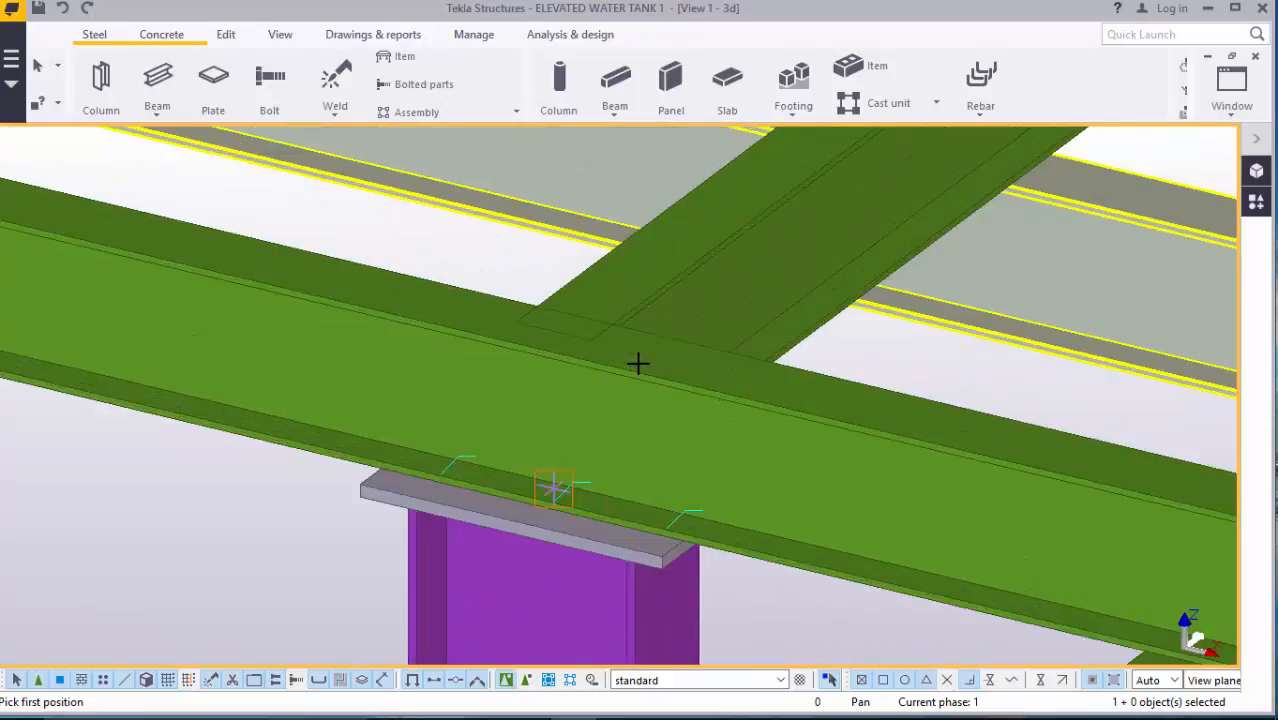
scroll(637, 363, "up", 2)
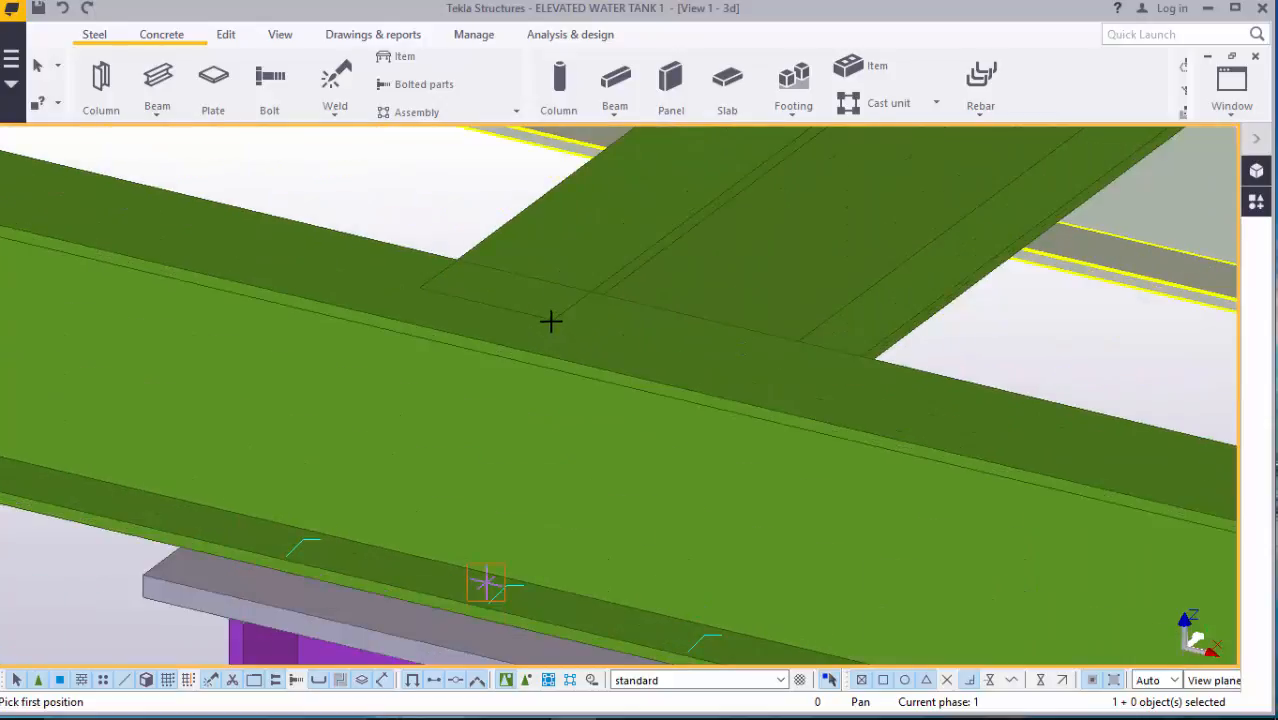
scroll(584, 293, "up", 1)
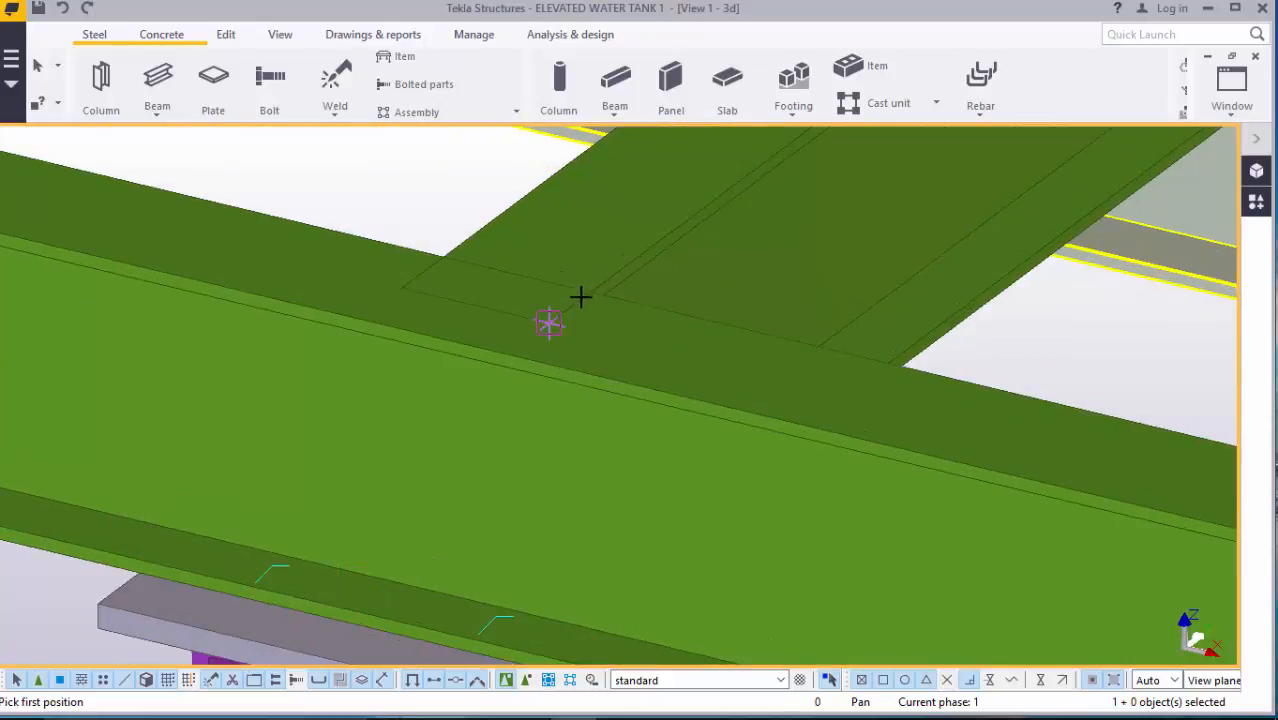
scroll(549, 320, "up", 1)
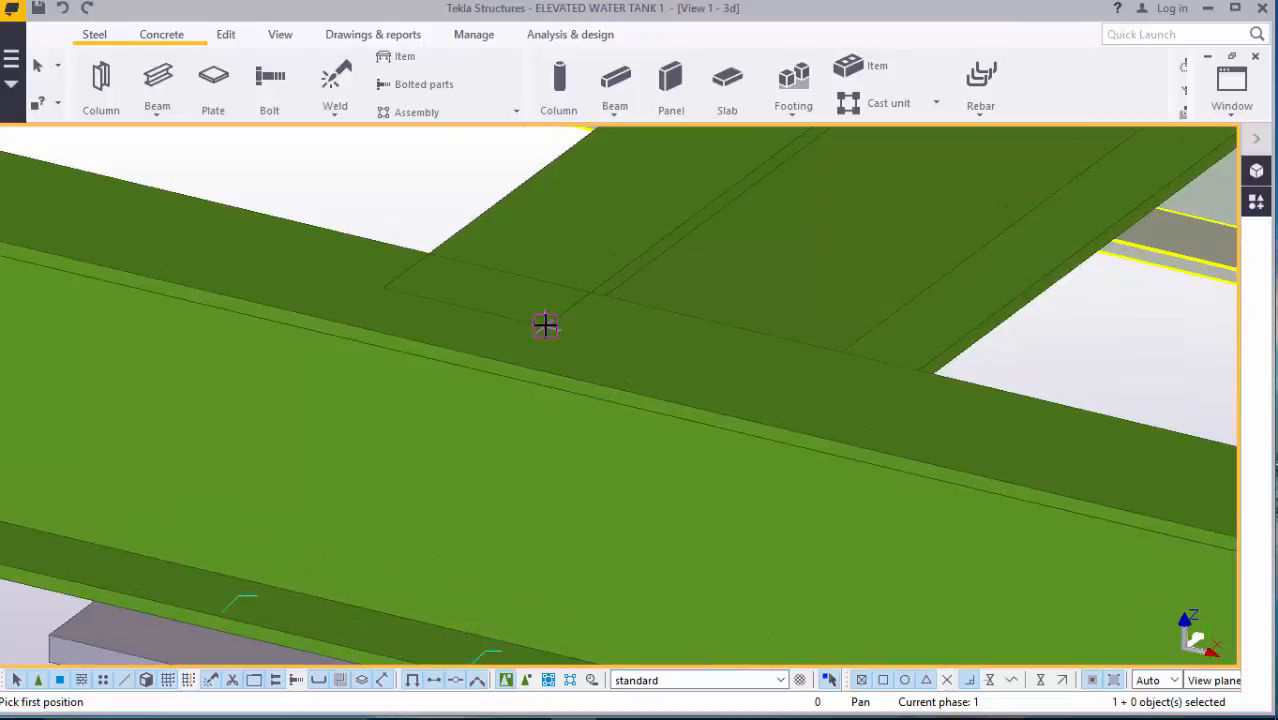
left_click(545, 325)
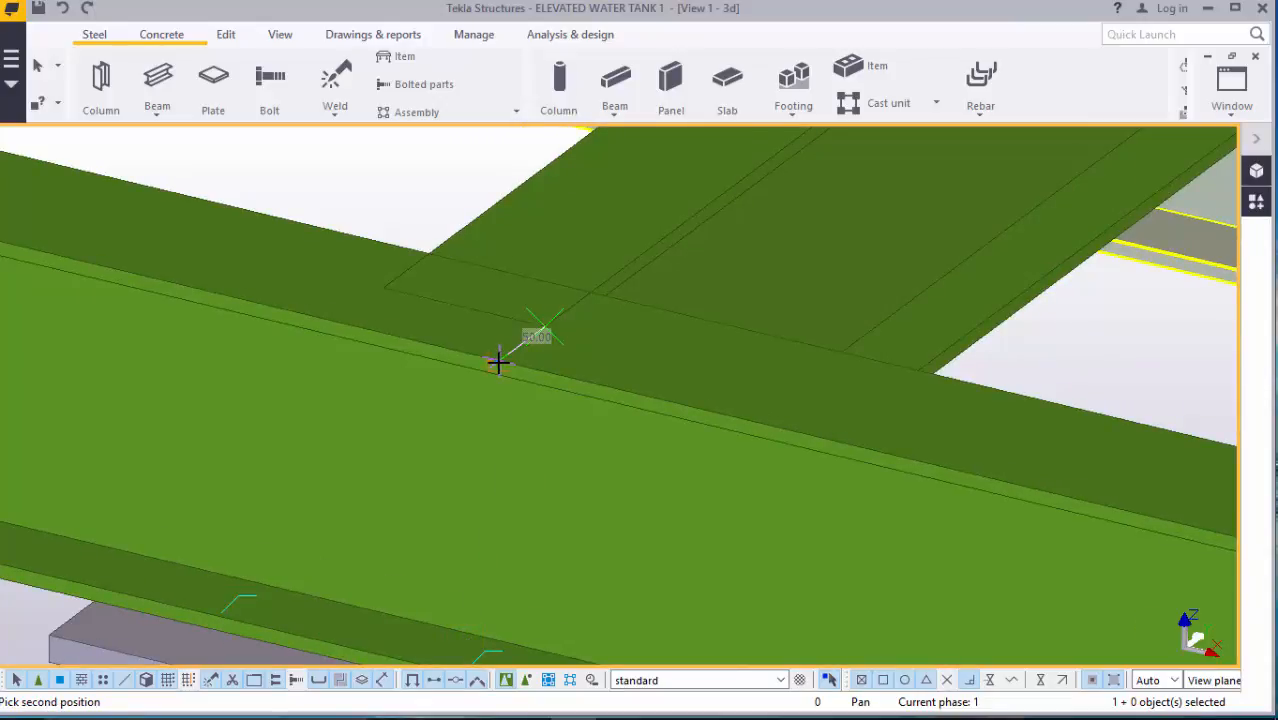
type("800")
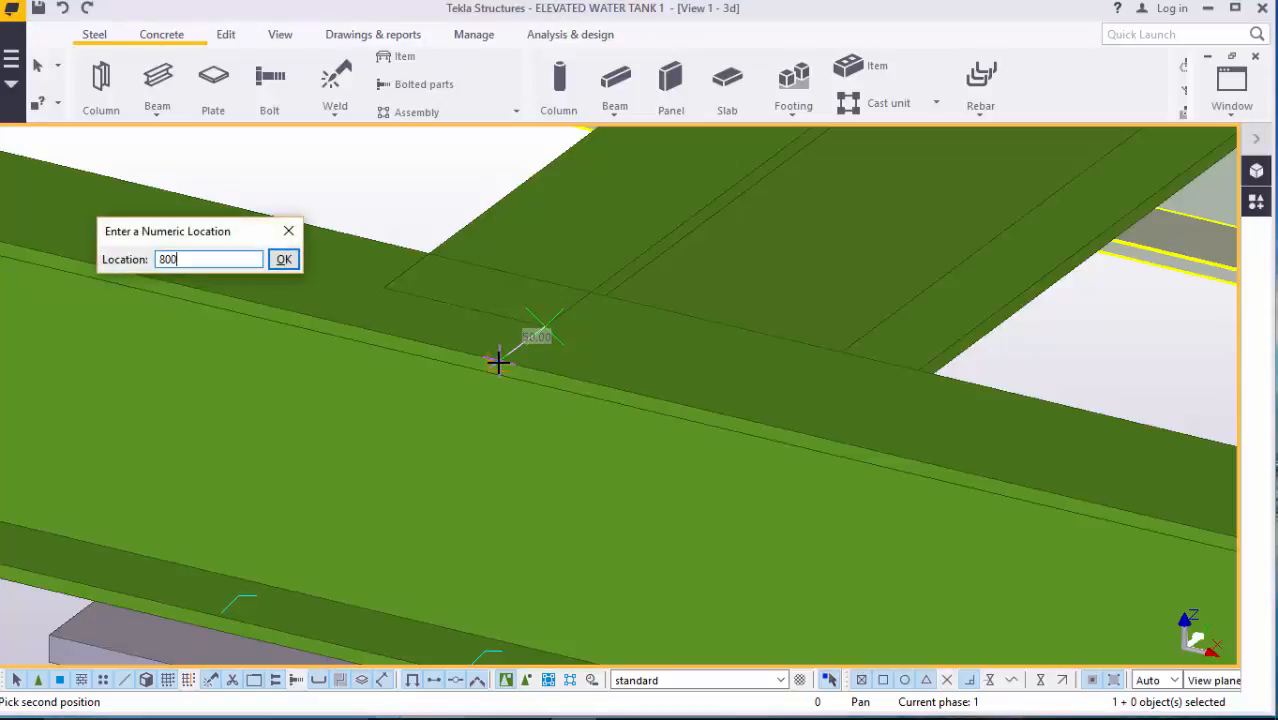
key("Return")
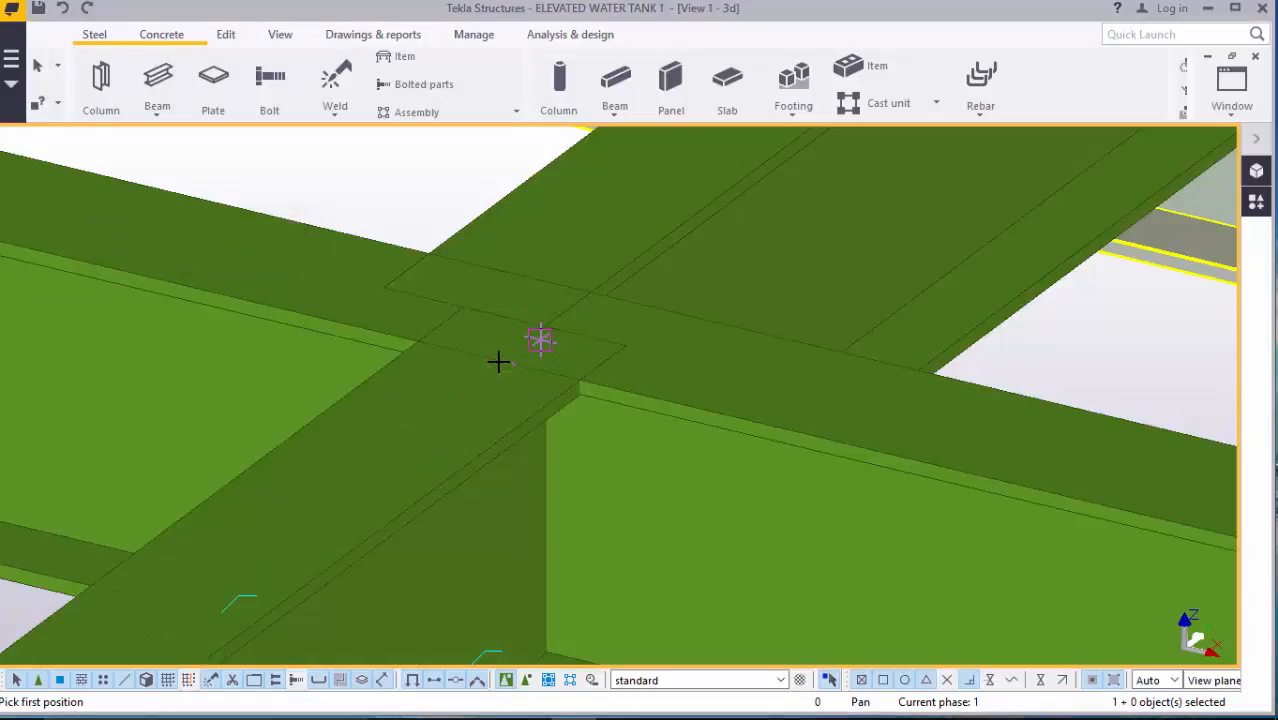
right_click(379, 168)
left_click(420, 182)
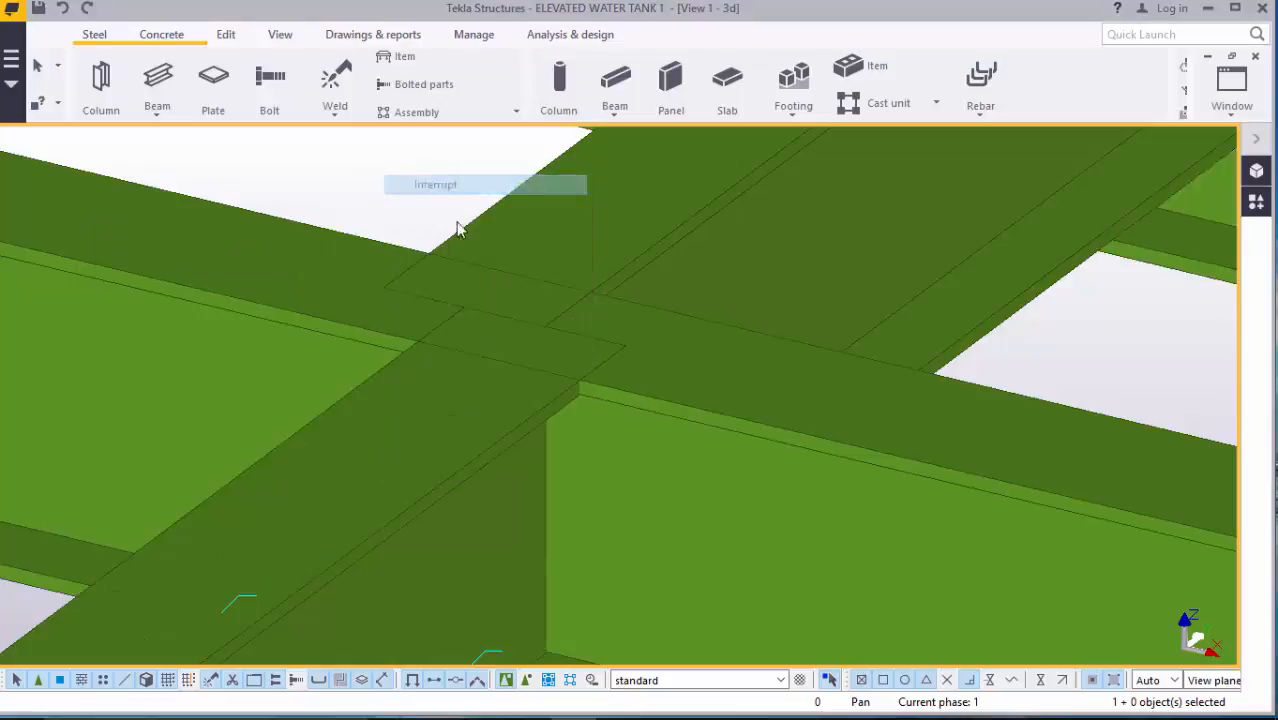
middle_click_drag(571, 295, 576, 345, "ctrl")
scroll(576, 345, "up", 3)
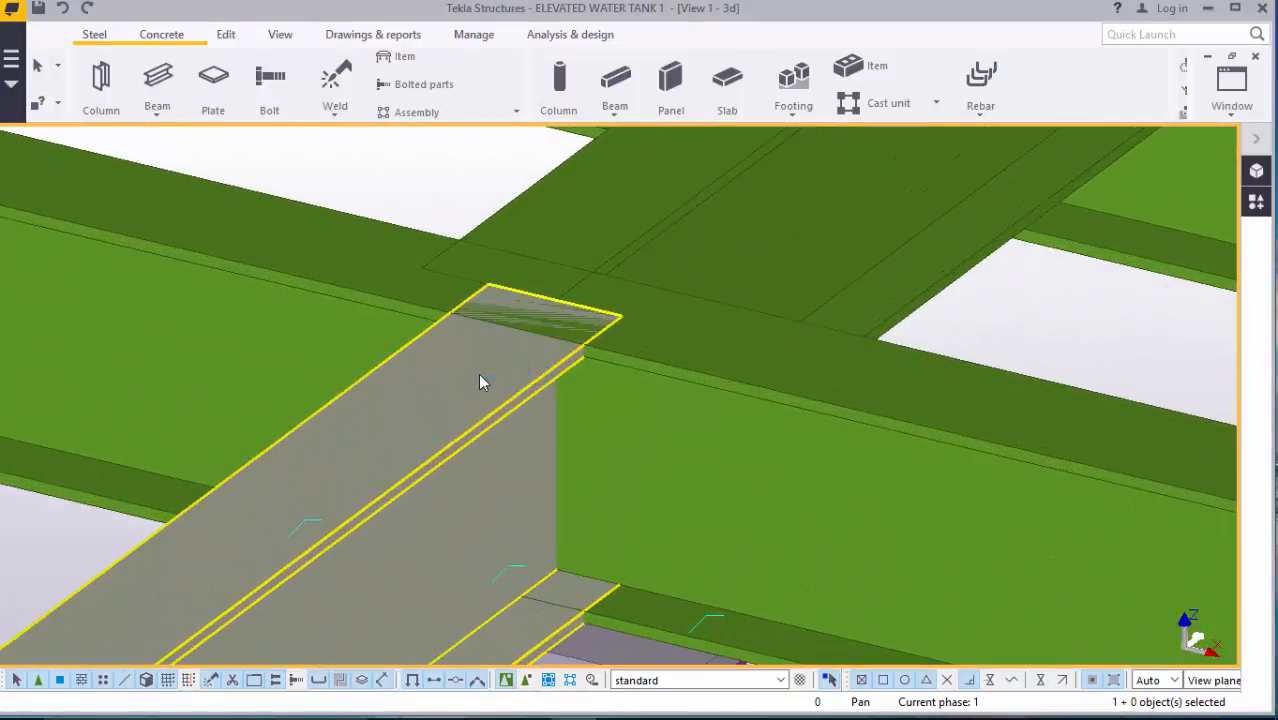
left_click(475, 376)
right_click(513, 414)
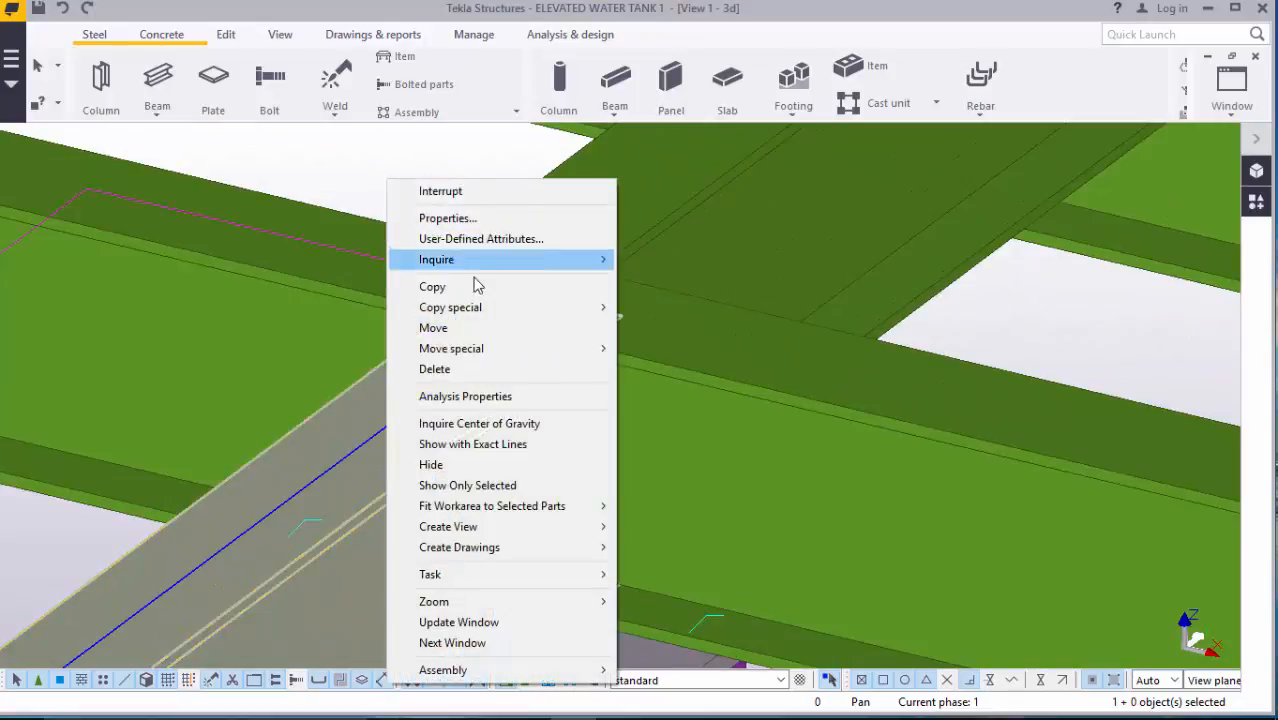
left_click(465, 290)
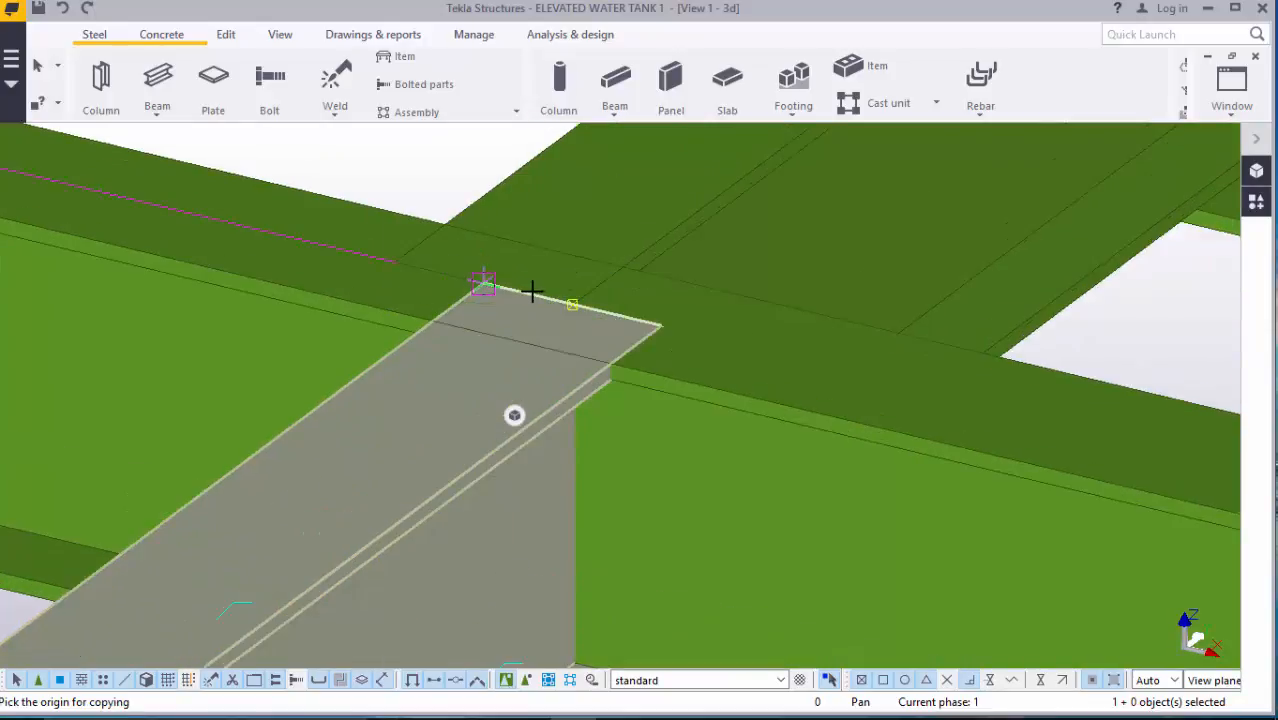
scroll(556, 283, "up", 2)
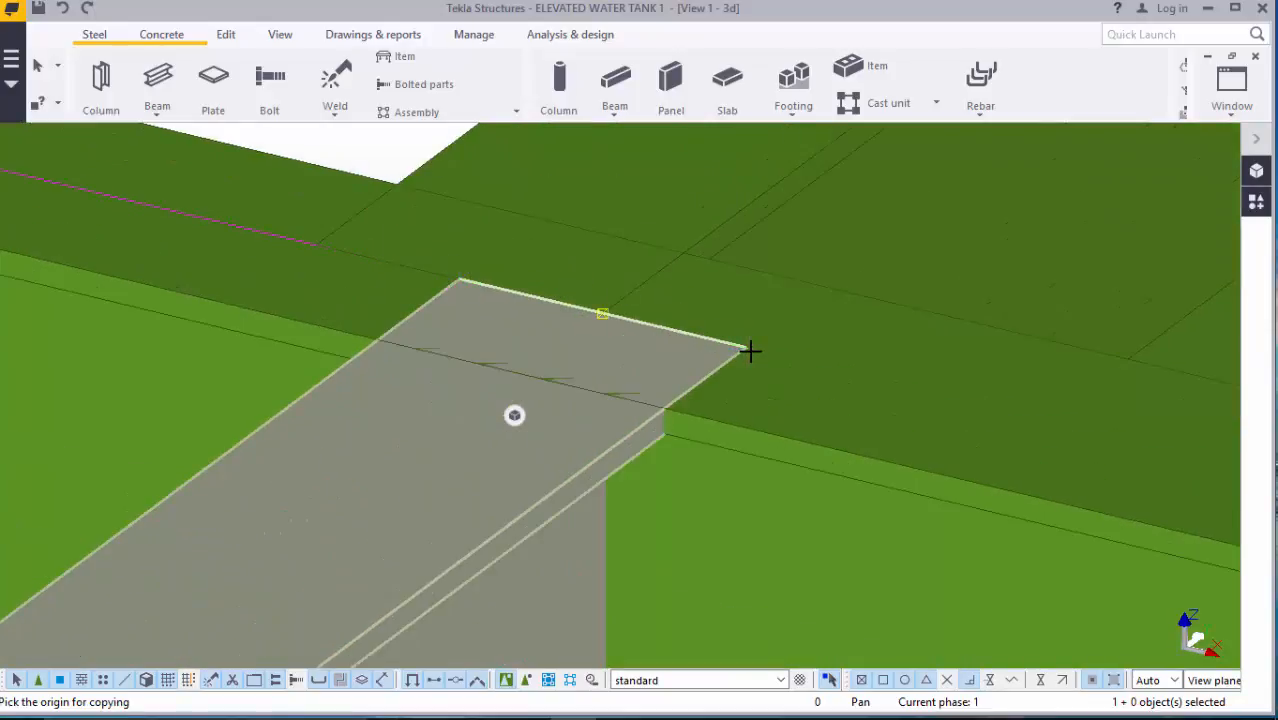
left_click(602, 314)
scroll(603, 315, "up", 1)
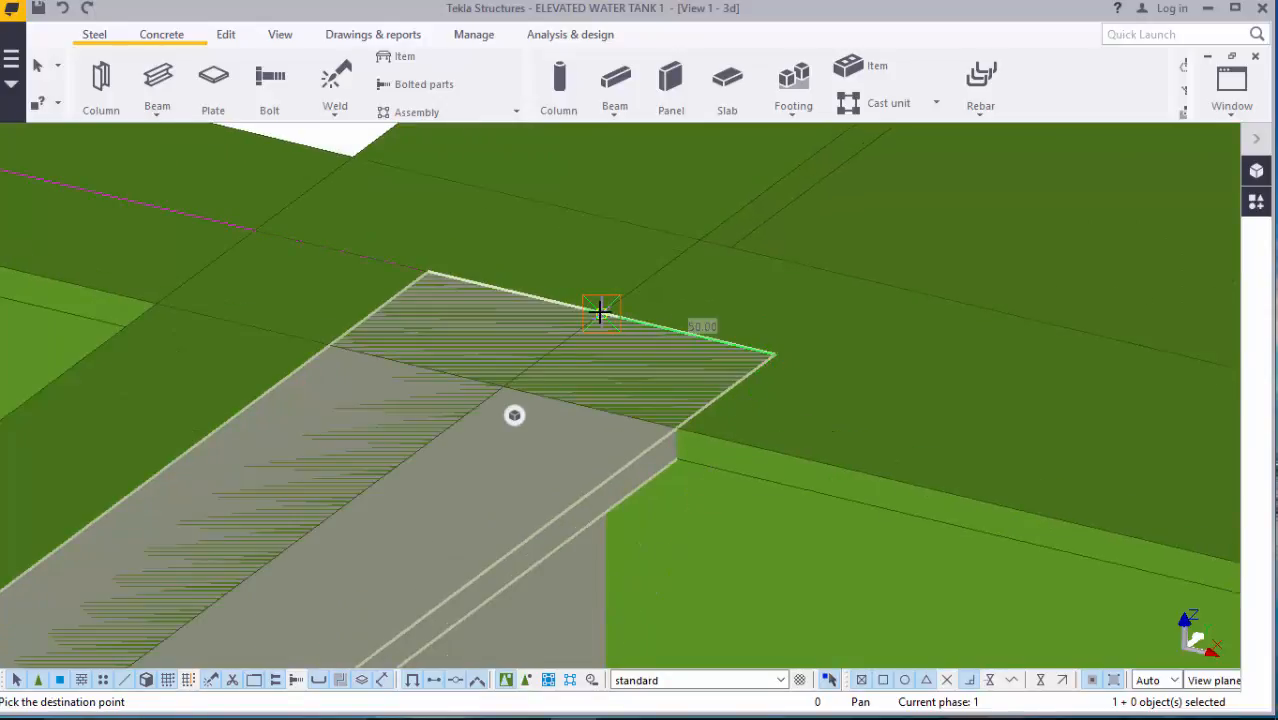
right_click(692, 312)
left_click(705, 318)
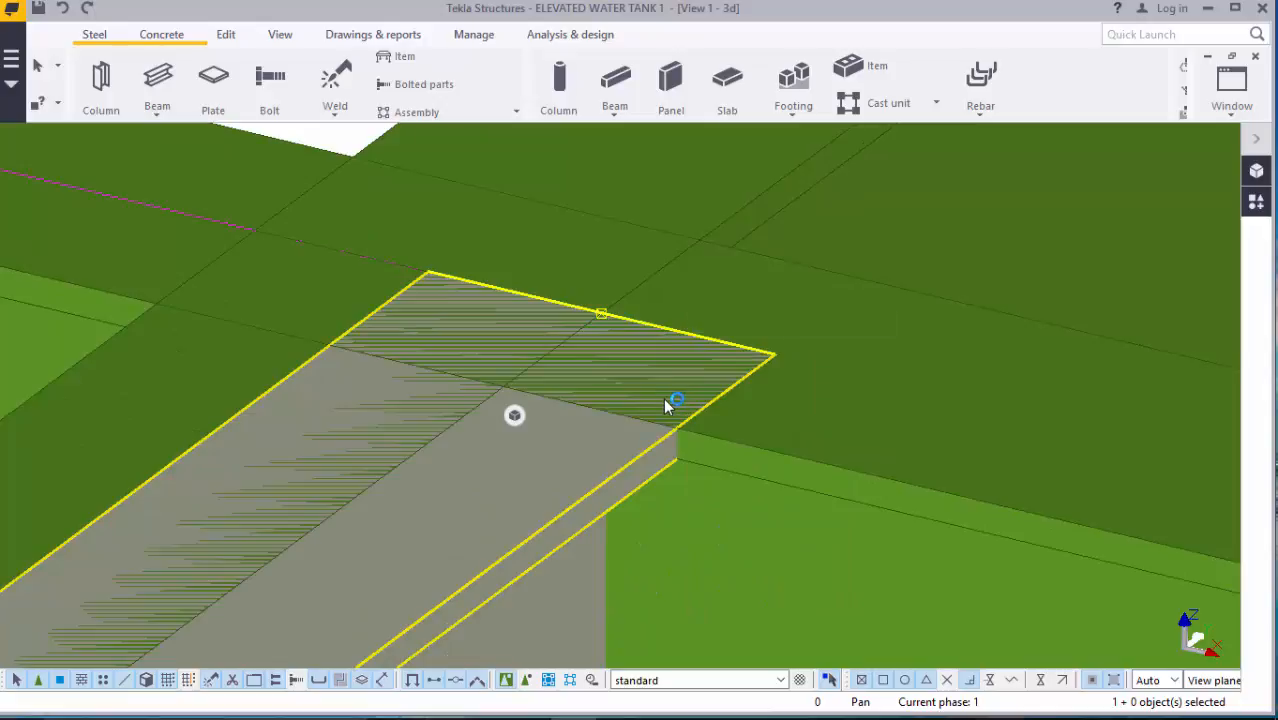
right_click(661, 398)
left_click(708, 405)
- Try to copy the 800 mm projecting beam from its end at the grid D cross beam to the grid C cross beam
scroll(707, 402, "up", 3)
middle_click_drag(707, 402, 607, 414)
scroll(742, 345, "down", 4)
scroll(728, 316, "up", 2)
left_click(600, 430)
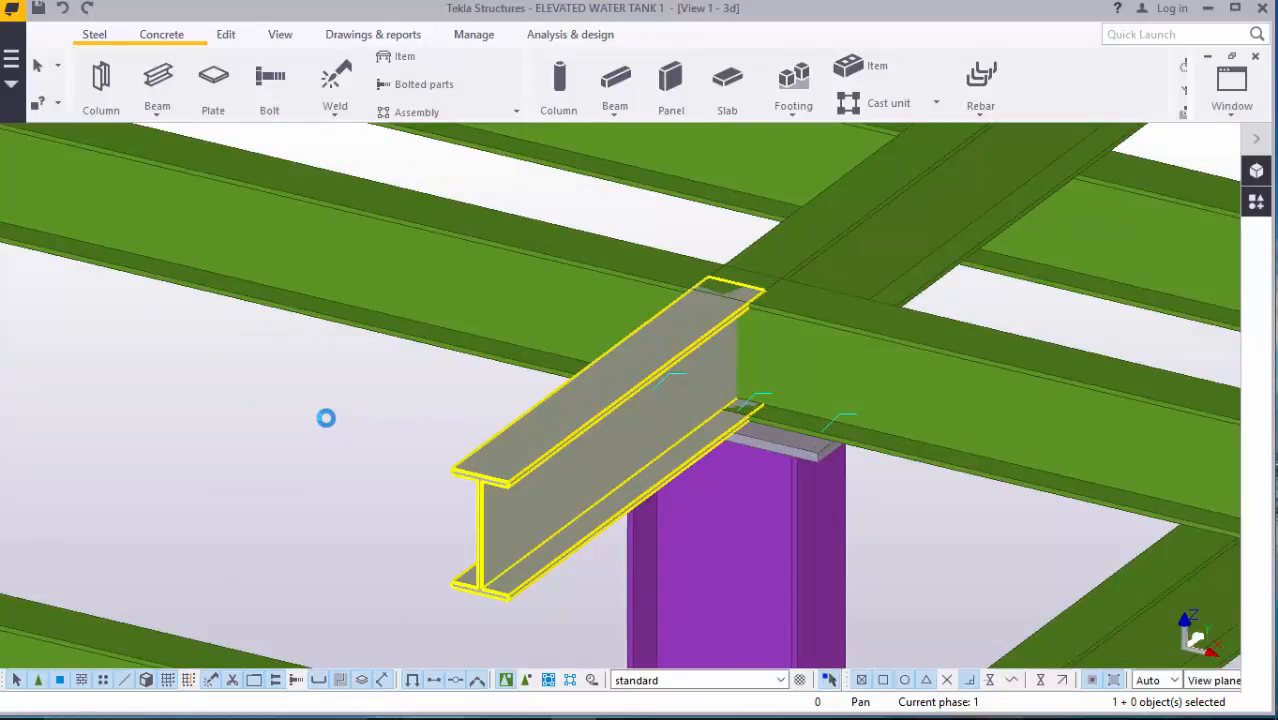
right_click(330, 425)
left_click(394, 327)
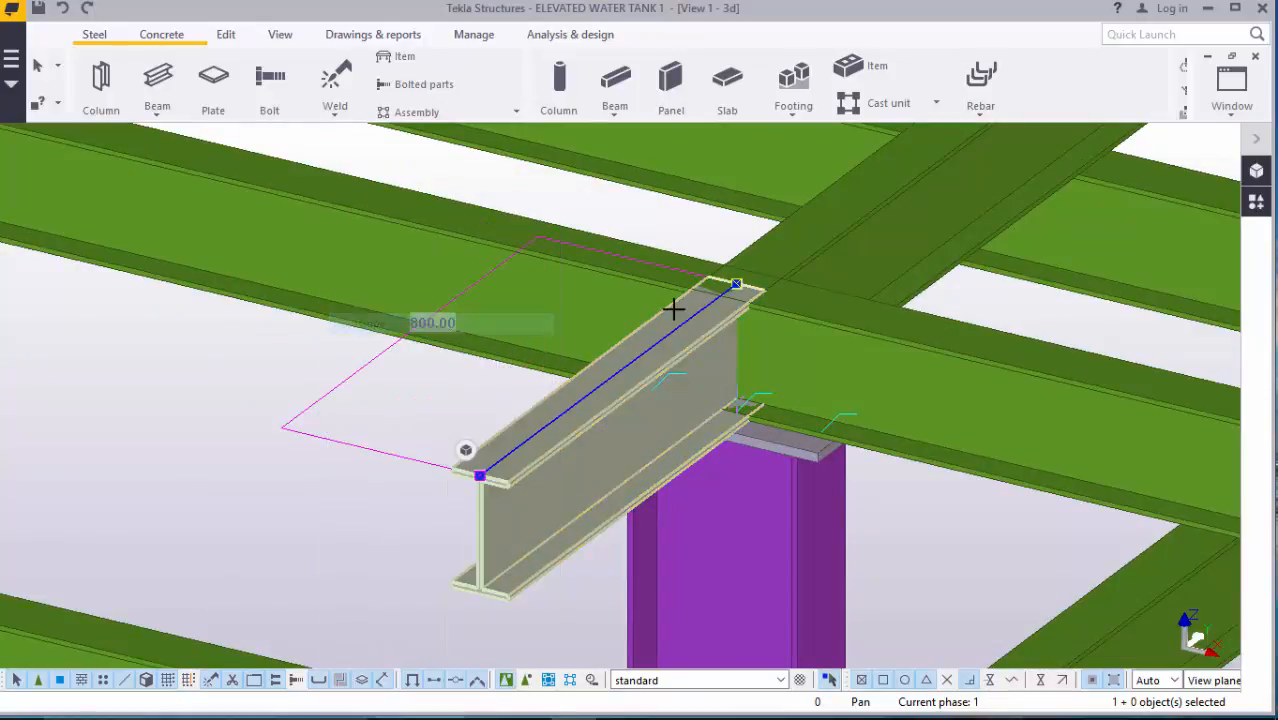
scroll(752, 282, "down", 1)
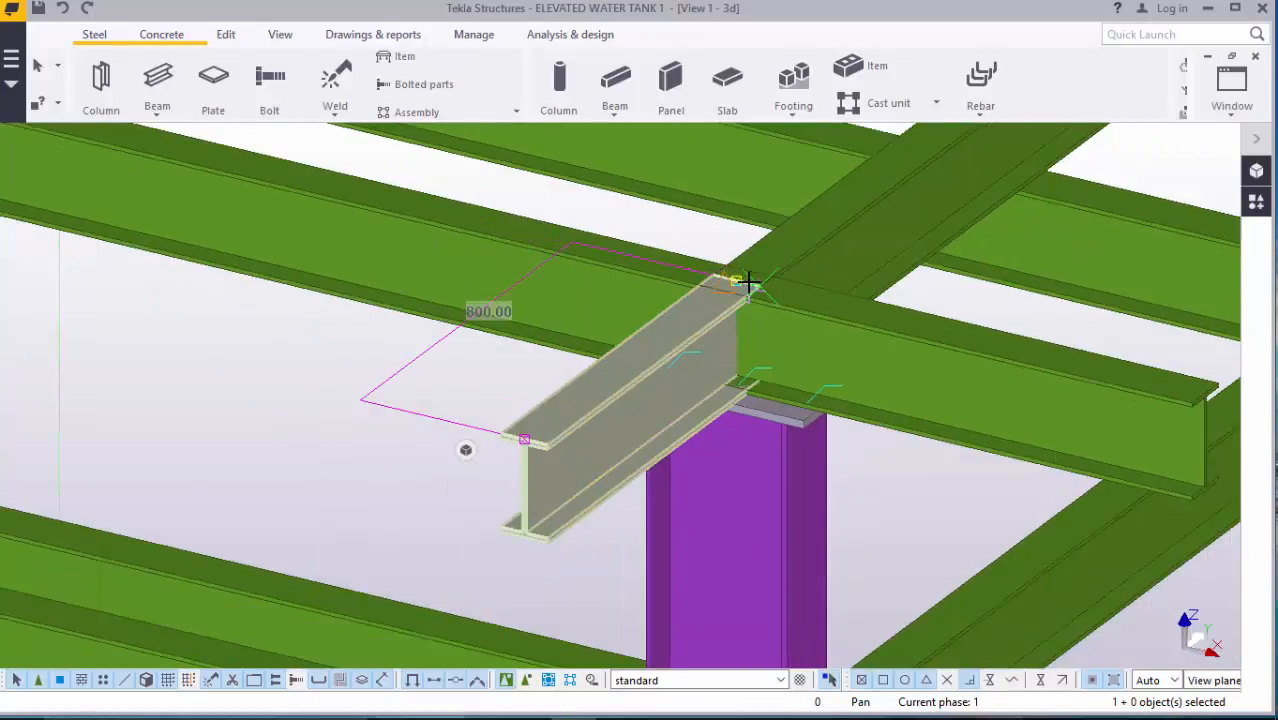
scroll(743, 278, "down", 3)
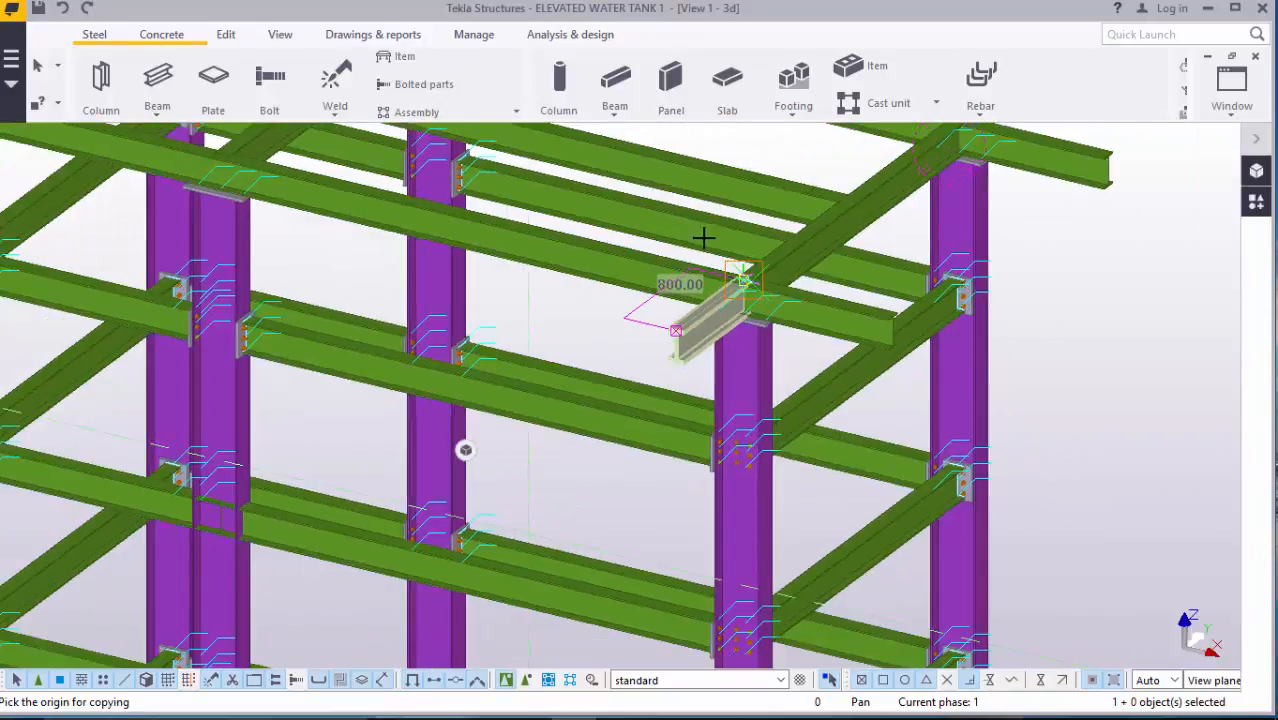
scroll(752, 258, "up", 2)
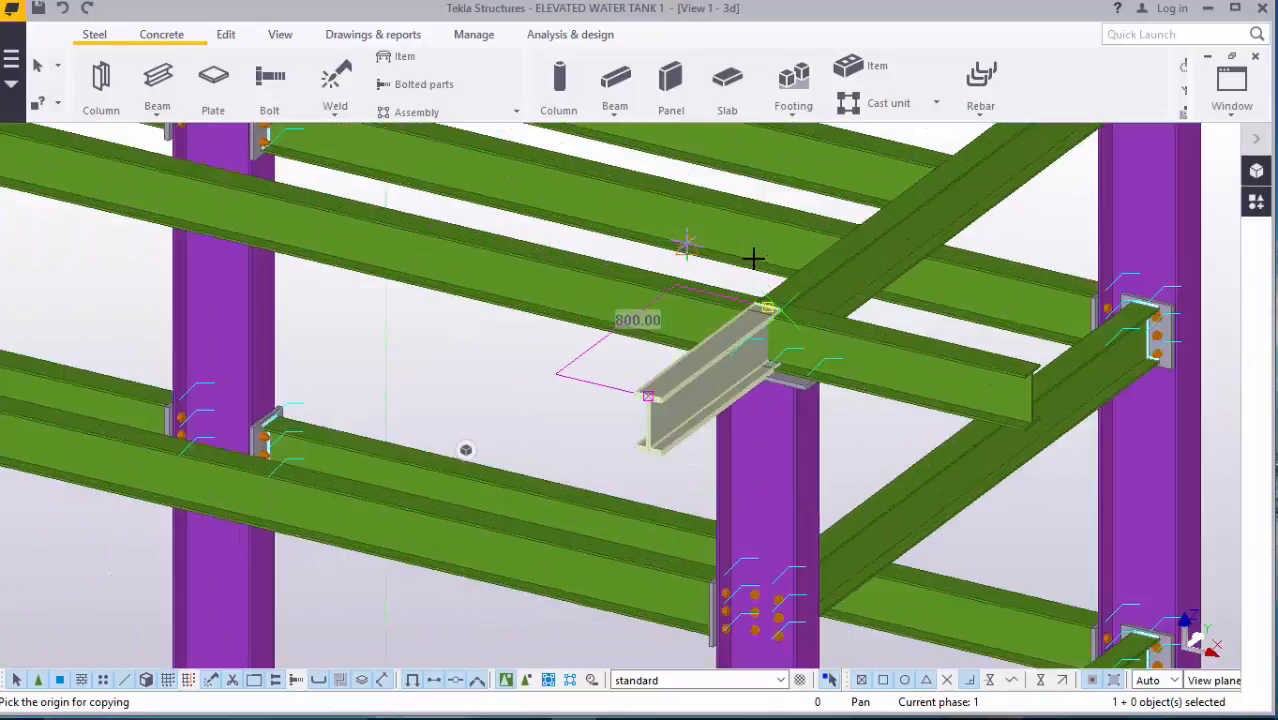
scroll(752, 258, "up", 2)
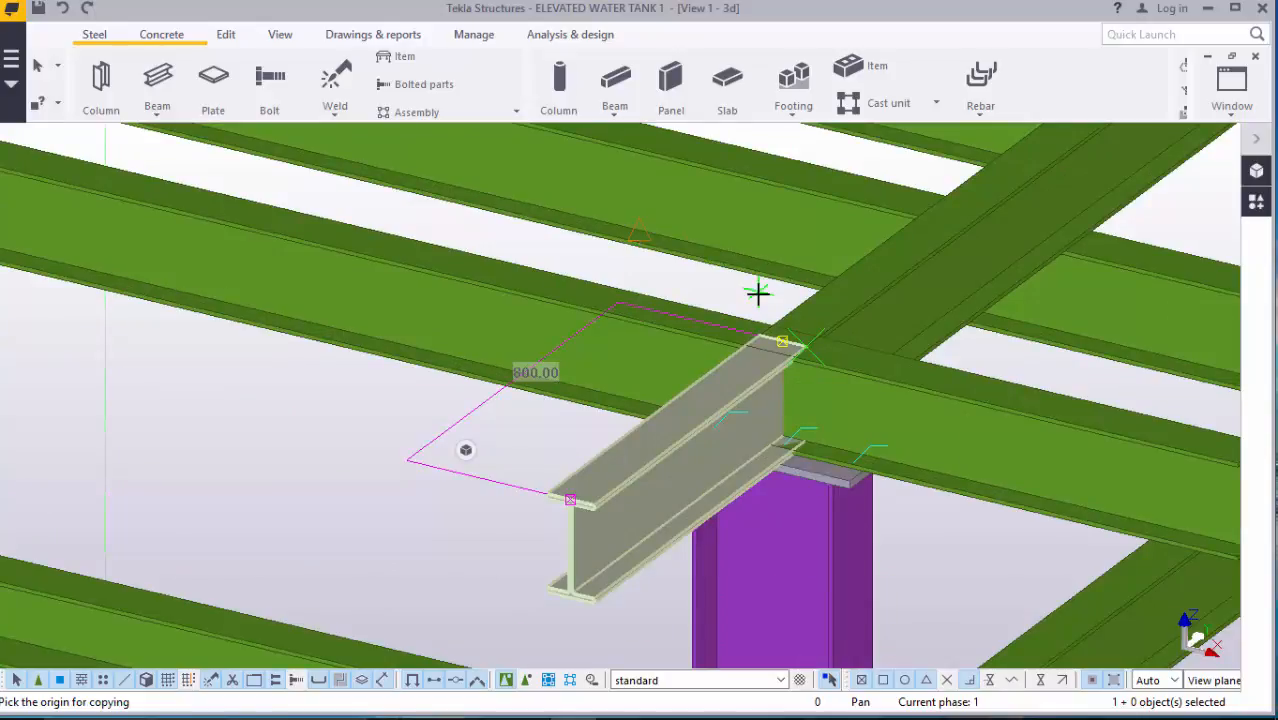
scroll(788, 322, "up", 1)
scroll(794, 340, "up", 1)
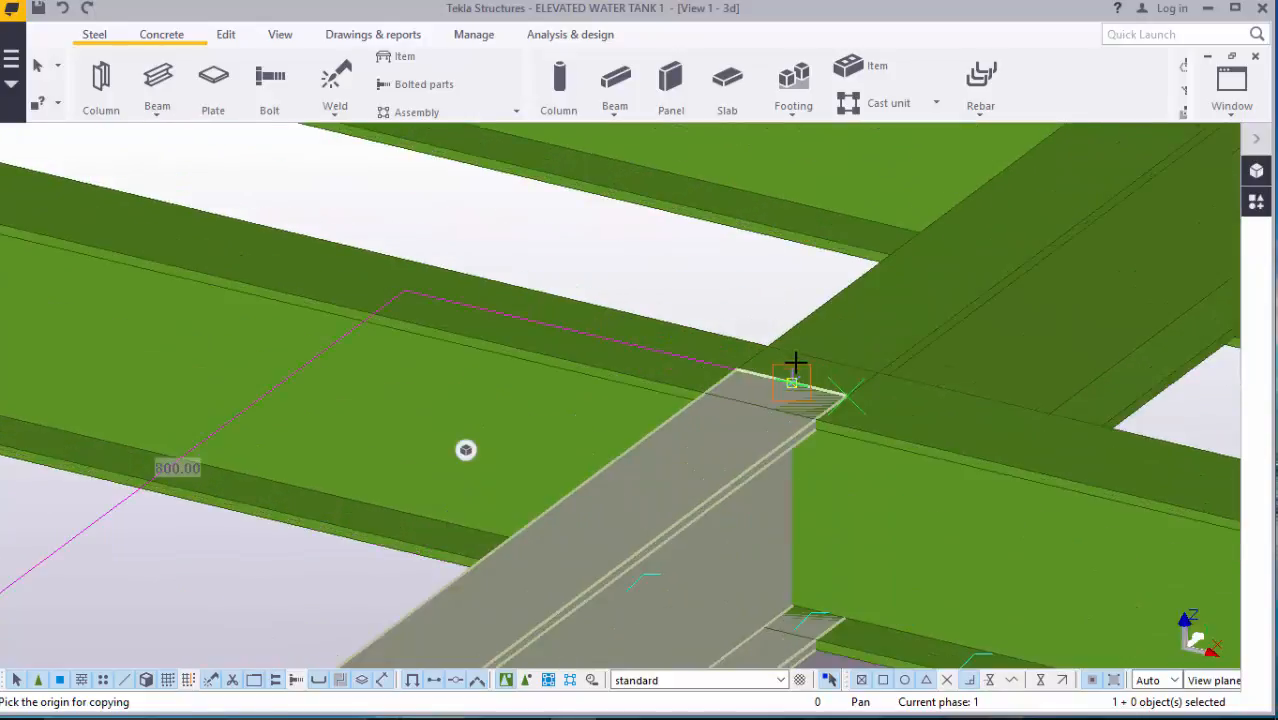
scroll(770, 374, "down", 3)
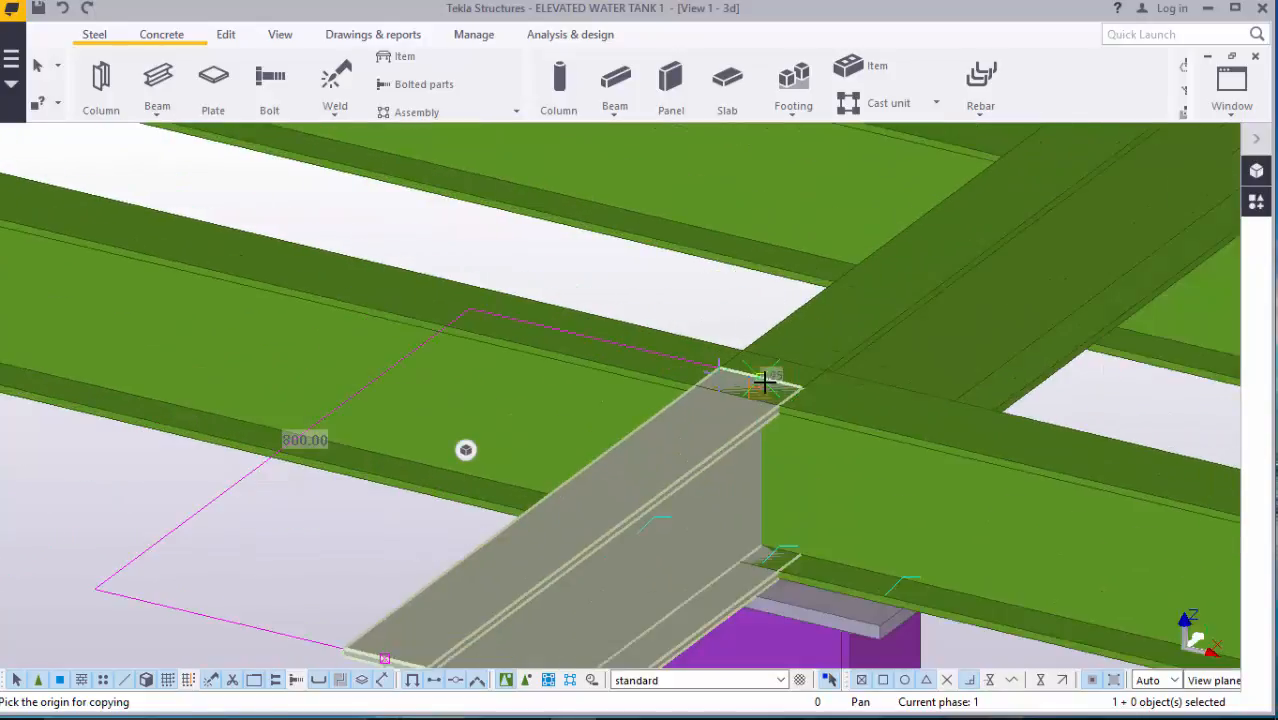
left_click(772, 374)
scroll(776, 368, "down", 2)
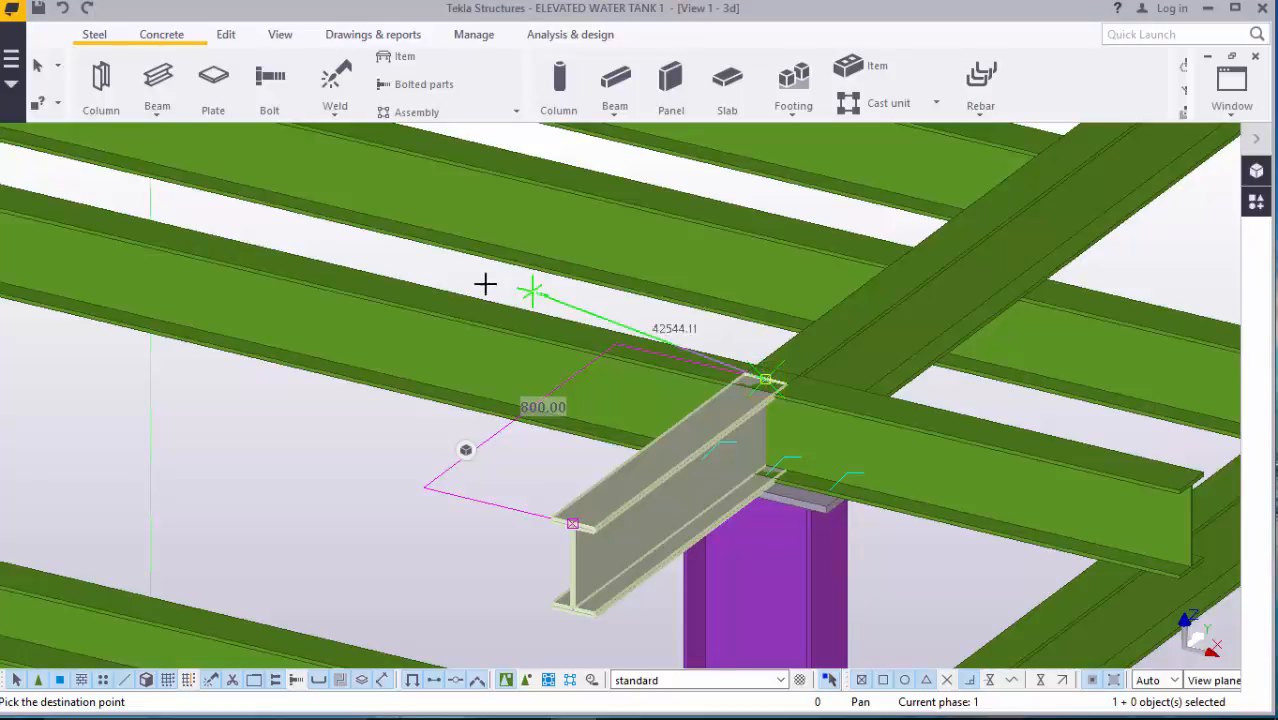
scroll(399, 277, "up", 1)
scroll(350, 277, "up", 1)
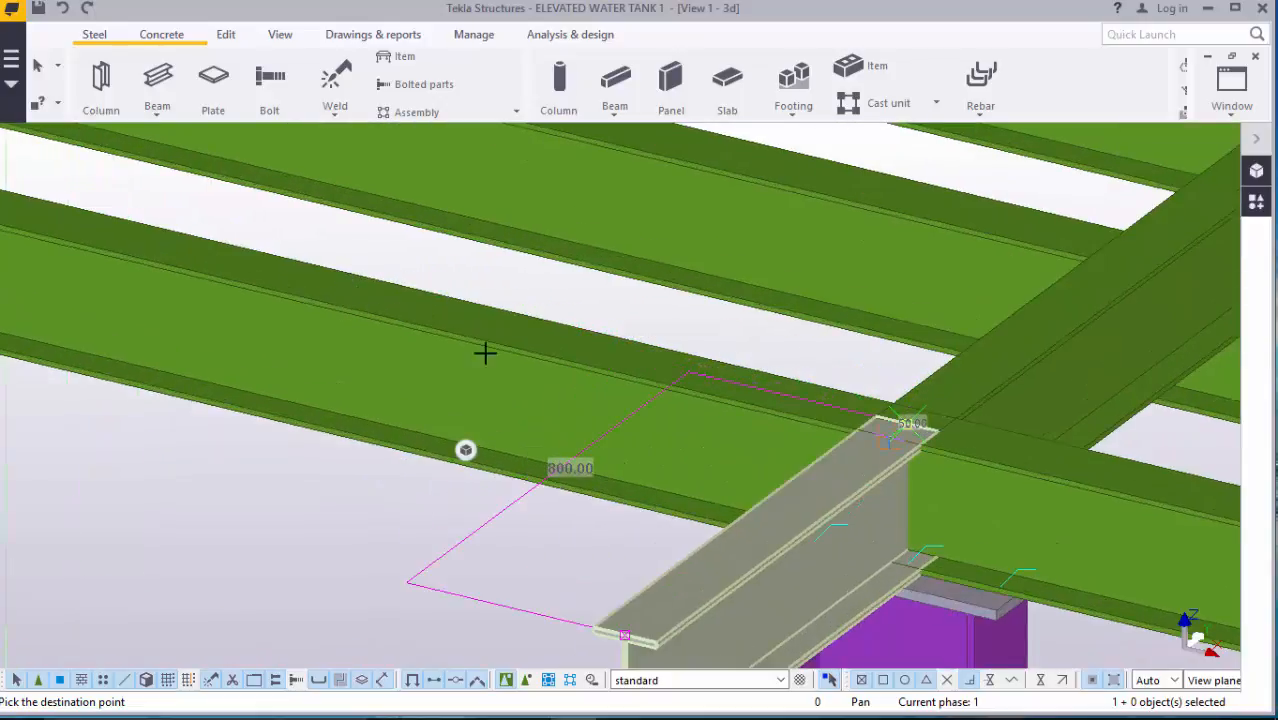
scroll(855, 440, "down", 1)
scroll(798, 415, "down", 4)
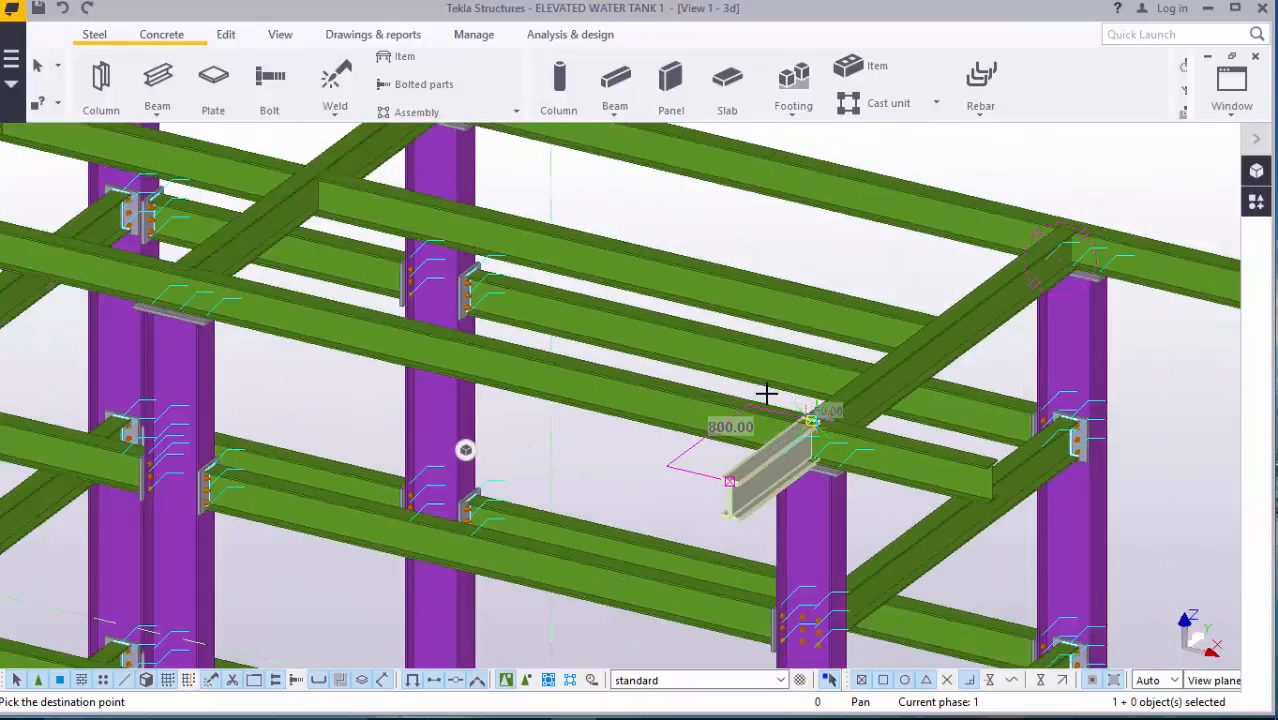
scroll(185, 266, "up", 2)
scroll(170, 268, "up", 4)
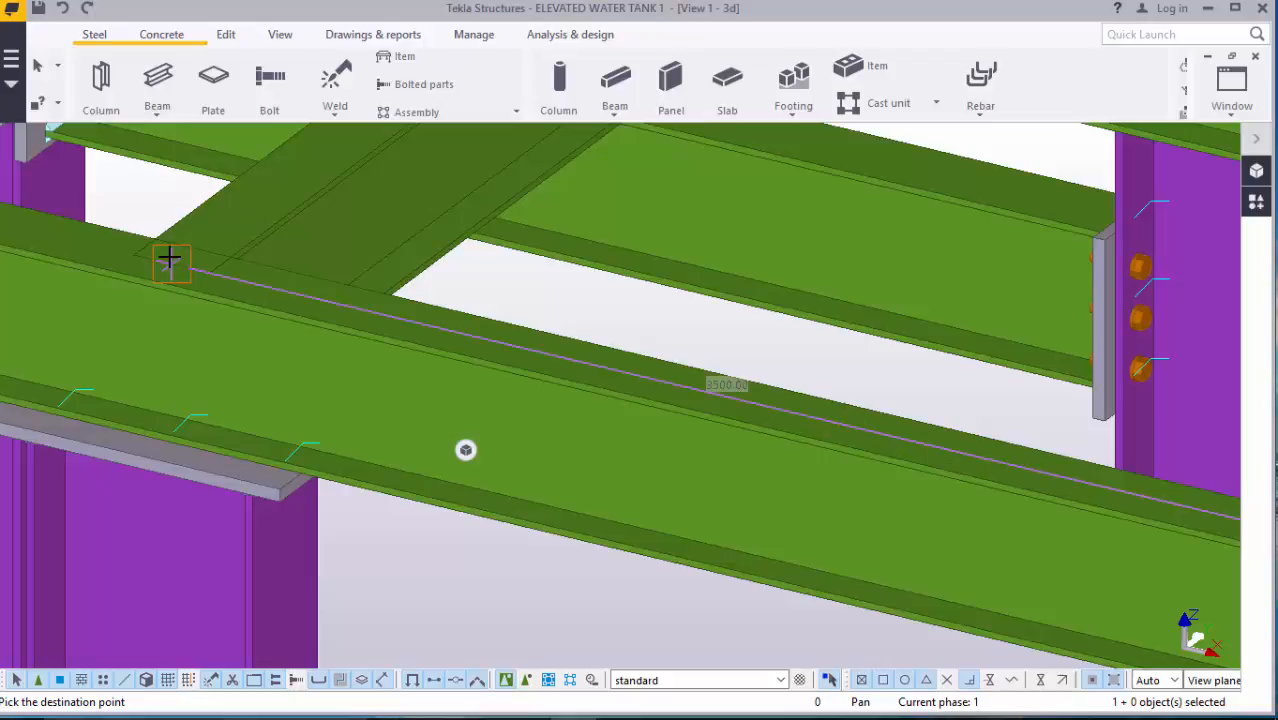
left_click(168, 260)
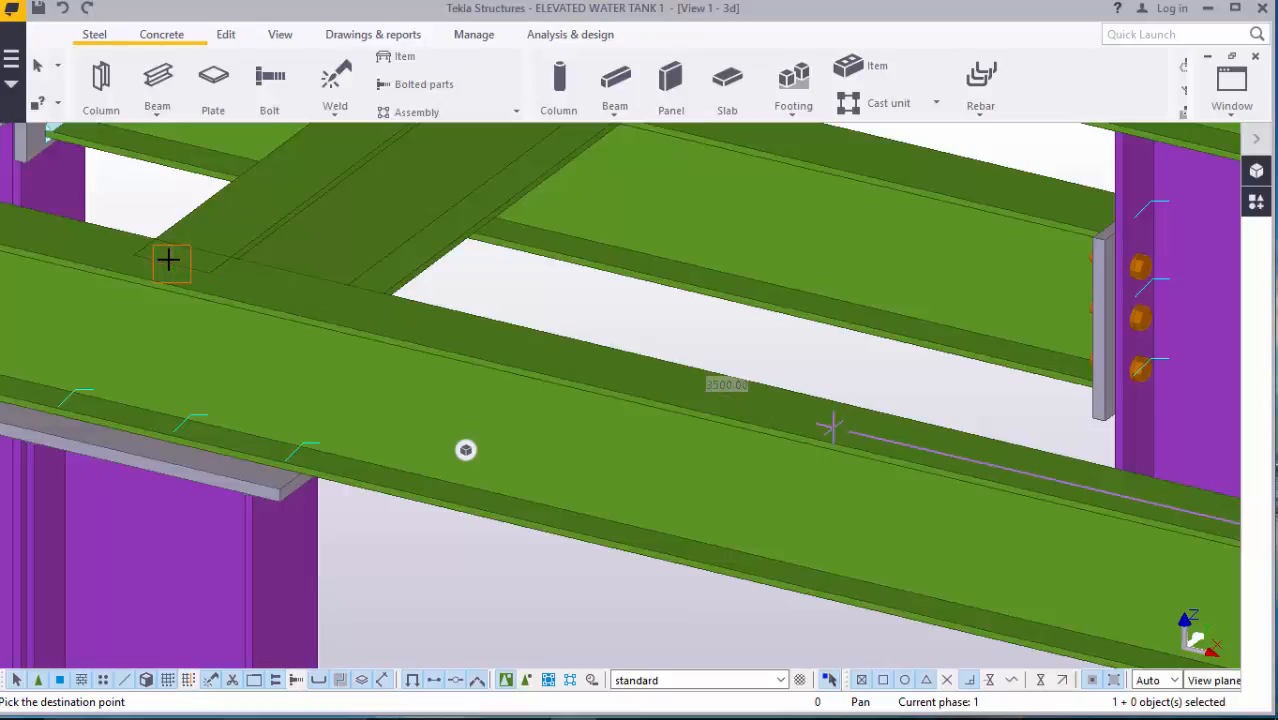
- End copying and undo the last copy of the projecting beam
scroll(642, 322, "down", 4)
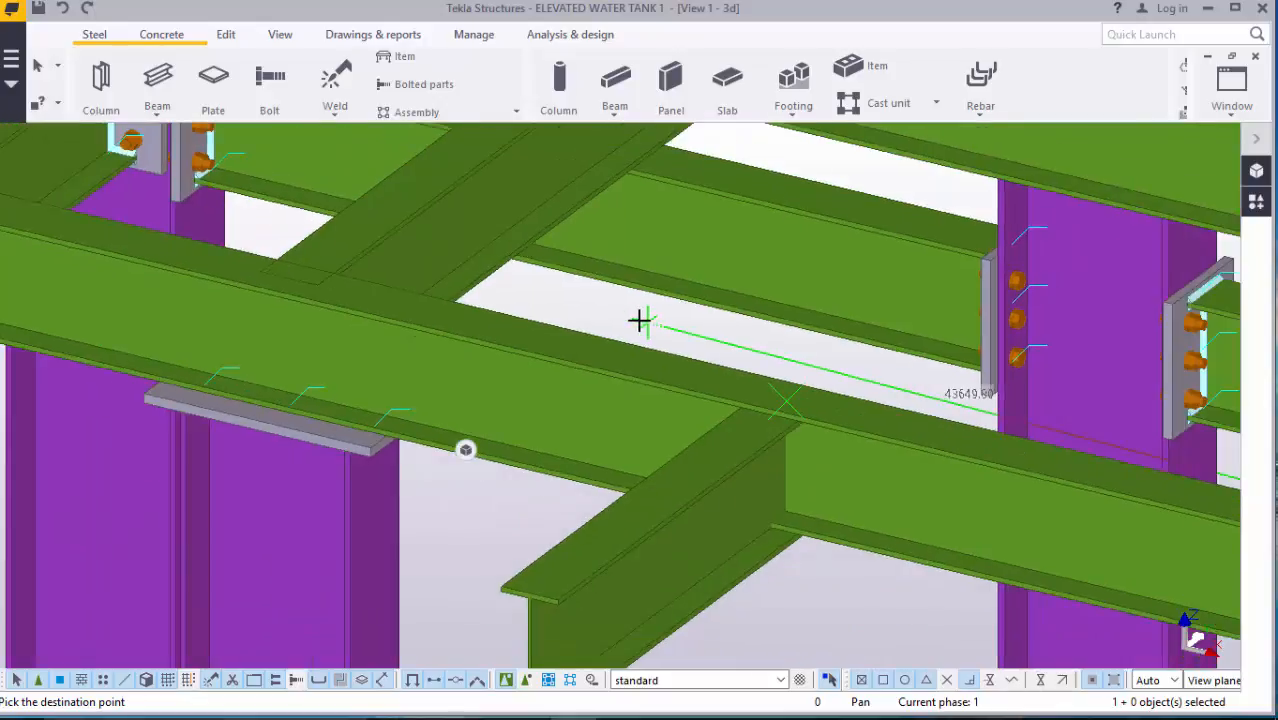
right_click(642, 322)
left_click(690, 332)
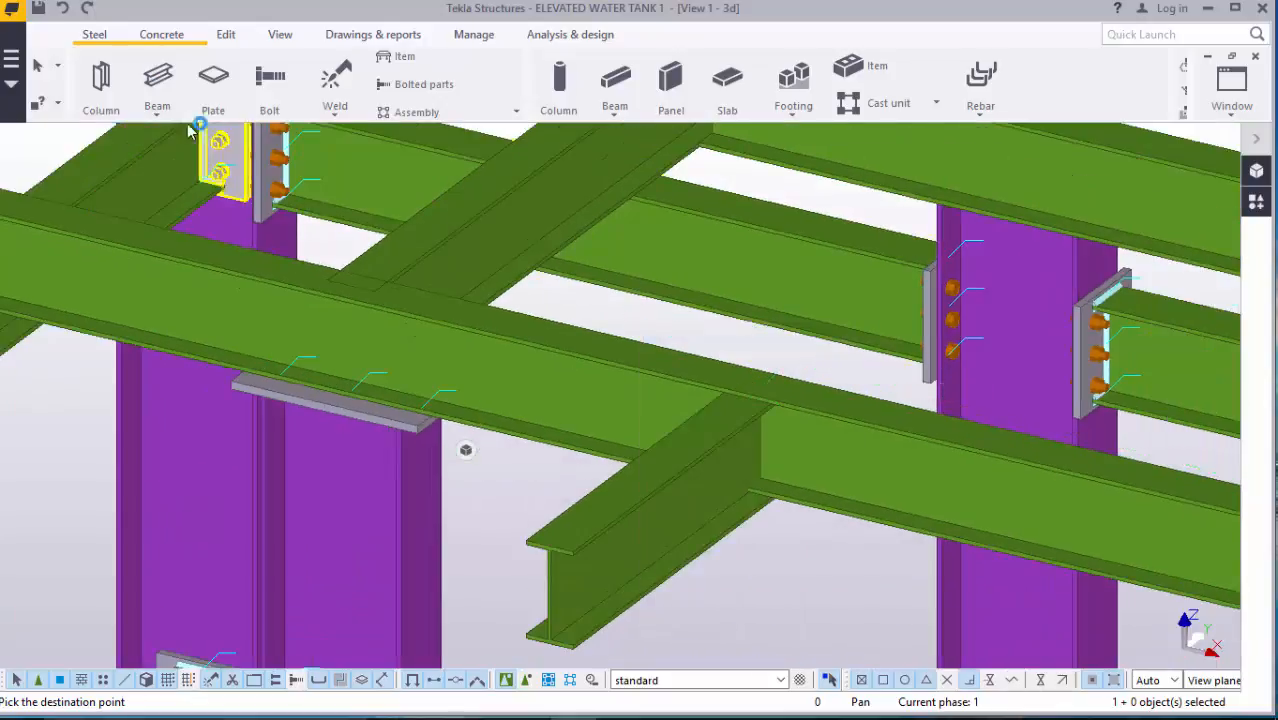
left_click(62, 10)
- Copy the 800 mm projecting beam from its inner top flange corner to the matching corner of the grid C cross beam
scroll(599, 371, "down", 3)
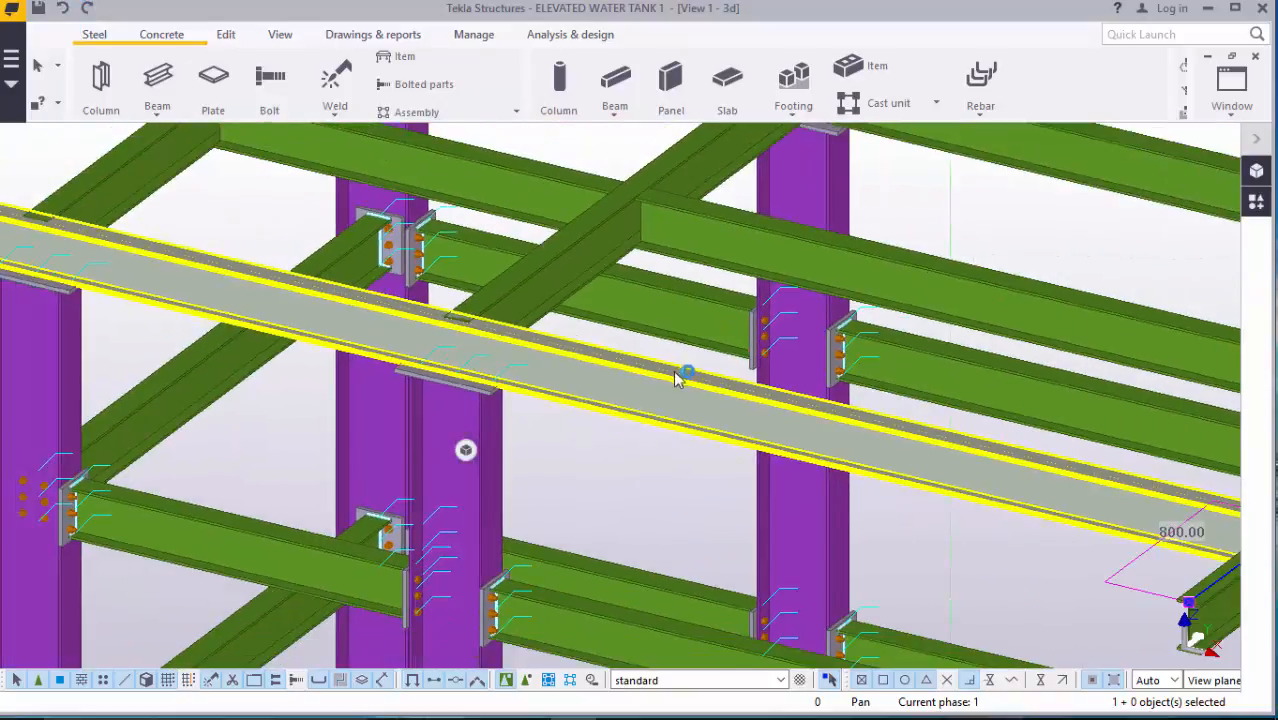
scroll(605, 363, "down", 2)
scroll(870, 508, "up", 8)
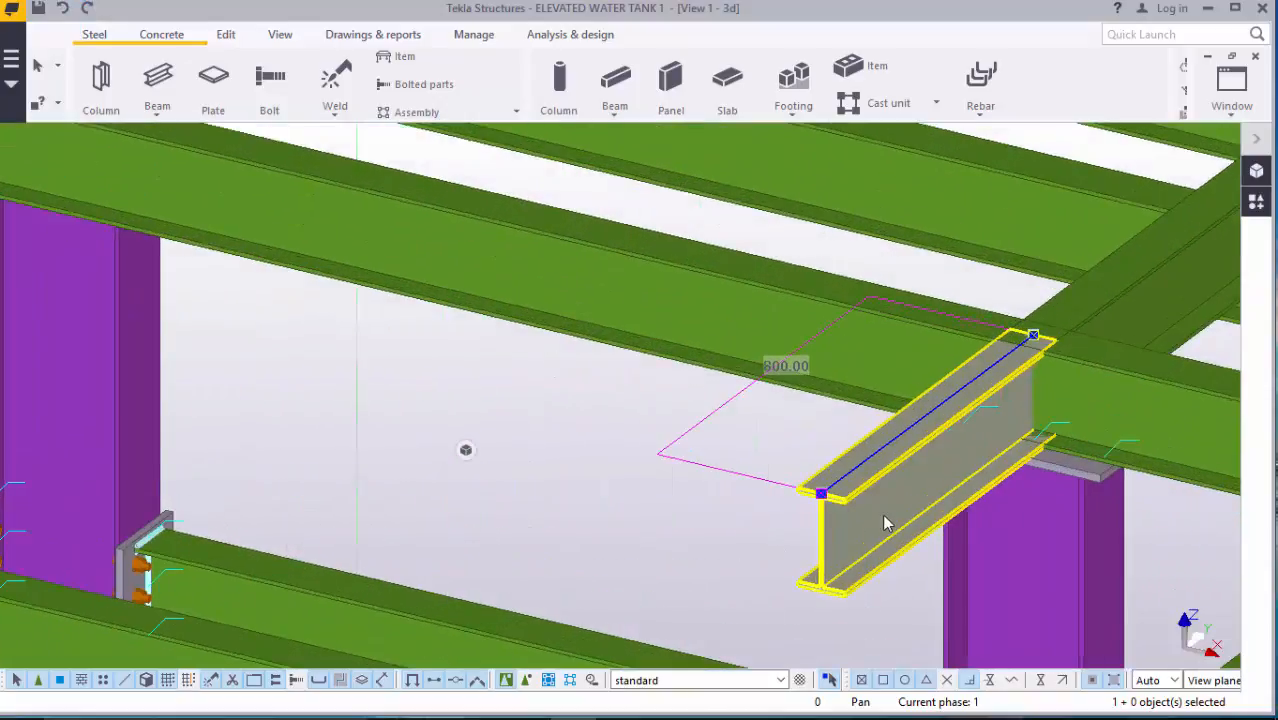
scroll(880, 517, "up", 1)
left_click(880, 510)
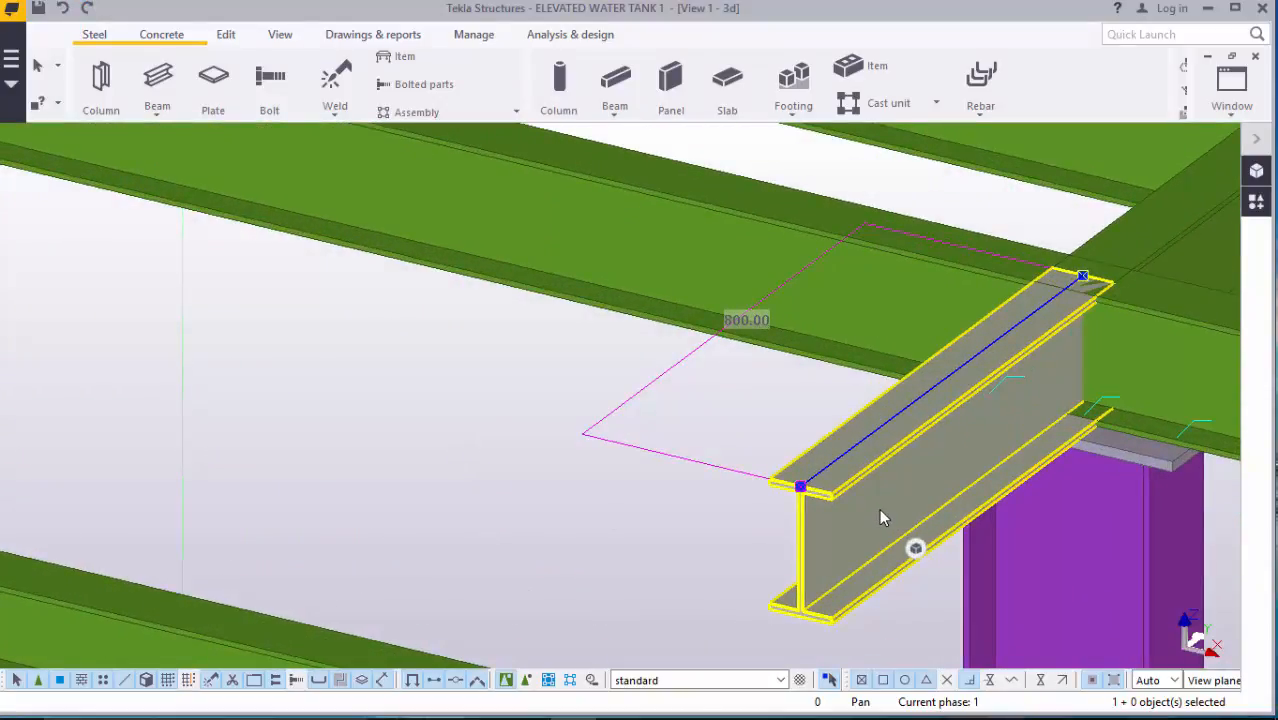
right_click(403, 414)
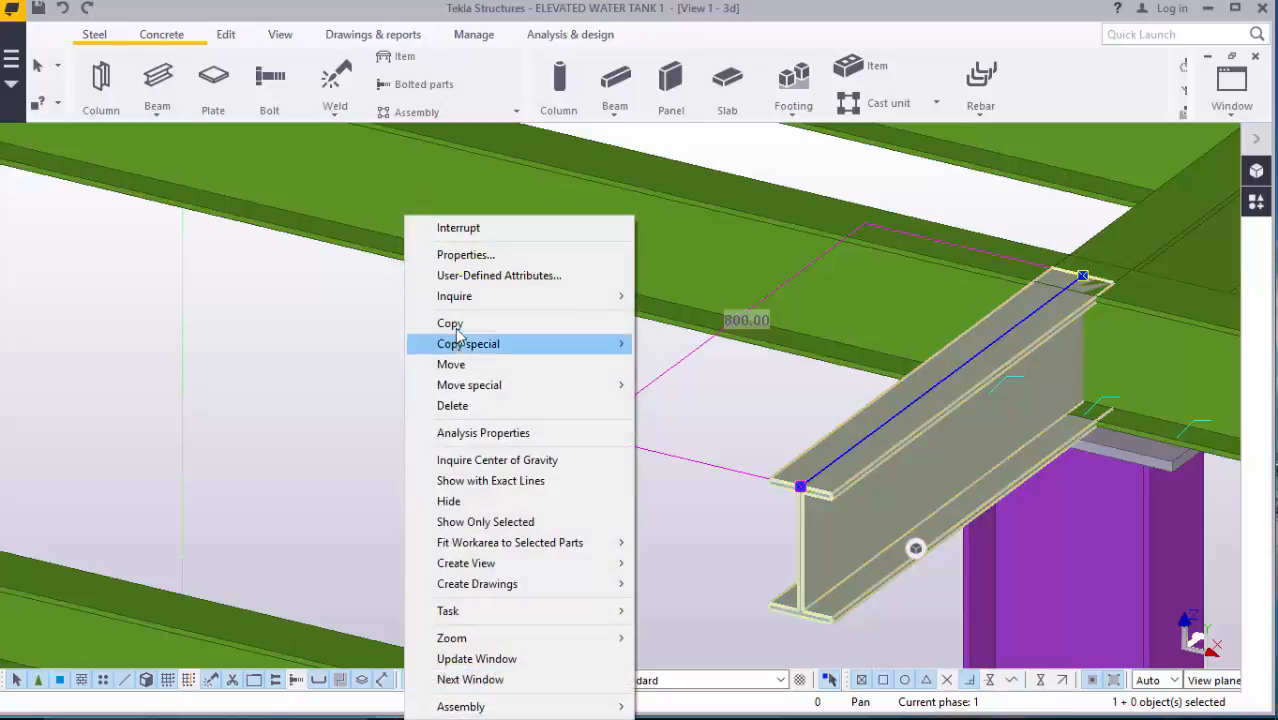
left_click(485, 323)
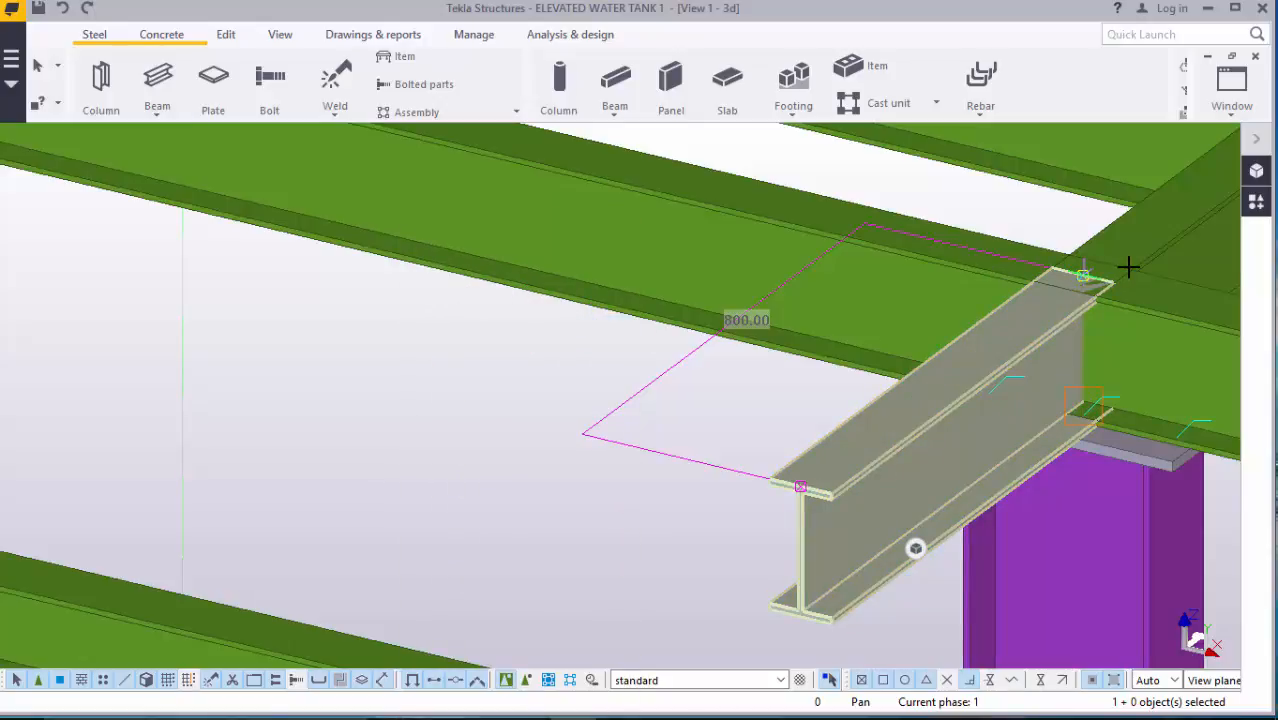
scroll(1127, 268, "up", 2)
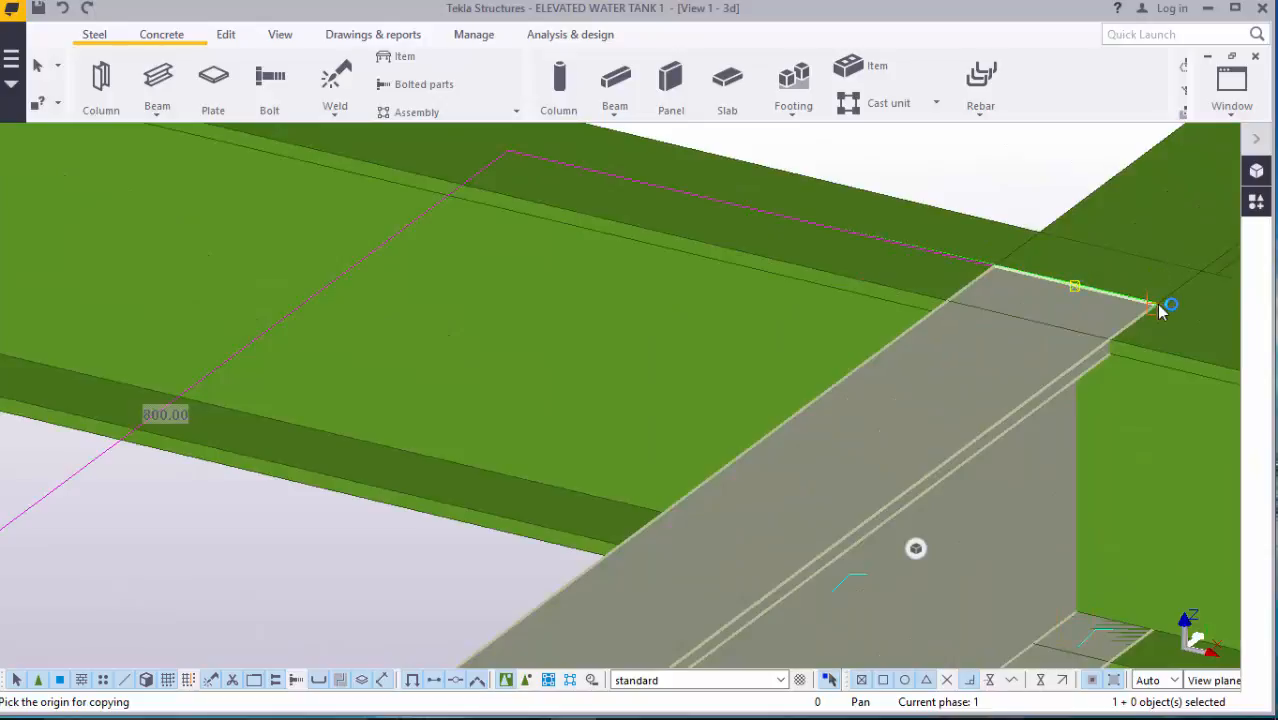
left_click(940, 410)
scroll(1018, 419, "down", 6)
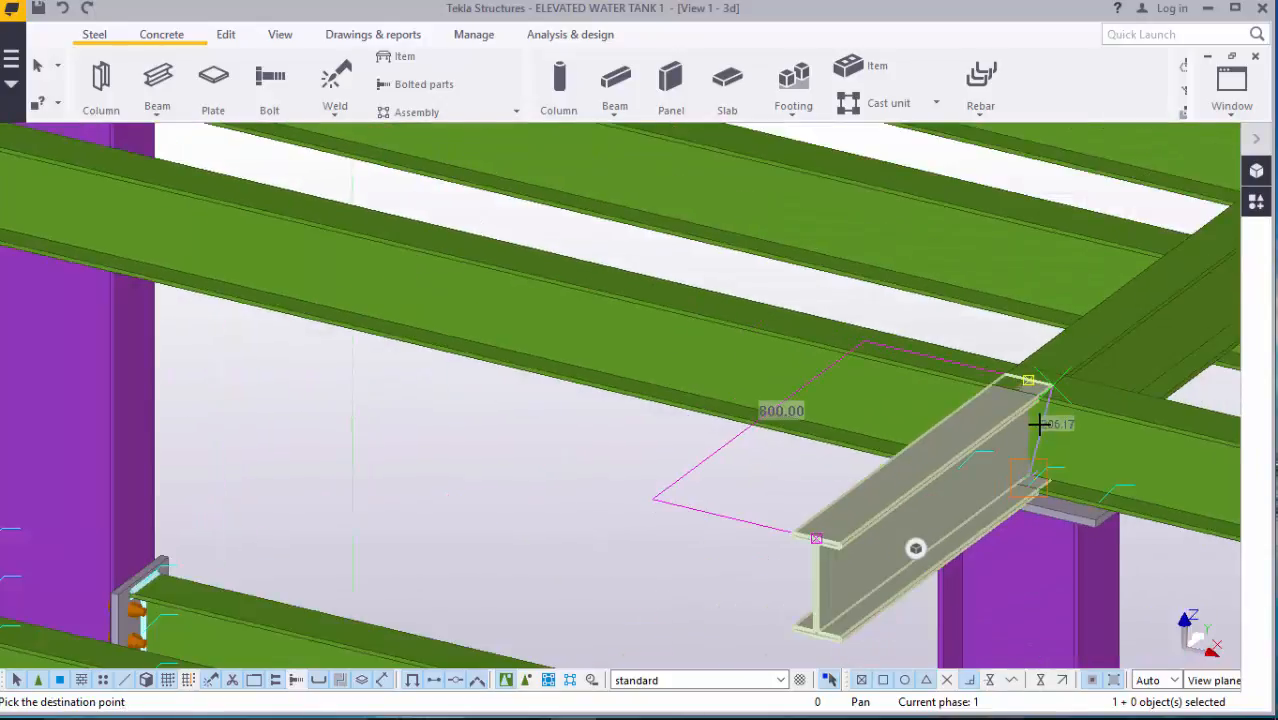
scroll(1041, 424, "down", 3)
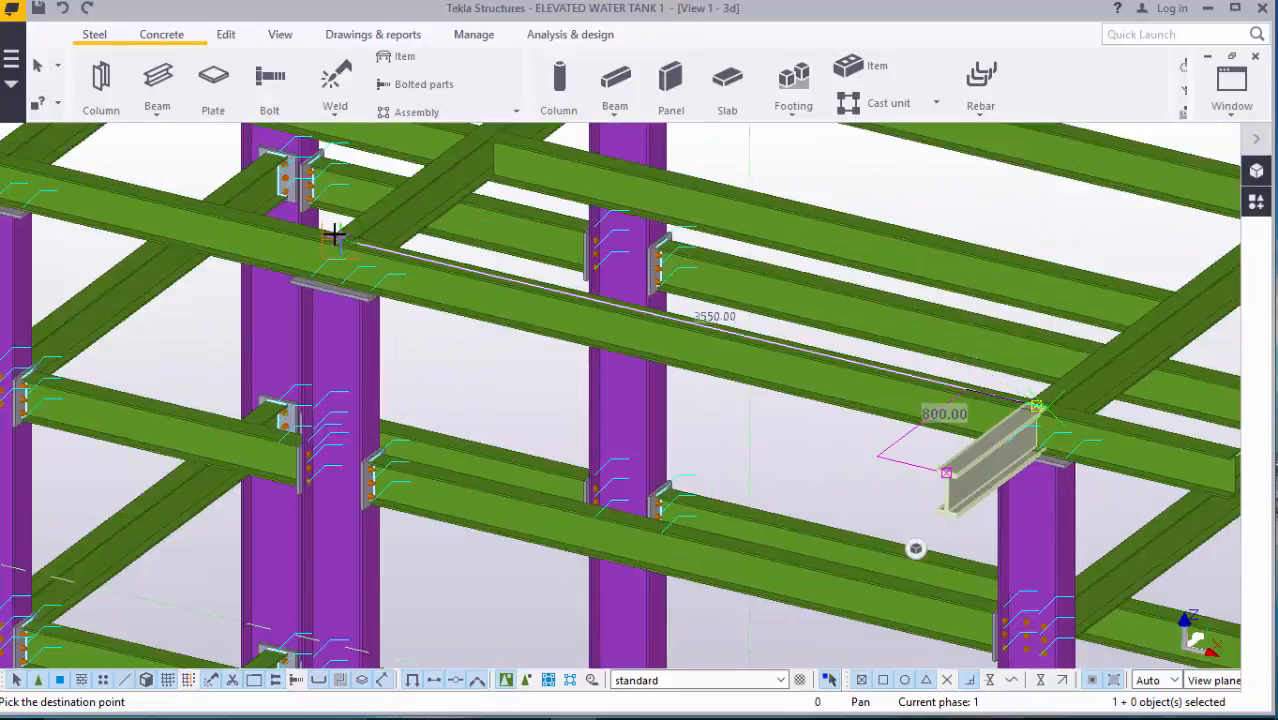
scroll(335, 233, "up", 4)
scroll(335, 233, "up", 5)
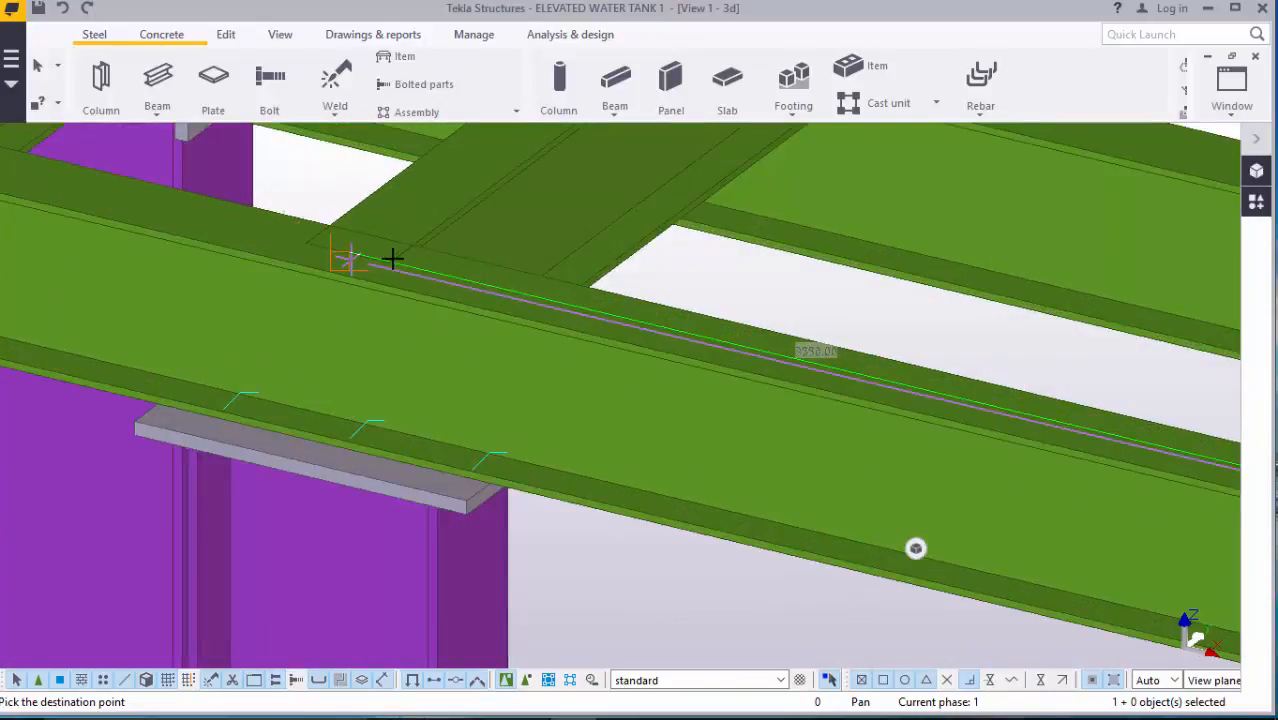
scroll(410, 270, "up", 1)
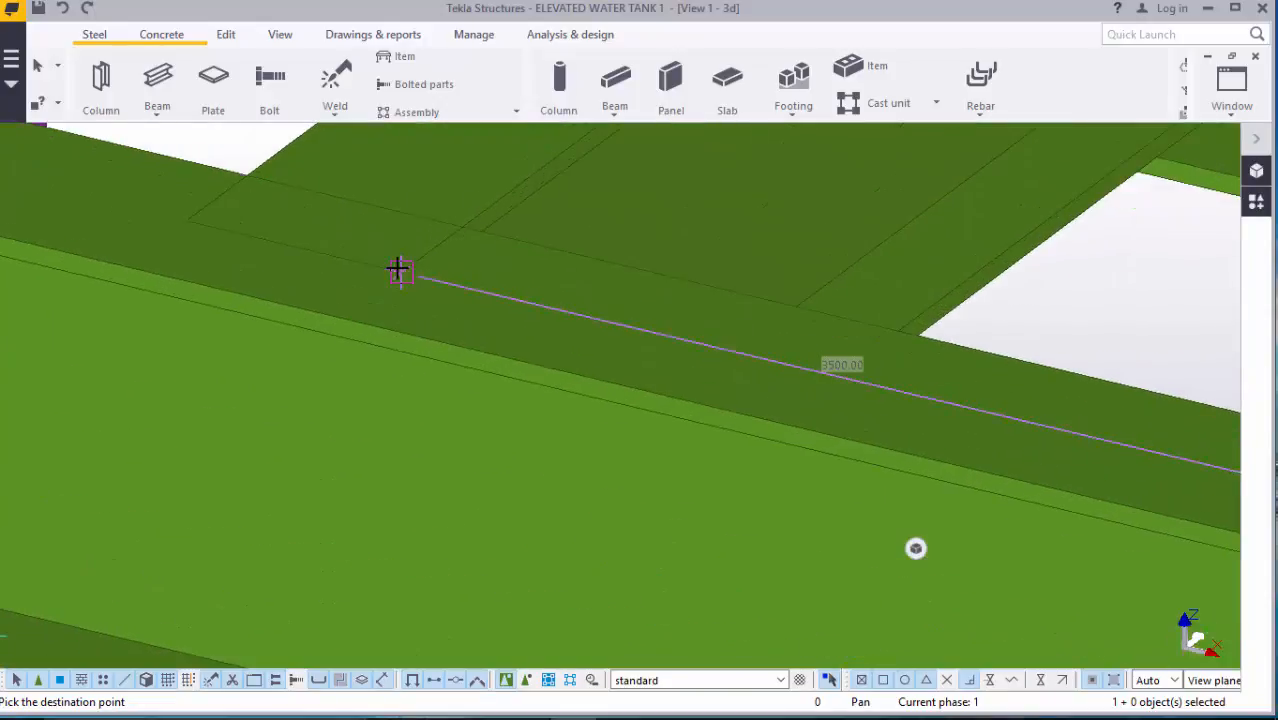
left_click(400, 271)
- Place another copy of the 800 mm projecting beam in line with the grid B cross beam and end copying
scroll(505, 303, "down", 4)
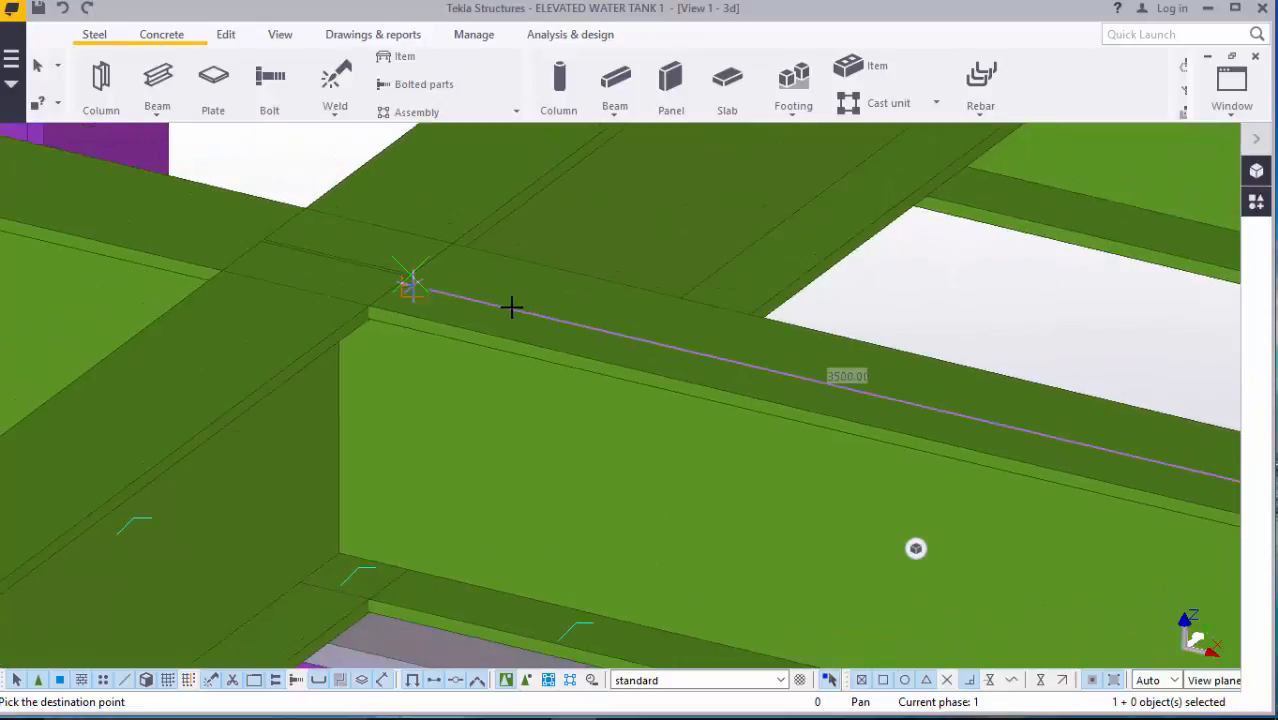
scroll(619, 350, "down", 3)
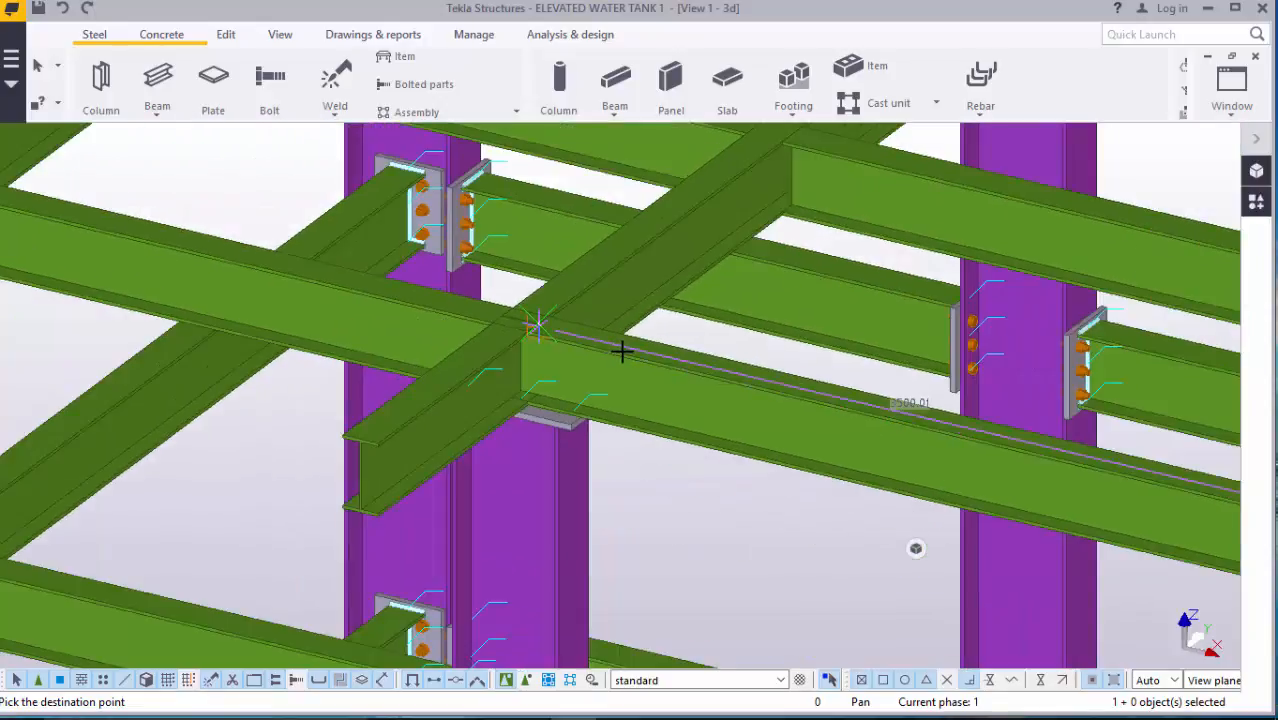
scroll(250, 259, "up", 6)
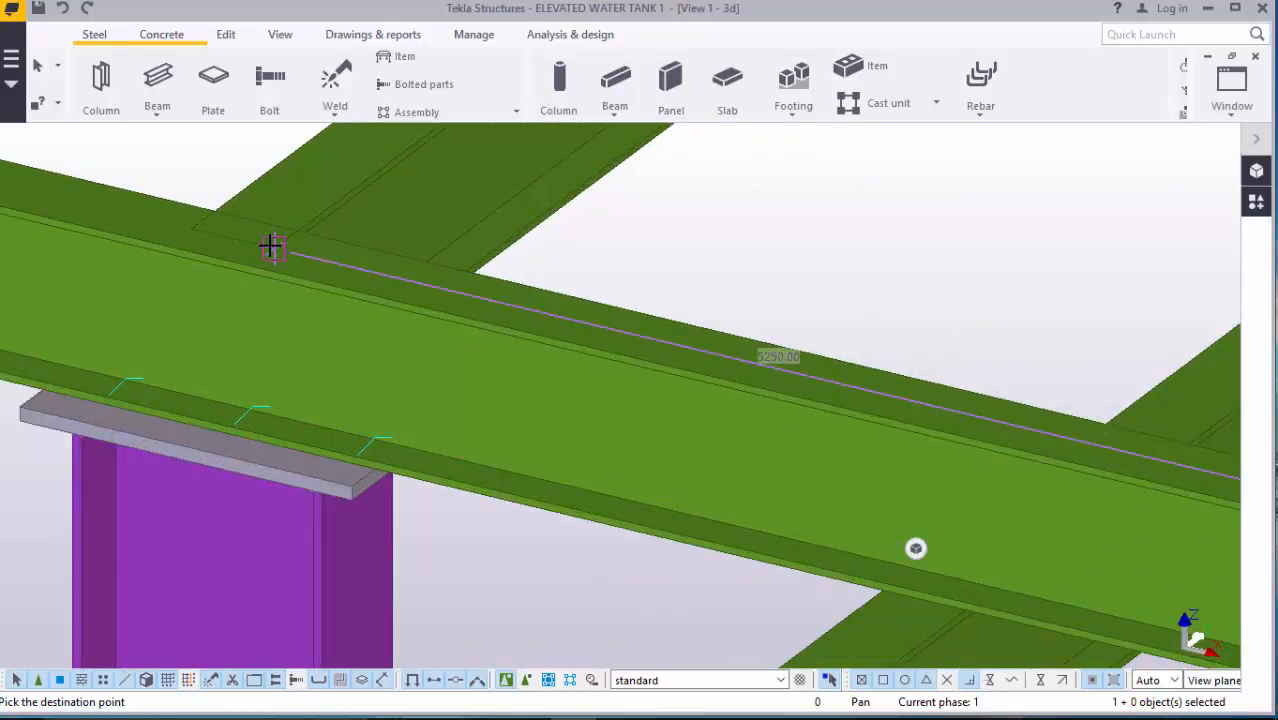
left_click(273, 249)
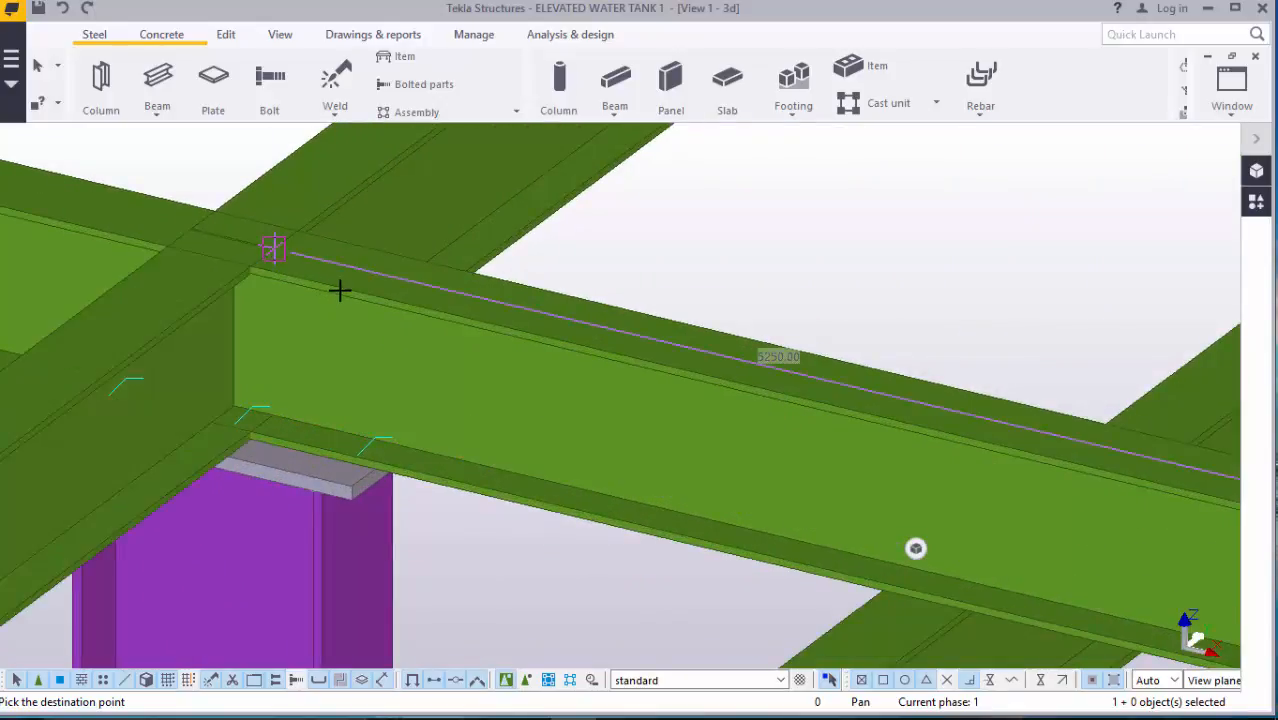
scroll(336, 286, "down", 3)
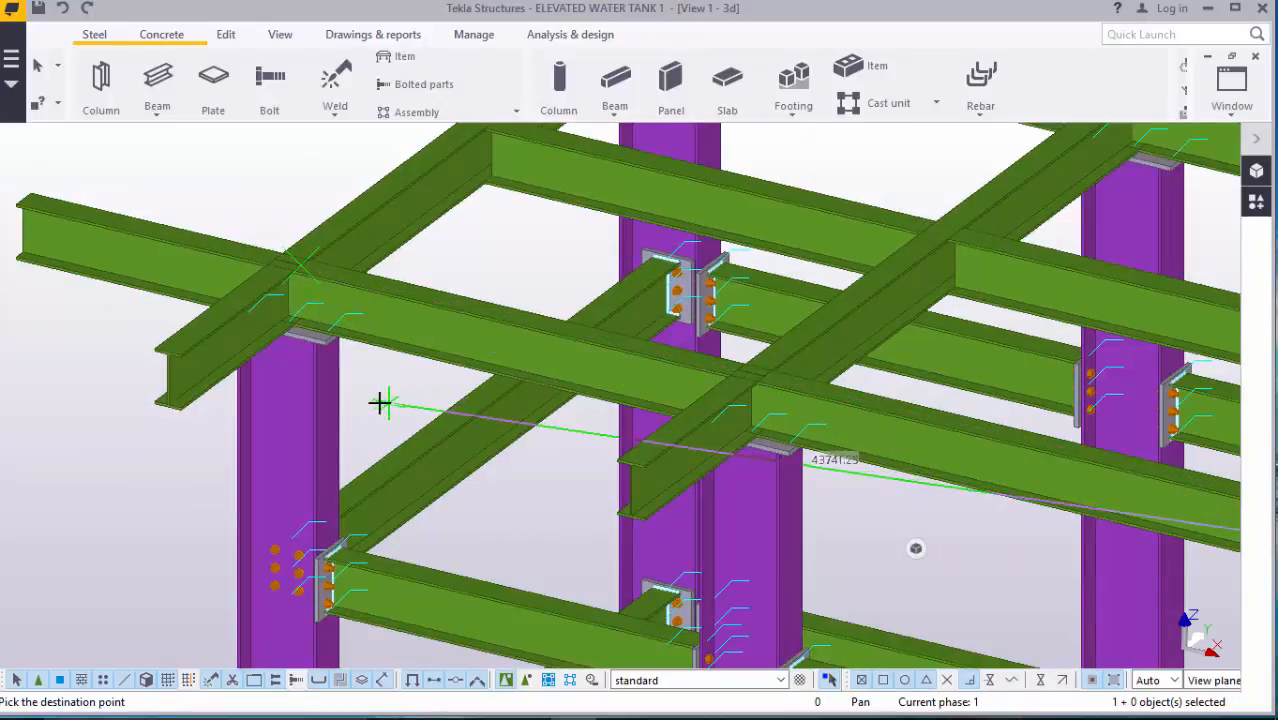
scroll(379, 402, "down", 3)
right_click(296, 204)
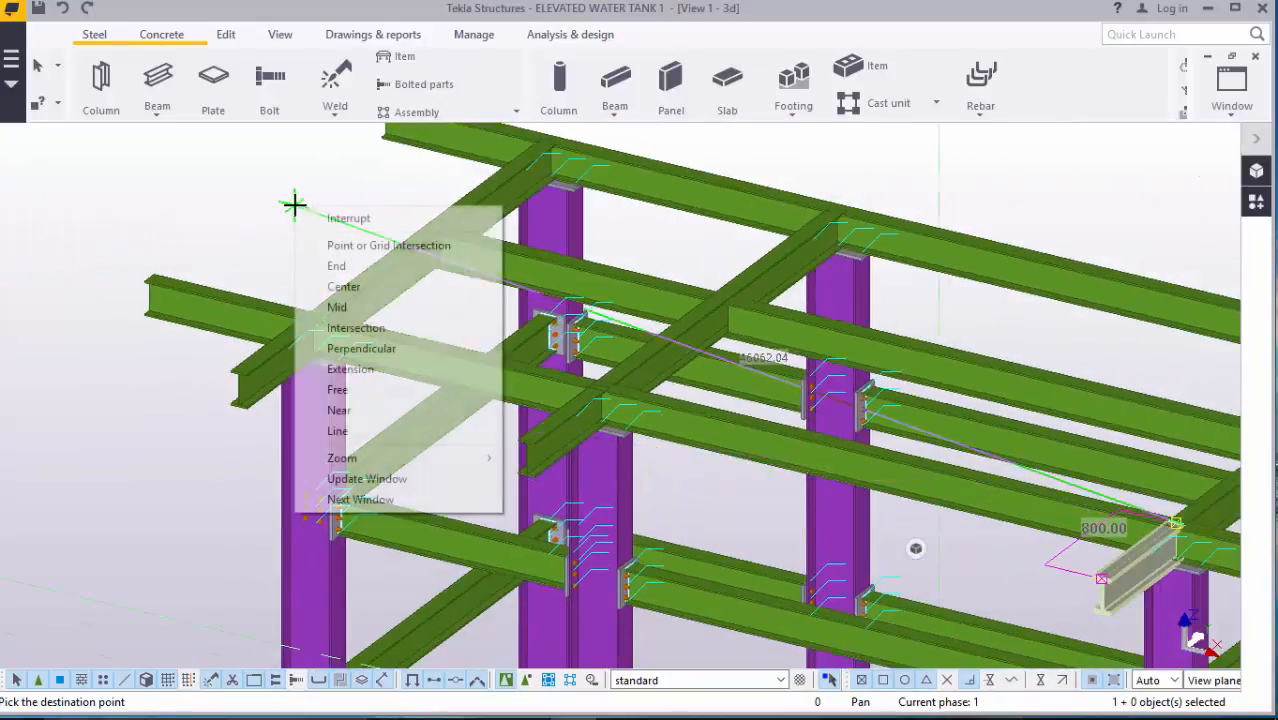
left_click(320, 215)
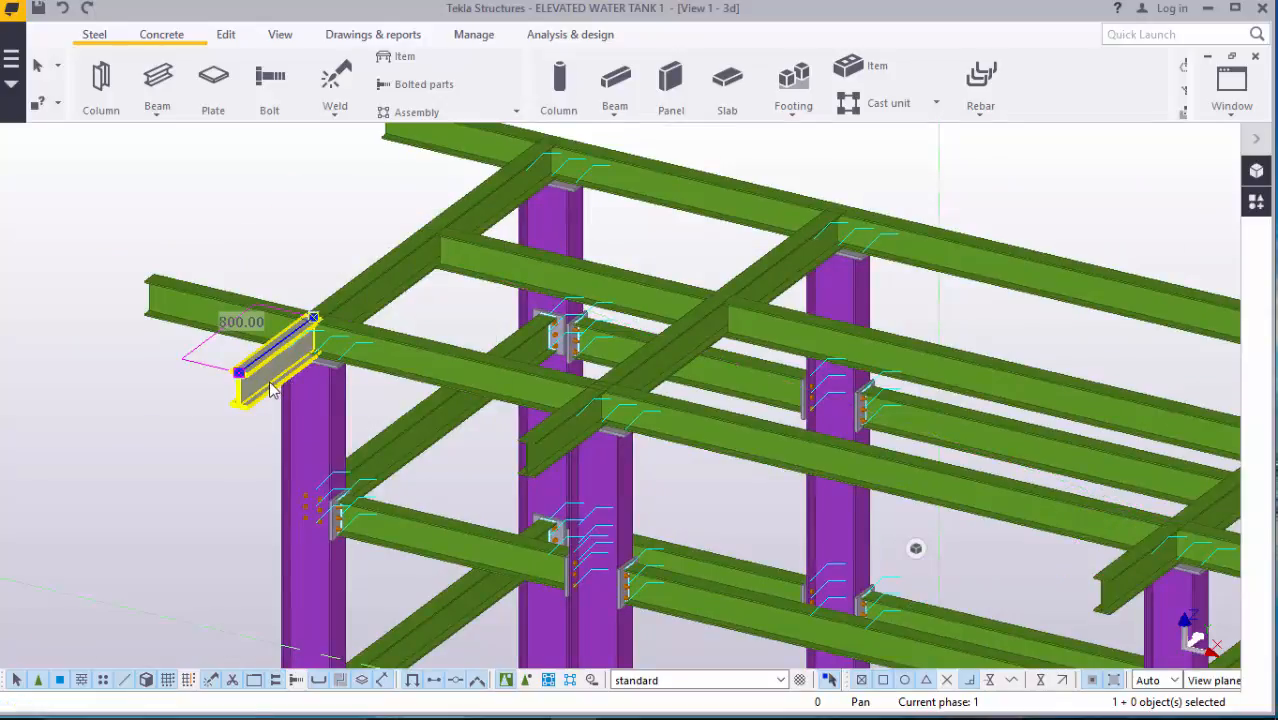
- Select all three 800 mm projecting beams along the near main beam and open mirror copying for them
left_click(557, 463)
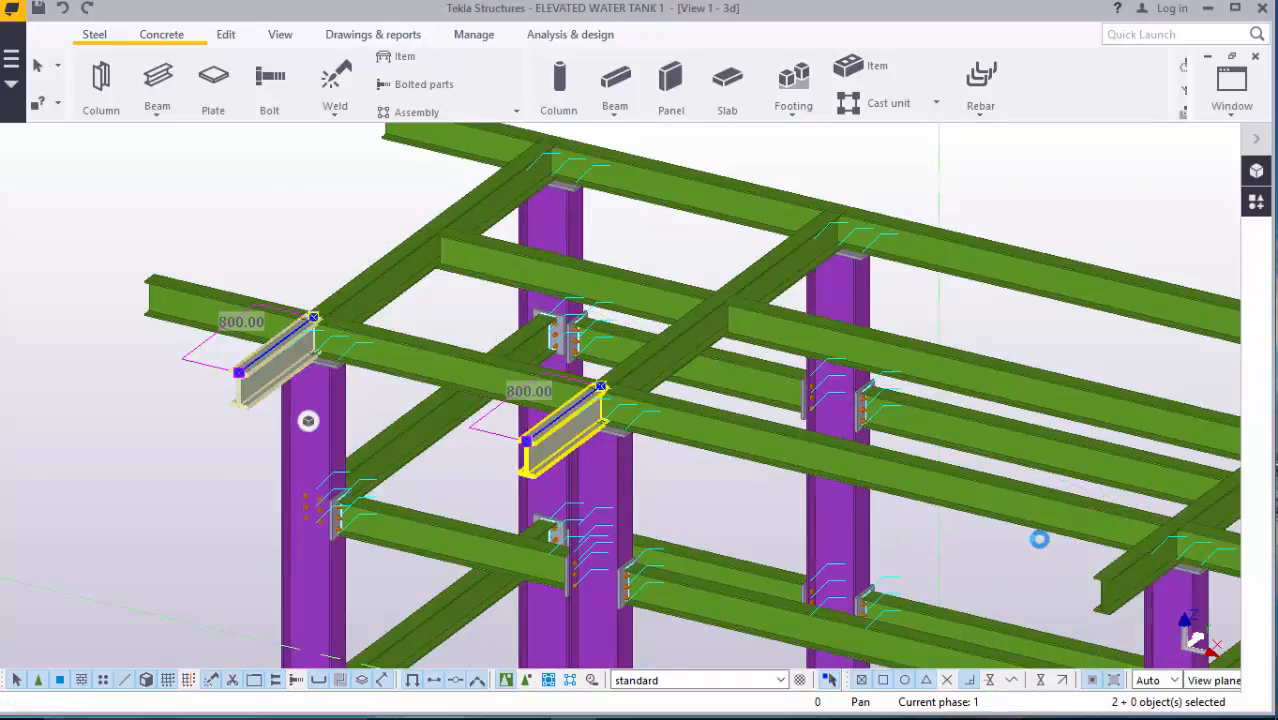
left_click(1075, 579)
scroll(480, 340, "down", 3)
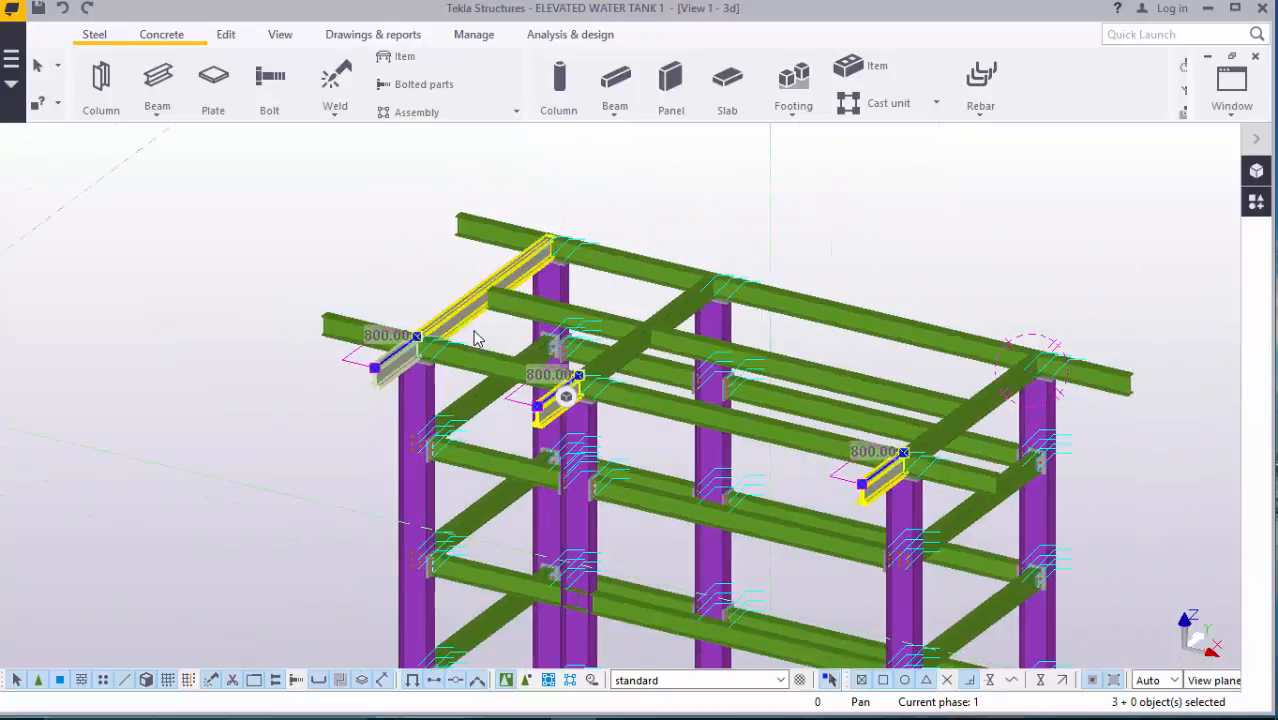
scroll(950, 528, "up", 4)
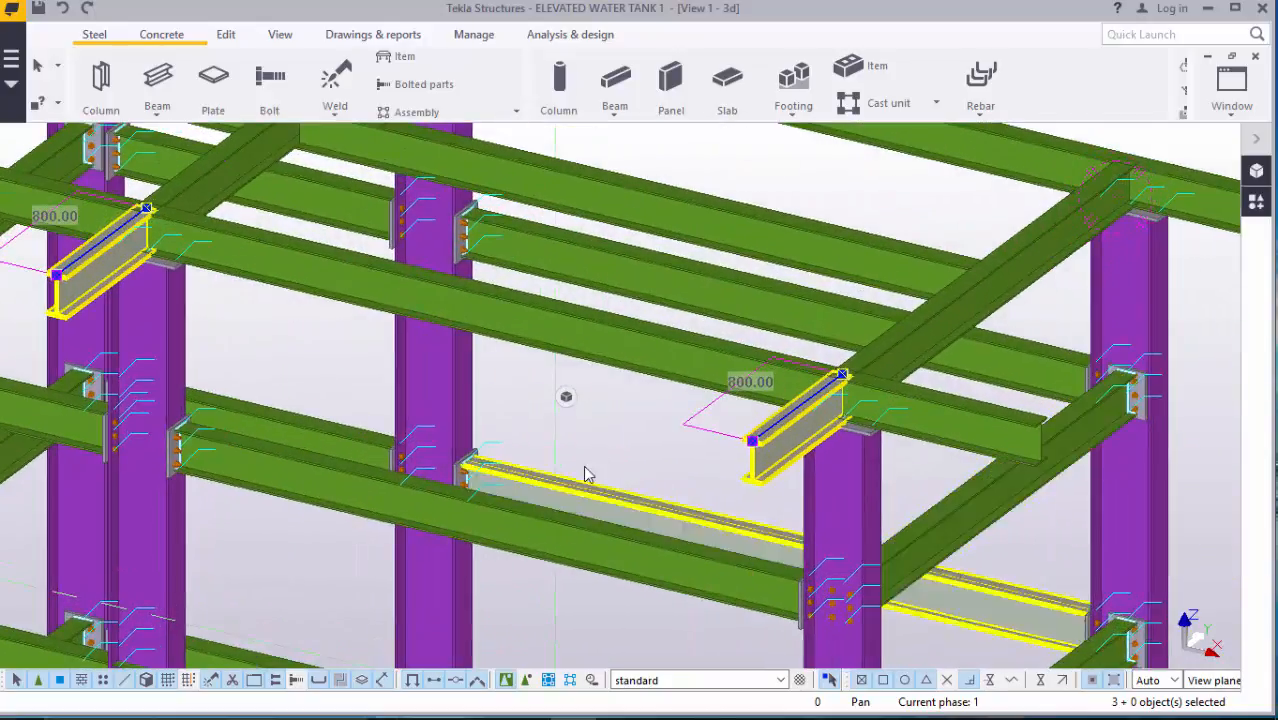
right_click(613, 435)
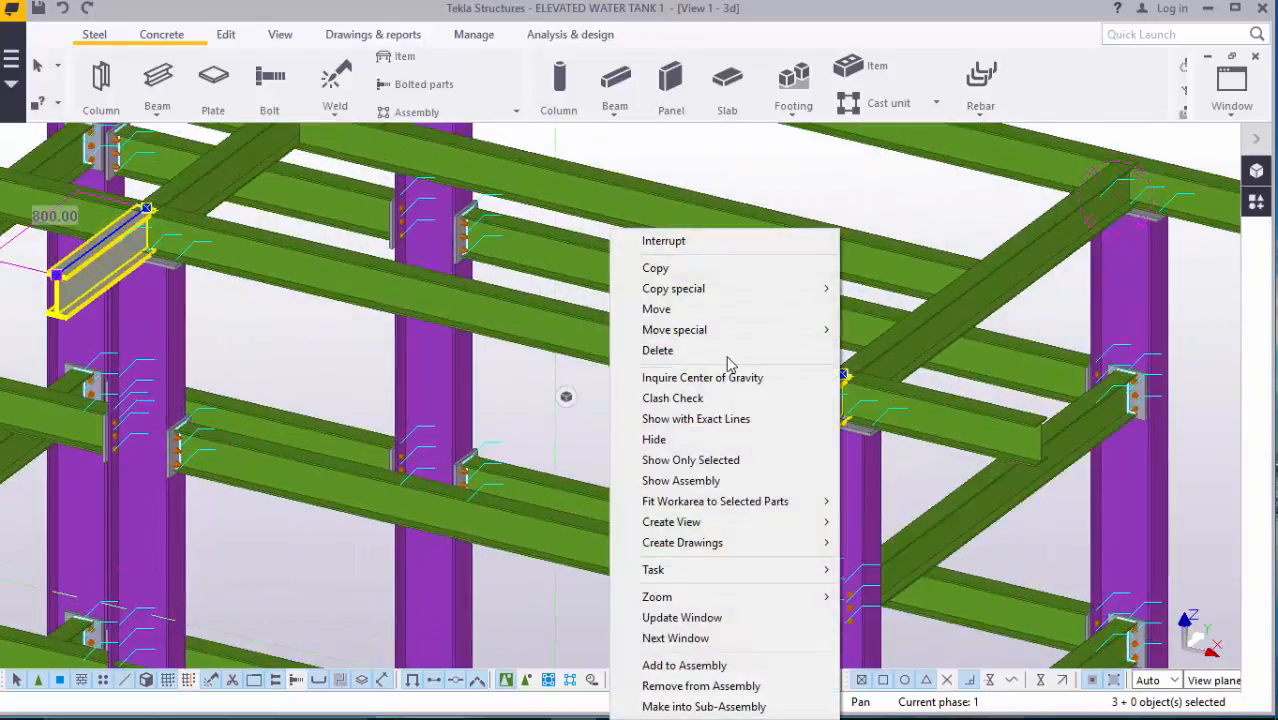
mouse_move(718, 291)
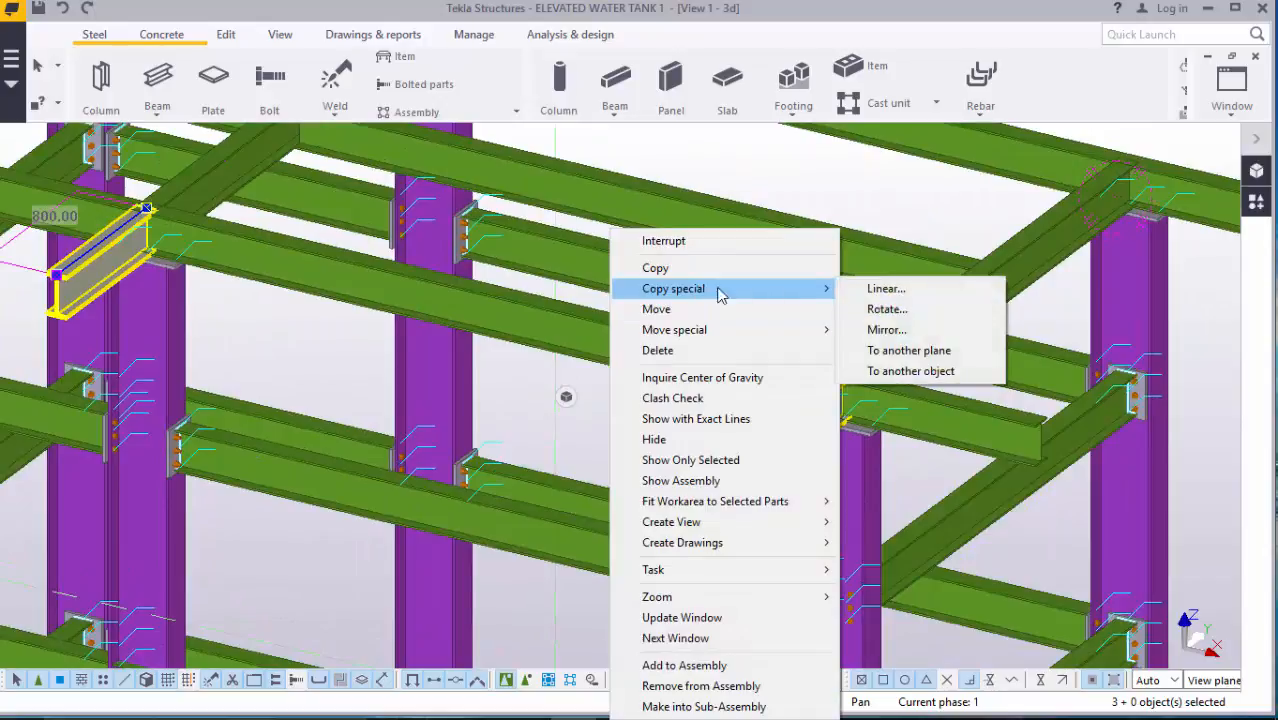
left_click(878, 329)
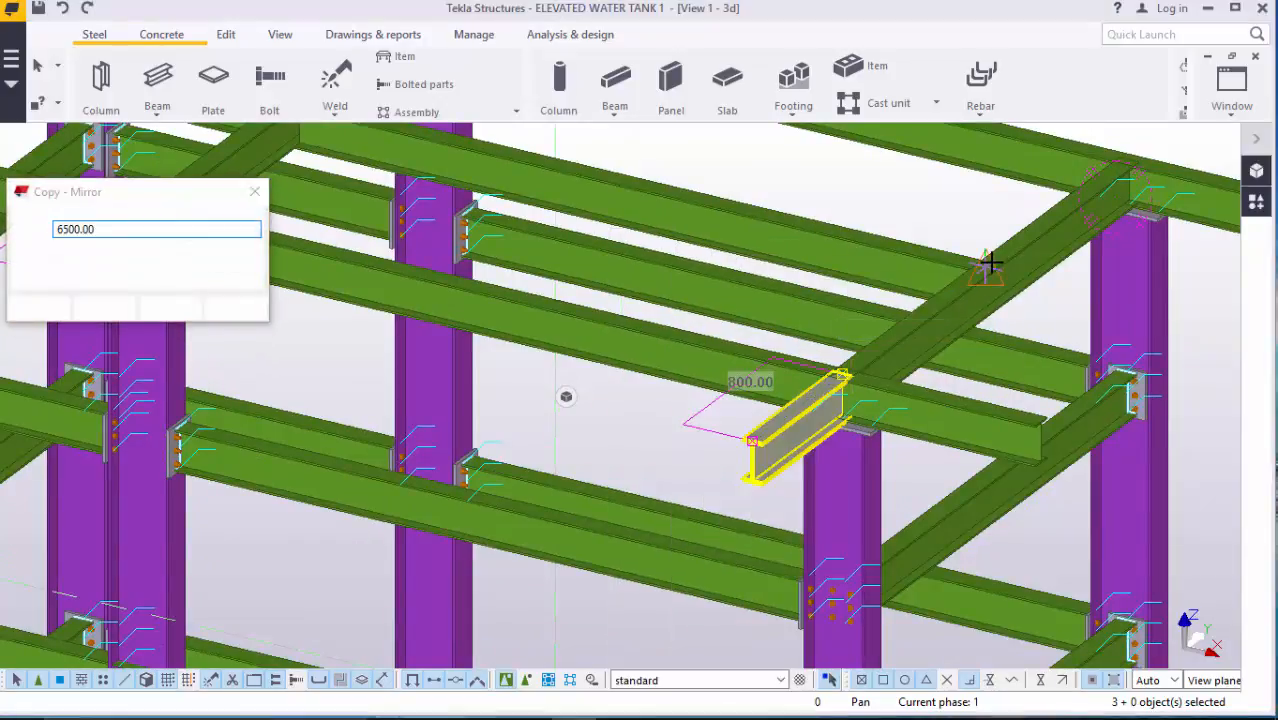
- Mirror-copy the projecting beams about a line across the end cross beam's midpoint with X0 6500, Y0 2125, angle 180, and end the command
scroll(988, 262, "up", 4)
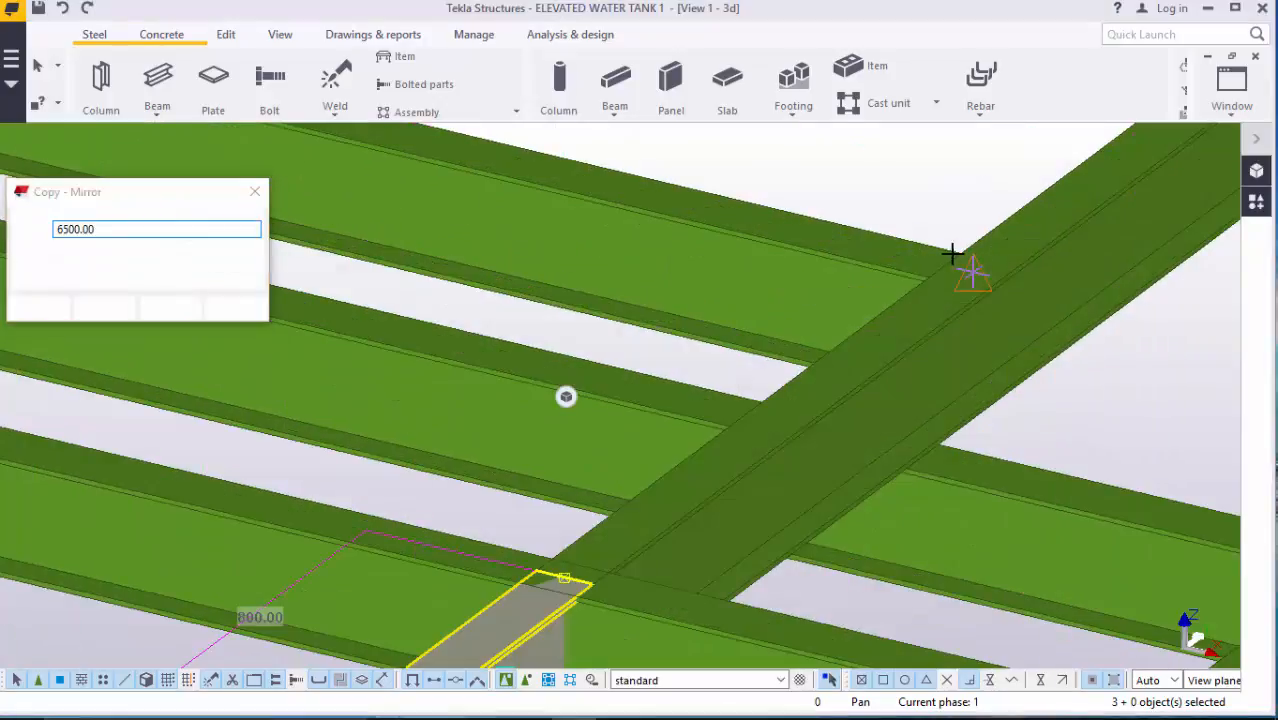
scroll(976, 277, "up", 3)
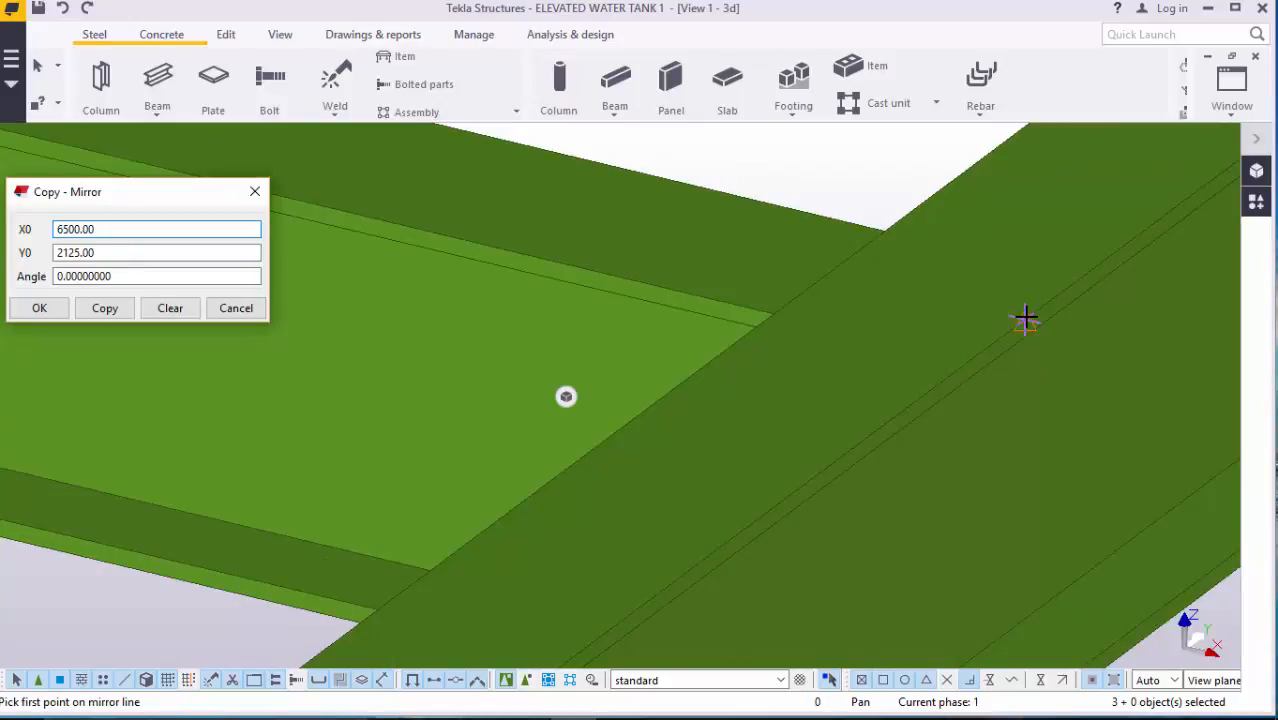
left_click(1025, 318)
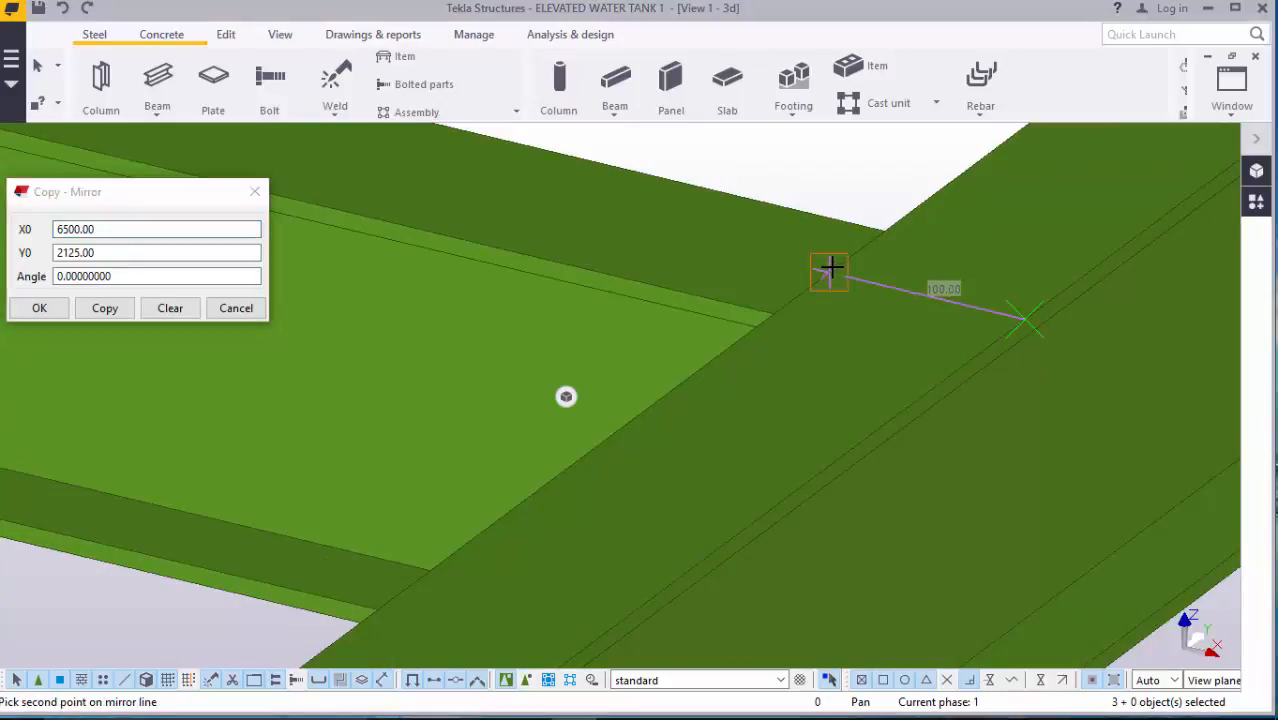
left_click(833, 274)
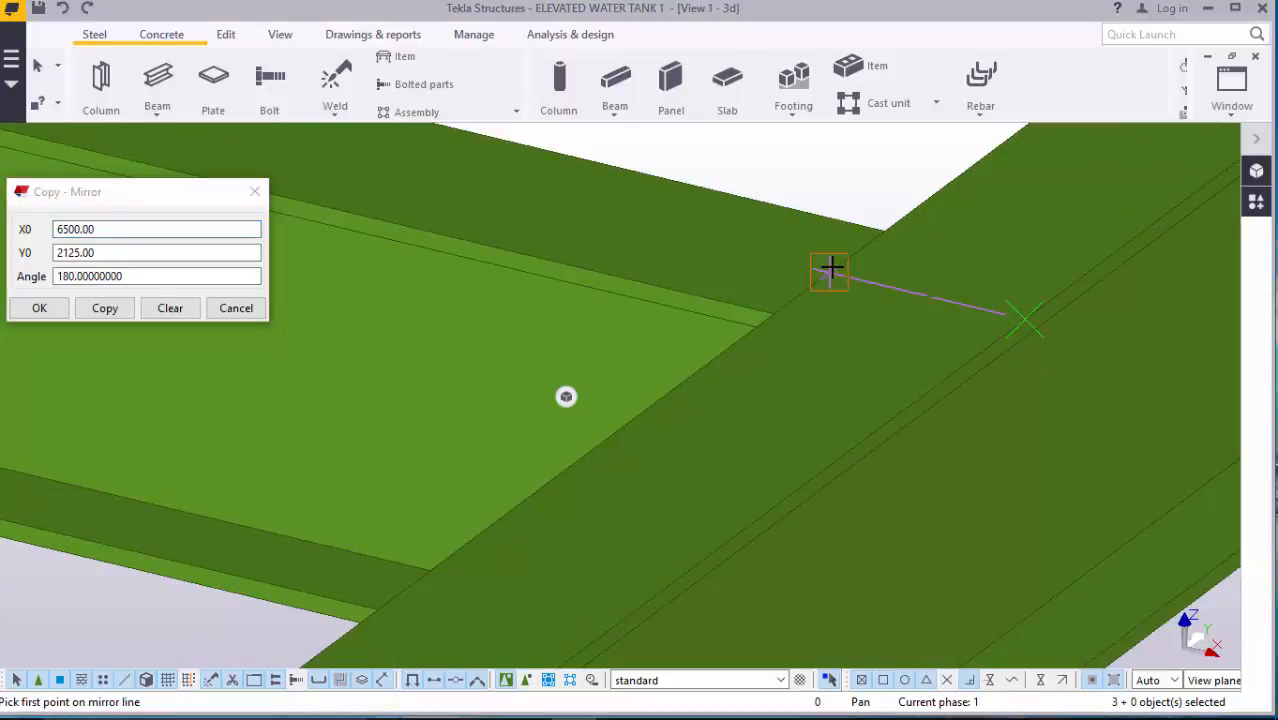
left_click(105, 308)
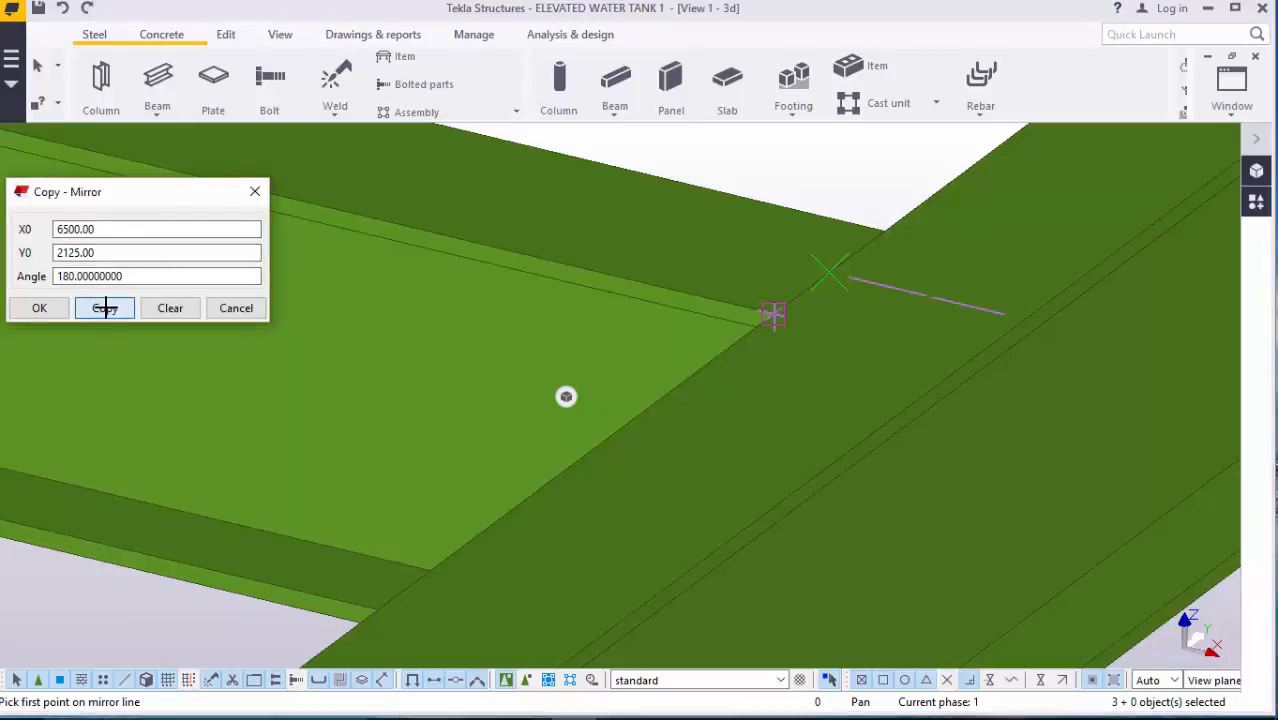
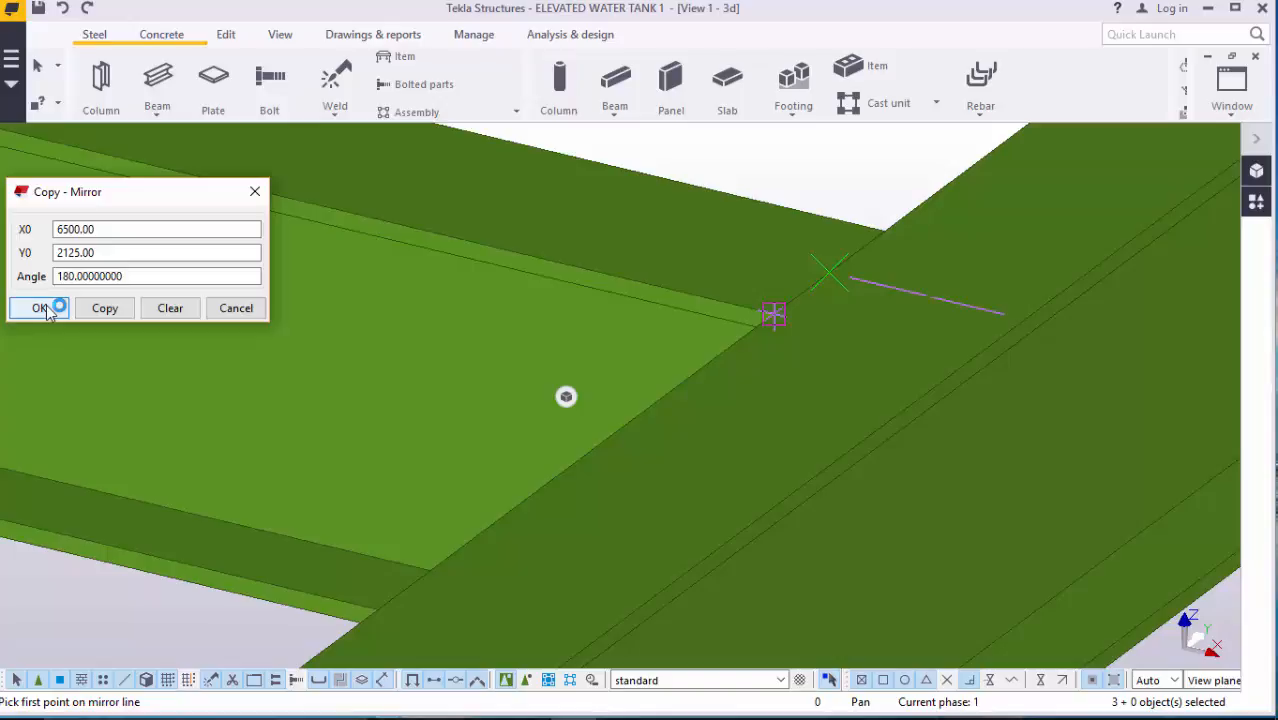
left_click(40, 308)
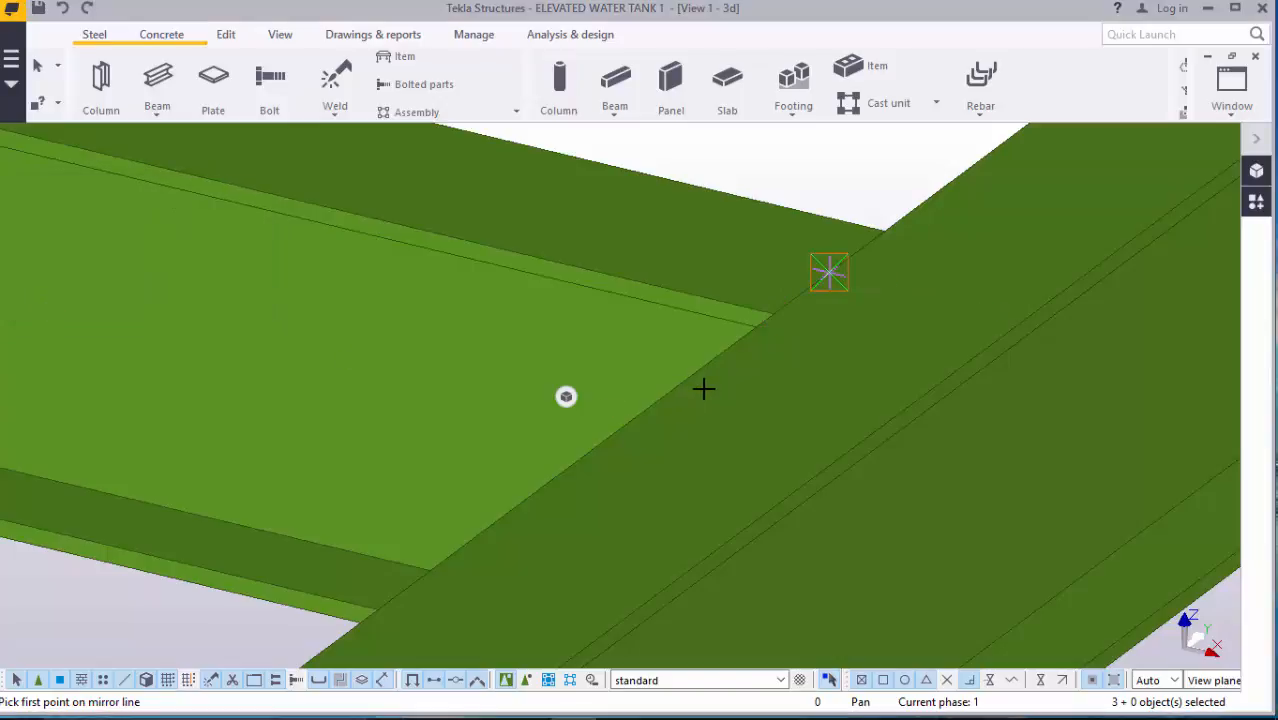
scroll(709, 389, "down", 1)
scroll(871, 421, "down", 1)
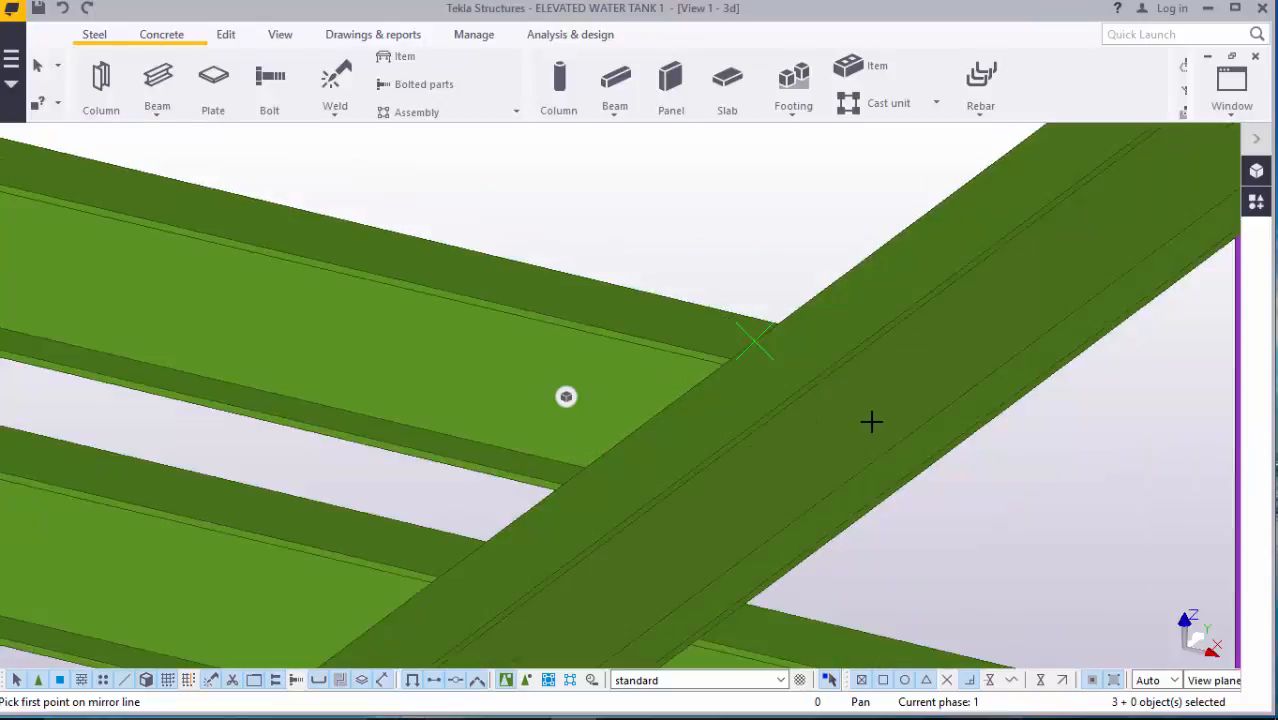
scroll(878, 421, "down", 1)
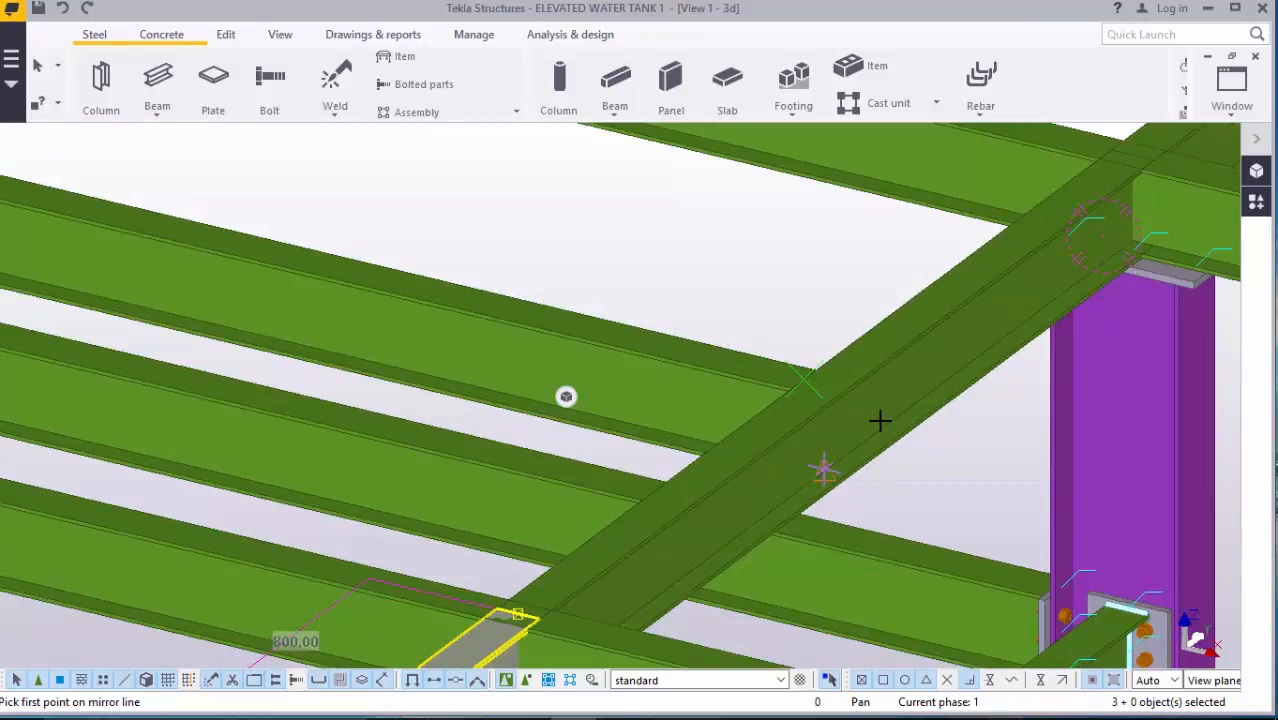
scroll(878, 421, "down", 4)
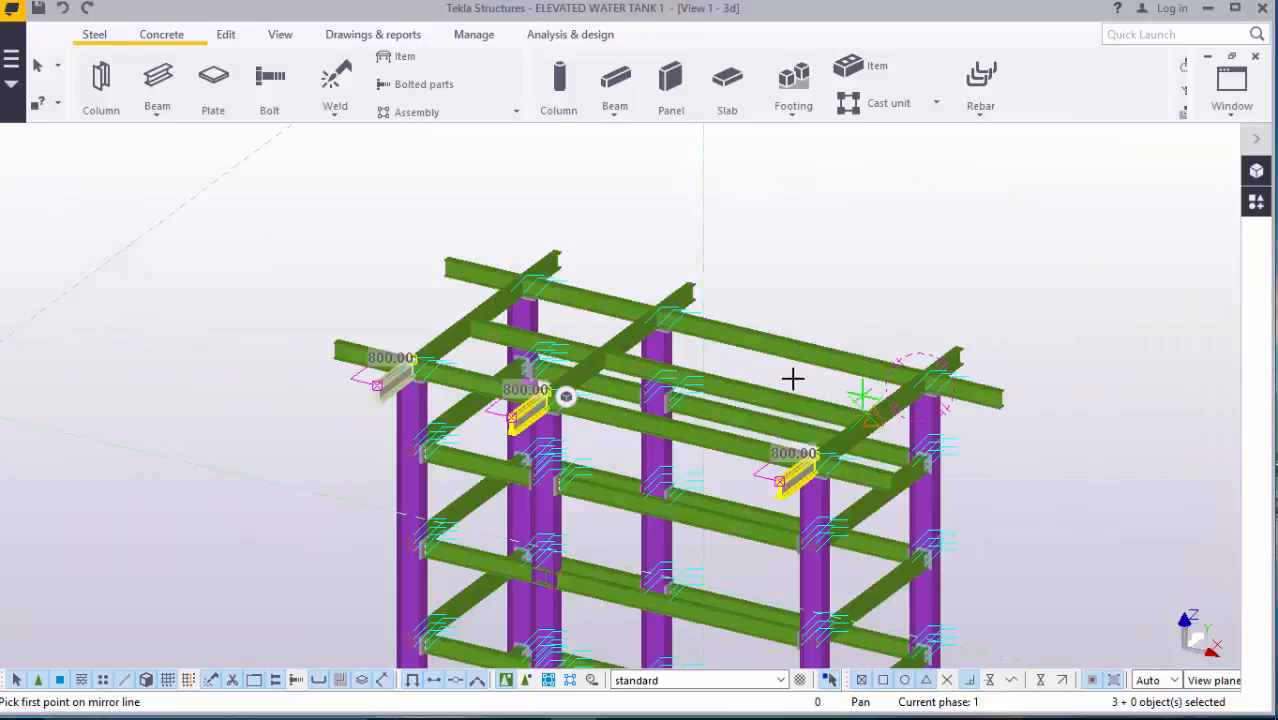
scroll(833, 240, "up", 3)
right_click(833, 240)
left_click(860, 252)
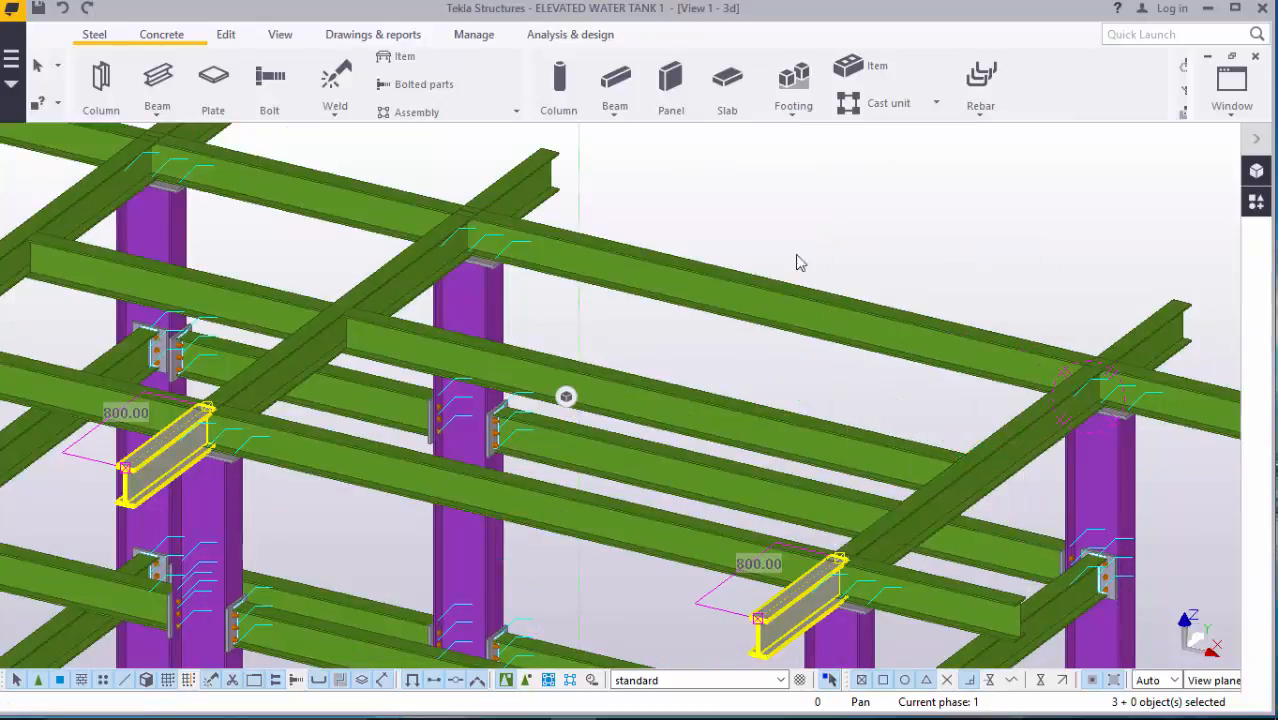
- Examine the top framing around the middle beam in the longer bay
left_click(297, 379)
scroll(673, 386, "up", 2)
scroll(765, 349, "down", 4)
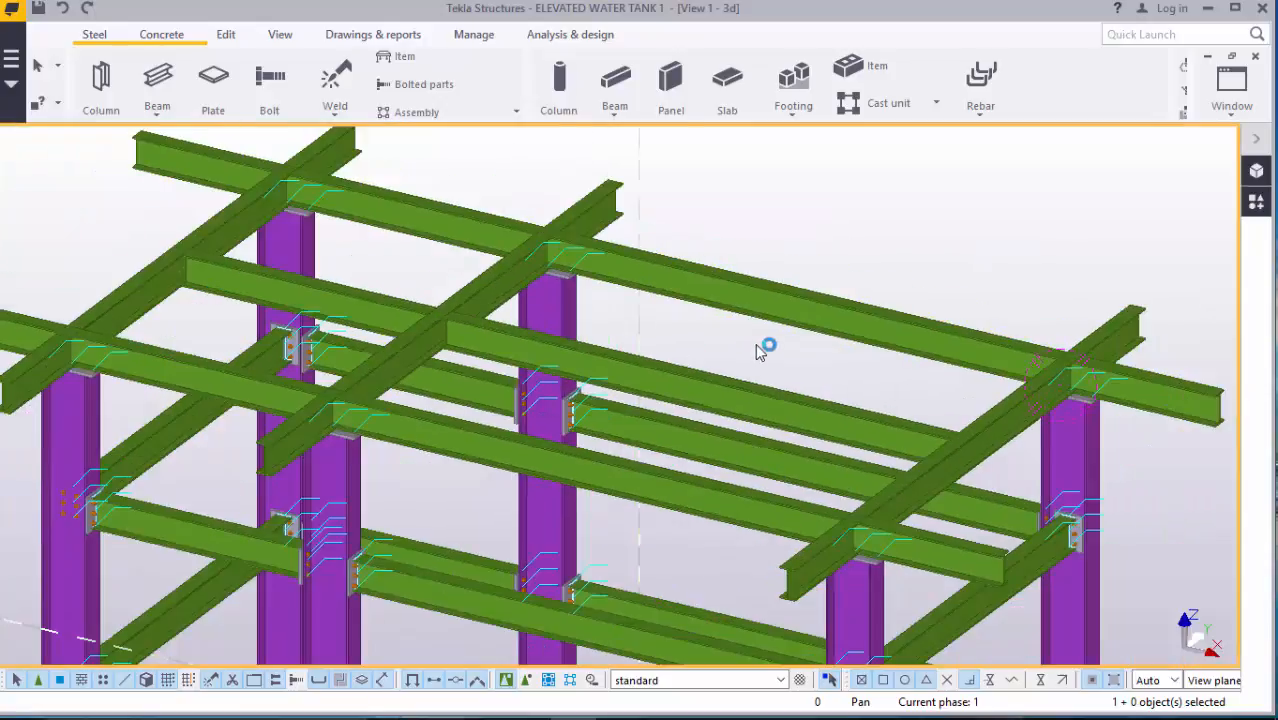
scroll(357, 371, "up", 5)
scroll(364, 333, "down", 4)
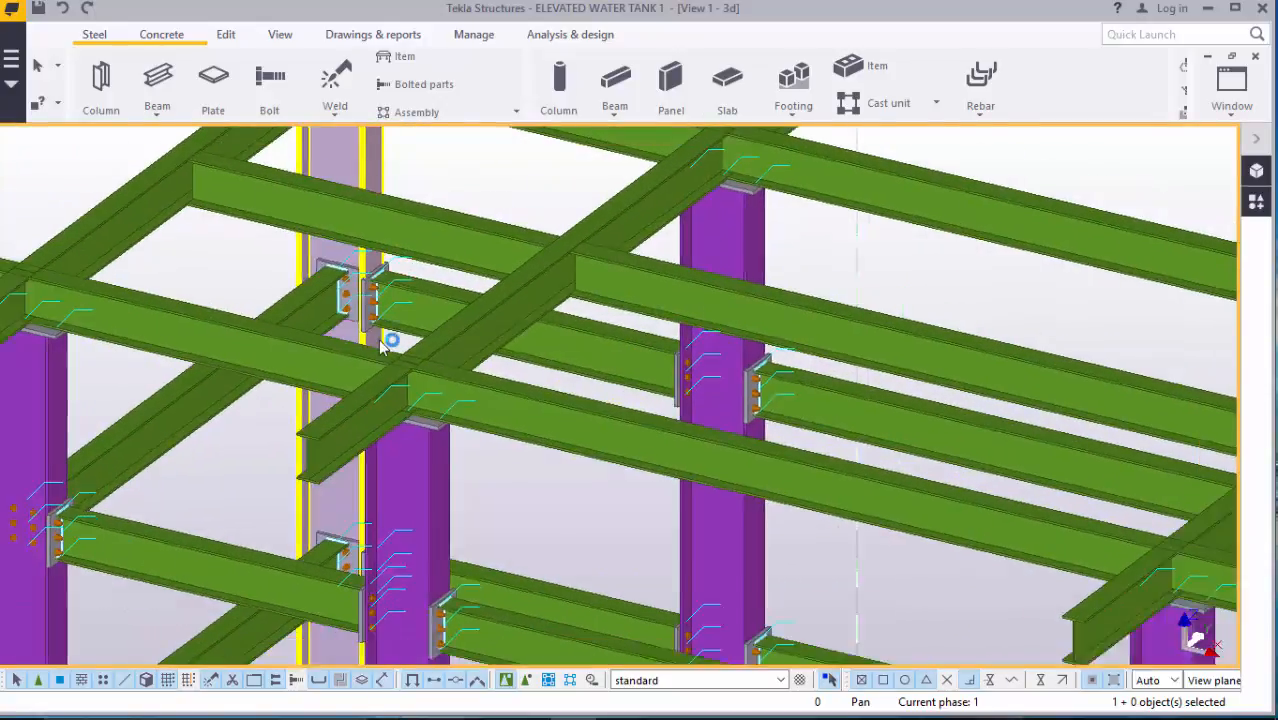
scroll(833, 386, "up", 4)
scroll(807, 314, "up", 5)
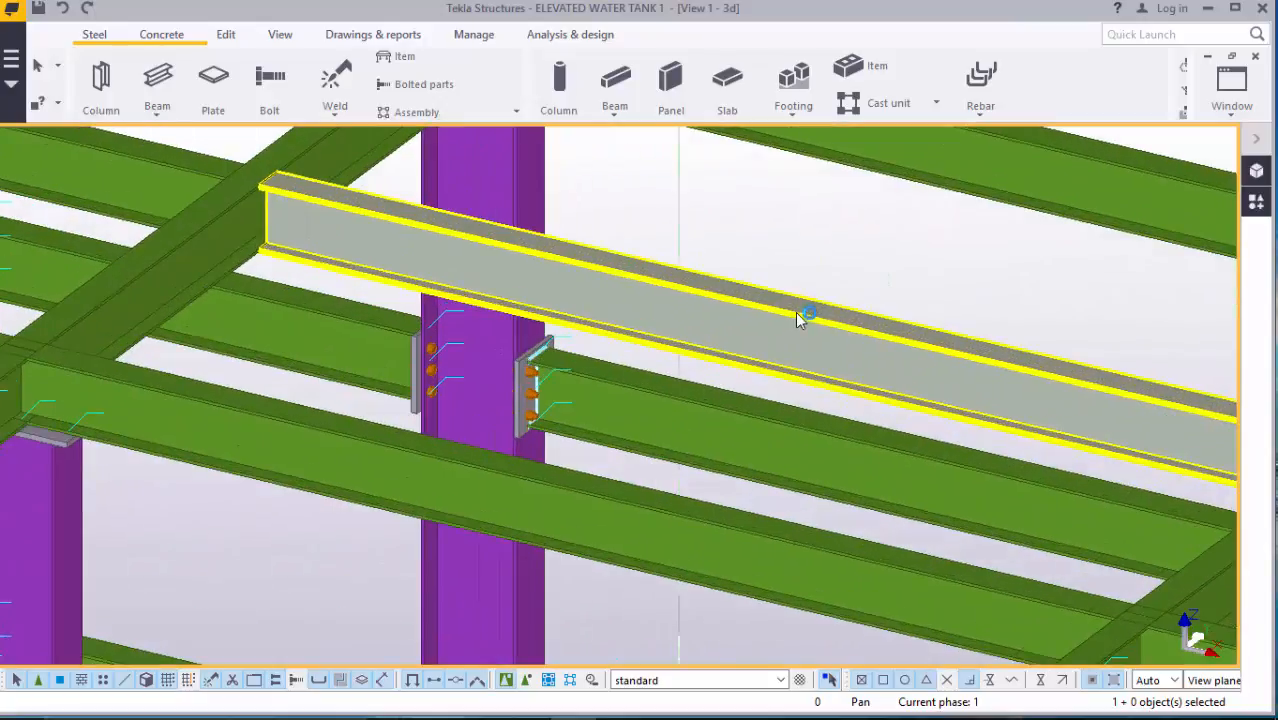
left_click(420, 170)
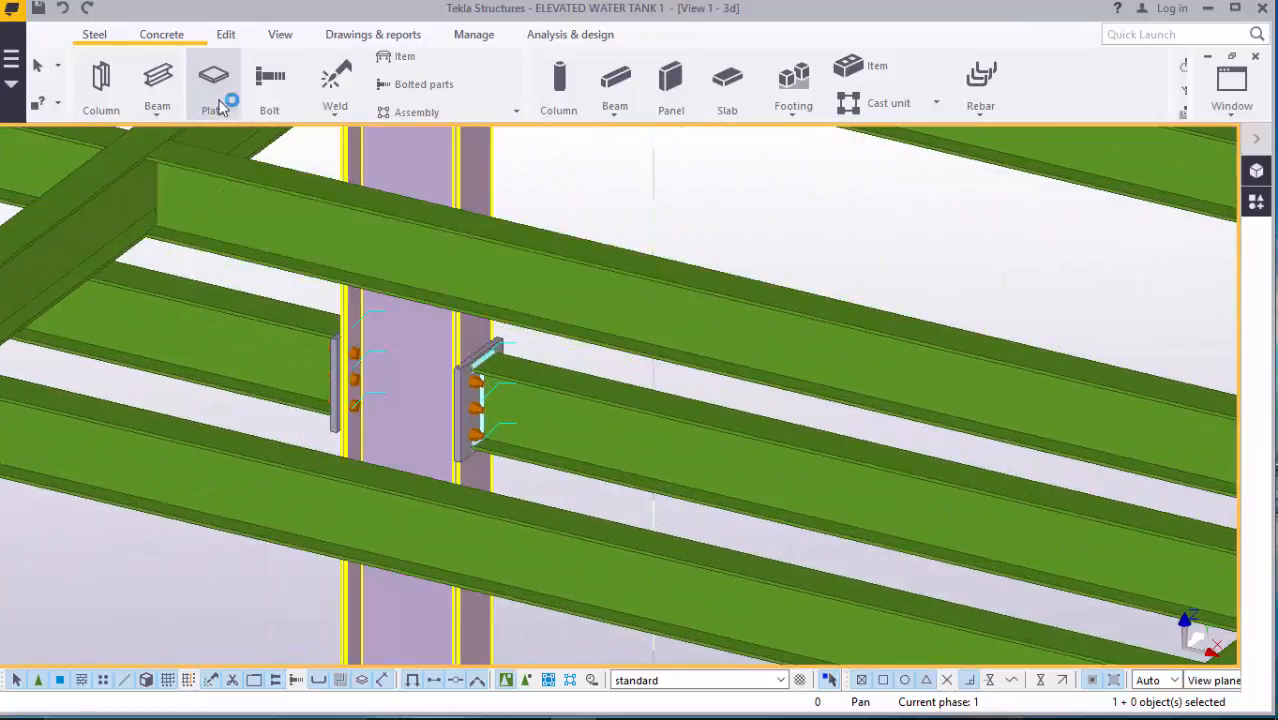
- Draw a steel beam about 1175 mm long from the longer bay's middle beam midpoint perpendicular to the near main beam, and end the command
left_click(157, 115)
left_click(183, 137)
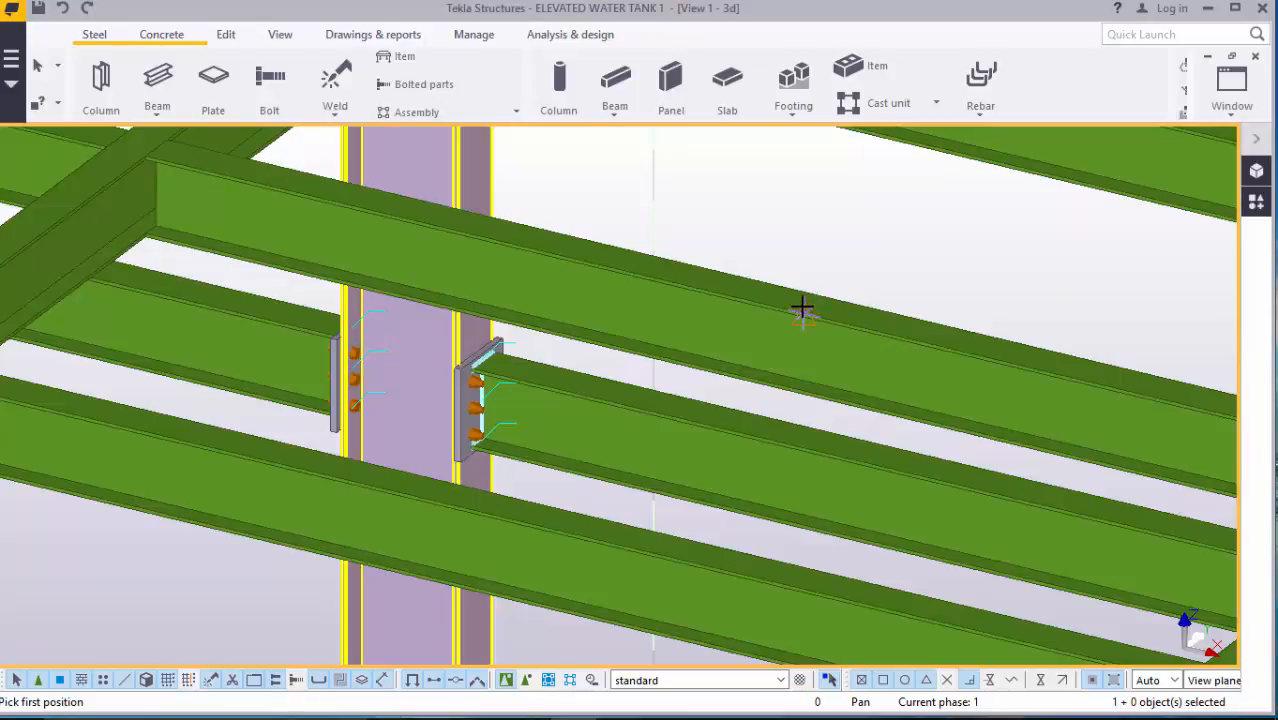
scroll(802, 309, "up", 3)
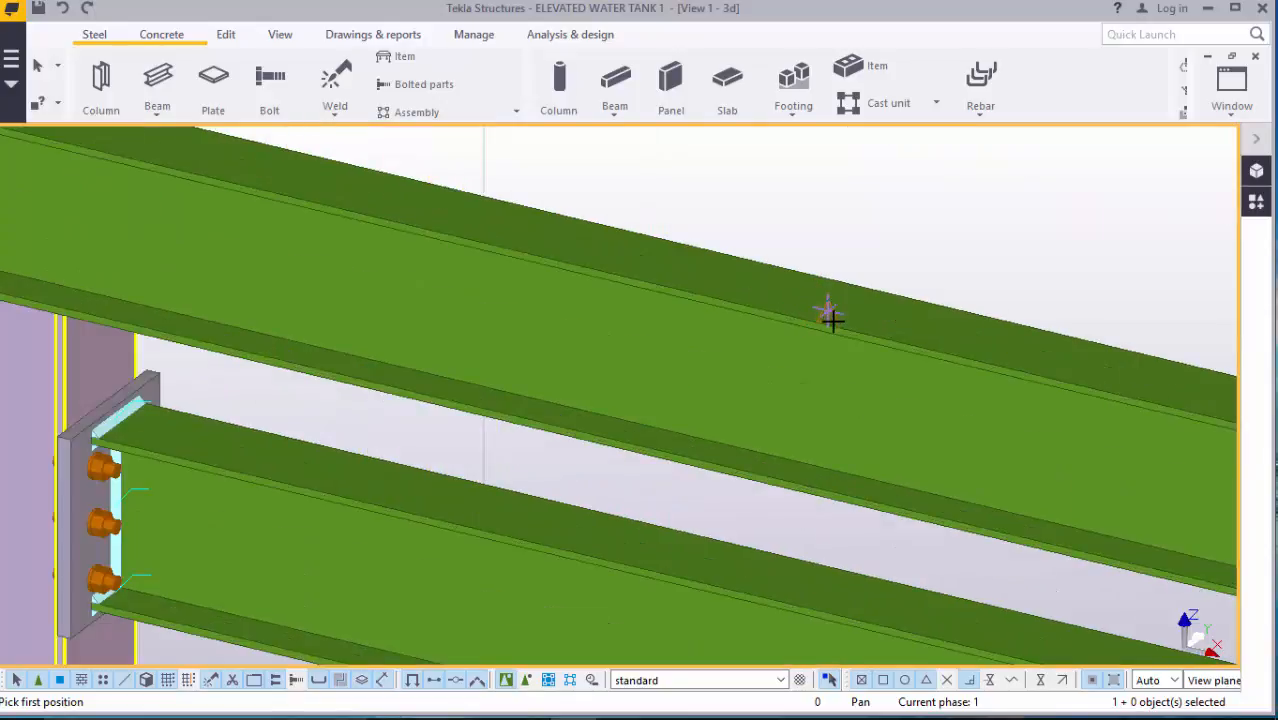
scroll(825, 320, "up", 2)
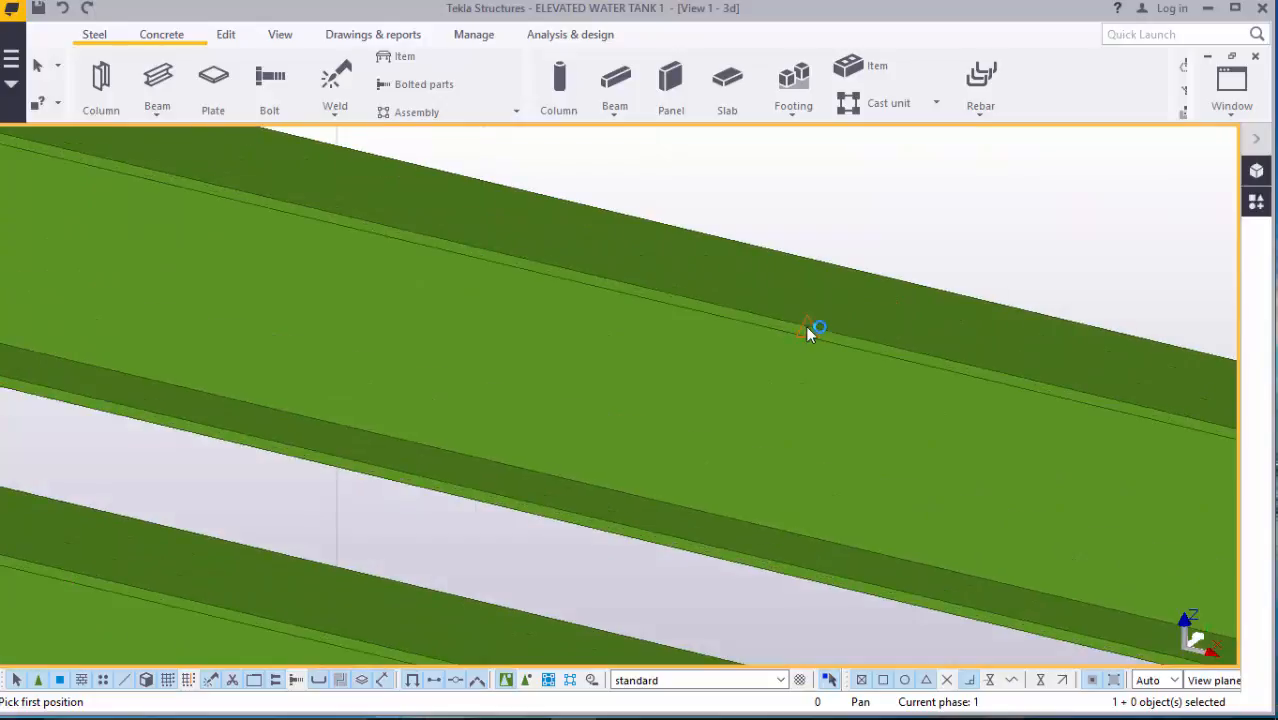
left_click(810, 327)
scroll(785, 312, "down", 3)
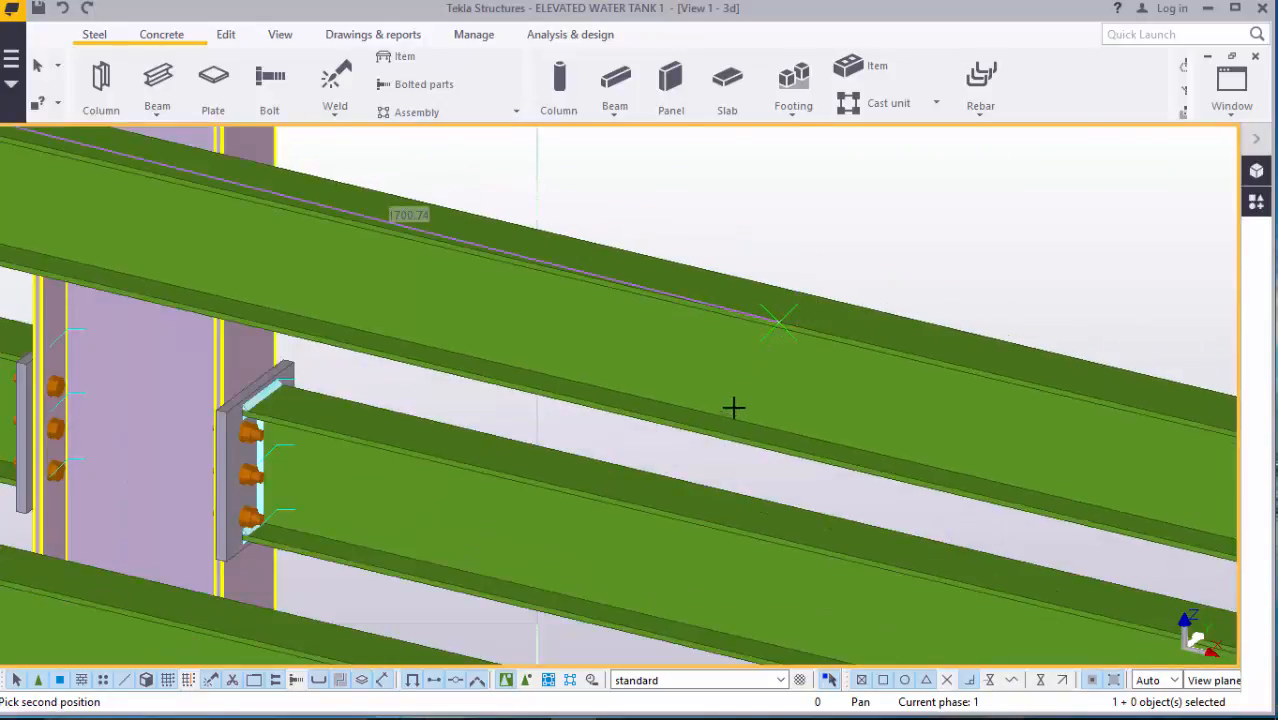
scroll(725, 354, "down", 4)
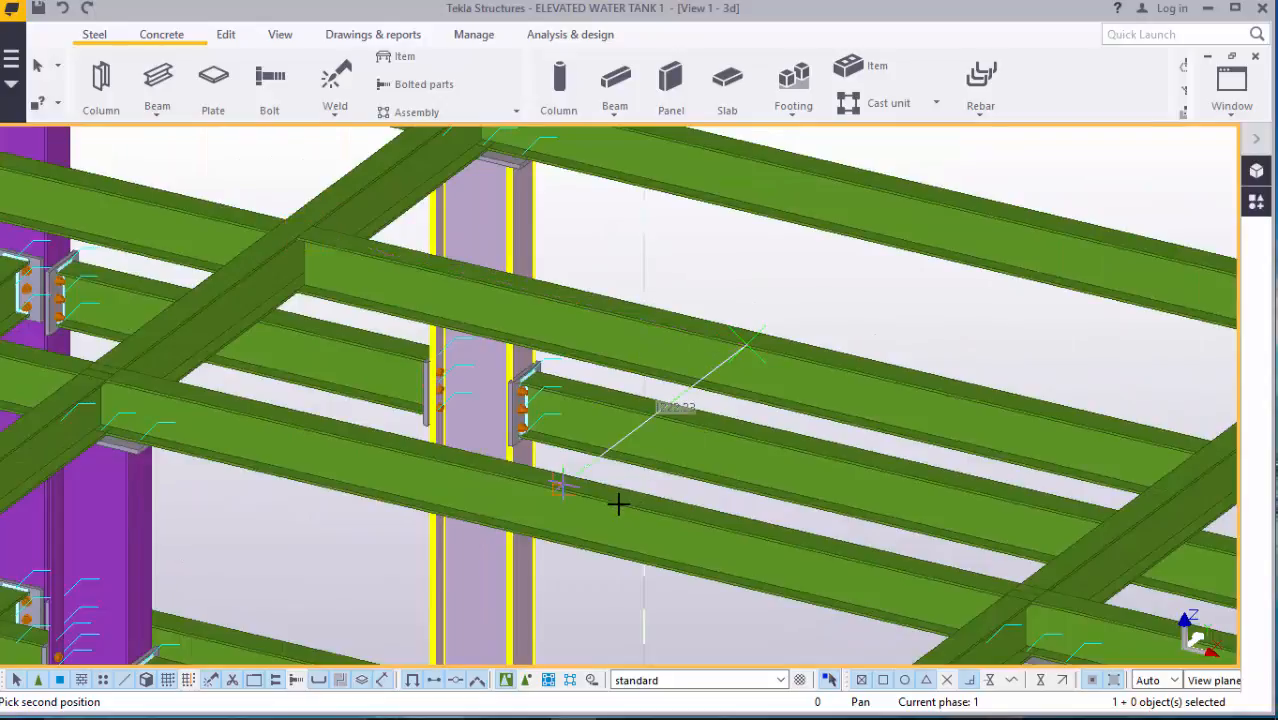
scroll(590, 490, "up", 4)
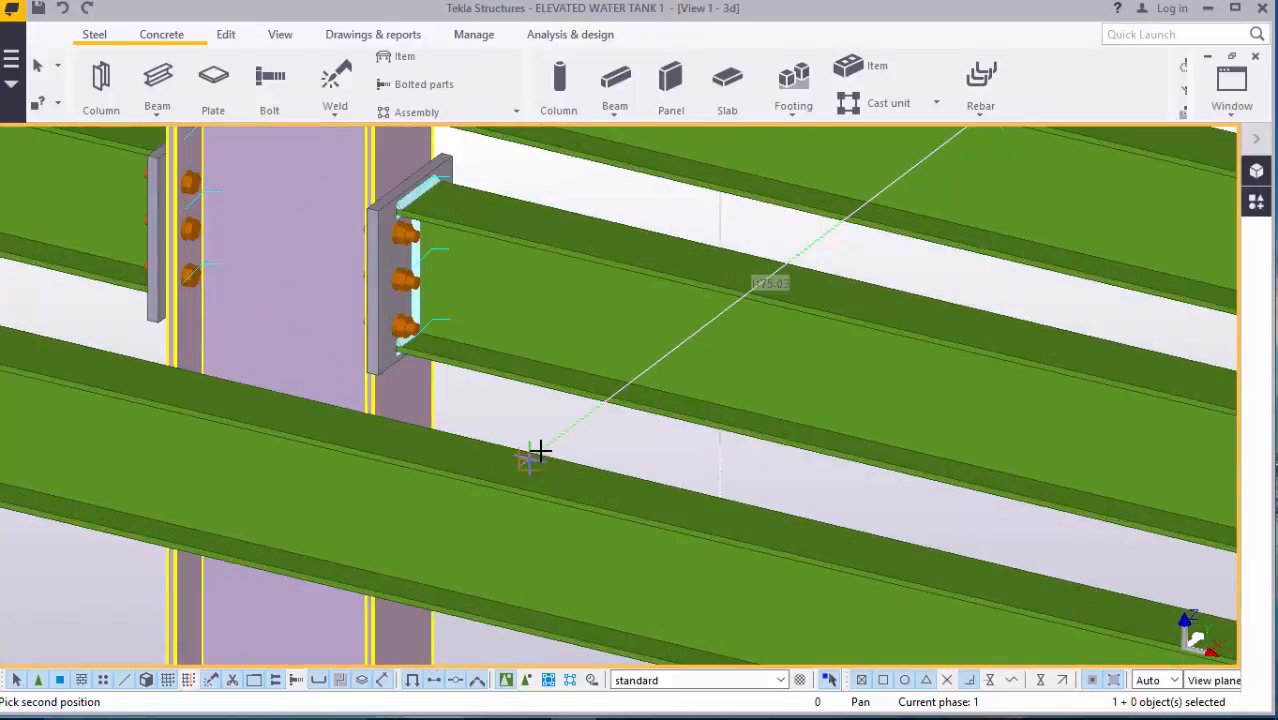
left_click(539, 451)
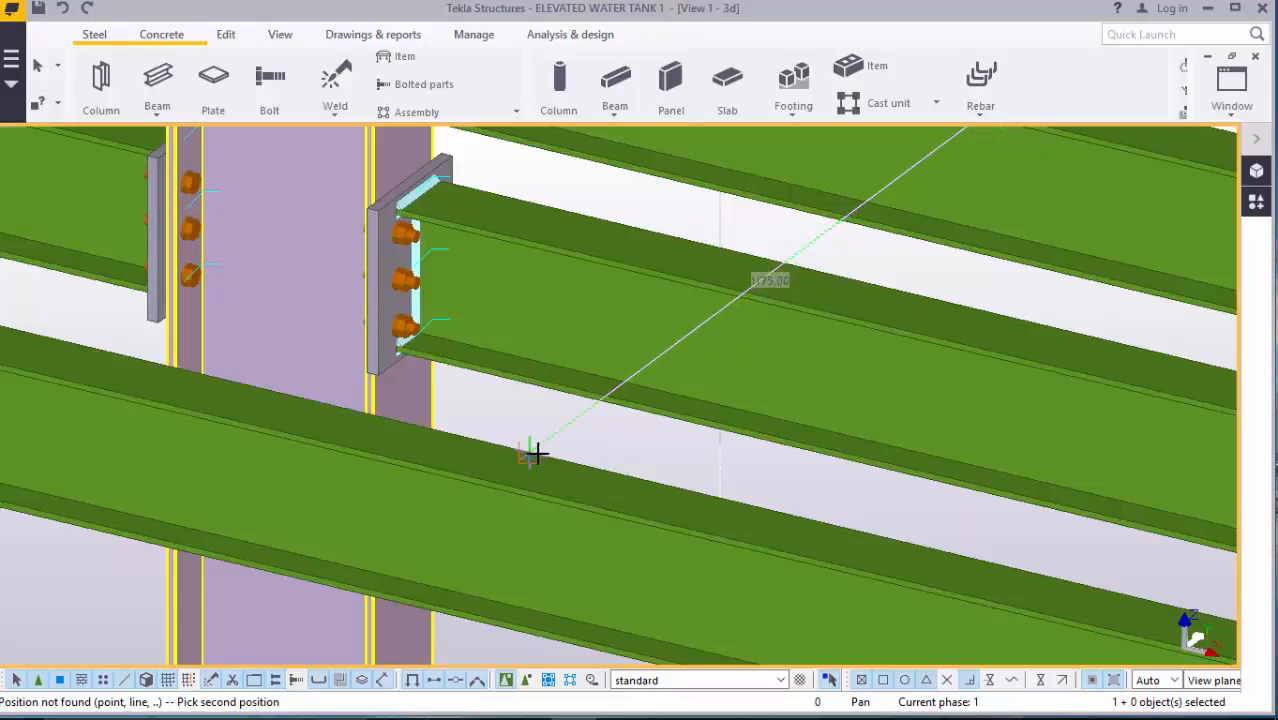
left_click(529, 452)
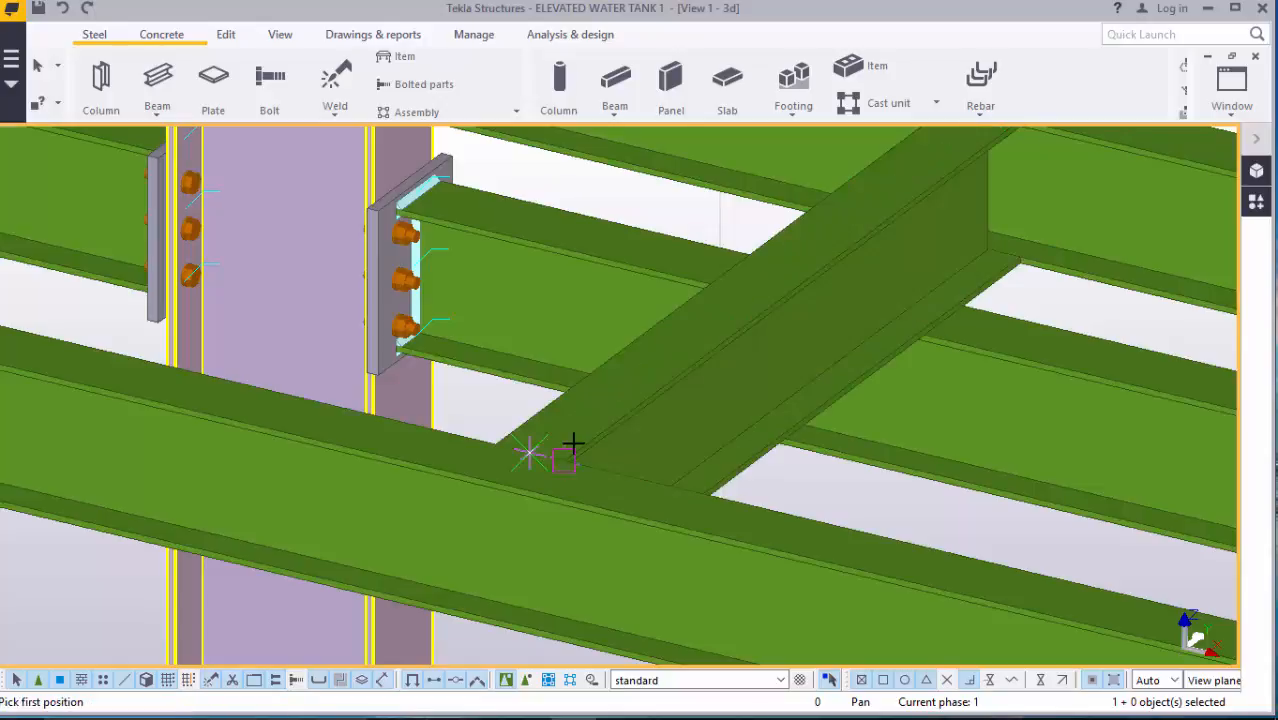
scroll(571, 444, "down", 2)
scroll(571, 444, "down", 1)
scroll(865, 399, "down", 1)
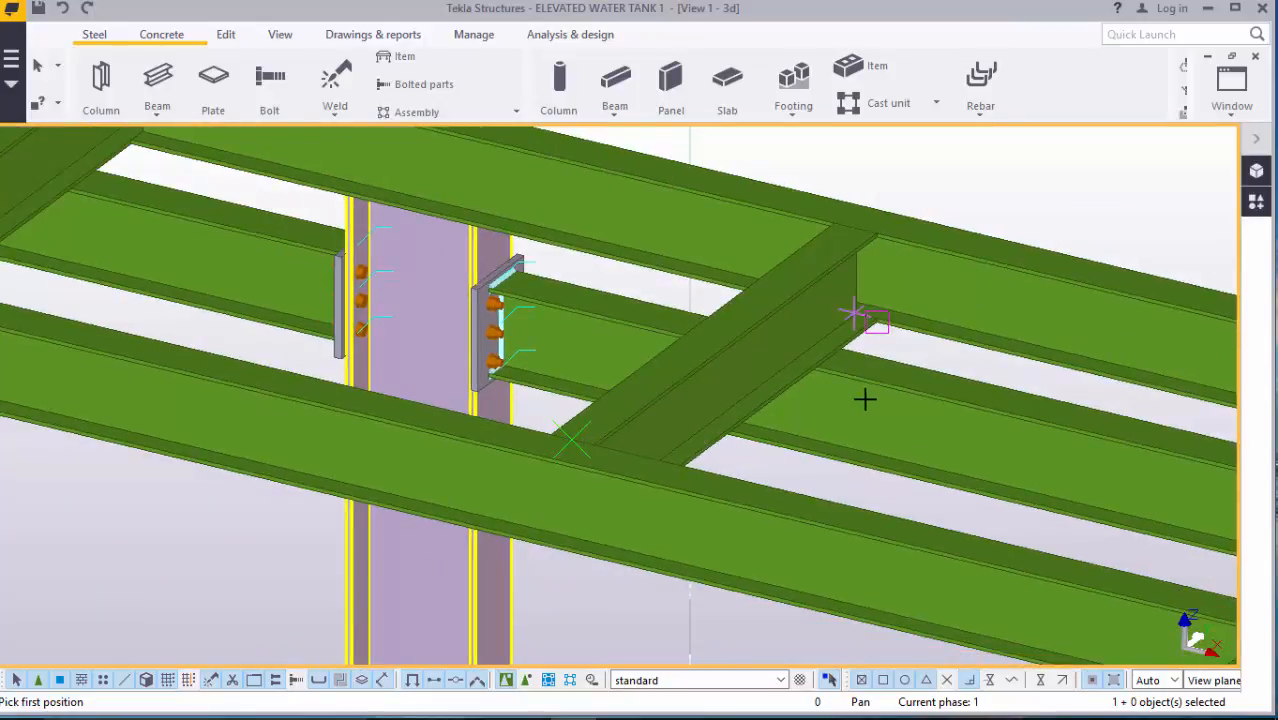
scroll(740, 421, "down", 2)
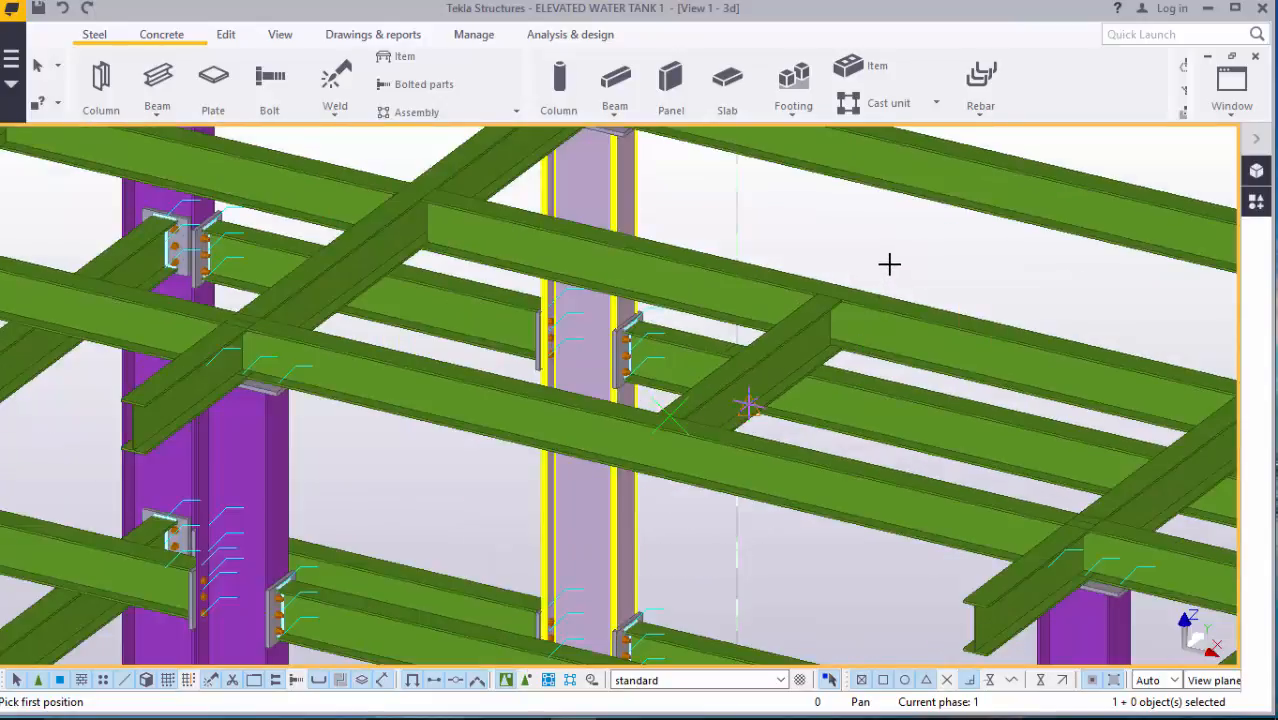
scroll(889, 264, "up", 1)
scroll(889, 264, "up", 3)
right_click(833, 297)
left_click(850, 313)
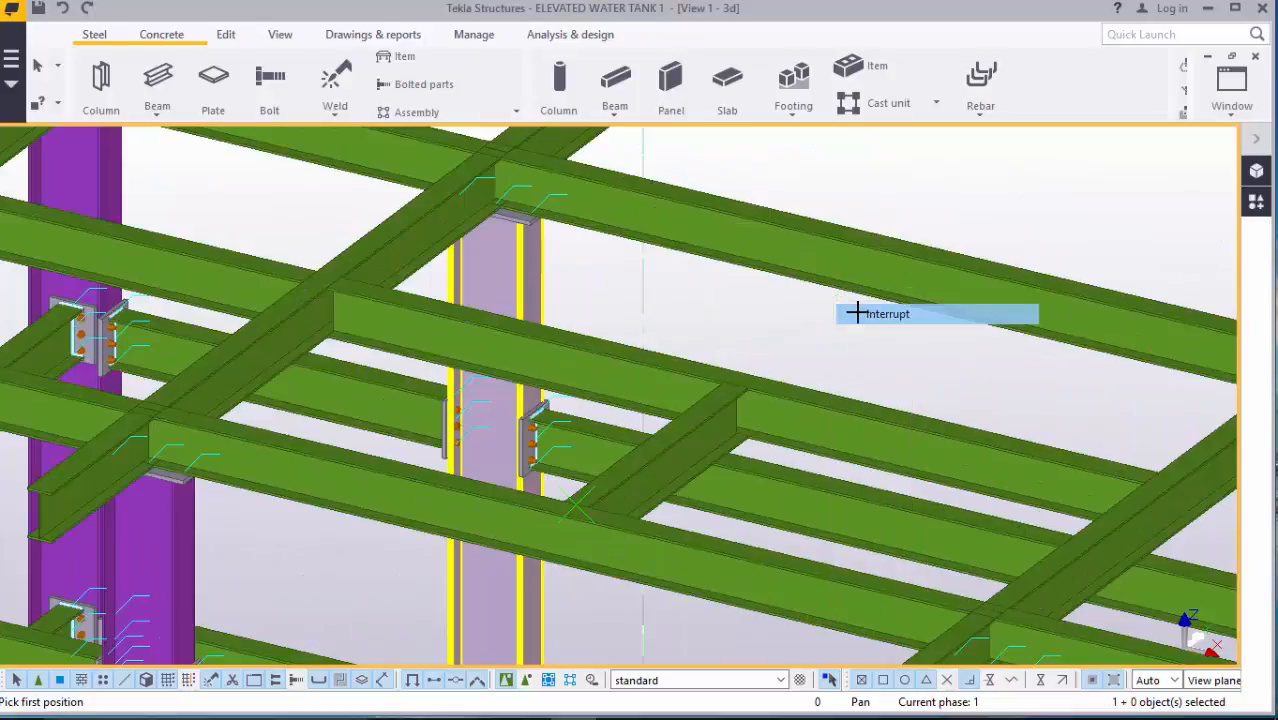
- Copy the longer bay's short cross beam 1275 mm from its near end to the middle beam's far flange edge
left_click(720, 463)
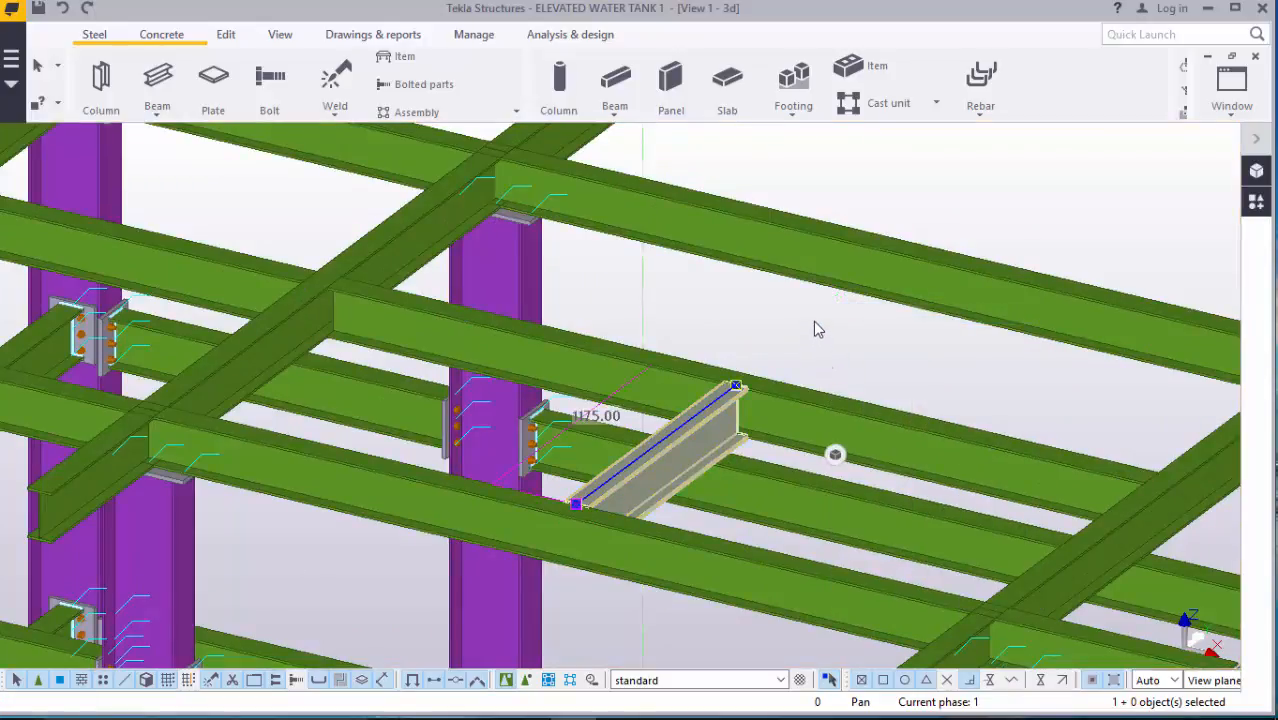
right_click(824, 340)
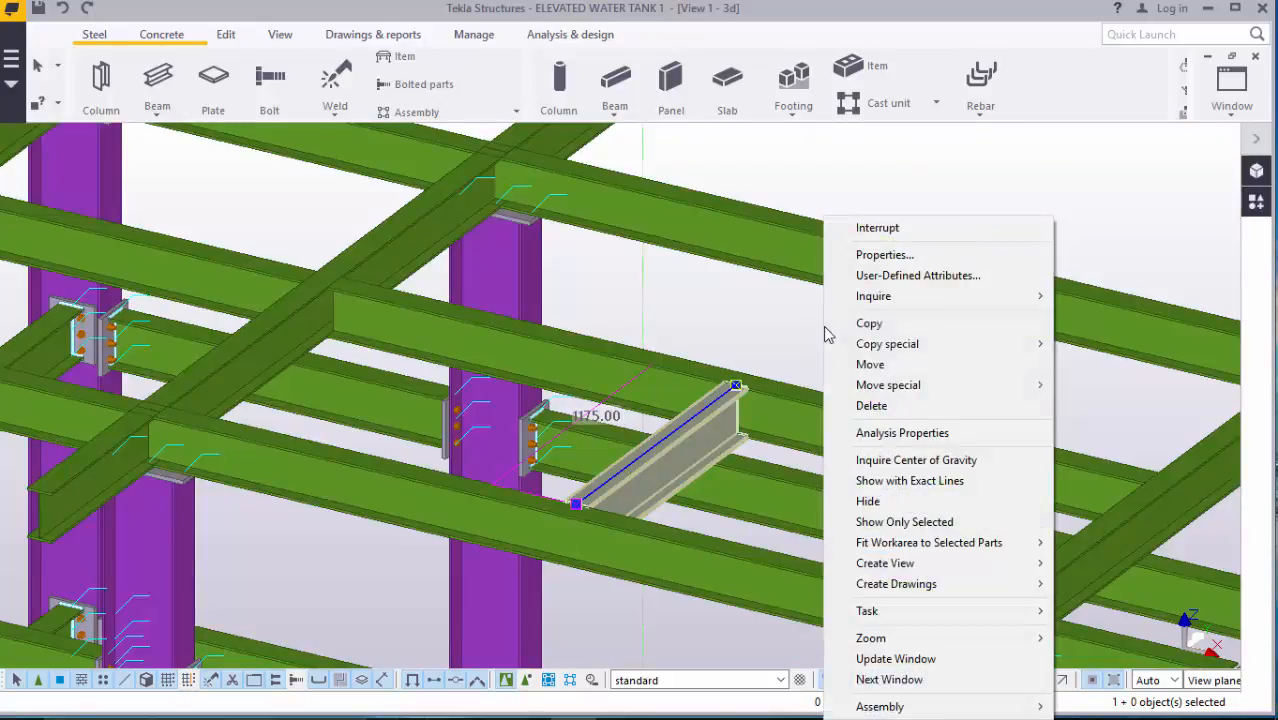
left_click(884, 326)
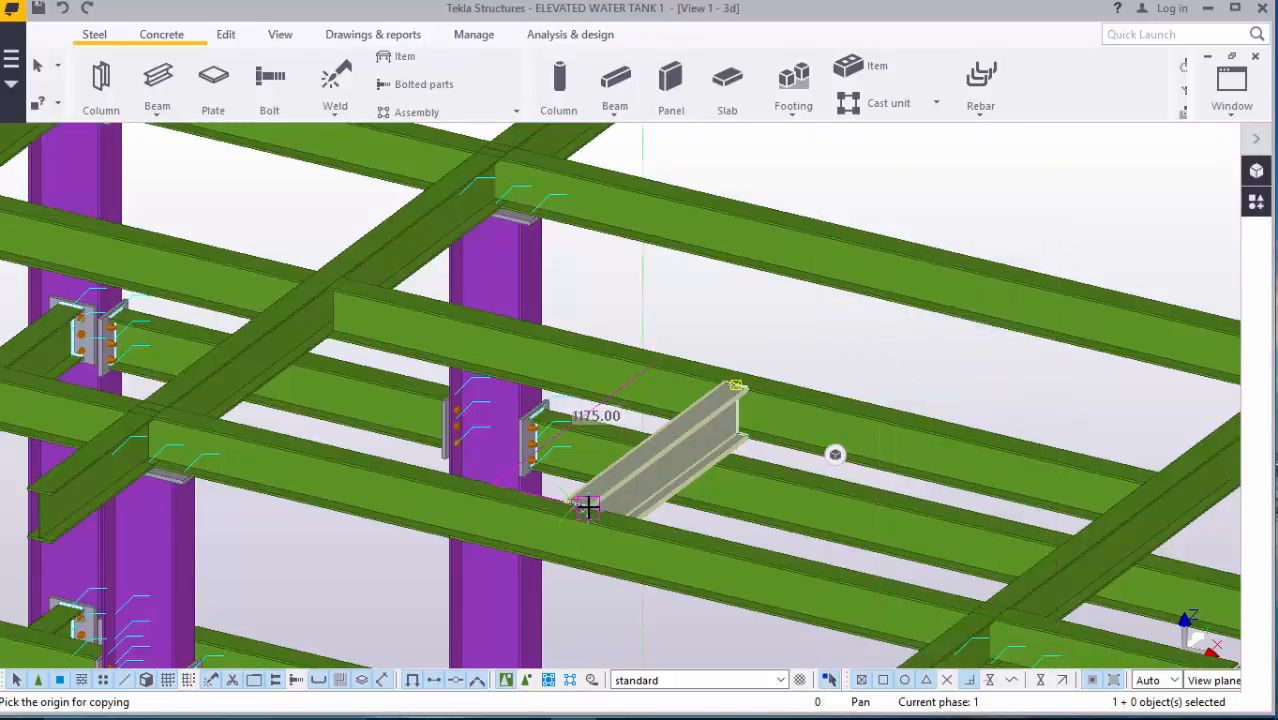
scroll(590, 495, "up", 2)
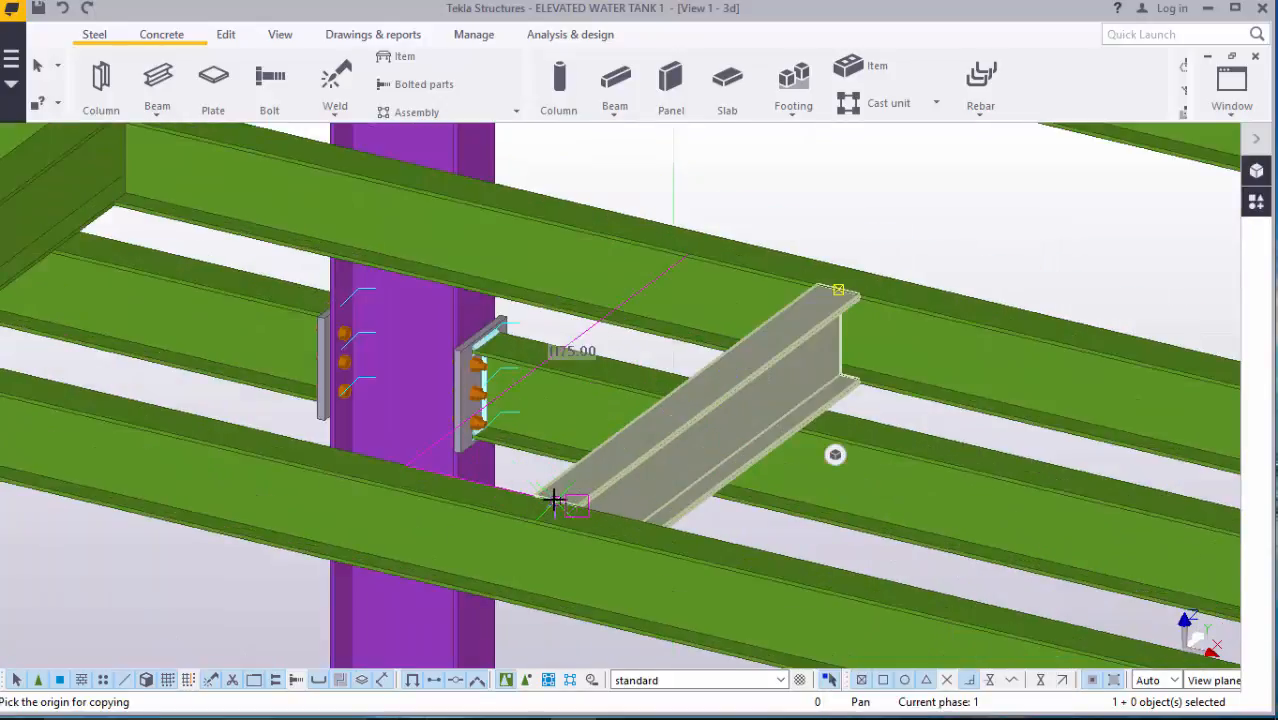
scroll(554, 500, "up", 2)
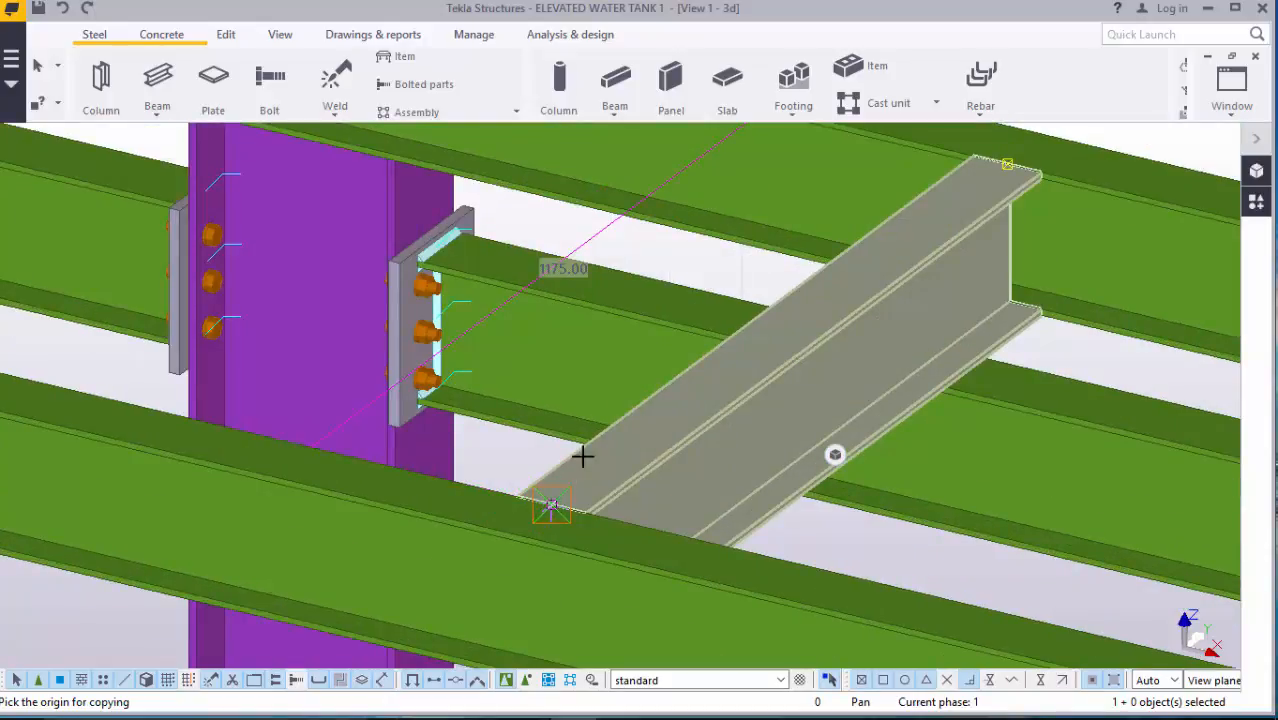
scroll(593, 451, "up", 2)
scroll(530, 525, "up", 1)
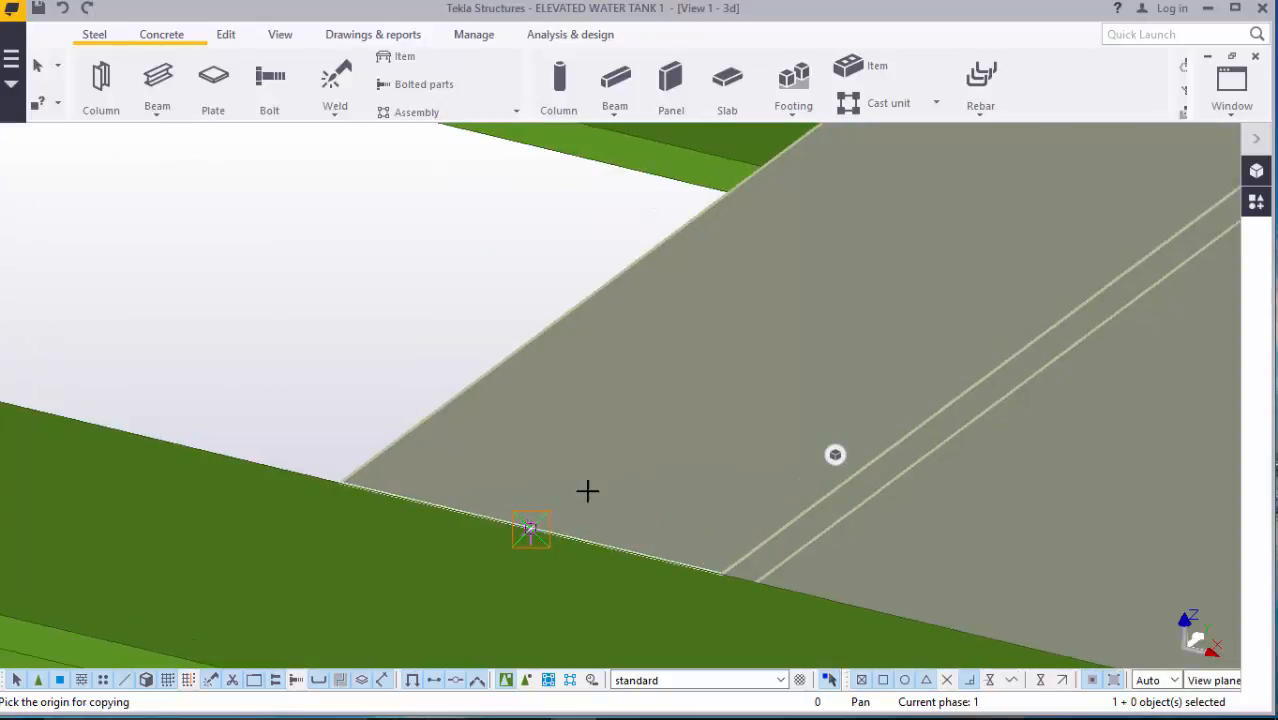
scroll(598, 484, "down", 1)
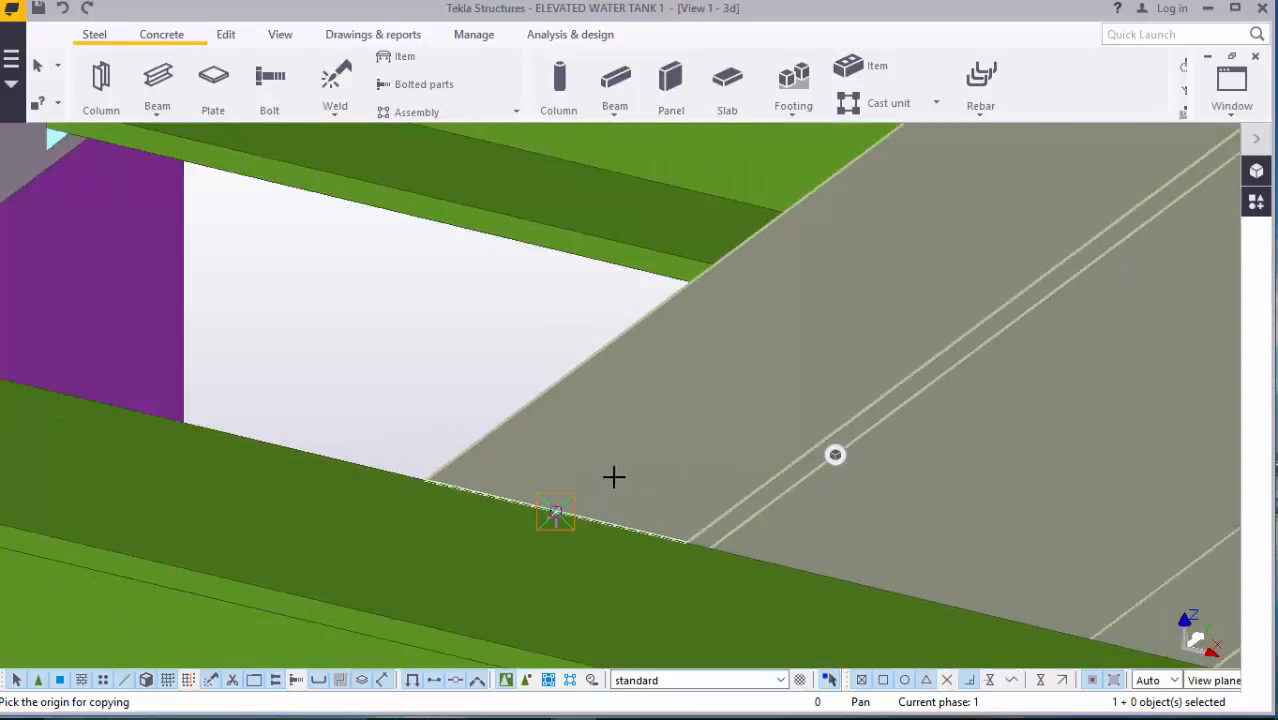
scroll(597, 480, "down", 1)
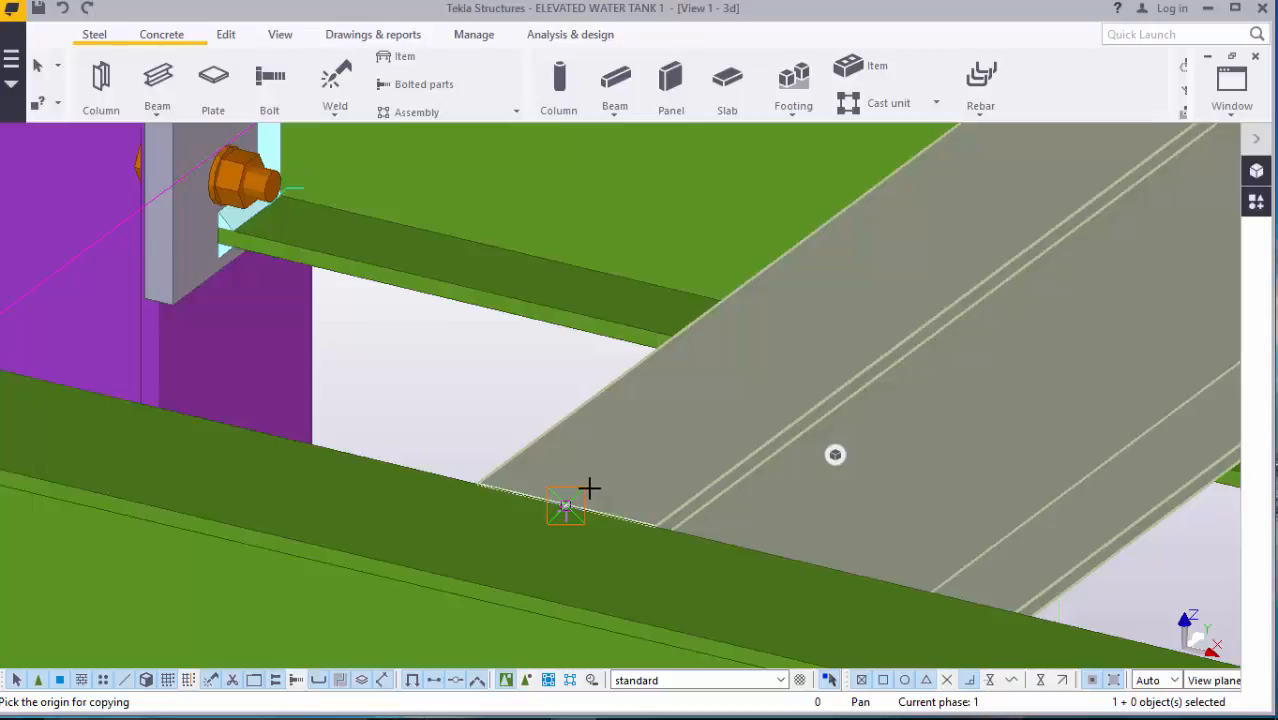
scroll(589, 488, "down", 1)
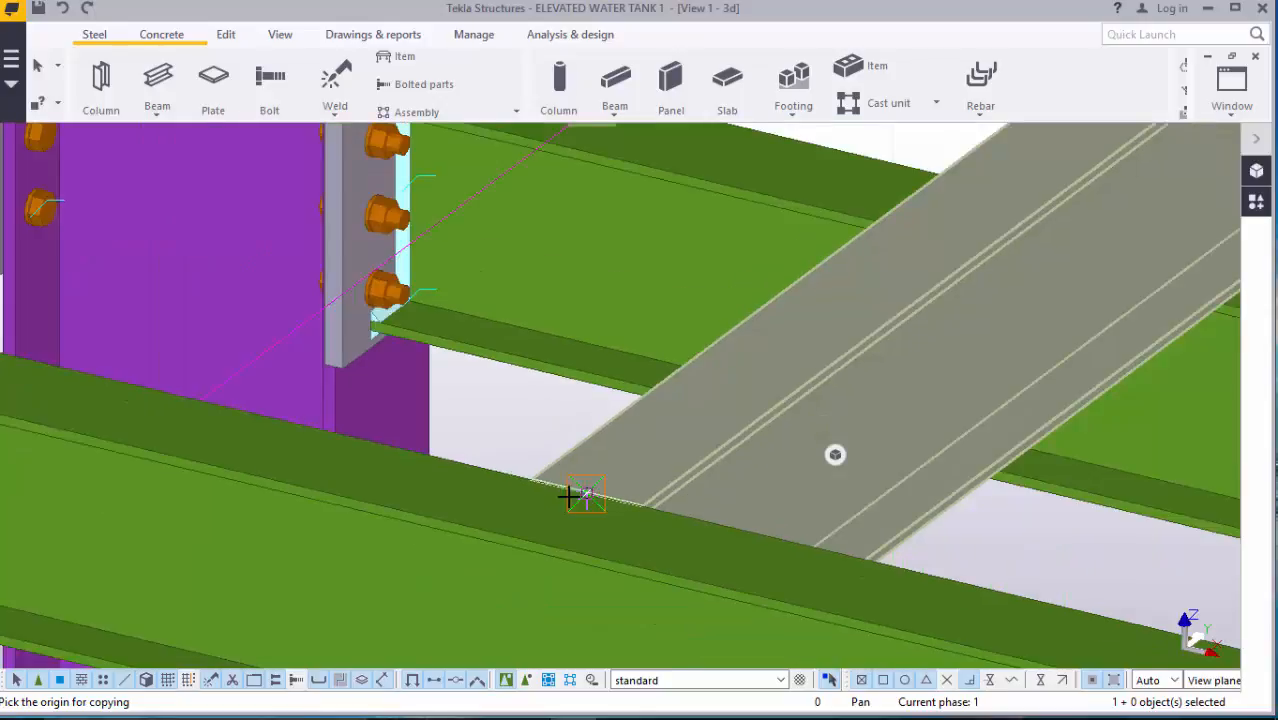
left_click(585, 494)
scroll(578, 491, "down", 2)
scroll(783, 325, "up", 2)
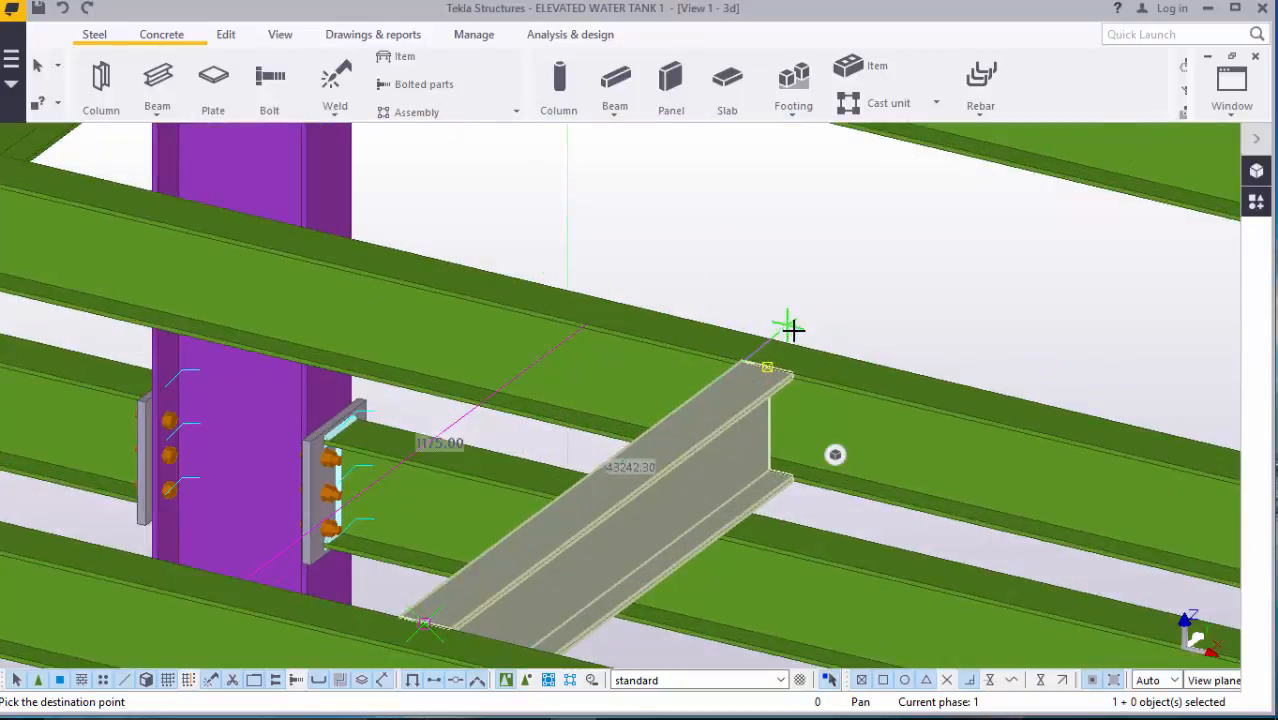
scroll(790, 328, "up", 4)
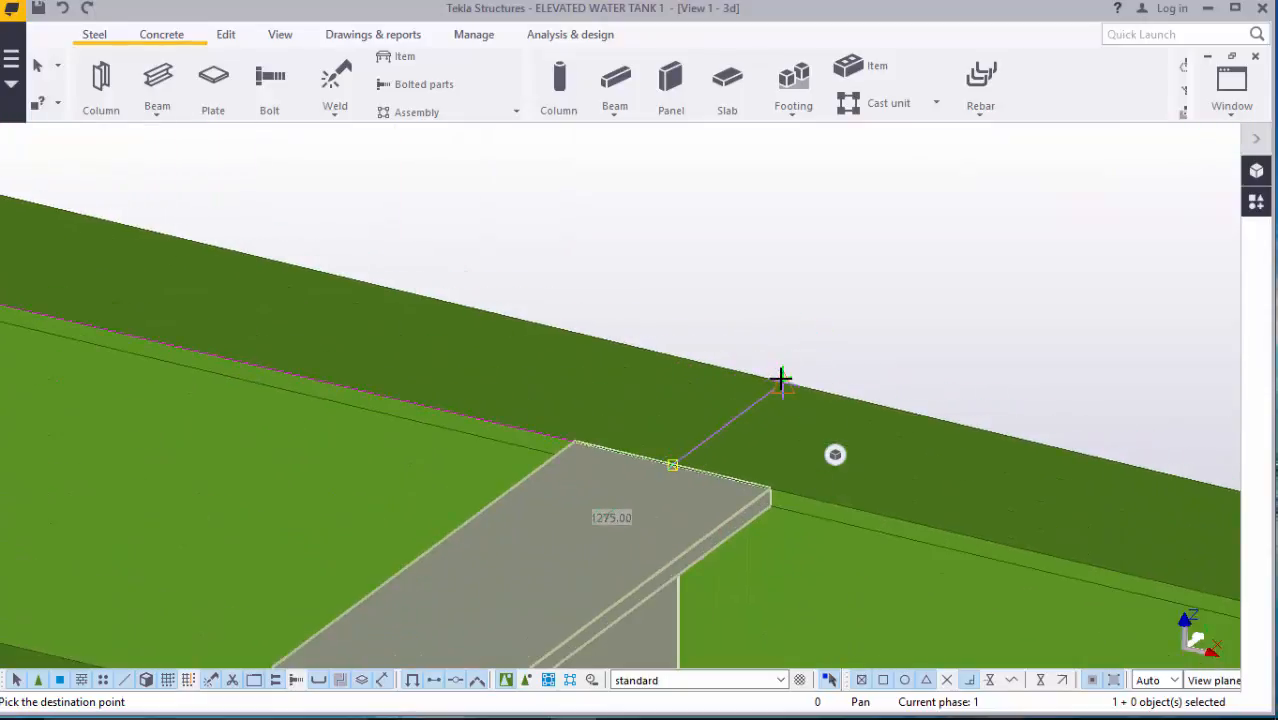
scroll(784, 400, "down", 3)
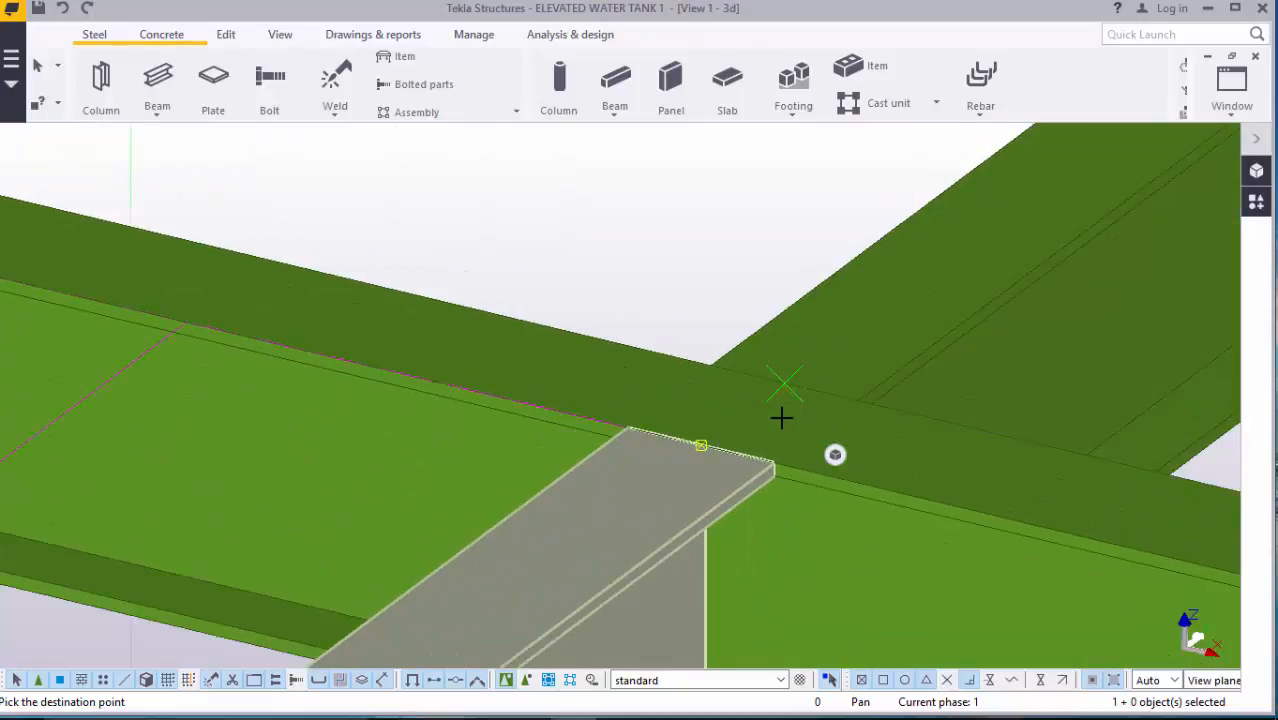
- Place another copy of the cross beam in the shorter bay at the middle beam's far-edge midpoint, and end copying
scroll(770, 425, "down", 4)
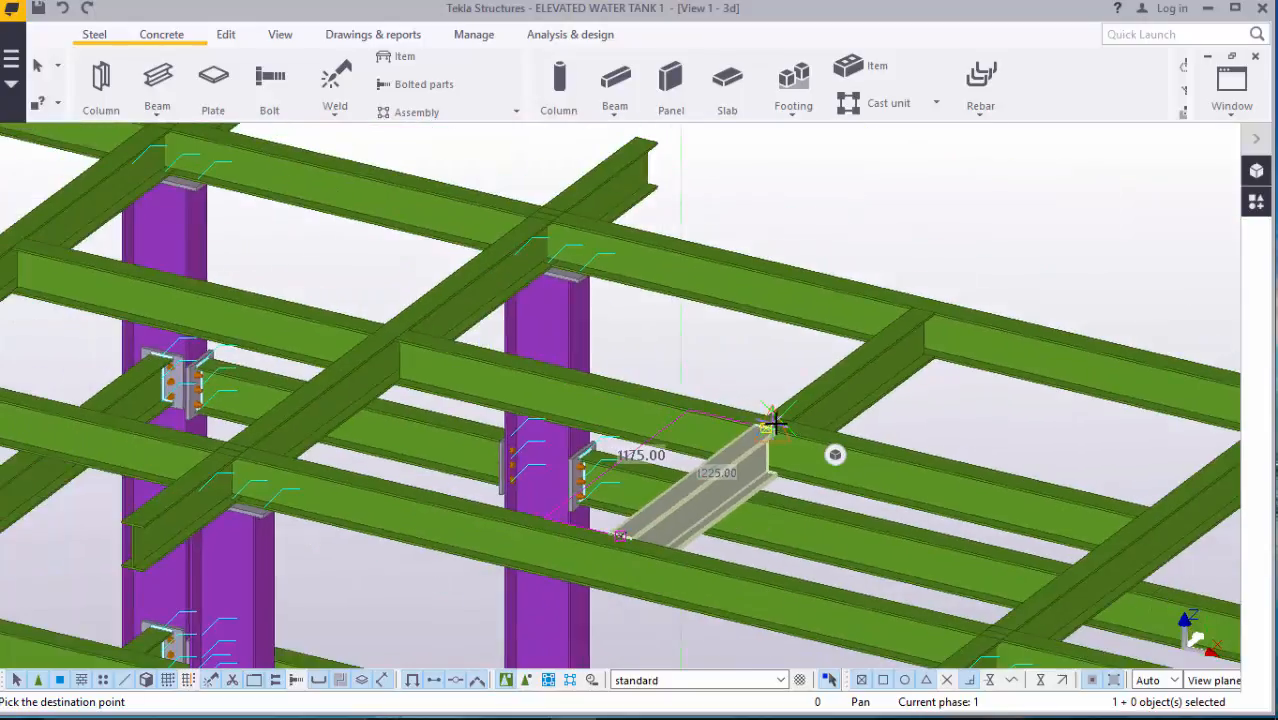
scroll(450, 316, "up", 5)
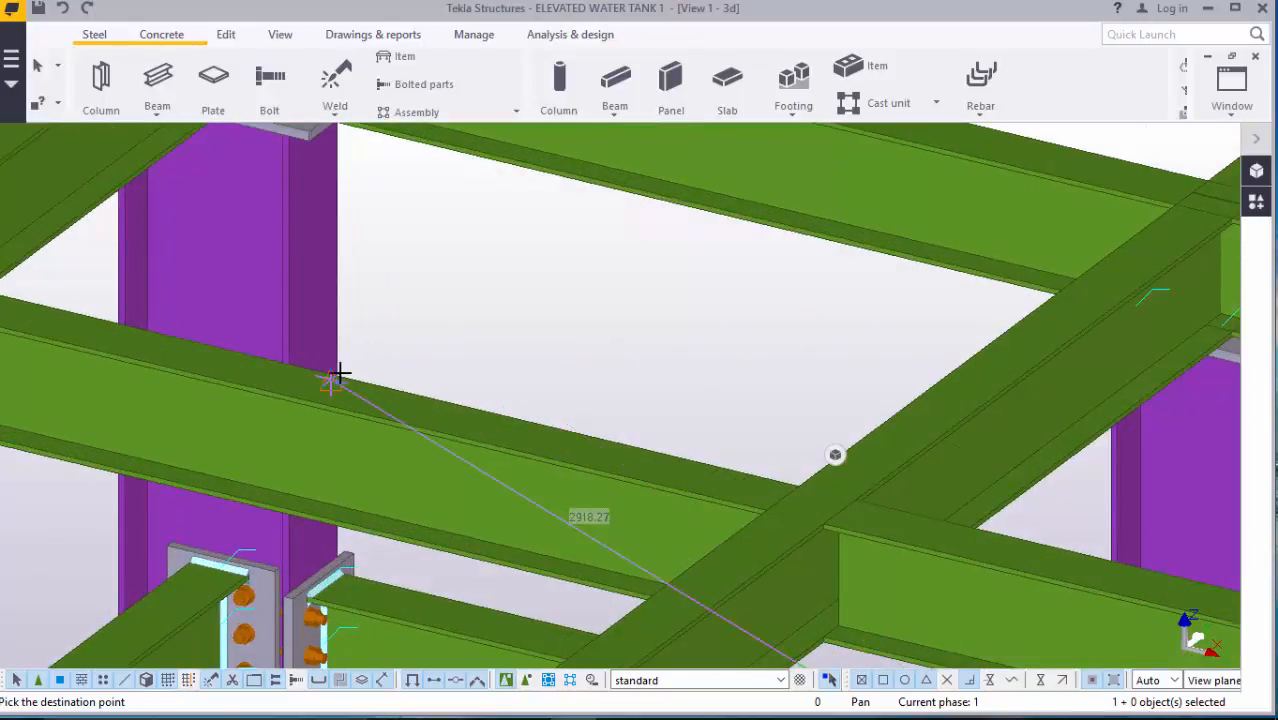
scroll(322, 377, "up", 1)
scroll(322, 377, "up", 2)
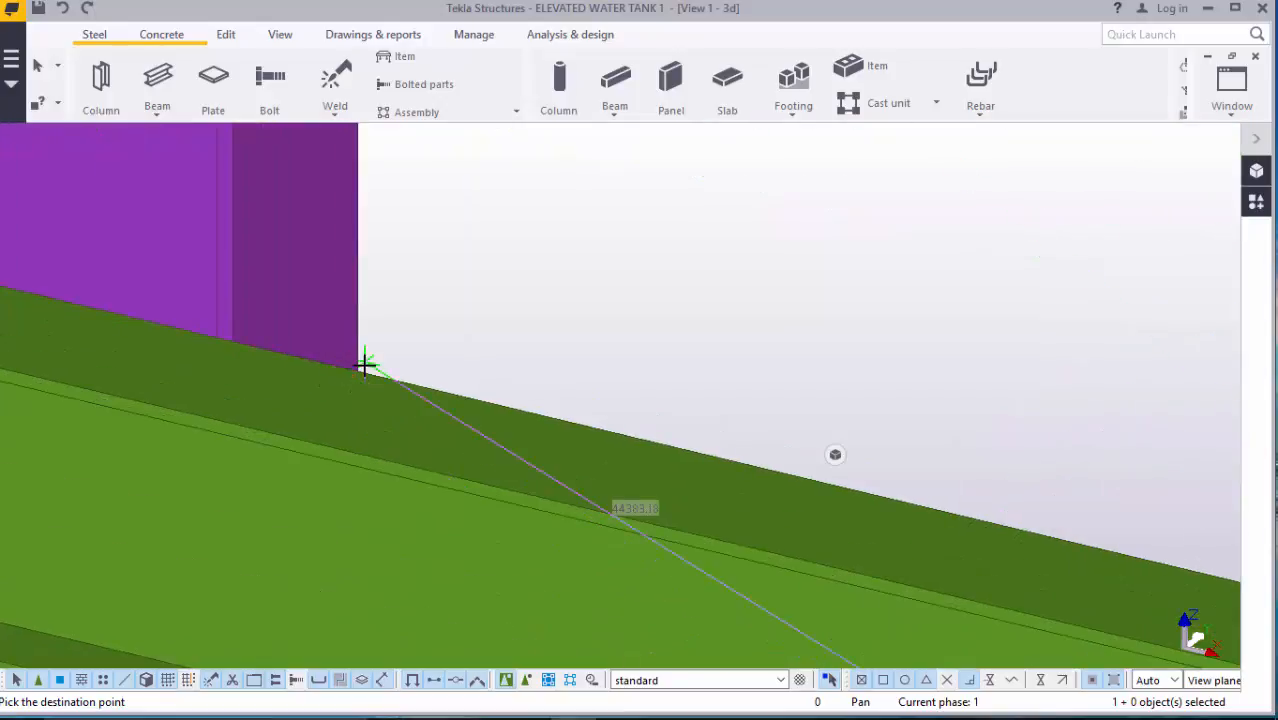
left_click(352, 369)
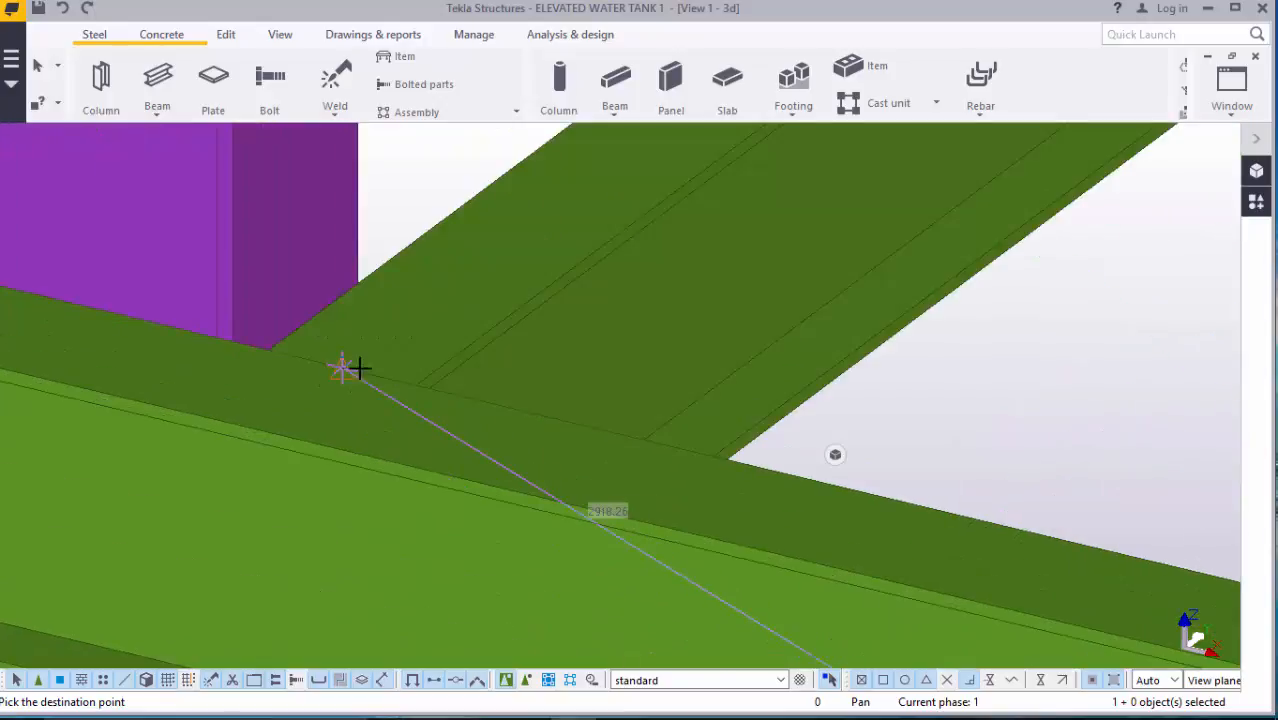
scroll(597, 371, "down", 4)
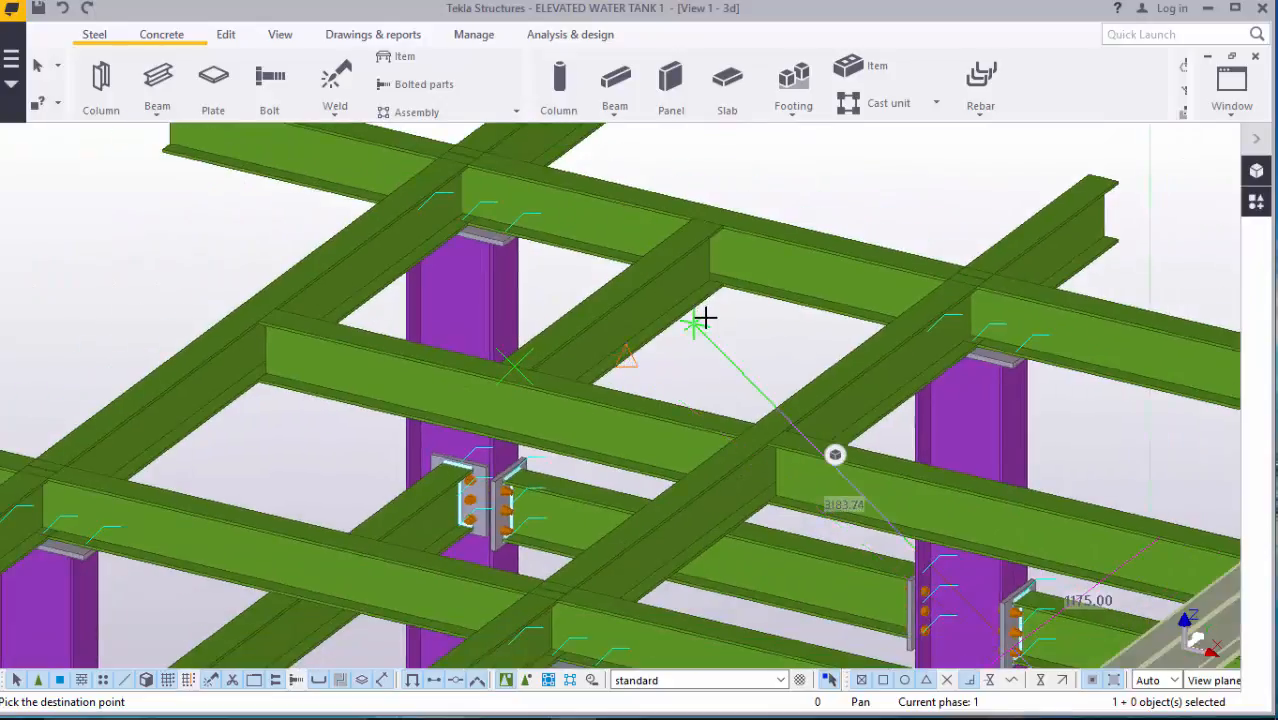
right_click(705, 318)
left_click(745, 326)
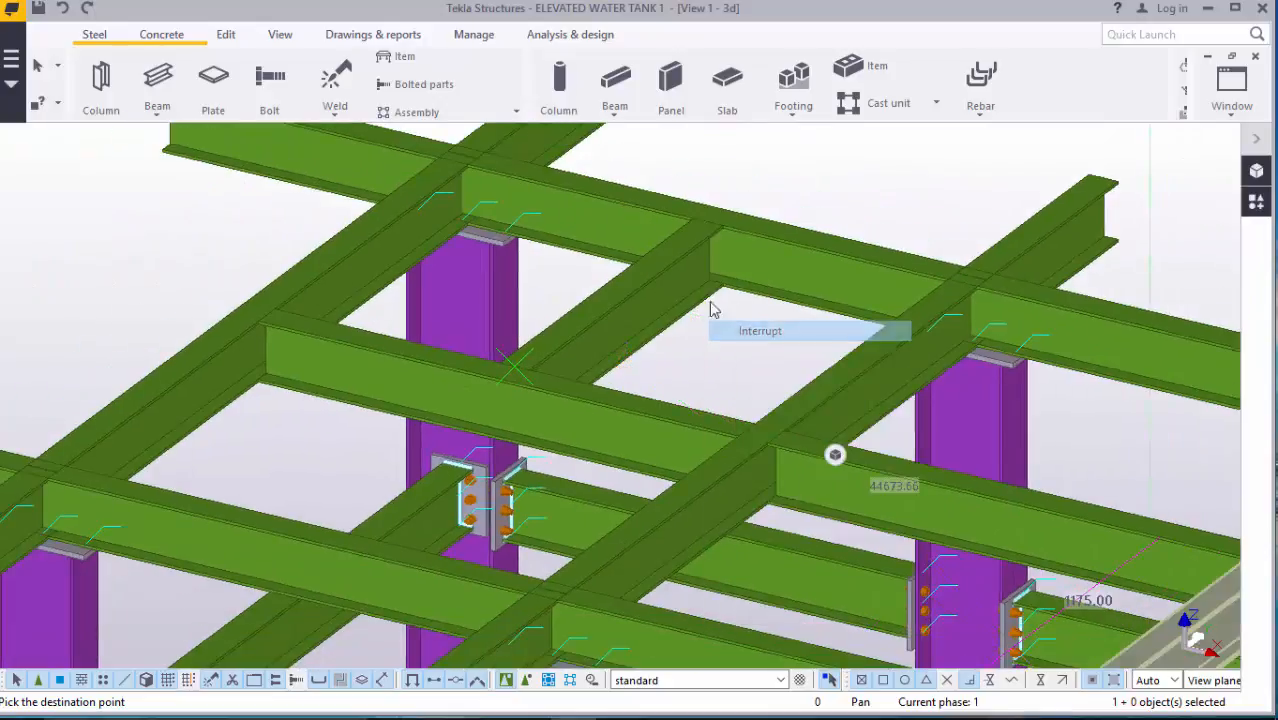
- Copy the shorter bay's new cross beam 1275 mm to the near side of the middle beam, and end the command
left_click(711, 305)
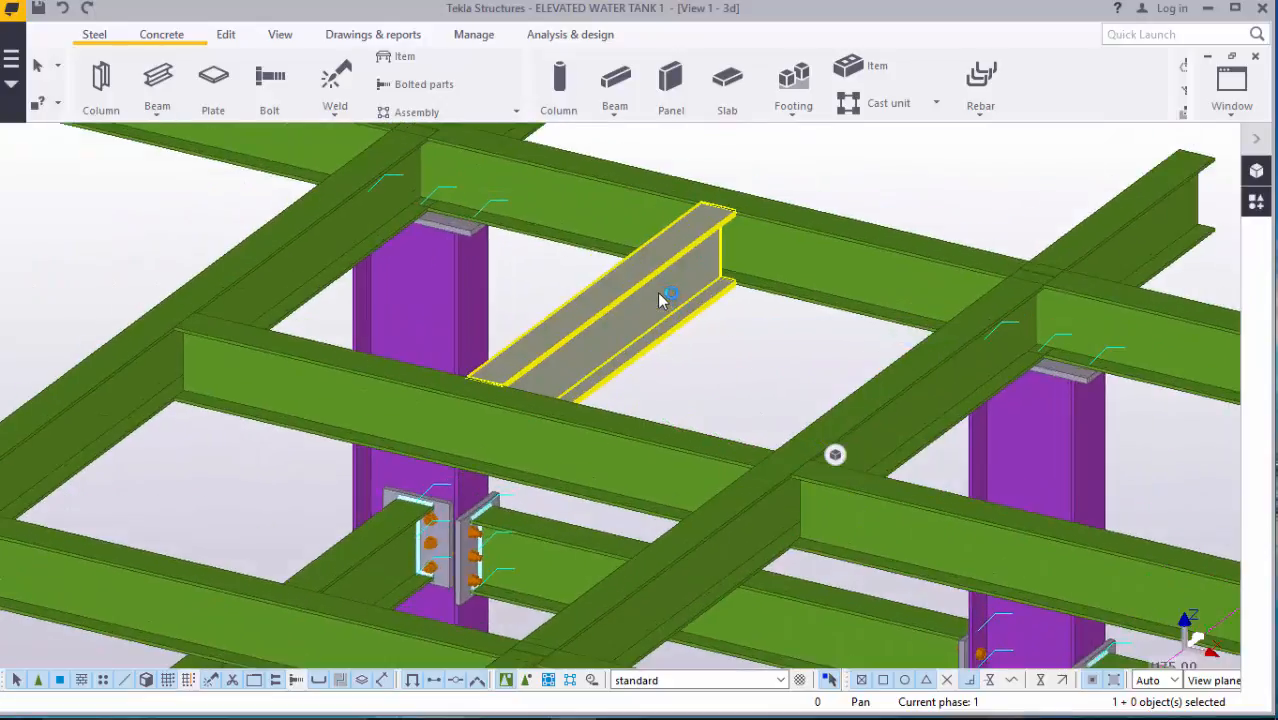
right_click(776, 342)
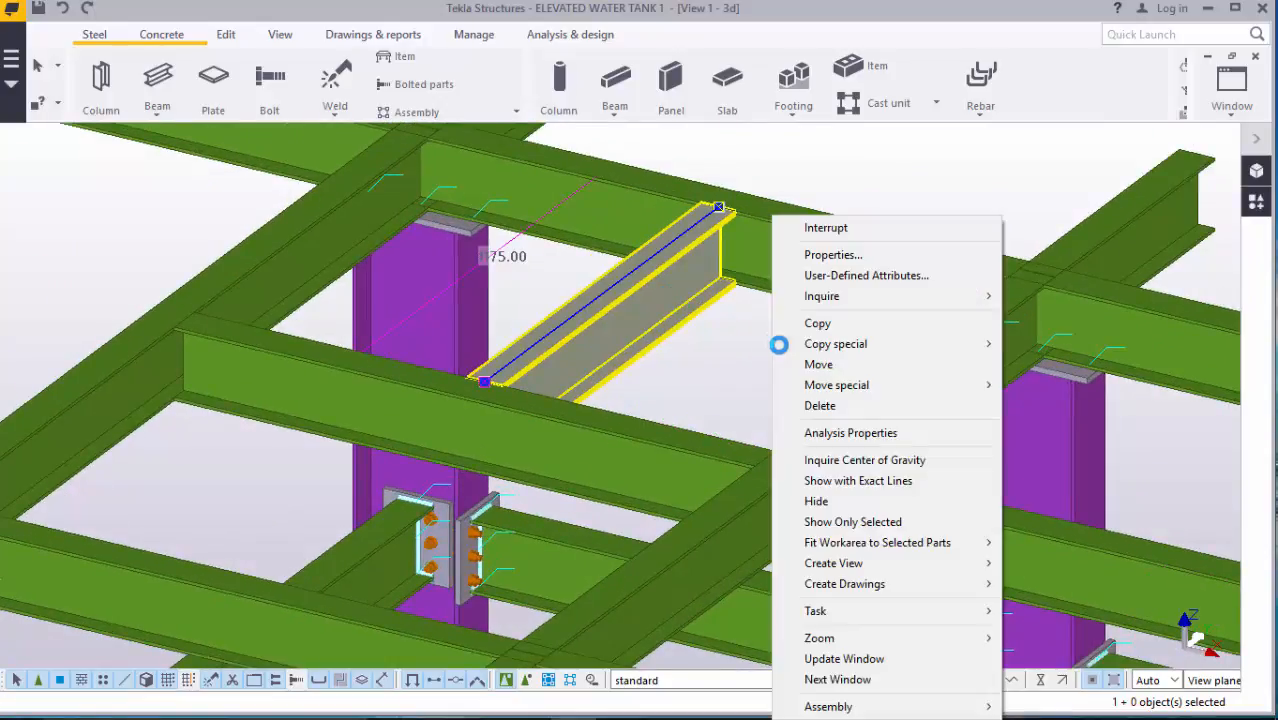
left_click(836, 325)
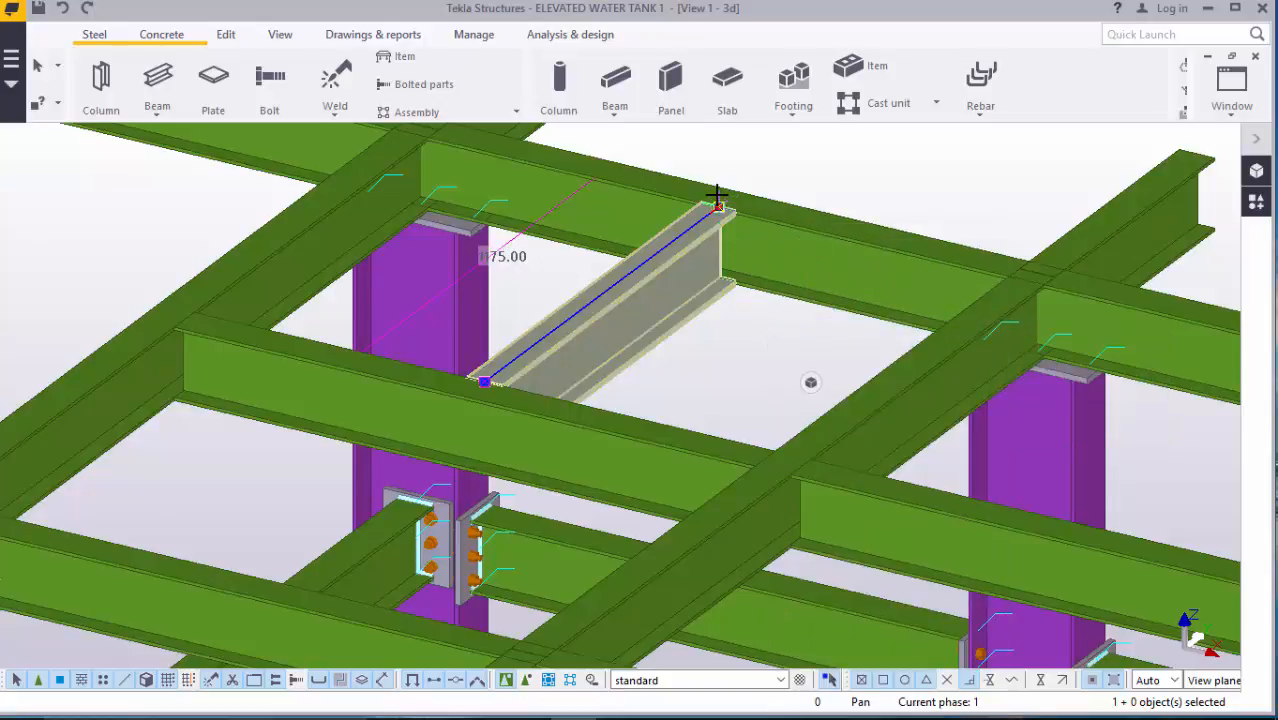
scroll(717, 193, "up", 5)
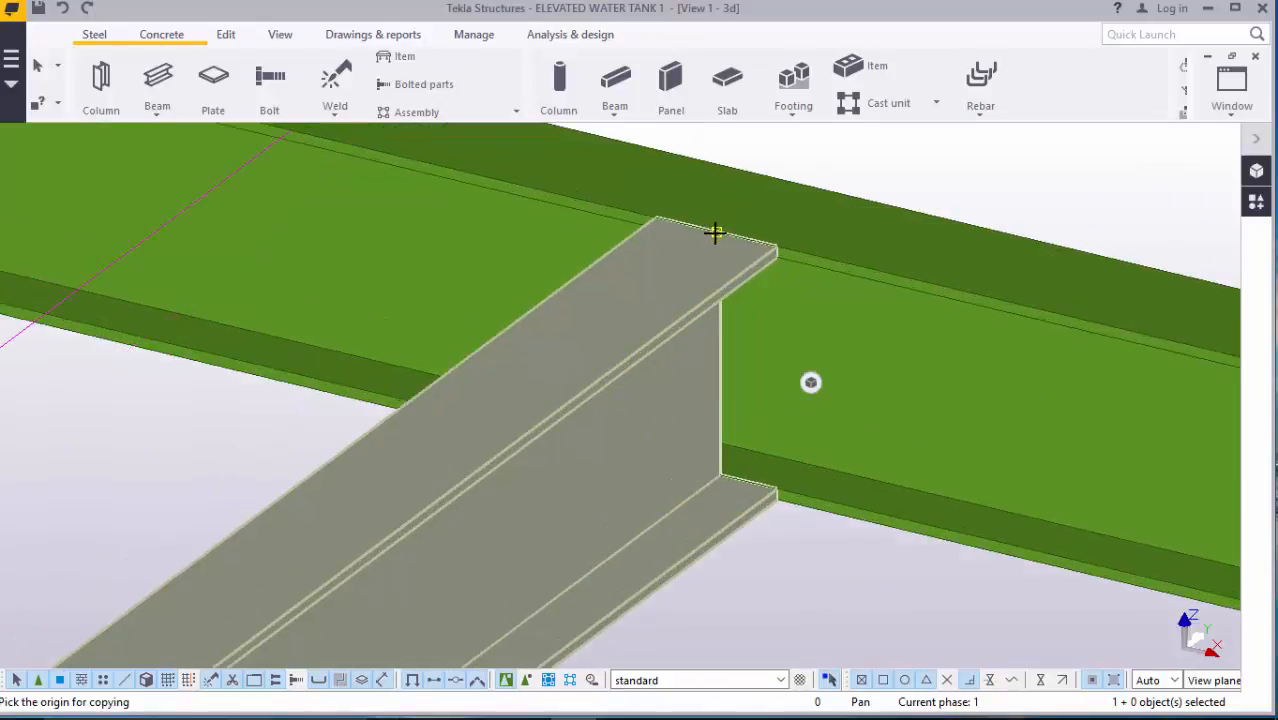
scroll(710, 232, "up", 2)
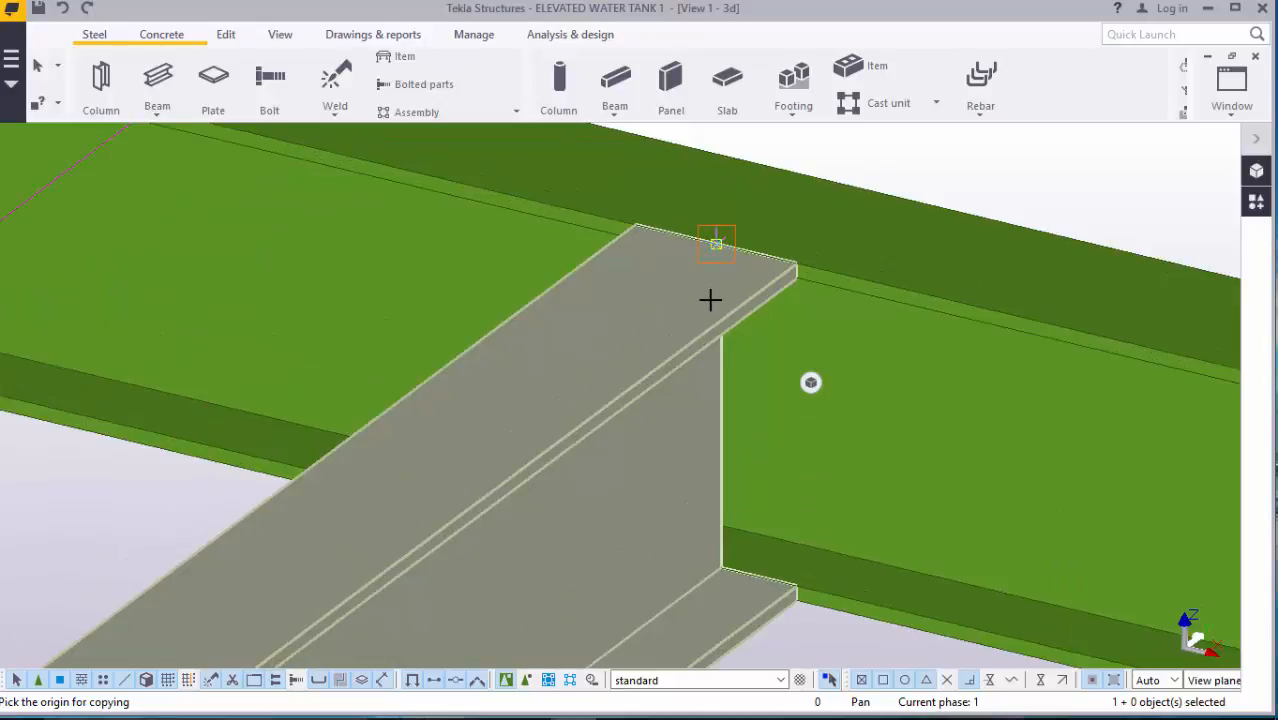
left_click(747, 270)
scroll(747, 267, "down", 6)
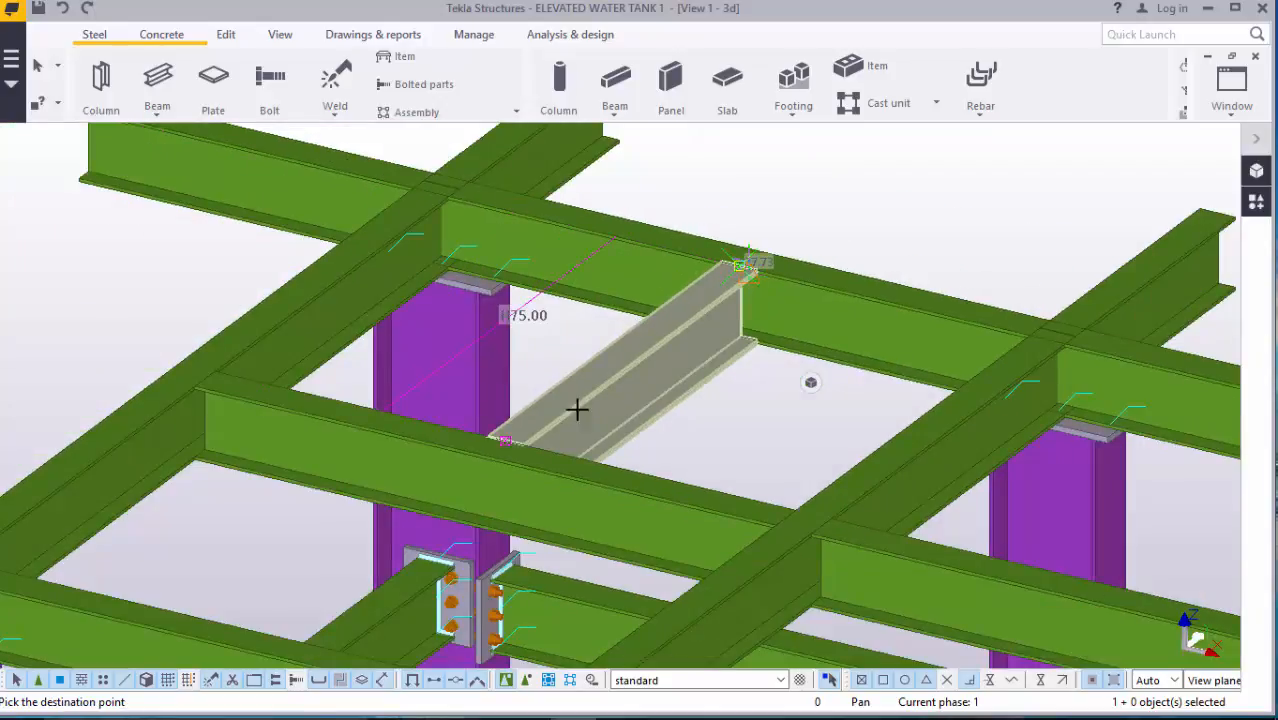
scroll(466, 463, "up", 5)
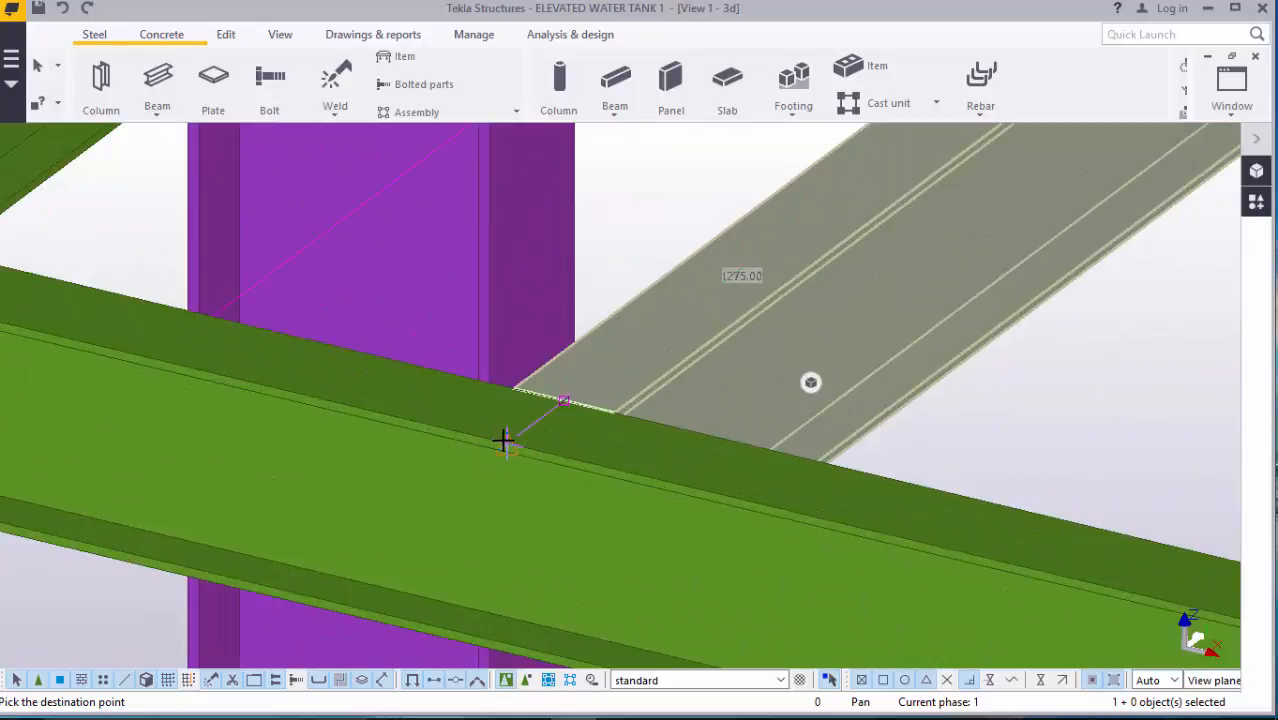
right_click(568, 400)
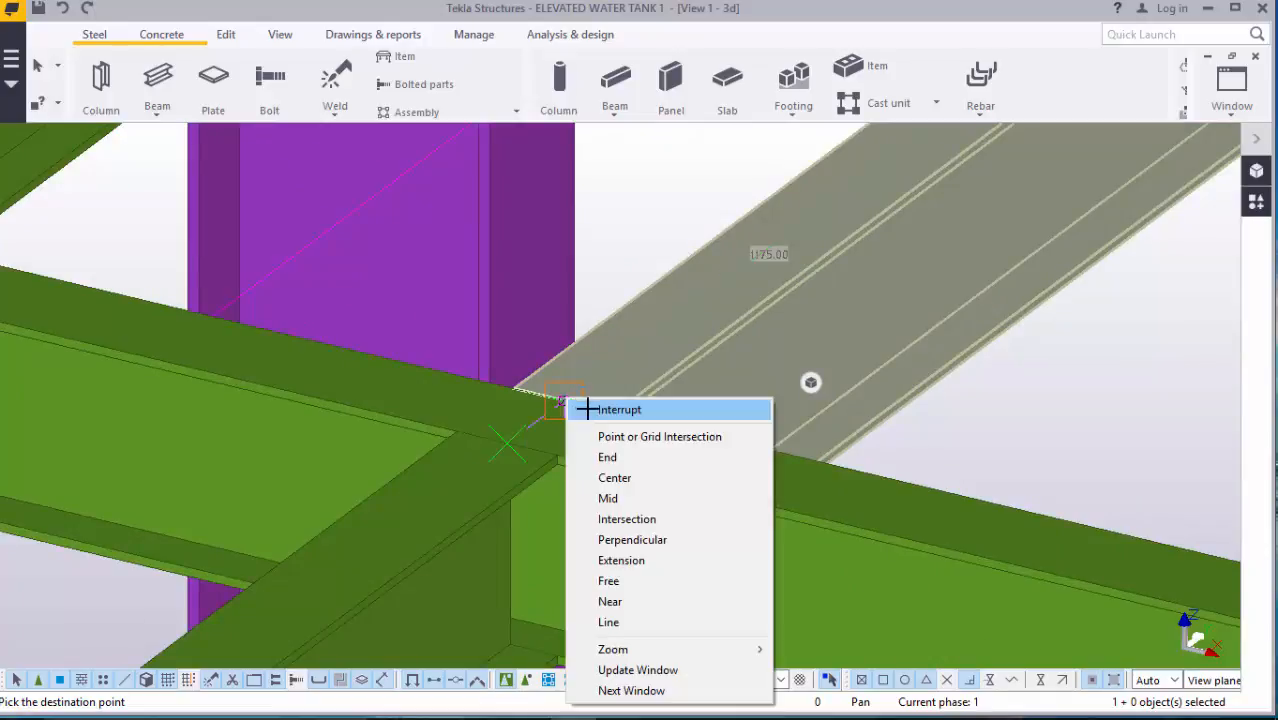
left_click(615, 417)
scroll(565, 424, "down", 6)
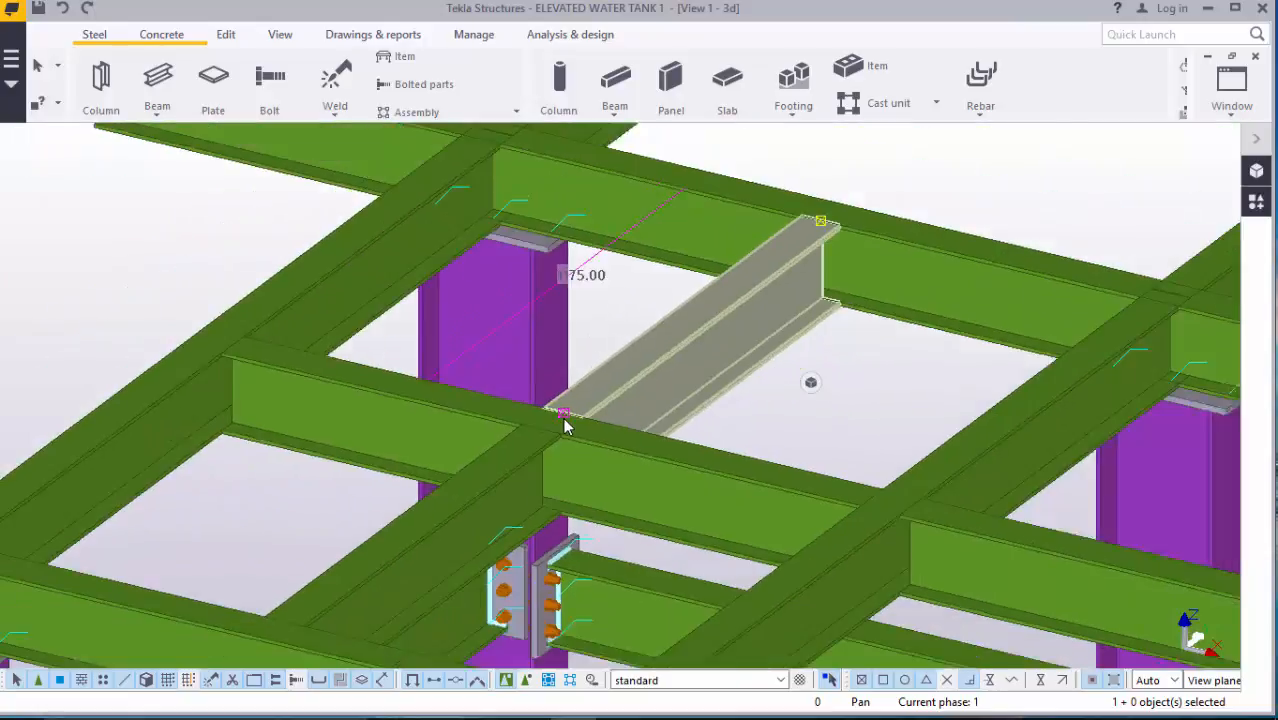
scroll(558, 416, "down", 8)
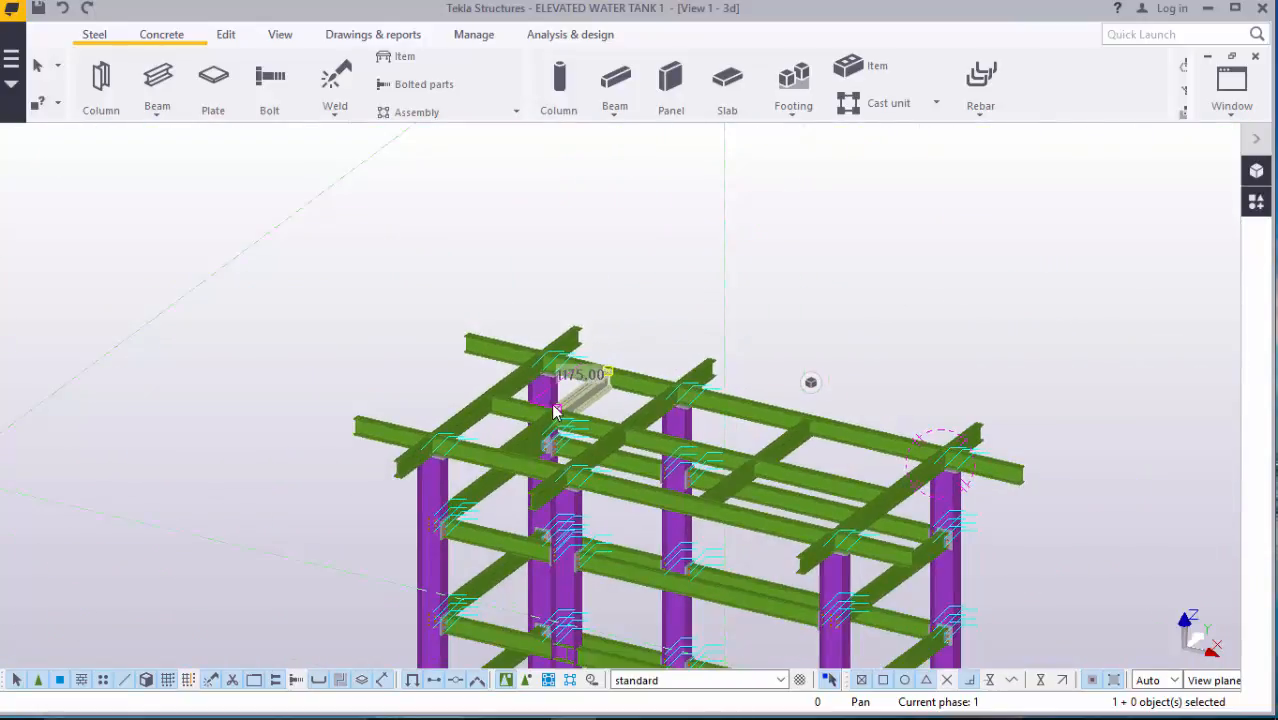
scroll(390, 463, "up", 8)
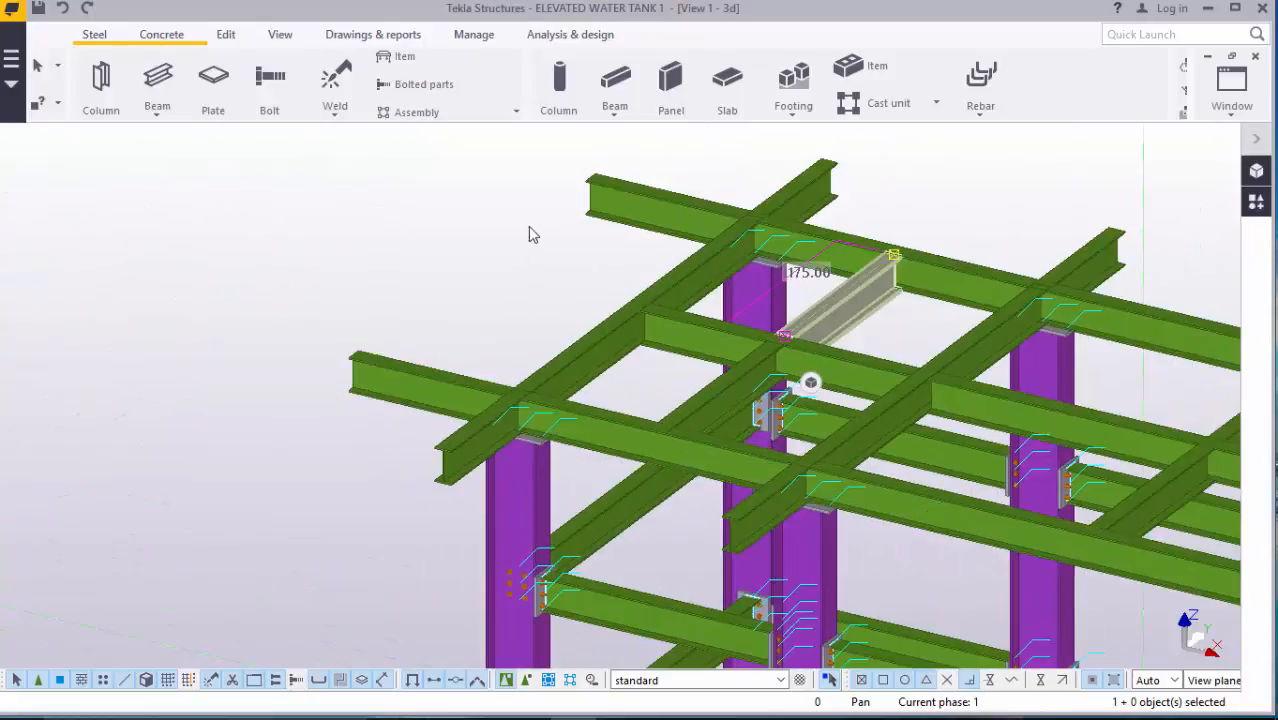
right_click(487, 243)
left_click(520, 226)
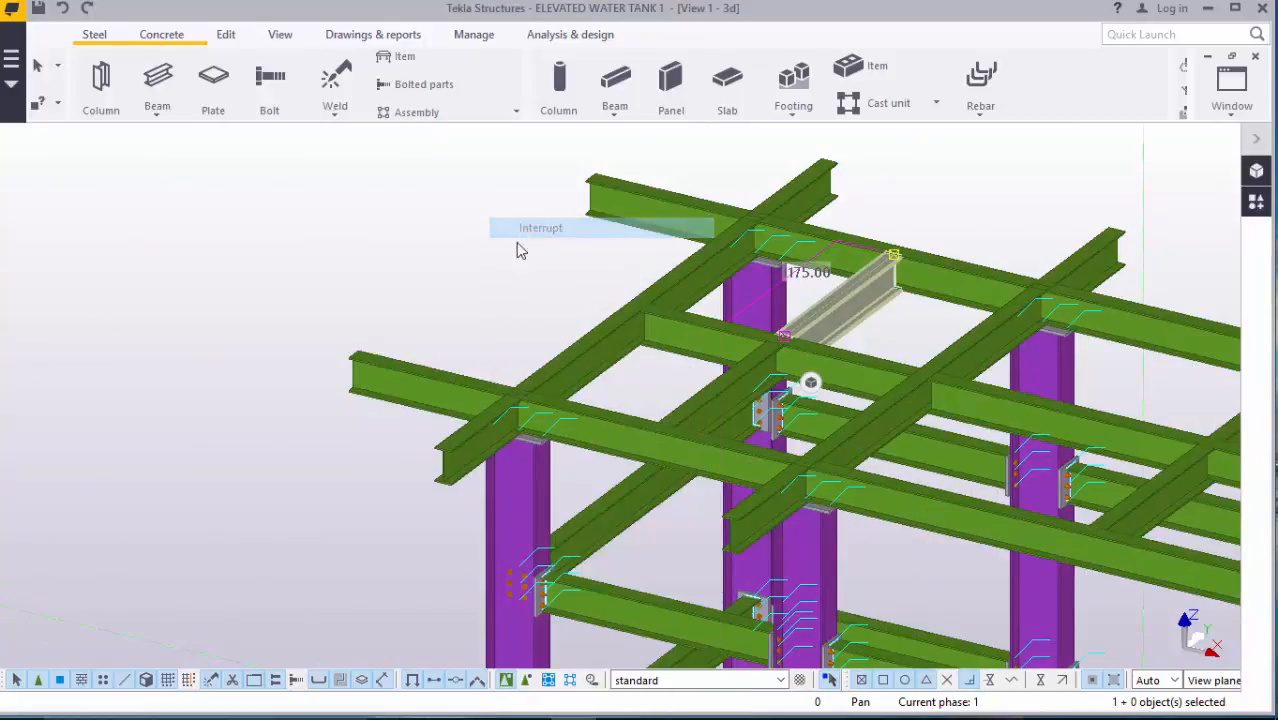
- Apply End plate (101) at the near corner column, with the main beam as main part and the 800 mm projecting beam as secondary part
scroll(510, 455, "up", 5)
left_click(1256, 201)
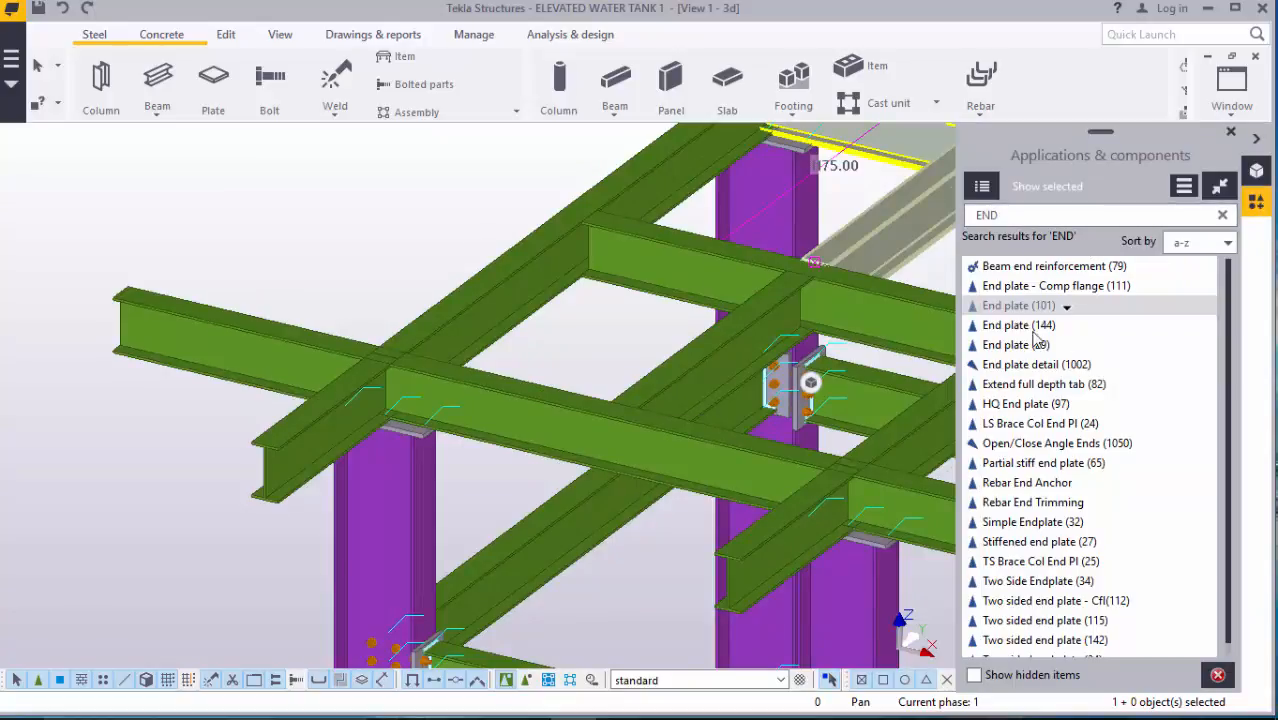
left_click(1020, 306)
scroll(340, 420, "up", 5)
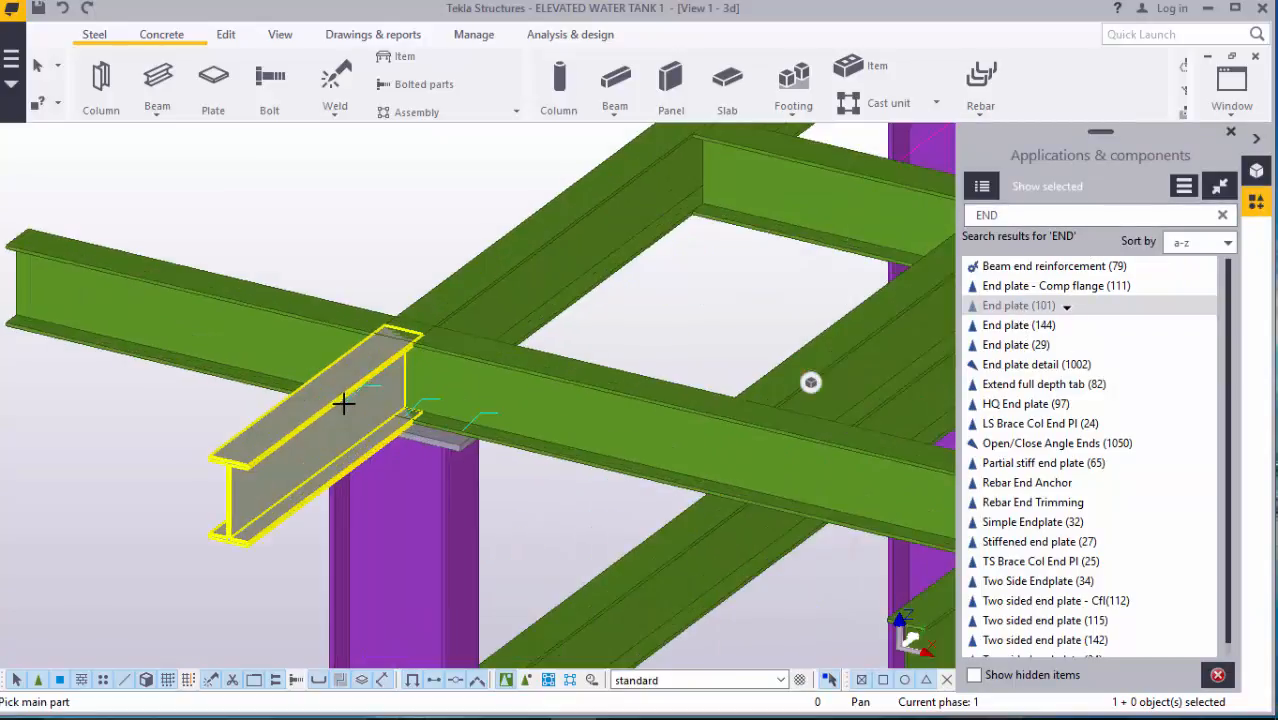
scroll(370, 365, "up", 1)
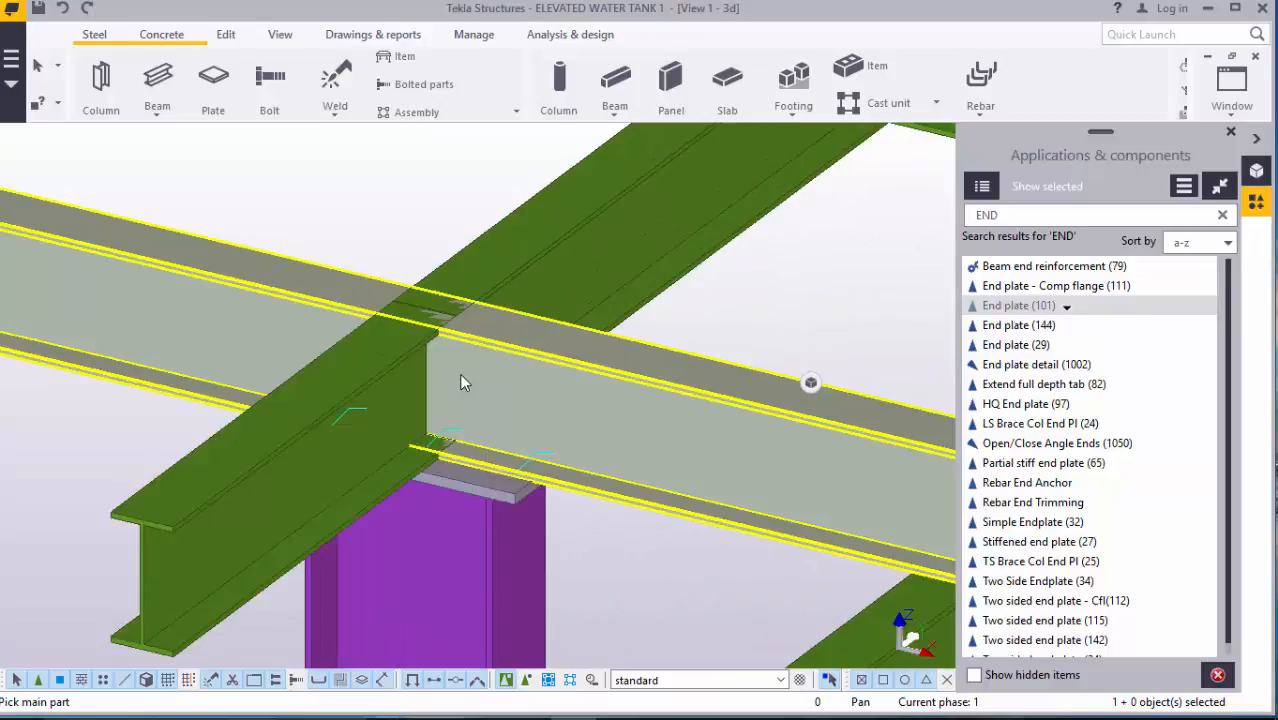
left_click(460, 383)
left_click(406, 397)
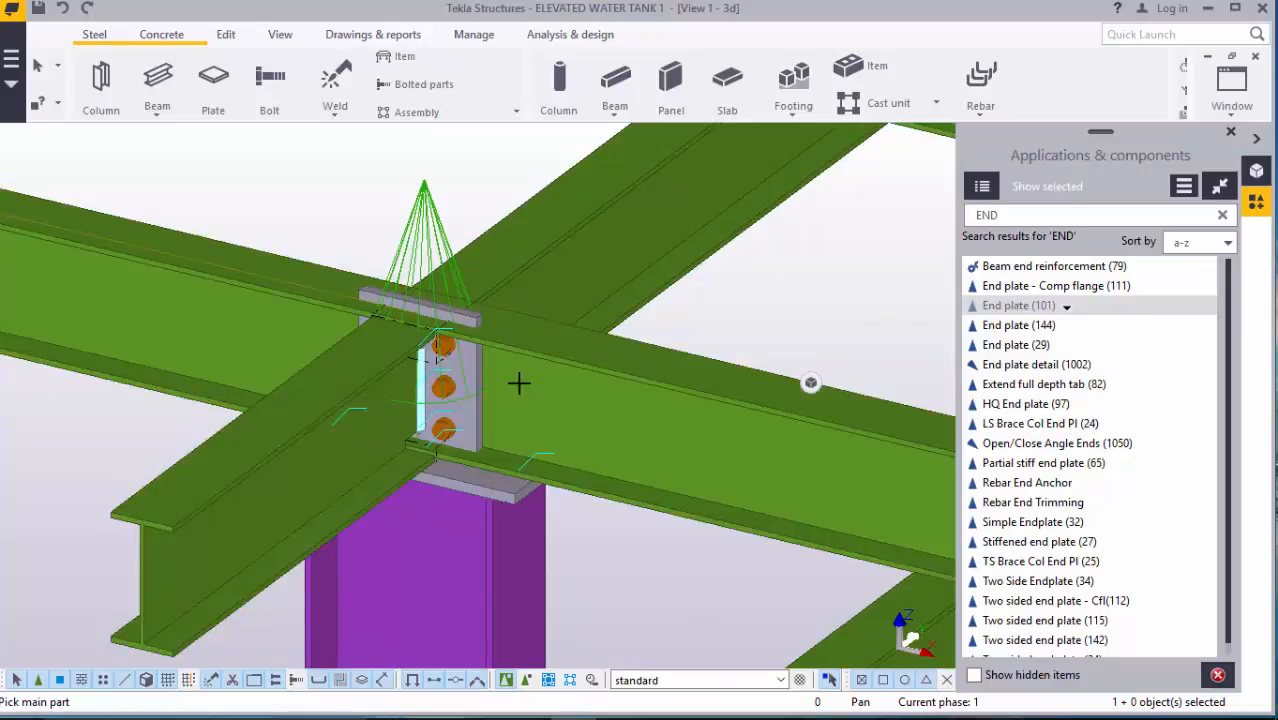
scroll(474, 384, "up", 2)
right_click(689, 297)
left_click(742, 310)
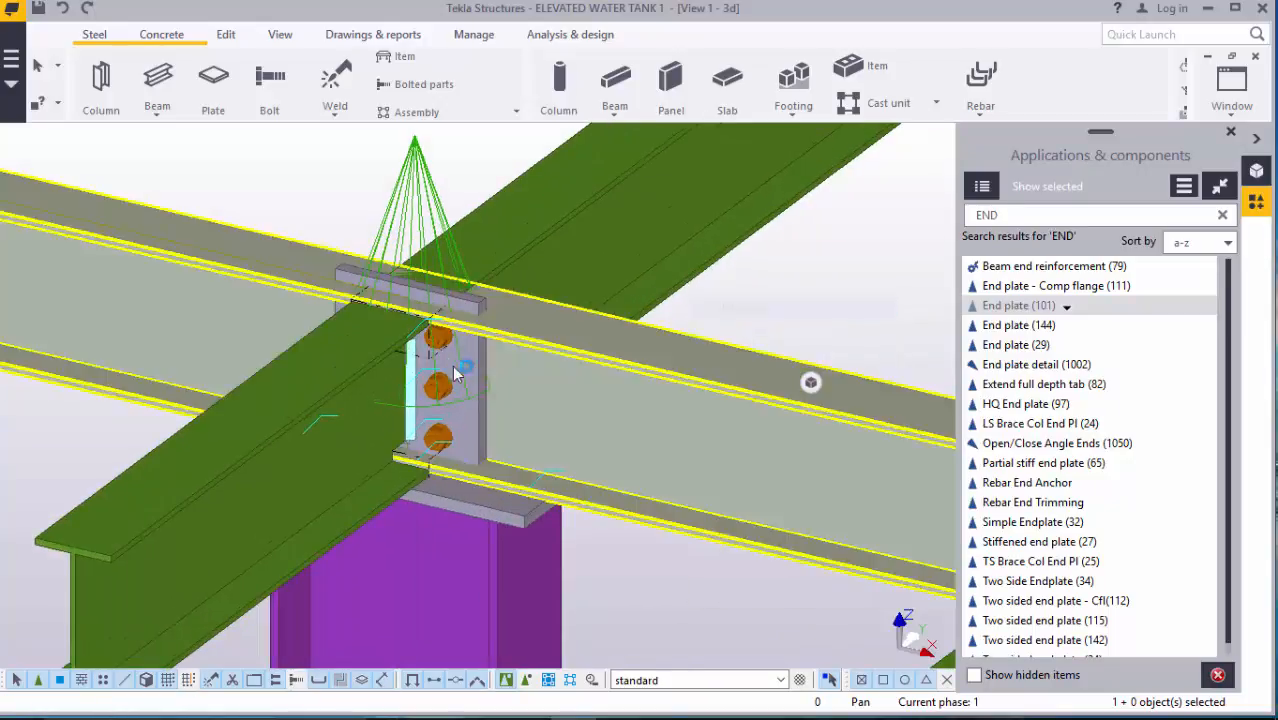
- Modify the corner column's End plate (101) connection to an end plate thickness of 12 mm
scroll(456, 373, "up", 2)
scroll(458, 390, "up", 2)
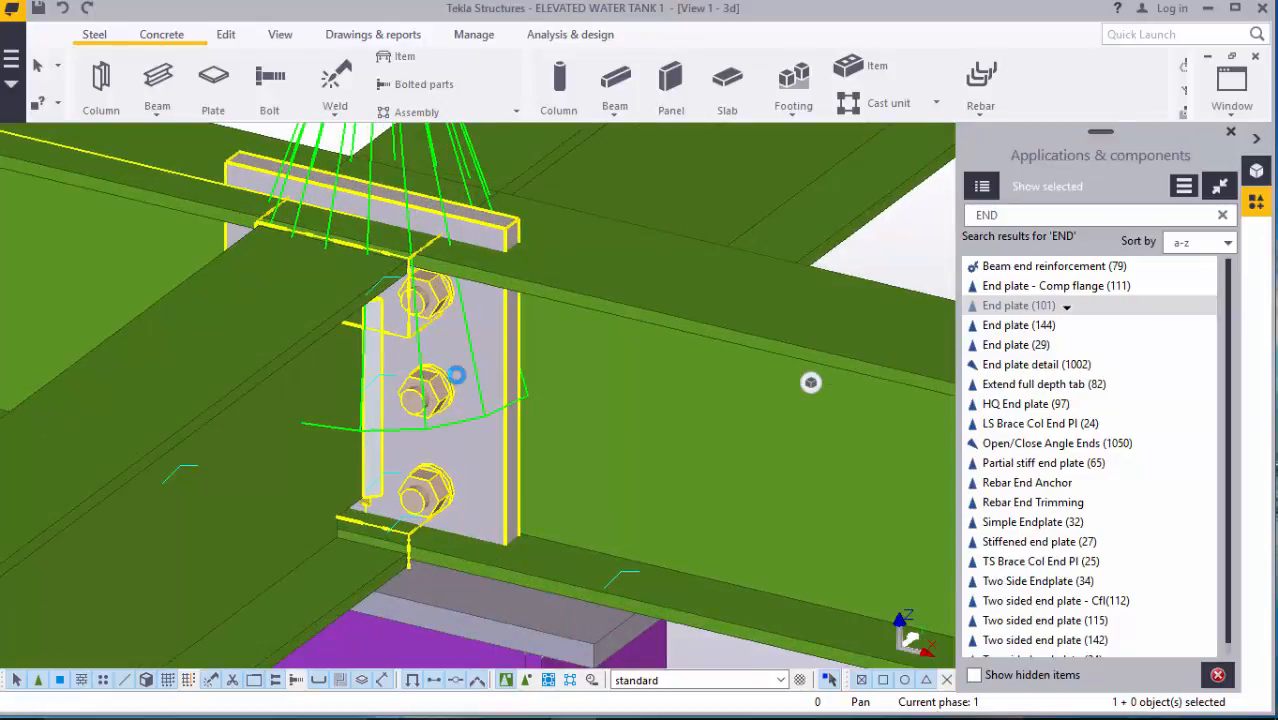
double_click(472, 382)
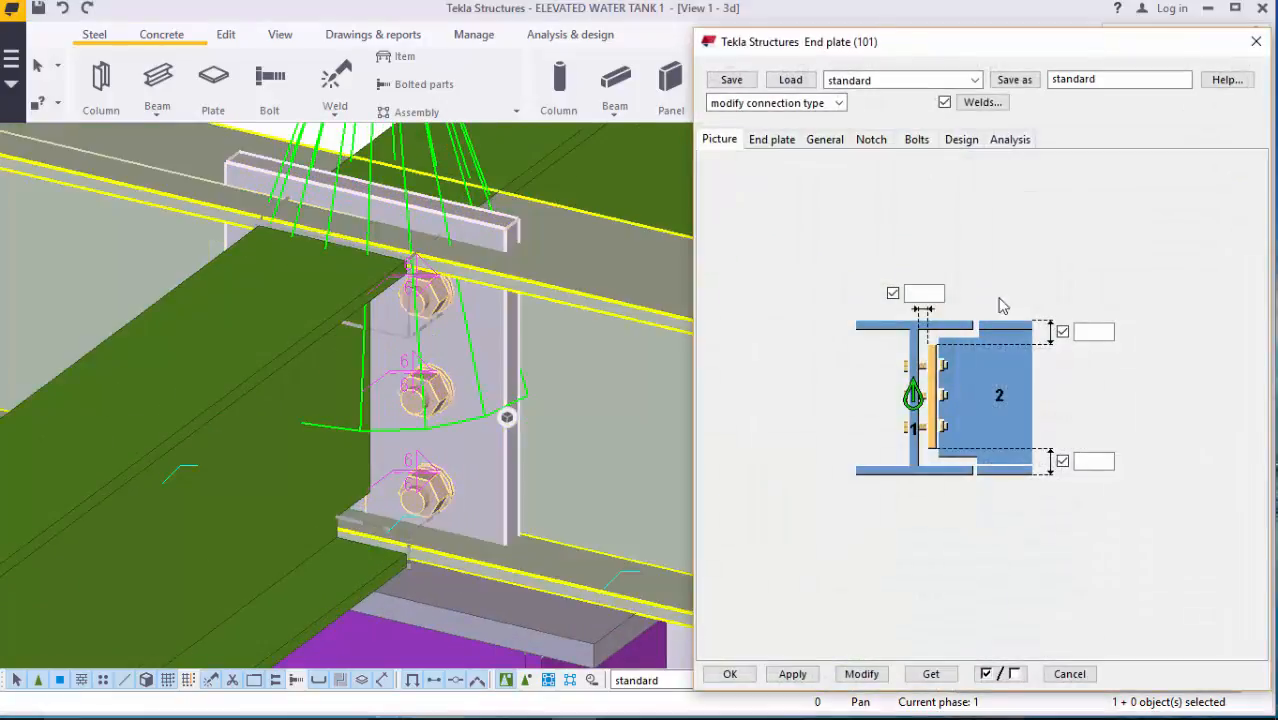
left_click(772, 140)
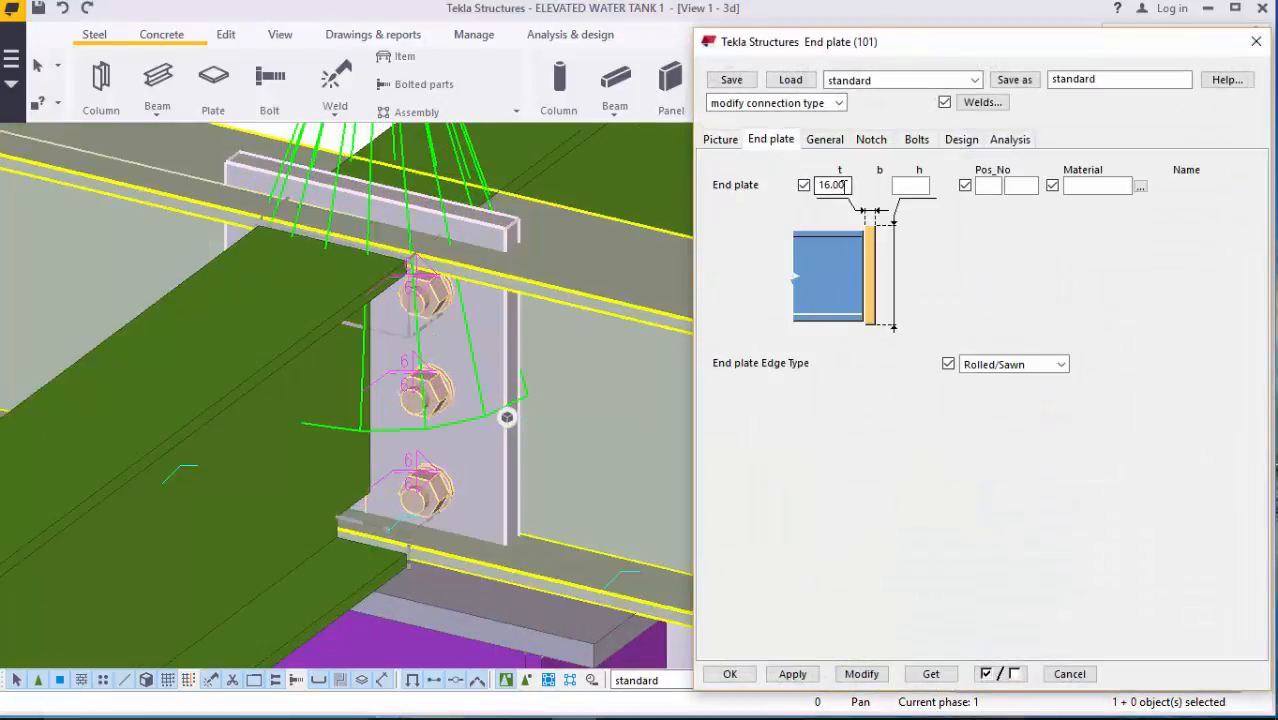
left_click_drag(848, 185, 813, 188)
type("12")
left_click(864, 675)
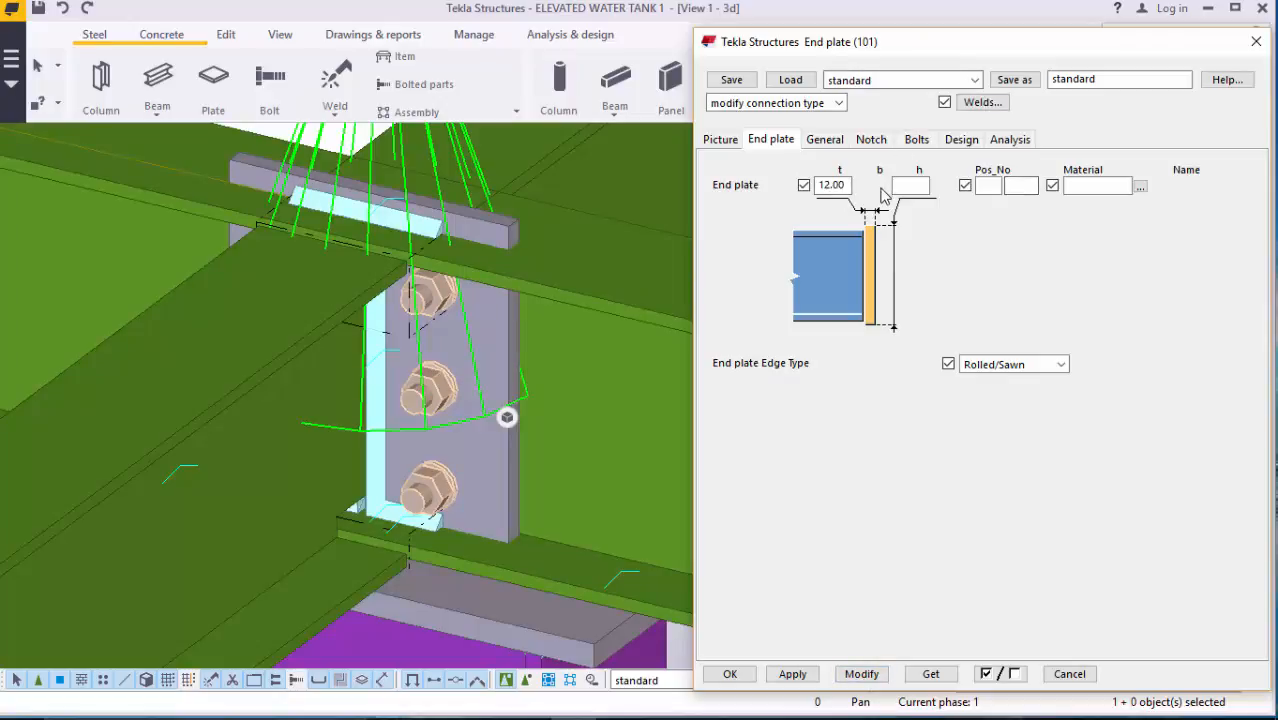
- Modify the connection's bolts to size 16, with a 40 mm vertical edge distance and 2 rows spaced 100 mm
left_click(922, 141)
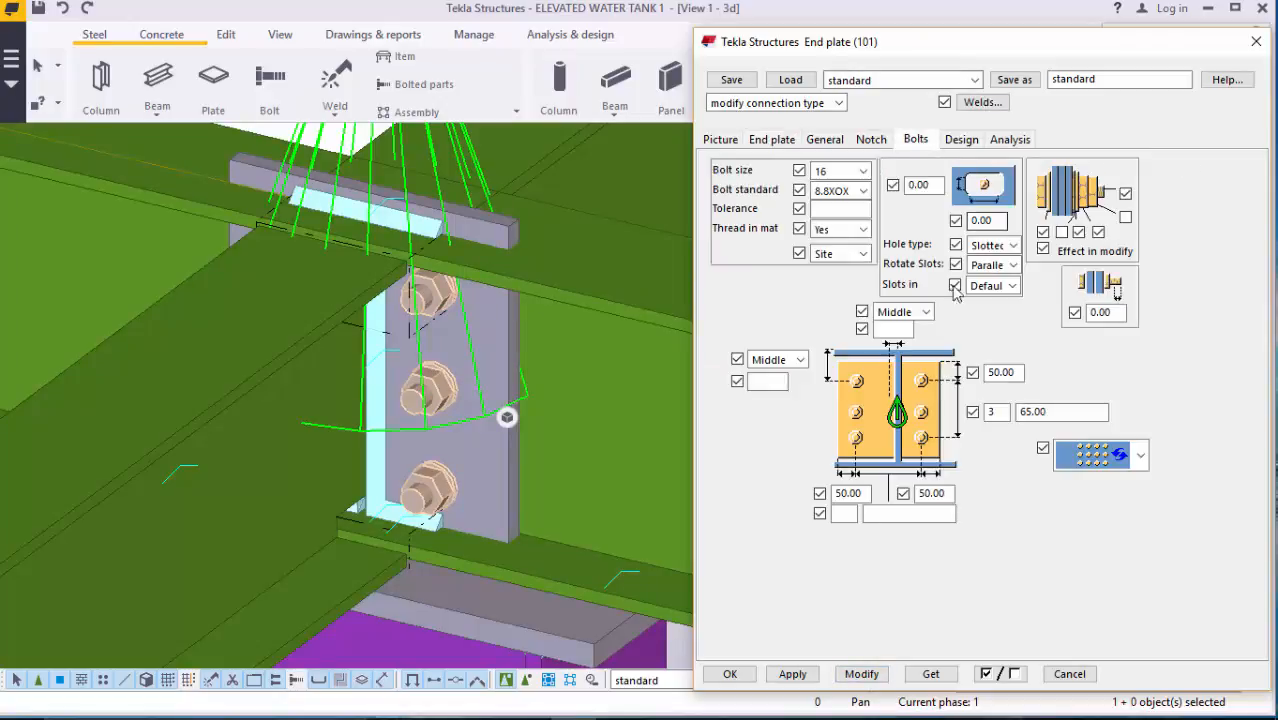
left_click(866, 172)
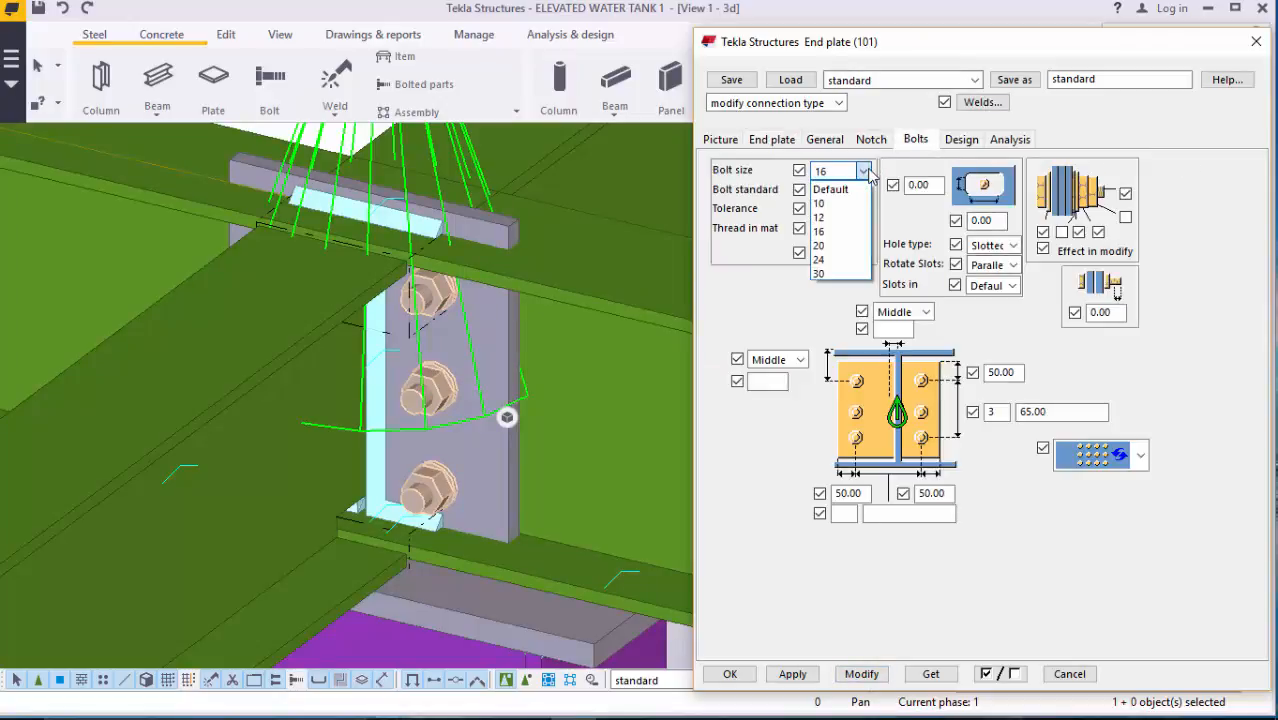
left_click(849, 224)
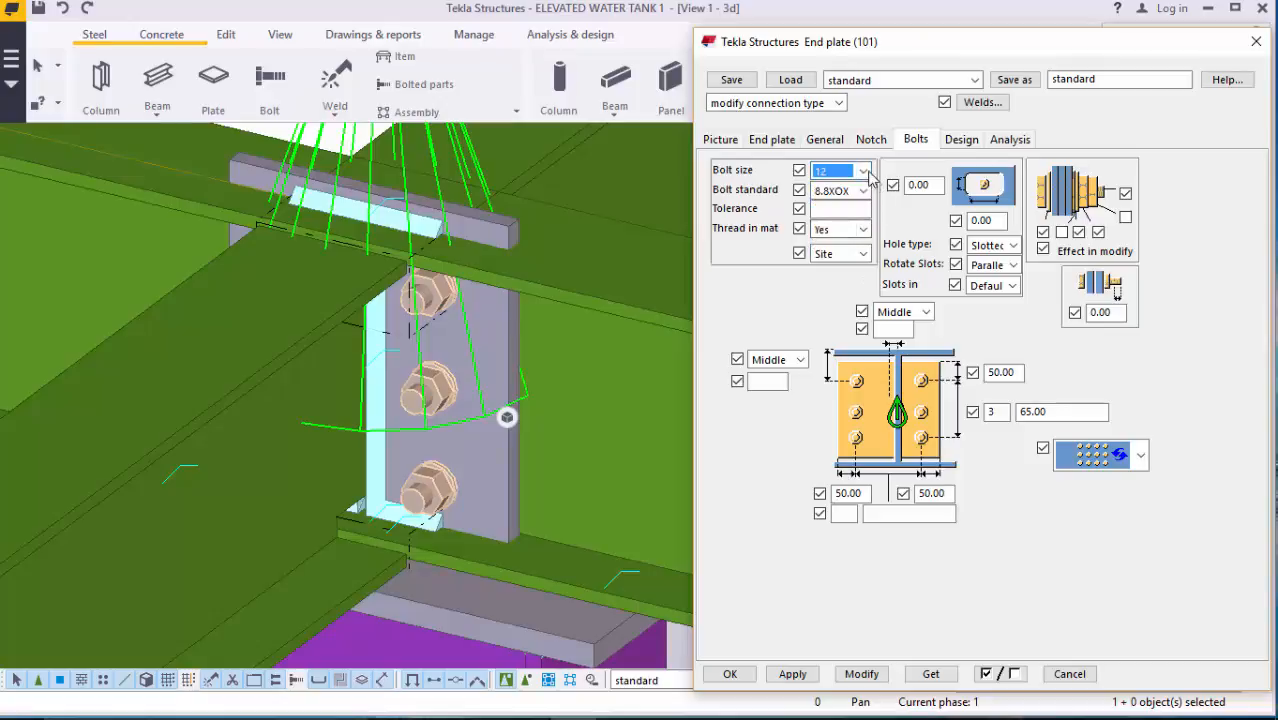
left_click(865, 172)
left_click(843, 236)
double_click(1005, 372)
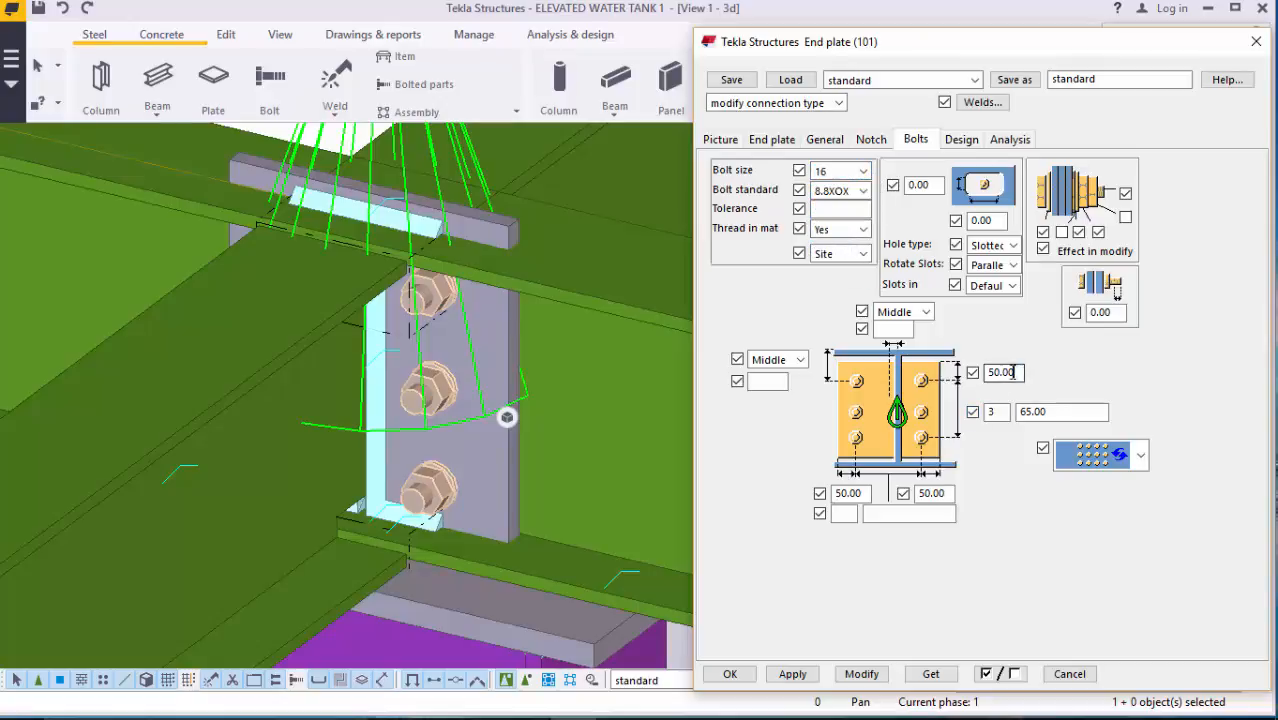
type("40")
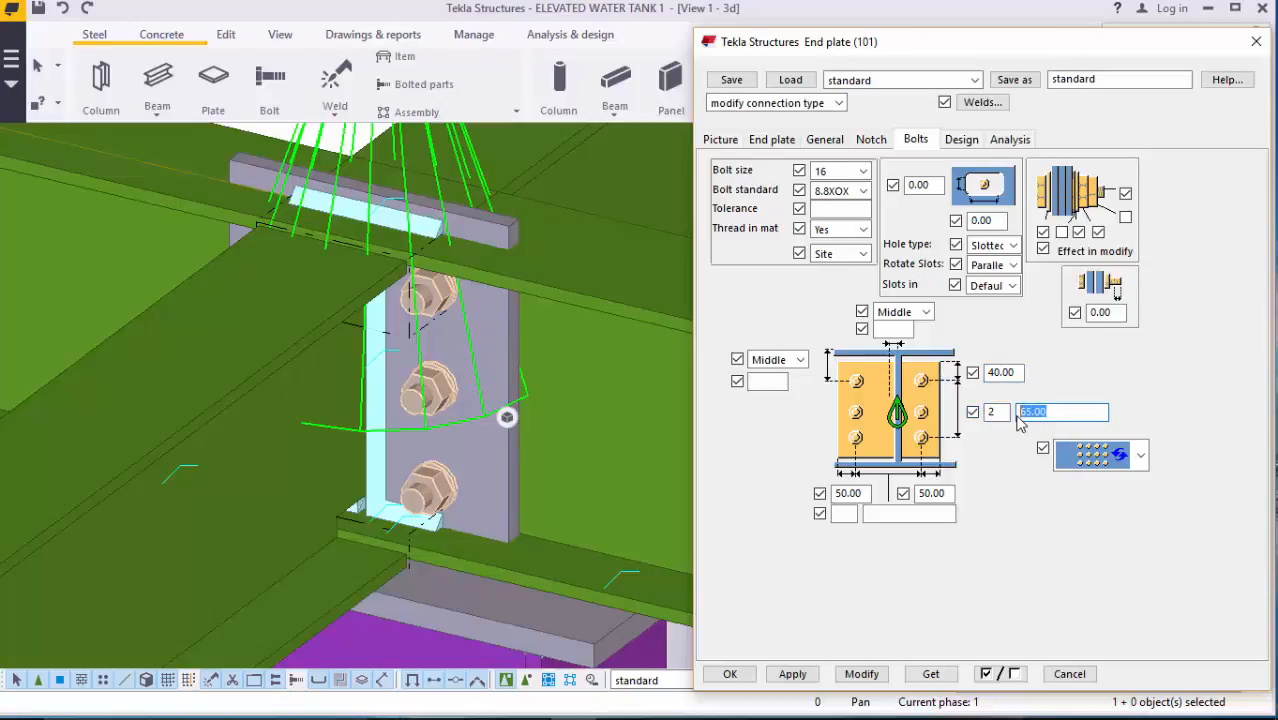
left_click(876, 678)
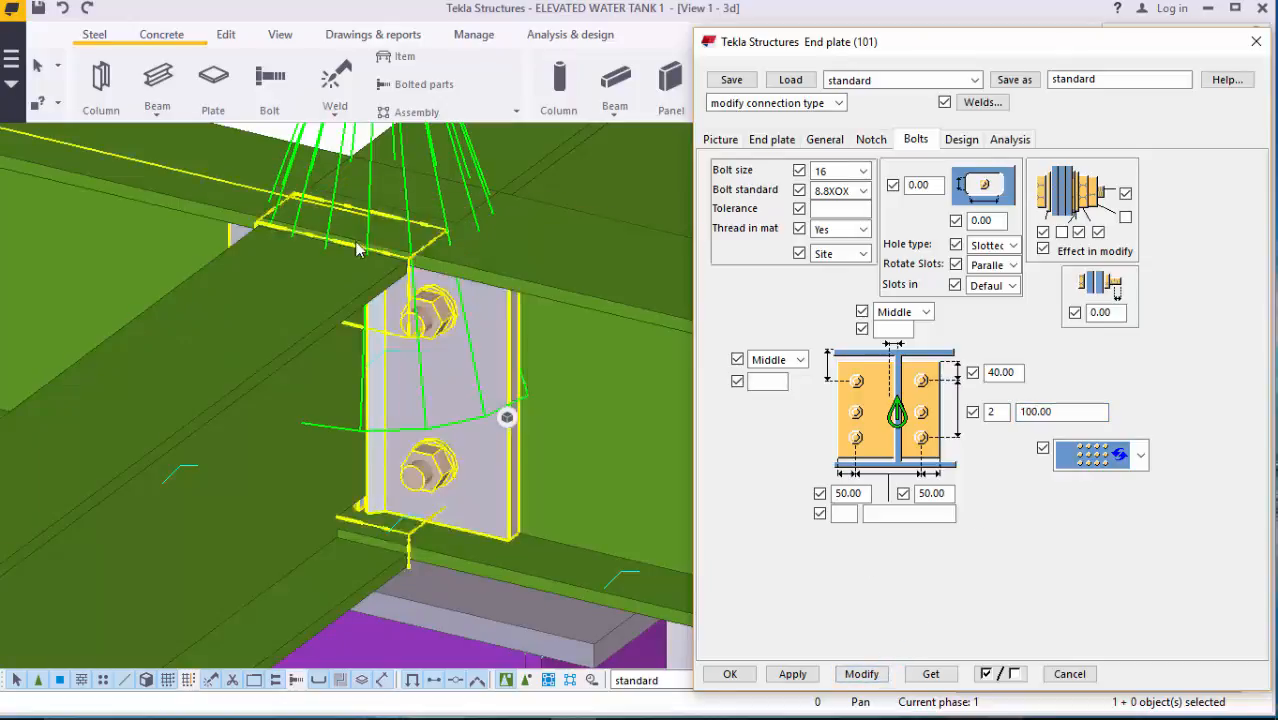
- Check the modified corner joint, apply the settings for new End plate (101) connections and close the dialog
scroll(420, 220, "up", 6)
scroll(447, 228, "down", 6)
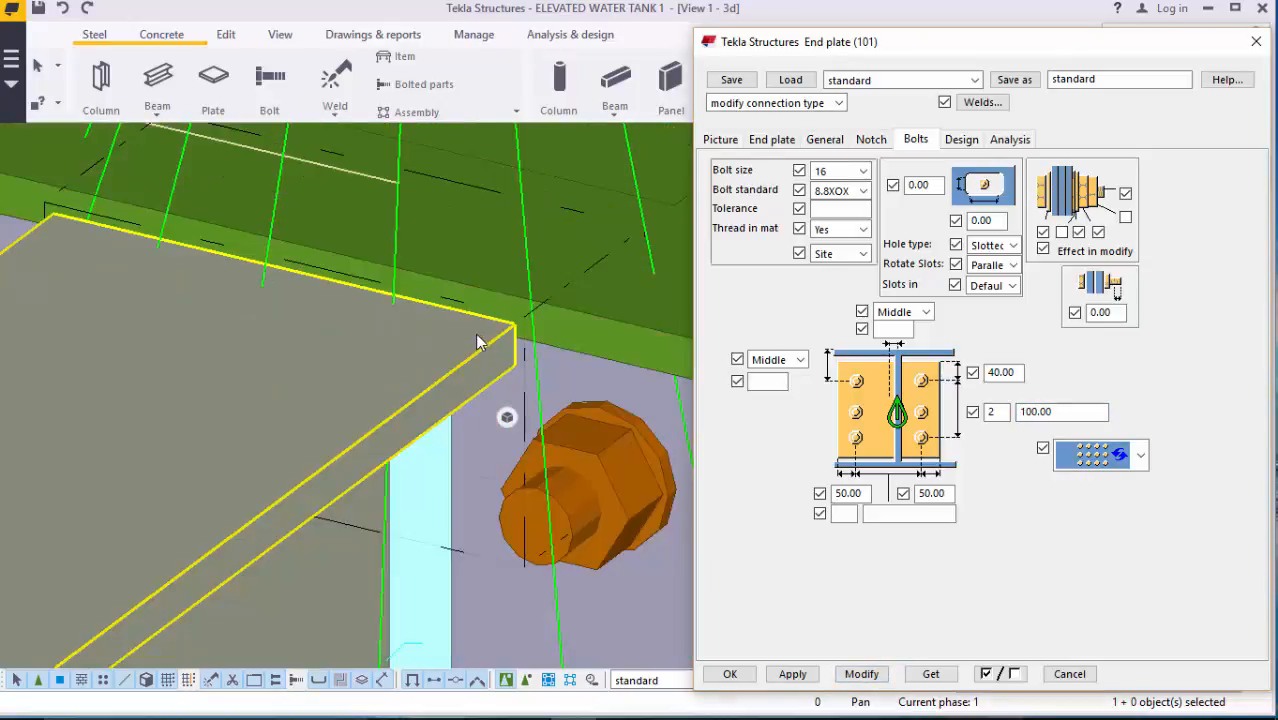
scroll(463, 492, "up", 2)
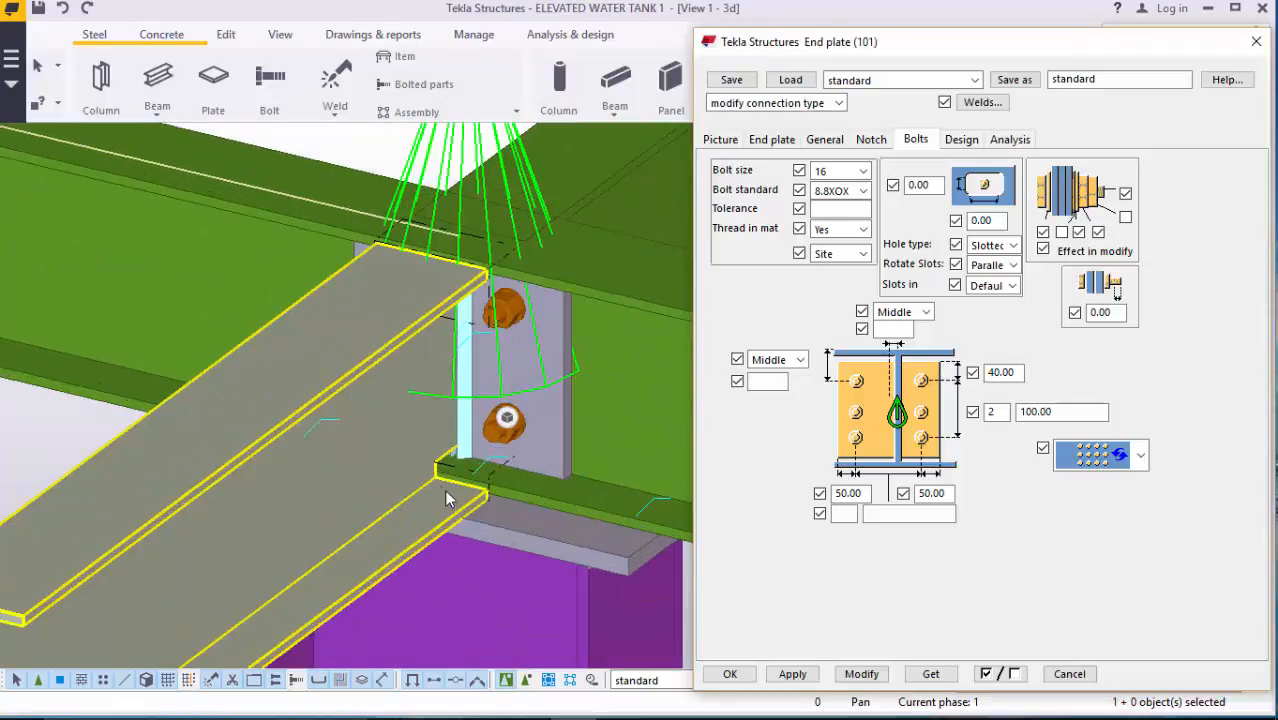
scroll(430, 480, "down", 3)
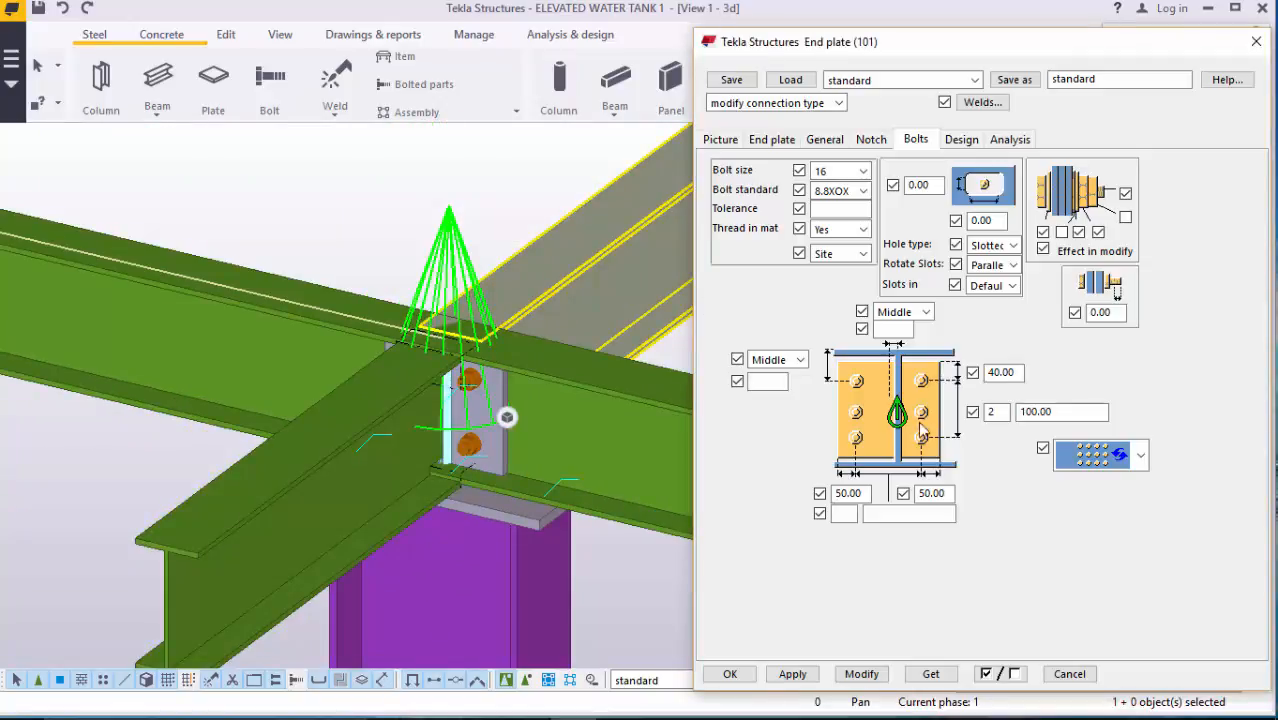
left_click(793, 674)
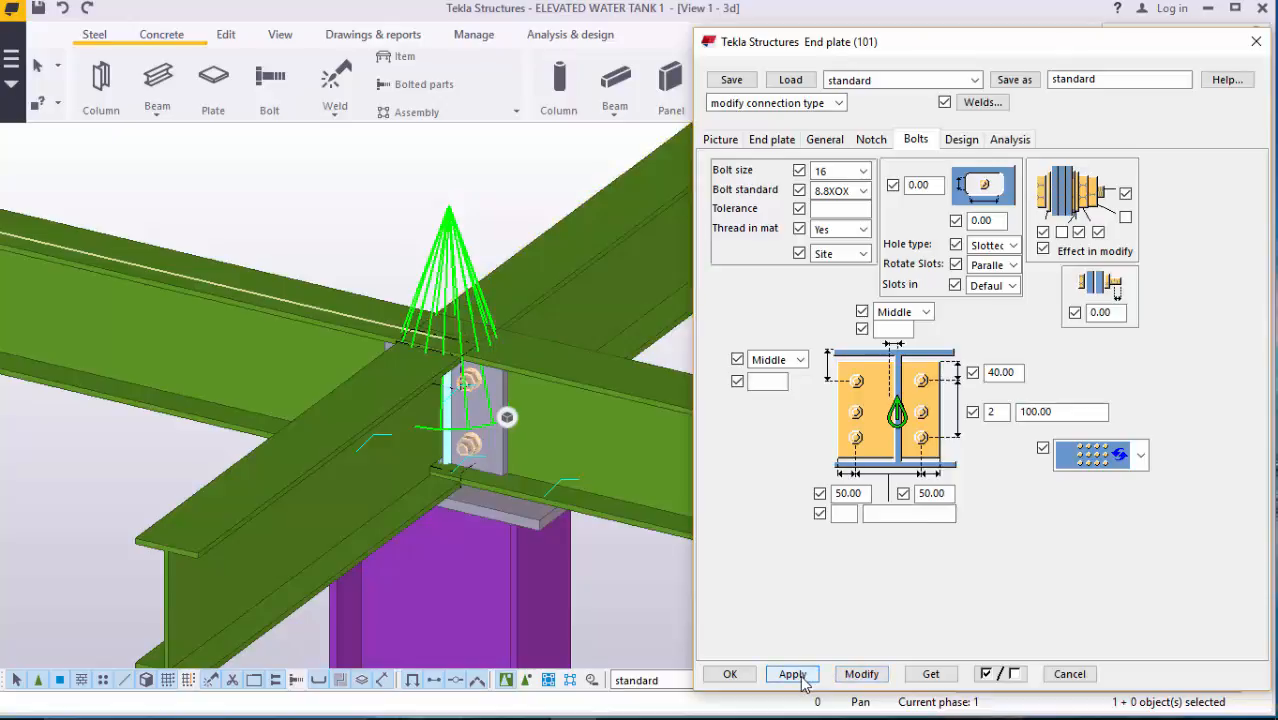
scroll(489, 408, "up", 1)
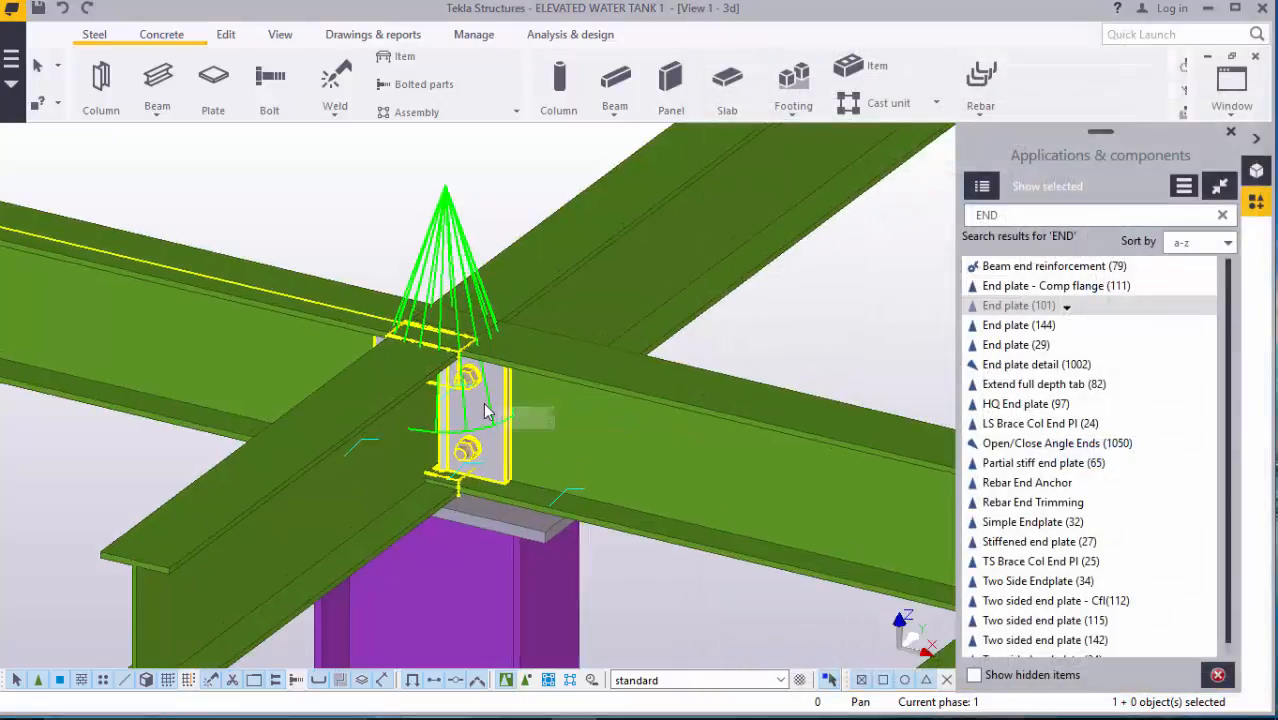
left_click(352, 188)
scroll(495, 343, "down", 2)
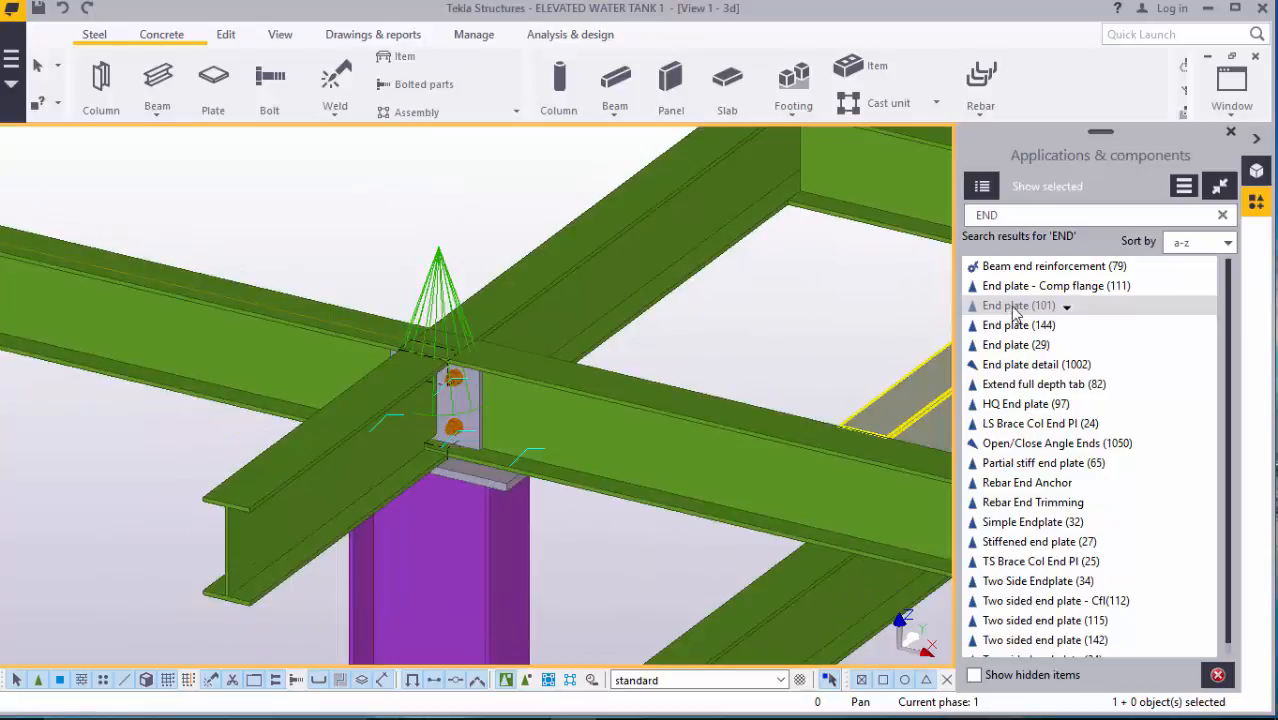
- Apply End plate (101) with the end cross beam as main part and the shorter bay's middle beam as secondary part
left_click(1014, 310)
scroll(450, 468, "down", 3)
scroll(659, 299, "up", 3)
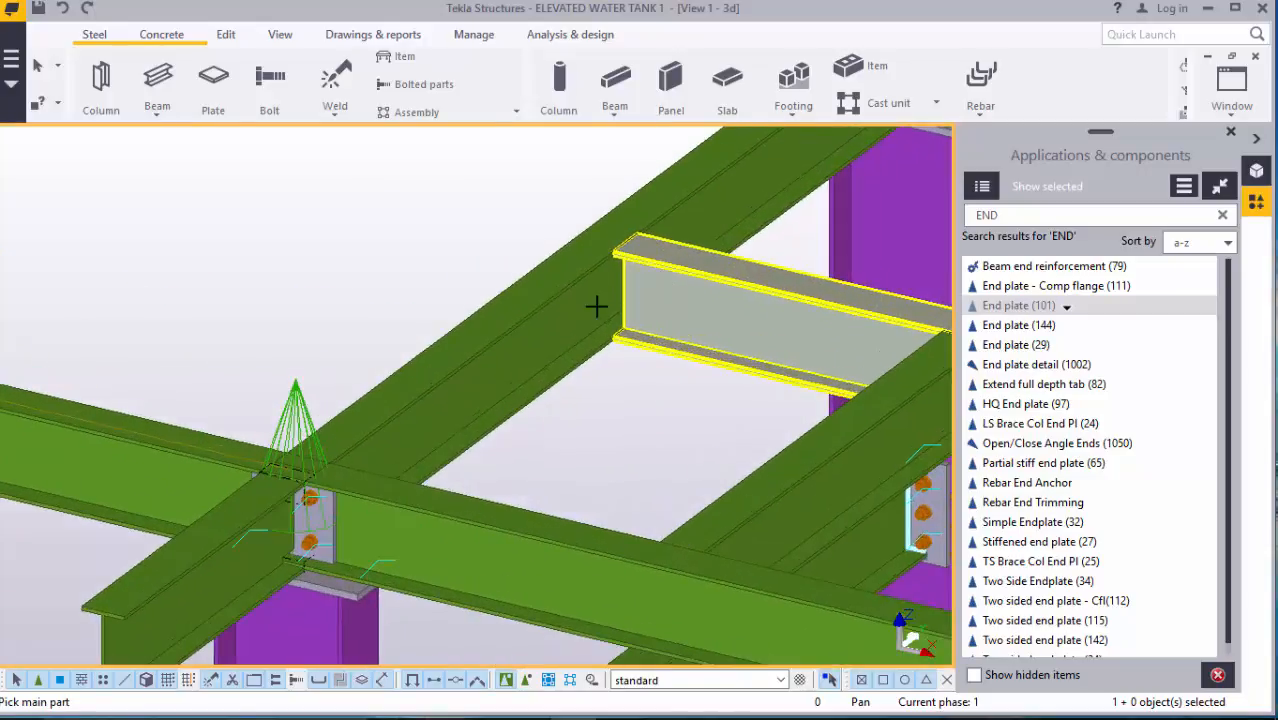
left_click(598, 307)
left_click(662, 296)
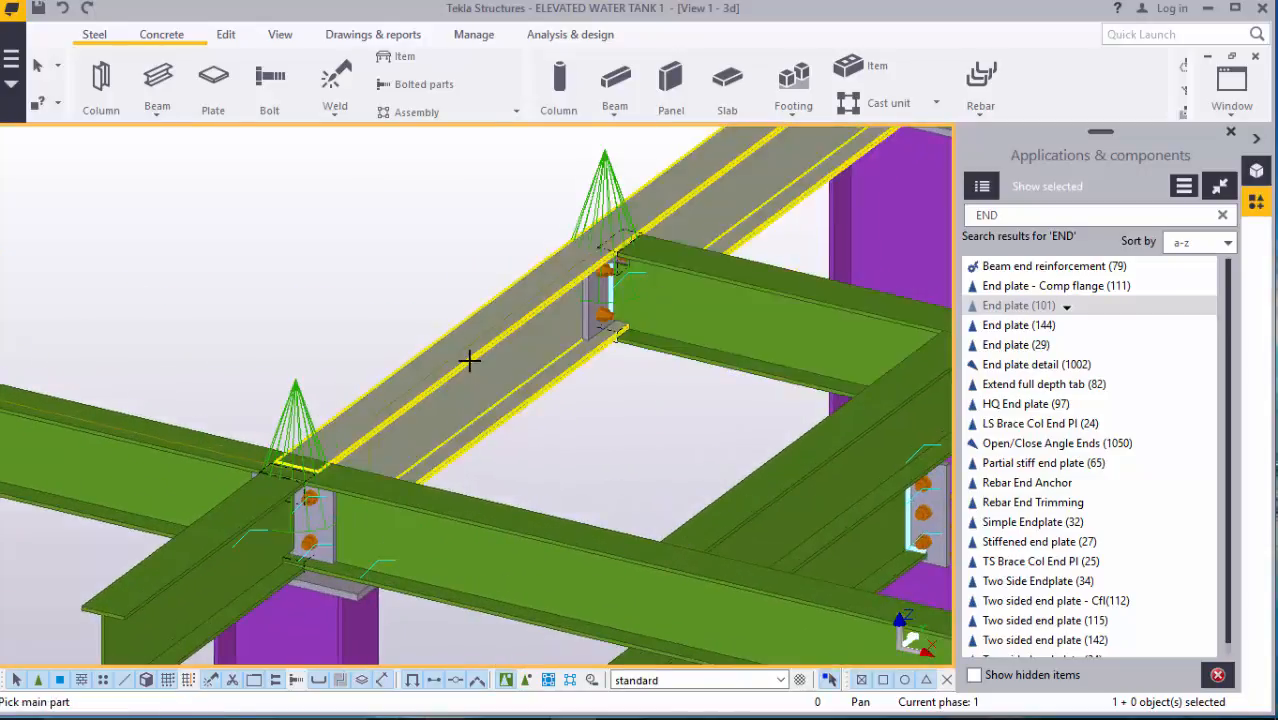
- Apply End plate (101) at the far corner column, with the far main beam as main part and the end cross beam as secondary part
scroll(469, 361, "down", 3)
scroll(762, 243, "up", 4)
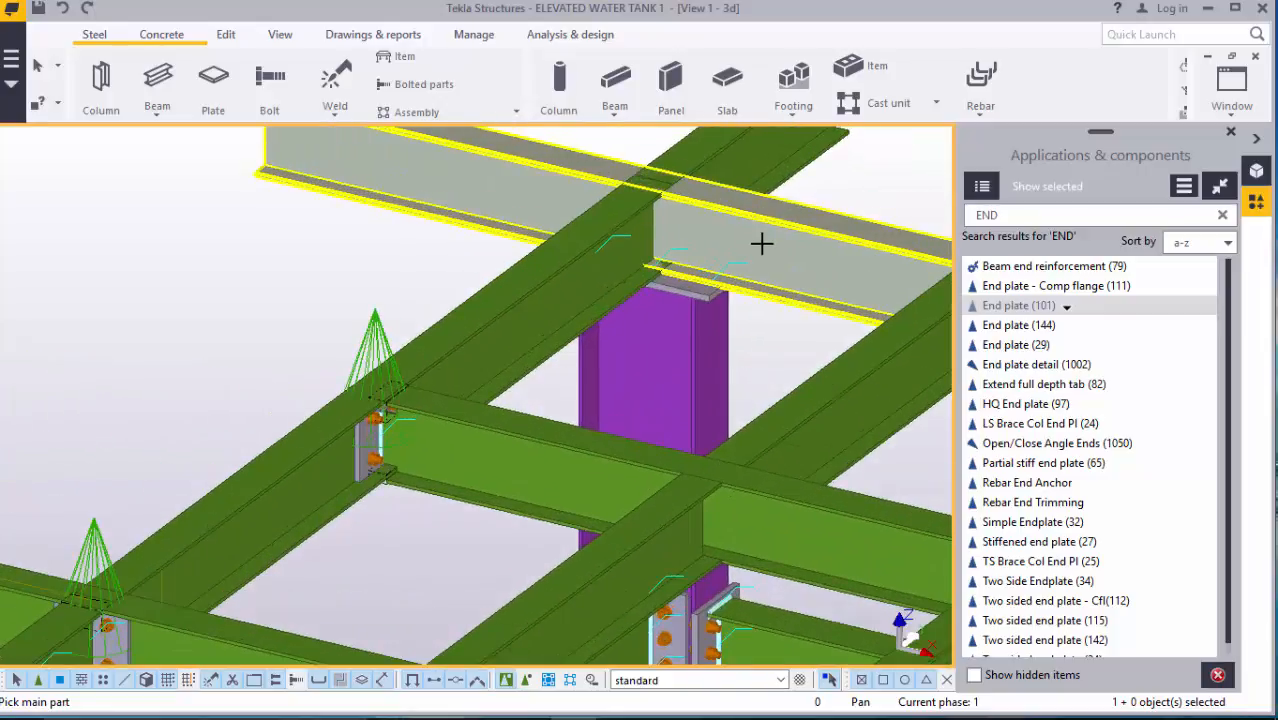
left_click(762, 243)
left_click(614, 289)
scroll(590, 322, "down", 3)
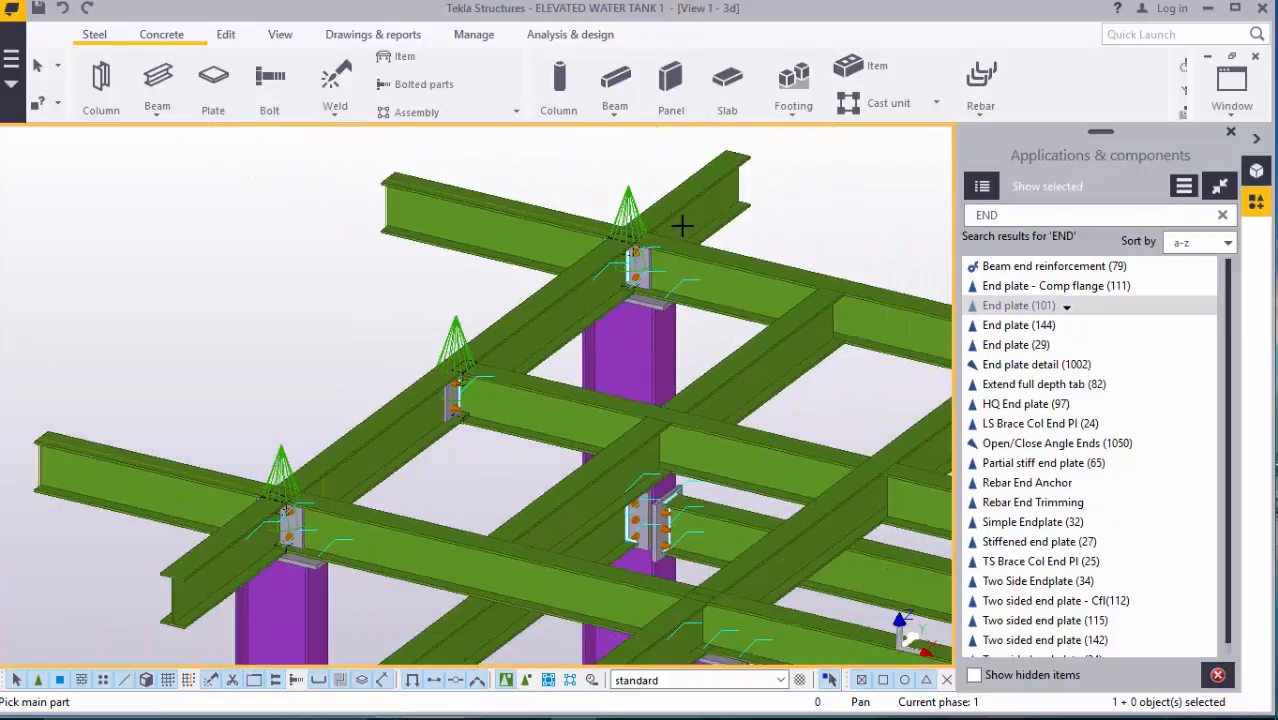
- Apply End plate (101) between the far main beam as main part and the shorter bay's far short cross beam as secondary part
scroll(685, 208, "up", 4)
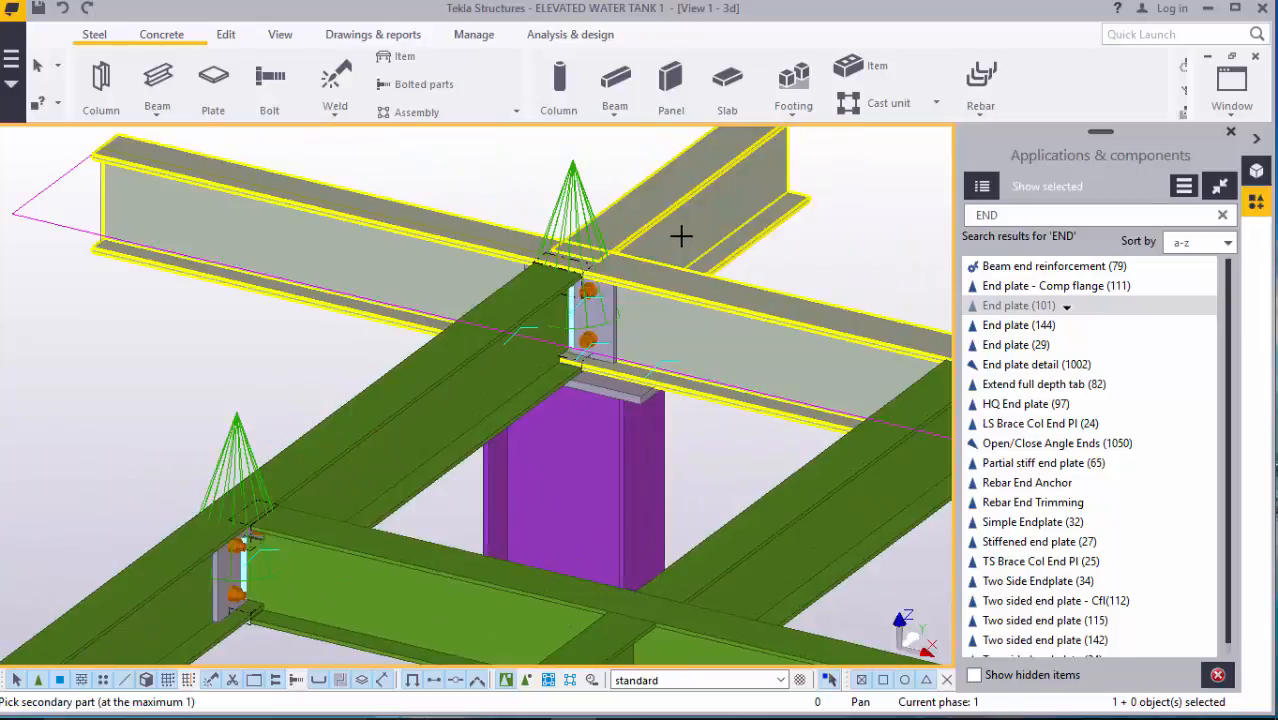
scroll(422, 268, "down", 2)
scroll(633, 351, "up", 3)
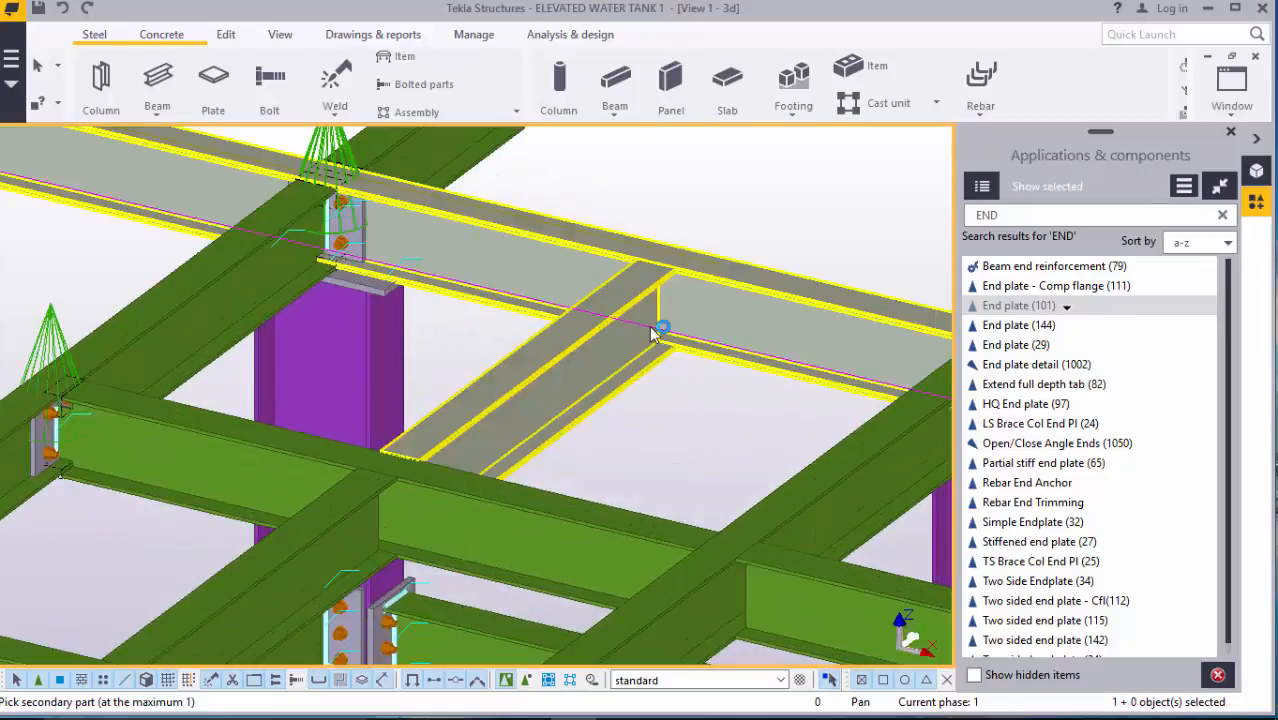
left_click(652, 333)
- Connect the shorter bay's two short cross beams to the near and far sides of the middle beam with End plate (101)
scroll(516, 374, "down", 3)
scroll(402, 465, "up", 4)
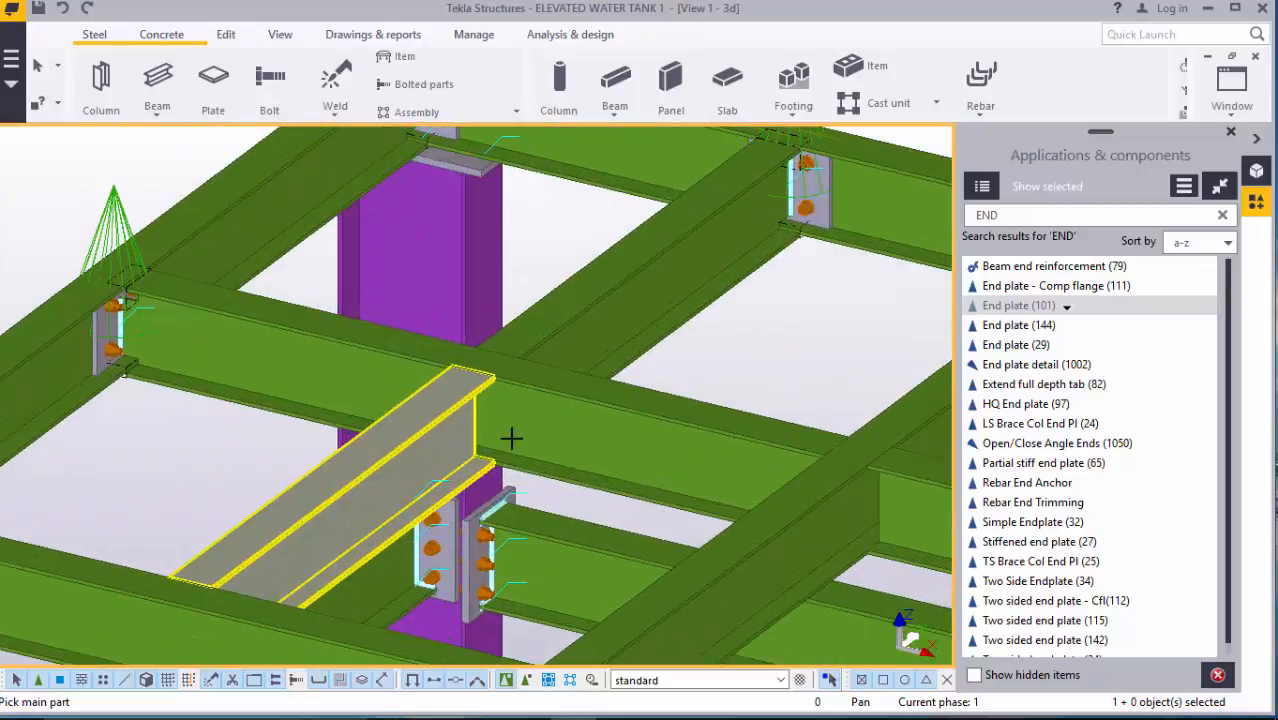
left_click(527, 423)
left_click(470, 435)
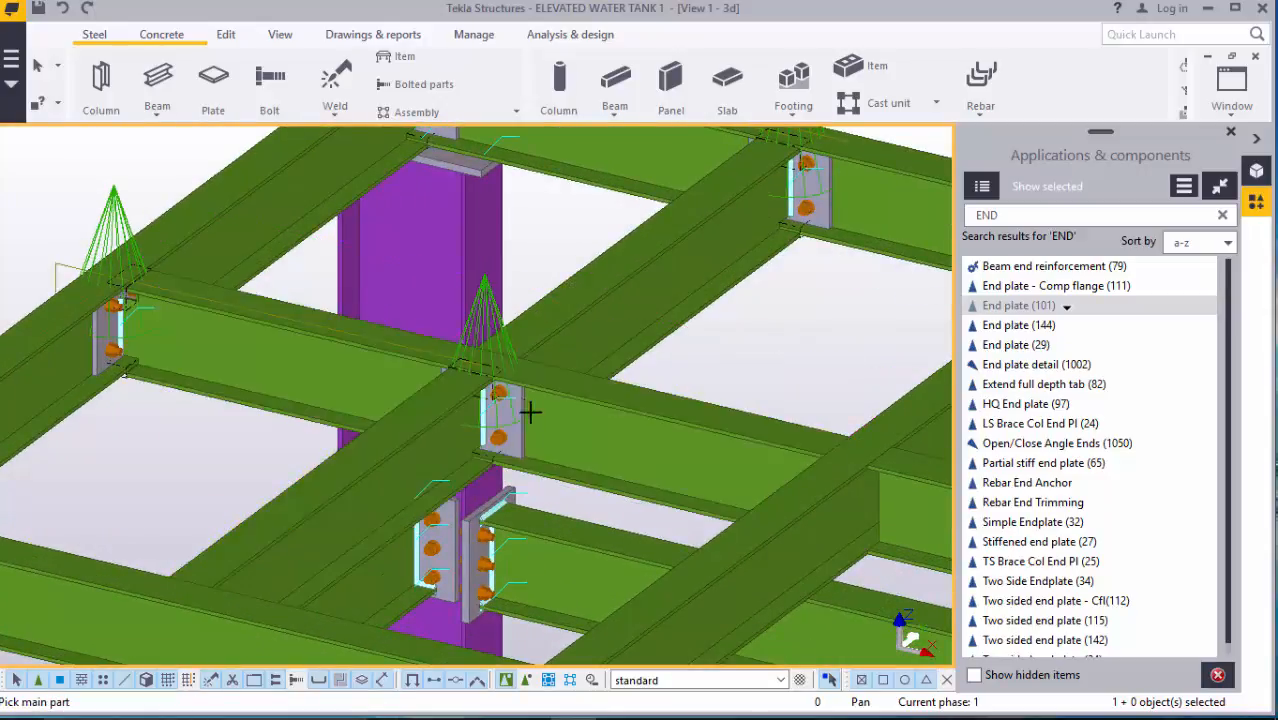
left_click(590, 374)
left_click(590, 342)
scroll(595, 342, "down", 2)
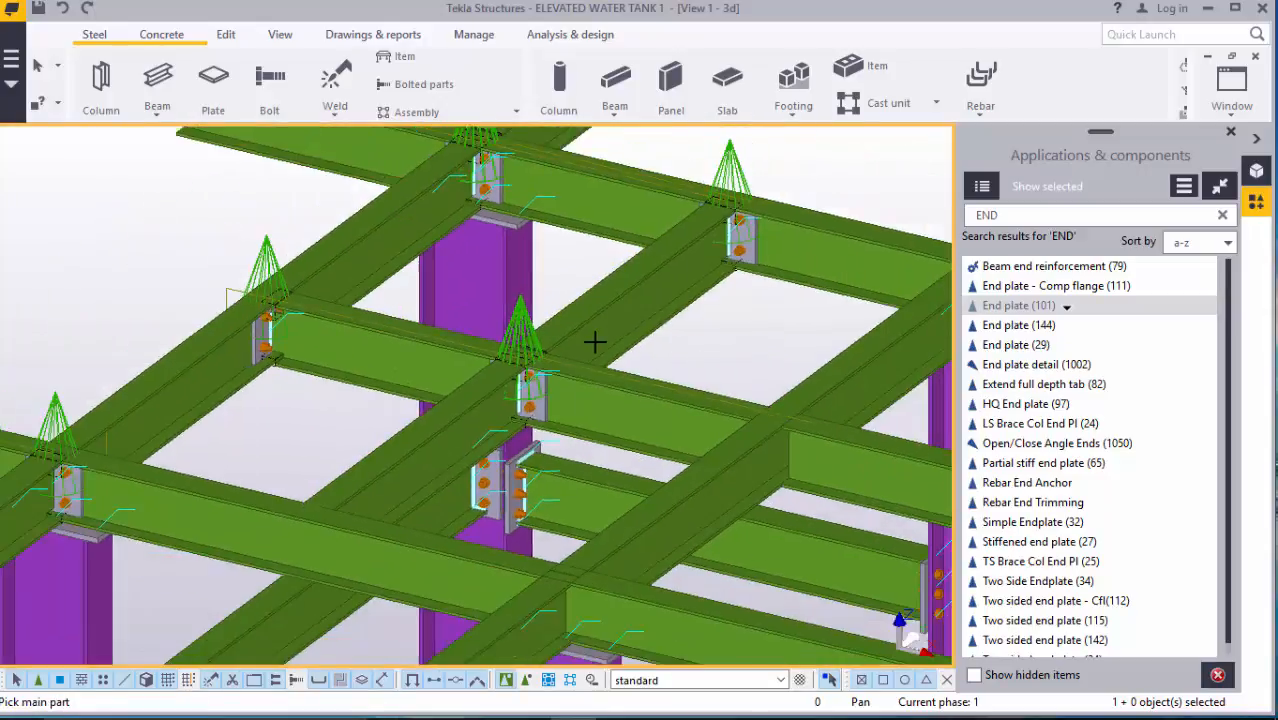
- Connect the shorter bay's near short cross beam and the next column's projecting beam to the near main beam with End plate (101)
scroll(595, 342, "down", 2)
scroll(399, 456, "up", 5)
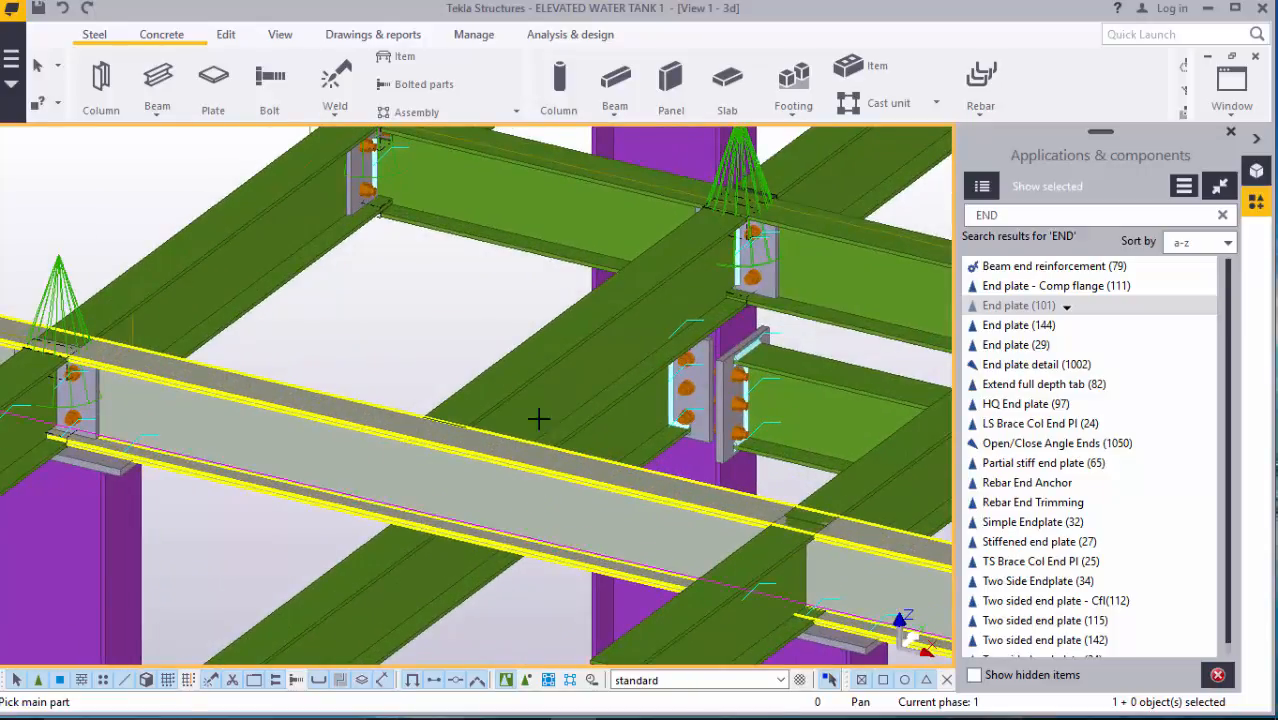
left_click(530, 418)
scroll(530, 418, "down", 4)
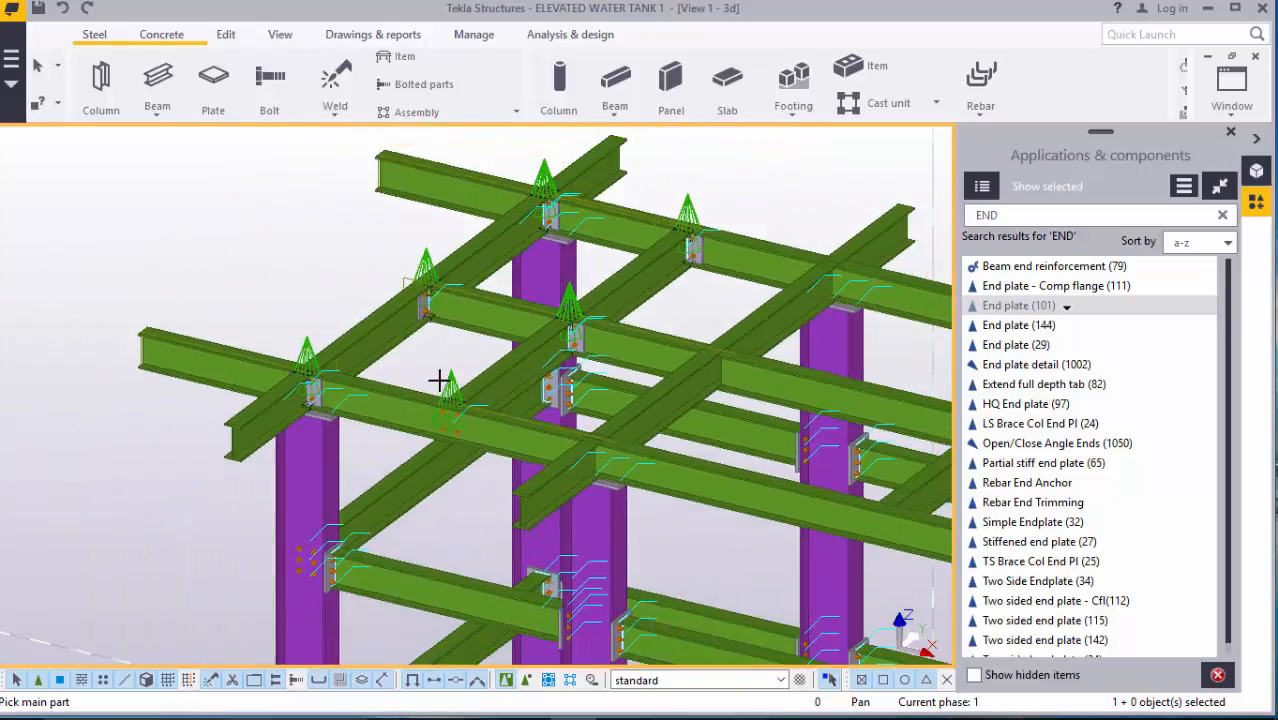
scroll(626, 485, "up", 5)
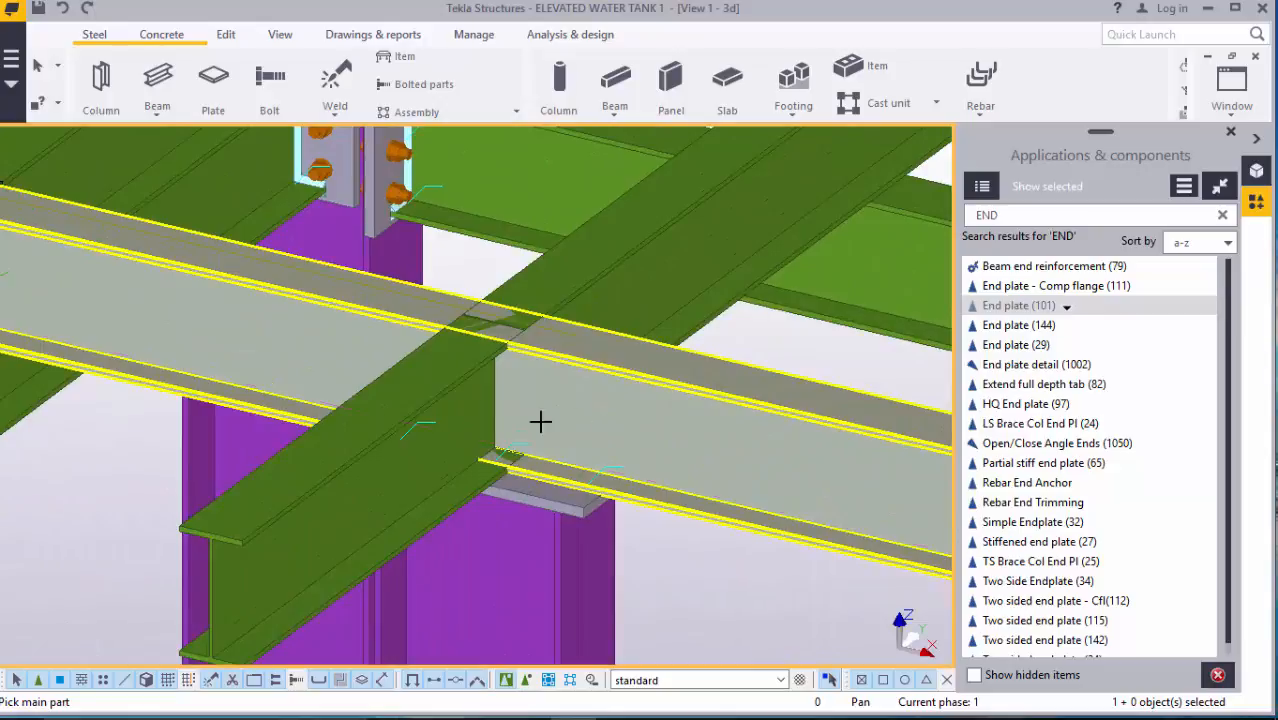
left_click(540, 422)
left_click(470, 419)
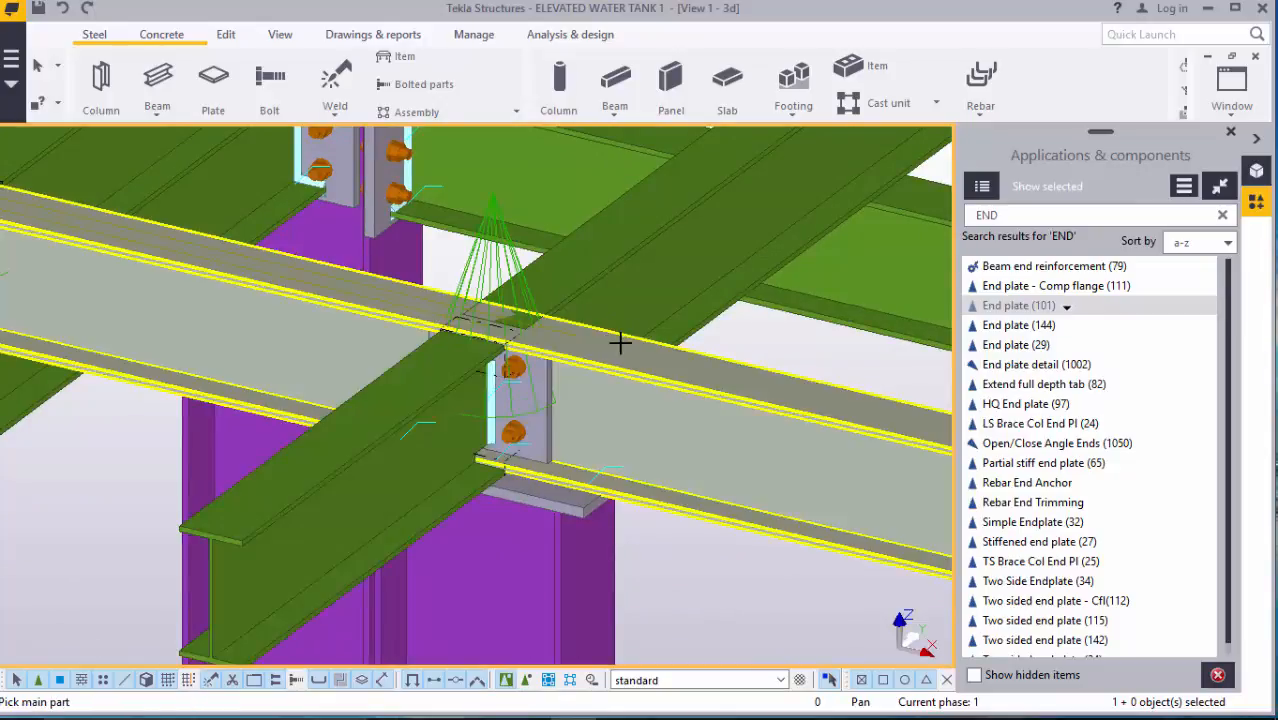
- Connect the middle beams of the longer and shorter bays to both sides of the cross beam between the bays with End plate (101)
scroll(628, 258, "down", 4)
scroll(411, 397, "down", 2)
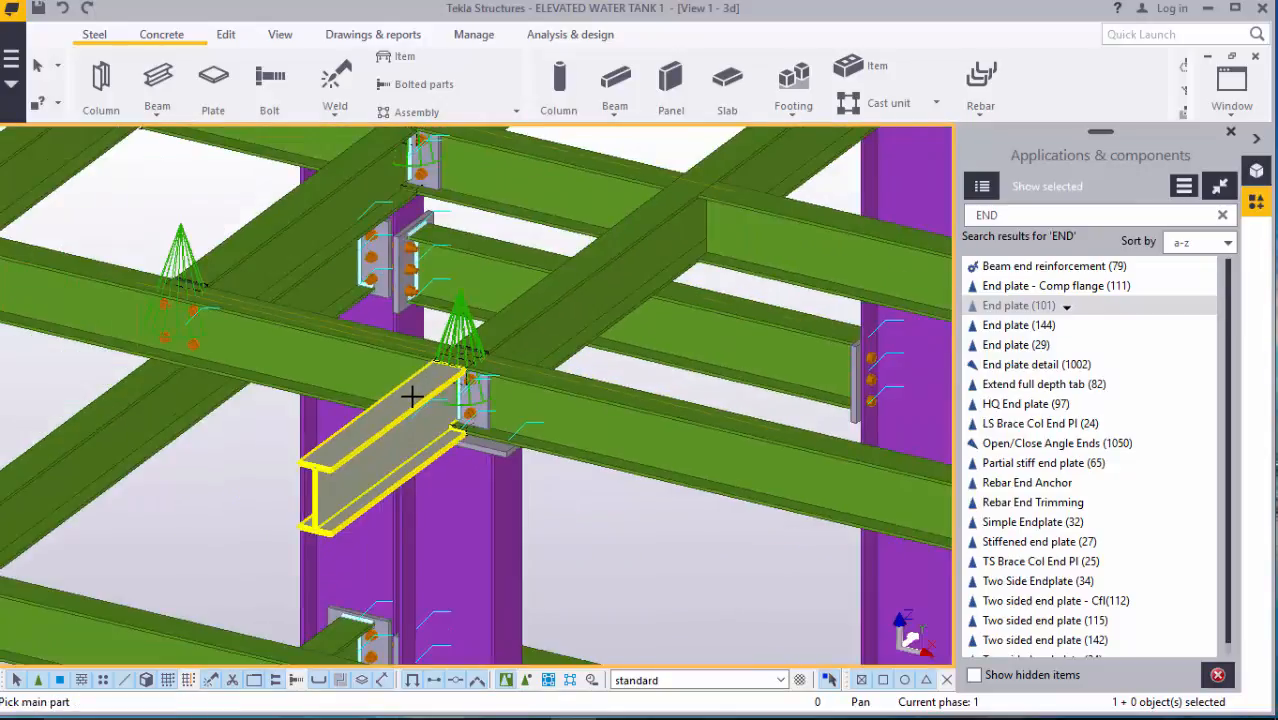
scroll(644, 294, "down", 2)
scroll(585, 273, "up", 5)
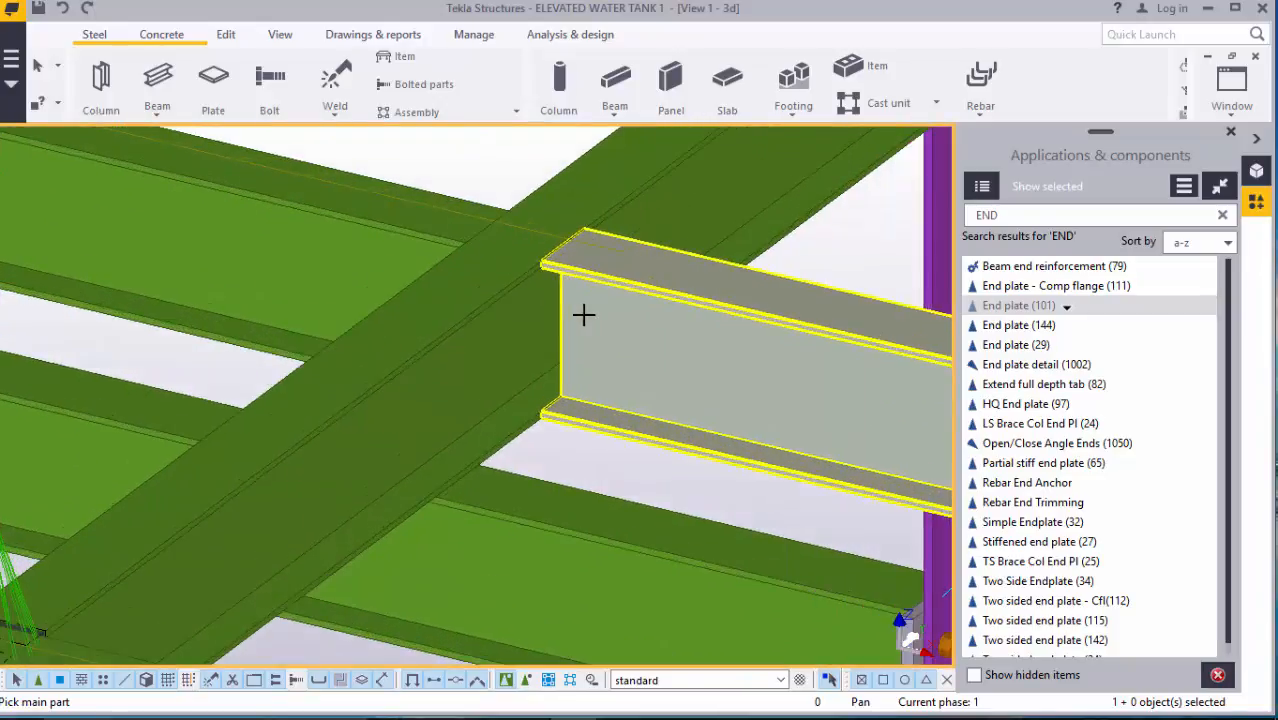
scroll(595, 344, "down", 2)
left_click(569, 345)
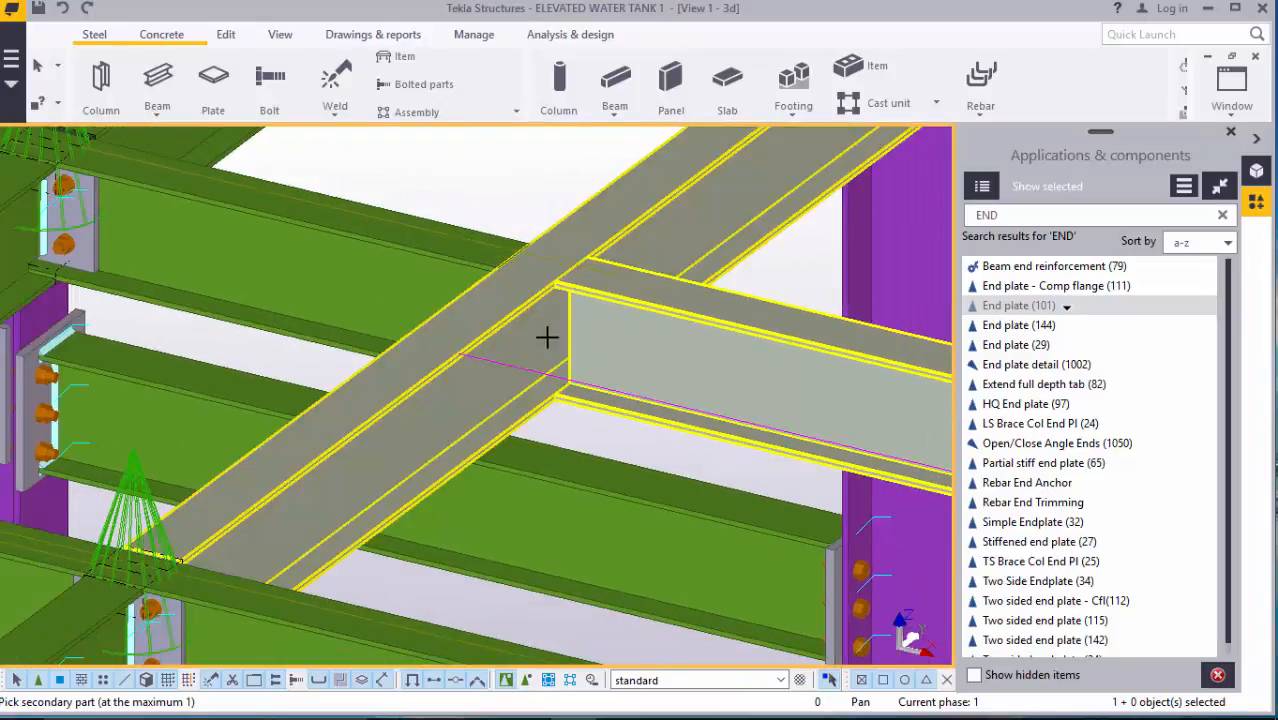
left_click(571, 229)
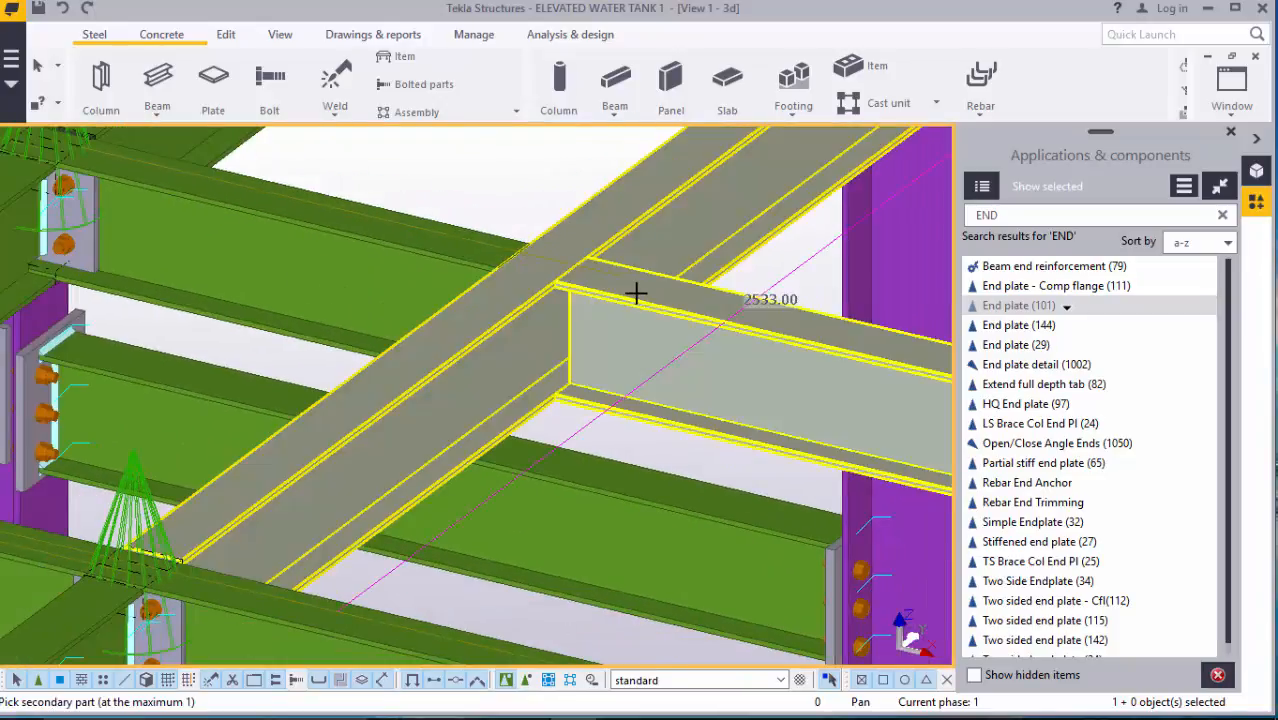
left_click(640, 297)
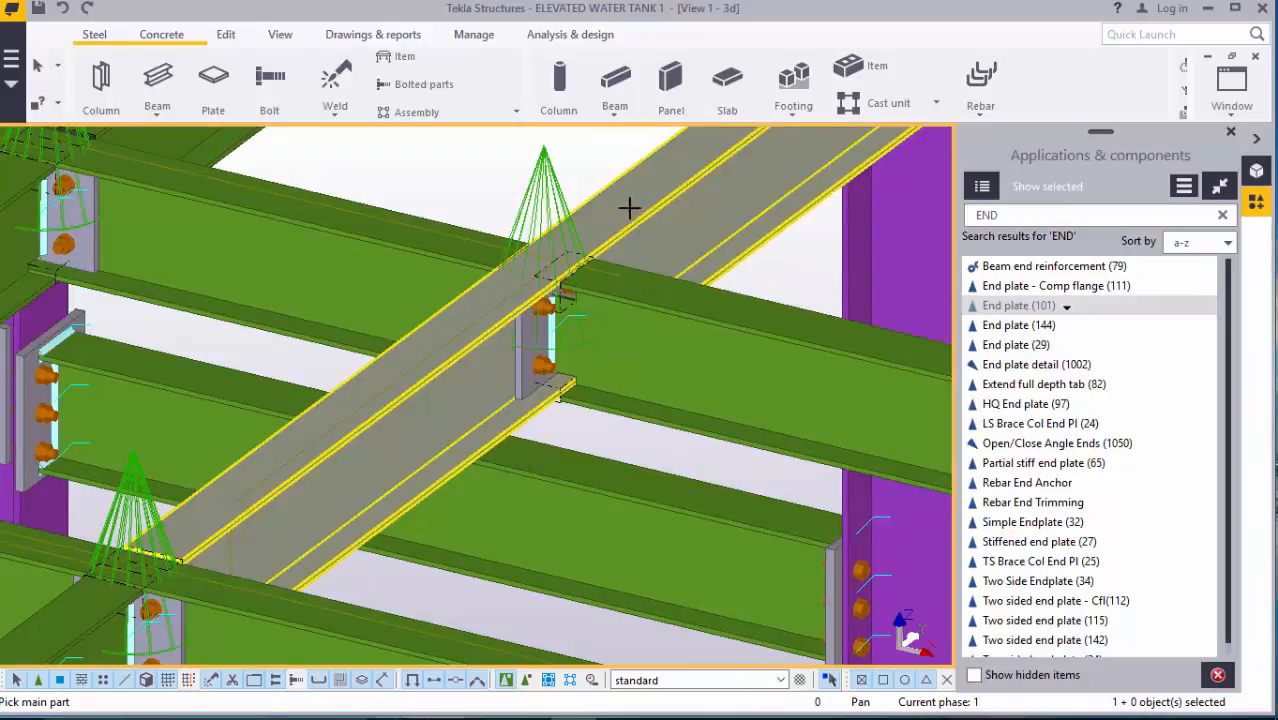
left_click(451, 229)
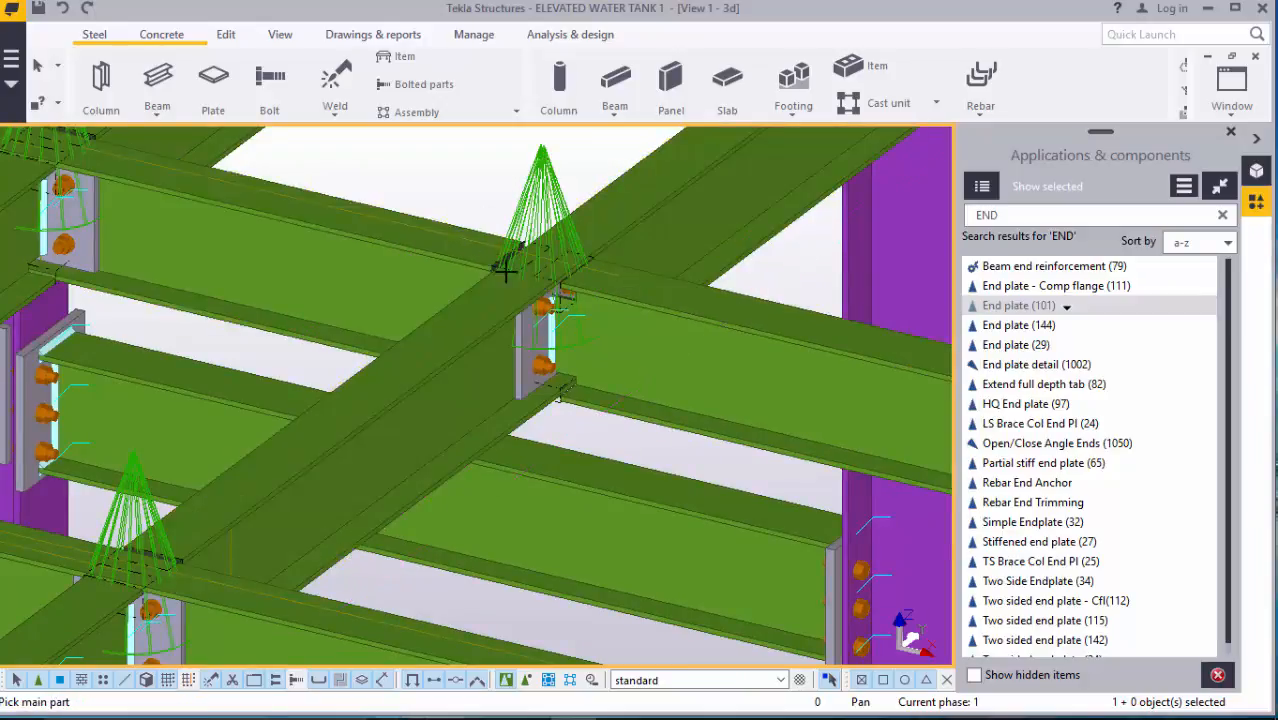
- Connect the cross beam between the bays and the opposite projecting beam to the far main beam with End plate (101)
scroll(505, 272, "down", 5)
scroll(621, 190, "up", 2)
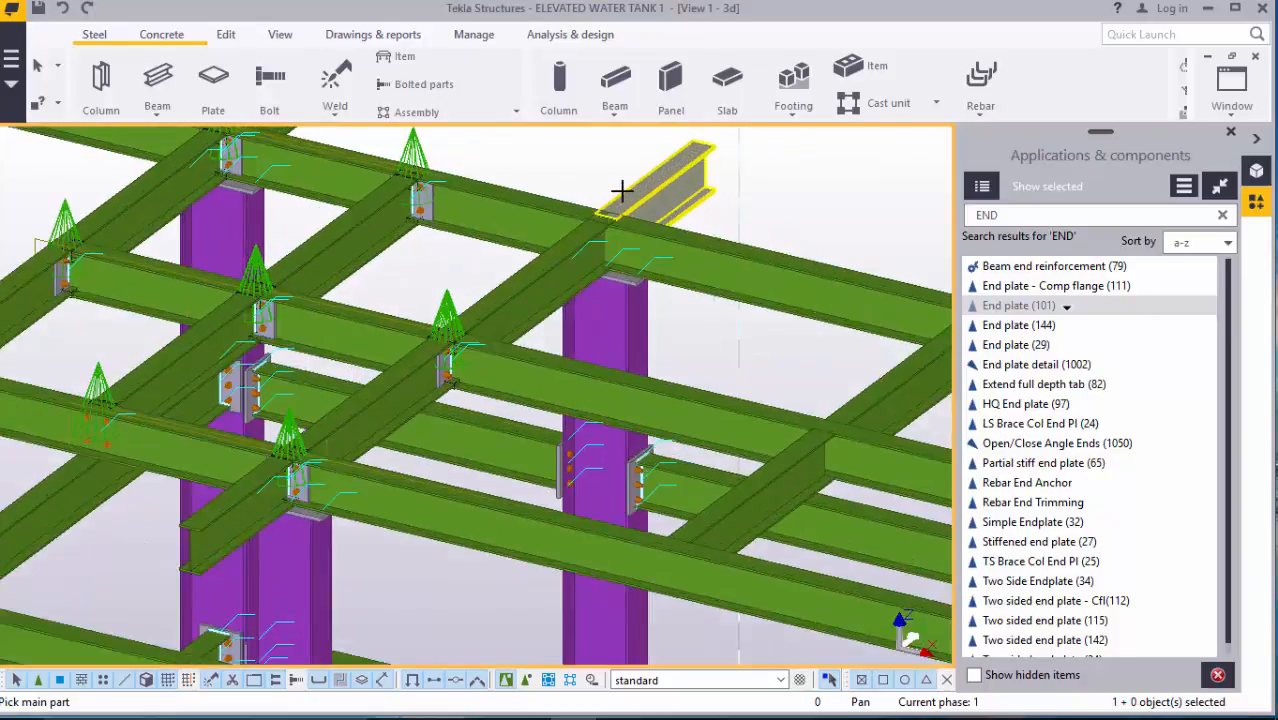
scroll(621, 190, "up", 5)
left_click(565, 288)
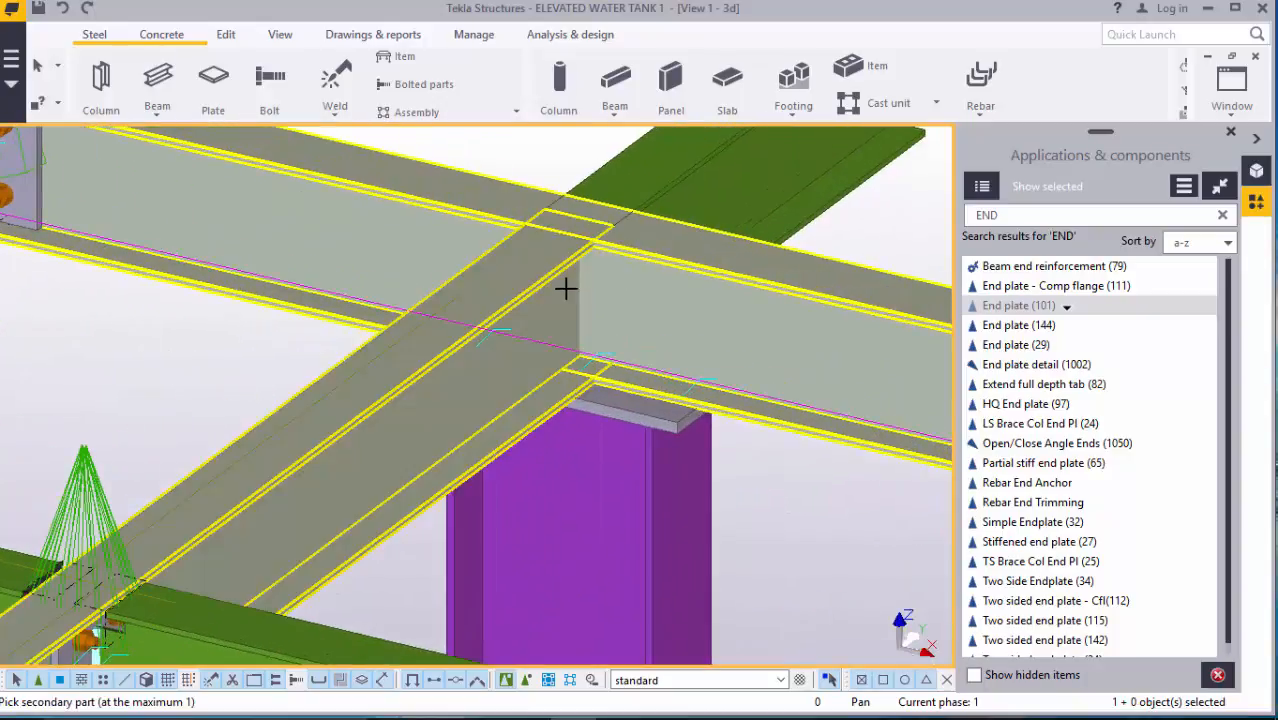
left_click(565, 290)
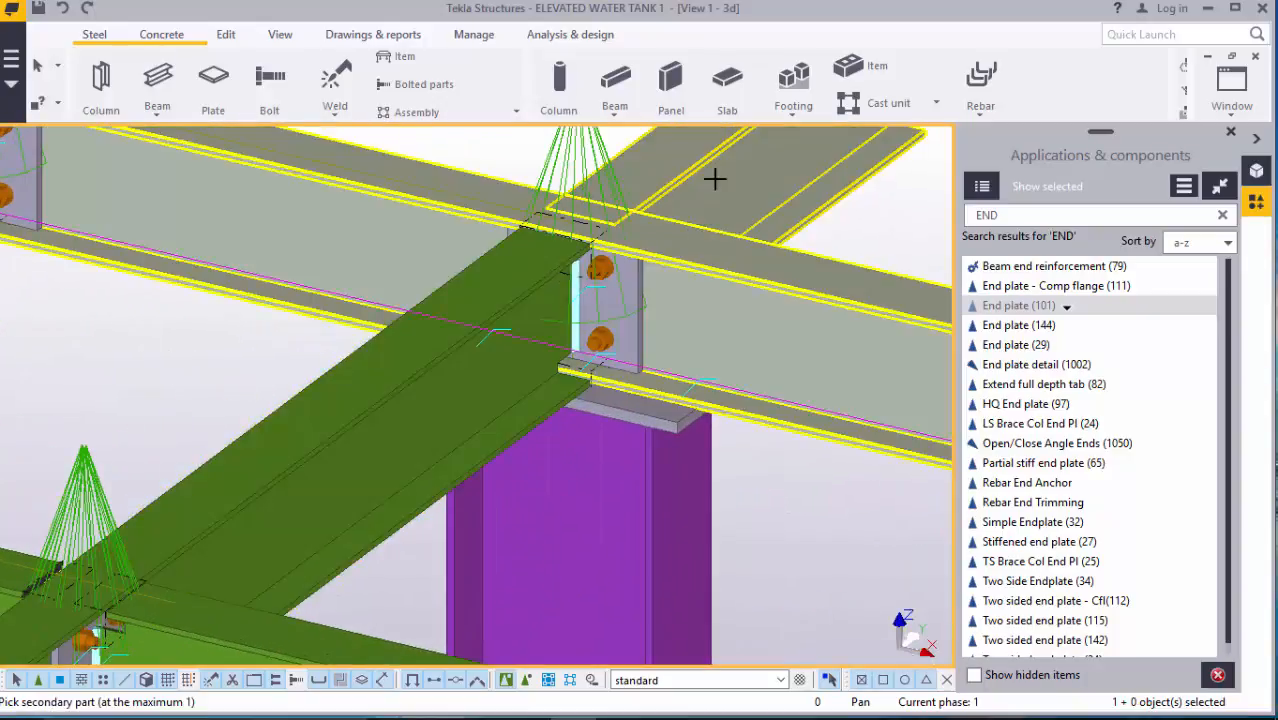
scroll(548, 238, "down", 6)
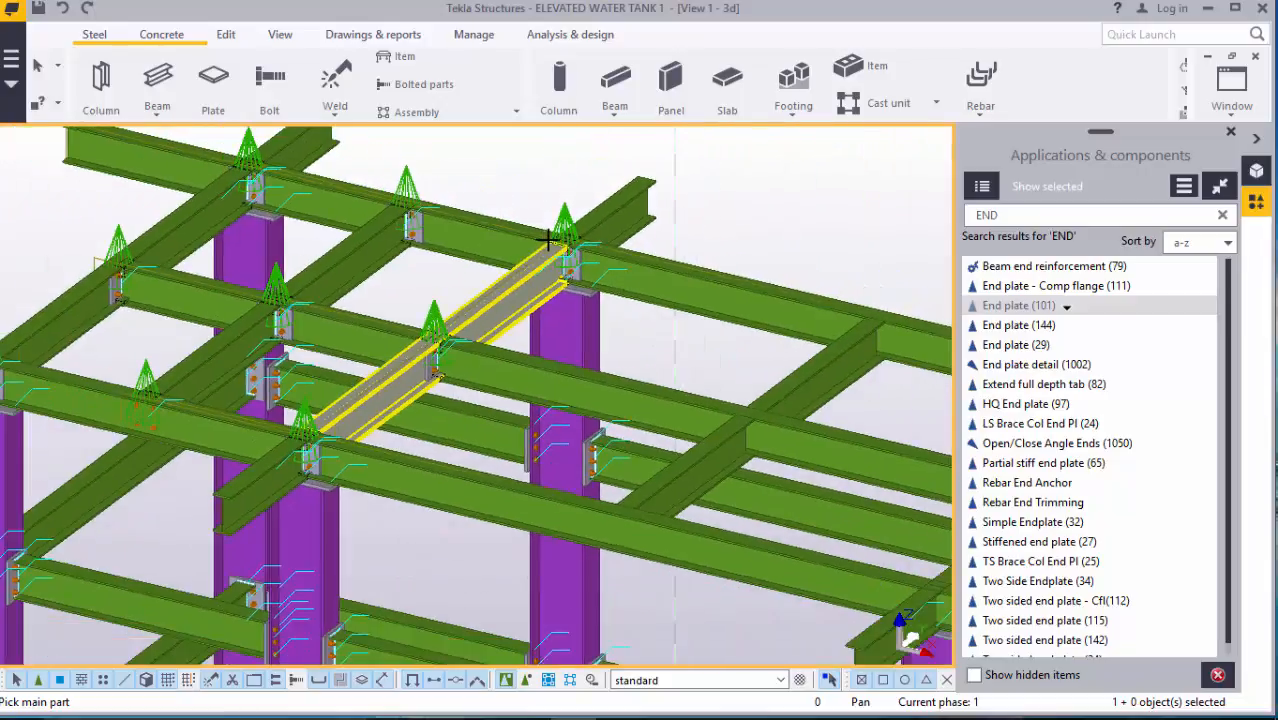
- Apply End plate (101) between the near main beam as main part and the longer bay's near short cross beam as secondary part
middle_click_drag(548, 238, 756, 314)
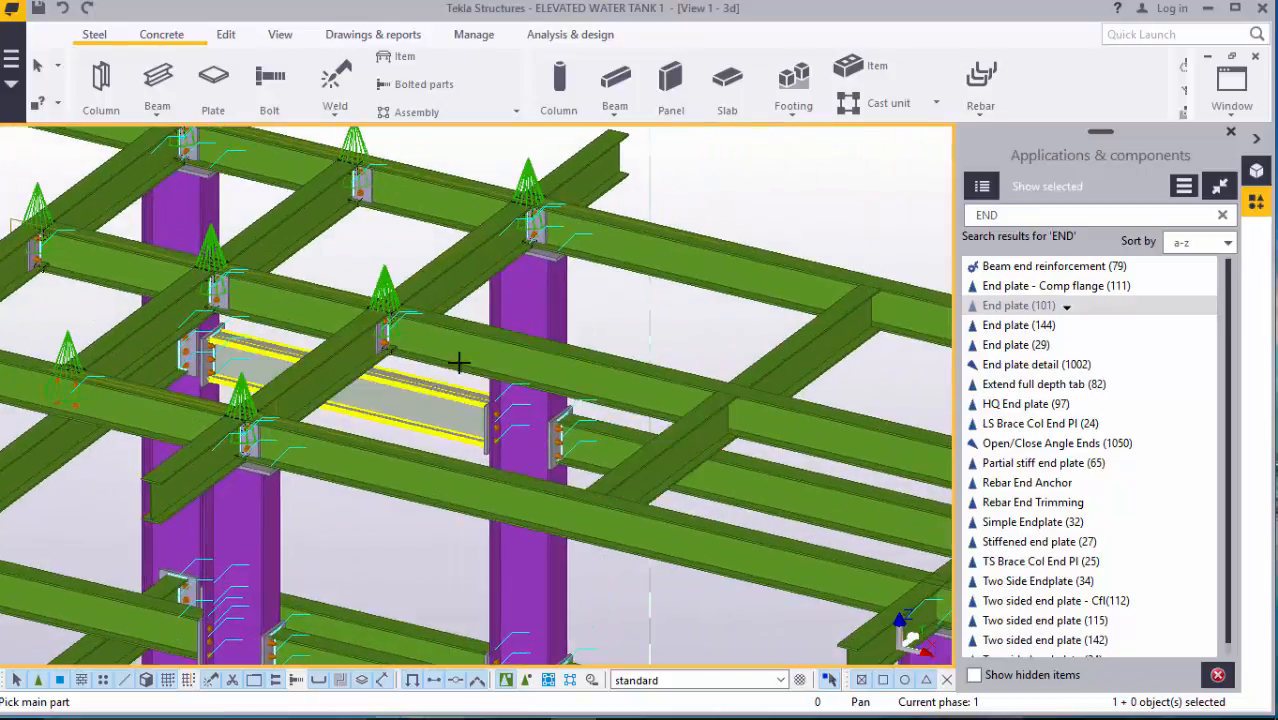
scroll(454, 366, "down", 1)
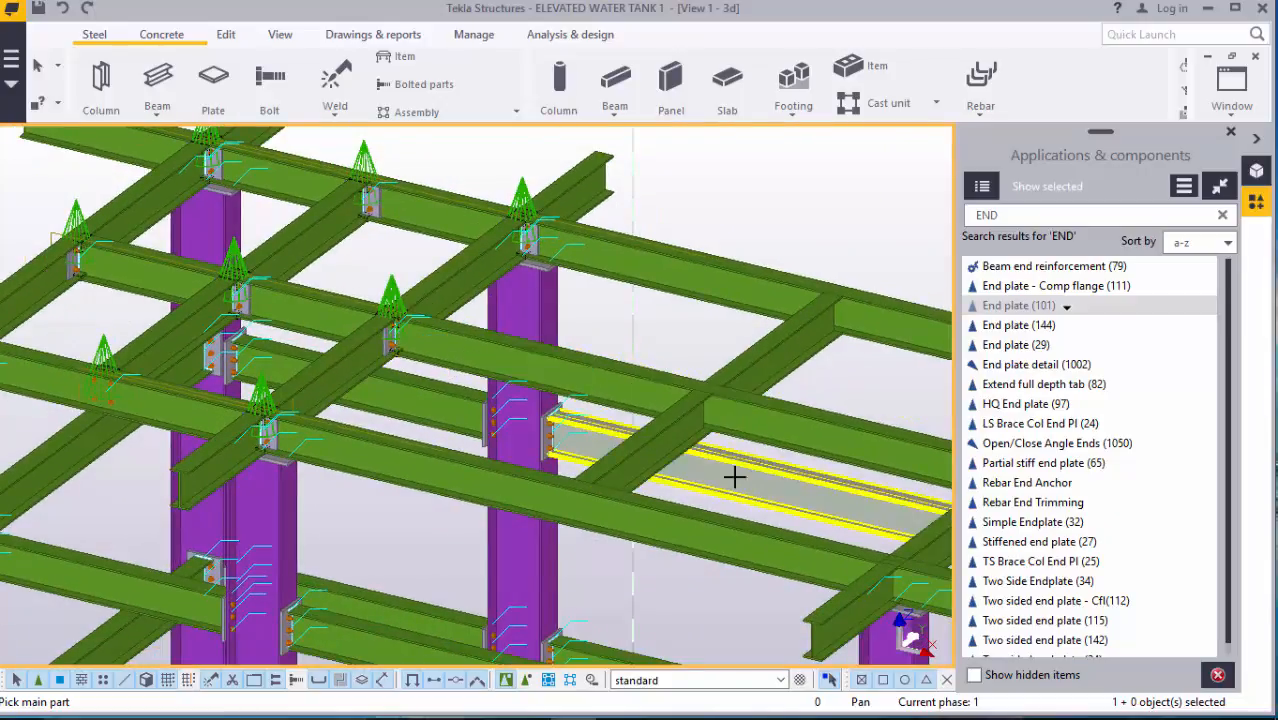
scroll(690, 480, "up", 5)
scroll(585, 462, "up", 1)
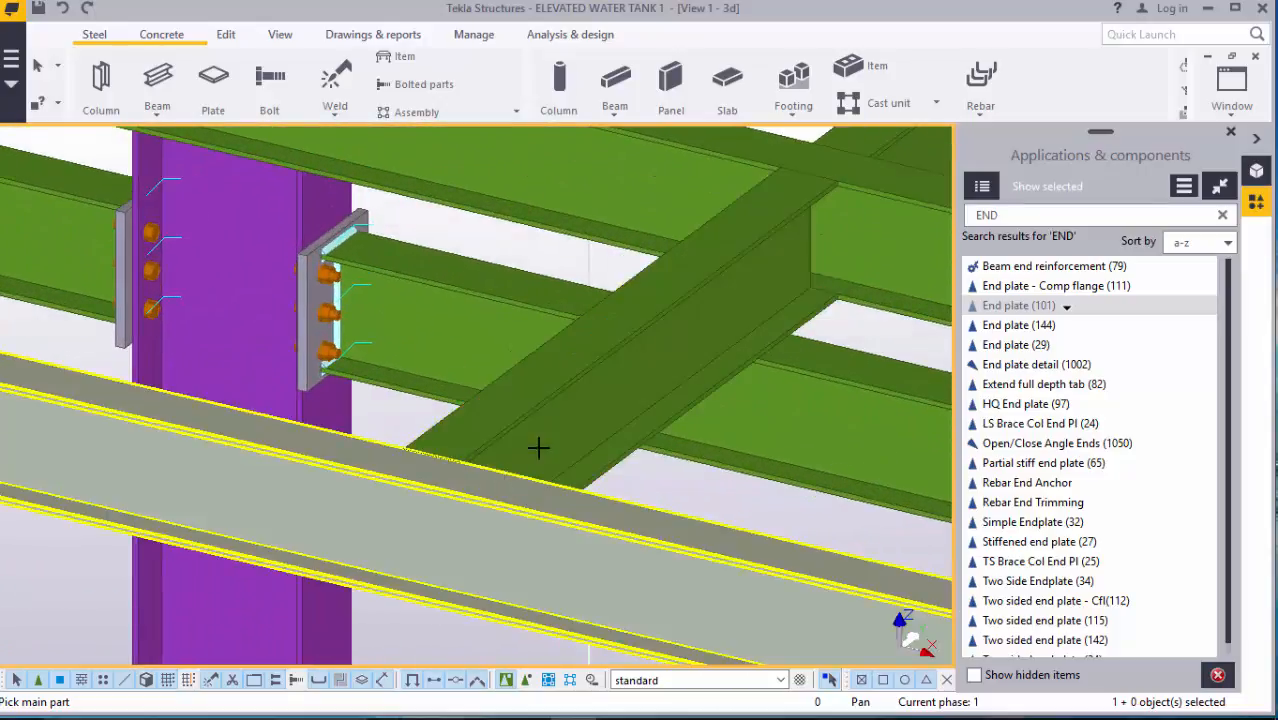
left_click(538, 448)
left_click(550, 437)
middle_click(550, 437)
middle_click_drag(550, 437, 669, 340, "ctrl")
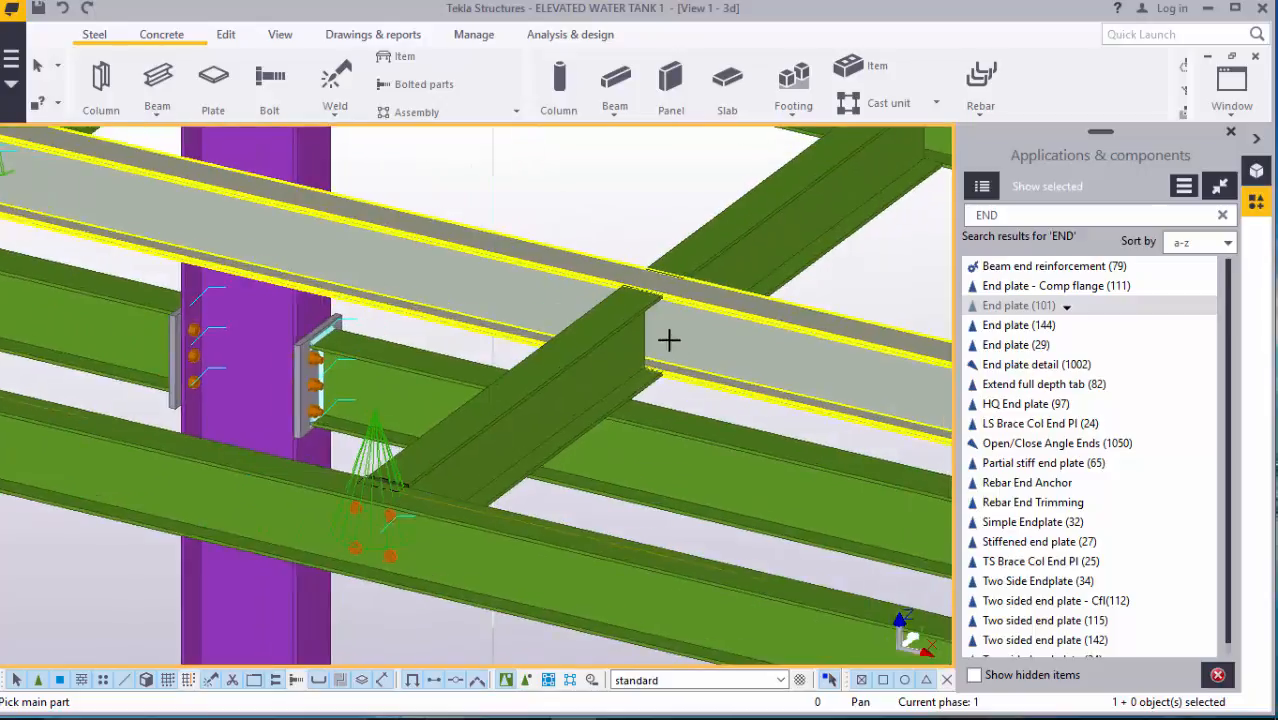
- Connect the longer bay's two short cross beams to the near and far sides of the middle beam with End plate (101)
scroll(669, 340, "up", 4)
left_click(625, 334)
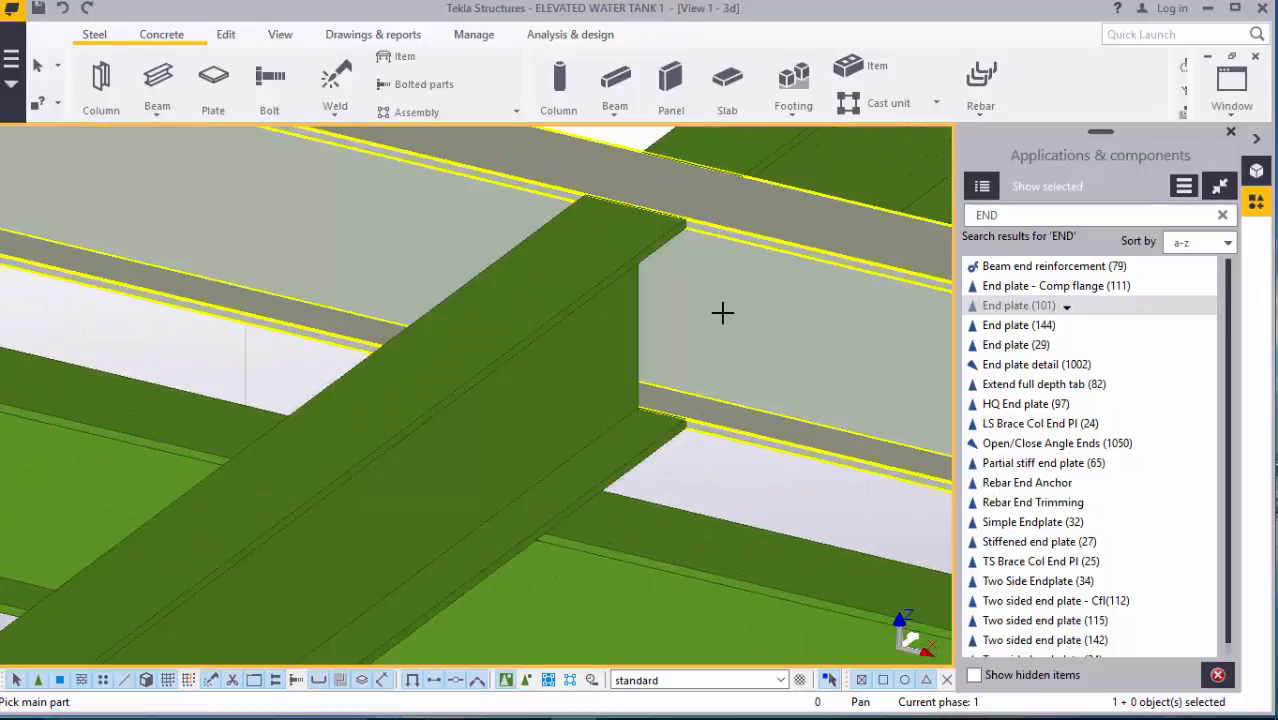
left_click(592, 387)
scroll(592, 387, "down", 2)
scroll(707, 286, "up", 1)
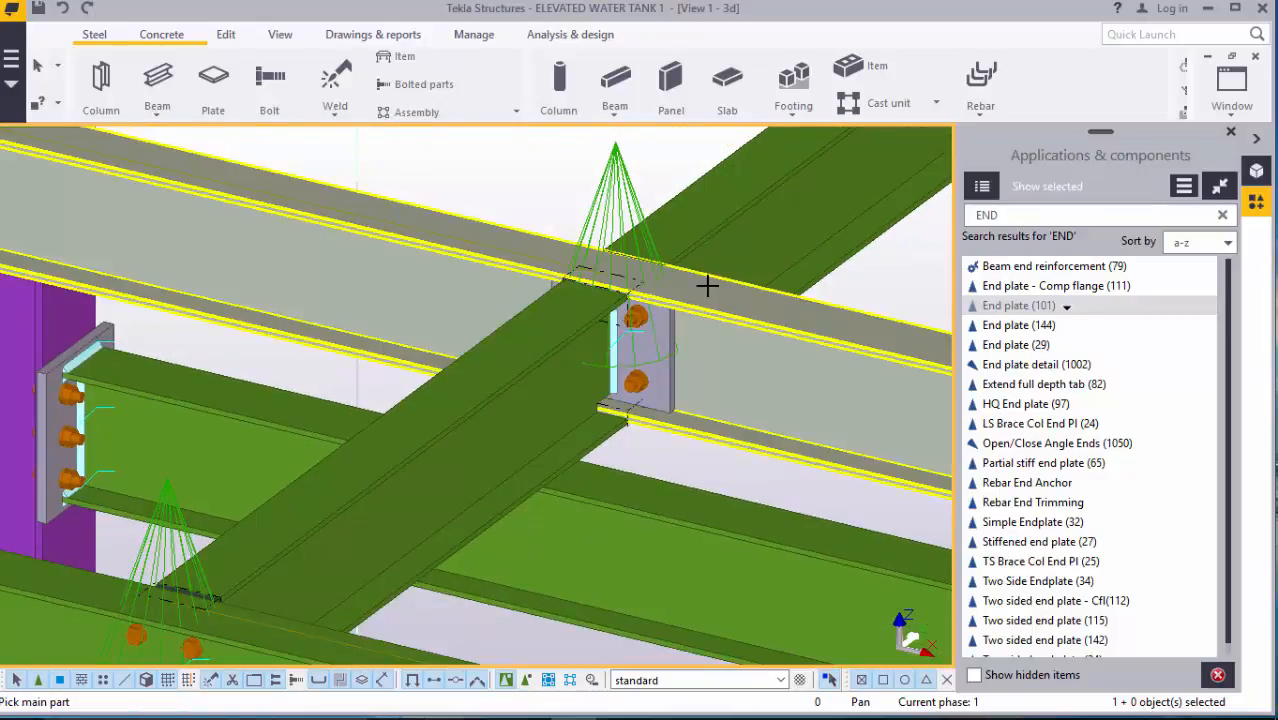
left_click(740, 259)
scroll(493, 378, "down", 3)
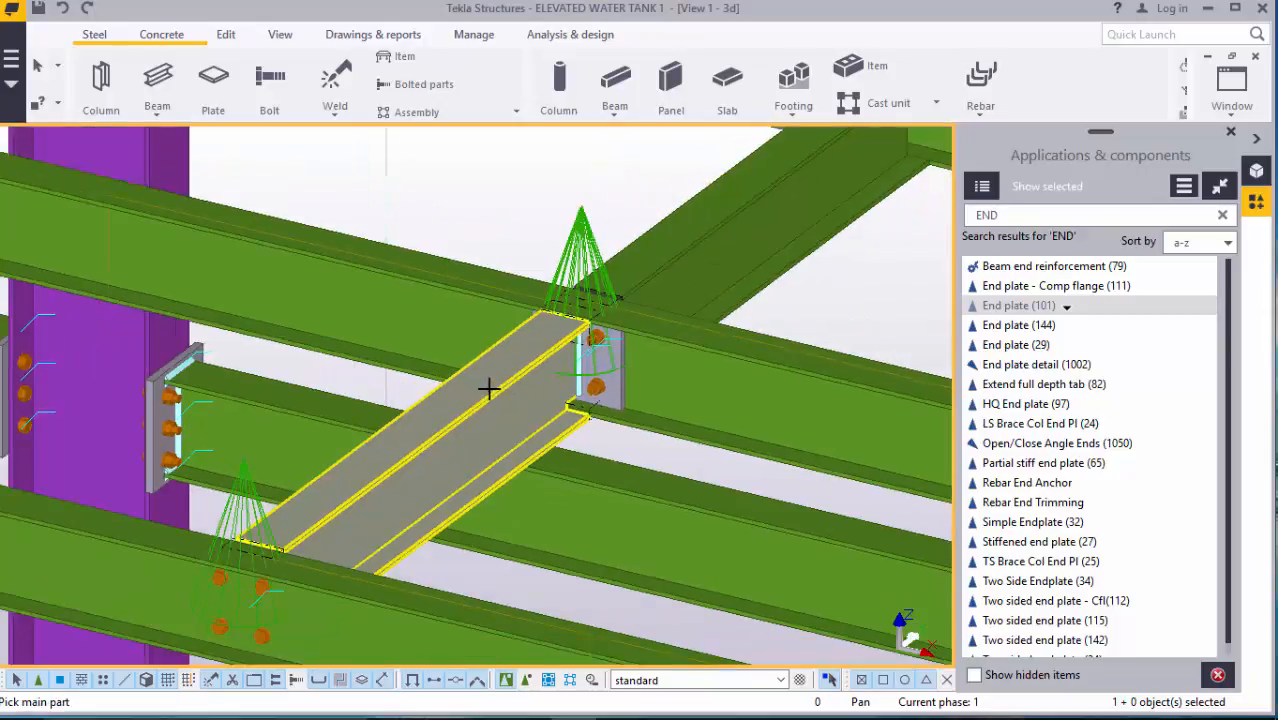
- Apply End plate (101) between the far main beam as main part and the longer bay's far short cross beam as secondary part
scroll(707, 257, "up", 5)
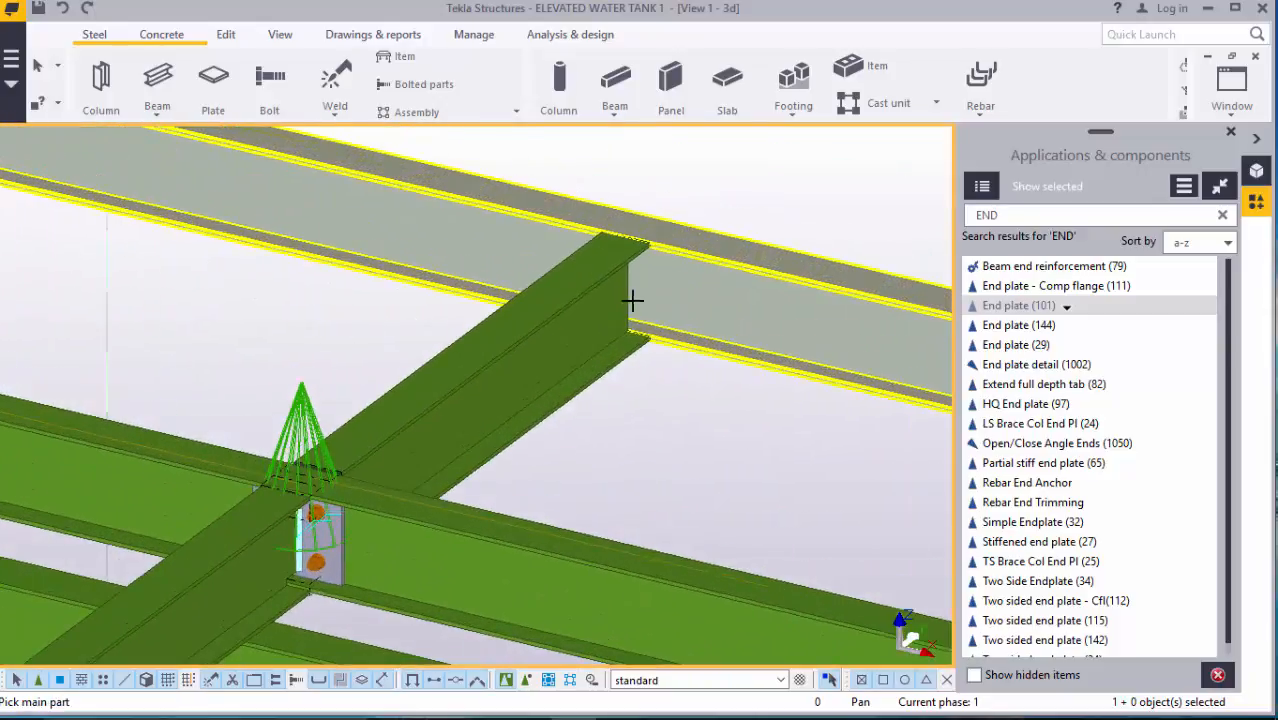
left_click(664, 286)
left_click(620, 316)
scroll(599, 285, "down", 5)
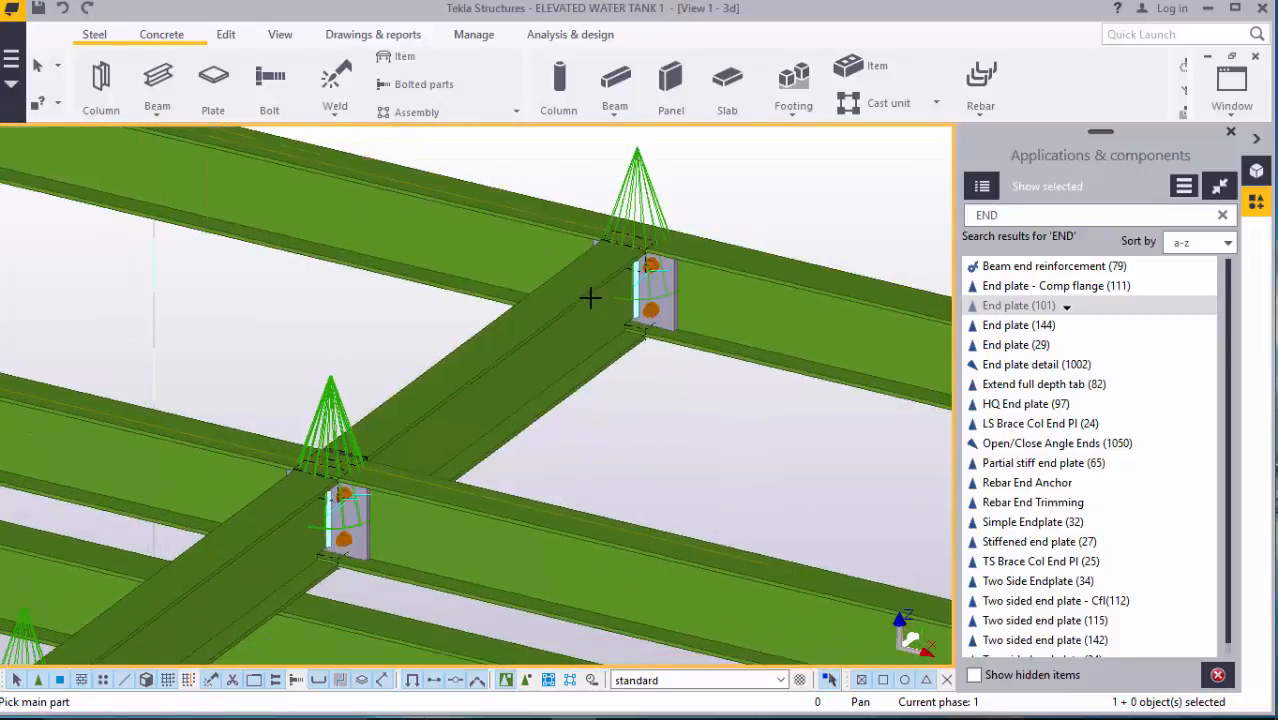
- Connect the longer bay's middle beam to the end cross beam, and the end cross beam to the far main beam, with End plate (101)
scroll(751, 396, "up", 3)
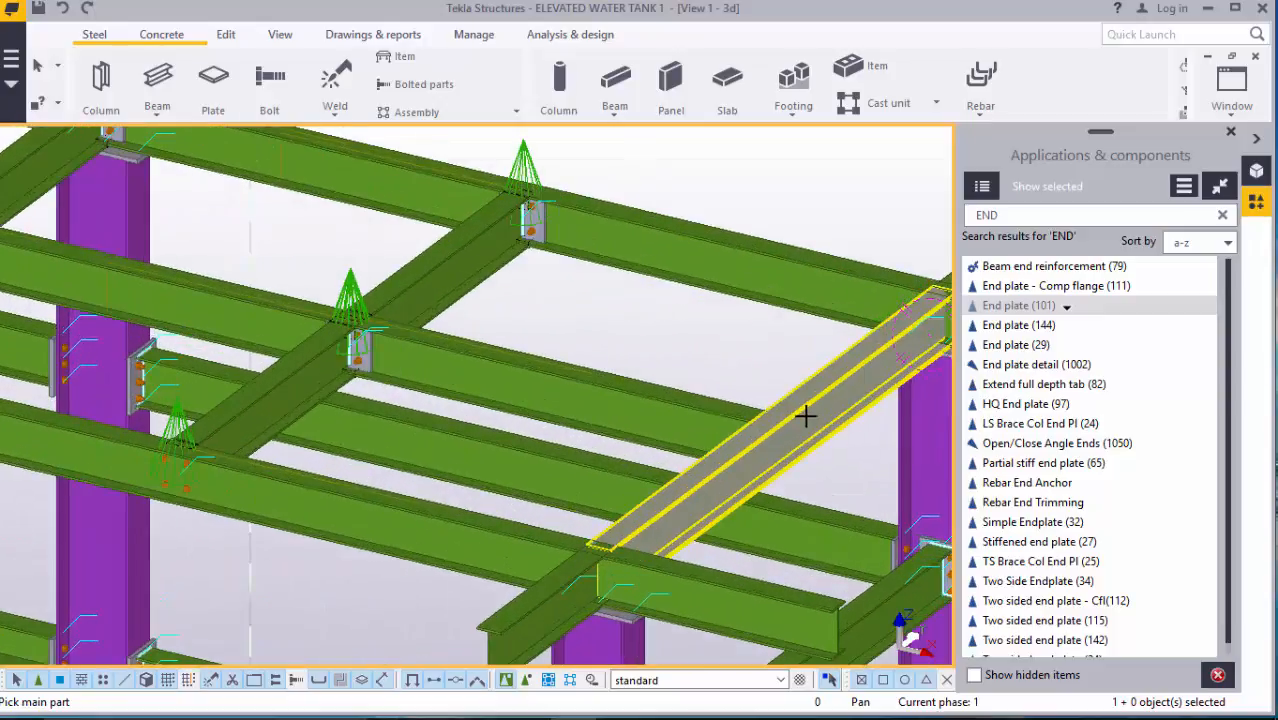
scroll(856, 325, "up", 5)
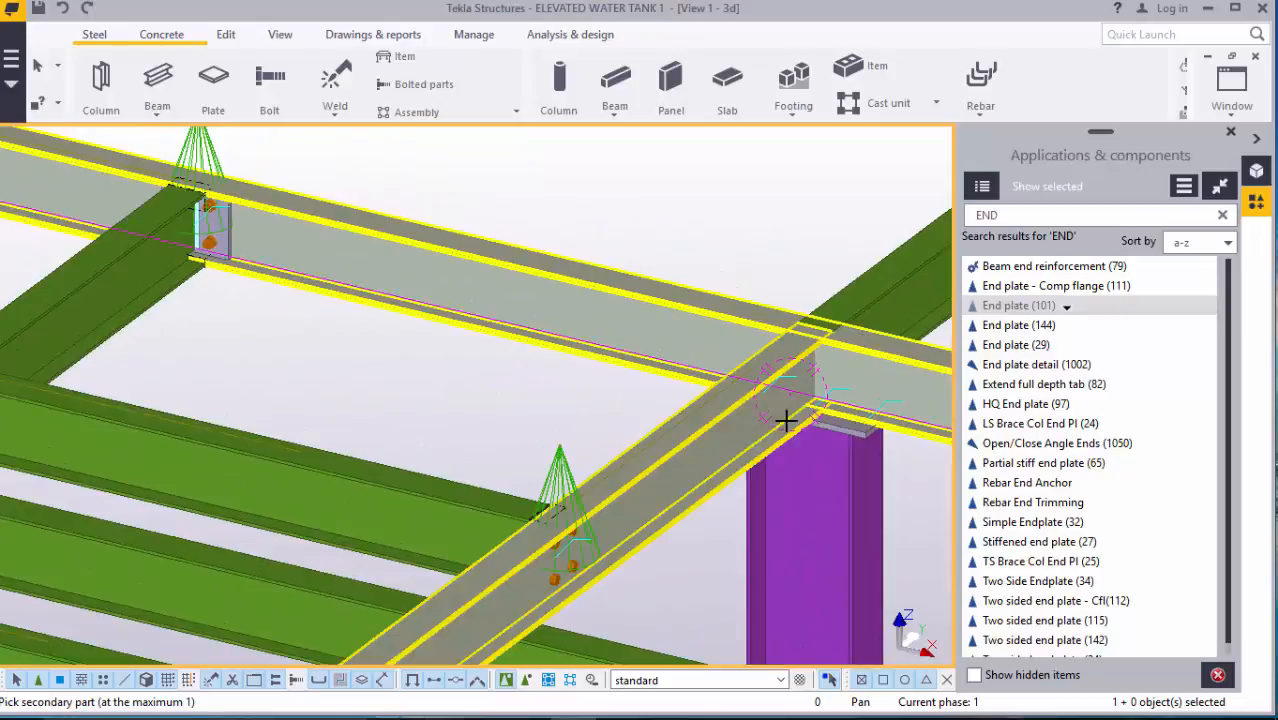
left_click(745, 428)
scroll(699, 399, "down", 3)
scroll(905, 376, "up", 4)
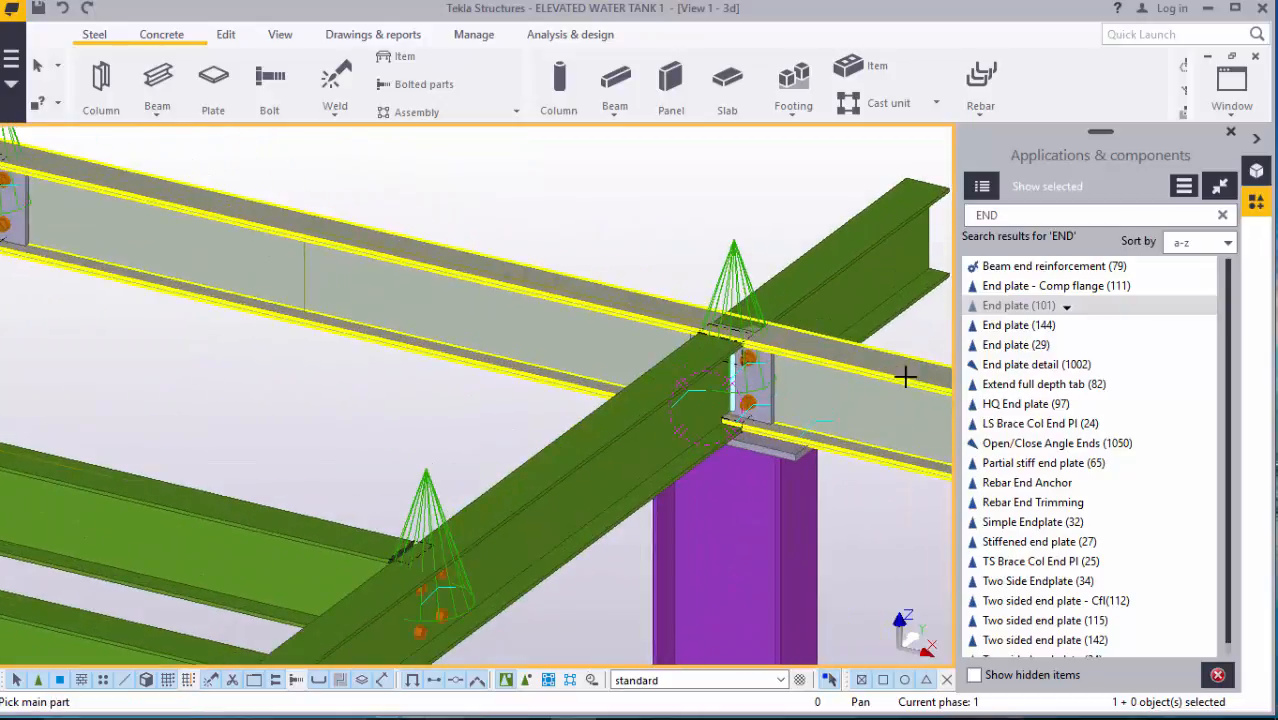
scroll(705, 289, "down", 6)
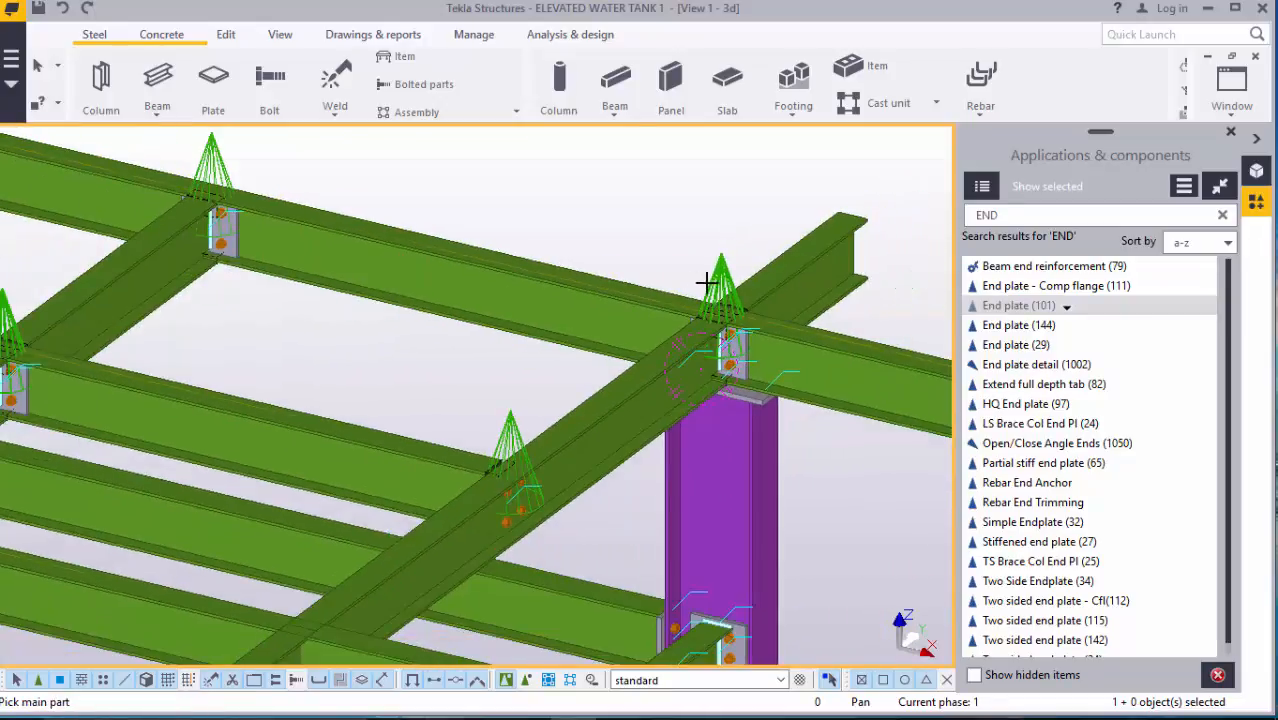
- Connect the projecting beam at the longer bay's near end column to the near main beam with End plate (101)
scroll(475, 506, "up", 3)
scroll(475, 506, "up", 4)
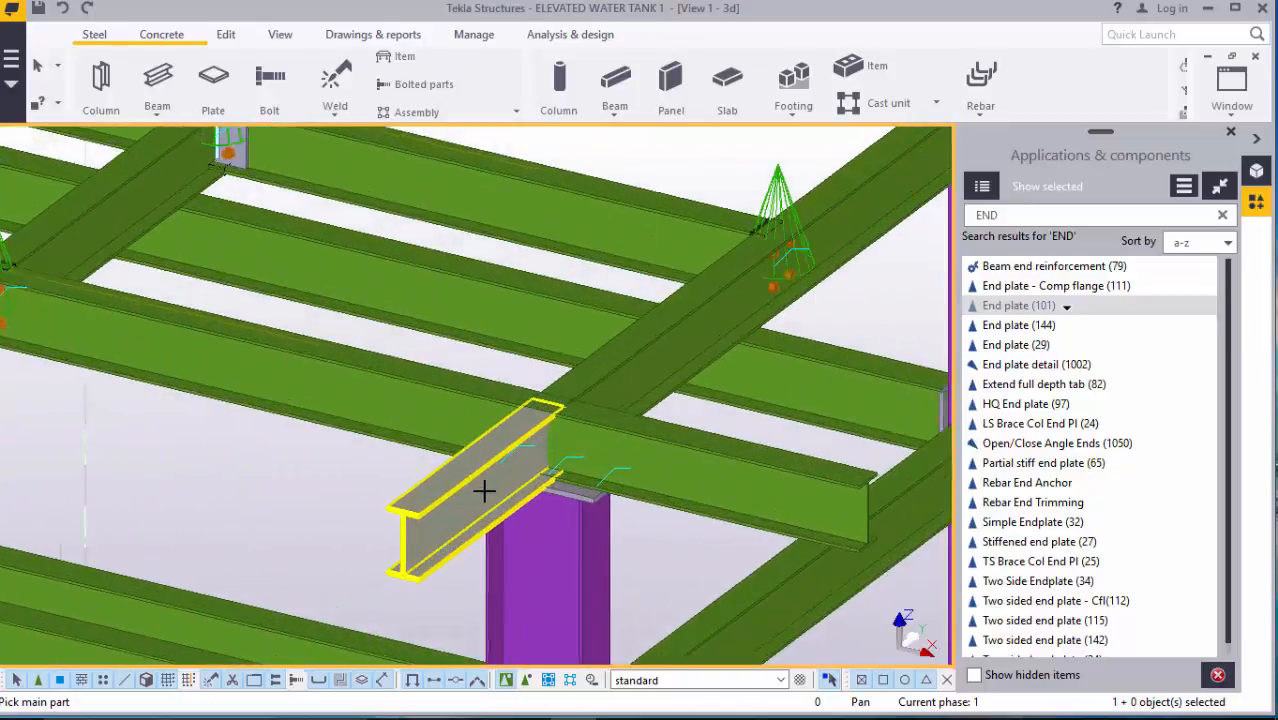
left_click(505, 487)
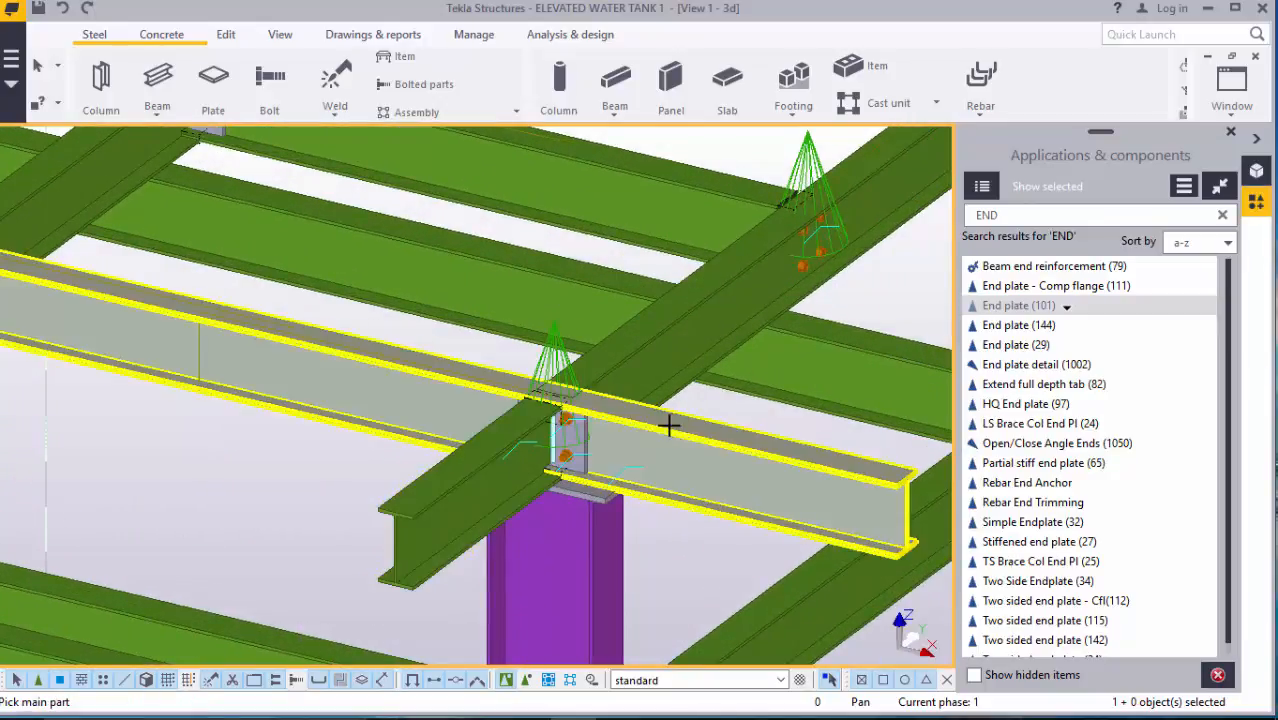
scroll(662, 385, "down", 5)
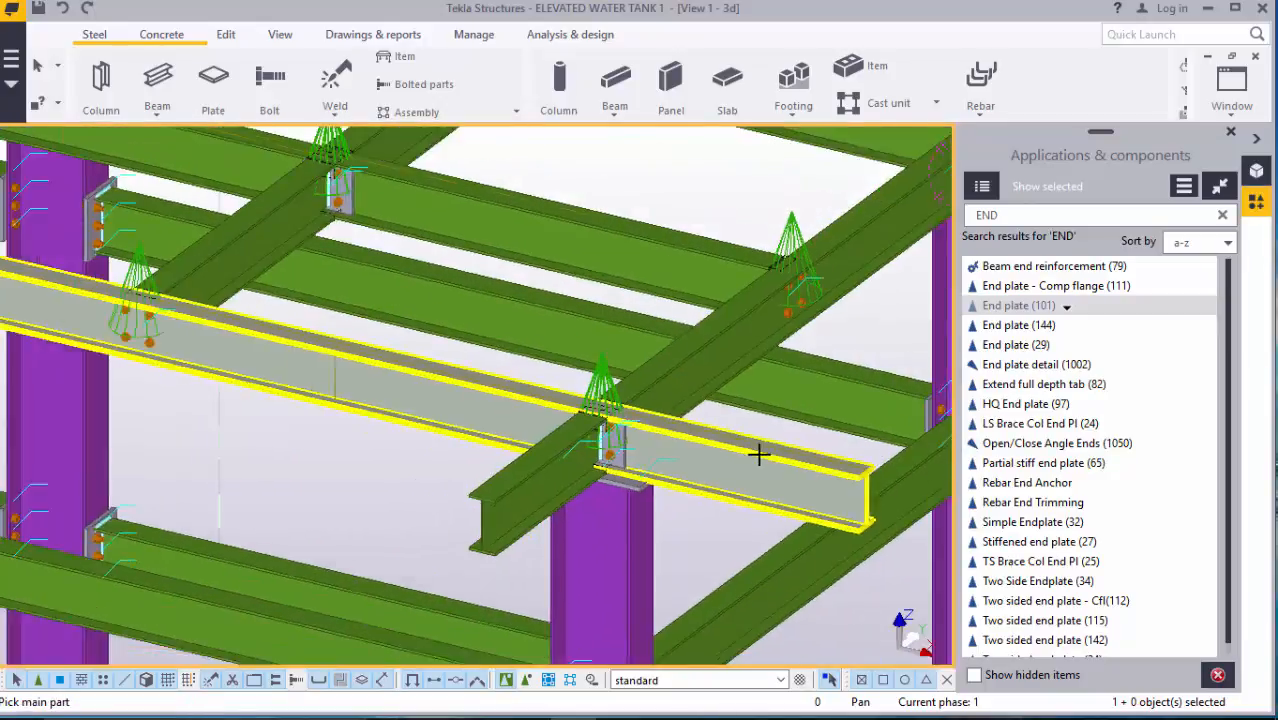
- Examine the beam joints along the near side of the top framing in both bays for missing End plate (101) connections
scroll(385, 221, "up", 1)
scroll(655, 364, "down", 3)
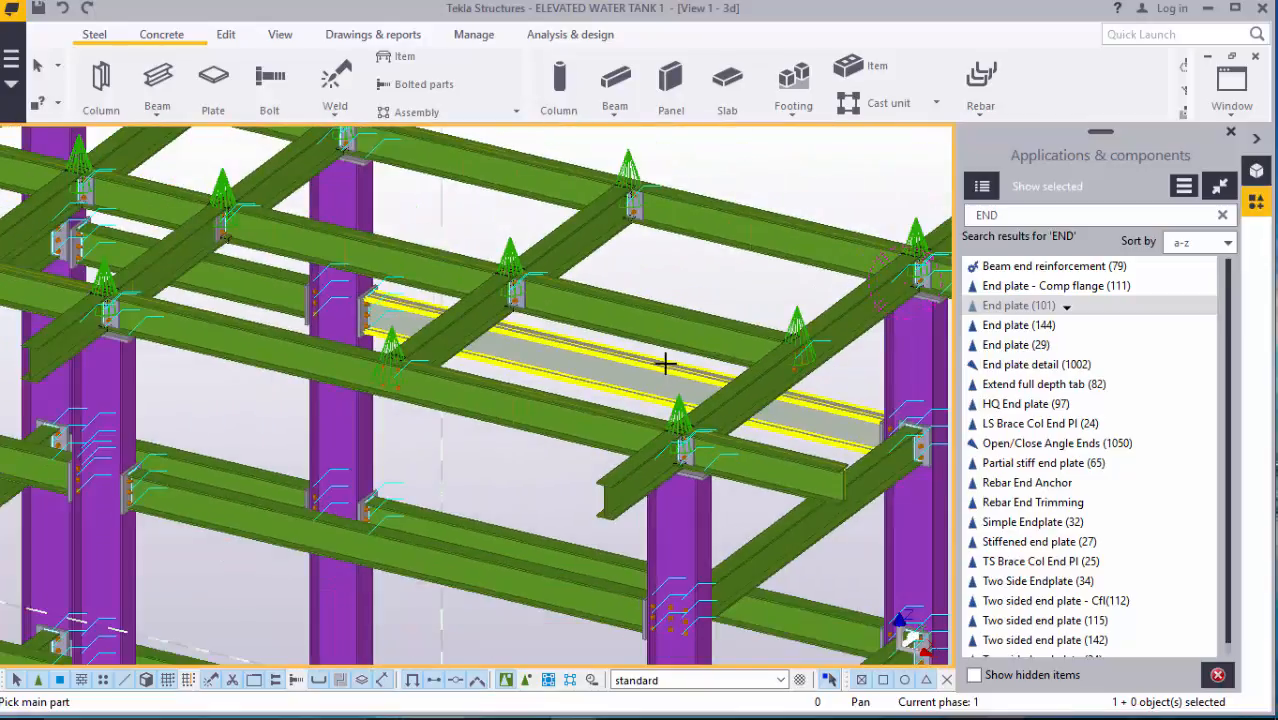
scroll(680, 390, "up", 3)
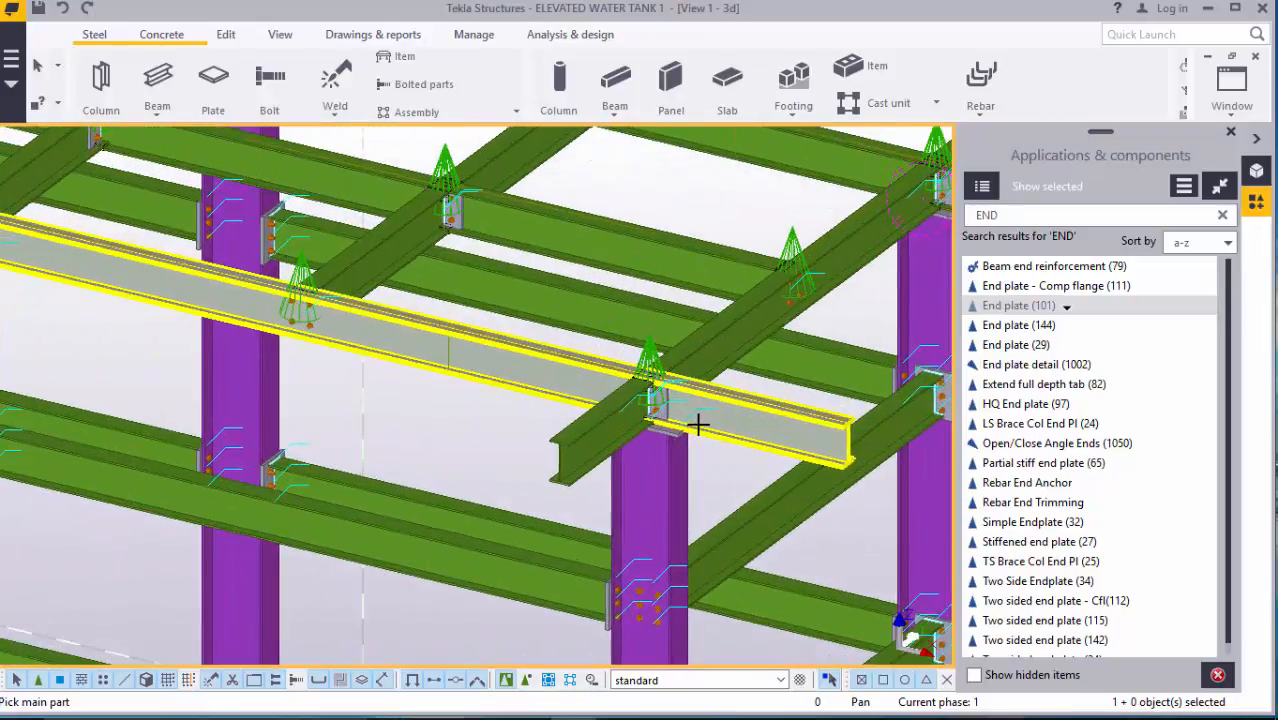
scroll(697, 425, "down", 3)
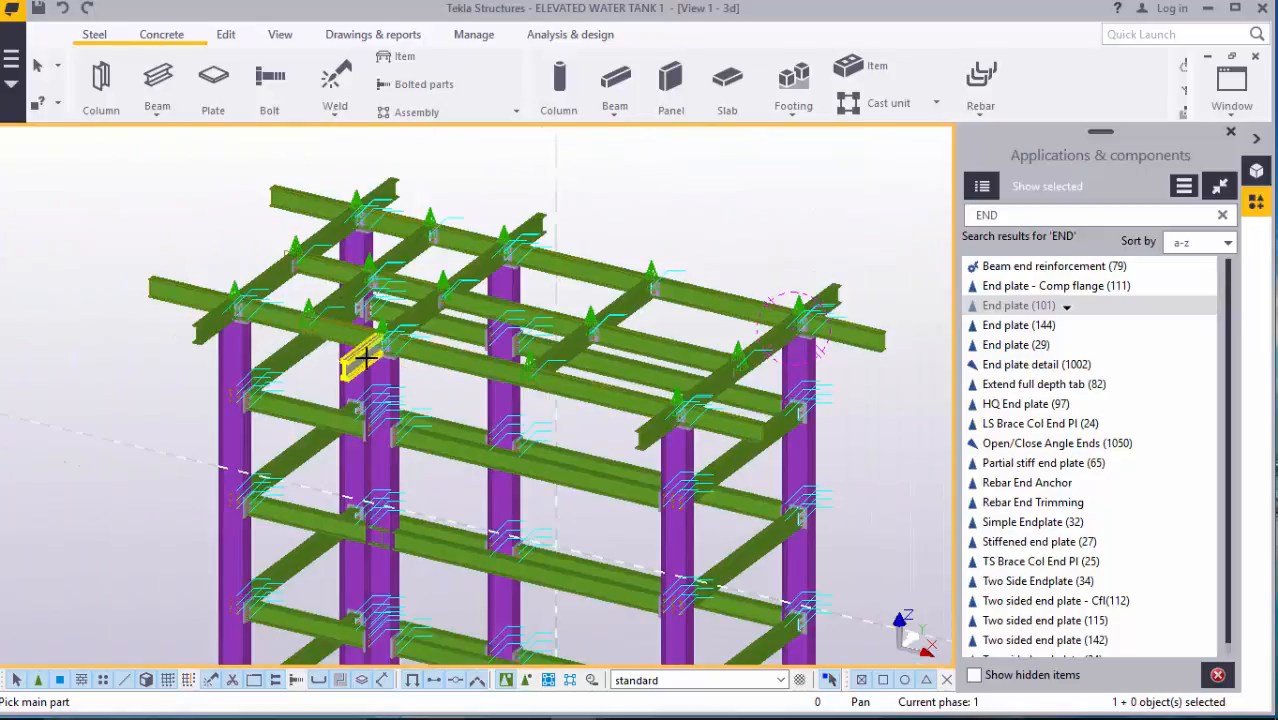
scroll(367, 358, "up", 5)
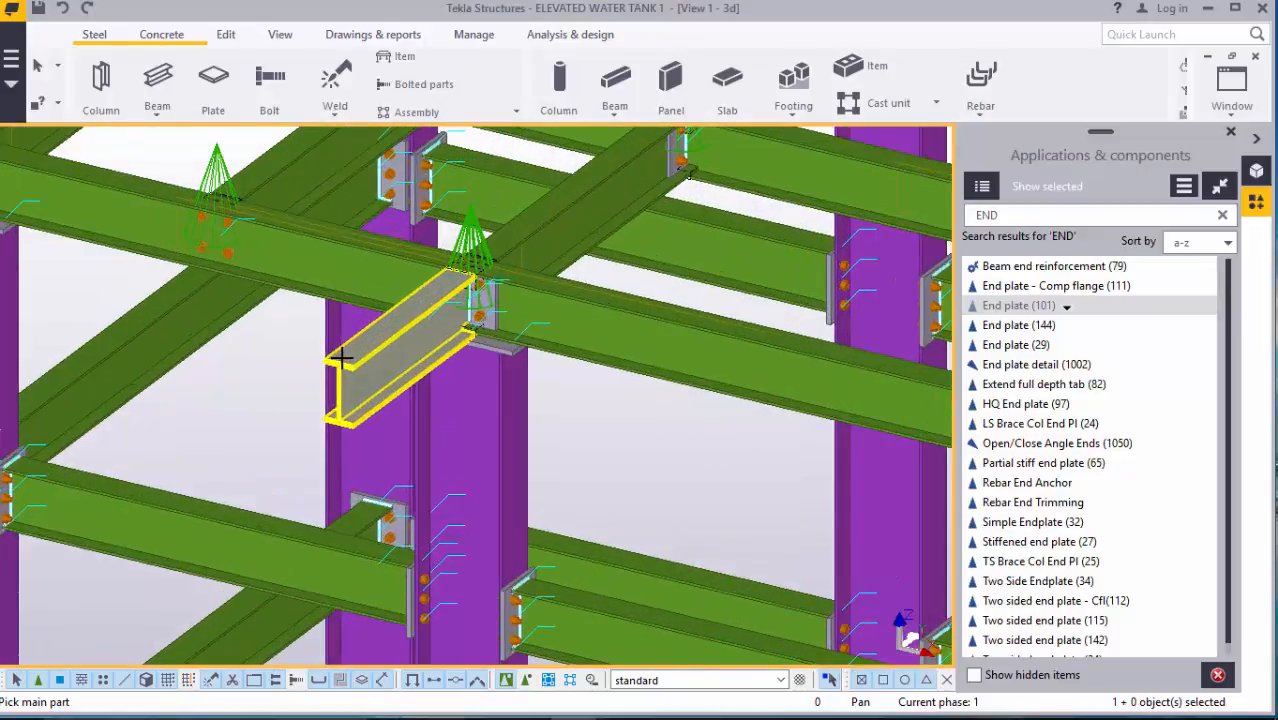
scroll(365, 357, "down", 5)
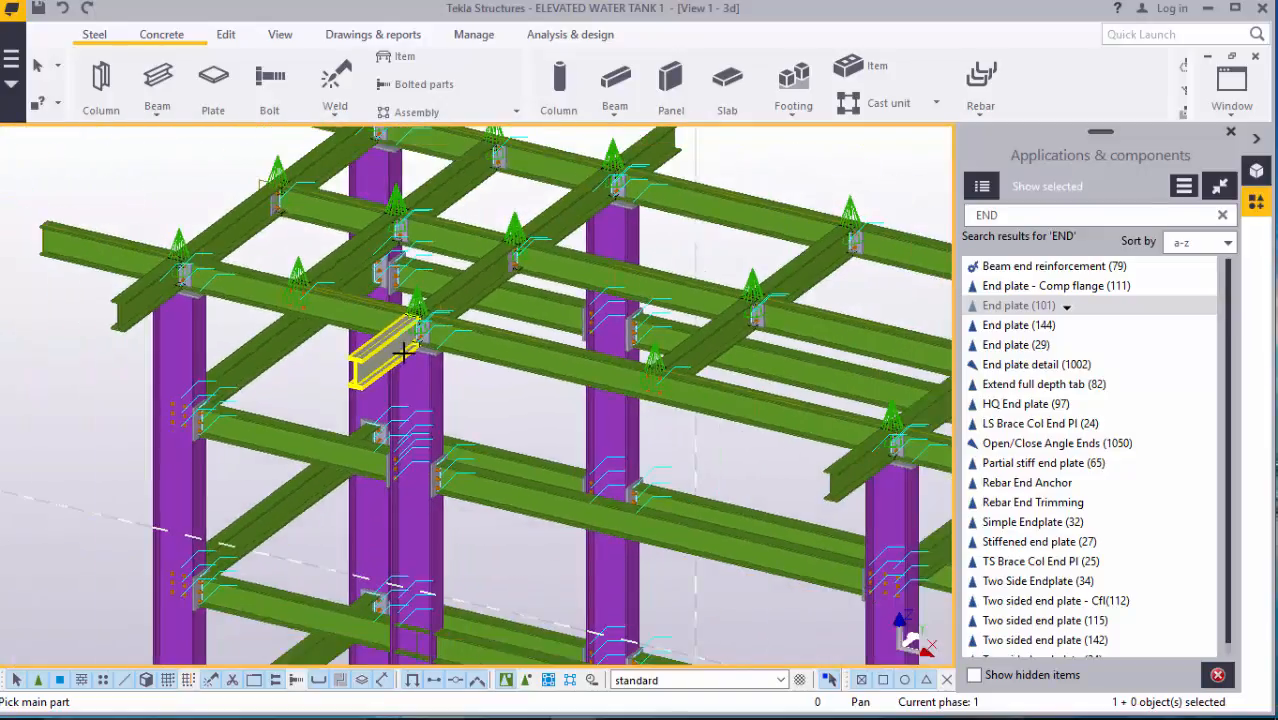
scroll(390, 355, "down", 3)
scroll(285, 300, "up", 5)
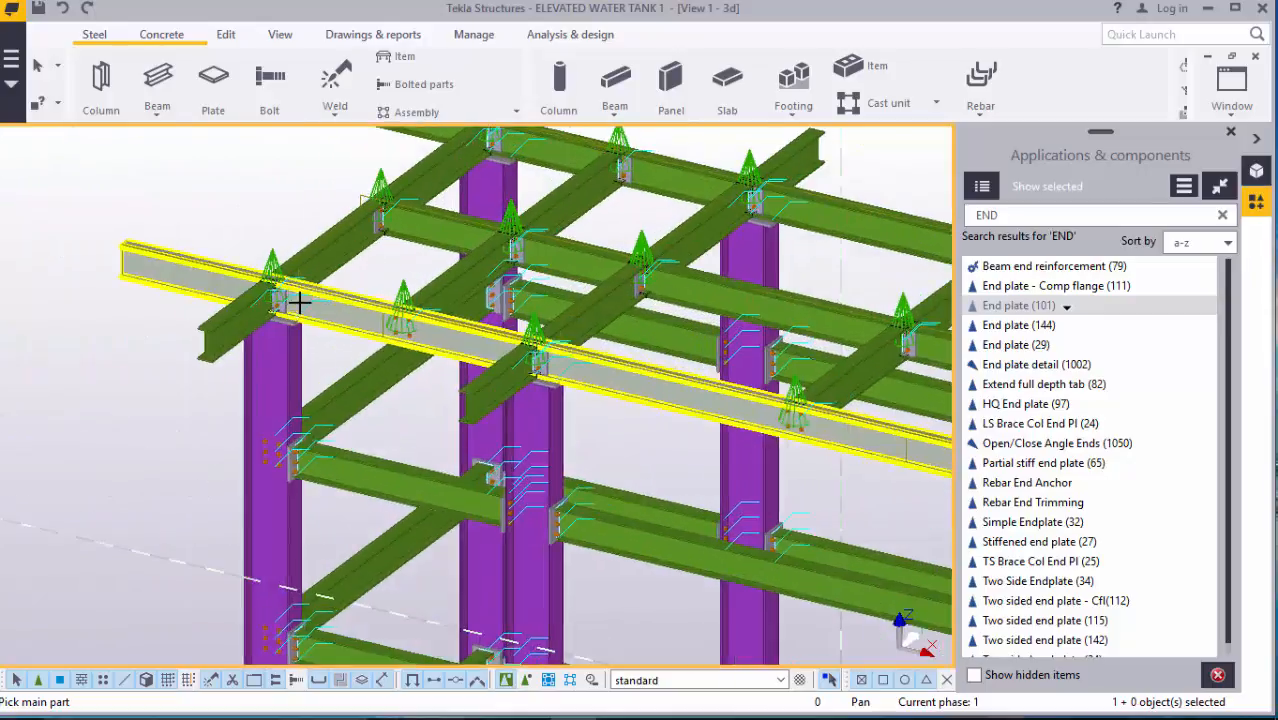
- End the End plate (101) command and close the Applications & components catalog
right_click(255, 164)
left_click(300, 178)
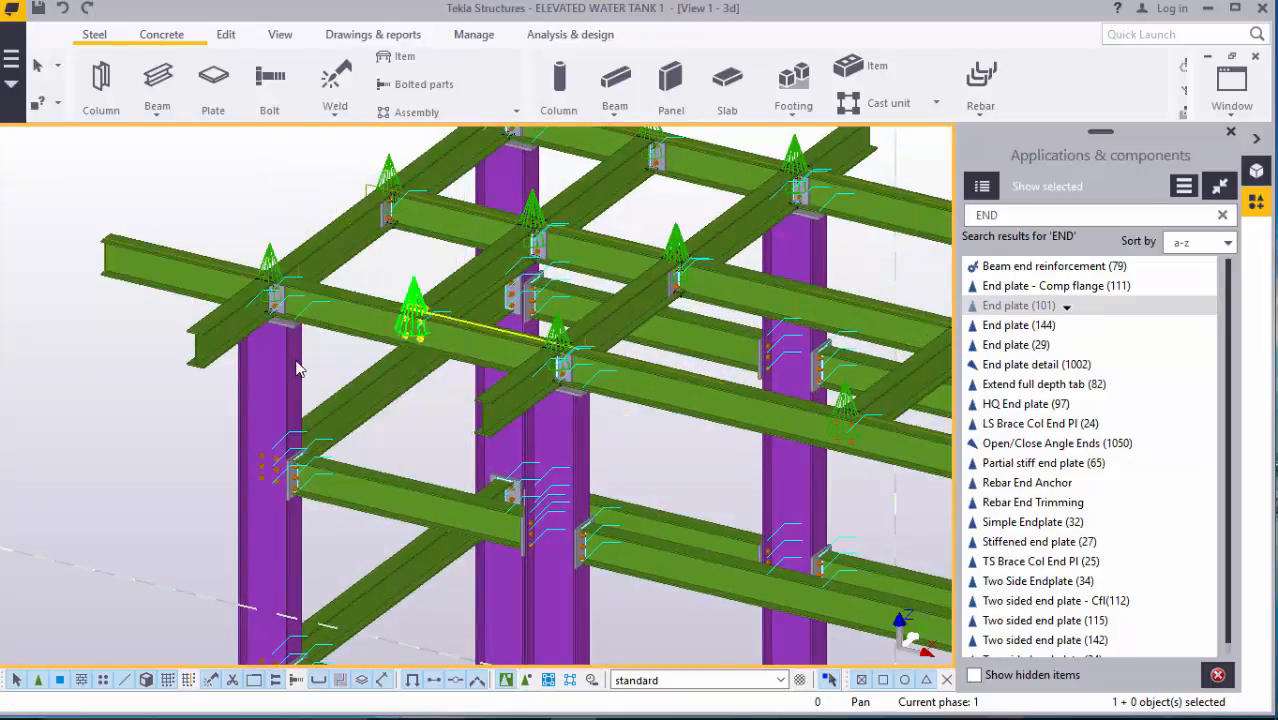
scroll(297, 368, "down", 5)
left_click(1231, 132)
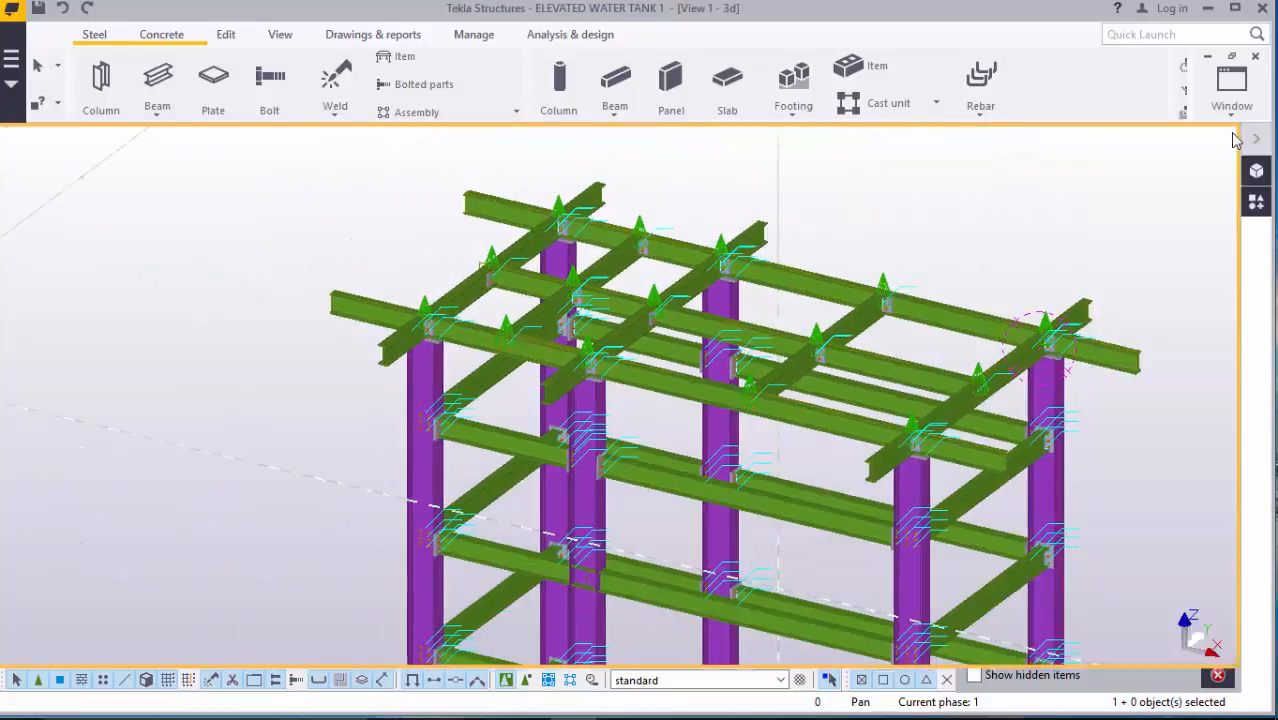
- Orbit the tower in 3D and examine it from the connected top framing down to the foundations
scroll(1021, 316, "up", 5)
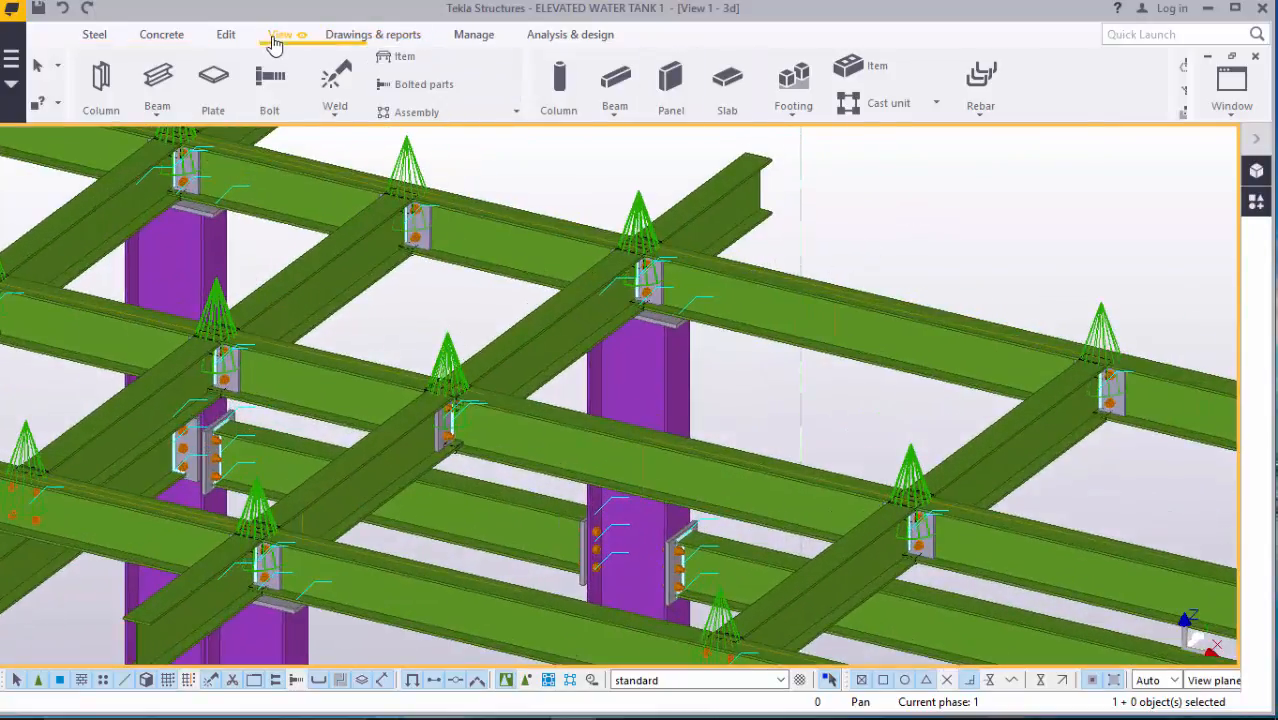
left_click(275, 38)
left_click(672, 93)
left_click(710, 148)
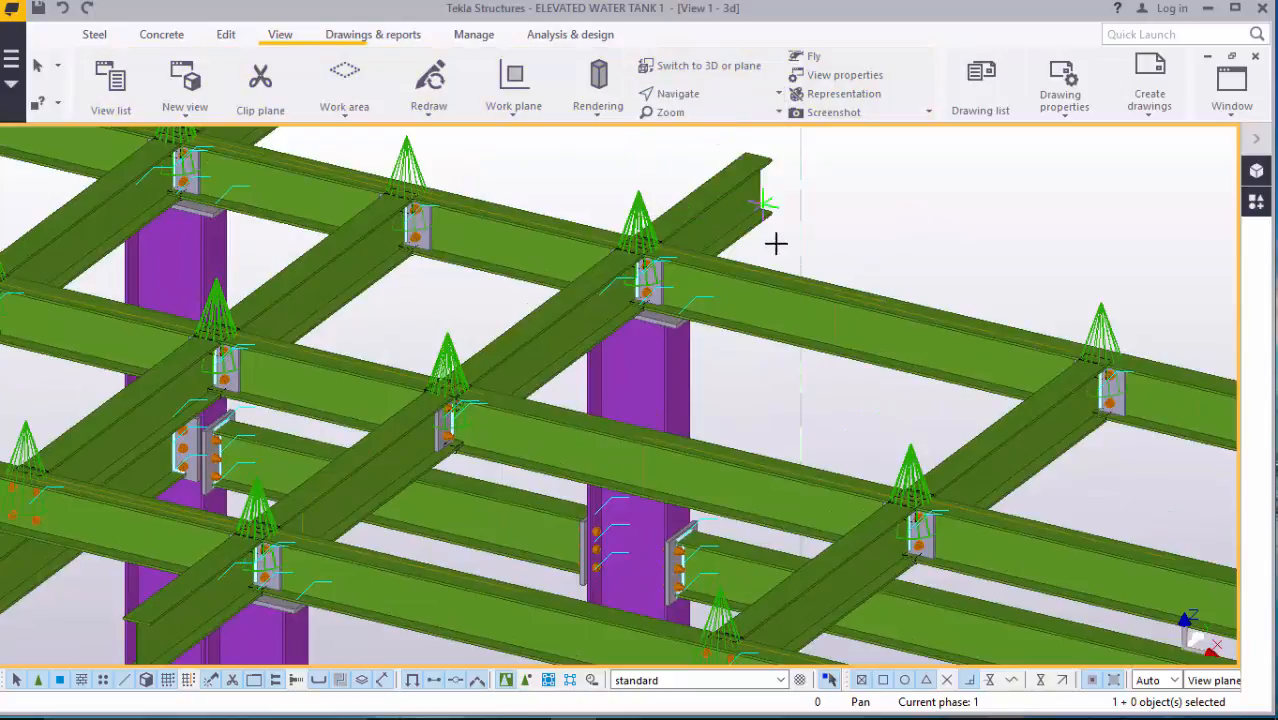
scroll(767, 265, "down", 8)
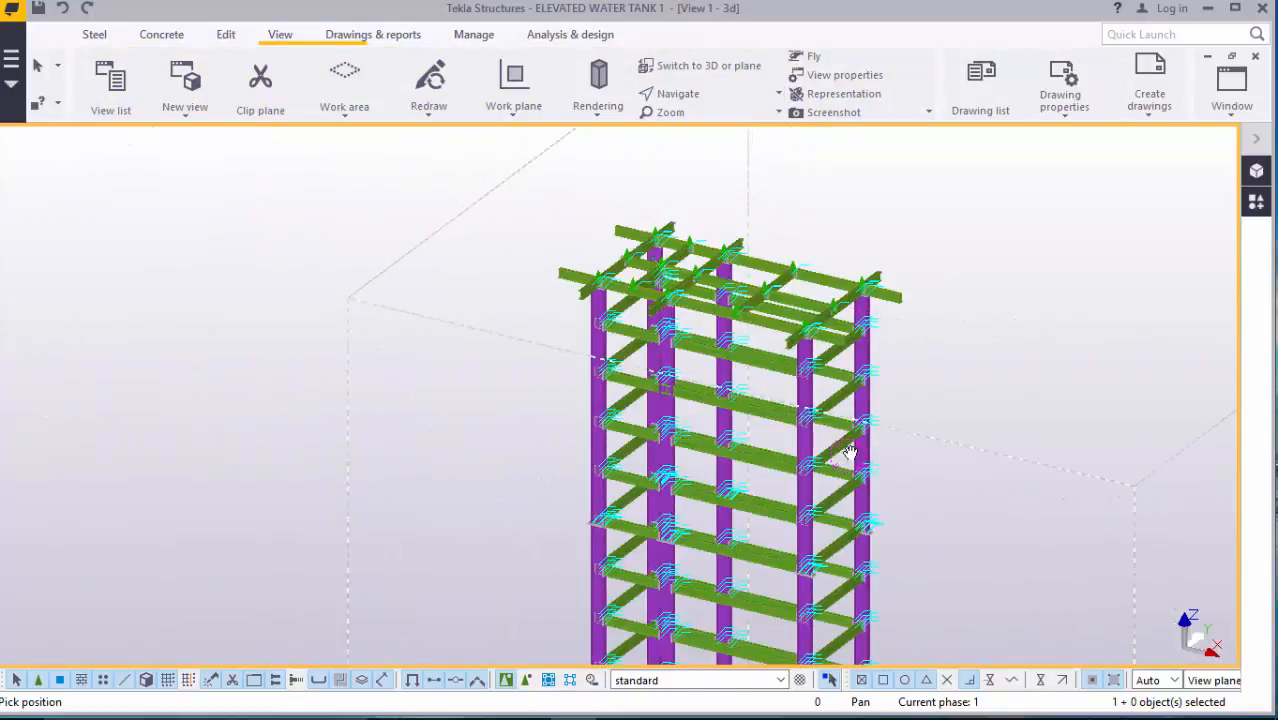
middle_click_drag(848, 452, 749, 410, "ctrl")
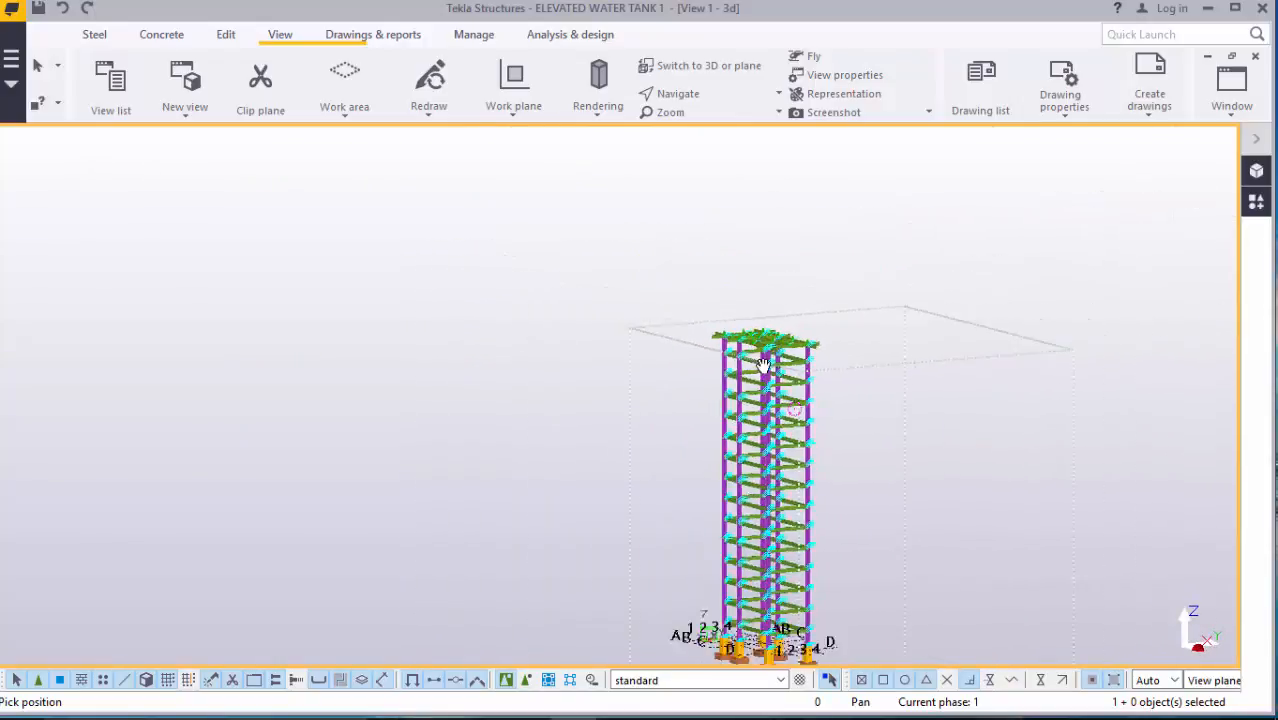
scroll(776, 481, "up", 2)
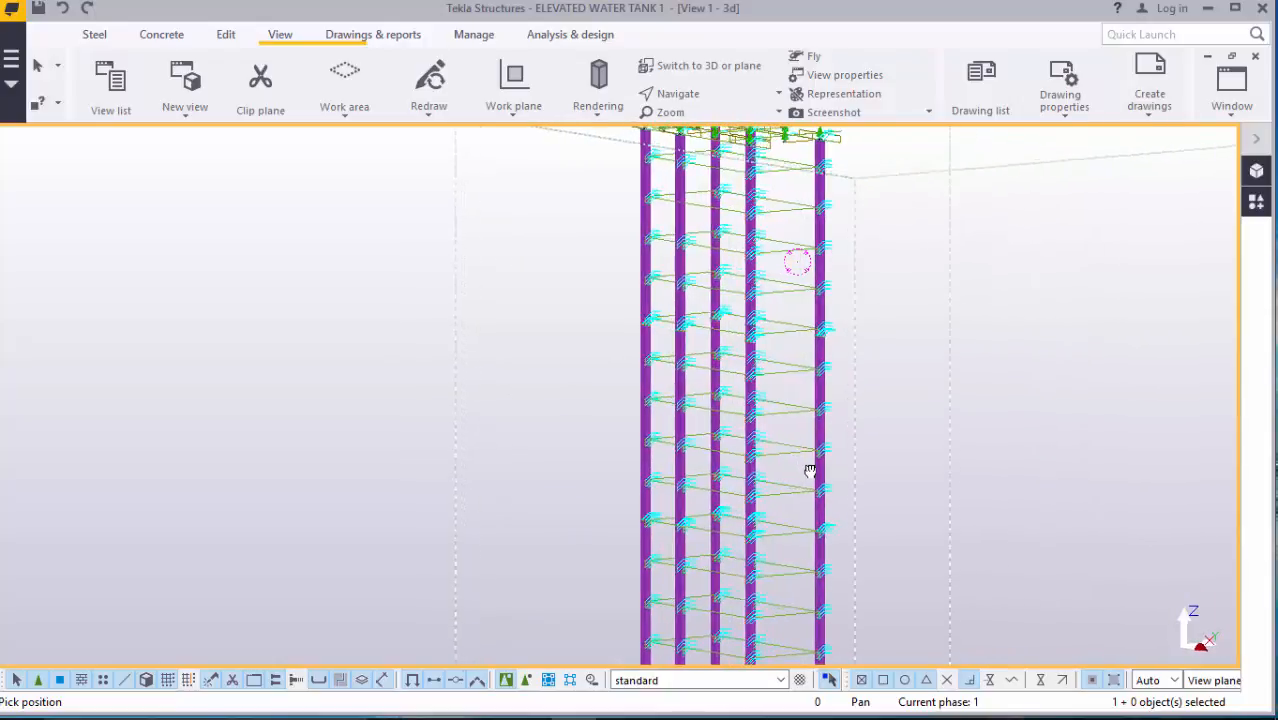
middle_click_drag(815, 486, 846, 522, "ctrl")
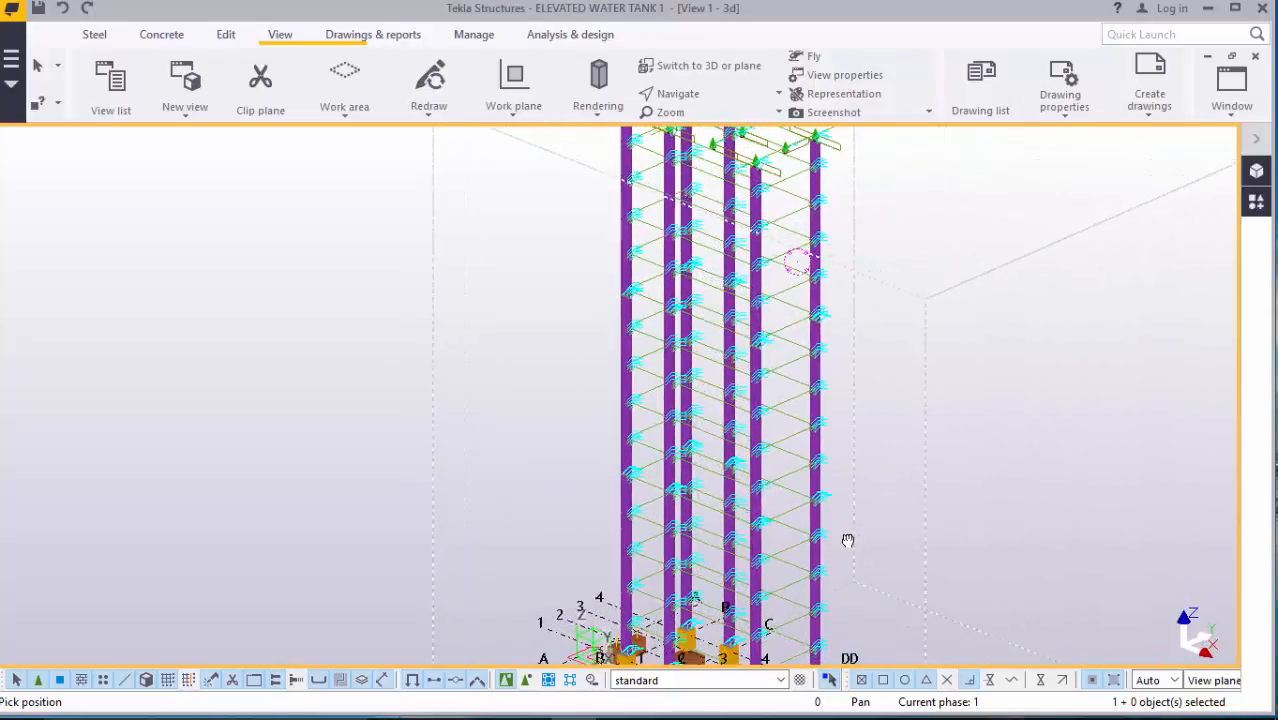
scroll(843, 559, "down", 2)
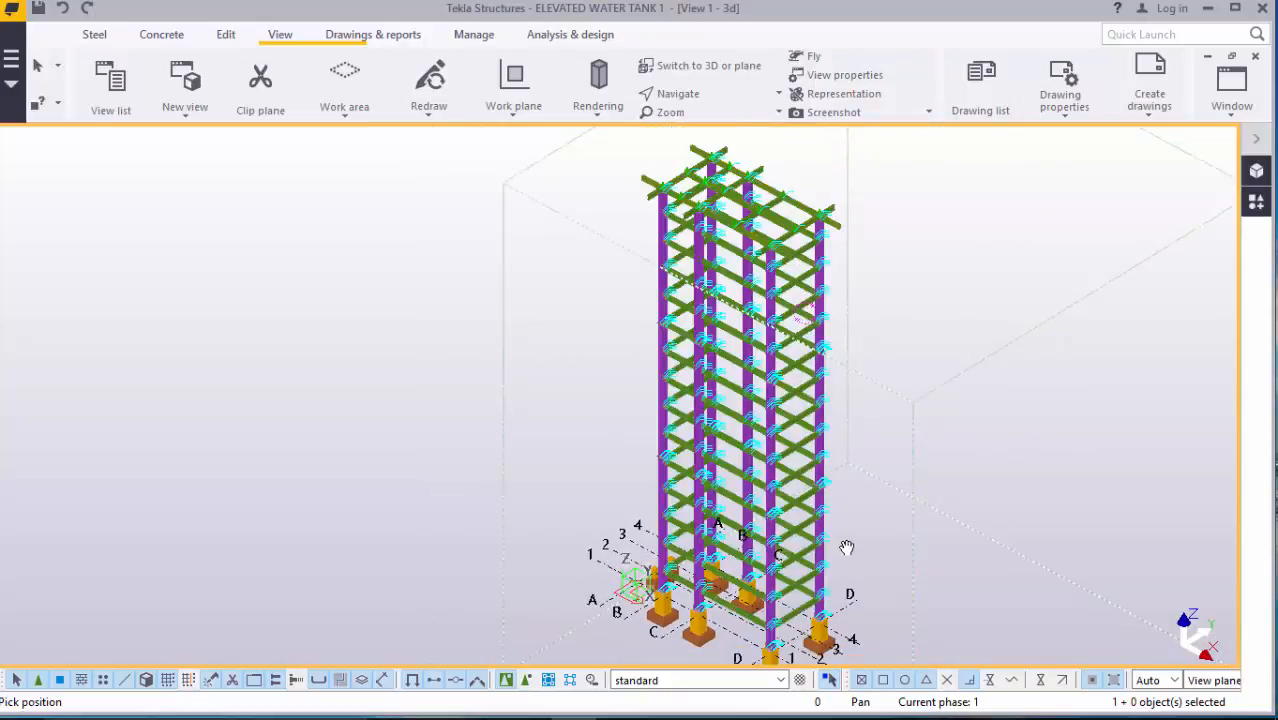
- Interrupt the Pan command and redraw the 3D view of the tower
right_click(993, 227)
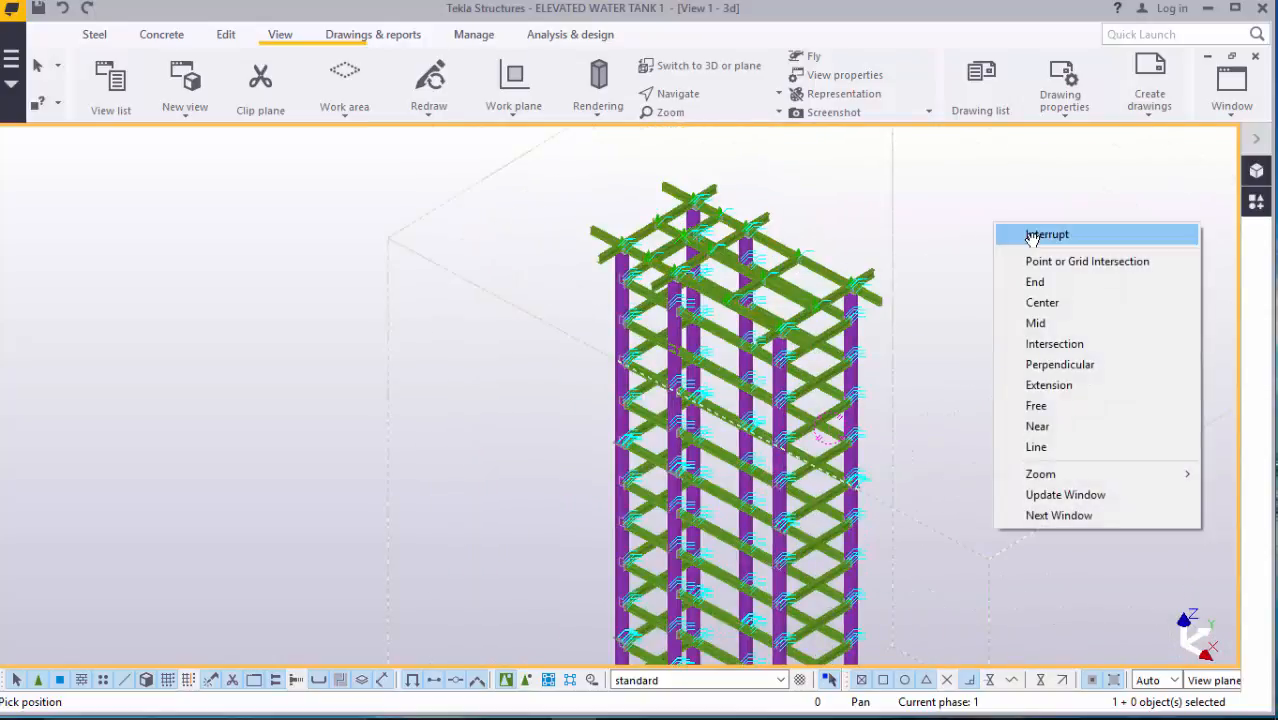
key("Escape")
right_click(1001, 251)
left_click(1076, 356)
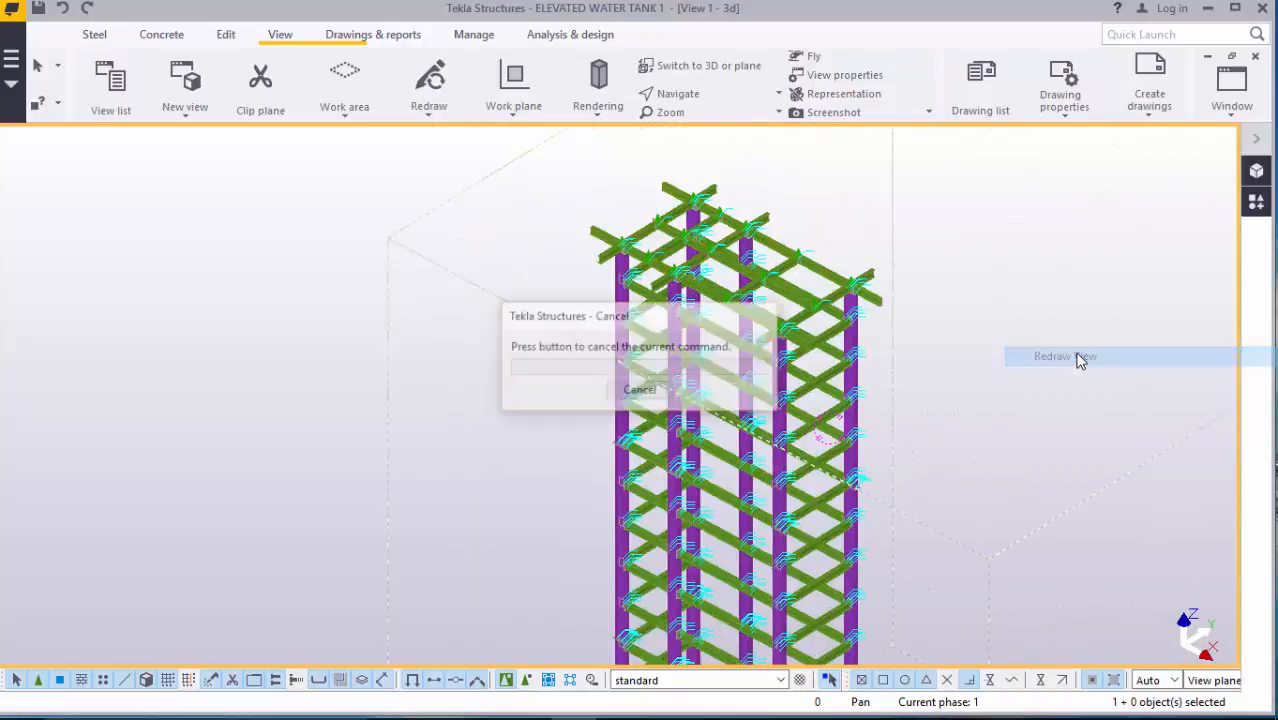
- Examine the end plate joints of the top framing beams and the column tops in both bays
scroll(770, 248, "up", 5)
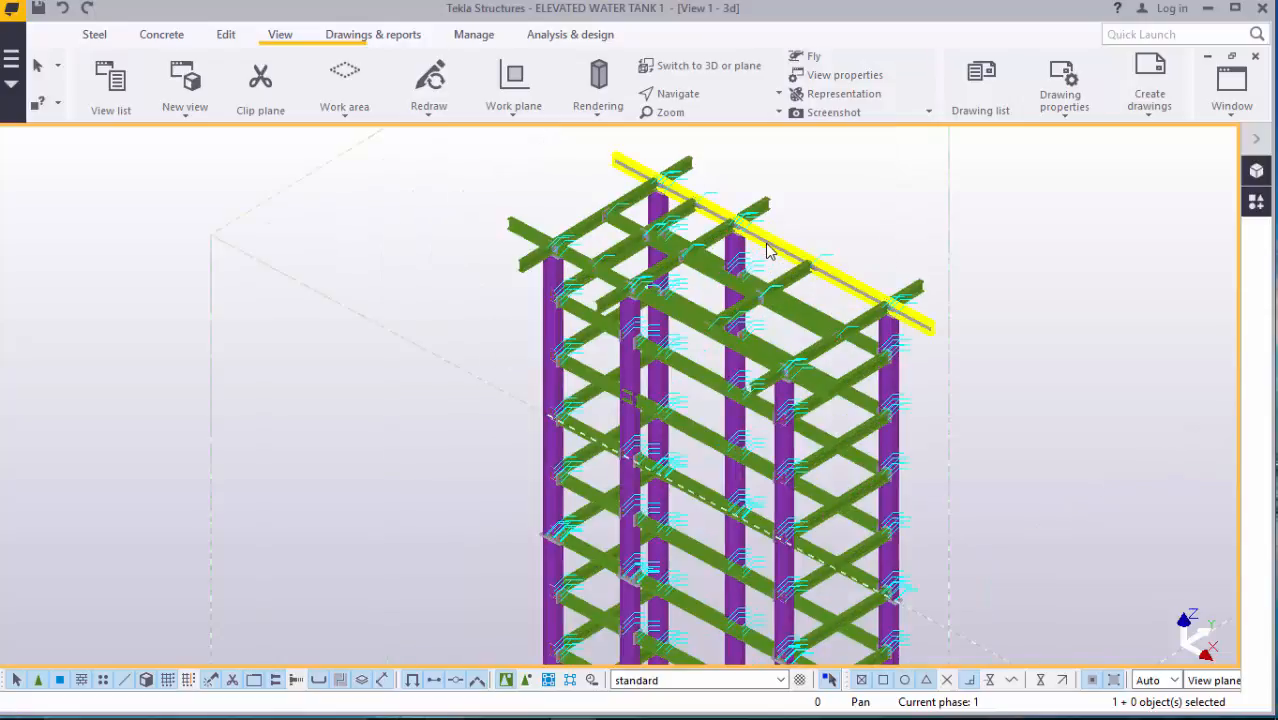
scroll(770, 248, "up", 2)
scroll(770, 248, "down", 2)
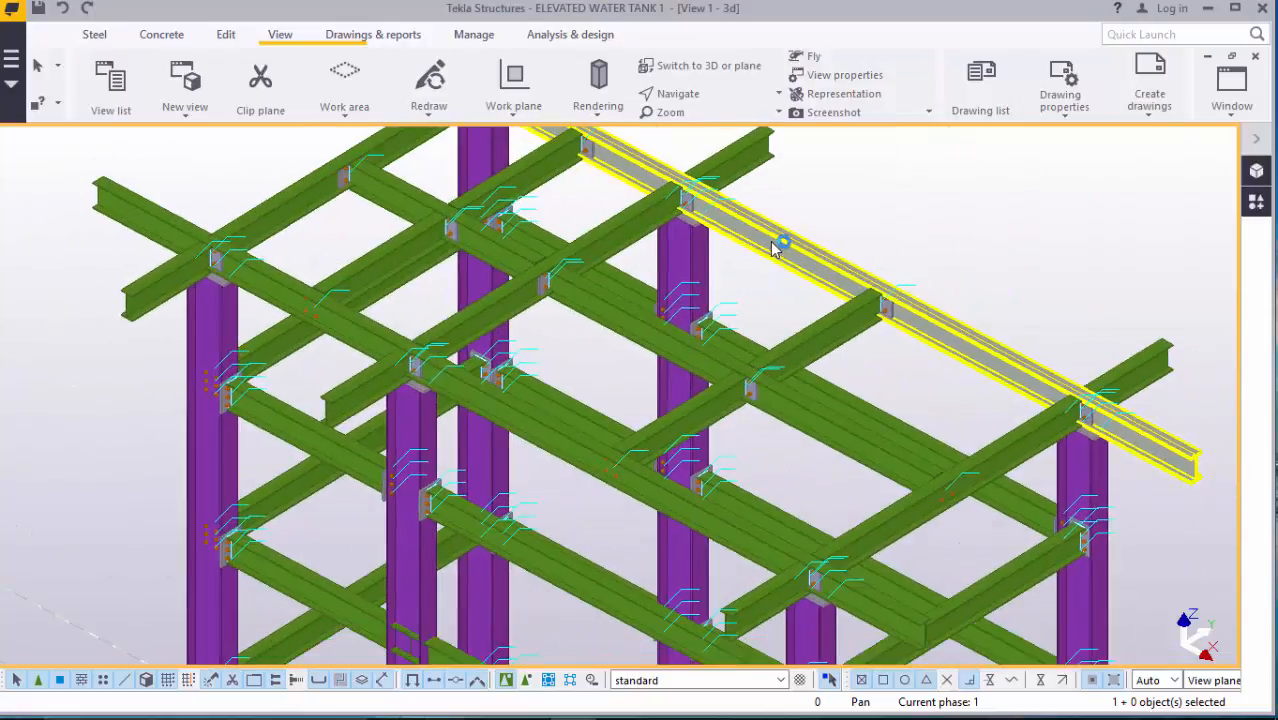
scroll(638, 445, "up", 3)
scroll(787, 397, "down", 2)
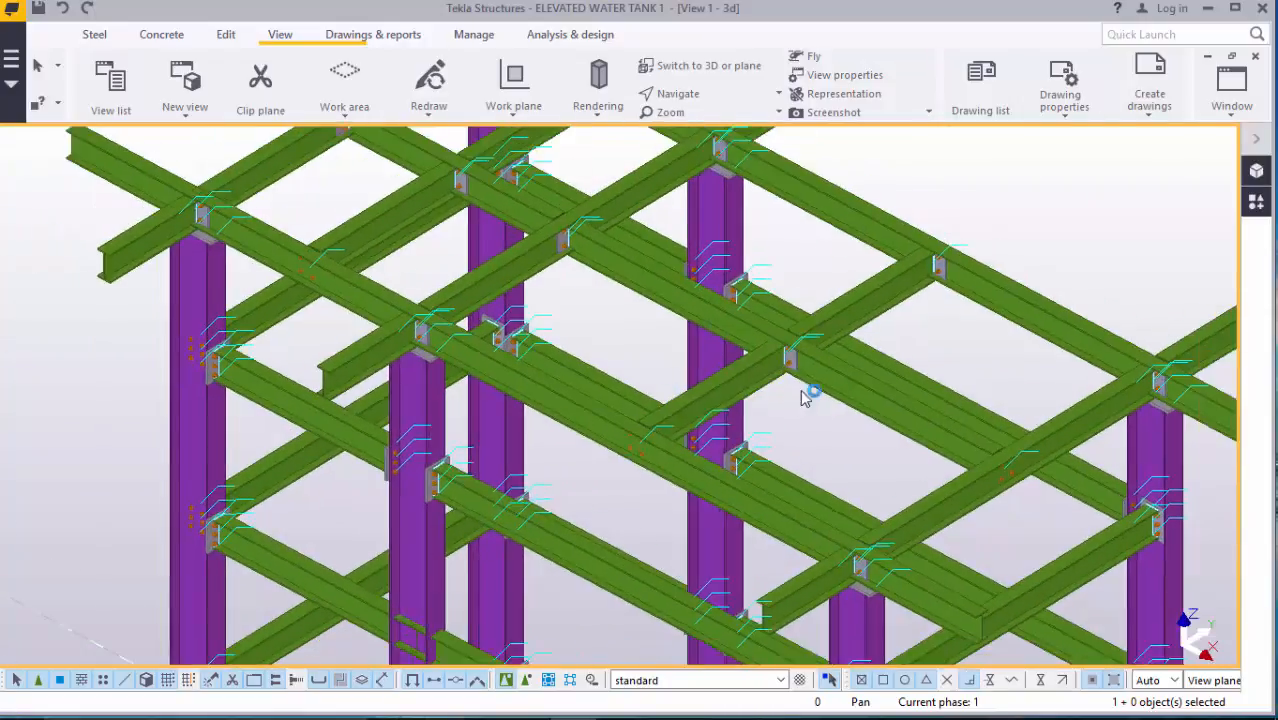
scroll(235, 418, "down", 2)
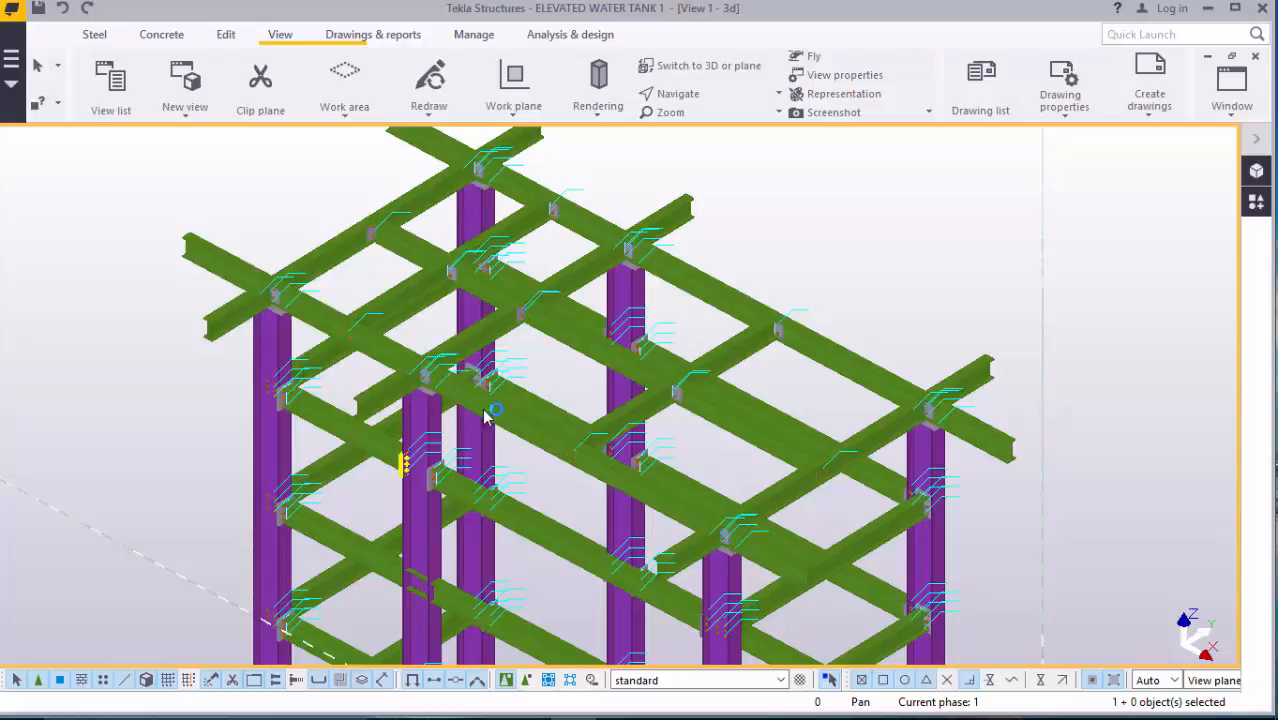
scroll(392, 422, "down", 1)
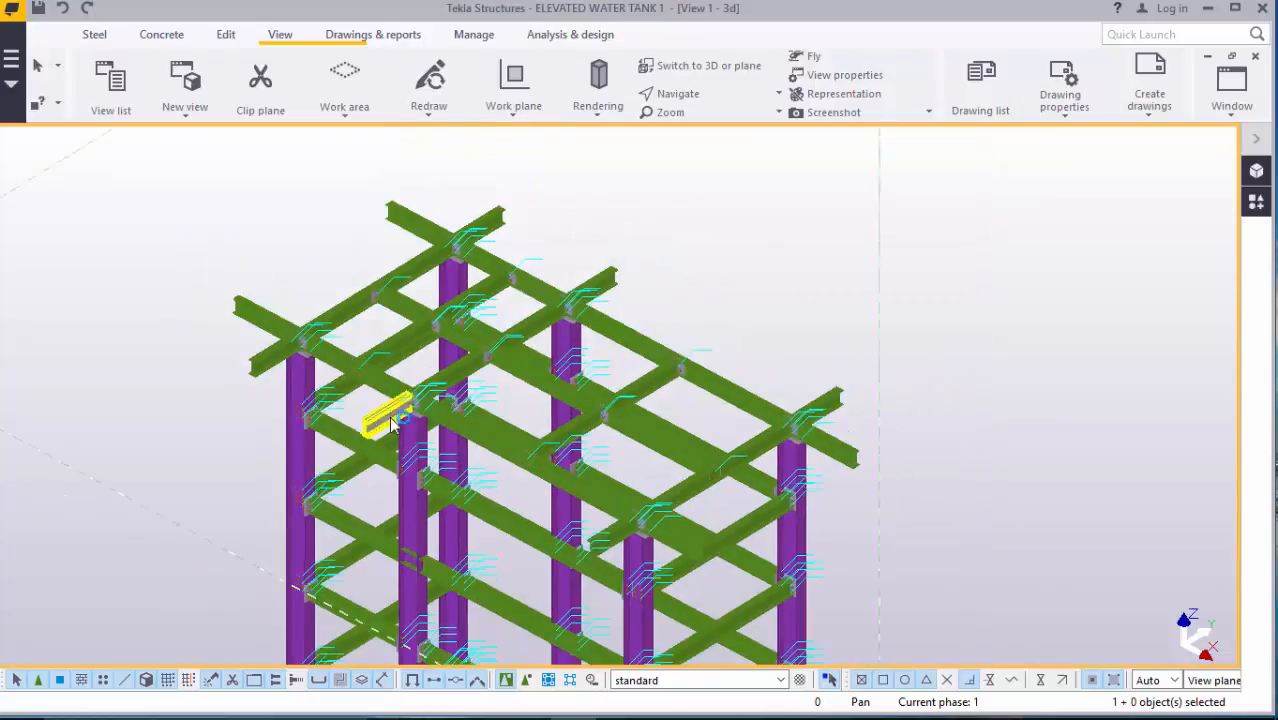
scroll(392, 422, "up", 3)
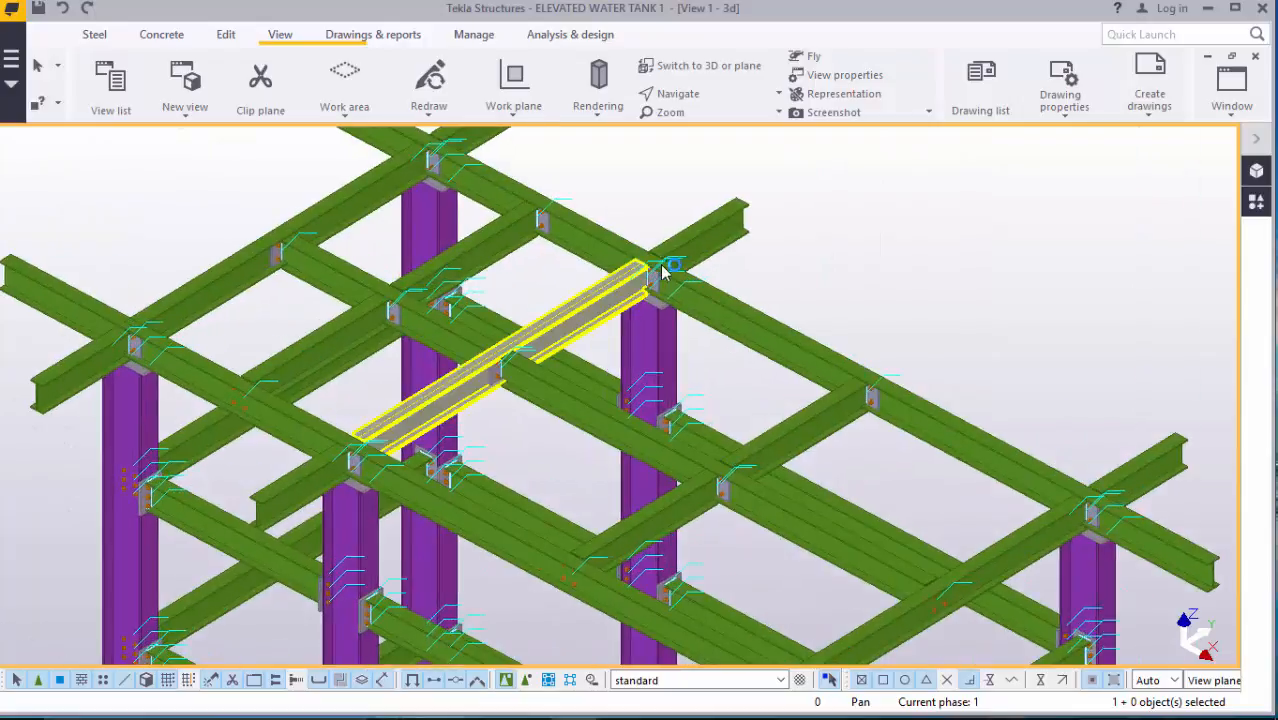
scroll(662, 272, "down", 6)
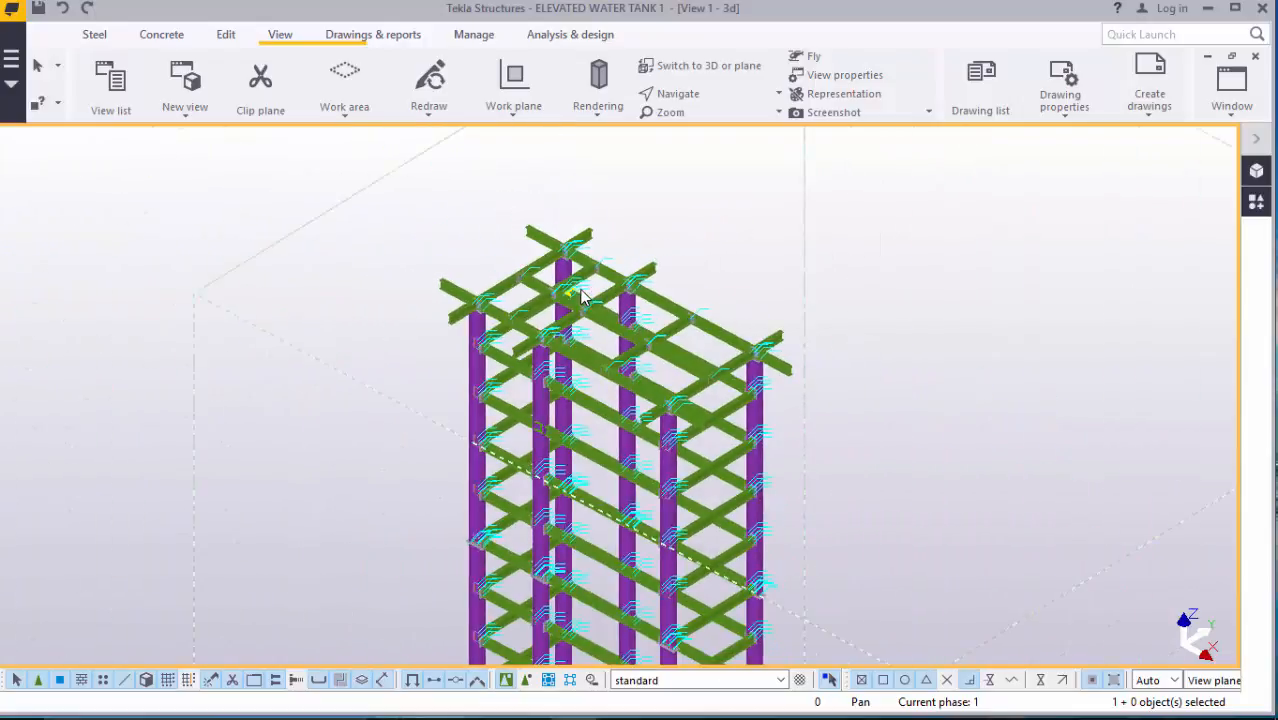
scroll(677, 504, "up", 4)
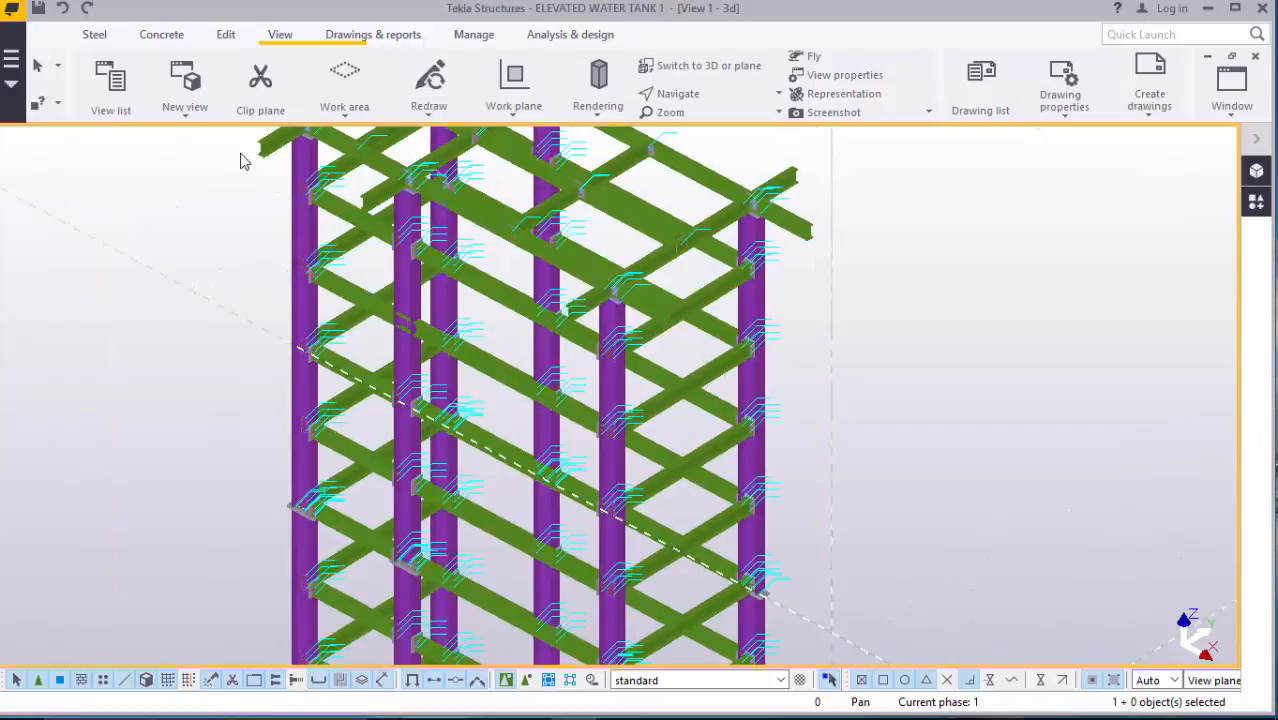
- Examine the tower down its full height to the base plate and lowest beam joints at the near grid D column
scroll(568, 352, "down", 6)
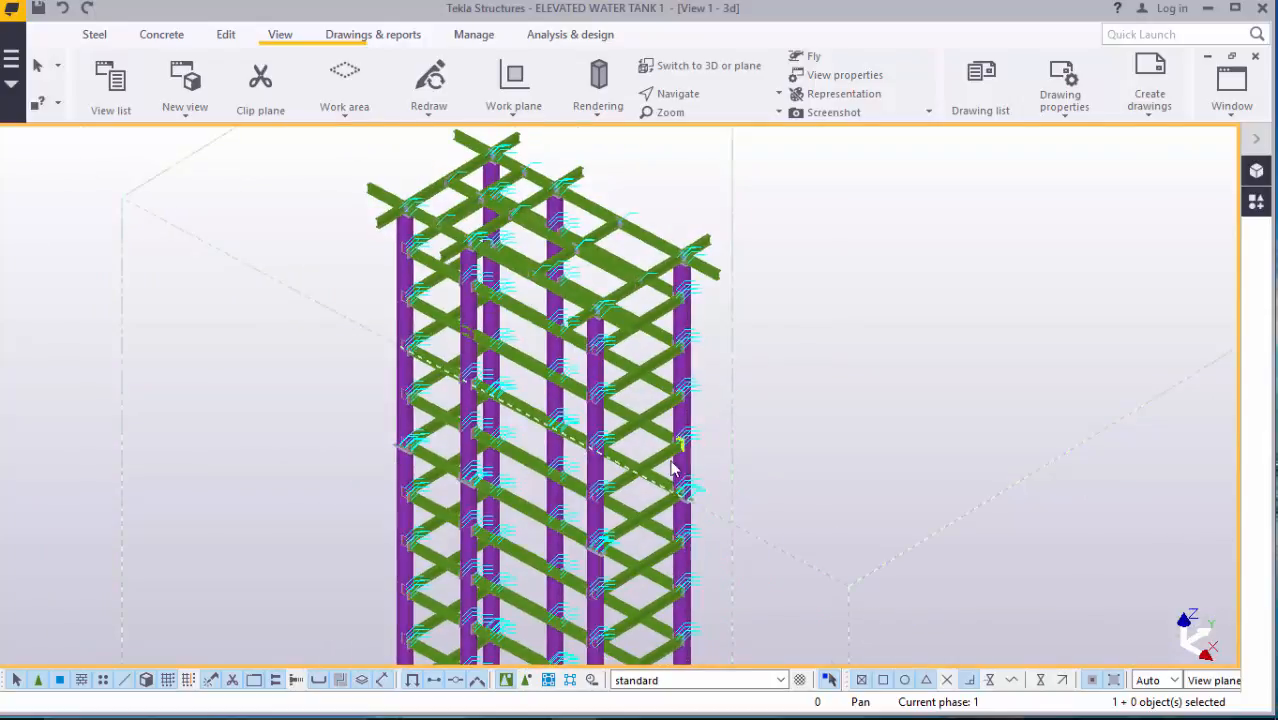
scroll(630, 395, "down", 3)
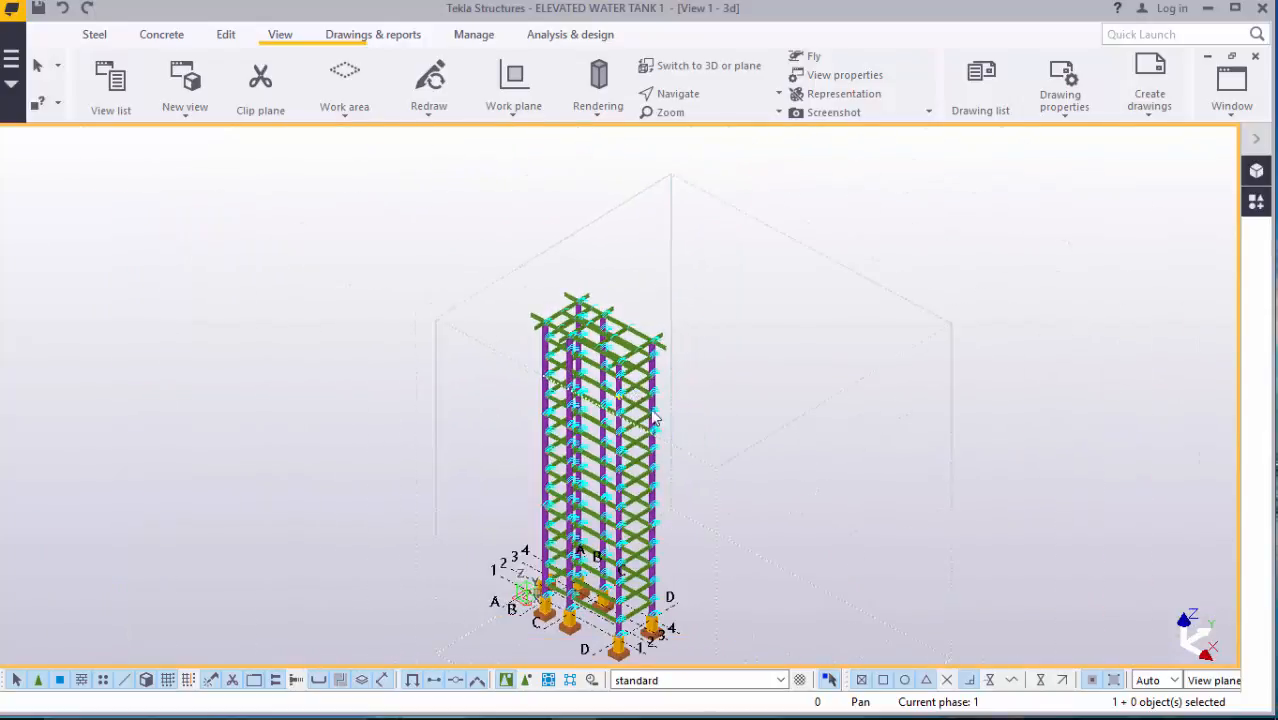
scroll(645, 612, "up", 3)
scroll(640, 620, "down", 1)
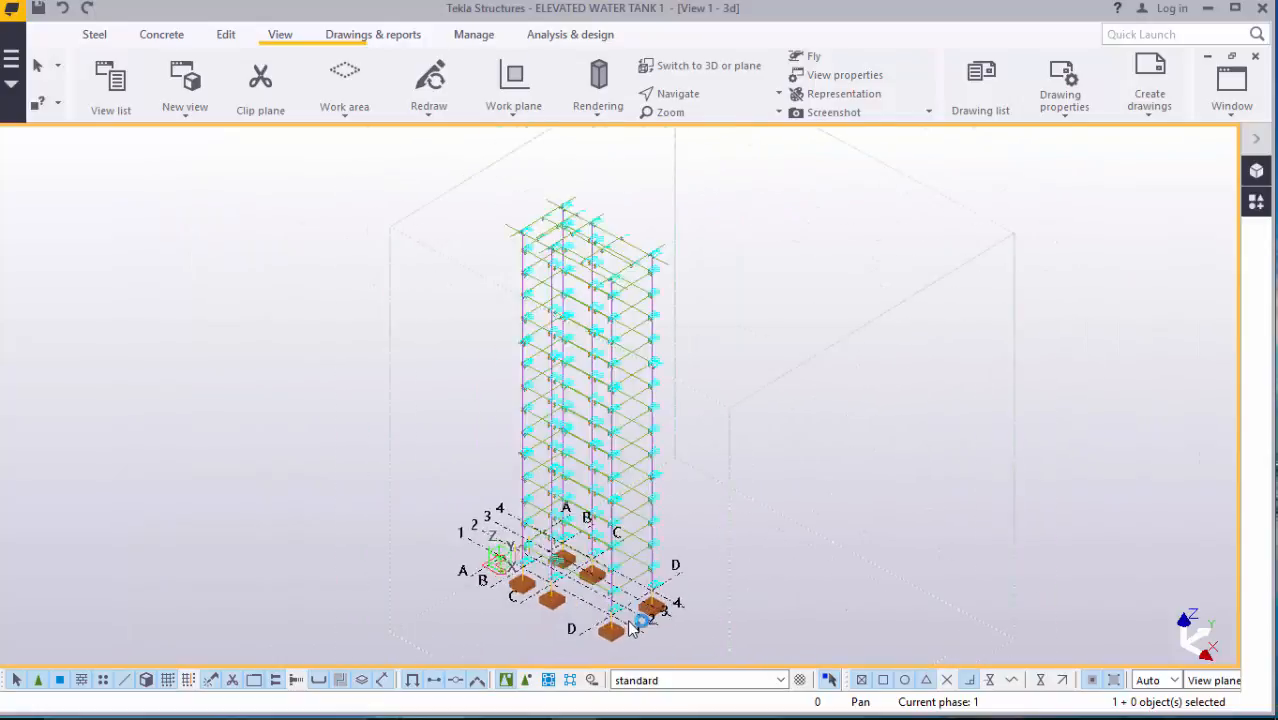
scroll(625, 640, "up", 2)
scroll(620, 636, "up", 5)
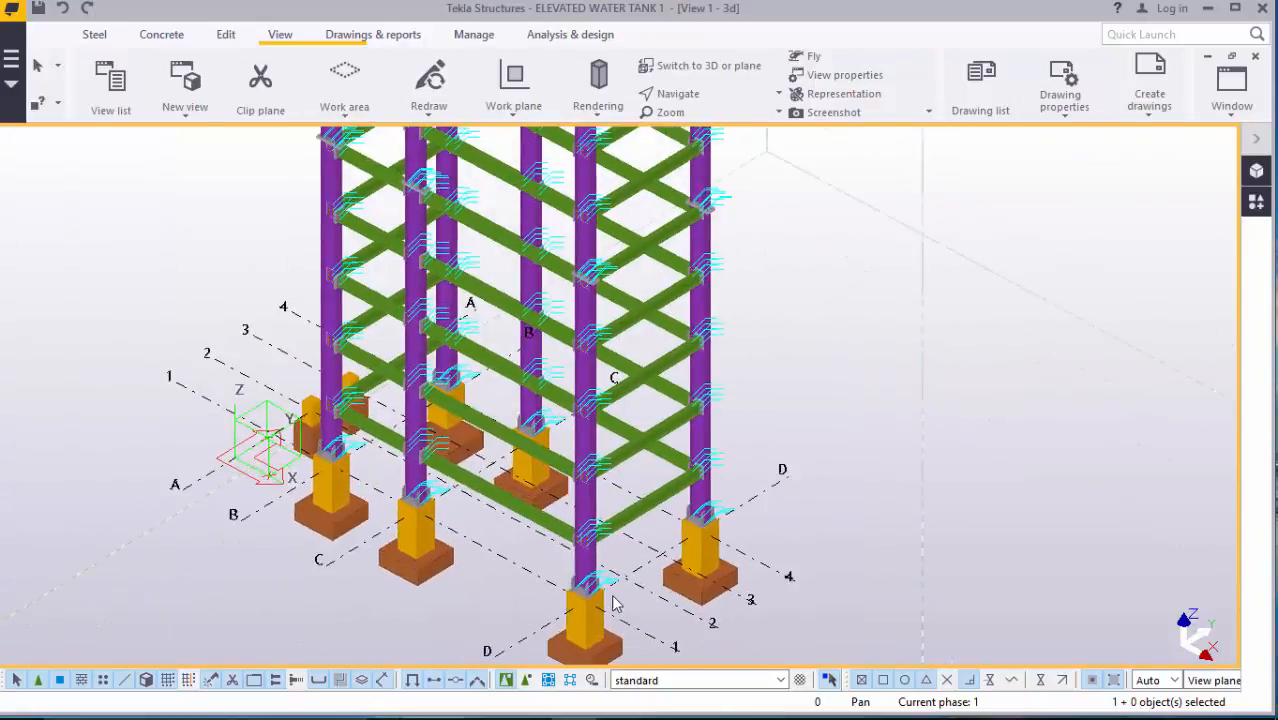
scroll(579, 560, "up", 4)
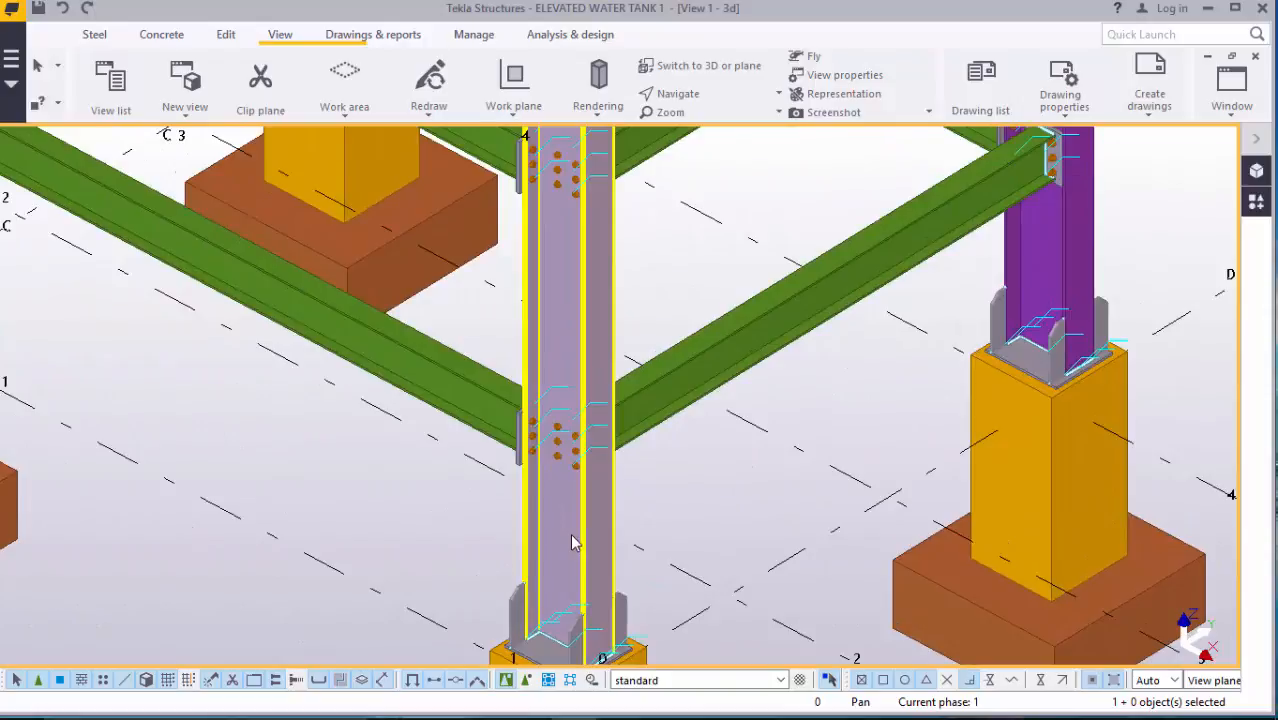
scroll(575, 540, "up", 3)
scroll(592, 518, "down", 6)
scroll(589, 574, "up", 2)
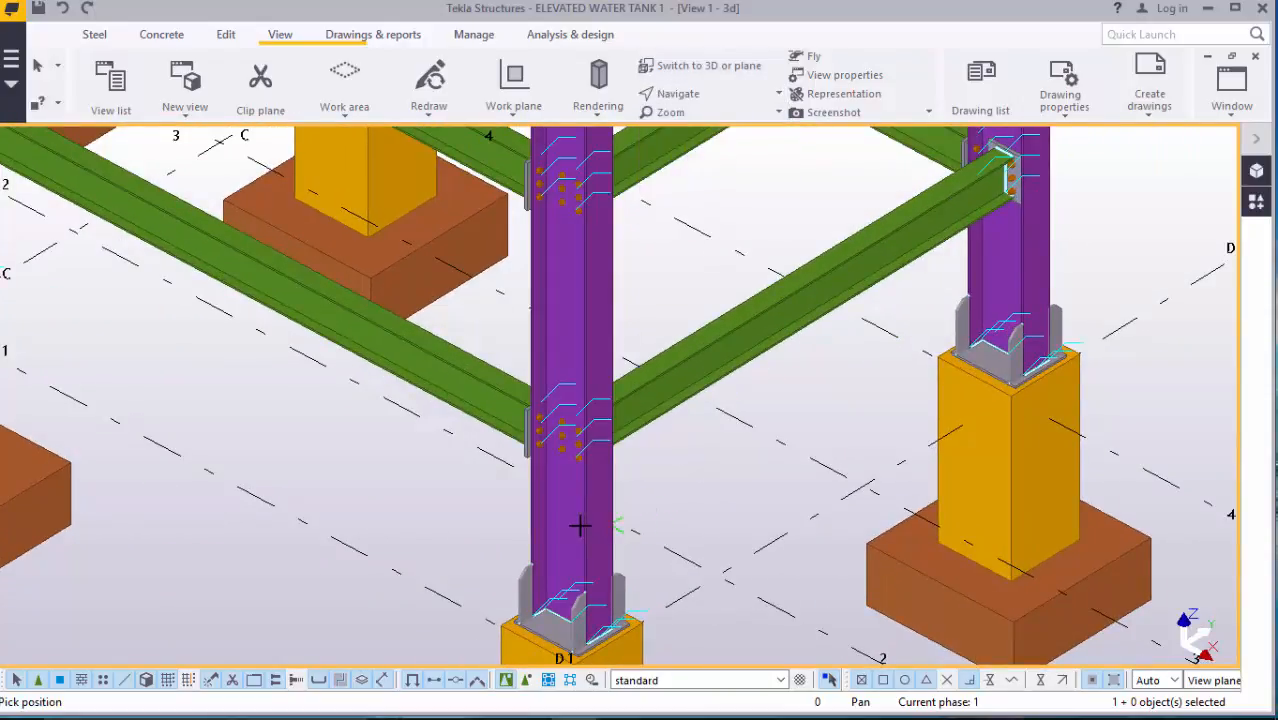
- Orbit around the foundations, examine how the base plates, pedestals and footings meet, and end the Pan command
middle_click_drag(574, 522, 495, 472, "ctrl")
middle_click_drag(448, 464, 536, 448, "ctrl")
scroll(243, 383, "up", 3)
scroll(379, 405, "up", 5)
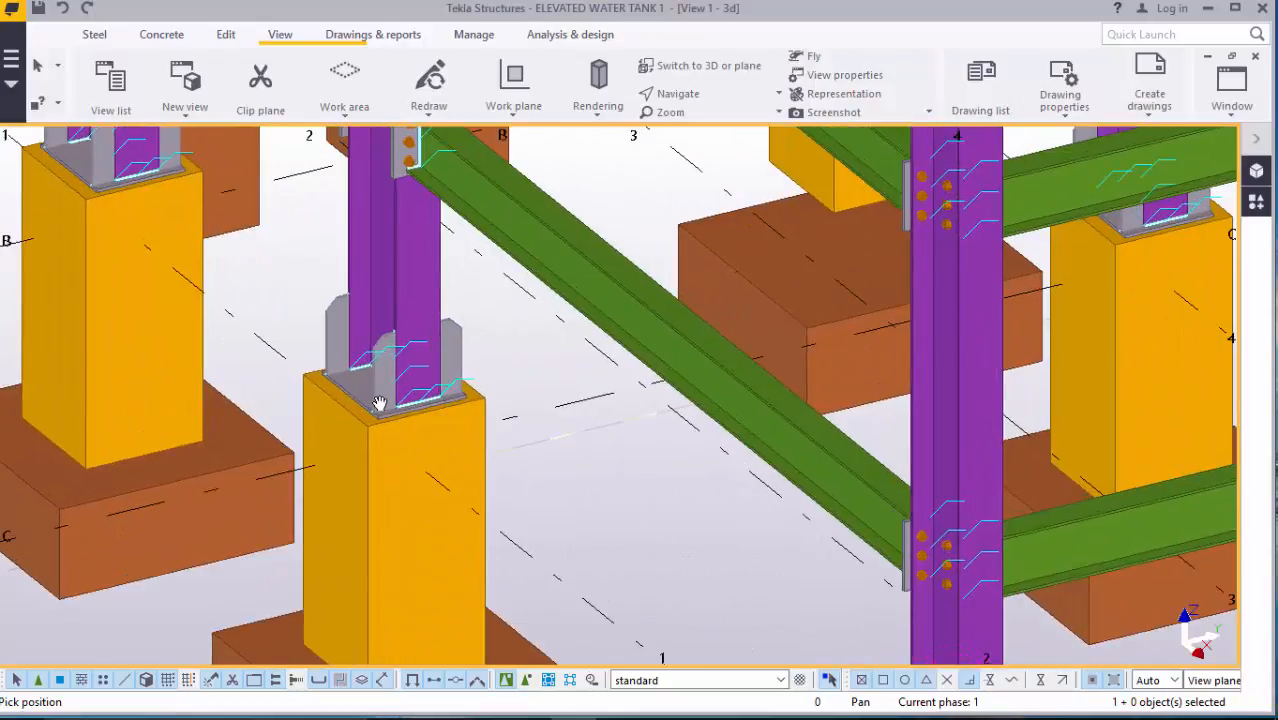
middle_click_drag(405, 385, 402, 371, "ctrl")
scroll(803, 425, "down", 1)
scroll(805, 425, "down", 5)
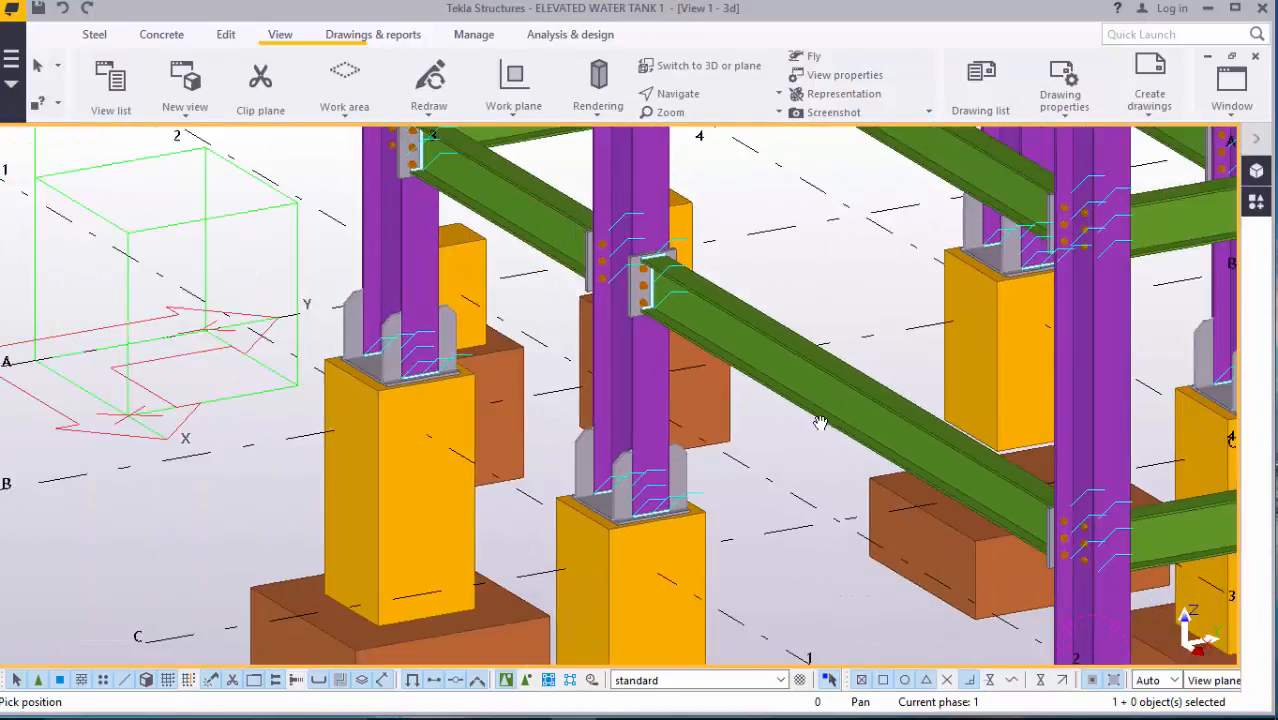
middle_click_drag(710, 351, 738, 330, "ctrl")
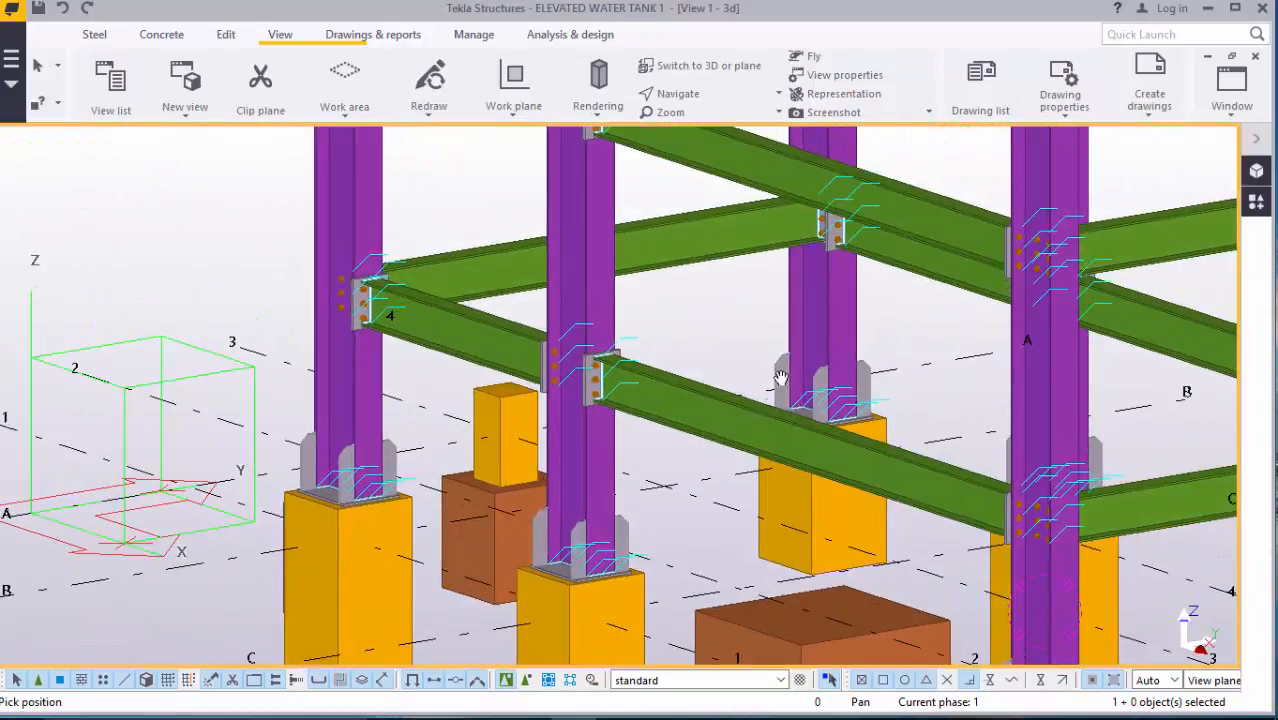
scroll(775, 382, "down", 4)
middle_click_drag(693, 459, 796, 465, "ctrl")
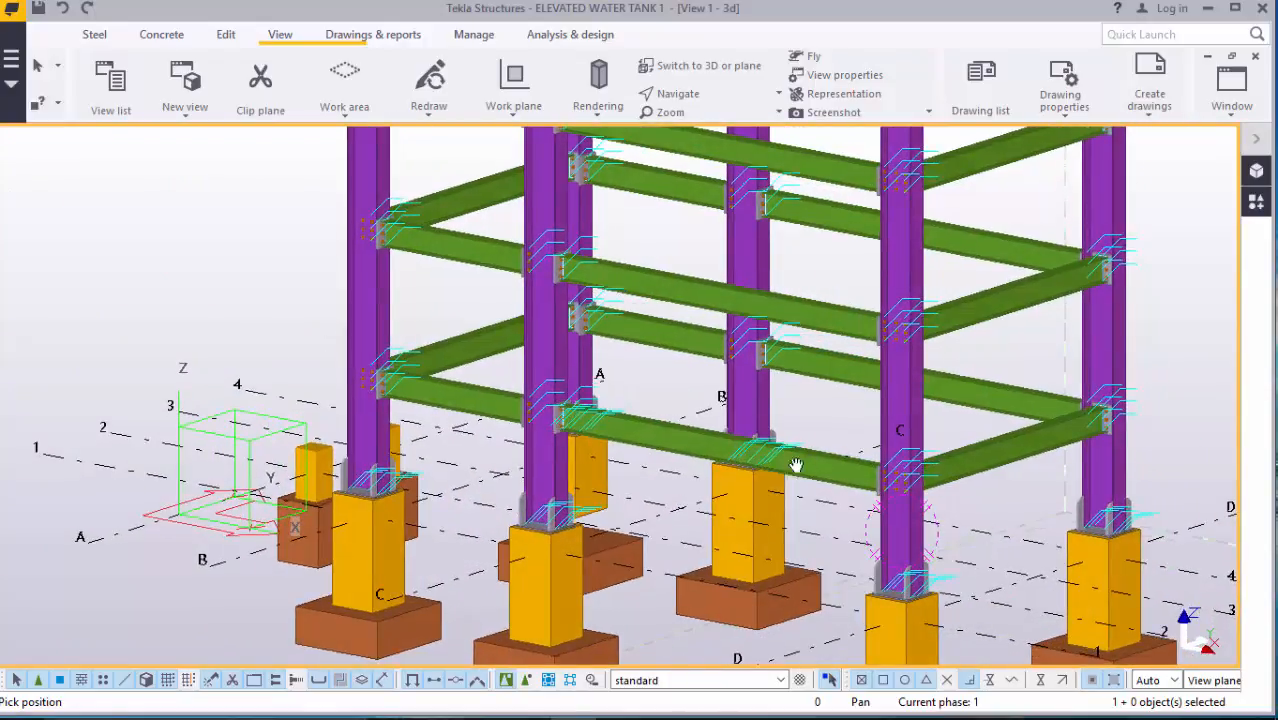
scroll(796, 465, "down", 2)
scroll(820, 420, "up", 8)
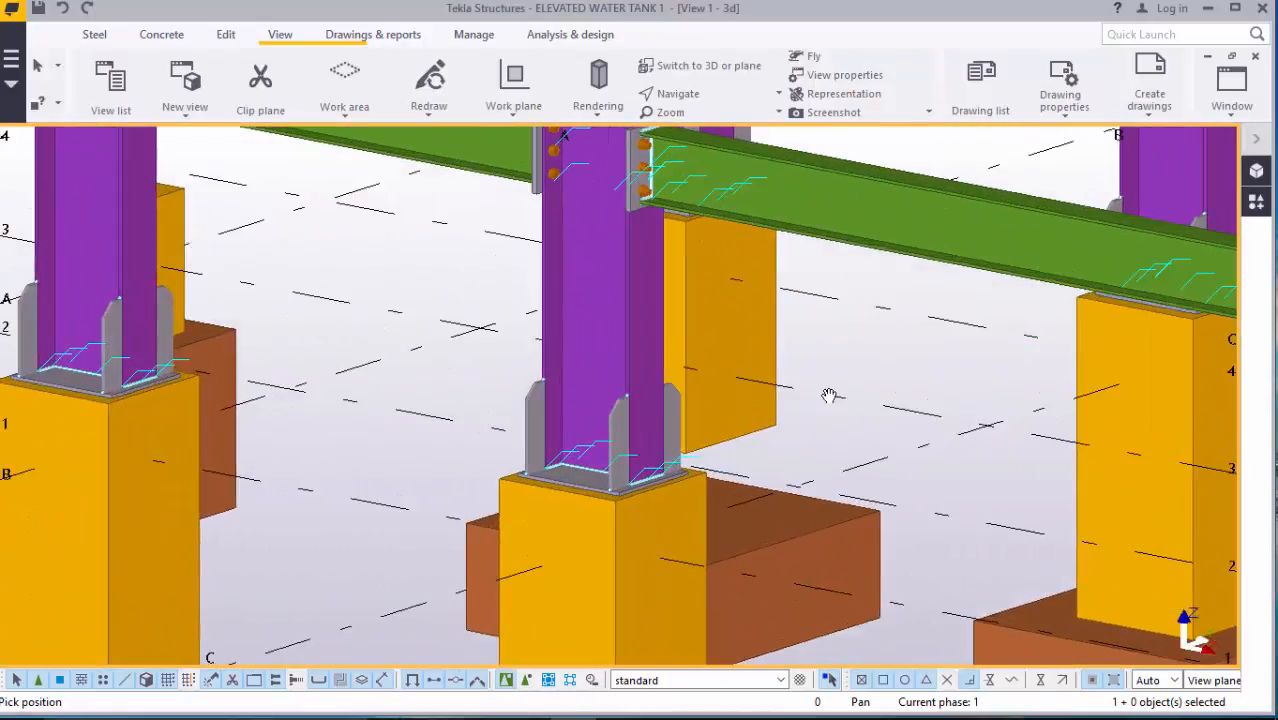
right_click(827, 398)
left_click(845, 405)
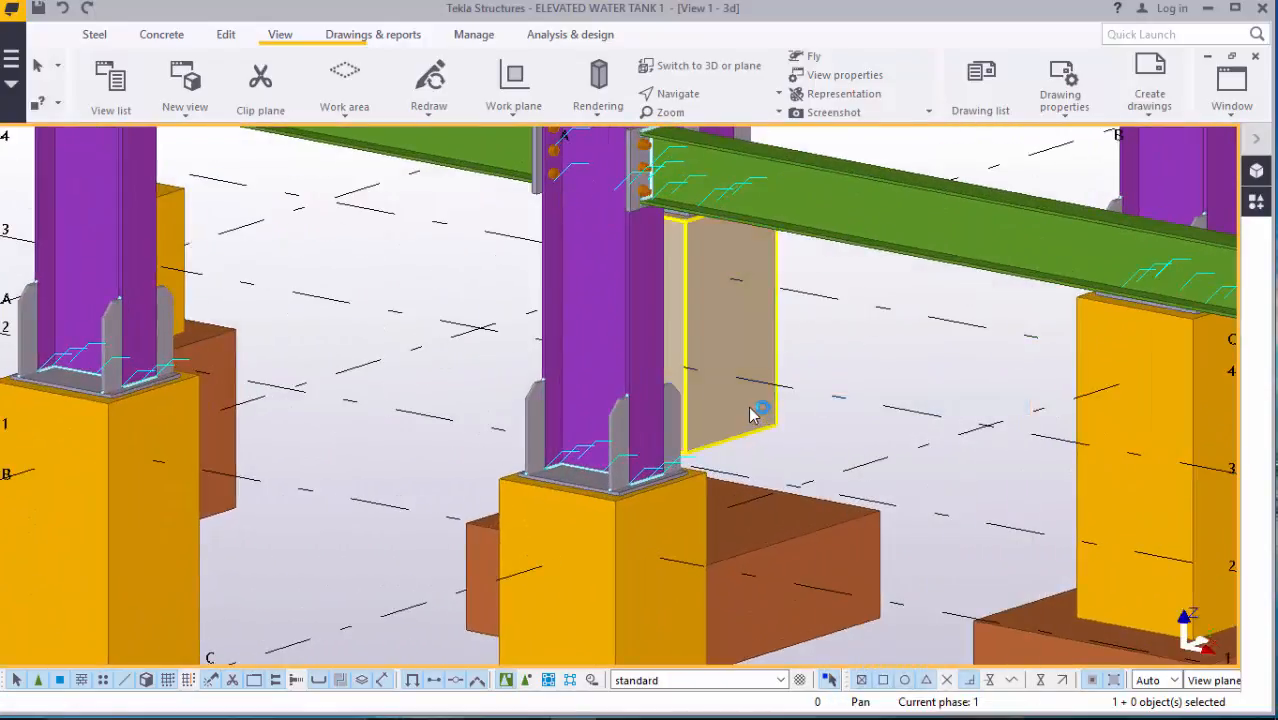
- Set the bottom level of the far-side grid B concrete pedestal to -700 so it reaches its footing
double_click(795, 438)
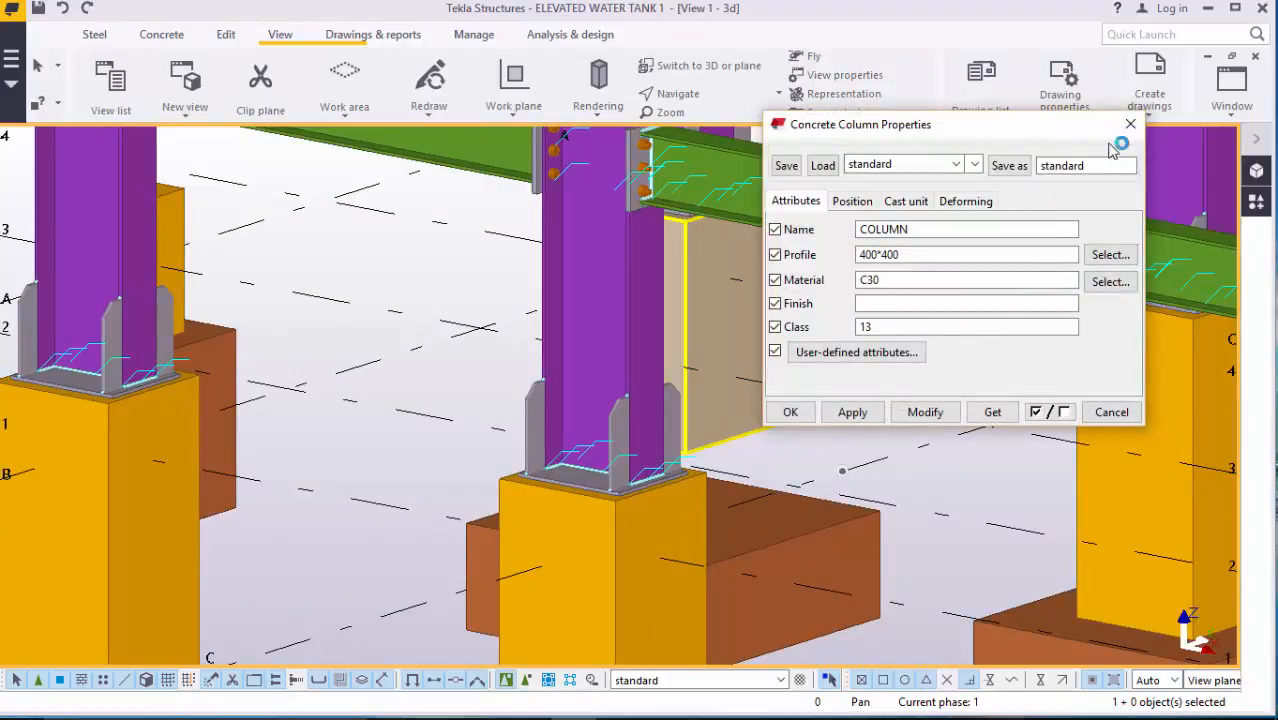
left_click(858, 202)
left_click(916, 352)
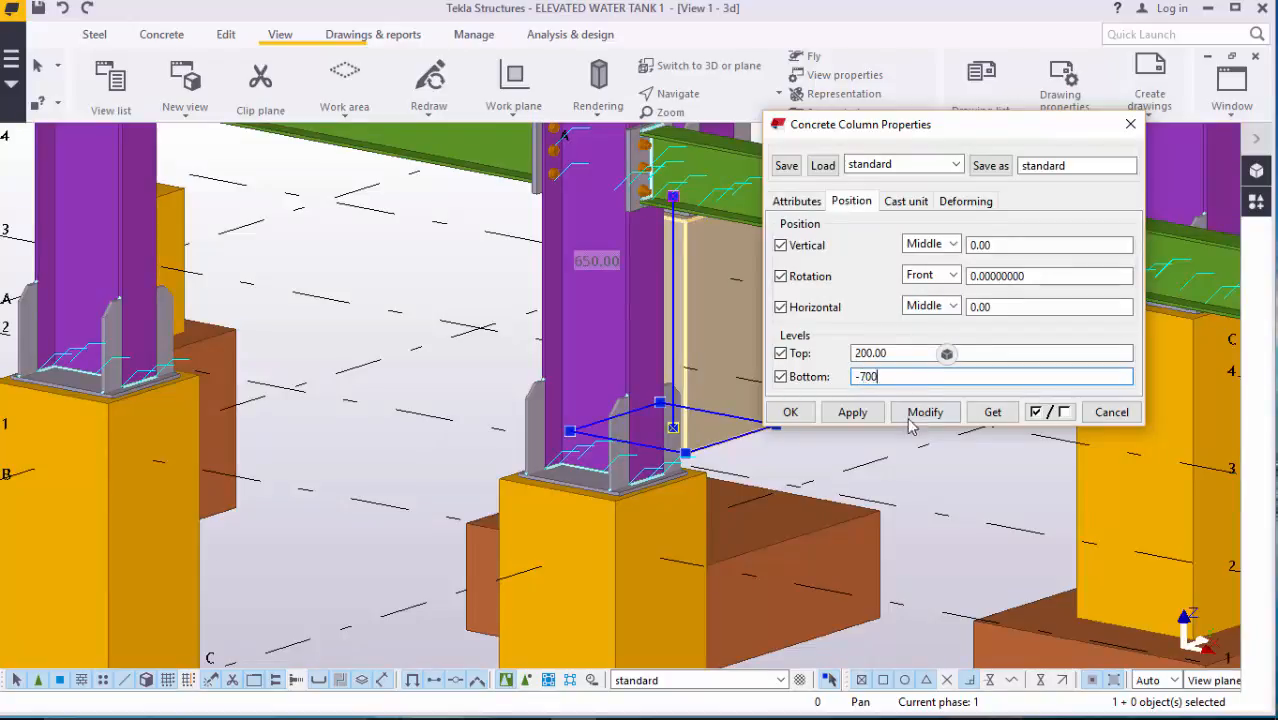
left_click(925, 412)
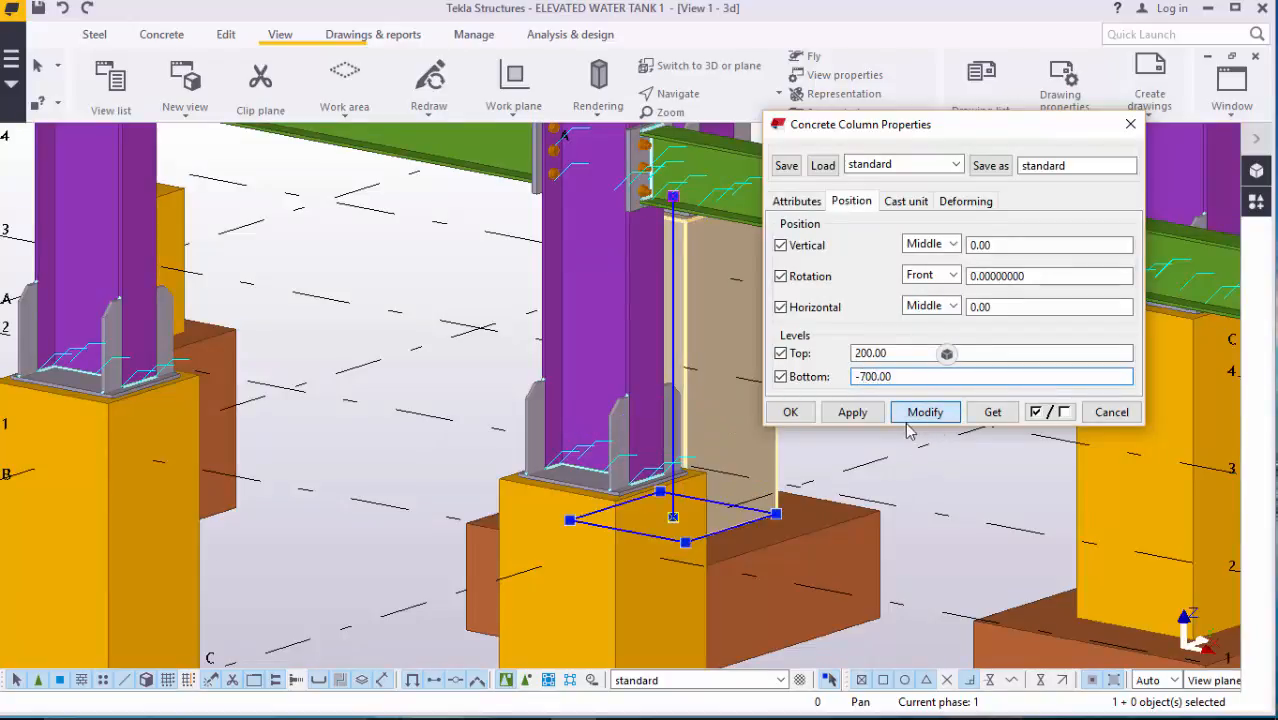
left_click(790, 412)
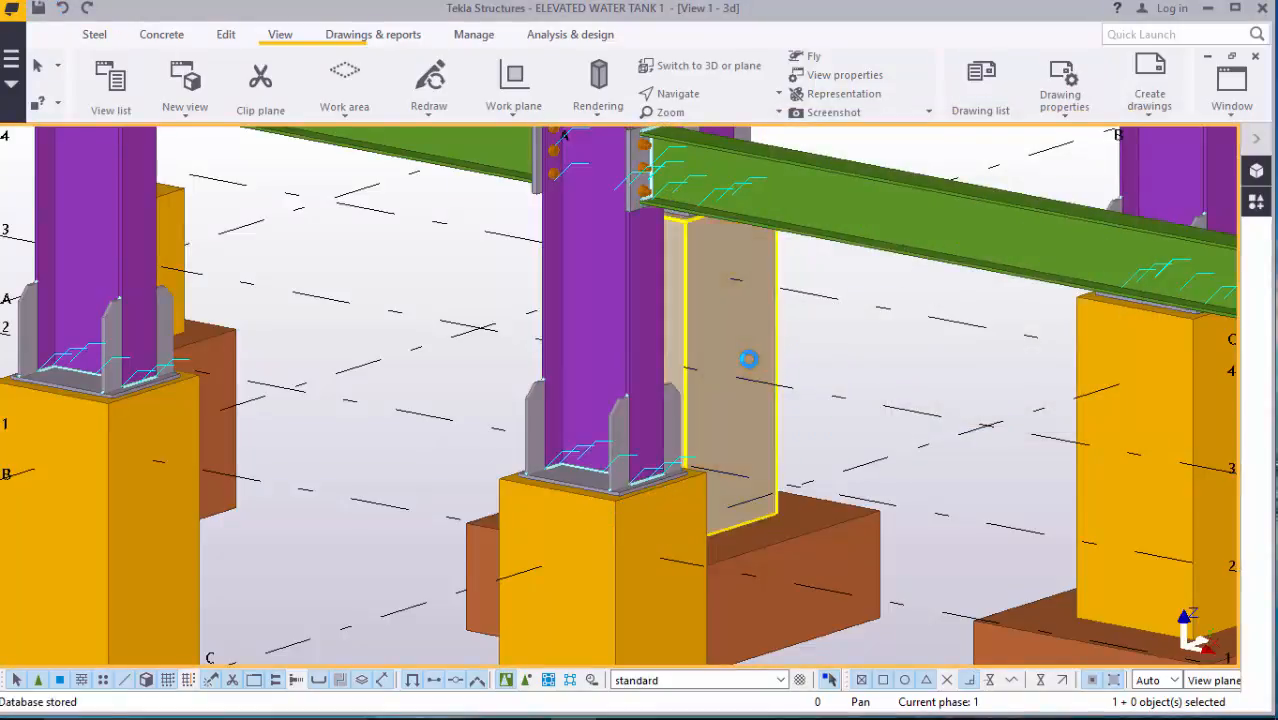
- Pan and orbit around the tower base to examine the pedestals, footings and lower beam levels from other sides
scroll(751, 360, "down", 5)
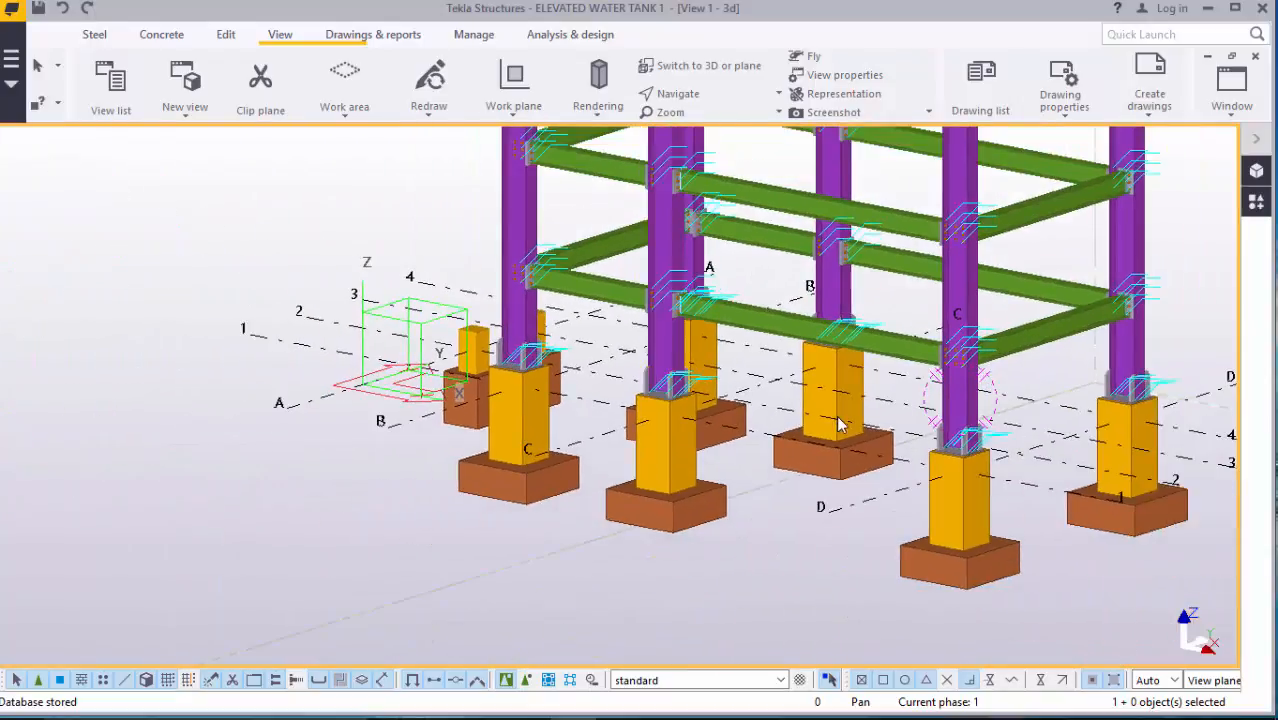
scroll(561, 391, "up", 1)
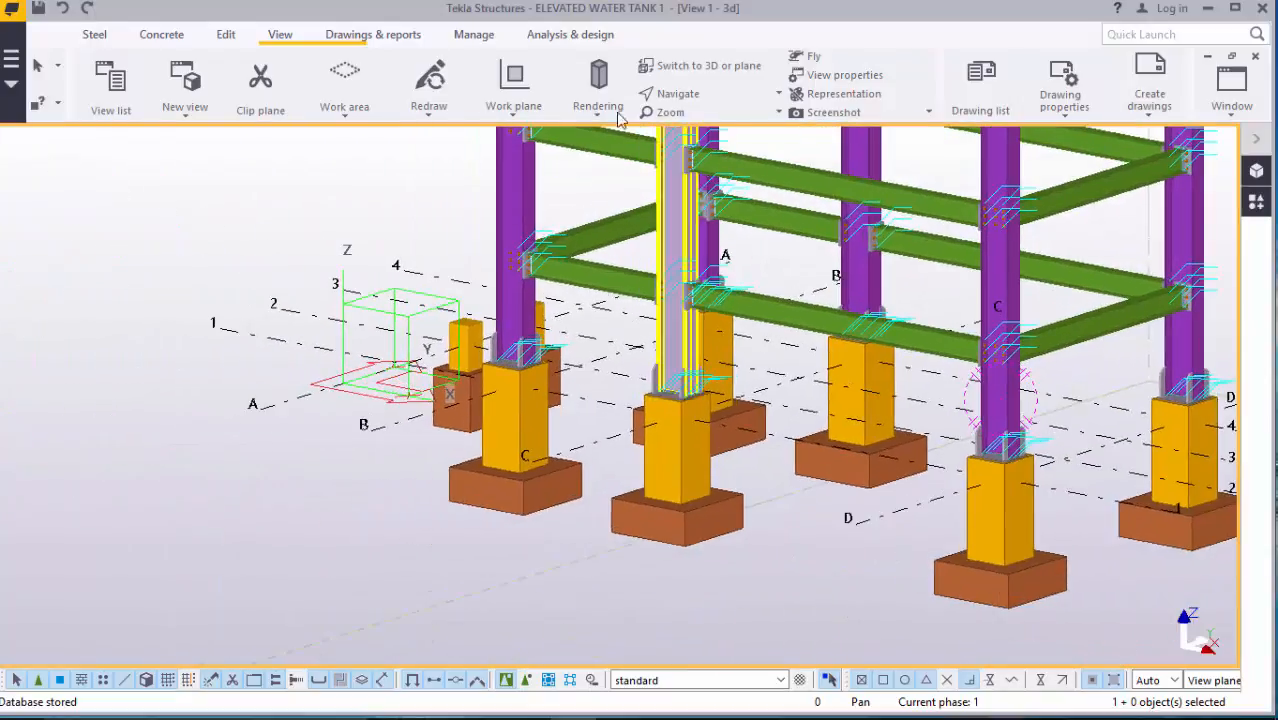
left_click(678, 93)
left_click(710, 193)
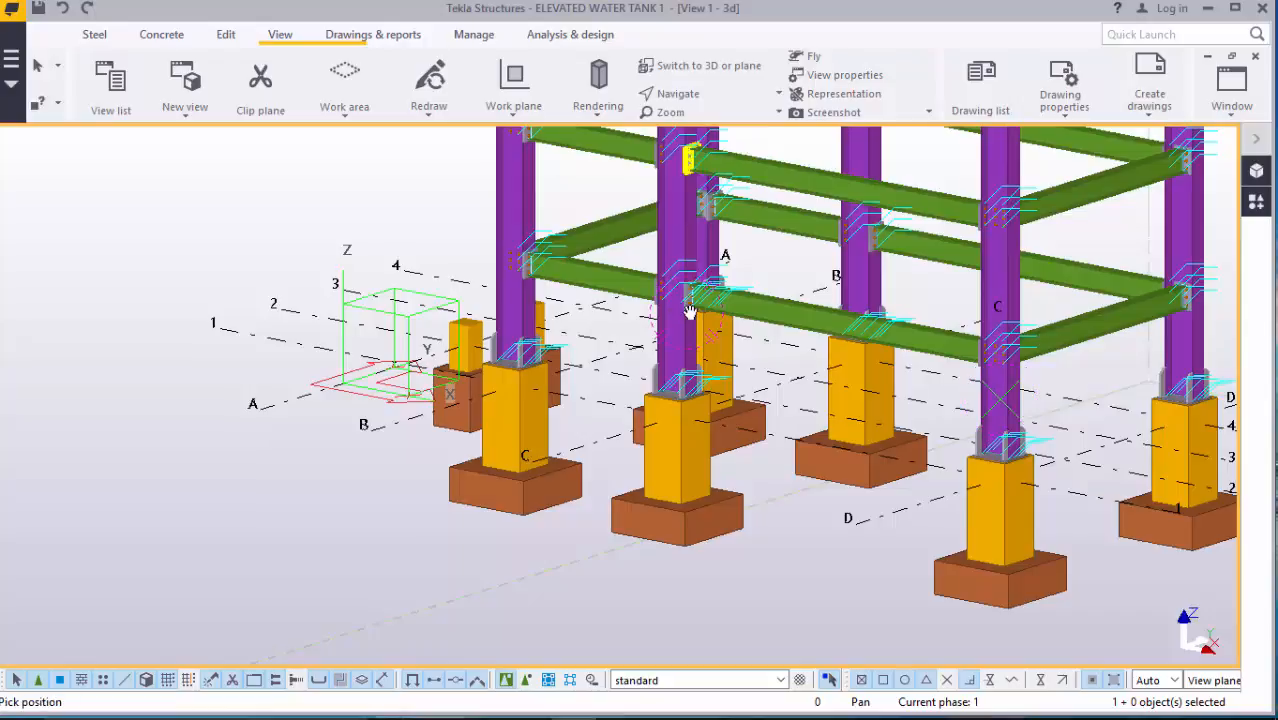
middle_click_drag(690, 311, 682, 366, "ctrl")
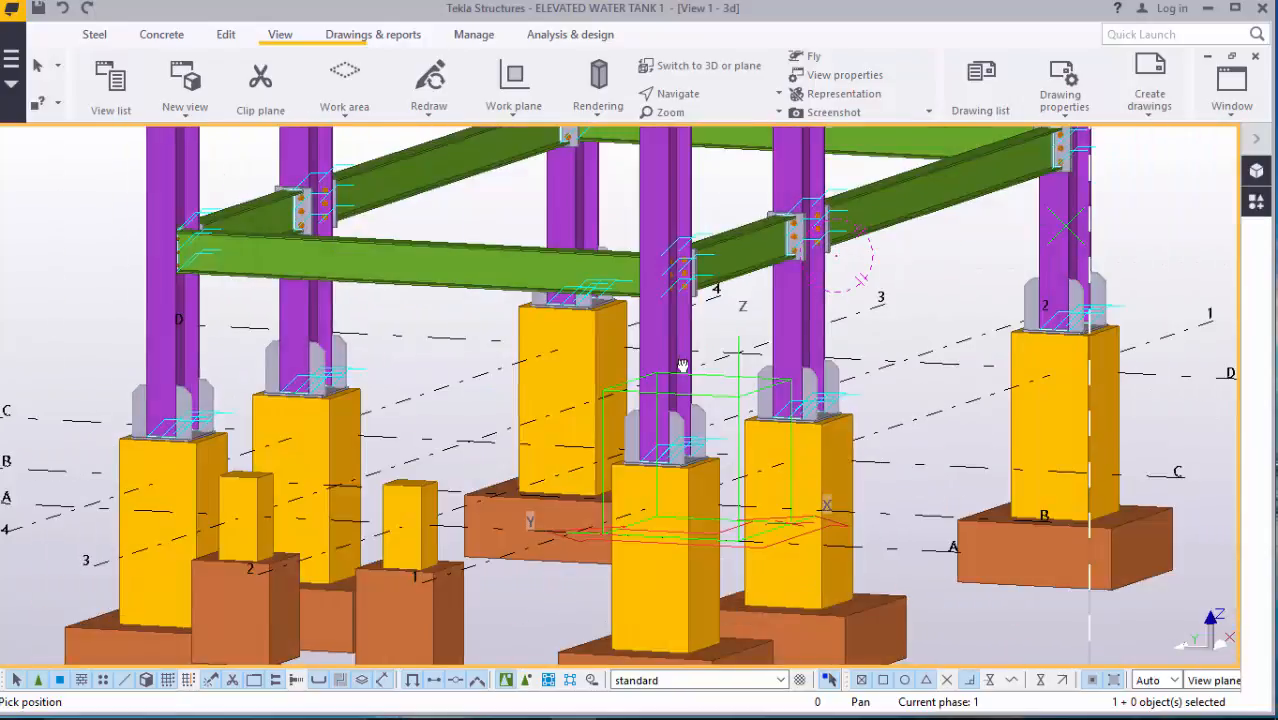
scroll(682, 366, "down", 6)
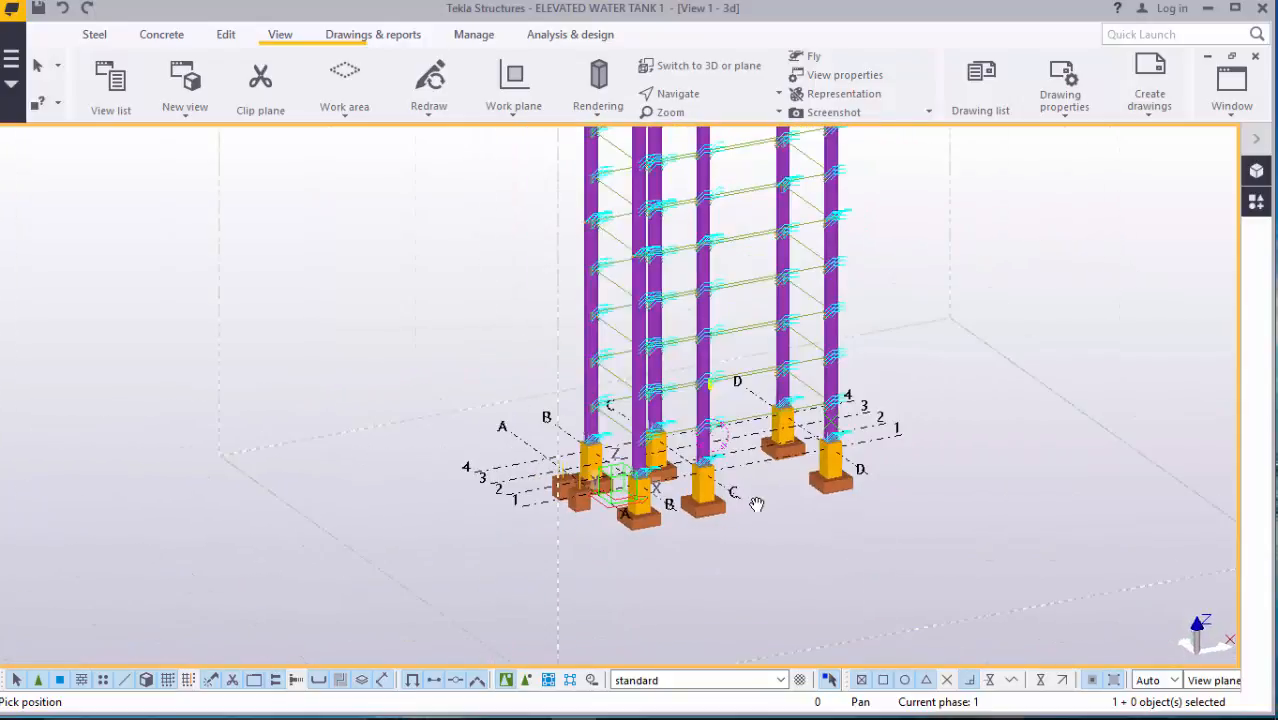
scroll(677, 403, "up", 8)
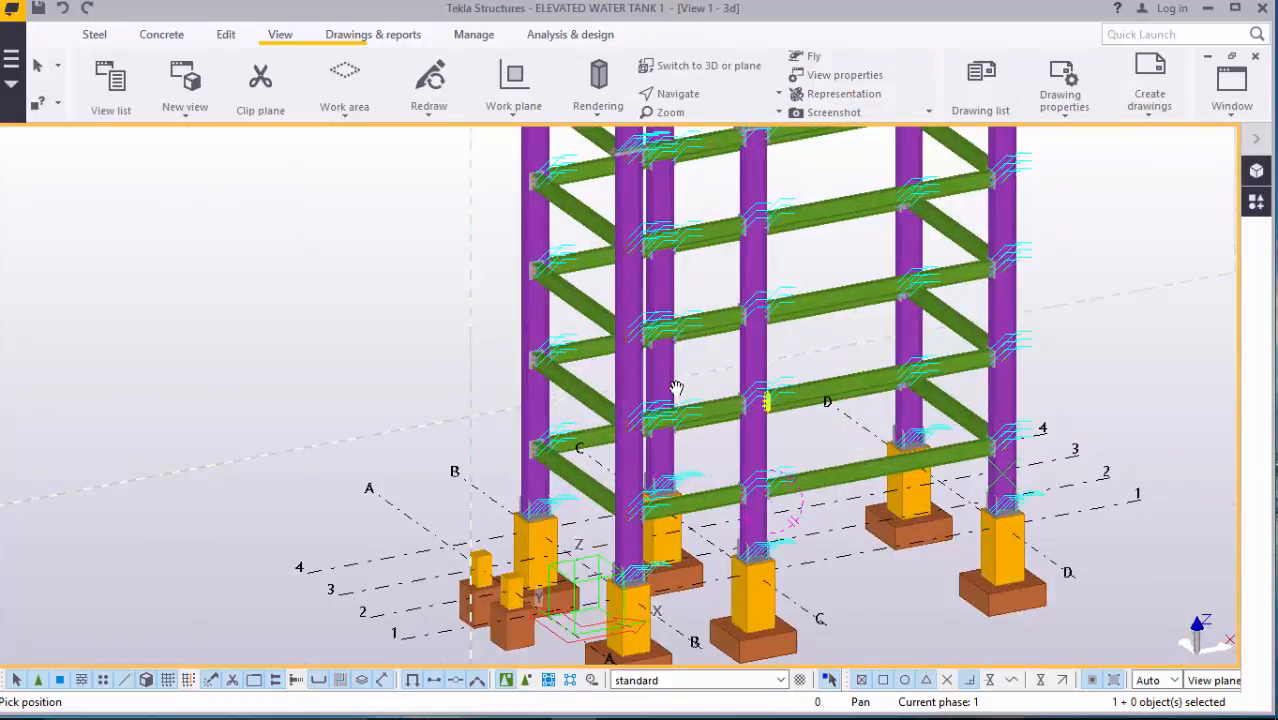
scroll(747, 434, "down", 5)
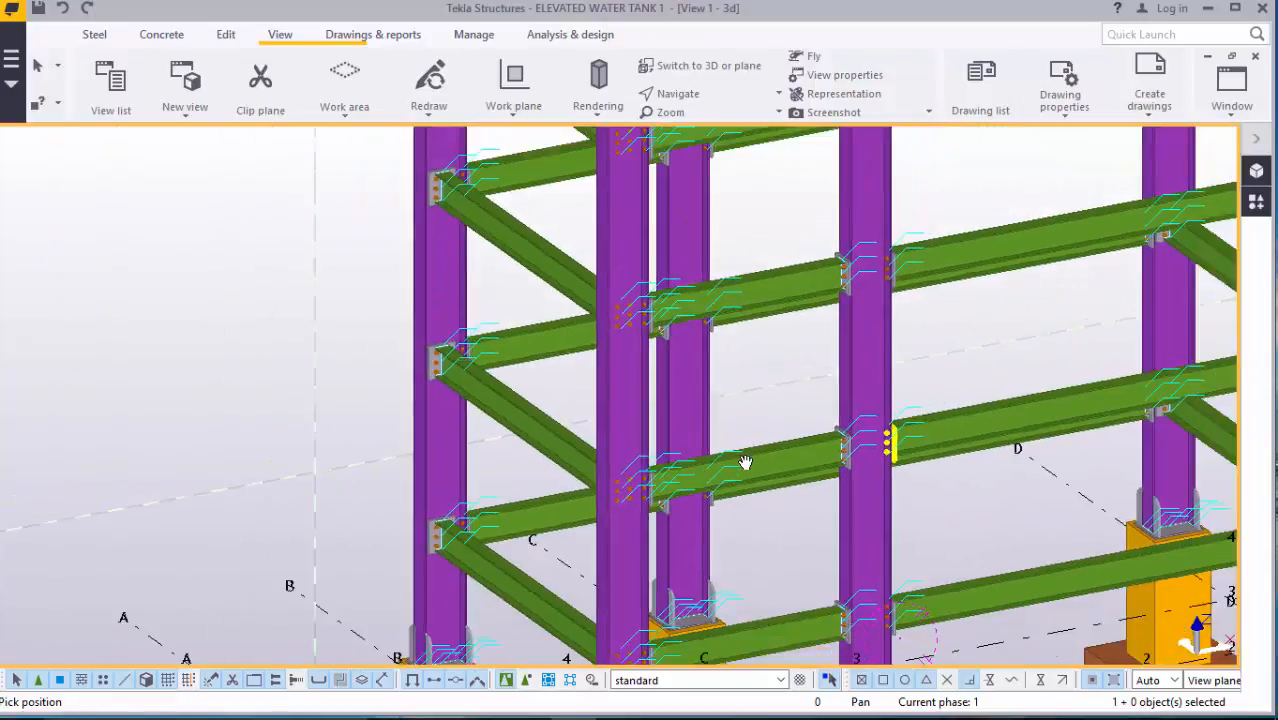
middle_click_drag(804, 385, 594, 406, "ctrl")
- Examine the complete tower from the foundations up to the top framing and end the Pan command
scroll(608, 428, "down", 6)
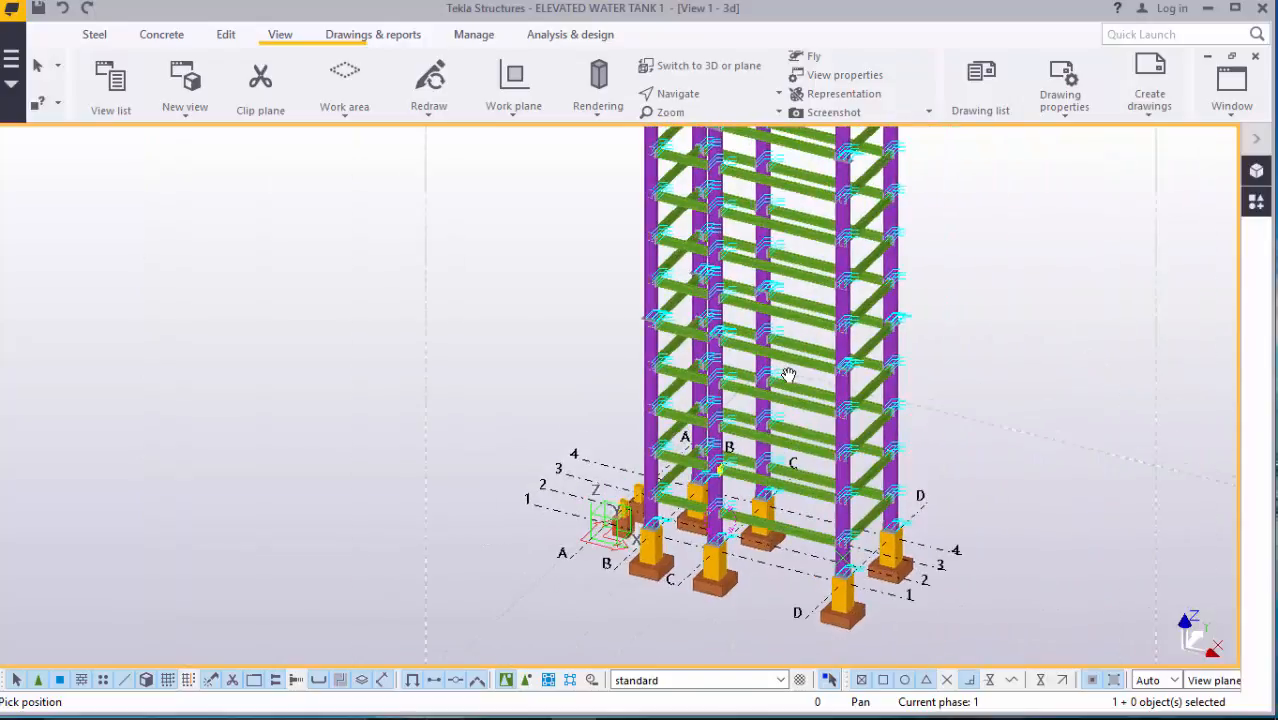
scroll(846, 410, "up", 10)
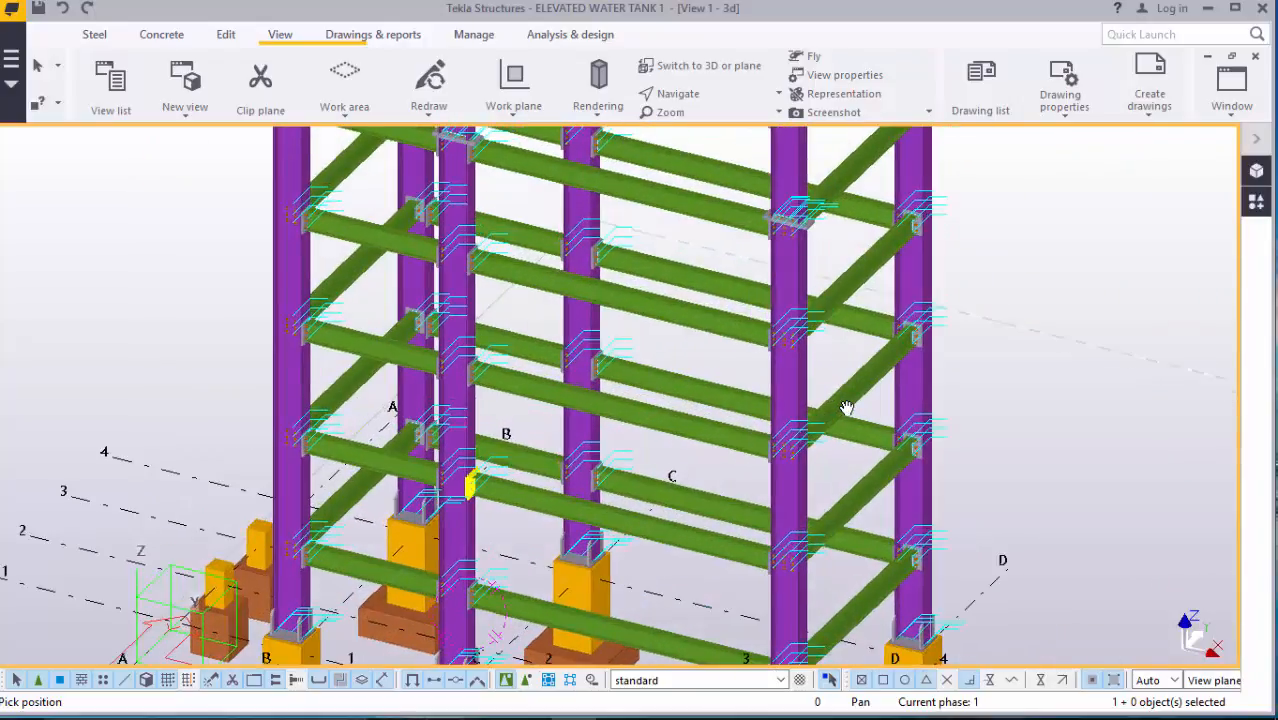
scroll(848, 402, "down", 10)
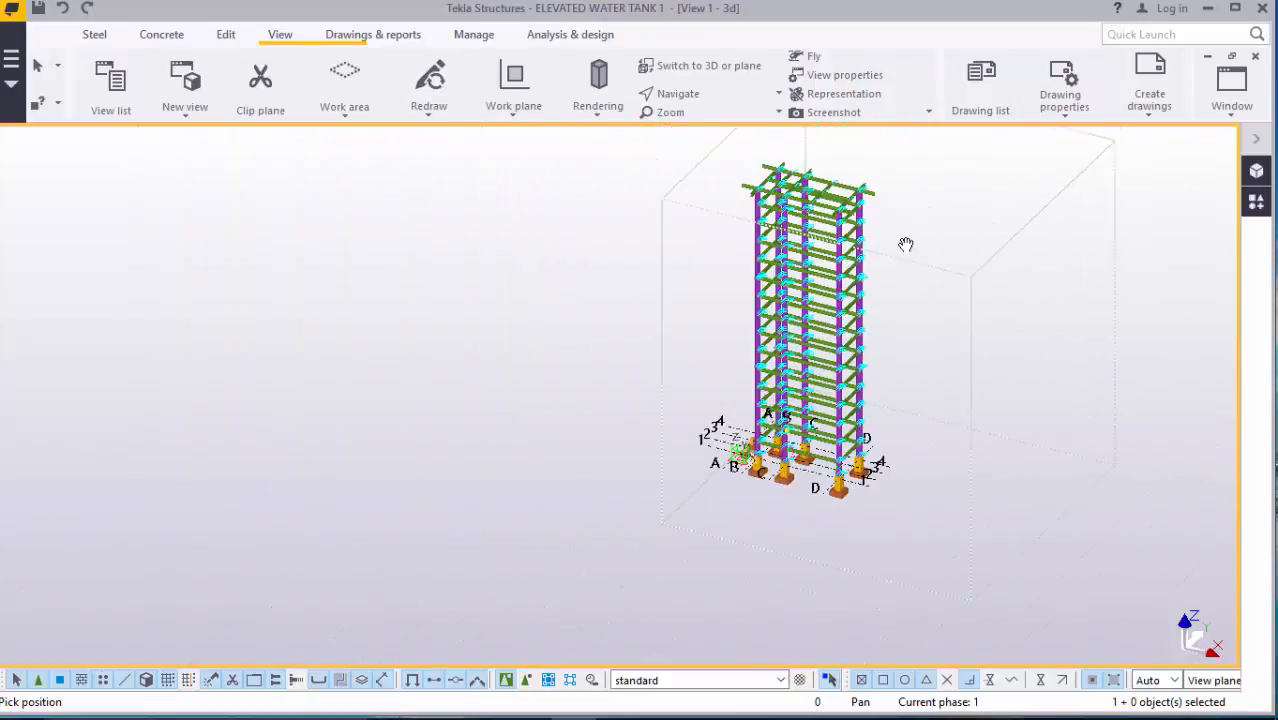
scroll(828, 181, "up", 2)
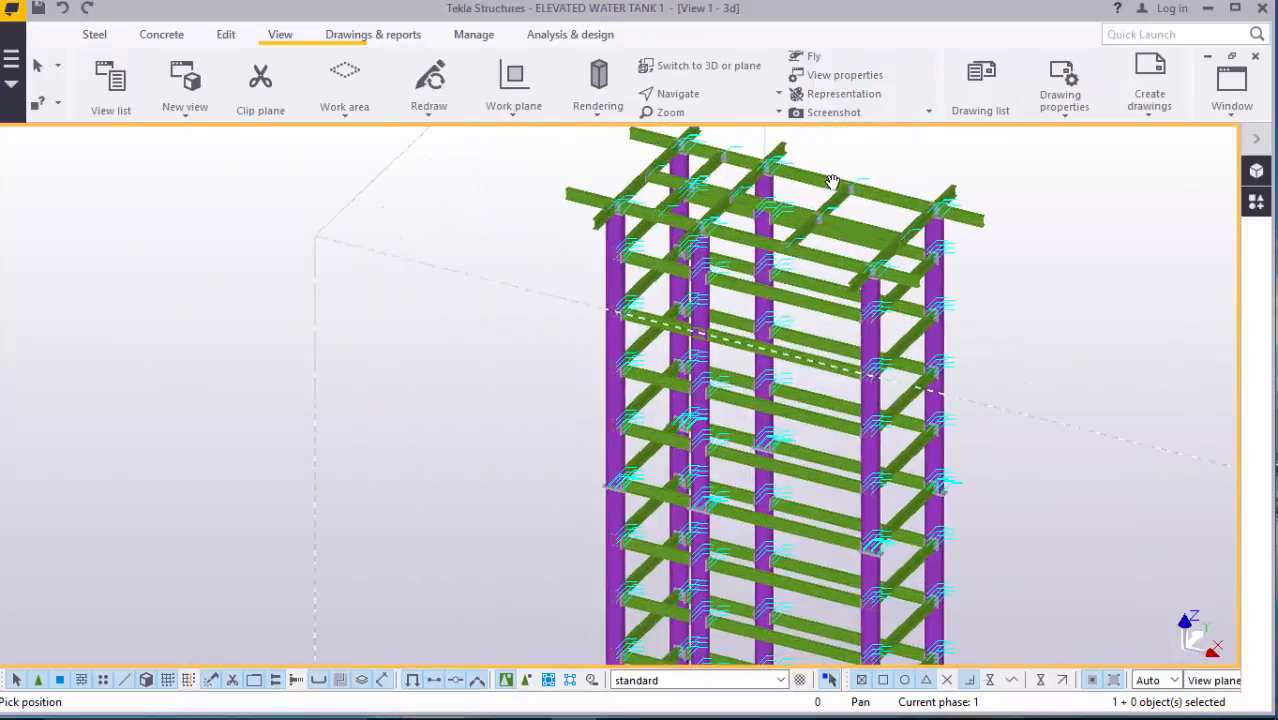
right_click(1043, 193)
left_click(1100, 207)
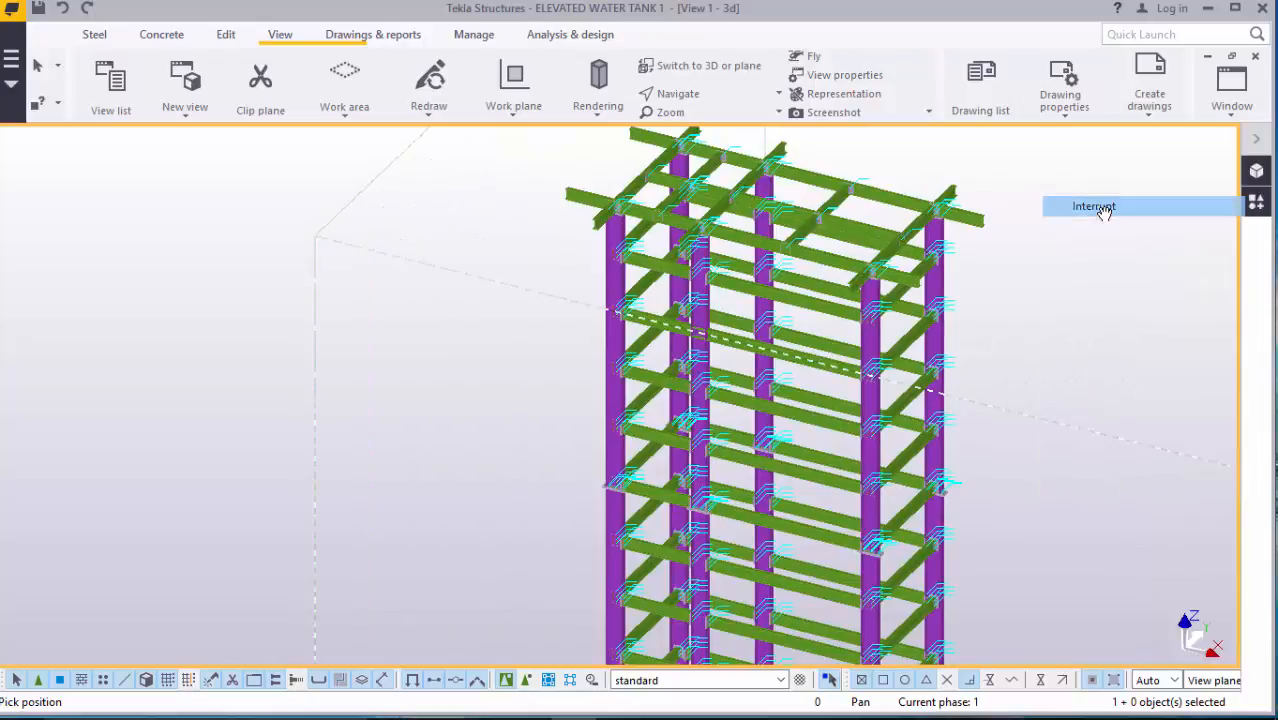